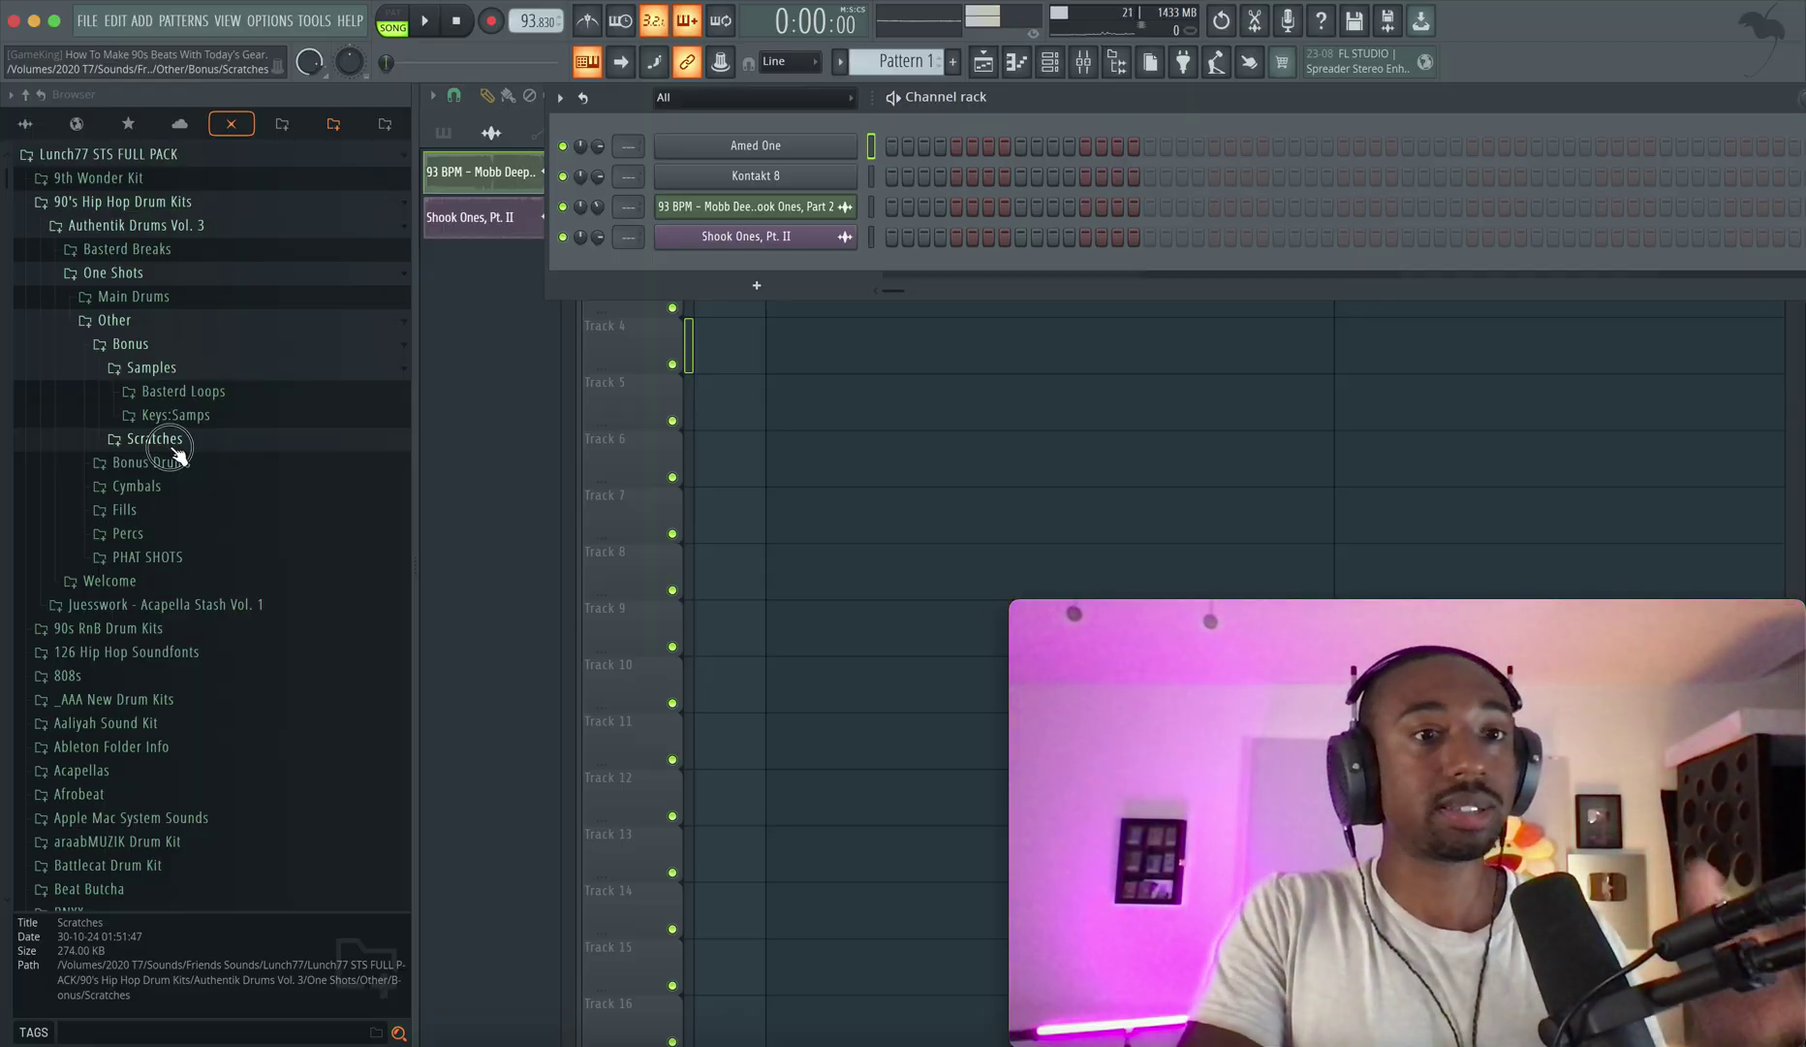
pyautogui.click(170, 444)
pyautogui.click(172, 448)
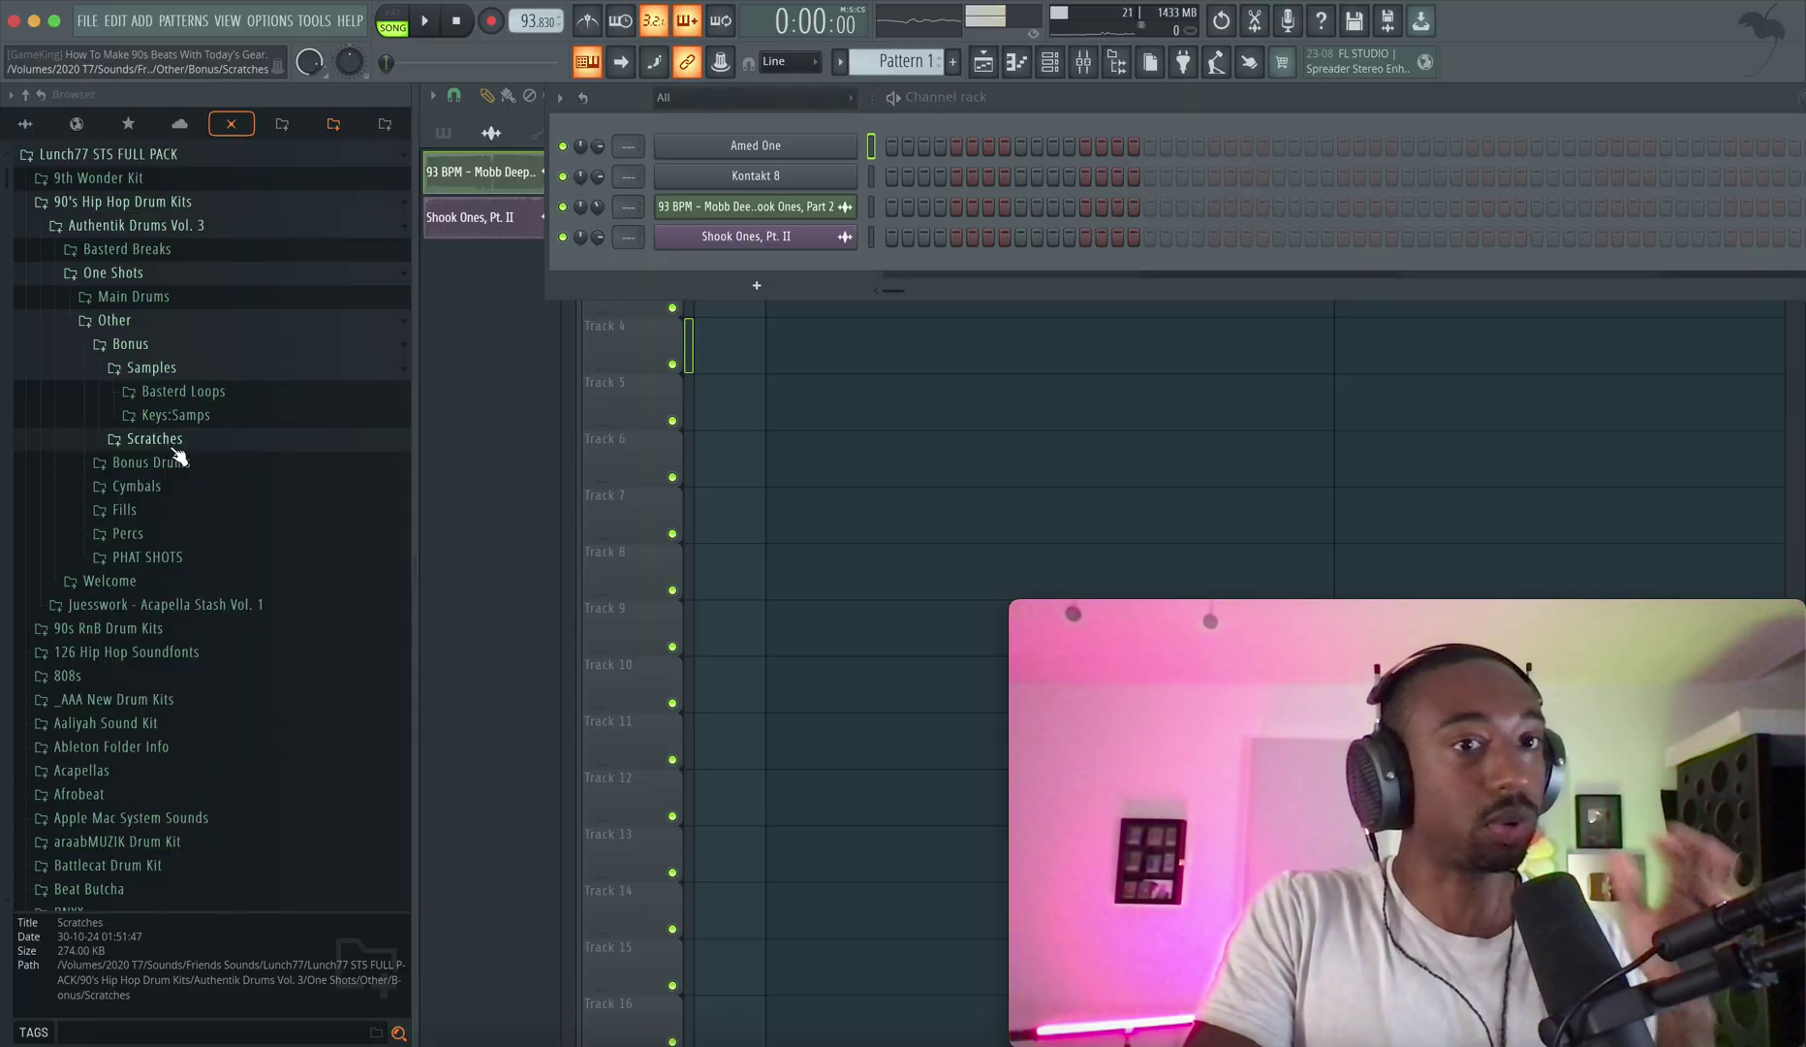
pyautogui.click(177, 304)
pyautogui.click(176, 304)
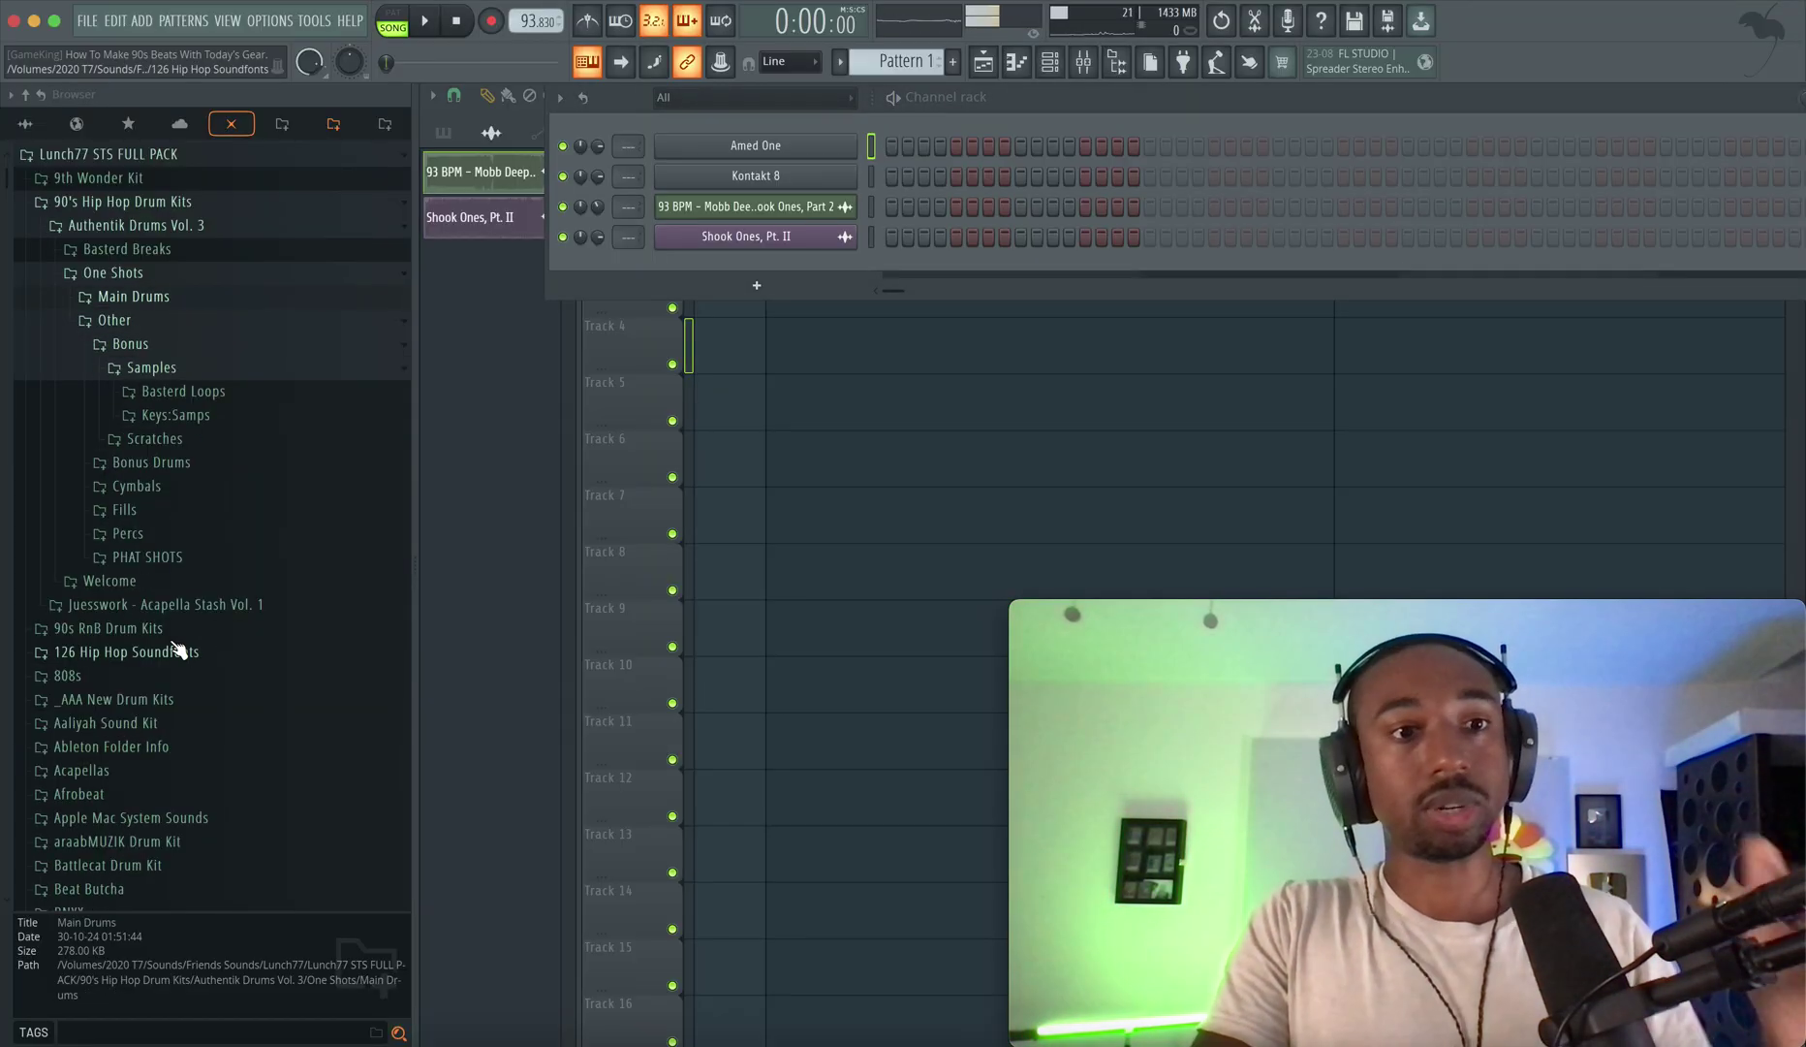
# Run tempo detection on the Shook Ones, Pt. II clip in the playlist, choosing the 75 to 150 BPM range.
pyautogui.click(732, 405)
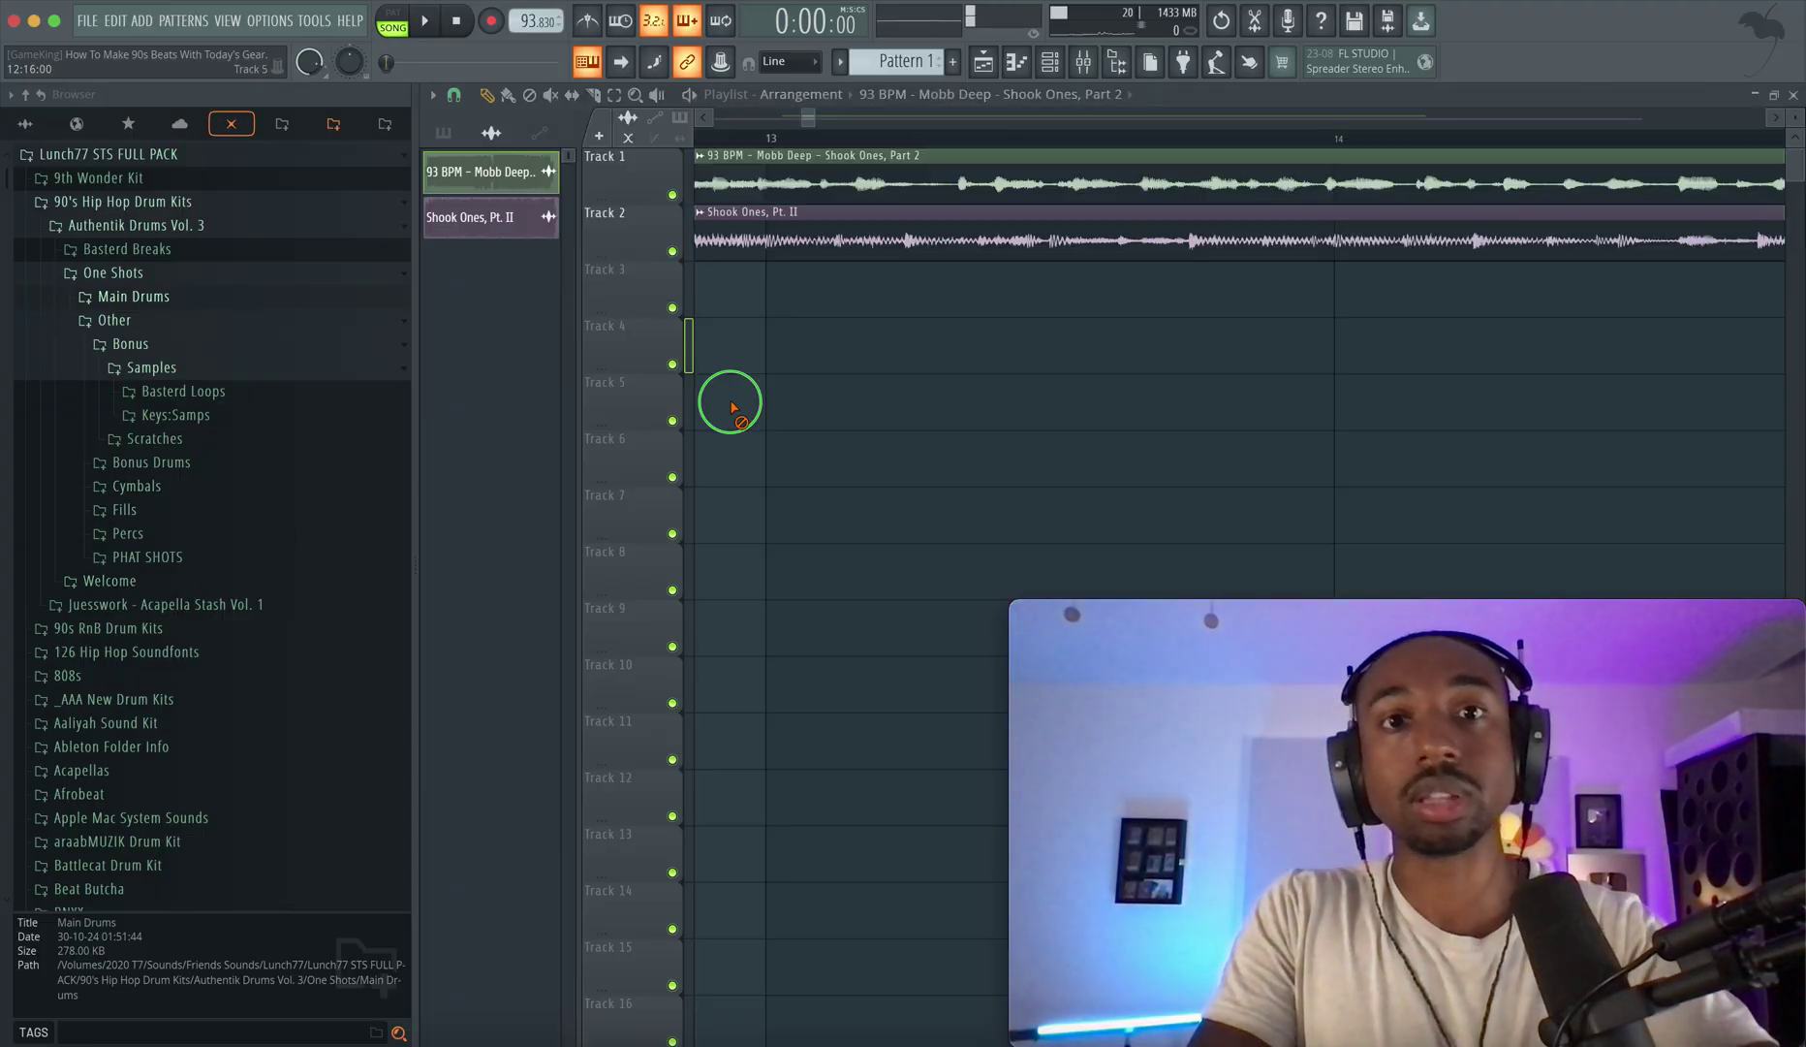
pyautogui.scroll(-2, 829, 194)
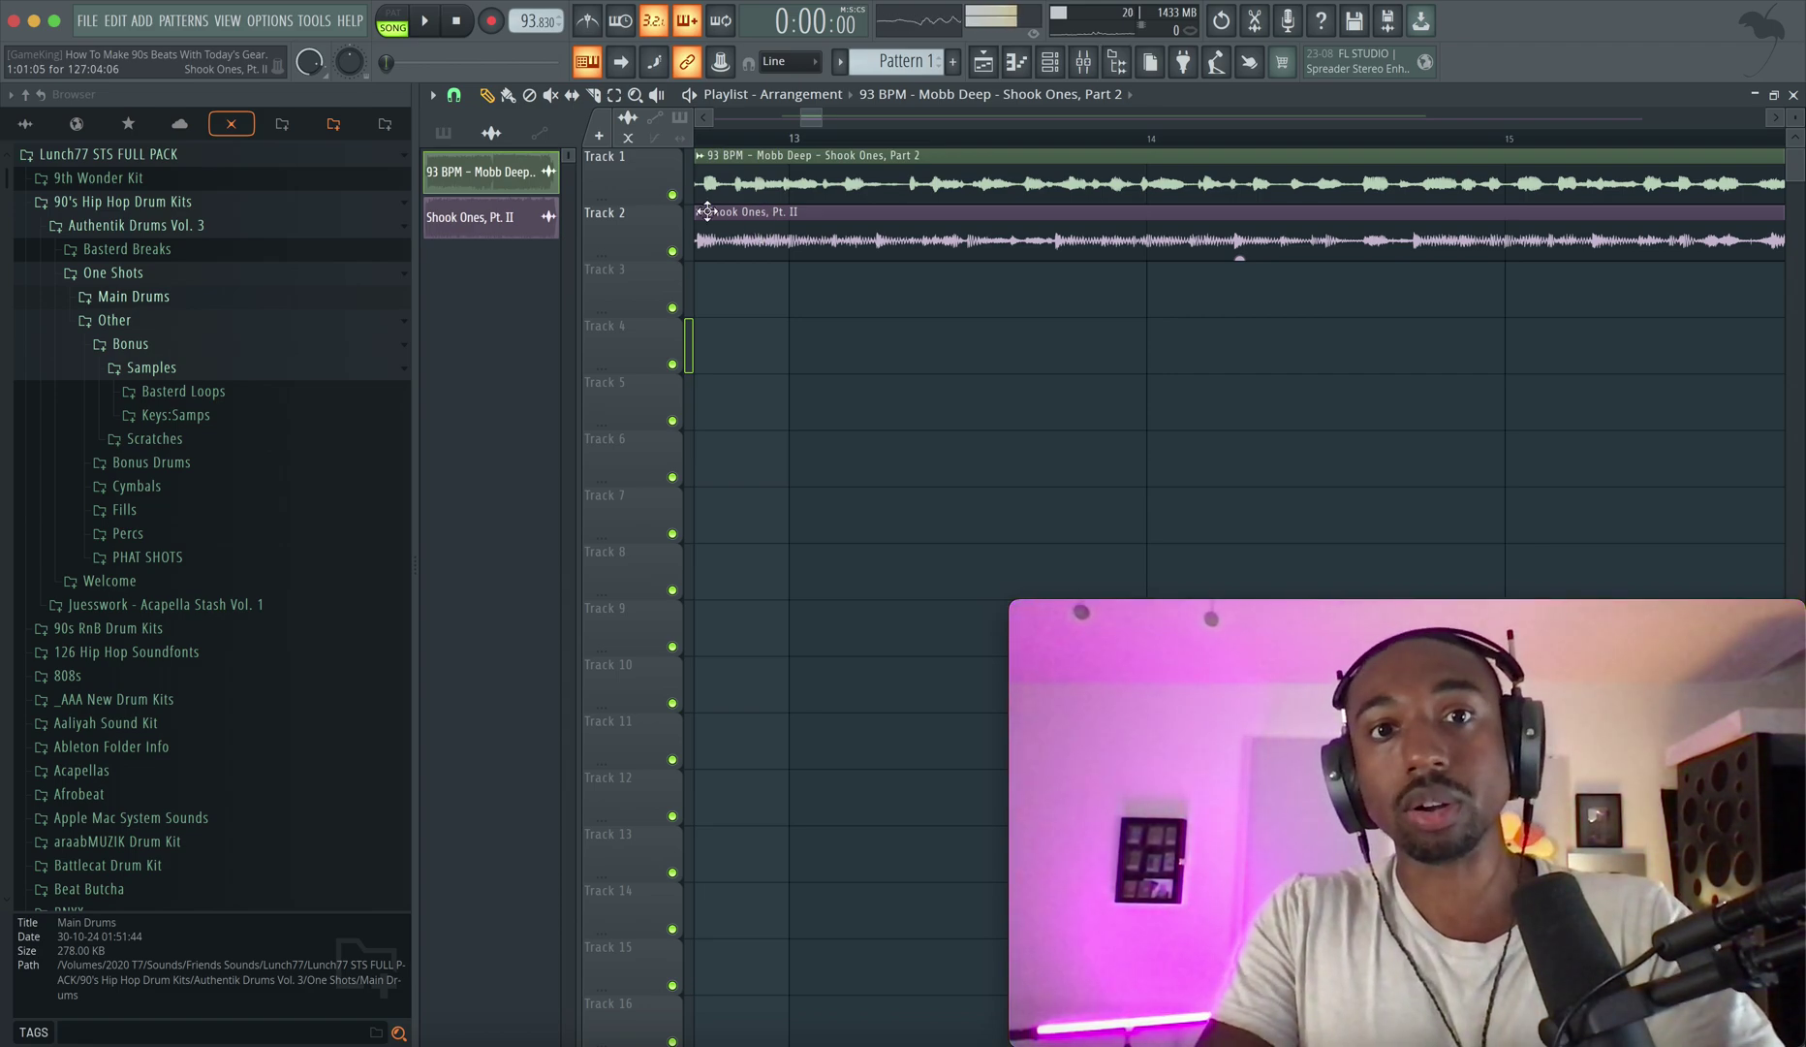
pyautogui.click(701, 211)
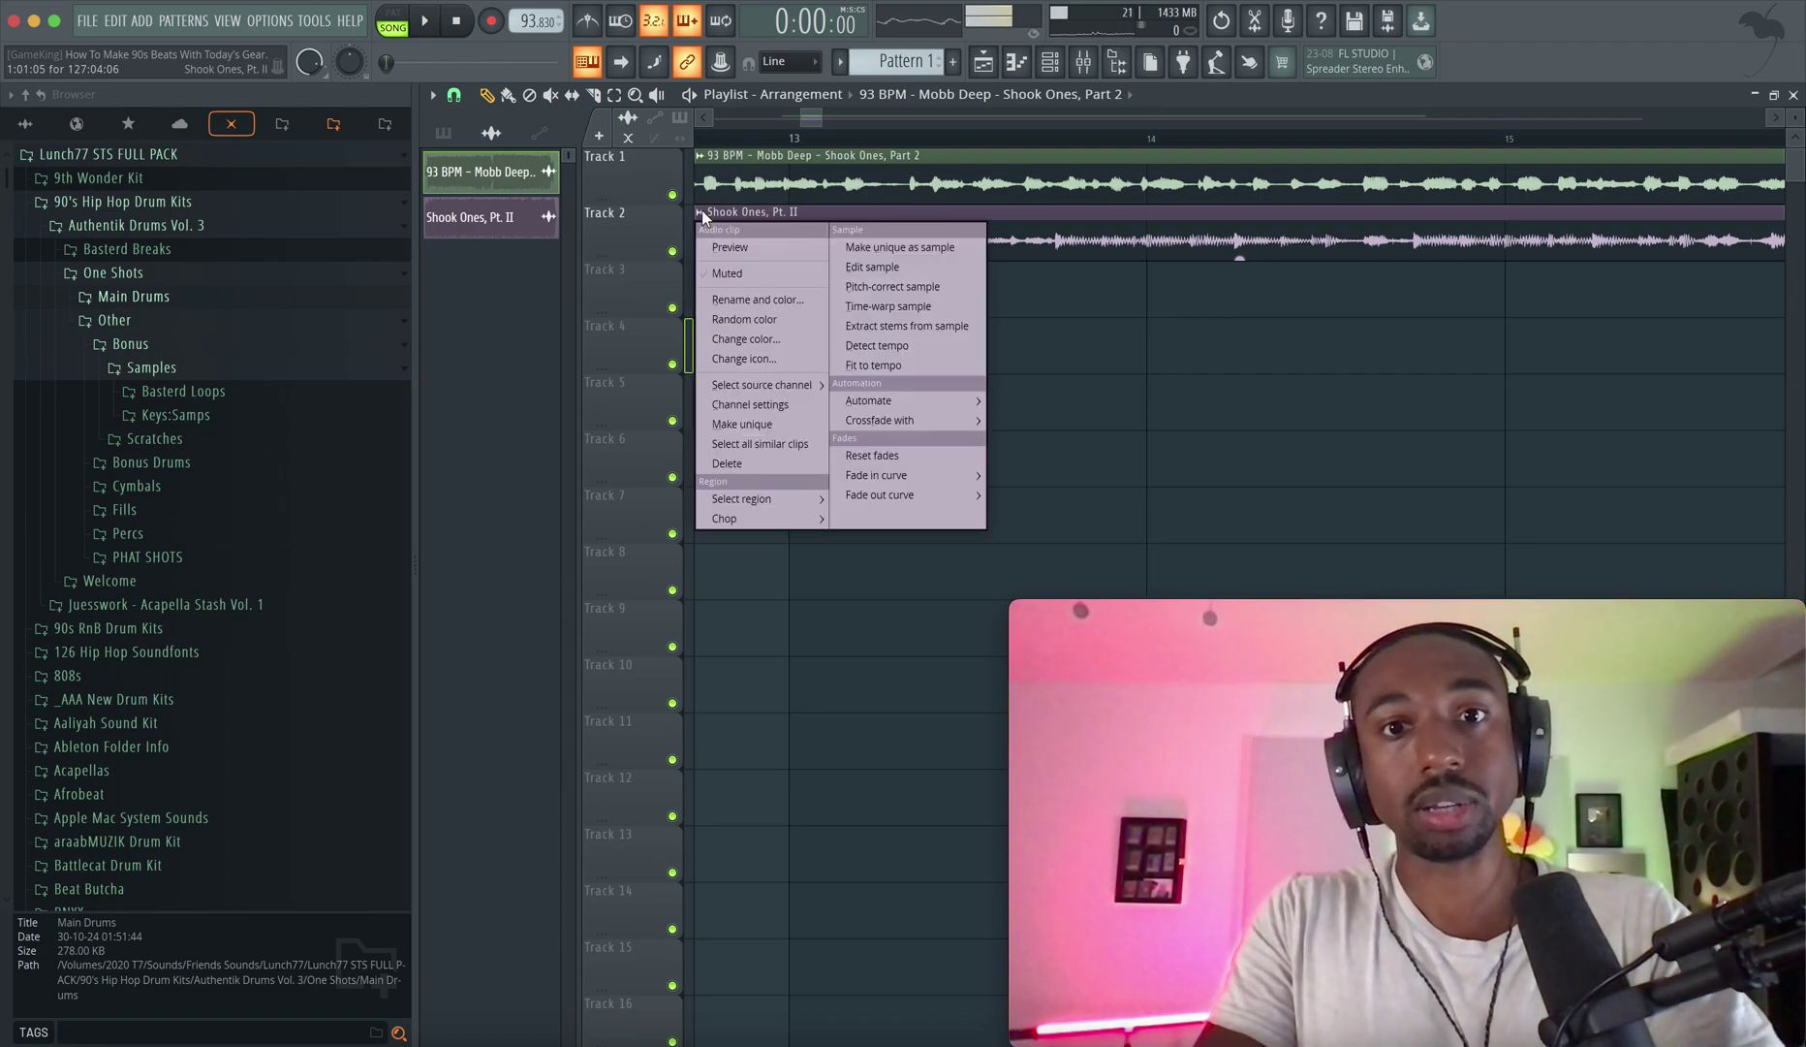
pyautogui.click(878, 345)
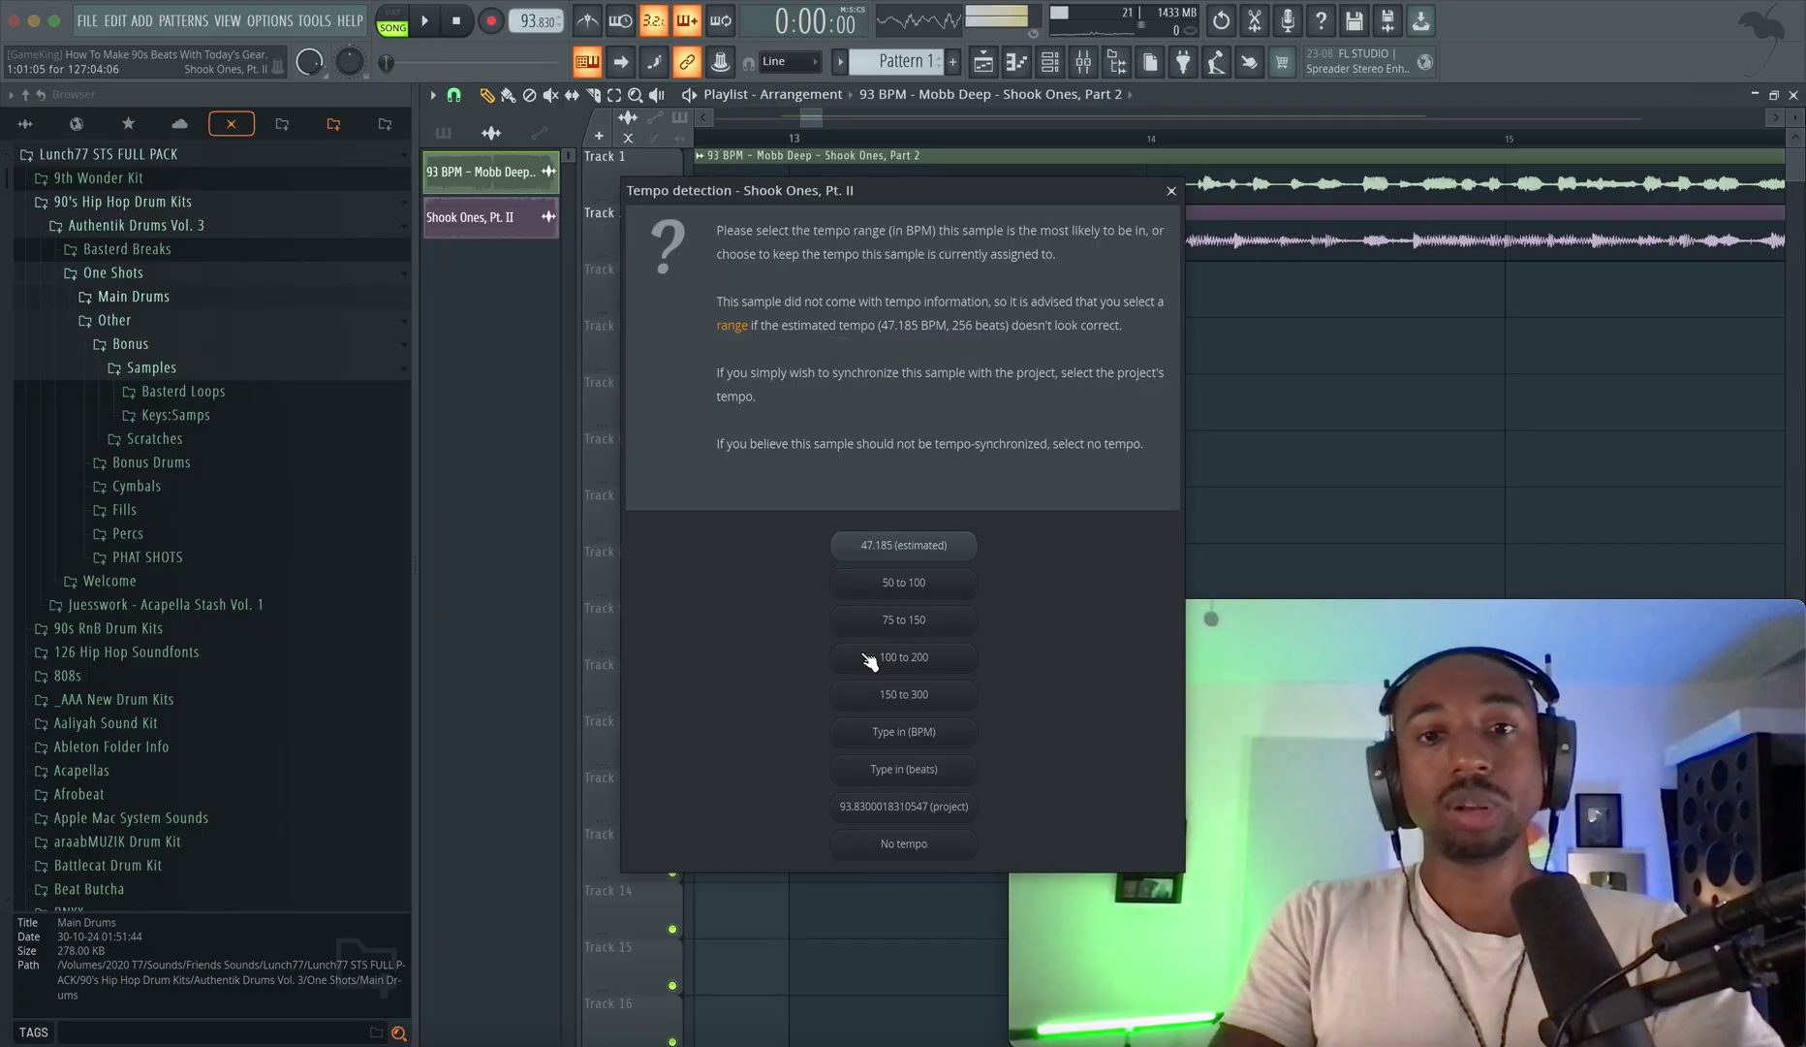
pyautogui.click(922, 621)
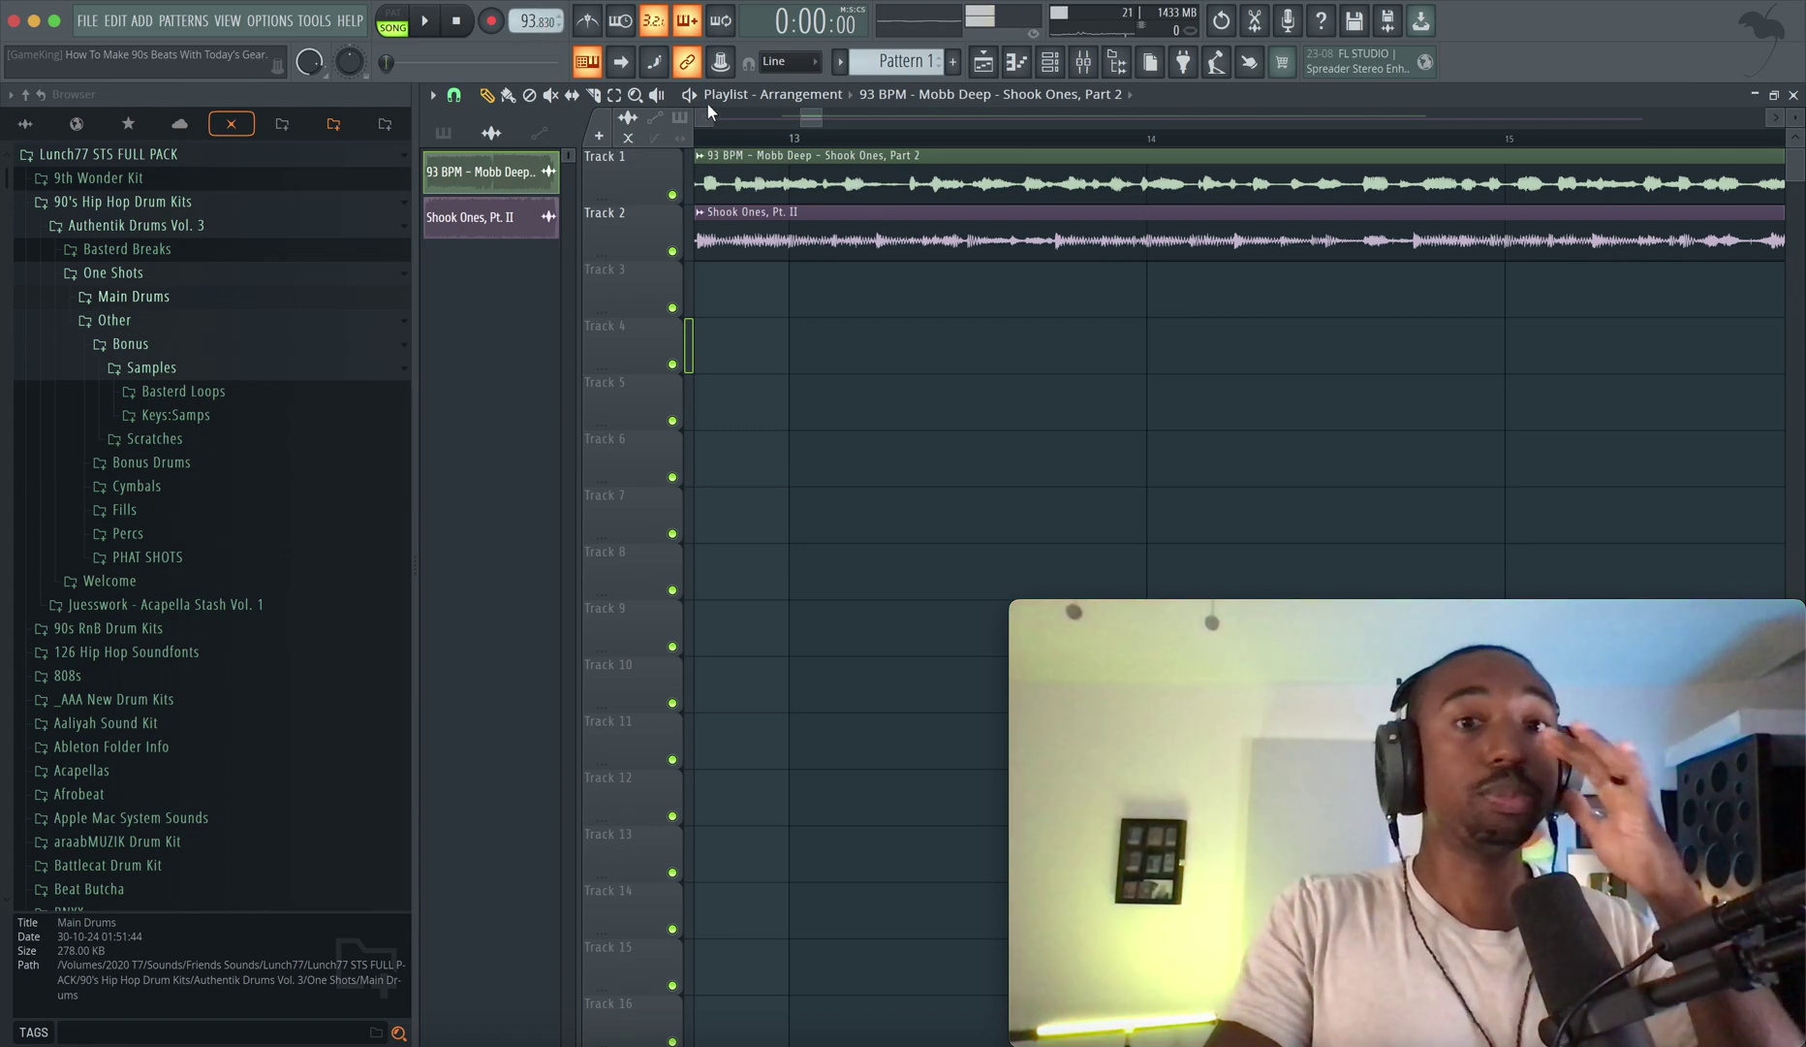
# Delete the Shook Ones, Pt. II clip from Track 2 of the playlist.
pyautogui.click(789, 136)
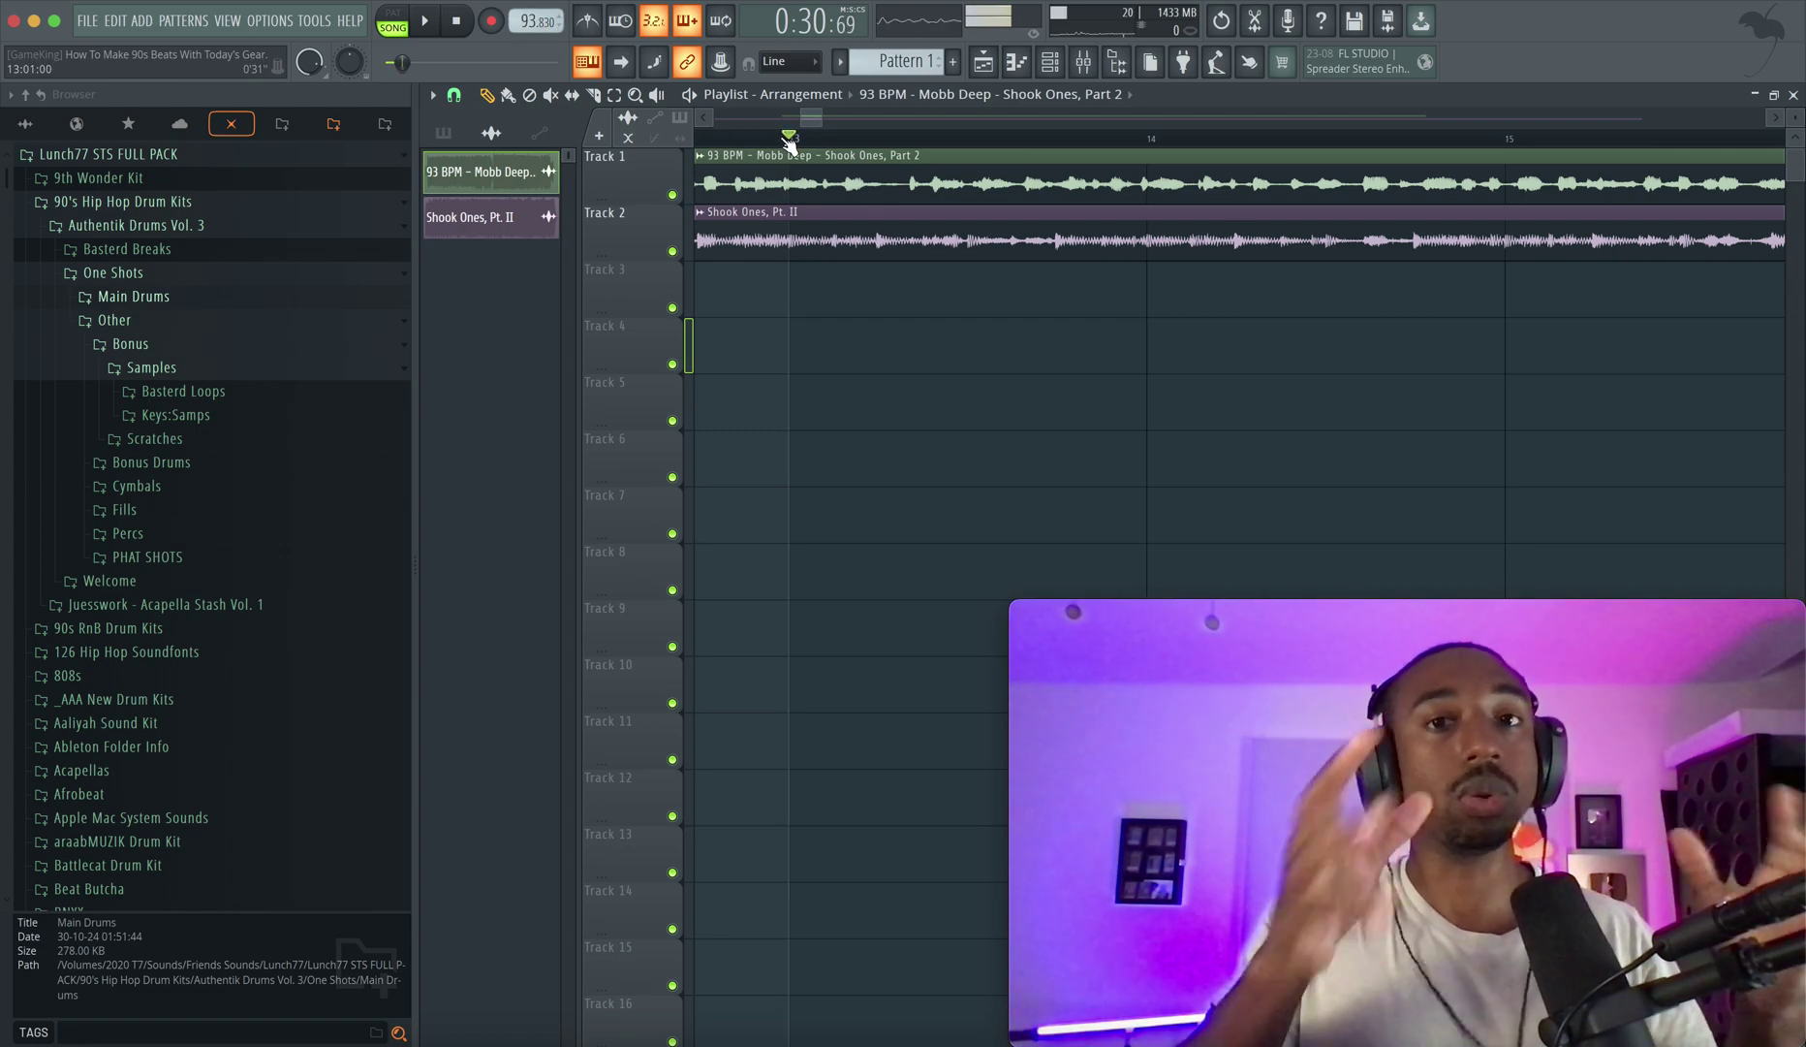
pyautogui.scroll(-1, 788, 137)
pyautogui.scroll(-1, 789, 137)
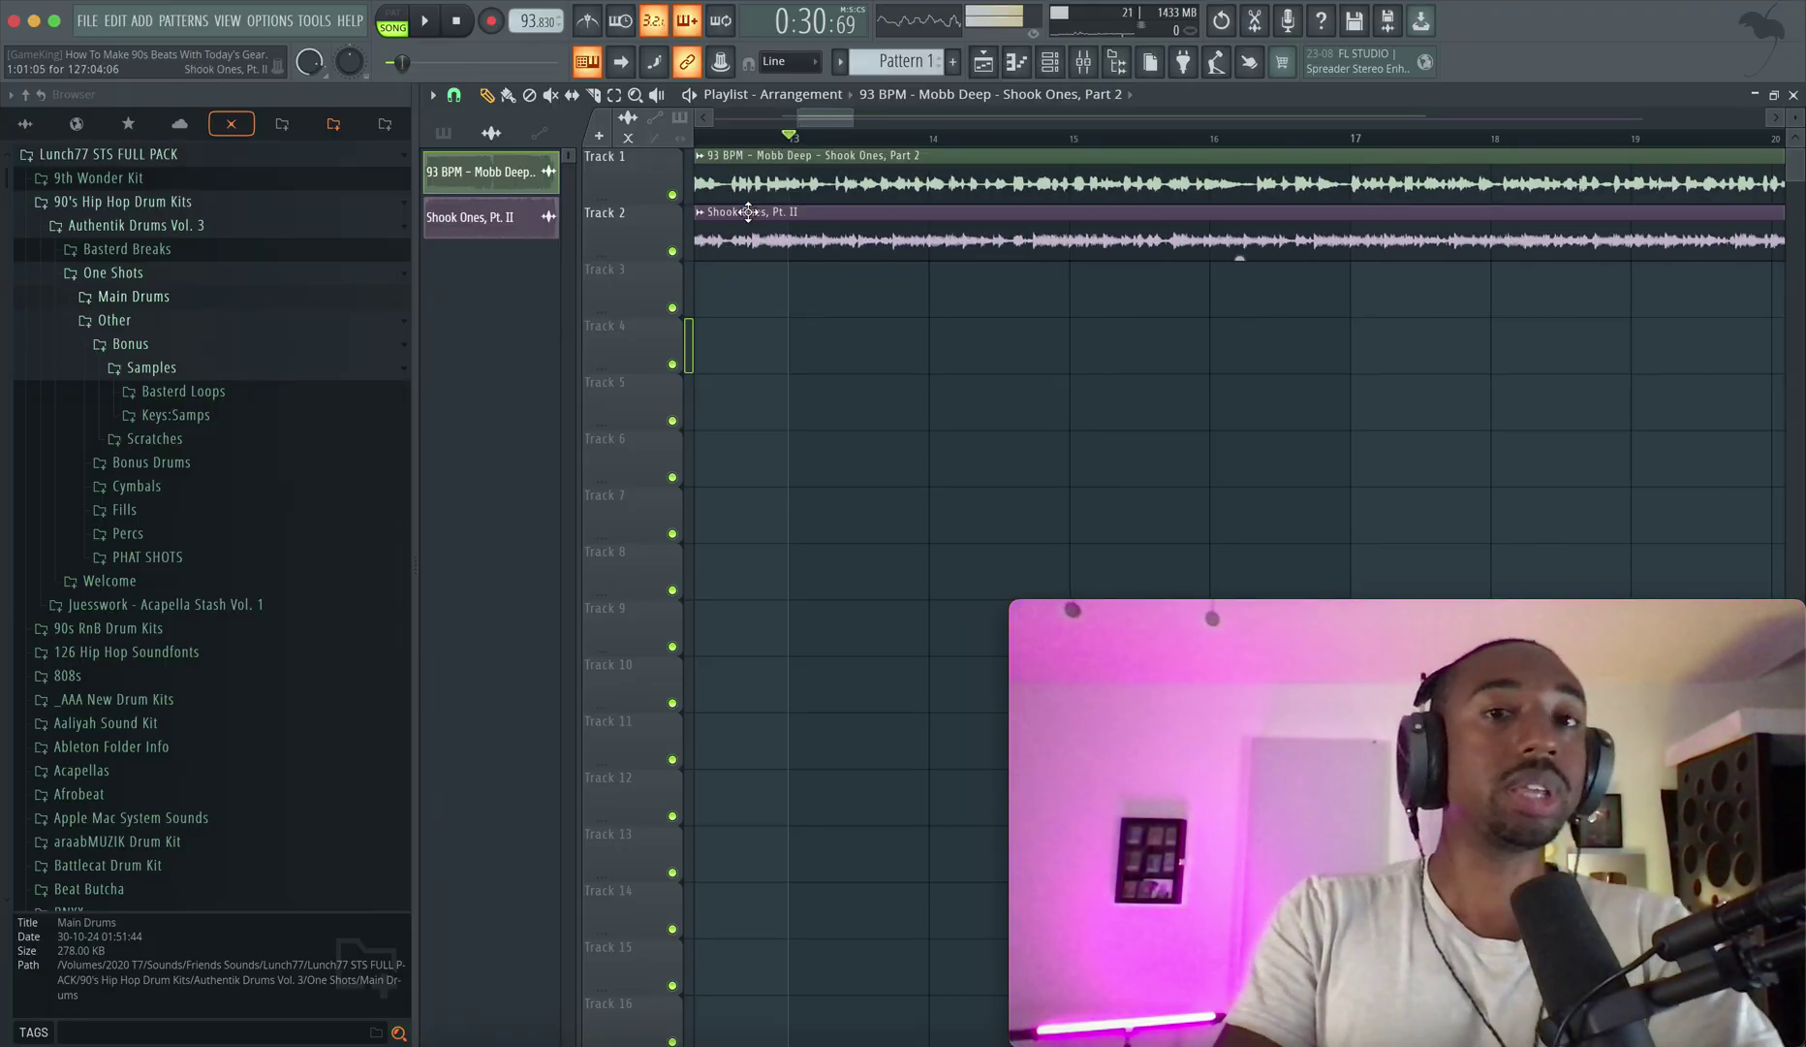
pyautogui.hscroll(-10, 733, 213)
pyautogui.scroll(-5, 810, 219)
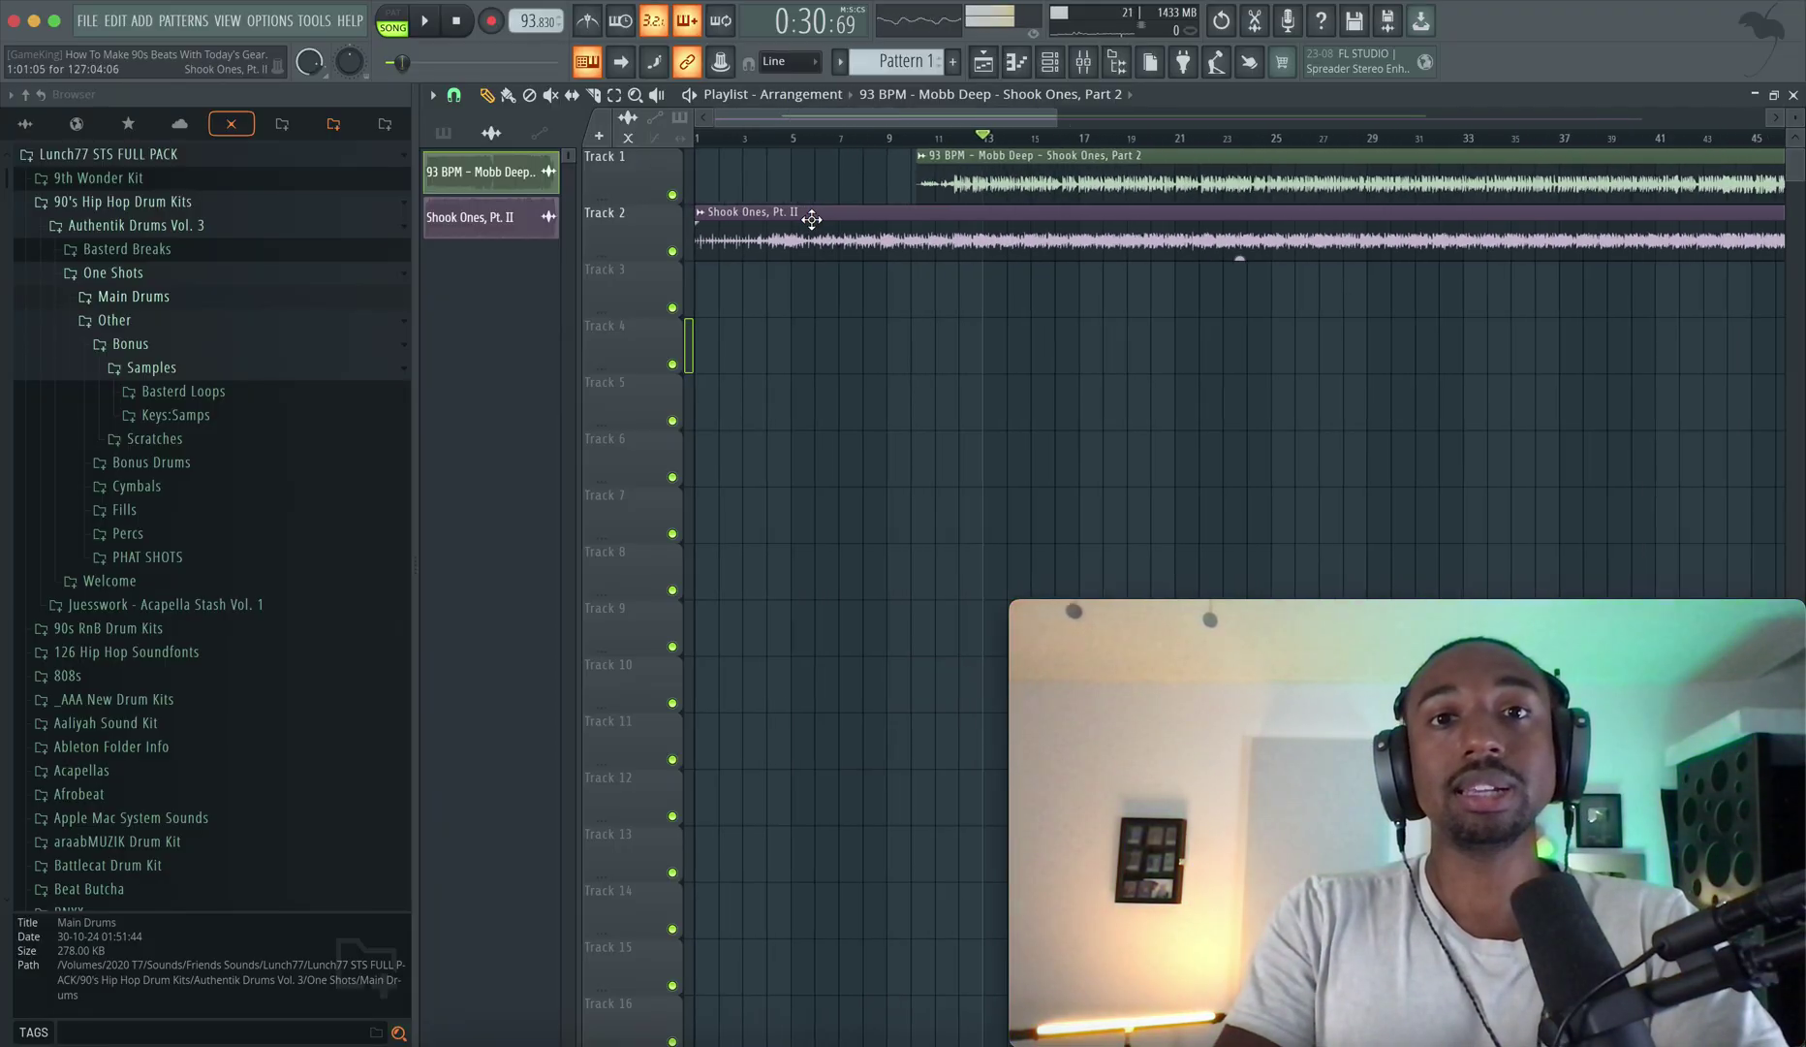
pyautogui.scroll(-2, 811, 219)
pyautogui.rightClick(858, 250)
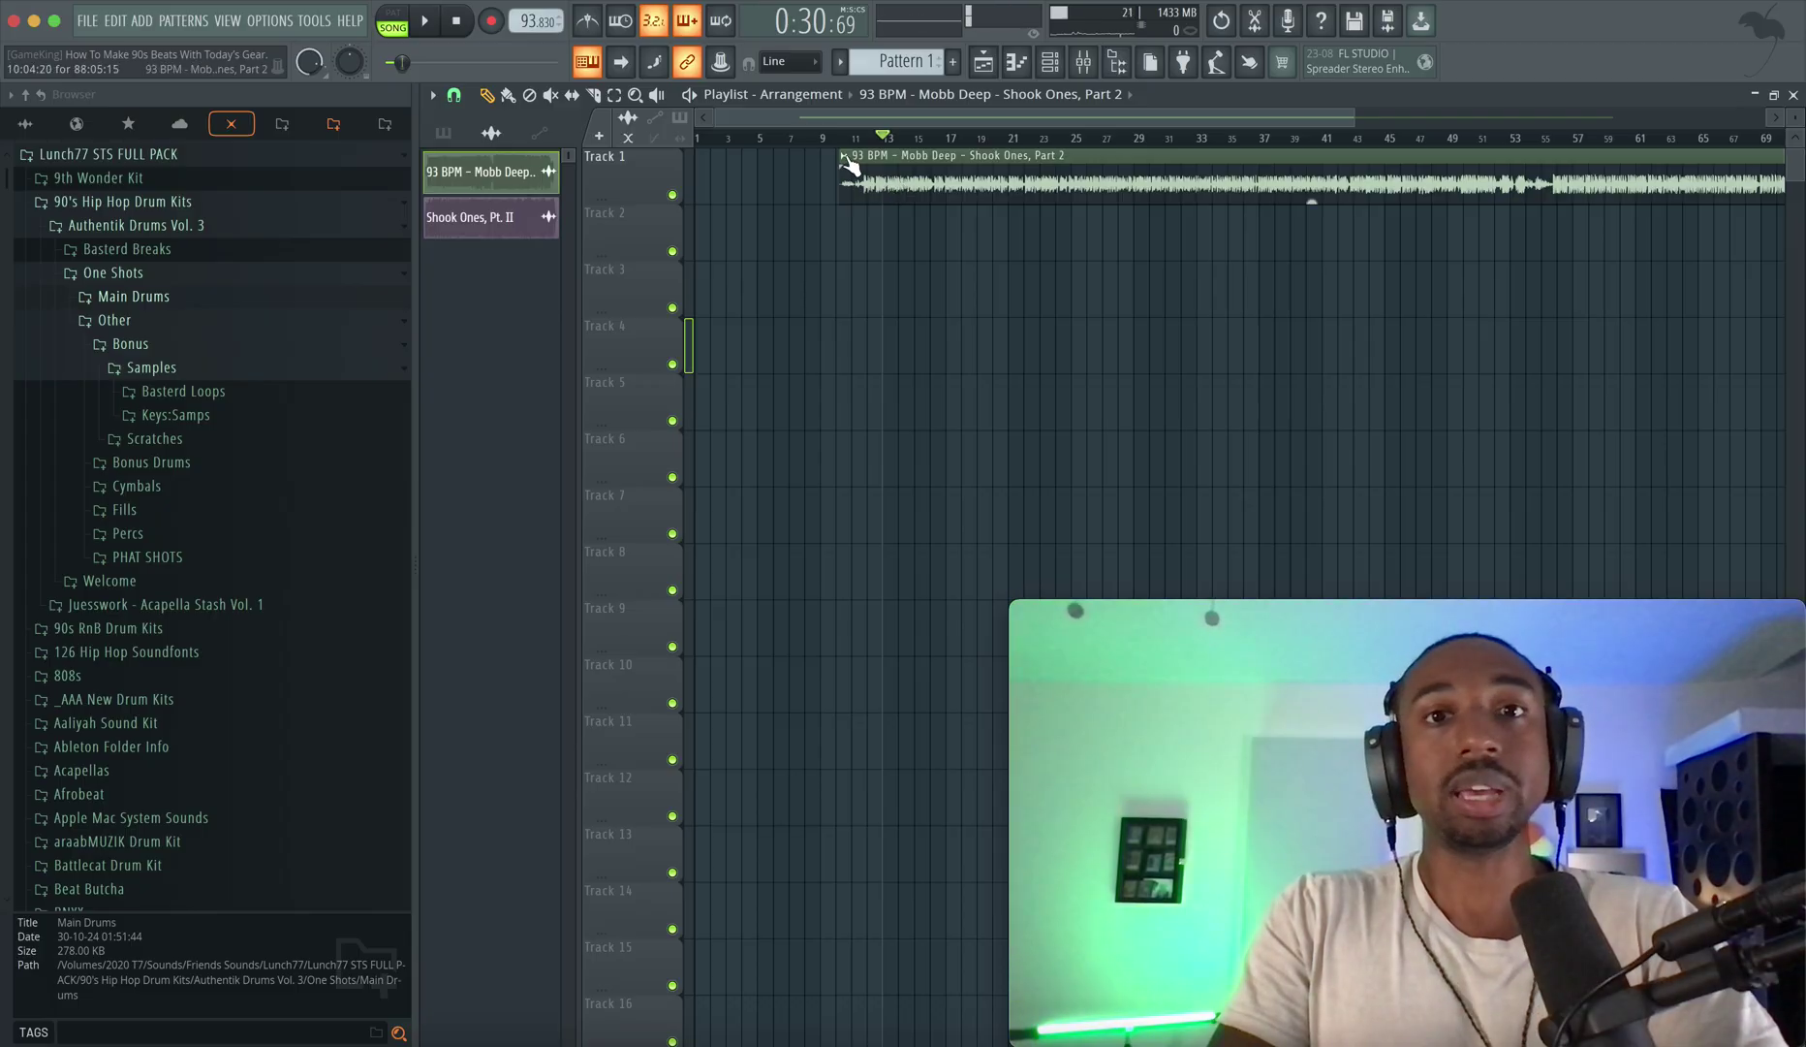
# Move the 93 BPM Mobb Deep clip on Track 1 so that it starts at bar 1.
pyautogui.scroll(6, 880, 157)
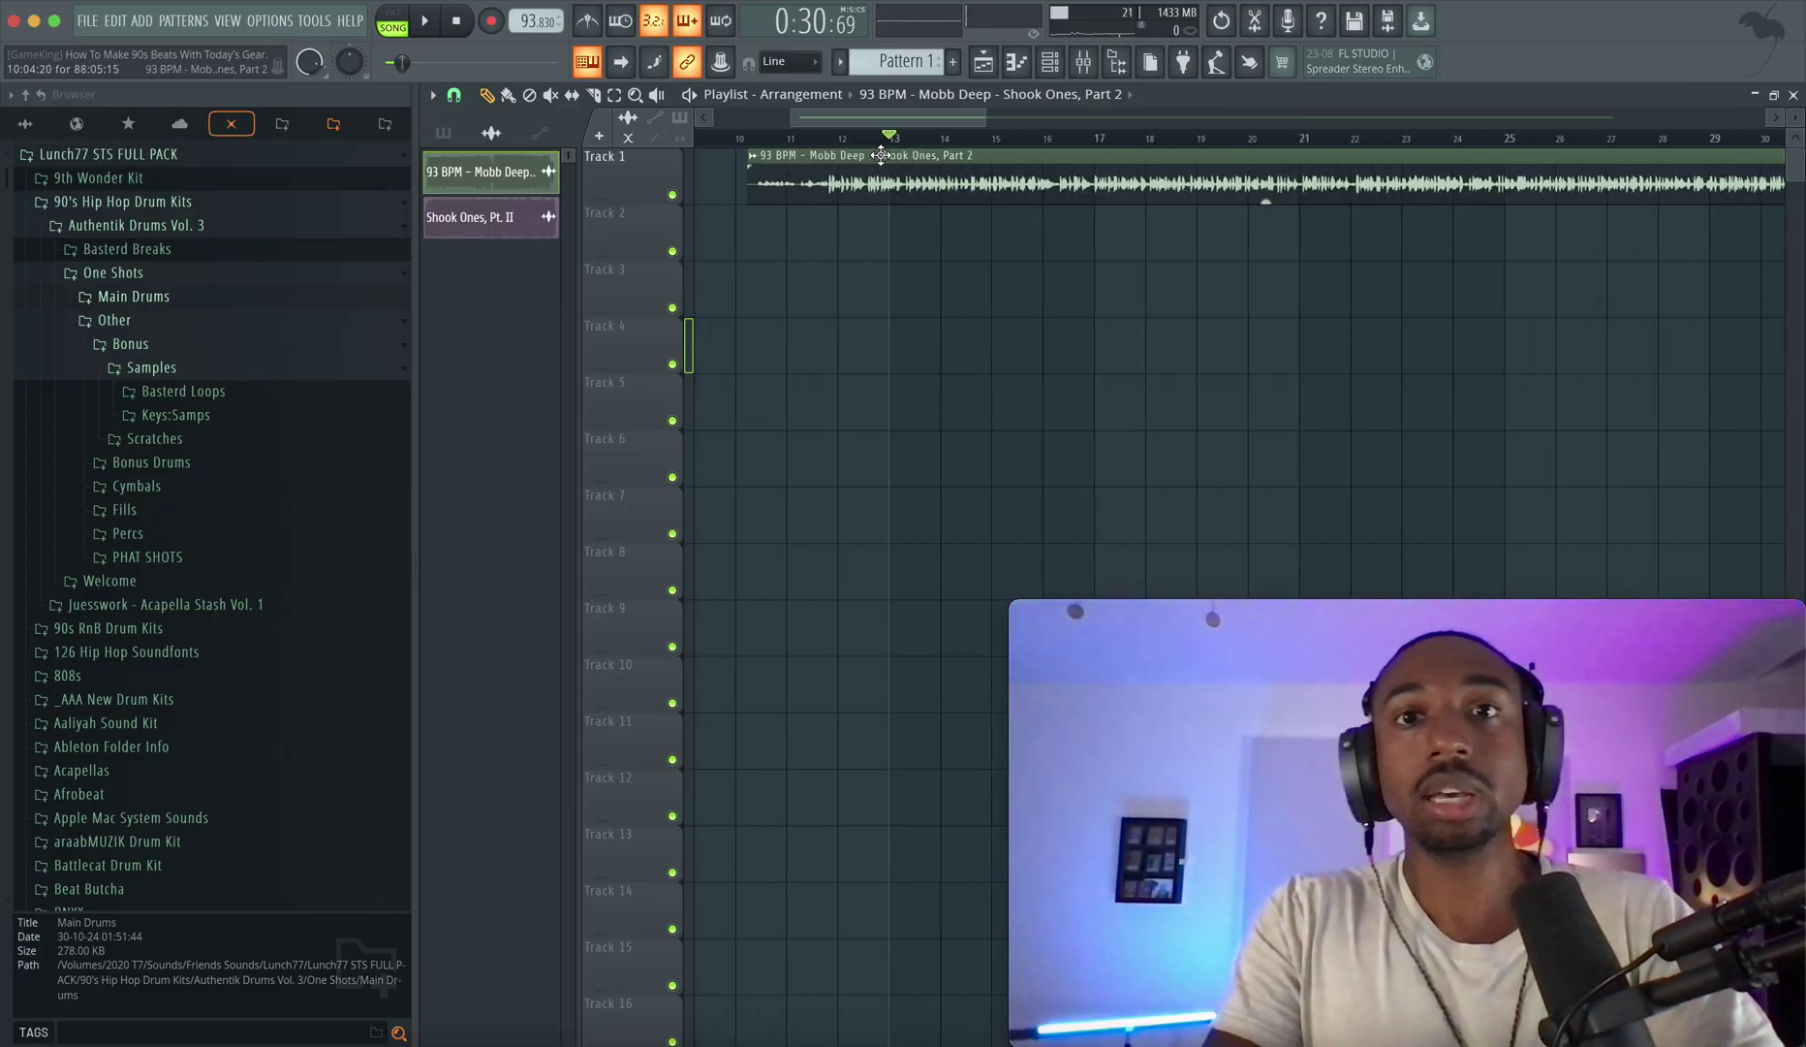
pyautogui.scroll(3, 881, 156)
pyautogui.click(761, 139)
pyautogui.scroll(-8, 767, 155)
pyautogui.press('space')
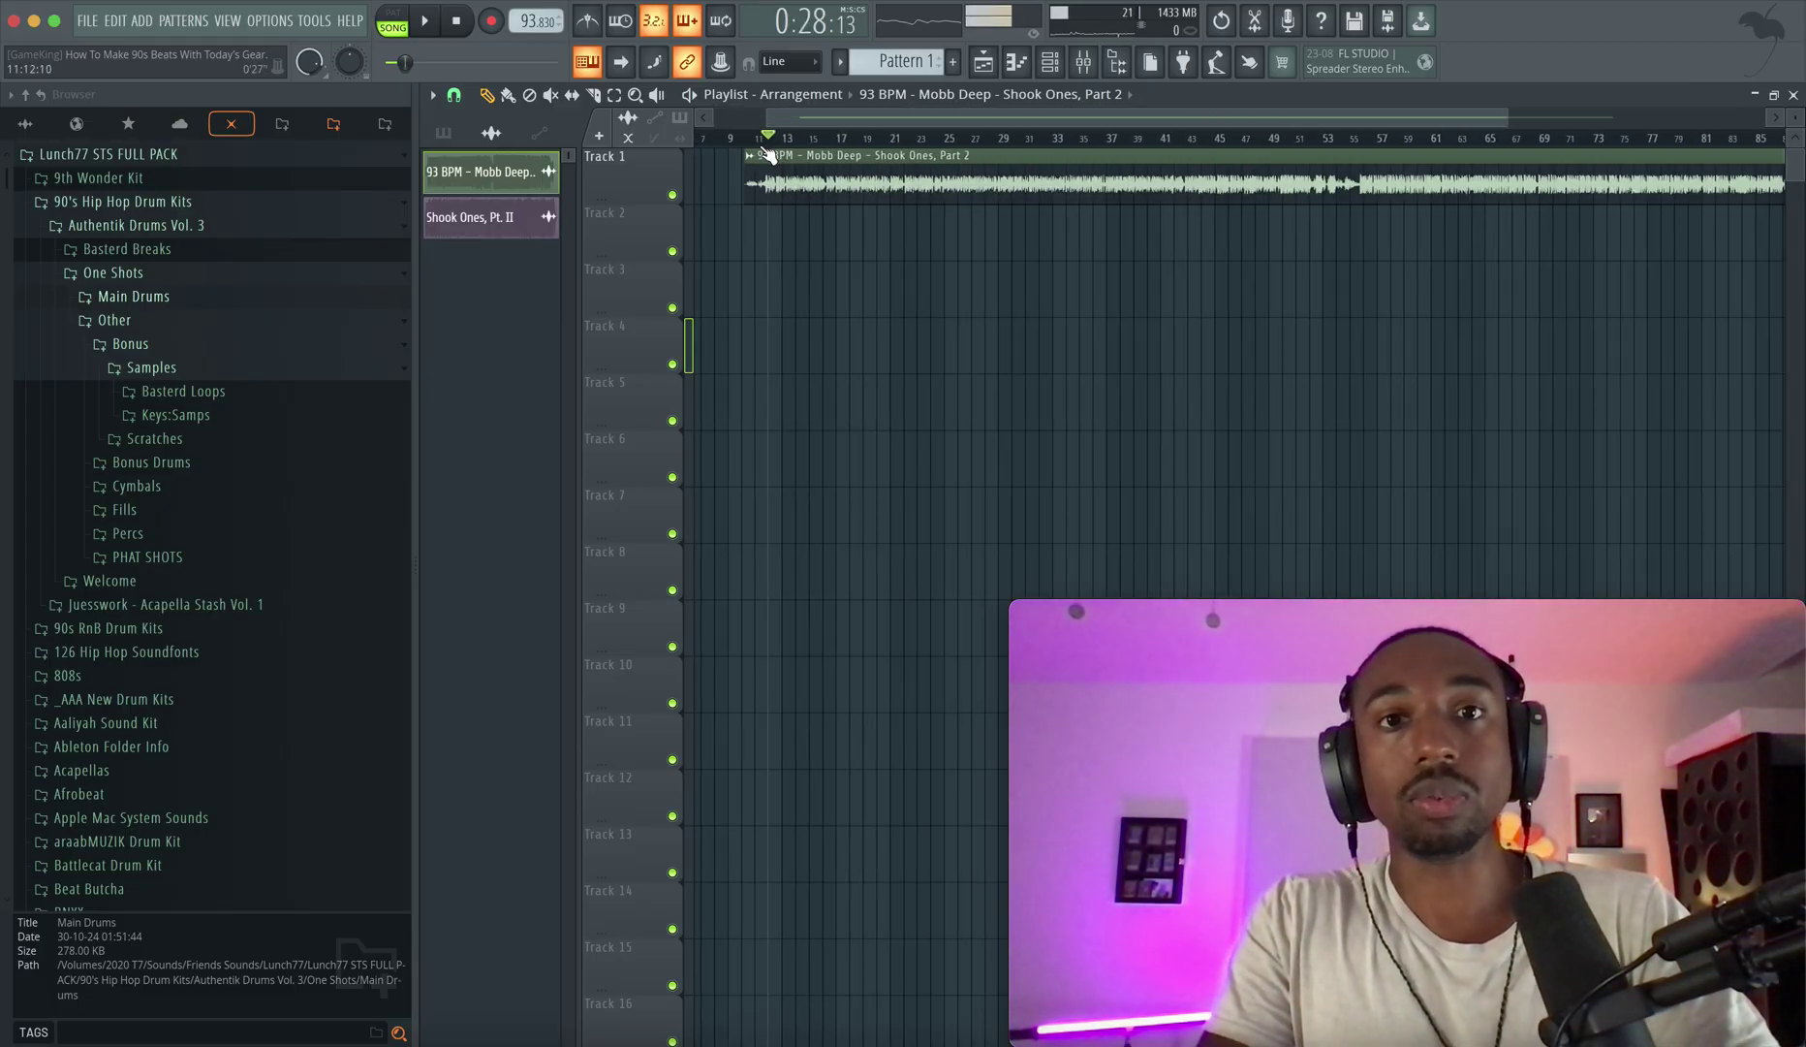
pyautogui.scroll(6, 760, 160)
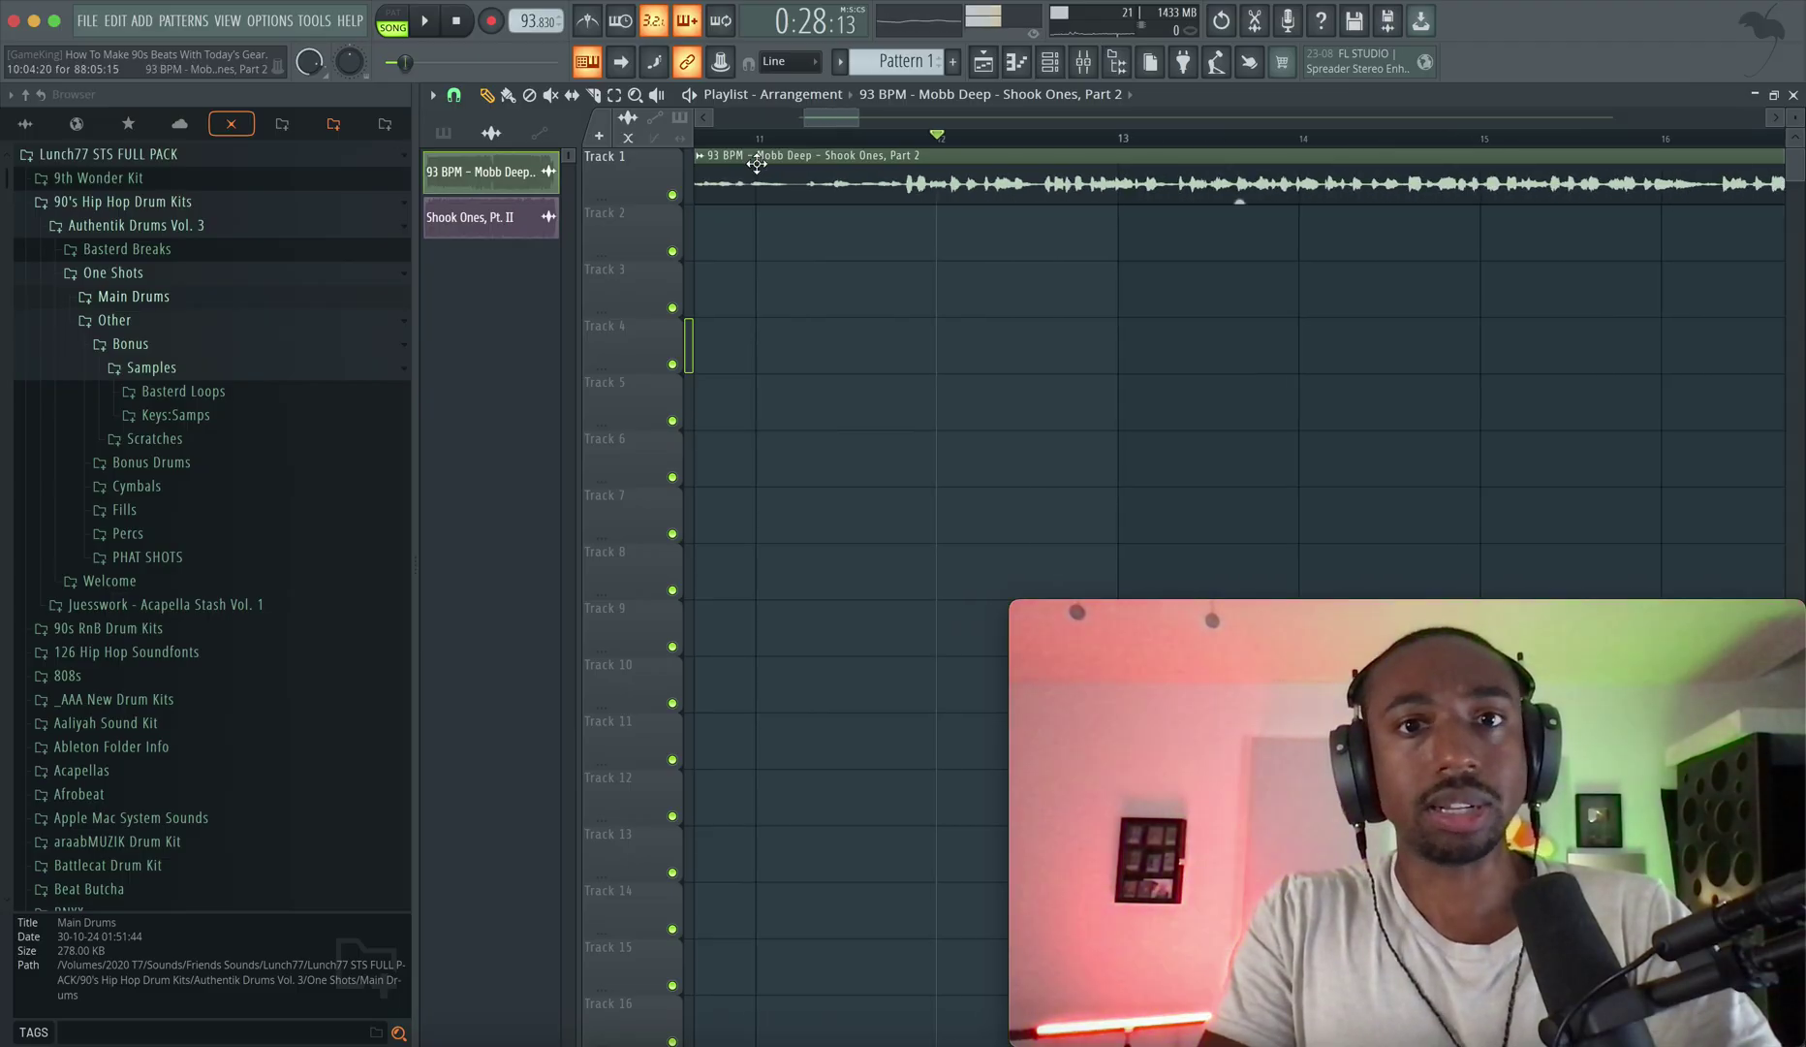
pyautogui.scroll(-3, 756, 163)
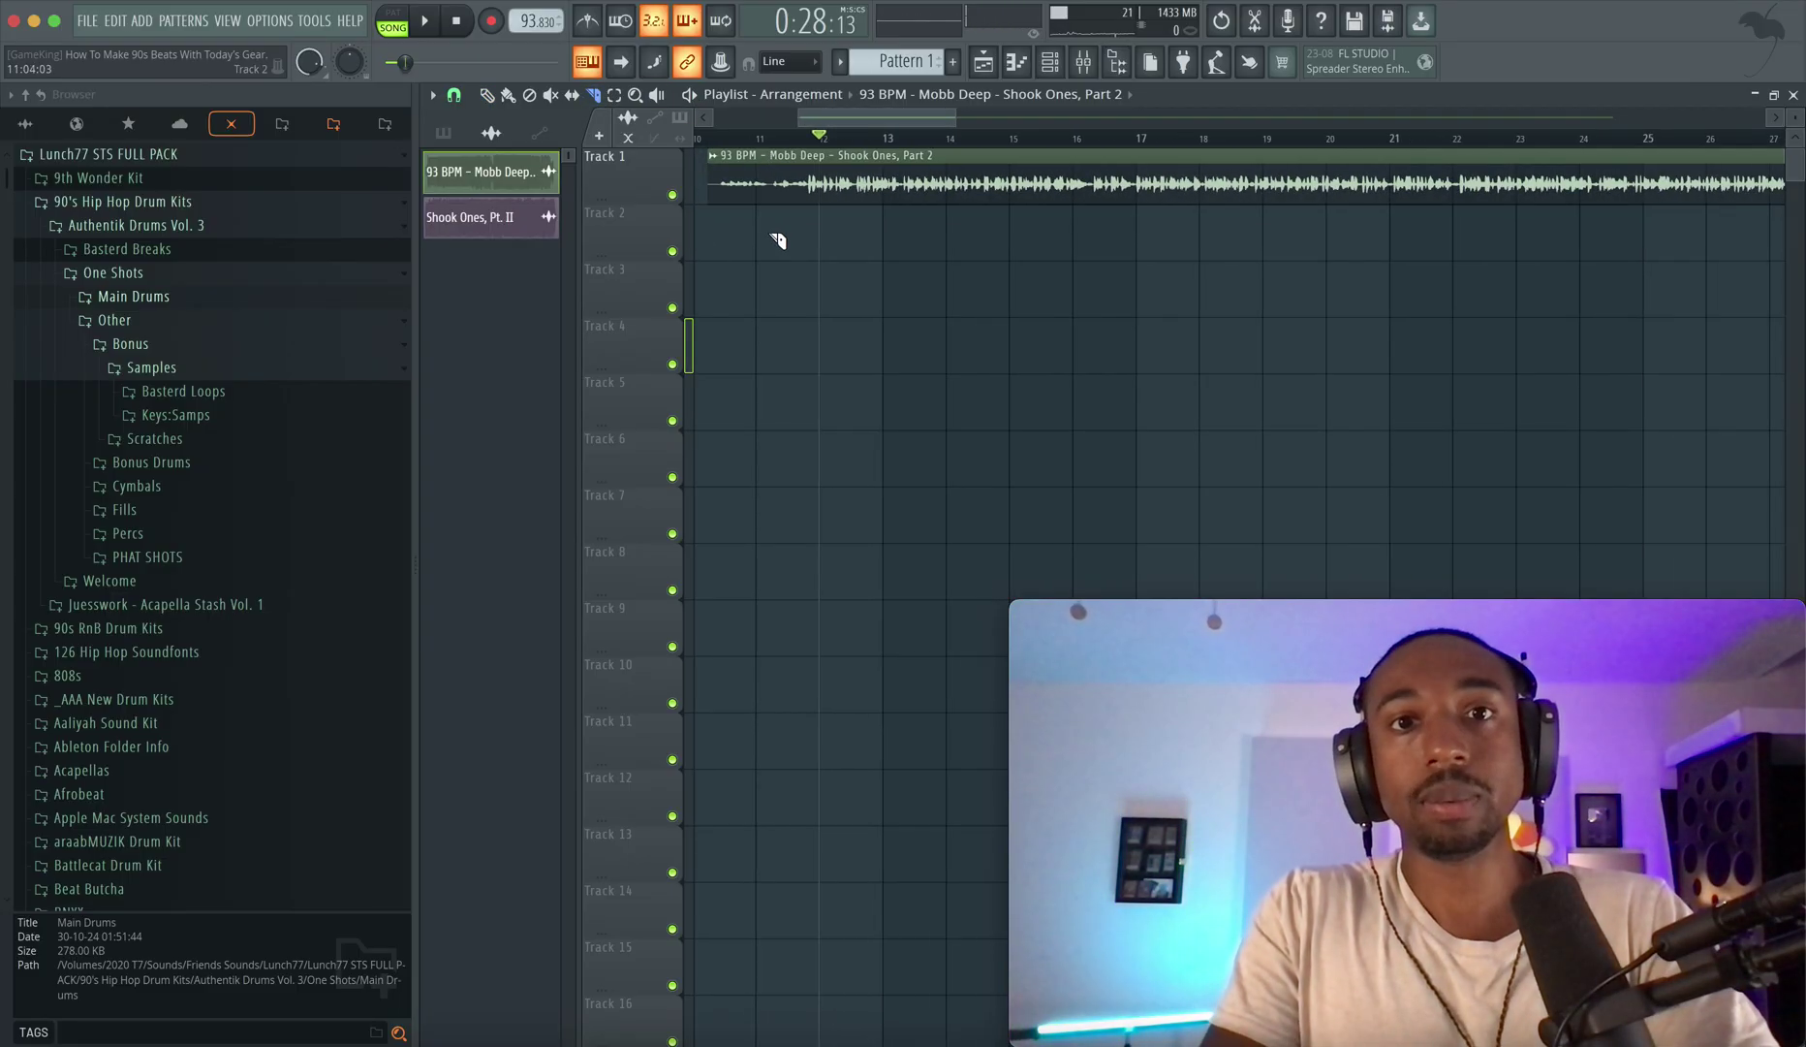
pyautogui.click(488, 94)
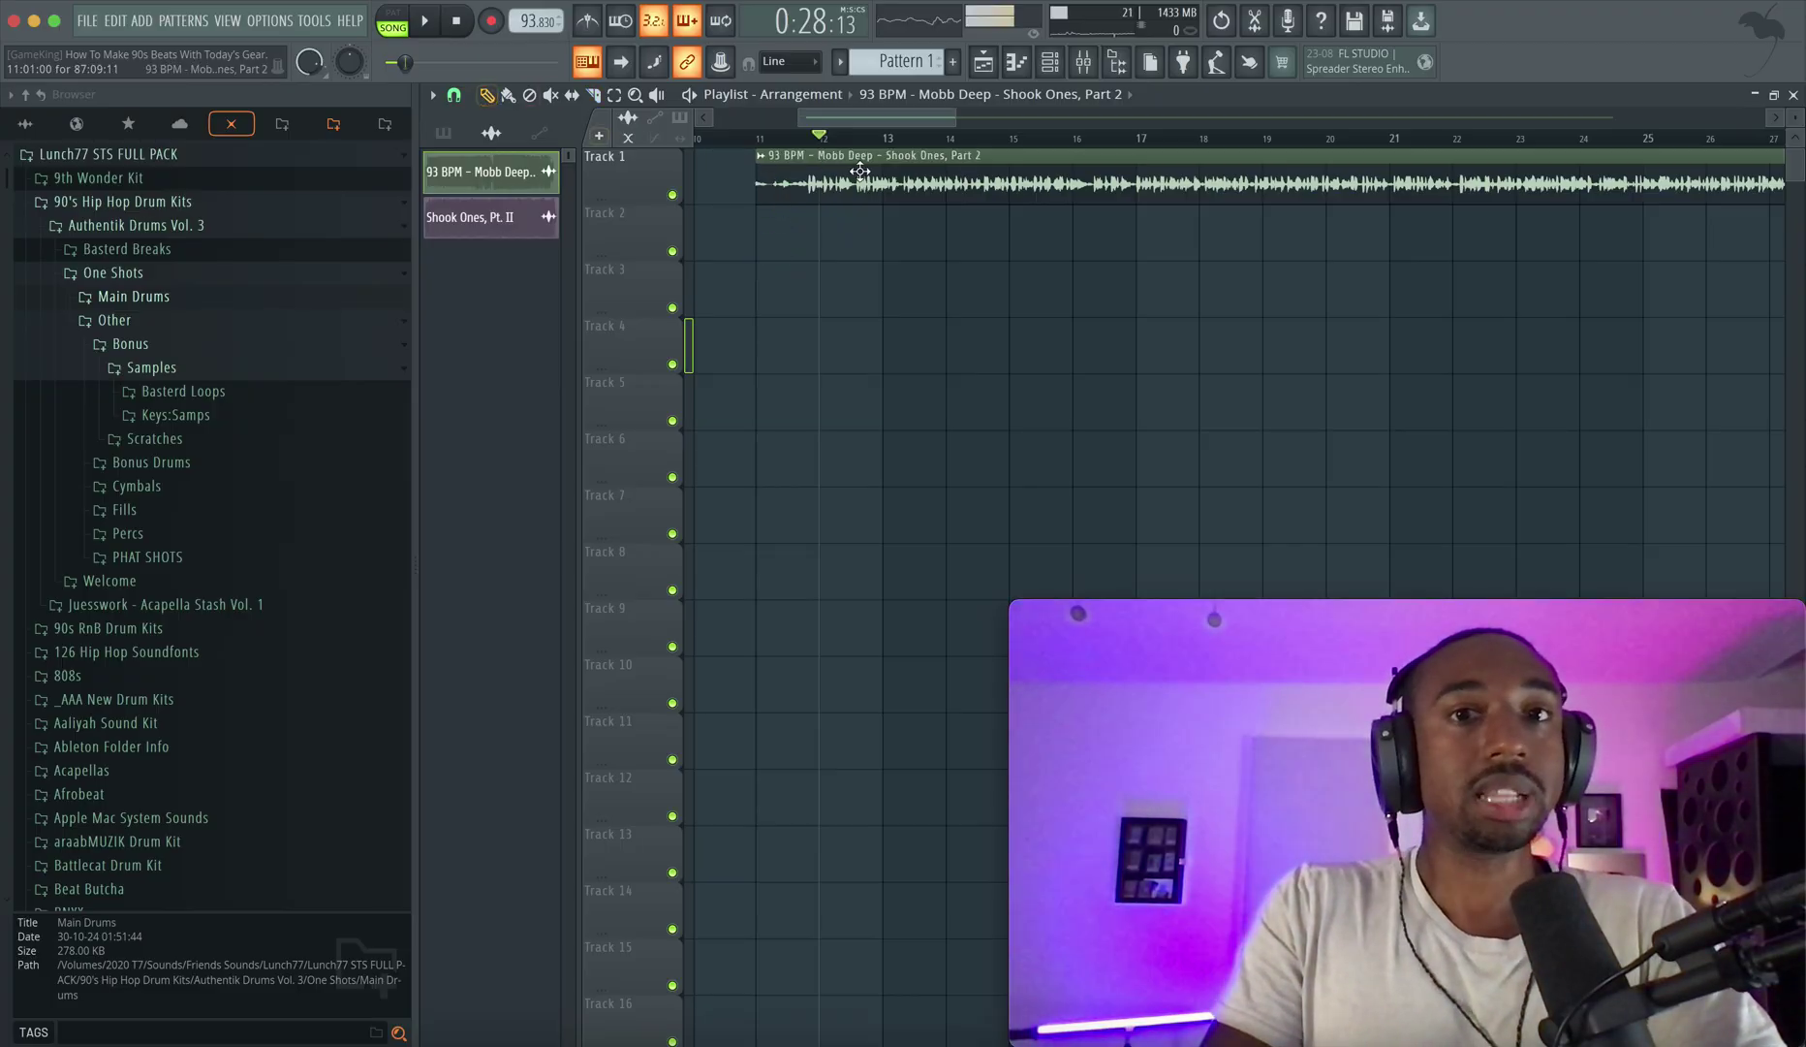
pyautogui.moveTo(860, 169); pyautogui.dragTo(501, 176)
# Turn on the metronome and play the song from the beginning to check the clip's timing against it.
pyautogui.click(585, 31)
pyautogui.click(456, 26)
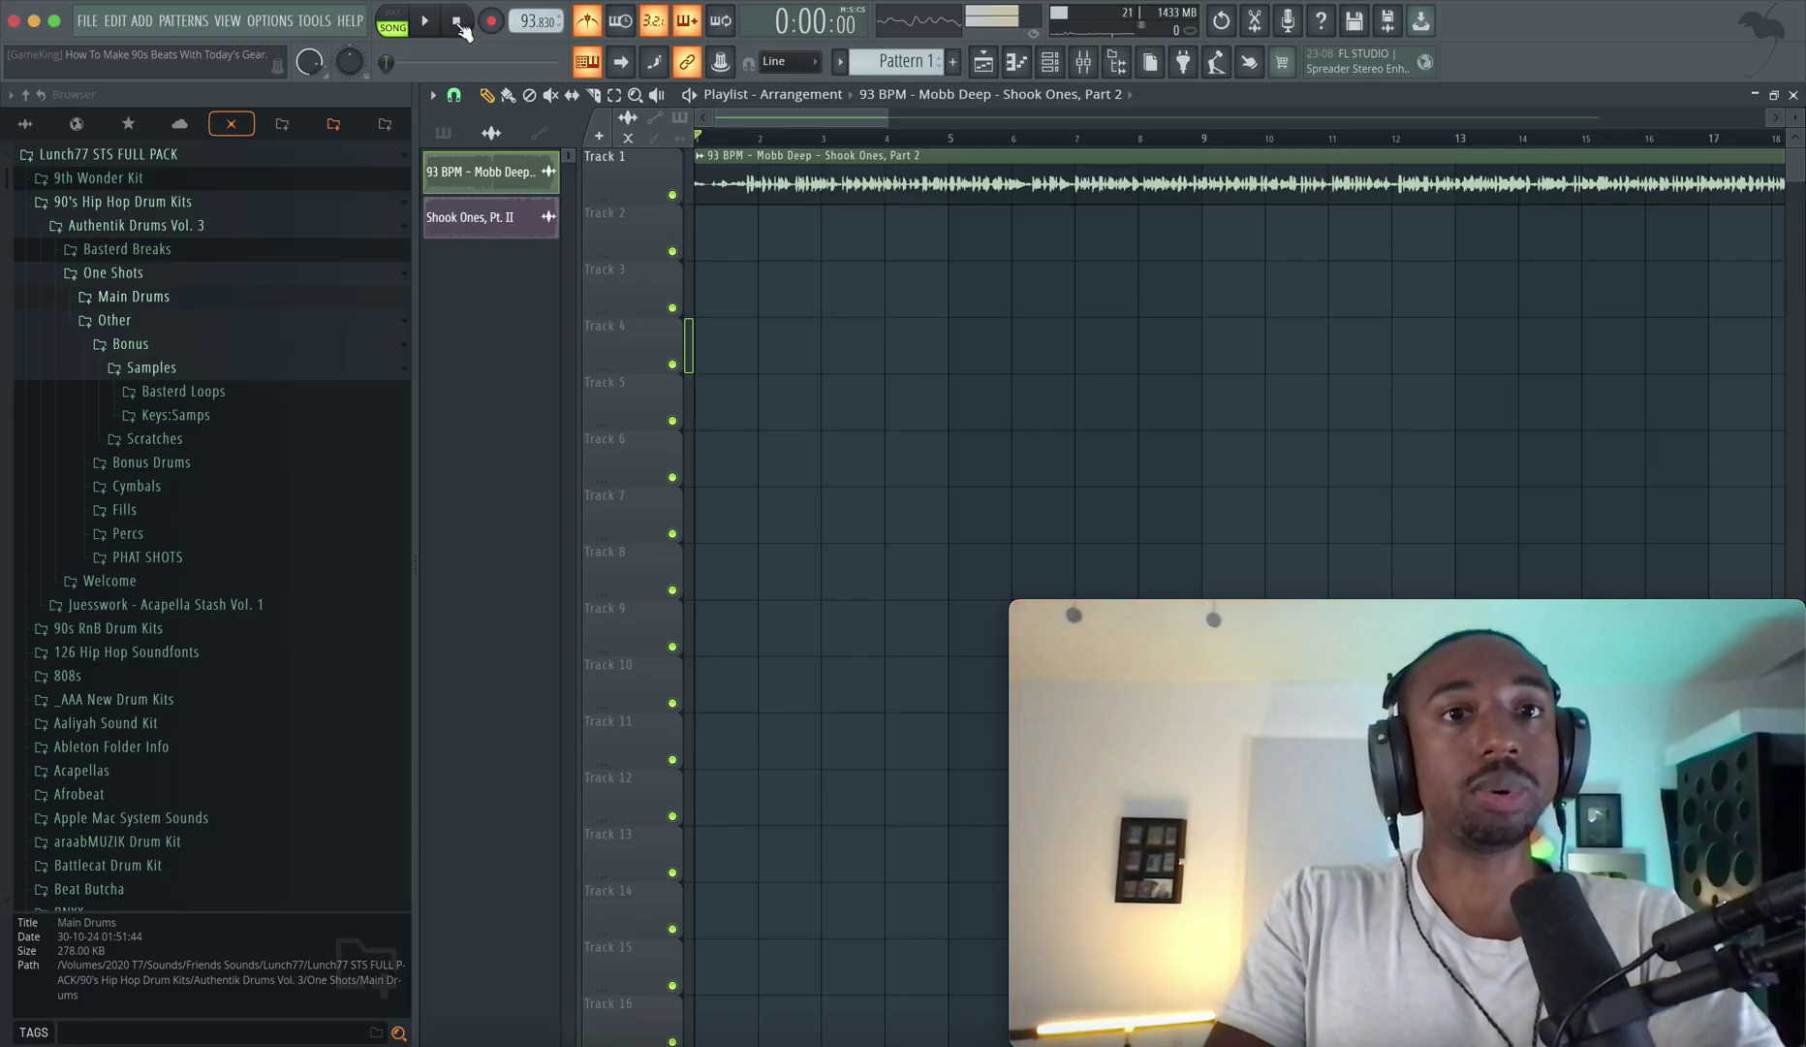
pyautogui.press('space')
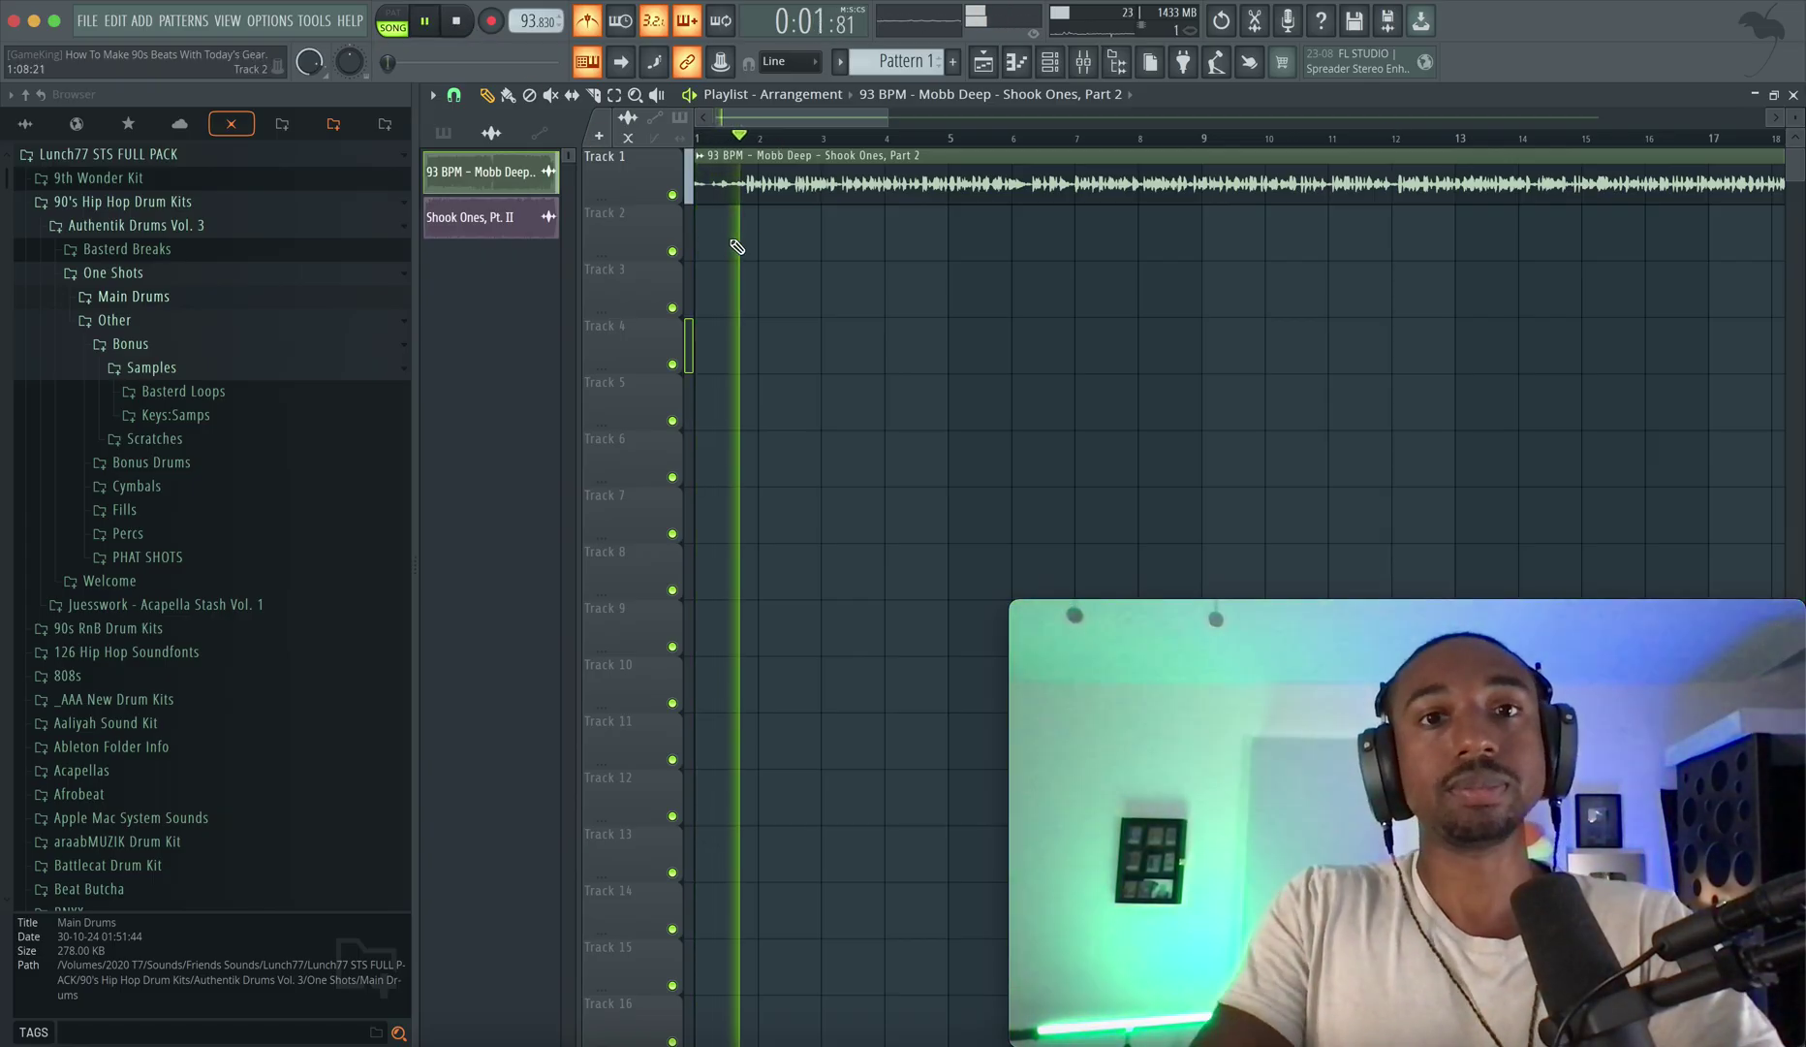
pyautogui.press('space')
# Show the channel rack and open the Kontakt 8 instrument.
pyautogui.click(1051, 62)
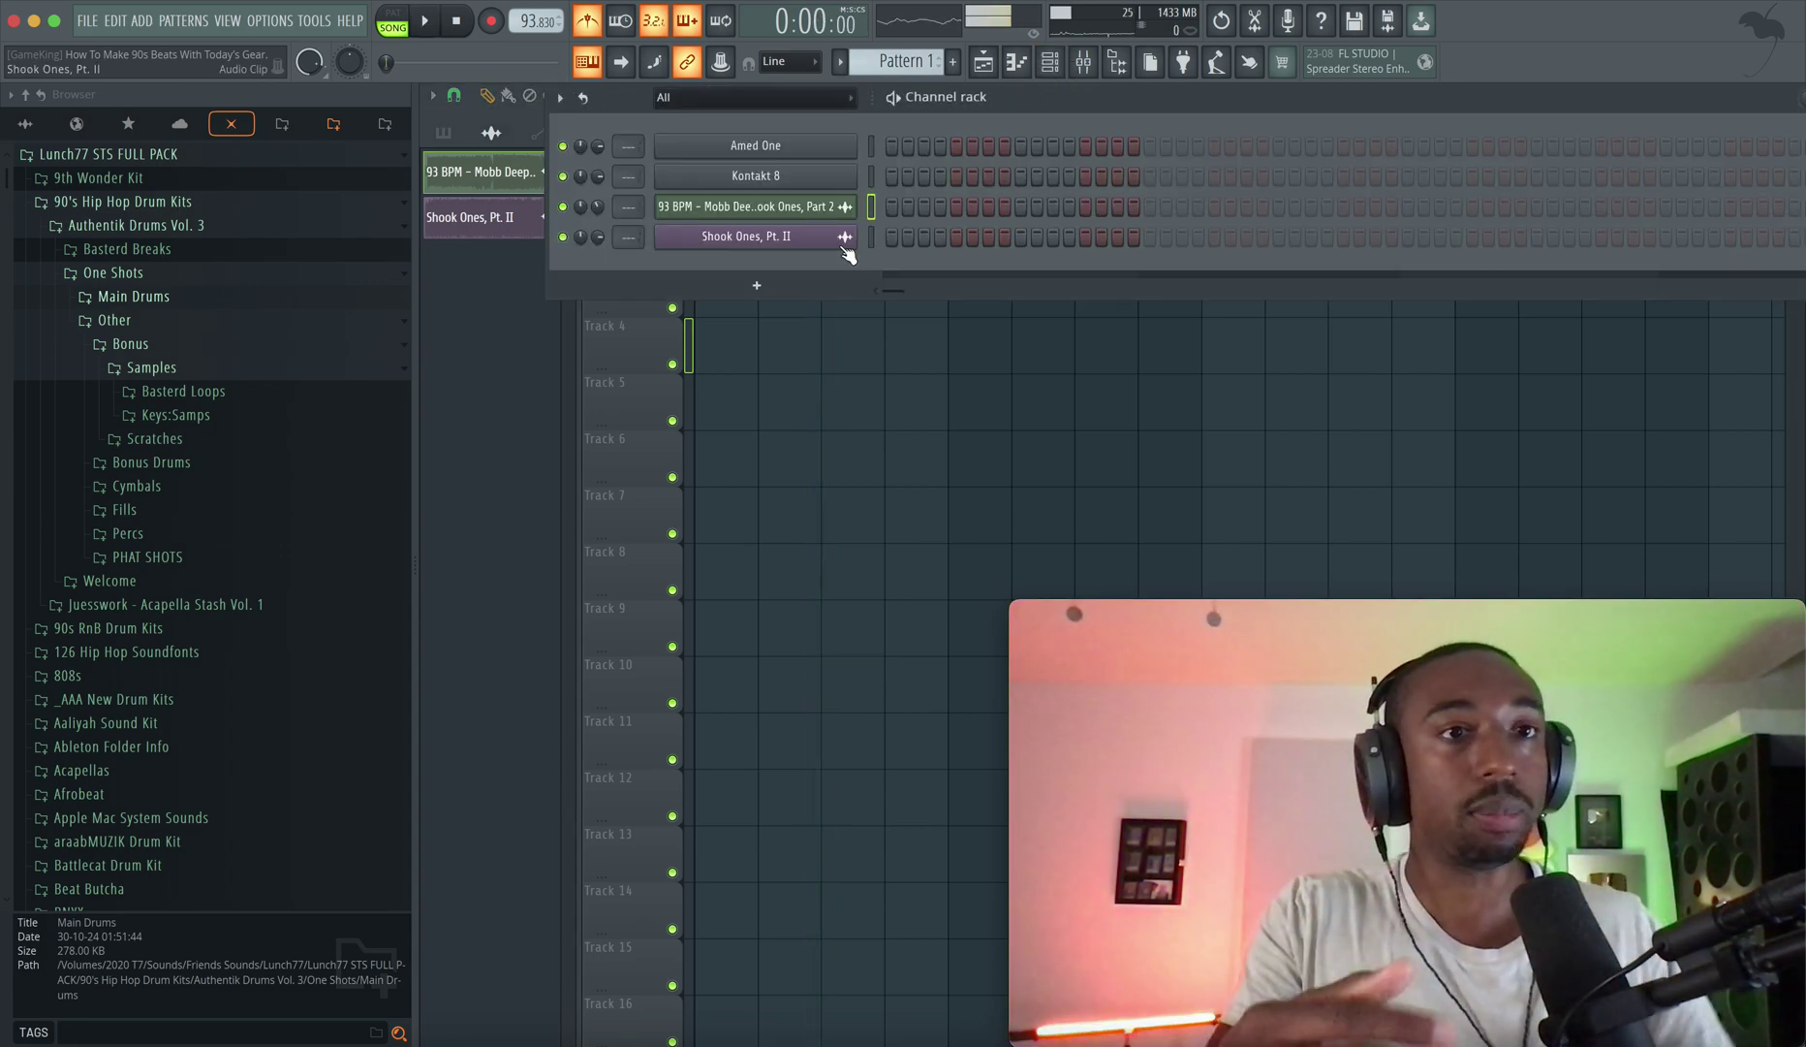
pyautogui.click(819, 178)
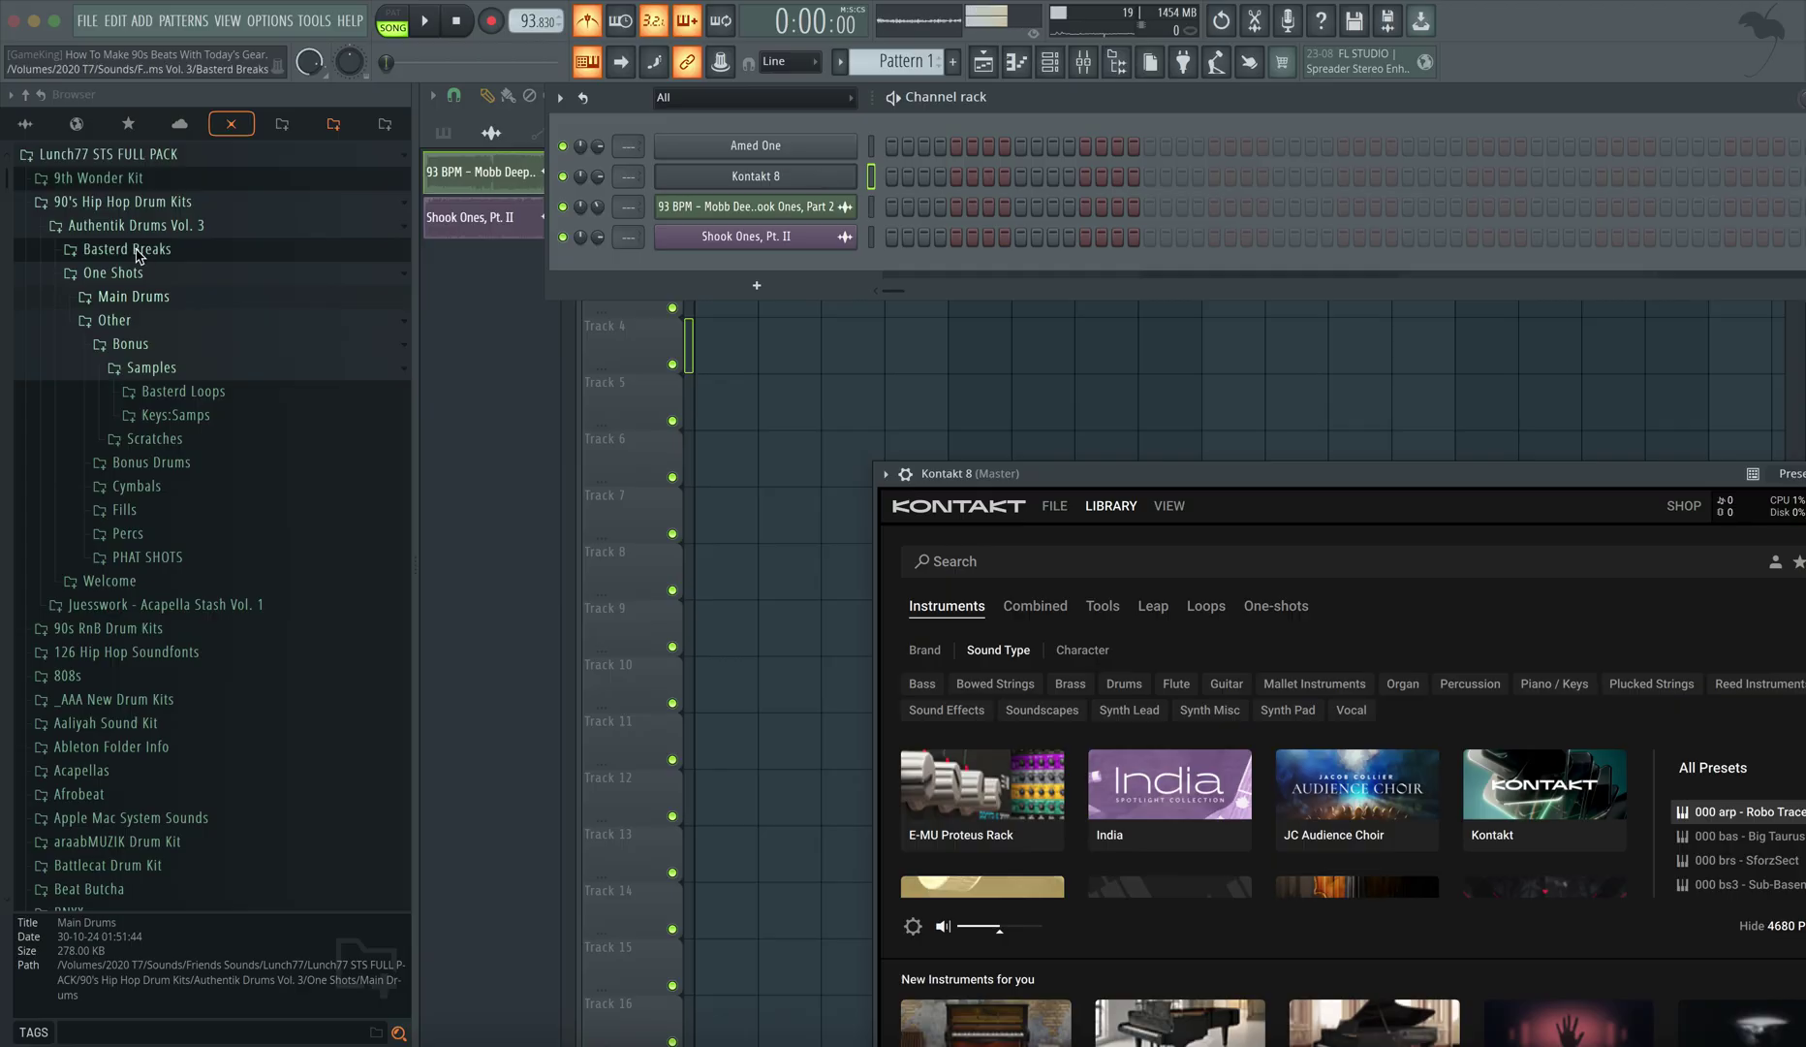
# Browse the Retro Drums library's 90's old-school-sample-cds-collection-01, examining the Strings and Brass folders of AKAI S6000 CD-ROM - Ultimate.
pyautogui.click(230, 123)
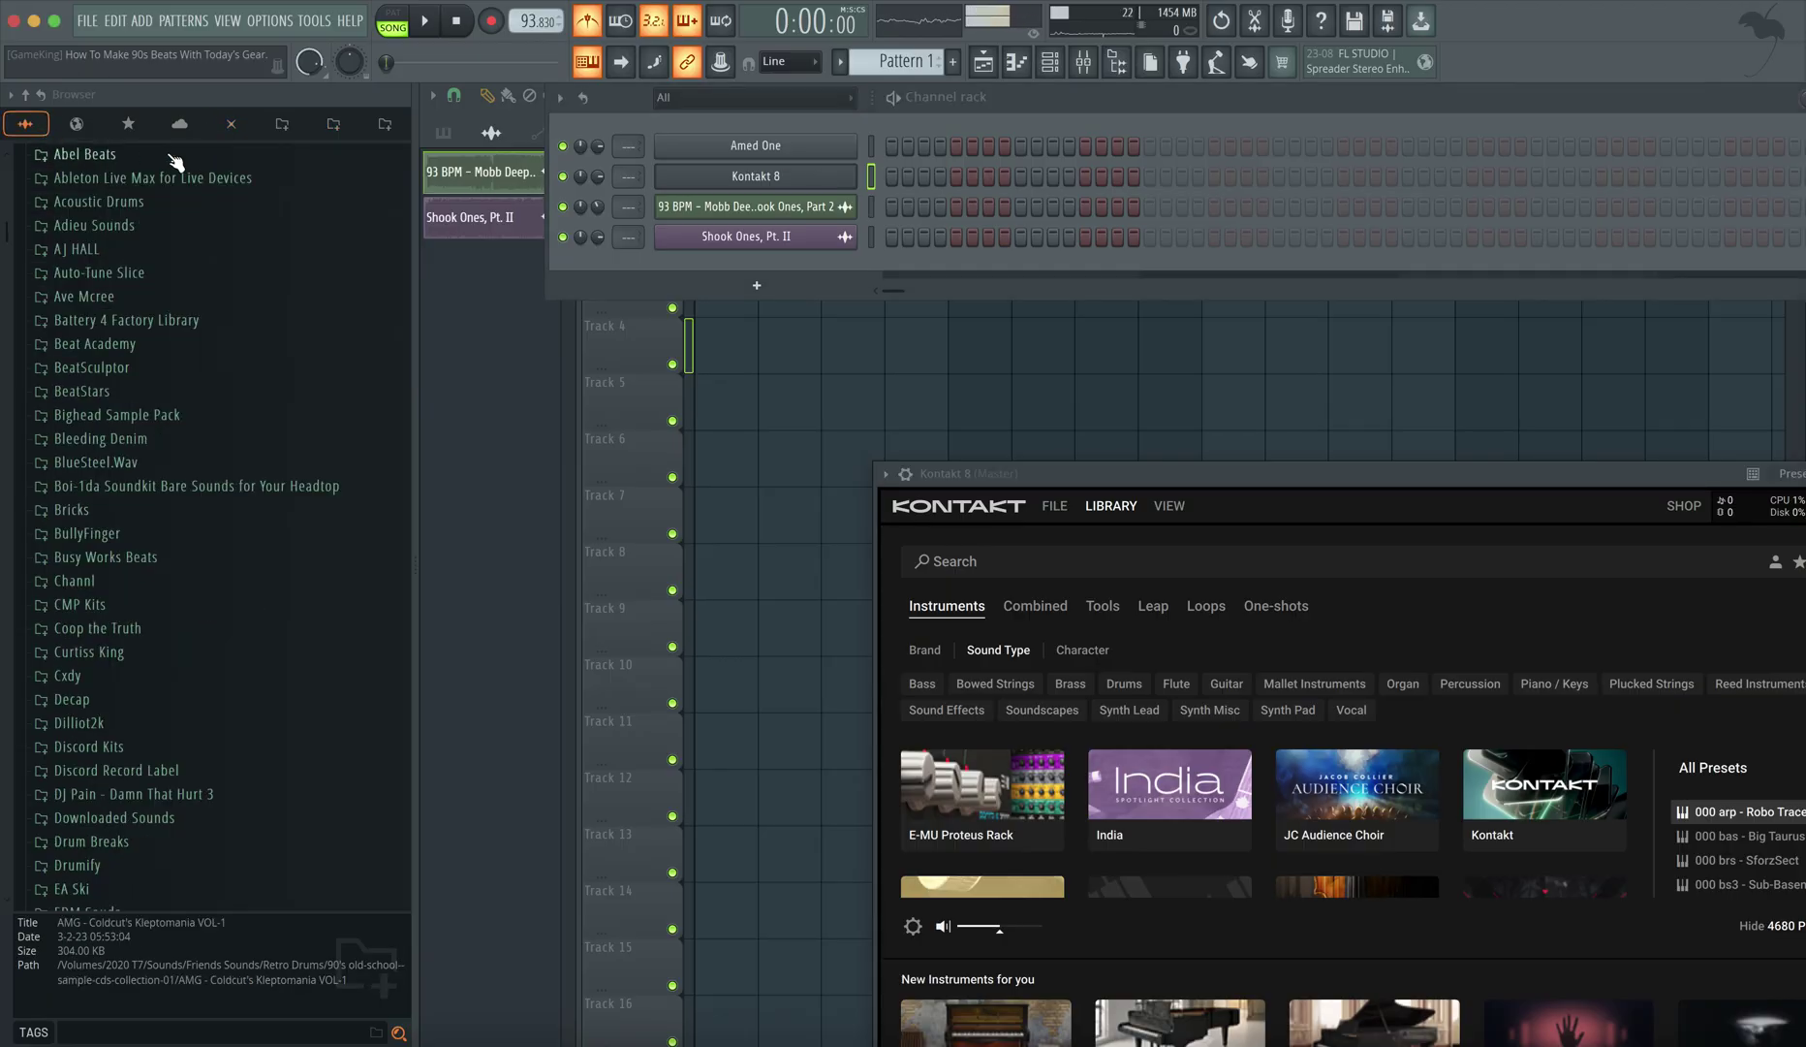
pyautogui.click(281, 126)
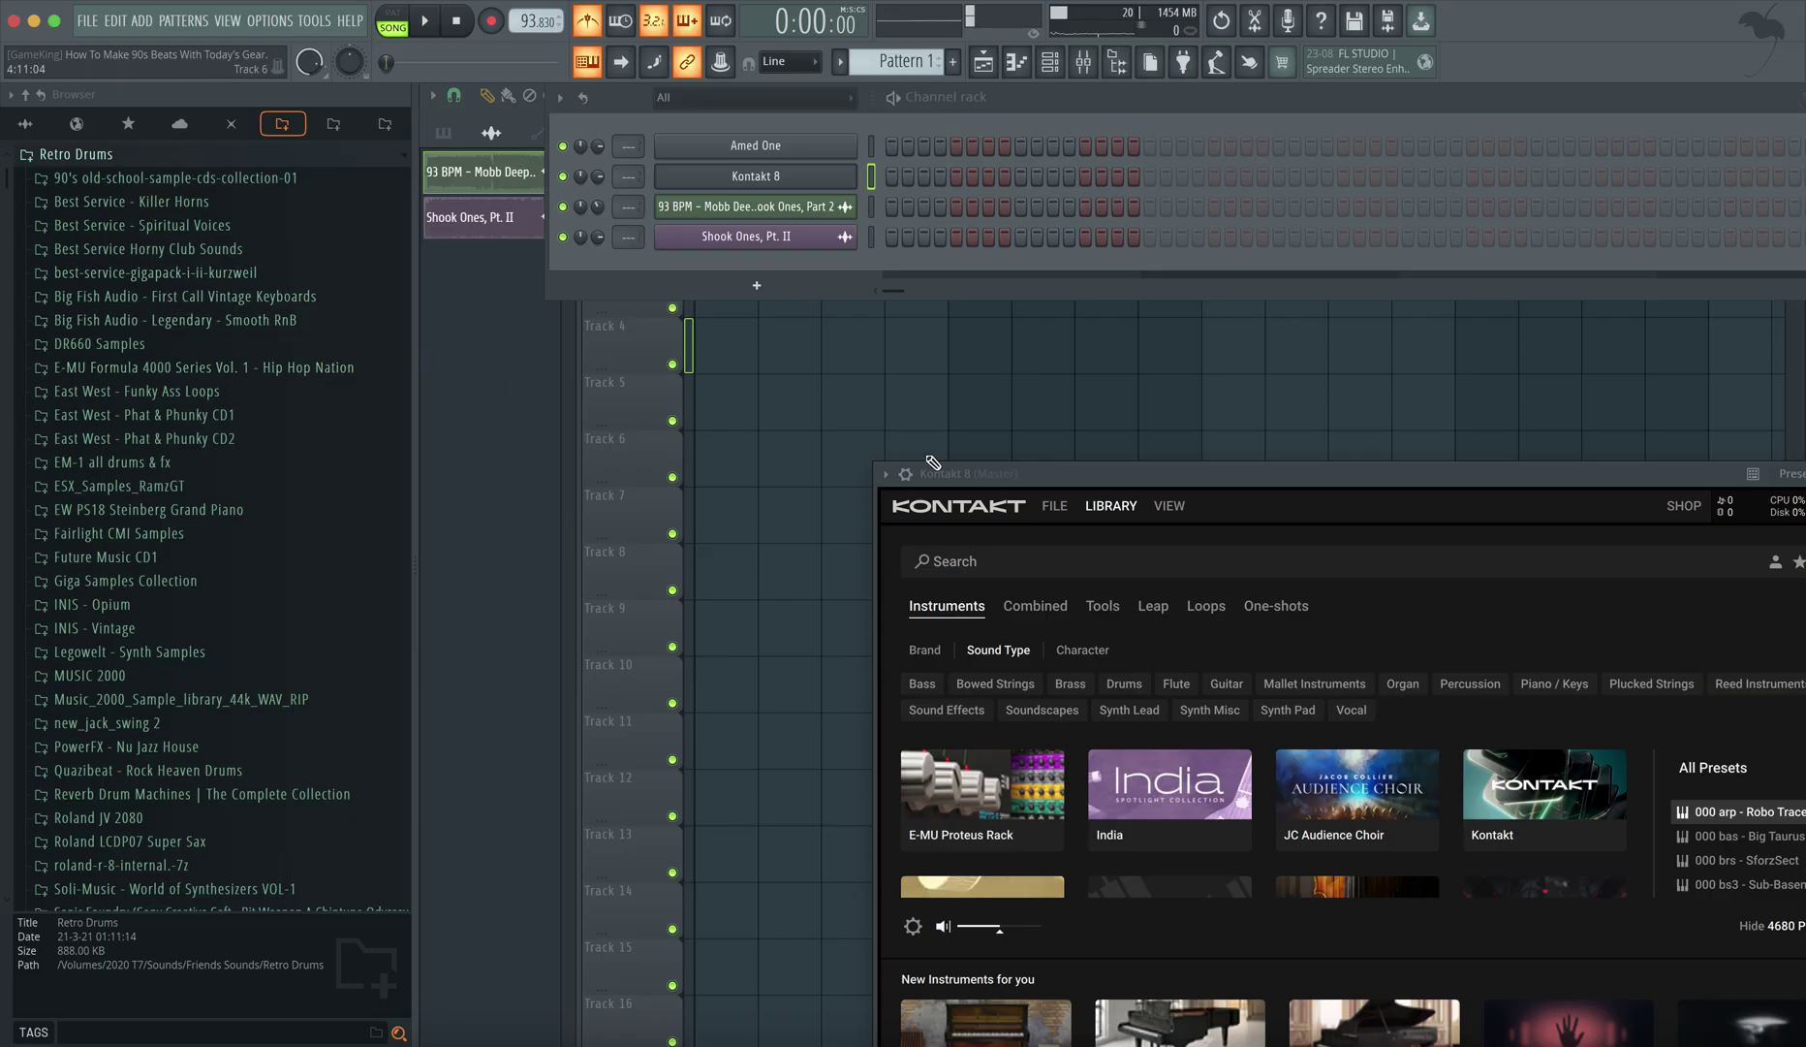
pyautogui.click(810, 1039)
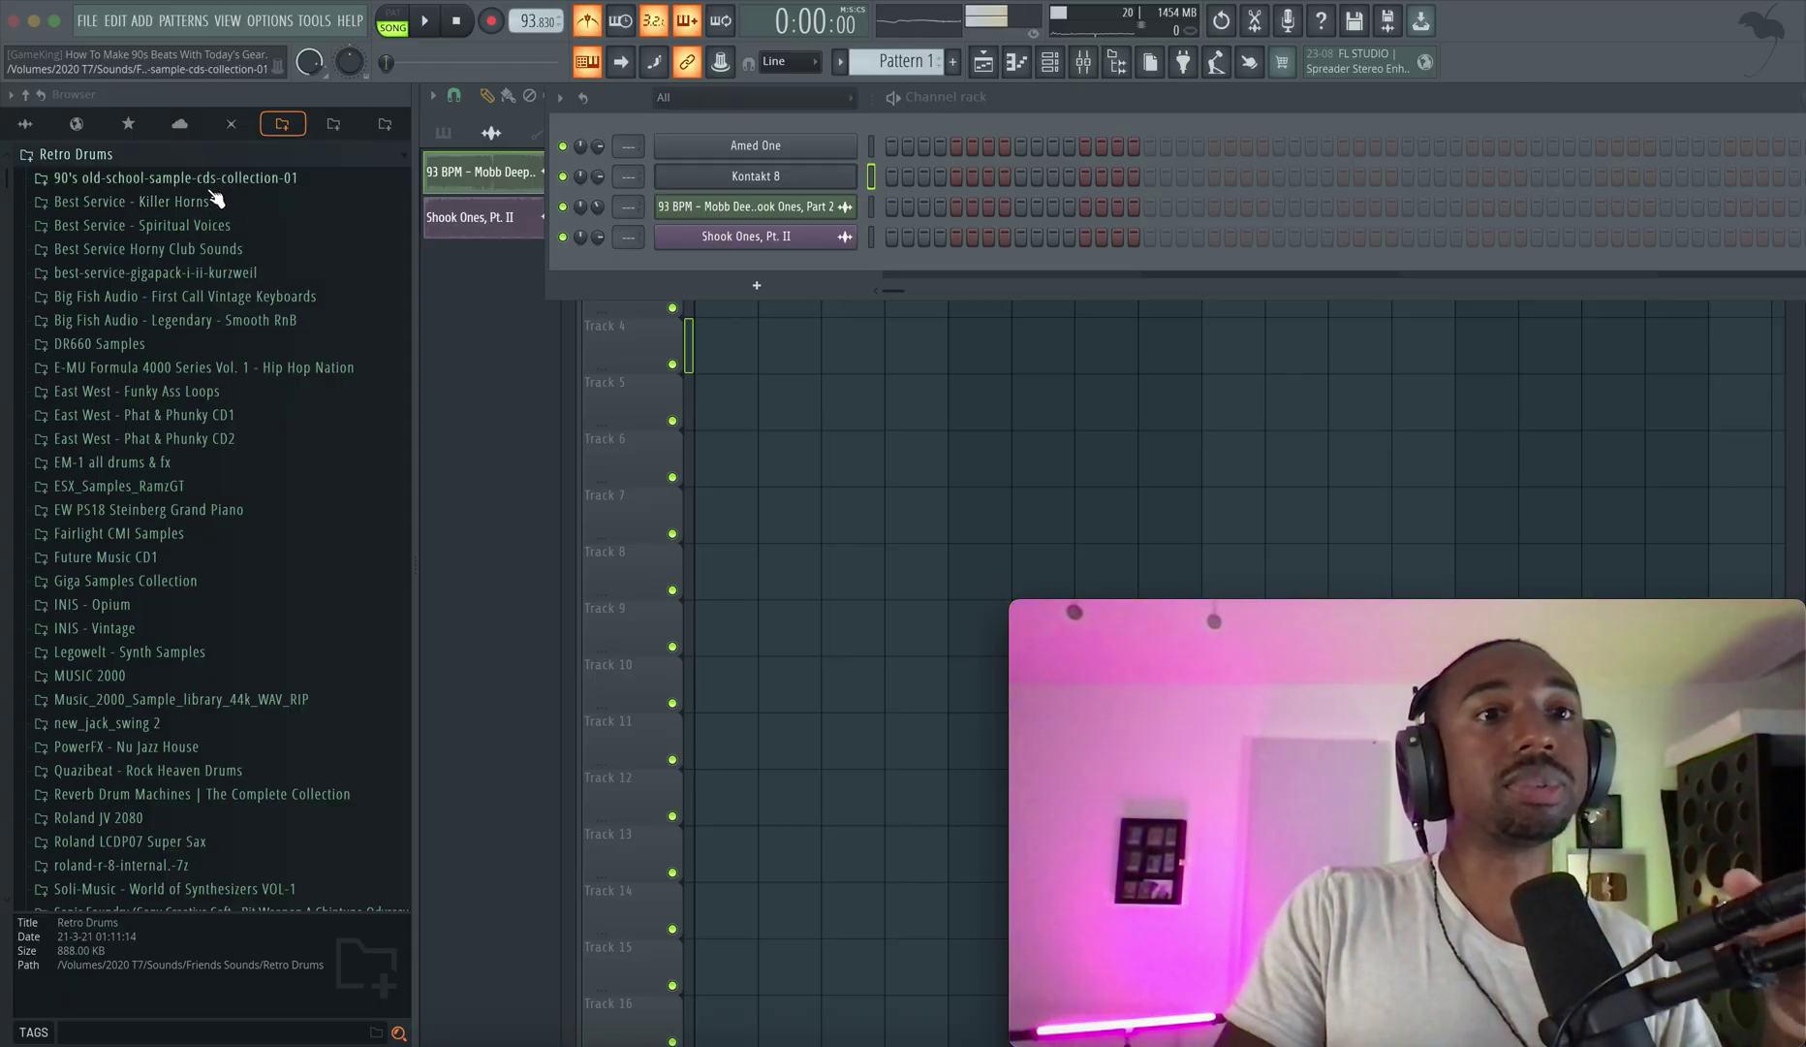
pyautogui.click(184, 180)
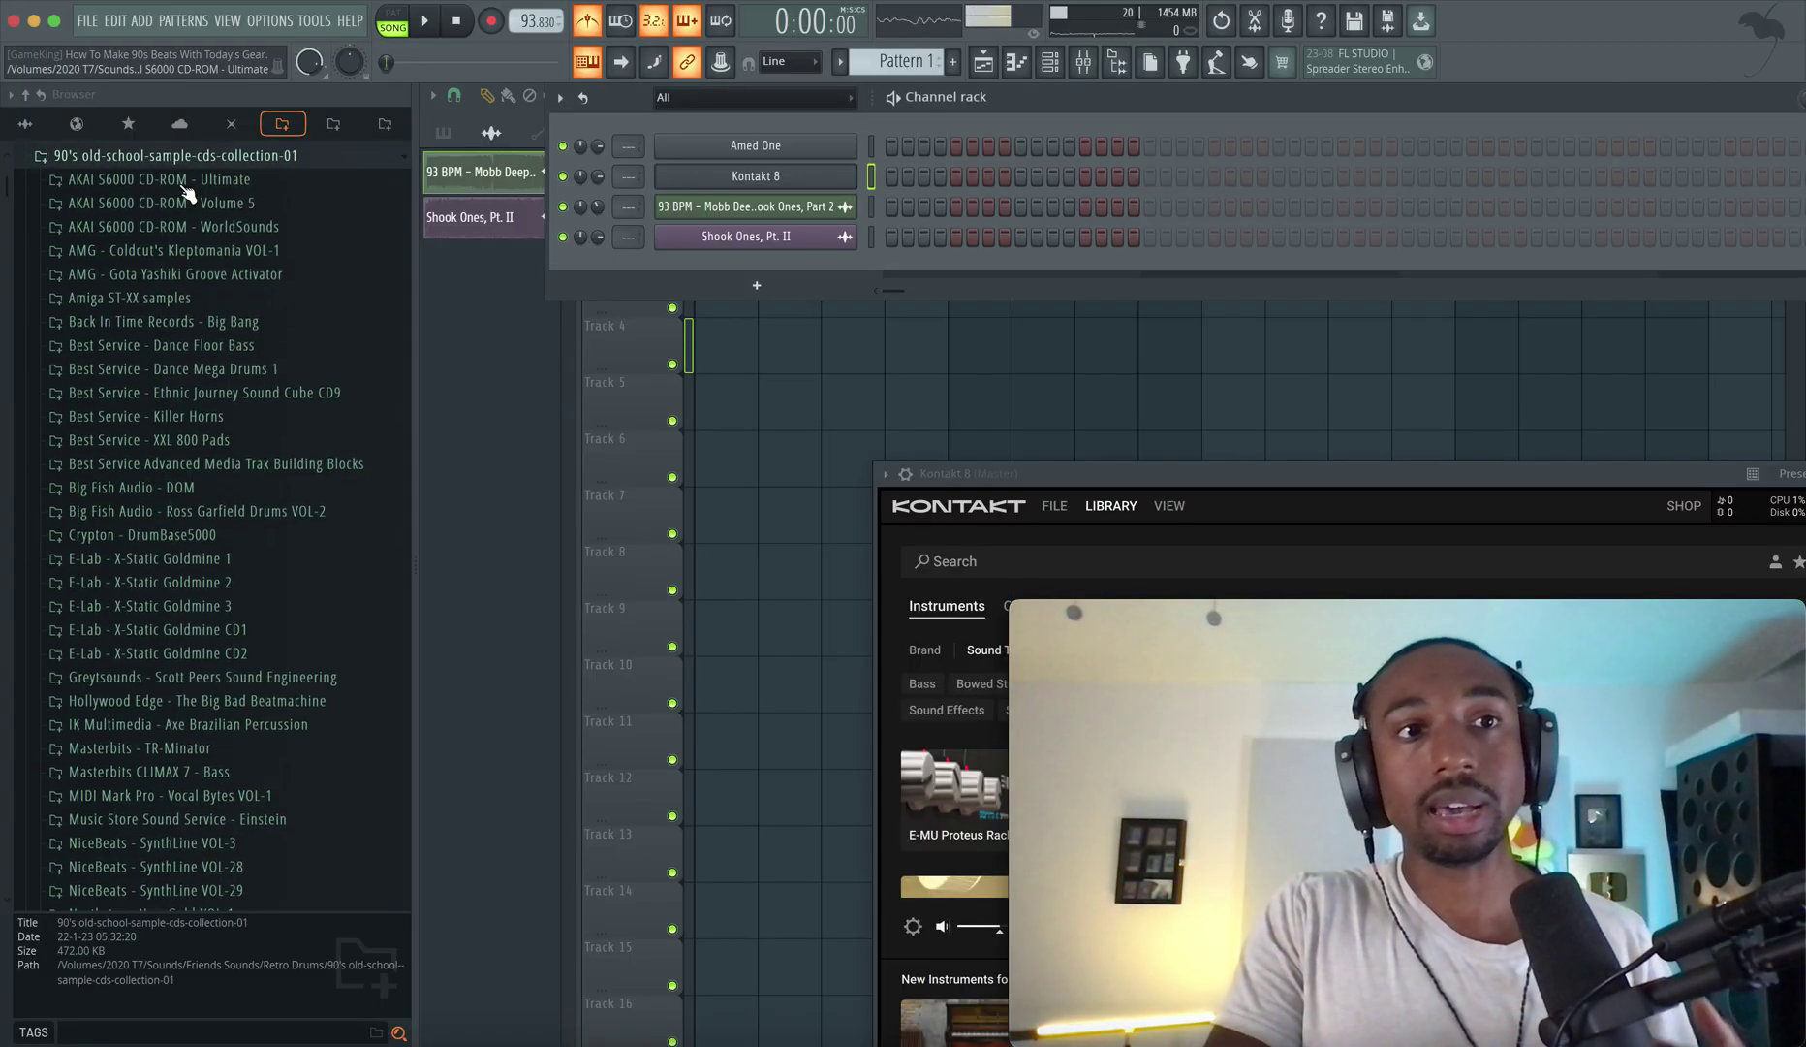
pyautogui.click(165, 180)
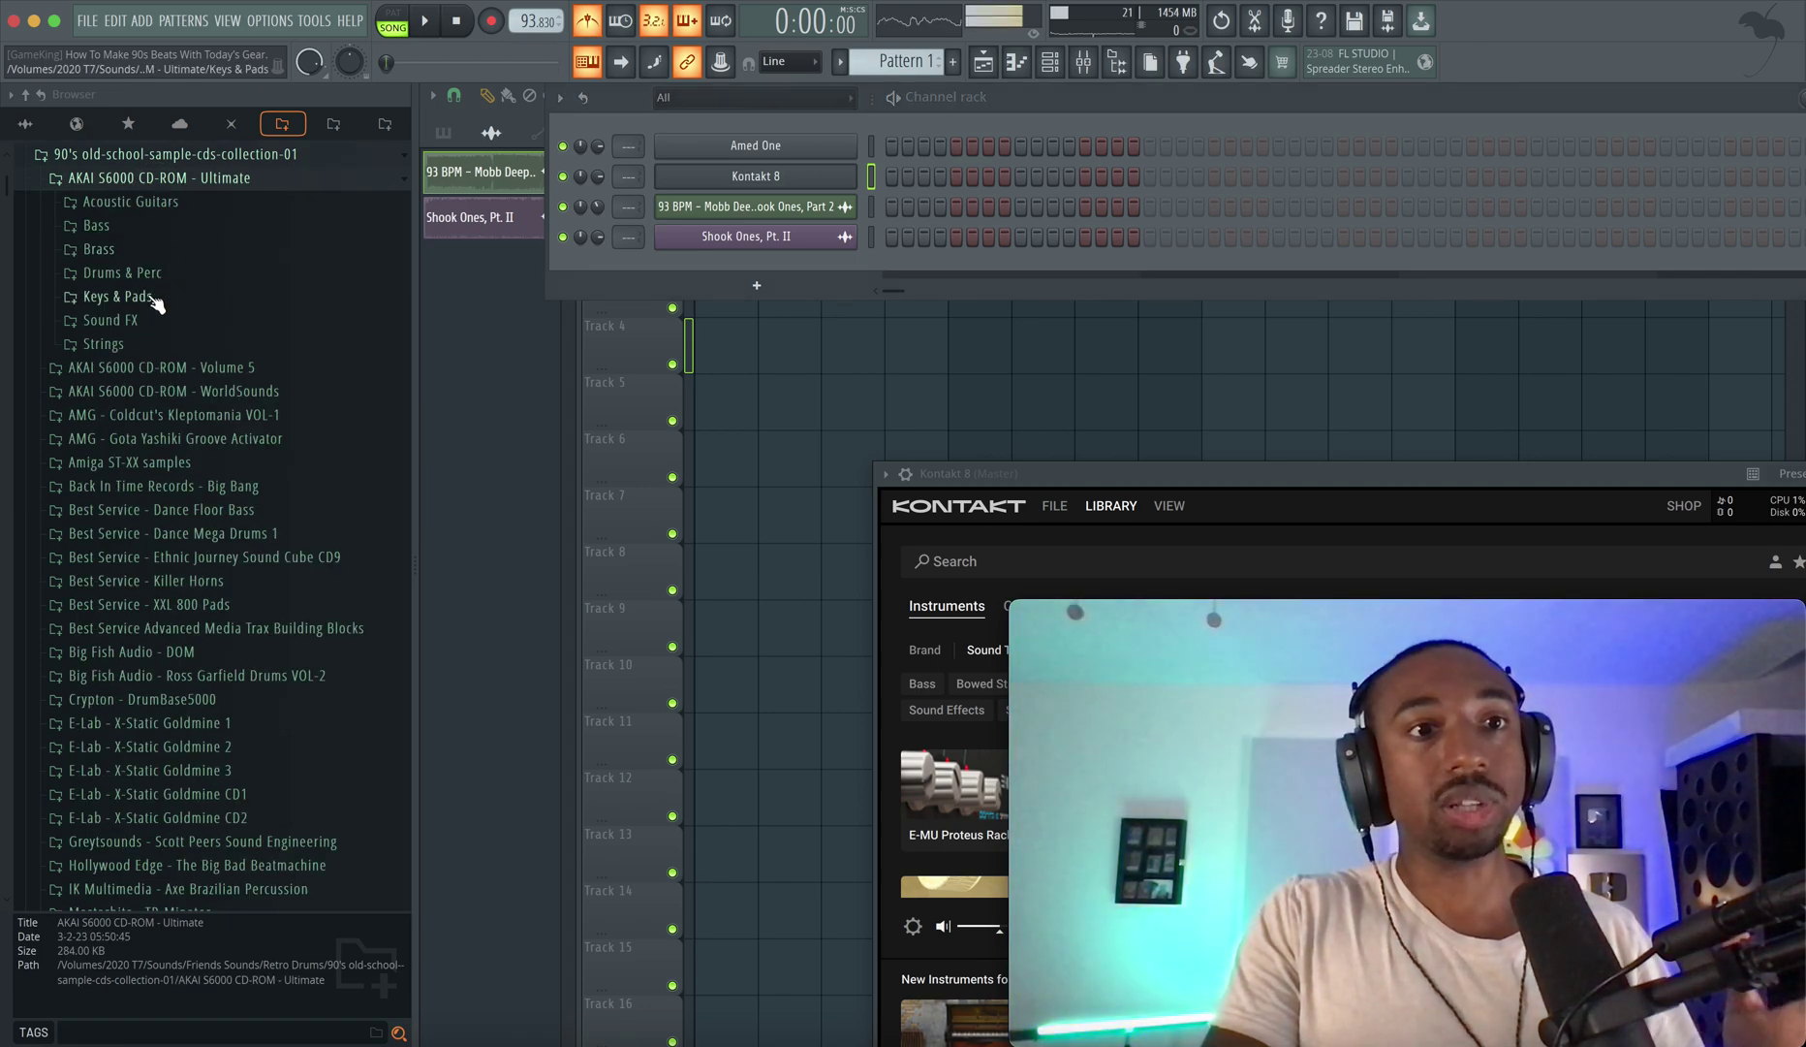
pyautogui.click(136, 344)
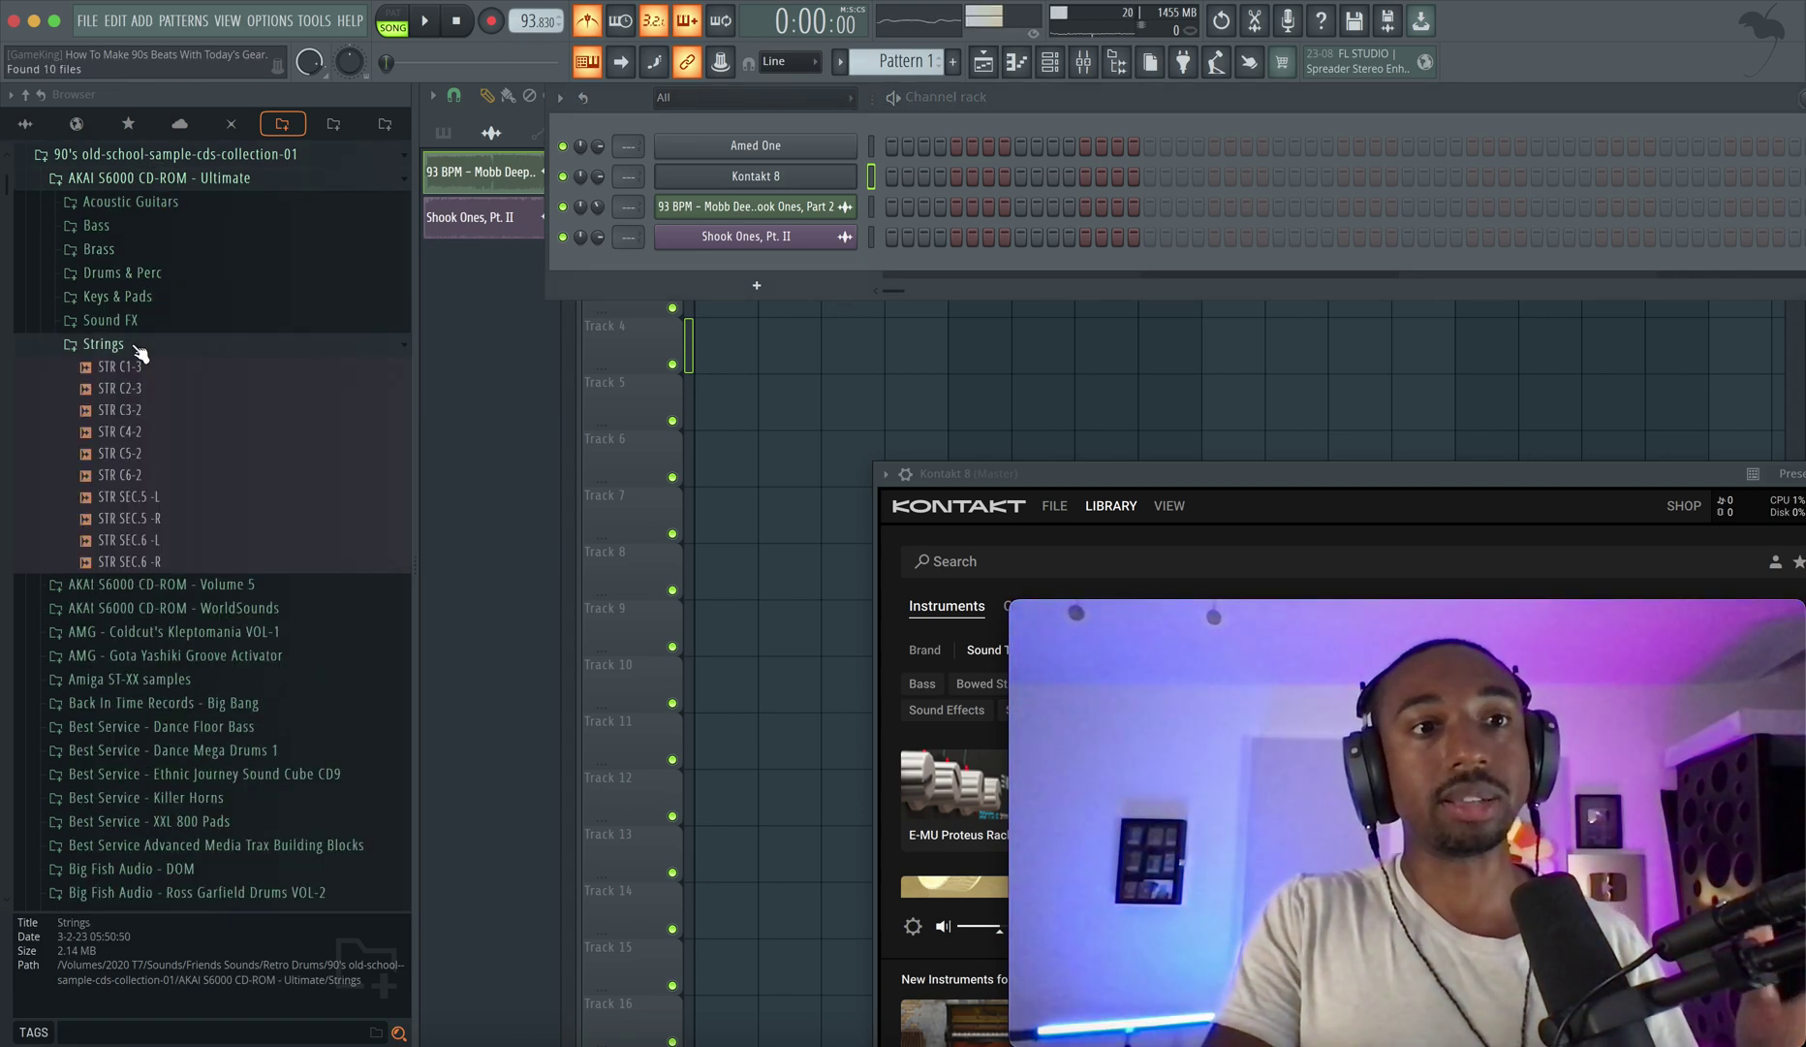
pyautogui.click(131, 250)
pyautogui.scroll(3, 127, 209)
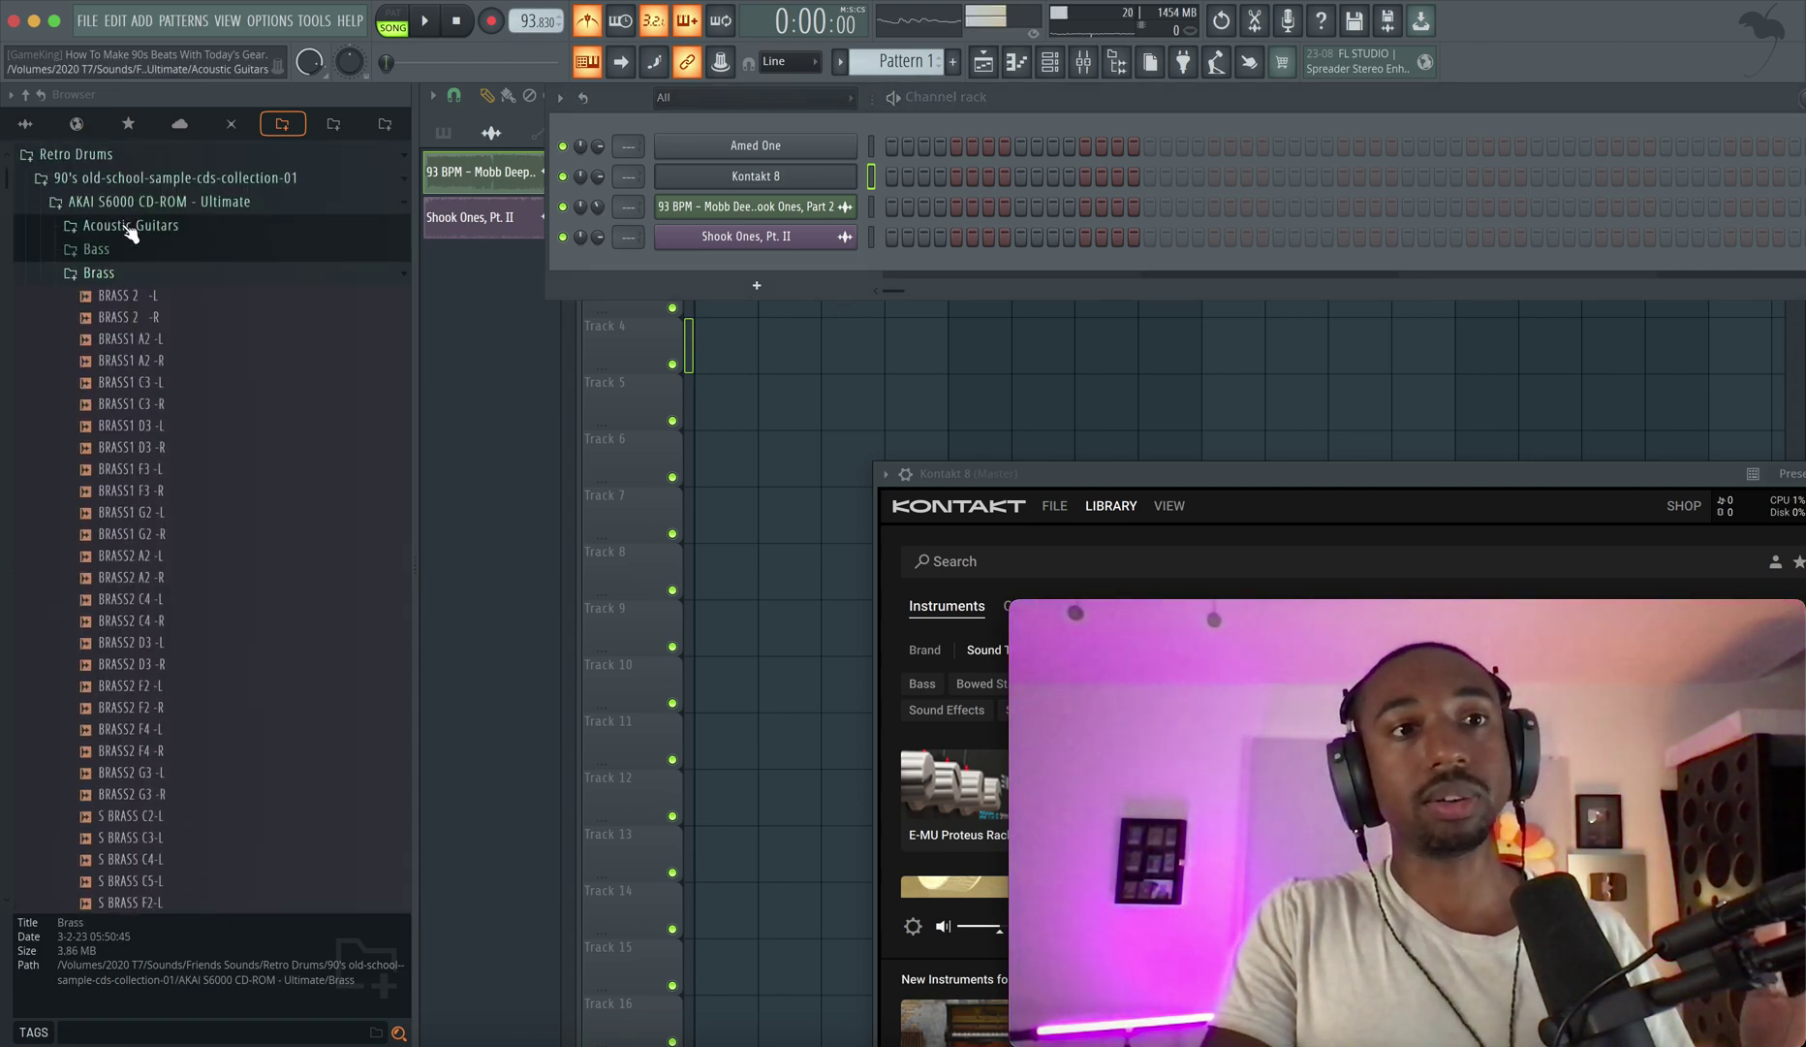
# Preview samples in the Bass folder, including BREATHBASS 1 and CHOP A2 H, and collapse the Bass and Brass folders.
pyautogui.click(121, 250)
pyautogui.click(139, 330)
pyautogui.click(139, 352)
pyautogui.click(136, 373)
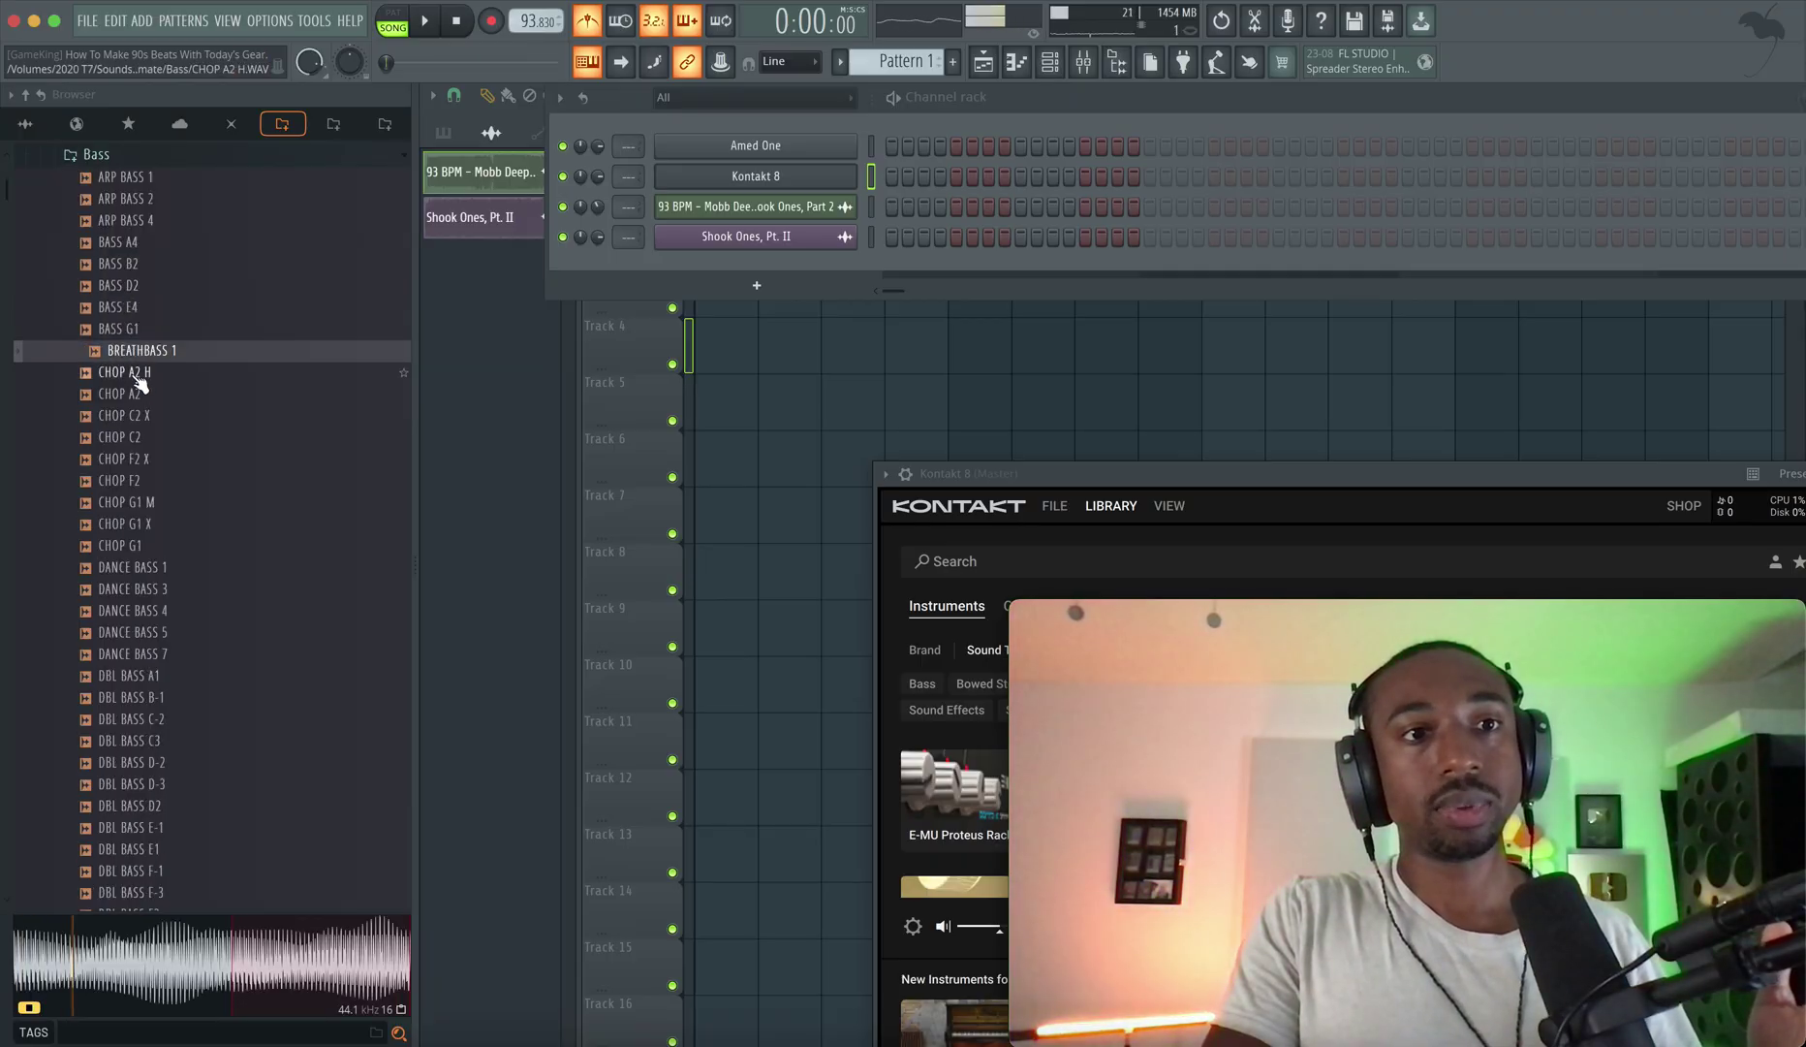
pyautogui.click(95, 159)
pyautogui.scroll(3, 95, 165)
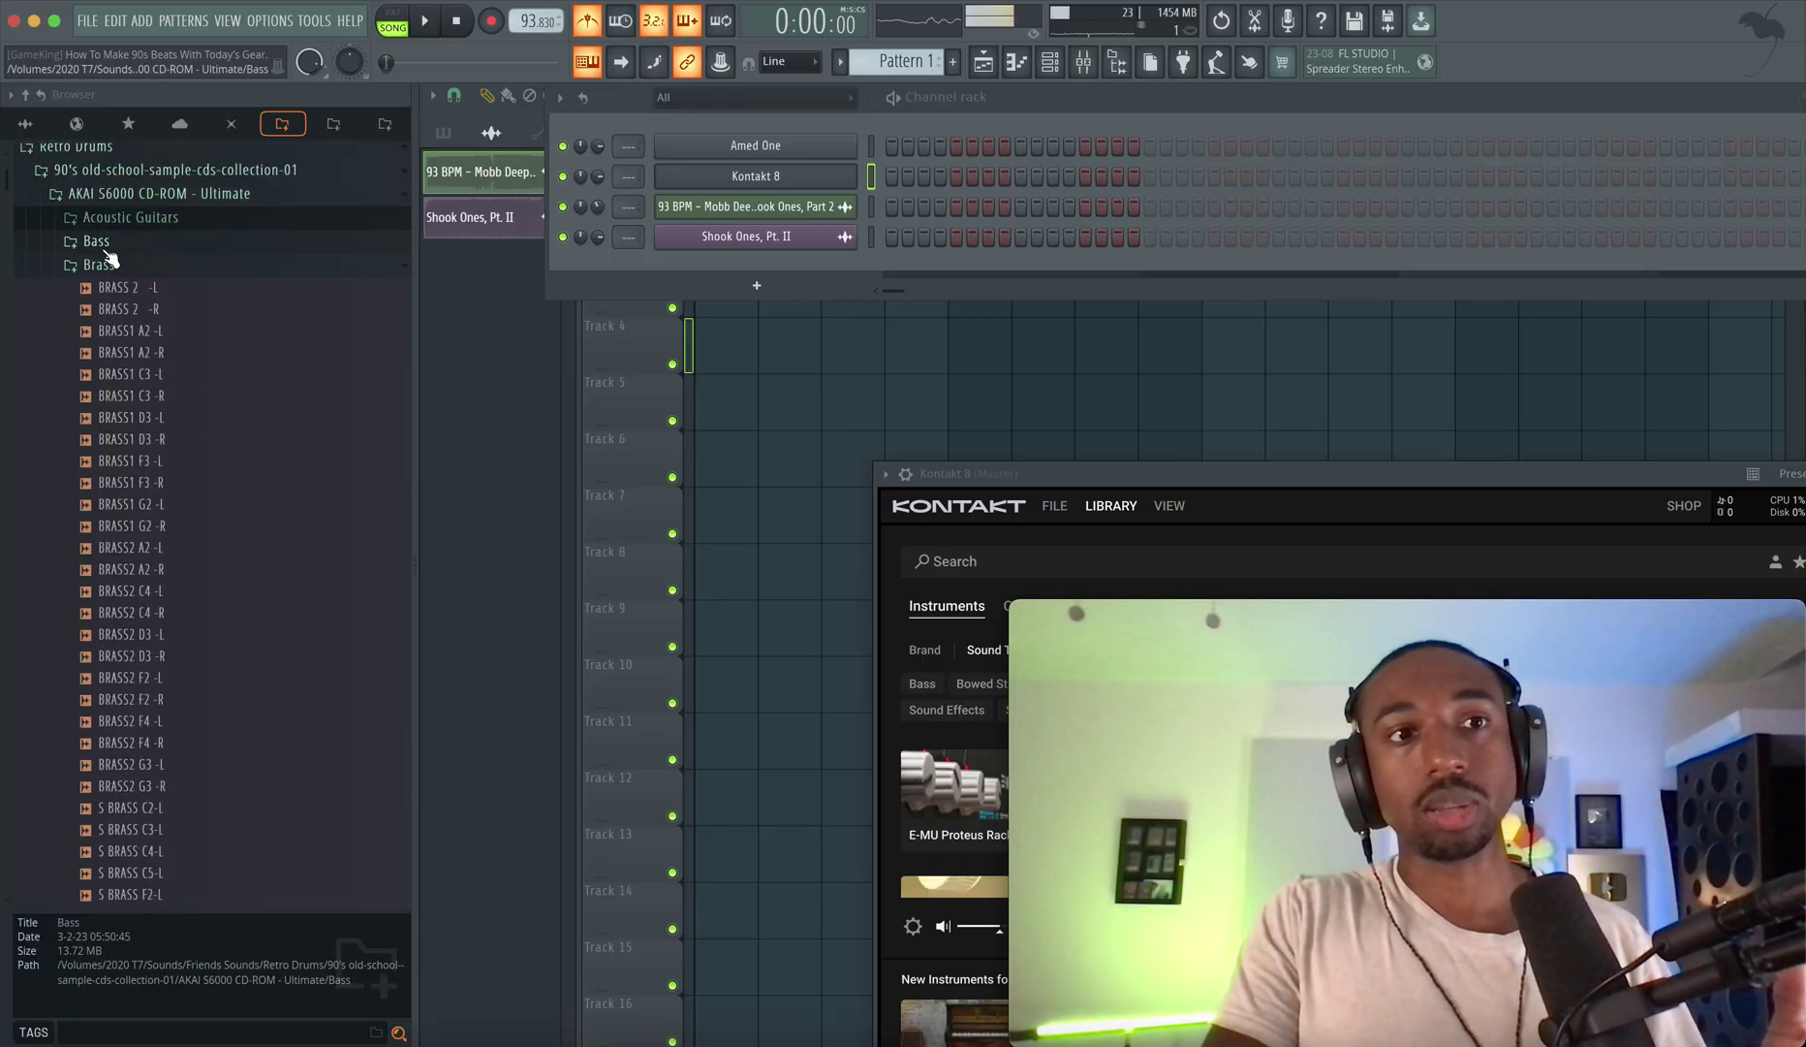
pyautogui.click(109, 261)
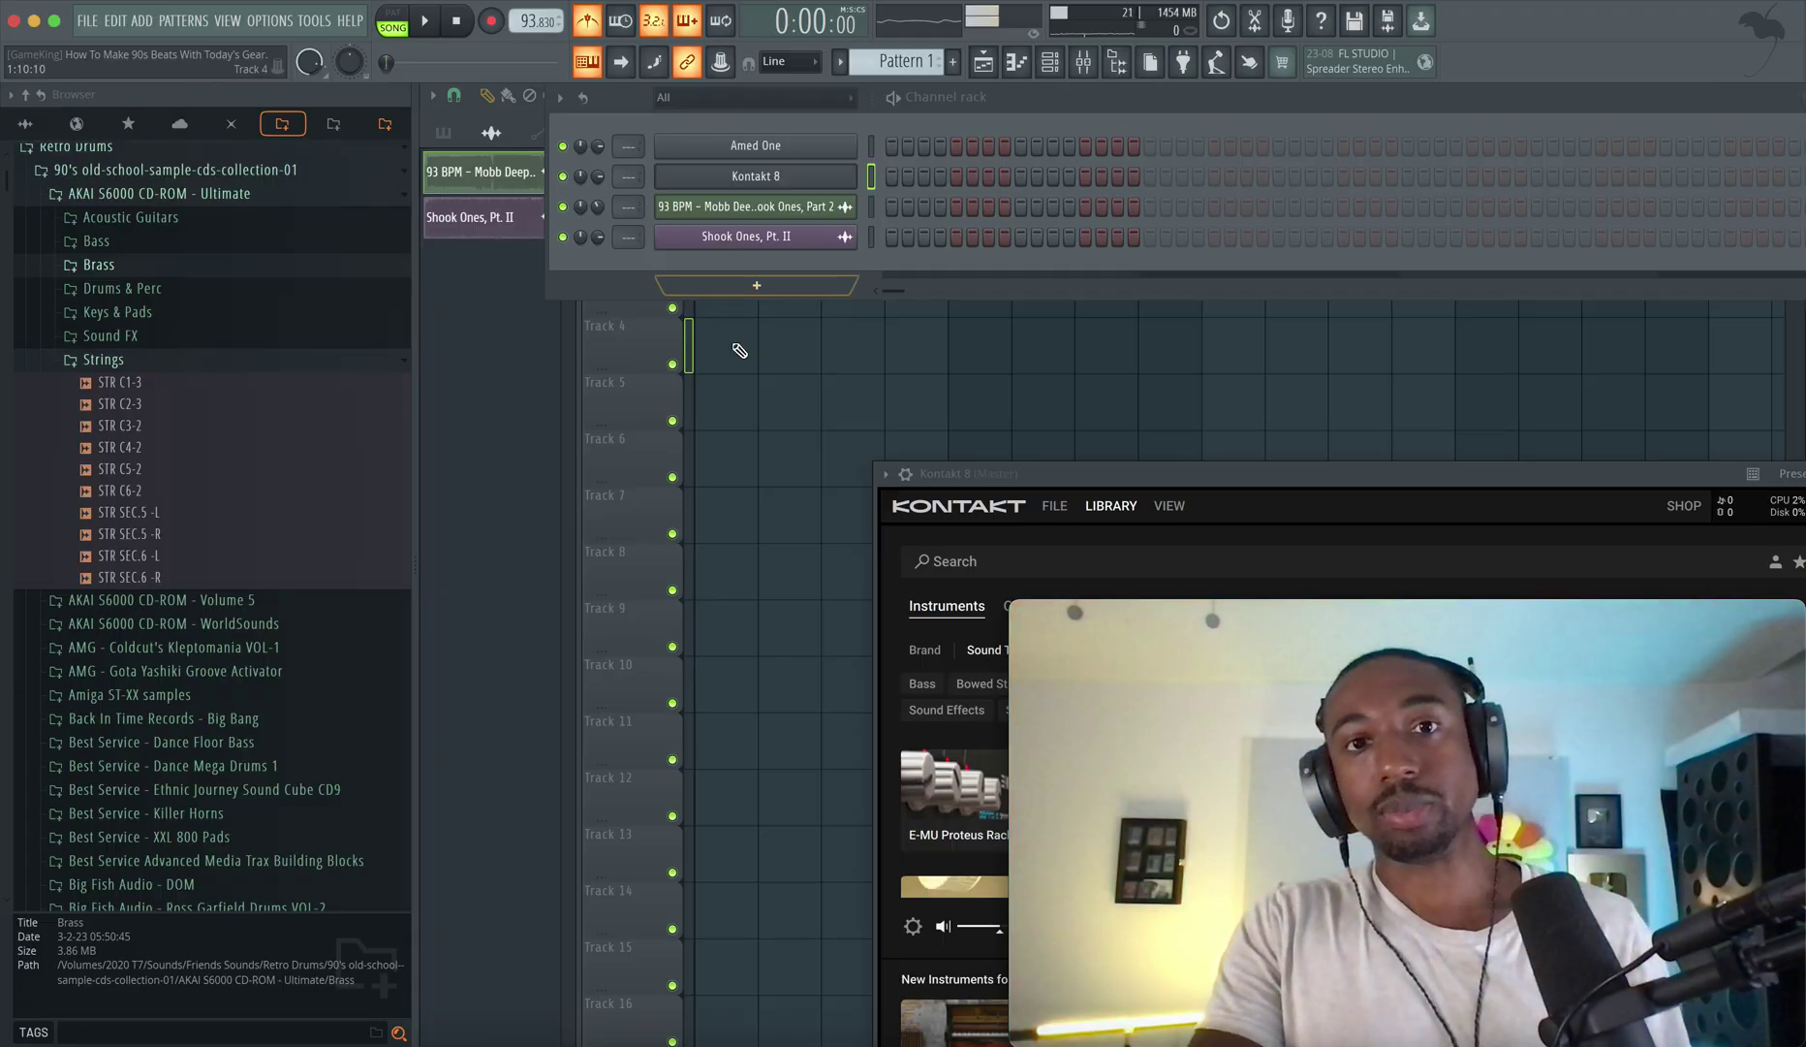
# Return the sample browser to the Lunch77 STS FULL PACK folders.
pyautogui.press('F6')
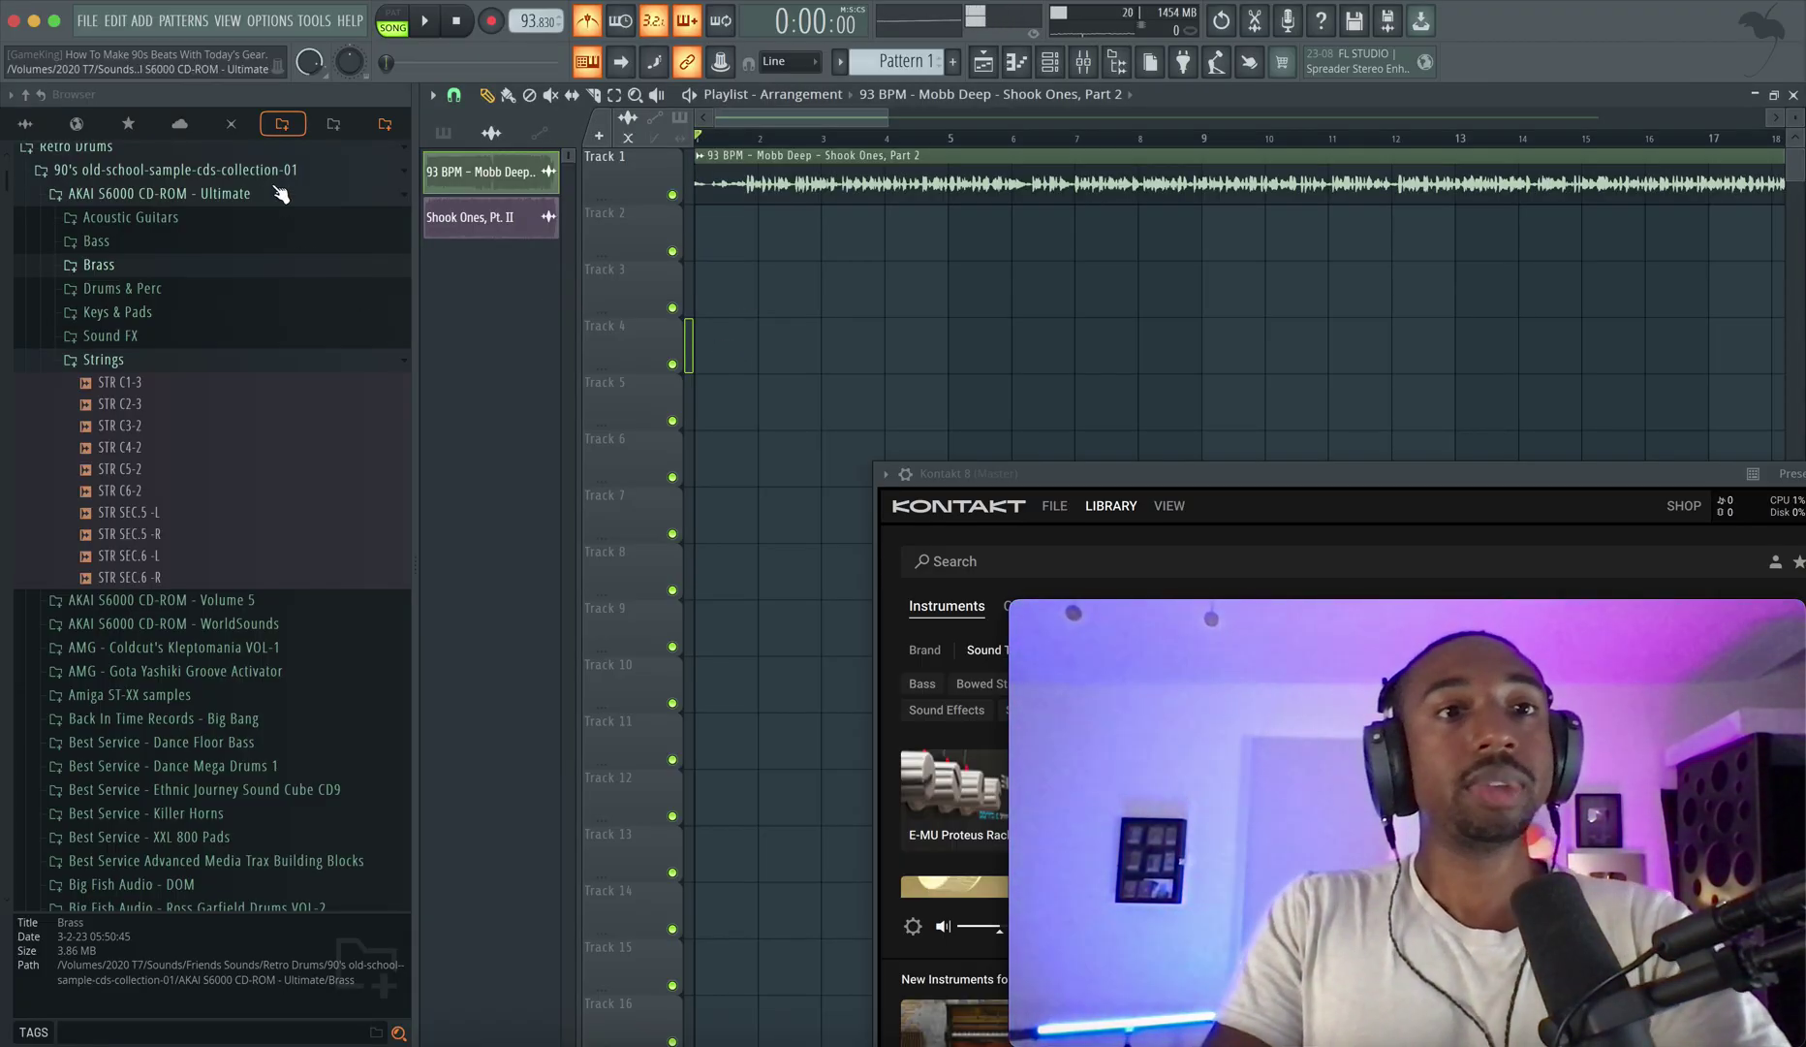
pyautogui.click(231, 124)
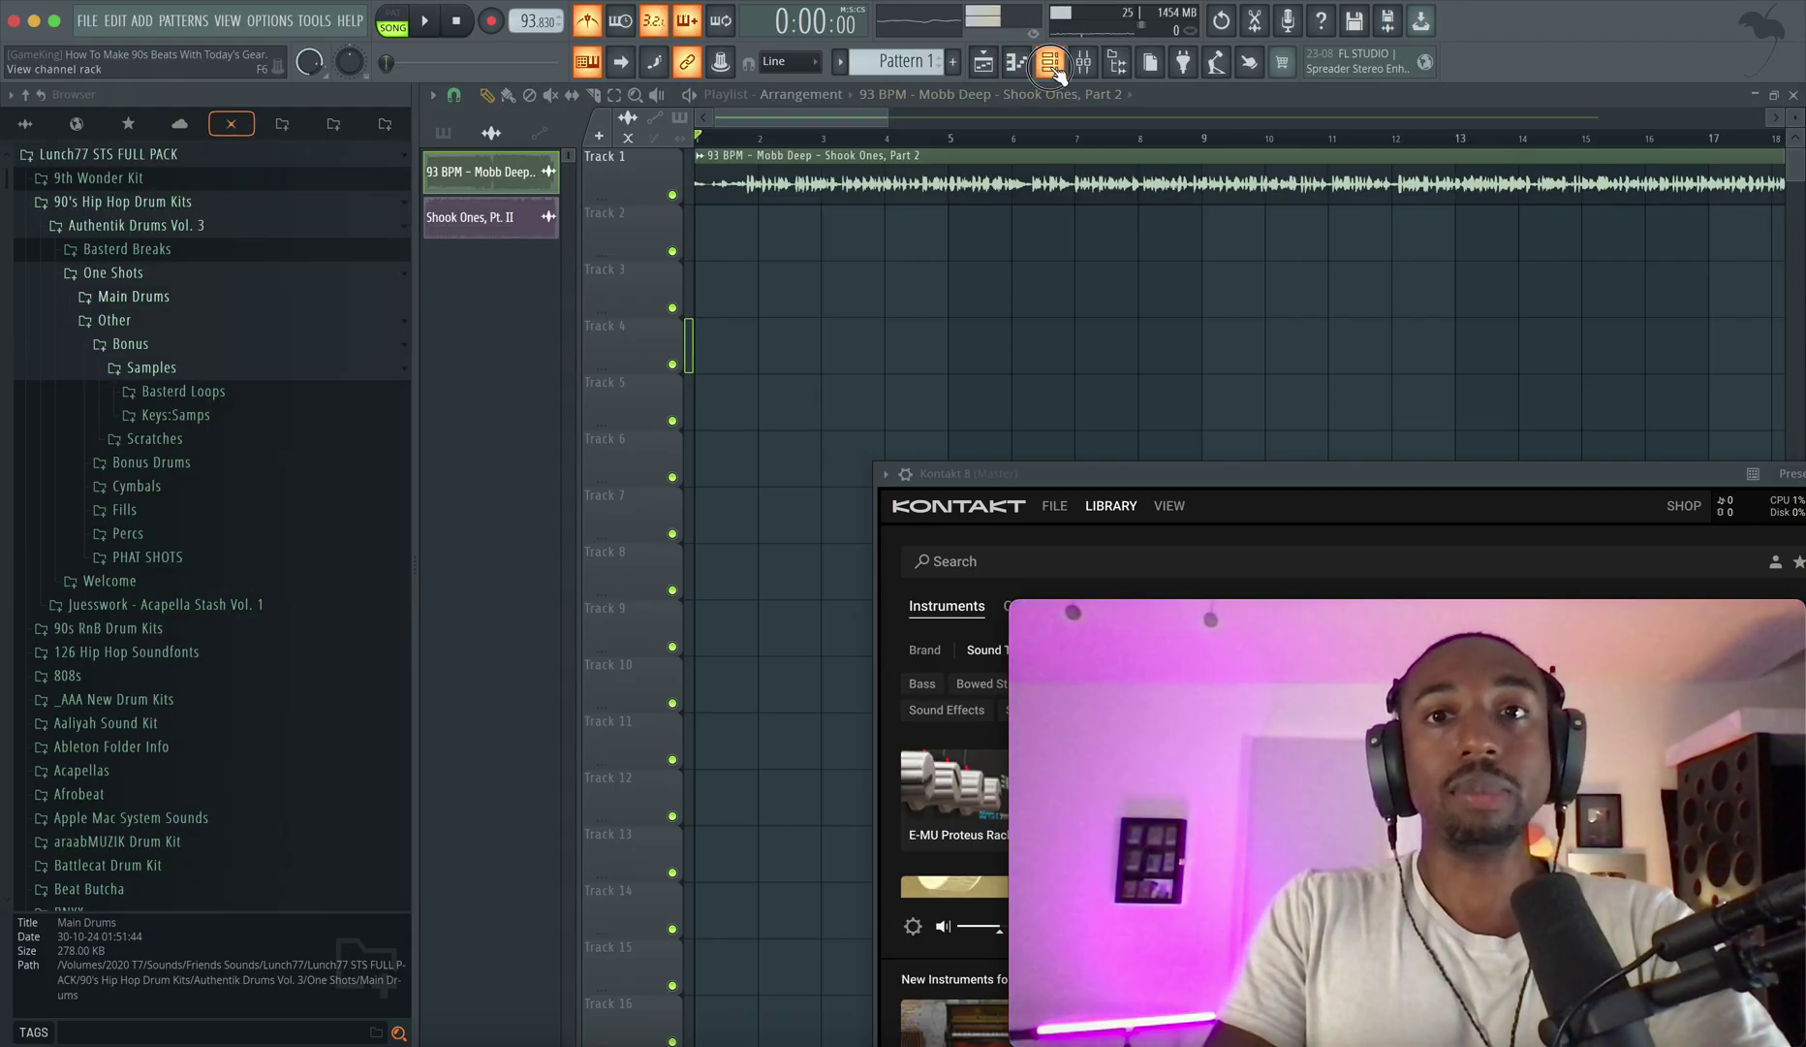
# Show the channel rack again, bring up Kontakt 8 and move its window fully into view.
pyautogui.press('F6')
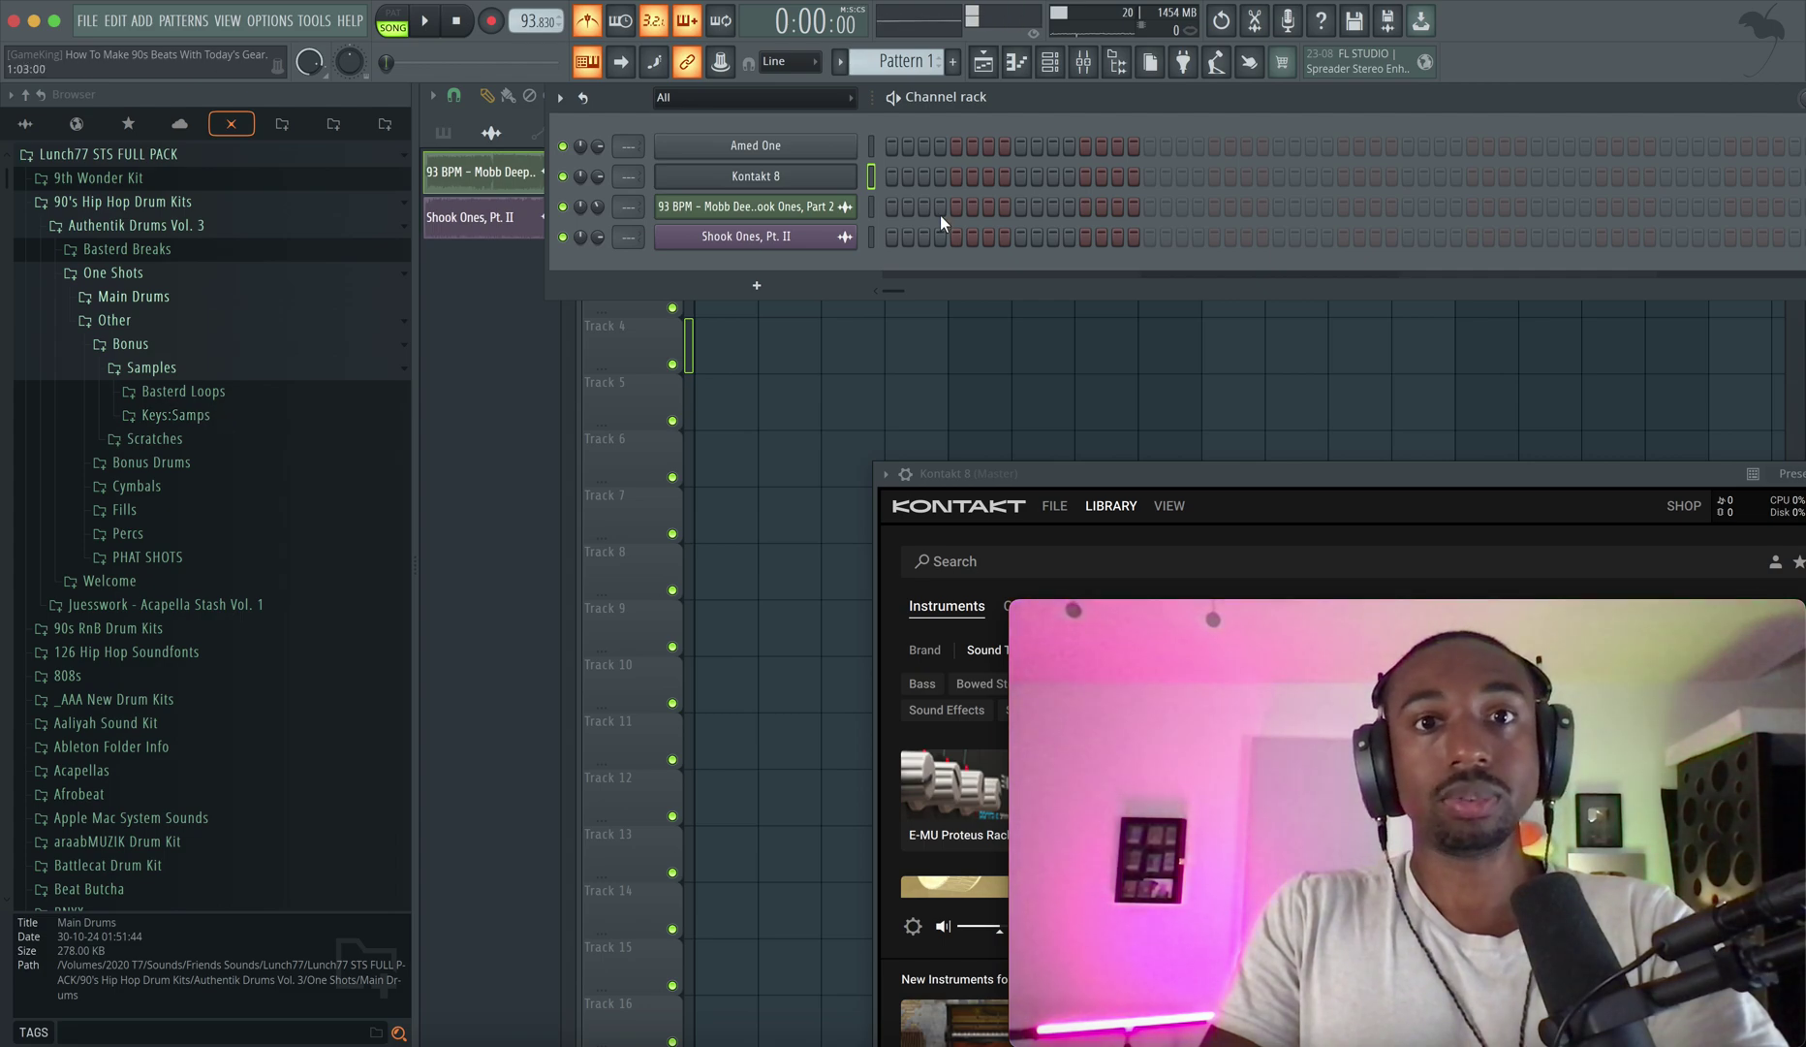
pyautogui.click(847, 179)
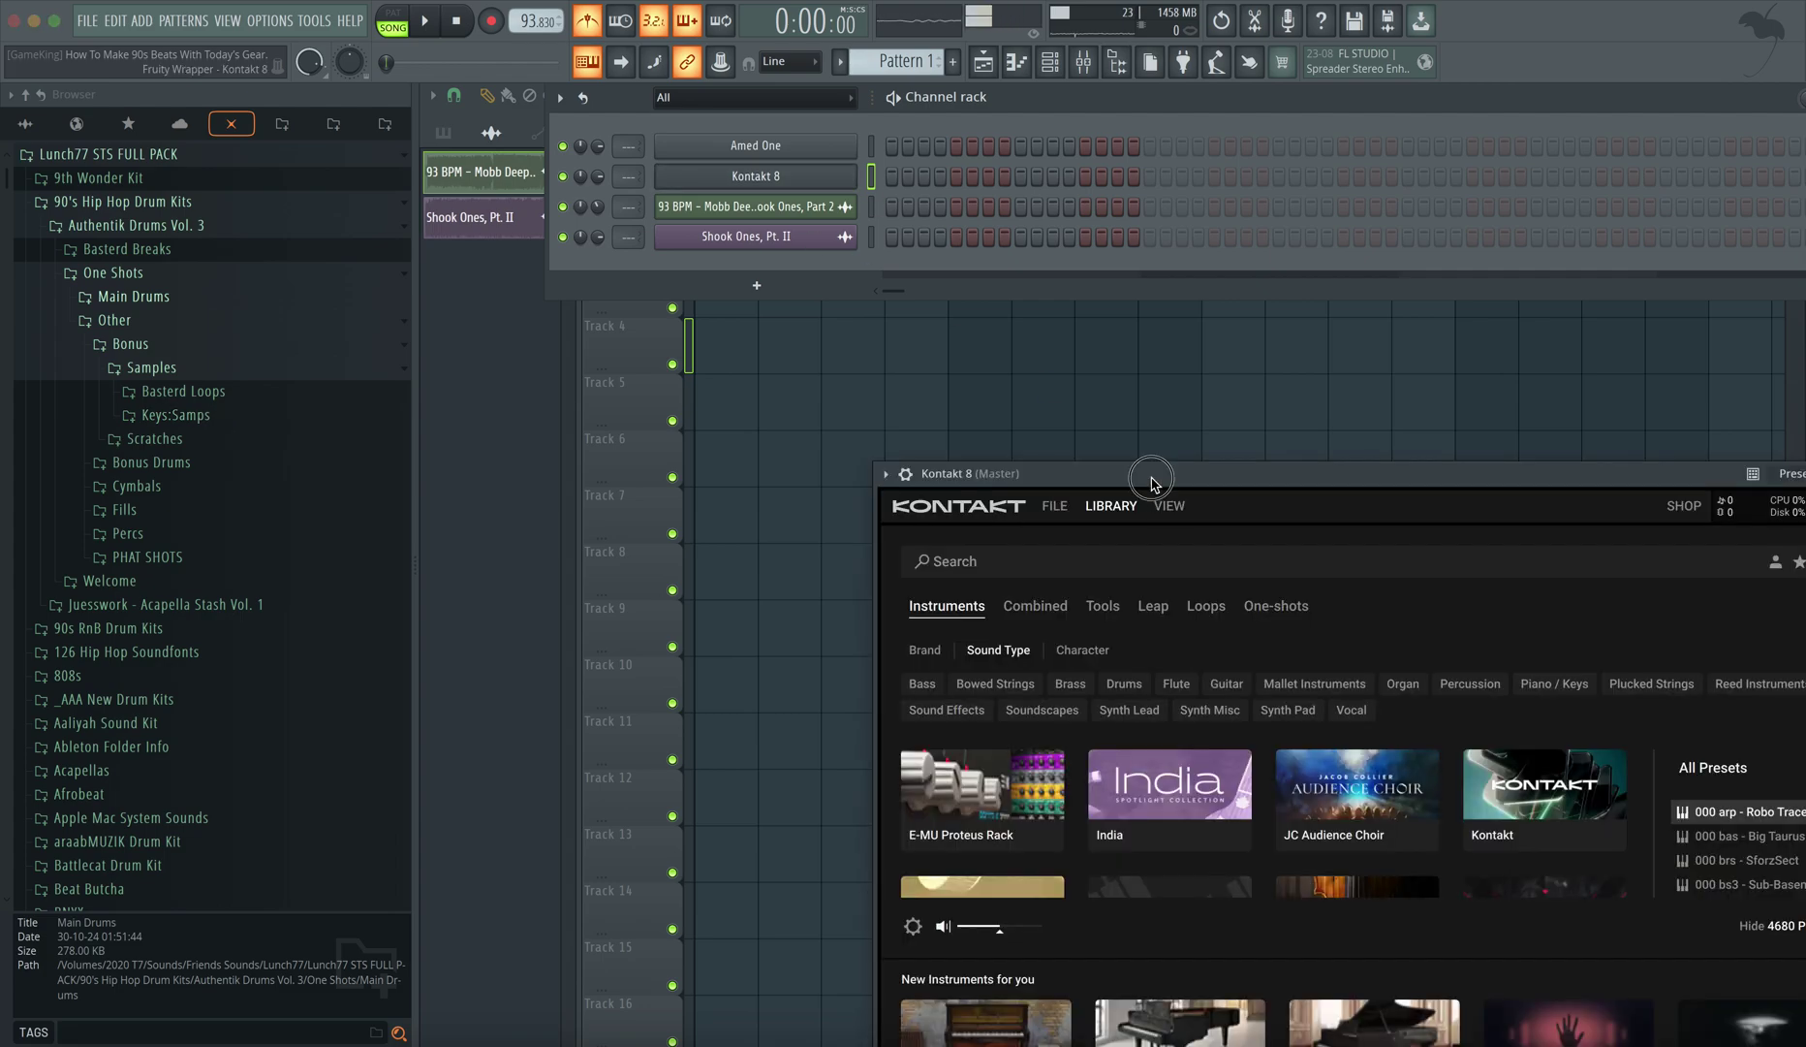
pyautogui.moveTo(1153, 482); pyautogui.dragTo(551, 151)
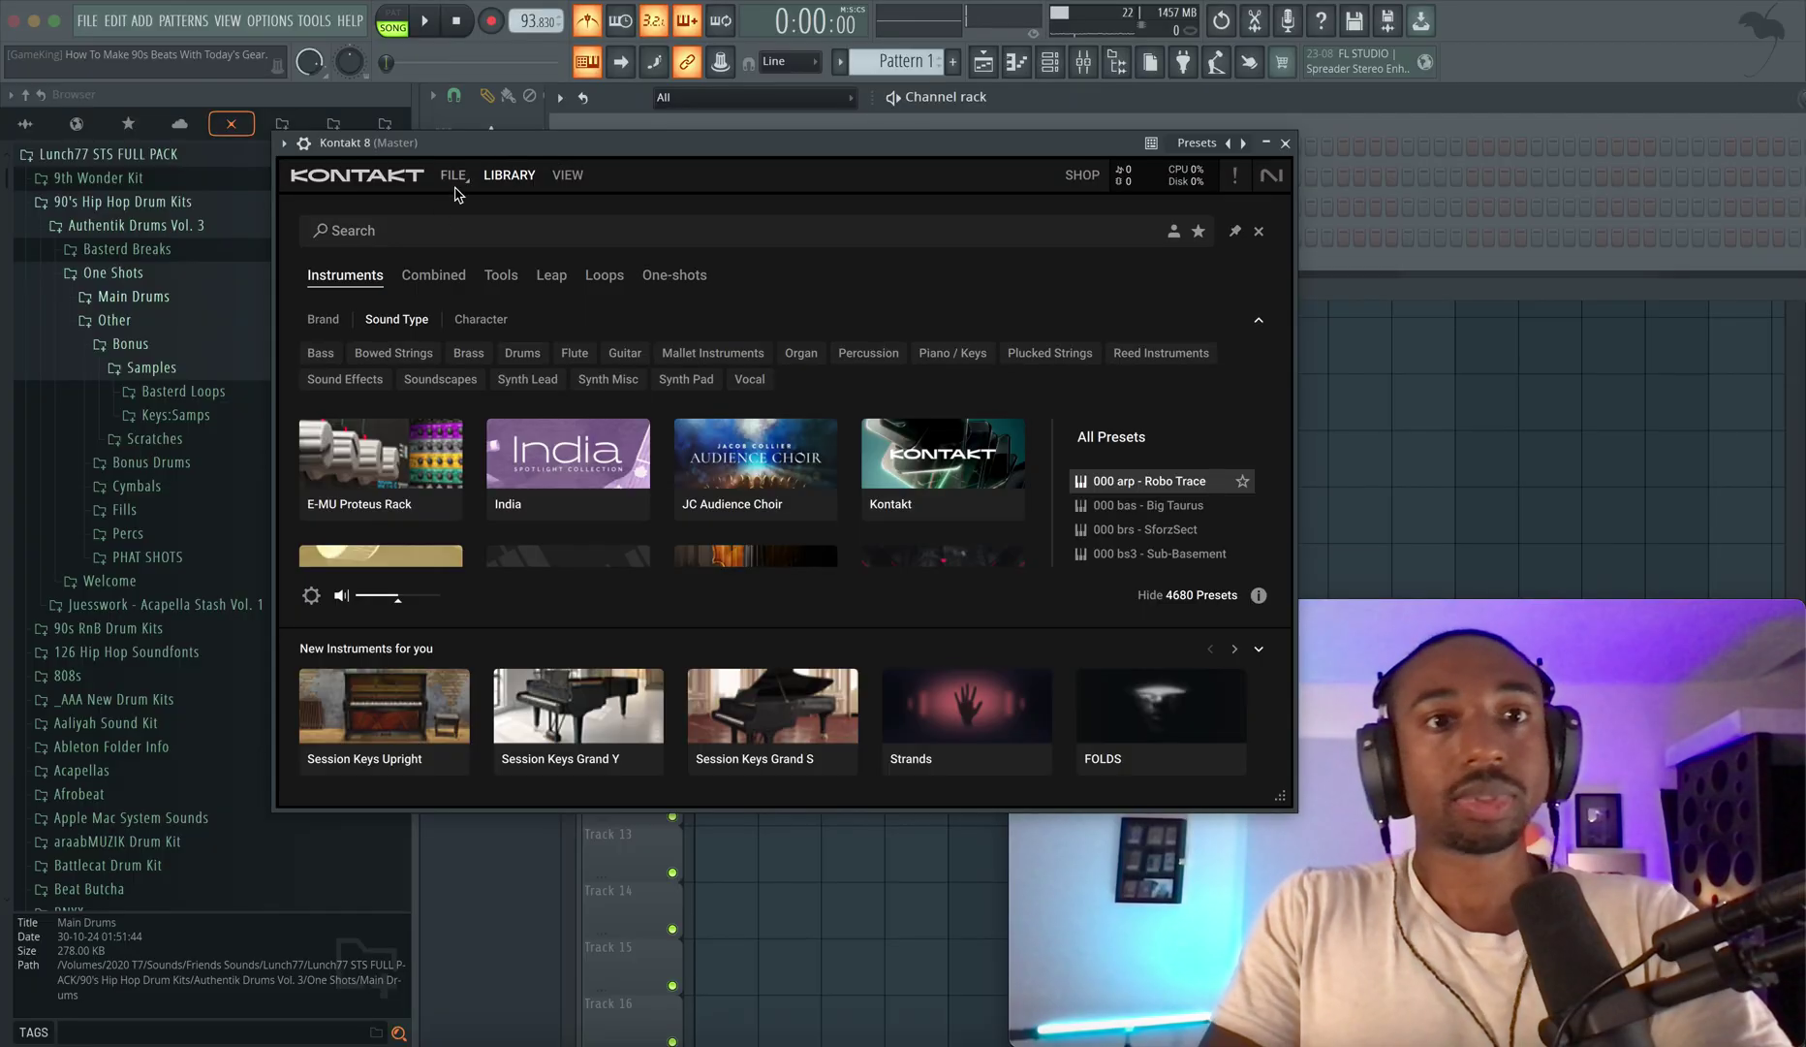
# Show the mixer, shift the Kontakt window clear of it, and check the Keyboard mixer track.
pyautogui.click(577, 446)
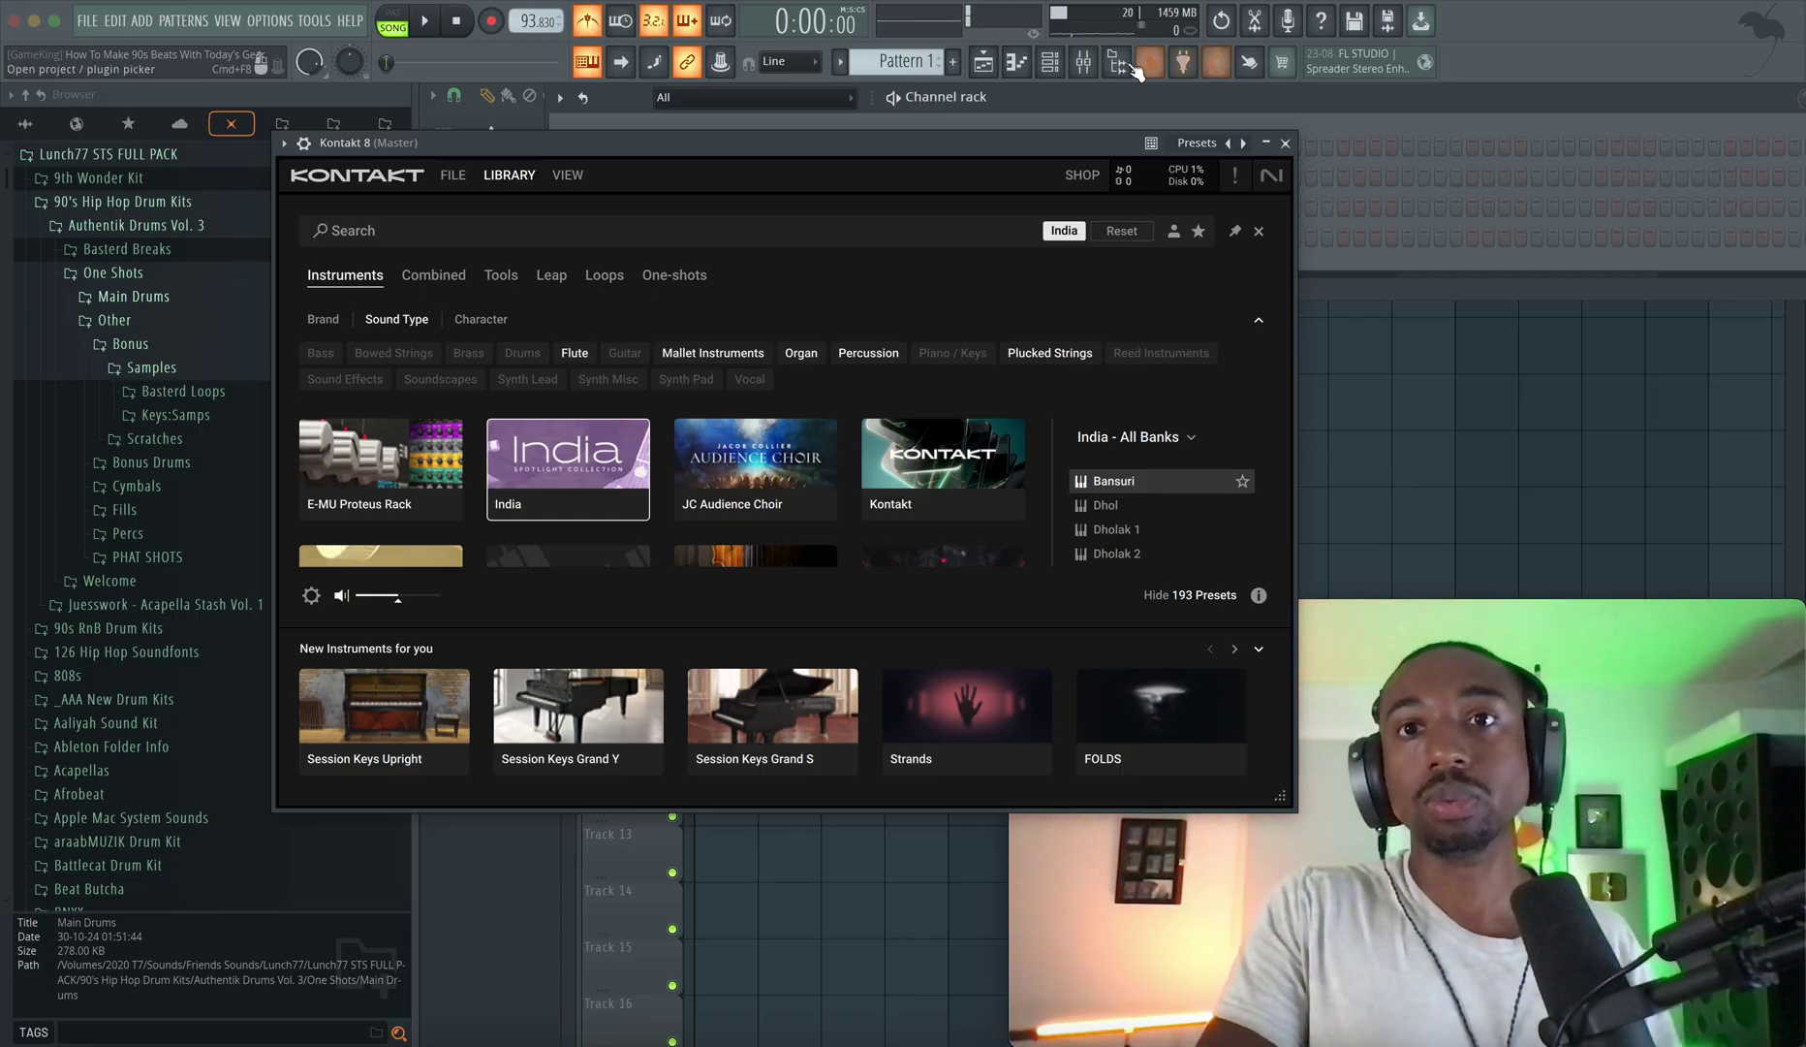
pyautogui.click(1083, 62)
pyautogui.moveTo(1131, 145); pyautogui.dragTo(929, 122)
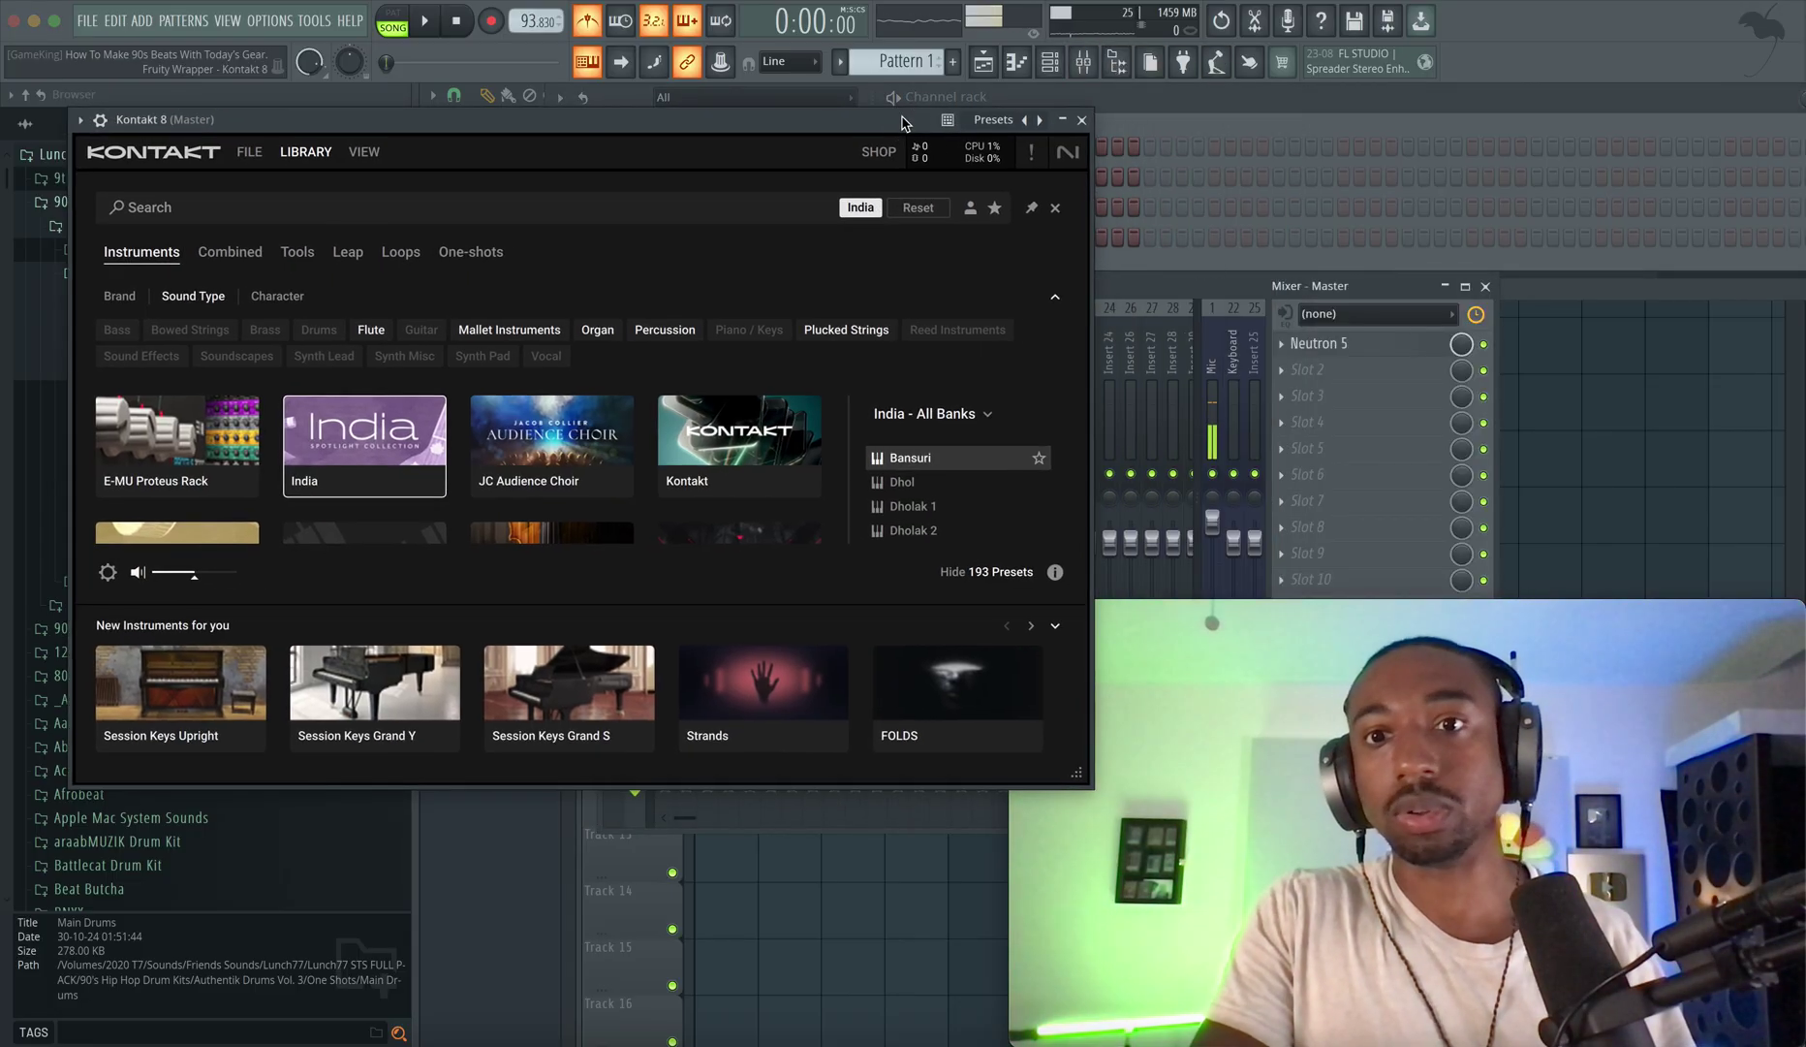
pyautogui.click(1232, 403)
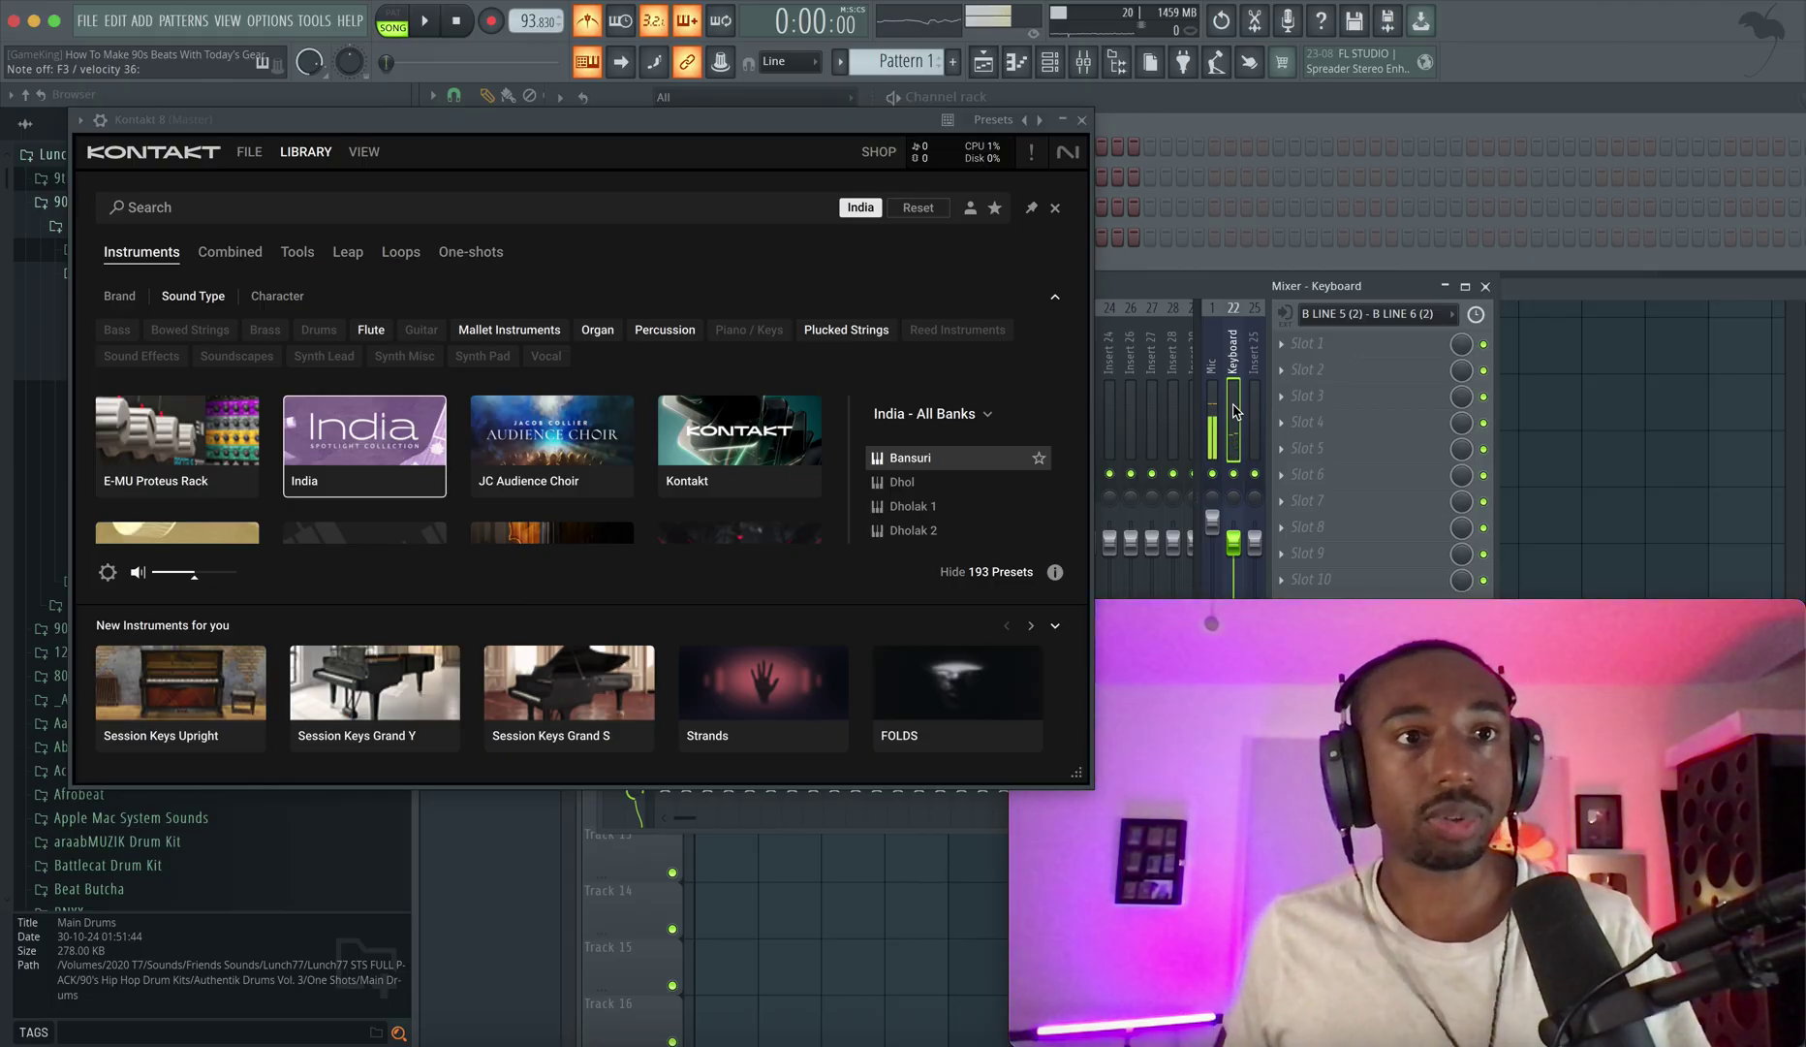
# Clear the India filter in Kontakt and switch from the library browser to the multi rack view with the libraries list.
pyautogui.click(381, 445)
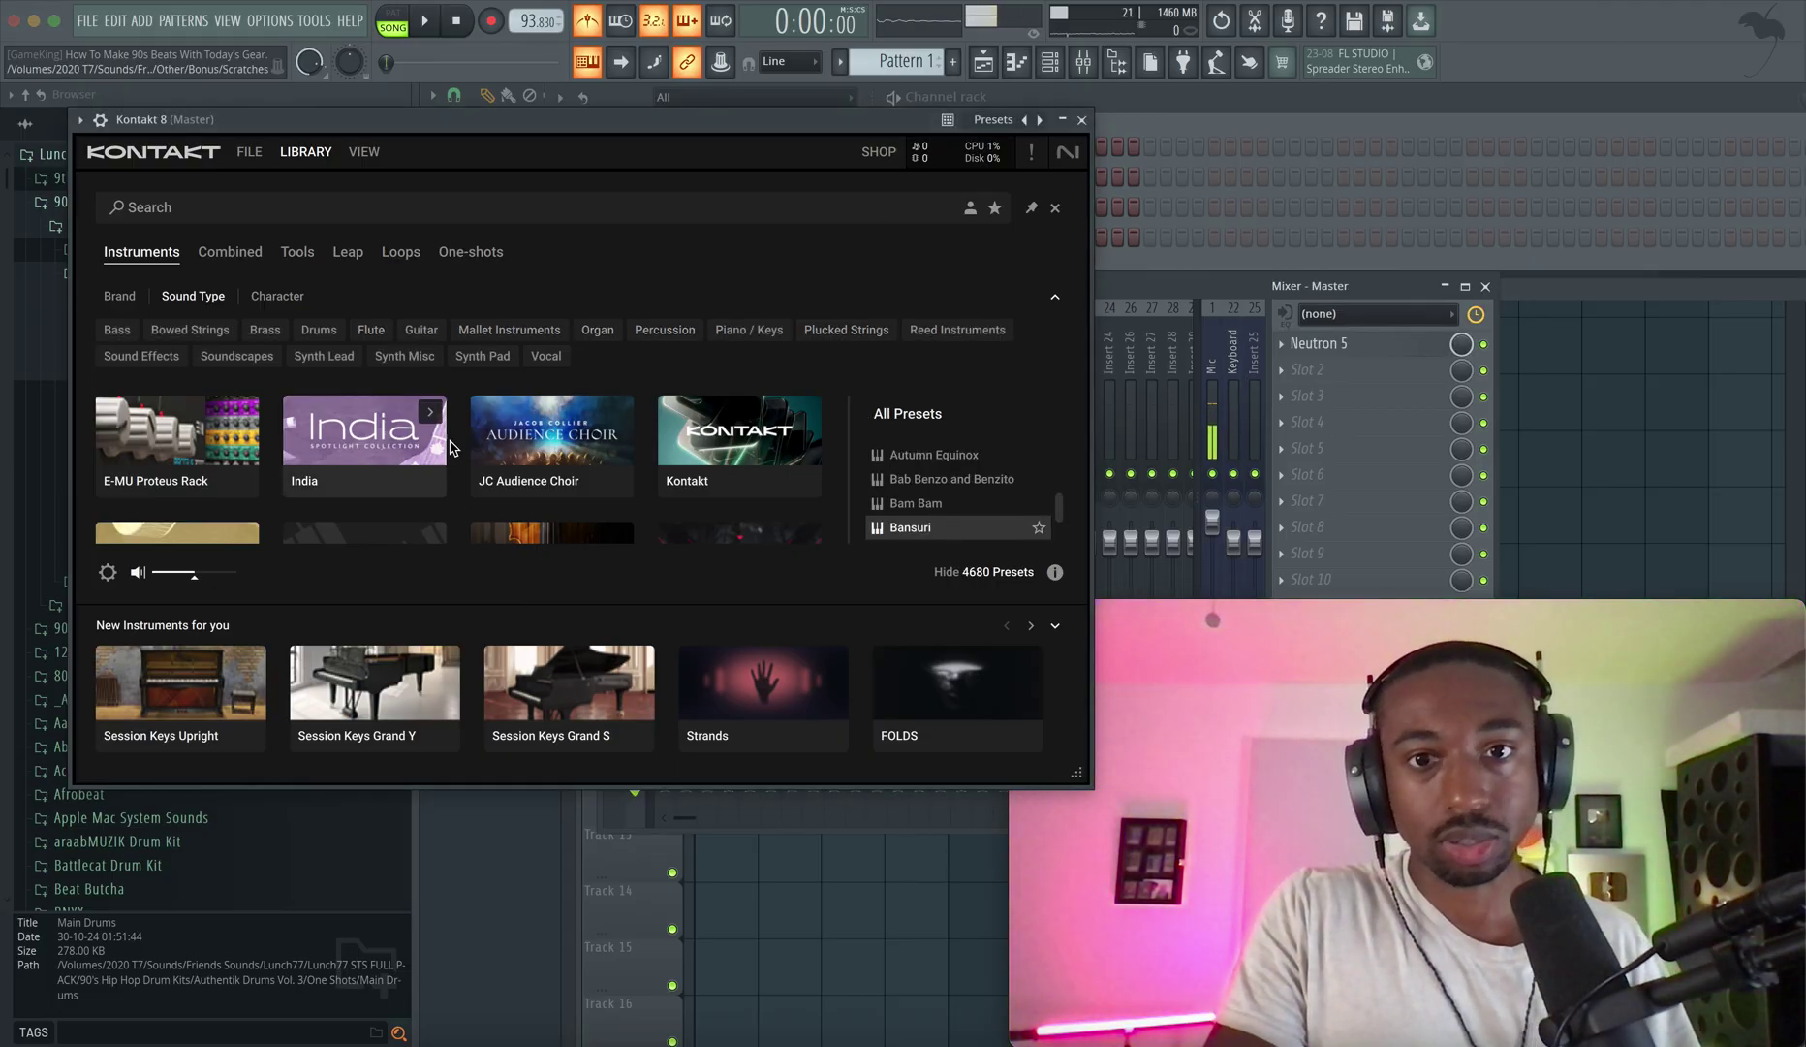
pyautogui.click(374, 153)
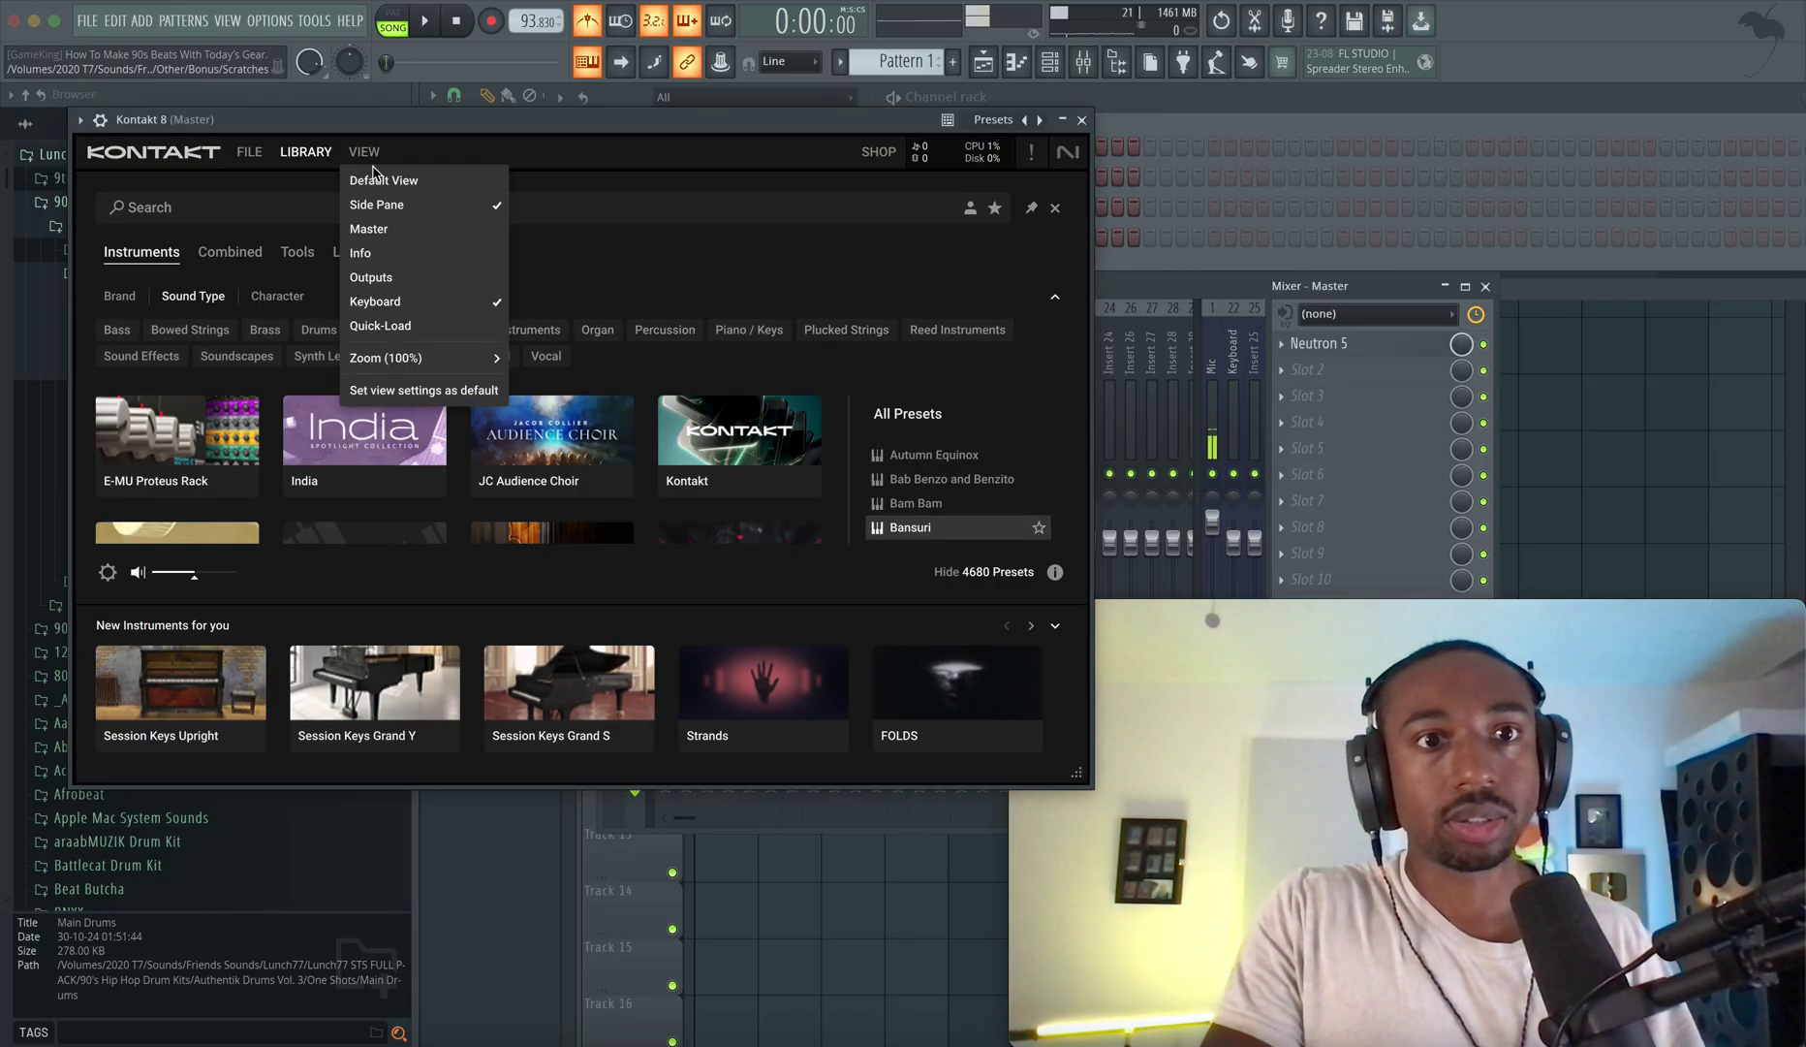
pyautogui.click(375, 177)
pyautogui.click(1031, 208)
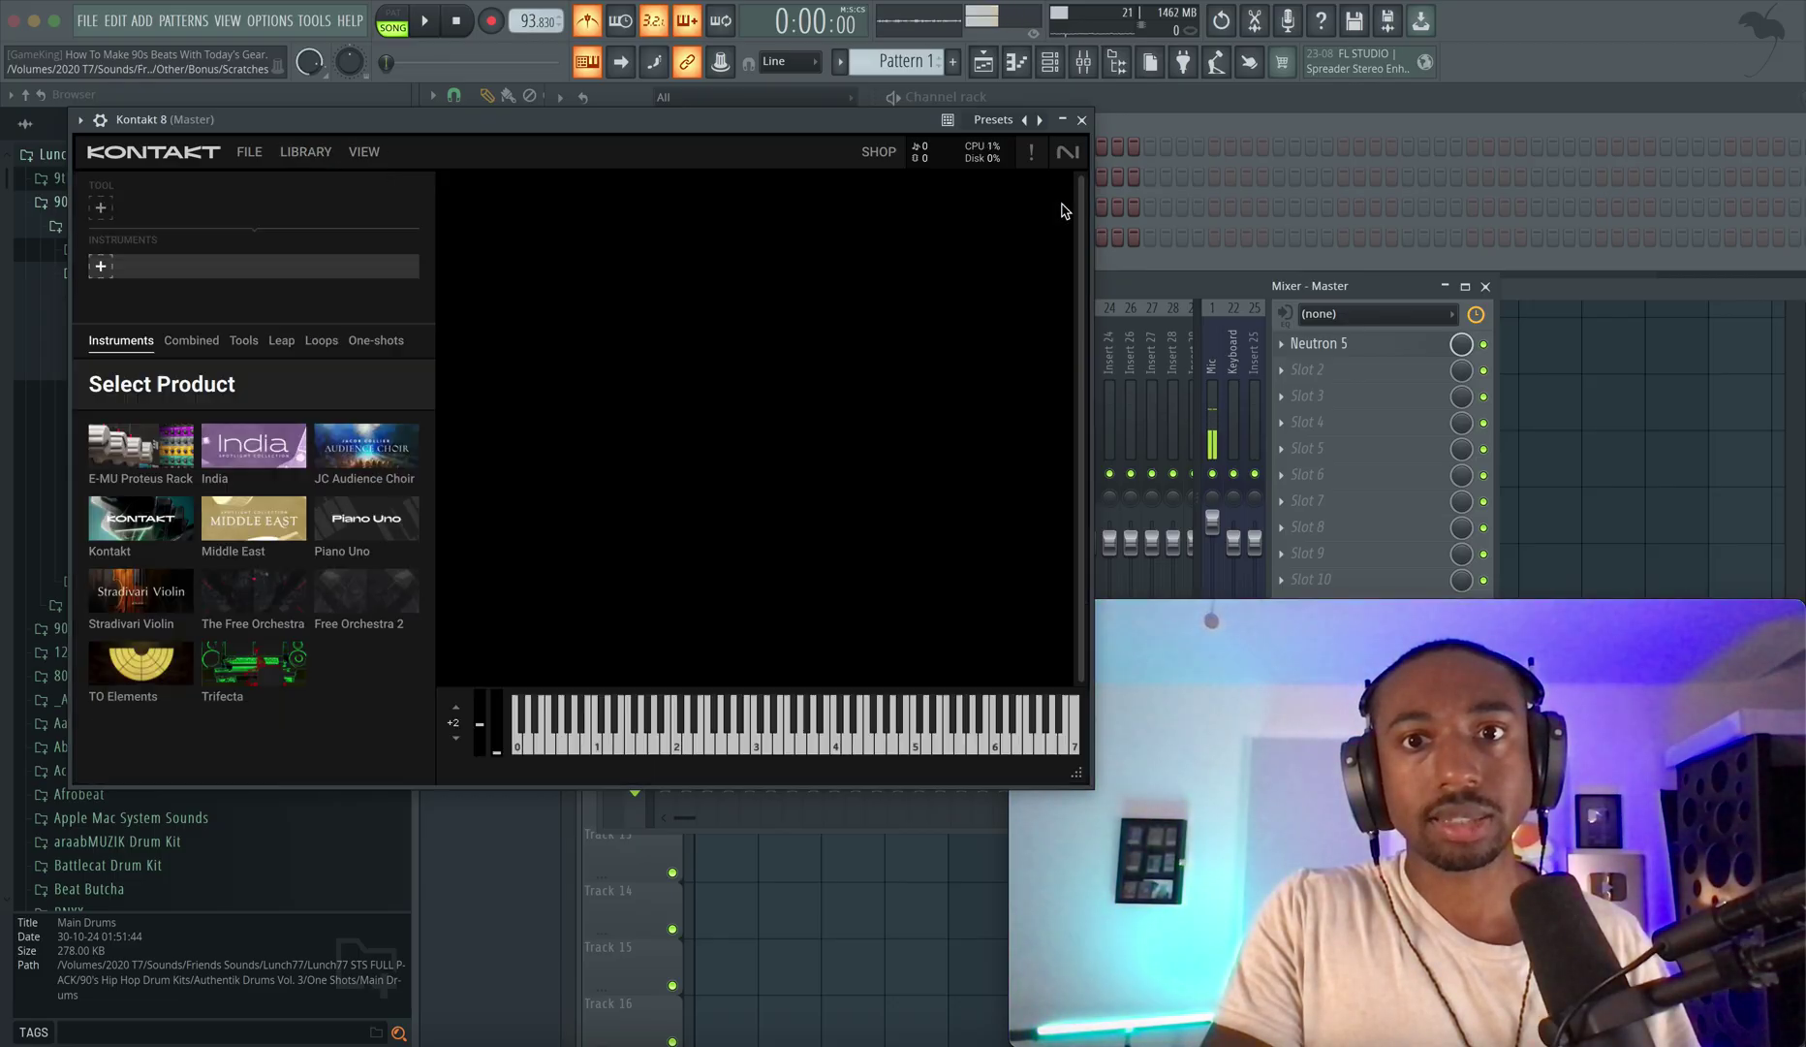
pyautogui.click(374, 153)
pyautogui.click(378, 180)
# Load Bansuri.nki from the India library's 3 - Melodic folder into Kontakt.
pyautogui.scroll(-5, 223, 441)
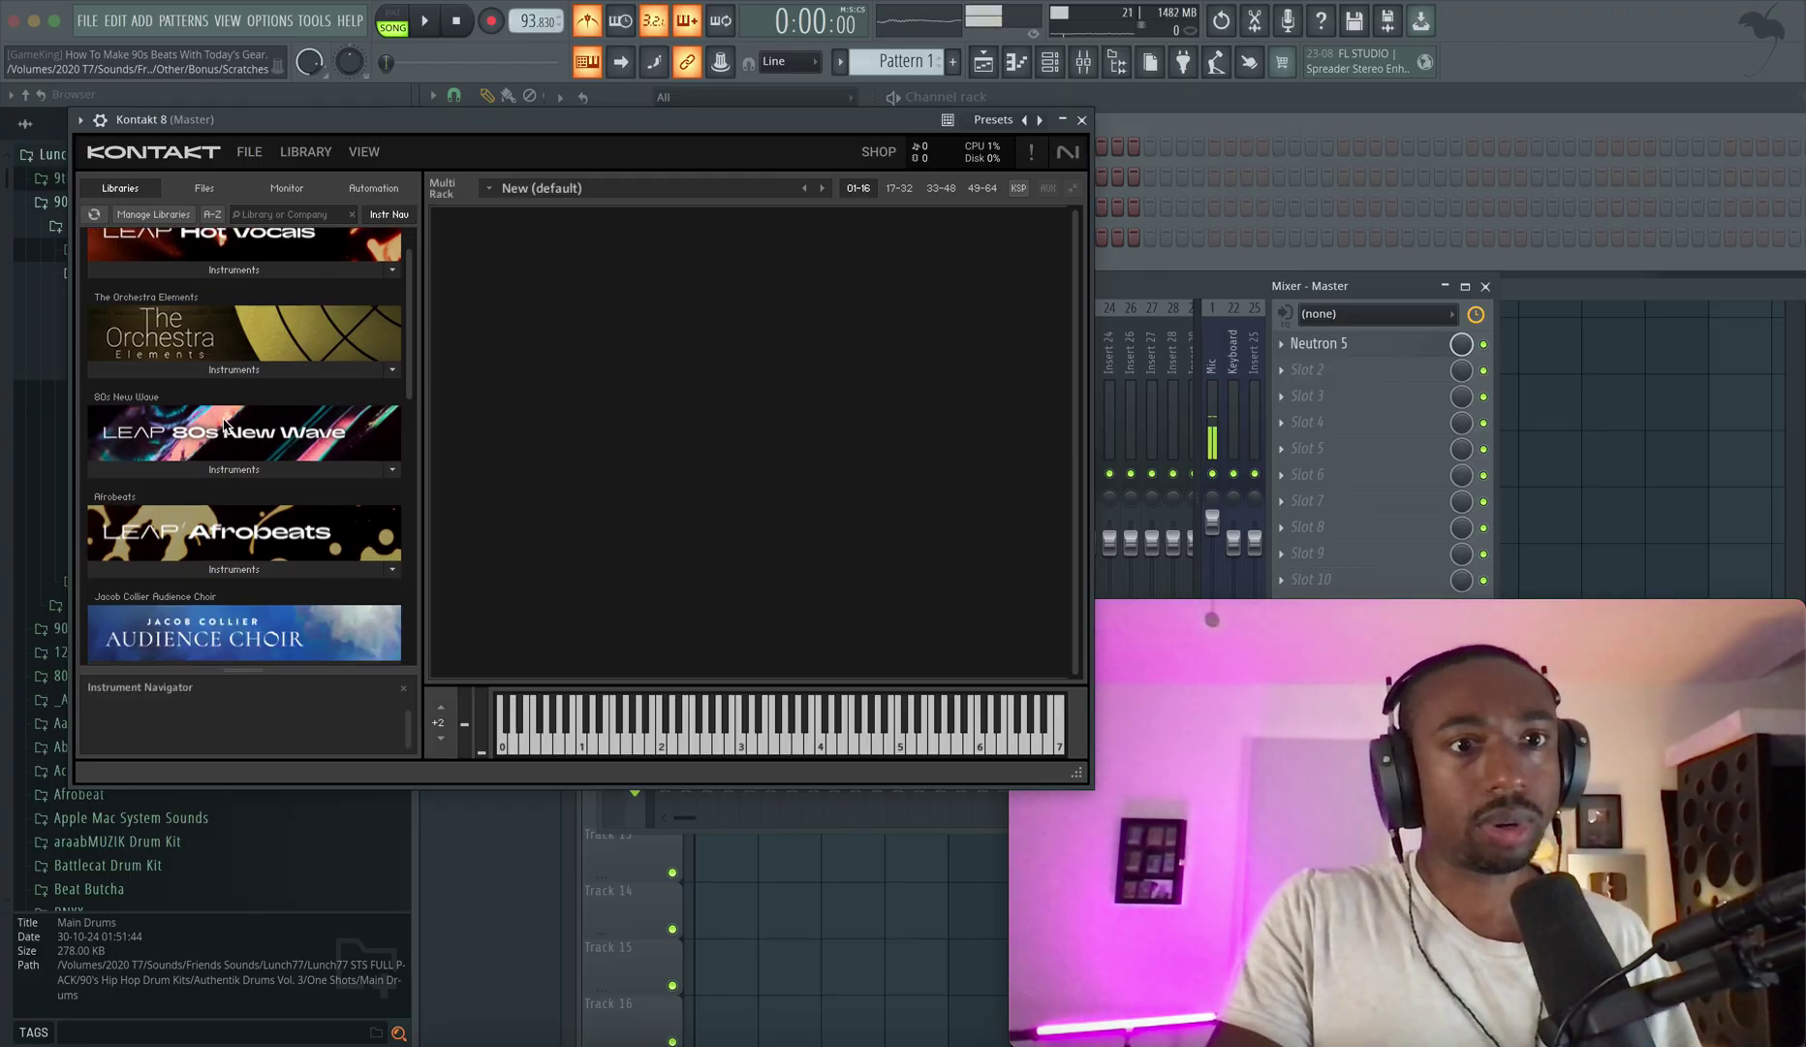
pyautogui.scroll(3, 203, 349)
pyautogui.scroll(1, 200, 387)
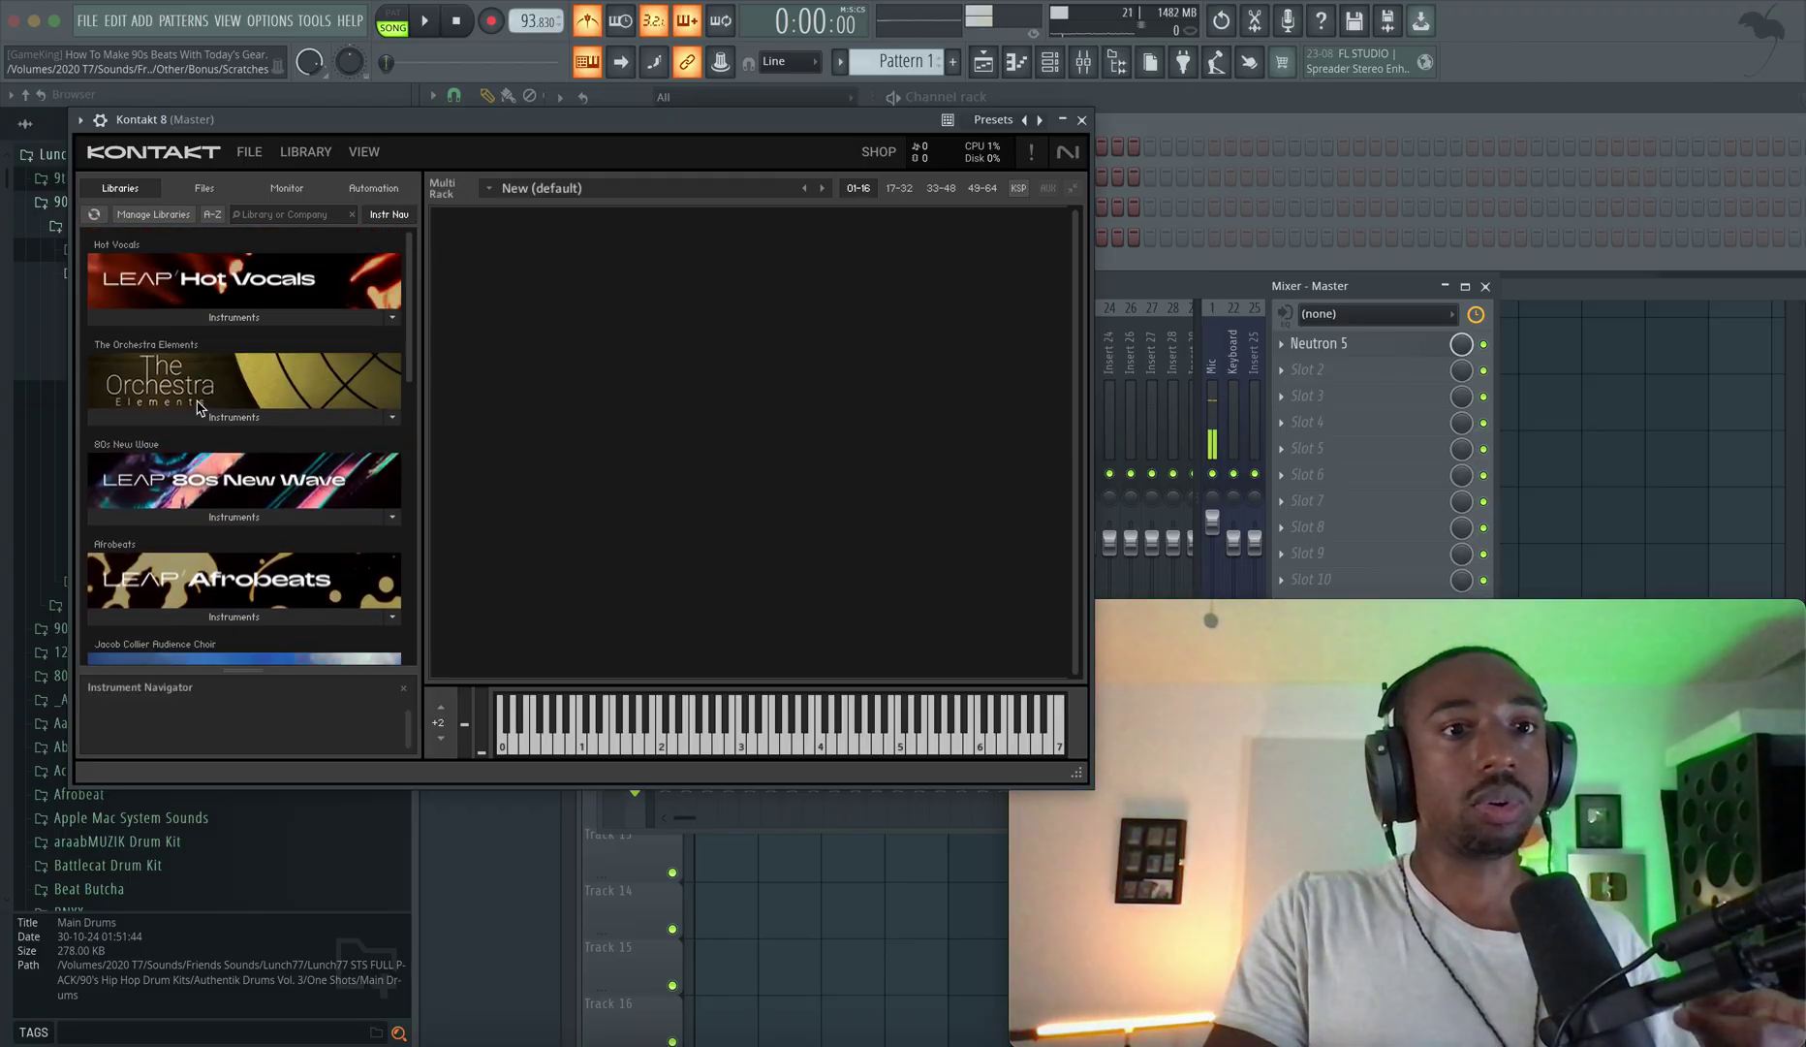
pyautogui.scroll(-4, 197, 422)
pyautogui.scroll(-2, 196, 422)
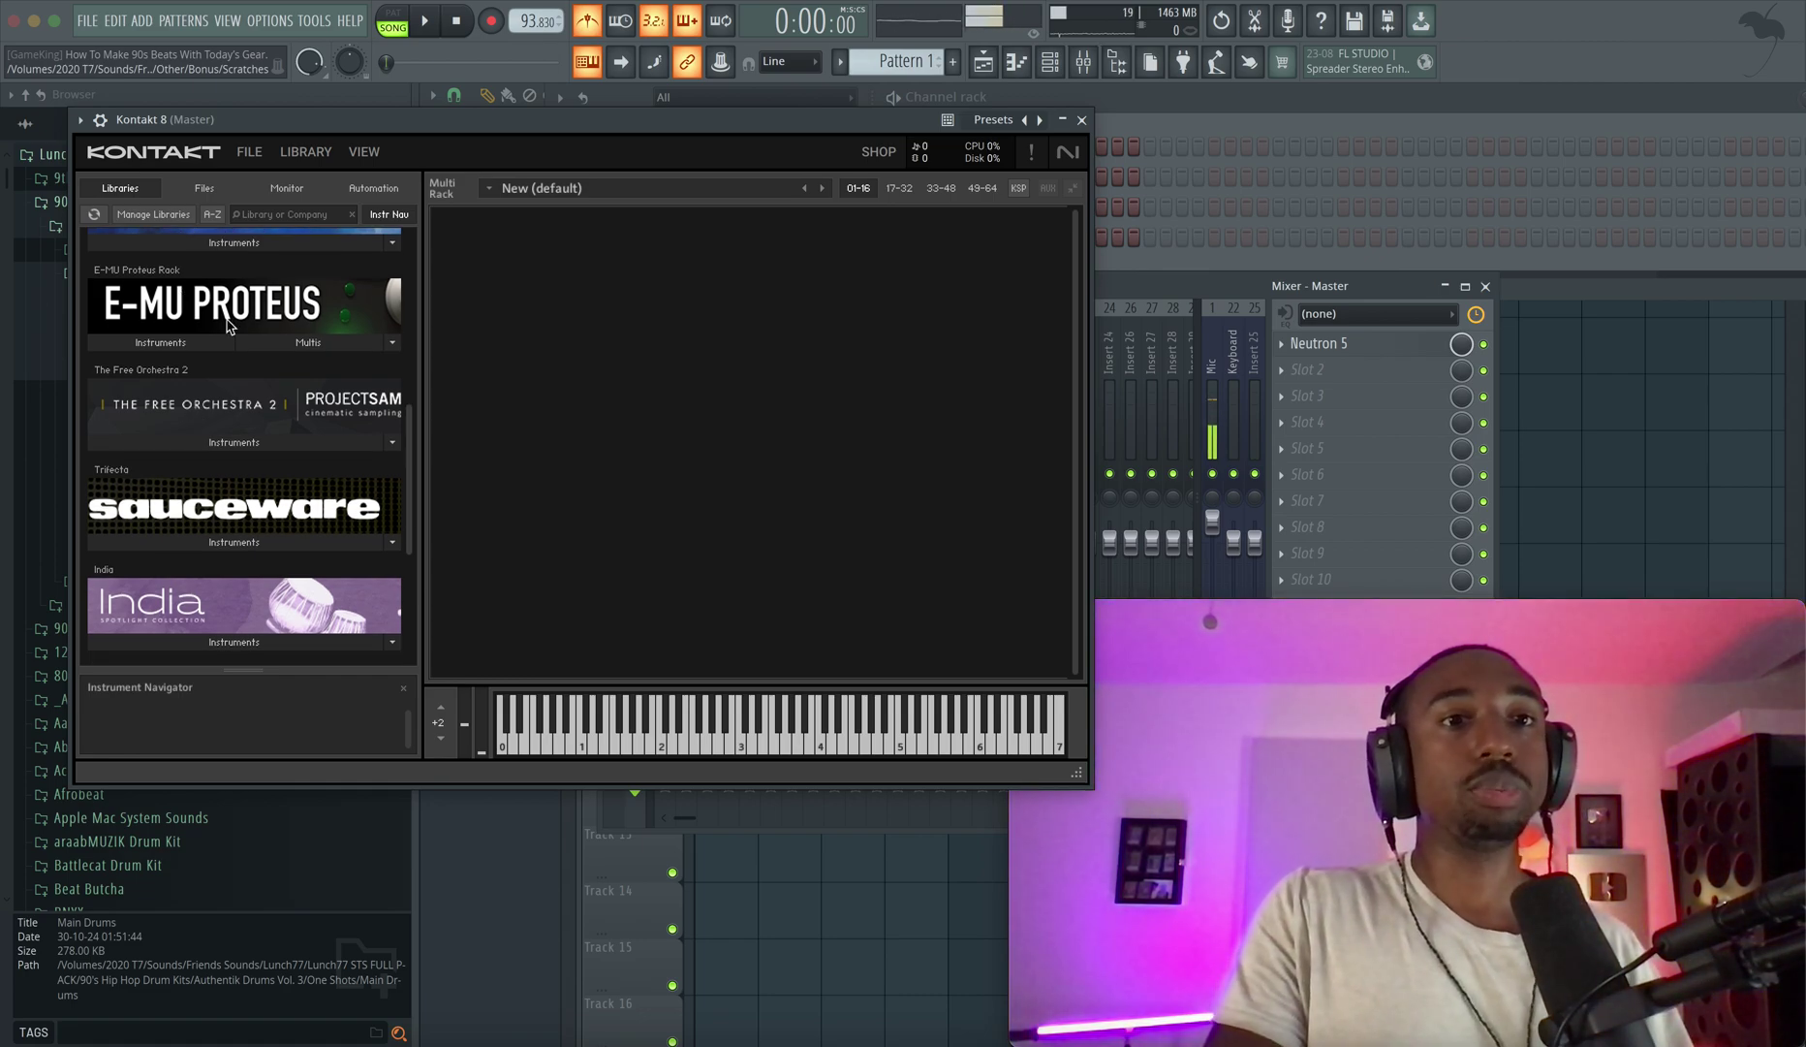
pyautogui.scroll(-5, 194, 347)
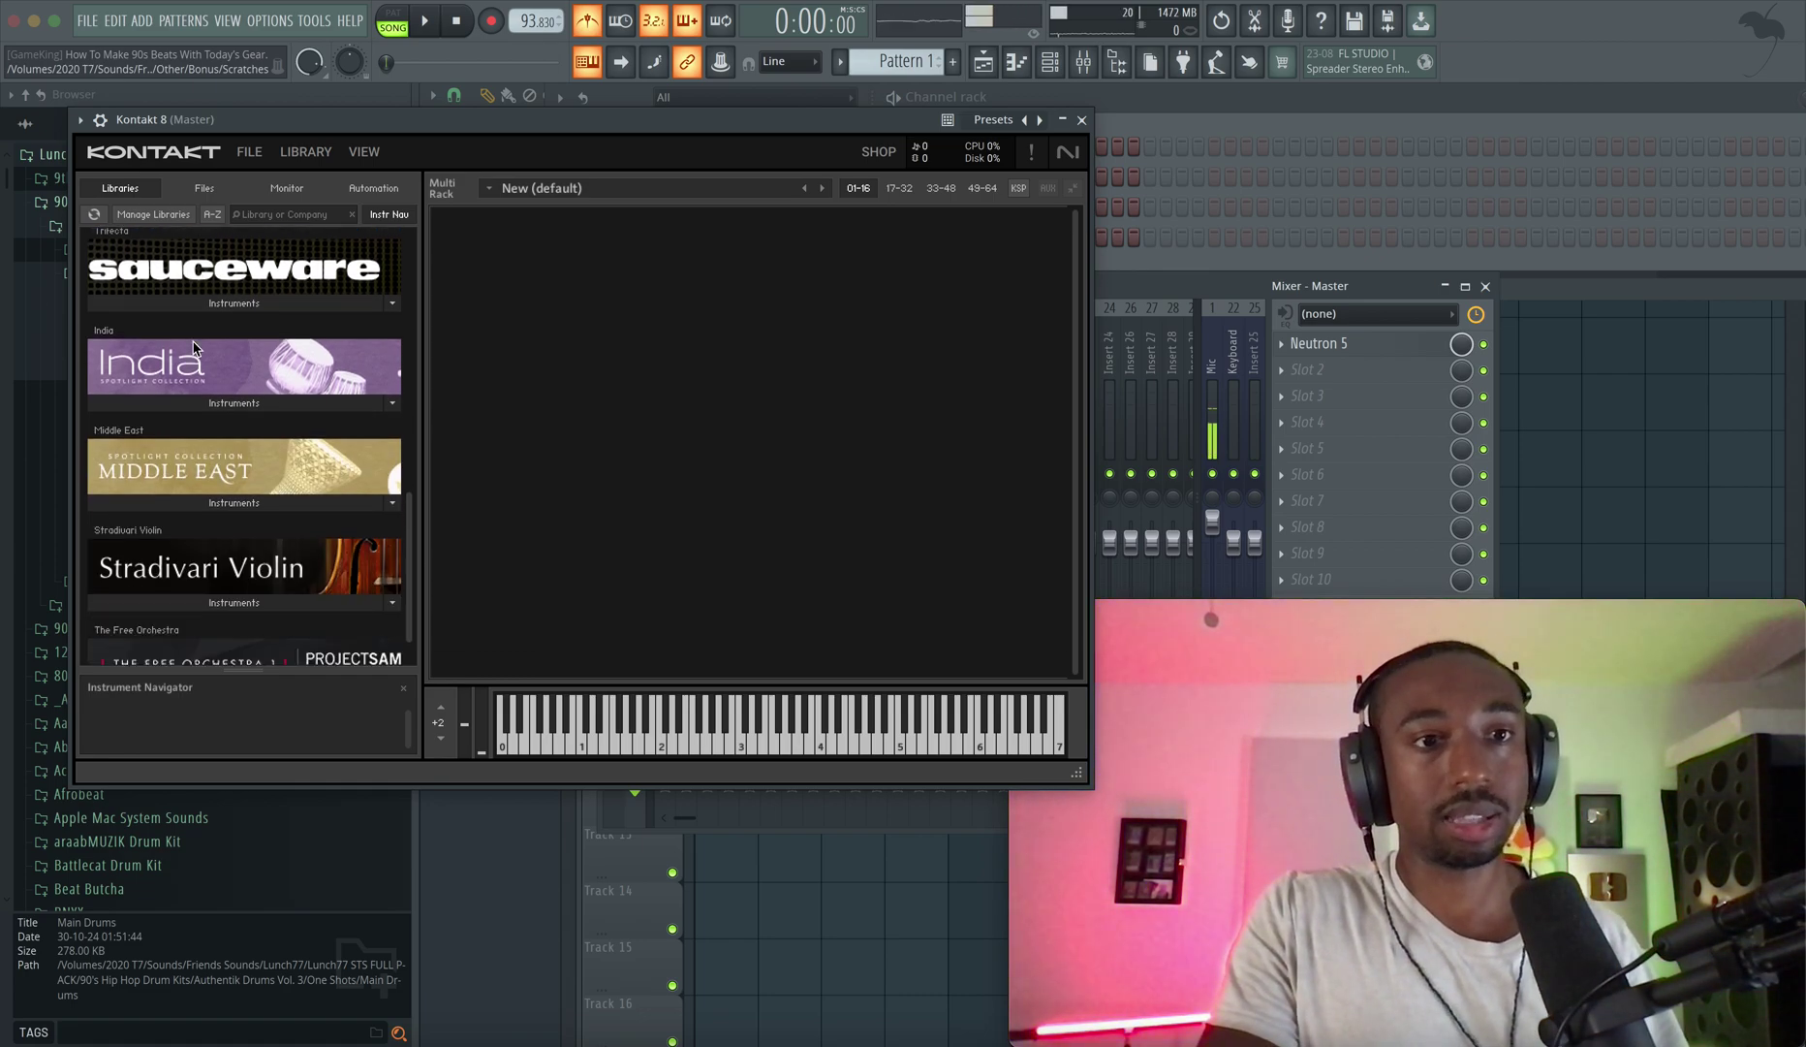
pyautogui.scroll(4, 194, 347)
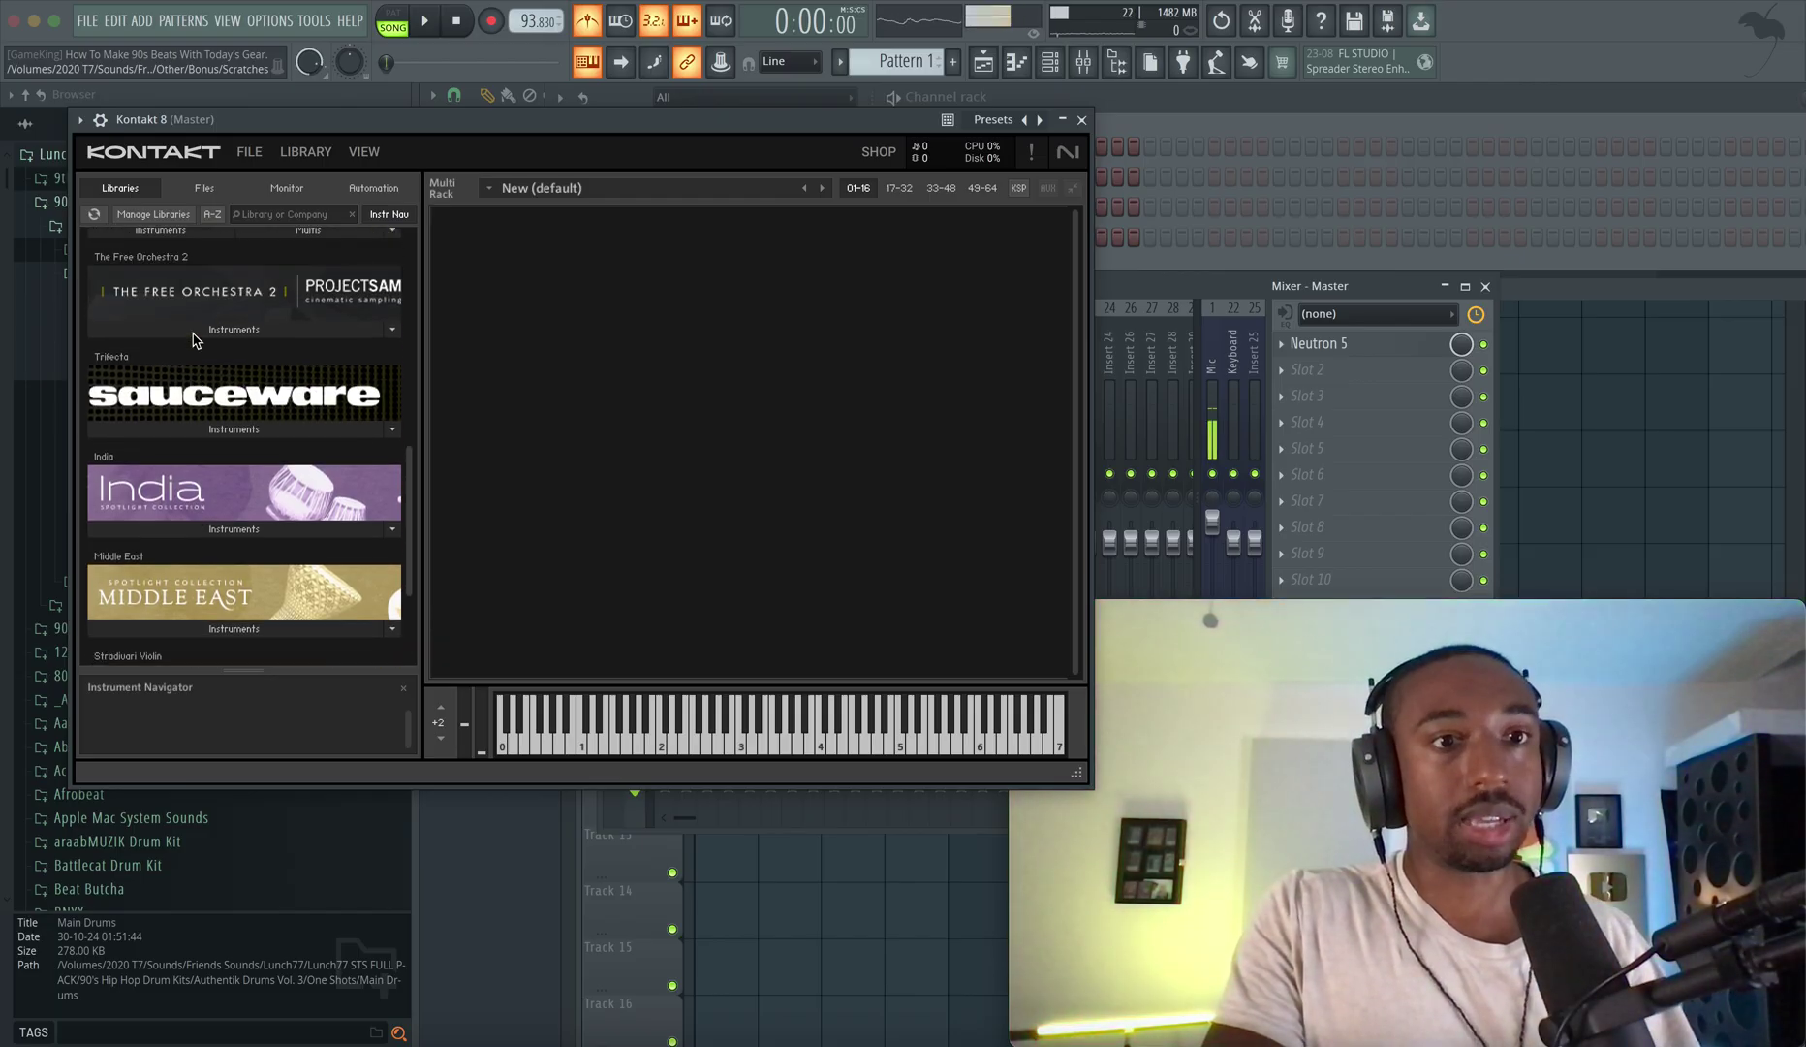
pyautogui.scroll(-4, 194, 357)
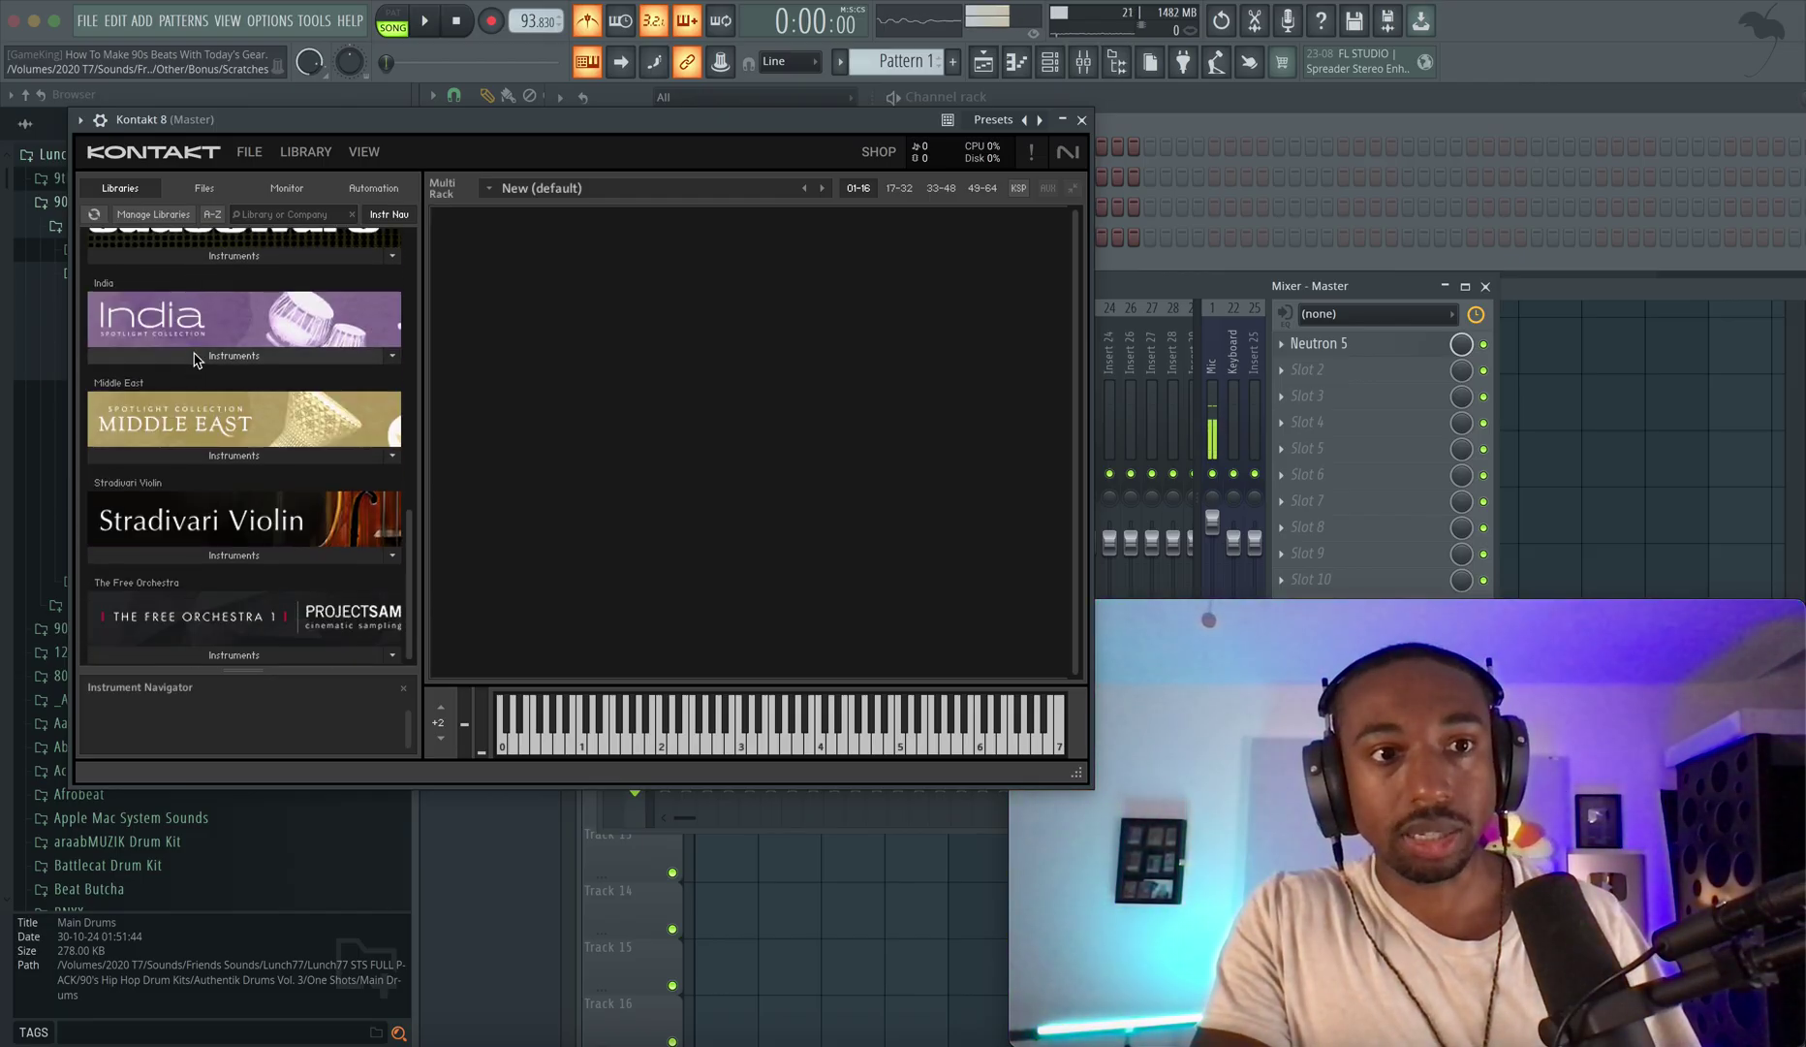
pyautogui.click(200, 355)
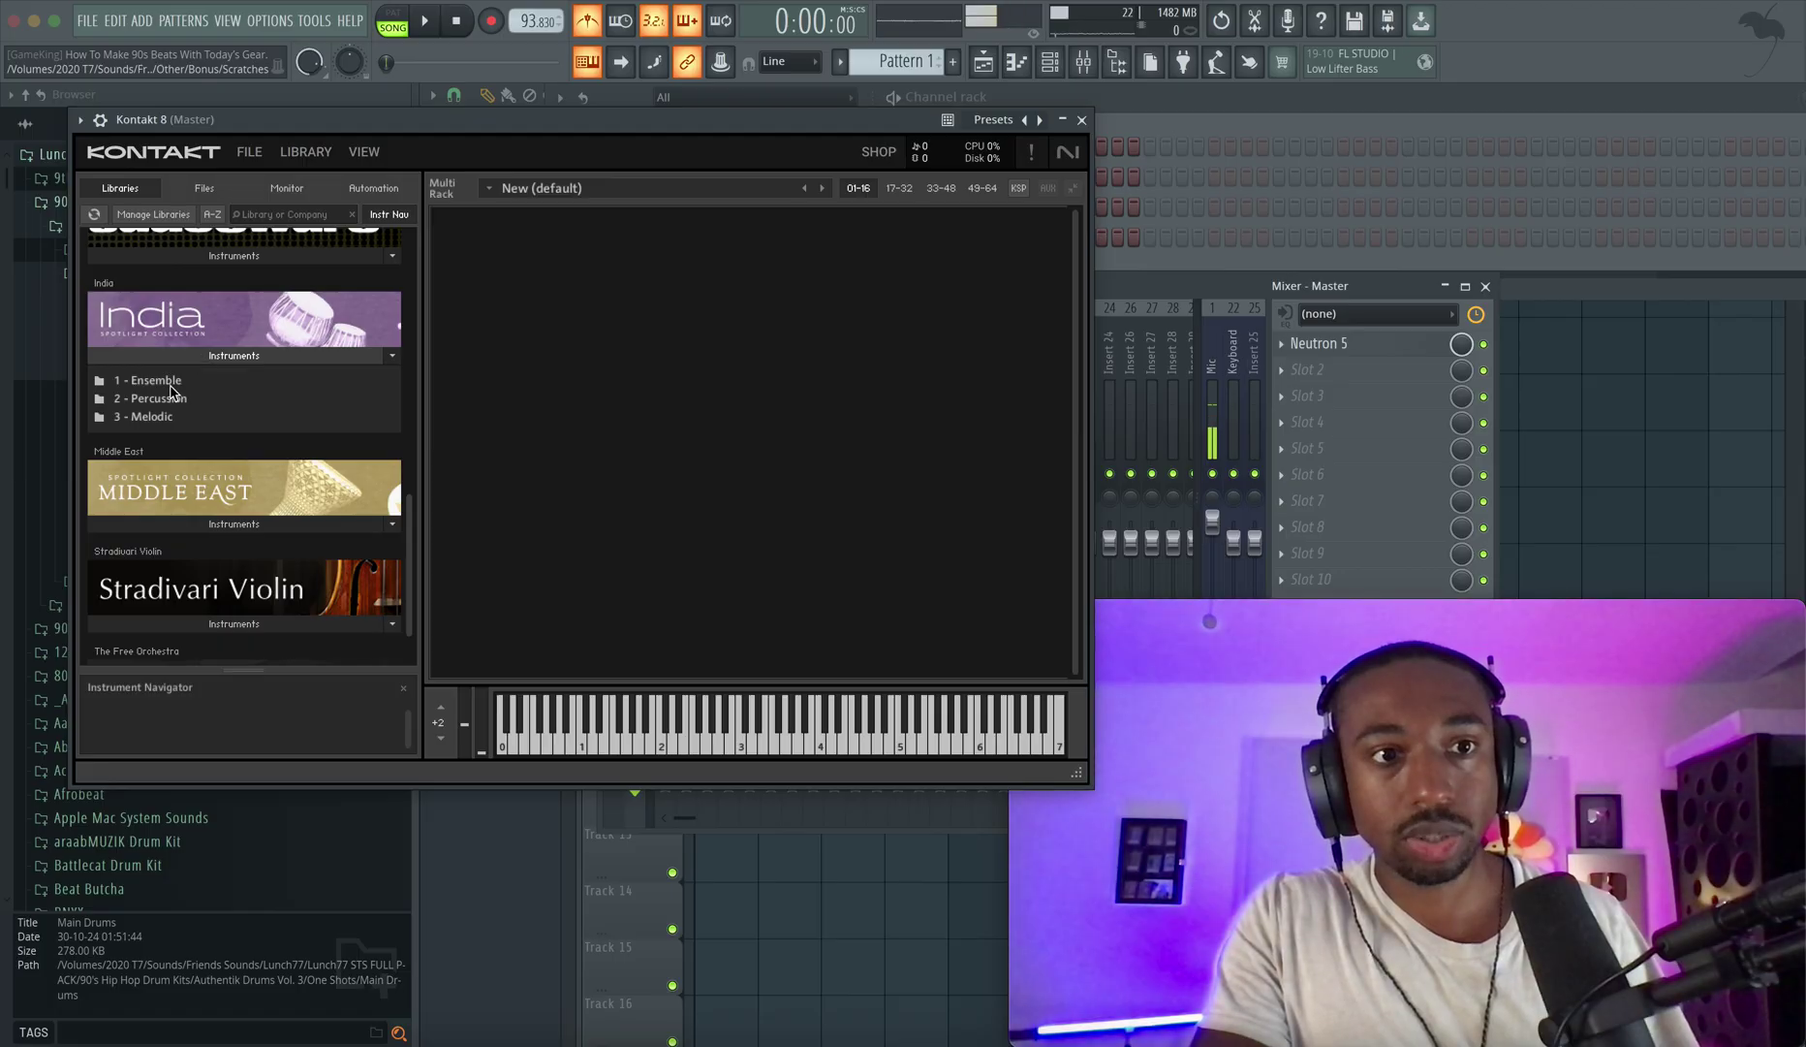
pyautogui.click(170, 416)
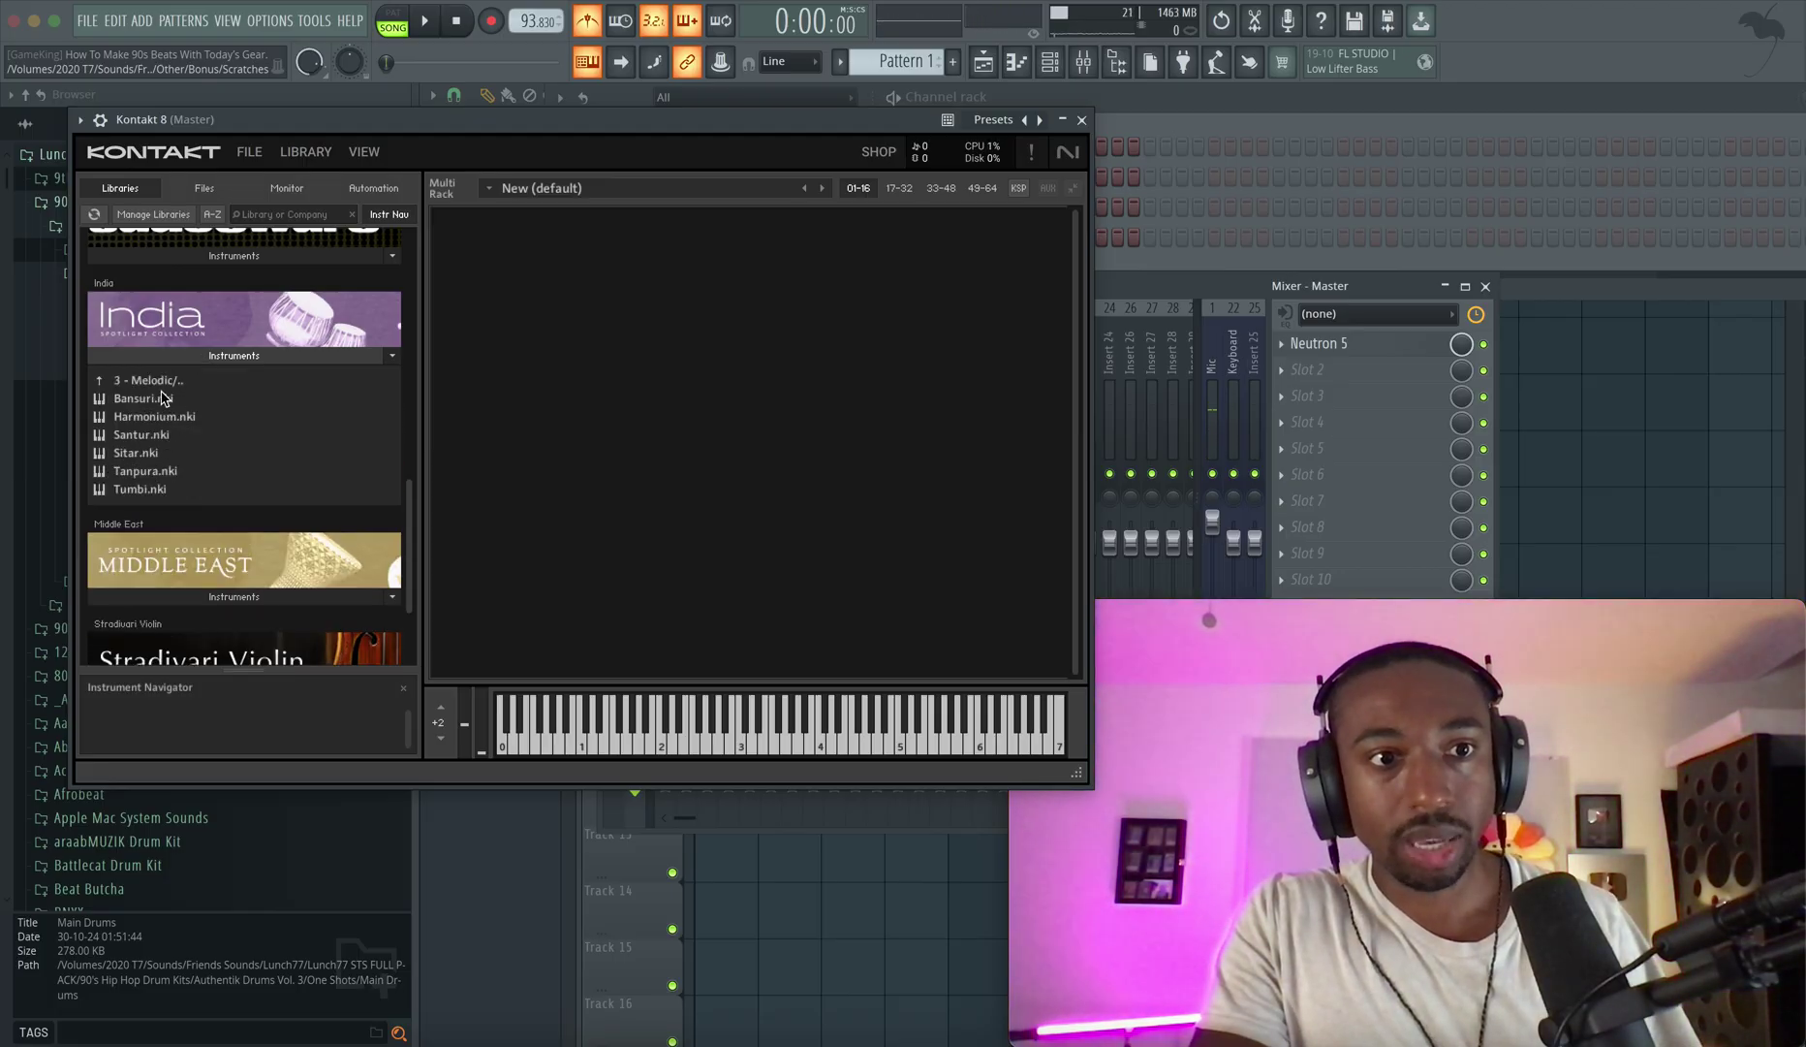
pyautogui.doubleClick(163, 398)
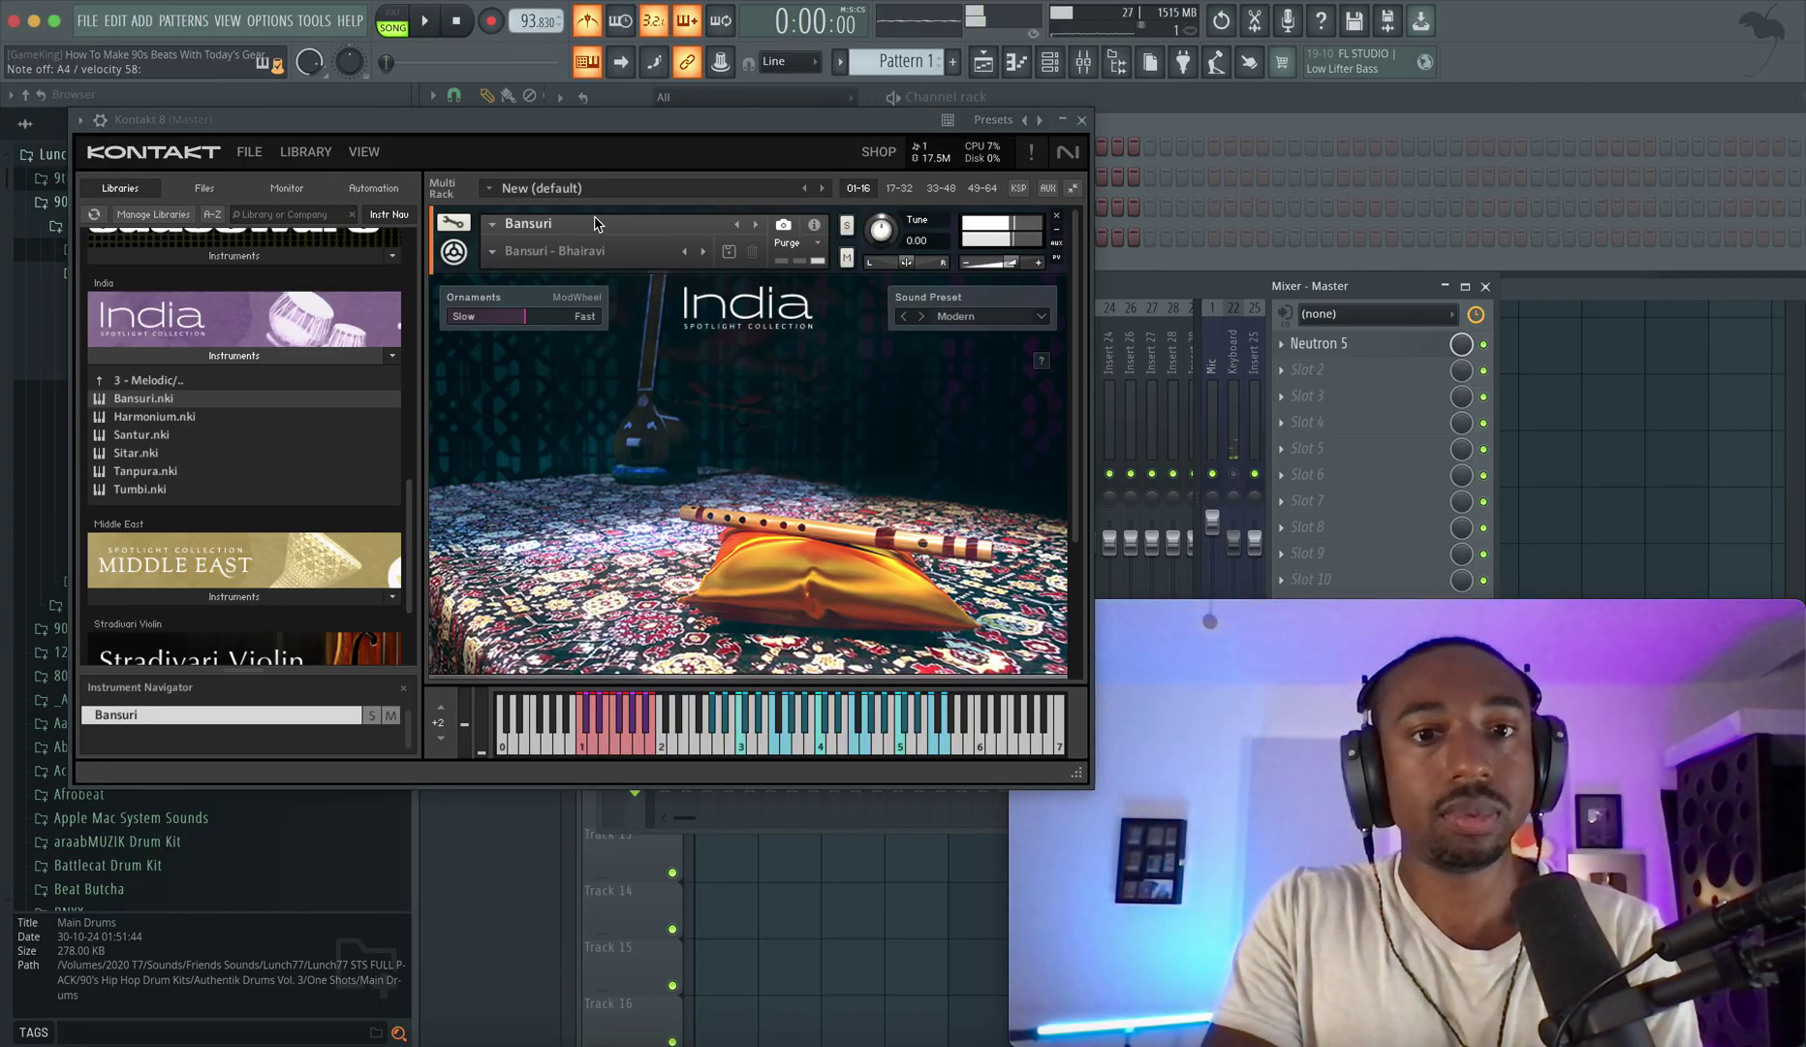
# Set the Bansuri instrument's scale to Chromatic.
pyautogui.scroll(-2, 764, 424)
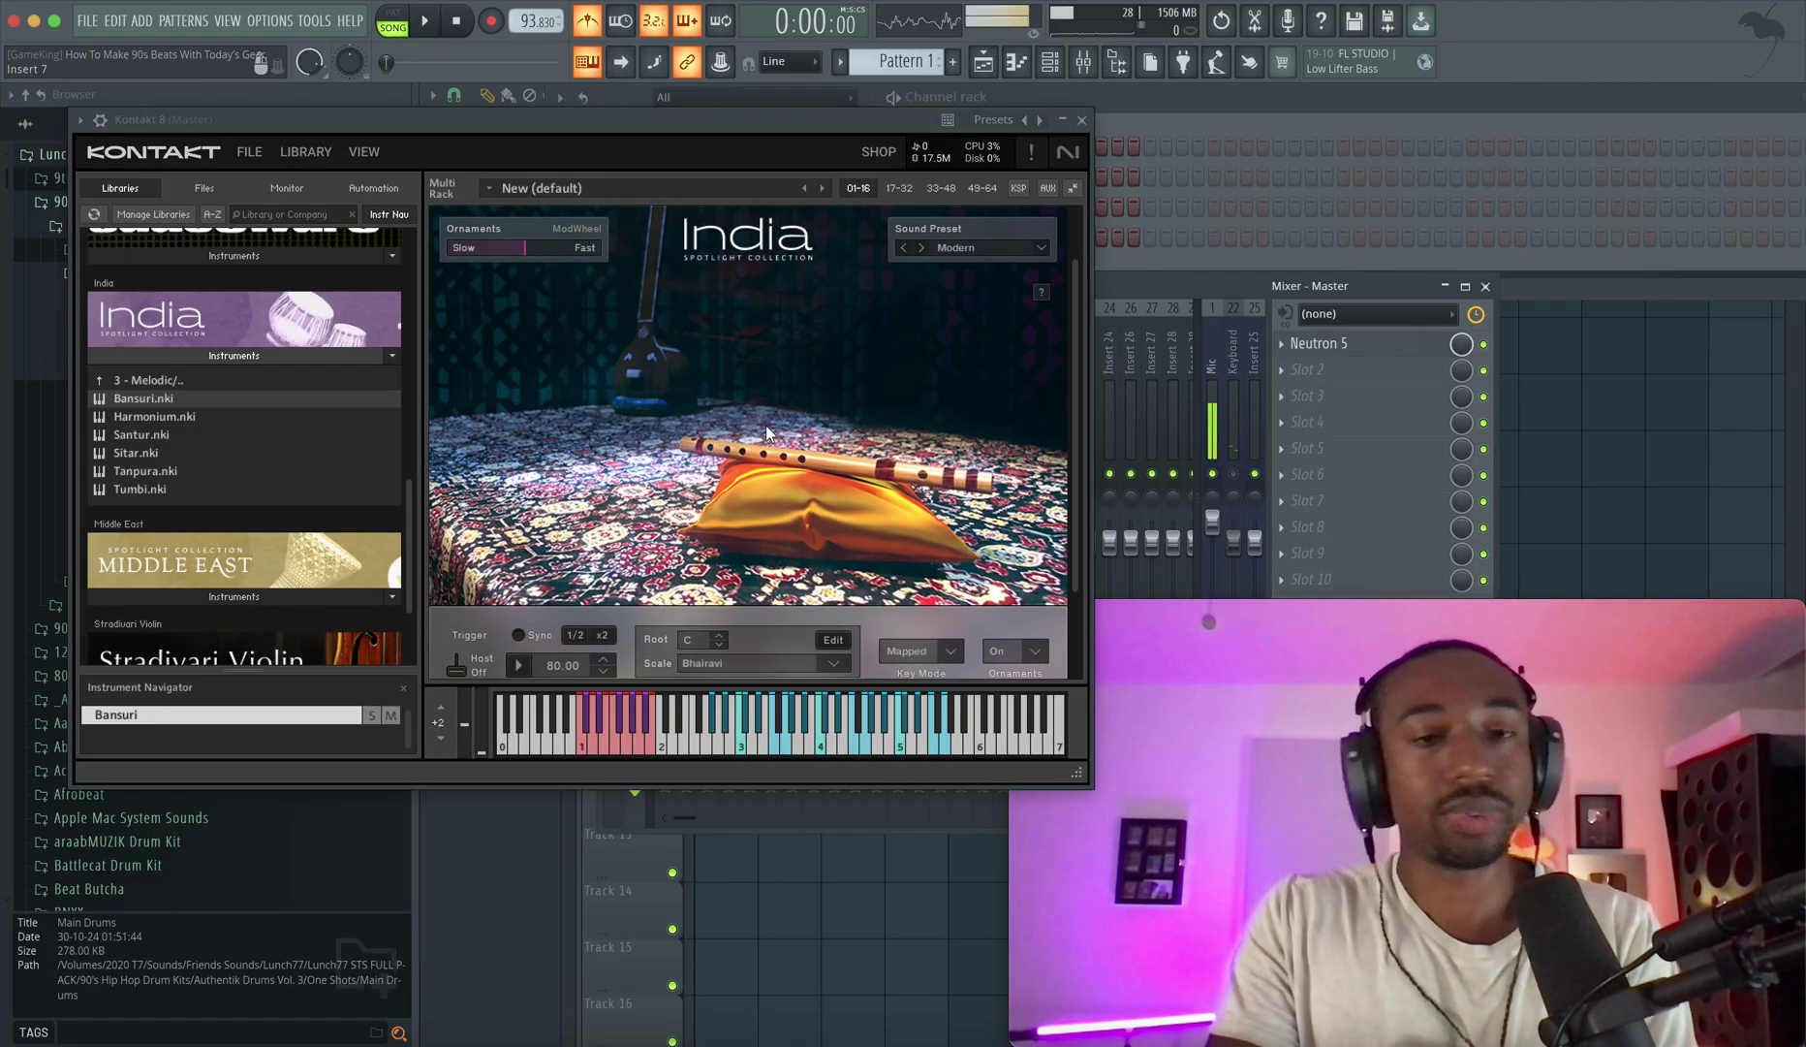
pyautogui.scroll(-3, 767, 433)
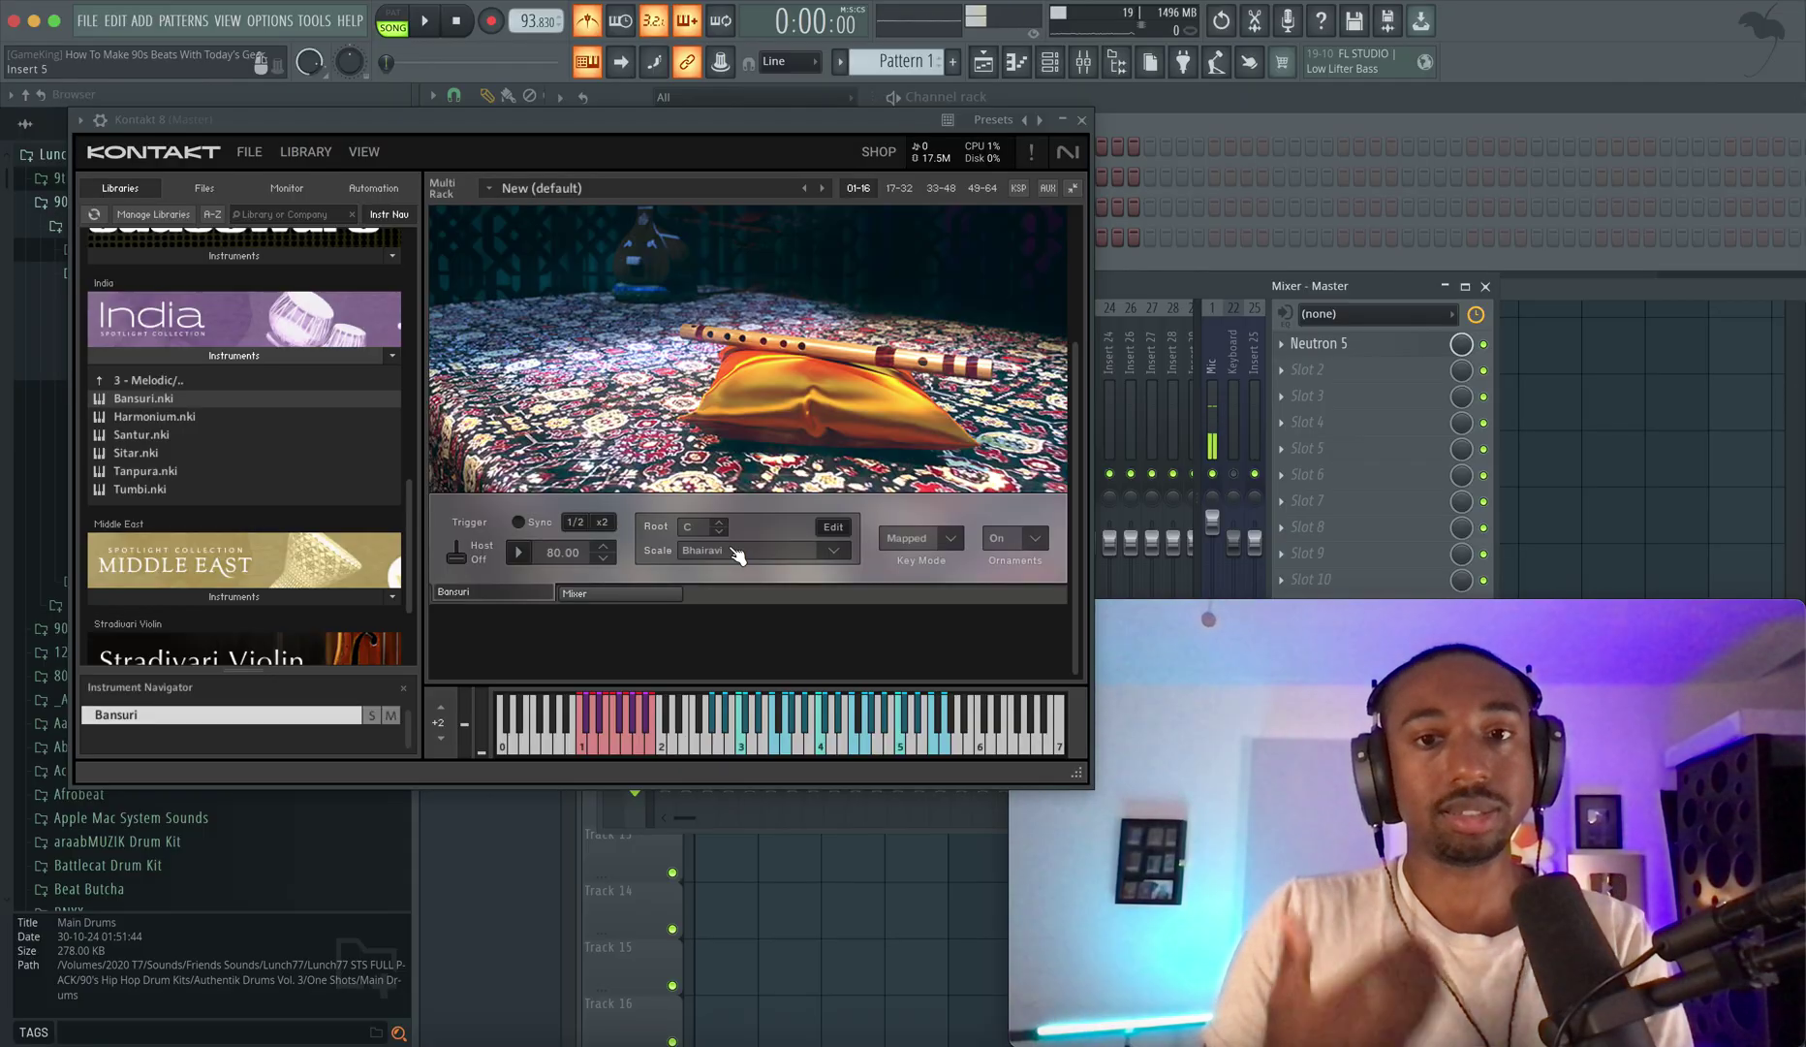
pyautogui.click(746, 552)
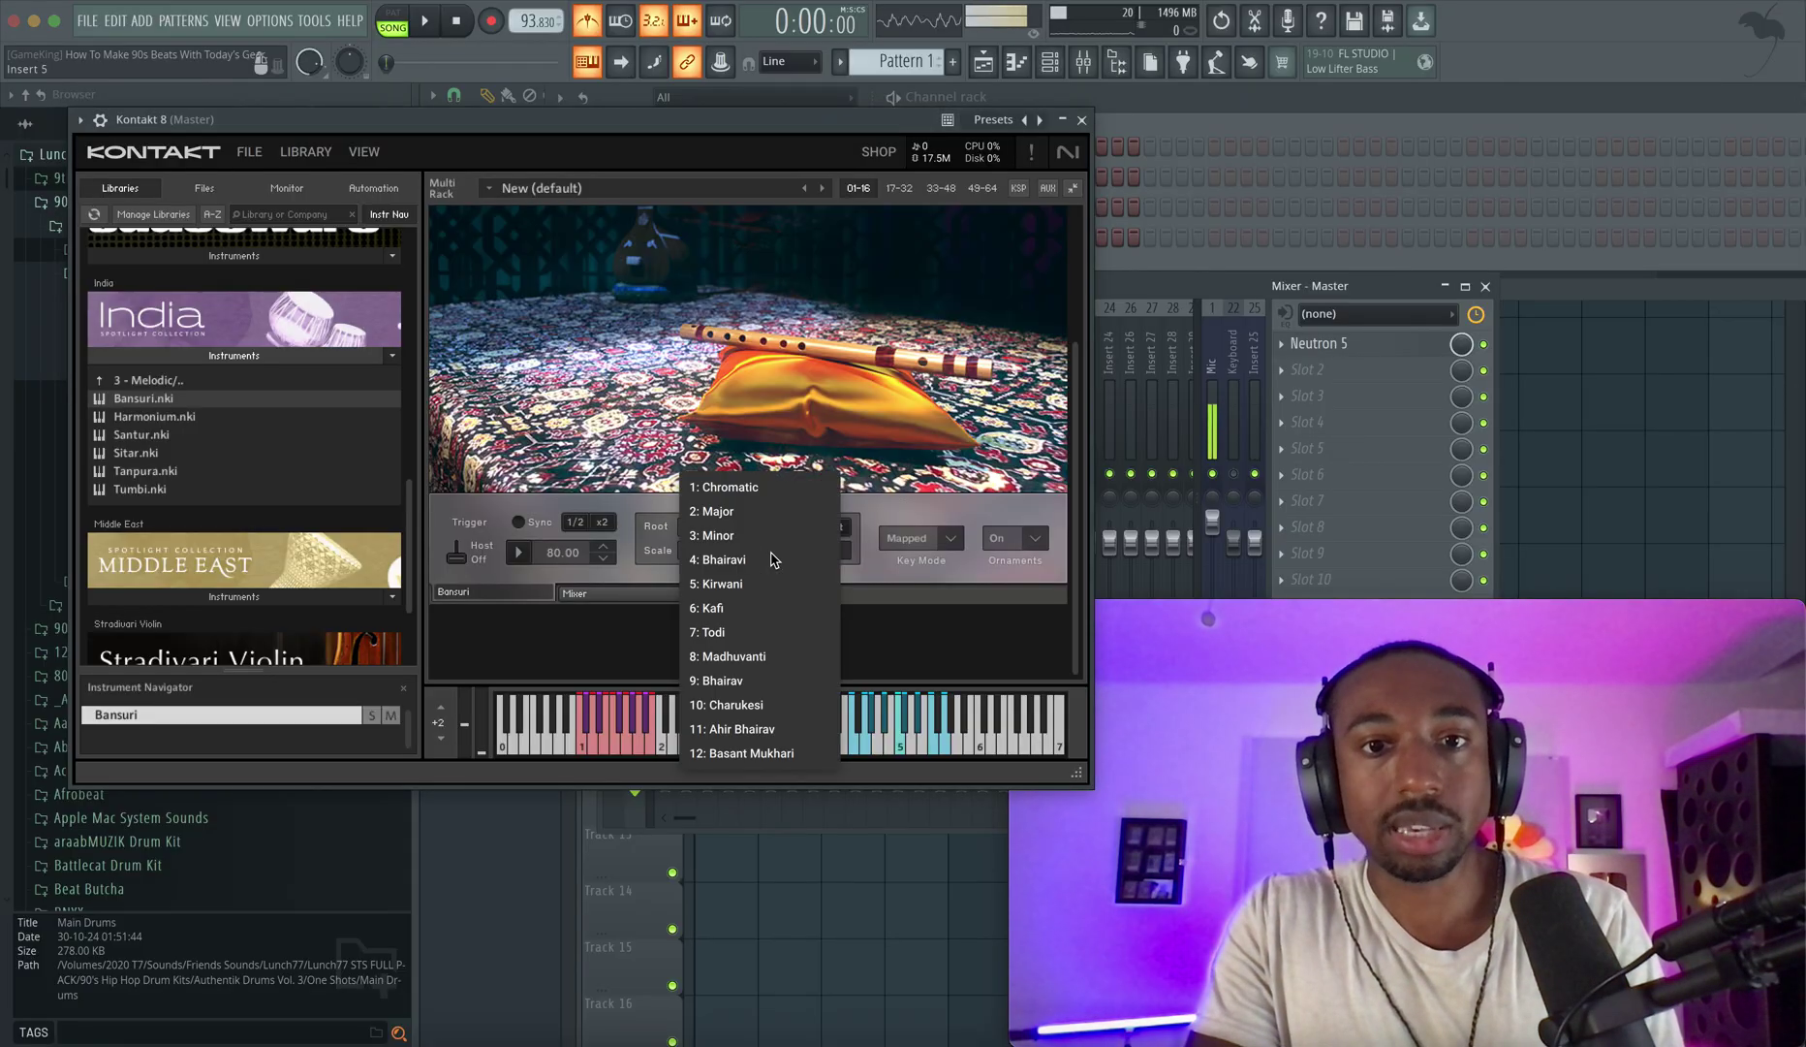
pyautogui.click(739, 488)
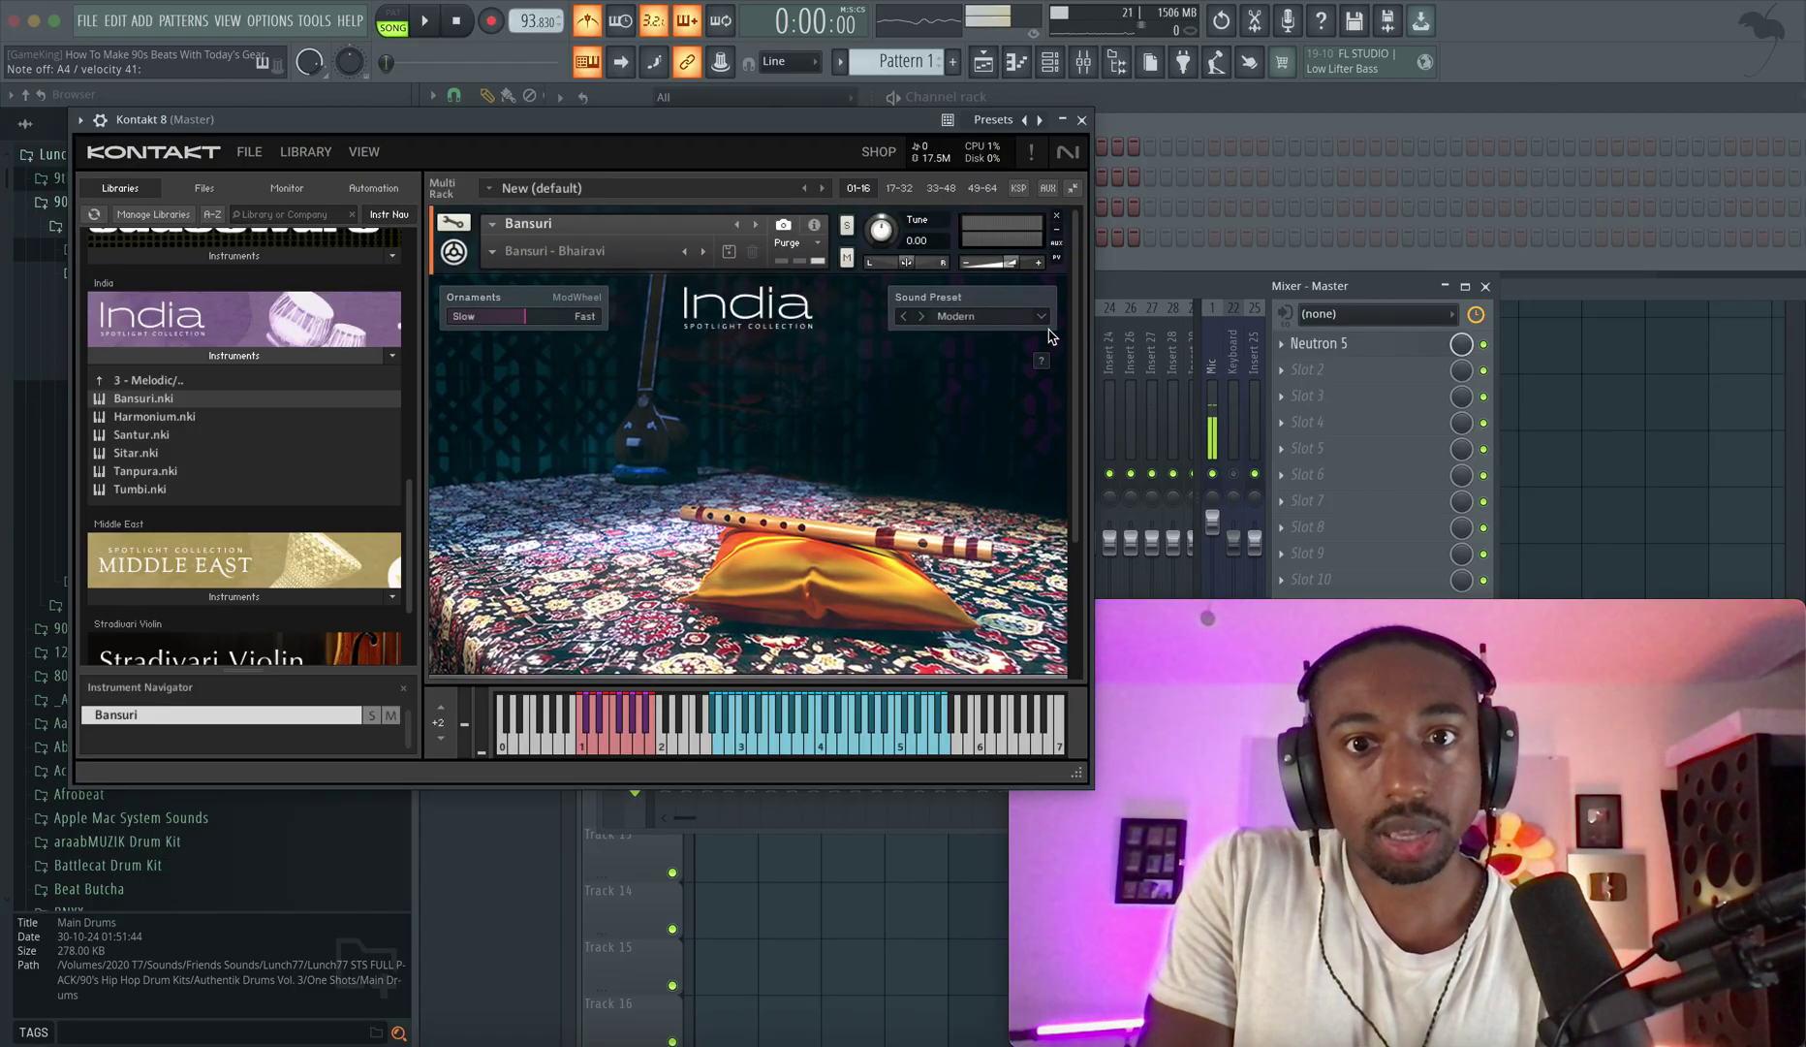
# Mute the Reverb channel in the Bansuri instrument's mixer and close the Kontakt window.
pyautogui.scroll(-5, 546, 345)
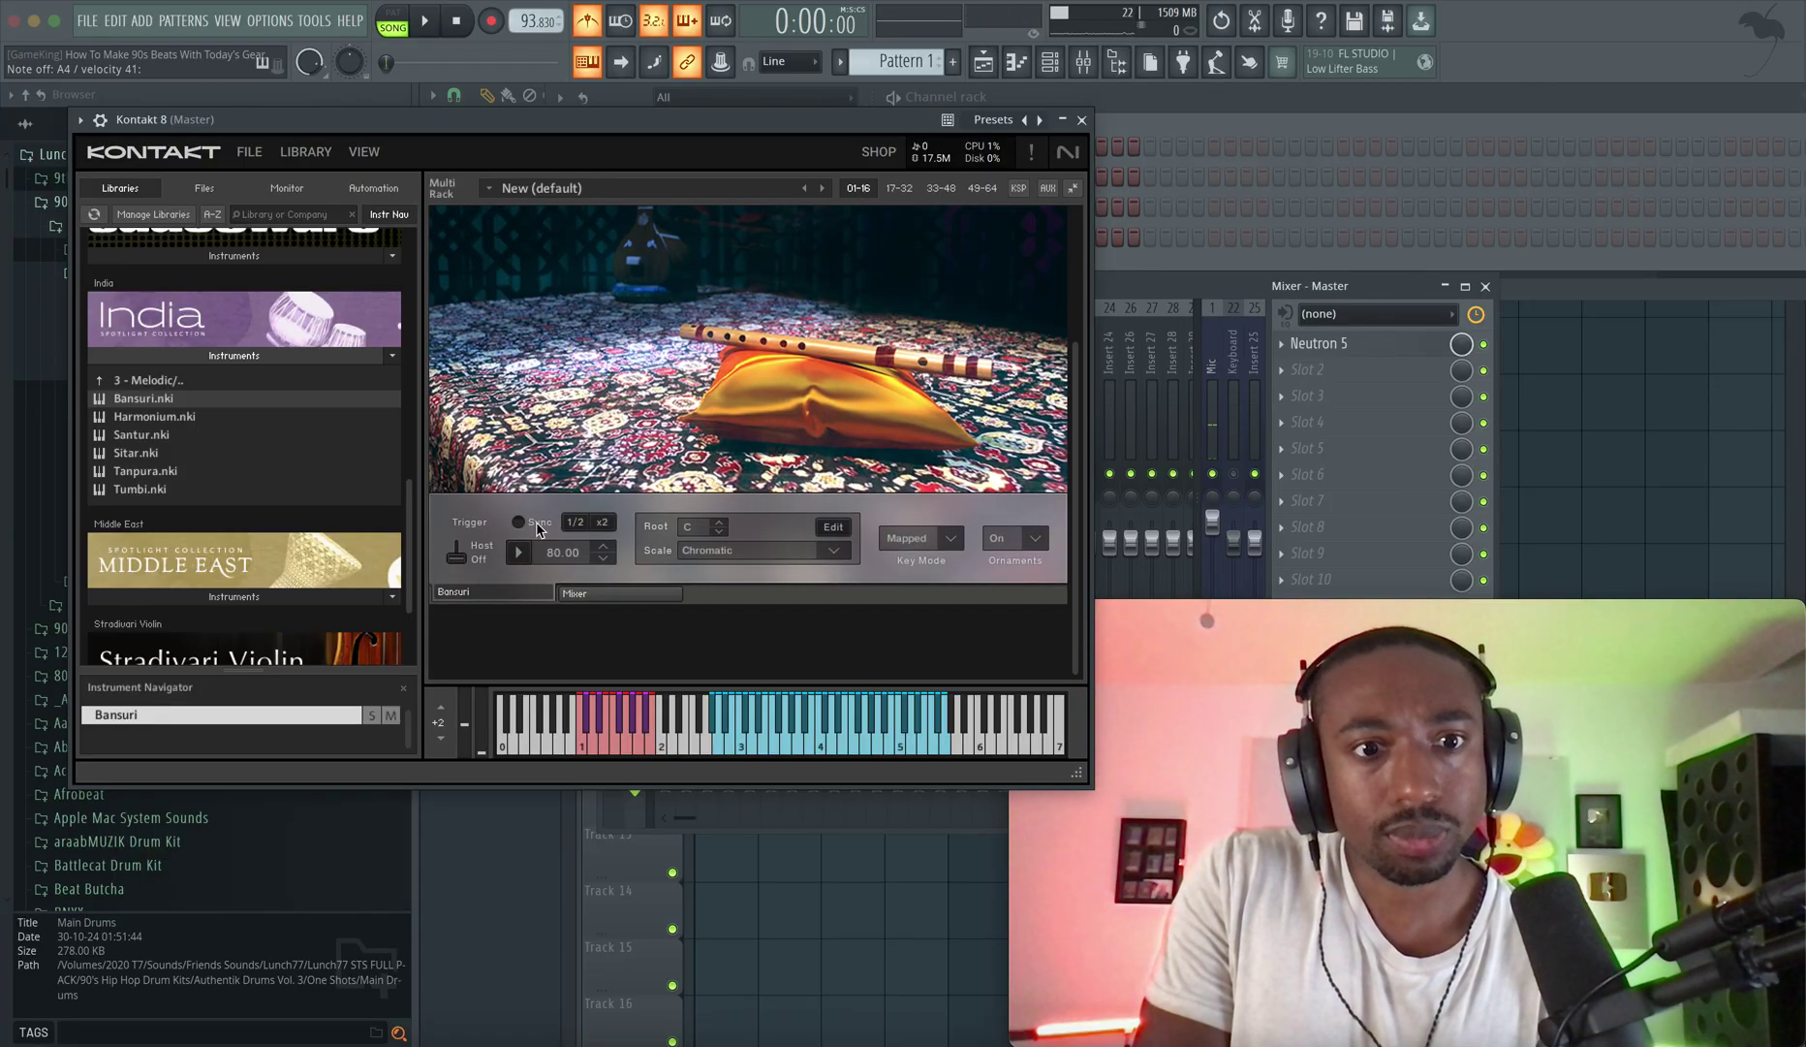
pyautogui.click(598, 592)
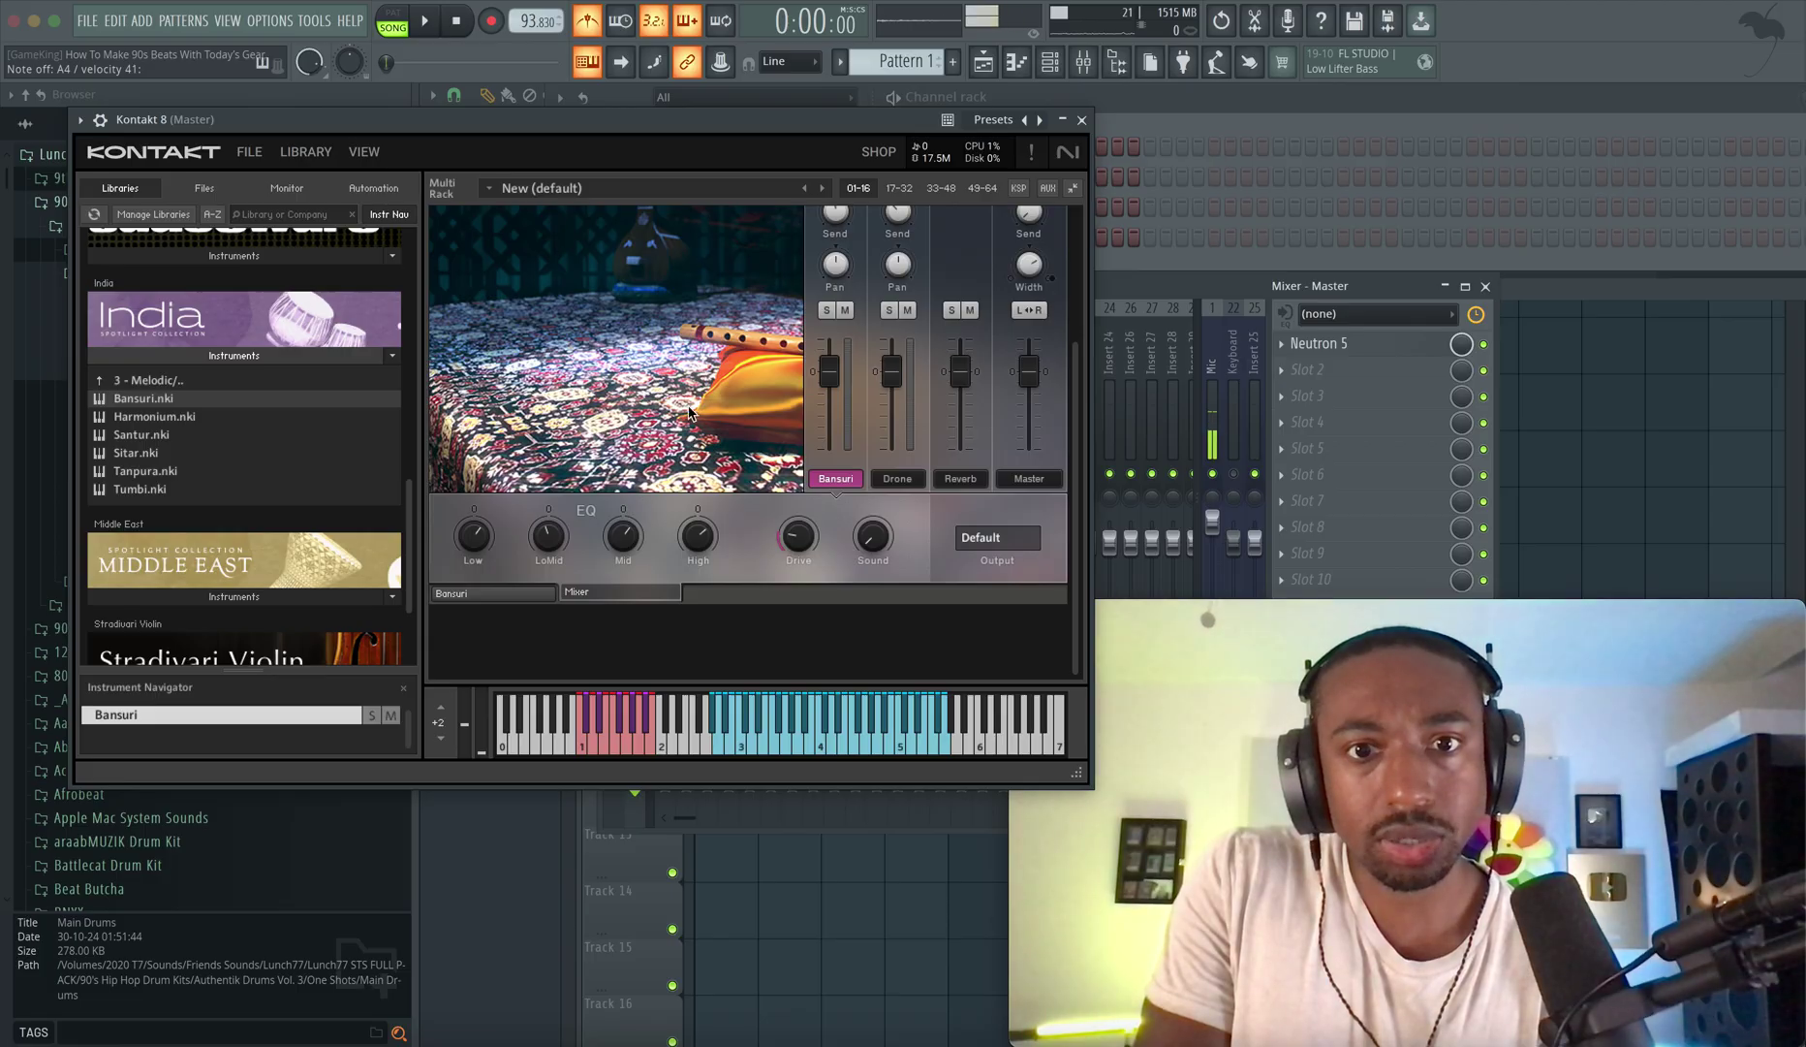
pyautogui.scroll(3, 689, 413)
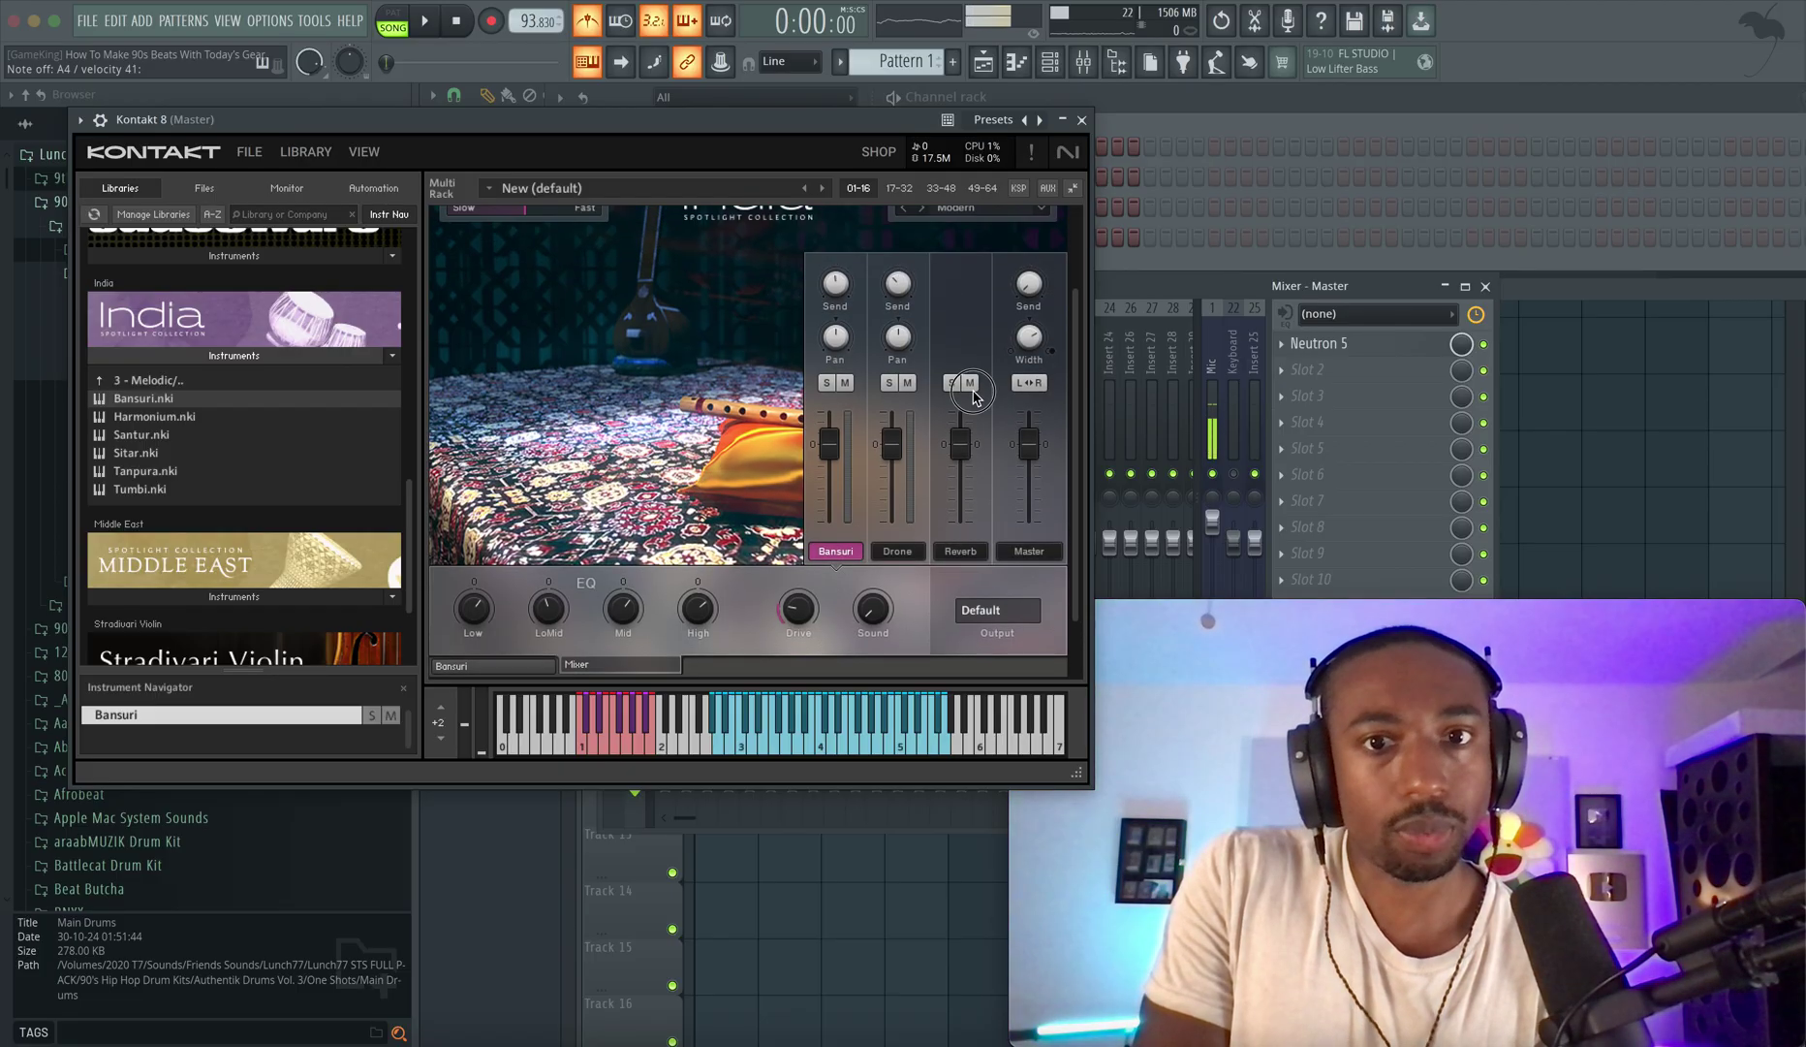
pyautogui.click(970, 384)
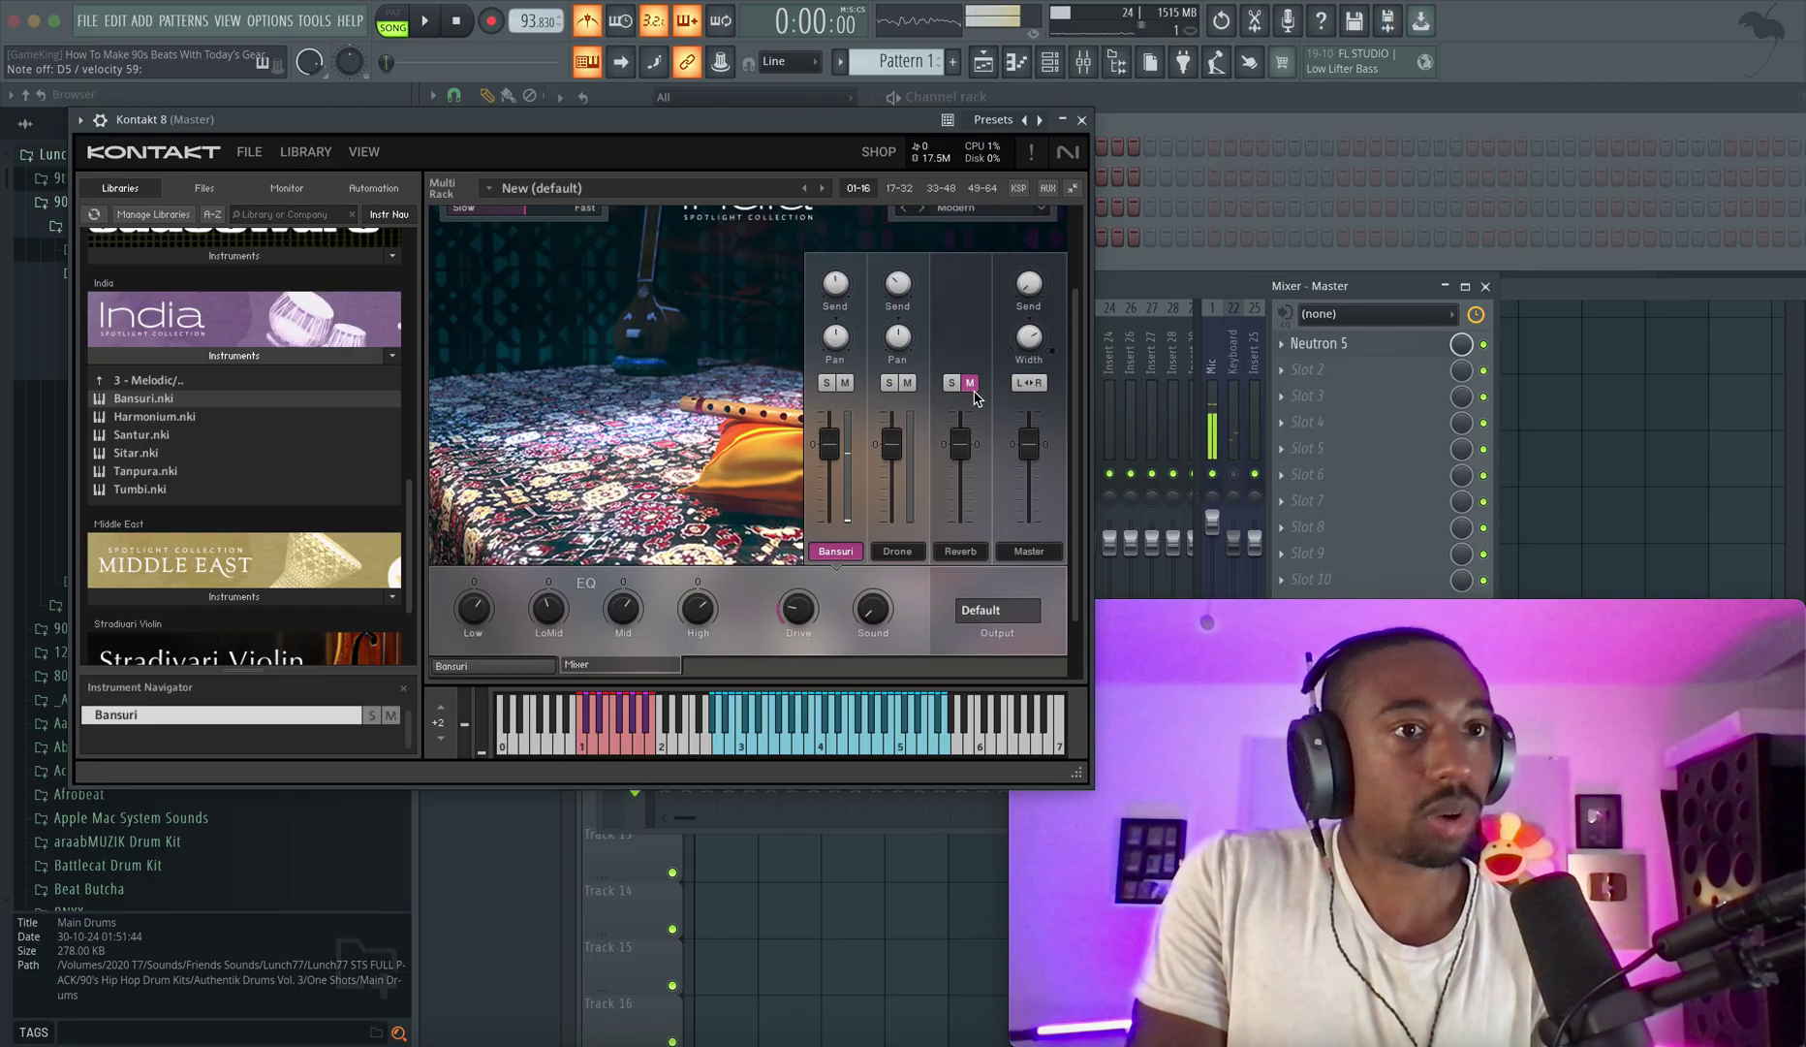
pyautogui.click(1081, 120)
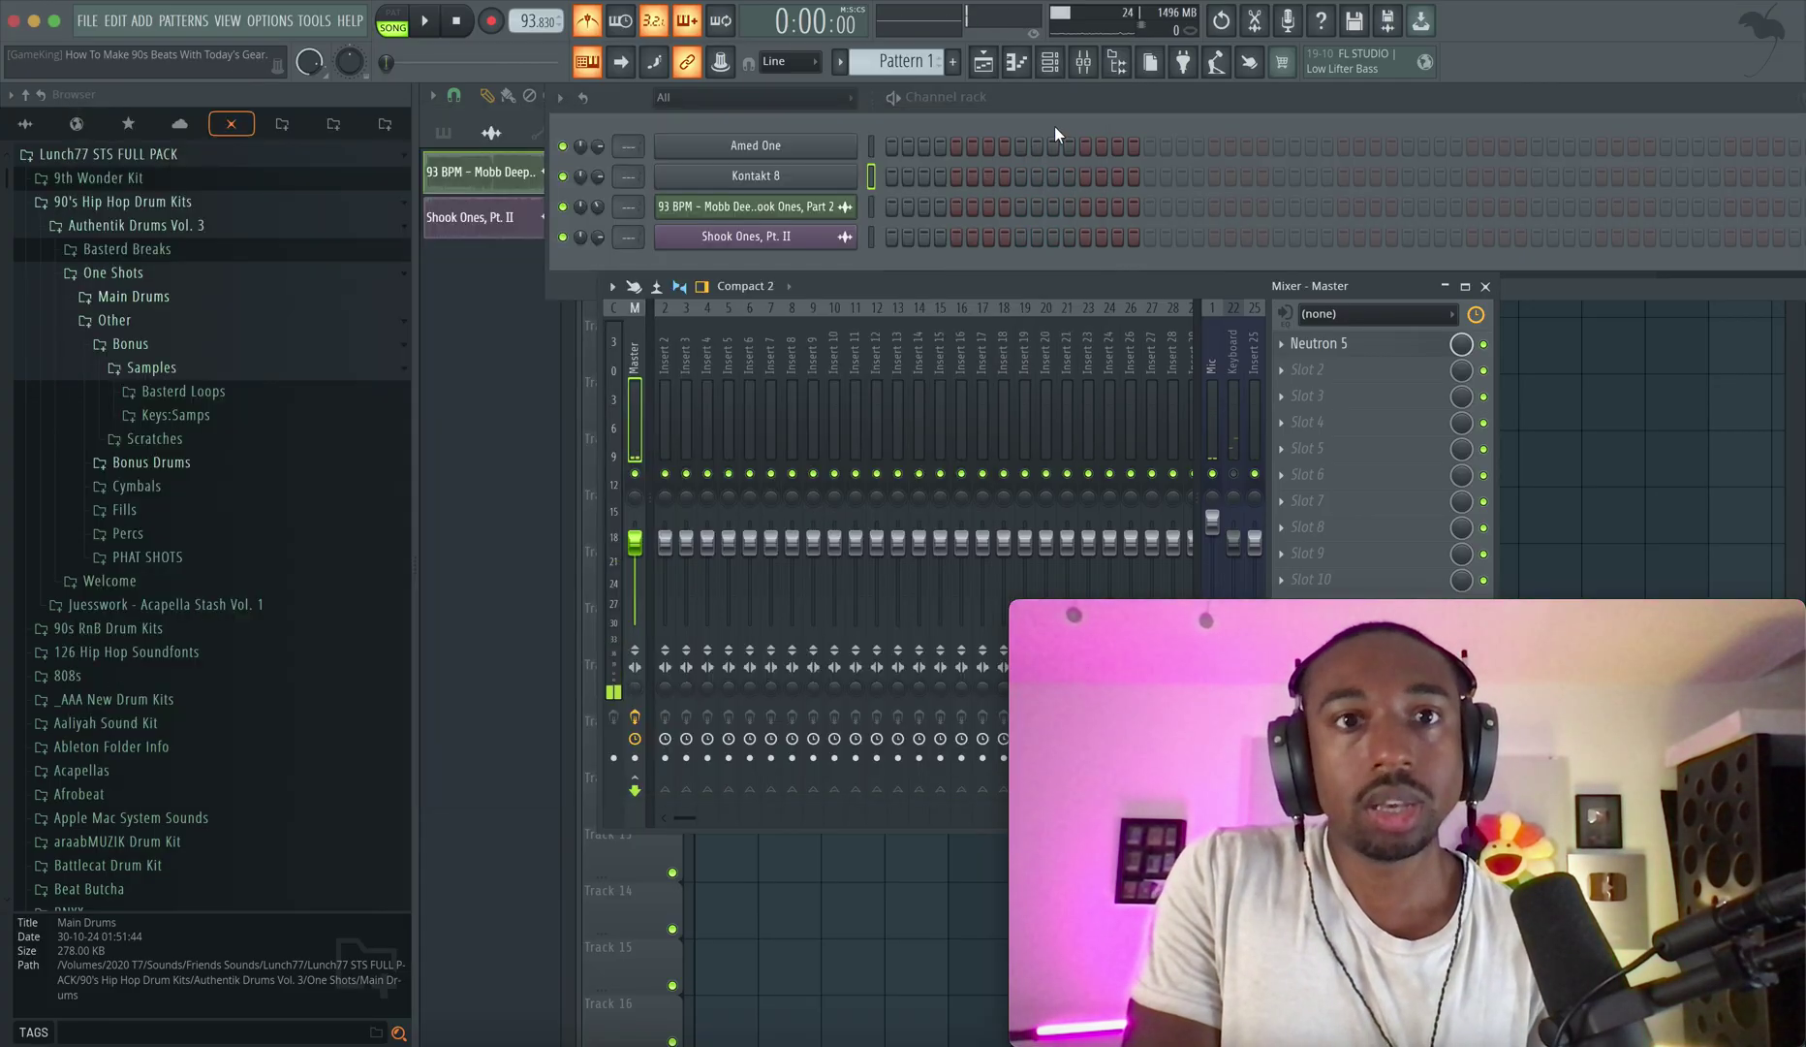
# Play the Shook Ones reference clip in the playlist to try out flute notes over it, and stop playback.
pyautogui.click(1560, 415)
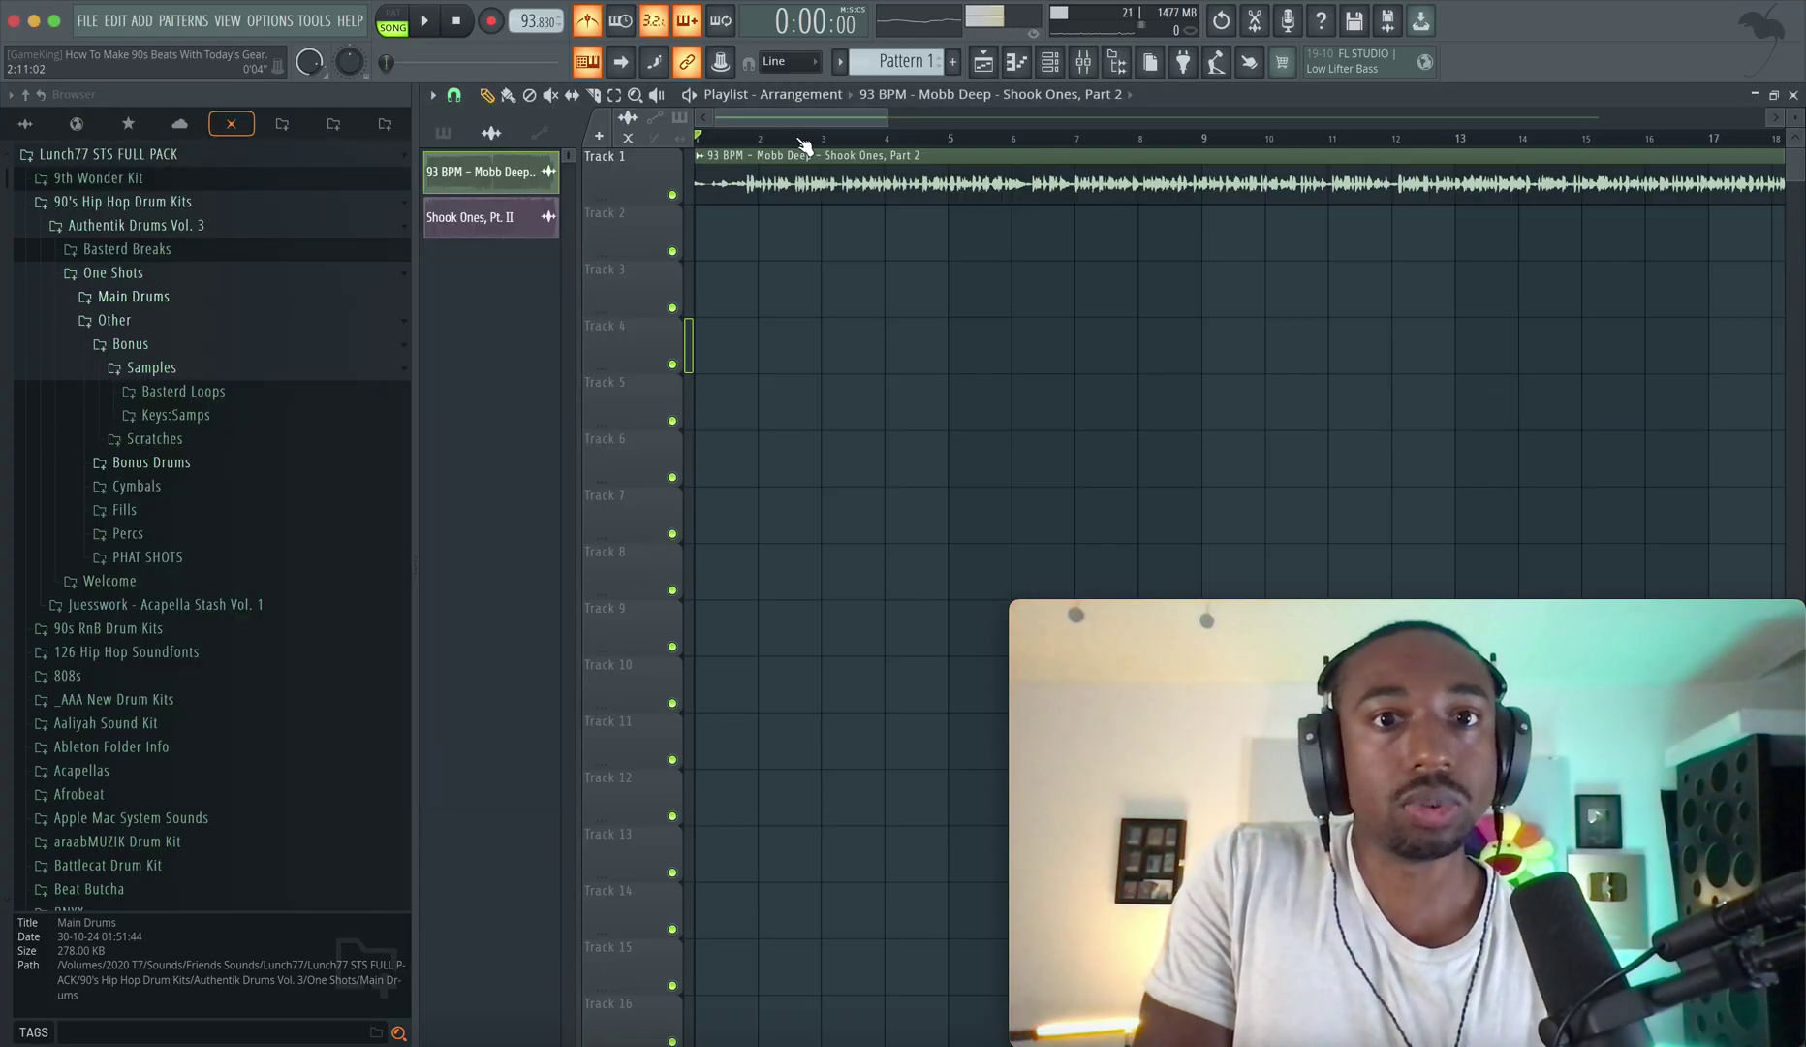
pyautogui.press('space')
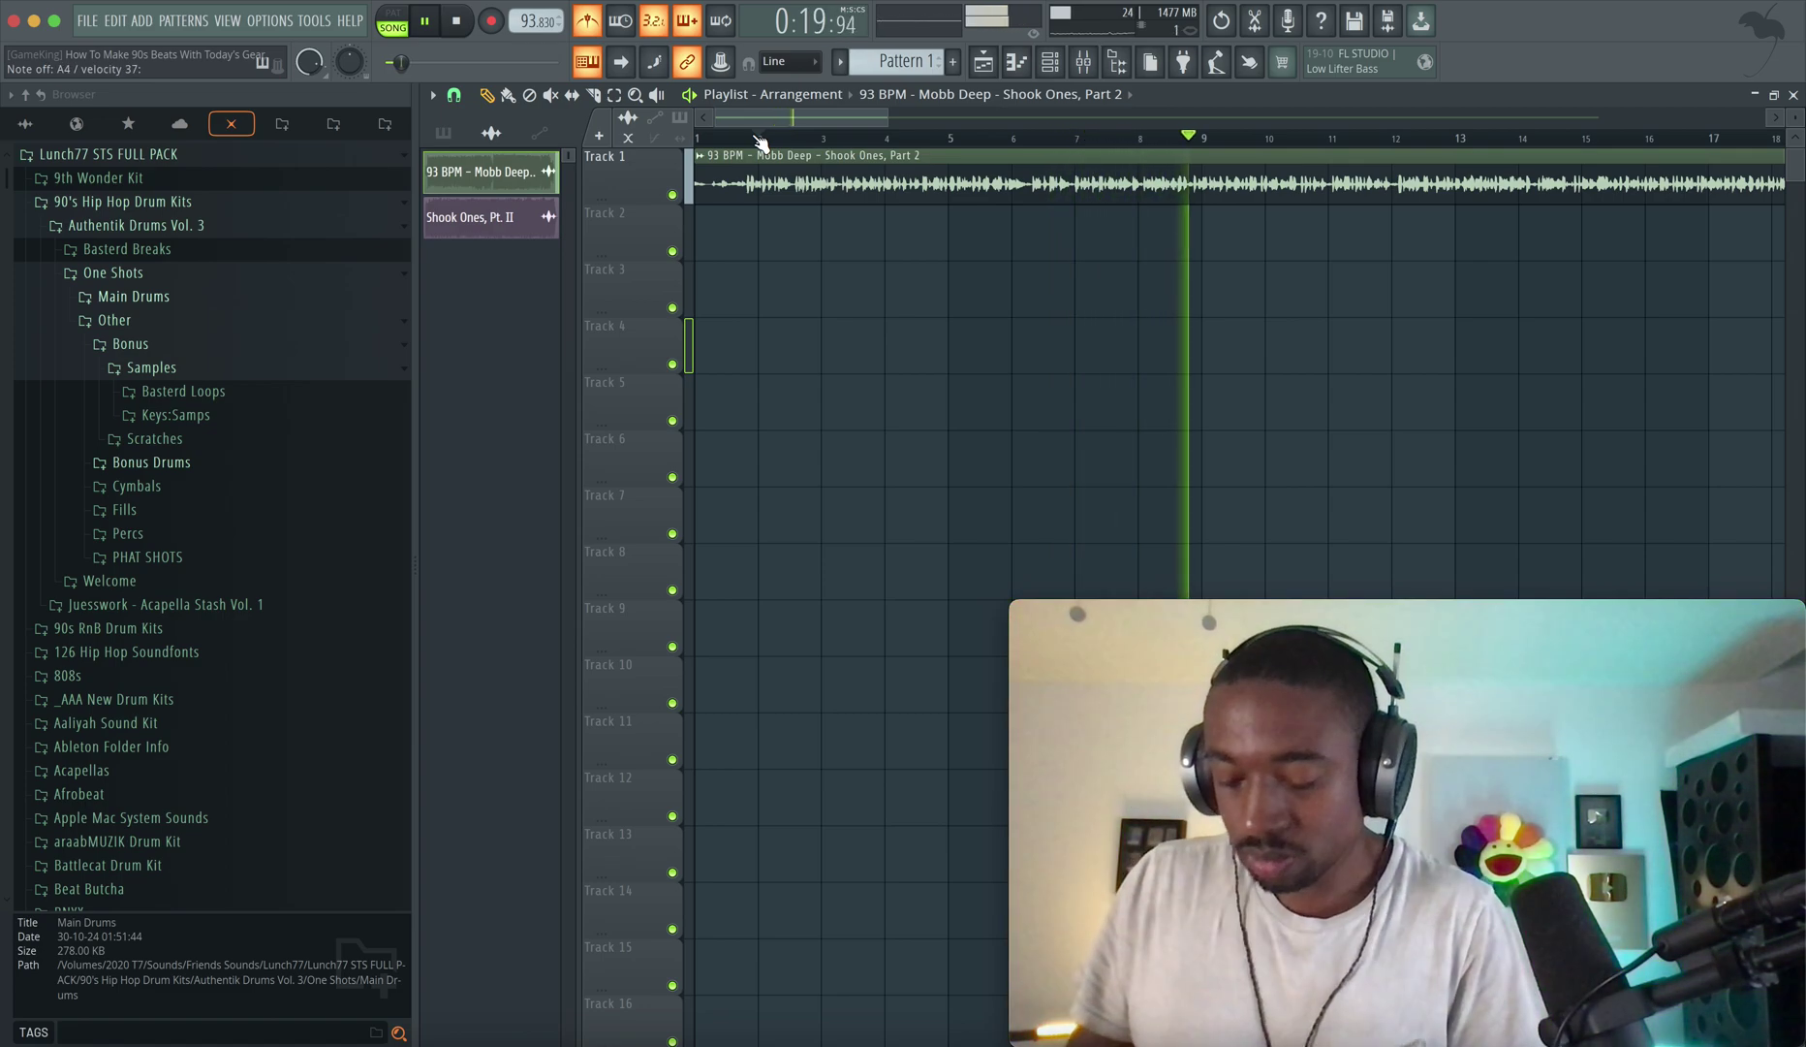
pyautogui.click(469, 22)
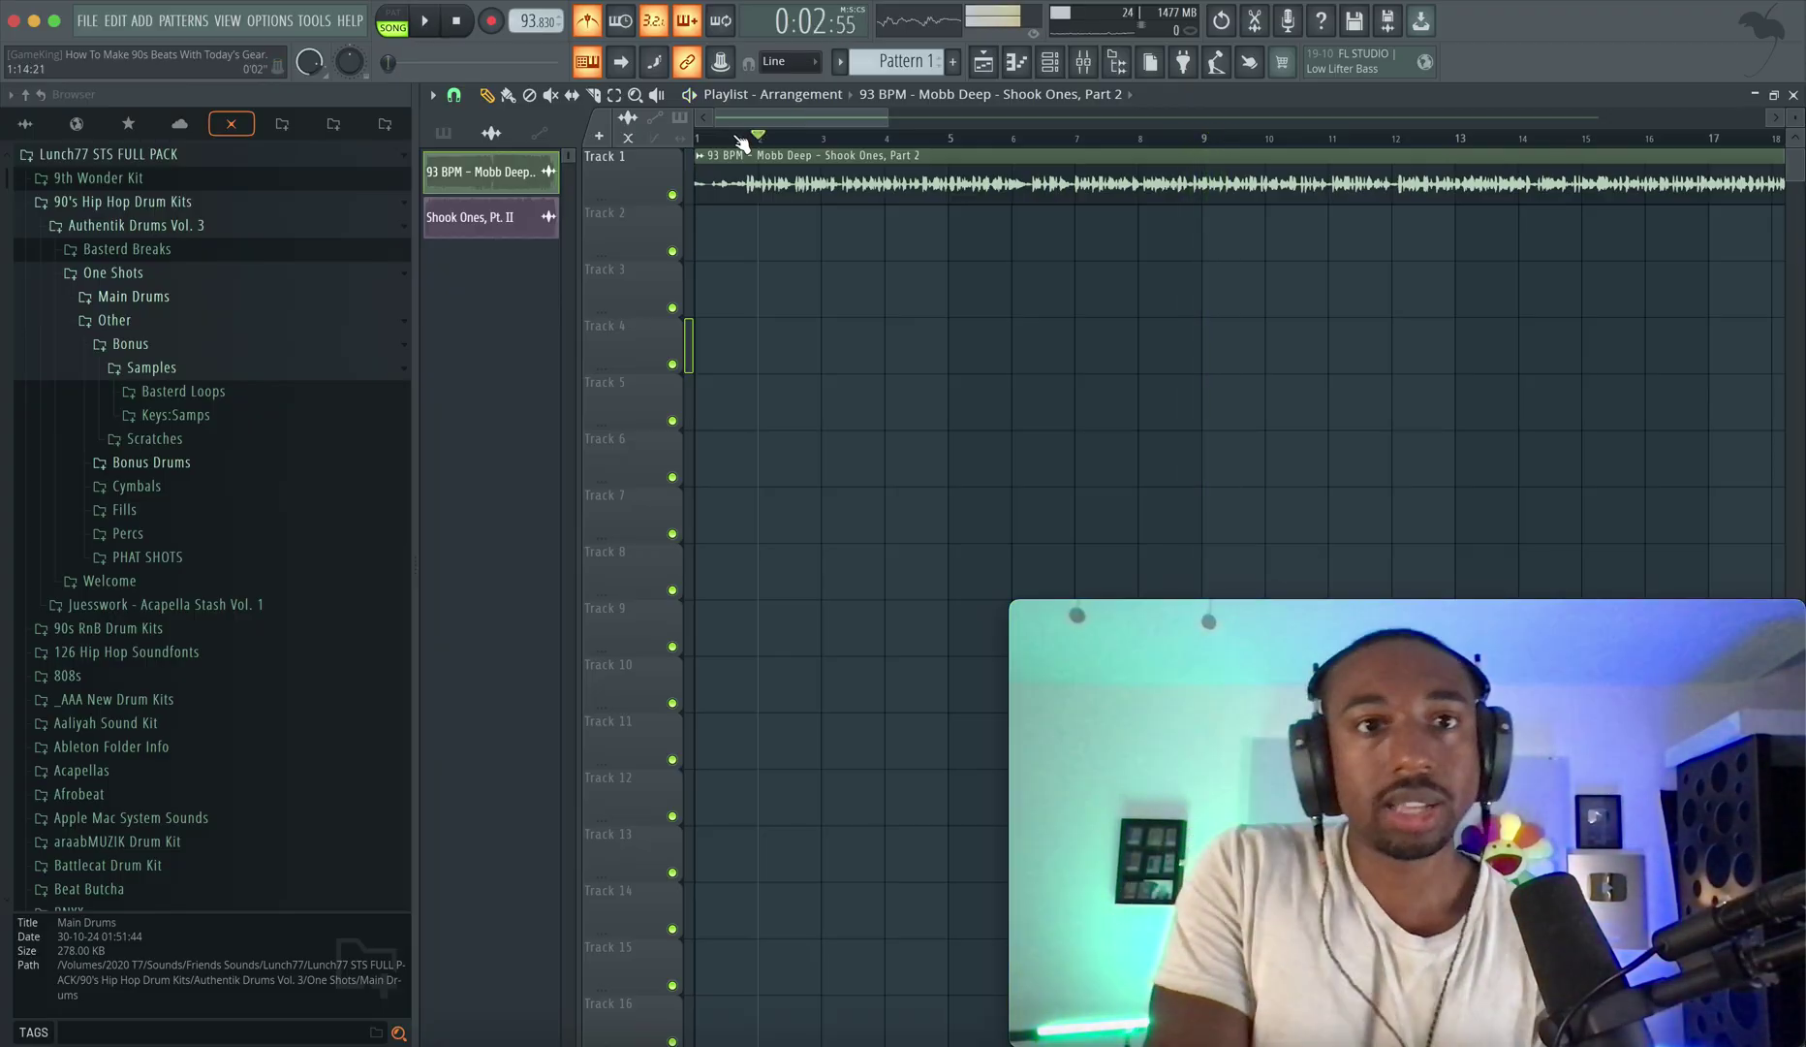
# Arm recording and record an eight-bar Bansuri melody into Pattern 1 on Track 2, below the reference clip.
pyautogui.click(475, 23)
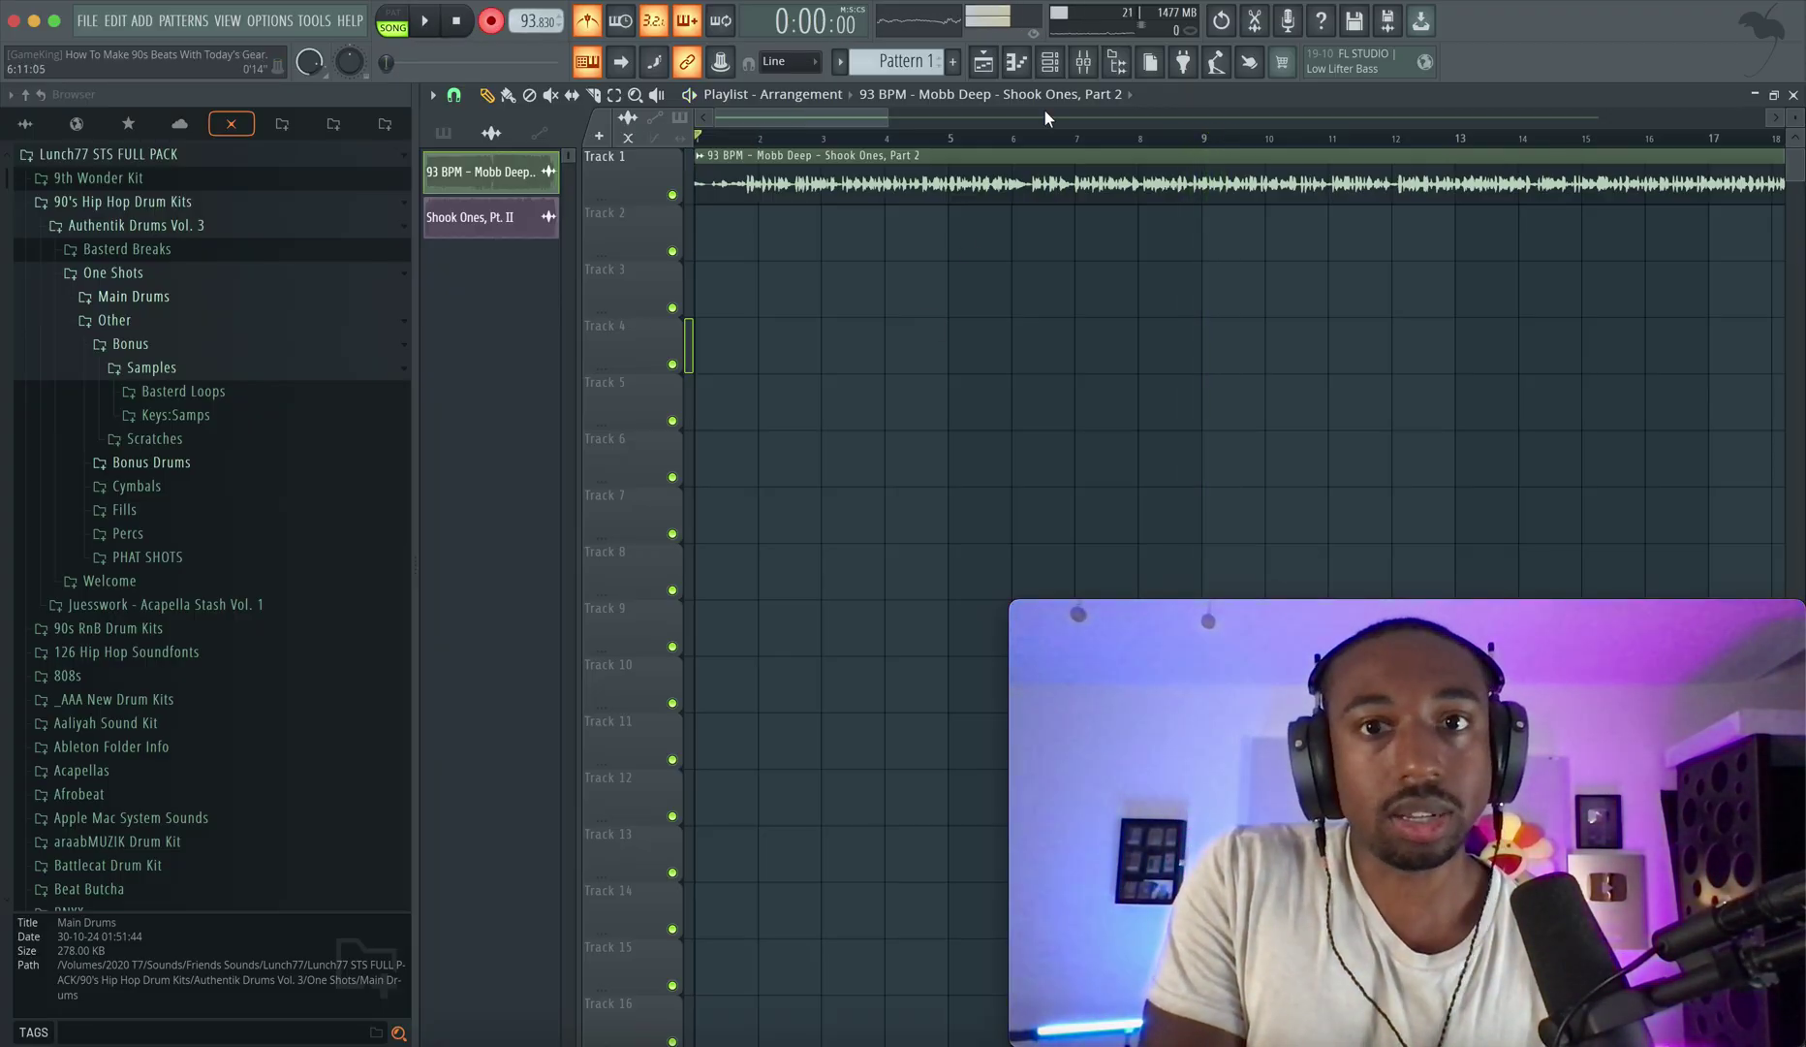
pyautogui.click(1050, 61)
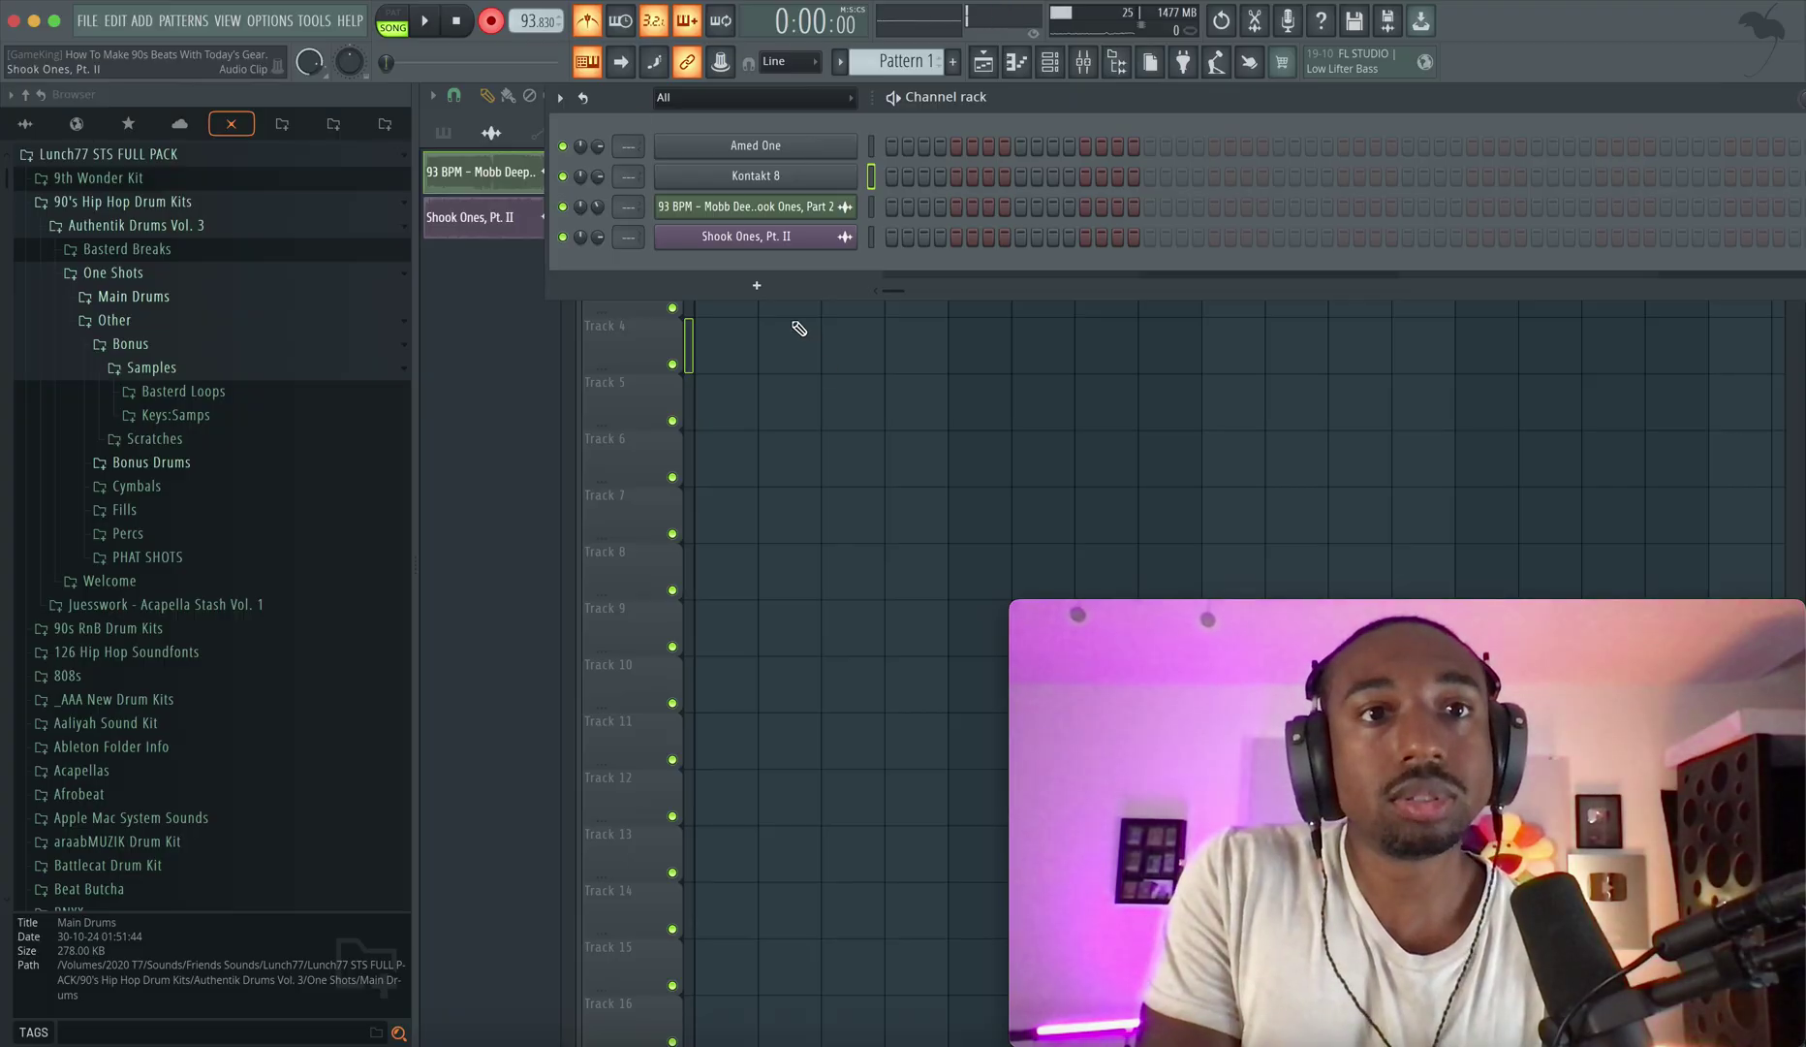
pyautogui.click(824, 369)
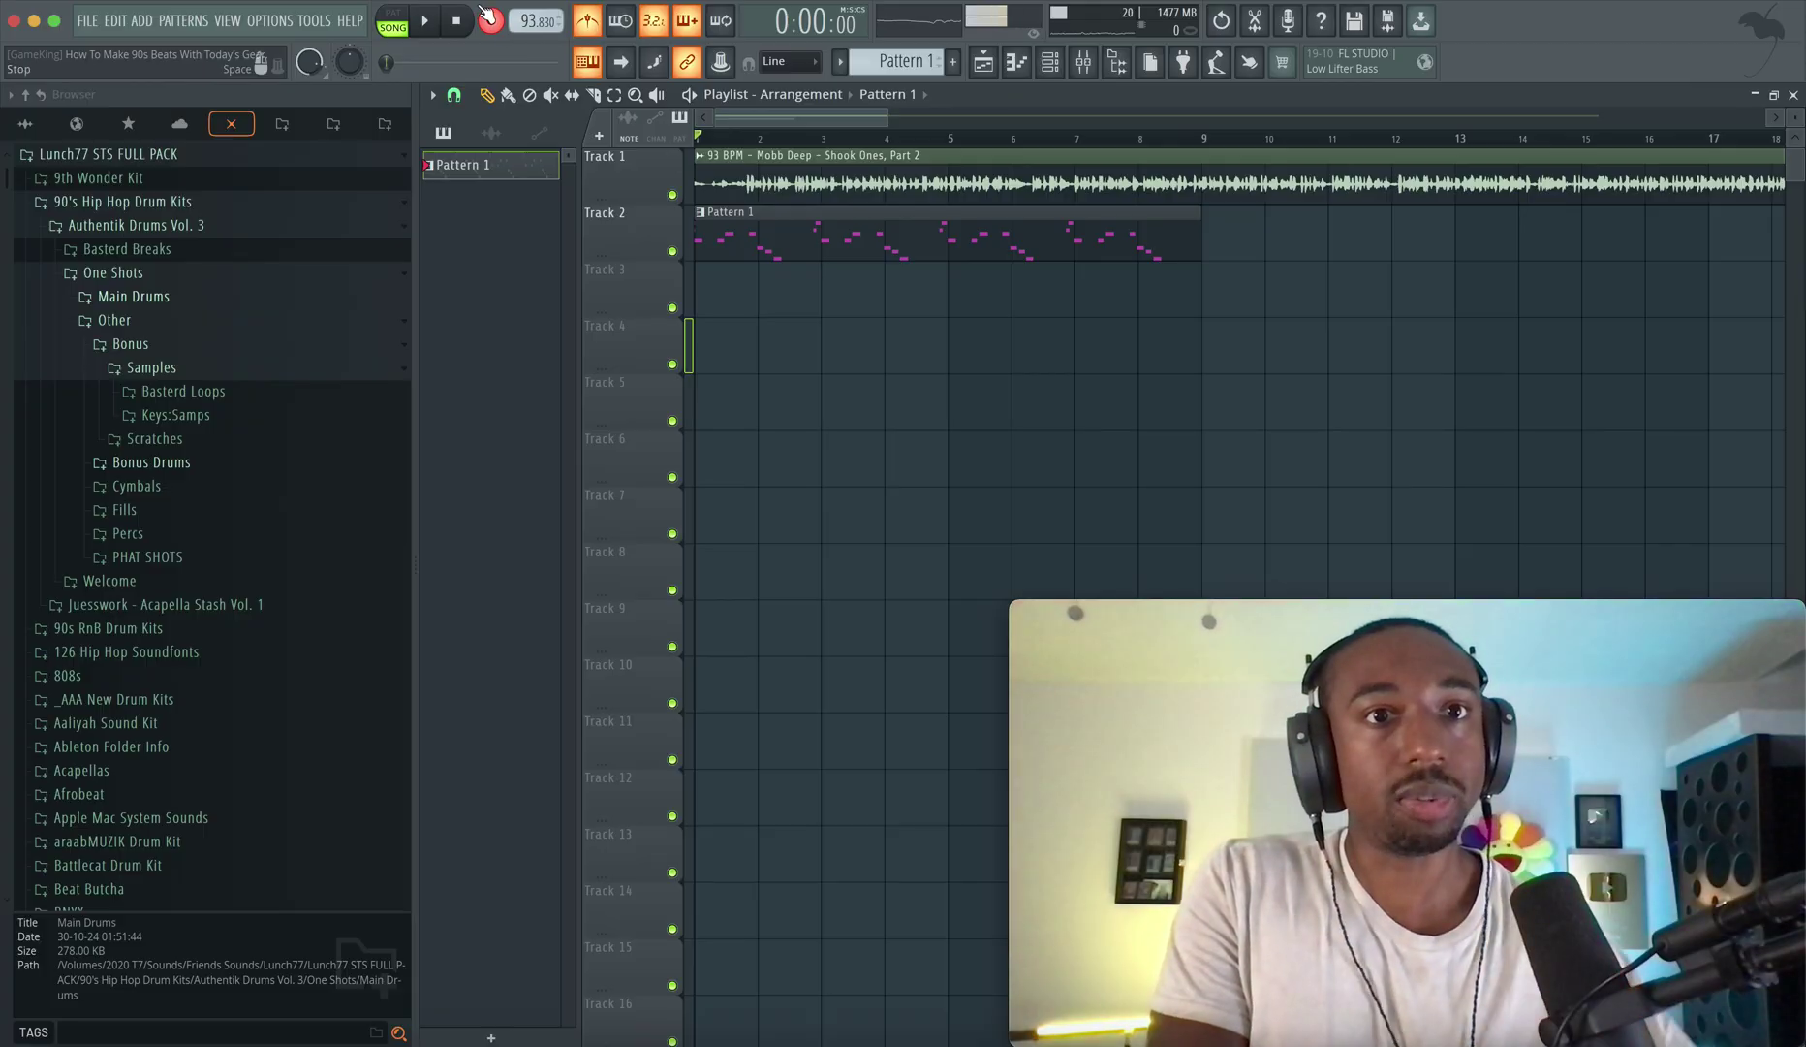
# Open Pattern 1 in the piano roll and delete the stray notes at the very start of the melody.
pyautogui.doubleClick(742, 229)
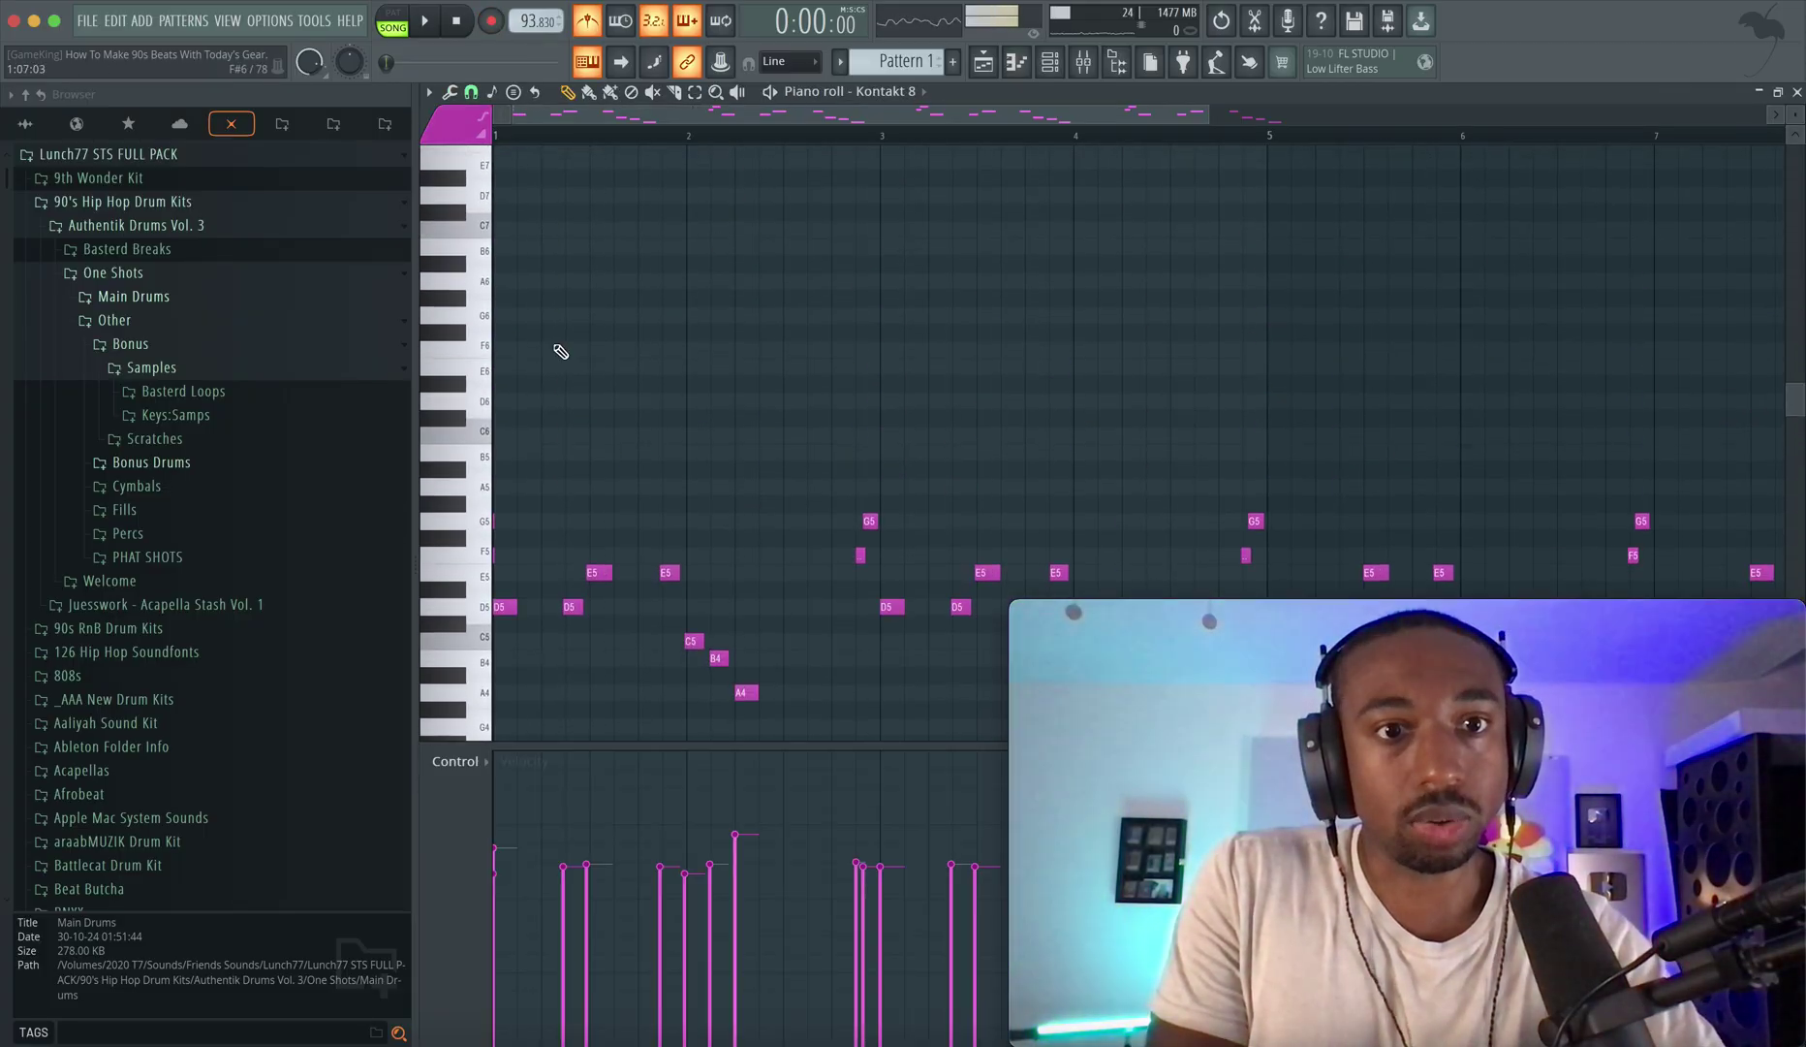
pyautogui.click(509, 560)
pyautogui.moveTo(1031, 609)
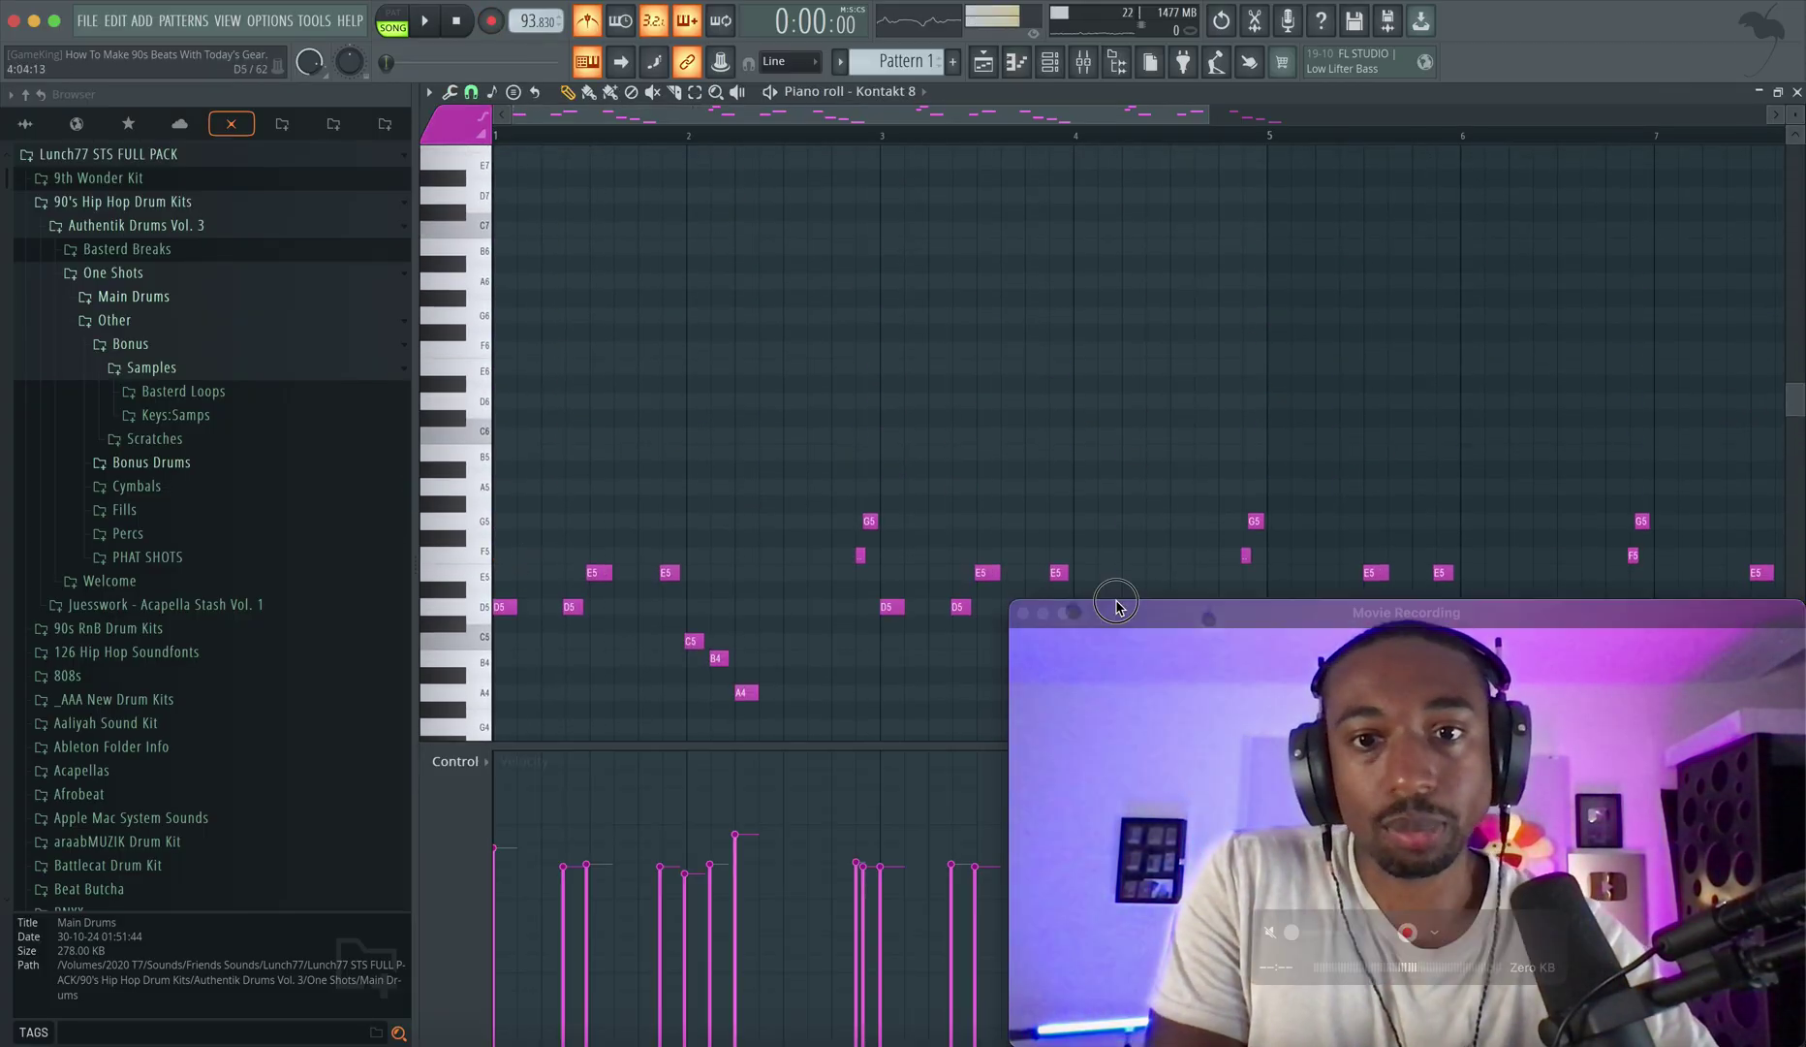
pyautogui.moveTo(1014, 605); pyautogui.dragTo(1233, 726)
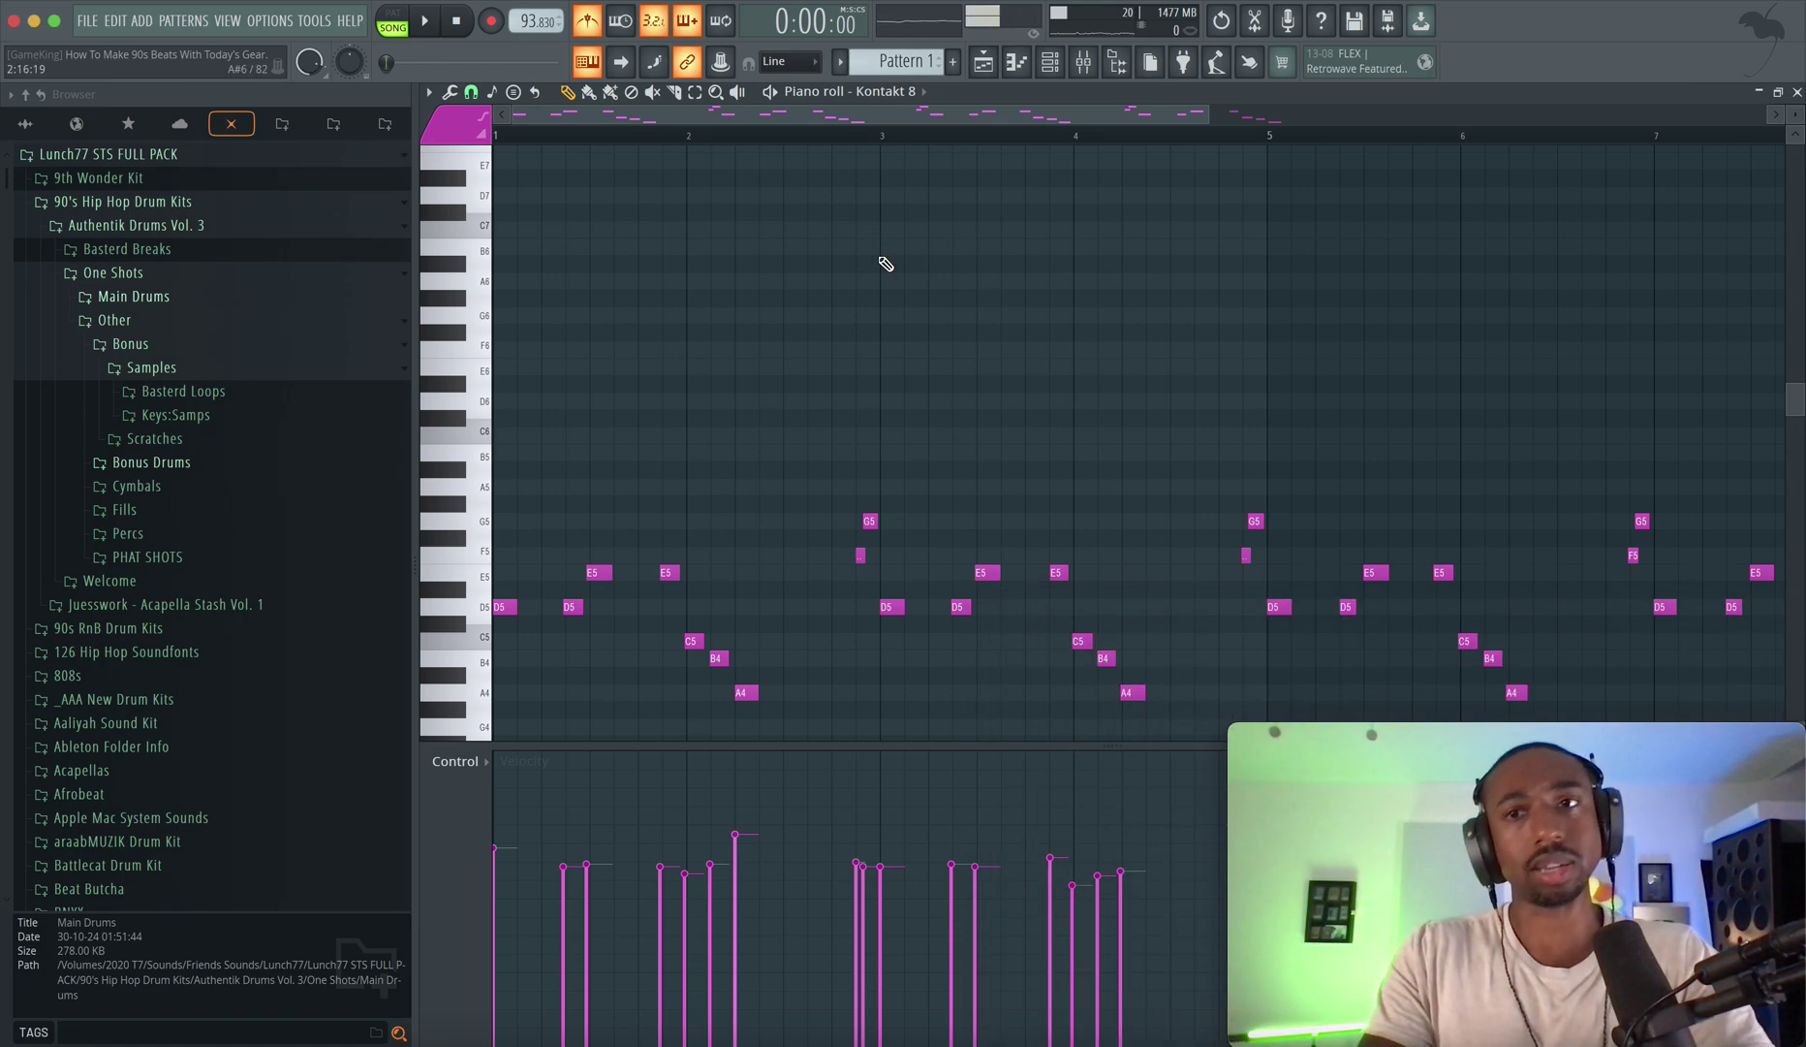
# Hide the sample browser and play the arrangement from the playlist.
pyautogui.click(1120, 65)
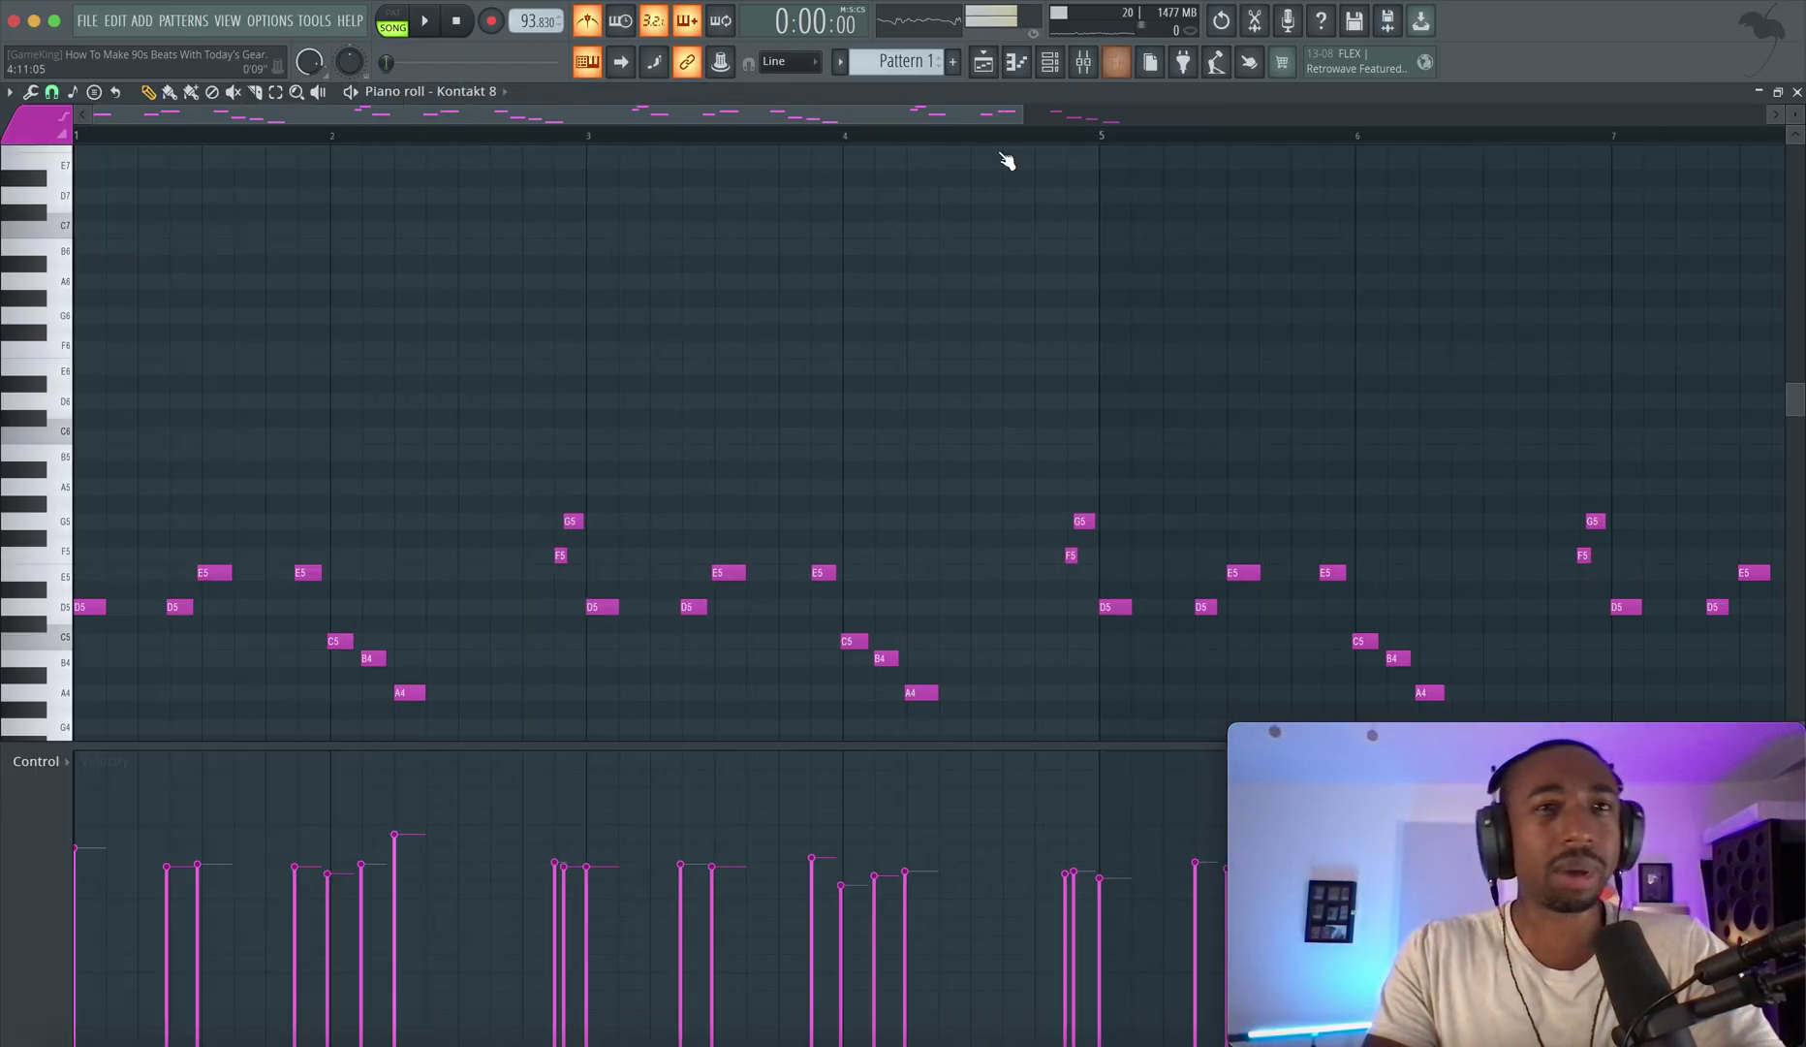
pyautogui.click(1798, 92)
pyautogui.press('space')
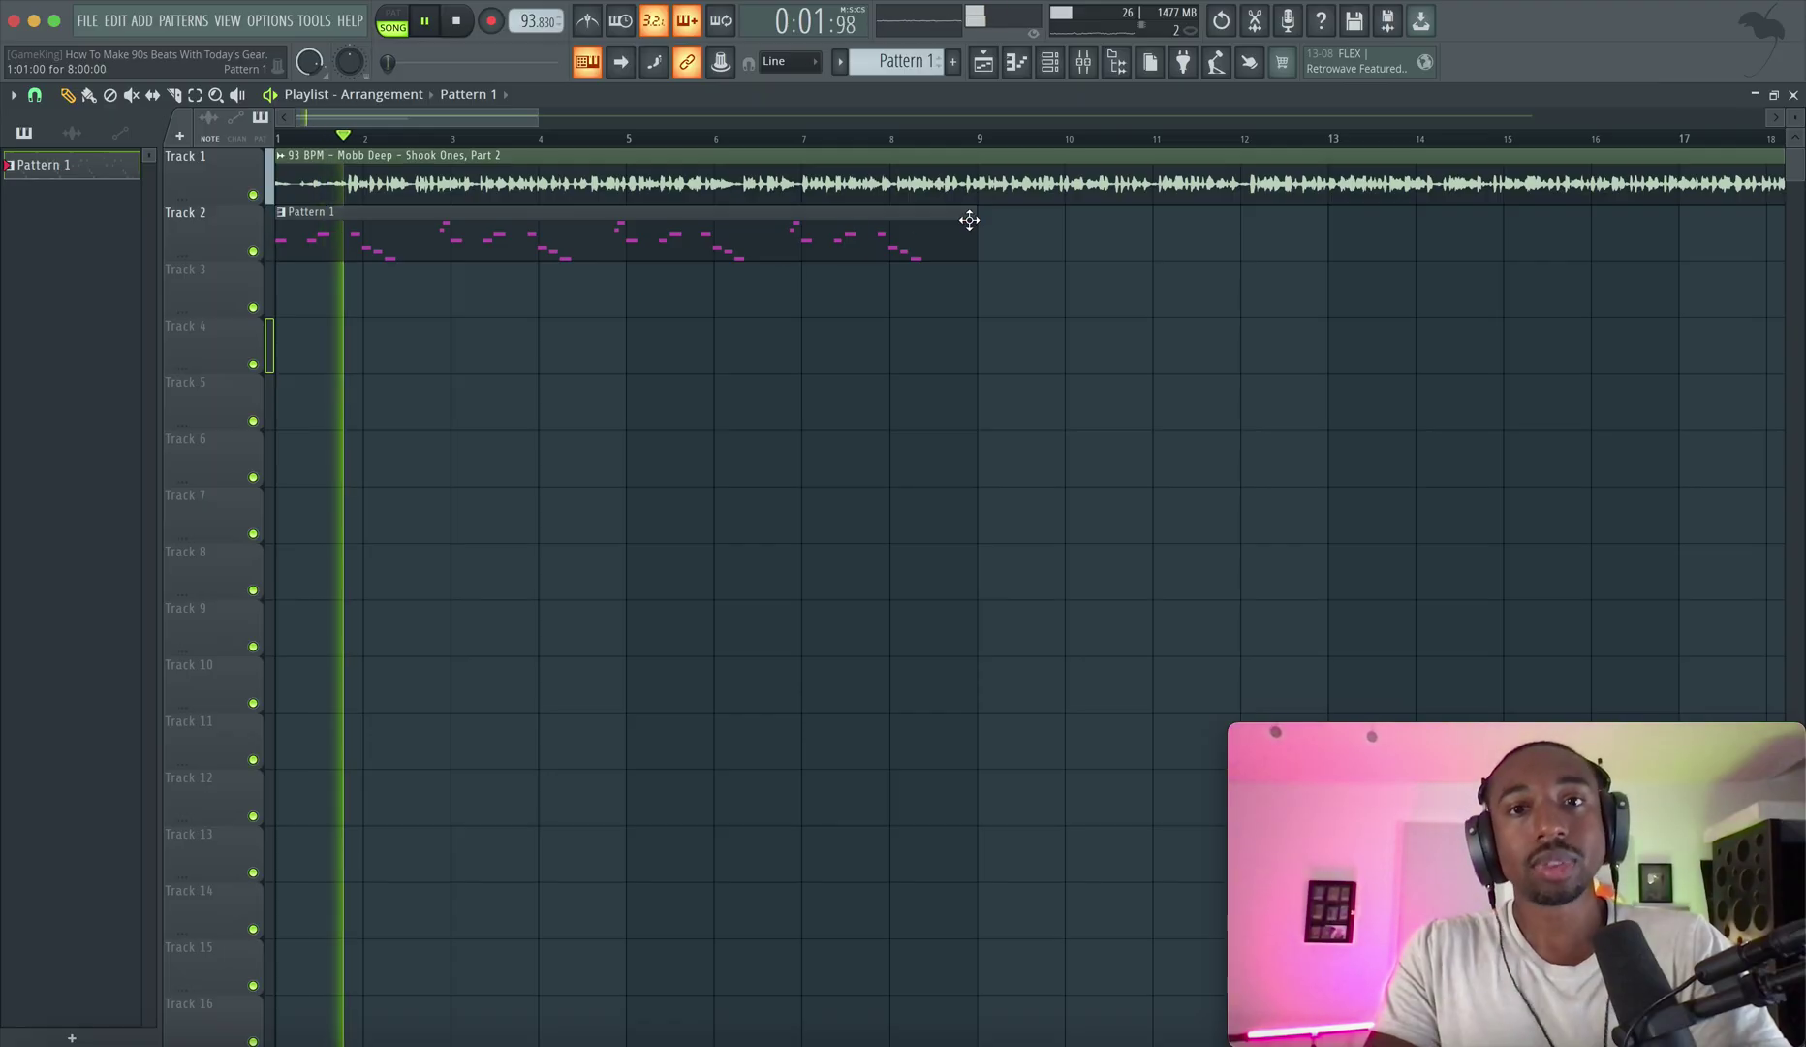
# Stop playback, save the project, and play the arrangement again from the beginning.
pyautogui.press('space')
pyautogui.hotkey('ctrl', 's')
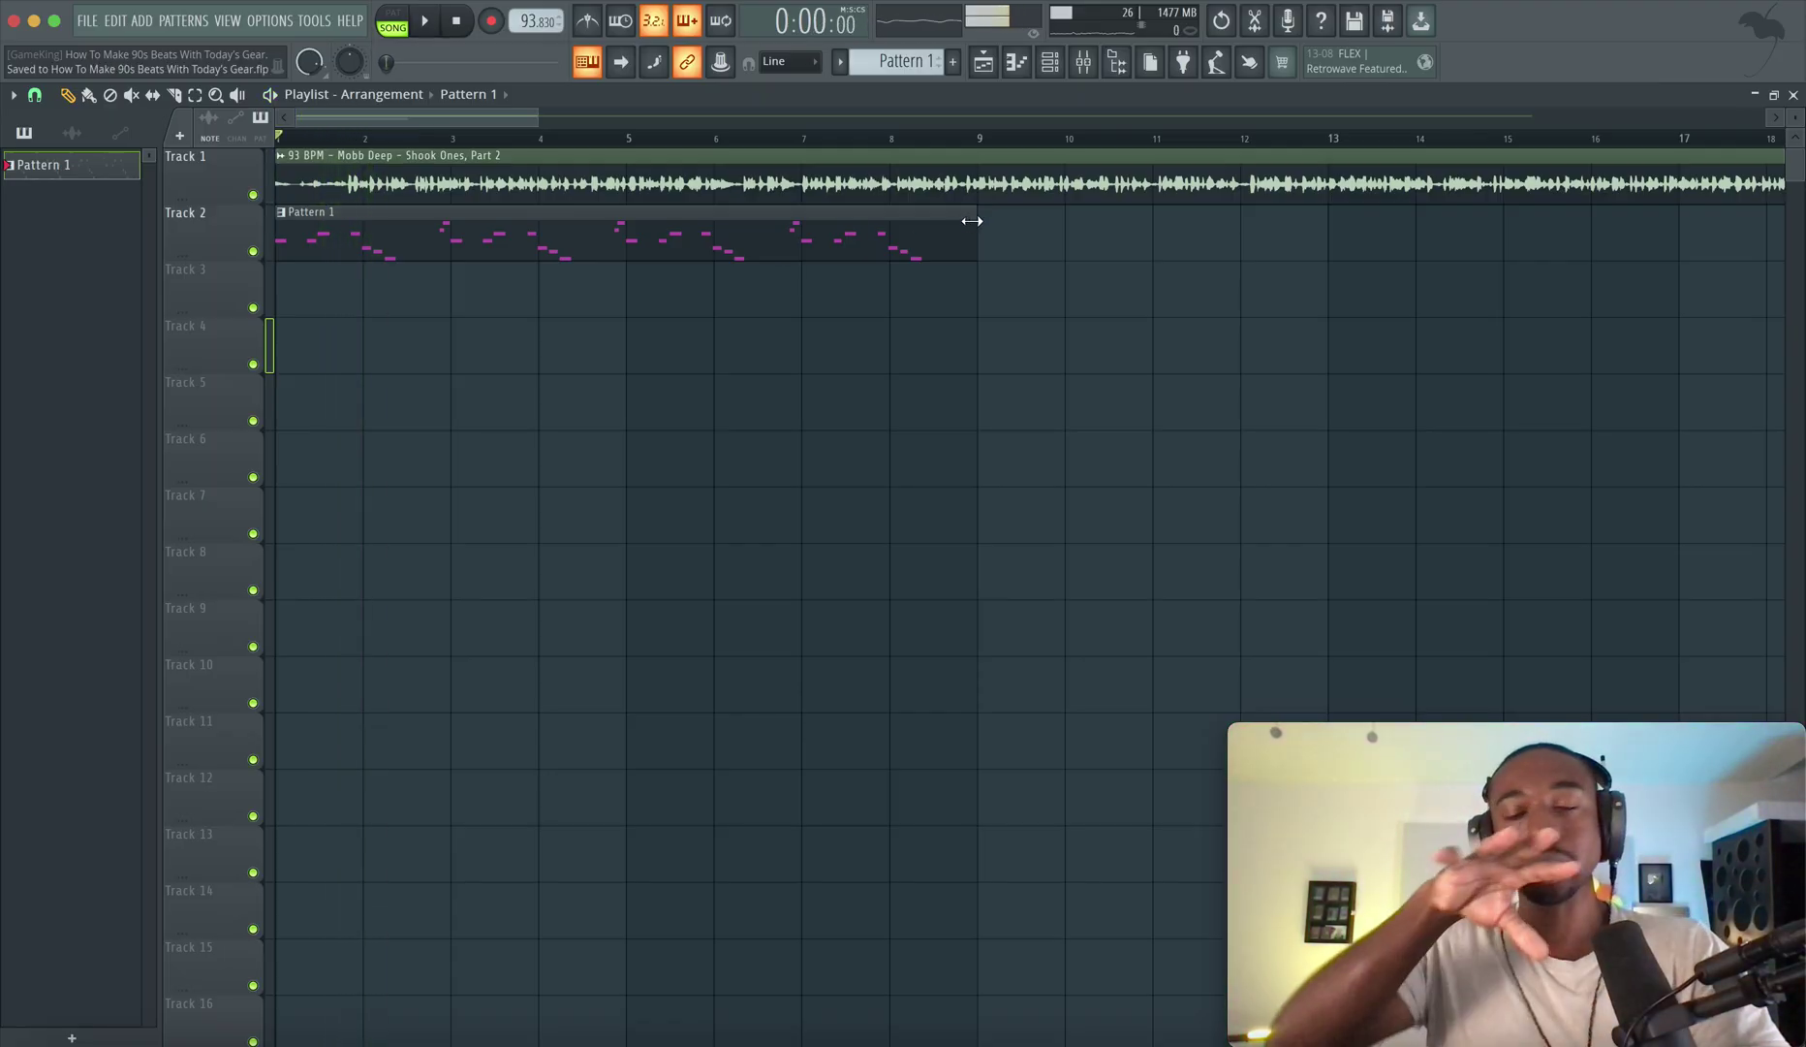
pyautogui.press('space')
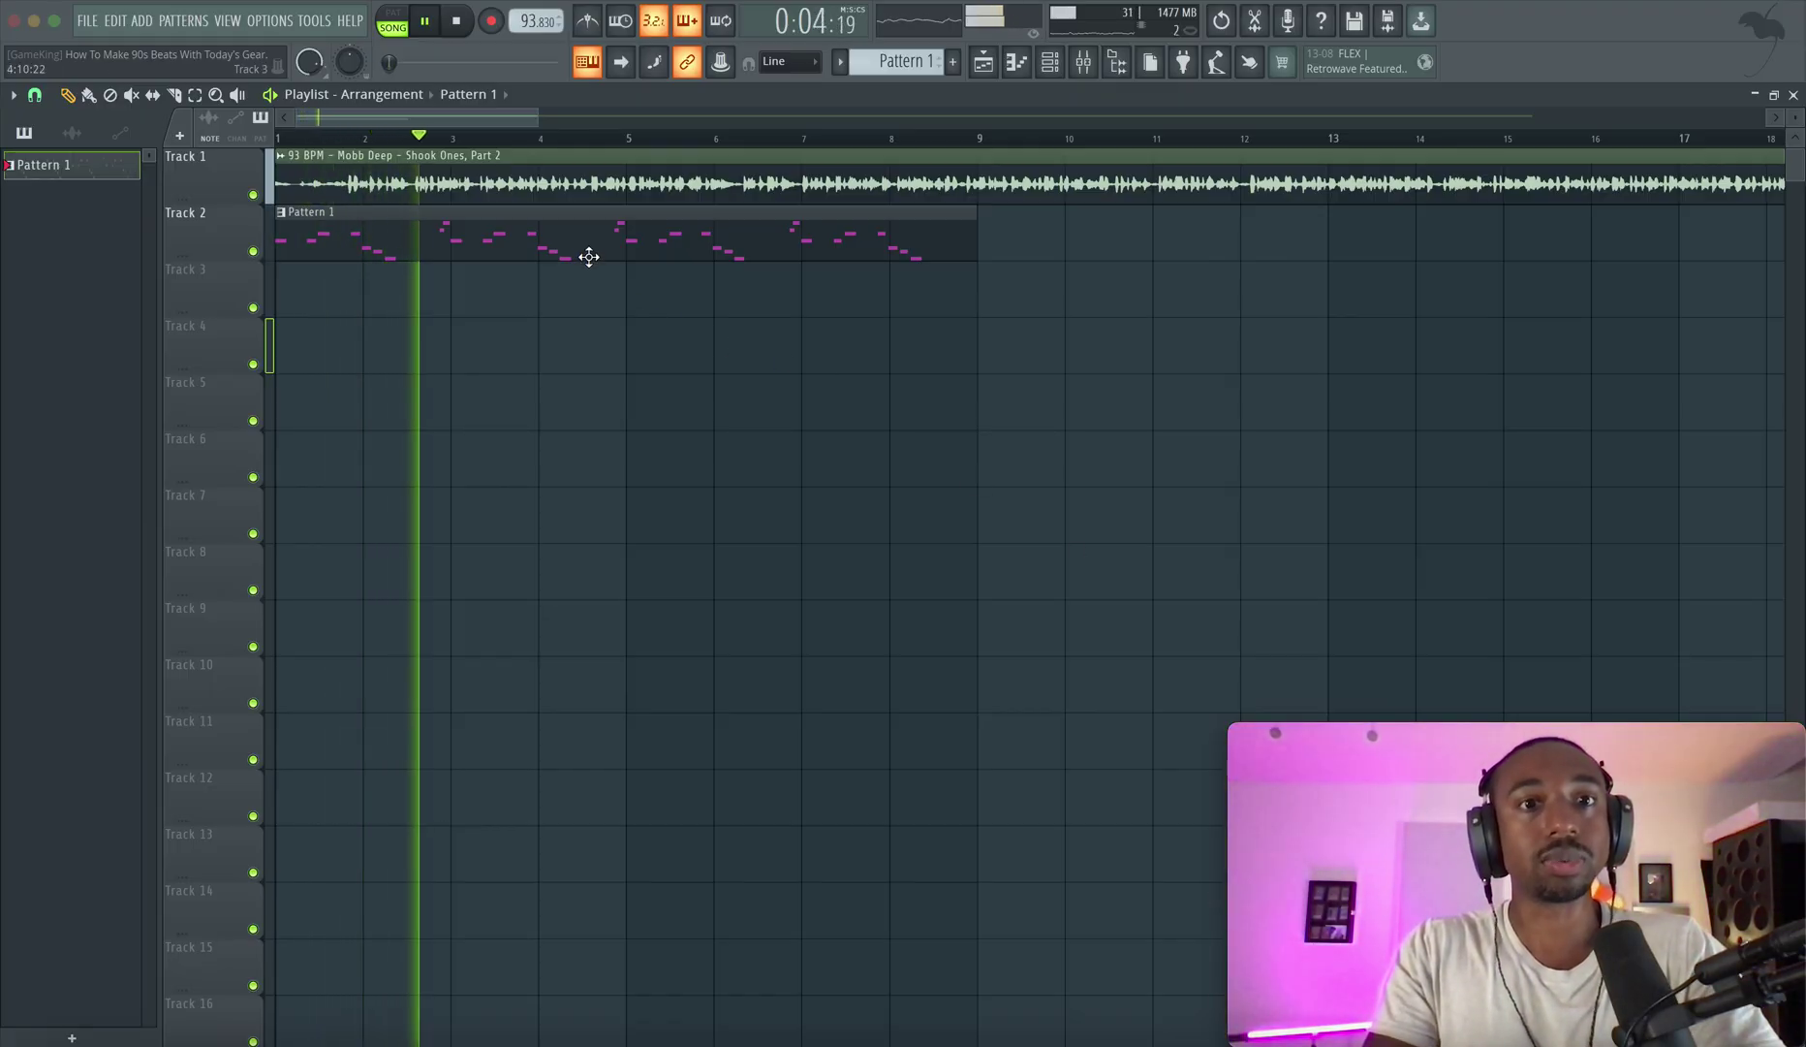
# Quit the other application running in the background and return to FL Studio.
pyautogui.press('super+Tab')
pyautogui.click(231, 154)
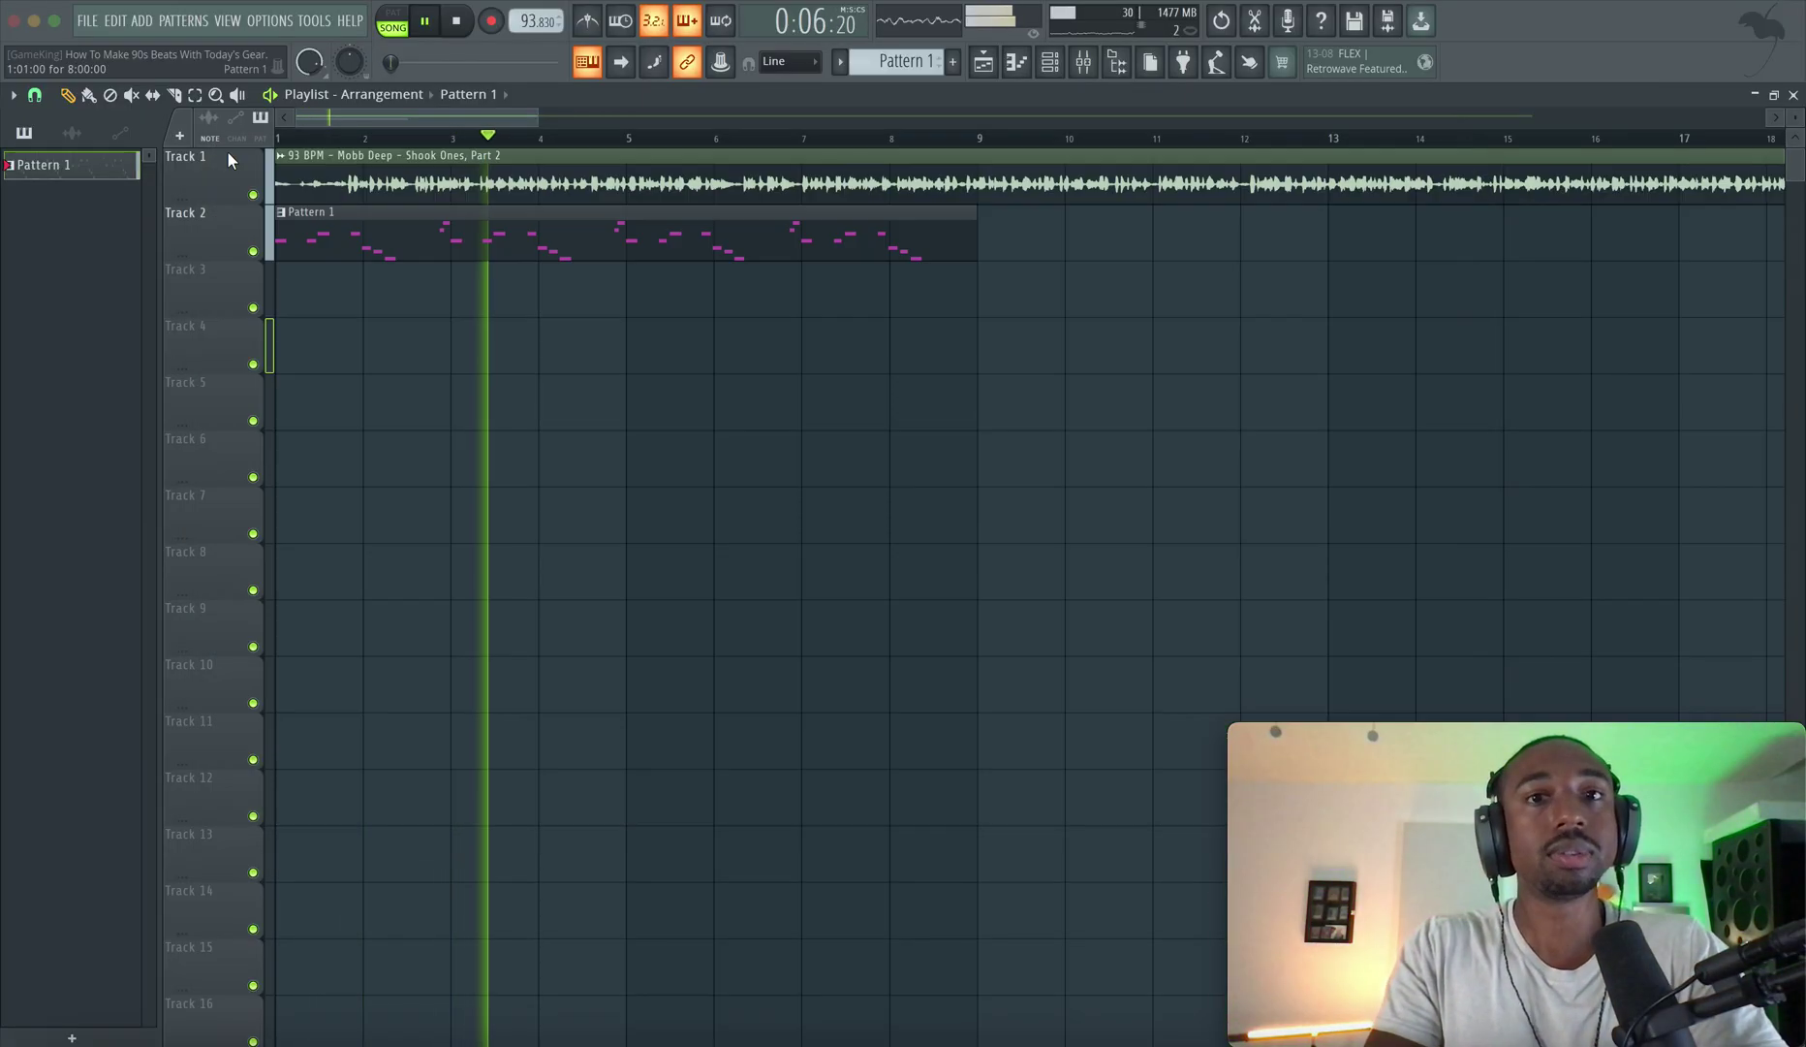
pyautogui.rightClick(1263, 1039)
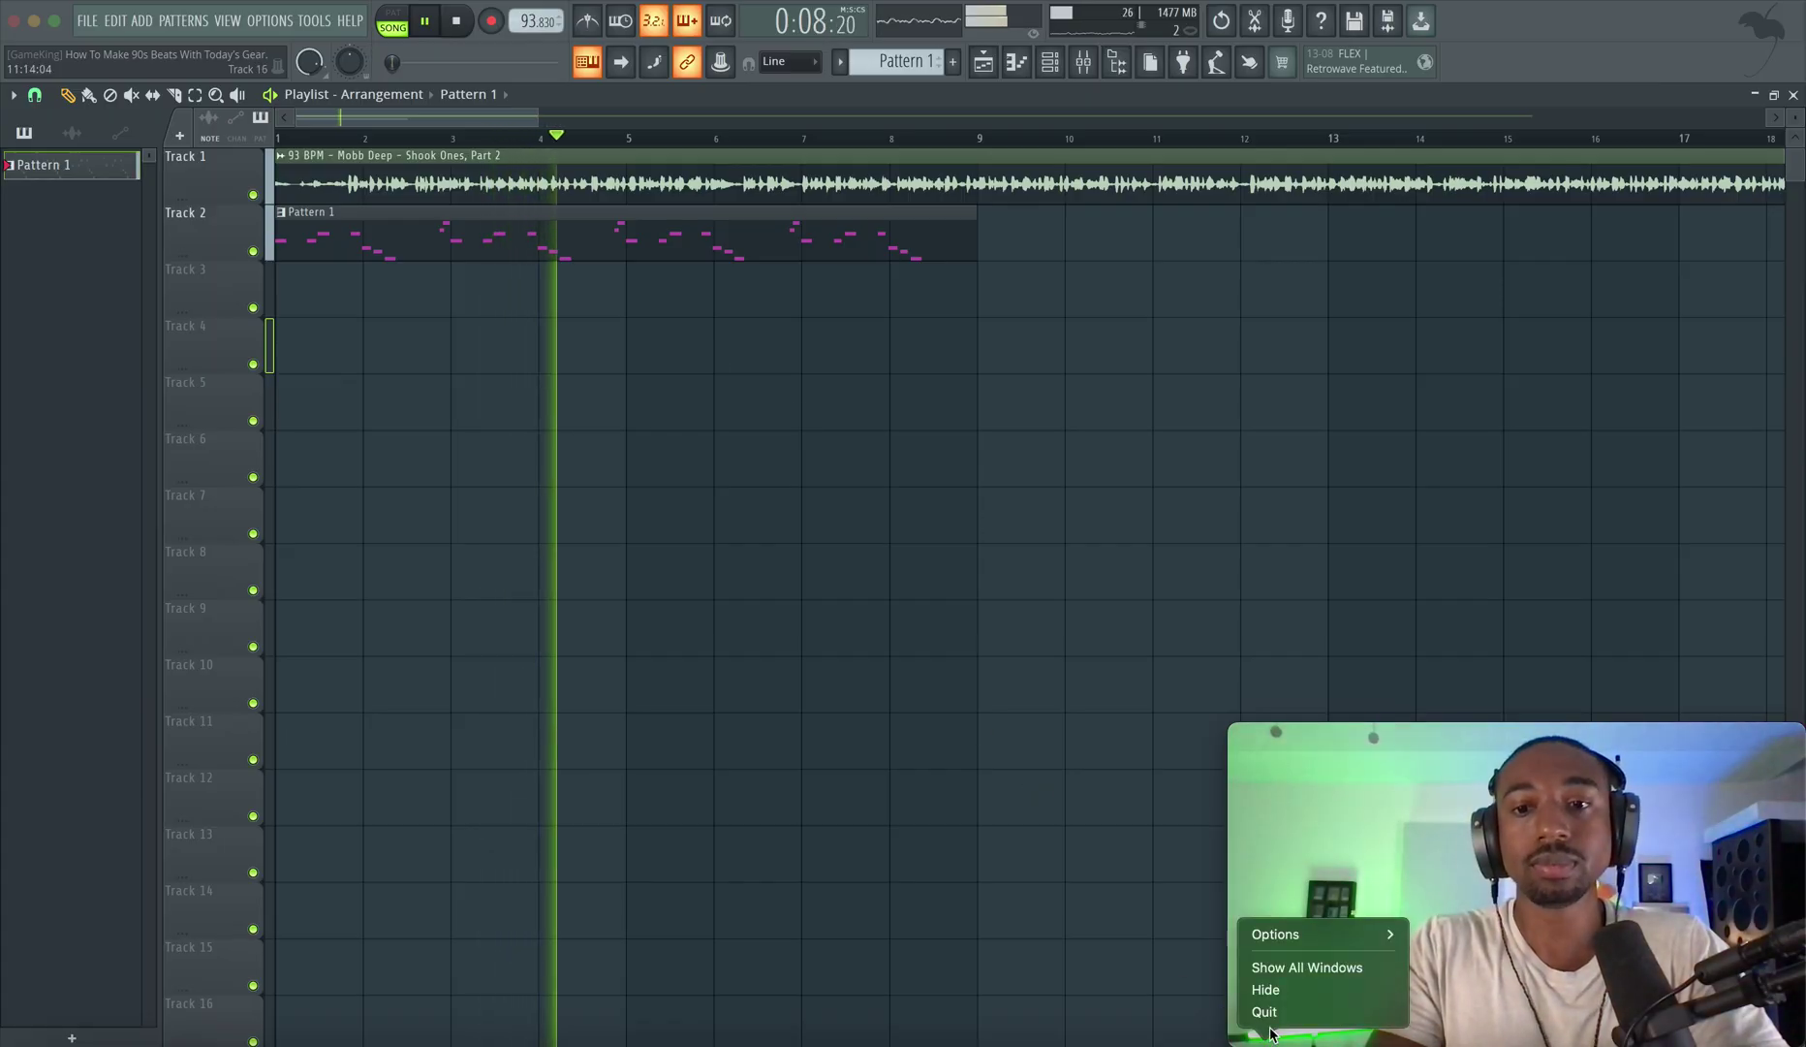
pyautogui.click(1282, 1011)
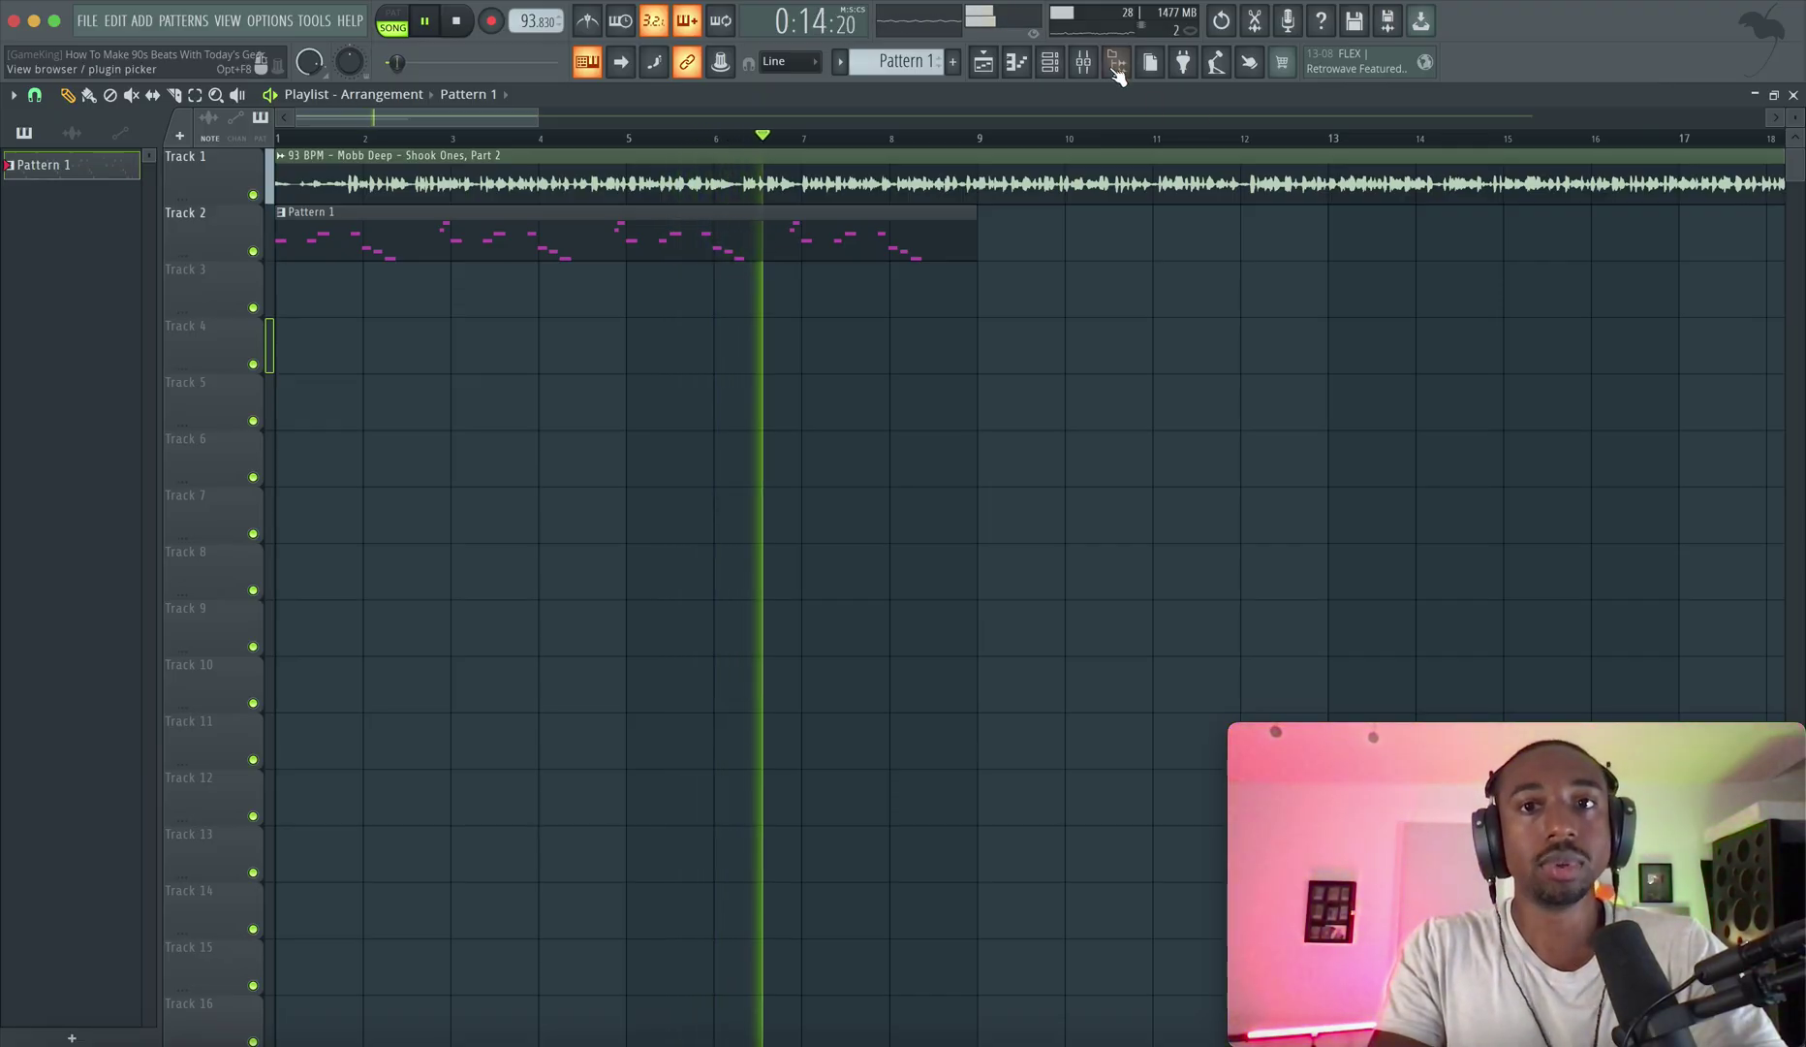
# Route the Kontakt 8 channel to mixer track 2 with a slightly lowered fader, and save the project.
pyautogui.click(1051, 63)
pyautogui.press('space')
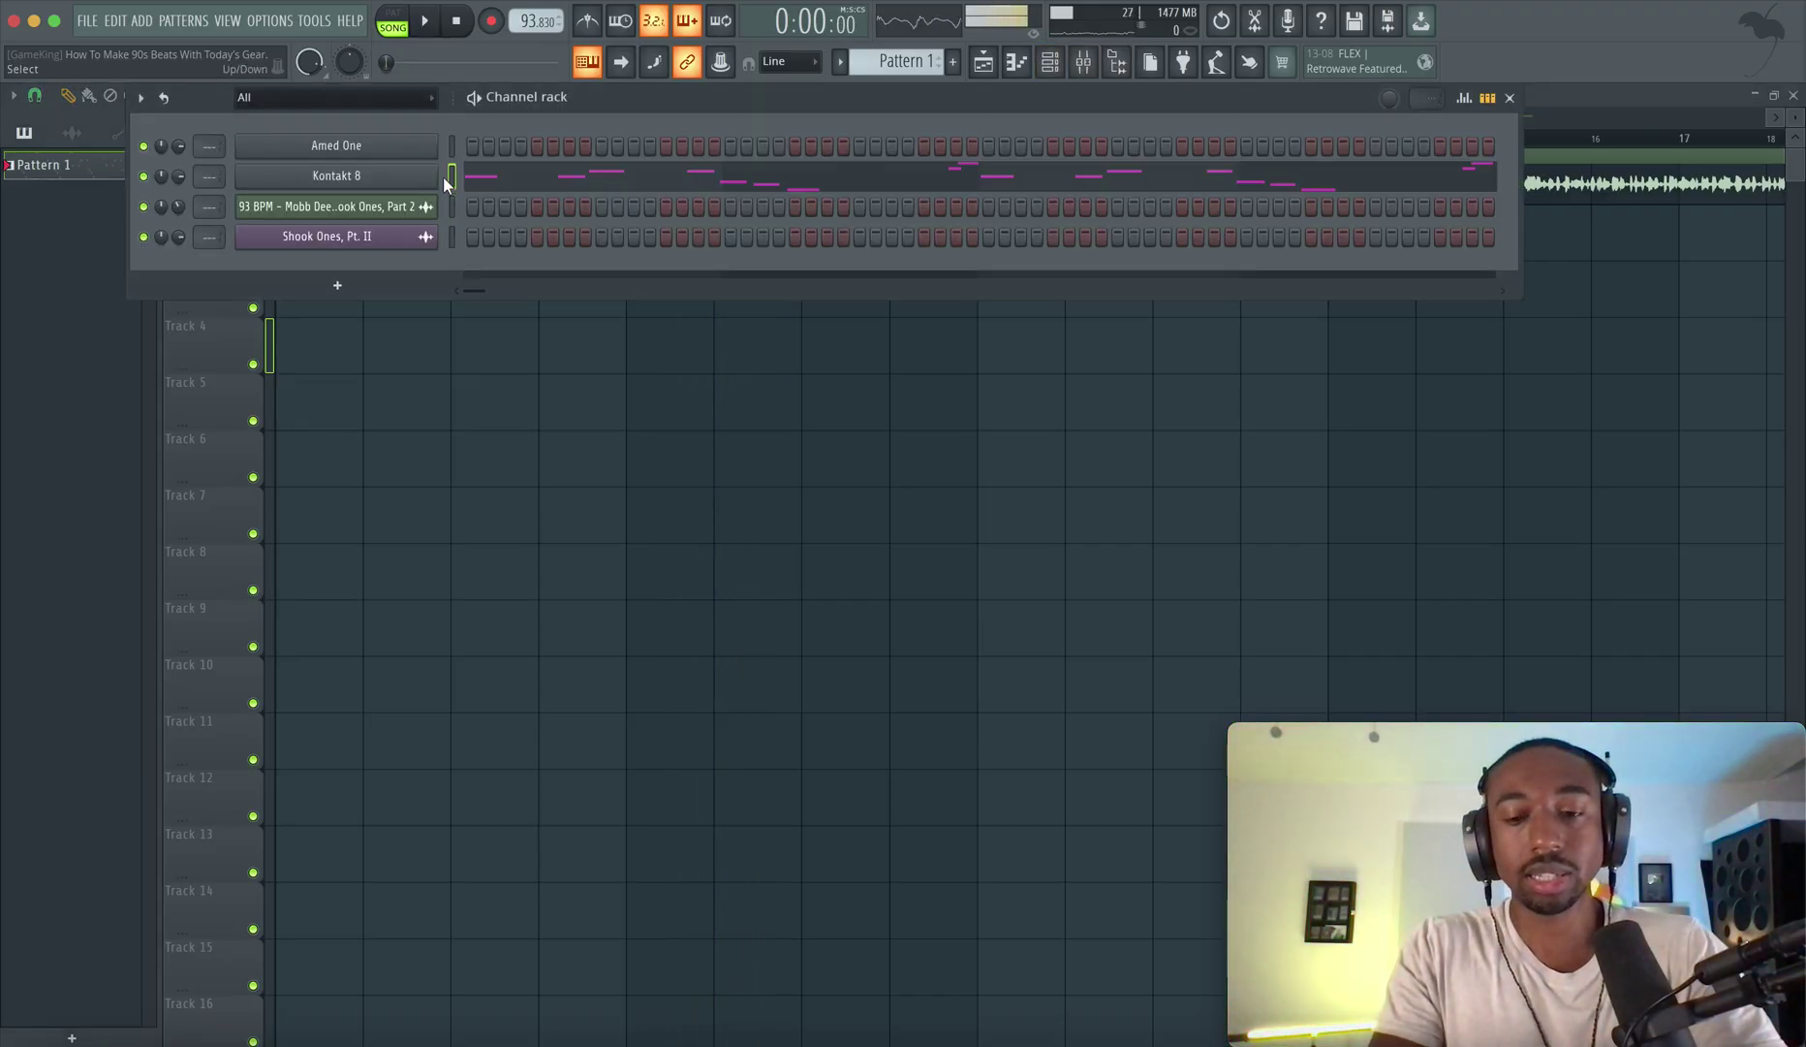
pyautogui.hotkey('ctrl', 'l')
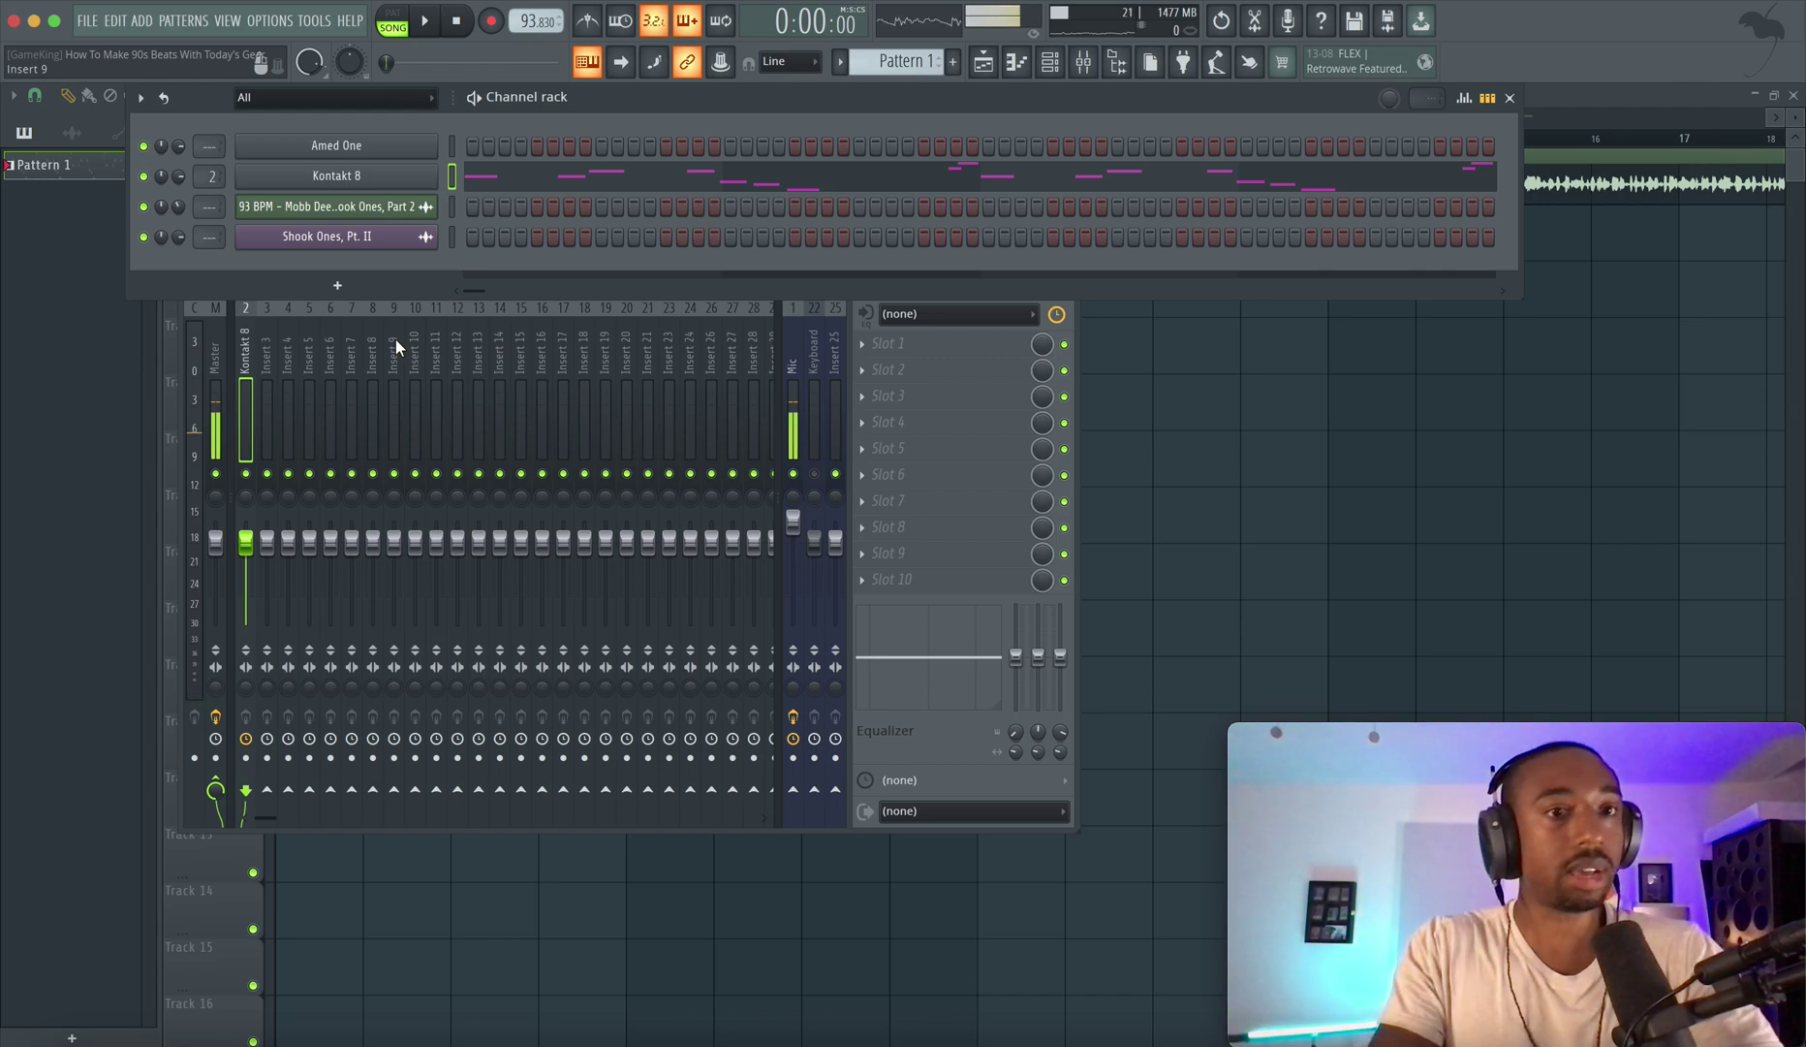
pyautogui.moveTo(245, 540); pyautogui.dragTo(245, 553)
pyautogui.hotkey('ctrl', 's')
pyautogui.press('F12')
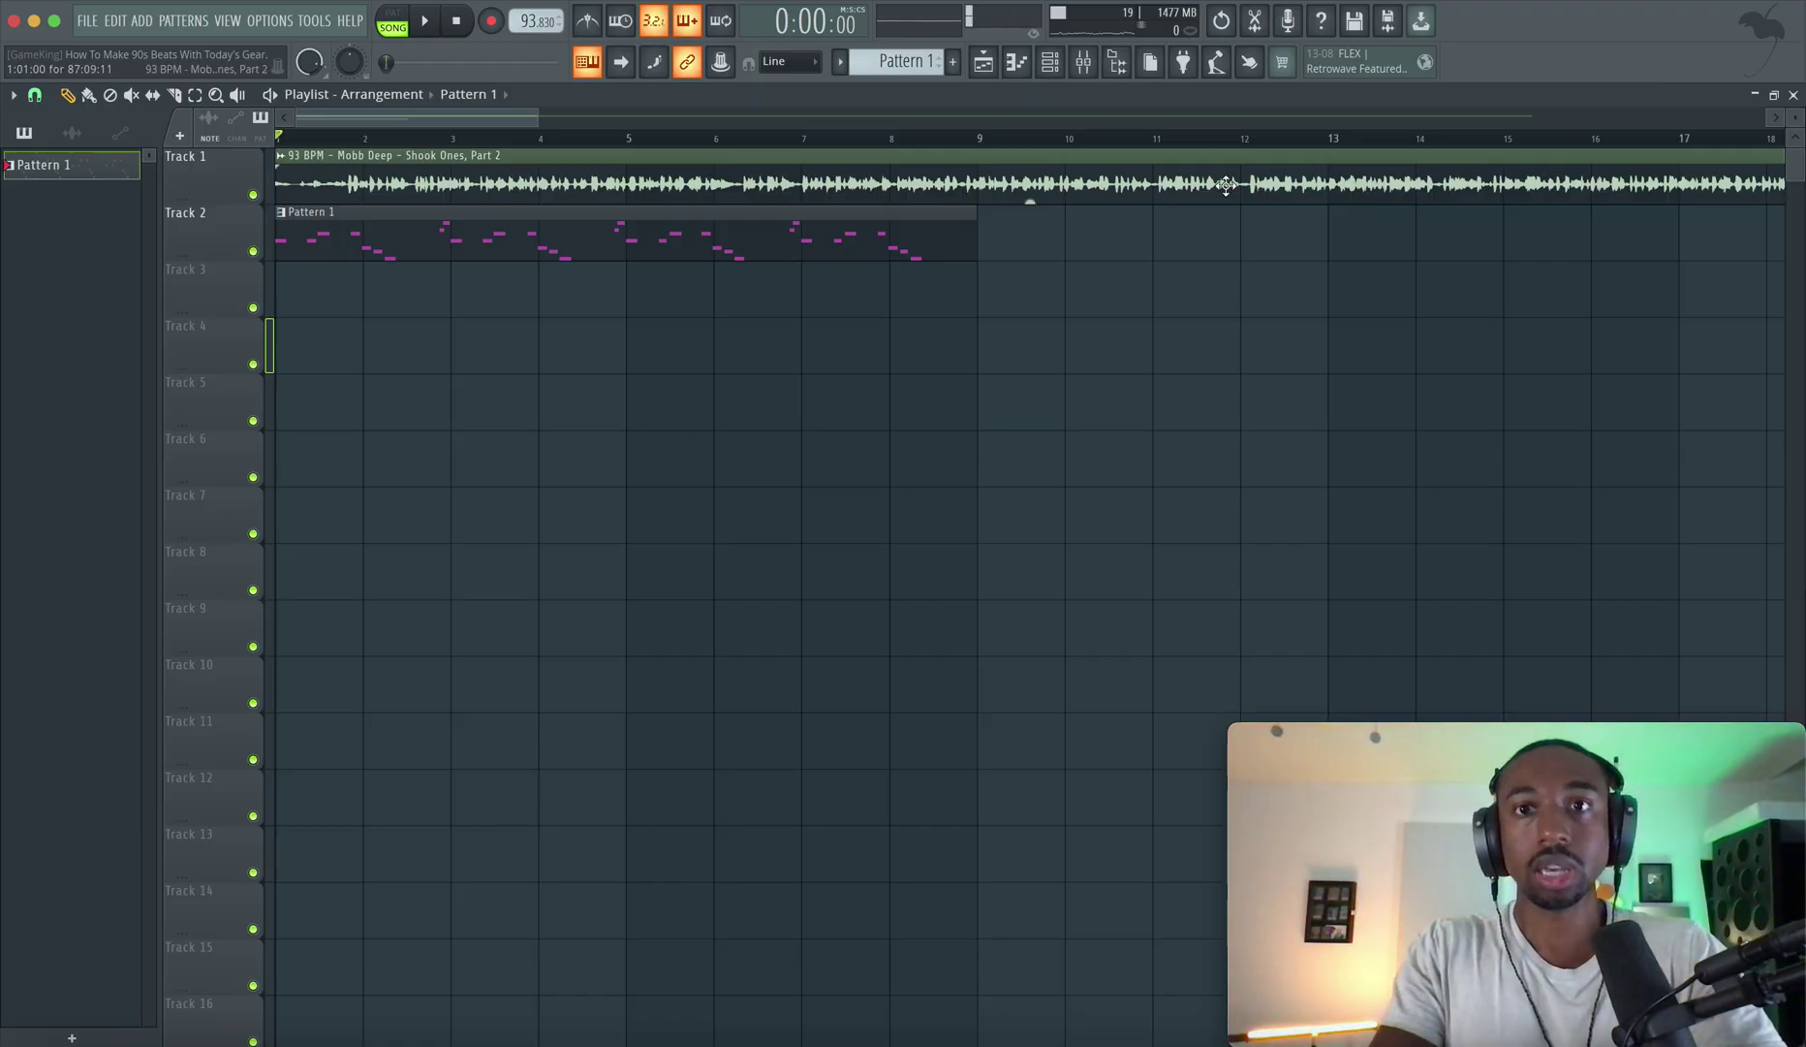
# Inspect Neutron 5 on the Master mixer track and move it down to effect slot 5.
pyautogui.click(1083, 61)
pyautogui.click(215, 387)
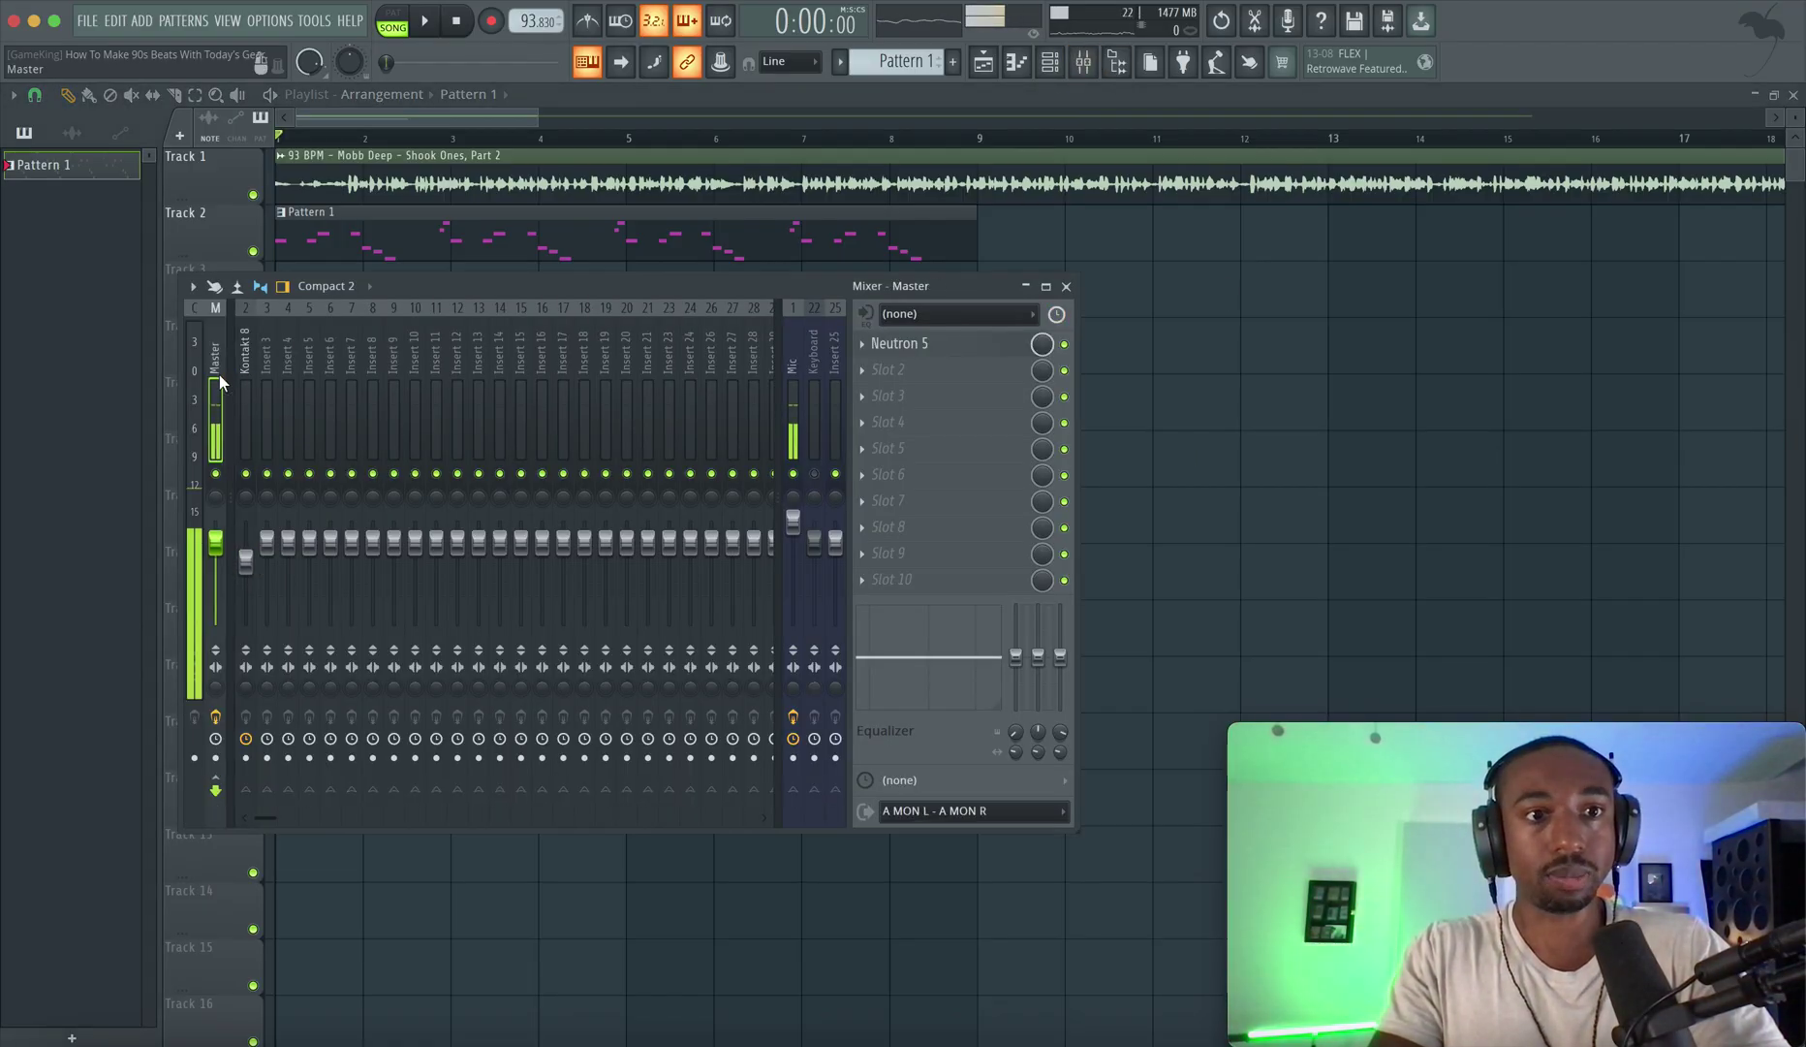
pyautogui.click(898, 345)
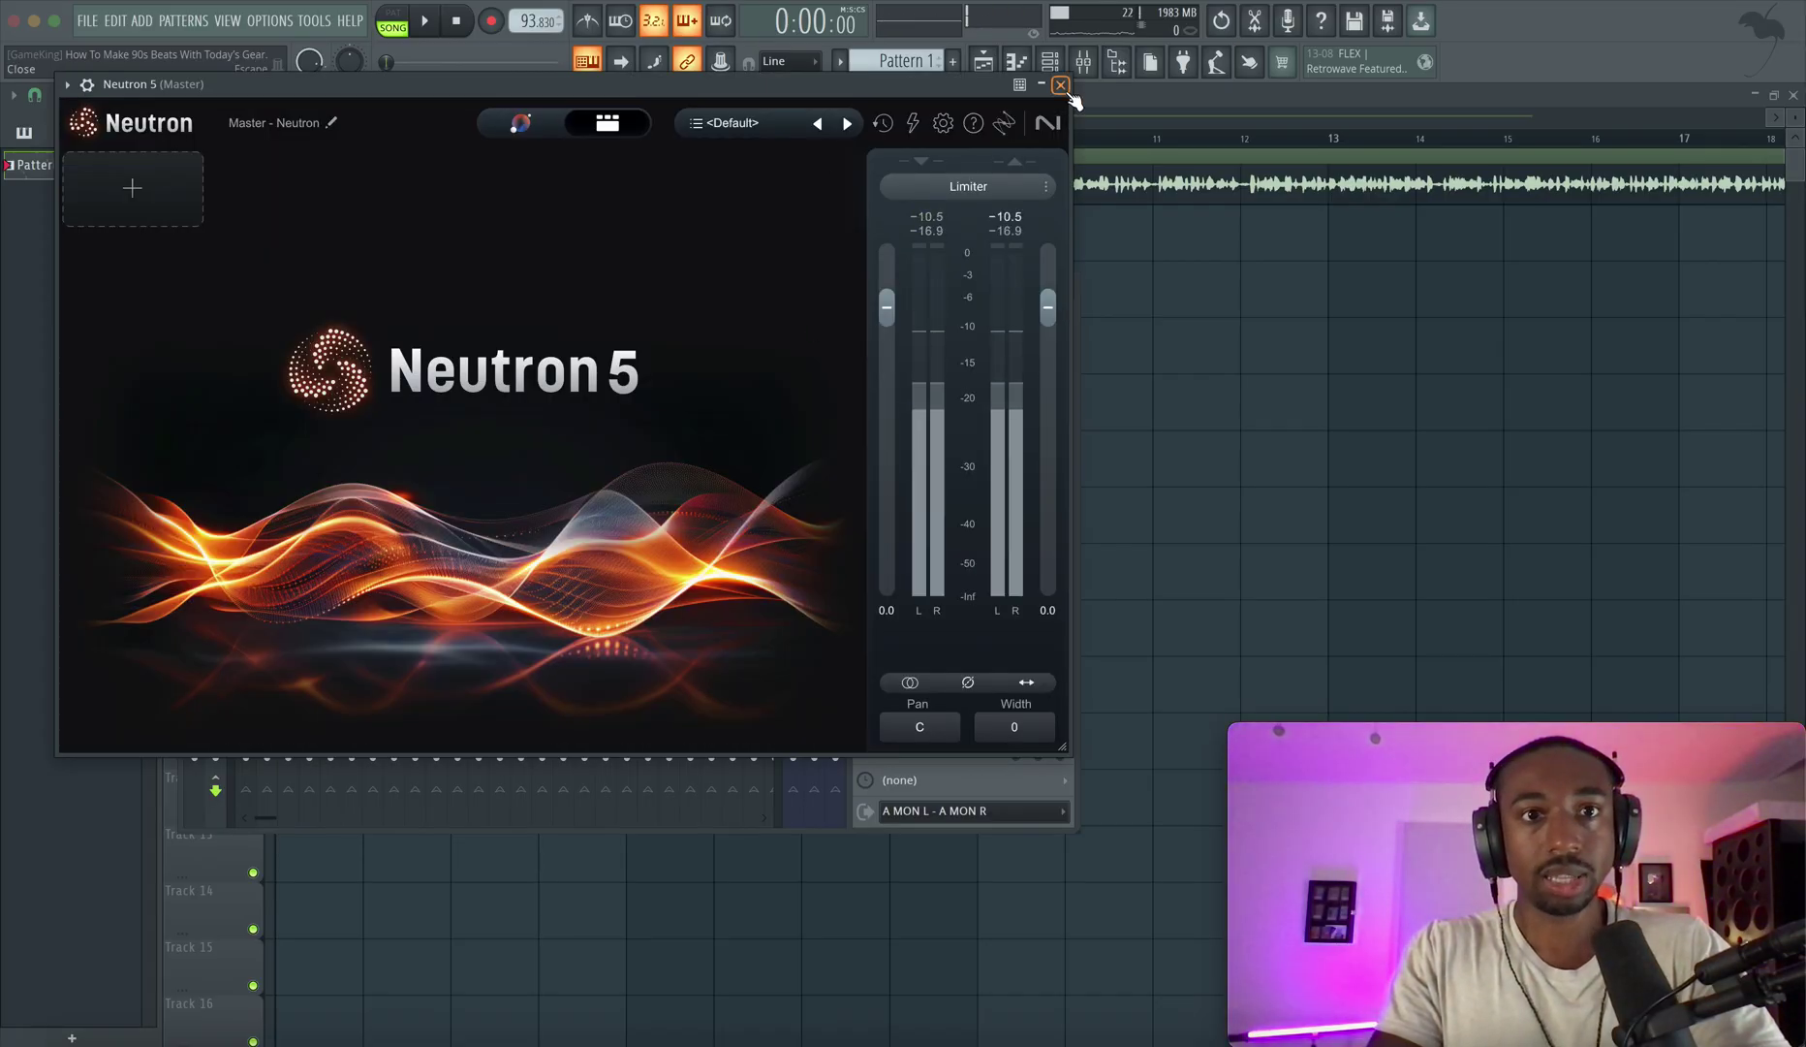
pyautogui.click(1060, 85)
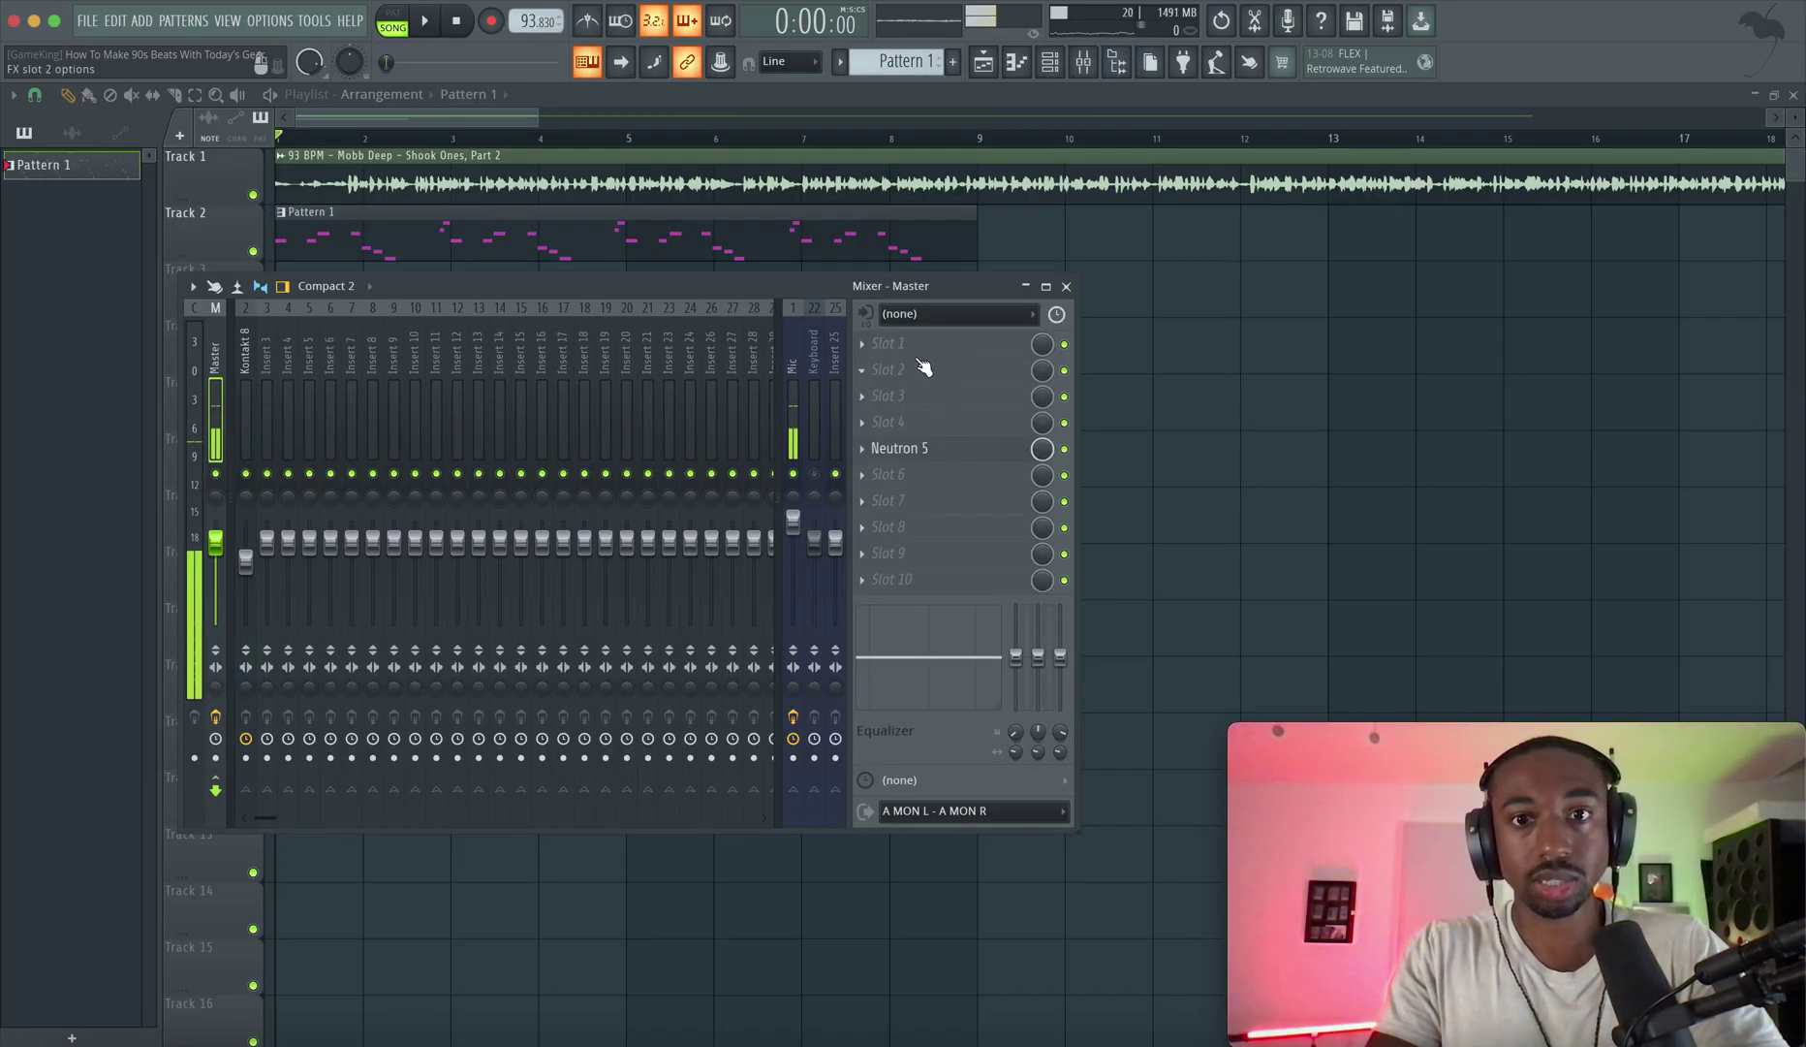
# Load kHs Bitcrush into the Master track's first effect slot and turn its DAC Q fully up.
pyautogui.click(921, 366)
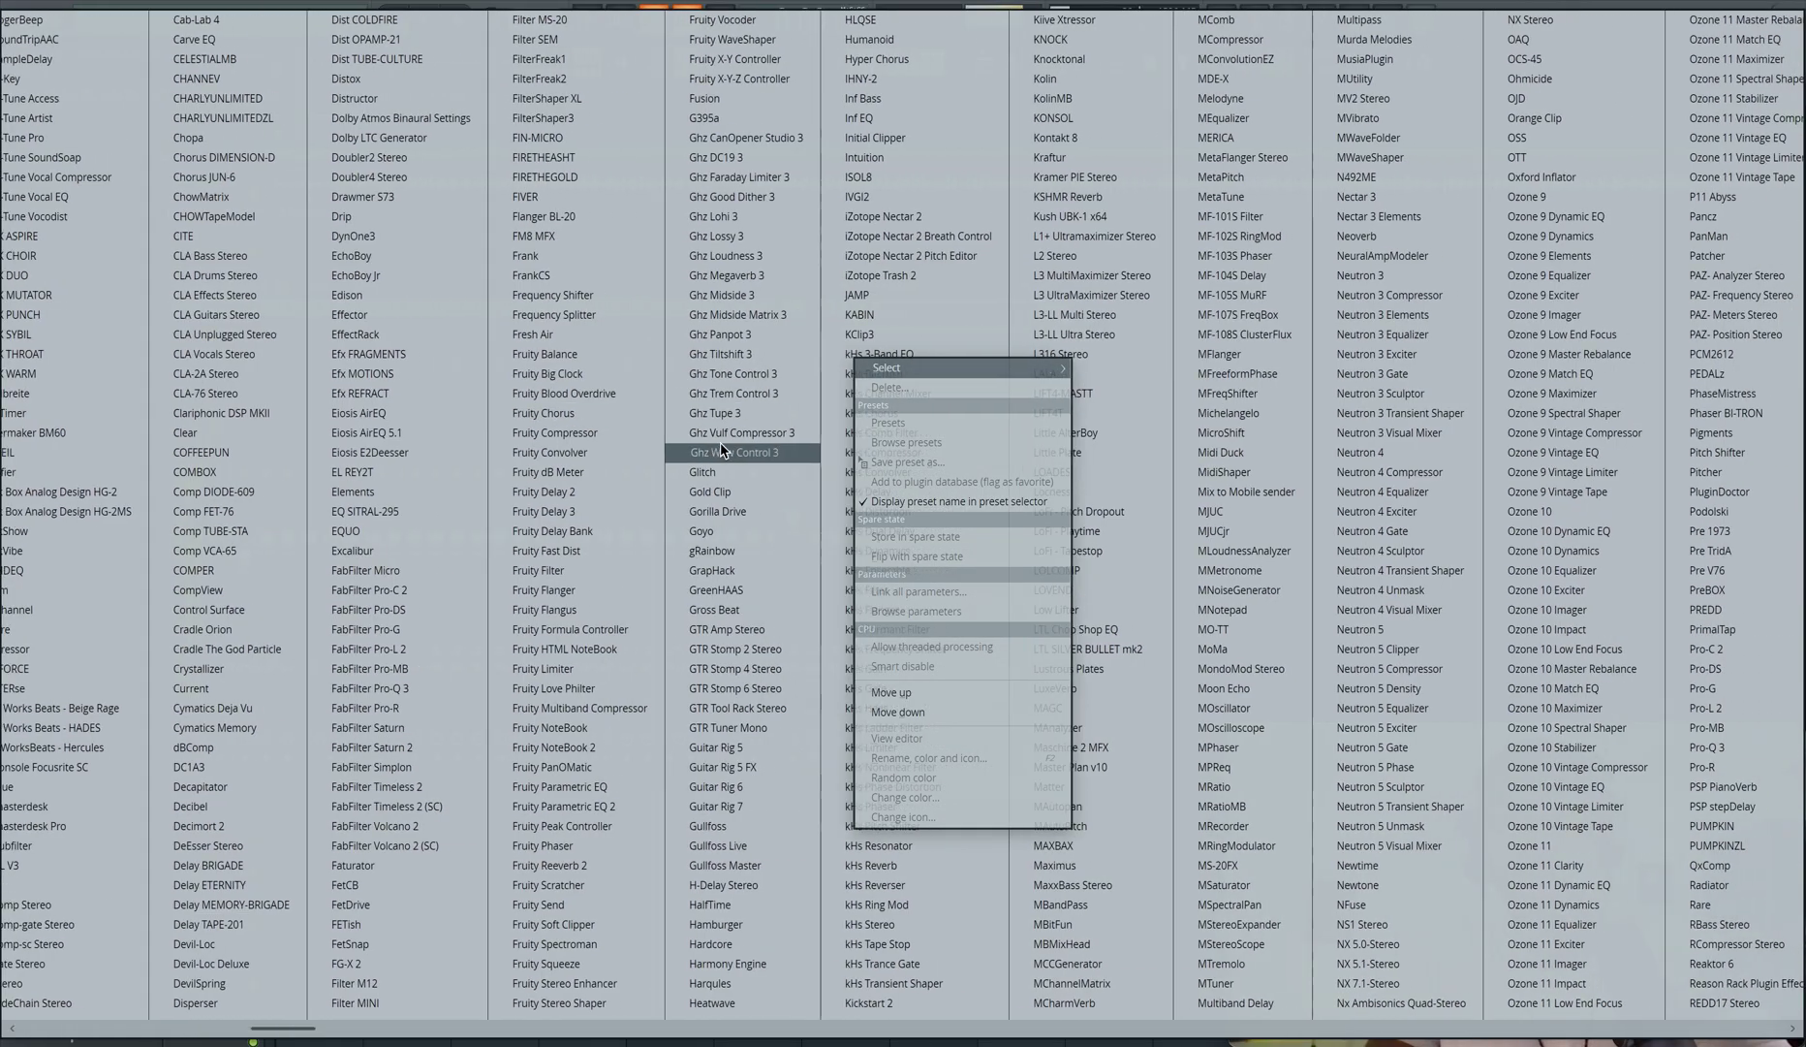
pyautogui.hscroll(3, 720, 442)
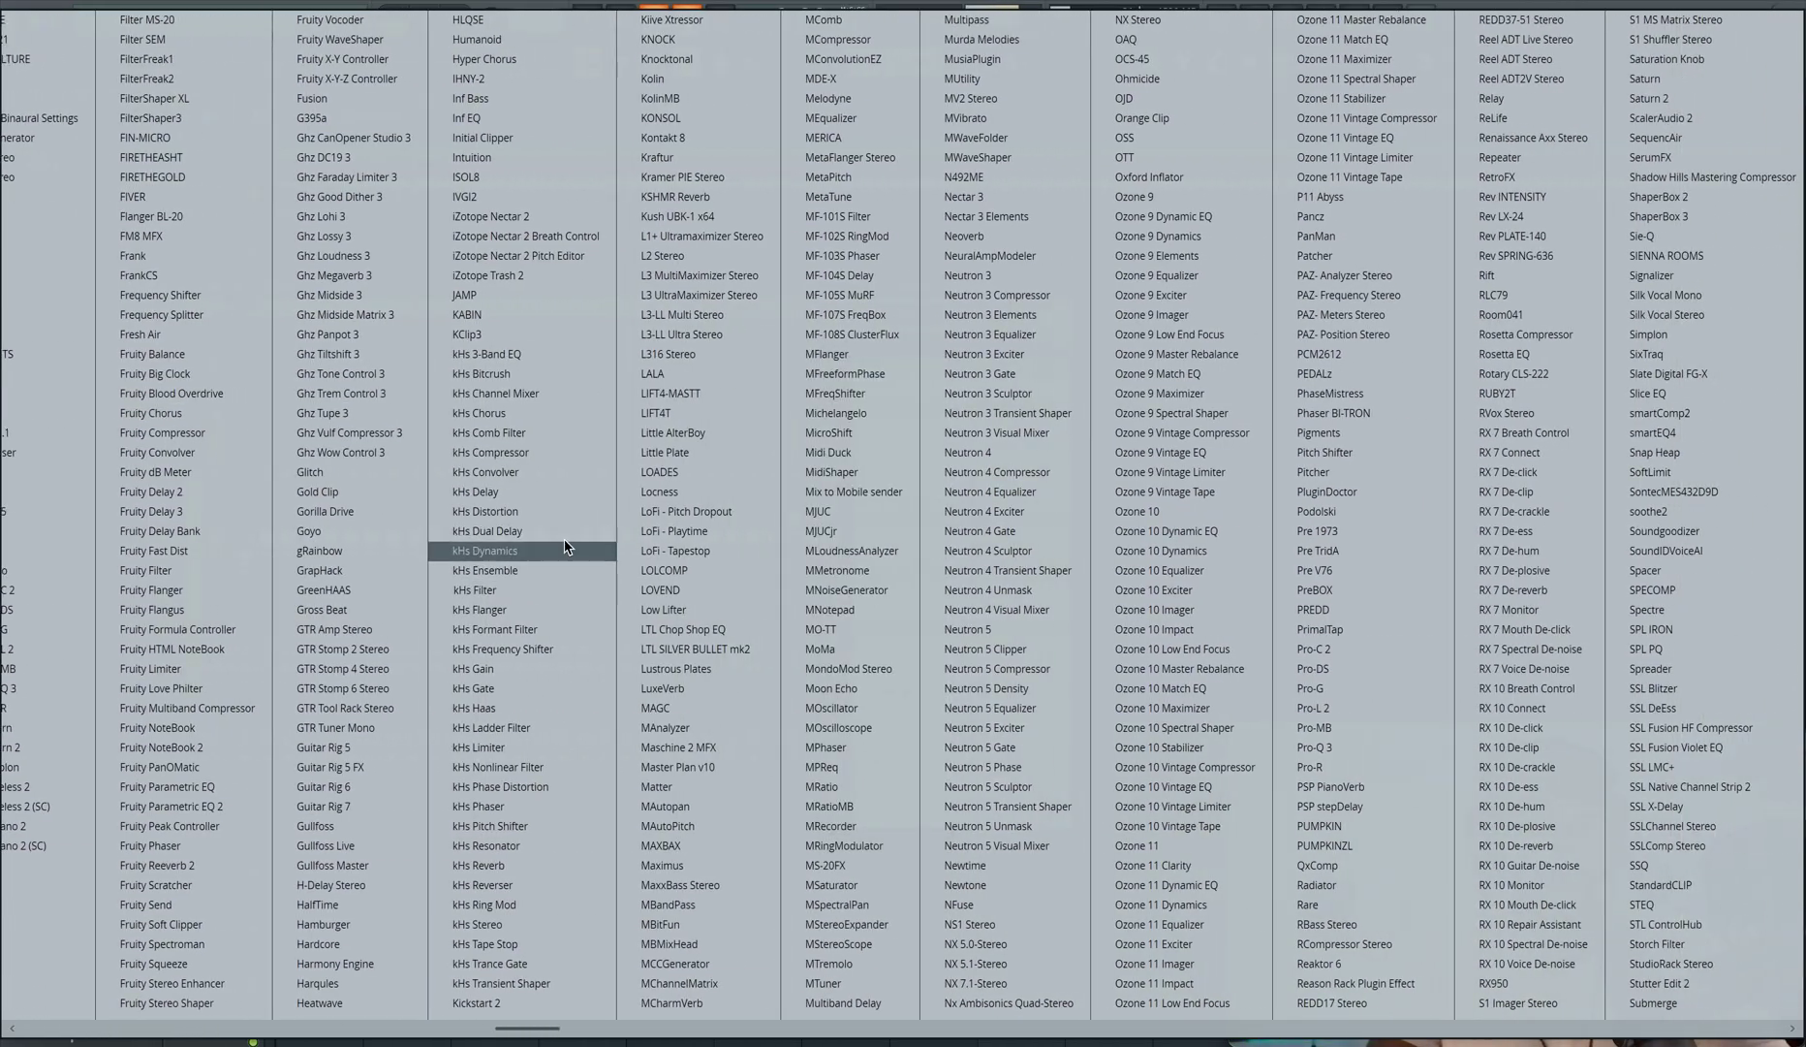
pyautogui.click(533, 373)
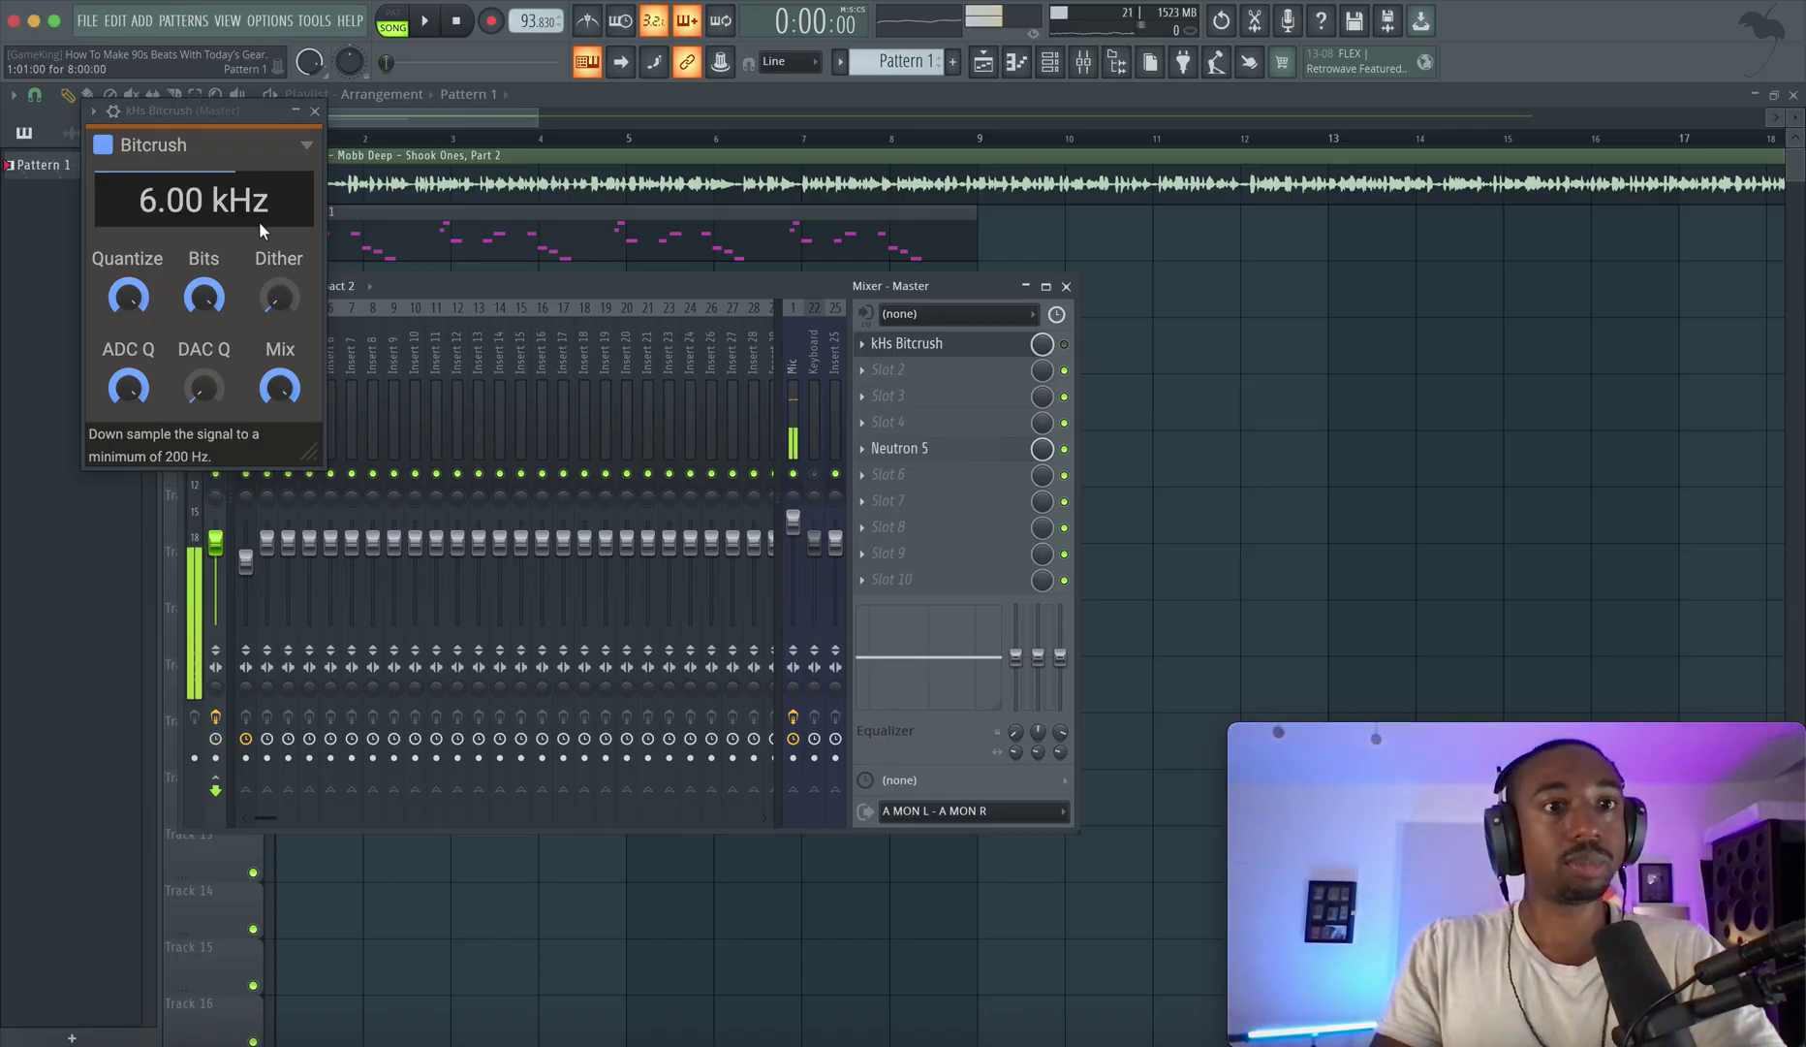
pyautogui.moveTo(210, 388); pyautogui.dragTo(210, 324)
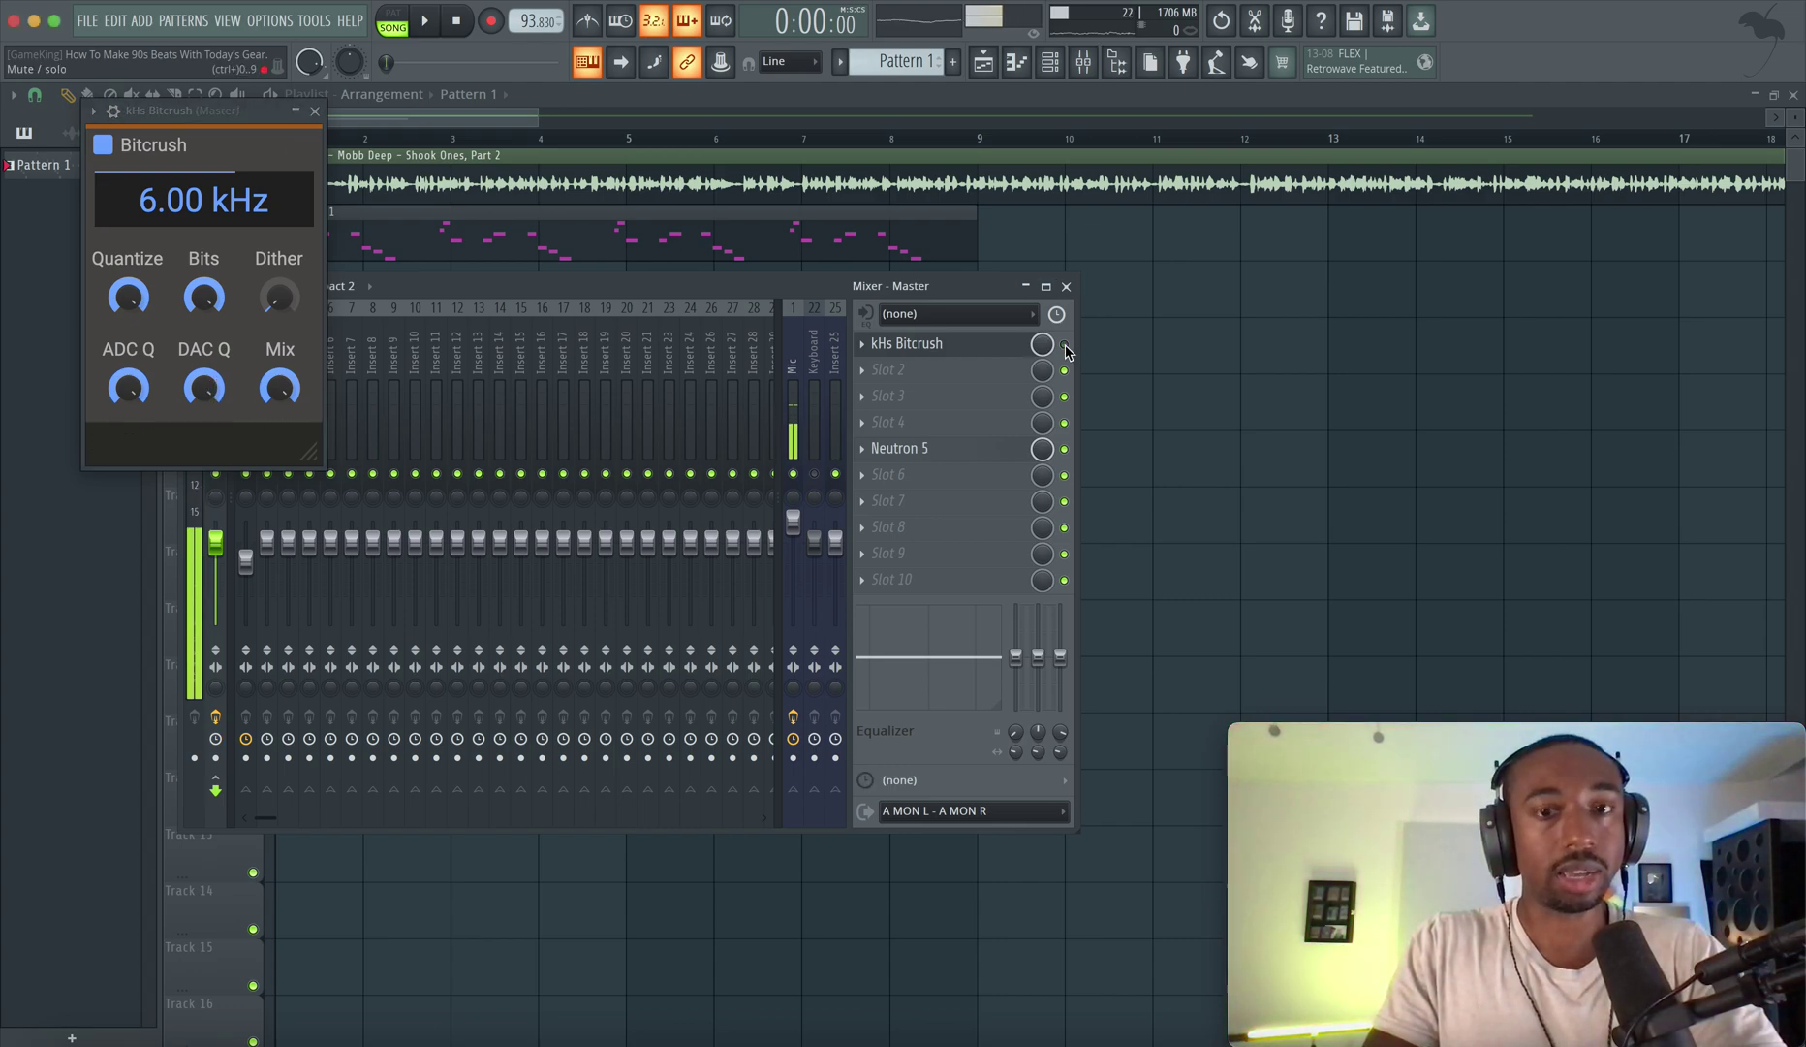
# Set the Bitcrush rate to 40000 Hz and keep its bit depth at 16.
pyautogui.doubleClick(205, 200)
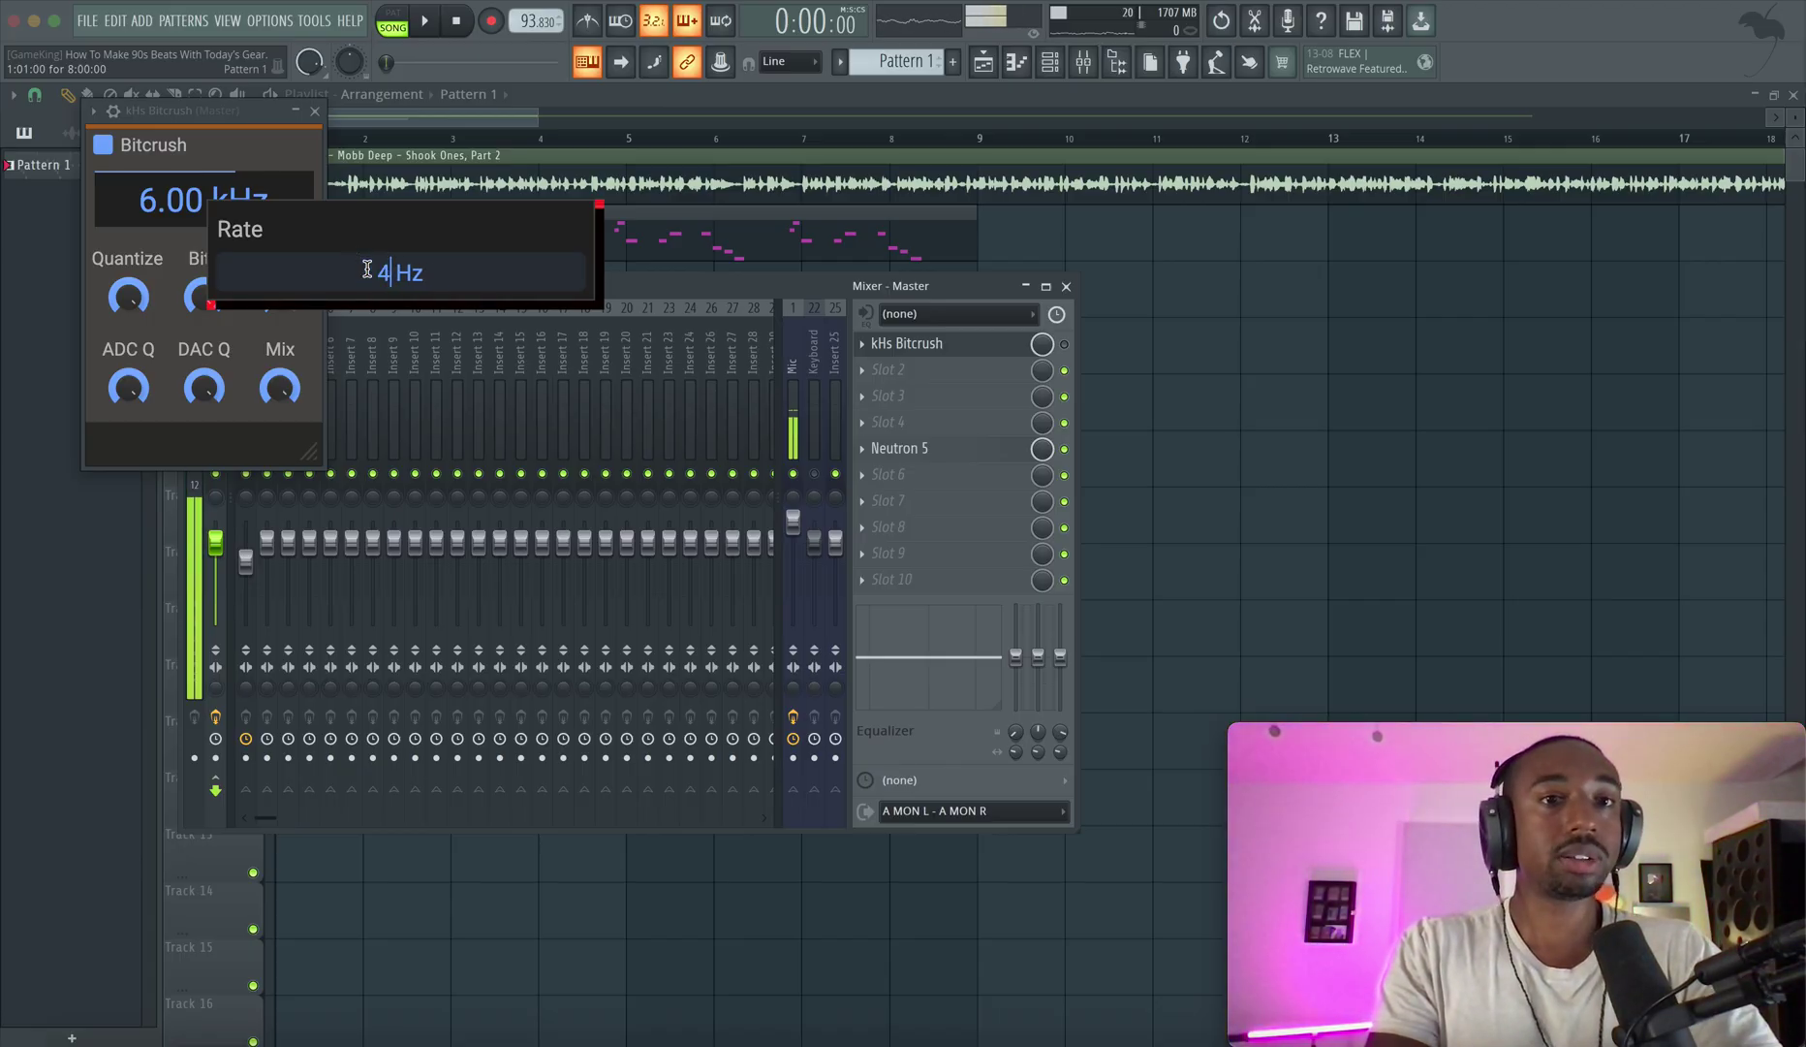
pyautogui.write('40000')
pyautogui.press('Return')
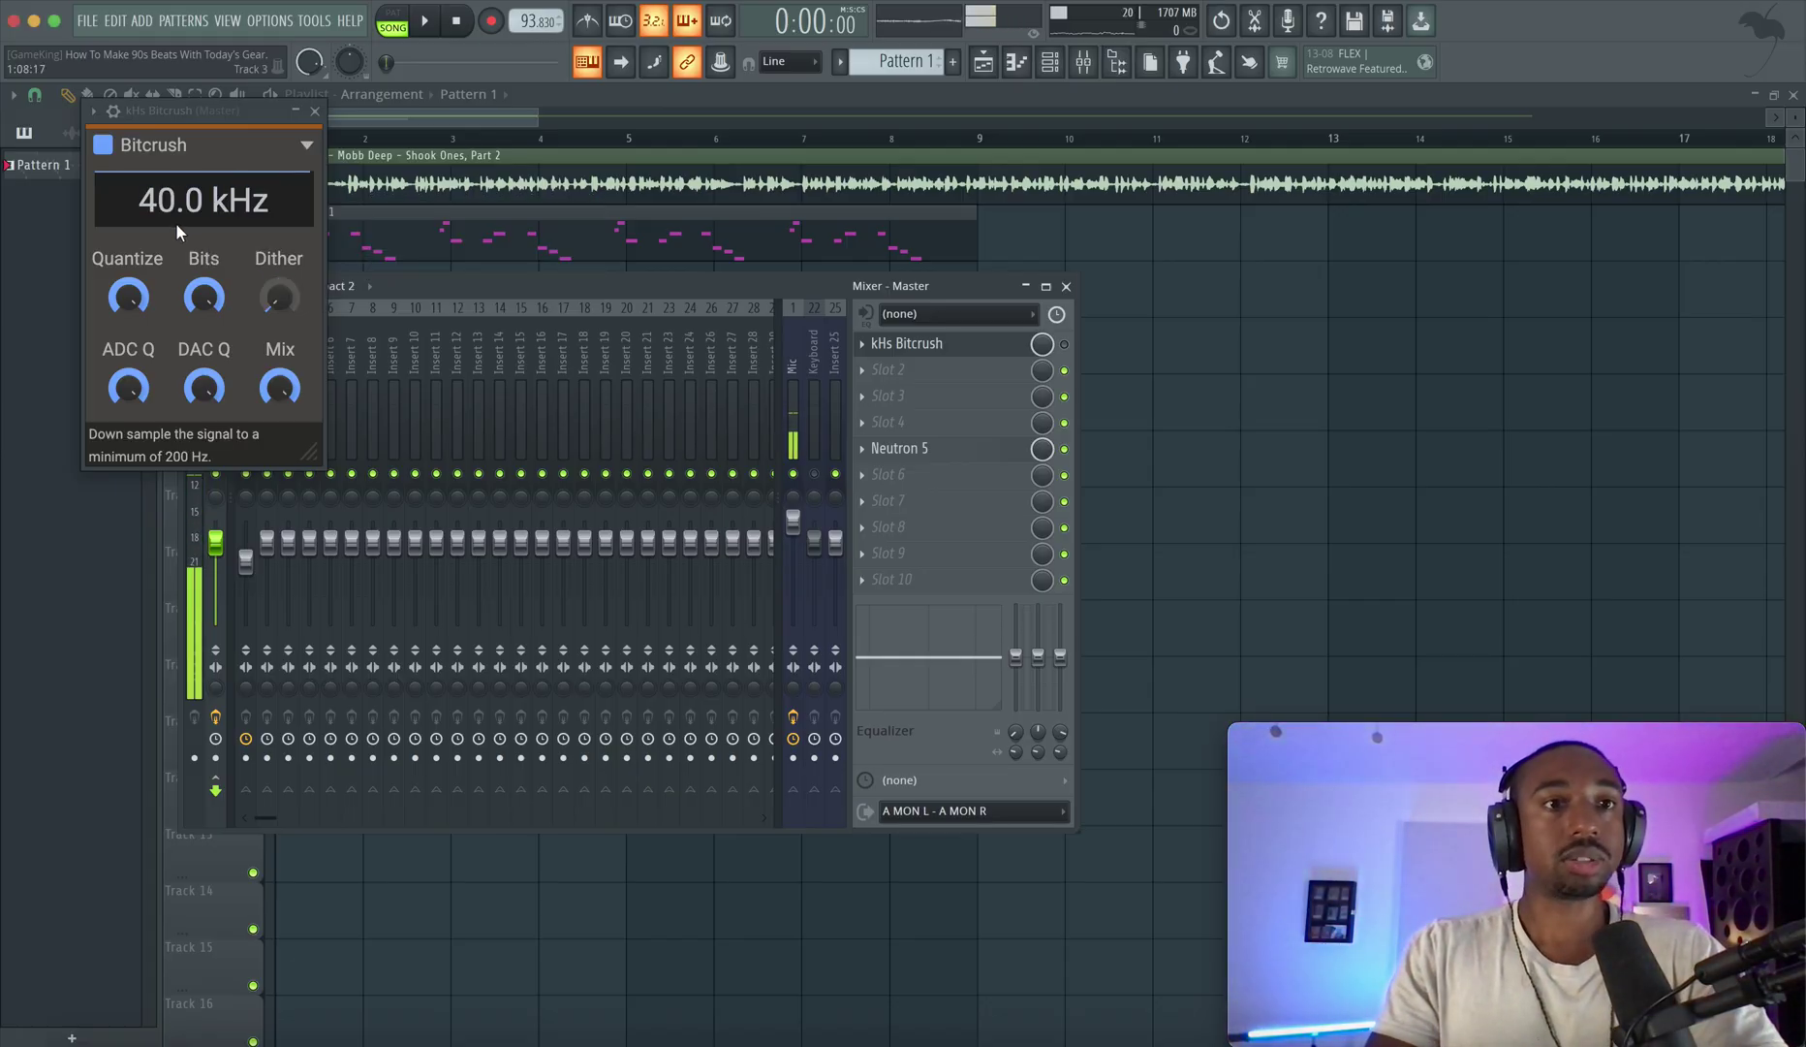
pyautogui.doubleClick(210, 290)
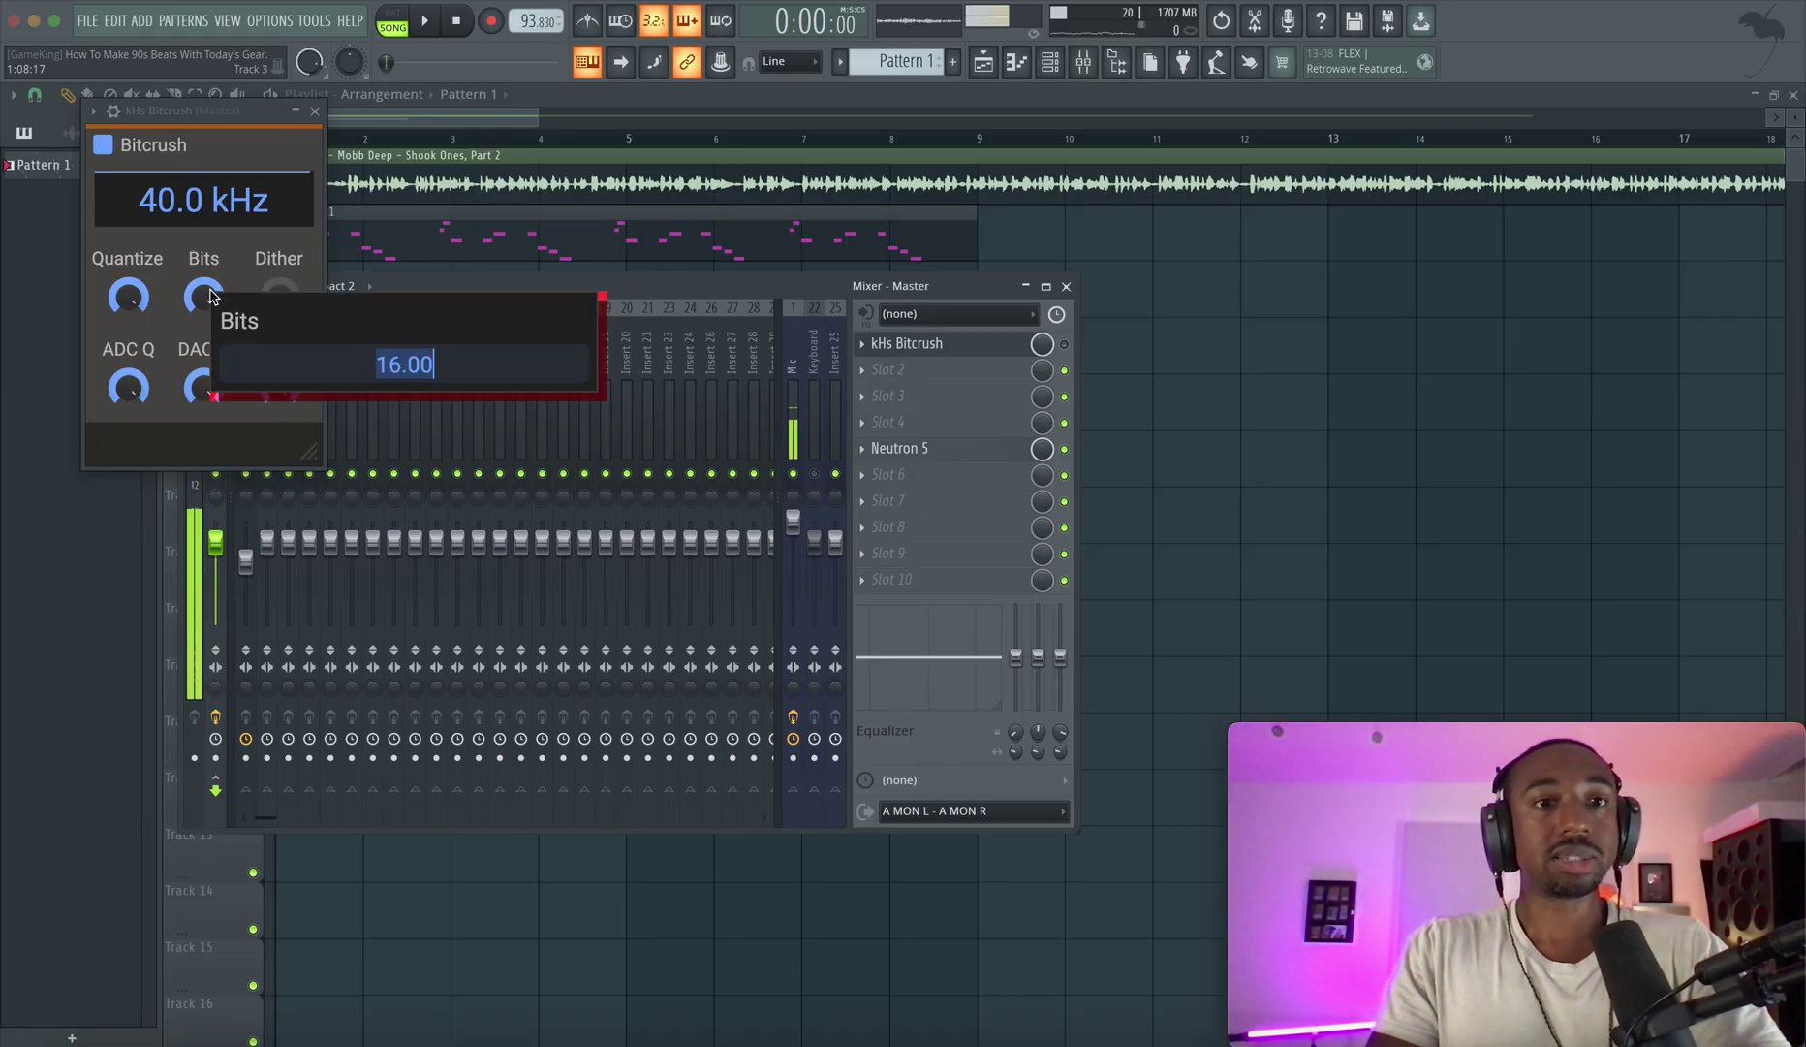
pyautogui.press('Return')
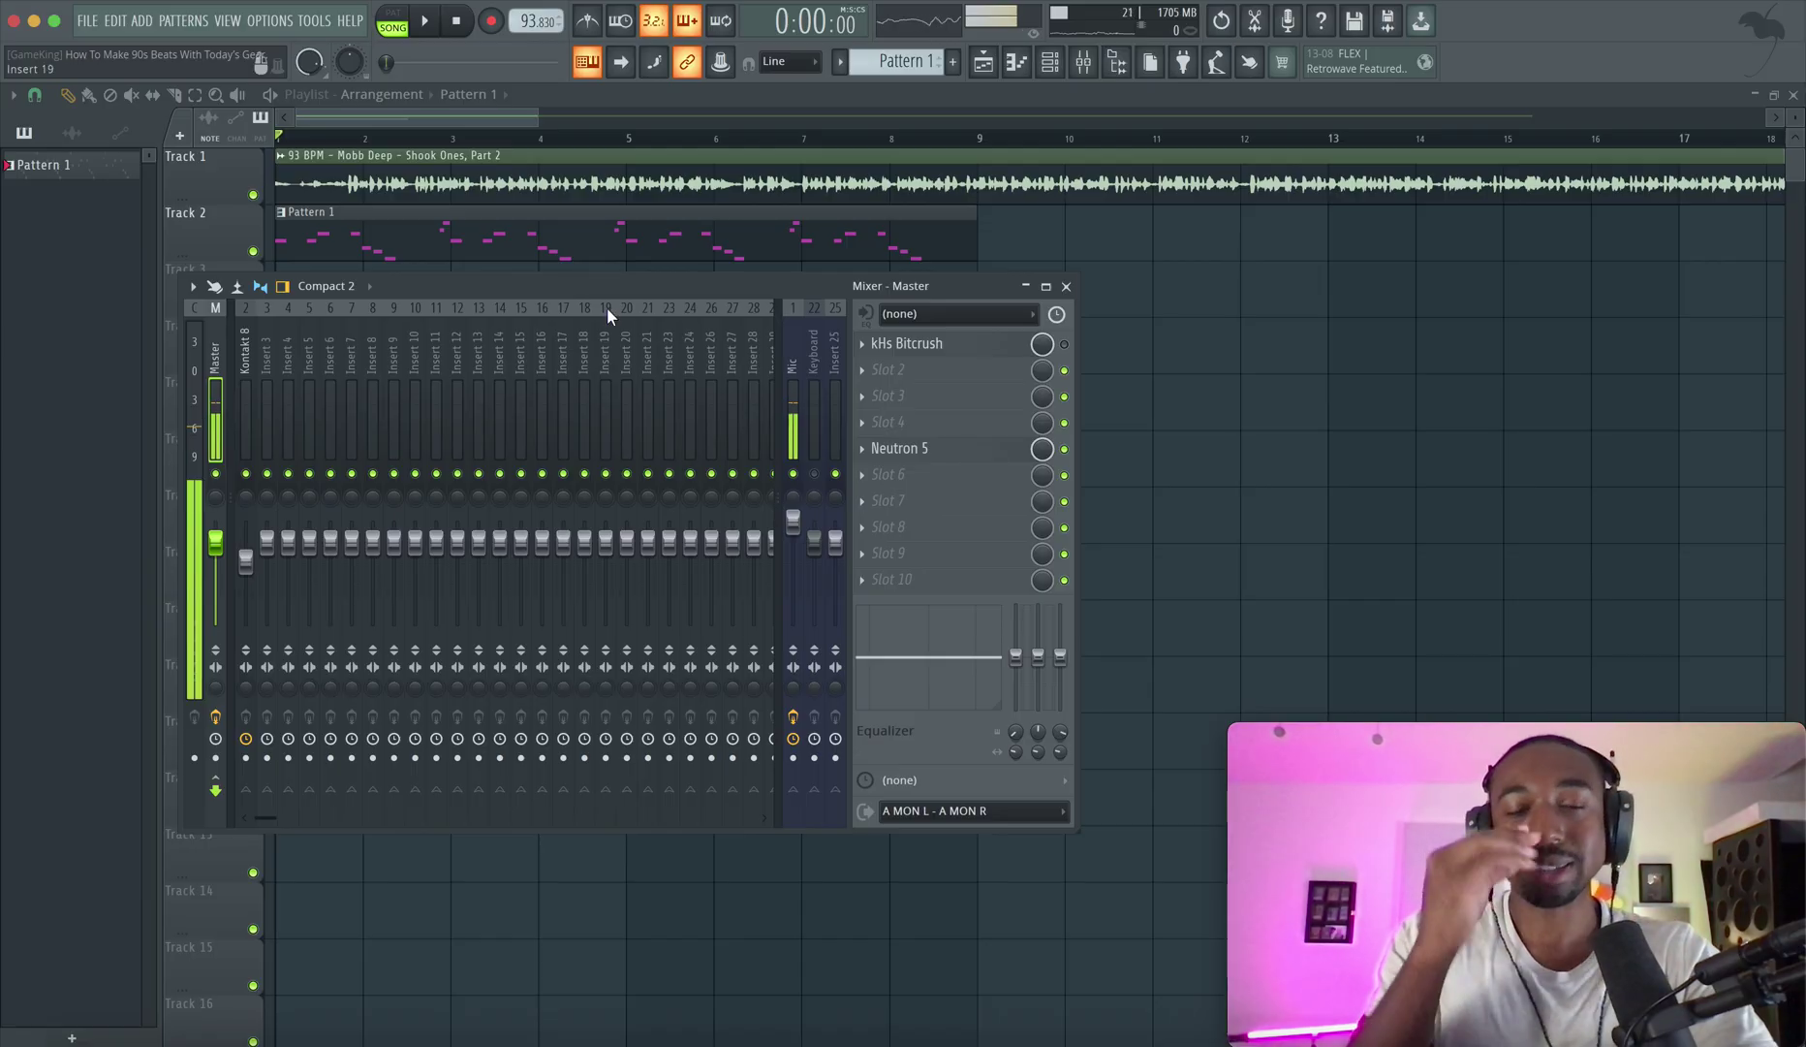
# Switch kHs Bitcrush on and off again on the Master track to compare the sound.
pyautogui.click(953, 376)
pyautogui.press('Escape')
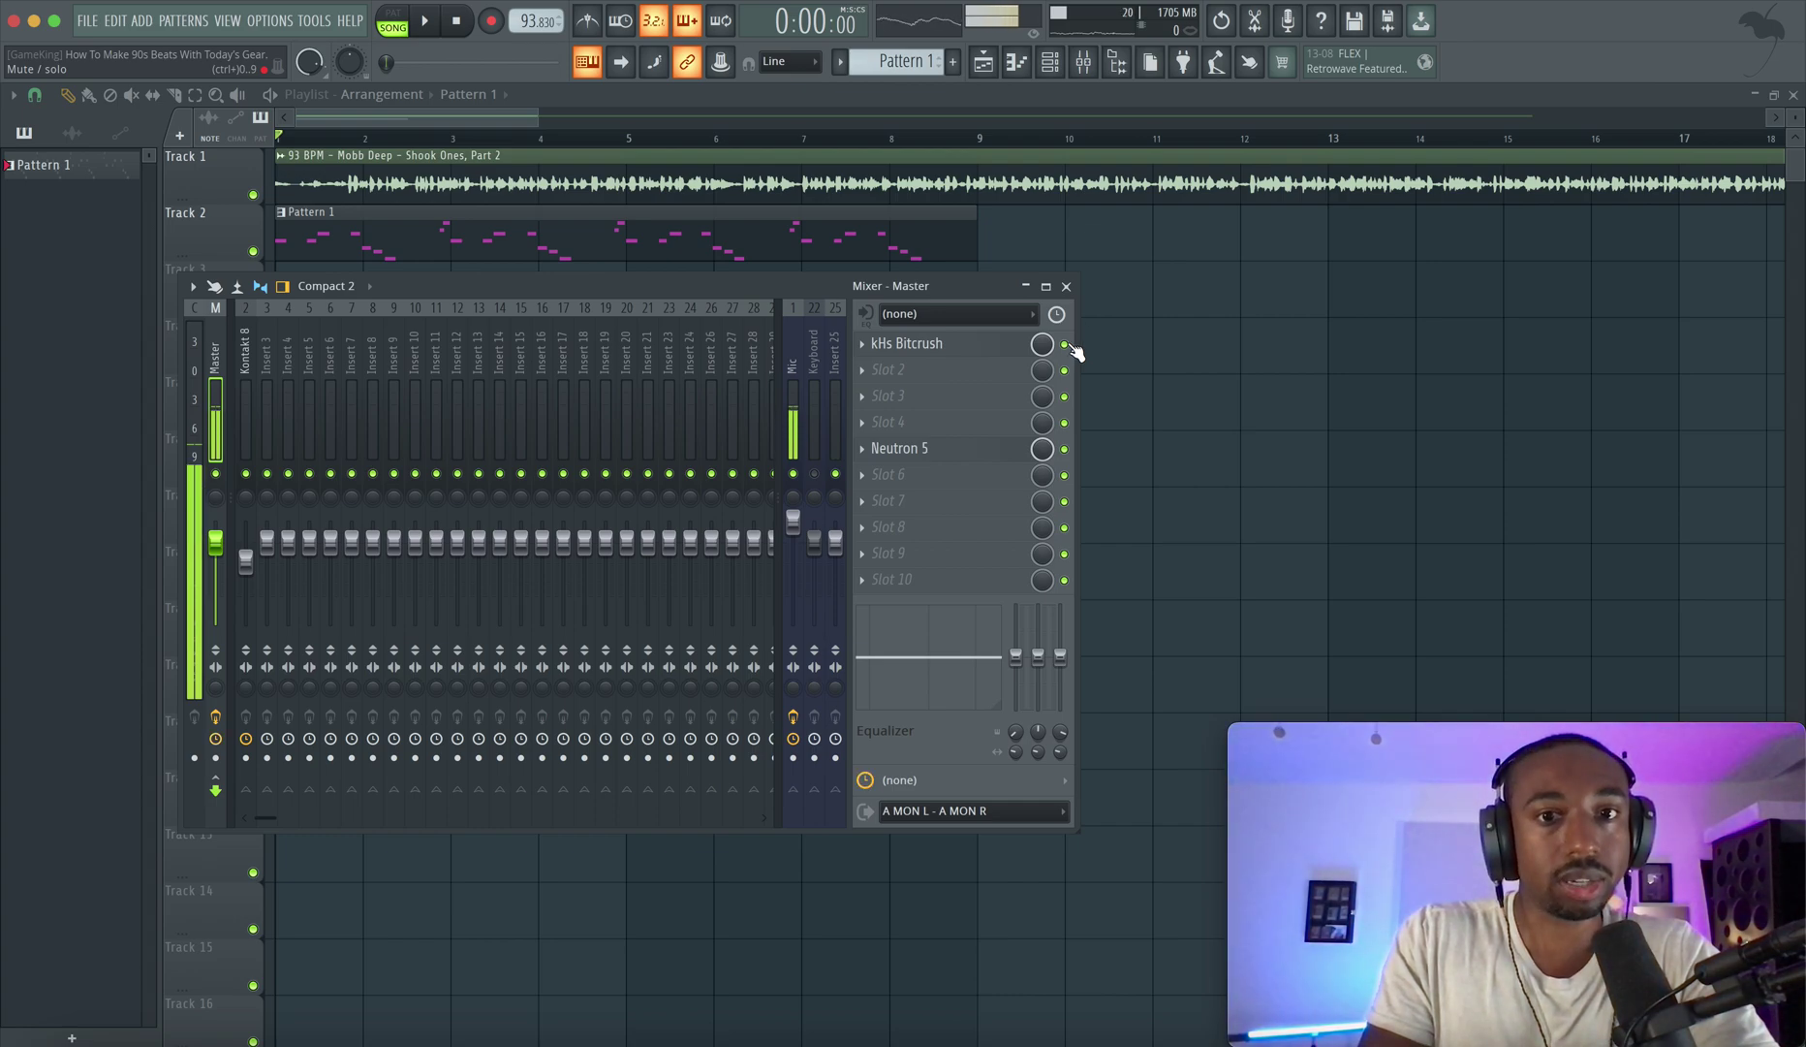
pyautogui.click(1066, 344)
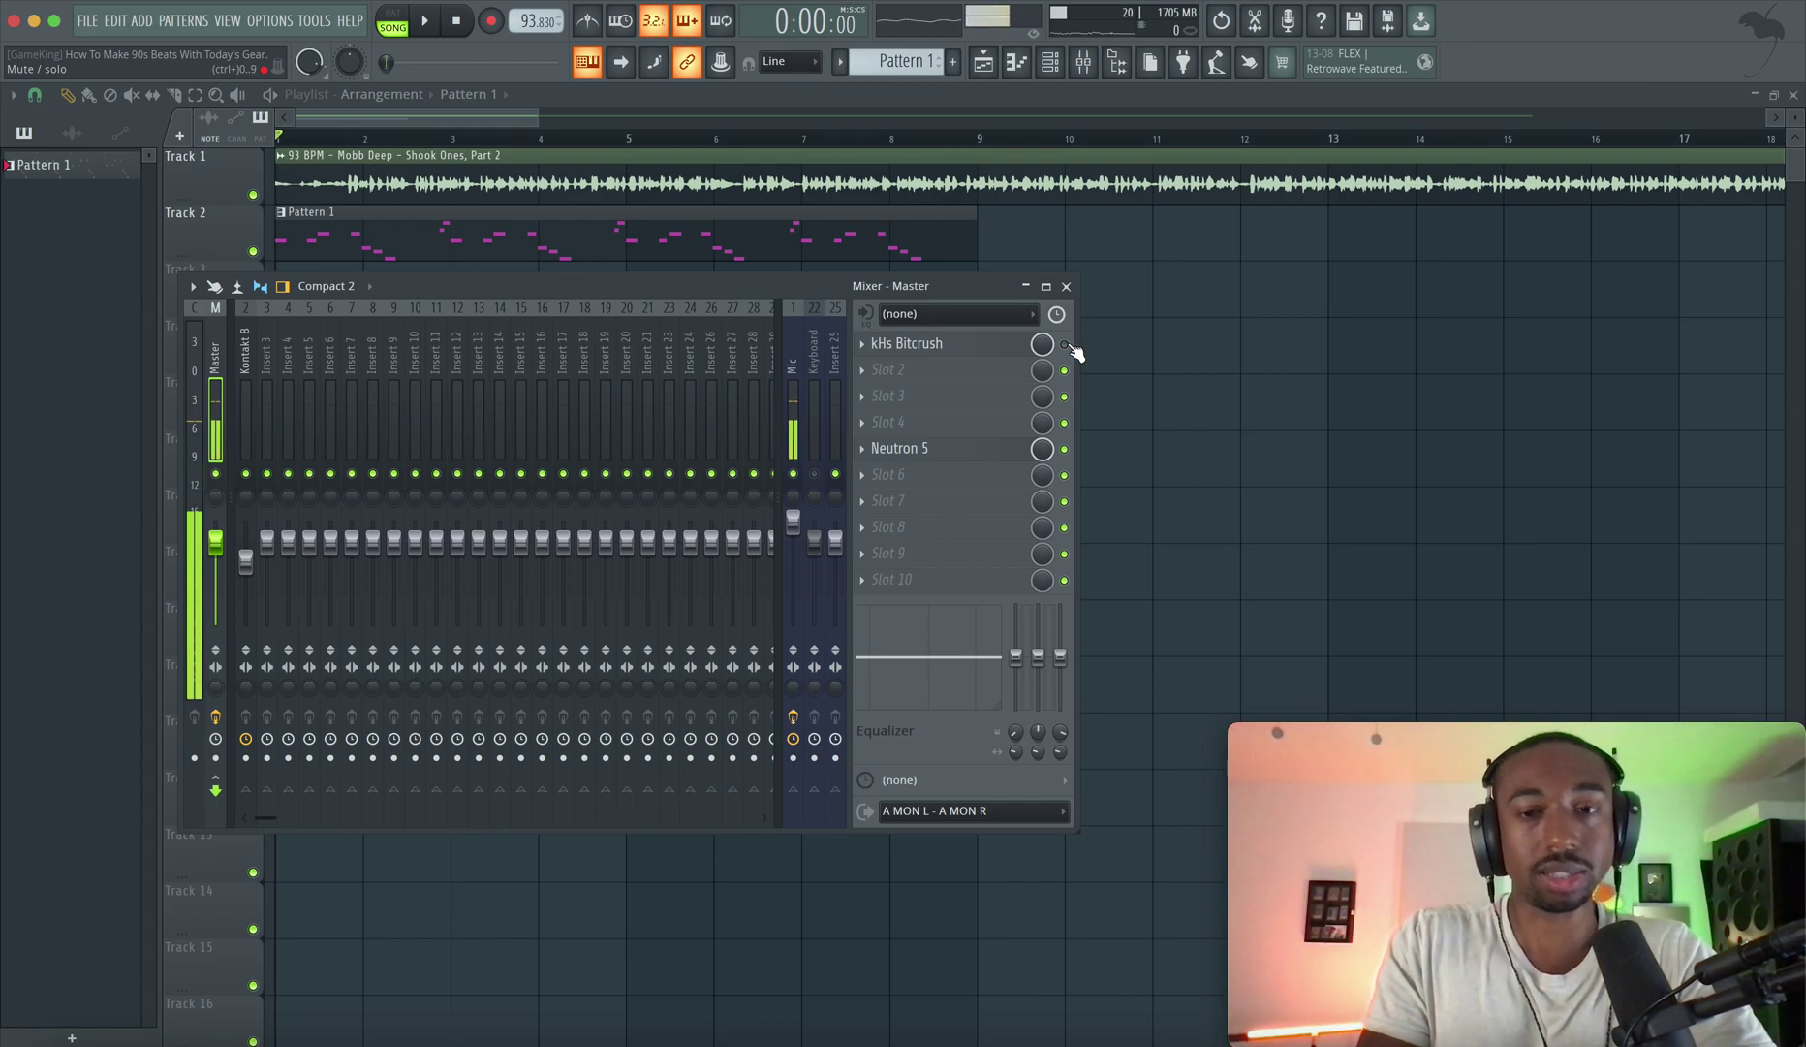
# Load Gold Clip into the Master track's second effect slot and close its window.
pyautogui.click(981, 373)
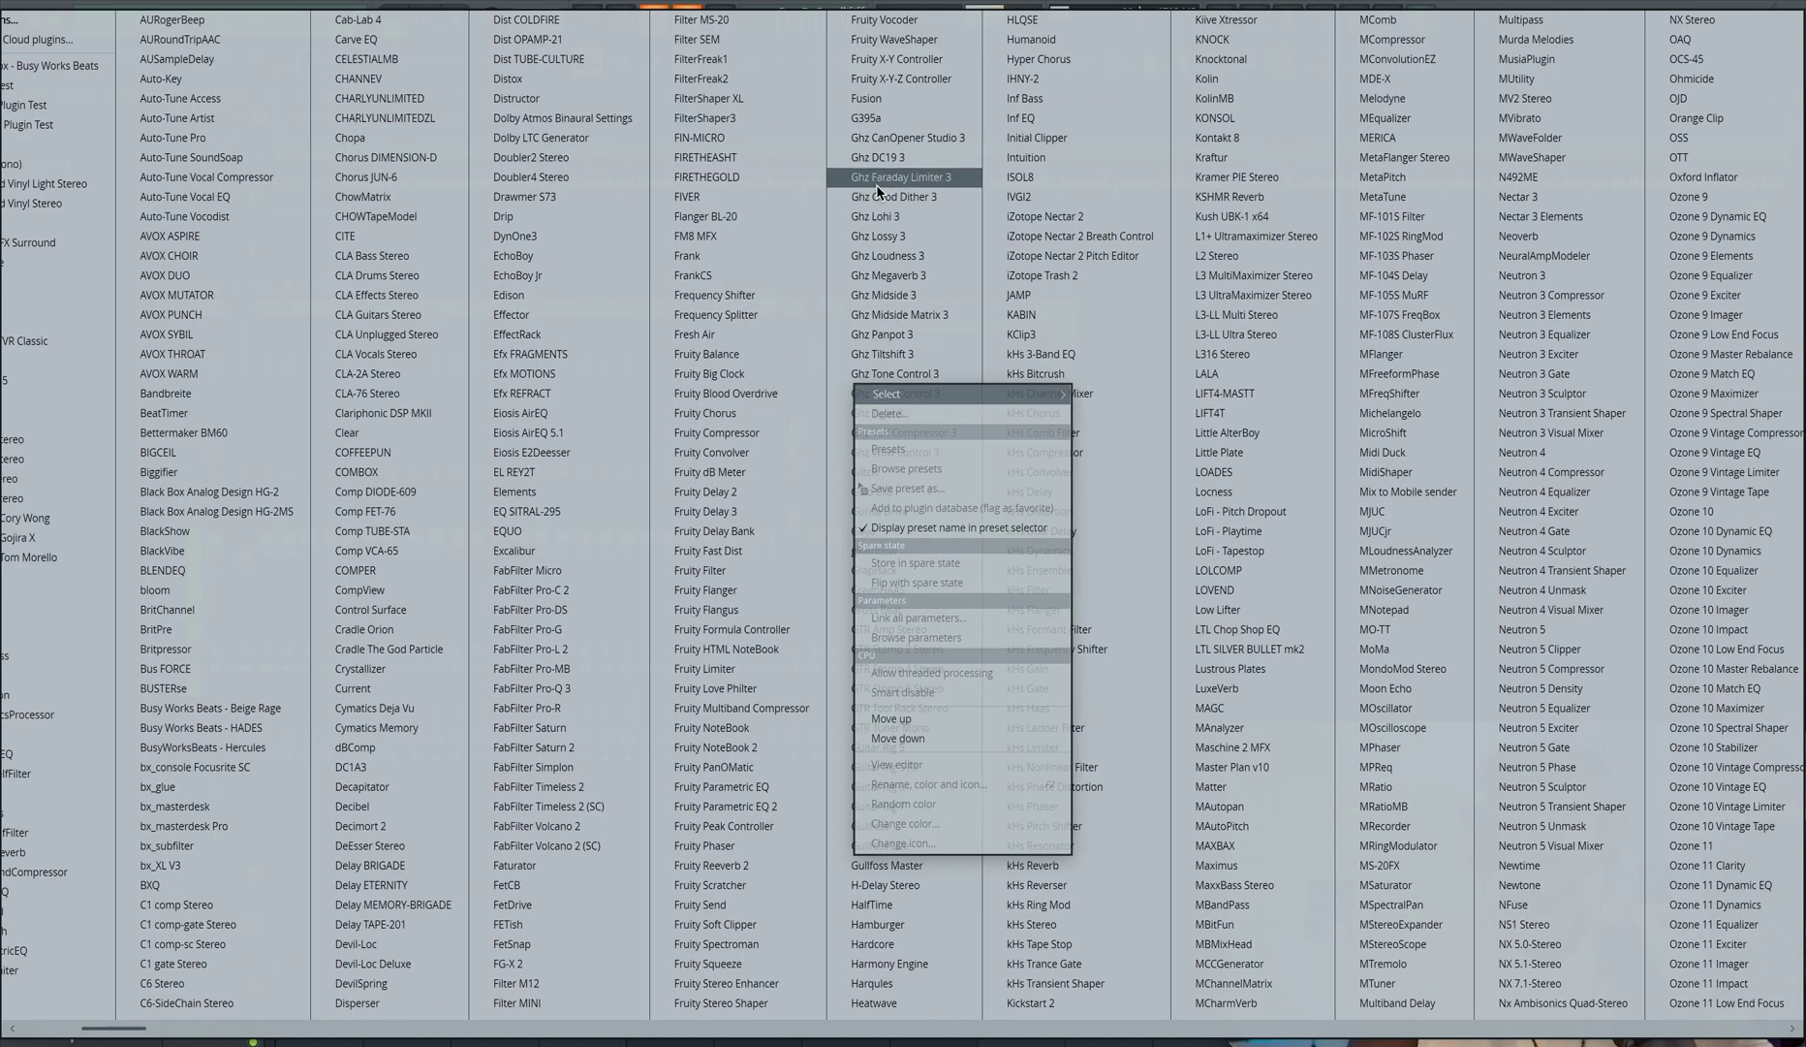
pyautogui.scroll(-3, 907, 208)
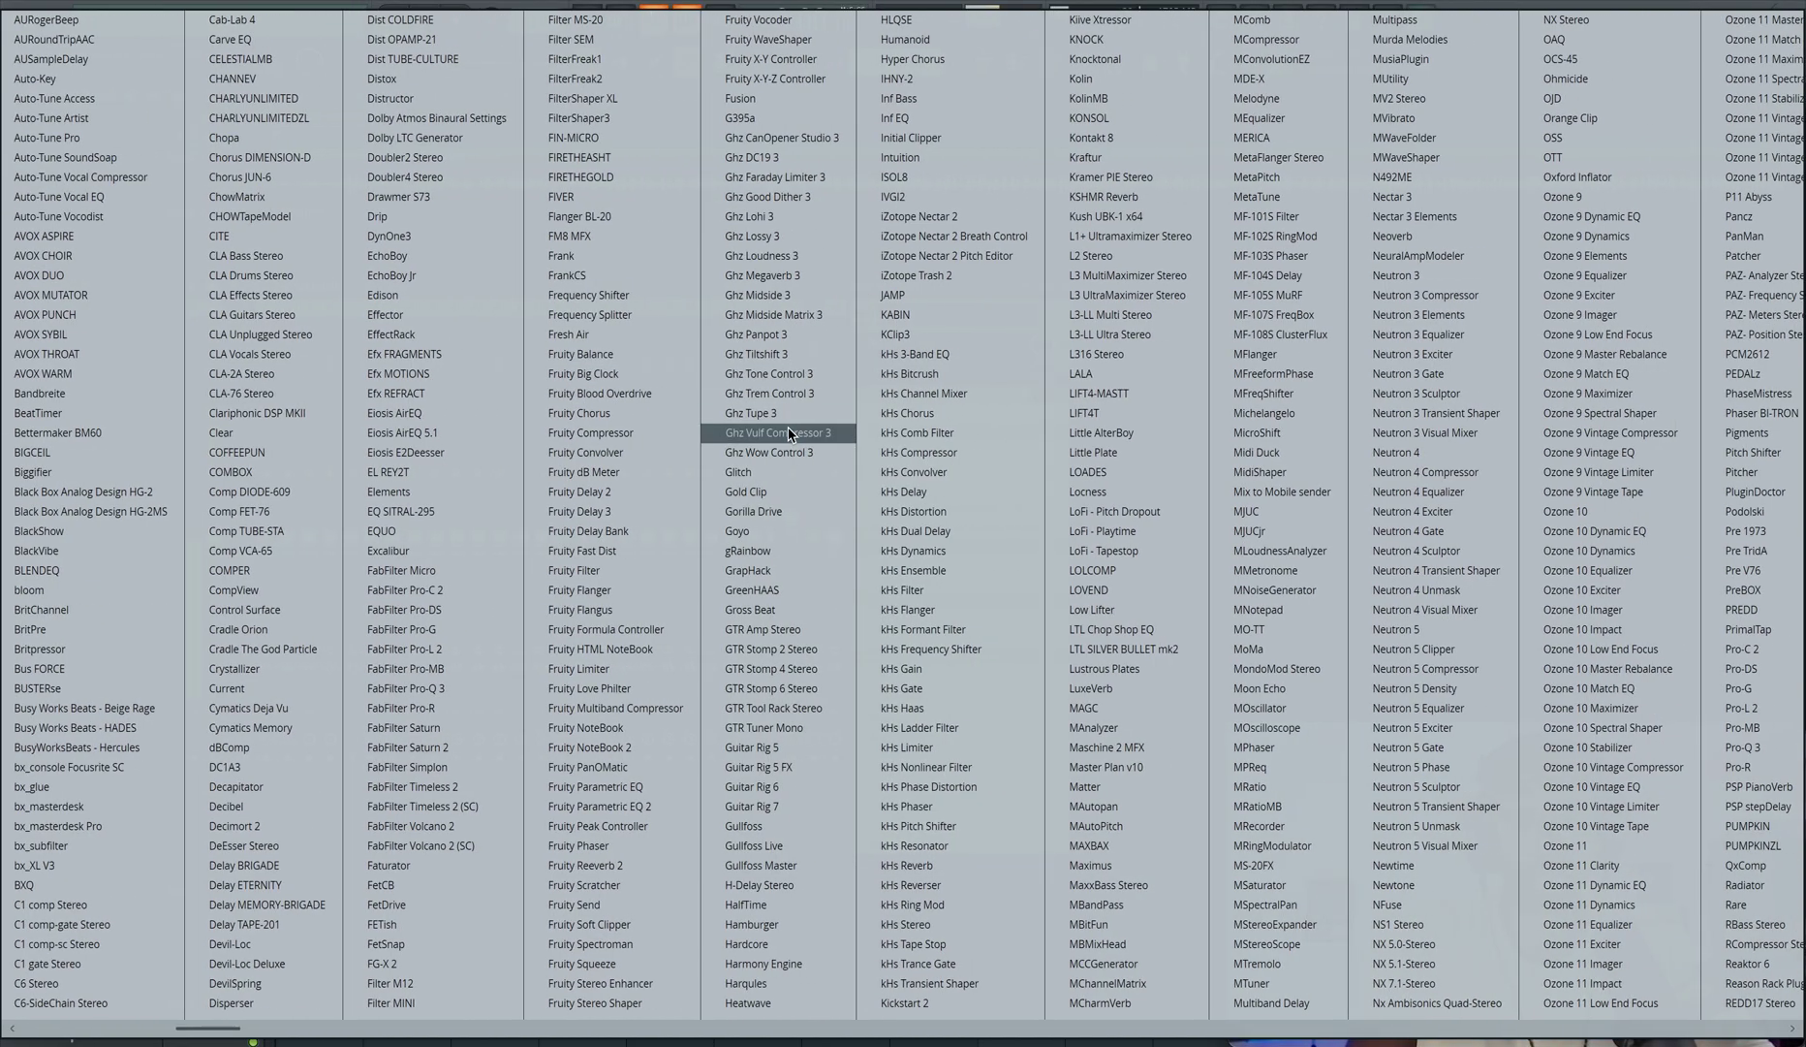
pyautogui.click(770, 493)
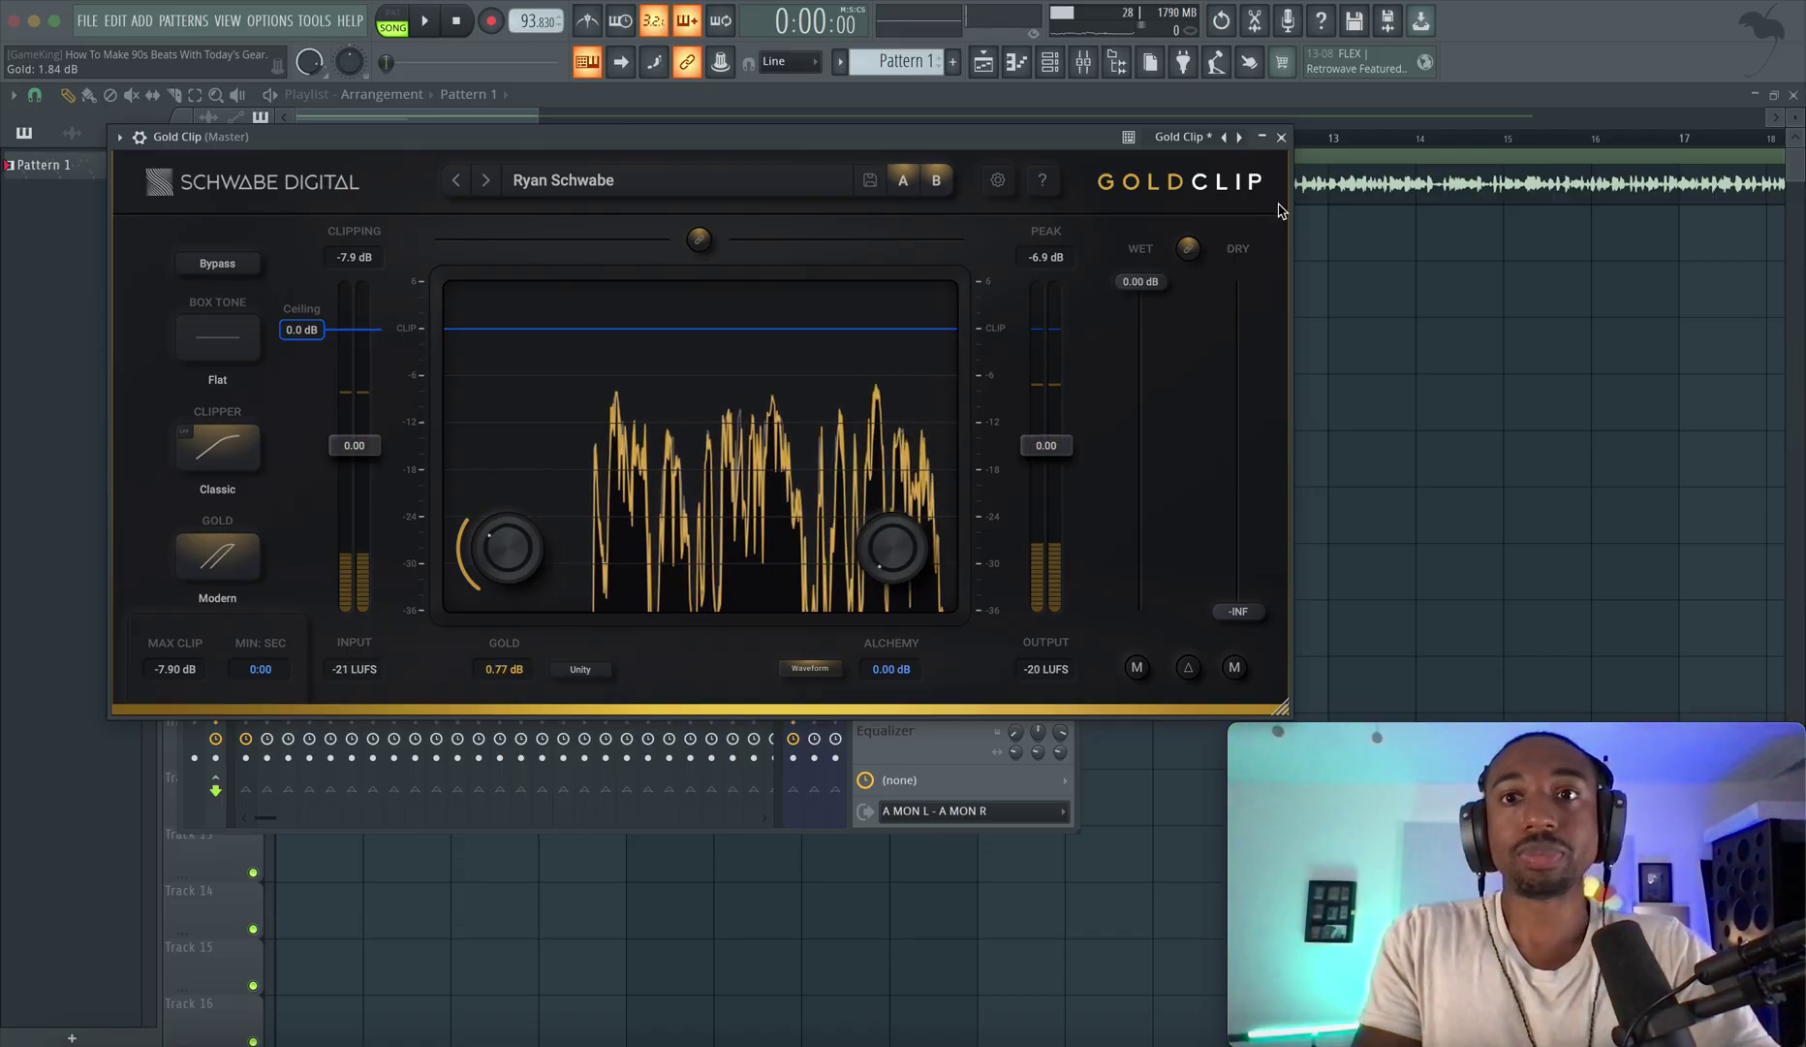
pyautogui.click(1281, 137)
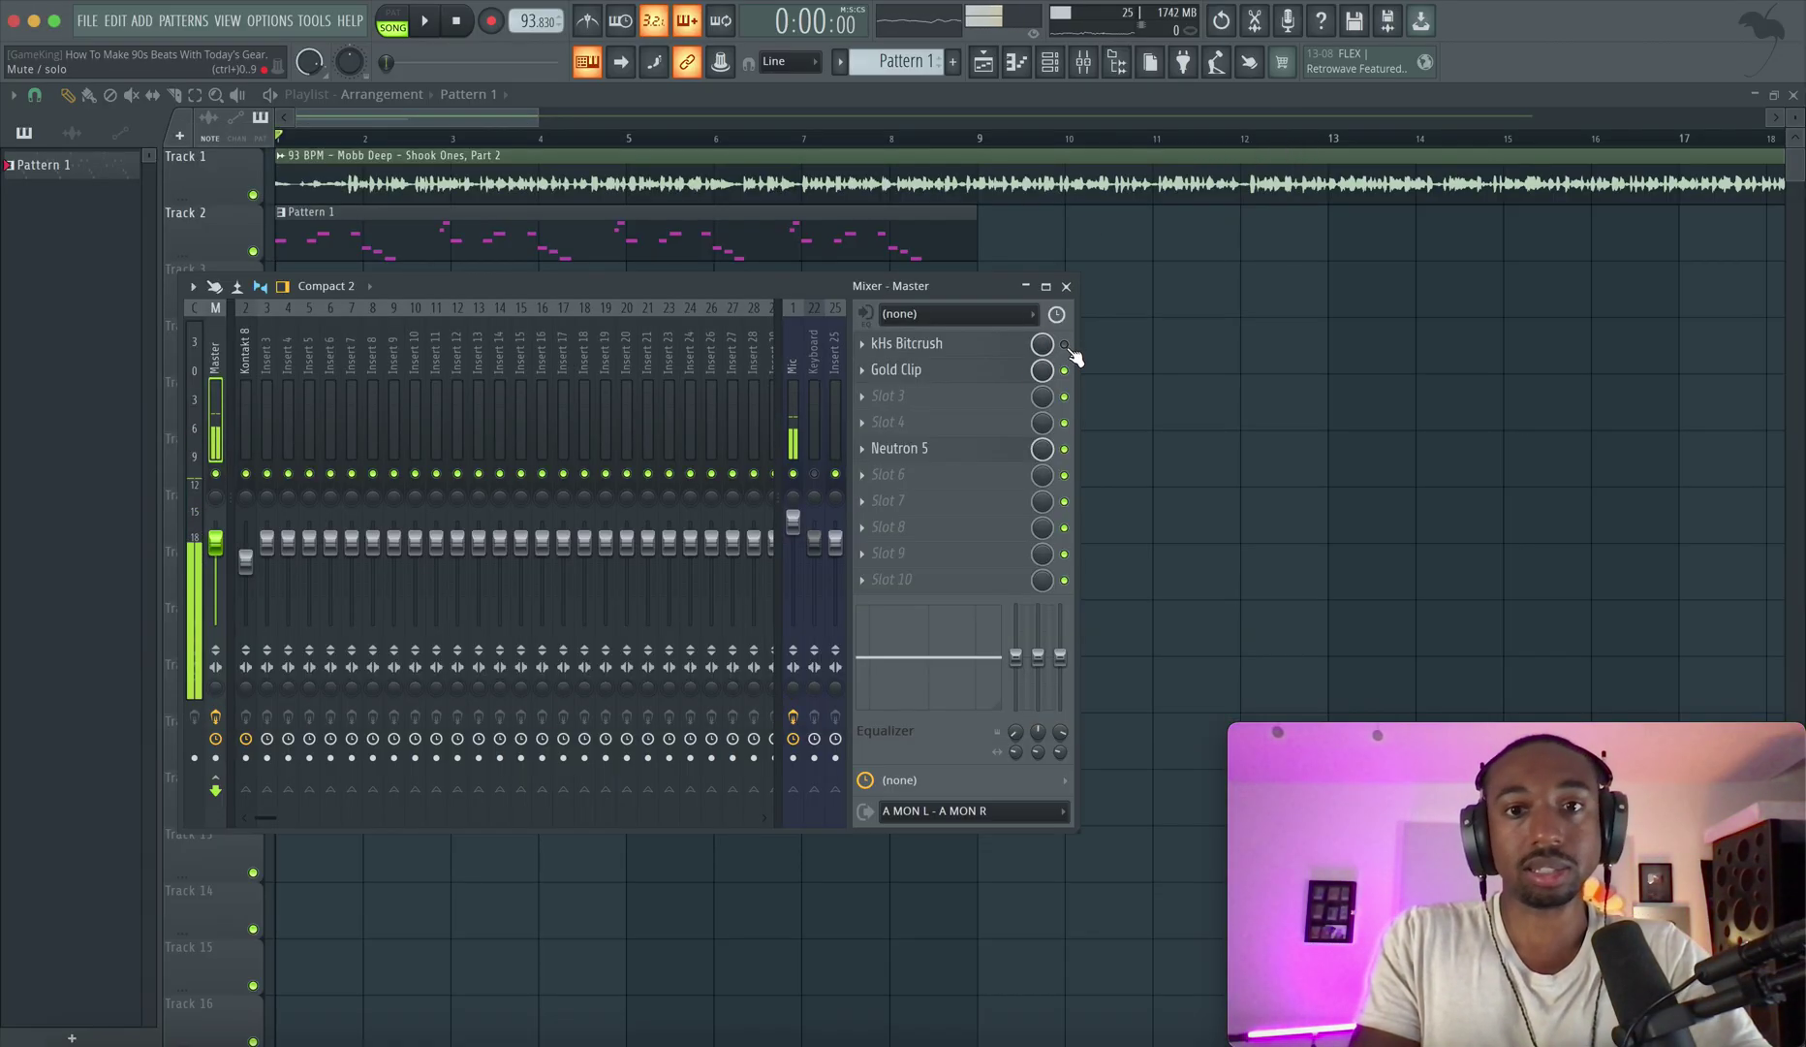
pyautogui.moveTo(942, 379); pyautogui.dragTo(943, 374)
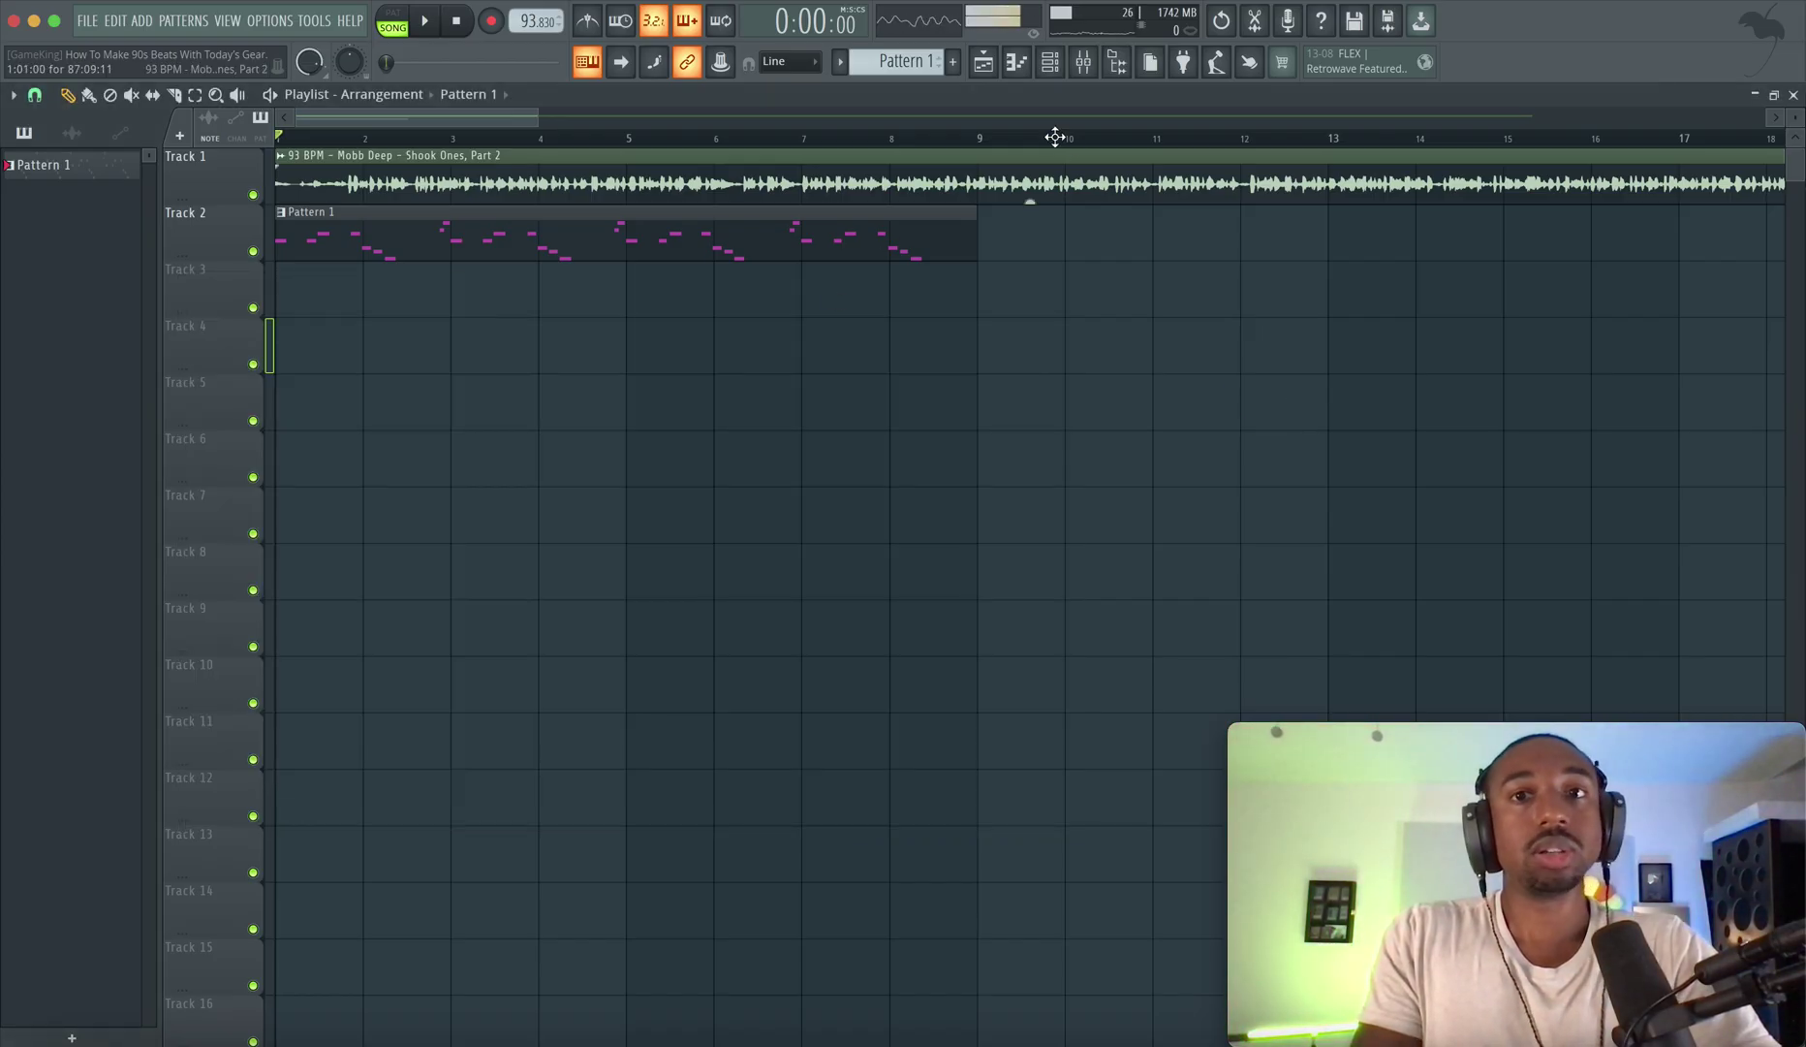
# Show the Kontakt 8 mixer track and play the arrangement briefly to listen to the flute.
pyautogui.click(1083, 61)
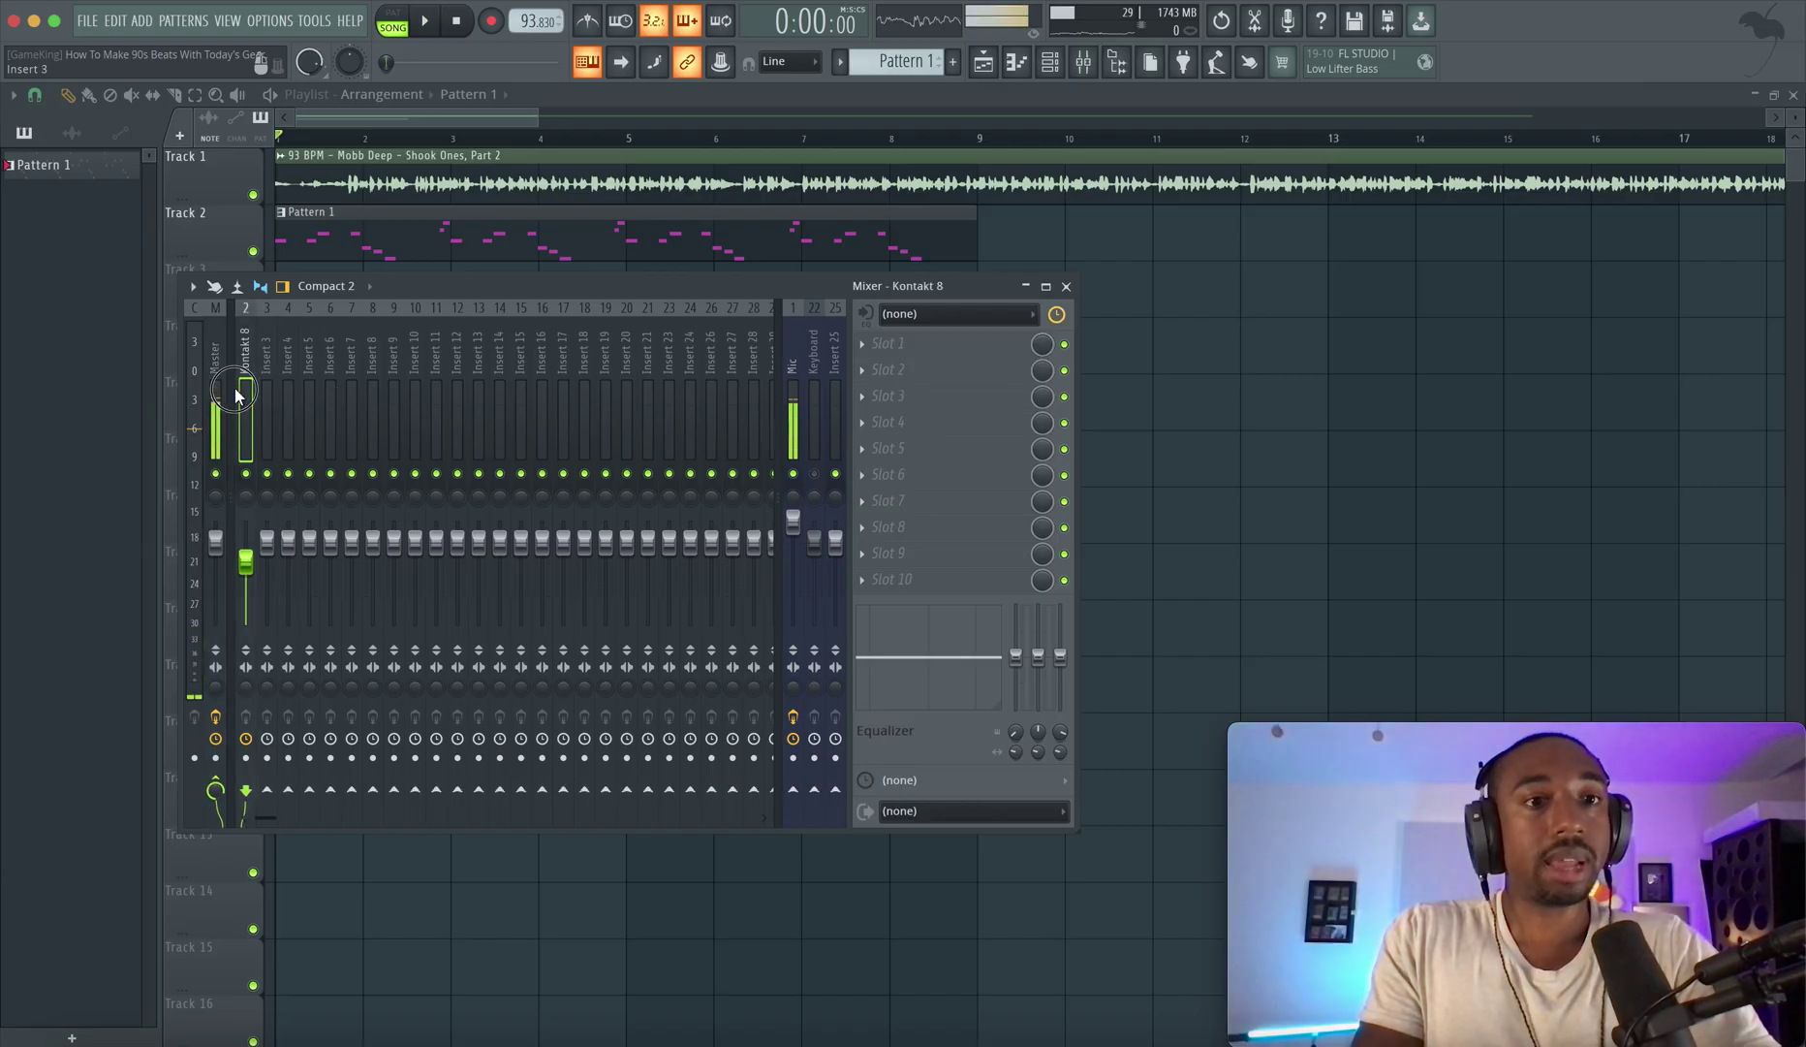
pyautogui.press('space')
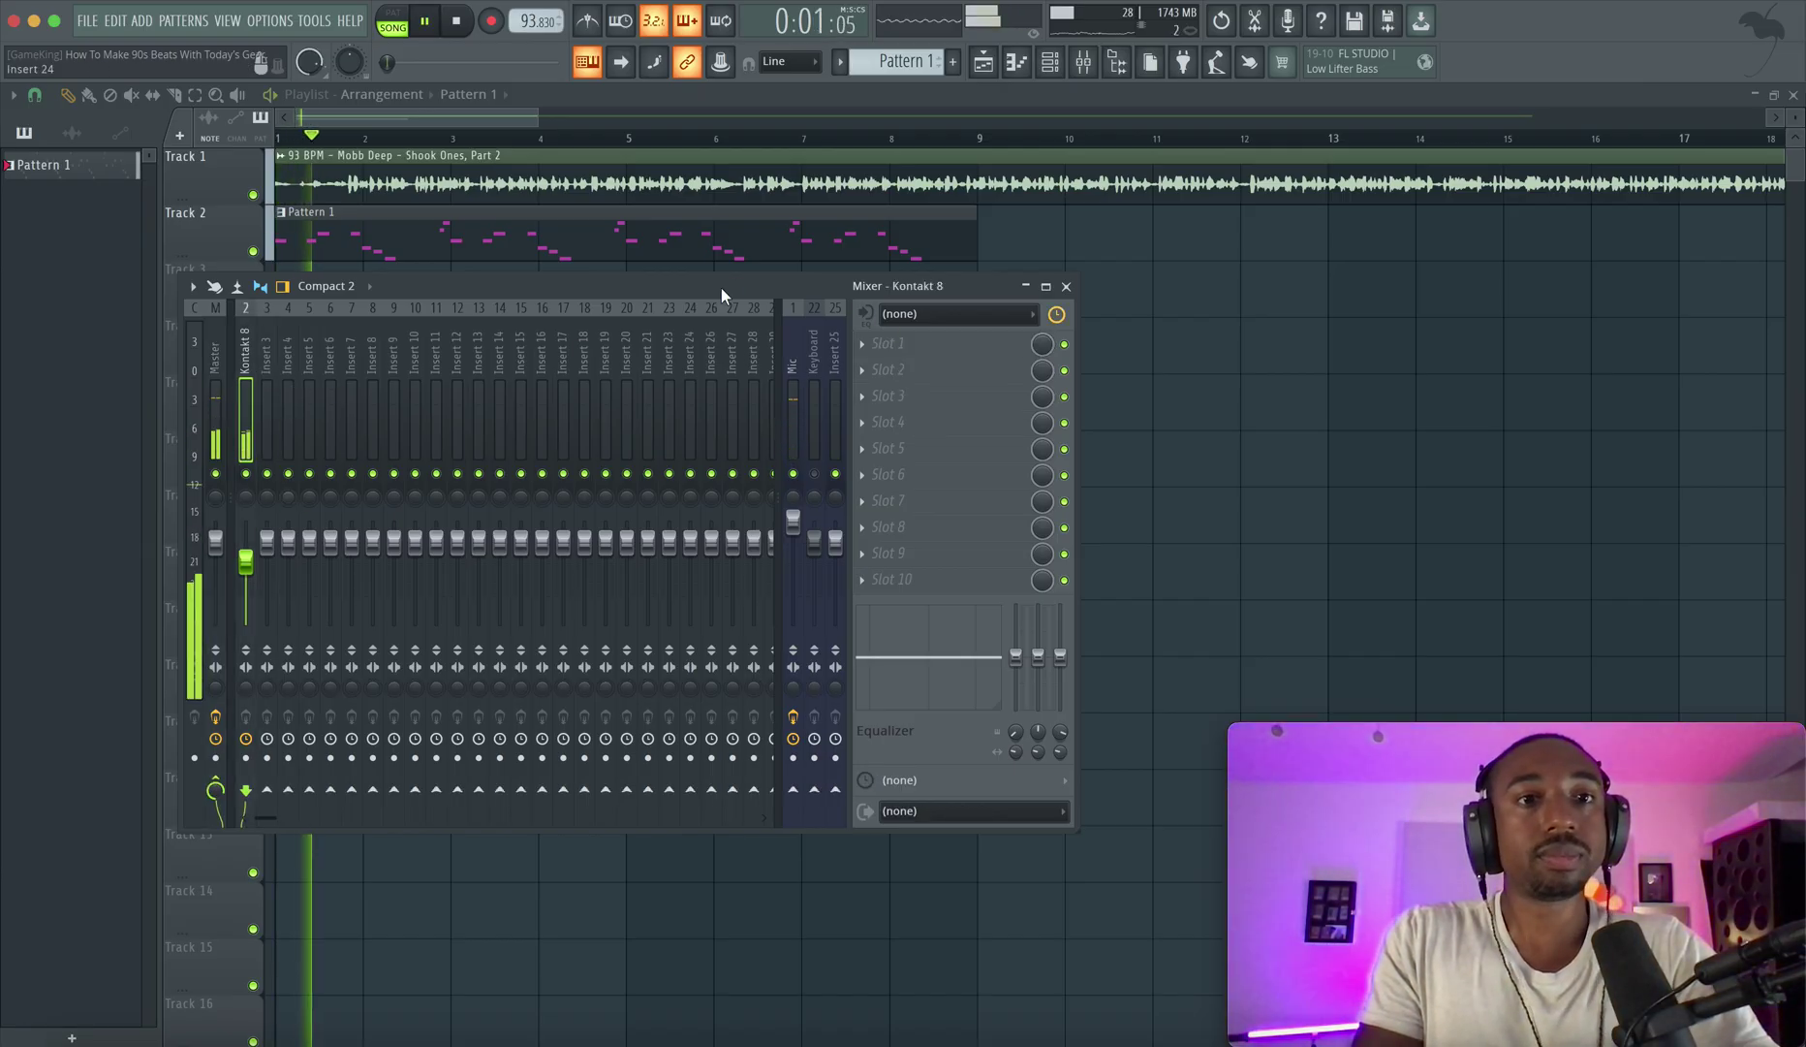
pyautogui.press('space')
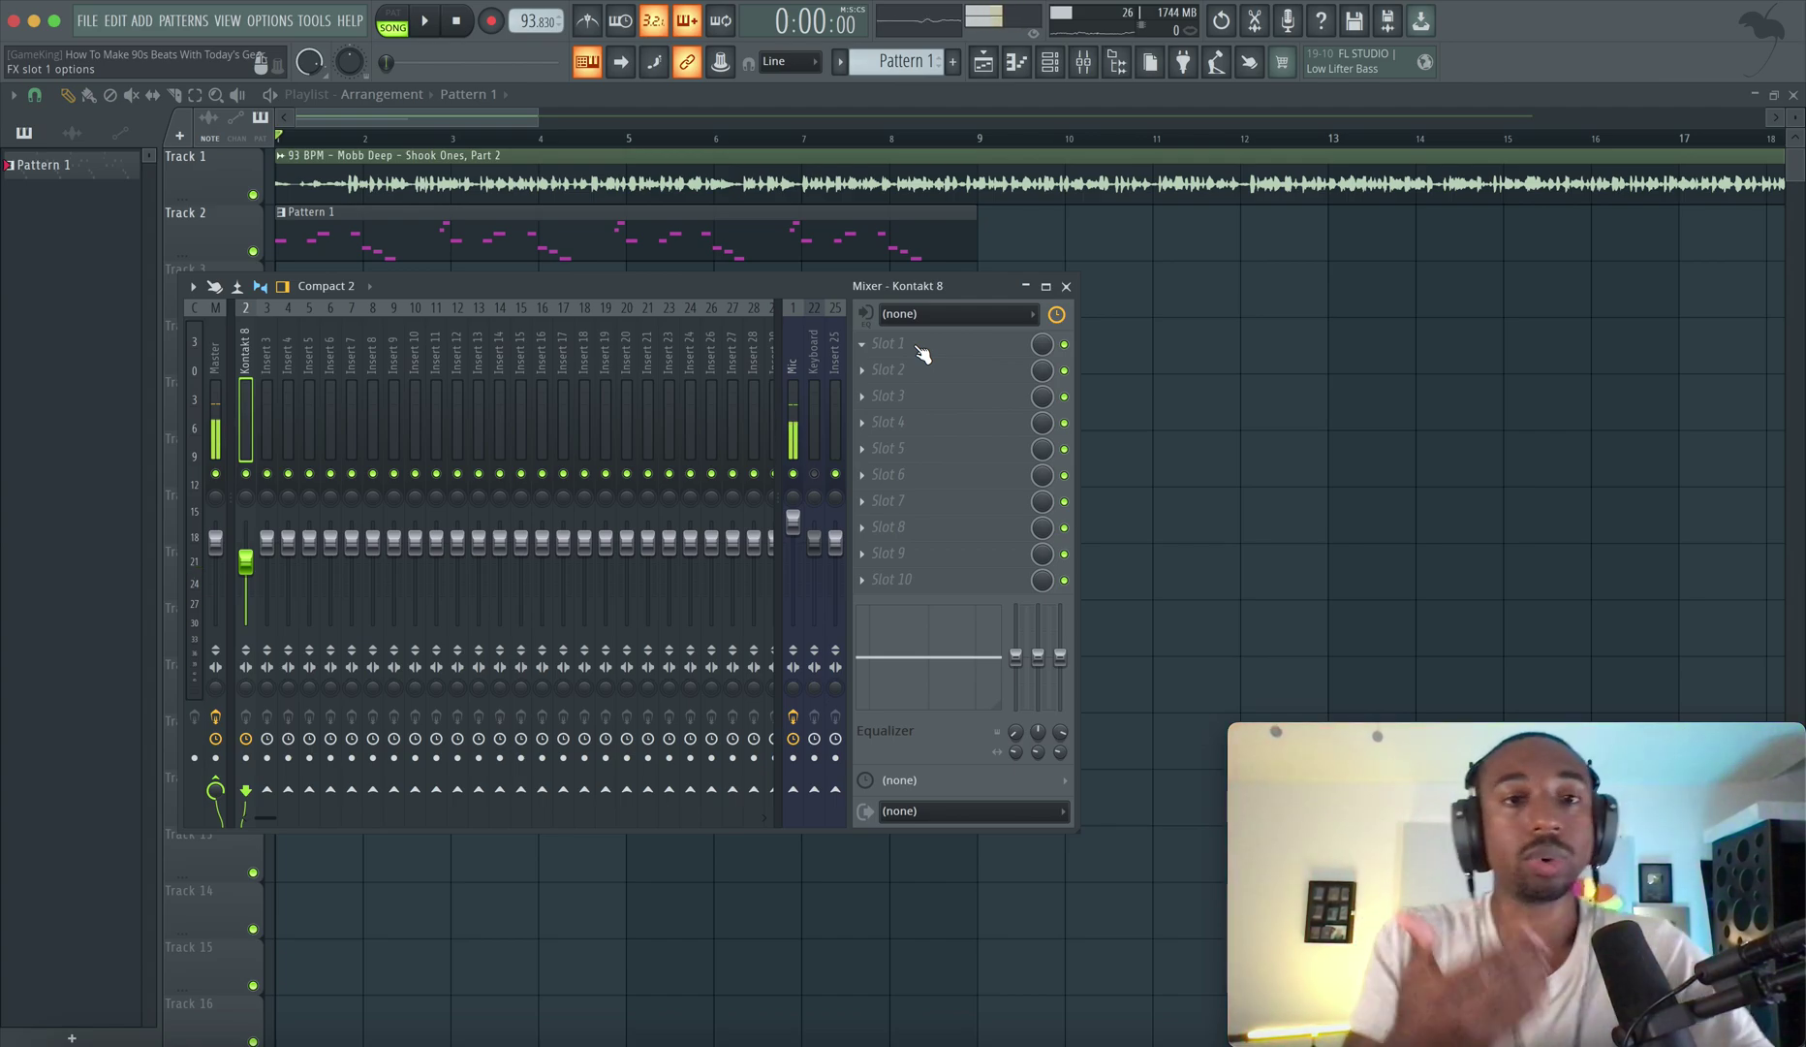
# Load Fruity Parametric EQ 2 into the Kontakt 8 track's first slot, adjust a low band, and audition it.
pyautogui.click(922, 355)
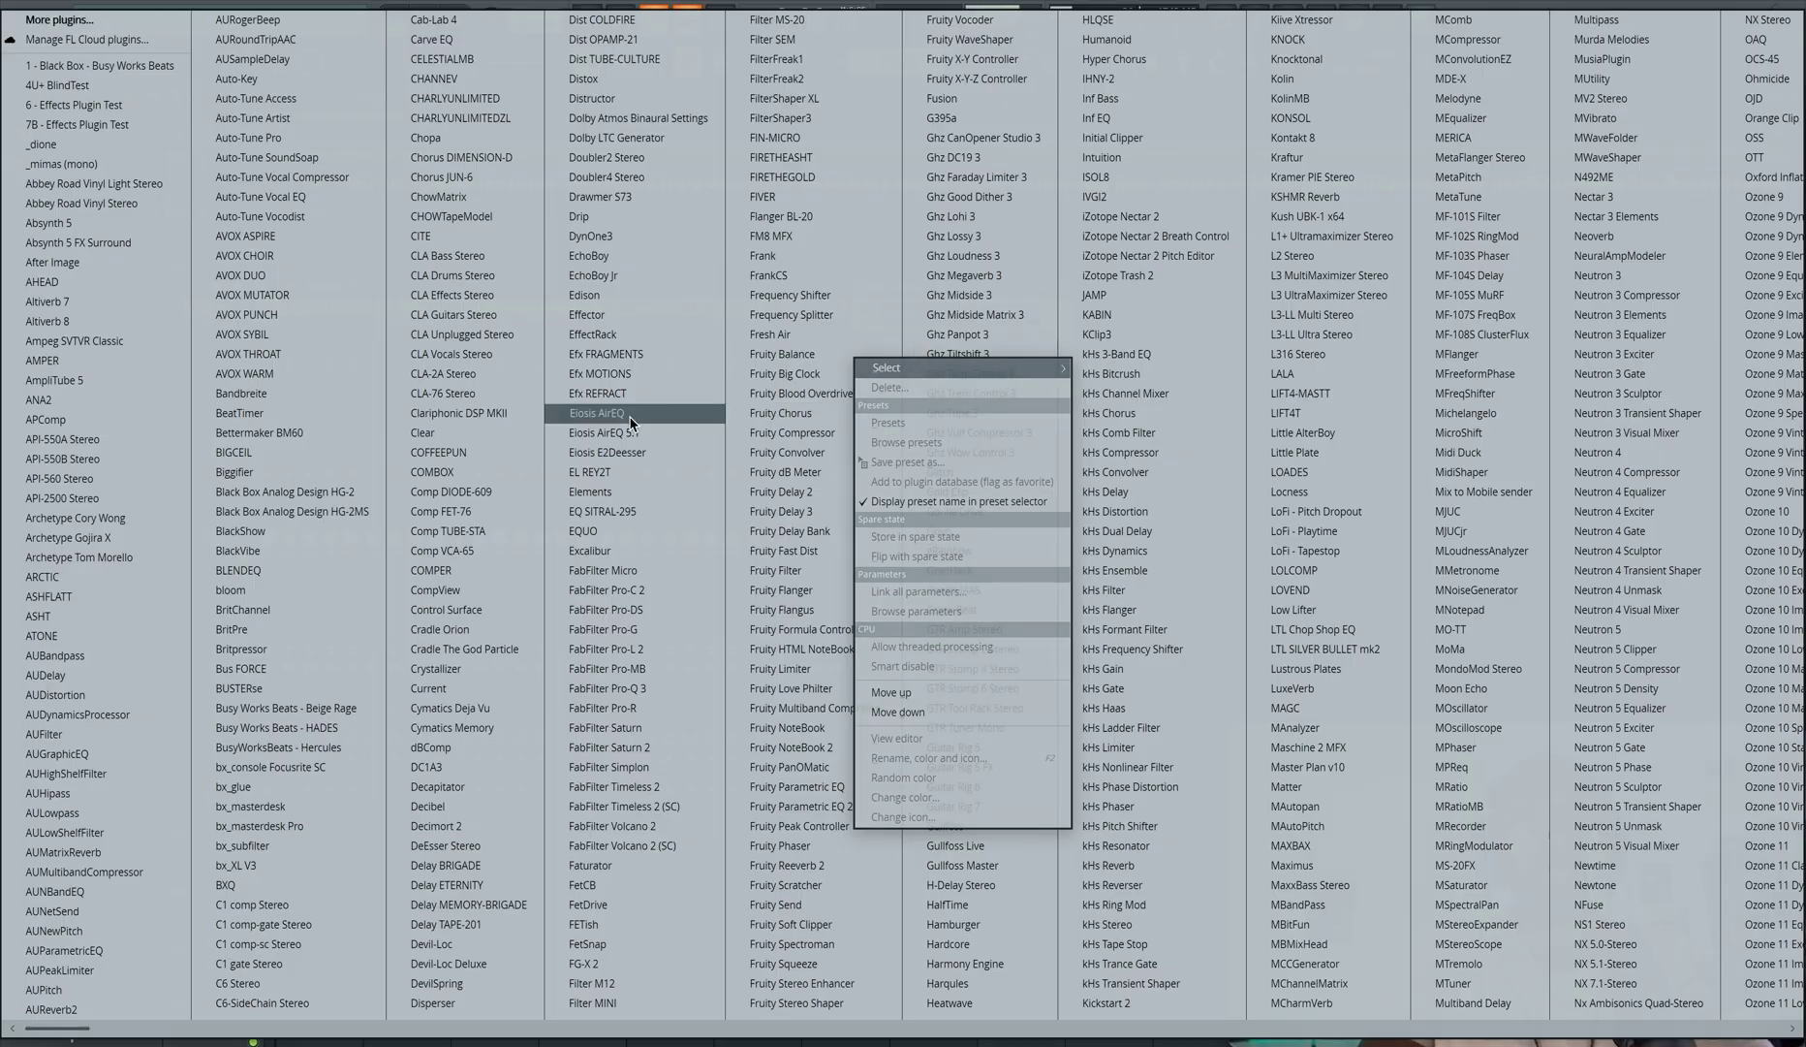
pyautogui.click(801, 805)
pyautogui.moveTo(255, 468); pyautogui.dragTo(385, 574)
pyautogui.press('space')
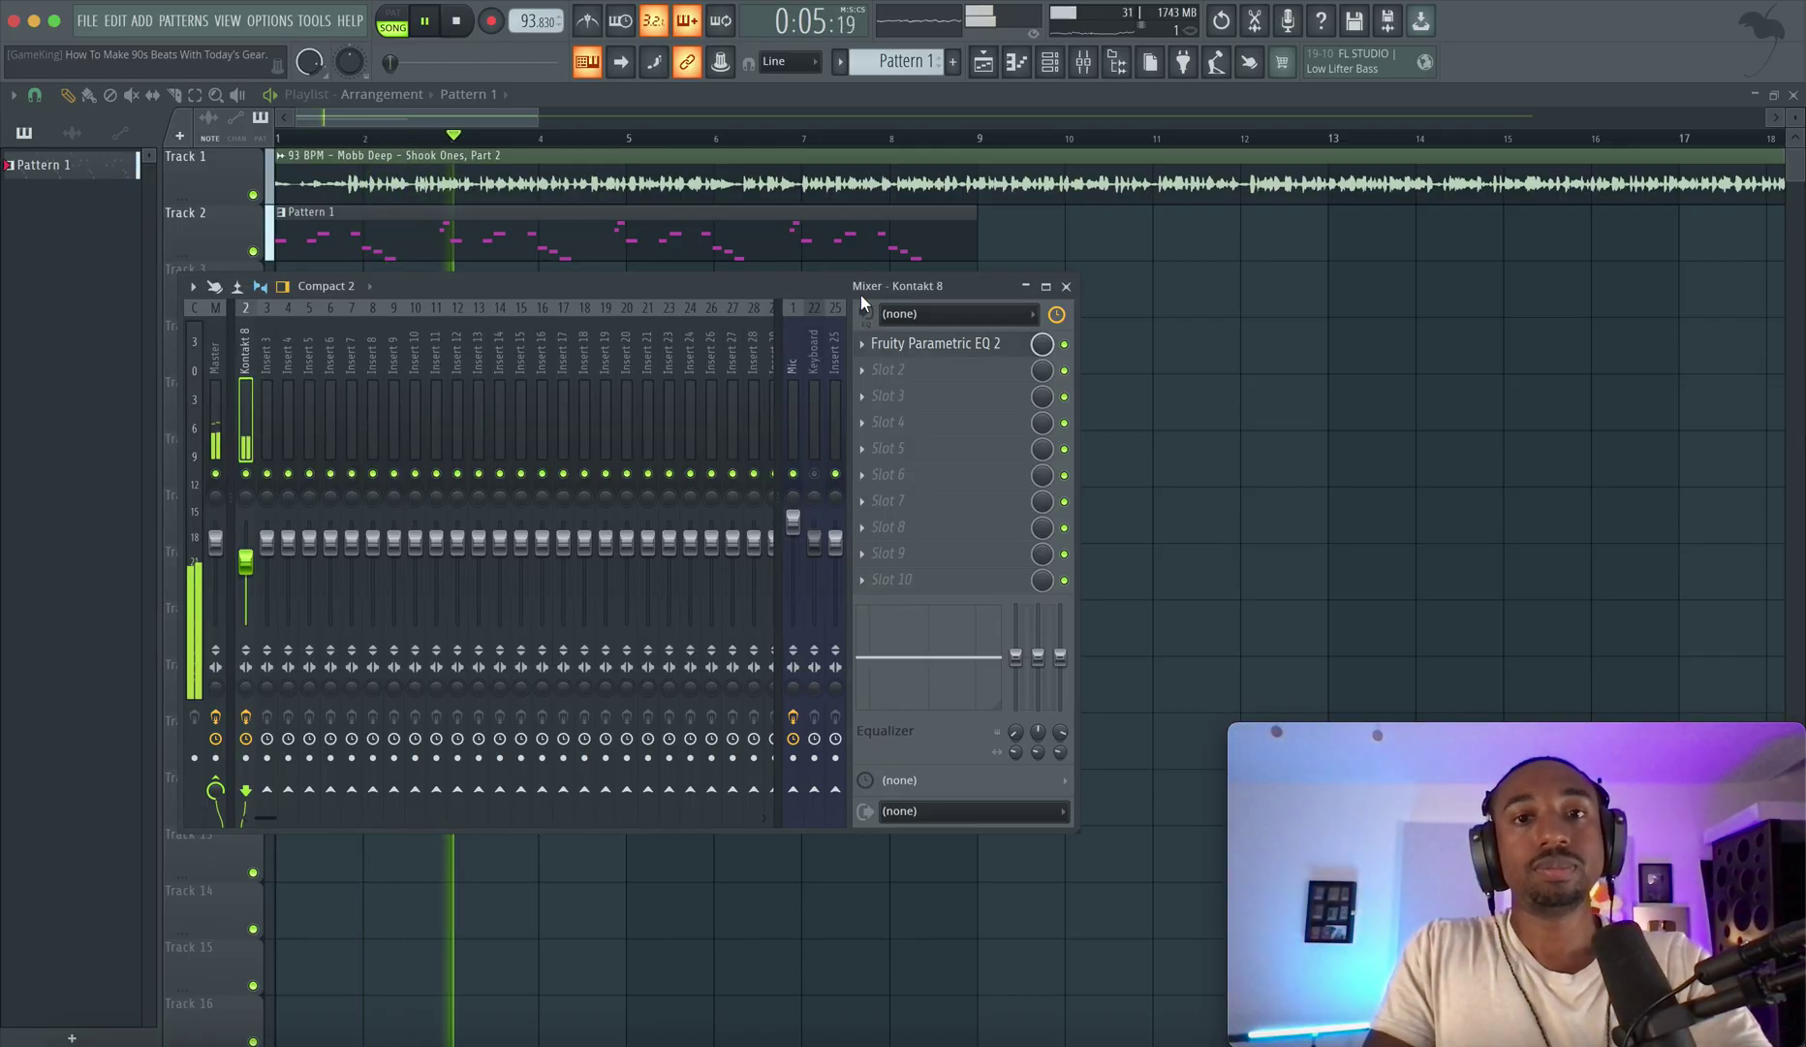
pyautogui.click(862, 298)
pyautogui.press('space')
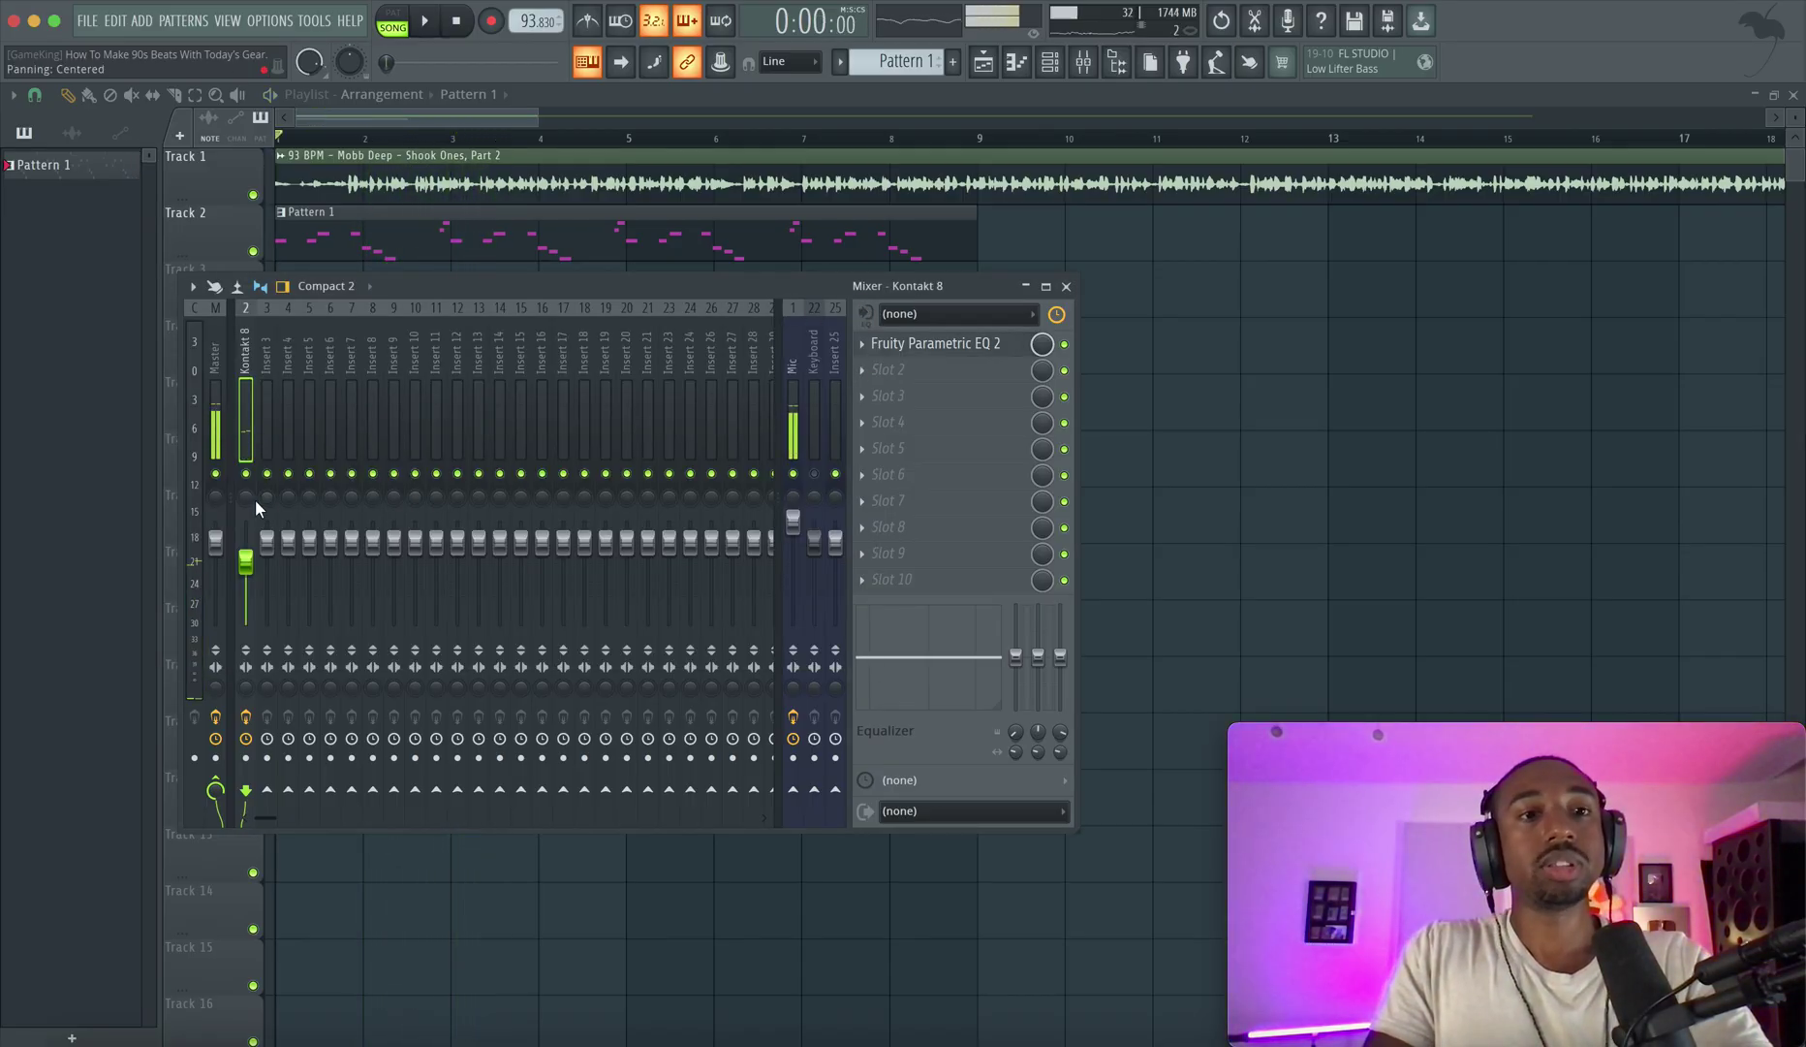
# Try panning the Kontakt 8 mixer track 43% left while the flute plays.
pyautogui.press('space')
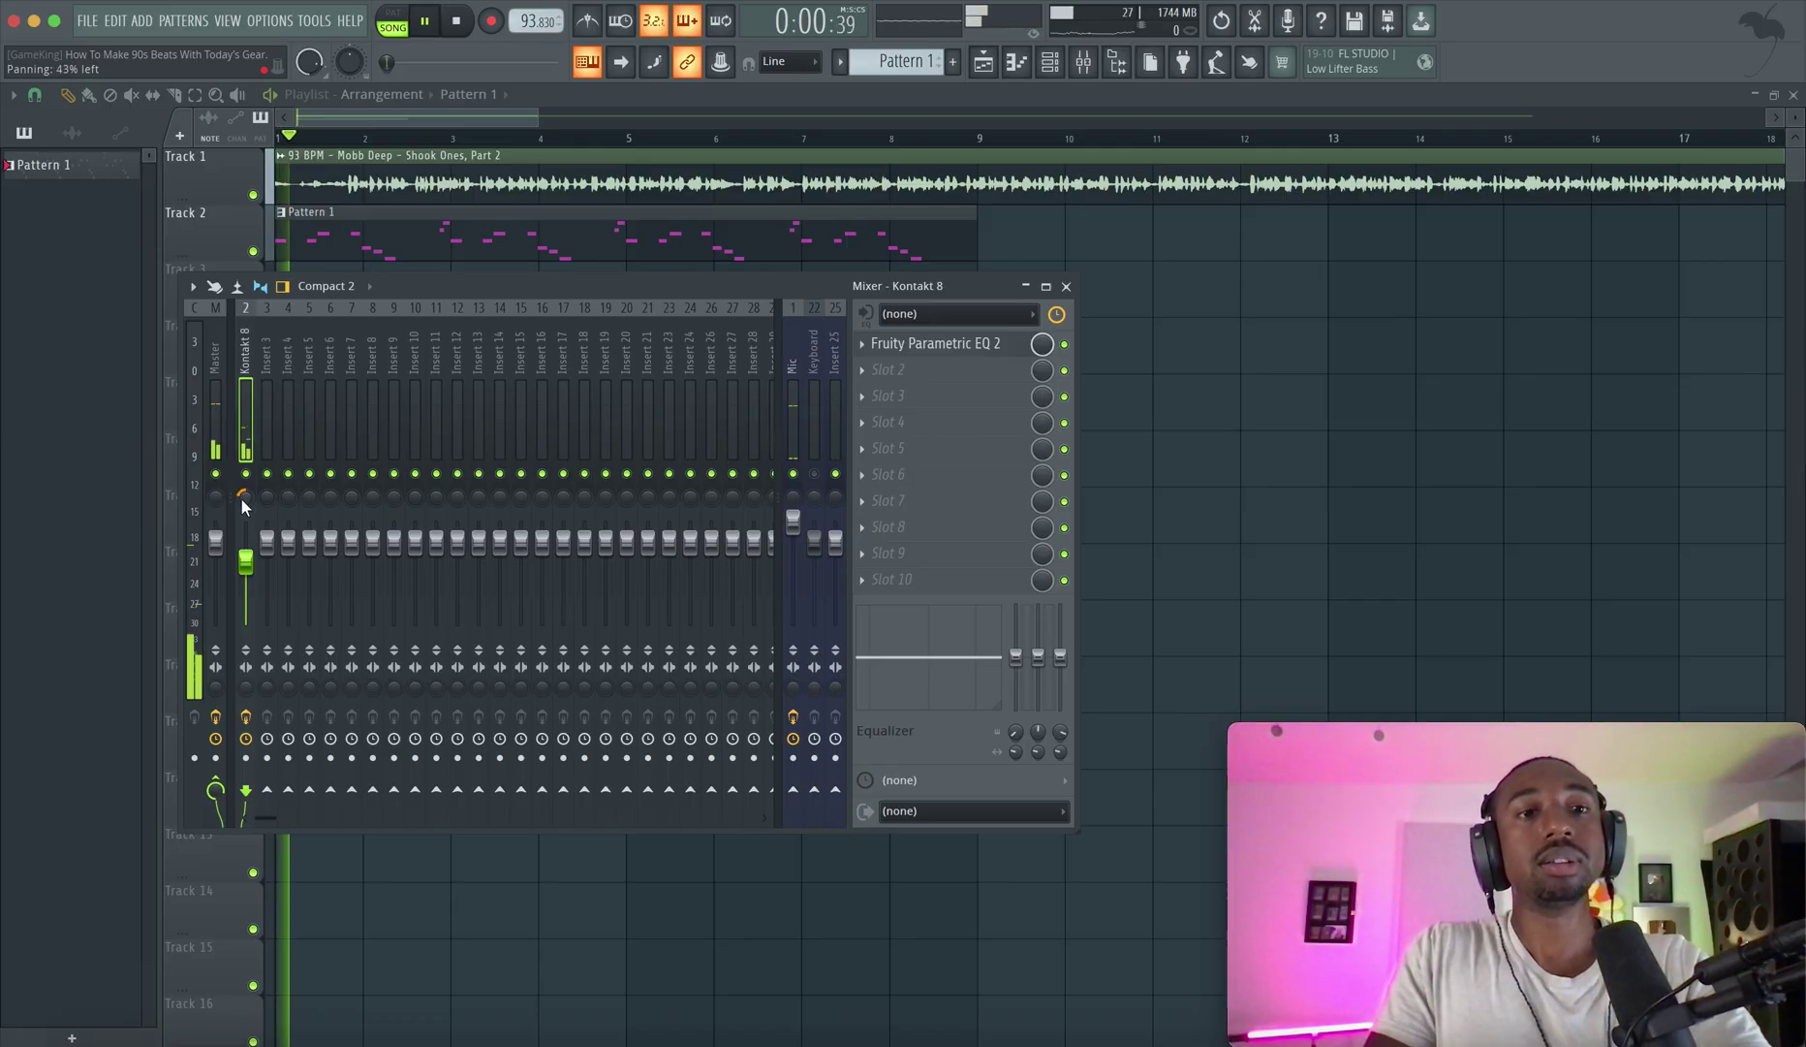
pyautogui.press('space')
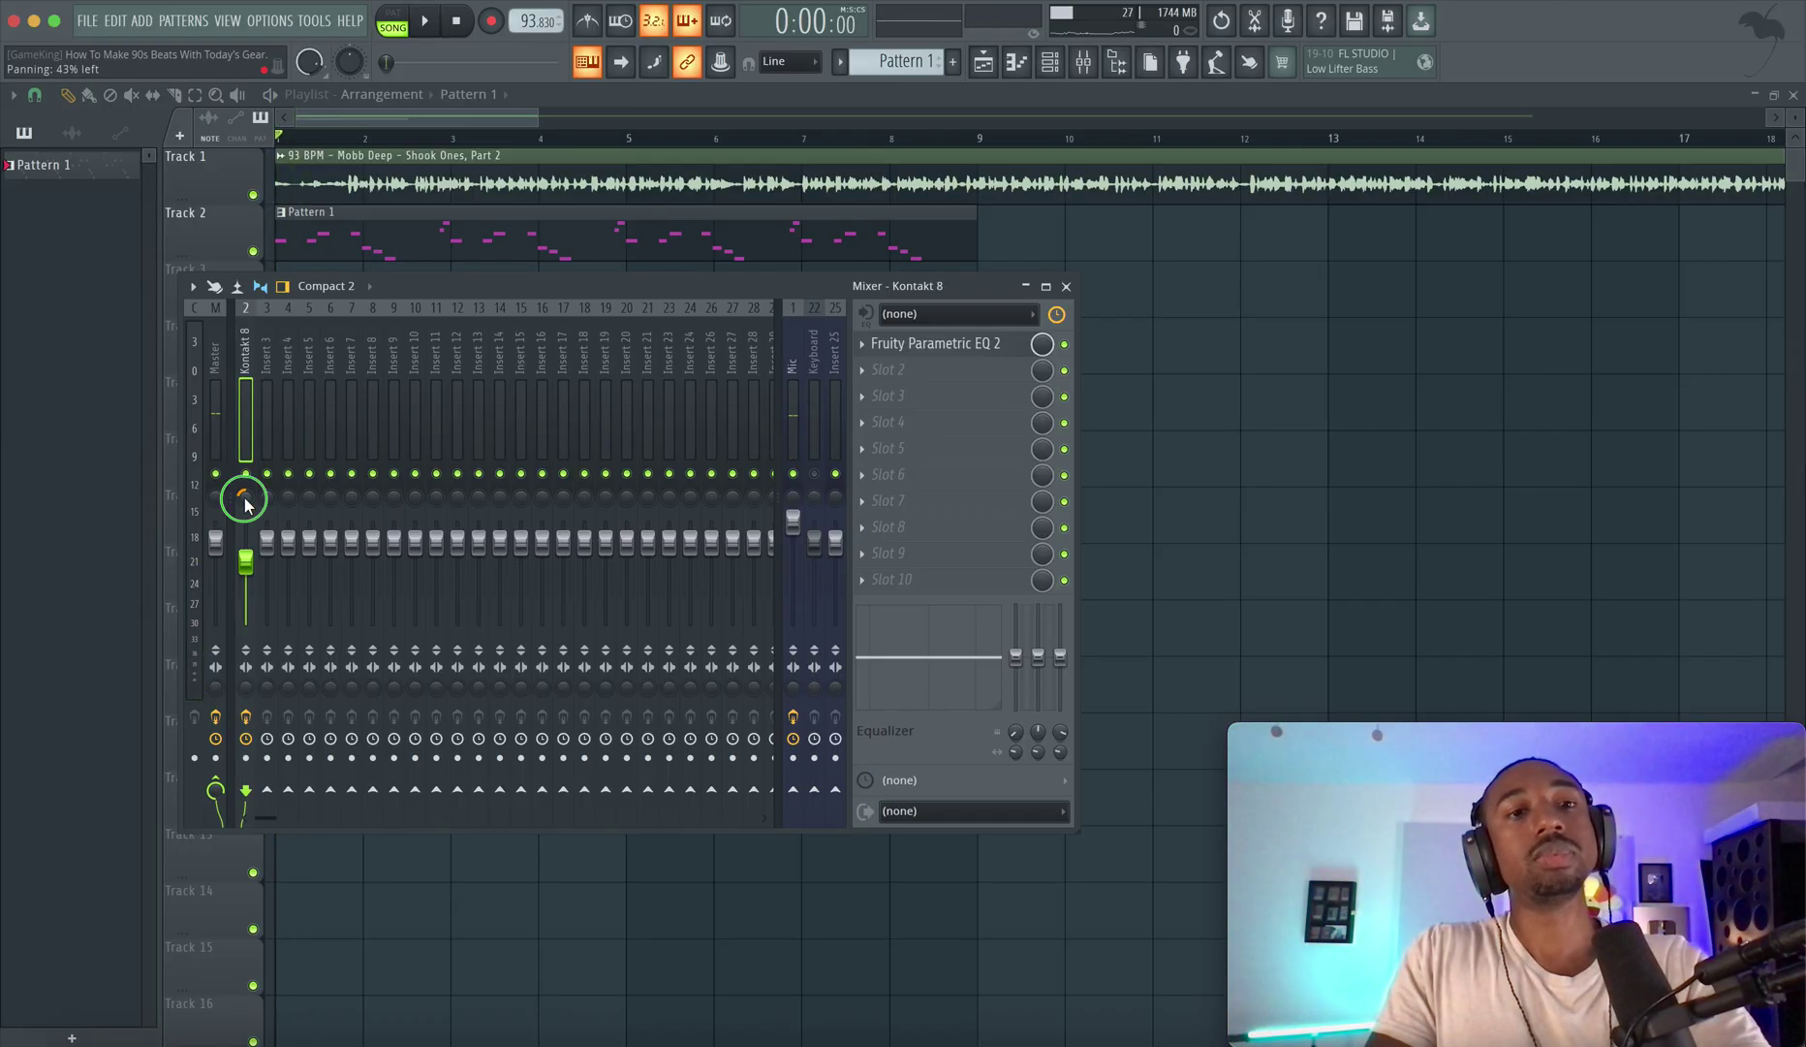
pyautogui.rightClick(244, 497)
# Load Fruity Stereo Enhancer into the Kontakt 8 track's second slot, offset the phase 13 ms right, and invert the left channel.
pyautogui.click(901, 373)
pyautogui.scroll(-2, 811, 543)
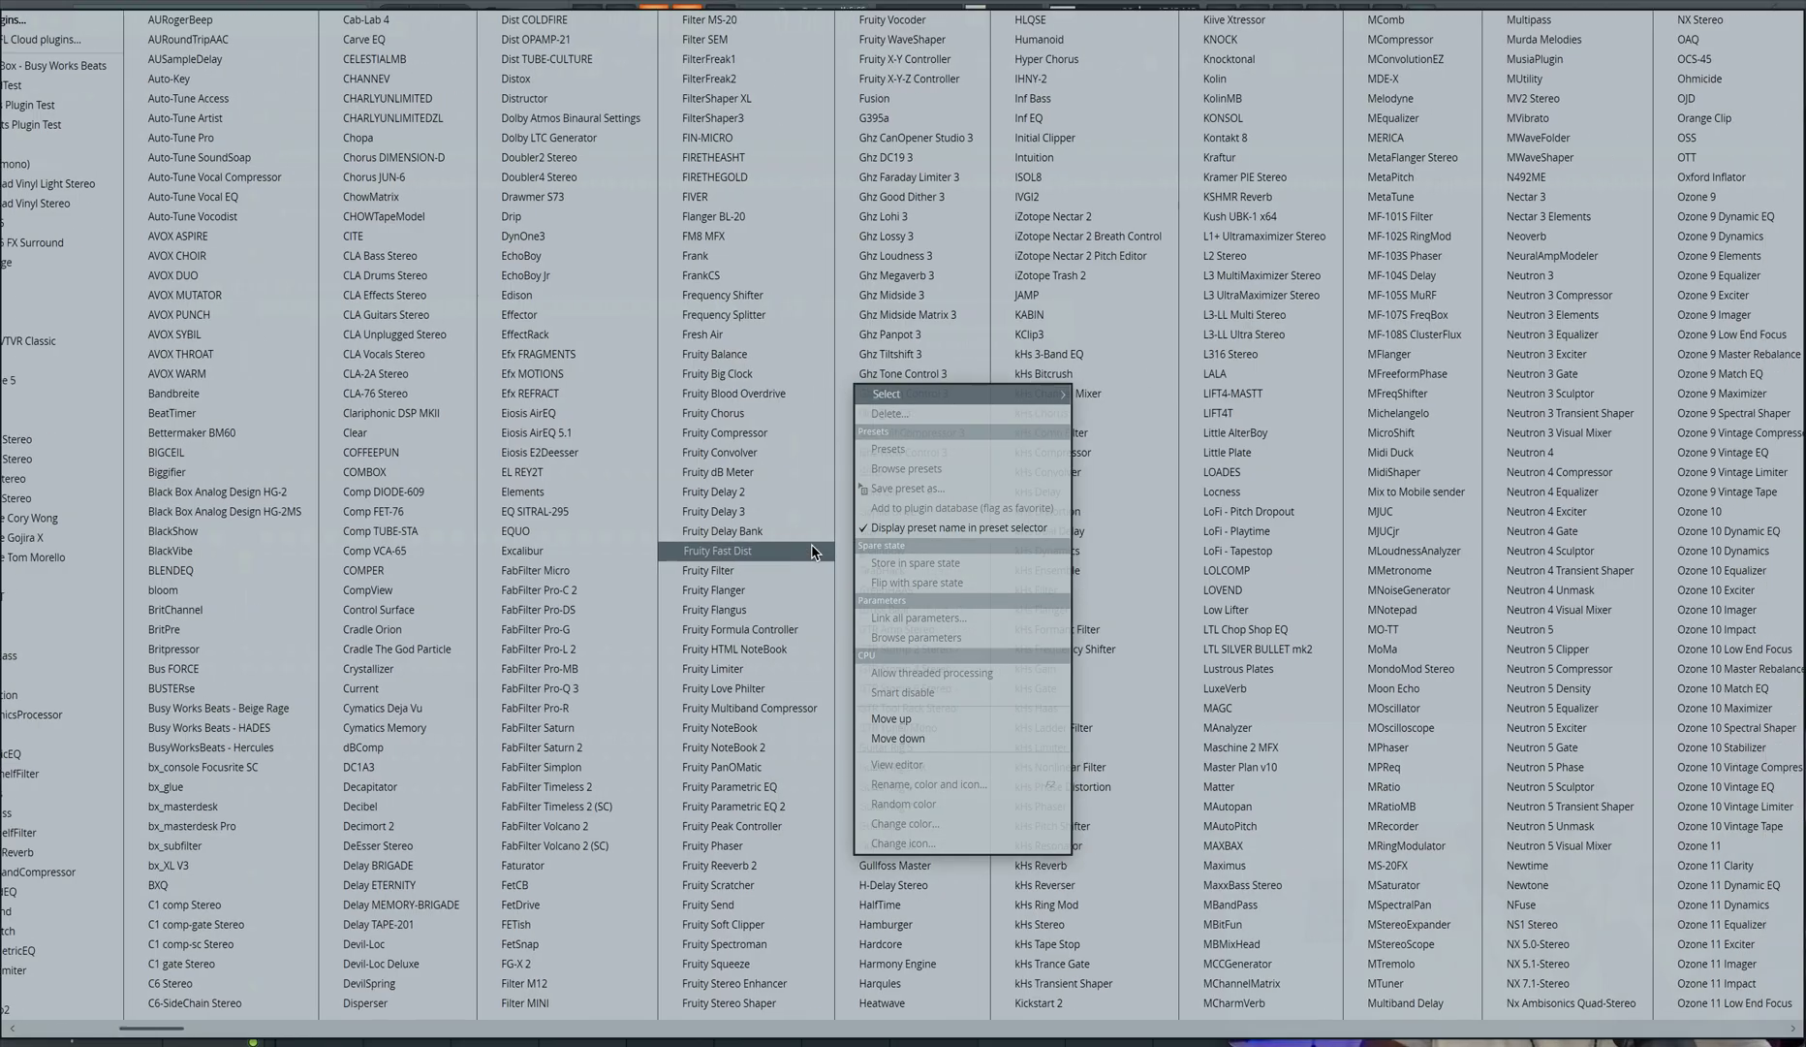
pyautogui.click(718, 983)
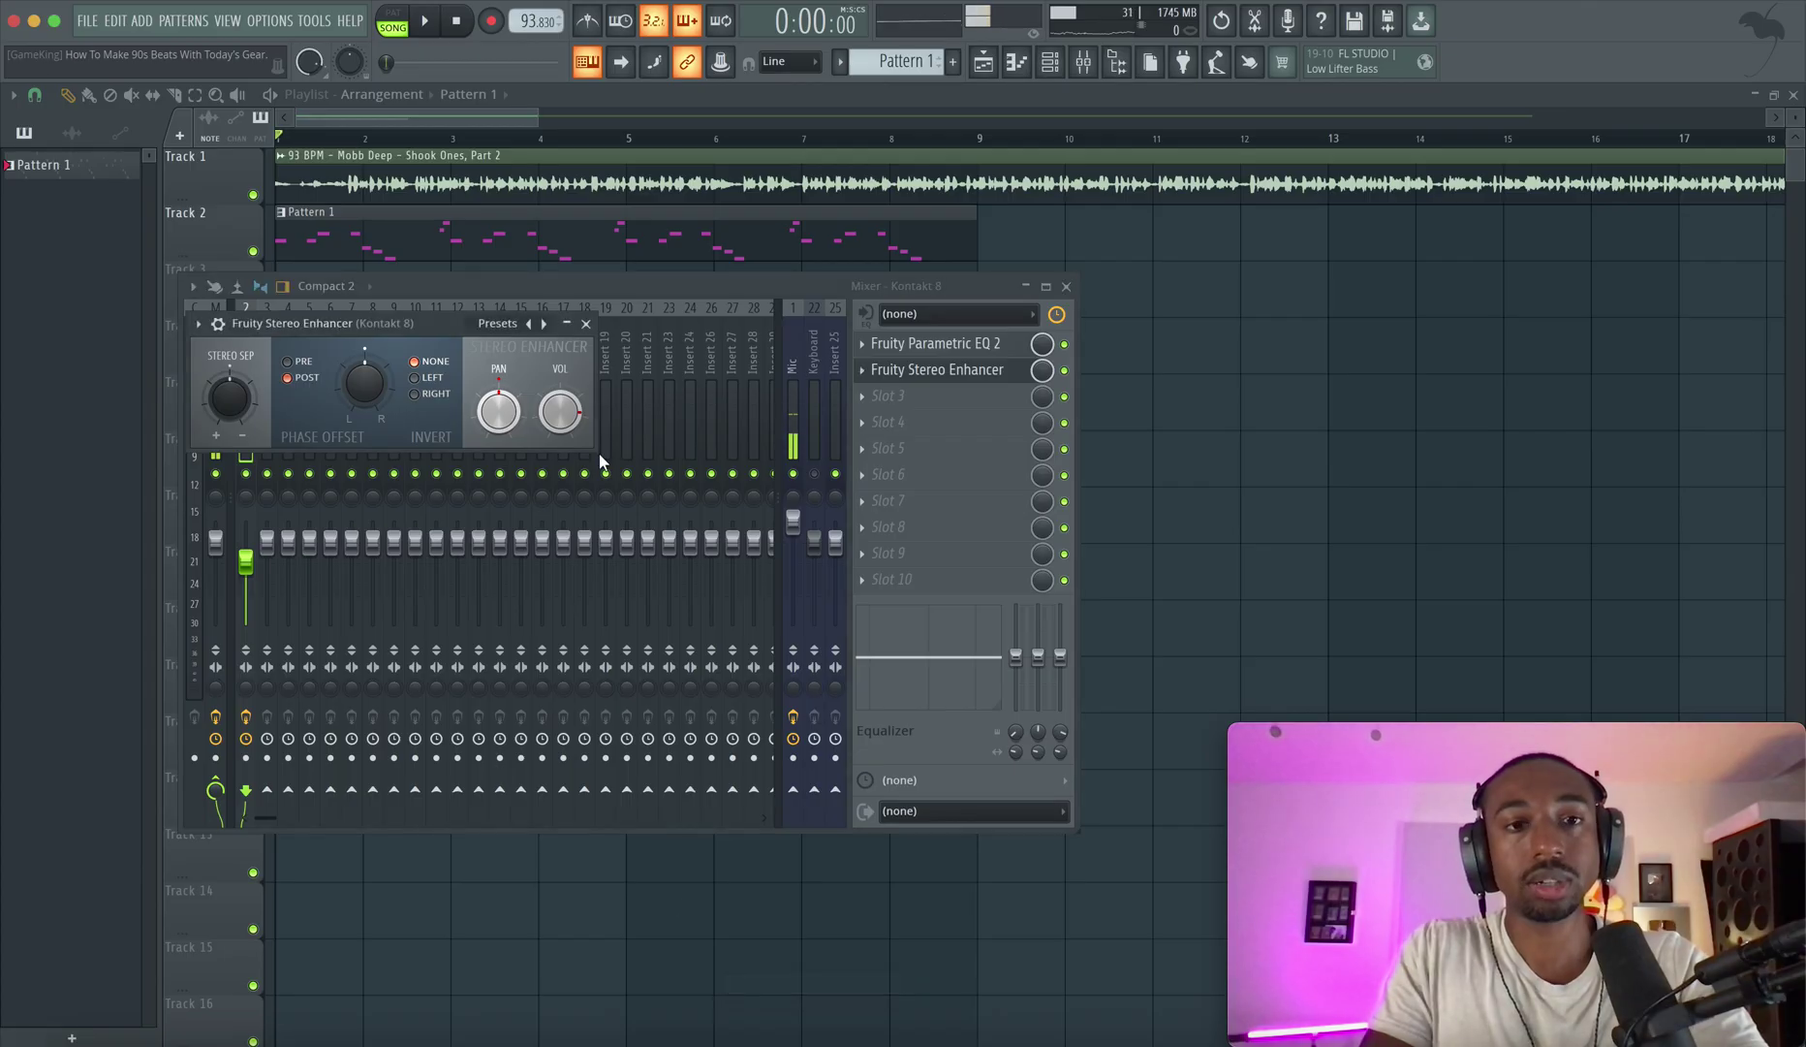
pyautogui.moveTo(363, 381); pyautogui.dragTo(364, 363)
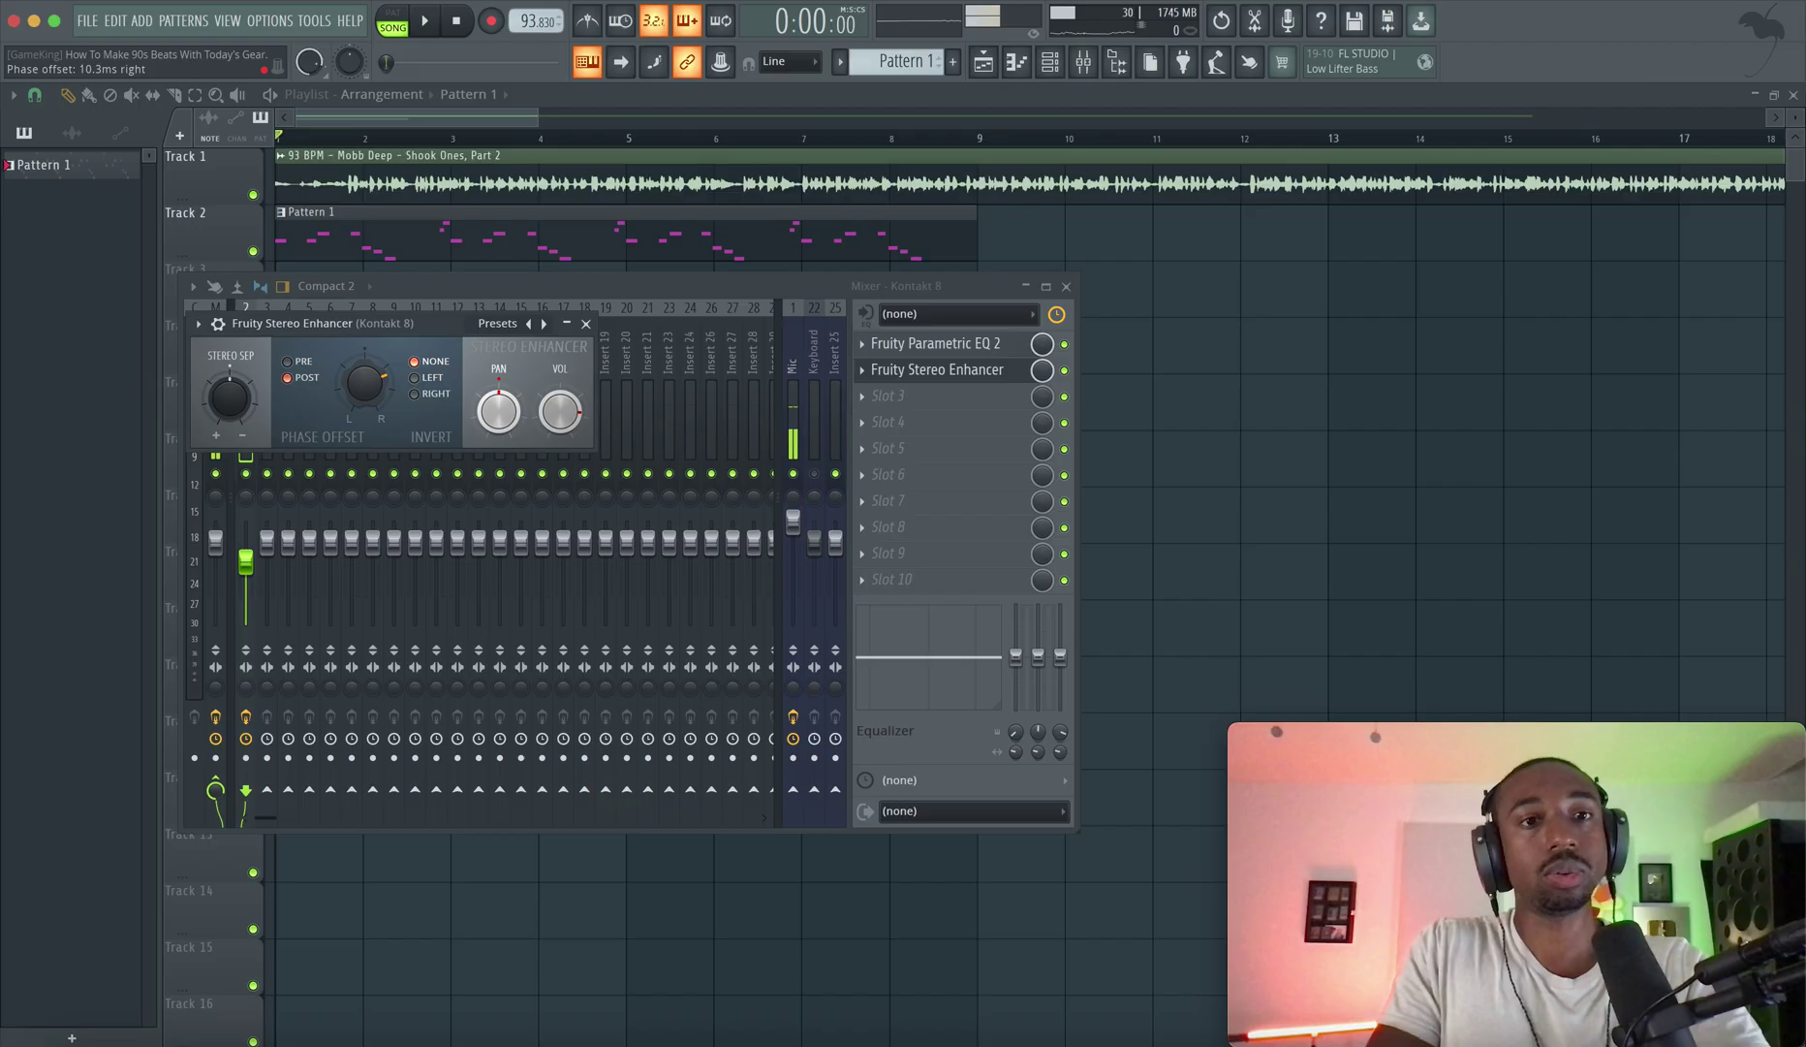
pyautogui.click(415, 377)
# Audition the flute through the stereo enhancer, close the effect and mixer windows, and listen to the arrangement again.
pyautogui.press('space')
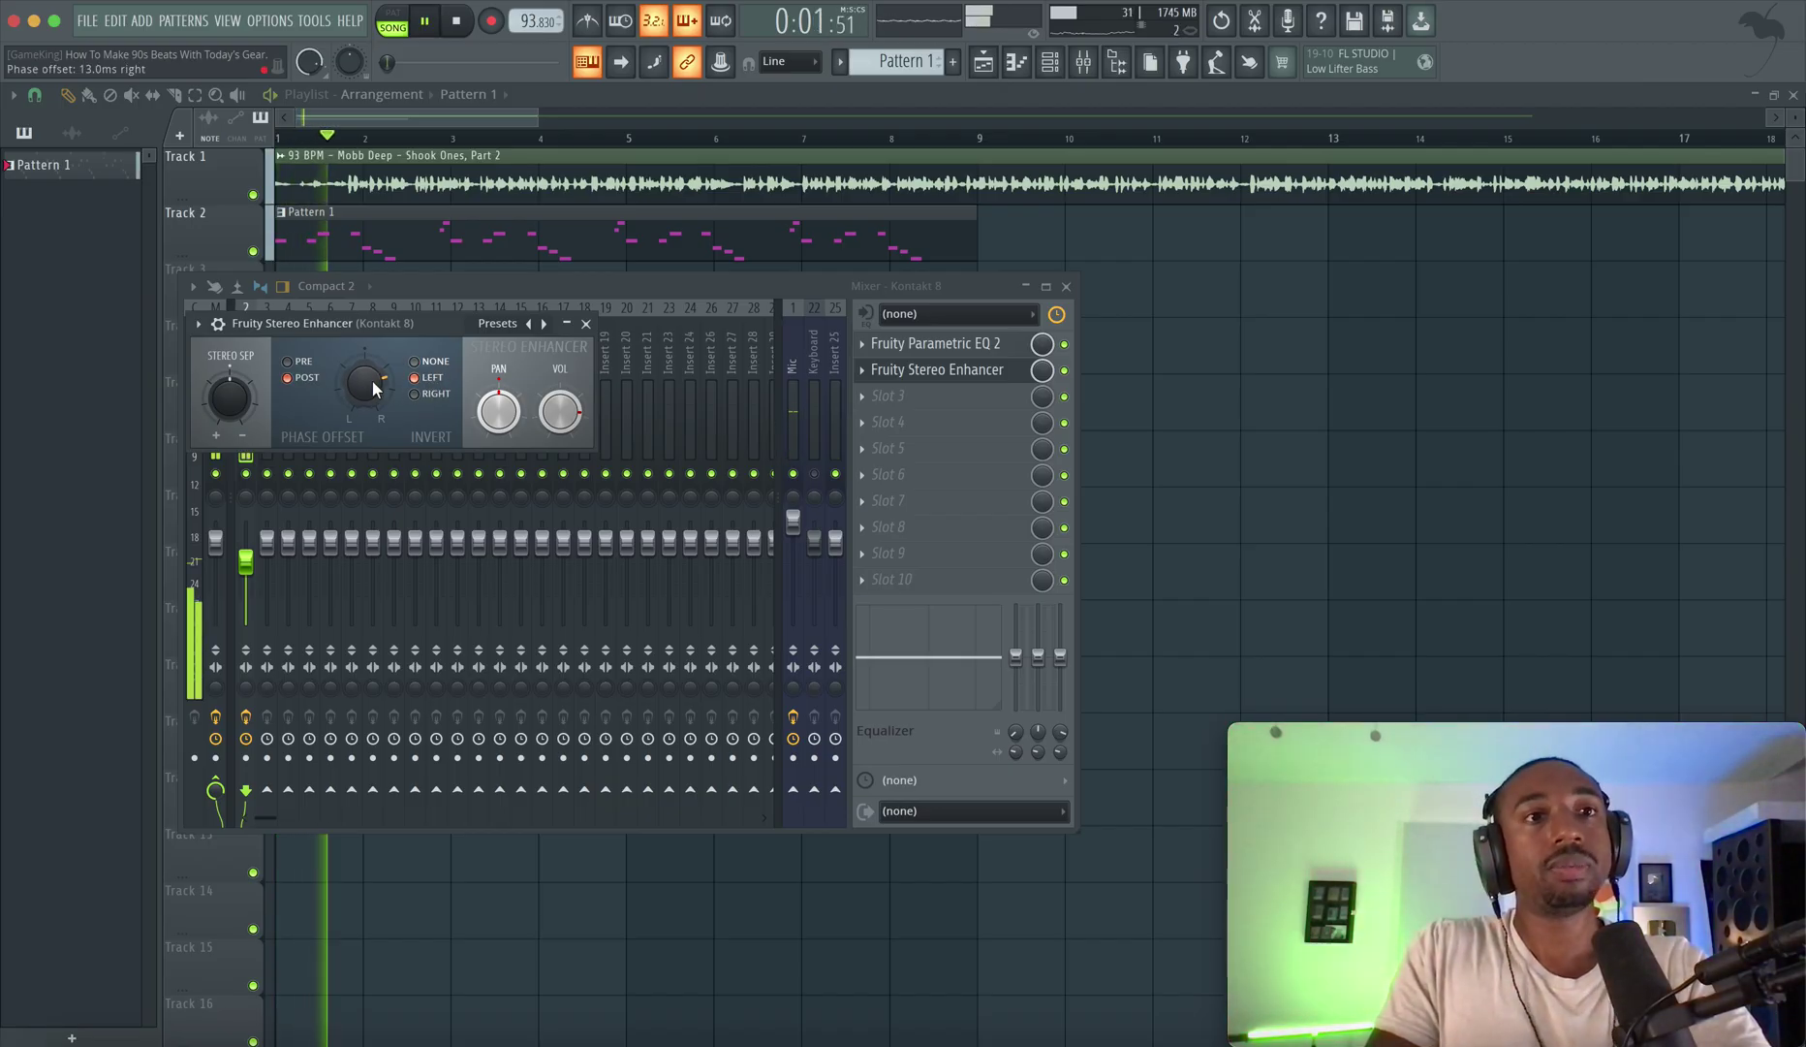
pyautogui.press('space')
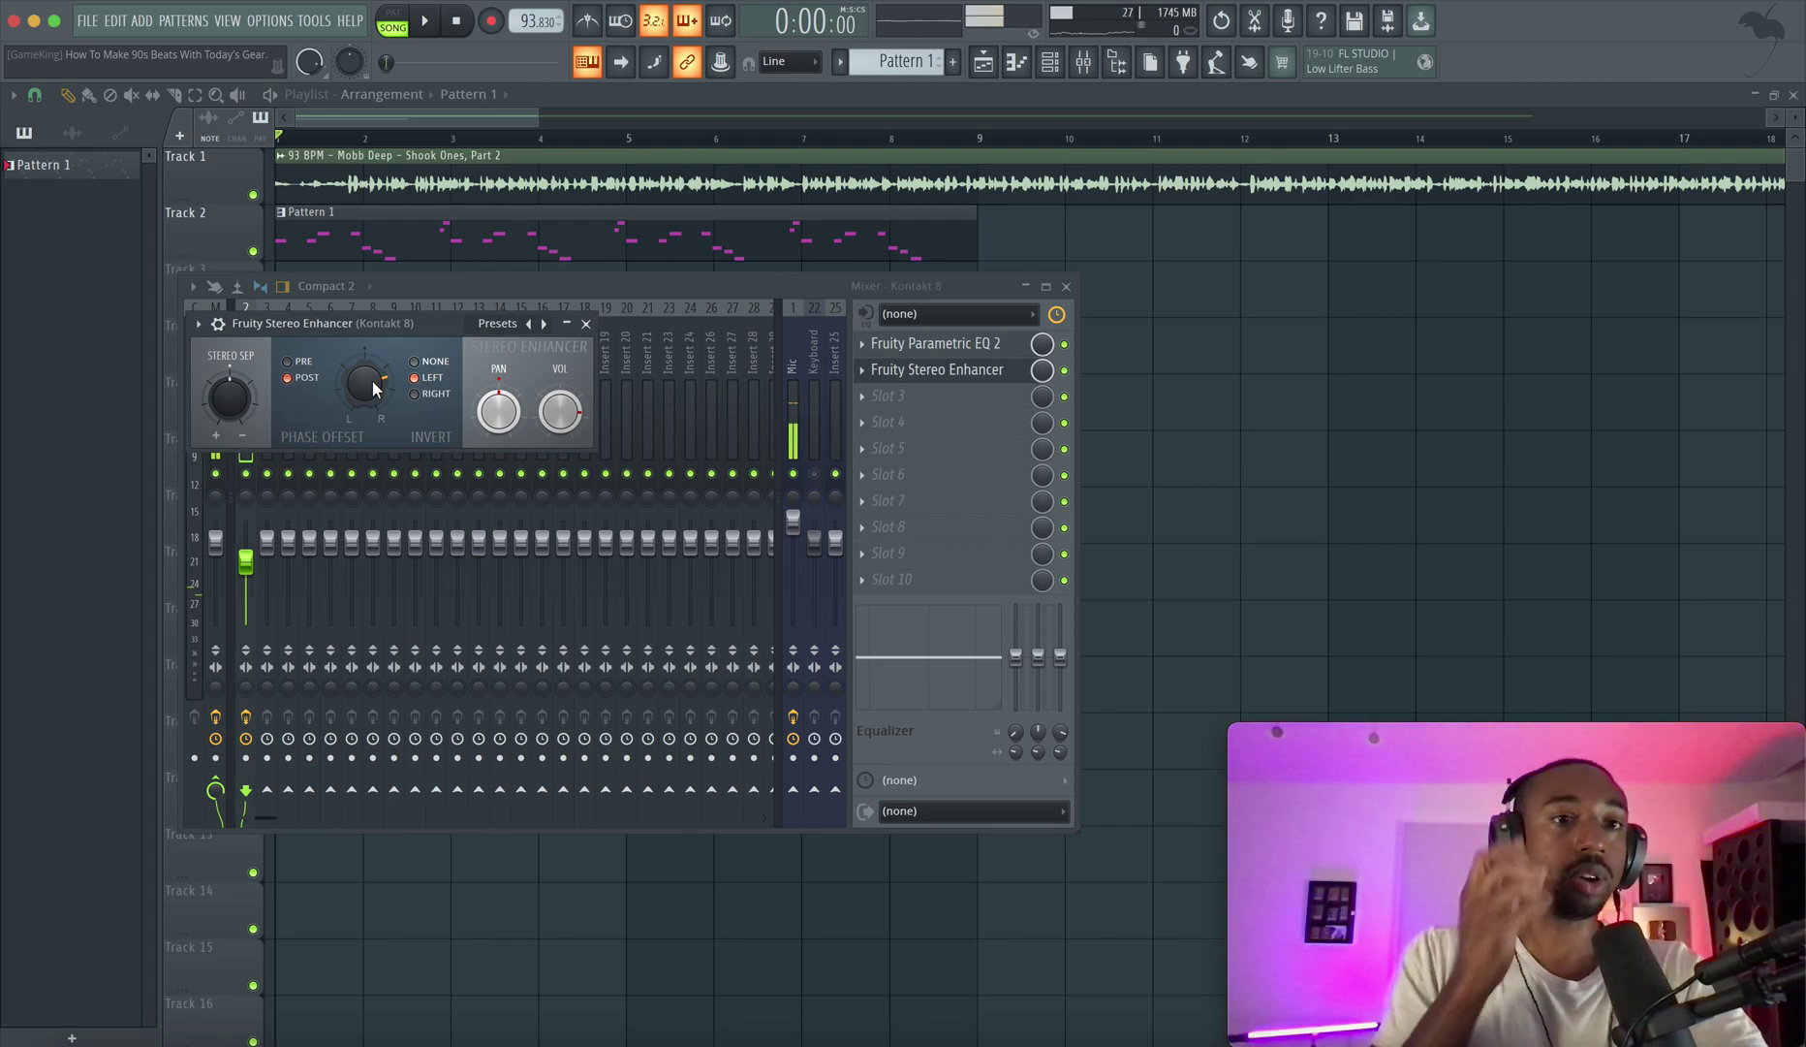
pyautogui.press('space')
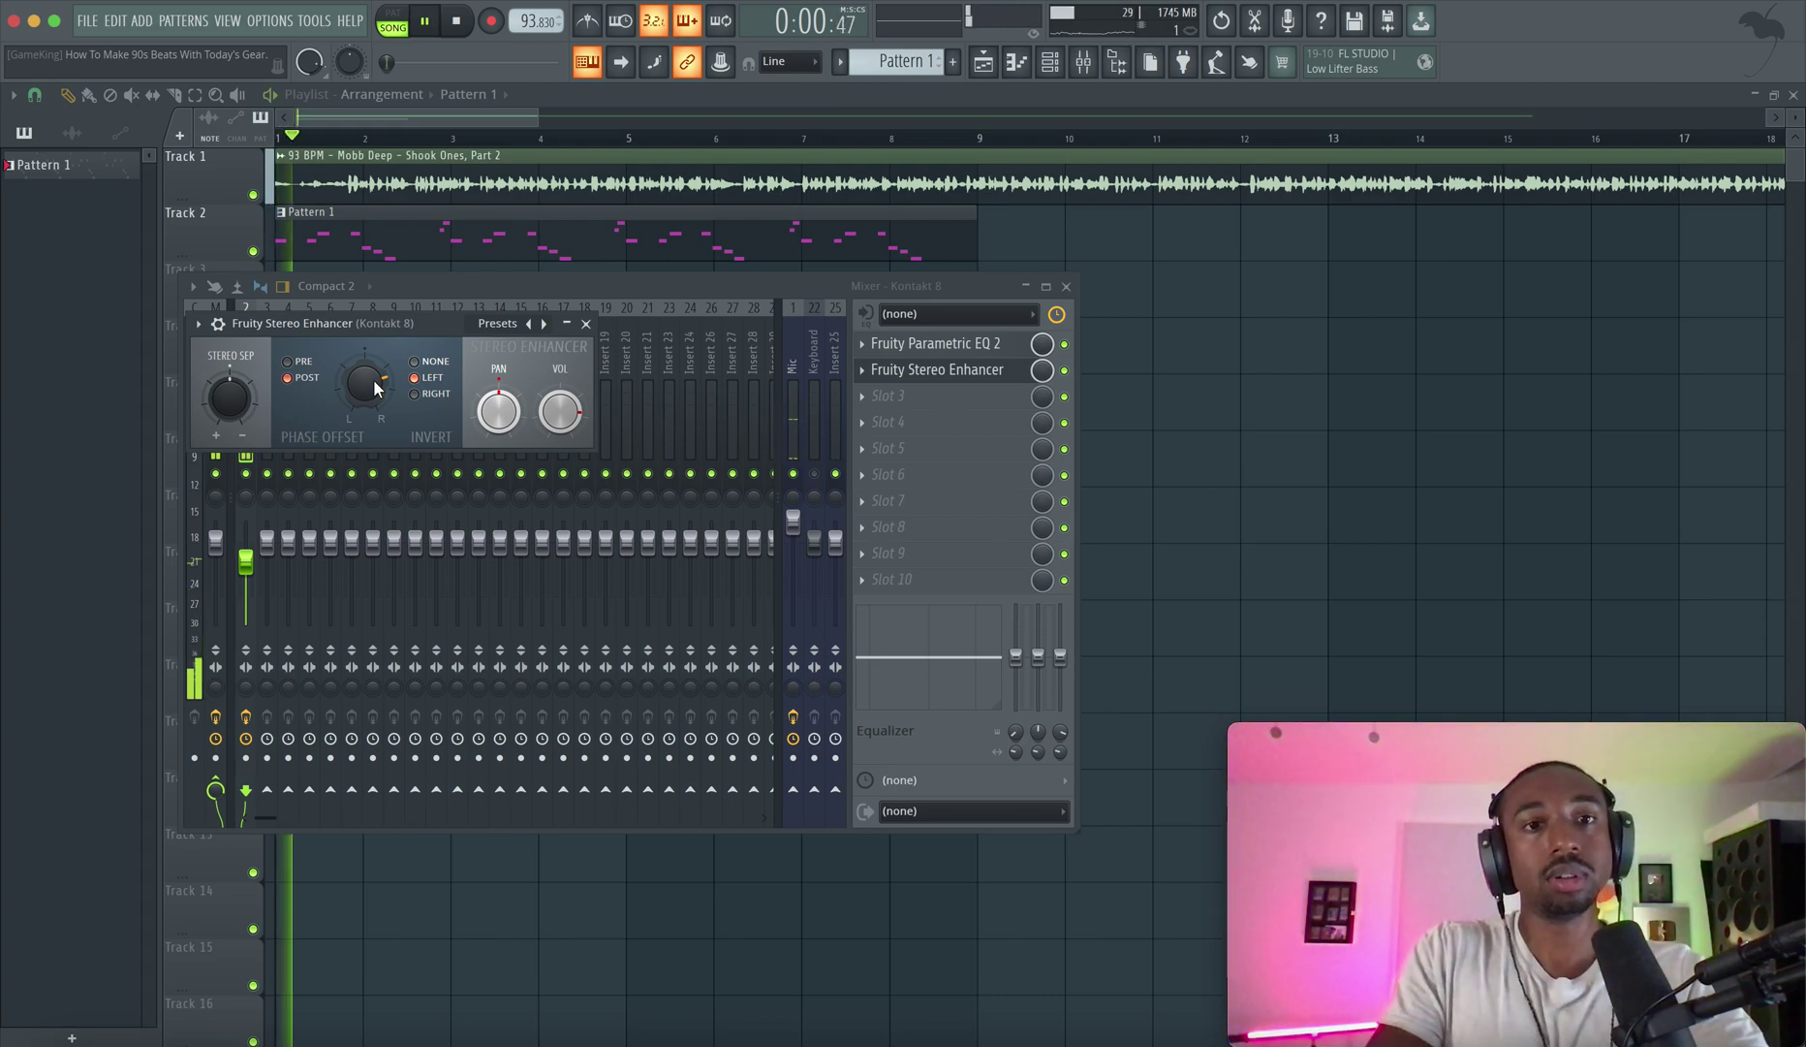
pyautogui.press('space')
pyautogui.click(585, 323)
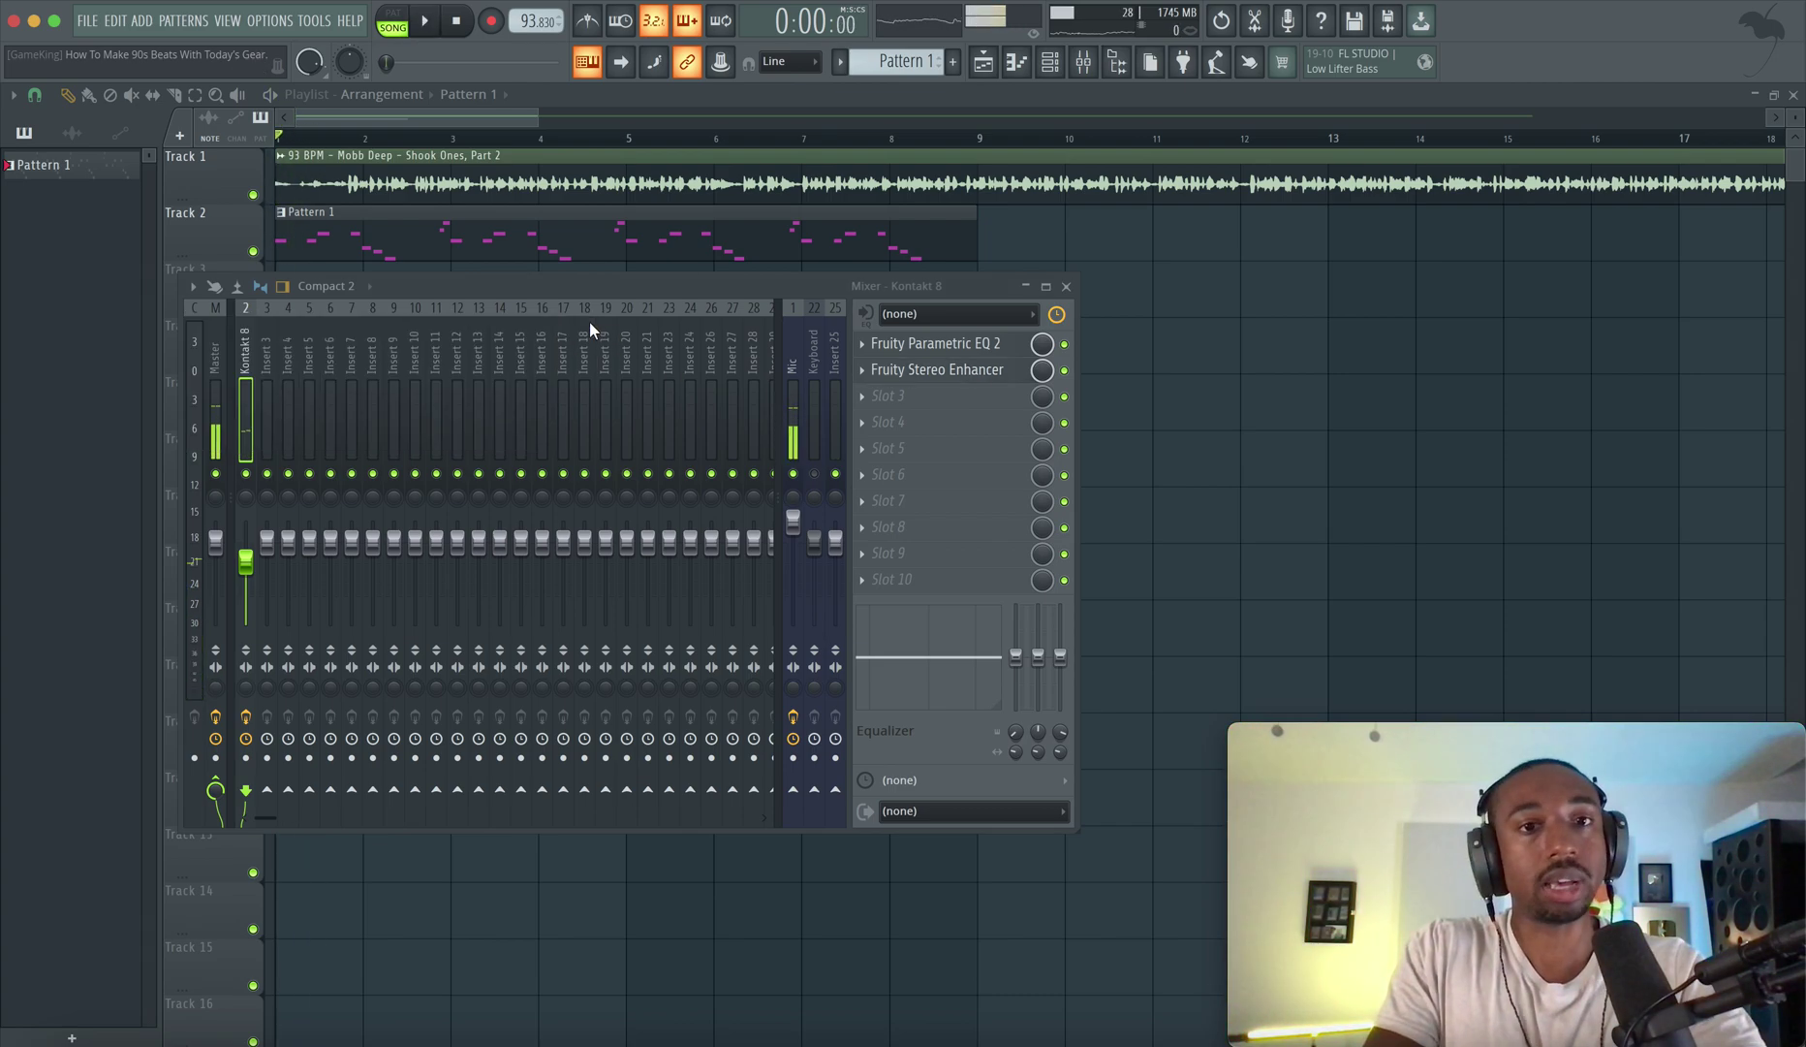
pyautogui.click(1066, 286)
pyautogui.press('space')
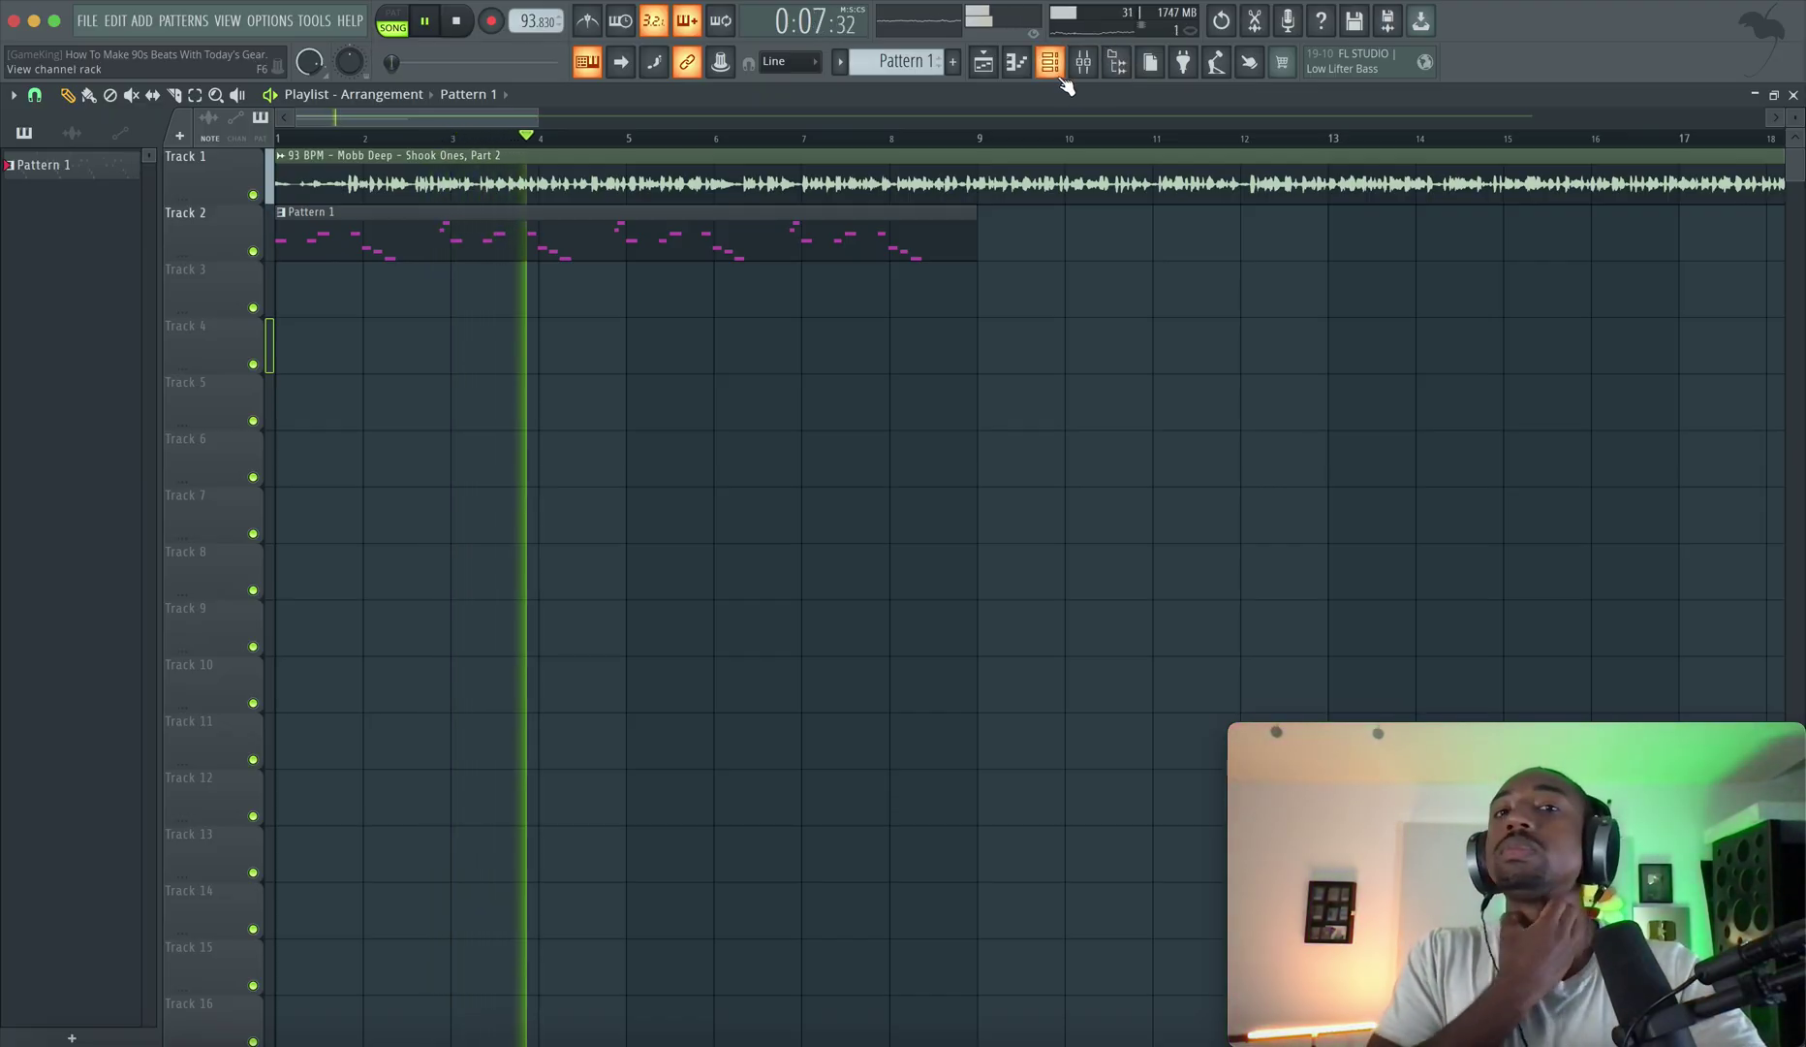
pyautogui.press('space')
# Copy the F5 and G5 pickup notes from before bar 7 to just before bar 9 in the Kontakt 8 piano roll.
pyautogui.doubleClick(472, 246)
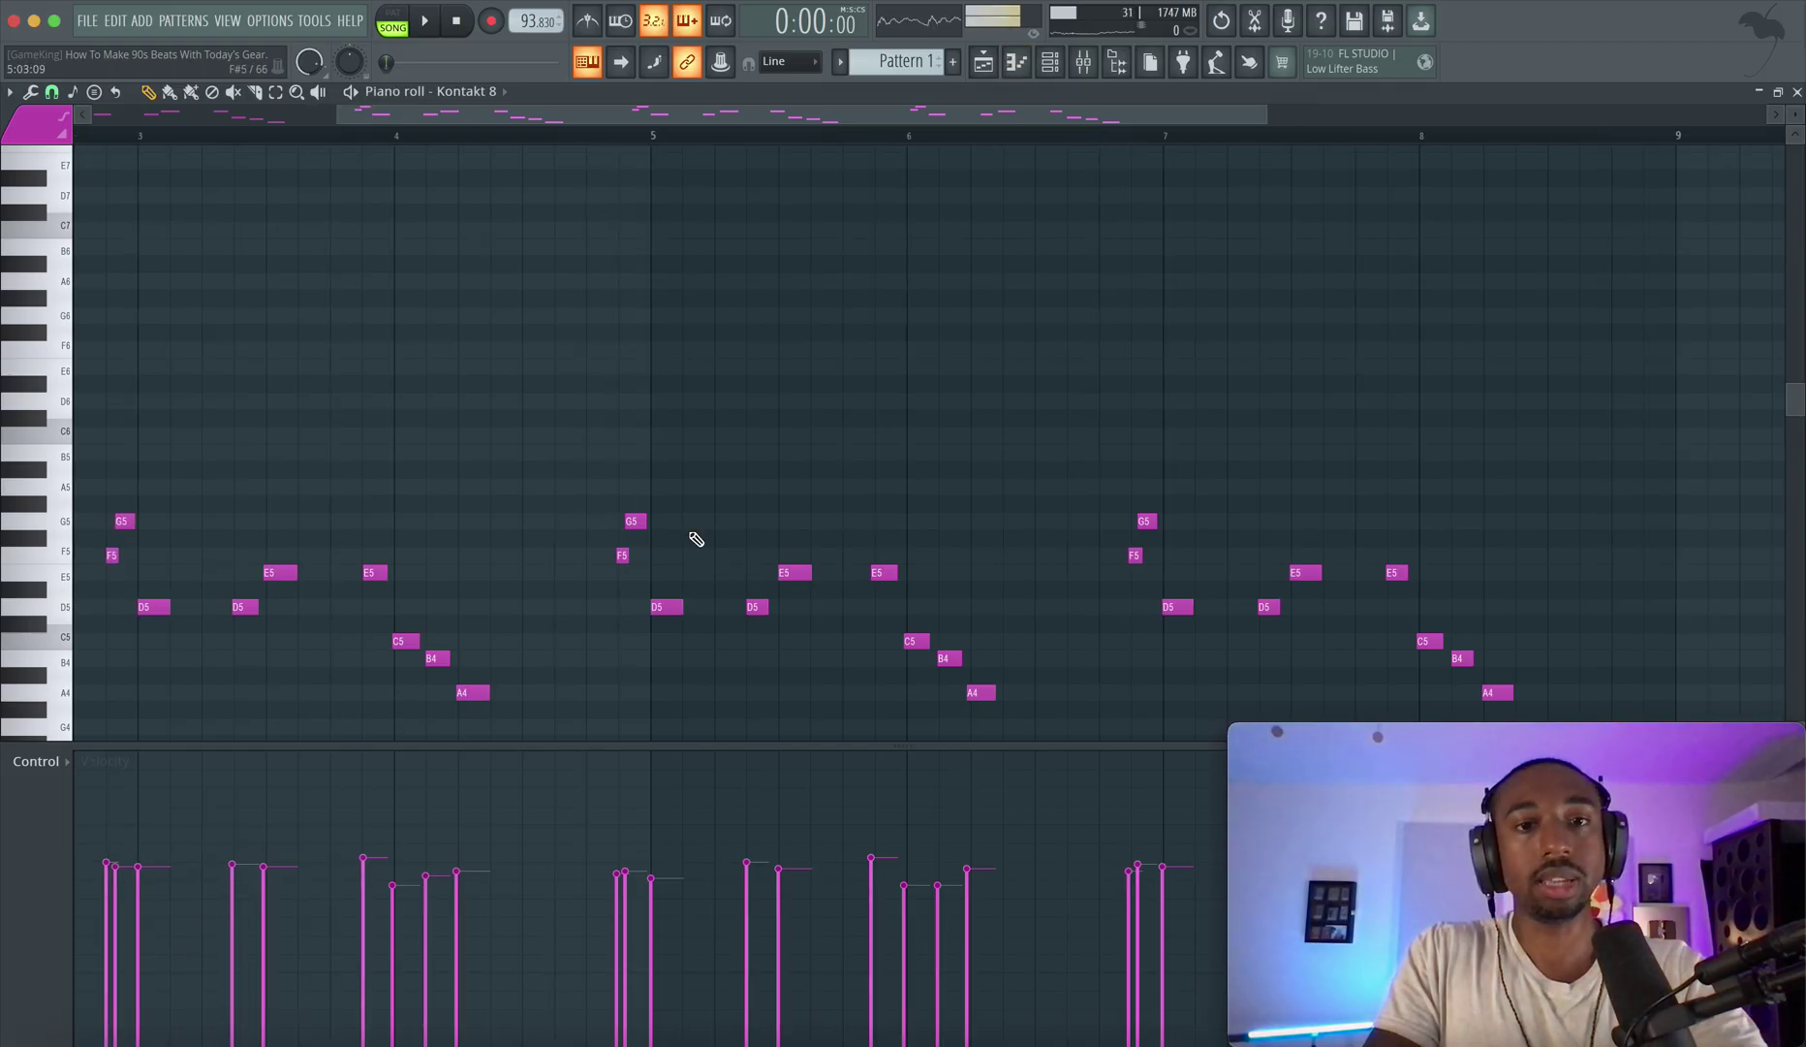
pyautogui.scroll(-3, 690, 533)
pyautogui.hscroll(2, 954, 575)
pyautogui.keyDown('super'); pyautogui.click(1008, 579); pyautogui.keyUp('super')
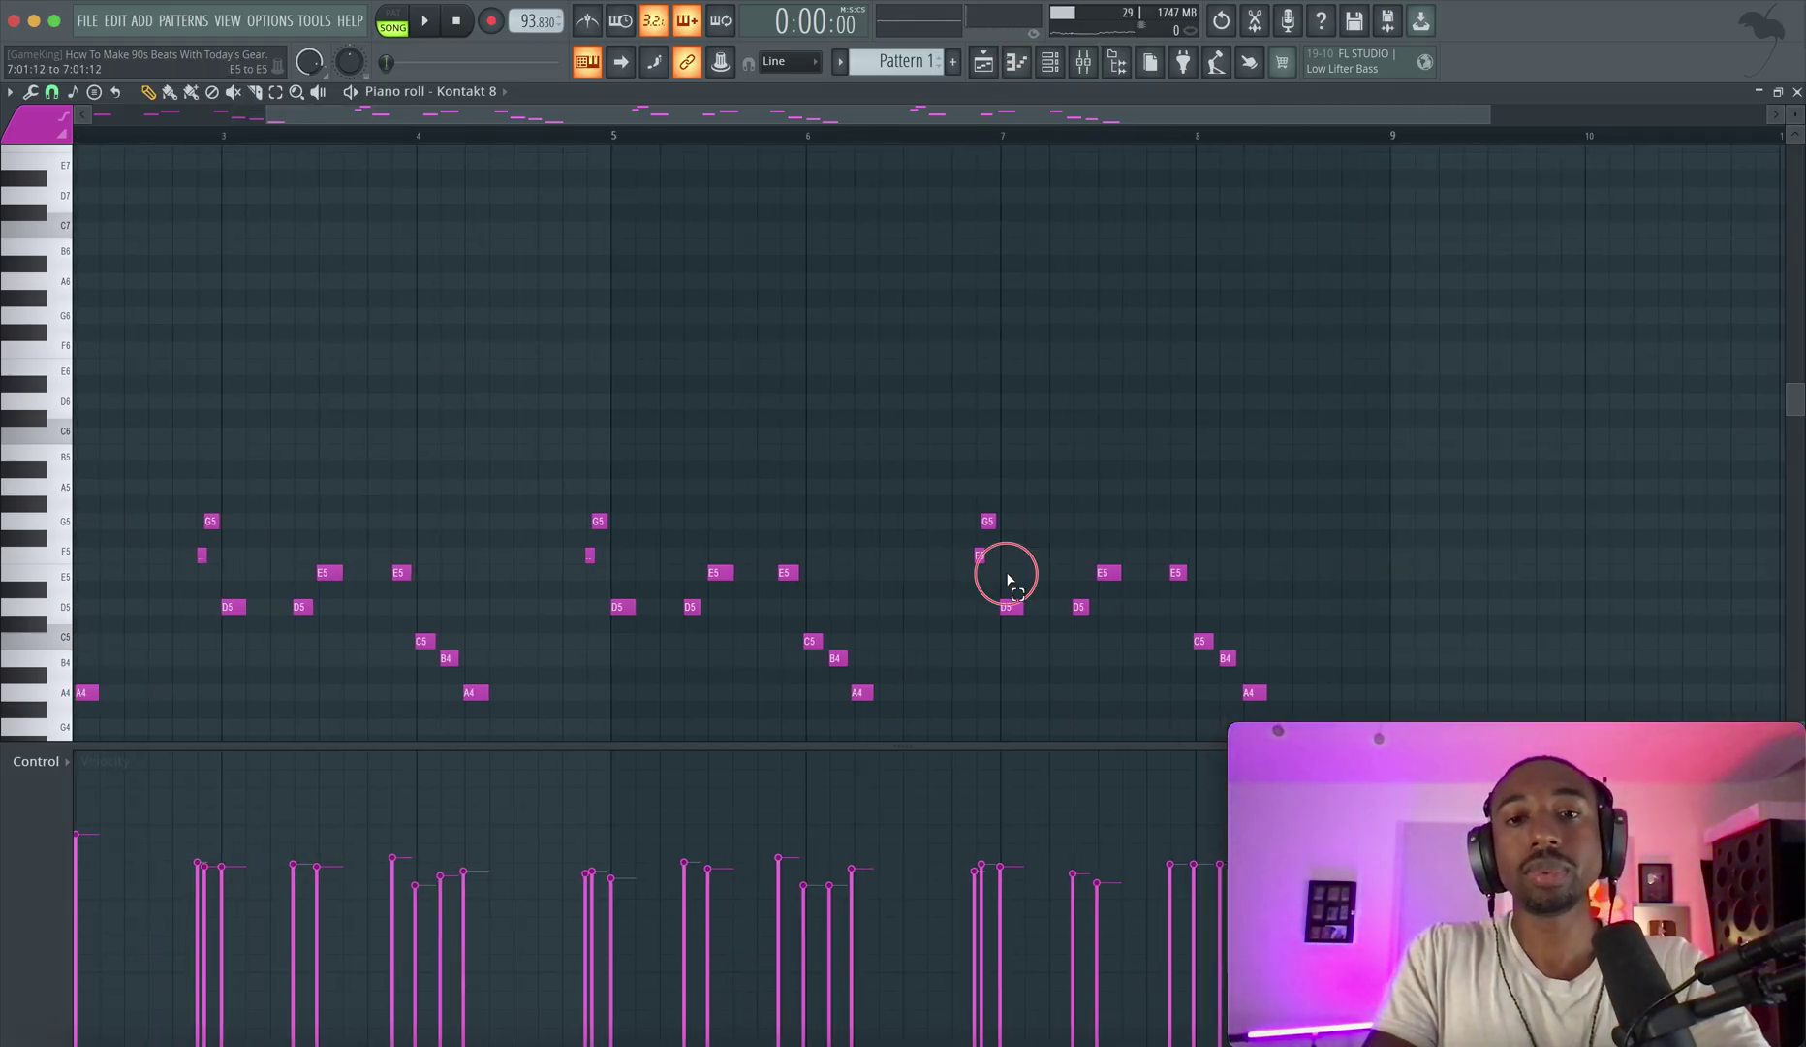
pyautogui.moveTo(1008, 579); pyautogui.dragTo(1377, 518)
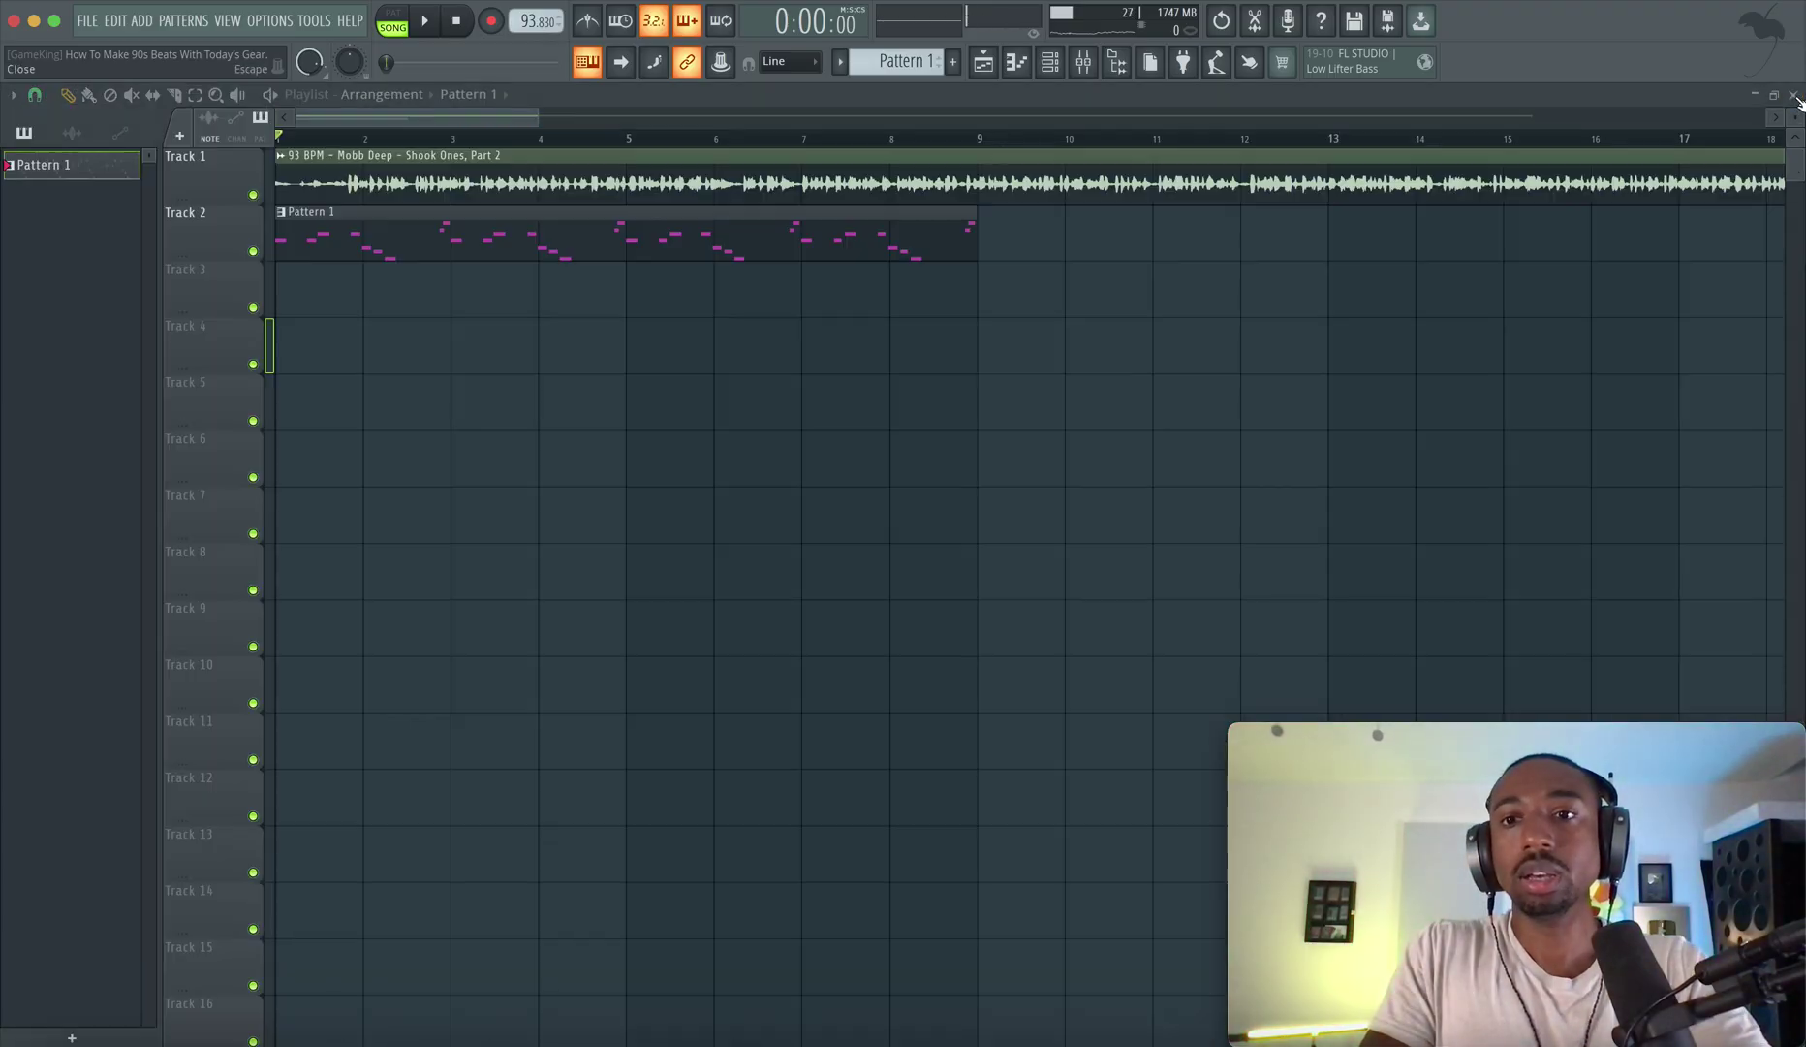
pyautogui.click(1798, 91)
# Save the project, duplicate the Pattern 1 clip on Track 2 ten times to span the reference song, and play it briefly.
pyautogui.keyDown('ctrl'); pyautogui.click(681, 230); pyautogui.keyUp('ctrl')
pyautogui.hotkey('ctrl', 's')
pyautogui.scroll(-5, 681, 230)
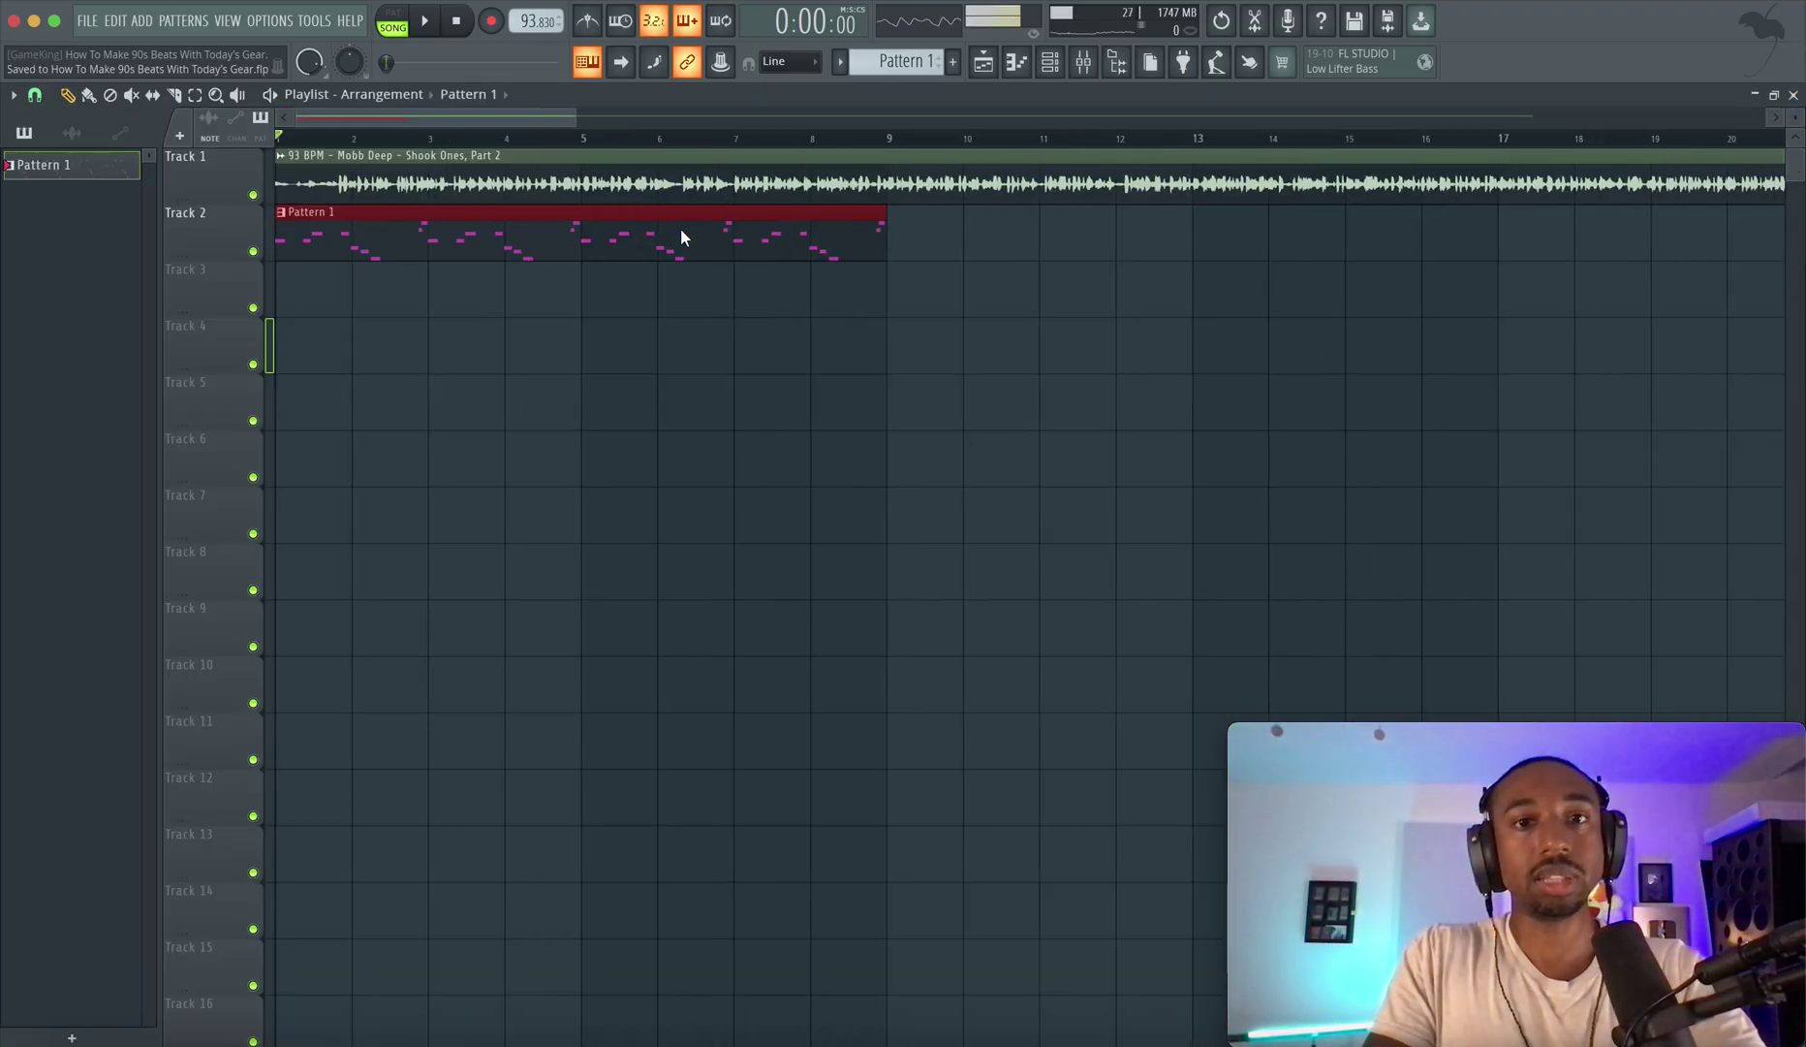
pyautogui.hotkey('ctrl', 'b')
pyautogui.scroll(-2, 681, 228)
pyautogui.hotkey('ctrl', 'b')
pyautogui.hotkey('ctrl', 'b')
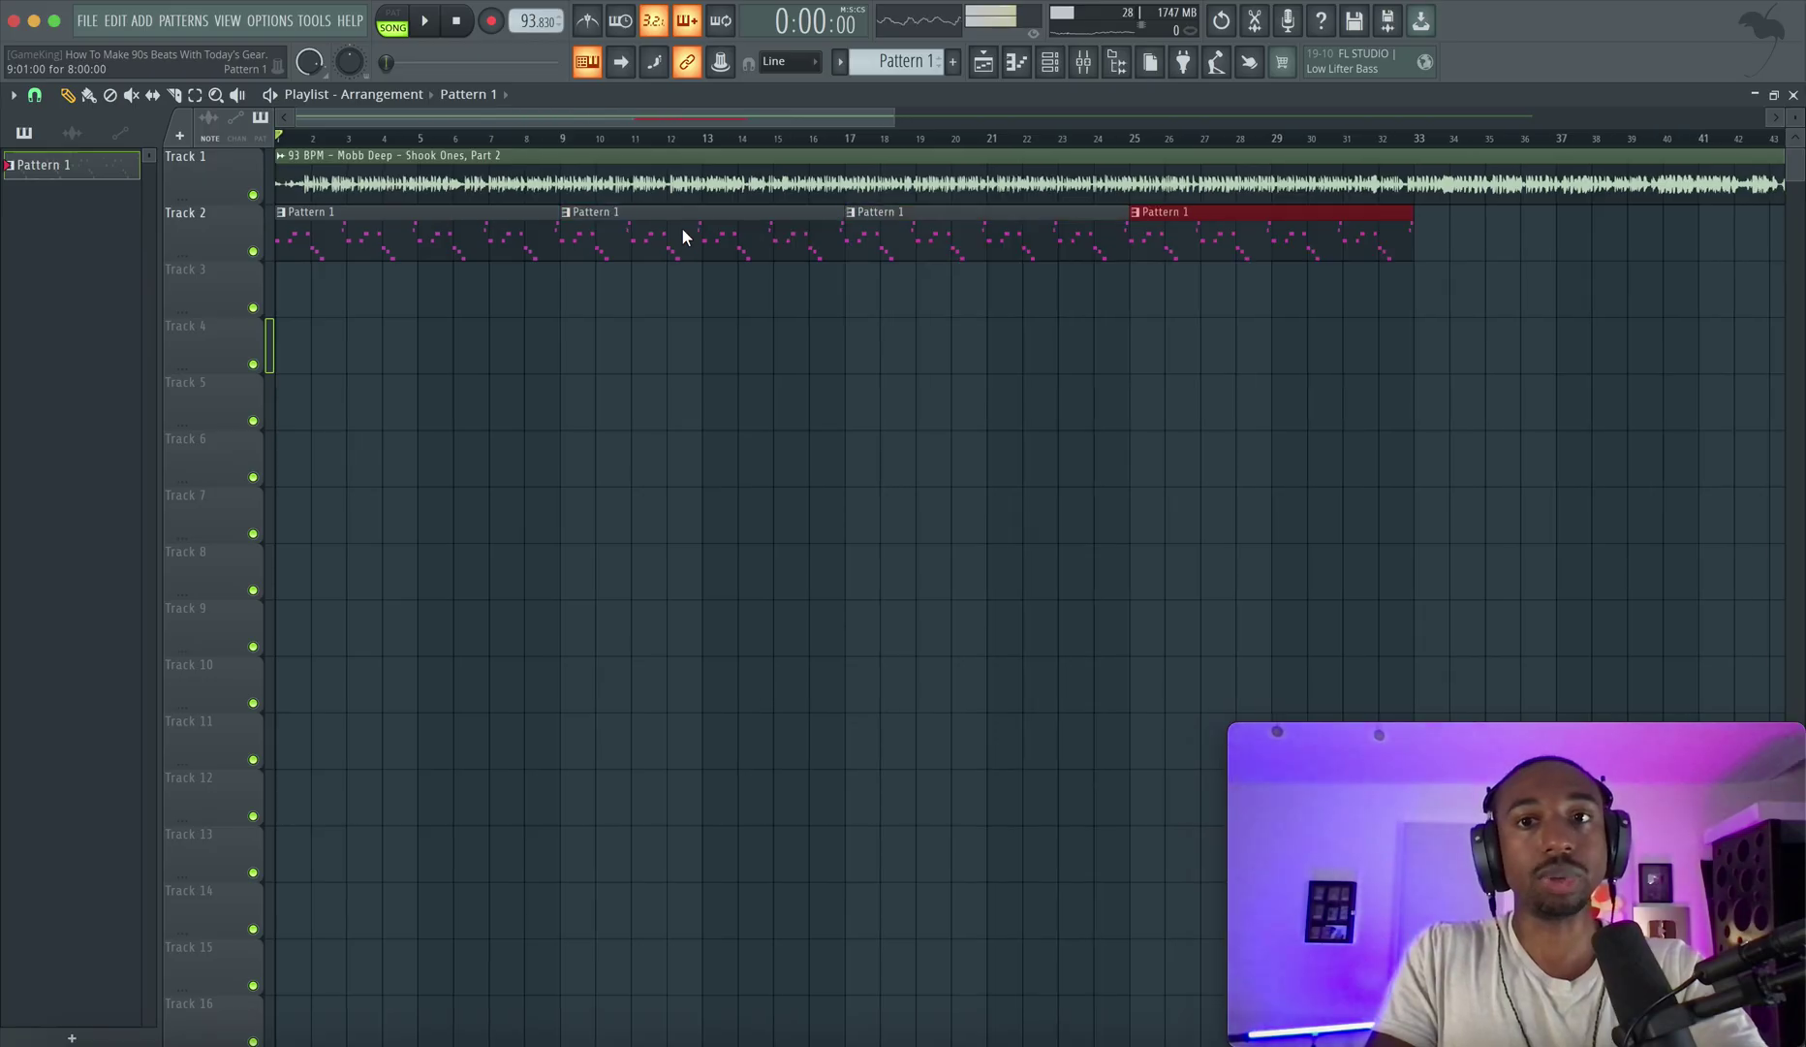
pyautogui.scroll(-2, 681, 228)
pyautogui.hotkey('ctrl', 'b')
pyautogui.hotkey('ctrl', 'b')
pyautogui.hotkey('ctrl', 'b')
pyautogui.scroll(-2, 683, 229)
pyautogui.hotkey('ctrl', 'b')
pyautogui.hotkey('ctrl', 'b')
pyautogui.hotkey('ctrl', 'b')
pyautogui.hotkey('ctrl', 'b')
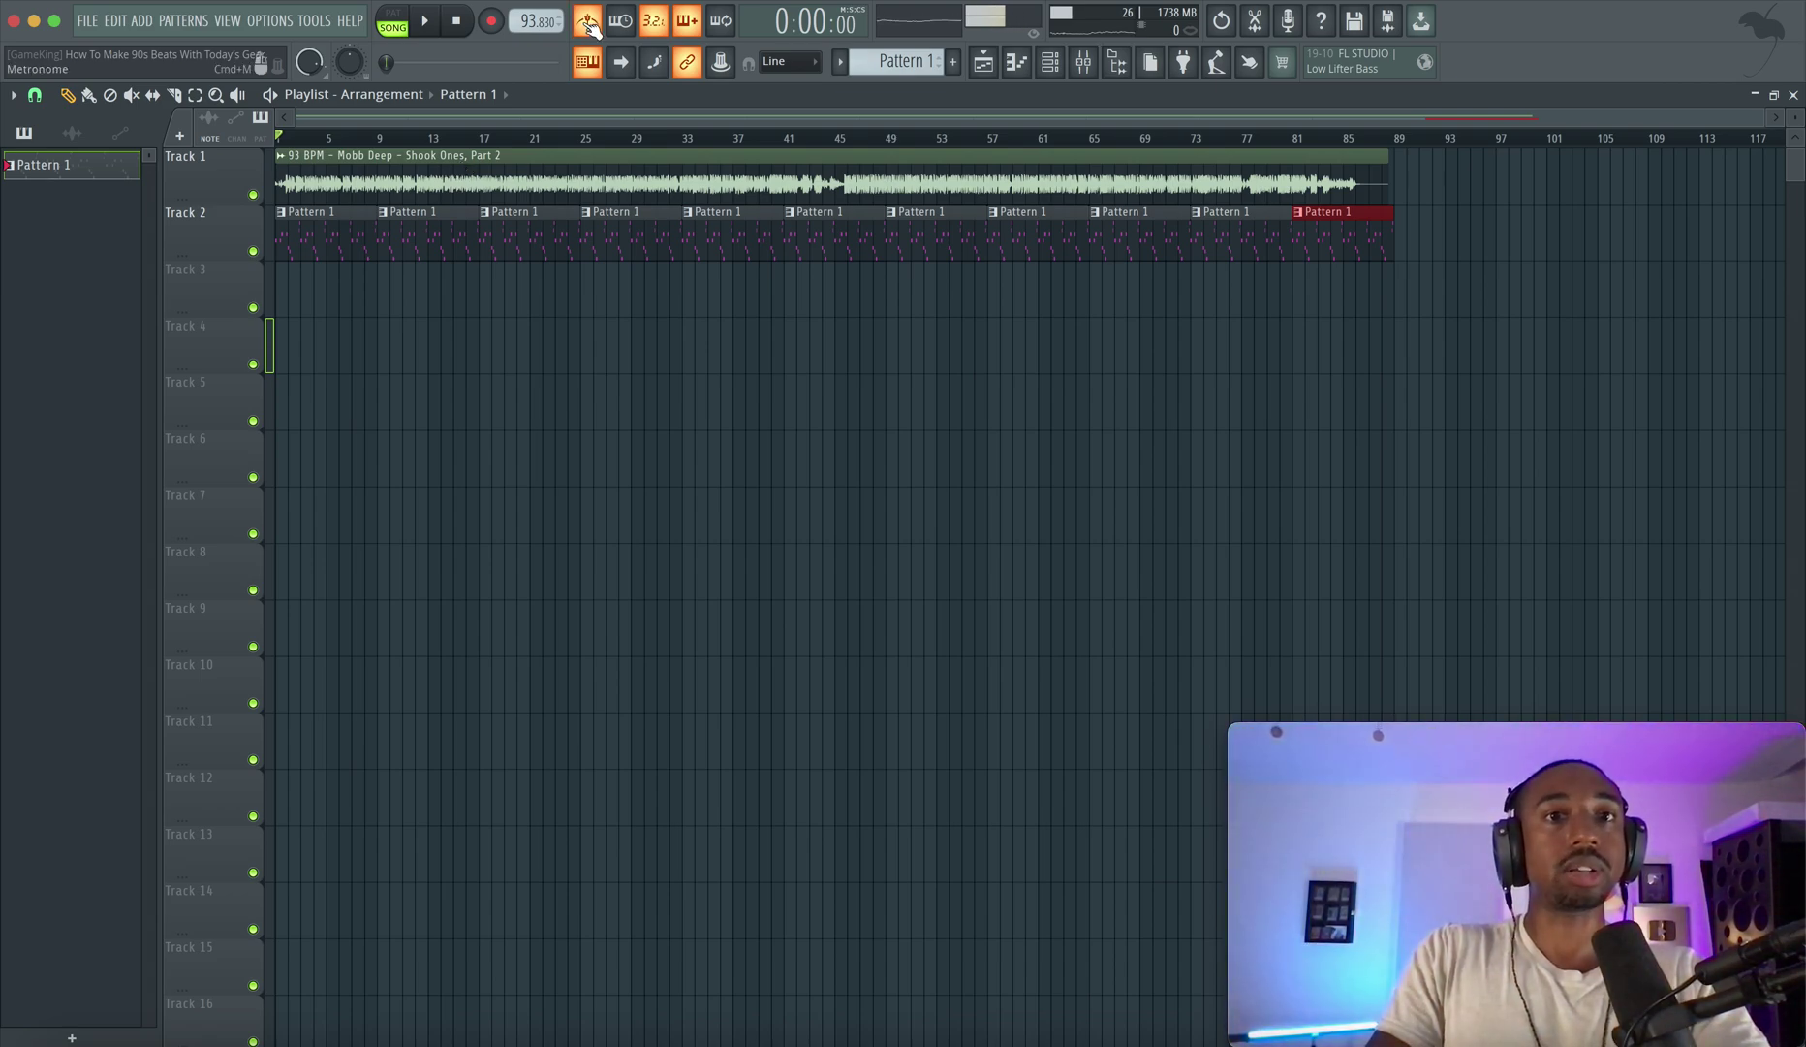
pyautogui.press('space')
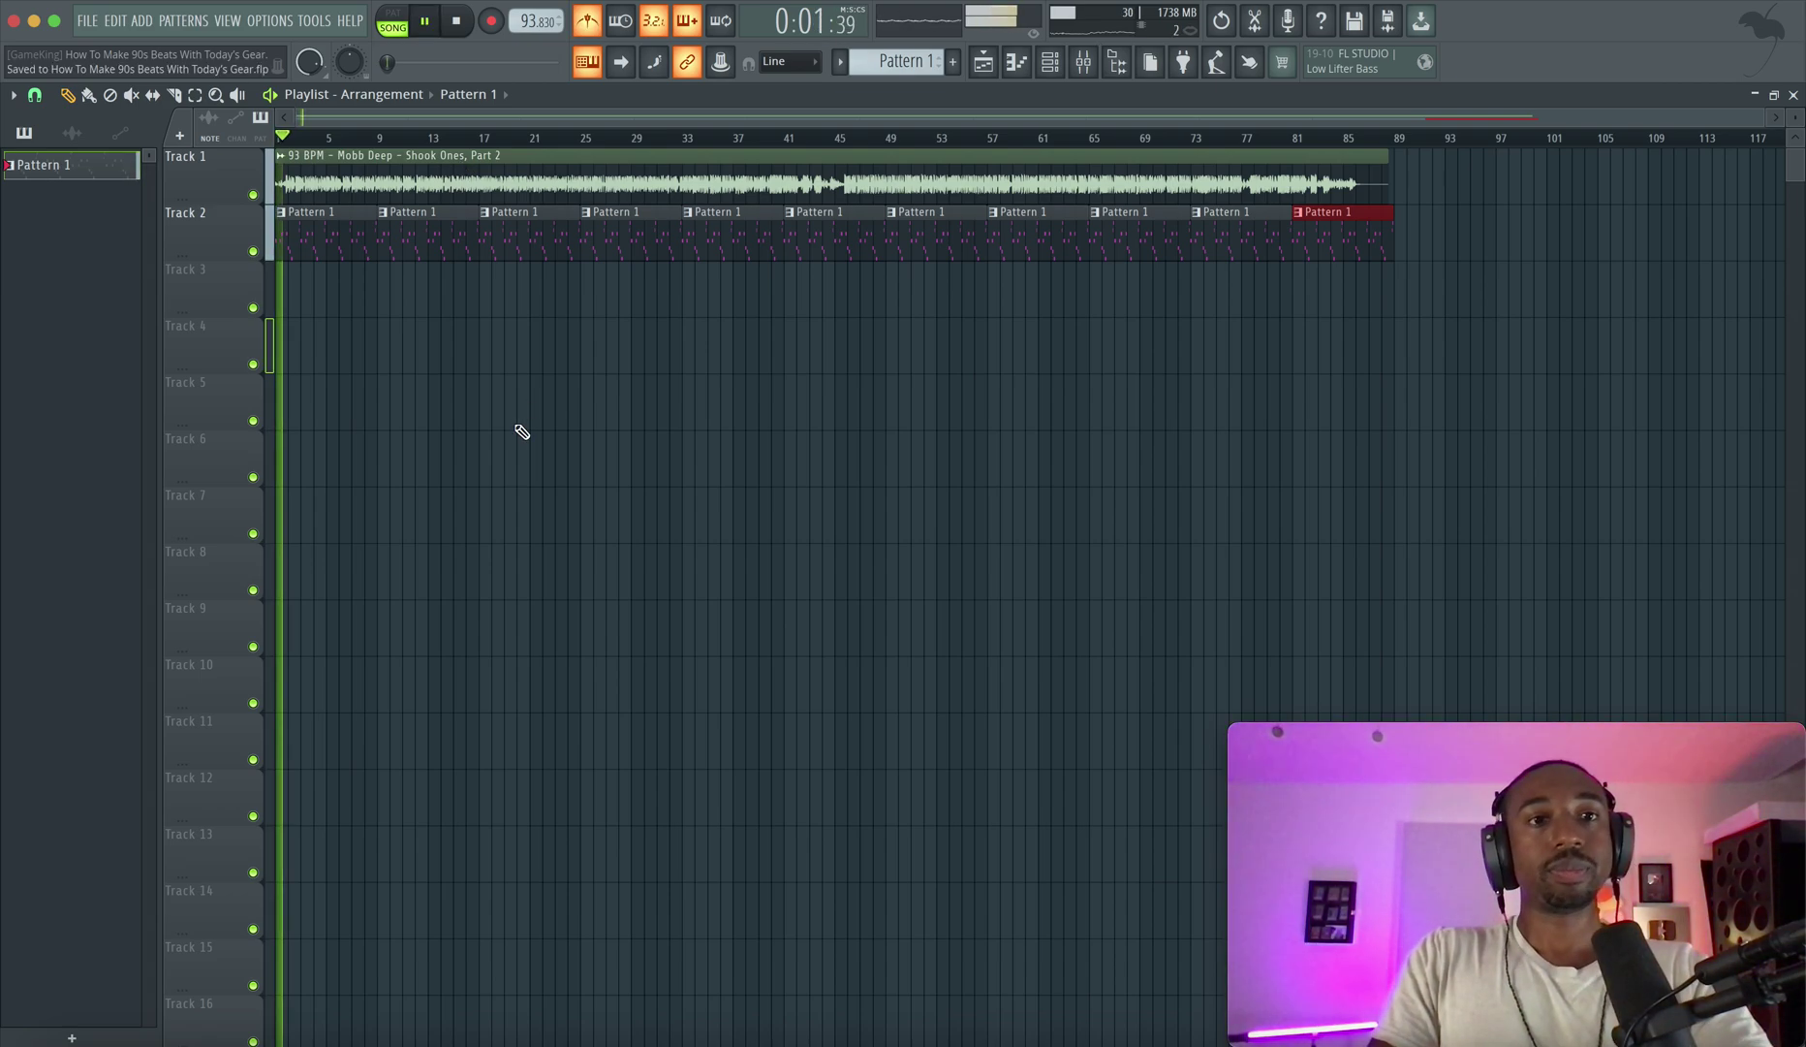
pyautogui.press('space')
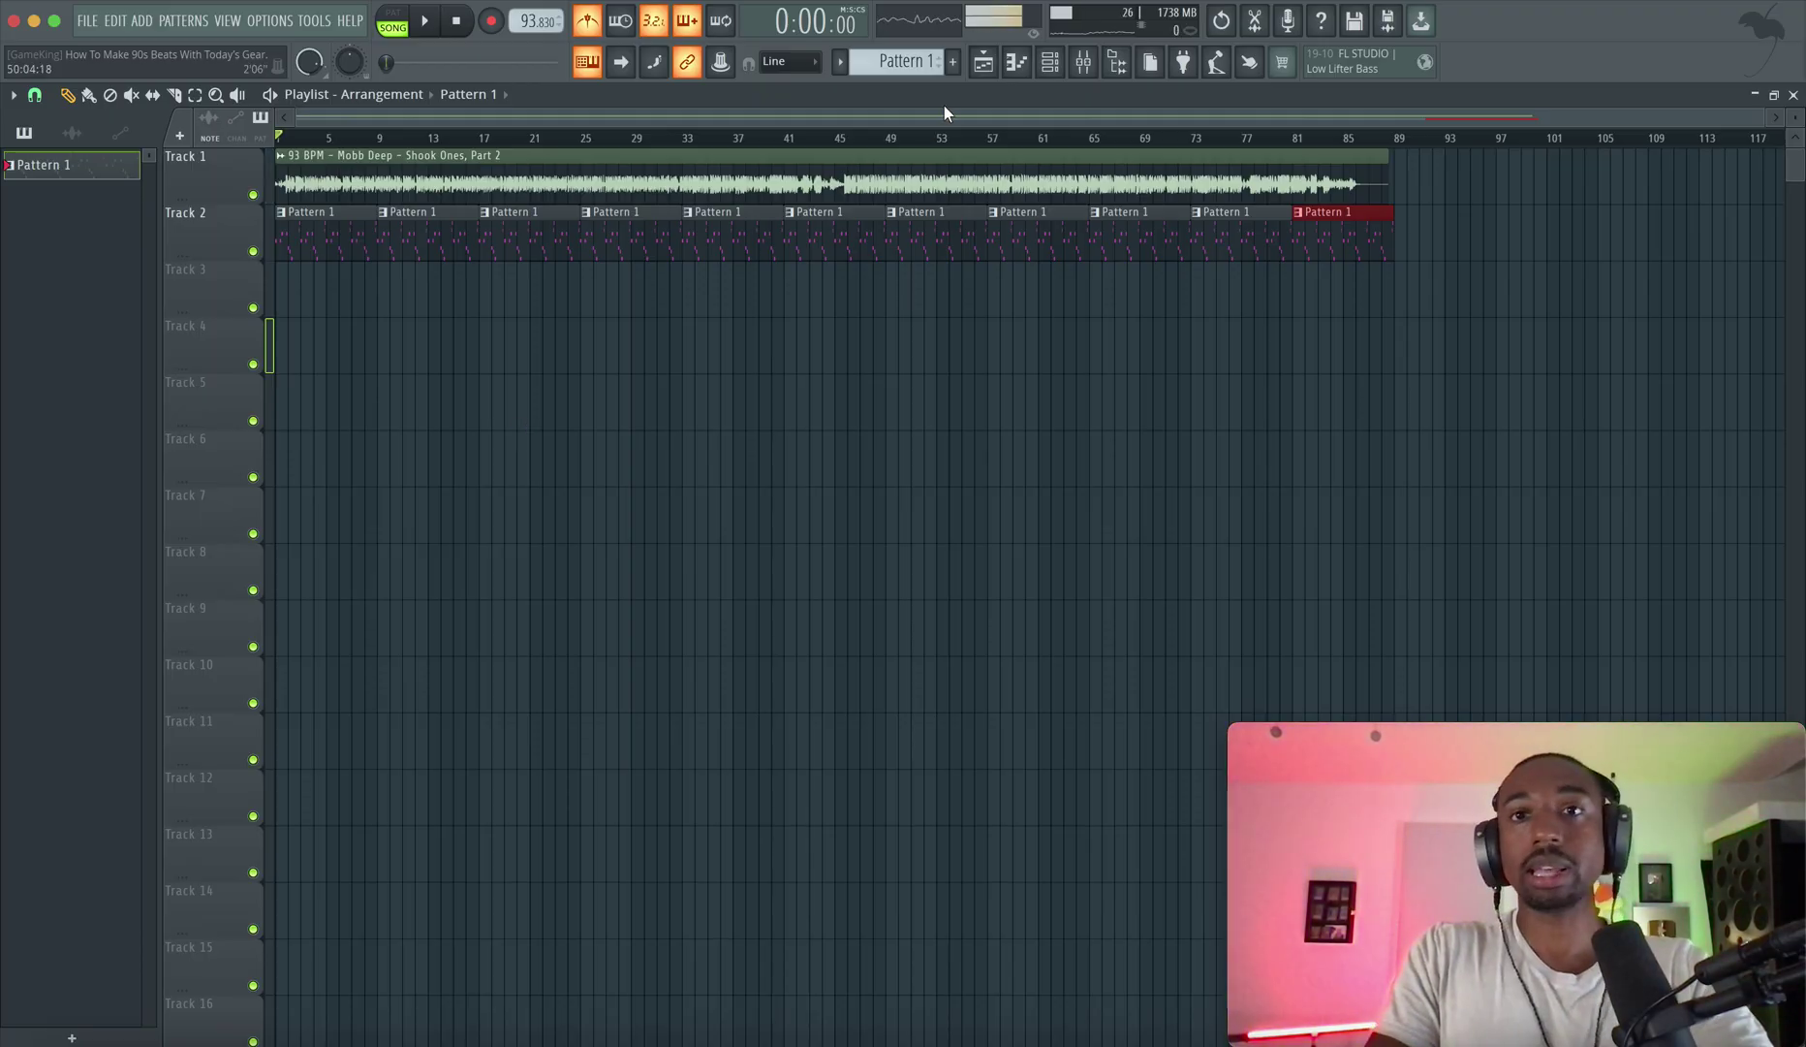
# Try setting the Kontakt 8 mixer track's stereo separation to 100% merged, audition it, and reset the control.
pyautogui.click(1085, 64)
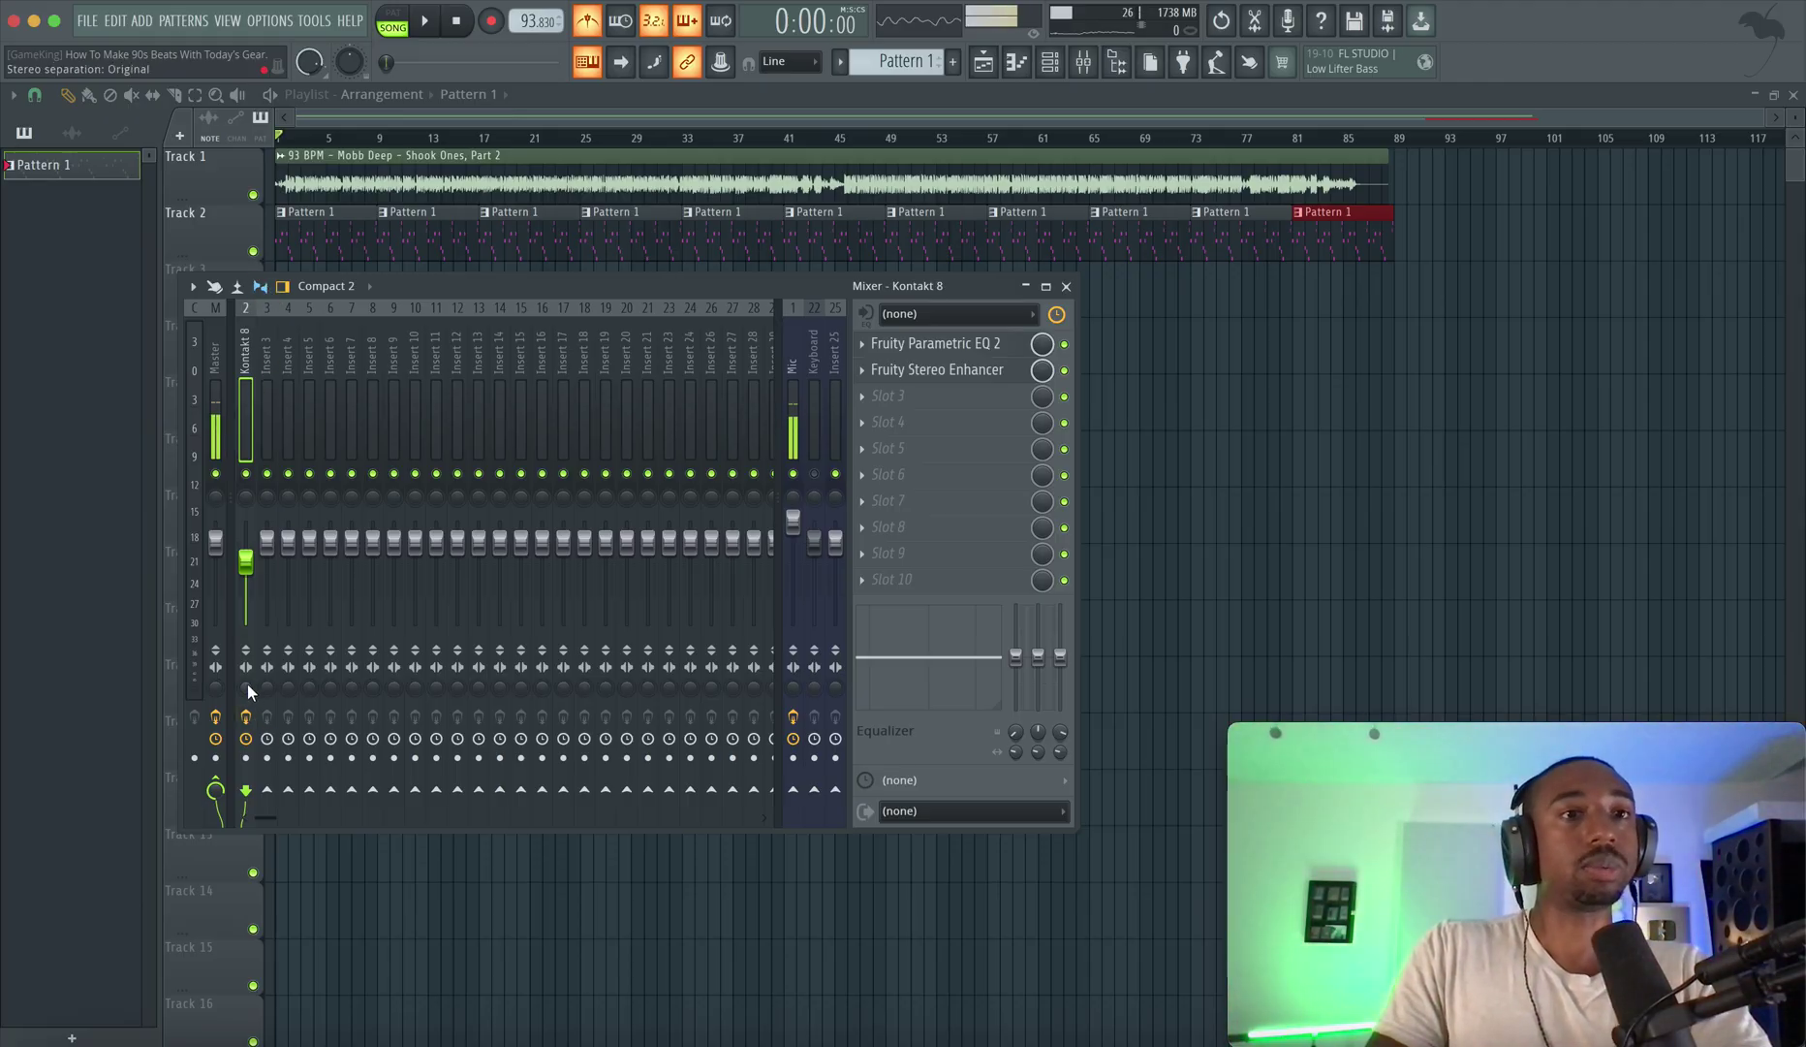
pyautogui.moveTo(247, 686); pyautogui.dragTo(247, 659)
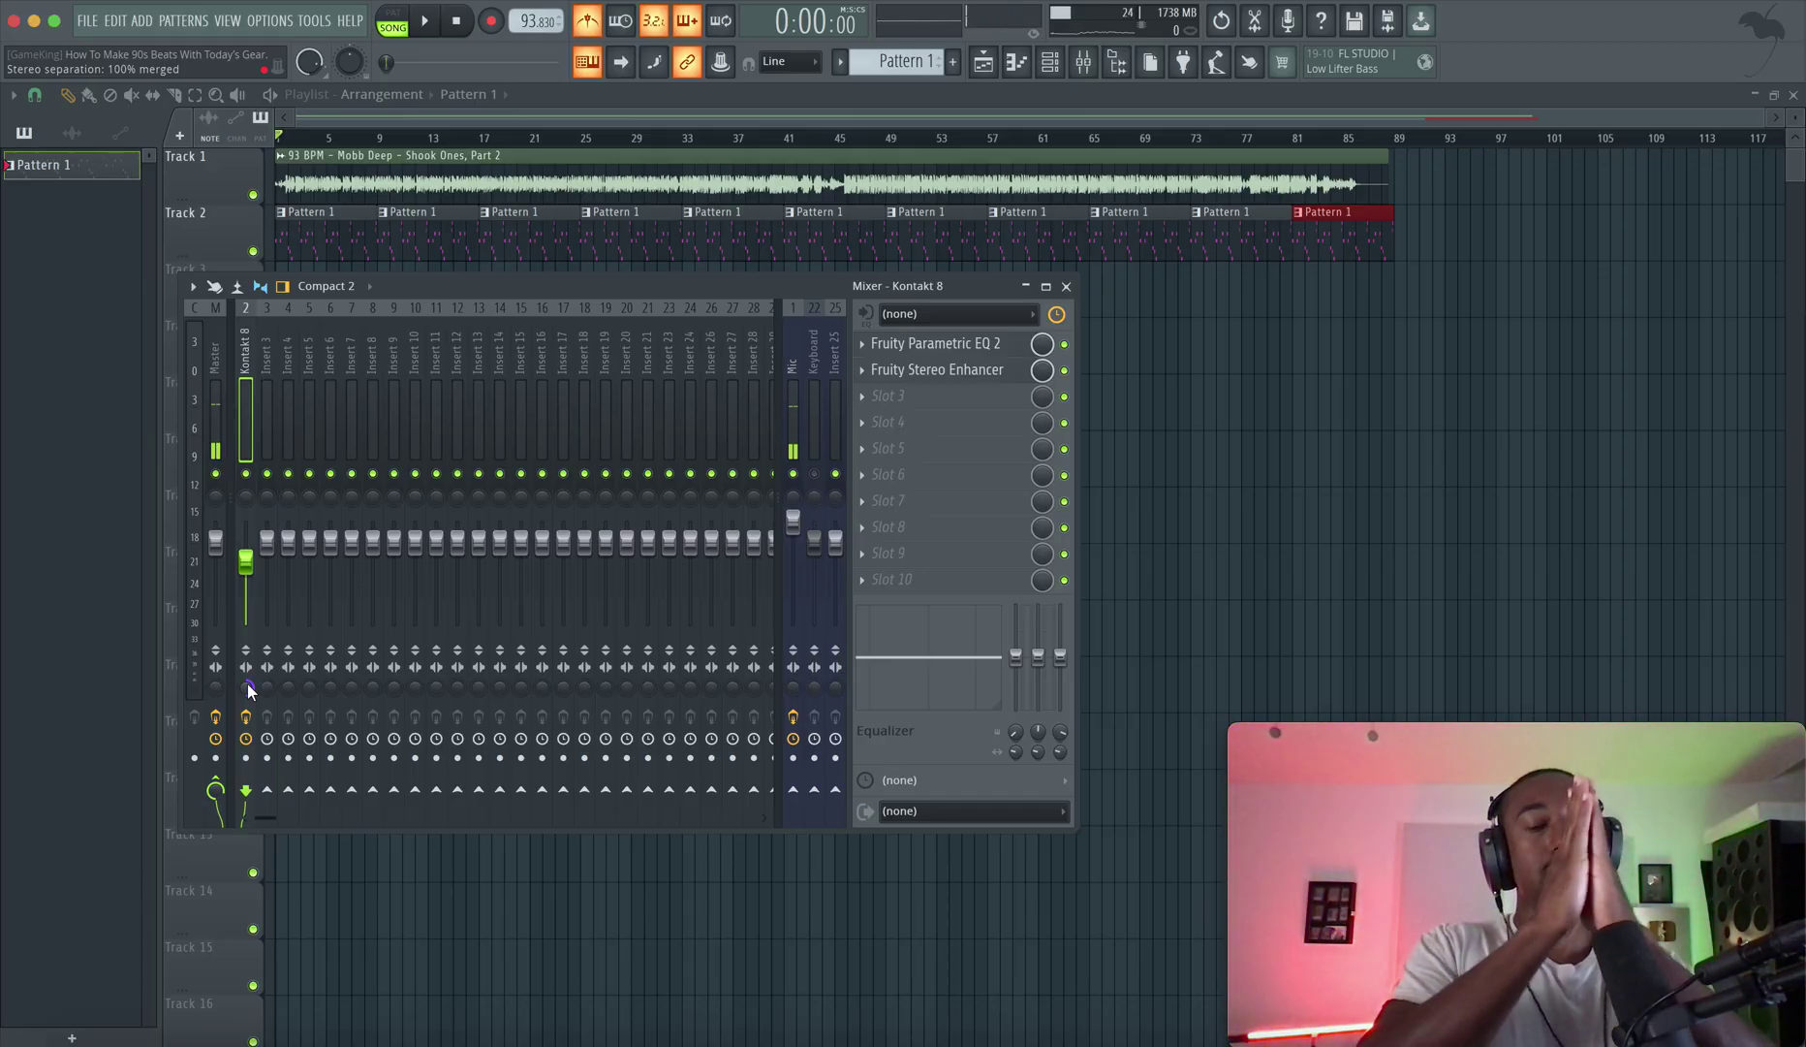
pyautogui.press('space')
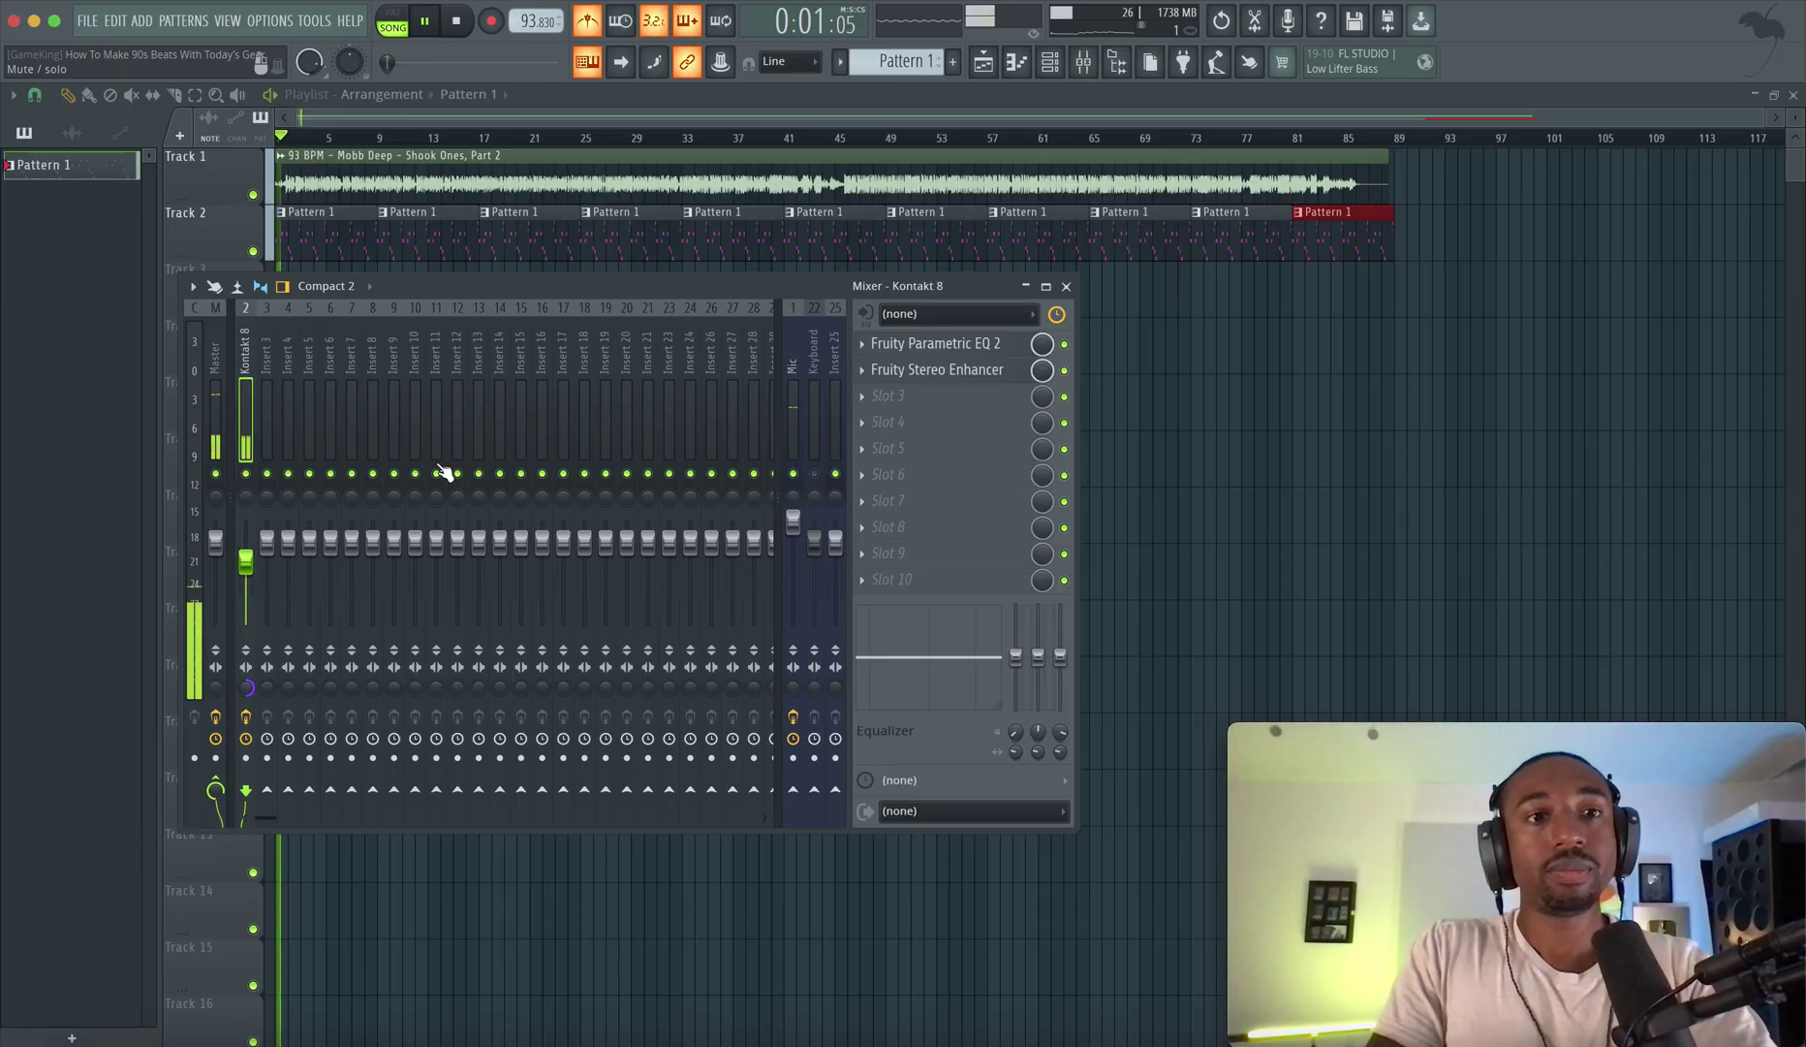
pyautogui.press('space')
pyautogui.rightClick(248, 688)
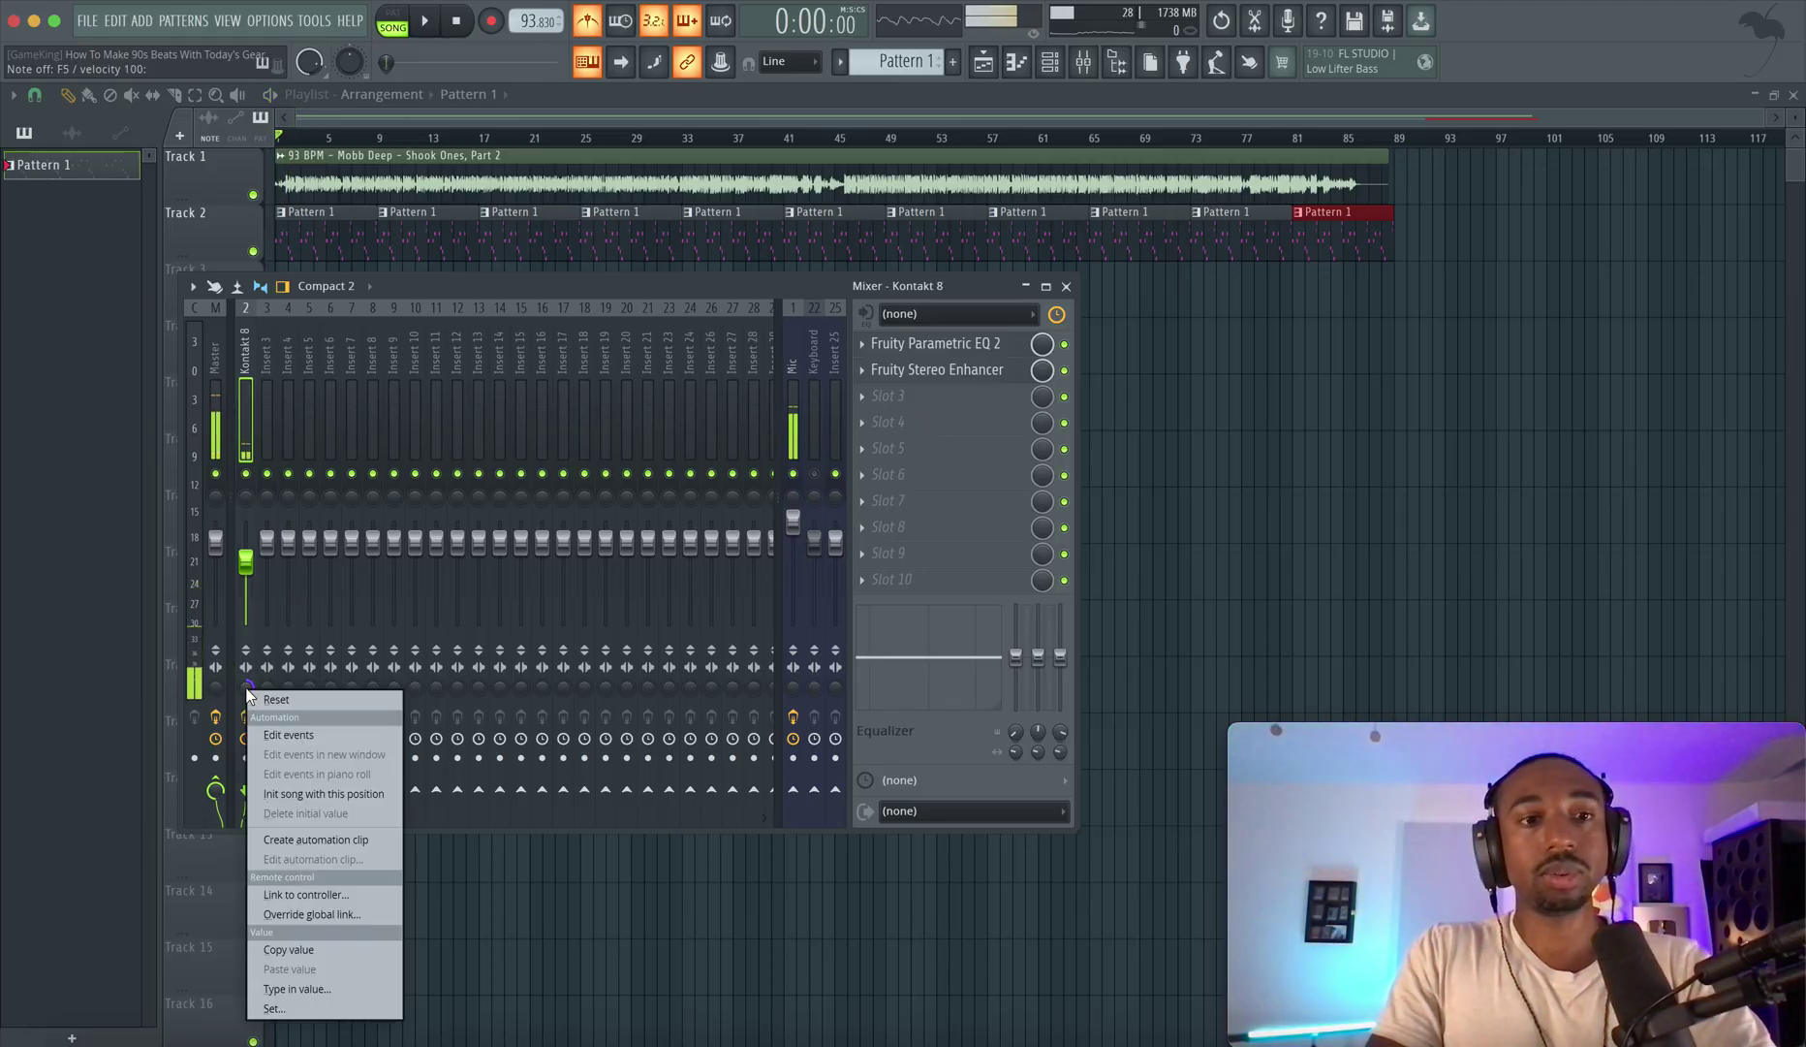
pyautogui.click(276, 700)
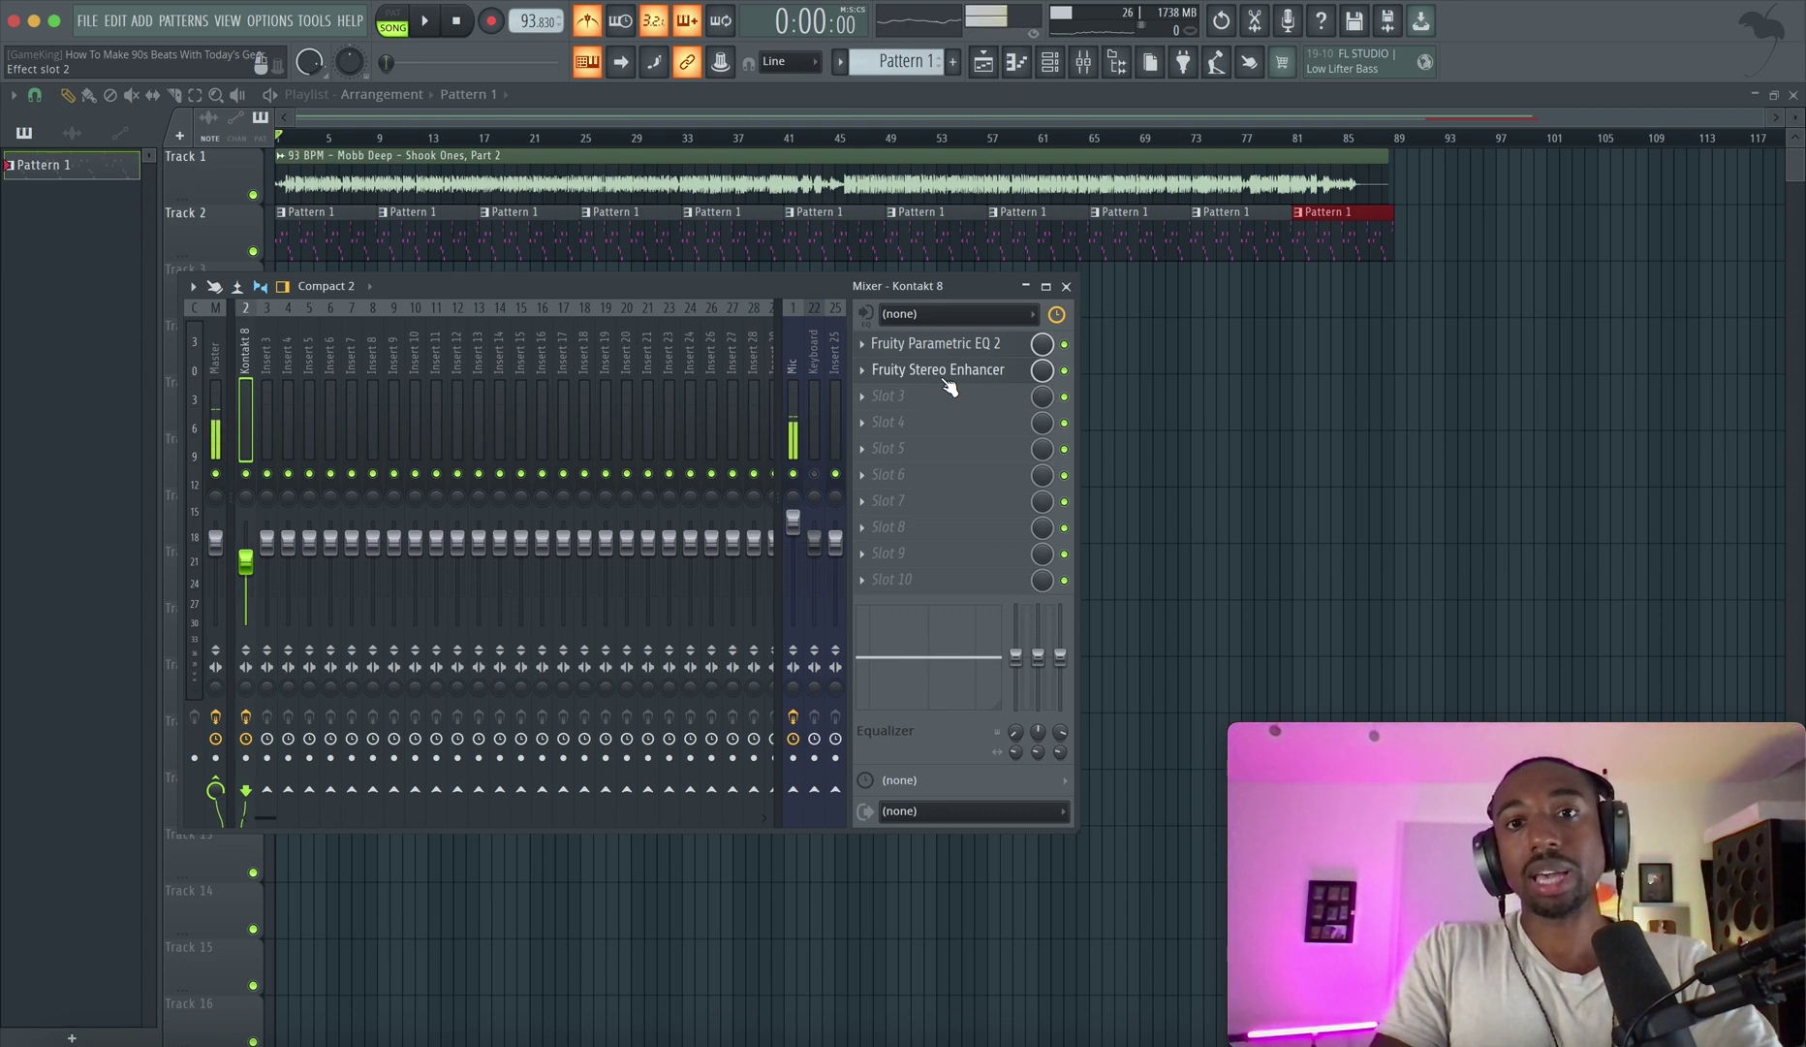
# Move Fruity Stereo Enhancer to slot 3 and load Fruity Stereo Shaper with the Mid preset into slot 2.
pyautogui.moveTo(947, 386); pyautogui.dragTo(948, 398)
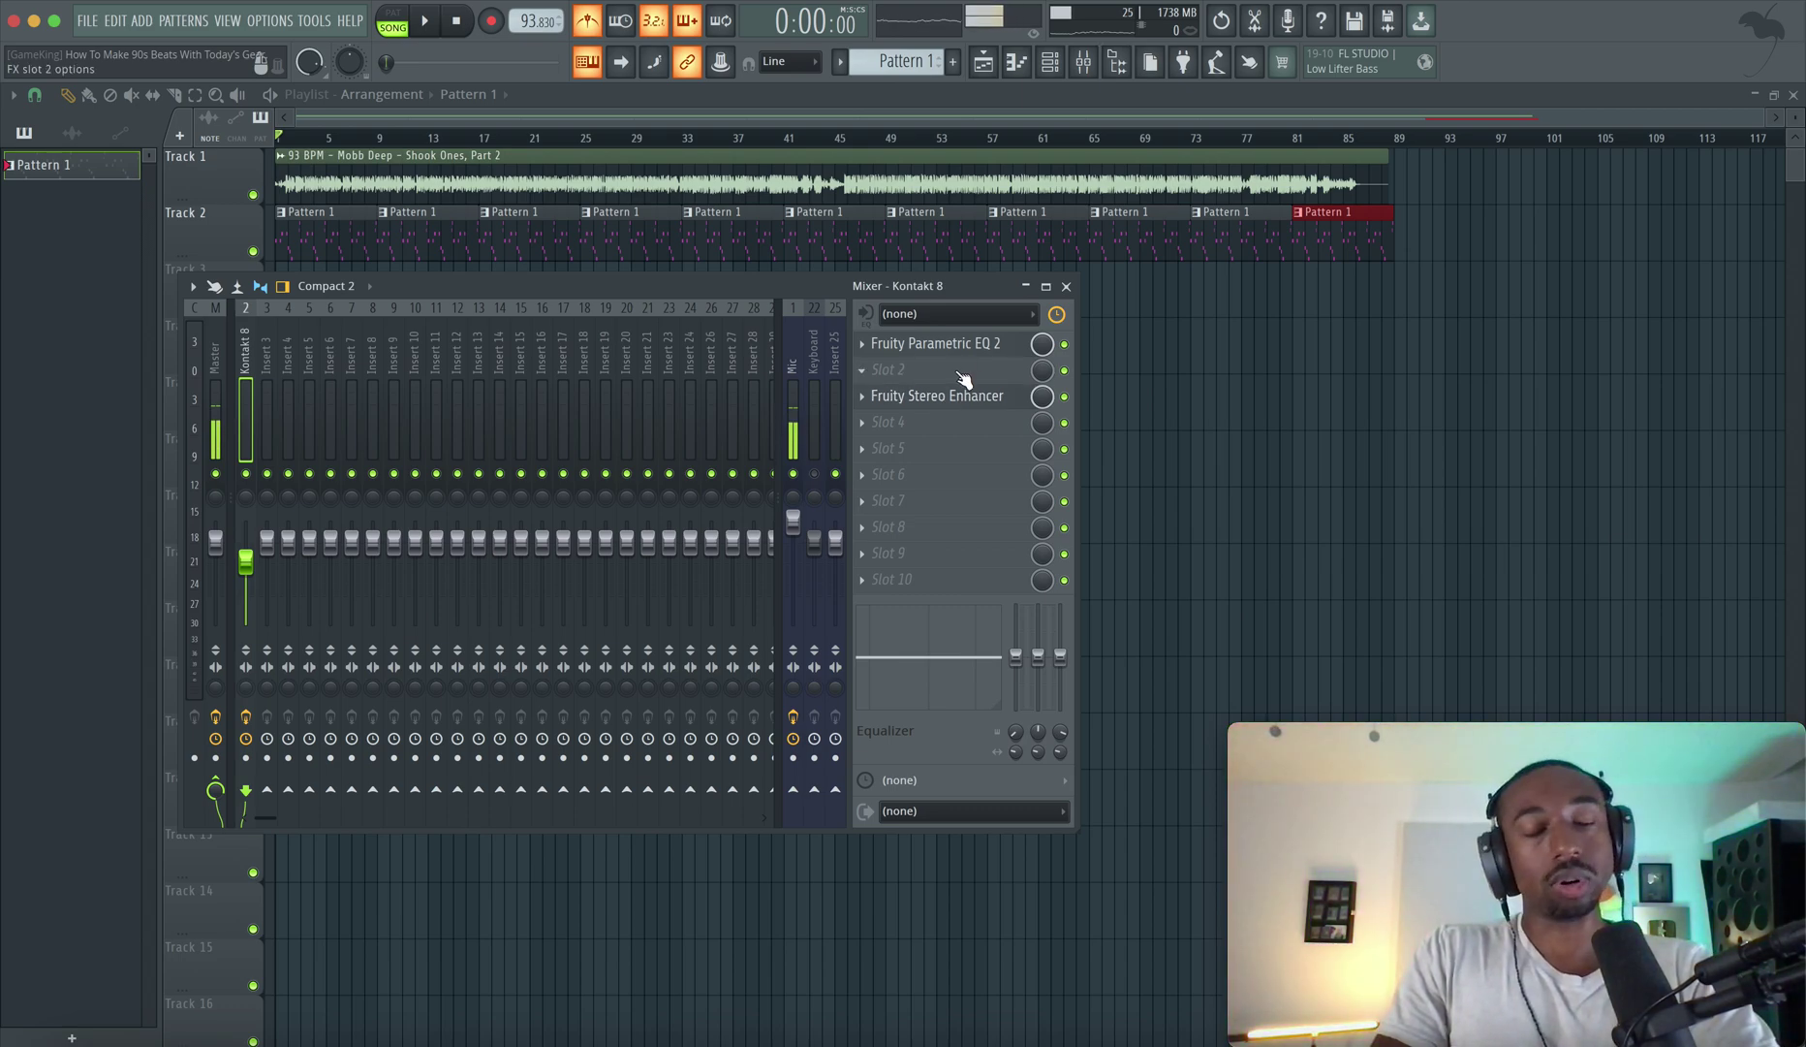
pyautogui.click(964, 378)
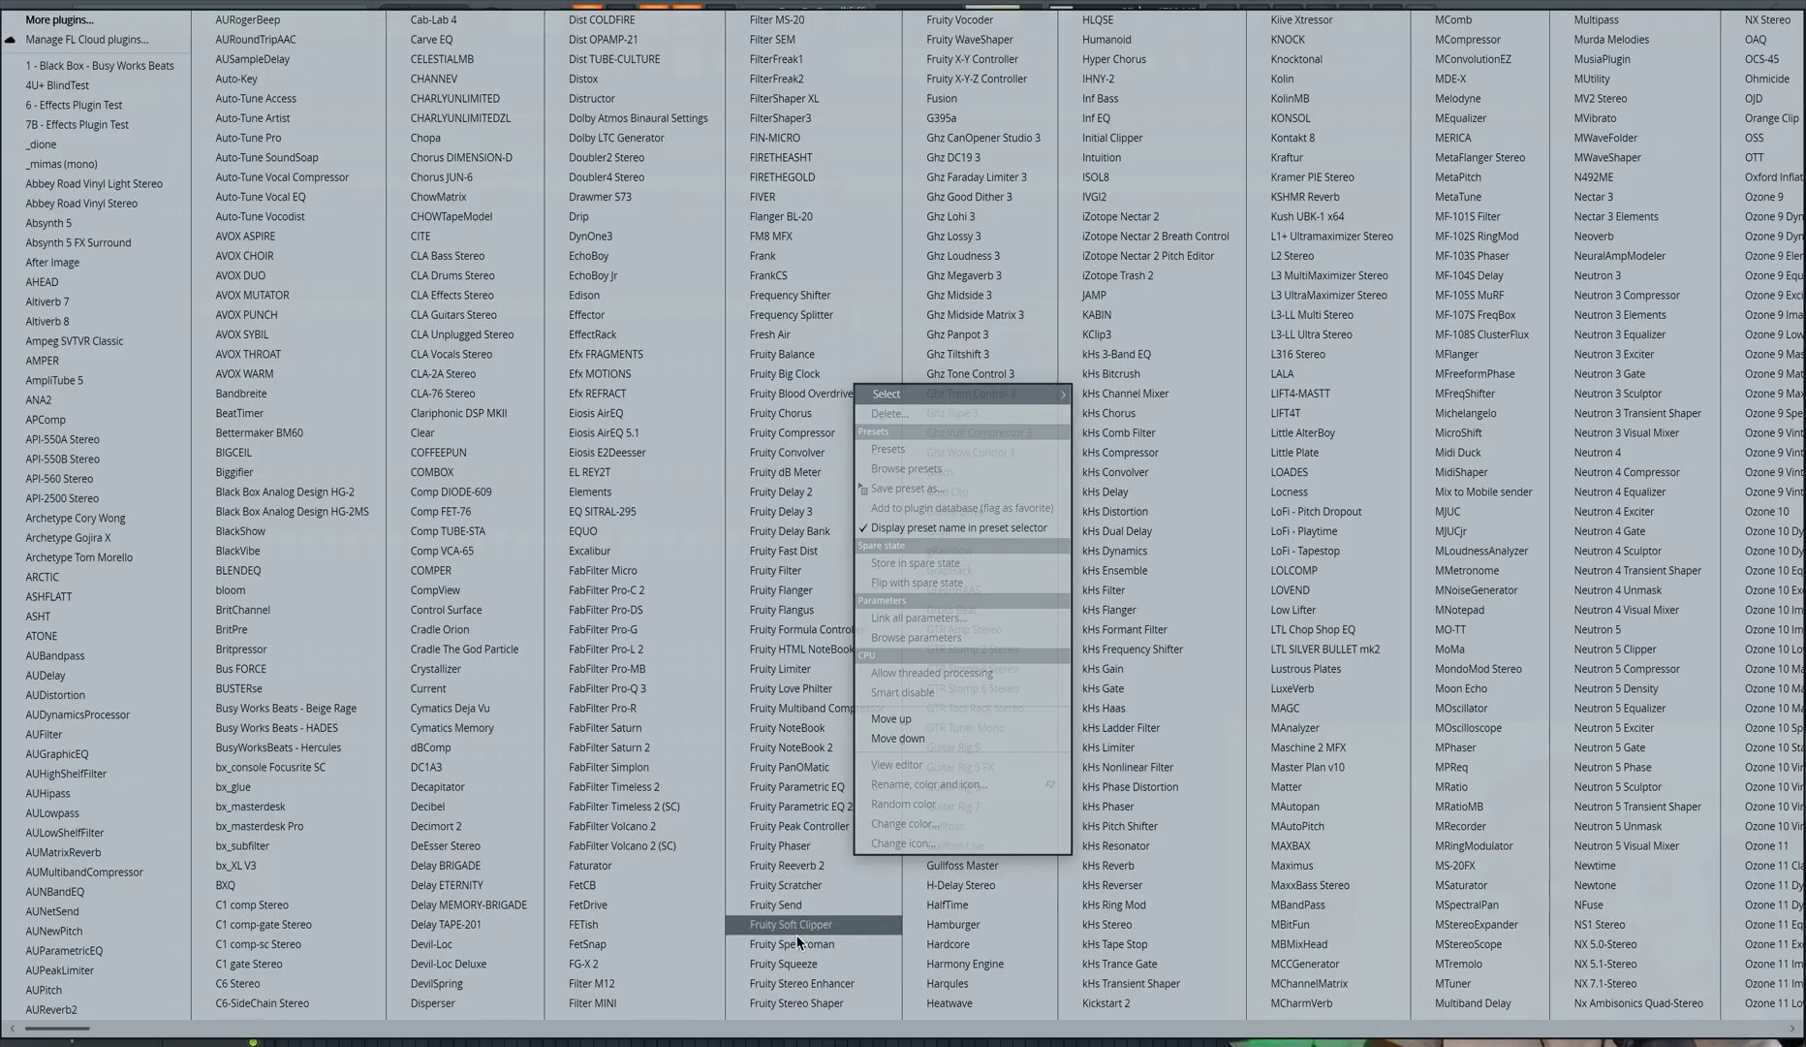
pyautogui.click(802, 1004)
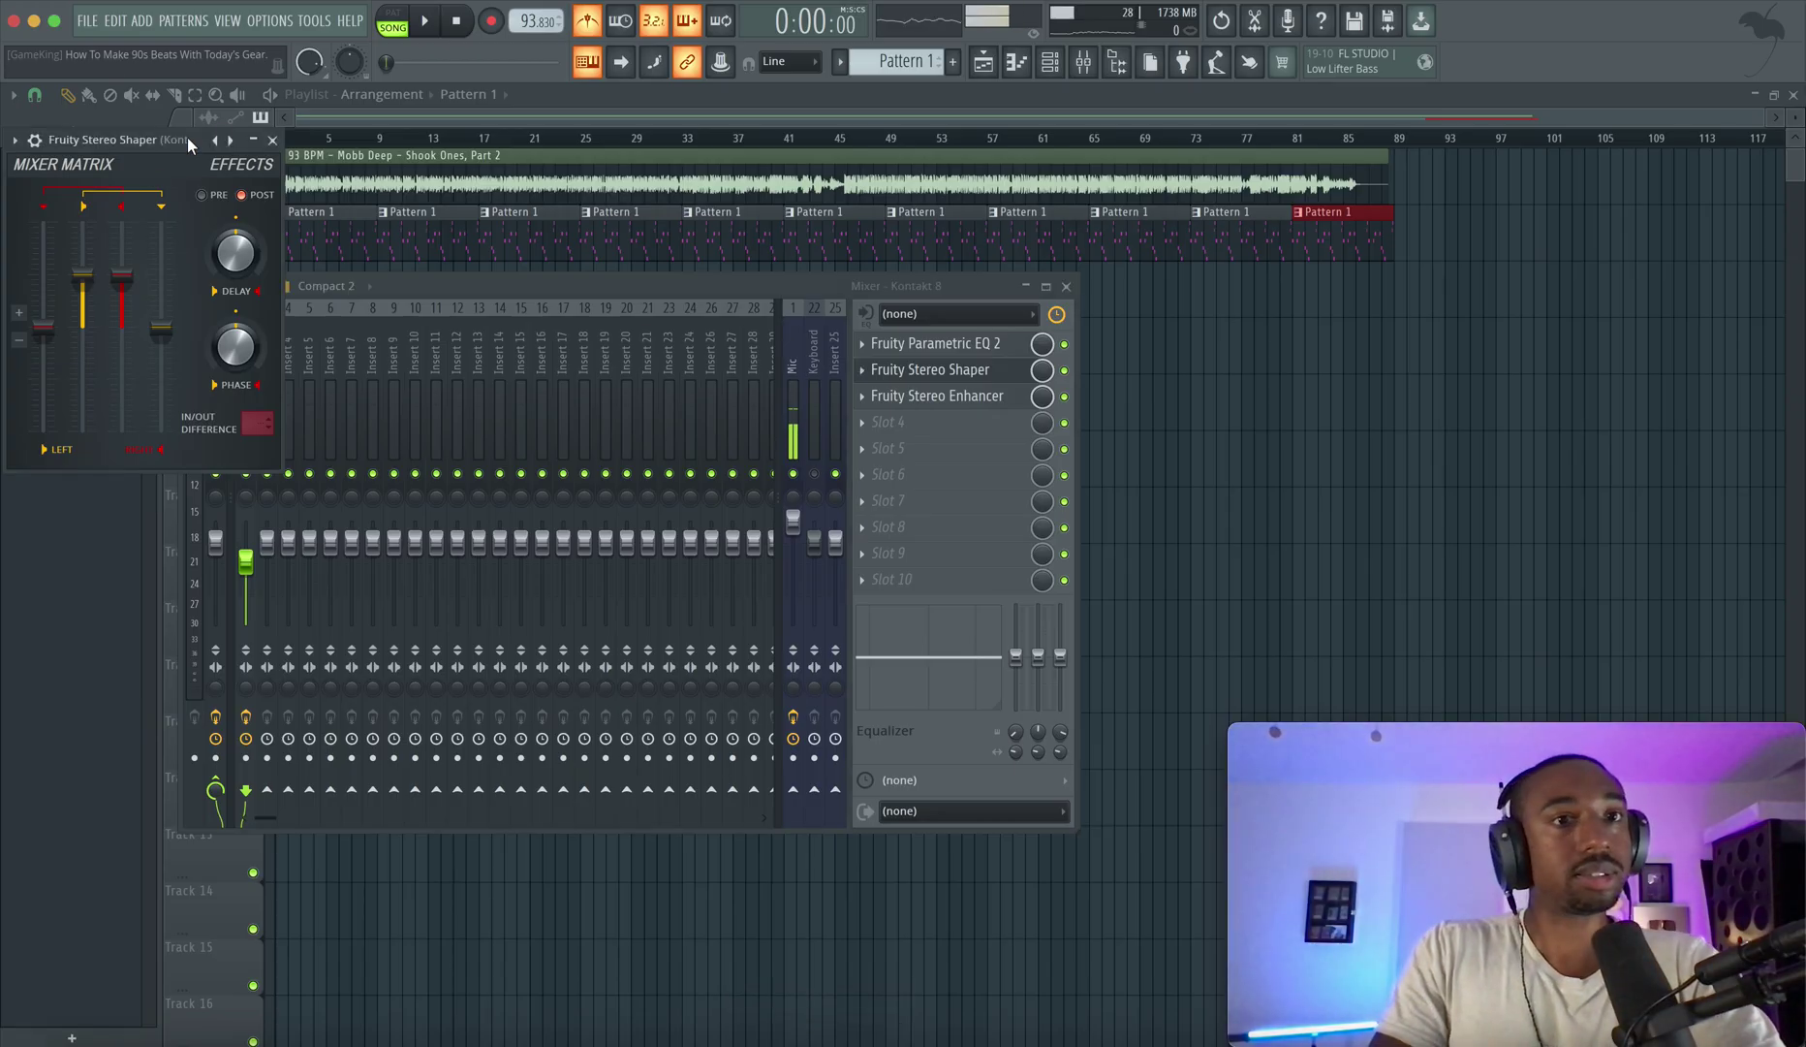
pyautogui.click(229, 136)
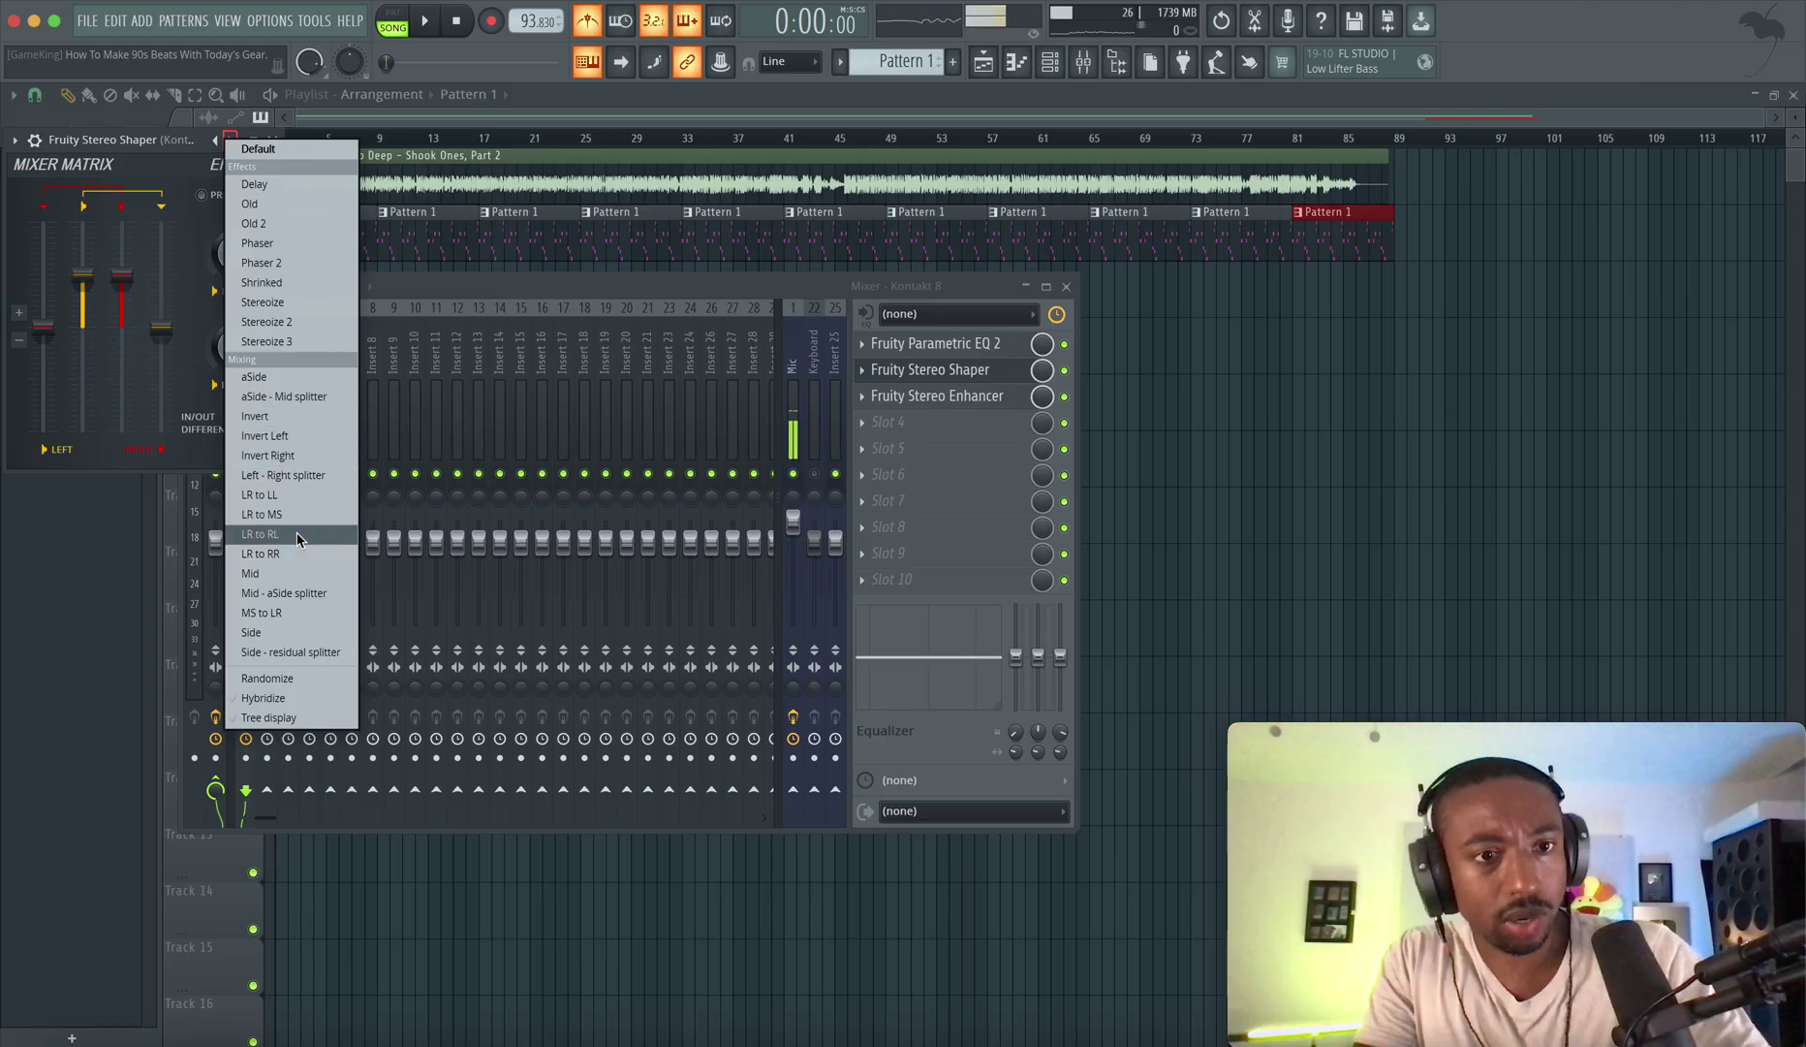
pyautogui.click(288, 573)
# Compare the flute with Fruity Stereo Enhancer and Fruity Stereo Shaper bypassed and re-enabled during playback.
pyautogui.press('space')
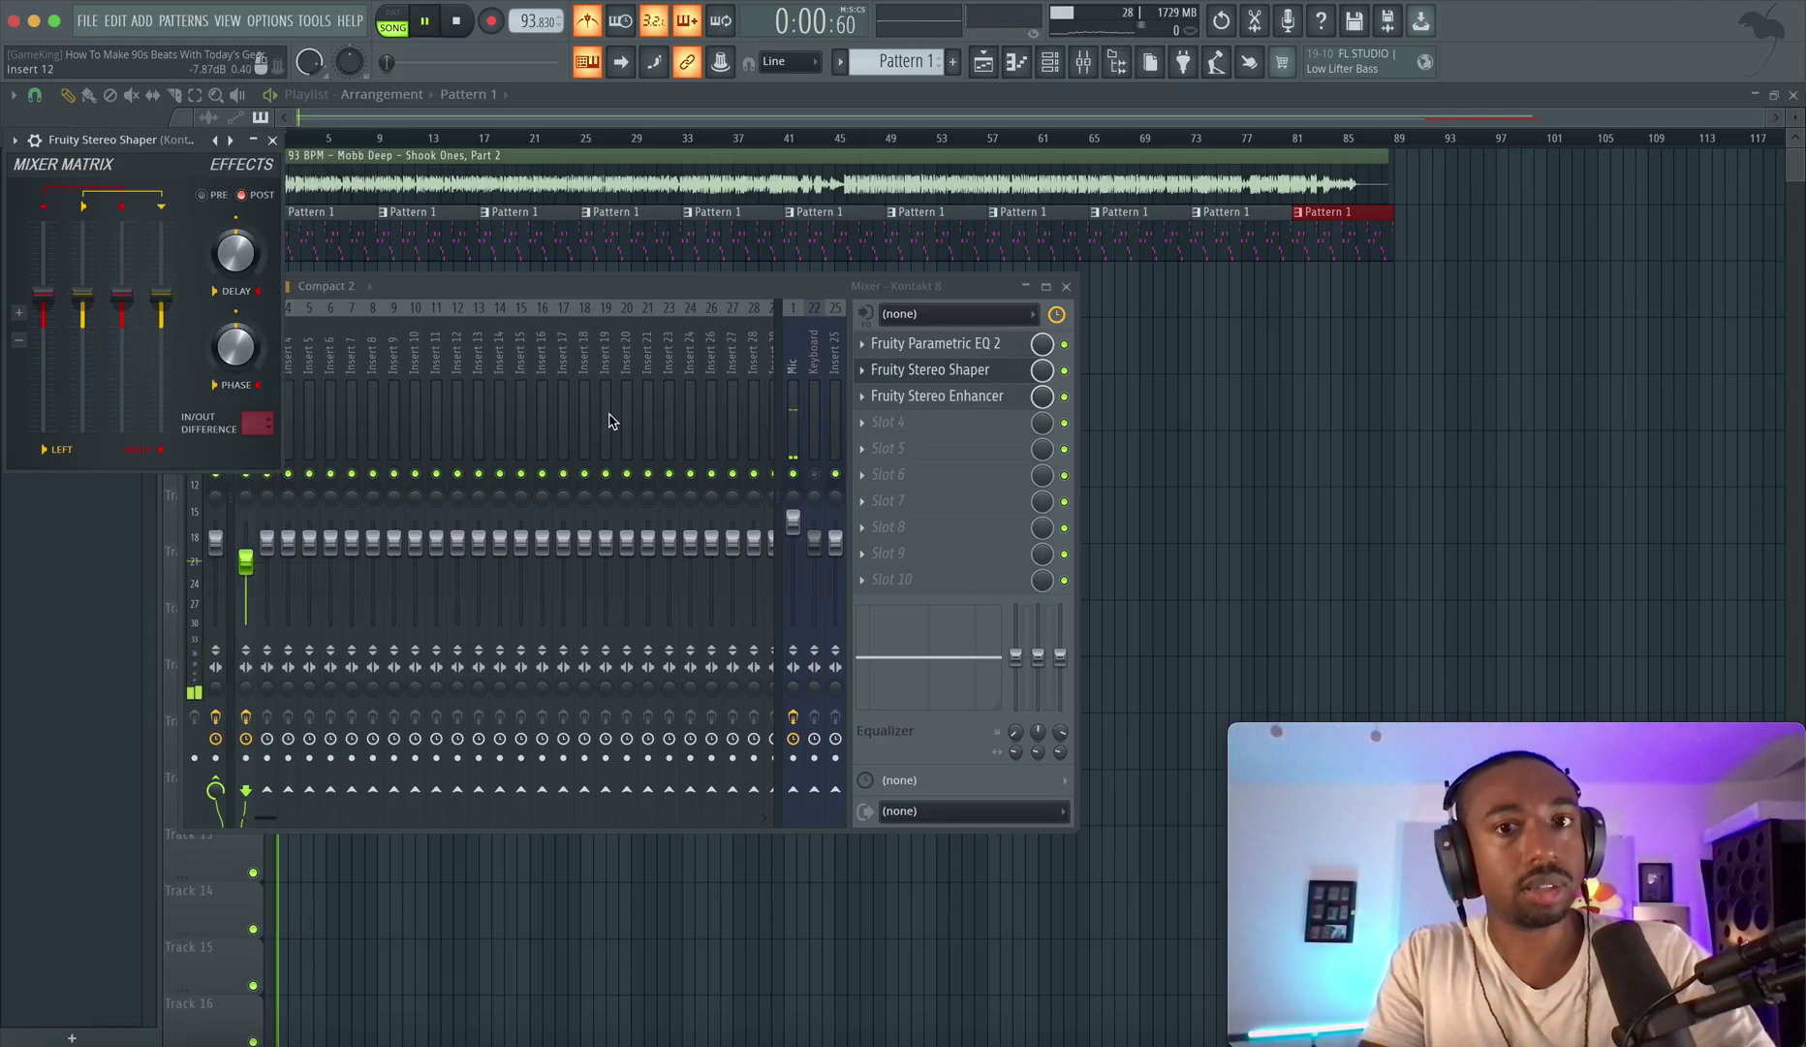
pyautogui.click(1064, 397)
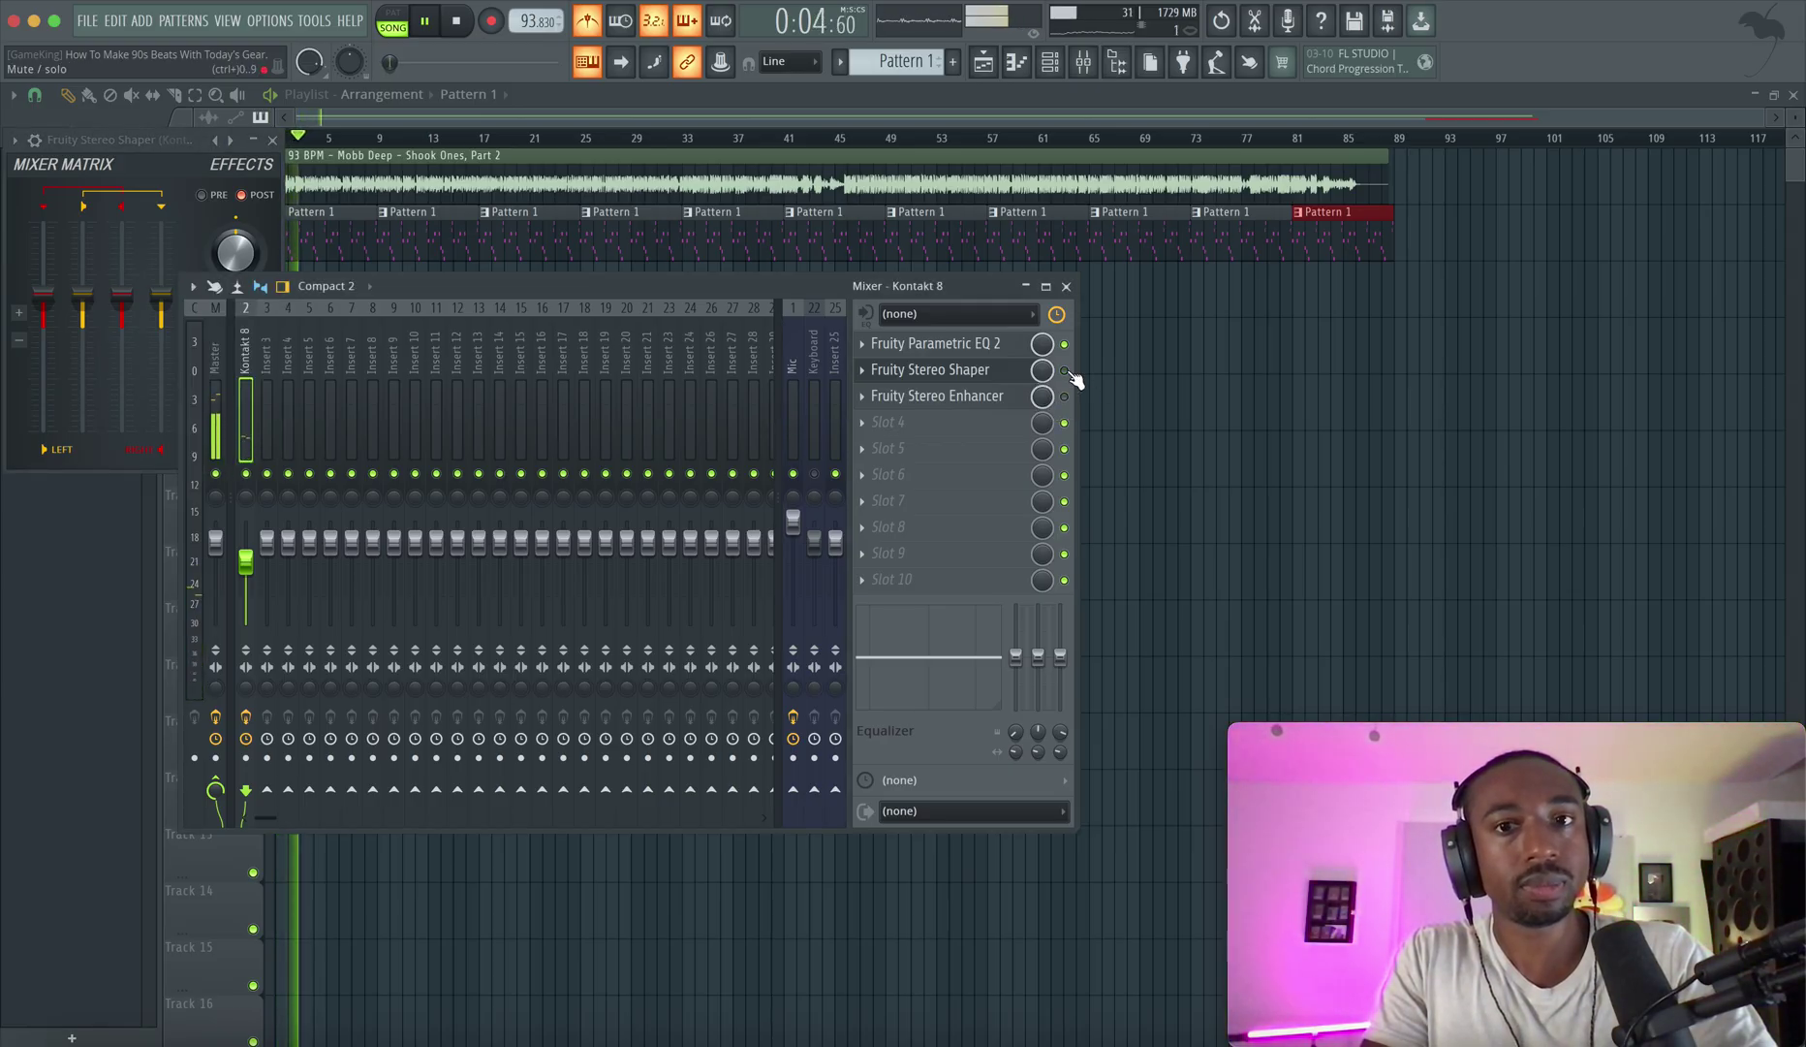
pyautogui.click(1065, 370)
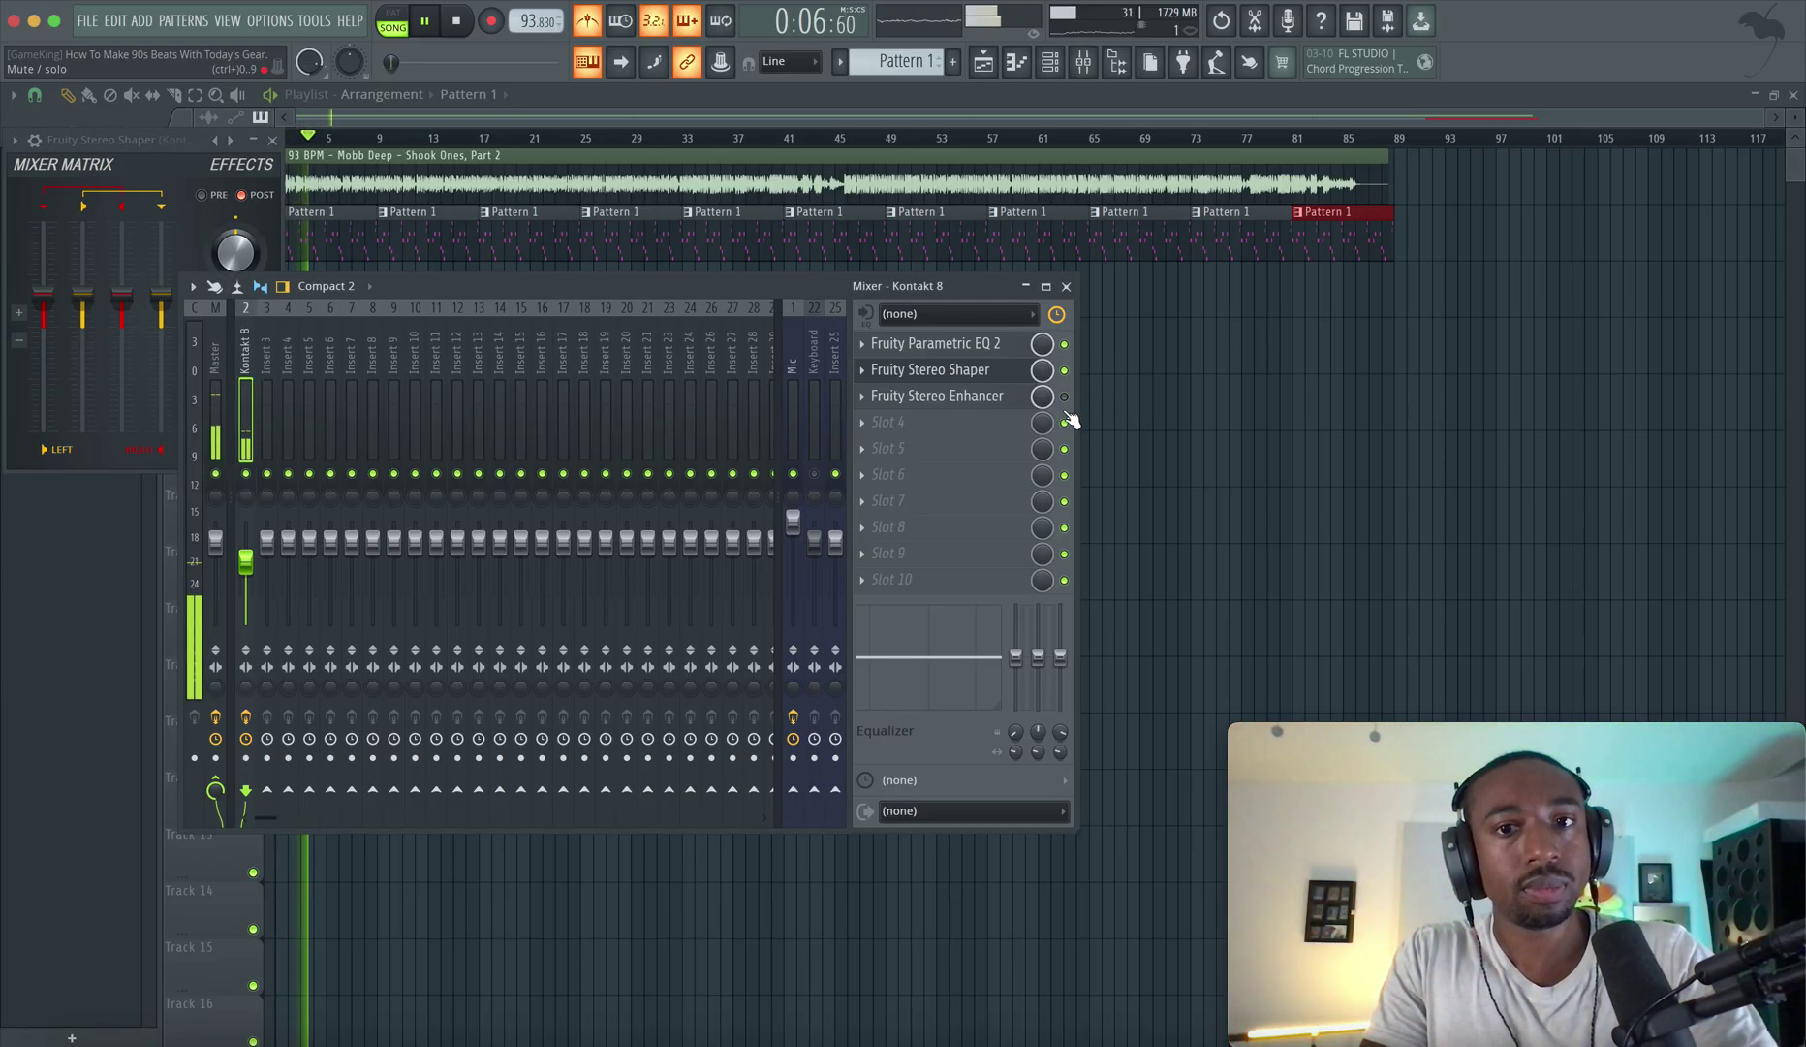
pyautogui.click(1065, 398)
pyautogui.press('space')
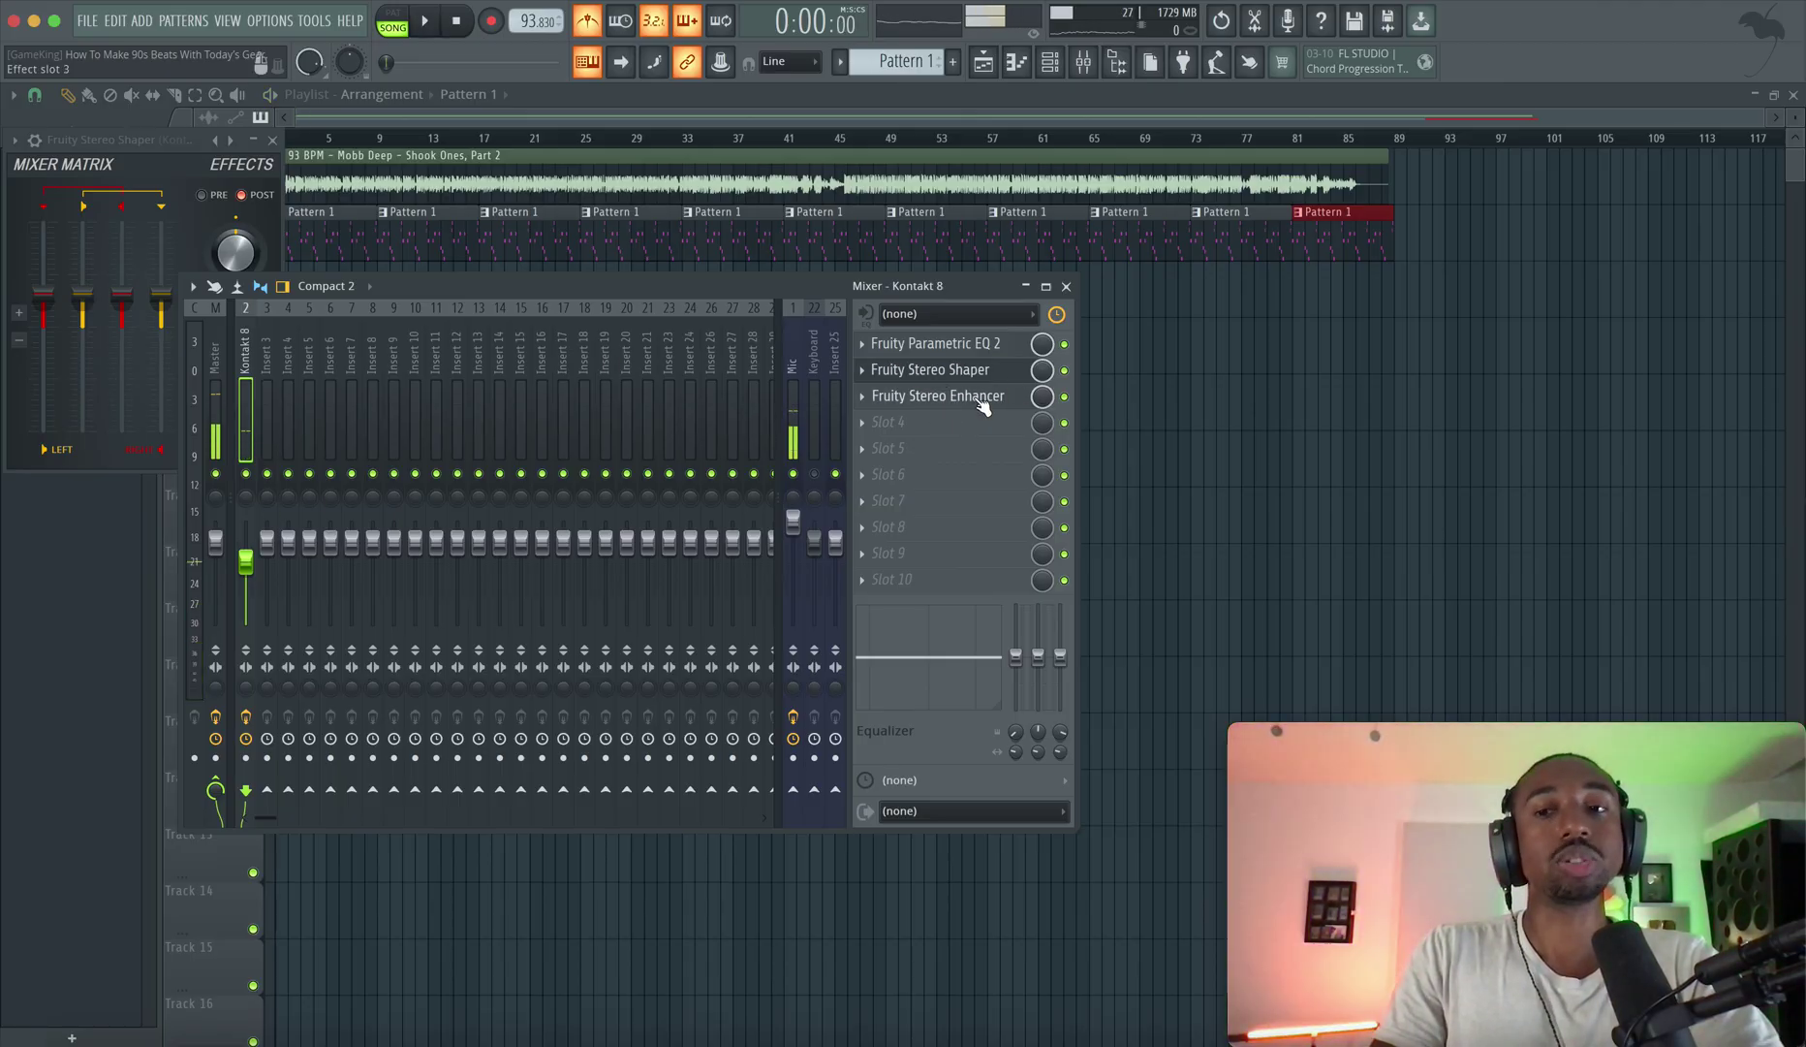
# Play the arrangement while closing the Fruity Stereo Shaper window and hiding the mixer.
pyautogui.press('space')
pyautogui.click(272, 141)
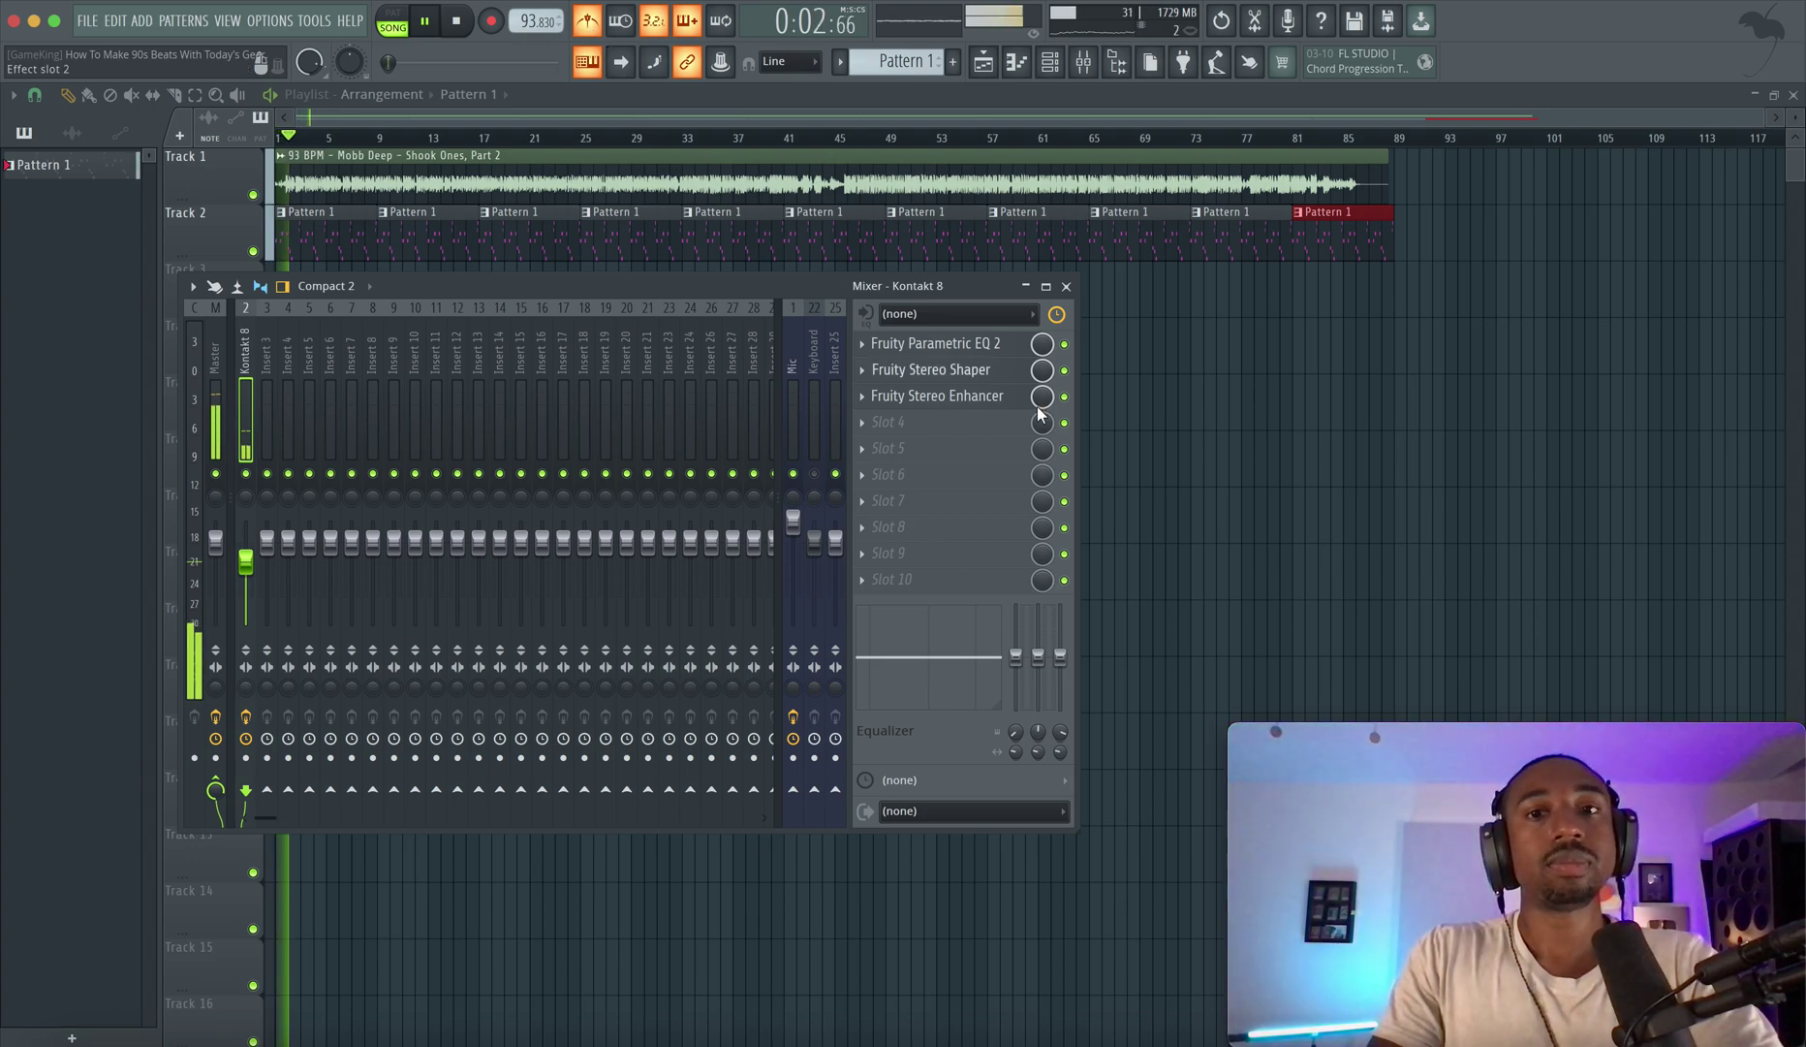
pyautogui.press('F9')
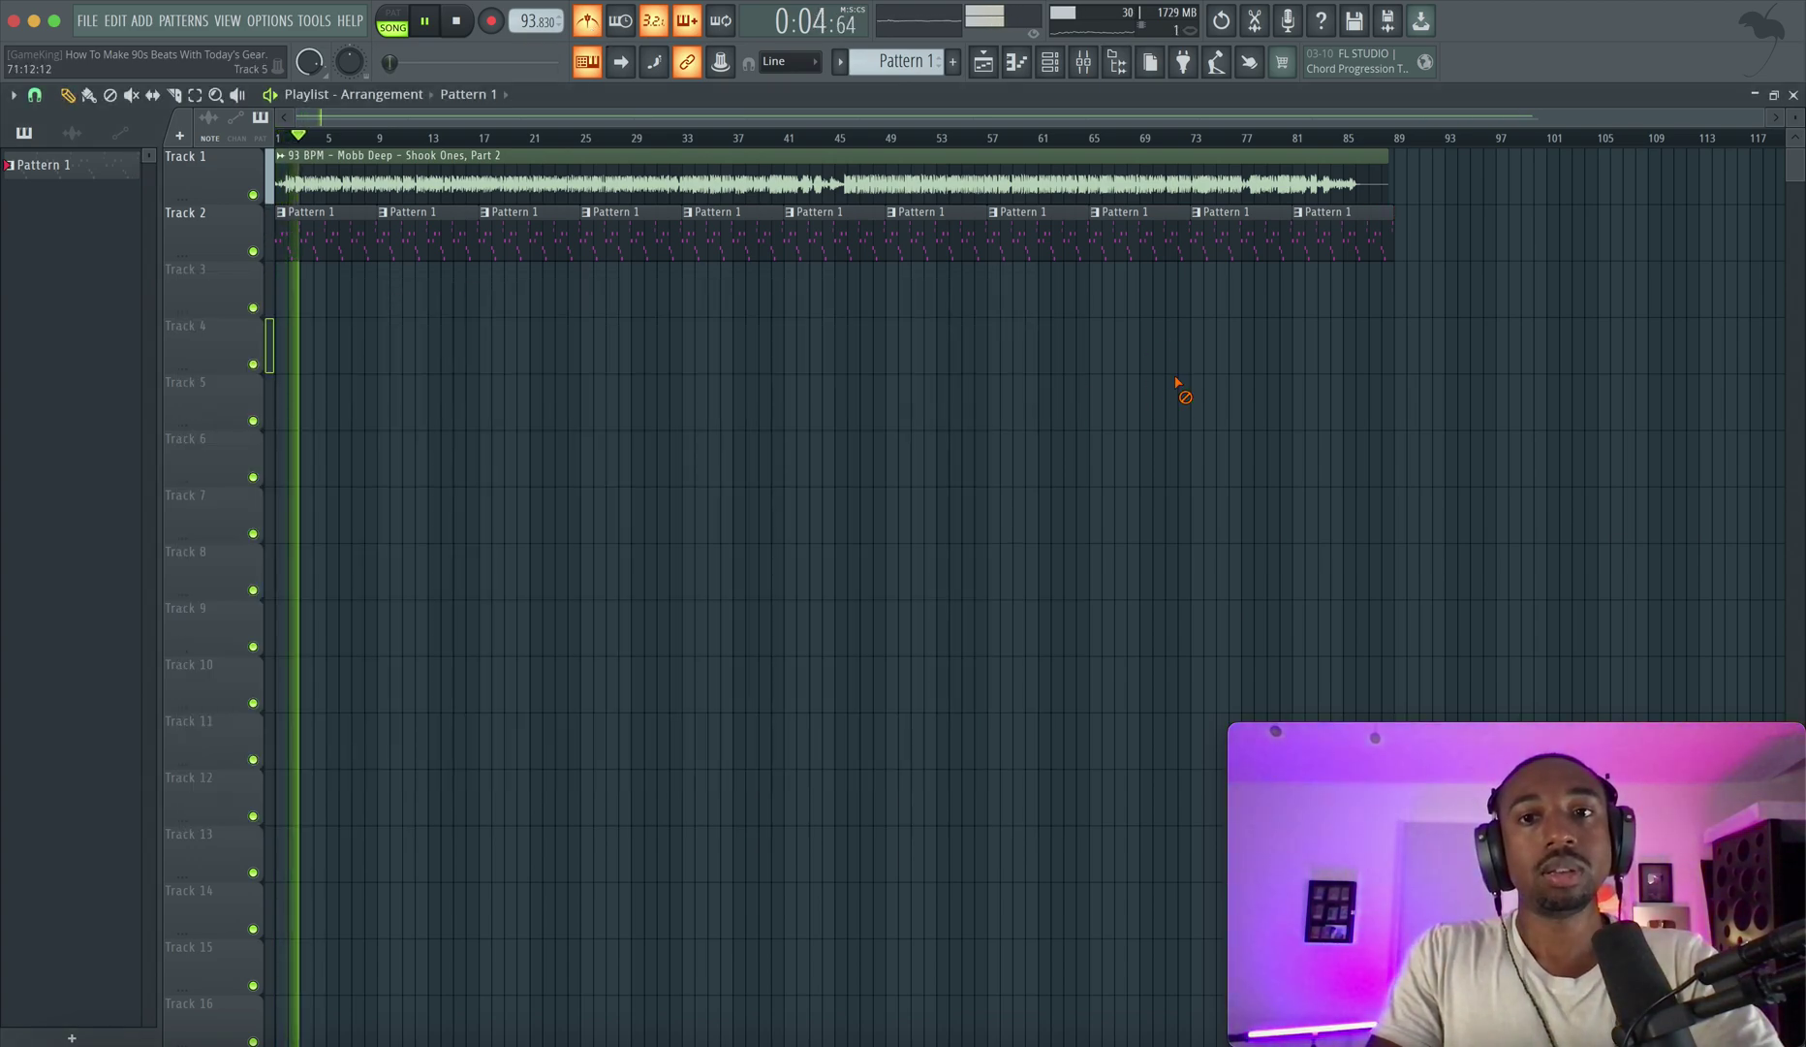
pyautogui.press('space')
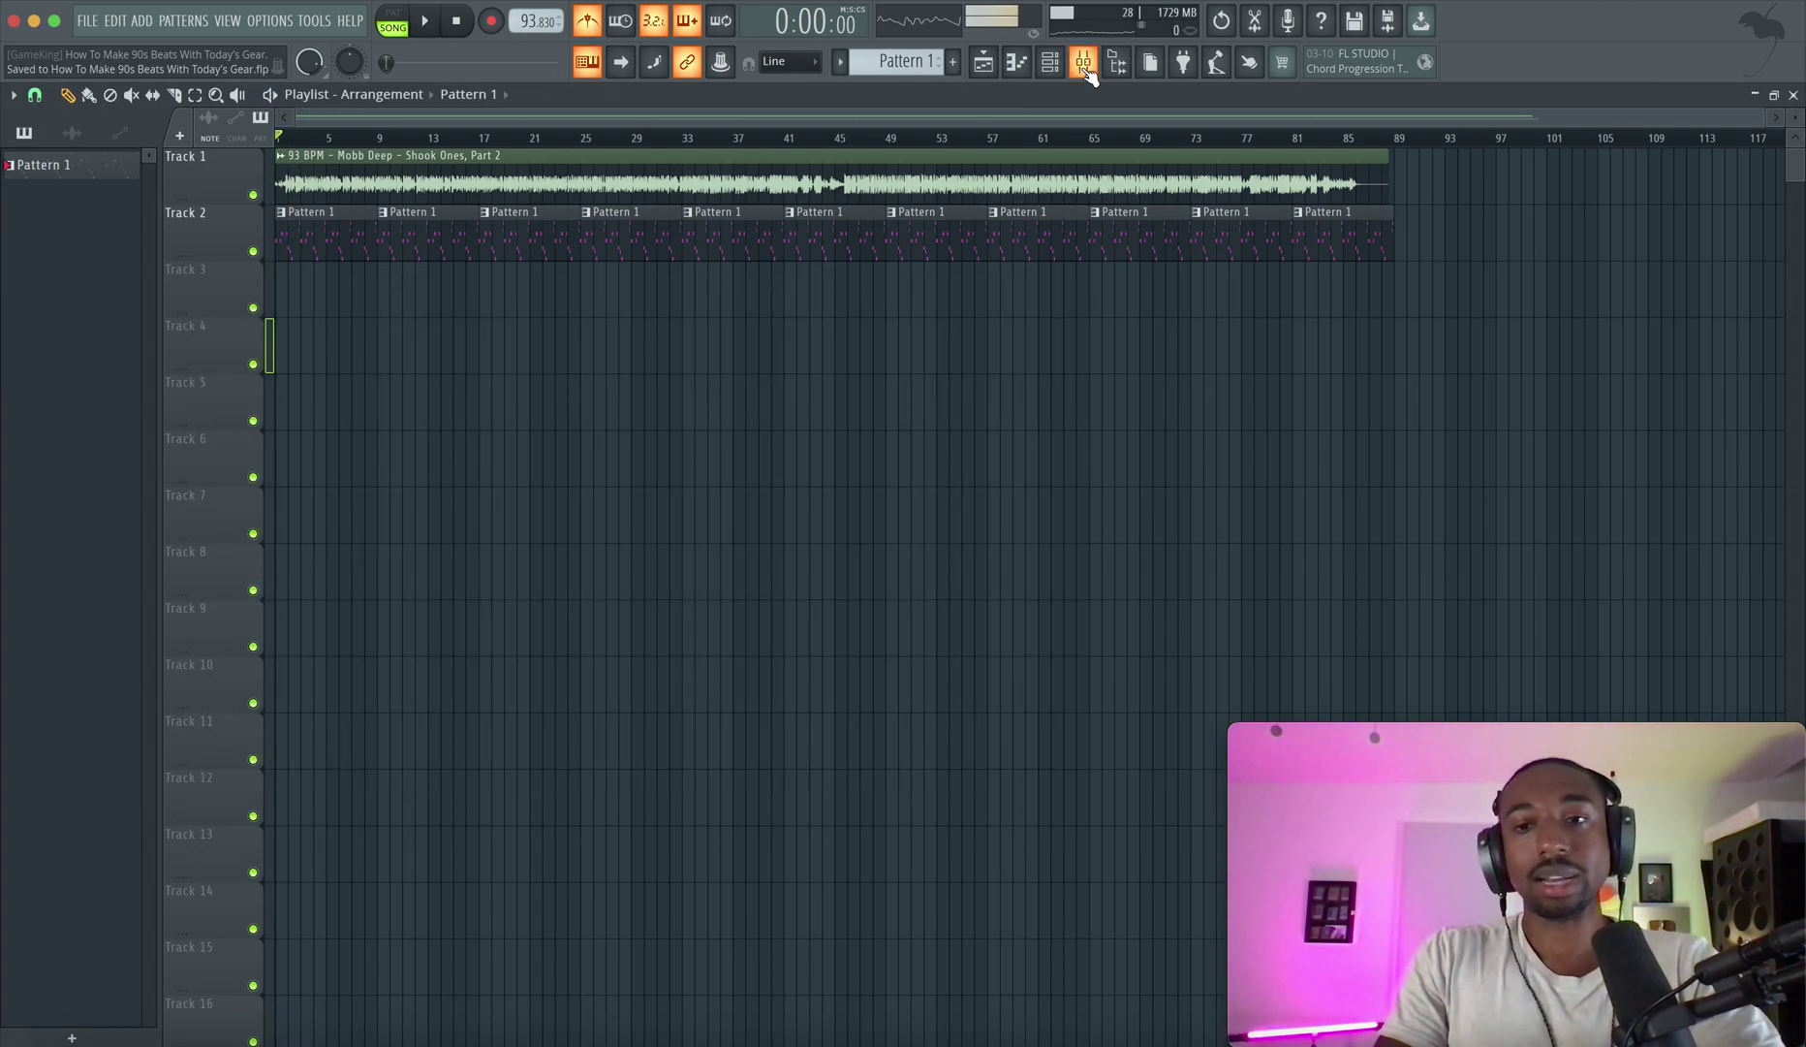
# Listen to the start of the arrangement with the metronome off and bring the mixer back up.
pyautogui.click(1086, 68)
pyautogui.press('F9')
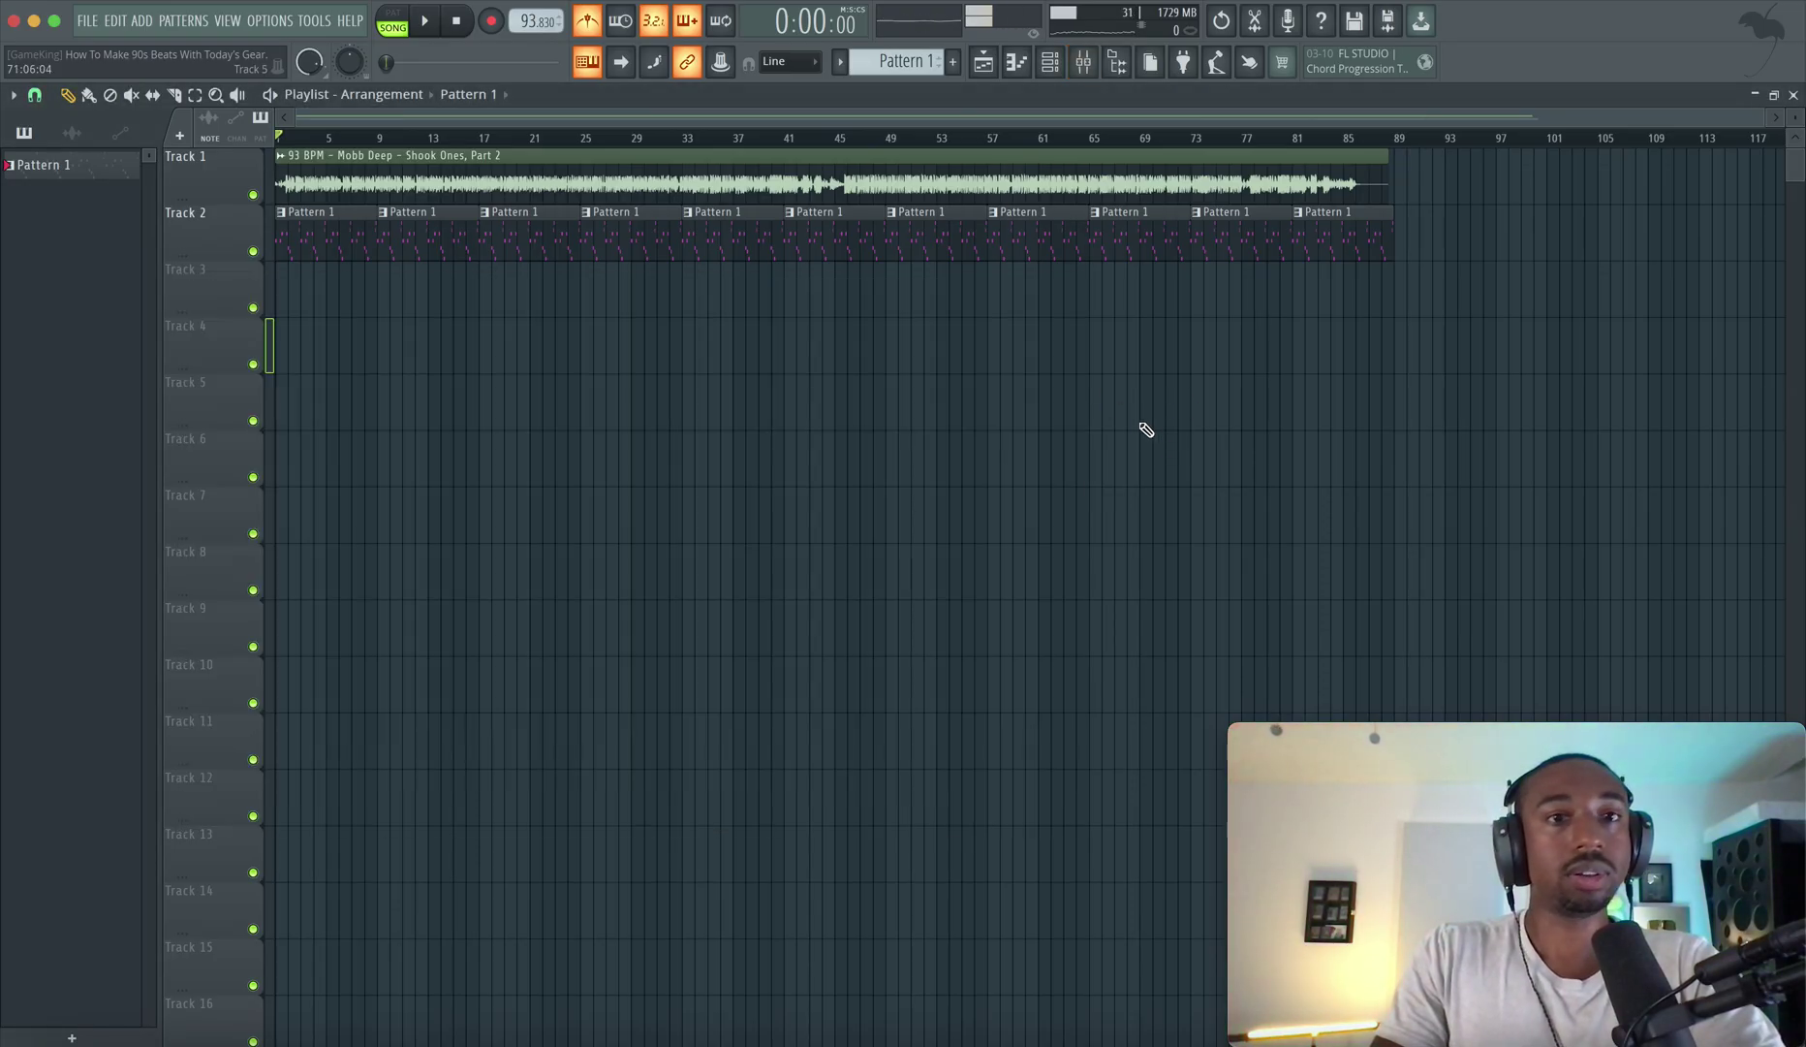
pyautogui.press('space')
pyautogui.scroll(2, 685, 354)
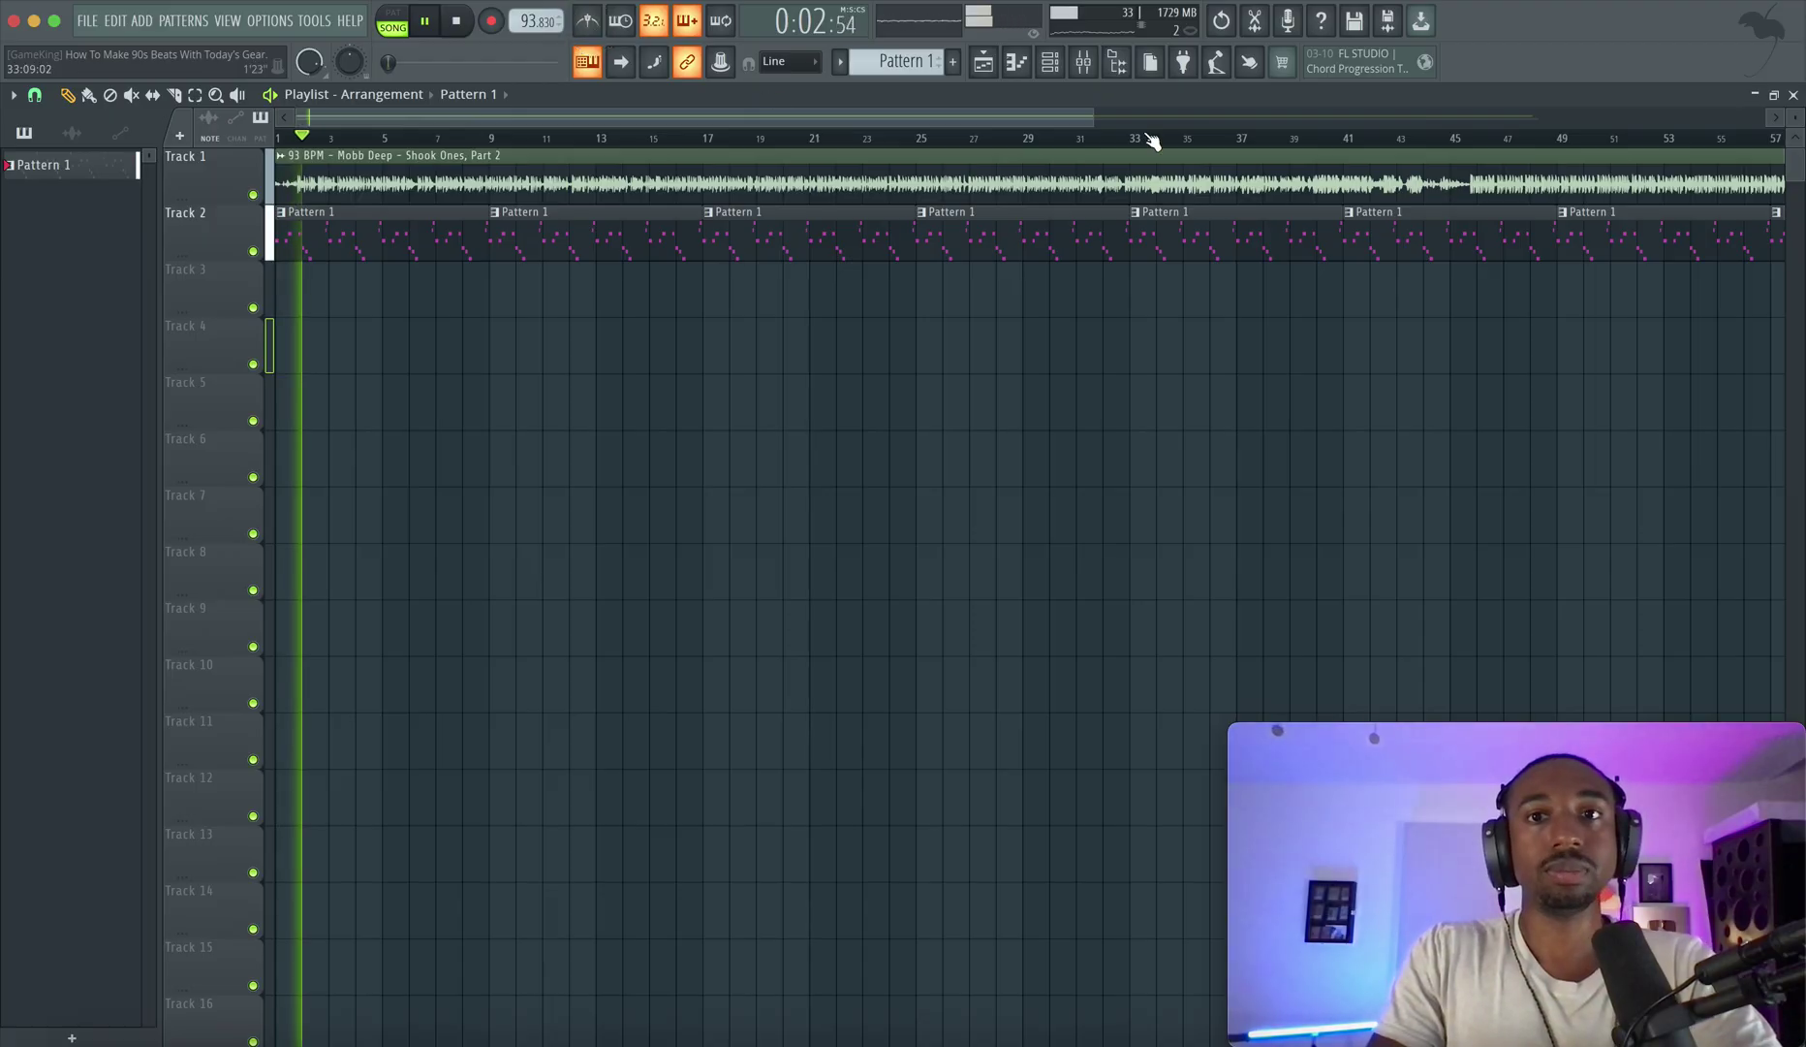
pyautogui.press('space')
pyautogui.press('F9')
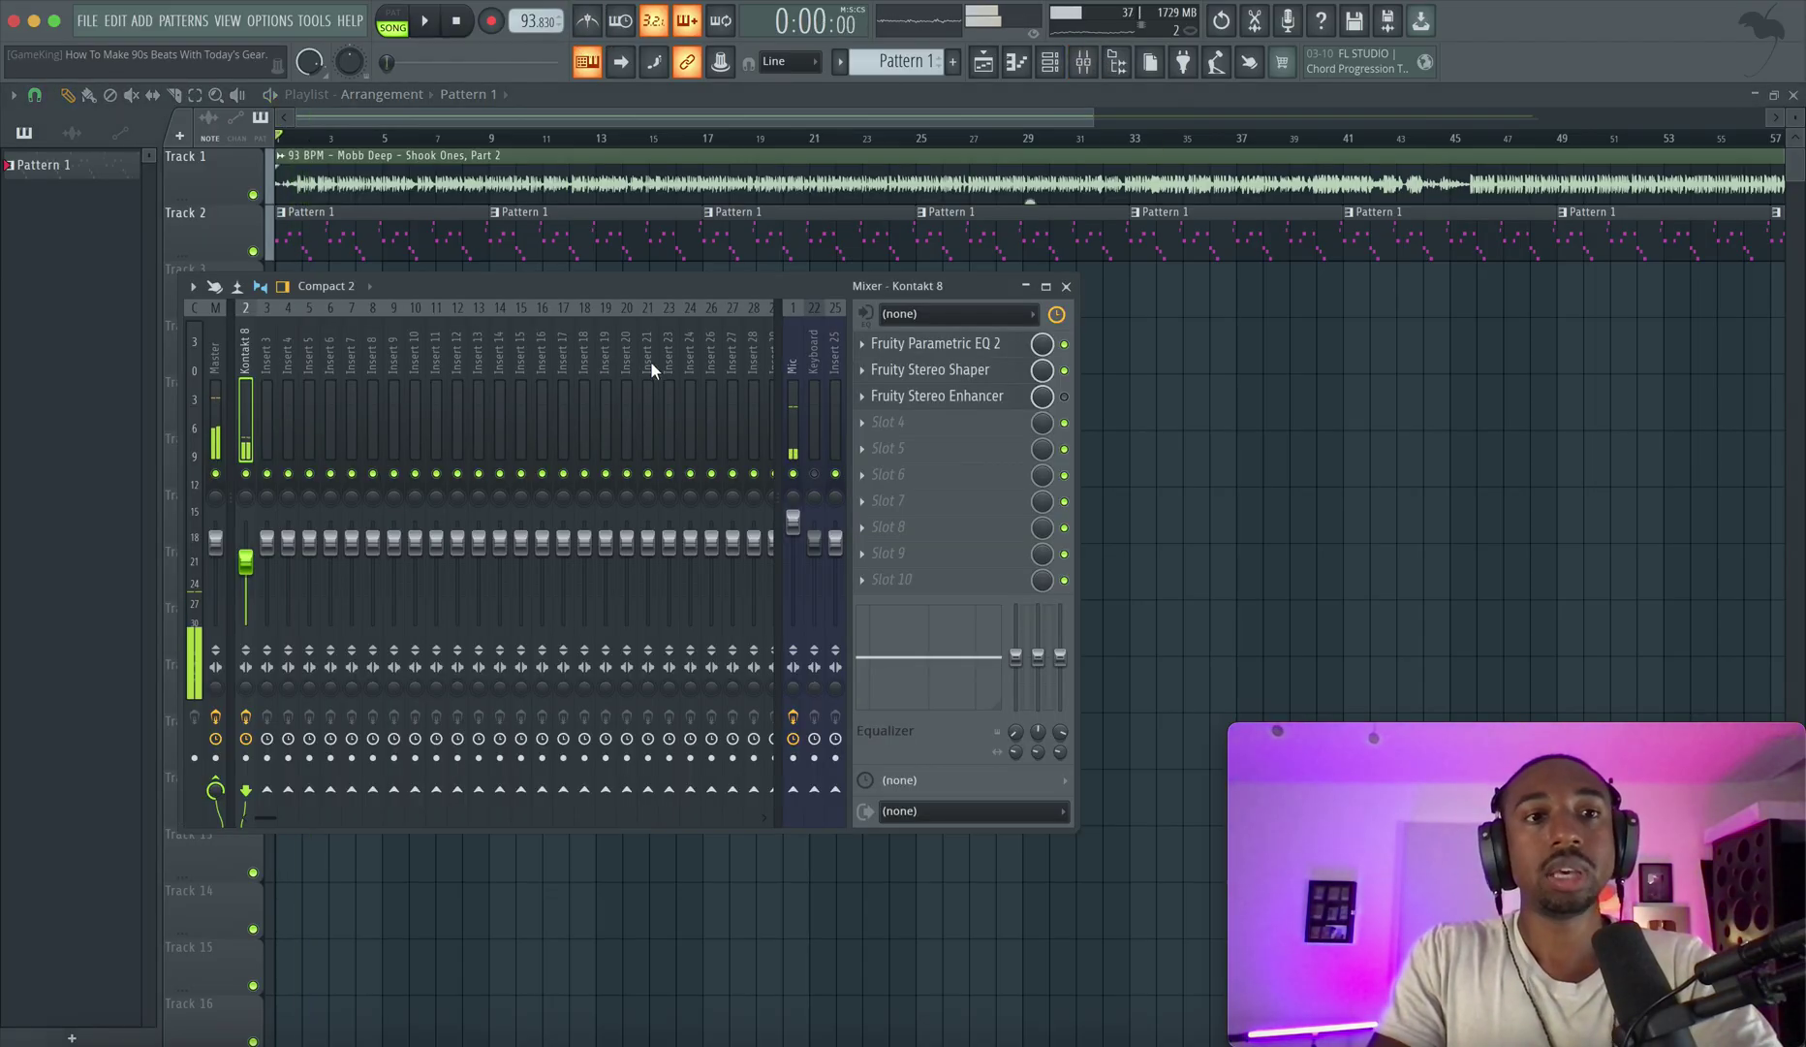
# Load Fruity Convolver in slot 4 of the Kontakt 8 track with the IMP Spring 01 impulse from the Spring Reverb folder.
pyautogui.click(931, 439)
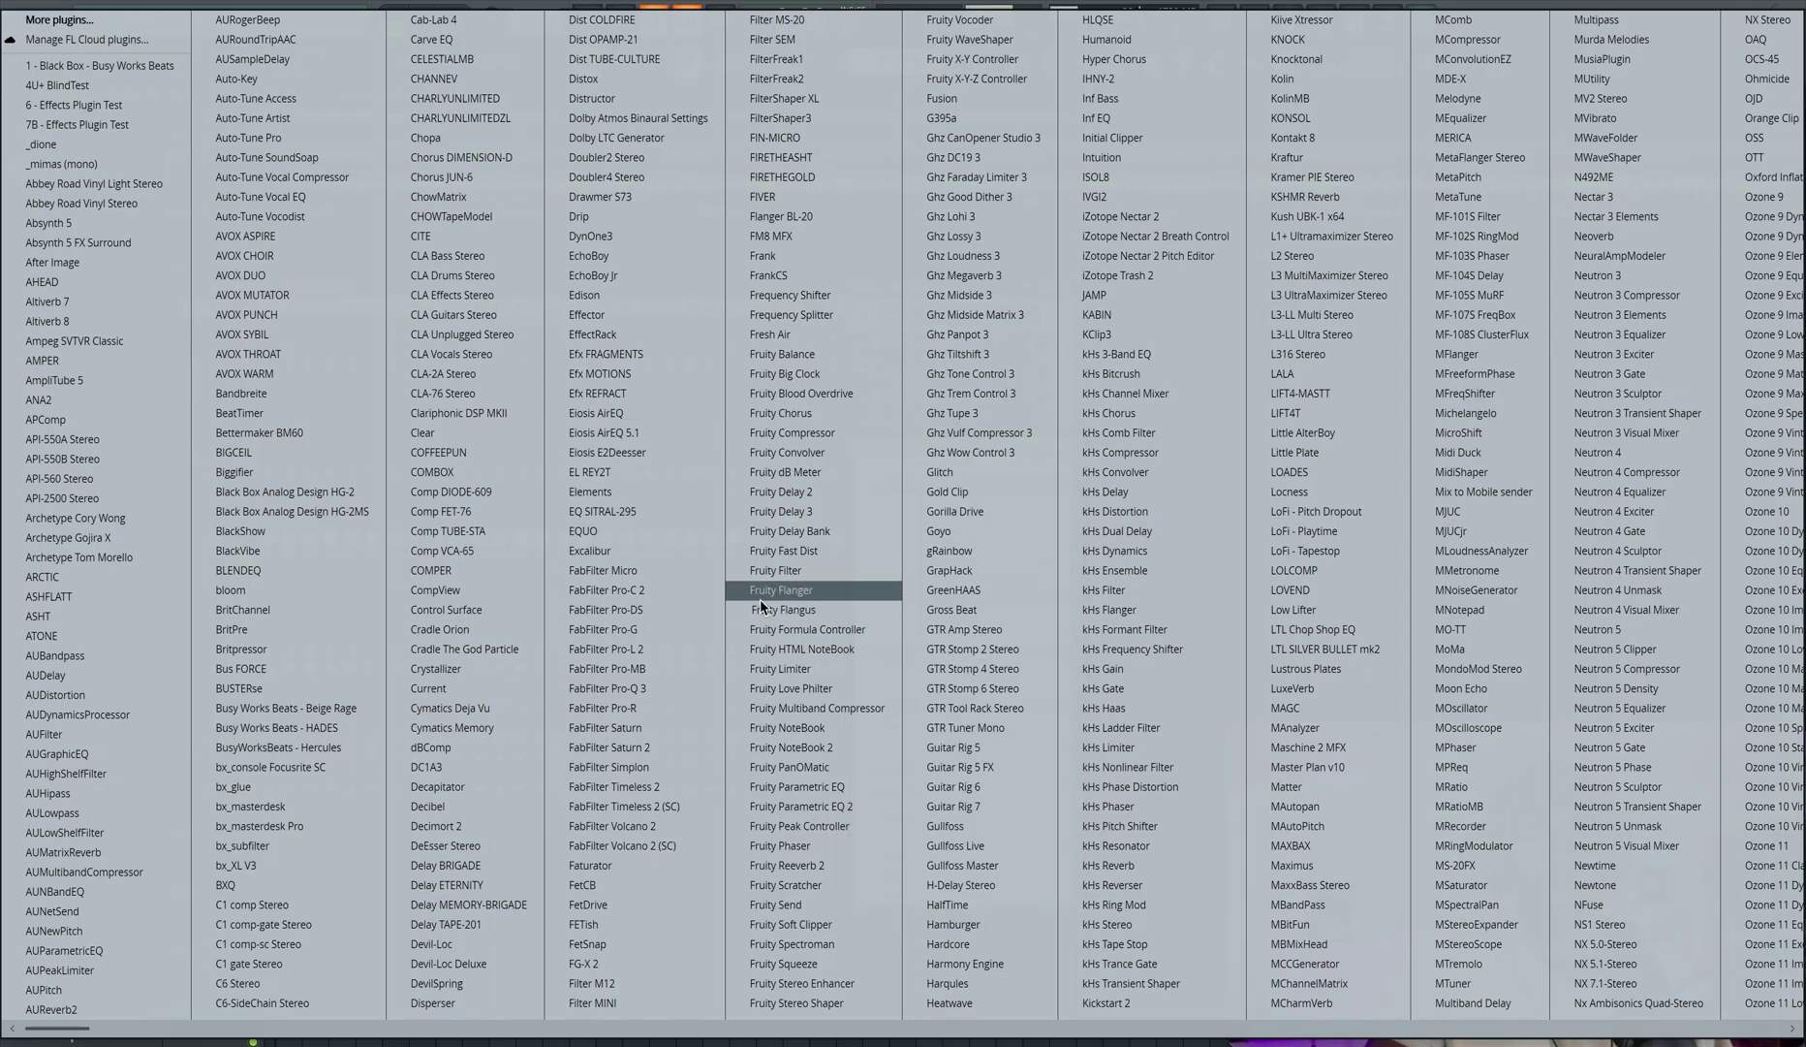
pyautogui.click(825, 459)
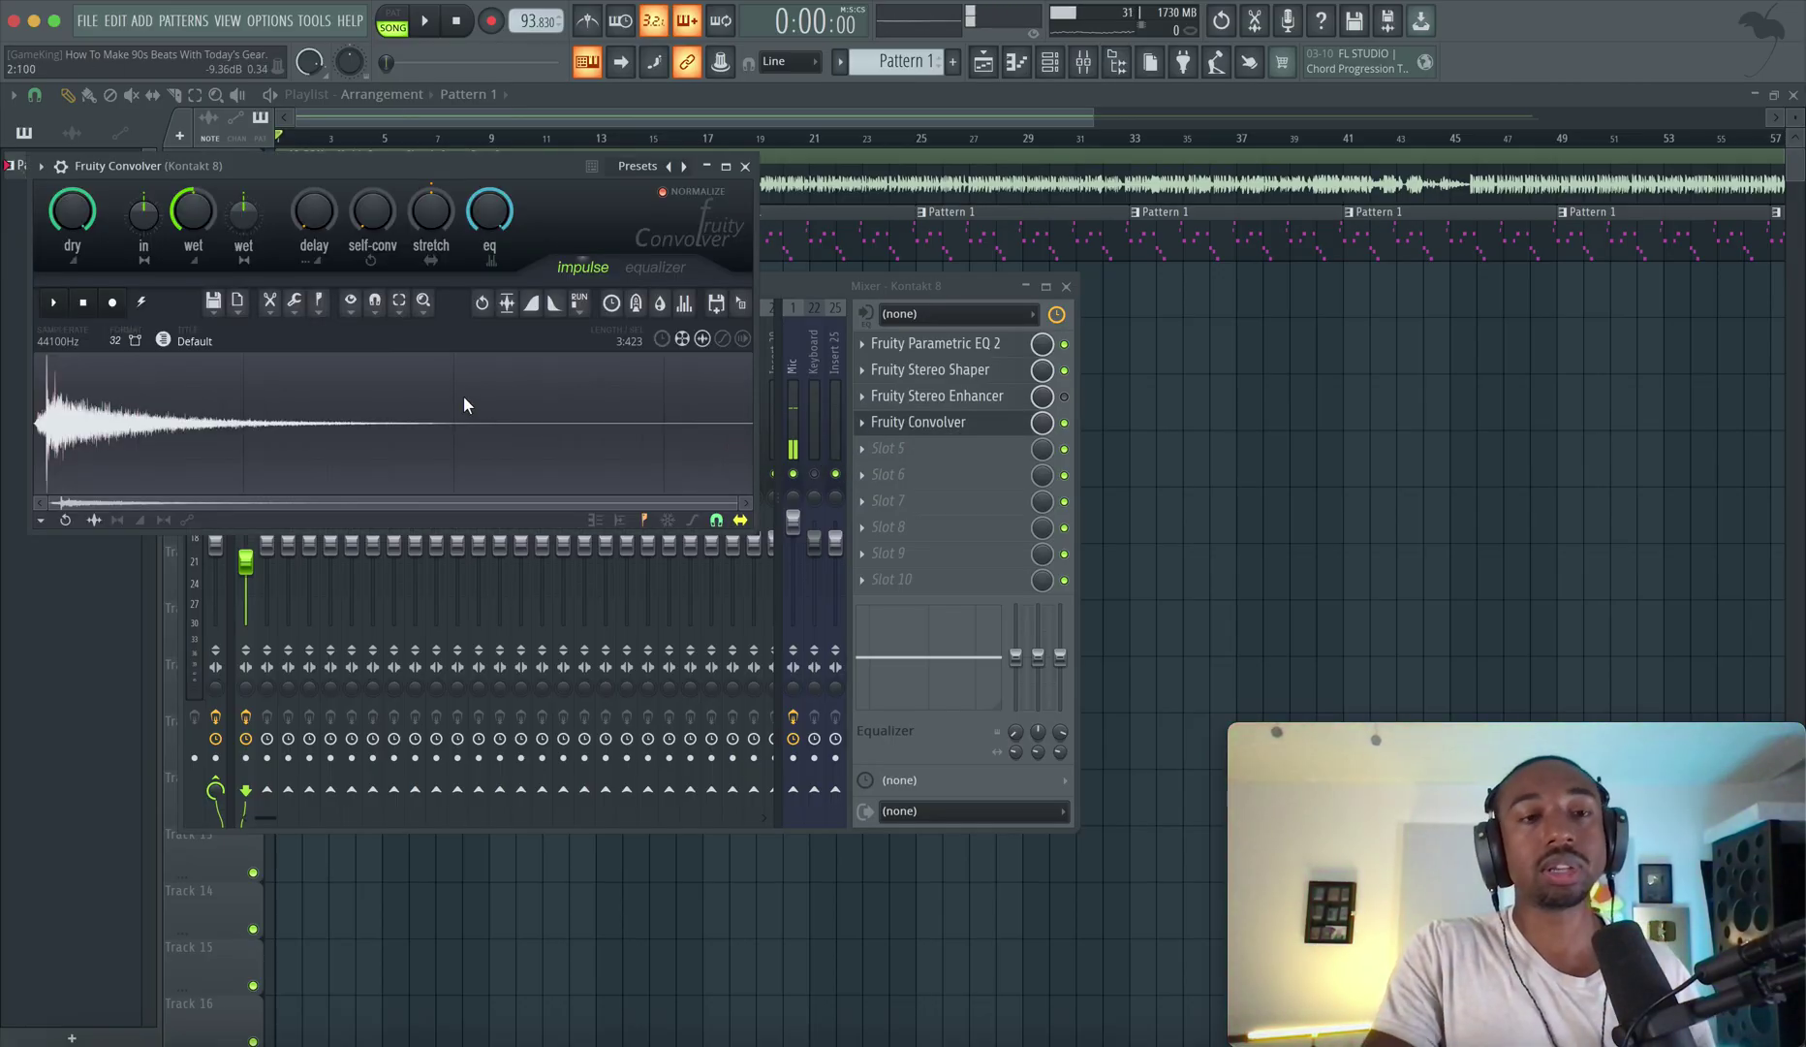
pyautogui.click(212, 301)
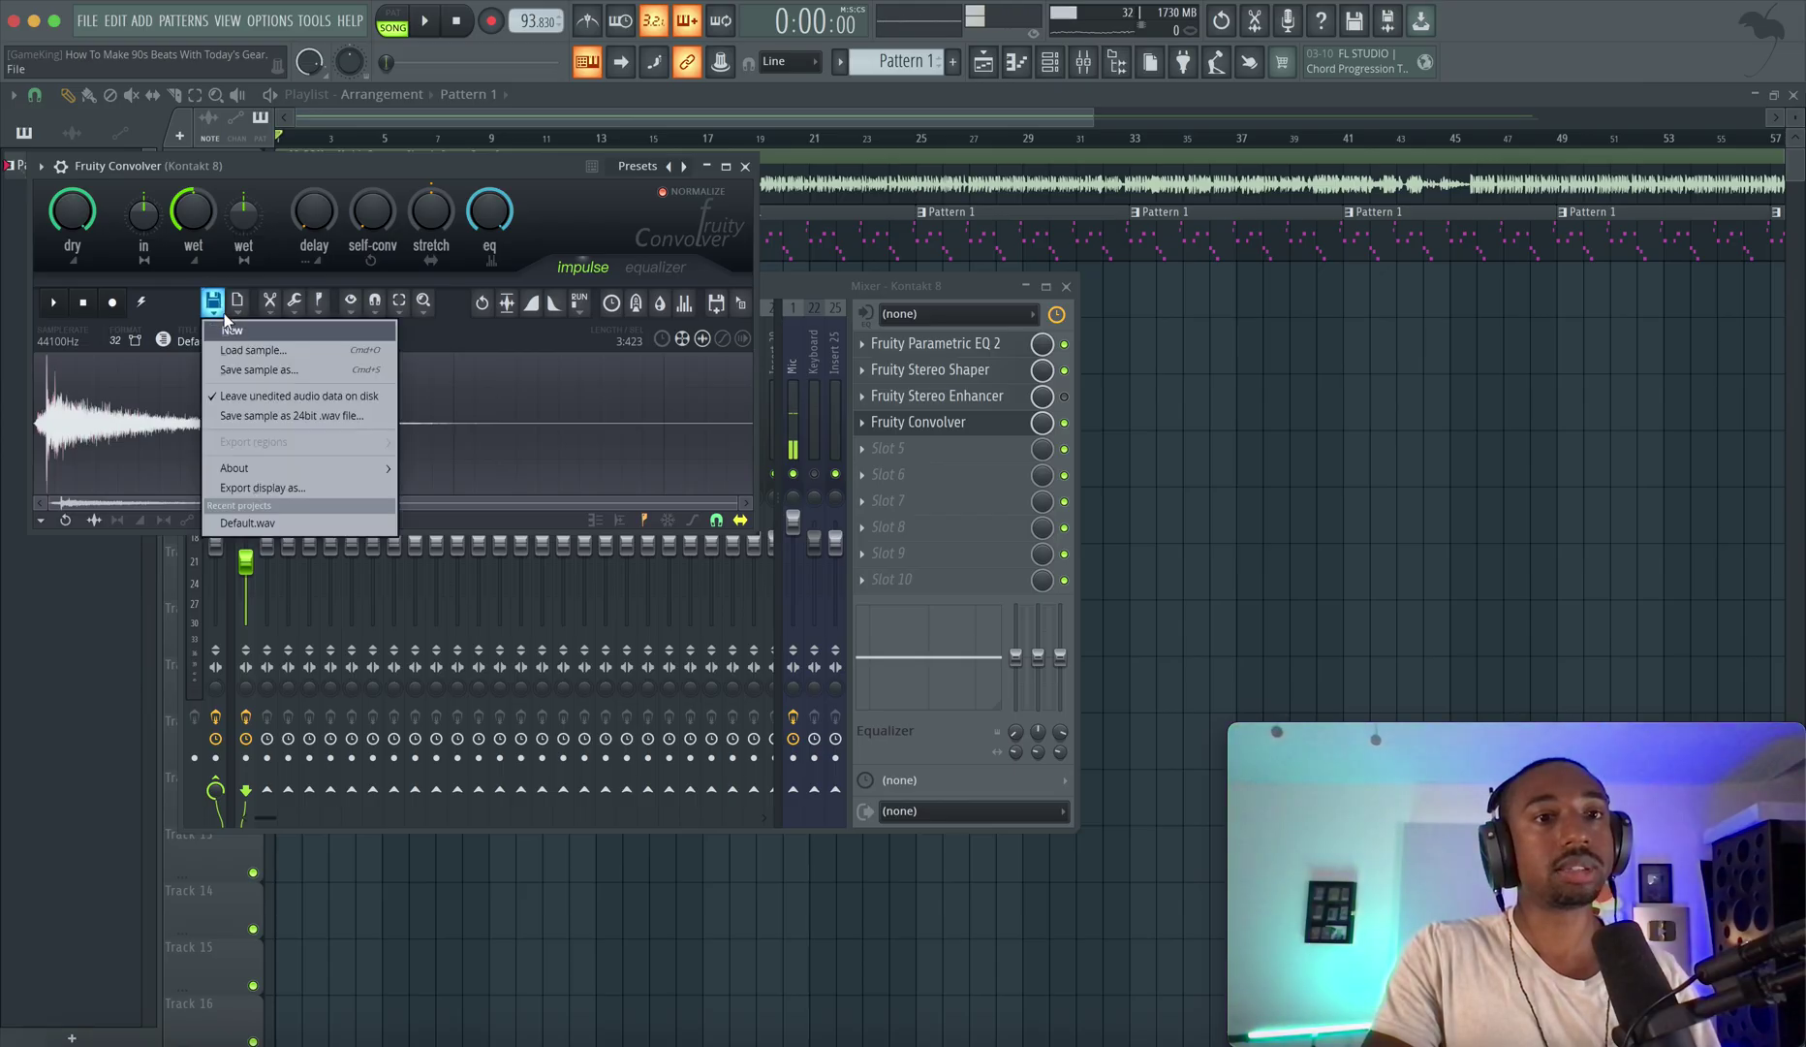
pyautogui.click(248, 350)
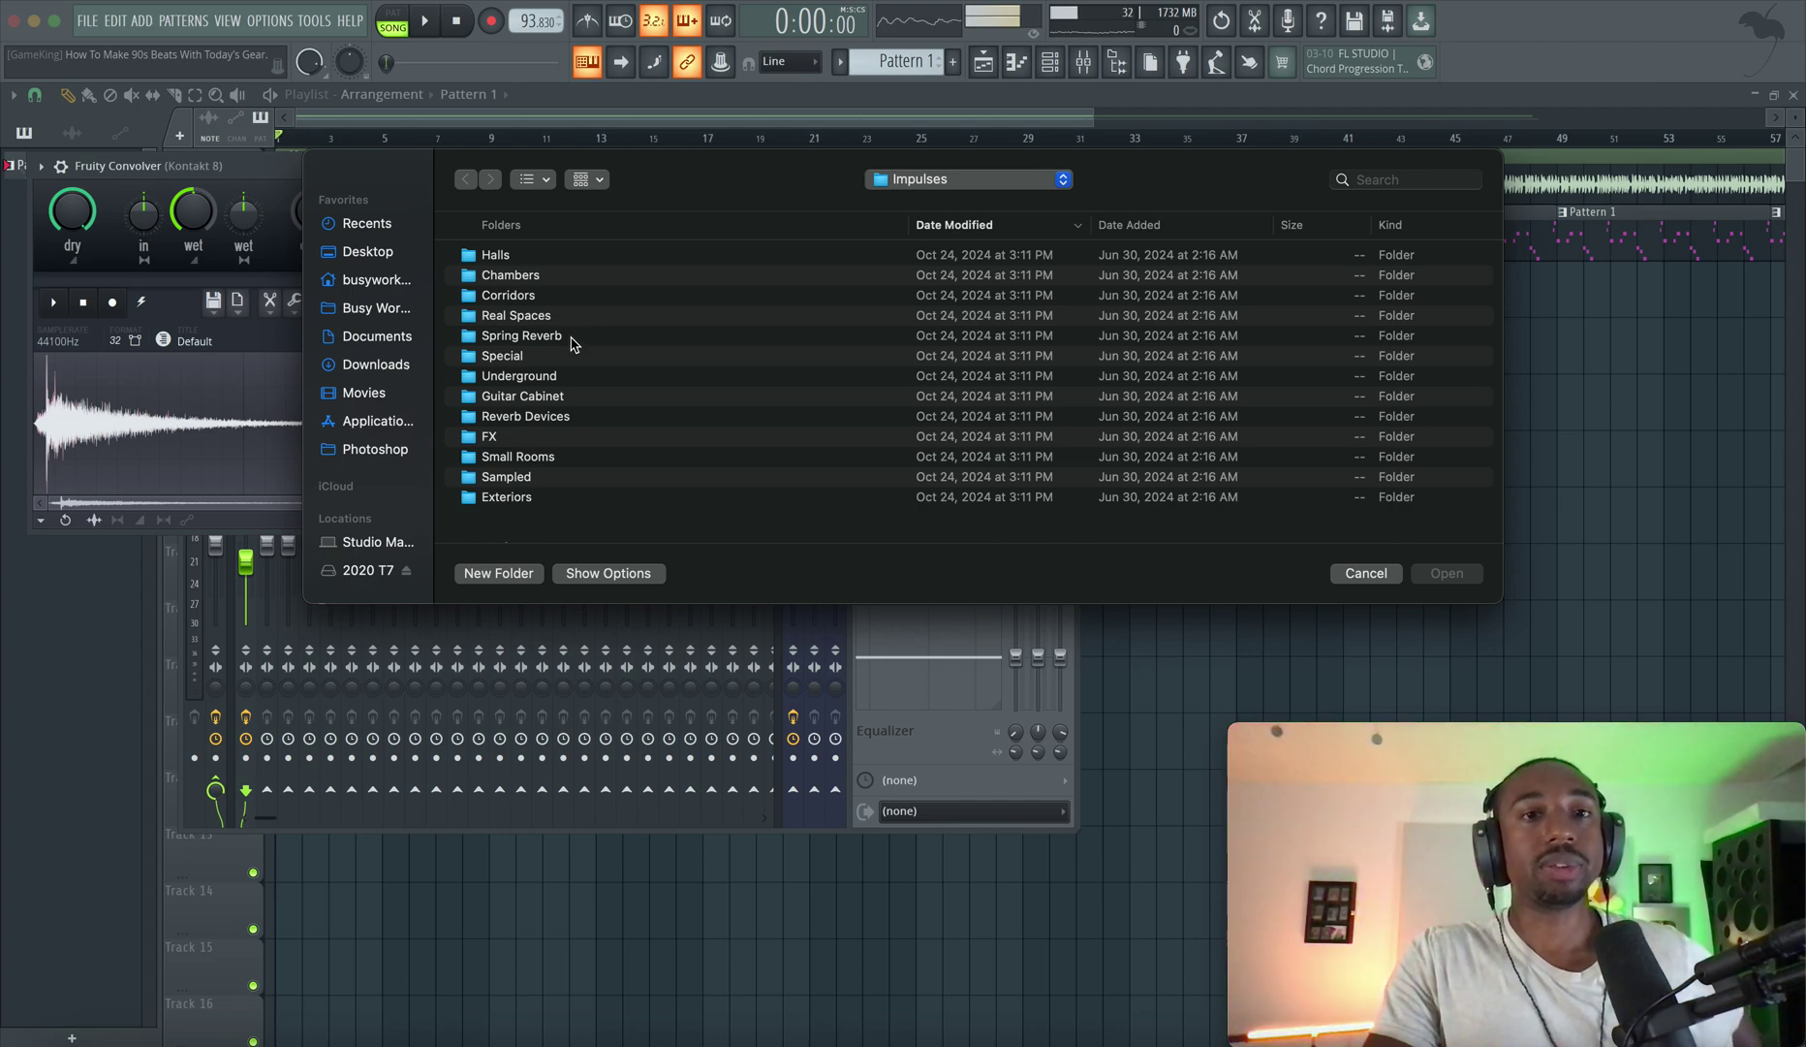
pyautogui.doubleClick(572, 339)
pyautogui.click(558, 262)
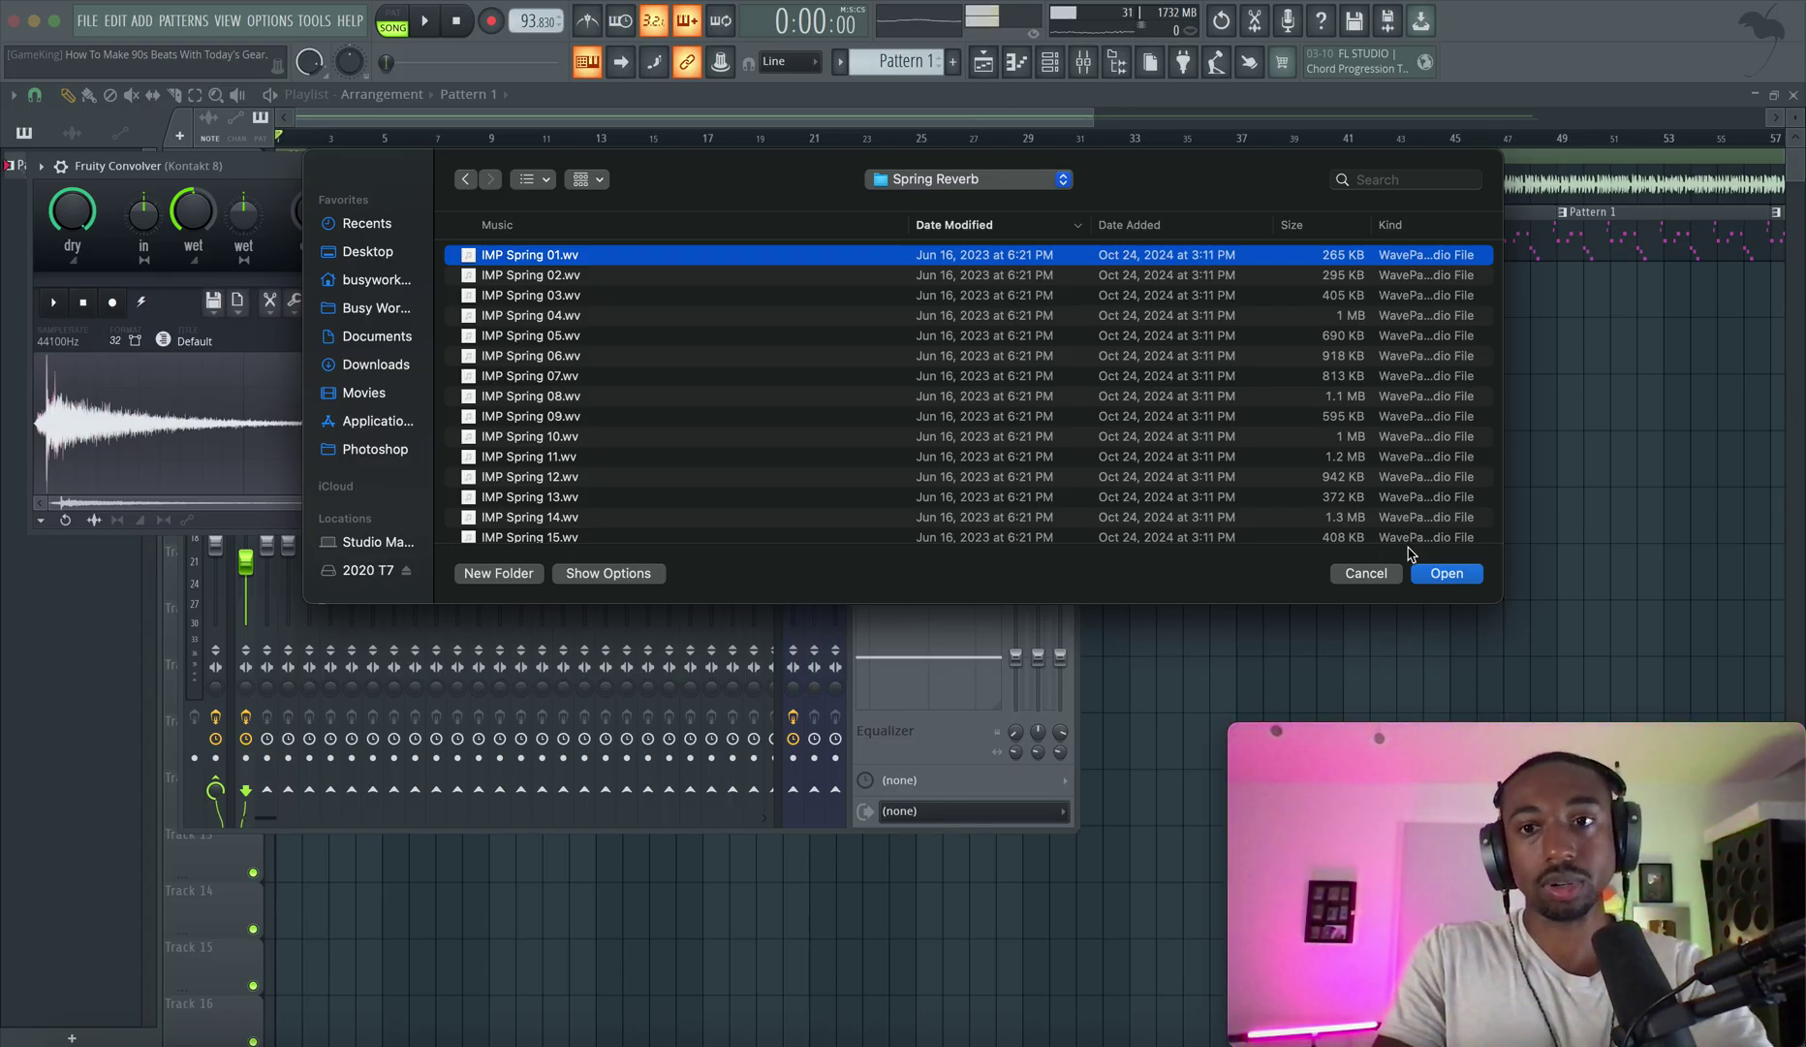
pyautogui.click(1446, 576)
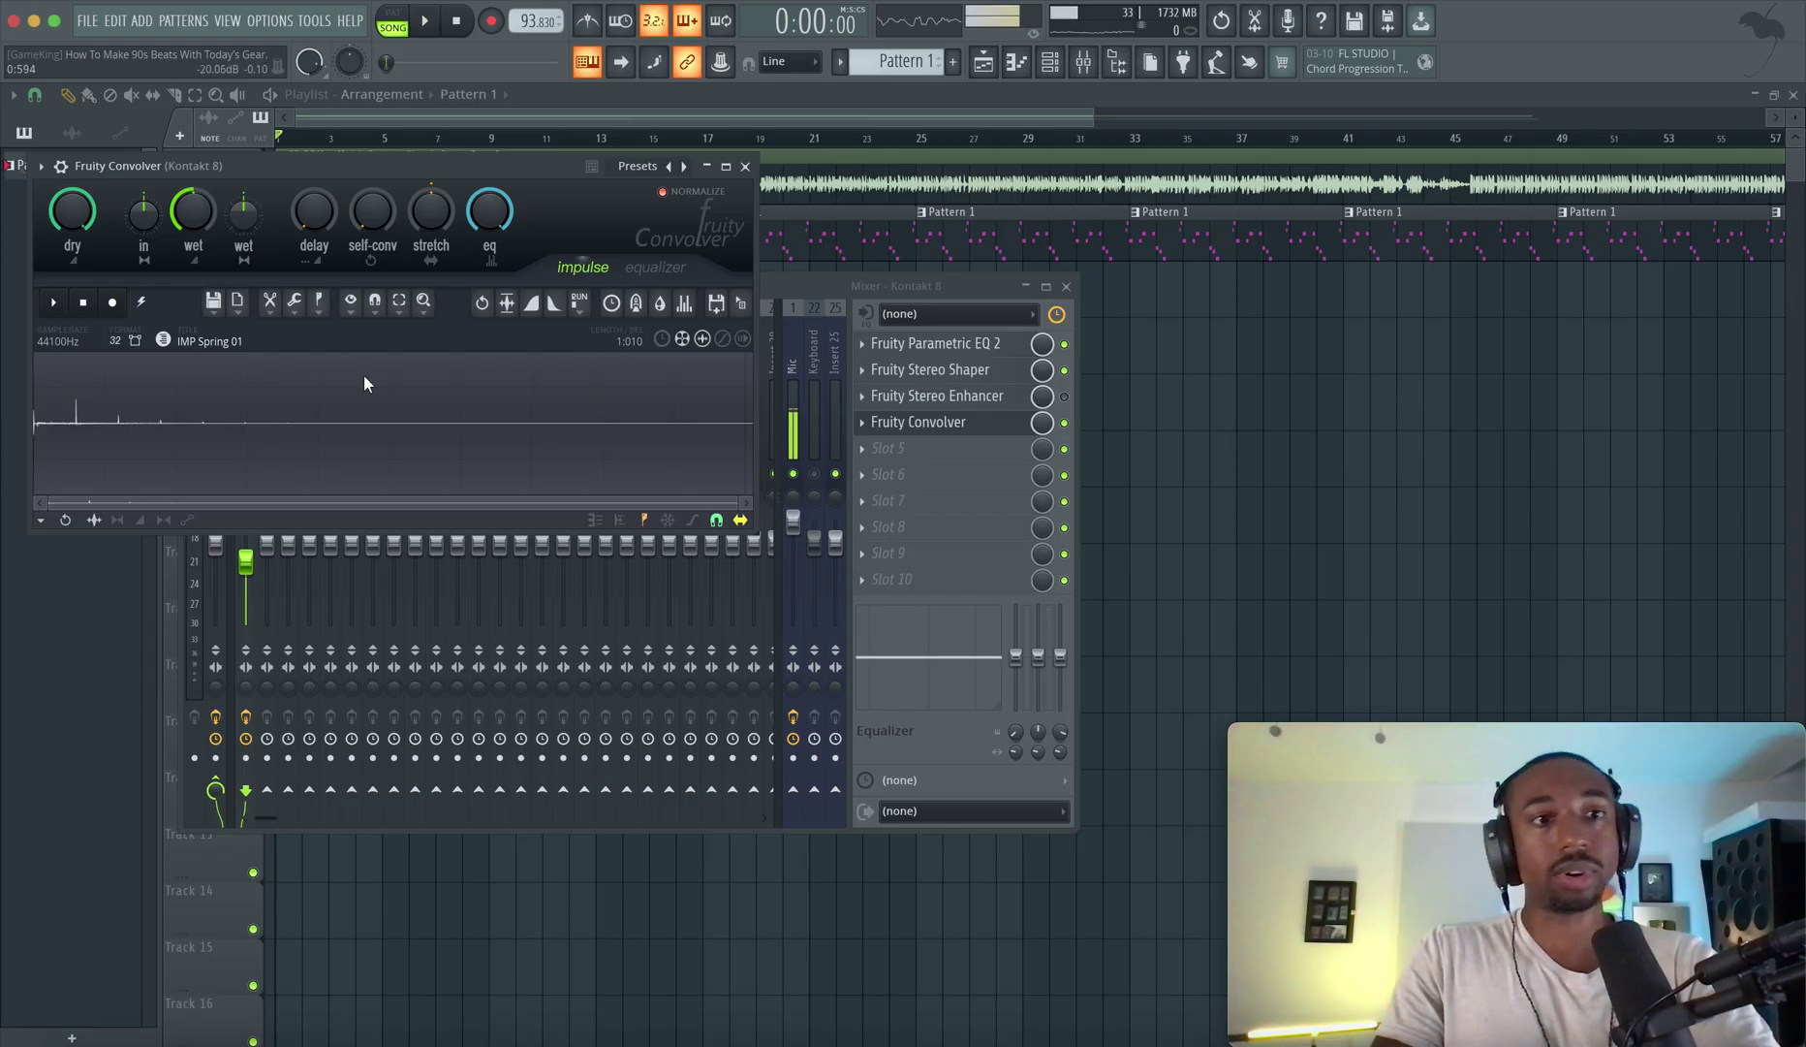
# Move the Fruity Convolver window aside and slightly raise the Kontakt 8 track's fader while the arrangement plays.
pyautogui.moveTo(302, 167); pyautogui.dragTo(437, 211)
pyautogui.press('space')
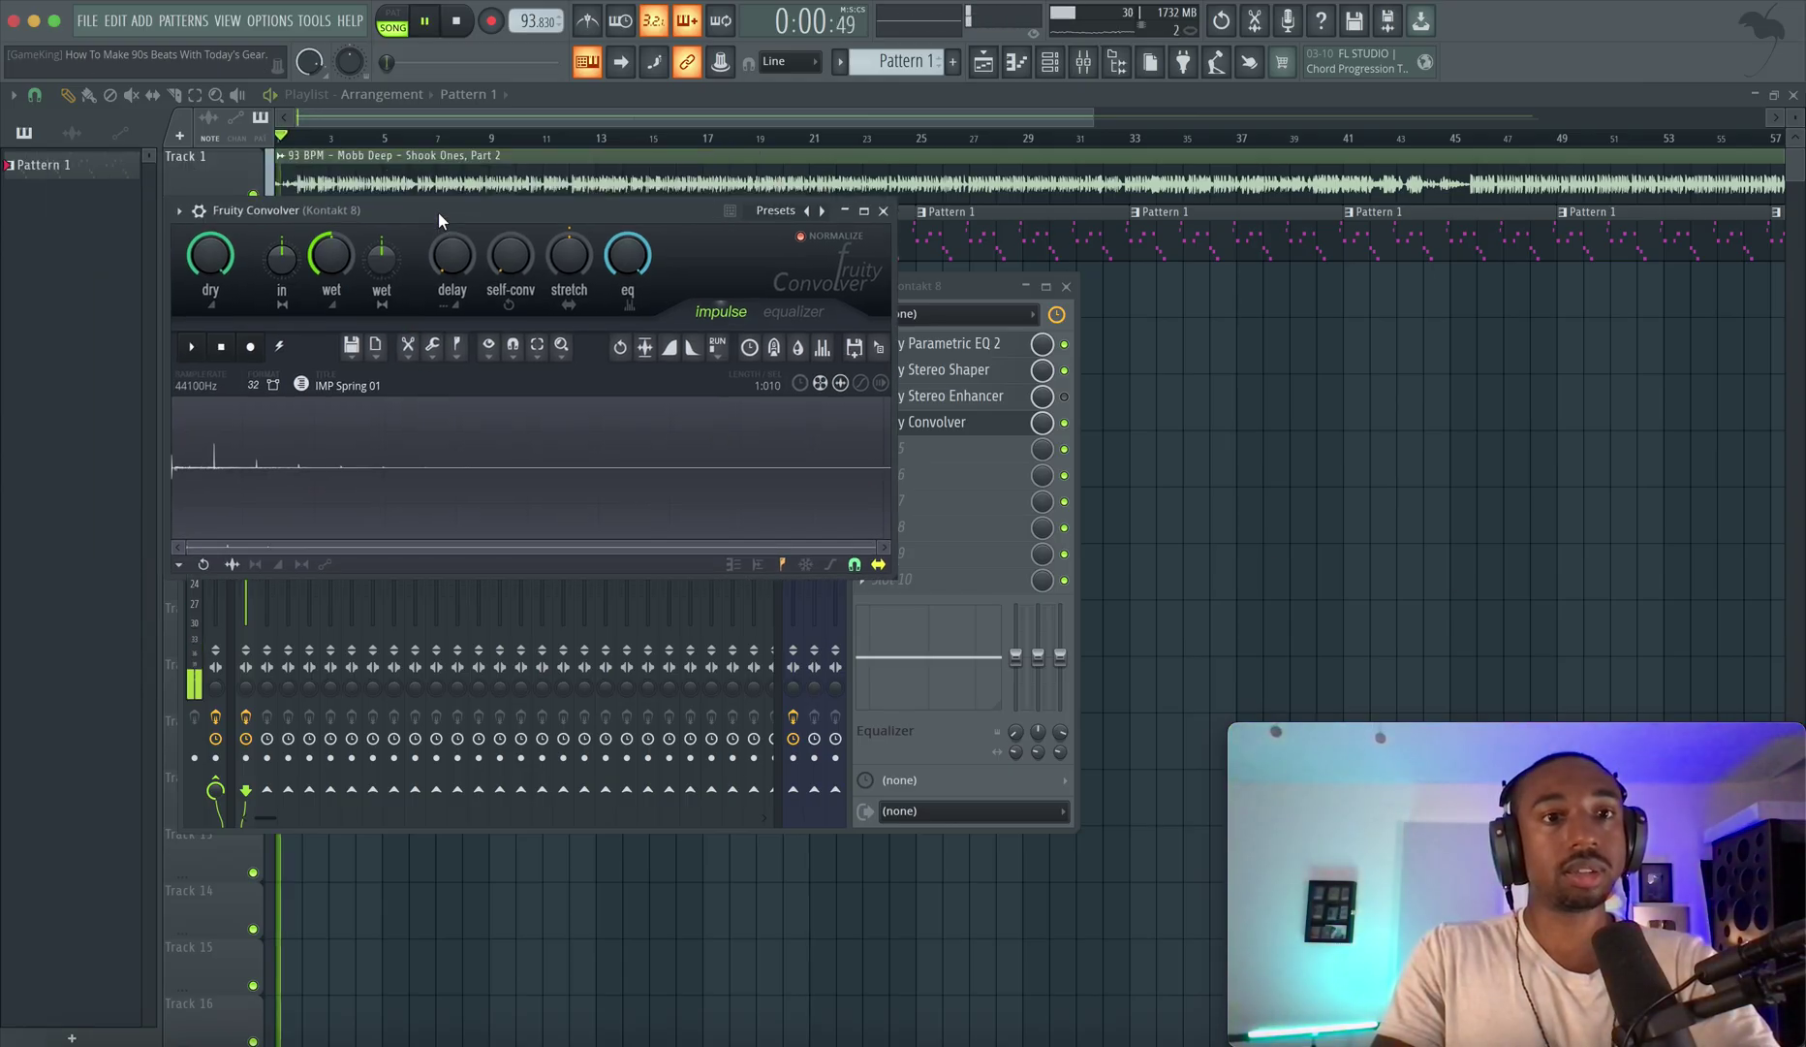
pyautogui.press('space')
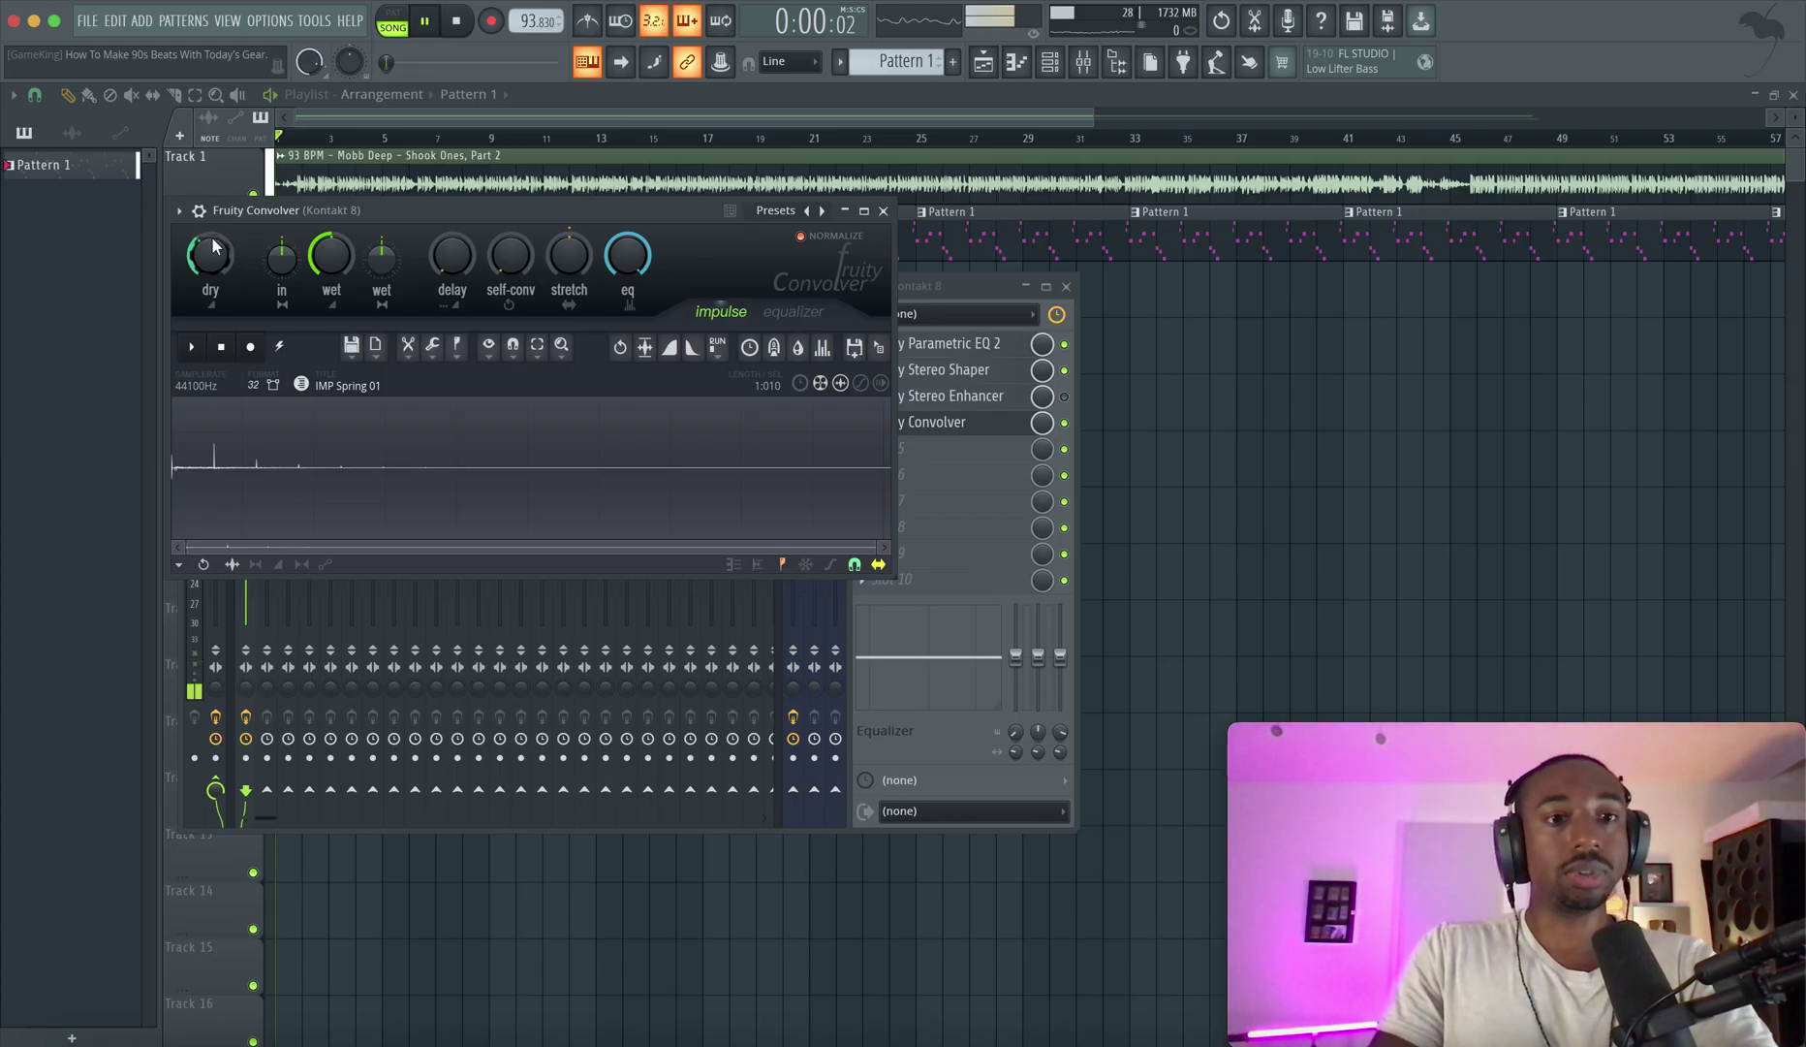
pyautogui.moveTo(402, 224); pyautogui.dragTo(749, 290)
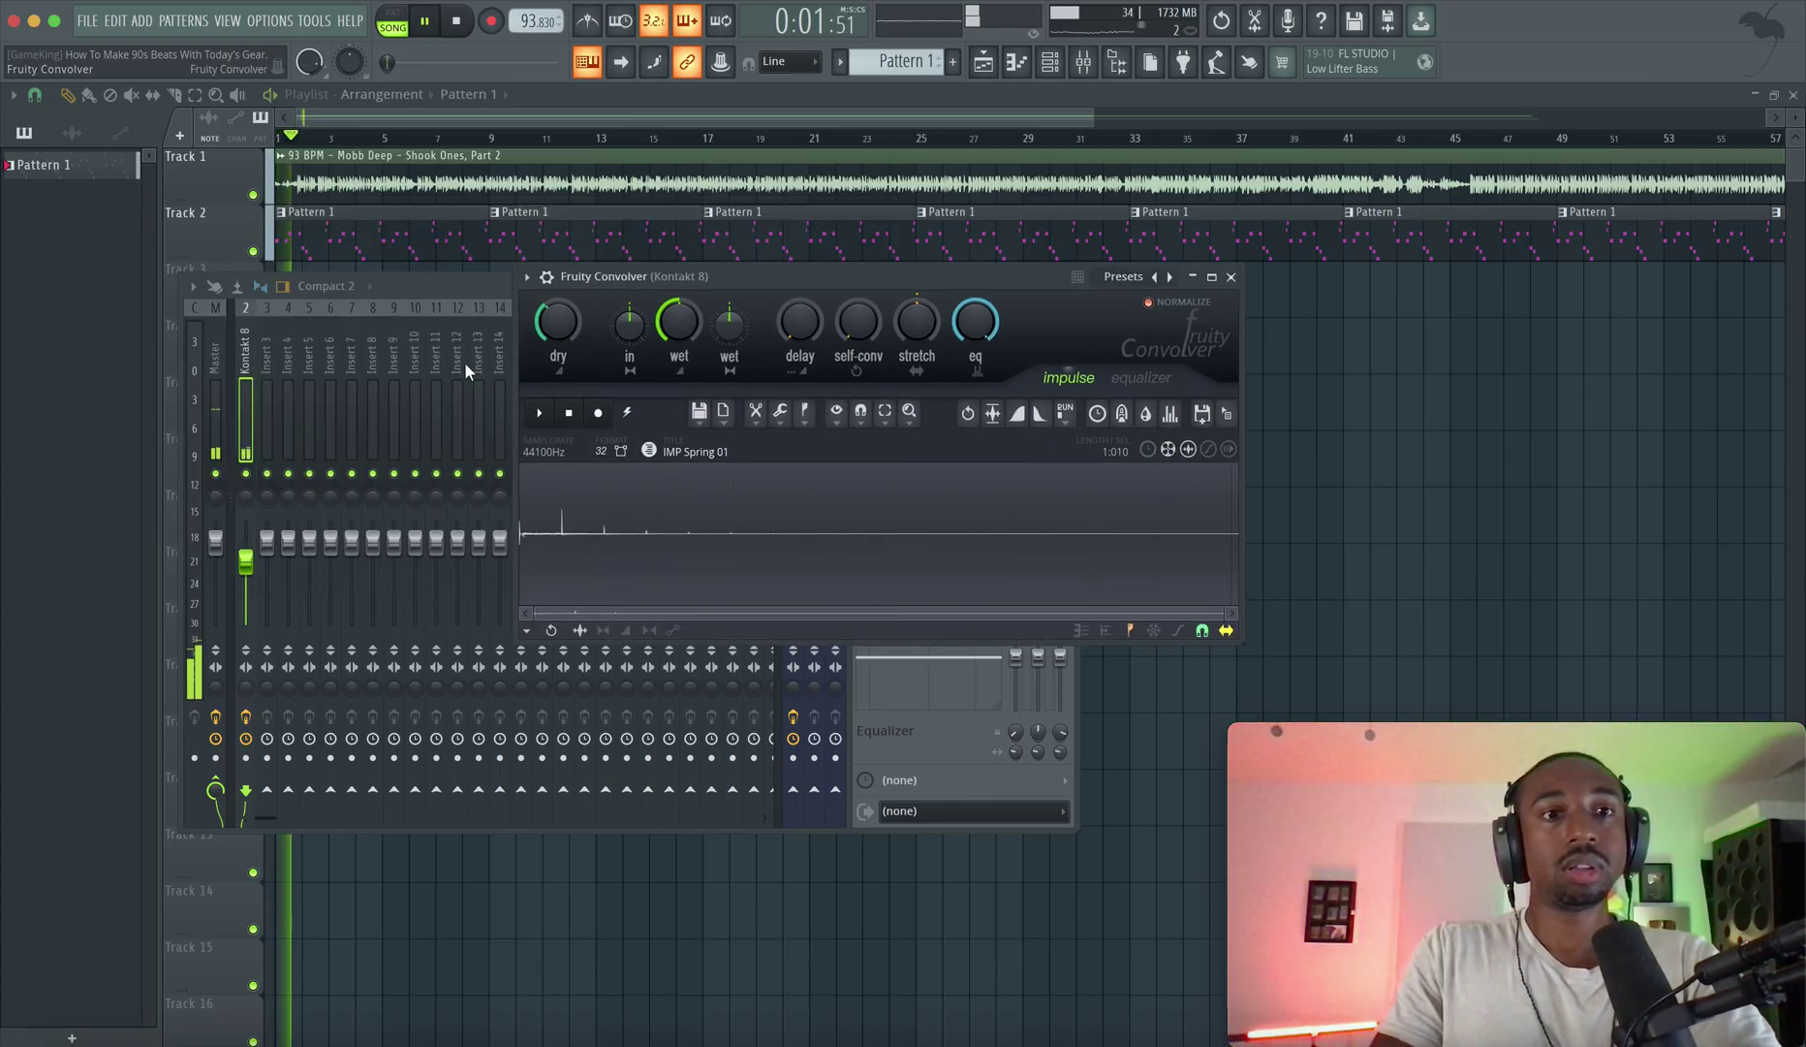
pyautogui.click(245, 555)
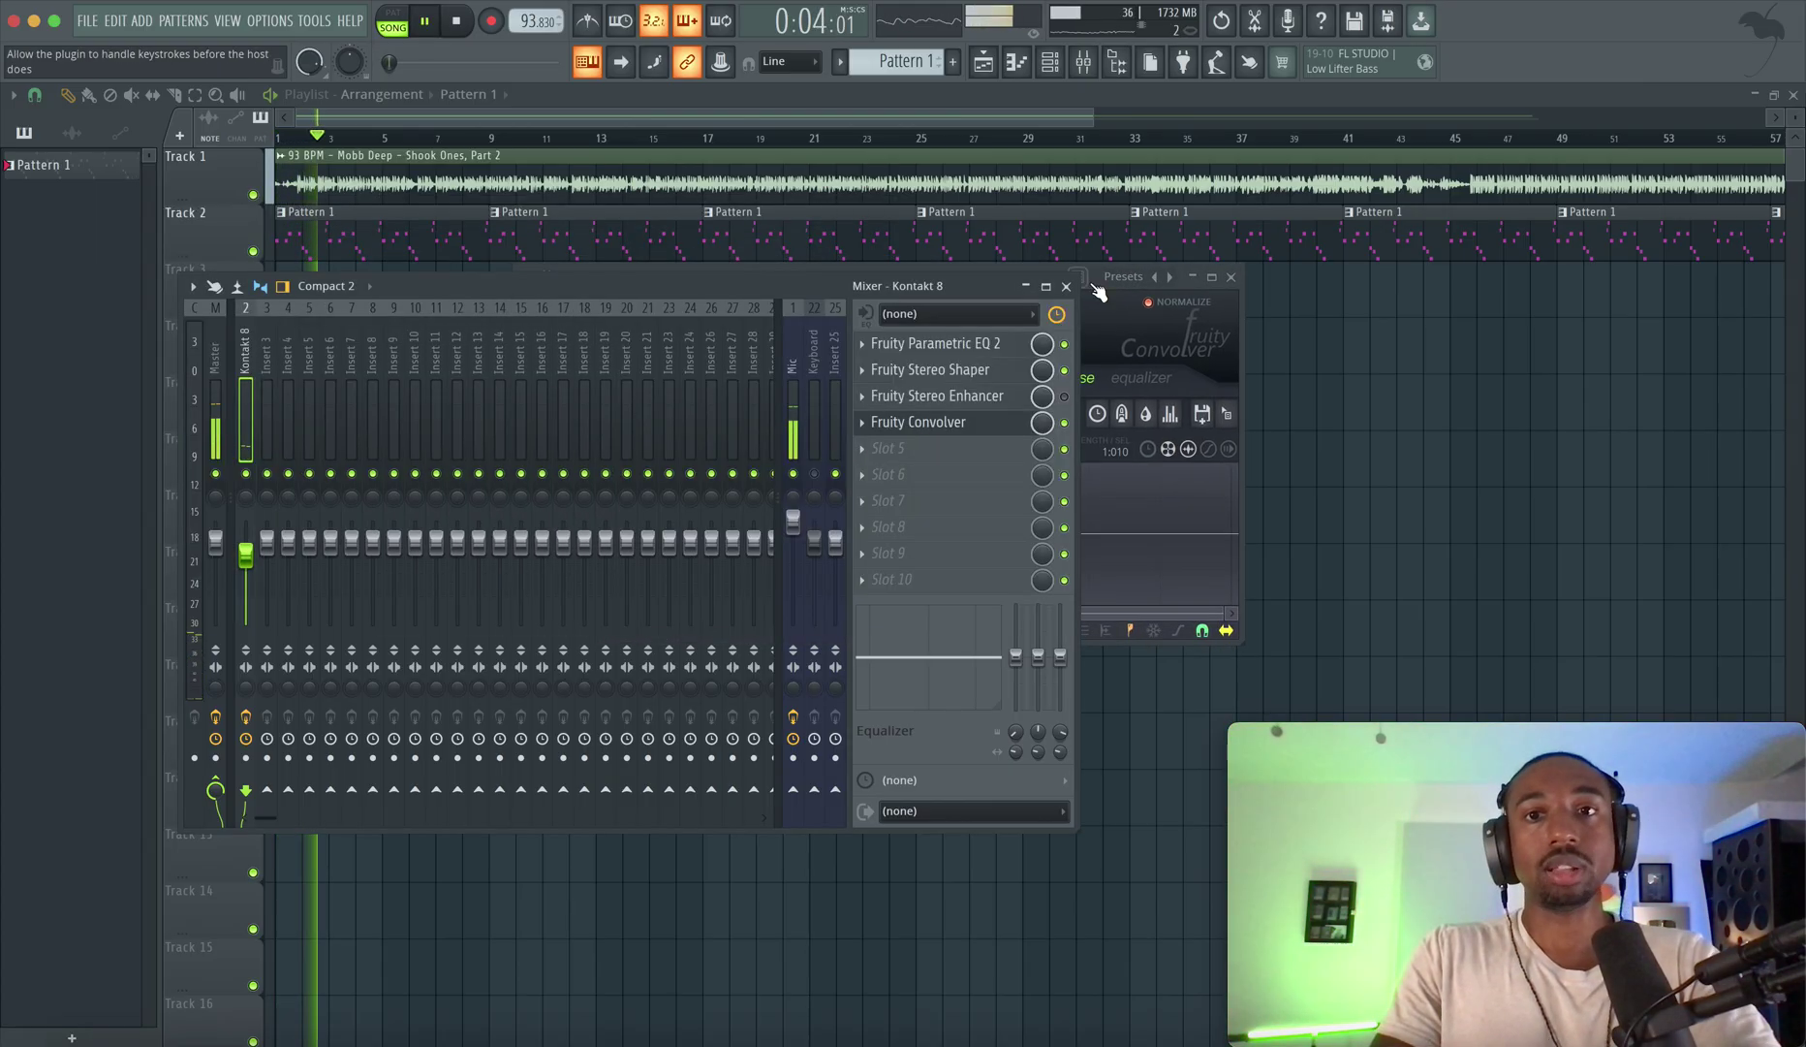
# Set Fruity Convolver's dry level to 0.0 dB and wet level to about -23.3 dB, and close its window.
pyautogui.click(1128, 326)
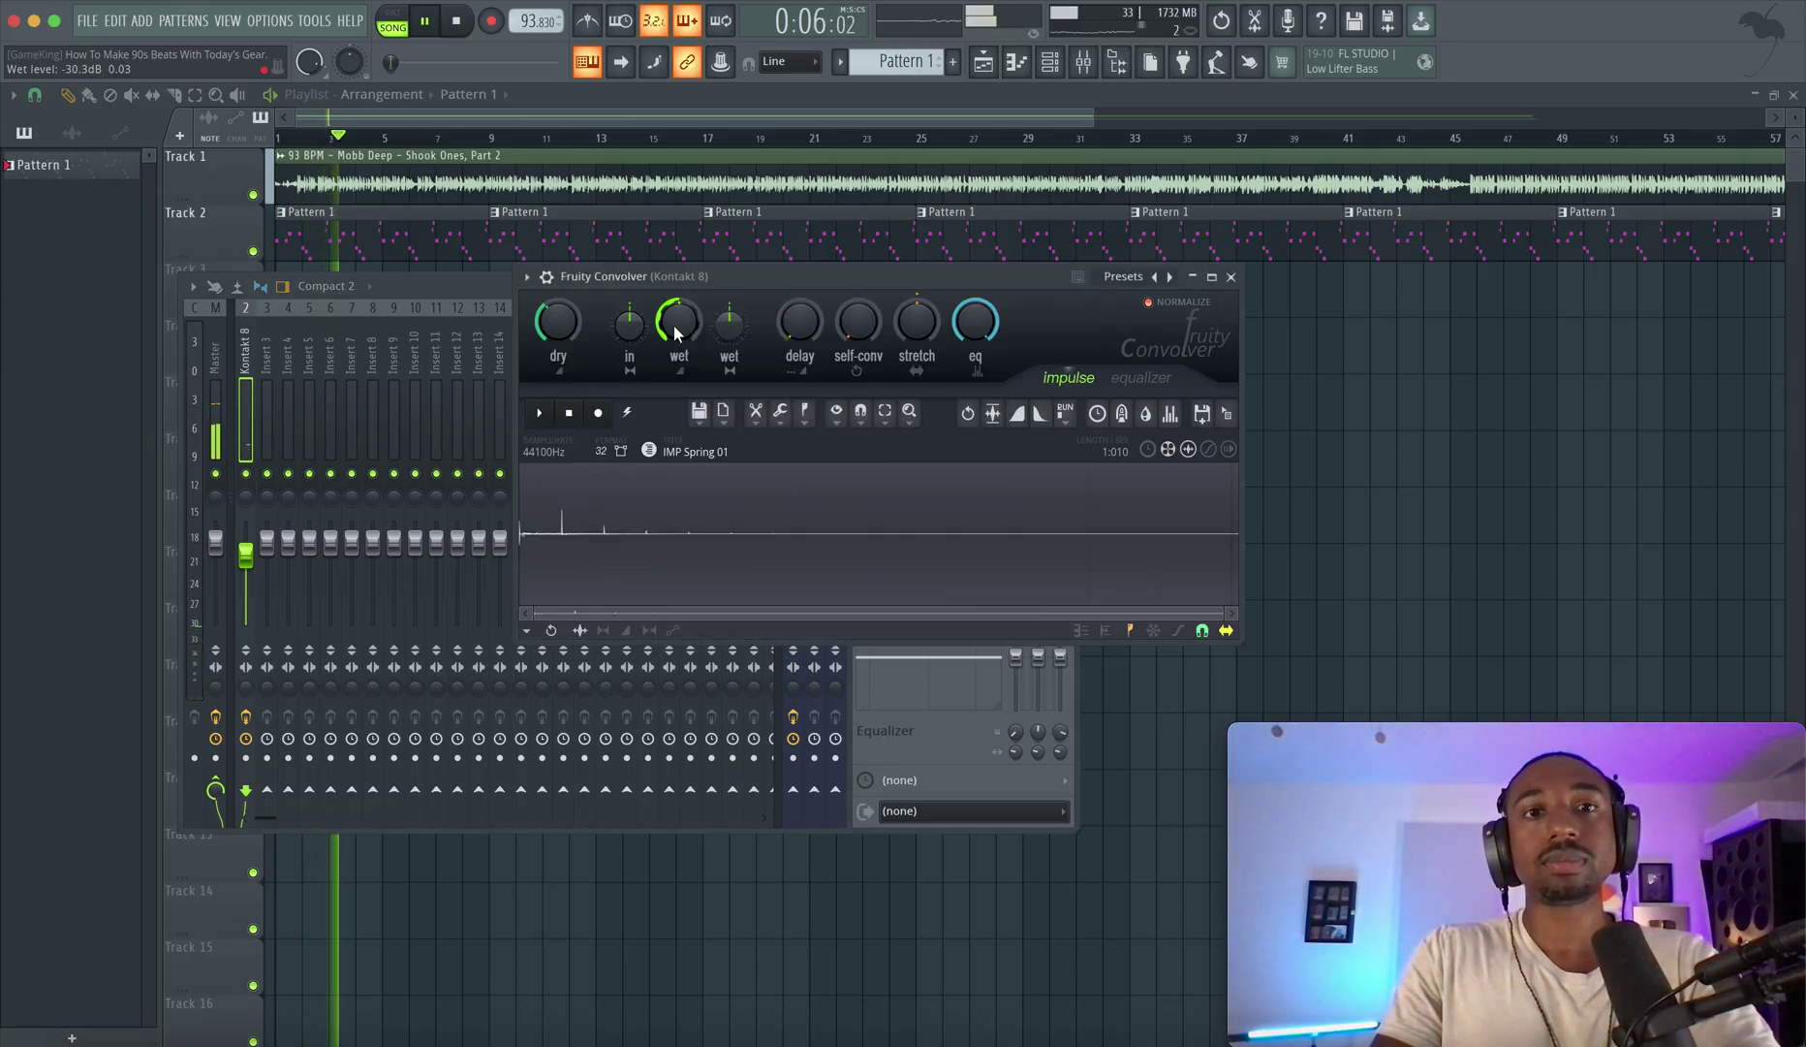
pyautogui.moveTo(559, 322); pyautogui.dragTo(558, 289)
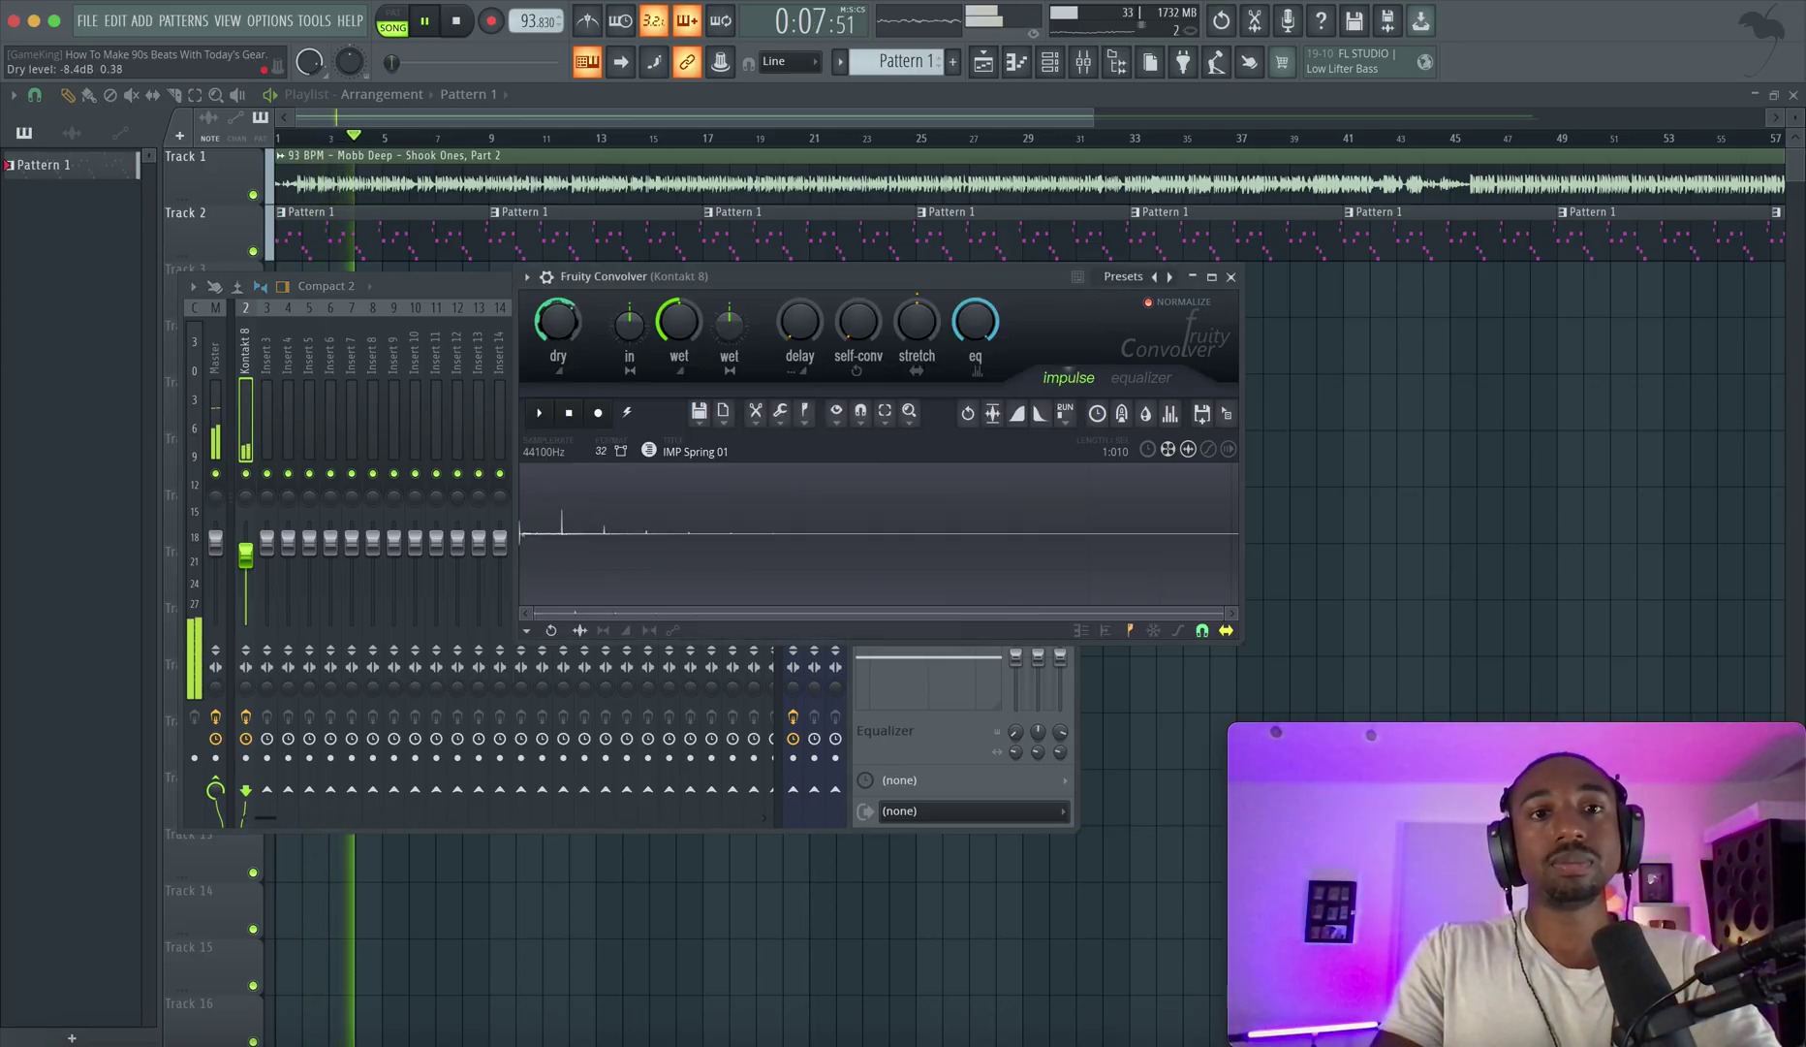
pyautogui.rightClick(559, 323)
pyautogui.click(582, 335)
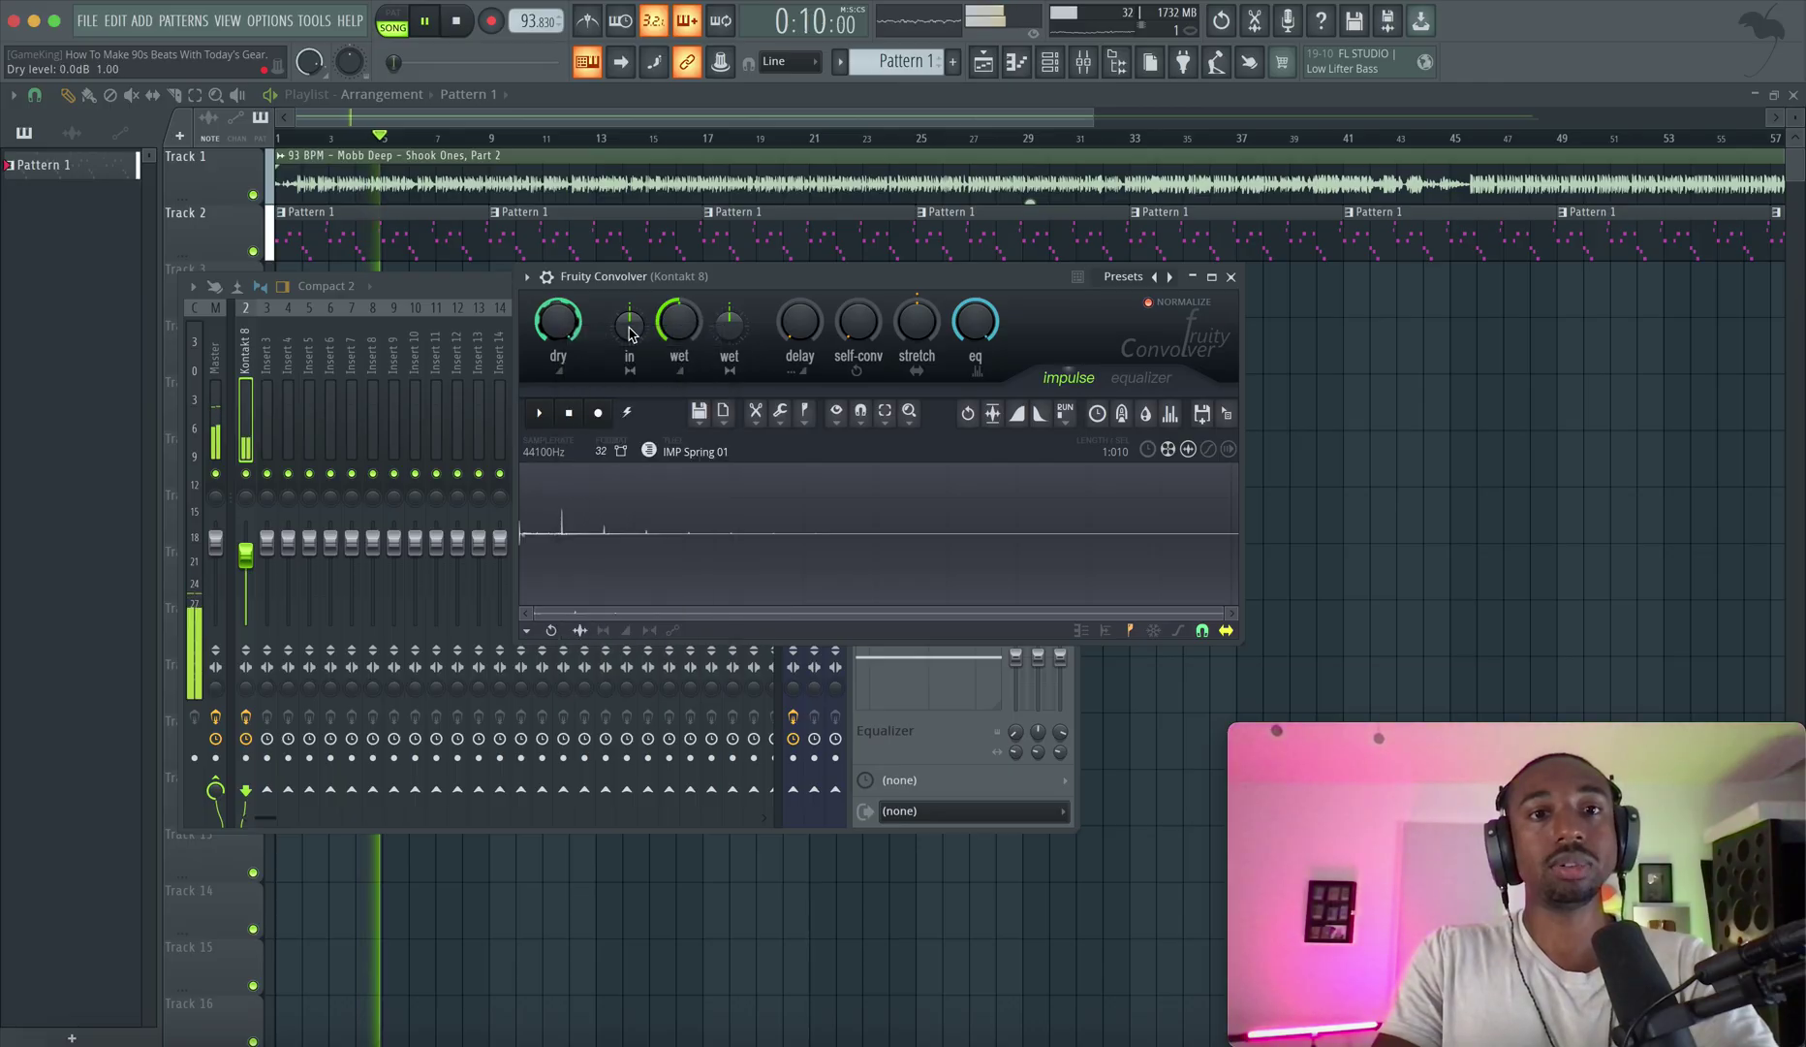
pyautogui.moveTo(679, 322); pyautogui.dragTo(680, 321)
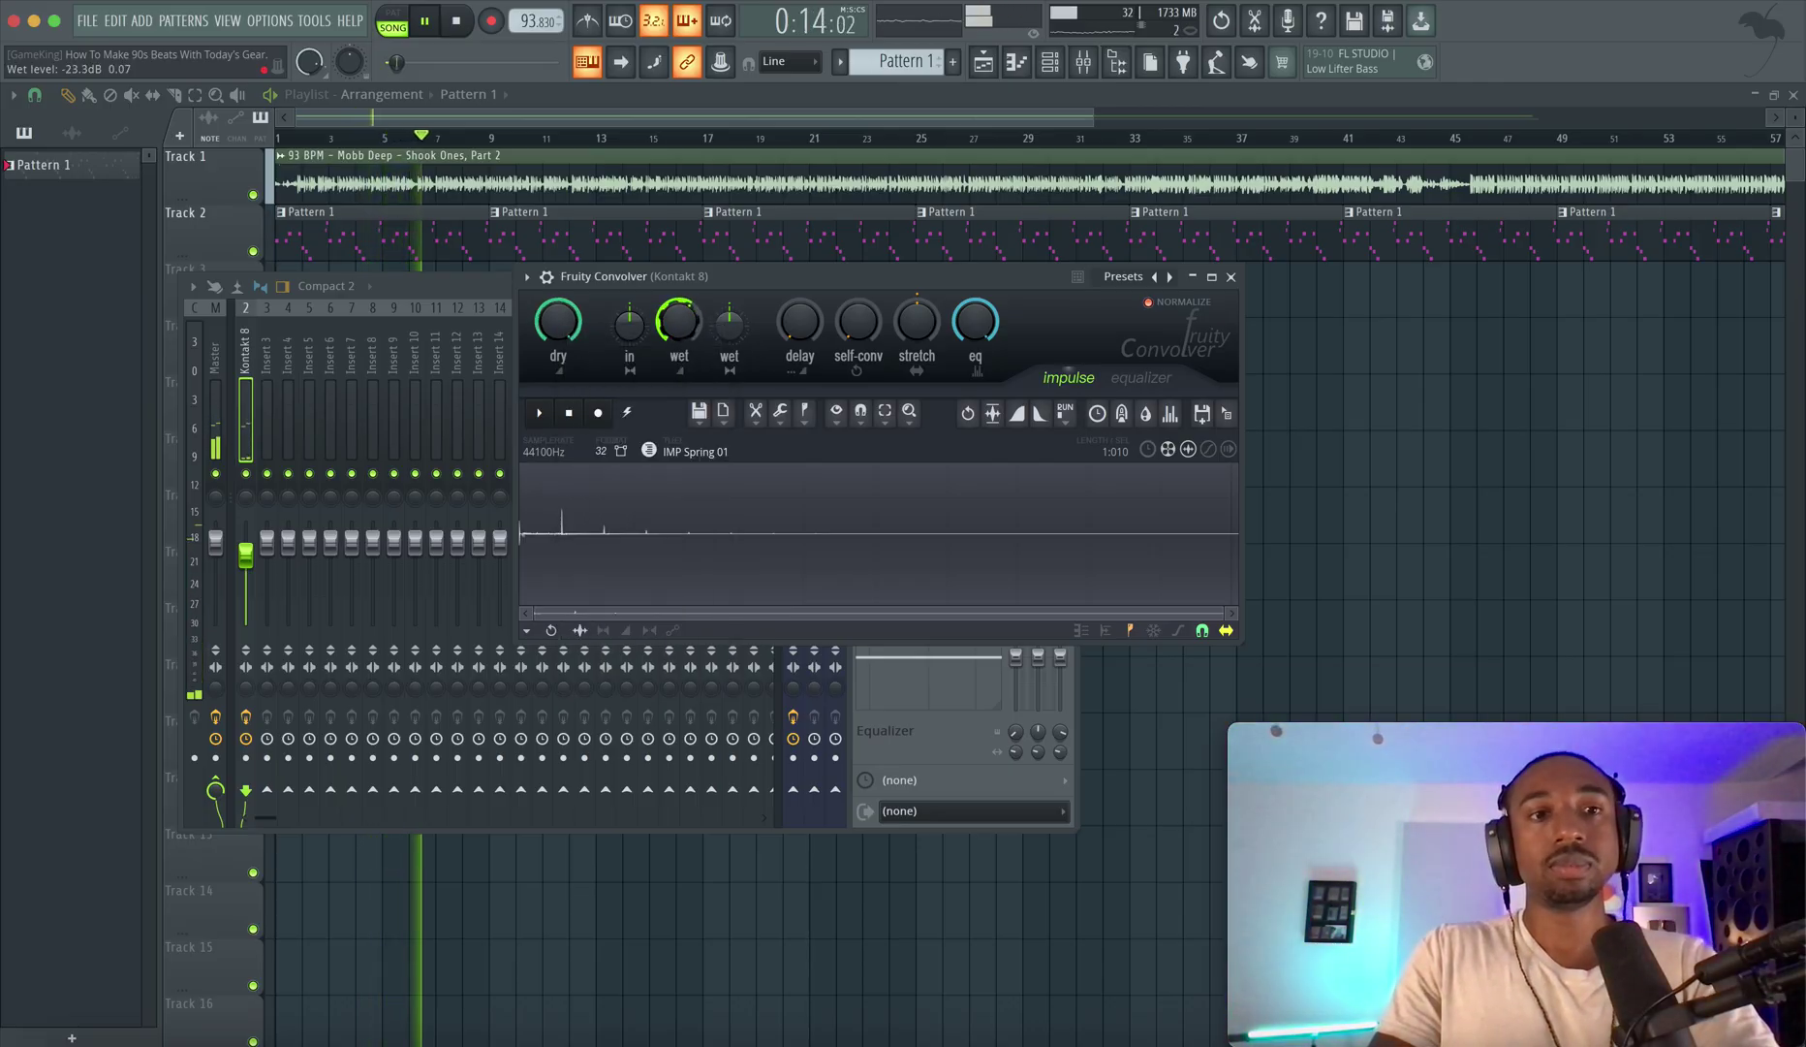
pyautogui.click(1230, 276)
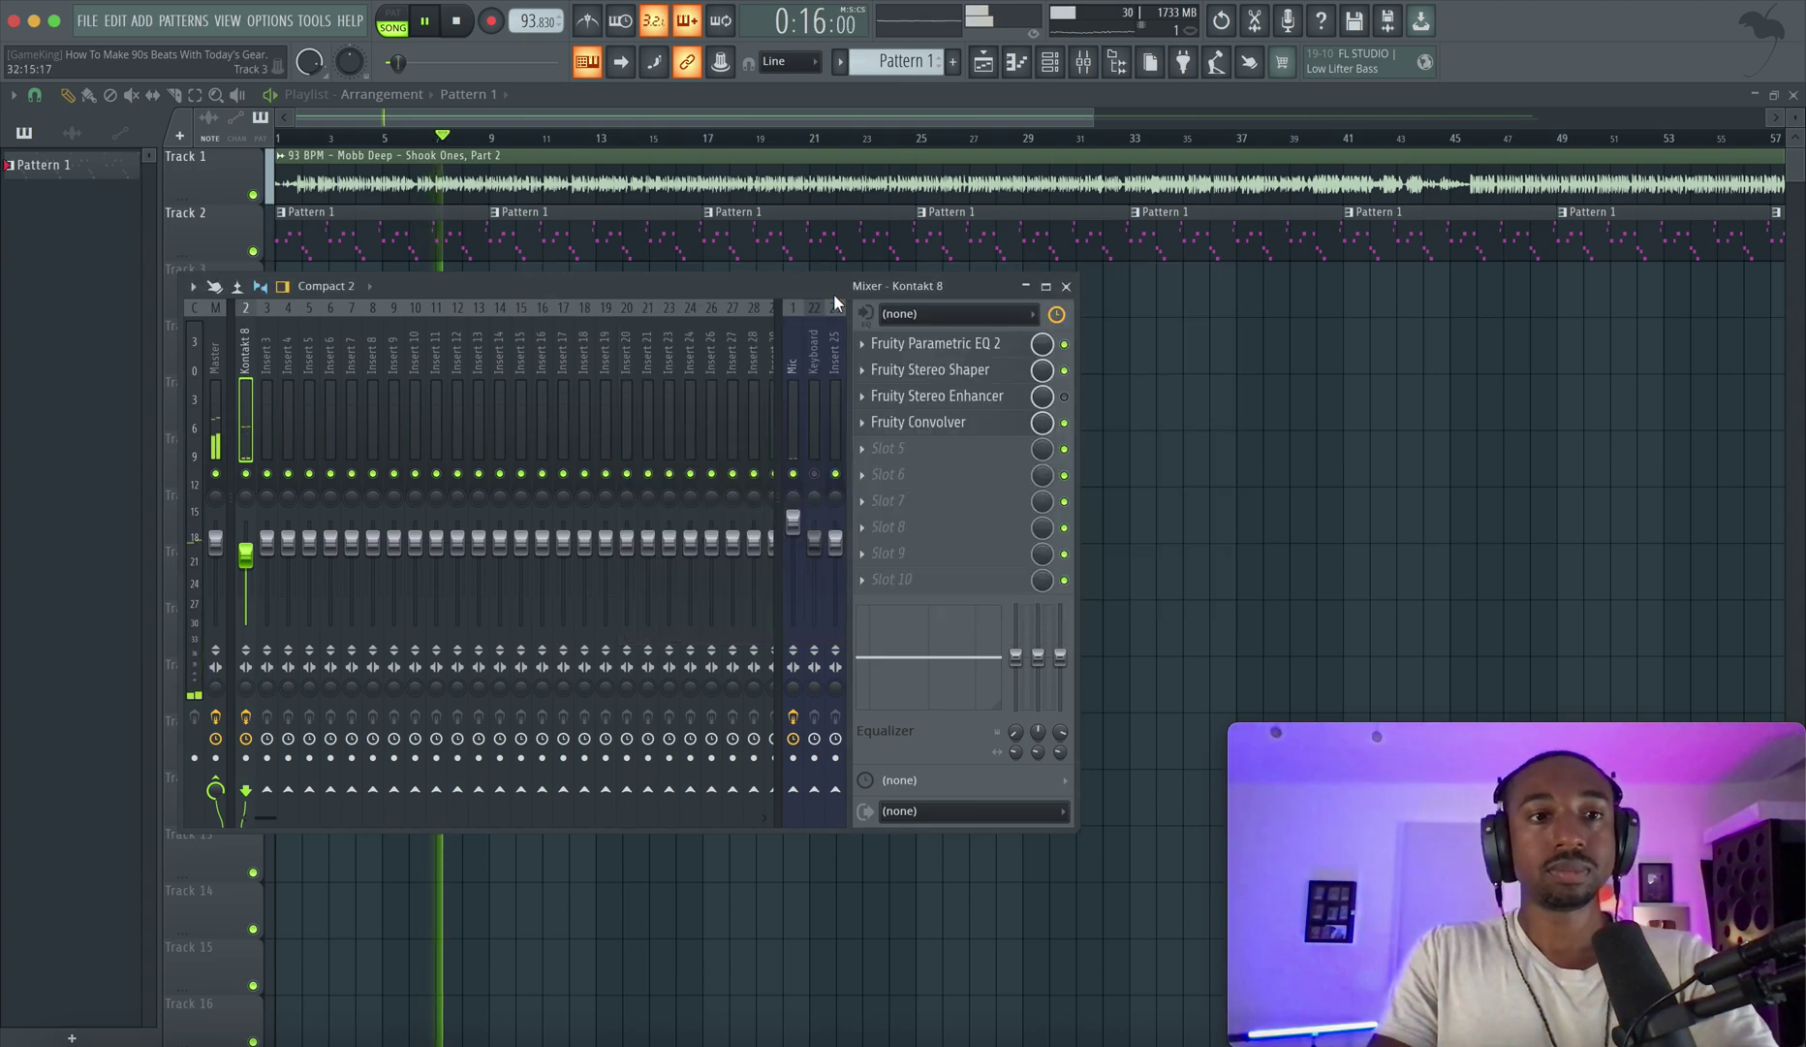
# Check the Master track's effects, close the mixer, and open the sample browser with playback stopped.
pyautogui.click(215, 388)
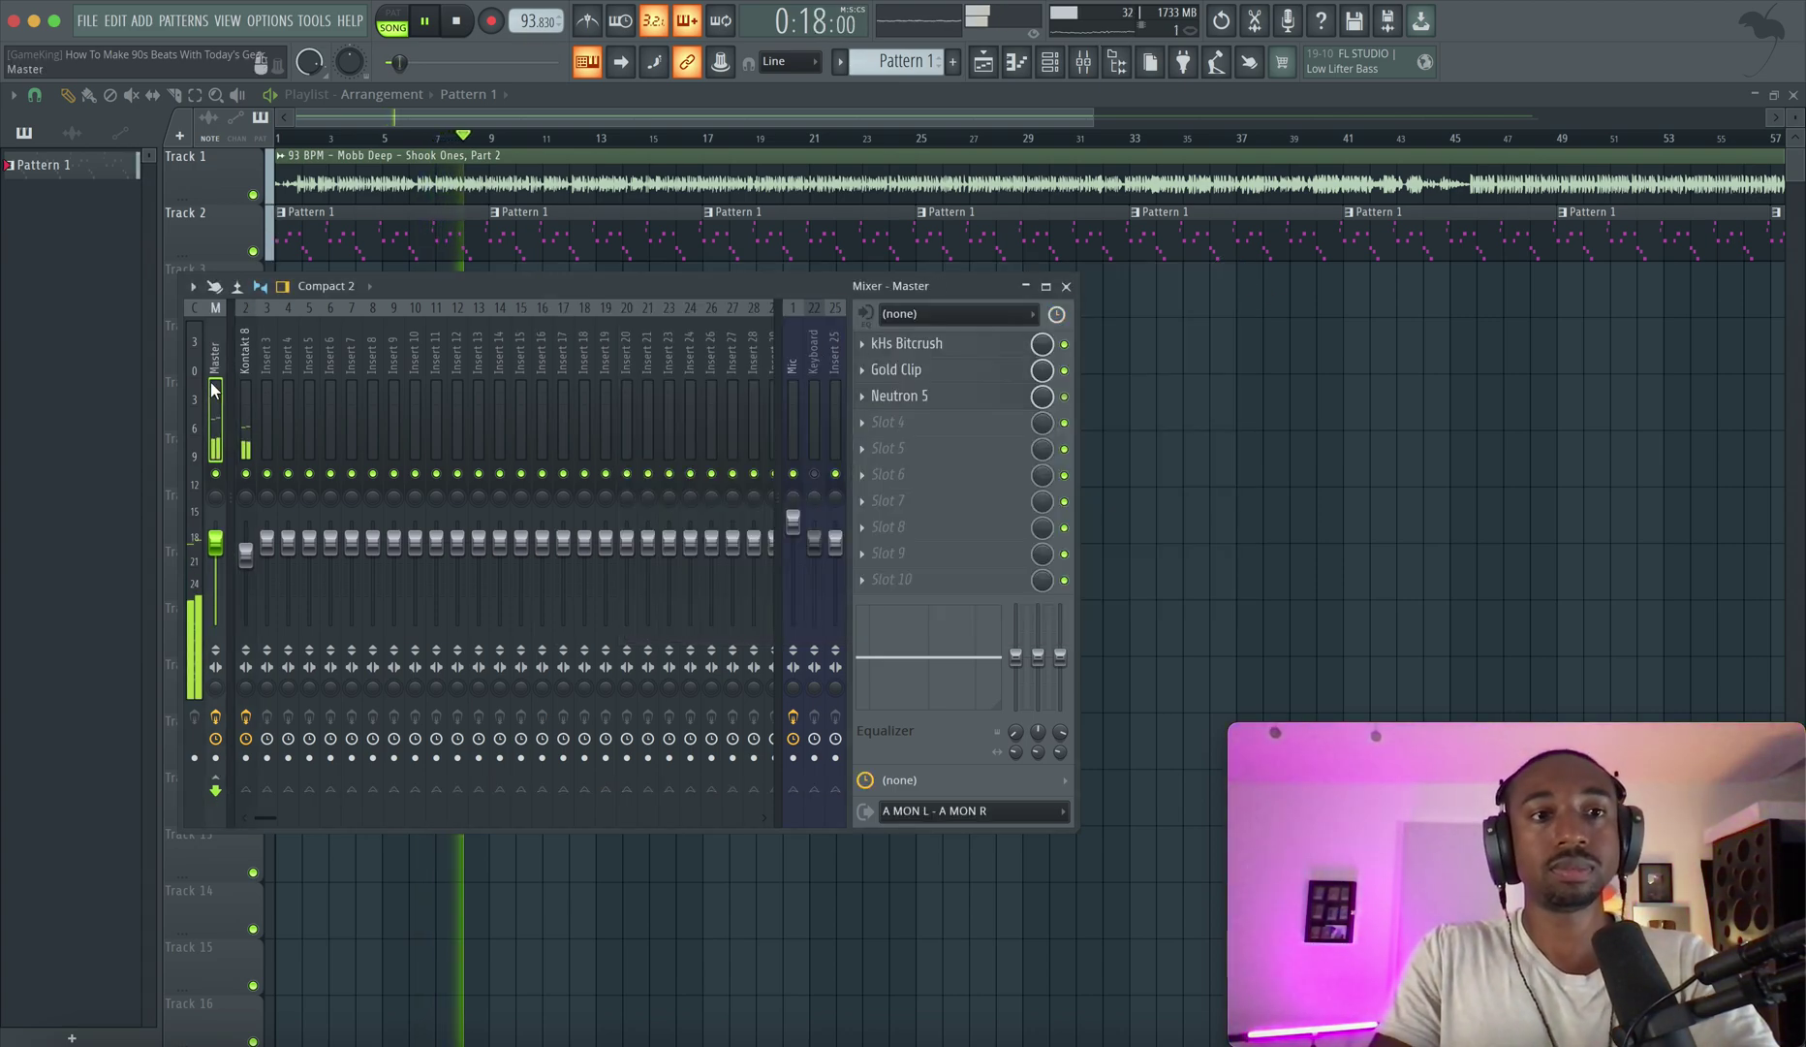
pyautogui.click(1066, 286)
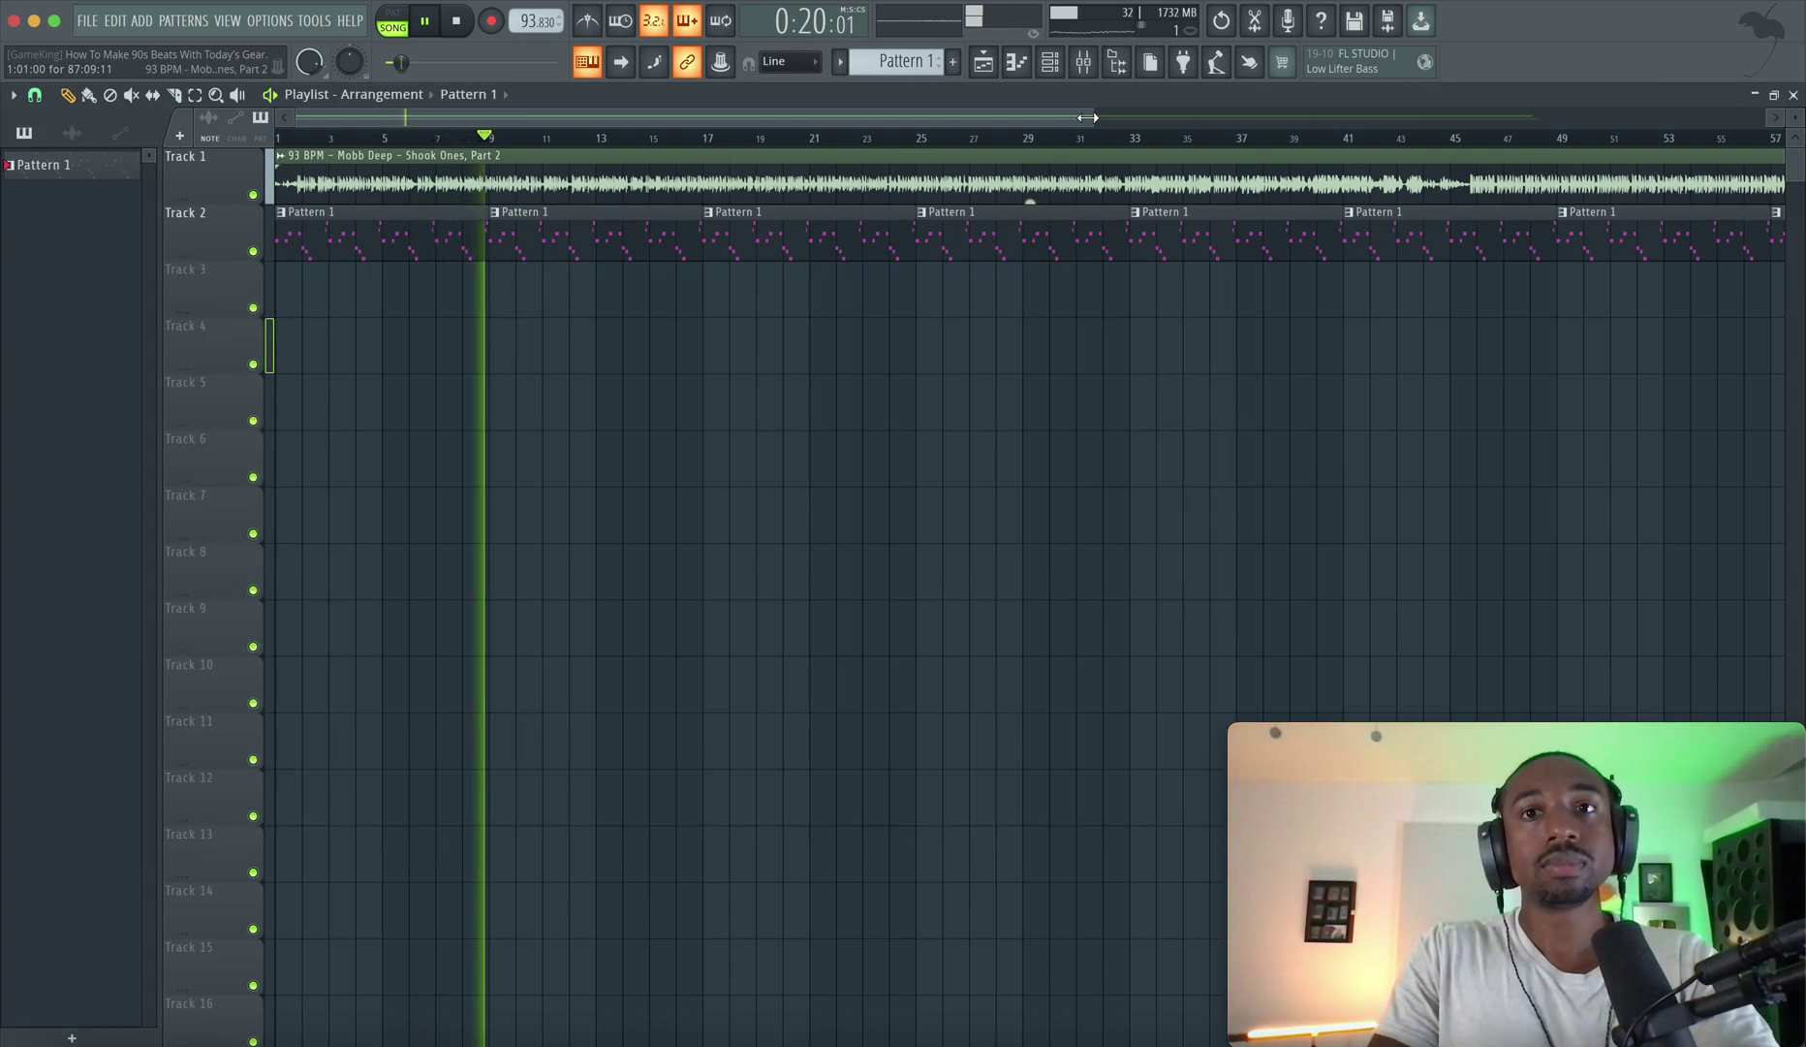
pyautogui.click(1117, 62)
pyautogui.press('space')
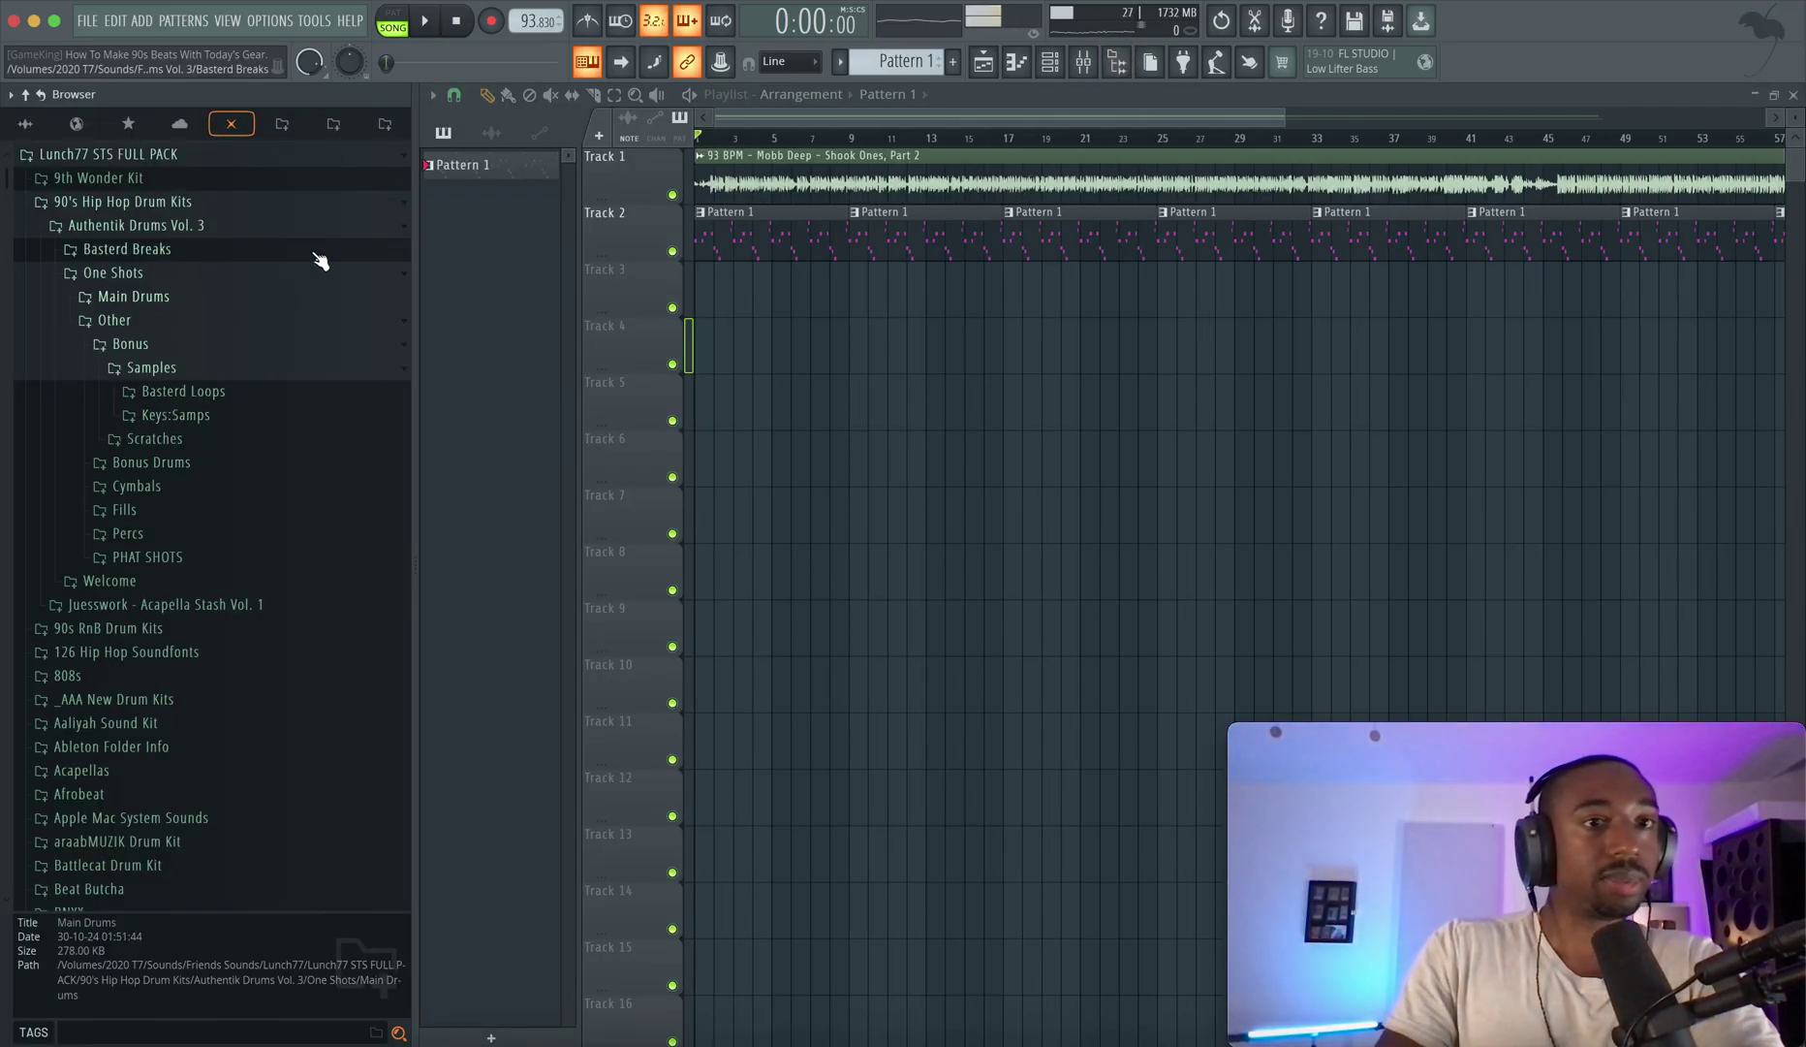
# Save the project and listen to the opening of the arrangement.
pyautogui.scroll(3, 915, 359)
pyautogui.hotkey('ctrl', 's')
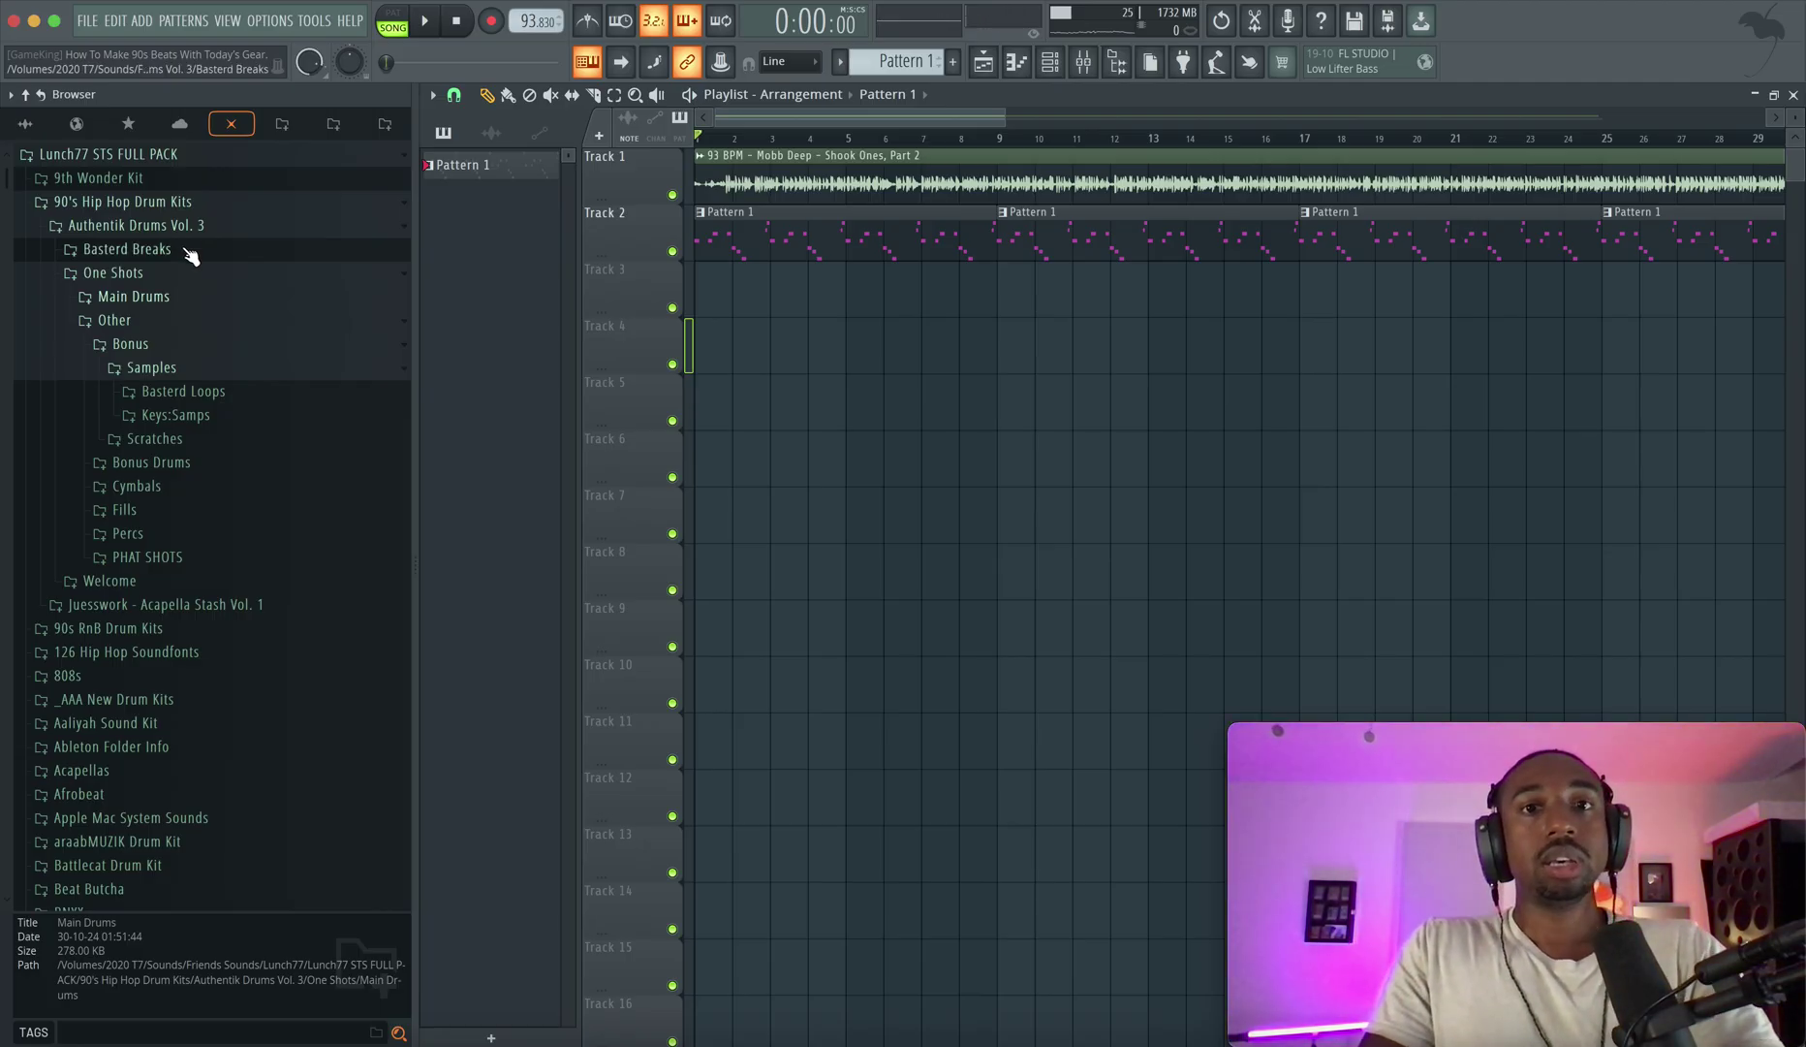
pyautogui.press('space')
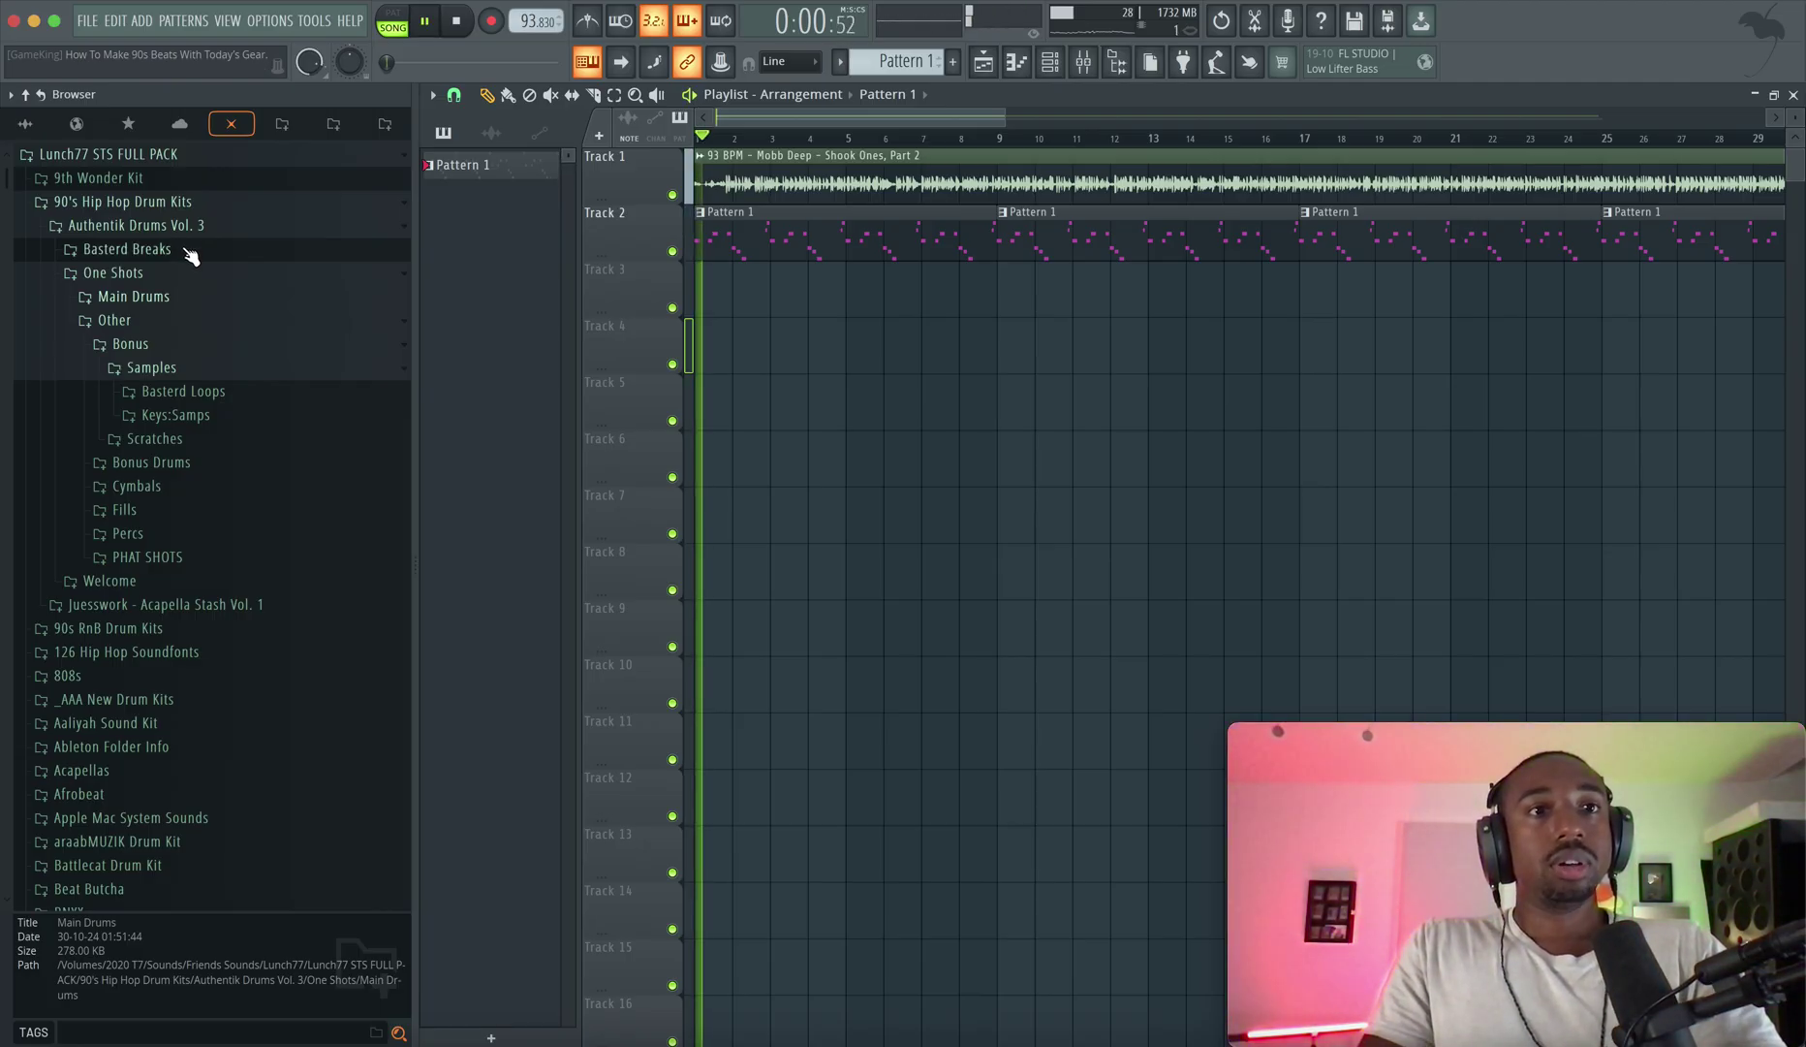
pyautogui.press('space')
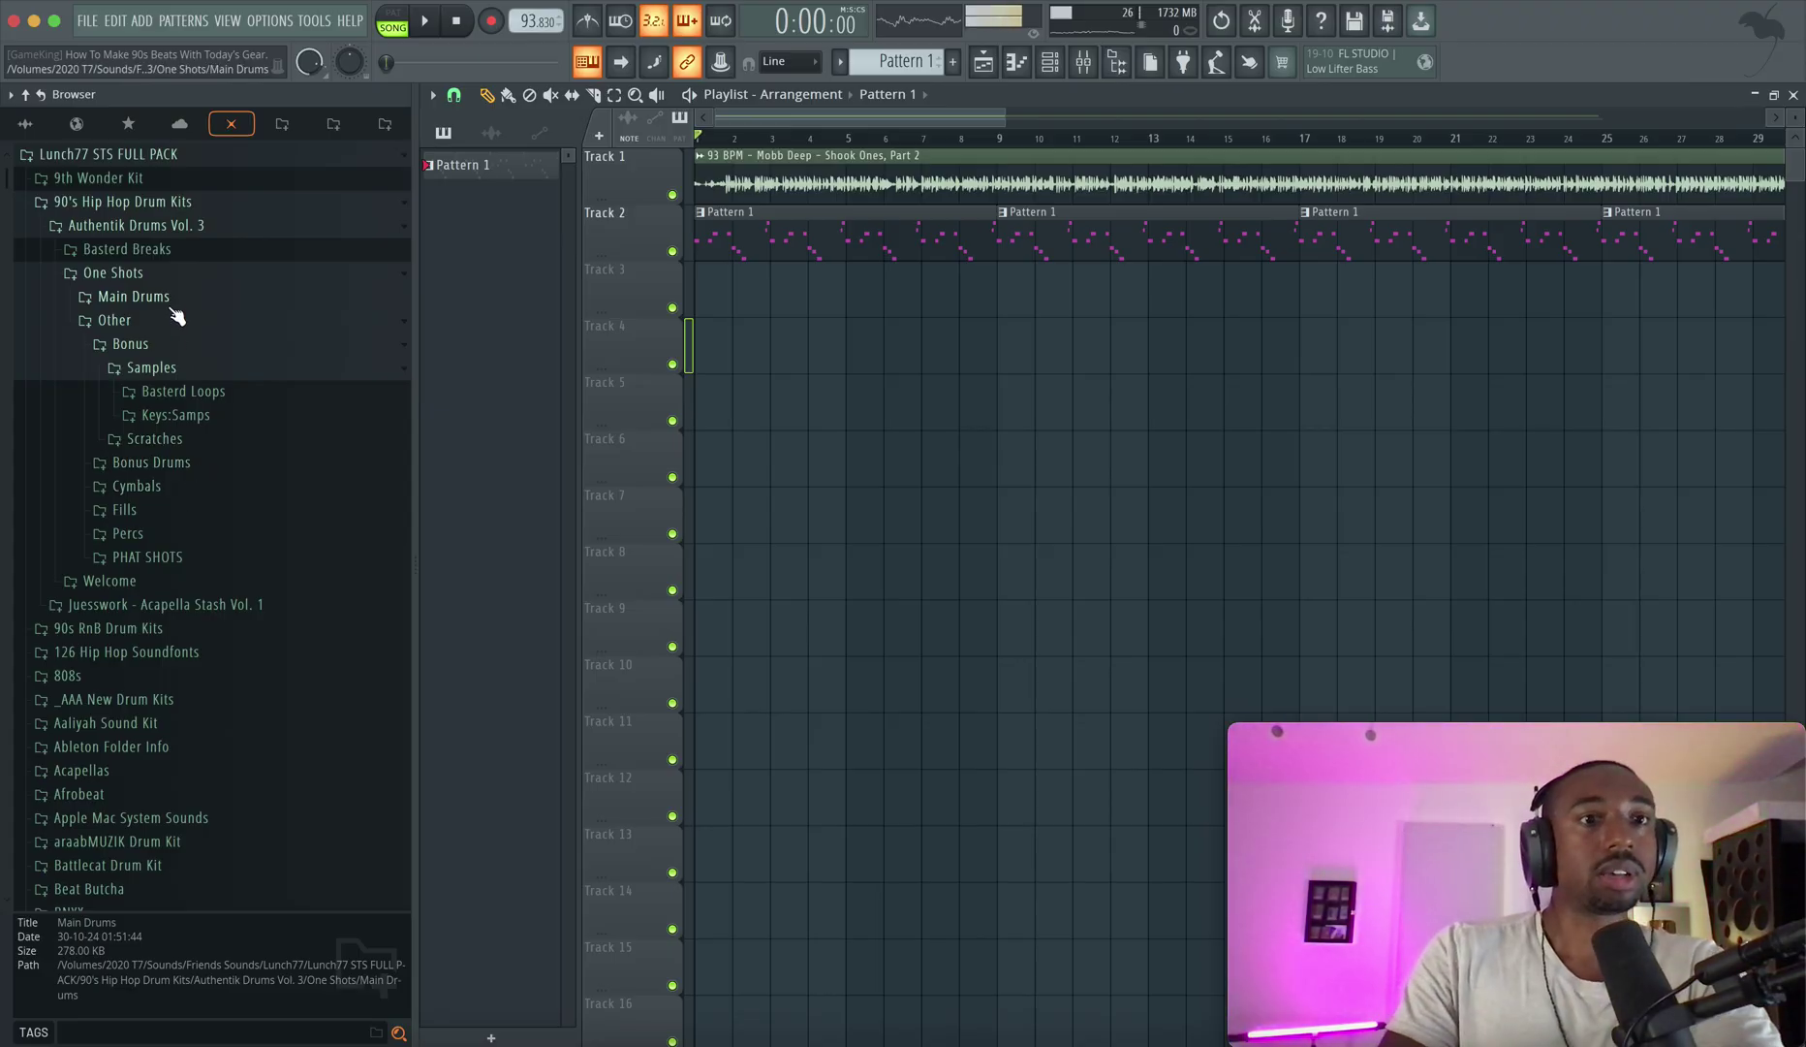
# Look through the Basterd Breaks folder and expand the Book kit under Main Drums > Bangin while the arrangement plays.
pyautogui.click(173, 249)
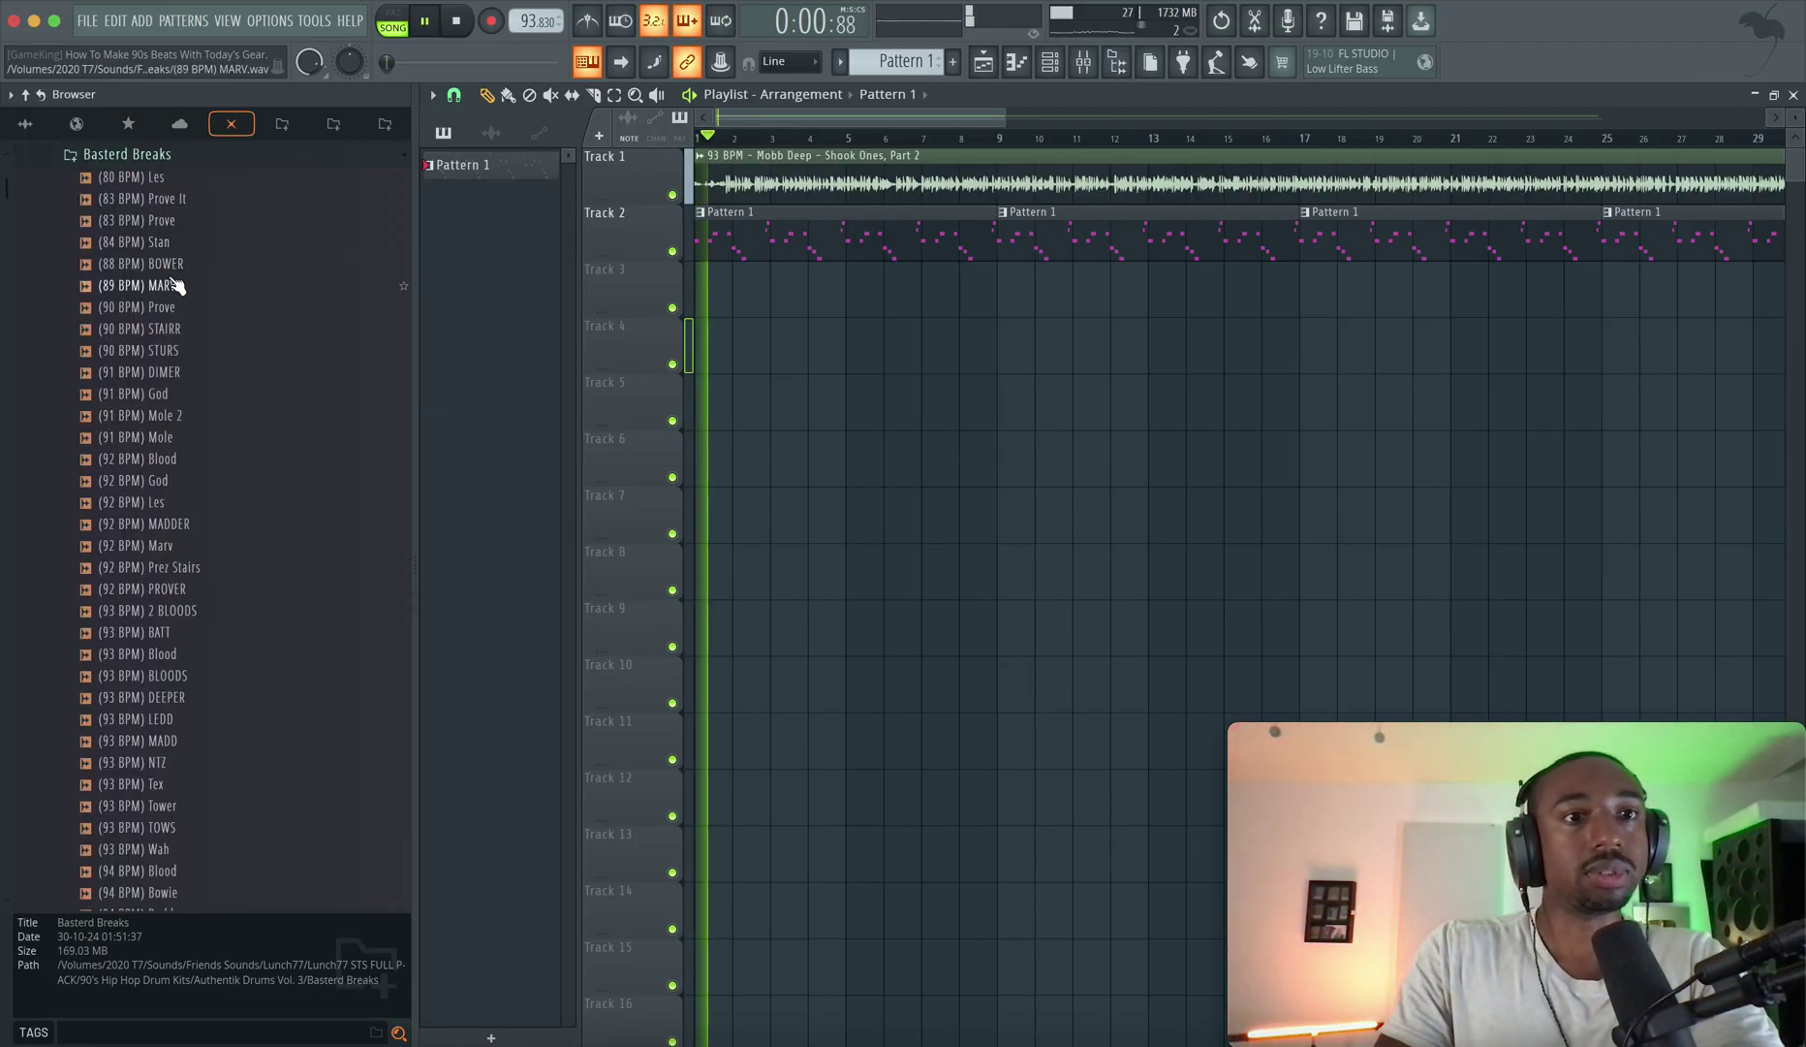
pyautogui.click(170, 155)
pyautogui.press('space')
pyautogui.click(171, 200)
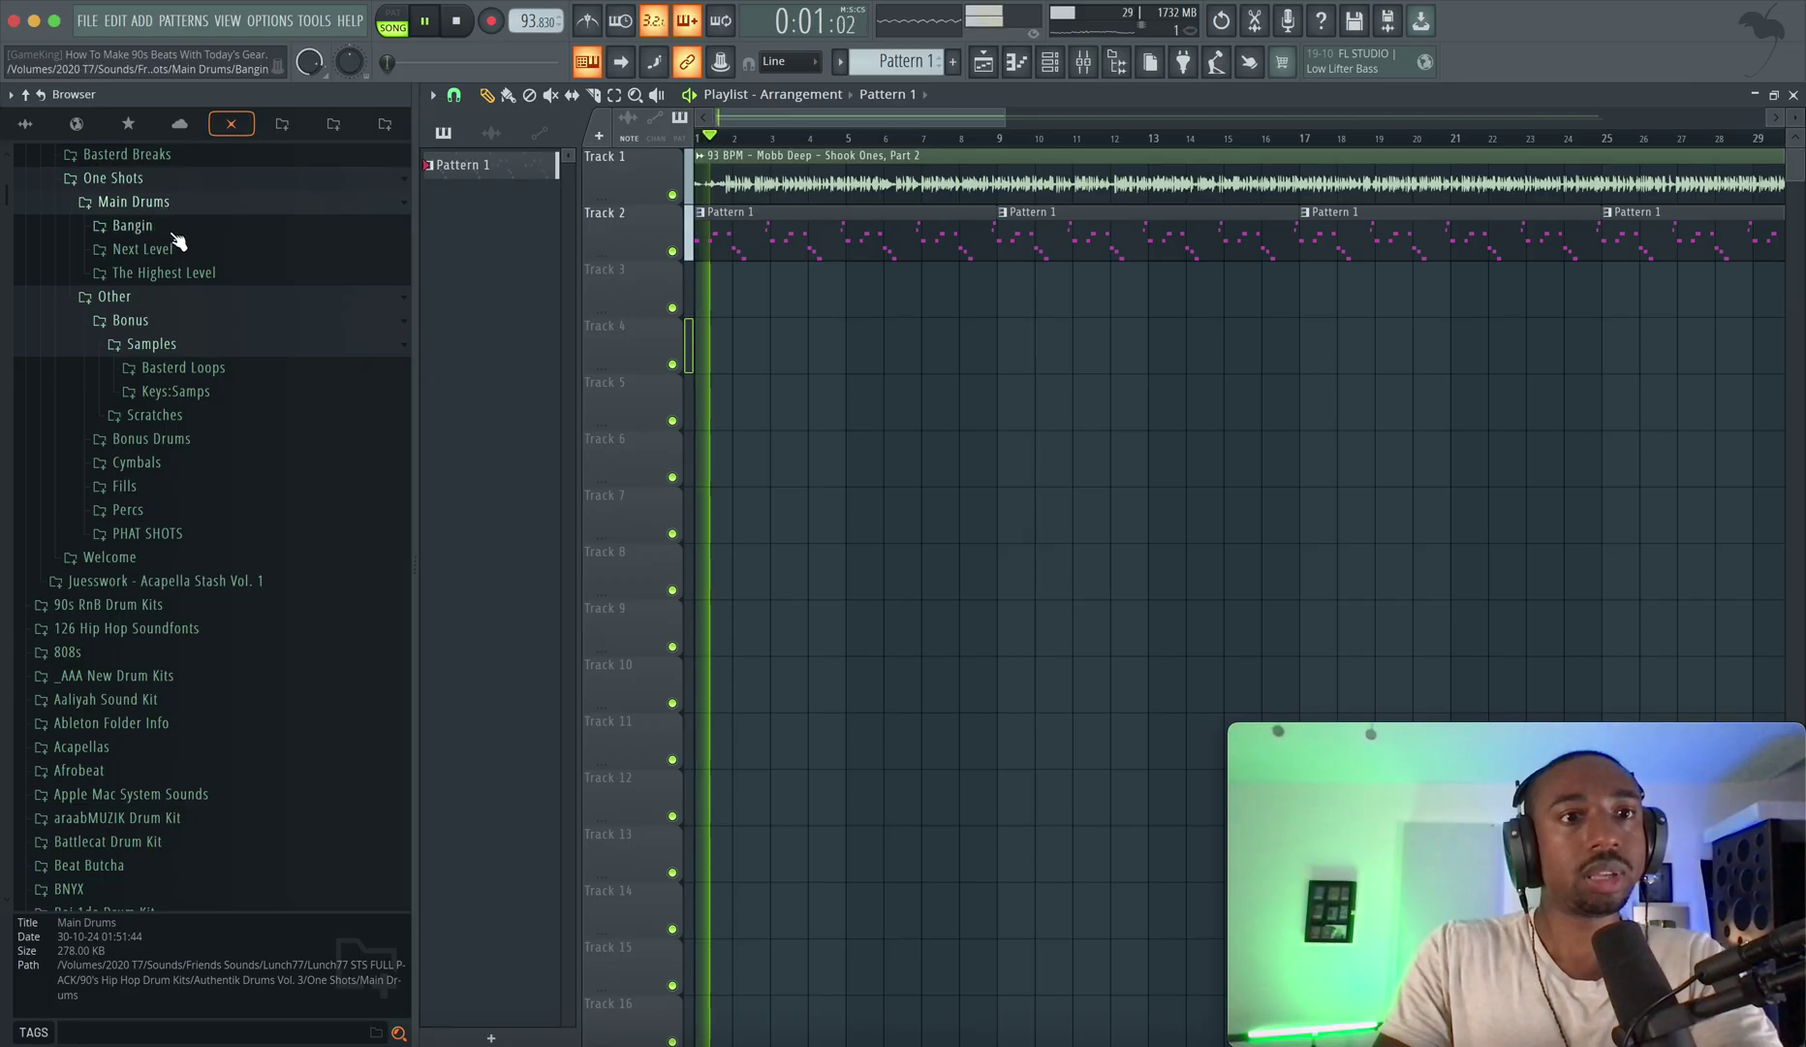
pyautogui.click(176, 229)
pyautogui.click(175, 256)
# Audition the Book kit's hats, kicks and snares against the arrangement and stop playback.
pyautogui.click(183, 294)
pyautogui.click(185, 315)
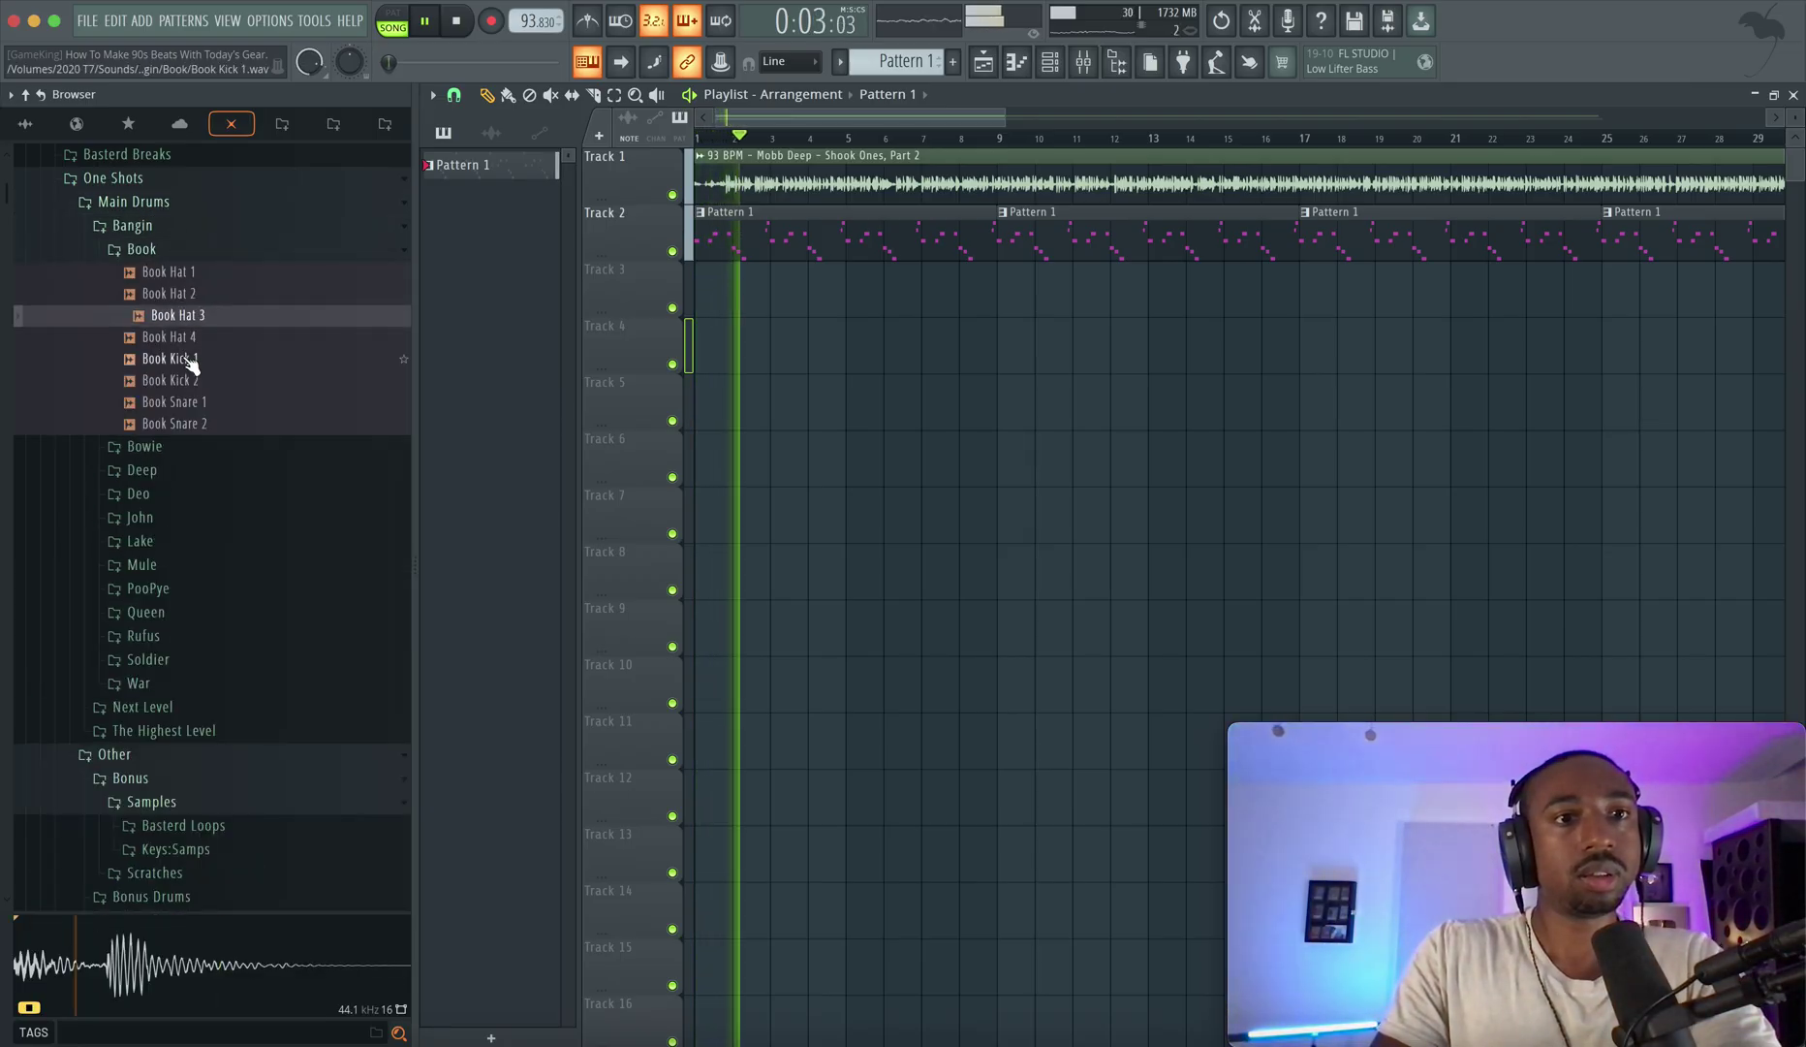
pyautogui.click(186, 359)
pyautogui.click(194, 382)
pyautogui.click(190, 407)
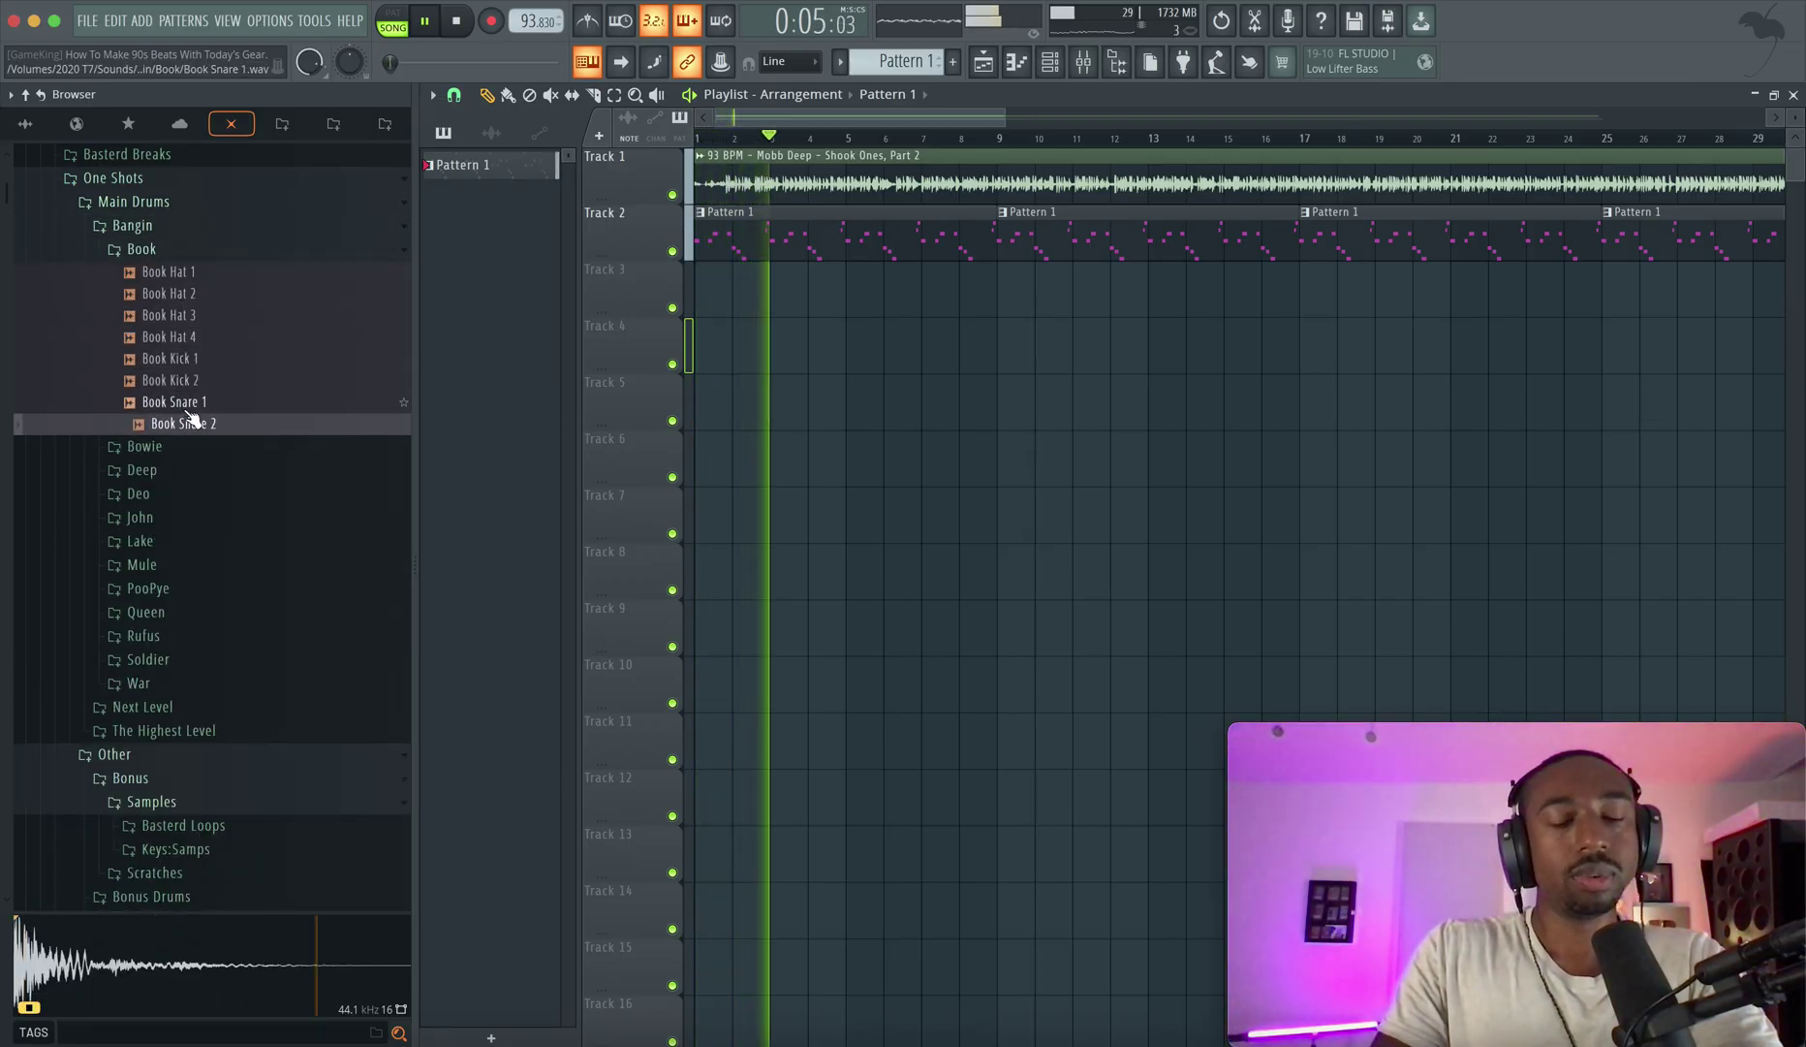
pyautogui.press('space')
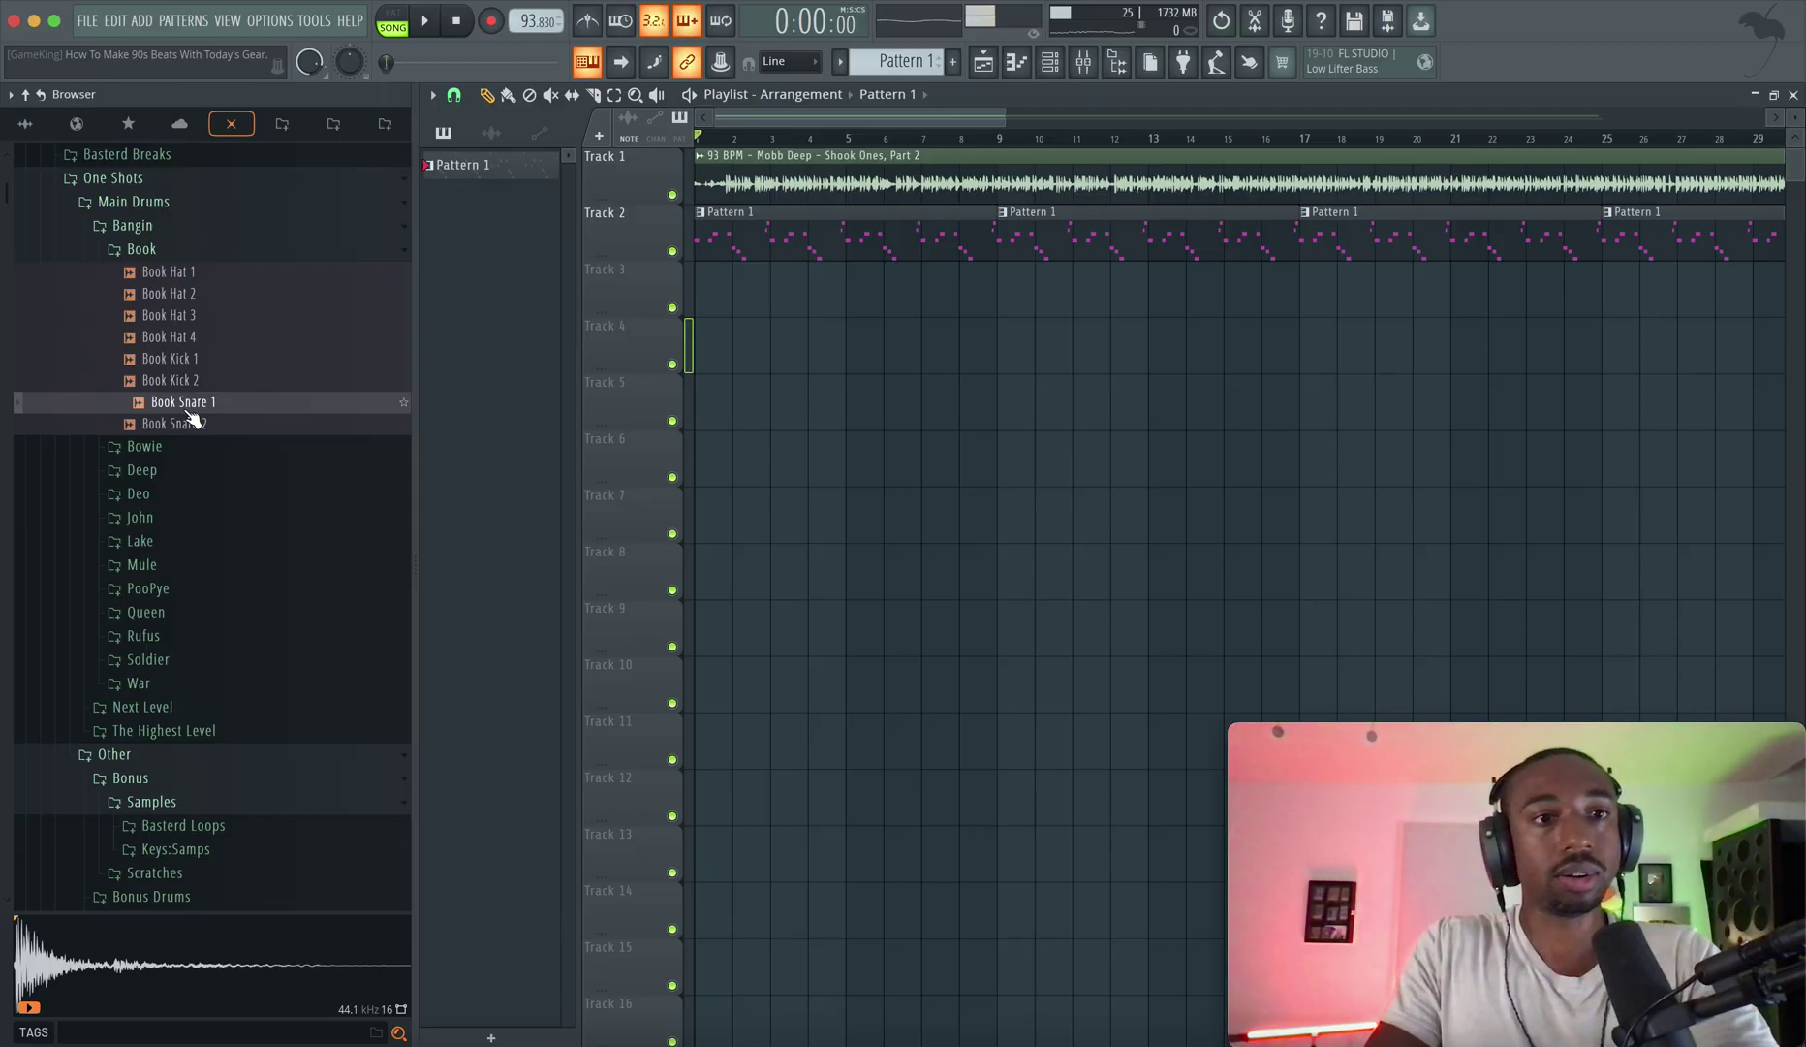
# Create Pattern 2 and route the 93 BPM Mobb Deep sample channel to mixer track 3, keeping the channel rack open.
pyautogui.click(1050, 61)
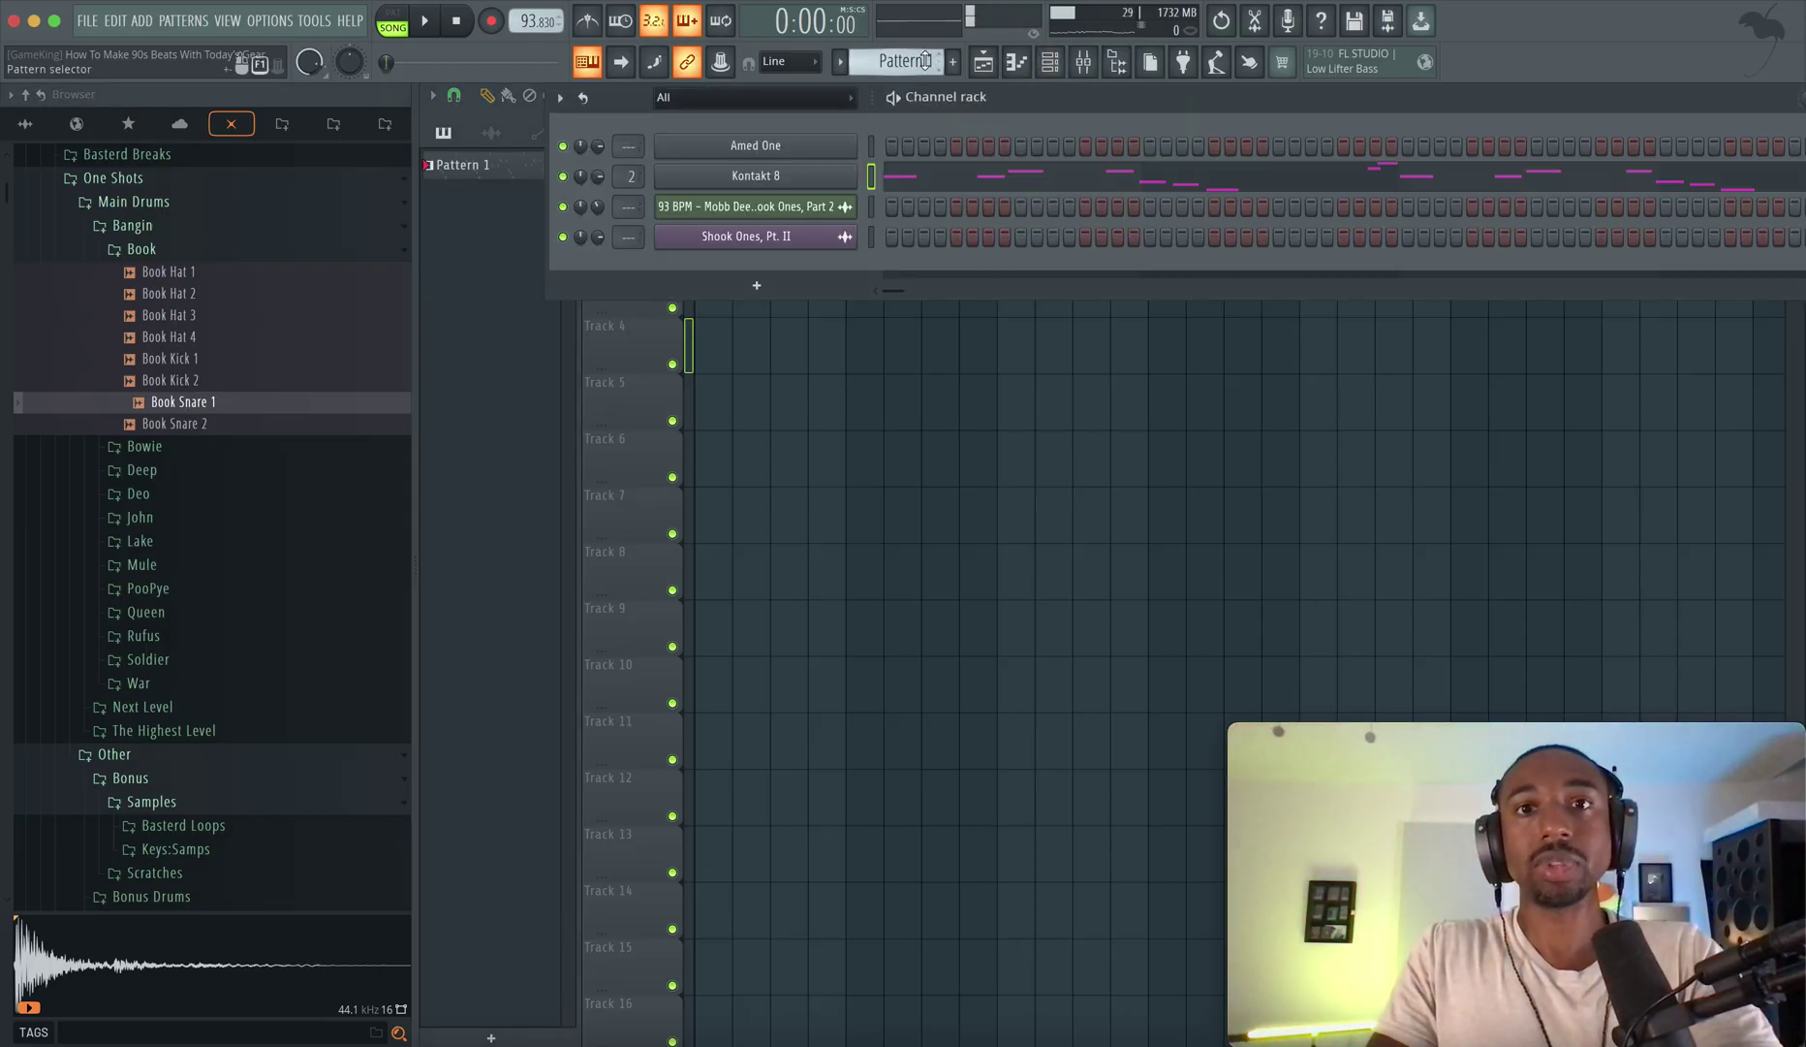
pyautogui.moveTo(925, 61); pyautogui.dragTo(925, 50)
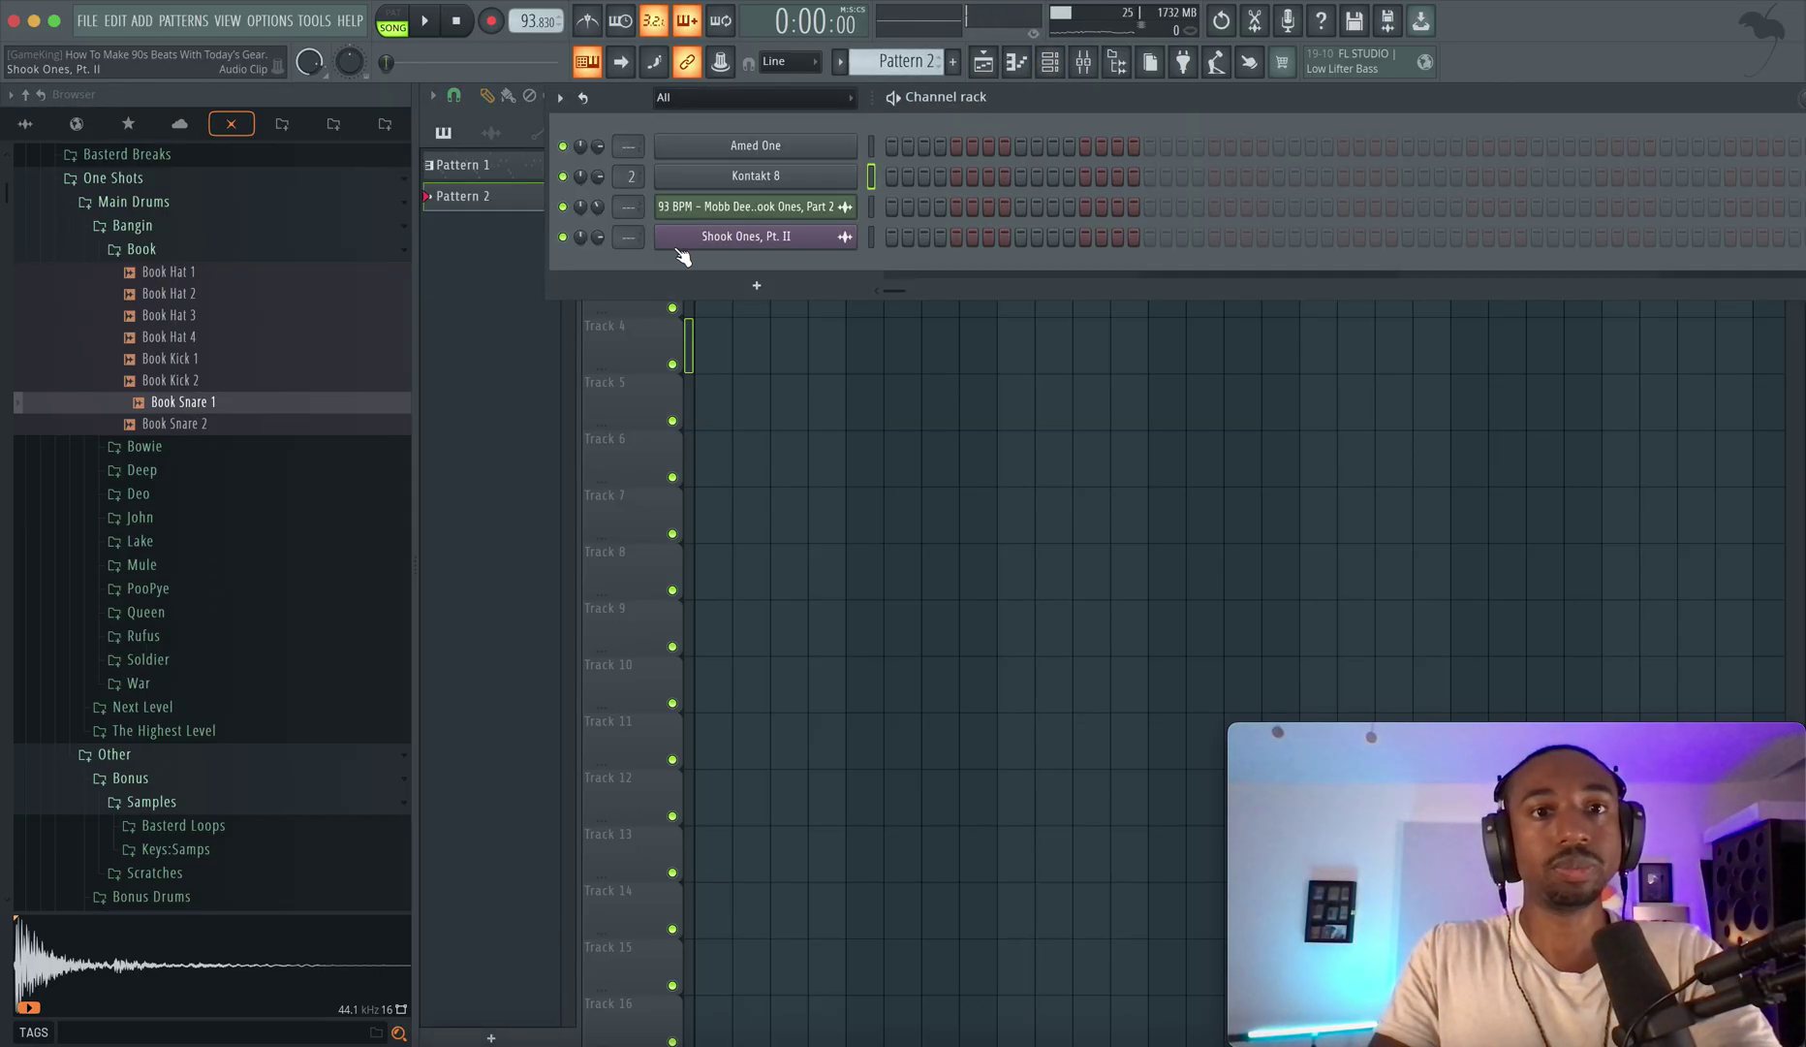
pyautogui.click(870, 208)
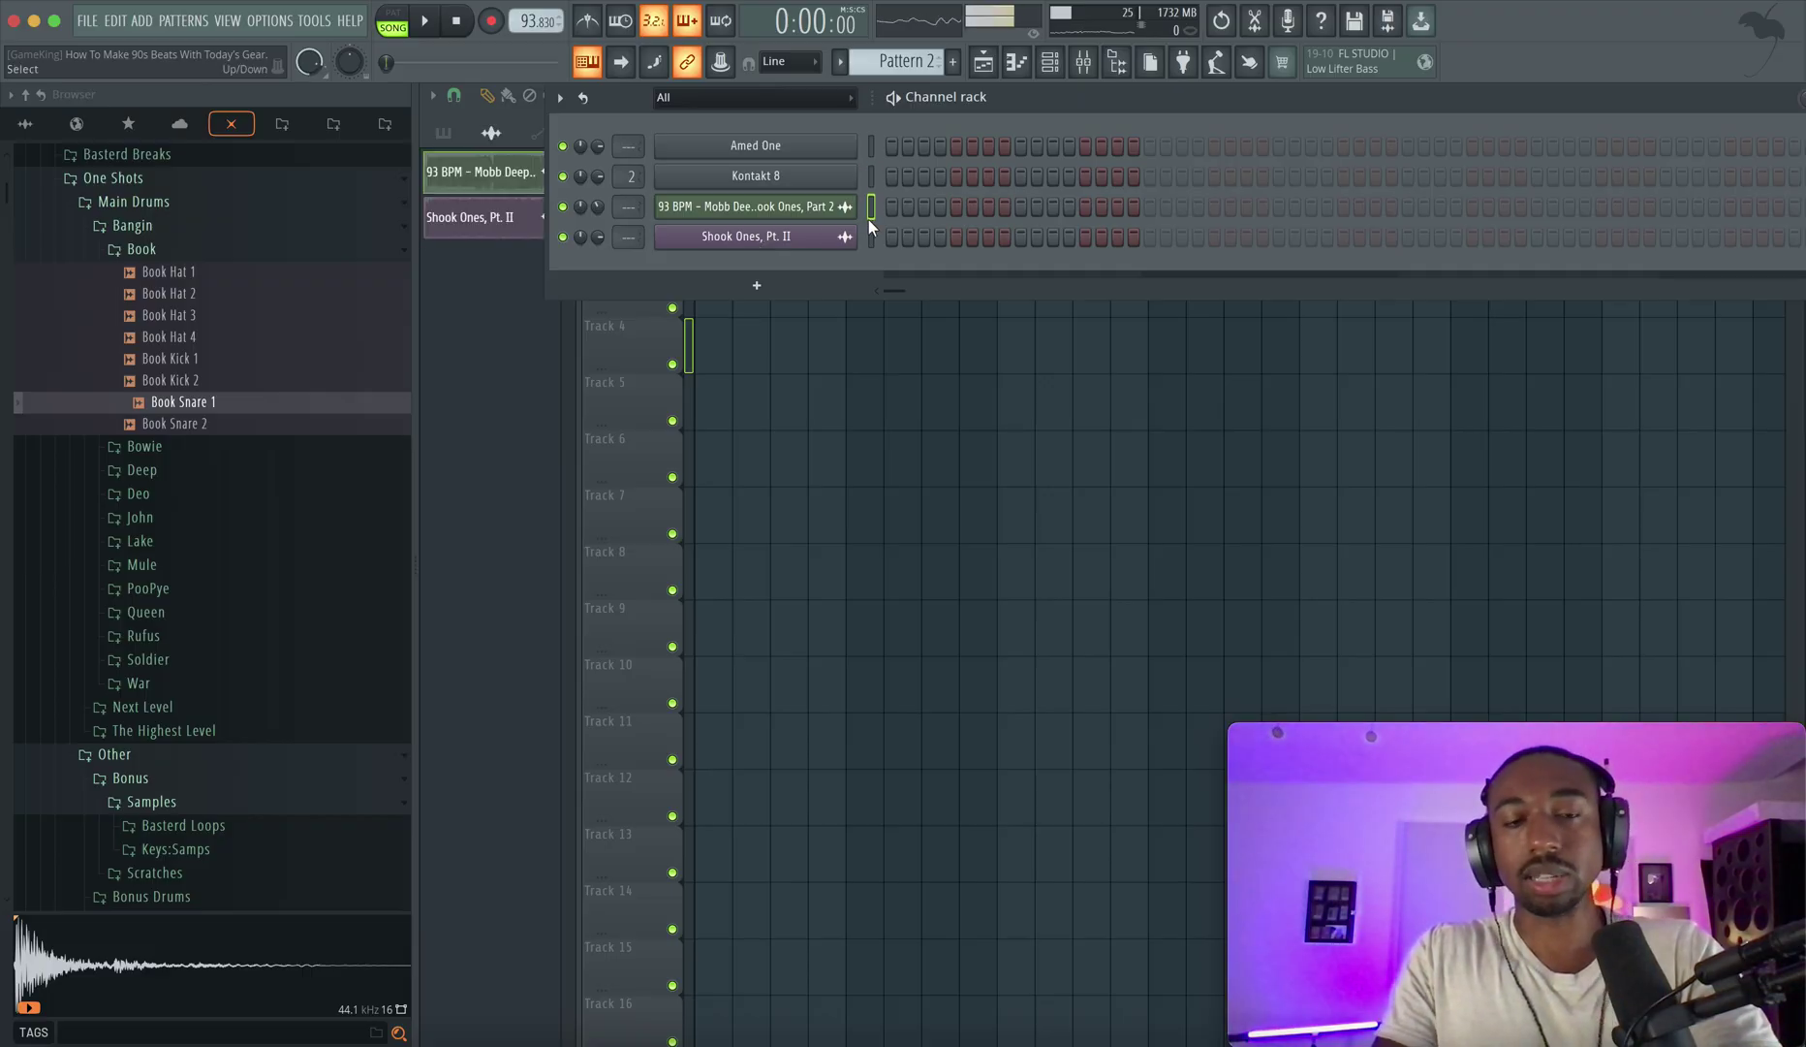
pyautogui.hotkey('ctrl', 'l')
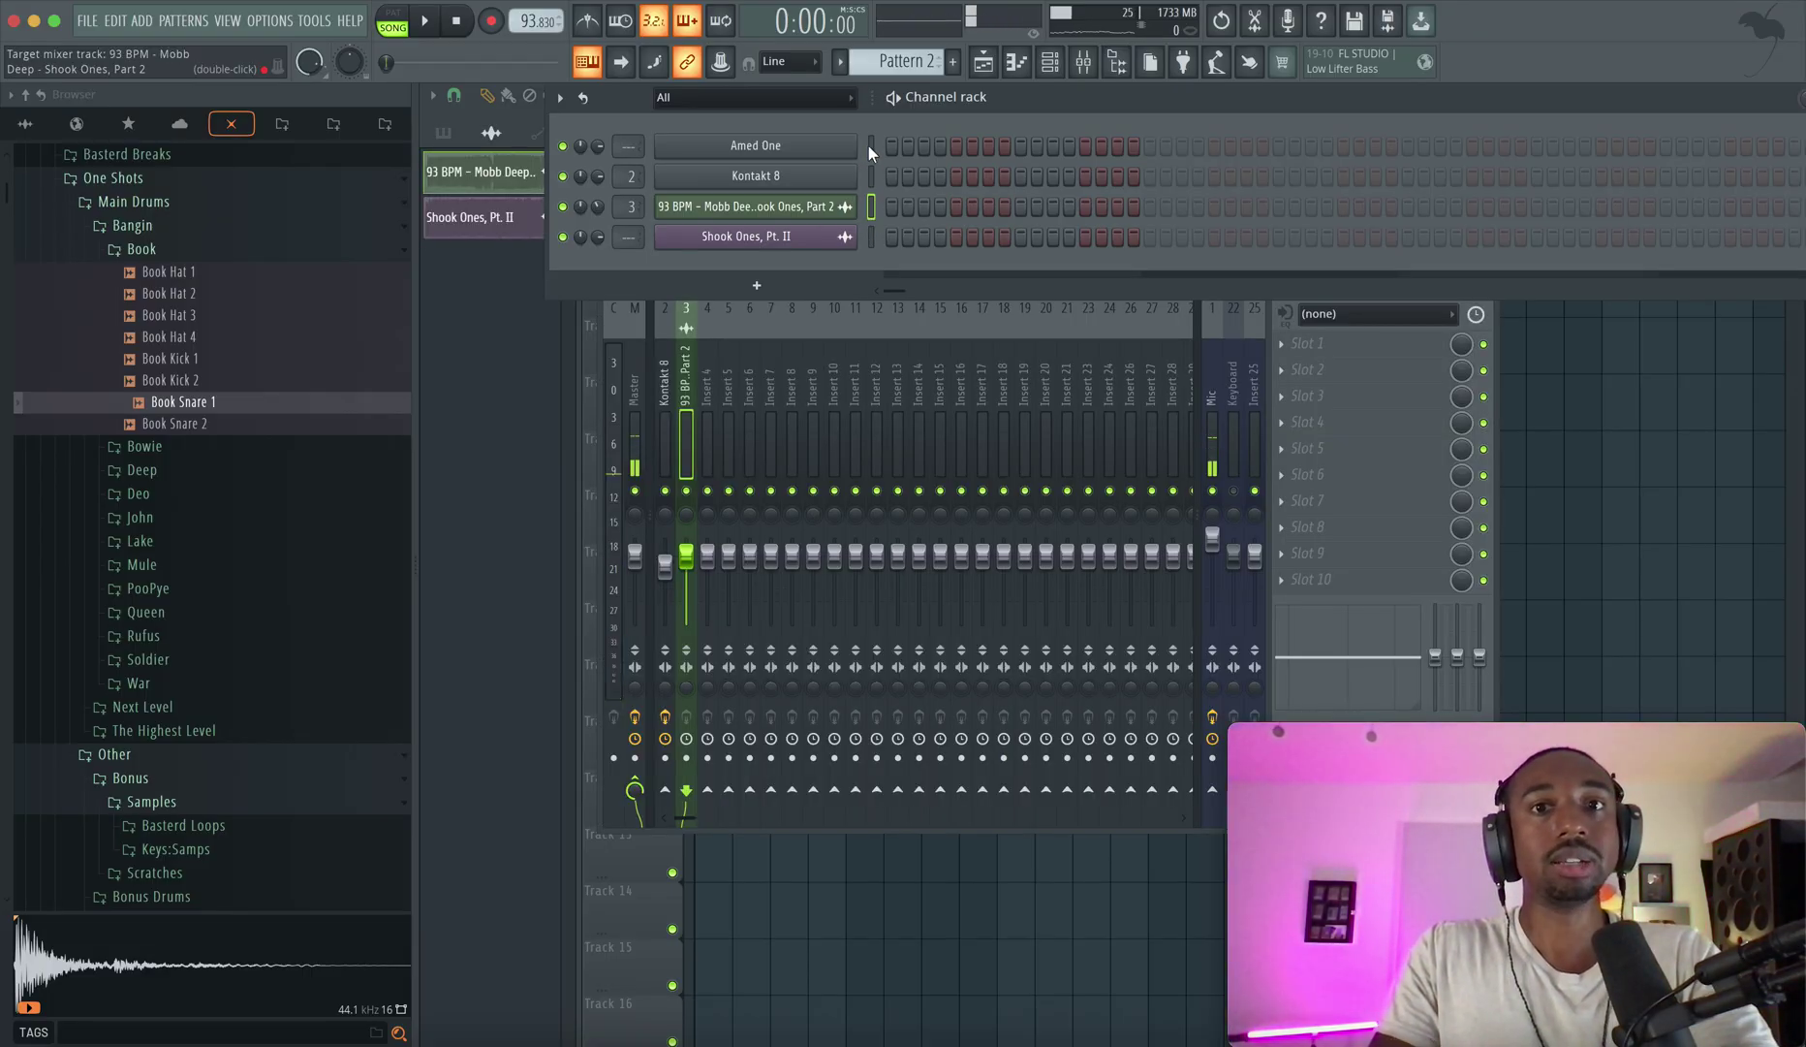
pyautogui.rightClick(1541, 420)
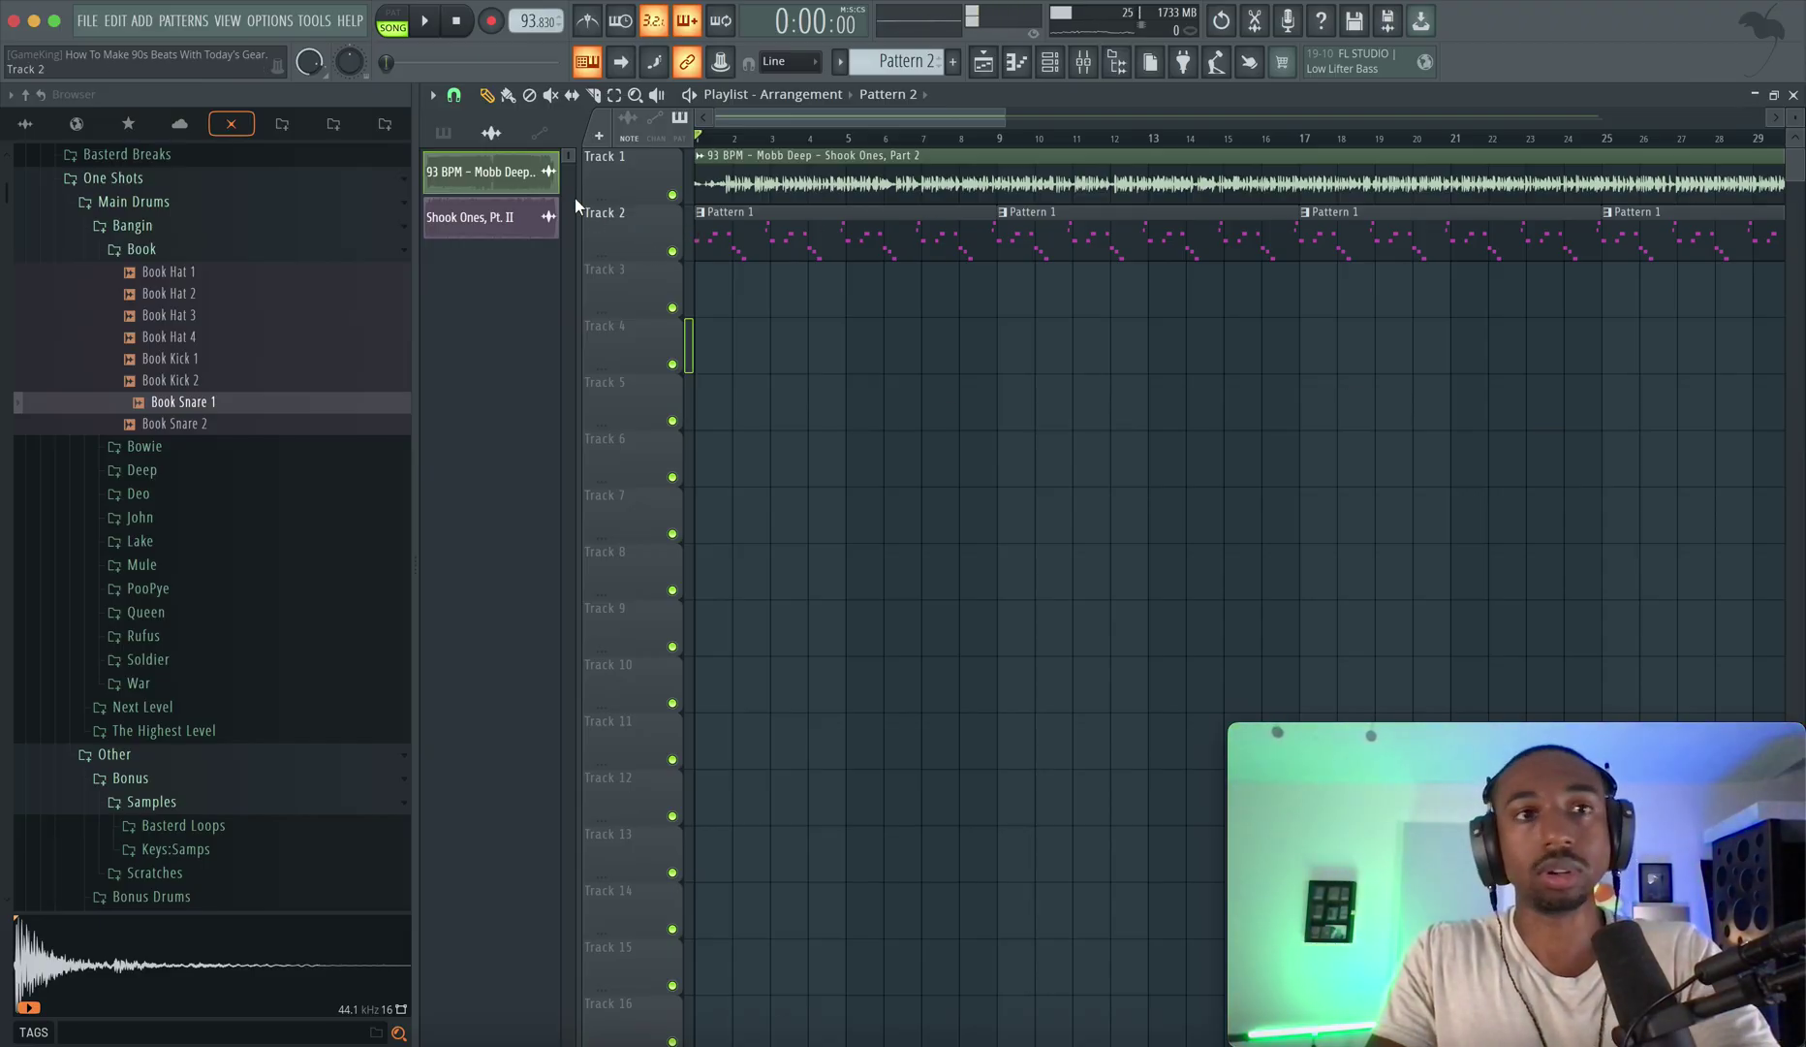
pyautogui.click(1049, 61)
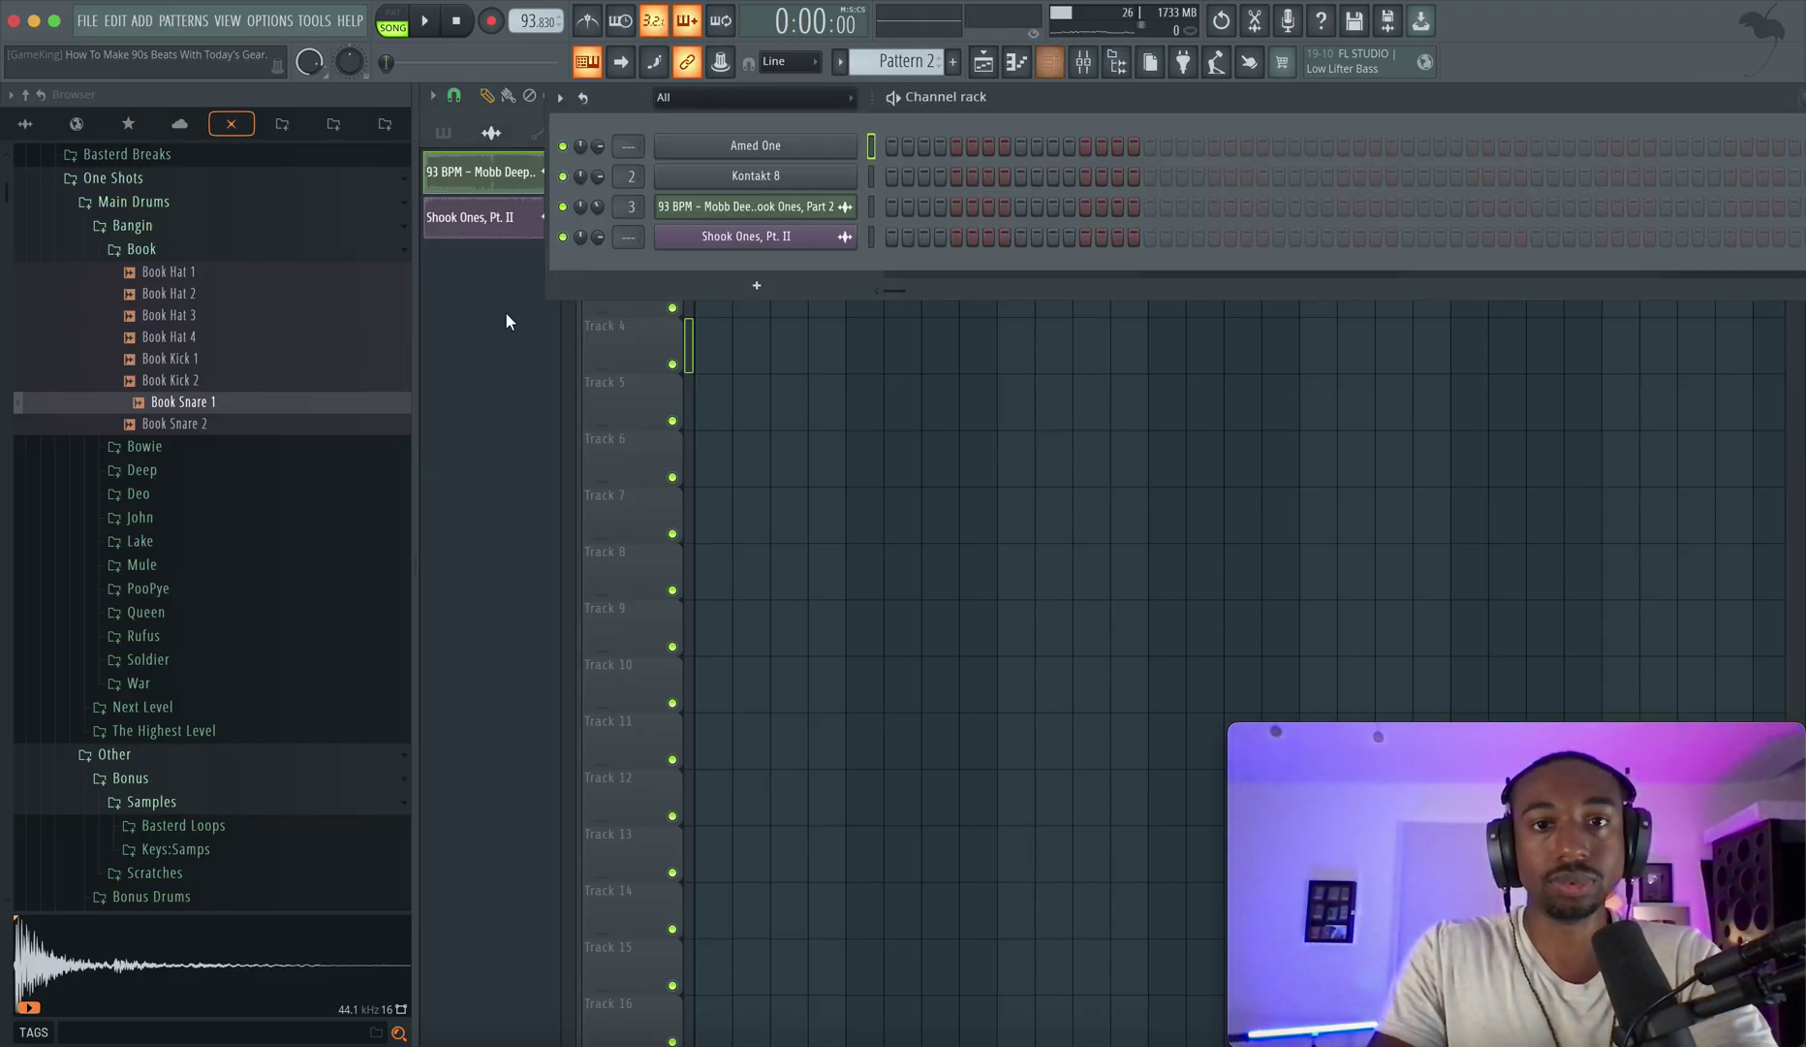
# Compare Book Kick 1, Book Kick 2 and Book Snare 2 and start the arrangement.
pyautogui.click(211, 360)
pyautogui.click(208, 379)
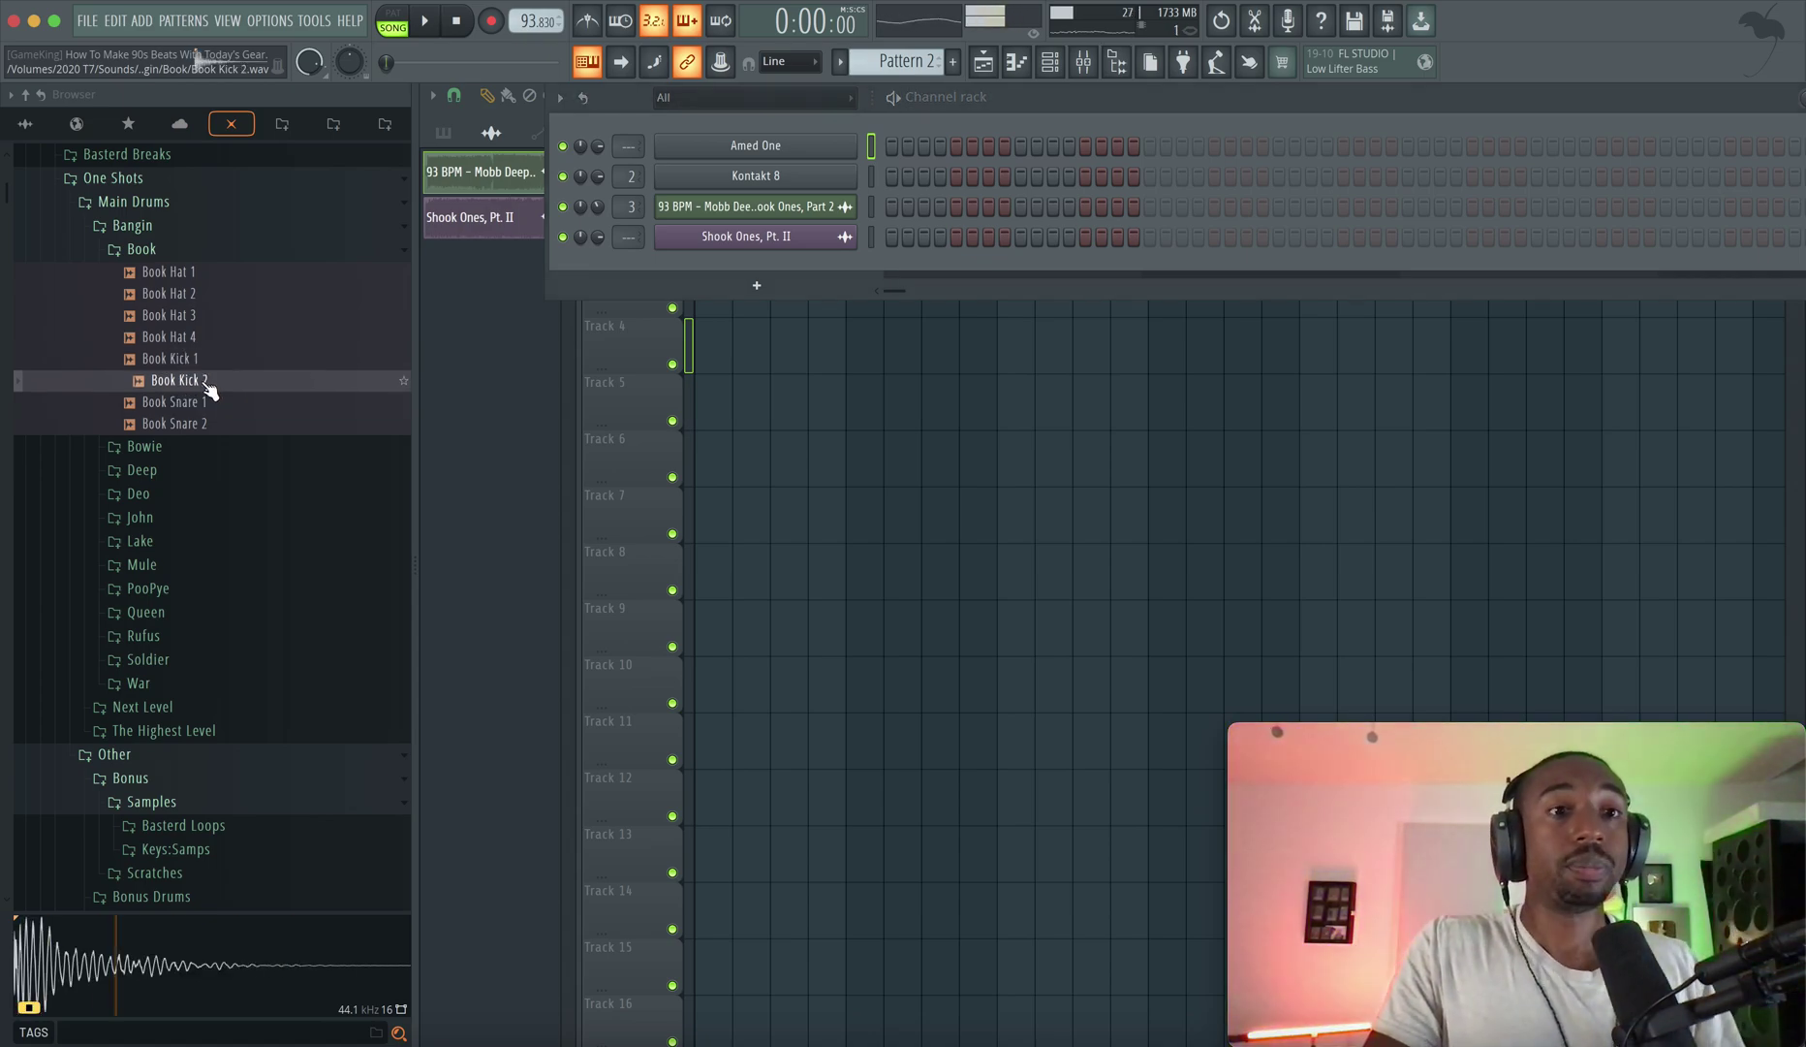
pyautogui.click(208, 364)
pyautogui.press('space')
pyautogui.click(199, 422)
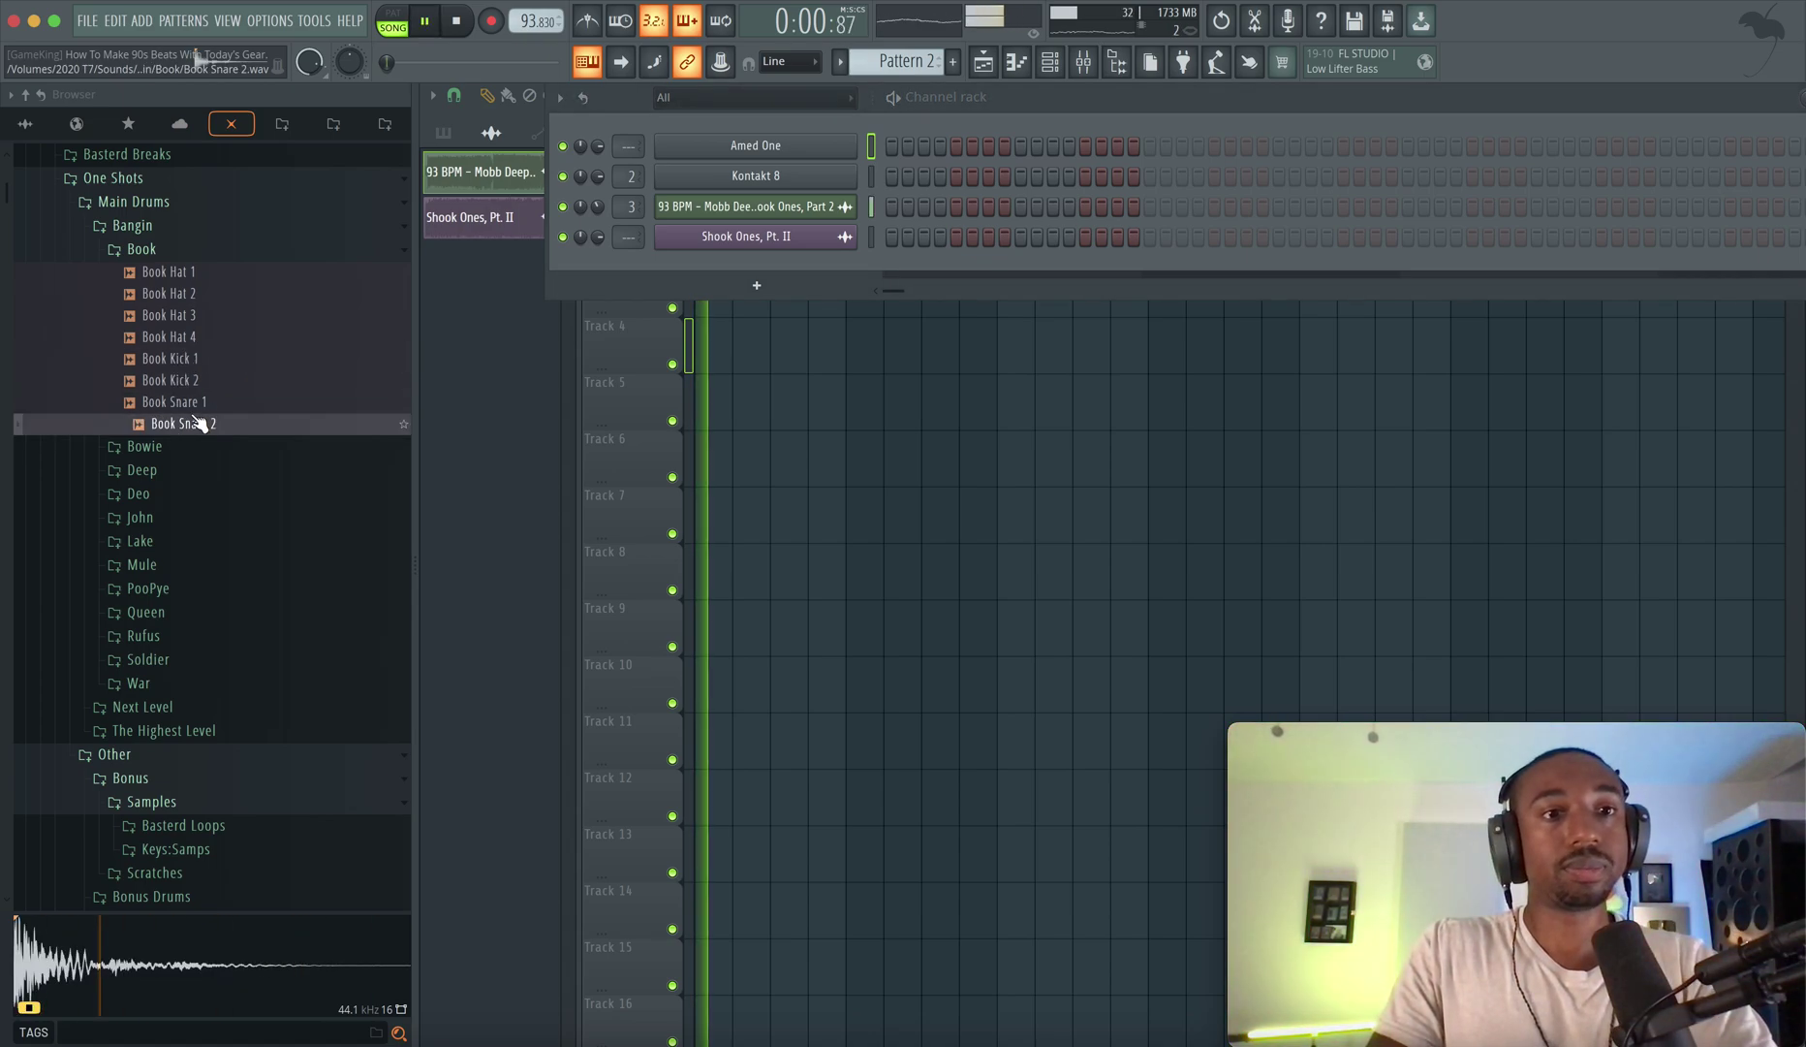
# Stop playback and load Book Snare 1 into a new channel routed to mixer track 4.
pyautogui.rightClick(193, 402)
pyautogui.click(168, 408)
pyautogui.press('space')
pyautogui.rightClick(170, 407)
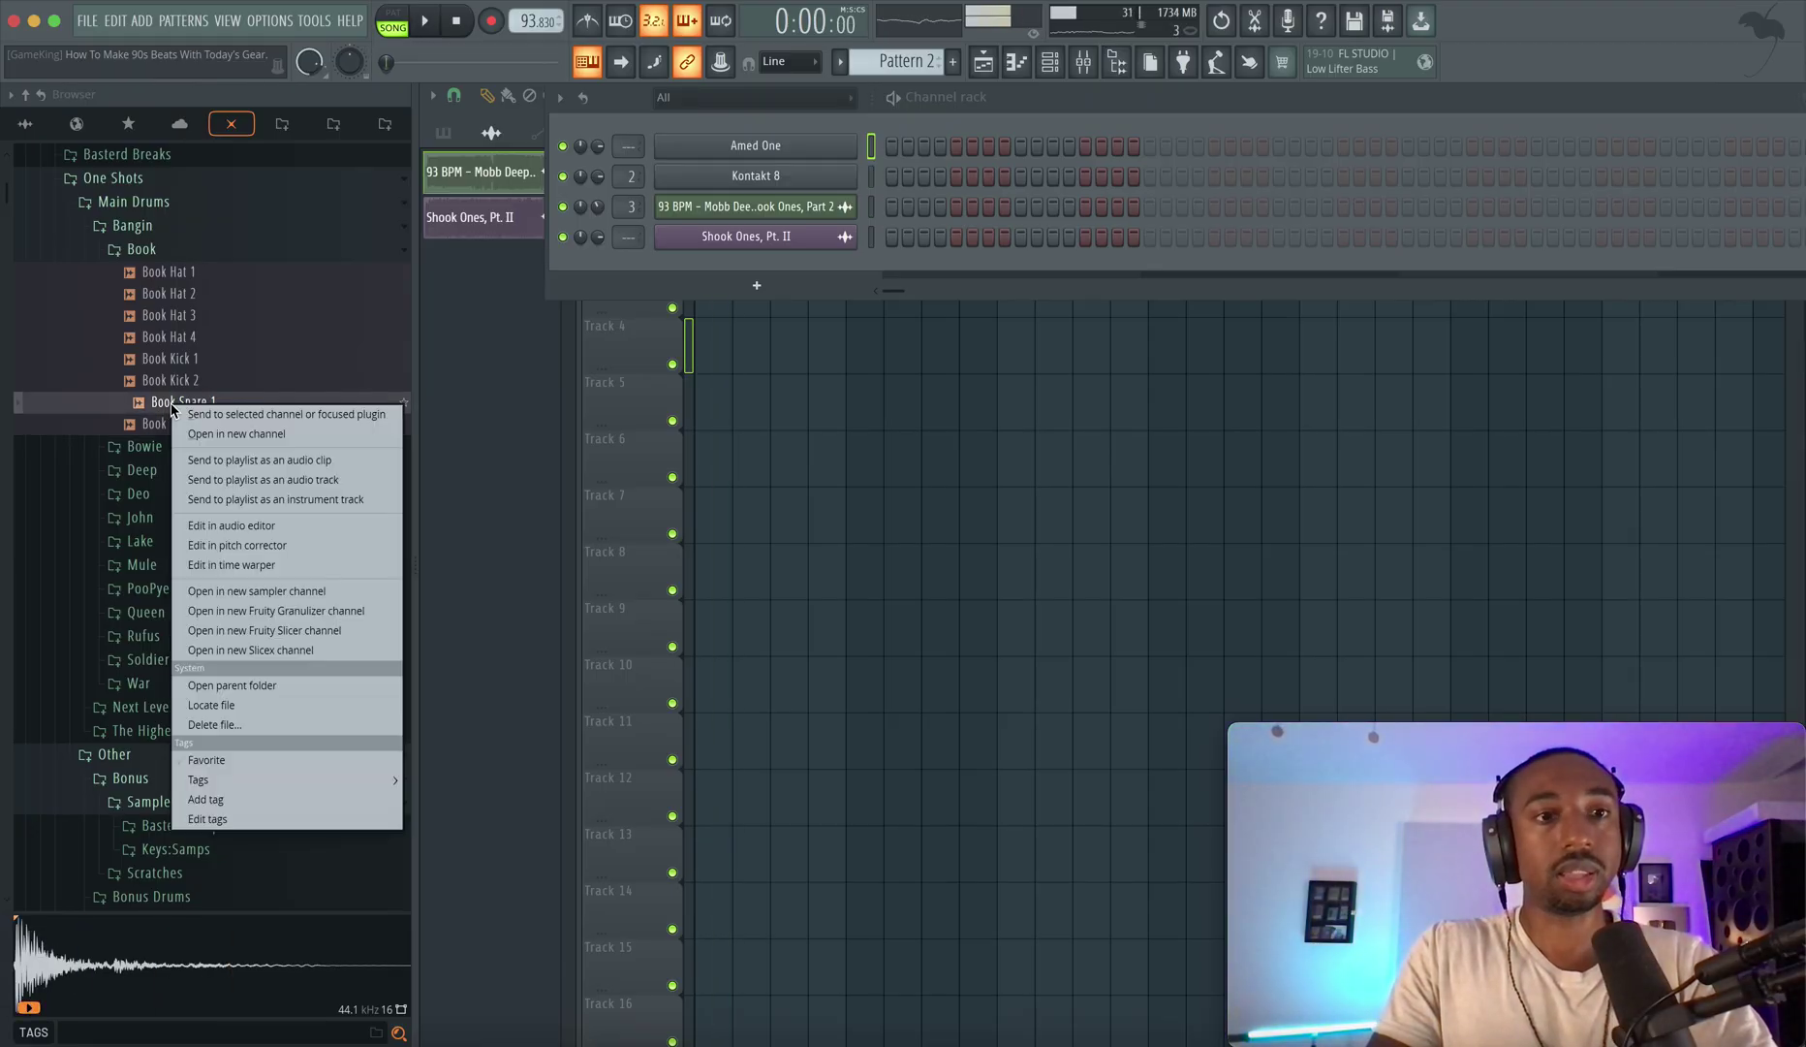
pyautogui.click(219, 438)
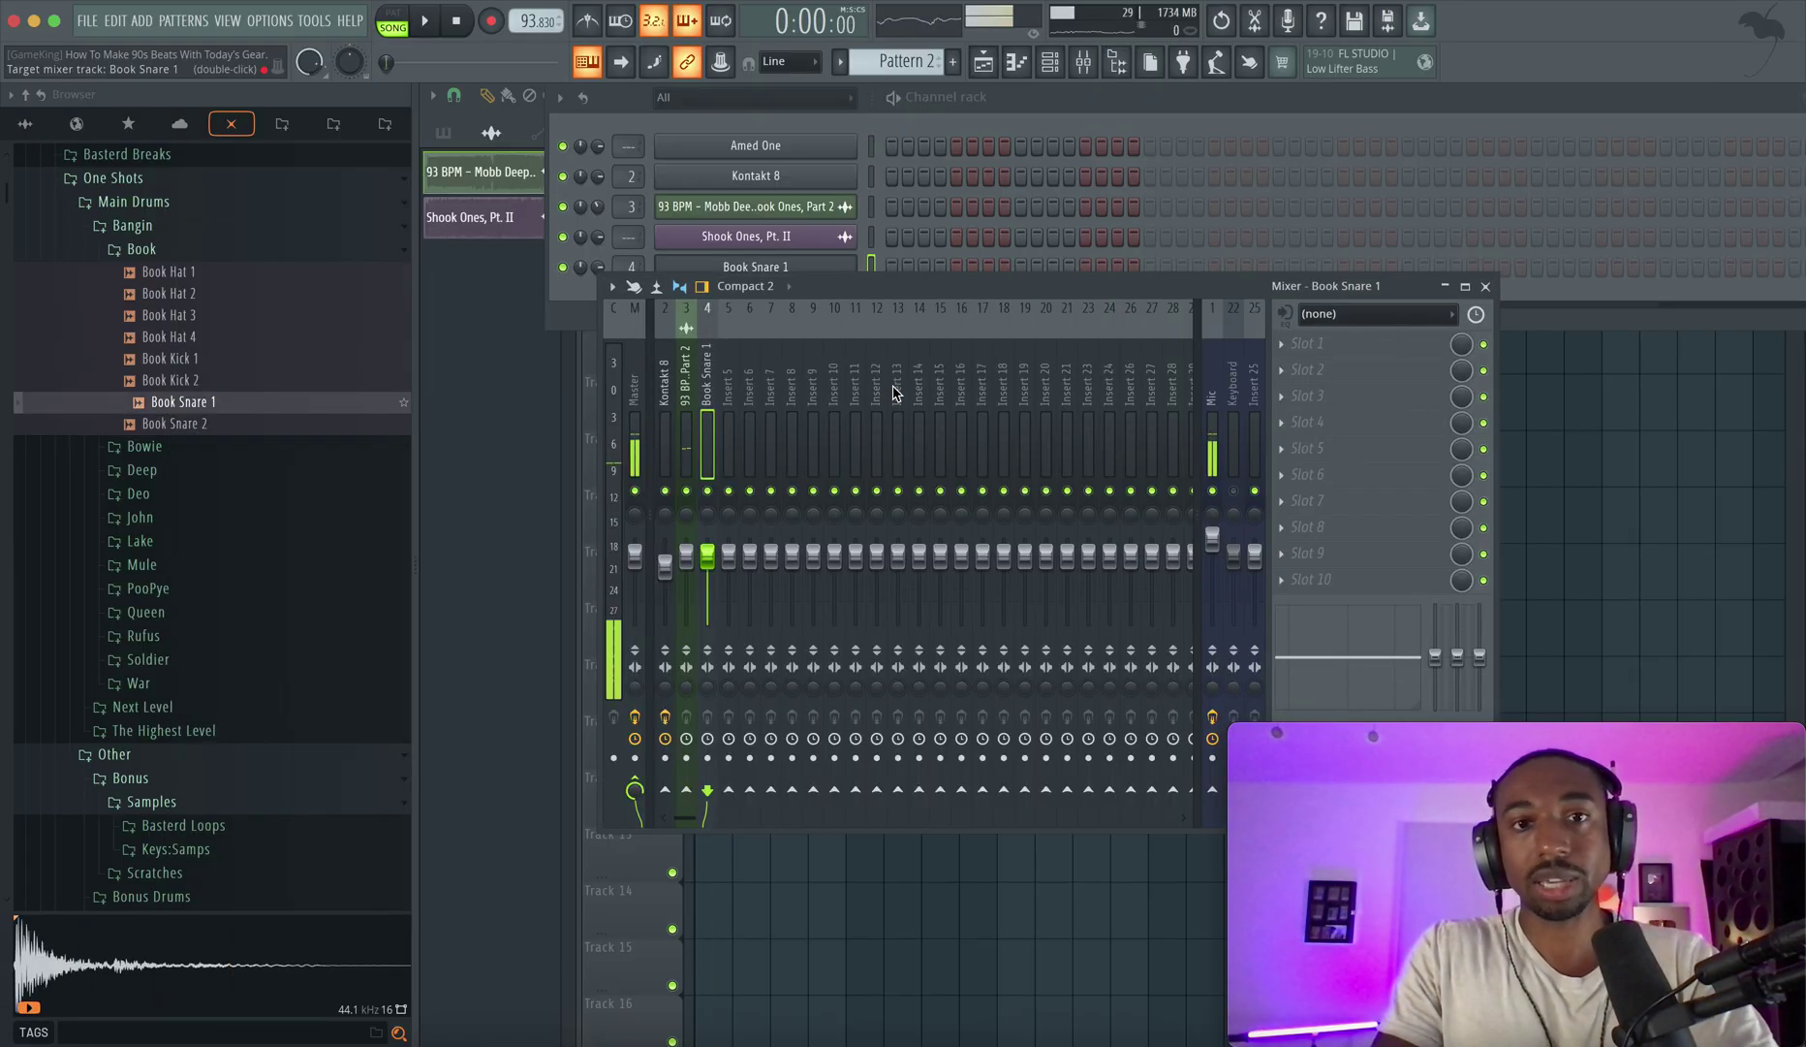
# Place a Pattern 2 clip several bars long at the start of Track 3 and add Book Snare 1 hits on steps 5 and 13.
pyautogui.click(706, 282)
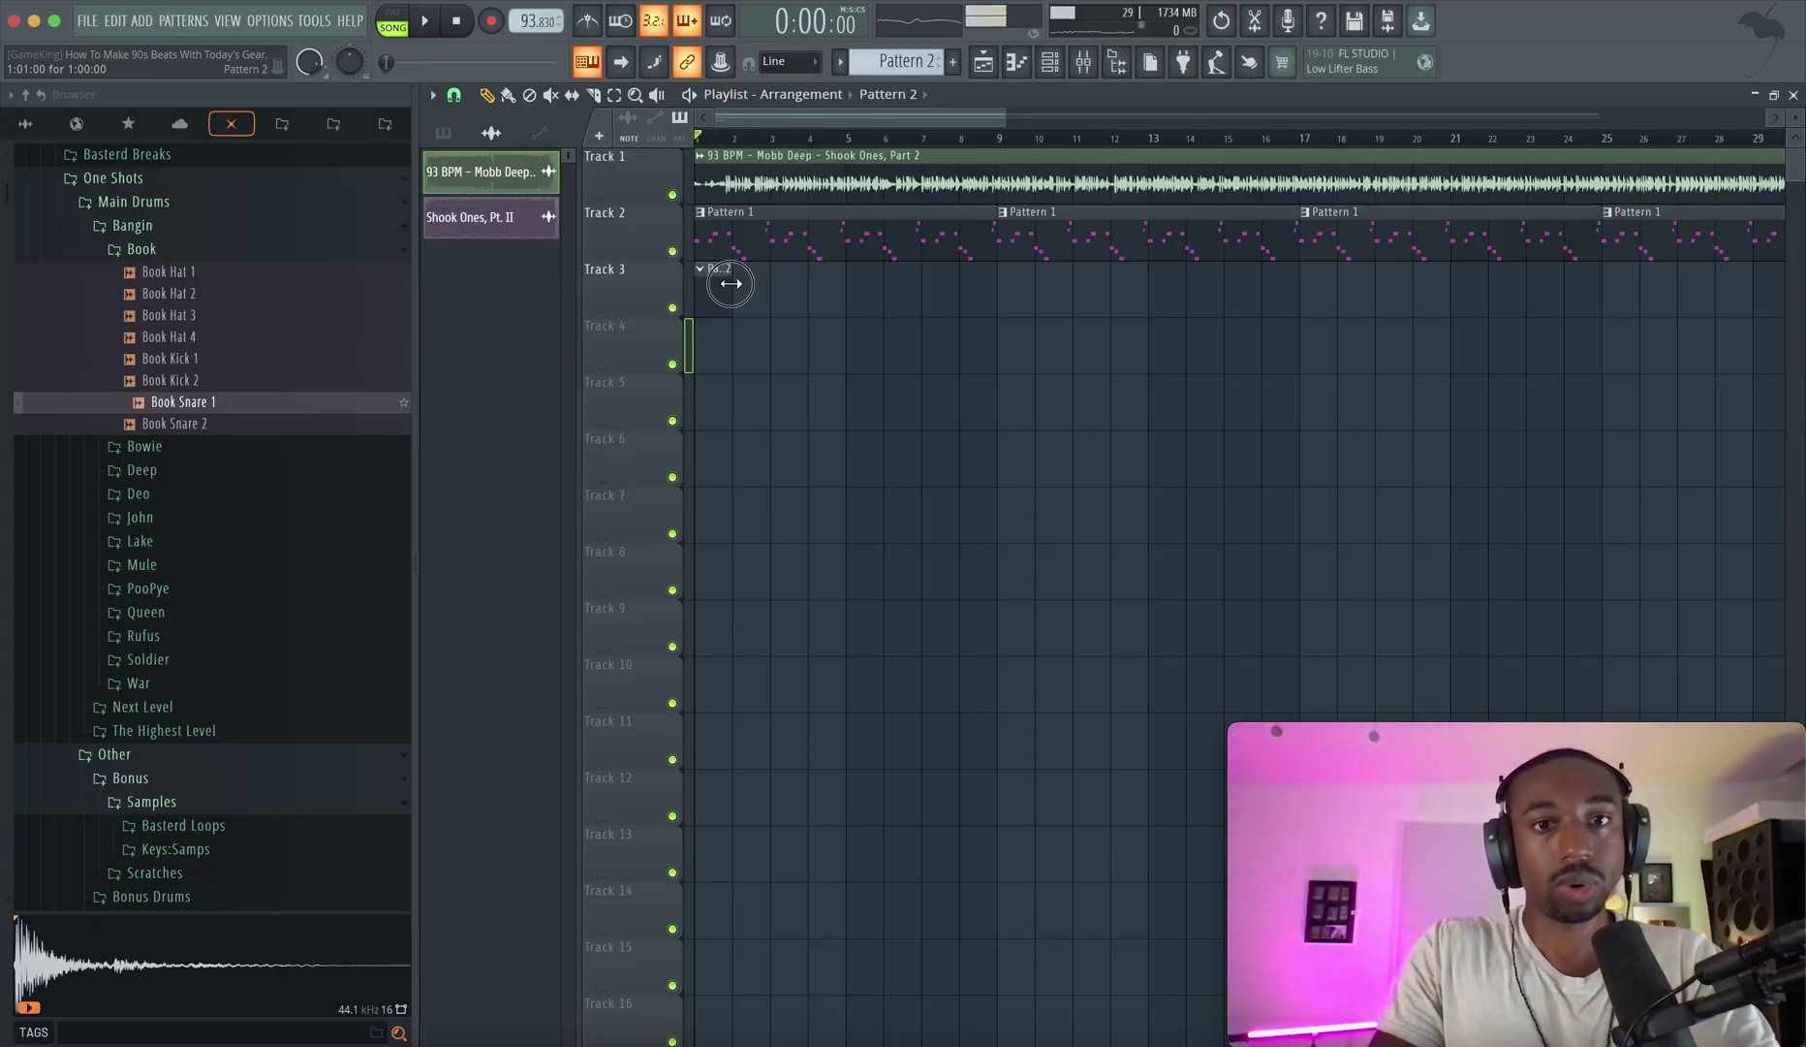
pyautogui.moveTo(730, 282); pyautogui.dragTo(839, 286)
pyautogui.click(1049, 62)
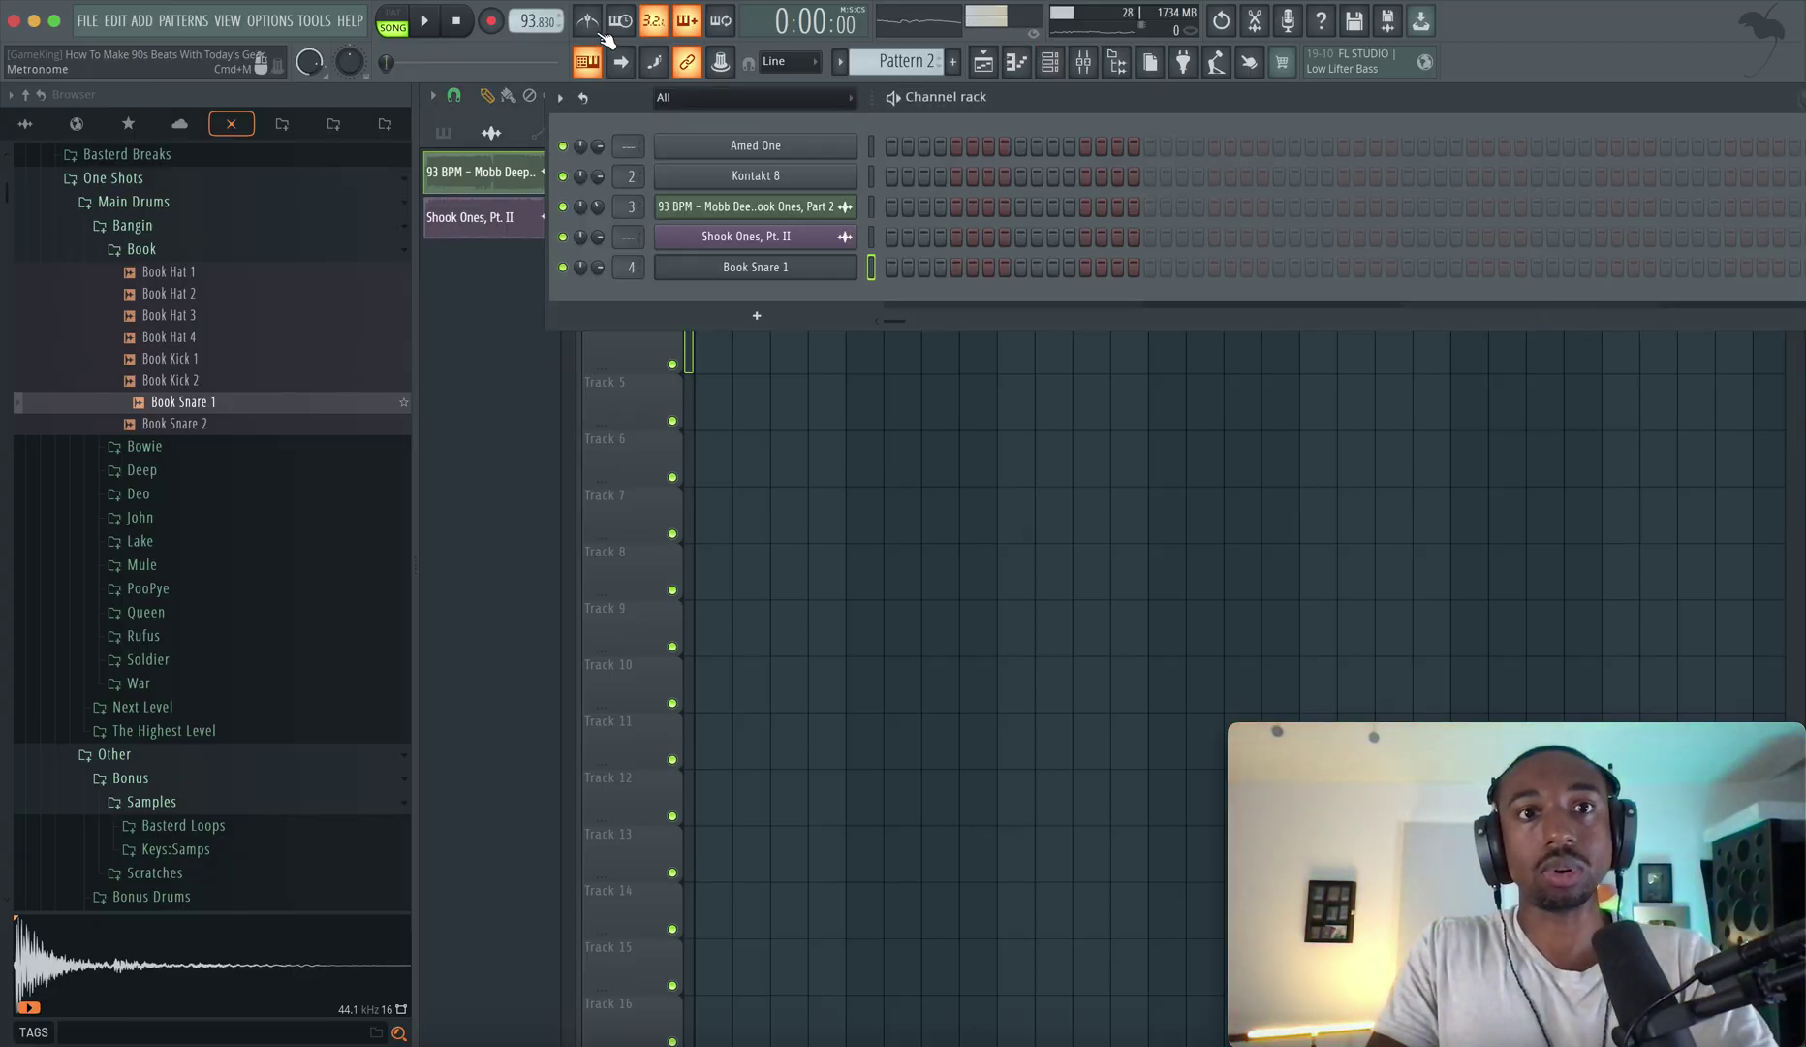
pyautogui.press('space')
pyautogui.click(955, 268)
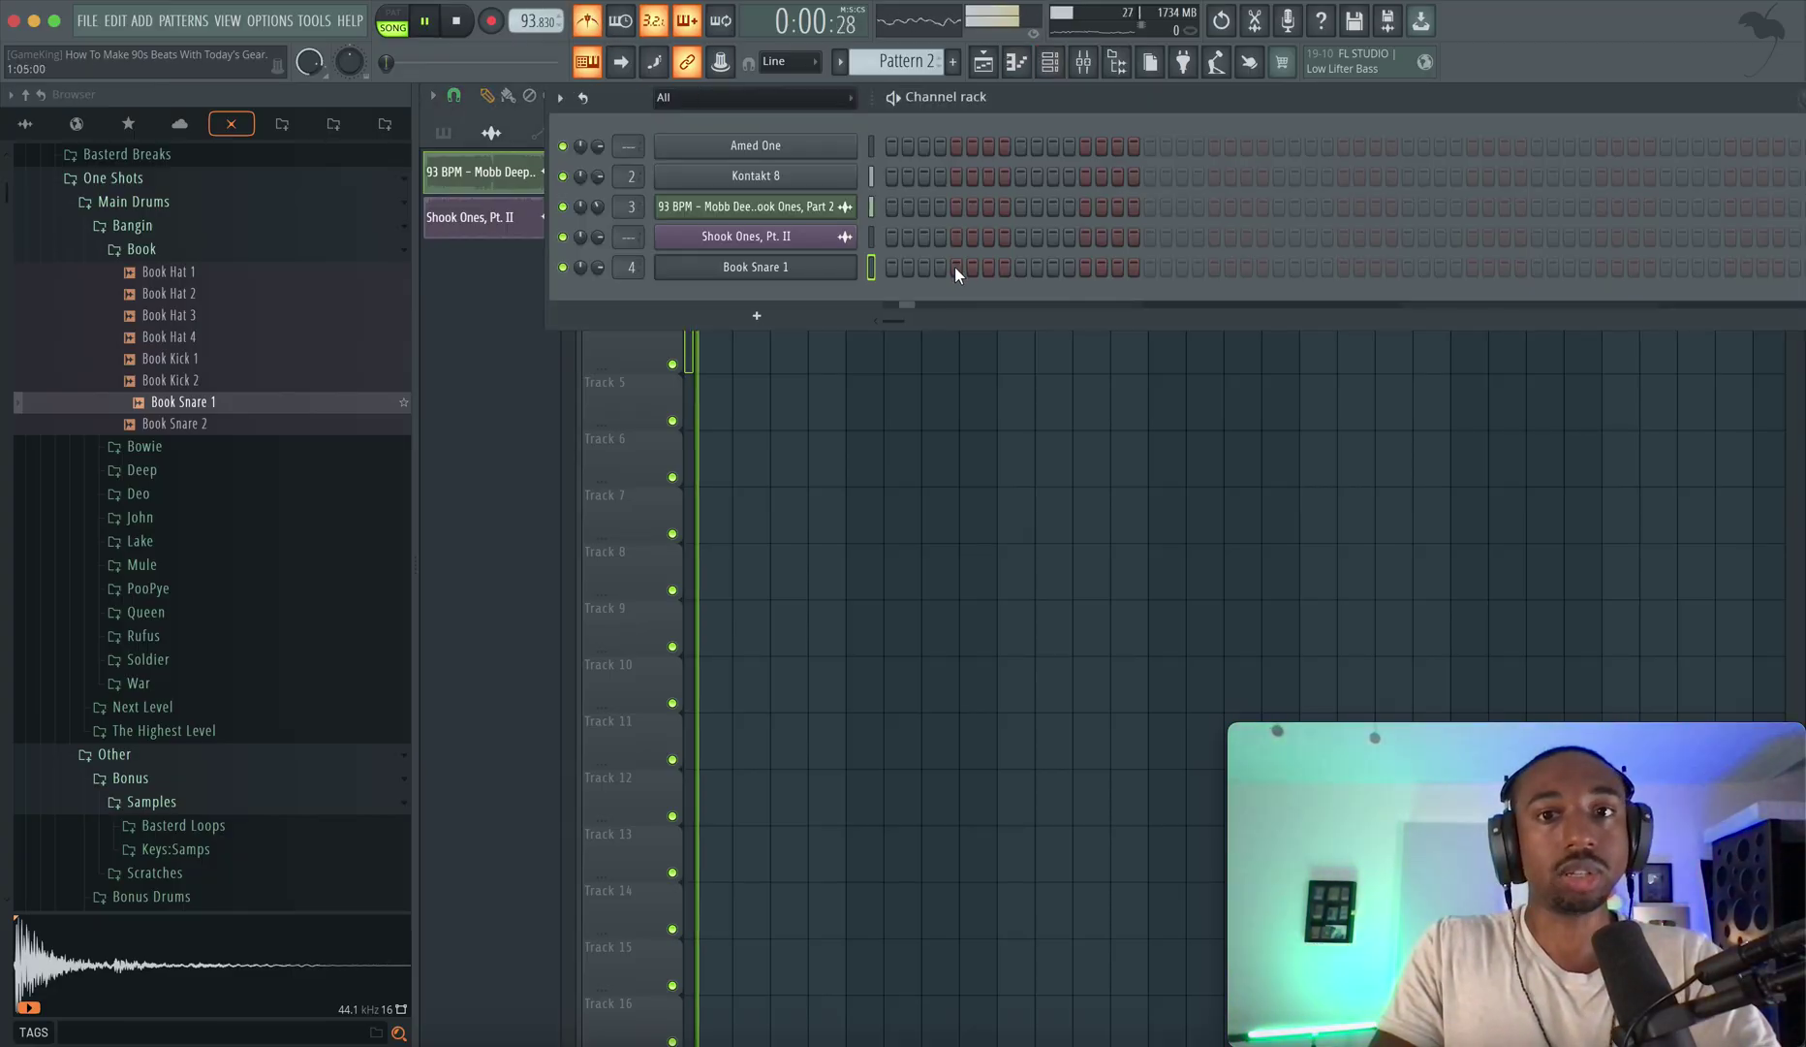
pyautogui.click(1086, 267)
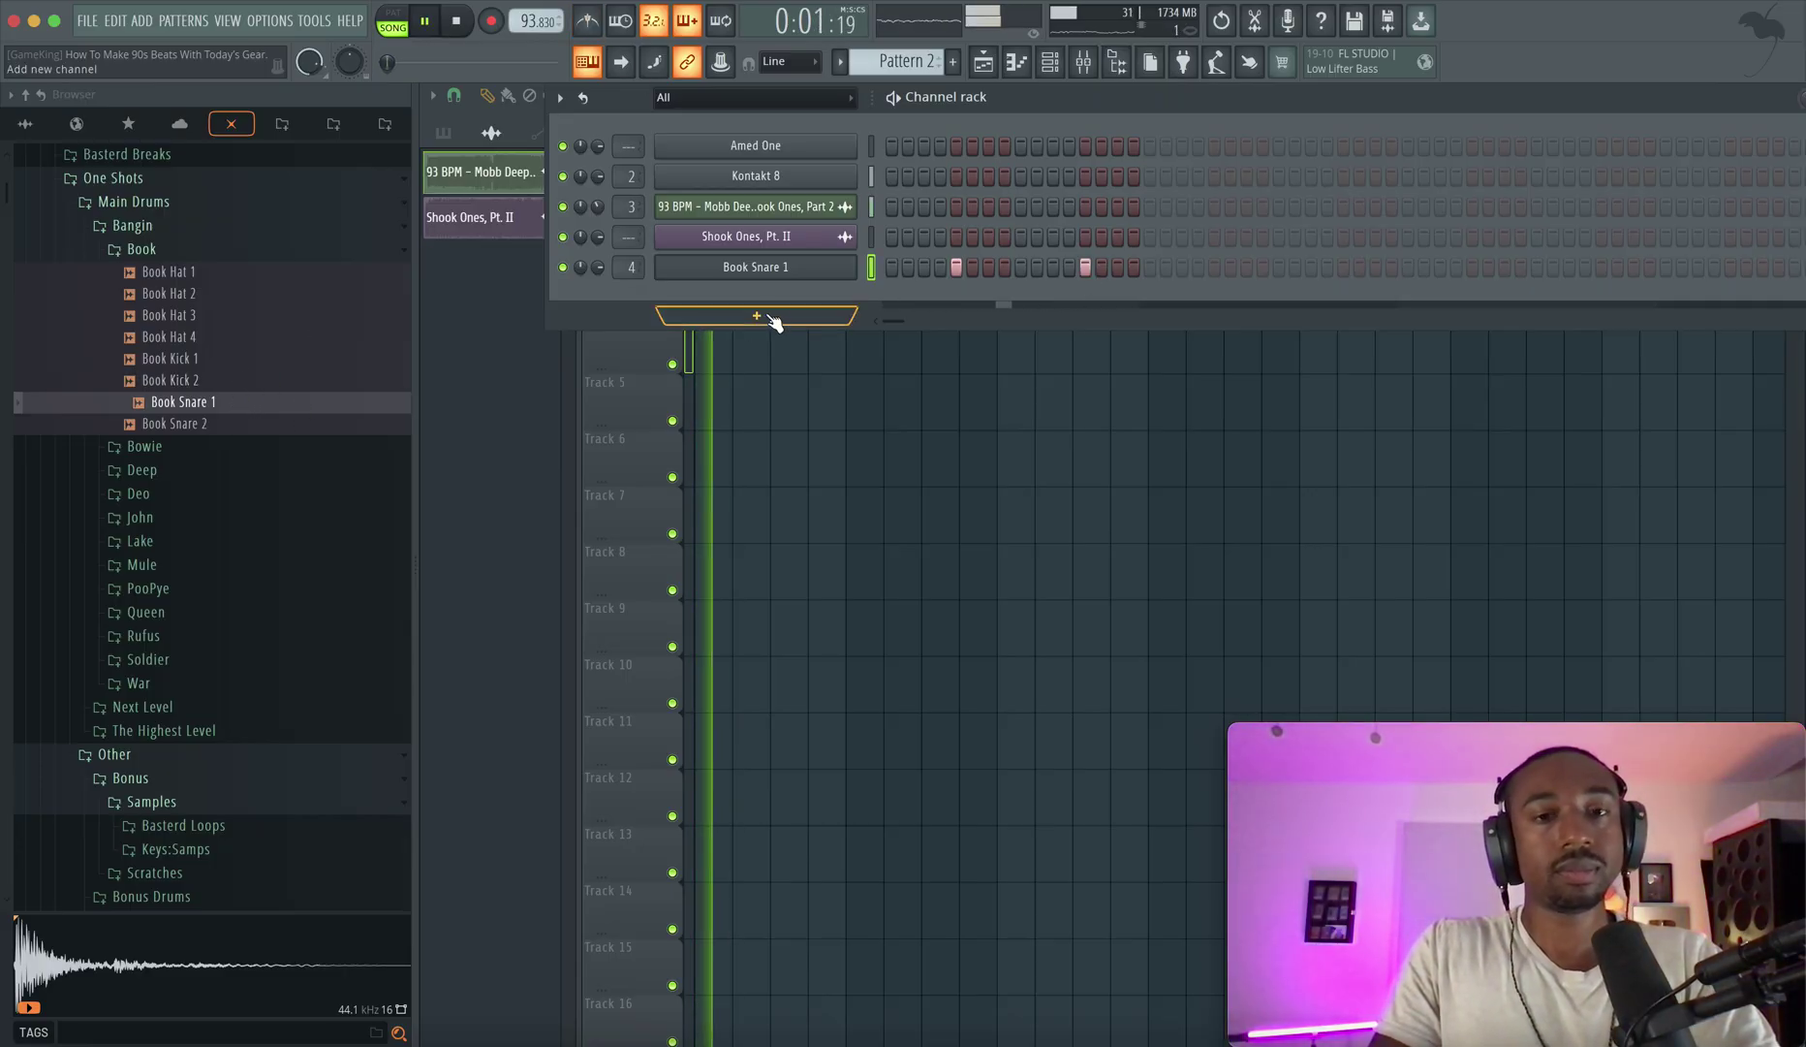
pyautogui.press('space')
# Audition Book Snare 2 and the Book kicks, and compare the rim and snares of the Bowie kit.
pyautogui.click(252, 425)
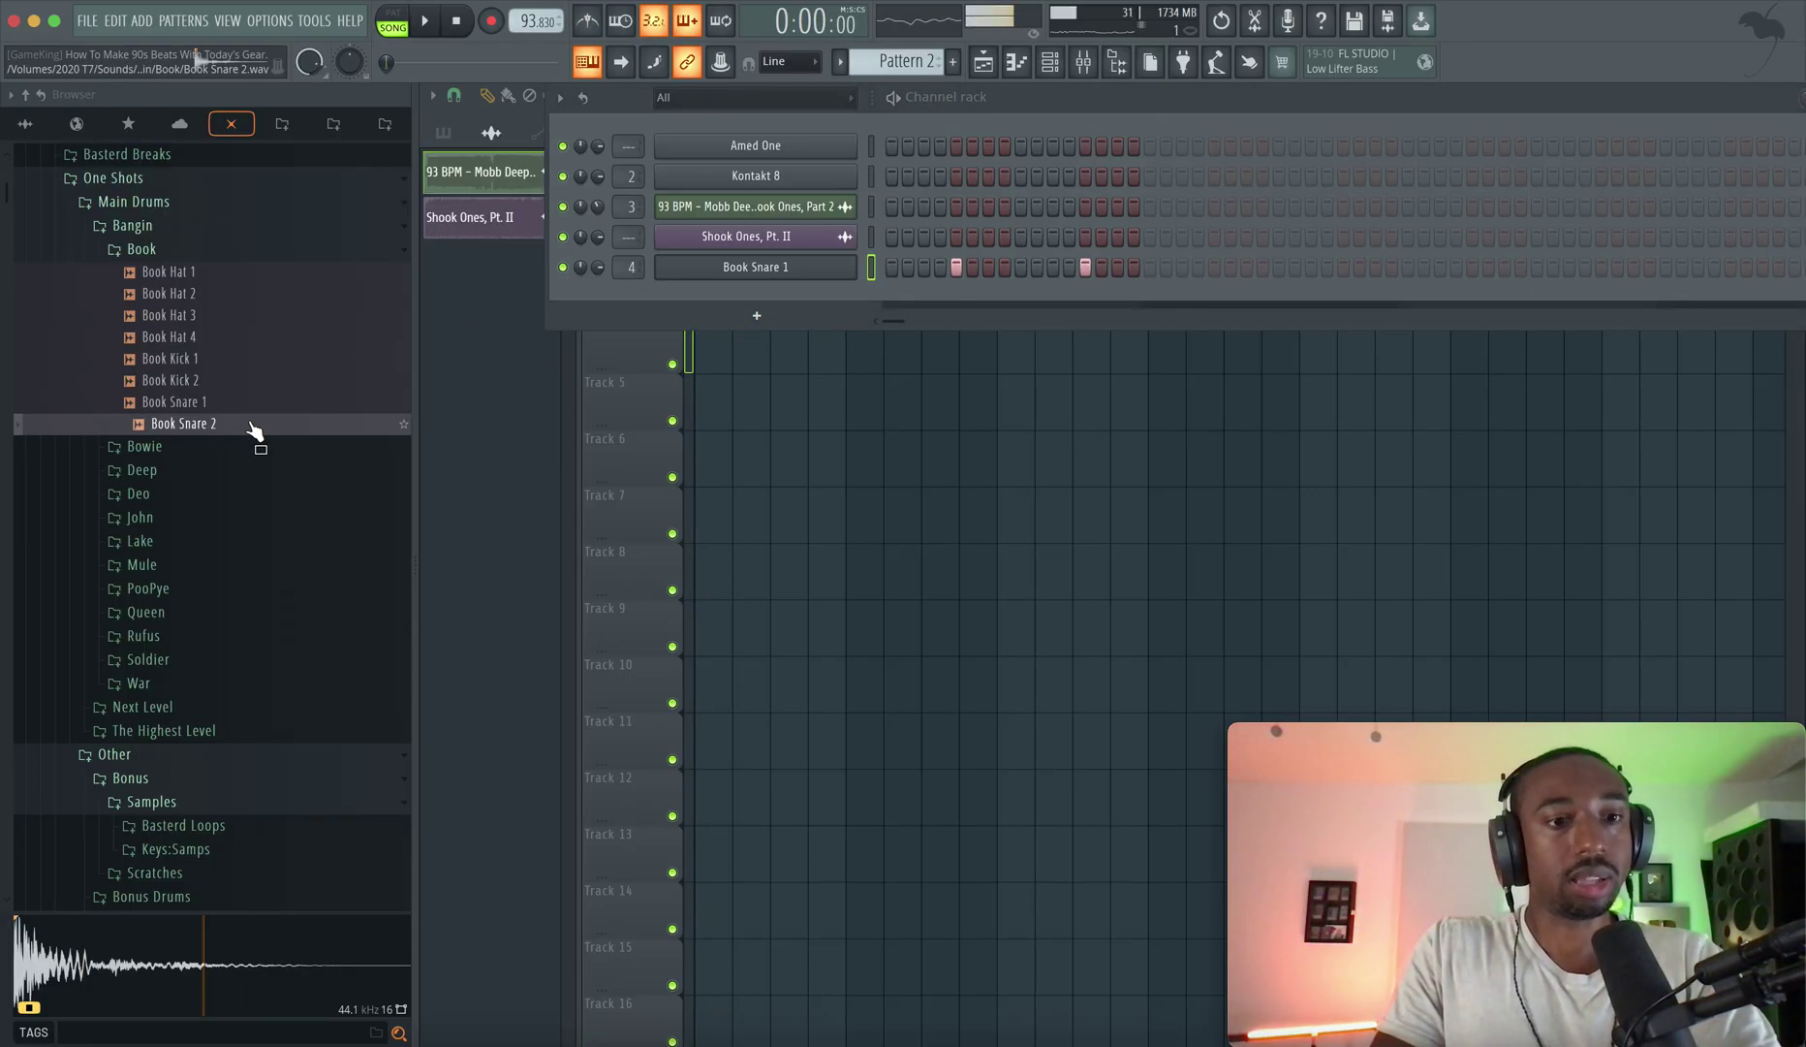
pyautogui.click(229, 382)
pyautogui.click(217, 360)
pyautogui.click(193, 253)
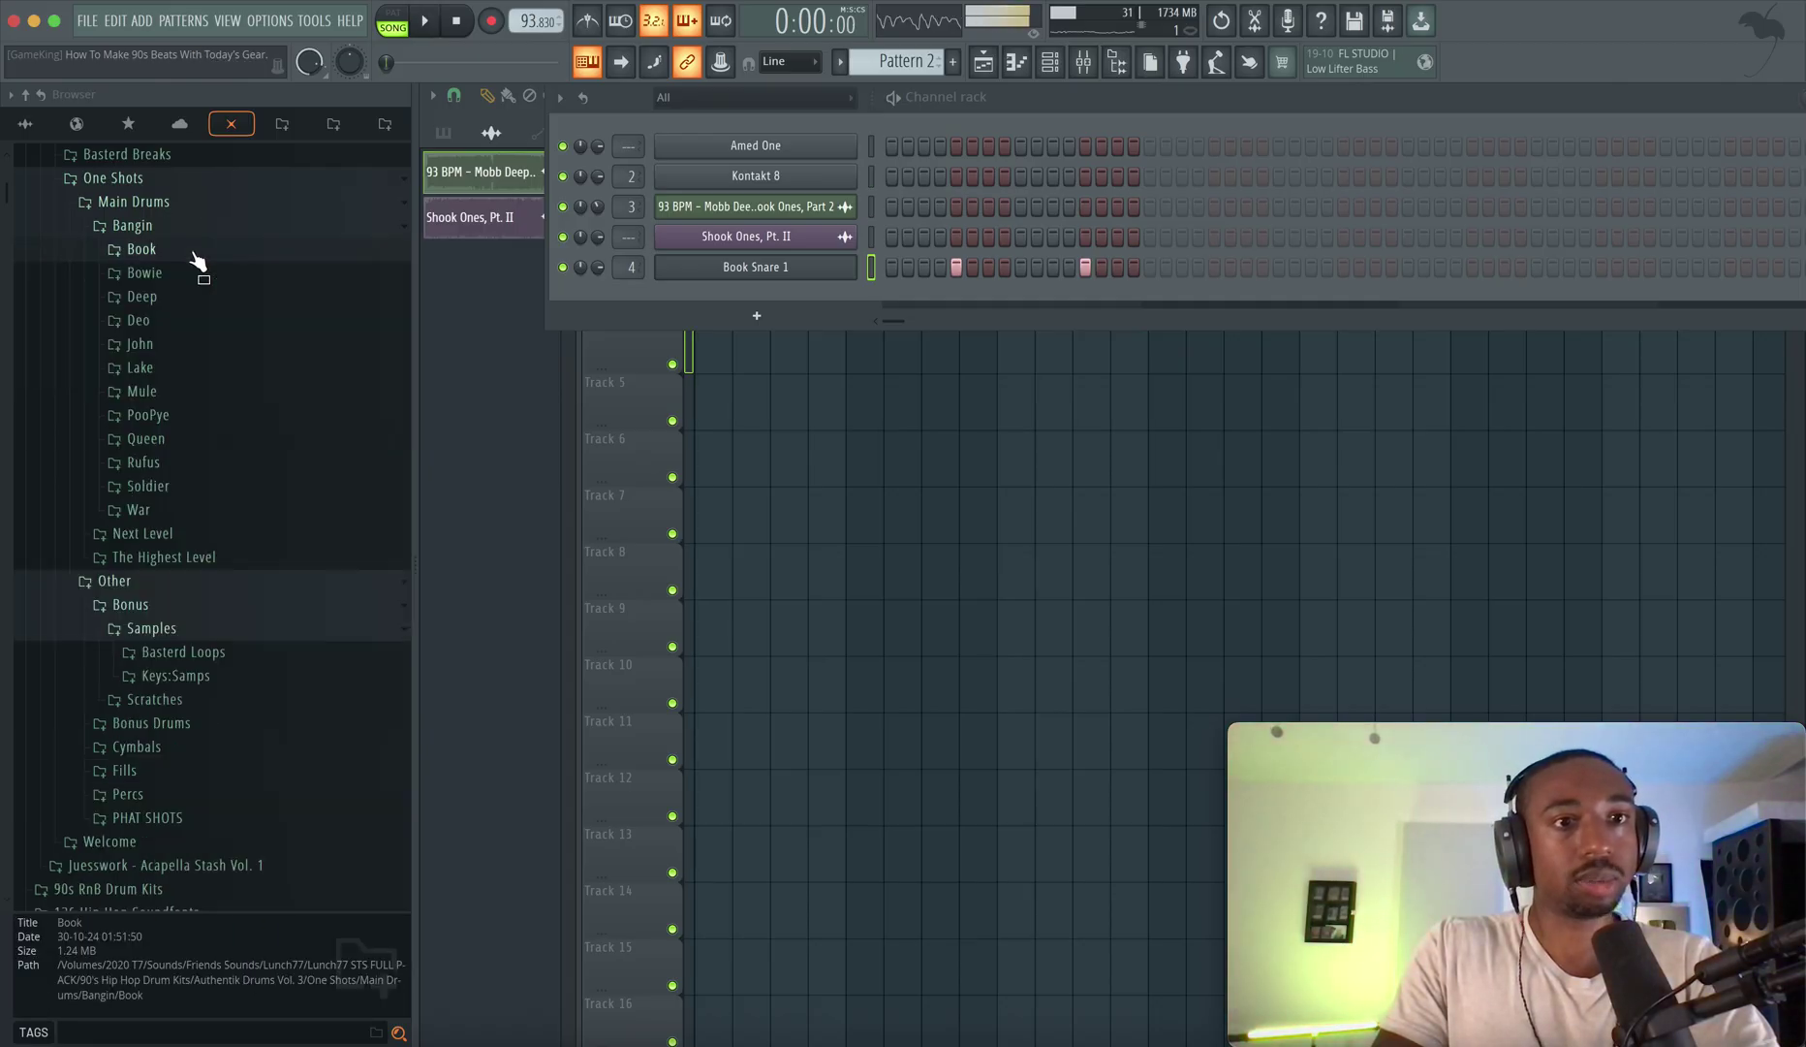
pyautogui.click(194, 274)
pyautogui.click(197, 446)
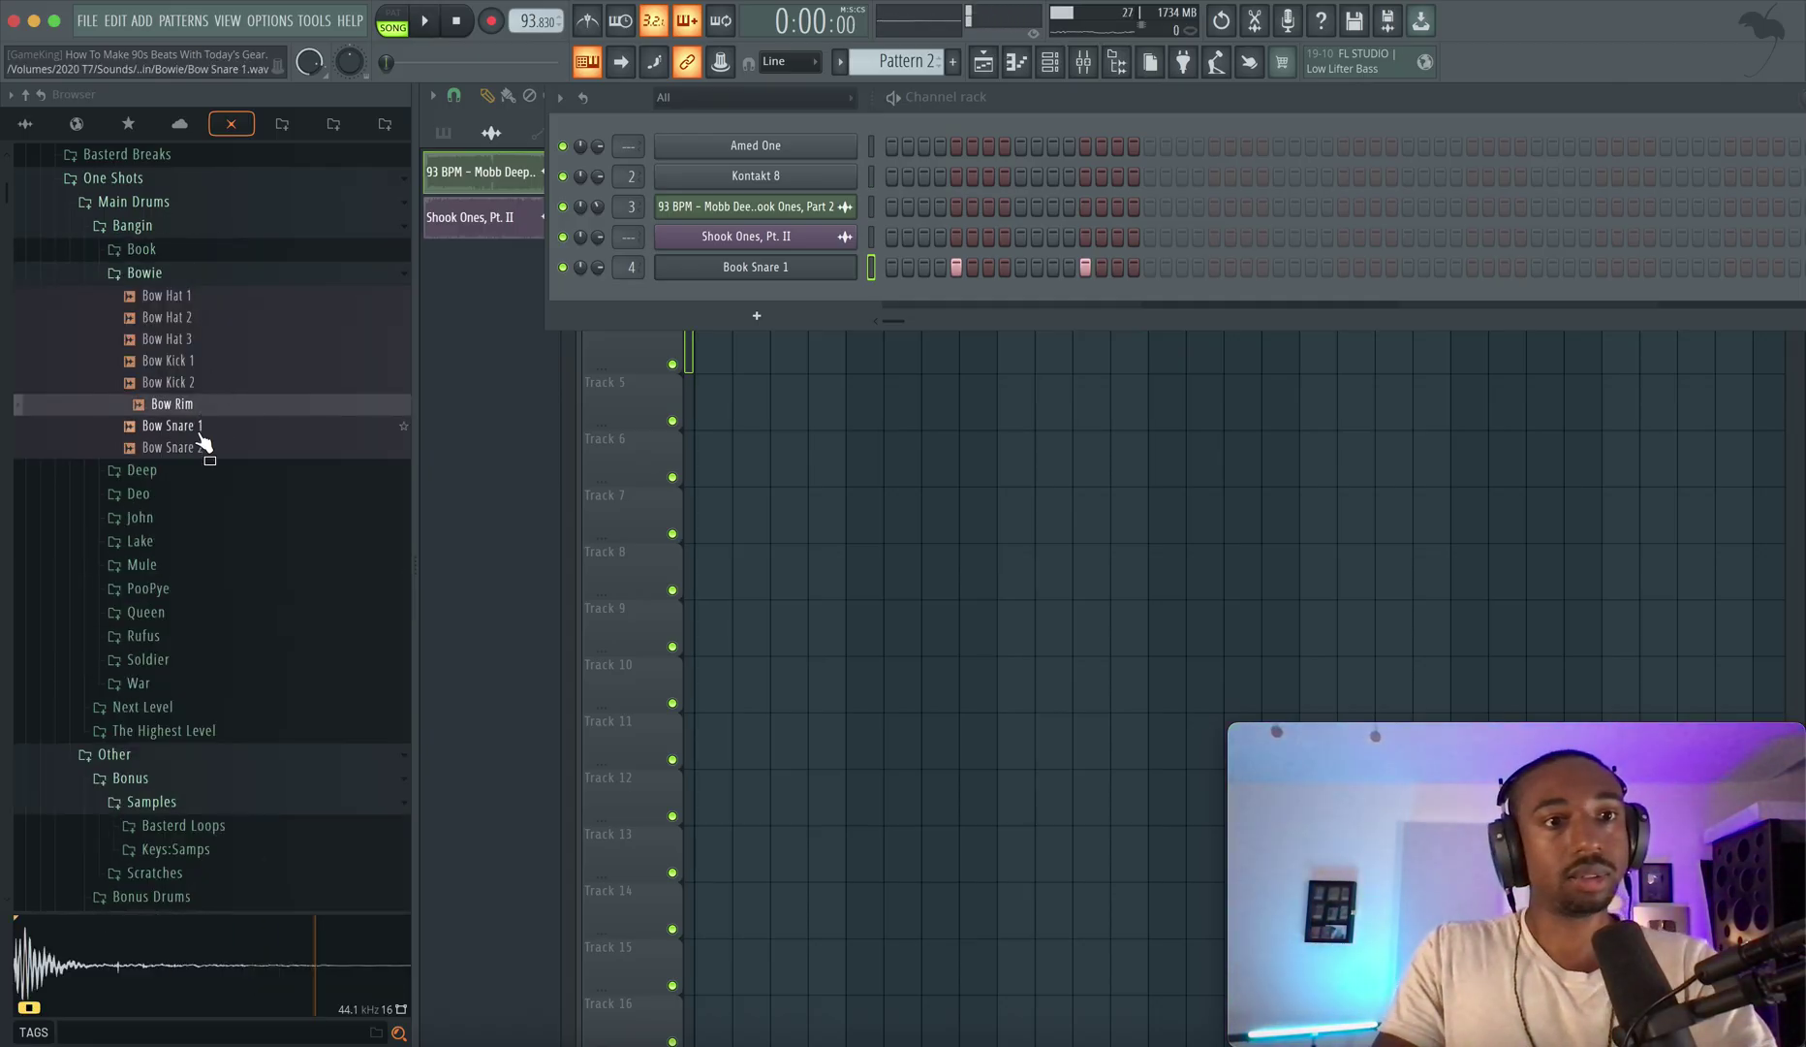
pyautogui.click(199, 431)
pyautogui.click(204, 446)
# Audition Bow Snare 1 and Bow Rim over playback with the snare channel muted, and replace Book Snare 1 with Bow Rim.
pyautogui.press('space')
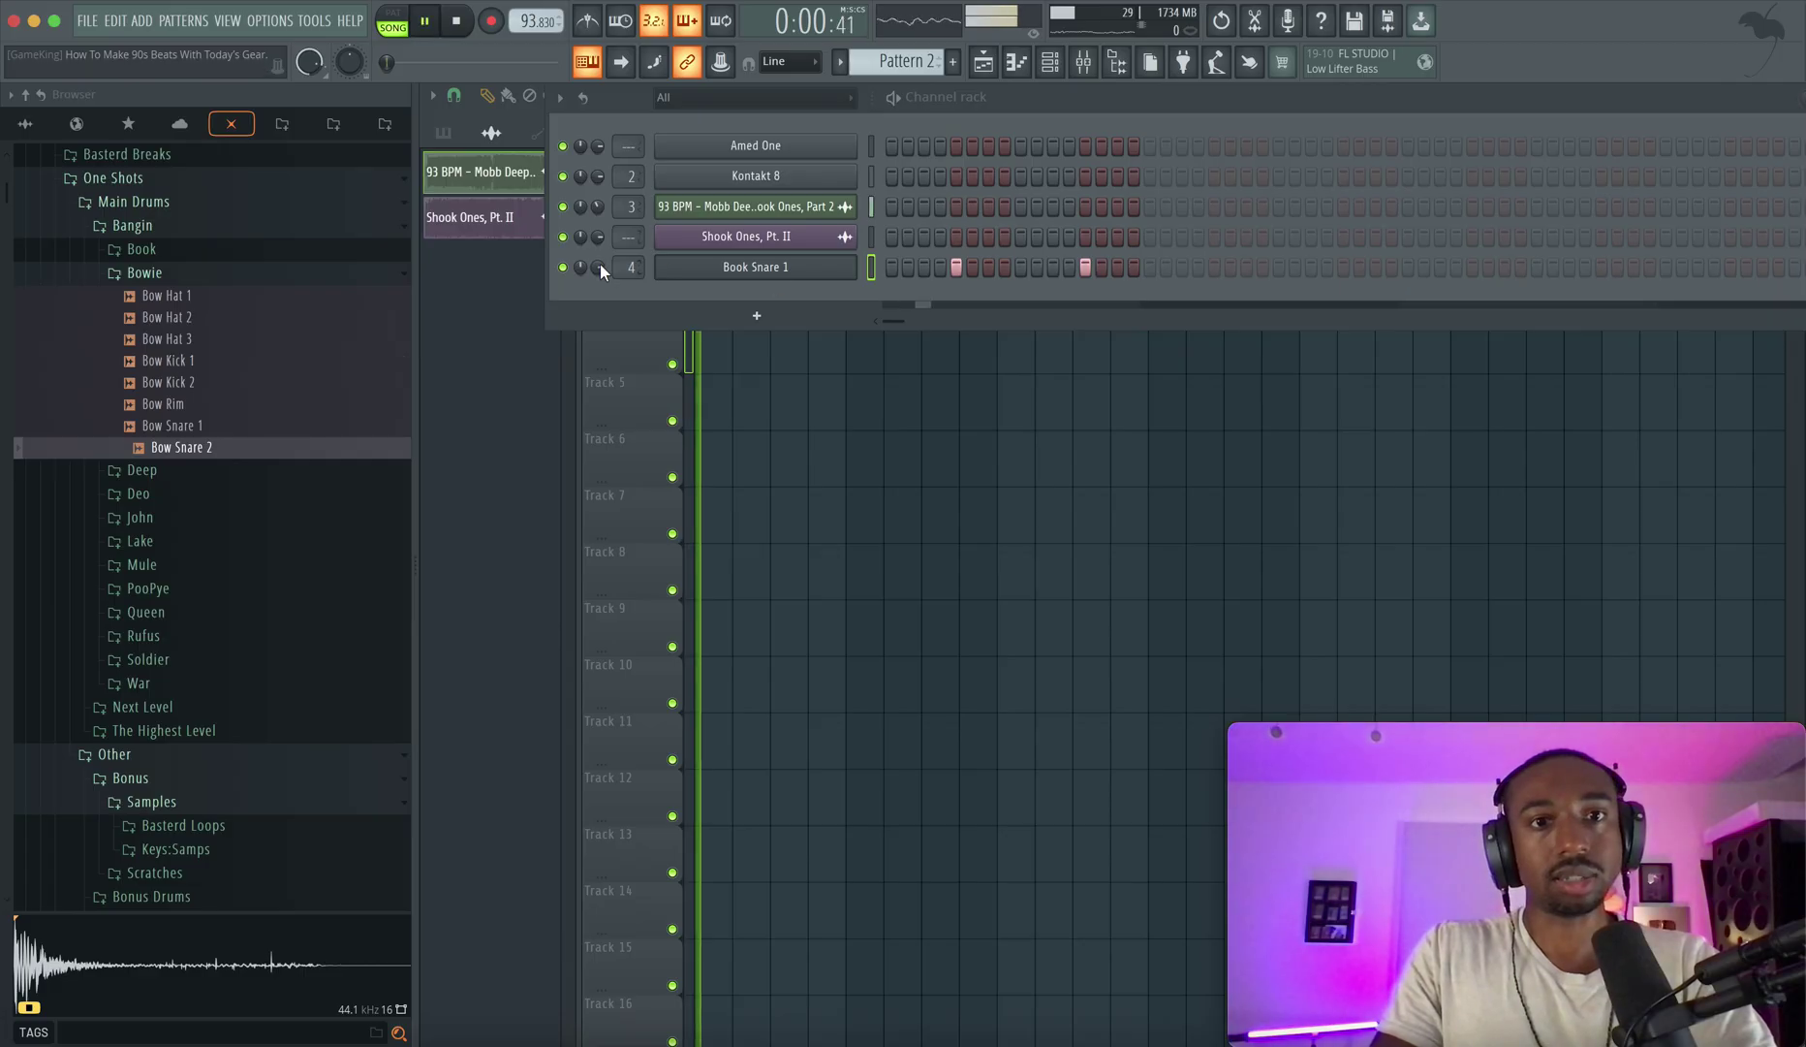
pyautogui.click(563, 268)
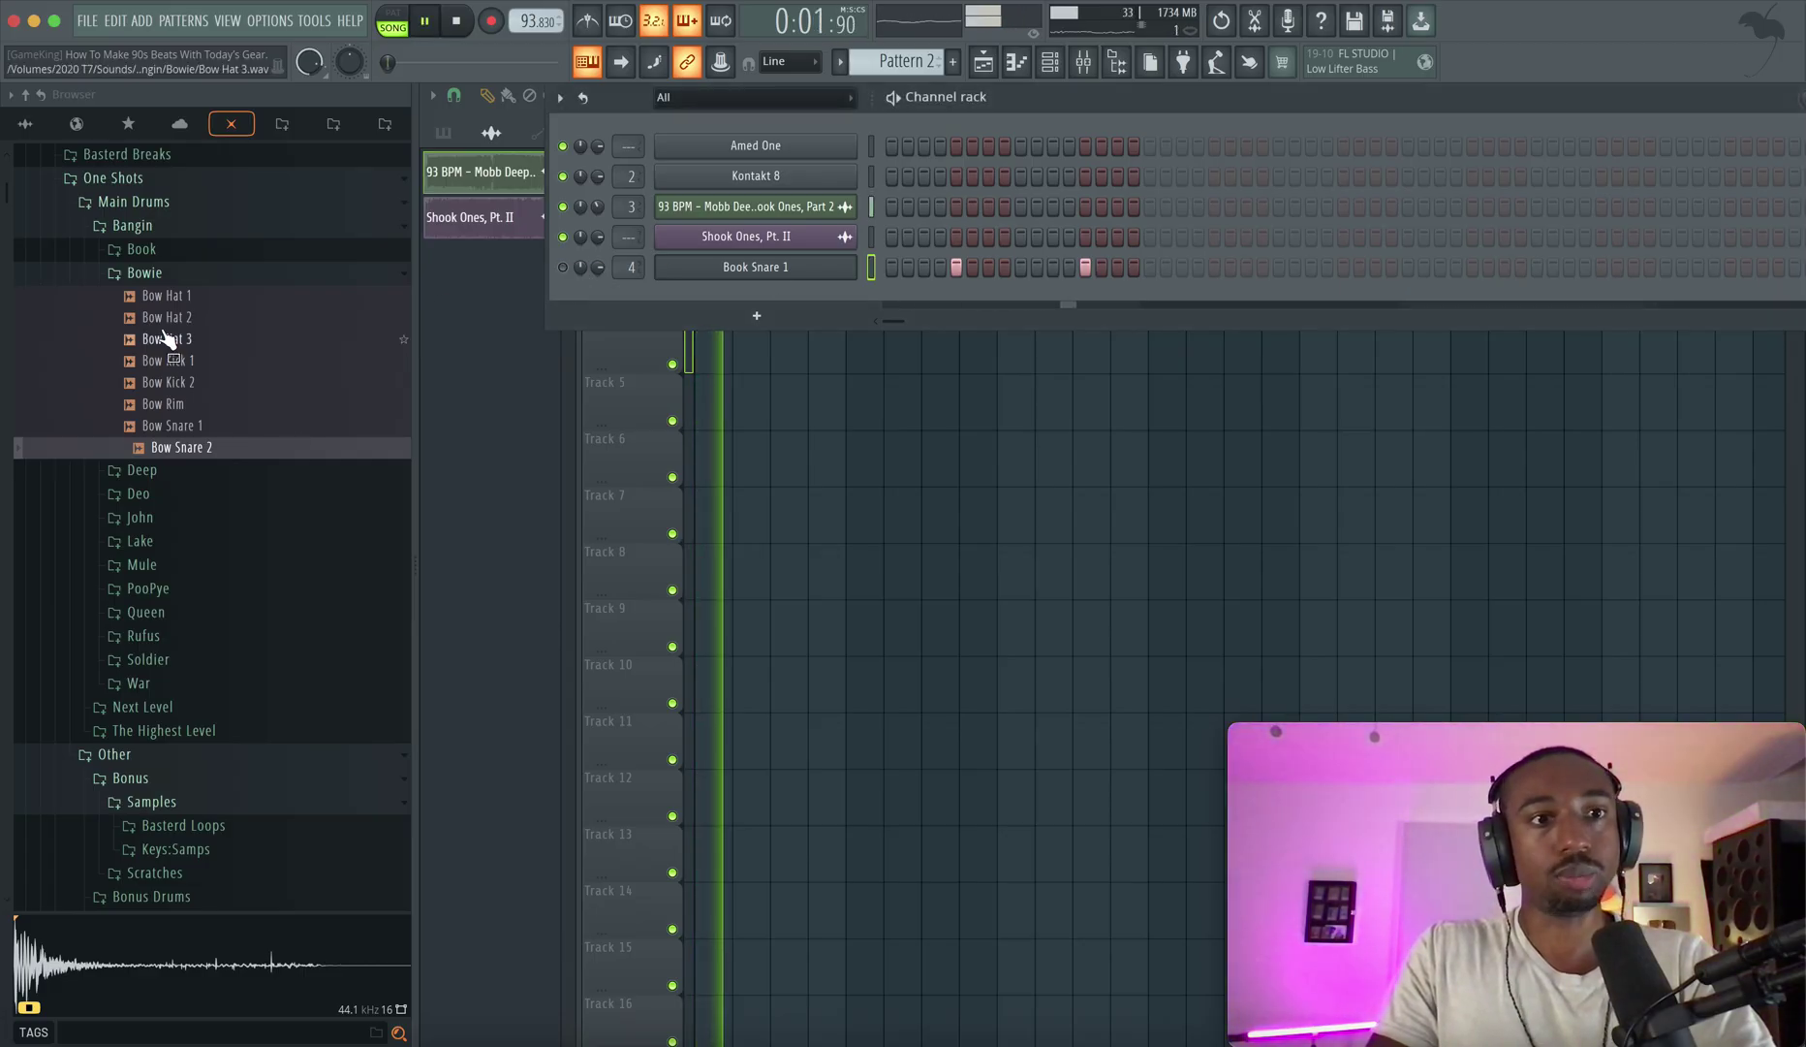
pyautogui.click(193, 428)
pyautogui.click(187, 412)
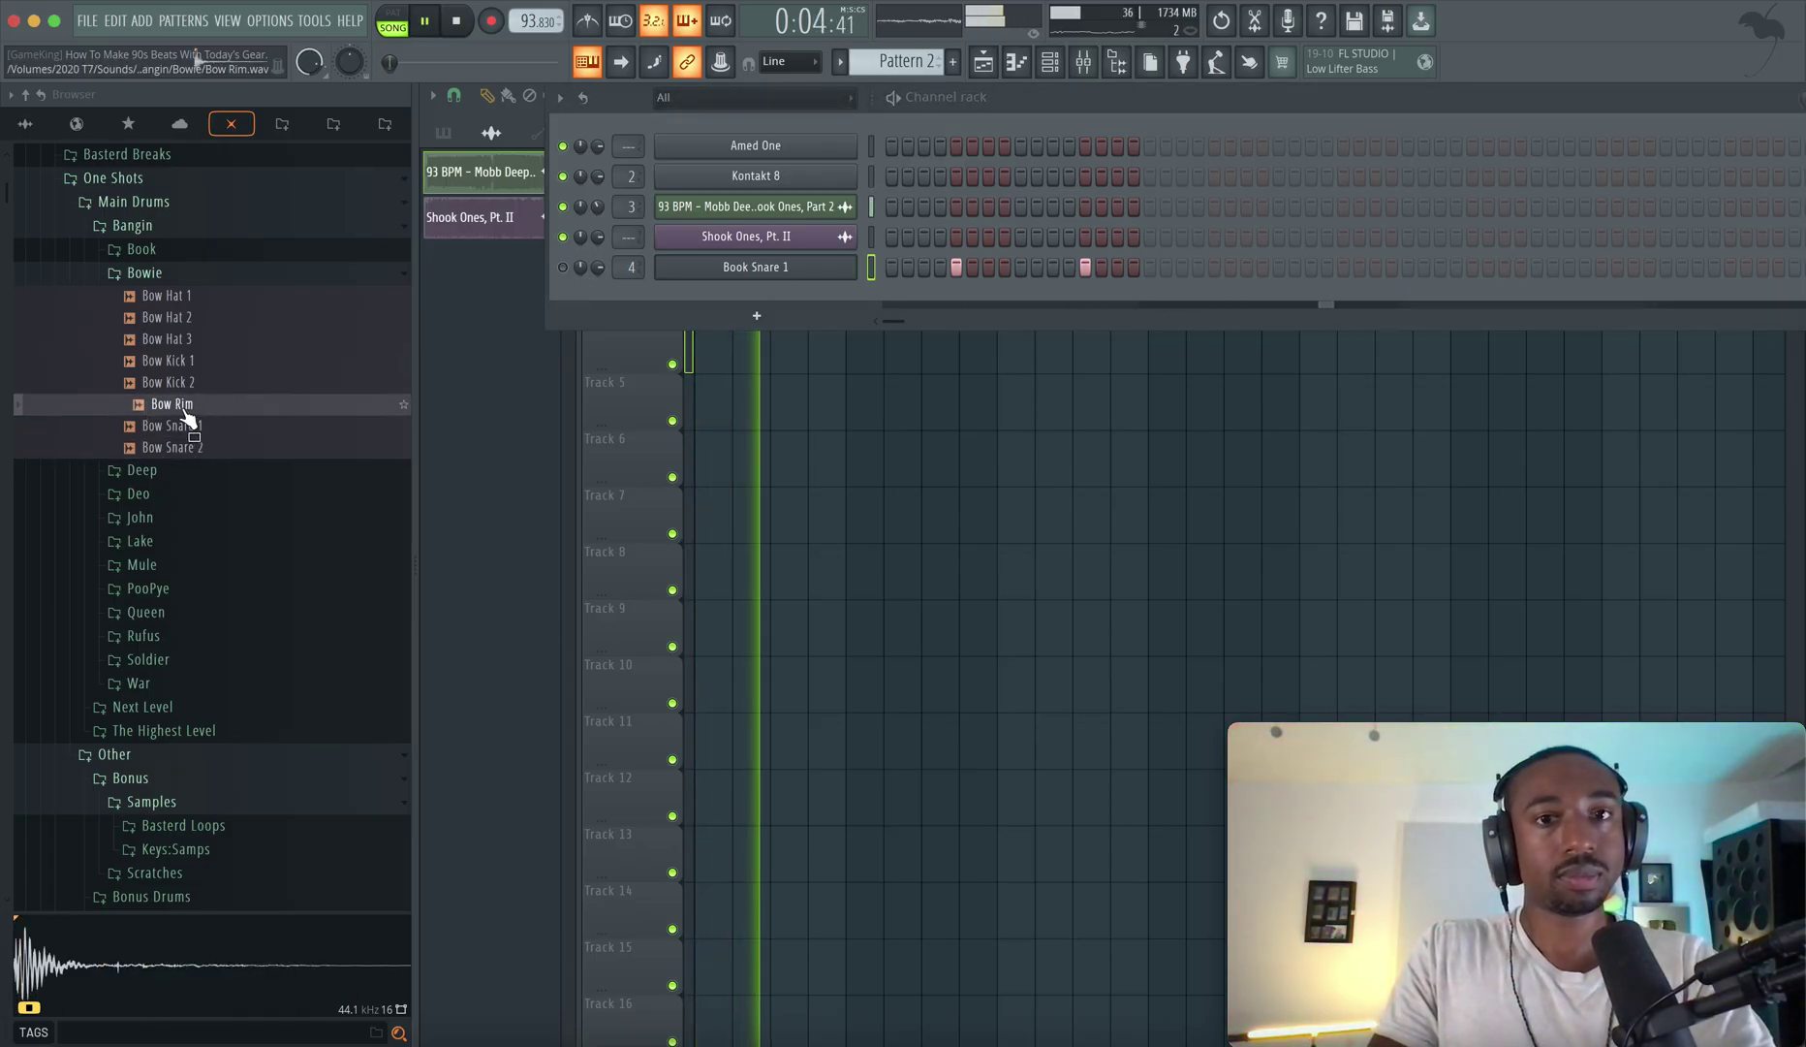
pyautogui.click(187, 415)
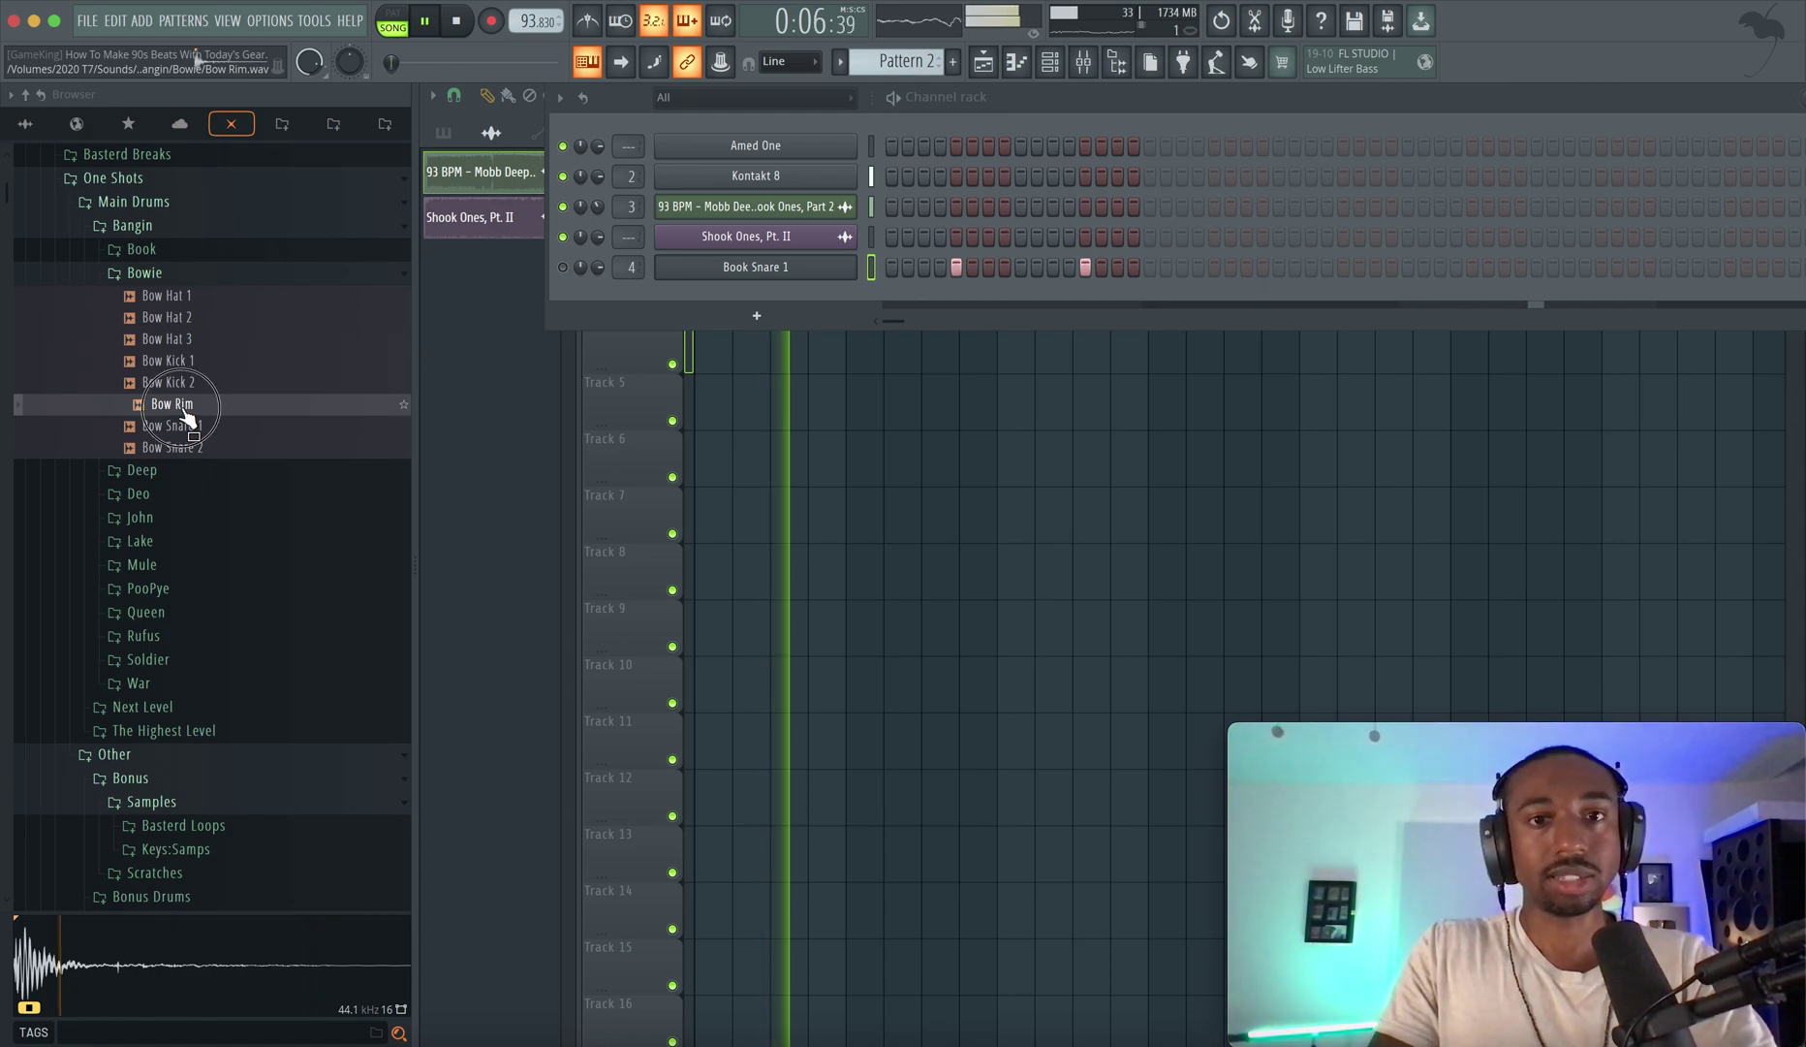
pyautogui.moveTo(186, 413); pyautogui.dragTo(744, 275)
pyautogui.click(563, 267)
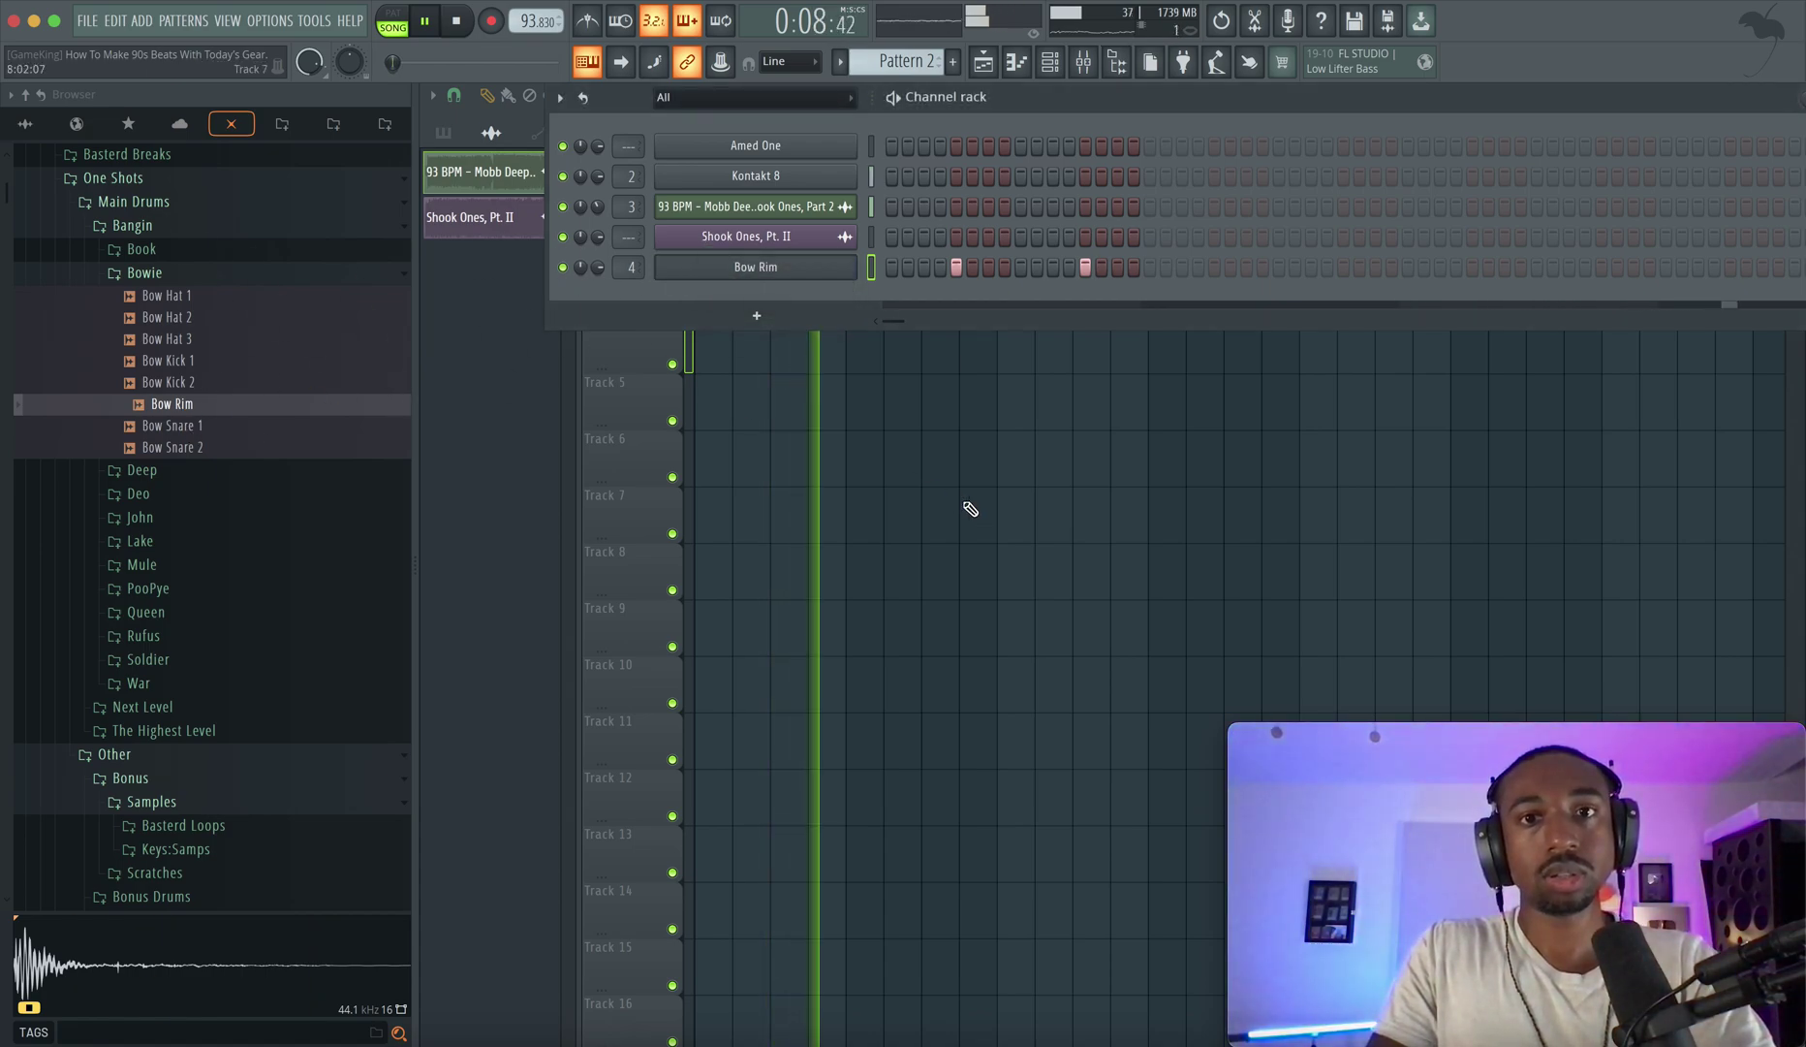
# Shorten the Pattern 2 clip on Track 3 to one bar and duplicate it along the track through bar 90.
pyautogui.press('F6')
pyautogui.press('space')
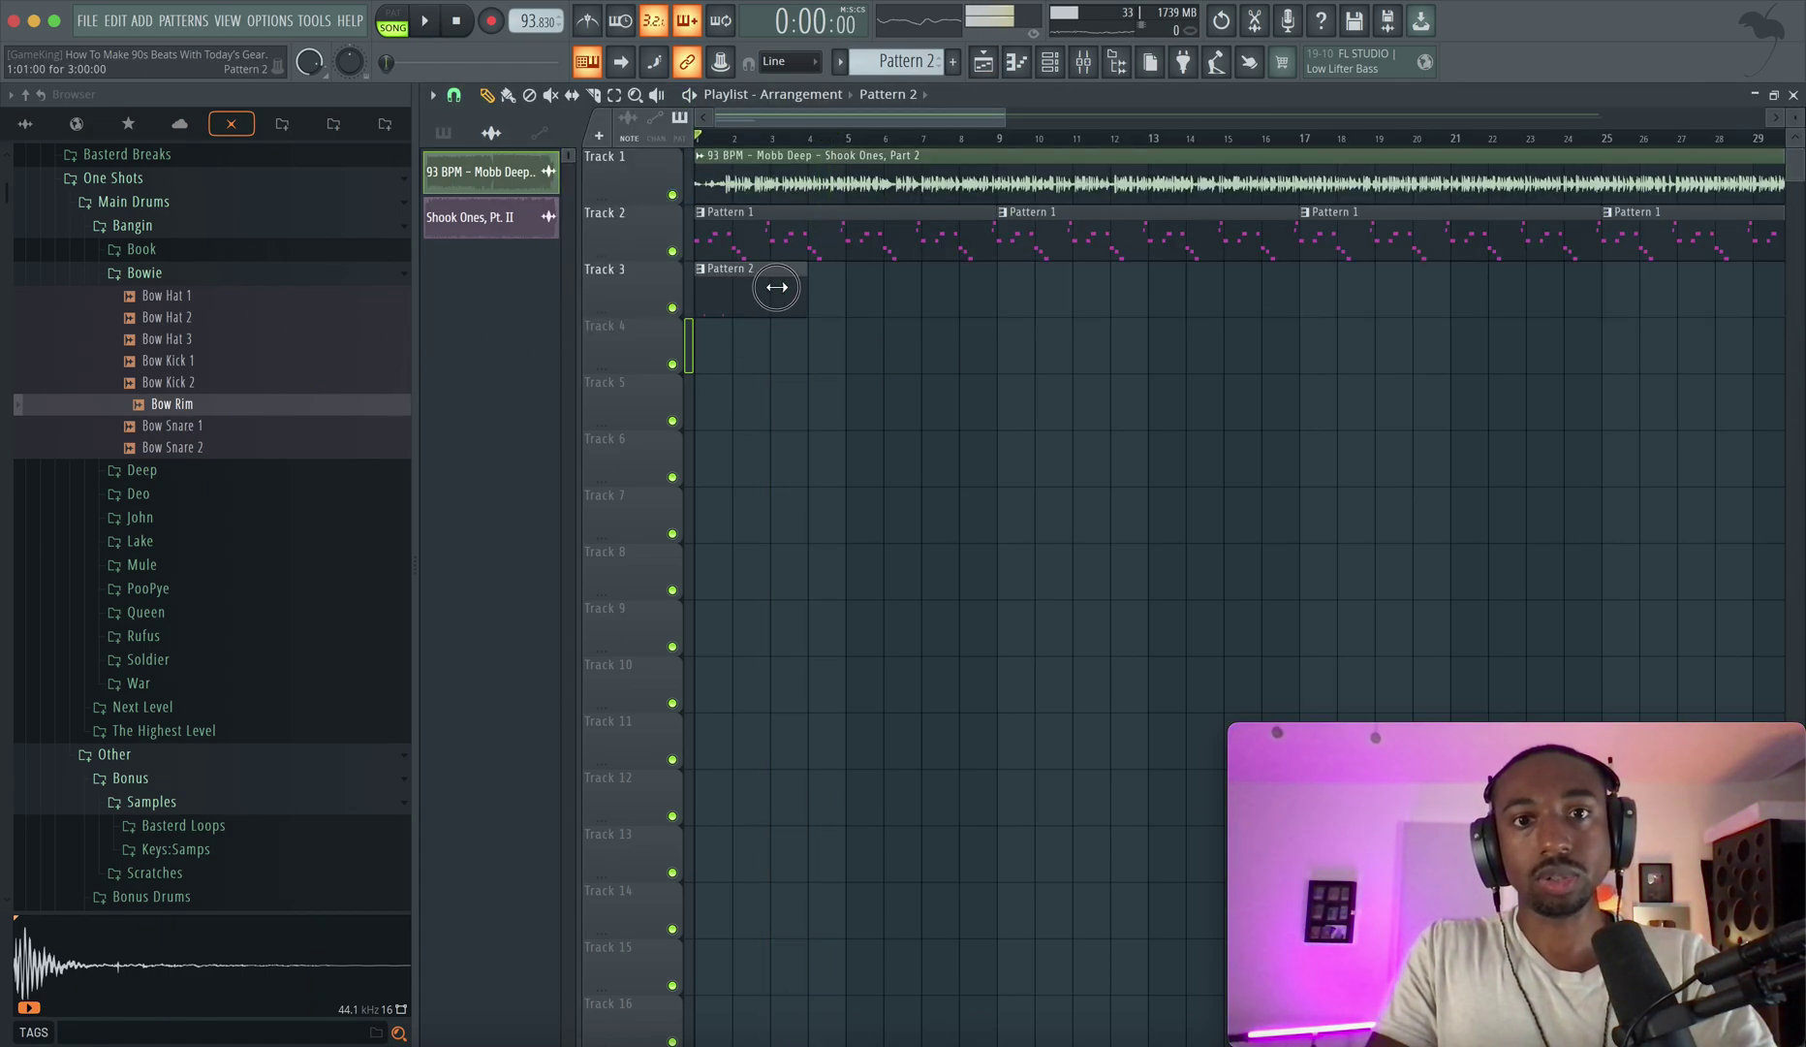
pyautogui.hotkey('ctrl', 'b')
pyautogui.hotkey('ctrl', 'b')
pyautogui.hotkey('ctrl', 'b')
pyautogui.hotkey('ctrl', 'b')
pyautogui.hotkey('ctrl', 'b')
pyautogui.hotkey('ctrl', 'b')
pyautogui.hotkey('ctrl', 'b')
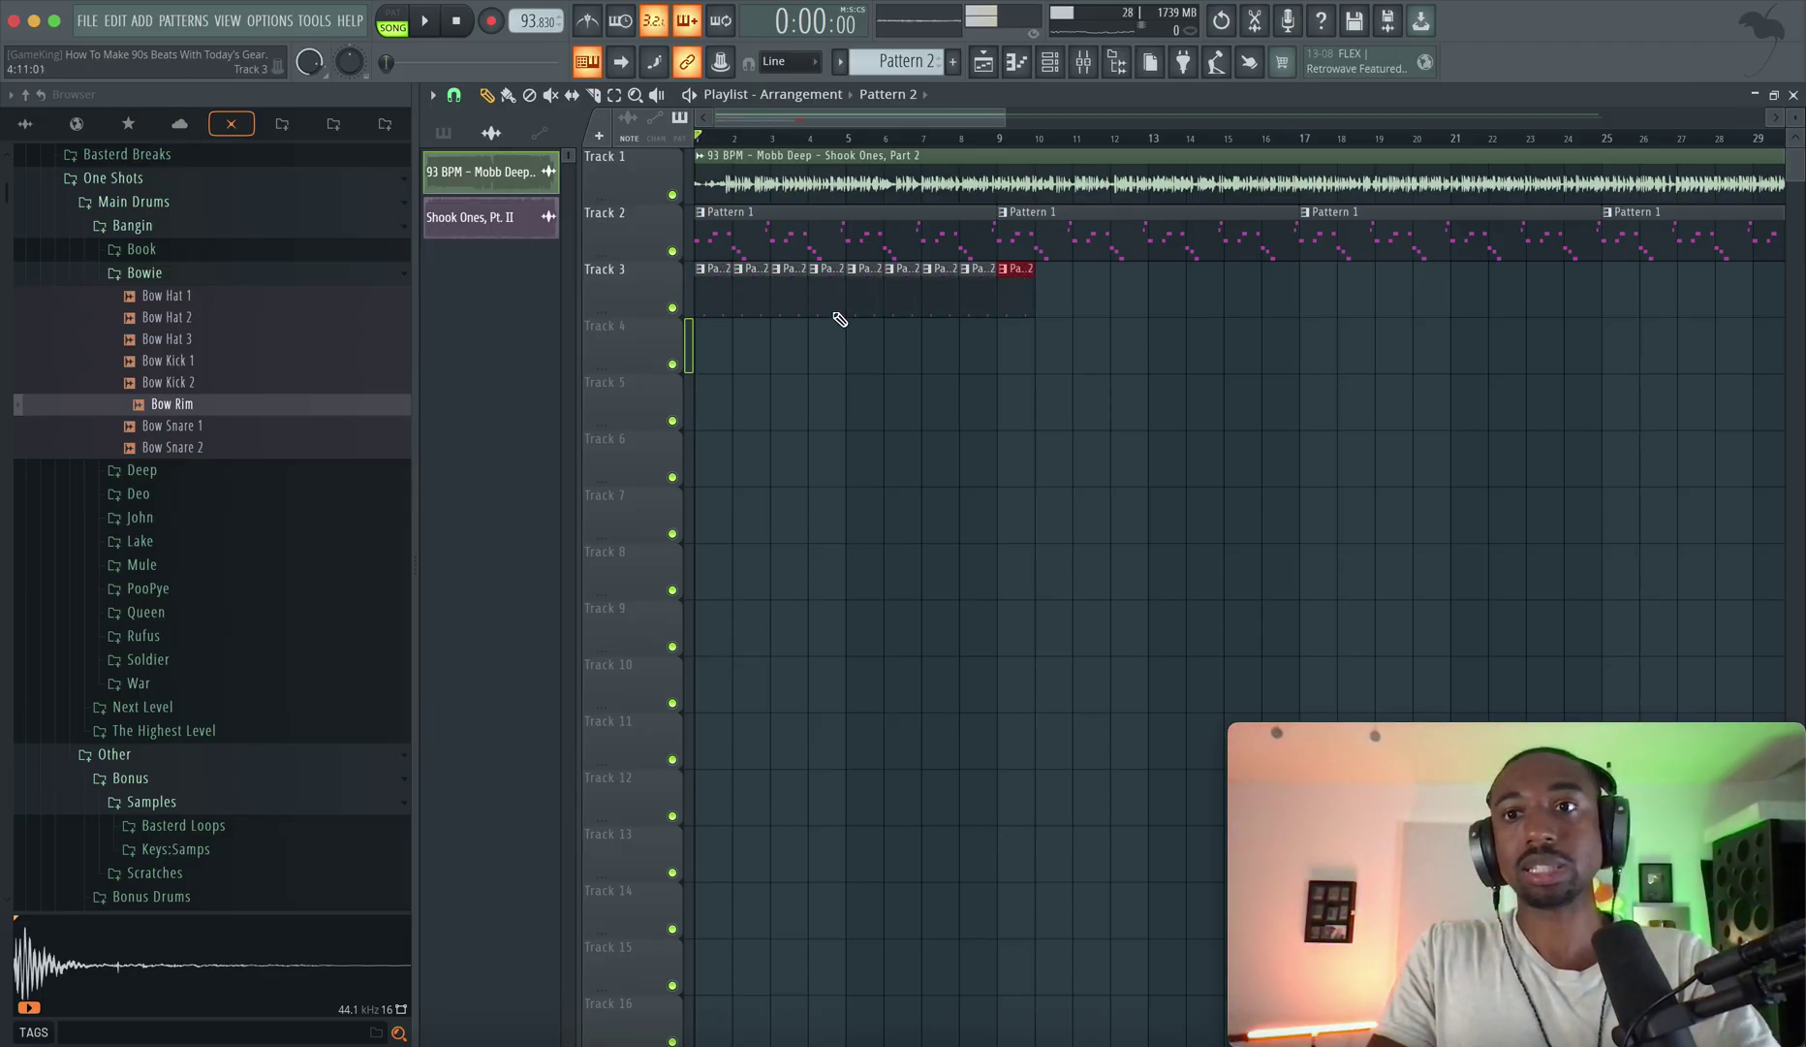
pyautogui.hotkey('ctrl', 'b')
pyautogui.hotkey('ctrl', 'b')
pyautogui.hotkey('ctrl', 'b')
pyautogui.hotkey('ctrl', 'b')
pyautogui.hotkey('ctrl', 'b')
pyautogui.hotkey('ctrl', 'b')
pyautogui.hotkey('ctrl', 'b')
pyautogui.hotkey('ctrl', 'b')
pyautogui.hotkey('ctrl', 'b')
pyautogui.hotkey('ctrl', 'b')
pyautogui.hotkey('ctrl', 'b')
pyautogui.hotkey('ctrl', 'b')
pyautogui.hotkey('ctrl', 'b')
pyautogui.hotkey('ctrl', 'b')
pyautogui.hotkey('ctrl', 'b')
pyautogui.hotkey('ctrl', 'b')
pyautogui.hotkey('ctrl', 'b')
pyautogui.hotkey('ctrl', 'b')
pyautogui.hotkey('ctrl', 'b')
pyautogui.hotkey('ctrl', 'b')
pyautogui.hotkey('ctrl', 'b')
pyautogui.hotkey('ctrl', 'b')
pyautogui.hotkey('ctrl', 'b')
pyautogui.hotkey('ctrl', 'b')
pyautogui.hotkey('ctrl', 'b')
pyautogui.hotkey('ctrl', 'b')
pyautogui.hotkey('ctrl', 'b')
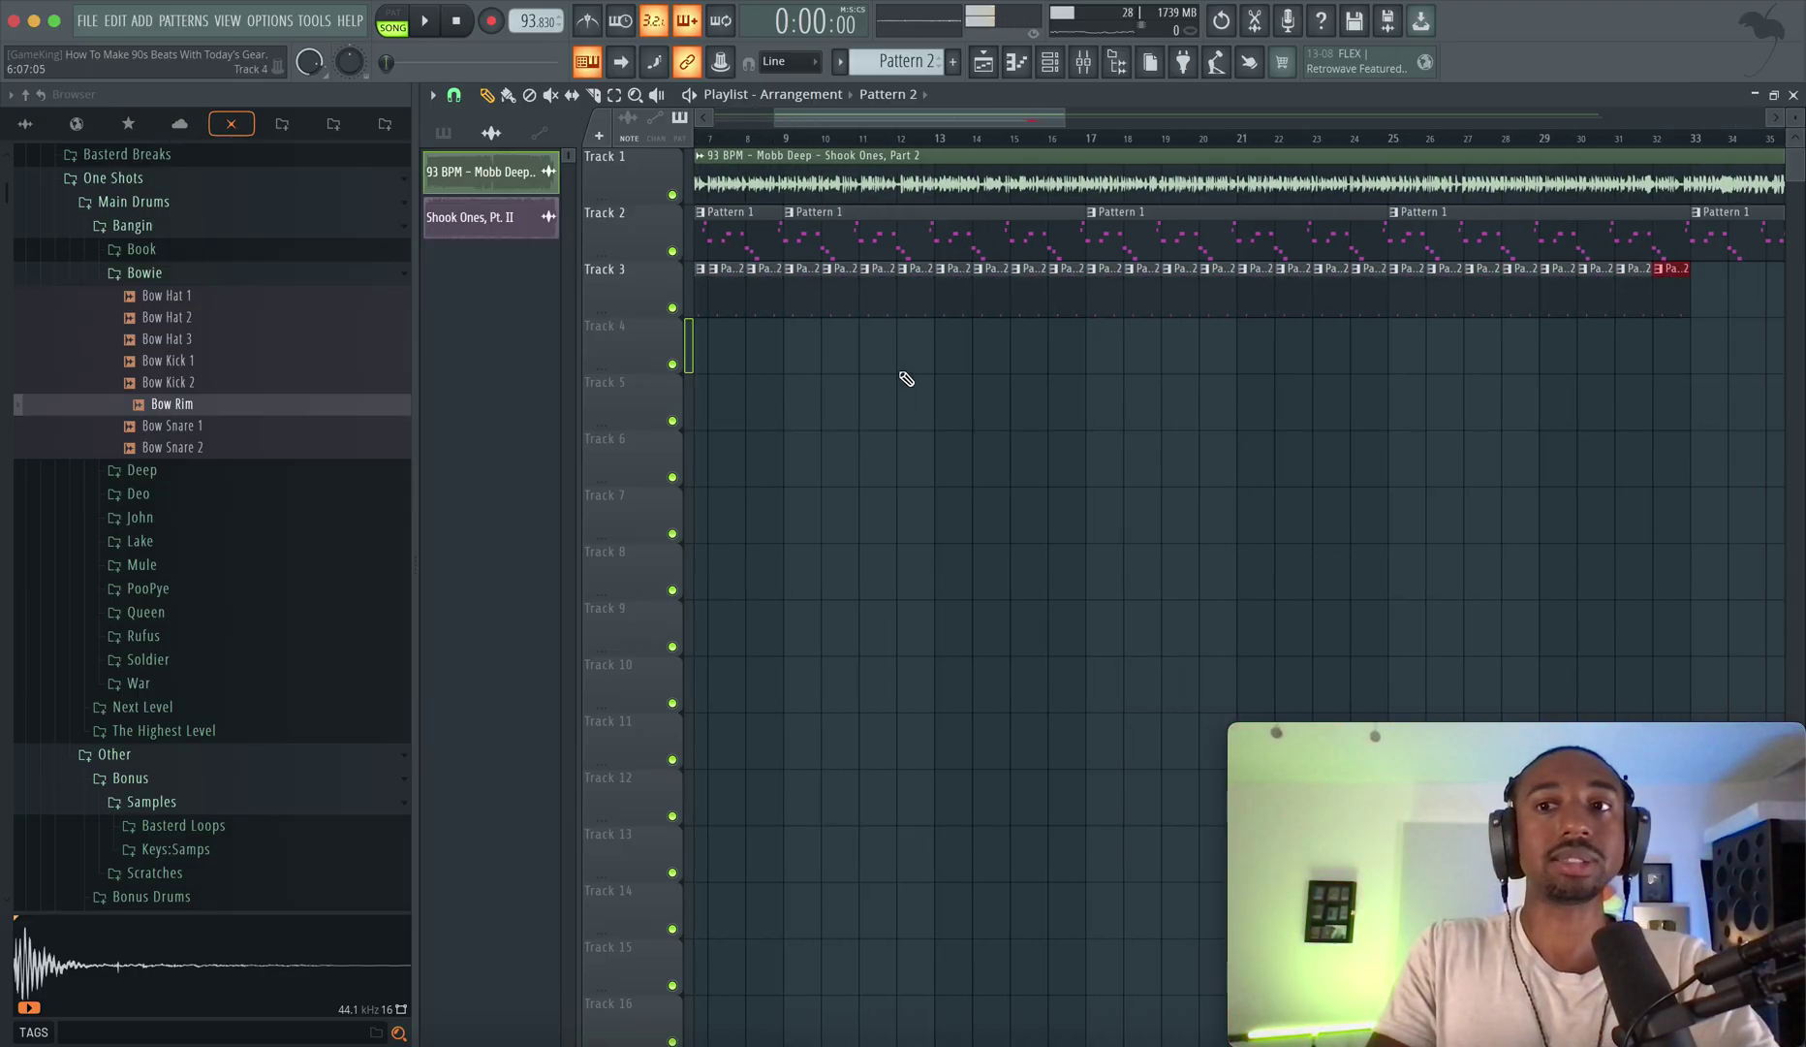
pyautogui.hotkey('ctrl', 'b')
pyautogui.hotkey('ctrl', 'b')
pyautogui.hotkey('ctrl', 'b')
pyautogui.hotkey('ctrl', 'b')
pyautogui.hotkey('ctrl', 'b')
pyautogui.hotkey('ctrl', 'b')
pyautogui.hotkey('ctrl', 'b')
pyautogui.hotkey('ctrl', 'b')
pyautogui.hotkey('ctrl', 'b')
pyautogui.hotkey('ctrl', 'b')
pyautogui.hotkey('ctrl', 'b')
pyautogui.hotkey('ctrl', 'b')
pyautogui.hotkey('ctrl', 'b')
pyautogui.hotkey('ctrl', 'b')
pyautogui.hotkey('ctrl', 'b')
pyautogui.hotkey('ctrl', 'b')
pyautogui.hotkey('ctrl', 'b')
pyautogui.hotkey('ctrl', 'b')
pyautogui.hotkey('ctrl', 'b')
pyautogui.hotkey('ctrl', 'b')
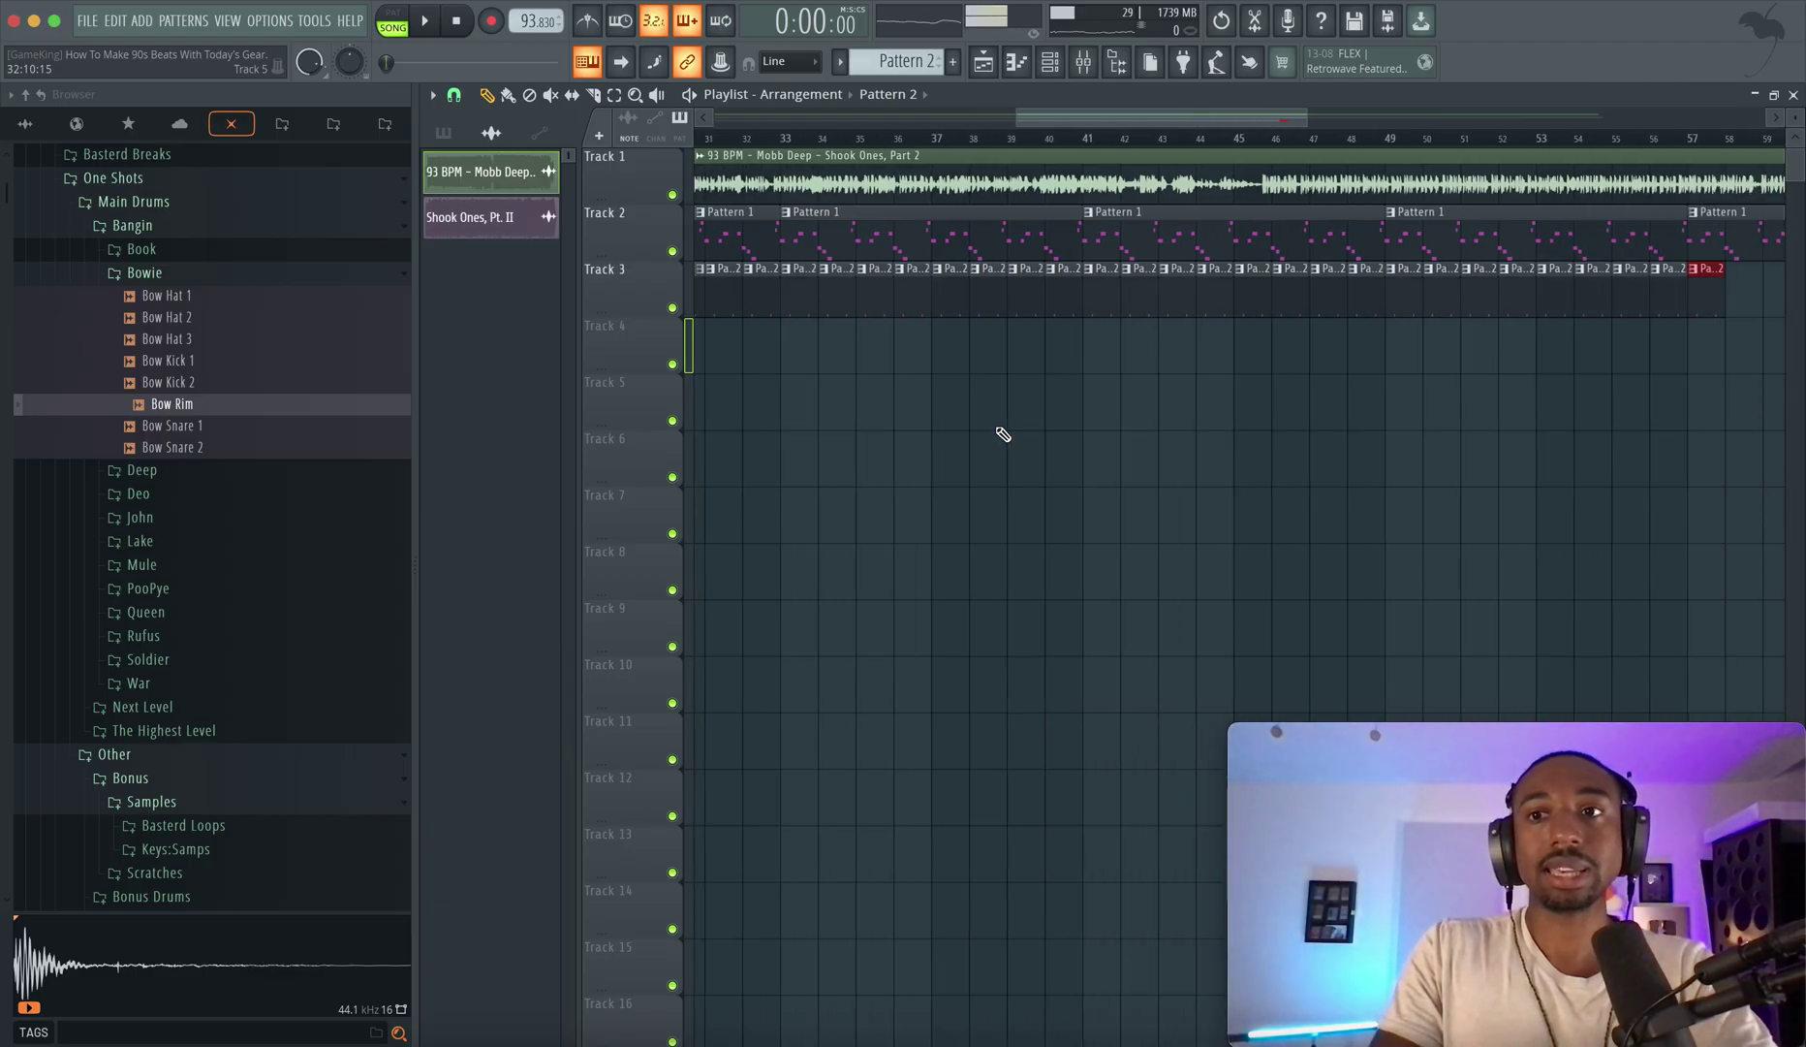
pyautogui.hotkey('ctrl', 'b')
pyautogui.hotkey('ctrl', 'b')
pyautogui.hotkey('ctrl', 'b')
pyautogui.hotkey('ctrl', 'b')
pyautogui.hotkey('ctrl', 'b')
pyautogui.hotkey('ctrl', 'b')
pyautogui.hotkey('ctrl', 'b')
pyautogui.hotkey('ctrl', 'b')
pyautogui.hotkey('ctrl', 'b')
pyautogui.hotkey('ctrl', 'b')
pyautogui.hotkey('ctrl', 'b')
pyautogui.hotkey('ctrl', 'b')
pyautogui.hotkey('ctrl', 'b')
pyautogui.hotkey('ctrl', 'b')
pyautogui.hotkey('ctrl', 'b')
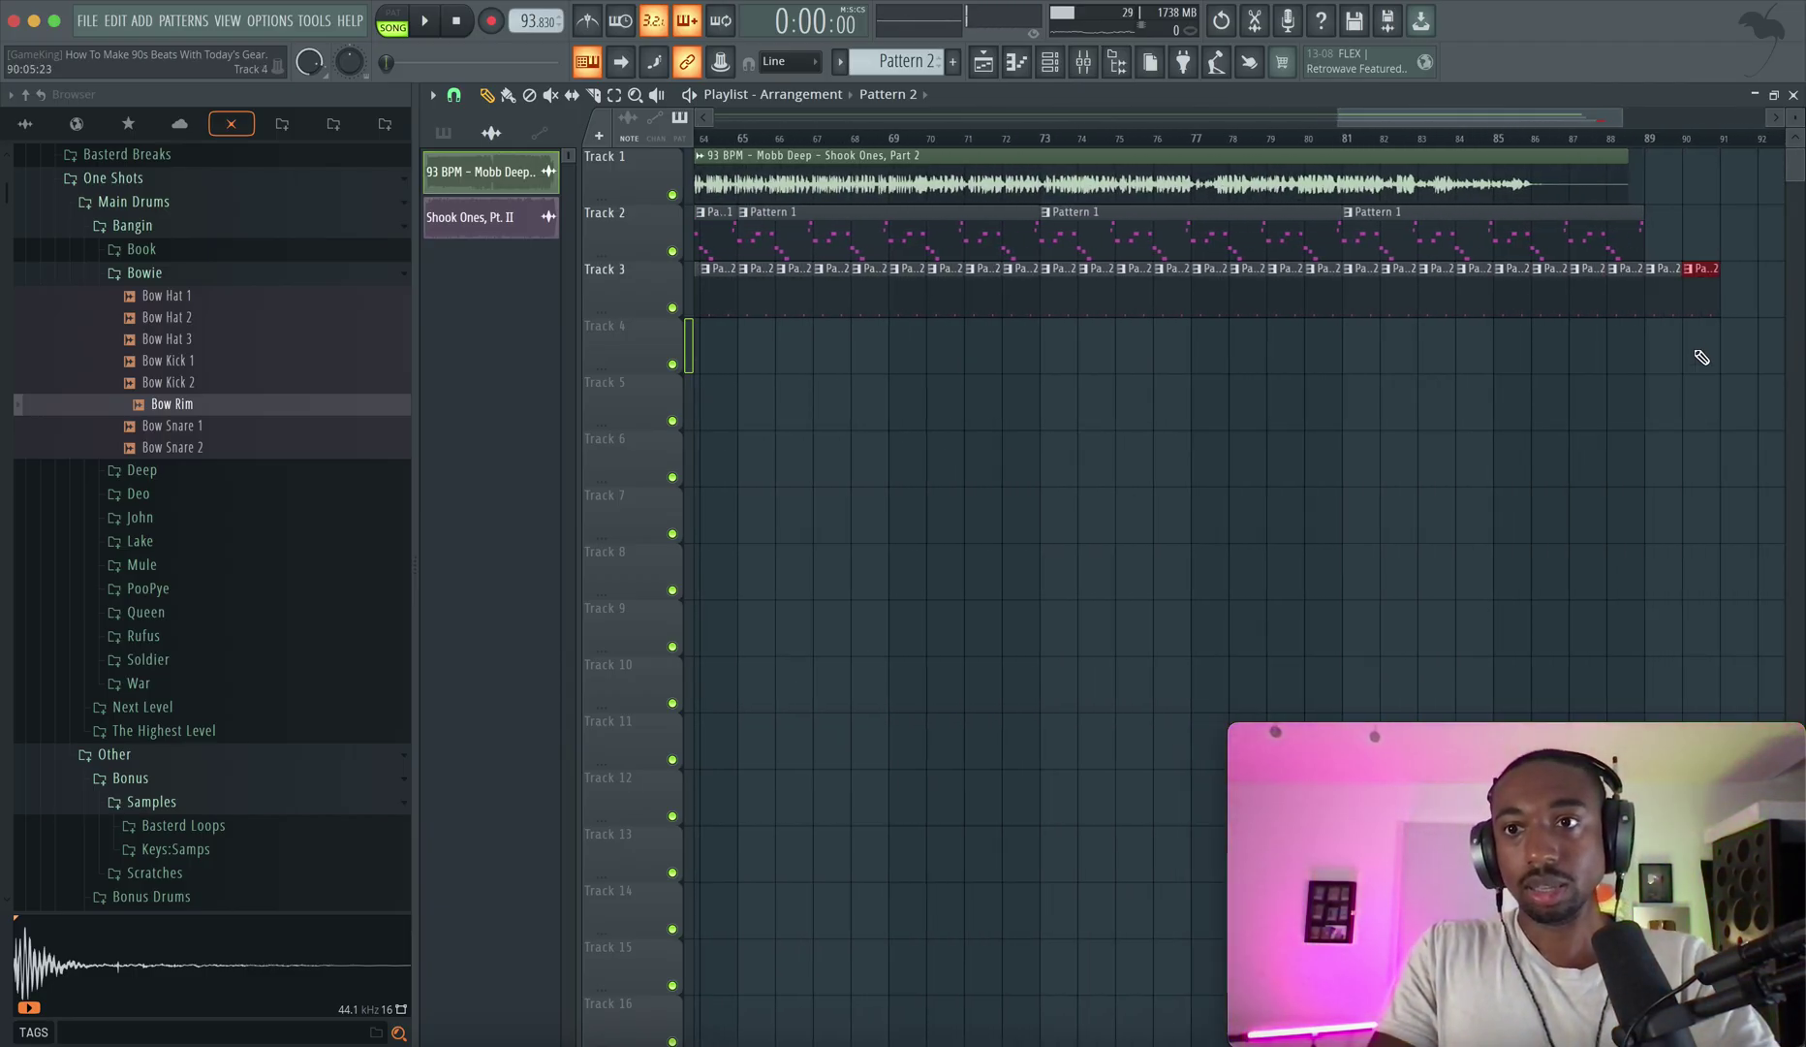
# Play the arrangement from the start with the channel rack open and audition the Bowie and Deep kits' snares.
pyautogui.press('space')
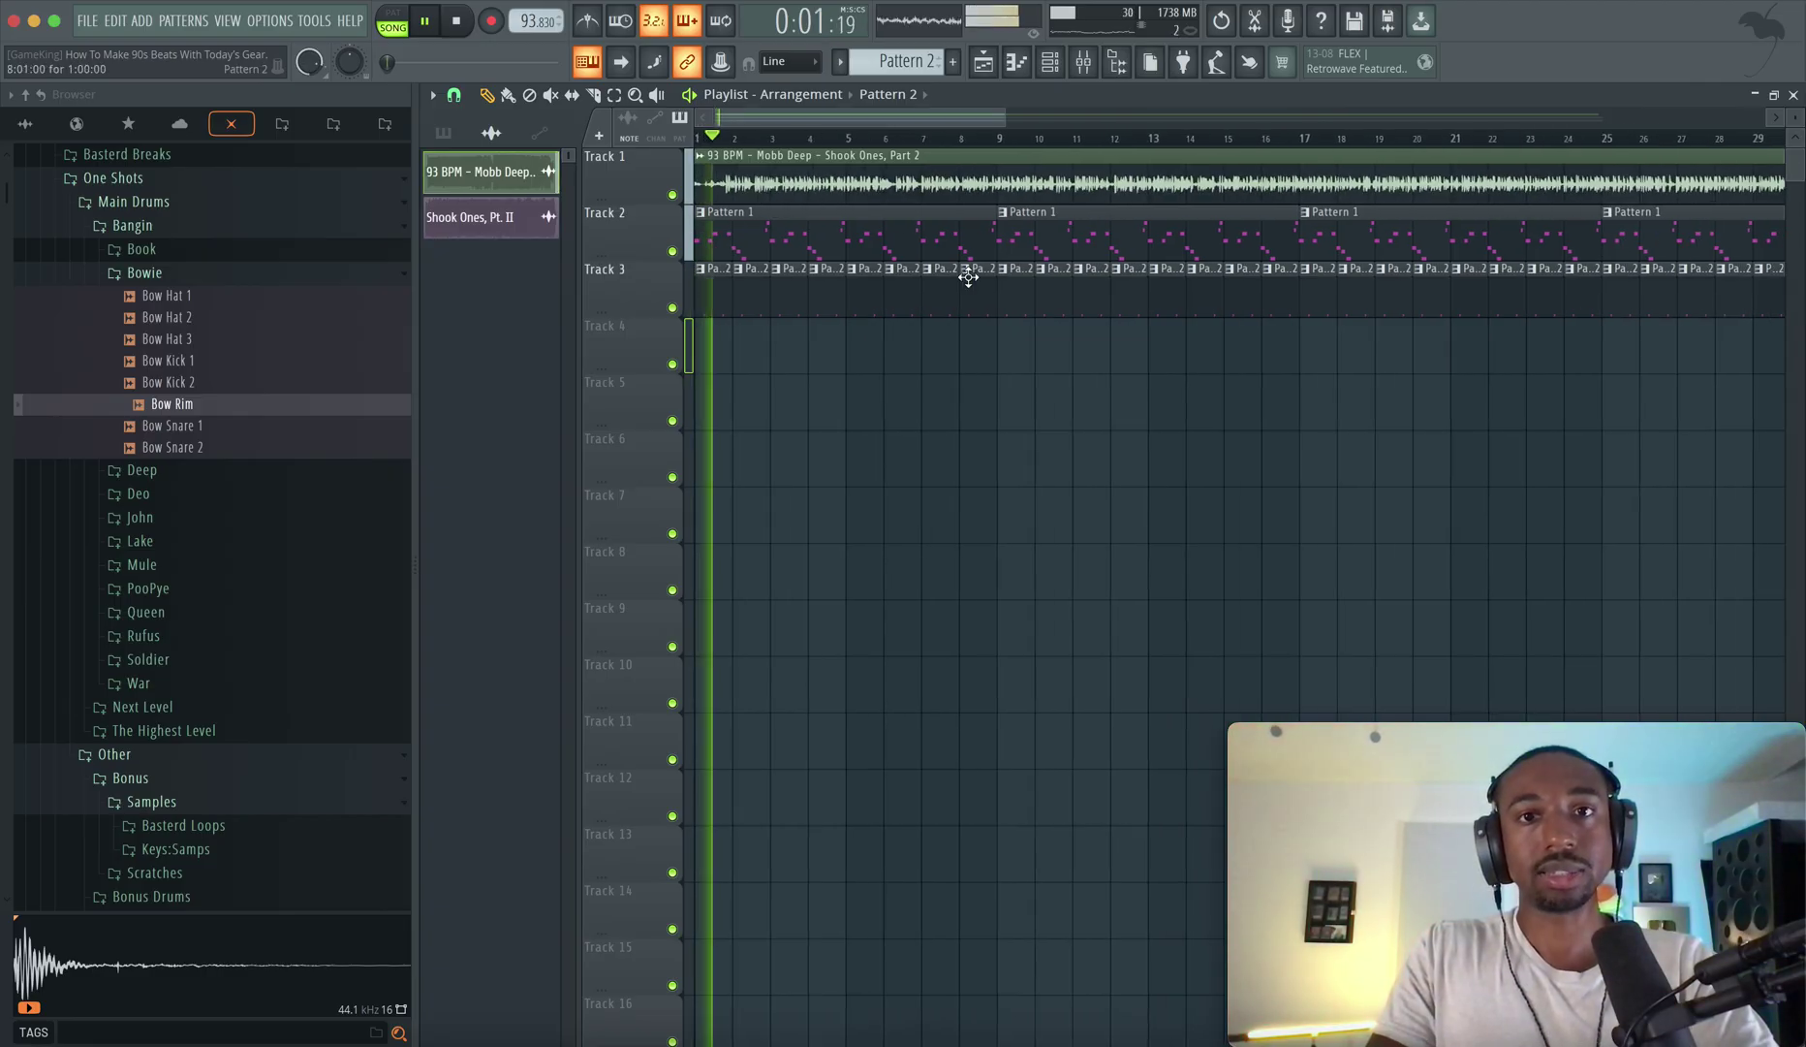
pyautogui.click(1049, 61)
pyautogui.click(180, 447)
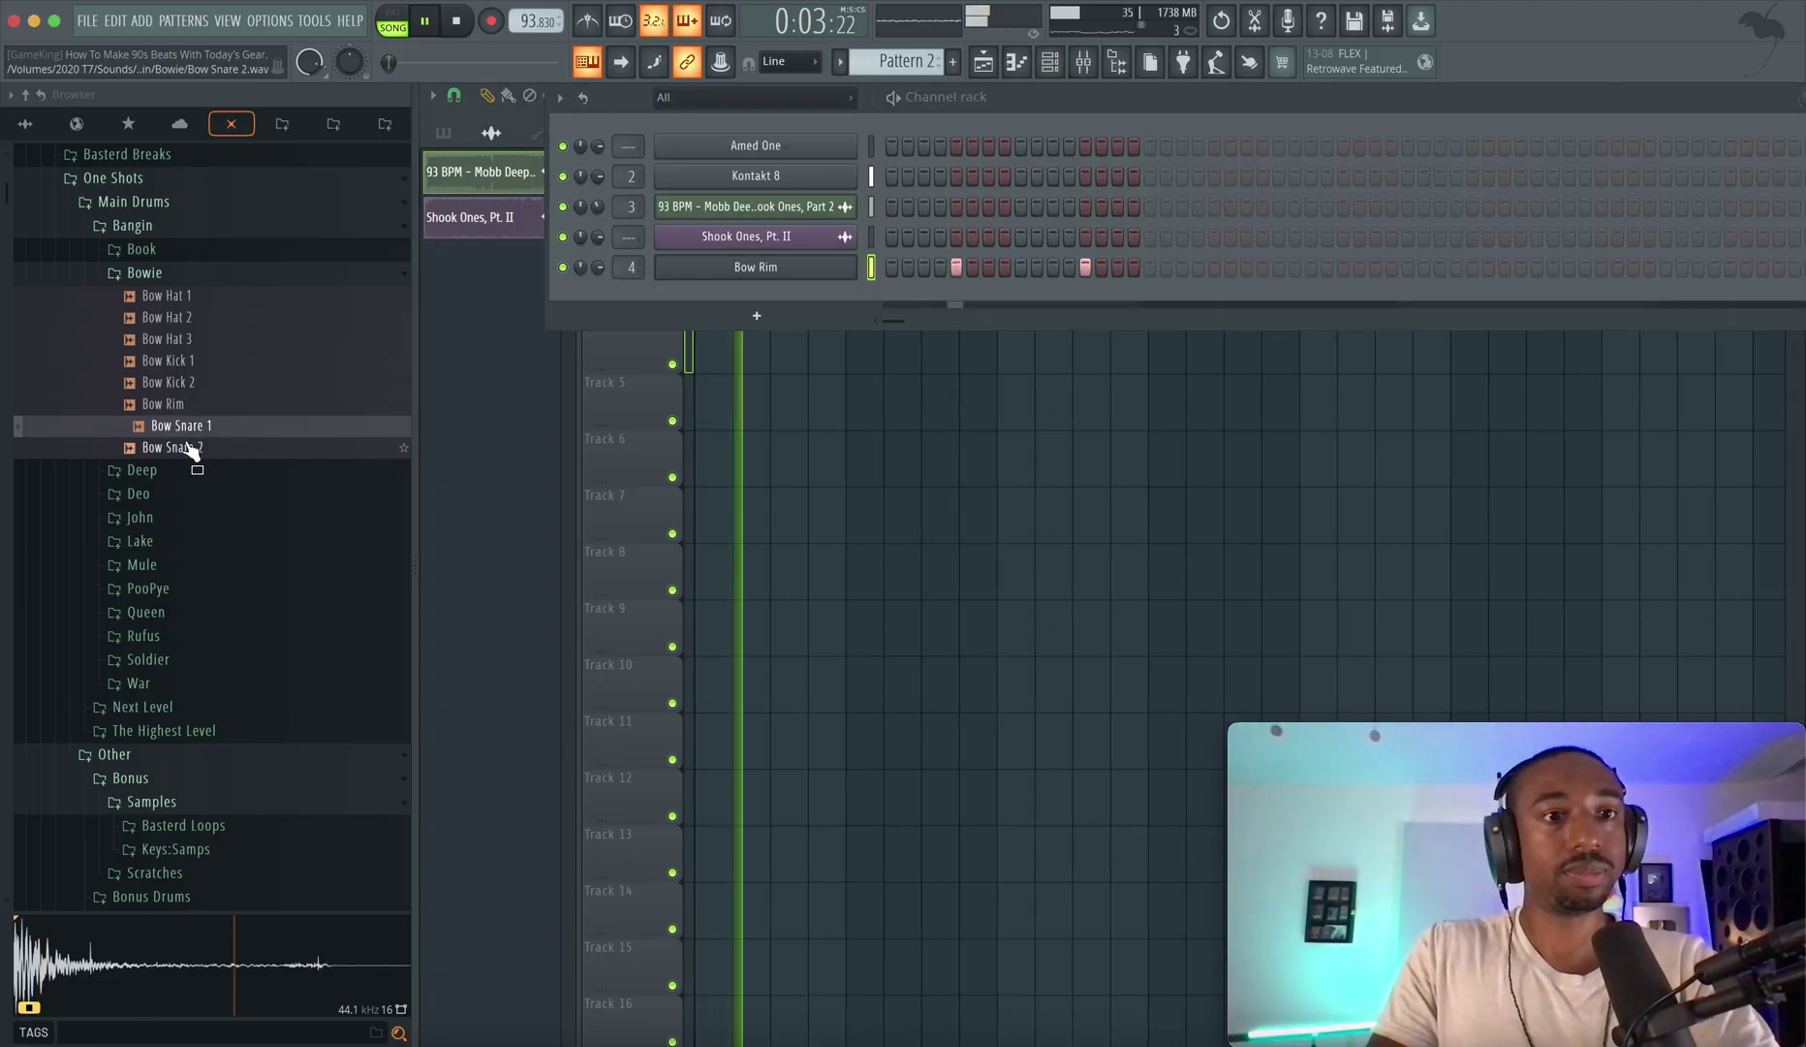
pyautogui.click(175, 276)
pyautogui.click(182, 298)
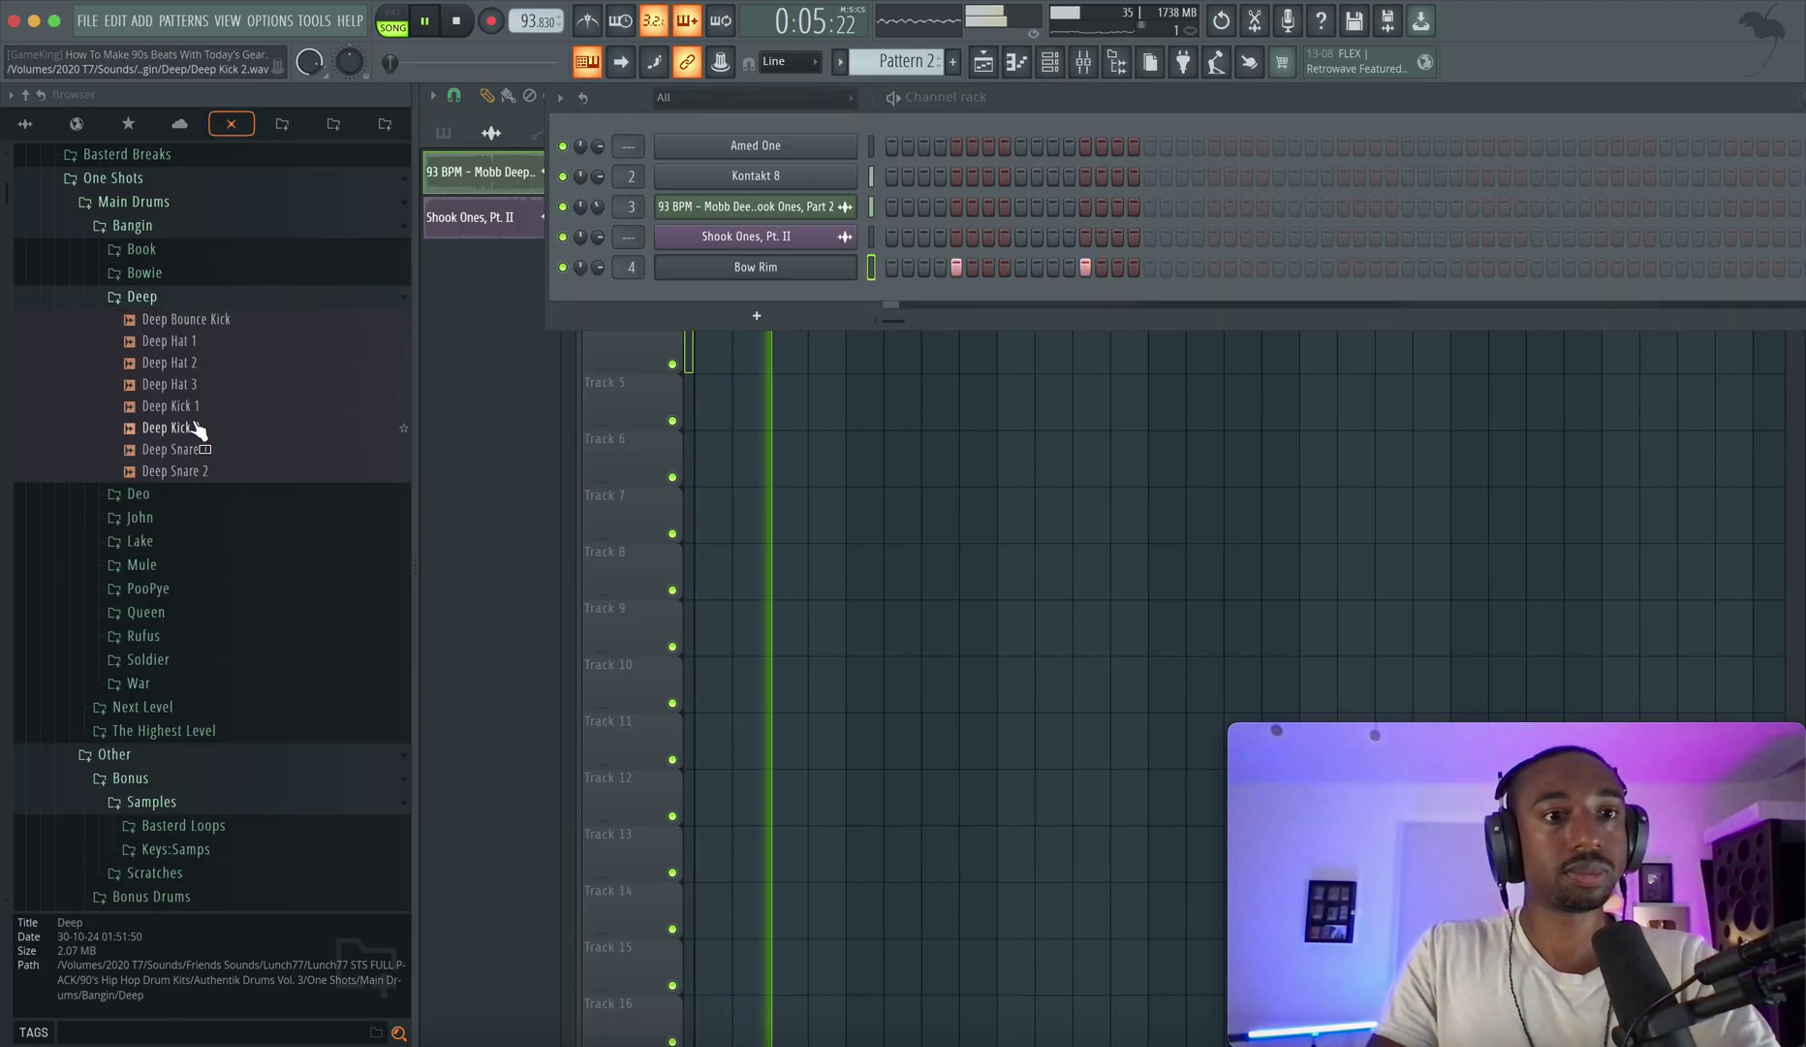
pyautogui.click(197, 451)
pyautogui.click(190, 472)
pyautogui.click(190, 449)
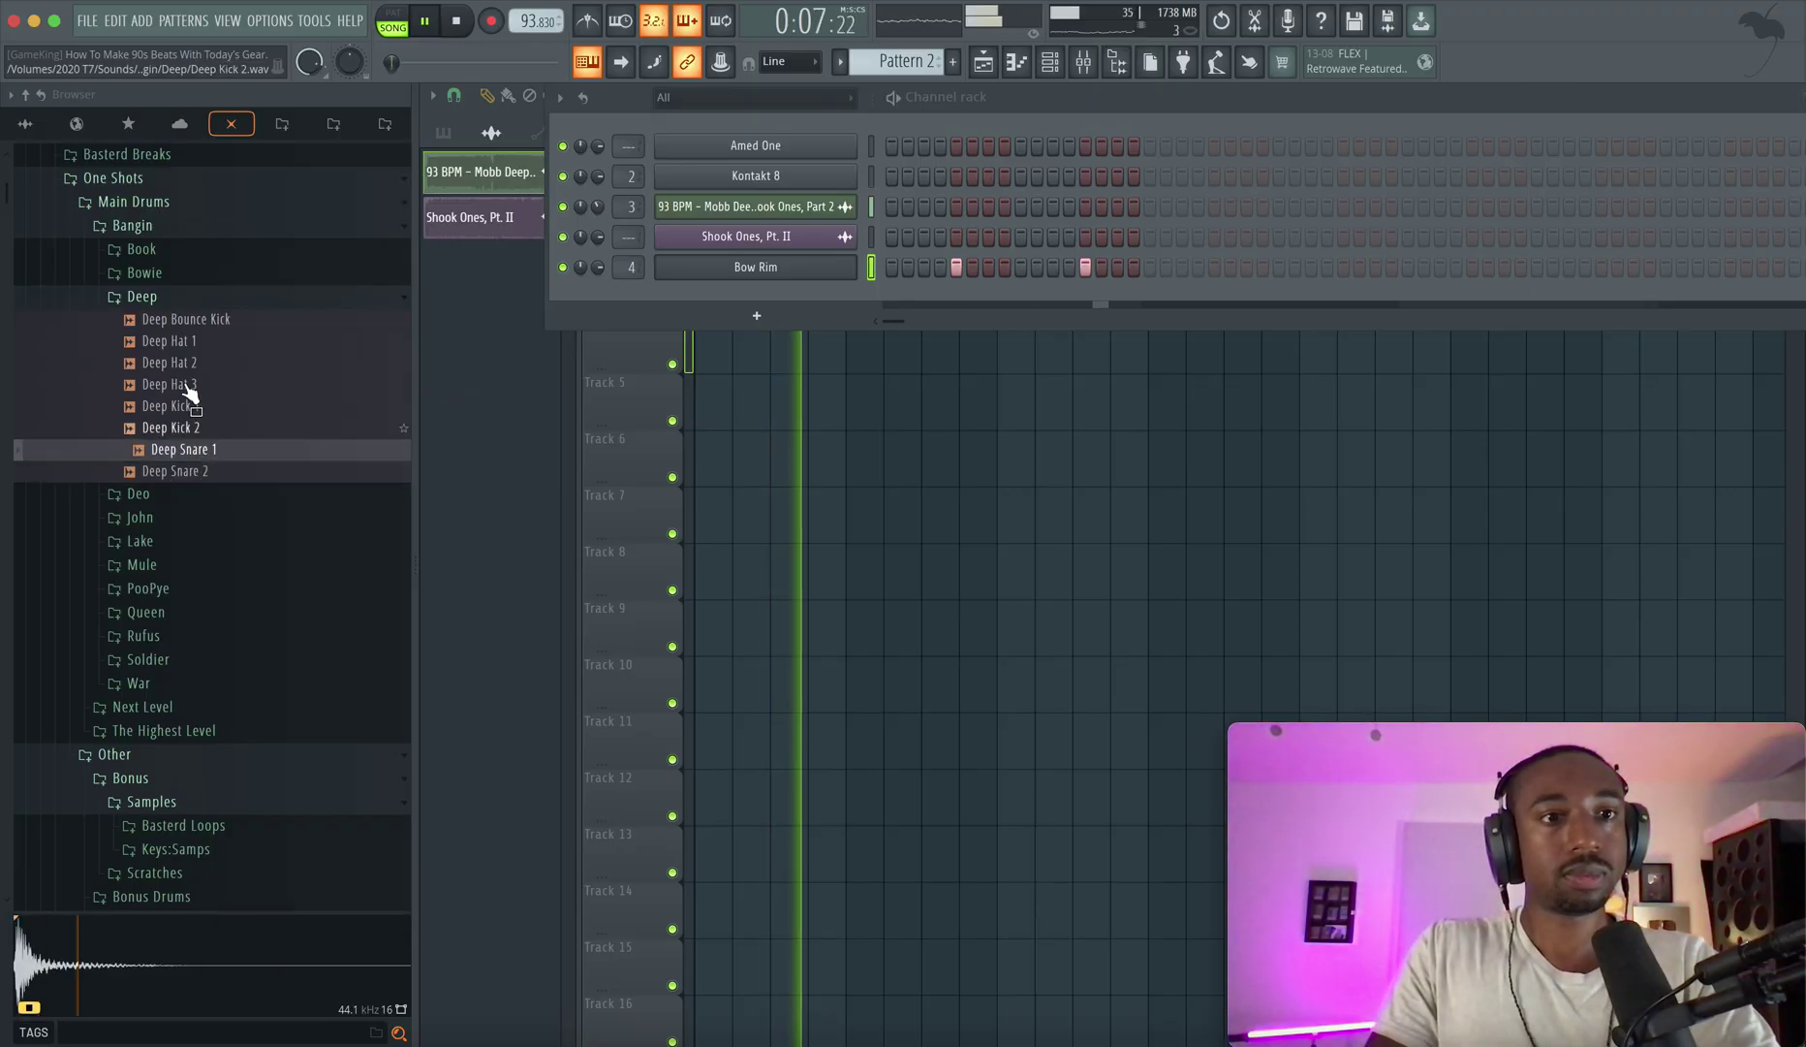
# Audition both snares of the Deo kit and both snares of the John kit against the arrangement.
pyautogui.click(178, 297)
pyautogui.click(182, 298)
pyautogui.click(170, 322)
pyautogui.click(184, 497)
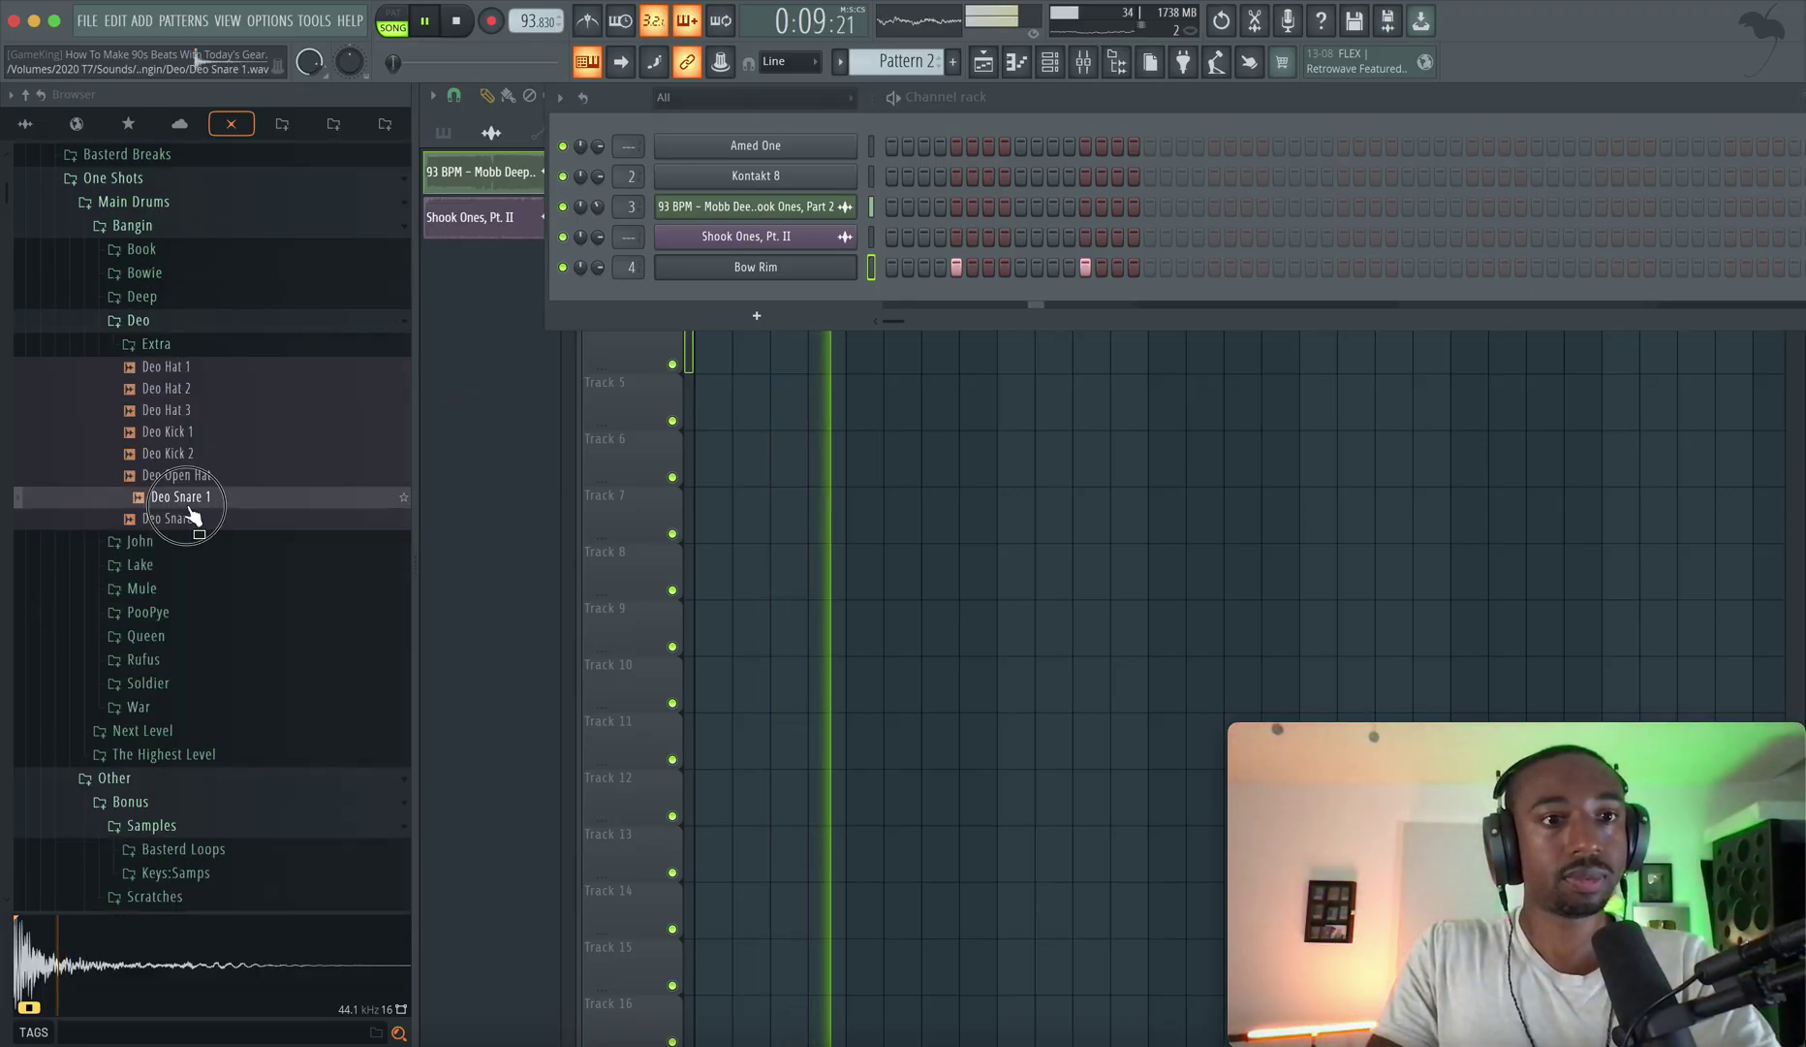
pyautogui.click(189, 520)
pyautogui.click(181, 320)
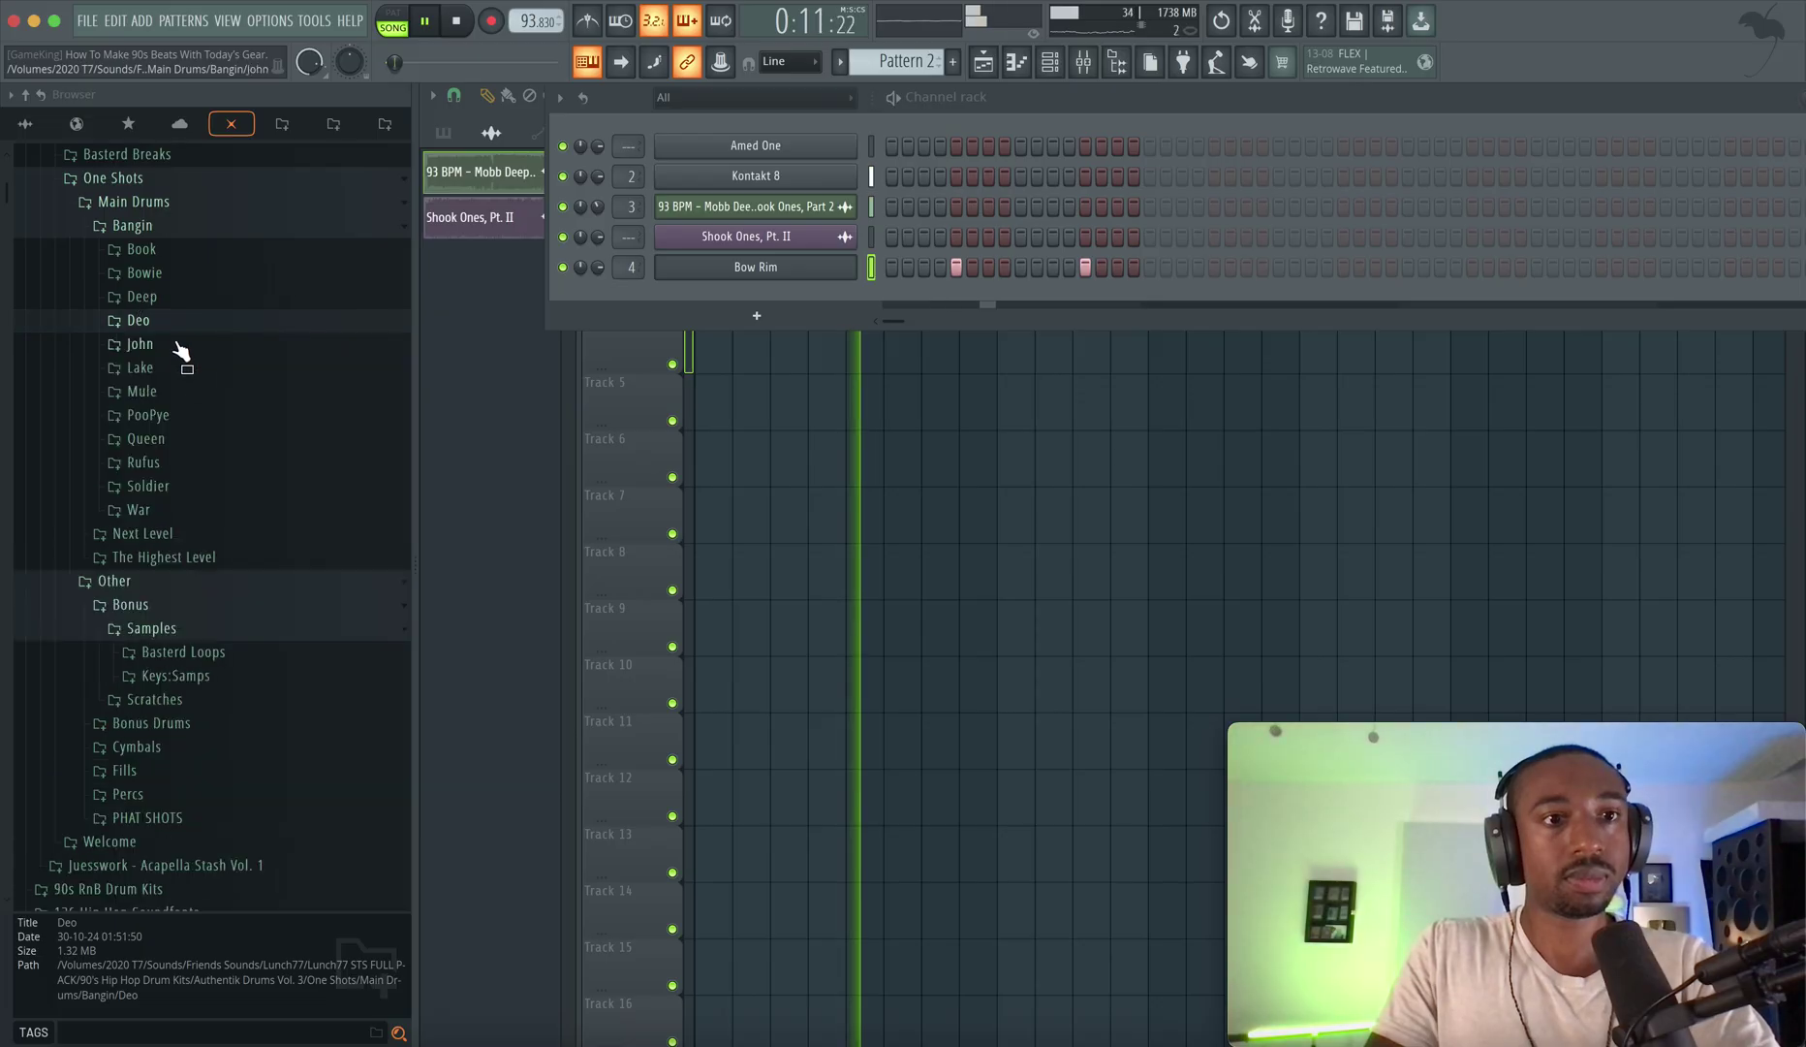
pyautogui.click(180, 347)
pyautogui.click(198, 497)
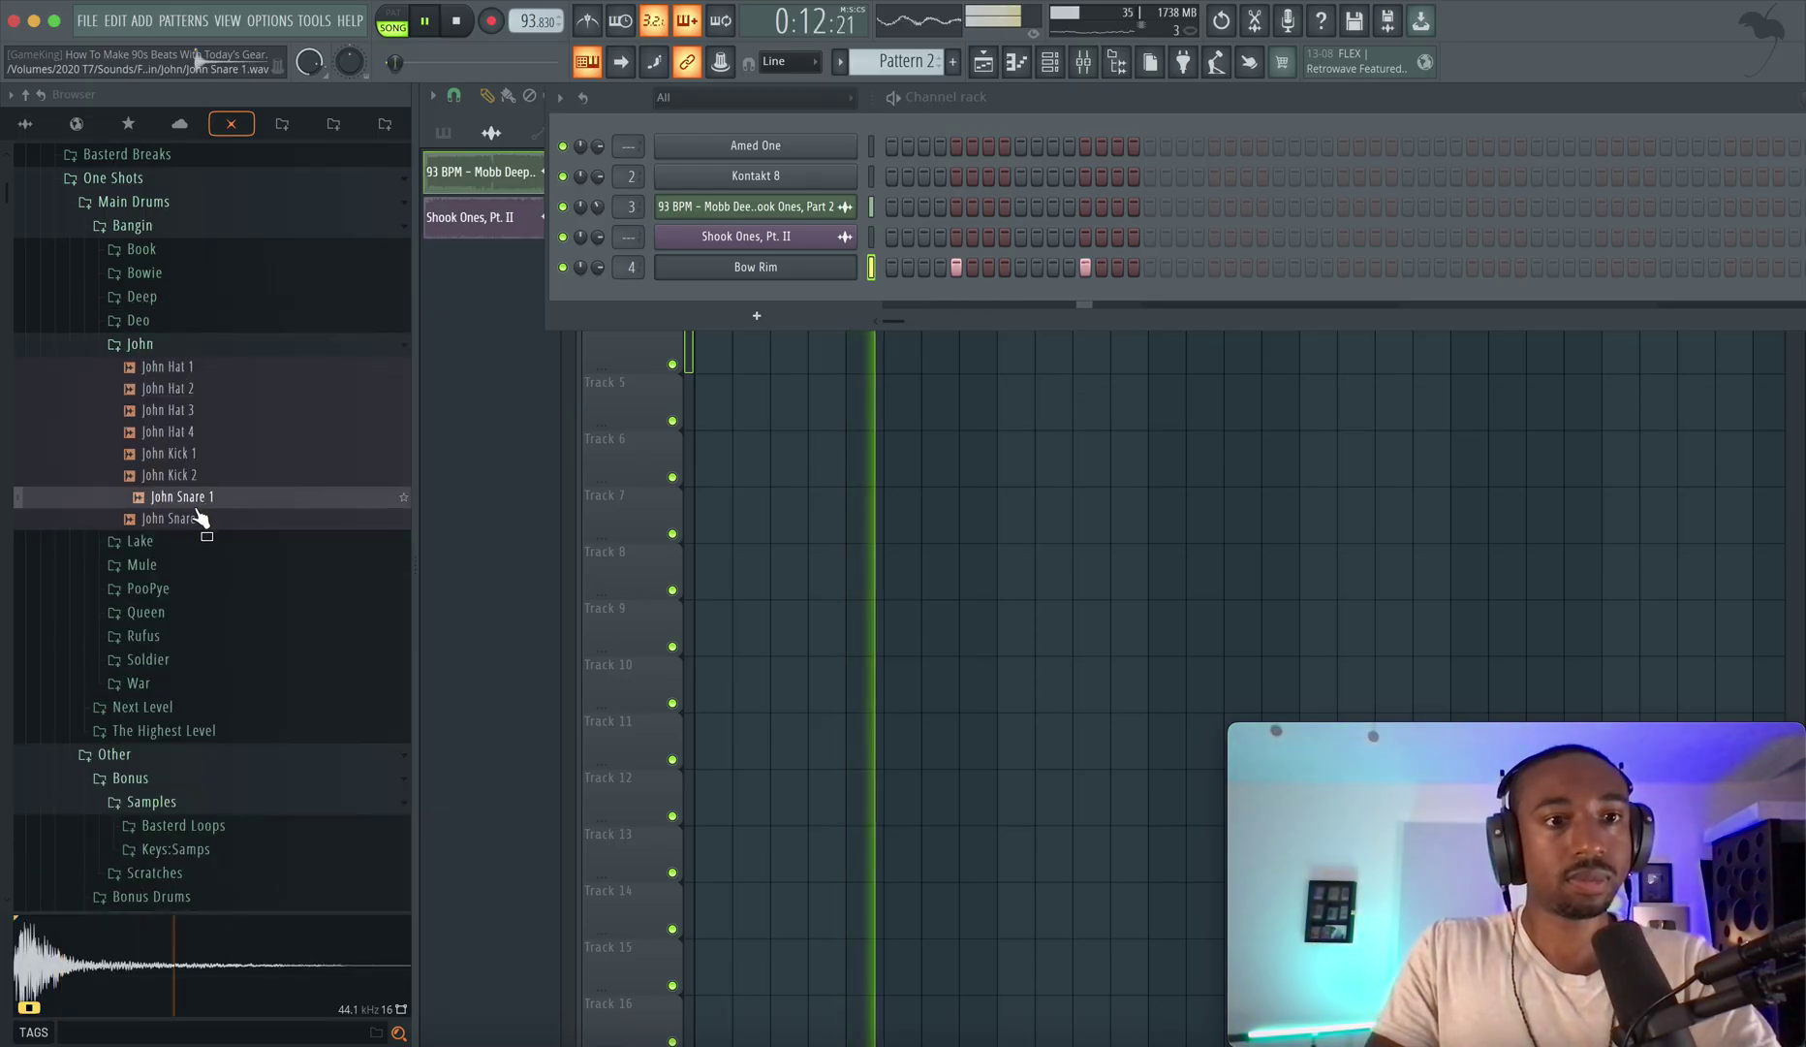
pyautogui.click(194, 519)
# Audition Lake Snare 2 and Mule Snare 2 against the arrangement.
pyautogui.click(178, 344)
pyautogui.click(179, 369)
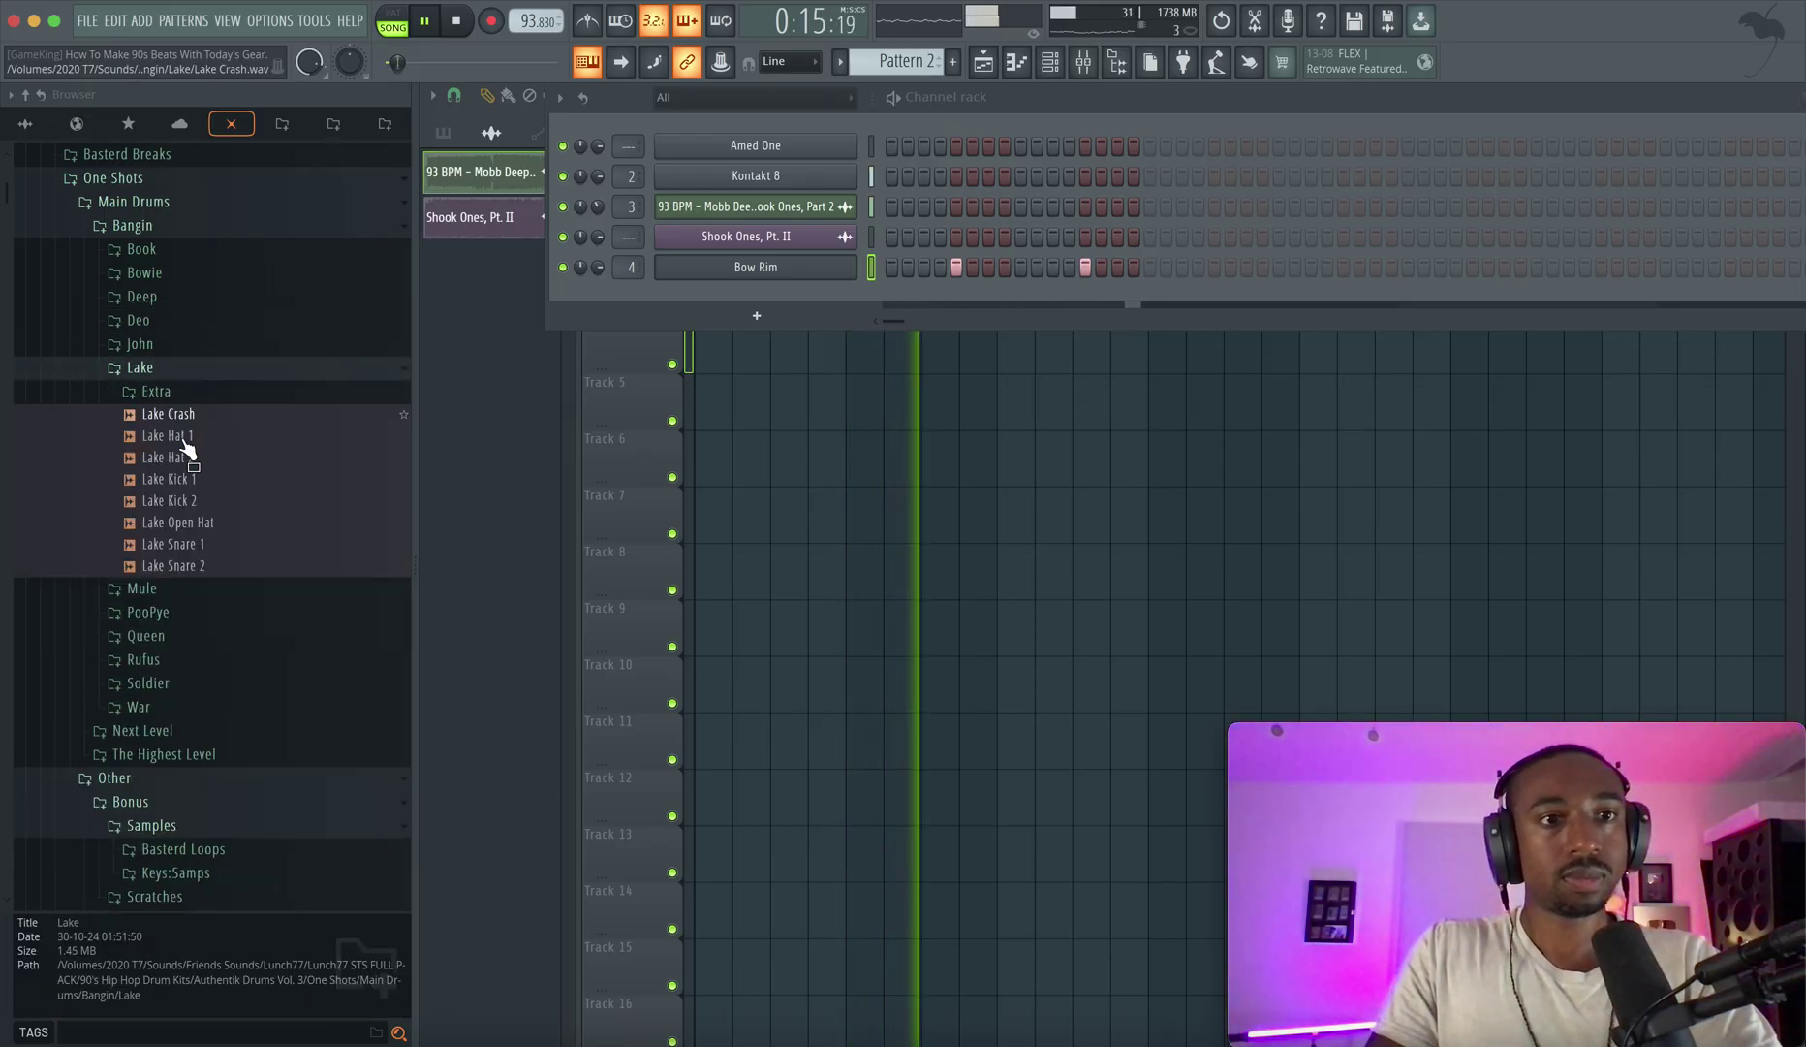
pyautogui.click(194, 565)
pyautogui.click(181, 370)
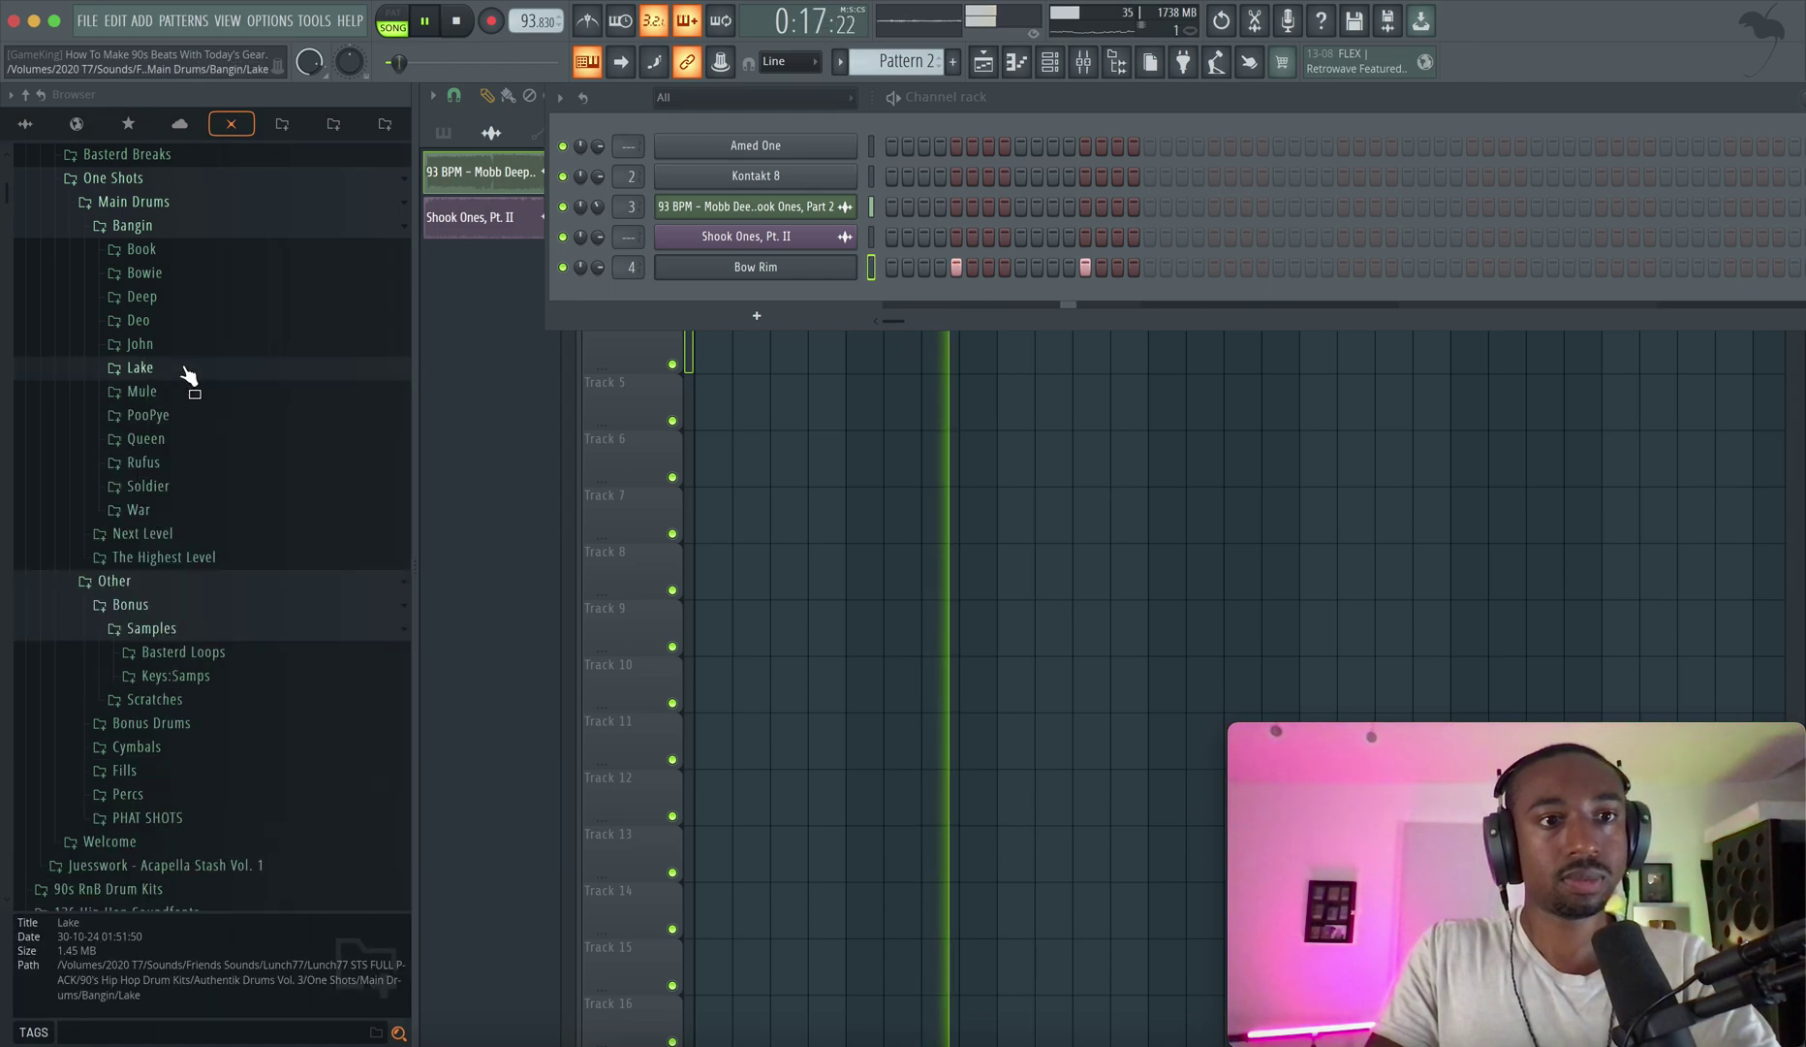
pyautogui.click(188, 393)
pyautogui.click(194, 565)
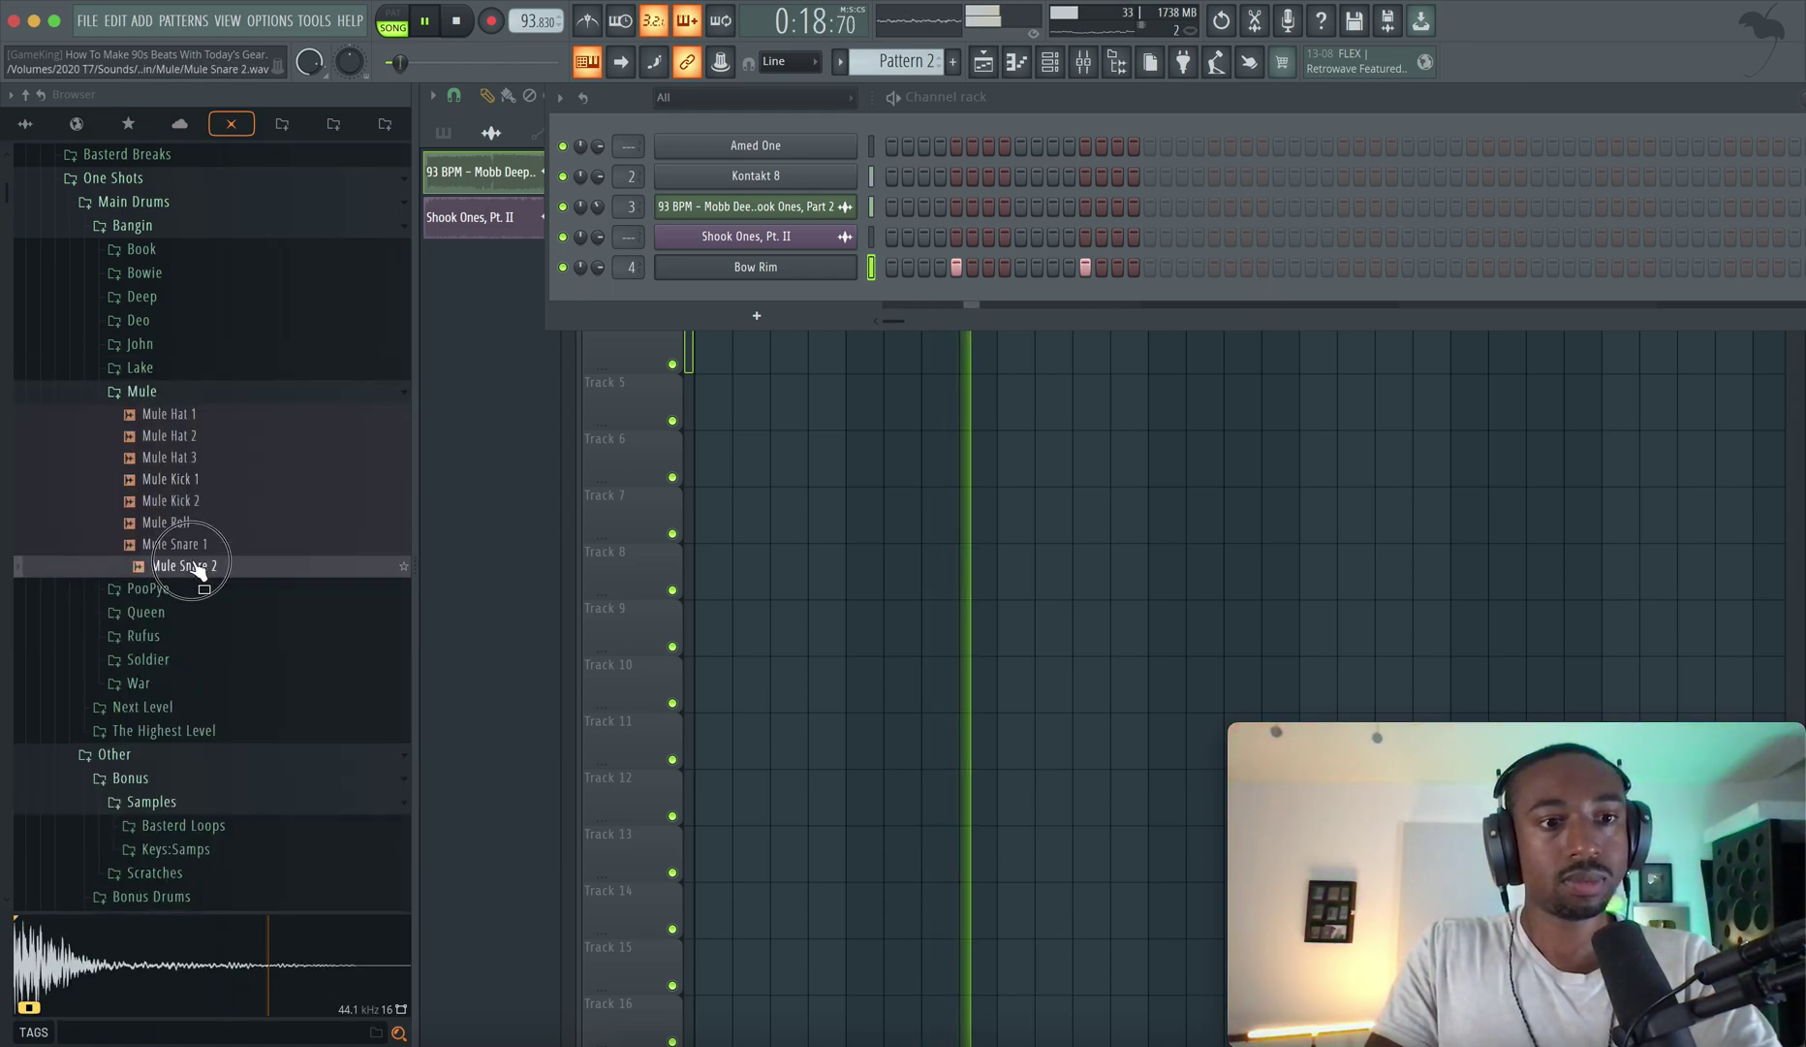
# Audition both numbered snares of the PooPye kit and both snares of the Queen kit over the arrangement.
pyautogui.click(172, 392)
pyautogui.click(178, 415)
pyautogui.click(202, 591)
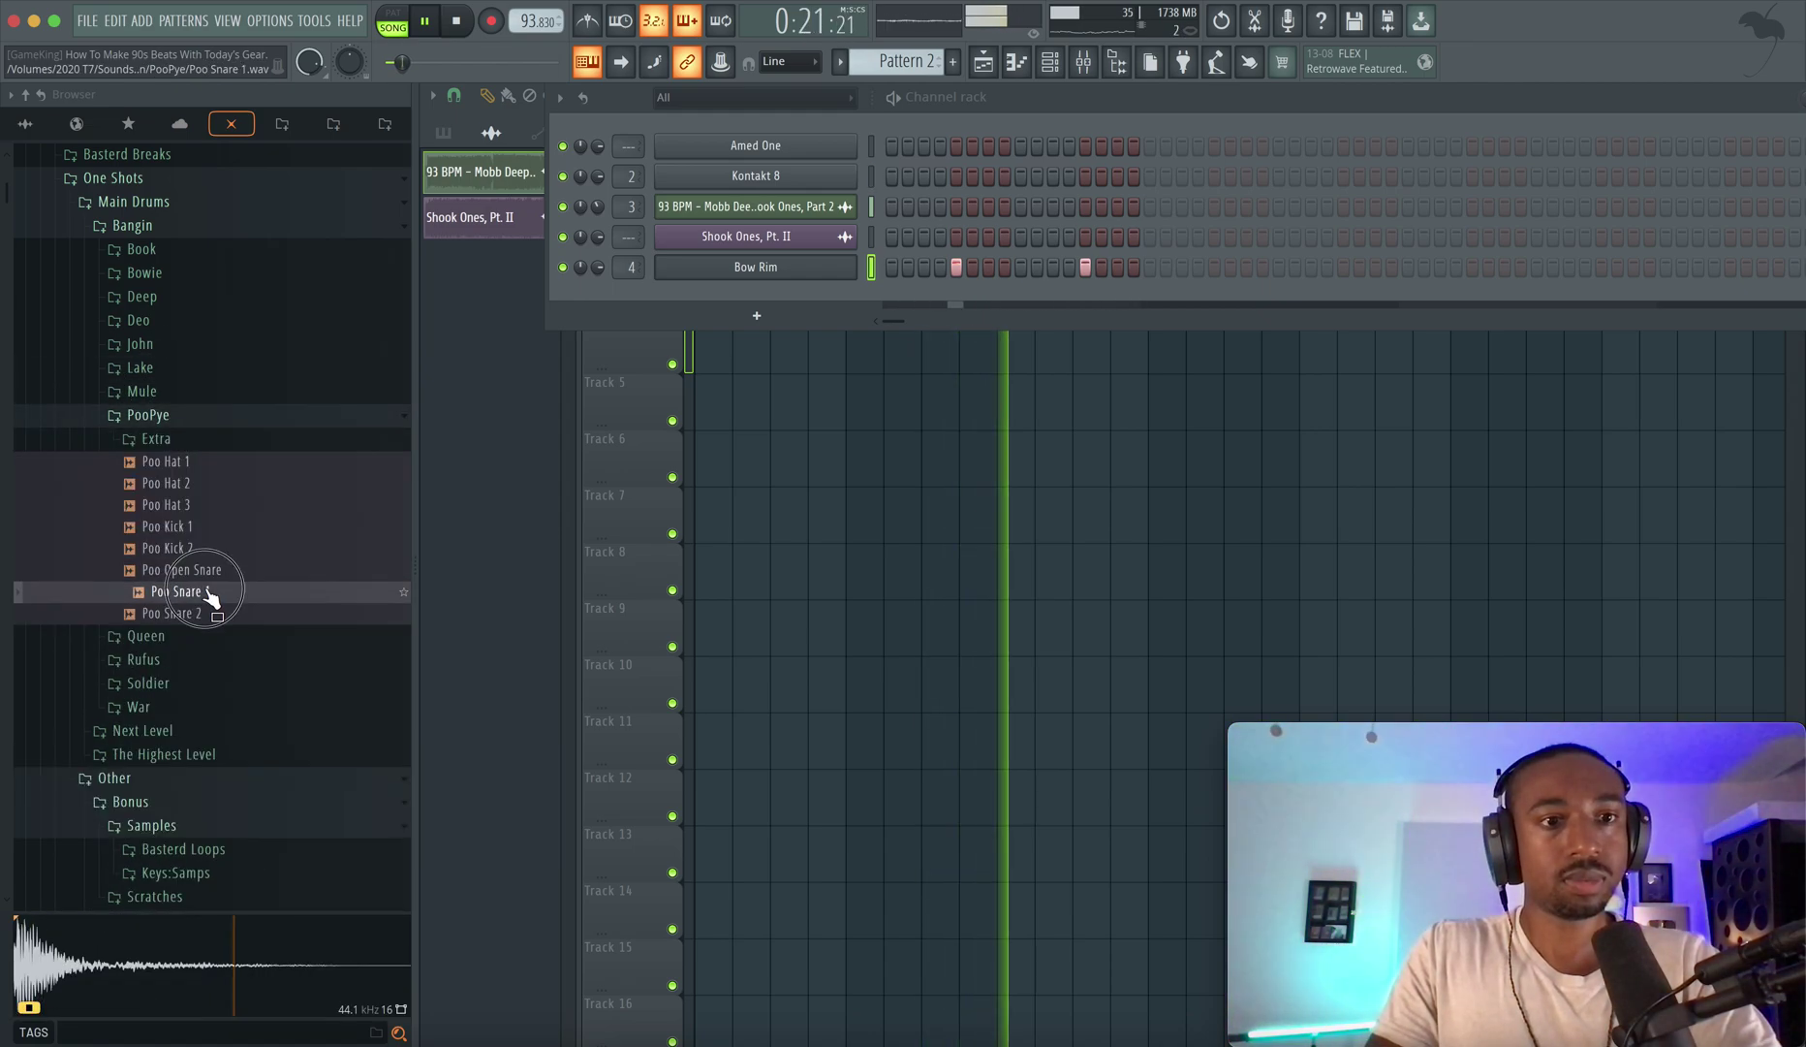
pyautogui.click(205, 614)
pyautogui.click(180, 414)
pyautogui.click(174, 438)
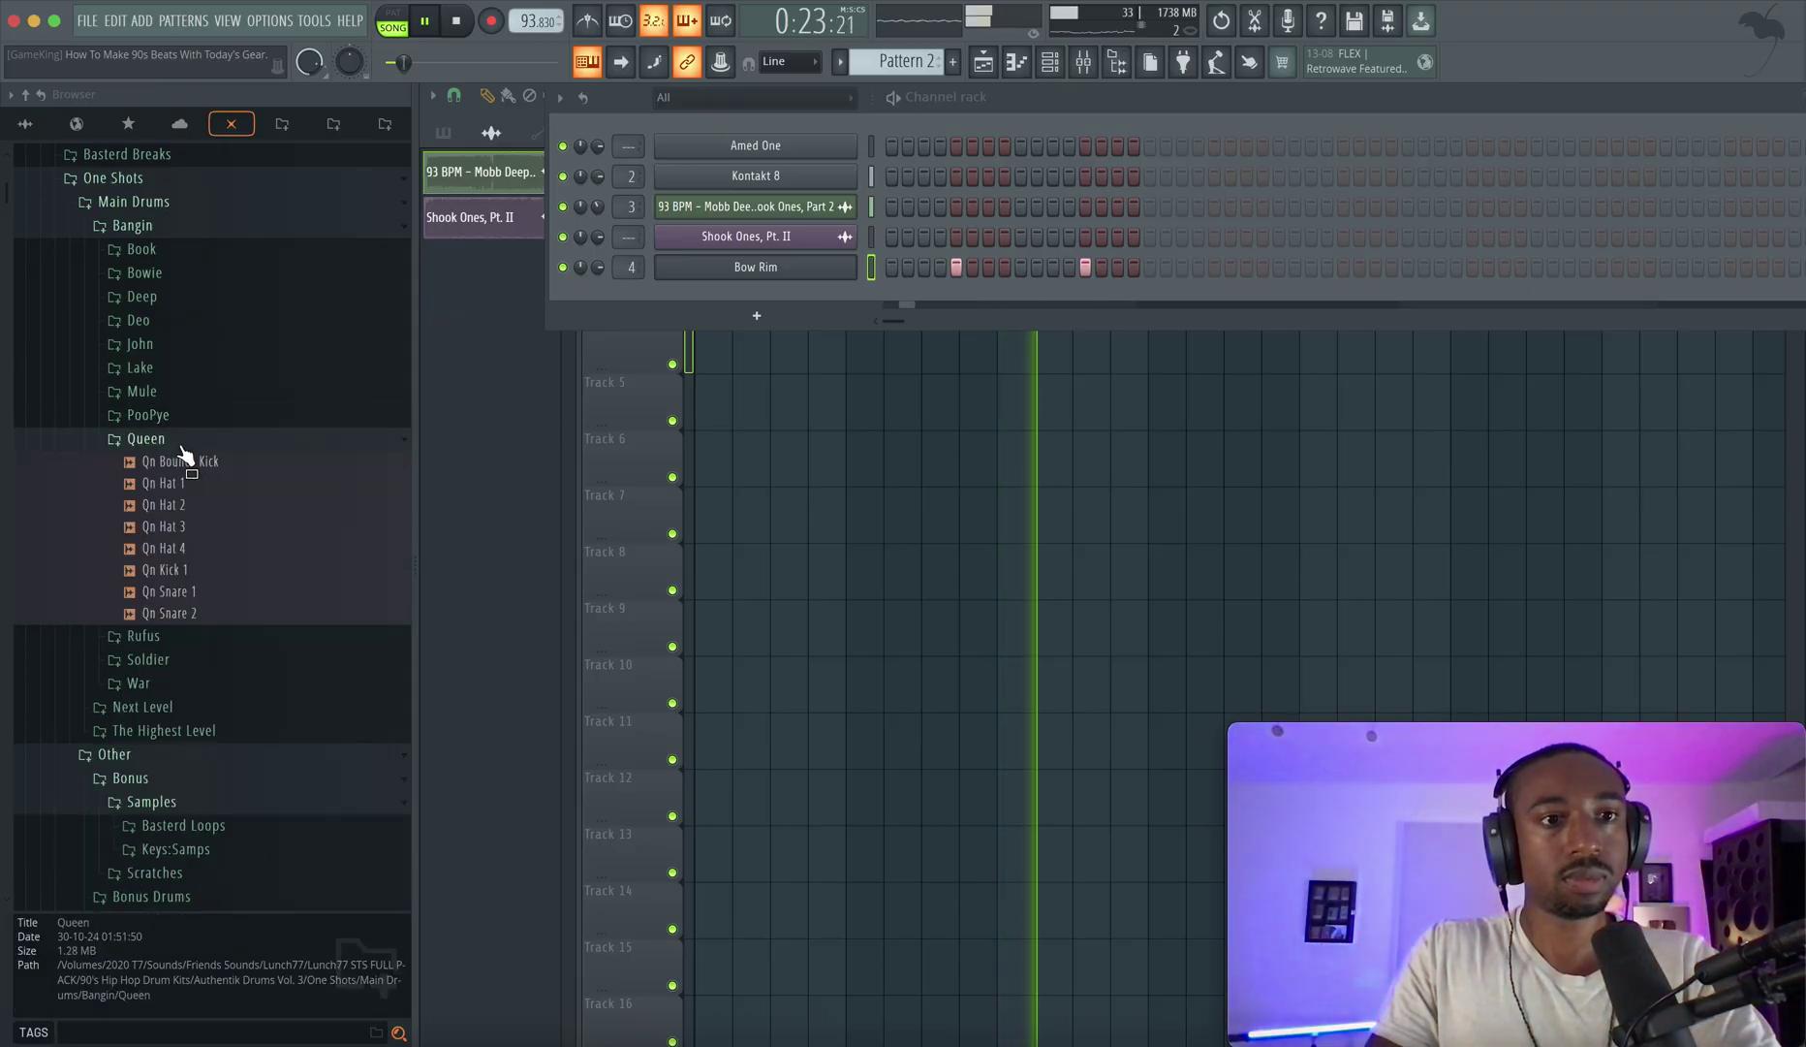
pyautogui.click(199, 593)
pyautogui.click(203, 613)
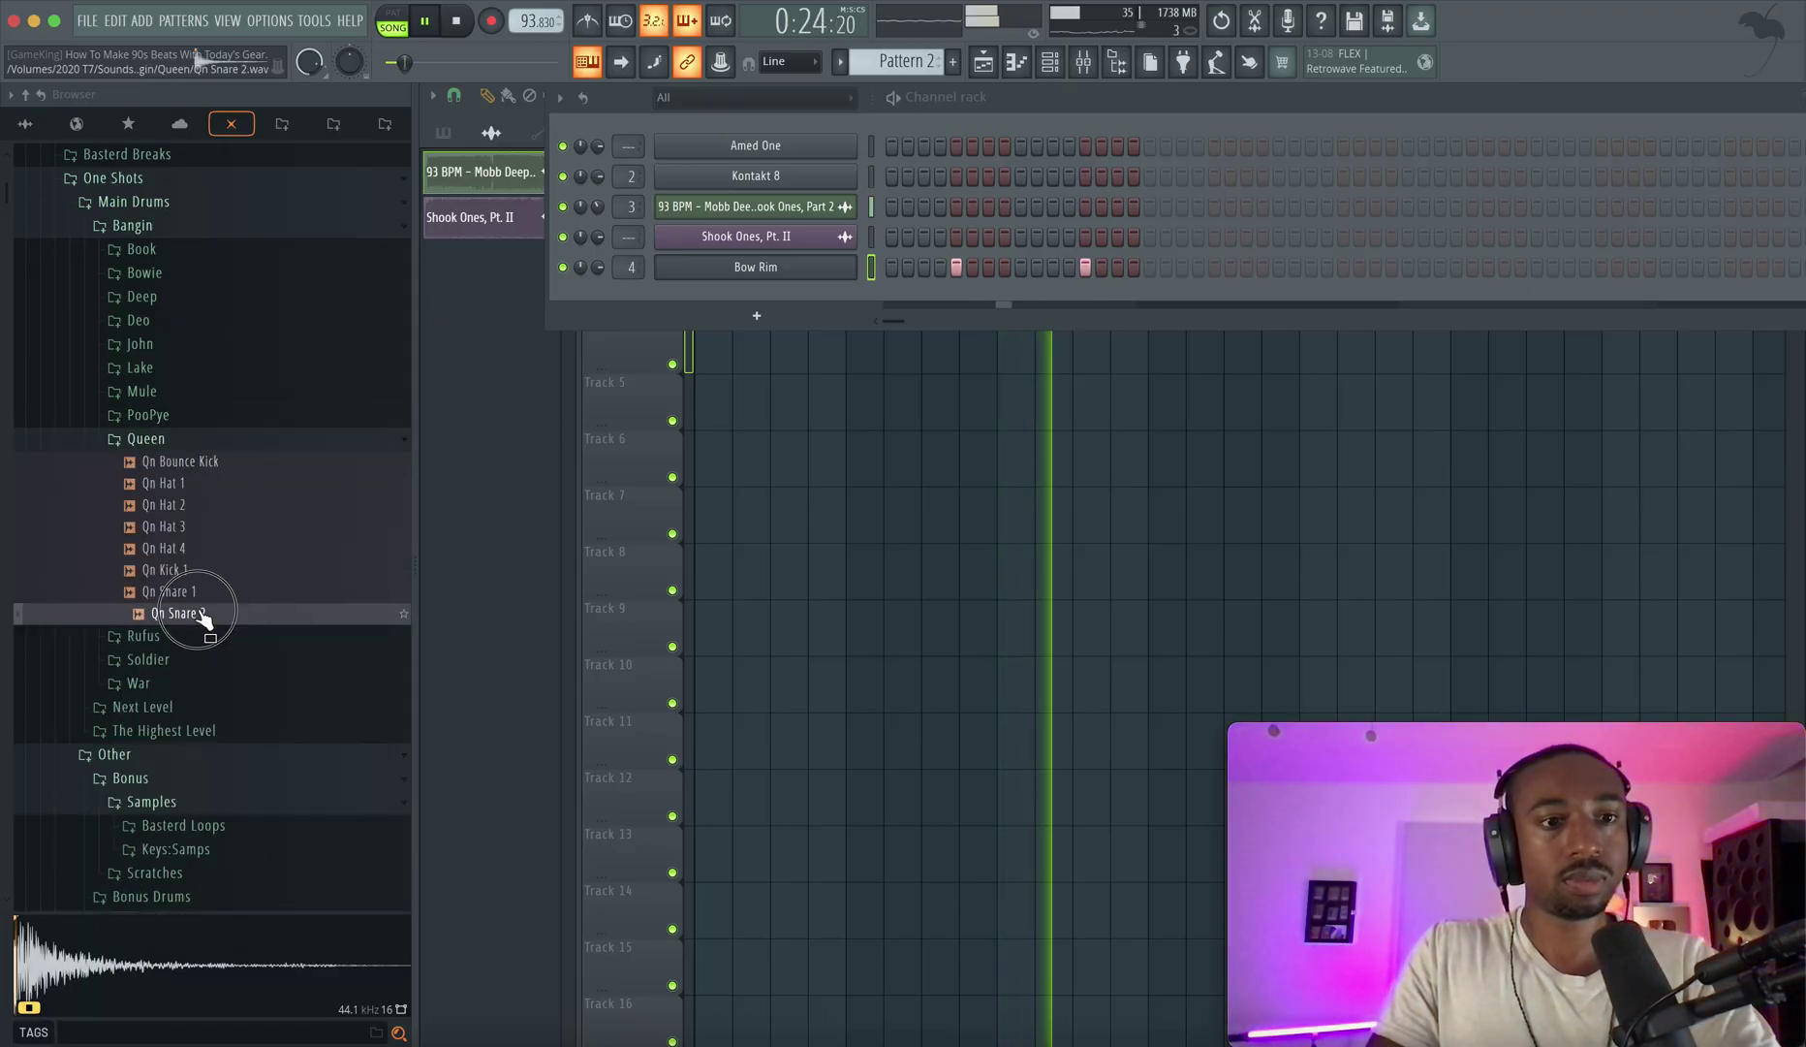
# Replace the Bow Rim sample with Rufus Snare 2 from the Rufus kit and shorten its sample length to cut off the tail.
pyautogui.click(174, 442)
pyautogui.click(172, 465)
pyautogui.click(194, 574)
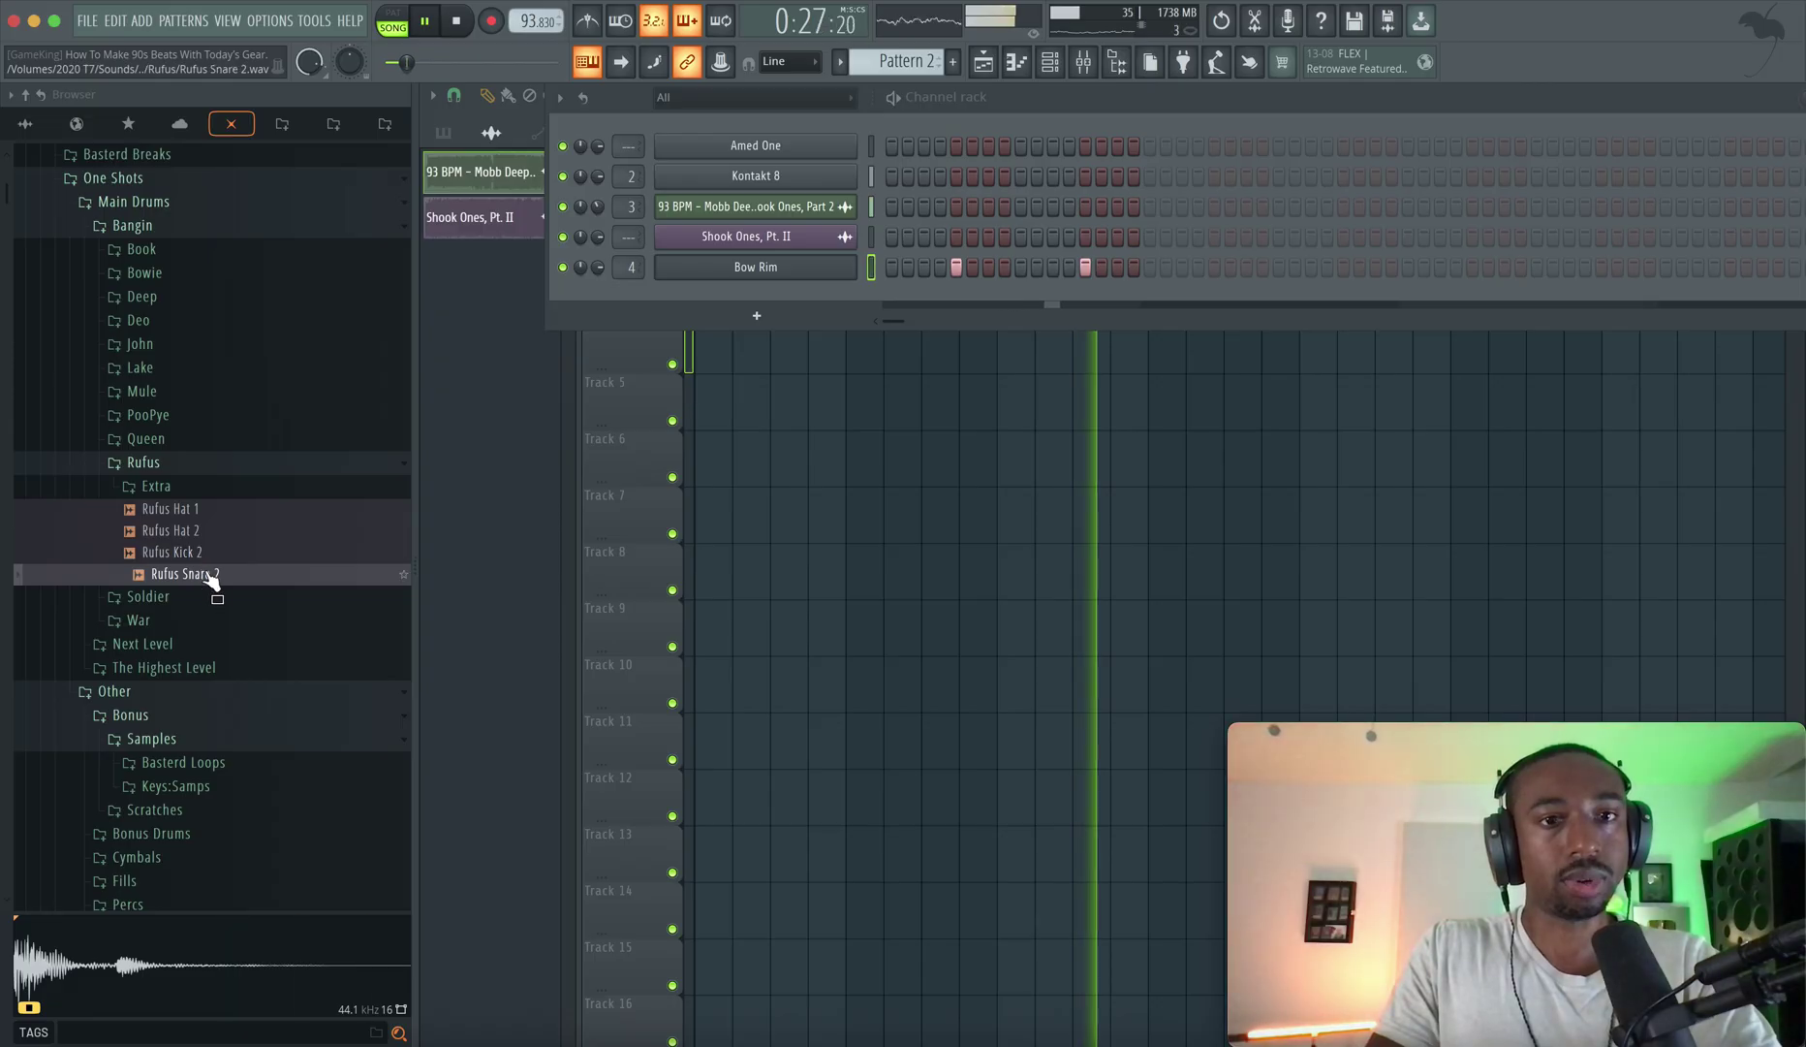
pyautogui.moveTo(205, 577); pyautogui.dragTo(750, 268)
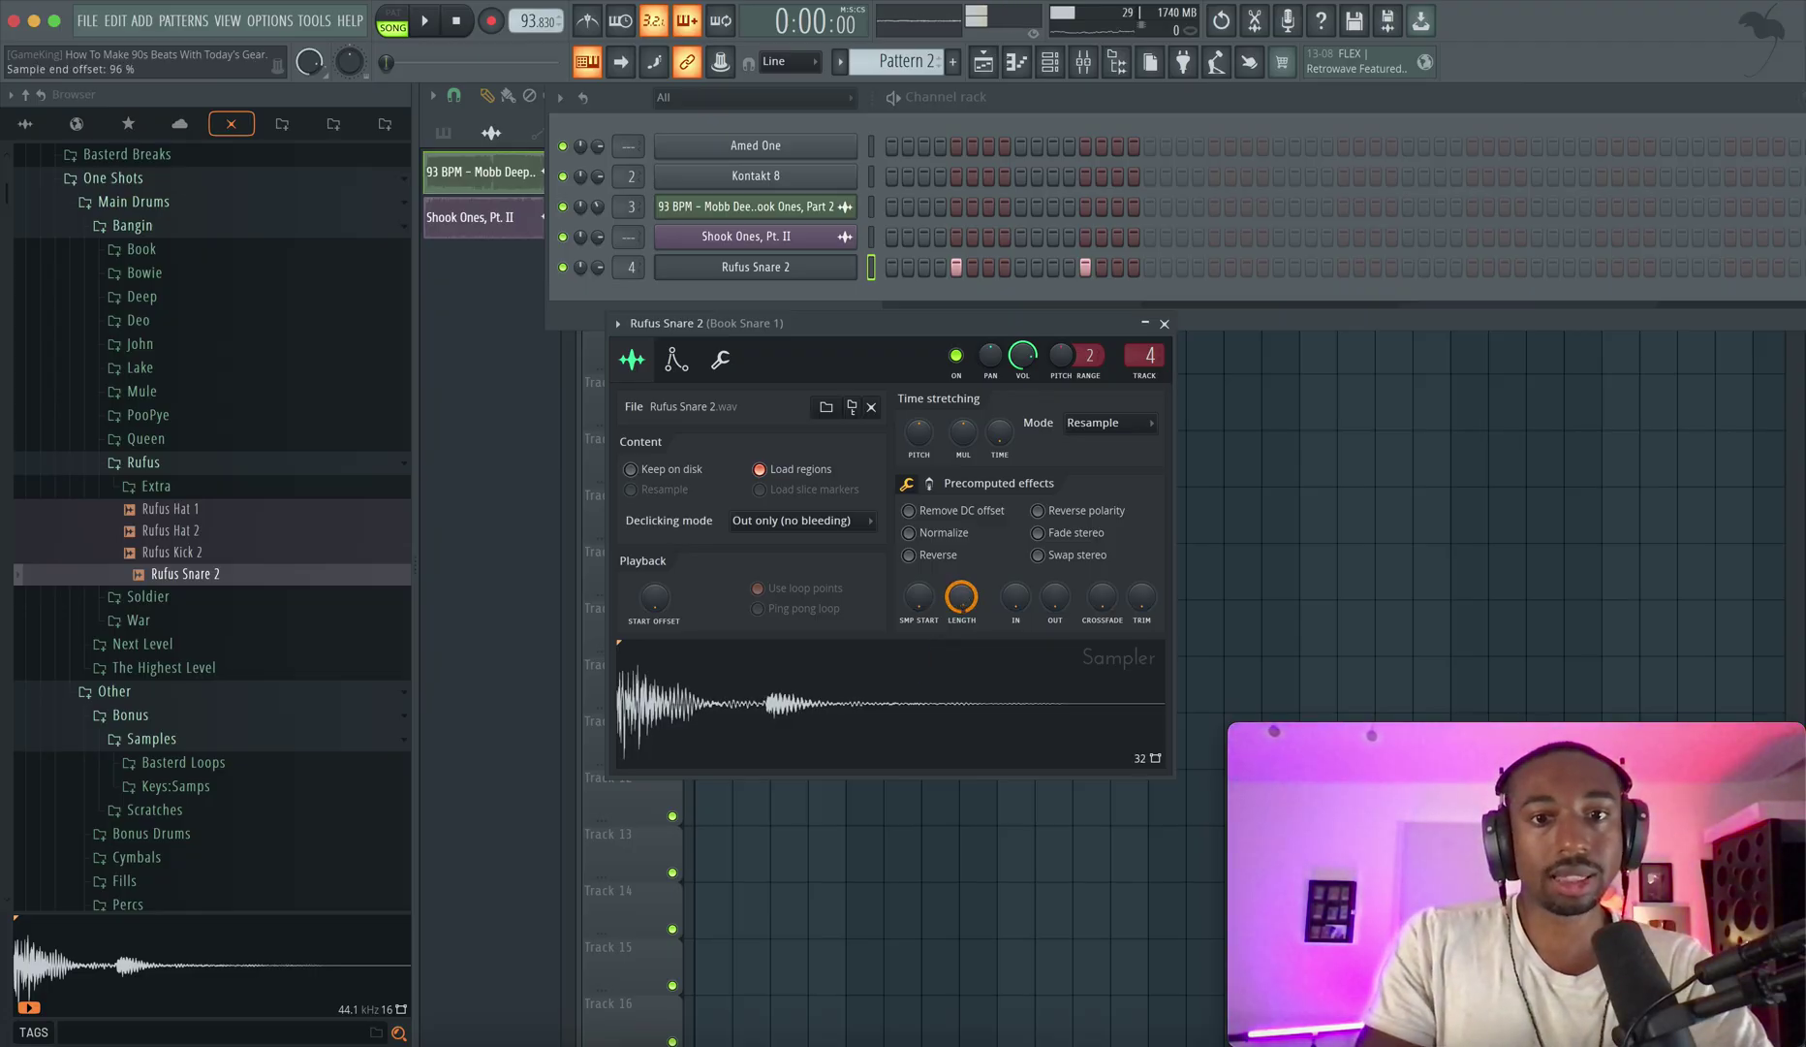
pyautogui.moveTo(961, 596); pyautogui.dragTo(1003, 344)
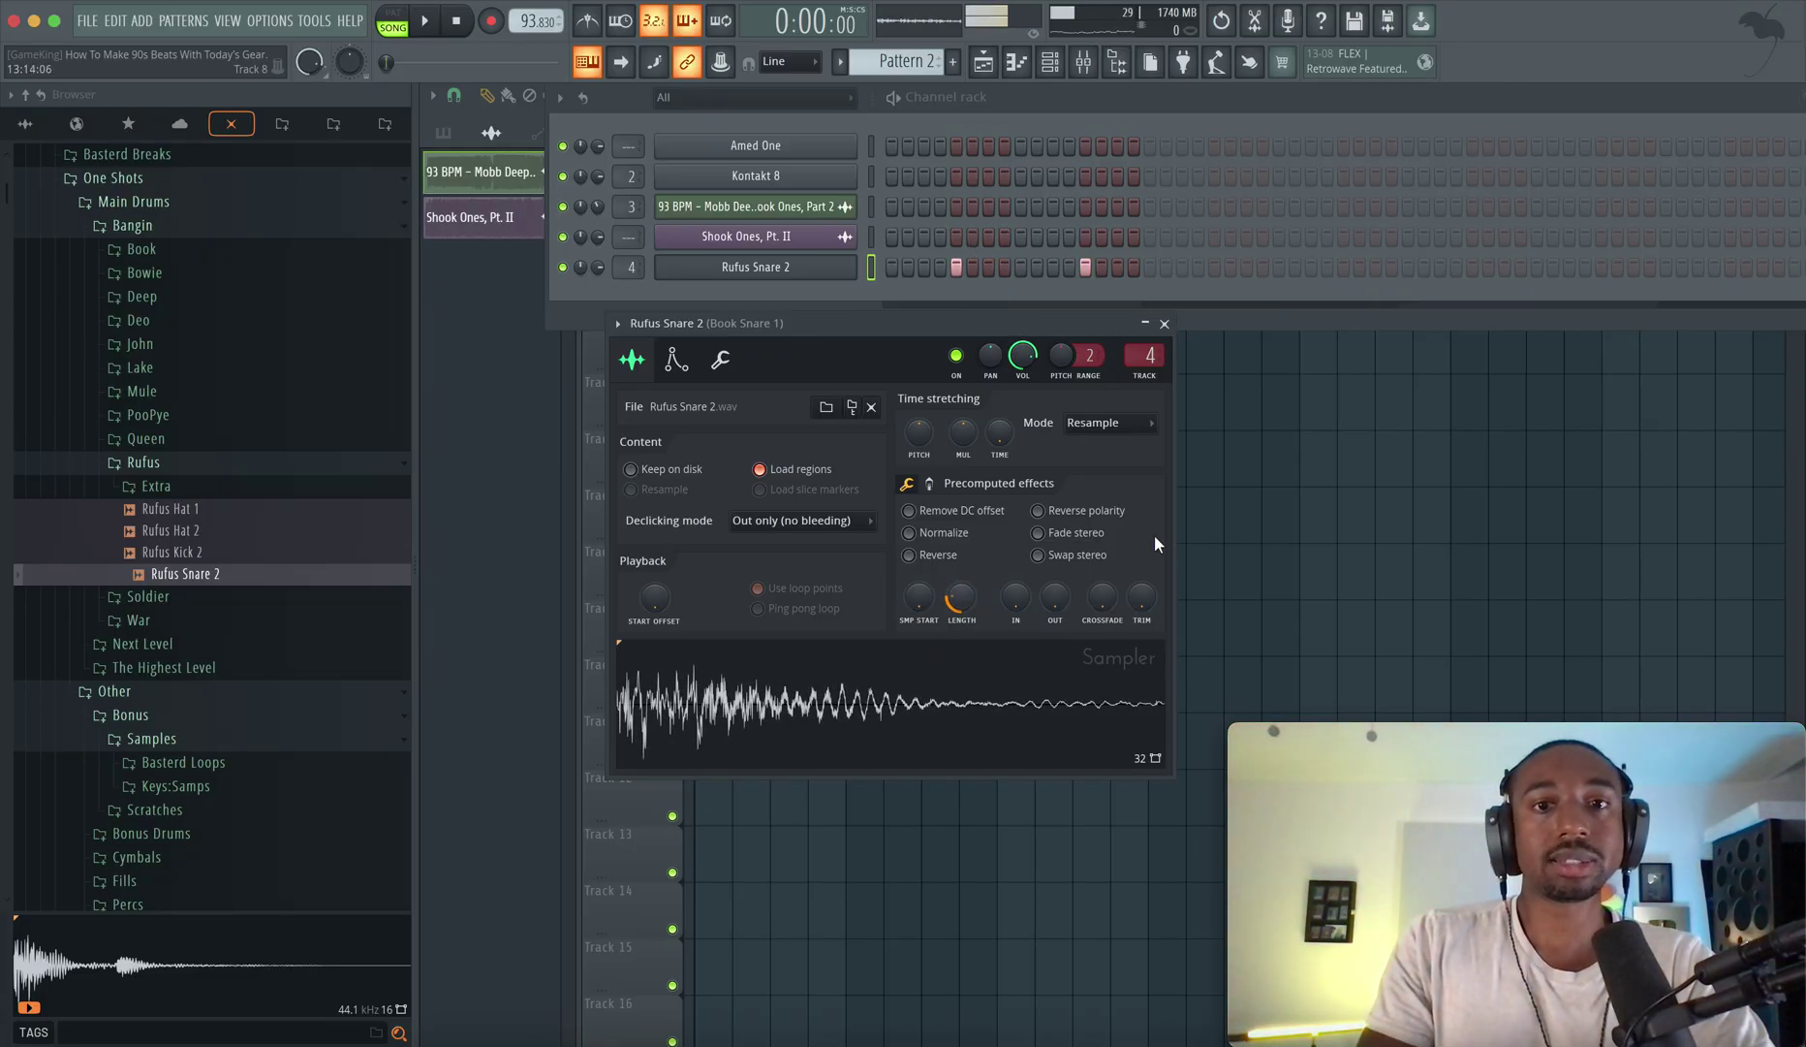
# Save the project and play back the arrangement to check the Rufus Snare 2 channel in the channel rack.
pyautogui.click(1281, 482)
pyautogui.hotkey('ctrl', 's')
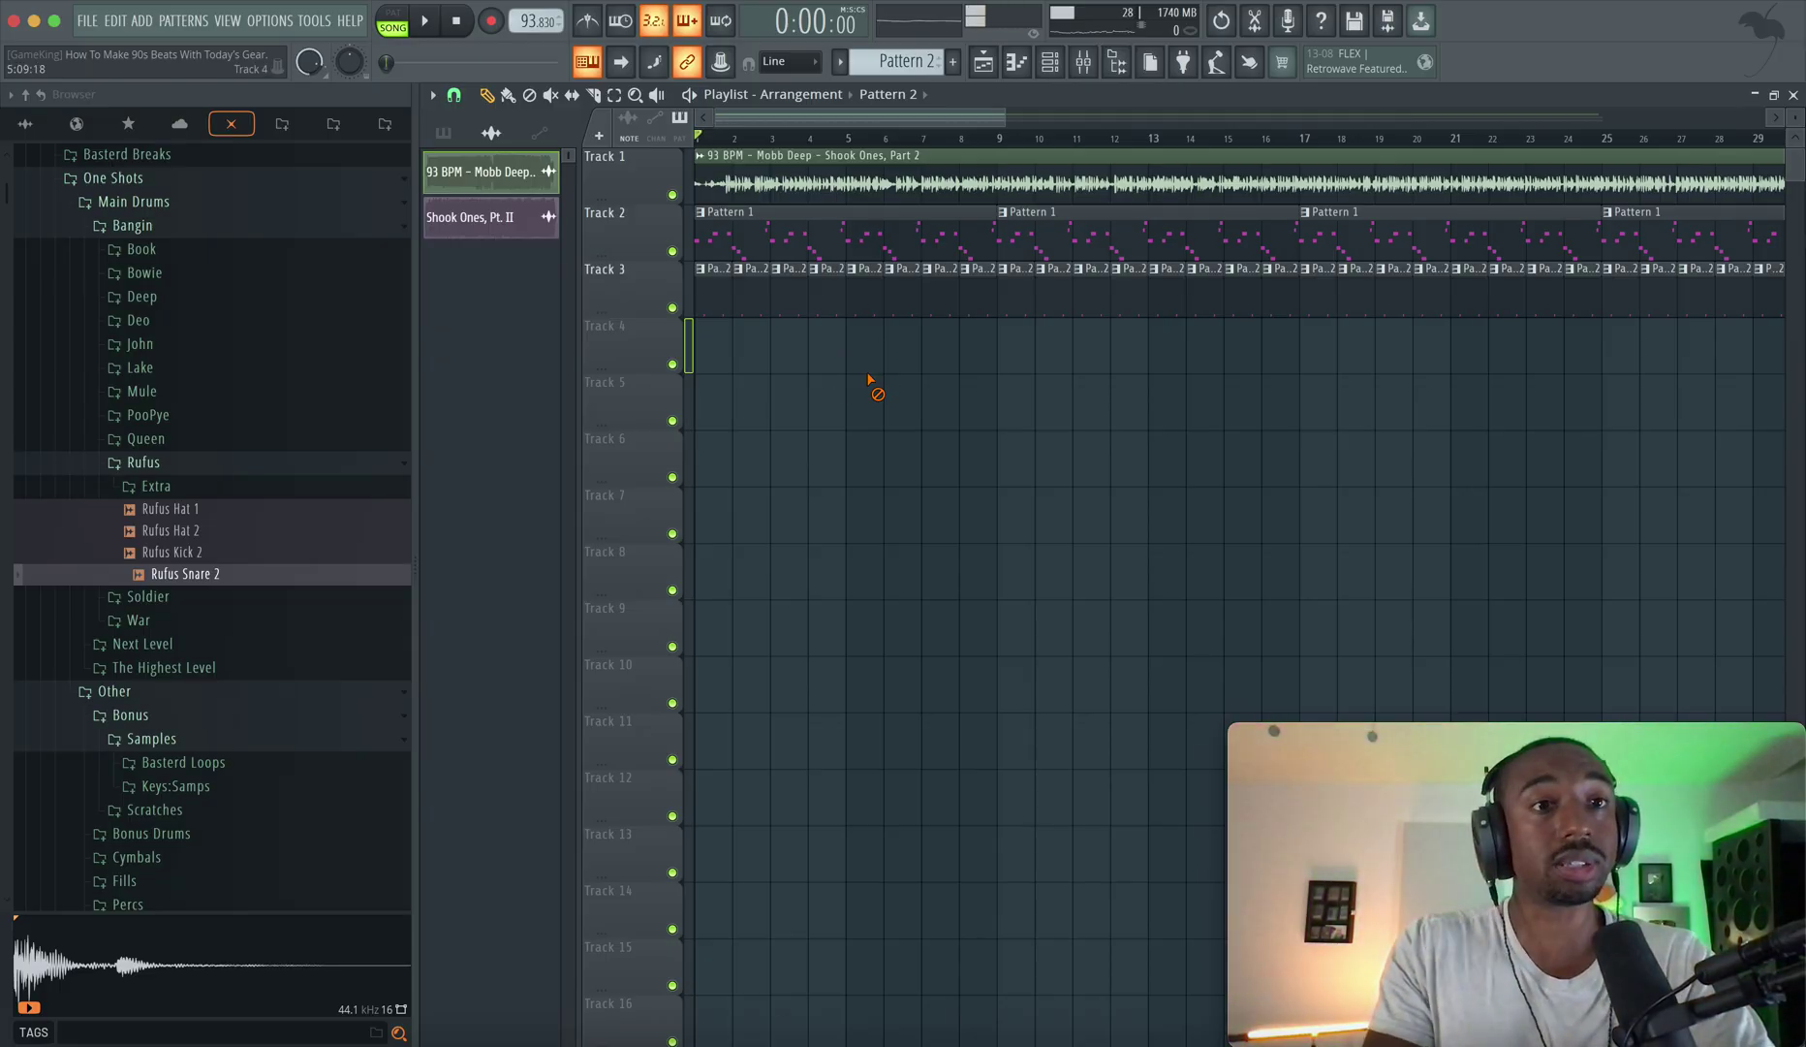
pyautogui.press('space')
pyautogui.click(1050, 61)
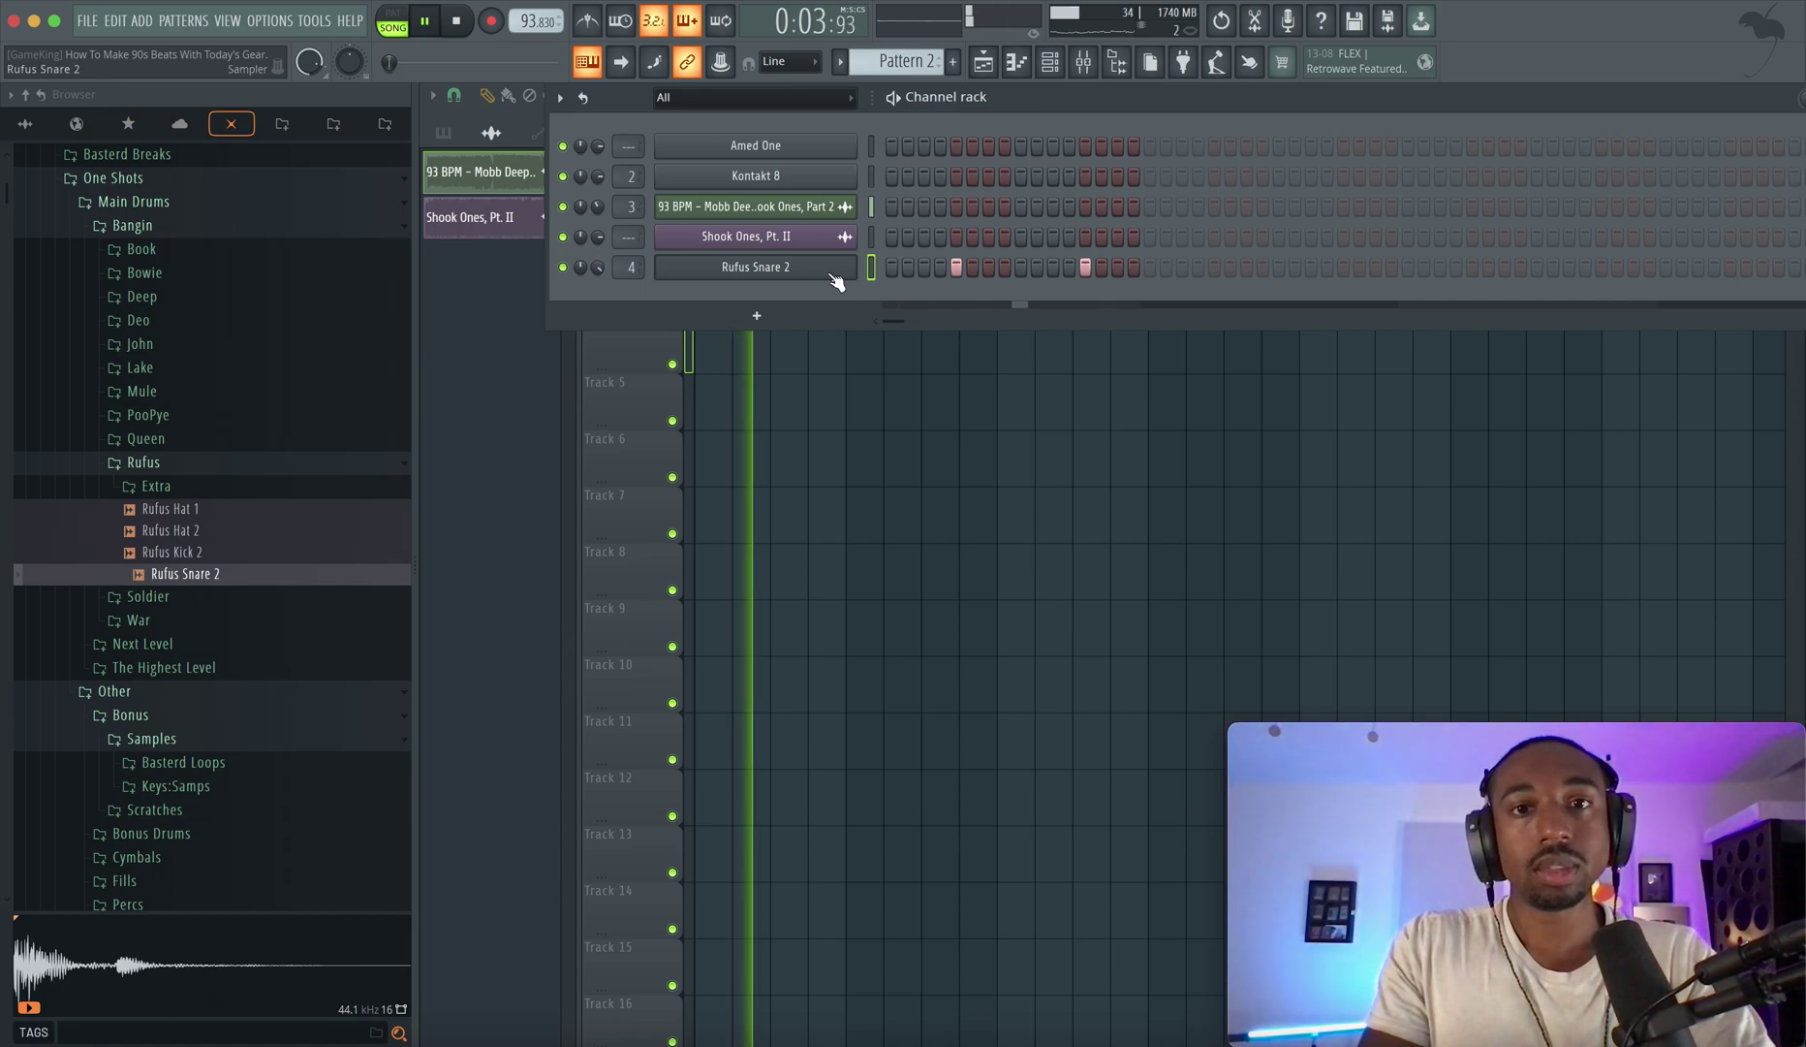
pyautogui.click(814, 387)
pyautogui.press('space')
# Review Pattern 1's Kontakt 8 notes and listen to the start of the arrangement.
pyautogui.doubleClick(807, 249)
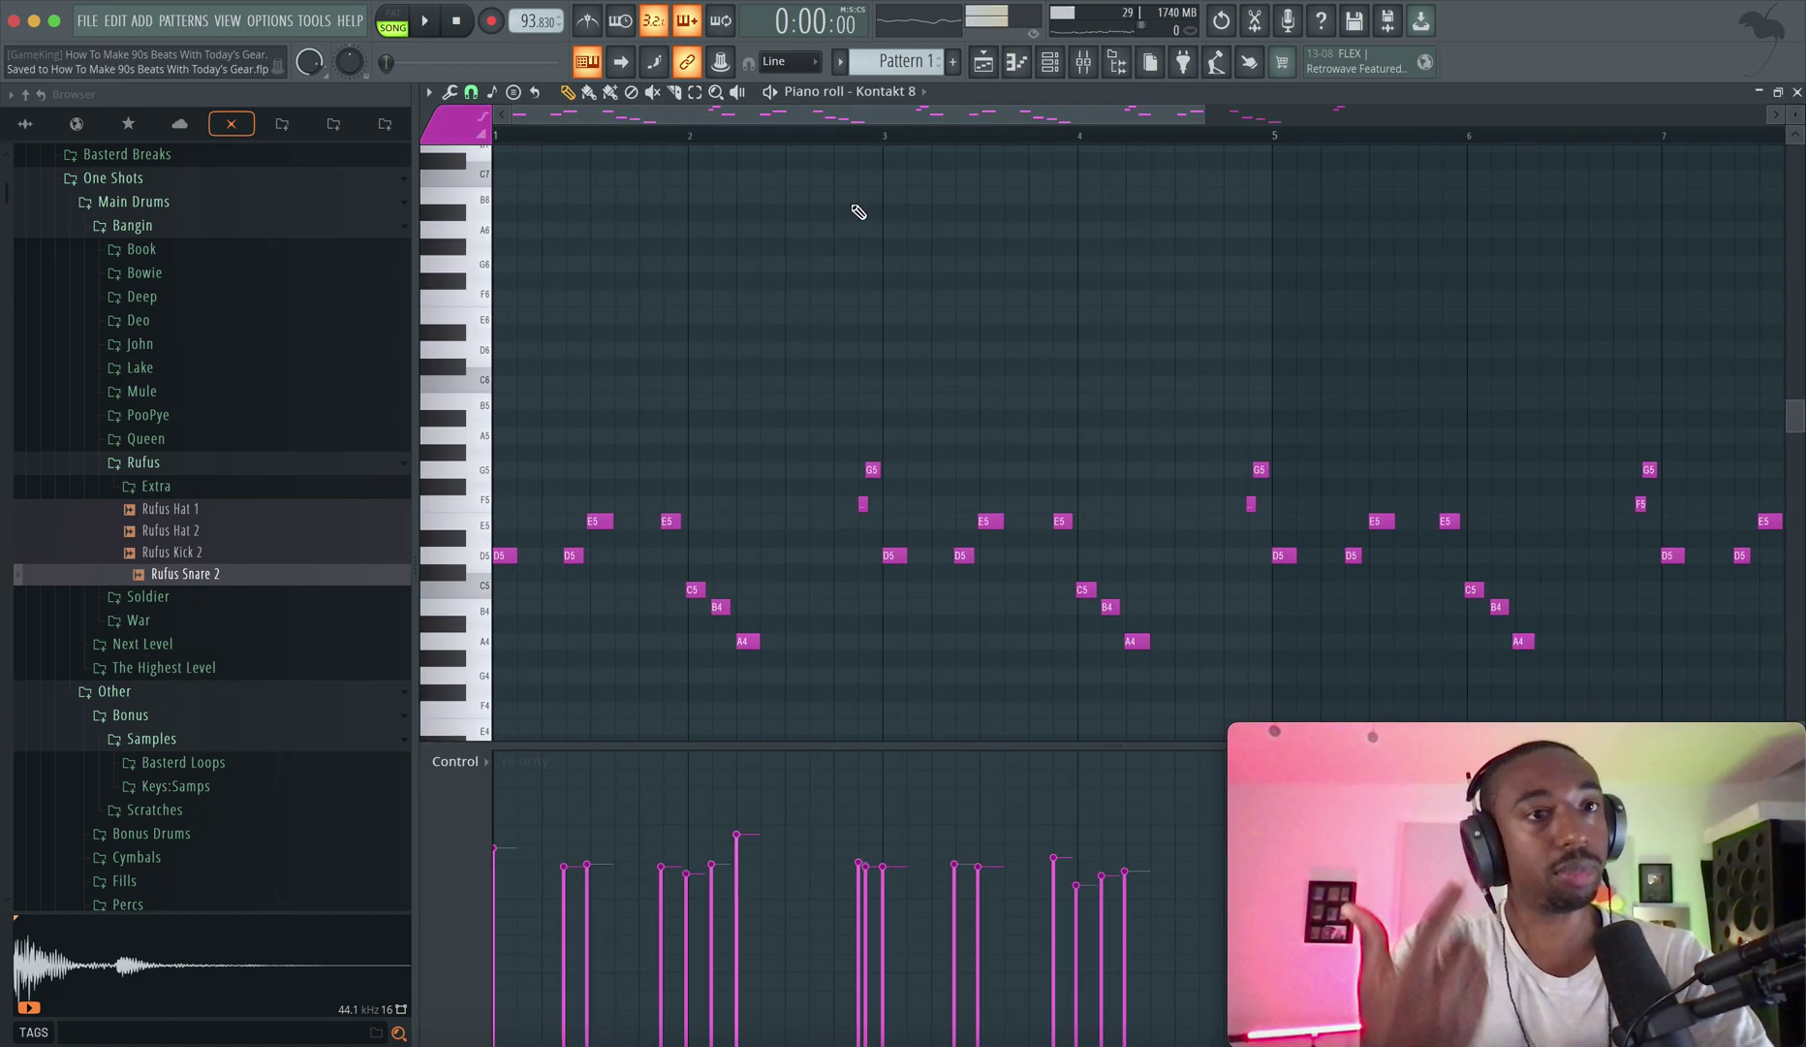
pyautogui.click(984, 64)
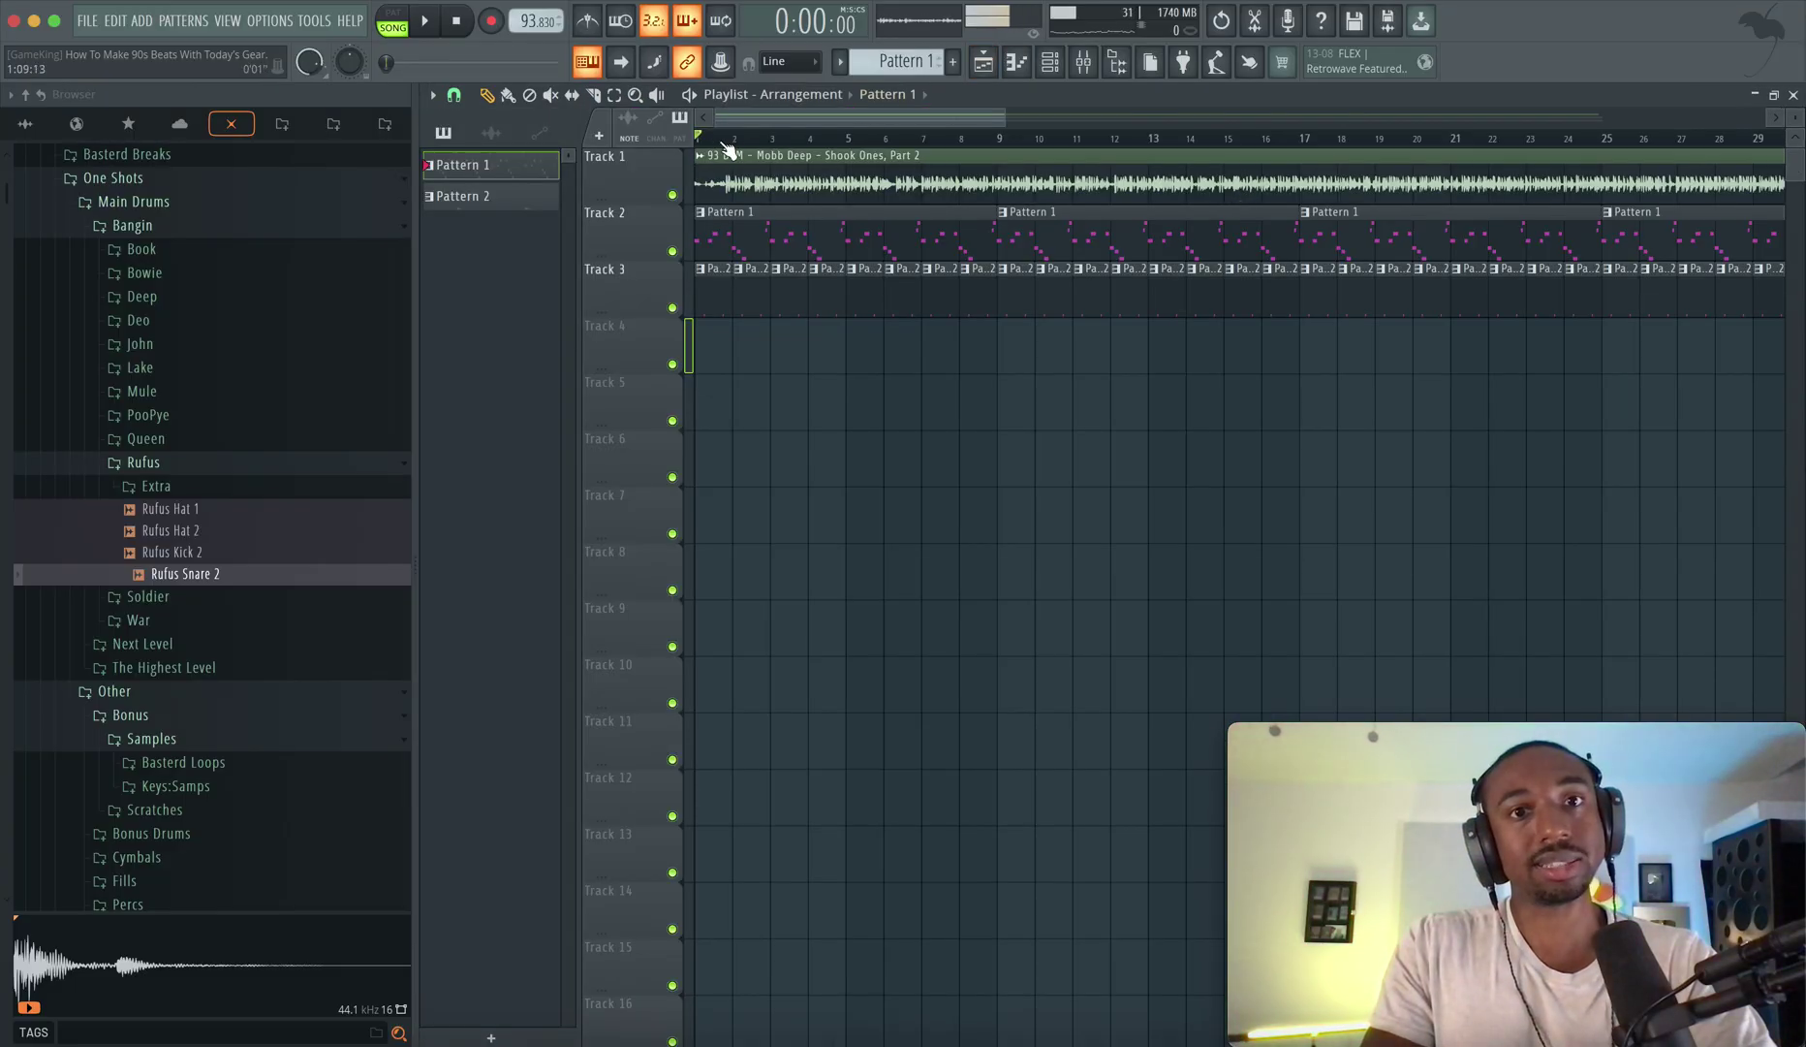
pyautogui.press('space')
pyautogui.press('space')
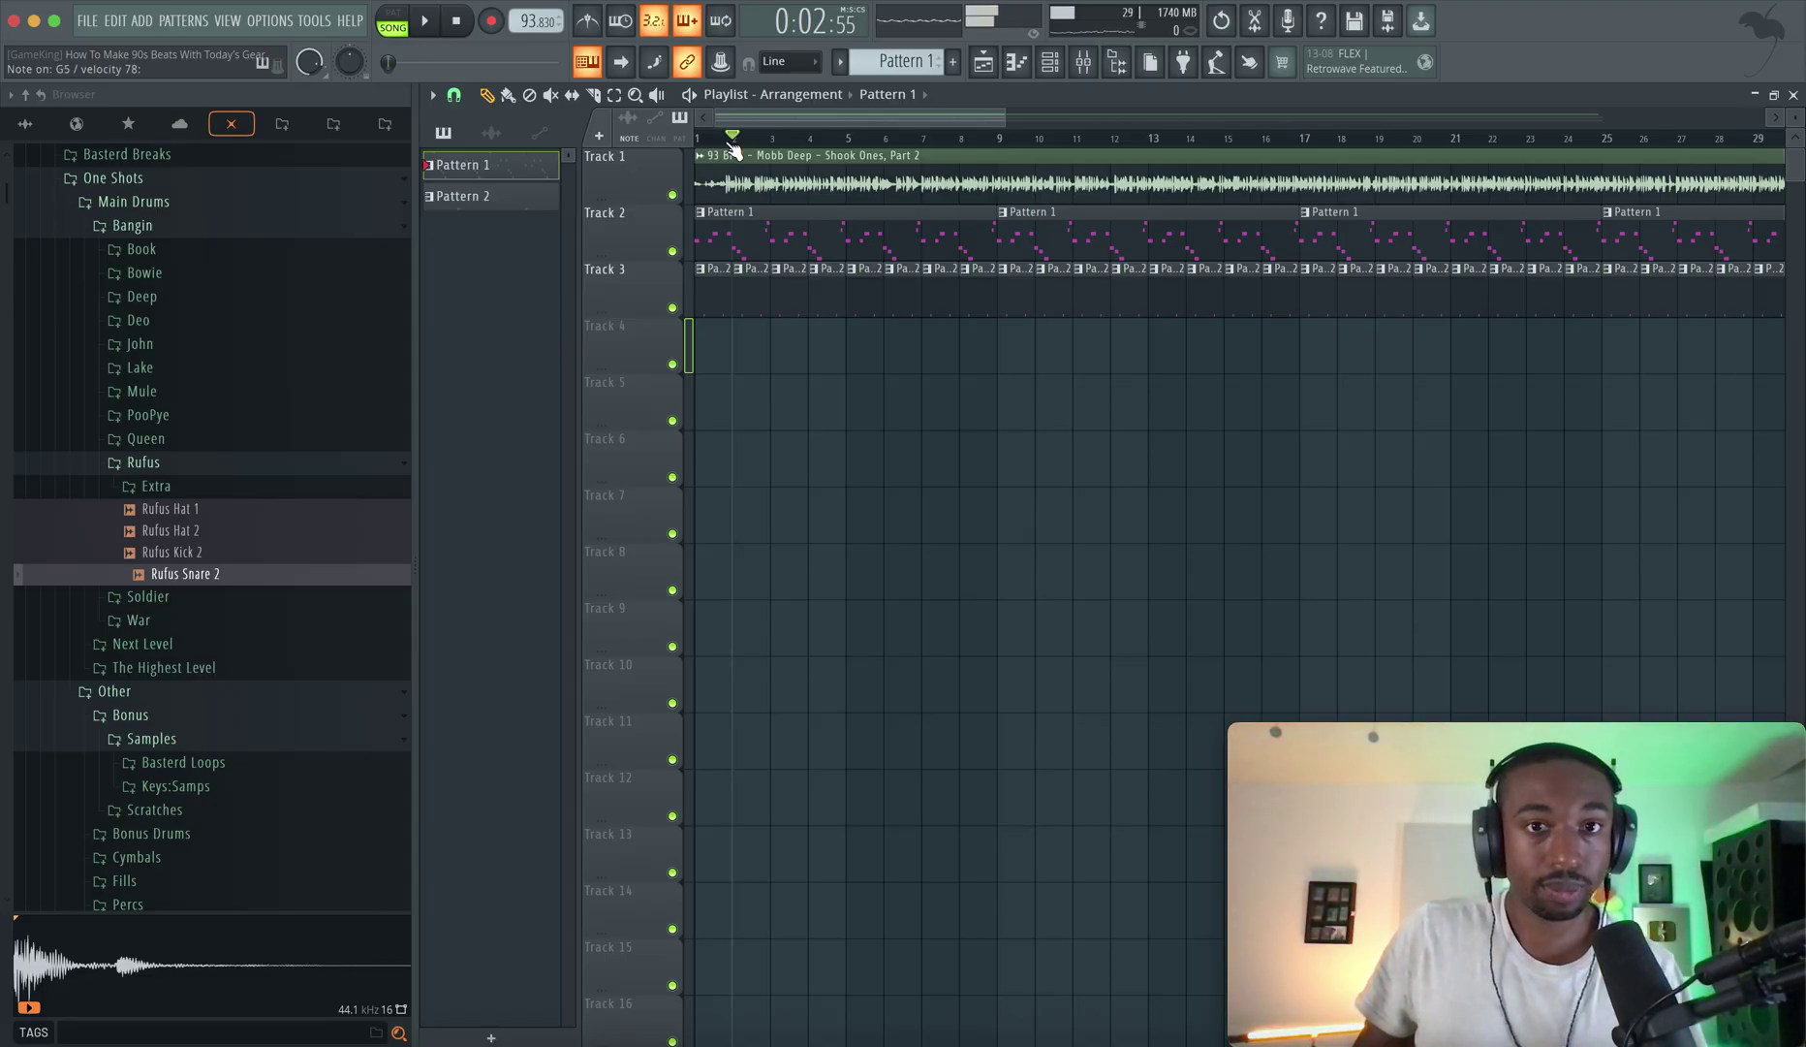
# Transpose all of Pattern 1's Kontakt 8 notes down seven semitones and up one octave, so the melody starts on G5.
pyautogui.doubleClick(717, 220)
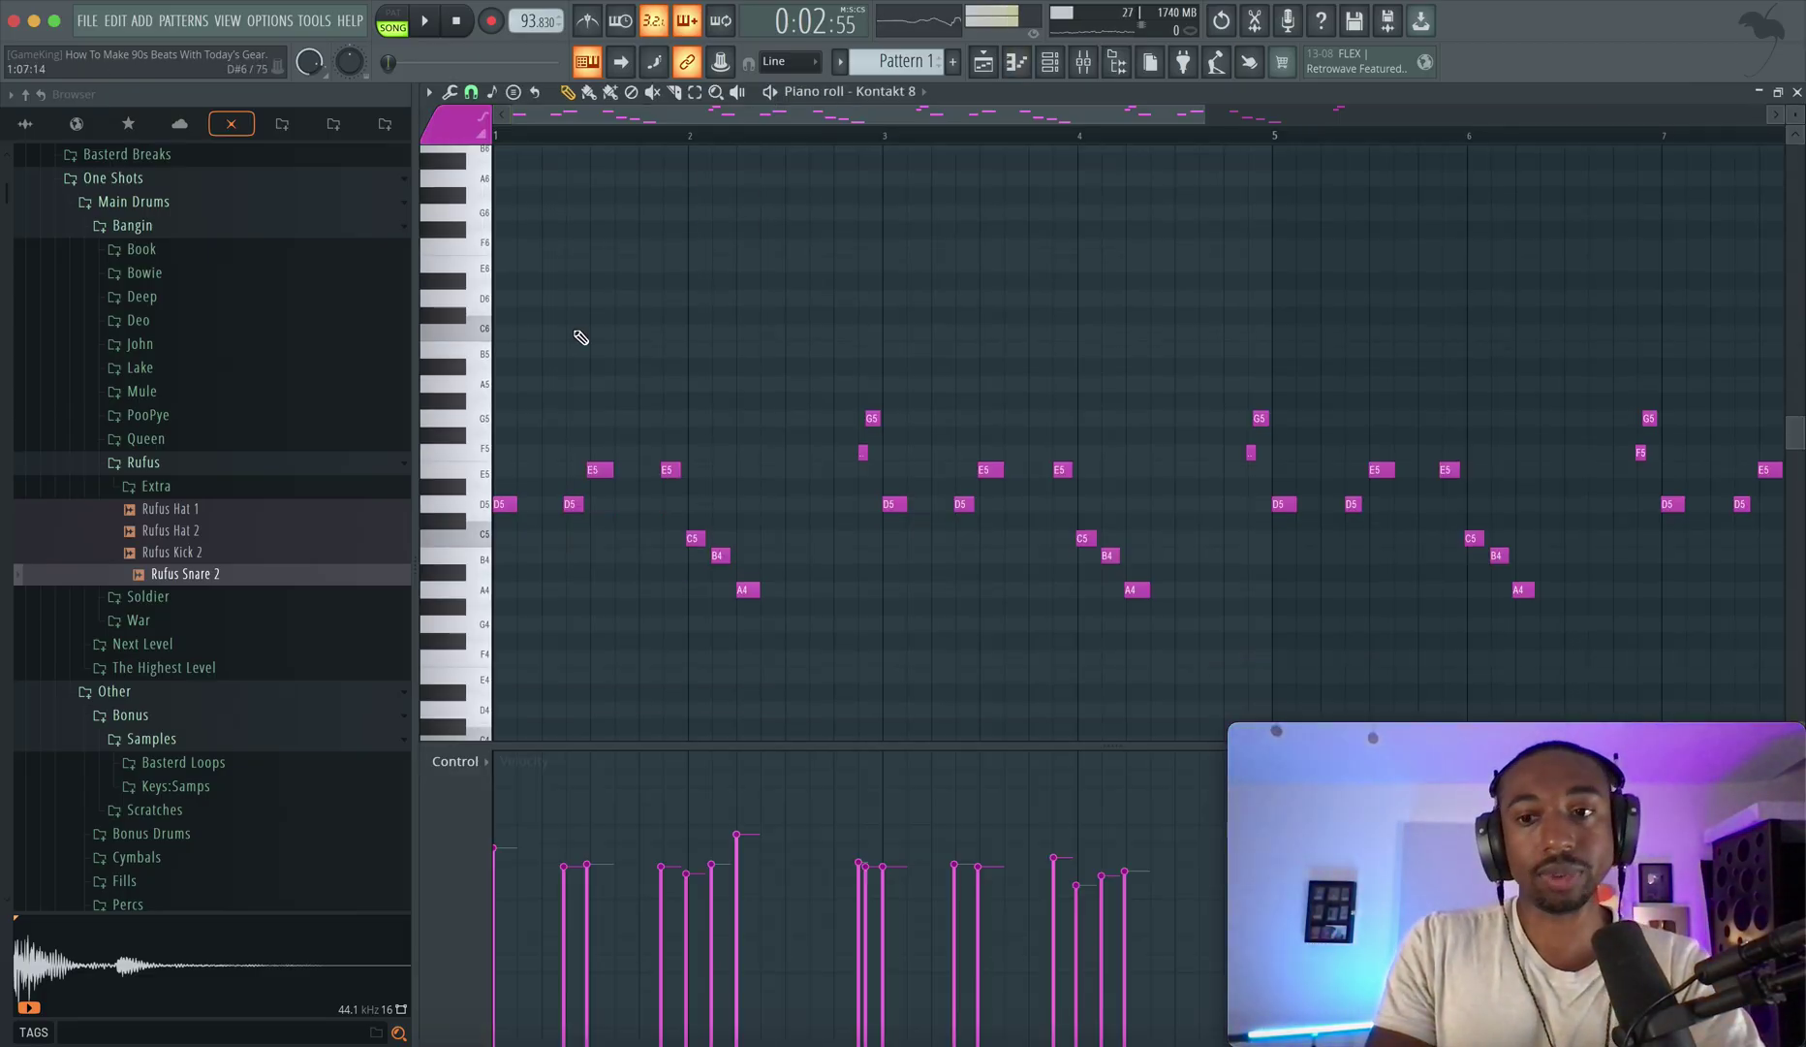
pyautogui.press('Down')
pyautogui.press('Down')
pyautogui.press('Down')
pyautogui.press('Down')
pyautogui.press('Down')
pyautogui.press('Down')
pyautogui.press('Down')
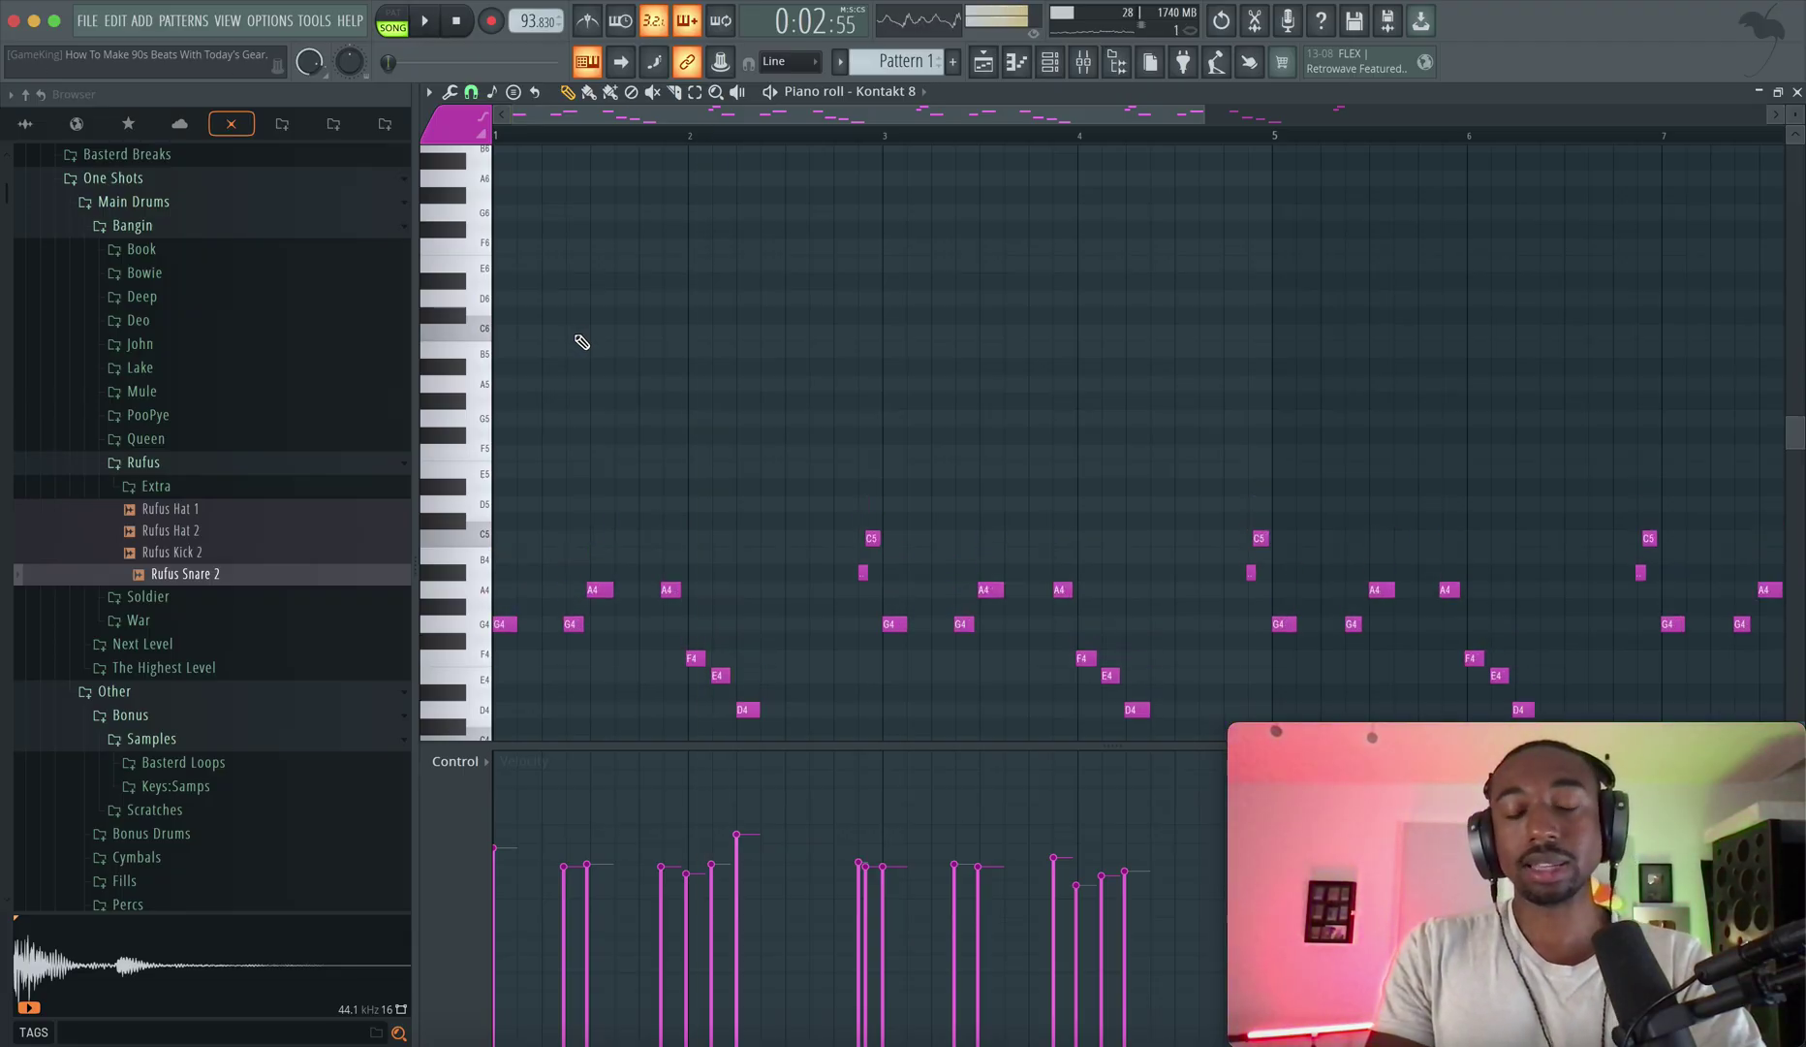
pyautogui.hotkey('ctrl', 'Up')
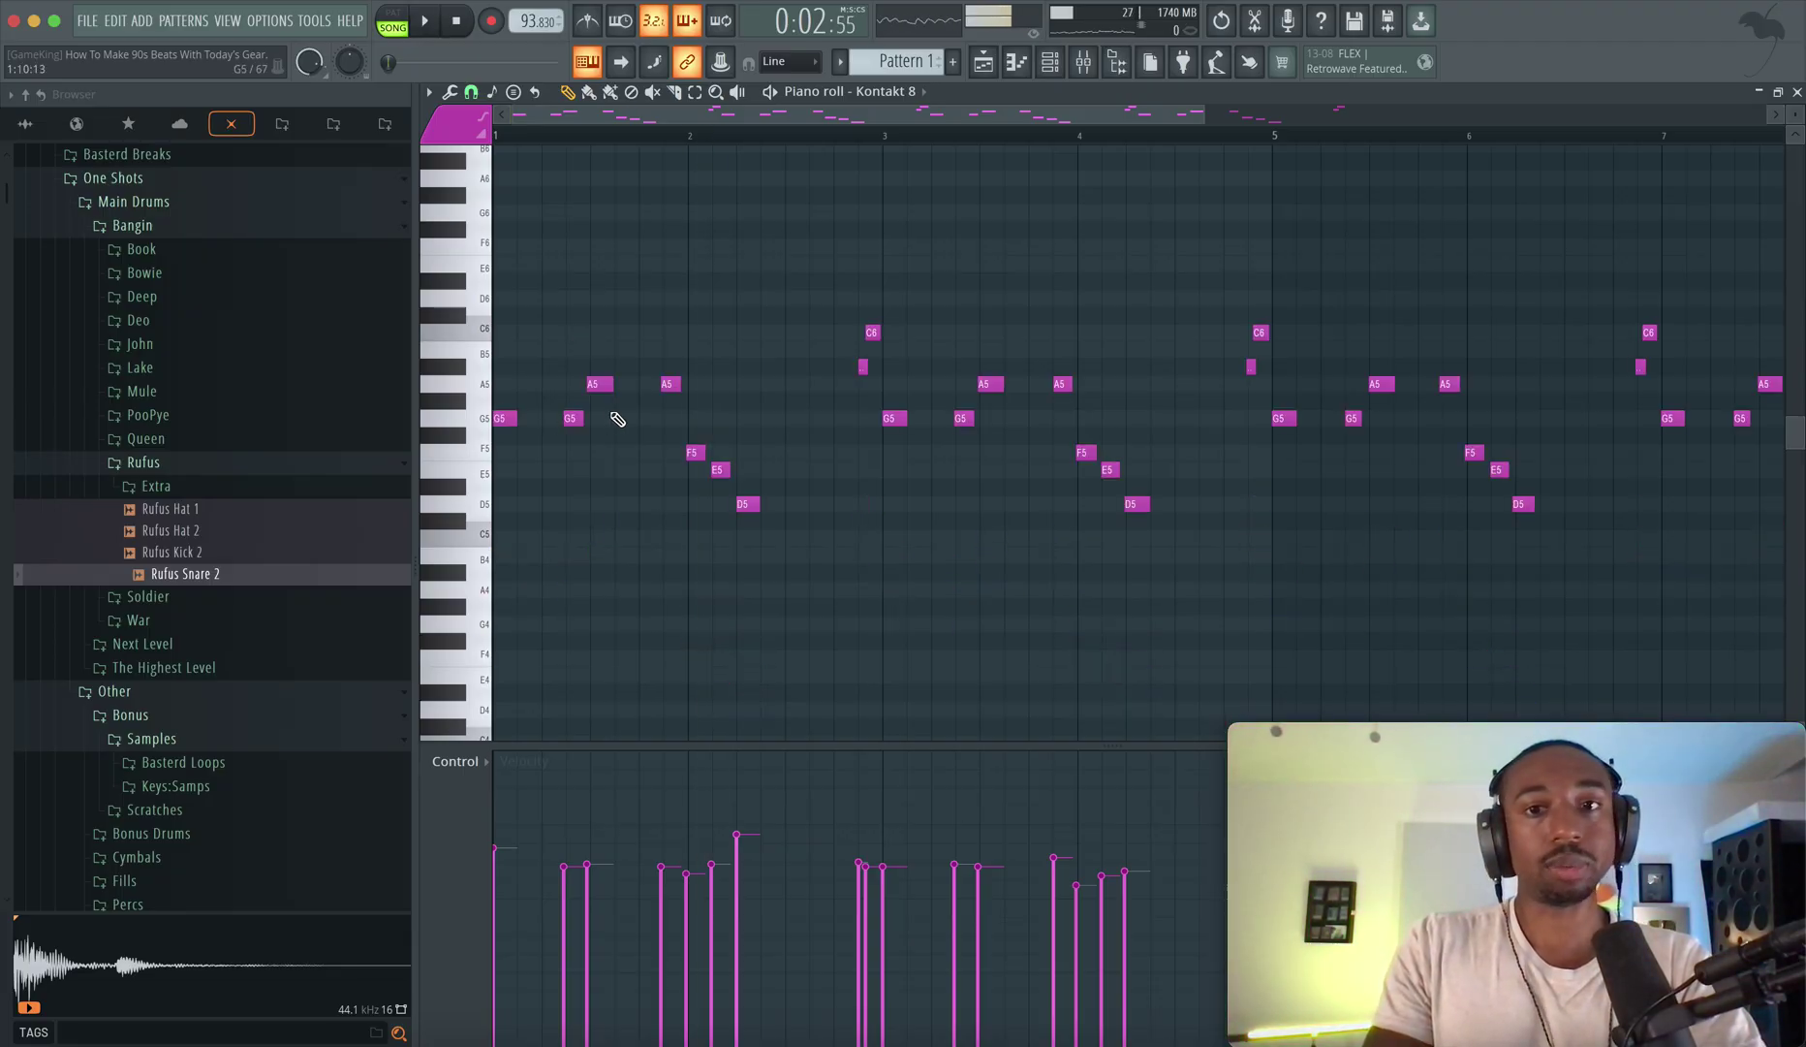
# Audition the transposed melody with the reference track and snare from the start of the arrangement.
pyautogui.press('space')
pyautogui.press('space')
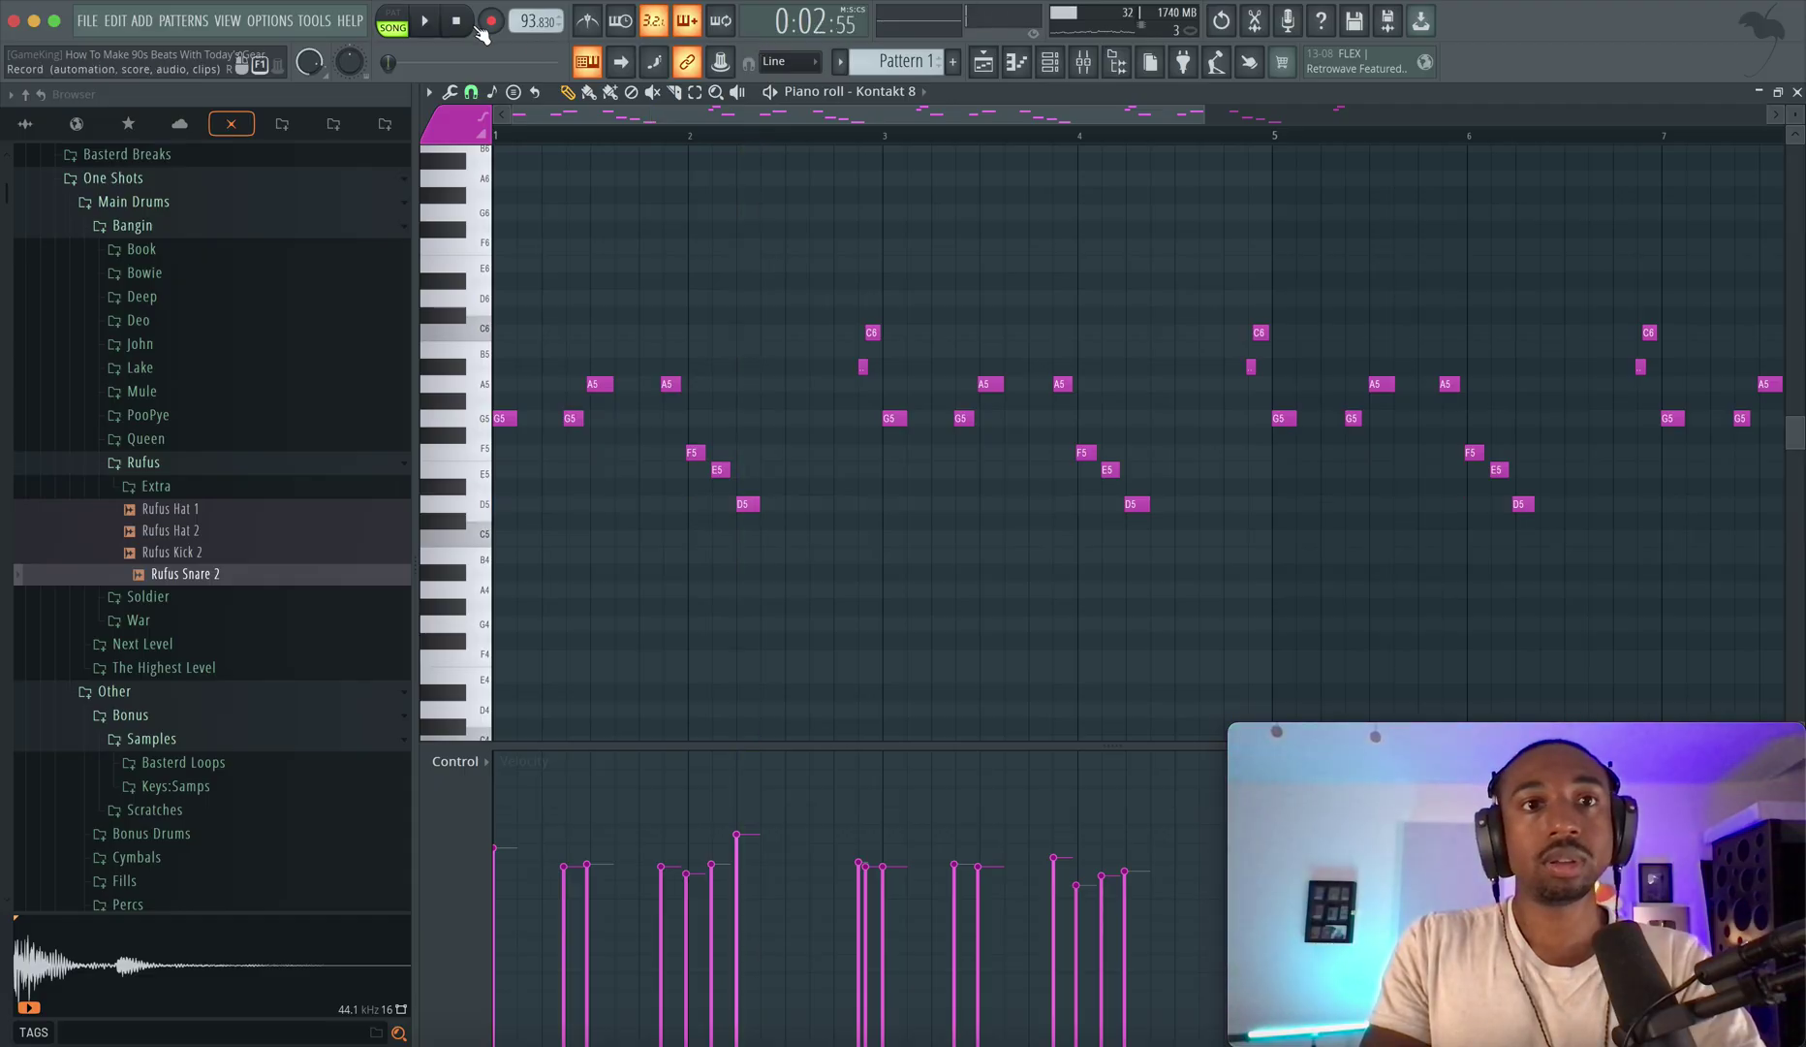
pyautogui.click(467, 23)
pyautogui.press('space')
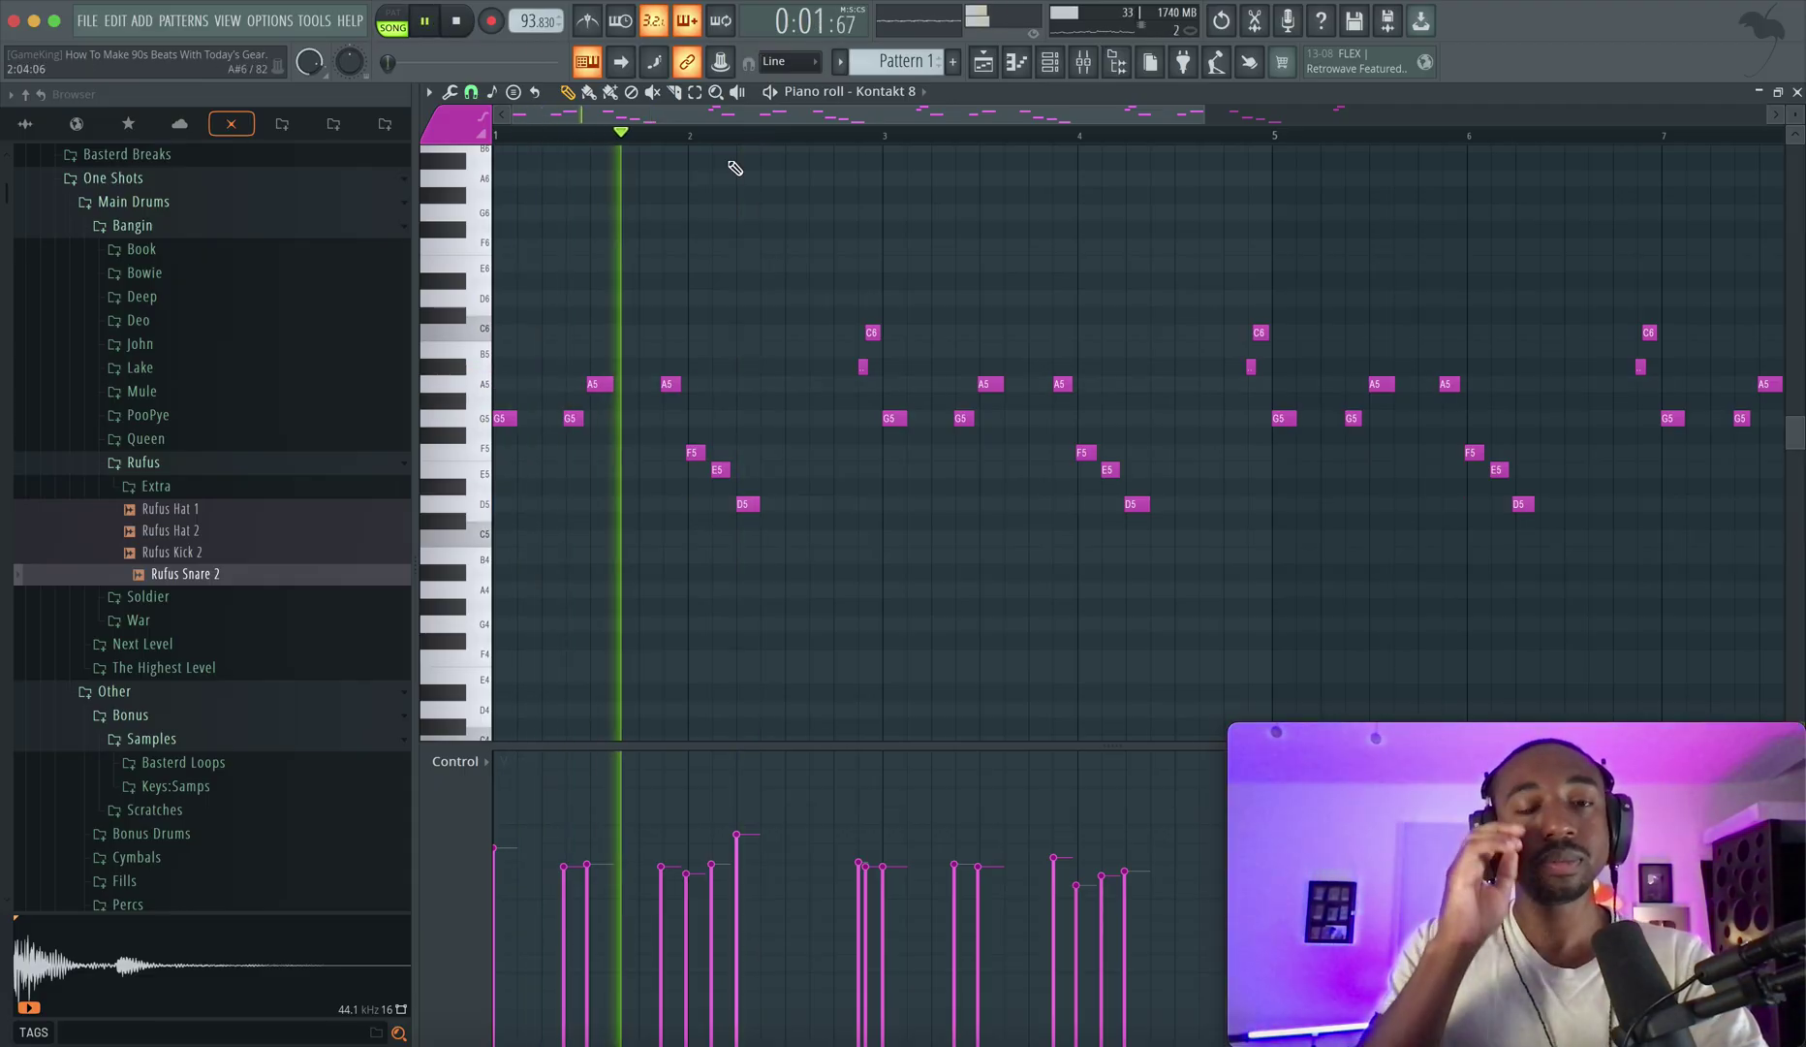
pyautogui.click(983, 63)
pyautogui.rightClick(874, 369)
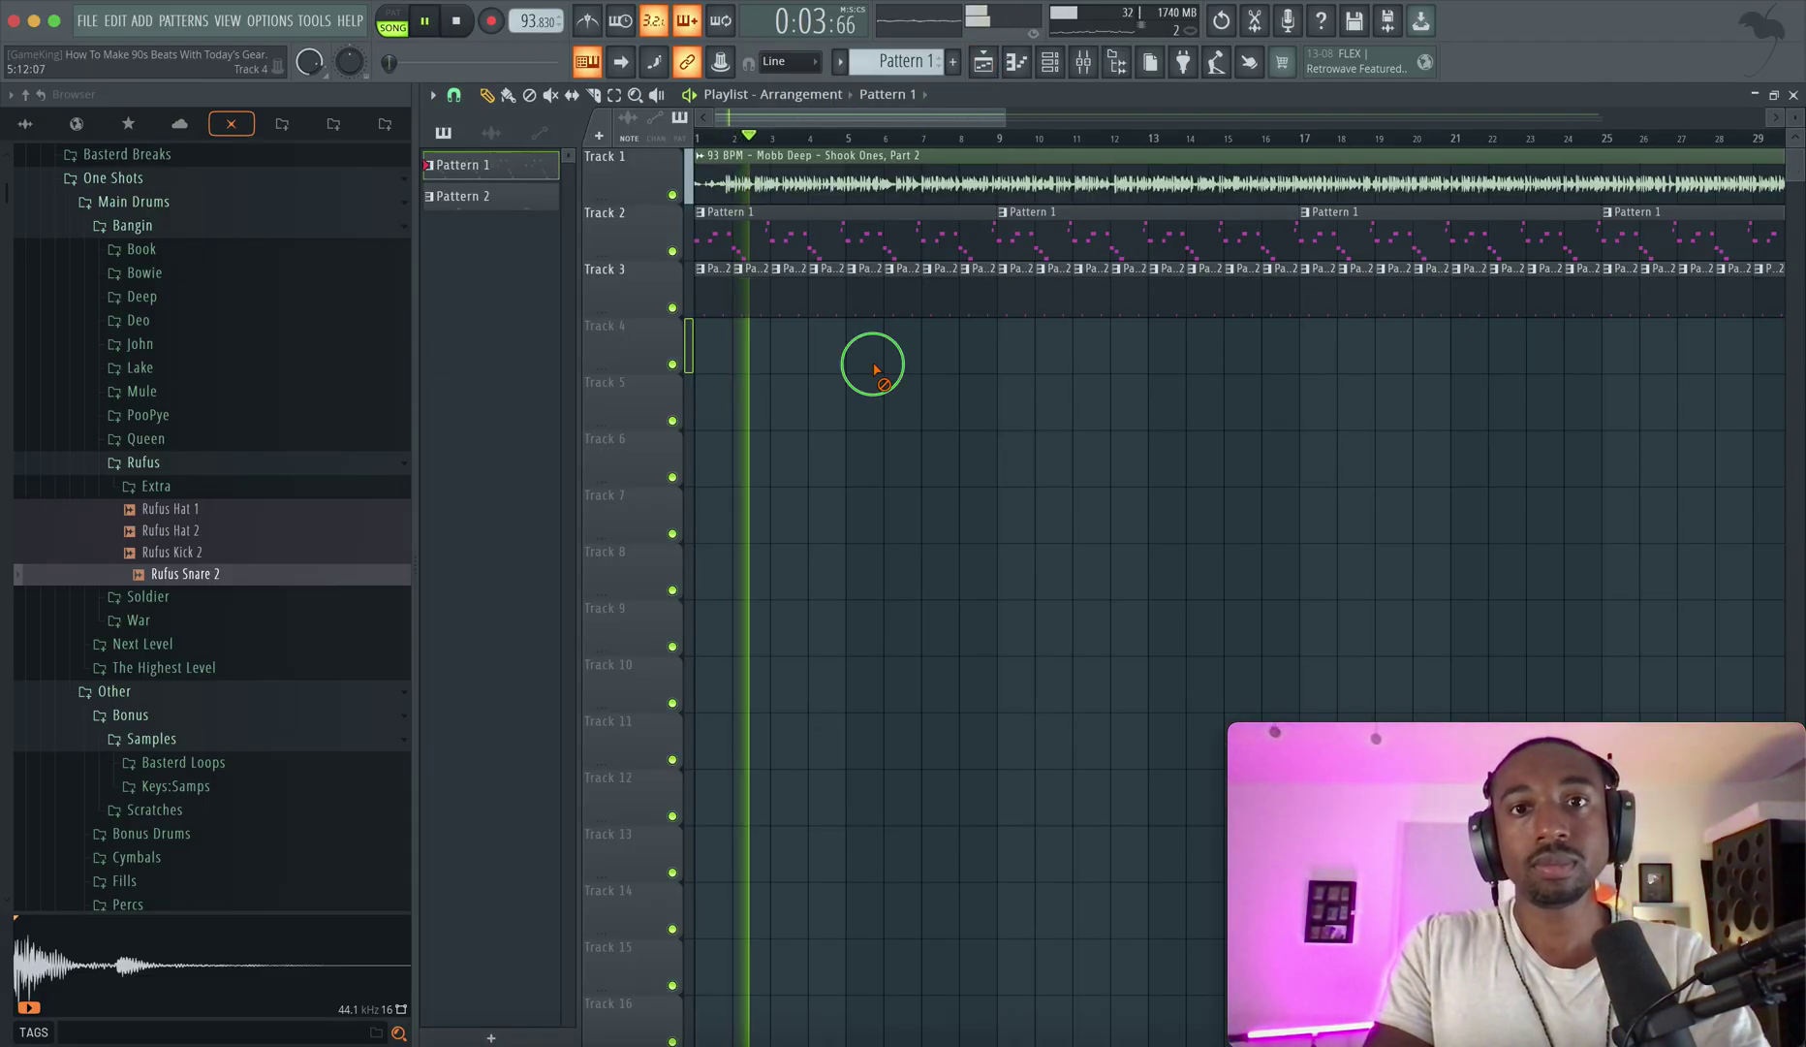
pyautogui.press('space')
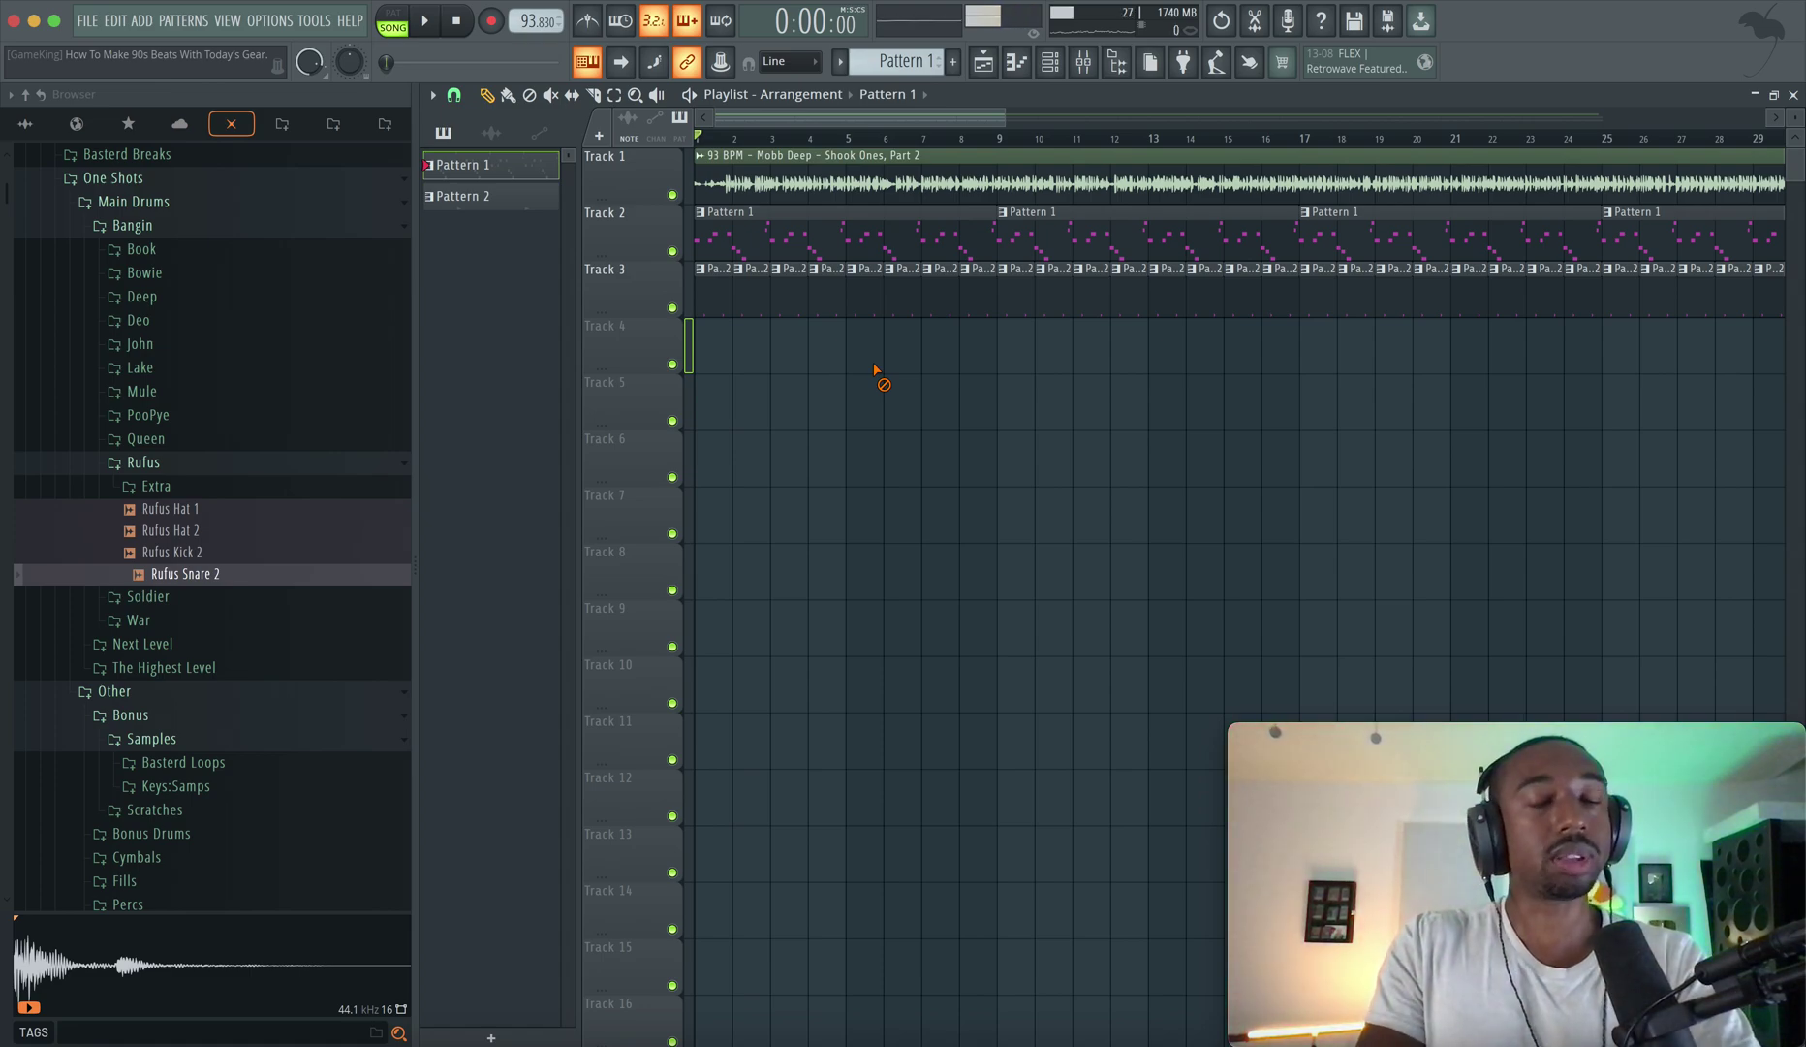
pyautogui.press('space')
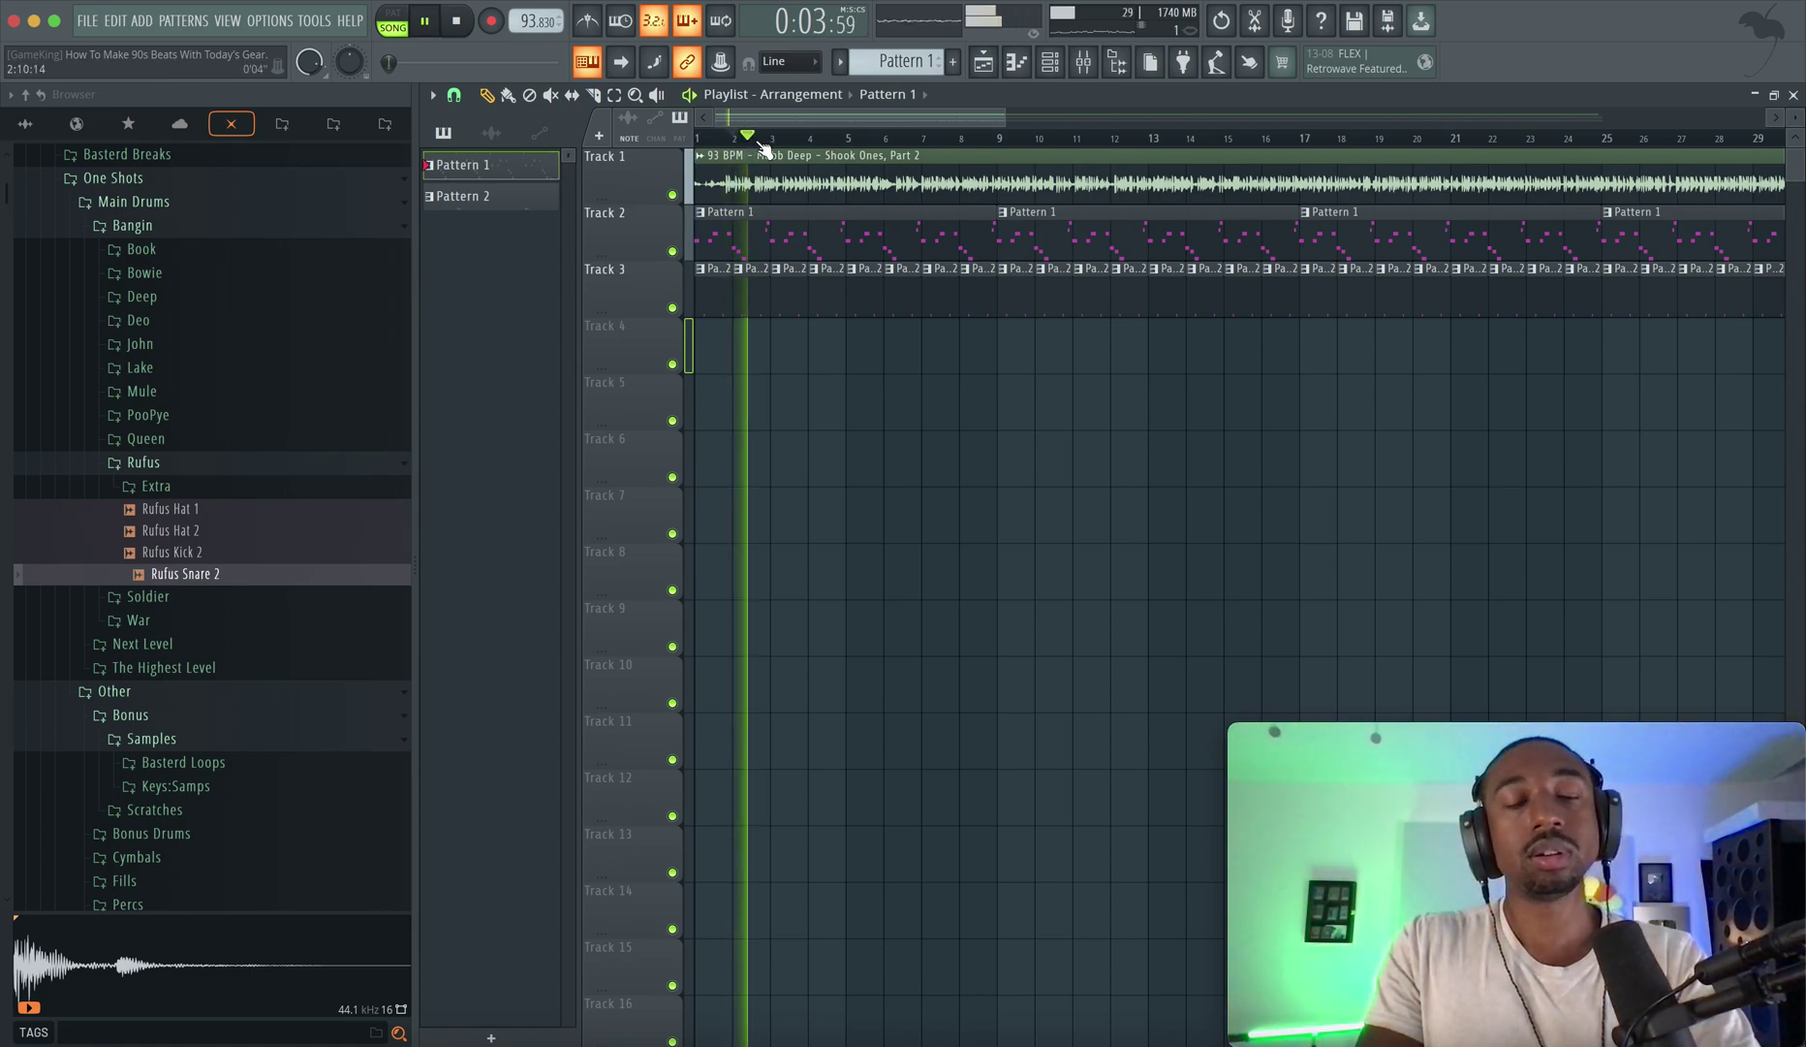
# Save the project and play the transposed Pattern 1 melody within the arrangement.
pyautogui.press('super+s')
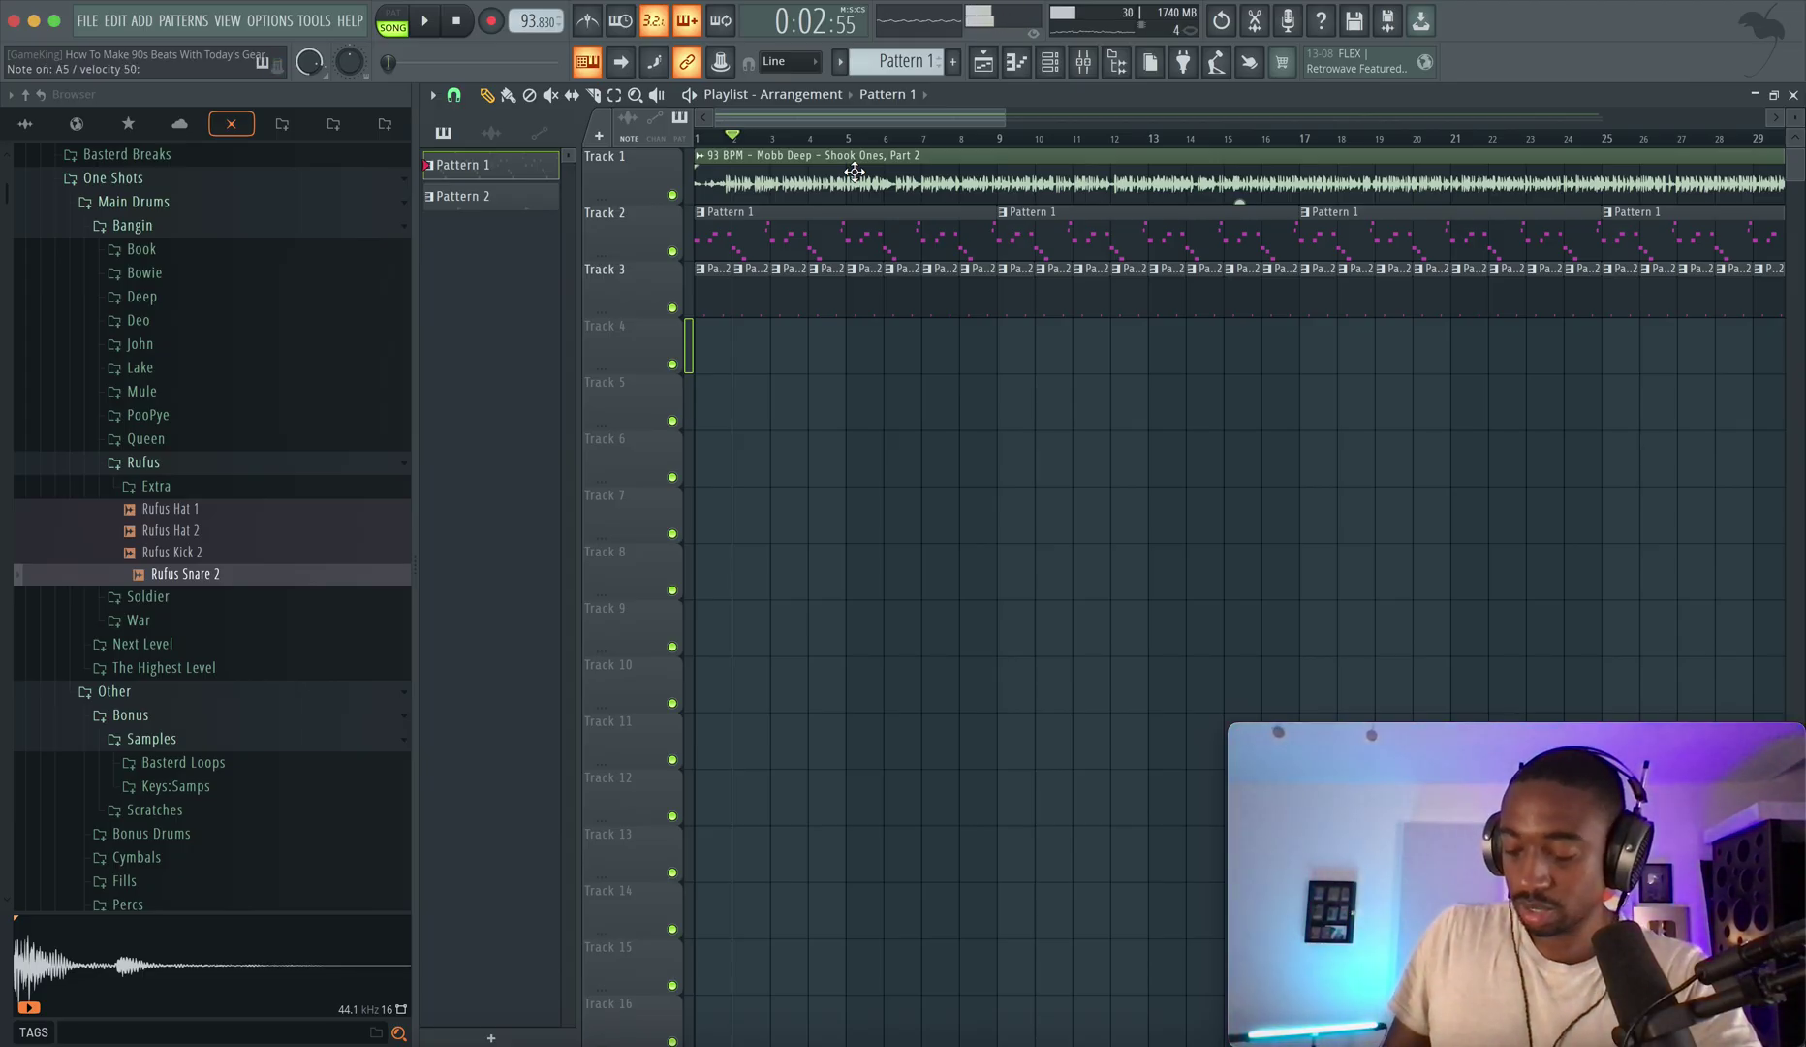
pyautogui.doubleClick(738, 239)
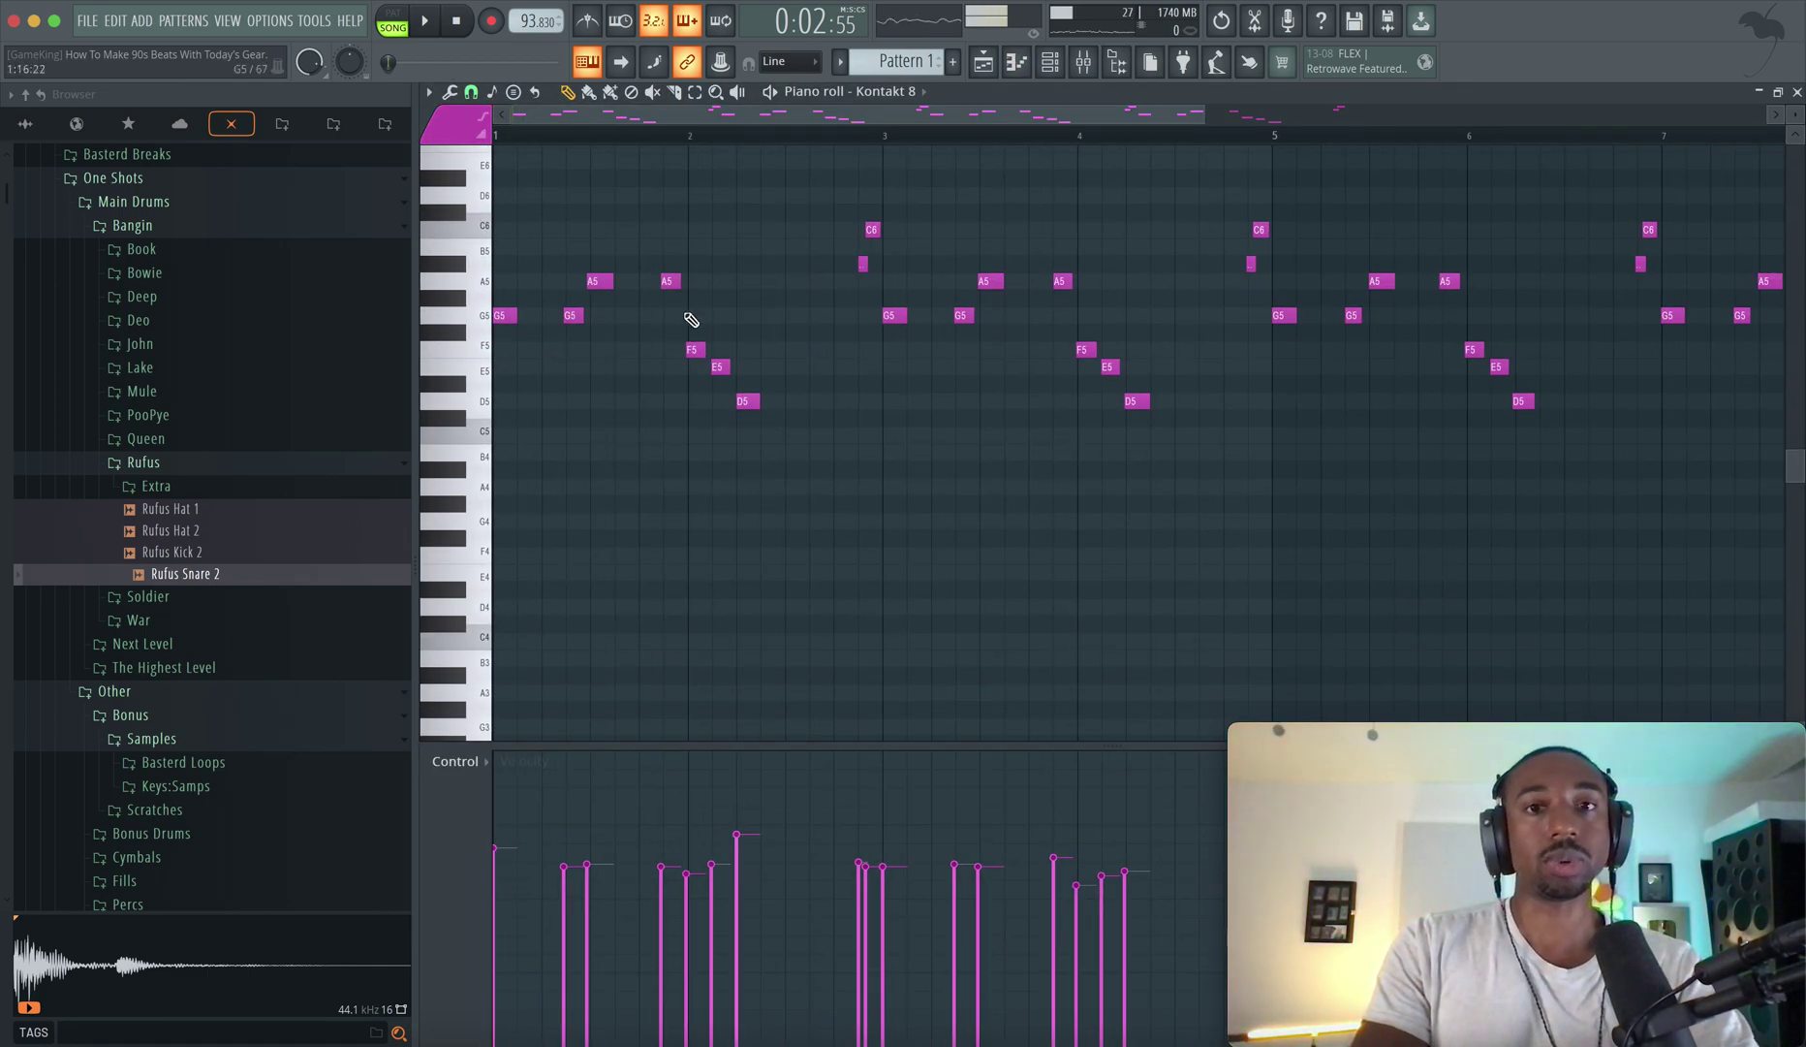
pyautogui.press('space')
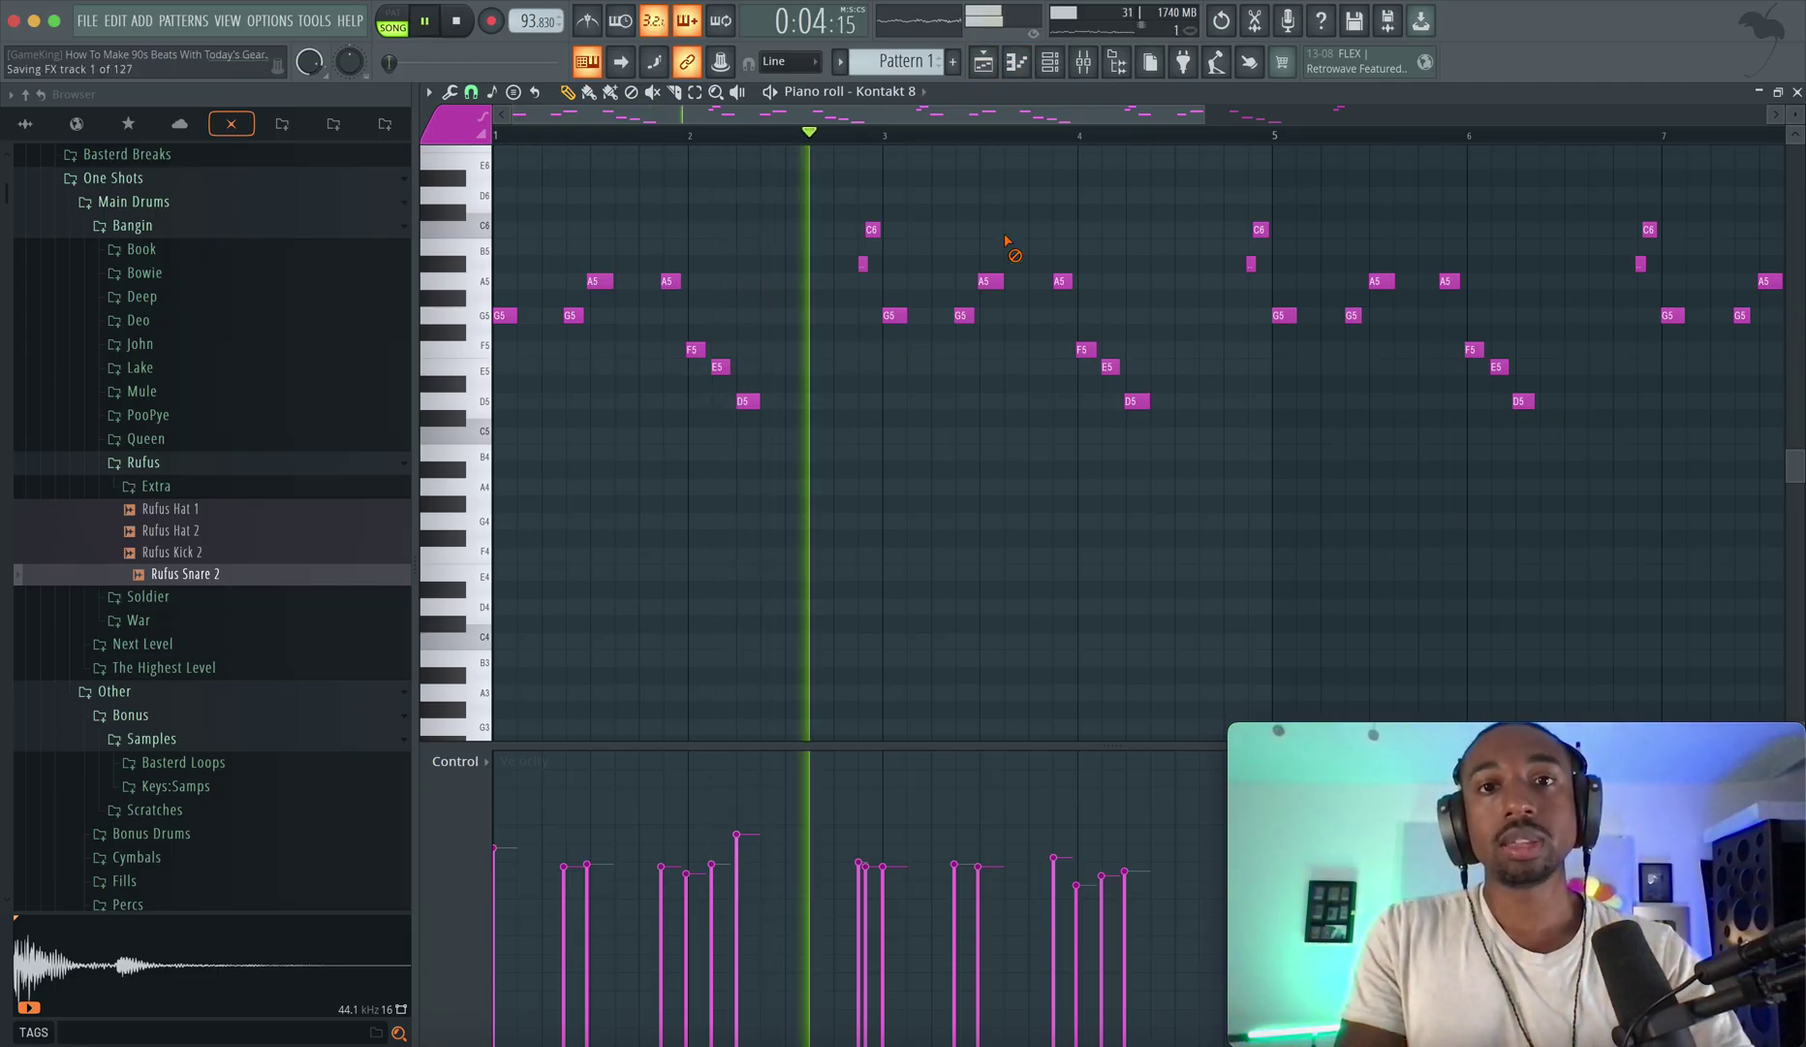
pyautogui.press('F5')
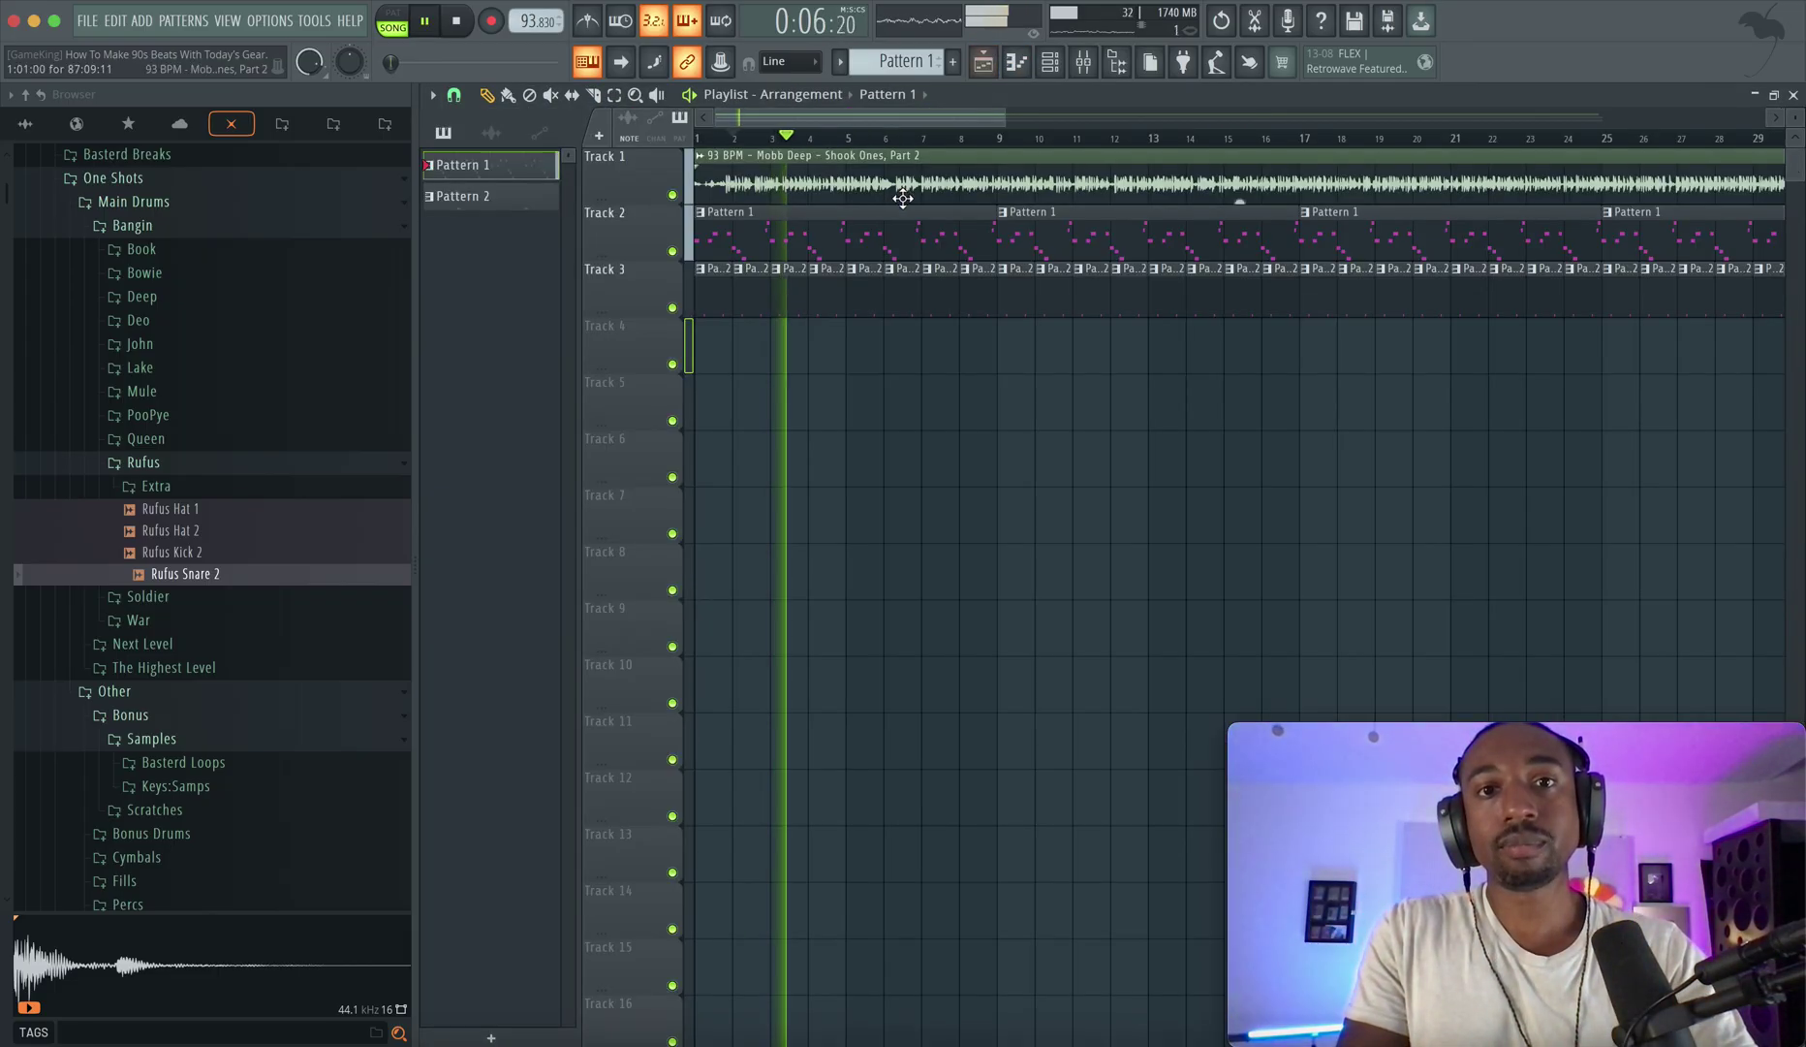
# Insert Fruity Delay 3 in effect slot 4 of the Kontakt 8 mixer track.
pyautogui.press('F9')
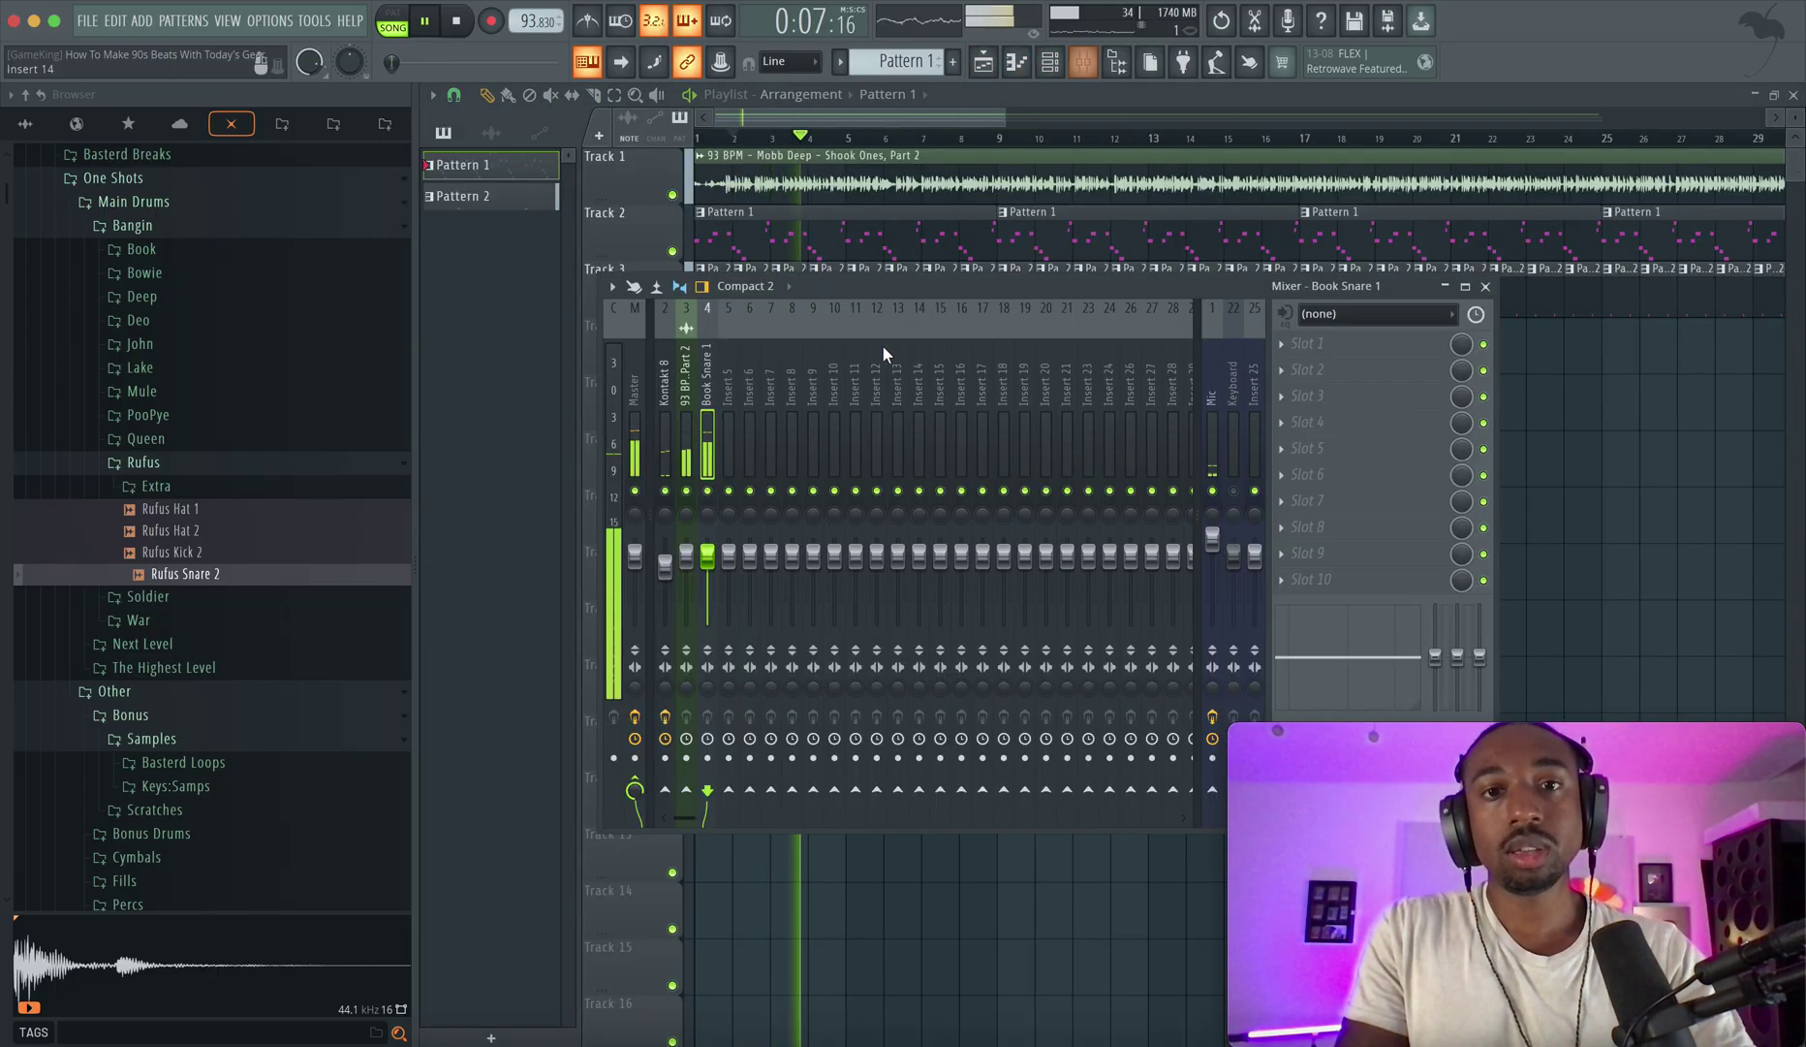
pyautogui.click(665, 459)
pyautogui.press('space')
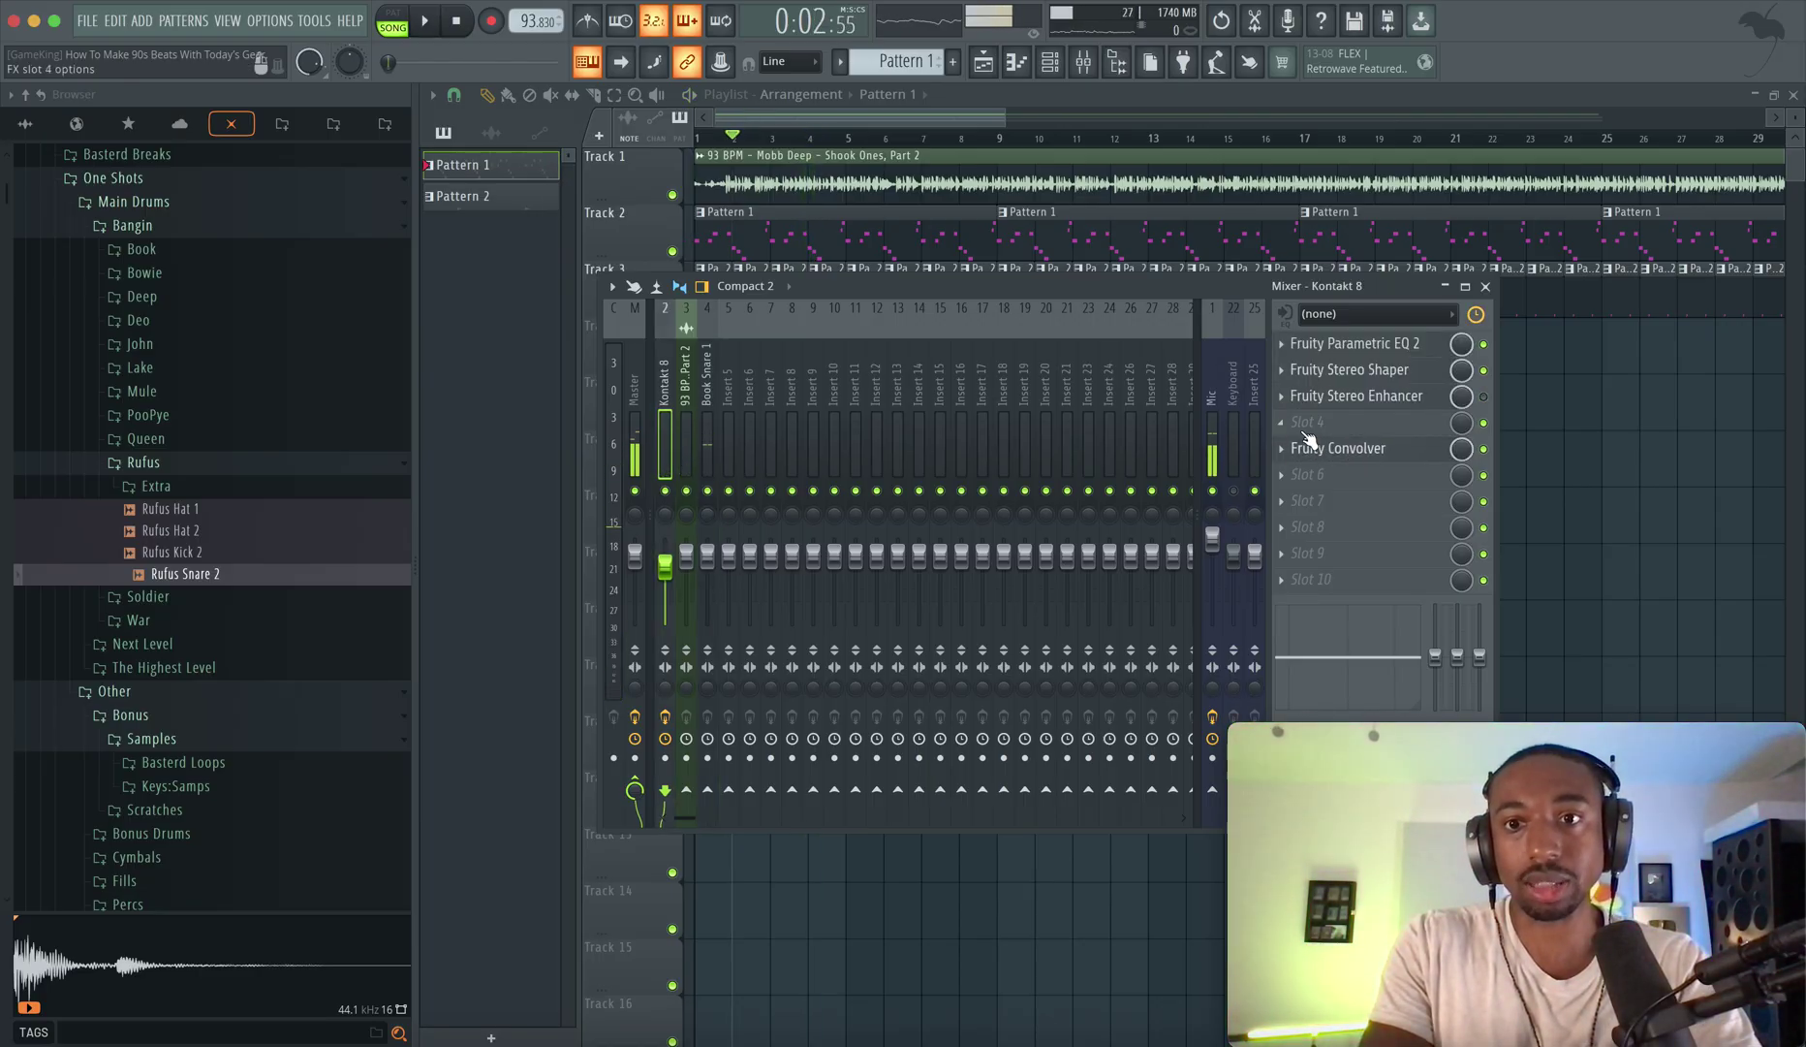
pyautogui.click(1308, 448)
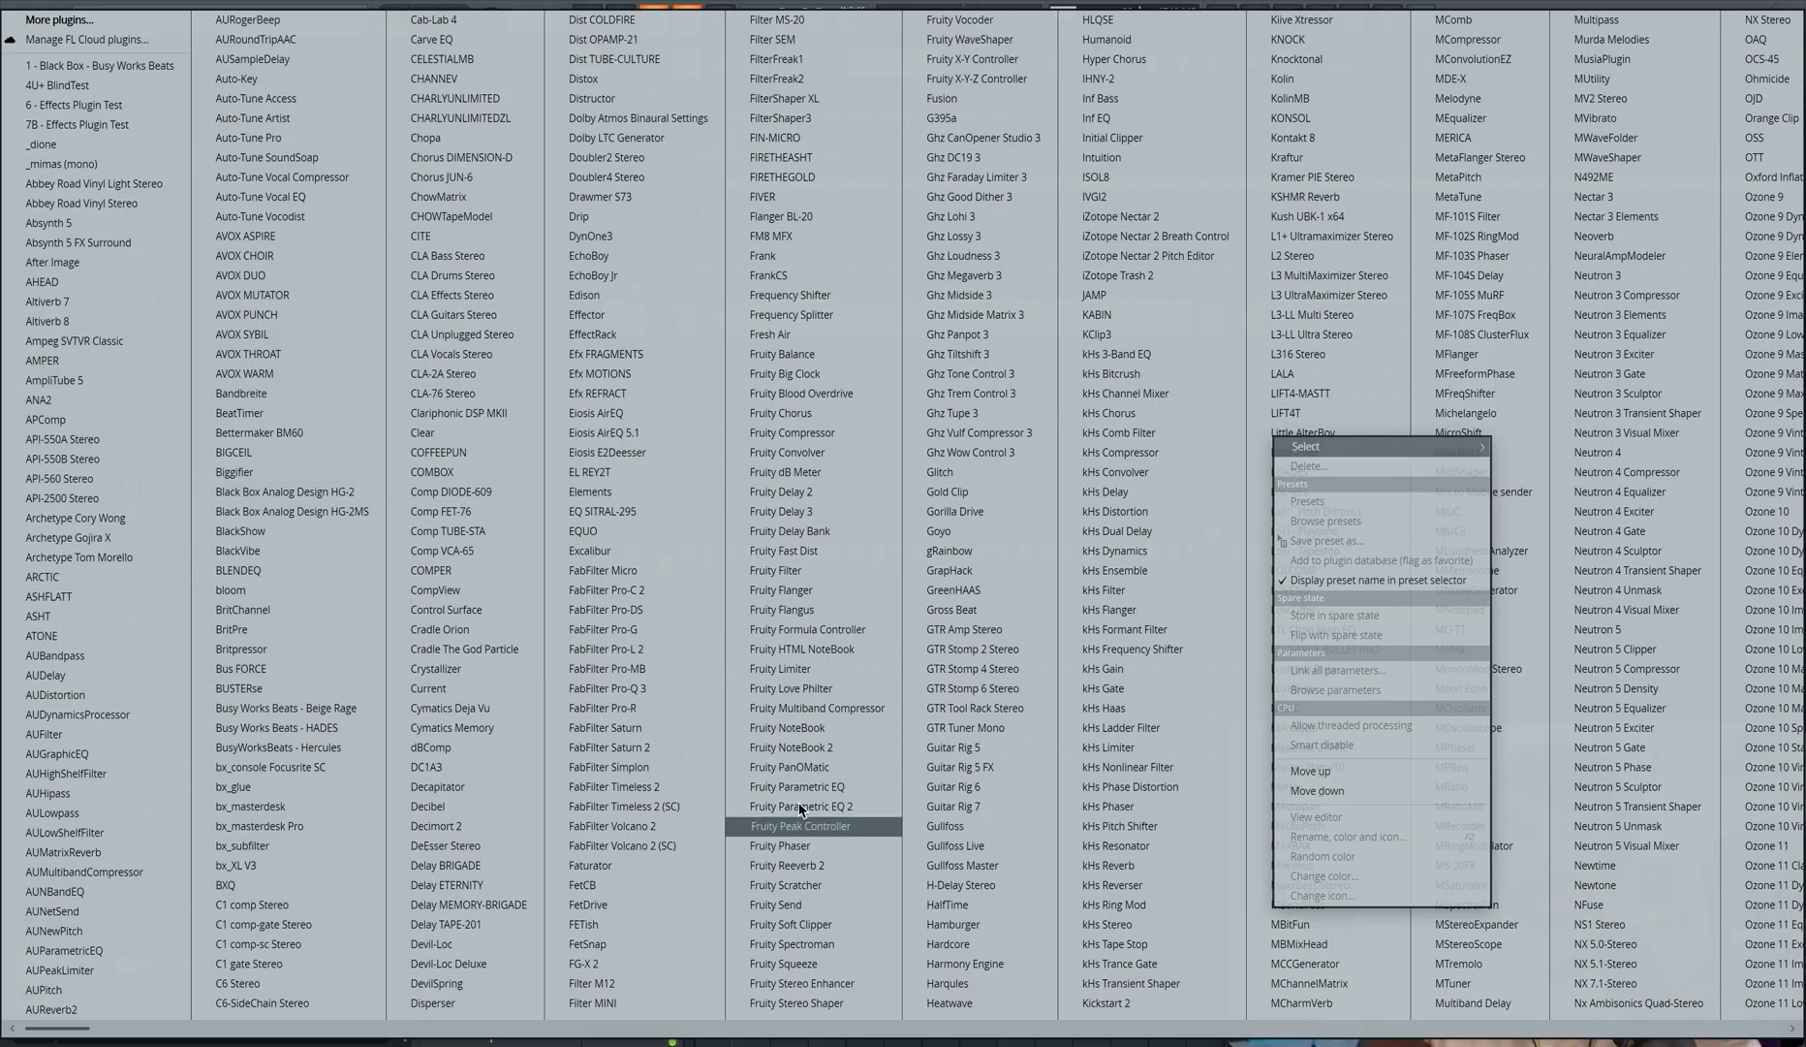
pyautogui.click(802, 512)
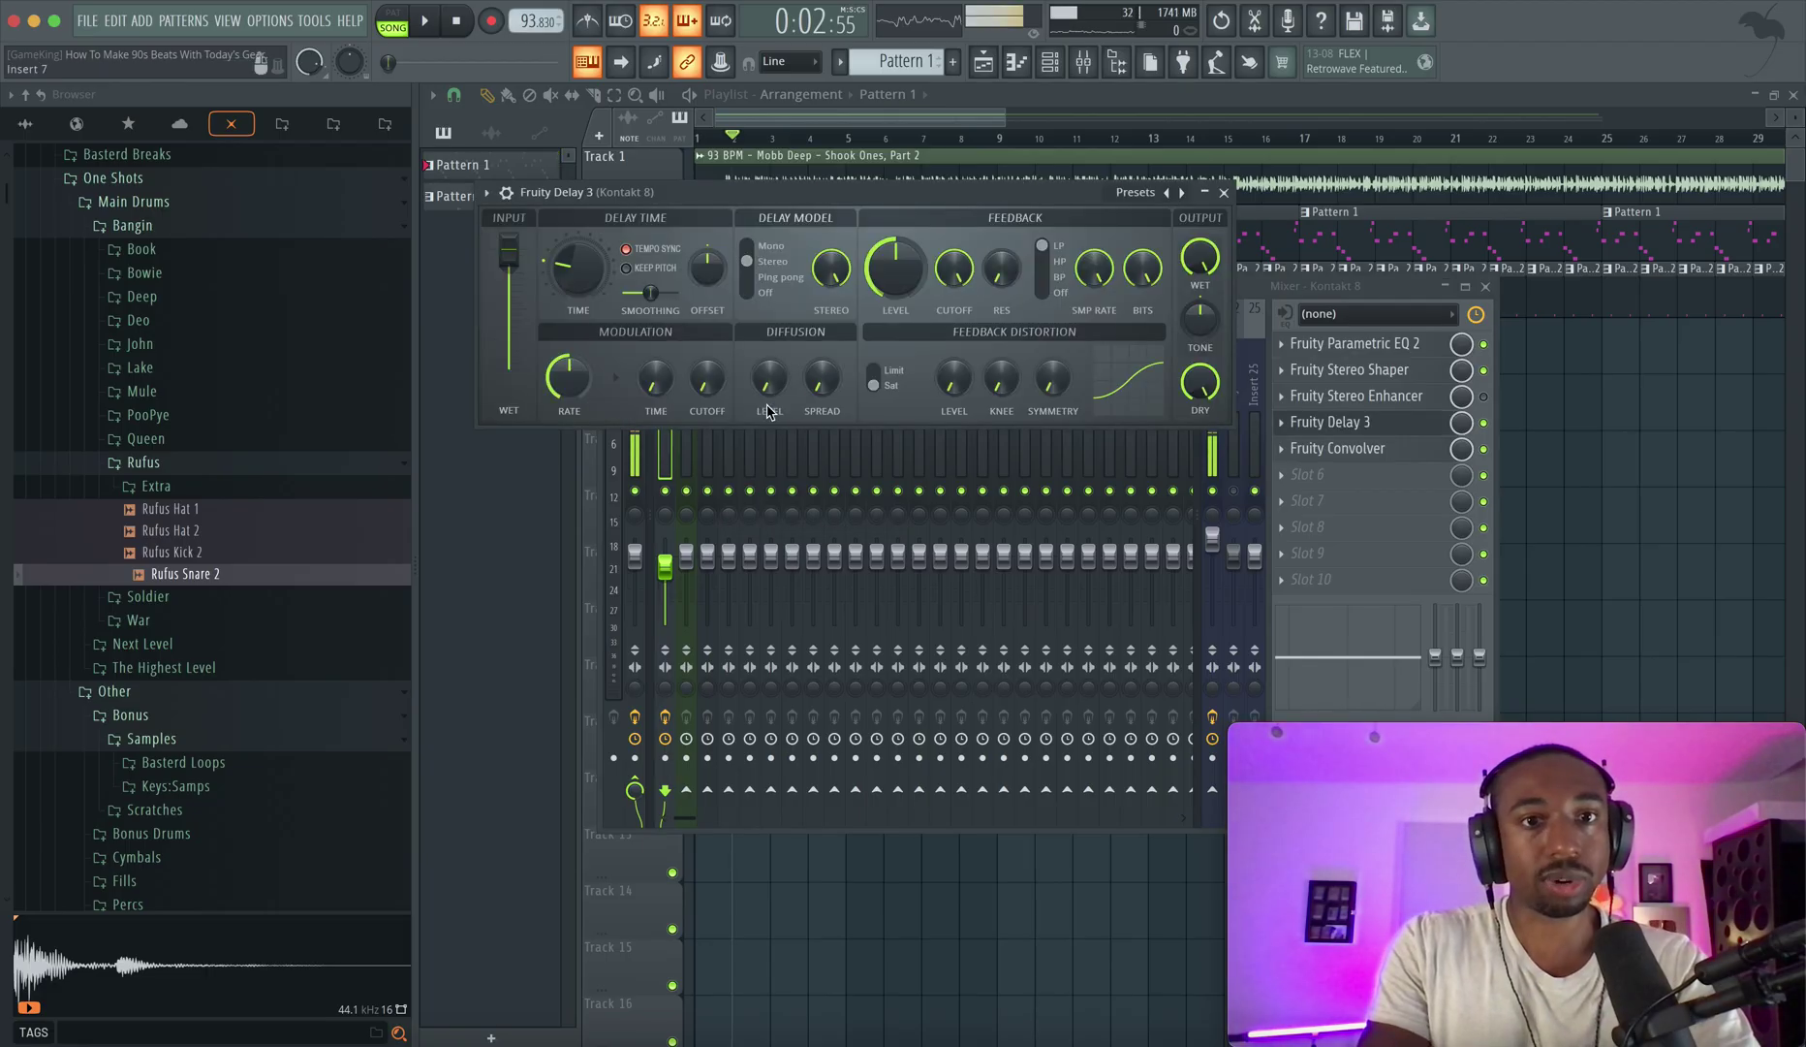
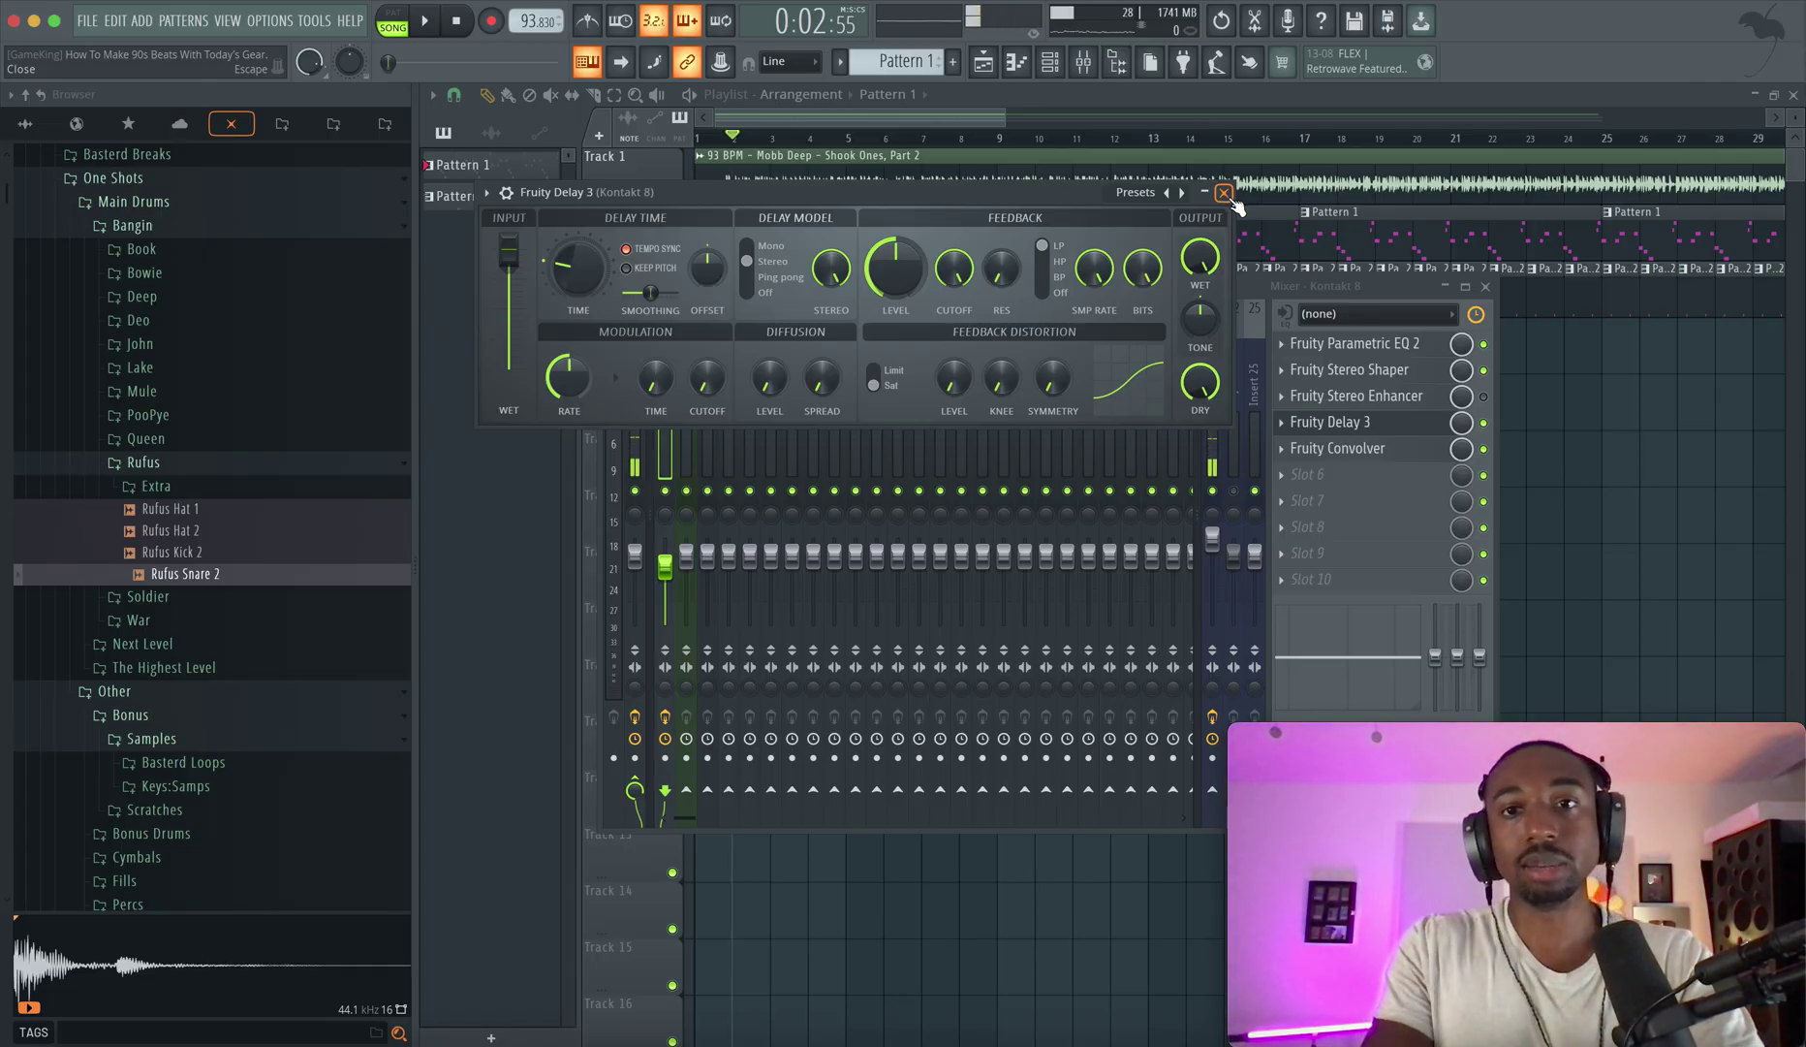
# Set the delay's feedback filter to HP and try ping pong mode with panned echoes and delay times around 3:0 to 4:15.
pyautogui.click(1056, 262)
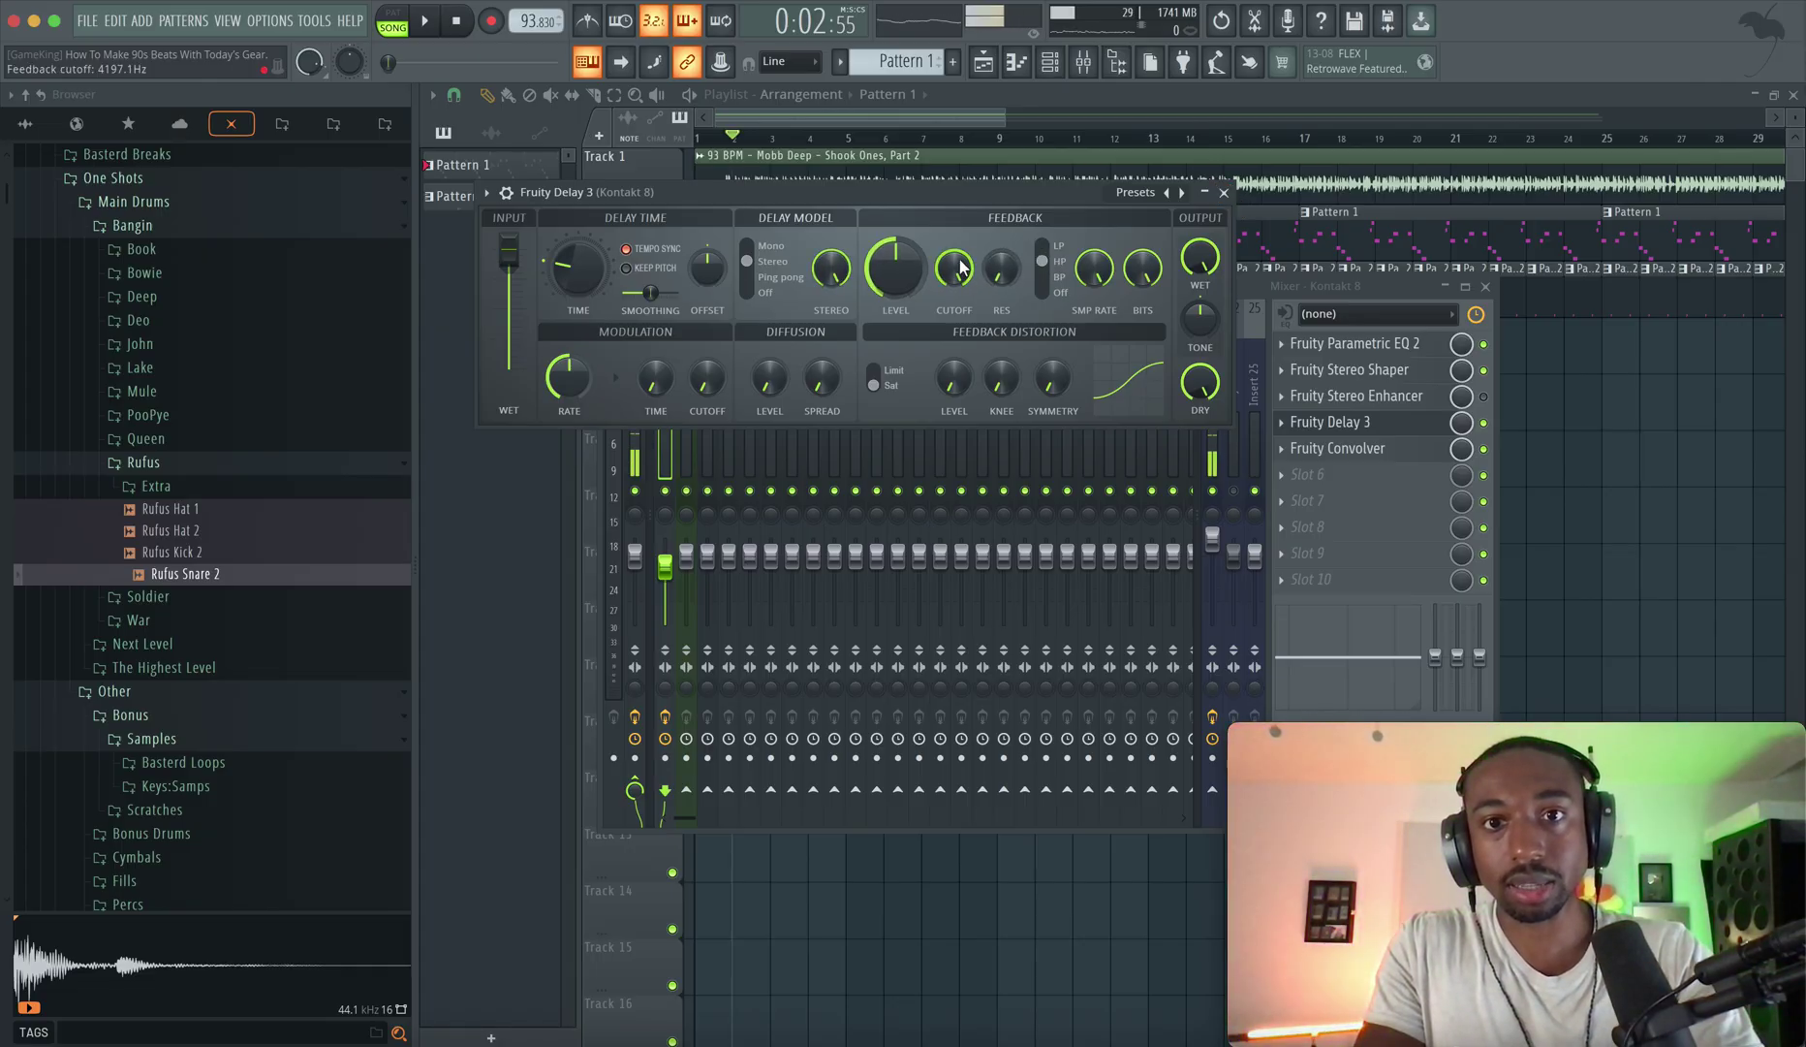
pyautogui.press('space')
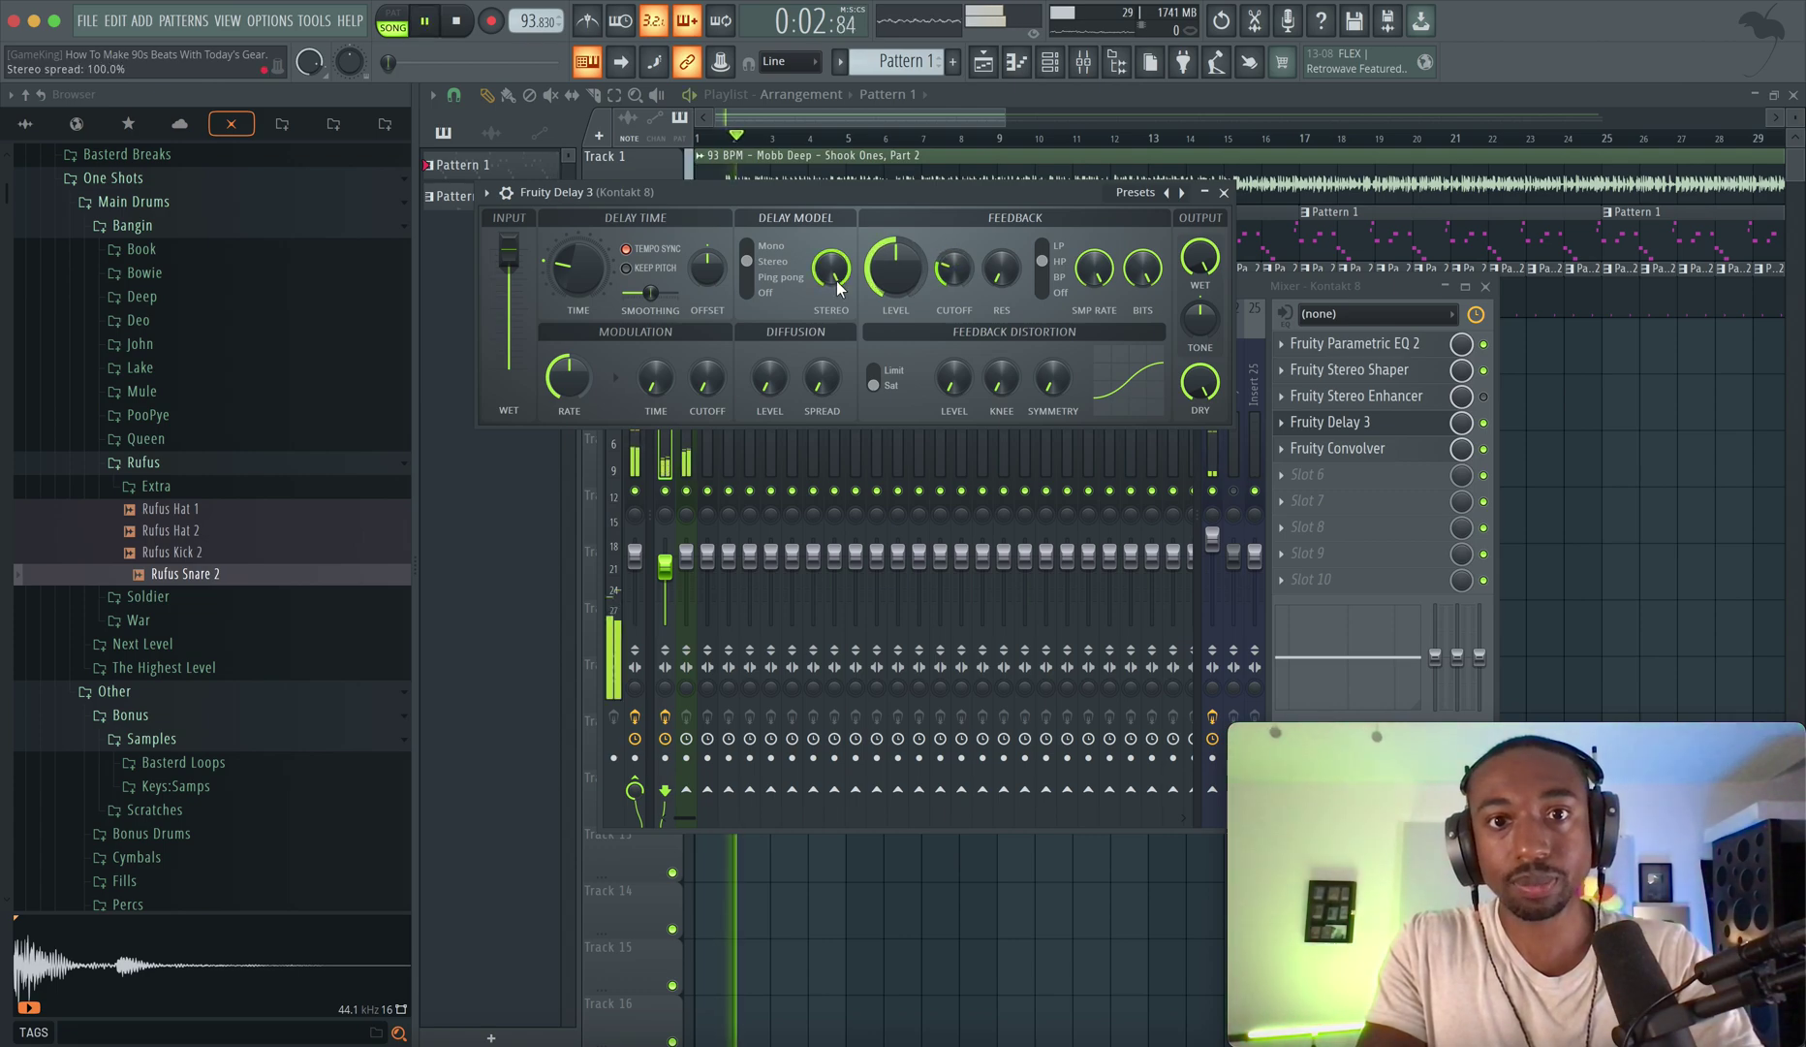
pyautogui.click(783, 278)
pyautogui.moveTo(710, 270); pyautogui.dragTo(710, 236)
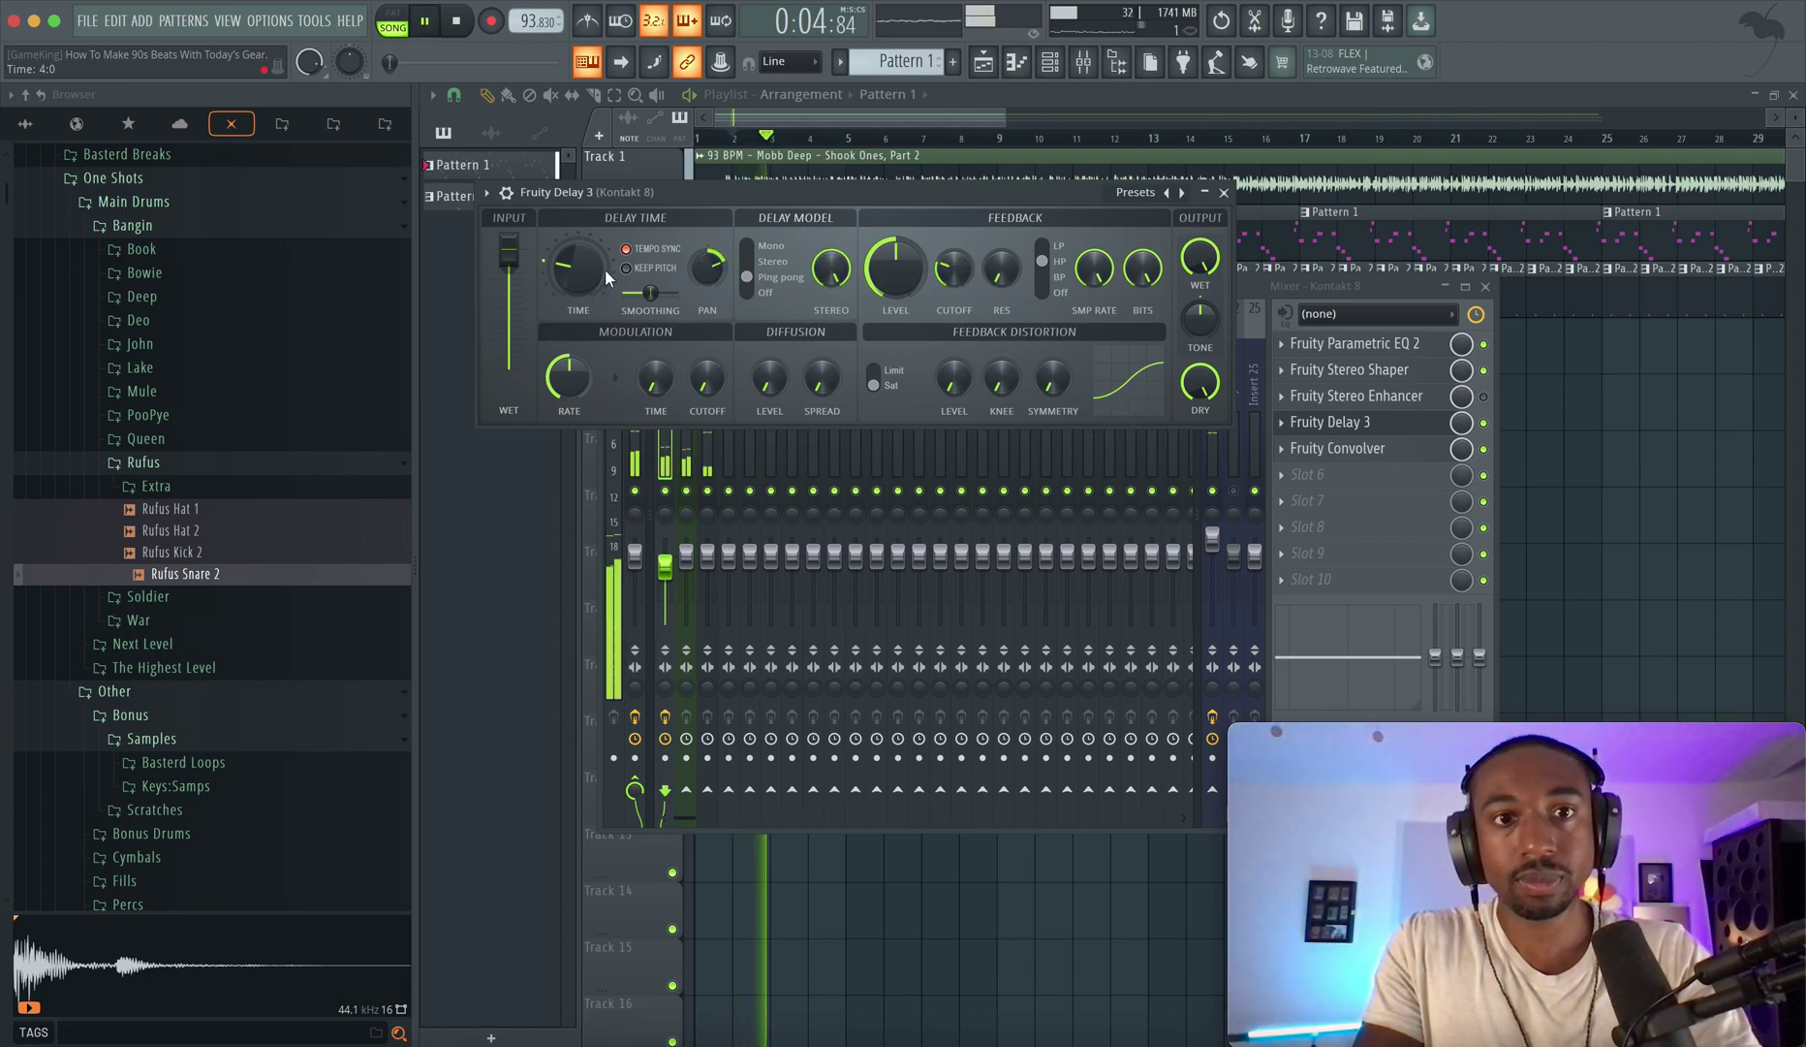
pyautogui.moveTo(589, 274); pyautogui.dragTo(589, 296)
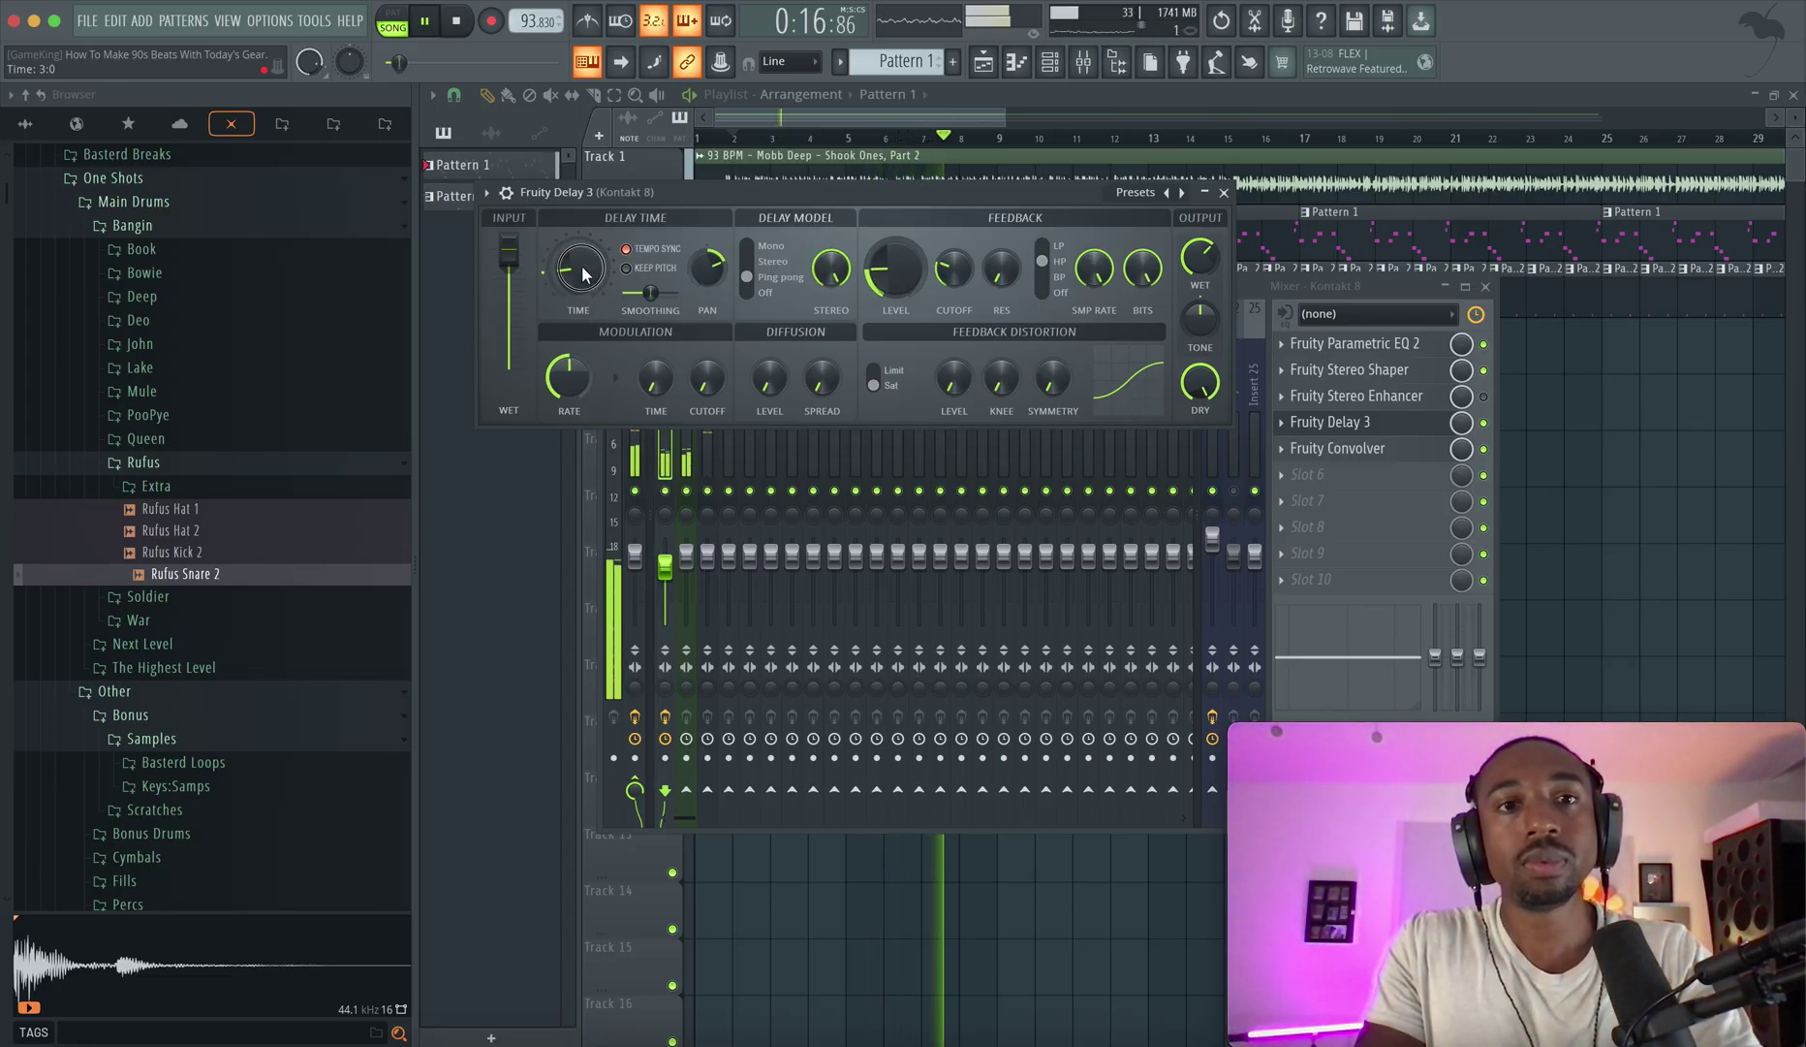
pyautogui.moveTo(585, 275)
pyautogui.mouseDown()
pyautogui.moveTo(586, 258)
pyautogui.moveTo(585, 278)
pyautogui.mouseUp()
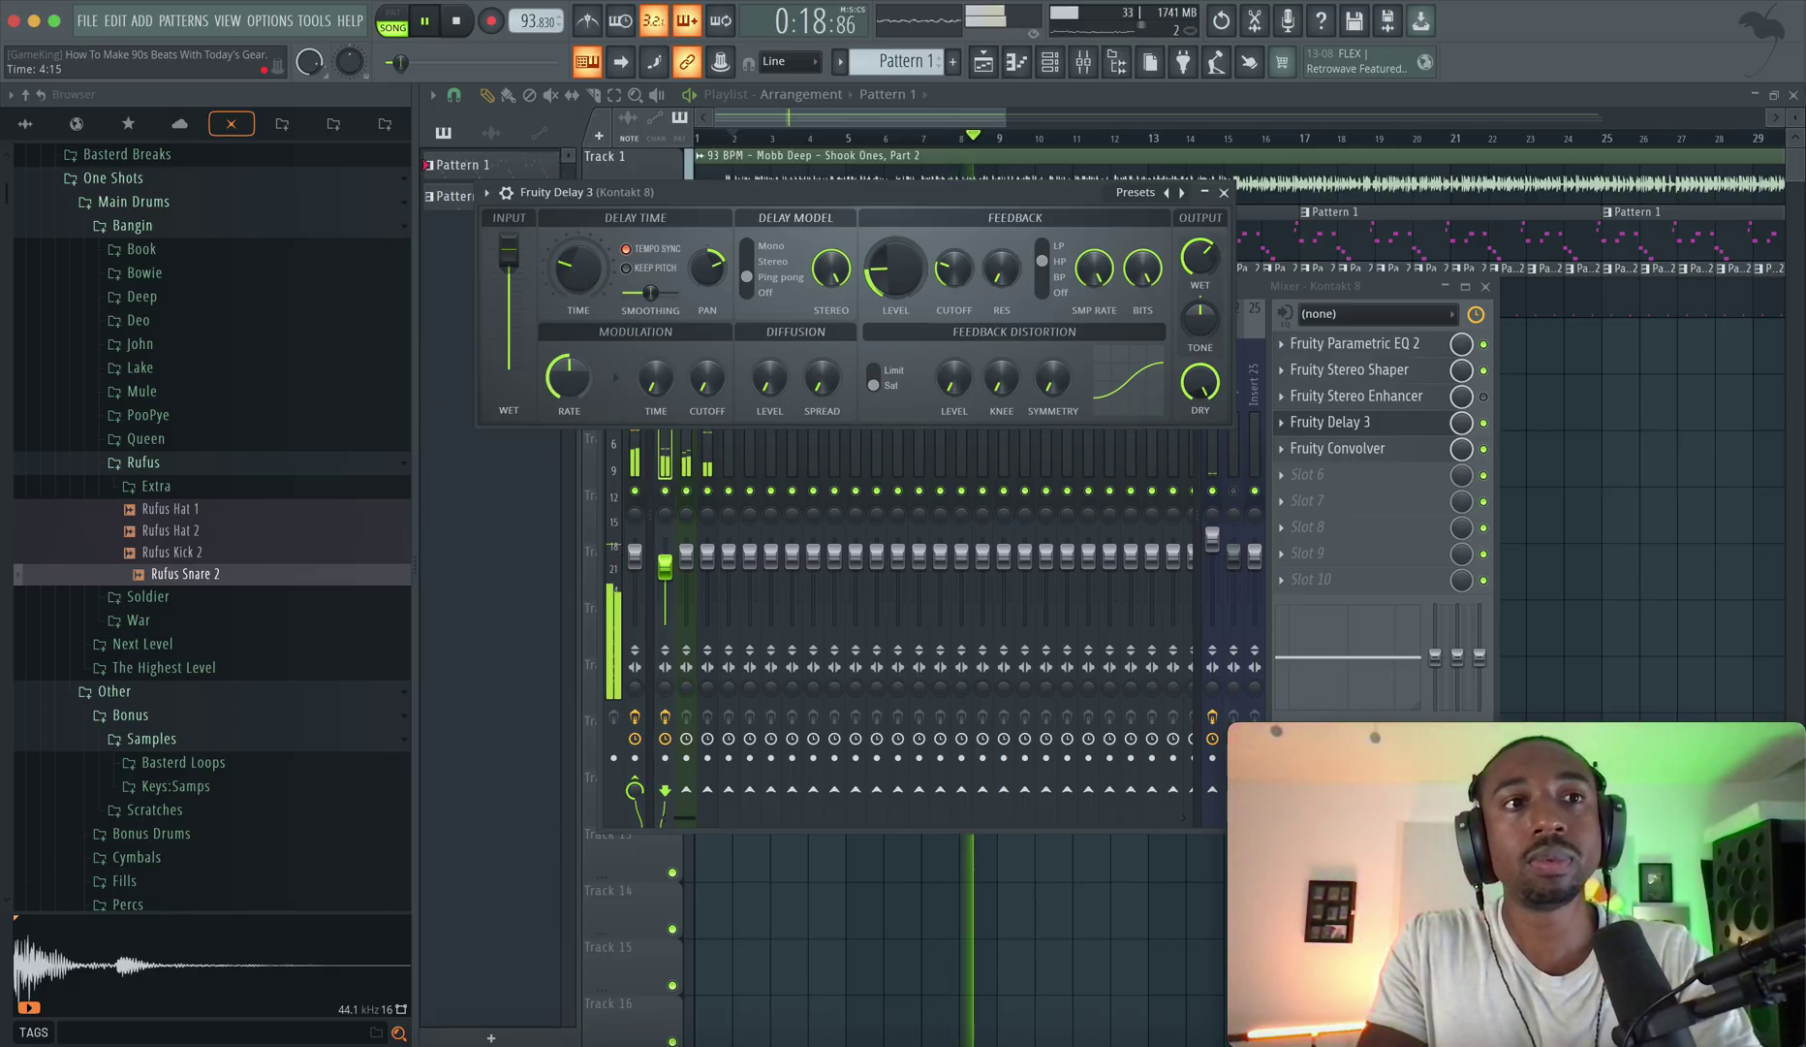
# Switch the delay model to Mono, reset the offset to centre and replay the arrangement.
pyautogui.click(771, 246)
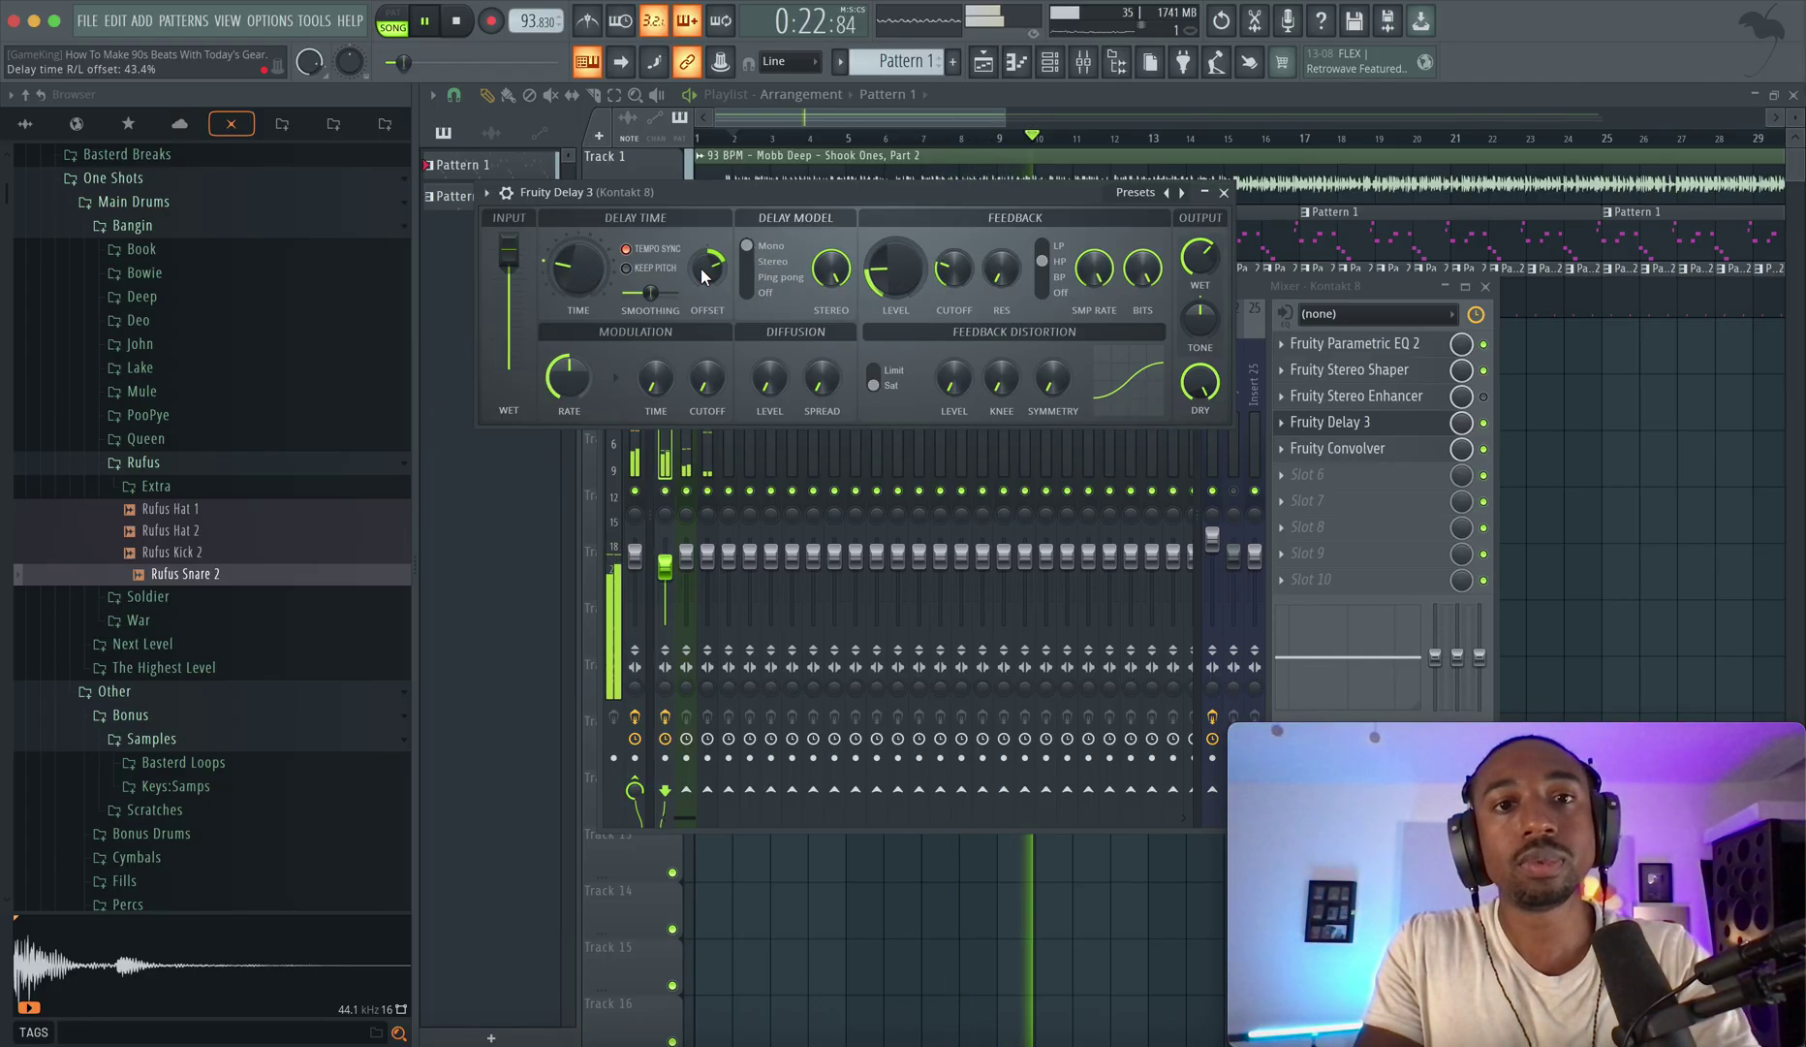
pyautogui.rightClick(734, 294)
pyautogui.click(742, 294)
pyautogui.press('space')
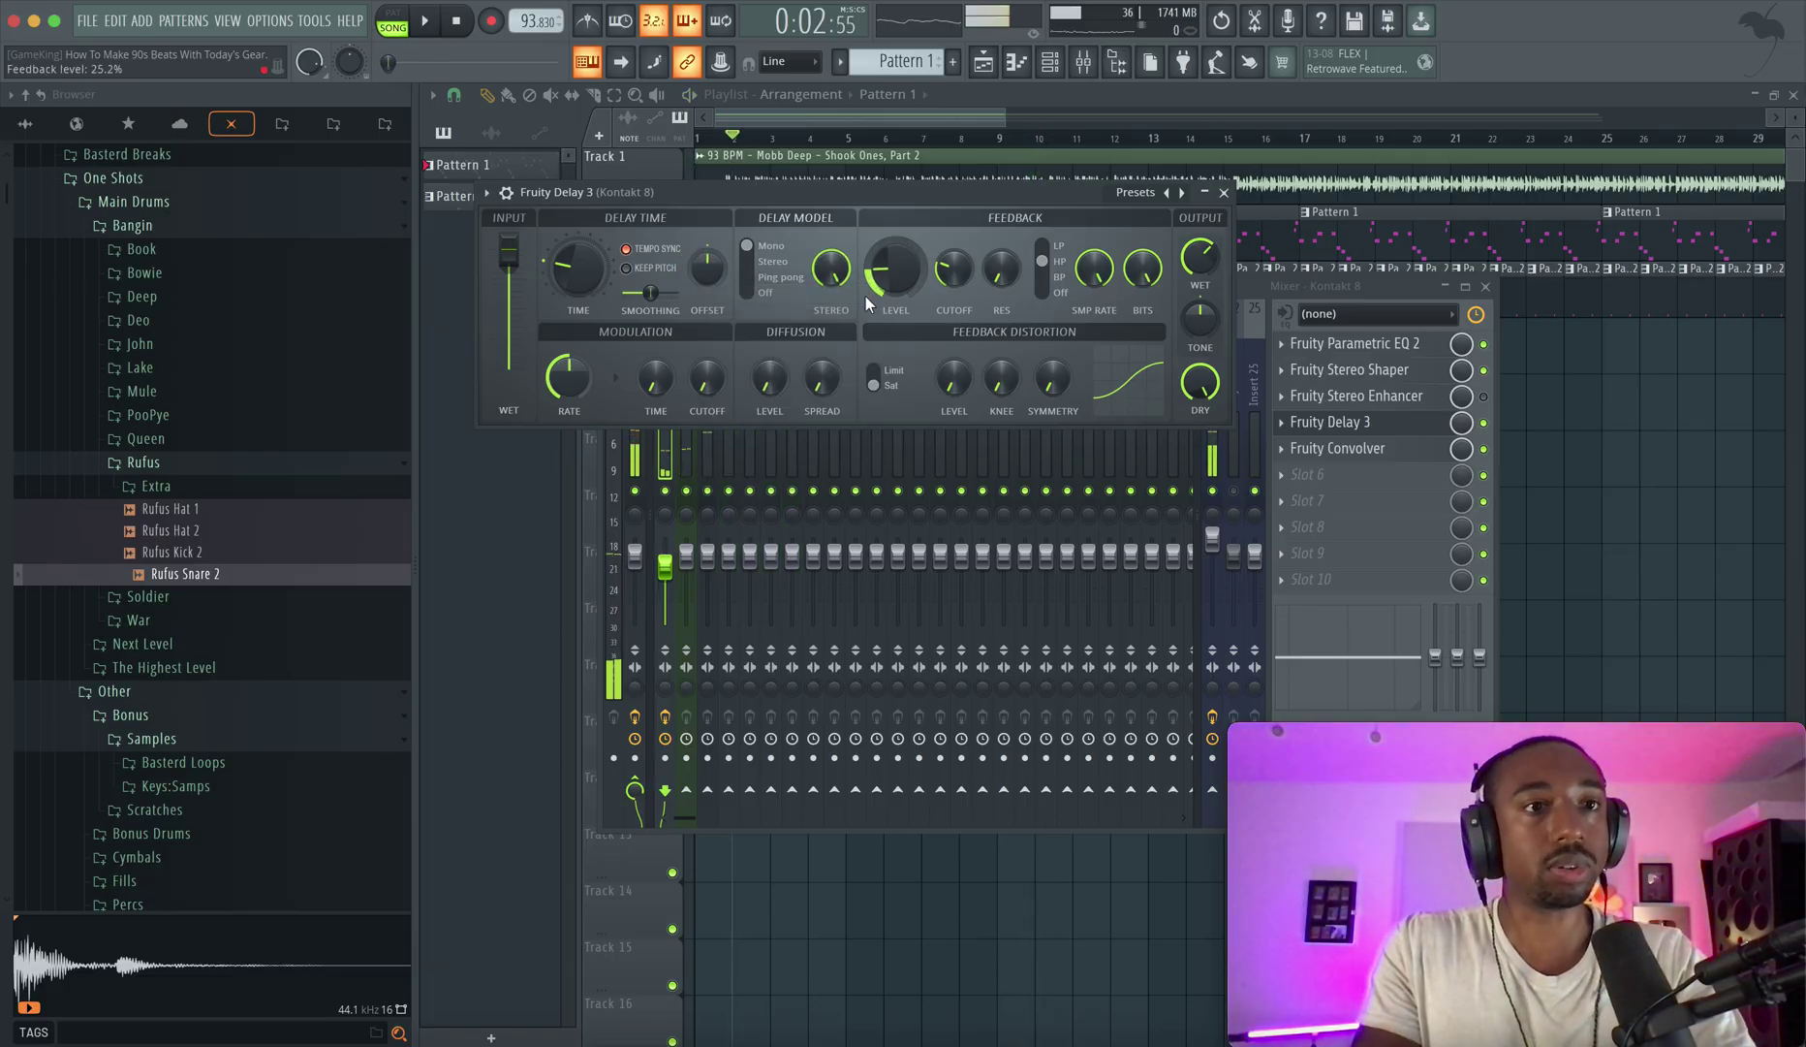
pyautogui.press('space')
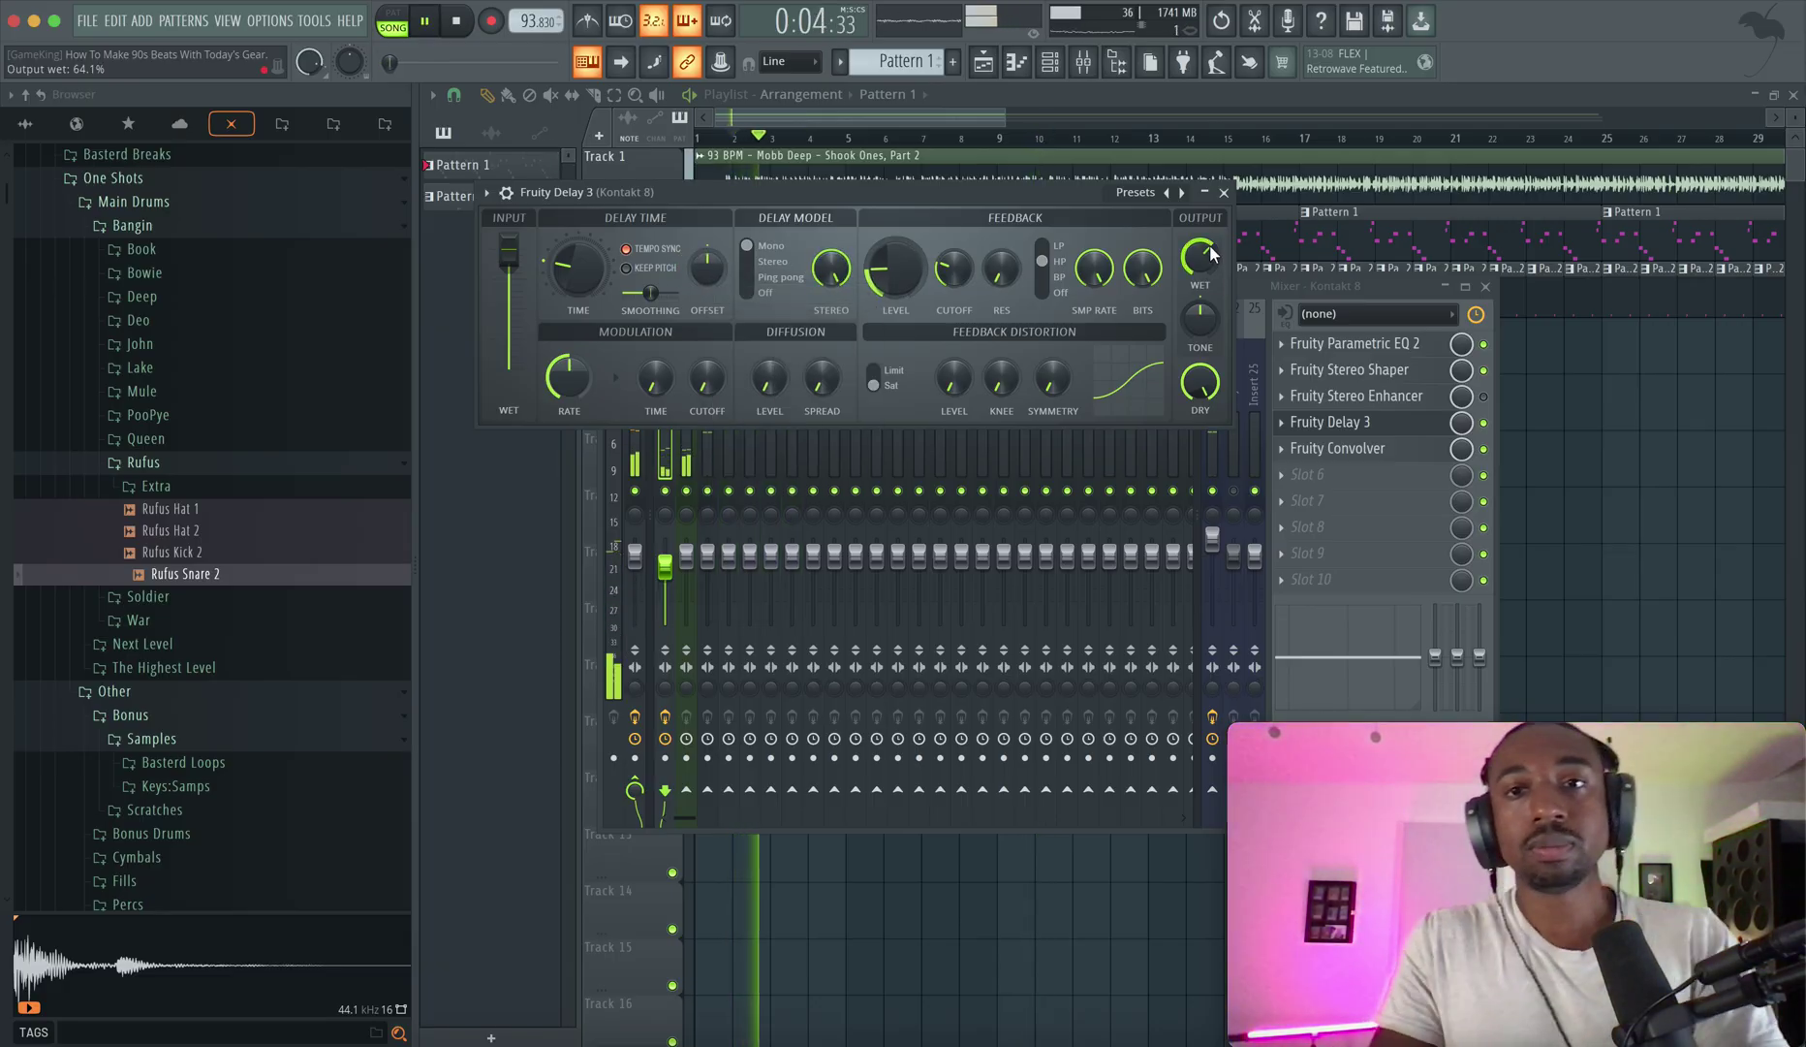
# Turn off the delay's tempo sync and lengthen its free delay time to about 91 ms.
pyautogui.click(628, 250)
pyautogui.press('space')
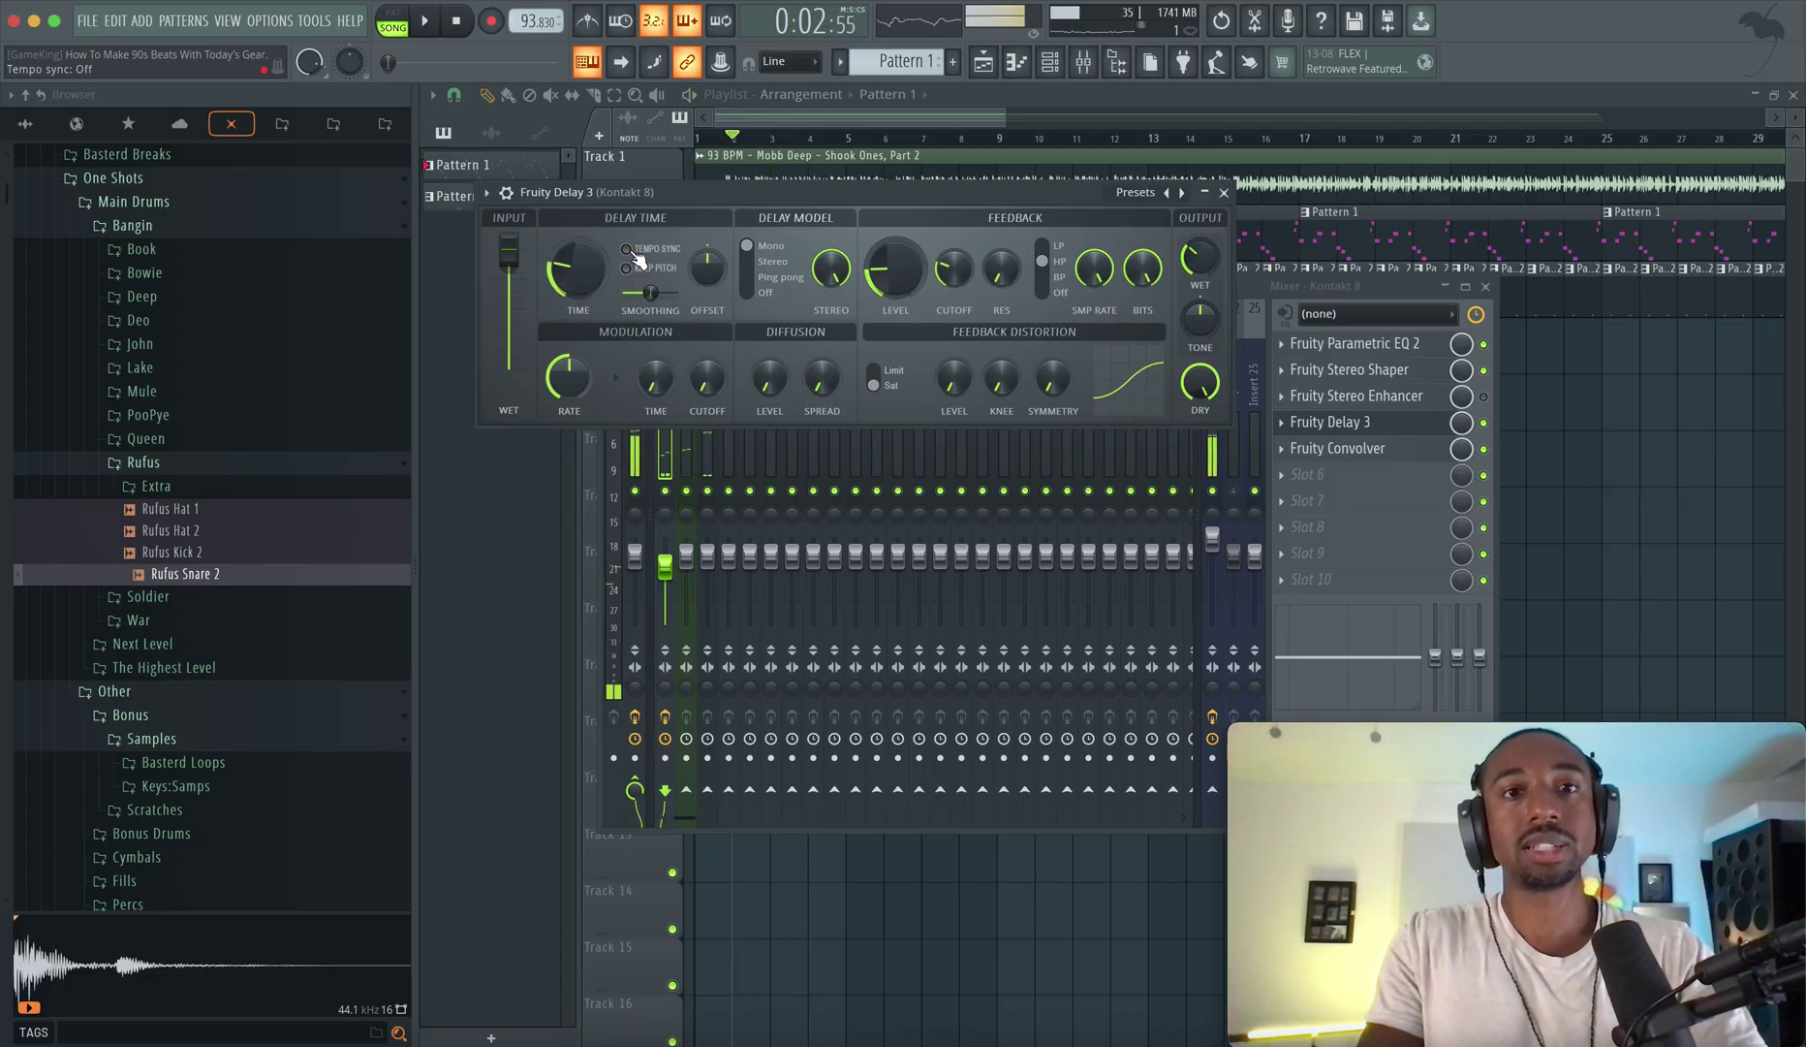
pyautogui.moveTo(576, 269); pyautogui.dragTo(575, 258)
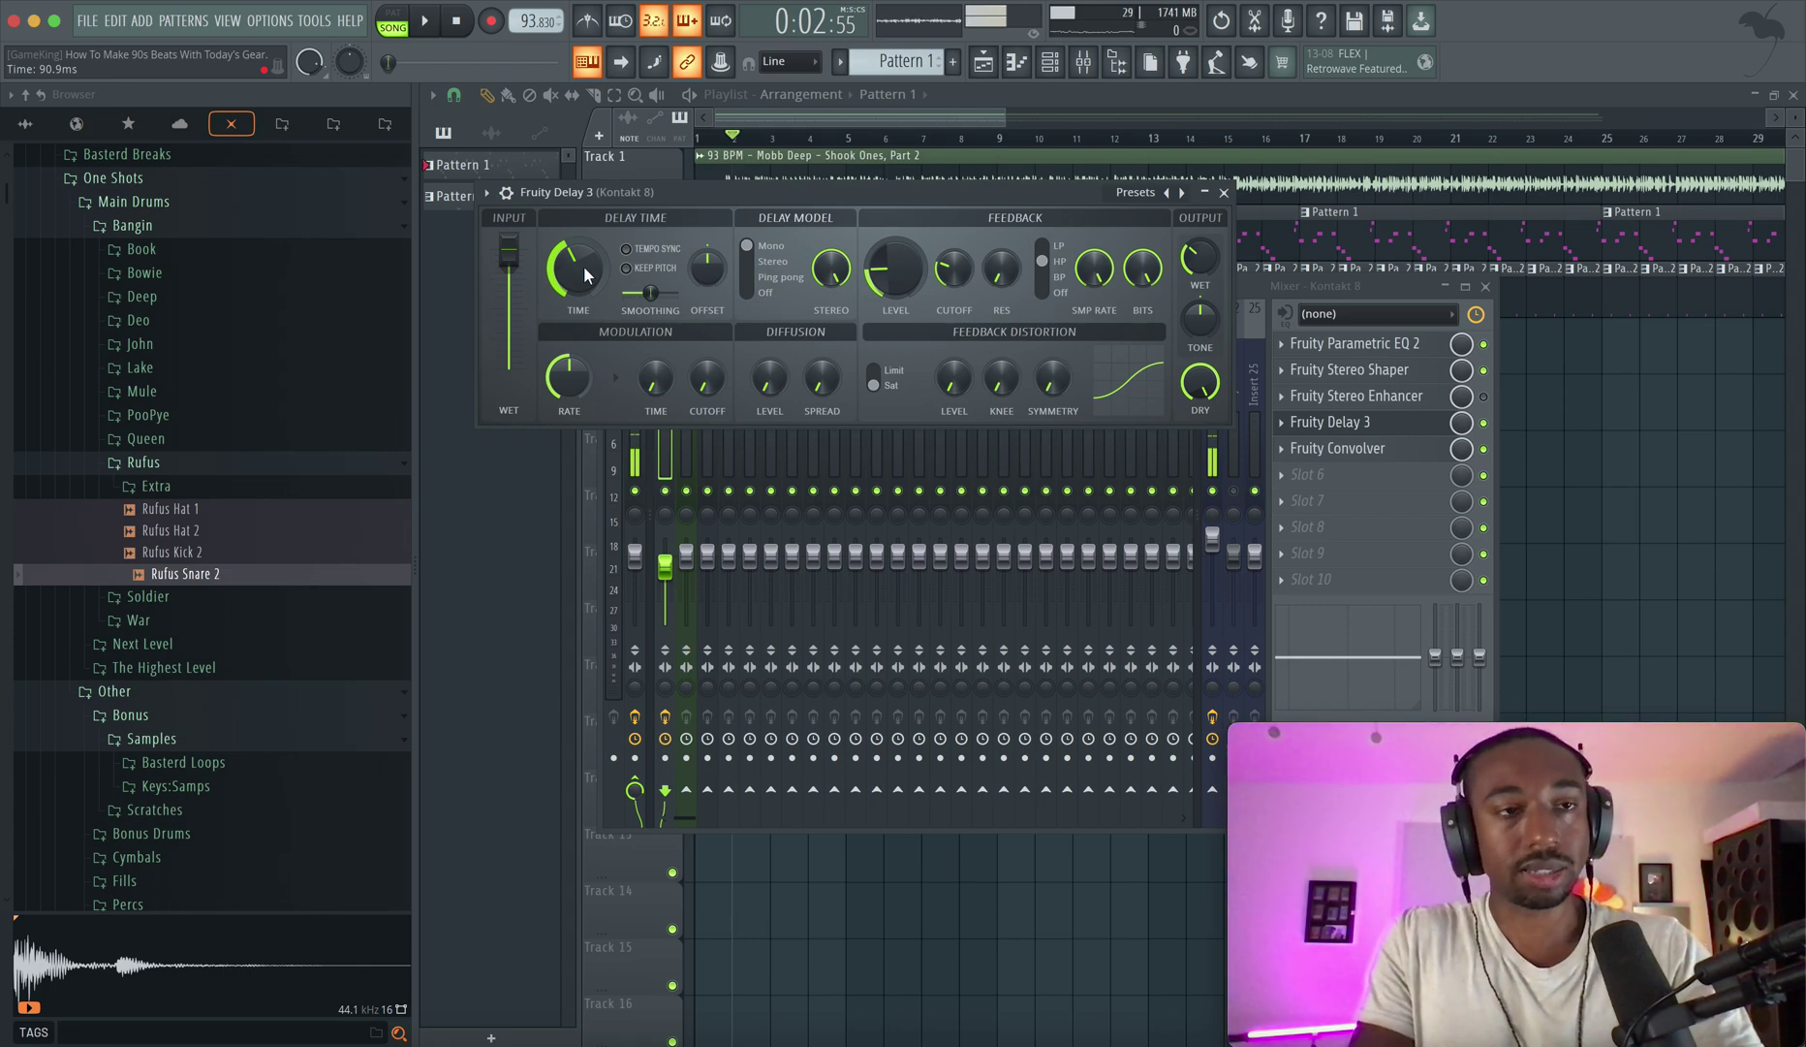
# Fine-tune the delay's feedback level and lower its wet output slightly while the arrangement plays.
pyautogui.press('space')
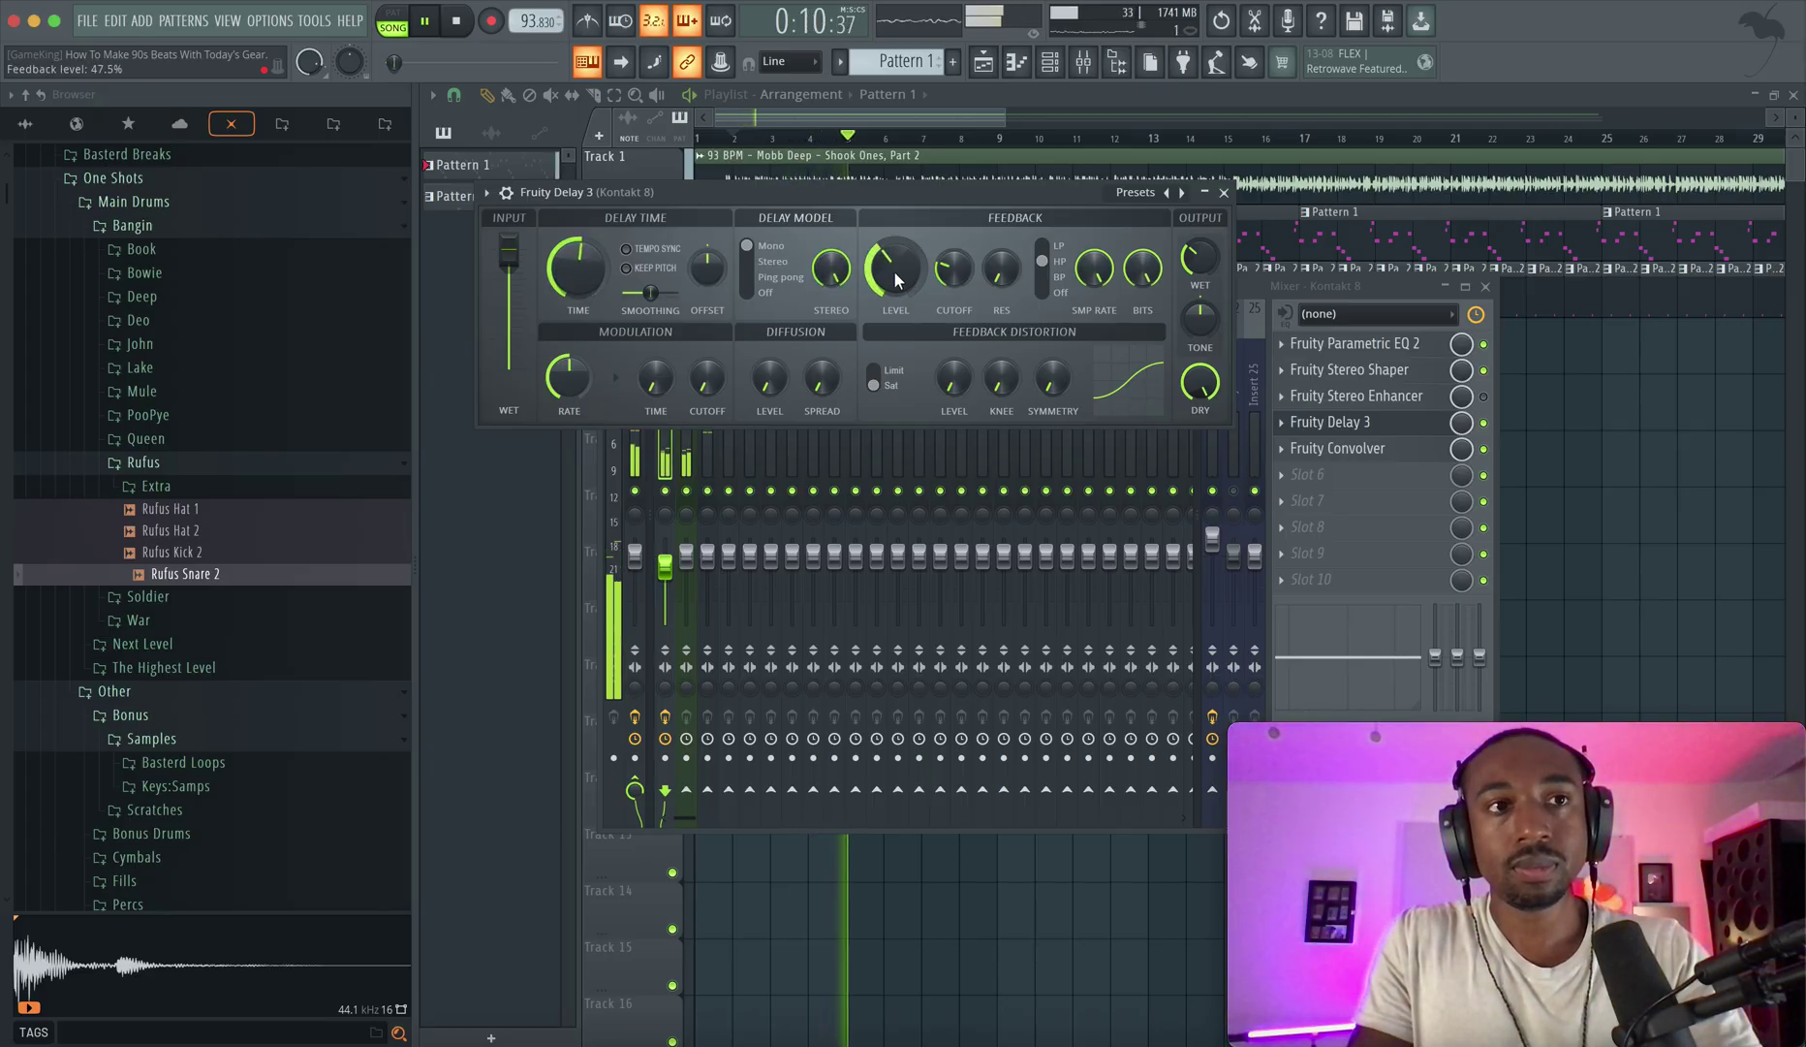
pyautogui.moveTo(886, 278); pyautogui.dragTo(892, 255)
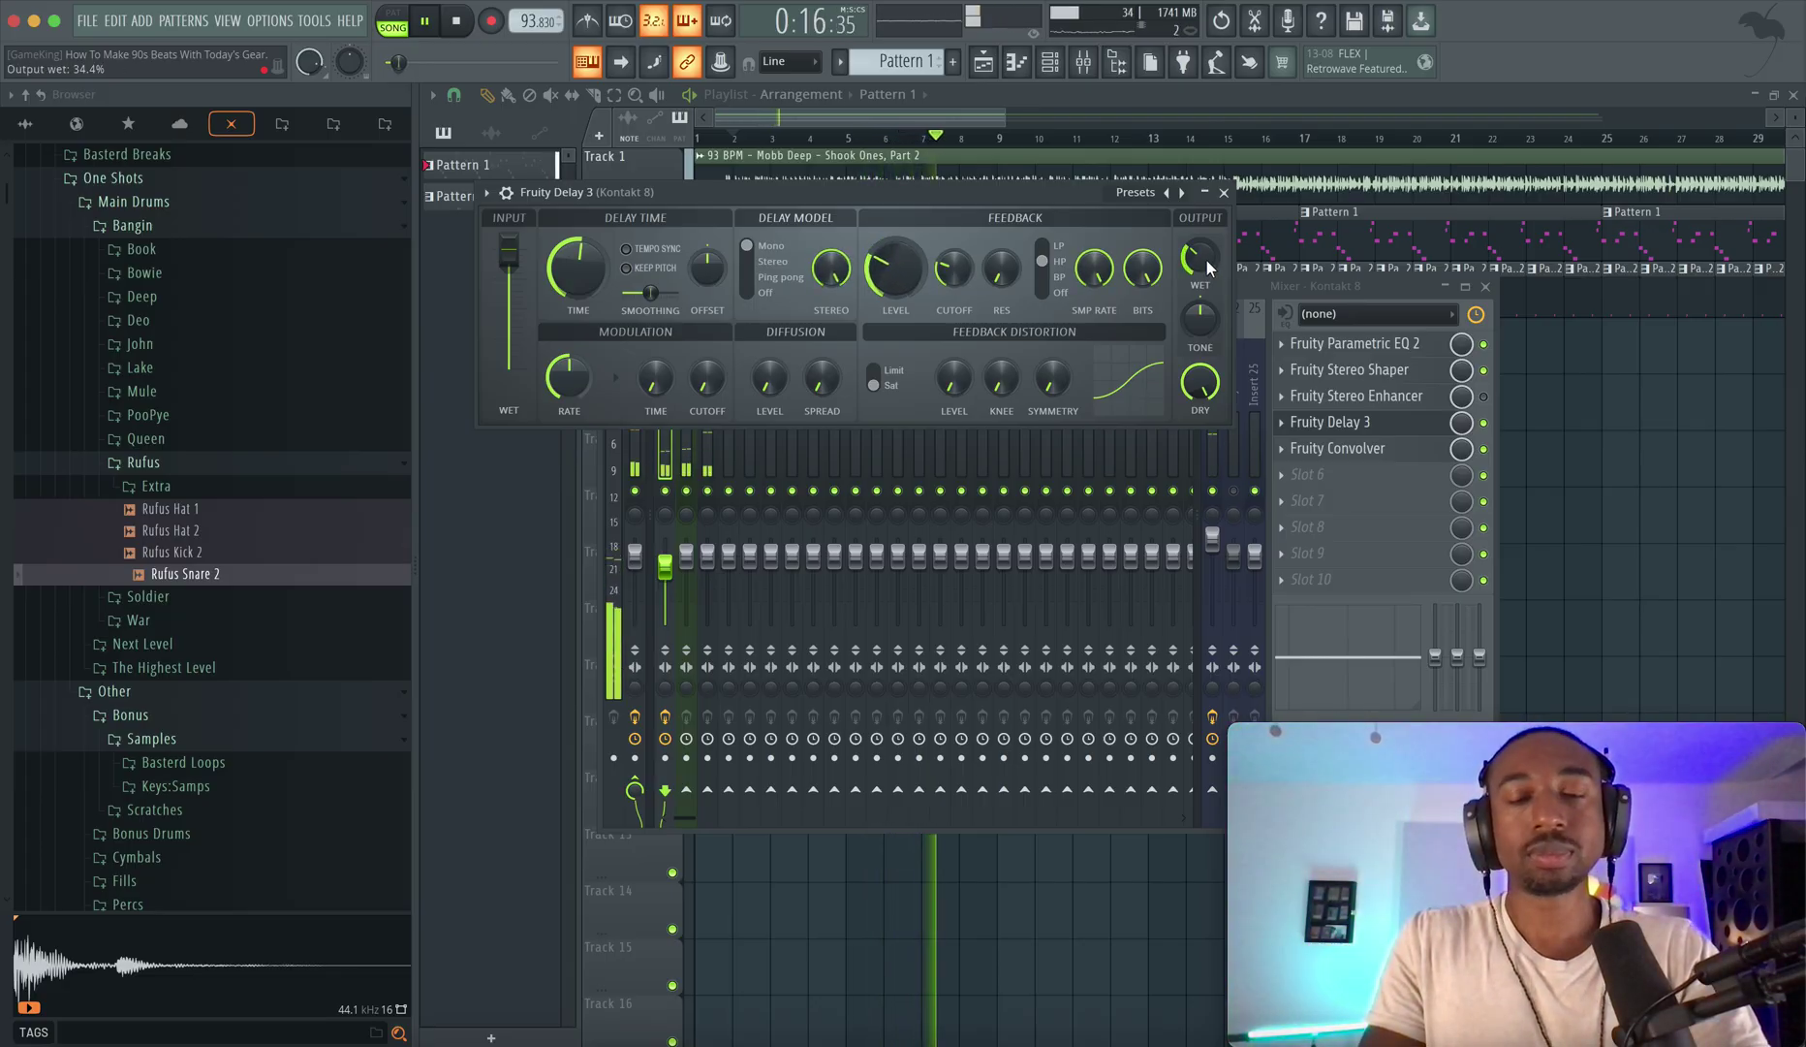
pyautogui.moveTo(1204, 259); pyautogui.dragTo(1204, 268)
pyautogui.click(1224, 193)
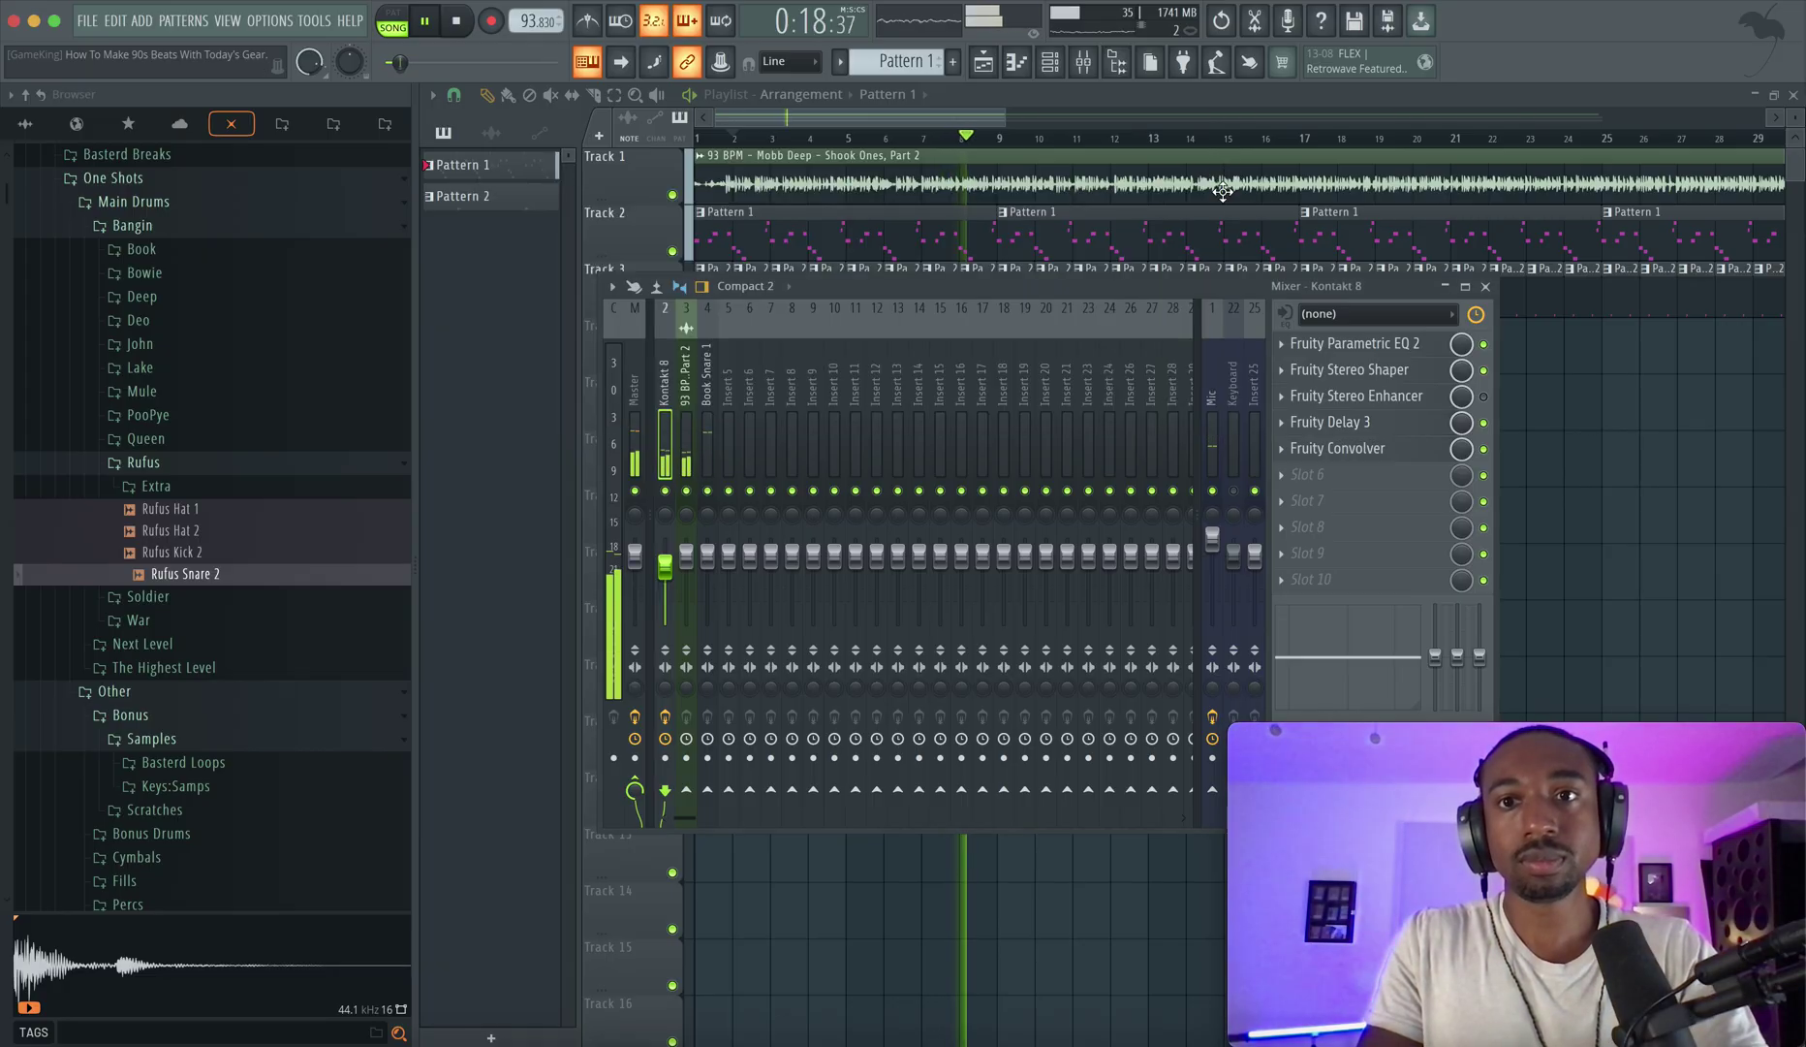
# Lower the Kontakt 8 mixer track's volume slightly and save the project.
pyautogui.rightClick(1592, 448)
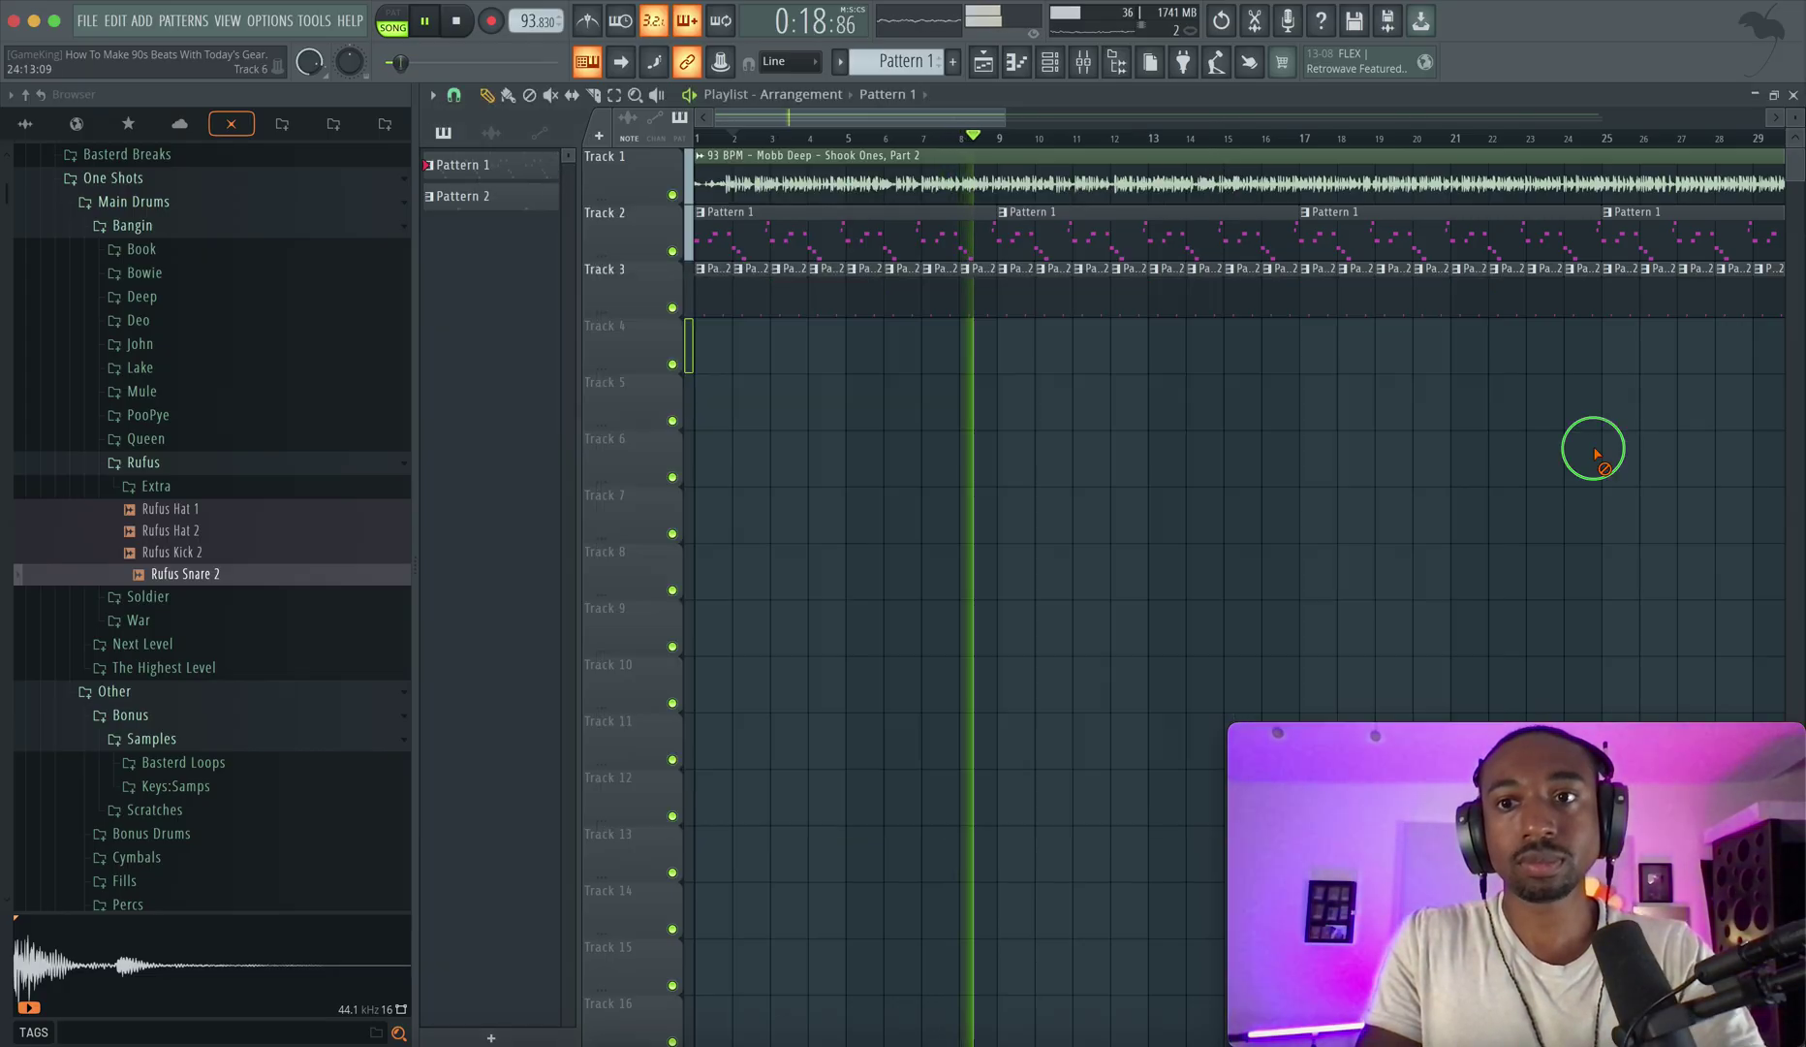
pyautogui.click(1085, 64)
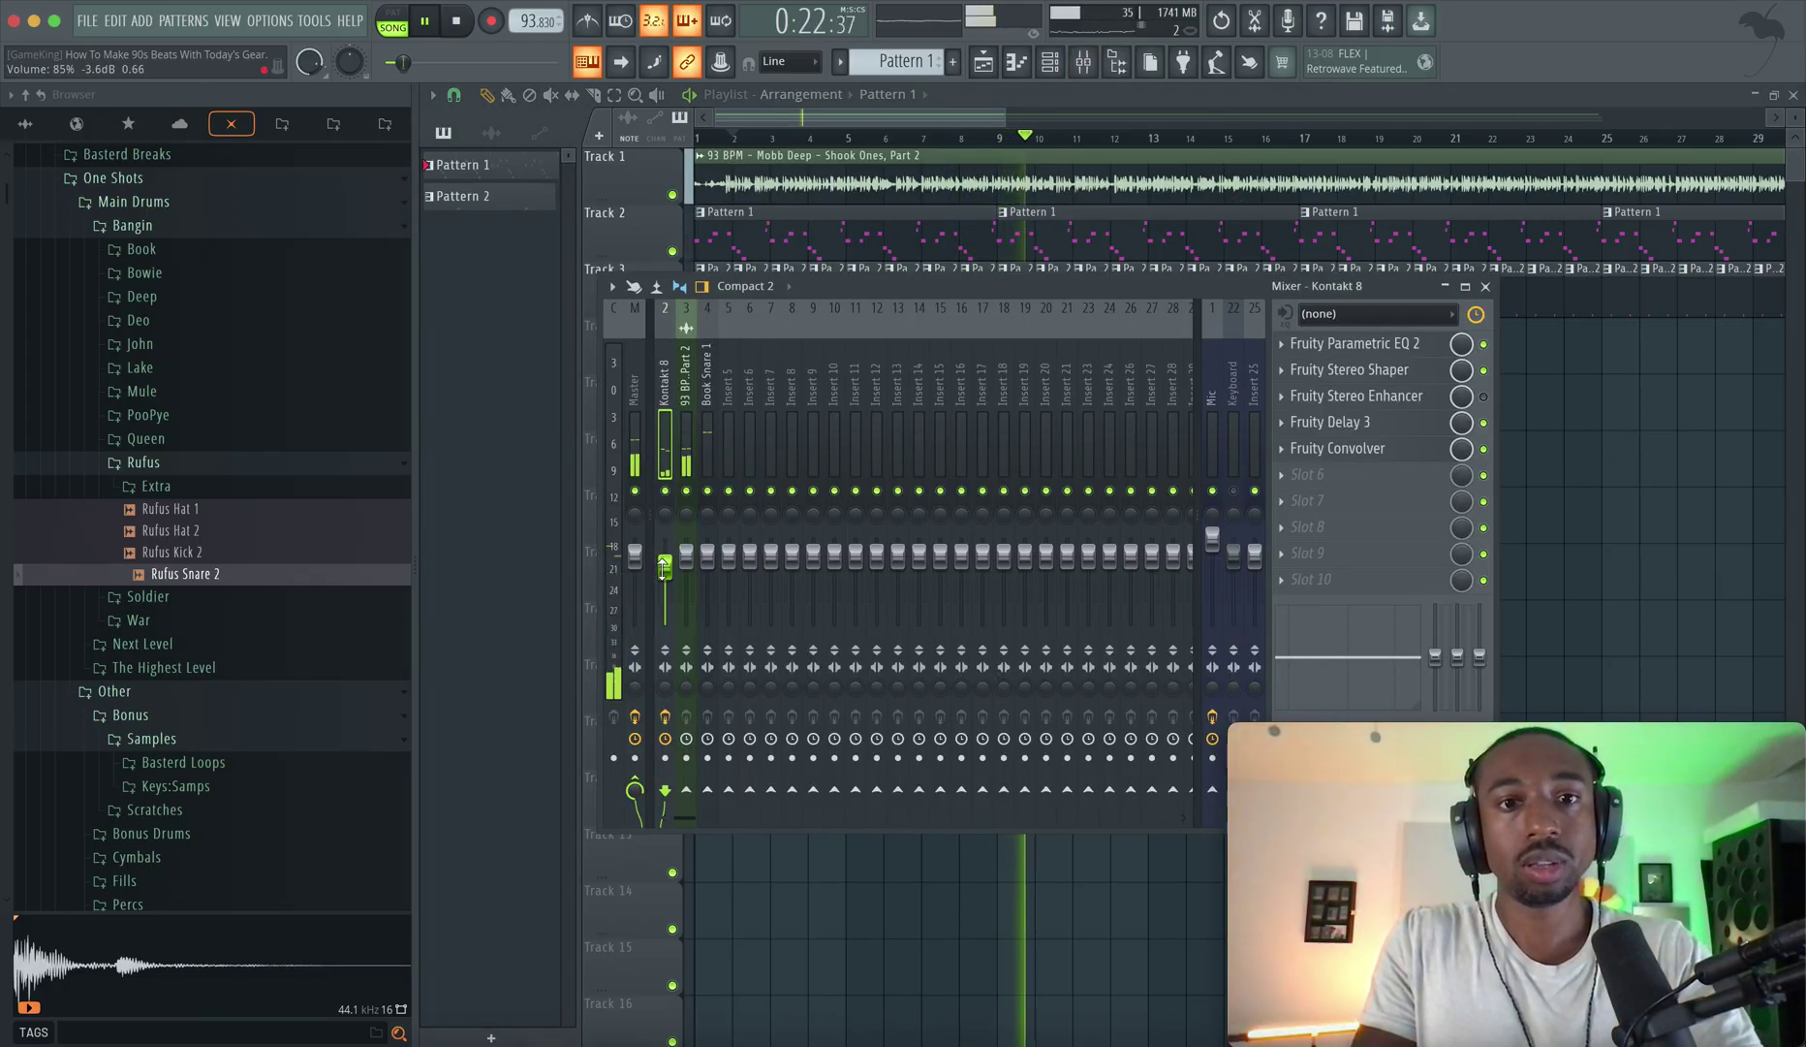
pyautogui.press('space')
pyautogui.rightClick(1534, 466)
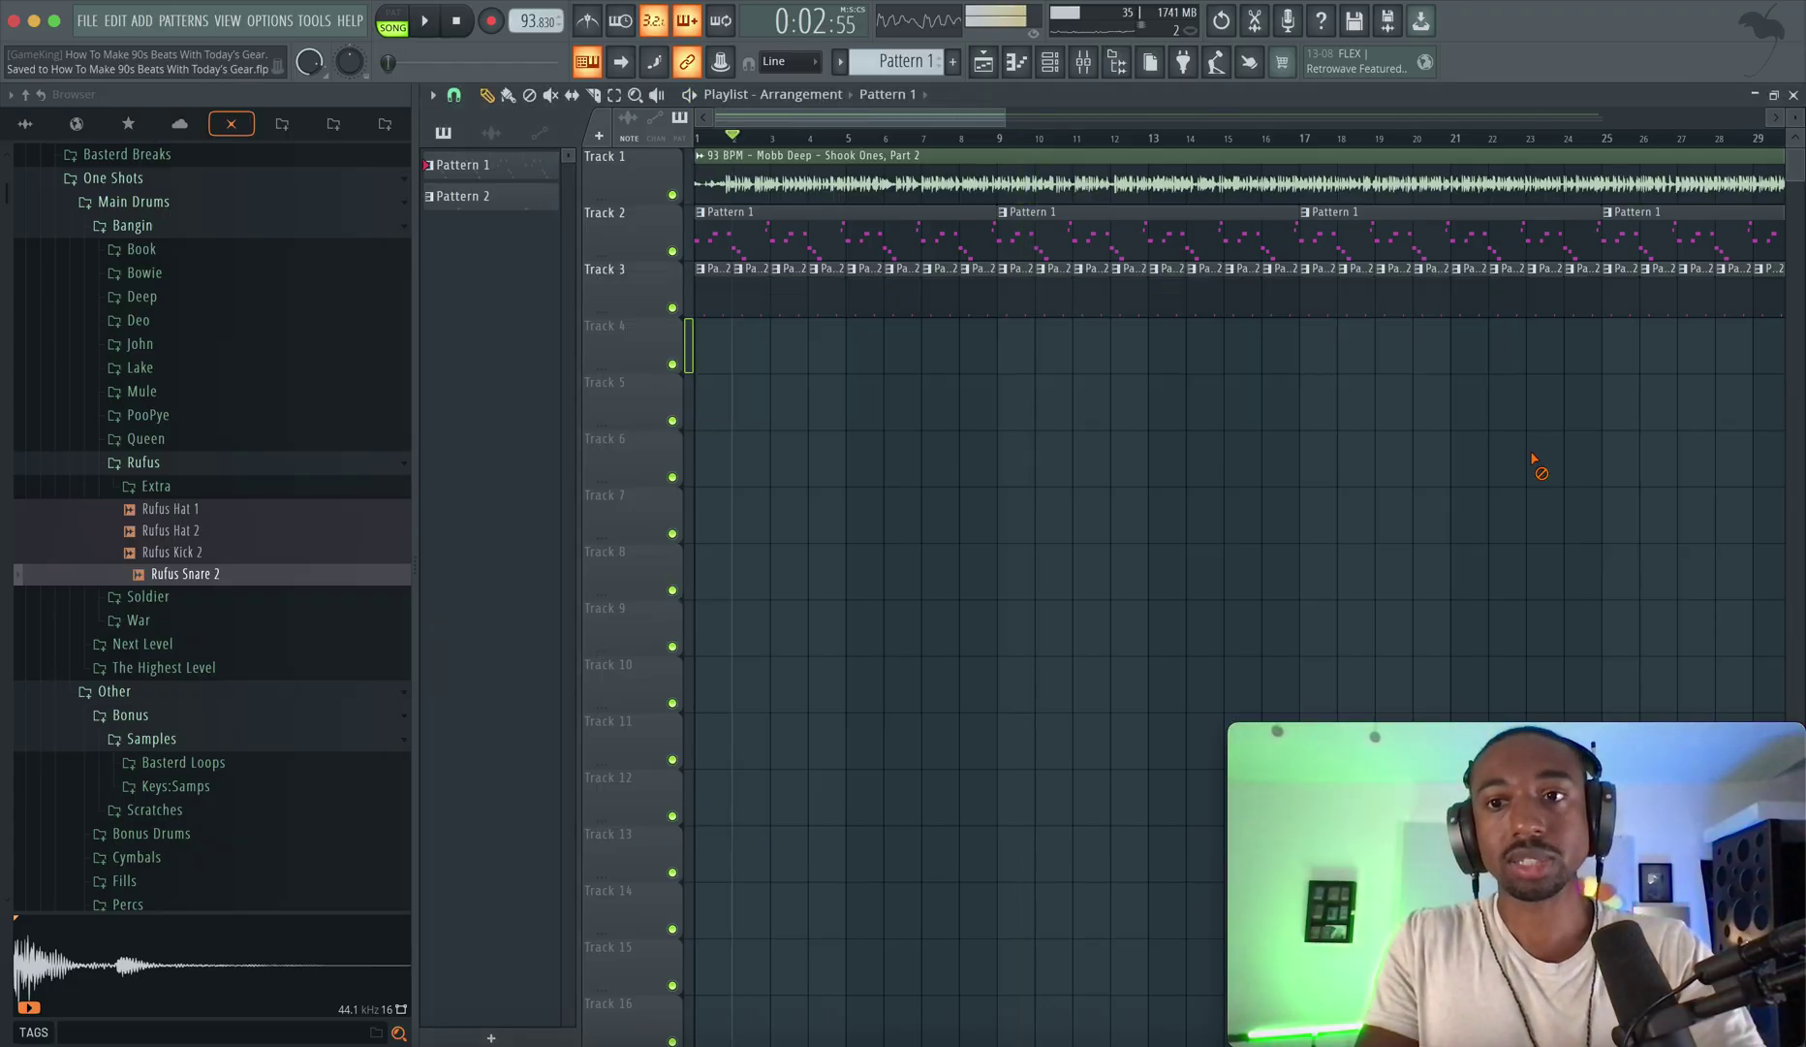
pyautogui.click(1048, 65)
pyautogui.rightClick(1556, 436)
pyautogui.hotkey('ctrl', 's')
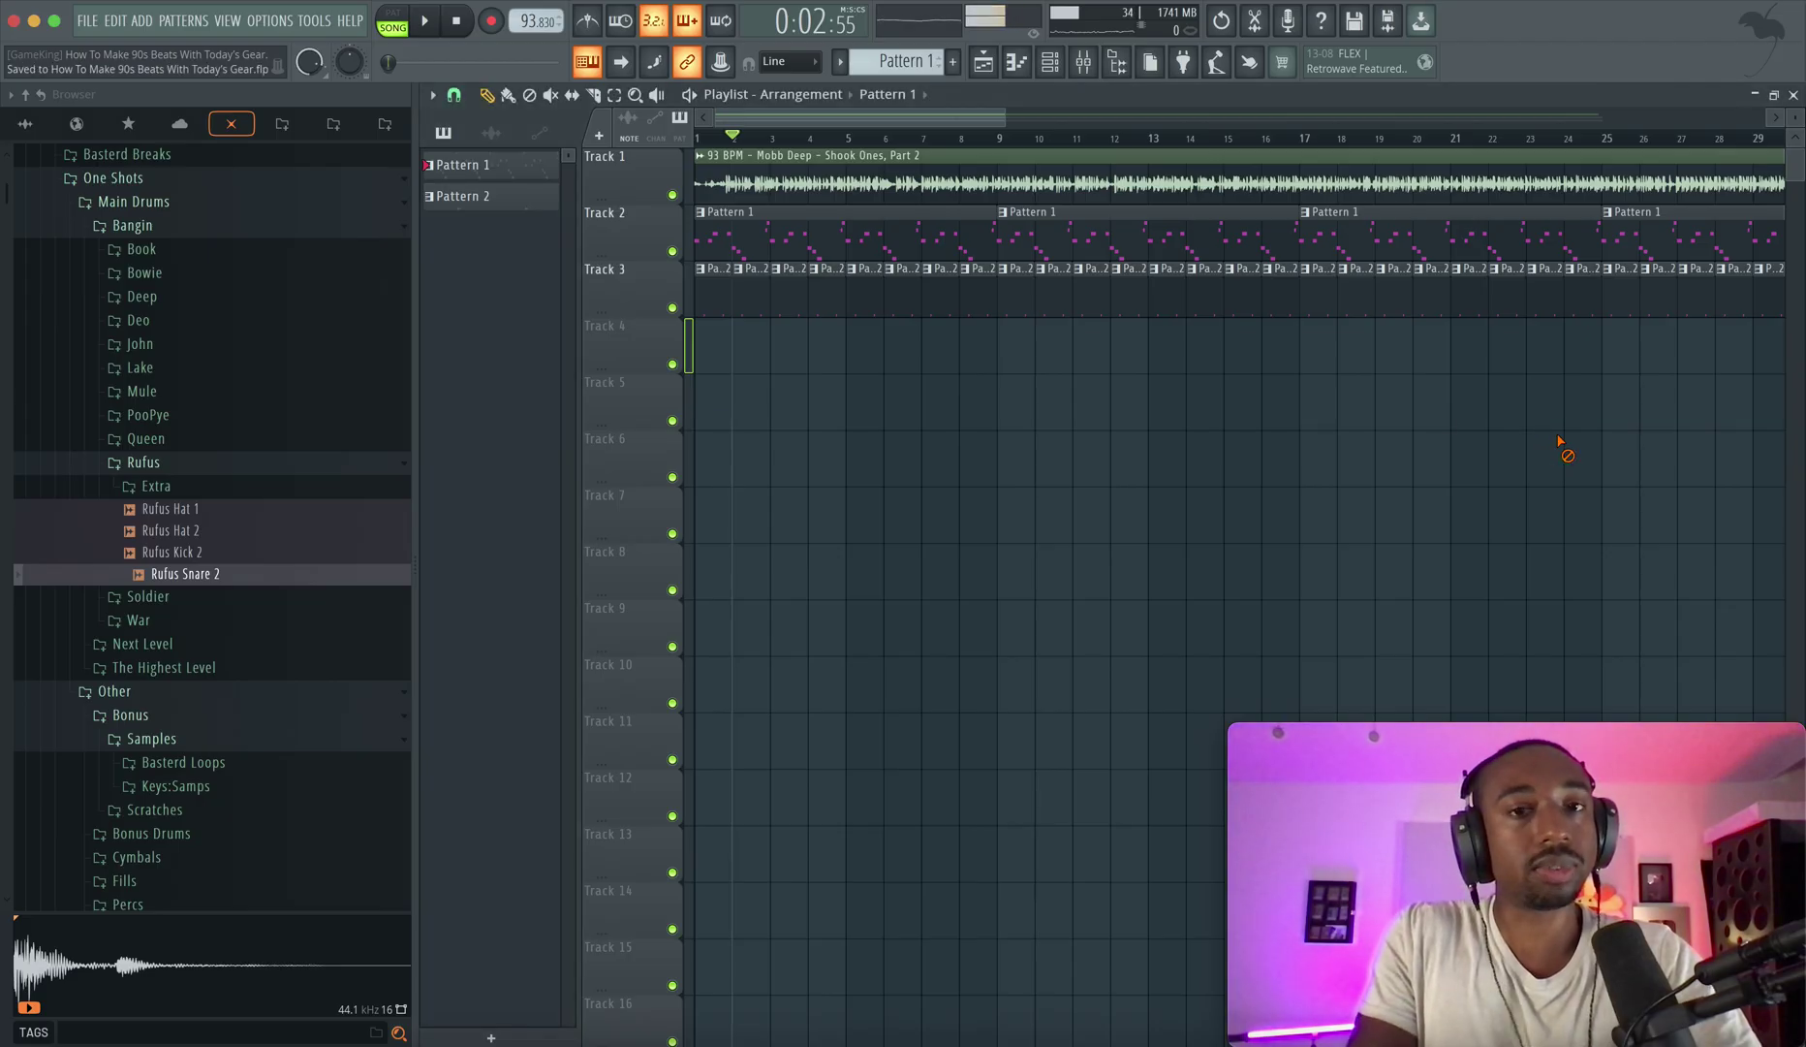
# Audition the Rufus hats and add Rufus Hat 2 as a new channel in Pattern 2.
pyautogui.press('space')
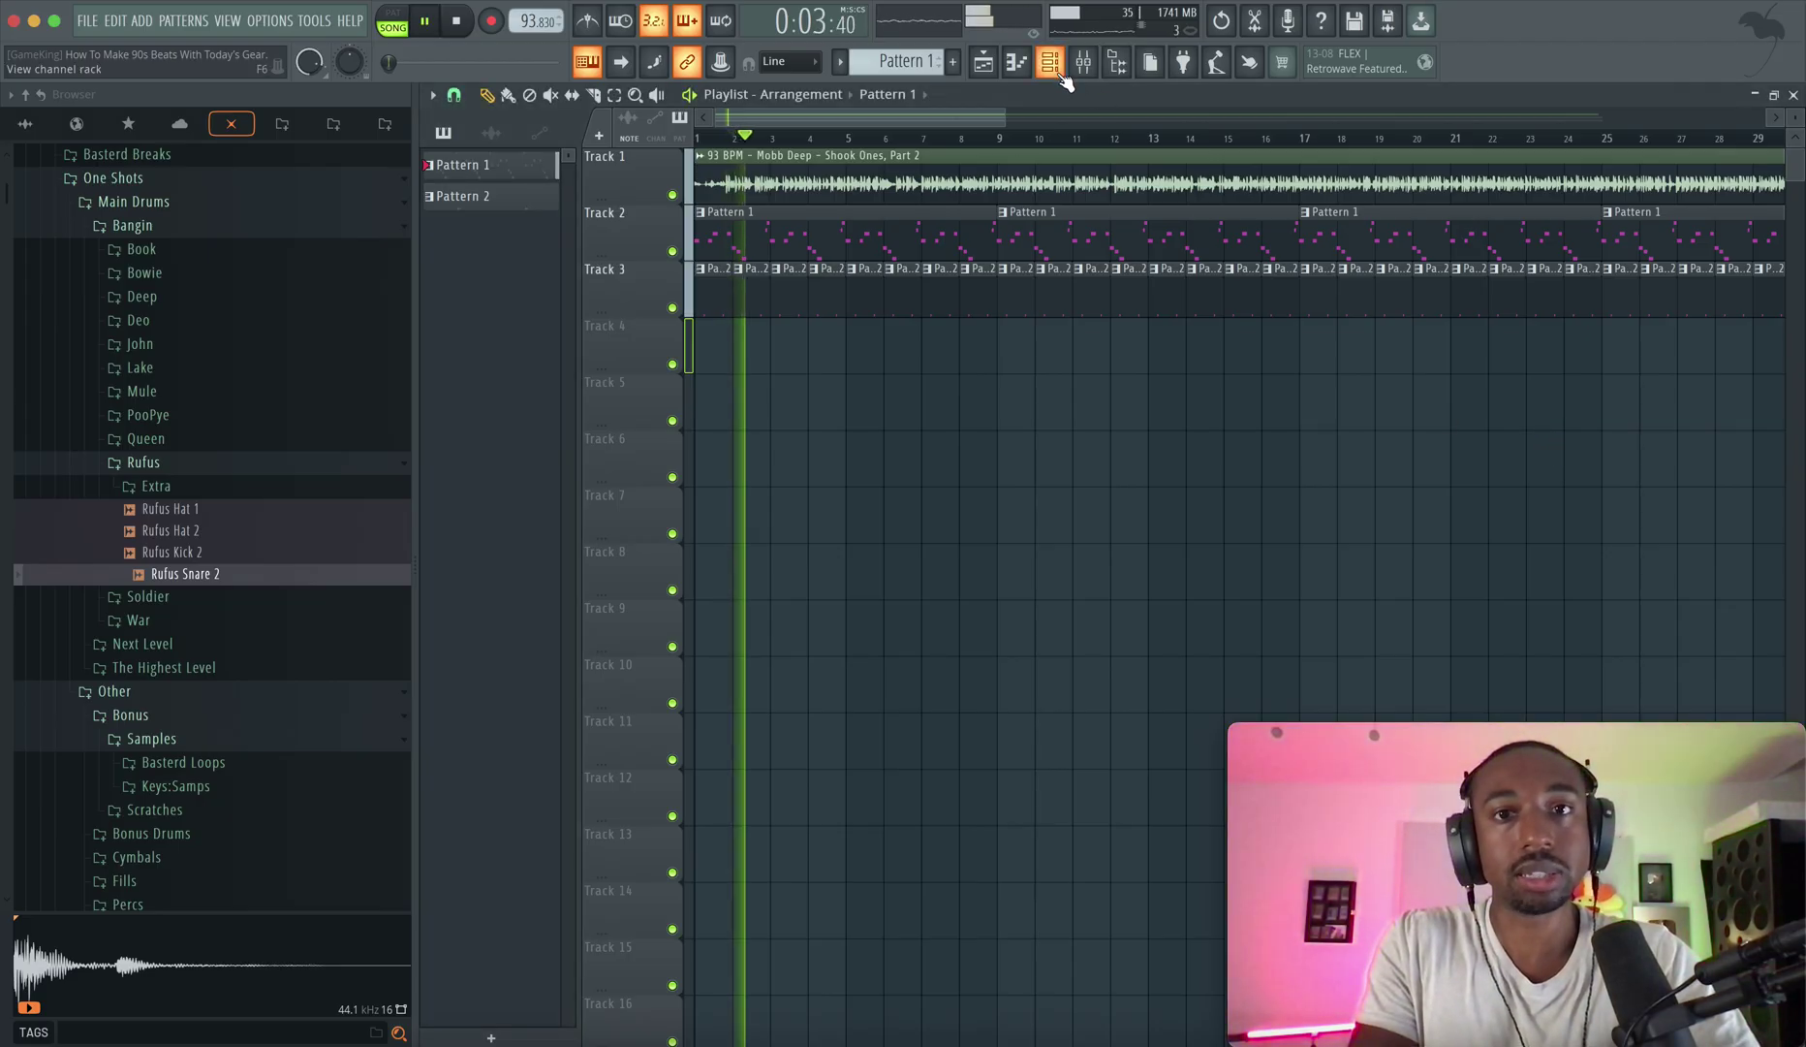
pyautogui.click(1050, 62)
pyautogui.press('space')
pyautogui.scroll(-1, 904, 60)
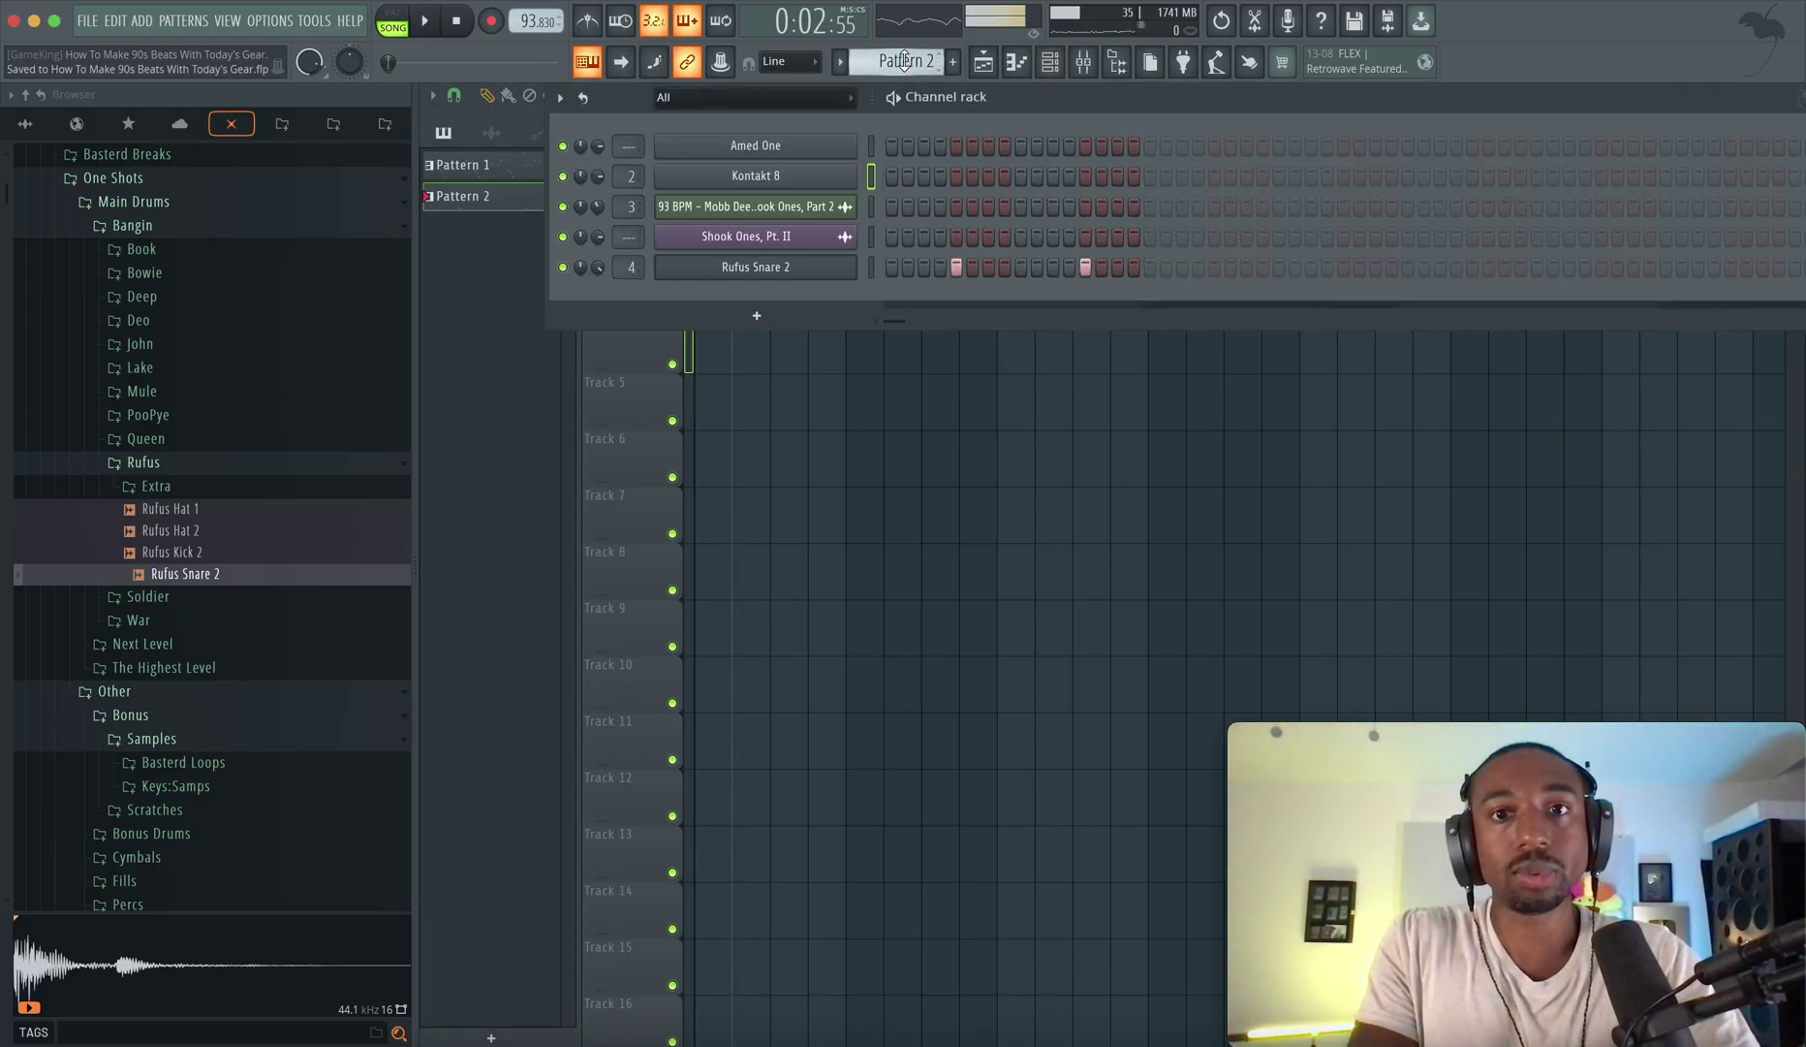
pyautogui.click(185, 528)
pyautogui.click(194, 510)
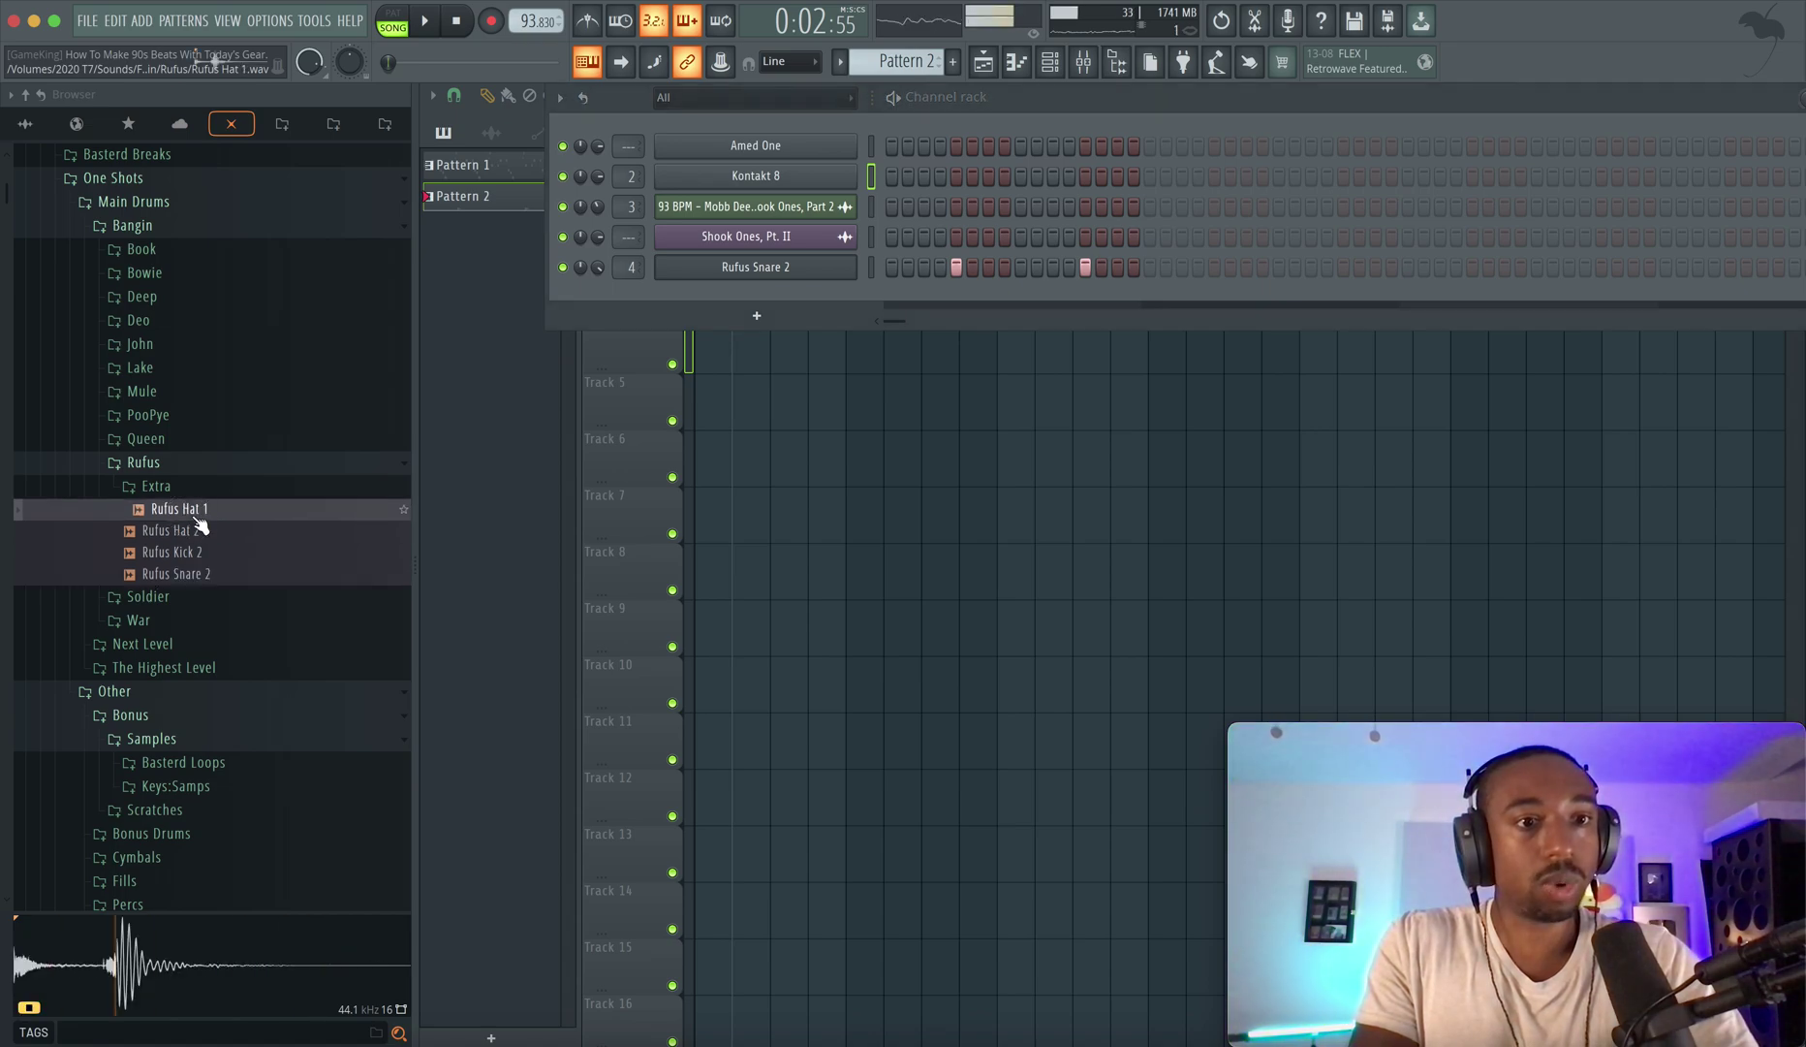
pyautogui.click(199, 531)
pyautogui.rightClick(201, 549)
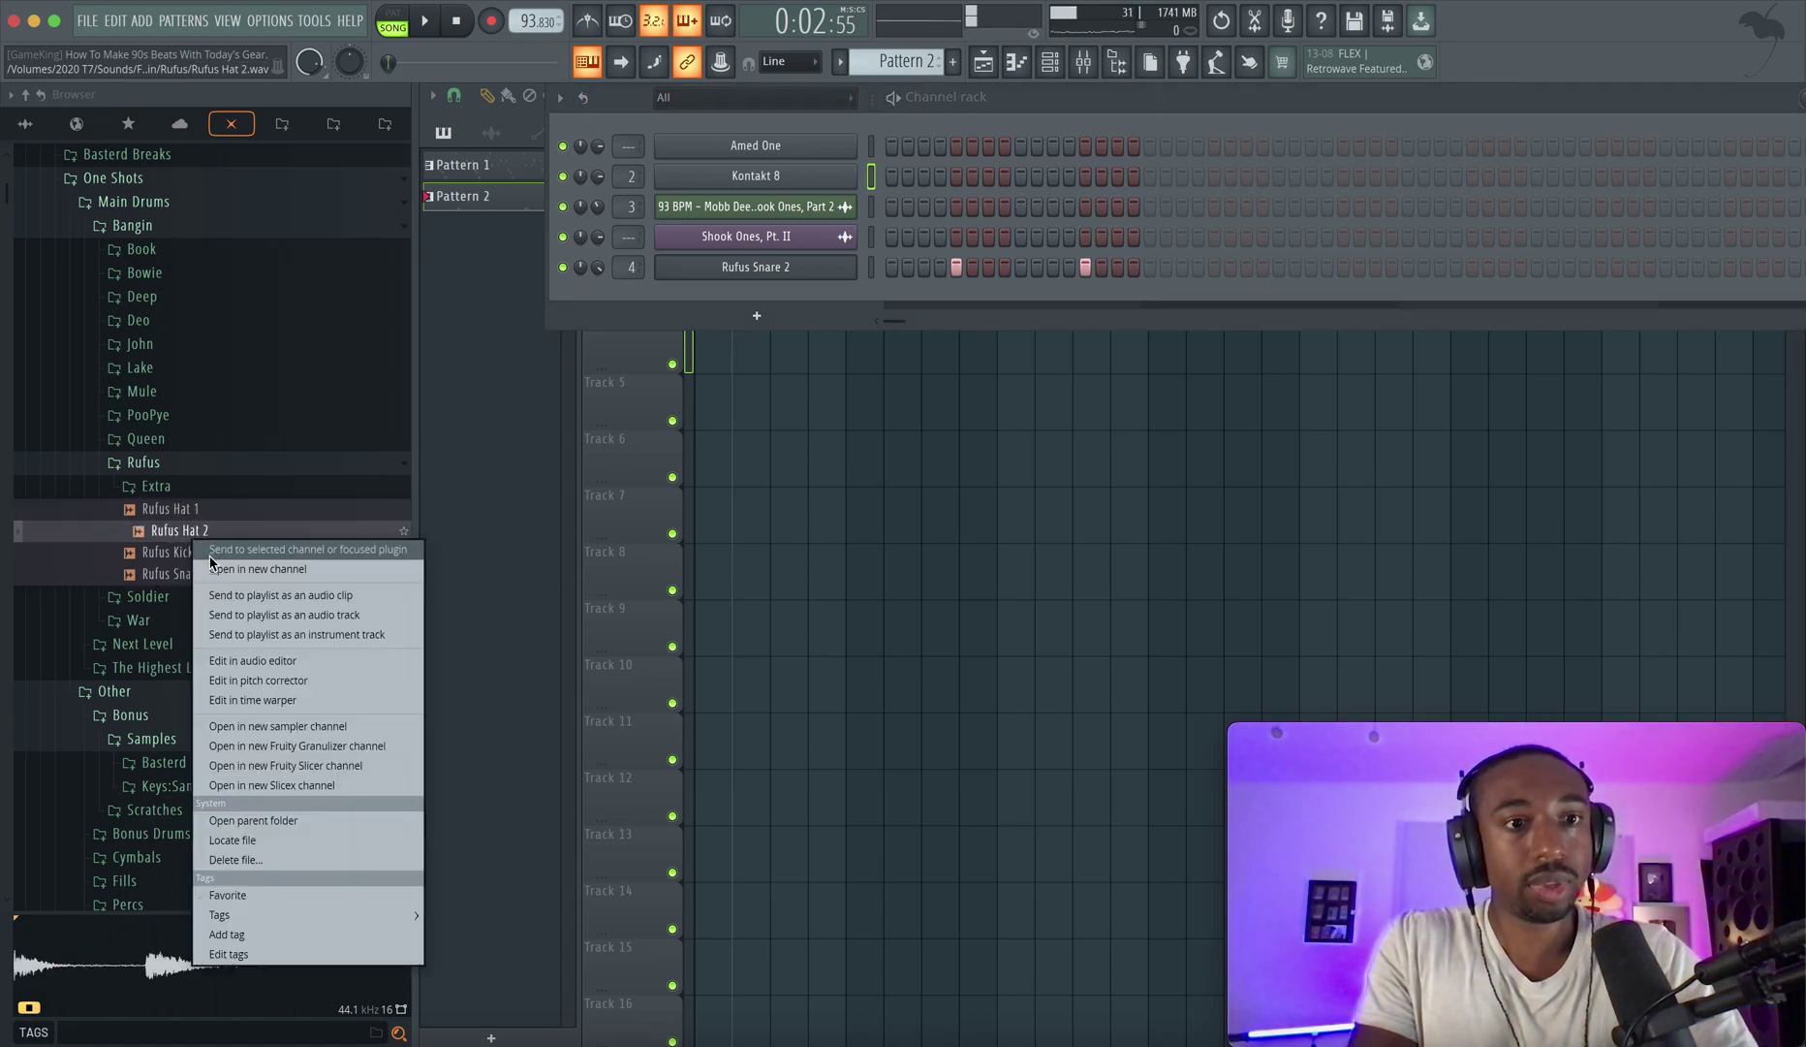
pyautogui.click(281, 554)
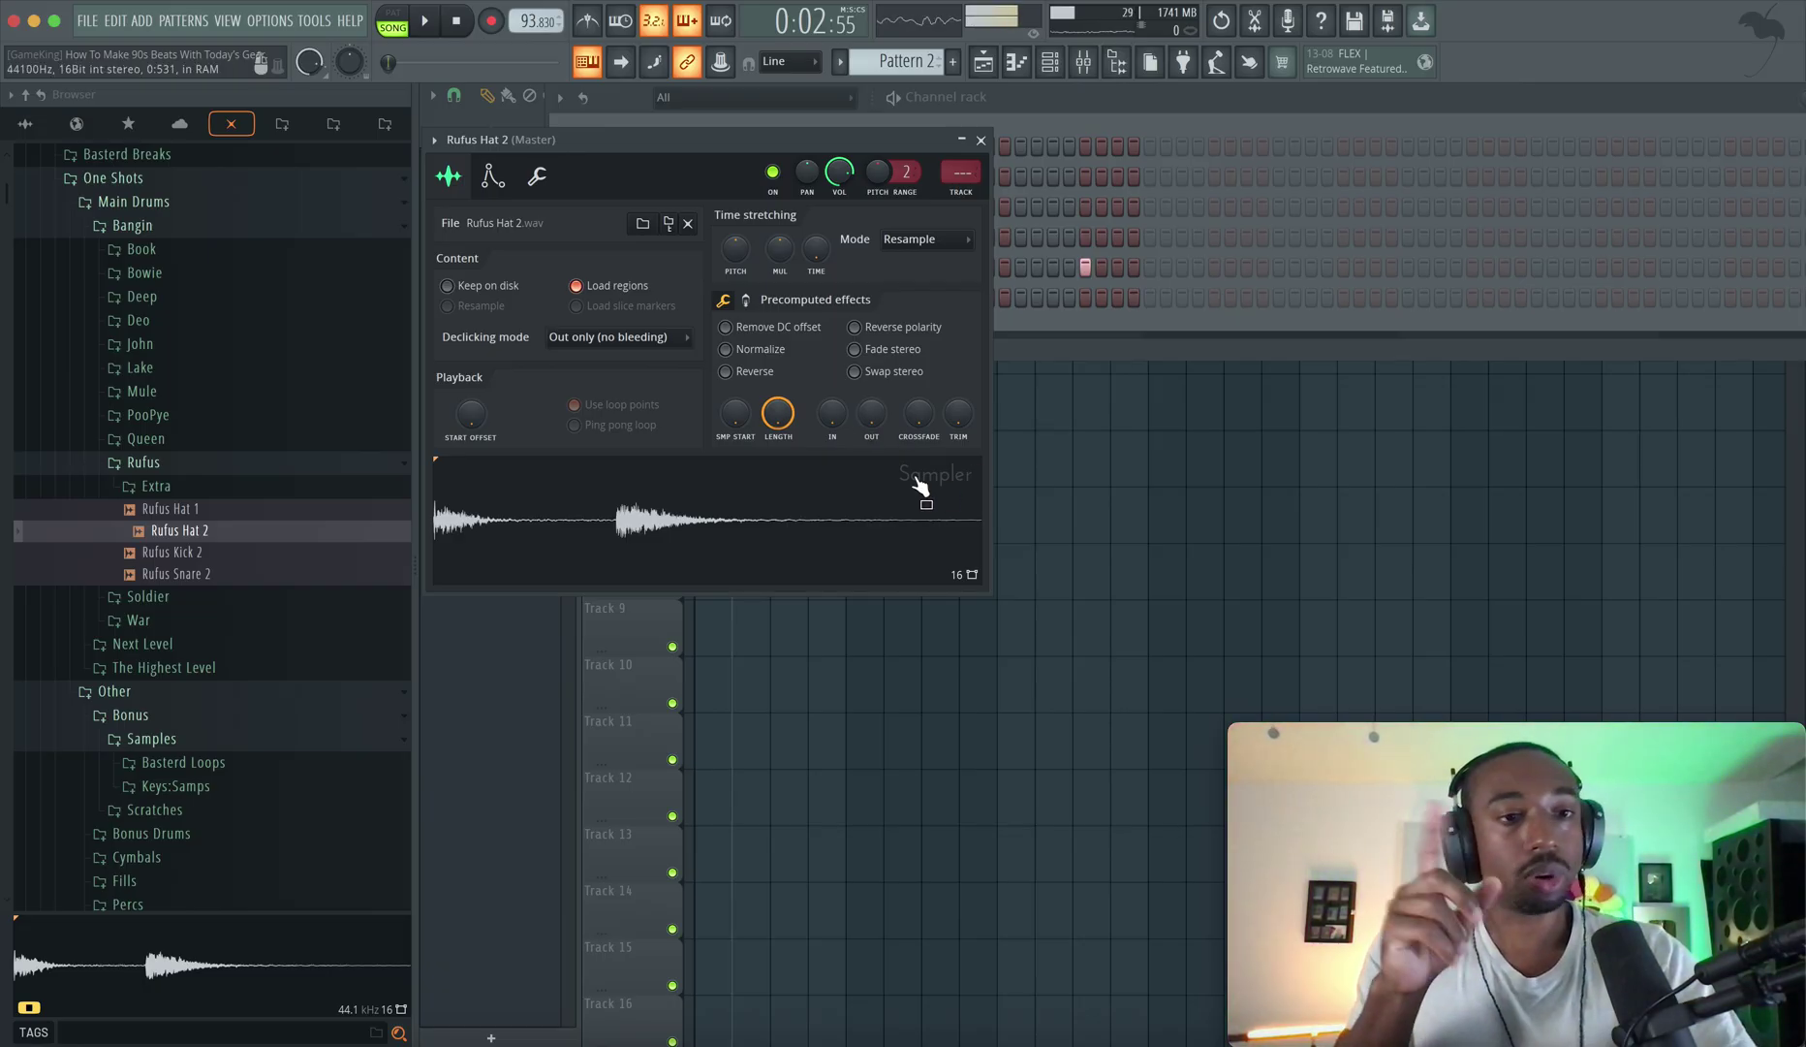
# Route the Rufus Hat 2 channel to mixer track 5 and move the mixer clear of the channel rack.
pyautogui.press('super+l')
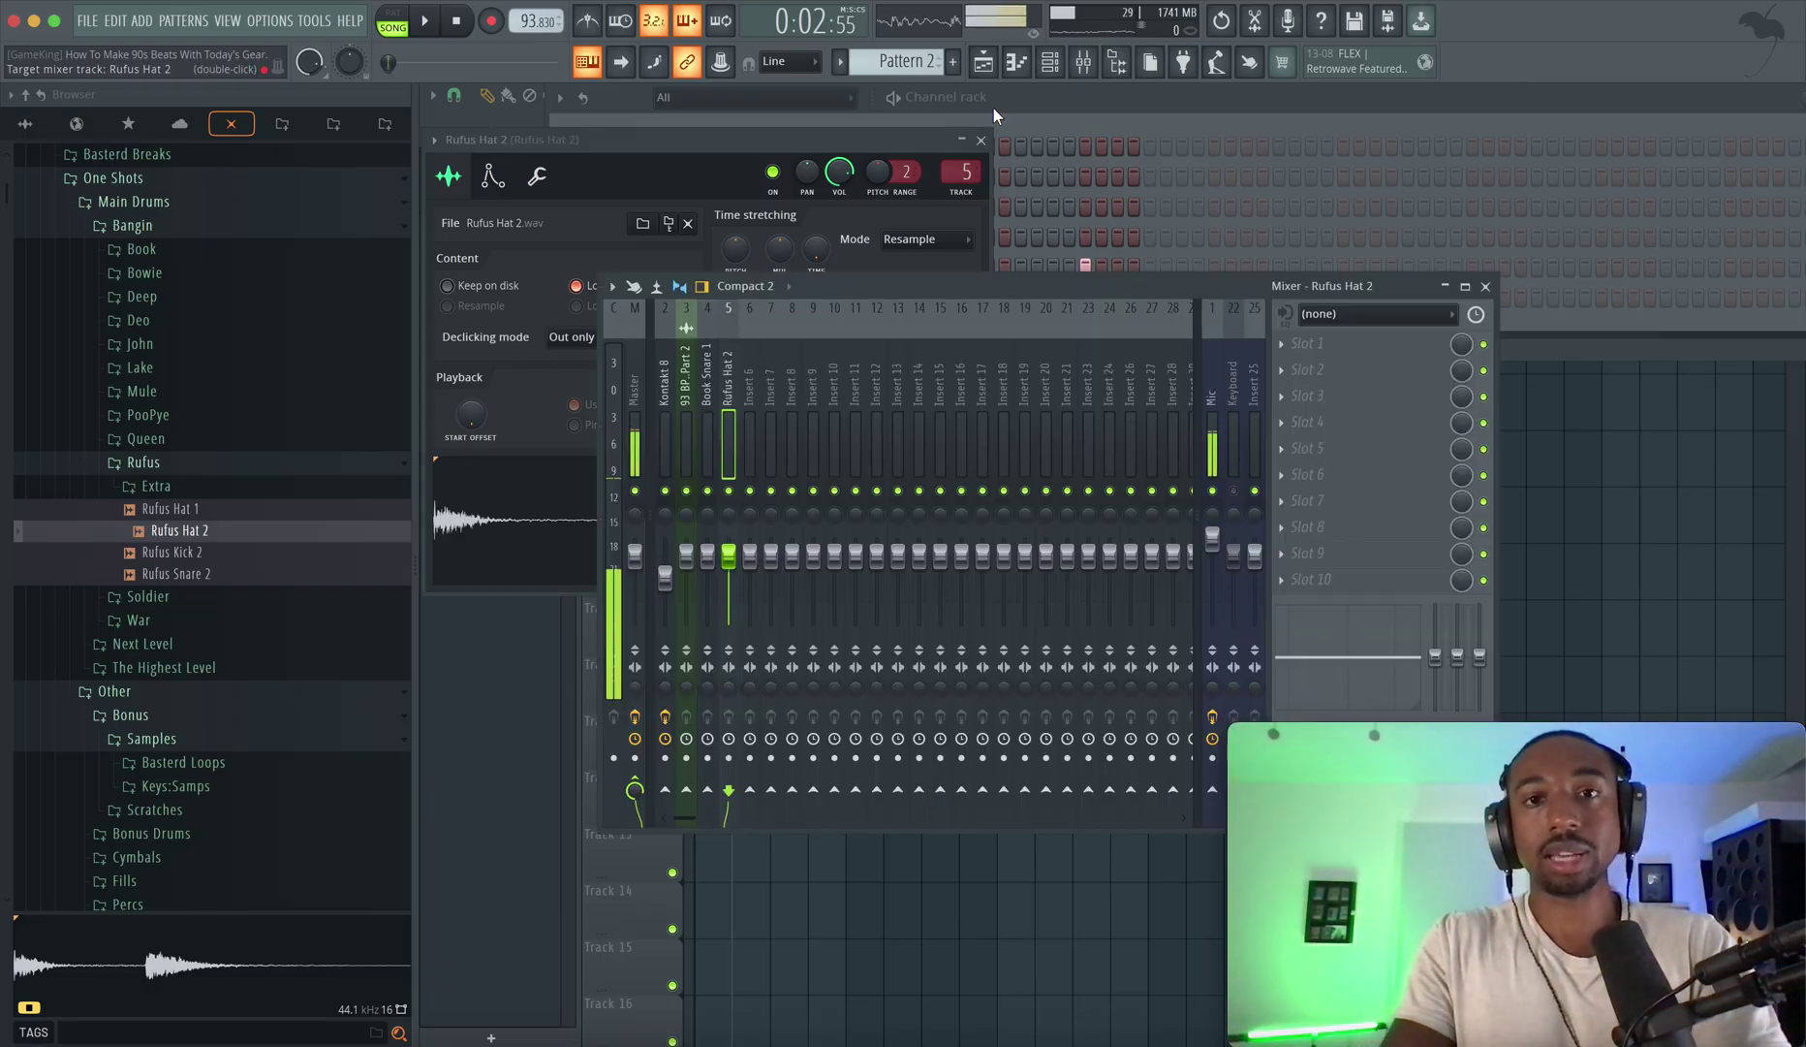
pyautogui.click(981, 141)
pyautogui.moveTo(884, 281); pyautogui.dragTo(850, 393)
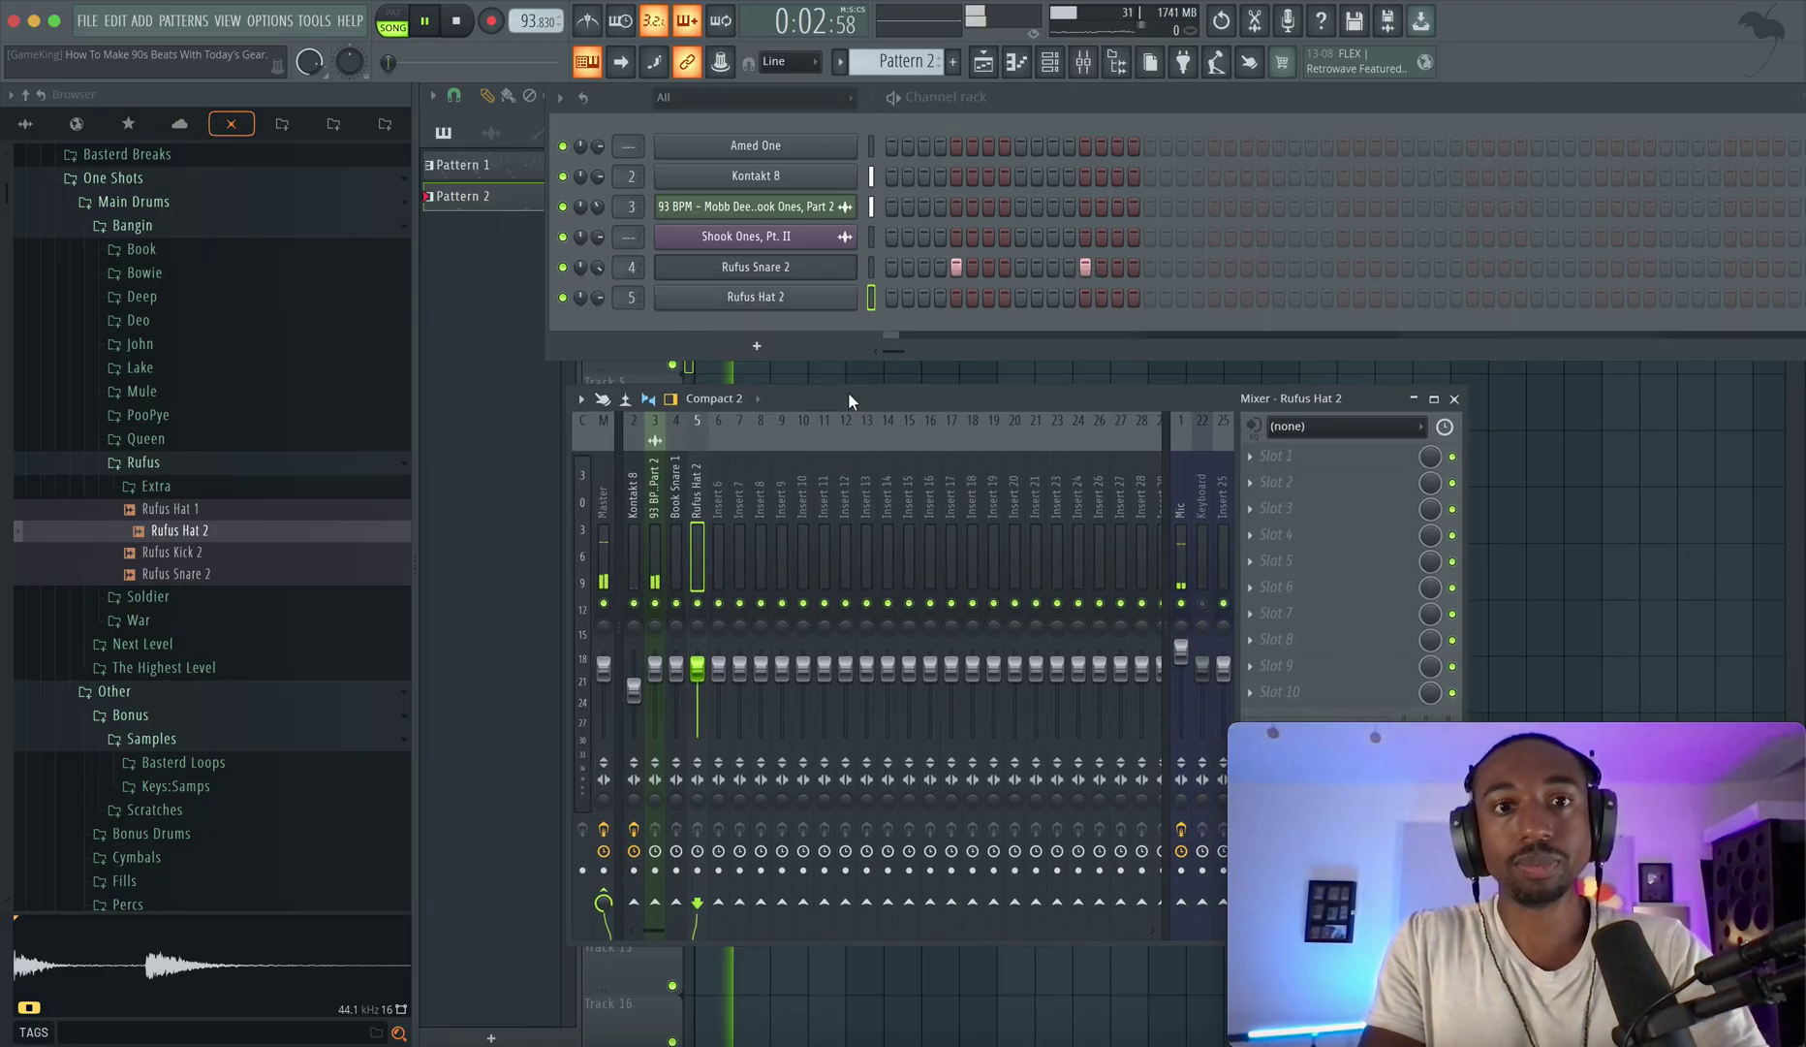
# Fill every second step of the Rufus Hat 2 channel in Pattern 2.
pyautogui.press('space')
pyautogui.click(891, 296)
pyautogui.click(939, 297)
pyautogui.click(925, 298)
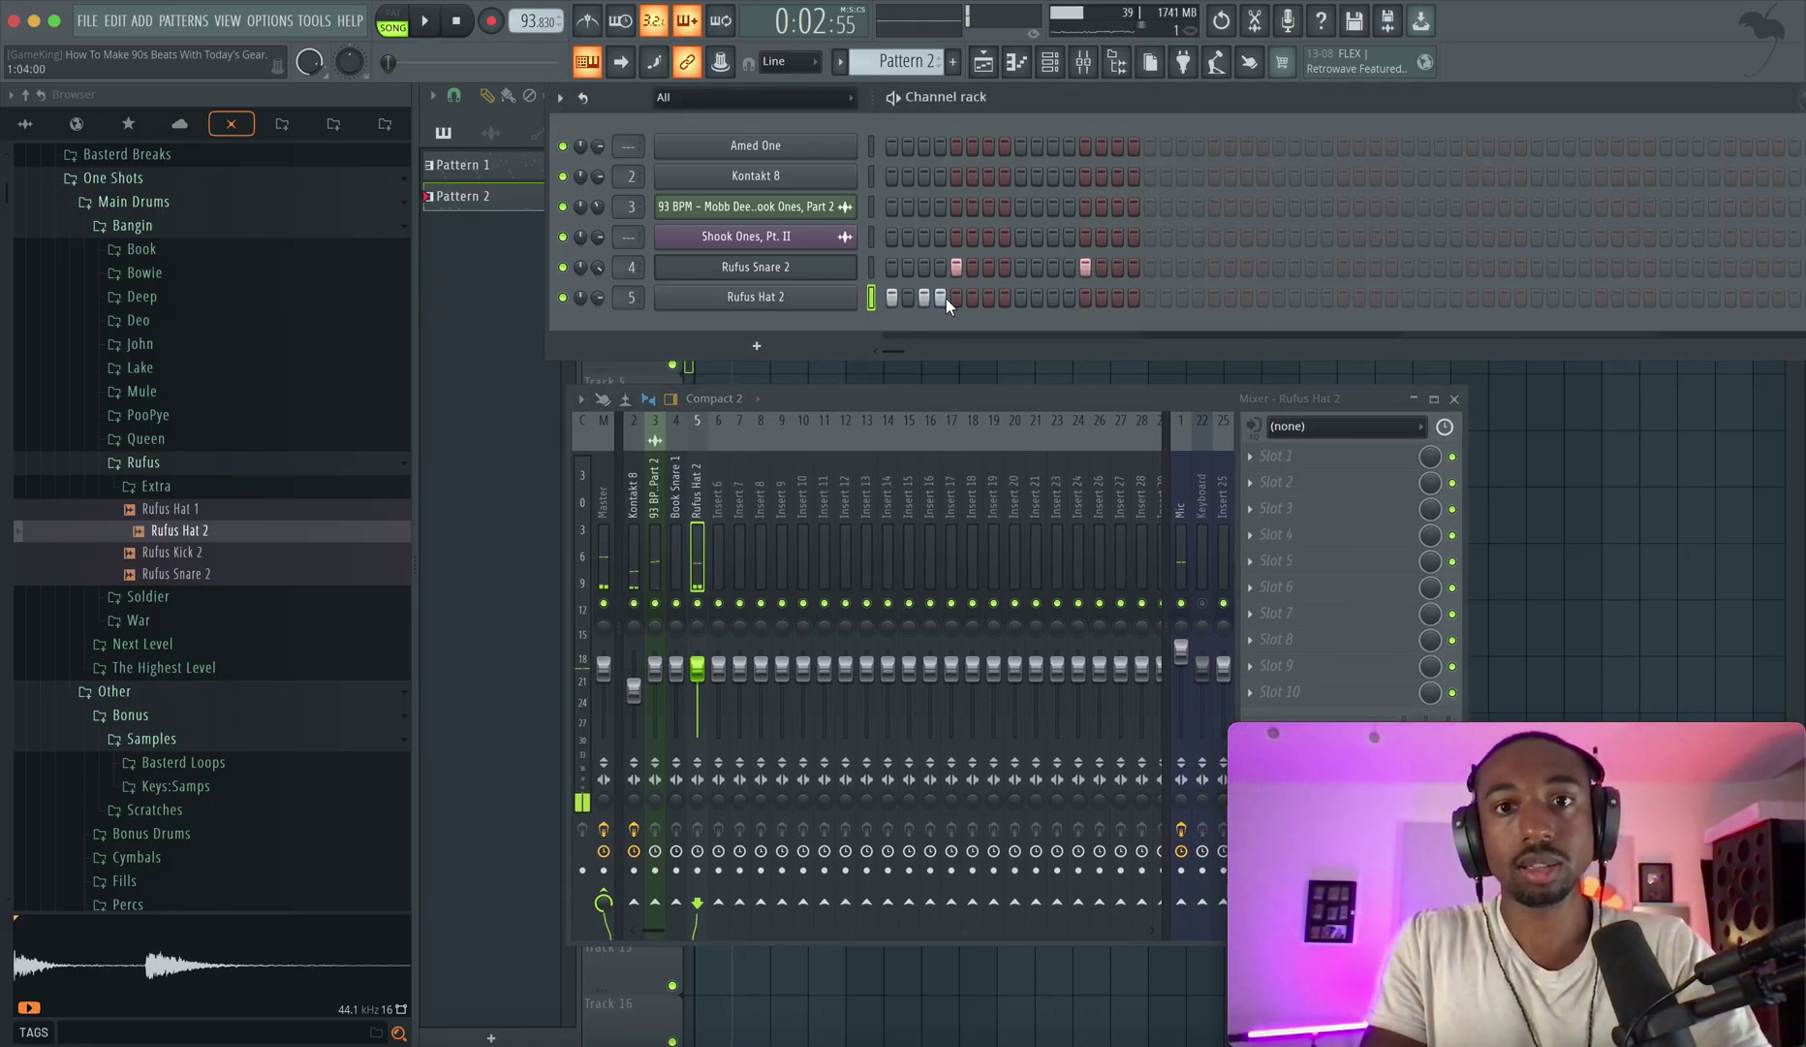
pyautogui.rightClick(942, 299)
pyautogui.click(958, 299)
pyautogui.rightClick(826, 299)
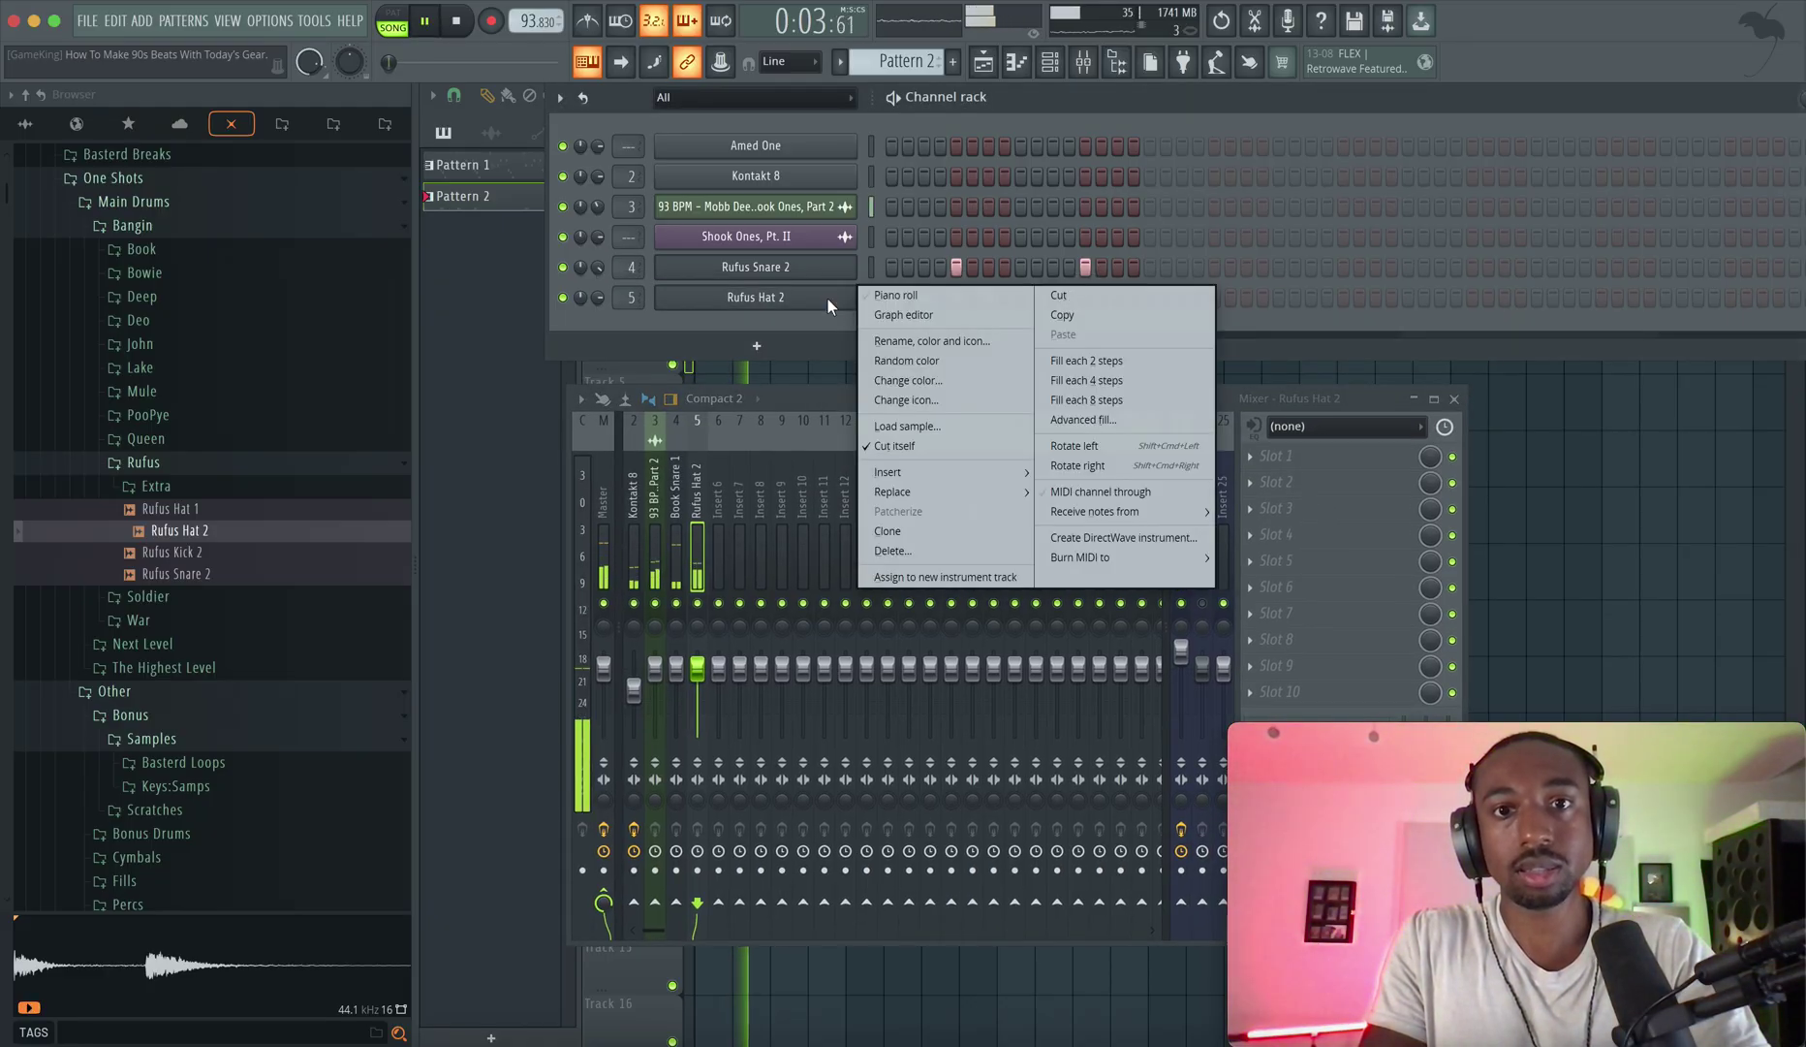
pyautogui.click(1097, 370)
pyautogui.rightClick(817, 309)
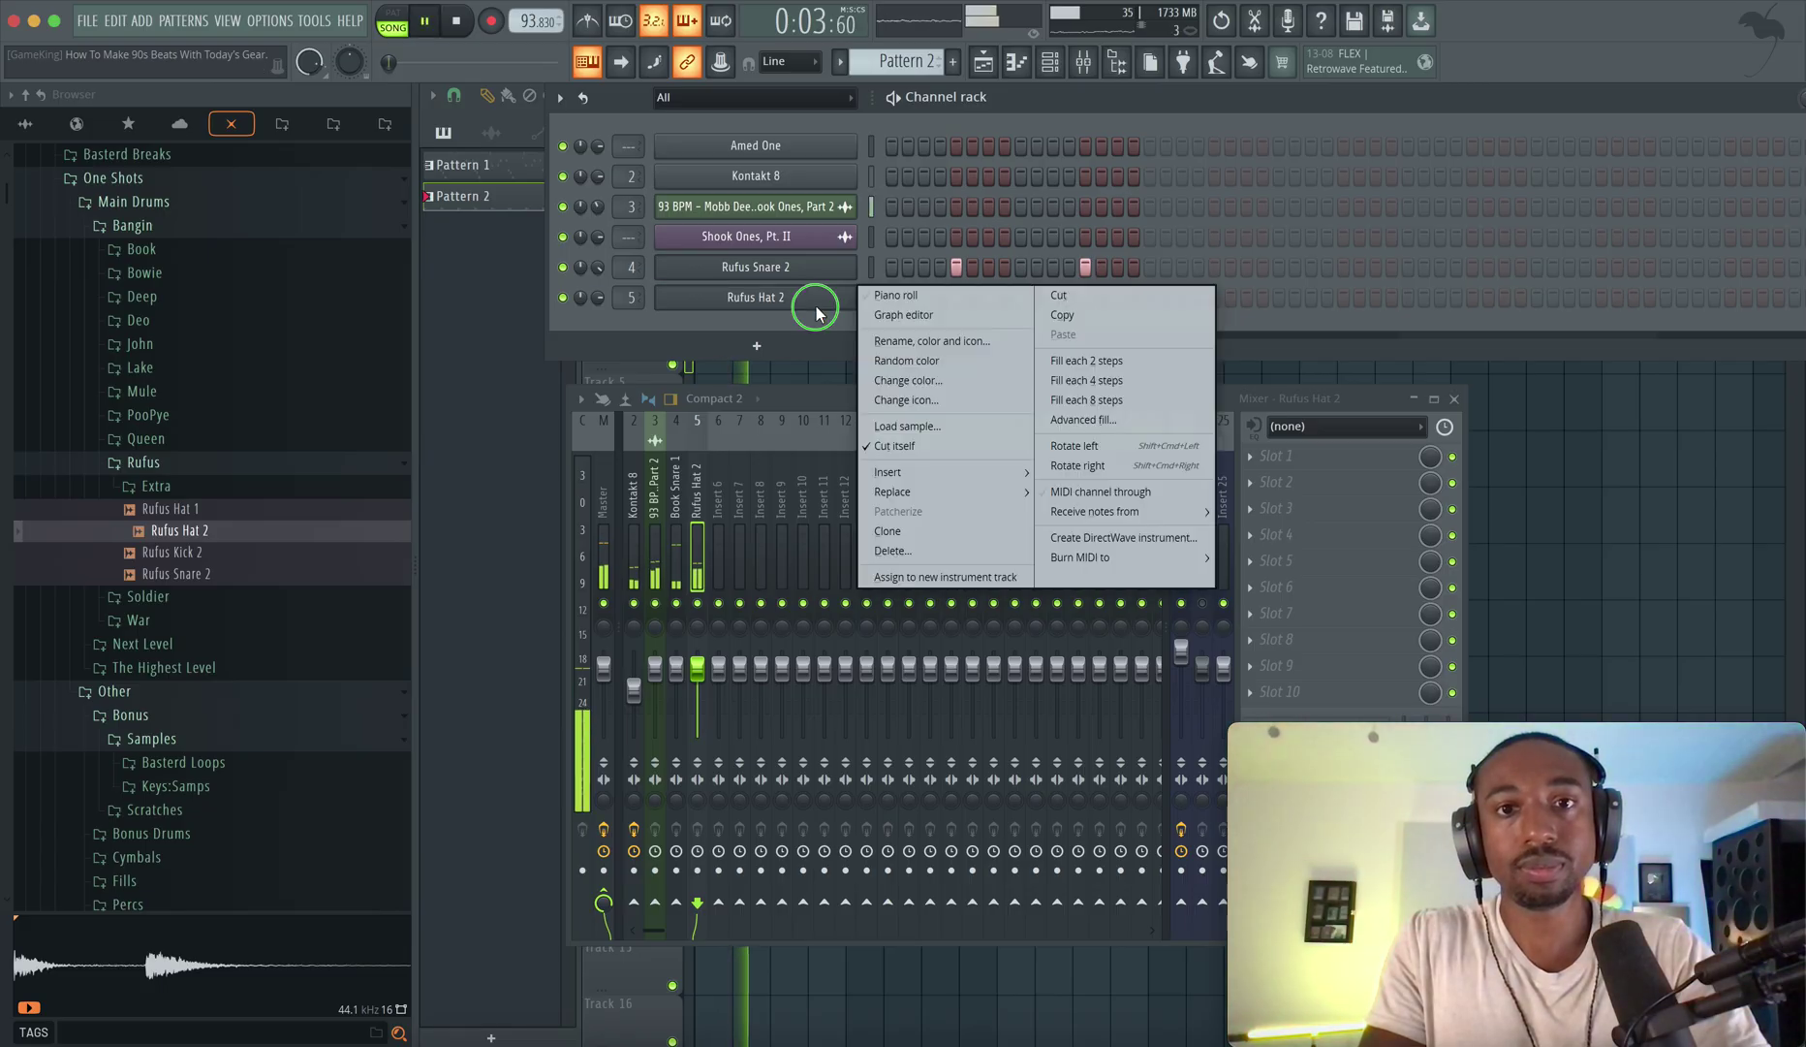
pyautogui.click(796, 328)
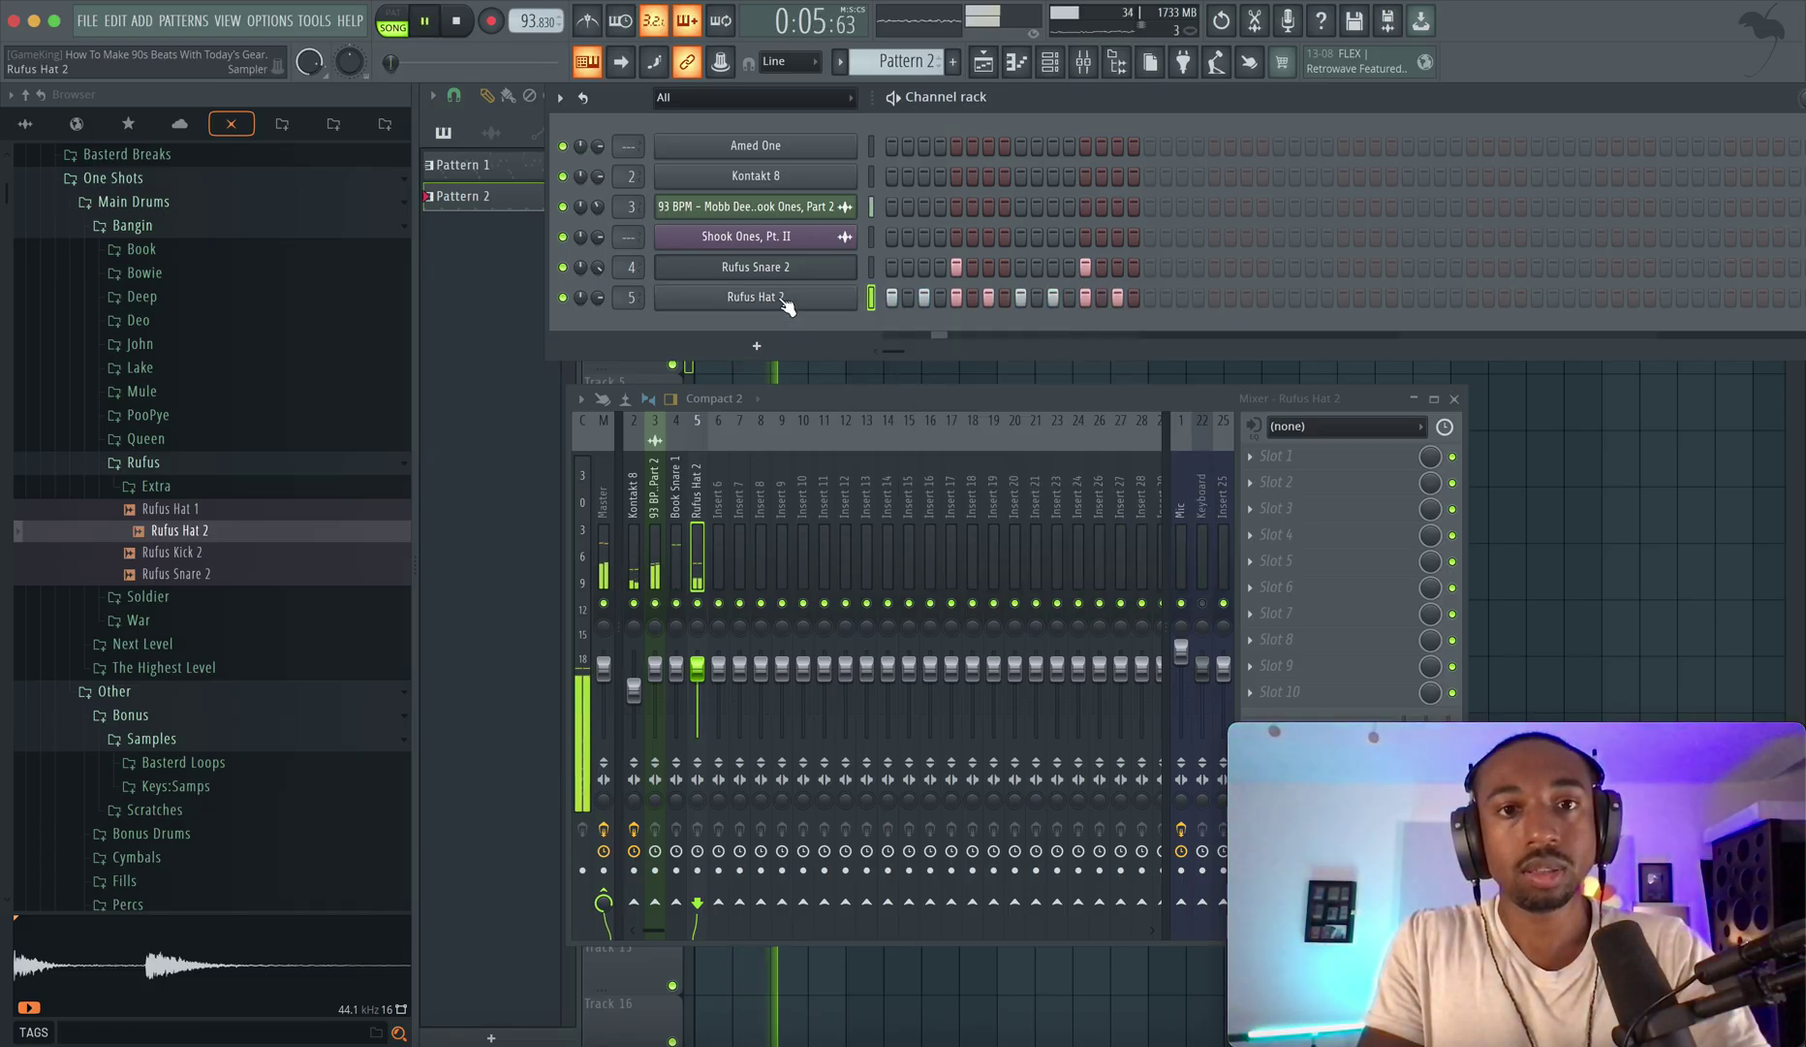
# Set Rufus Hat 2's fine time shift to 0:03 while the arrangement plays.
pyautogui.click(785, 301)
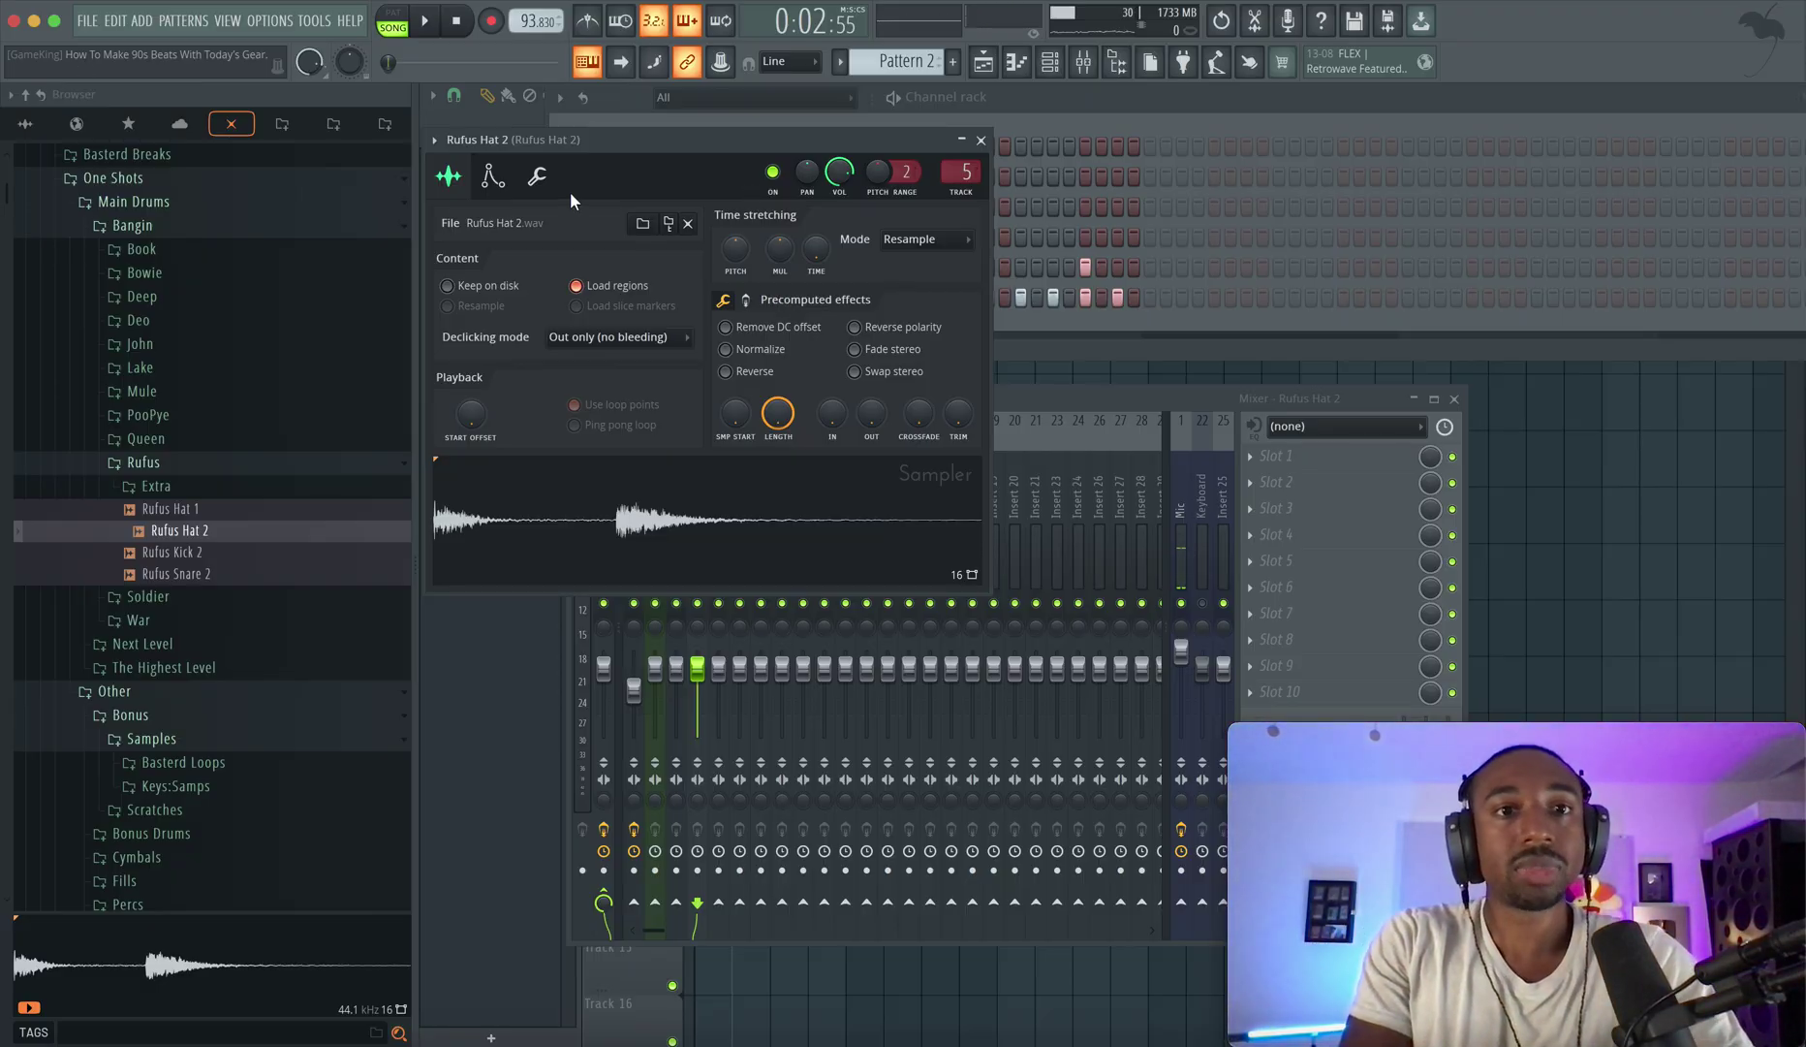
pyautogui.click(536, 175)
pyautogui.press('space')
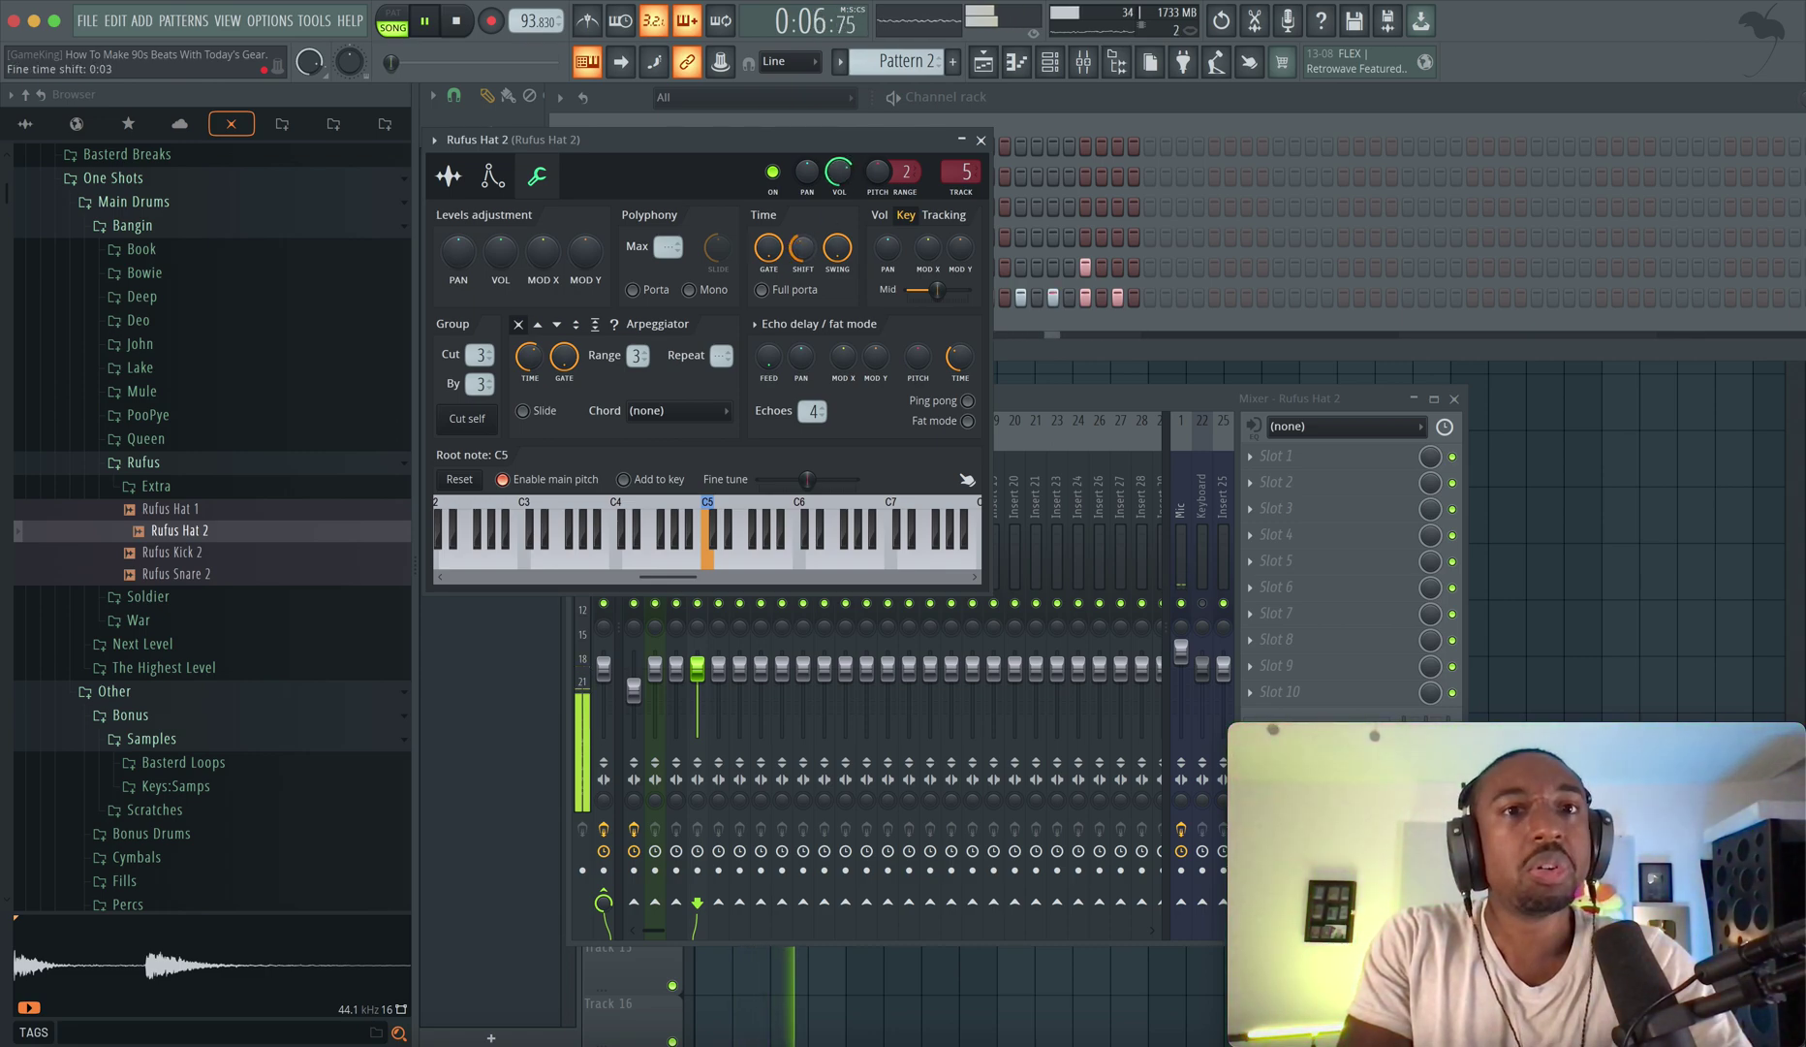
pyautogui.click(980, 140)
pyautogui.click(1557, 406)
# Set Rufus Snare 2's fine time shift to 0:01 while the arrangement plays.
pyautogui.click(1049, 61)
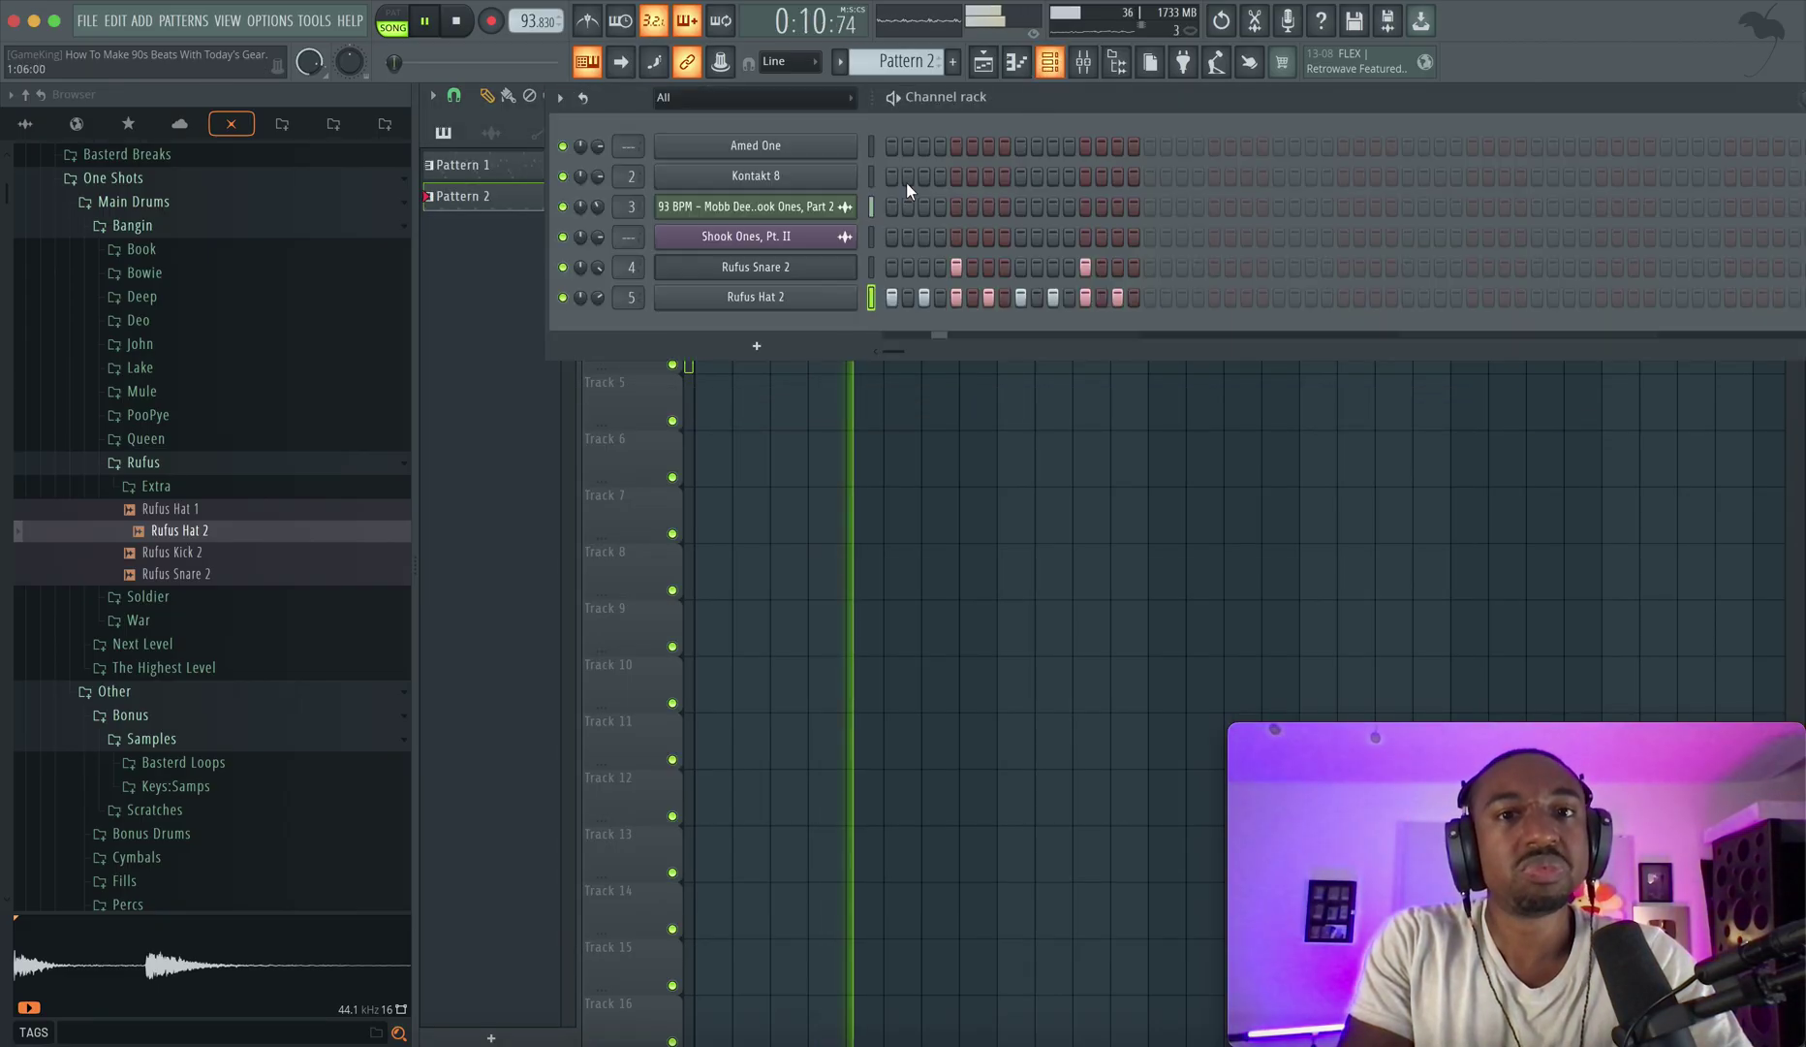
pyautogui.click(686, 272)
pyautogui.press('space')
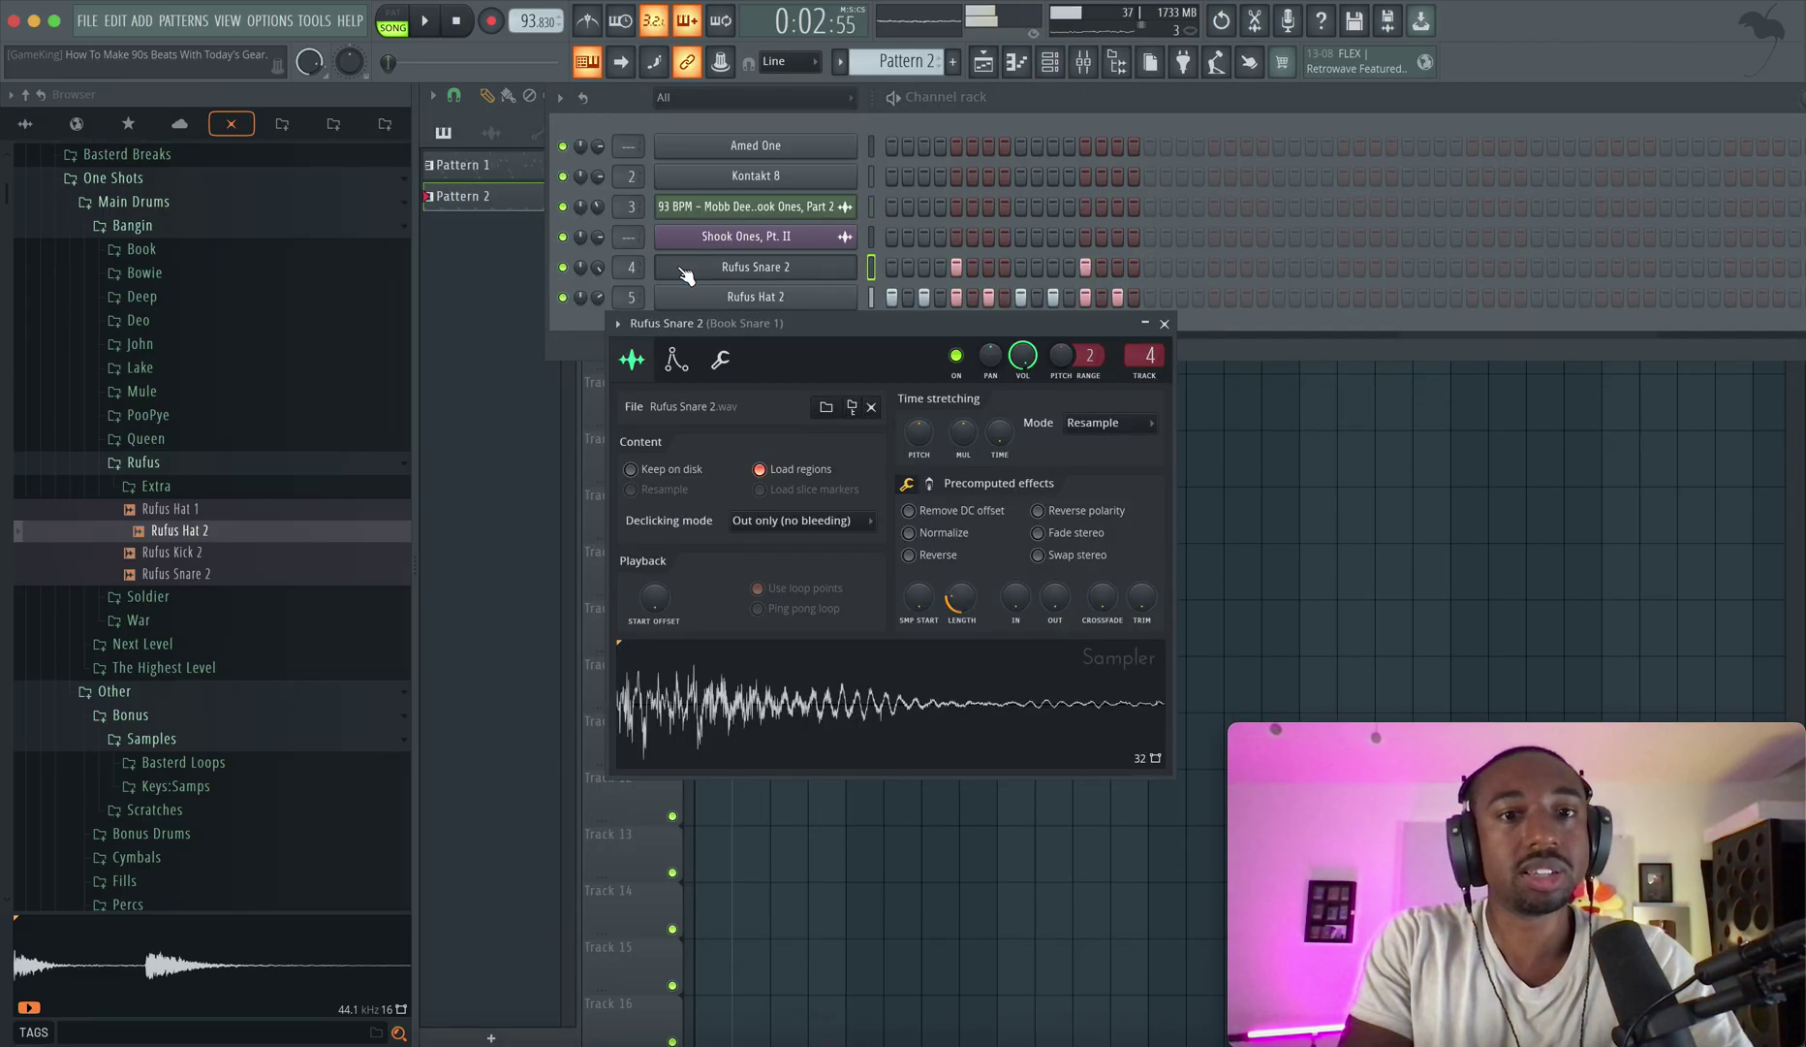
pyautogui.click(719, 358)
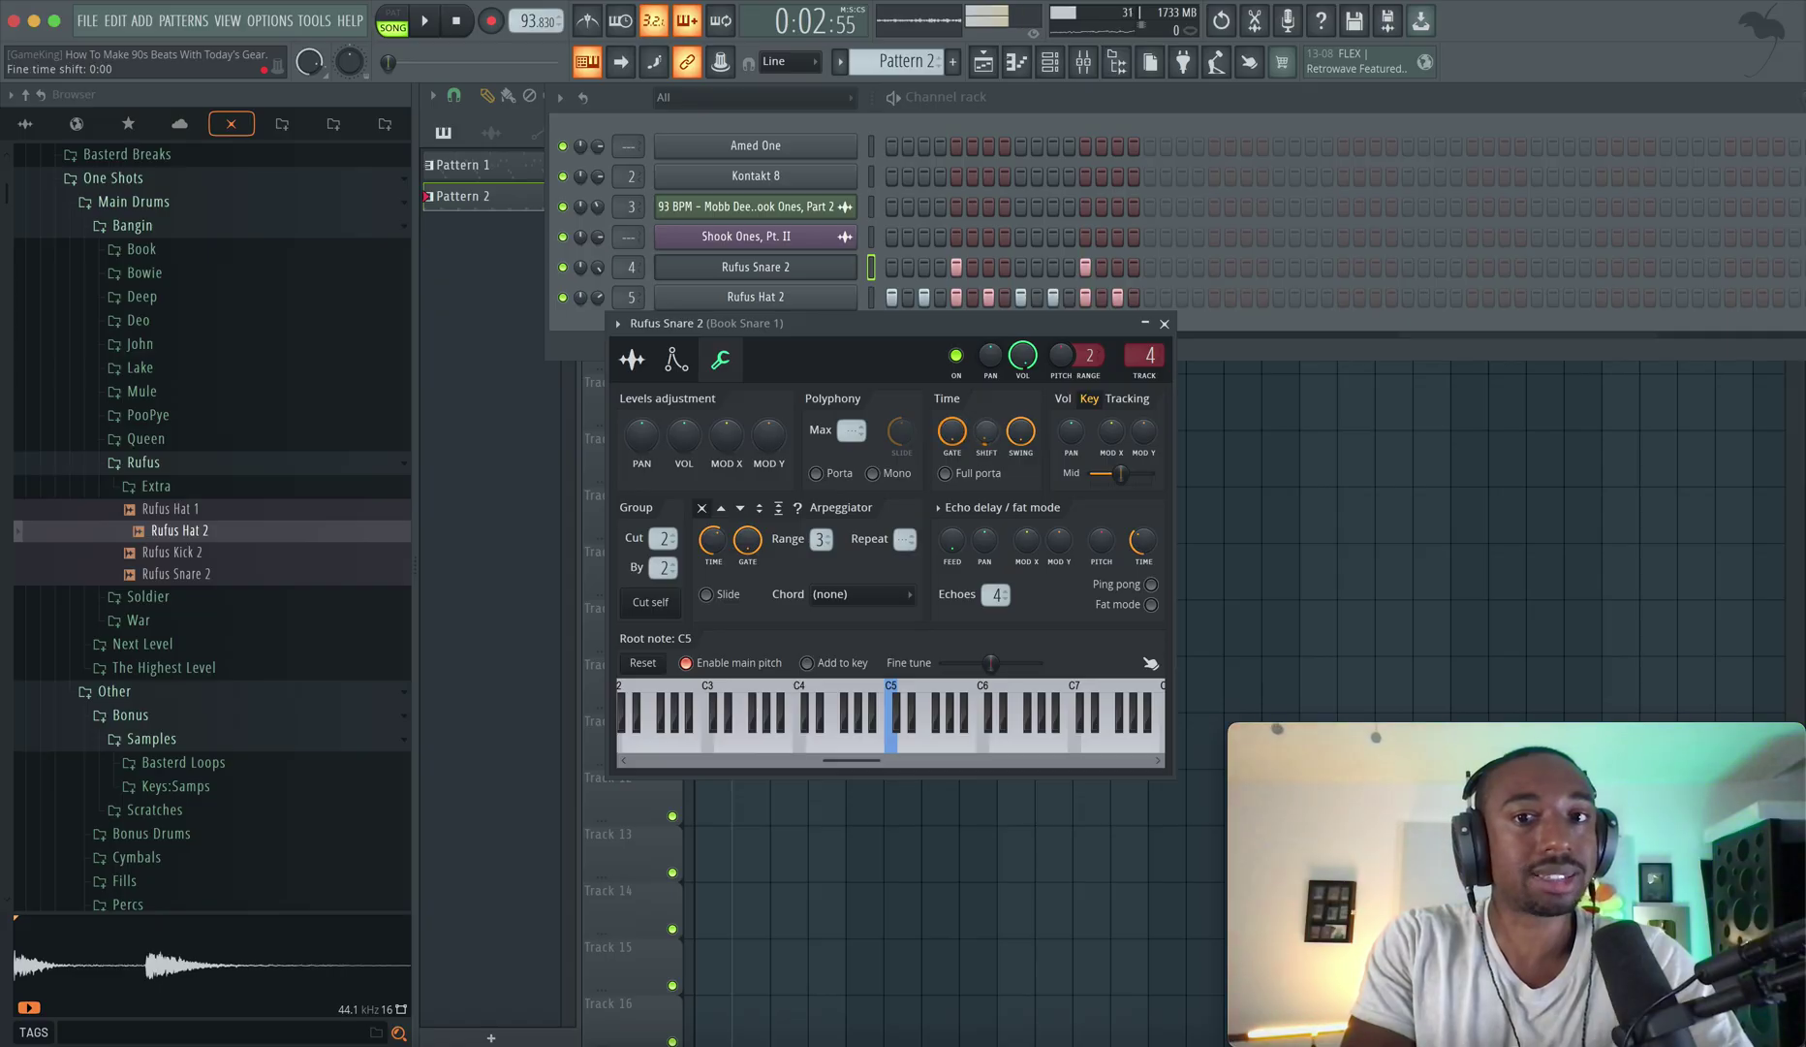
pyautogui.press('space')
pyautogui.moveTo(979, 441); pyautogui.dragTo(990, 439)
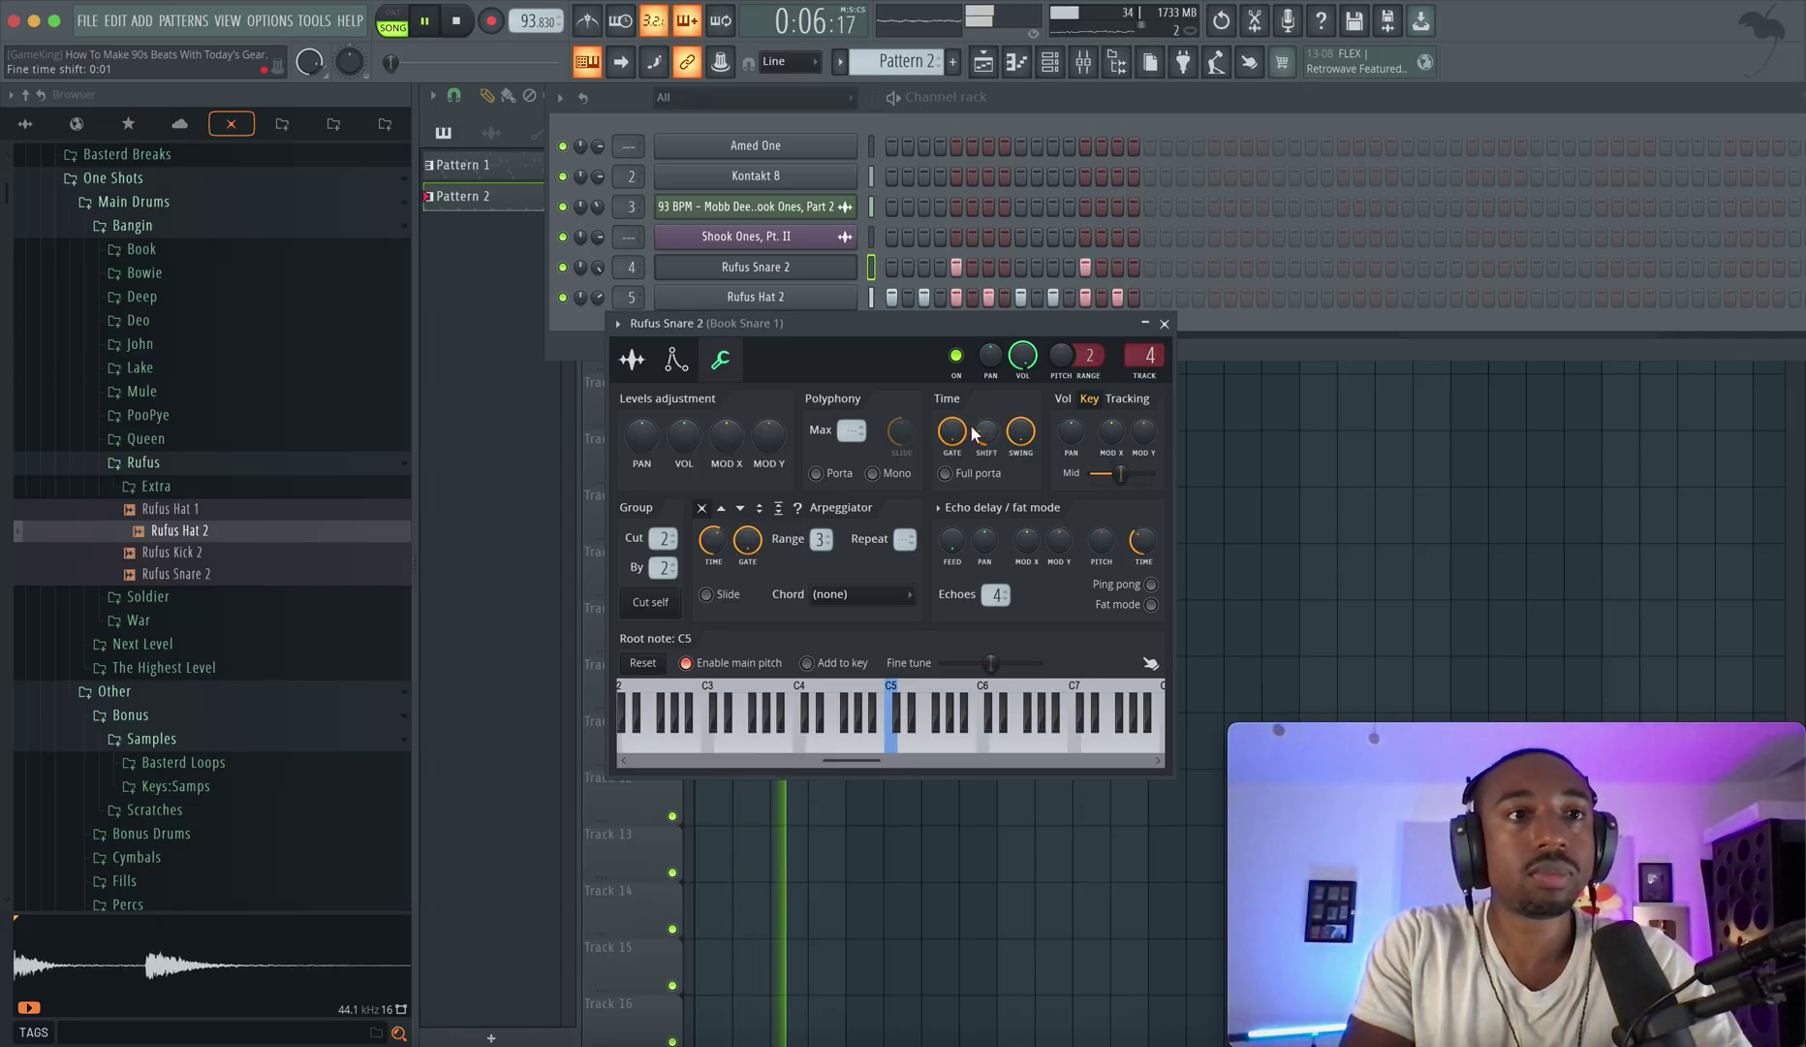
pyautogui.click(1164, 323)
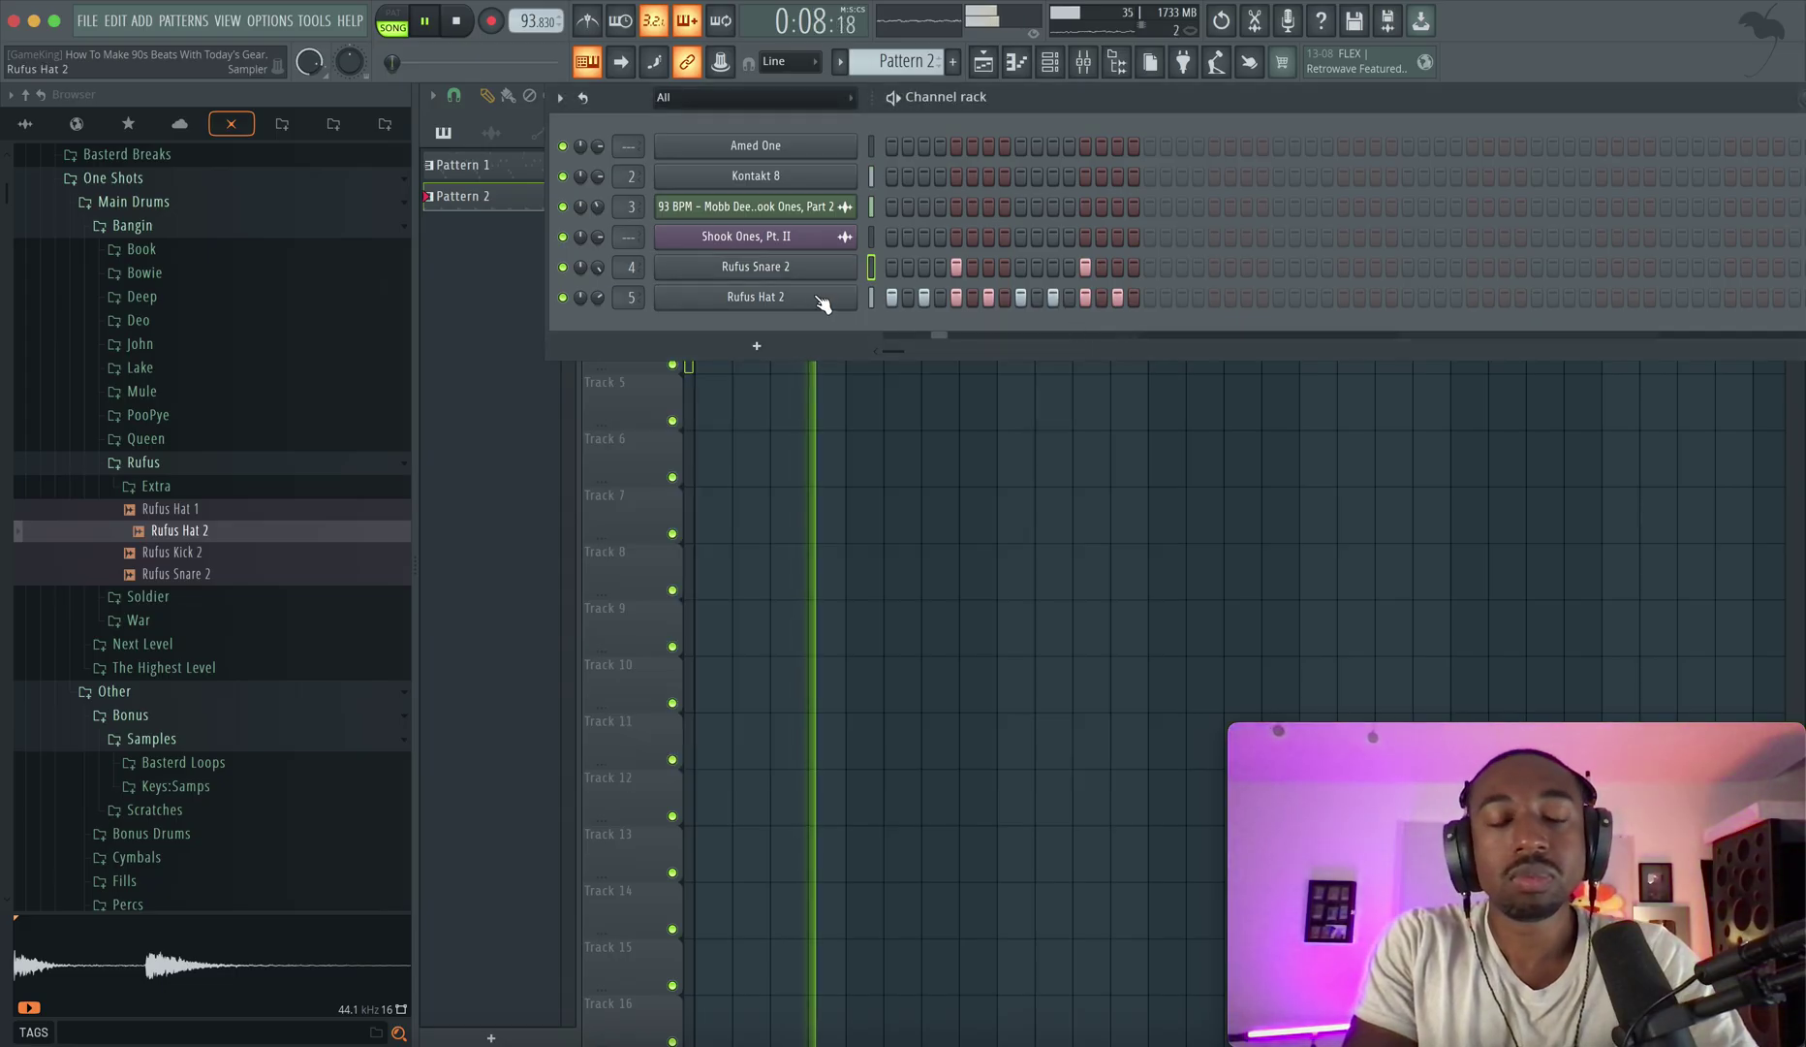
# Stop playback and load kHs Pitch Shifter into effect slot 6 of the Kontakt 8 mixer track.
pyautogui.click(834, 487)
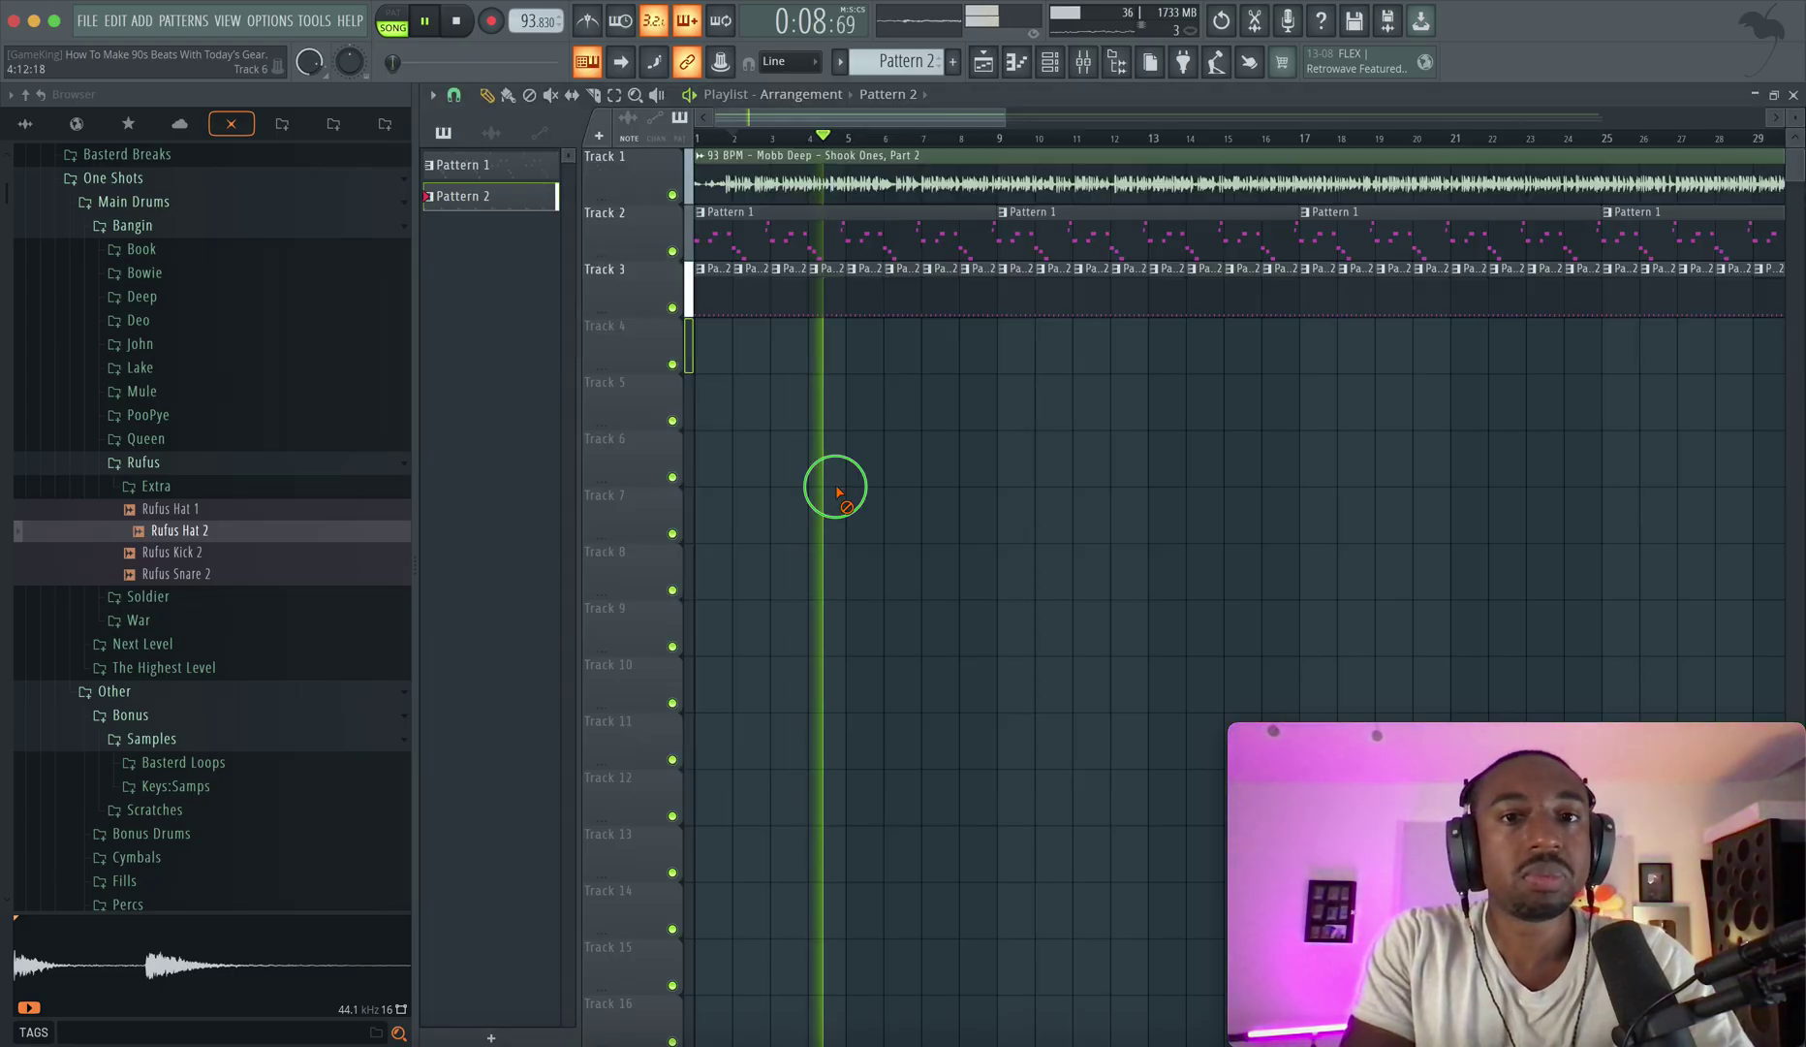
pyautogui.click(1049, 62)
pyautogui.click(1050, 62)
pyautogui.press('space')
pyautogui.click(1082, 62)
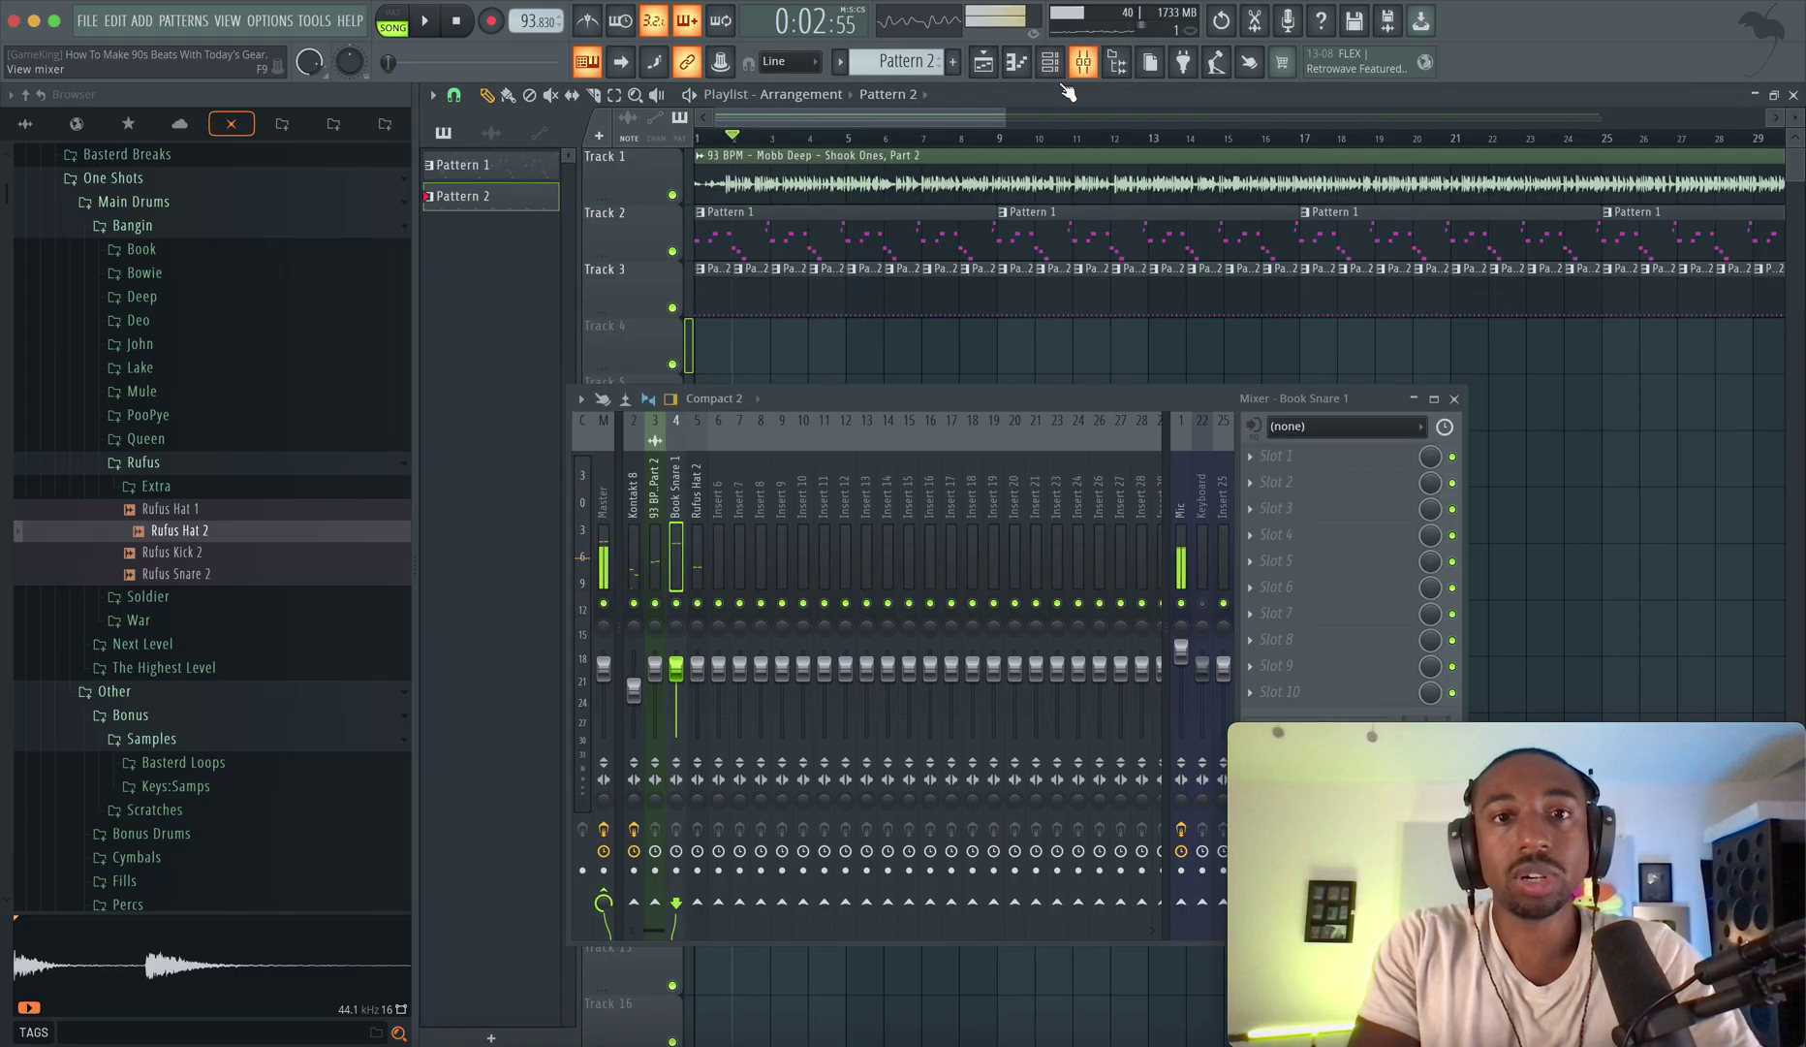
pyautogui.click(633, 513)
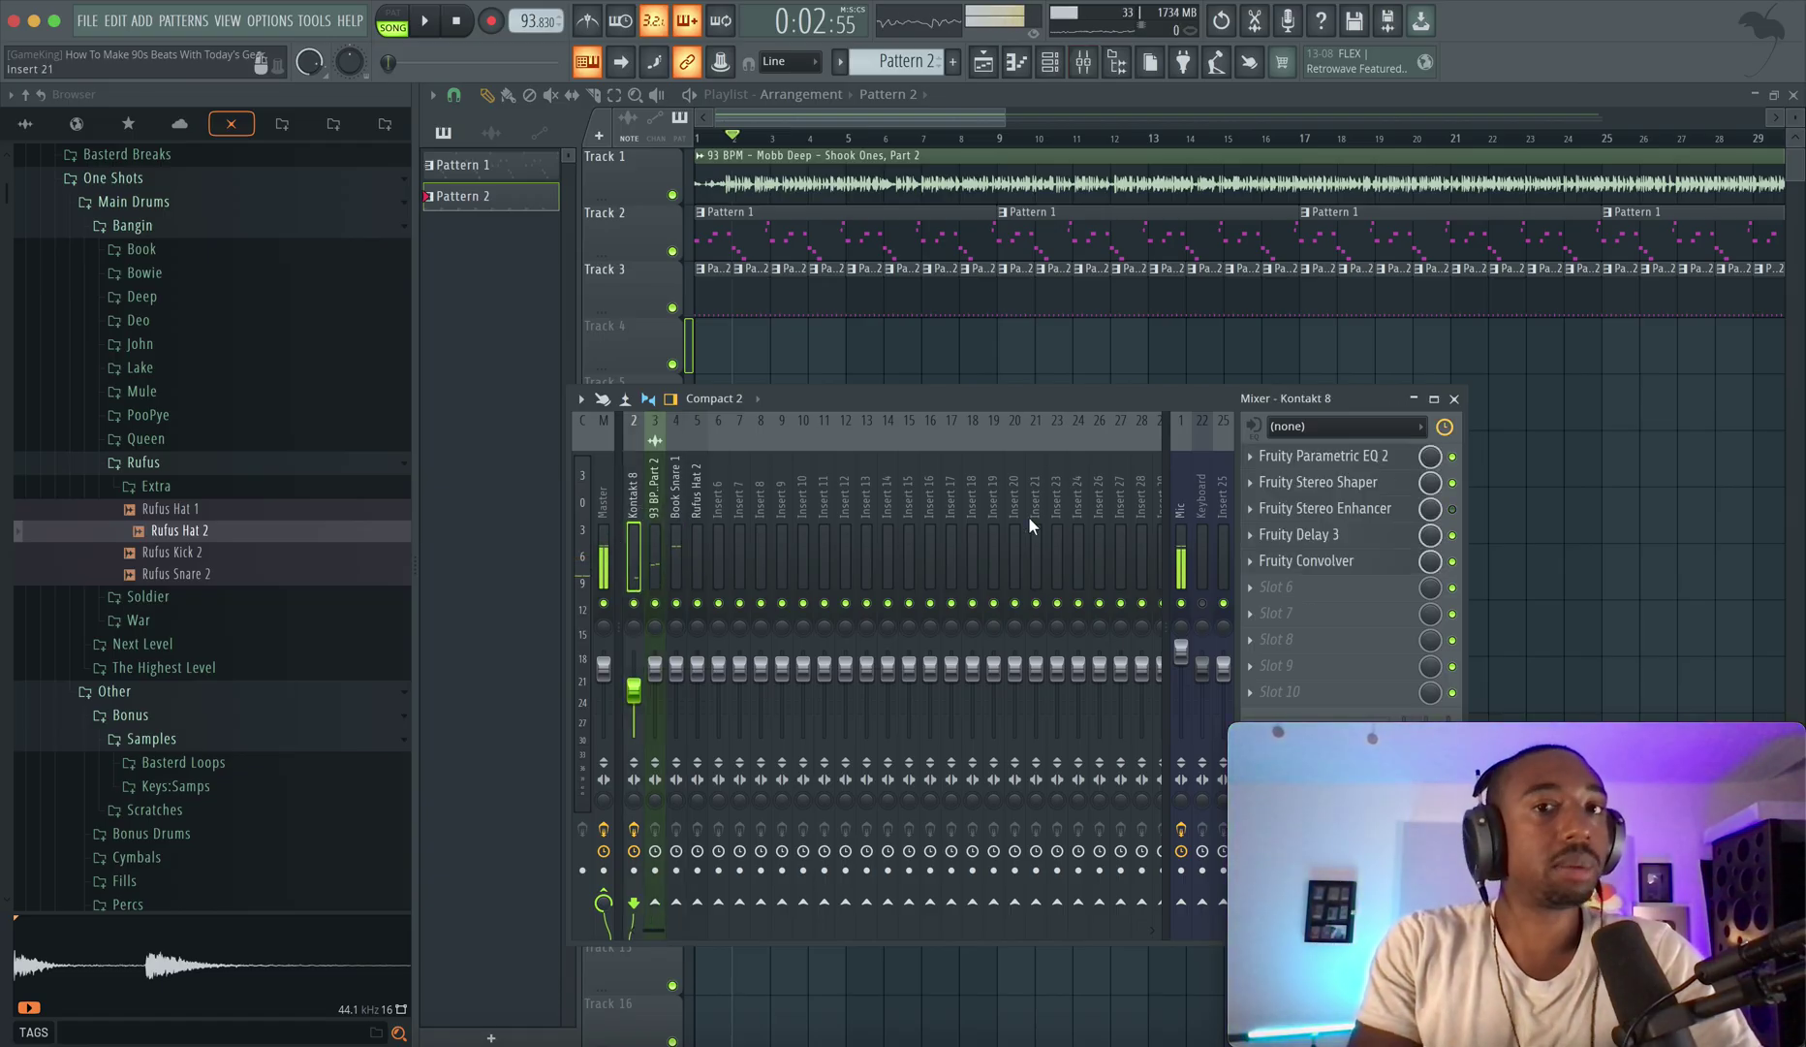
pyautogui.click(1289, 584)
pyautogui.moveTo(1289, 579)
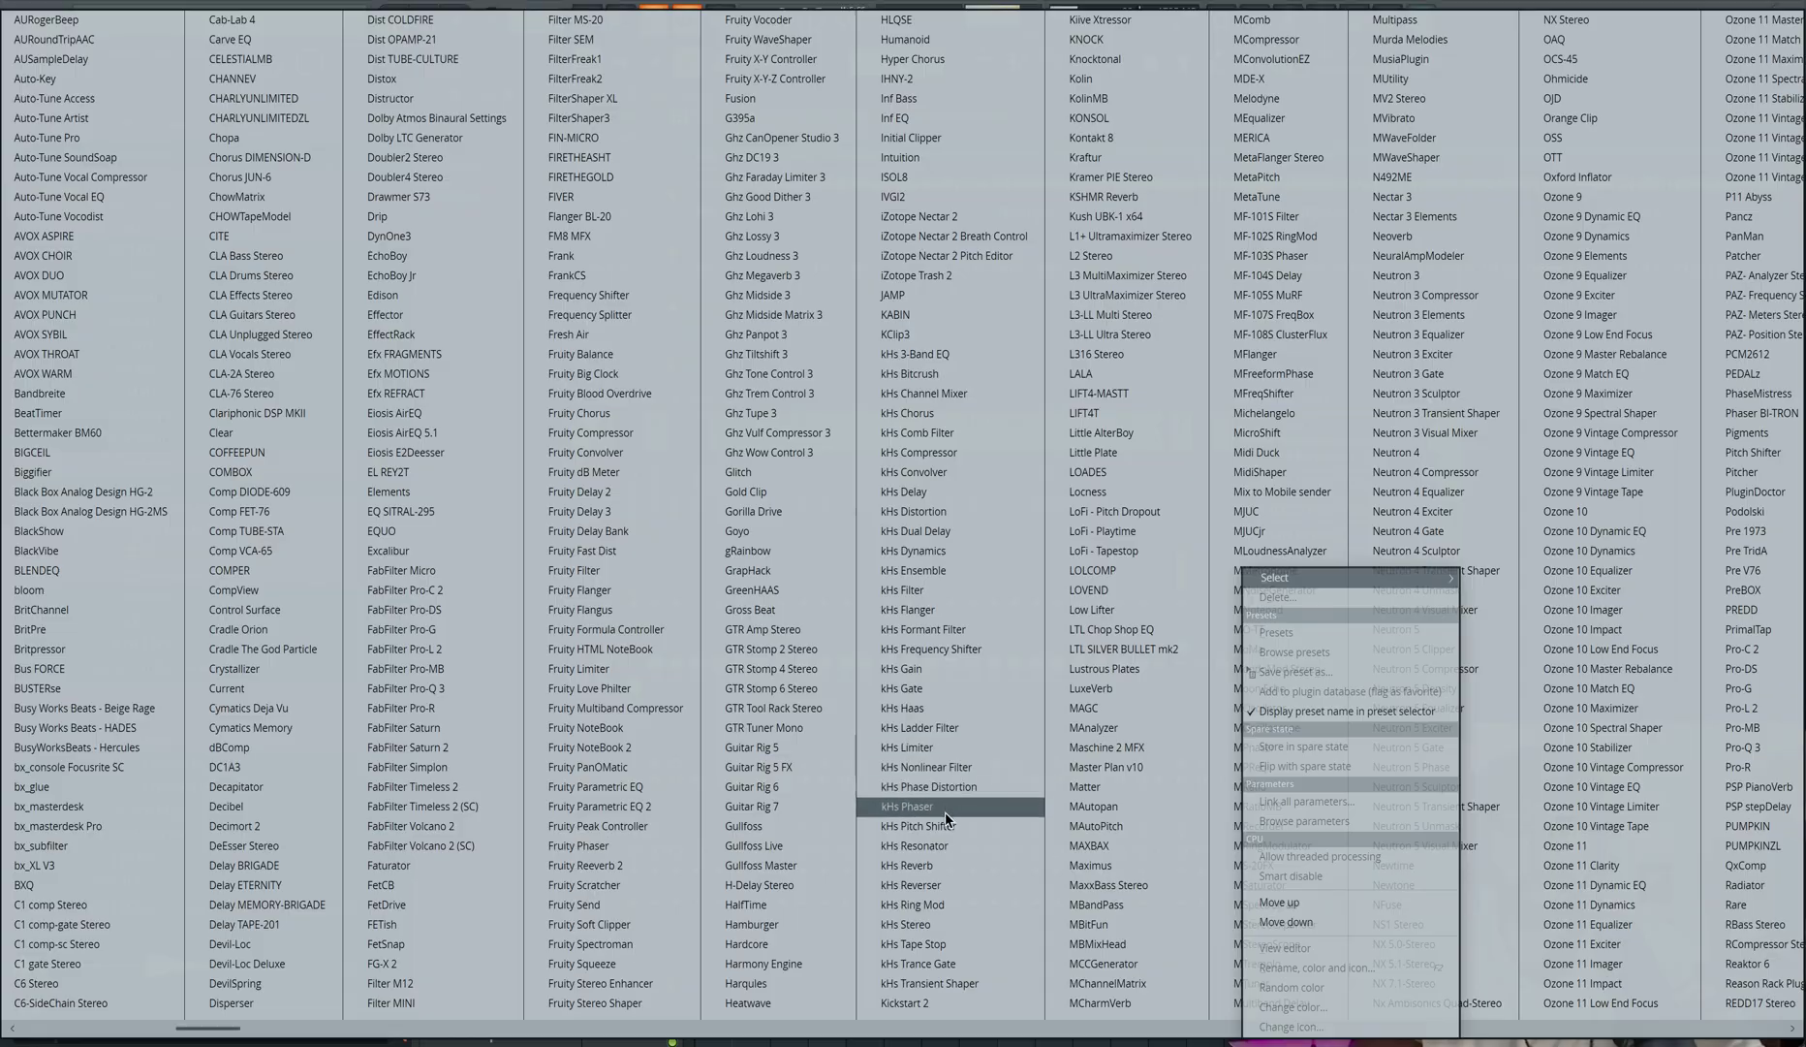
pyautogui.click(947, 825)
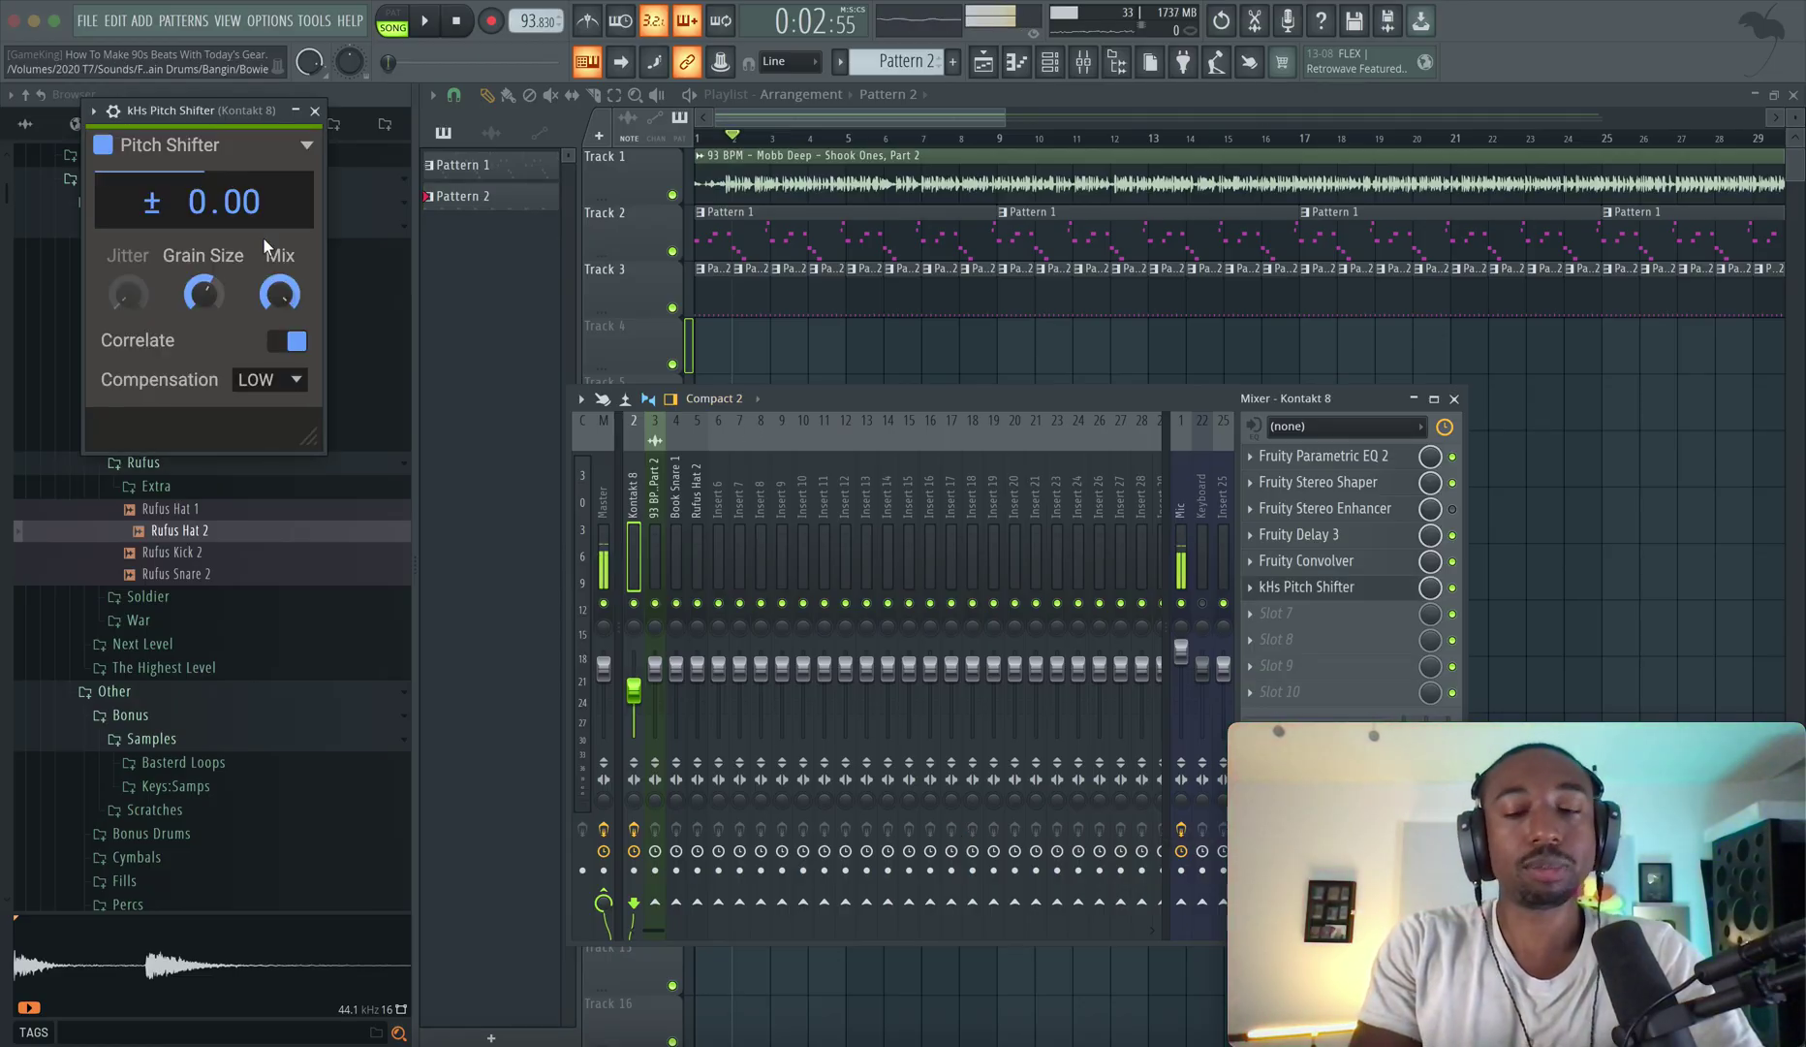
# Set the Pitch Shifter to -12.00 with a 200 ms grain size and replay the arrangement from the start.
pyautogui.moveTo(198, 207); pyautogui.dragTo(203, 294)
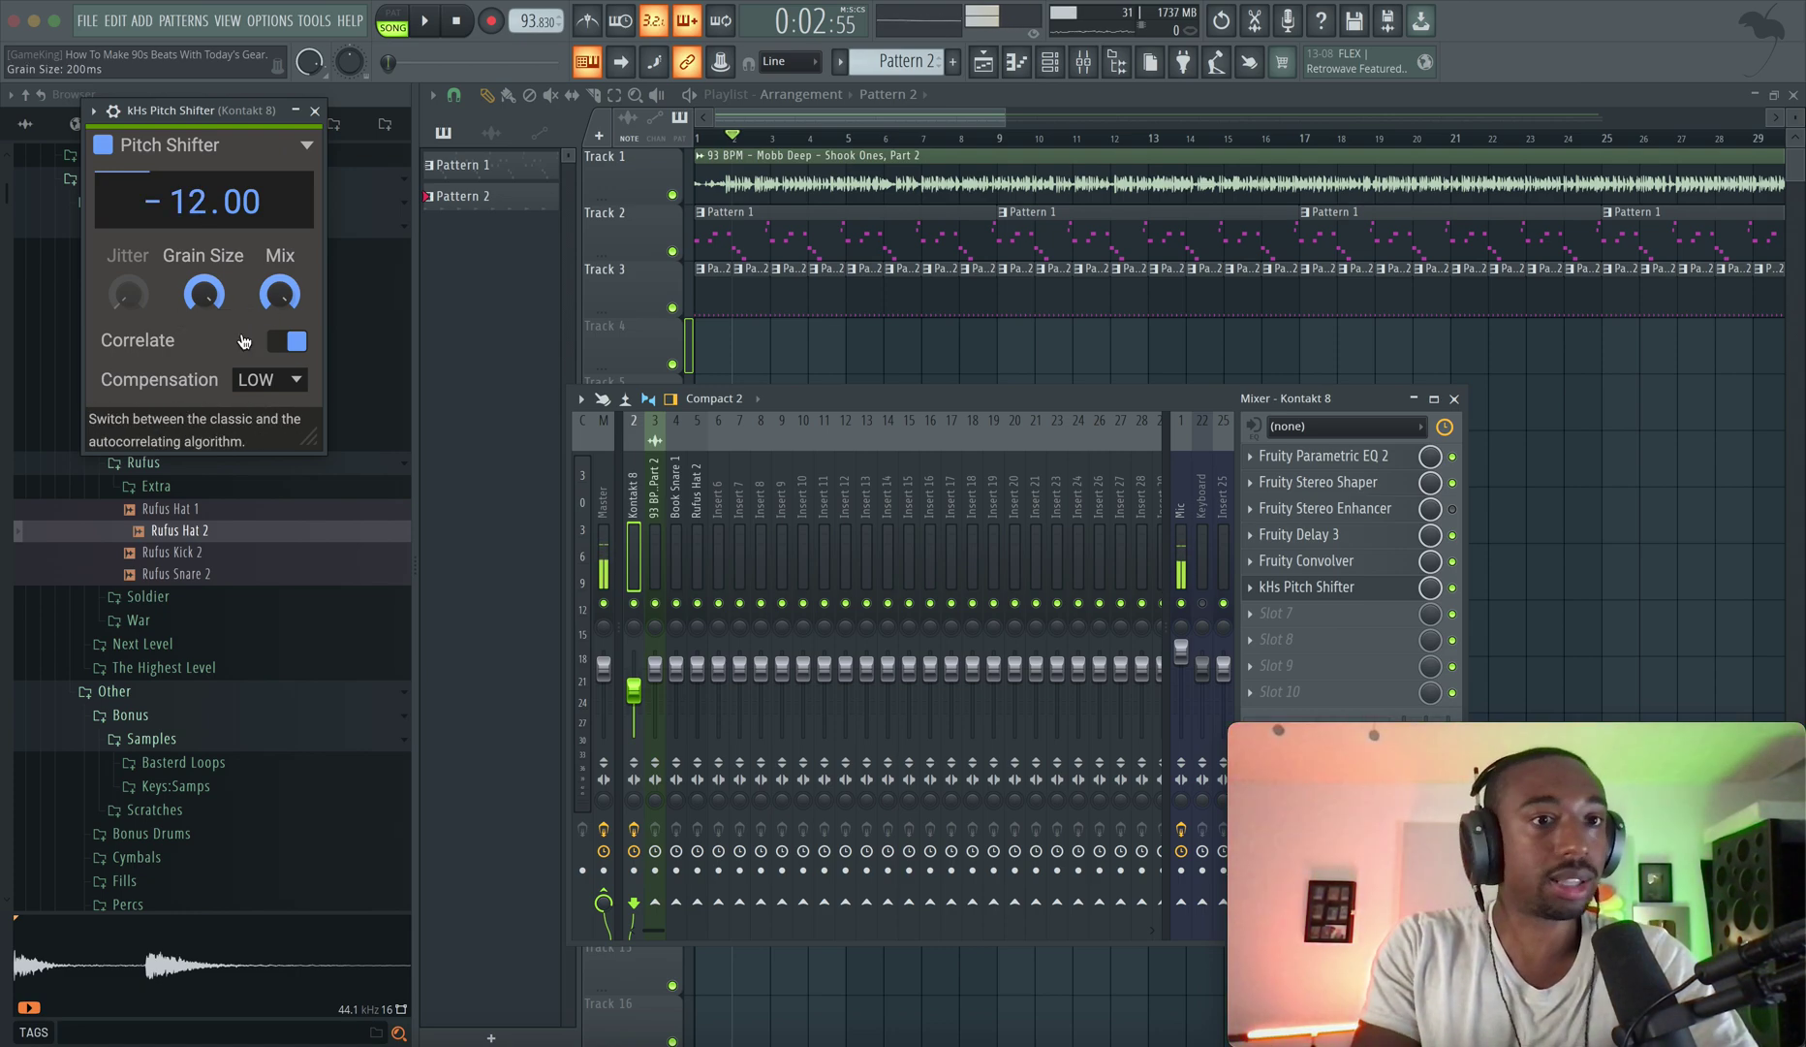
pyautogui.press('space')
pyautogui.press('space')
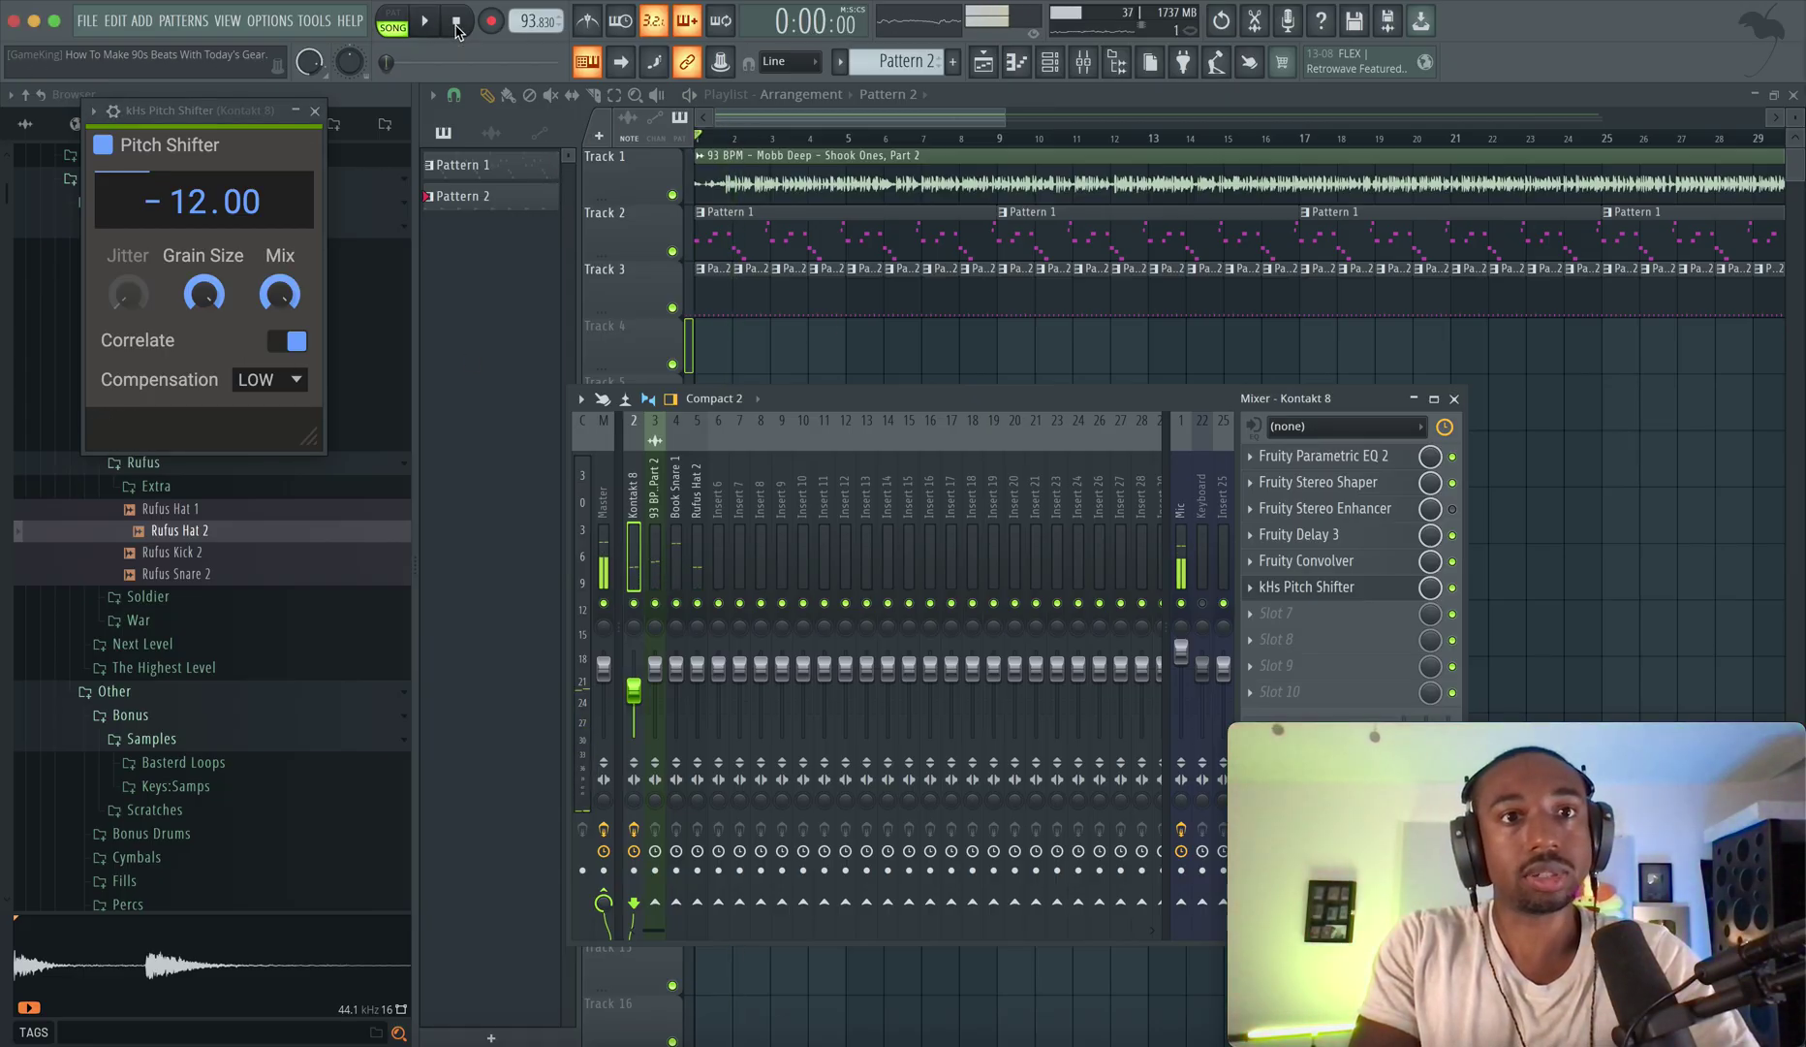
pyautogui.press('space')
pyautogui.click(765, 351)
pyautogui.click(315, 110)
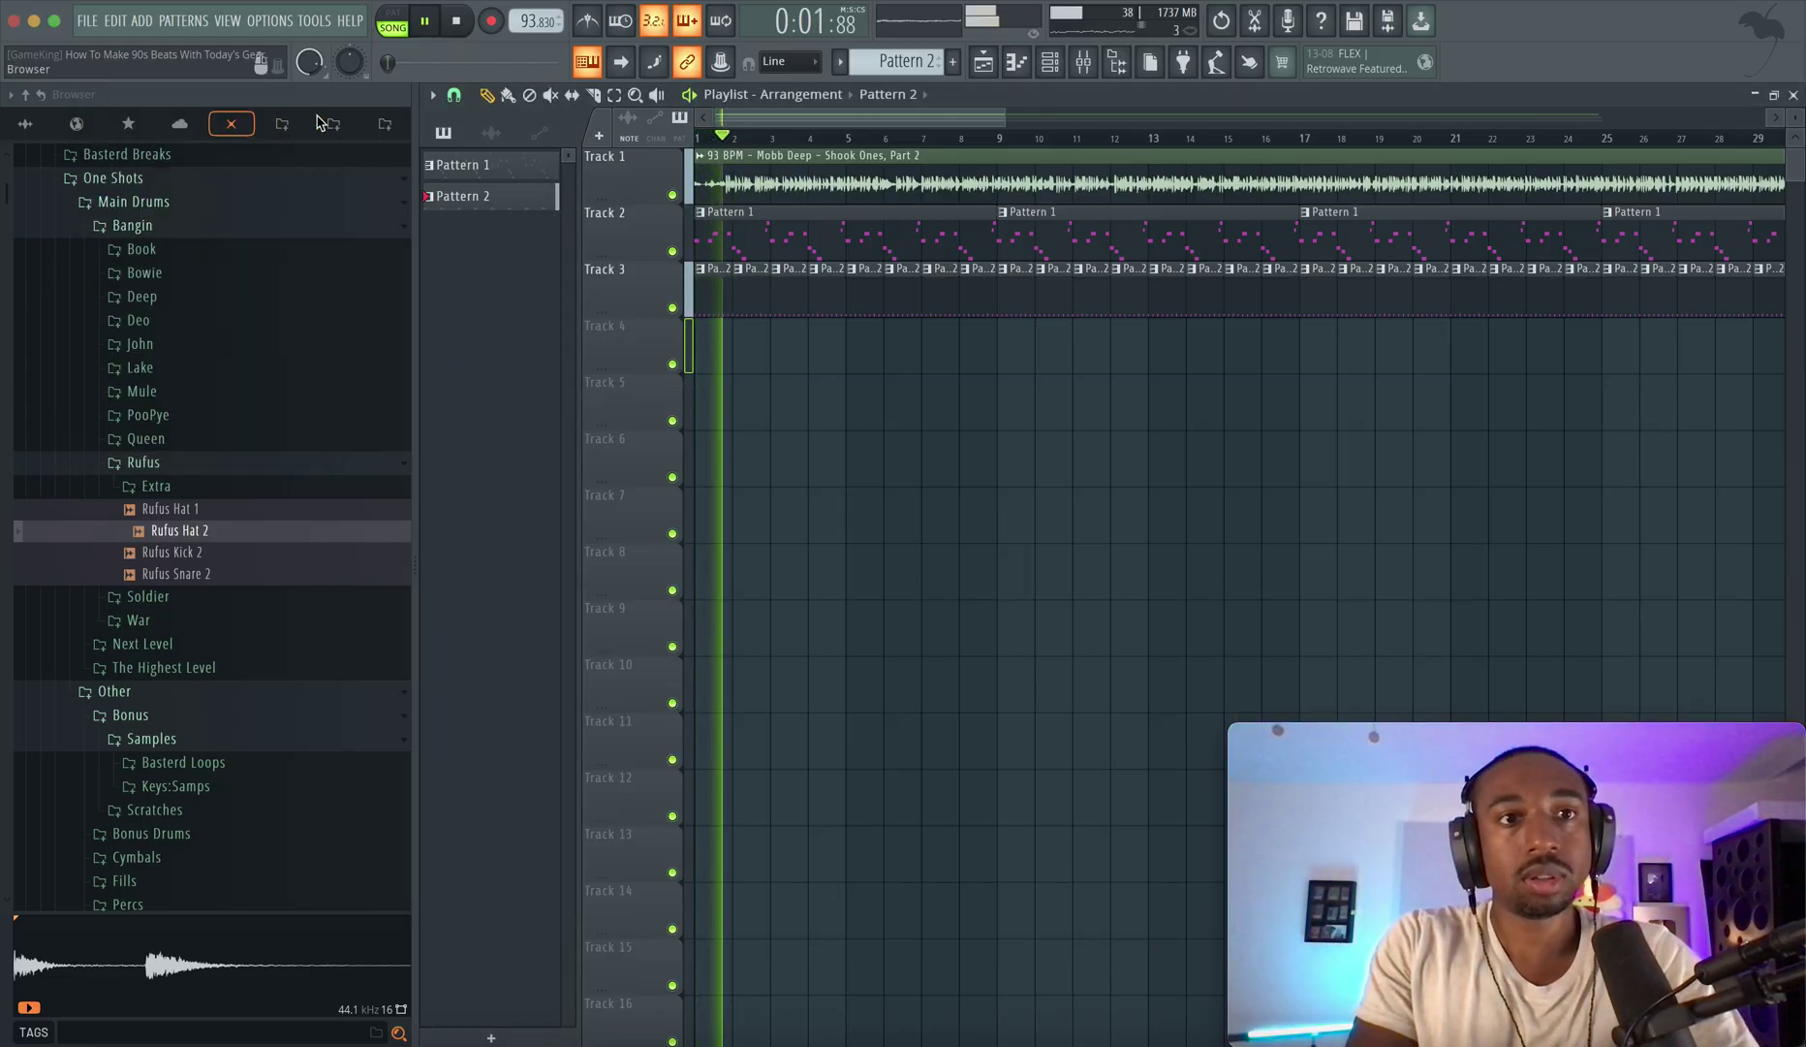
# Lower Rufus Hat 2's pitch slightly and set its fine time shift to 0:04.
pyautogui.click(1066, 70)
pyautogui.click(795, 300)
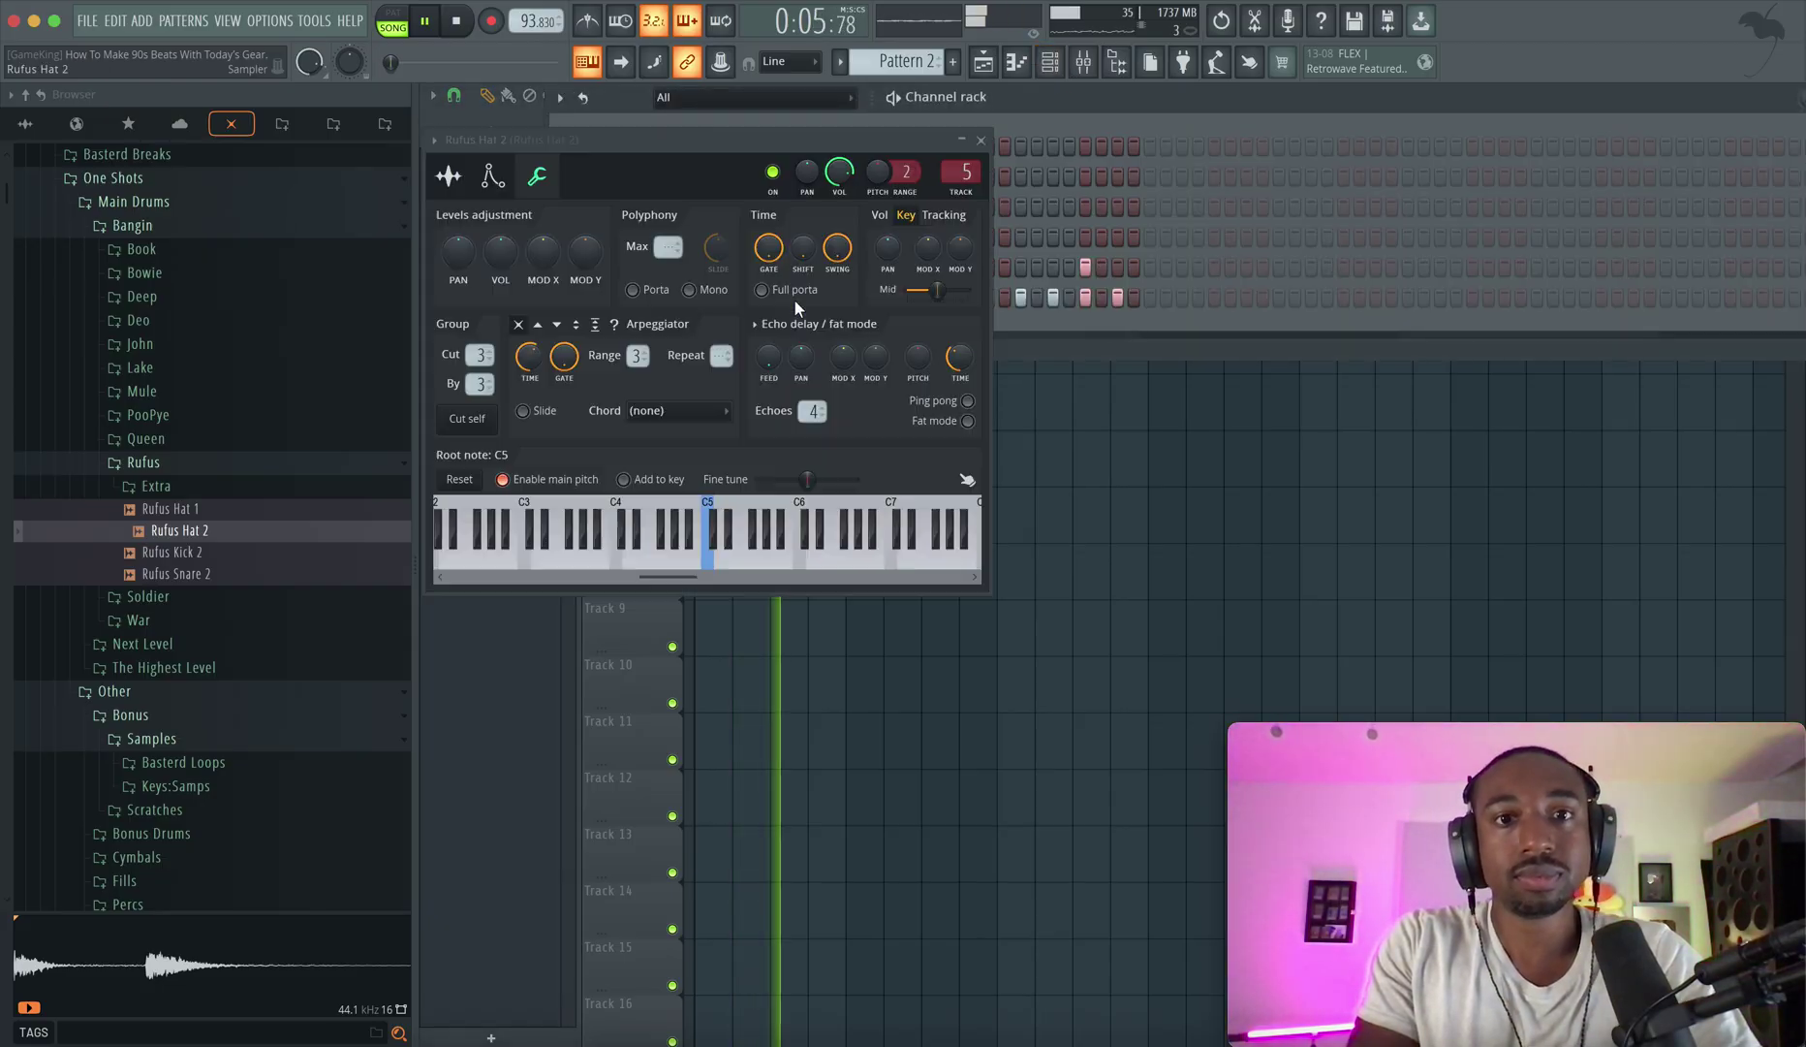
pyautogui.moveTo(877, 171); pyautogui.dragTo(879, 178)
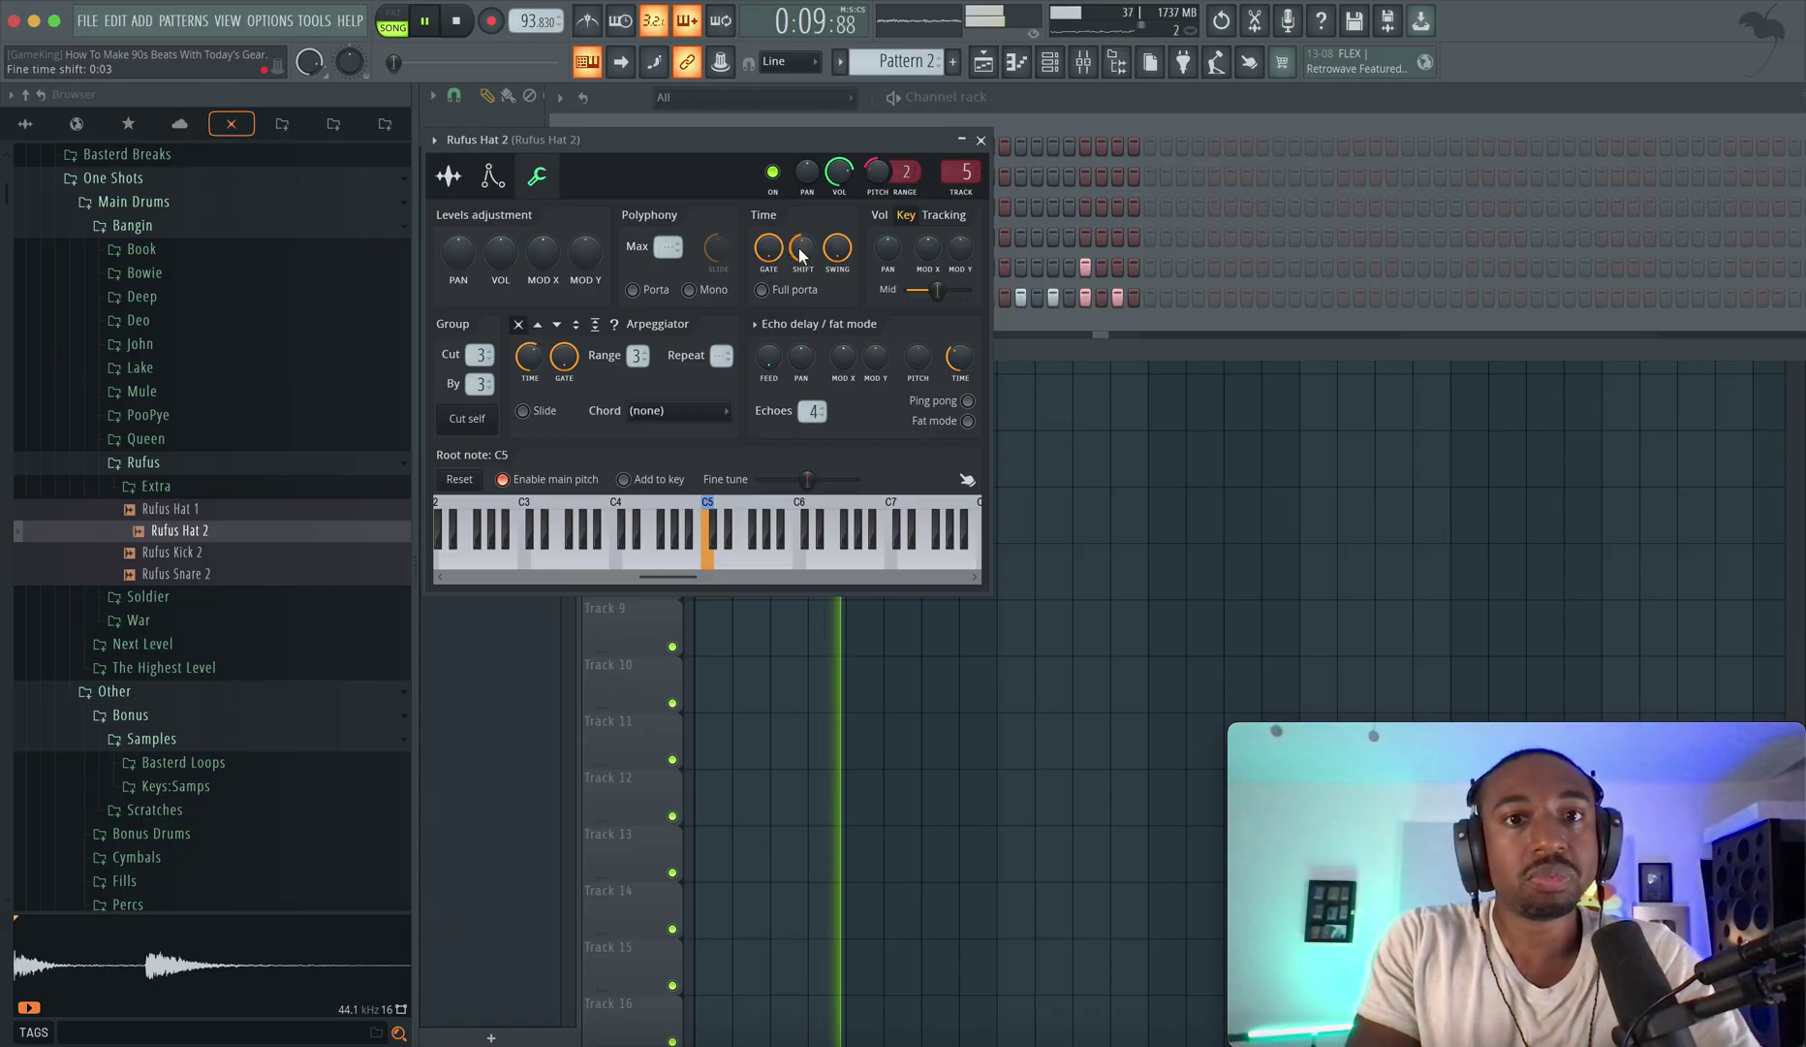
pyautogui.moveTo(800, 255); pyautogui.dragTo(801, 248)
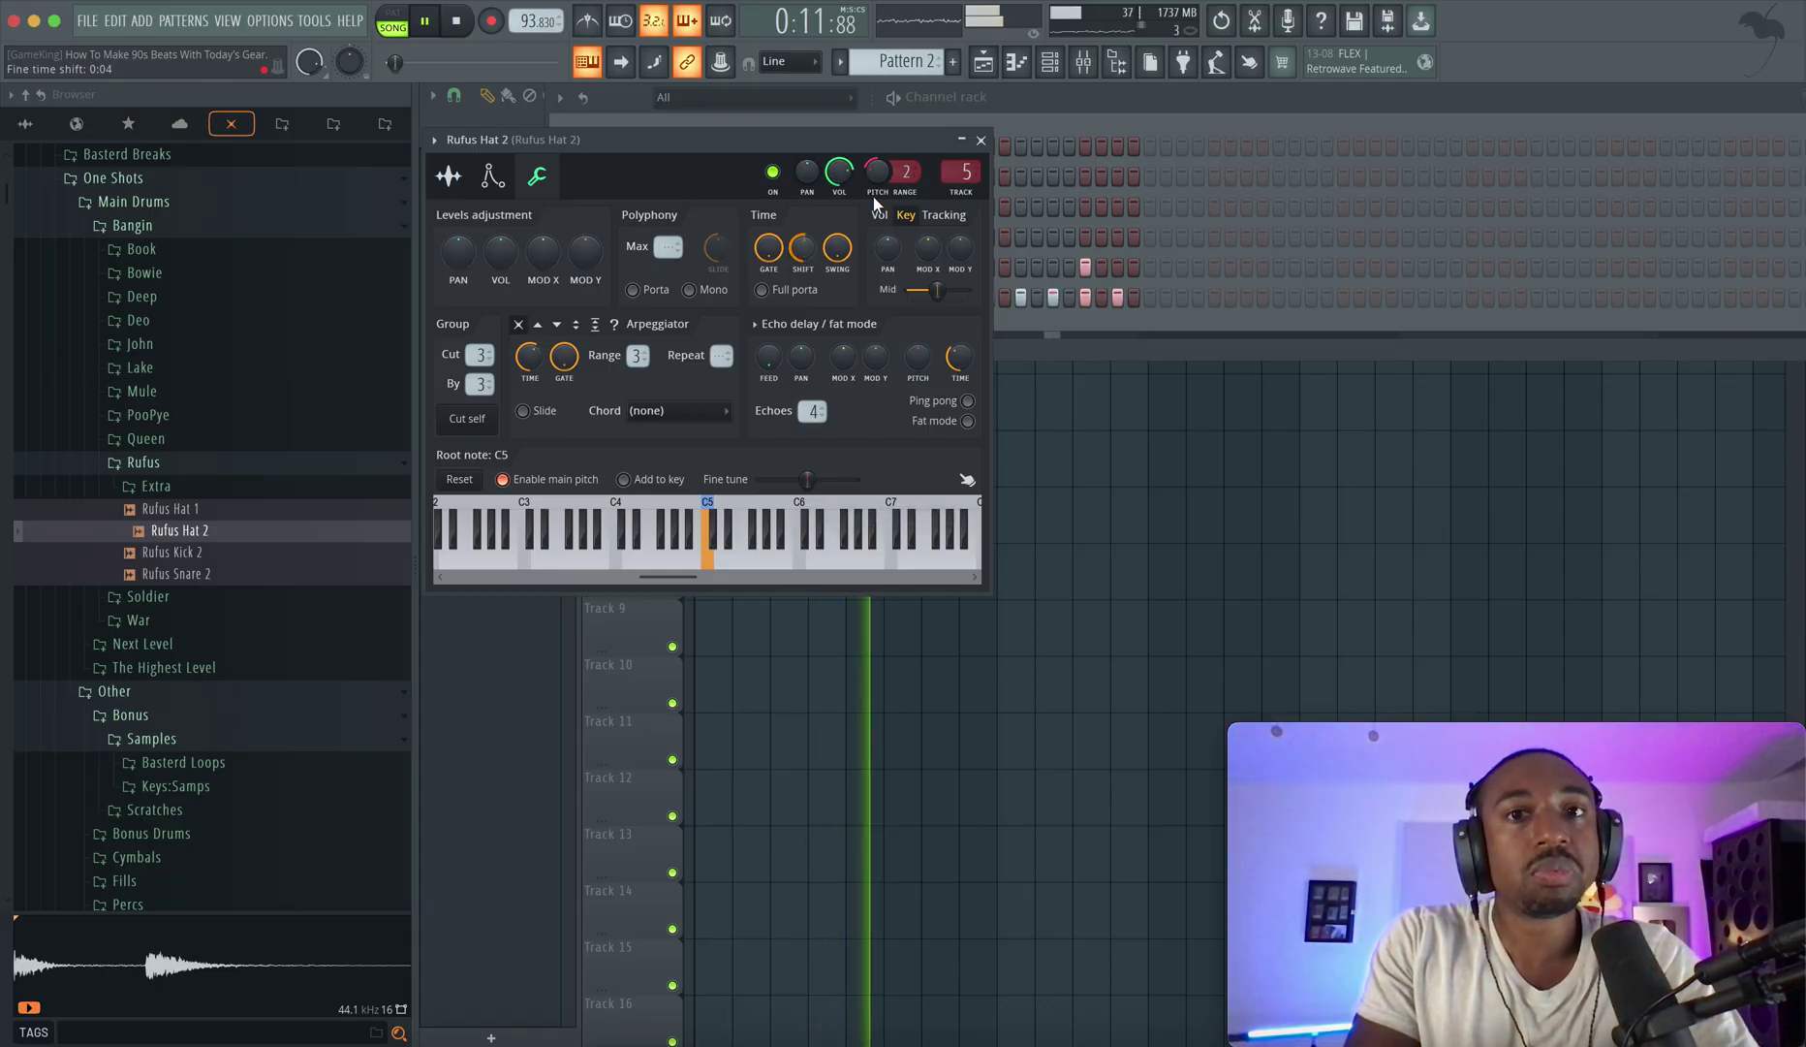
pyautogui.click(982, 141)
pyautogui.rightClick(905, 429)
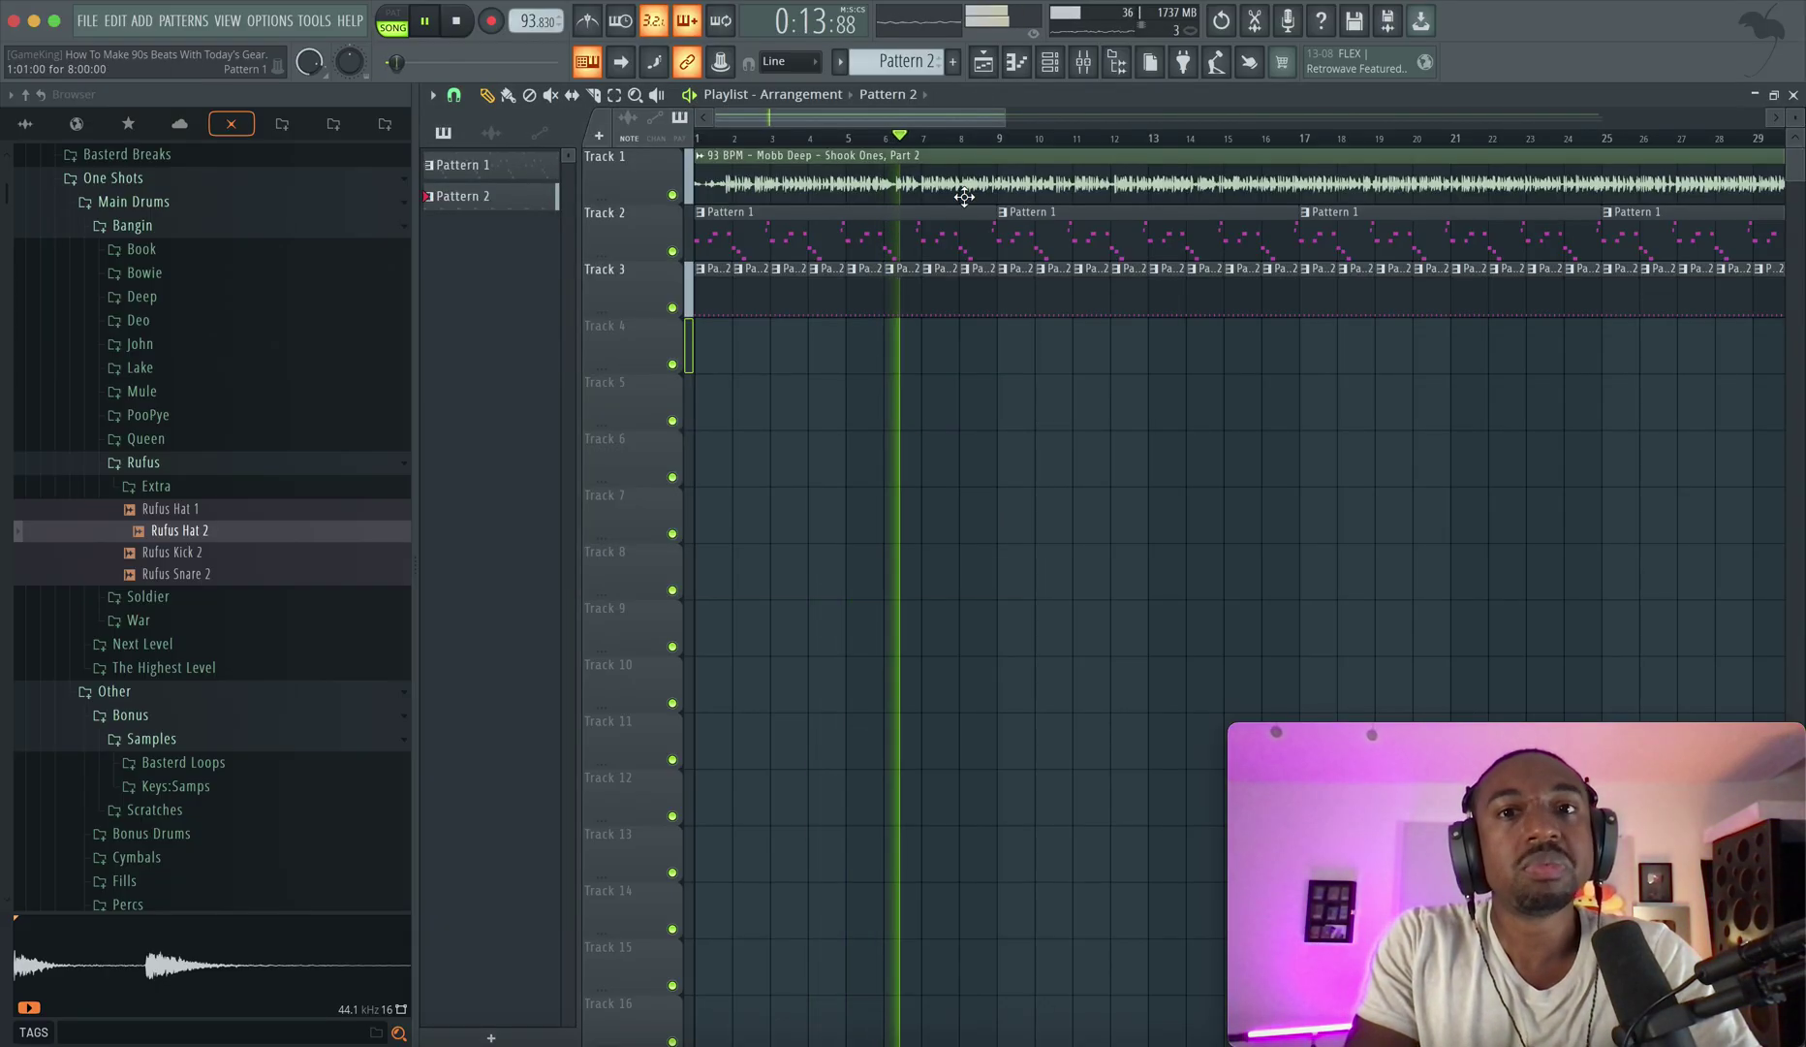
pyautogui.press('F6')
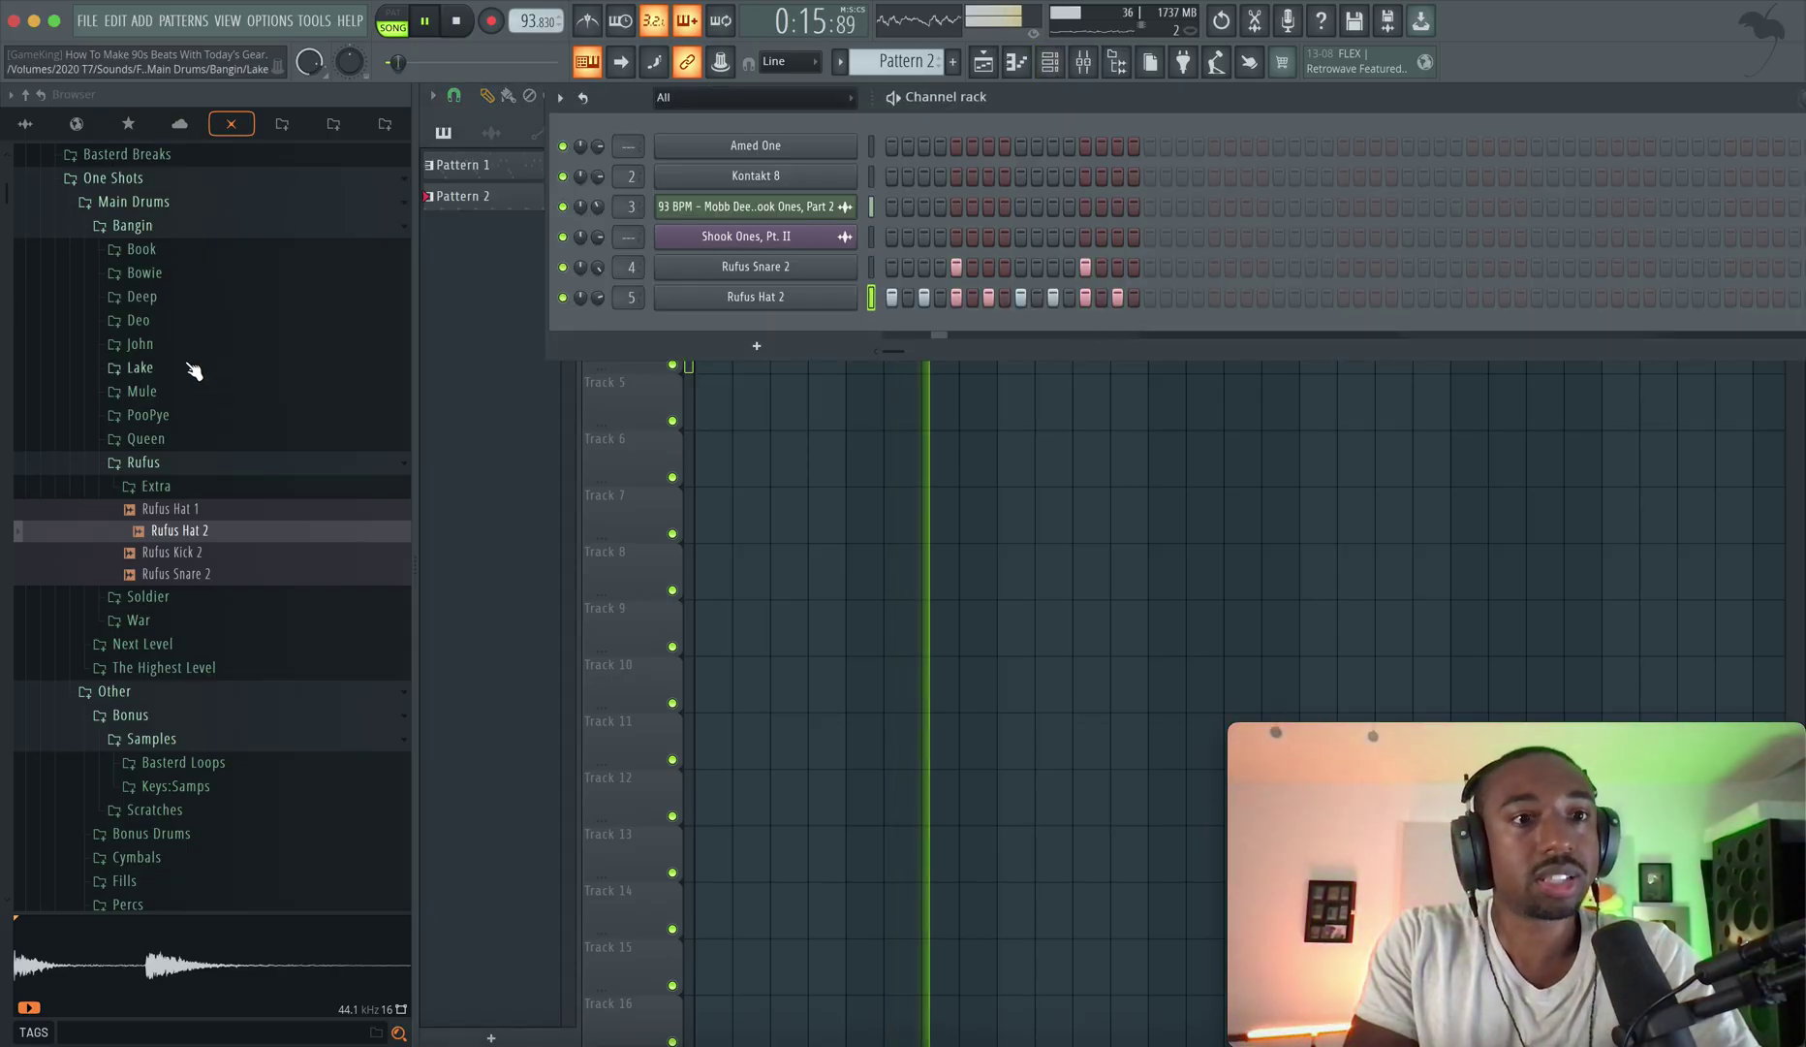
# Audition the Rufus Kick 2 and Rufus Hat 1 one-shots, and load Rufus Hat 1 into a new Sampler channel.
pyautogui.click(189, 553)
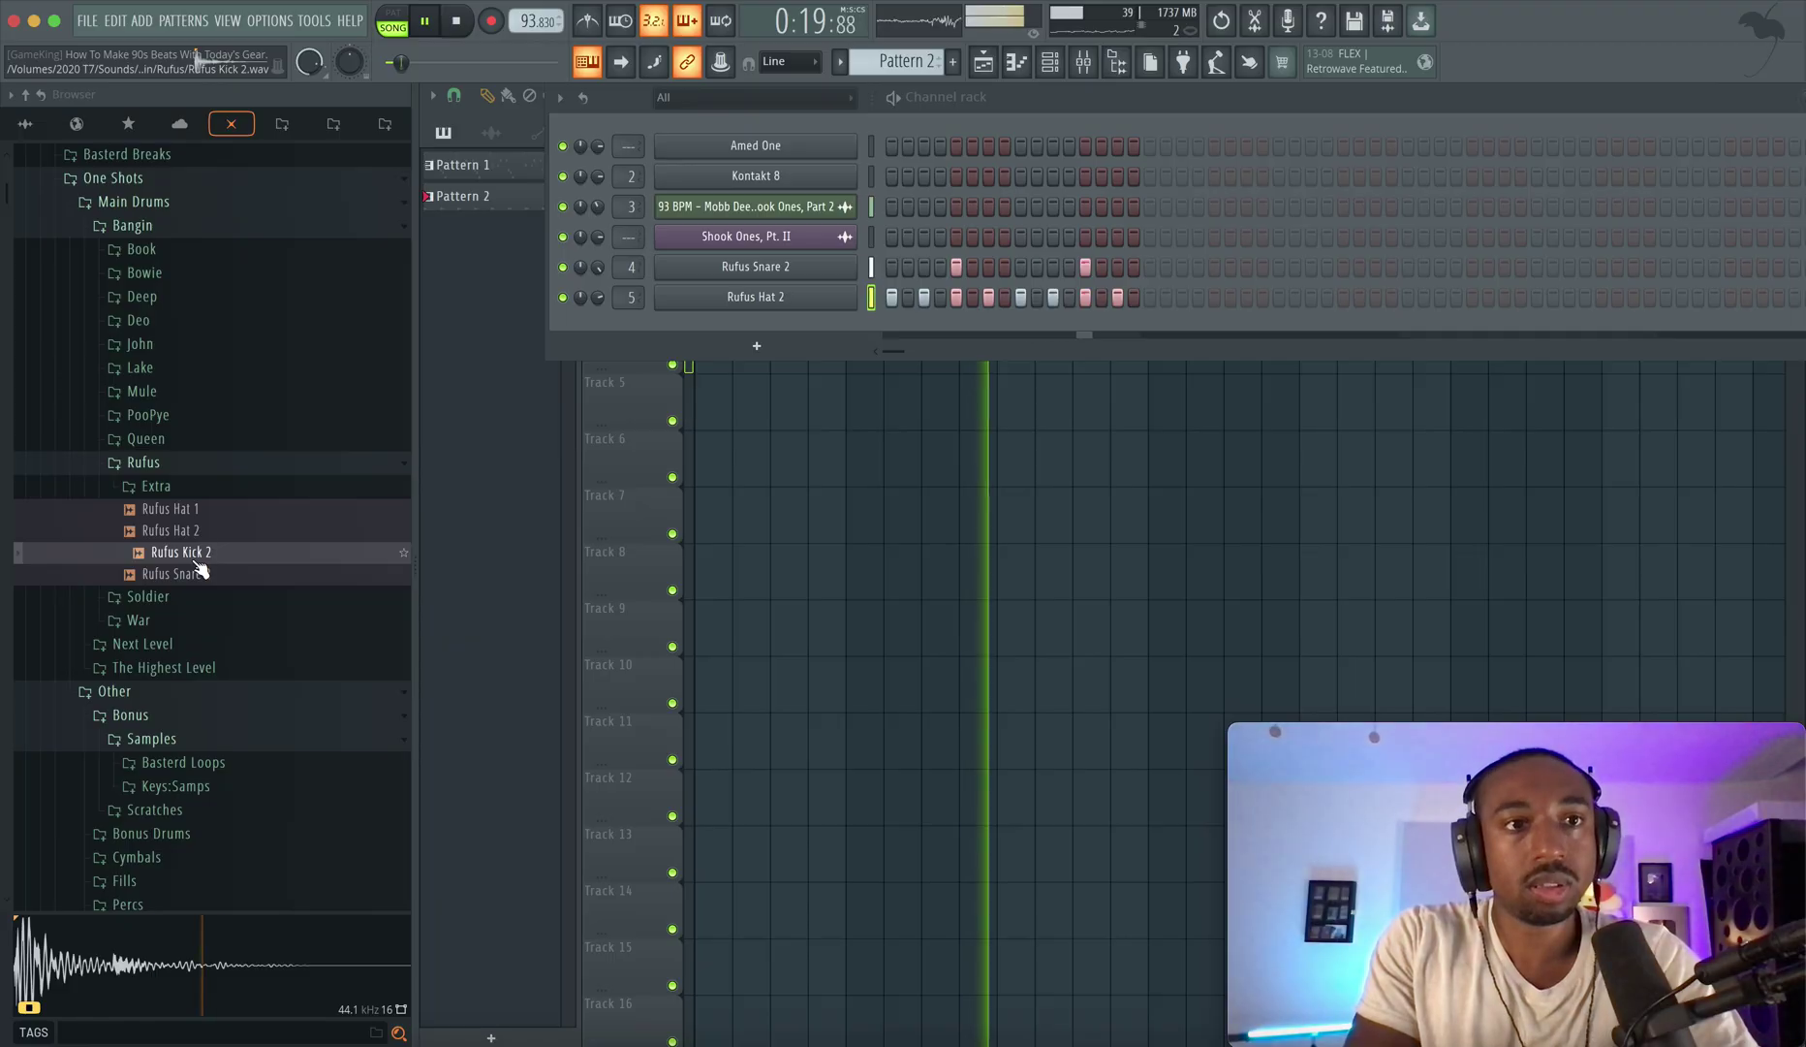
pyautogui.press('space')
pyautogui.click(183, 509)
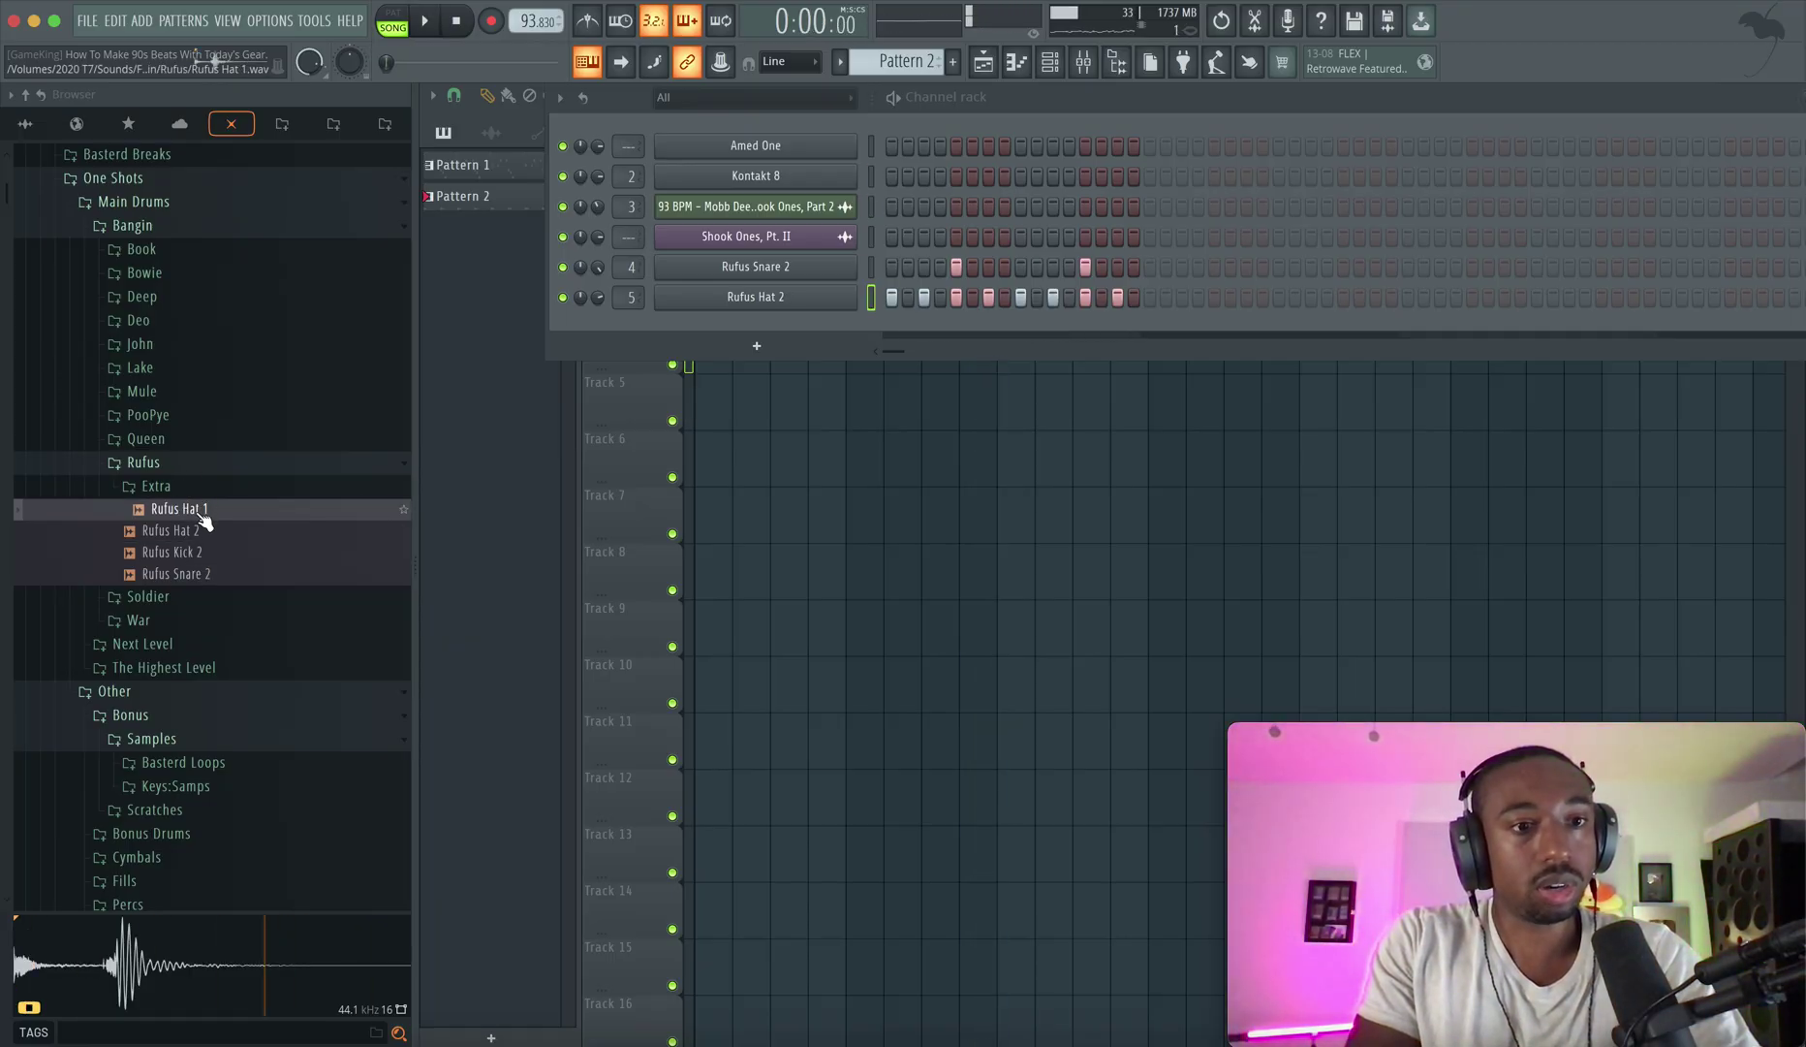
pyautogui.rightClick(203, 522)
pyautogui.click(213, 528)
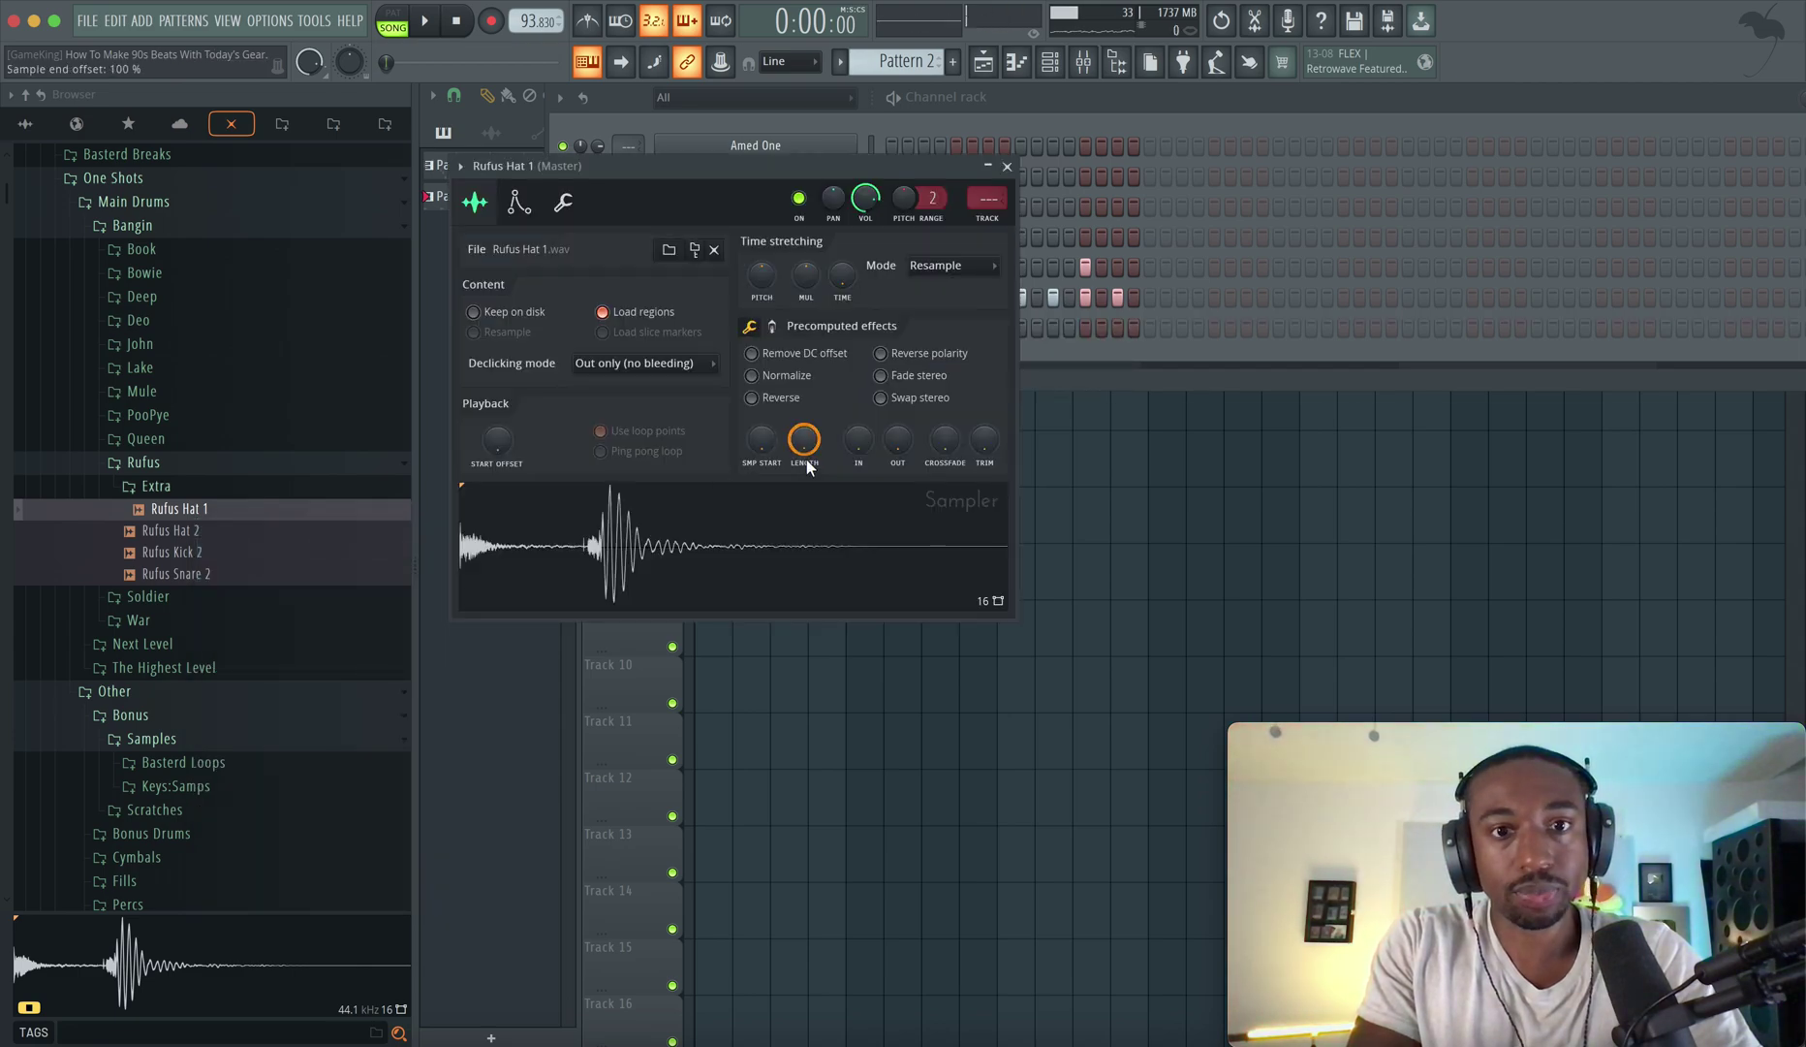
# Move Rufus Hat 1's sample start forward to cut off the opening hit, and route the channel to mixer track 6.
pyautogui.moveTo(761, 440); pyautogui.dragTo(761, 399)
pyautogui.click(728, 543)
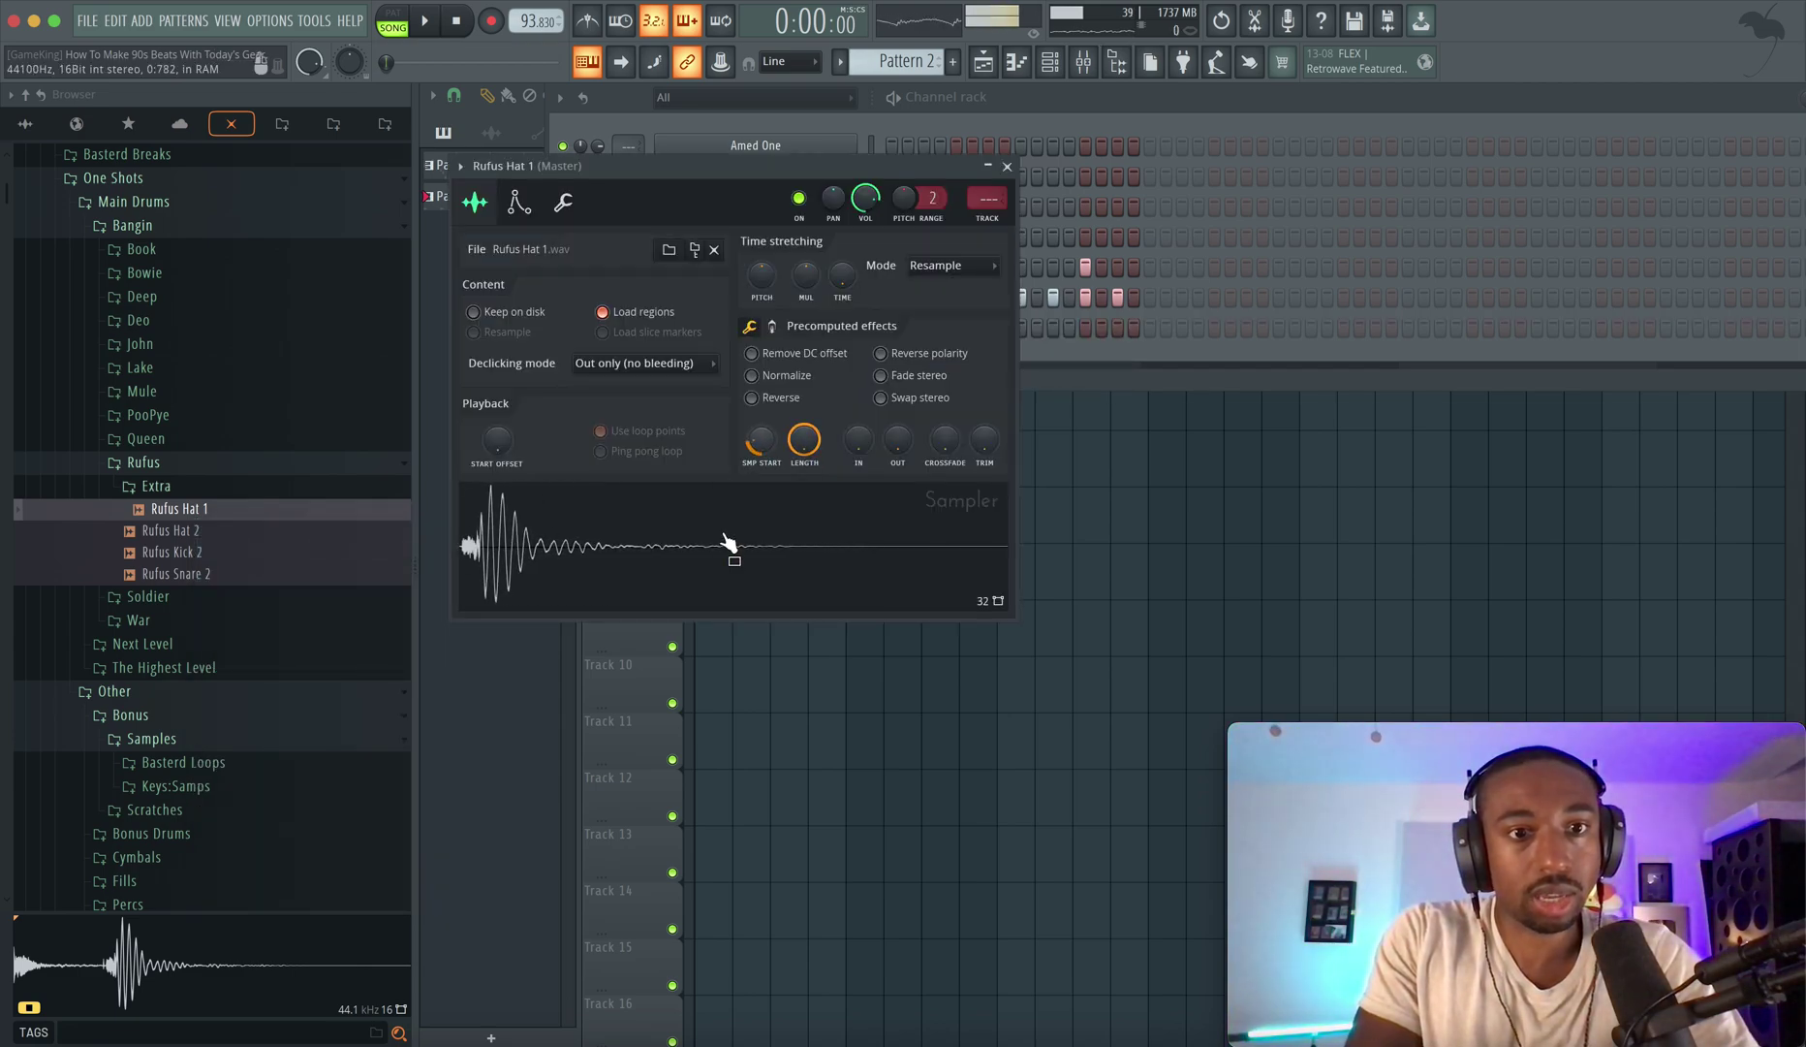
pyautogui.click(1010, 165)
pyautogui.press('F9')
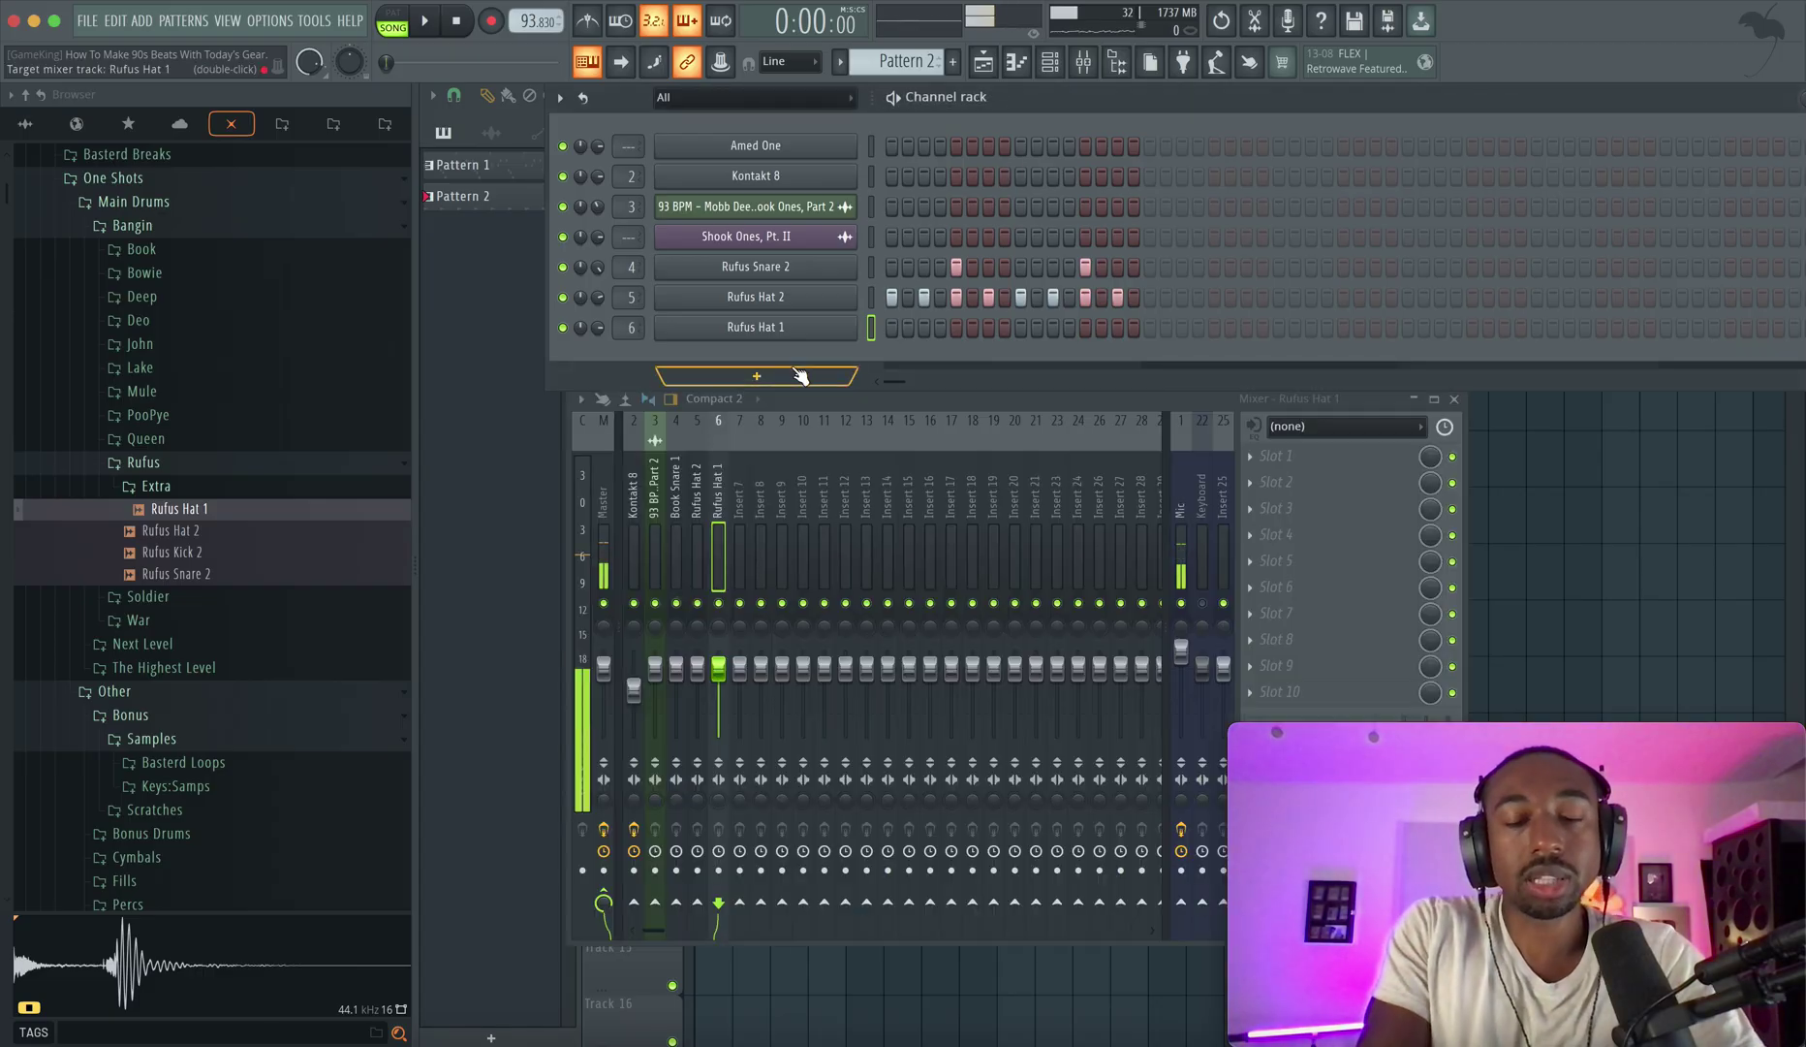
# Program Rufus Hat 1 hits on steps 1, 3, 11 and 16 of Pattern 2 while the arrangement plays.
pyautogui.click(200, 557)
pyautogui.click(890, 327)
pyautogui.press('space')
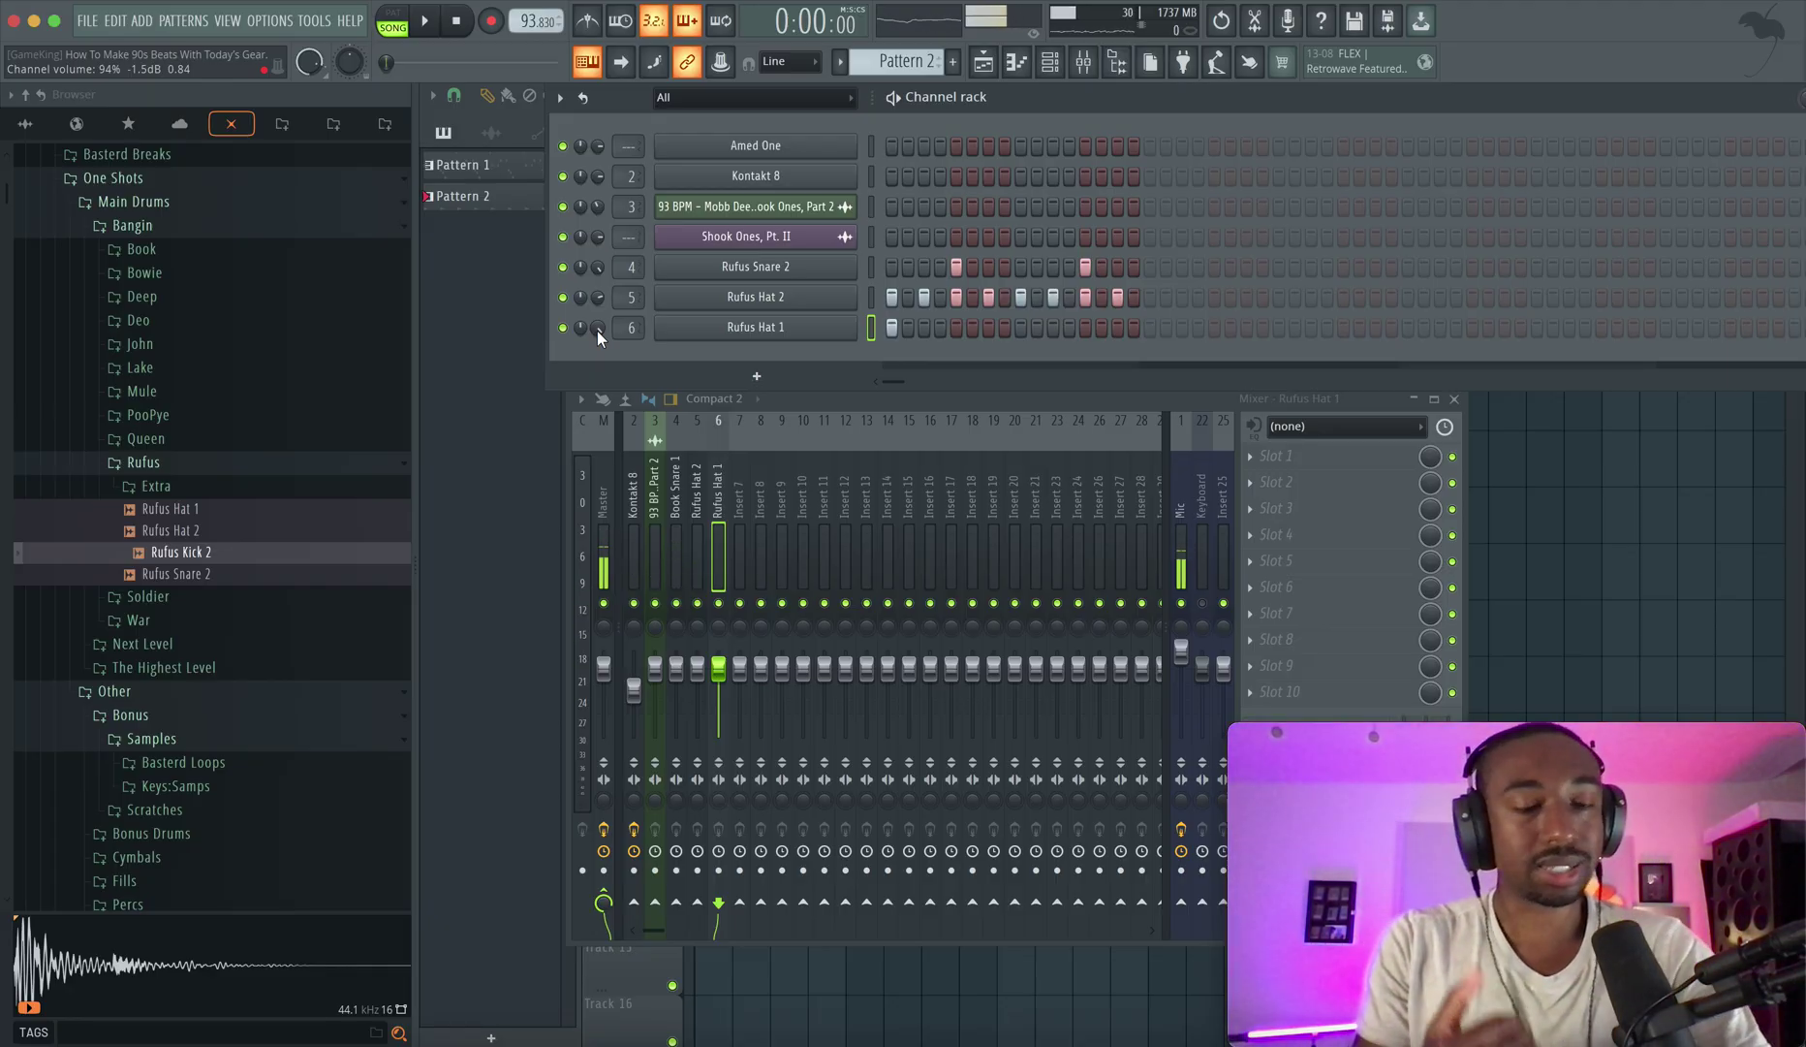
pyautogui.click(1453, 398)
pyautogui.press('space')
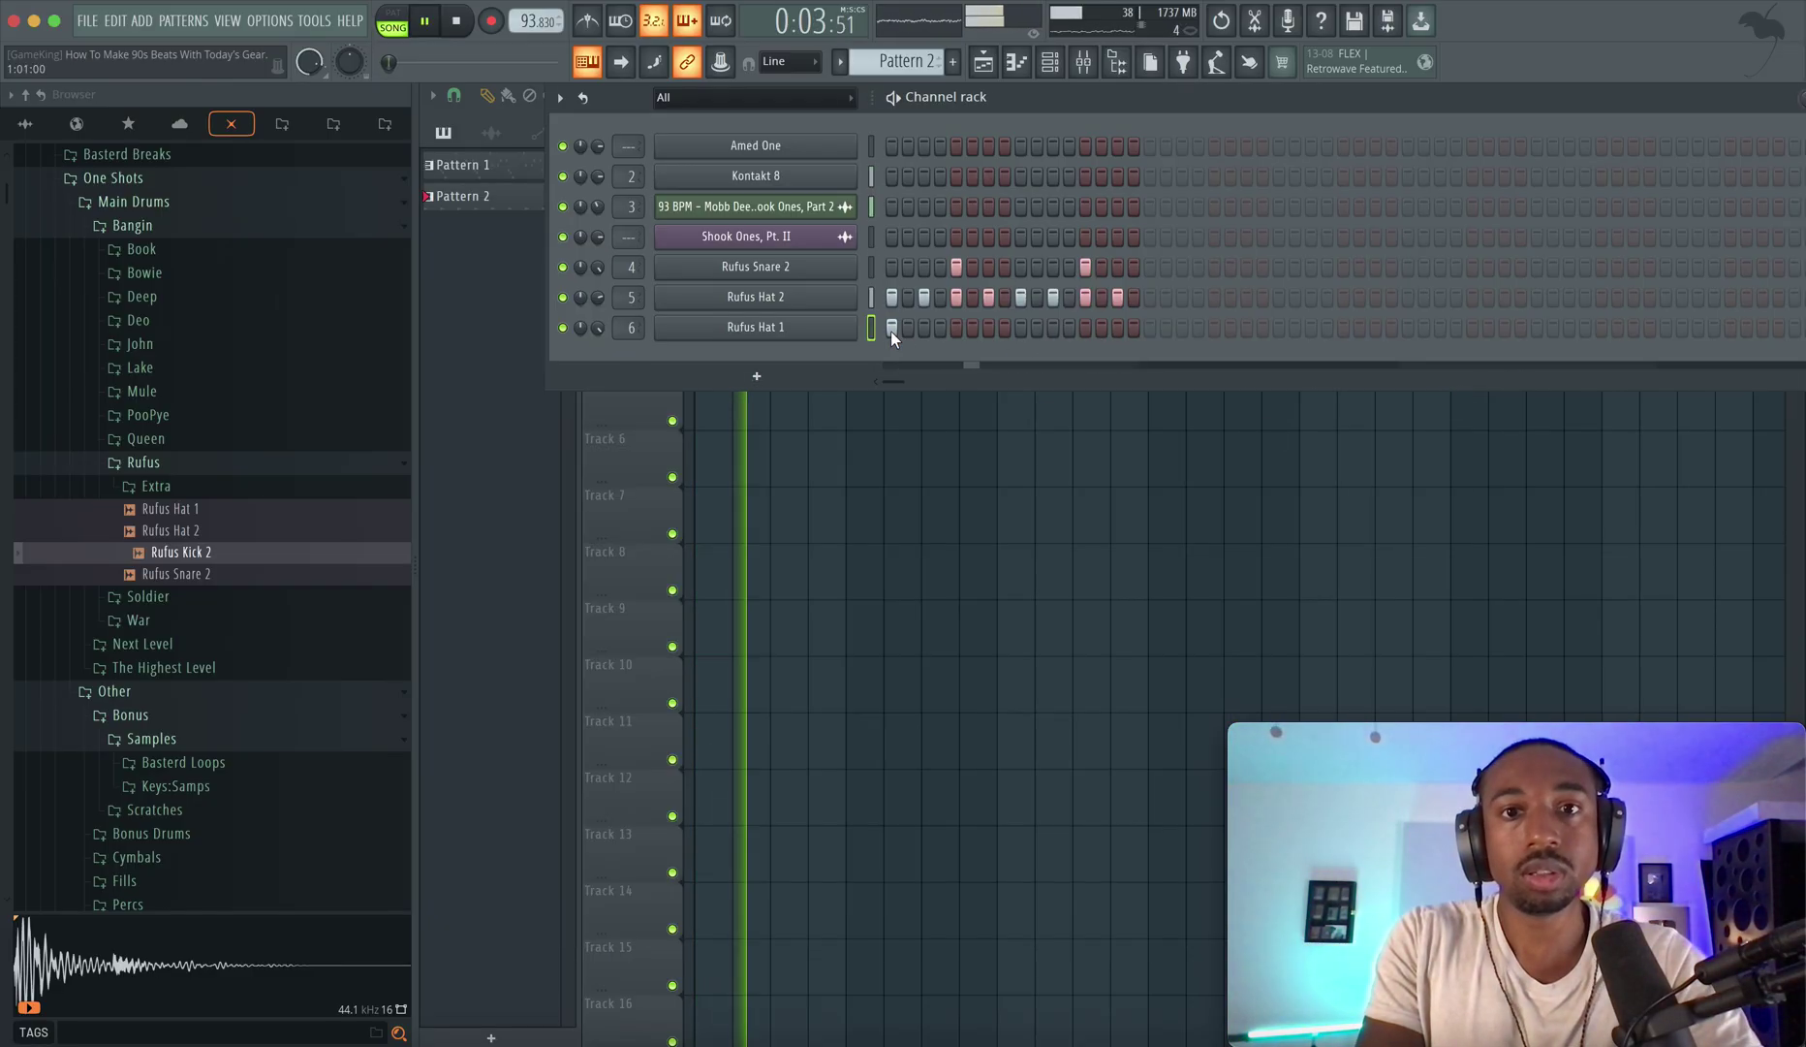
pyautogui.click(1134, 330)
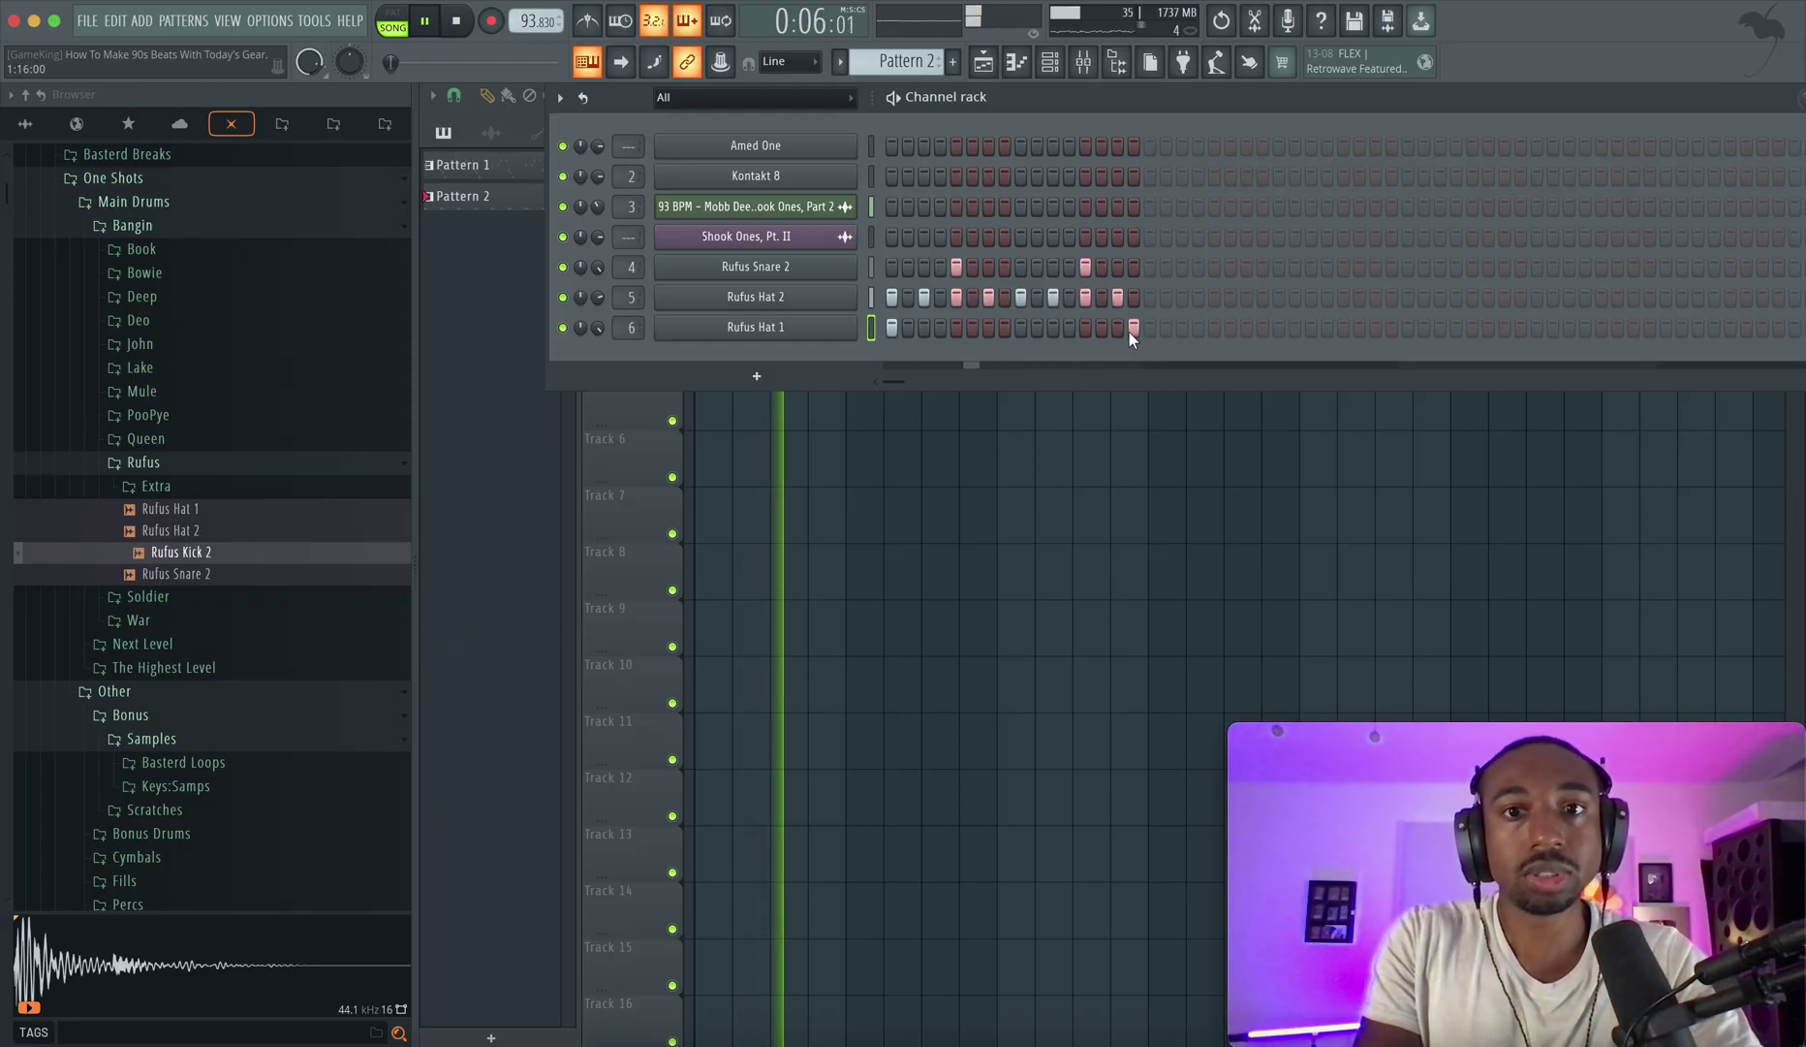
pyautogui.click(1054, 328)
pyautogui.click(924, 327)
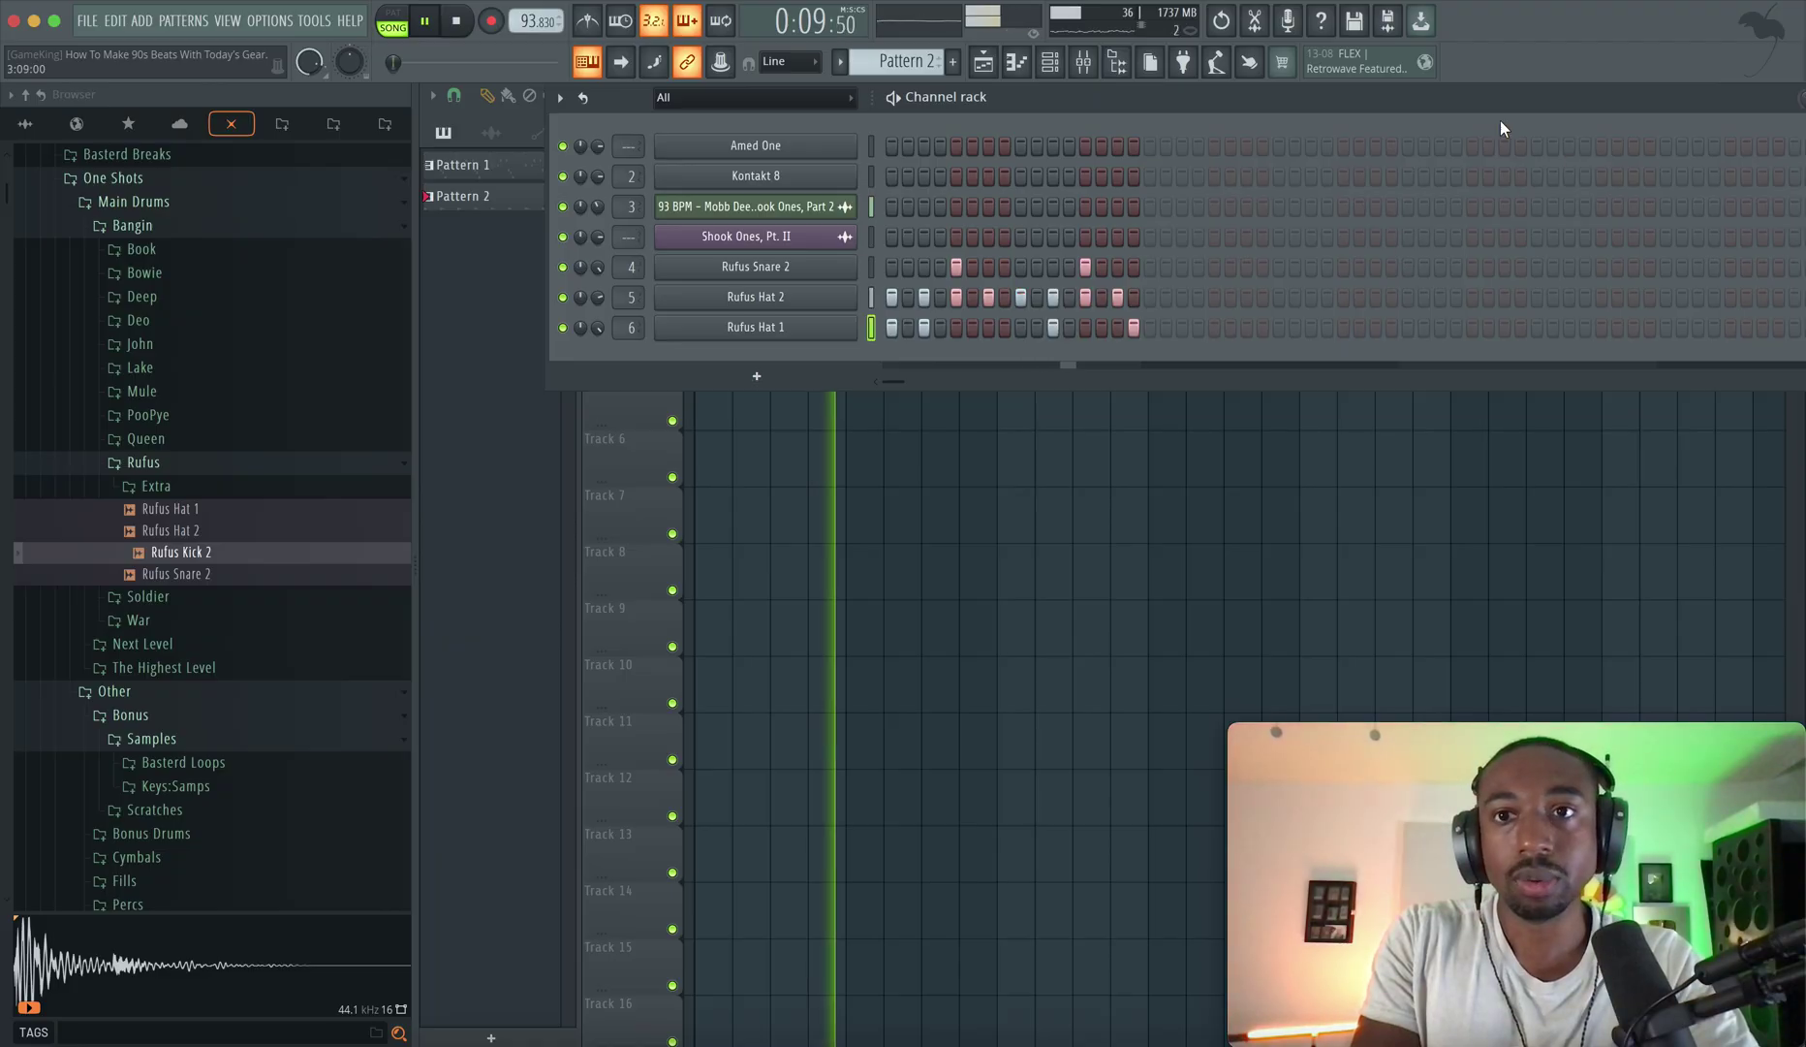
# Stop playback, hide the browser and raise the Channel rack's main swing to 55%.
pyautogui.press('space')
pyautogui.hotkey('alt', 'F8')
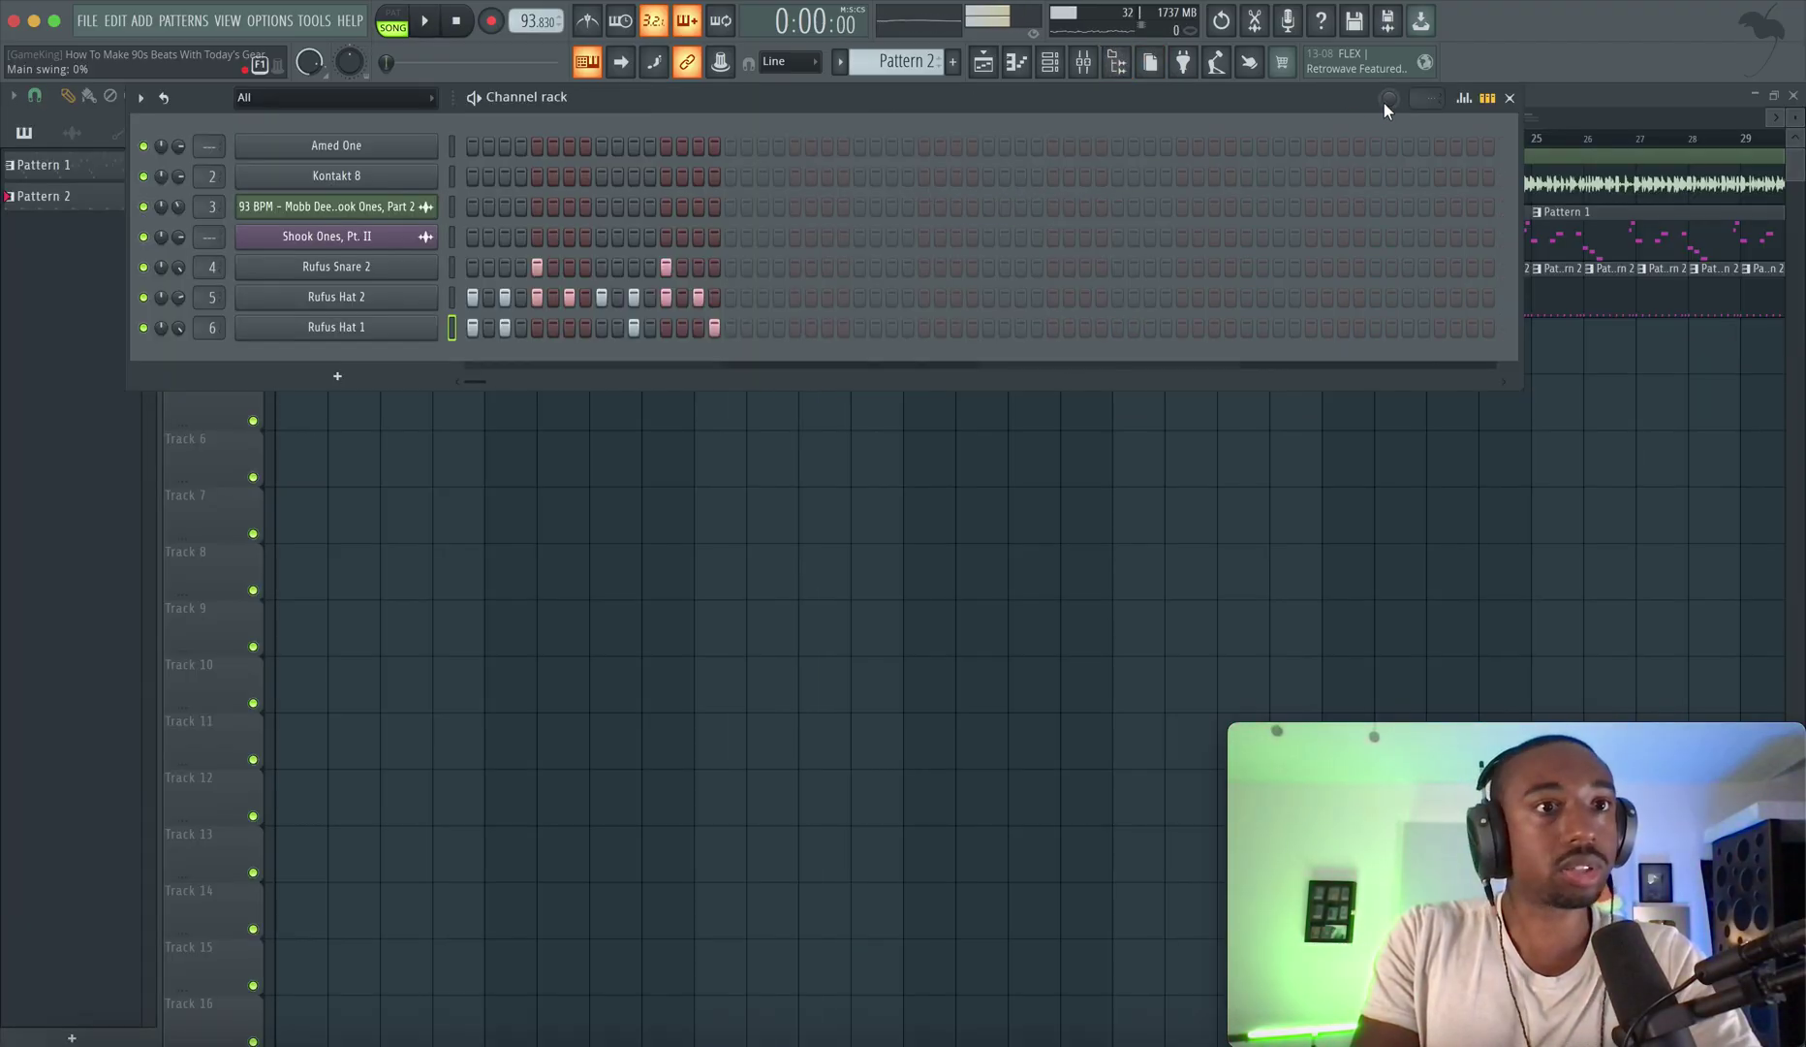
pyautogui.moveTo(1385, 102); pyautogui.dragTo(1385, 87)
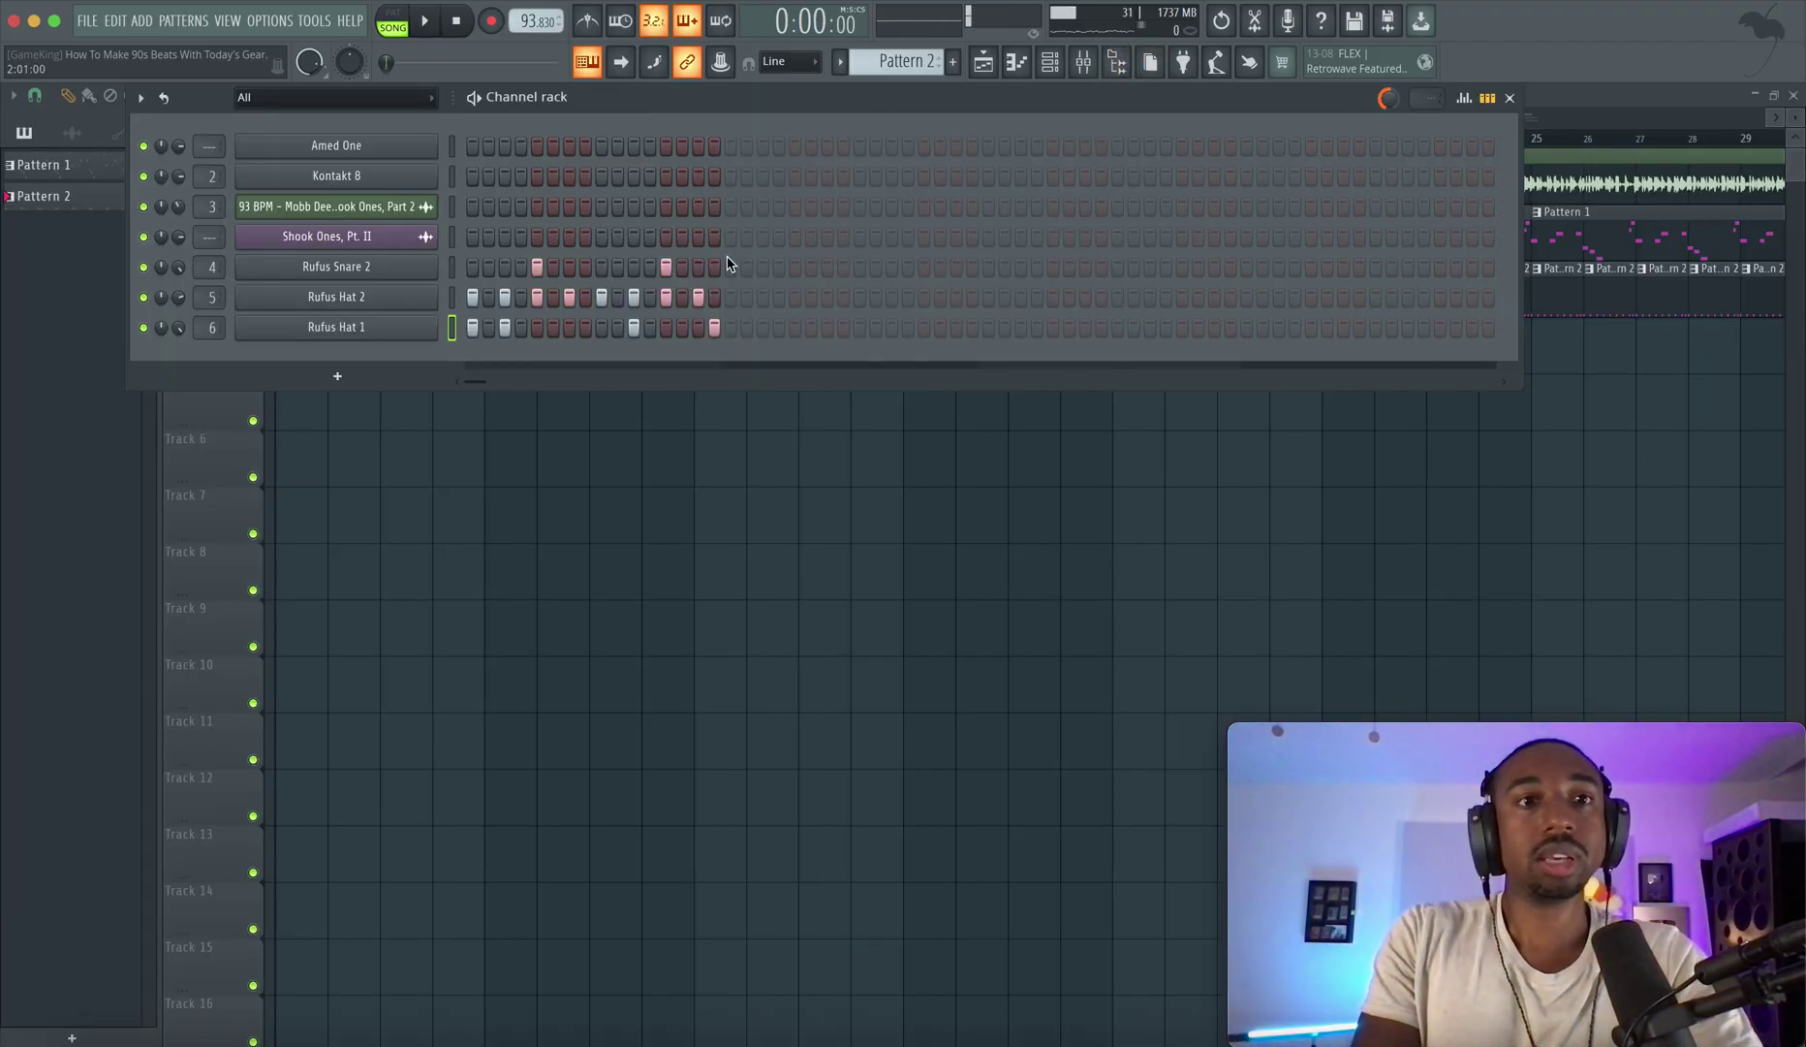
pyautogui.press('space')
# Set Rufus Hat 2's swing mix to 0%, check Rufus Snare 2's swing setting, and replay the arrangement.
pyautogui.click(415, 297)
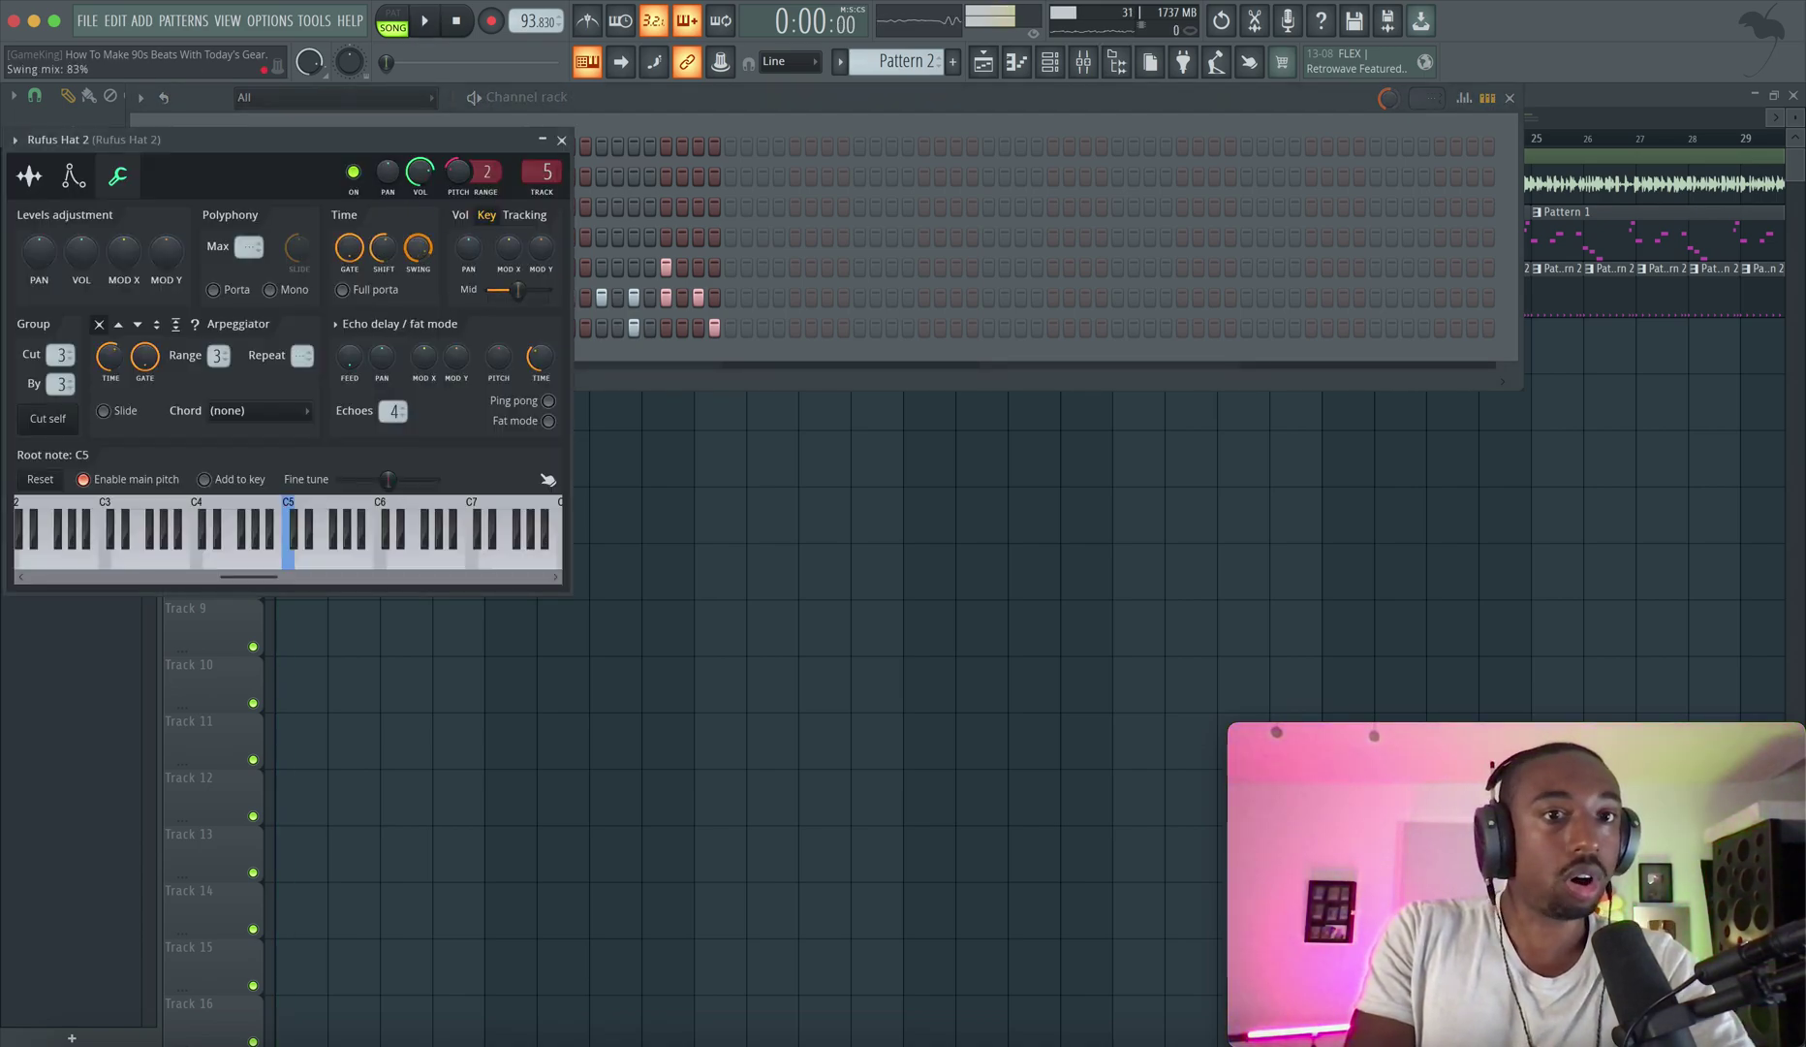
pyautogui.moveTo(417, 248); pyautogui.dragTo(418, 320)
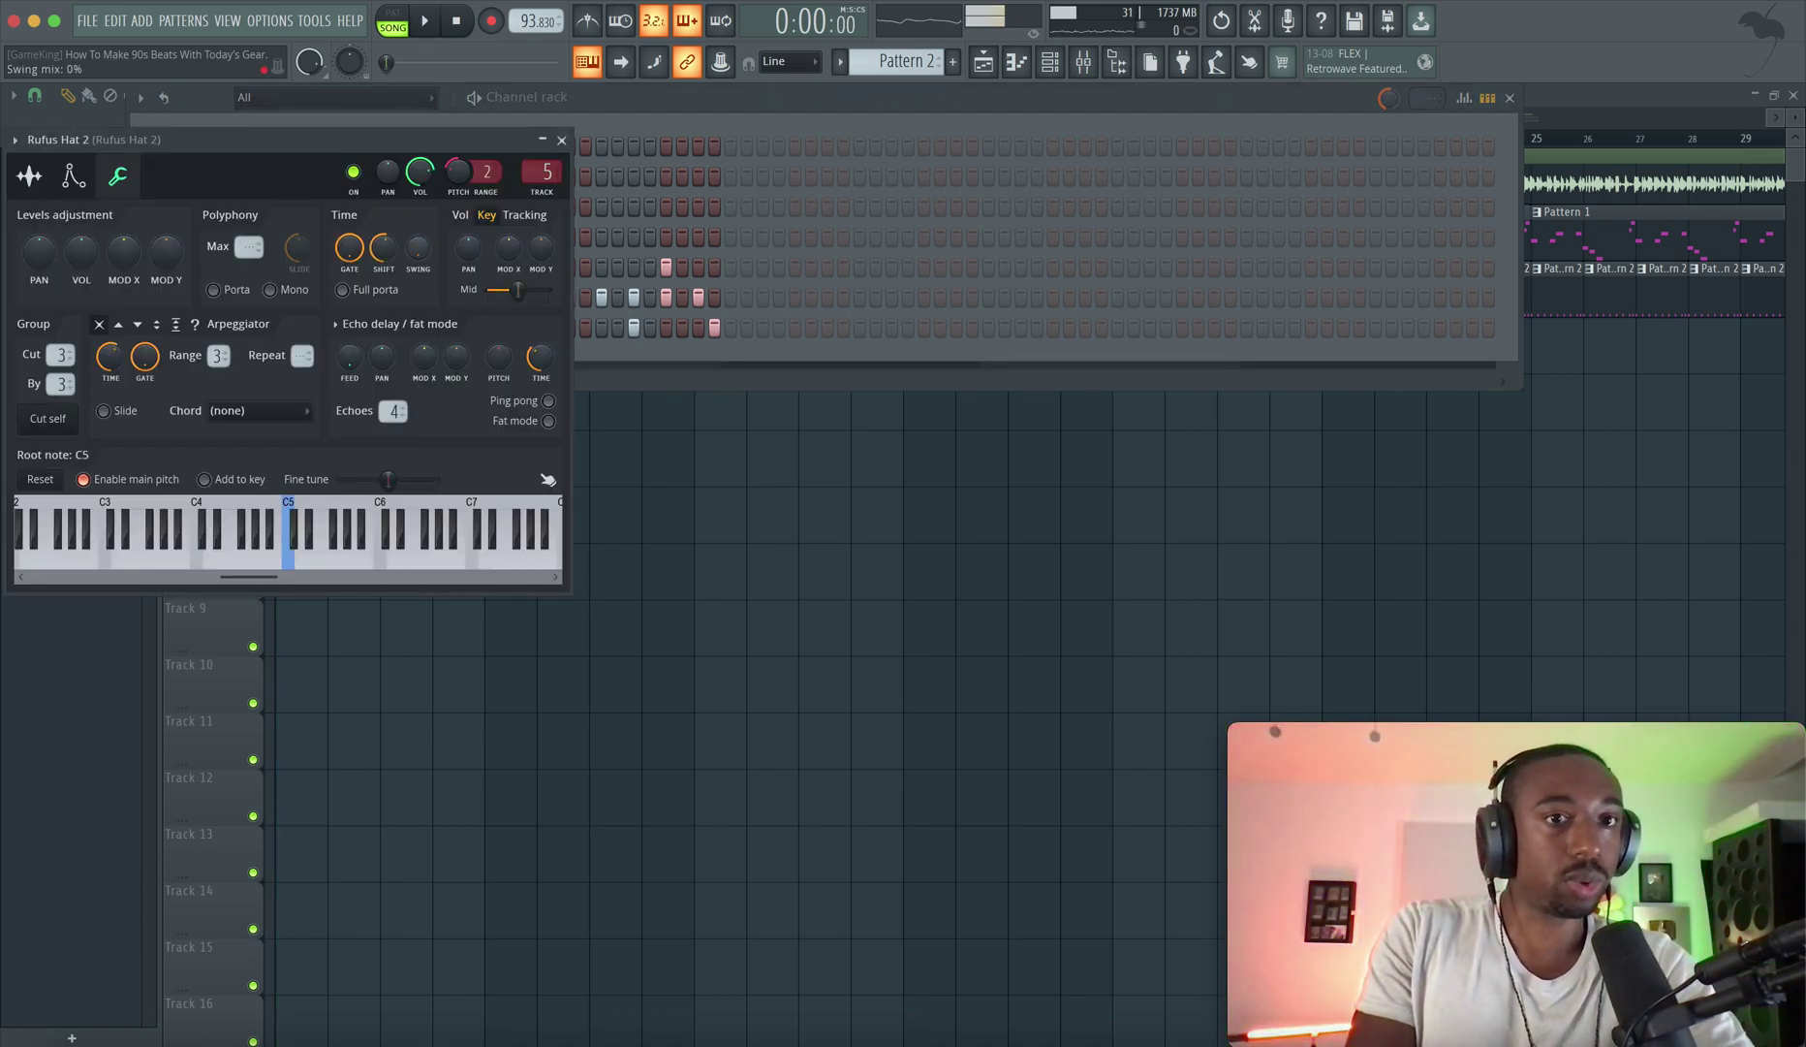
pyautogui.click(562, 139)
pyautogui.click(397, 278)
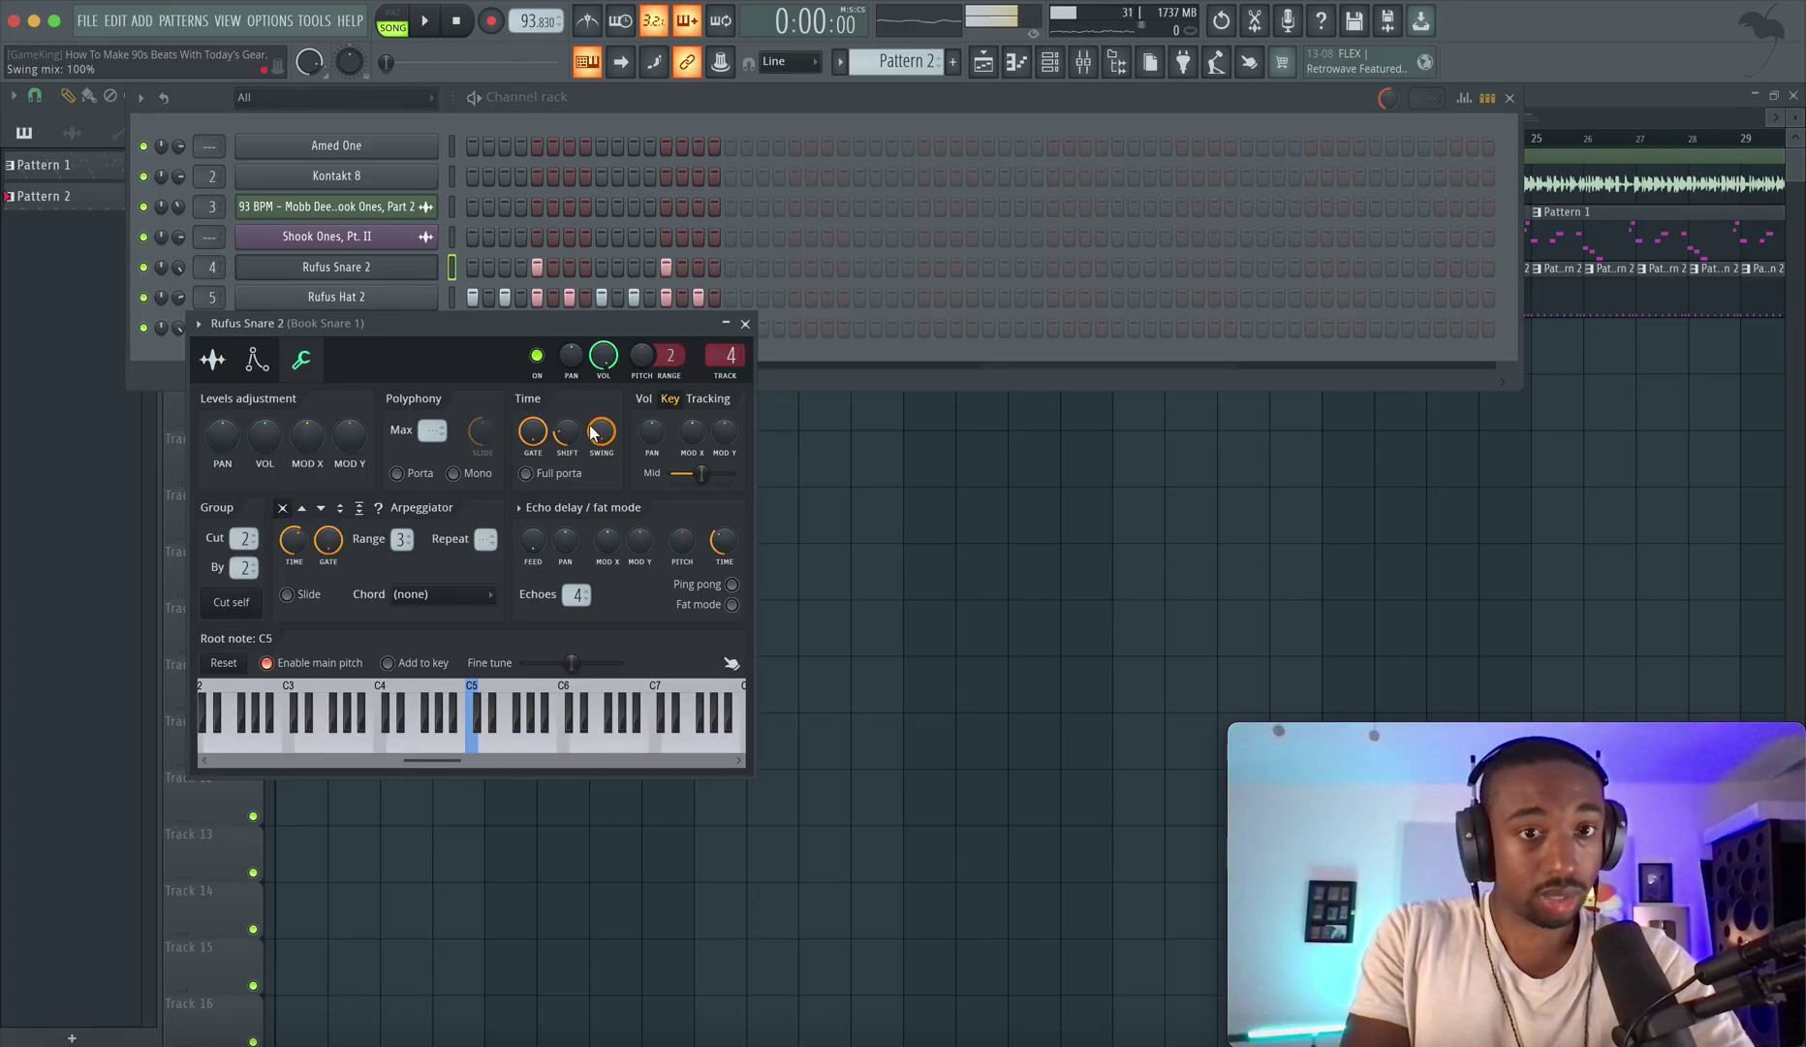
pyautogui.click(745, 324)
pyautogui.press('space')
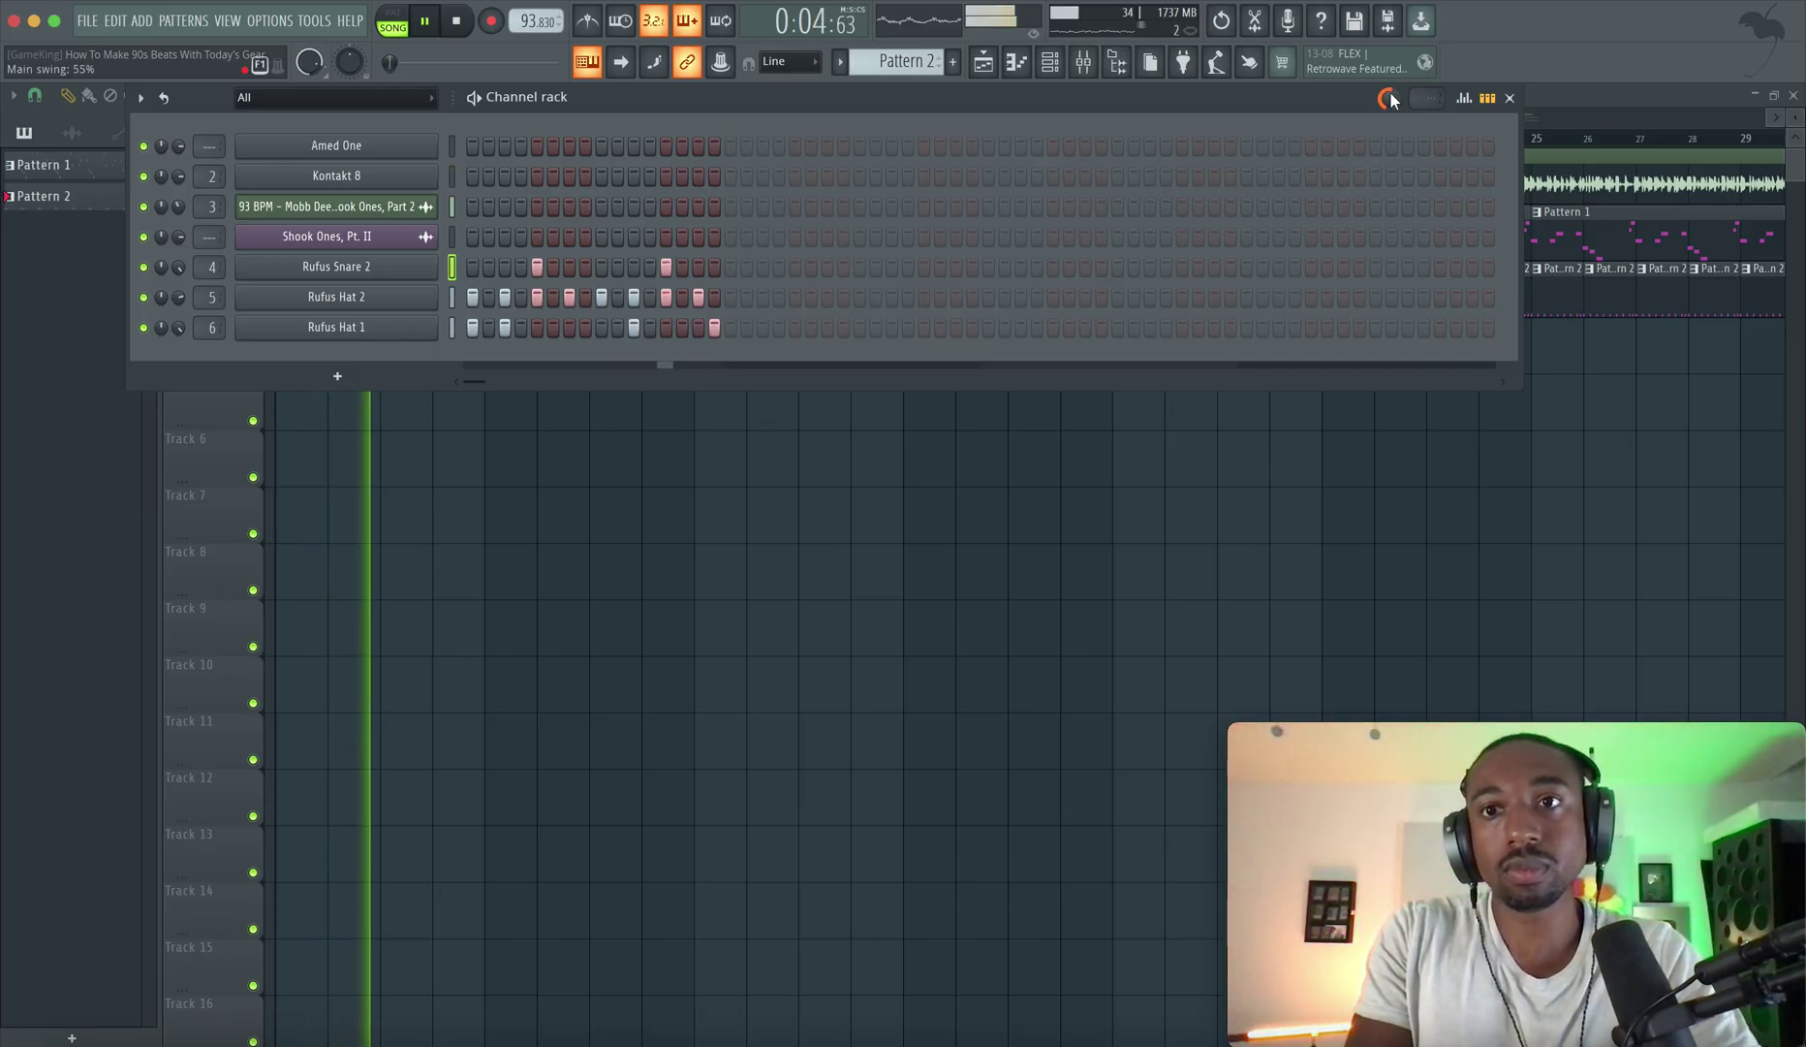
# Adjust Rufus Hat 1's fine time shift to 0:03, replaying the arrangement to judge the timing.
pyautogui.click(415, 331)
pyautogui.press('space')
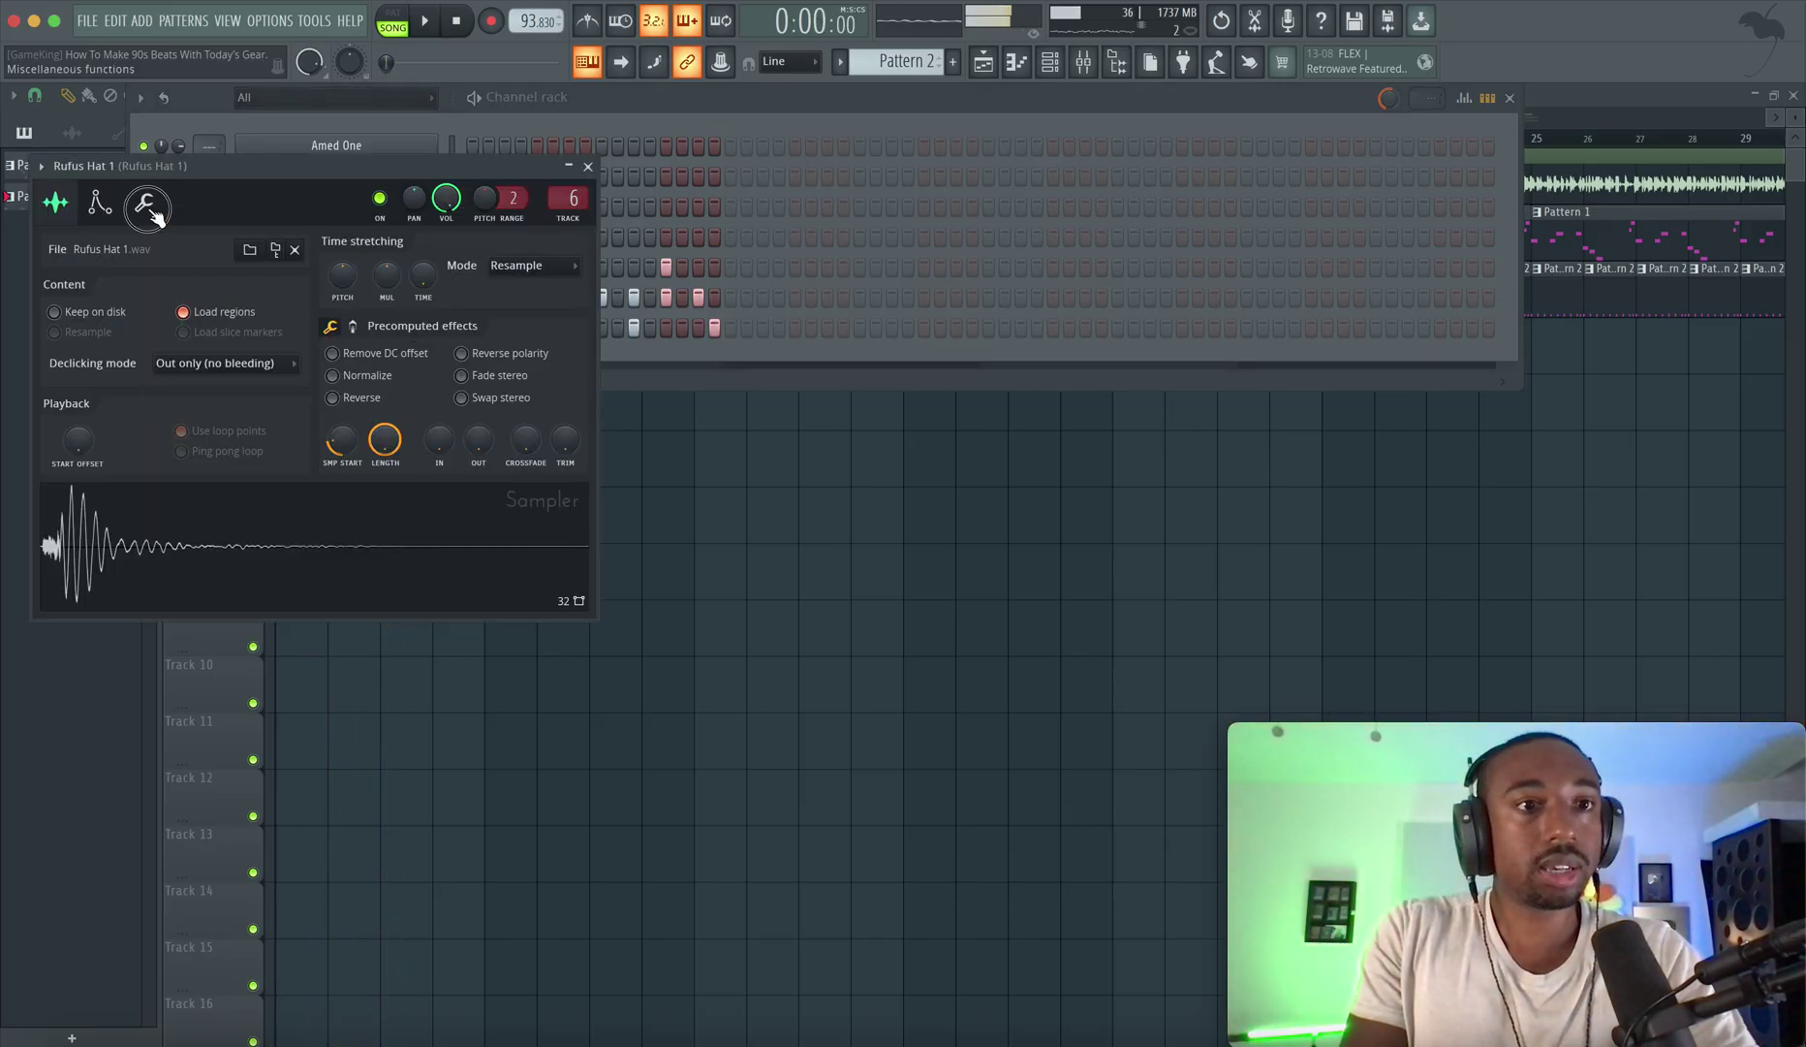
pyautogui.click(144, 202)
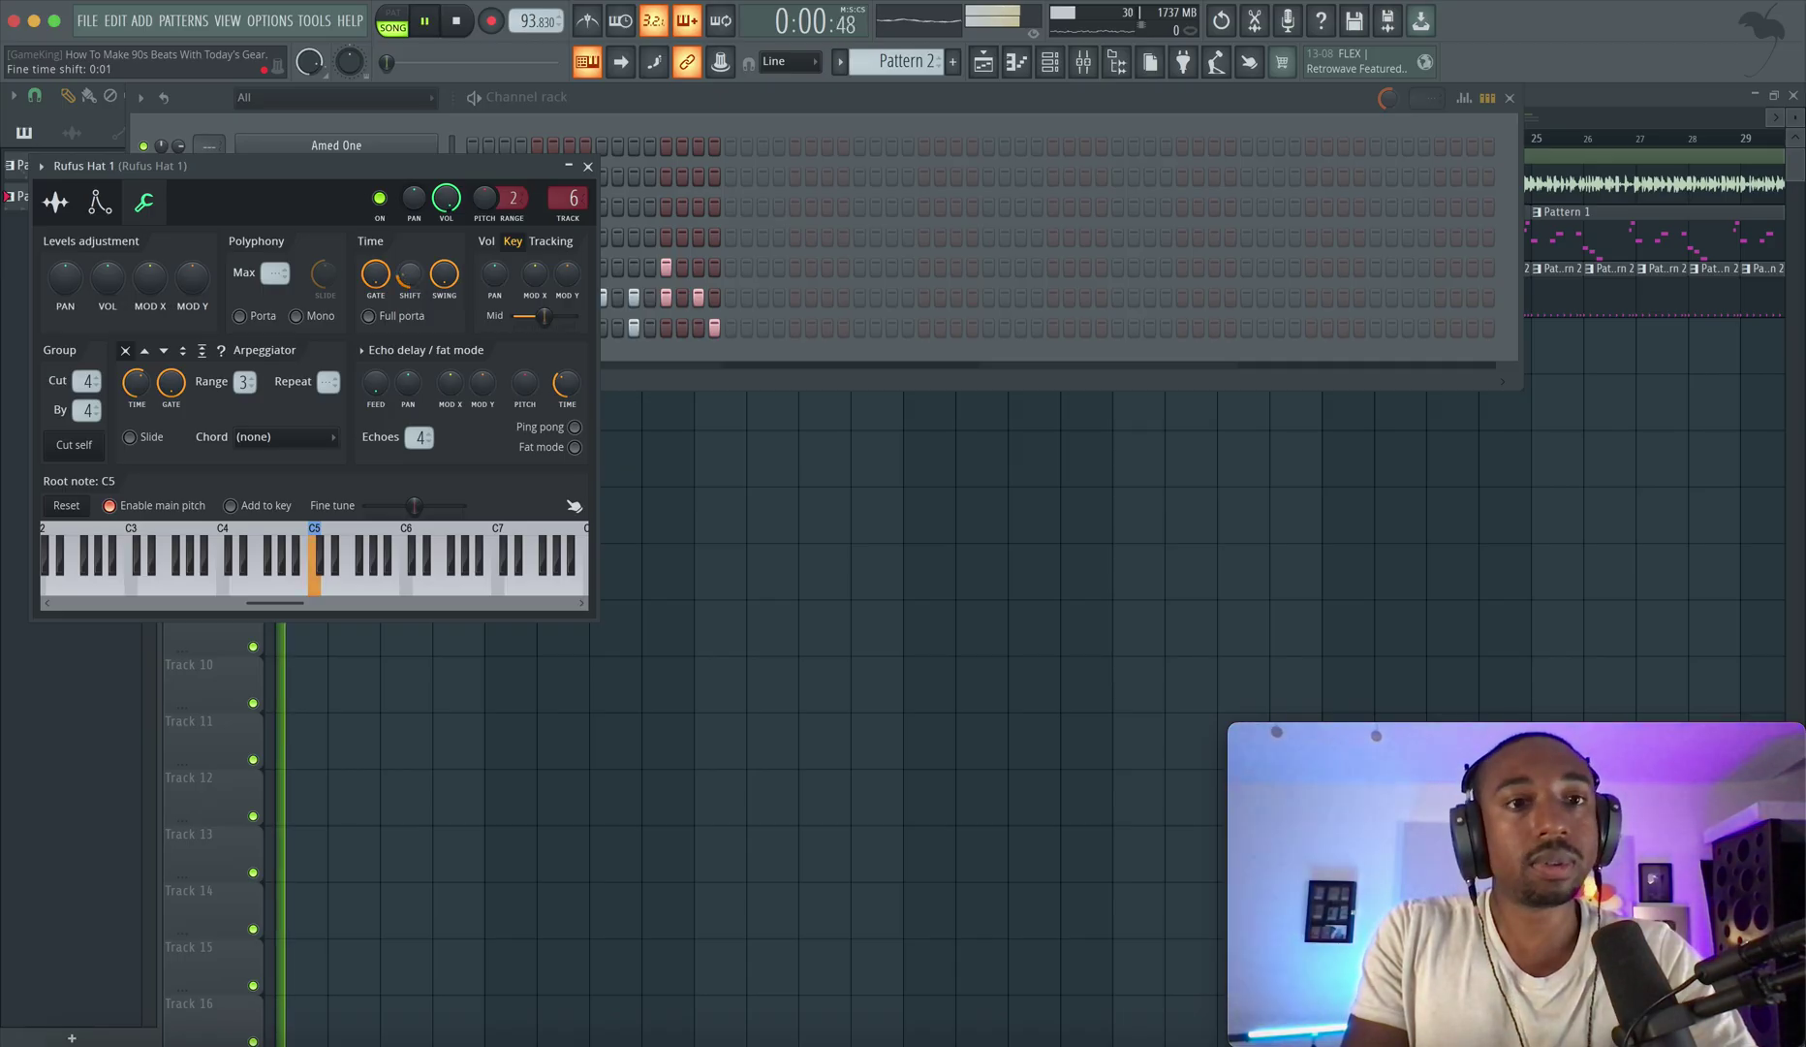
pyautogui.press('space')
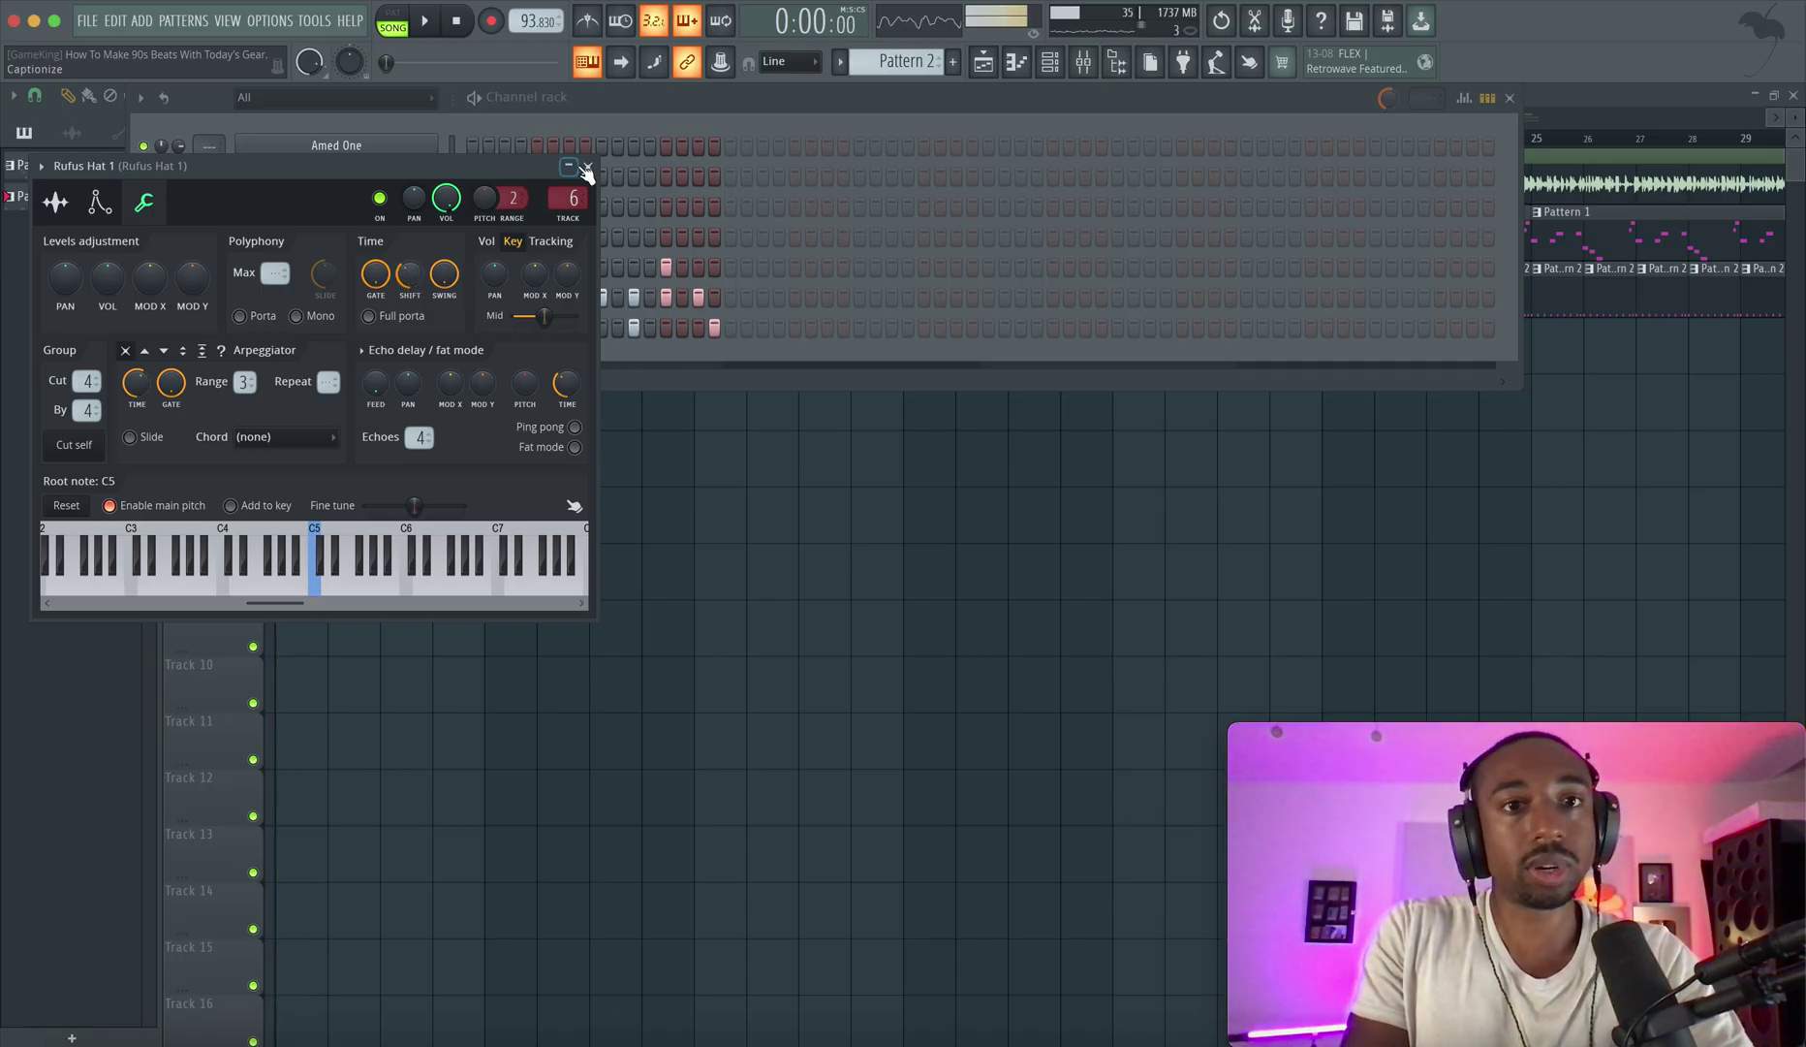
pyautogui.click(586, 170)
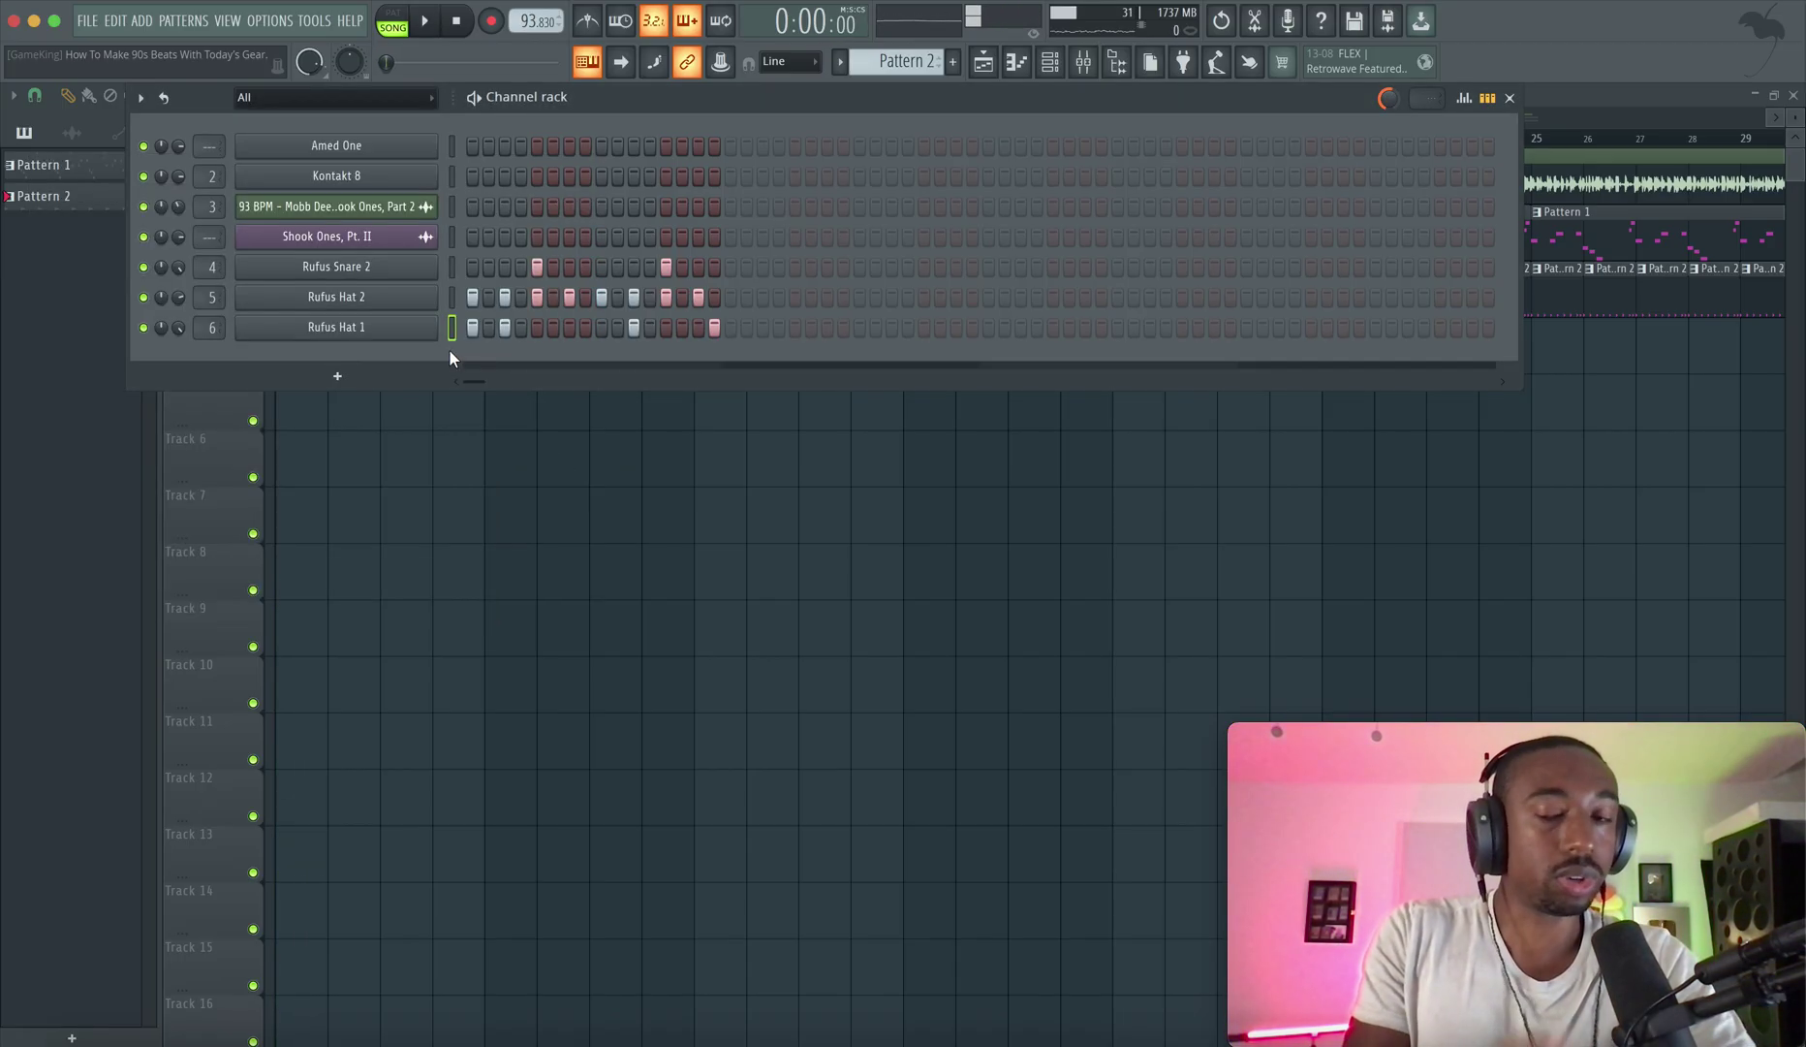
pyautogui.press('space')
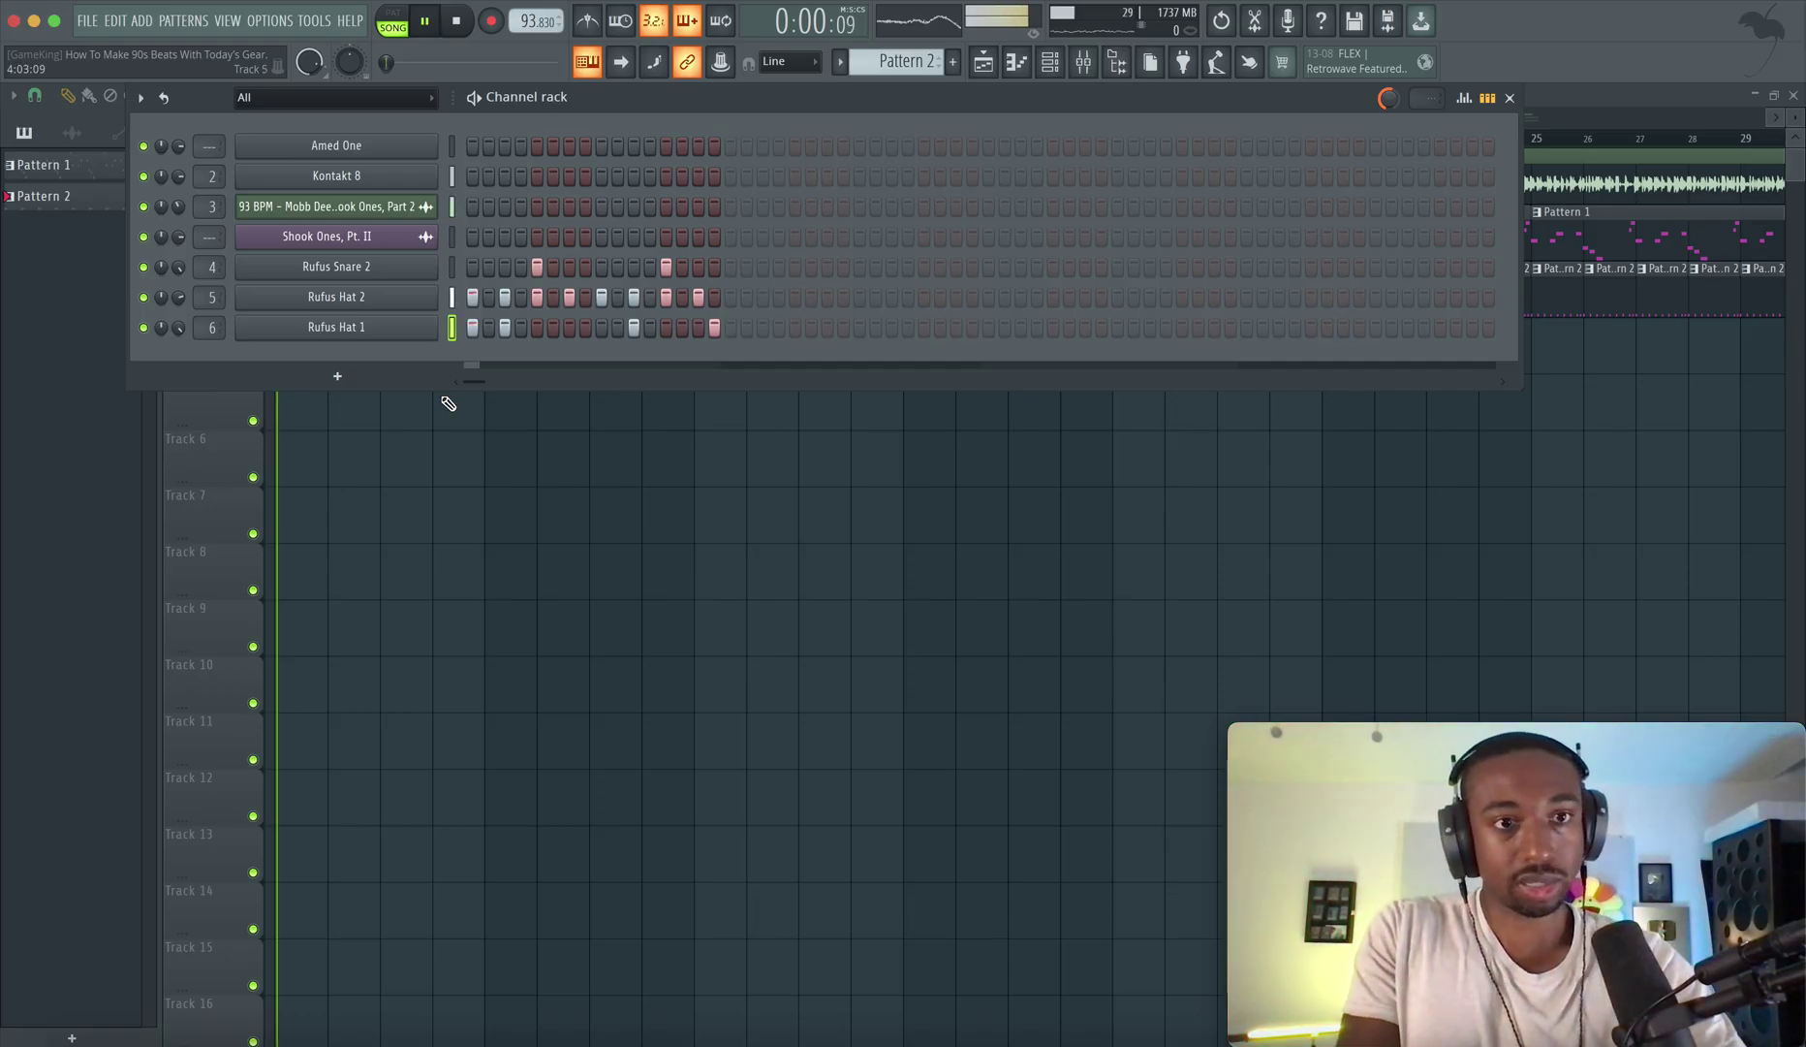
pyautogui.click(372, 327)
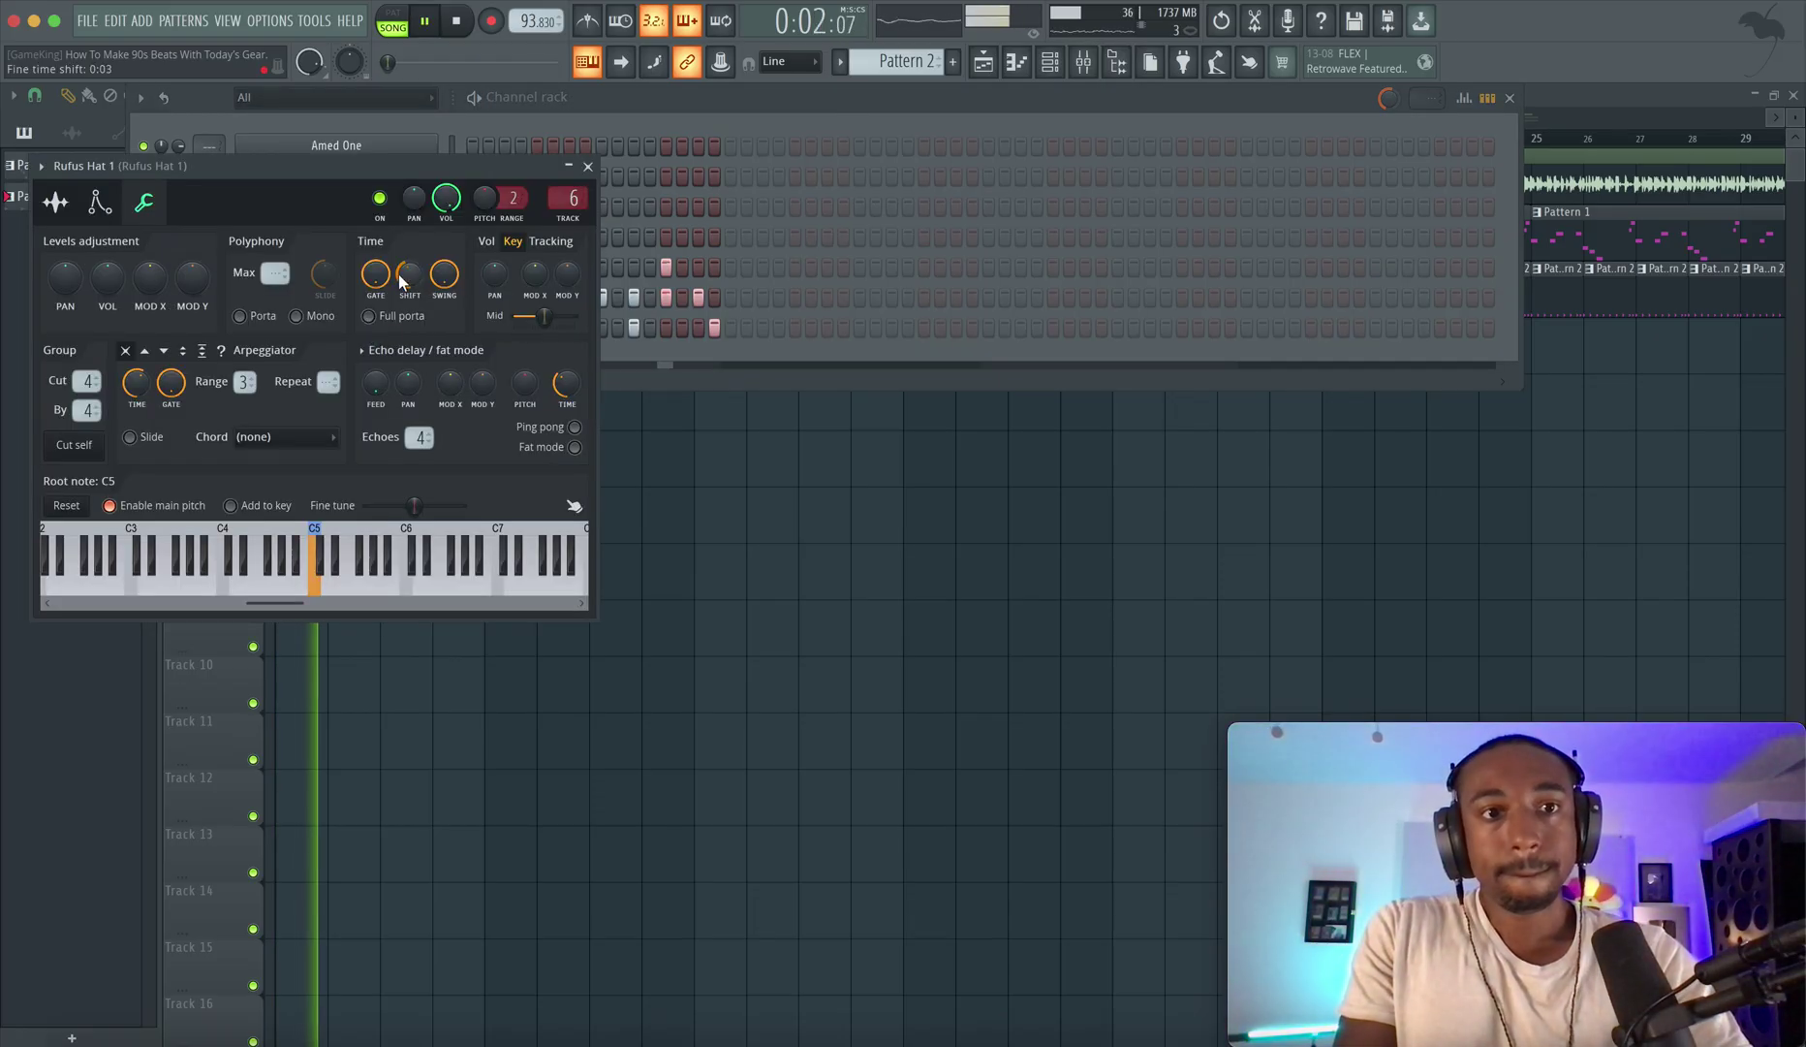
# Try a 10% gain boost in Rufus Hat 1's precomputed effects and replay the arrangement.
pyautogui.click(55, 202)
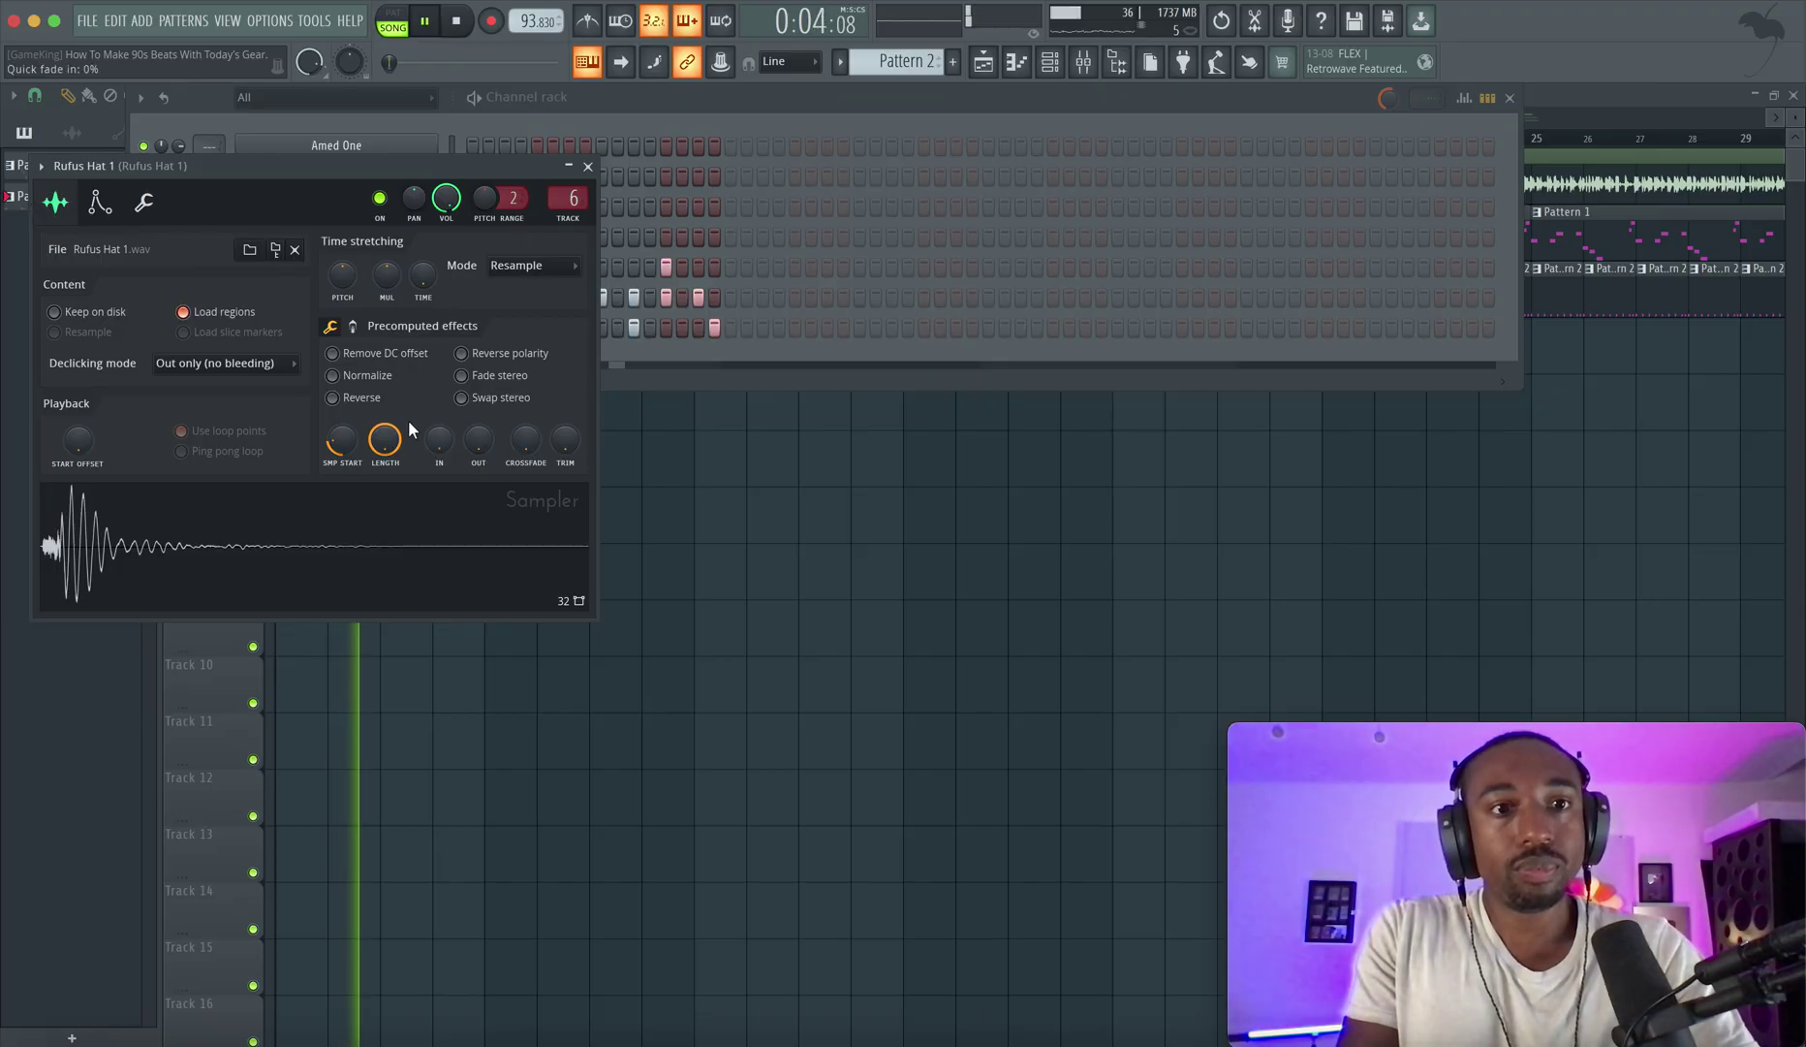
pyautogui.press('space')
pyautogui.moveTo(343, 361); pyautogui.dragTo(343, 345)
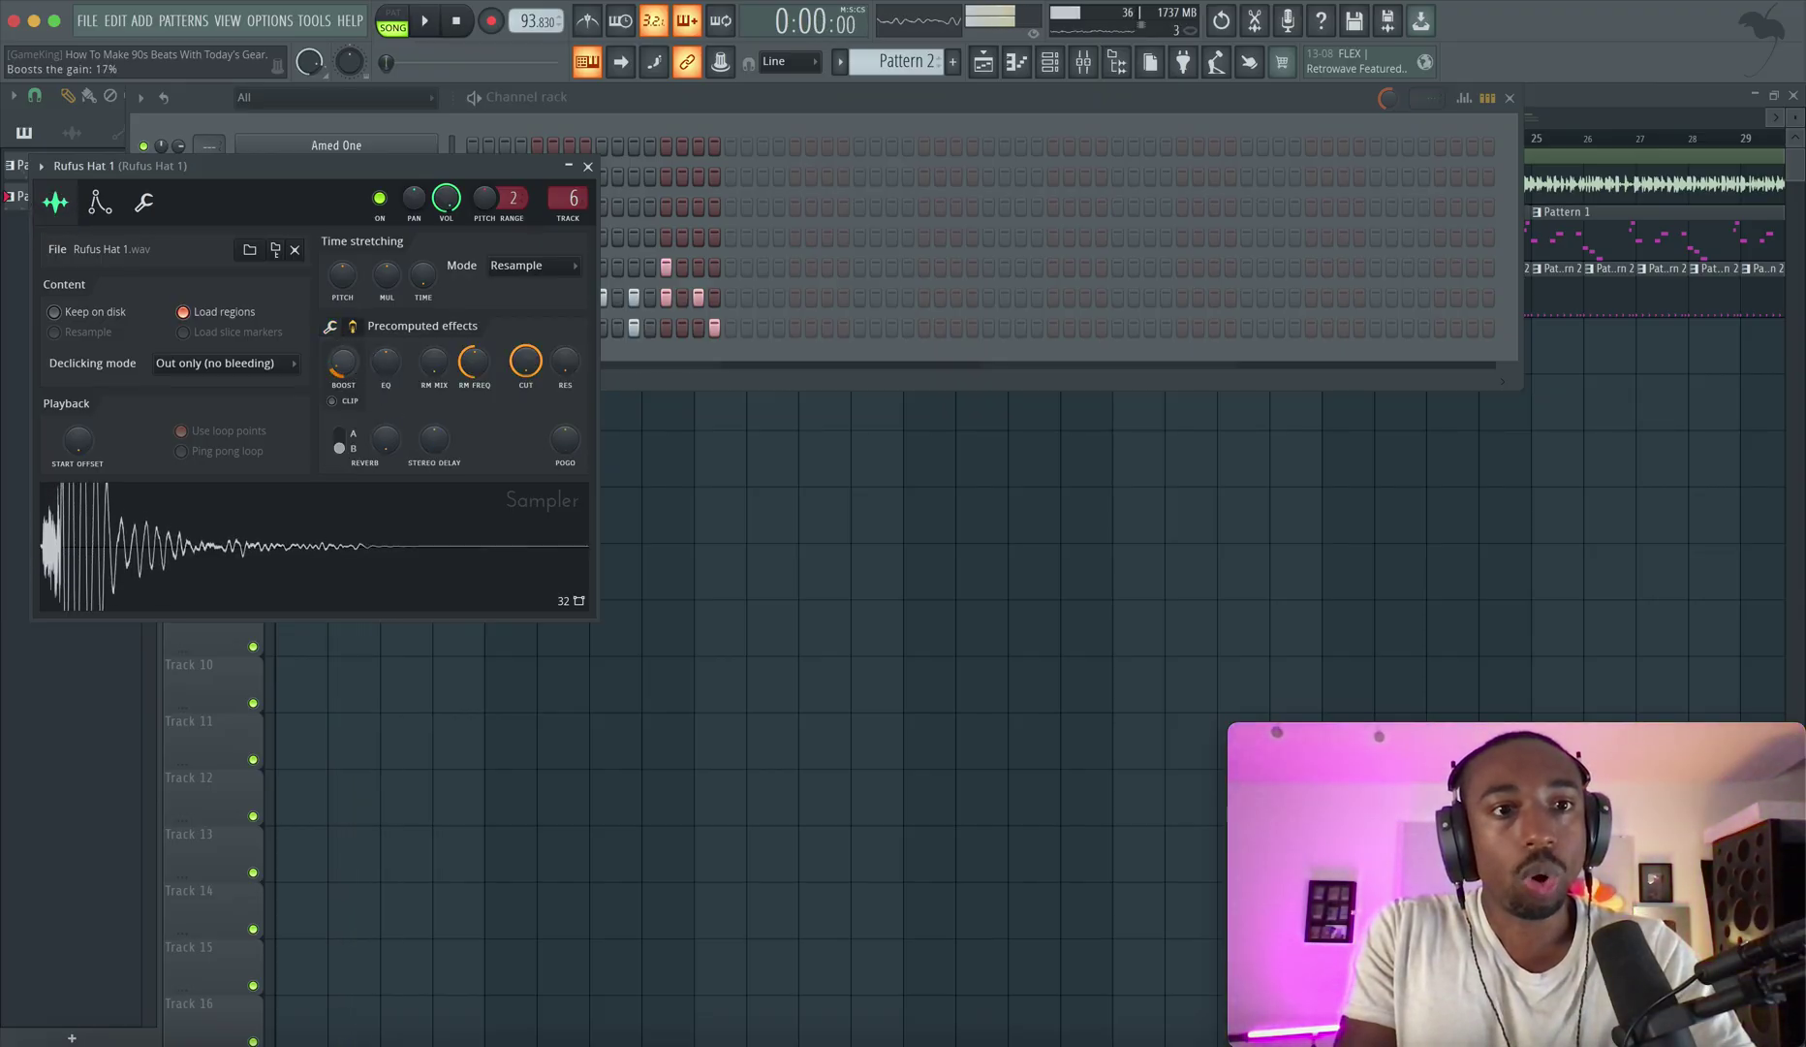
pyautogui.press('space')
pyautogui.hotkey('ctrl', 's')
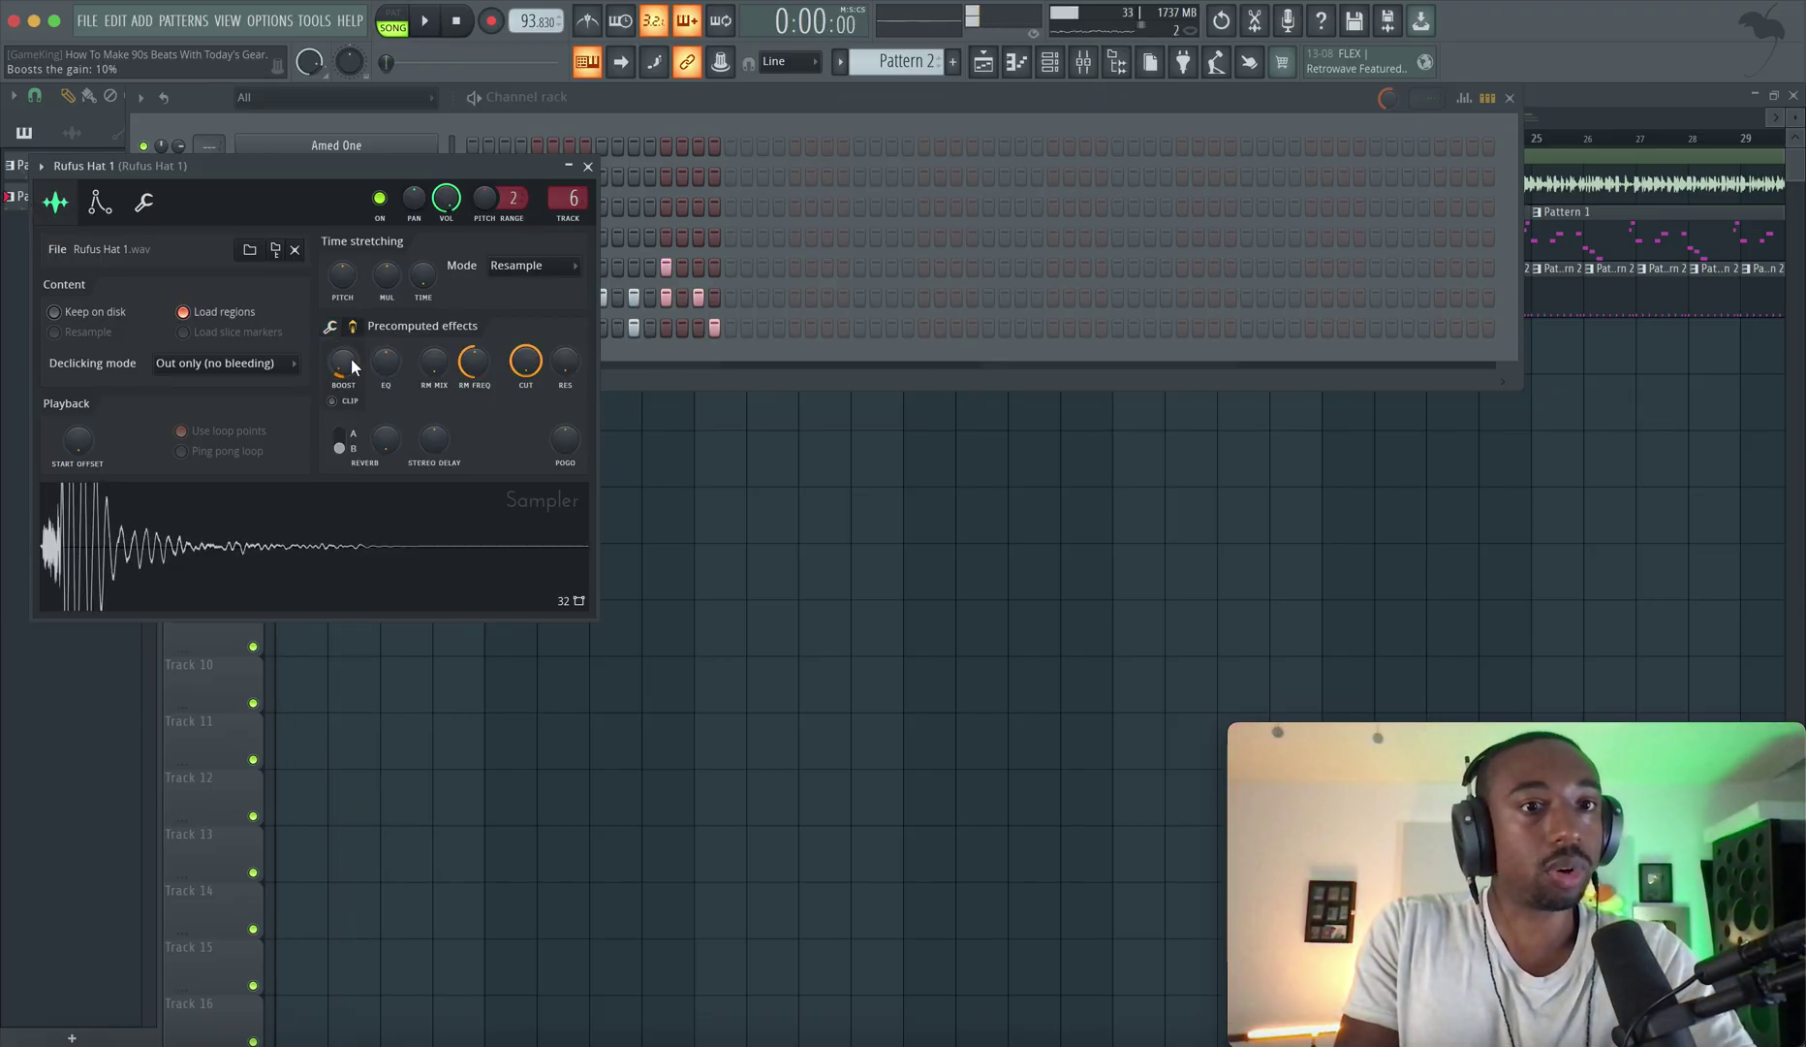
pyautogui.press('space')
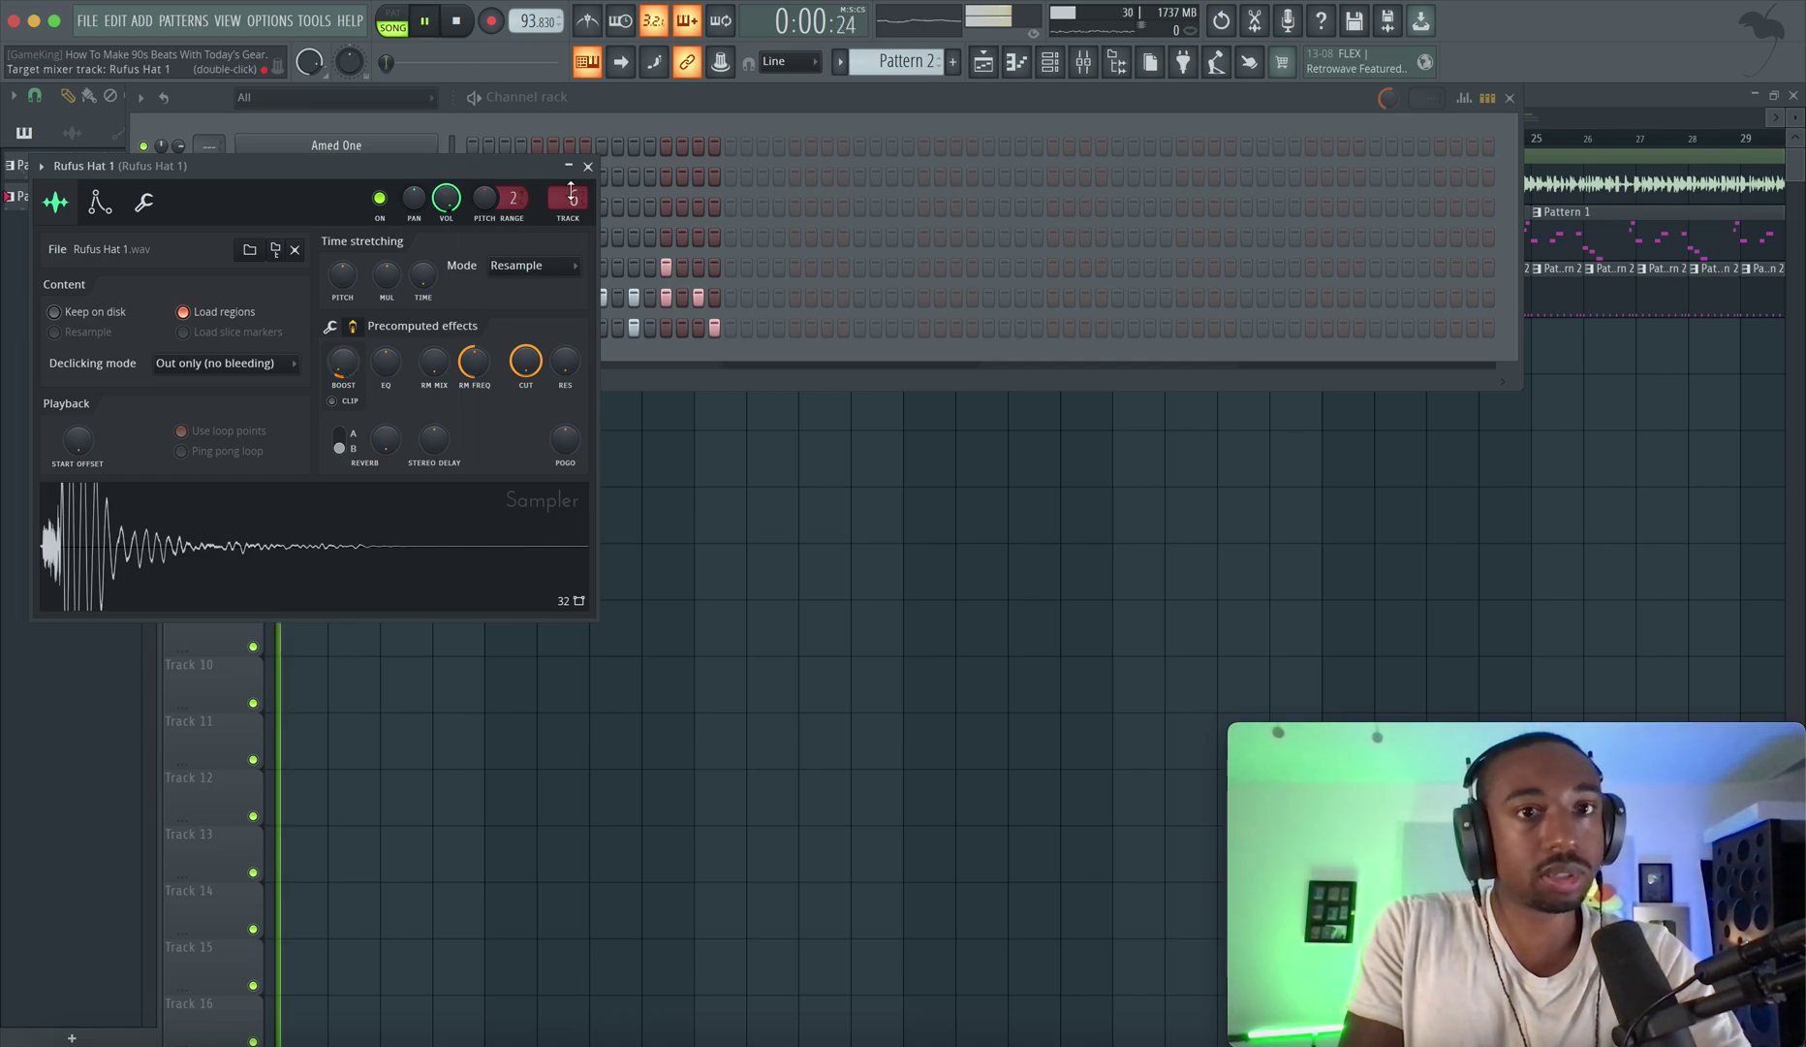
# Return Rufus Hat 1's precomputed boost to 0% during playback, and stop the arrangement.
pyautogui.click(587, 166)
pyautogui.click(313, 331)
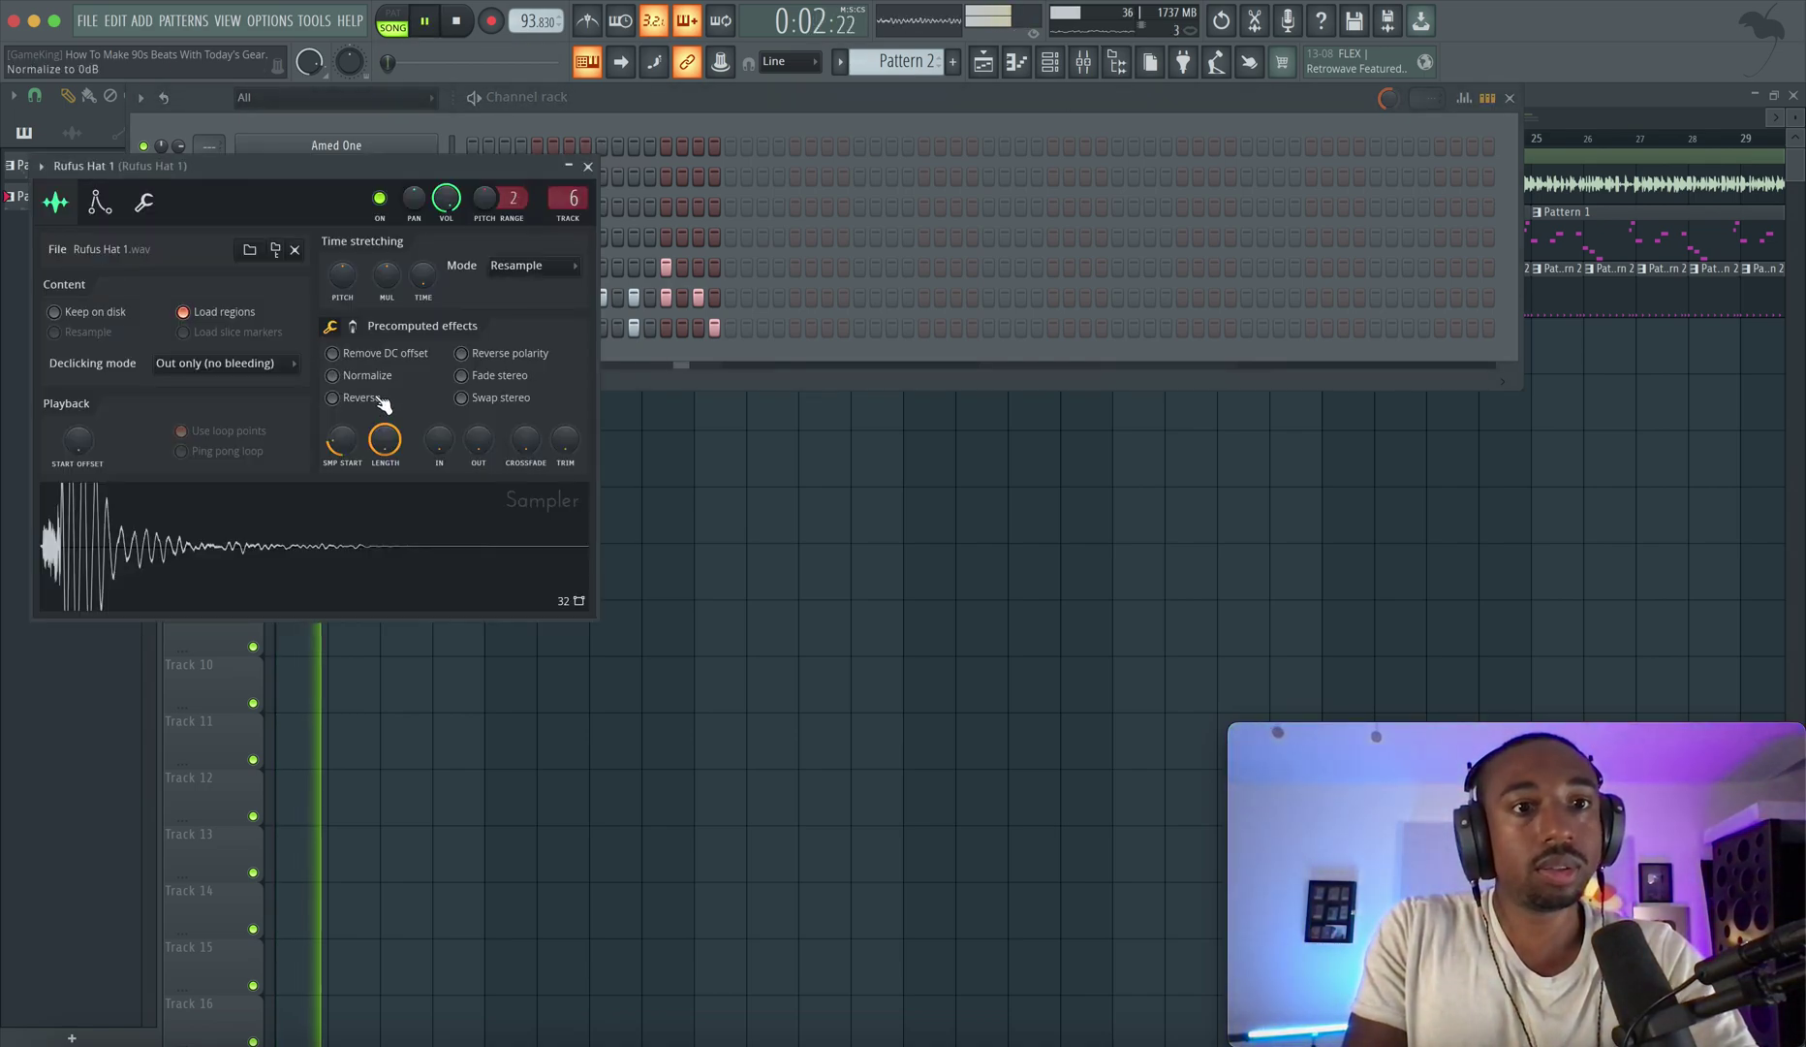
pyautogui.moveTo(350, 361); pyautogui.dragTo(350, 398)
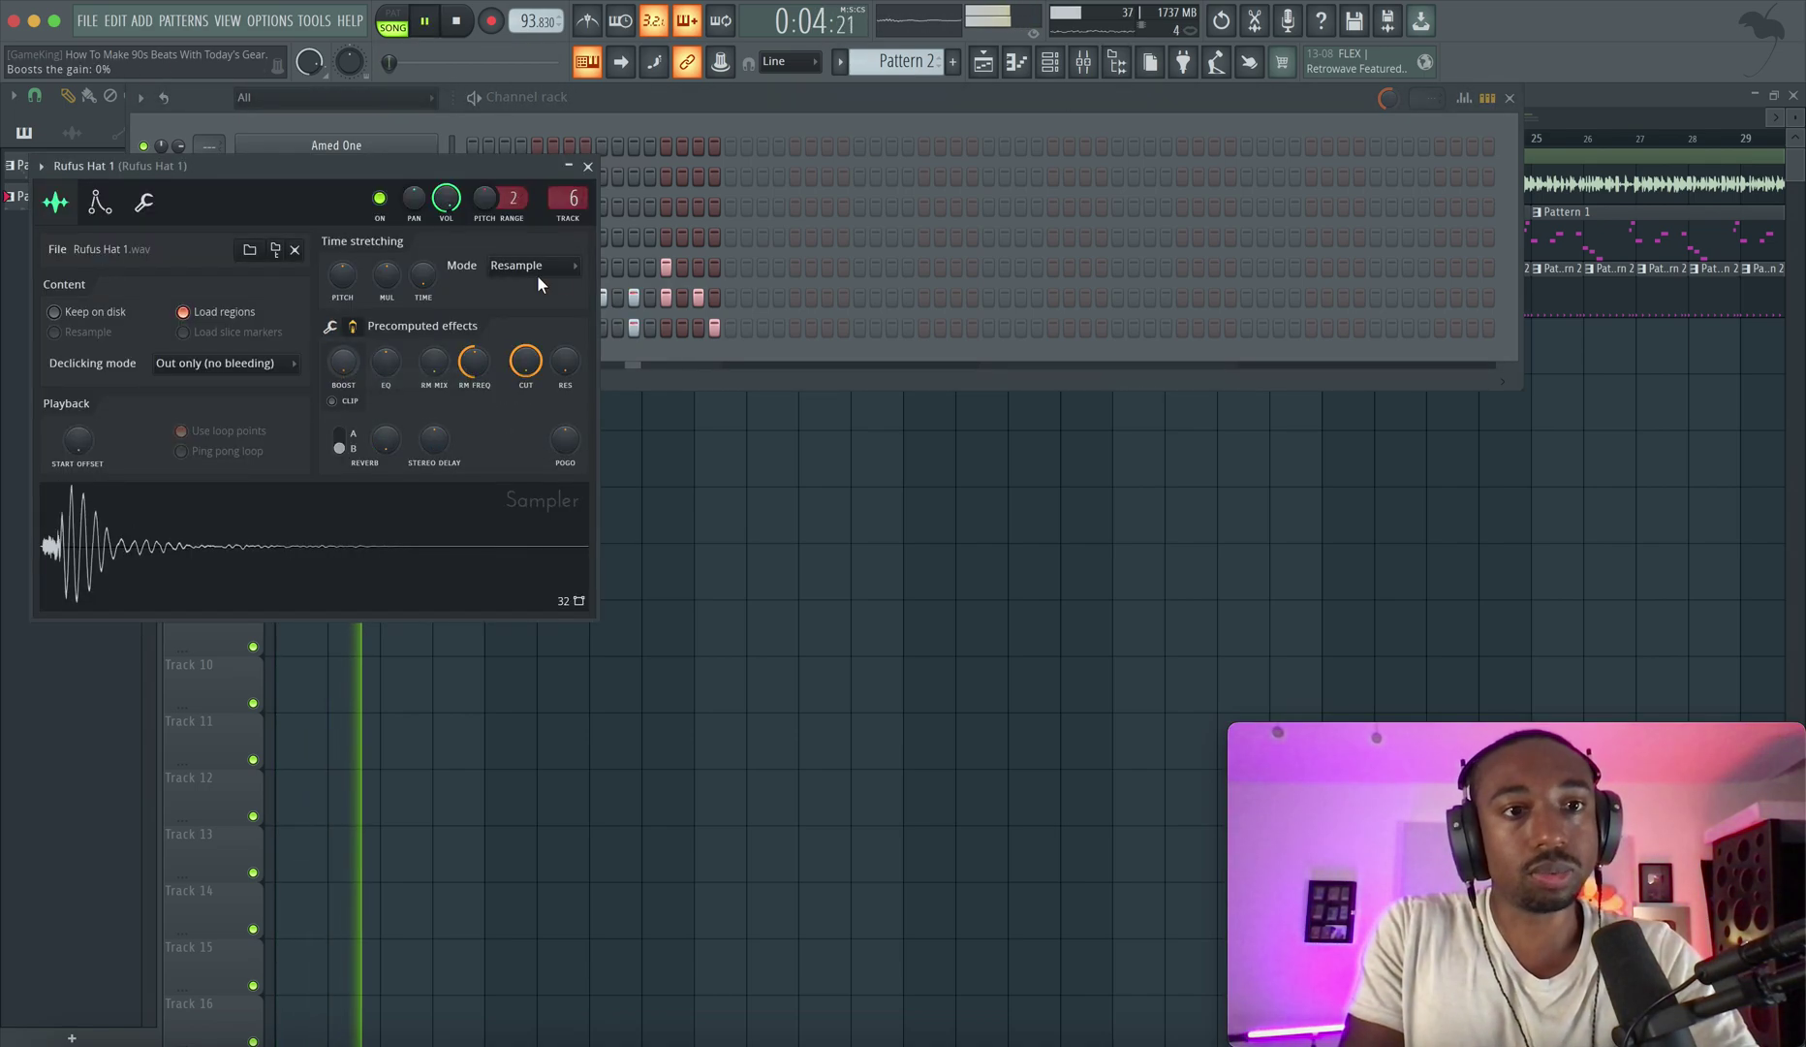
pyautogui.click(589, 166)
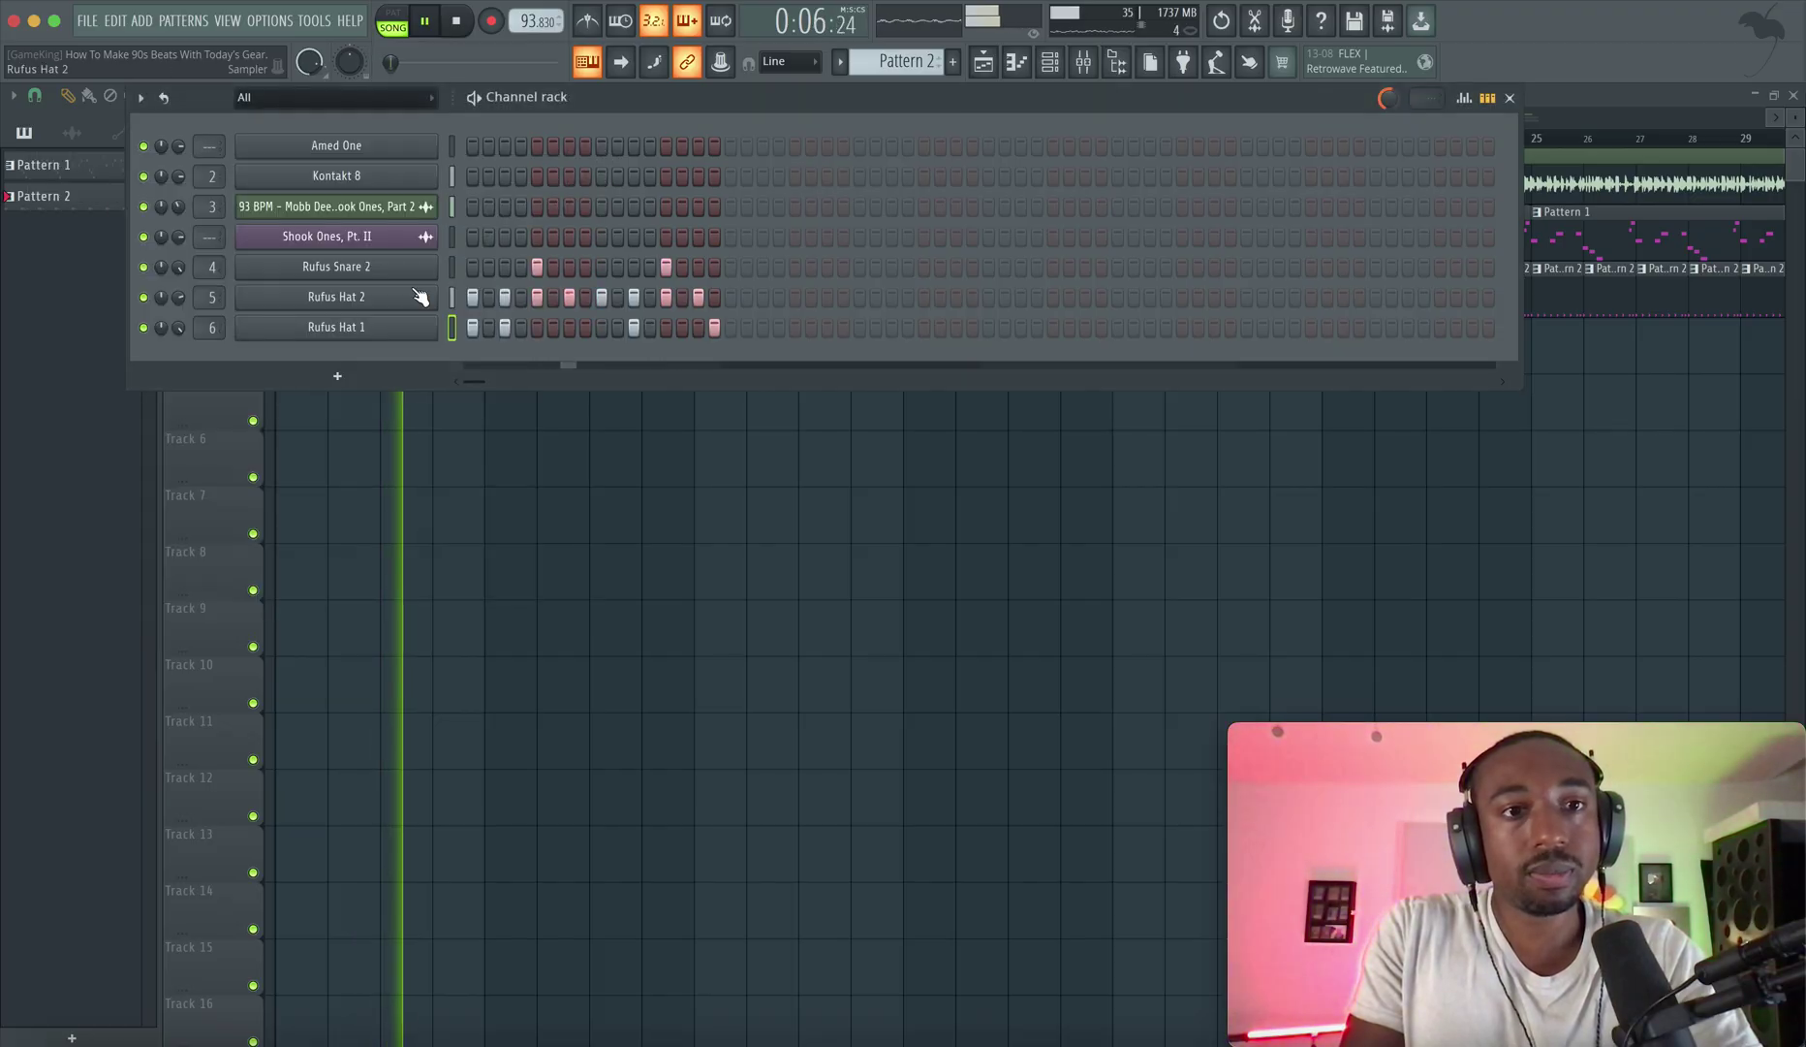
pyautogui.press('space')
# Lower Rufus Hat 1's Mod X filter frequency to 81% with the Fast LP filter.
pyautogui.click(378, 334)
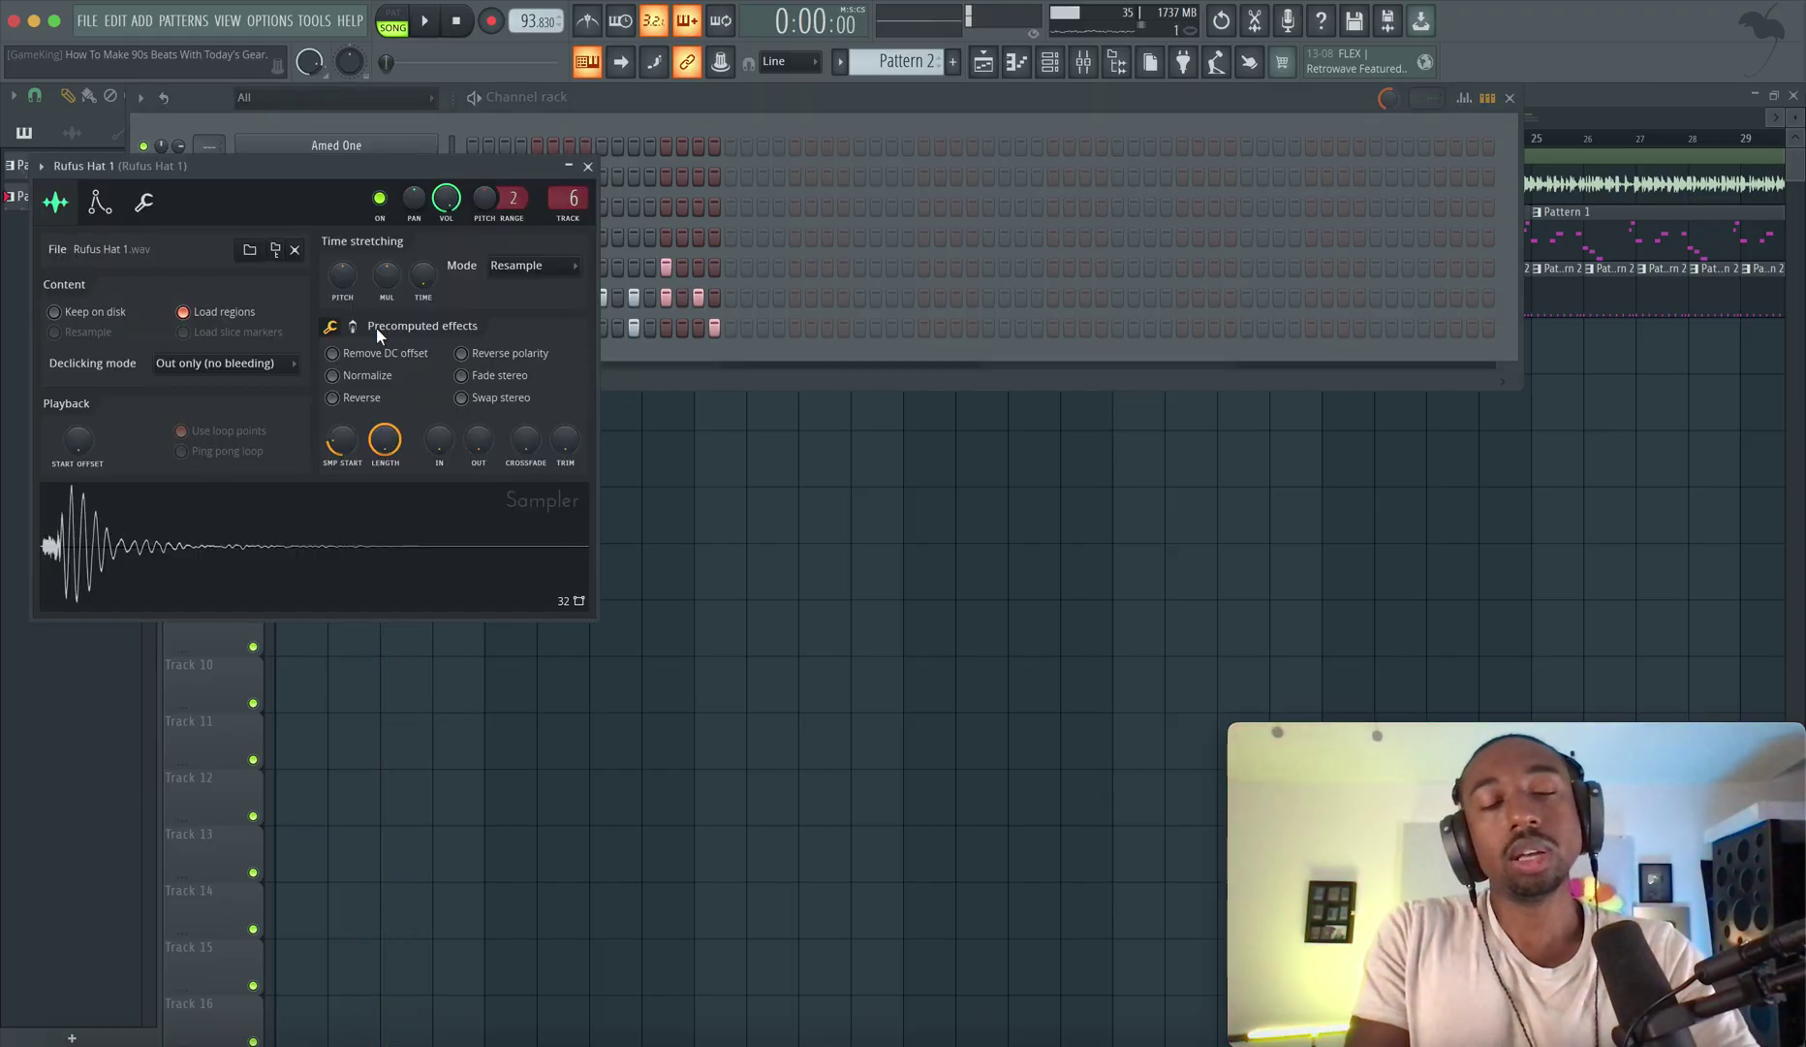
pyautogui.click(106, 205)
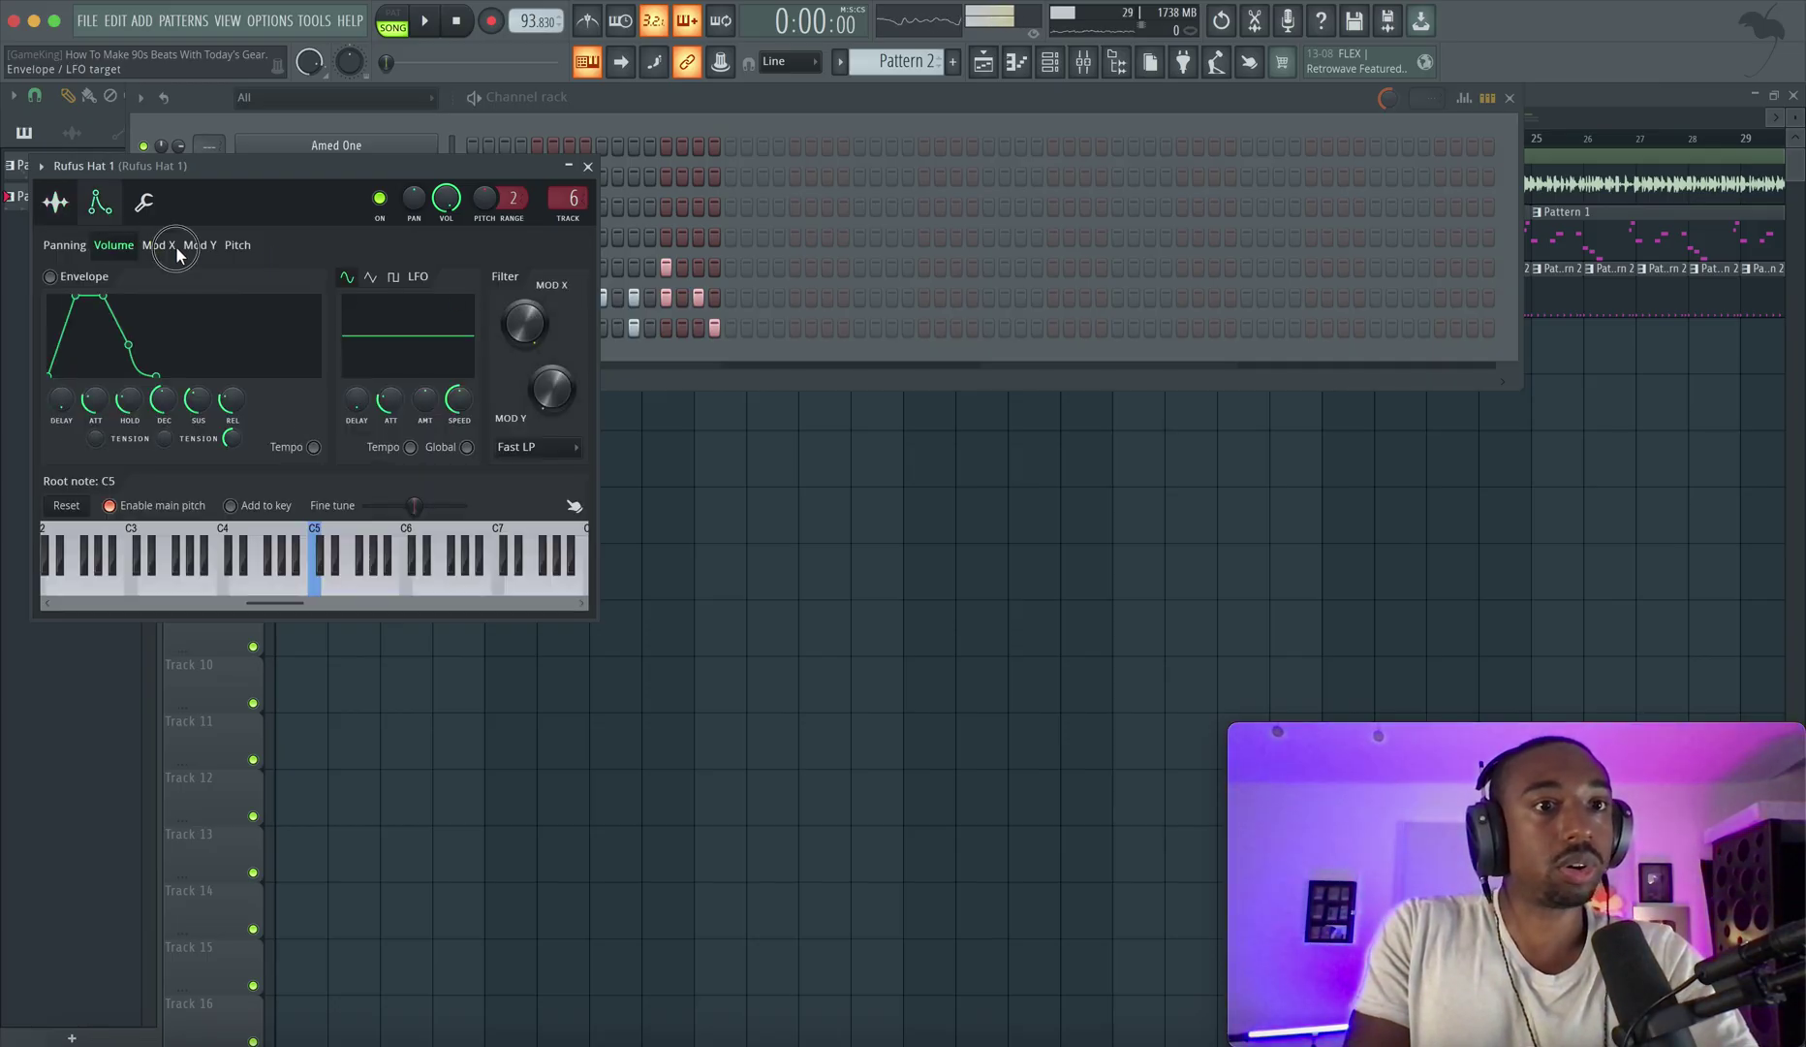
pyautogui.click(158, 245)
pyautogui.click(116, 245)
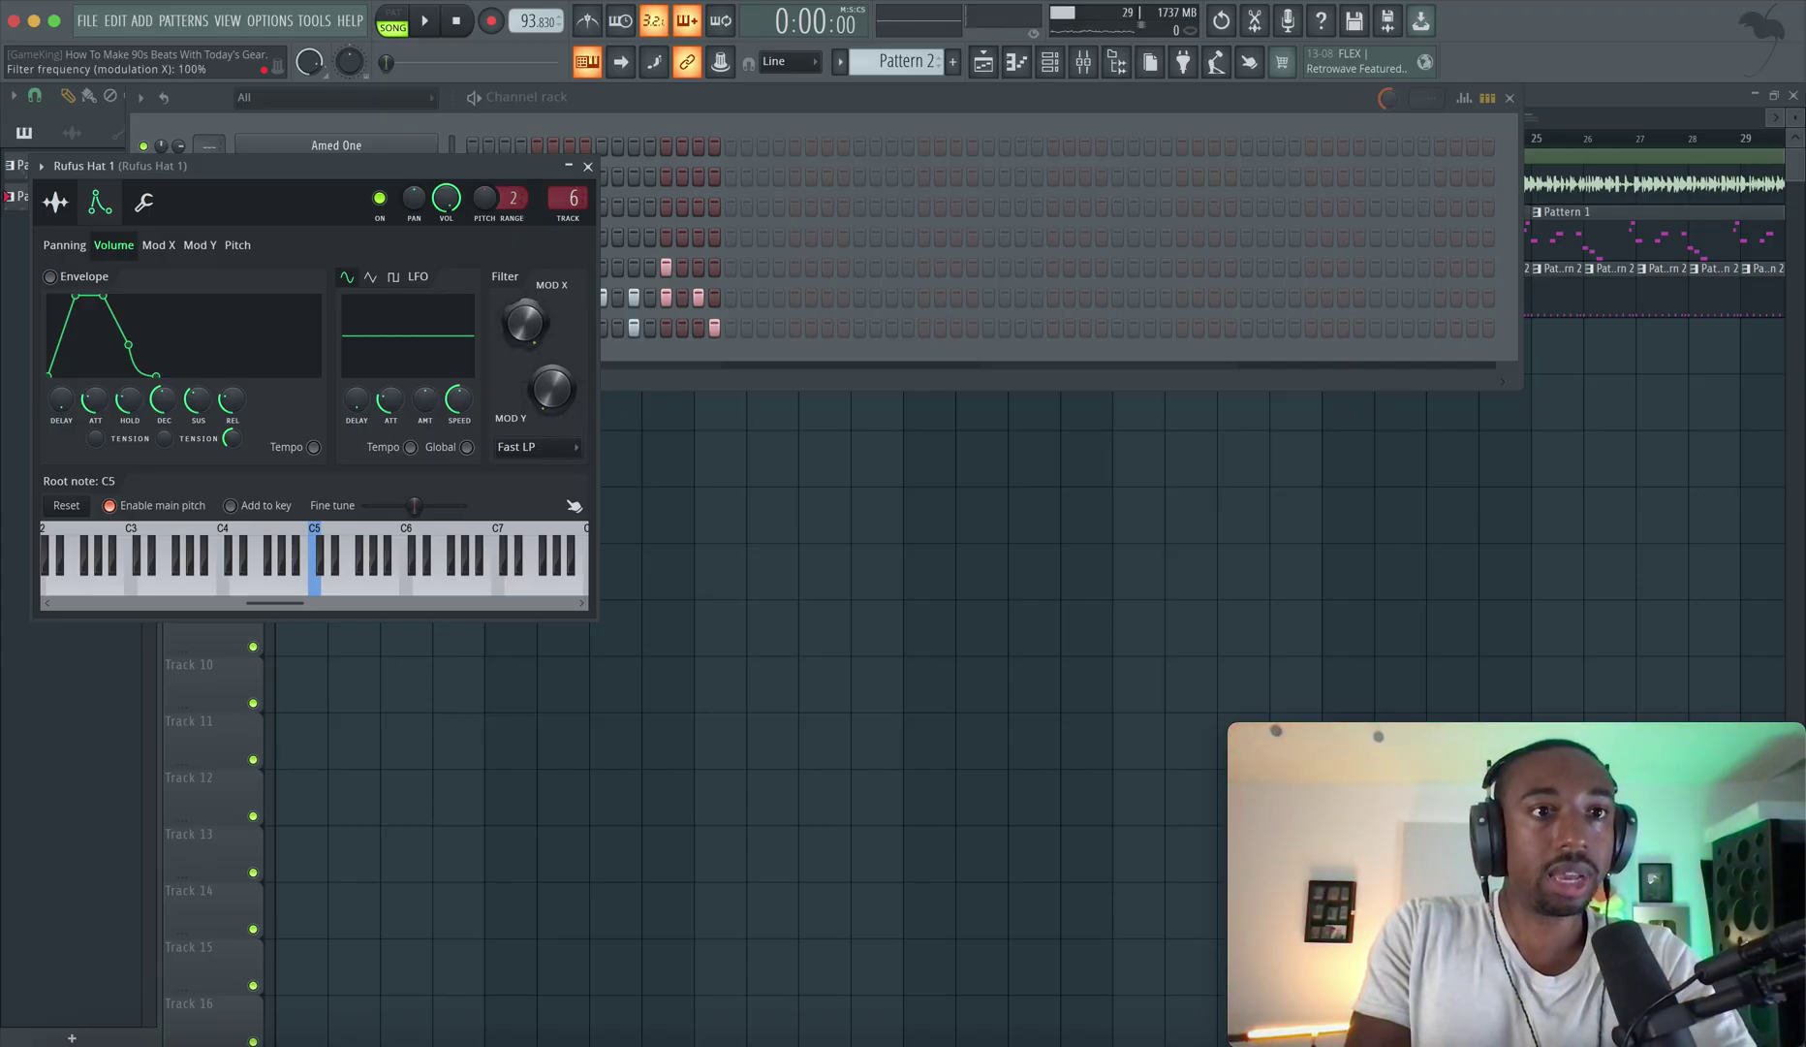
pyautogui.moveTo(527, 329); pyautogui.dragTo(526, 339)
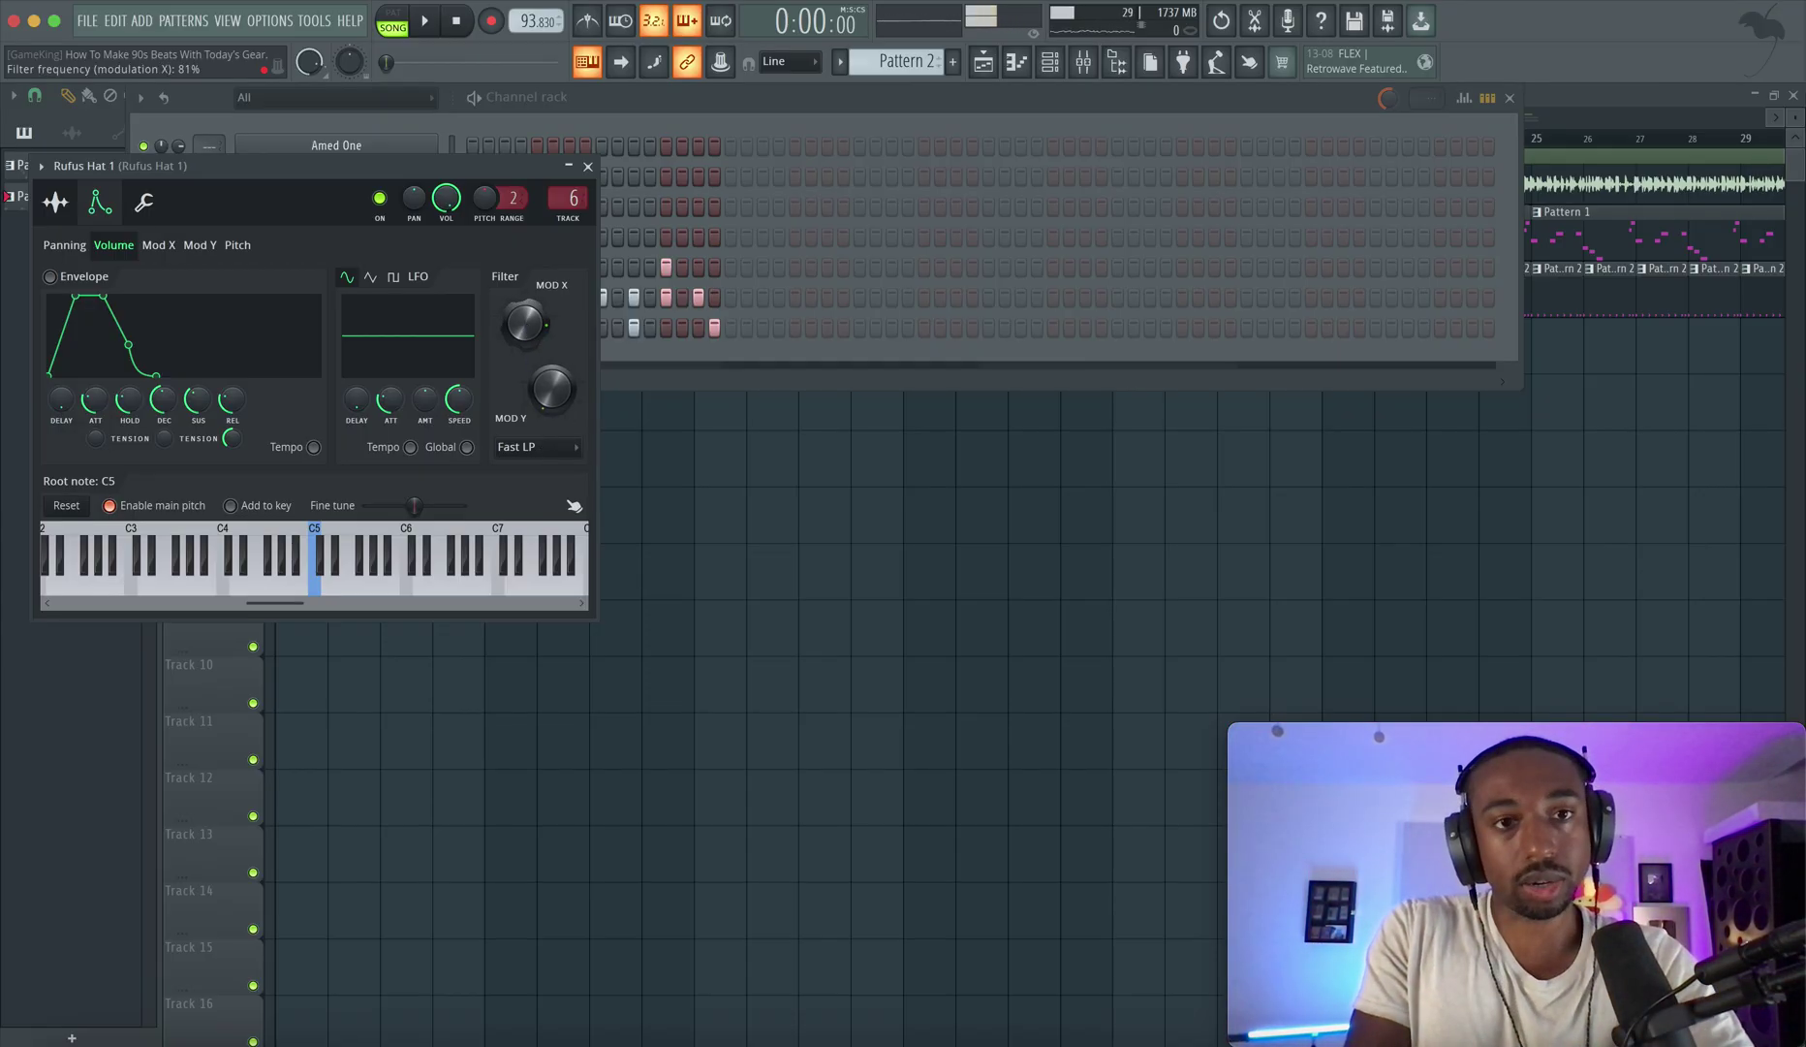
# Audition the filtered drums and set Rufus Hat 1's fine time shift to 0:04.
pyautogui.press('space')
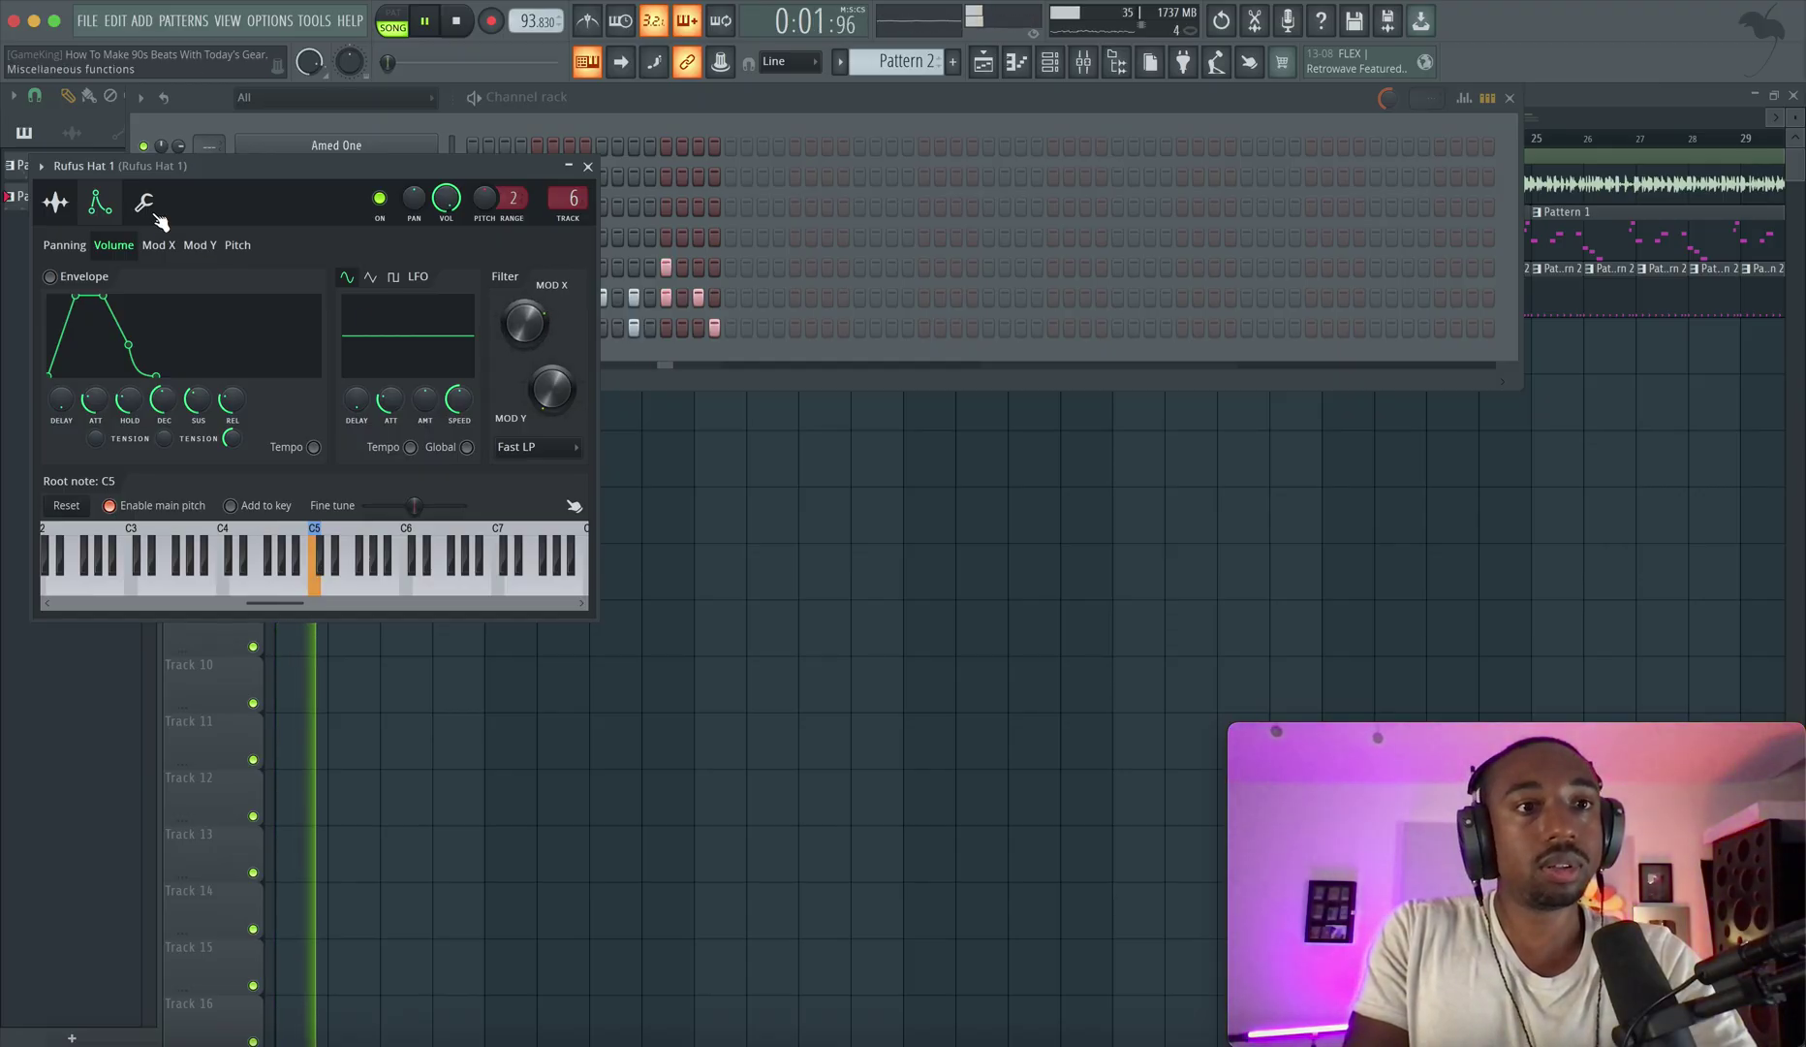
pyautogui.press('space')
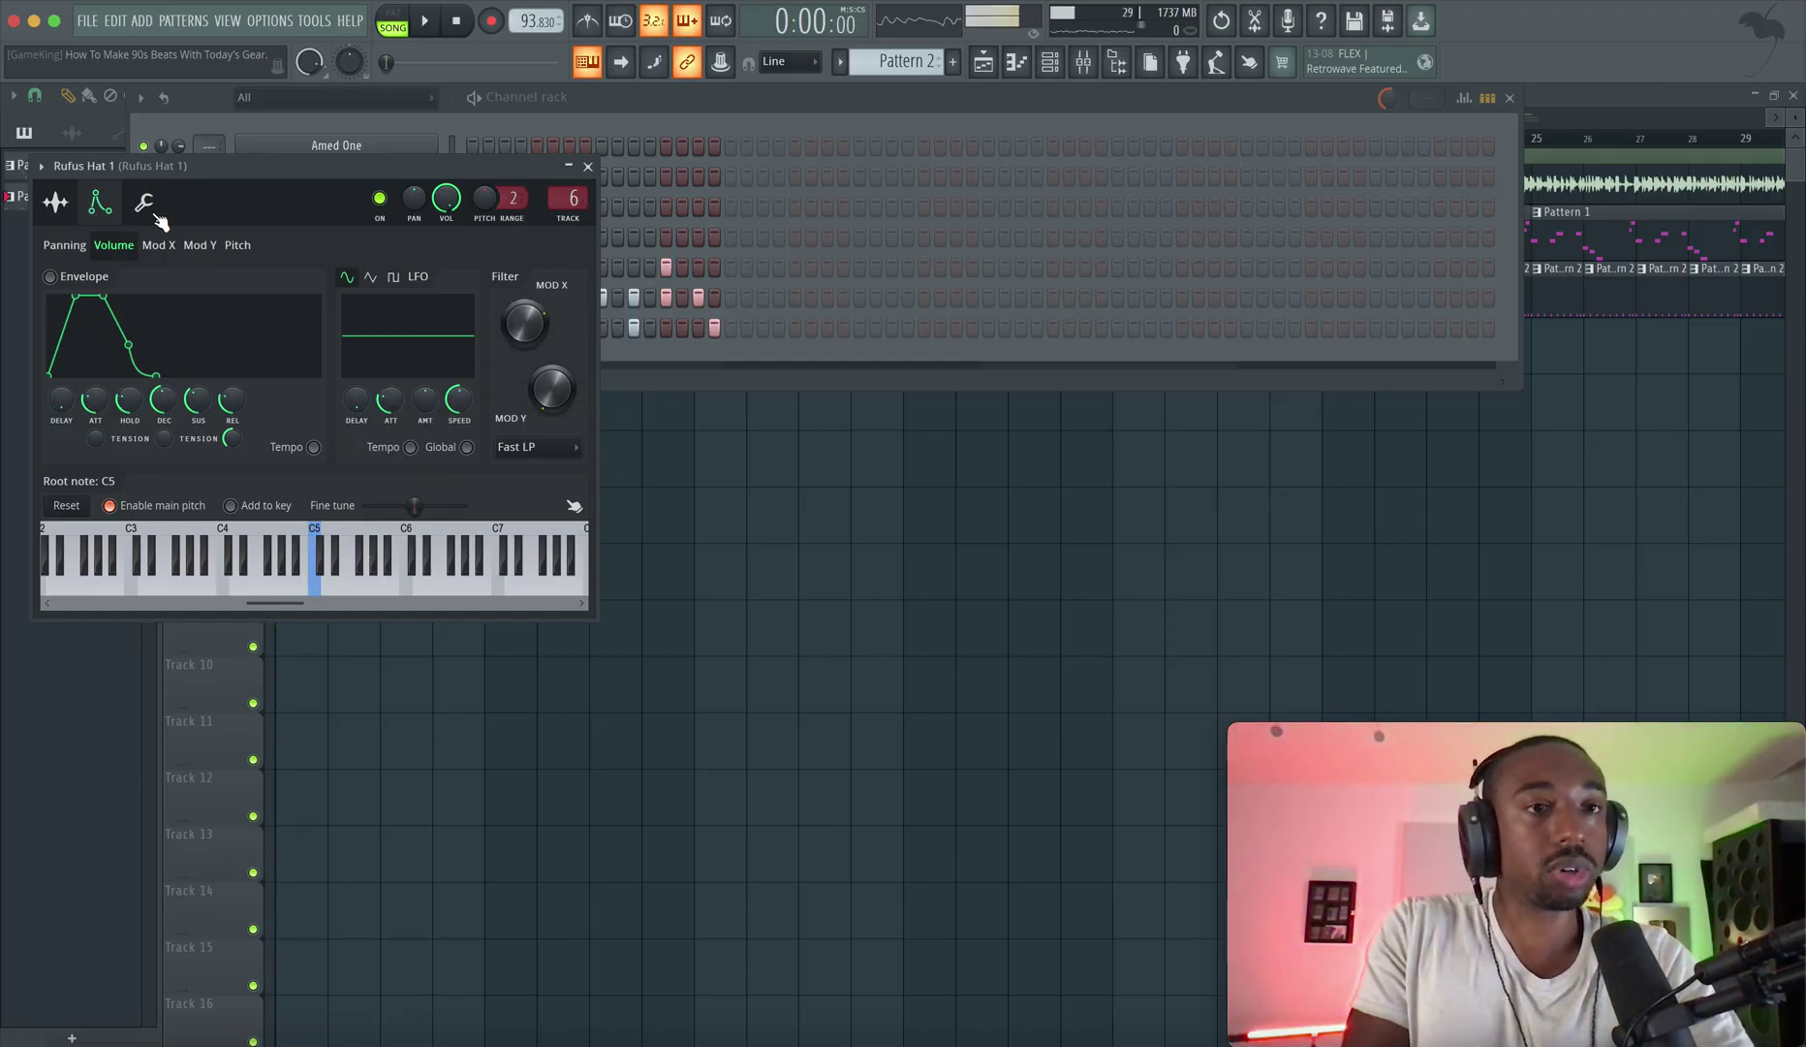
pyautogui.click(145, 204)
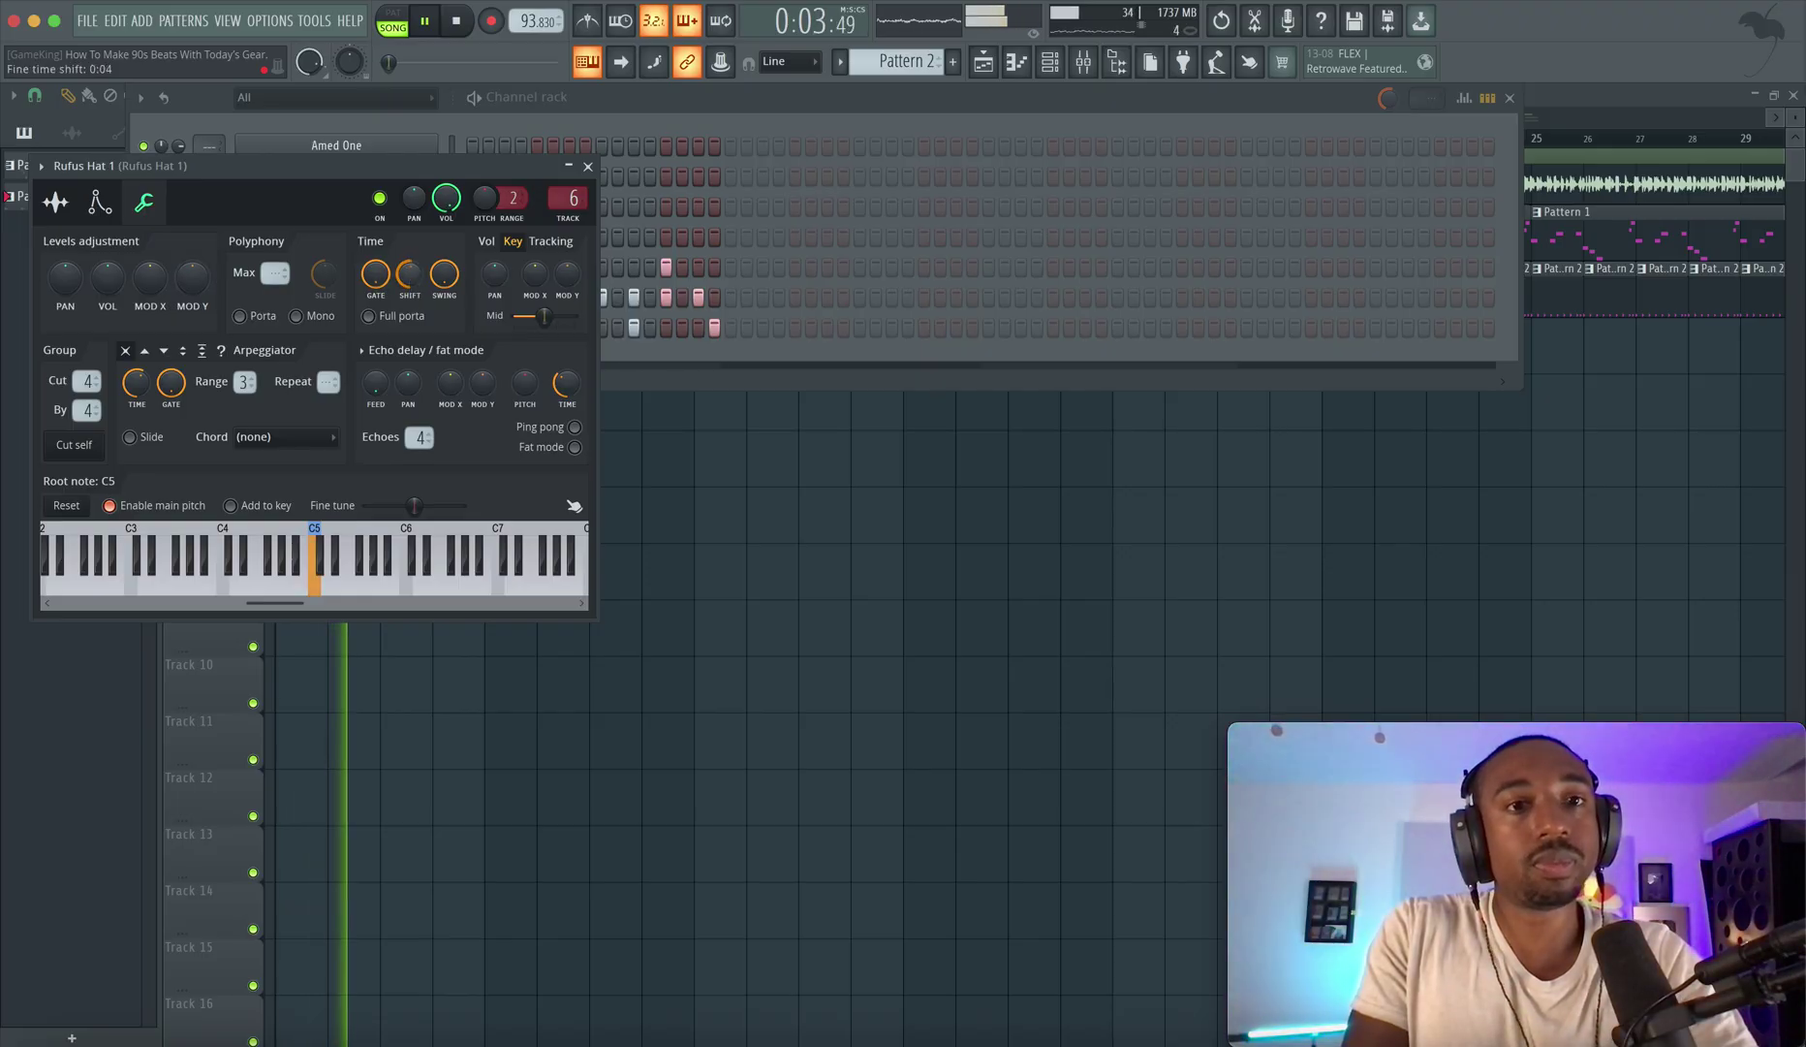
# Adjust Rufus Snare 2's fine time shift during playback and close its channel settings.
pyautogui.click(588, 166)
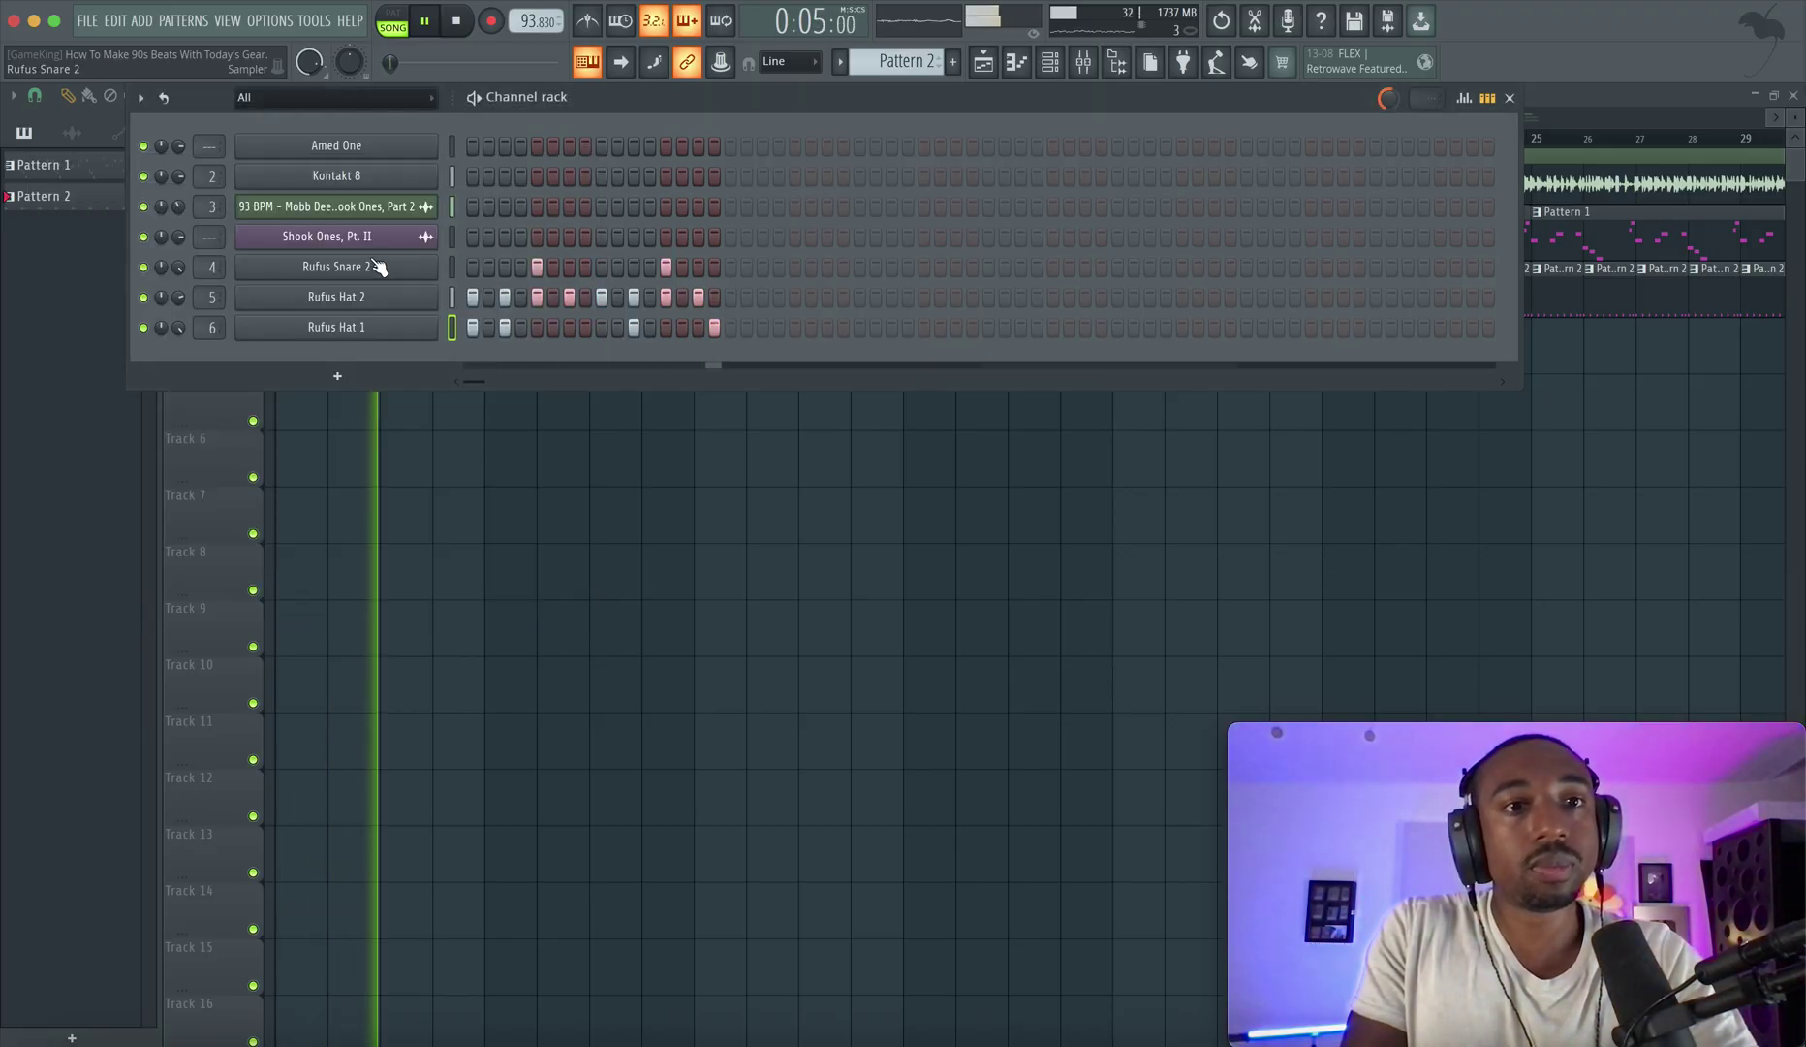
pyautogui.click(281, 267)
pyautogui.moveTo(642, 358); pyautogui.dragTo(642, 374)
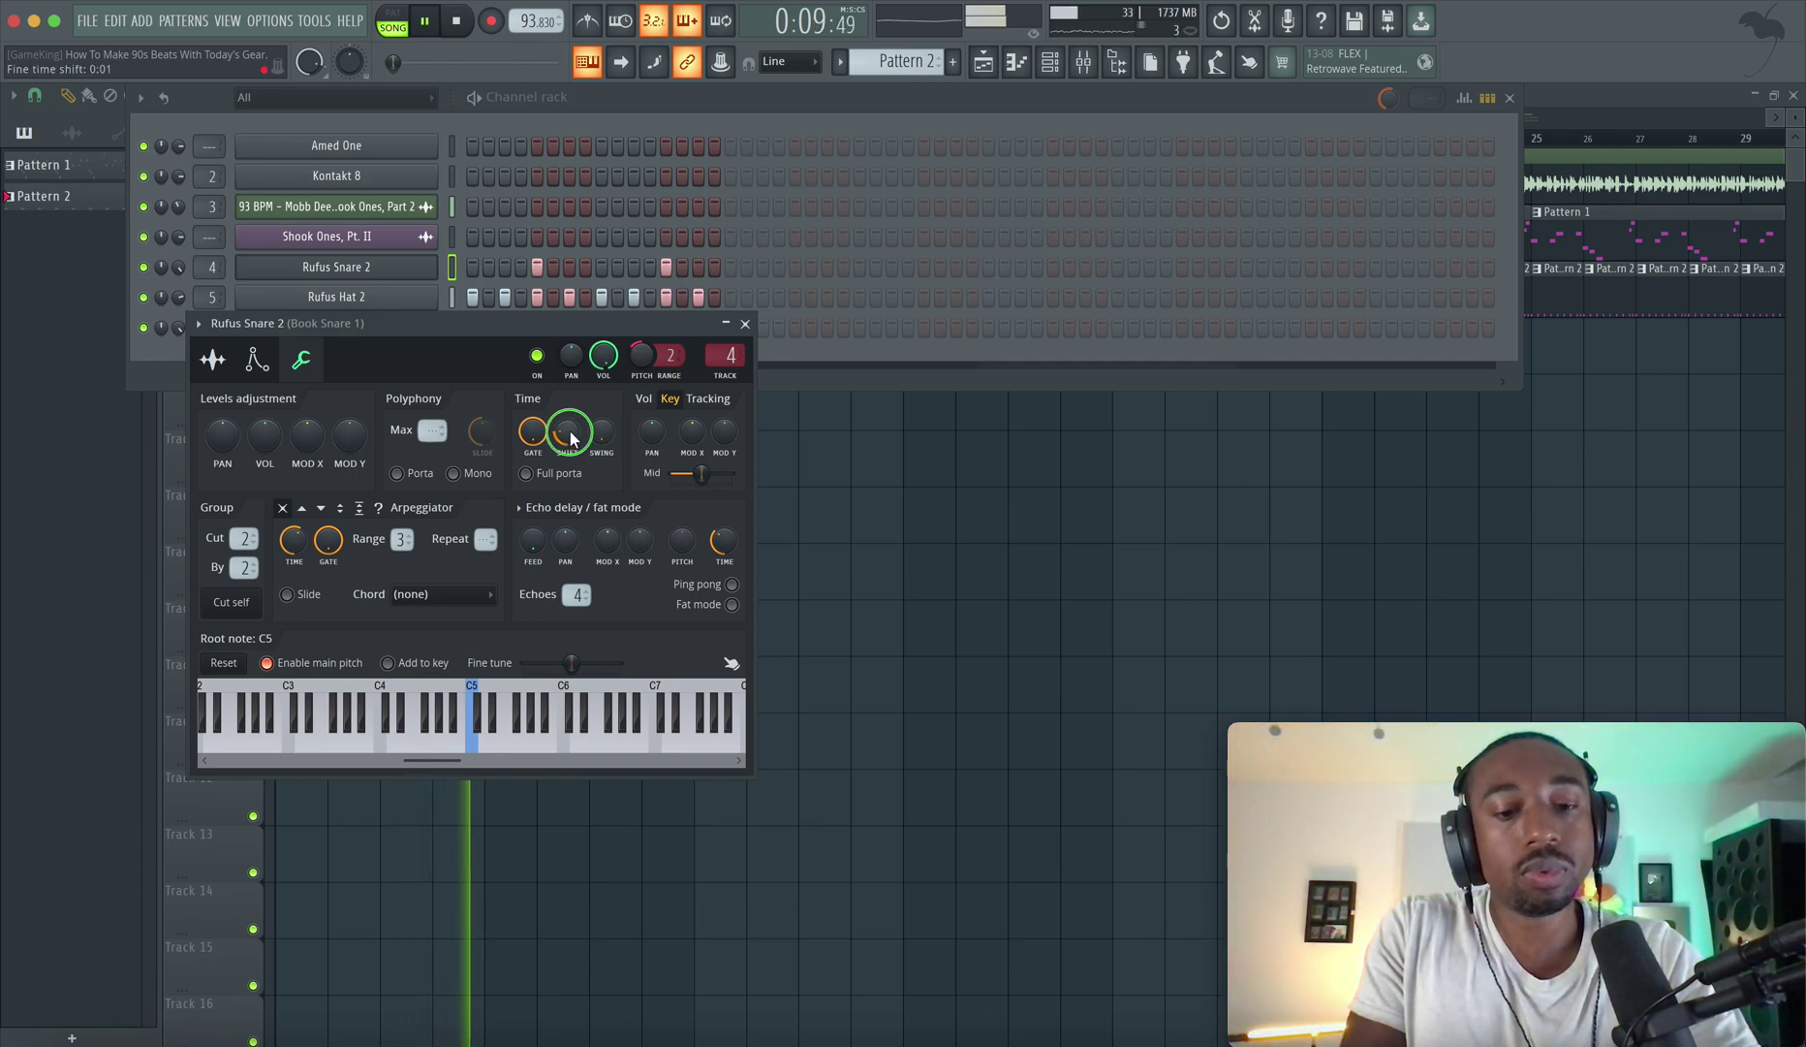
pyautogui.moveTo(567, 432); pyautogui.dragTo(567, 418)
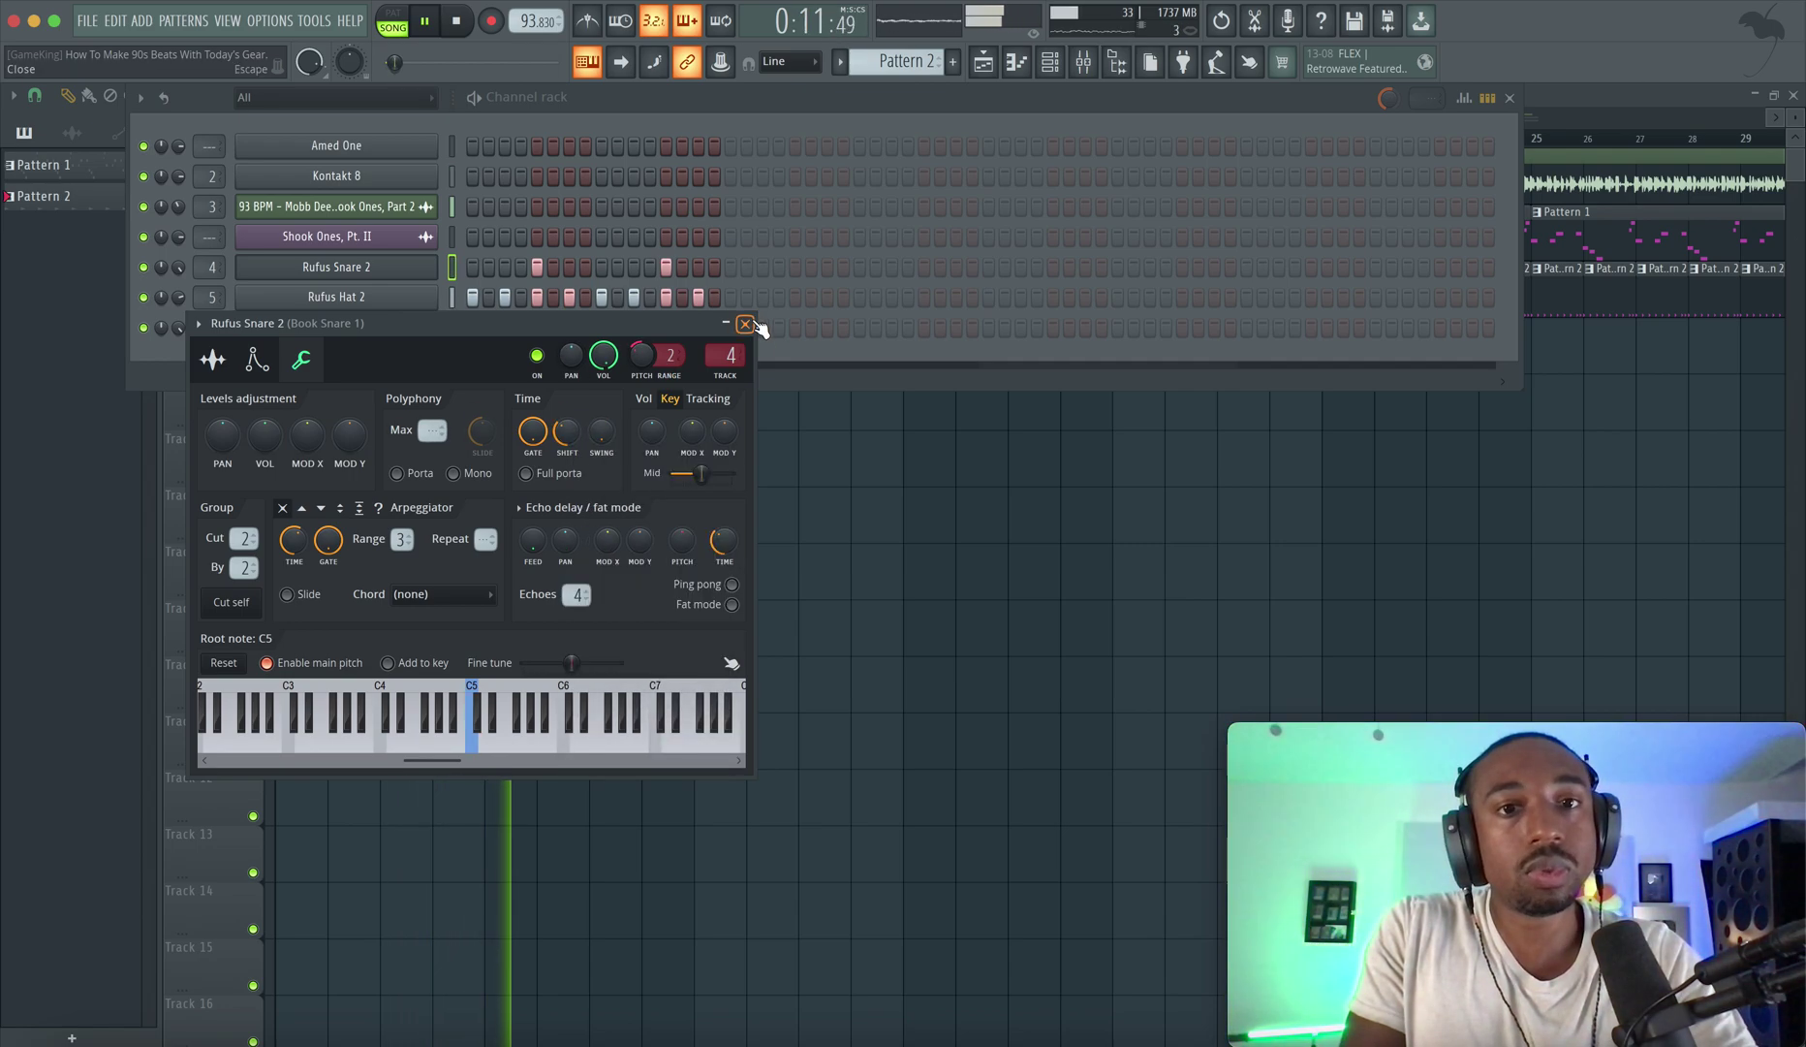
pyautogui.click(745, 323)
# Stop playback and set Rufus Hat 2's sample time stretch to 1 beat.
pyautogui.click(385, 302)
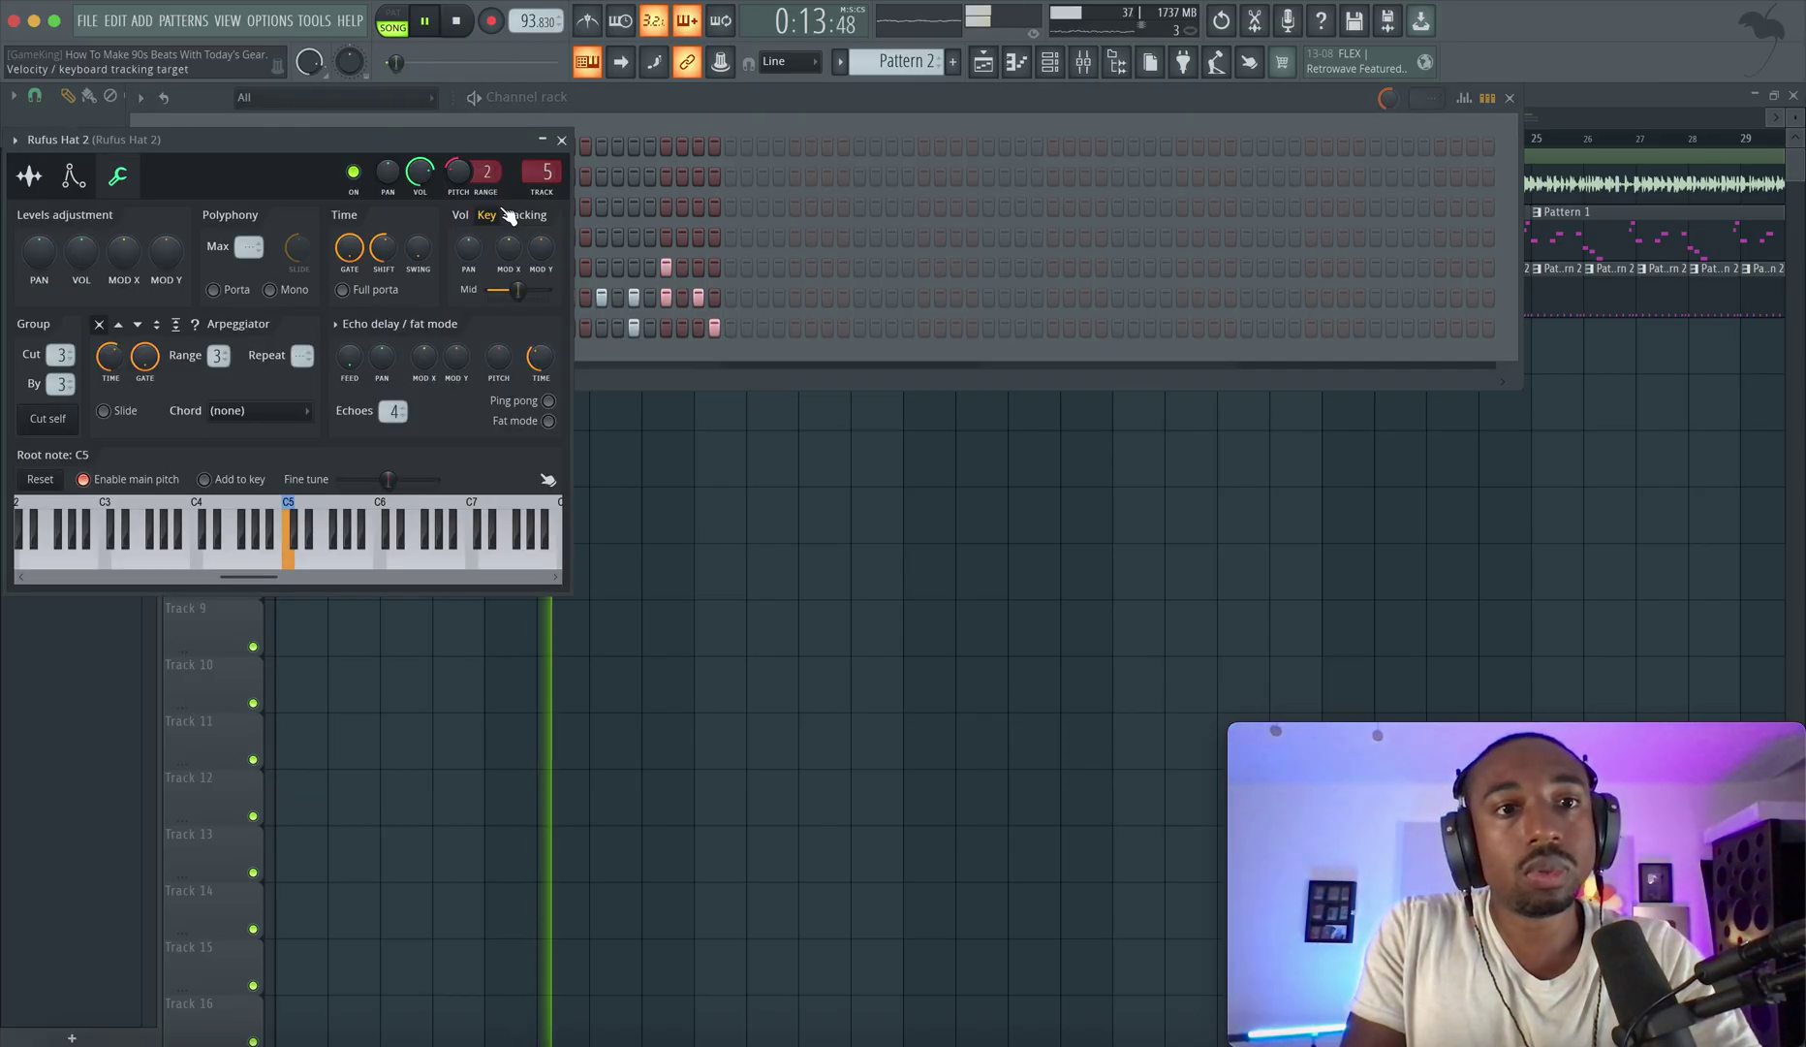
pyautogui.click(29, 176)
pyautogui.press('space')
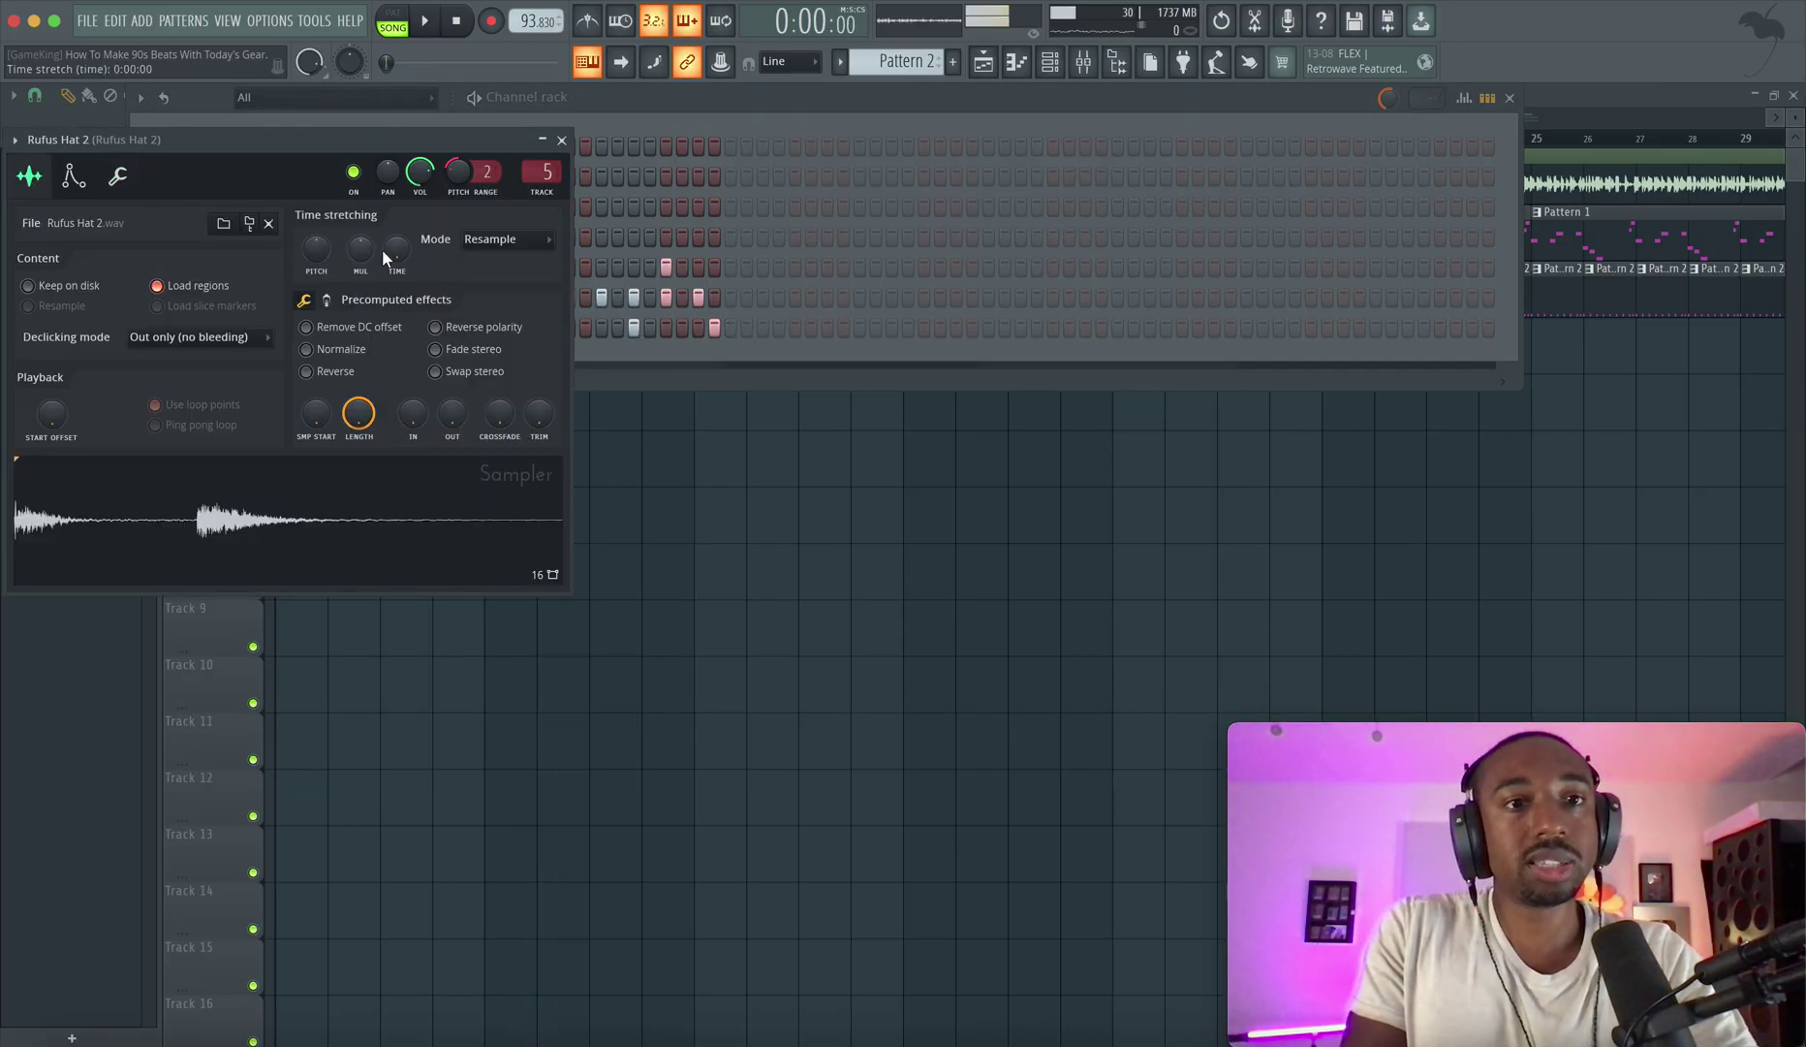
pyautogui.moveTo(377, 147); pyautogui.dragTo(580, 427)
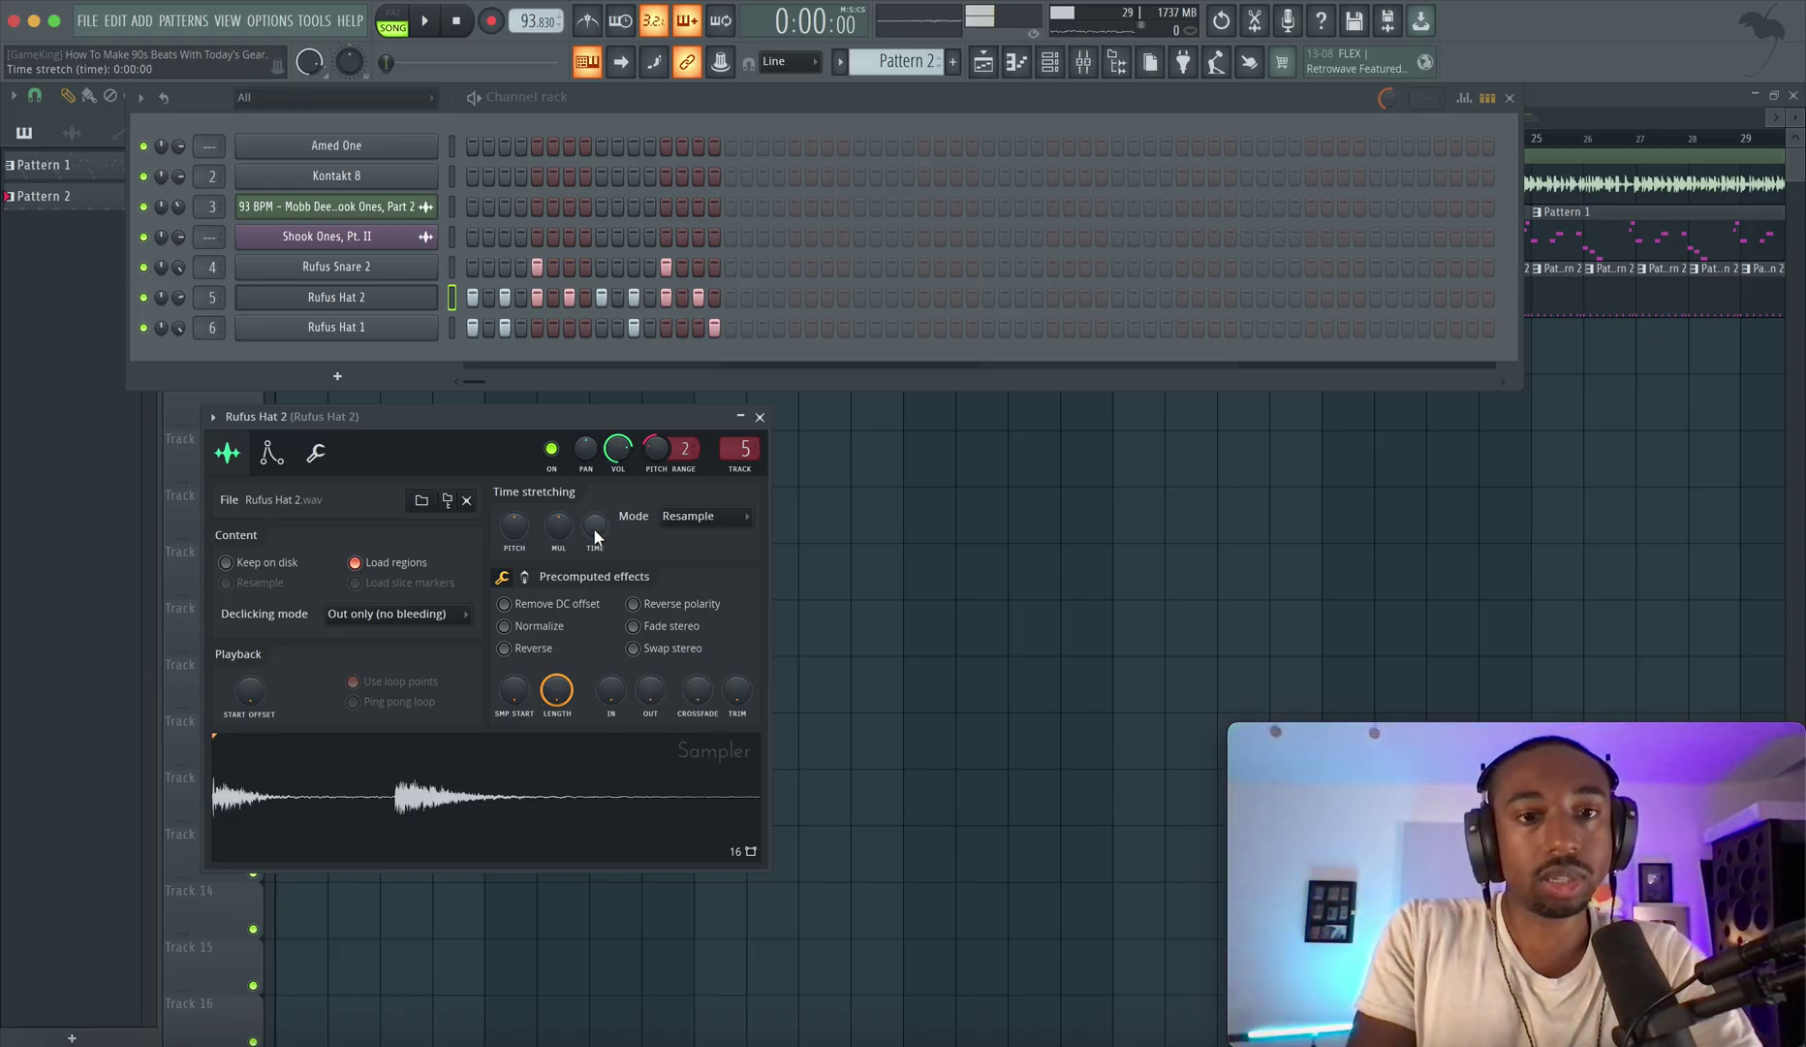
pyautogui.rightClick(594, 531)
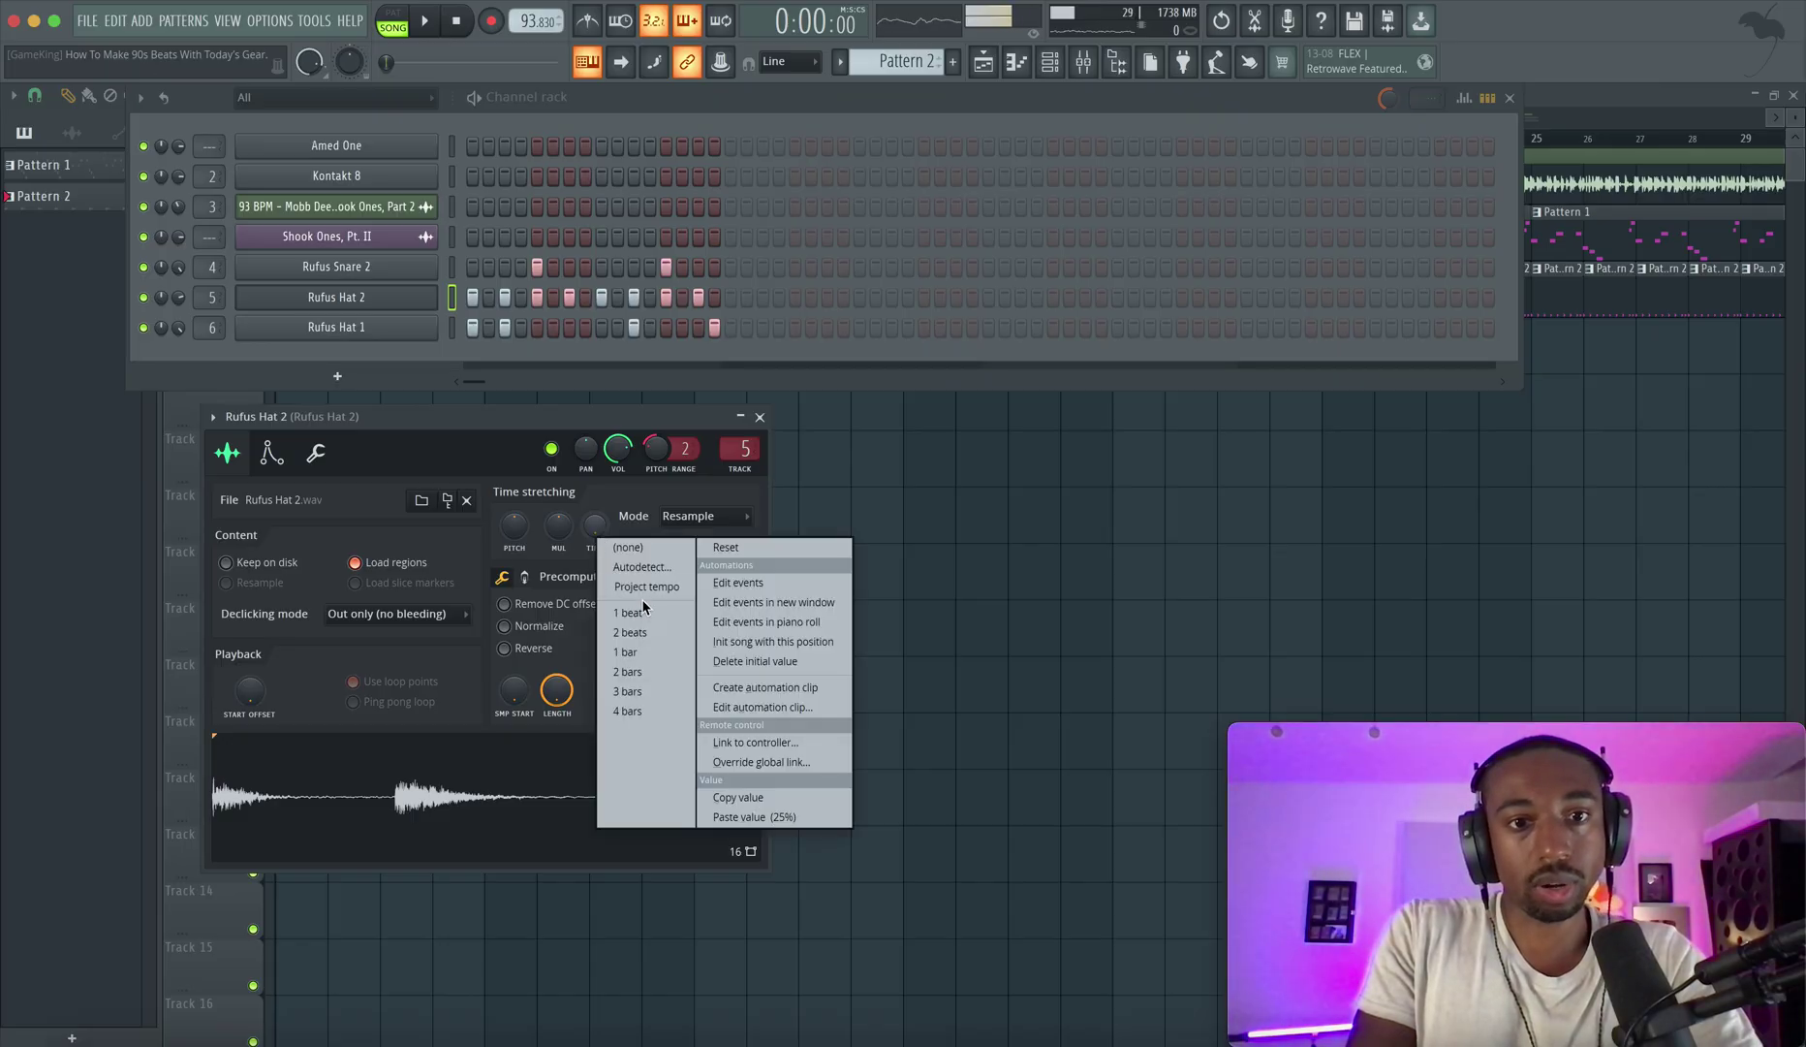
pyautogui.click(627, 603)
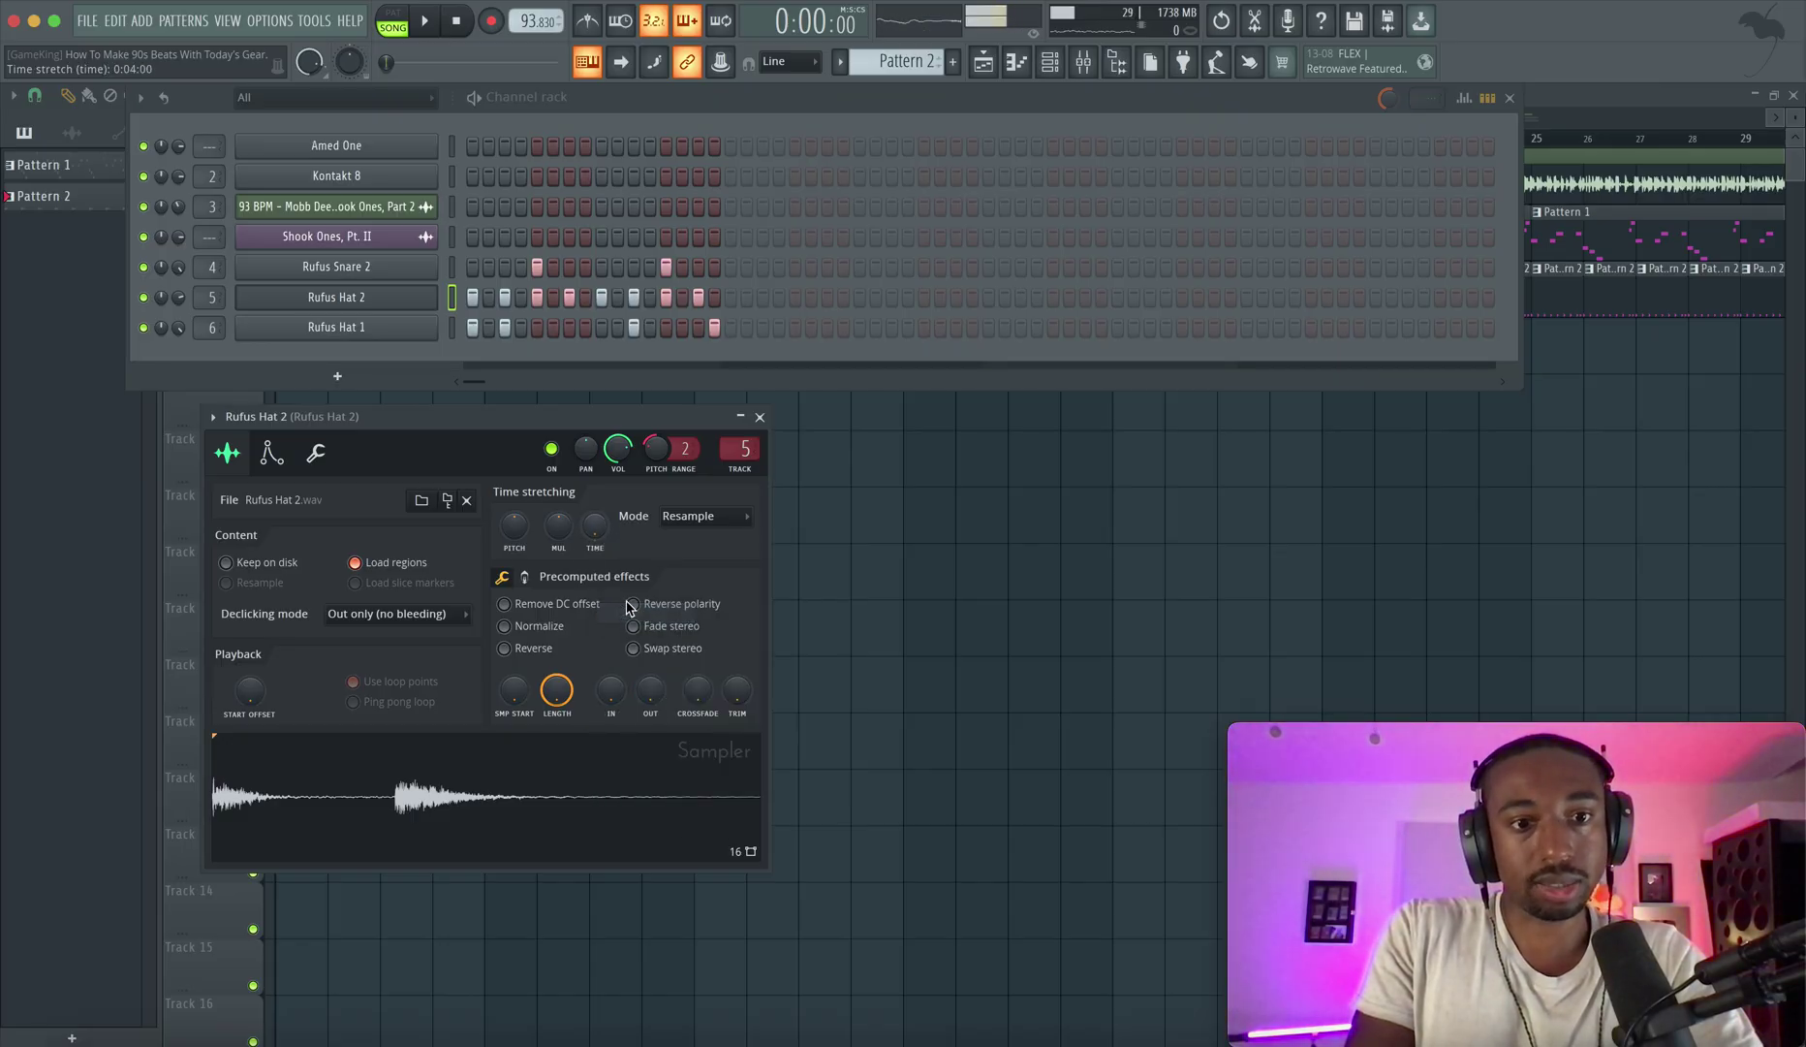
pyautogui.rightClick(597, 536)
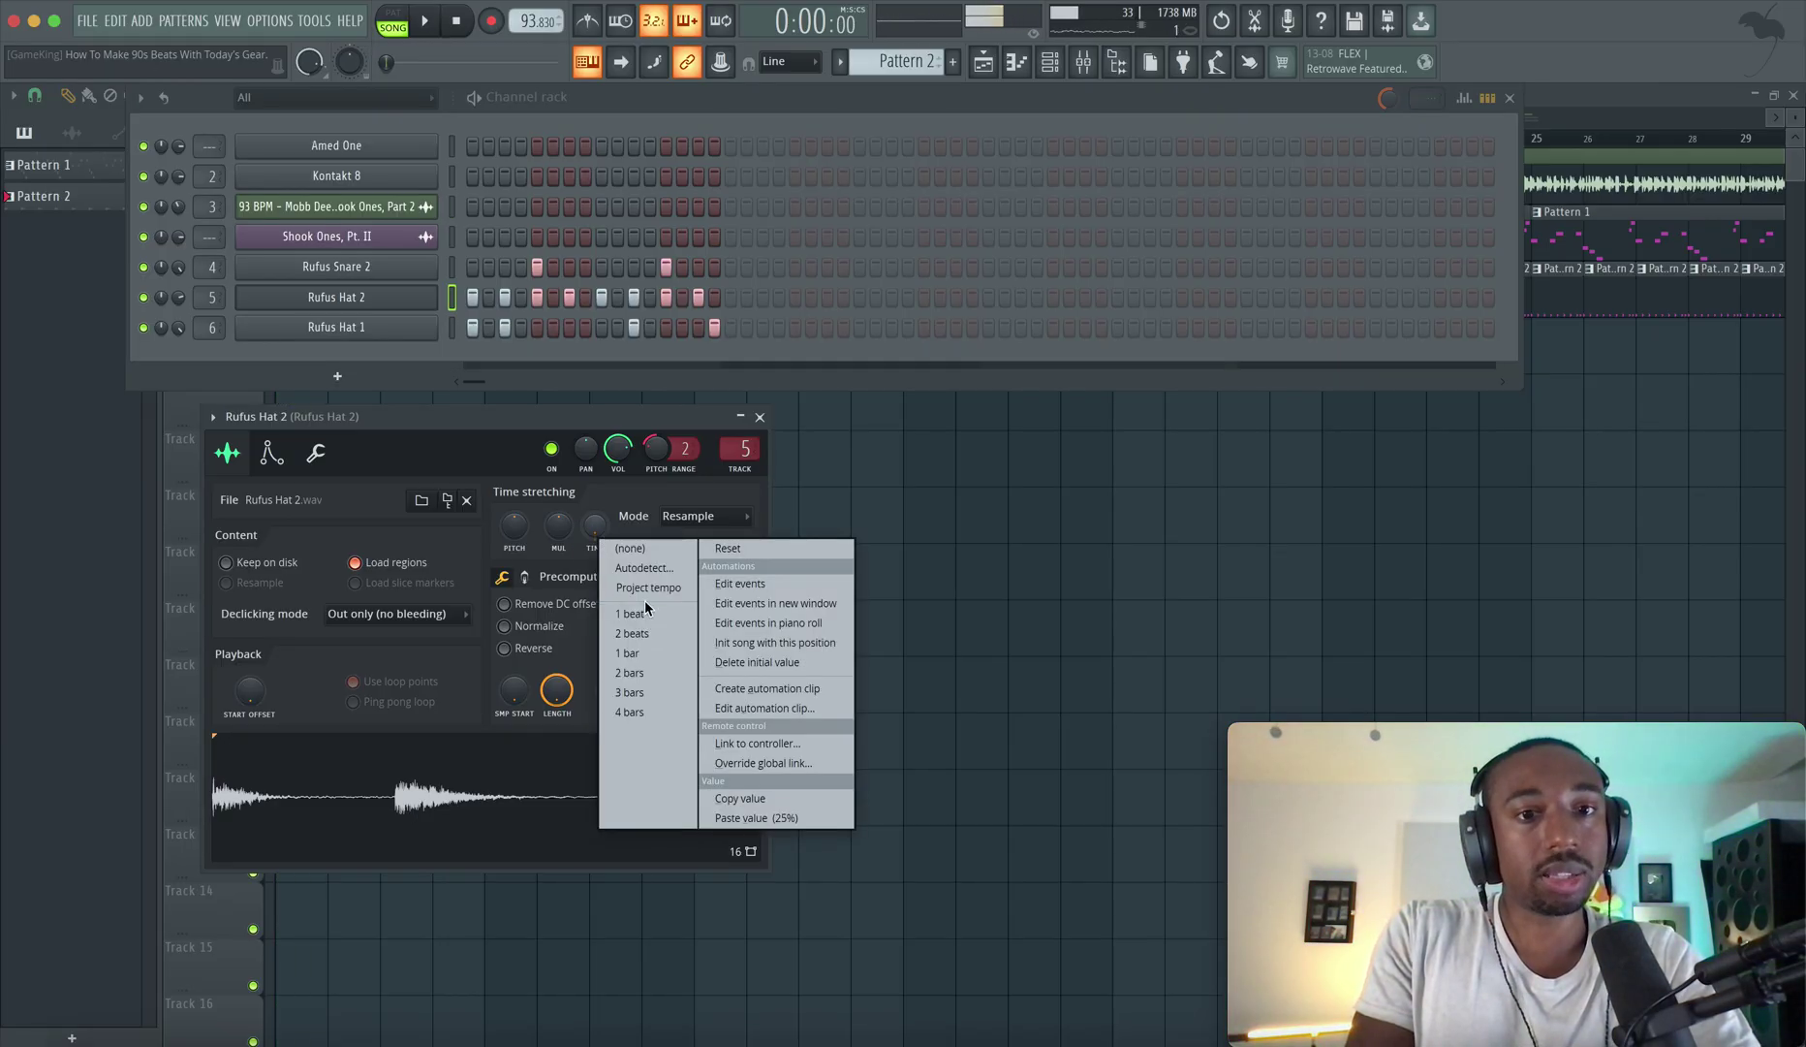
# Try shortening the Rufus Hat 2 sample length to 86% while playing the song, and restore it to 100%.
pyautogui.click(491, 721)
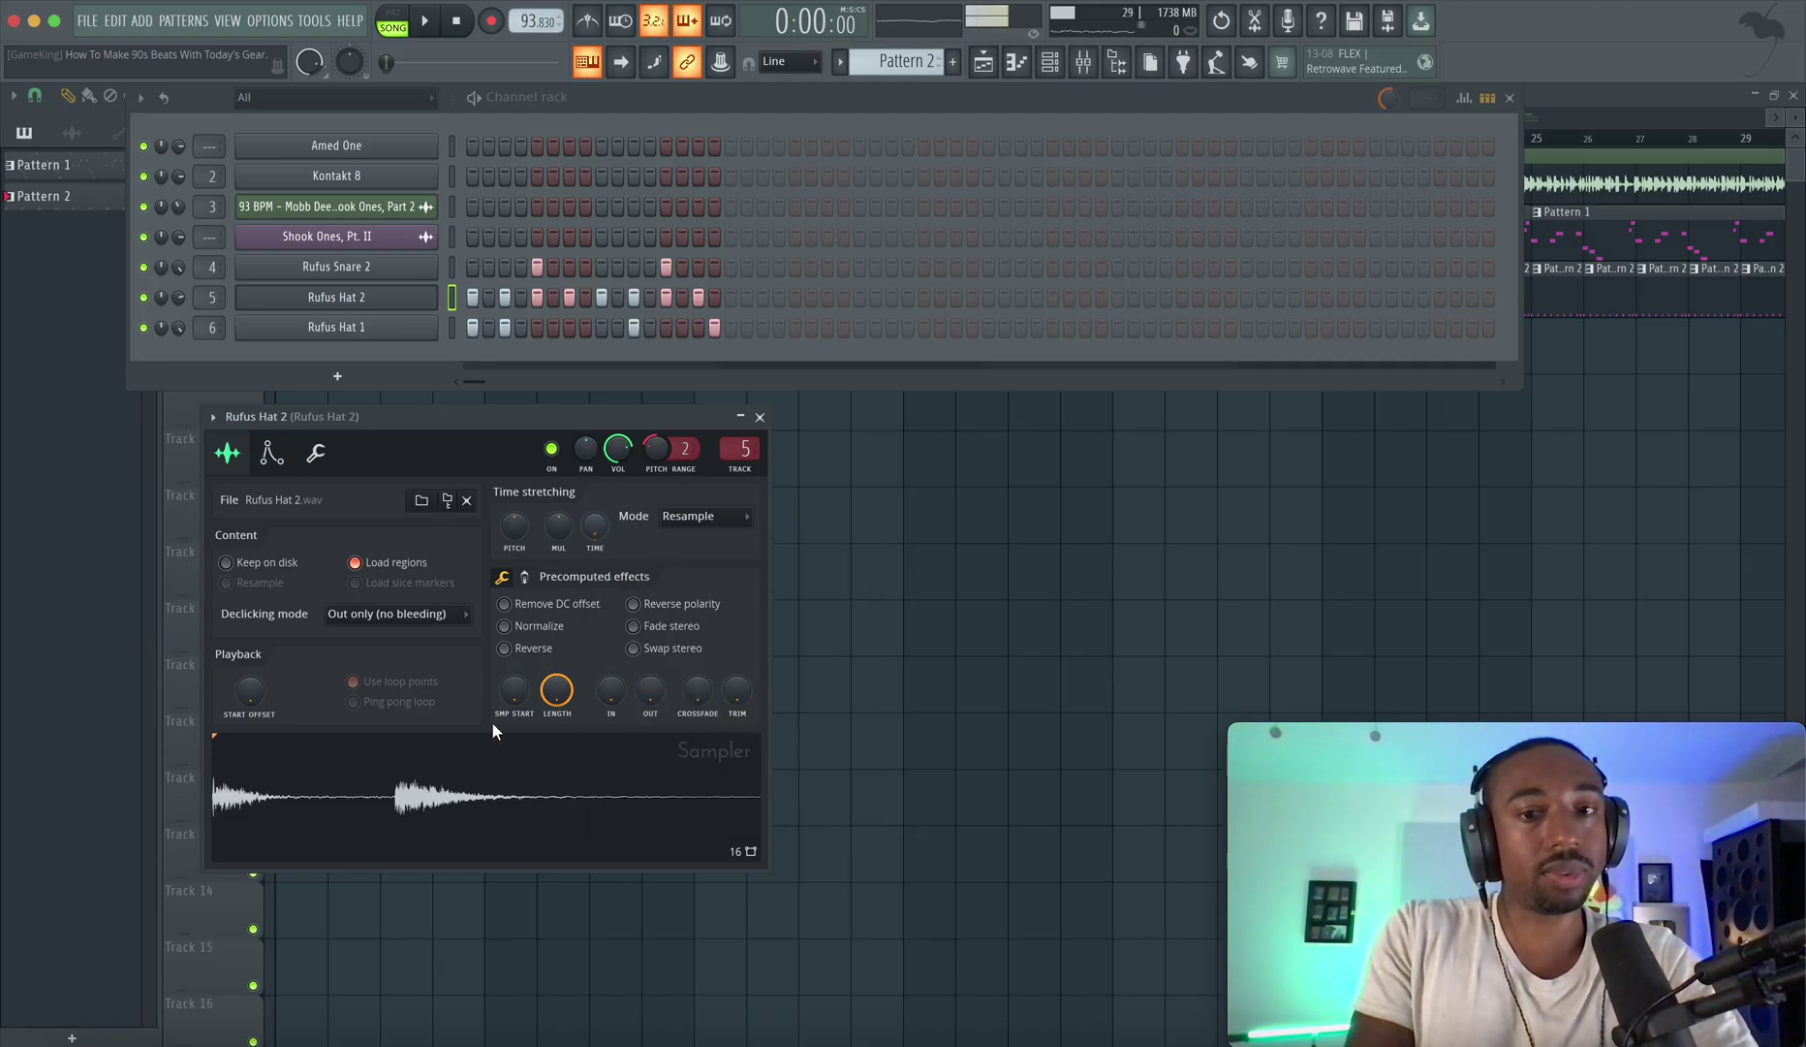
pyautogui.press('space')
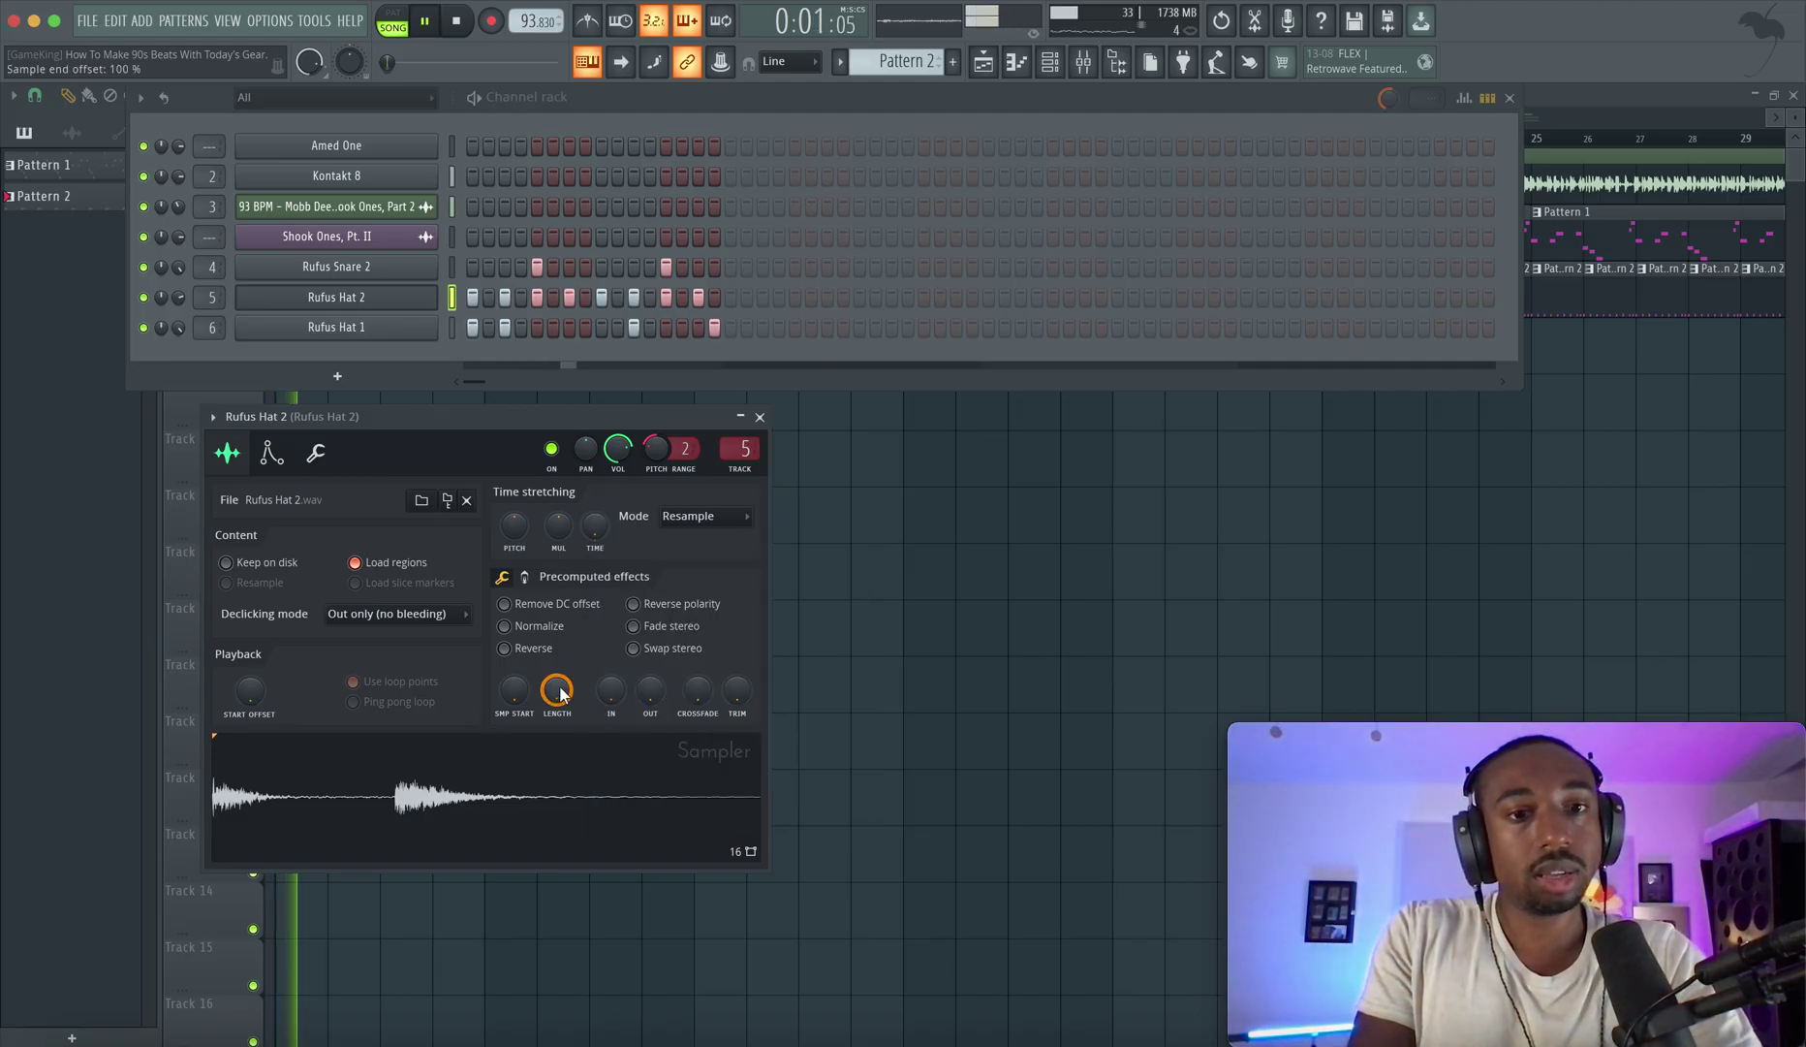
pyautogui.press('space')
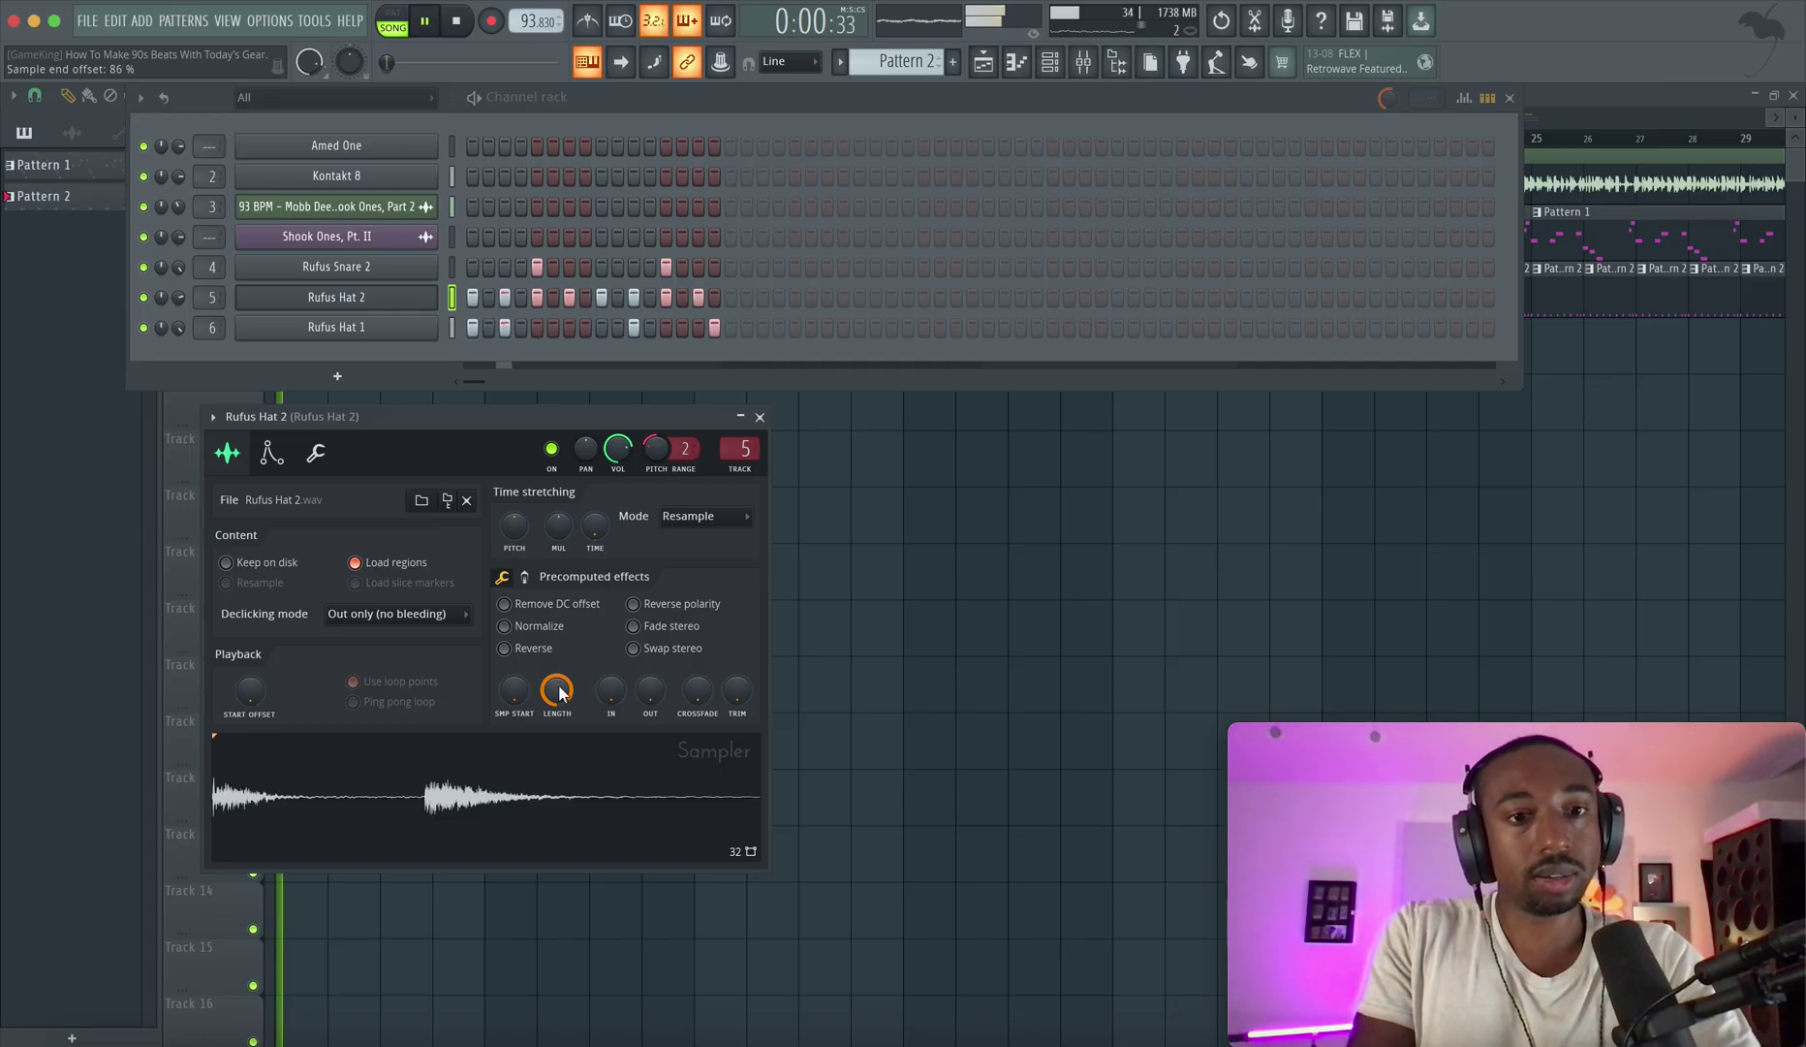
pyautogui.moveTo(560, 690); pyautogui.dragTo(559, 688)
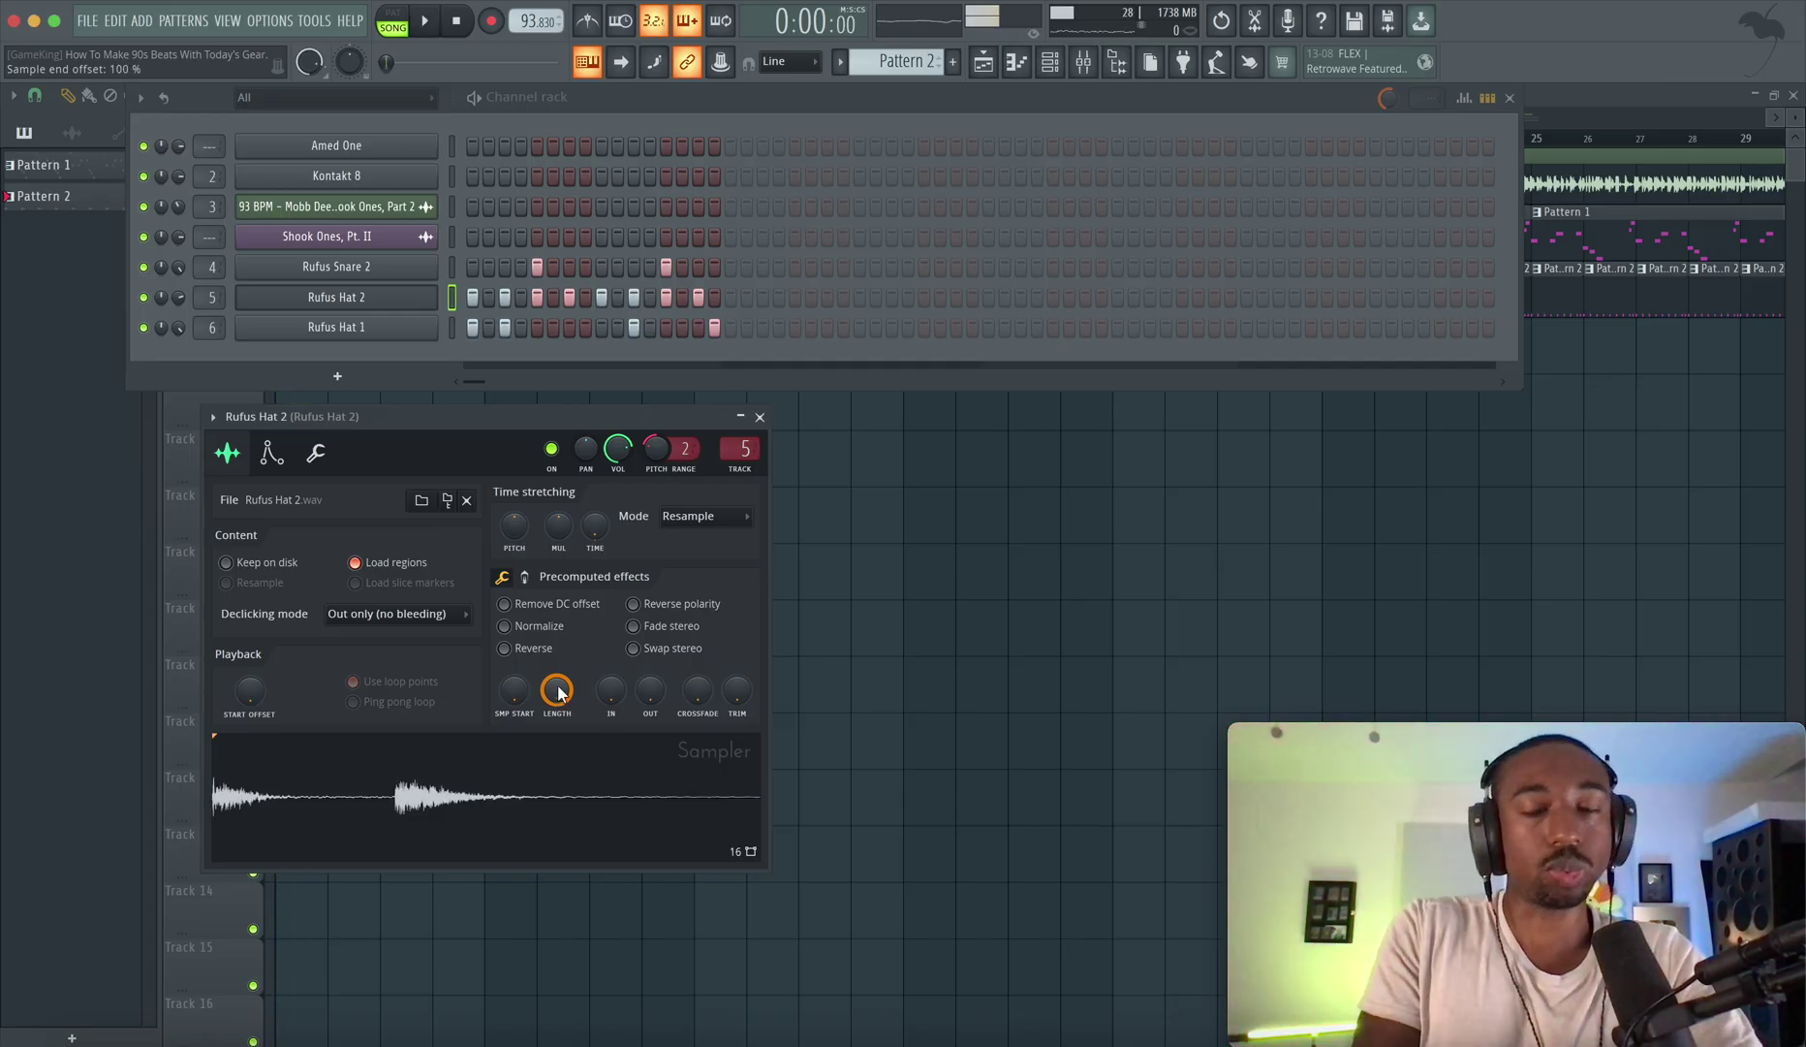
pyautogui.press('space')
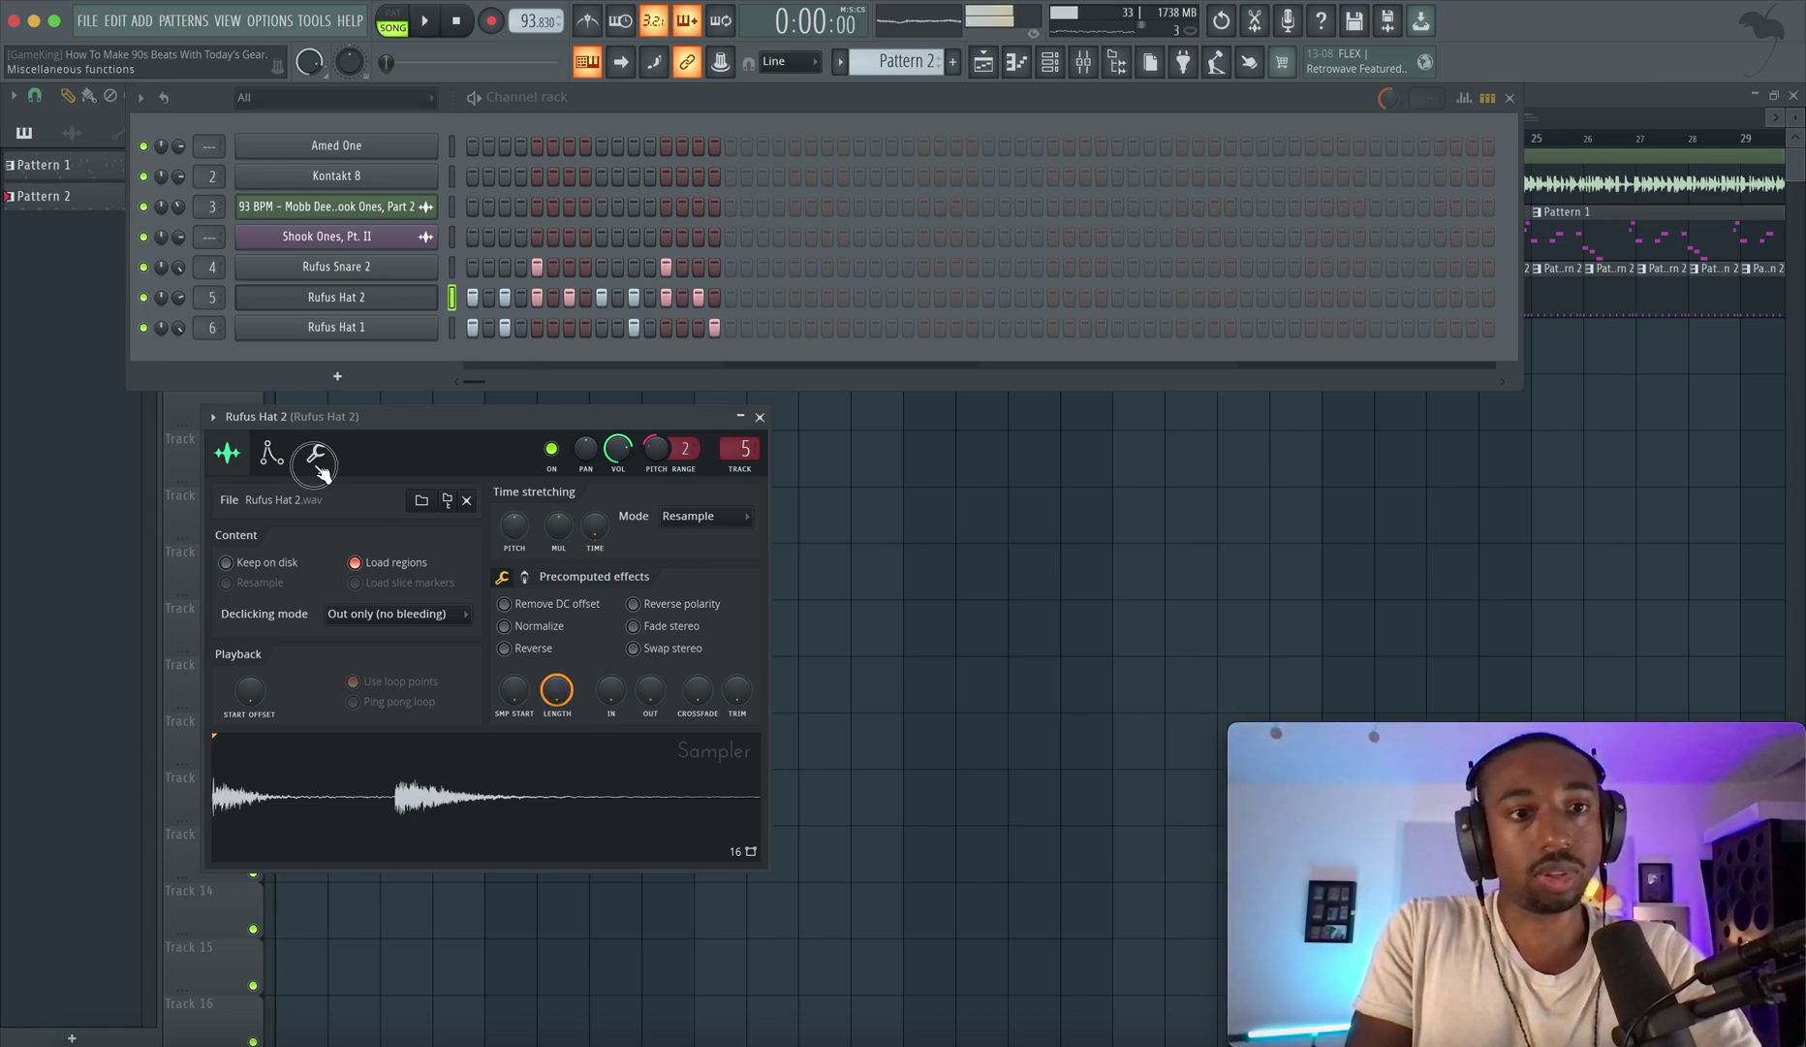
# Shorten the Rufus Hat 2 sample length to 69% while auditioning the song.
pyautogui.click(318, 457)
pyautogui.click(228, 455)
pyautogui.press('space')
pyautogui.press('space')
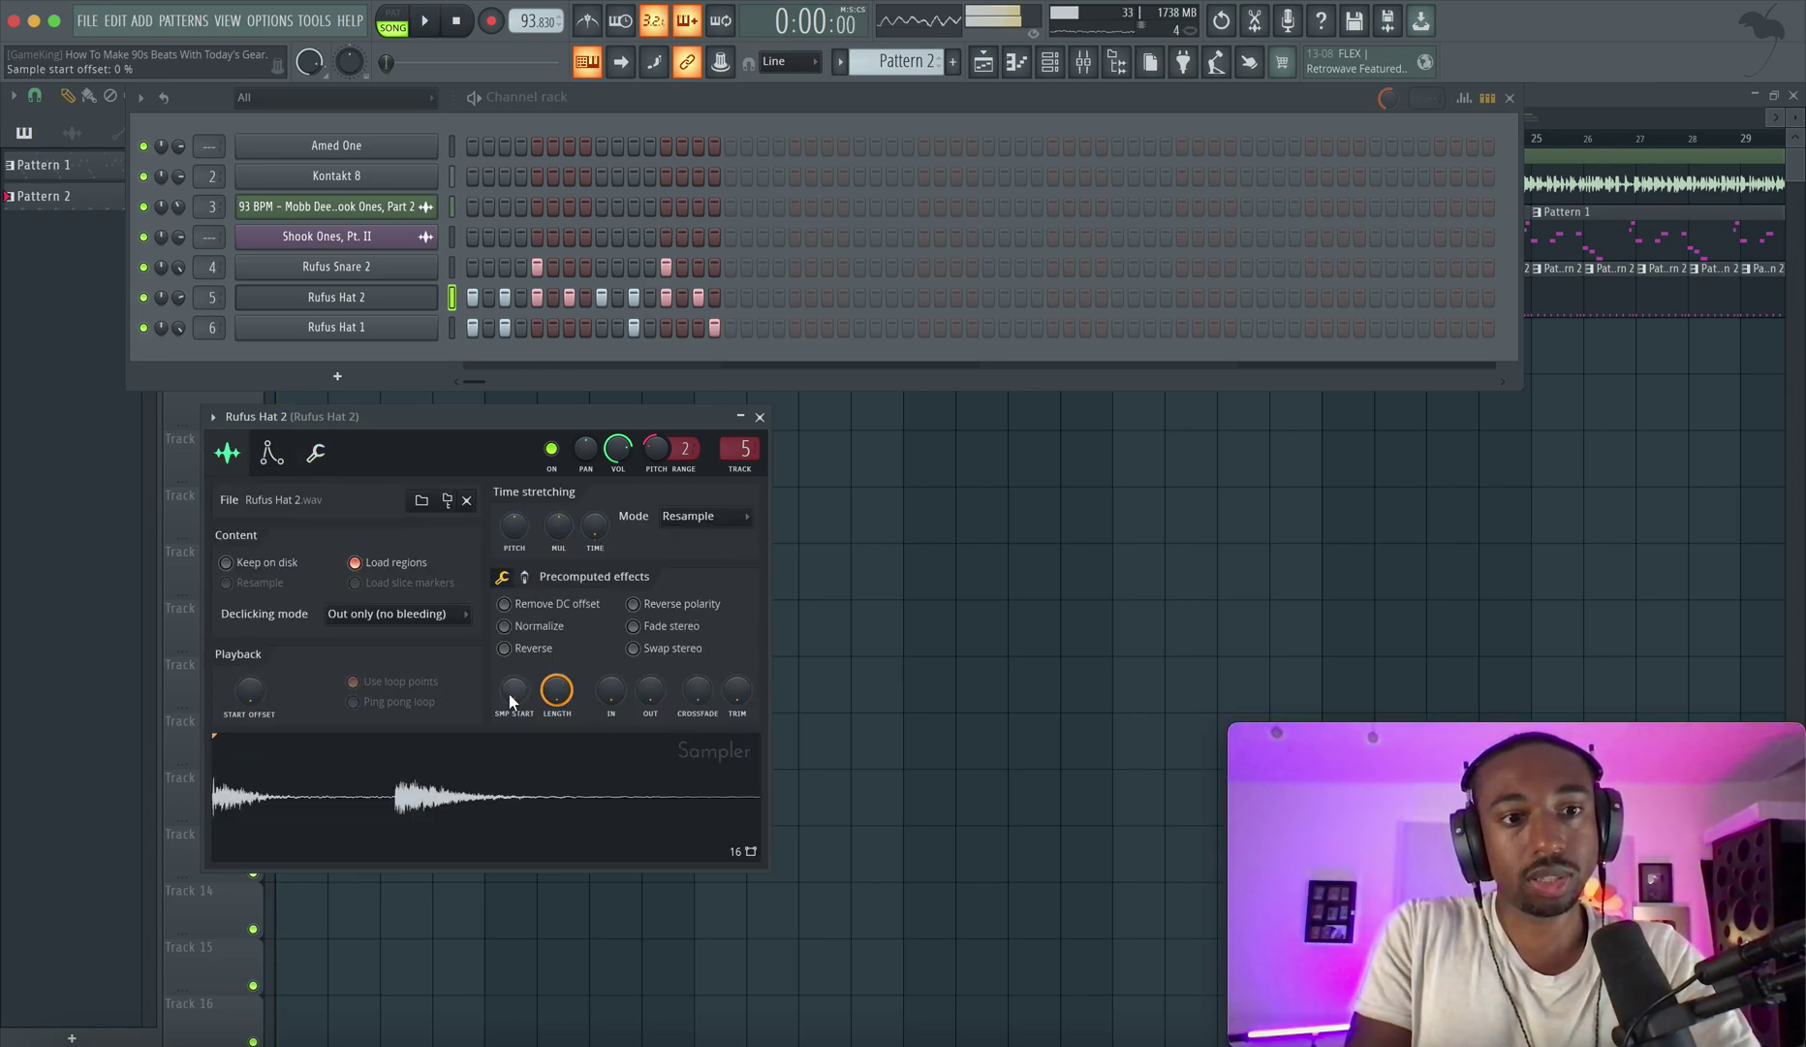
pyautogui.moveTo(560, 692); pyautogui.dragTo(560, 722)
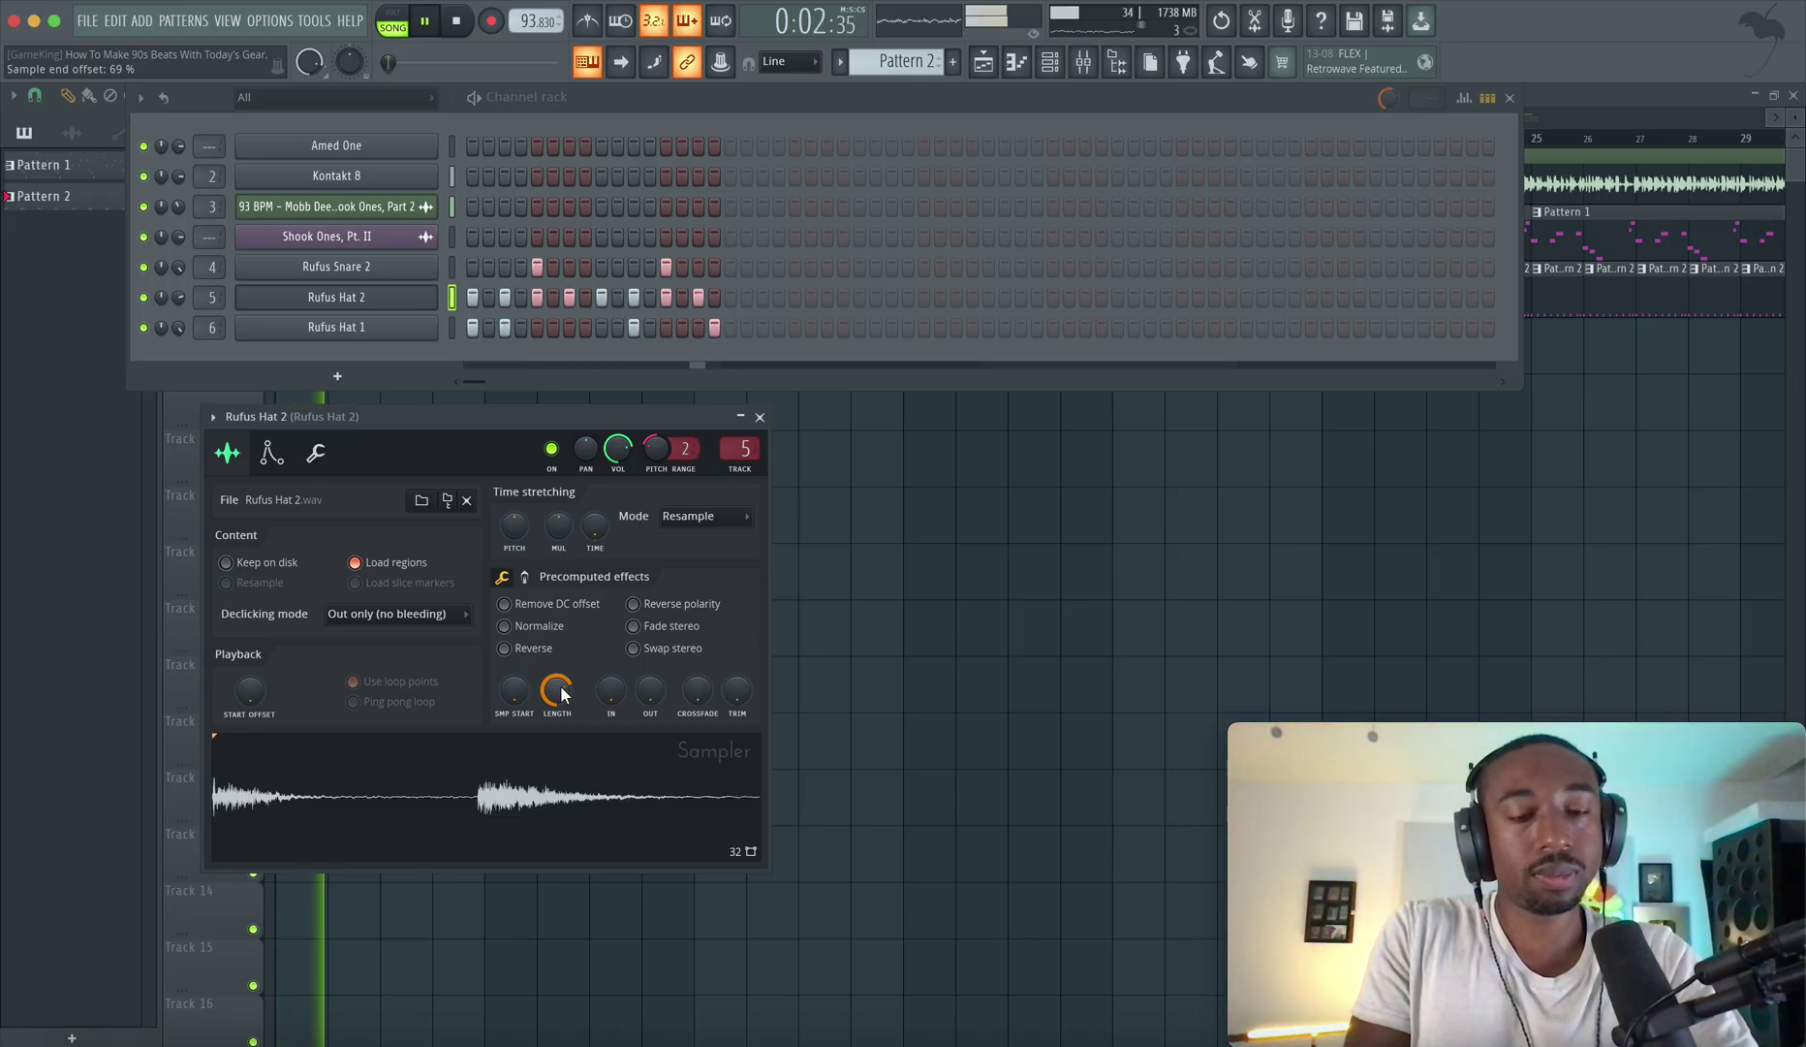
# Set Rufus Hat 2's fine time shift to 0:06 while auditioning the song, and close its channel settings.
pyautogui.click(315, 455)
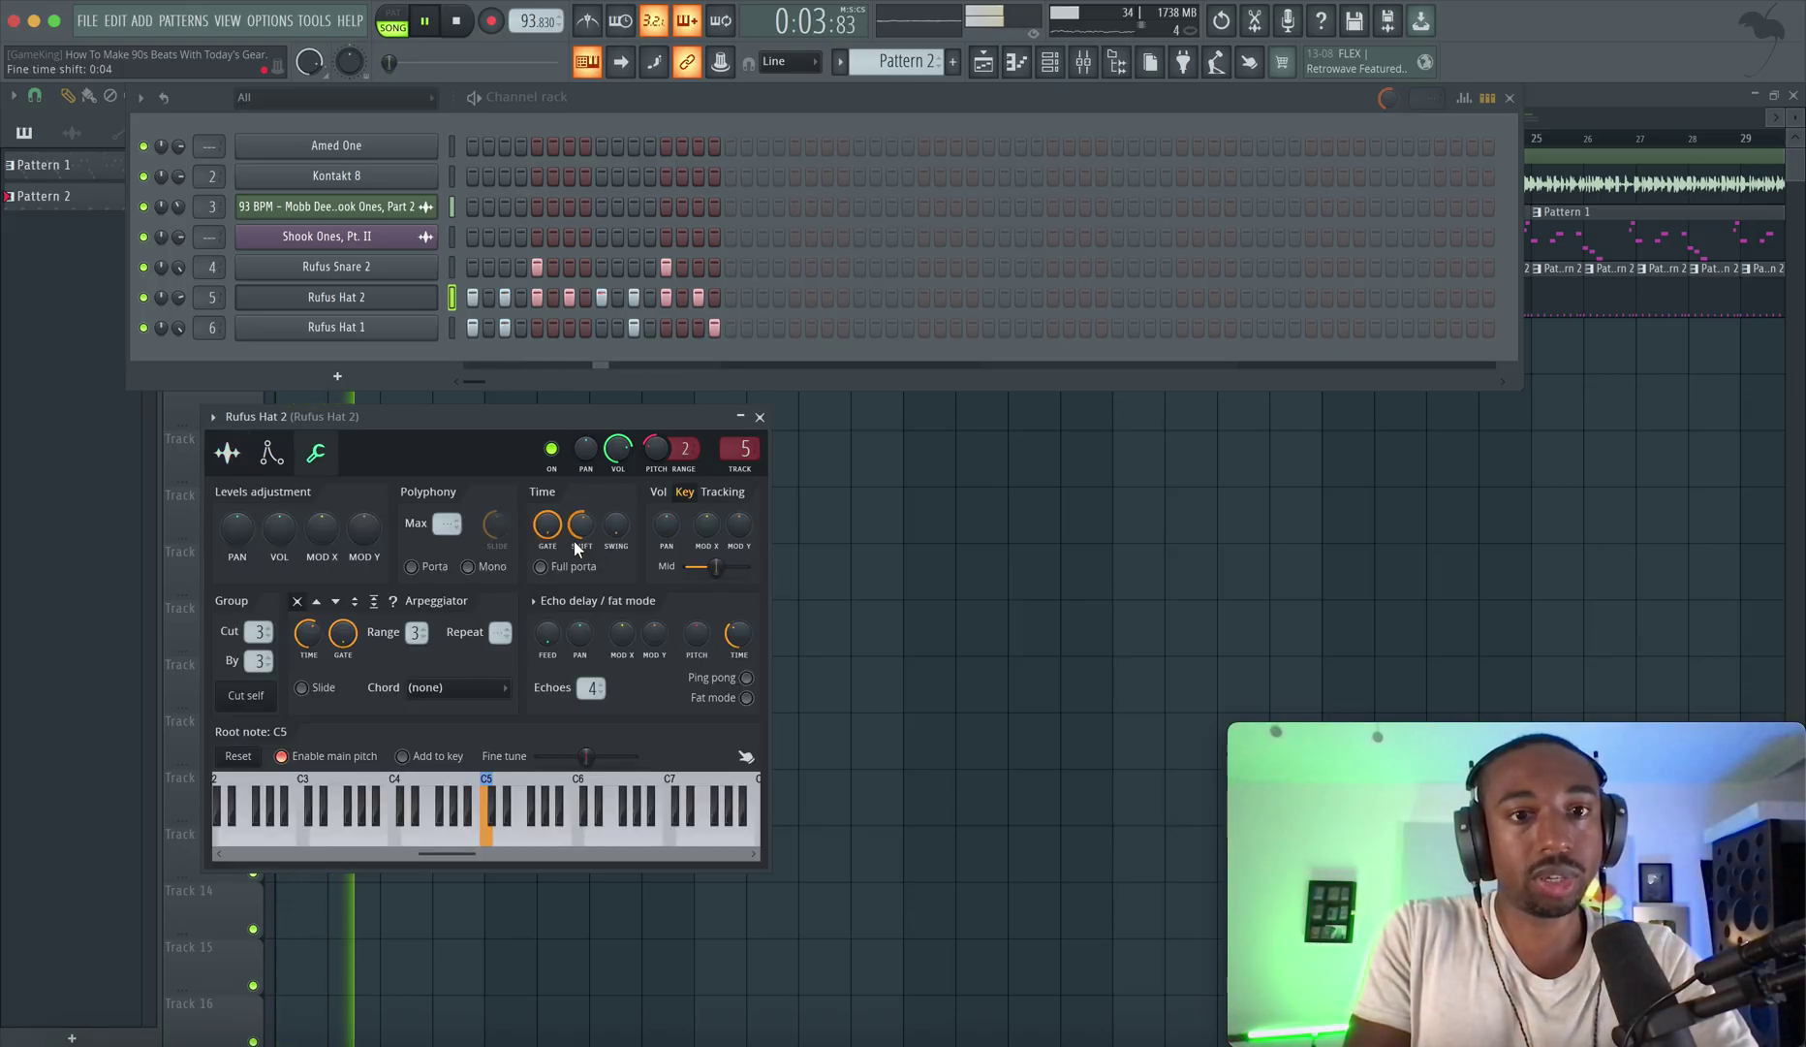
pyautogui.click(227, 453)
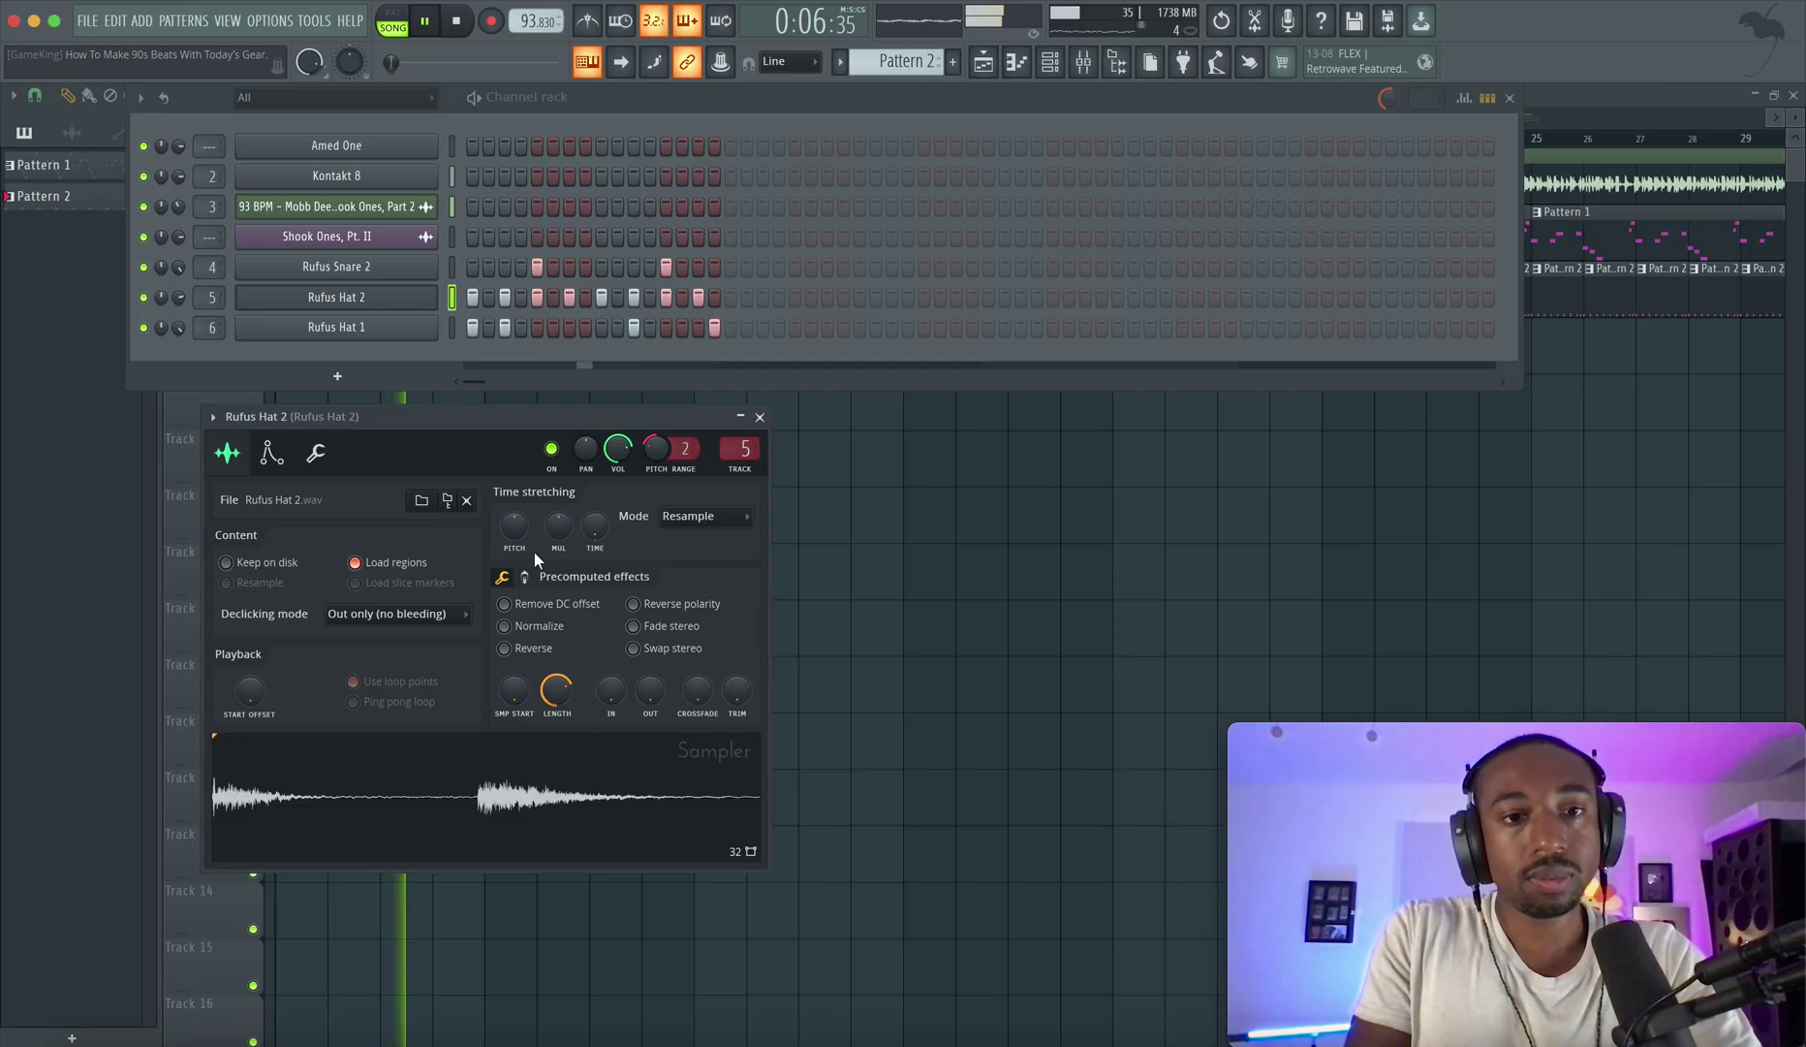
pyautogui.click(320, 459)
pyautogui.moveTo(588, 546); pyautogui.dragTo(577, 540)
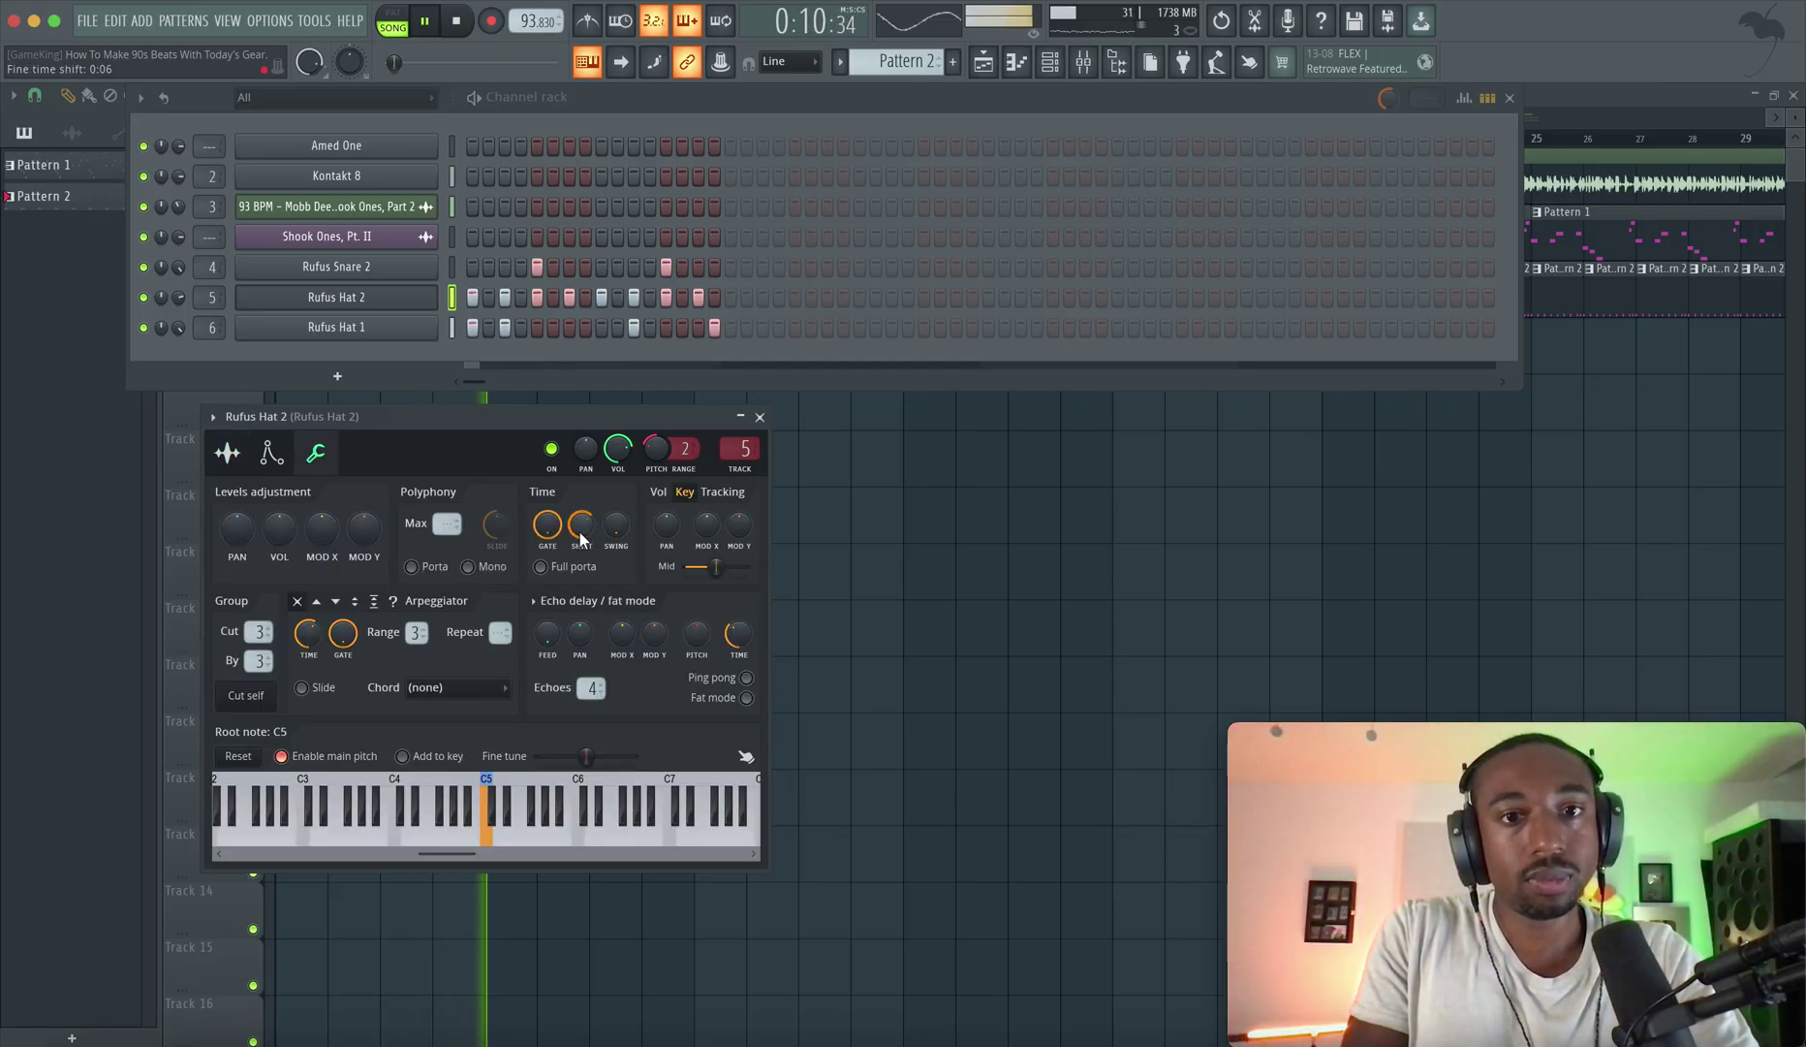
pyautogui.press('space')
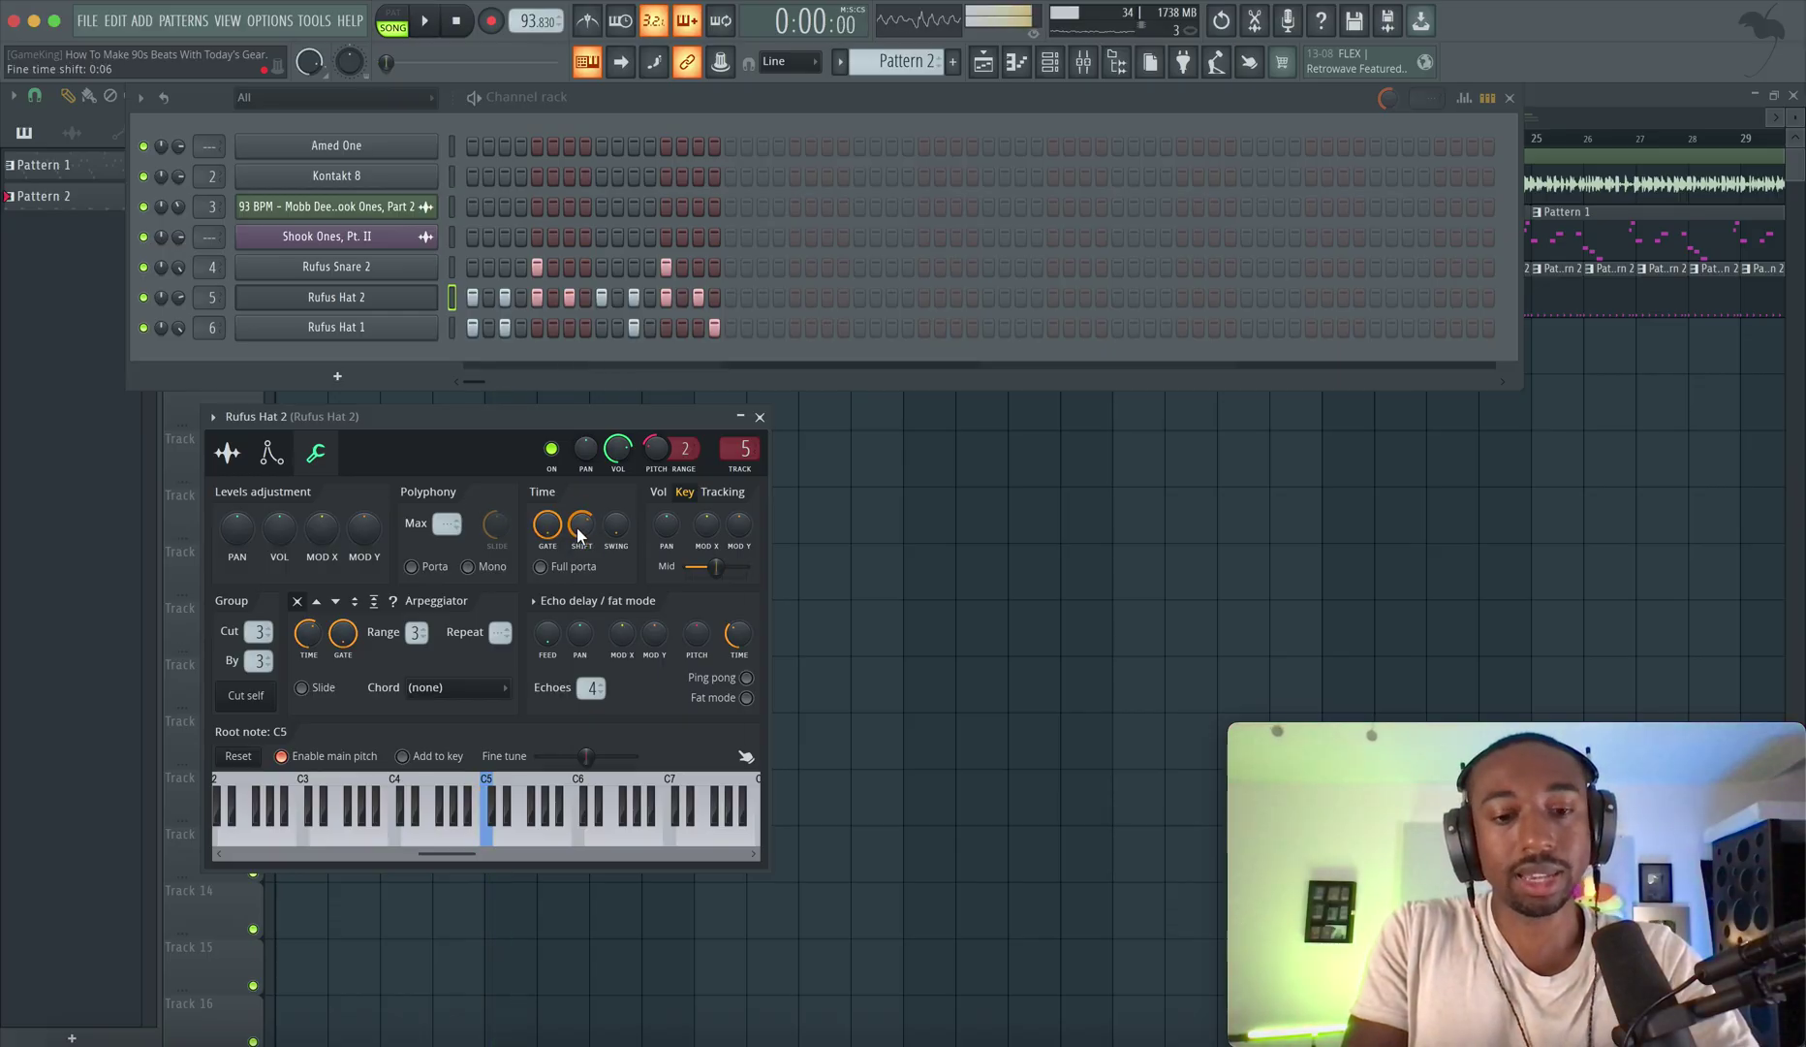
pyautogui.press('space')
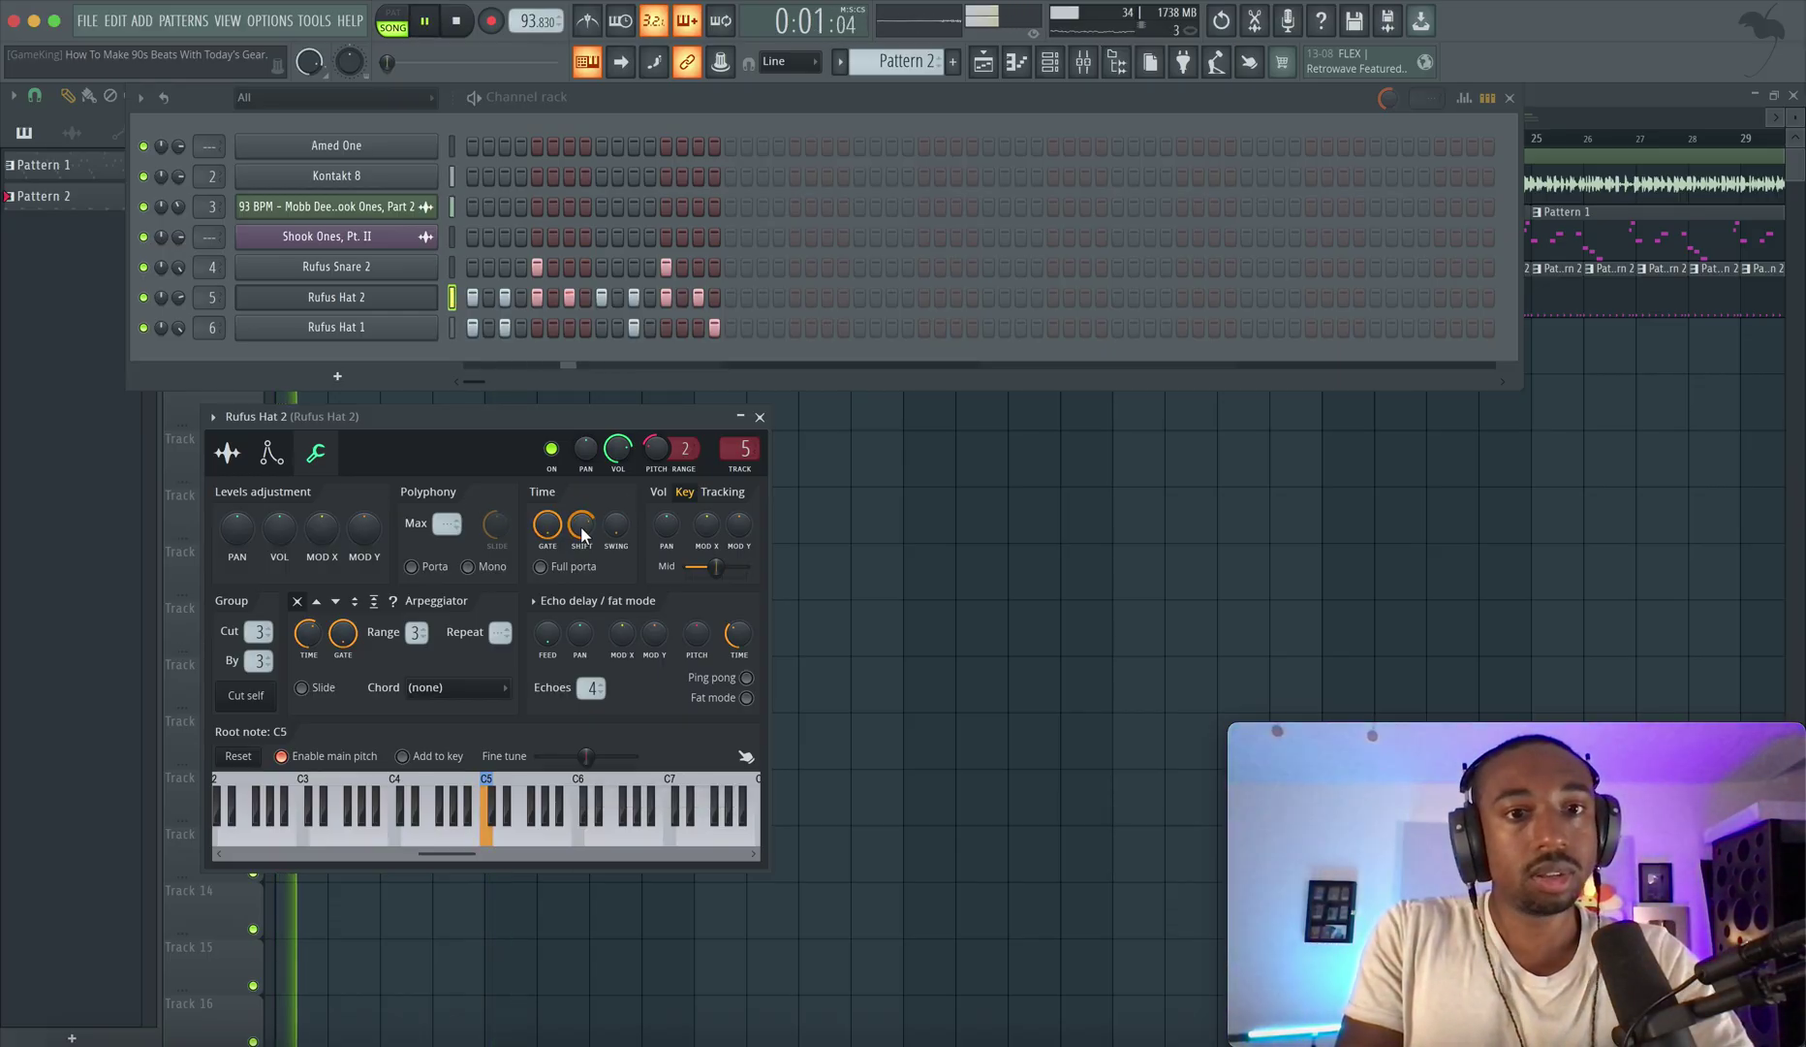
pyautogui.click(760, 417)
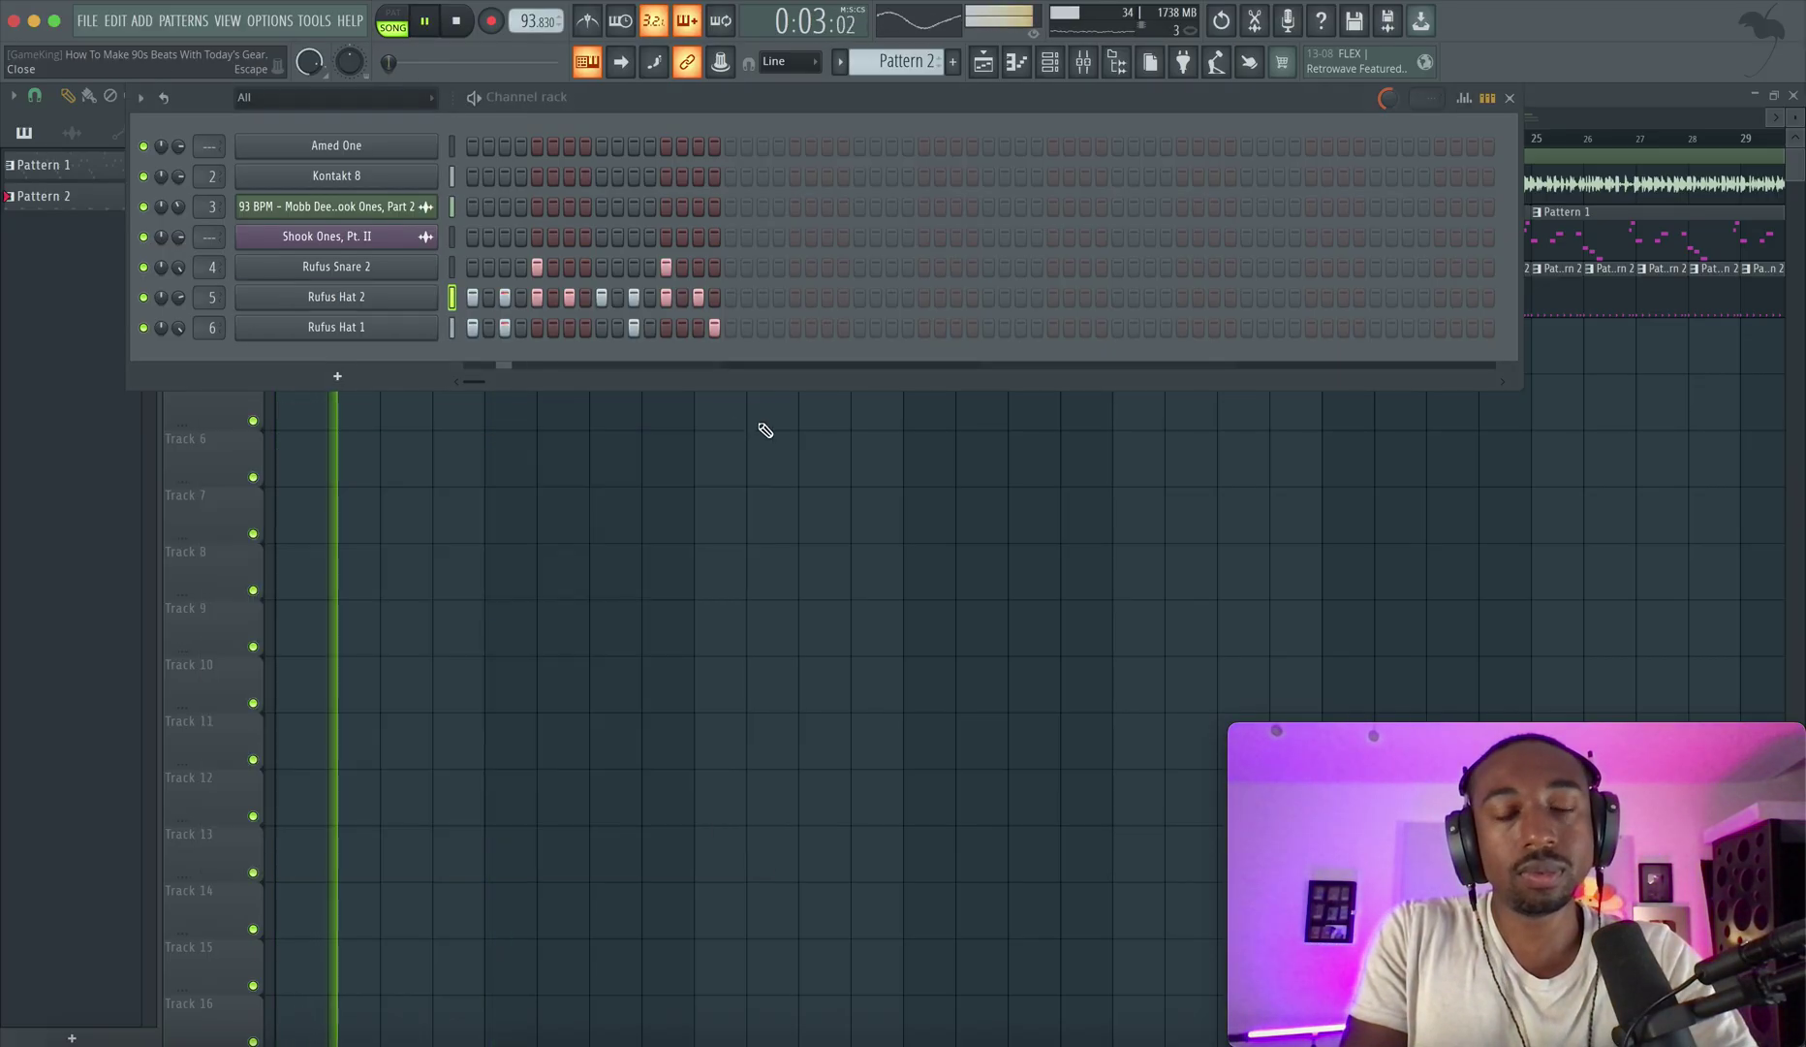
pyautogui.press('space')
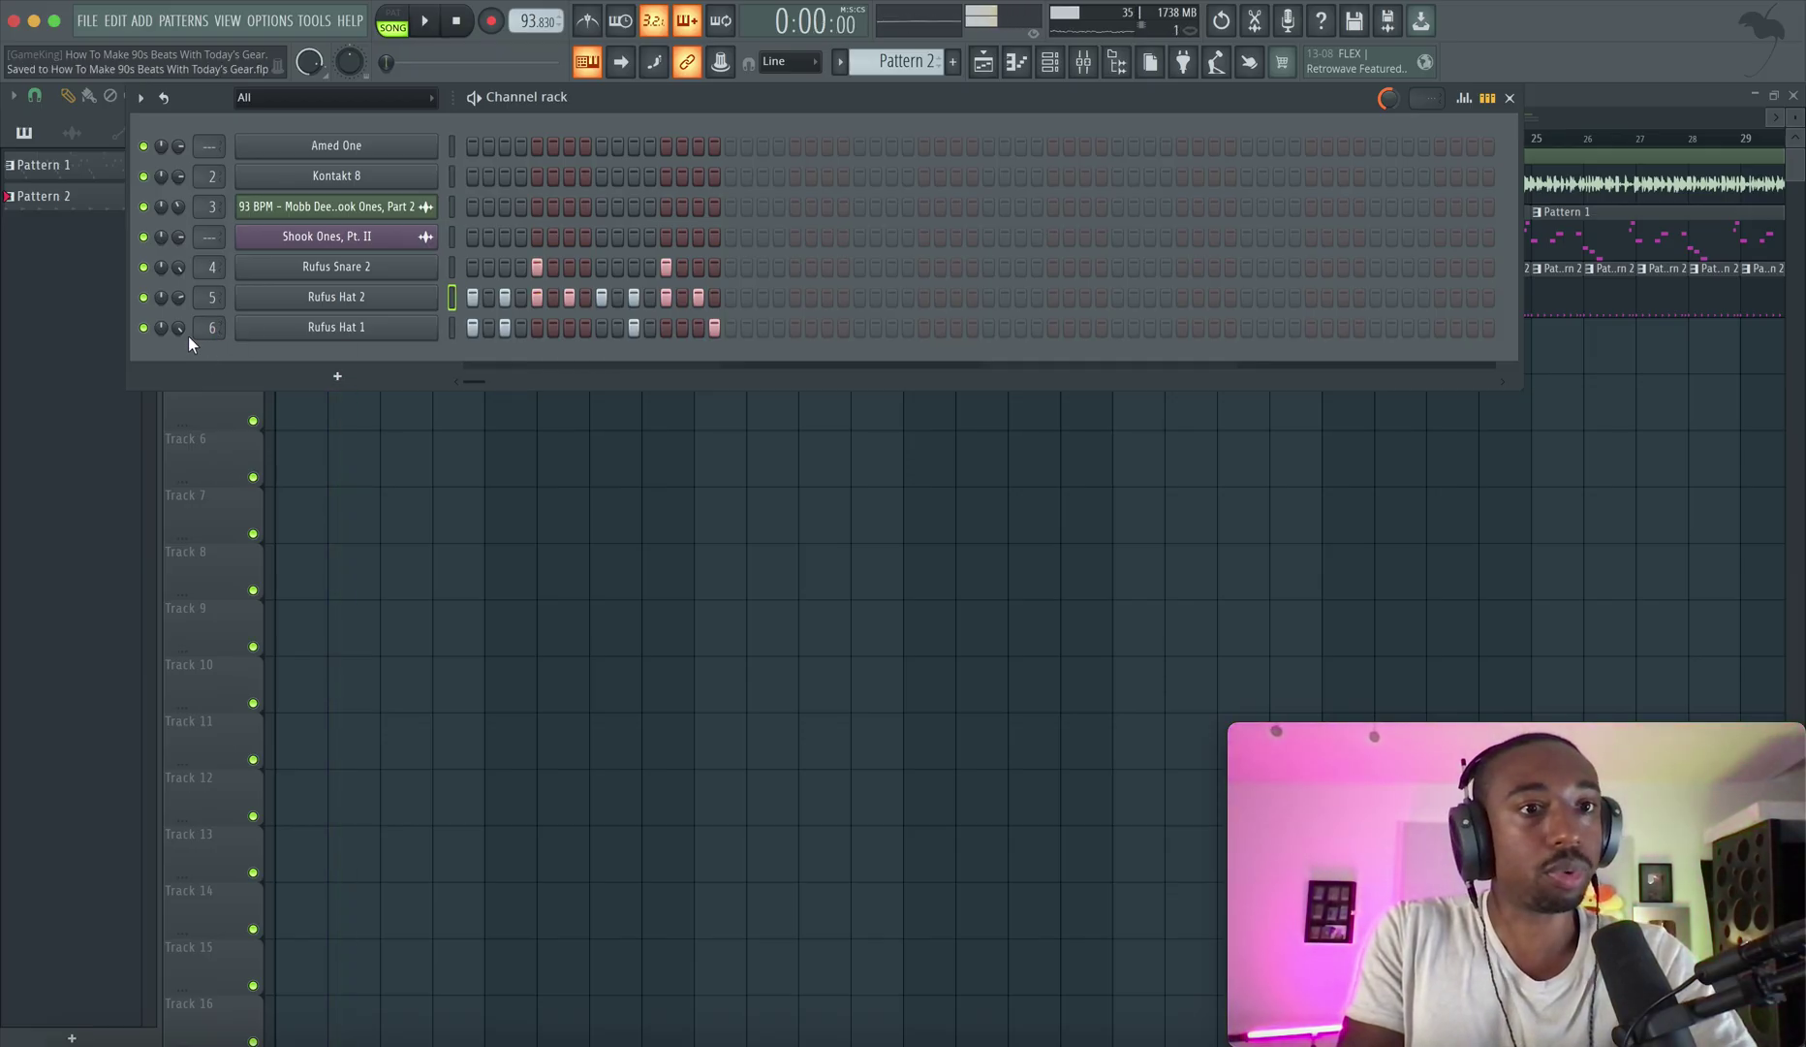
# Readjust Rufus Hat 2's fine time shift, trying 0:10 during playback, and close its channel settings.
pyautogui.press('space')
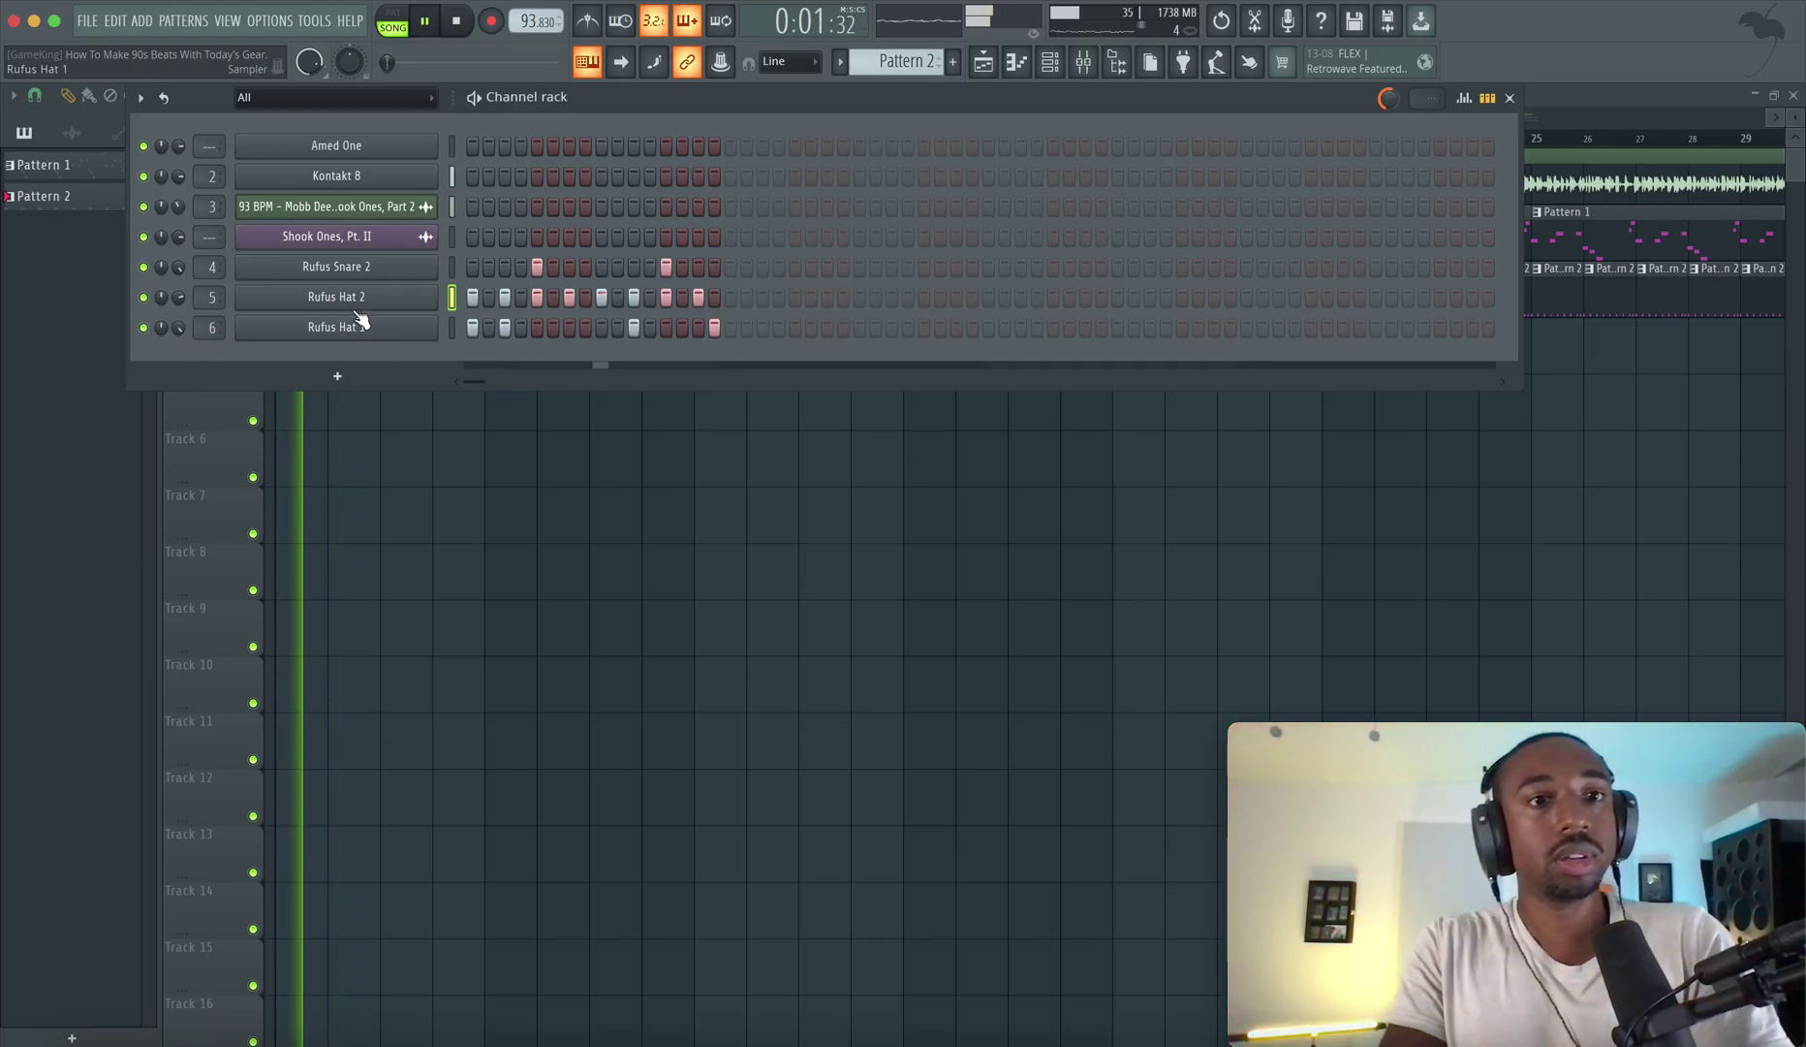
pyautogui.press('space')
pyautogui.click(368, 297)
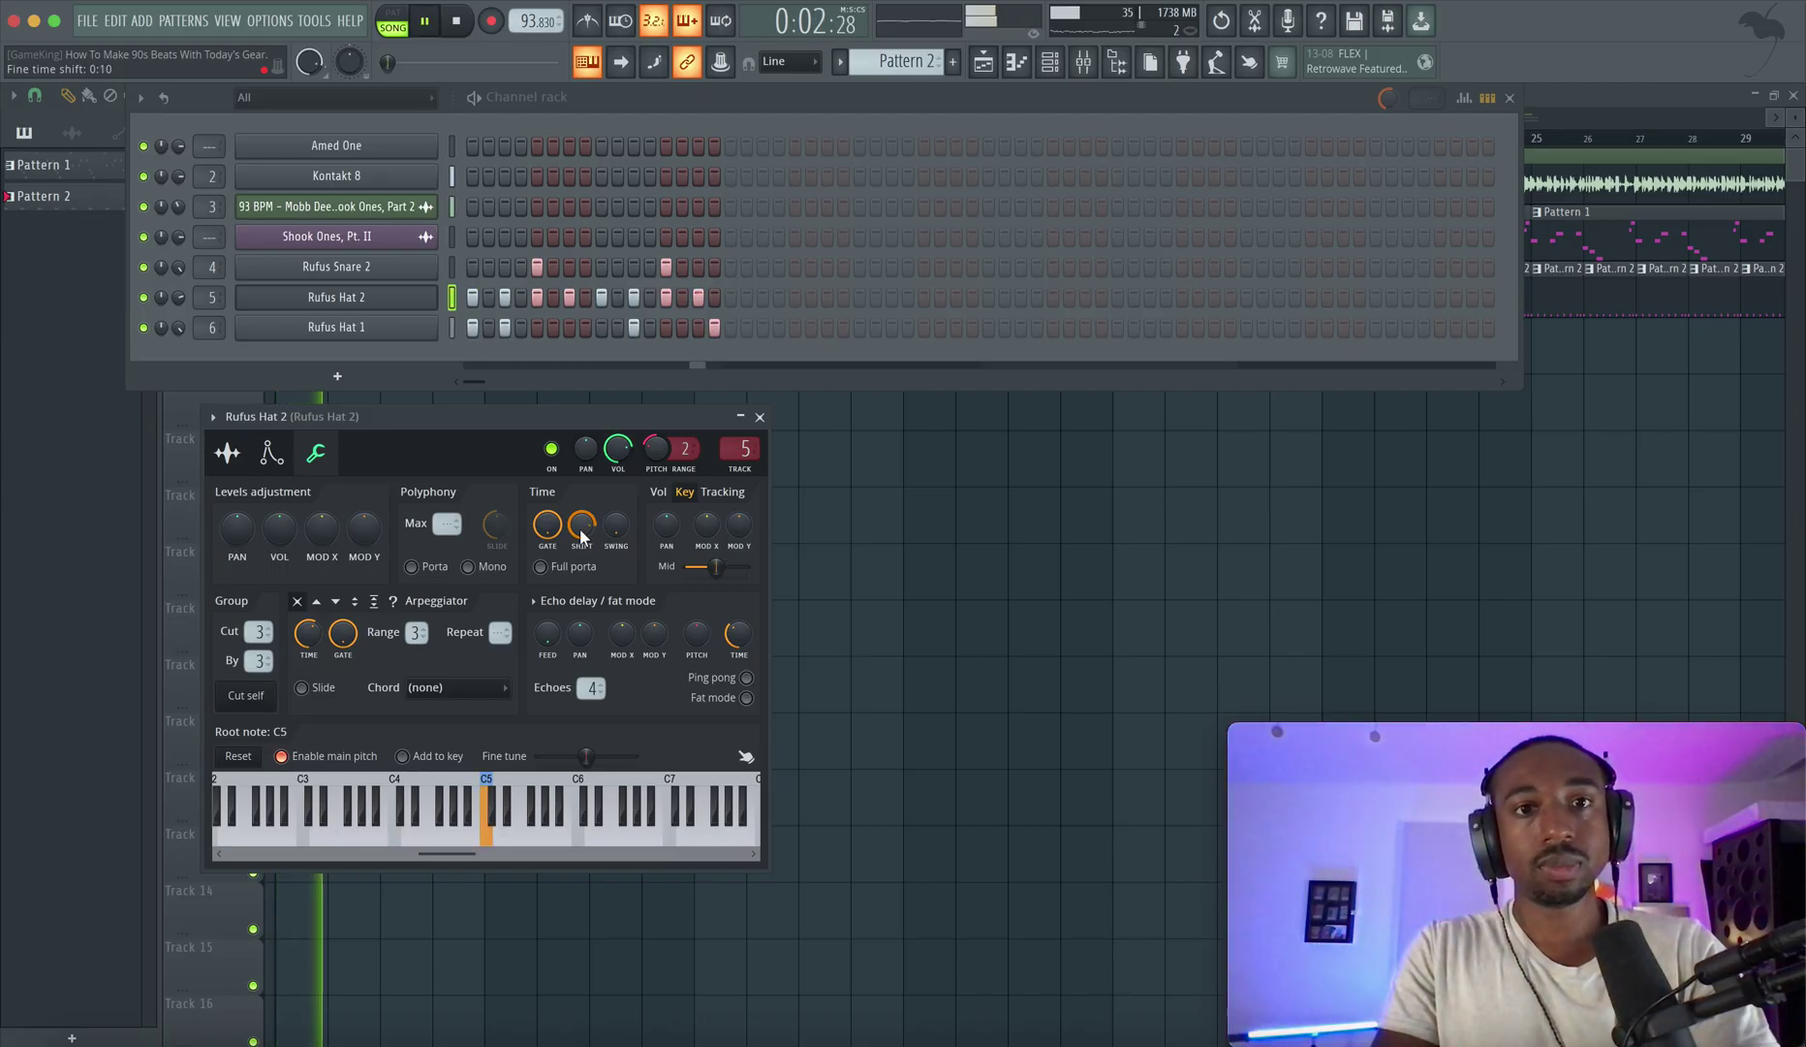
pyautogui.press('space')
pyautogui.moveTo(582, 535); pyautogui.dragTo(581, 549)
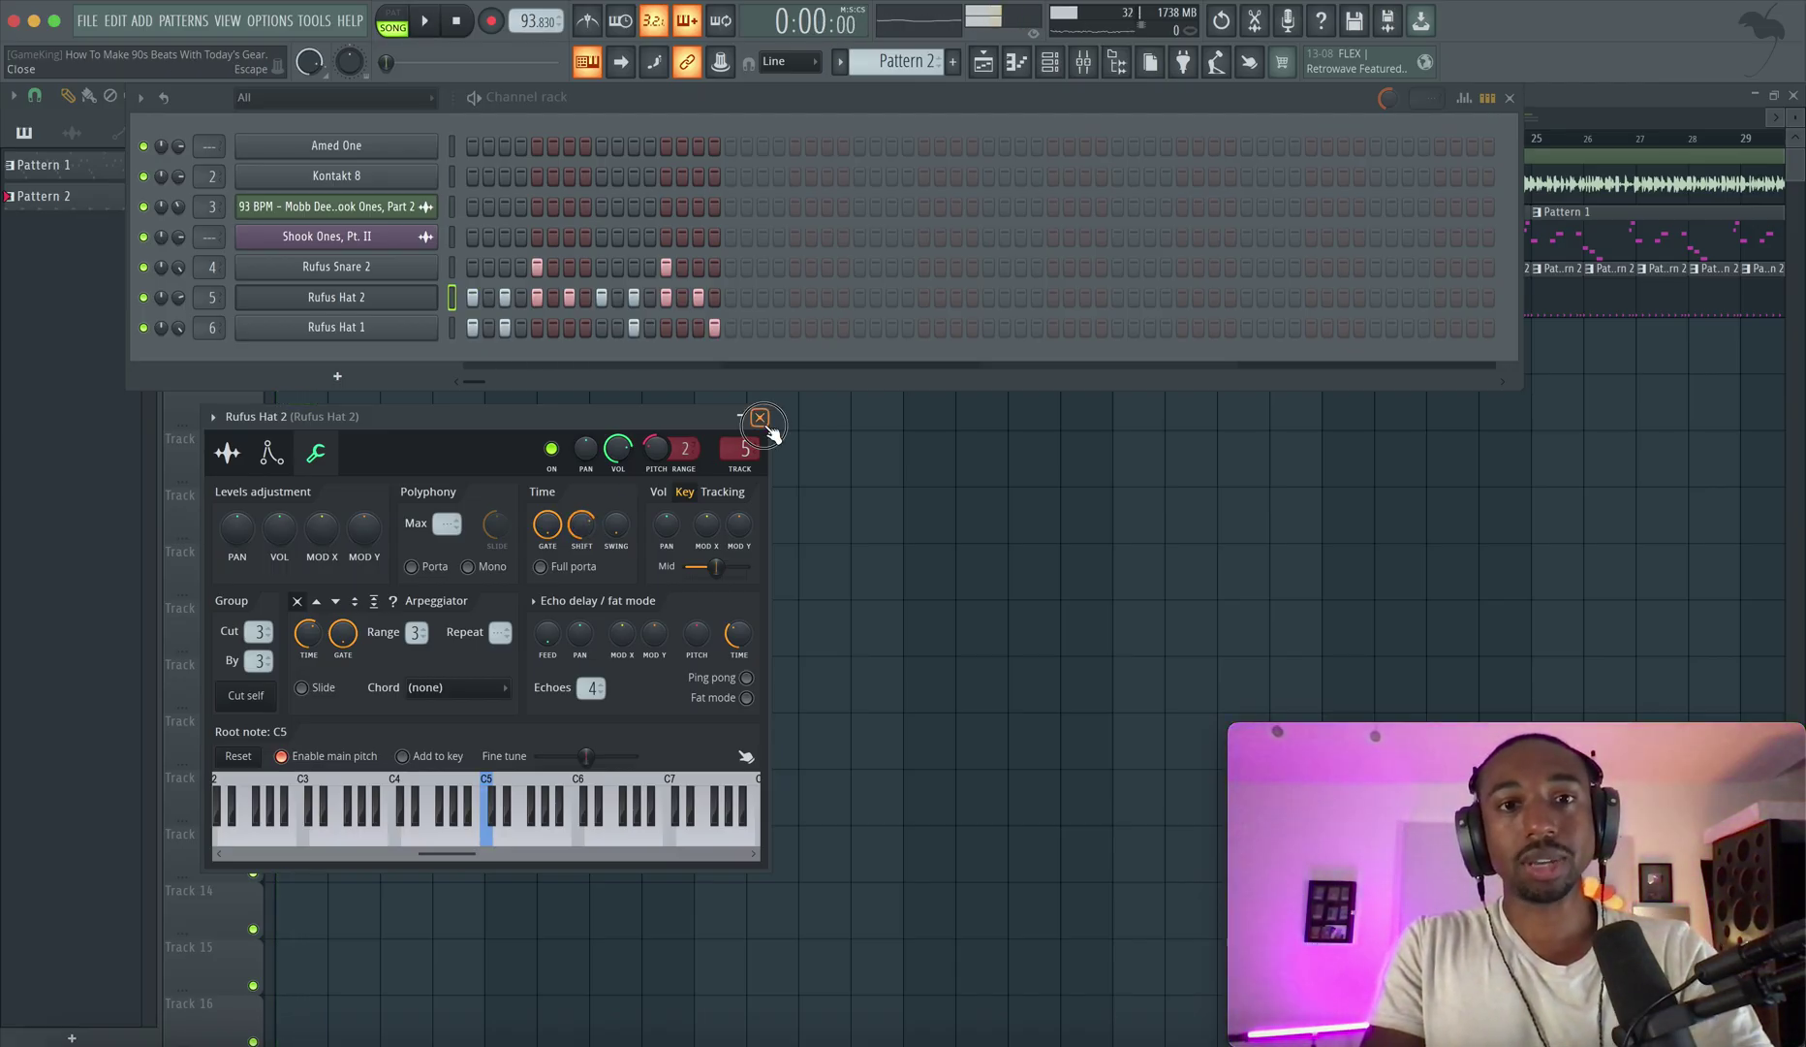
pyautogui.click(761, 419)
# Review the sample settings of the Rufus Snare 2 and Rufus Hat 1 channels for comparison.
pyautogui.click(412, 281)
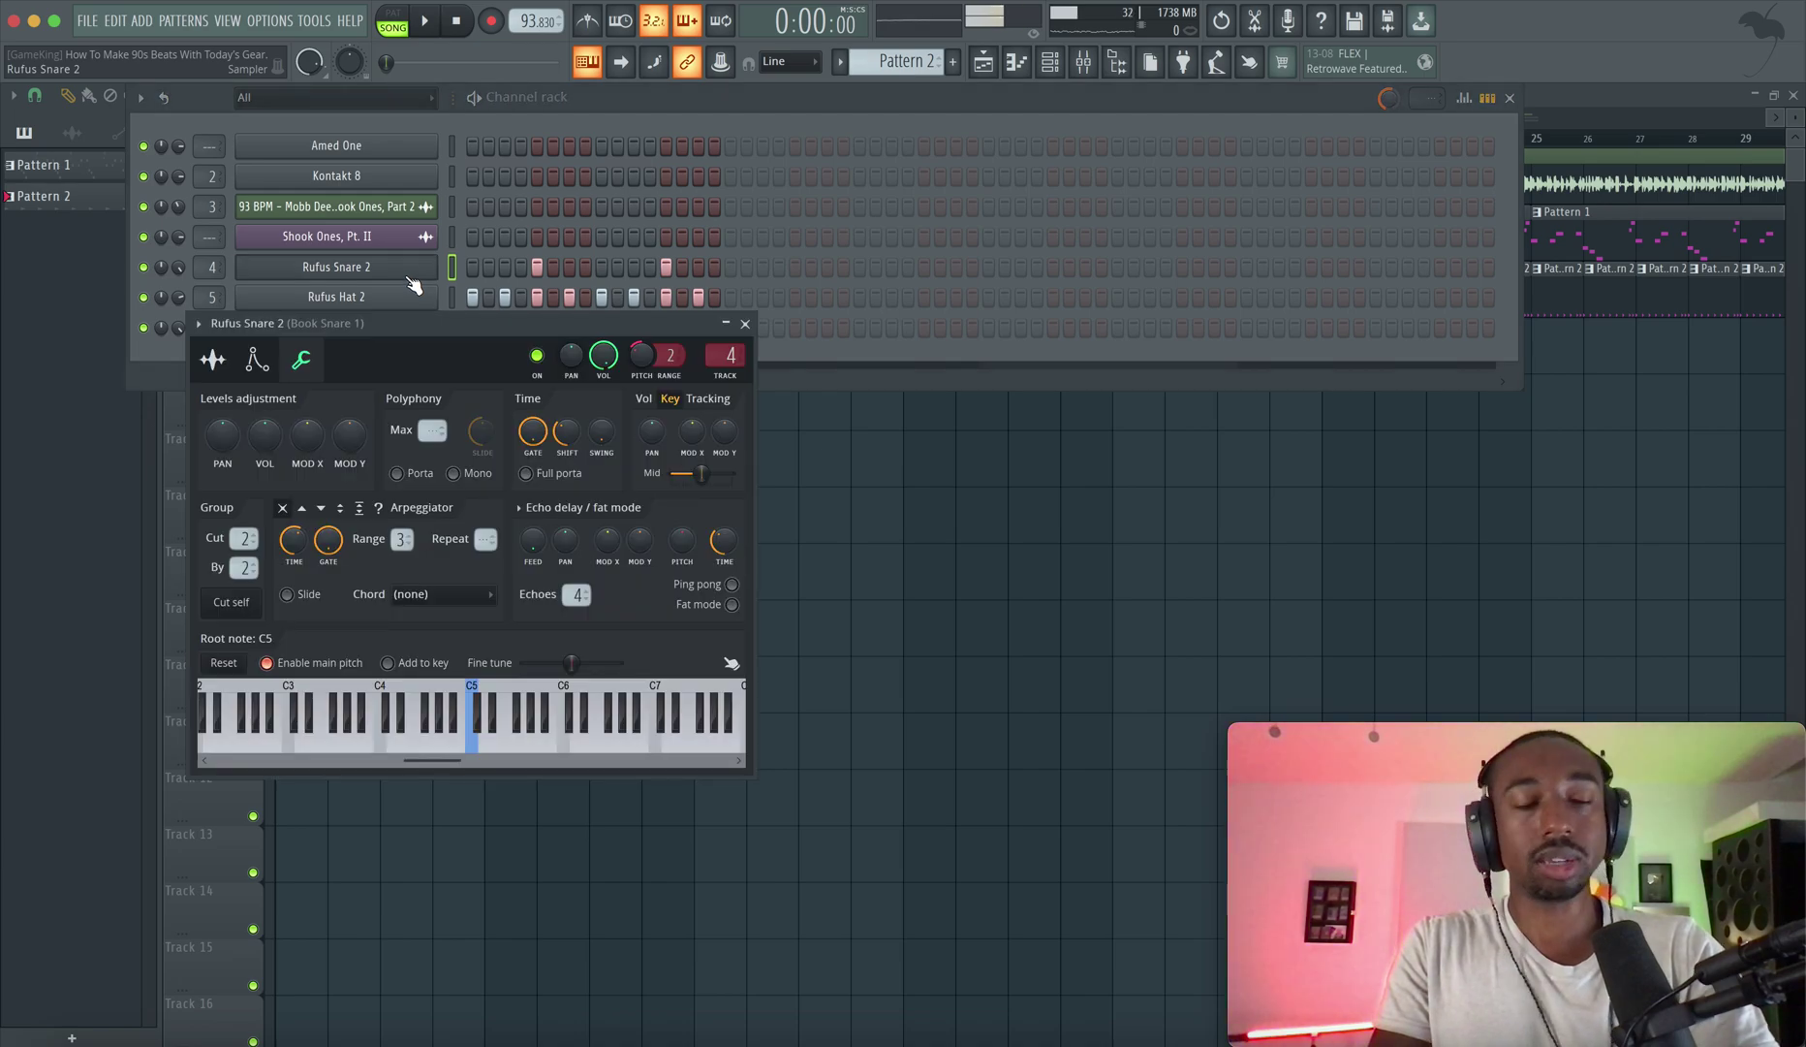
pyautogui.click(213, 361)
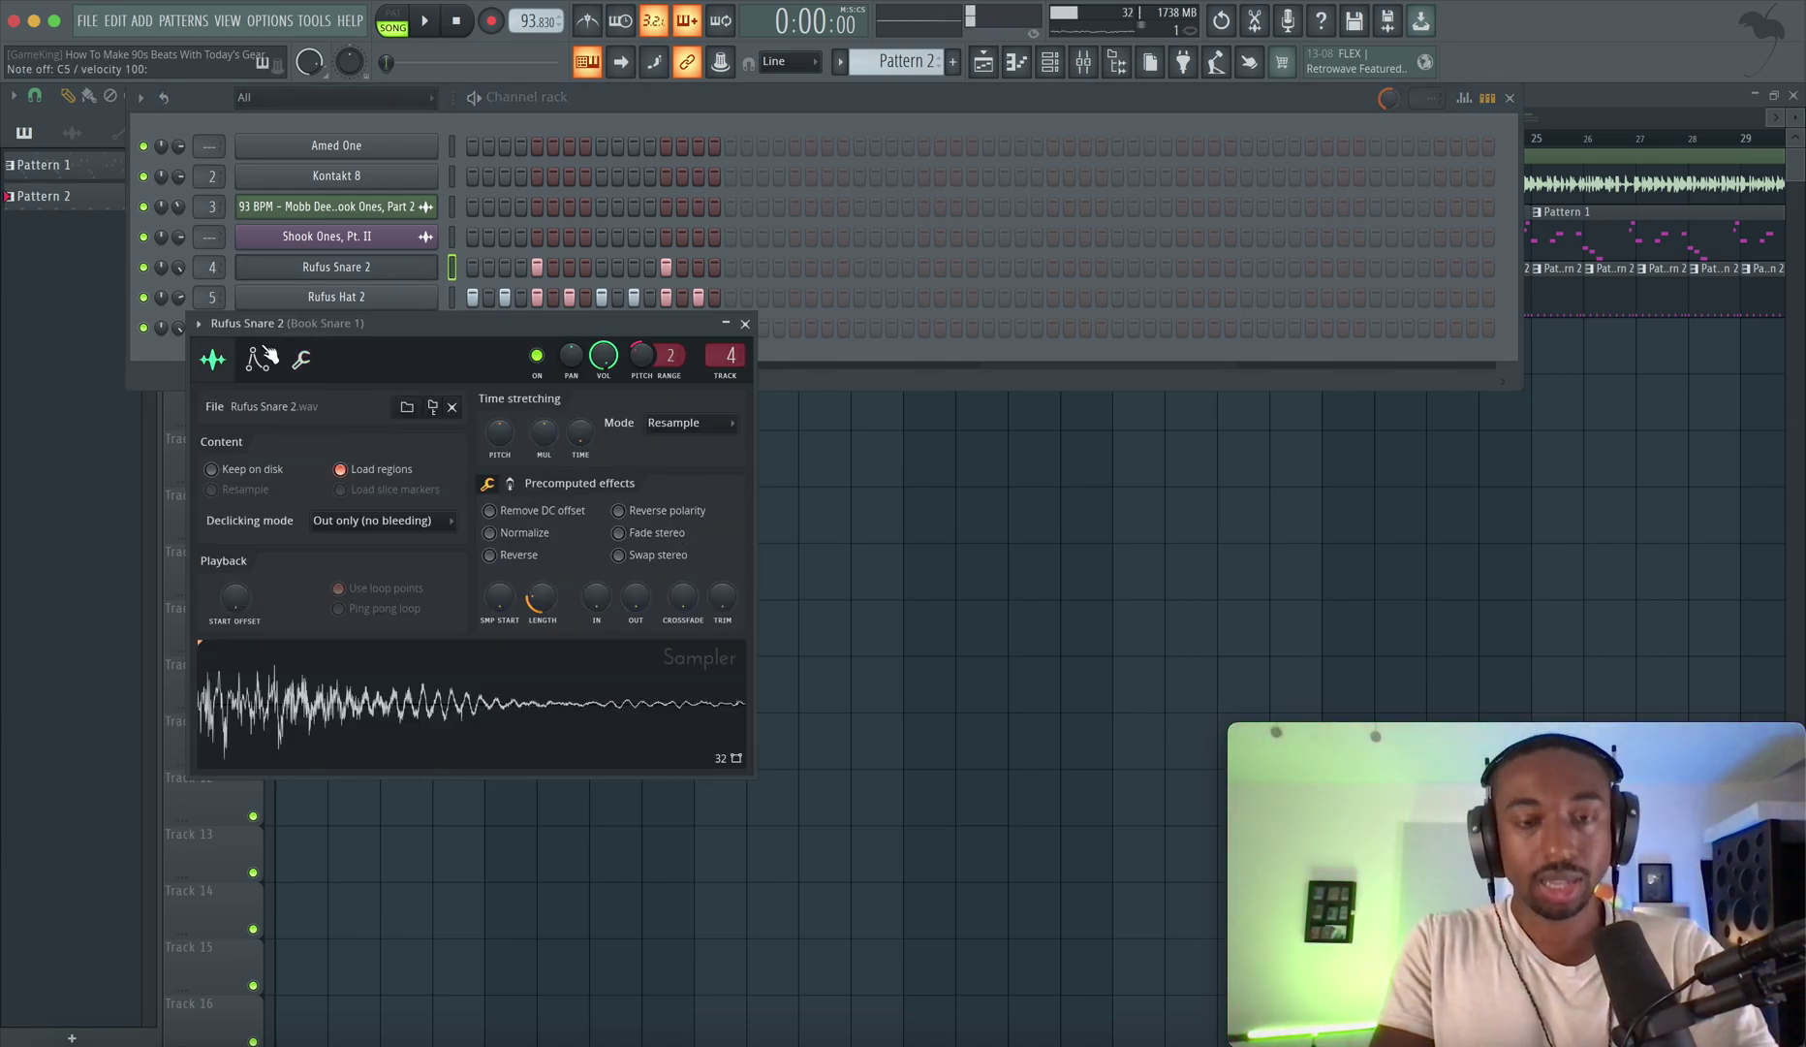
pyautogui.click(745, 322)
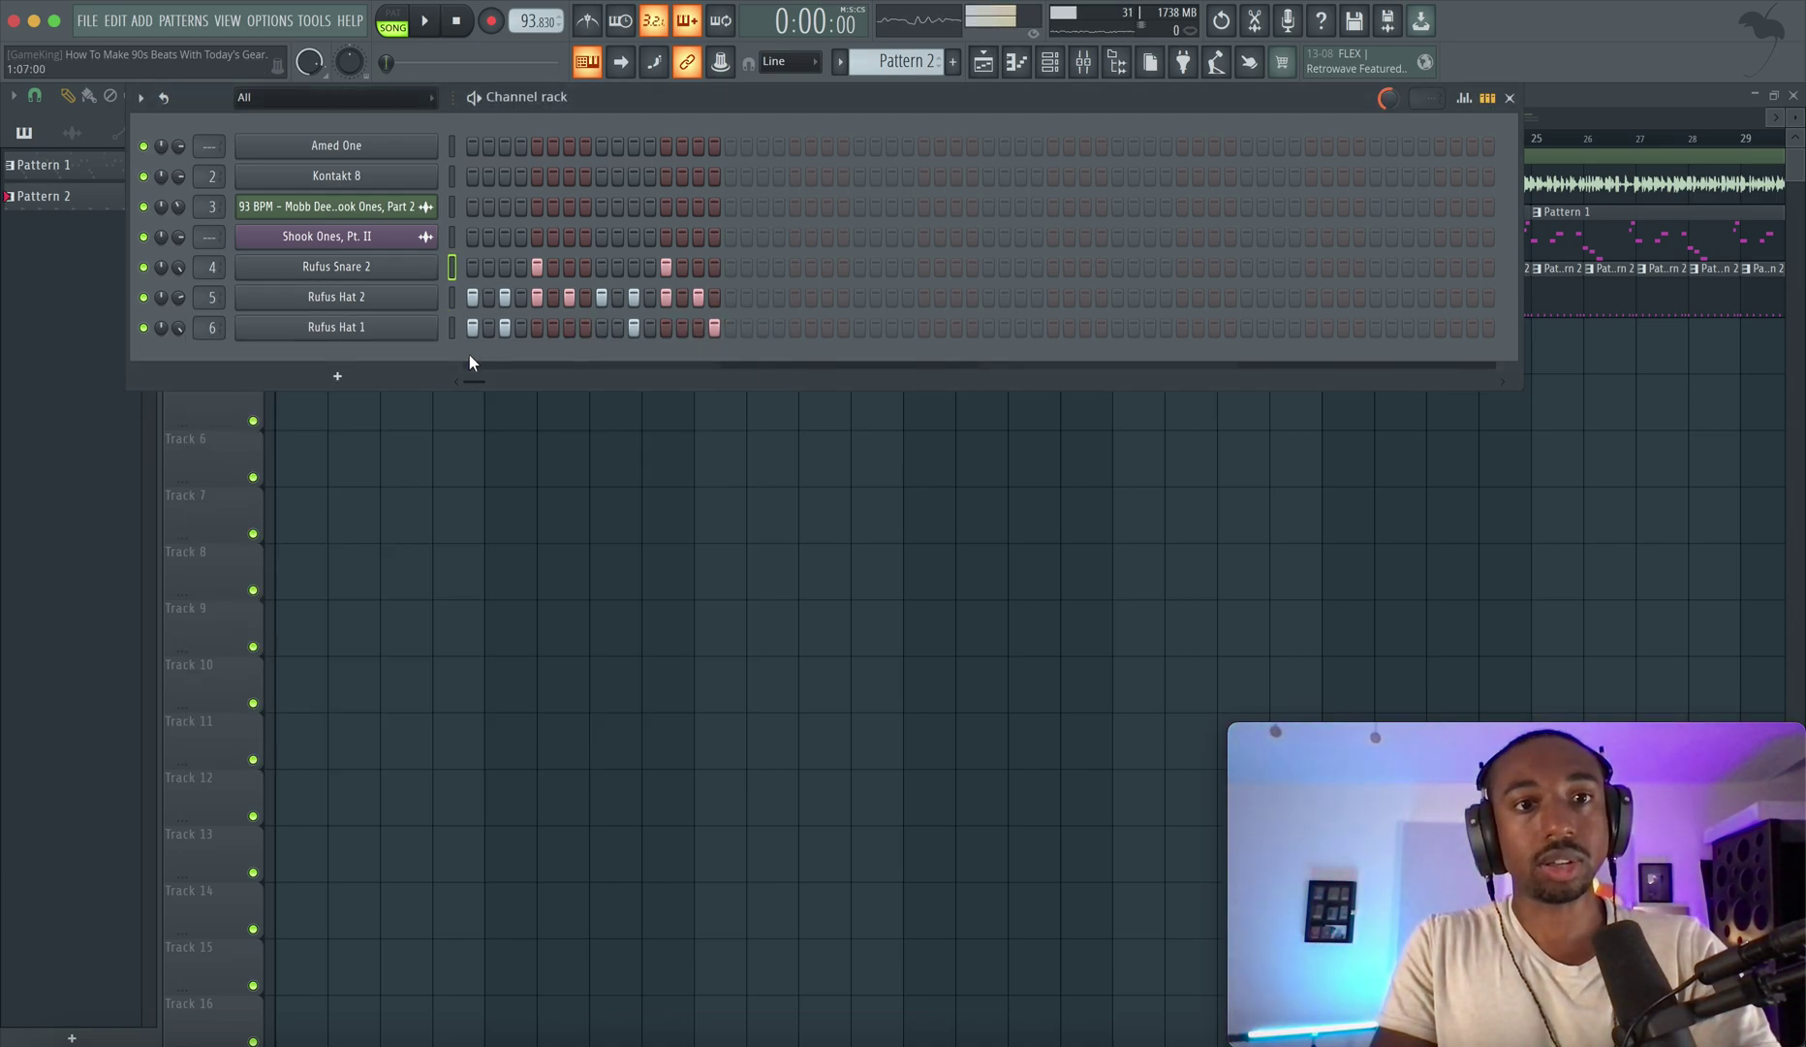
pyautogui.click(382, 329)
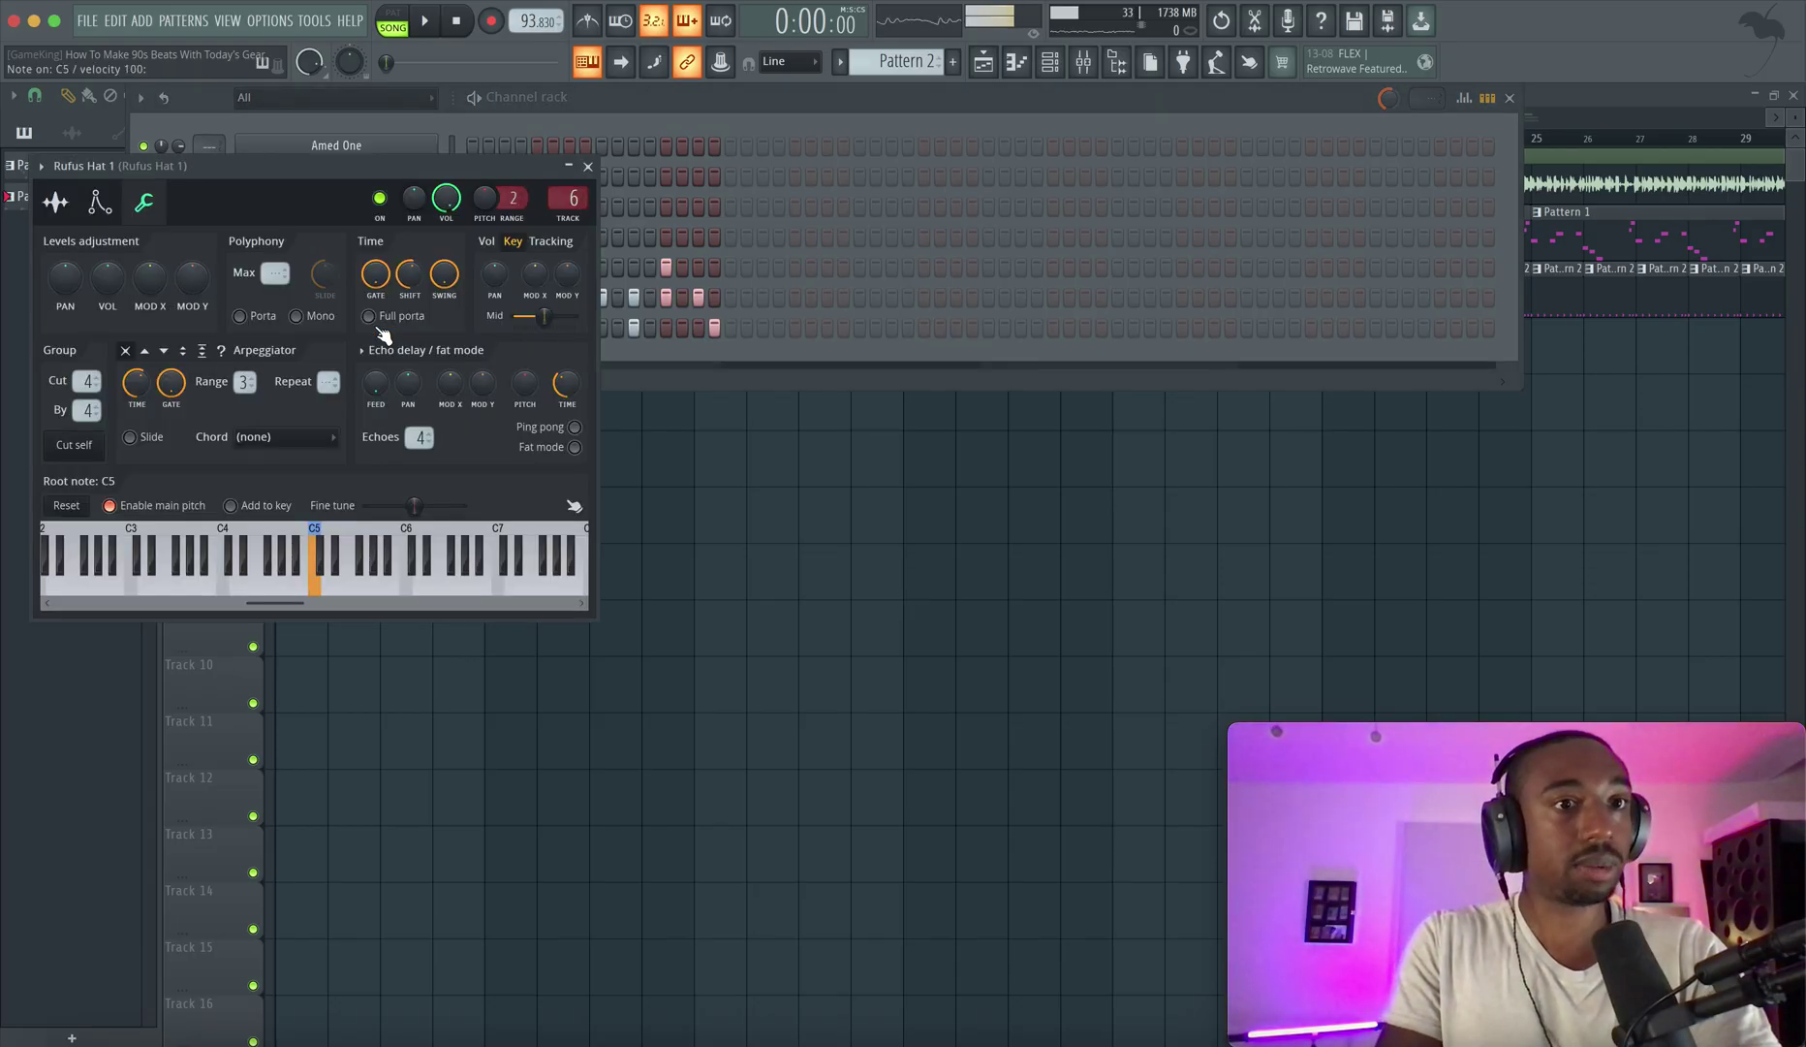
pyautogui.click(56, 202)
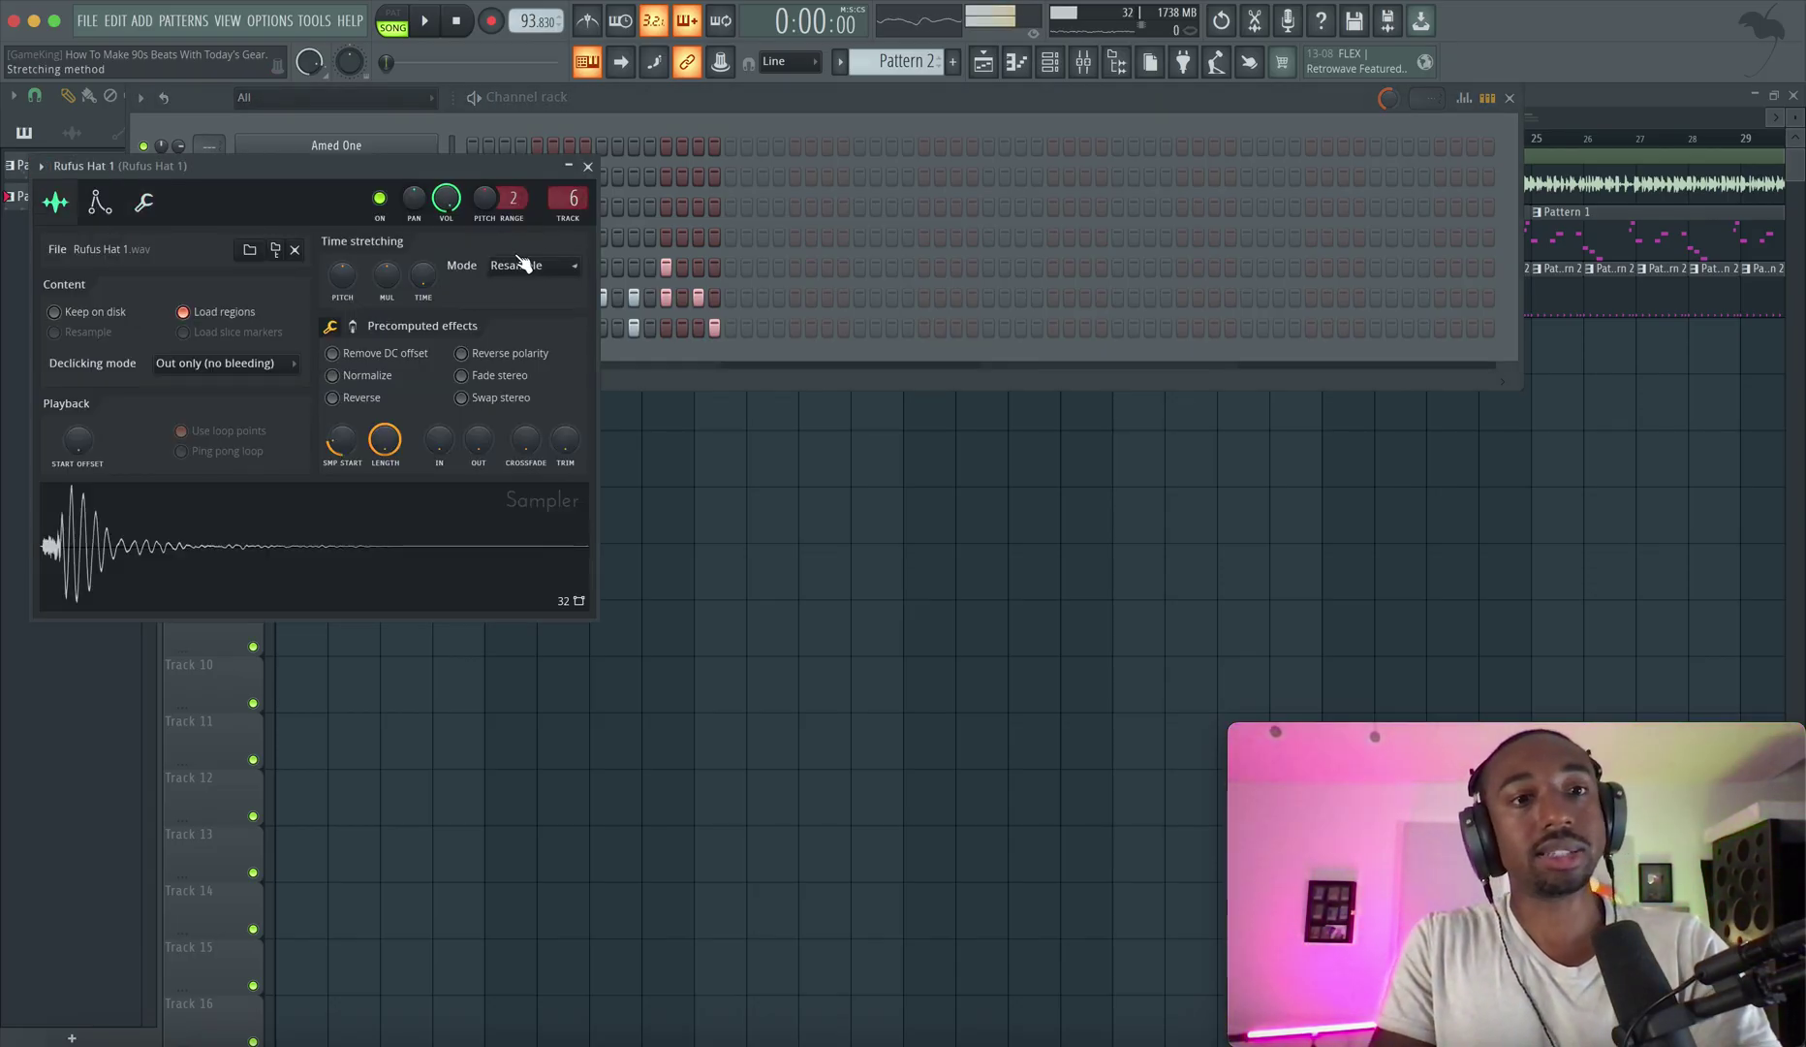
pyautogui.click(588, 168)
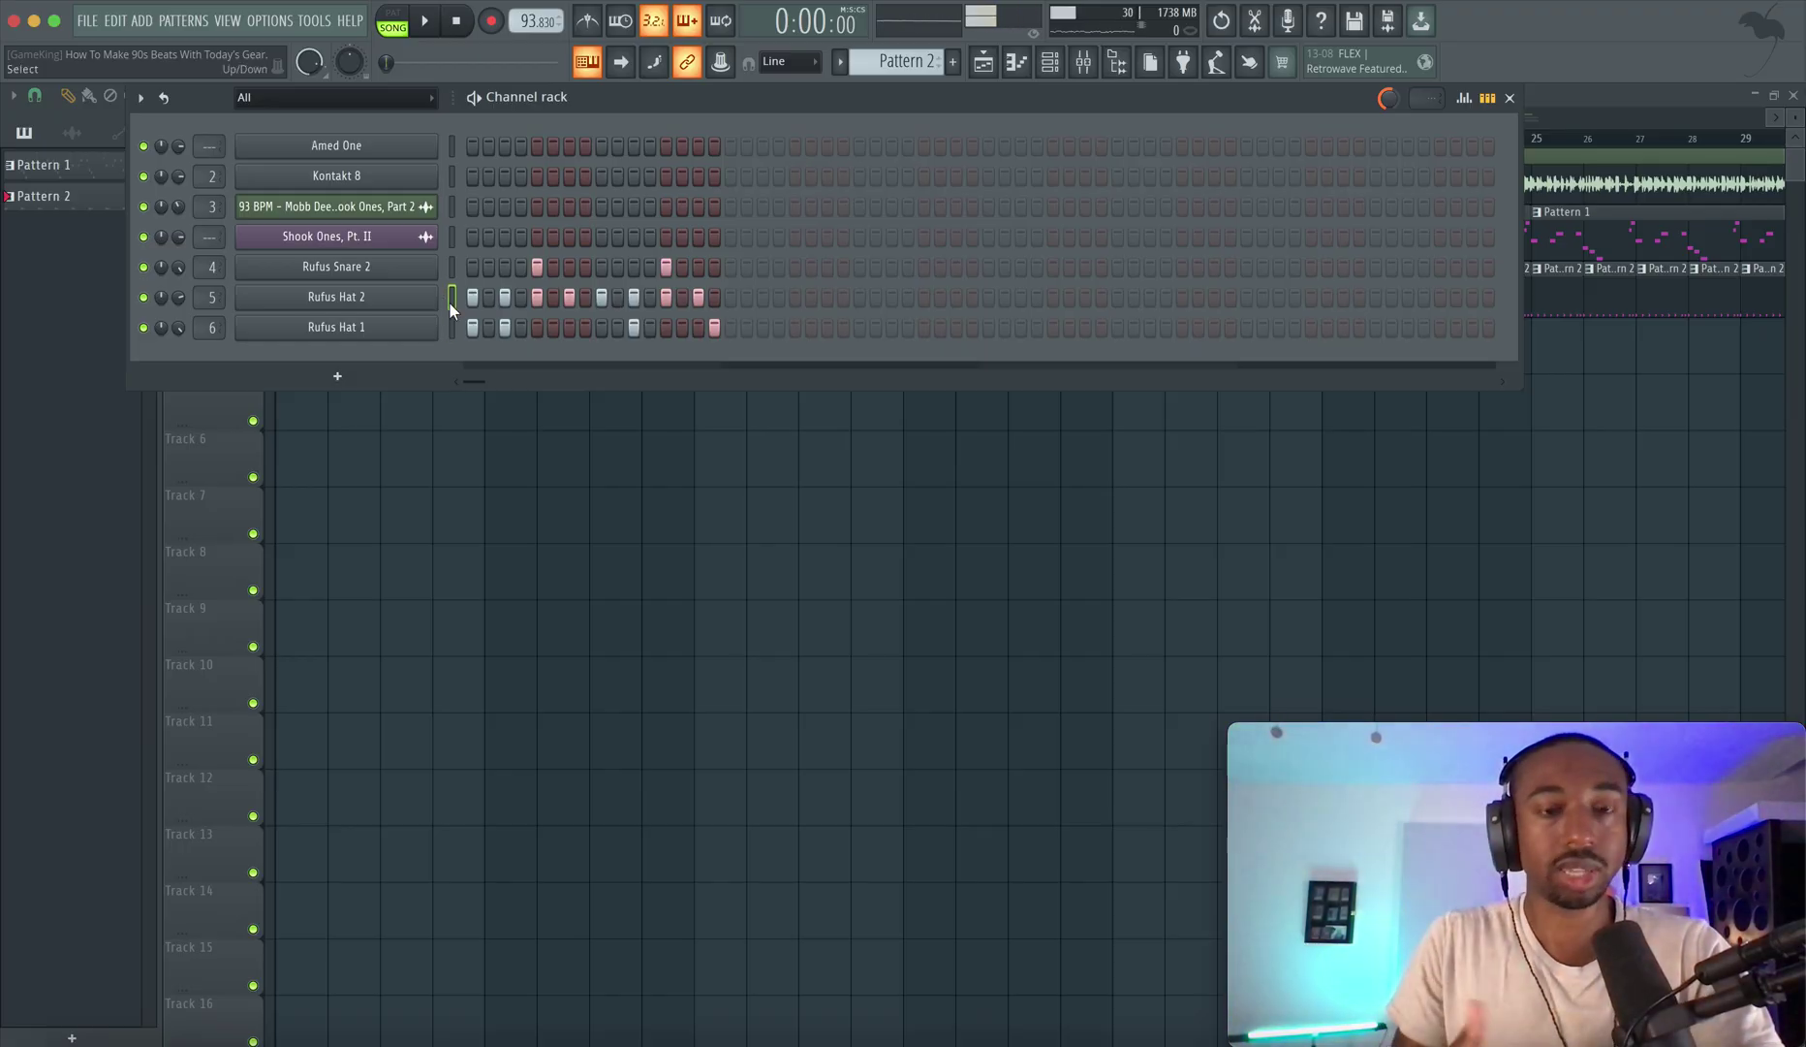
# Set Rufus Hat 2's fine time shift to 0:11 and audition the song in the playlist.
pyautogui.click(444, 436)
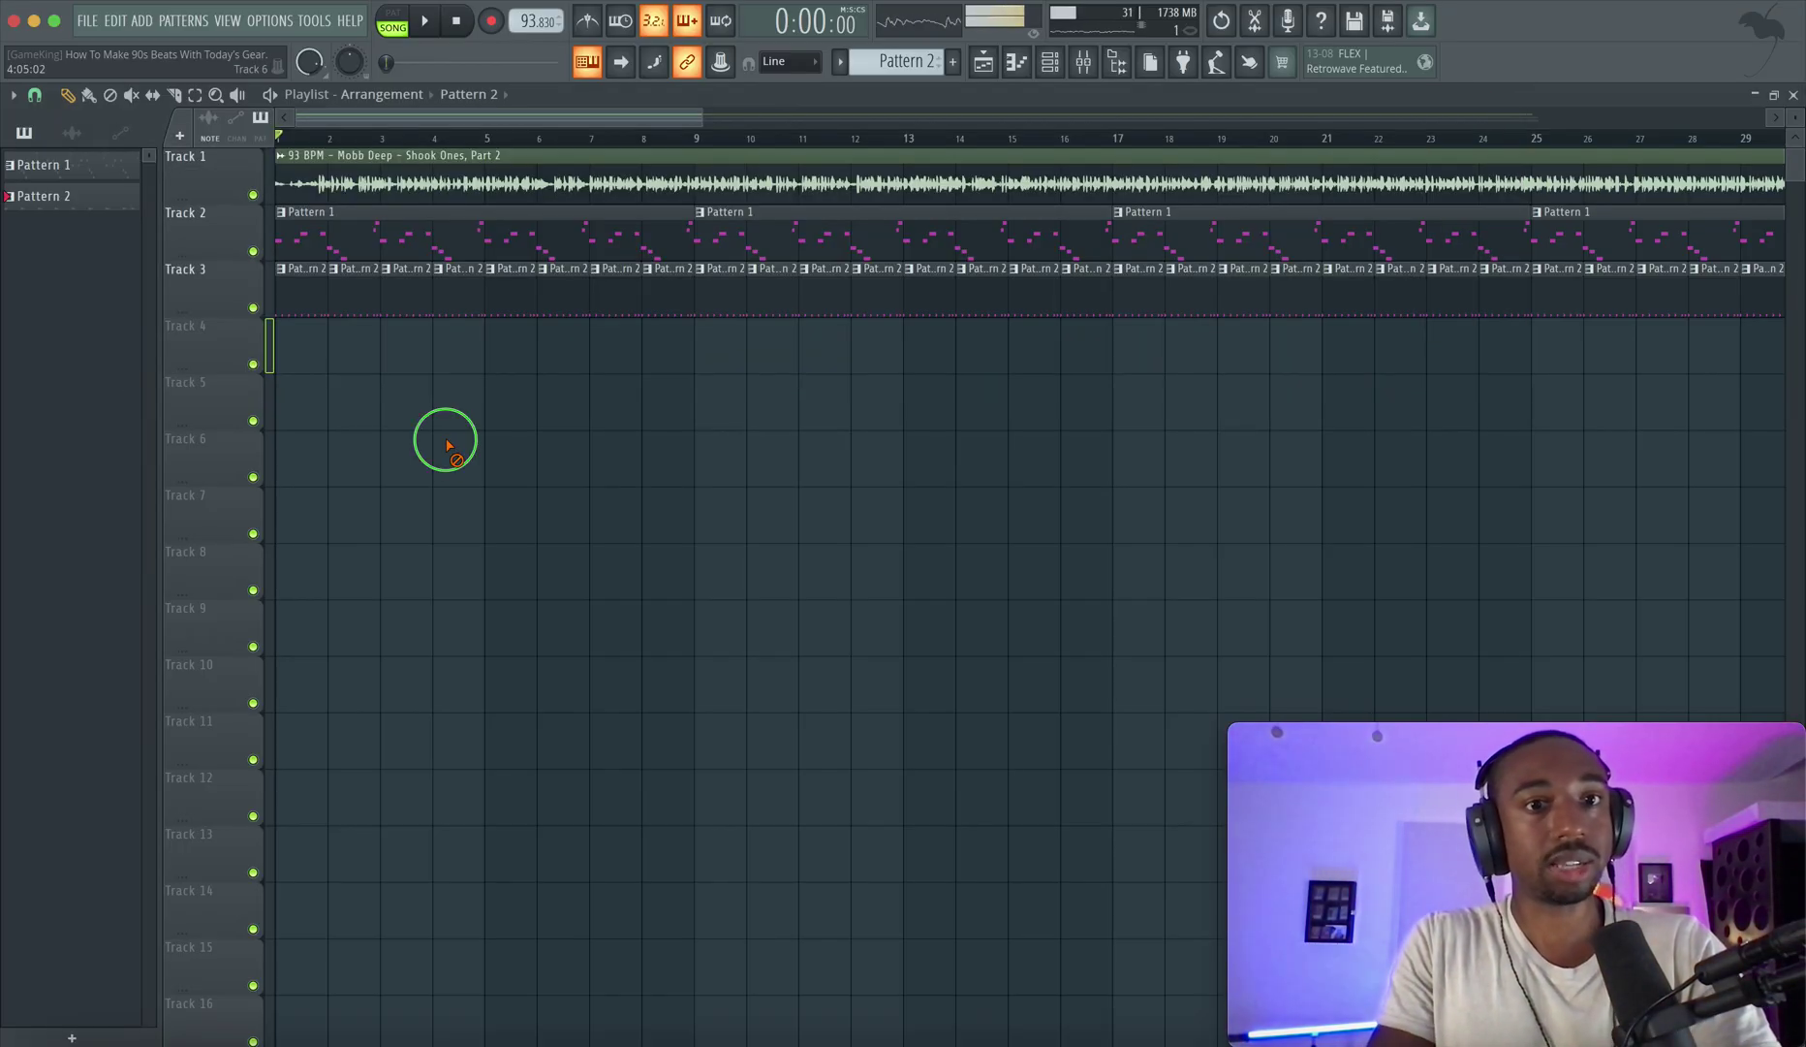
pyautogui.click(1050, 62)
pyautogui.press('space')
pyautogui.rightClick(405, 299)
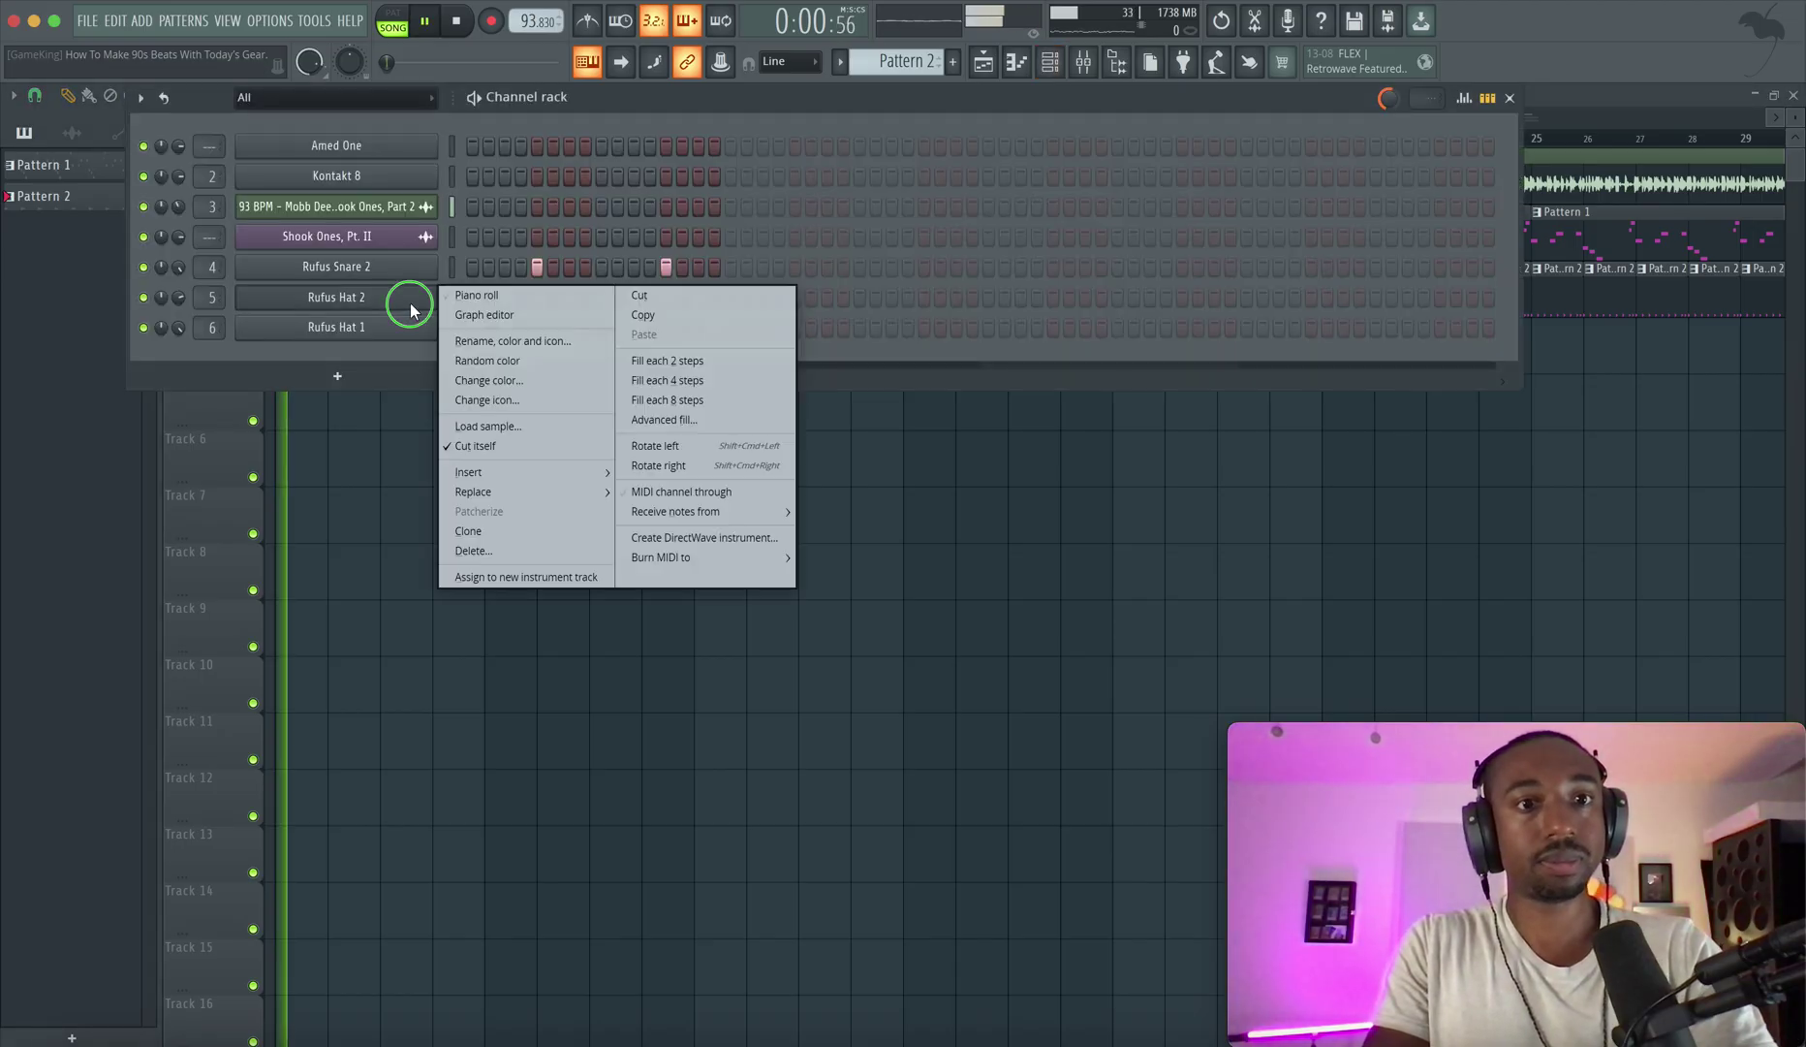
pyautogui.click(390, 352)
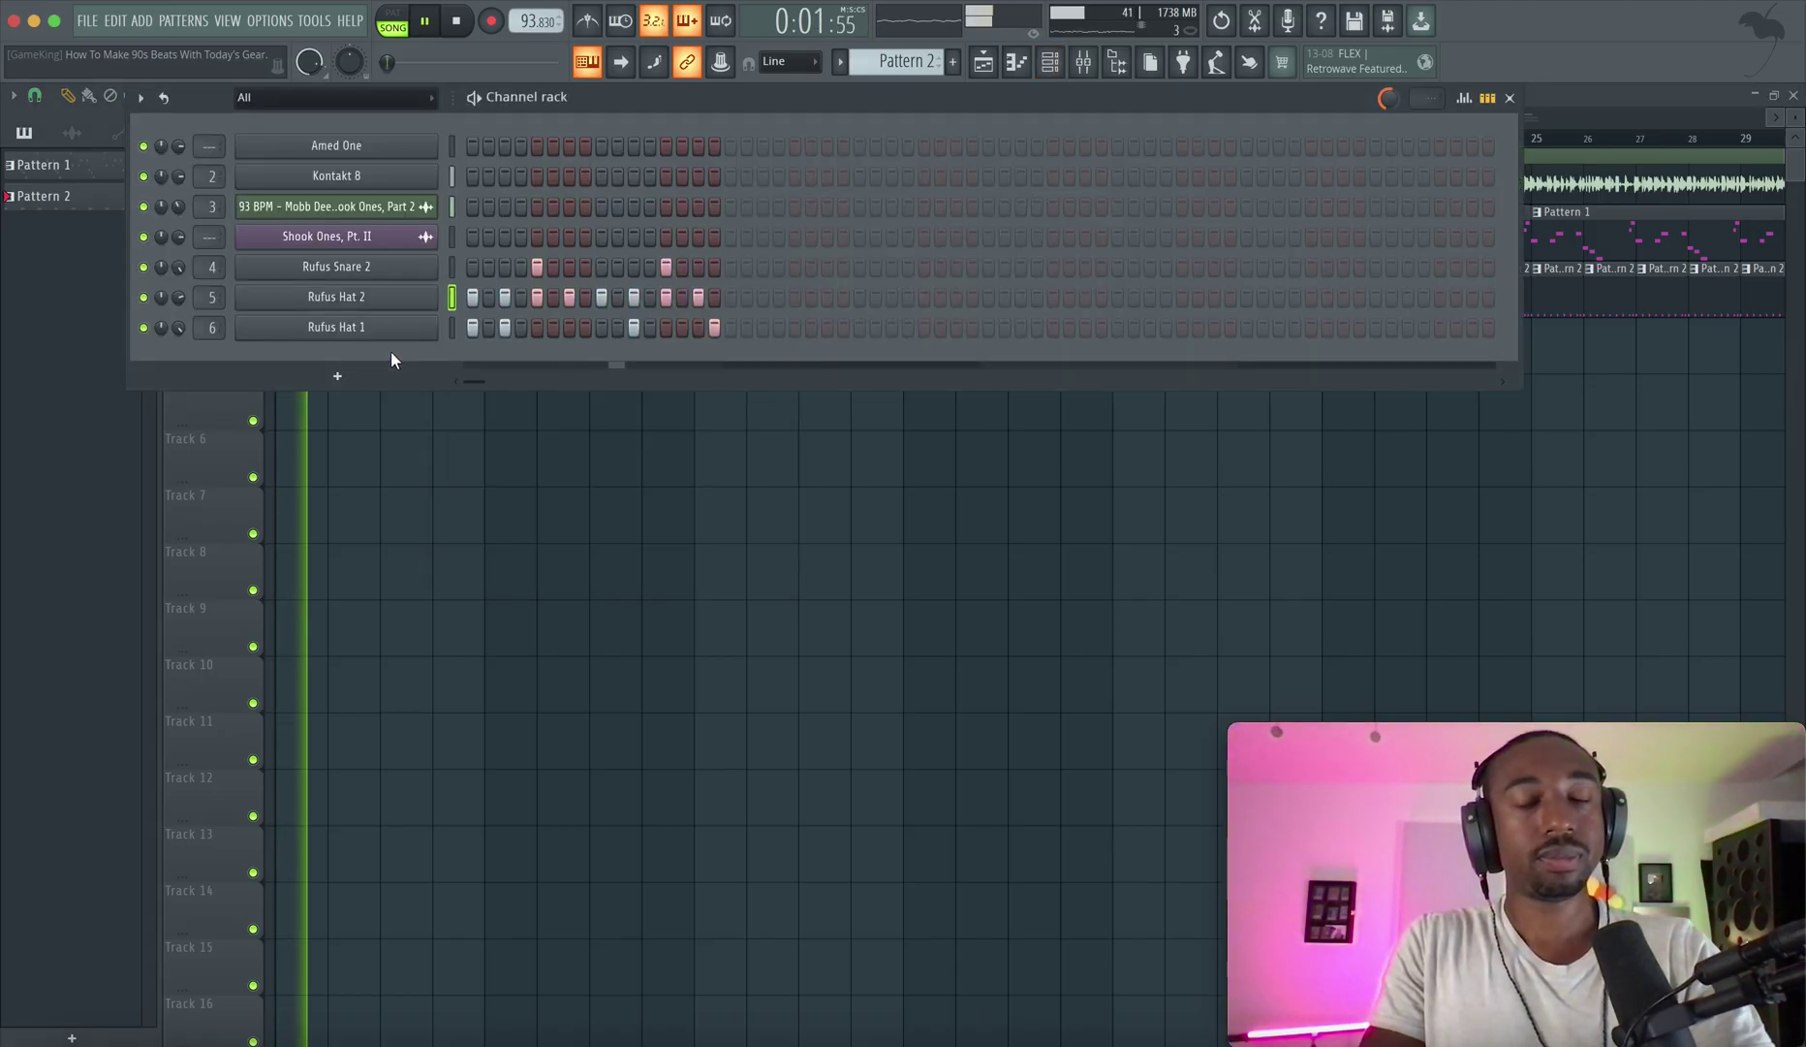
pyautogui.click(393, 298)
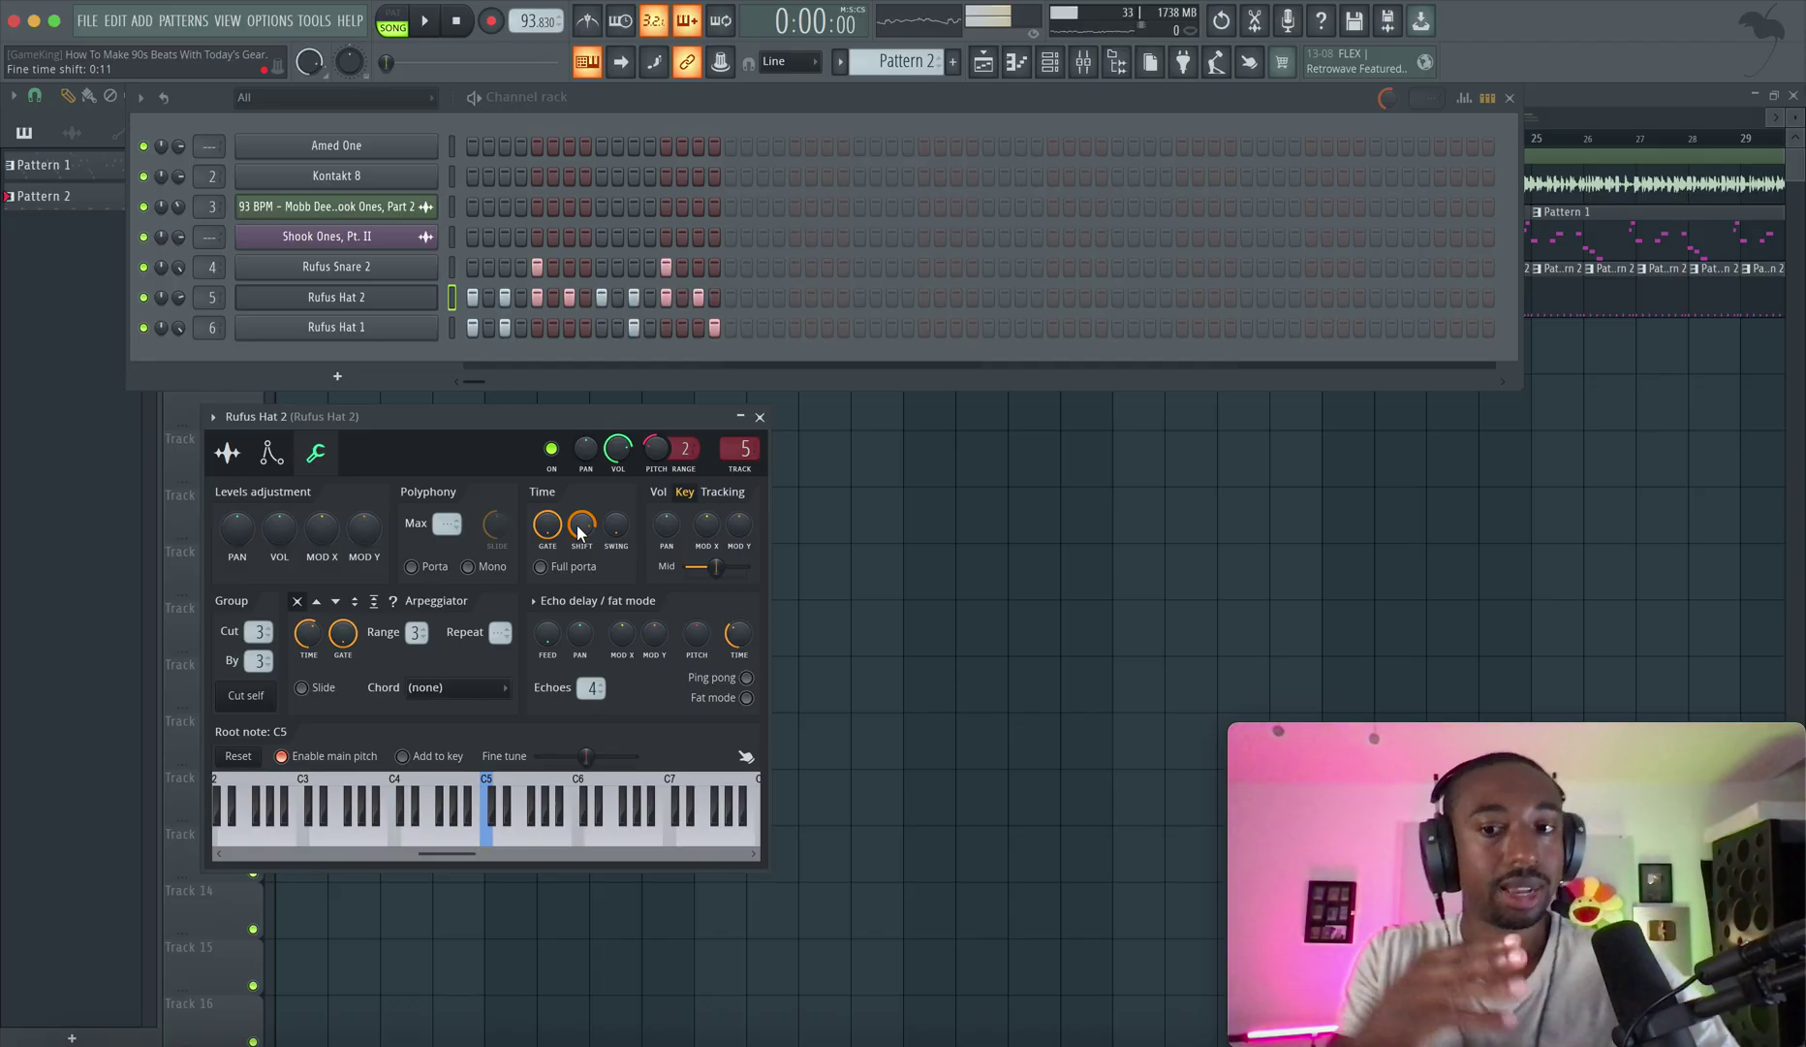
pyautogui.press('F12')
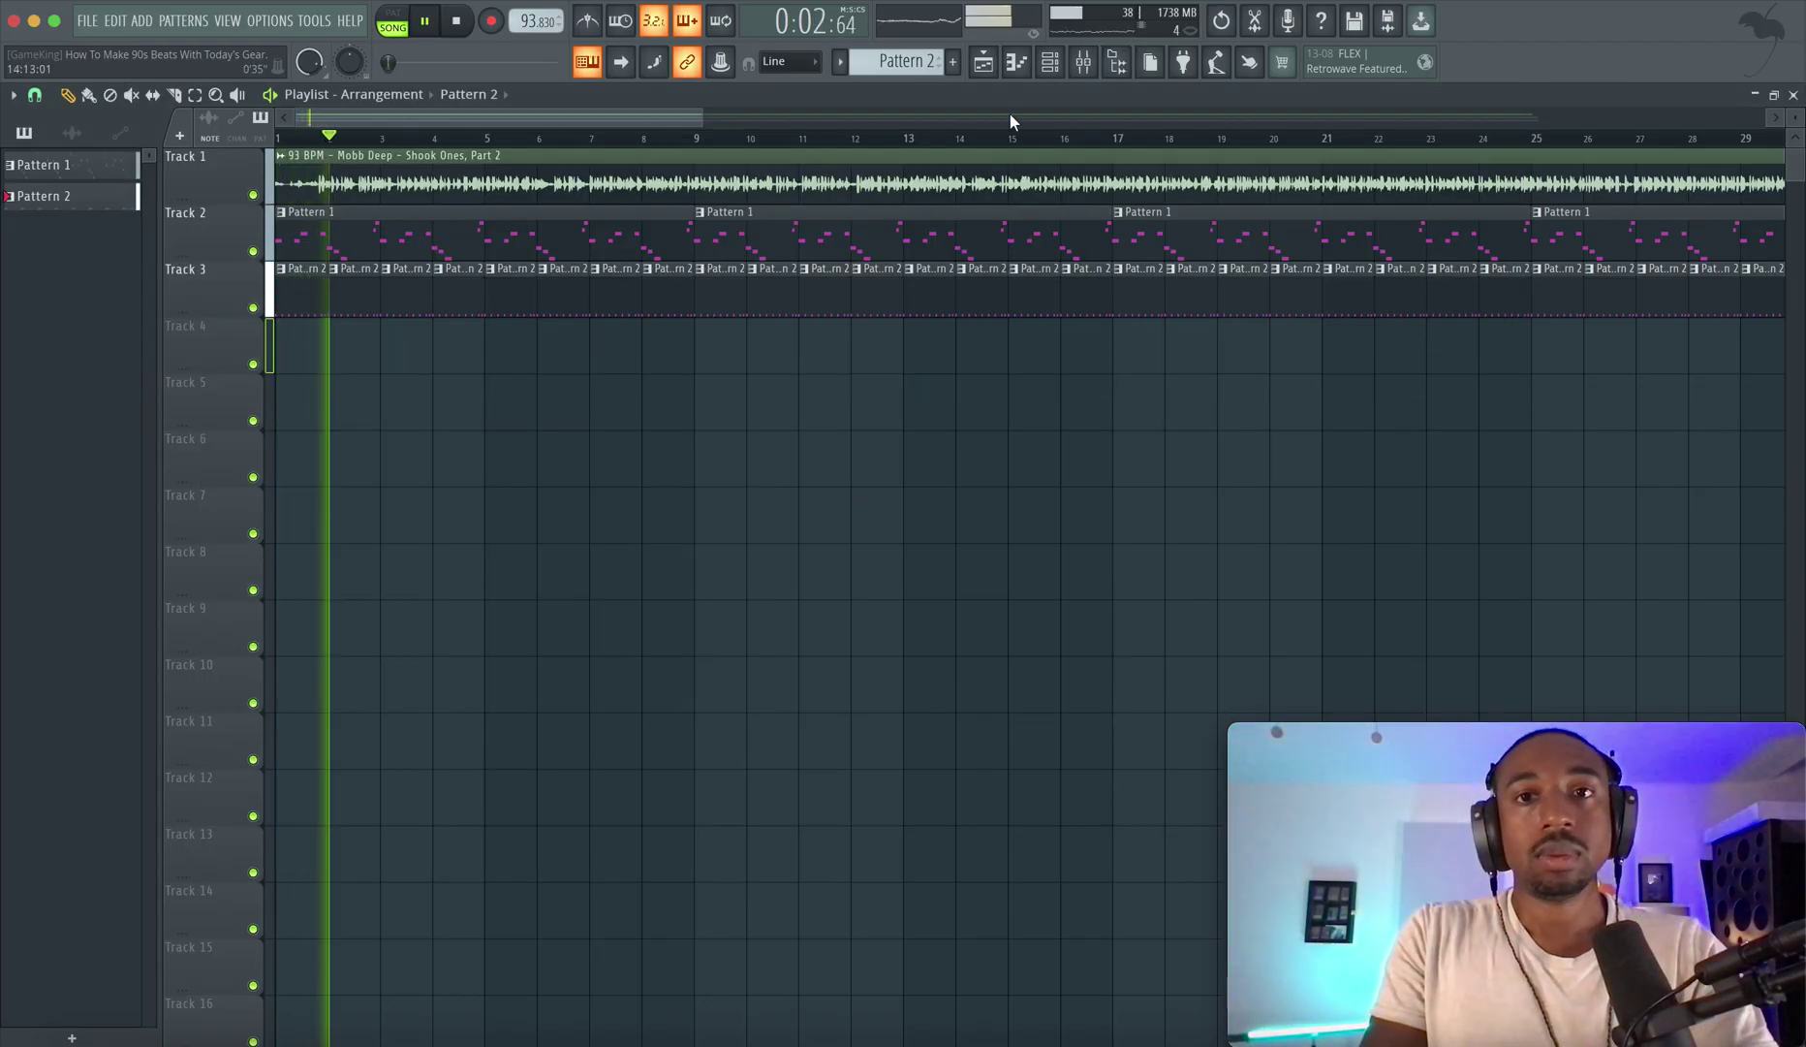
pyautogui.press('space')
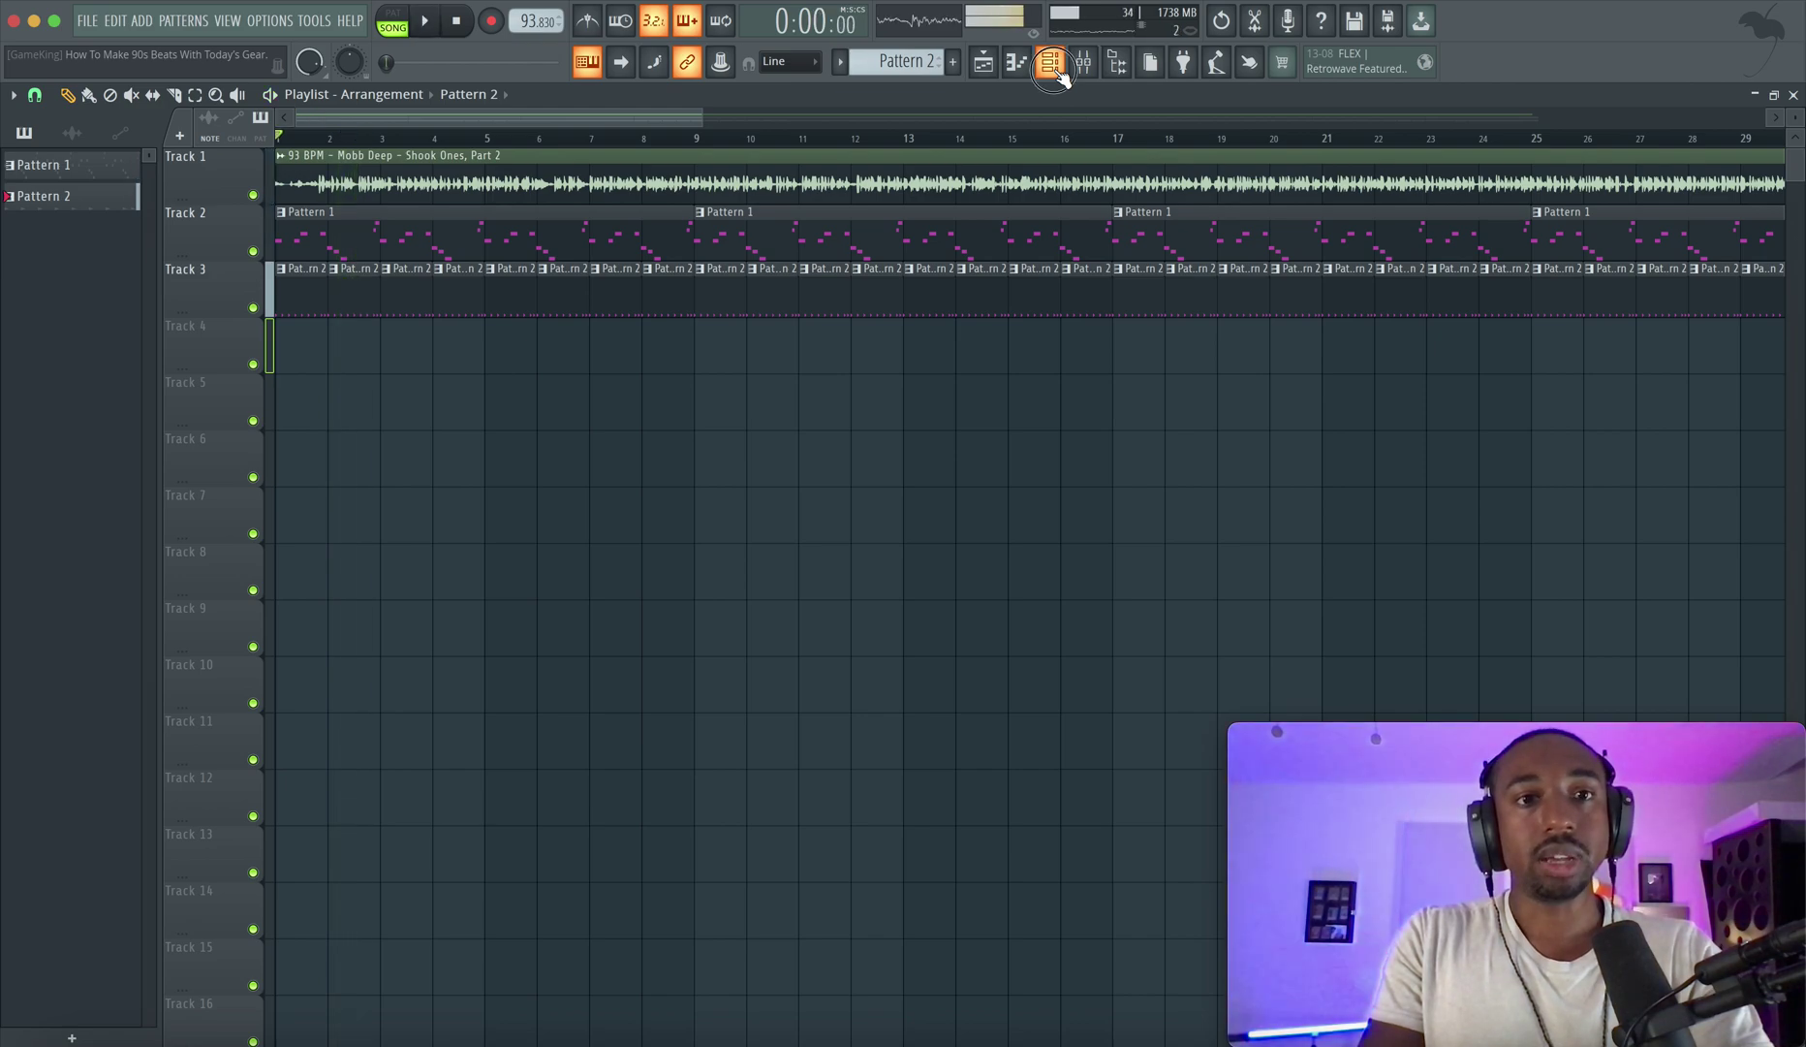
# Examine the volume envelope of the Rufus Hat 2 channel.
pyautogui.click(1050, 64)
pyautogui.click(377, 304)
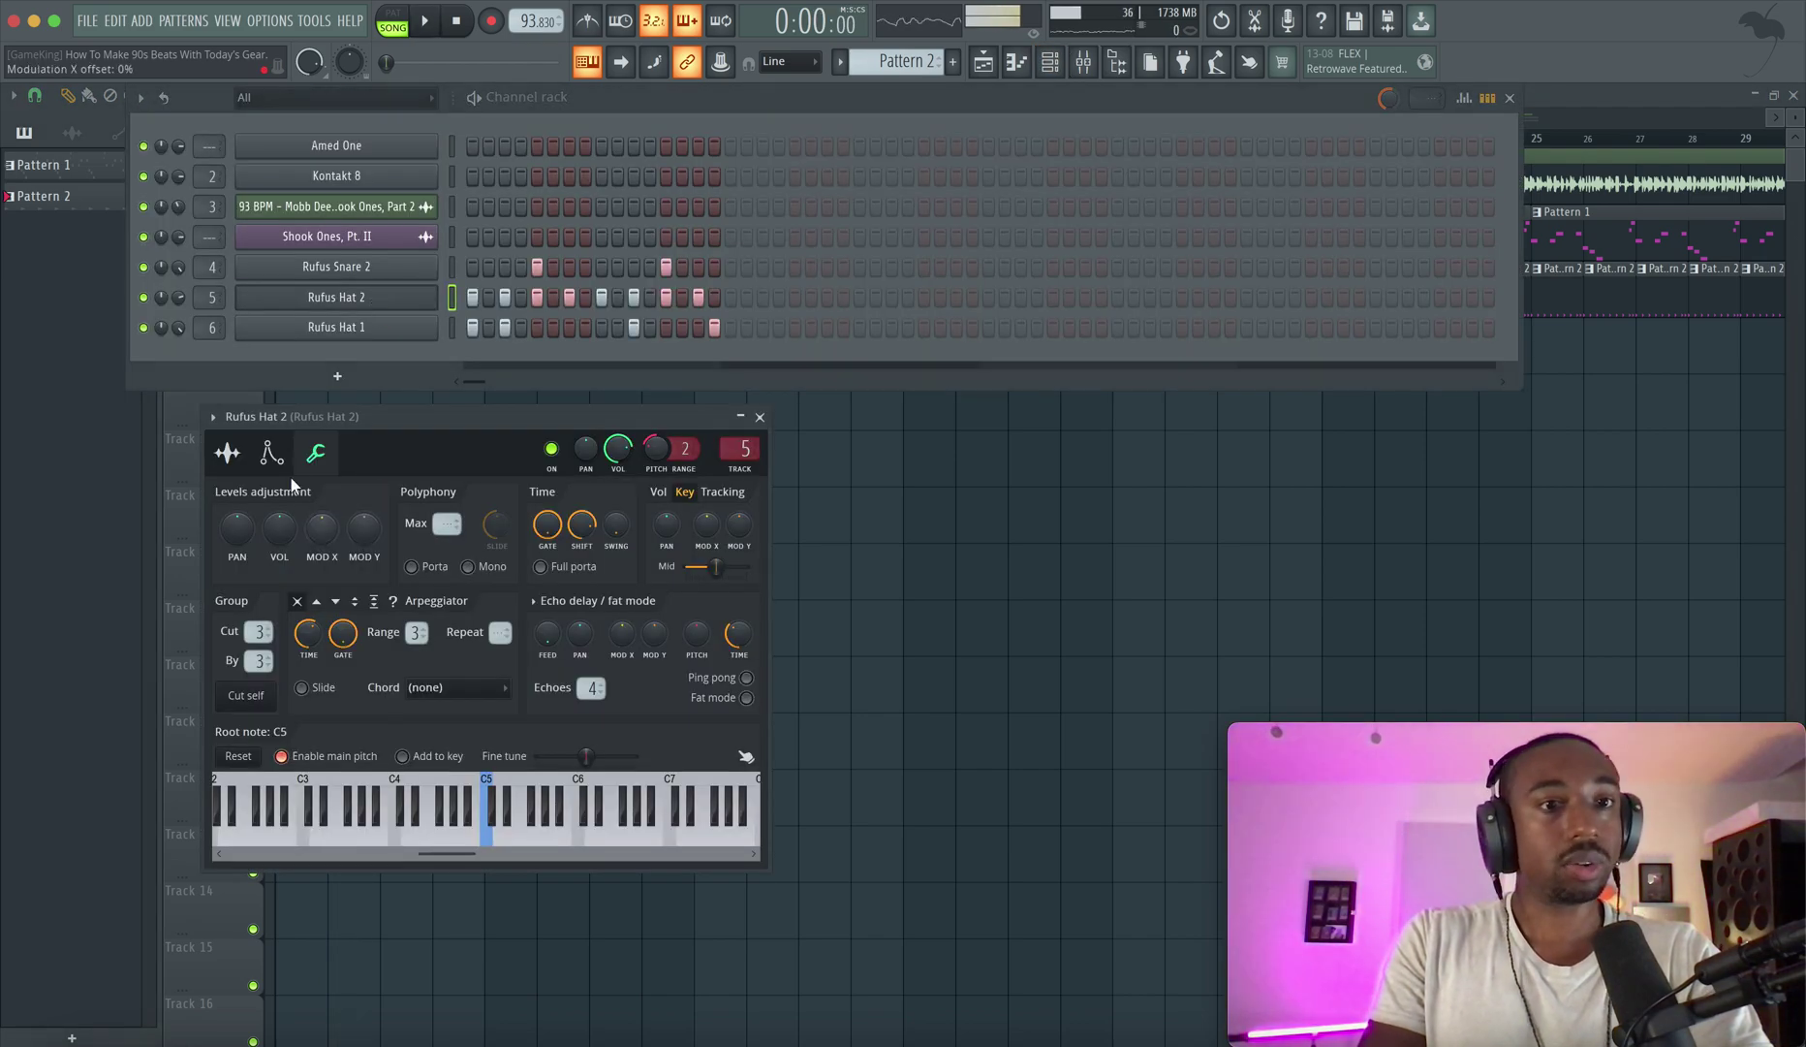
pyautogui.click(272, 452)
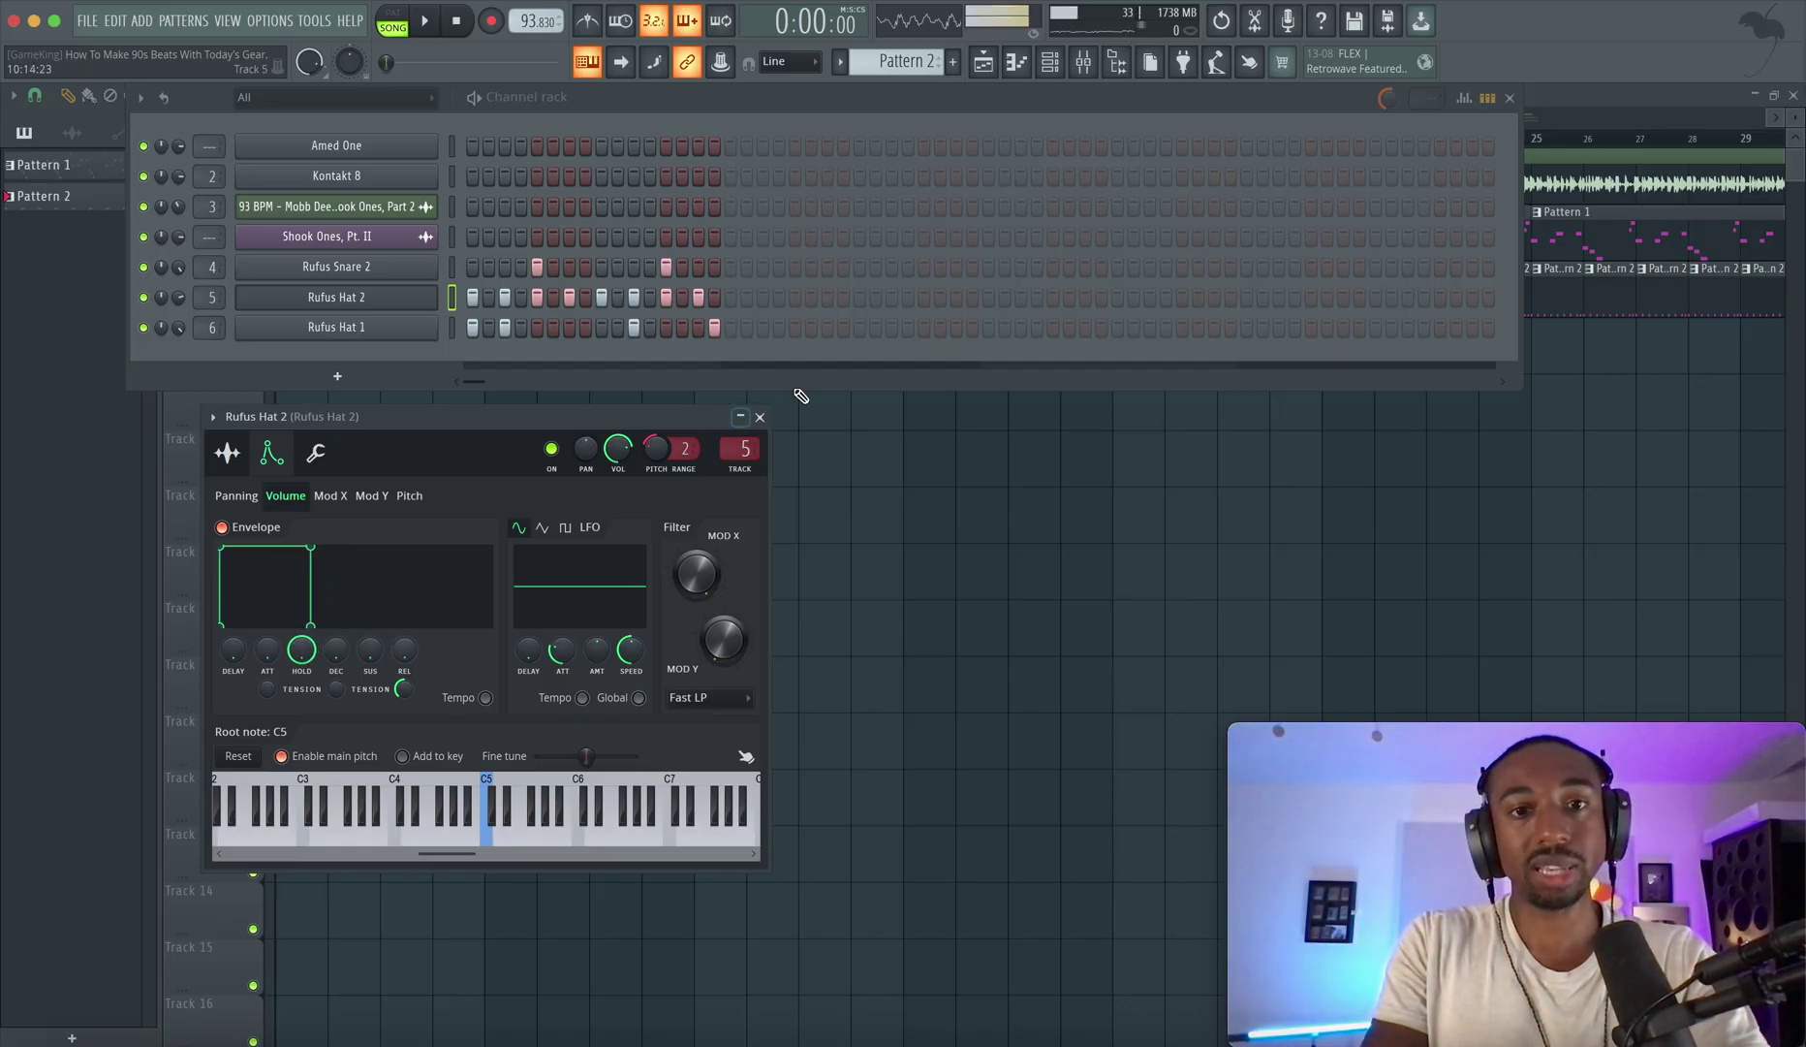
pyautogui.click(761, 417)
# Extend all Rufus Hat 2 notes in the piano roll with quick legato, trim their ends slightly to leave gaps, and play the song.
pyautogui.rightClick(431, 295)
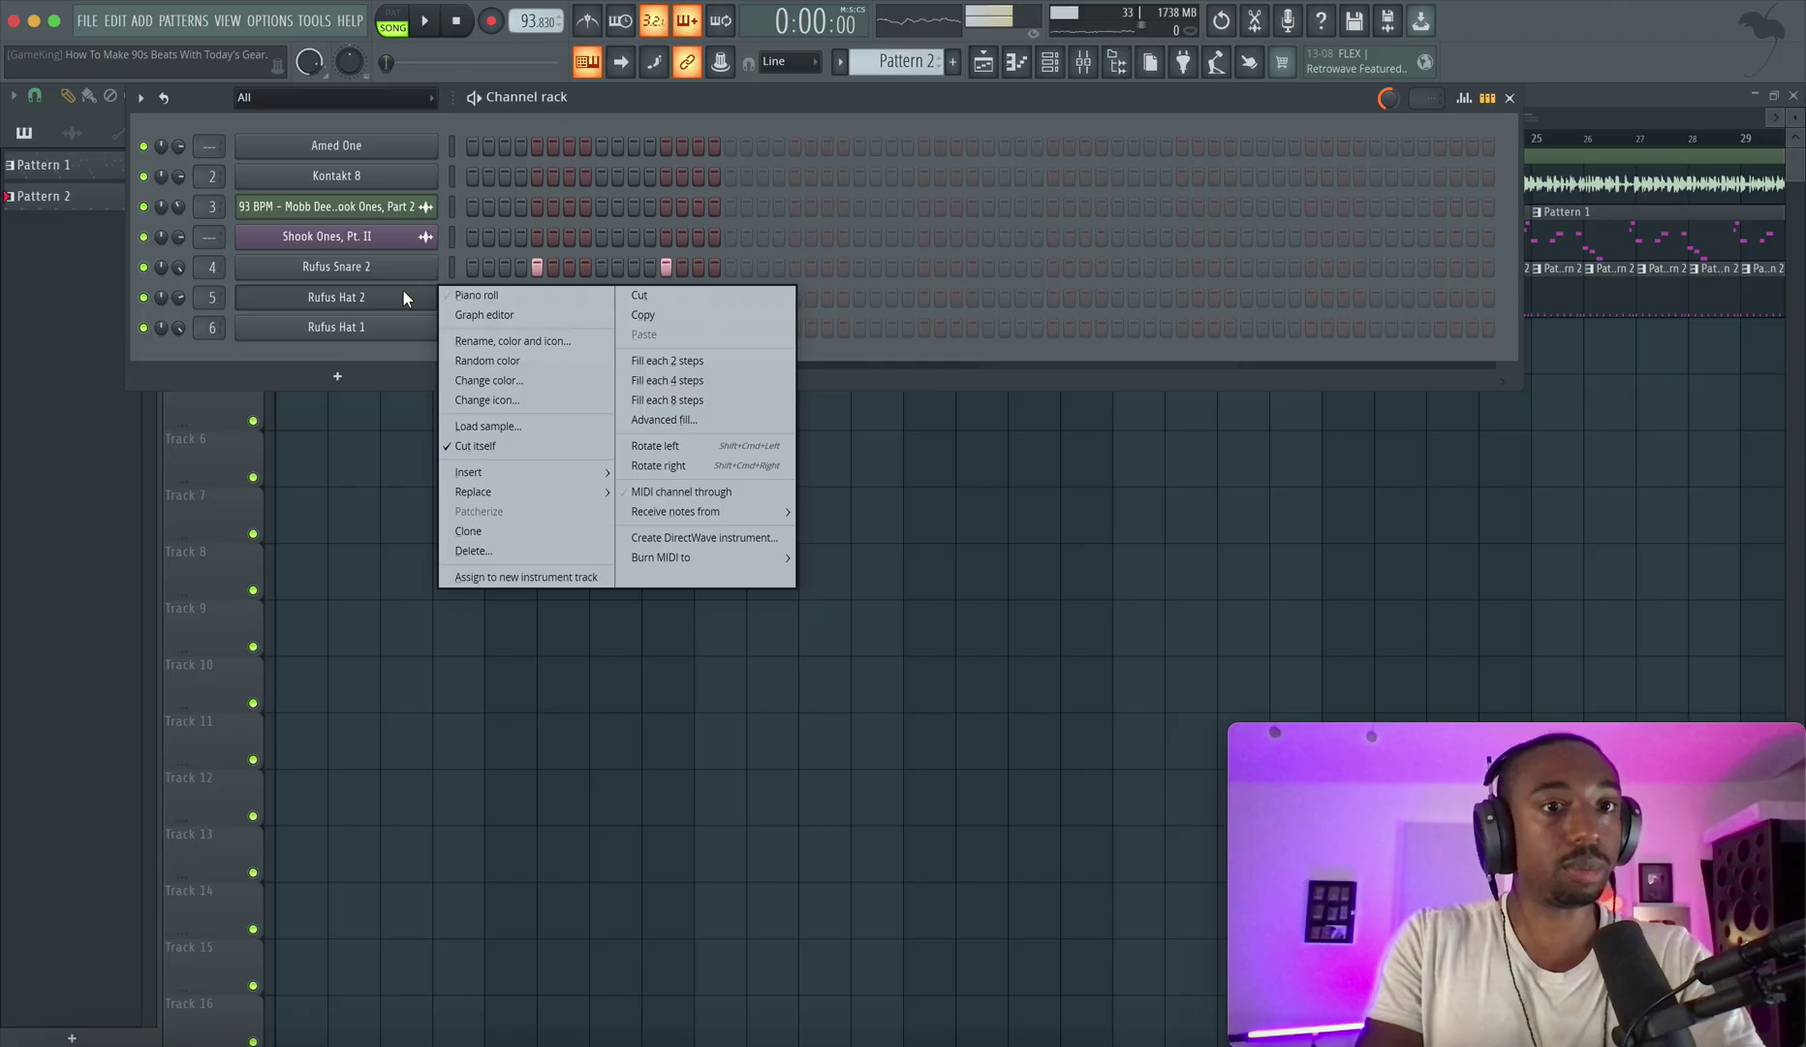
pyautogui.click(456, 291)
pyautogui.hotkey('ctrl', 'a')
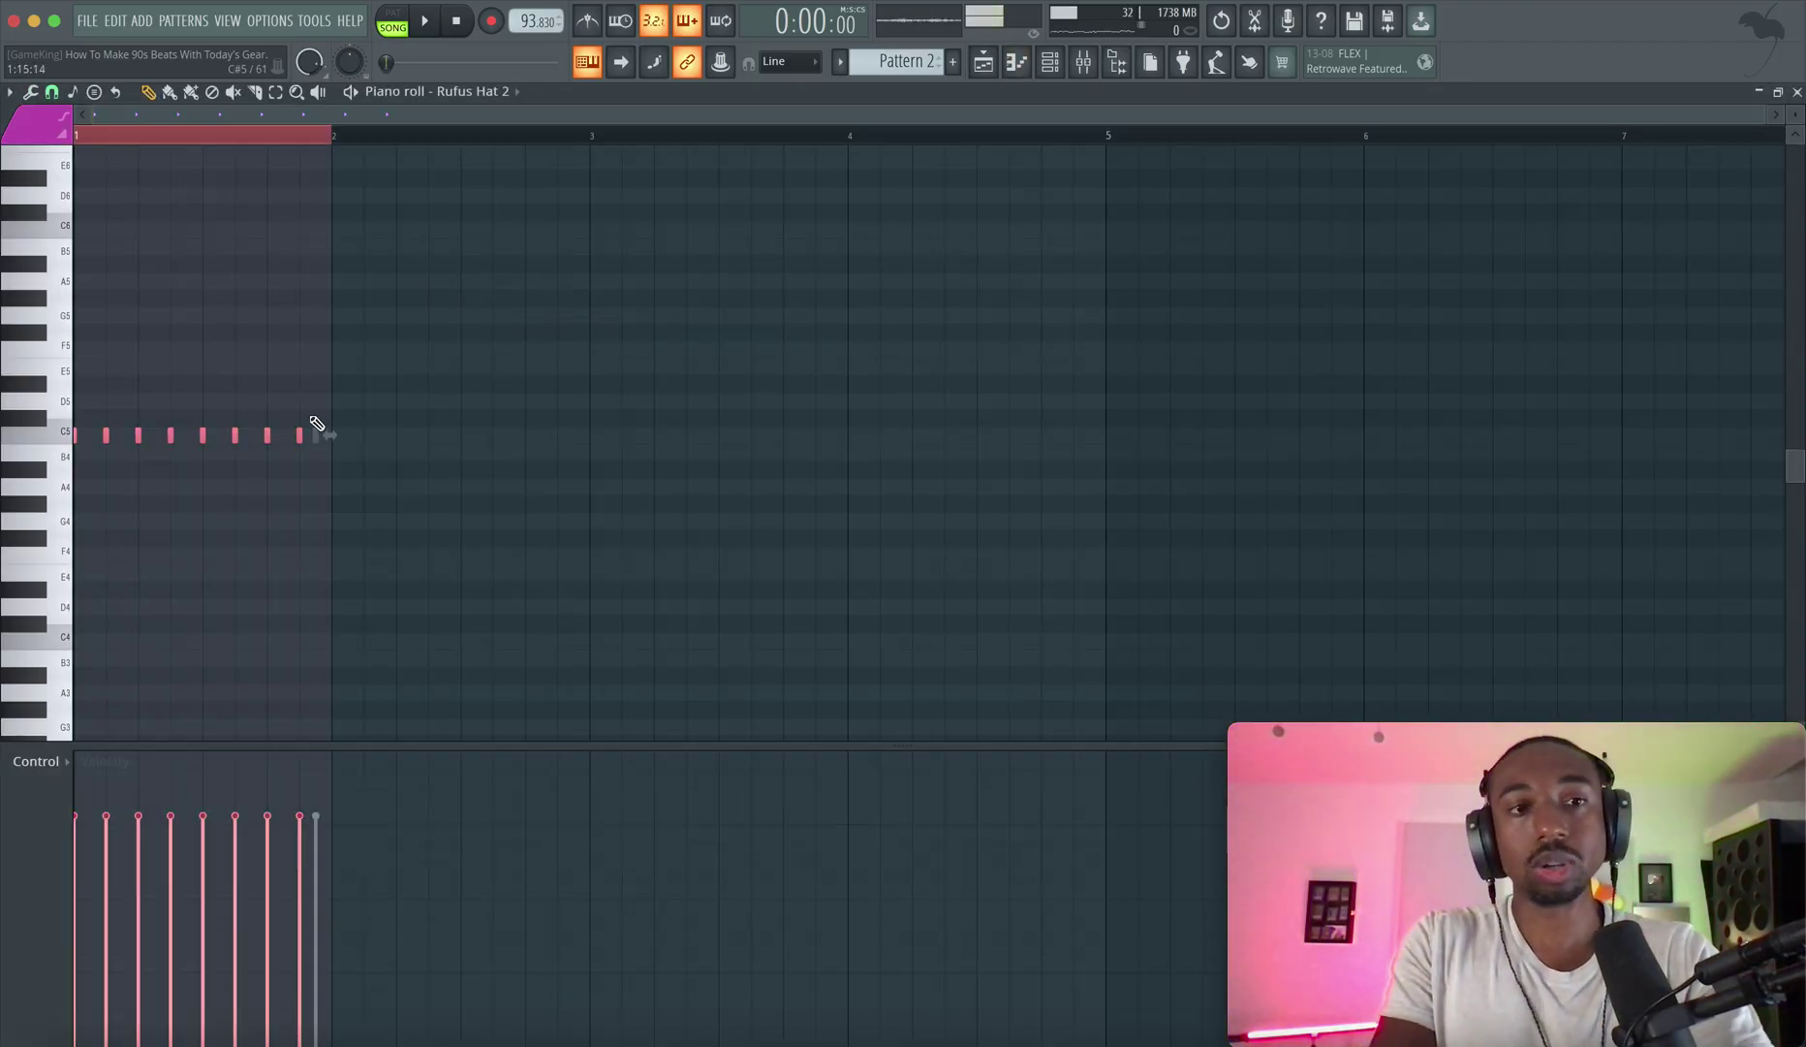
pyautogui.hotkey('ctrl', 'l')
pyautogui.scroll(5, 312, 419)
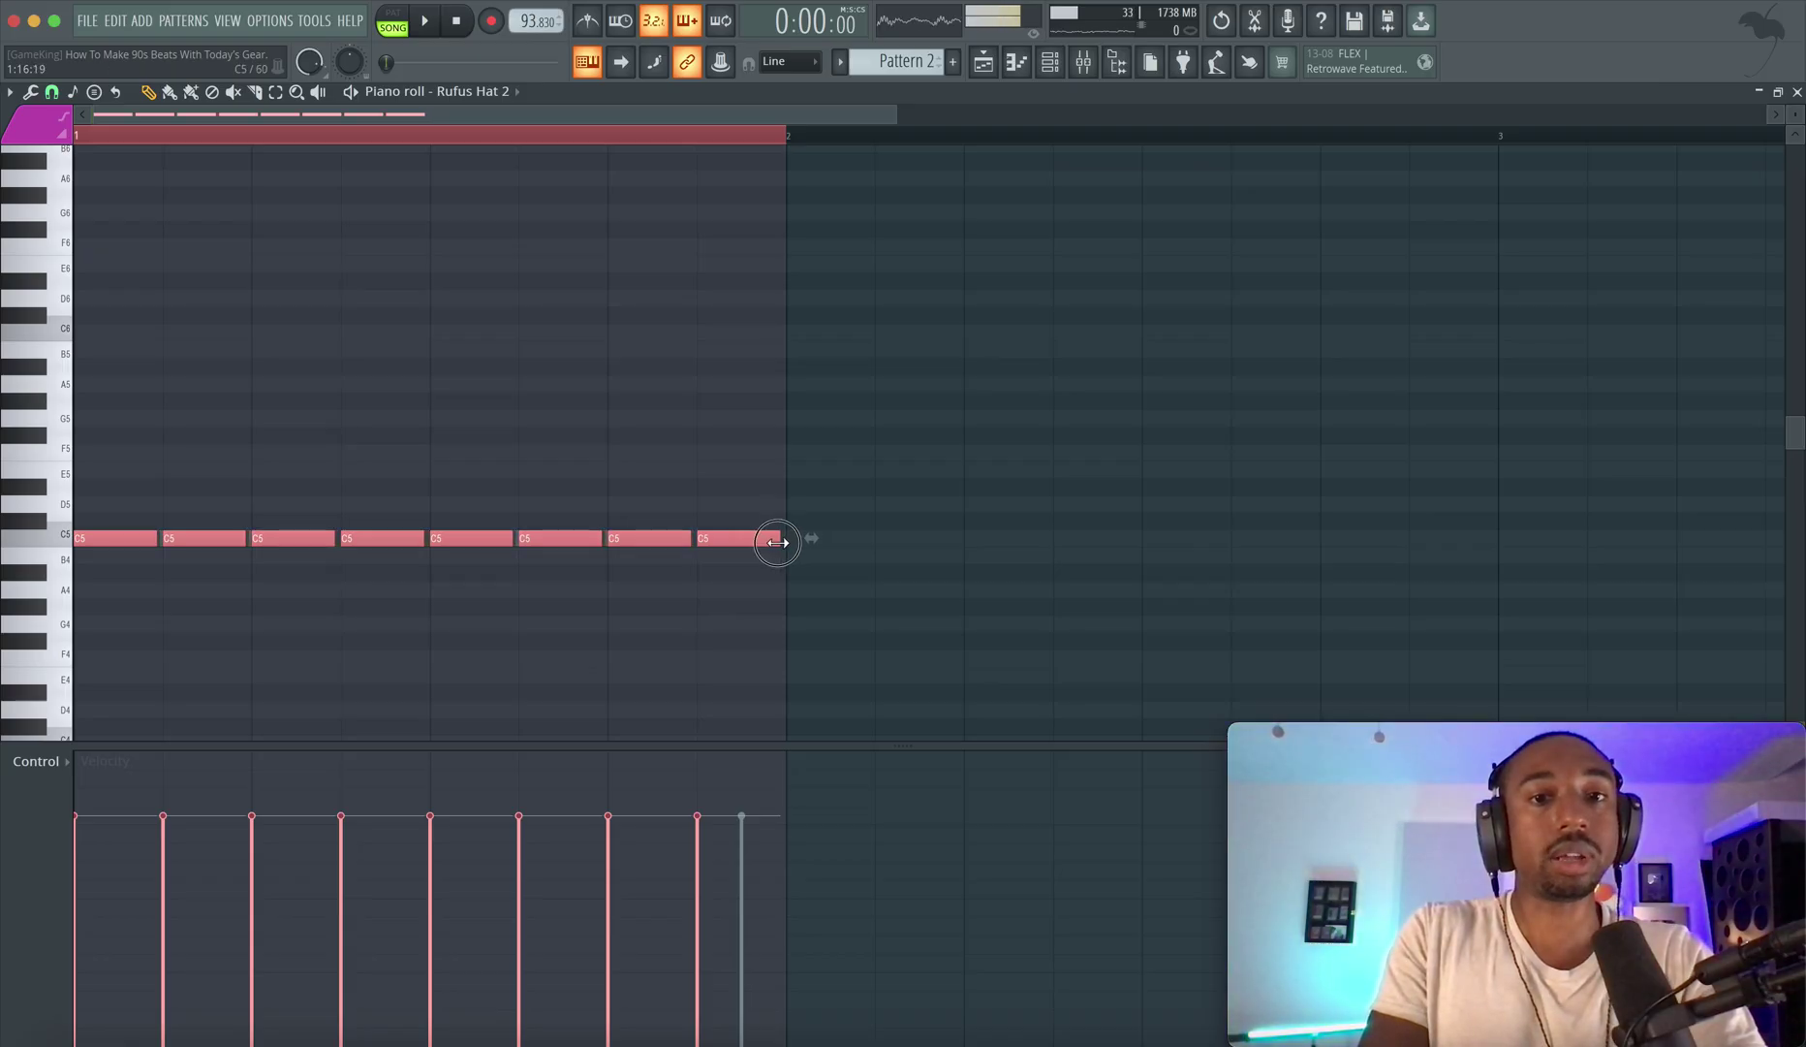
pyautogui.moveTo(767, 543); pyautogui.dragTo(766, 543)
pyautogui.press('space')
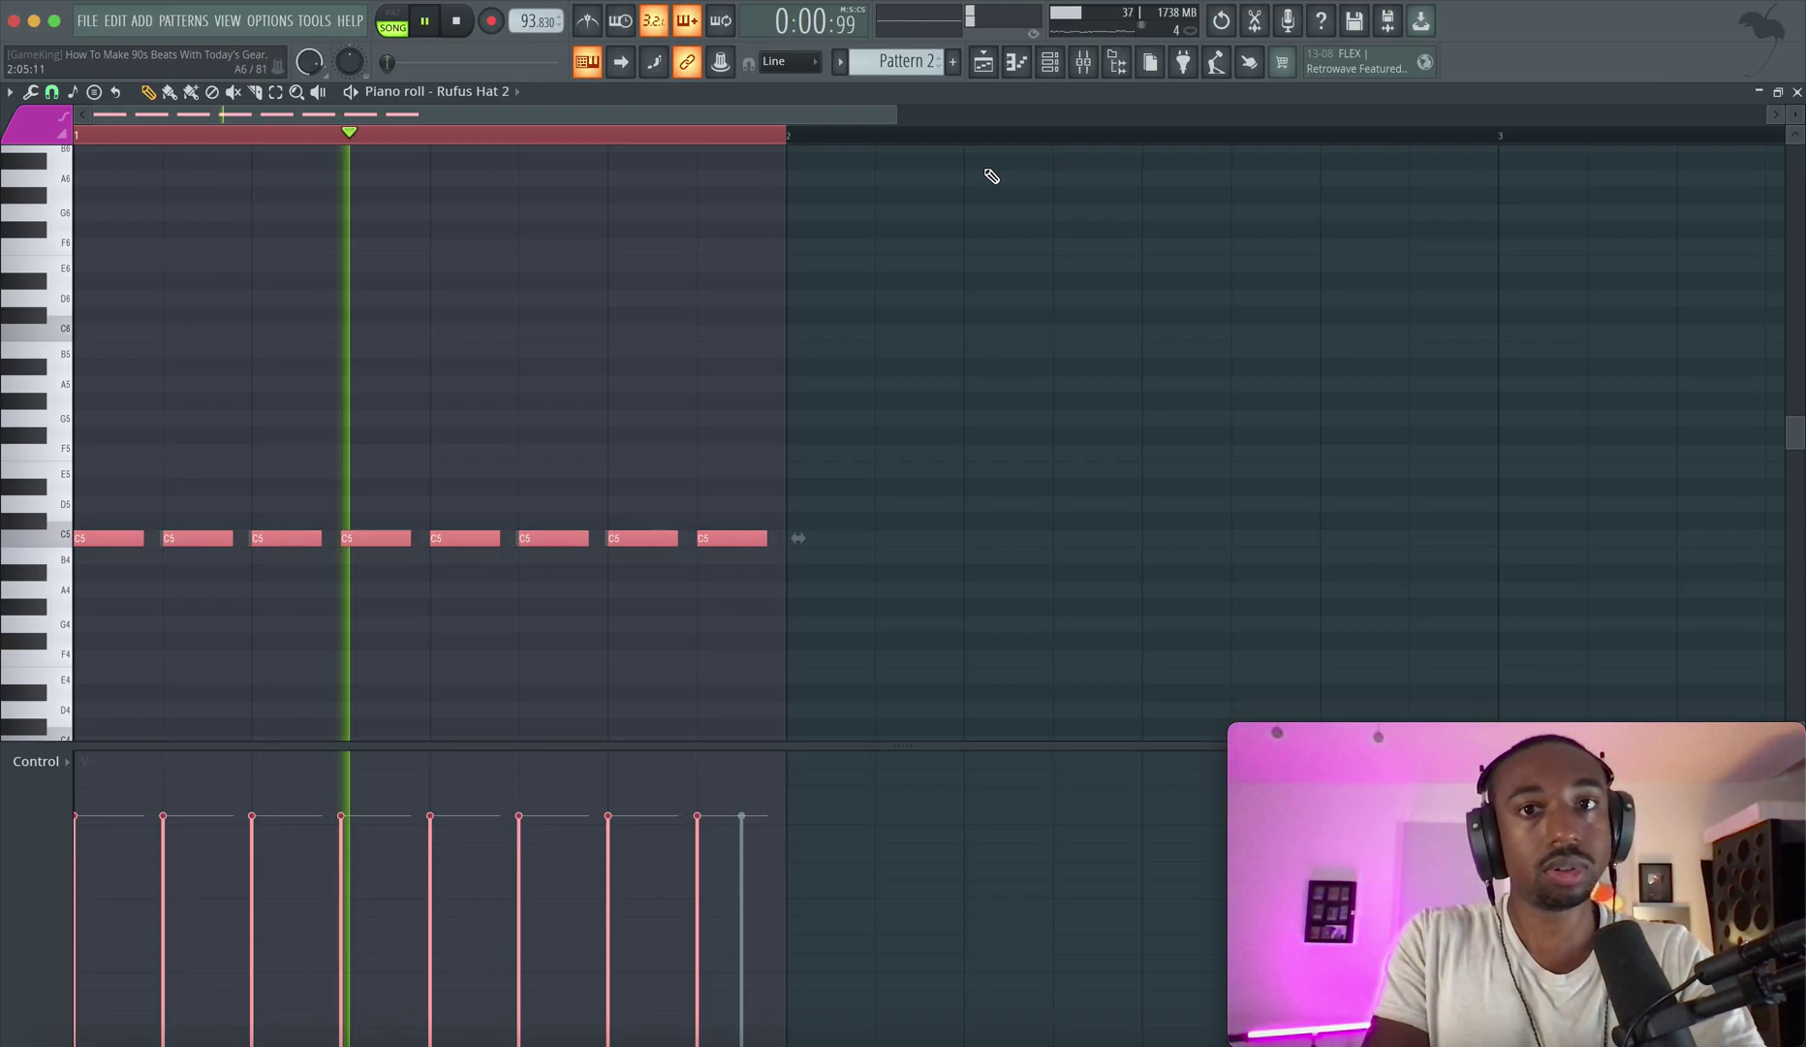
# Audition the song from the playlist and the channel rack, stop playback, and open the Rufus Hat 2 channel's settings.
pyautogui.click(998, 61)
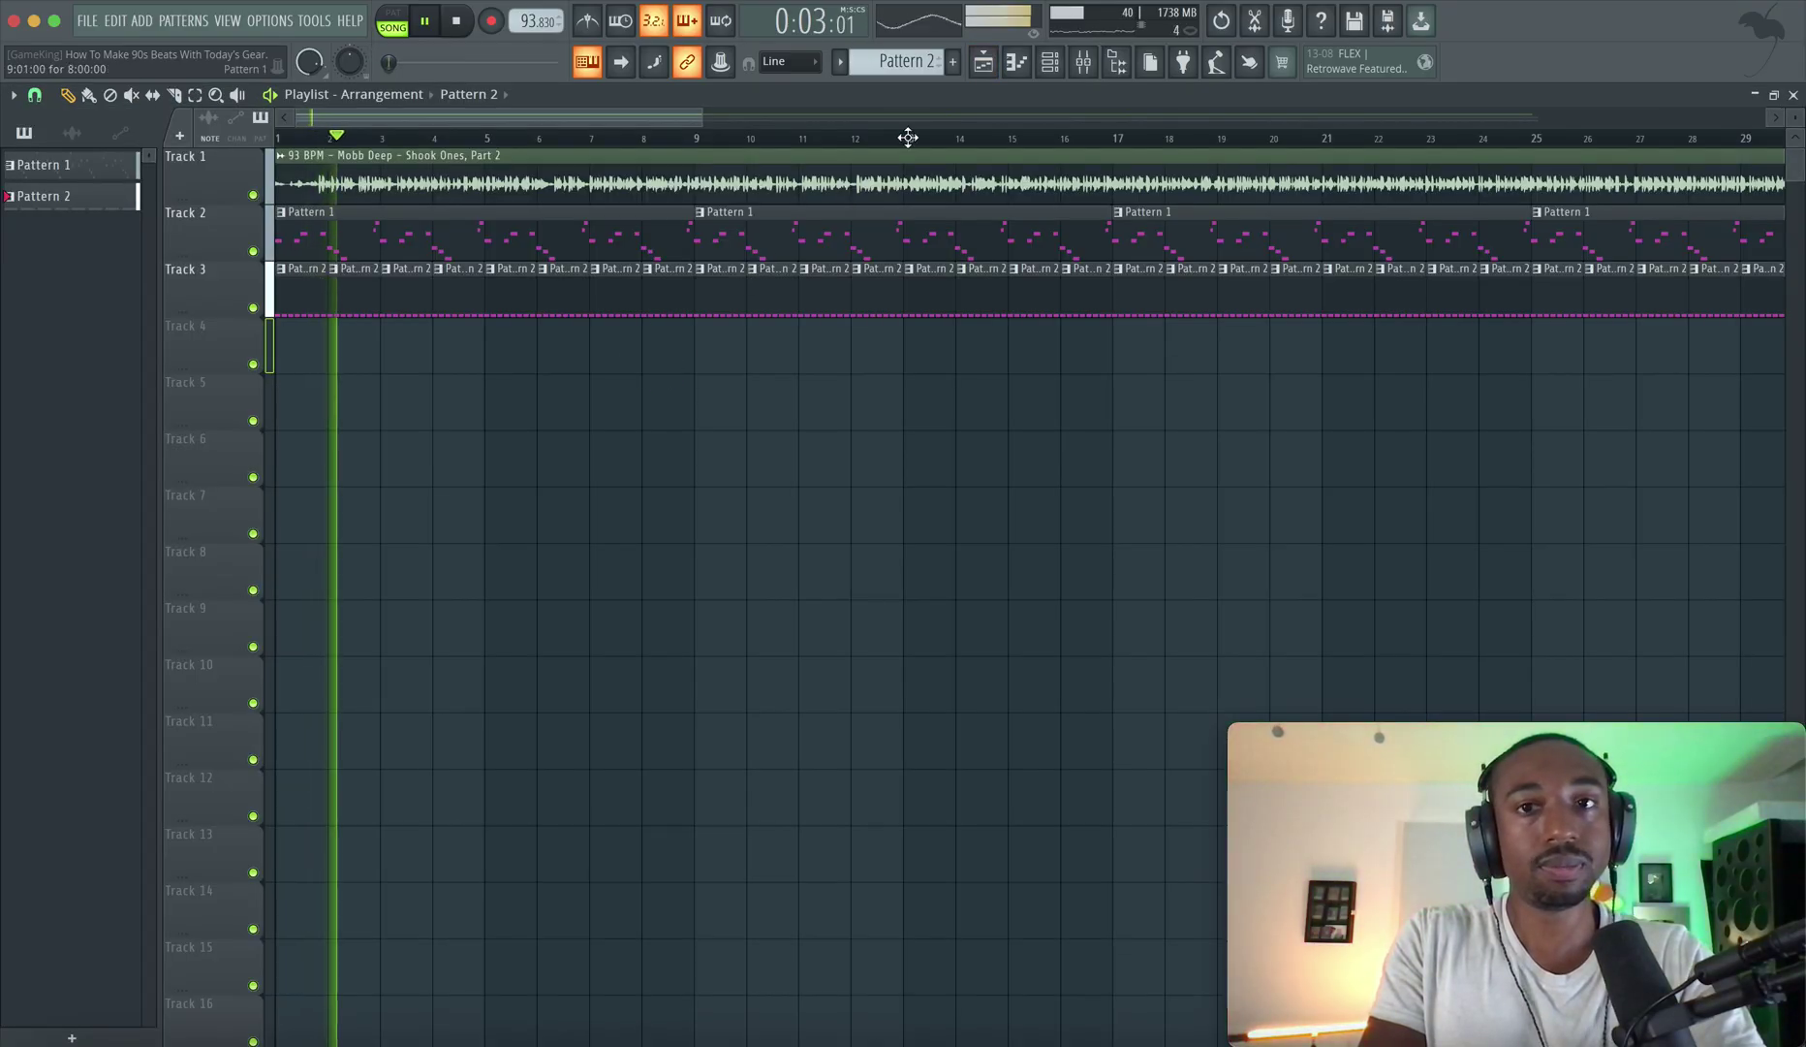
pyautogui.click(1049, 61)
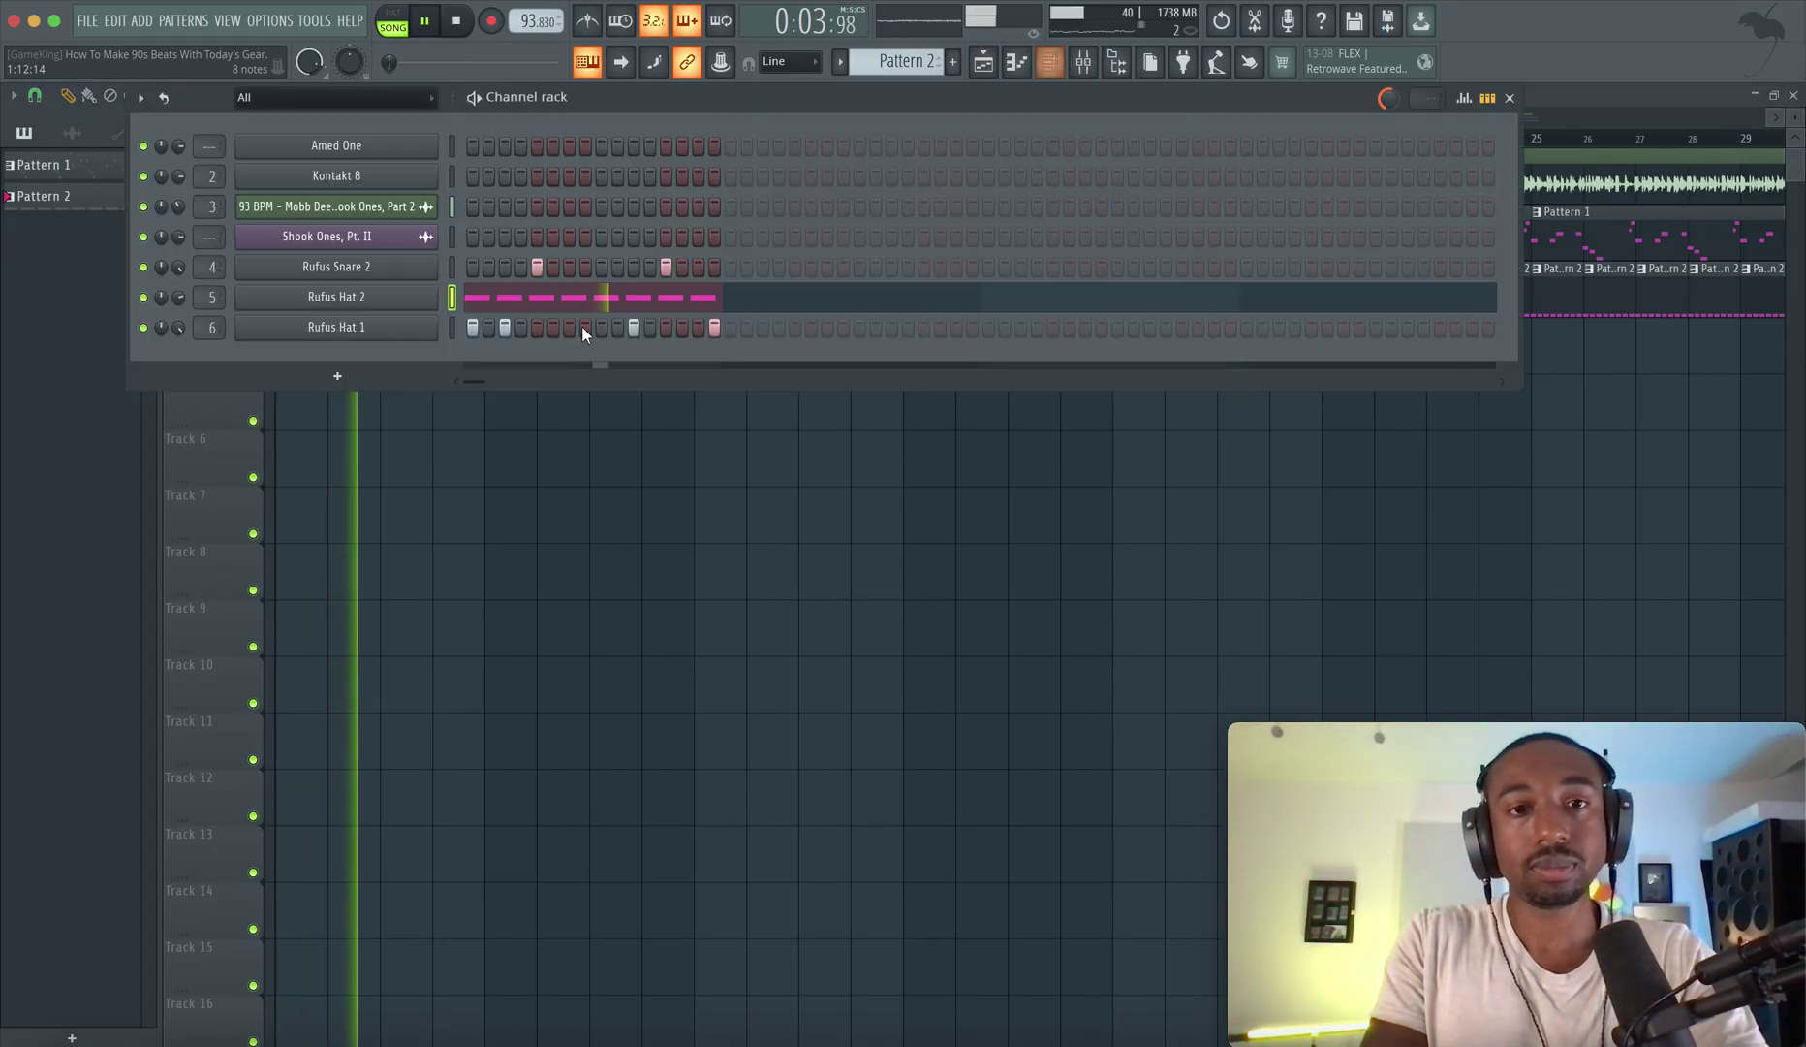
pyautogui.press('space')
pyautogui.click(432, 296)
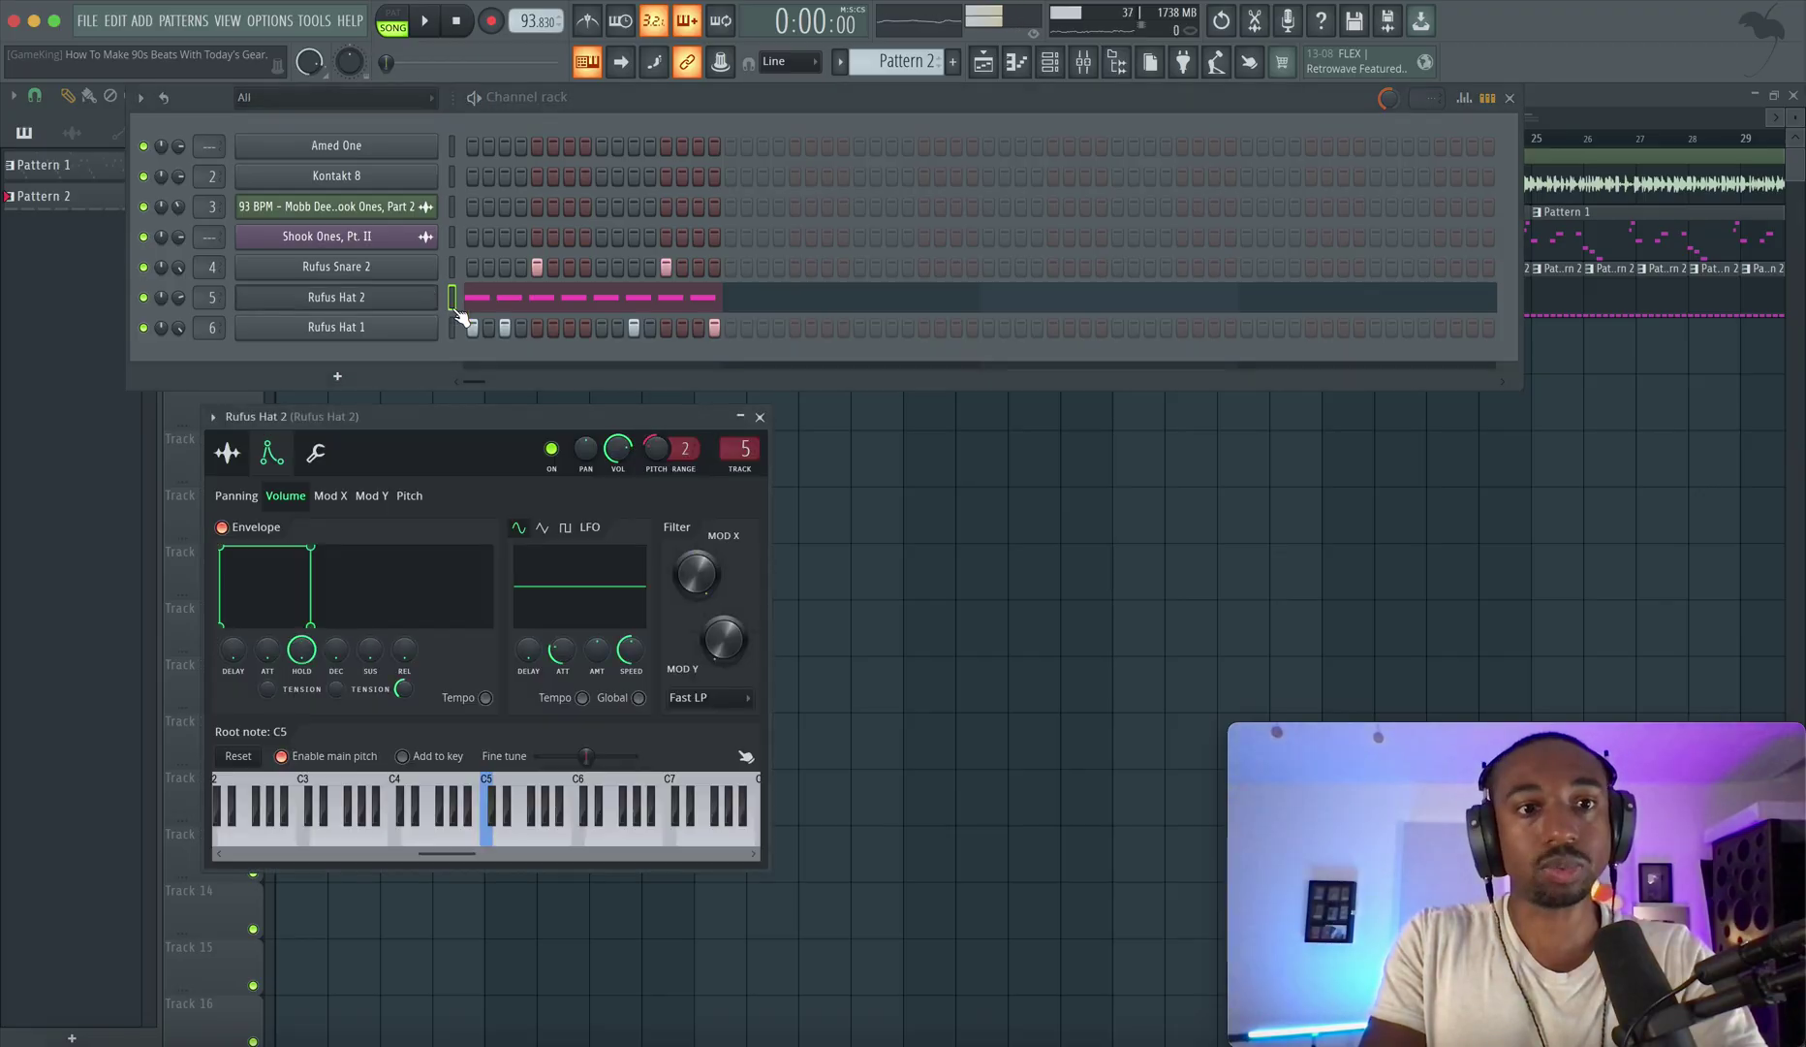
# Humanize the Rufus Hat 2 notes with start time range 0.398, duration range 0.100, velocity range 0.378 and reference 1/64, and play the song.
pyautogui.click(504, 309)
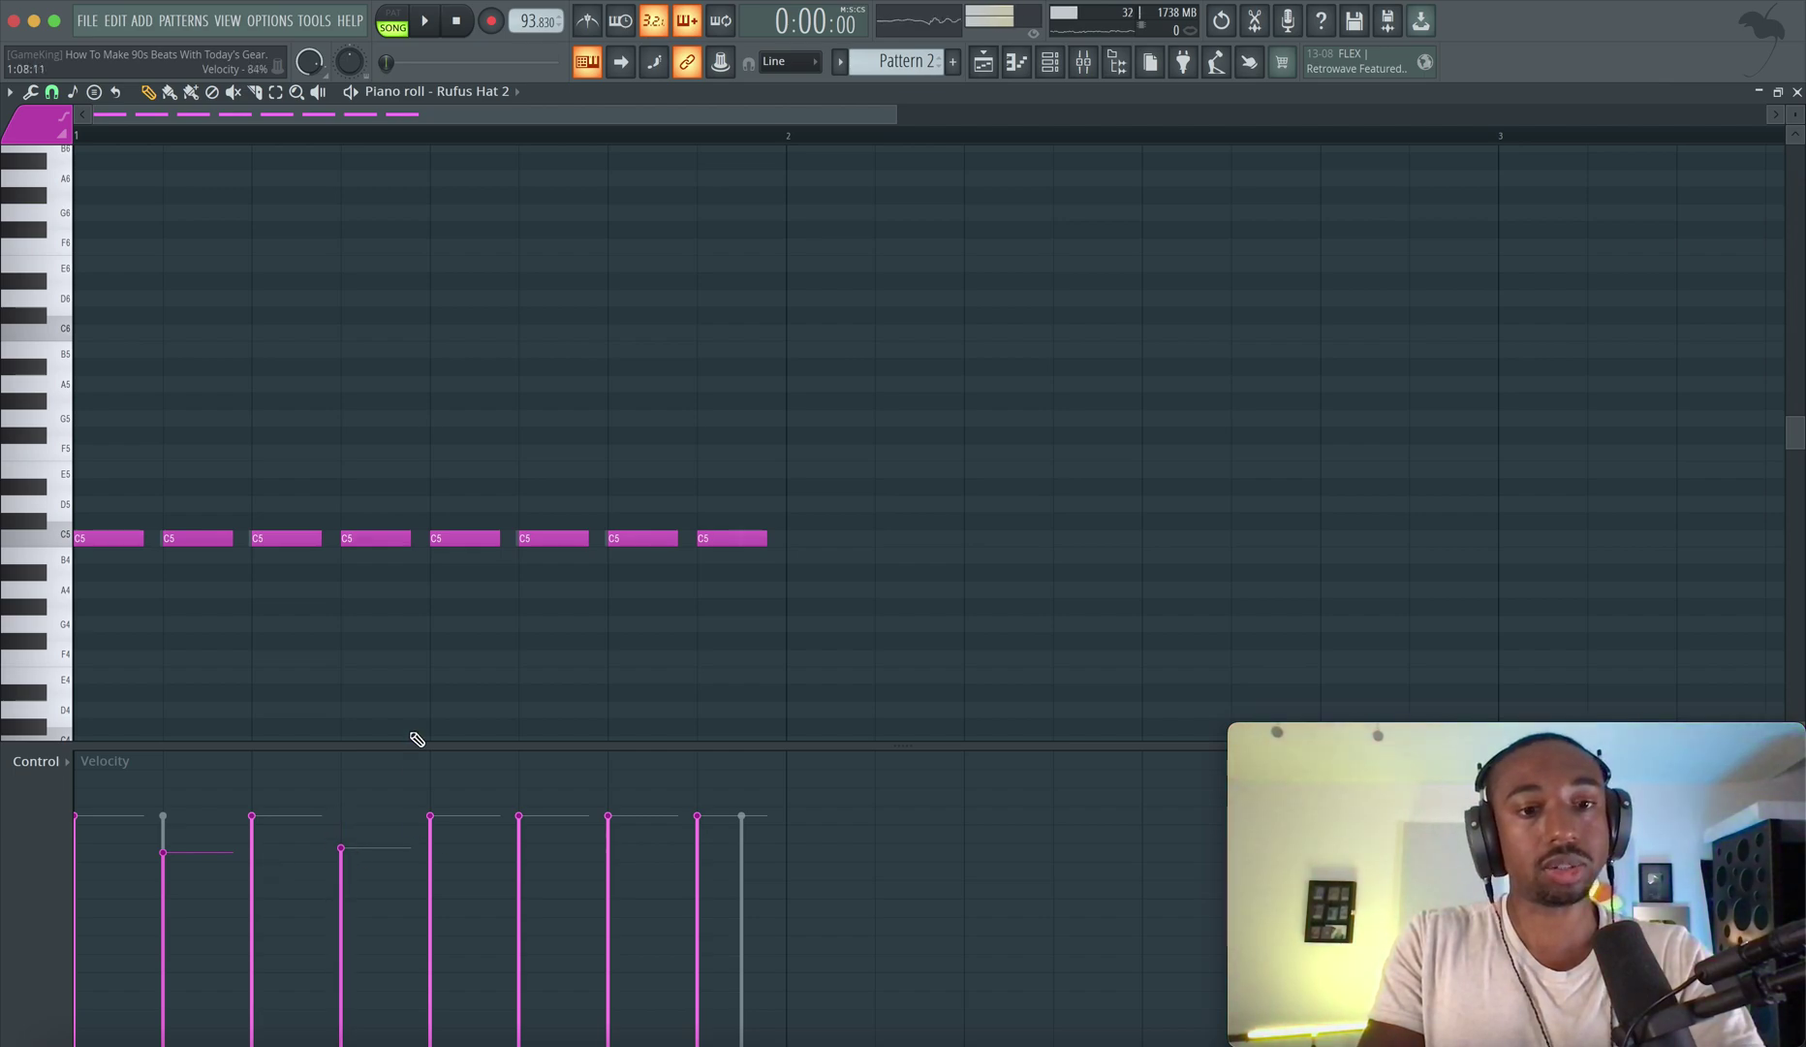
pyautogui.click(30, 92)
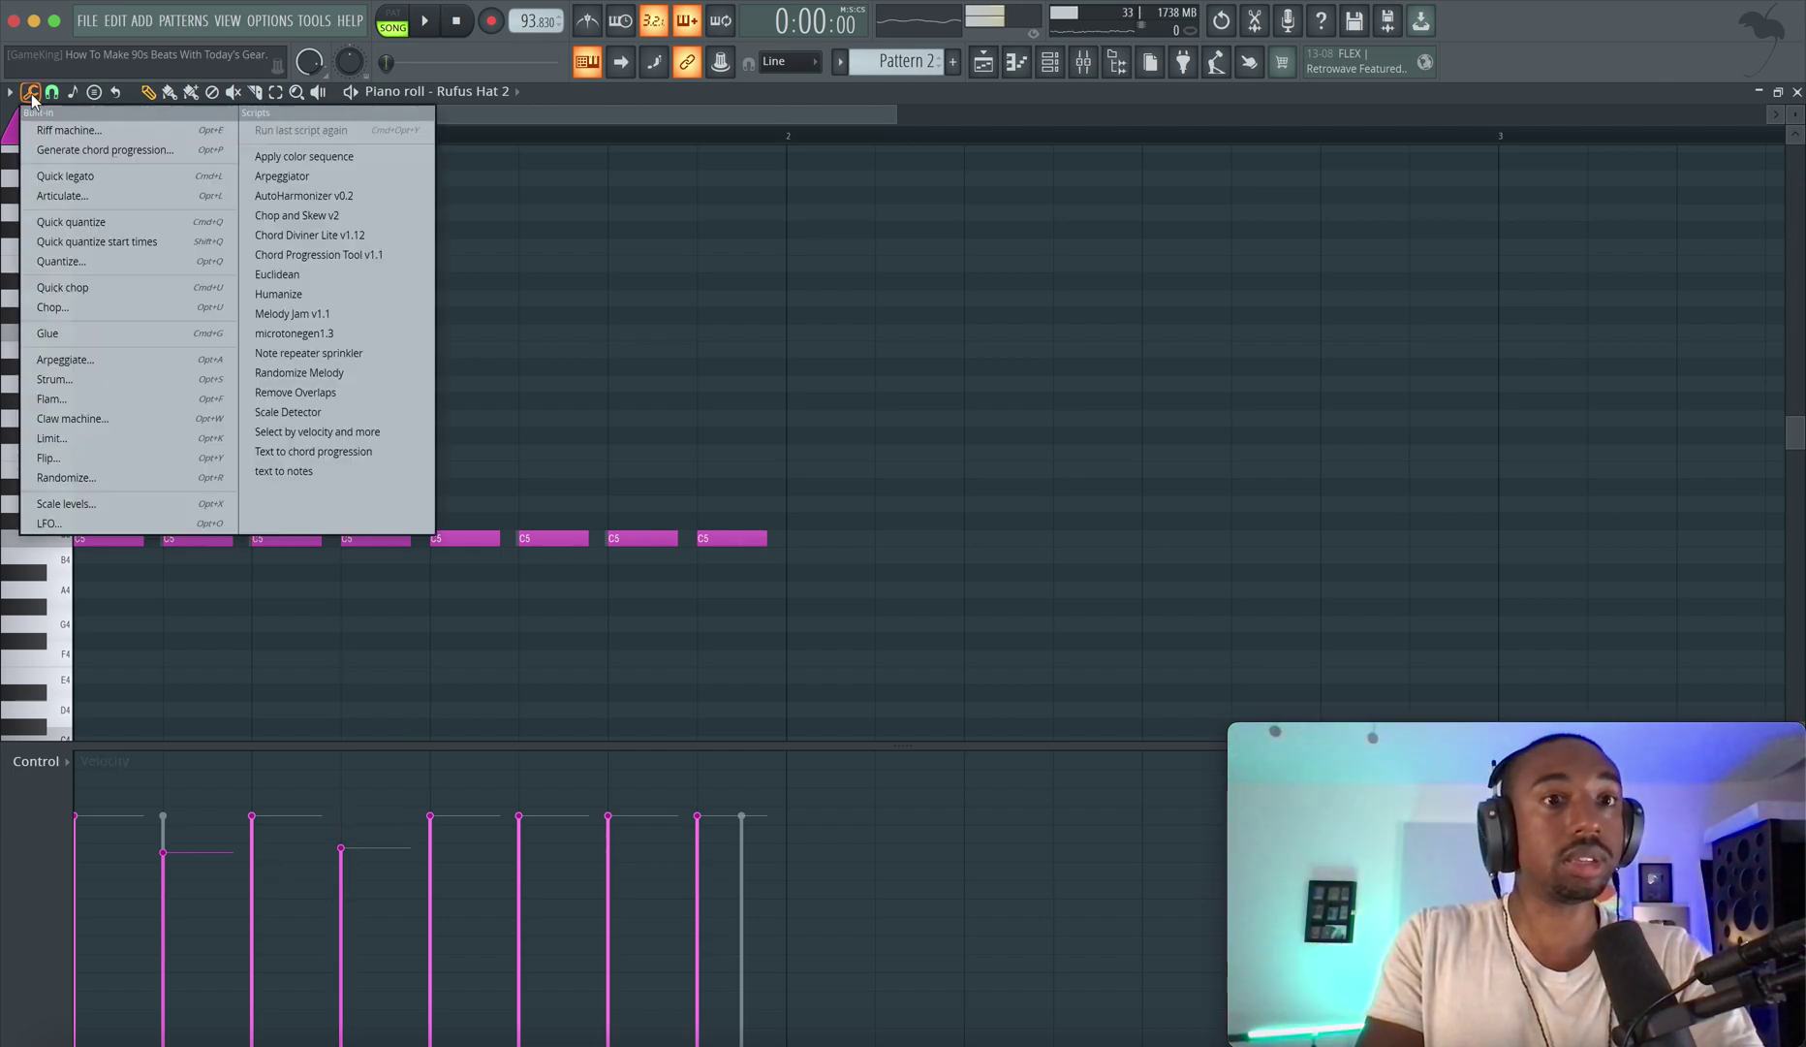
pyautogui.click(358, 295)
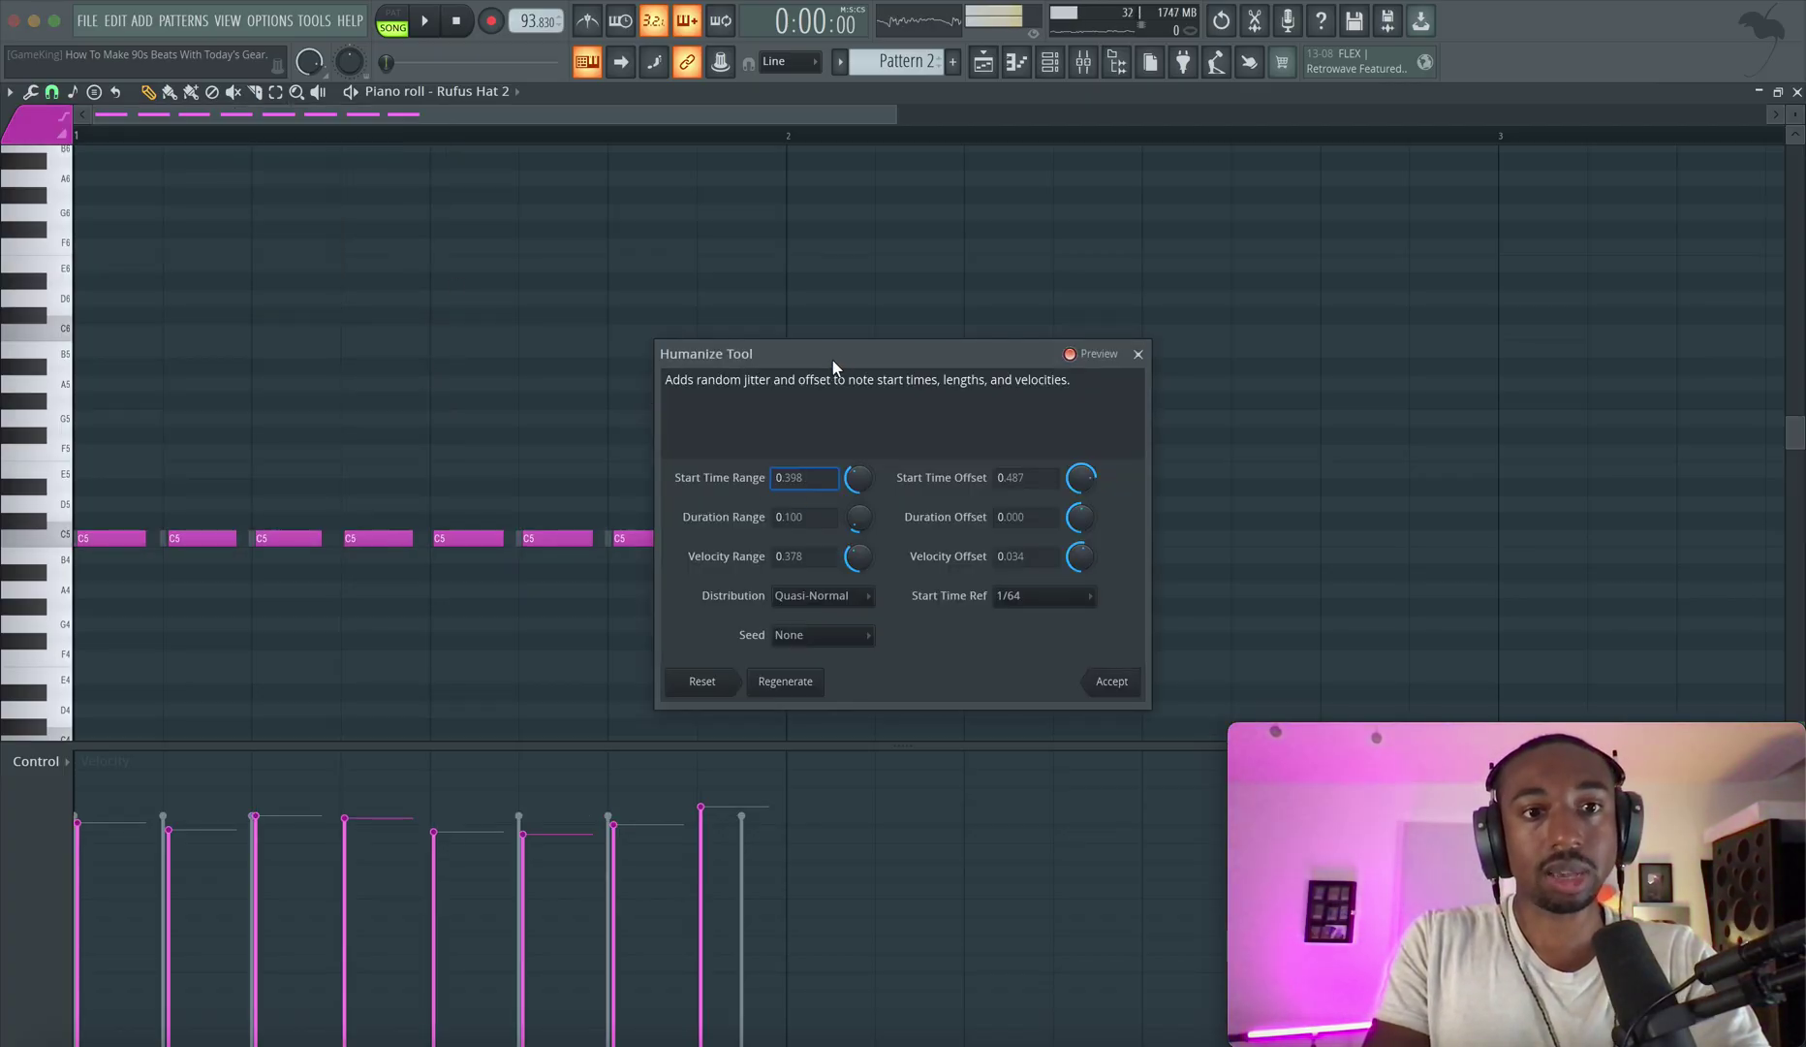
pyautogui.moveTo(832, 360); pyautogui.dragTo(631, 307)
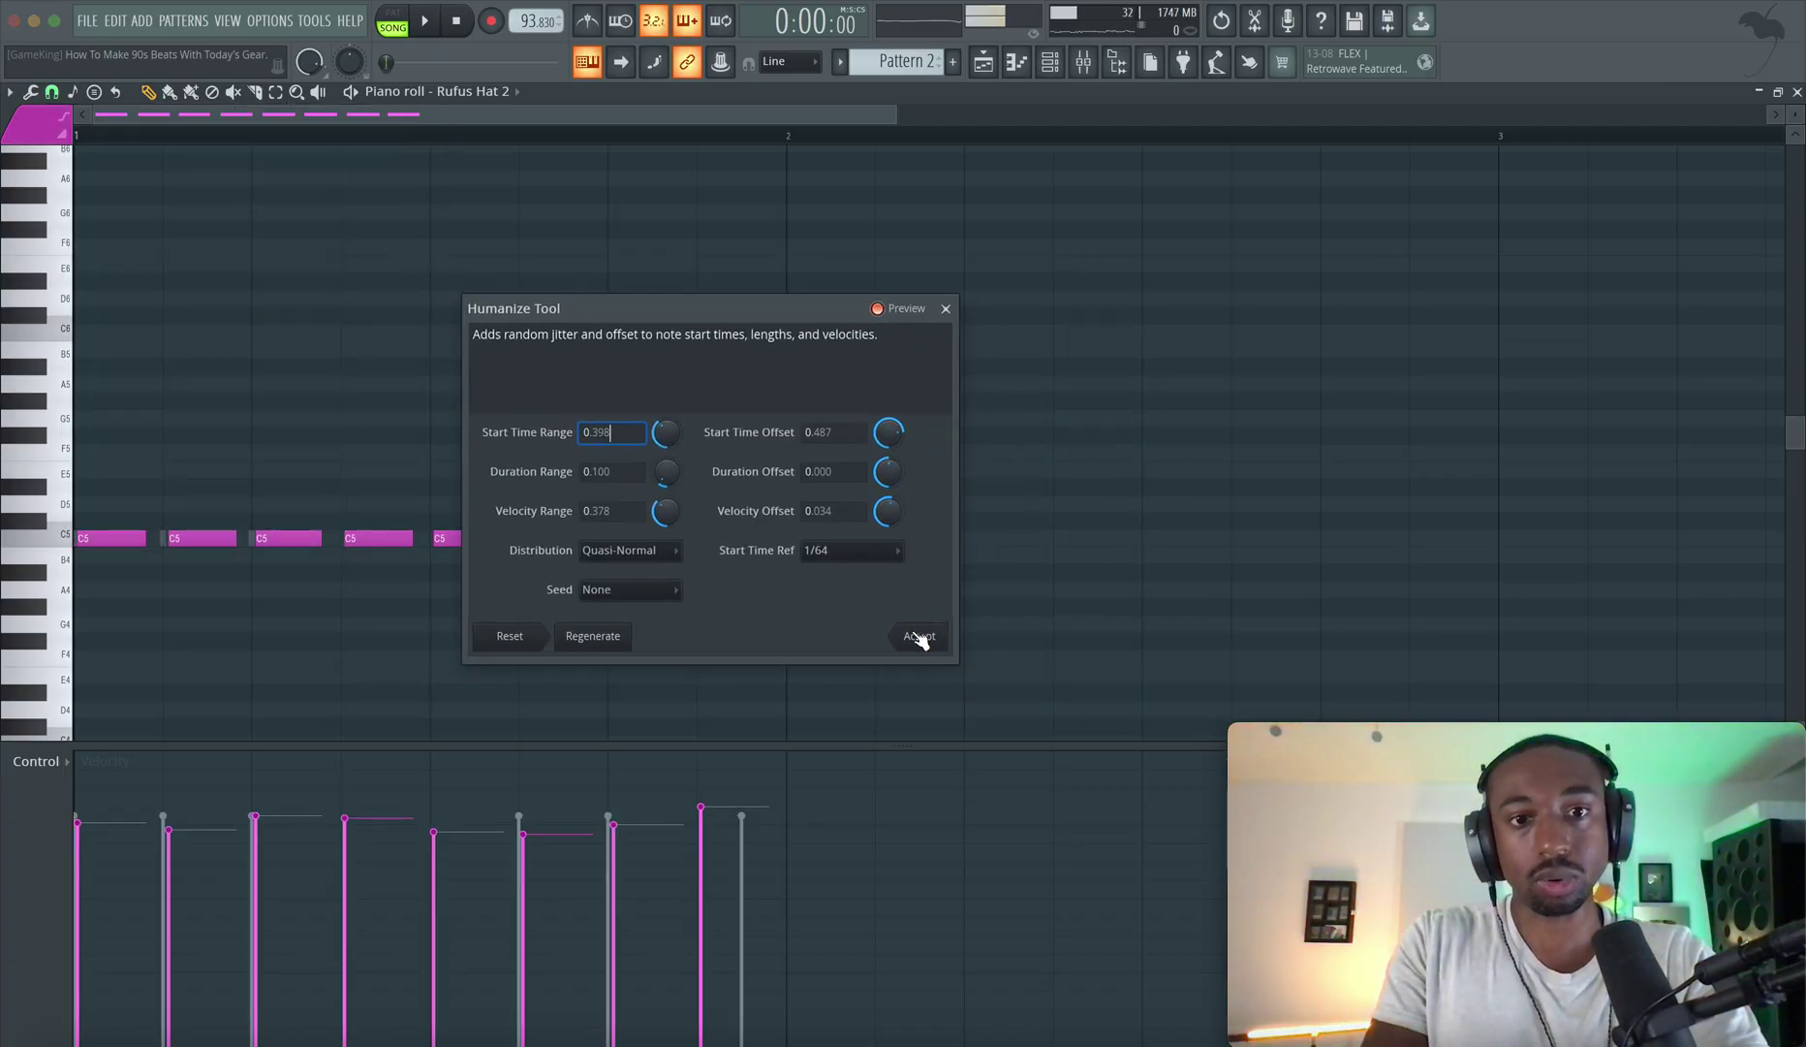
pyautogui.click(916, 637)
pyautogui.press('space')
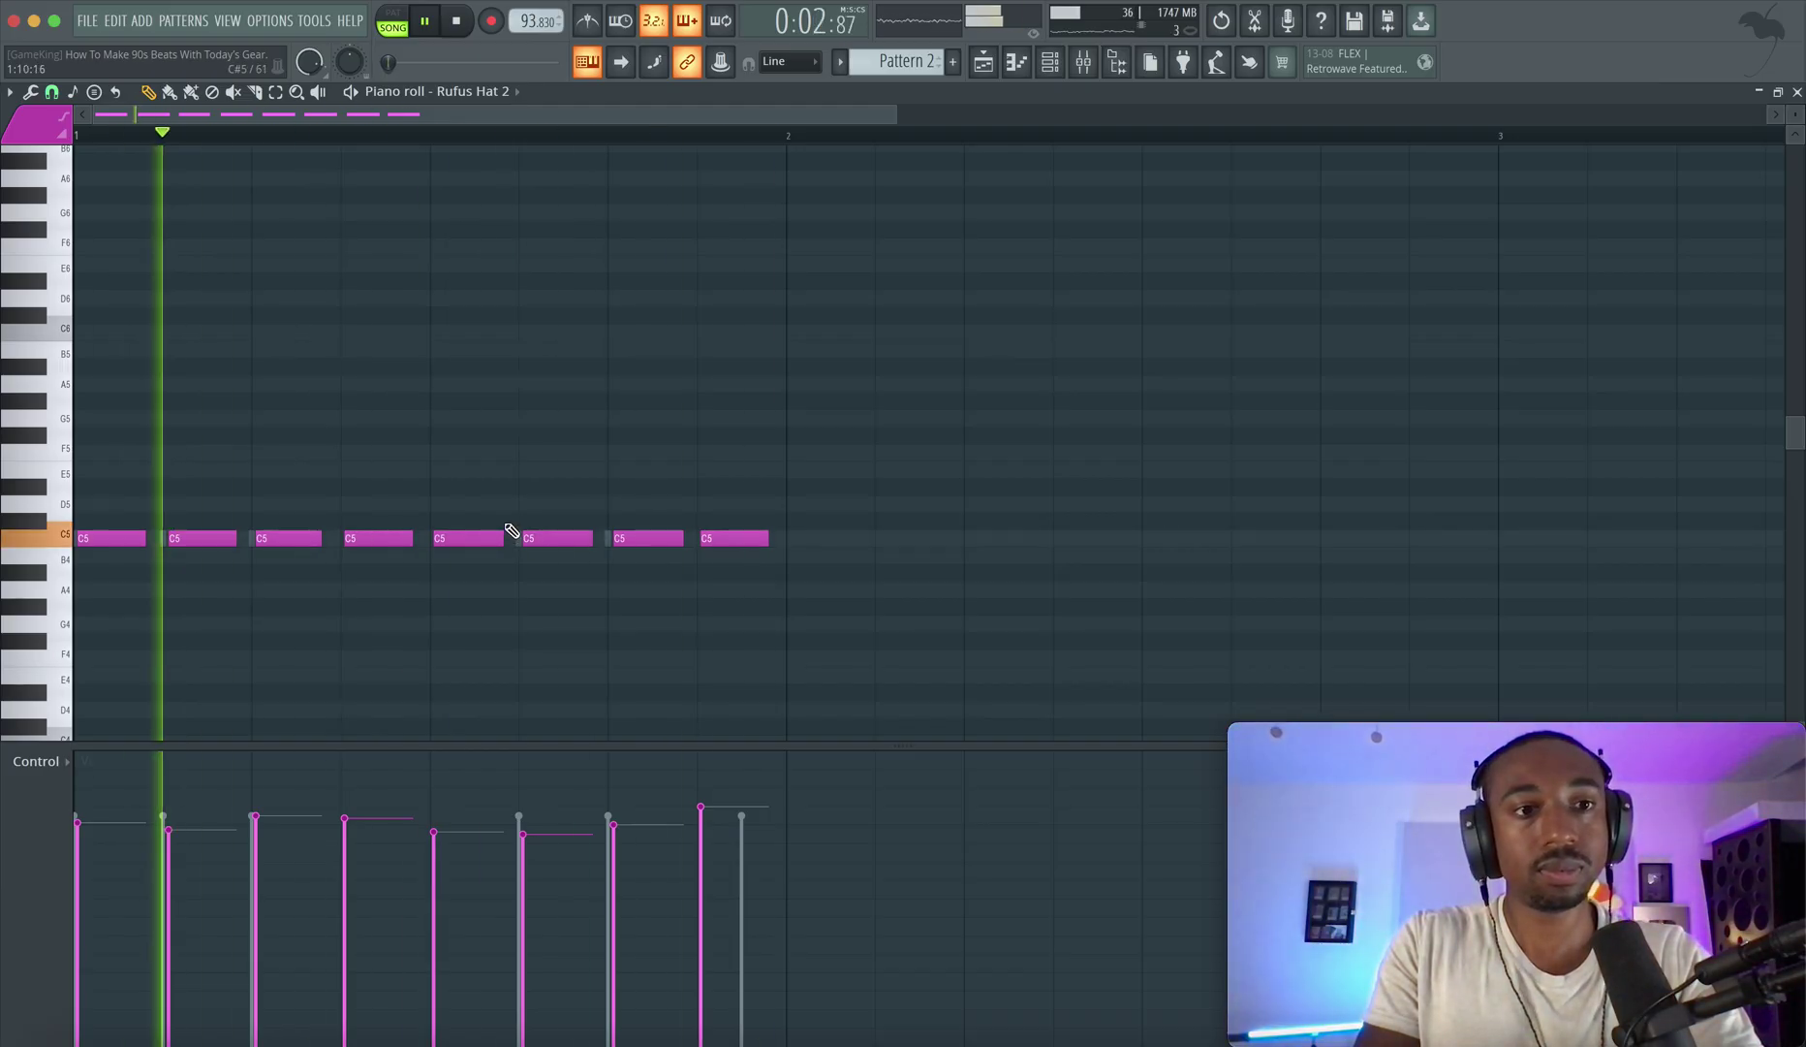
# Set the Rufus Hat 2 channel's fine time shift to 0:07 and audition the hat timing in the song.
pyautogui.click(1053, 64)
pyautogui.click(391, 296)
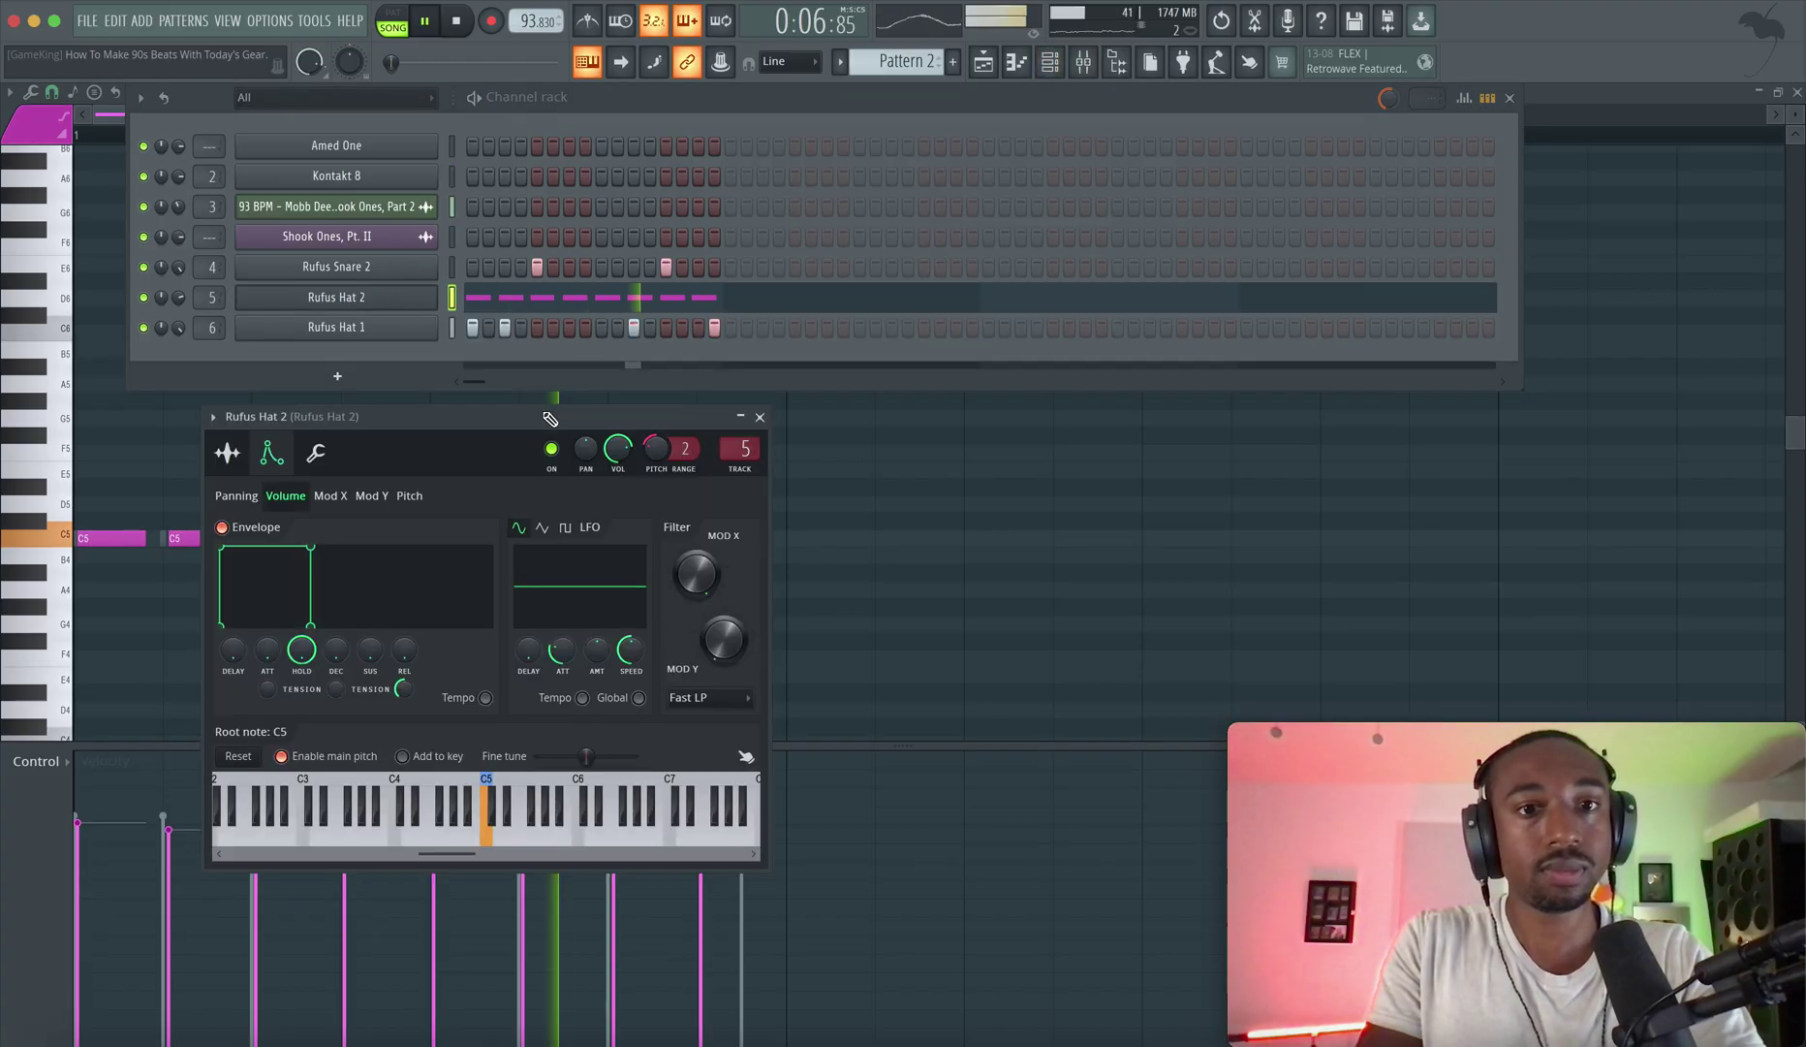
pyautogui.click(315, 453)
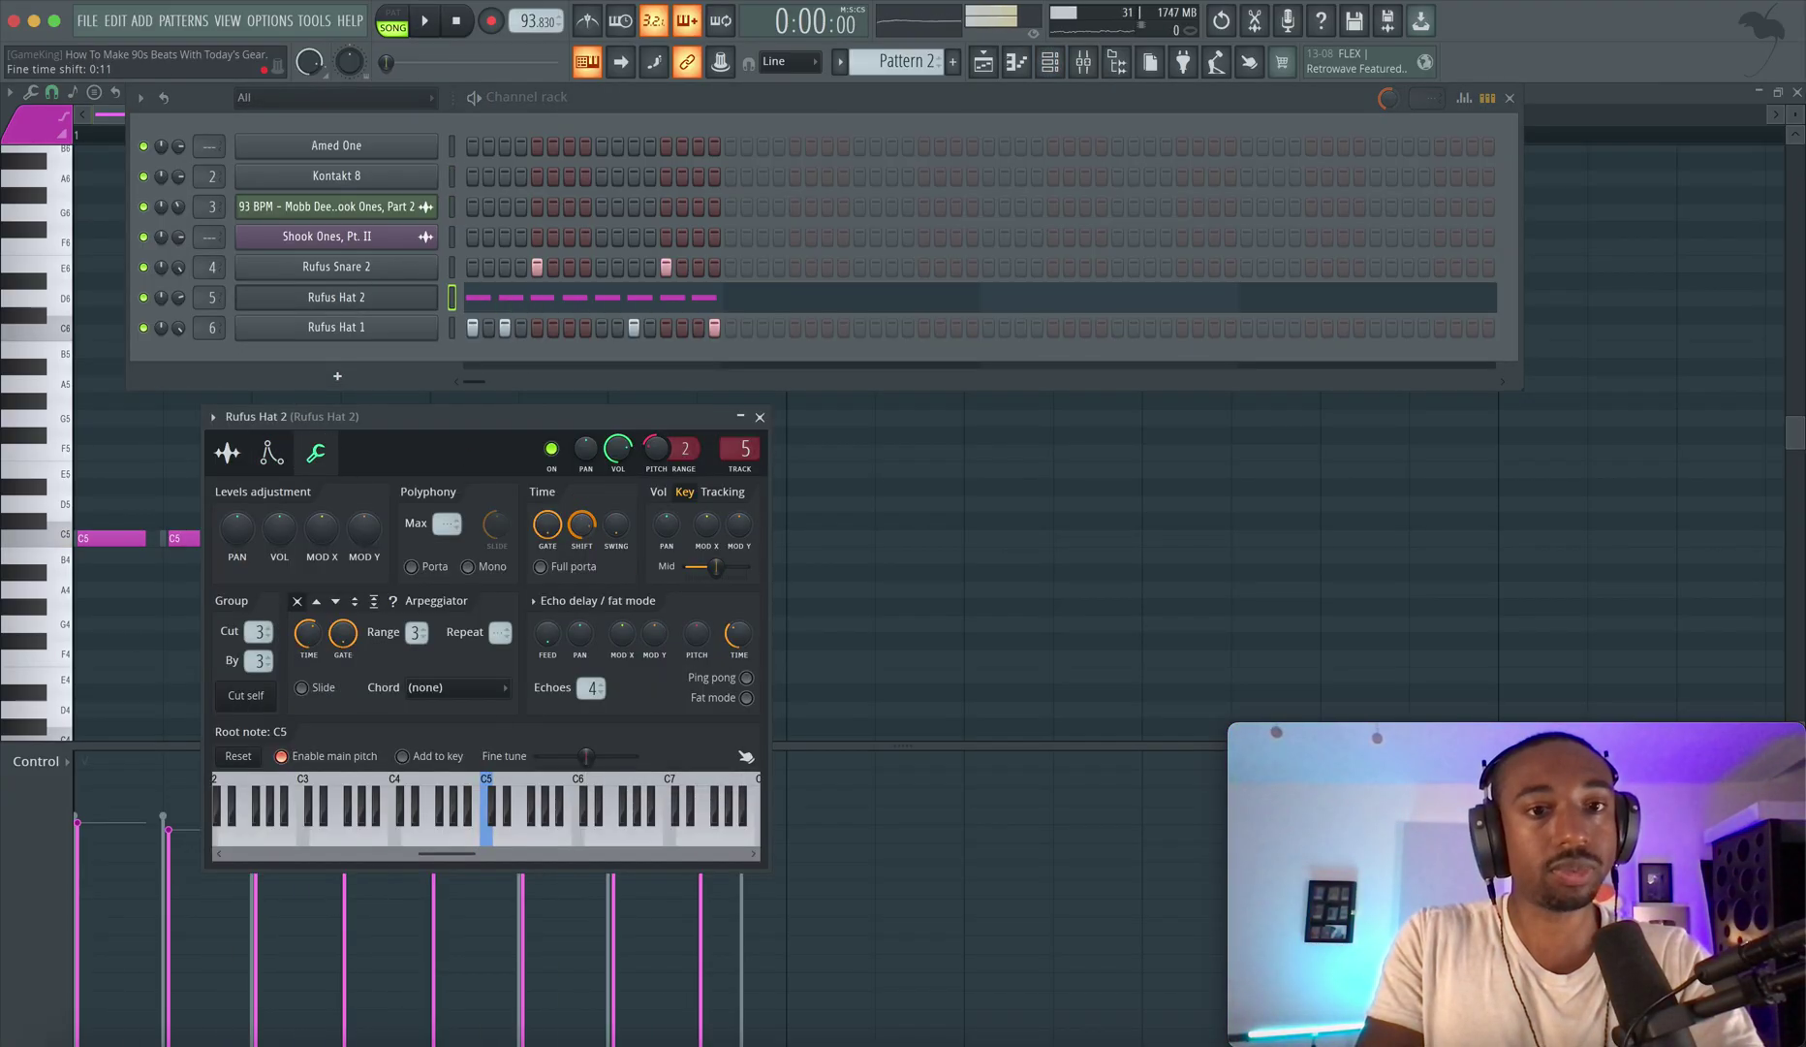
pyautogui.press('space')
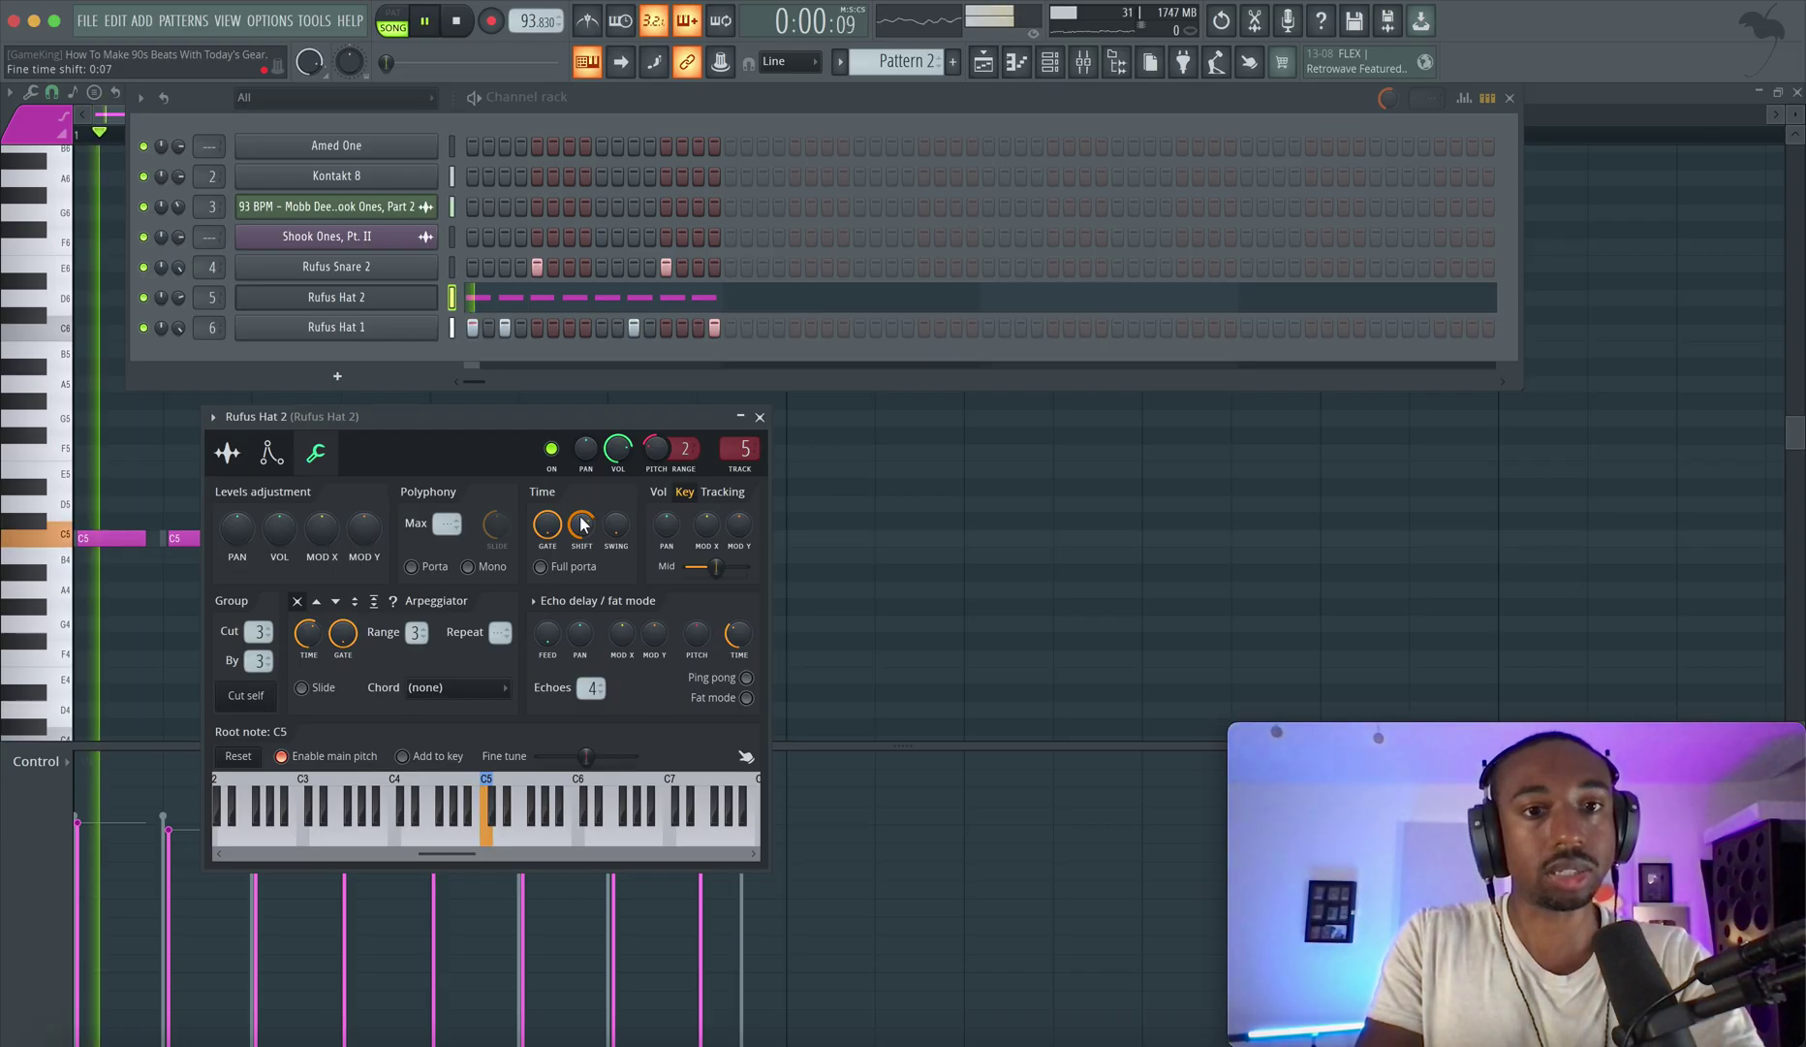
pyautogui.click(759, 416)
pyautogui.press('F6')
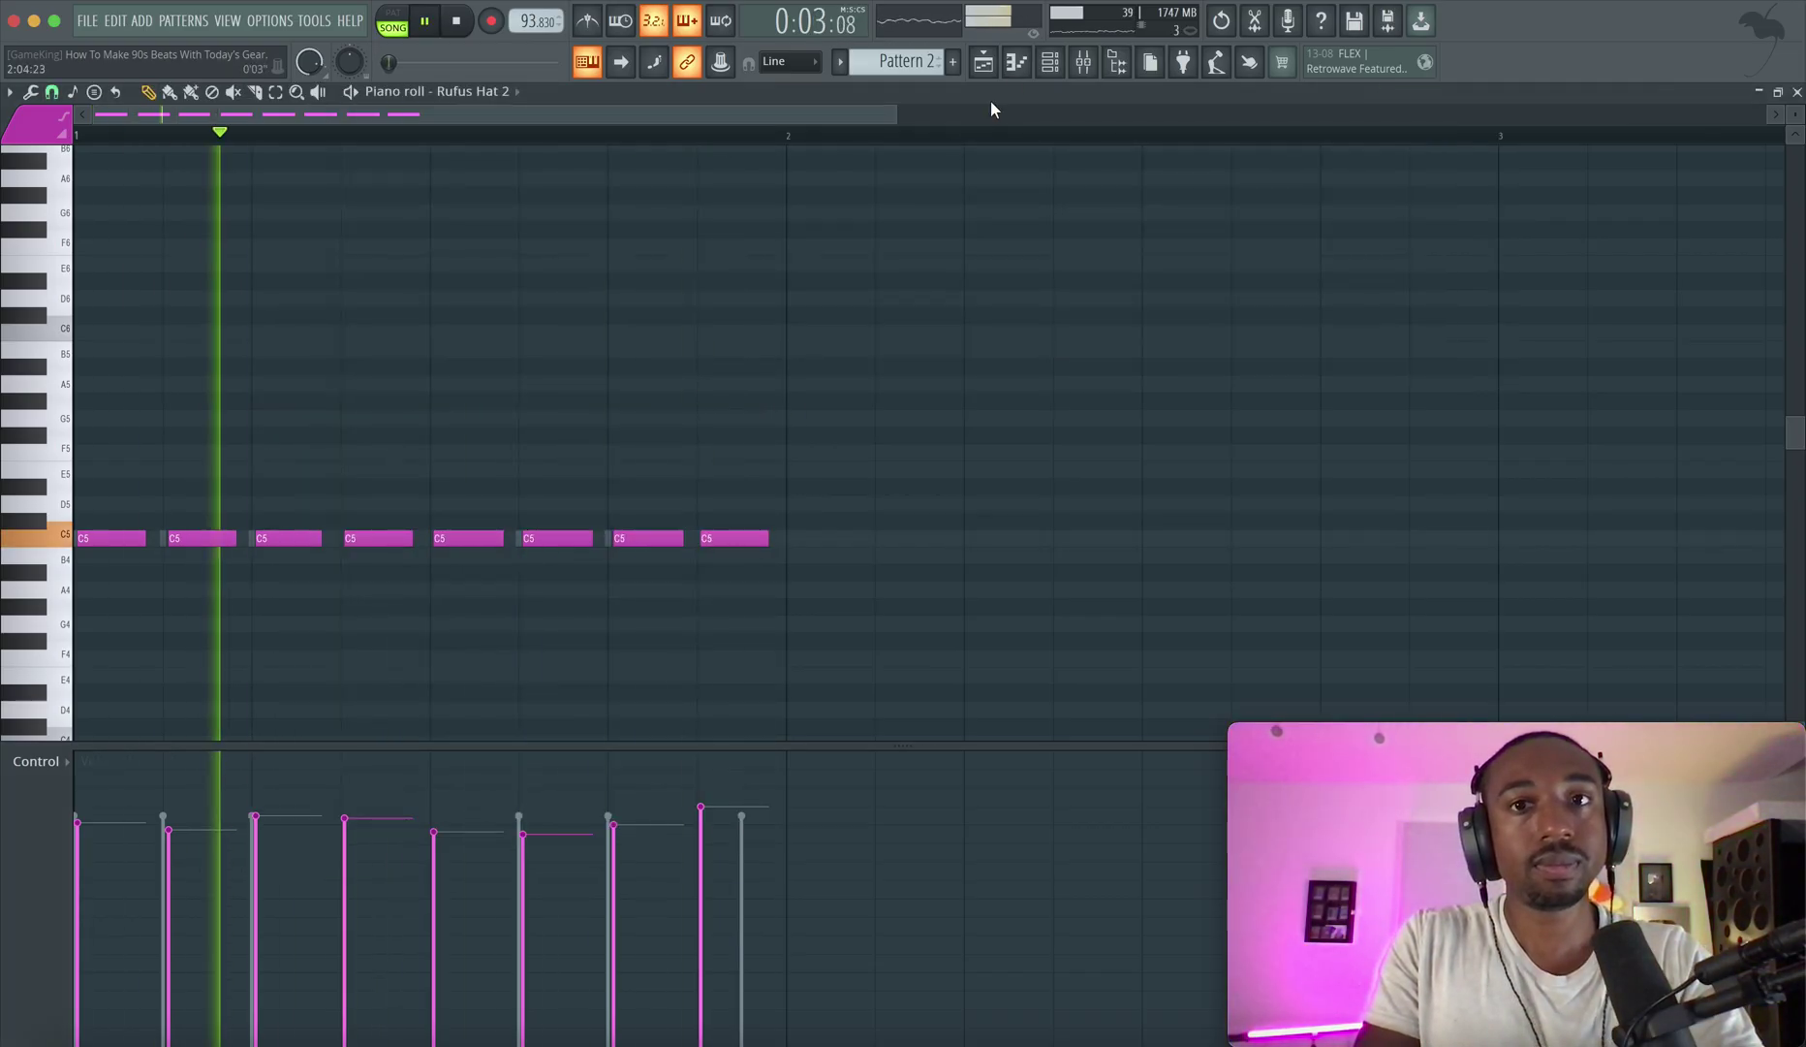
pyautogui.click(1049, 62)
pyautogui.click(337, 296)
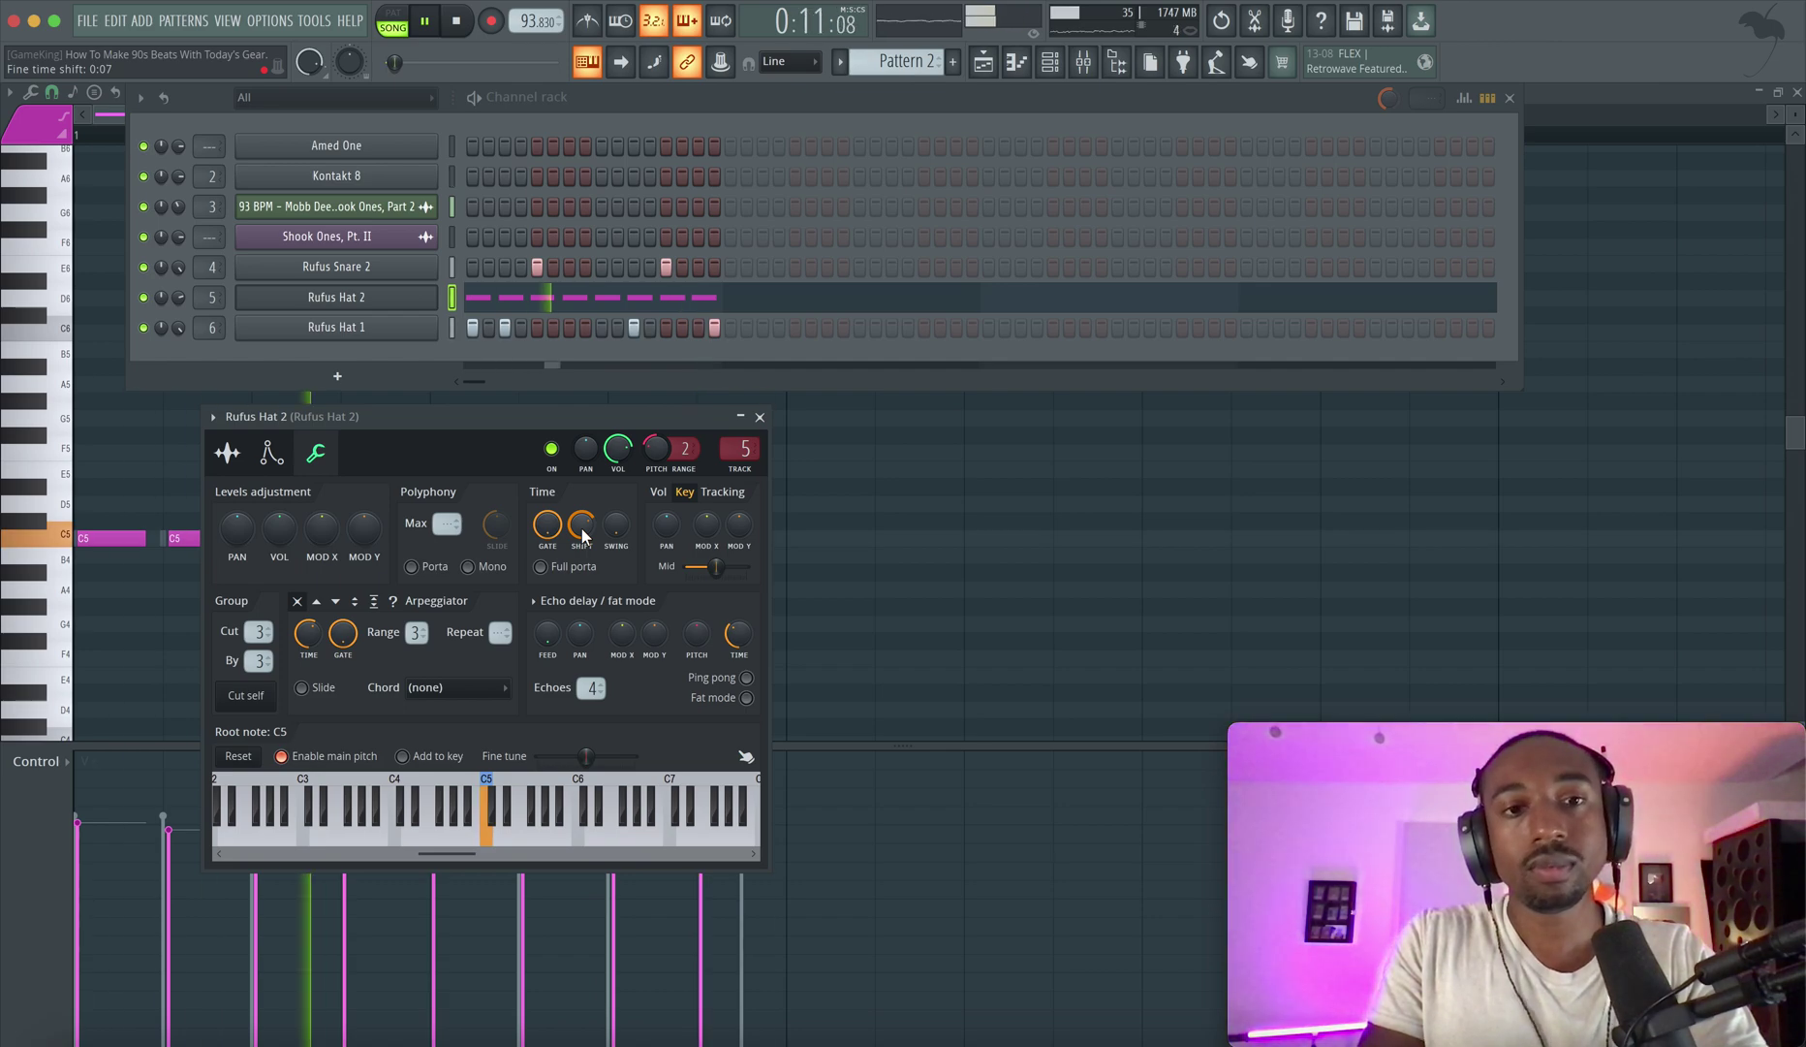
# Set Gold Clip on the Master mixer track to 0.82 dB Gold and 2.00 dB Alchemy.
pyautogui.click(983, 64)
pyautogui.click(1083, 62)
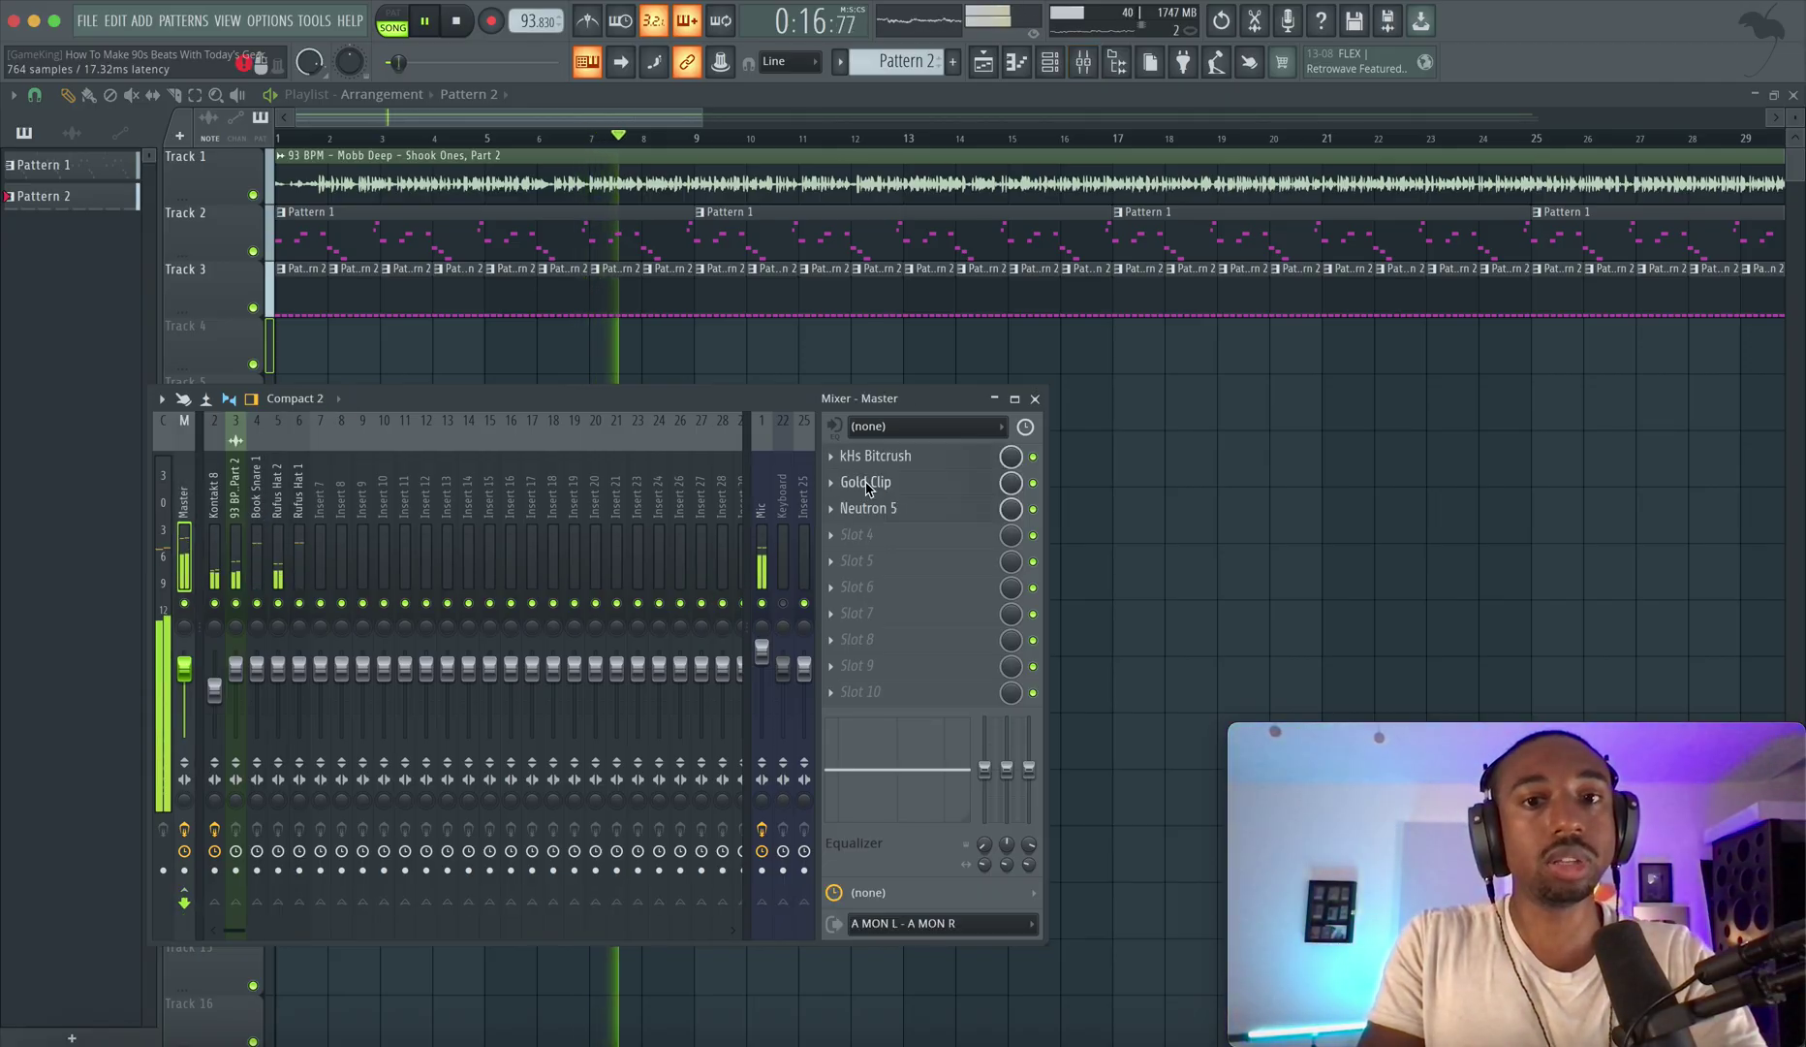
pyautogui.click(867, 484)
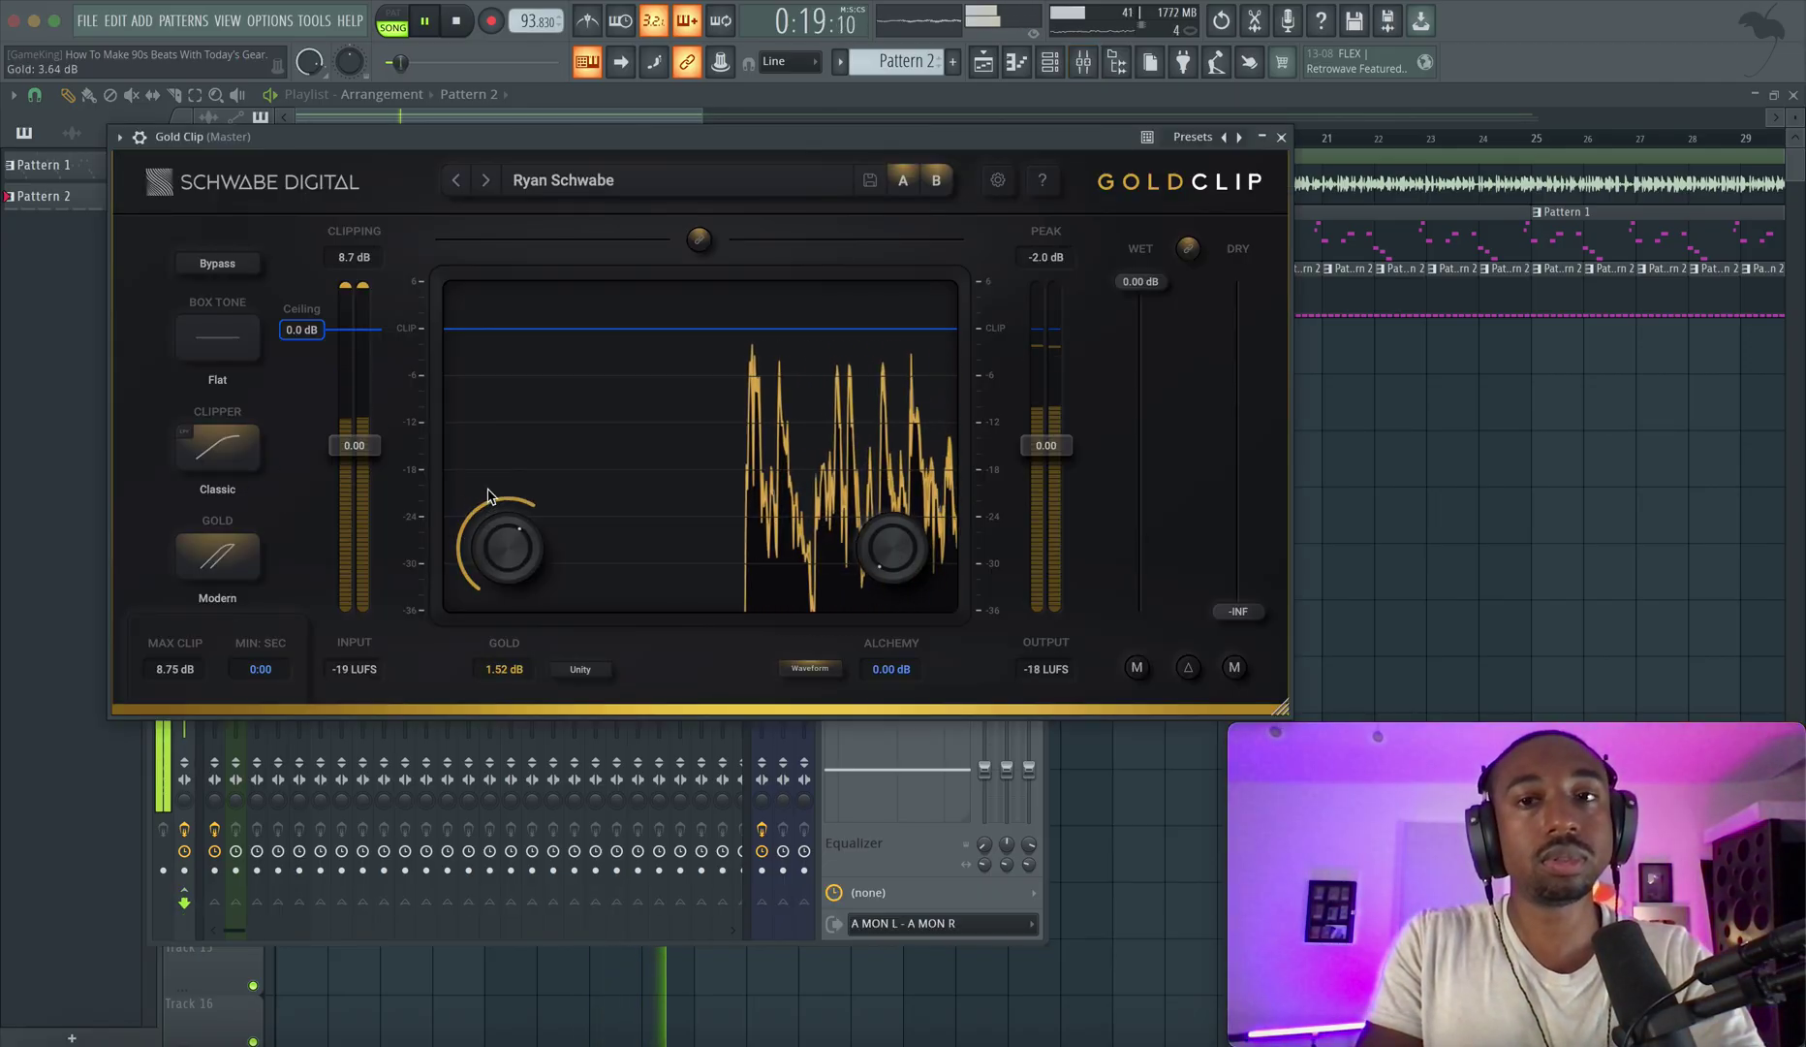
pyautogui.moveTo(521, 541); pyautogui.dragTo(500, 678)
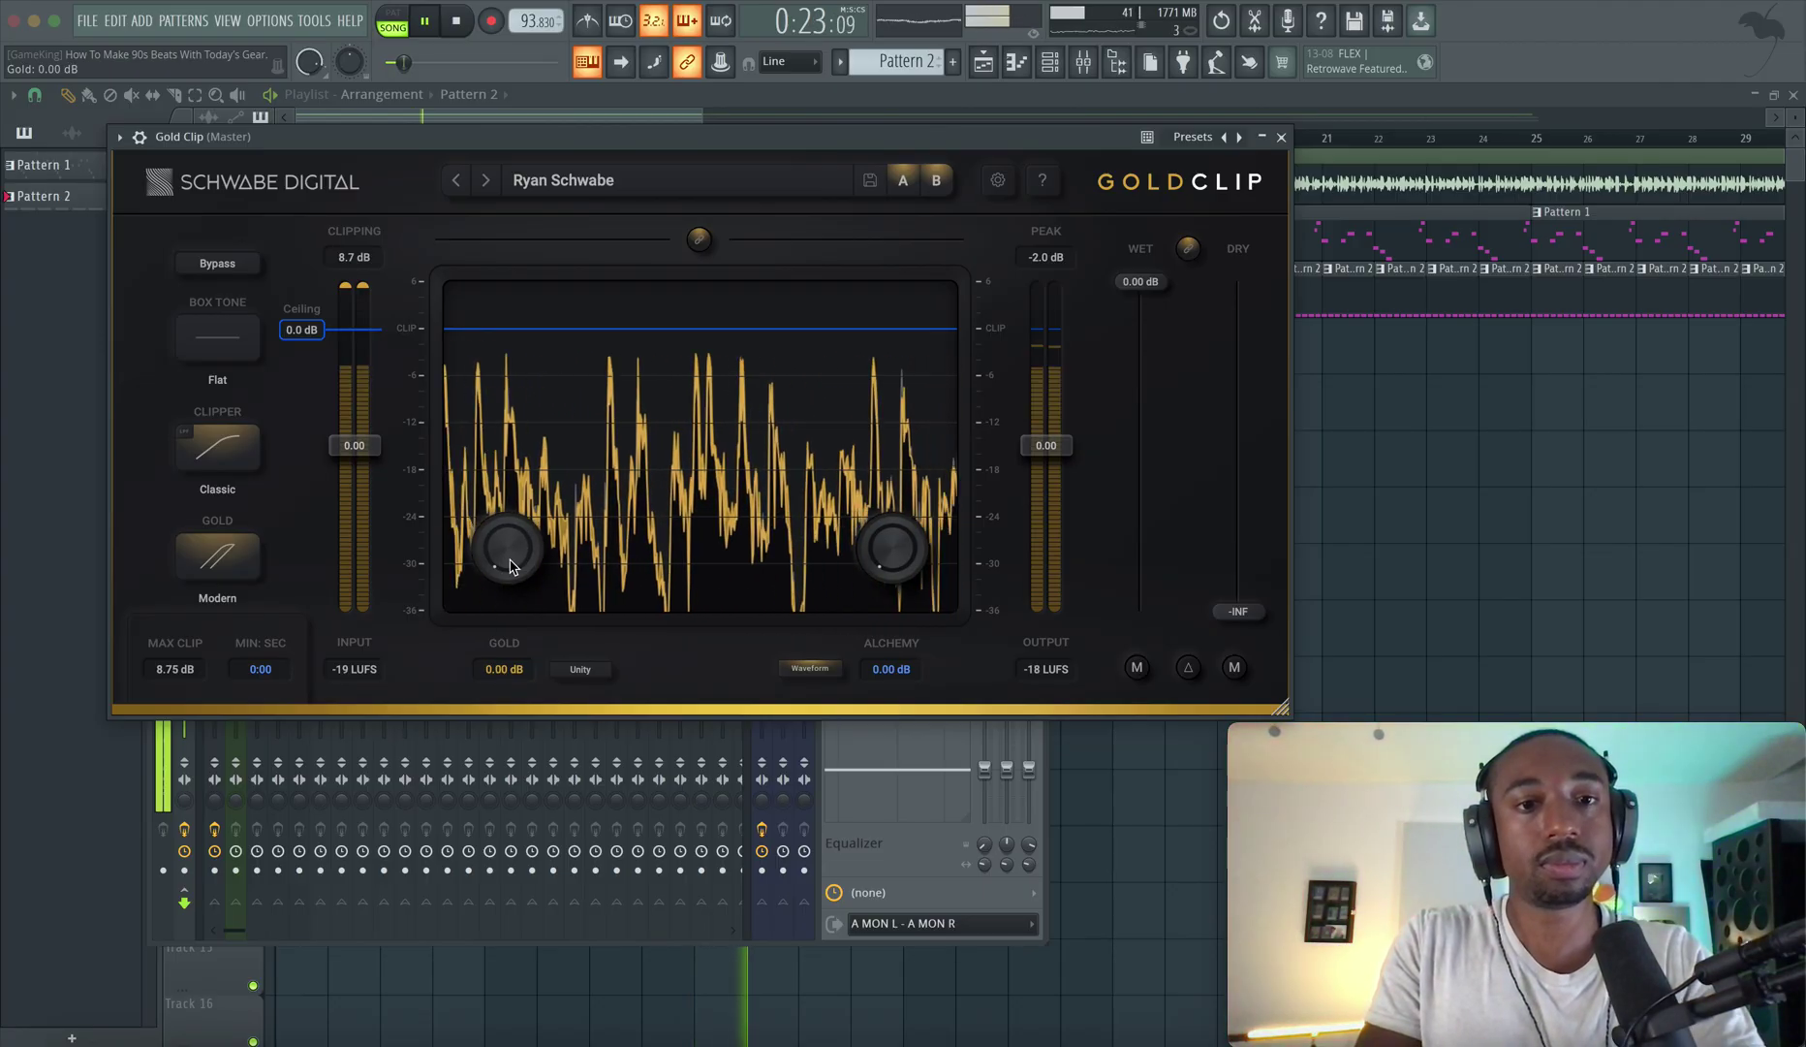
pyautogui.moveTo(511, 566); pyautogui.dragTo(515, 484)
pyautogui.moveTo(885, 560); pyautogui.dragTo(984, 210)
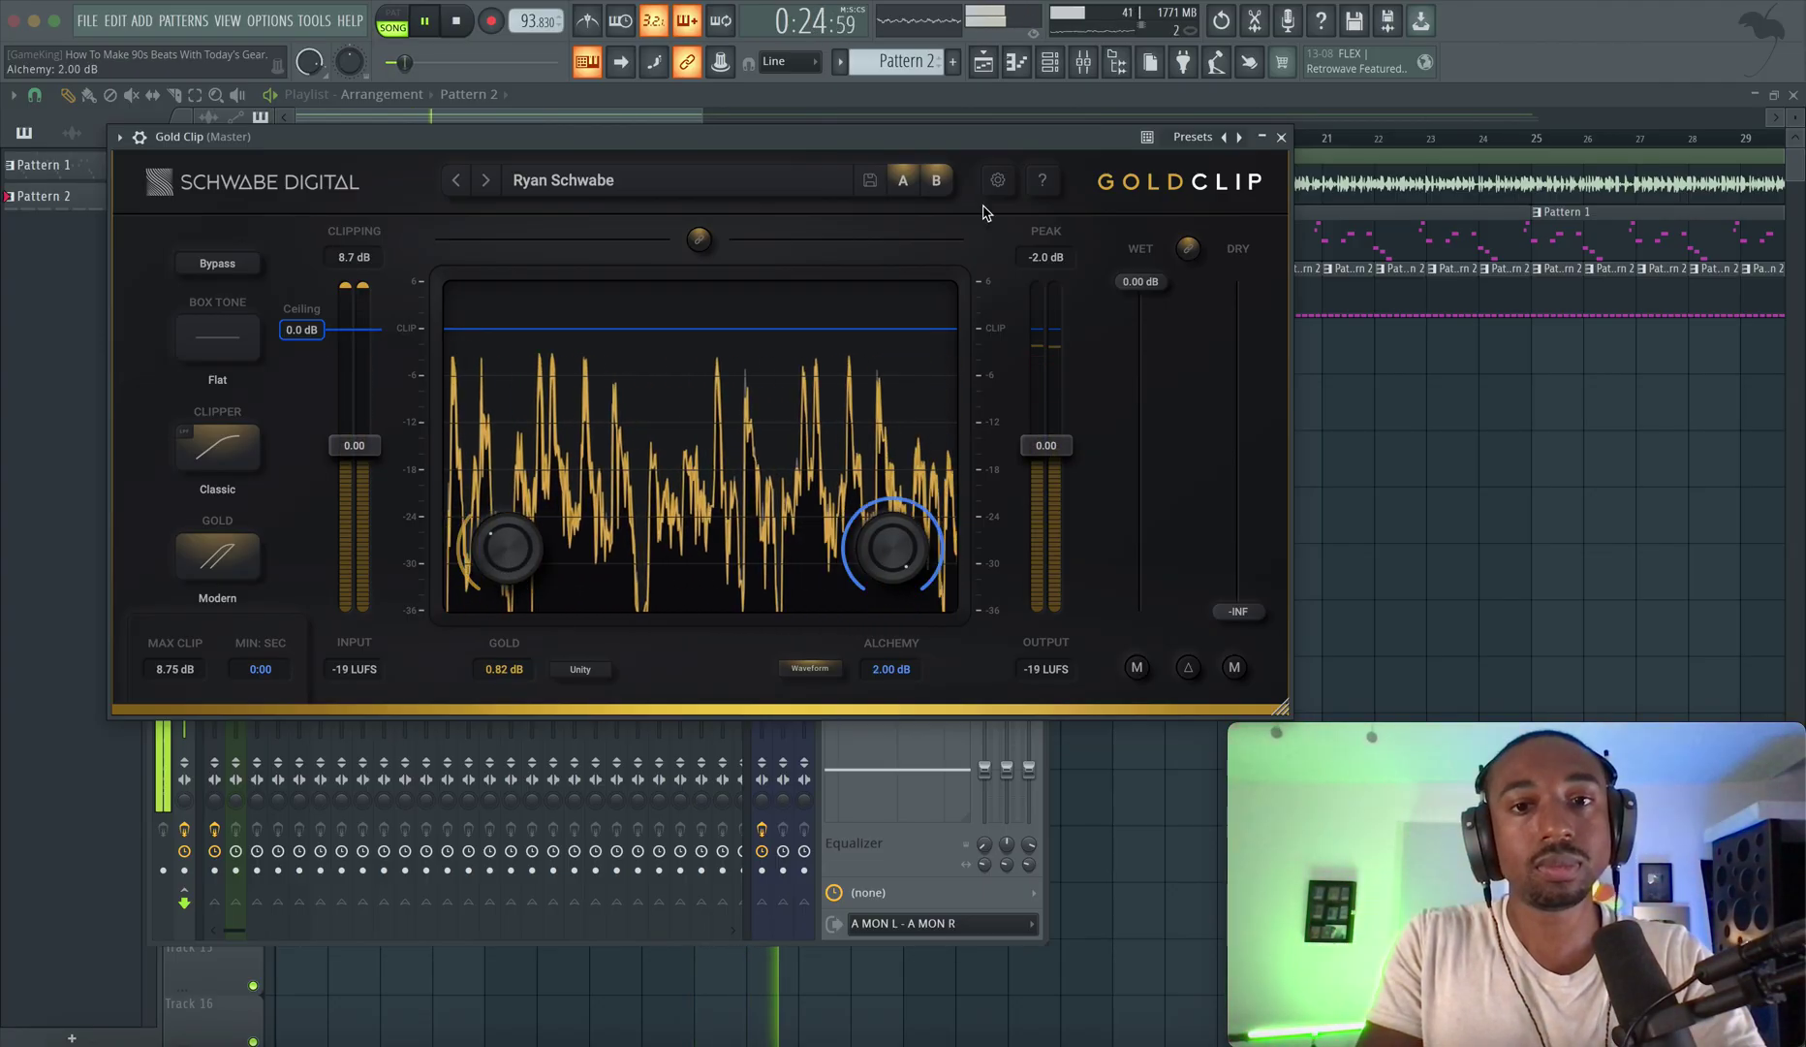
pyautogui.click(1283, 137)
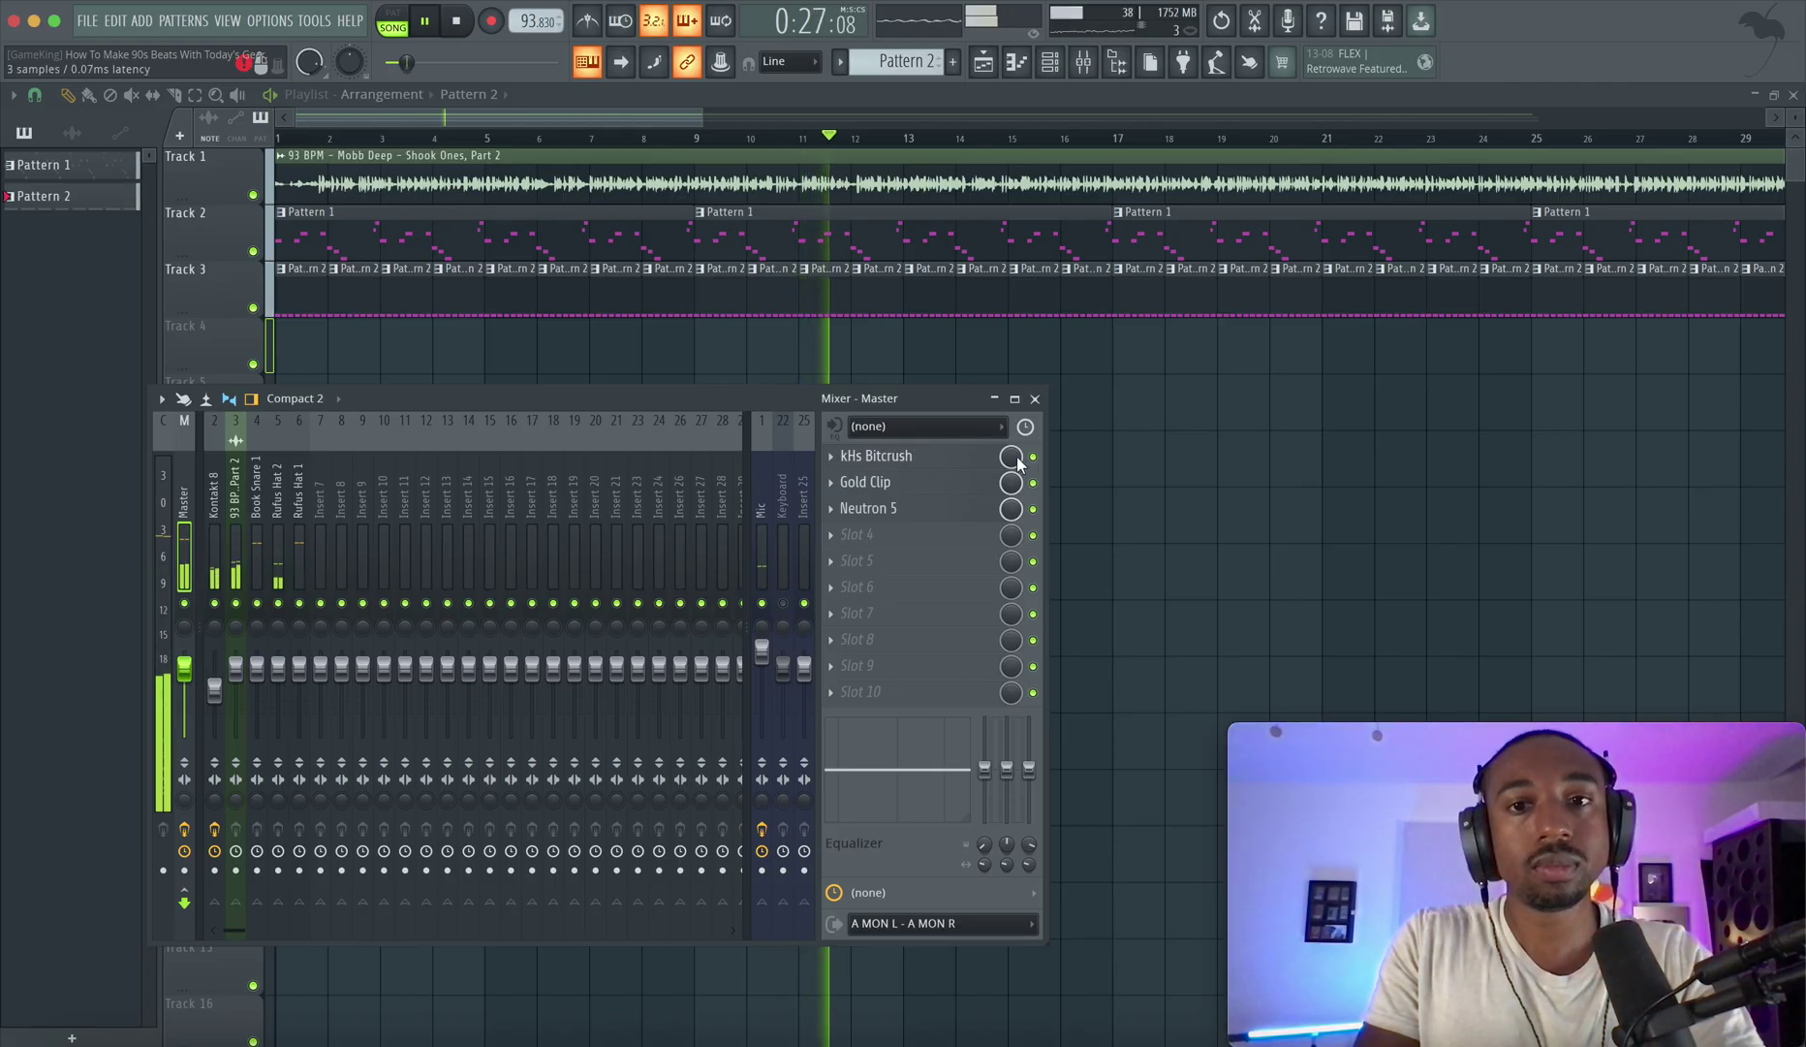
# Compare the song with the Master track's effects bypassed and re-enabled.
pyautogui.press('space')
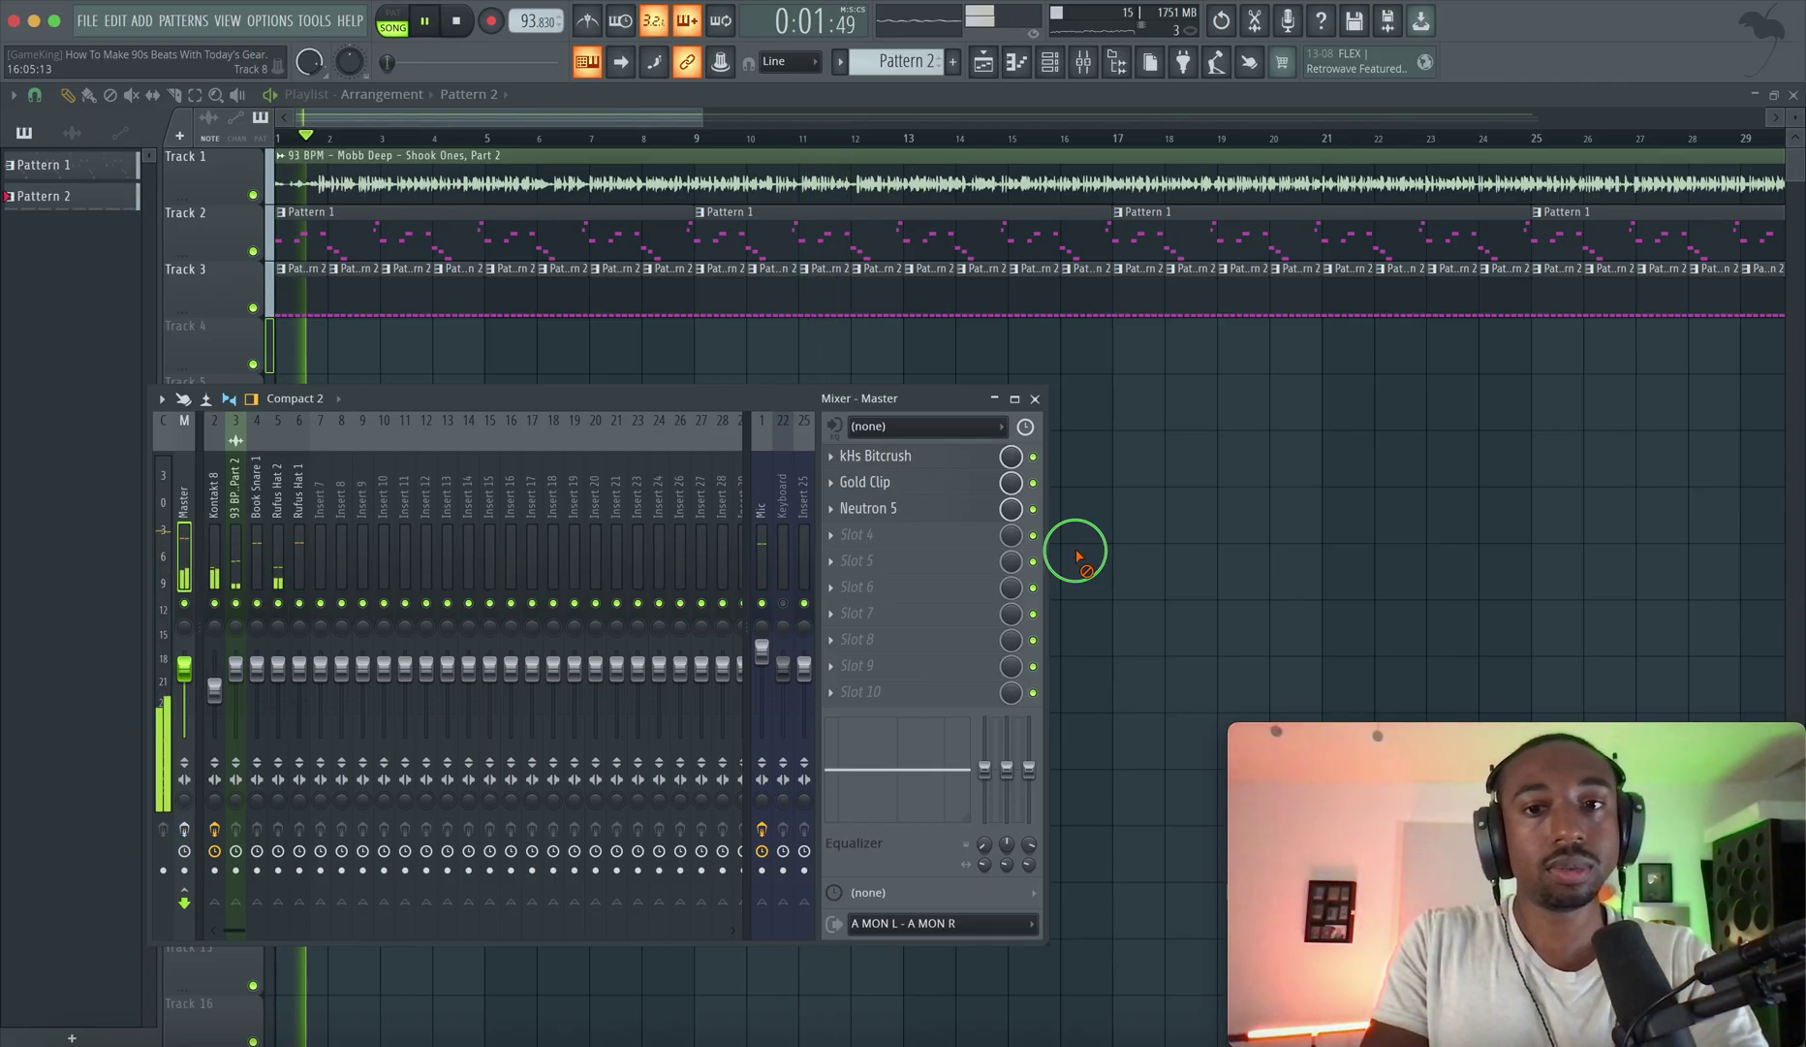
pyautogui.press('F9')
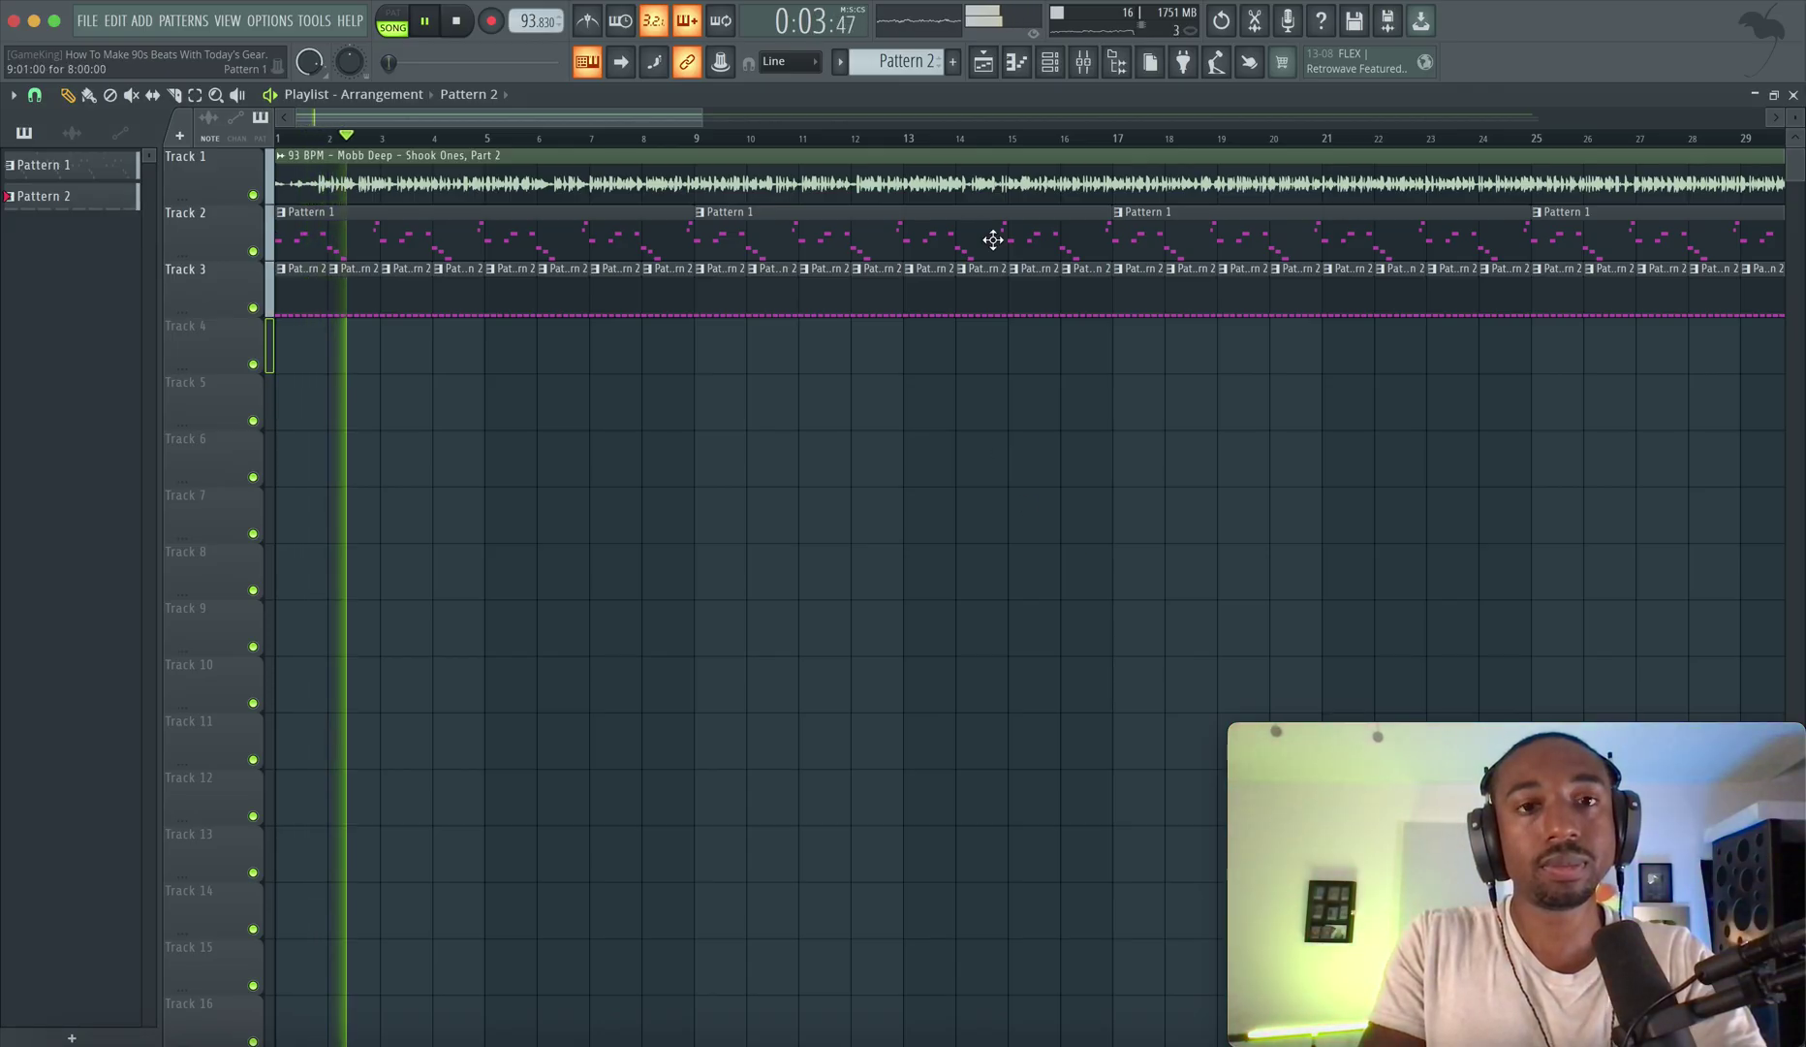
pyautogui.click(1098, 71)
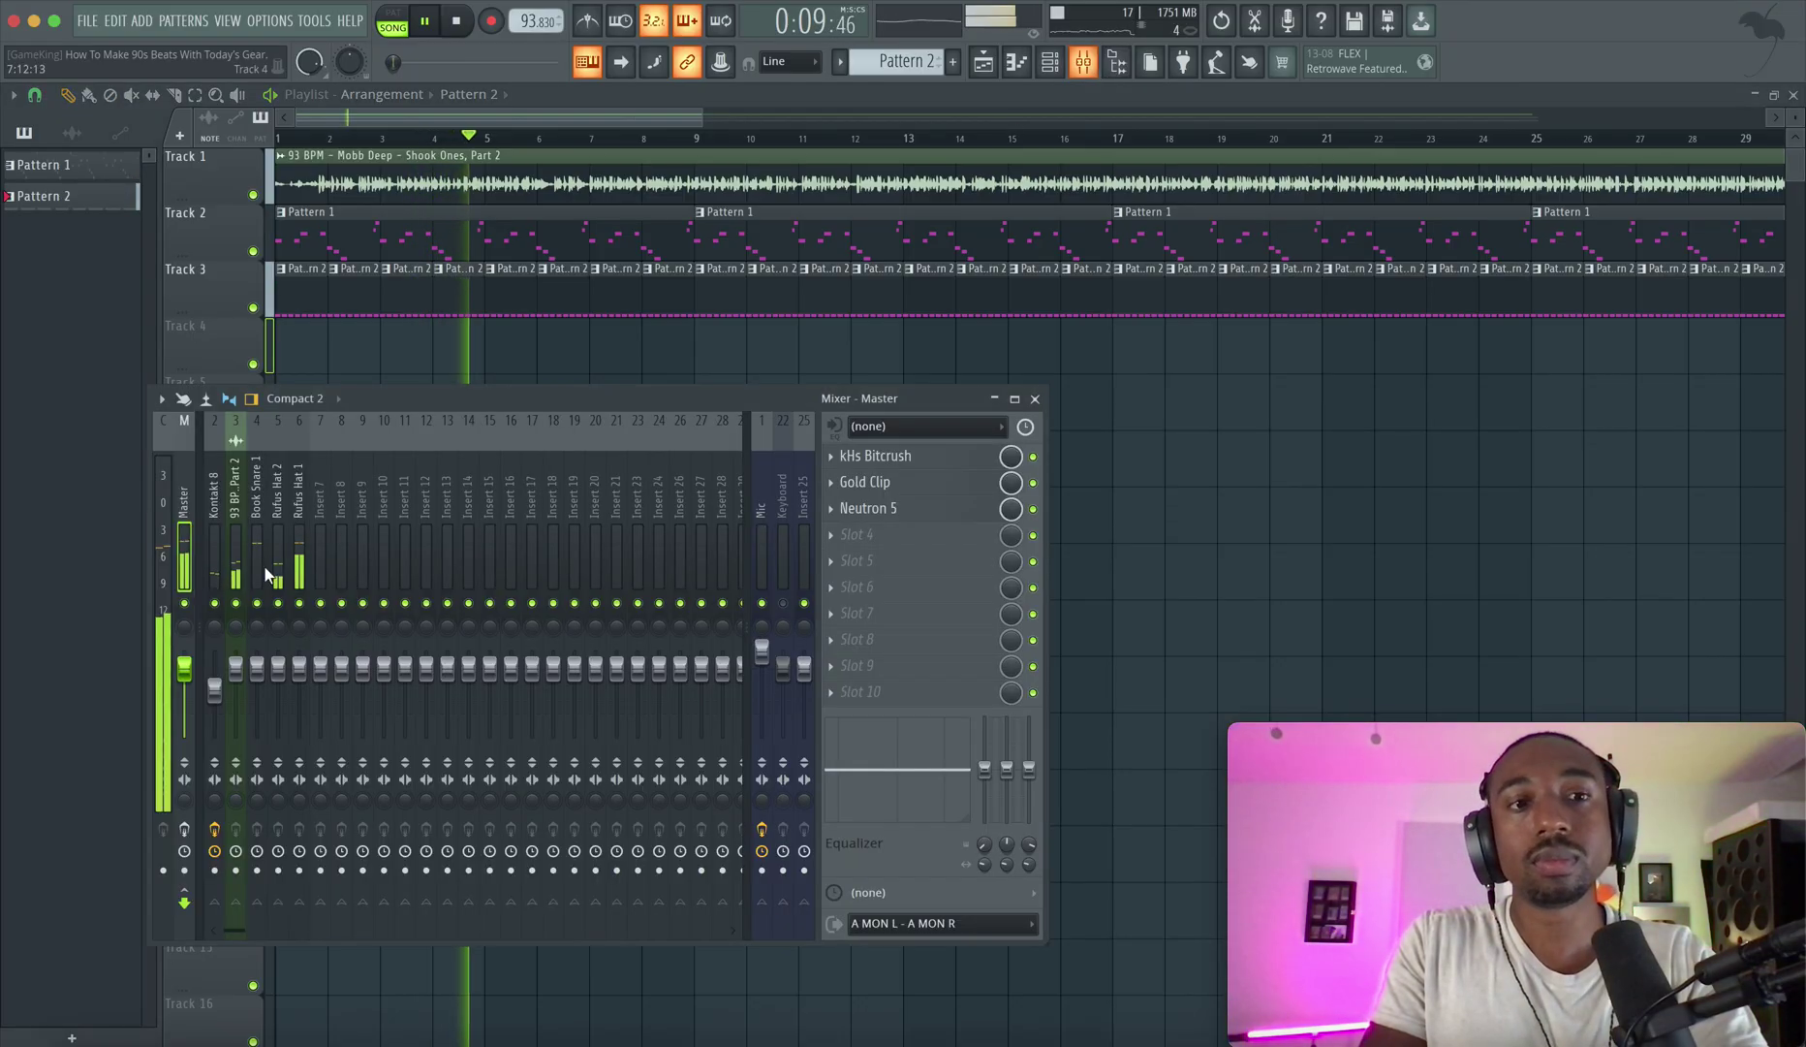
pyautogui.click(187, 831)
pyautogui.rightClick(1091, 537)
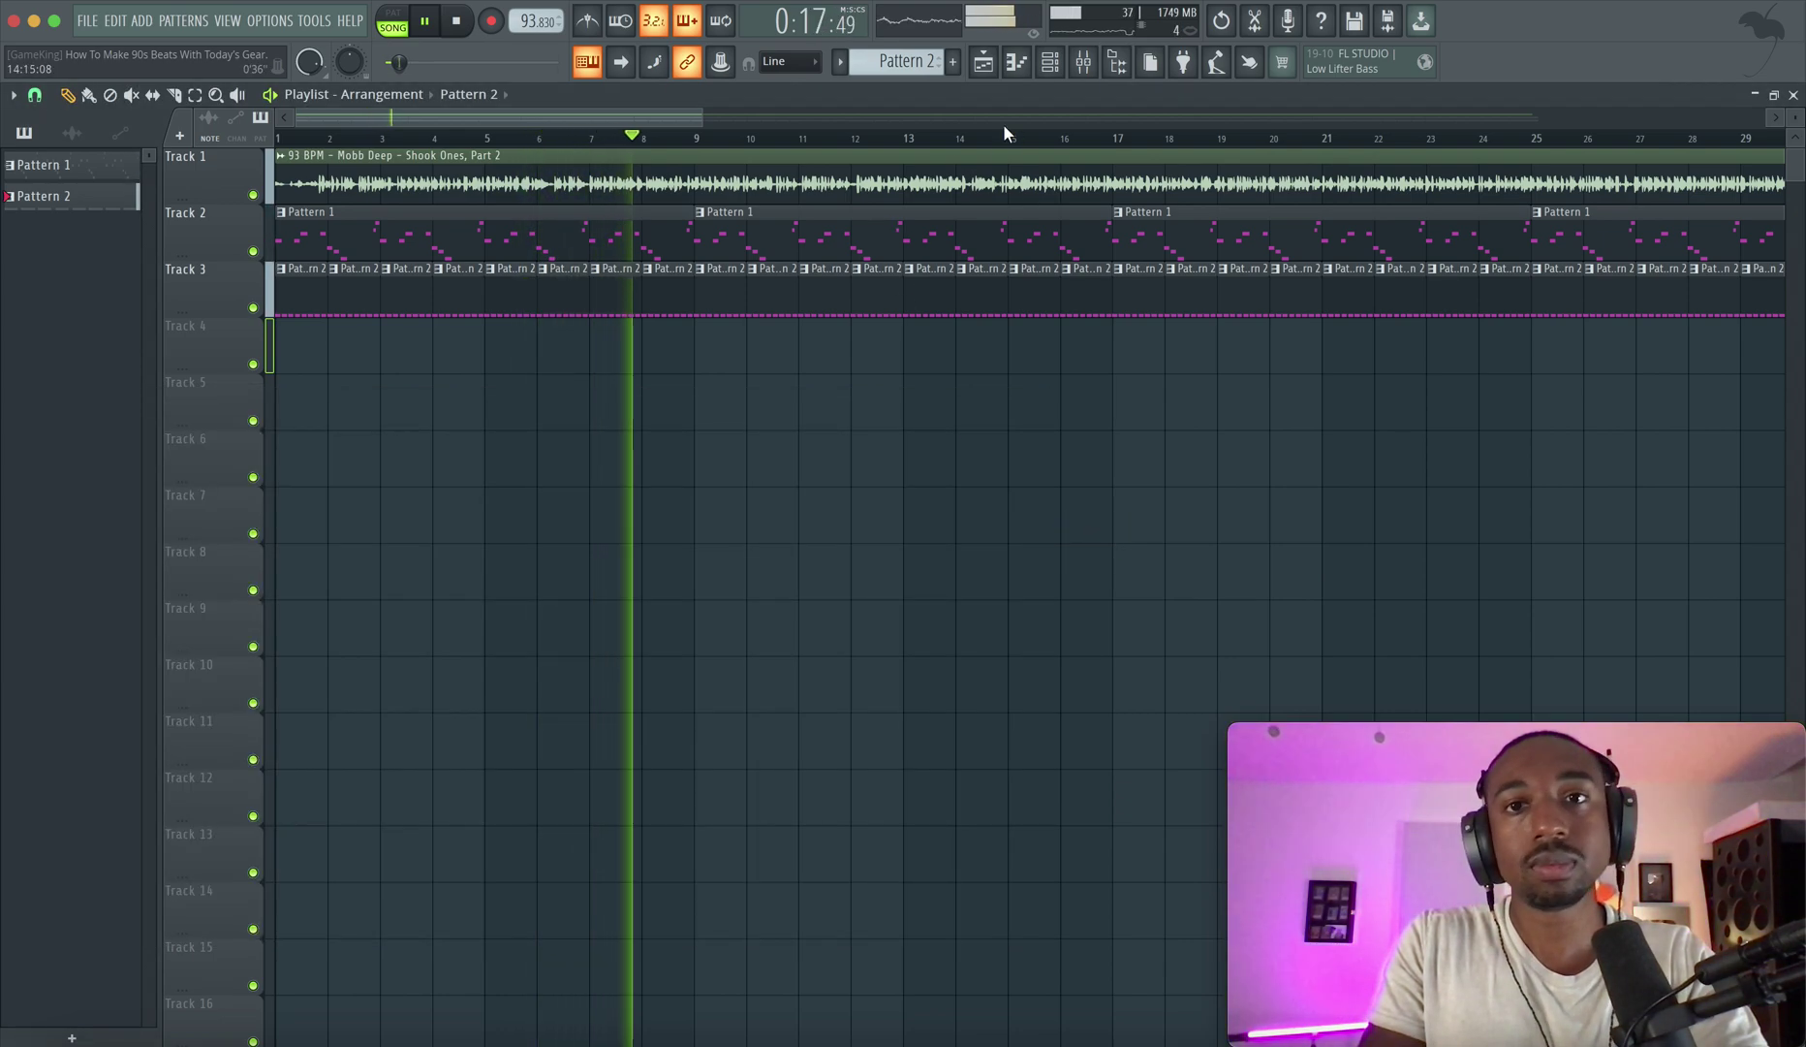
# Lower the velocity of the last Rufus Hat 1 step to 58% in the graph editor and play the song.
pyautogui.click(1051, 62)
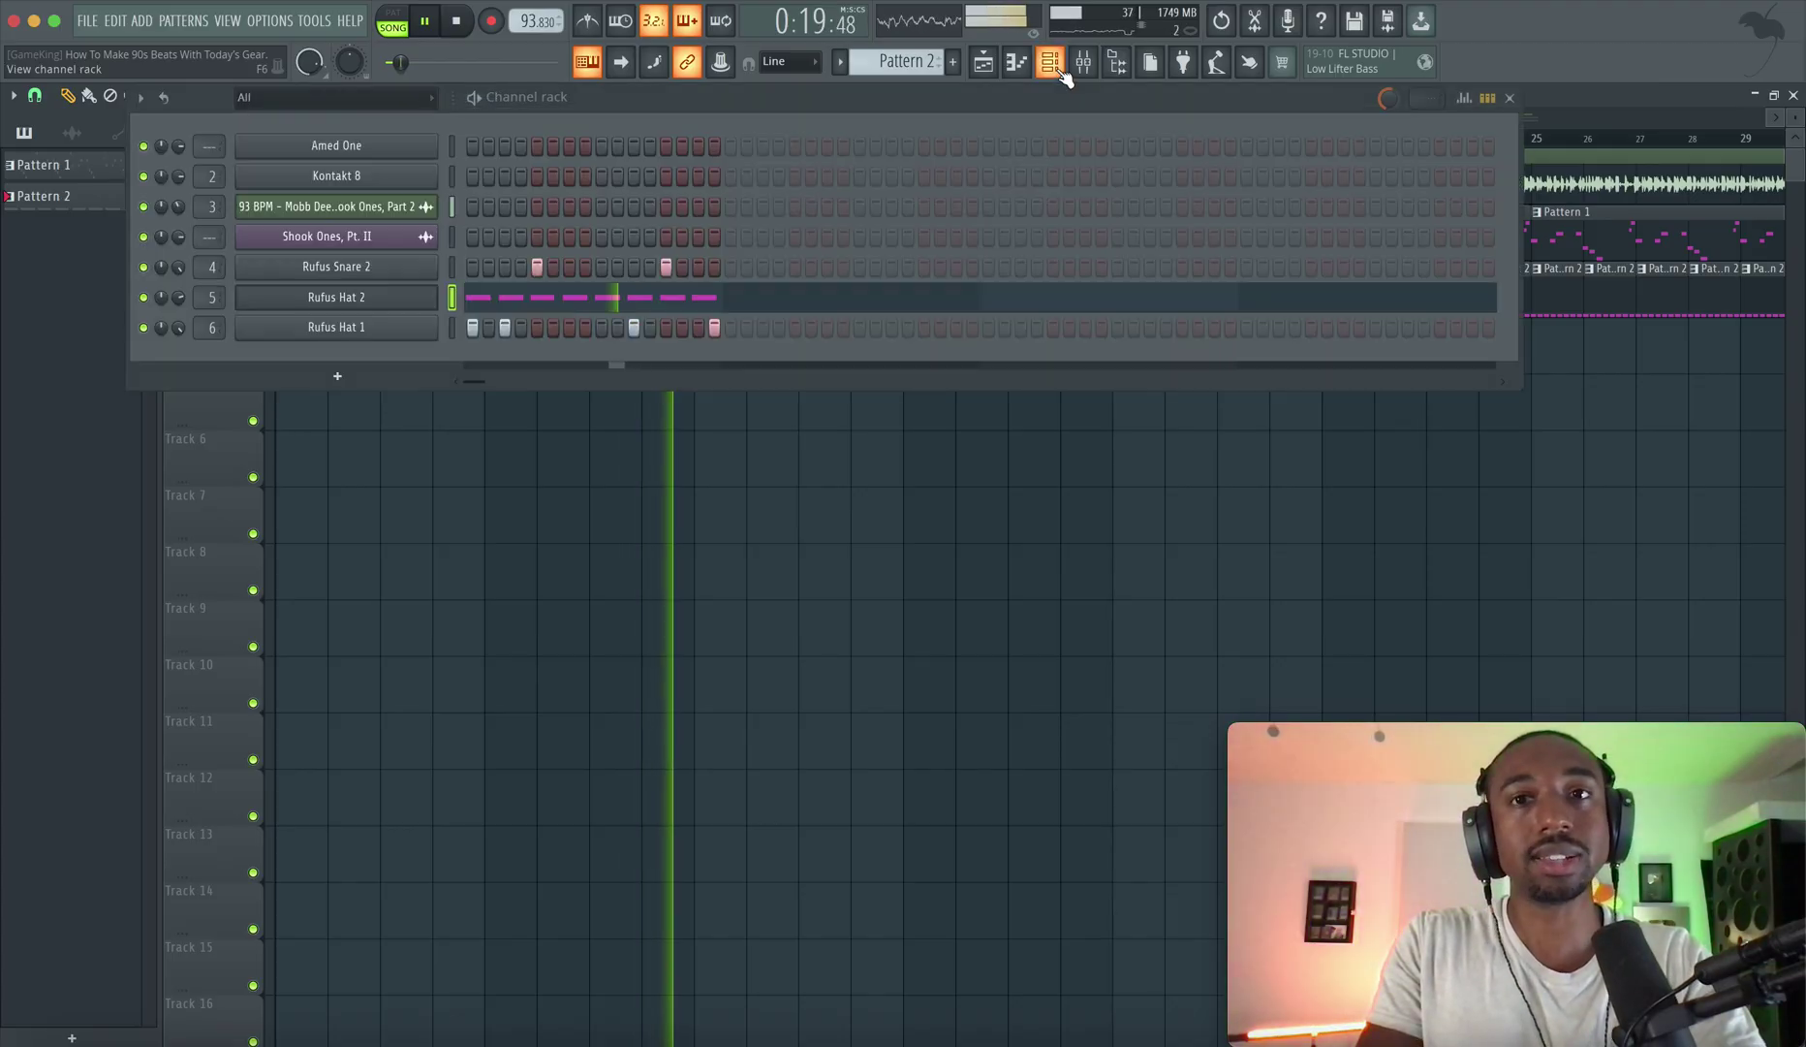
pyautogui.press('space')
pyautogui.click(1464, 98)
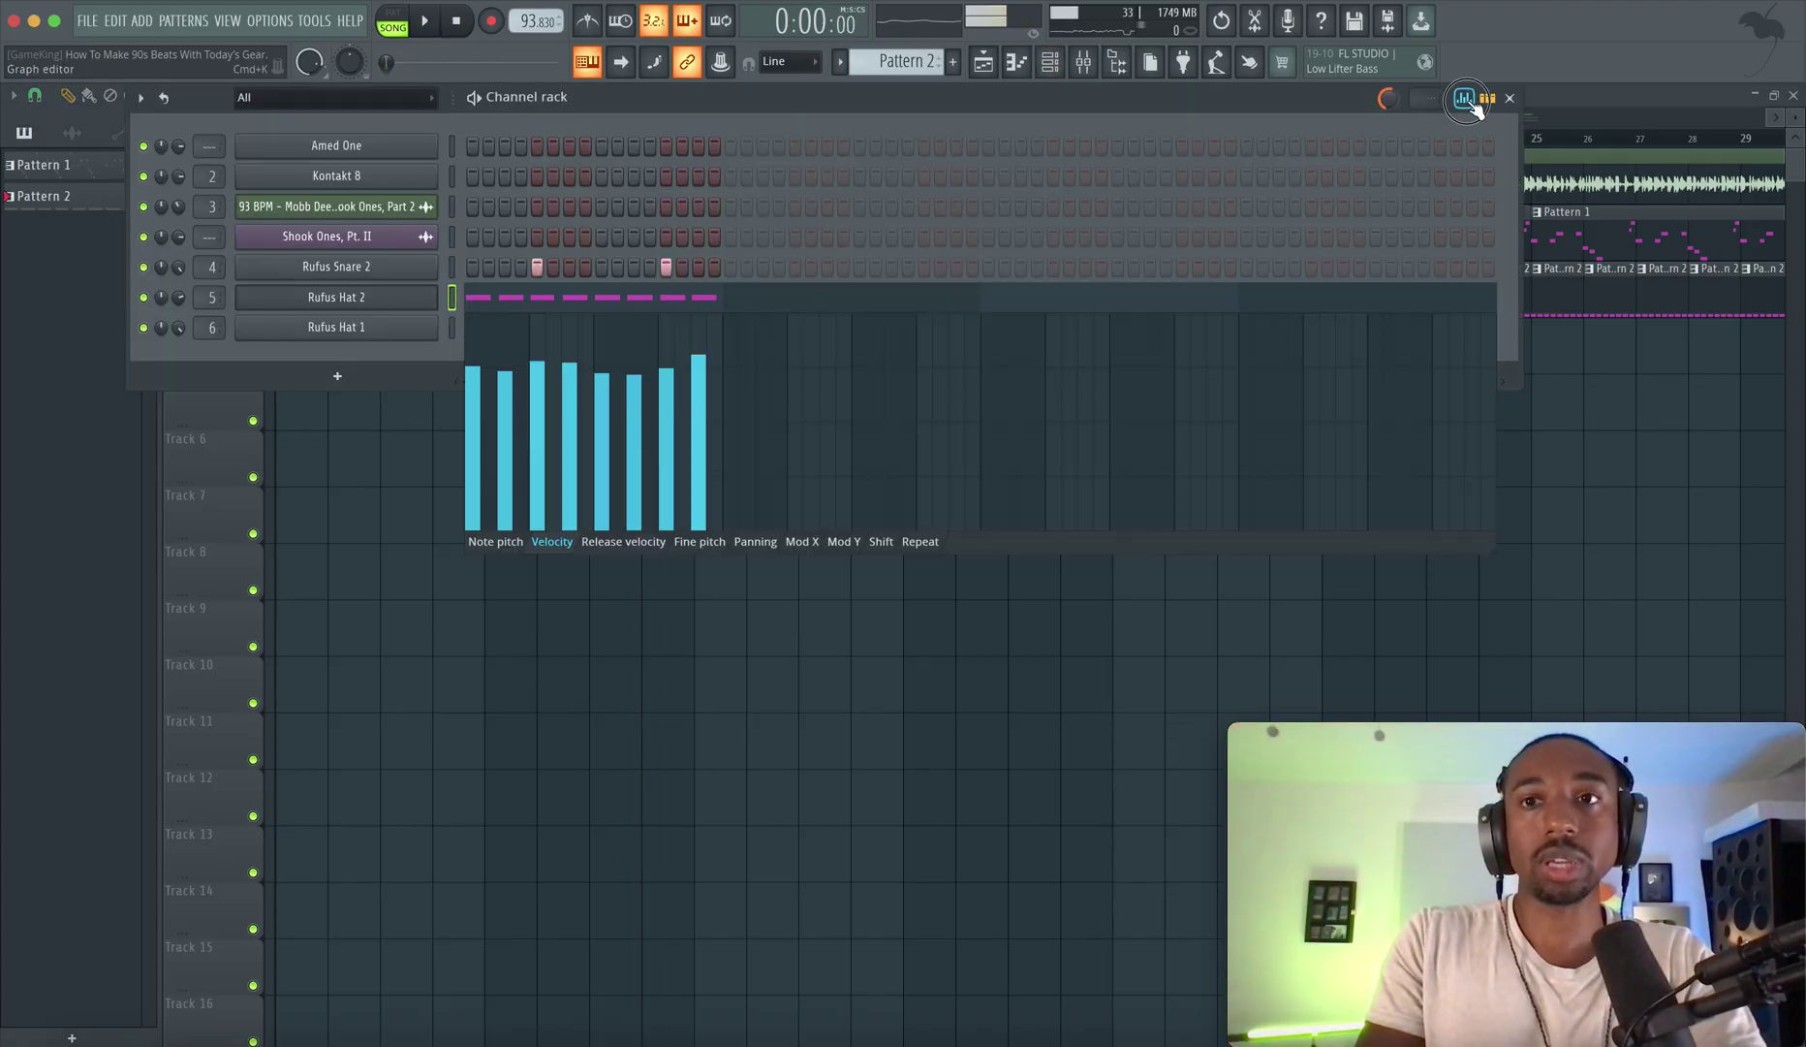
pyautogui.click(452, 329)
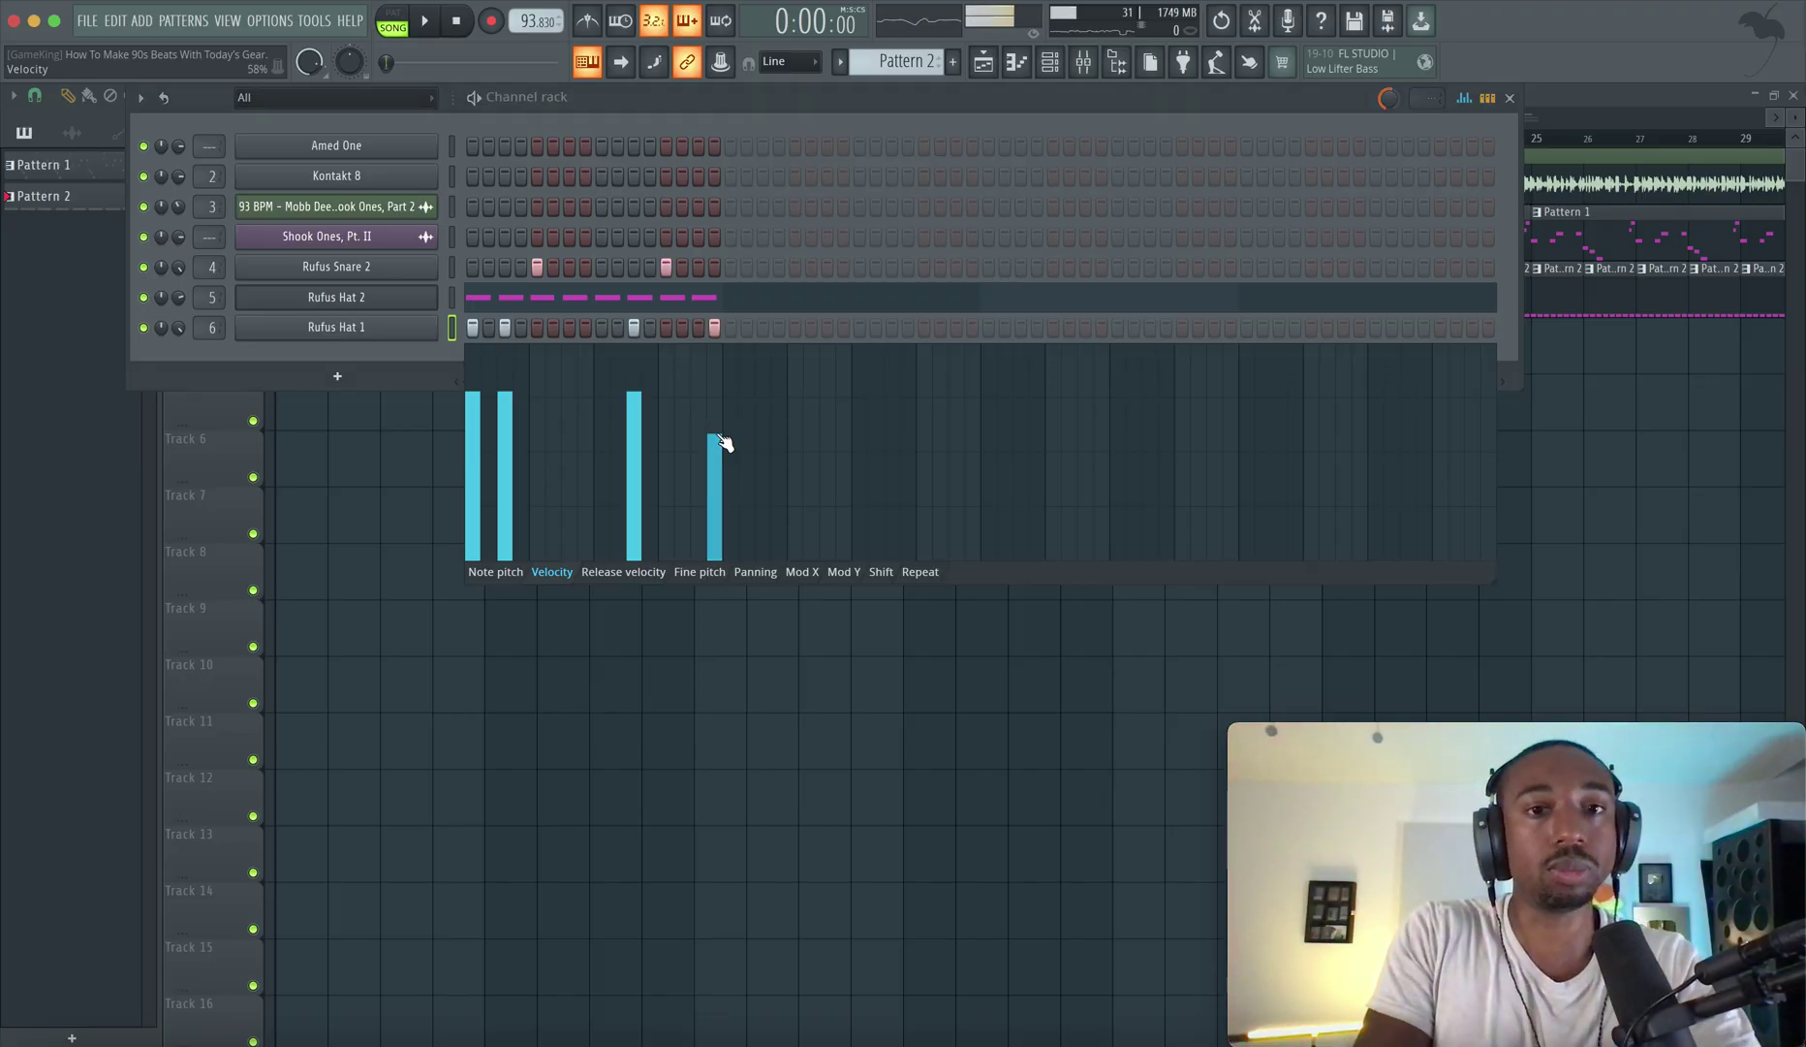
pyautogui.press('space')
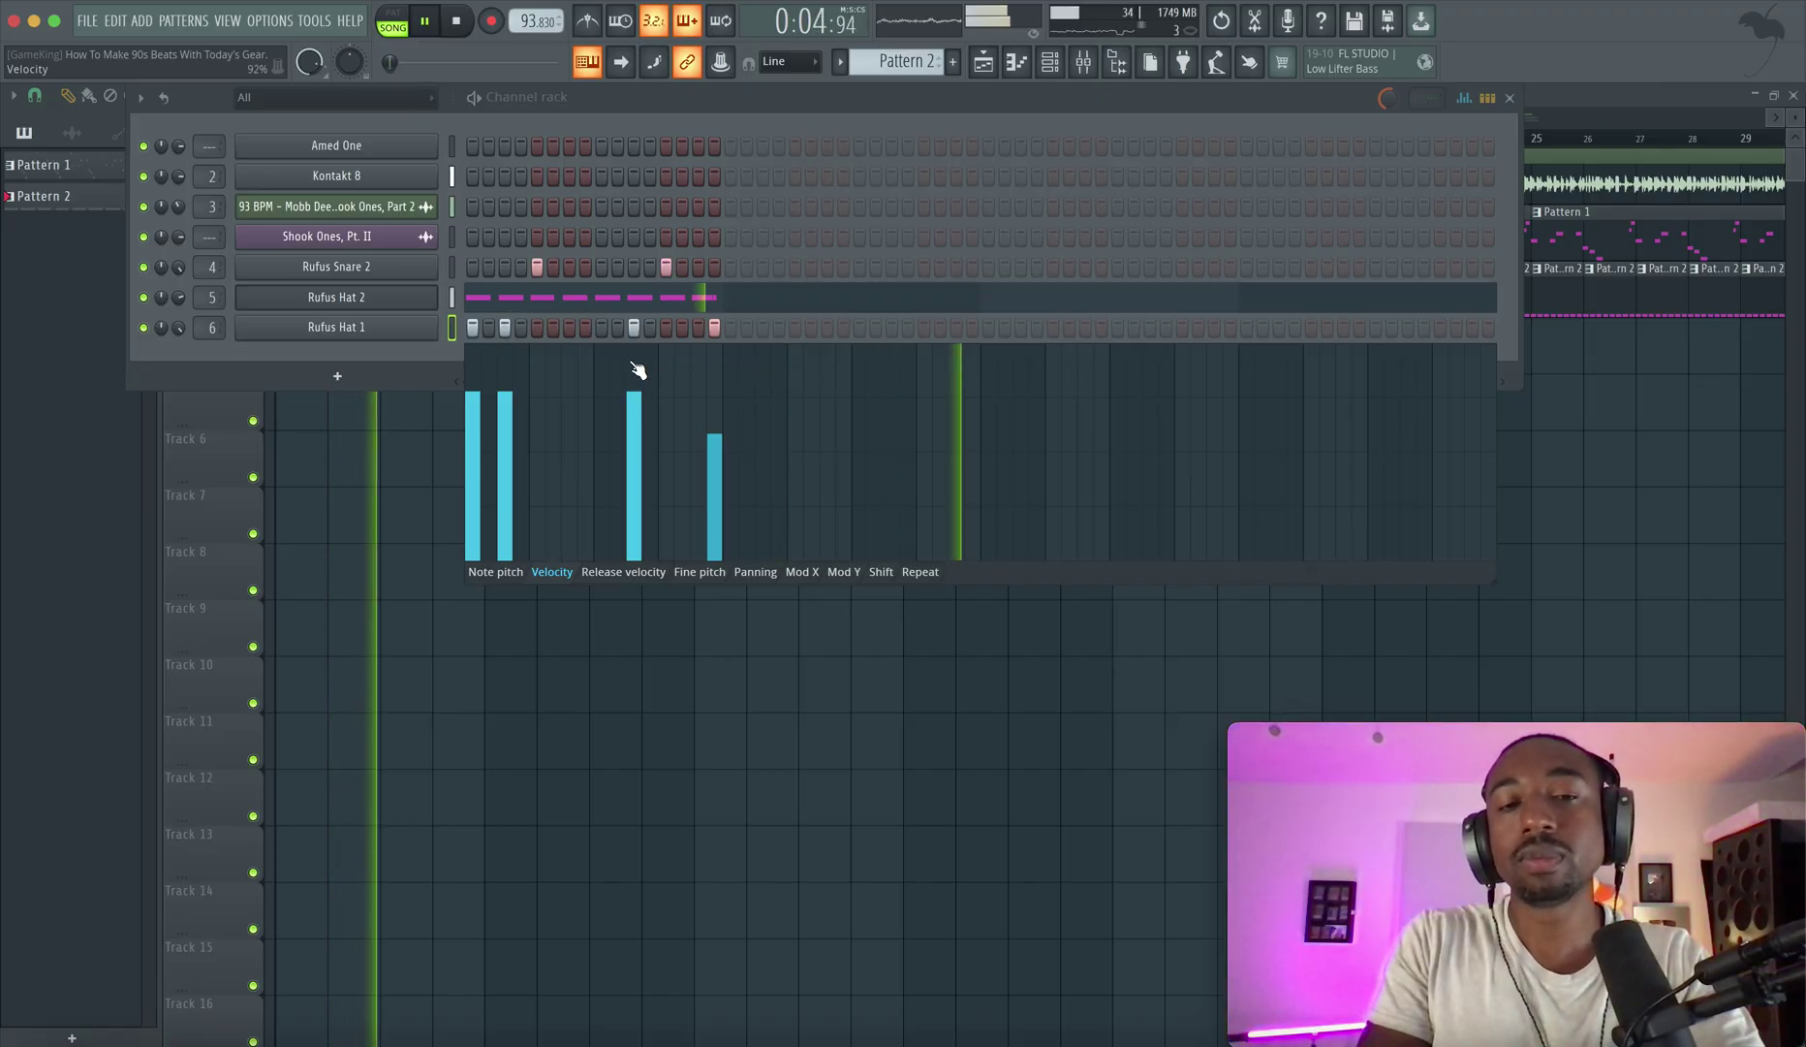
# Adjust the Rufus Hat 1 channel's time shift during playback and audition the song again.
pyautogui.click(336, 327)
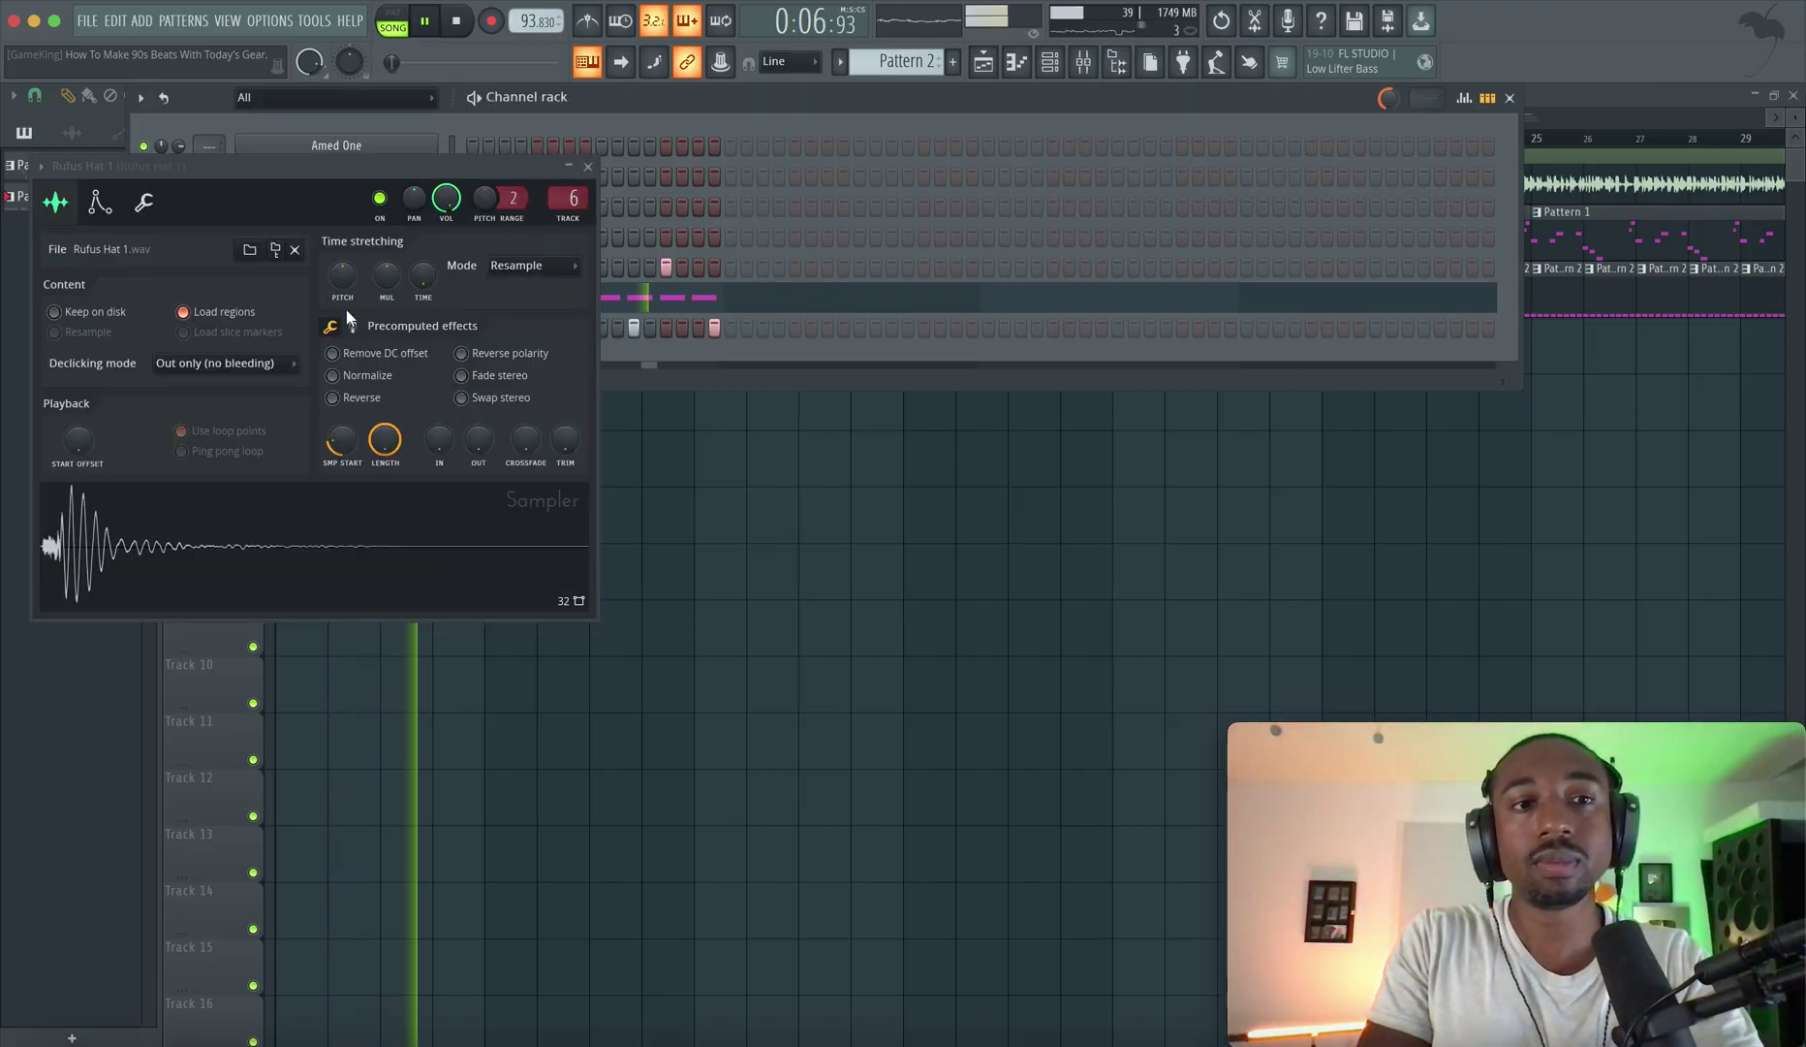
pyautogui.click(143, 201)
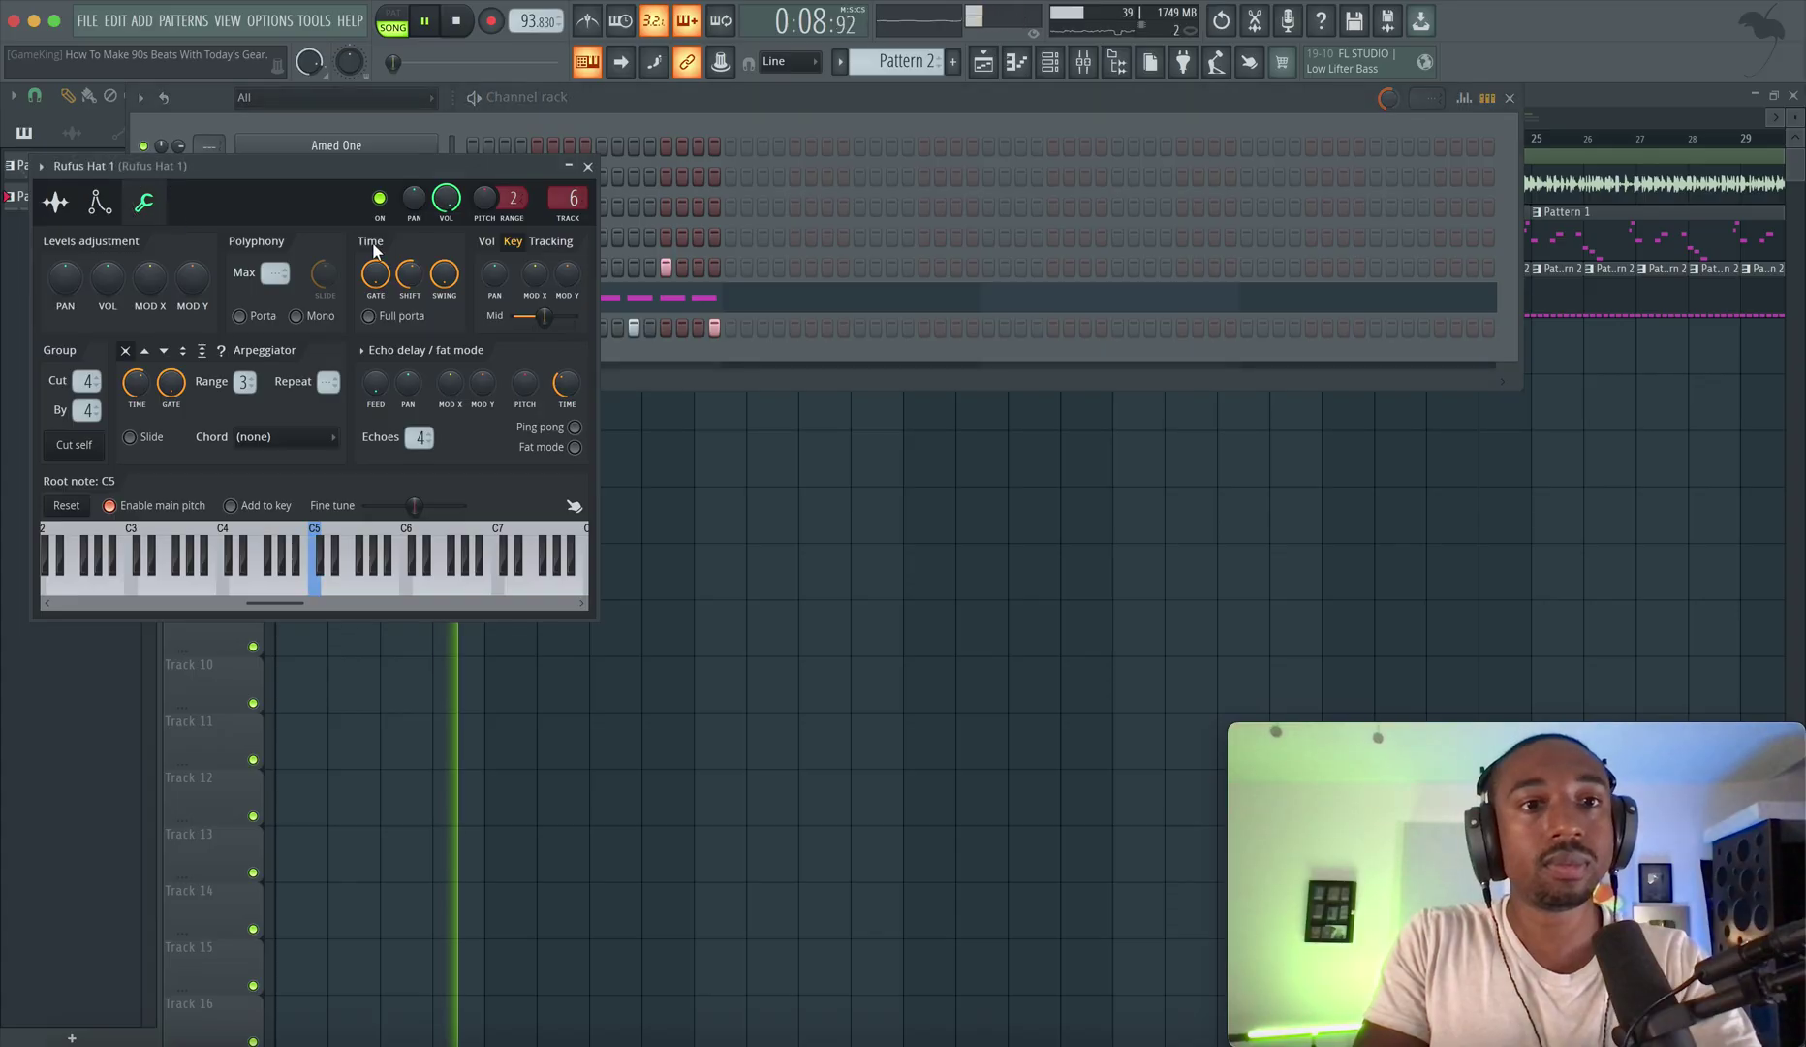
pyautogui.moveTo(409, 274); pyautogui.dragTo(409, 273)
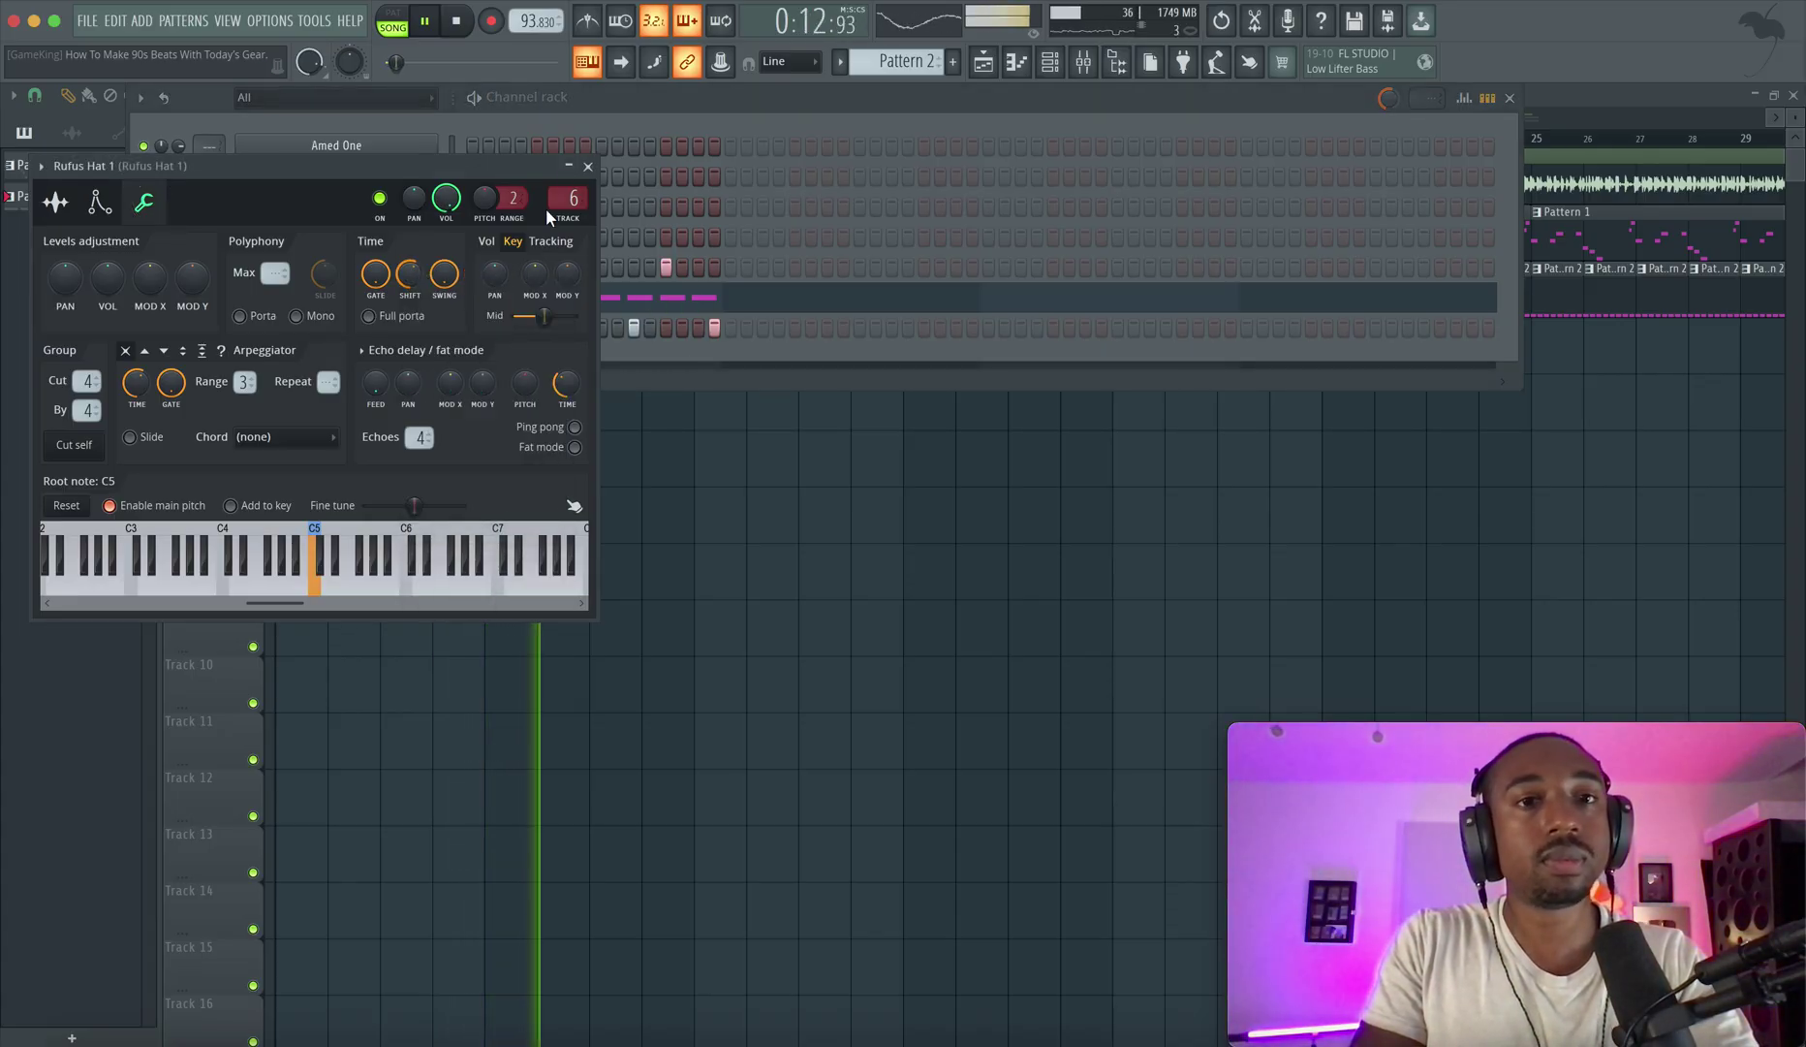
pyautogui.click(587, 167)
pyautogui.press('space')
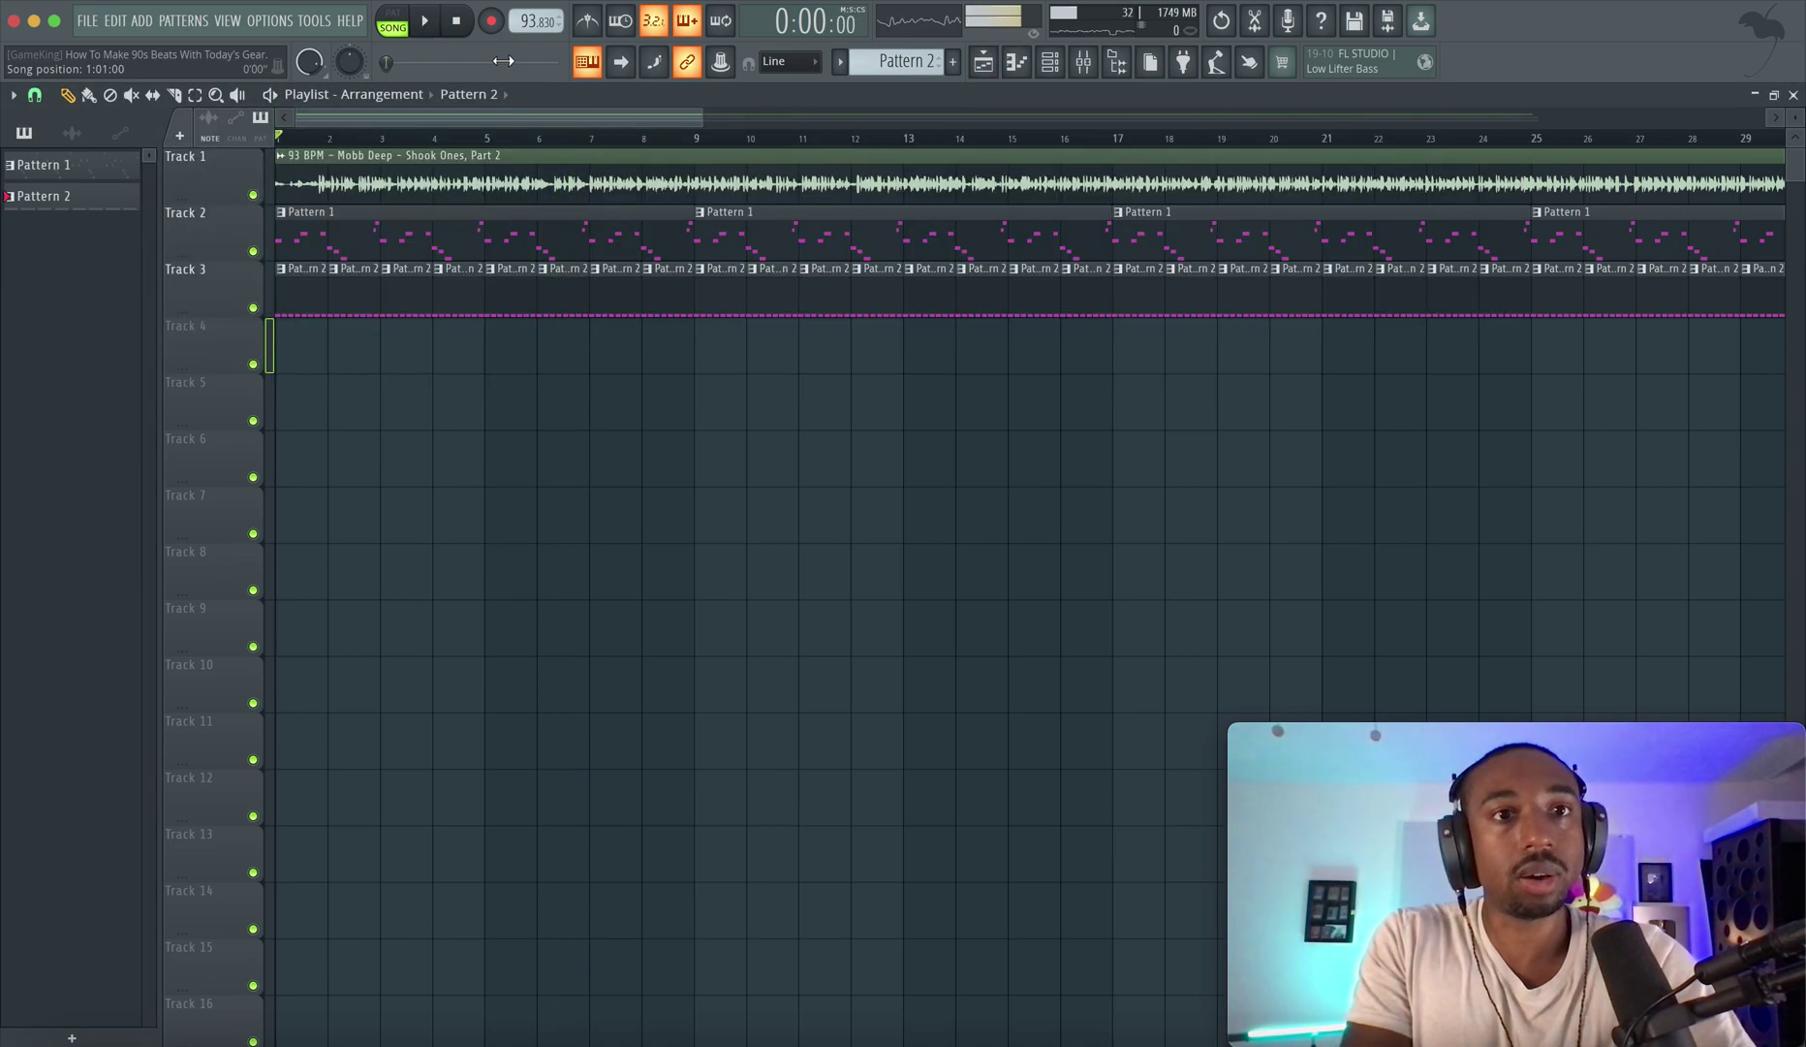
pyautogui.press('space')
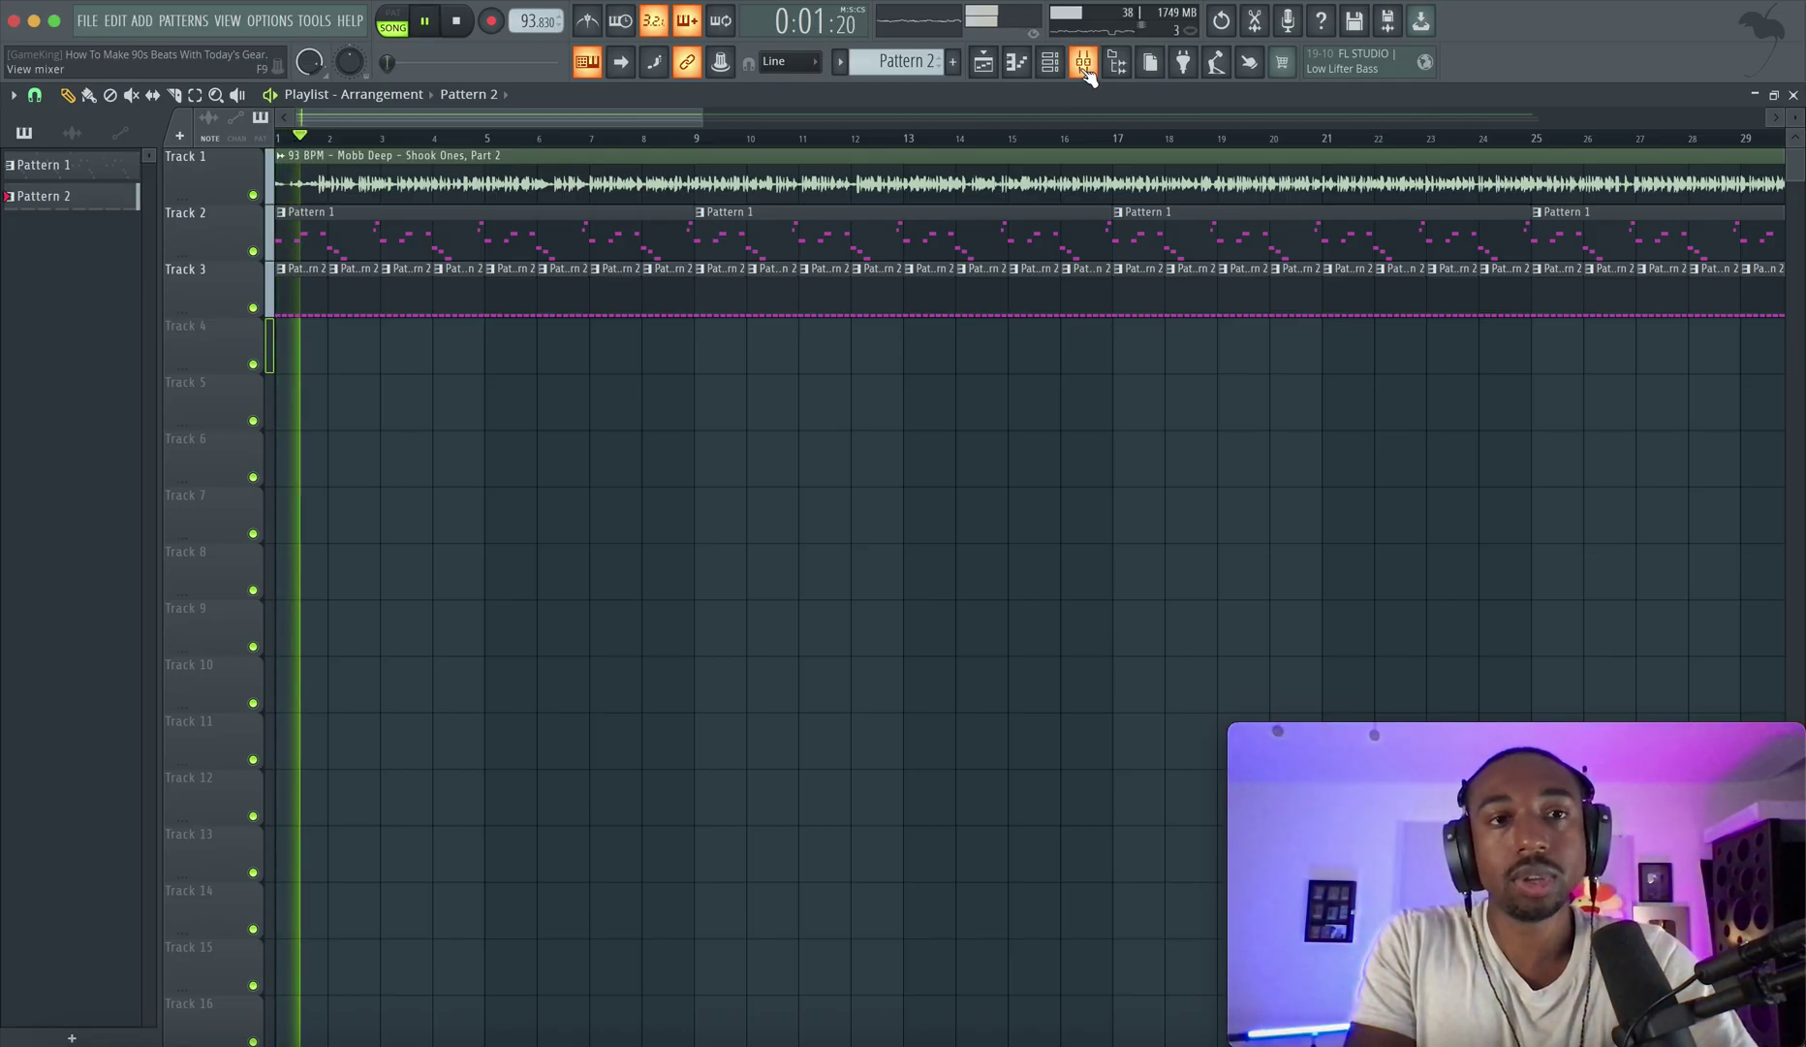
pyautogui.press('space')
# Rename playlist tracks 1 and 2 as Topline.
pyautogui.rightClick(209, 174)
pyautogui.click(213, 162)
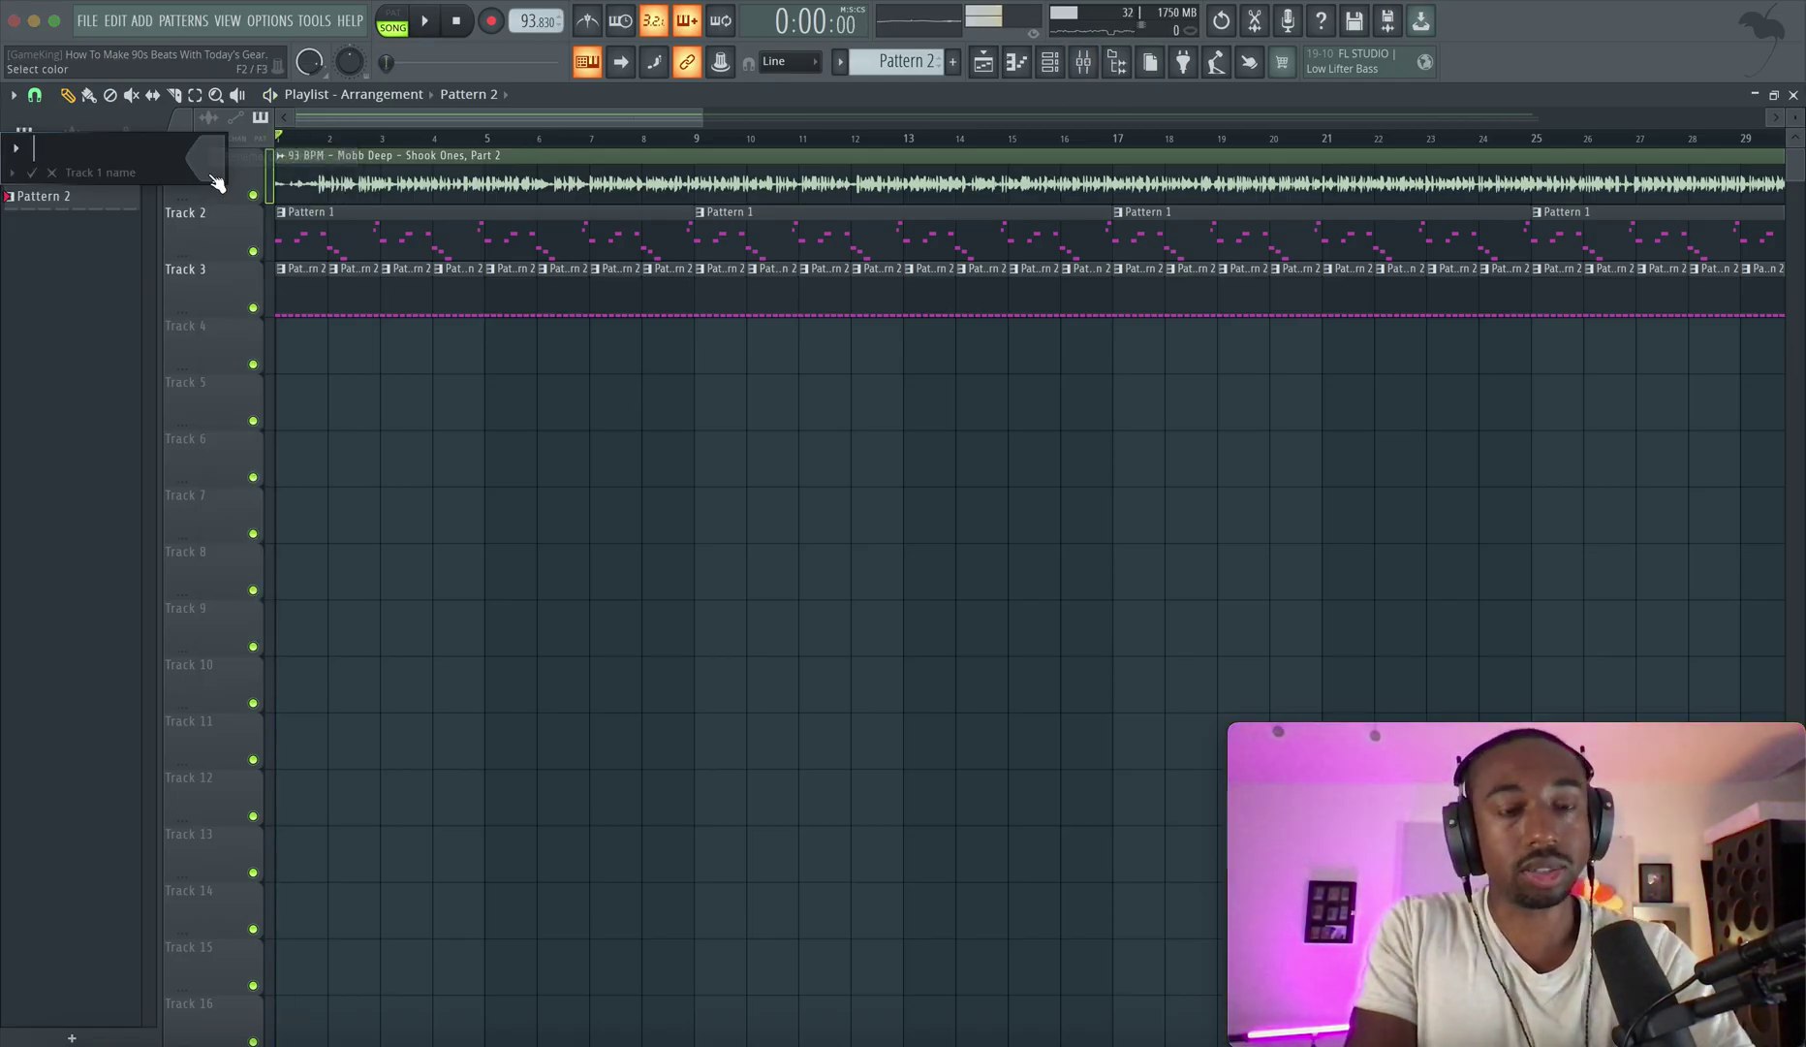
pyautogui.write('Topline')
pyautogui.press('Return')
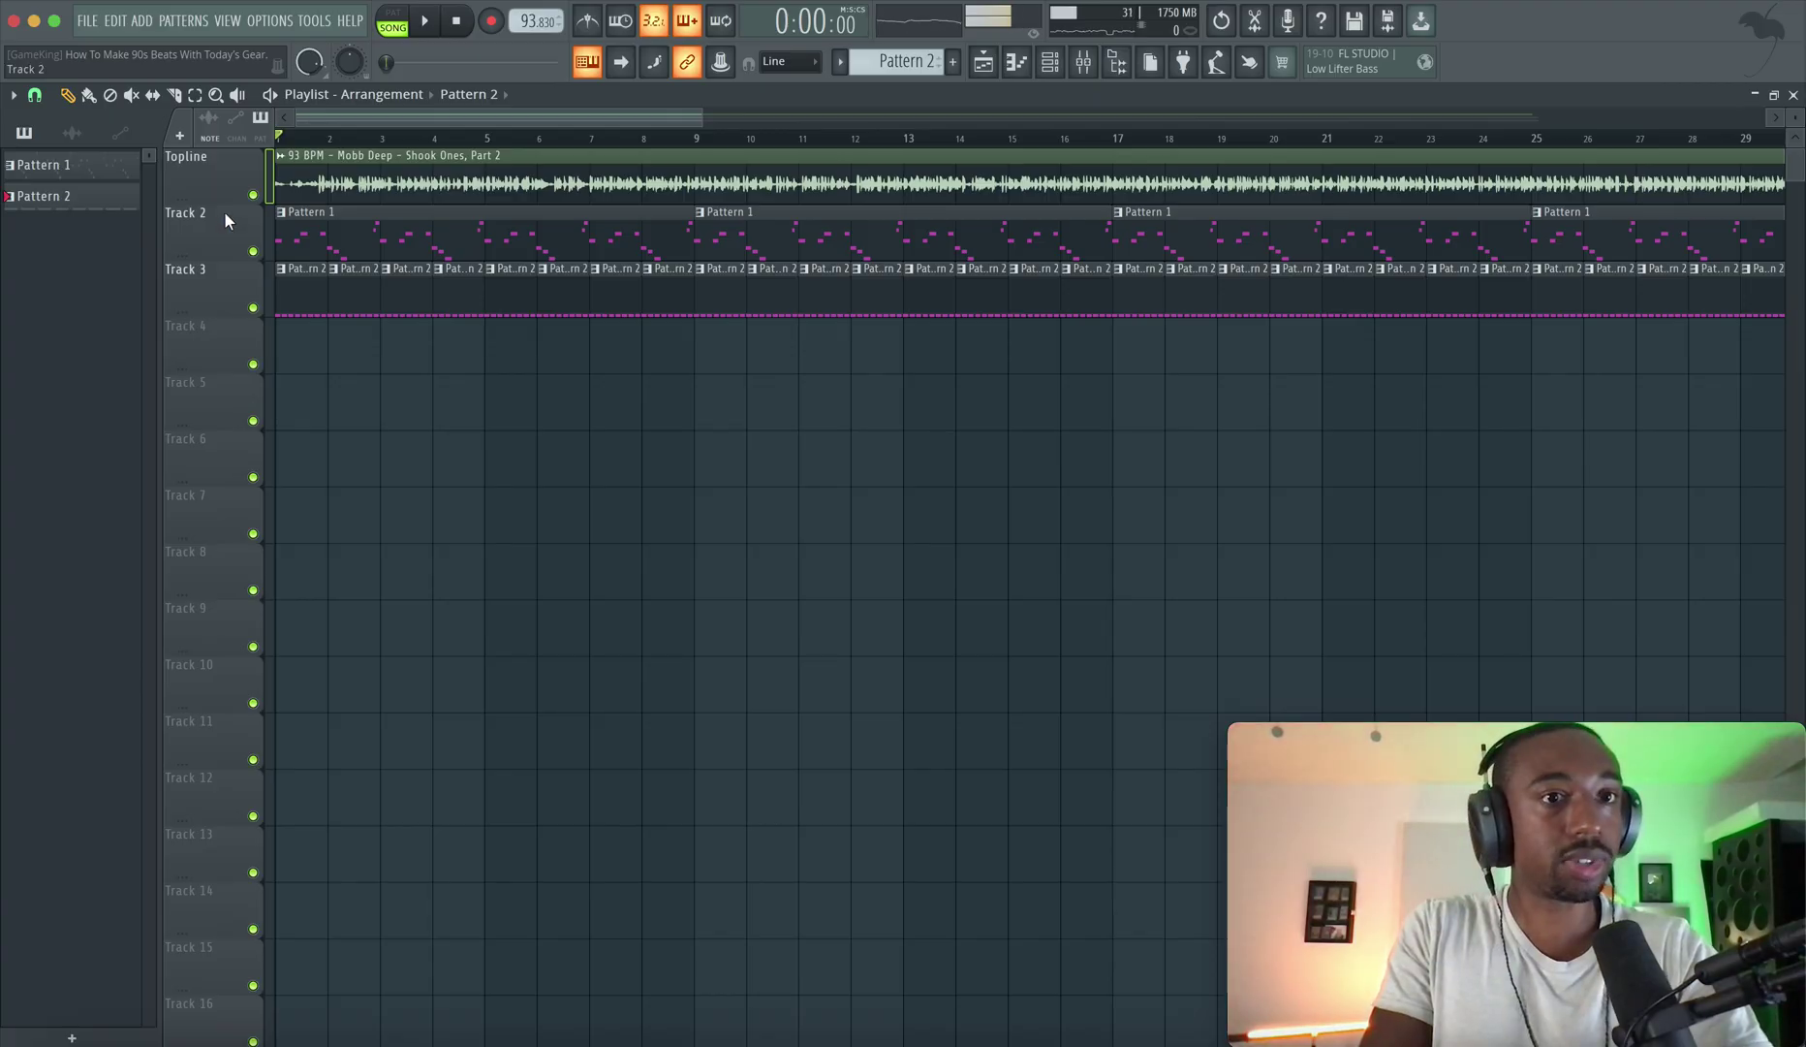
pyautogui.rightClick(225, 210)
pyautogui.click(223, 220)
pyautogui.write('Topline')
pyautogui.press('Return')
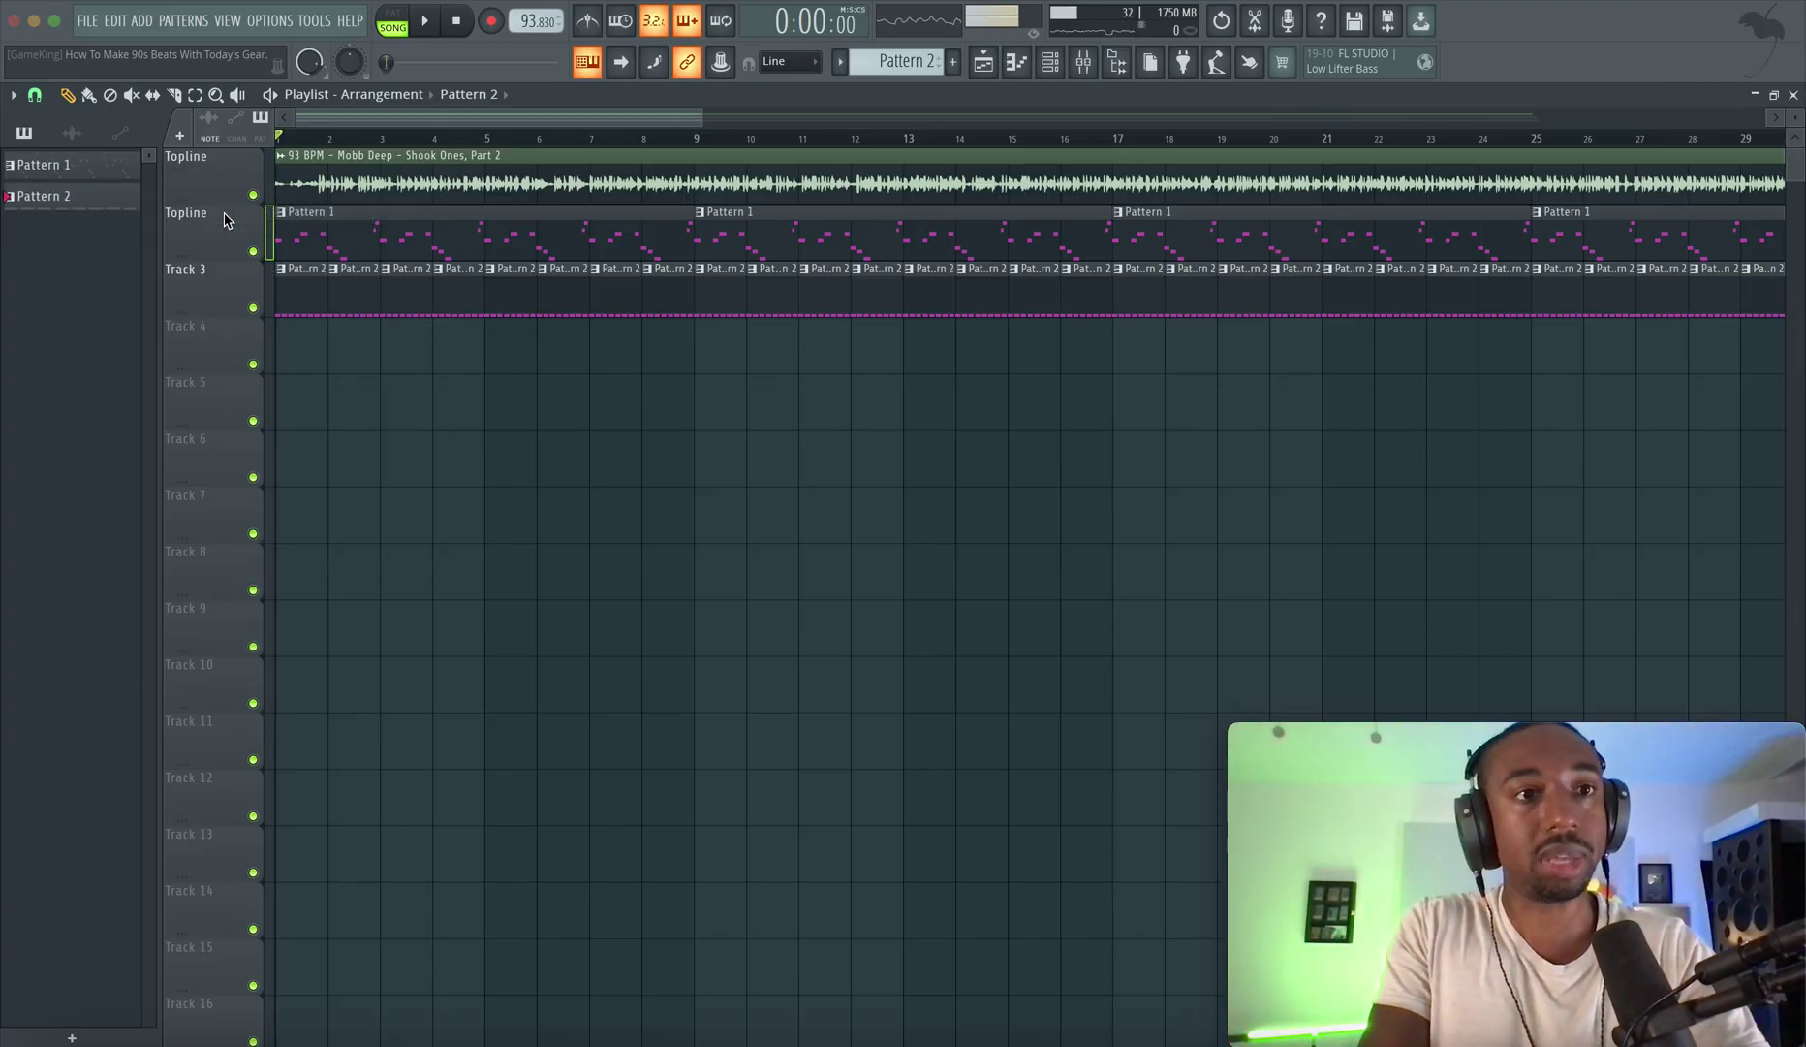
# Rename playlist track 3 as Rhythm.
pyautogui.rightClick(232, 295)
pyautogui.click(236, 302)
pyautogui.write('Rhythm')
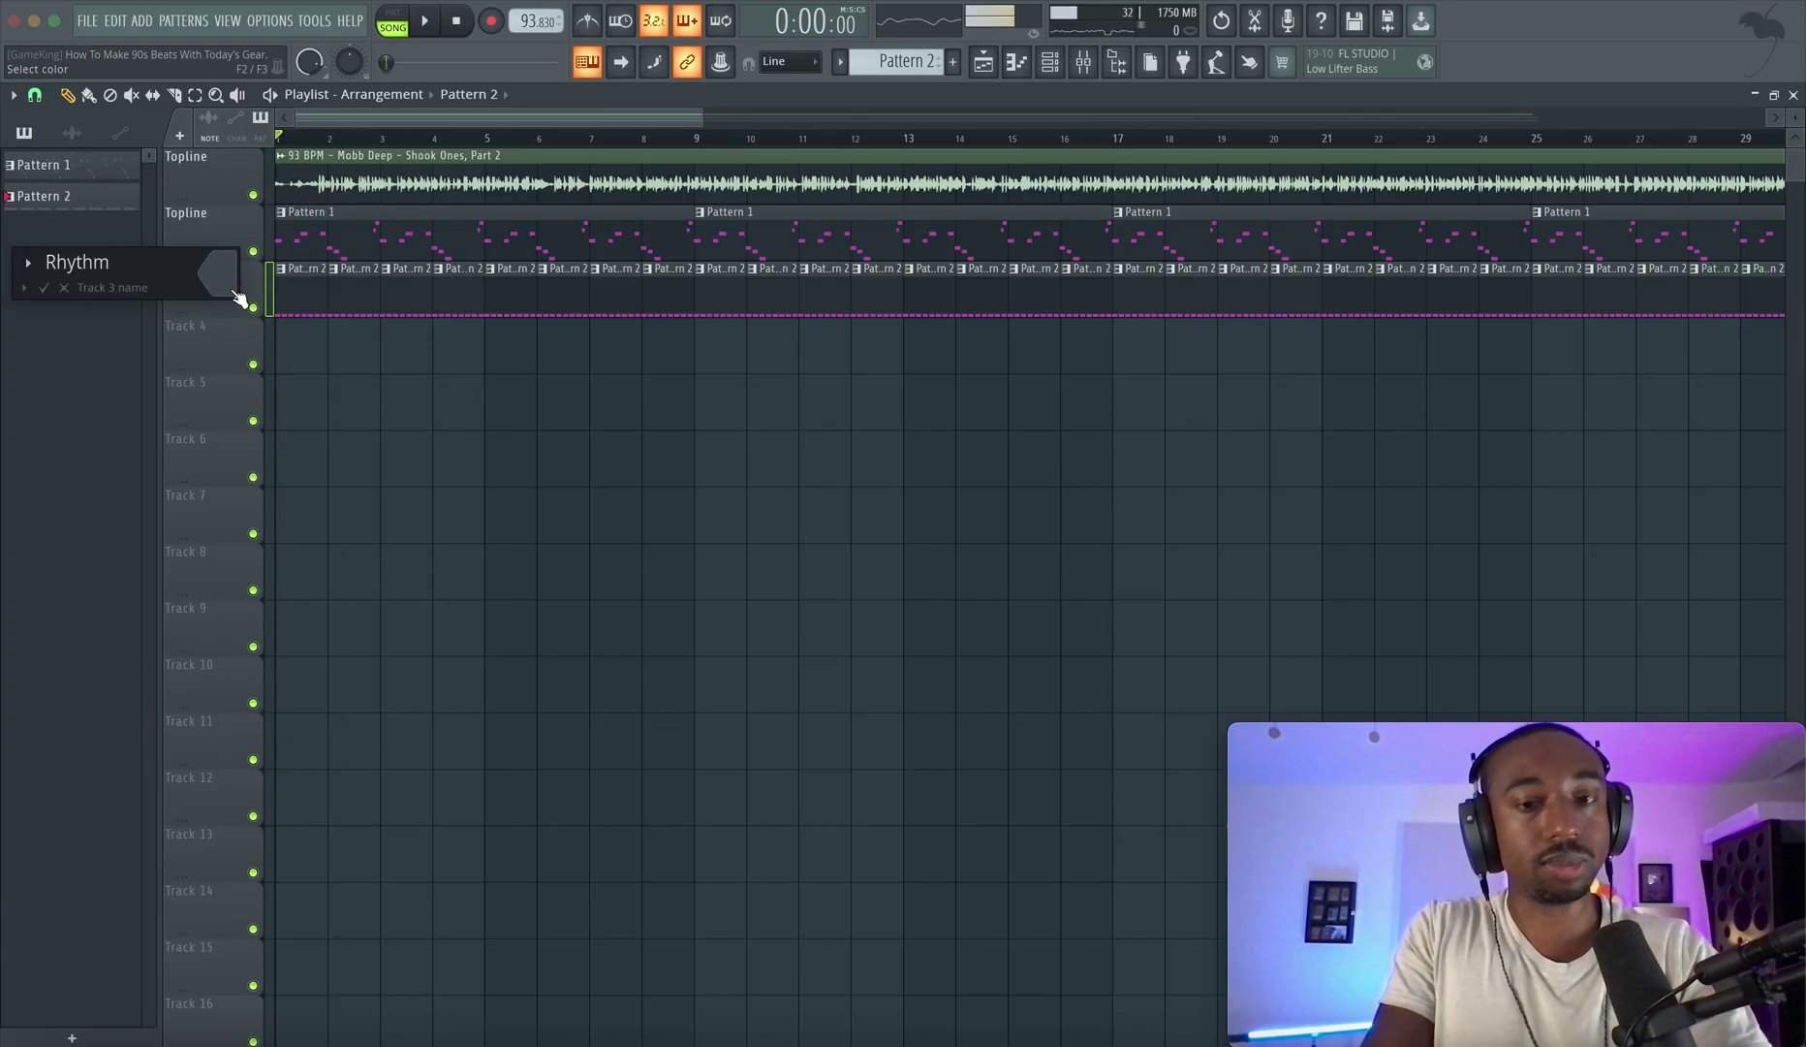
pyautogui.press('Return')
# Insert a new playlist track above Rhythm and name it Harmony.
pyautogui.rightClick(230, 290)
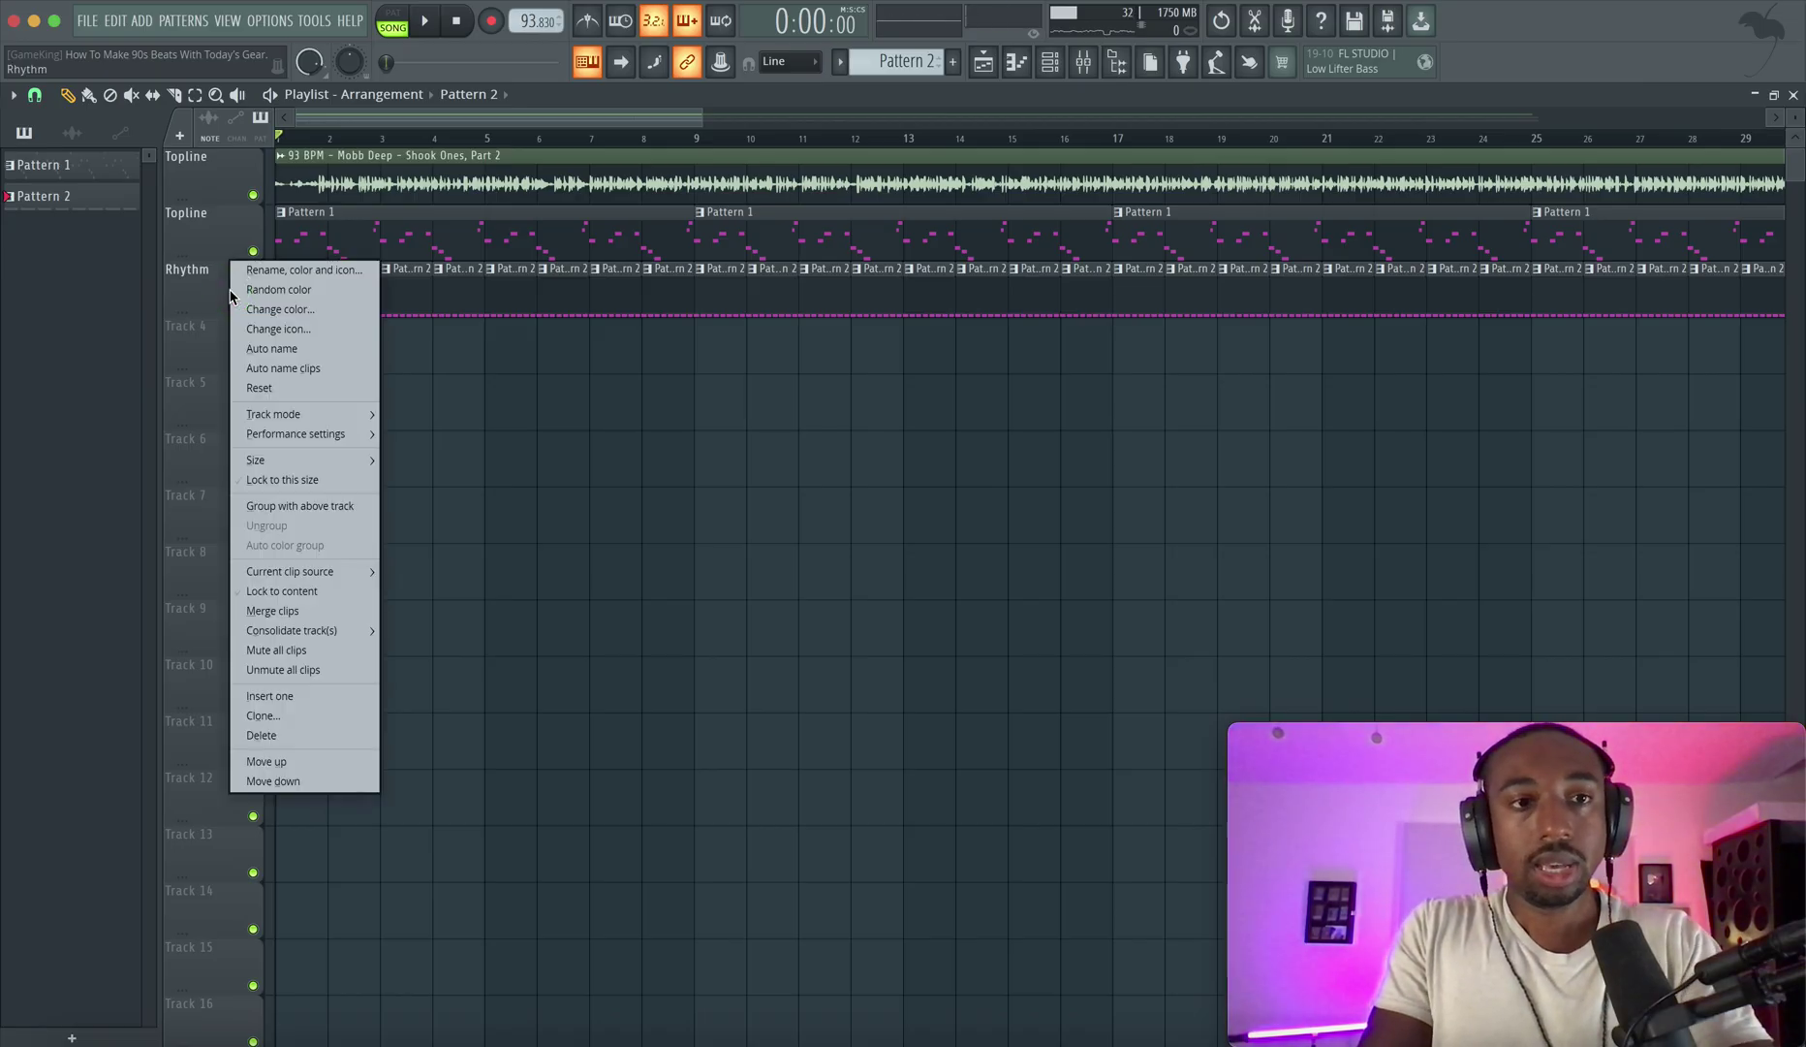
pyautogui.click(269, 696)
pyautogui.rightClick(232, 286)
pyautogui.click(243, 271)
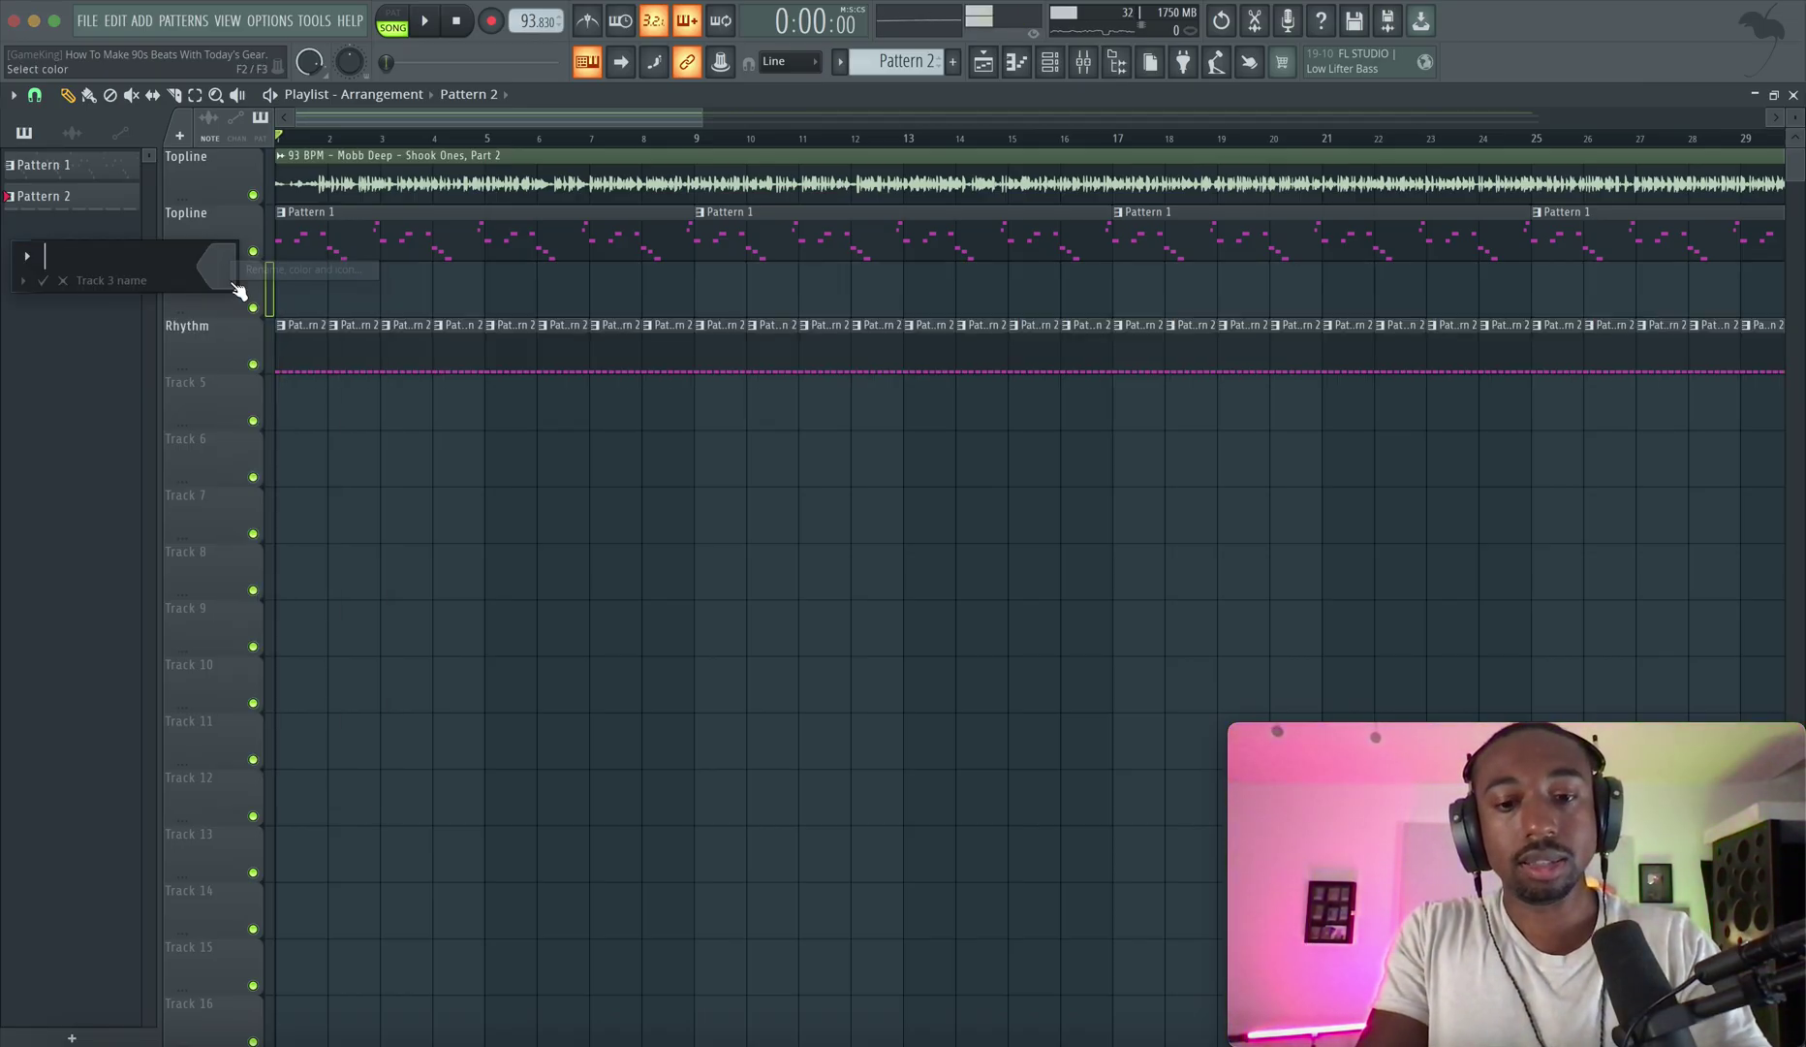
pyautogui.write('Harmony')
pyautogui.press('Return')
# Insert another playlist track between Harmony and Rhythm and name it Contrast.
pyautogui.rightClick(226, 326)
pyautogui.click(264, 752)
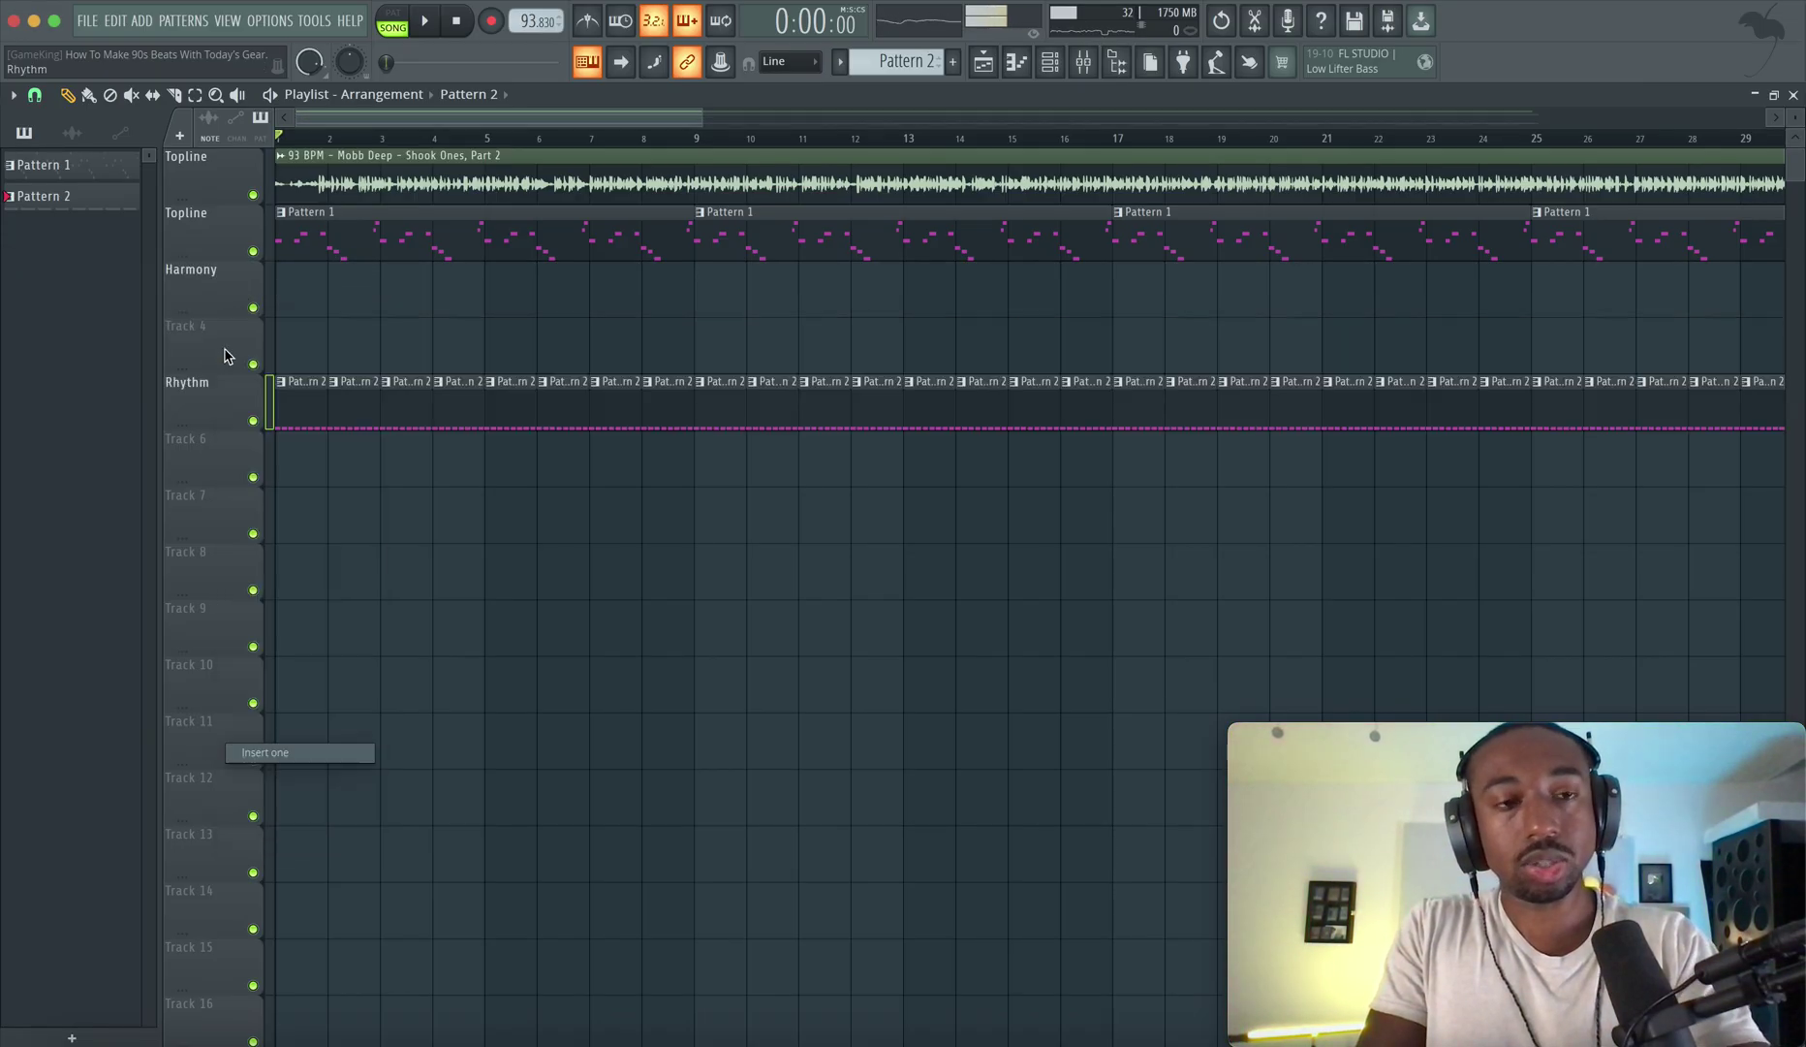
pyautogui.rightClick(225, 329)
pyautogui.click(226, 327)
pyautogui.write('Contrast')
pyautogui.press('Return')
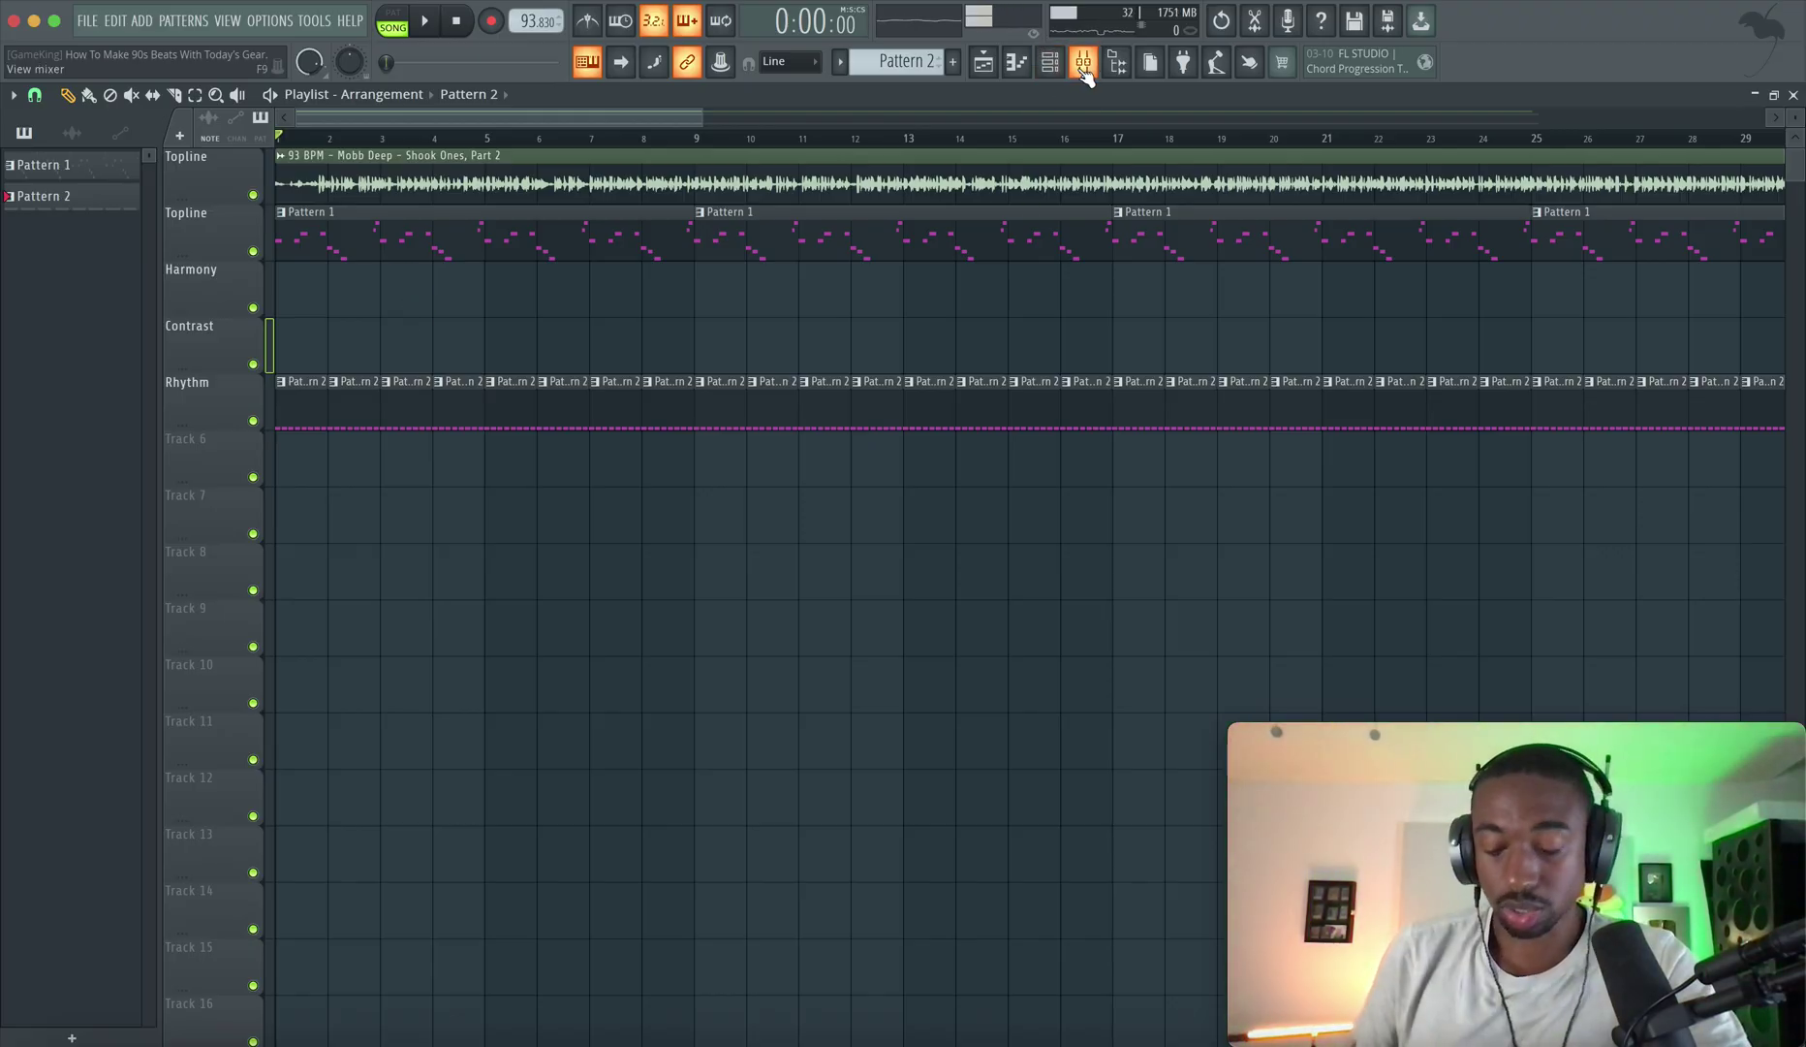
# Check the MIDI input and output device settings for the KRONOS keyboard.
pyautogui.click(271, 20)
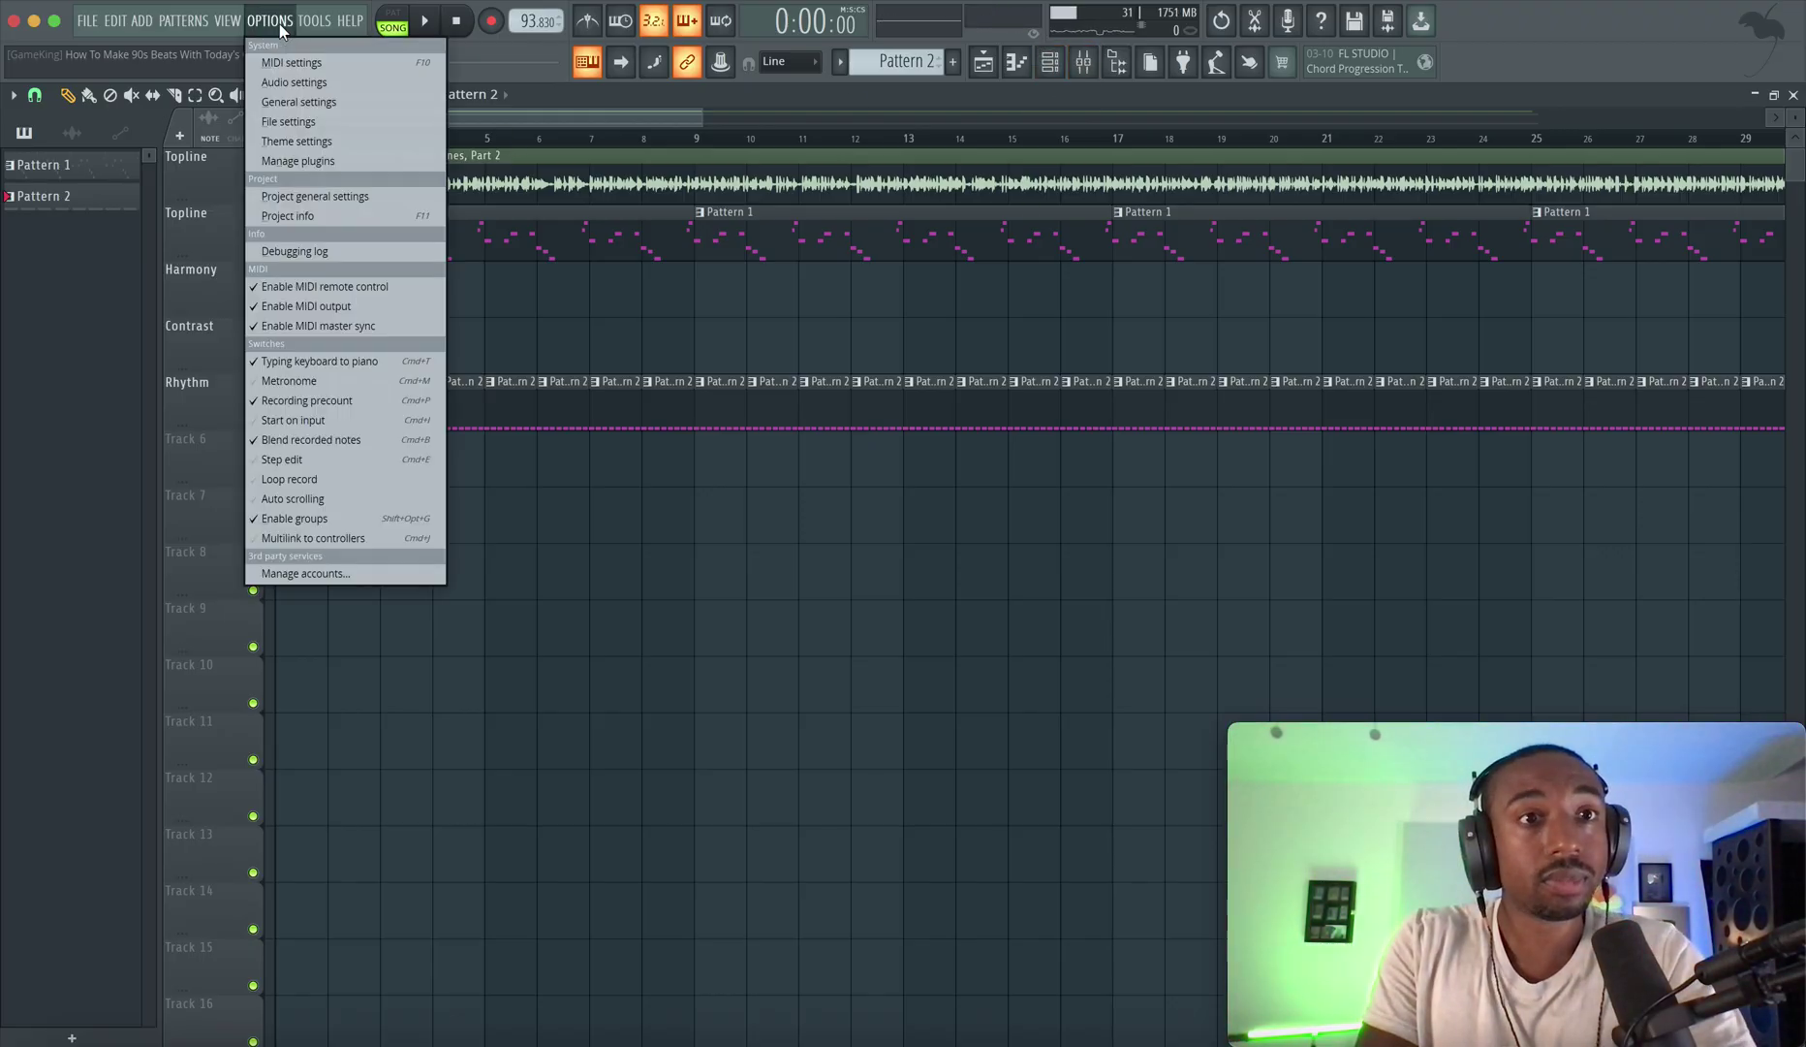
pyautogui.click(287, 64)
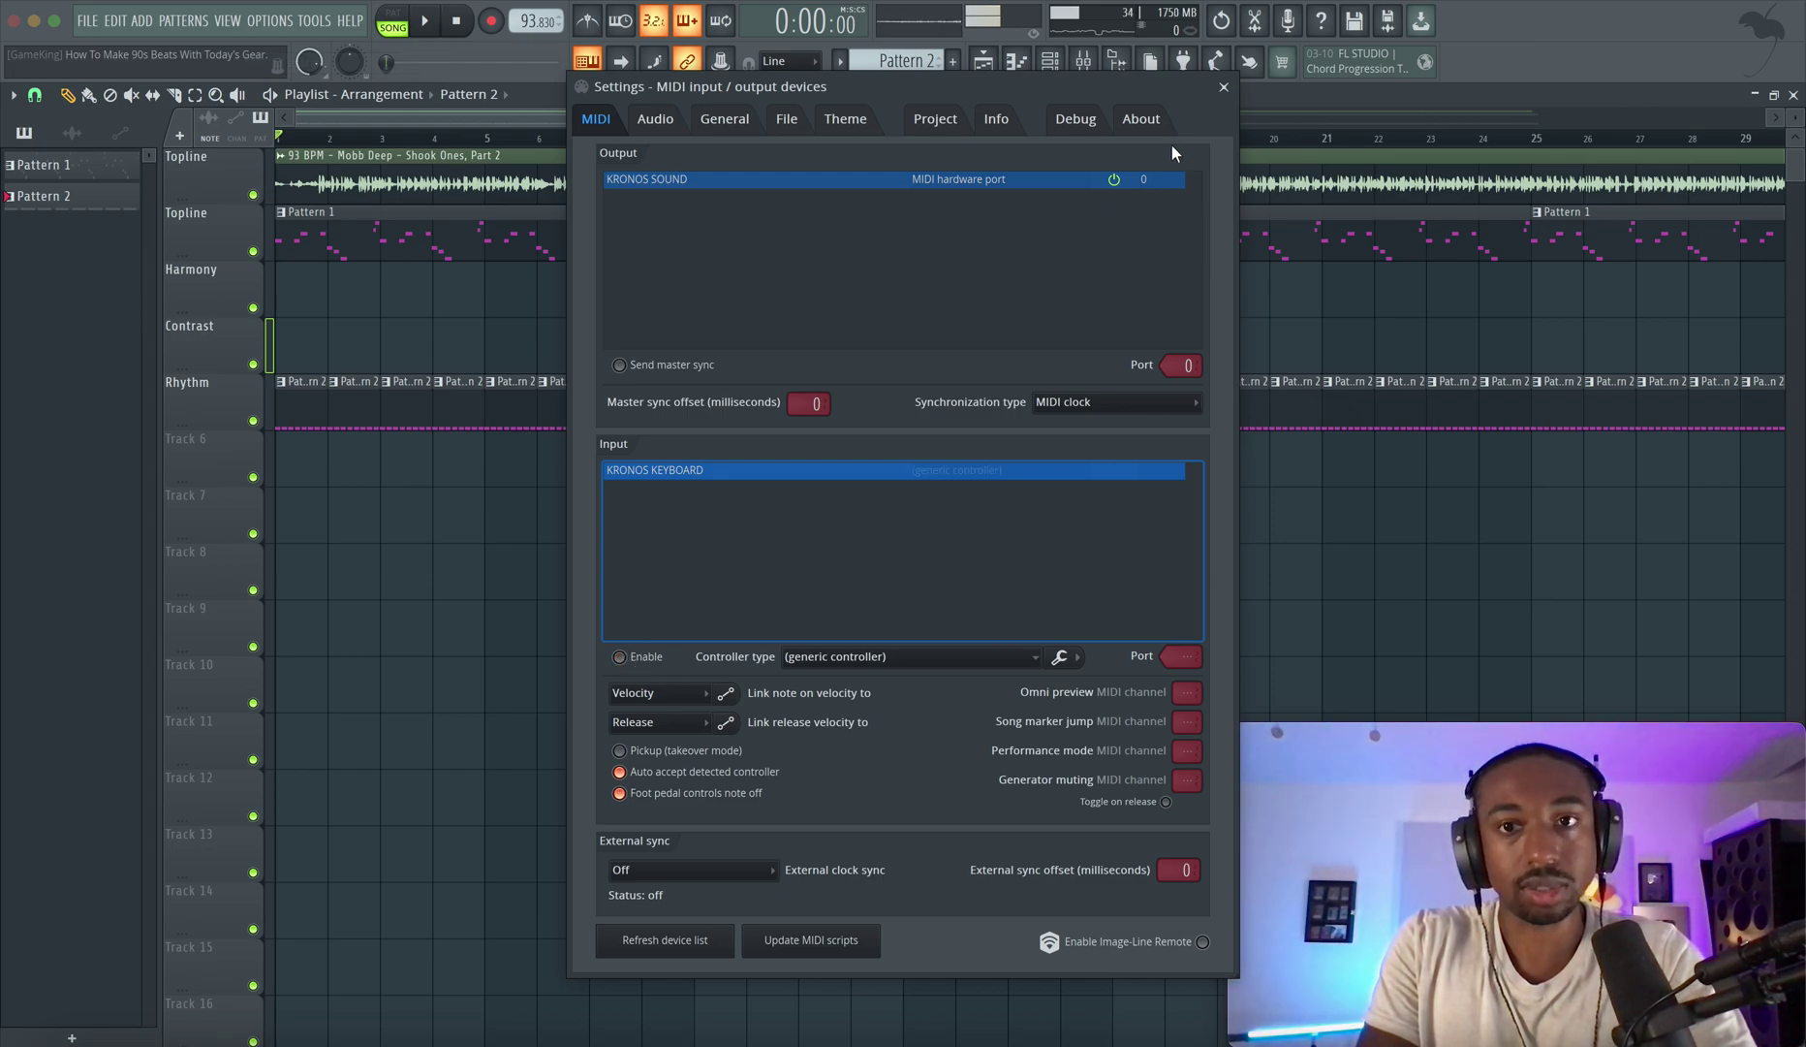
pyautogui.click(1224, 87)
# Show the channel rack and switch to a new empty Pattern 3.
pyautogui.click(1046, 62)
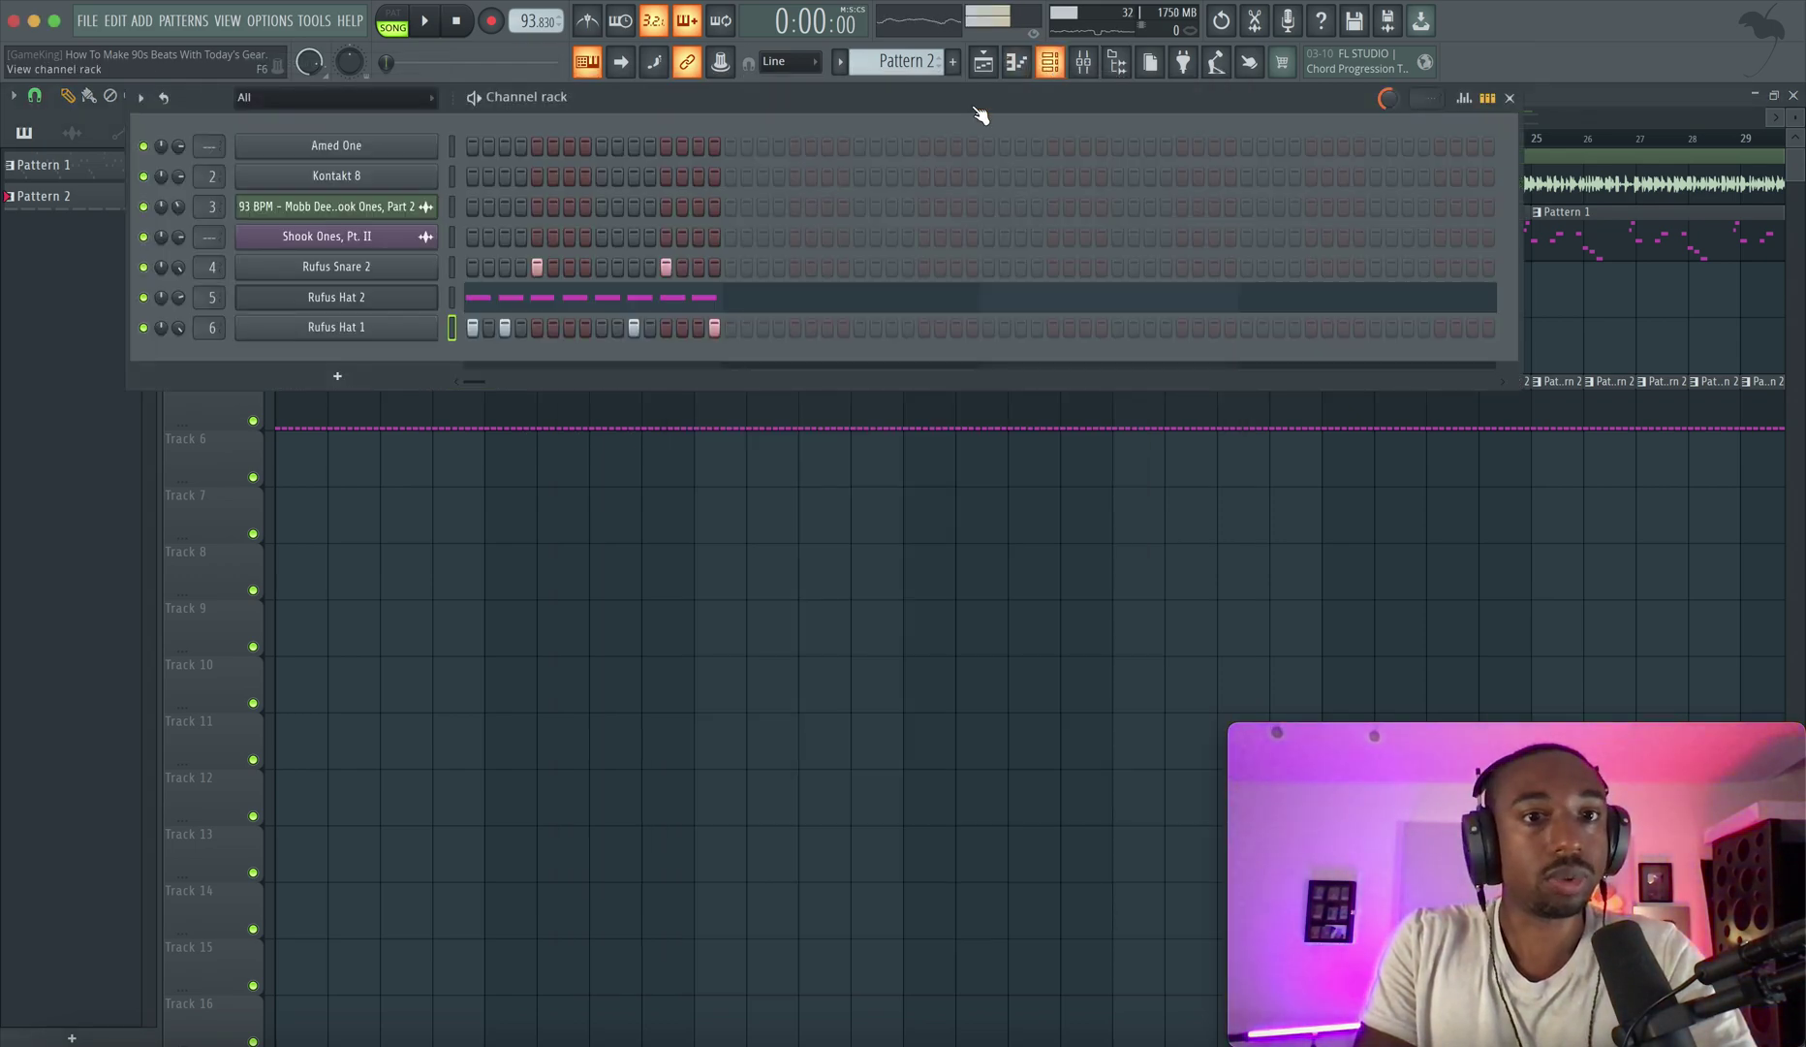
pyautogui.scroll(1, 920, 60)
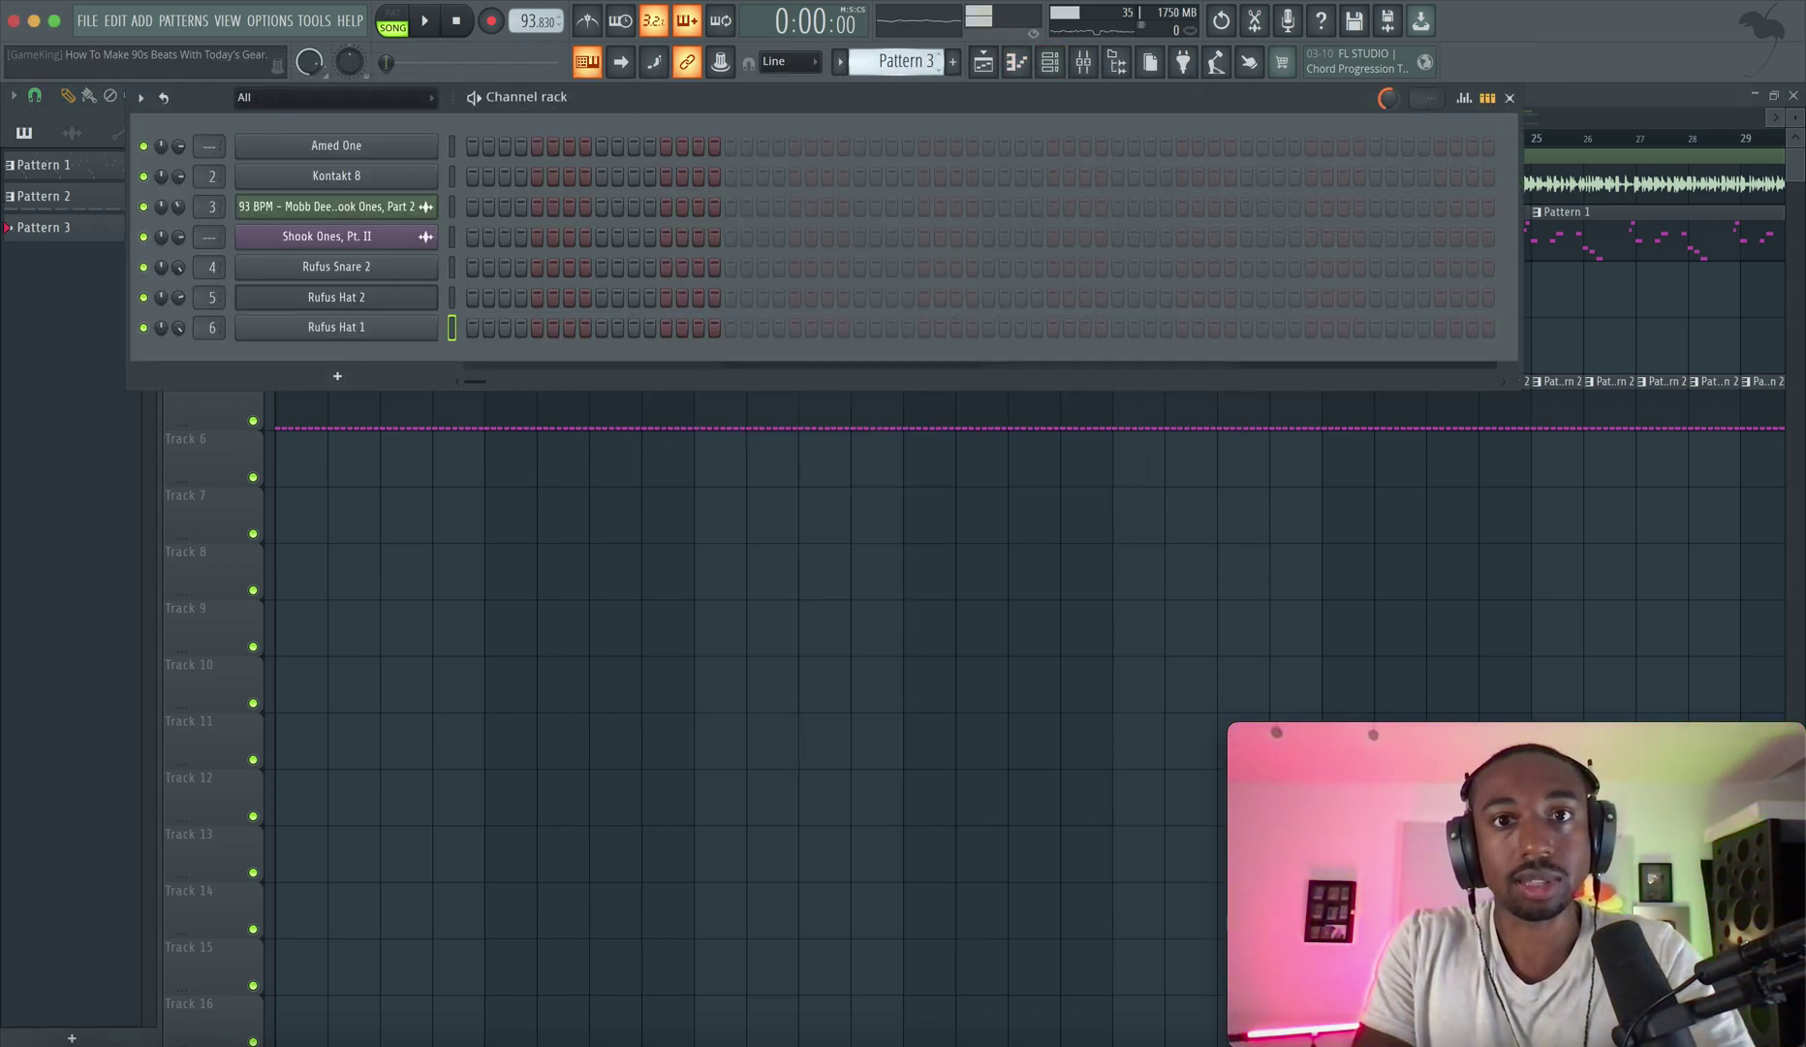
# During playback, adjust the Kontakt 8 mixer track's Fruity Delay 3: time to 234.8 ms, more wet output and feedback cutoff to 71.6 Hz.
pyautogui.press('space')
pyautogui.click(1084, 62)
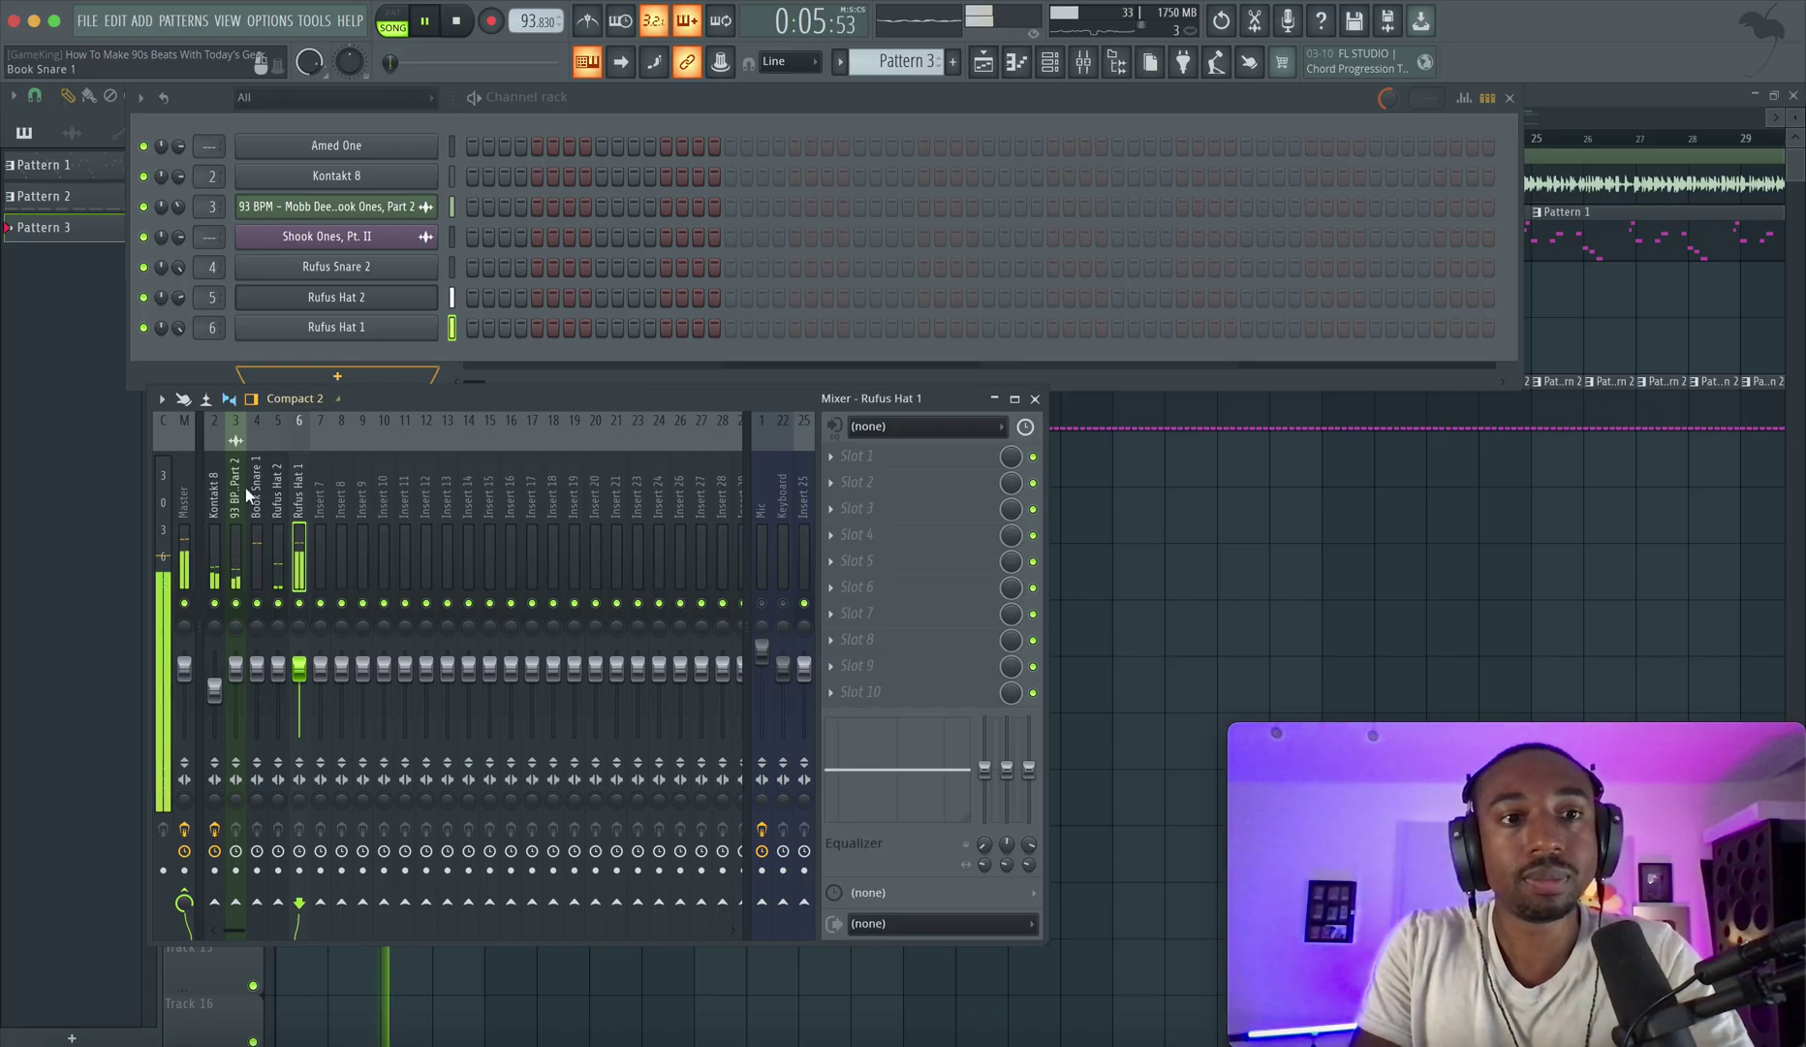
pyautogui.click(214, 514)
pyautogui.click(922, 535)
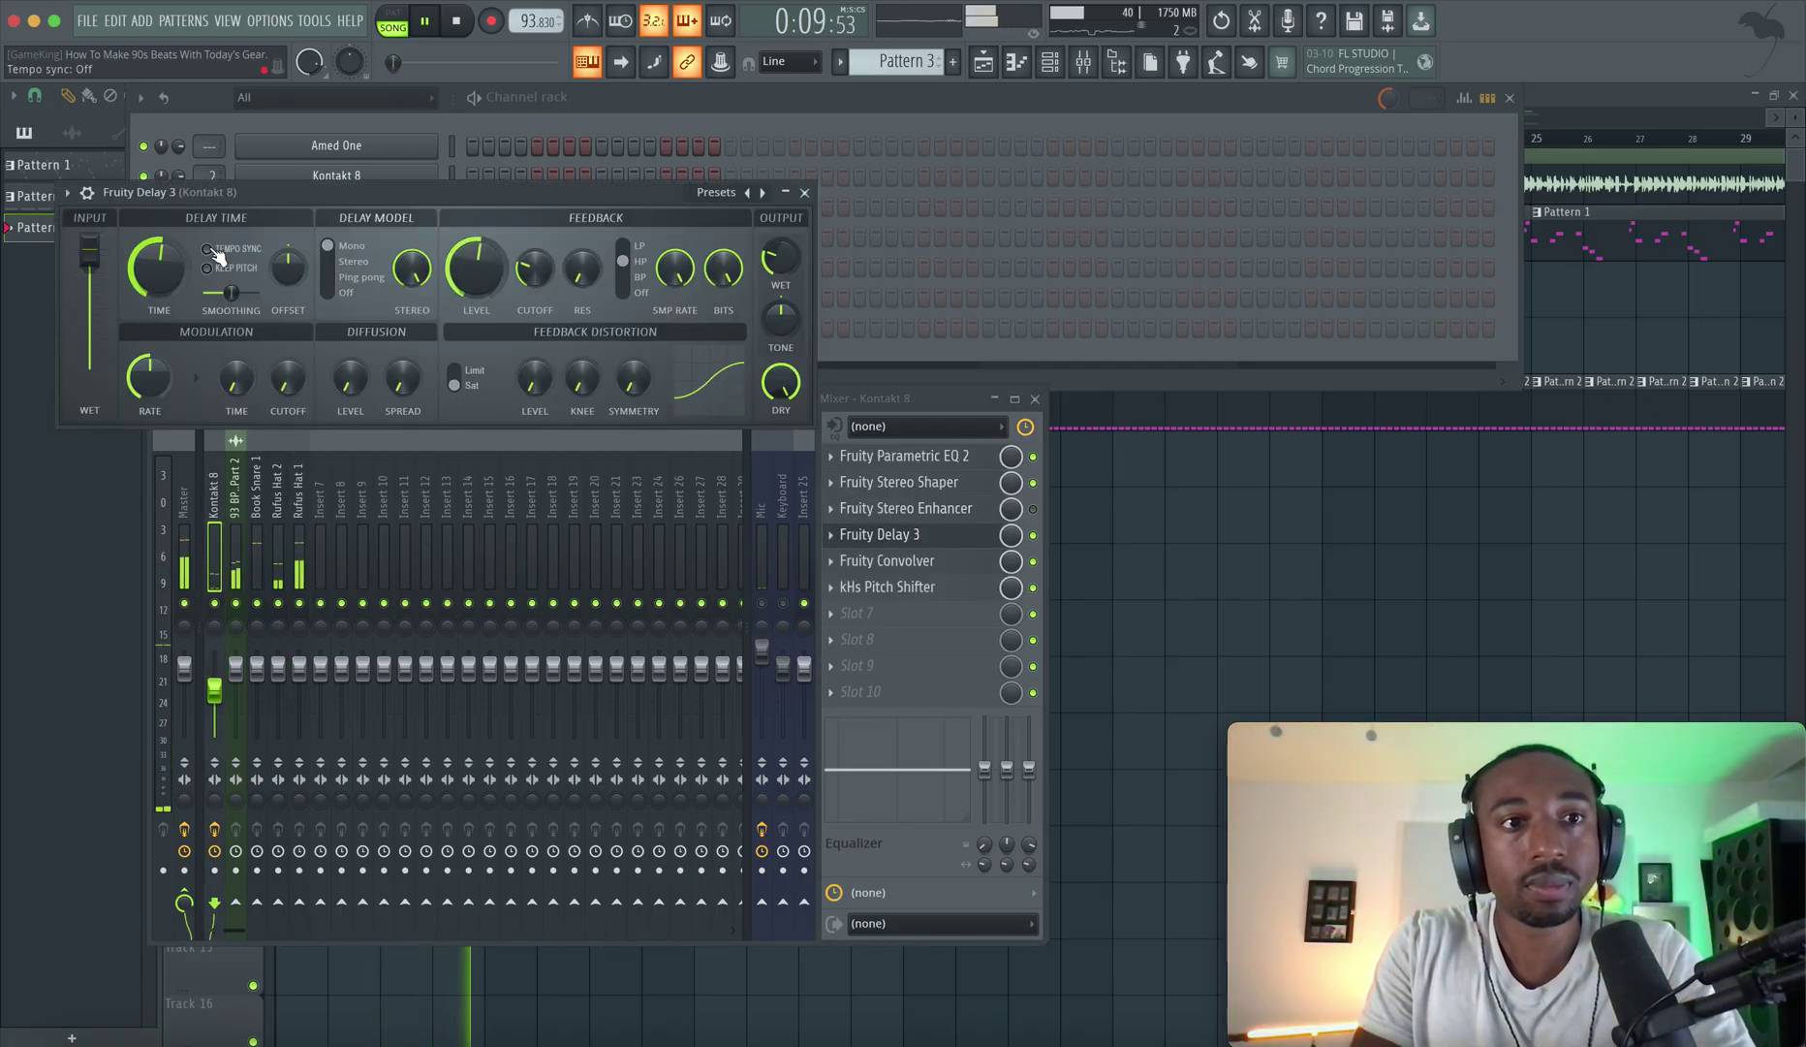
pyautogui.moveTo(161, 269); pyautogui.dragTo(161, 255)
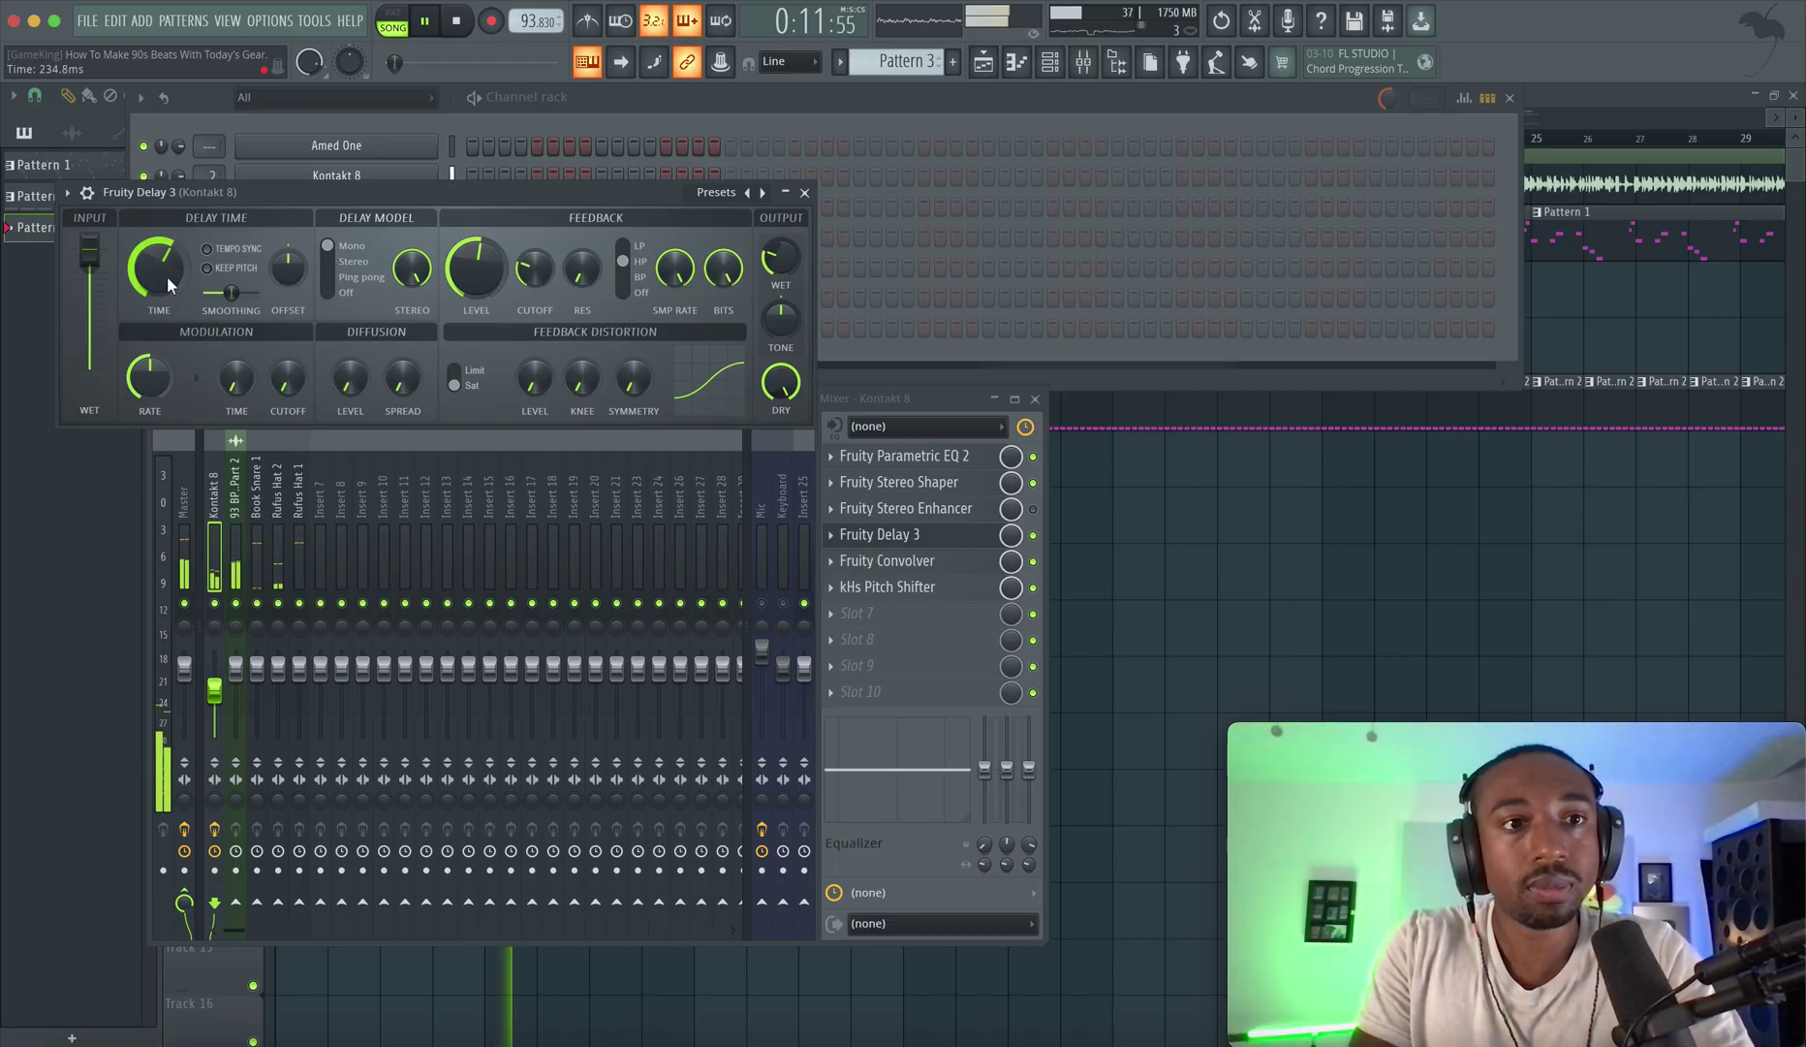
pyautogui.moveTo(780, 257); pyautogui.dragTo(780, 254)
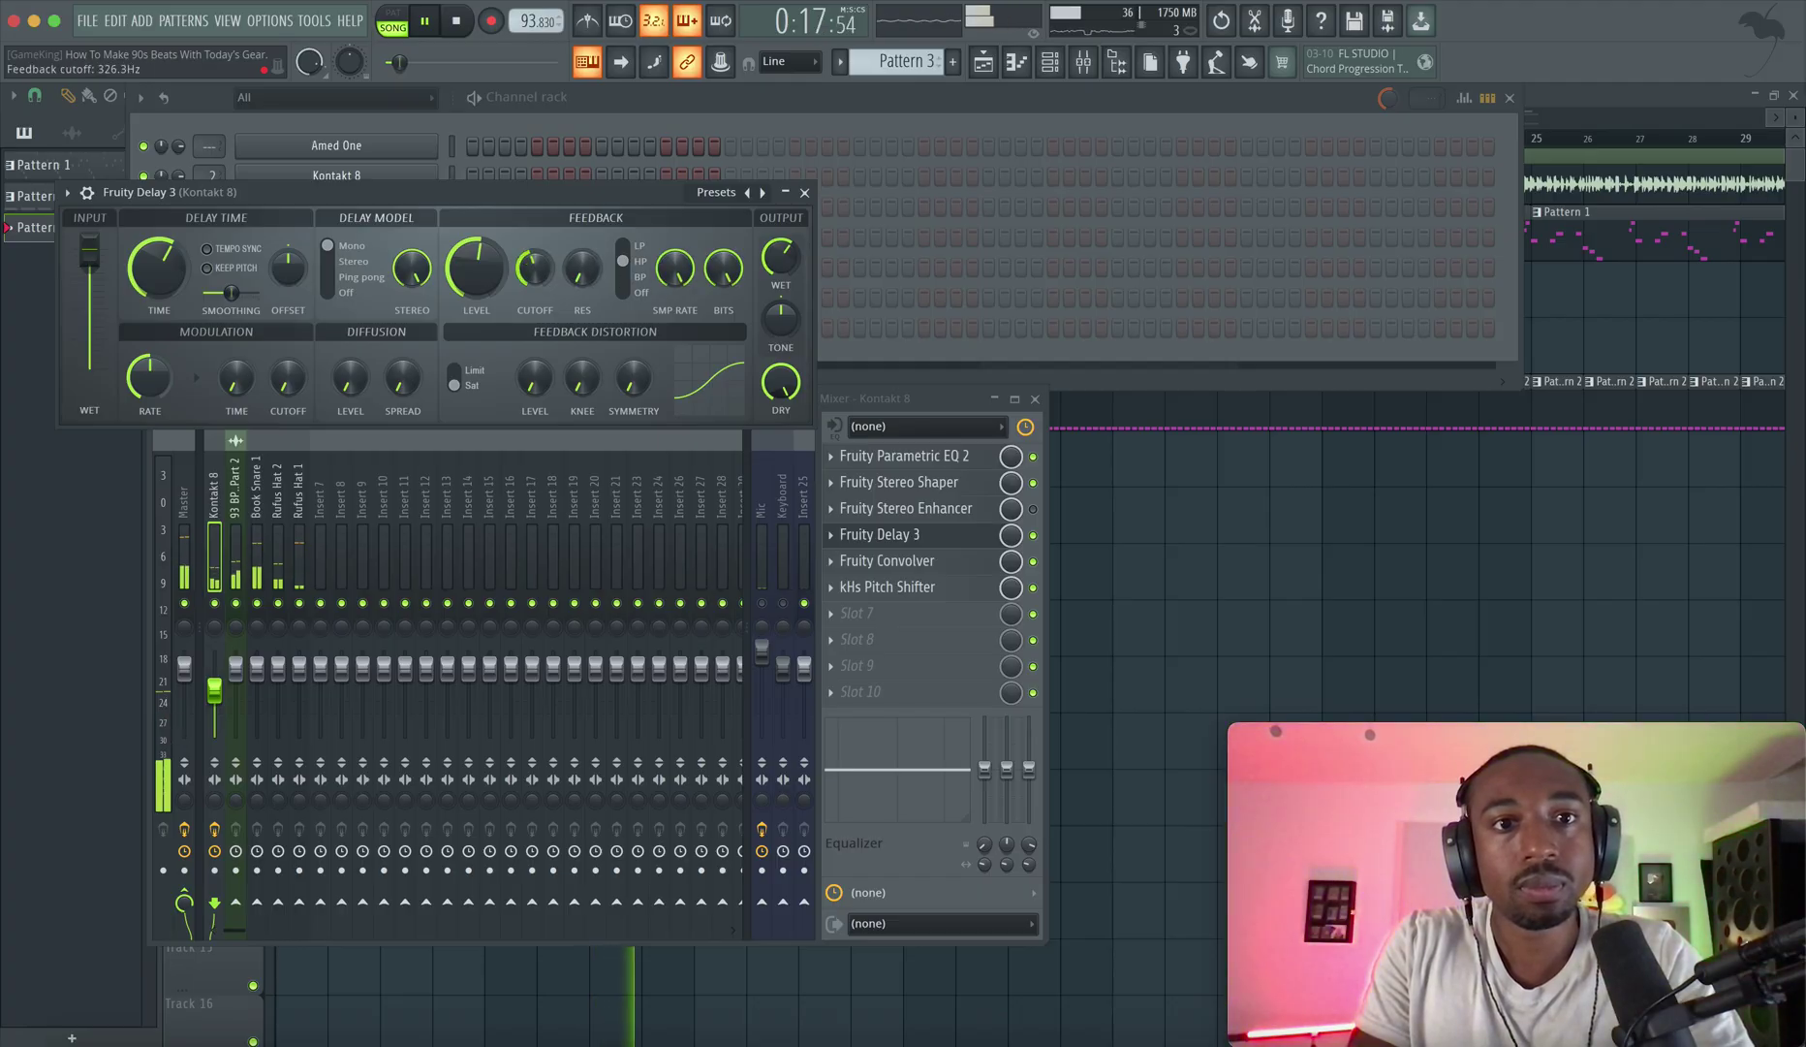
pyautogui.moveTo(534, 268); pyautogui.dragTo(534, 283)
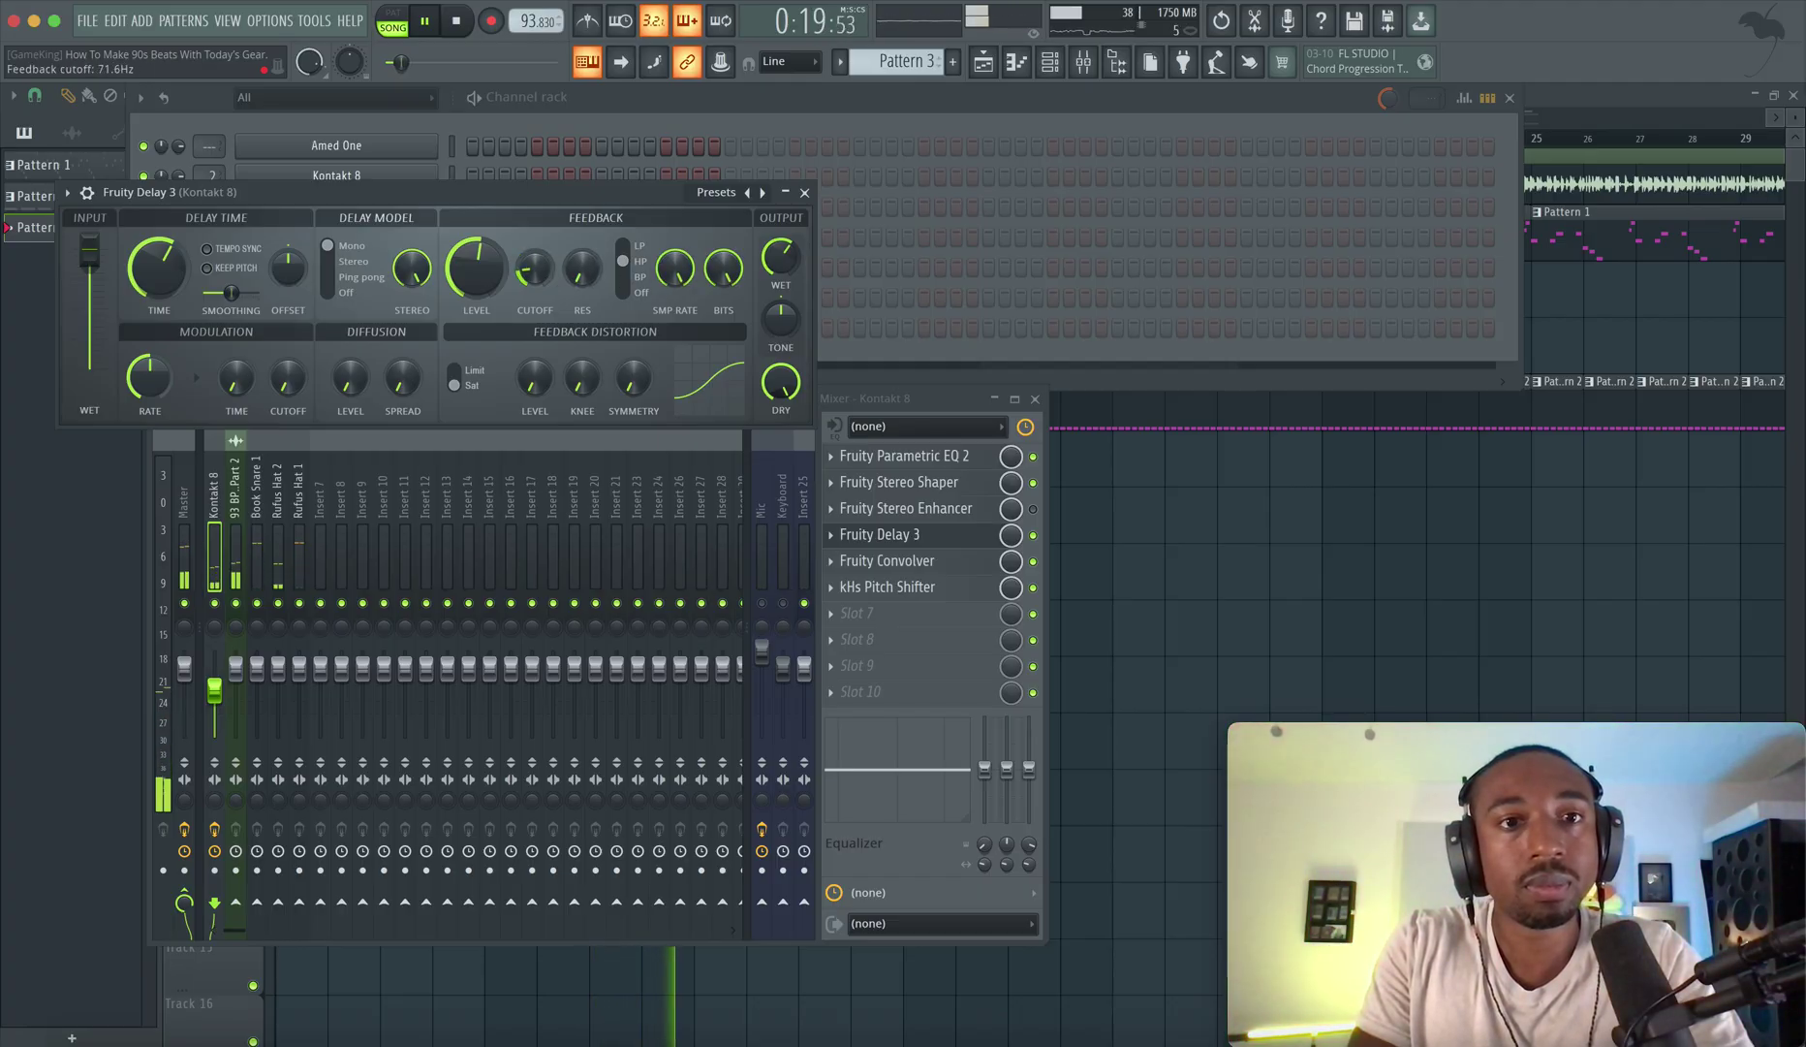
# Enable Keep Pitch in Fruity Delay 3 and, after auditioning Ping pong, return the delay model to Mono with its offset reset.
pyautogui.click(207, 268)
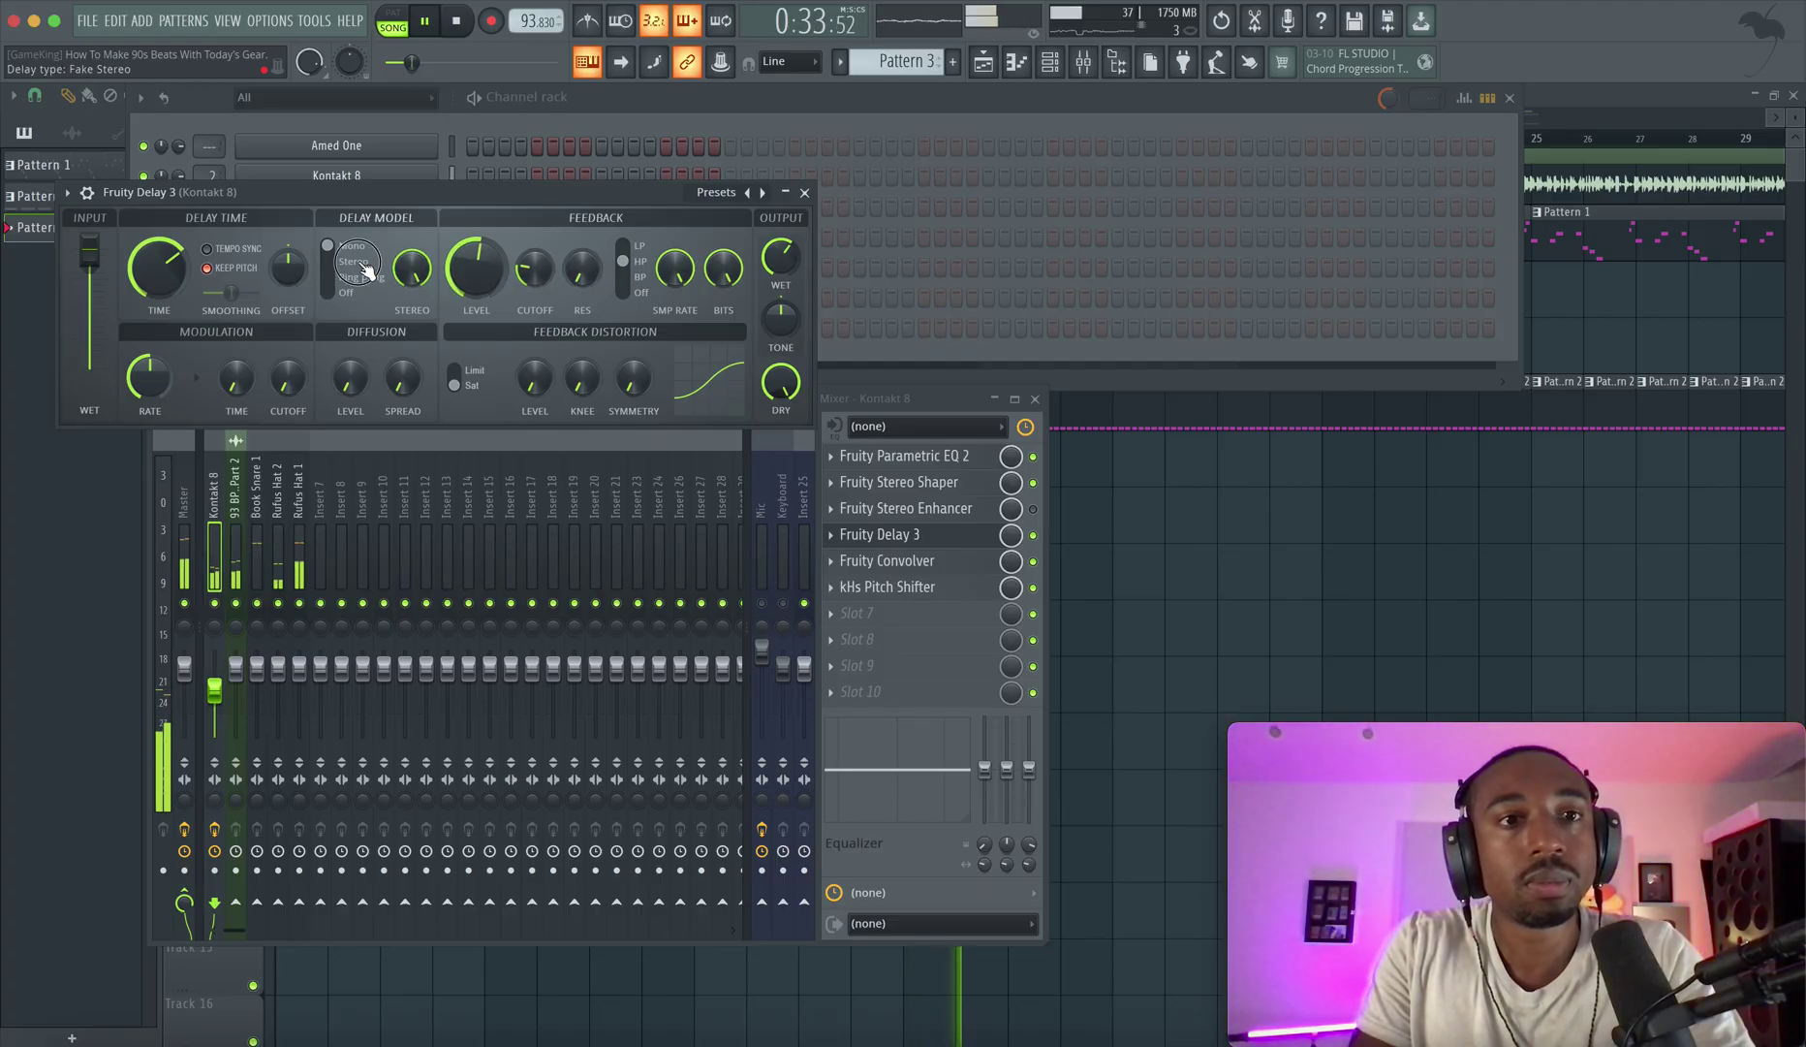
pyautogui.moveTo(365, 269); pyautogui.dragTo(351, 281)
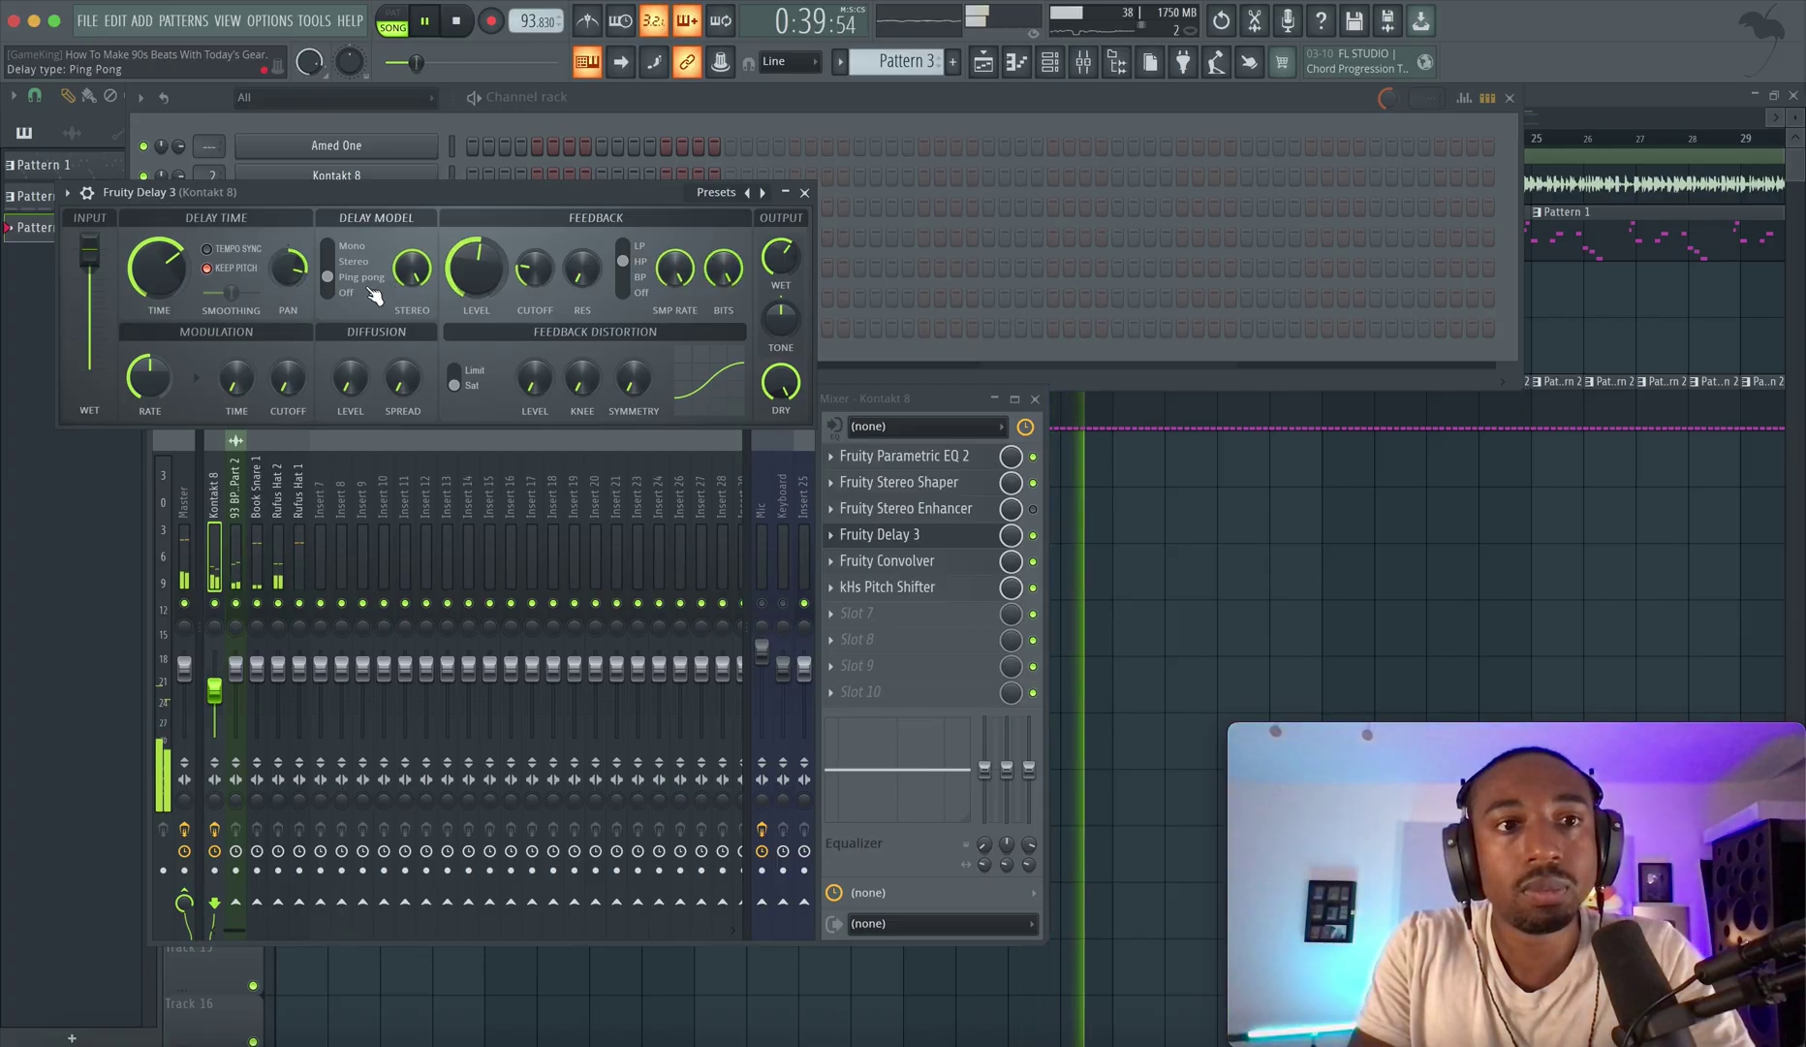
pyautogui.click(351, 246)
pyautogui.rightClick(300, 267)
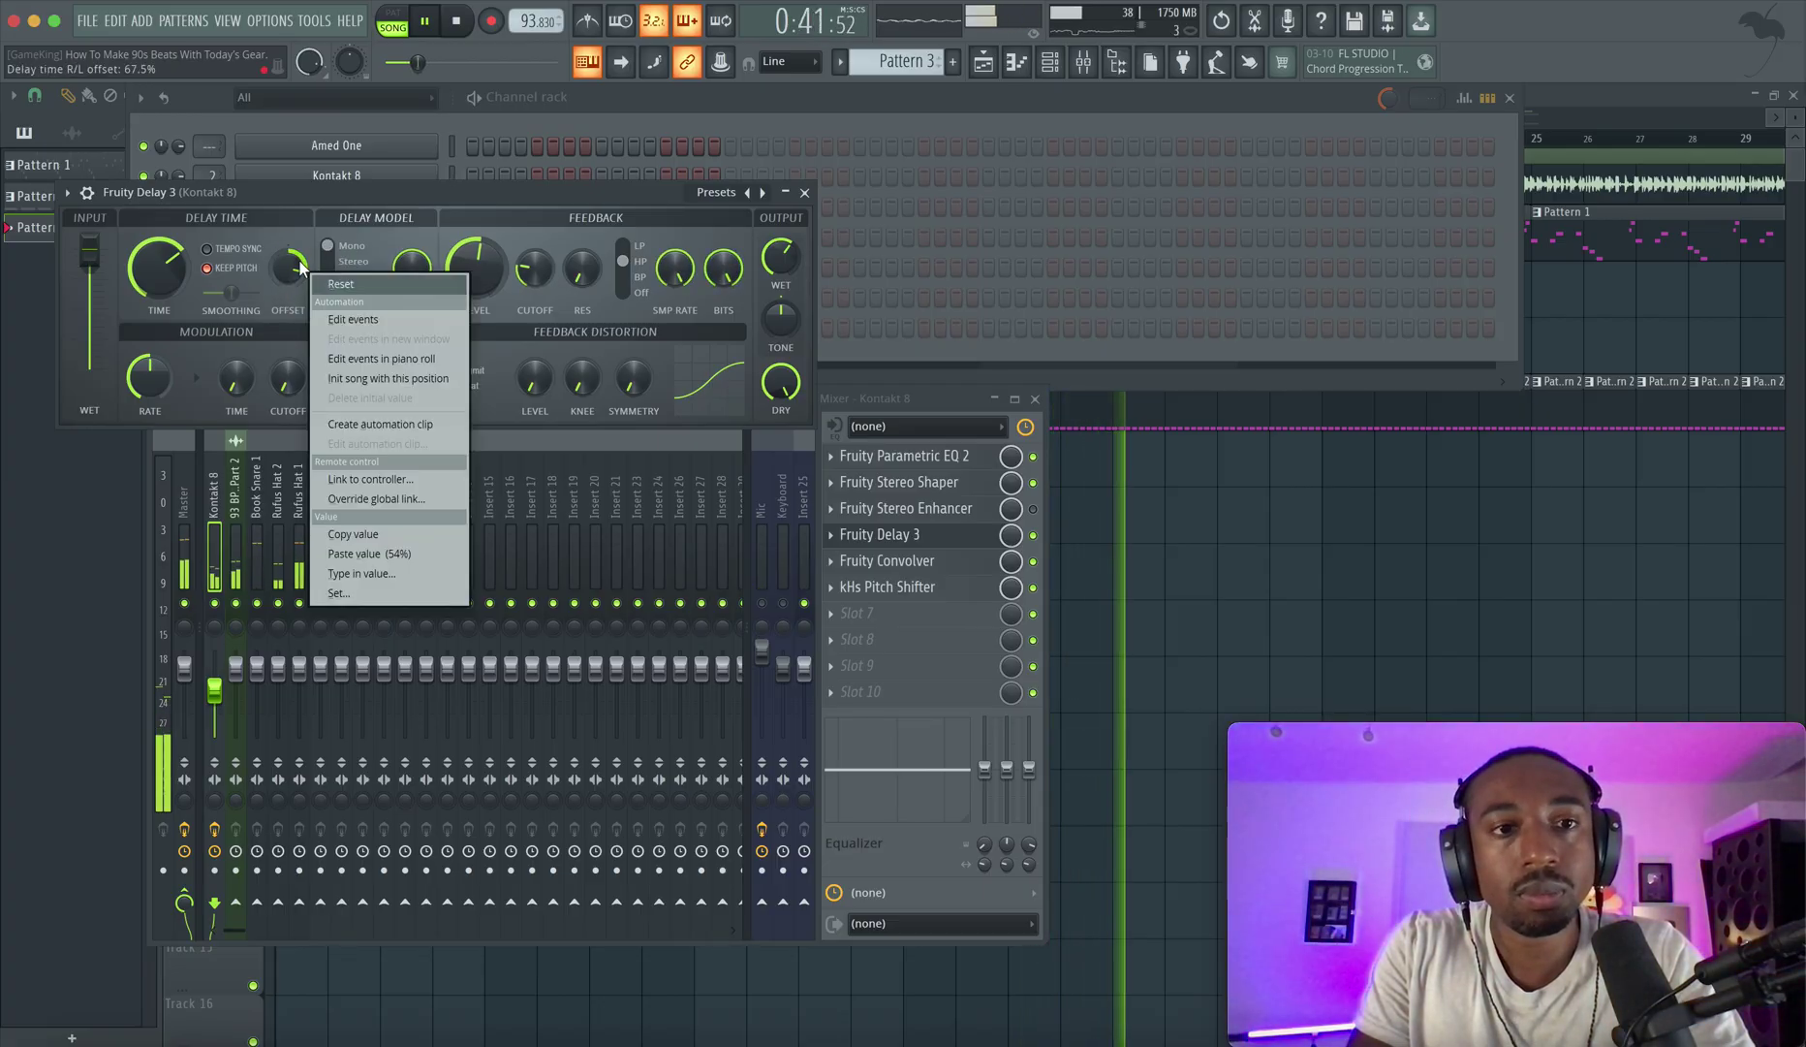
pyautogui.click(341, 284)
pyautogui.click(804, 193)
pyautogui.rightClick(1160, 572)
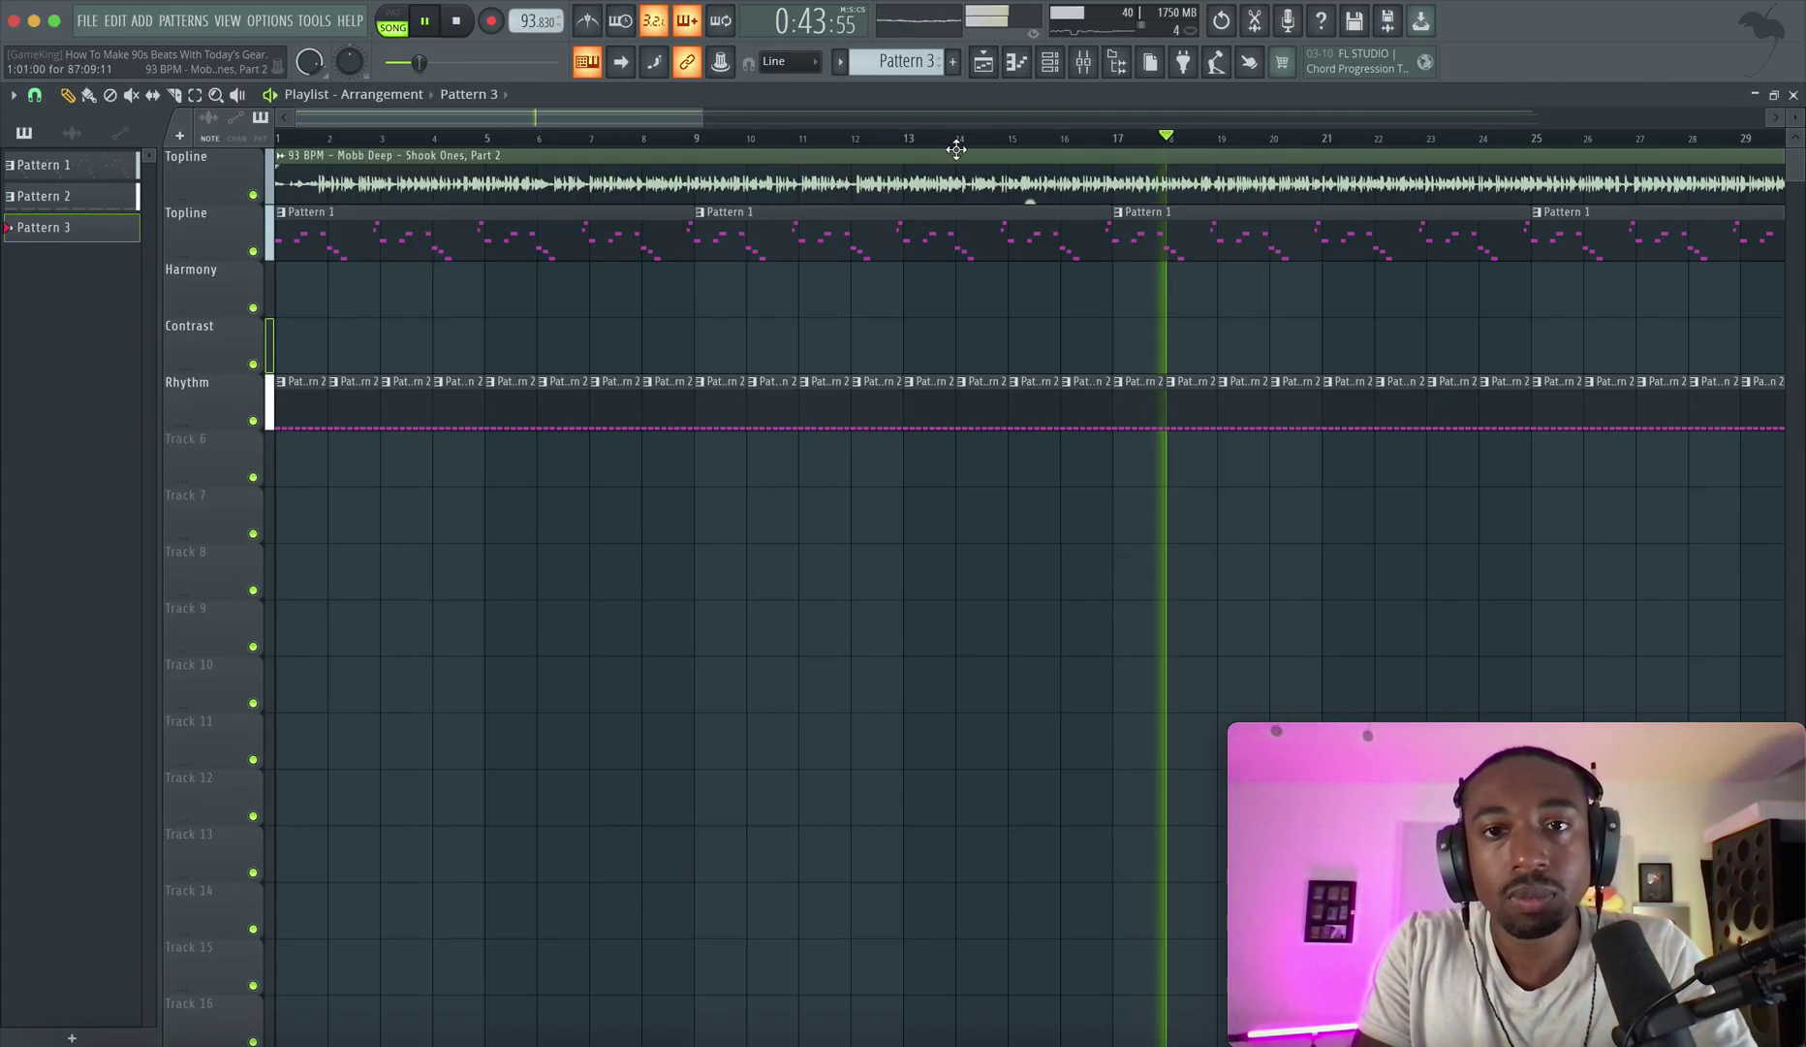
# Unmute the Keyboard mixer track and audition its external input over the song.
pyautogui.press('F9')
pyautogui.press('space')
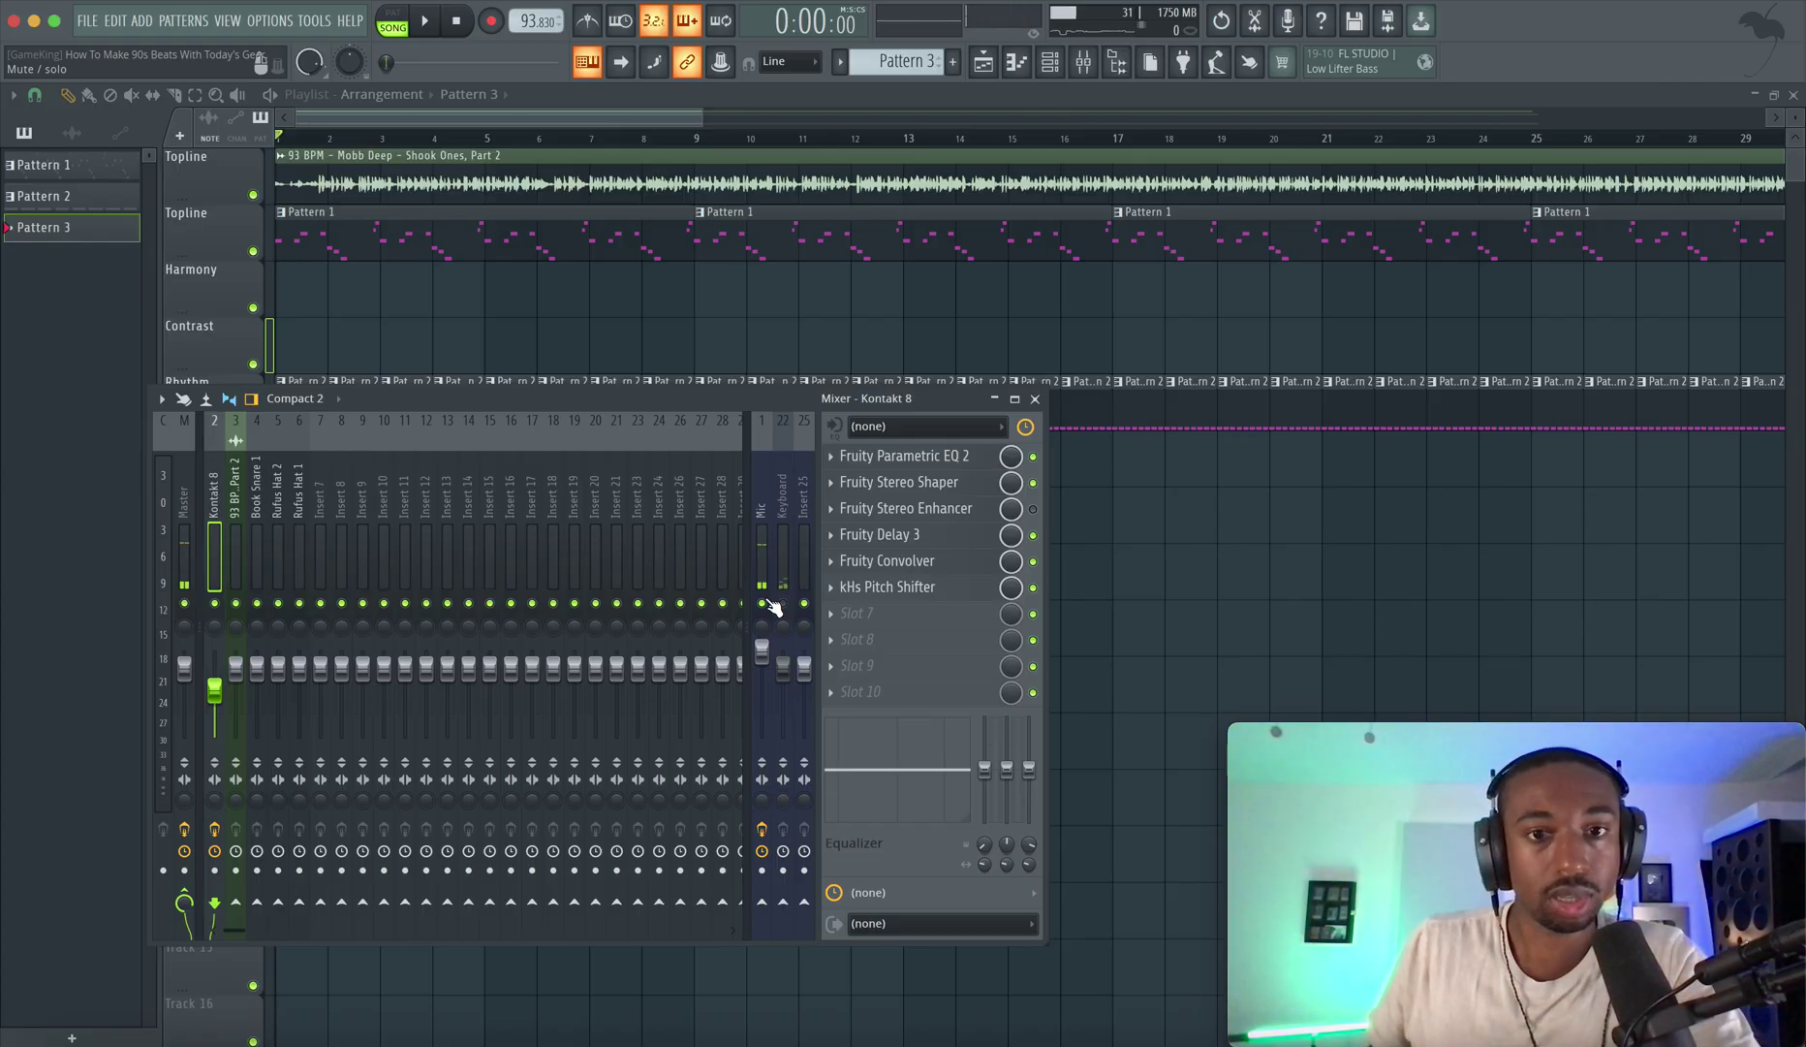
pyautogui.click(796, 603)
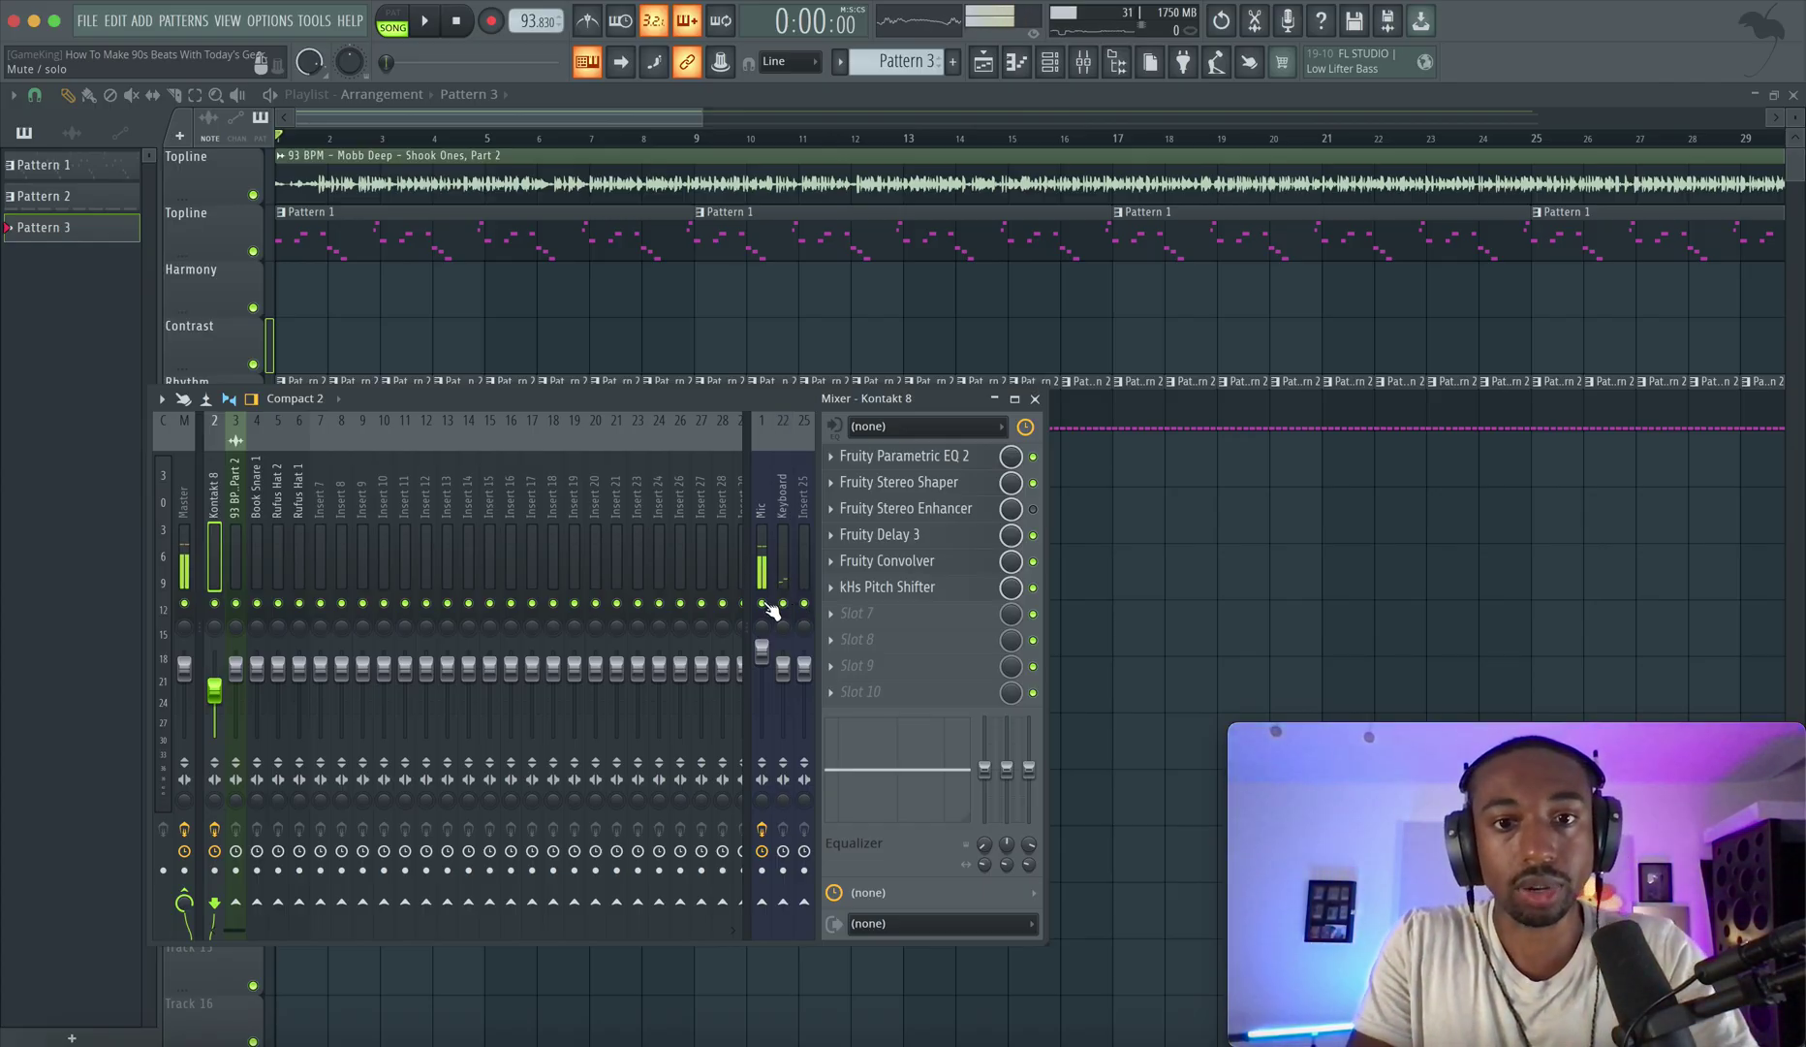
pyautogui.press('space')
pyautogui.click(781, 563)
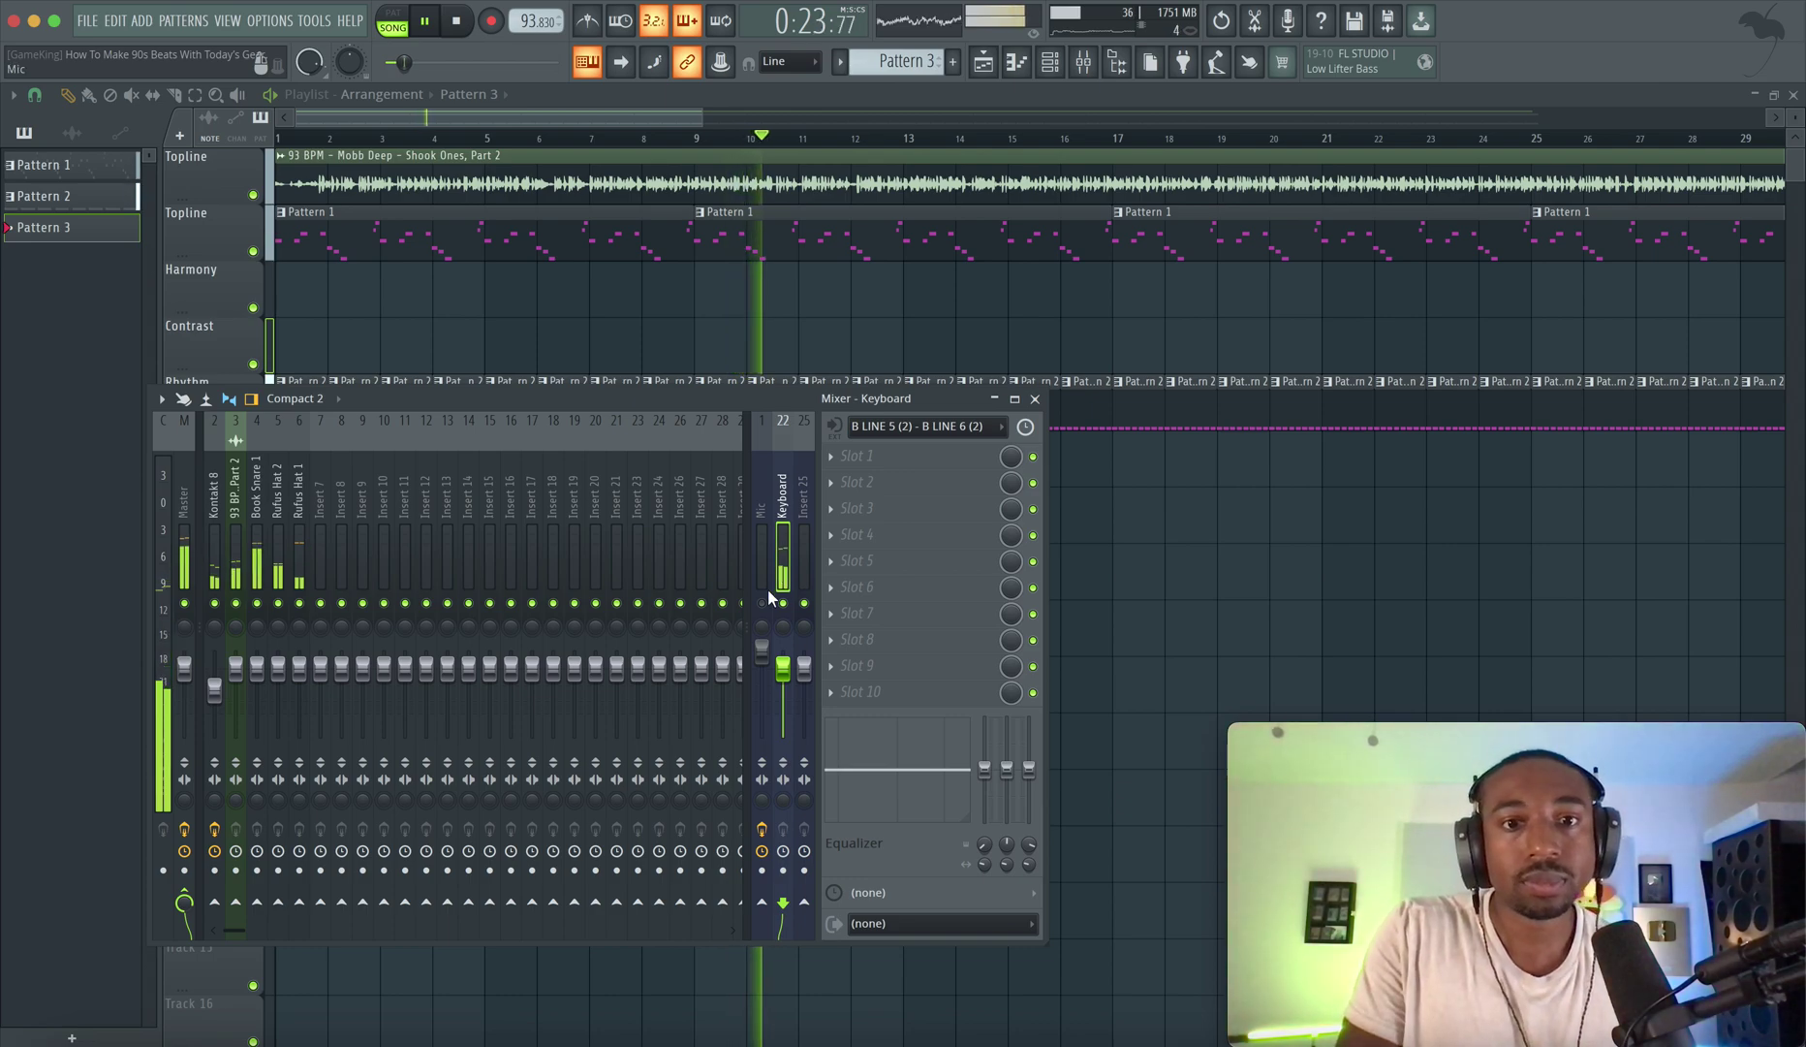
pyautogui.press('space')
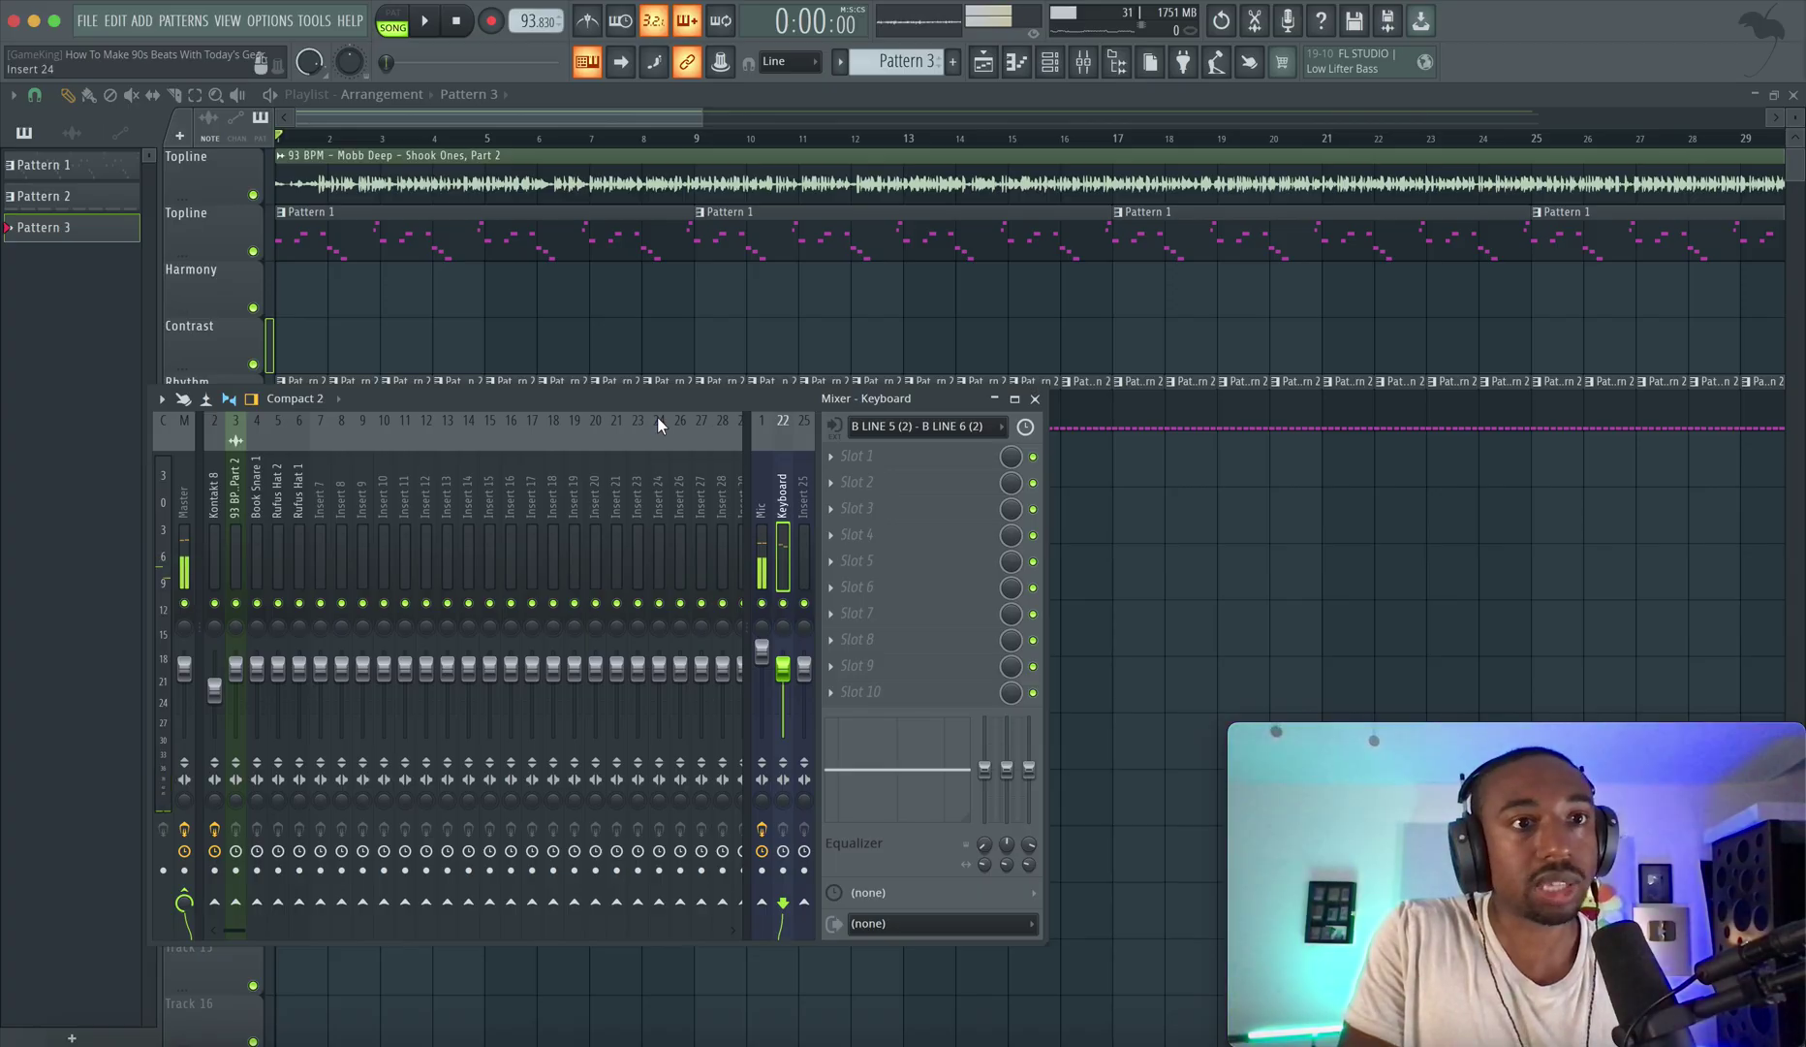
pyautogui.press('space')
pyautogui.press('space')
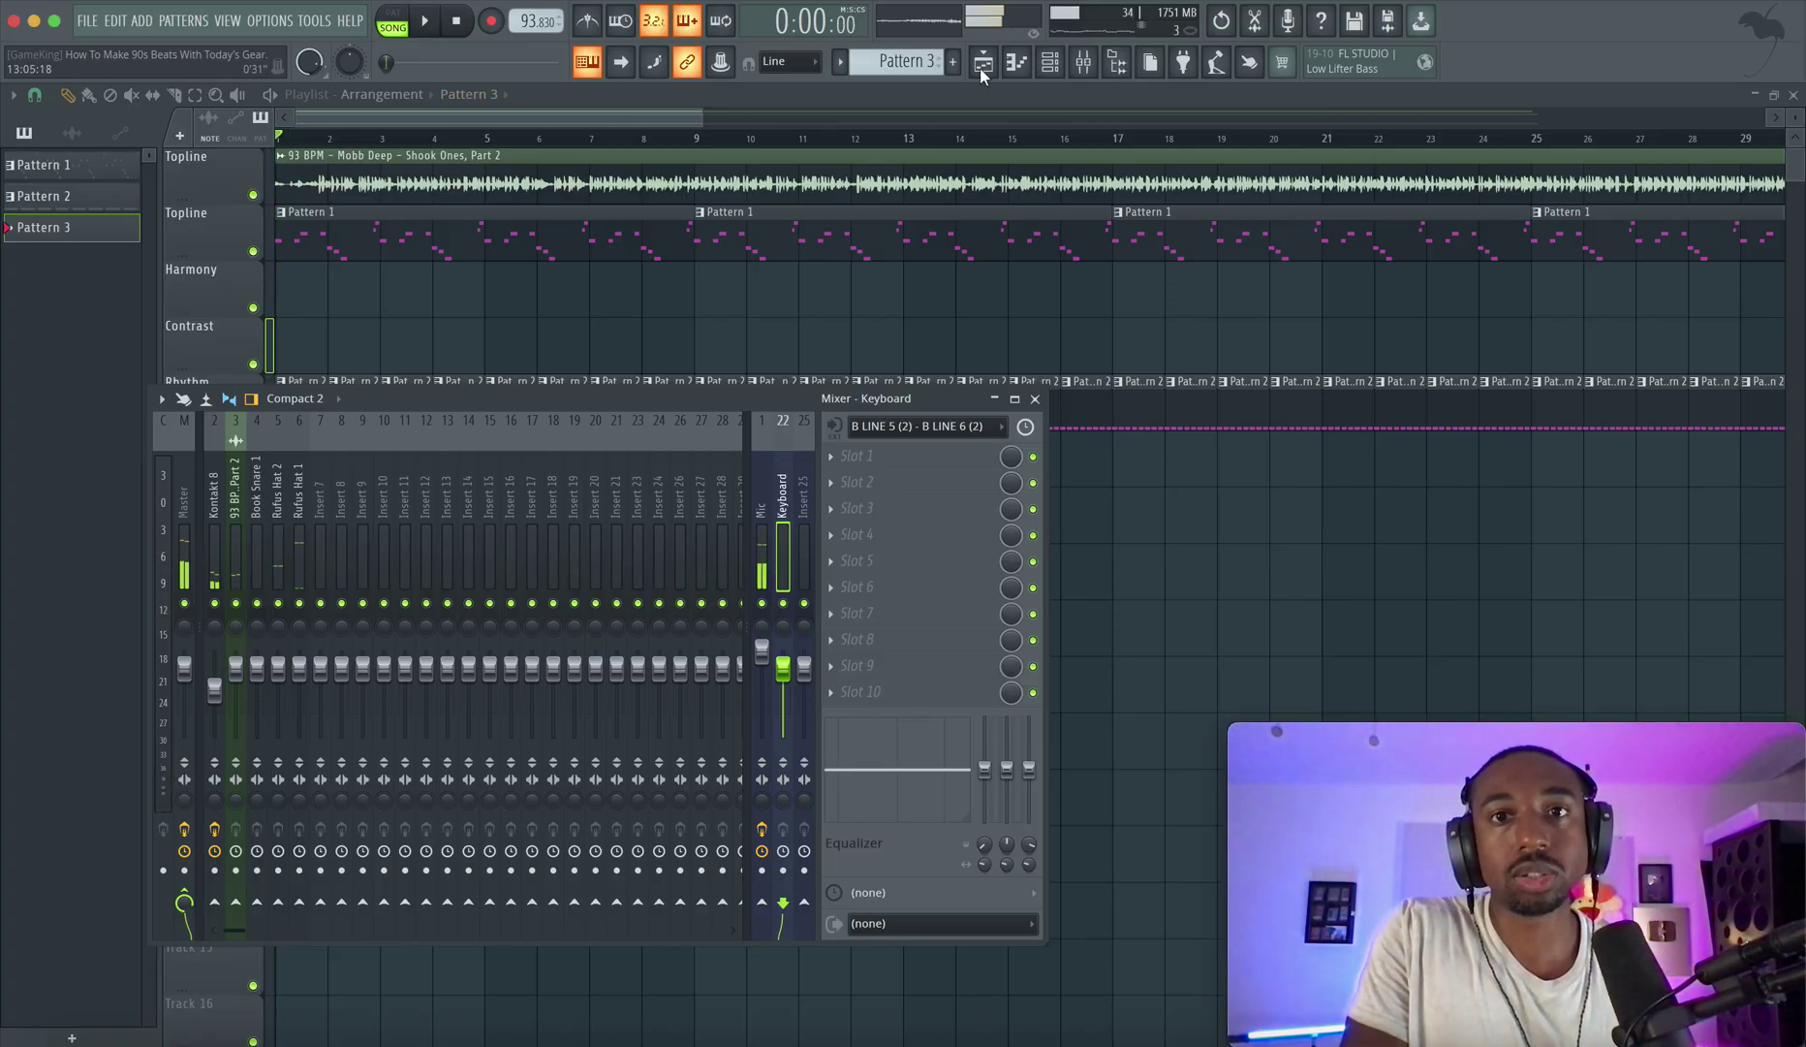
# Add a second Kontakt 8 instrument to the channel rack.
pyautogui.click(1048, 61)
pyautogui.click(337, 376)
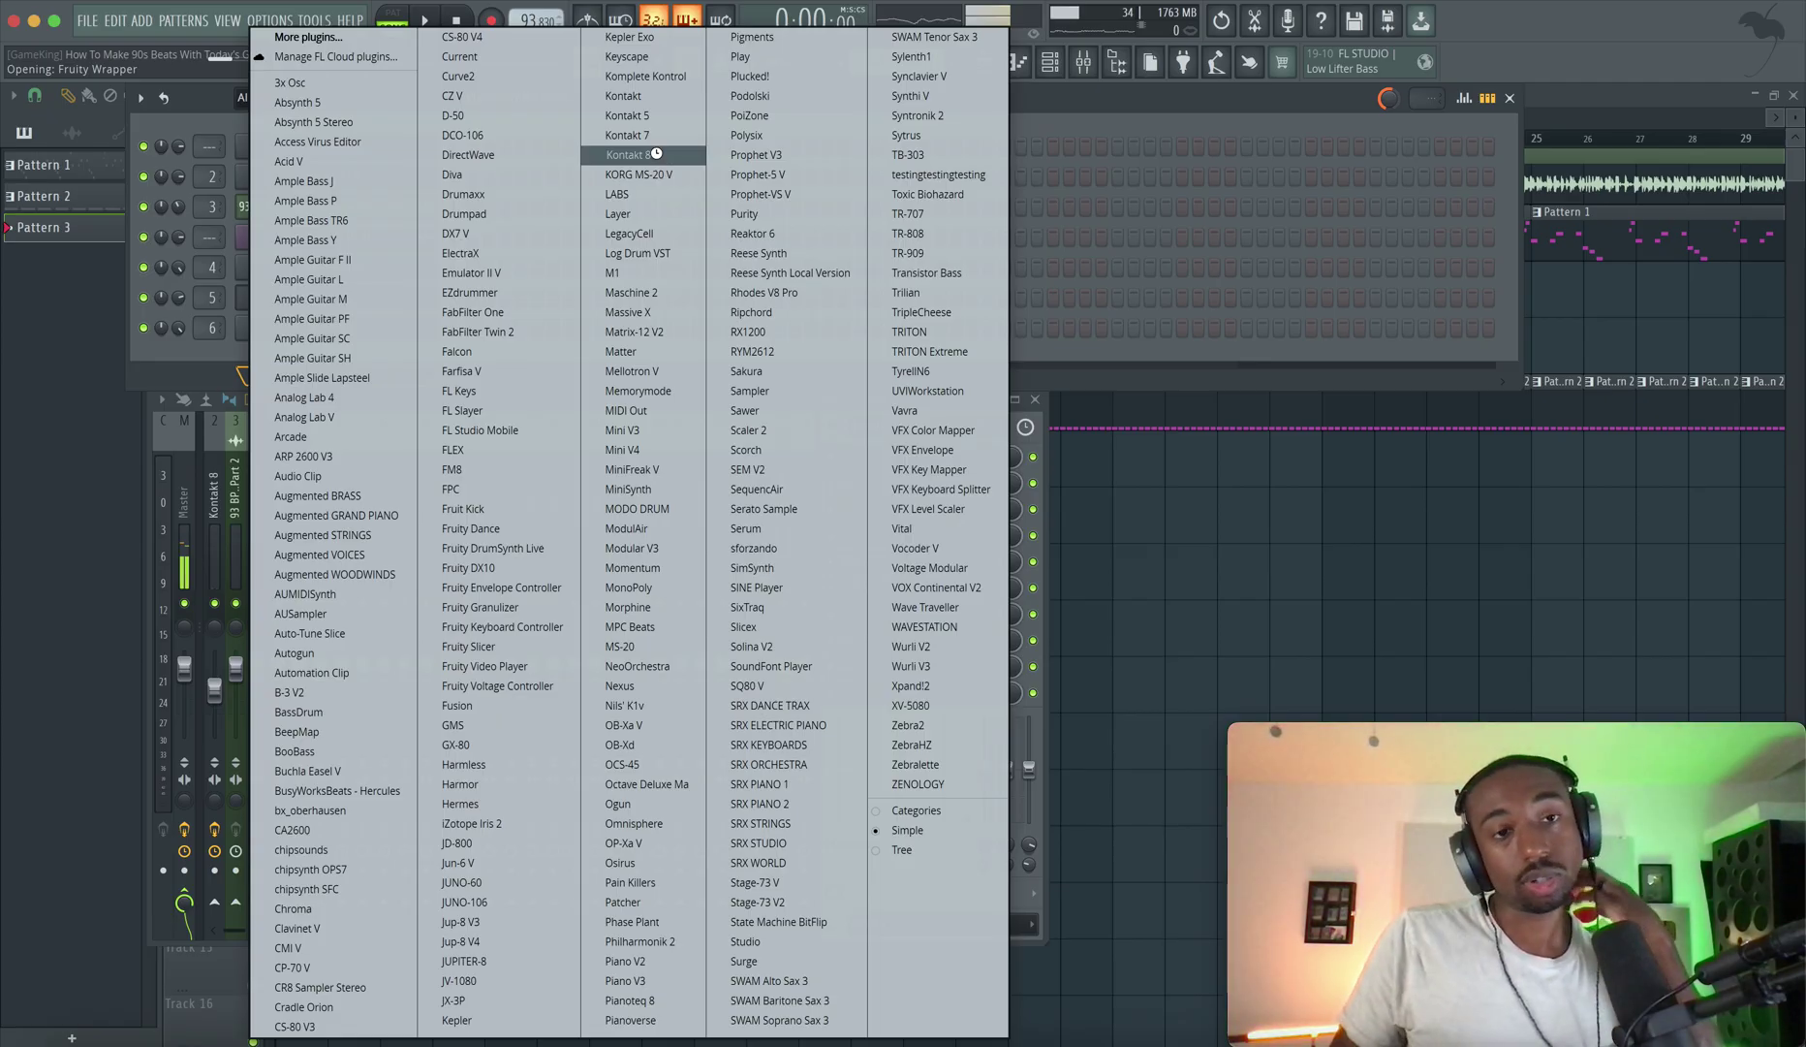
pyautogui.click(656, 155)
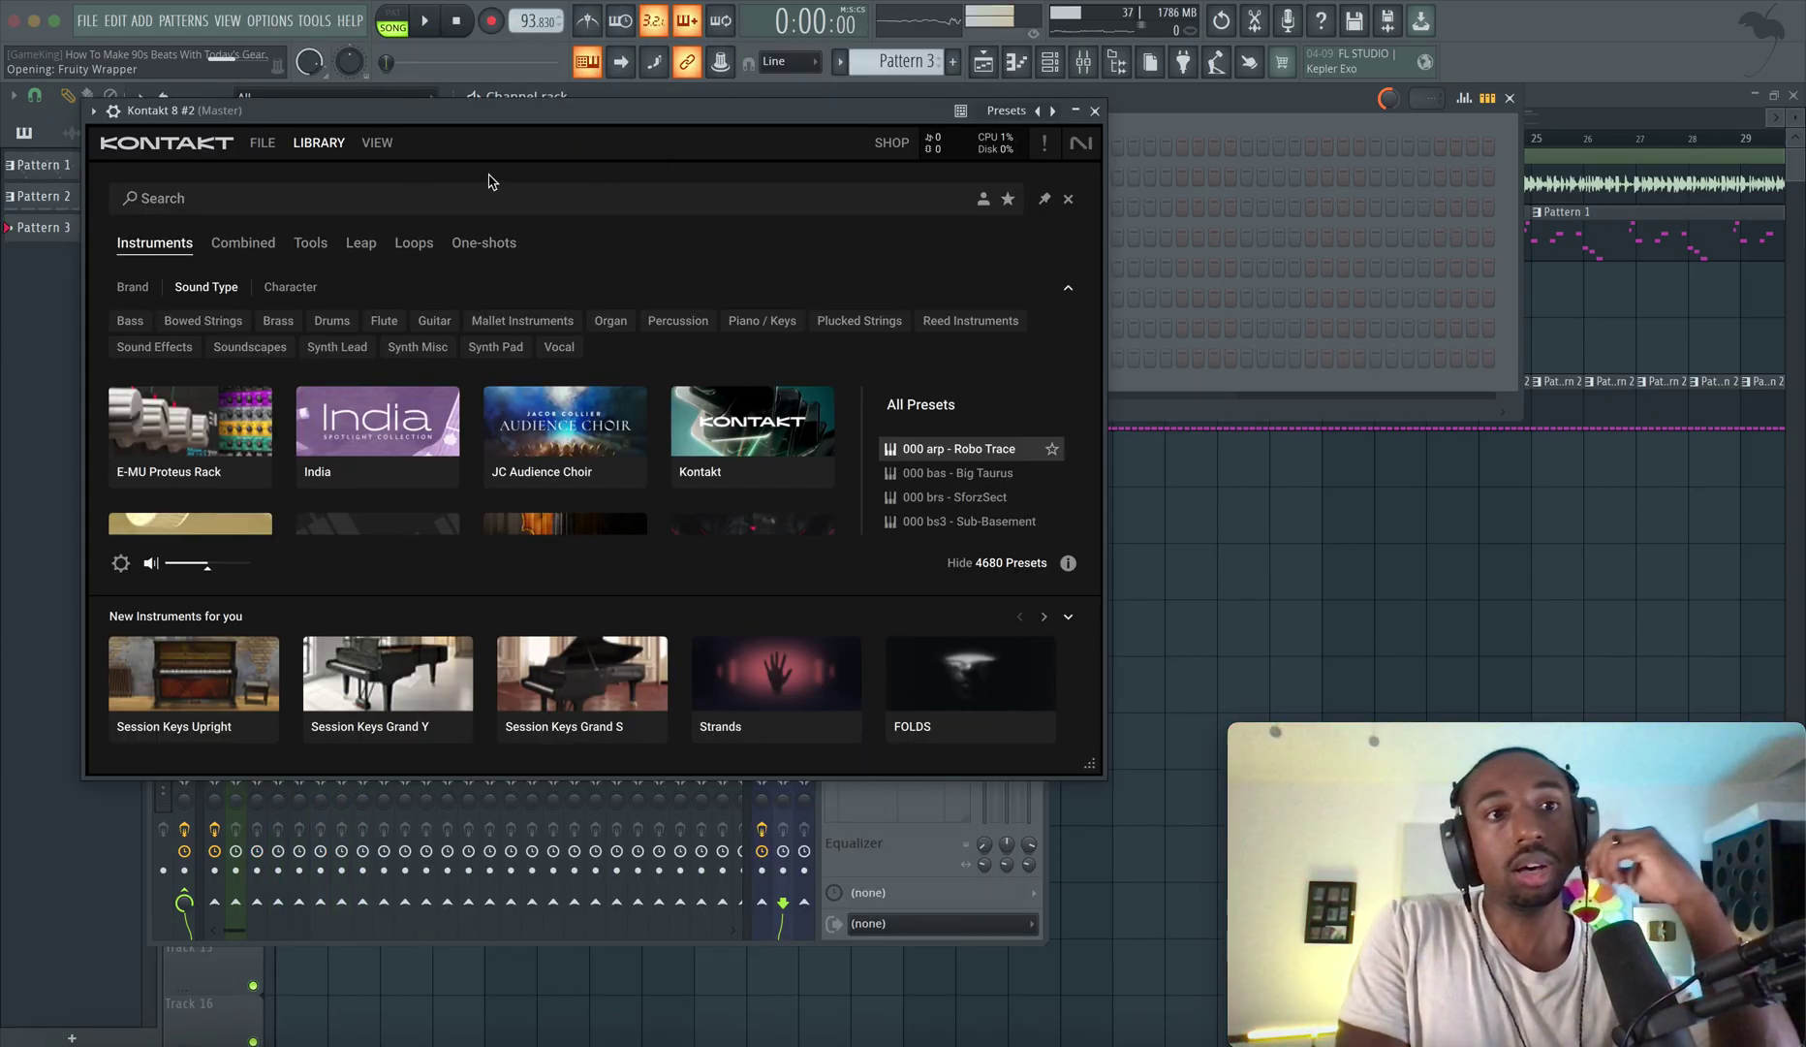
# Switch Kontakt from its library browser to the classic rack view and open the E-MU Proteus Rack instruments.
pyautogui.click(377, 144)
pyautogui.click(395, 162)
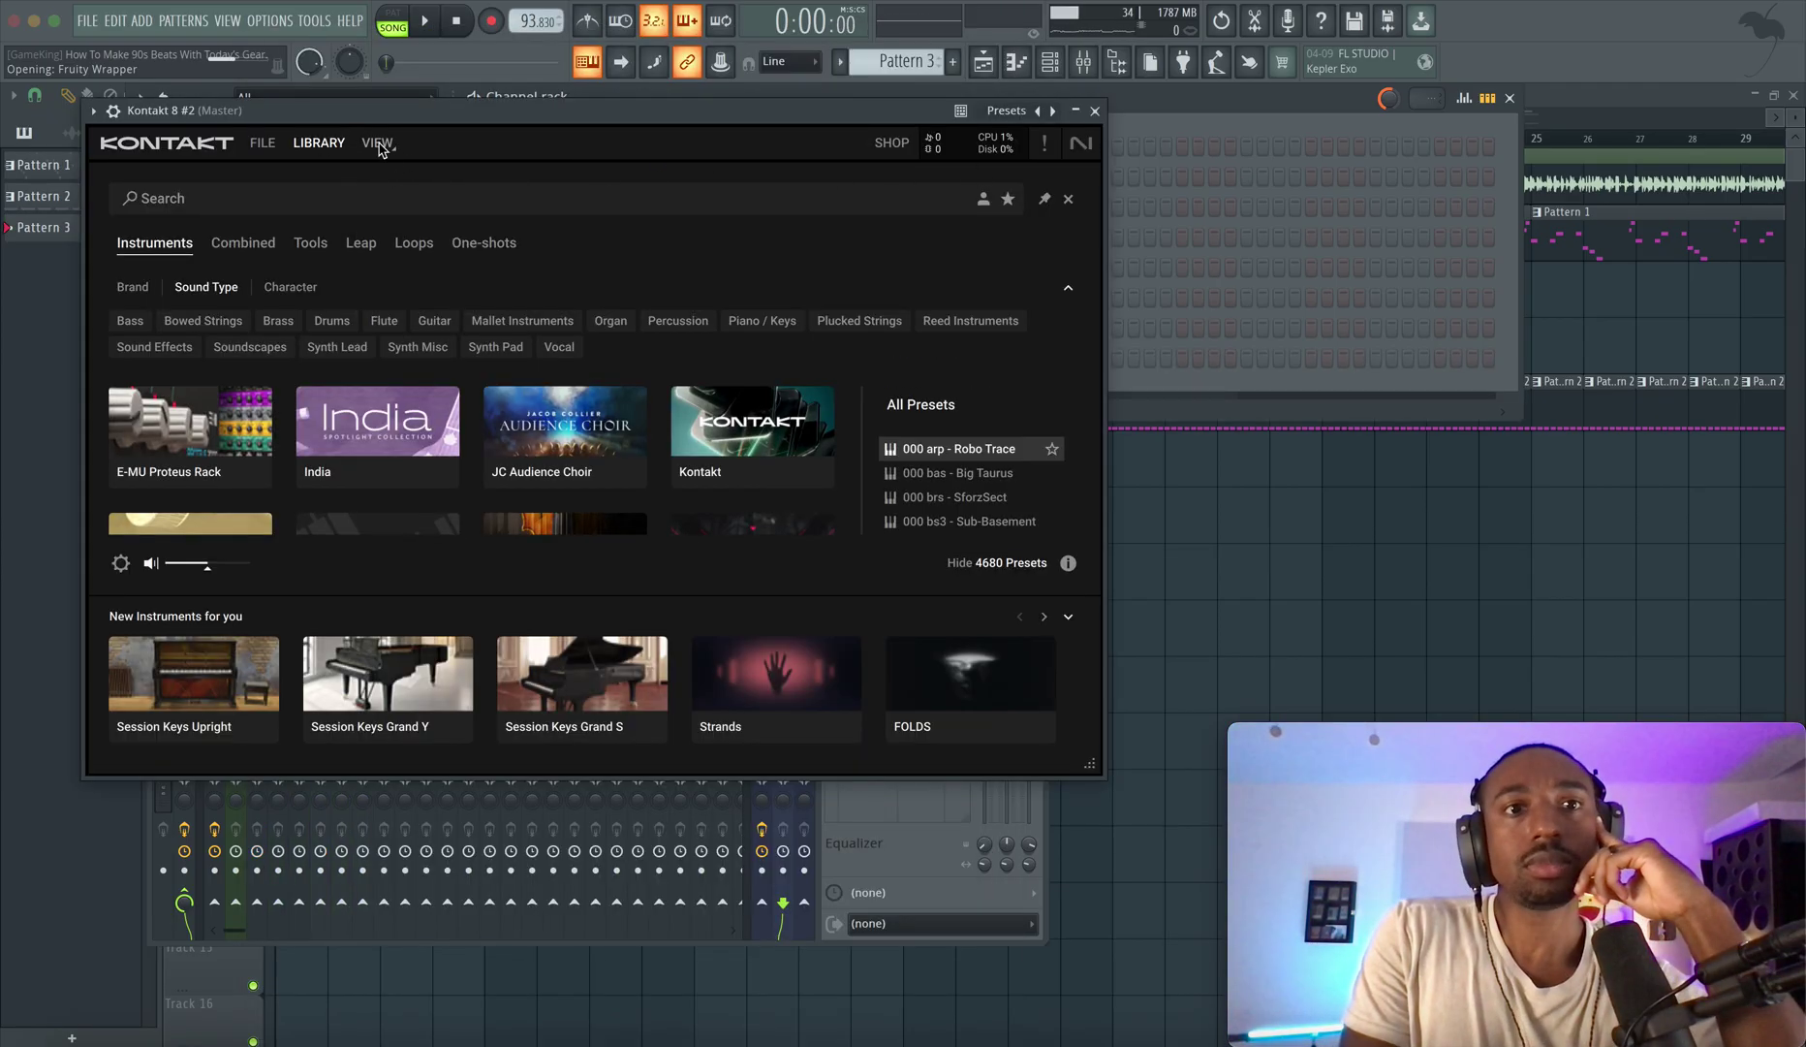
pyautogui.click(1068, 200)
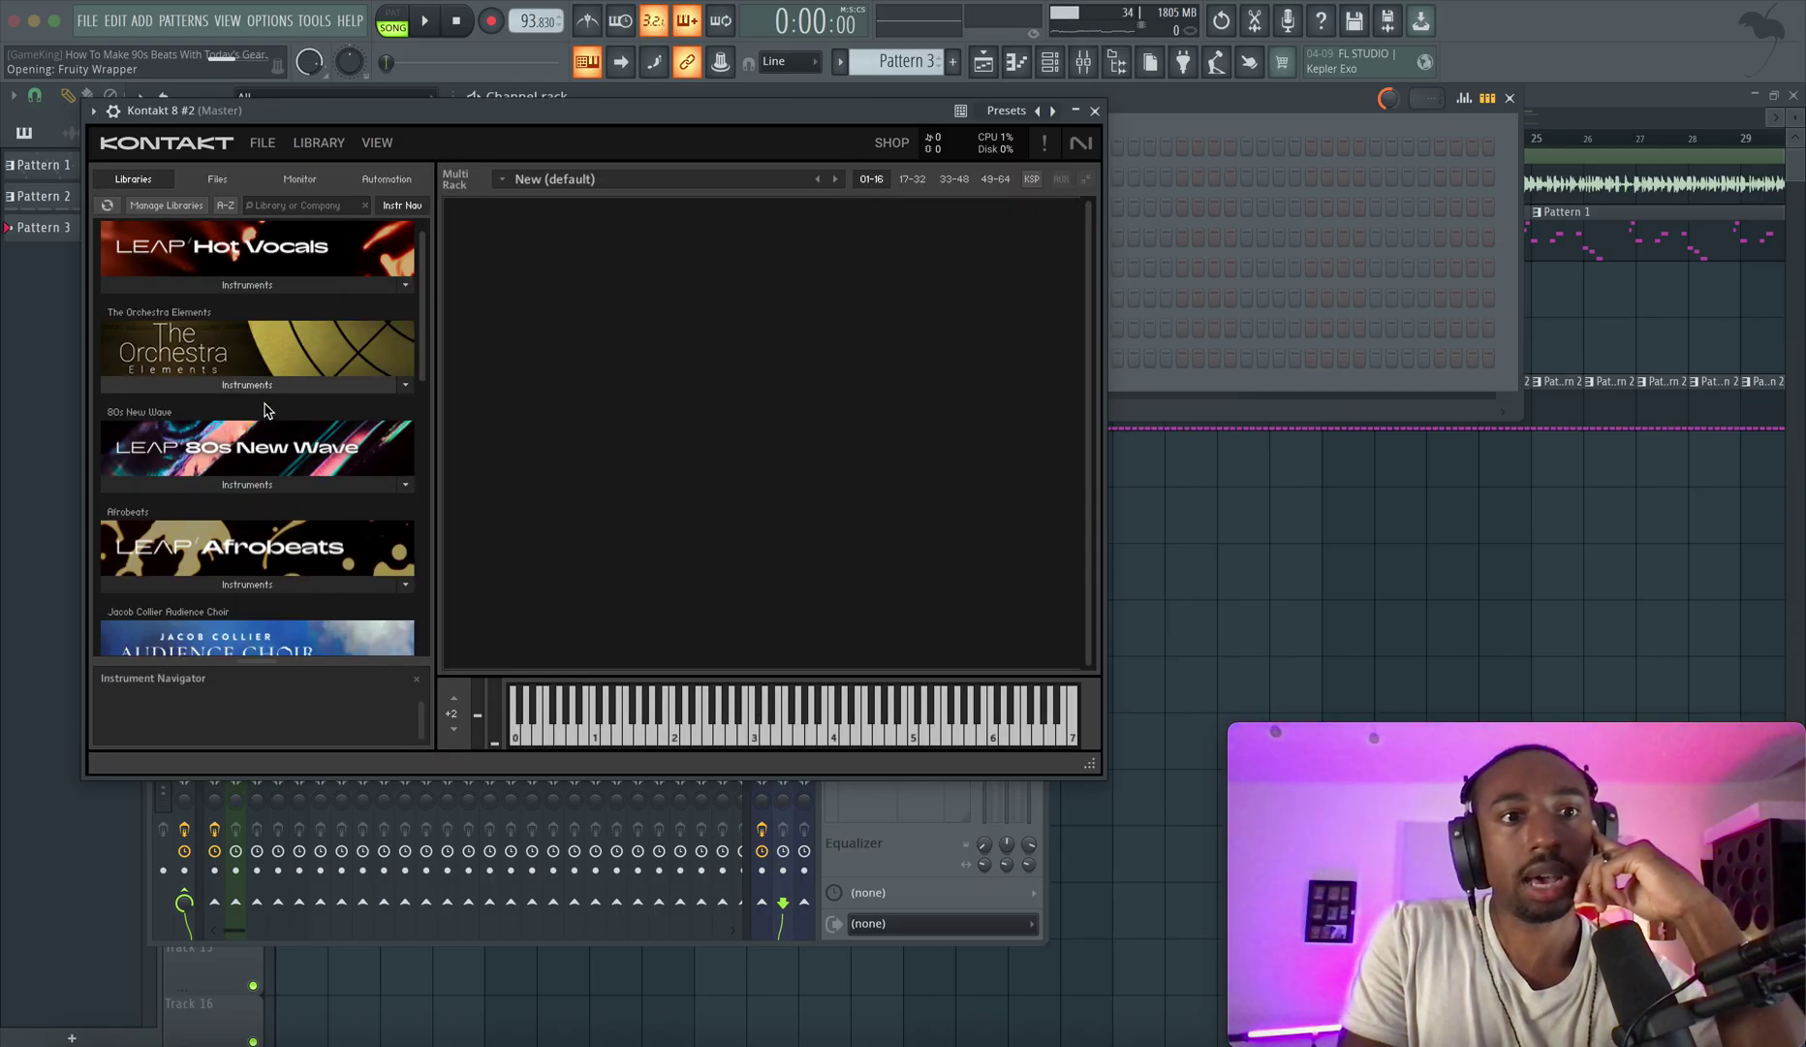
pyautogui.scroll(-8, 256, 392)
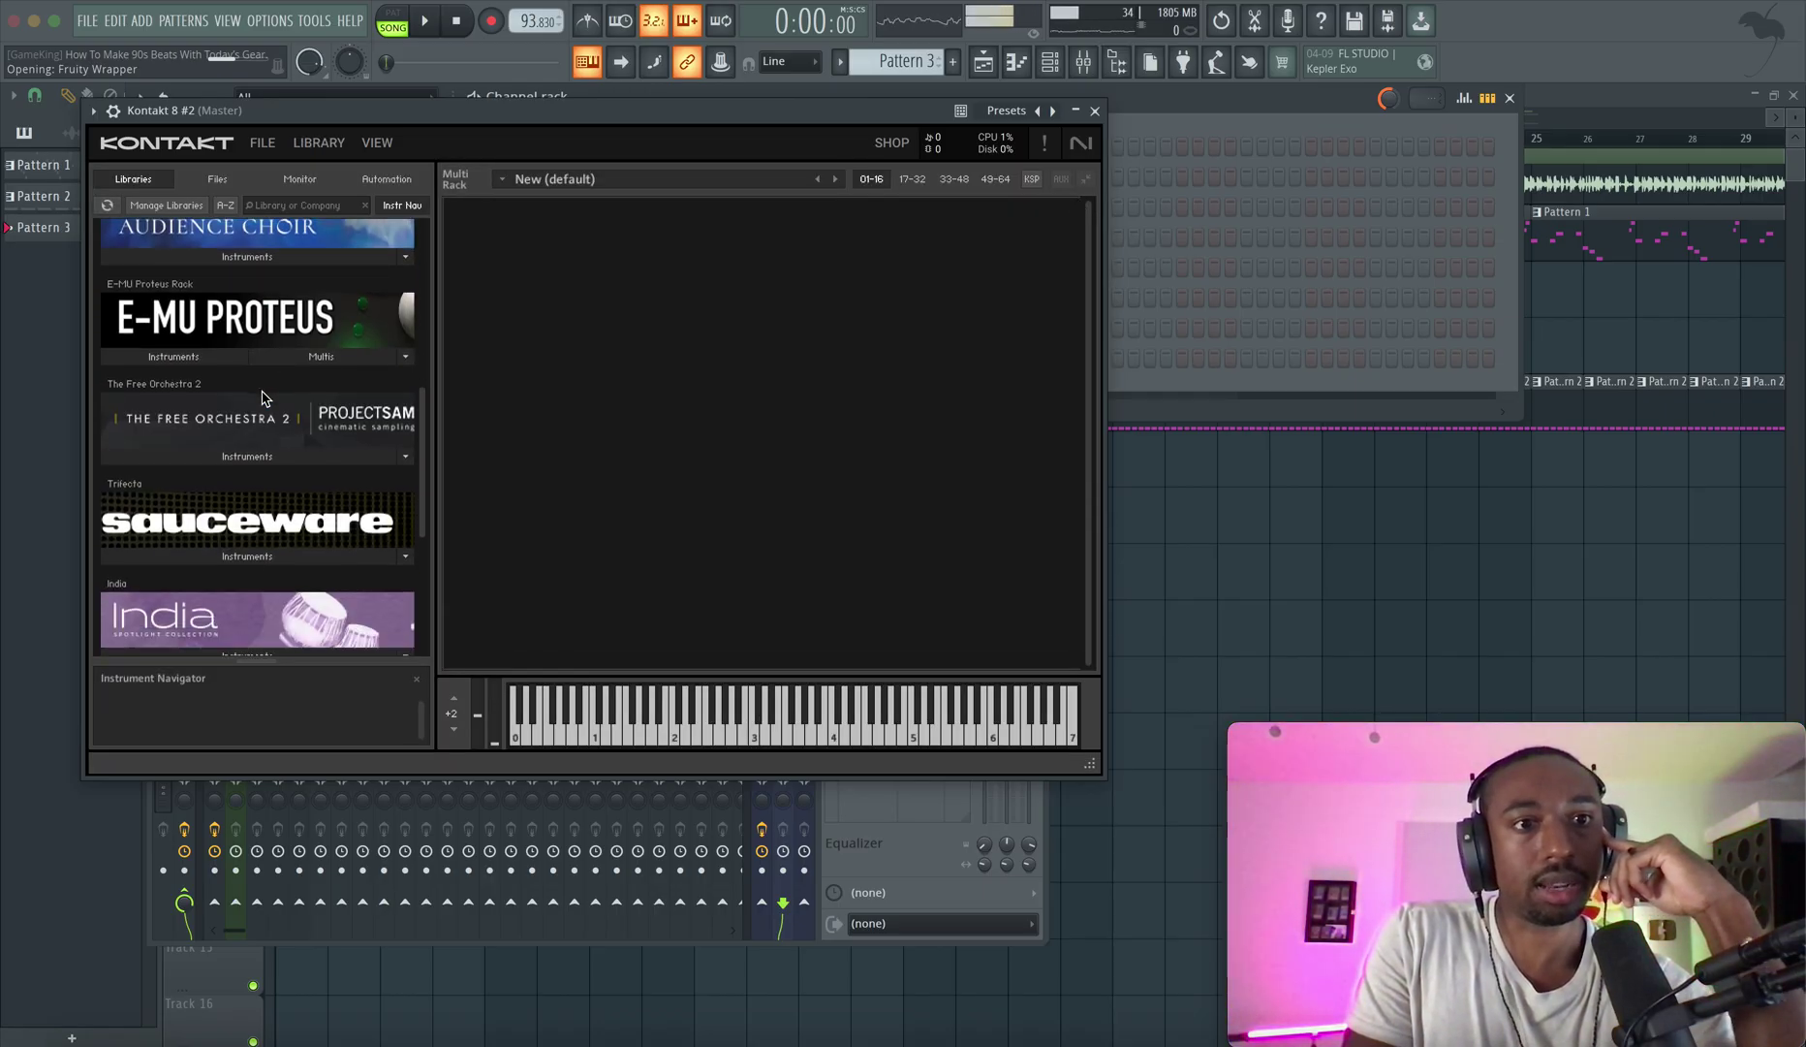
pyautogui.click(208, 358)
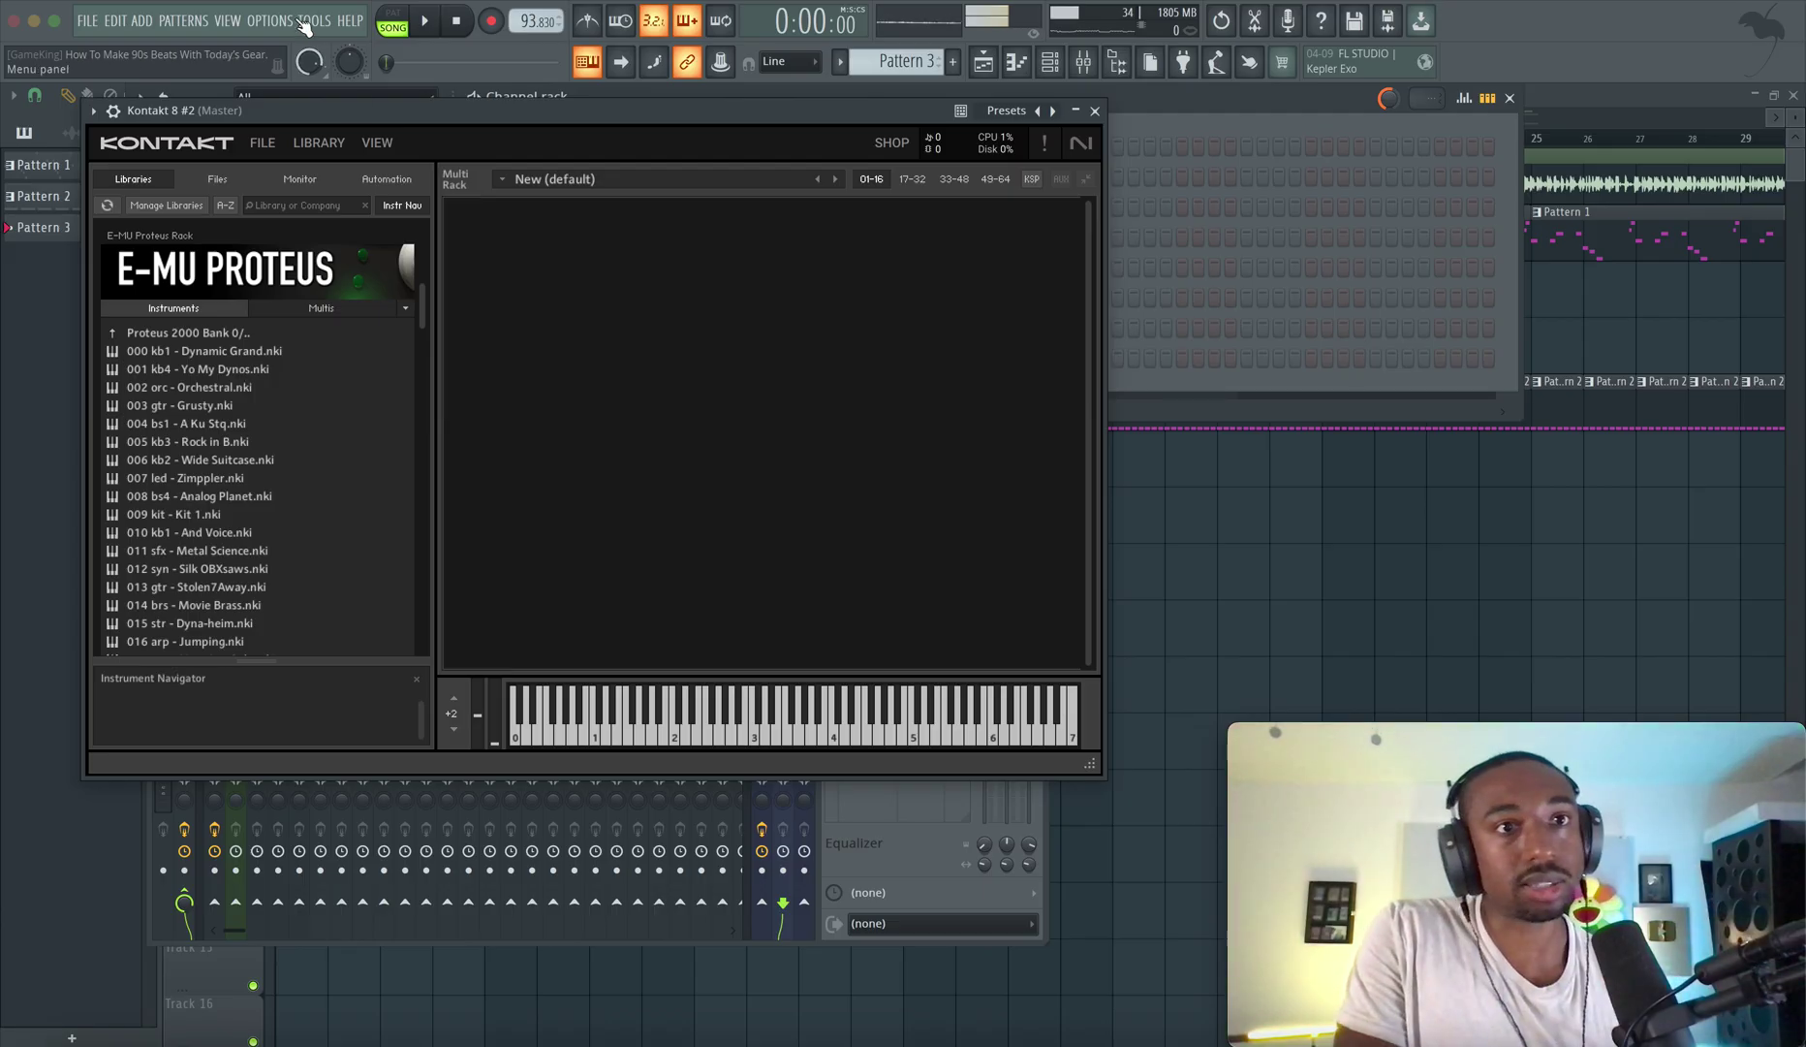
# Enable KRONOS KEYBOARD as a MIDI input device.
pyautogui.click(270, 21)
pyautogui.click(276, 64)
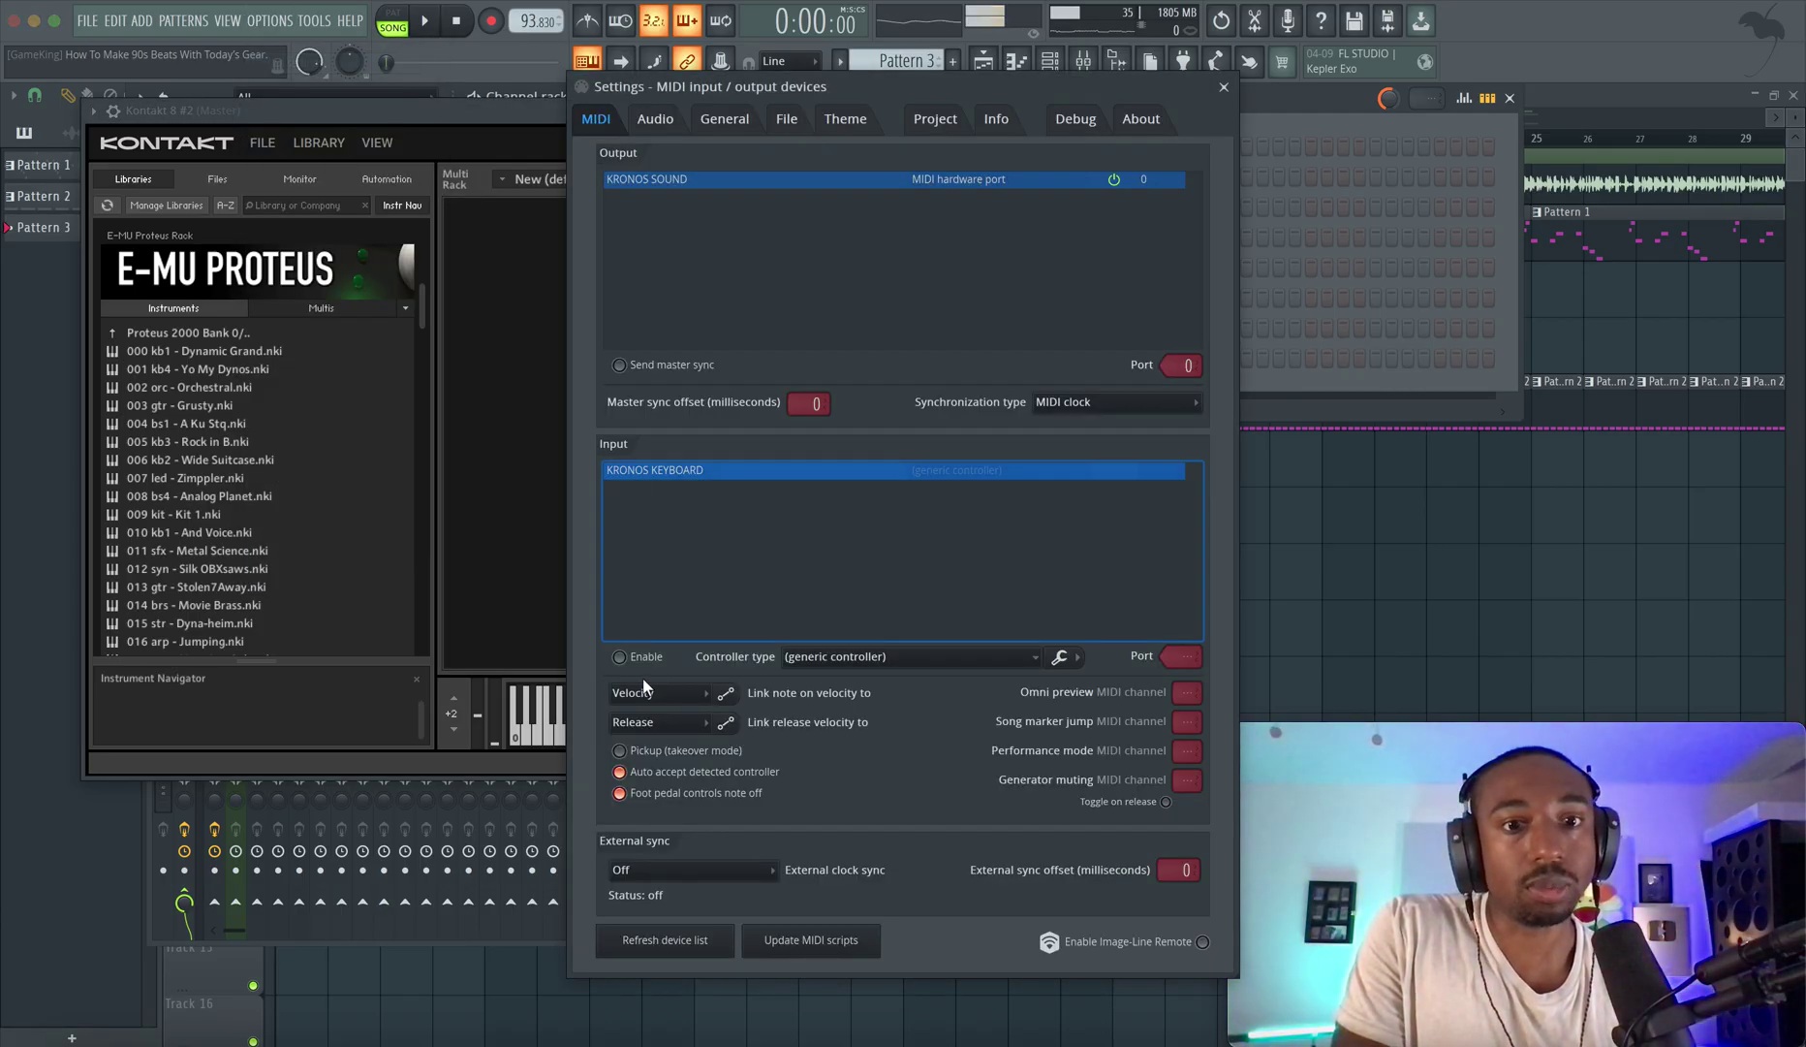
pyautogui.click(621, 656)
pyautogui.click(1225, 87)
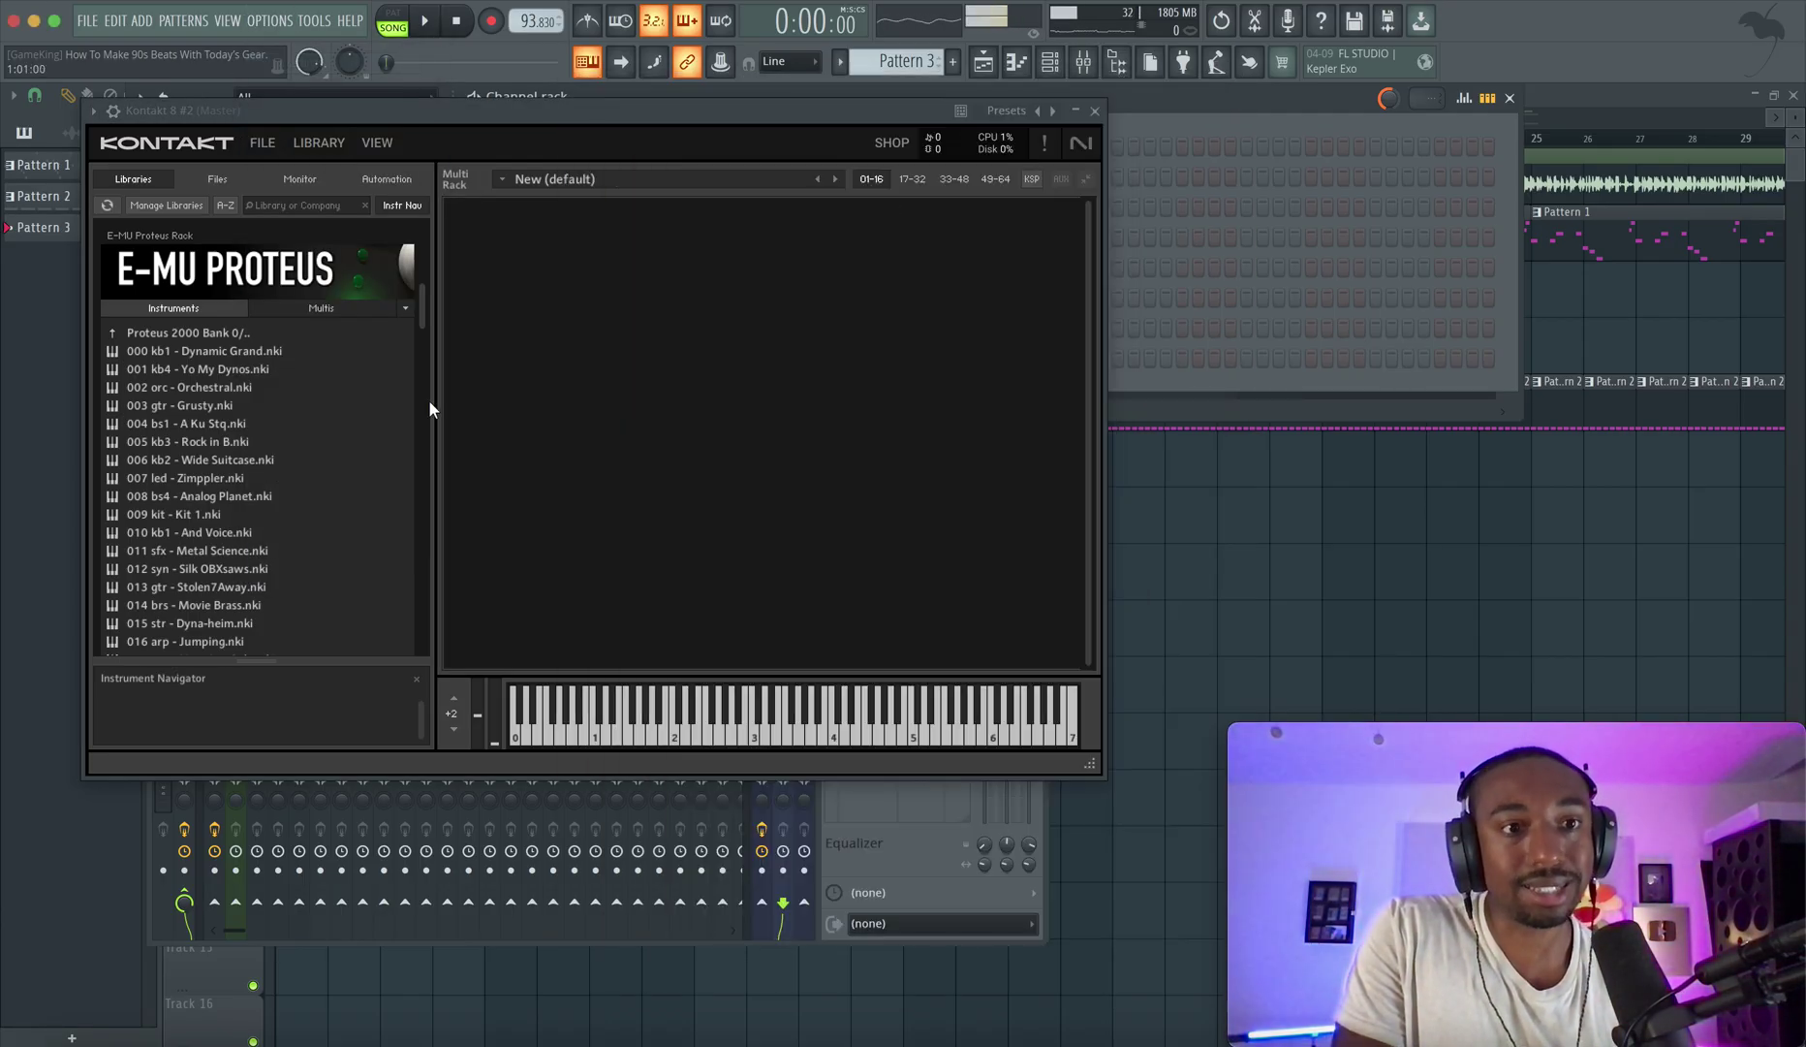
# Go to Proteus 2000 Bank 1 in the E-MU Proteus library and load 000 kb4 - Dance into the rack.
pyautogui.click(151, 334)
pyautogui.click(184, 354)
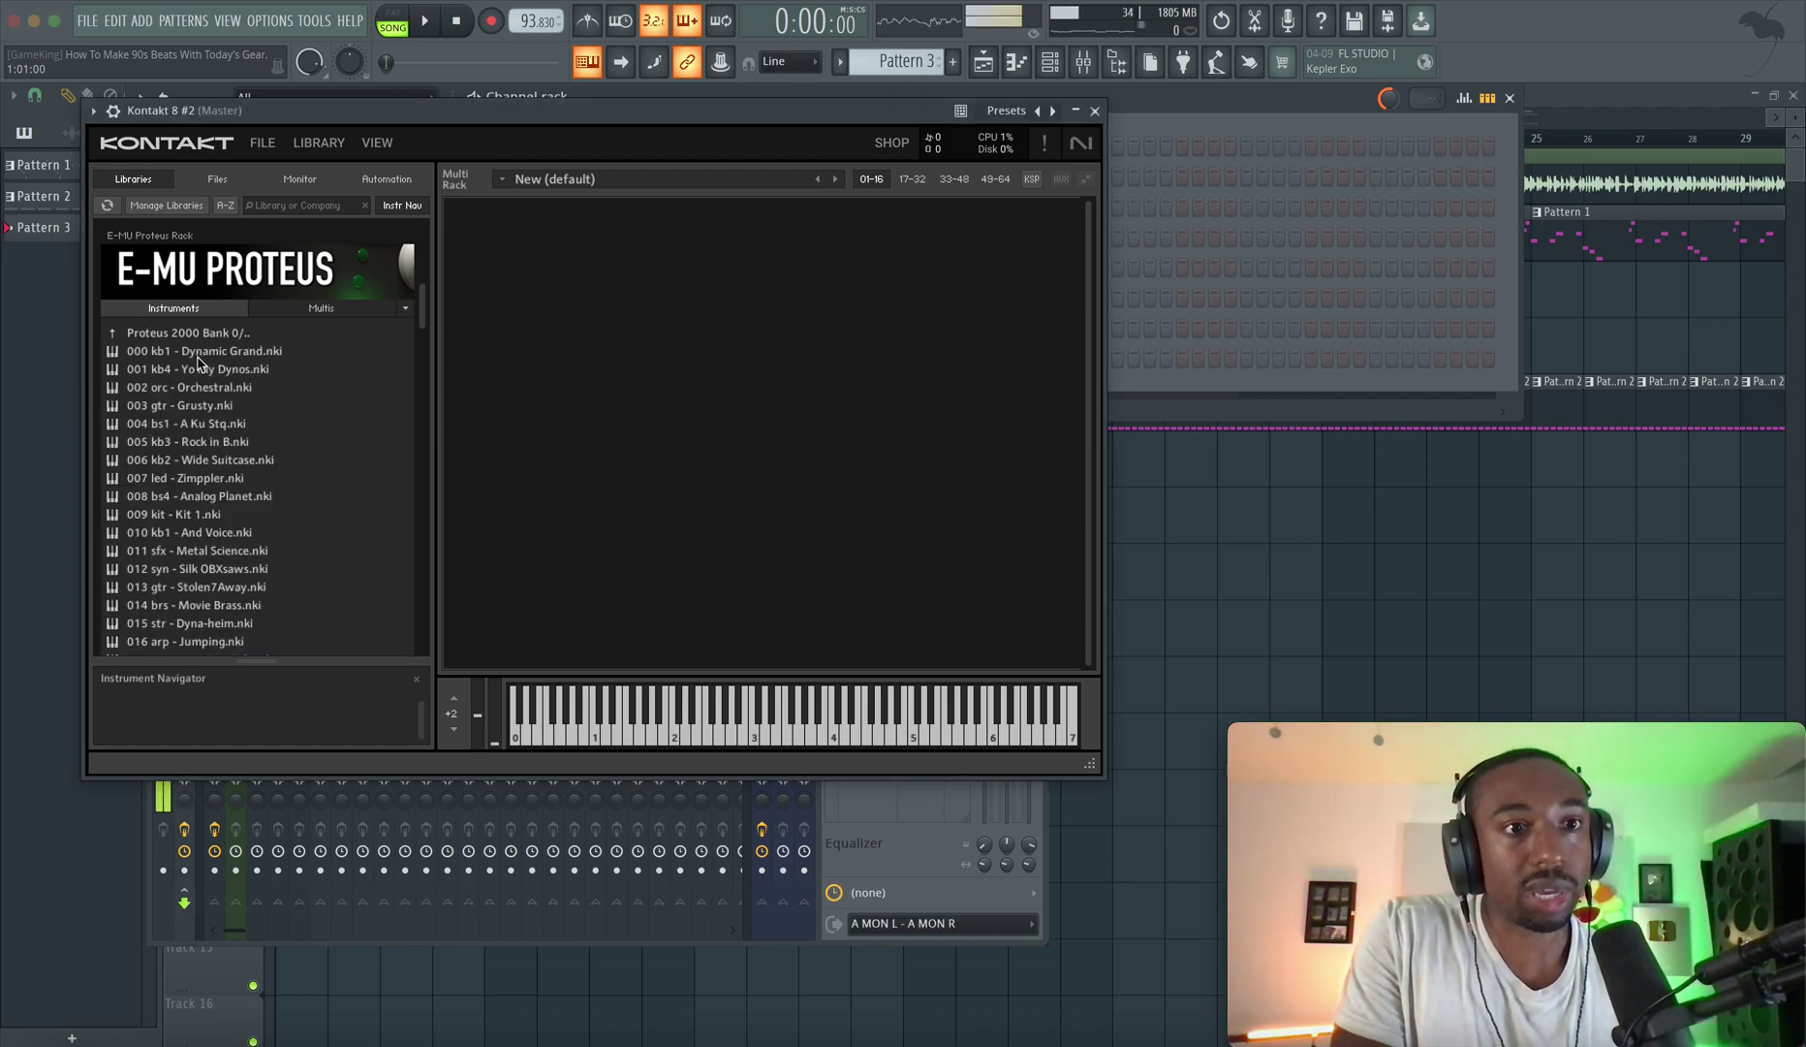
pyautogui.click(160, 334)
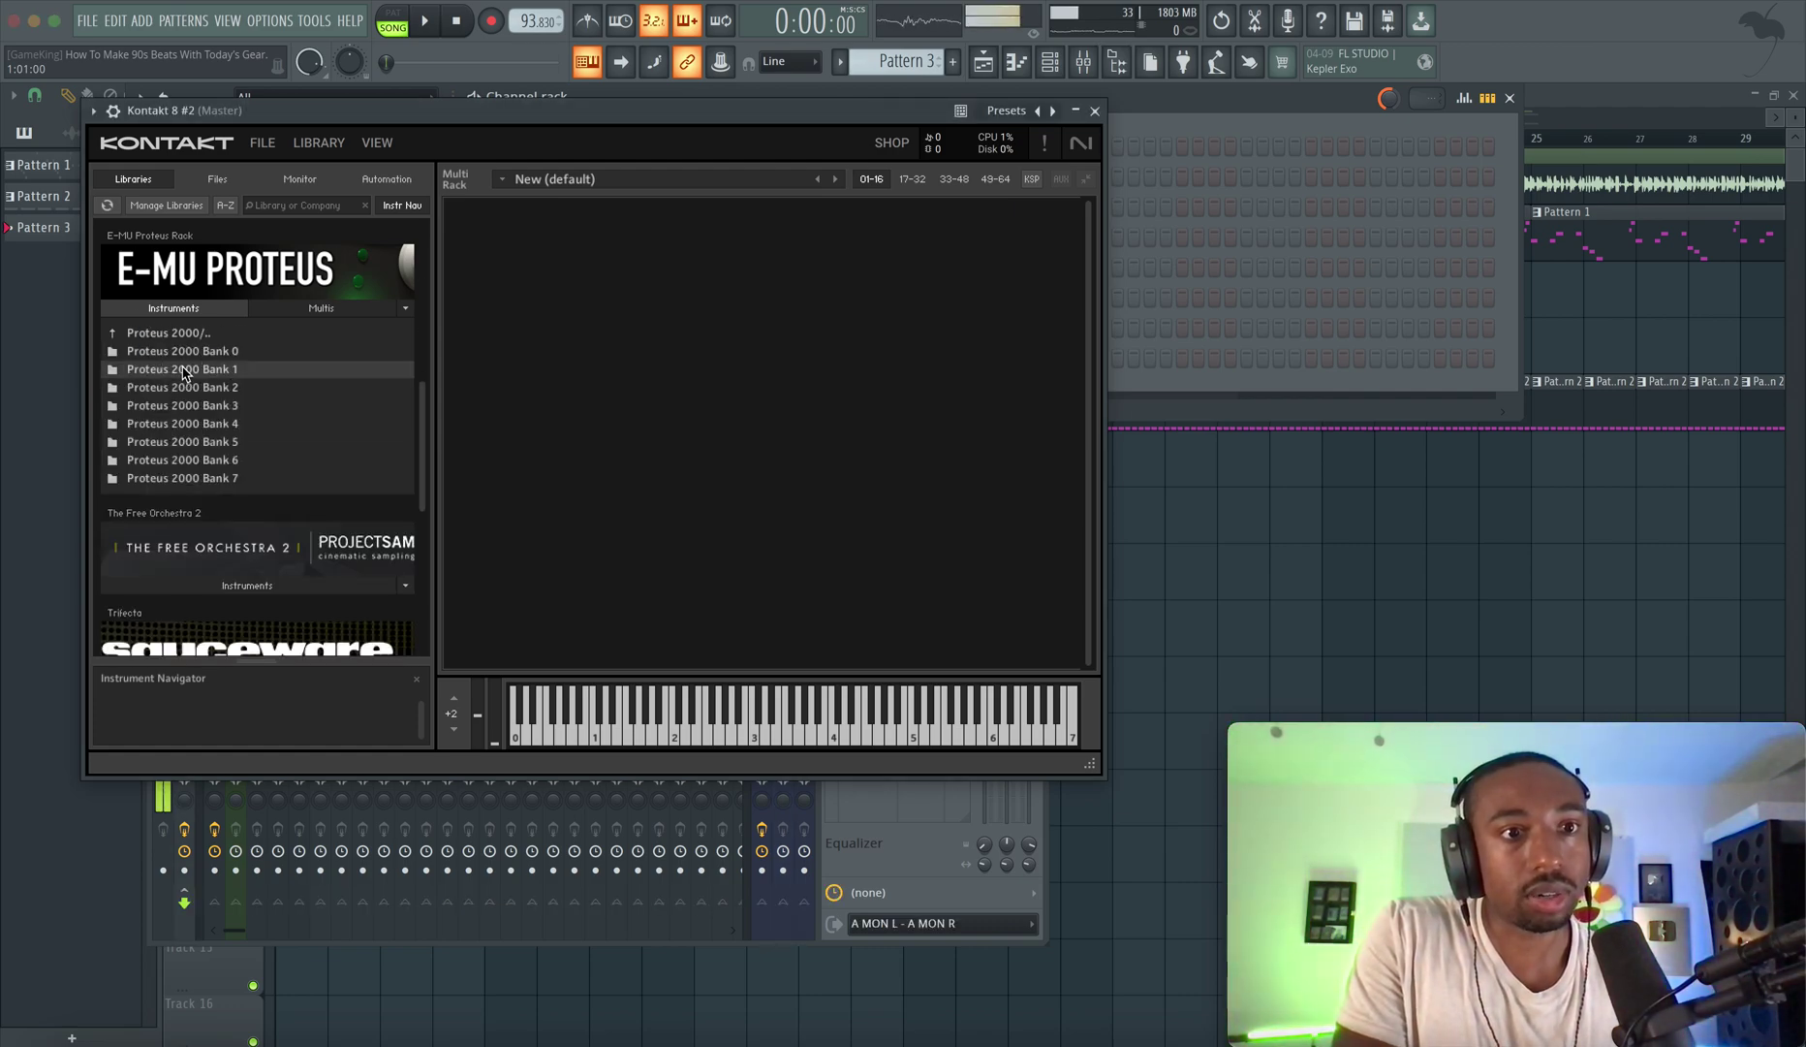
pyautogui.click(186, 373)
pyautogui.scroll(-2, 181, 388)
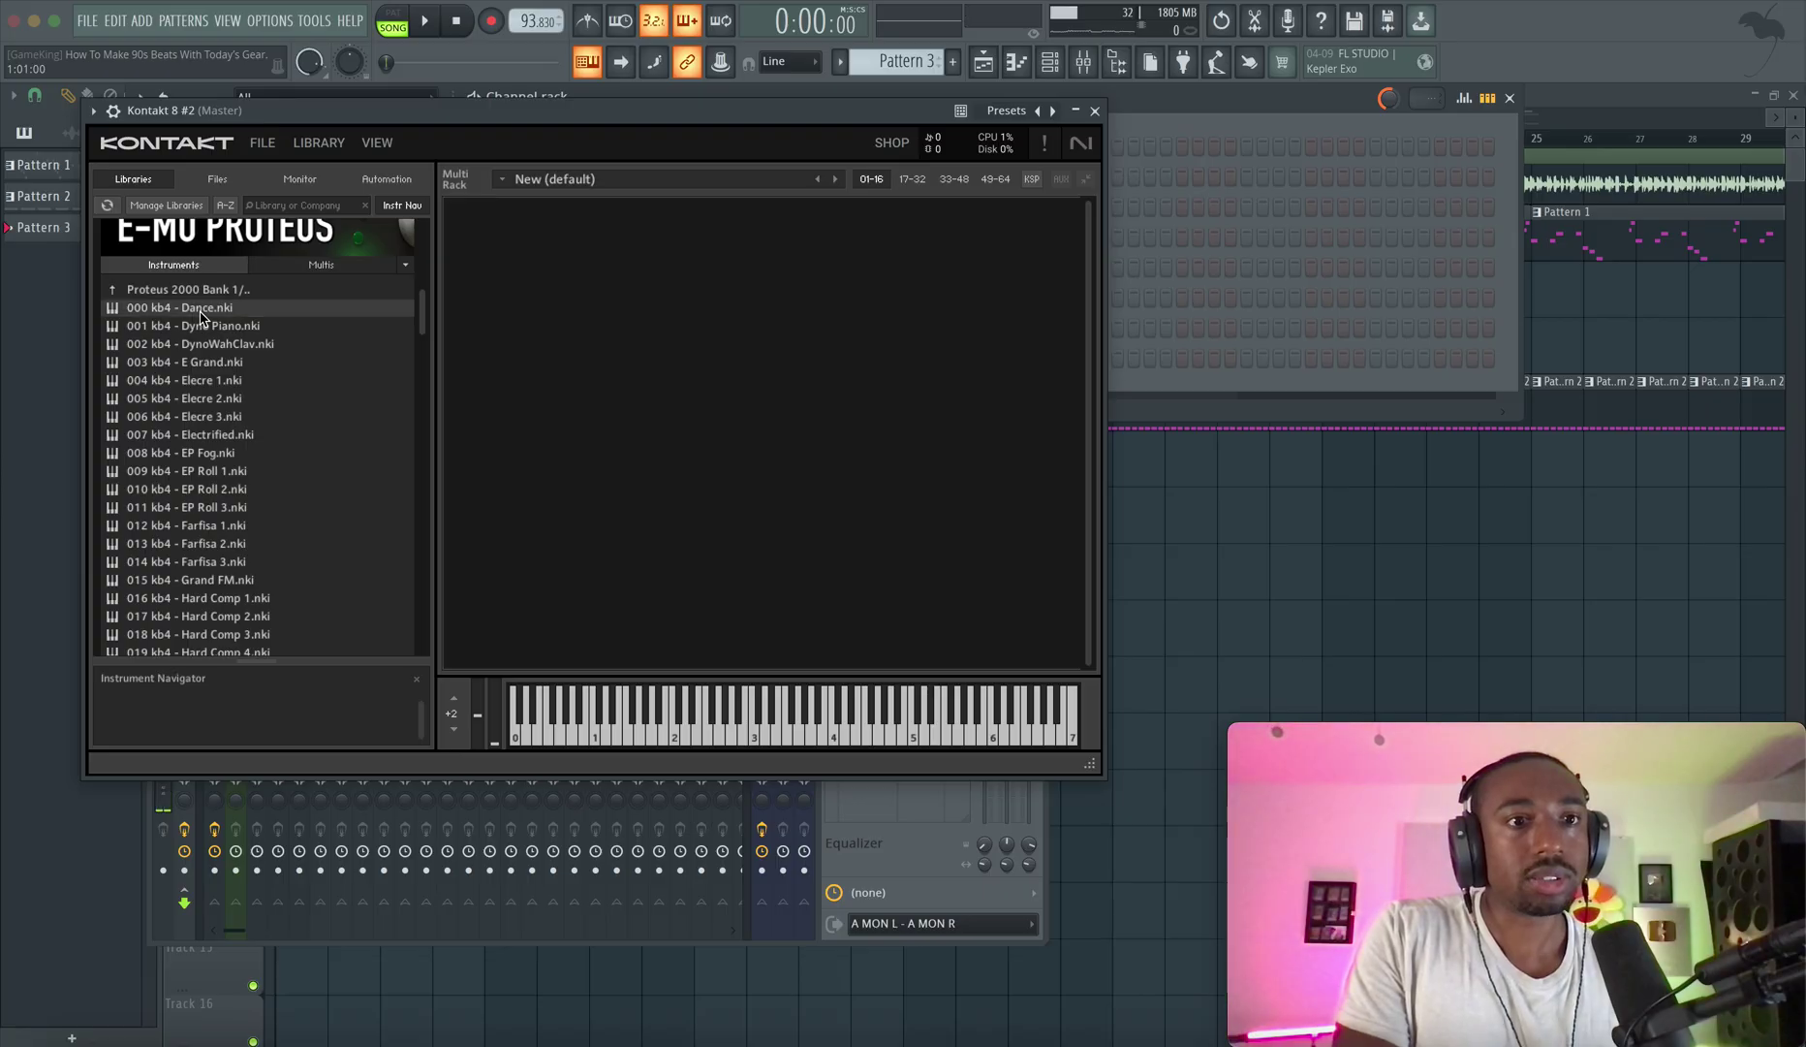
pyautogui.moveTo(495, 255); pyautogui.dragTo(498, 254)
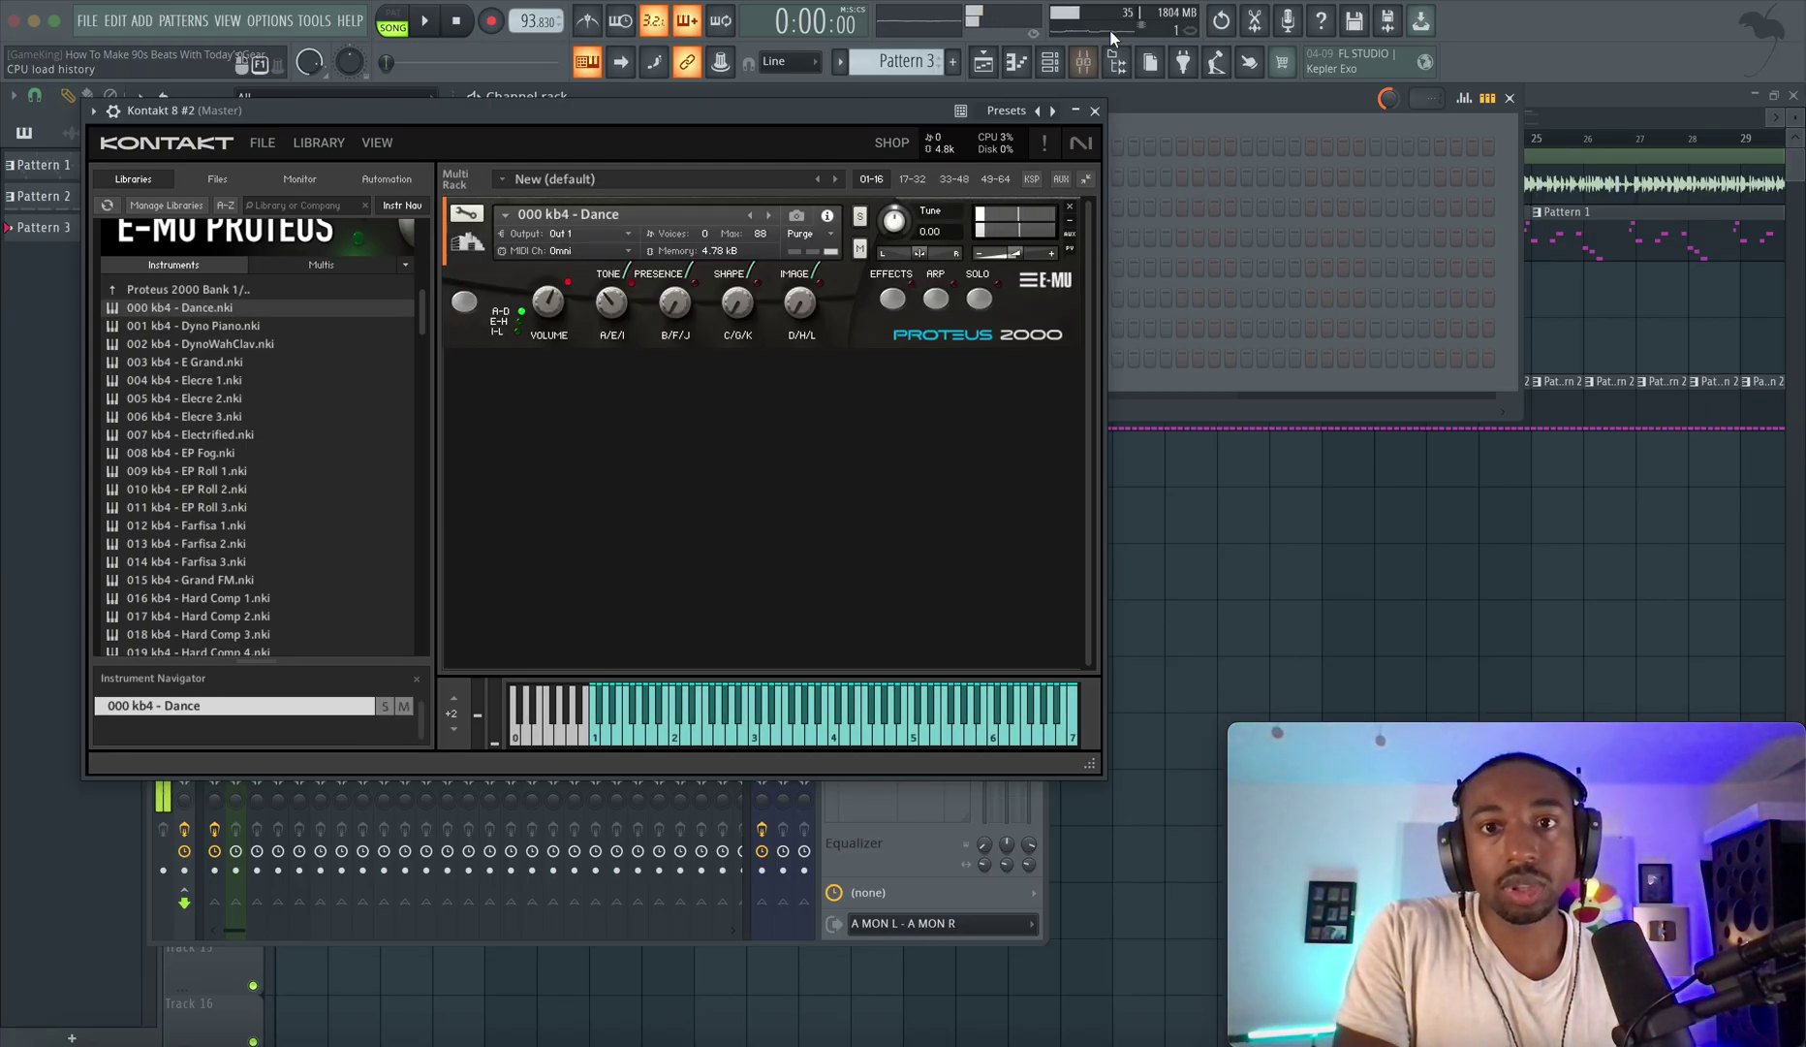
# Mute the Keyboard track in the mixer and set the Kontakt 8 #2 channel volume to 98%.
pyautogui.click(1097, 110)
pyautogui.click(782, 605)
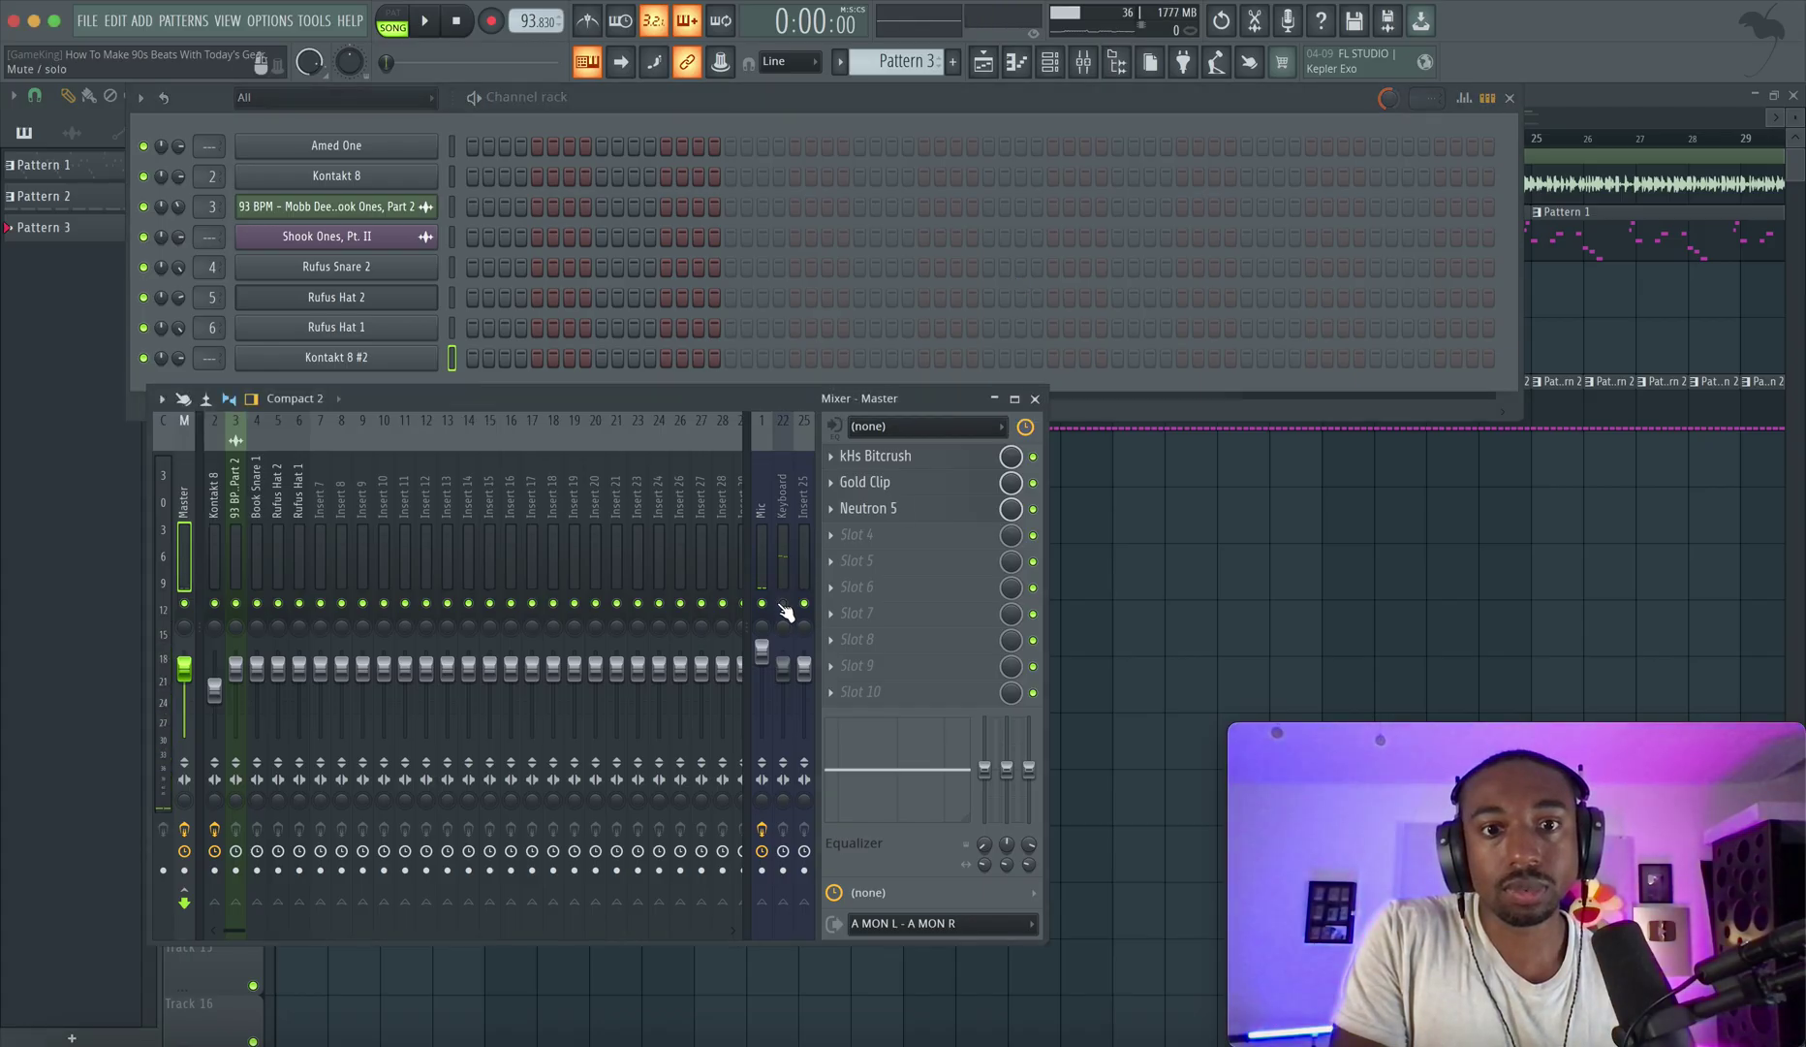
pyautogui.click(191, 365)
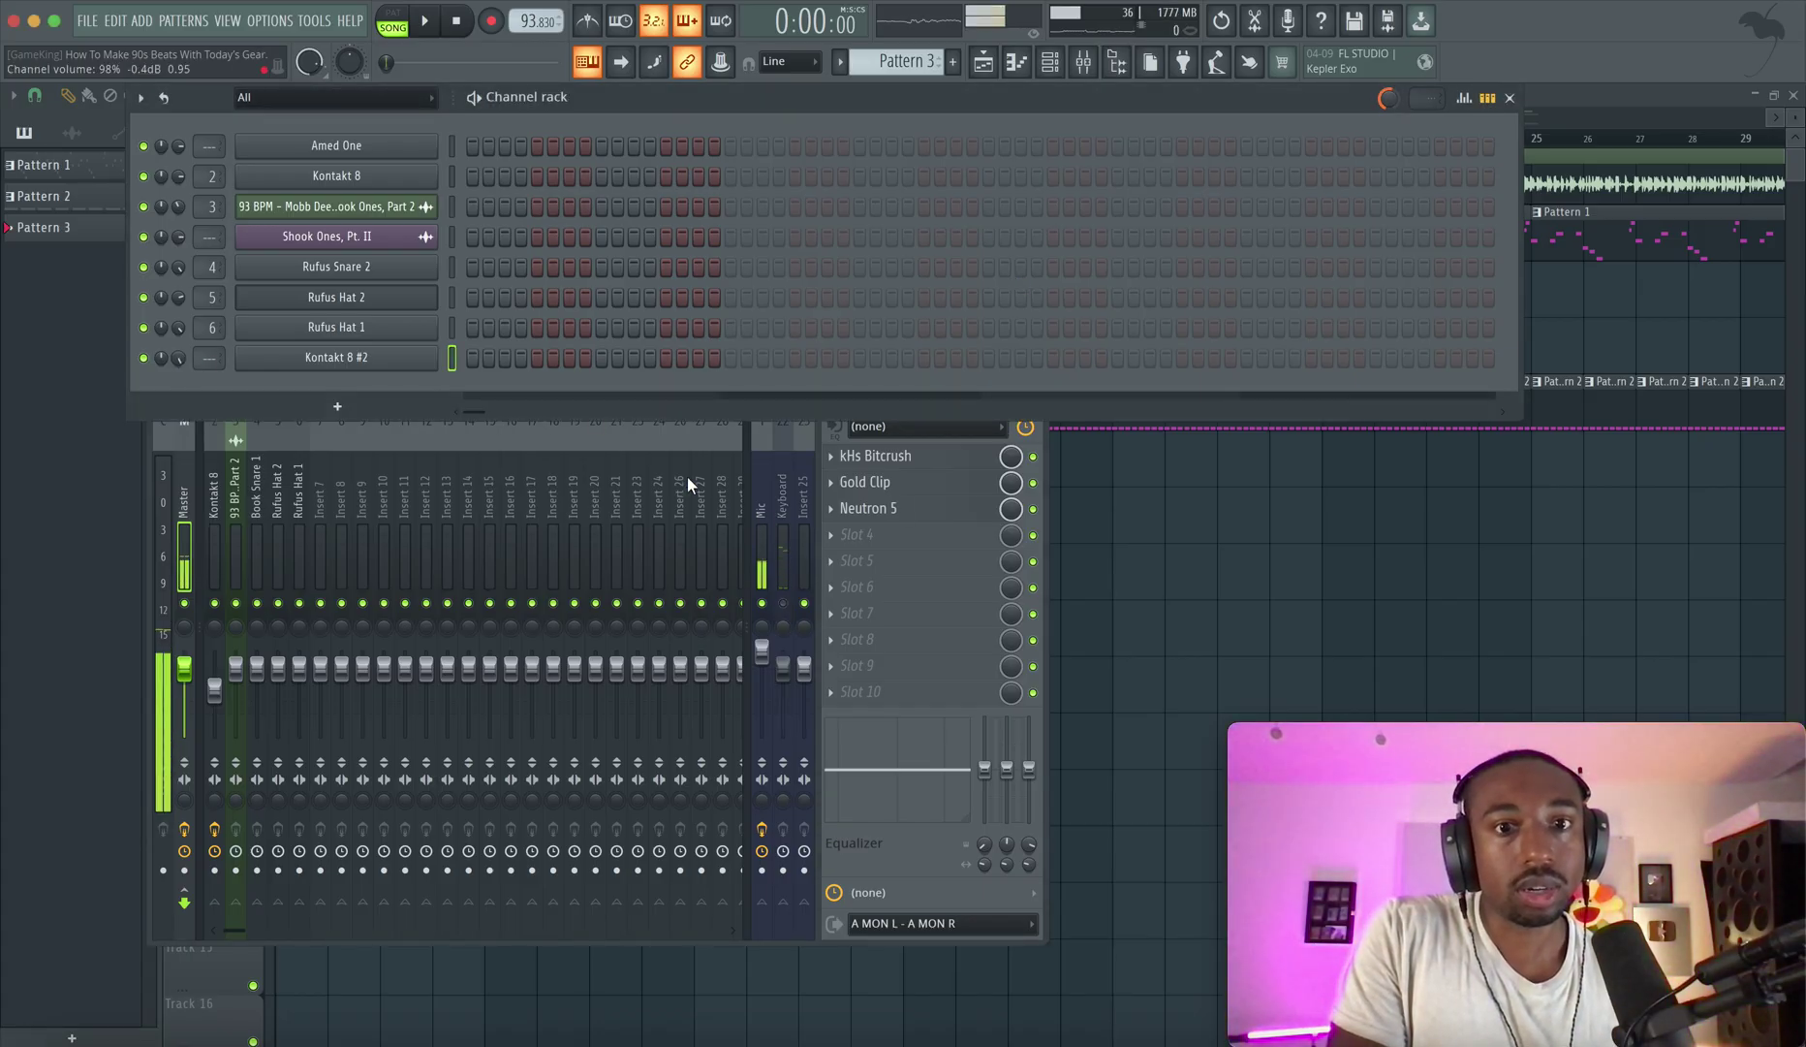
# Reopen Kontakt 8 #2 and, with the beat playing, go to Proteus 2000 Bank 2 in the E-MU Proteus Rack library.
pyautogui.click(412, 358)
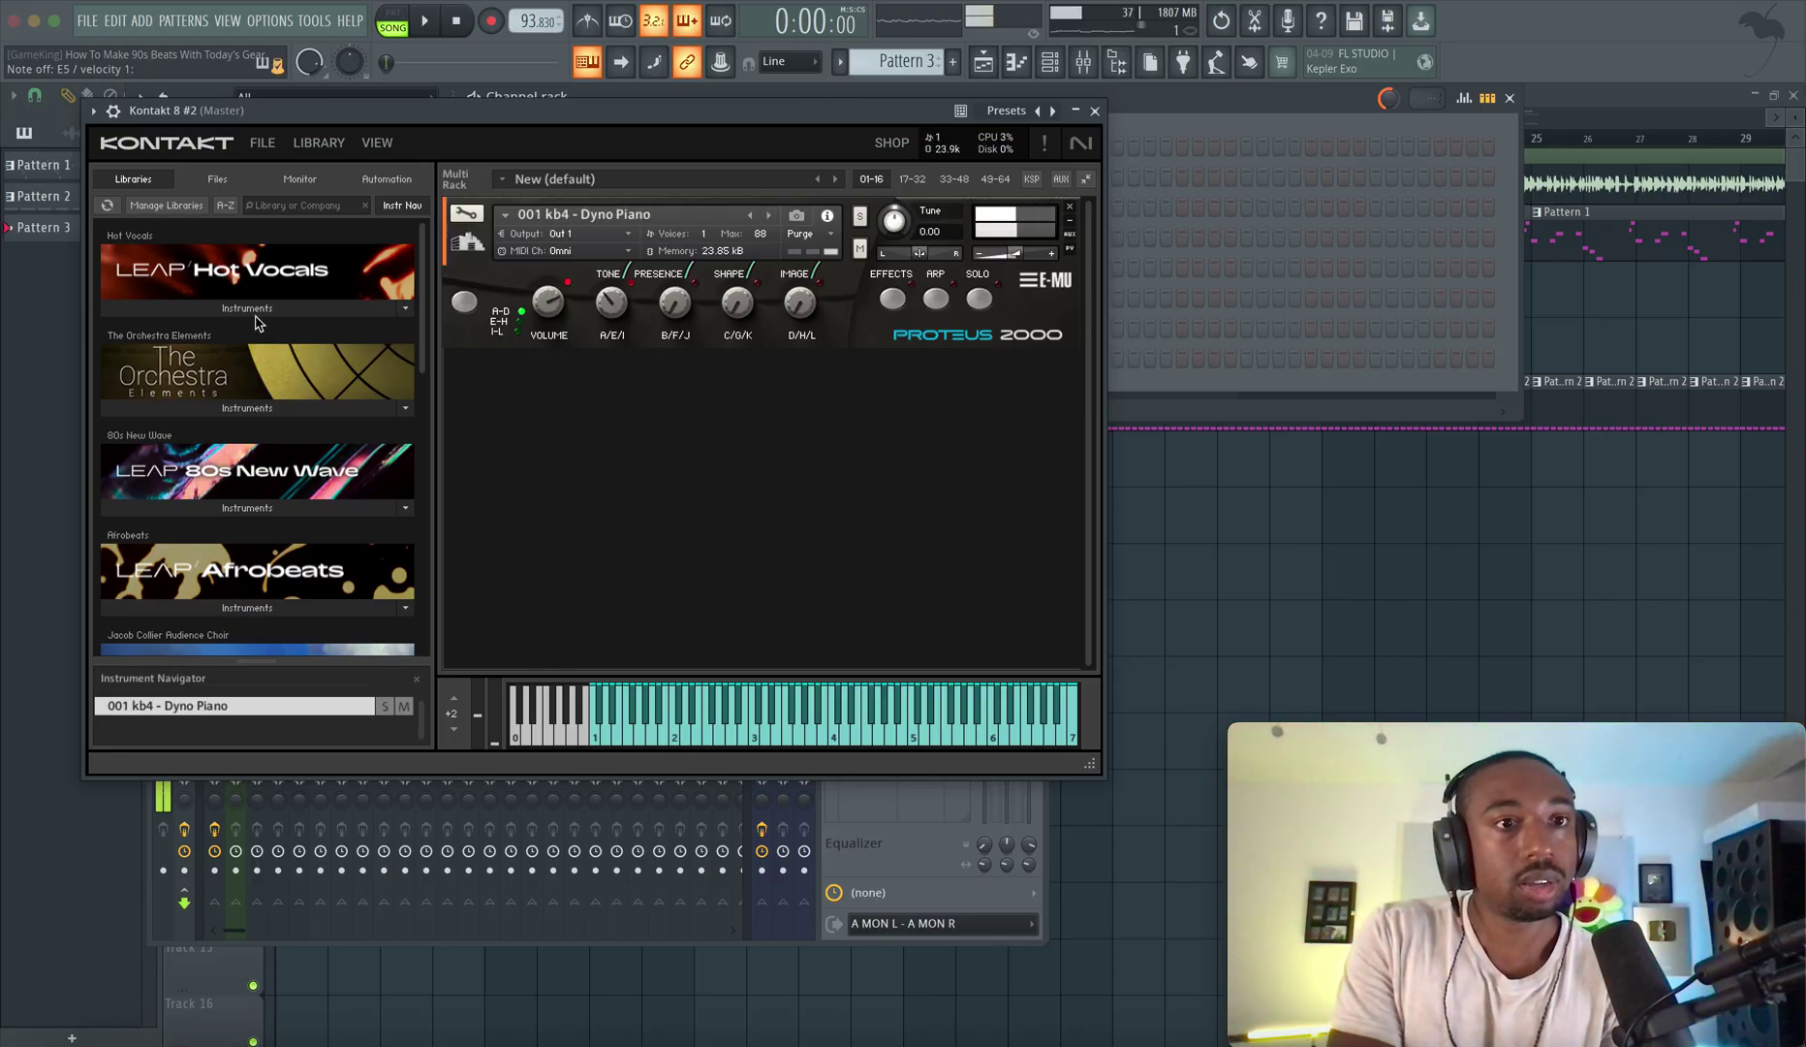
pyautogui.scroll(-10, 257, 323)
pyautogui.scroll(2, 237, 485)
pyautogui.scroll(-2, 231, 529)
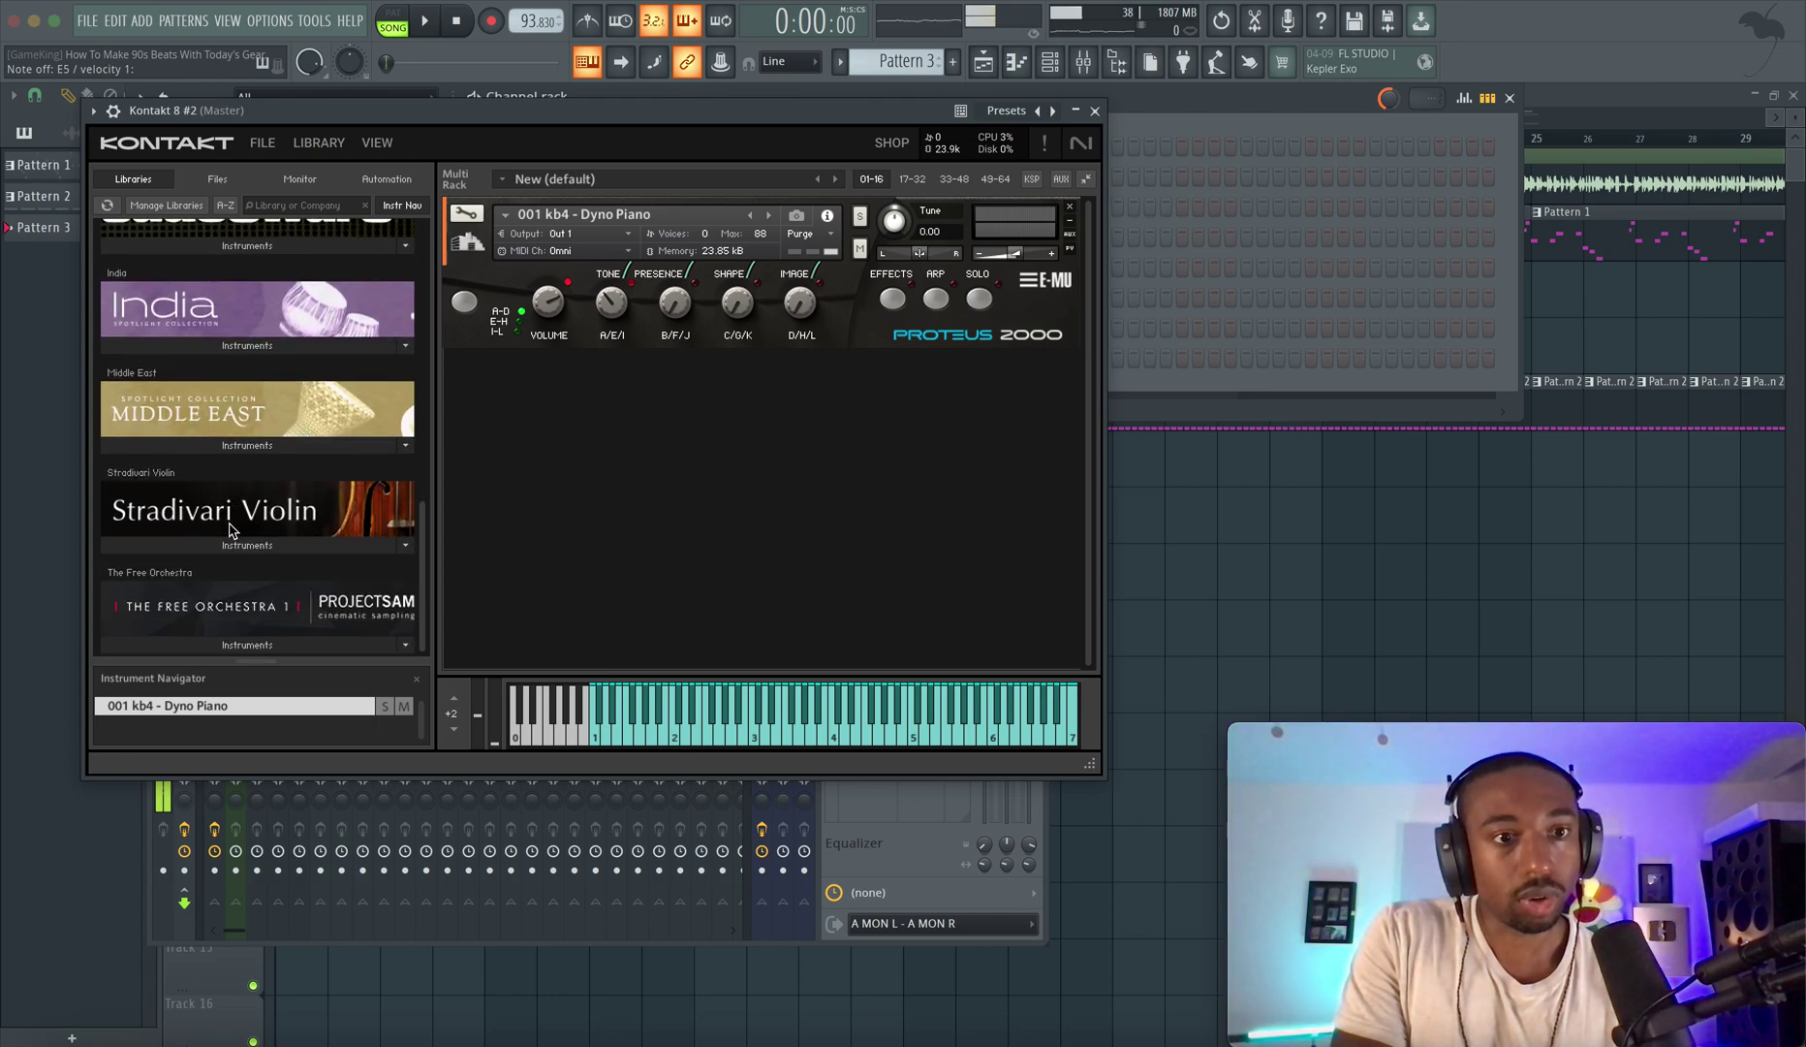
pyautogui.scroll(5, 231, 529)
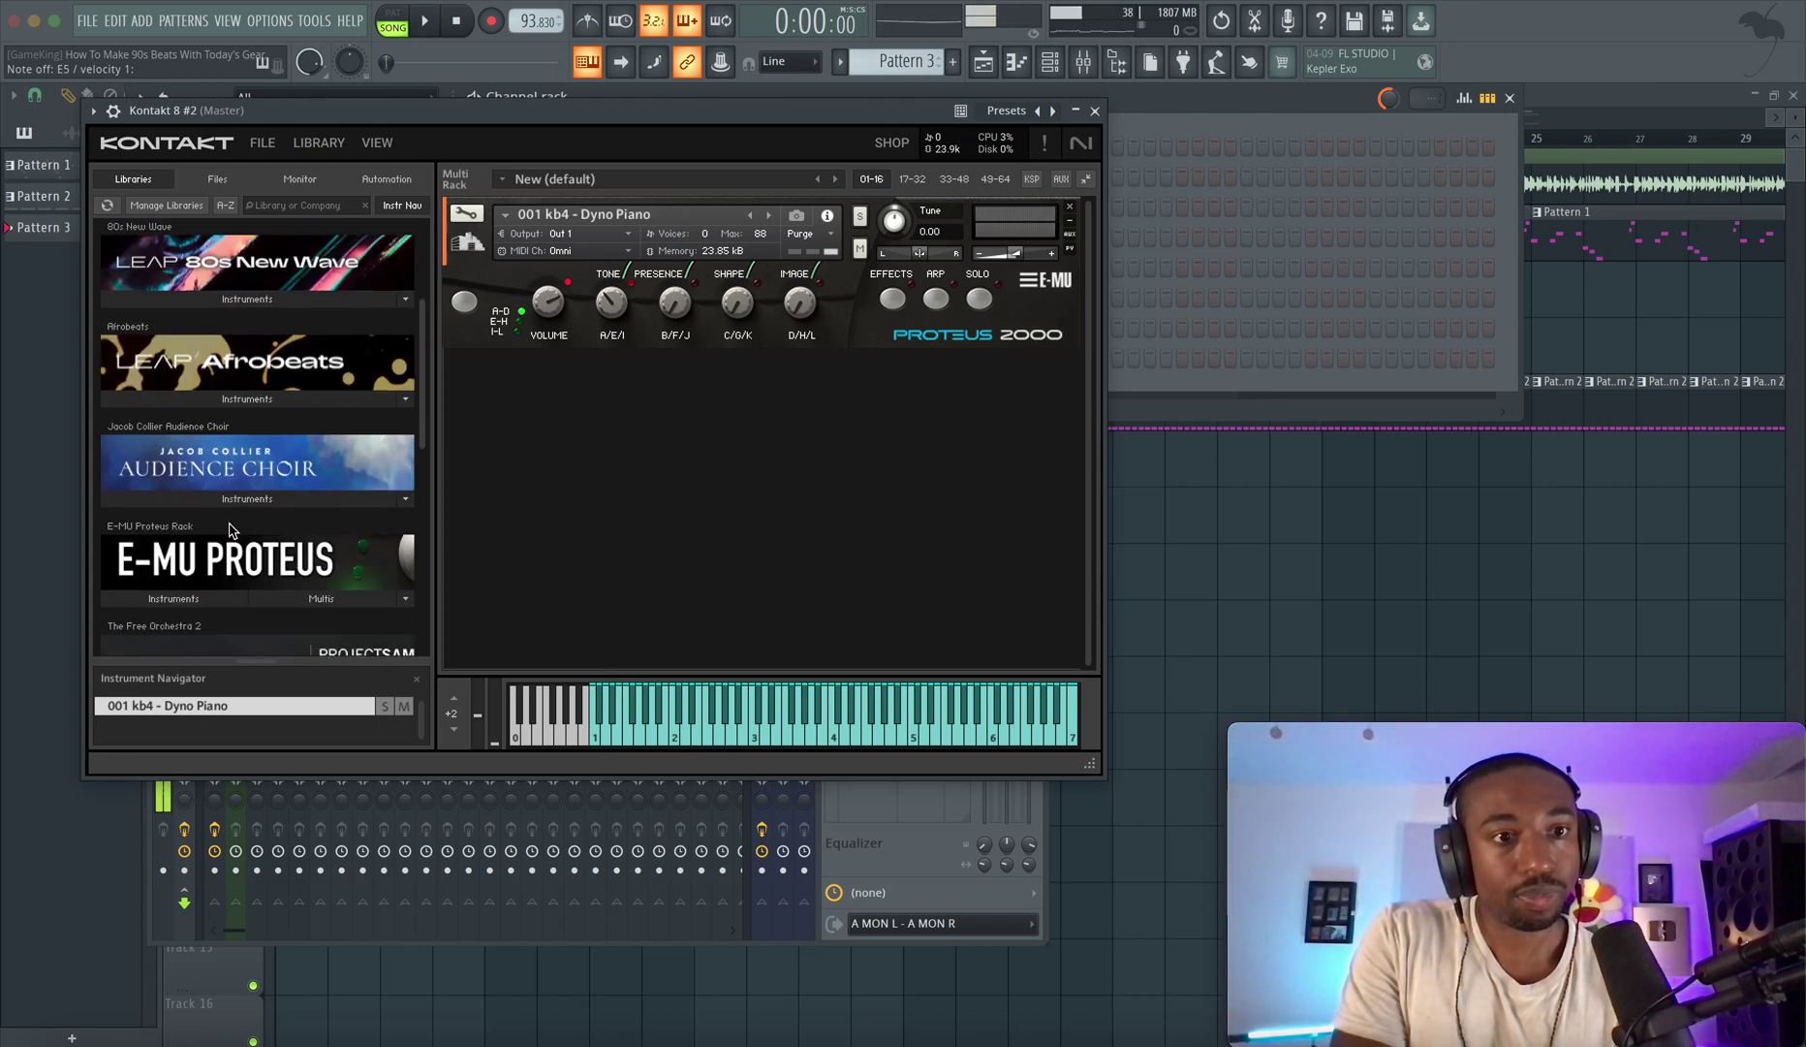
pyautogui.click(427, 21)
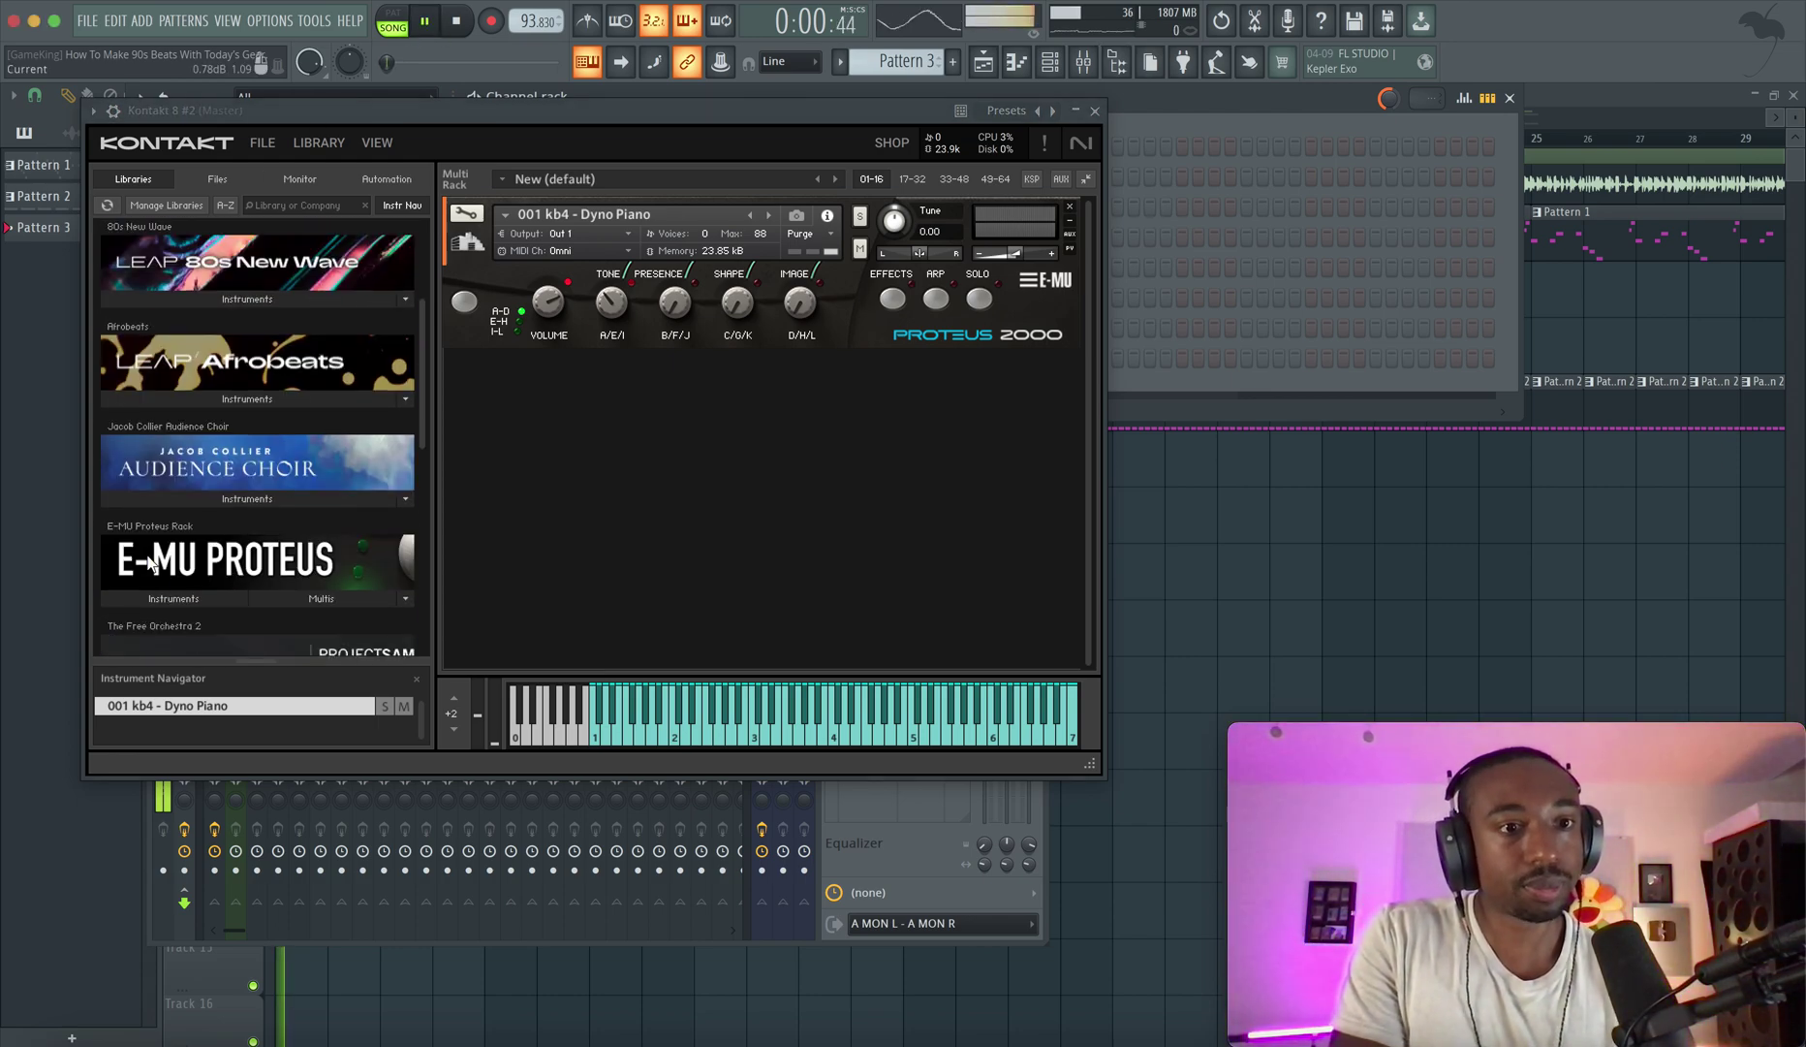
pyautogui.click(174, 598)
pyautogui.click(151, 332)
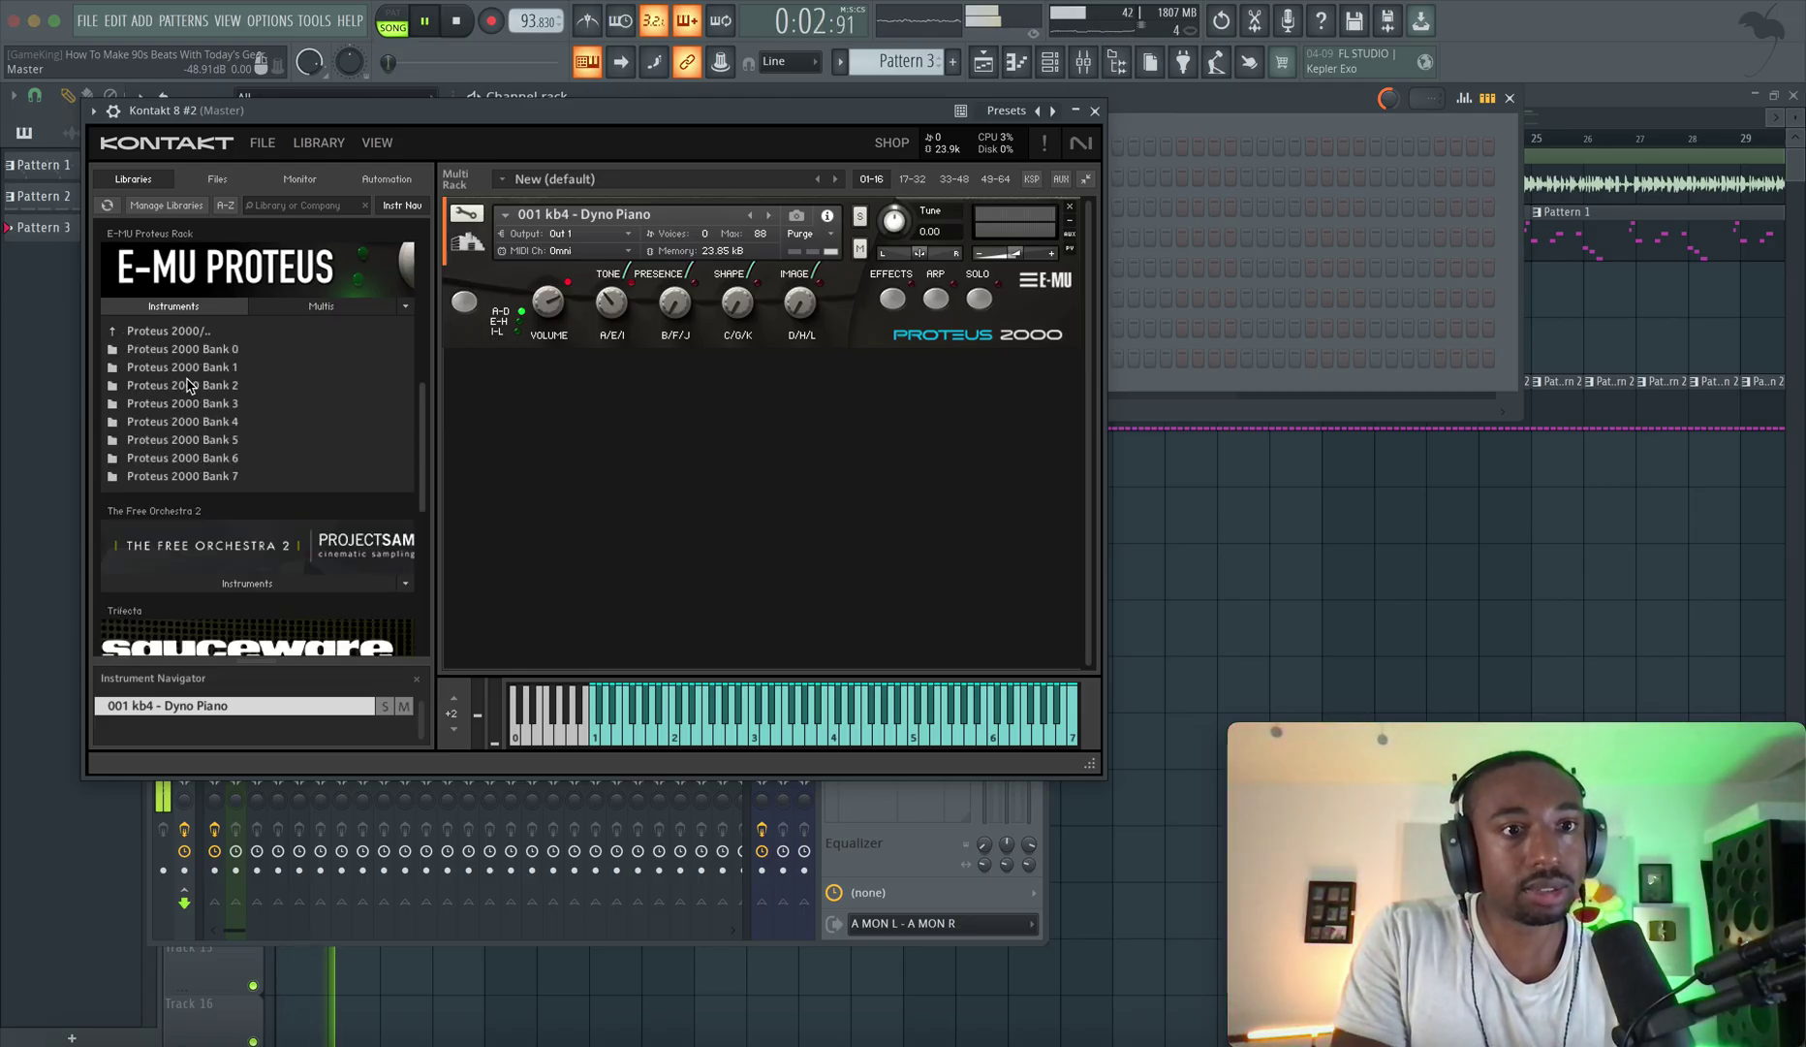
pyautogui.click(200, 386)
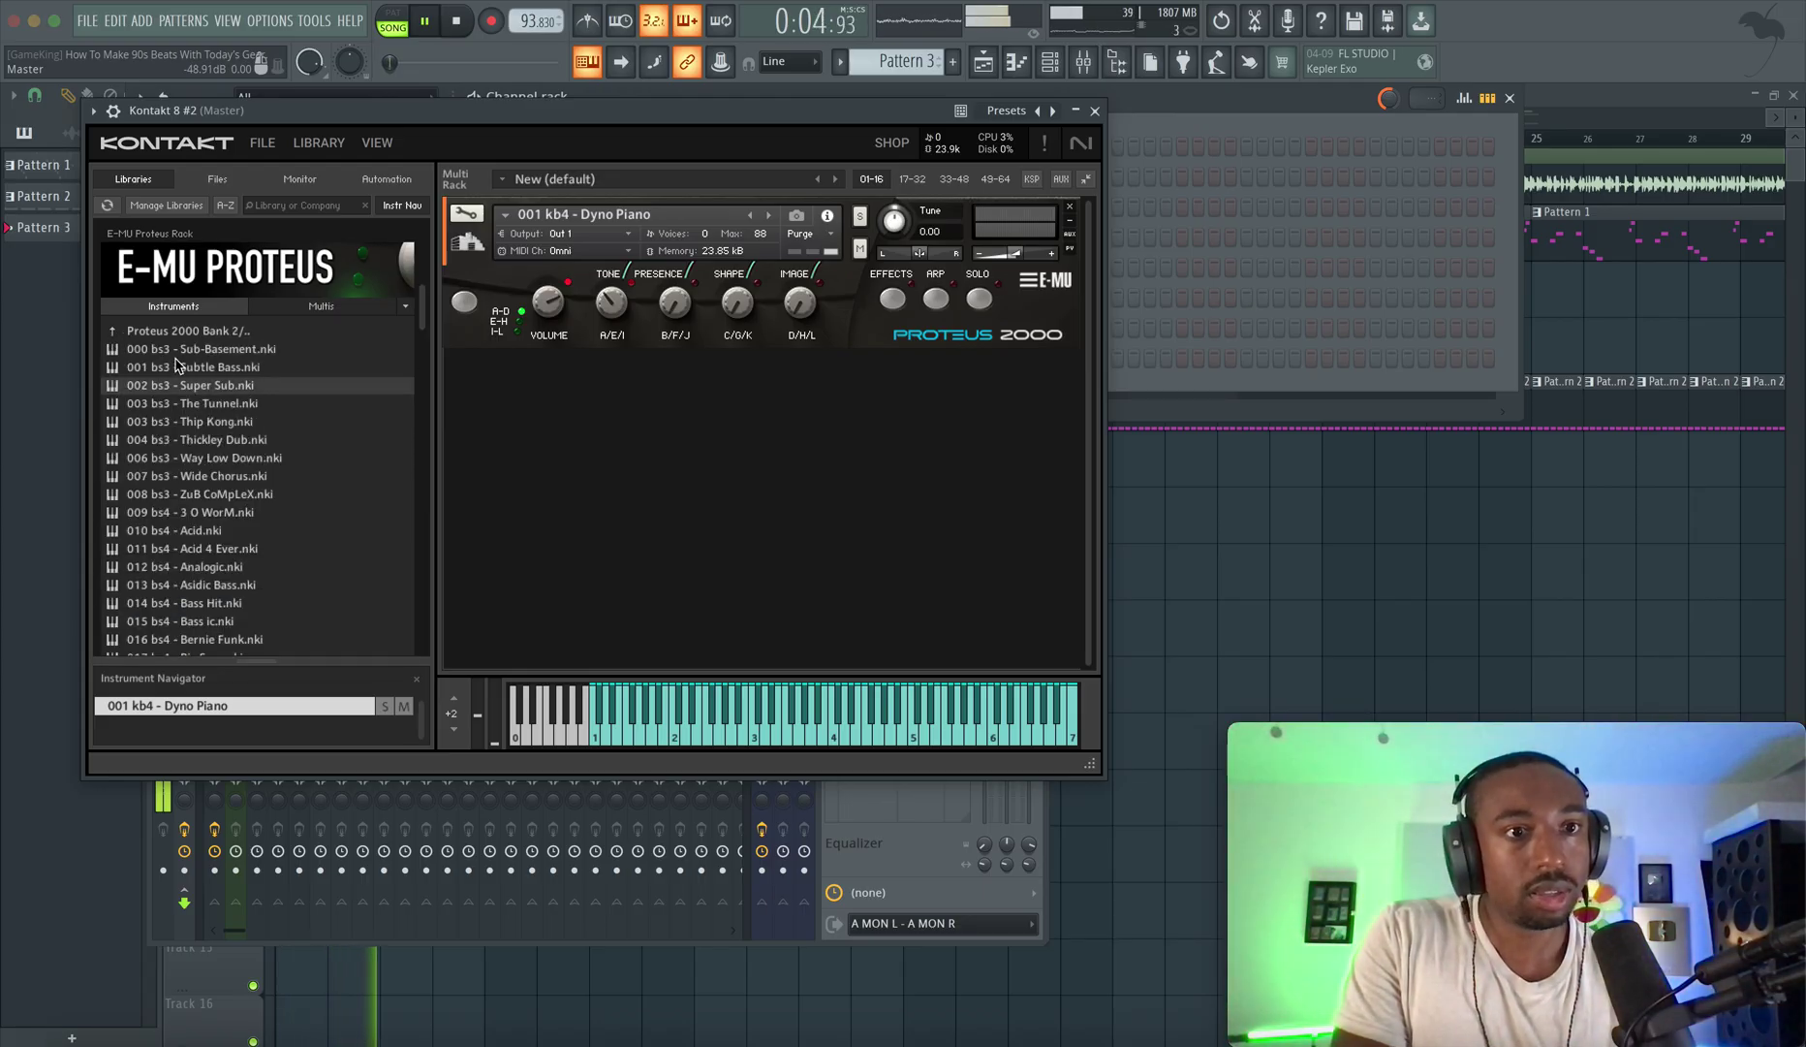
# Replace the Dyno Piano instrument in the rack with 000 bs3 - Sub-Basement and close the Kontakt window.
pyautogui.scroll(-5, 199, 426)
pyautogui.scroll(5, 199, 431)
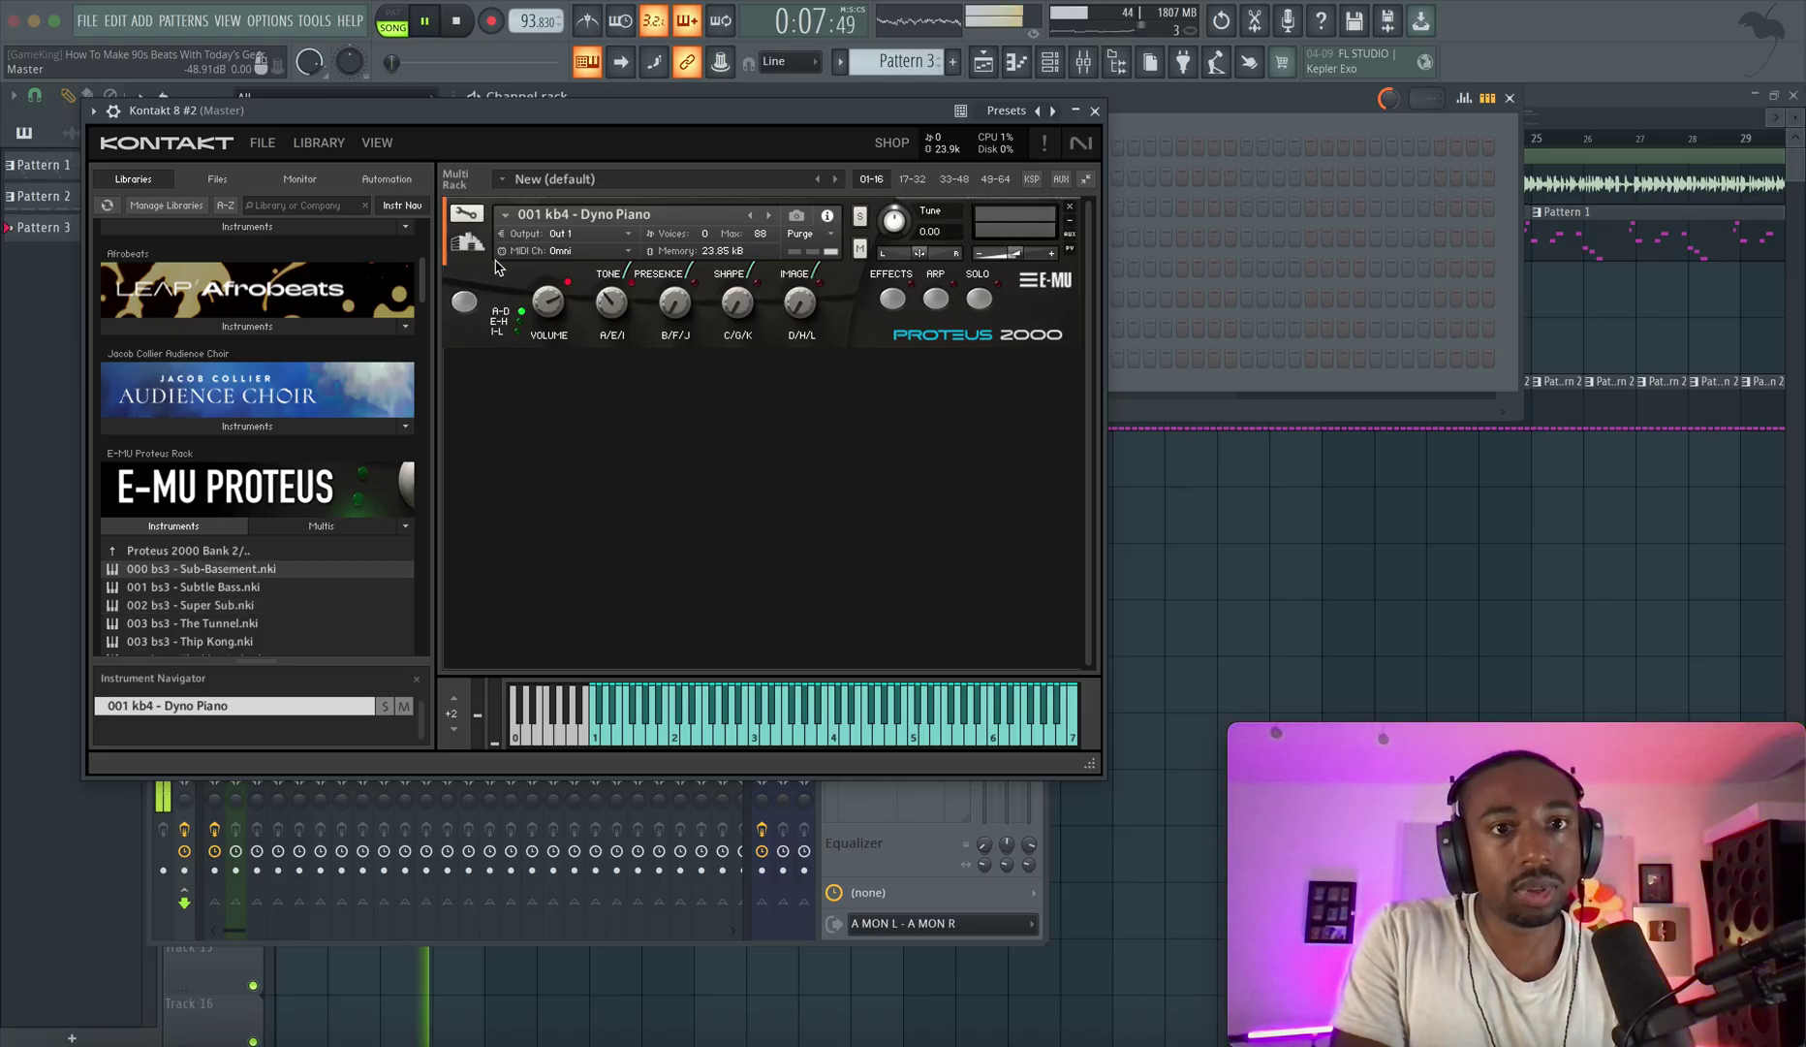
pyautogui.moveTo(496, 266); pyautogui.dragTo(502, 216)
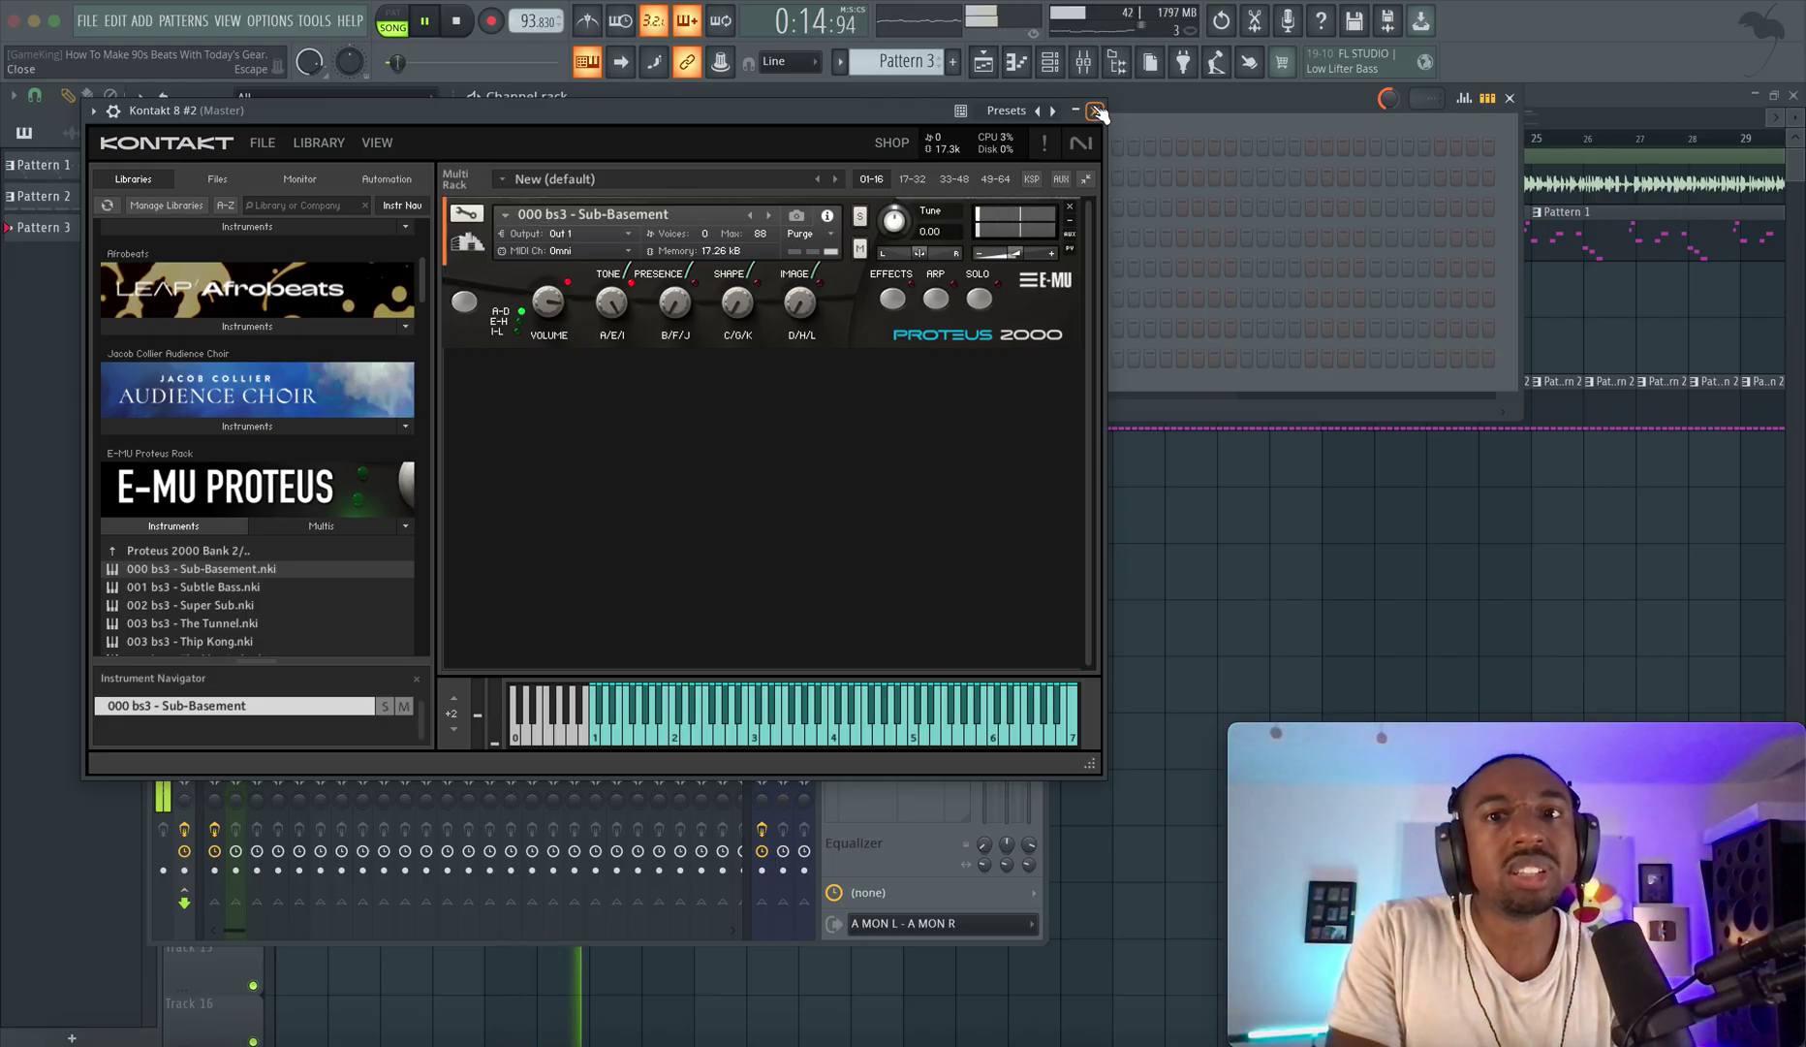
pyautogui.click(1094, 110)
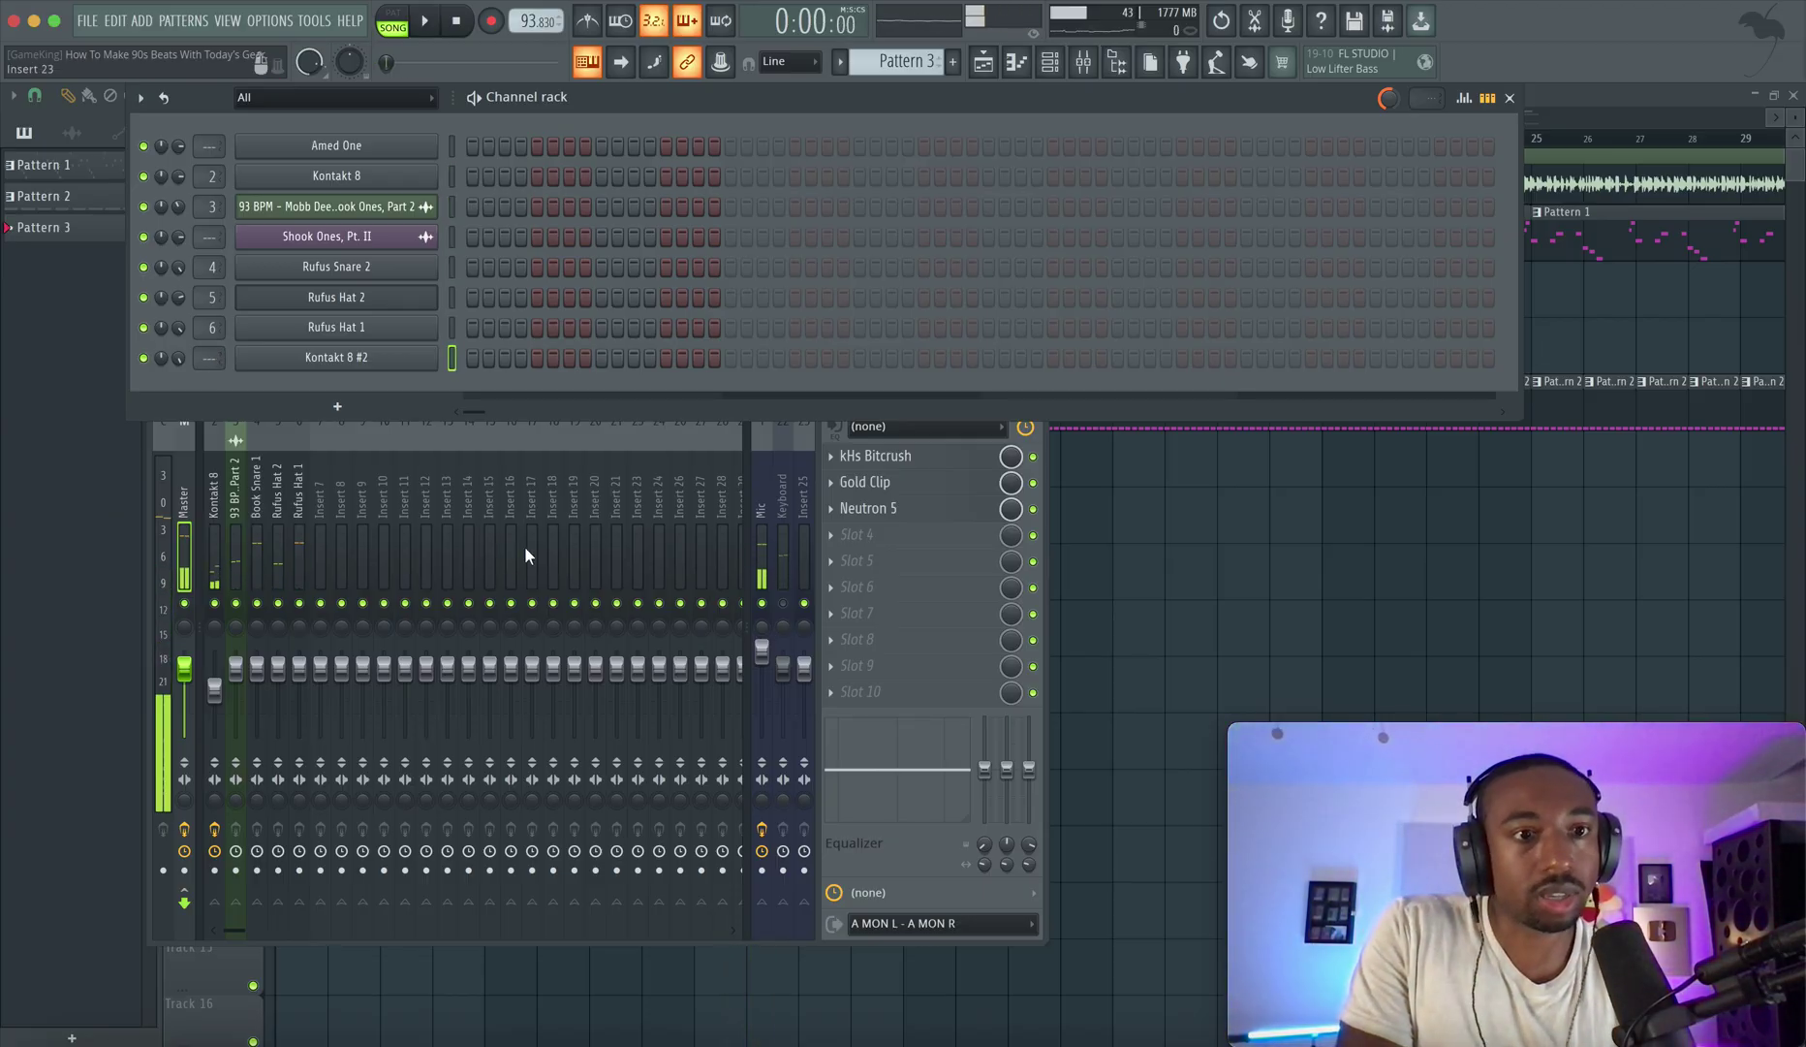
# Stop playback and route the Kontakt 8 #2 channel to its own mixer track 7.
pyautogui.press('space')
pyautogui.hotkey('ctrl', 'l')
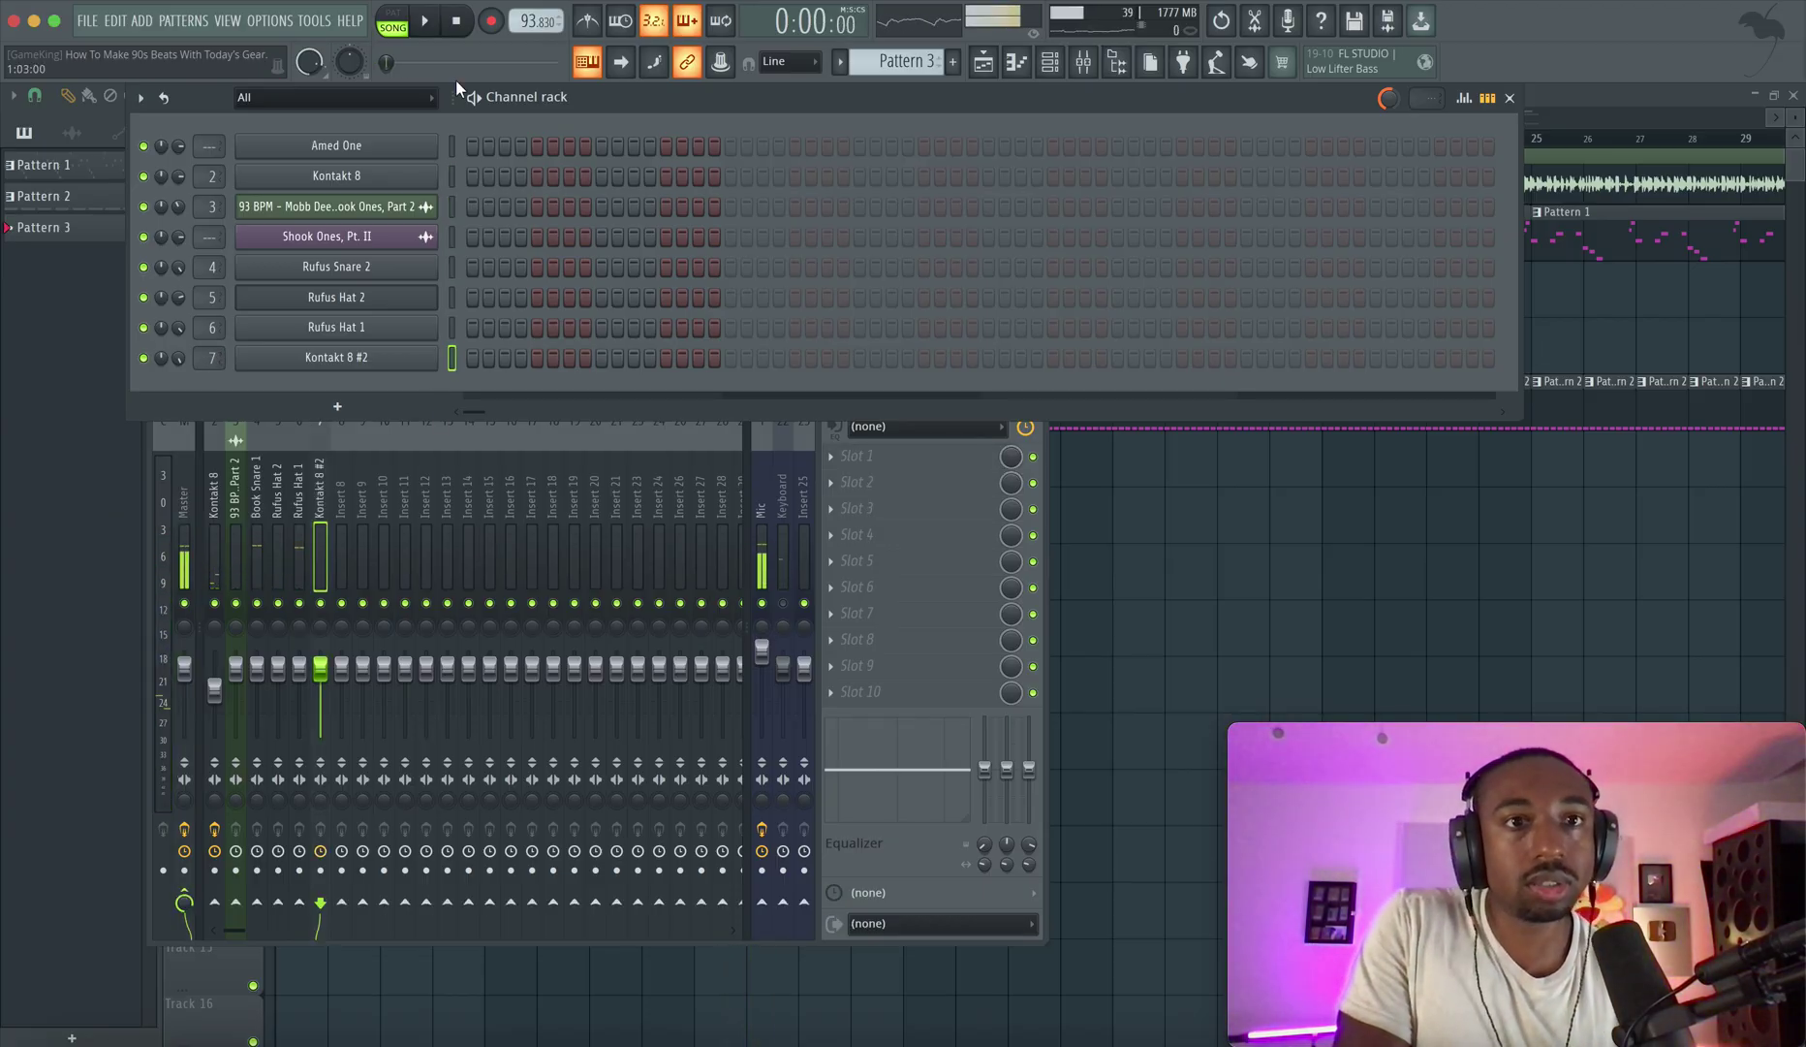
# Record a 16-bar Sub-Basement bass line into Pattern 3 from the start of the song.
pyautogui.click(1194, 669)
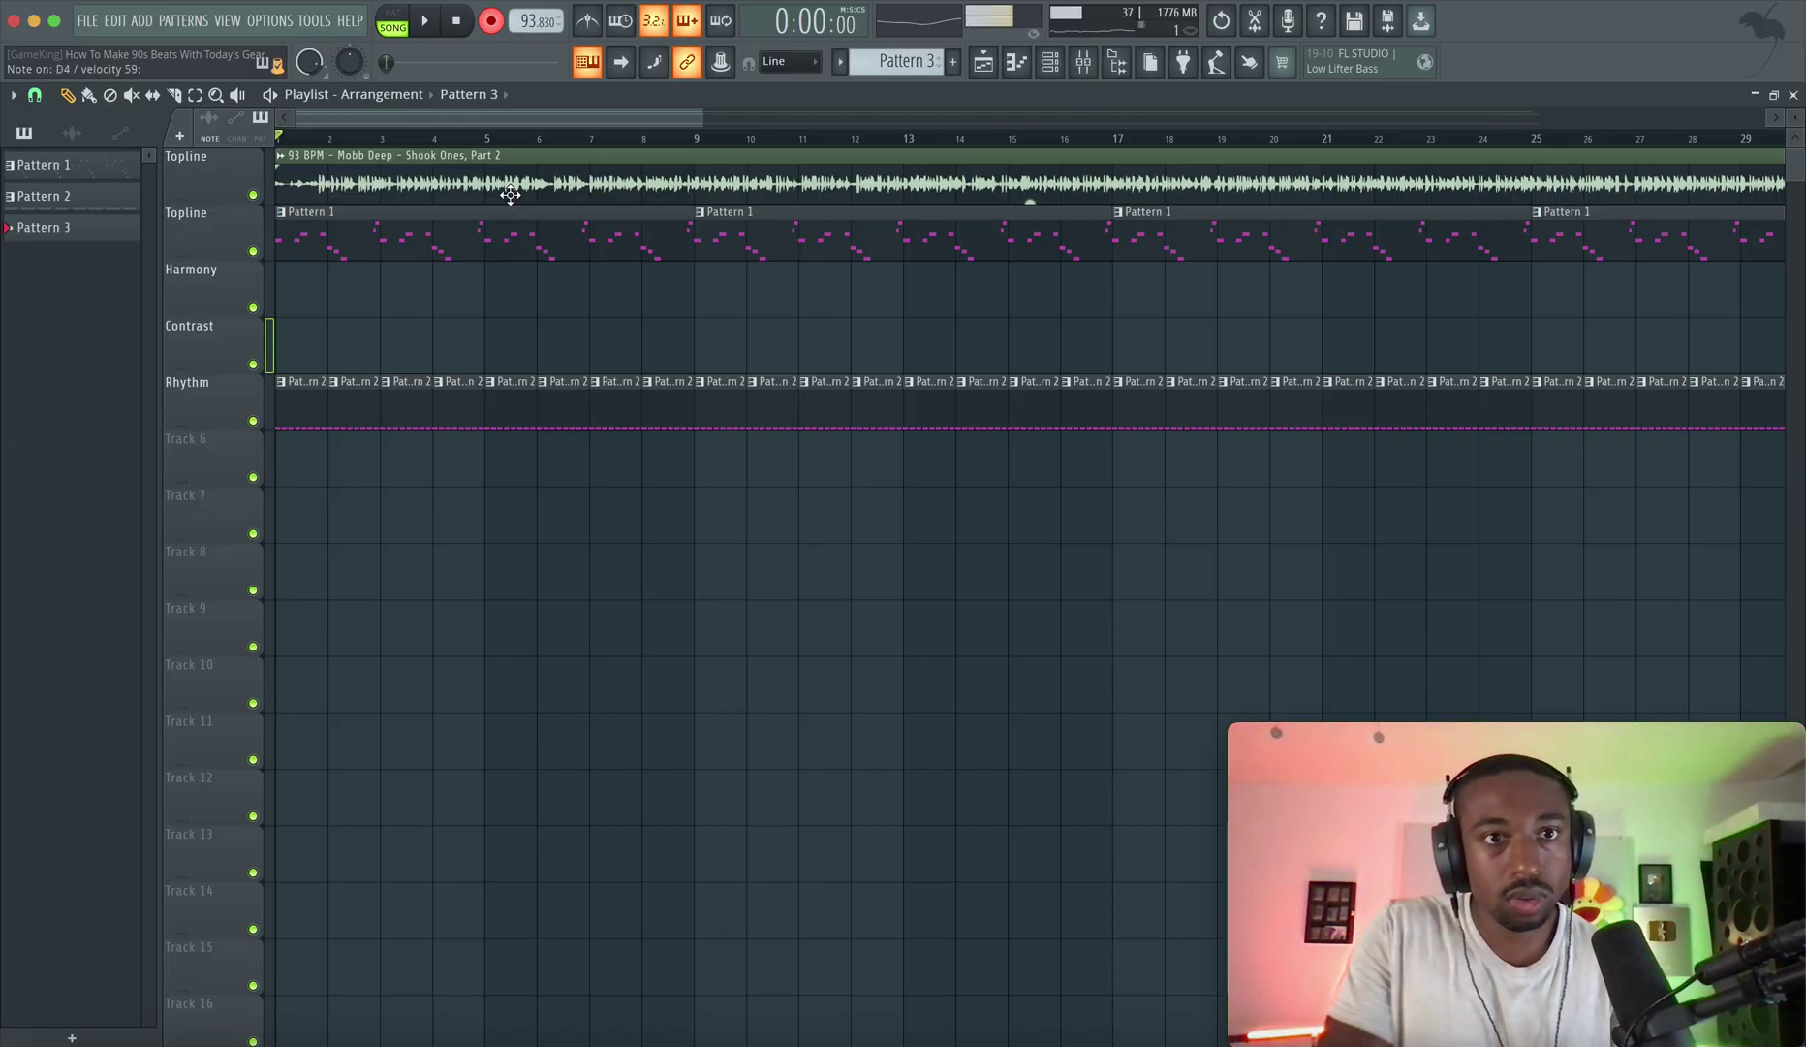
pyautogui.click(1083, 63)
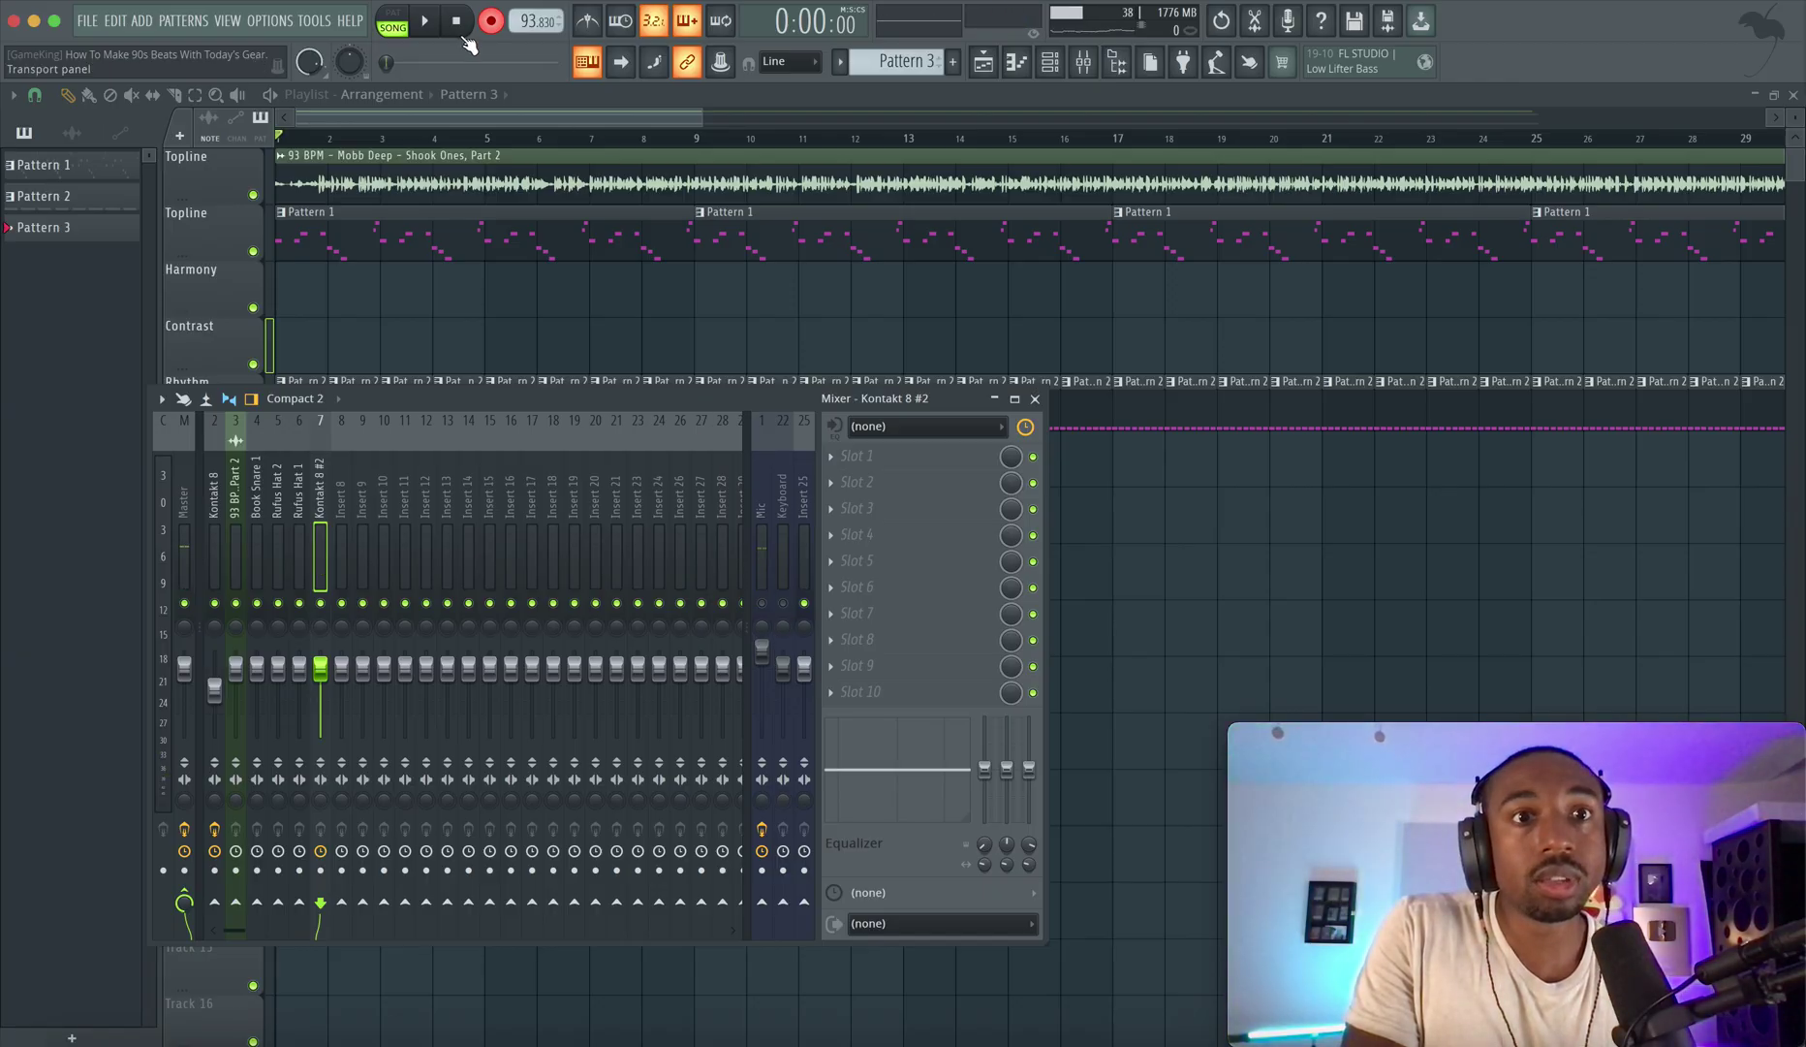
pyautogui.press('F9')
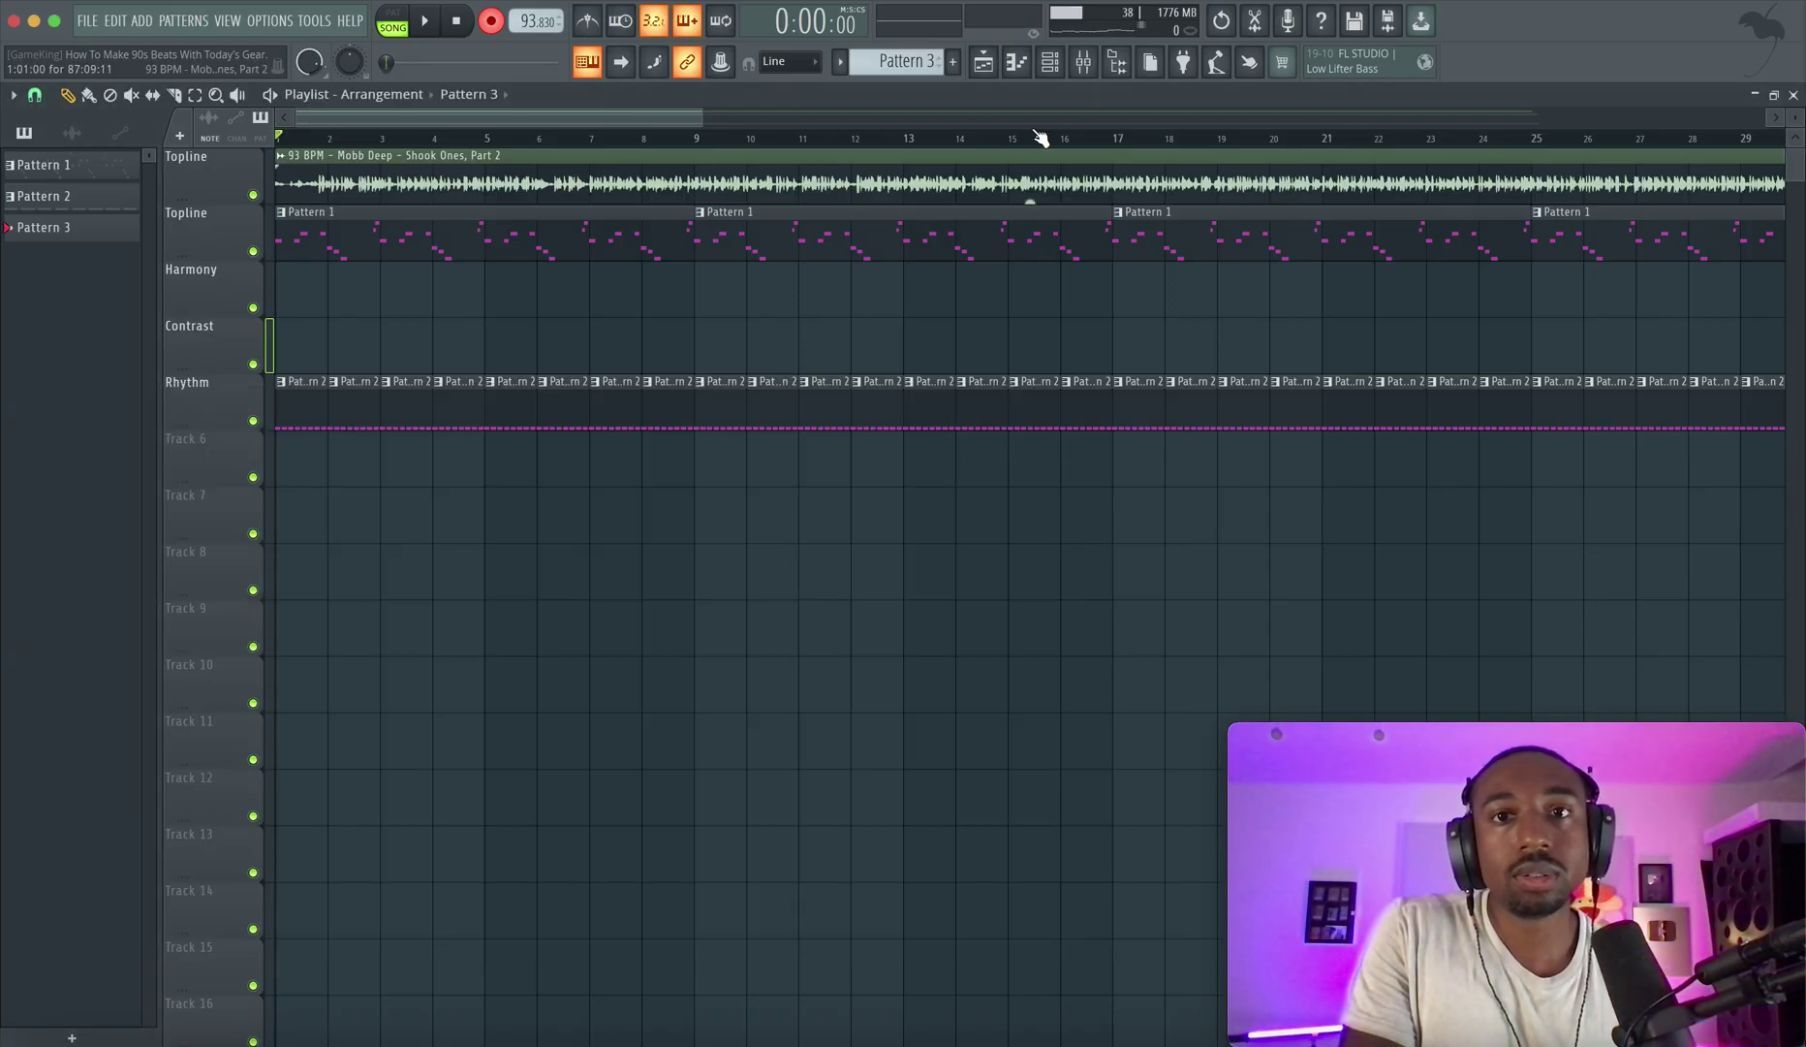
pyautogui.click(1051, 64)
pyautogui.click(503, 728)
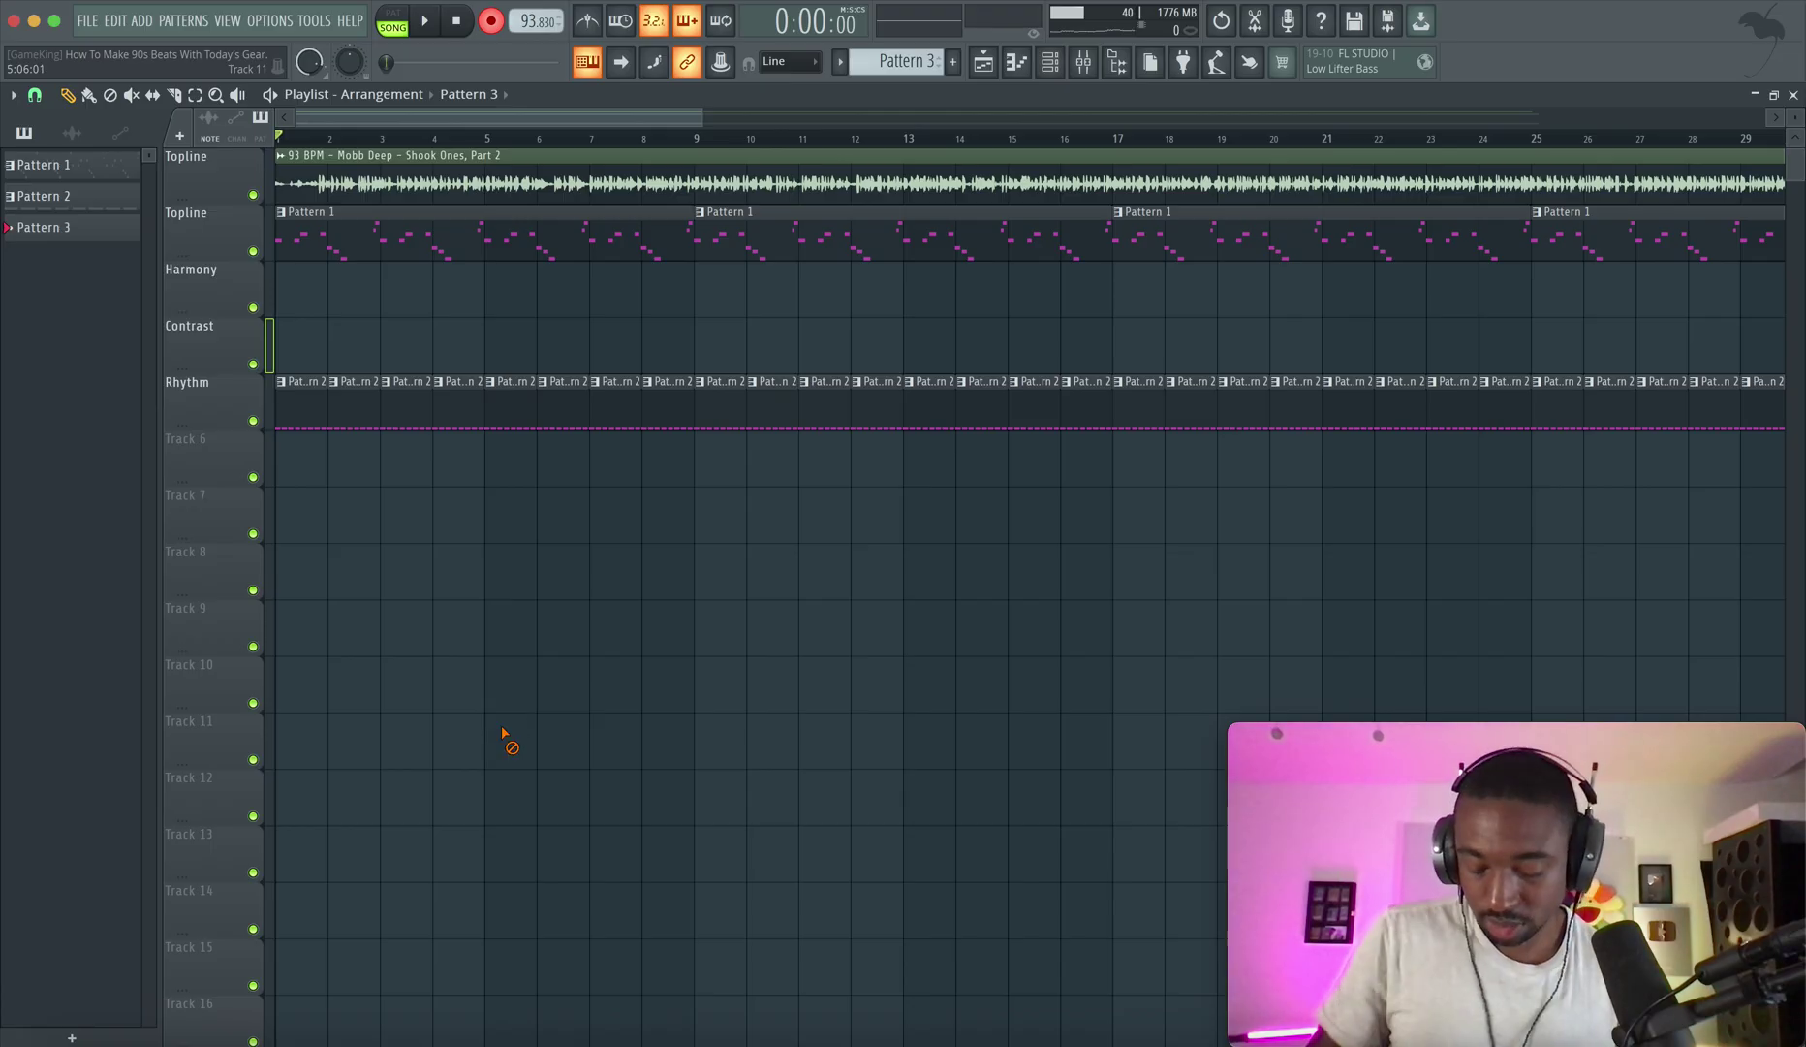
pyautogui.press('space')
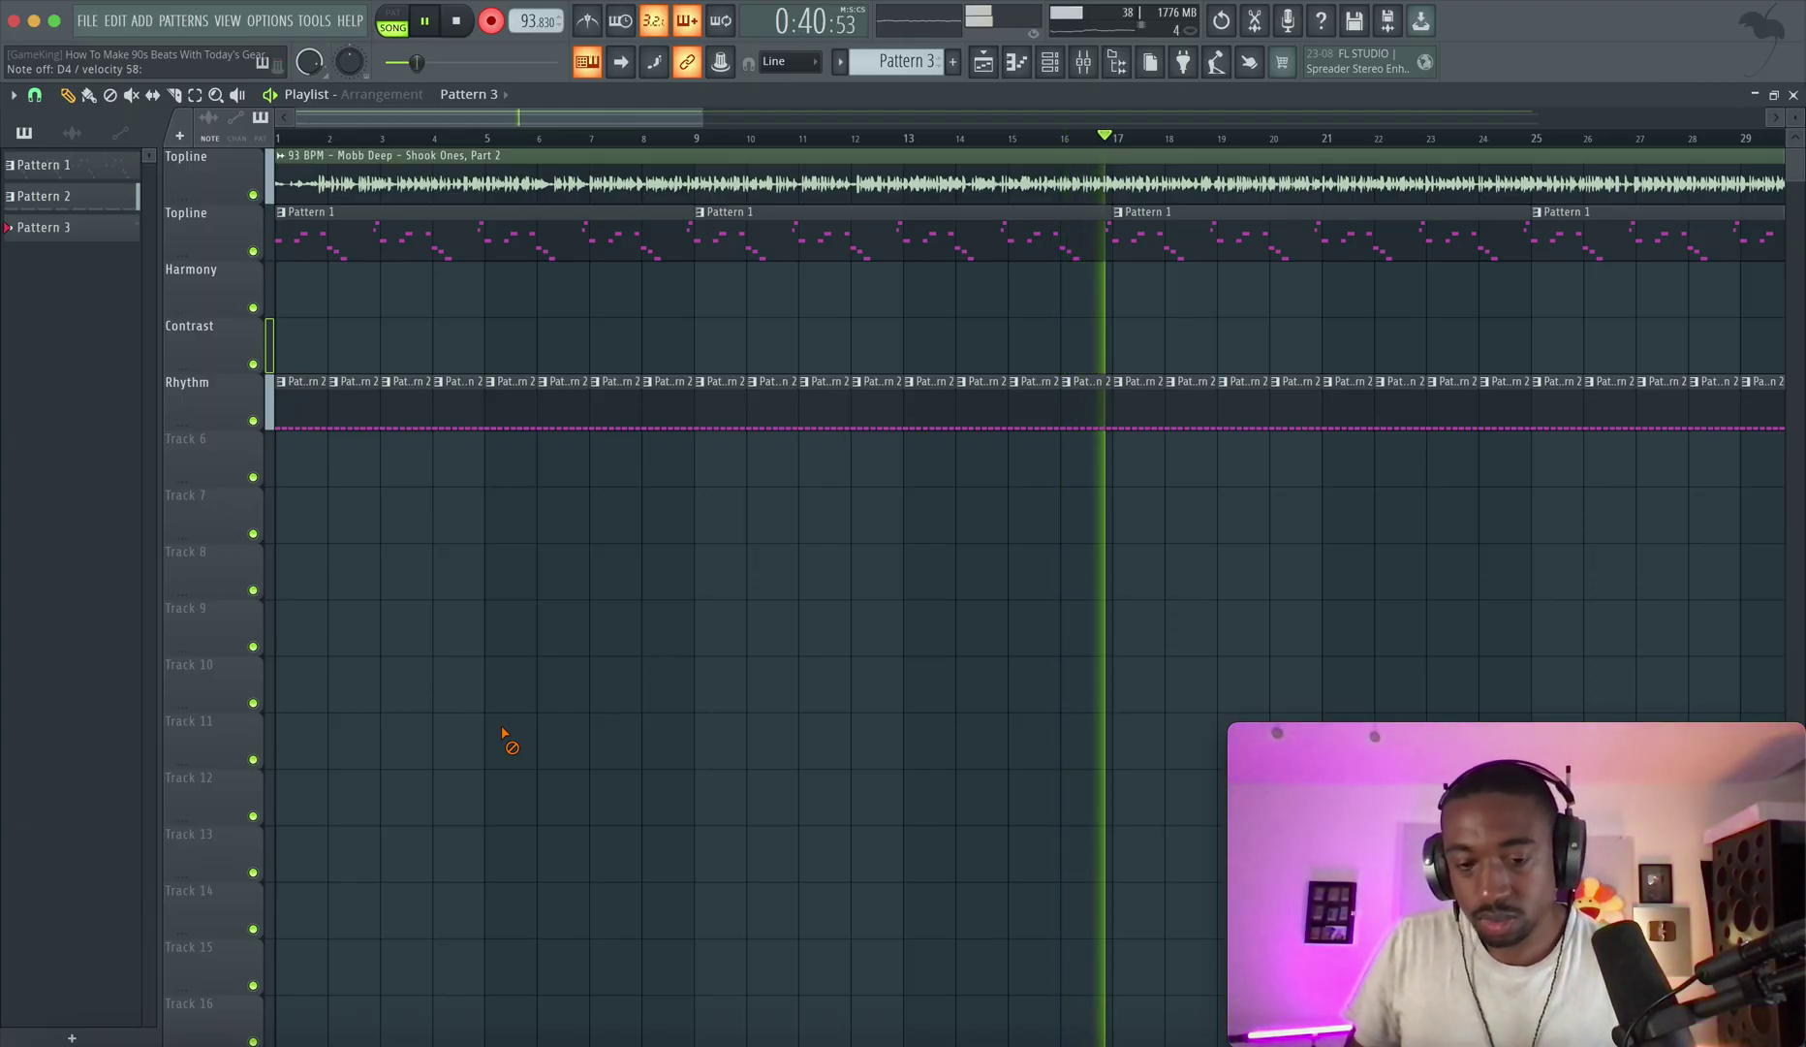
pyautogui.press('space')
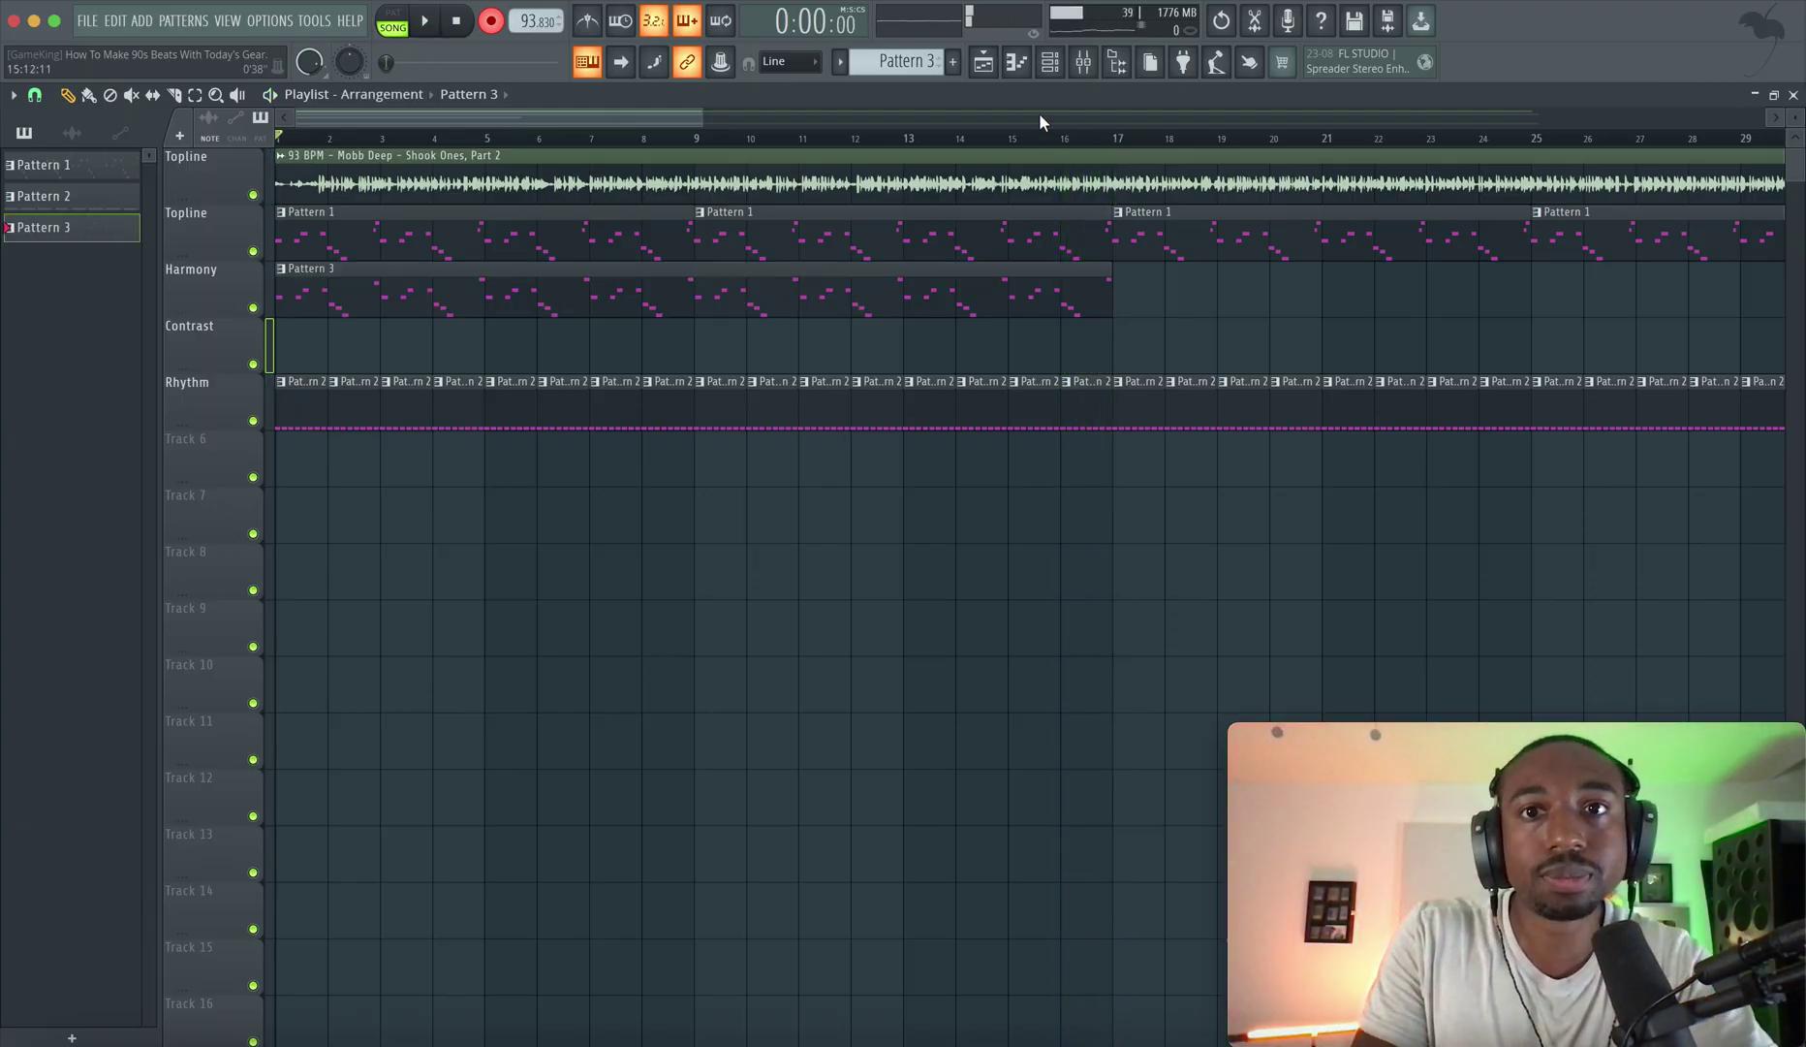
pyautogui.press('F9')
pyautogui.press('F9')
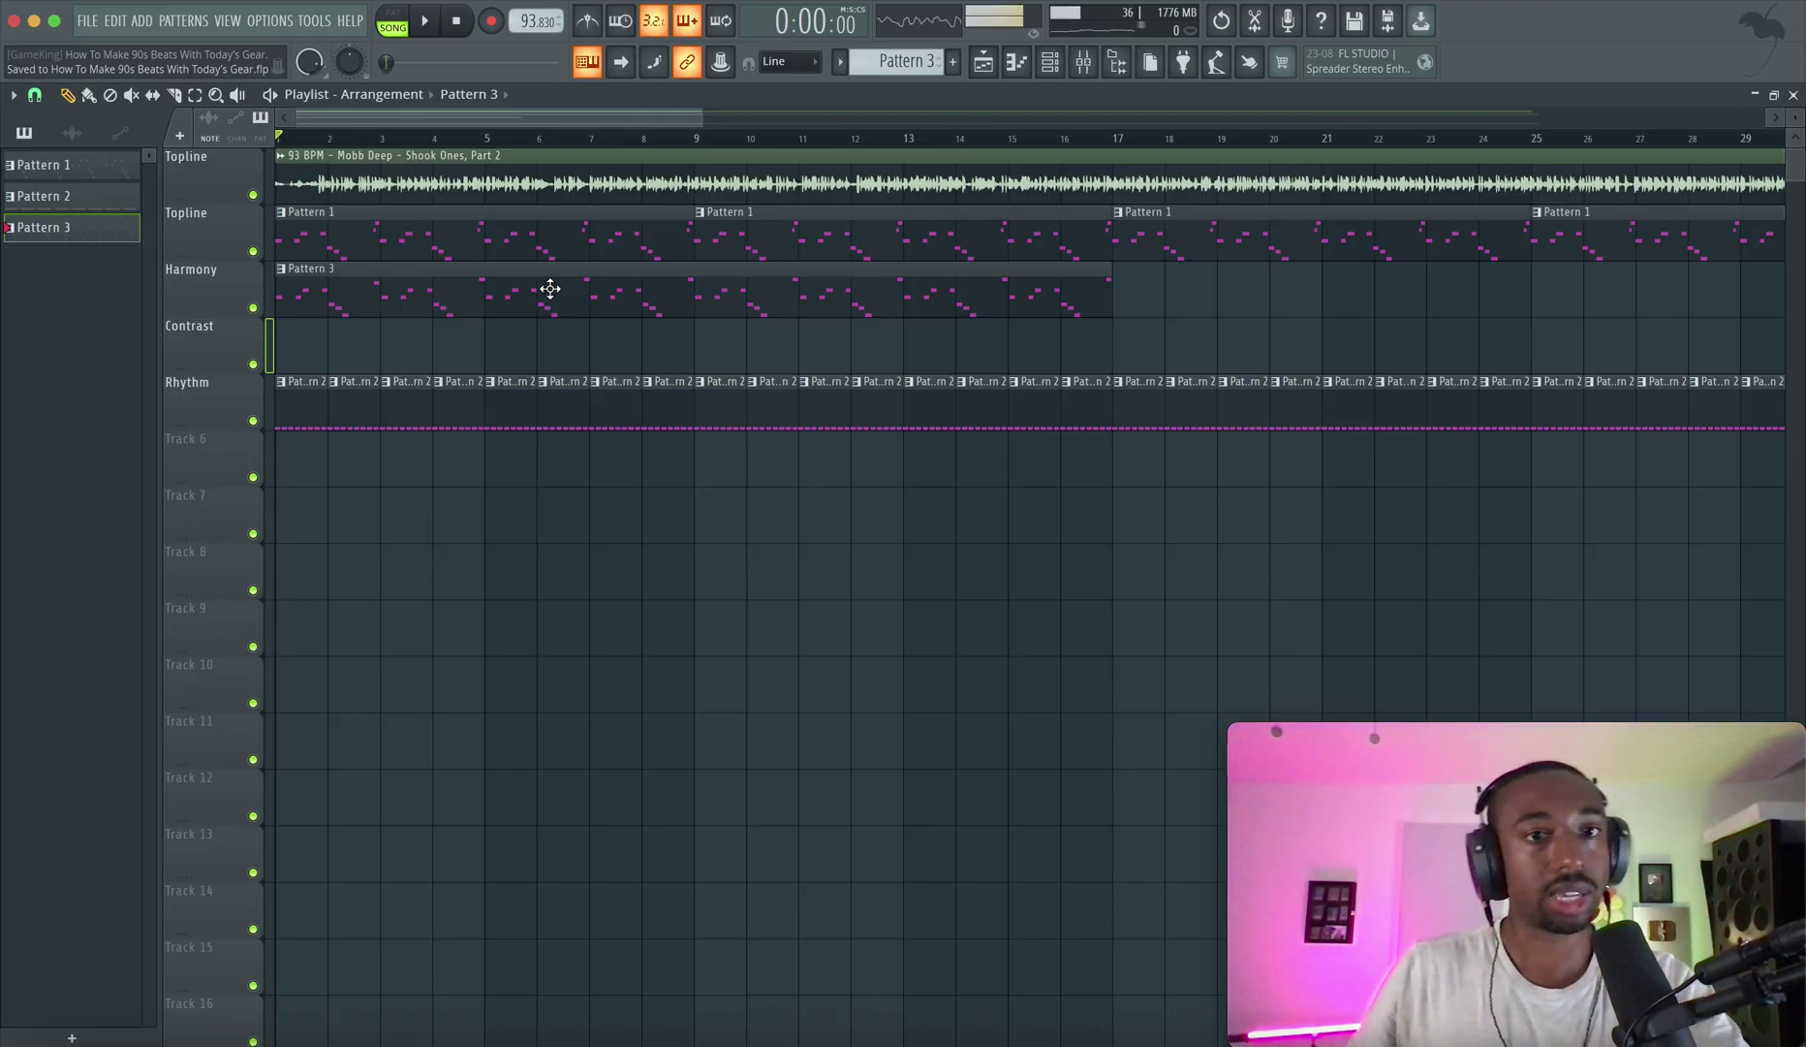
# Reset the Kontakt 8 #2 channel volume to its default and close the channel rack.
pyautogui.click(1053, 63)
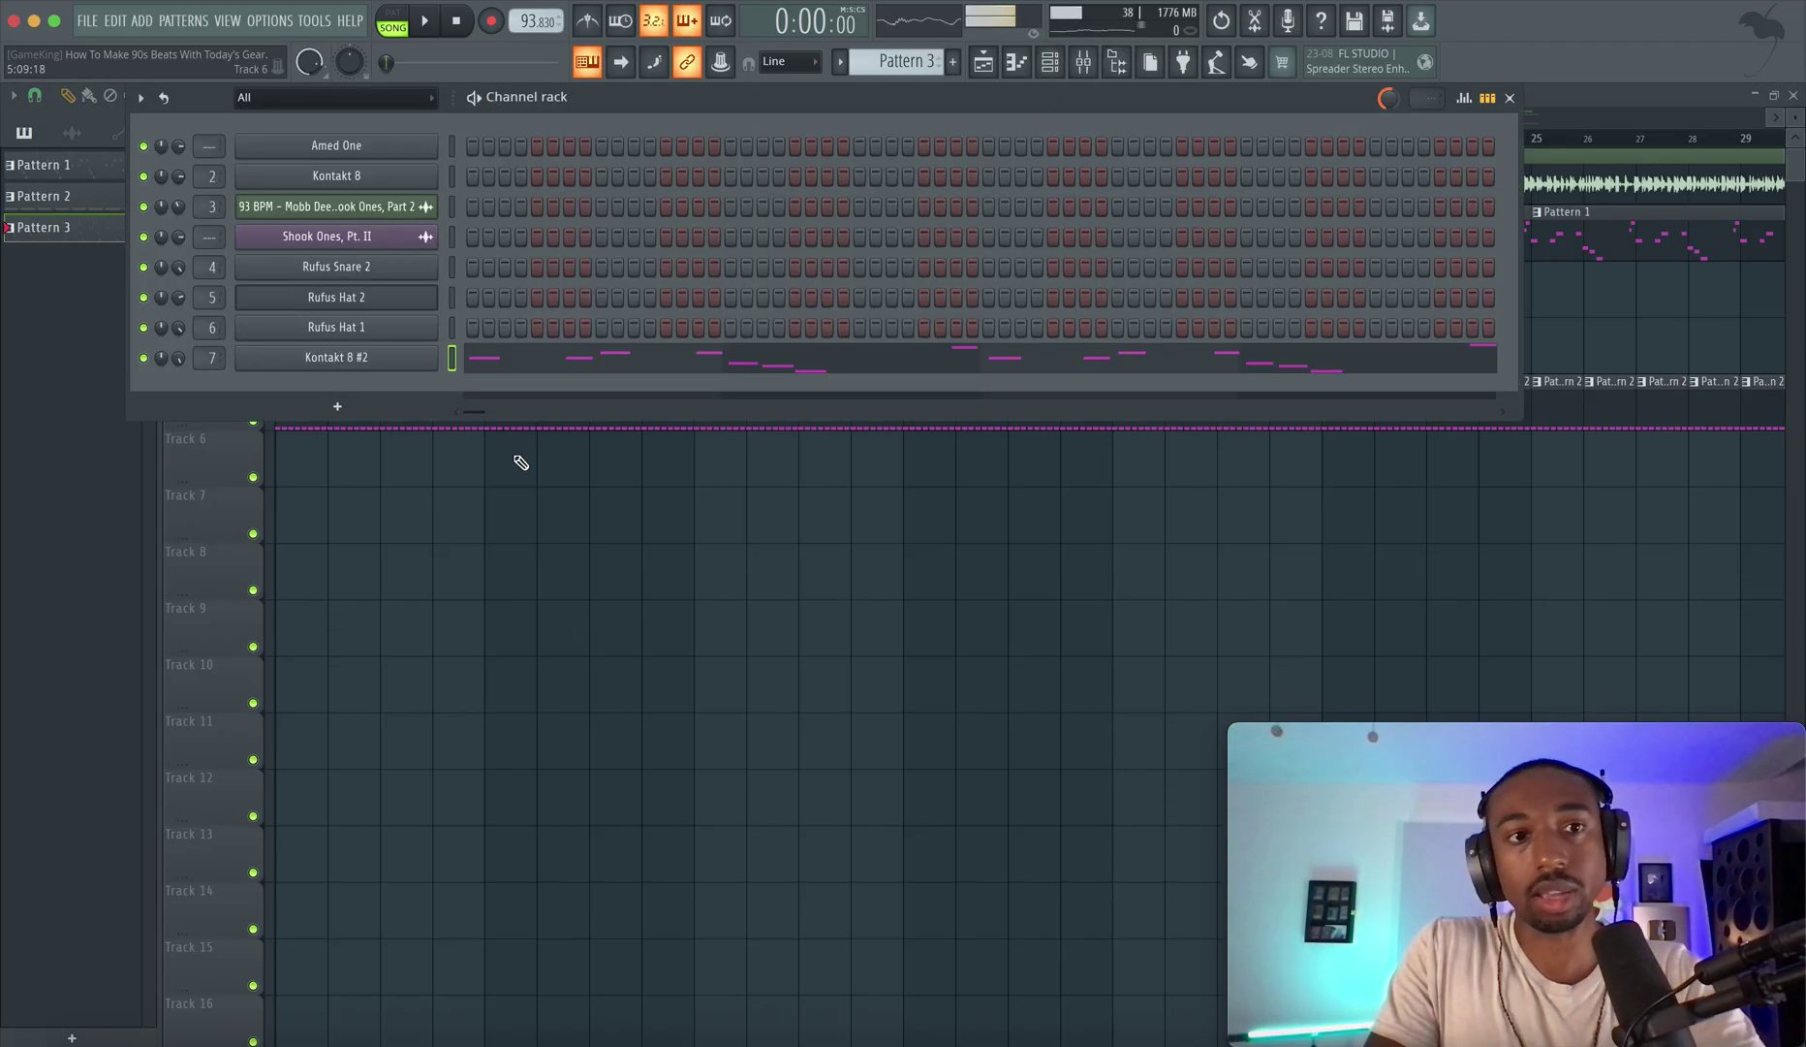
pyautogui.rightClick(182, 354)
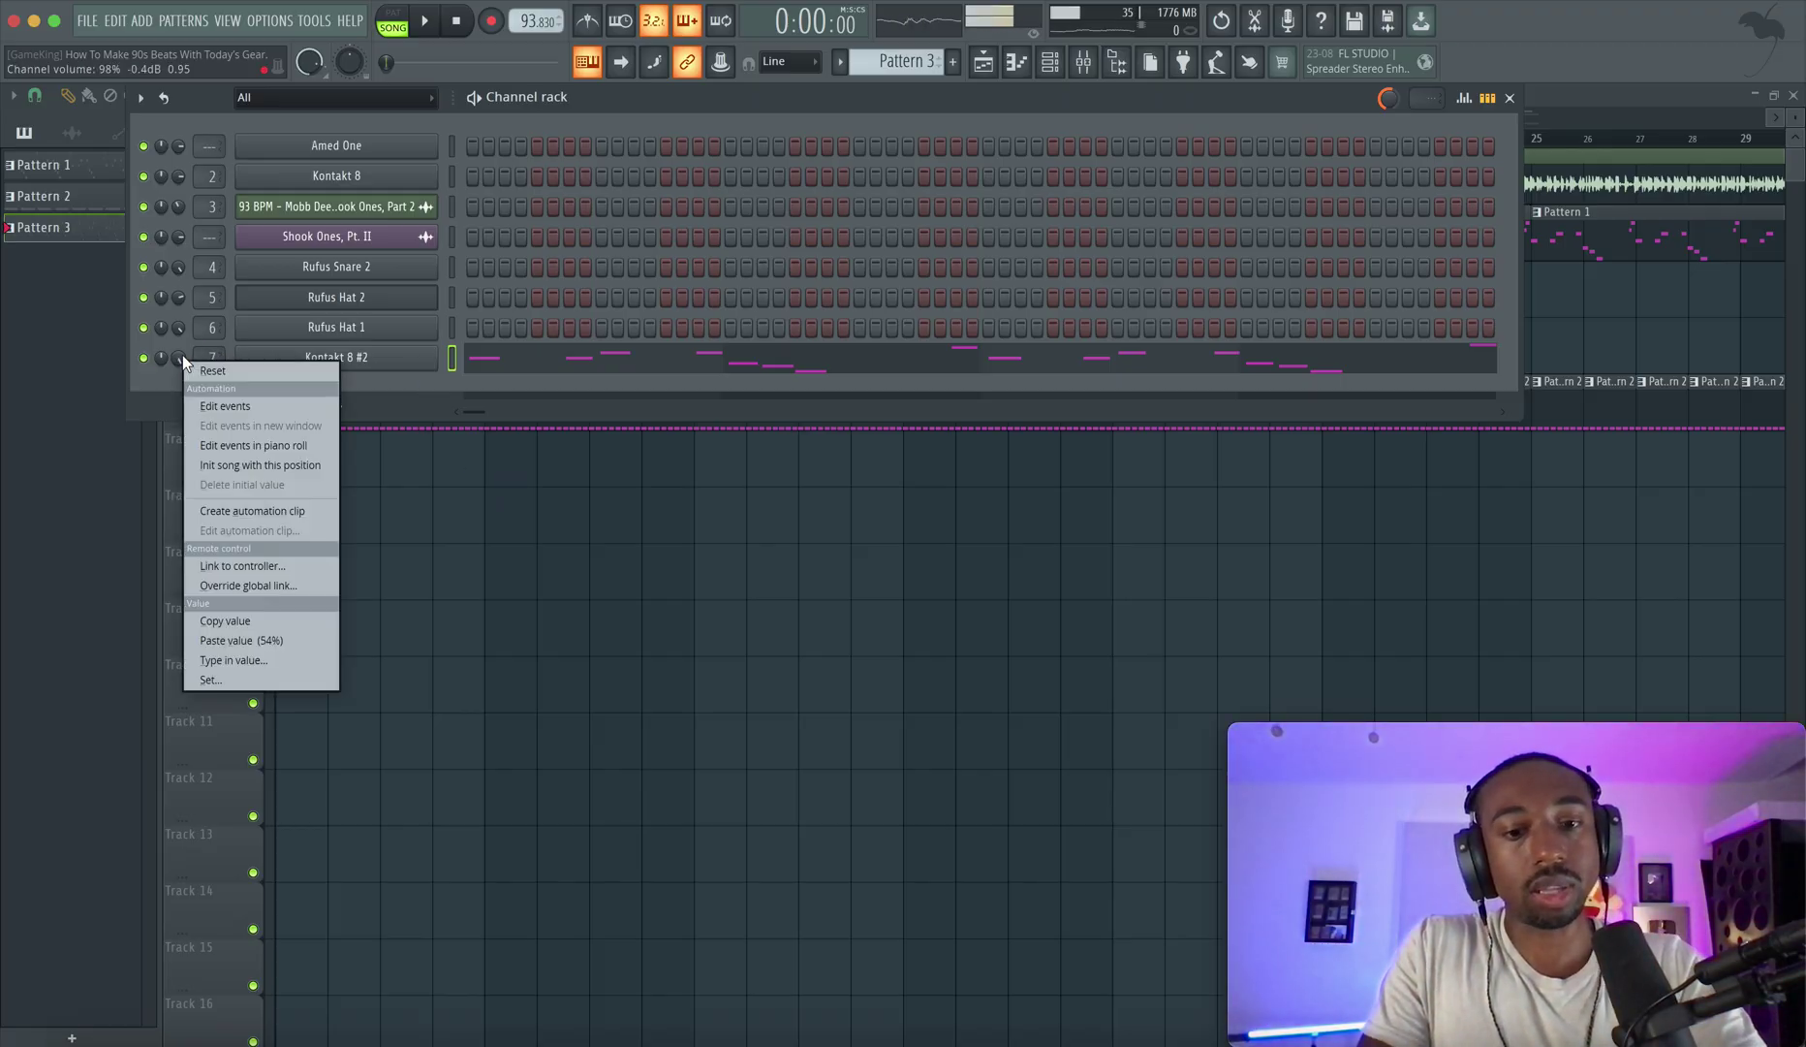
pyautogui.click(197, 370)
pyautogui.click(423, 518)
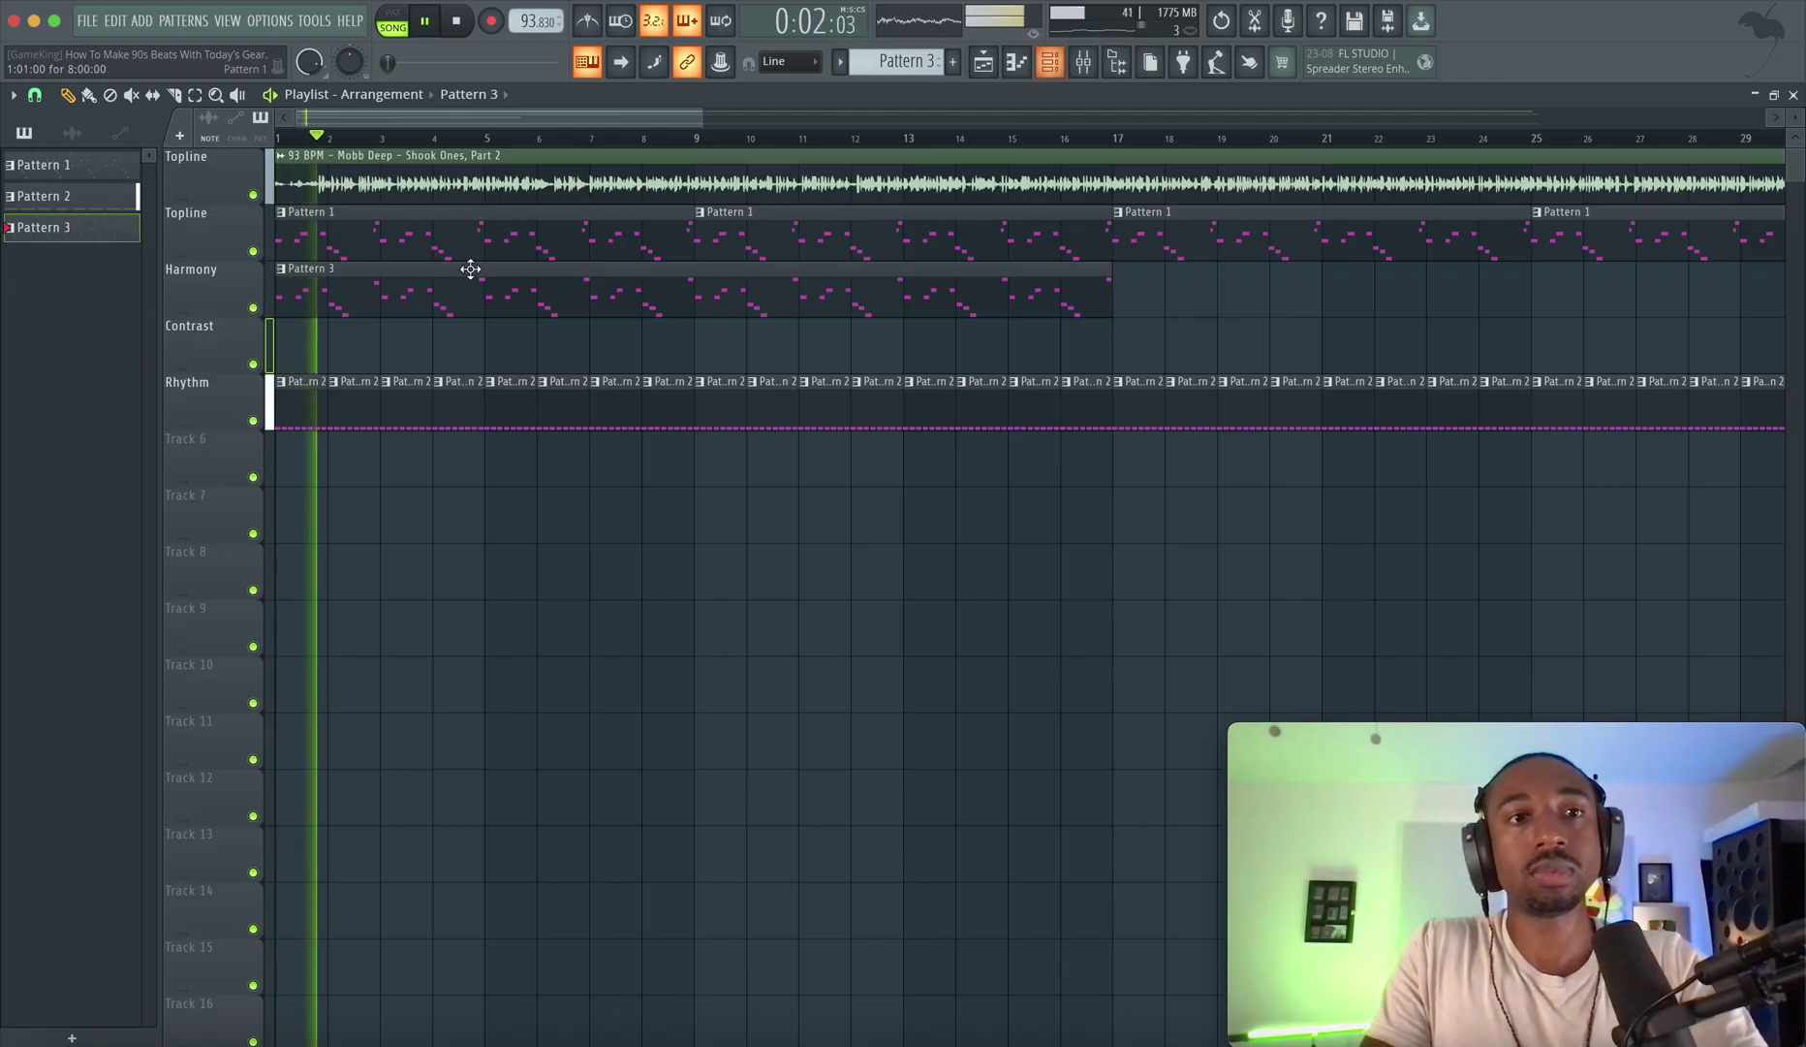
# In Pattern 3's piano roll, raise the B4 note just before bar 3 to C5.
pyautogui.doubleClick(358, 302)
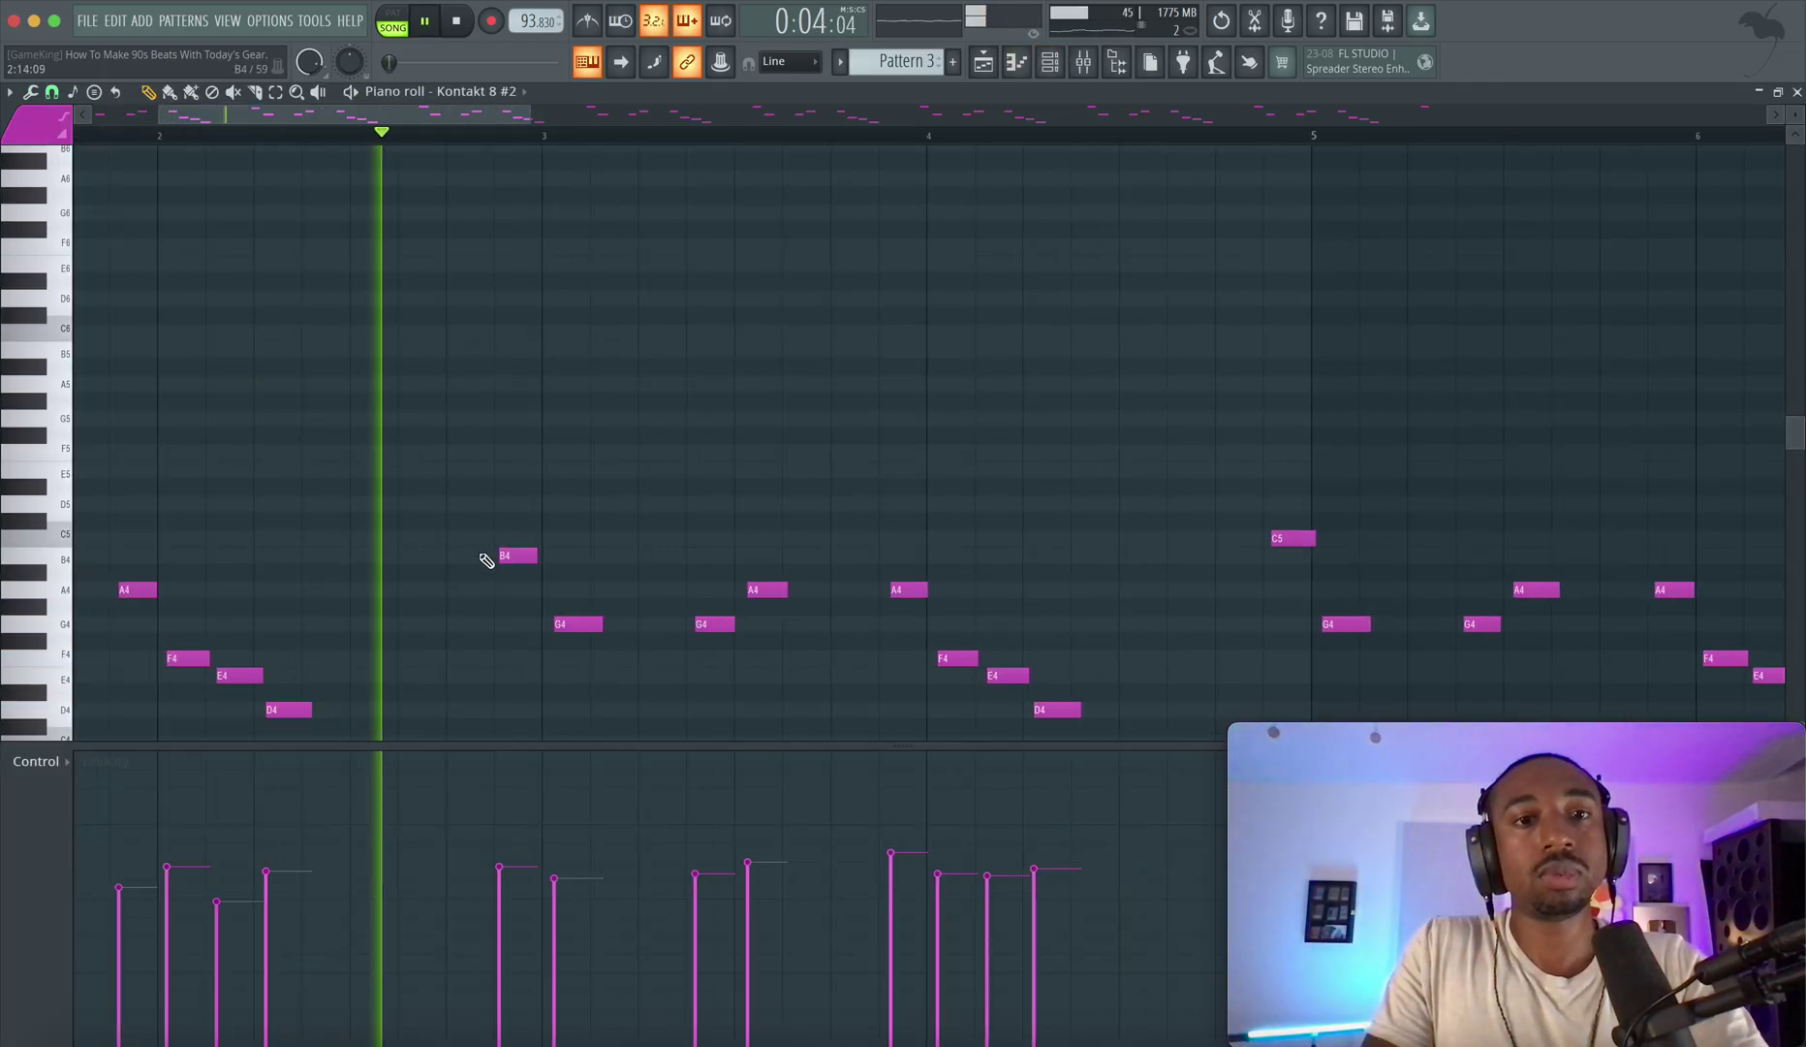
pyautogui.keyDown('super'); pyautogui.click(508, 555); pyautogui.keyUp('super')
pyautogui.hotkey('shift', 'Up')
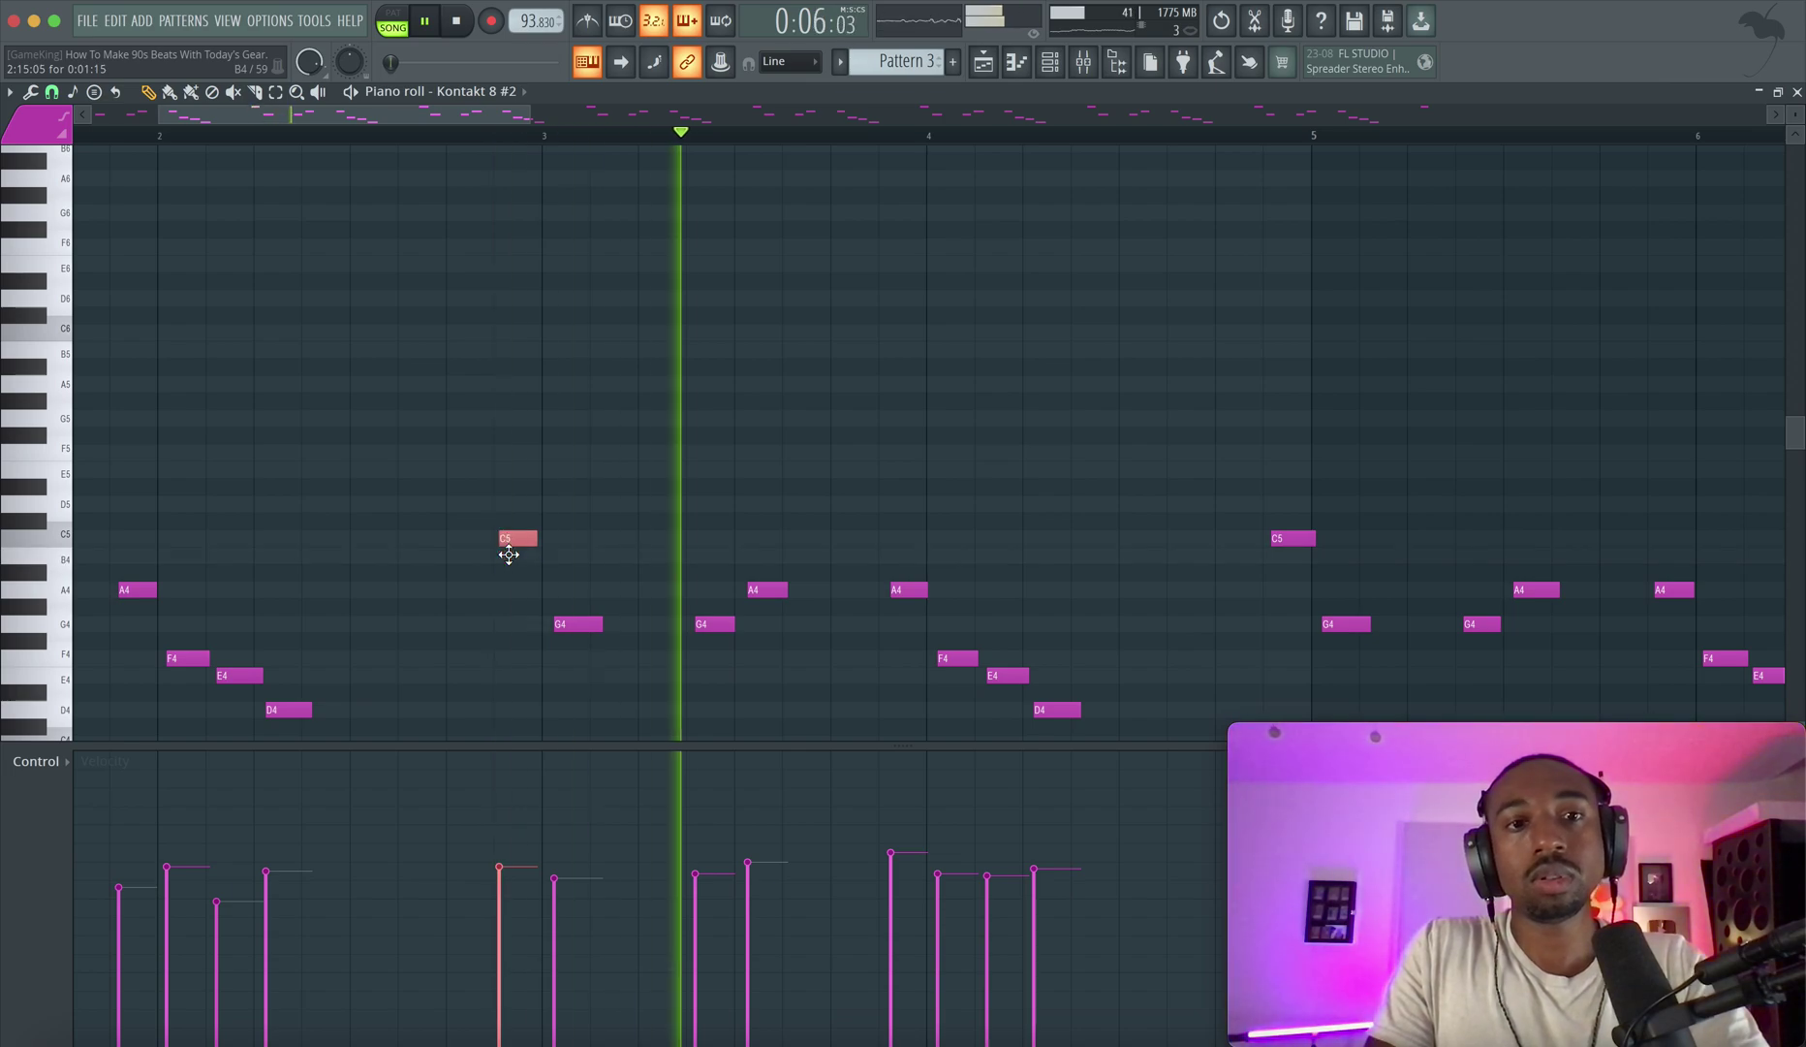
pyautogui.scroll(-2, 889, 436)
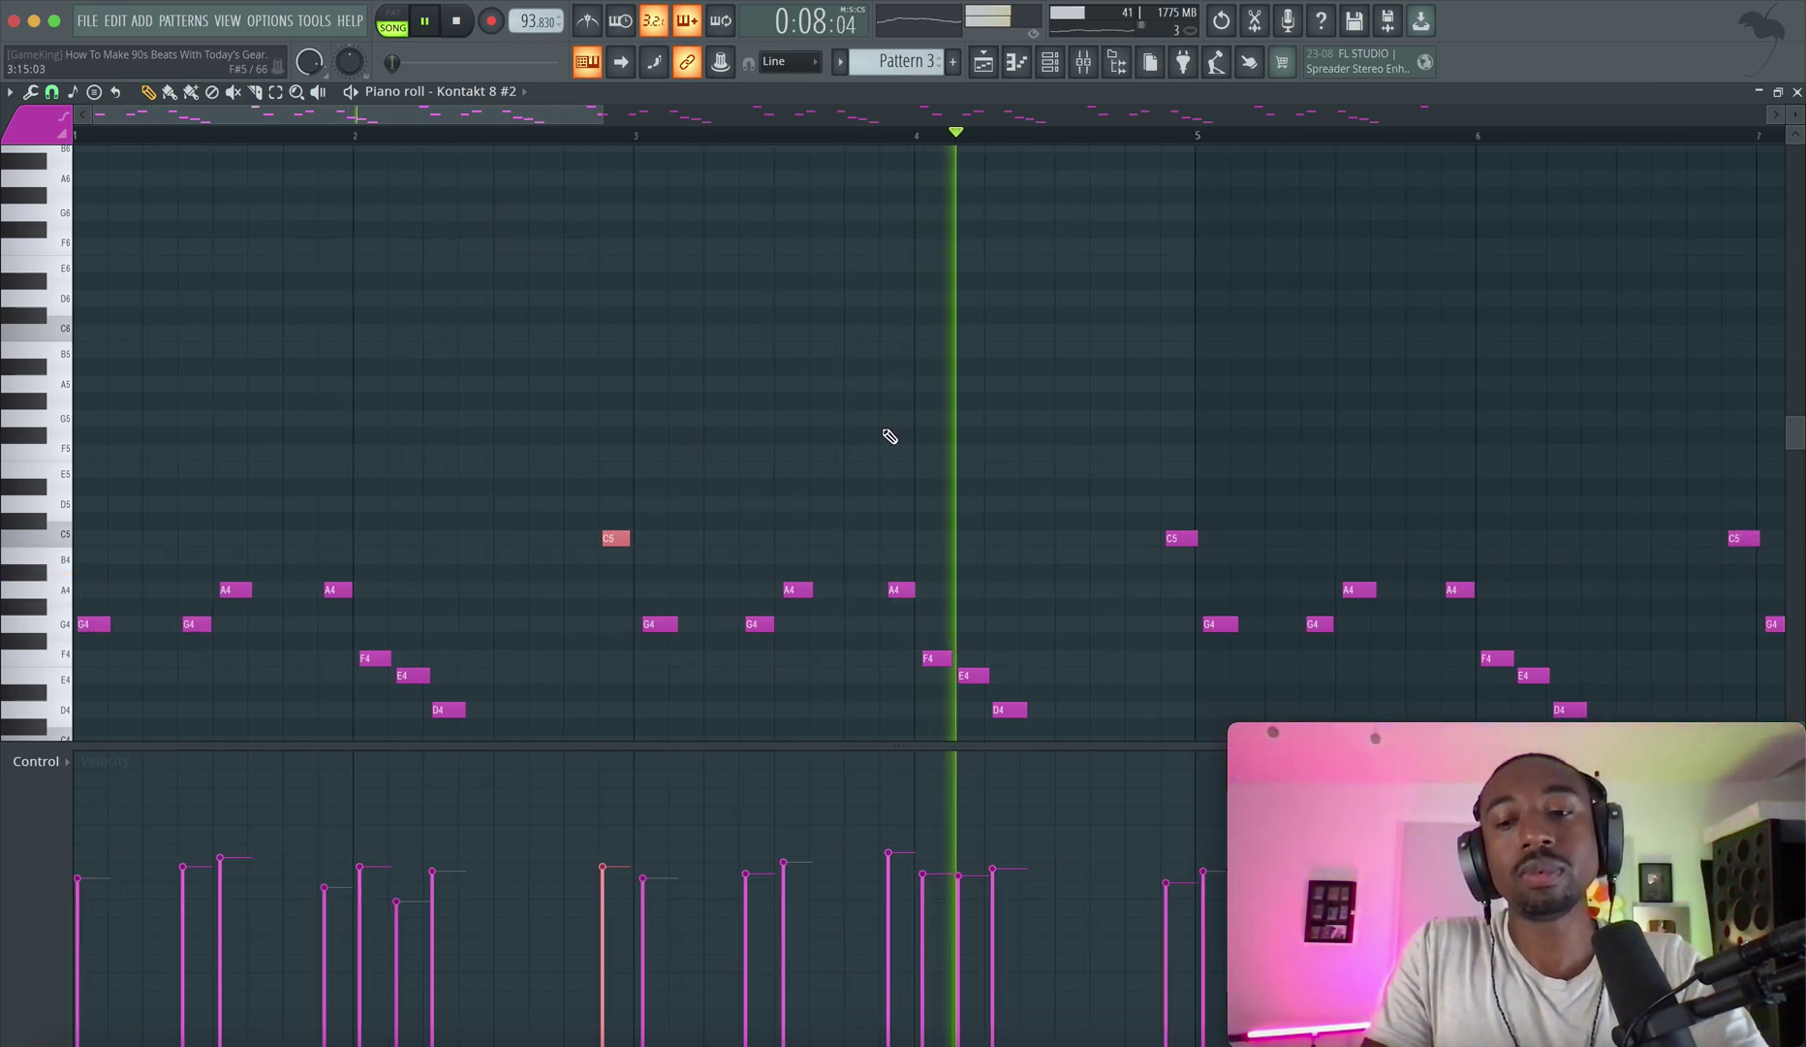
# Move the Pattern 3 clip from the Harmony track to the start of the Contrast track in the playlist.
pyautogui.click(987, 64)
pyautogui.rightClick(883, 351)
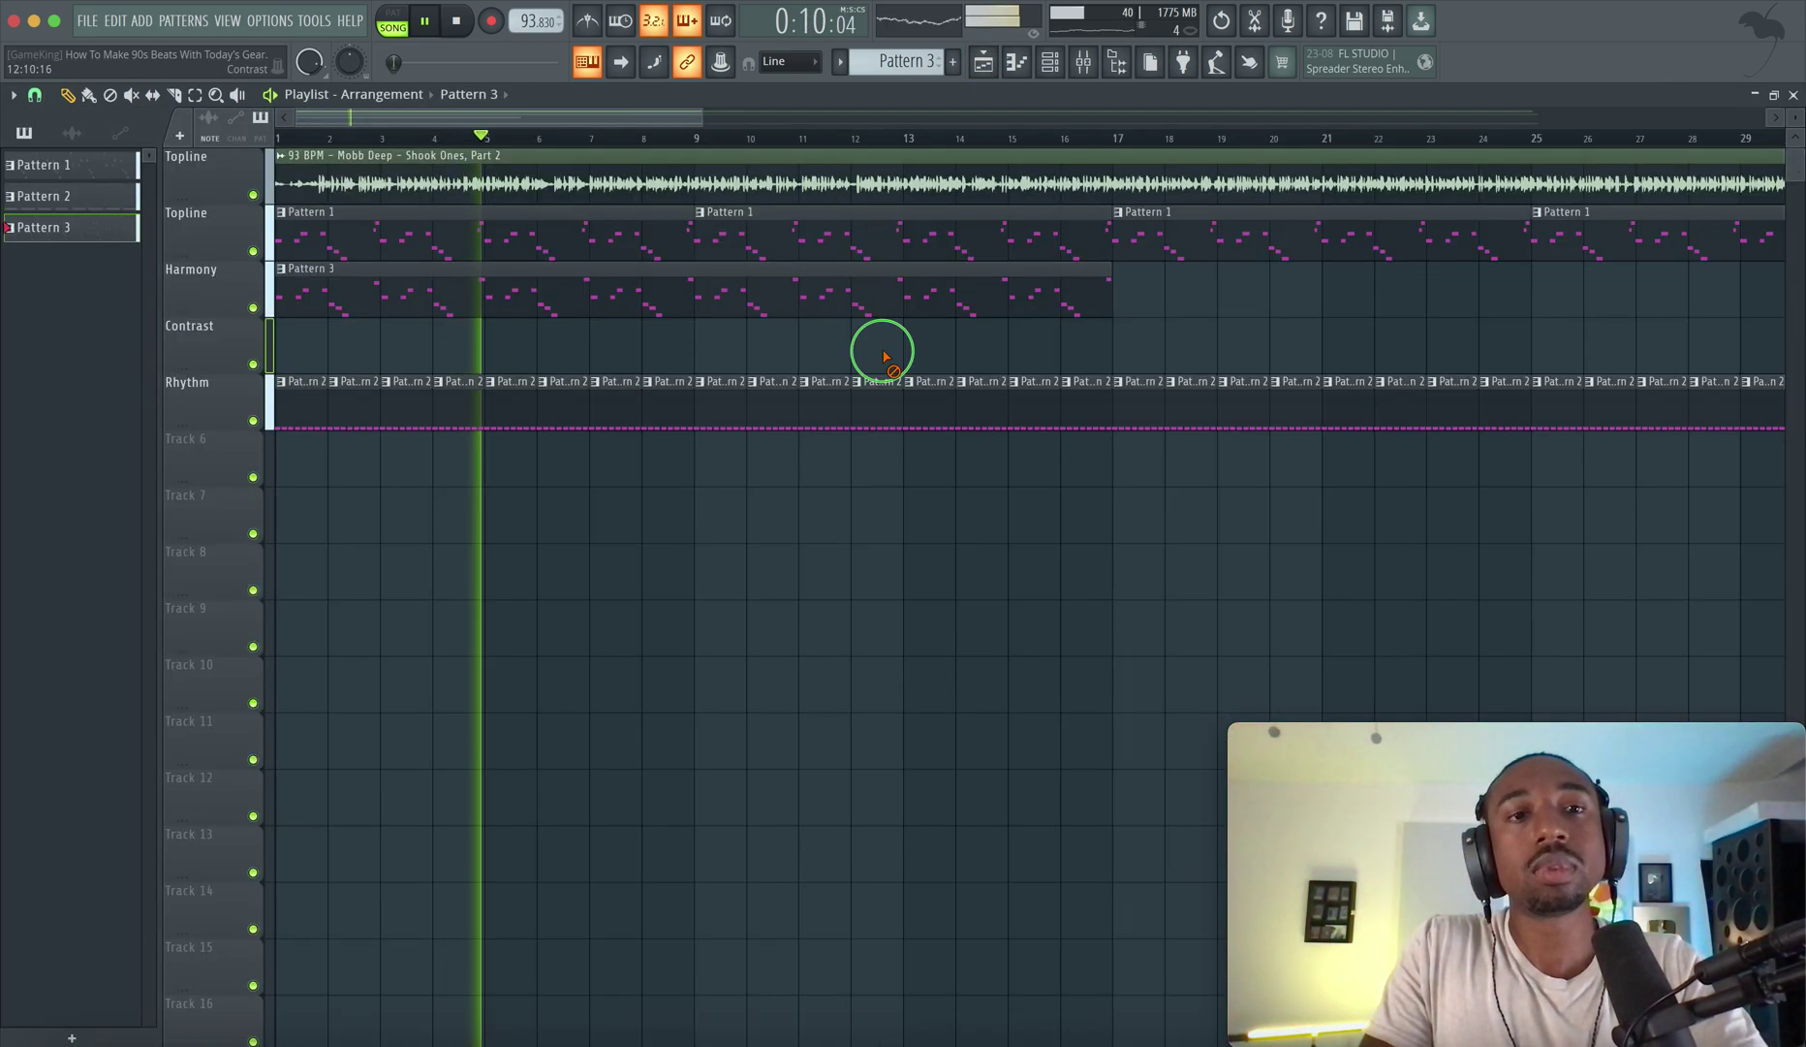
pyautogui.moveTo(347, 282); pyautogui.dragTo(347, 351)
pyautogui.press('space')
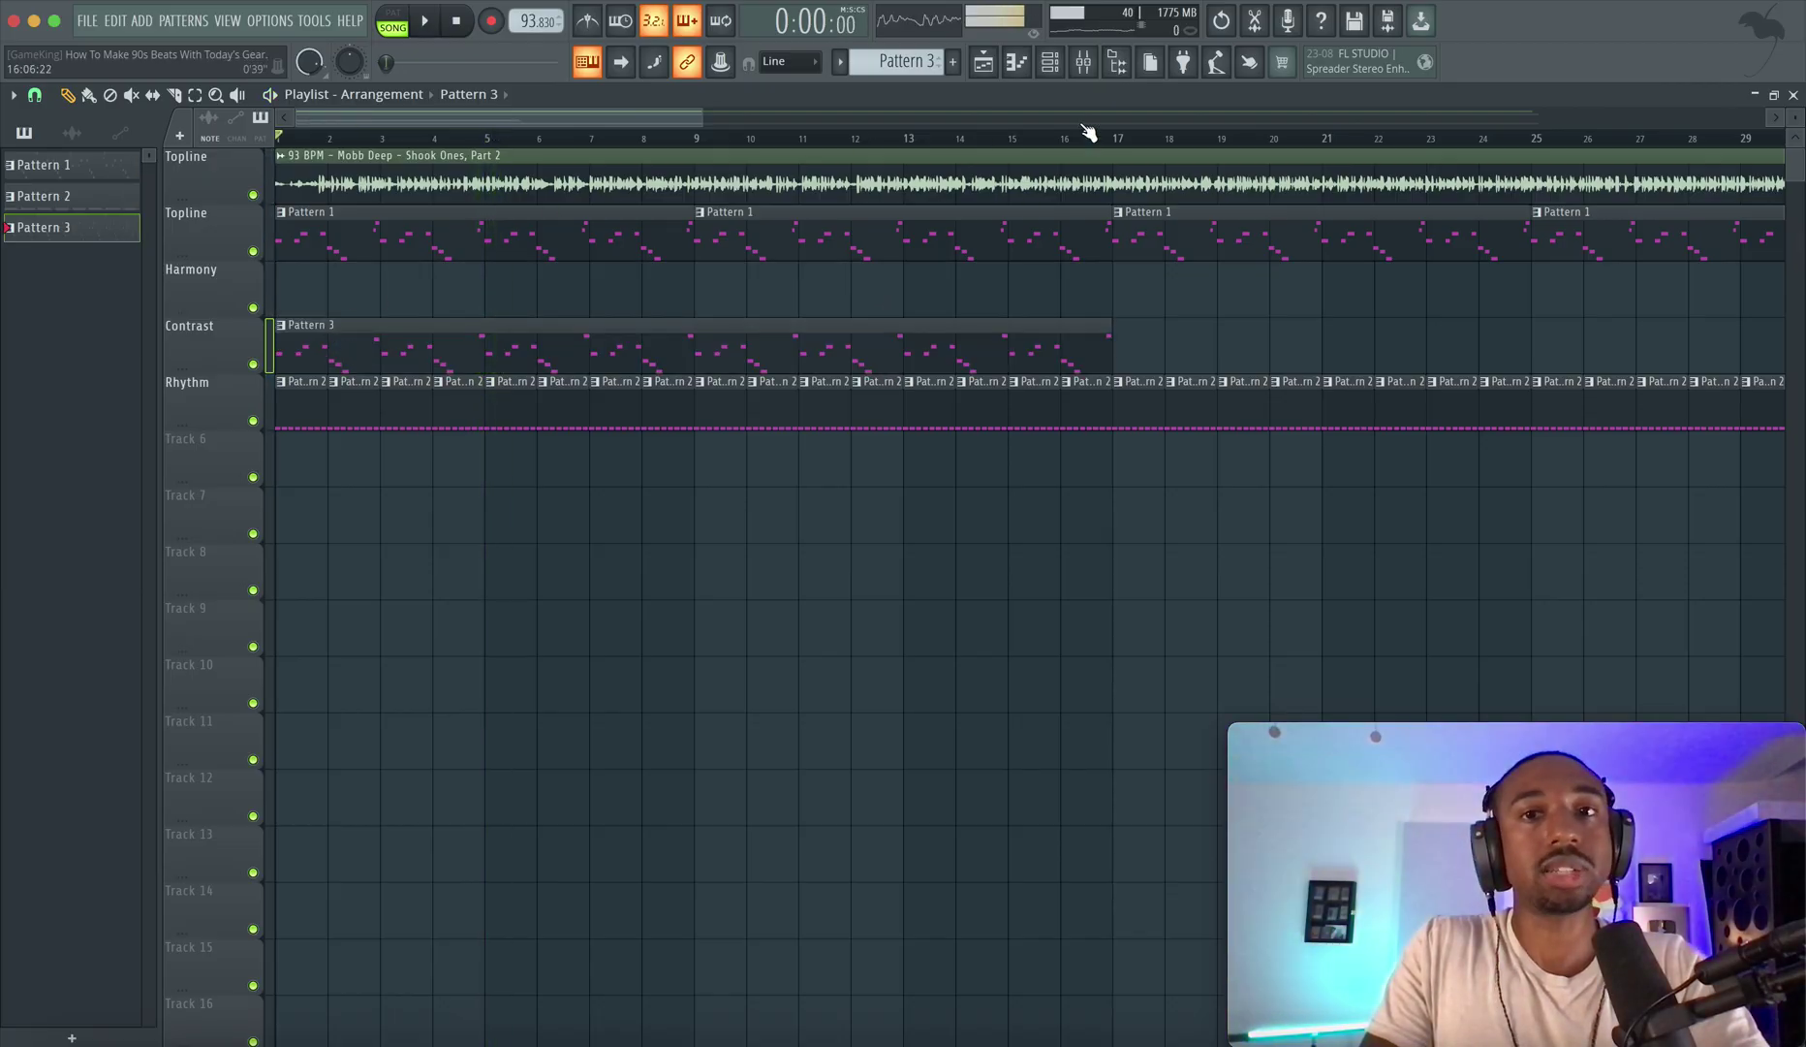
# Clone the Kontakt 8 #2 channel in the channel rack.
pyautogui.click(1086, 61)
pyautogui.press('space')
pyautogui.click(1117, 62)
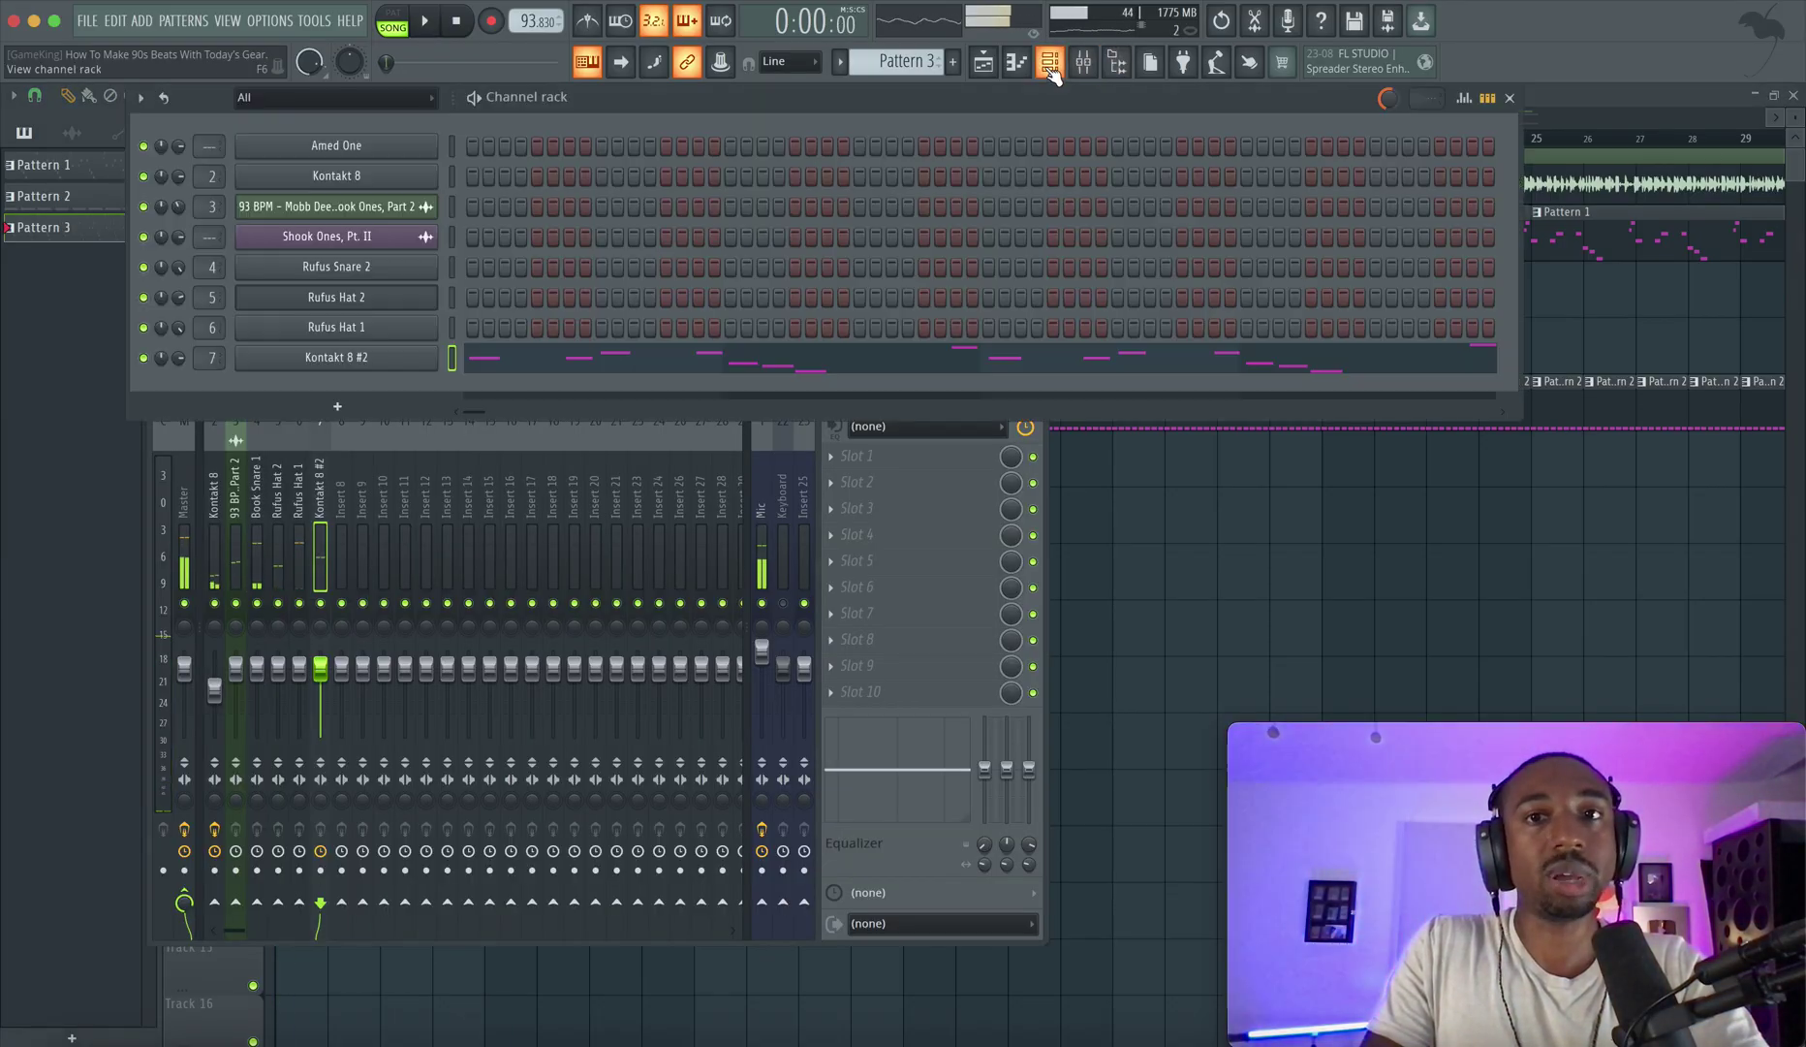
pyautogui.press('space')
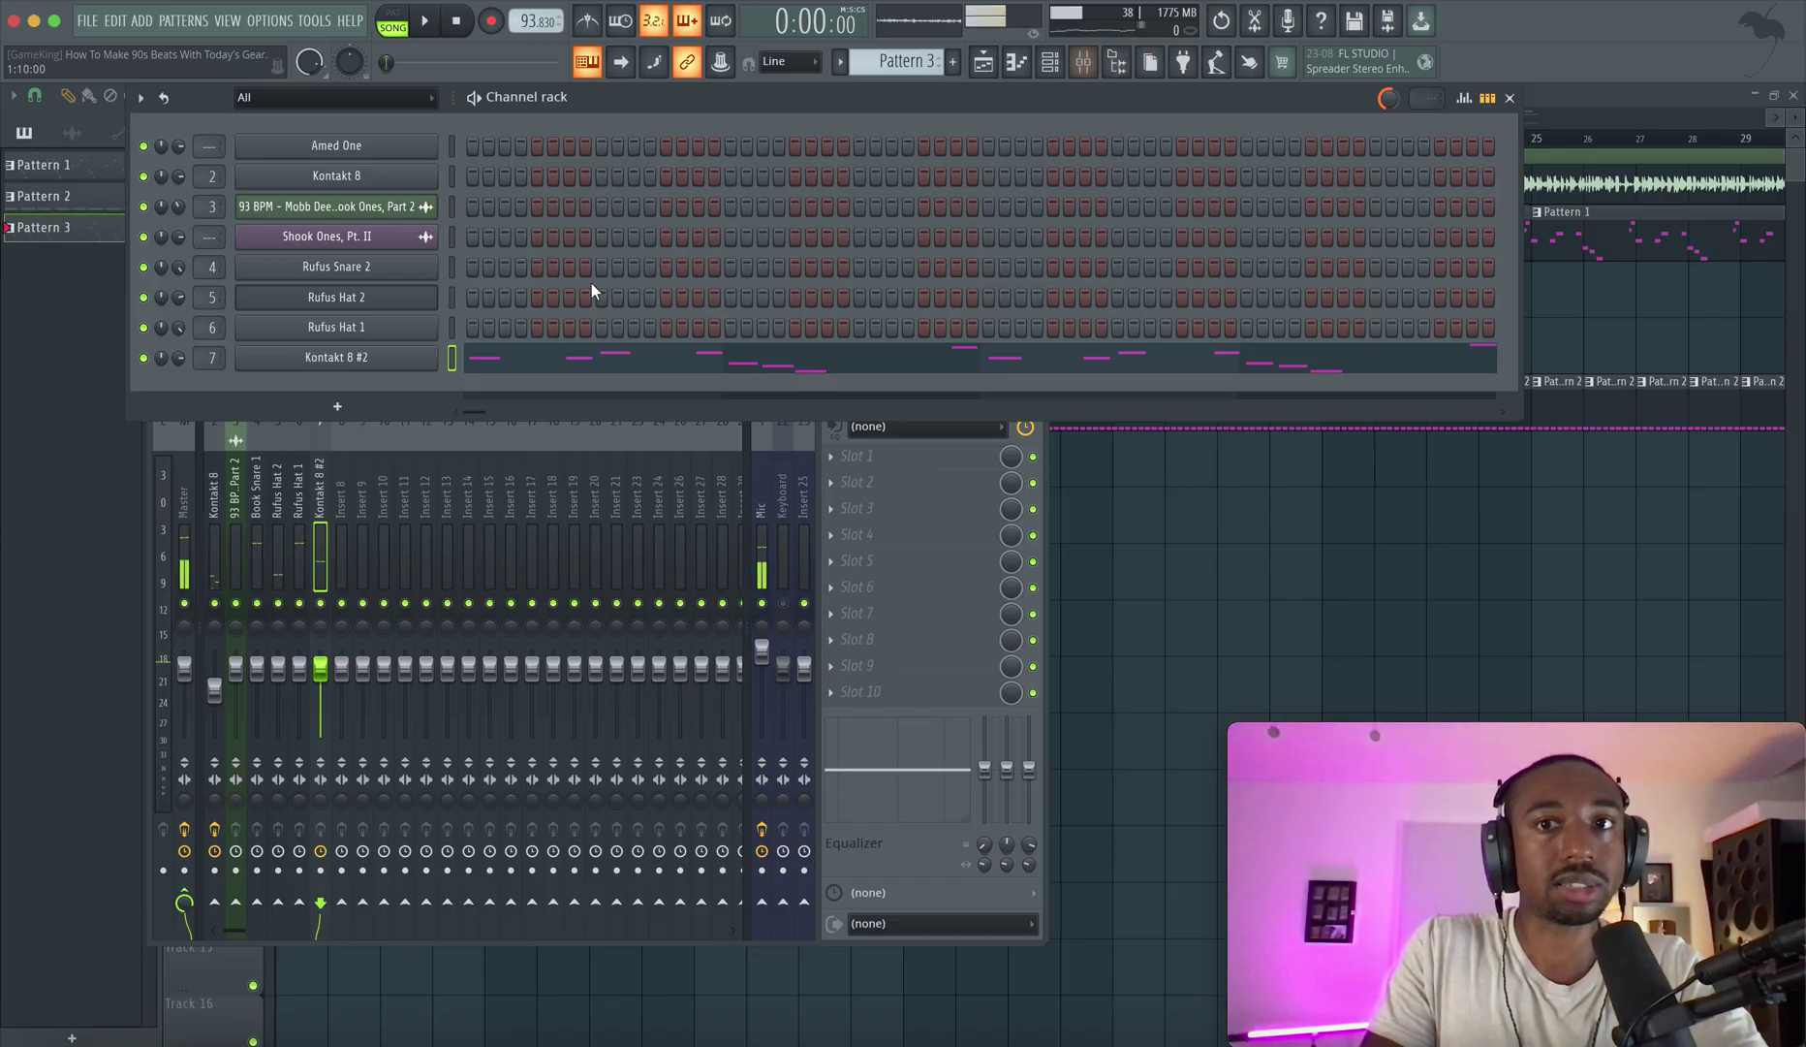
pyautogui.rightClick(396, 334)
pyautogui.click(372, 378)
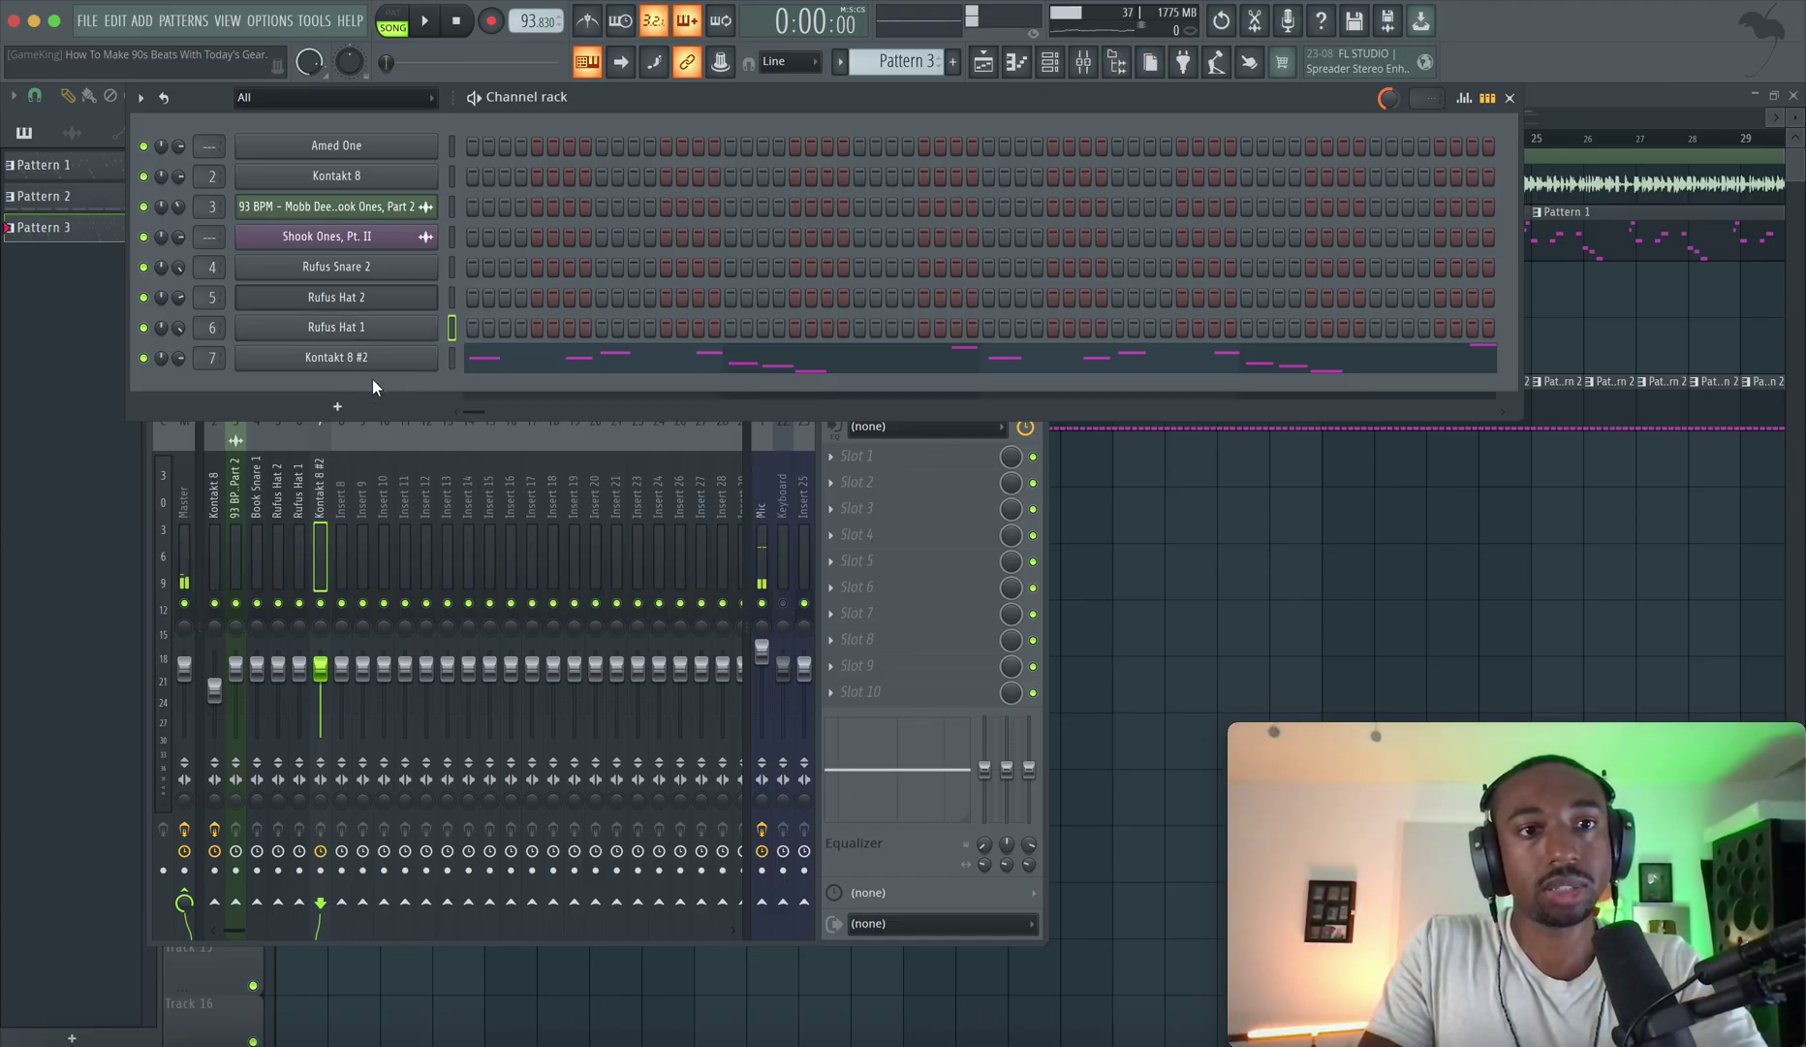
pyautogui.rightClick(387, 362)
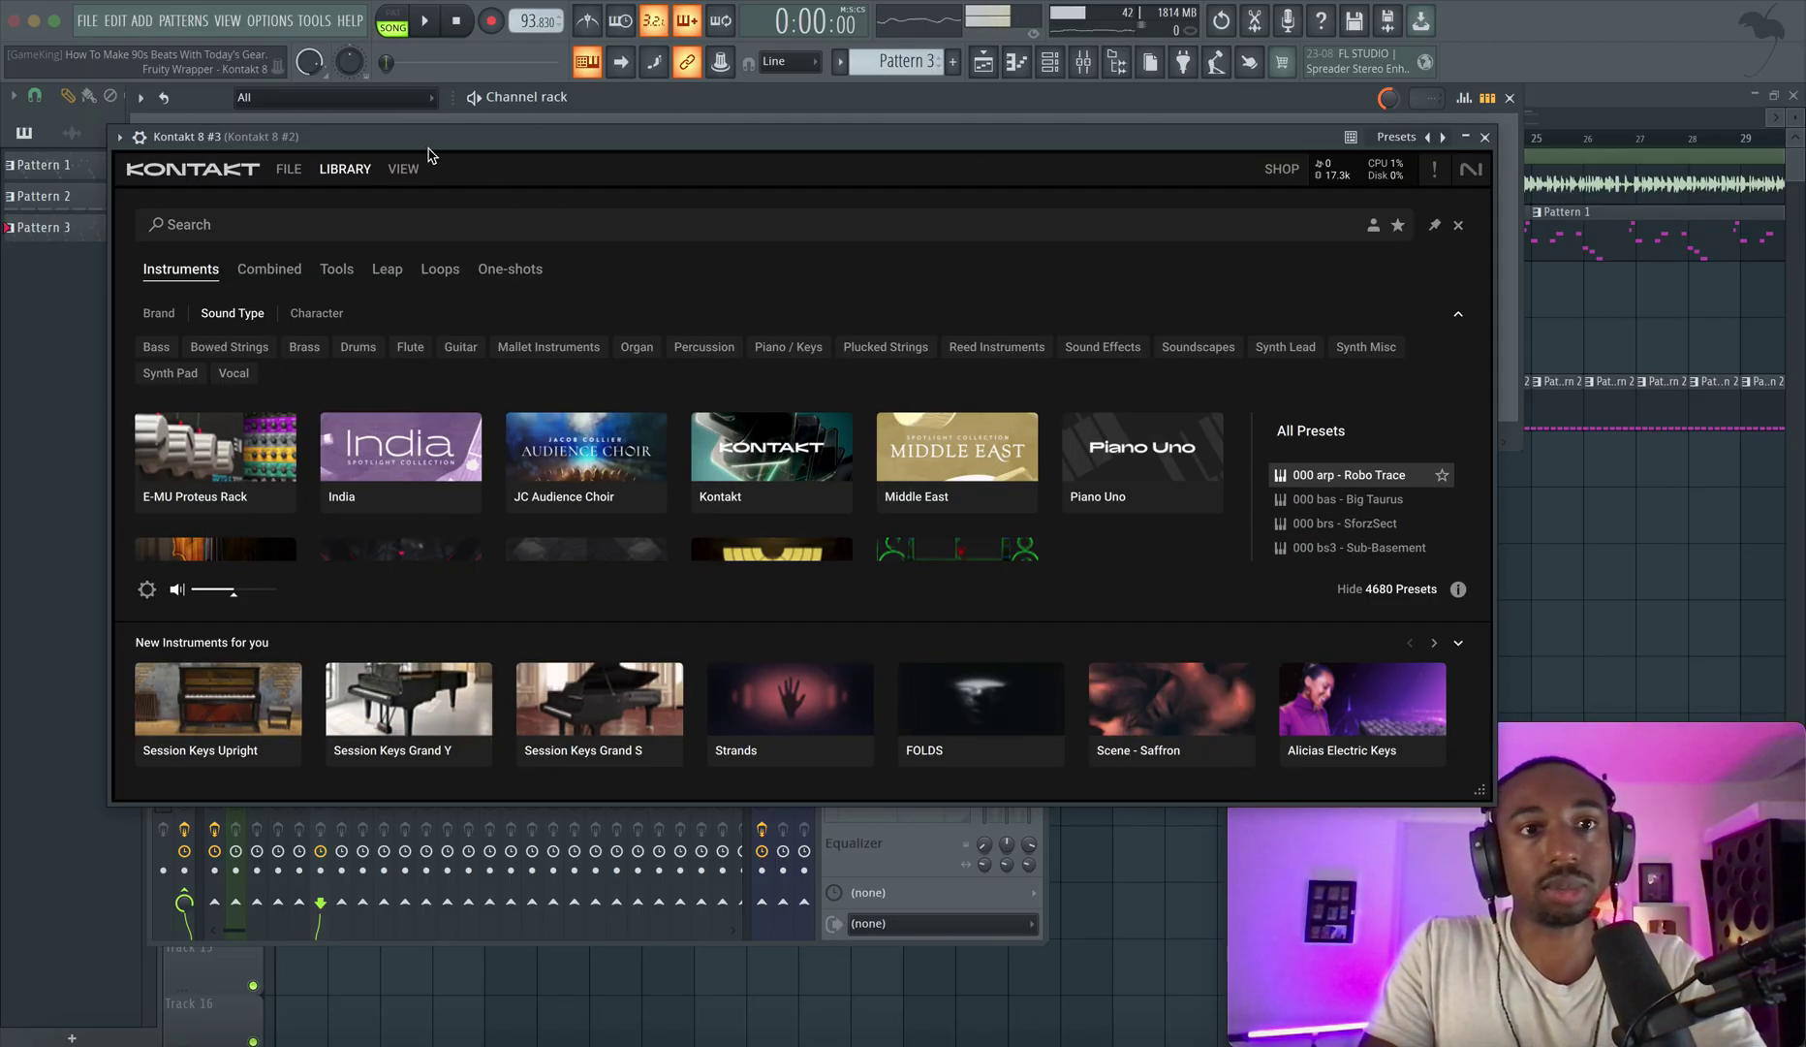
# Close Kontakt 8 #3's library browser and switch the instrument to Classic View.
pyautogui.click(404, 169)
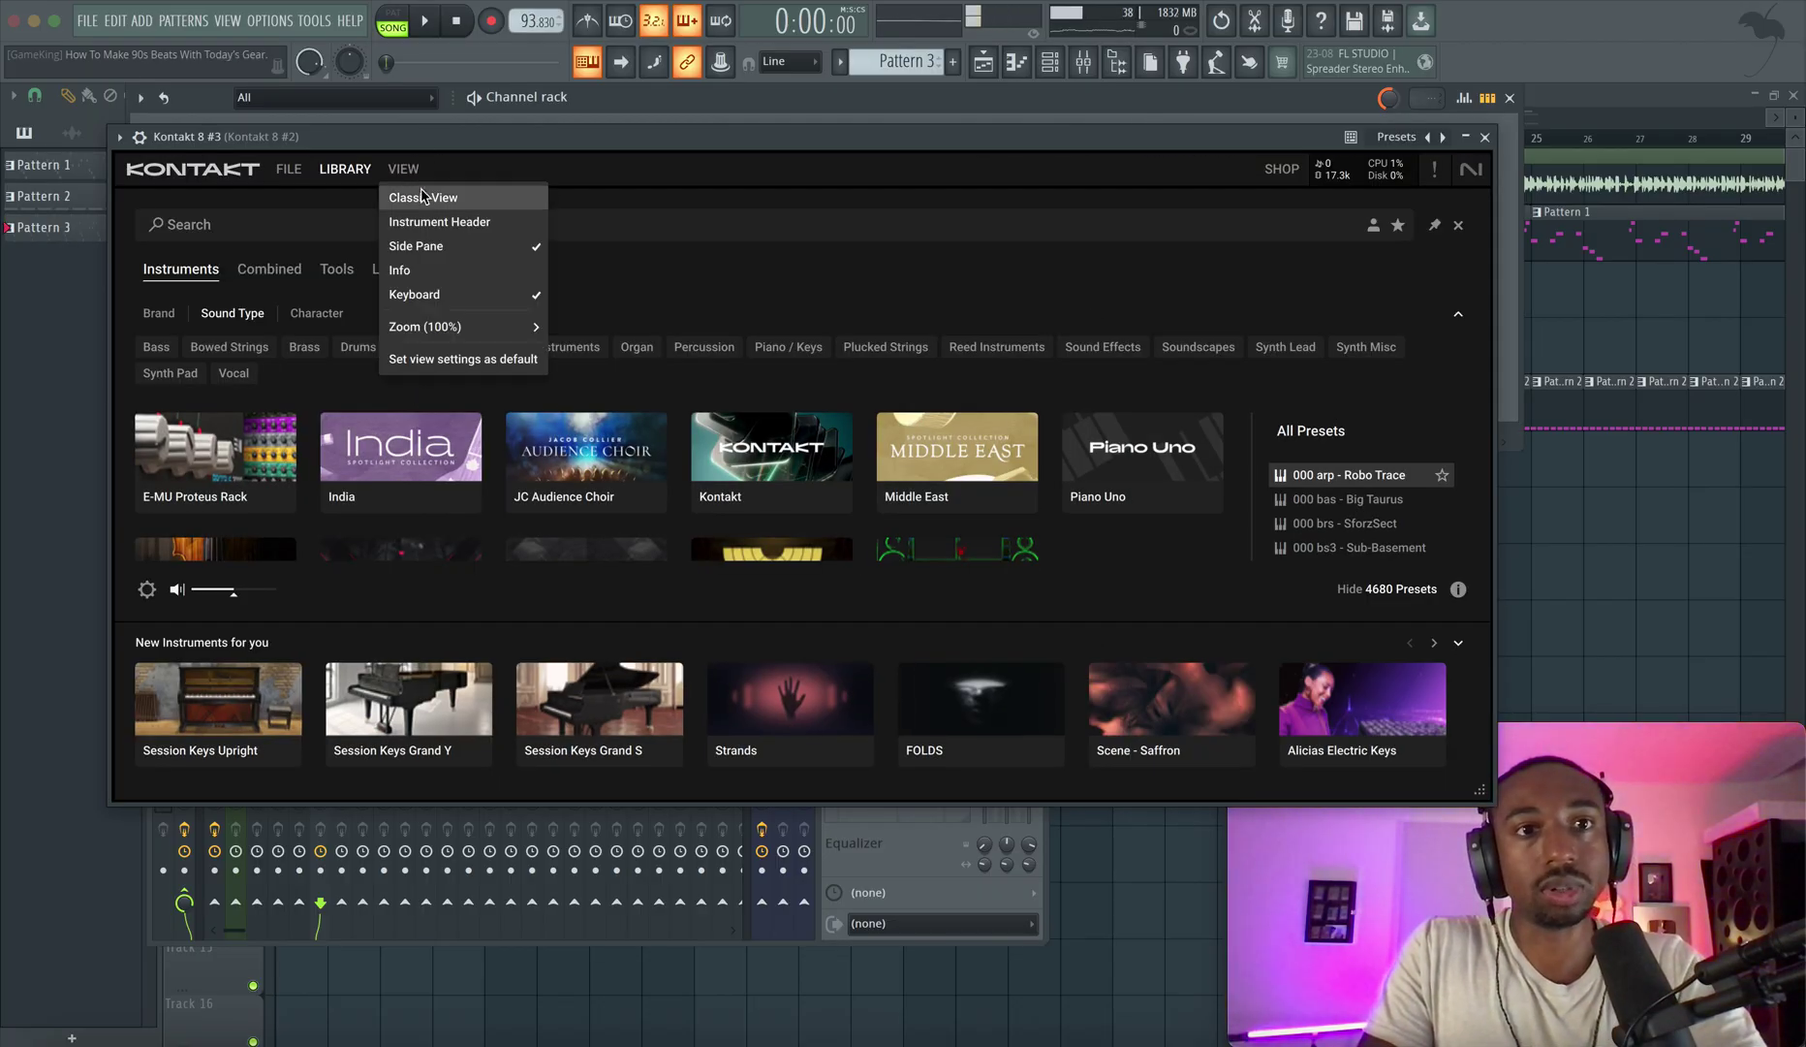
pyautogui.click(488, 200)
pyautogui.click(1095, 226)
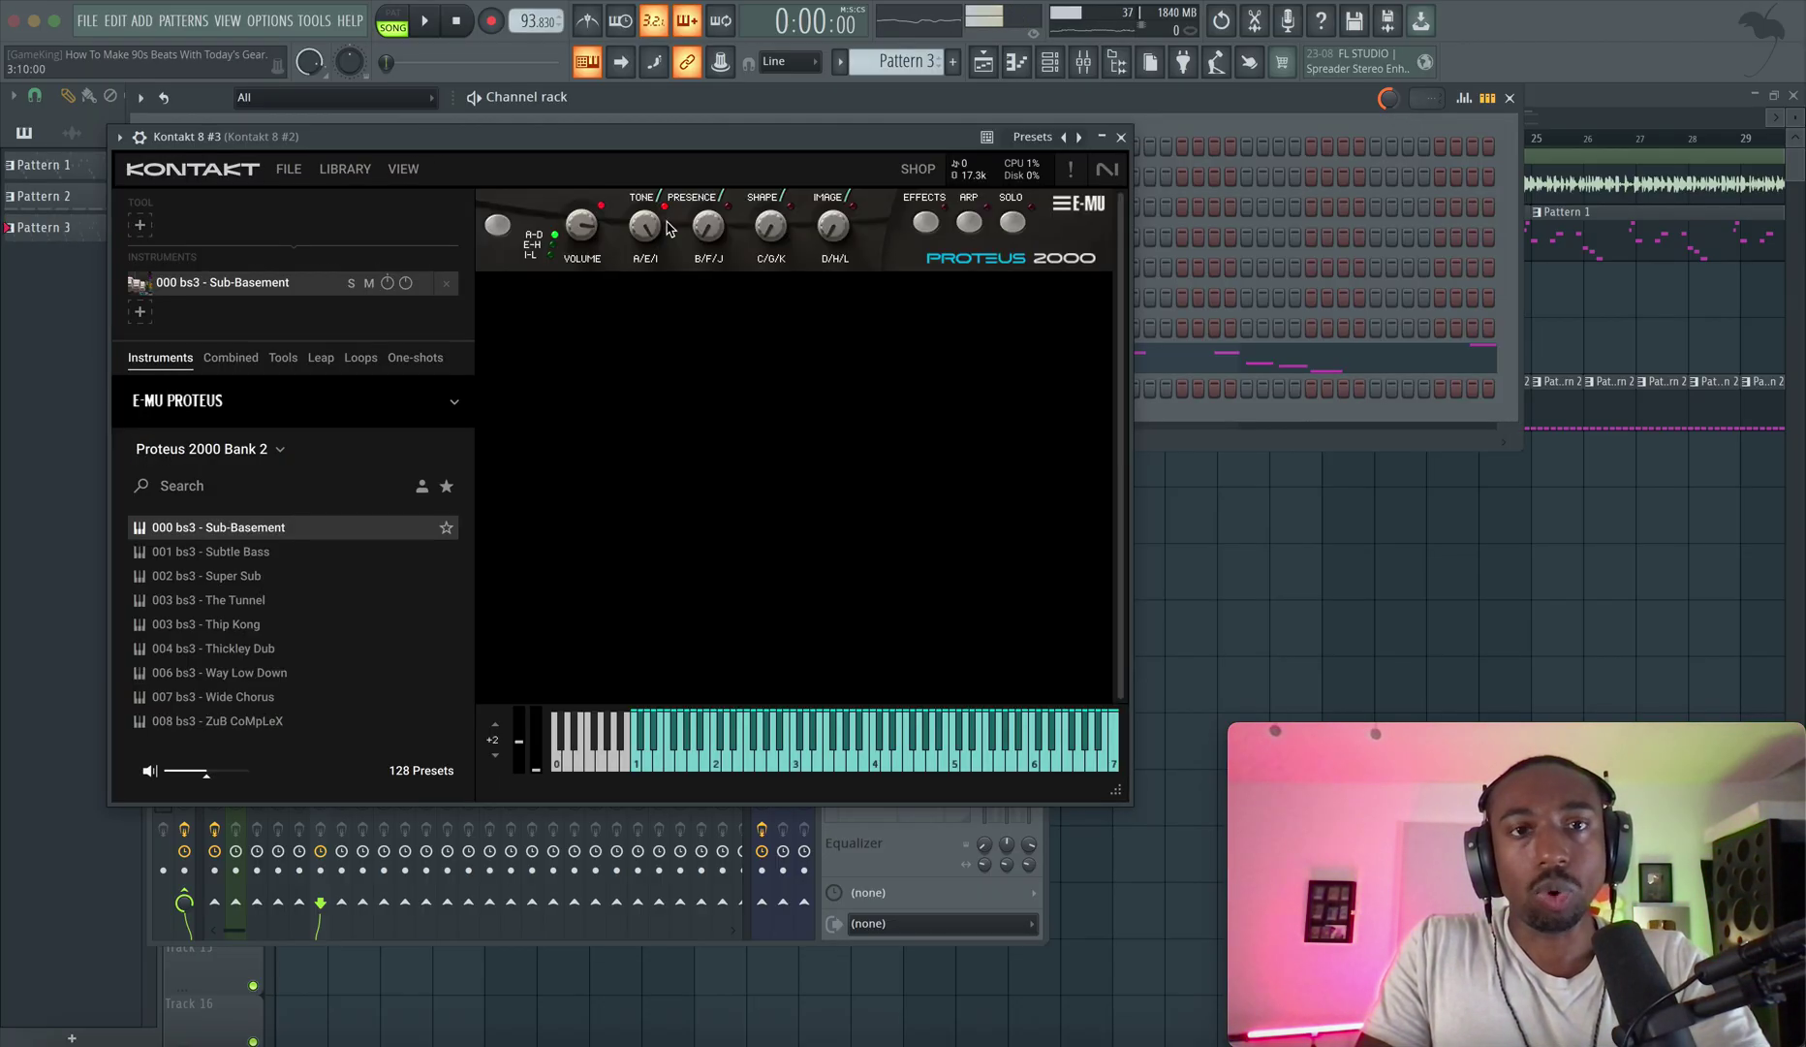
pyautogui.press('space')
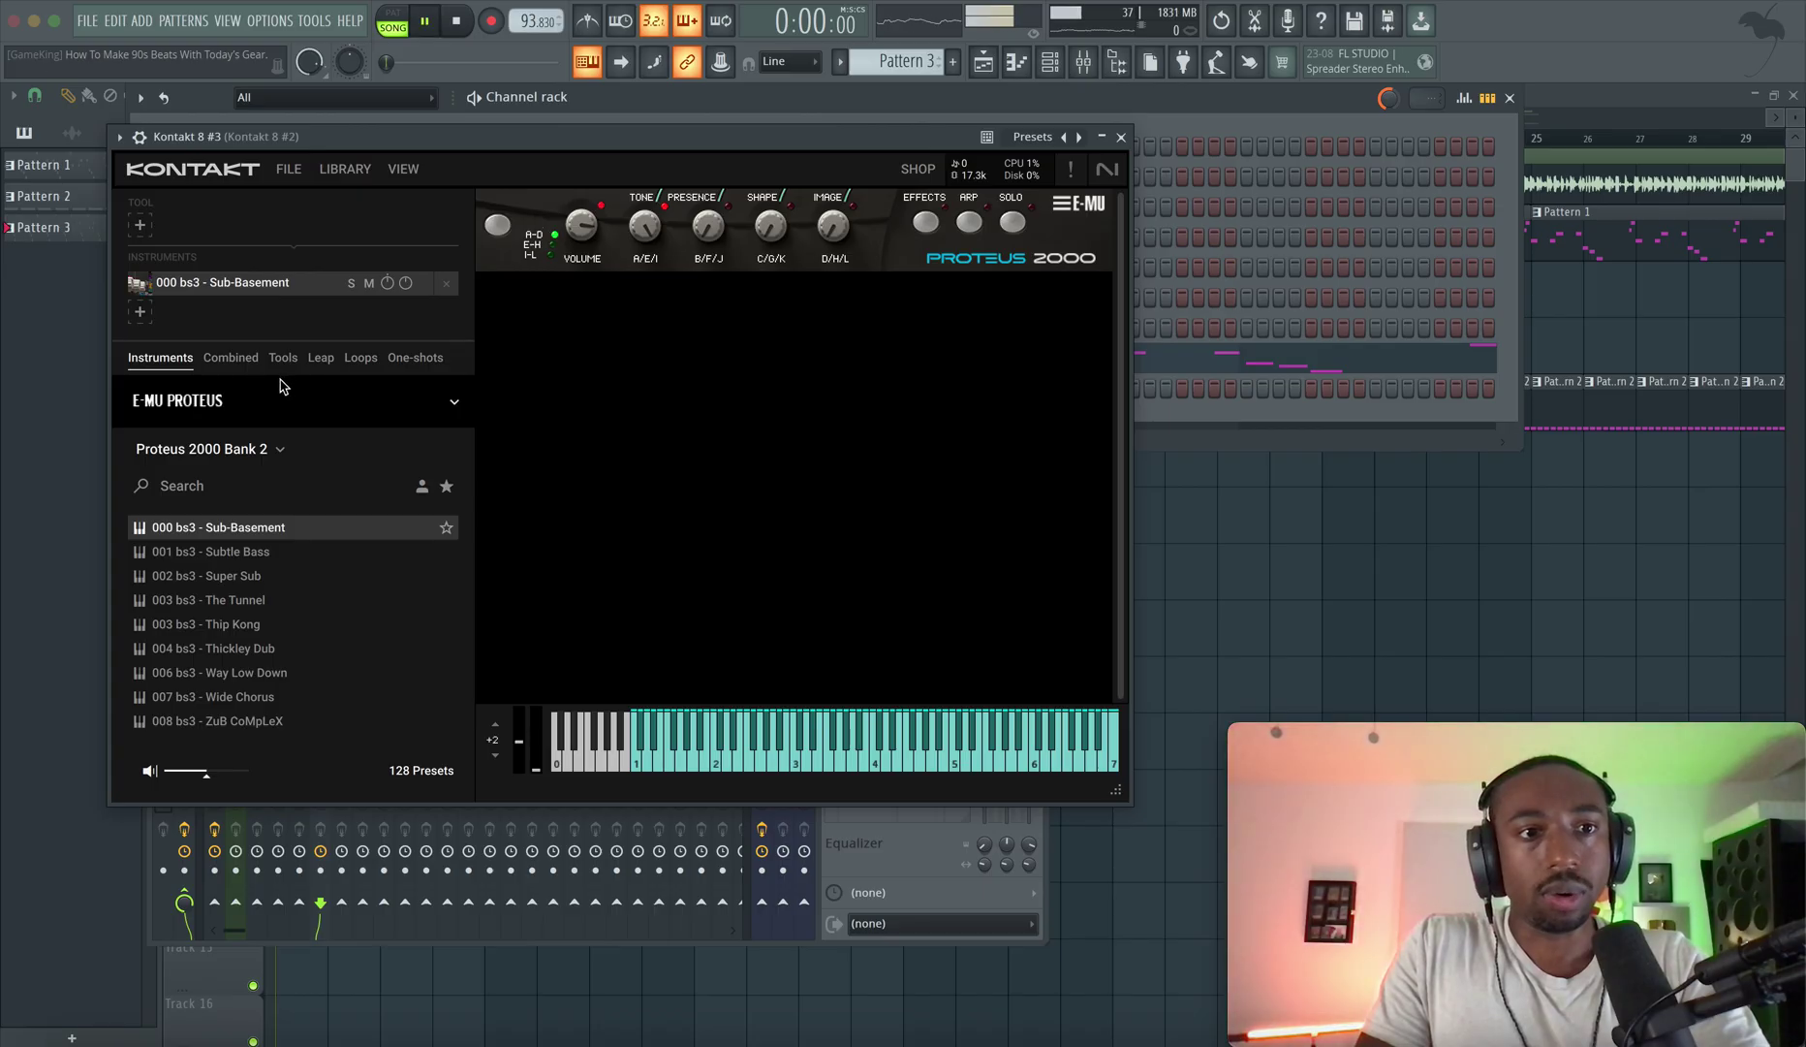
pyautogui.click(404, 169)
pyautogui.click(433, 200)
# Browse the E-MU Proteus library's instruments to the Proteus 2000 Bank 3 folder.
pyautogui.scroll(-10, 343, 383)
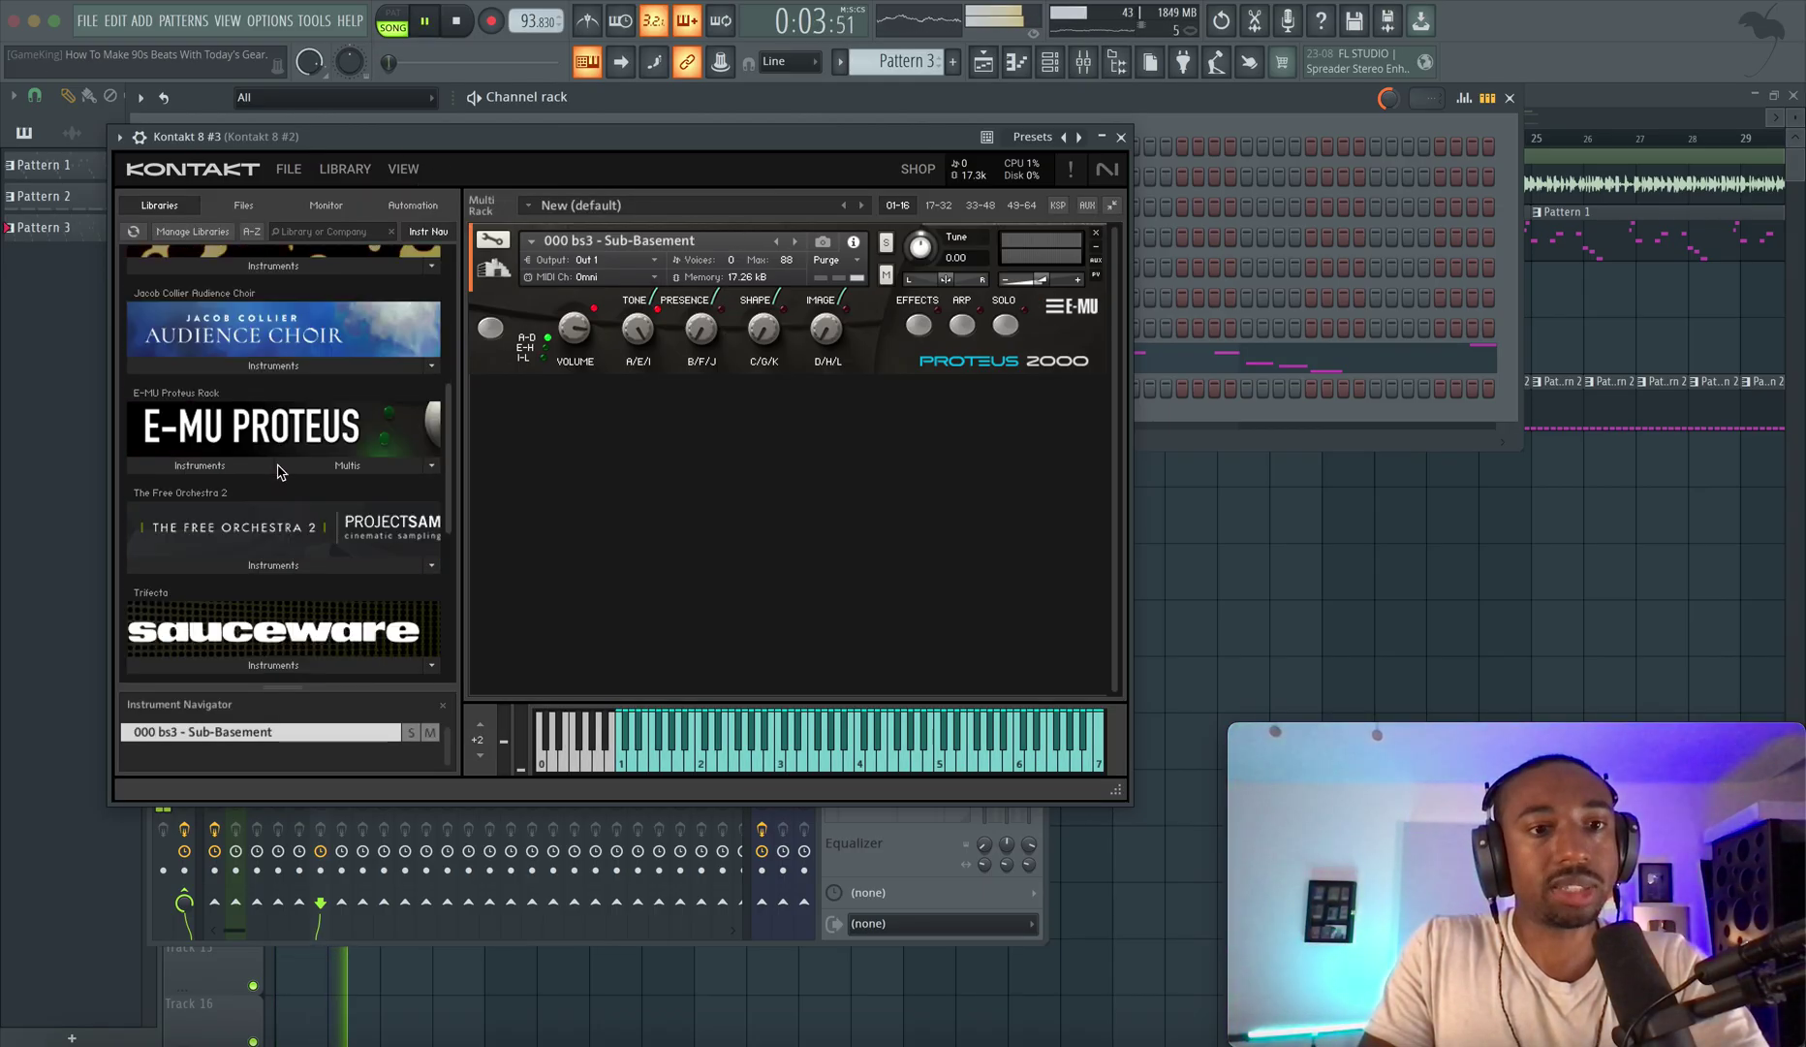
pyautogui.scroll(1, 273, 498)
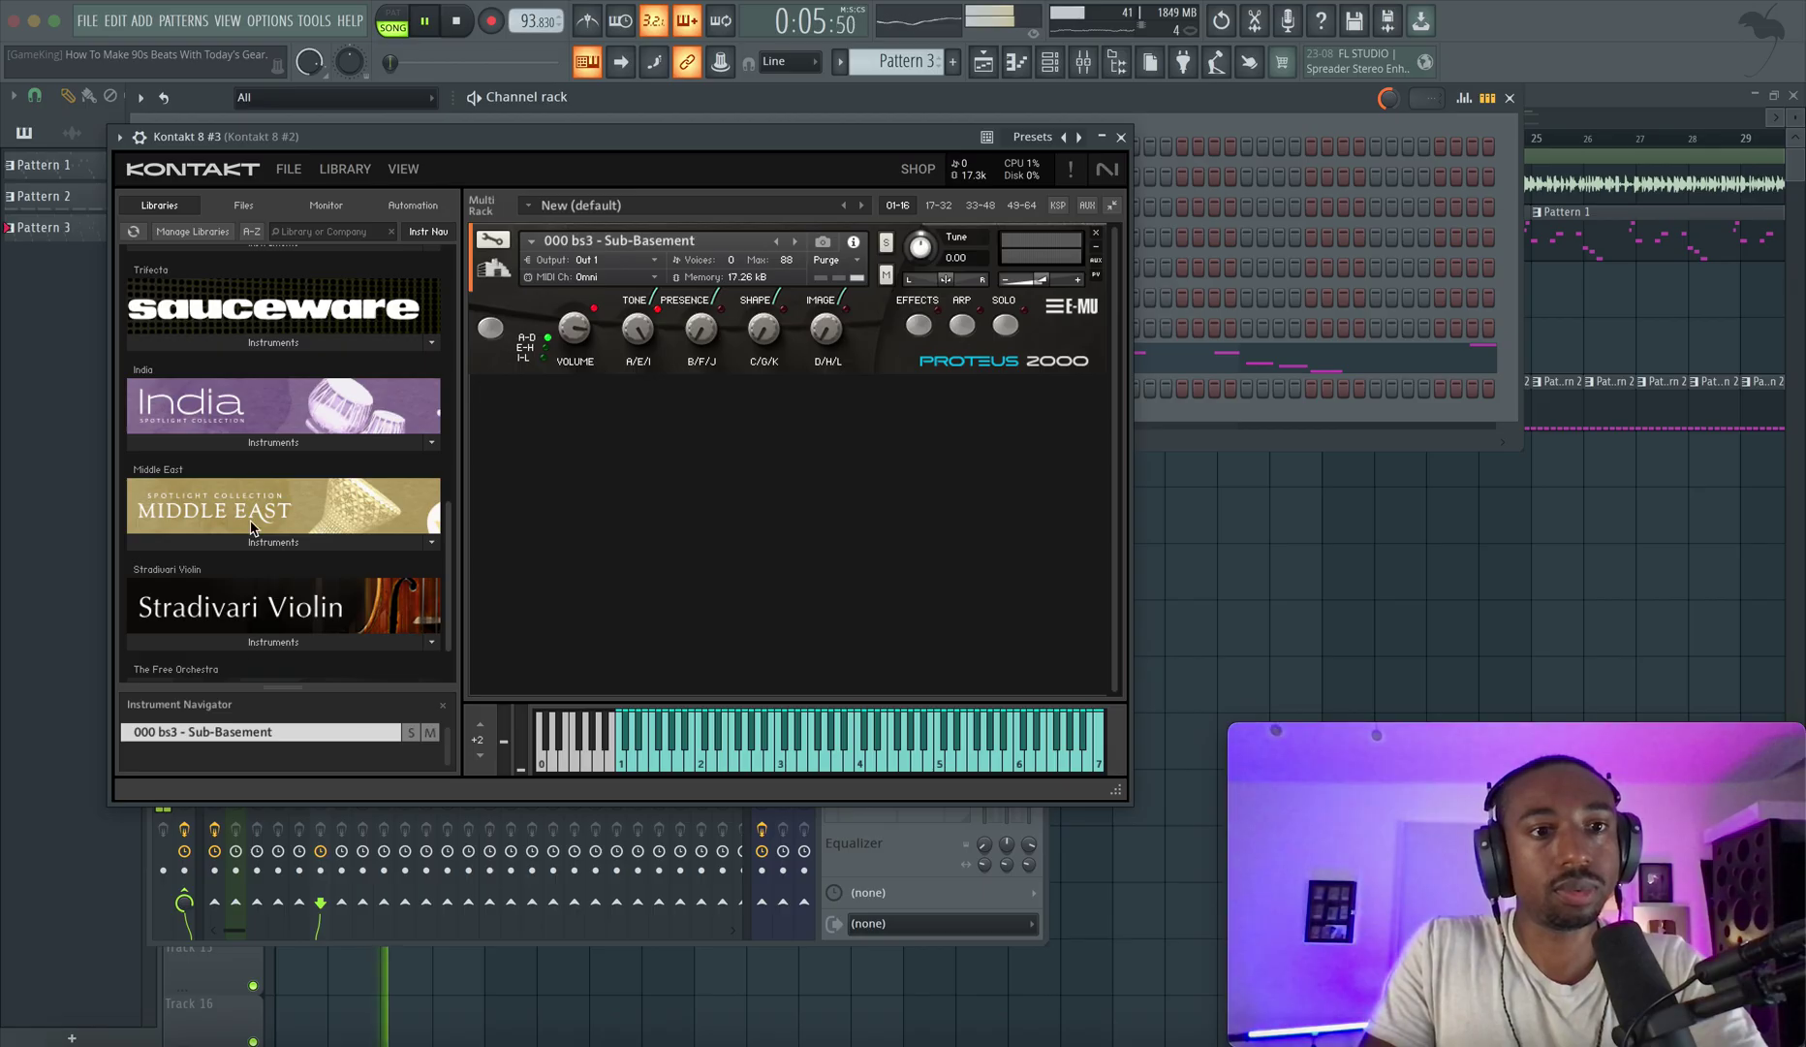
pyautogui.scroll(2, 252, 526)
pyautogui.scroll(3, 254, 474)
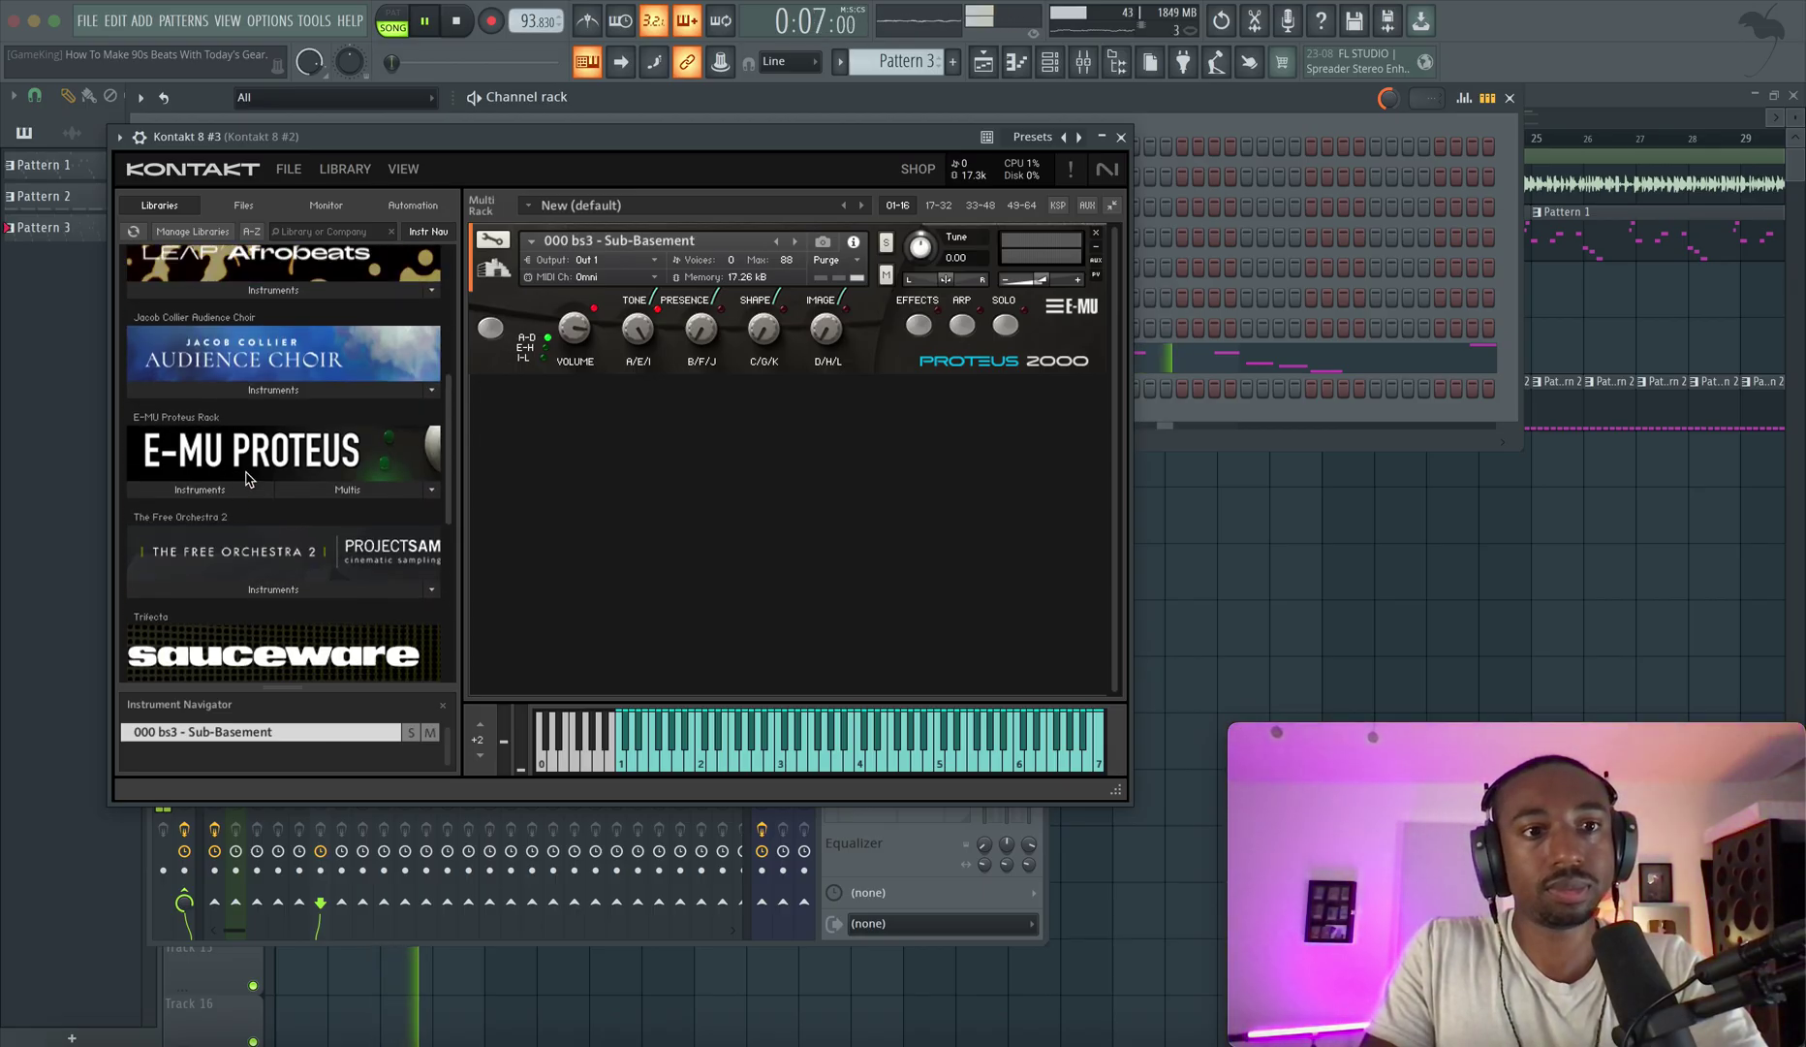
pyautogui.click(201, 489)
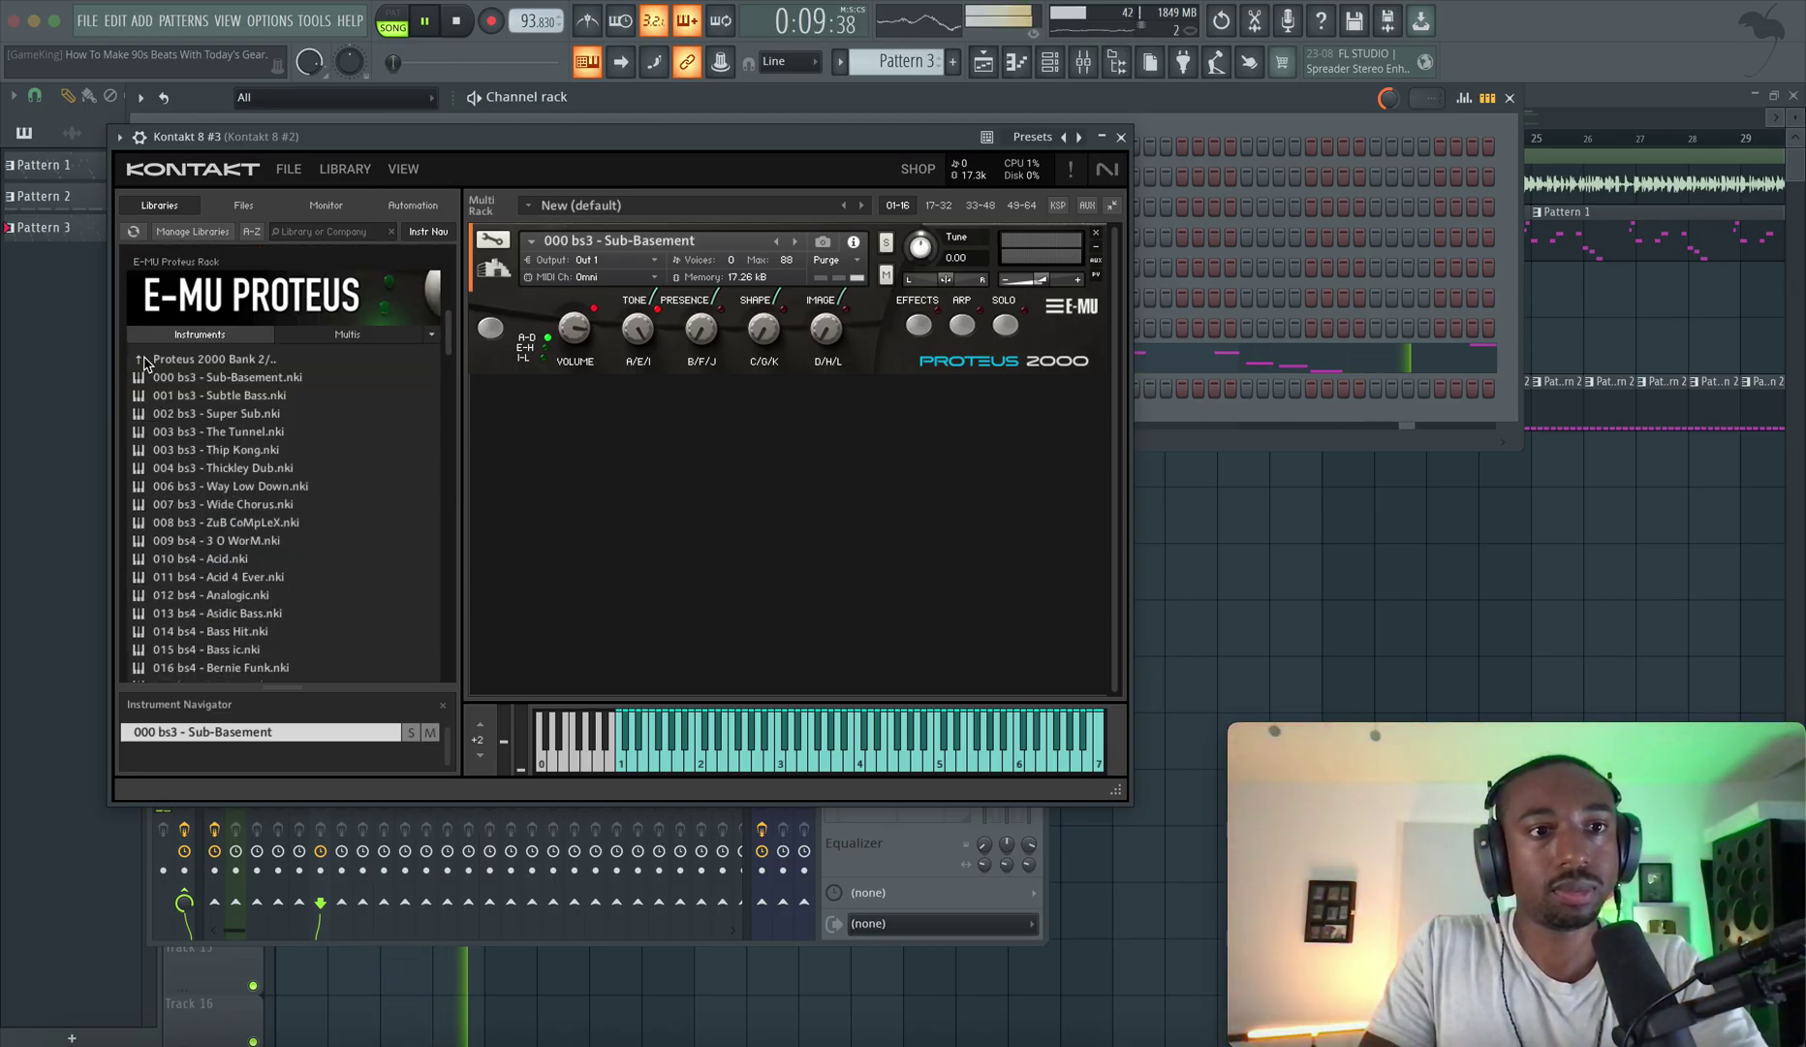
pyautogui.click(213, 360)
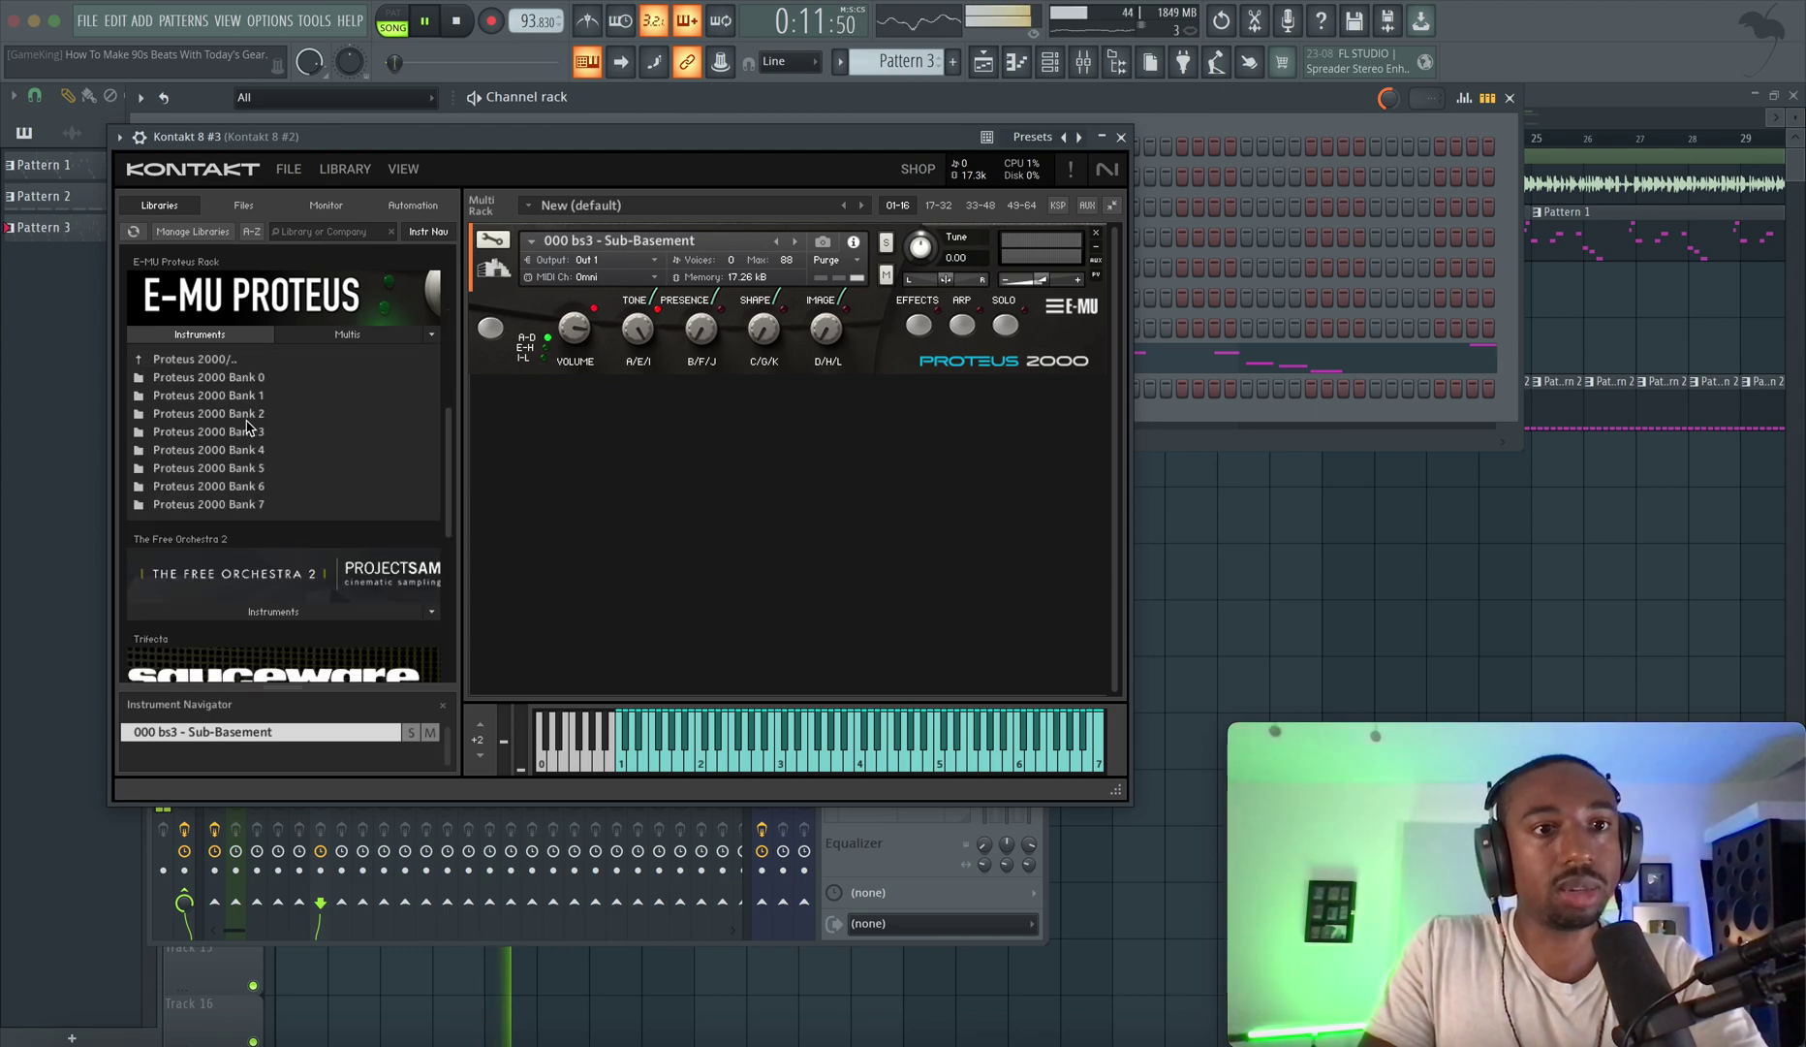
pyautogui.click(247, 418)
pyautogui.click(188, 365)
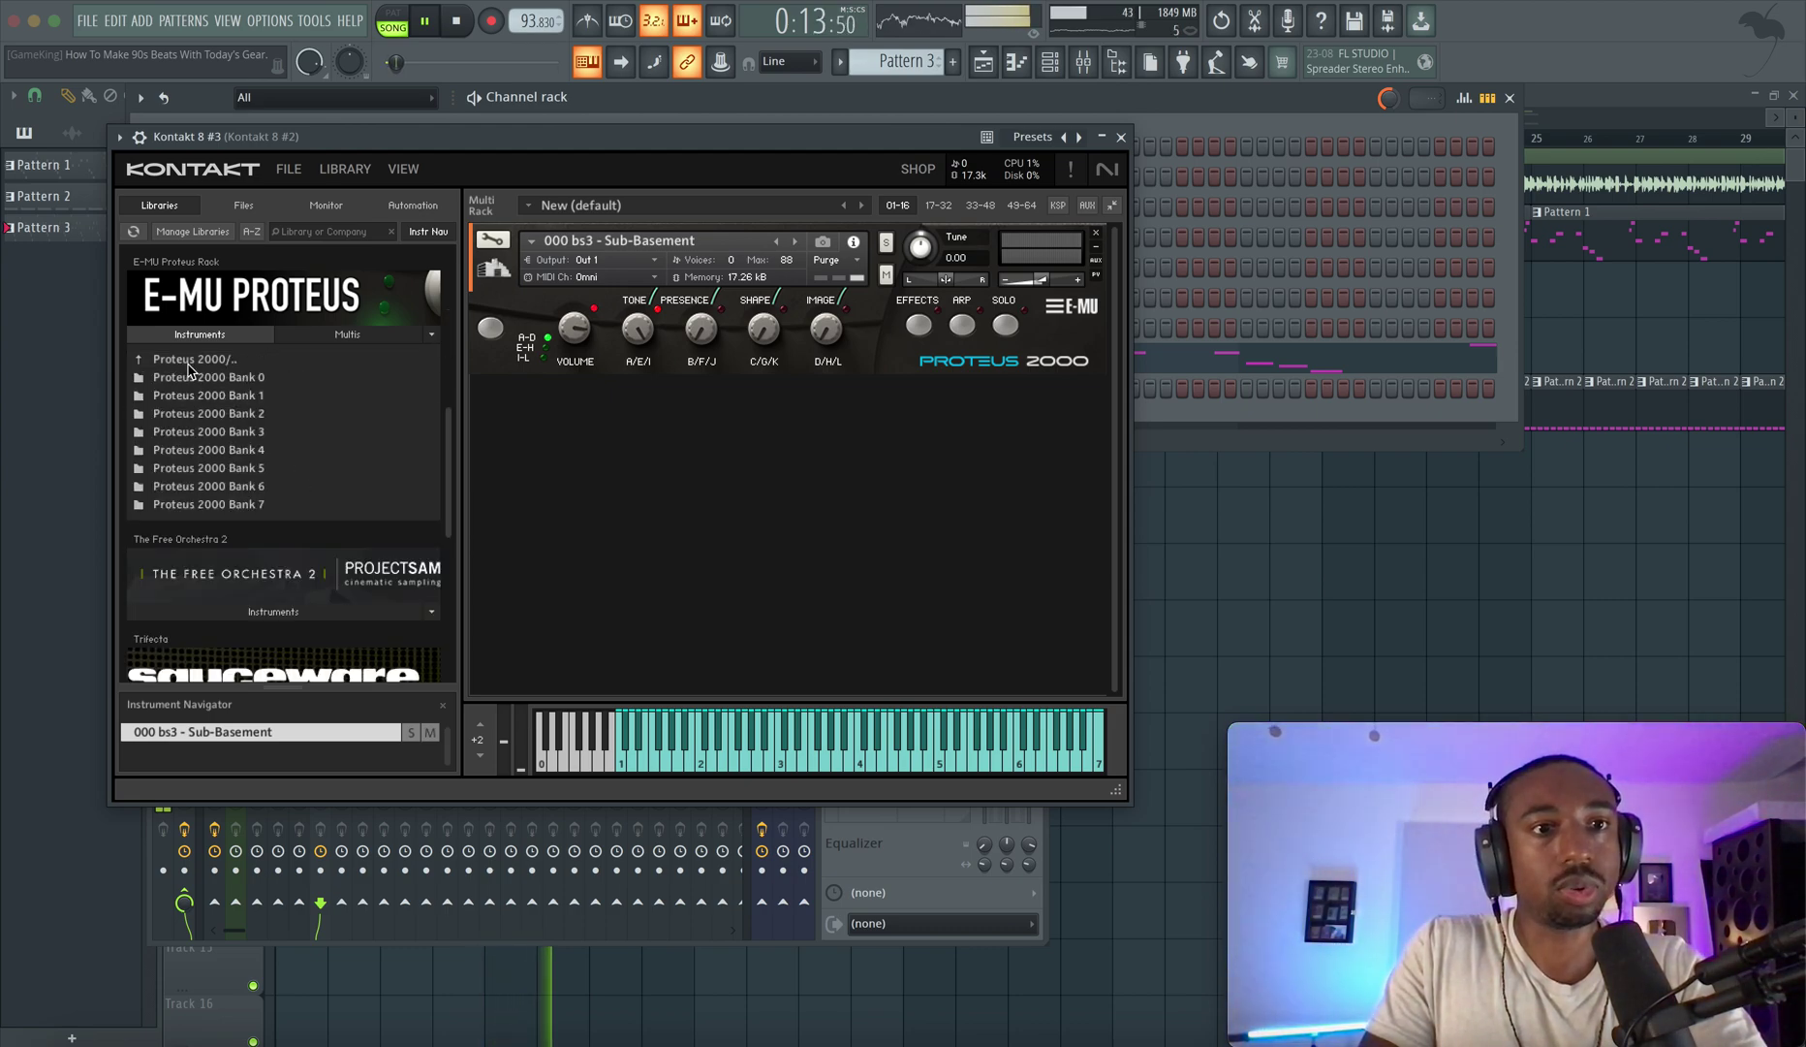
pyautogui.click(242, 435)
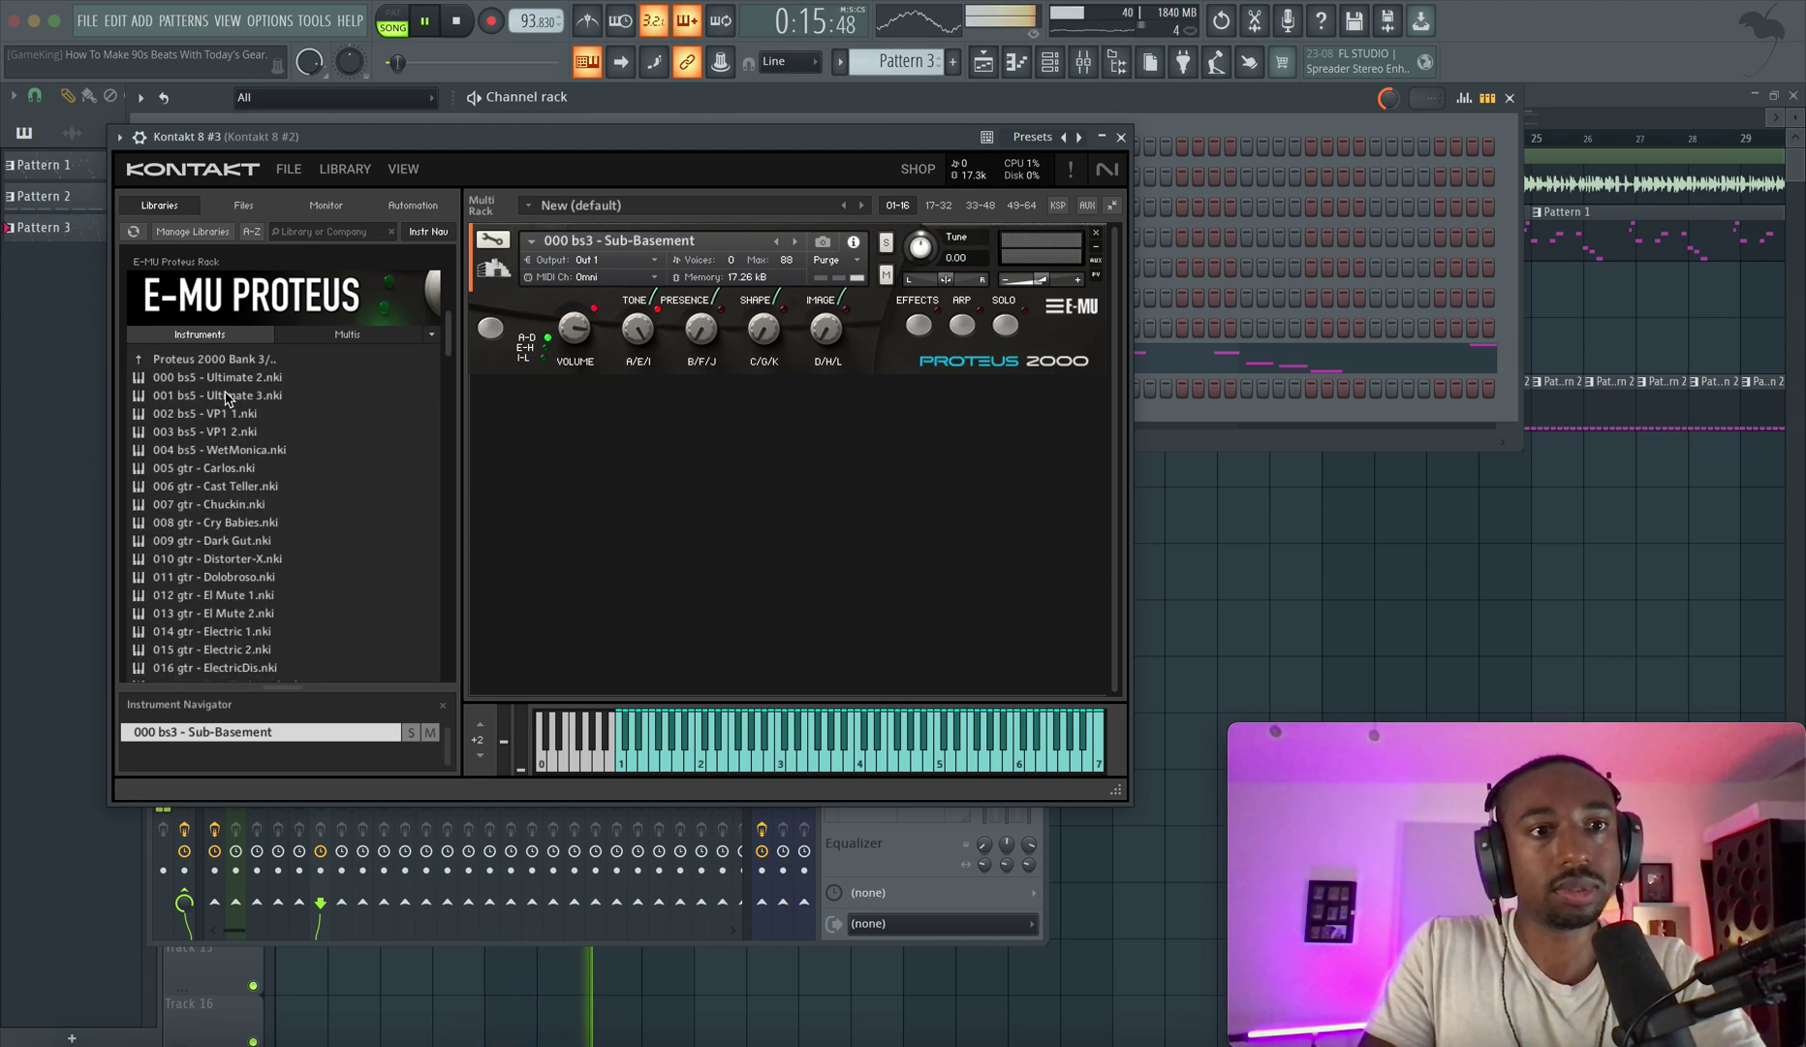
# Replace the Sub-Basement instrument in Kontakt 8 #3 with 005 gtr - Carlos and close the plugin window.
pyautogui.scroll(-2, 224, 397)
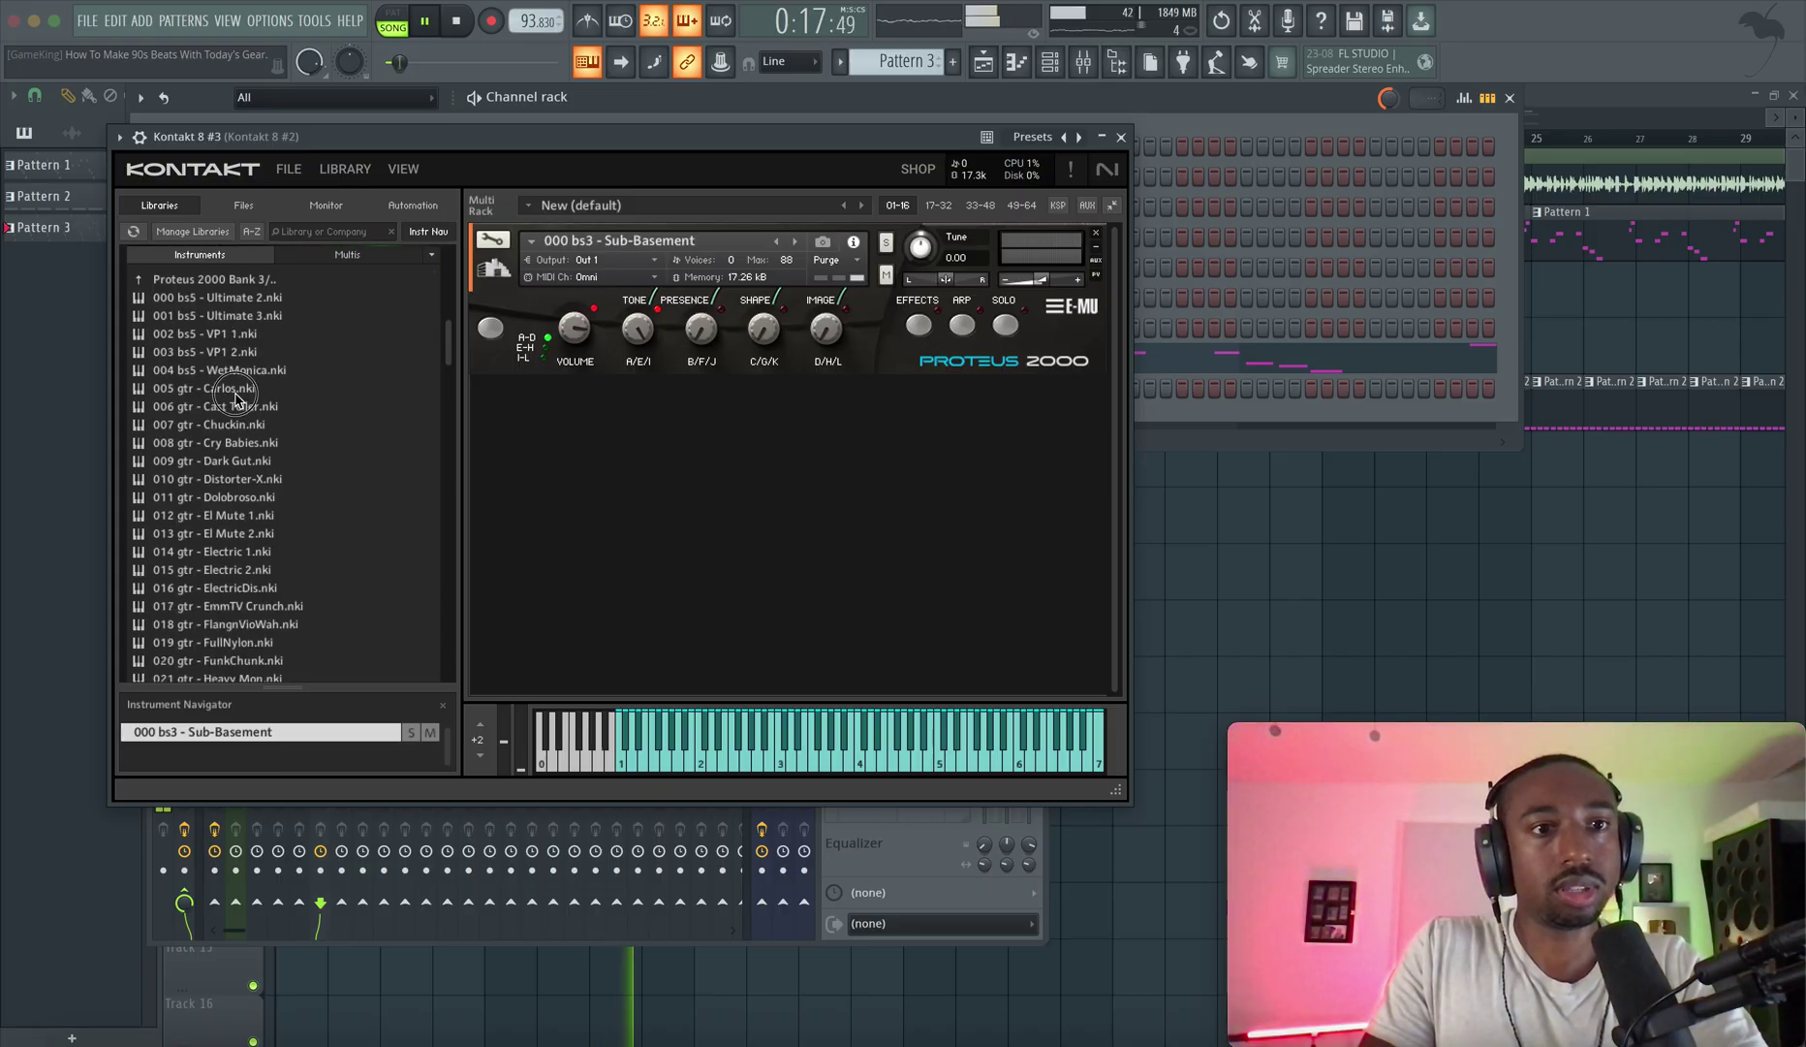
pyautogui.click(236, 395)
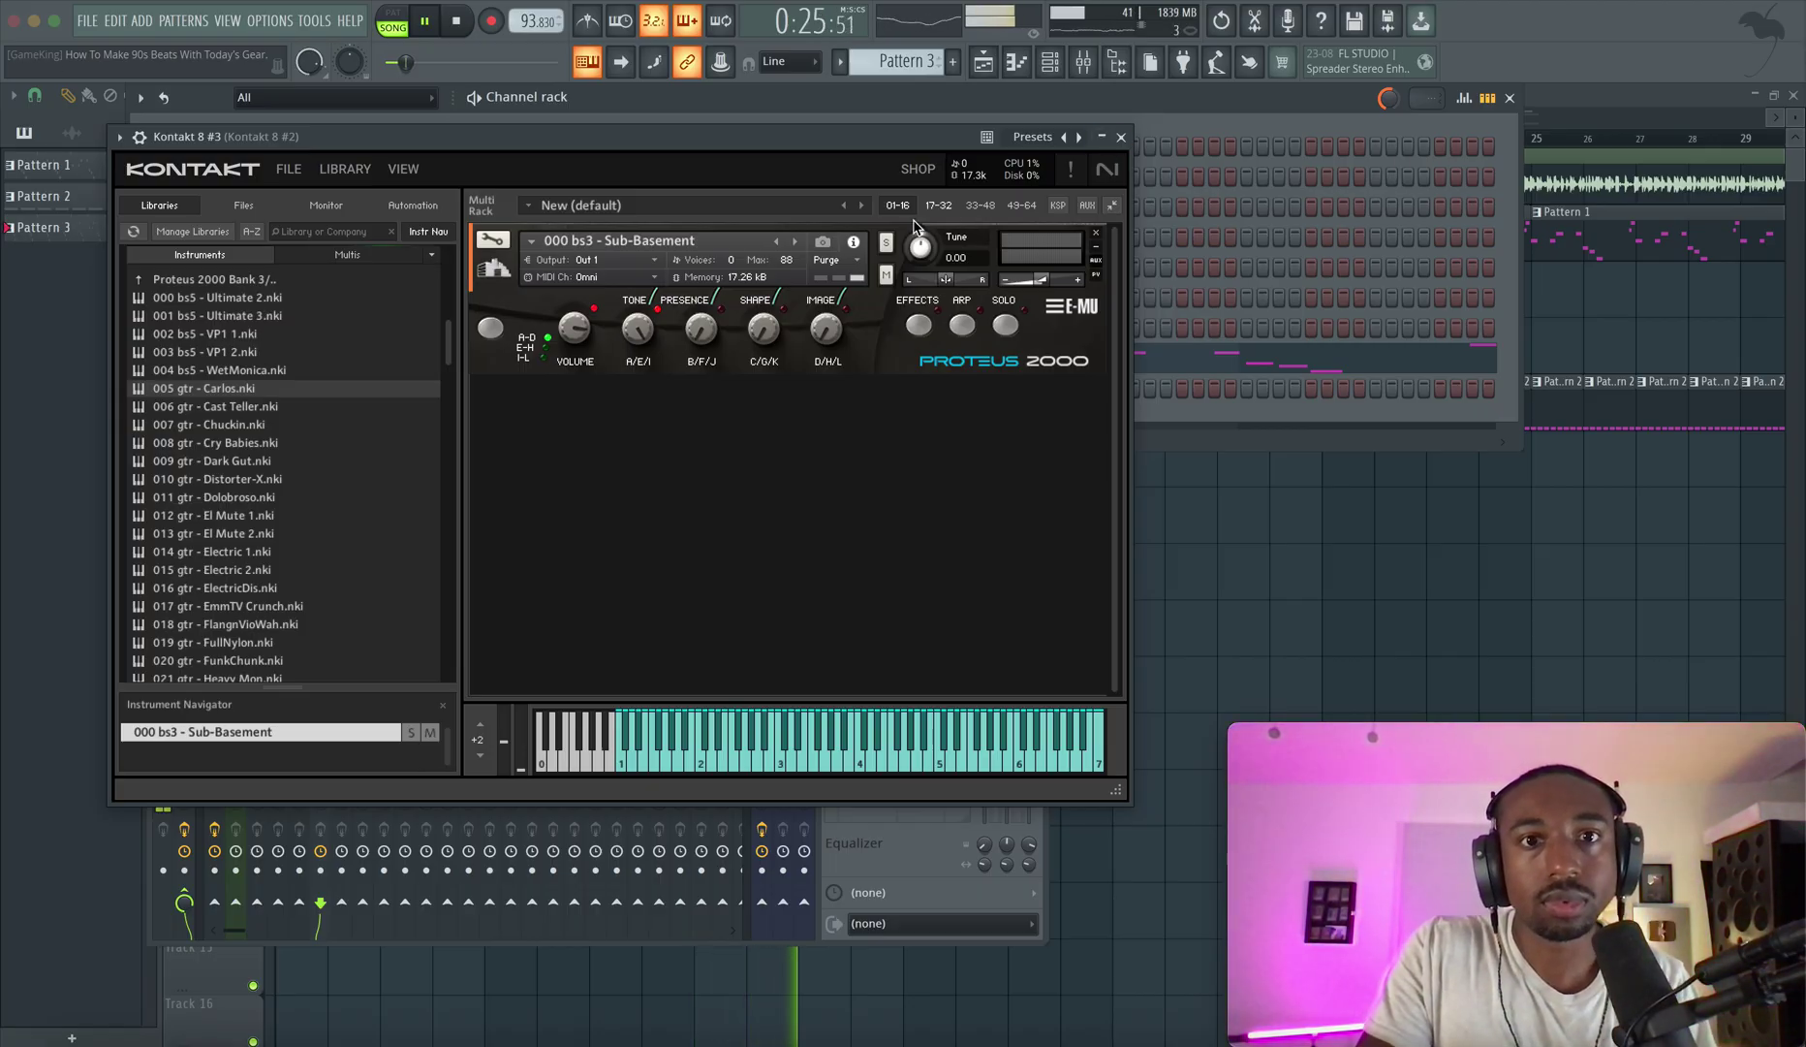
pyautogui.click(1098, 238)
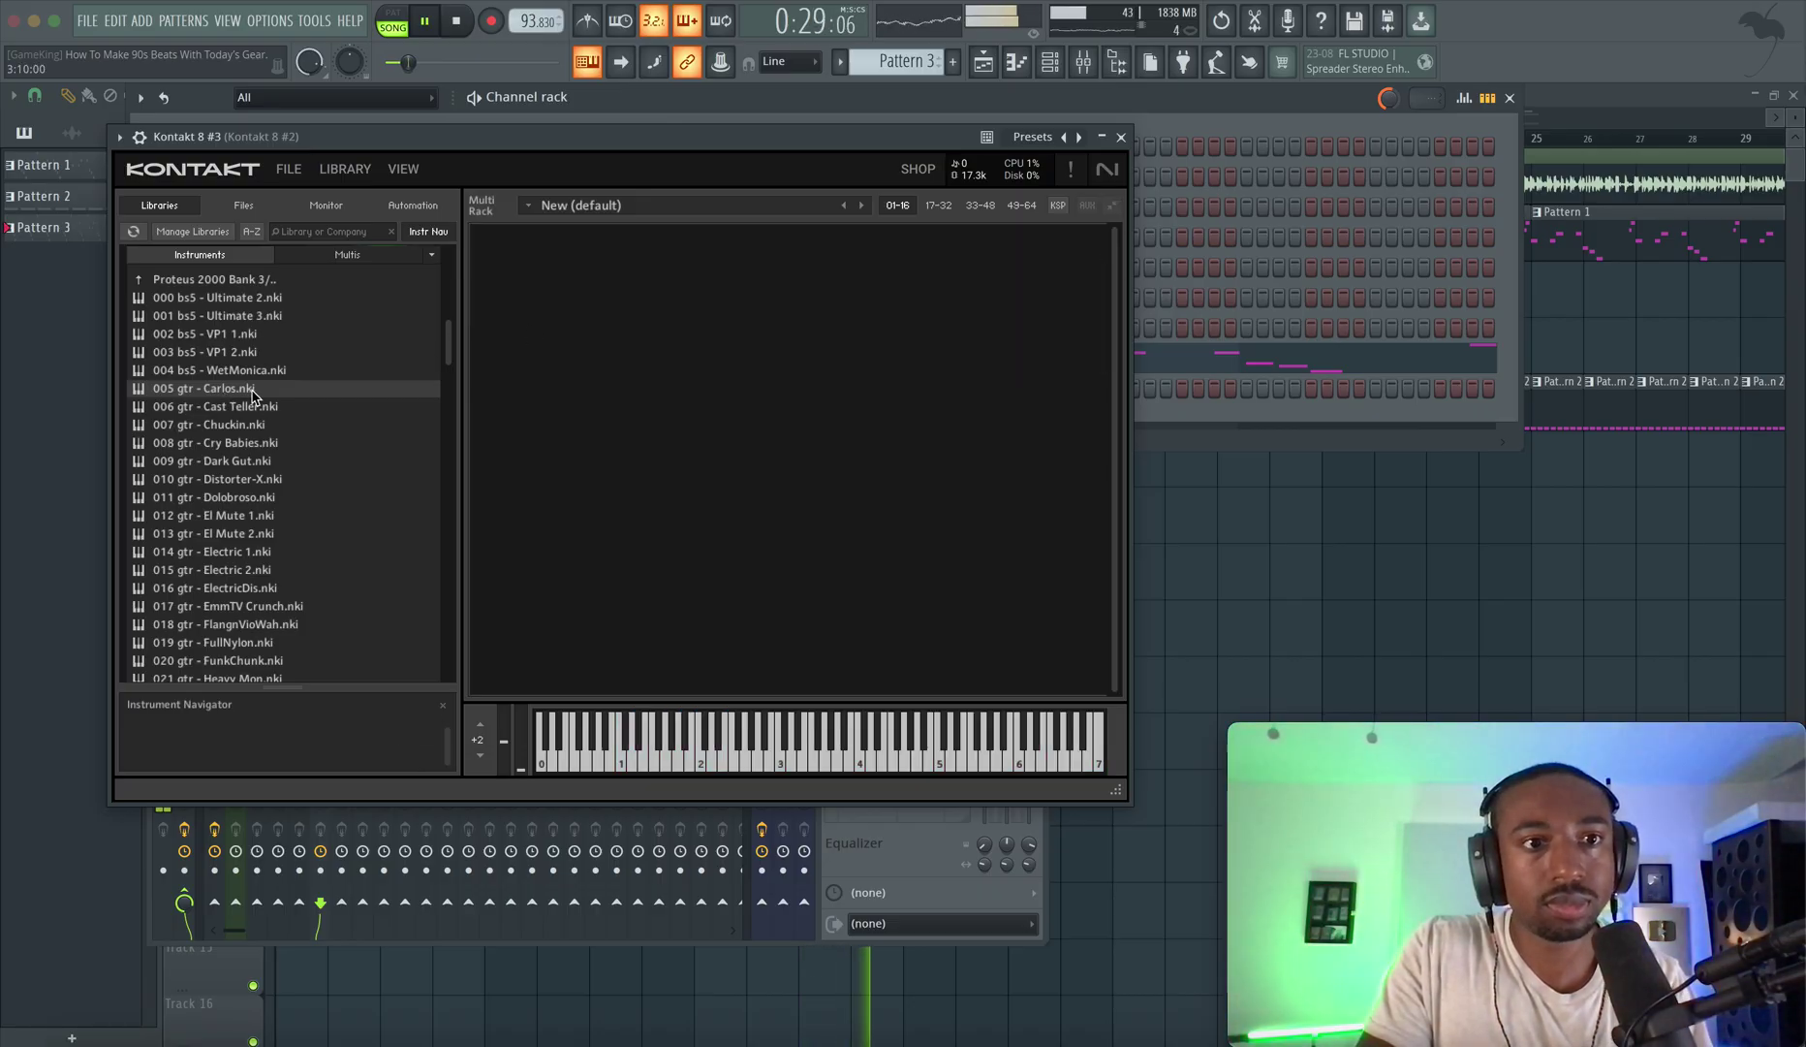
pyautogui.moveTo(245, 408); pyautogui.dragTo(505, 361)
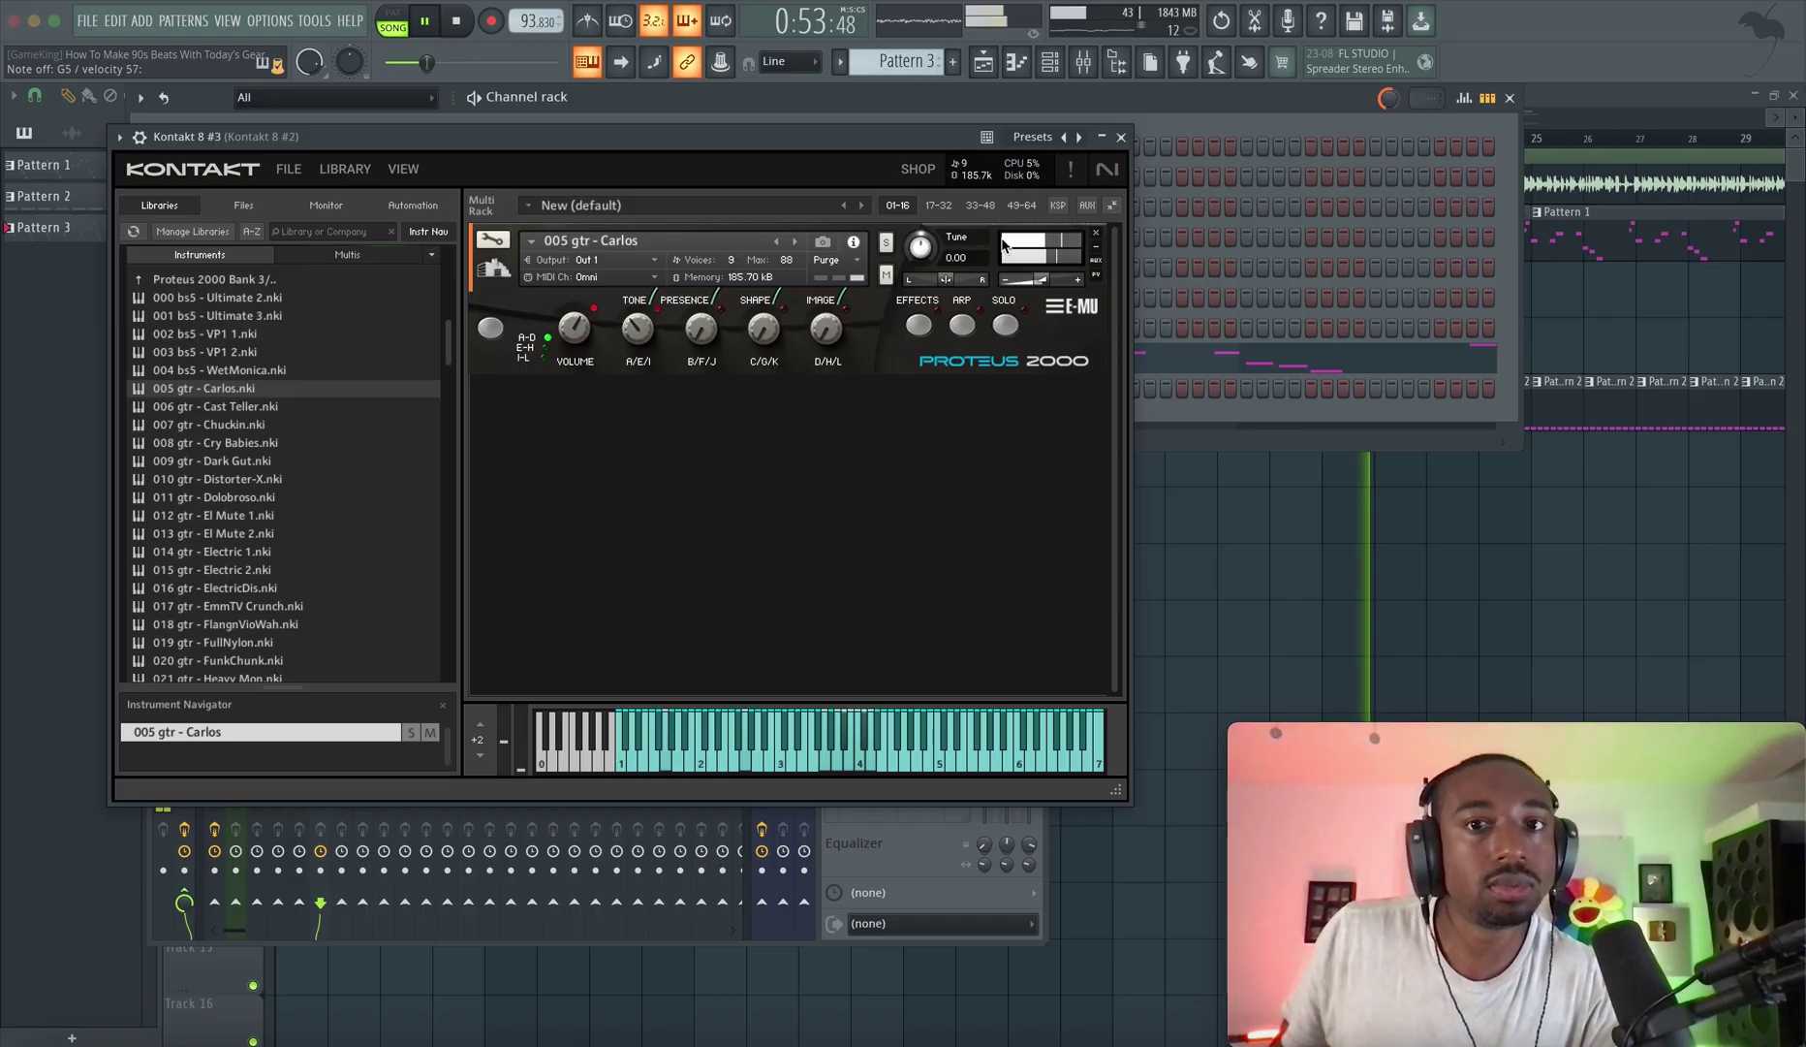
pyautogui.click(1120, 138)
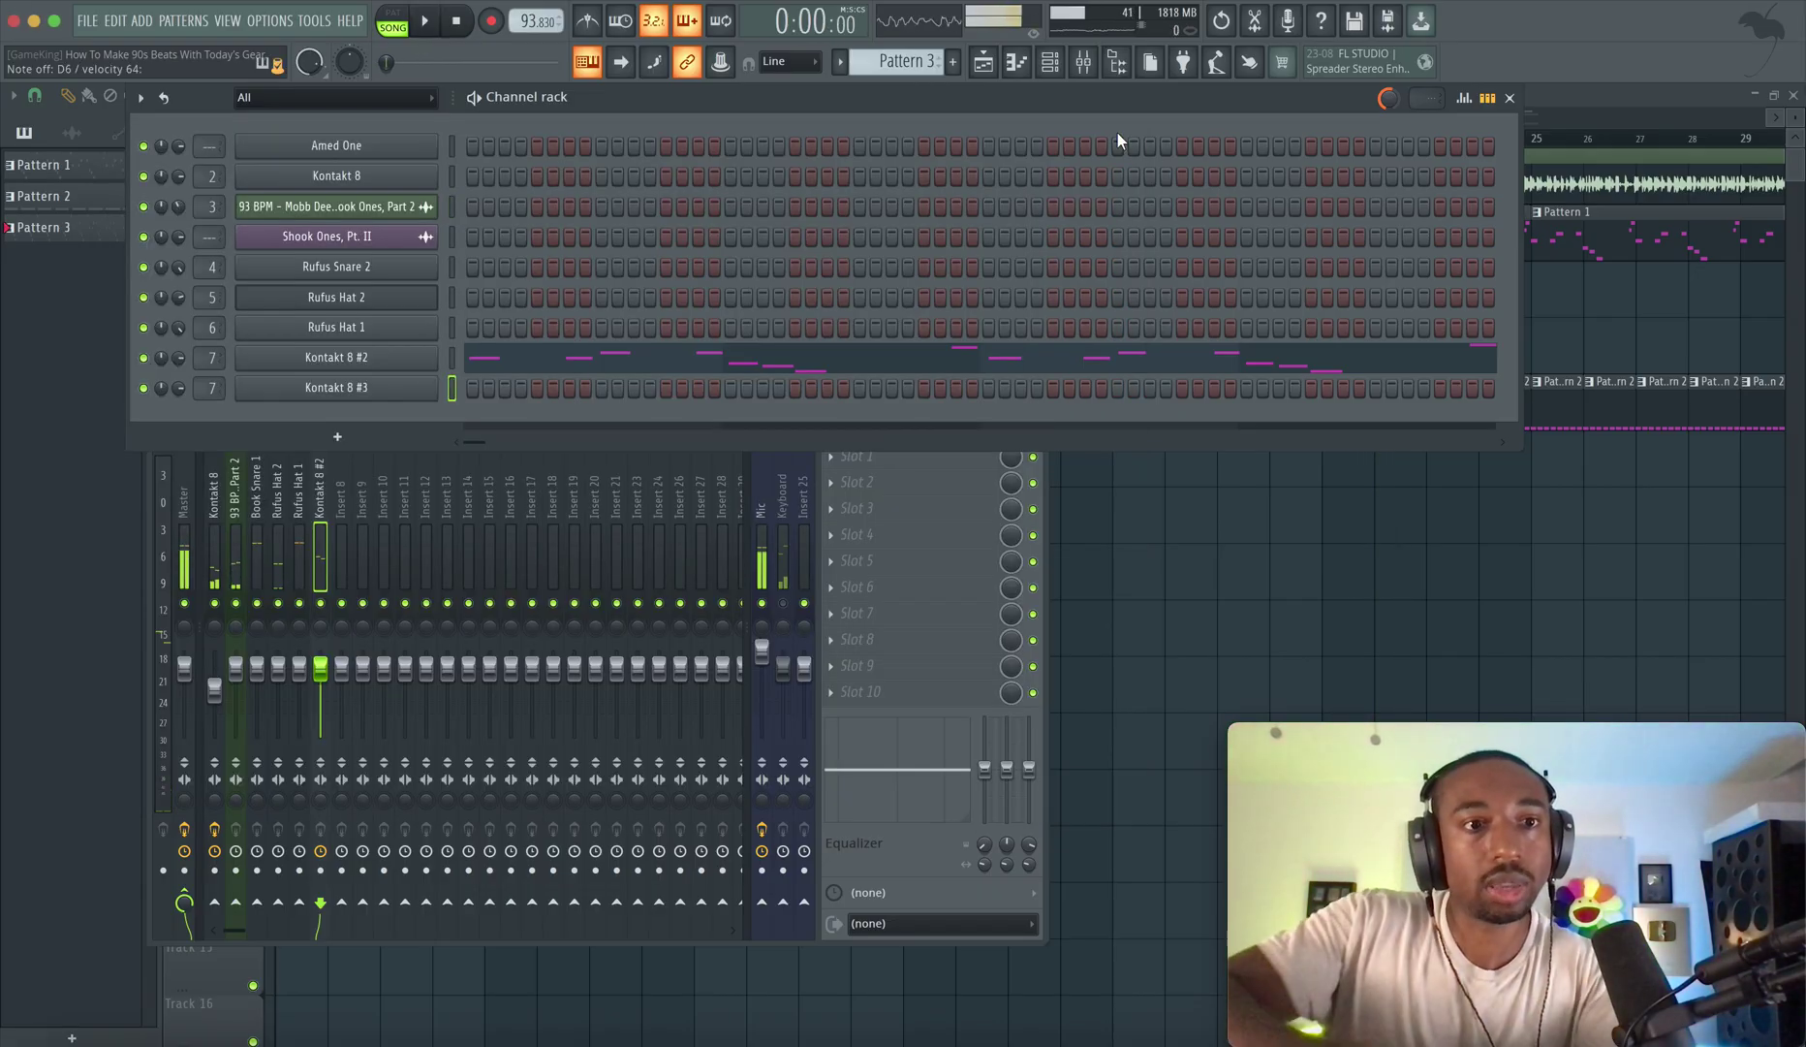
# Record a guitar line of long A5 notes and short G5 notes into Pattern 3 over about 17 bars.
pyautogui.click(1198, 545)
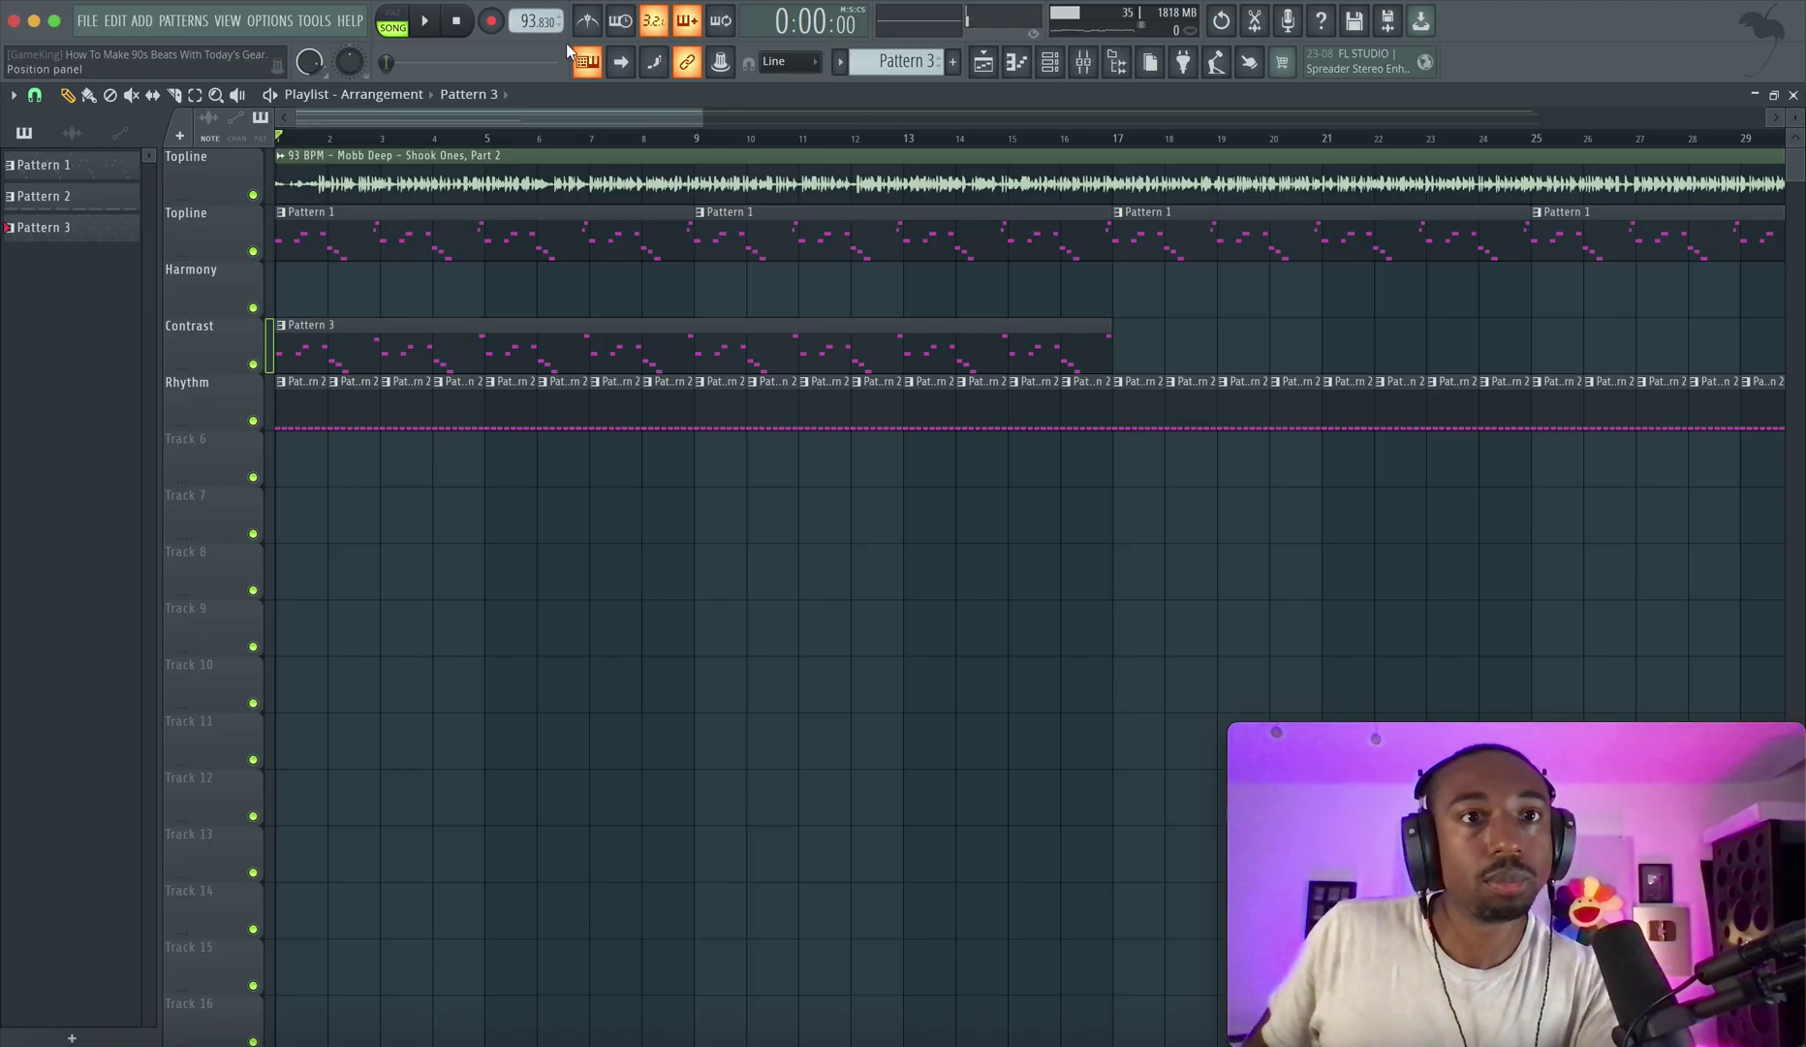
pyautogui.click(498, 20)
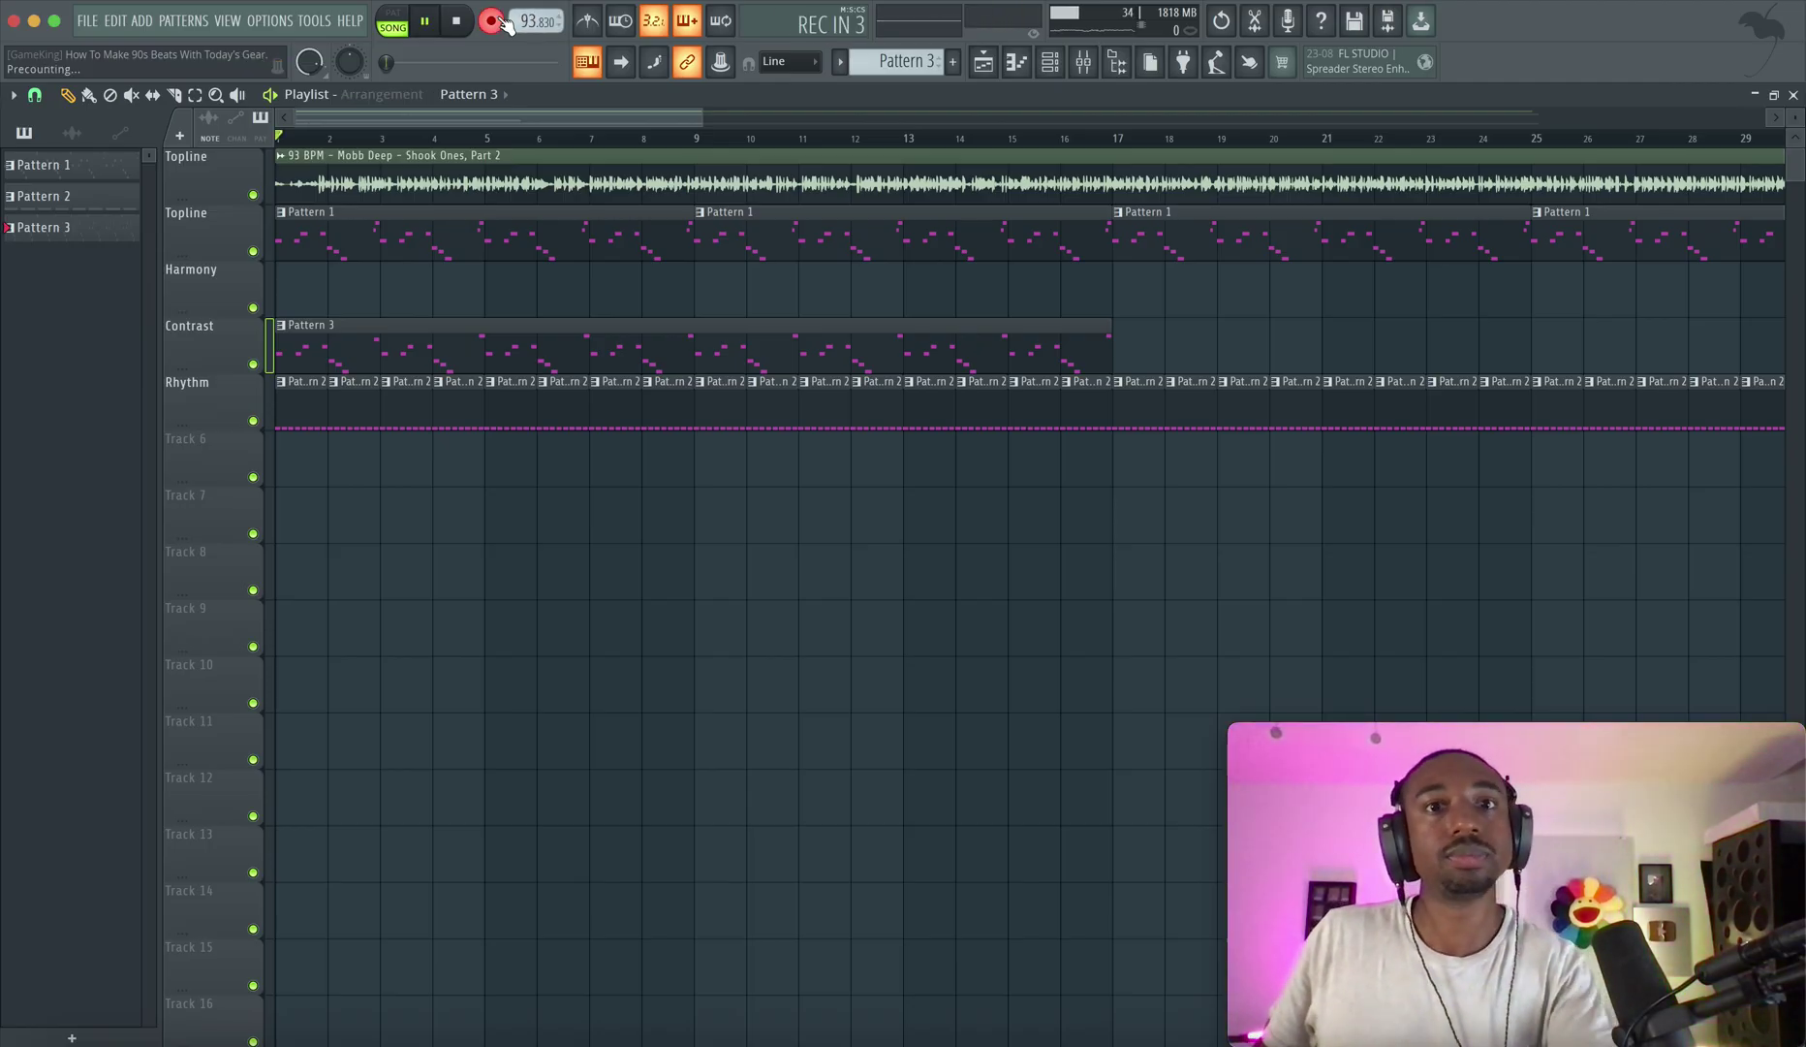
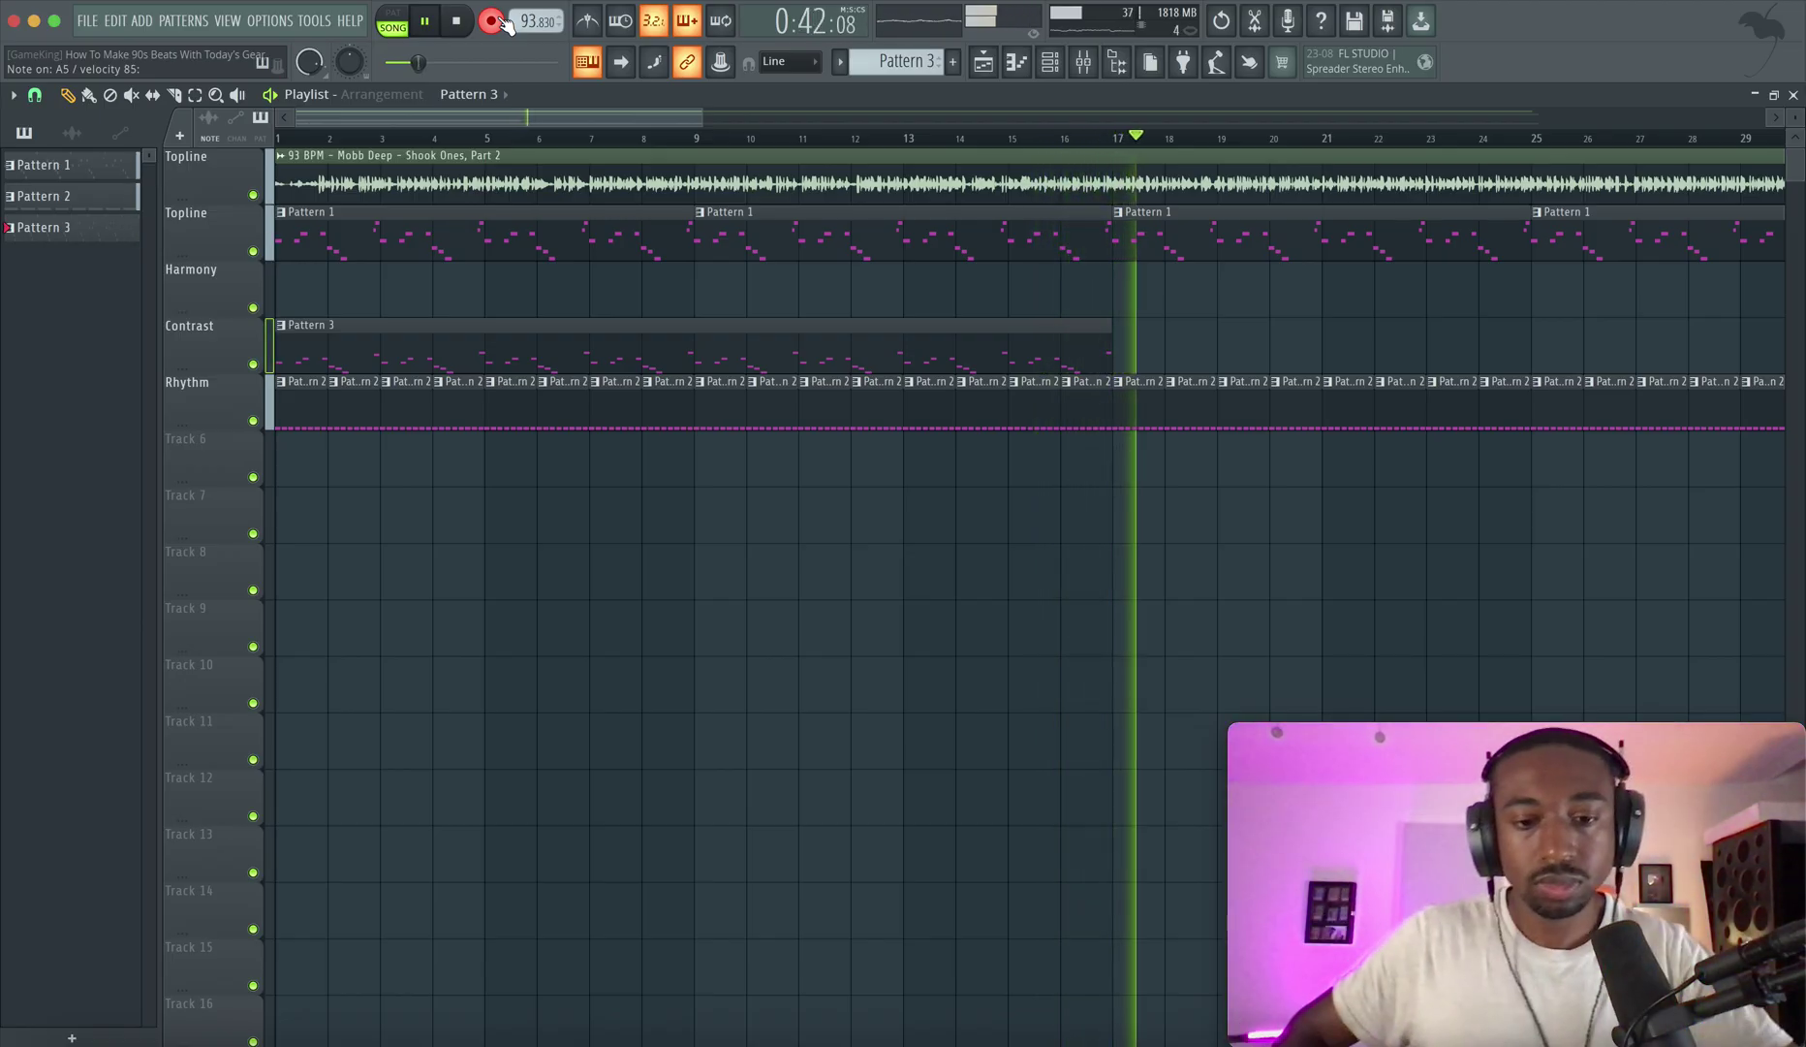
pyautogui.press('space')
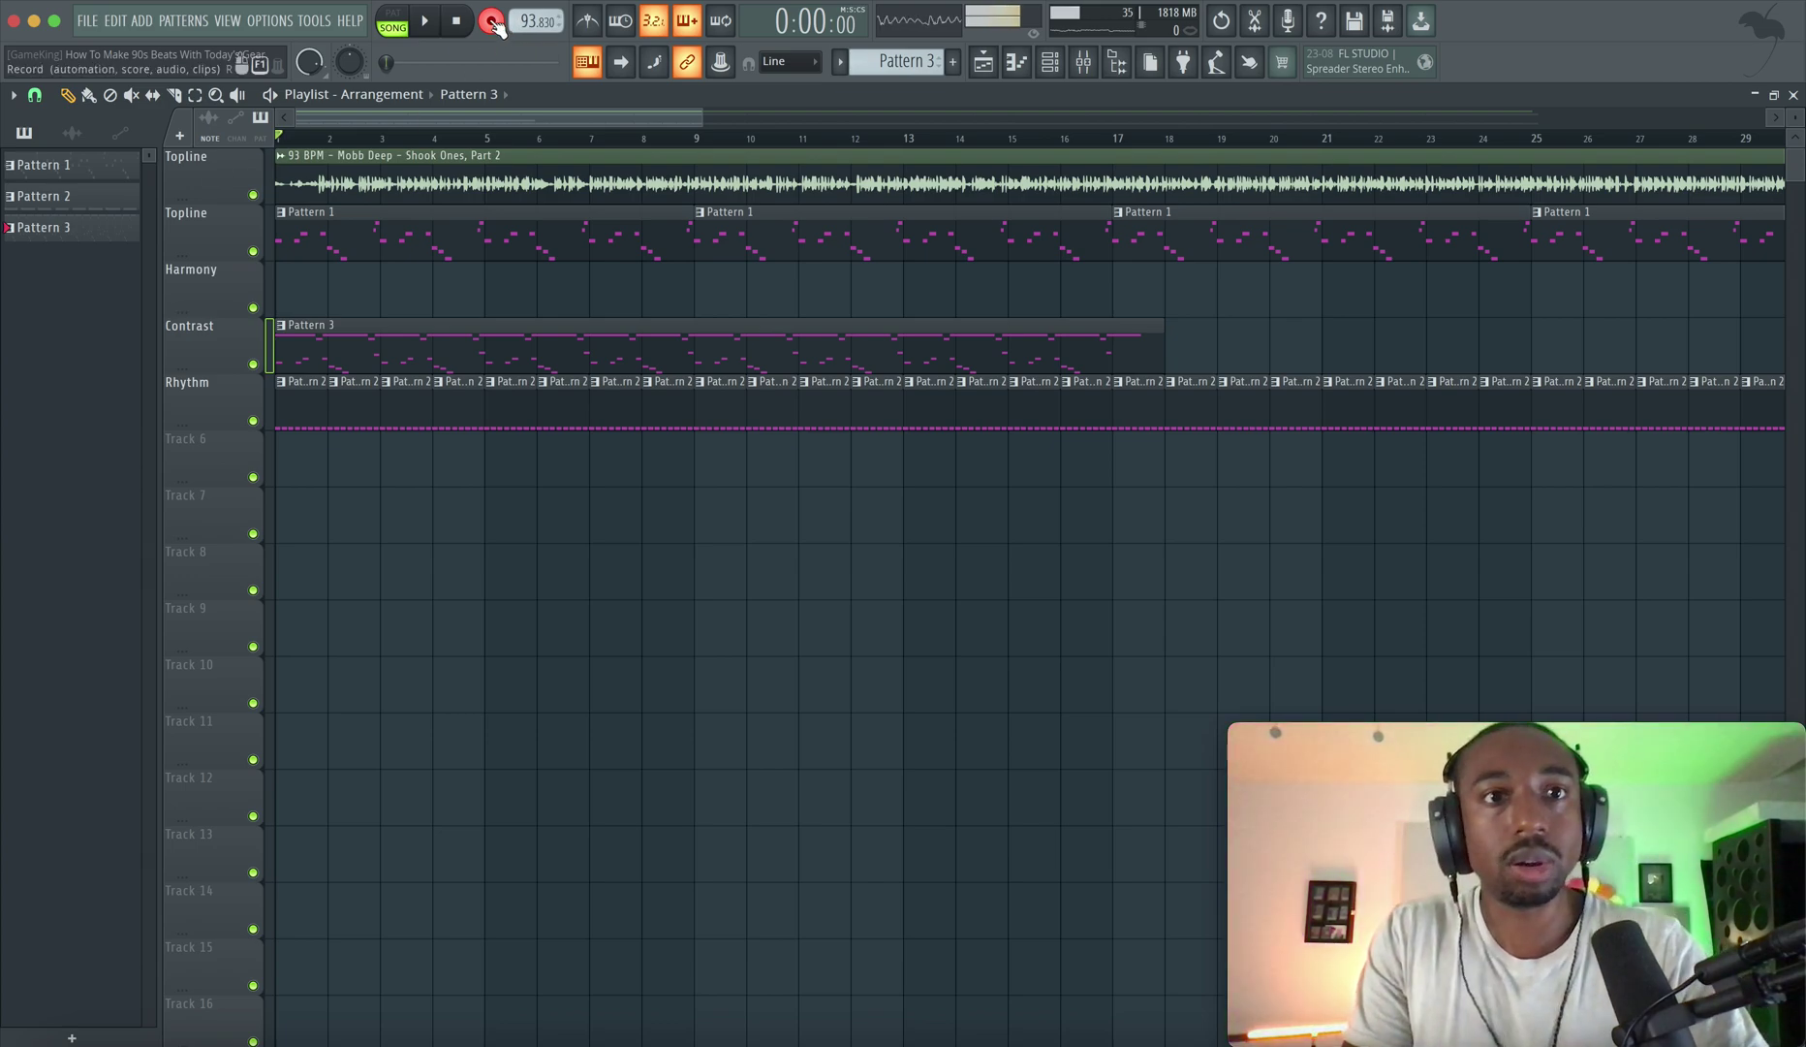
# Open the recorded Kontakt 8 #3 notes in the piano roll and play back the opening.
pyautogui.click(1051, 58)
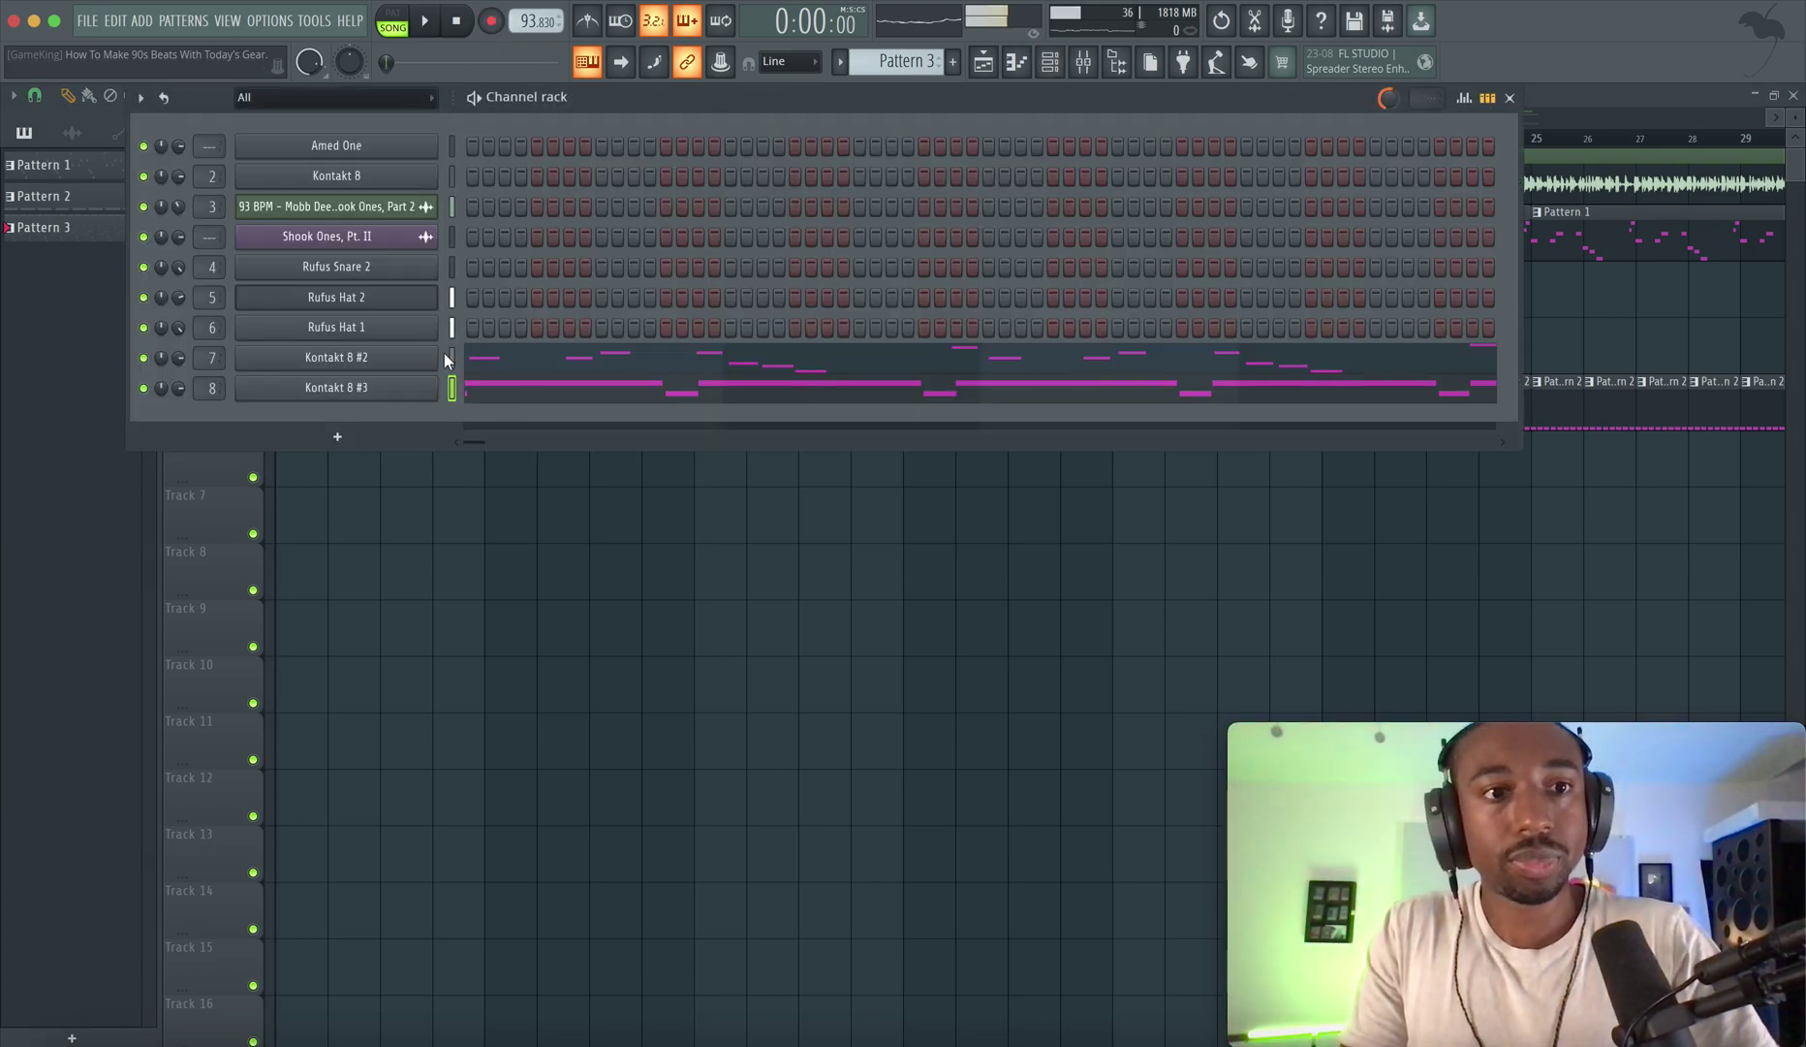
pyautogui.click(449, 385)
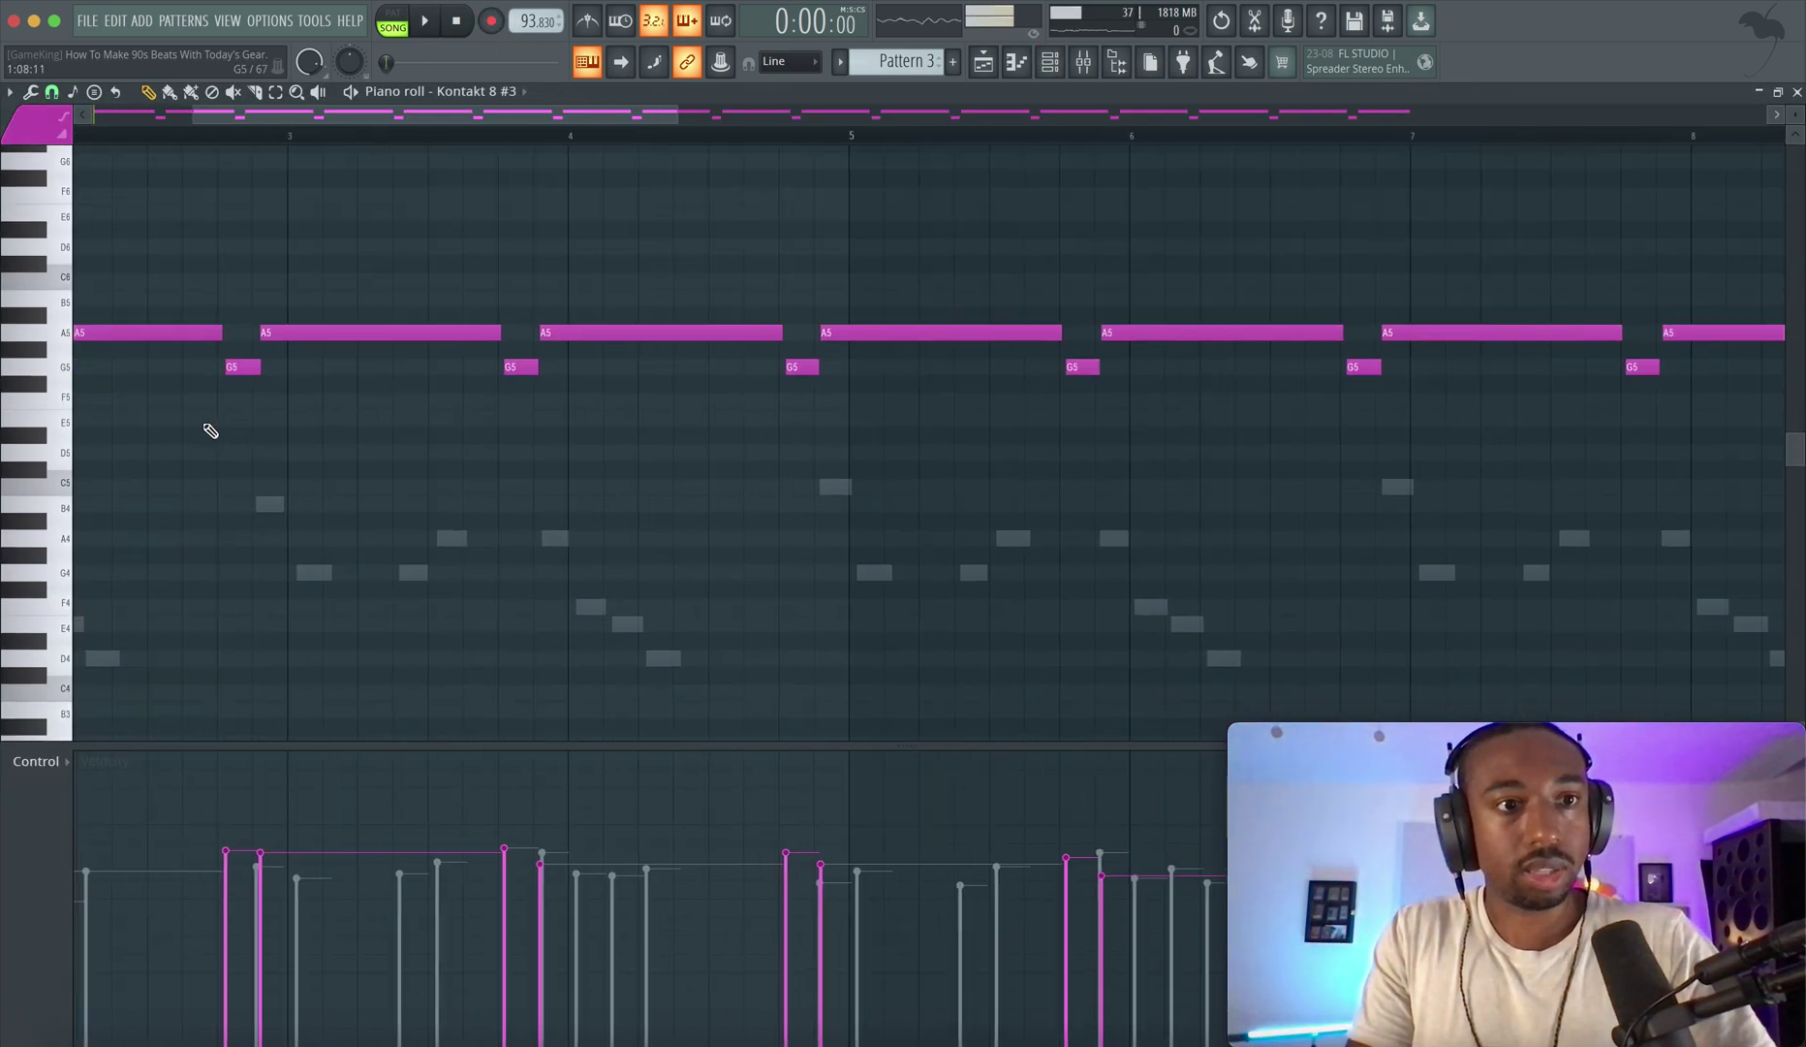
pyautogui.press('space')
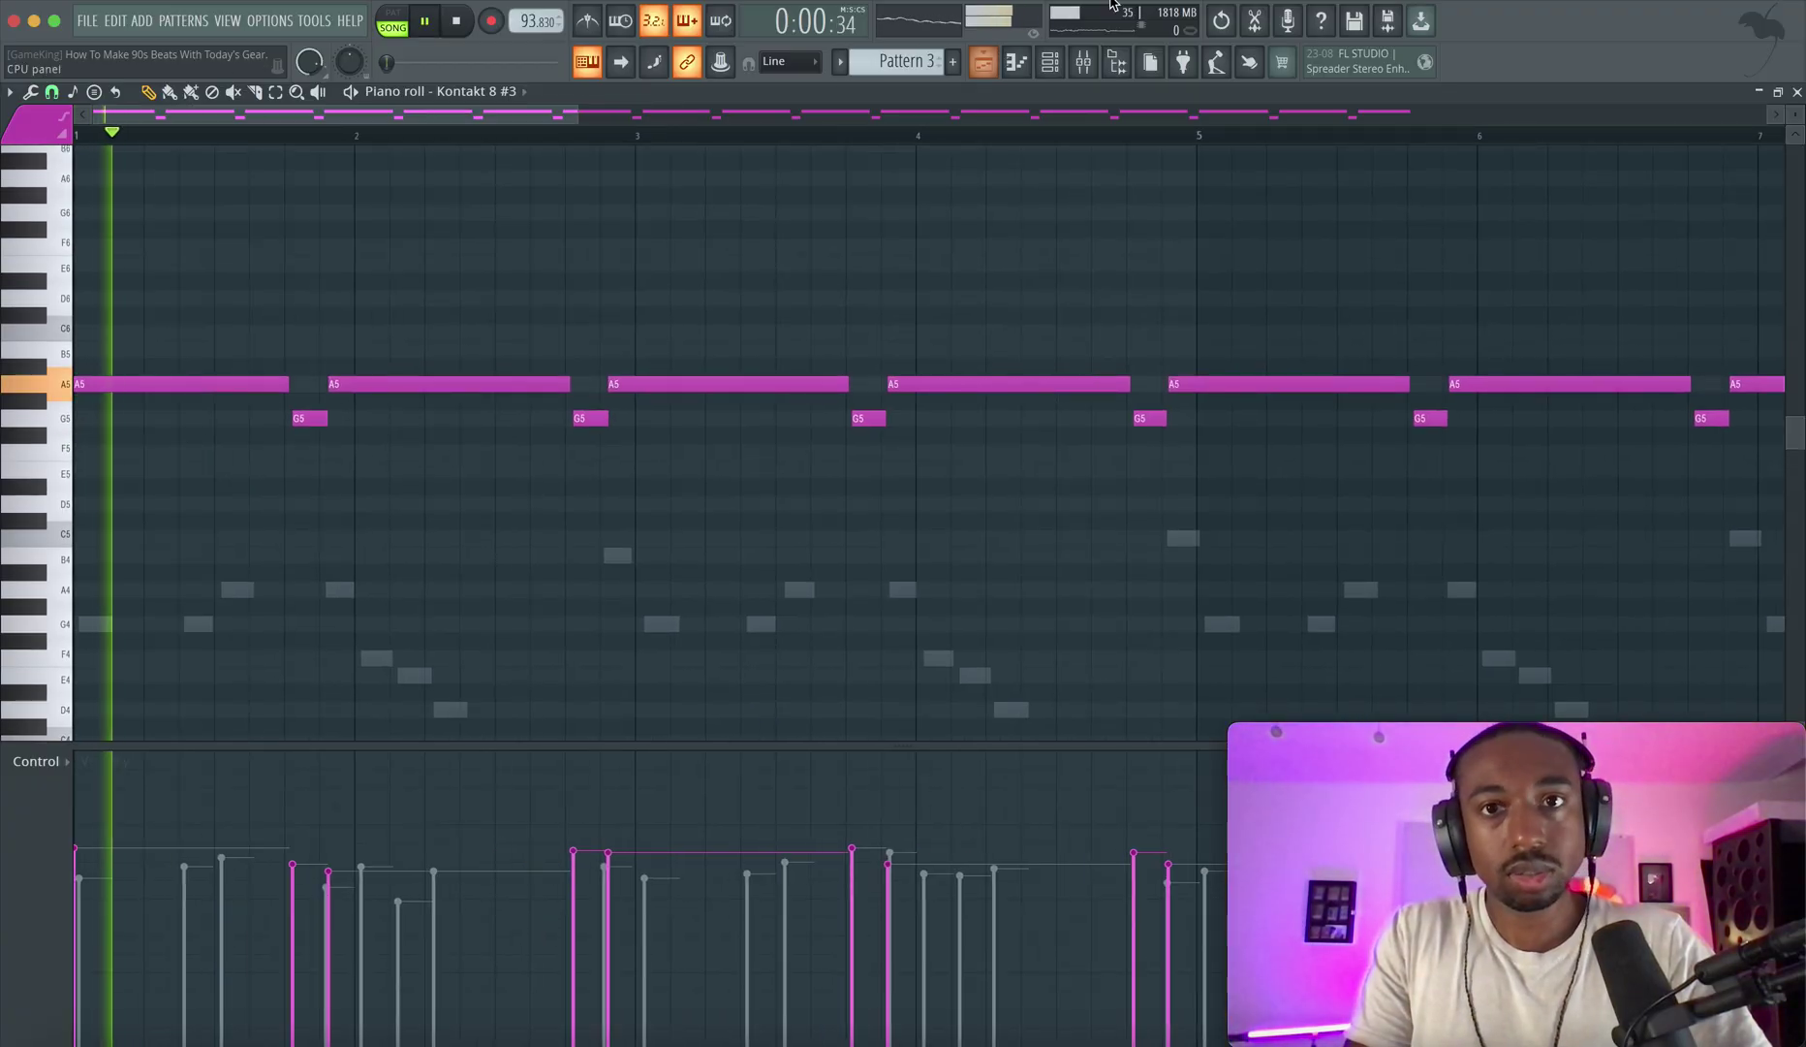
pyautogui.press('space')
# Copy the Fruity Convolver effect with its settings from the Kontakt 8 mixer track to the Kontakt 8 #3 track.
pyautogui.press('F9')
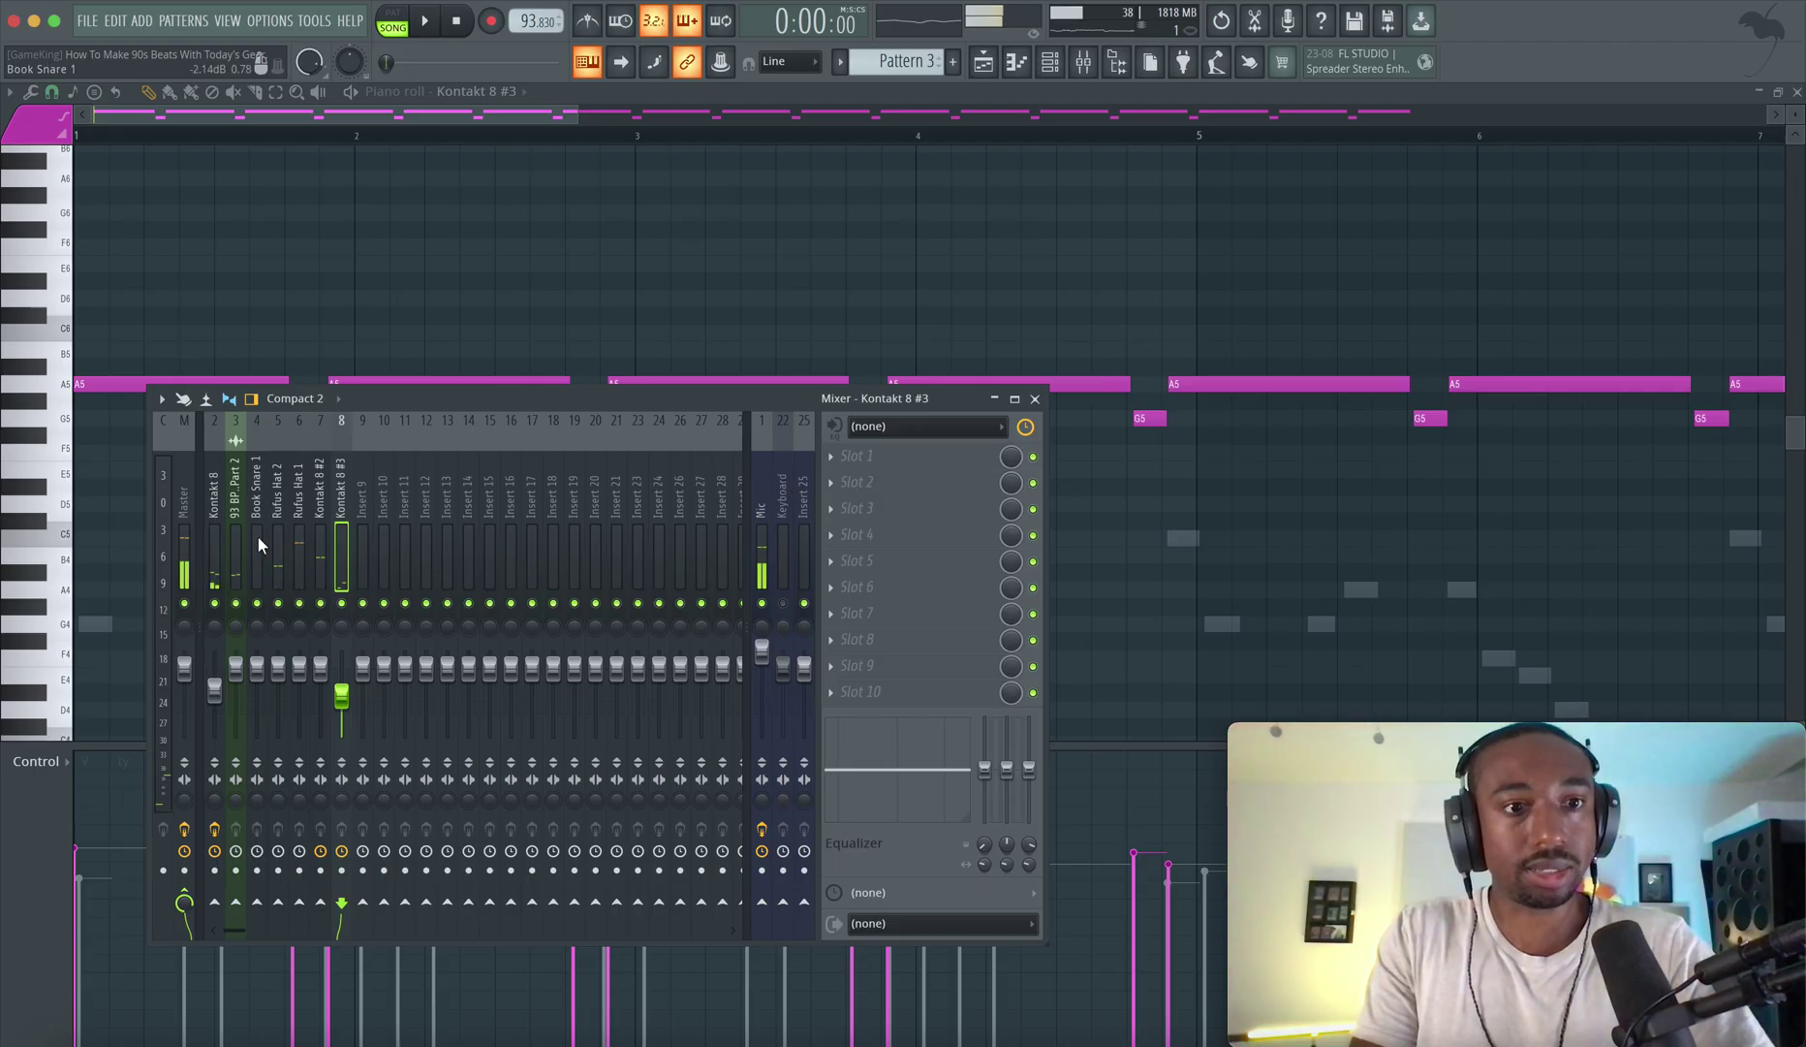
pyautogui.click(222, 546)
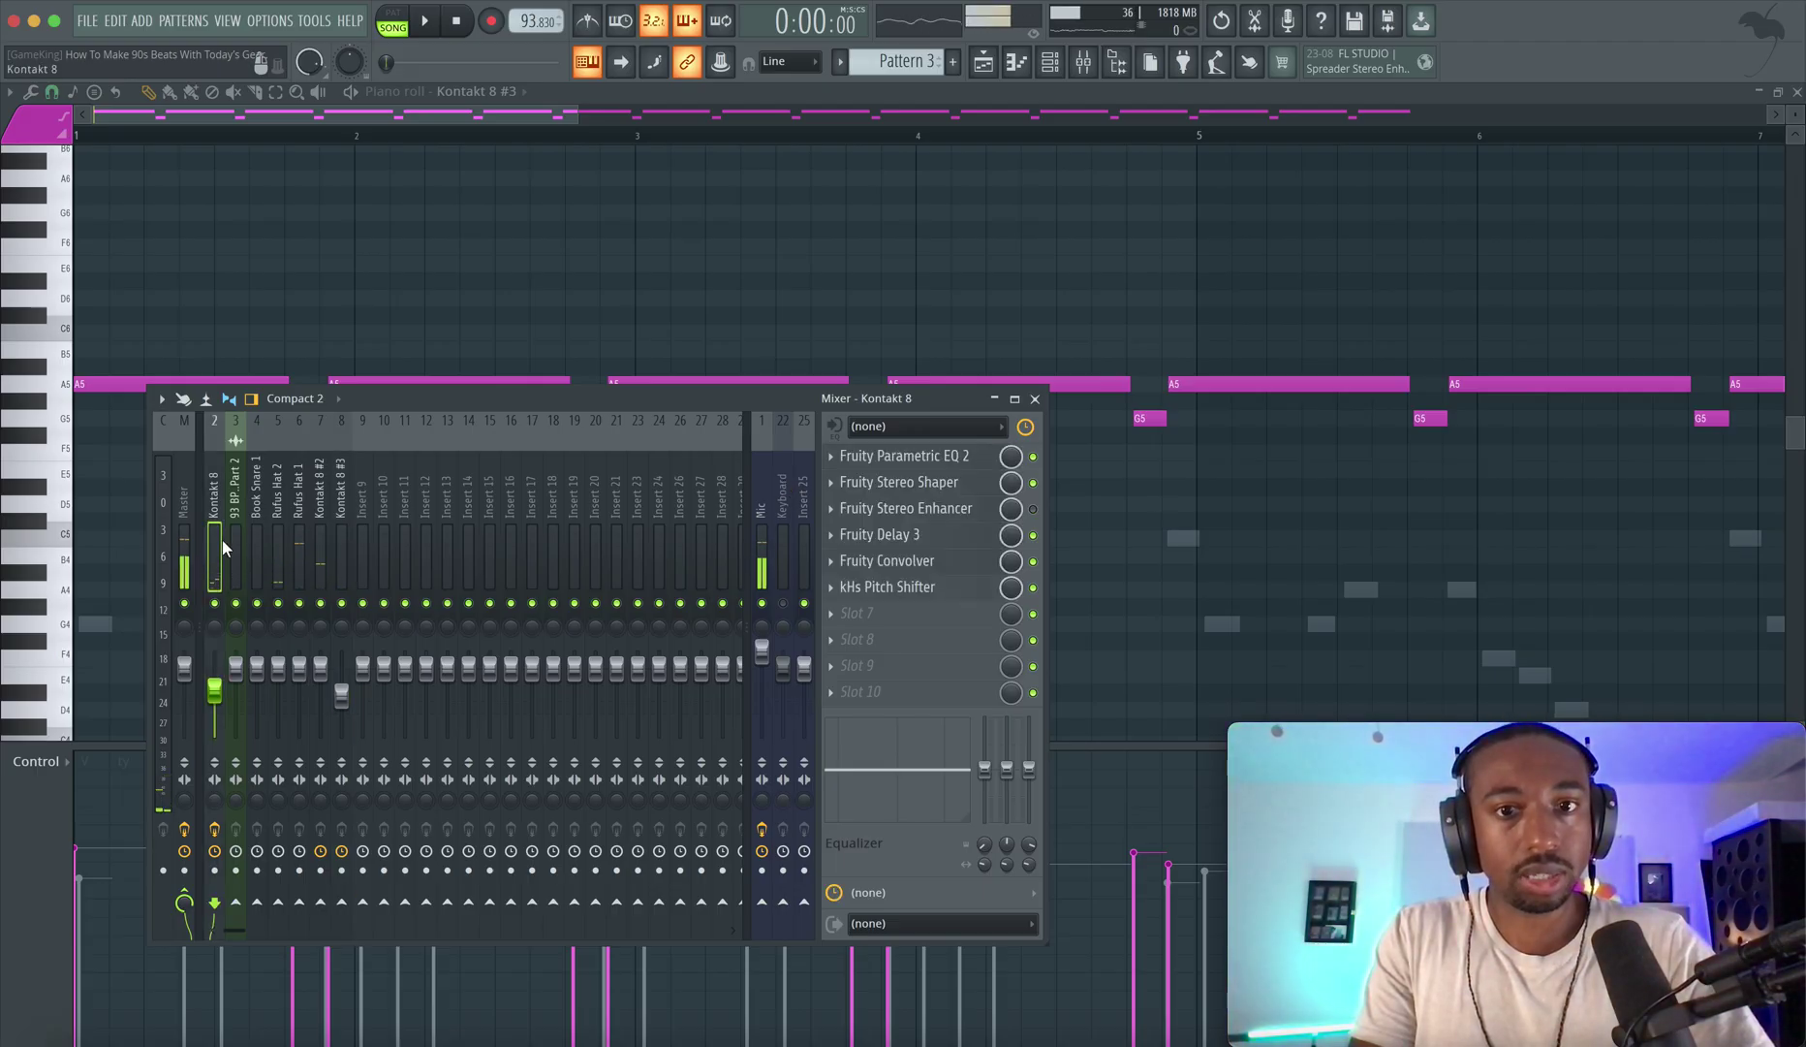
pyautogui.click(833, 566)
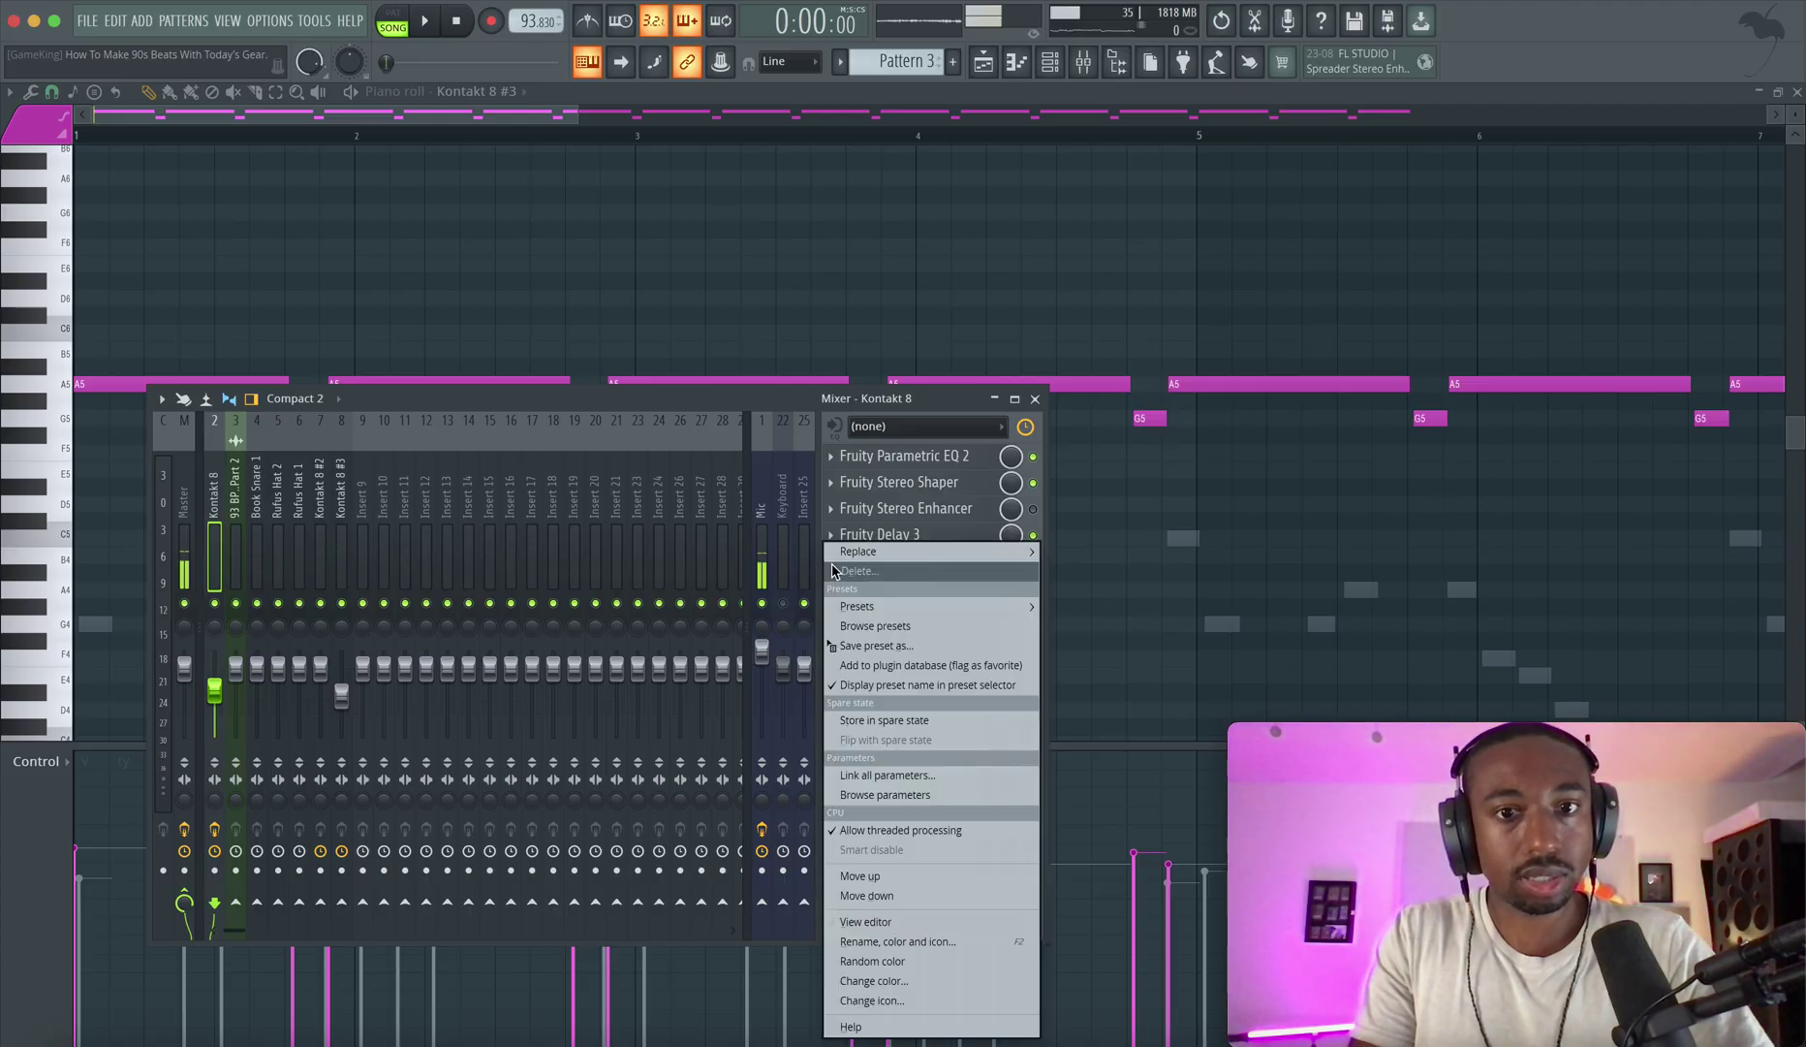
pyautogui.click(590, 497)
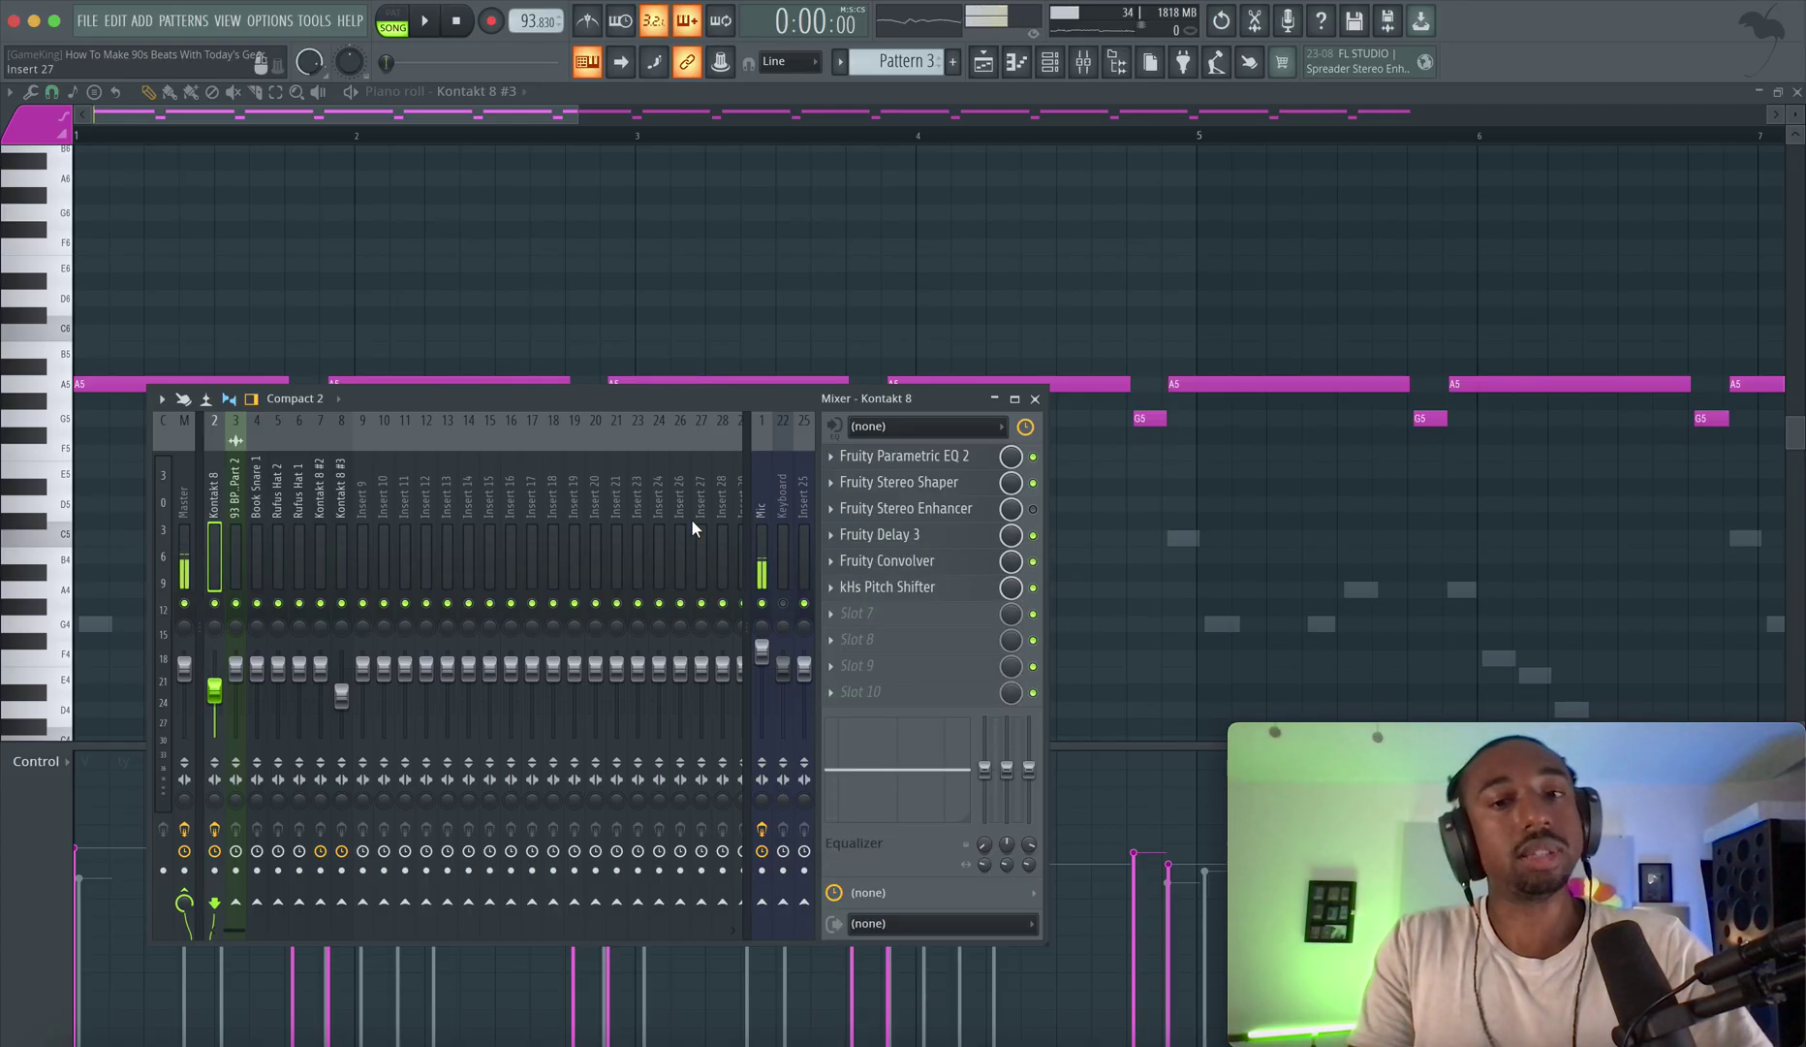
pyautogui.click(831, 570)
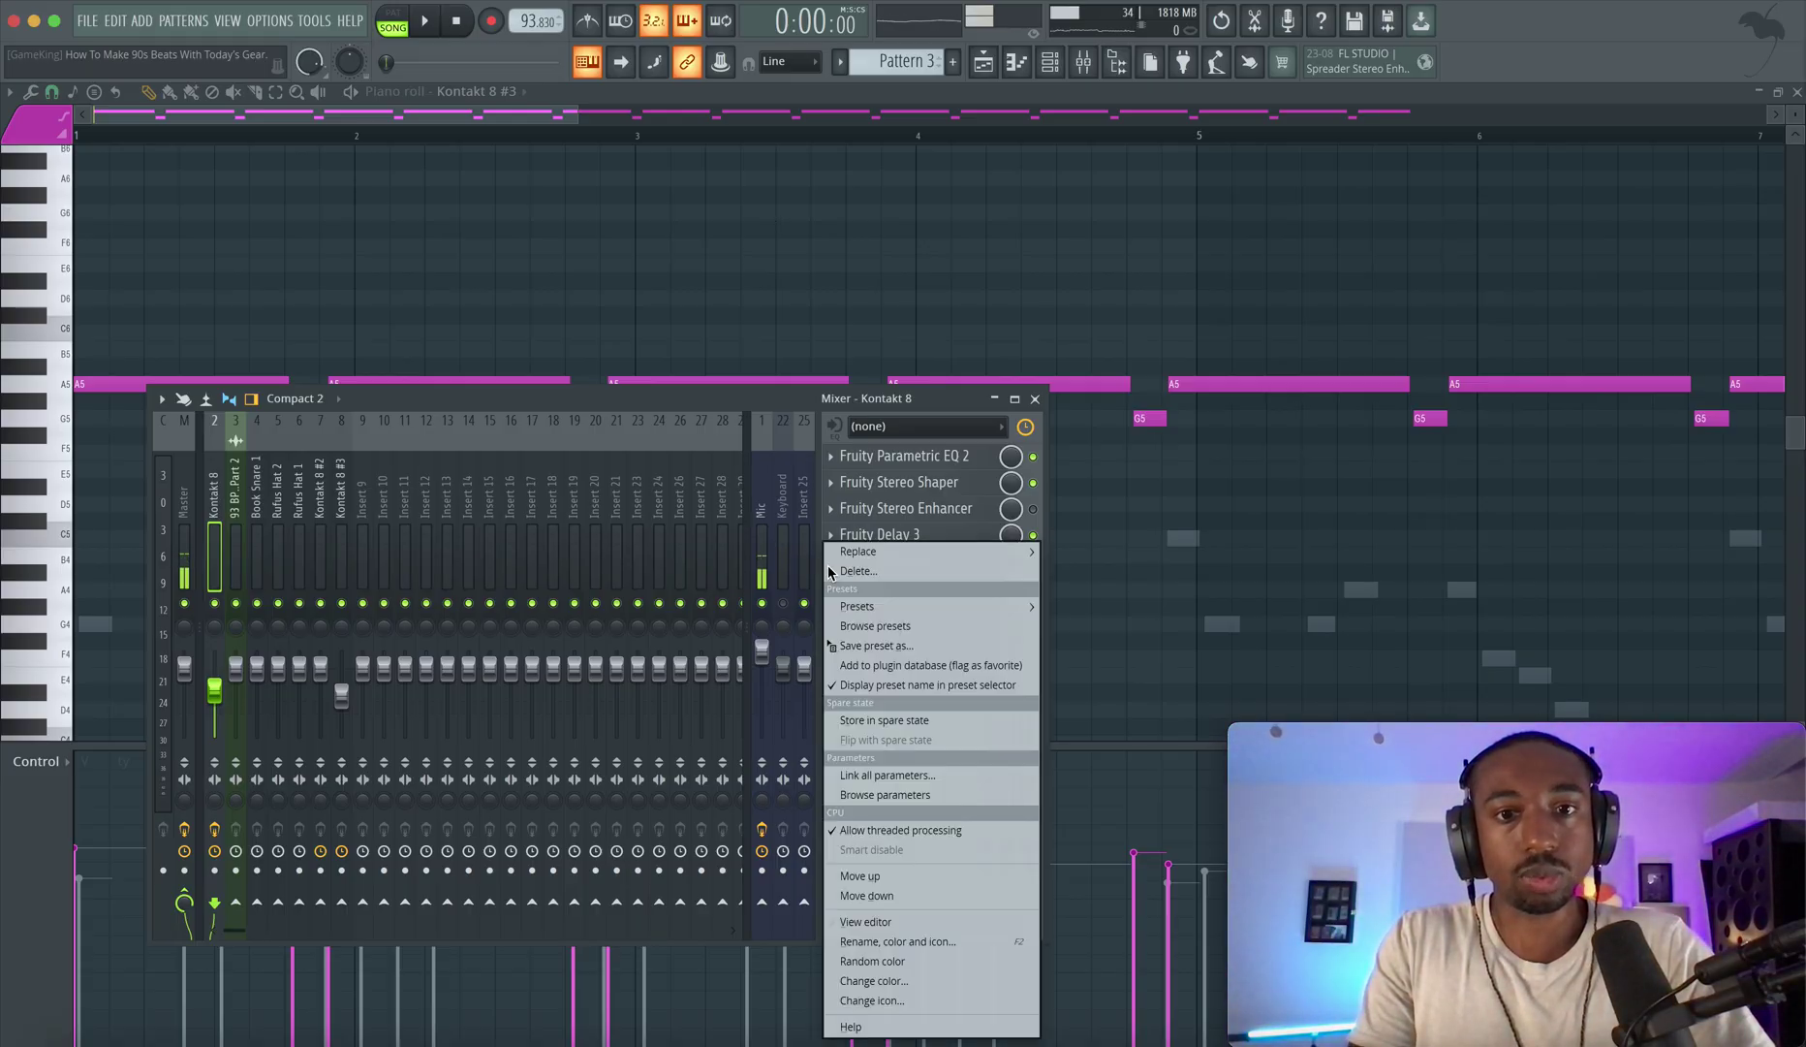
pyautogui.moveTo(877, 654); pyautogui.dragTo(341, 512)
pyautogui.click(773, 193)
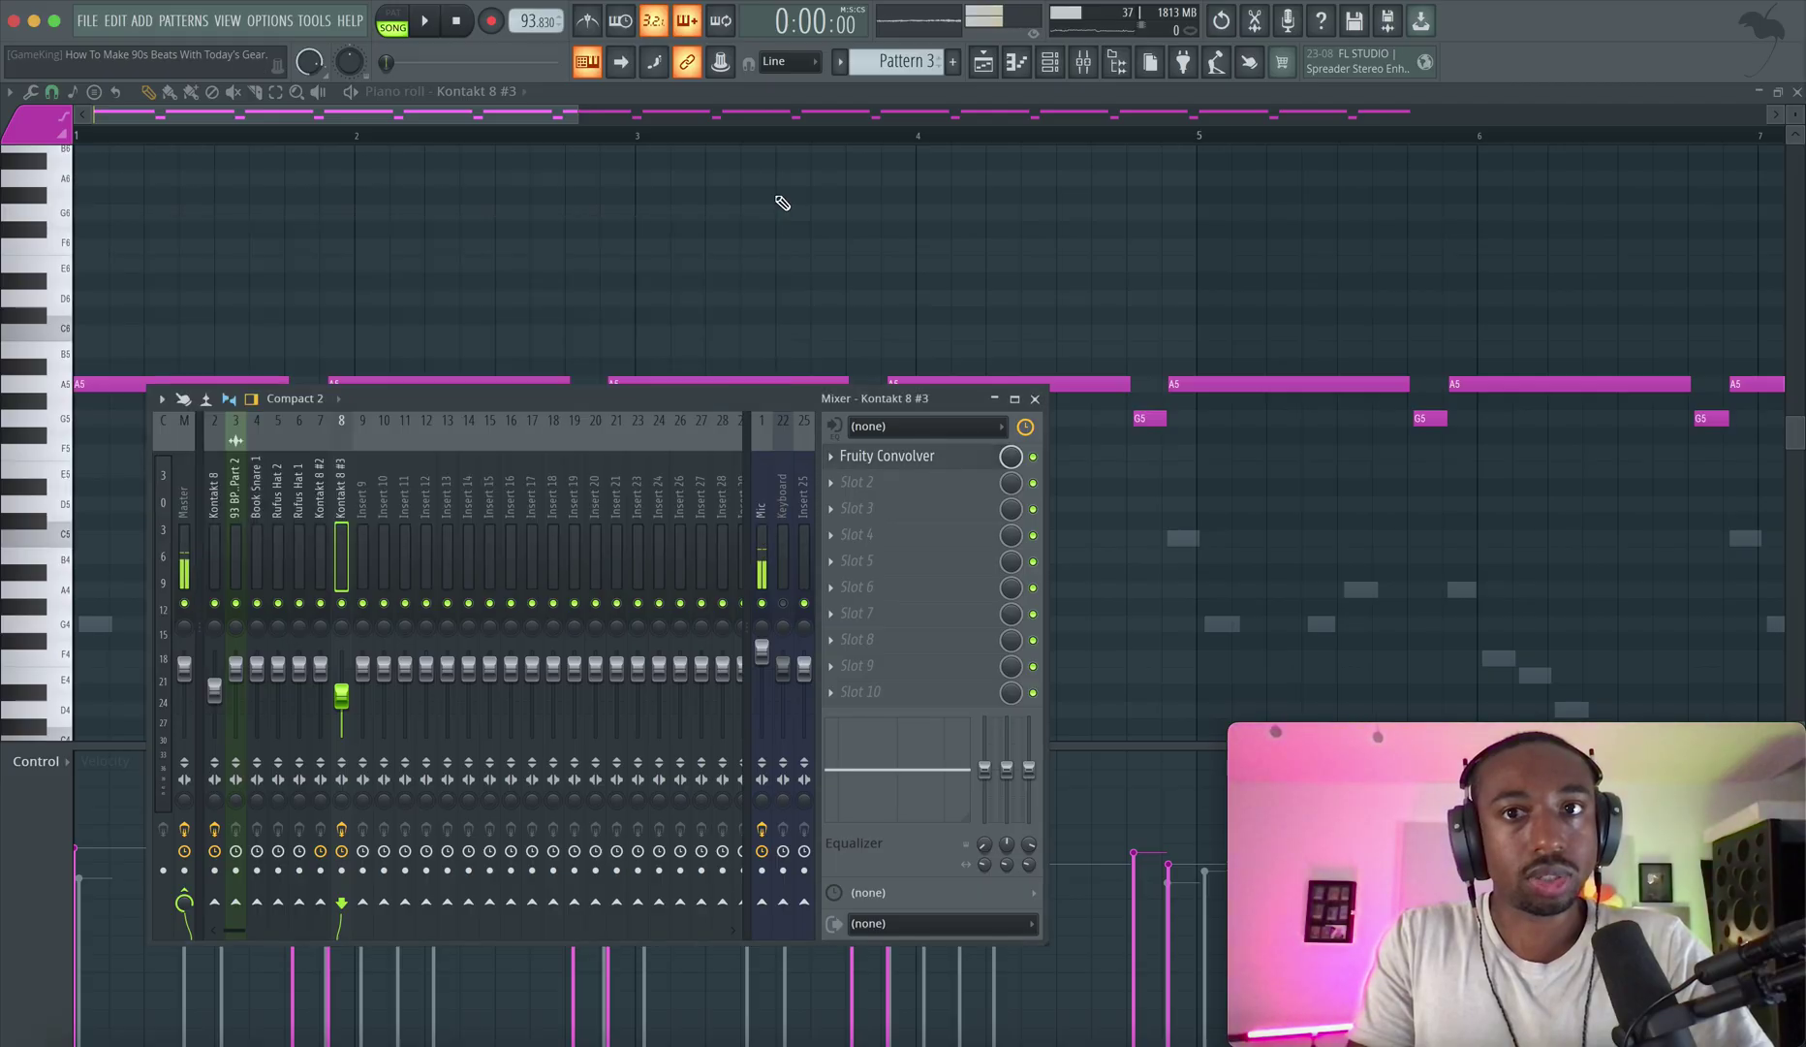
pyautogui.press('Escape')
# Set the wet level of Kontakt 8 #3's Fruity Convolver to about -24 dB and play the song again.
pyautogui.press('space')
pyautogui.click(1084, 63)
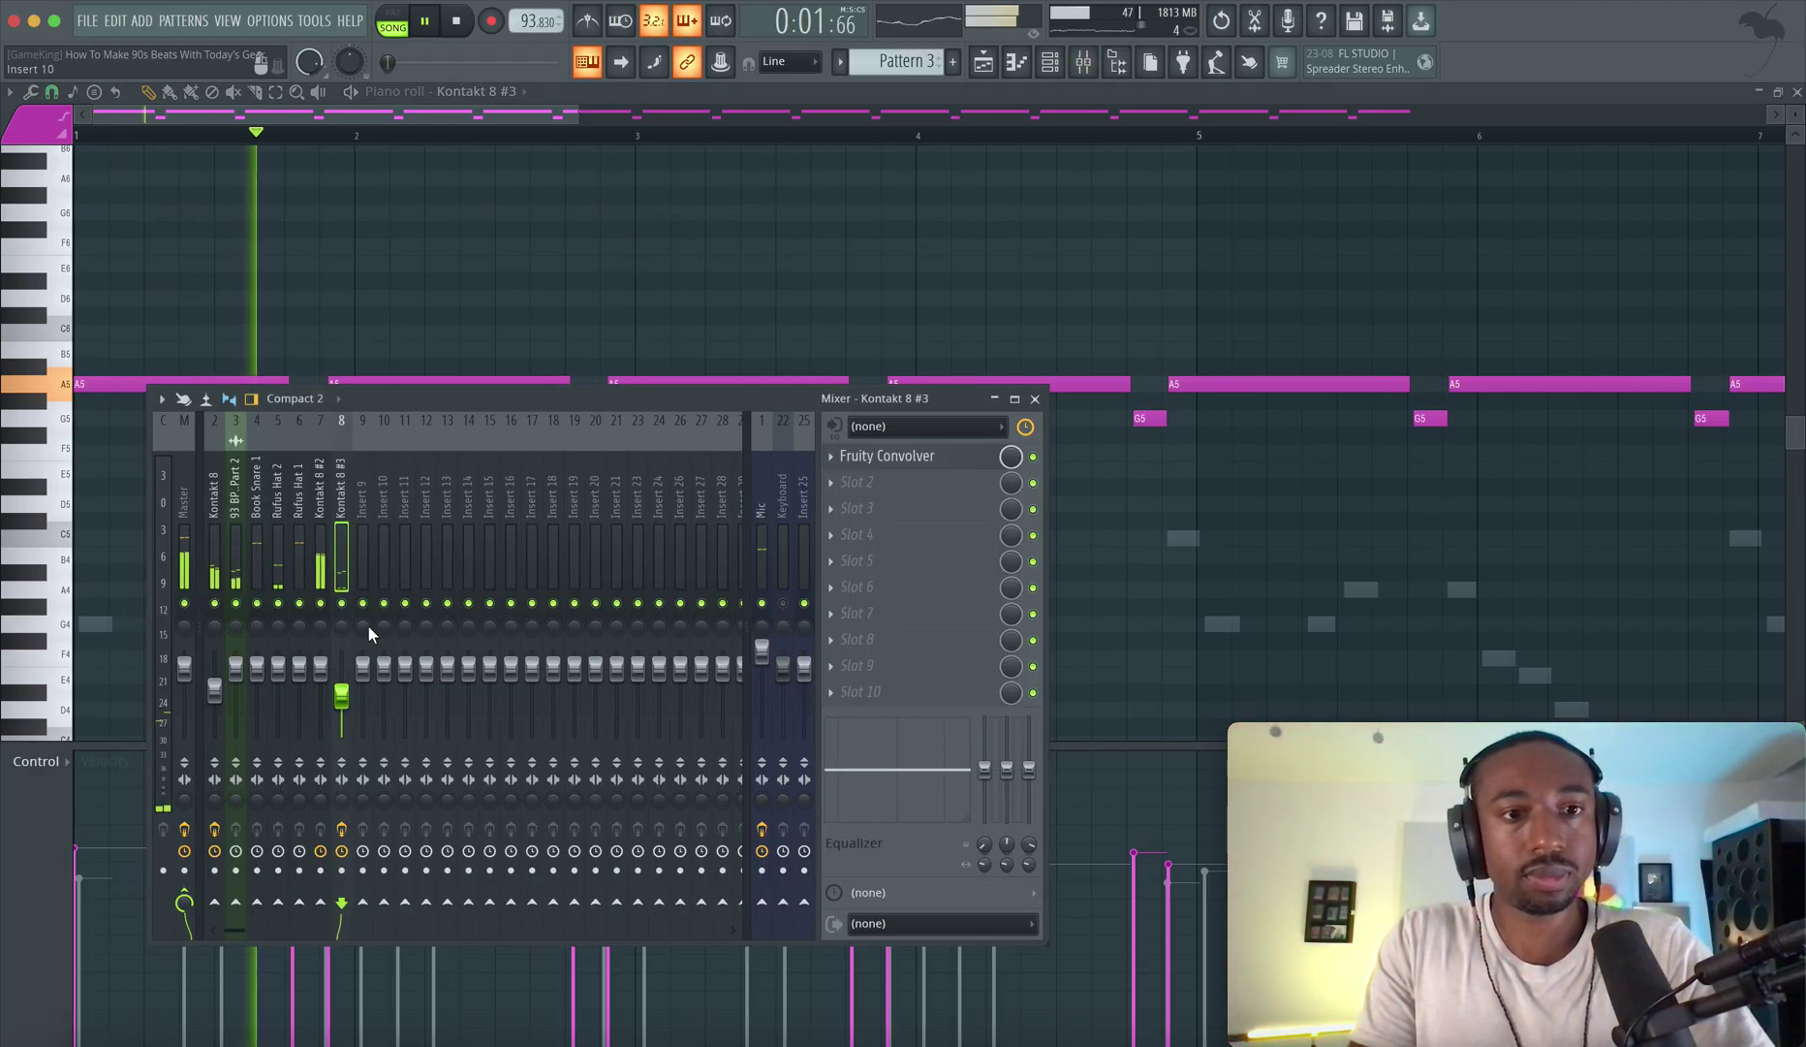
pyautogui.click(973, 458)
pyautogui.press('space')
pyautogui.moveTo(223, 245); pyautogui.dragTo(223, 241)
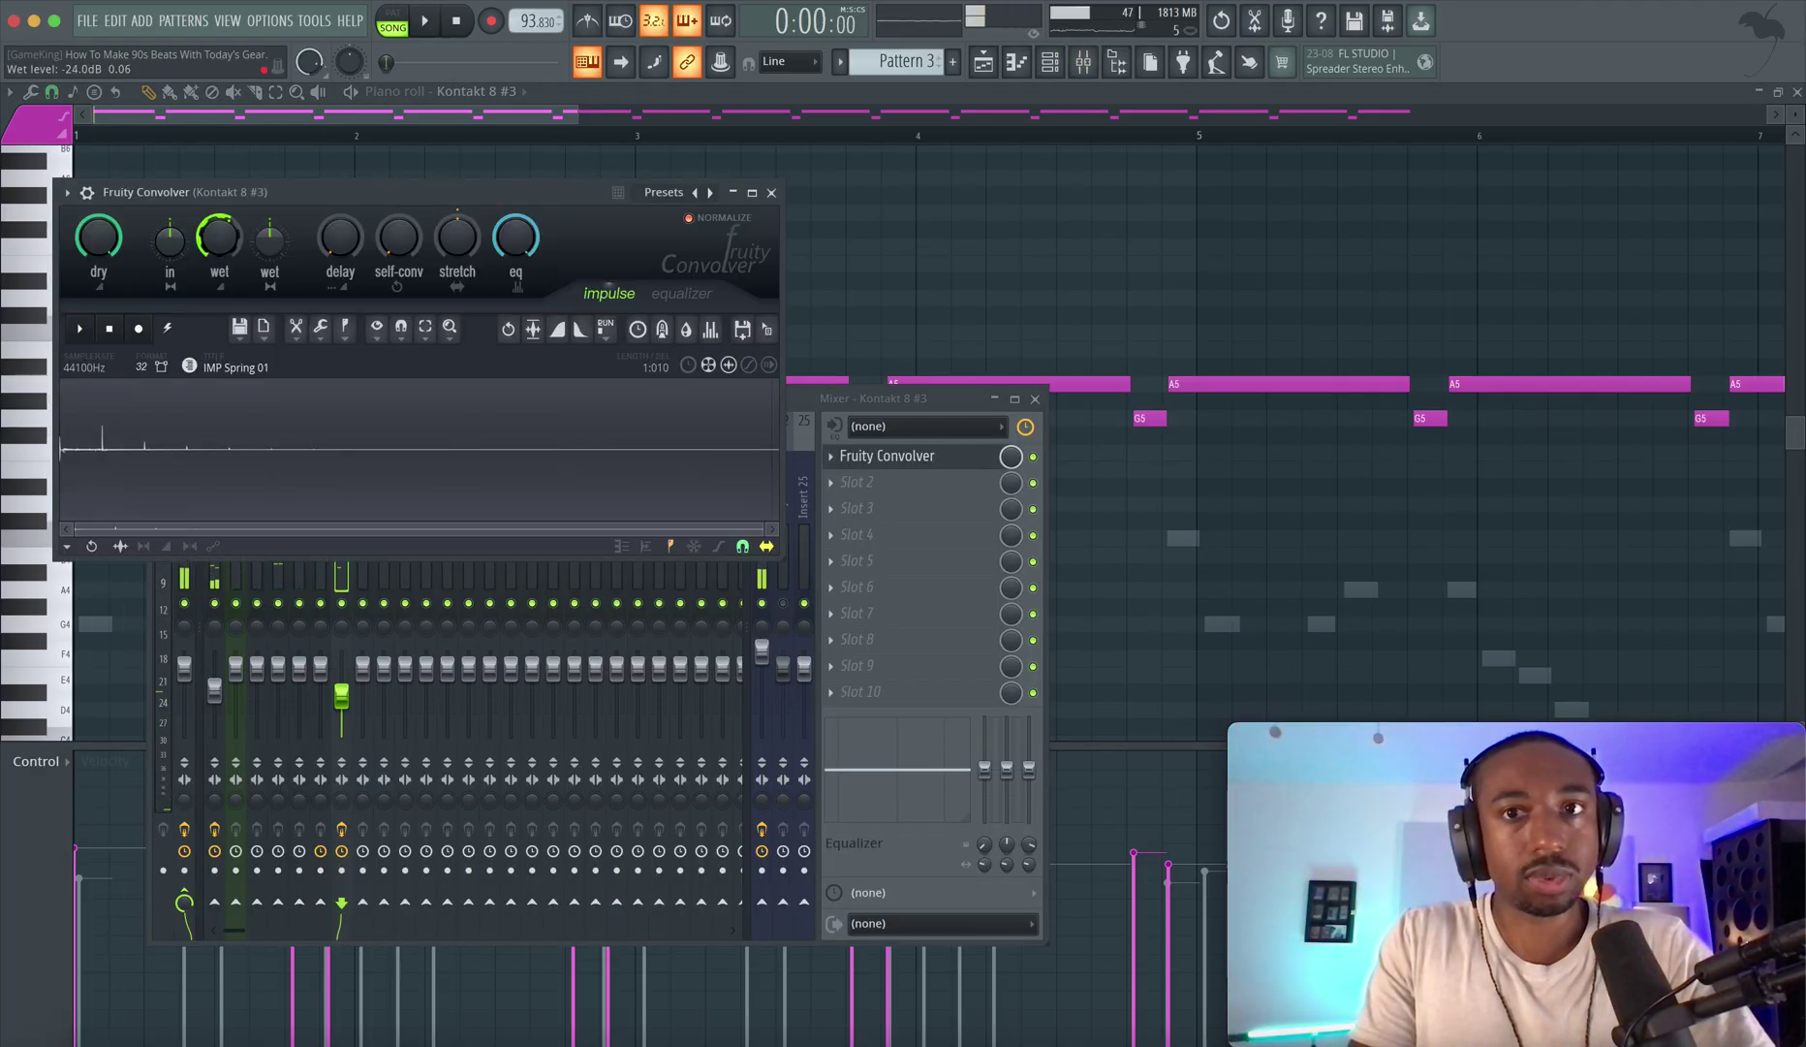
pyautogui.click(772, 193)
pyautogui.press('space')
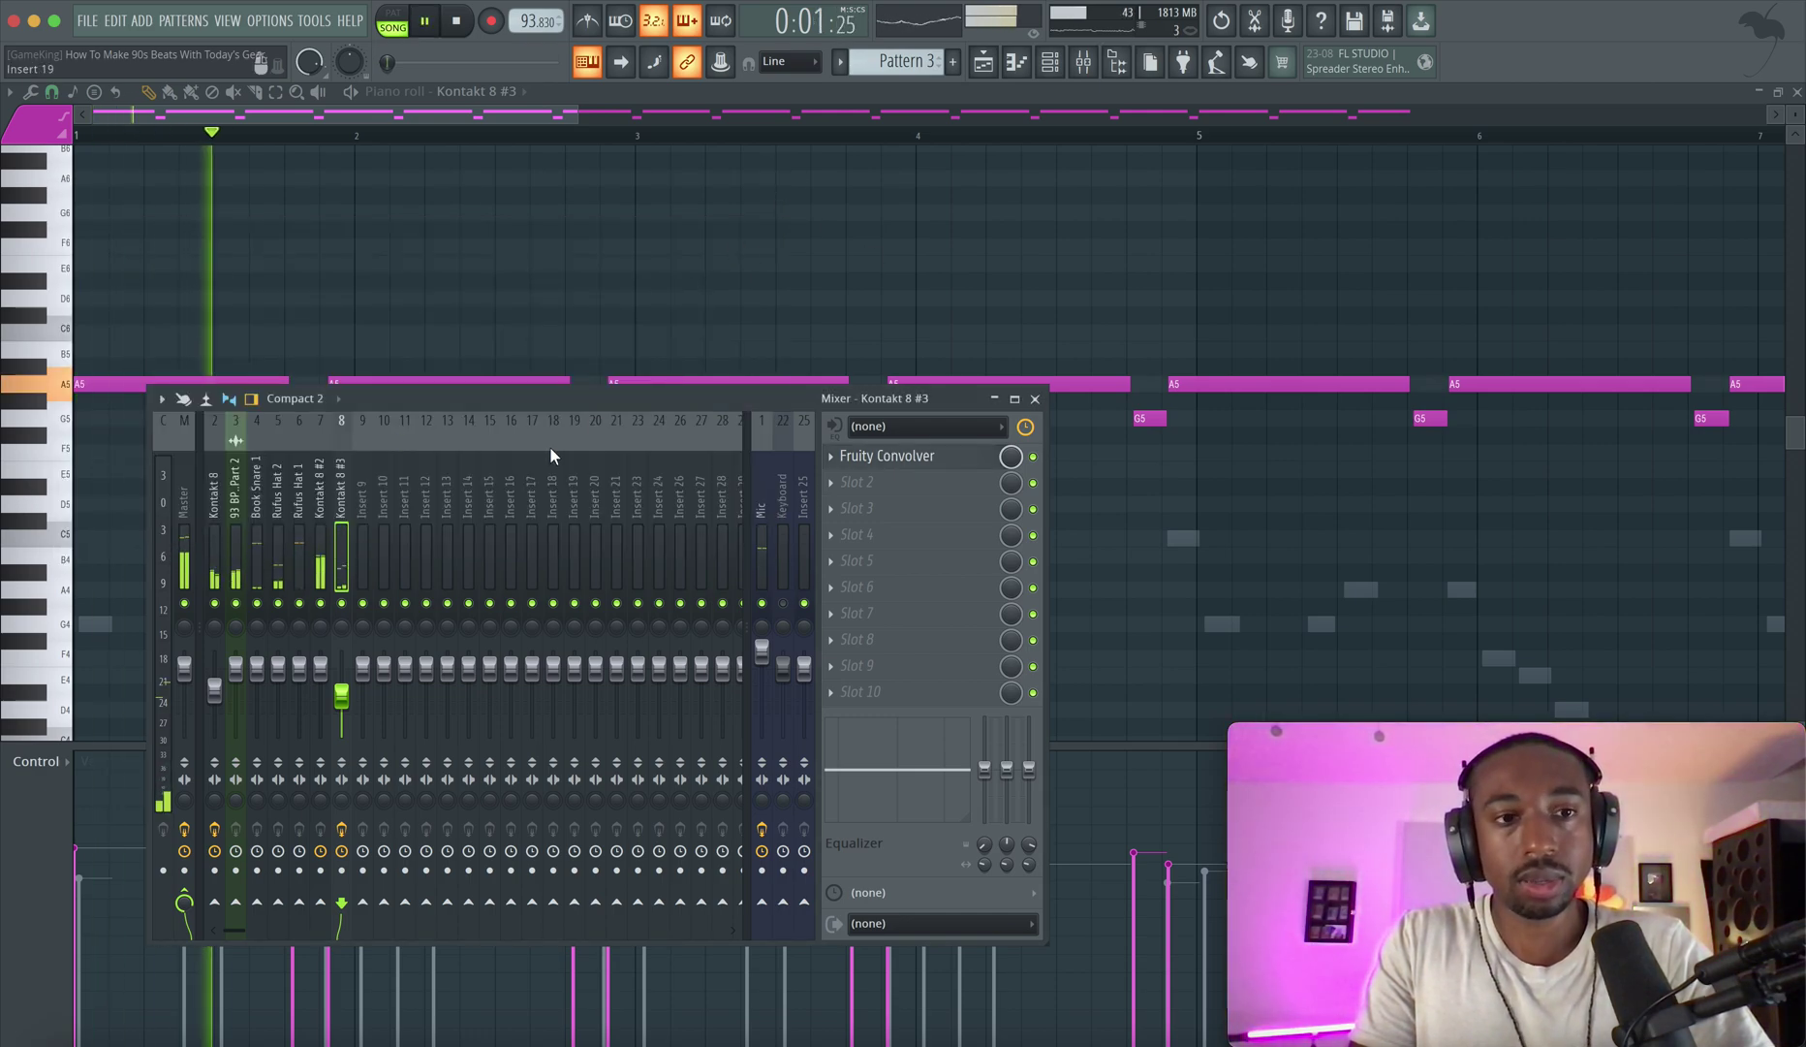
# Copy the Fruity Delay 3 effect with its settings from the Kontakt 8 mixer track to the Kontakt 8 #3 track.
pyautogui.click(213, 528)
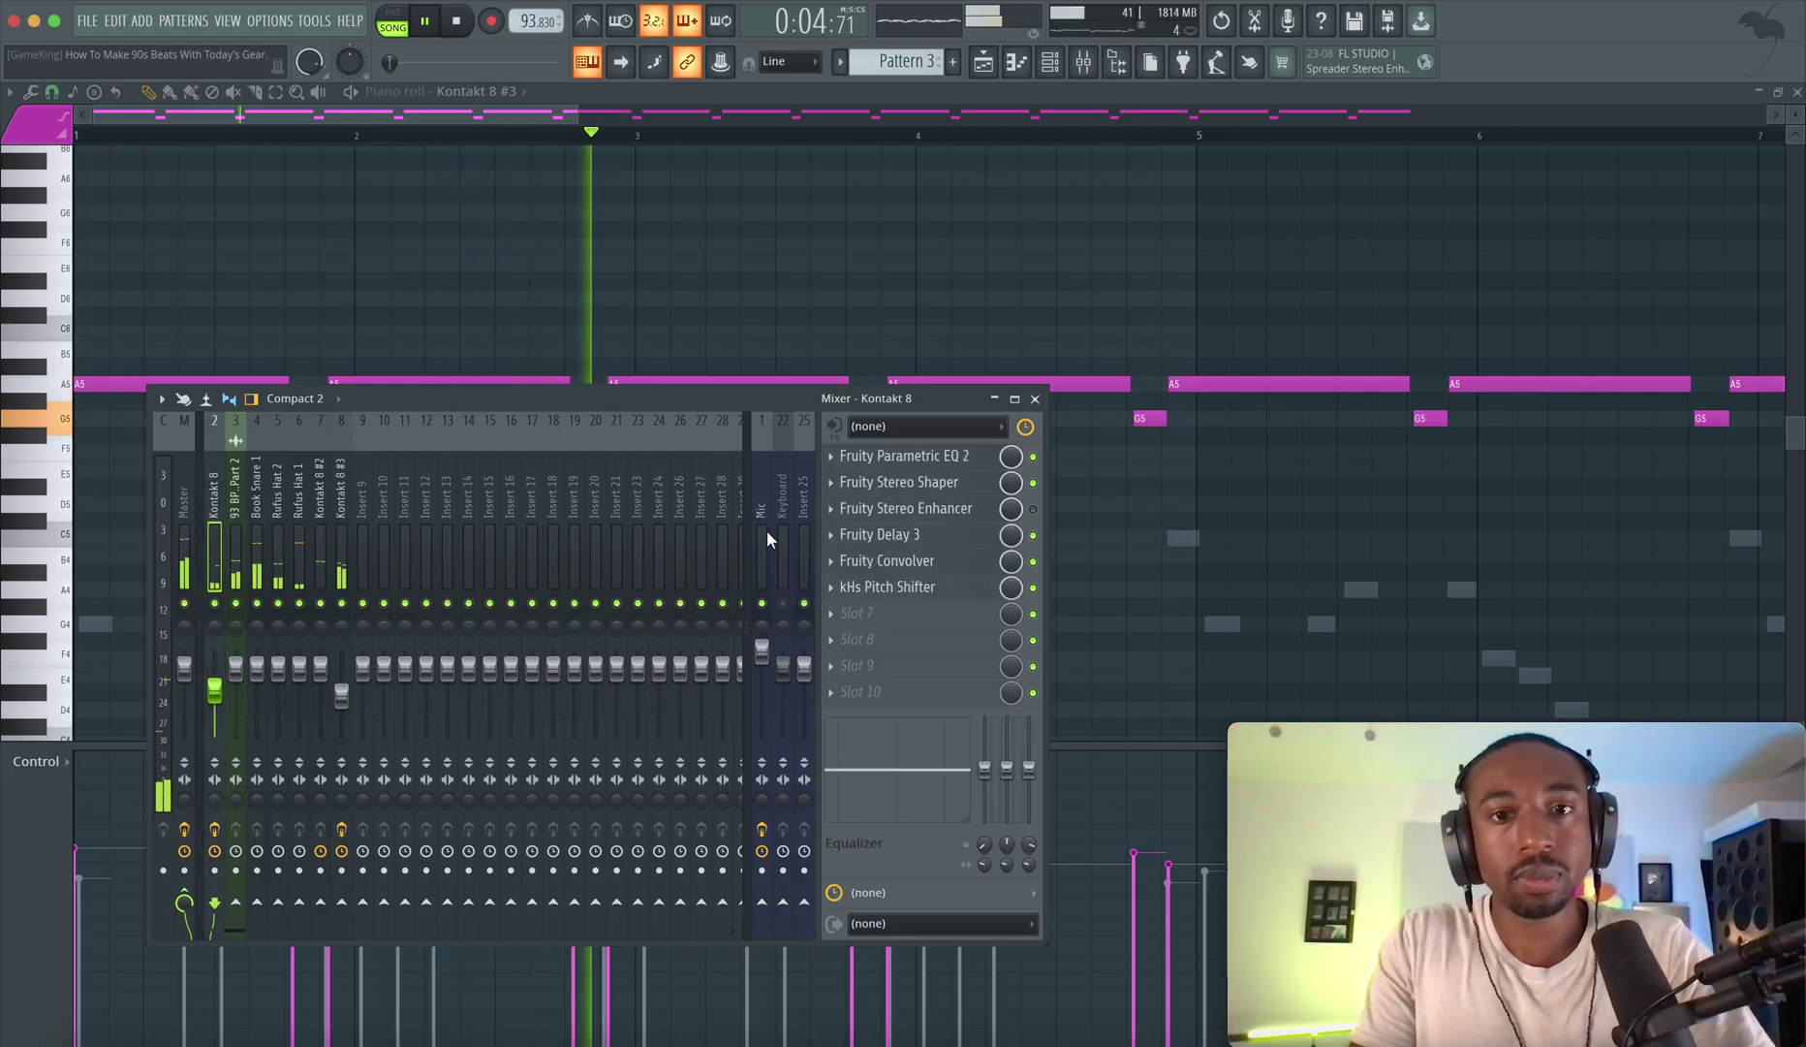
pyautogui.click(830, 534)
pyautogui.moveTo(842, 605)
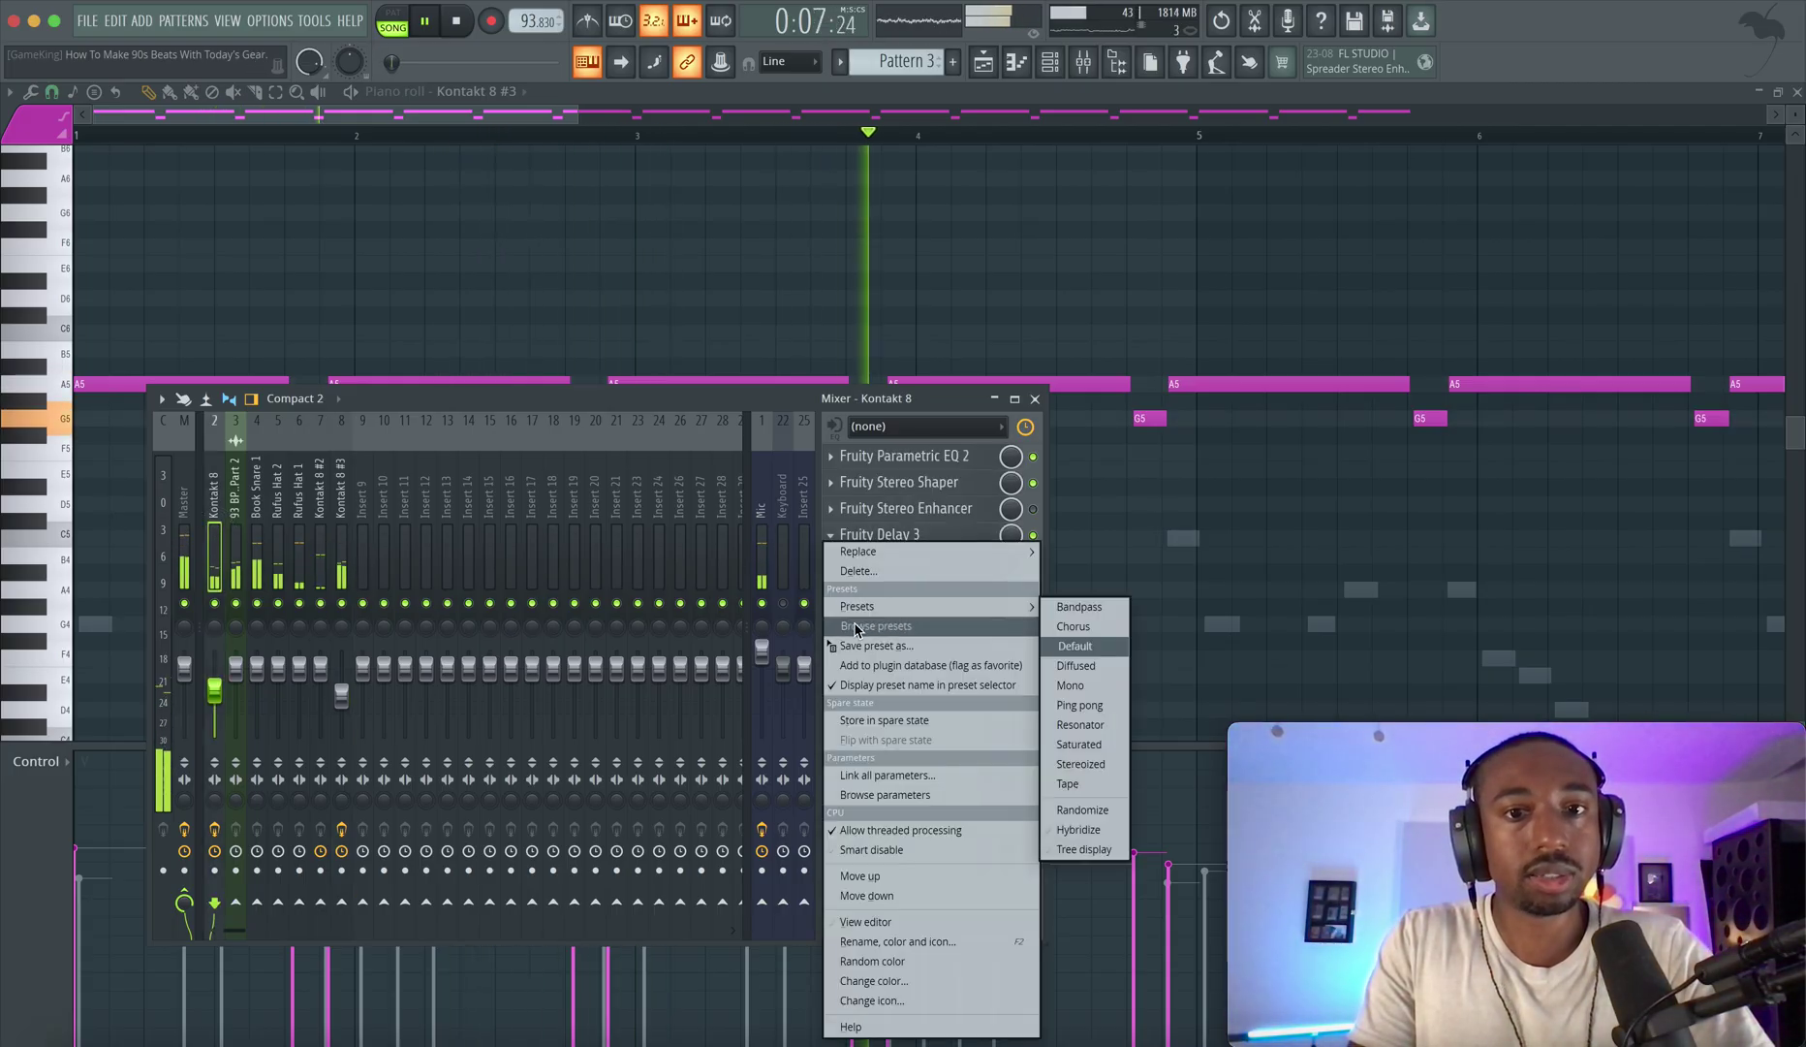
pyautogui.click(875, 645)
pyautogui.moveTo(340, 523); pyautogui.dragTo(340, 524)
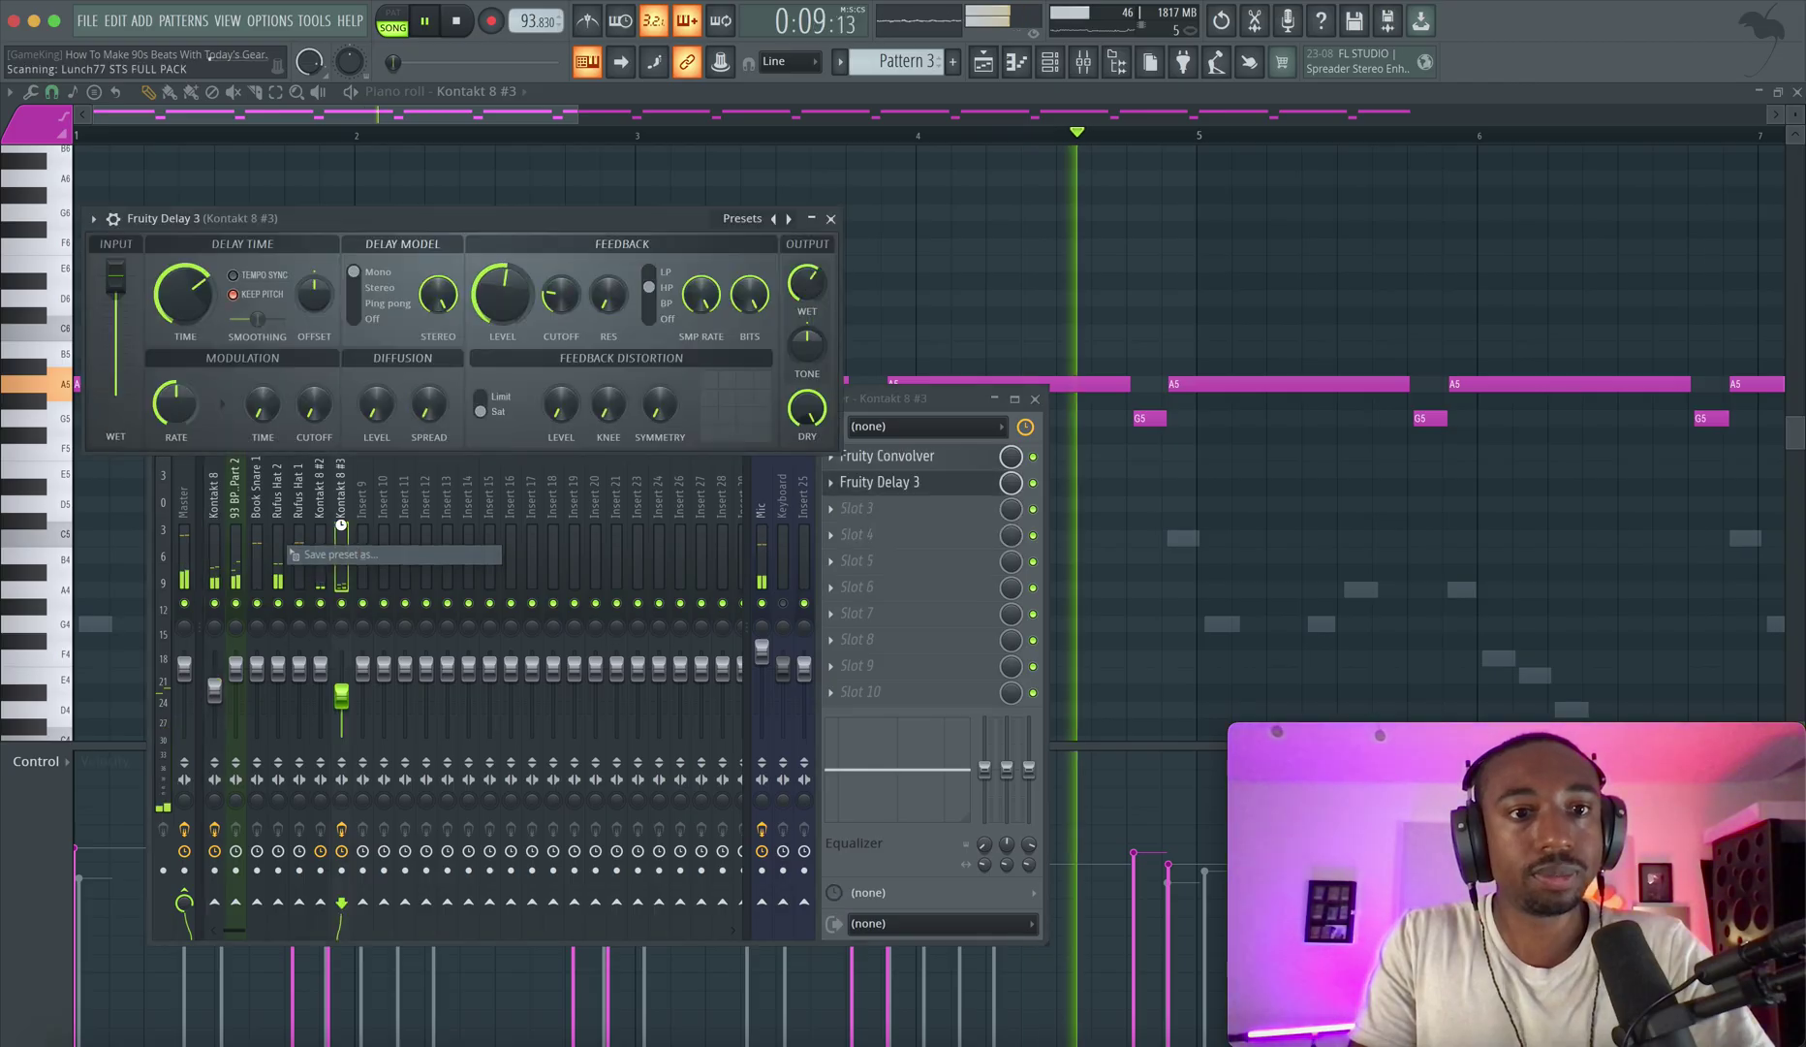
pyautogui.click(831, 219)
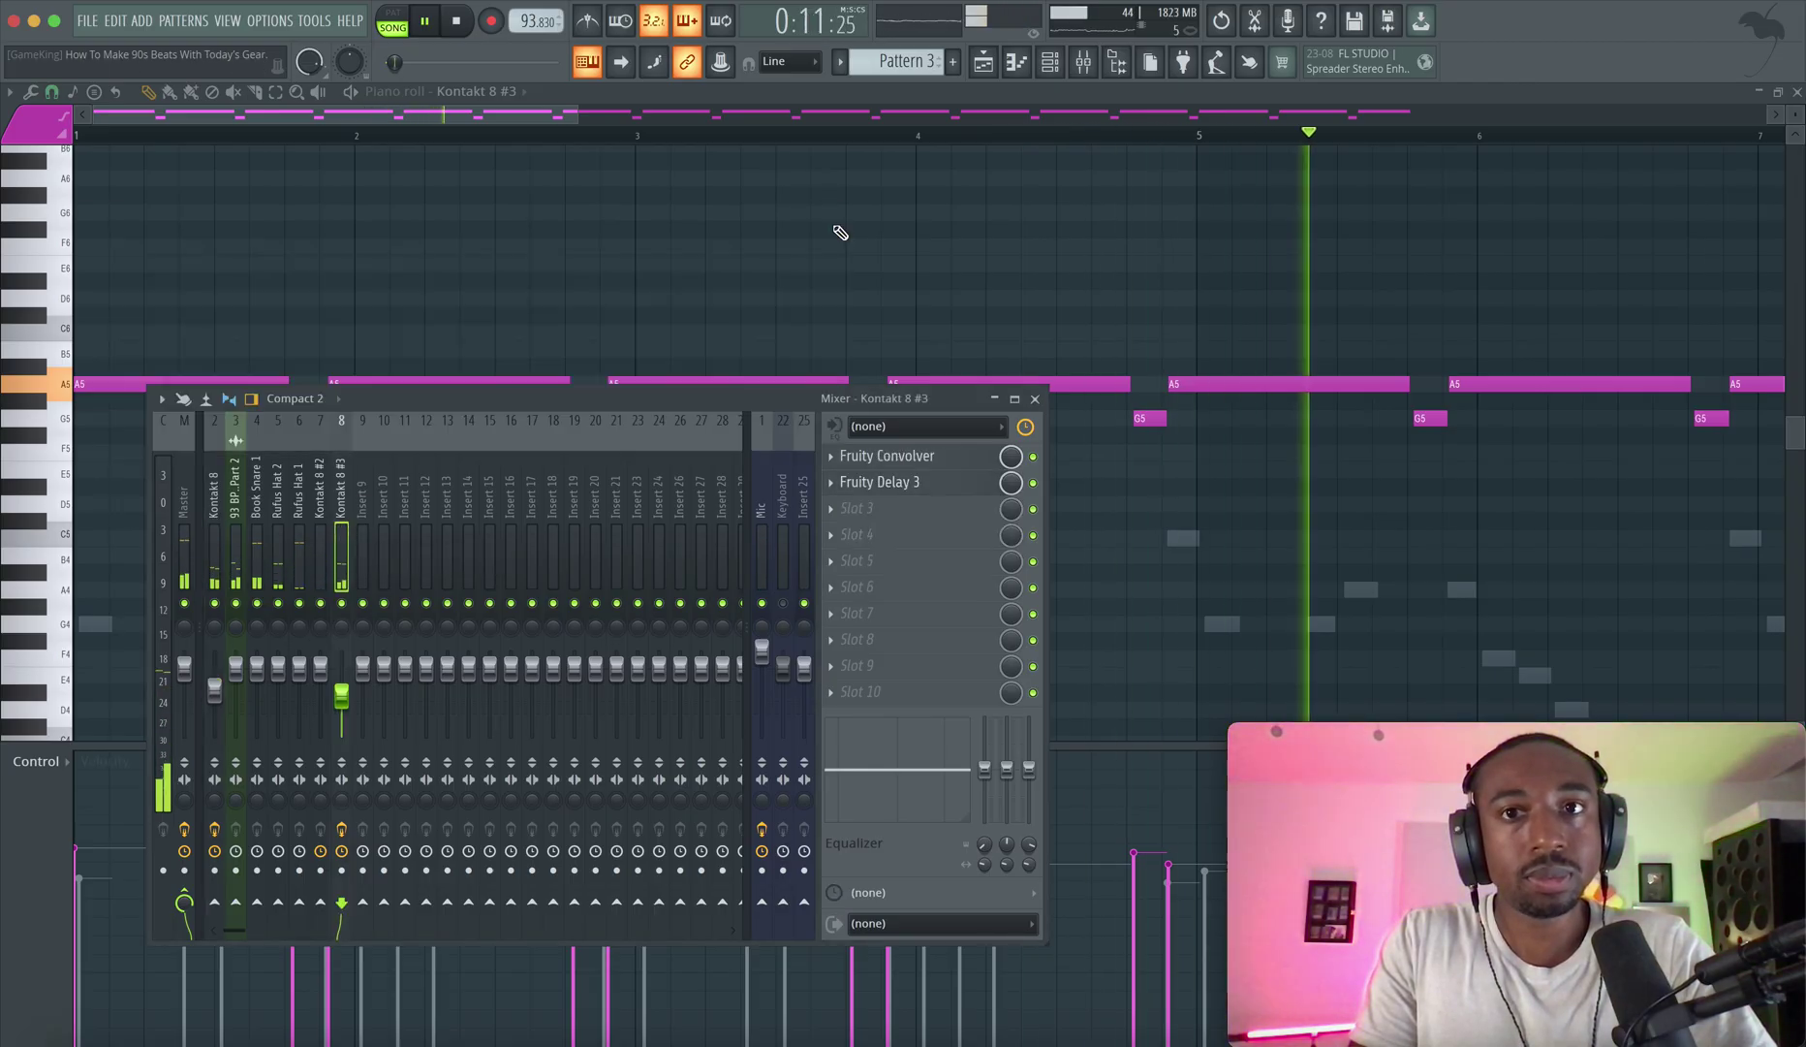
# Listen to the arrangement in the playlist with a look at the Kontakt 8 #3 mixer track, and stop playback.
pyautogui.click(984, 61)
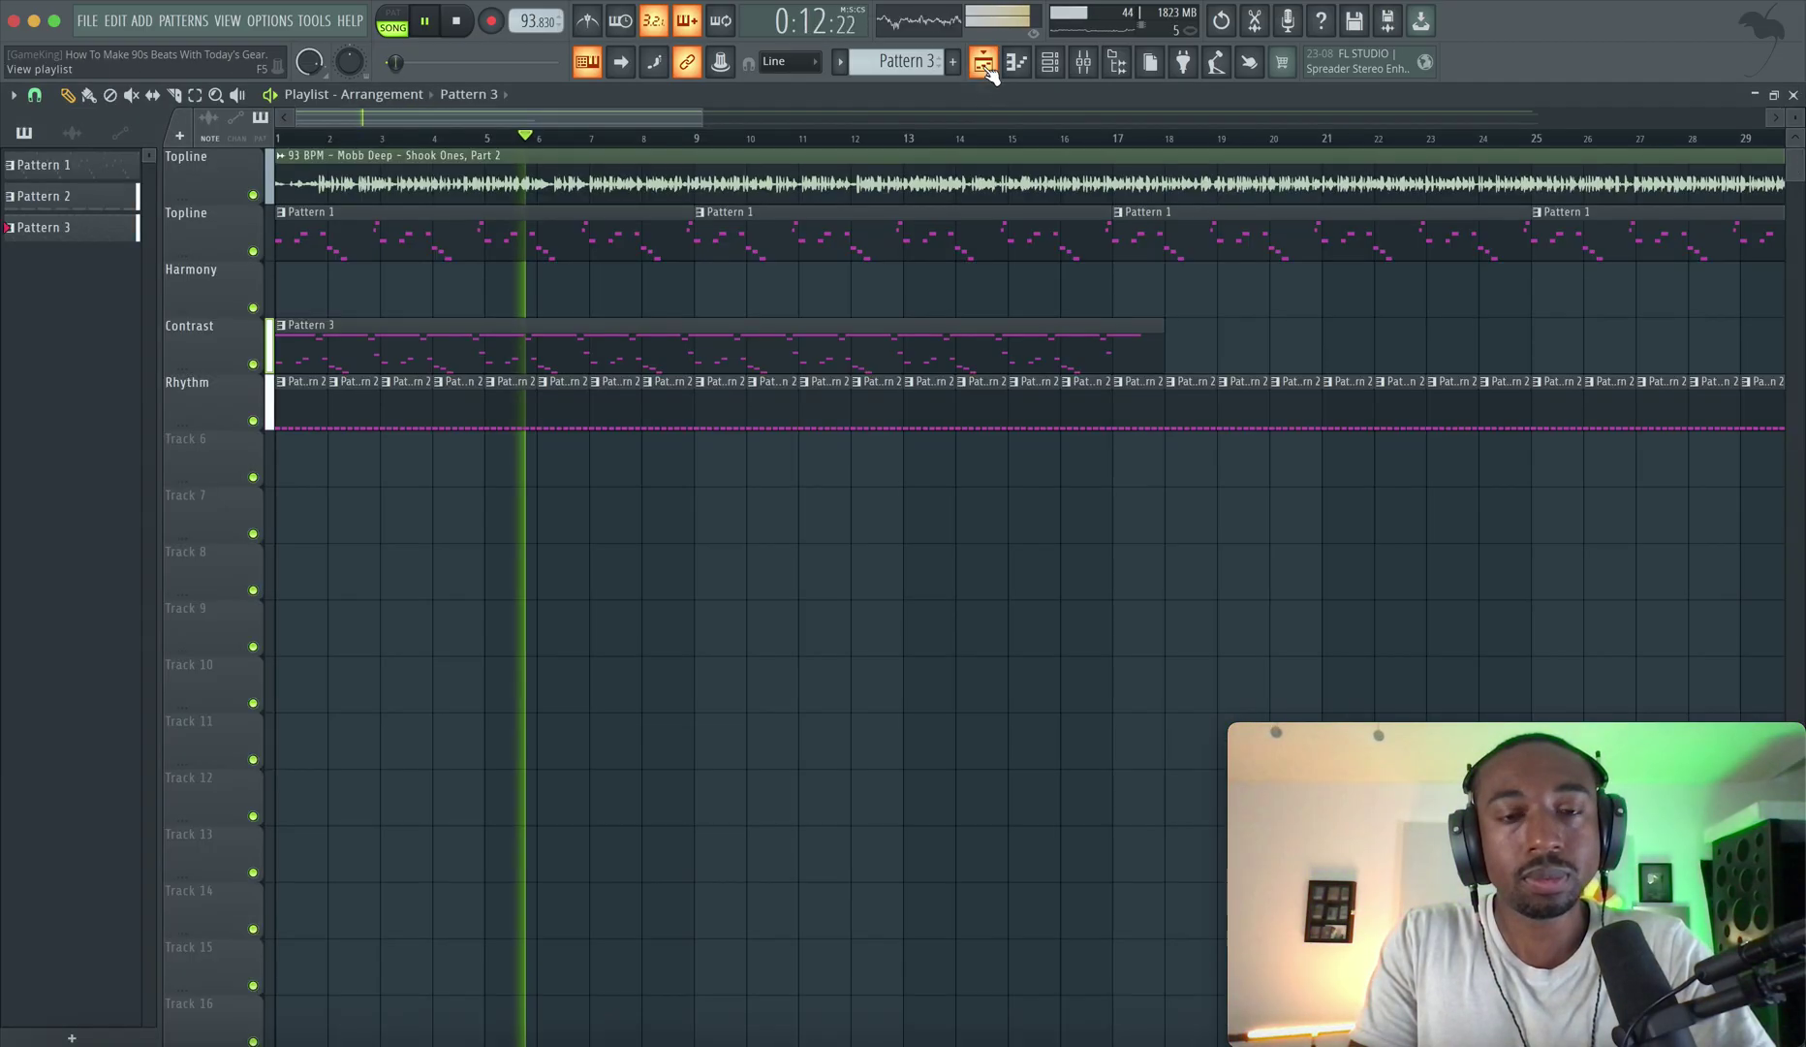
pyautogui.click(1085, 64)
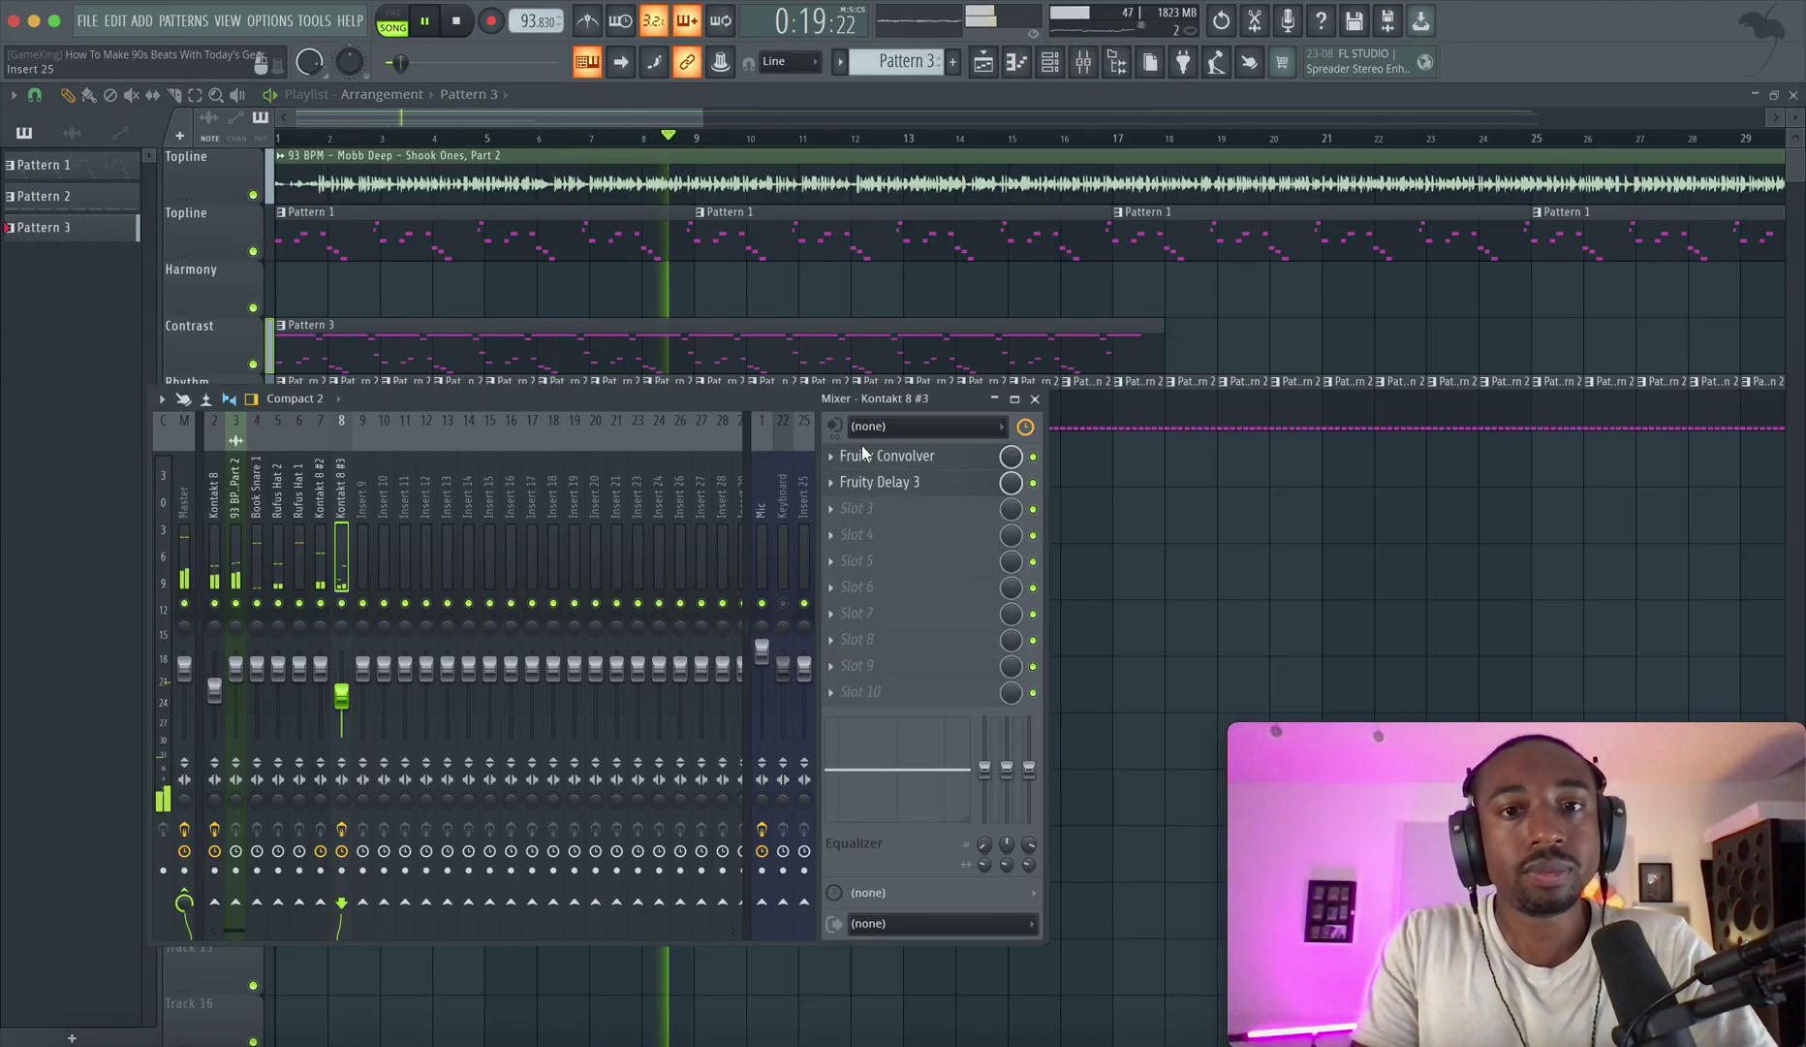
pyautogui.press('F9')
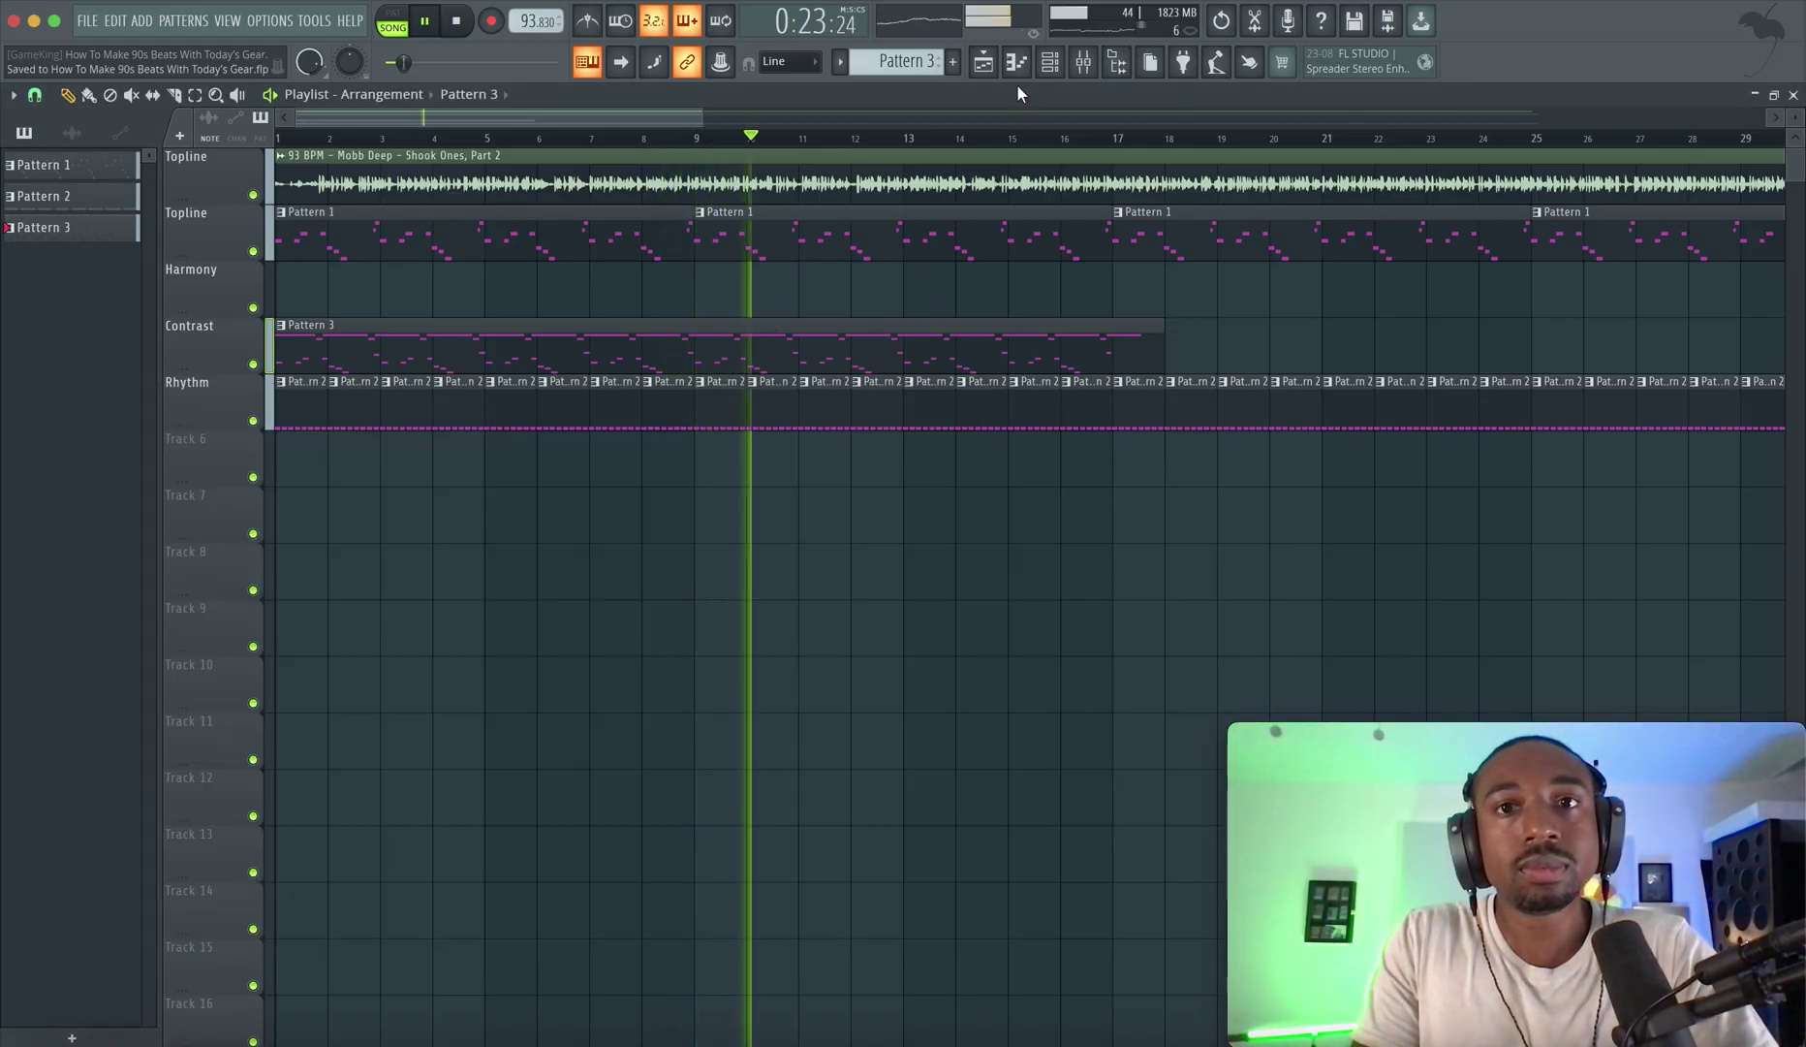
pyautogui.press('space')
# Select all G5 notes of Kontakt 8 #3 in the piano roll and scale their velocity levels to 55%.
pyautogui.click(1060, 71)
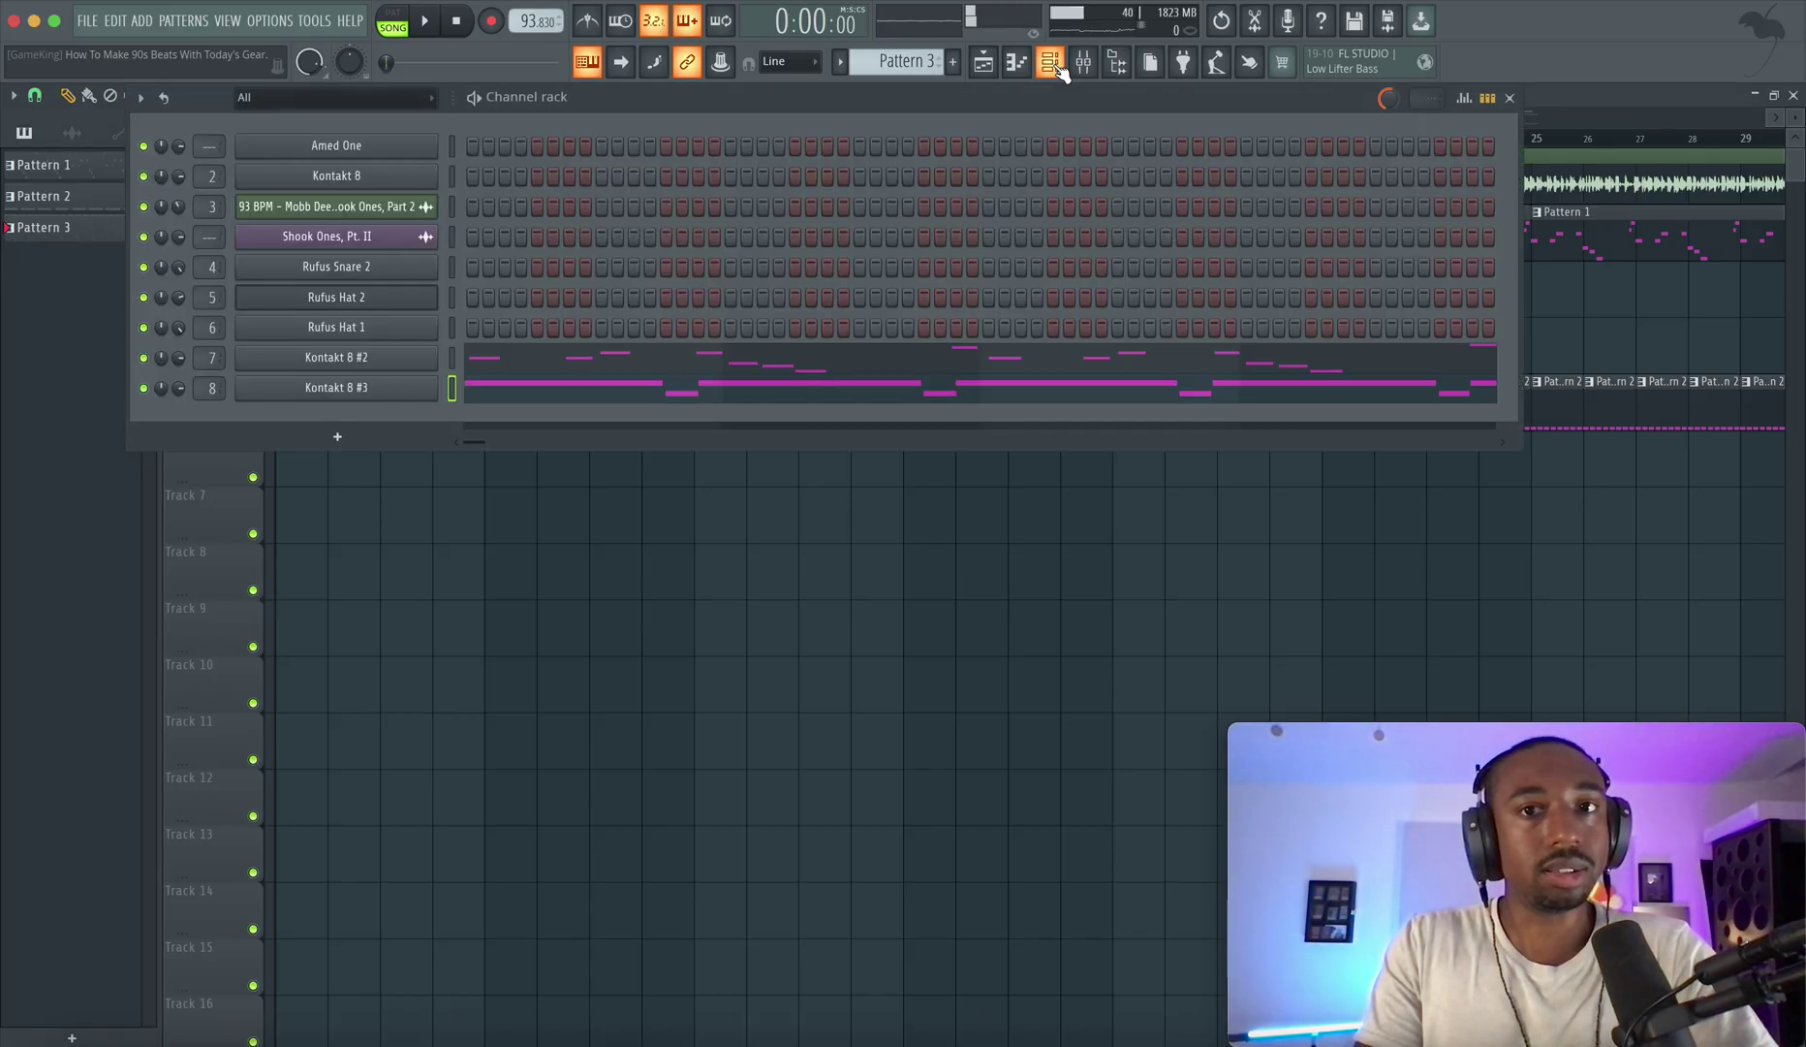
pyautogui.click(625, 392)
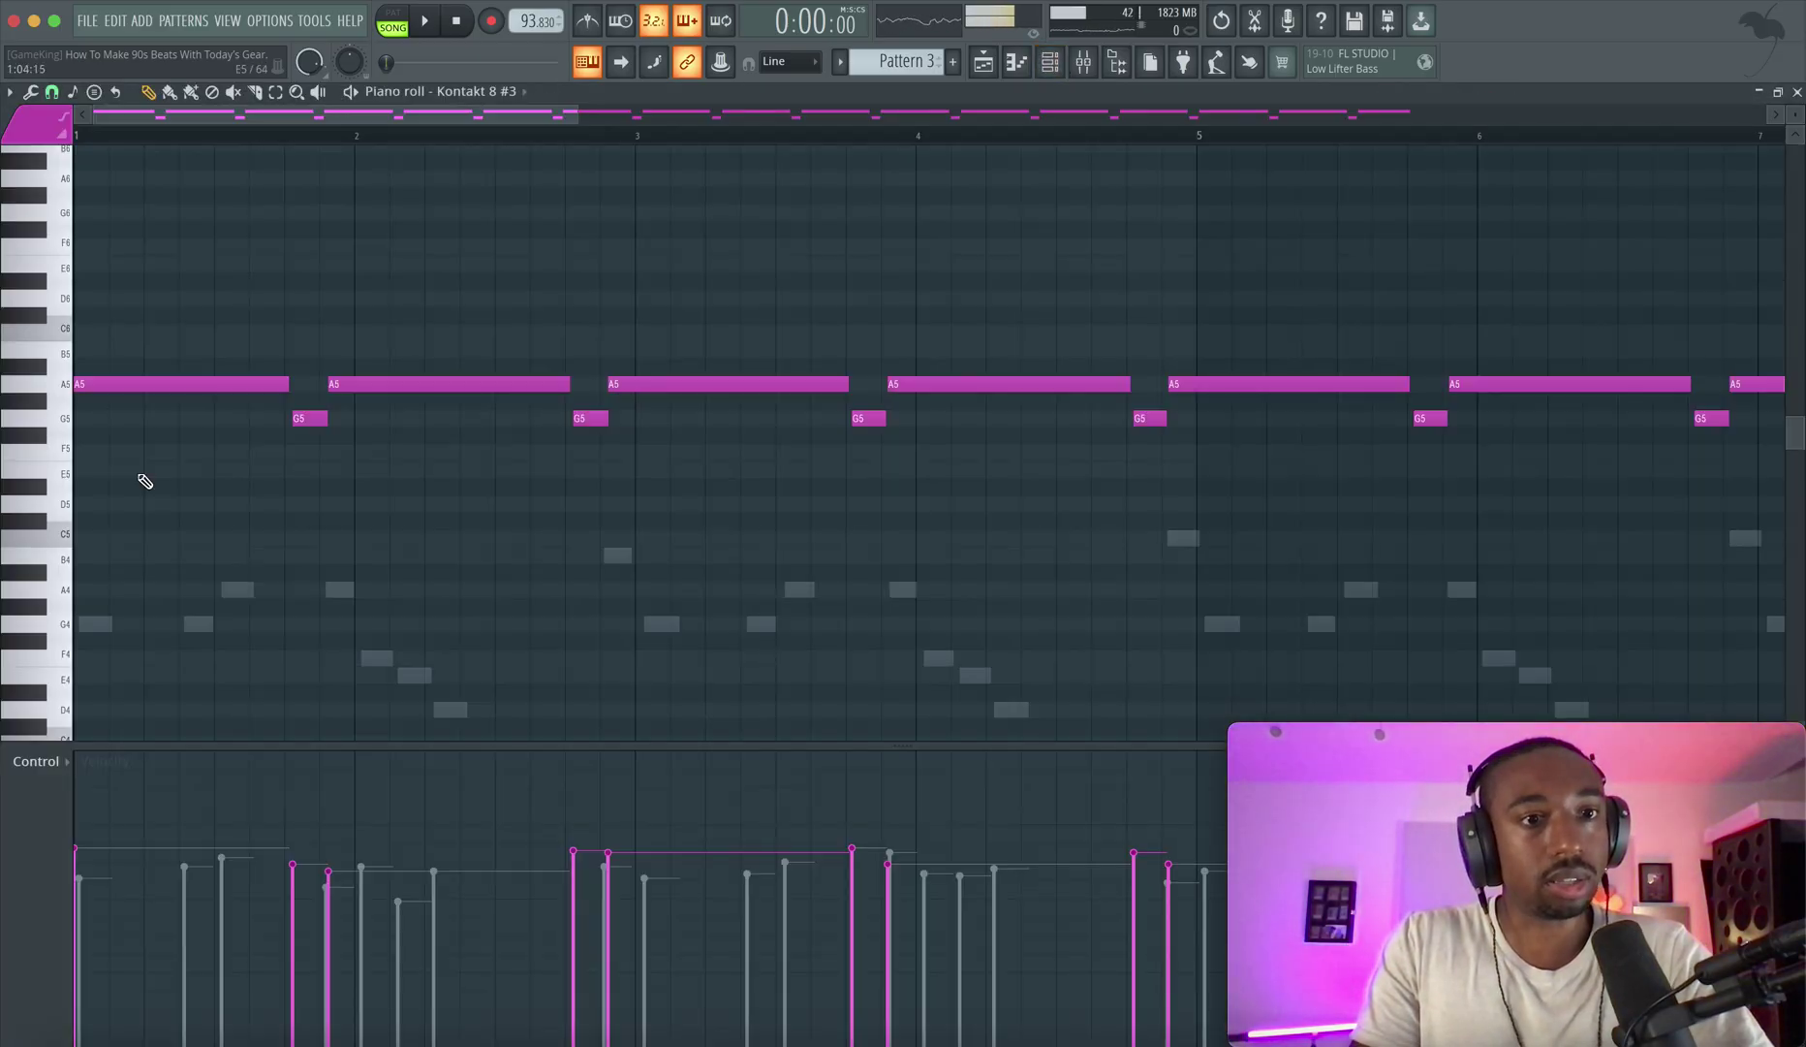
pyautogui.scroll(-8, 242, 557)
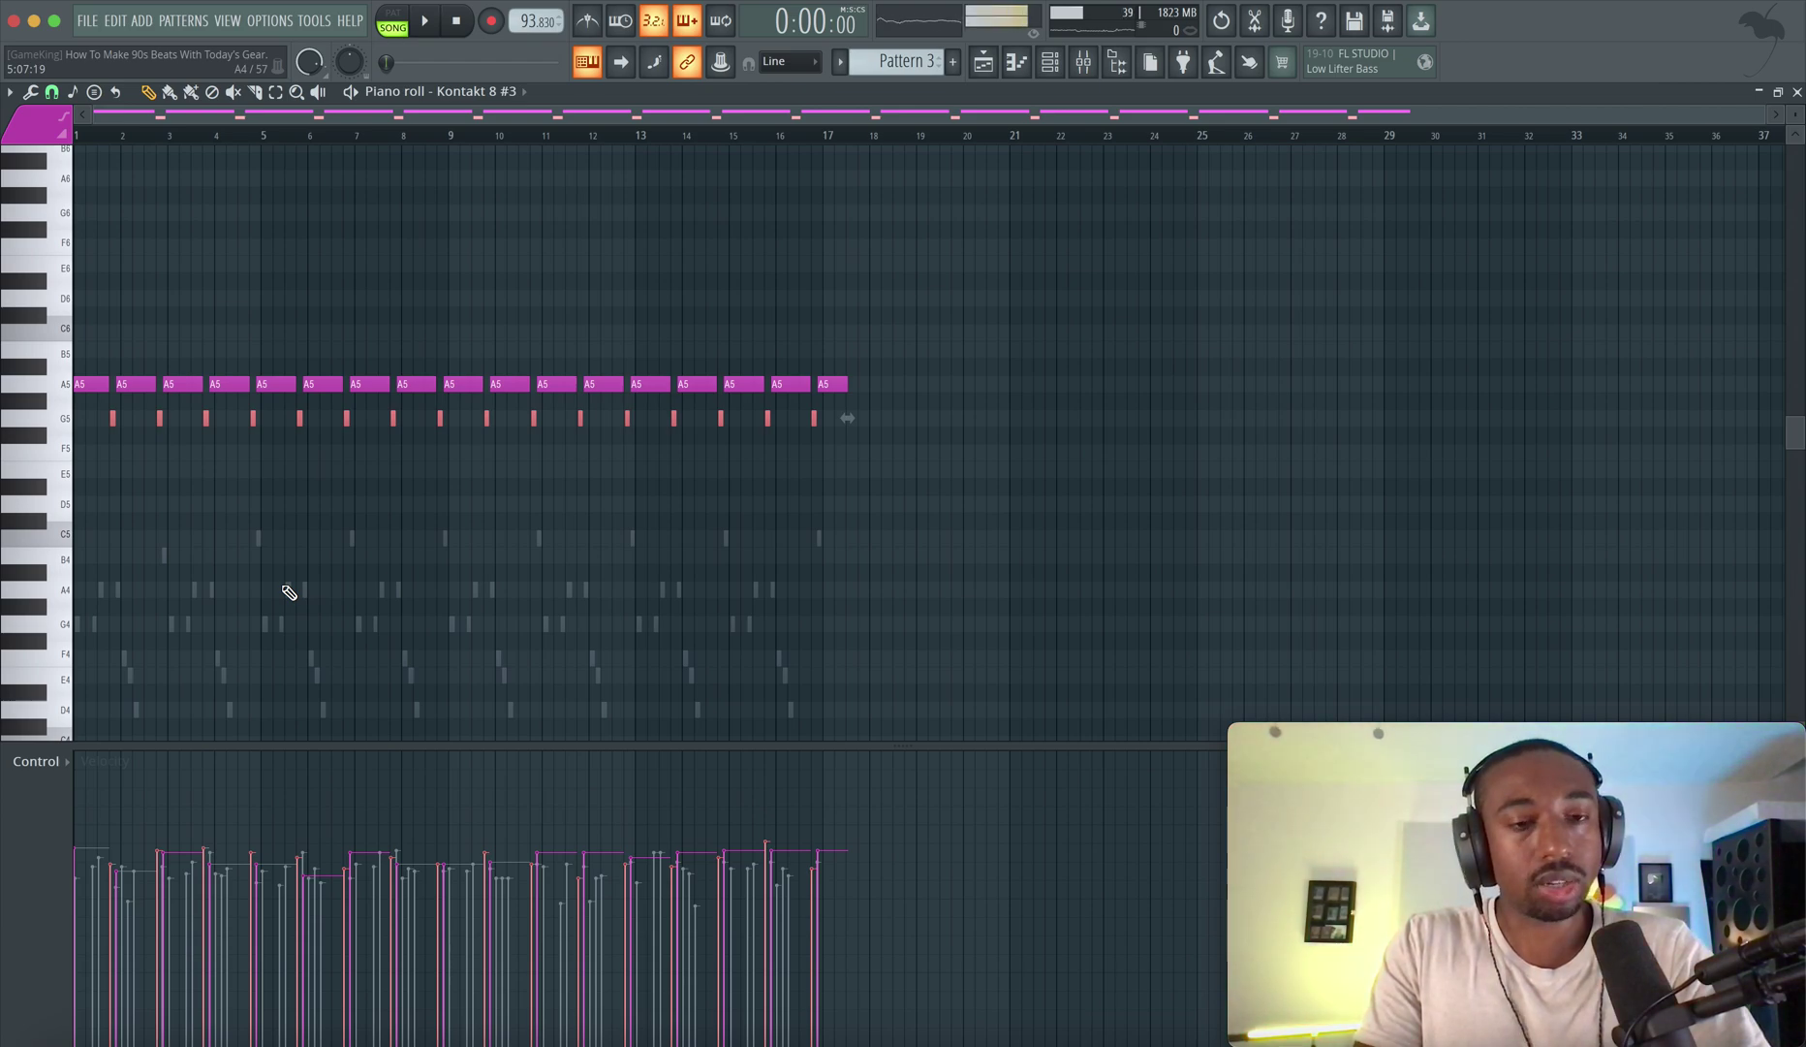
pyautogui.click(59, 418)
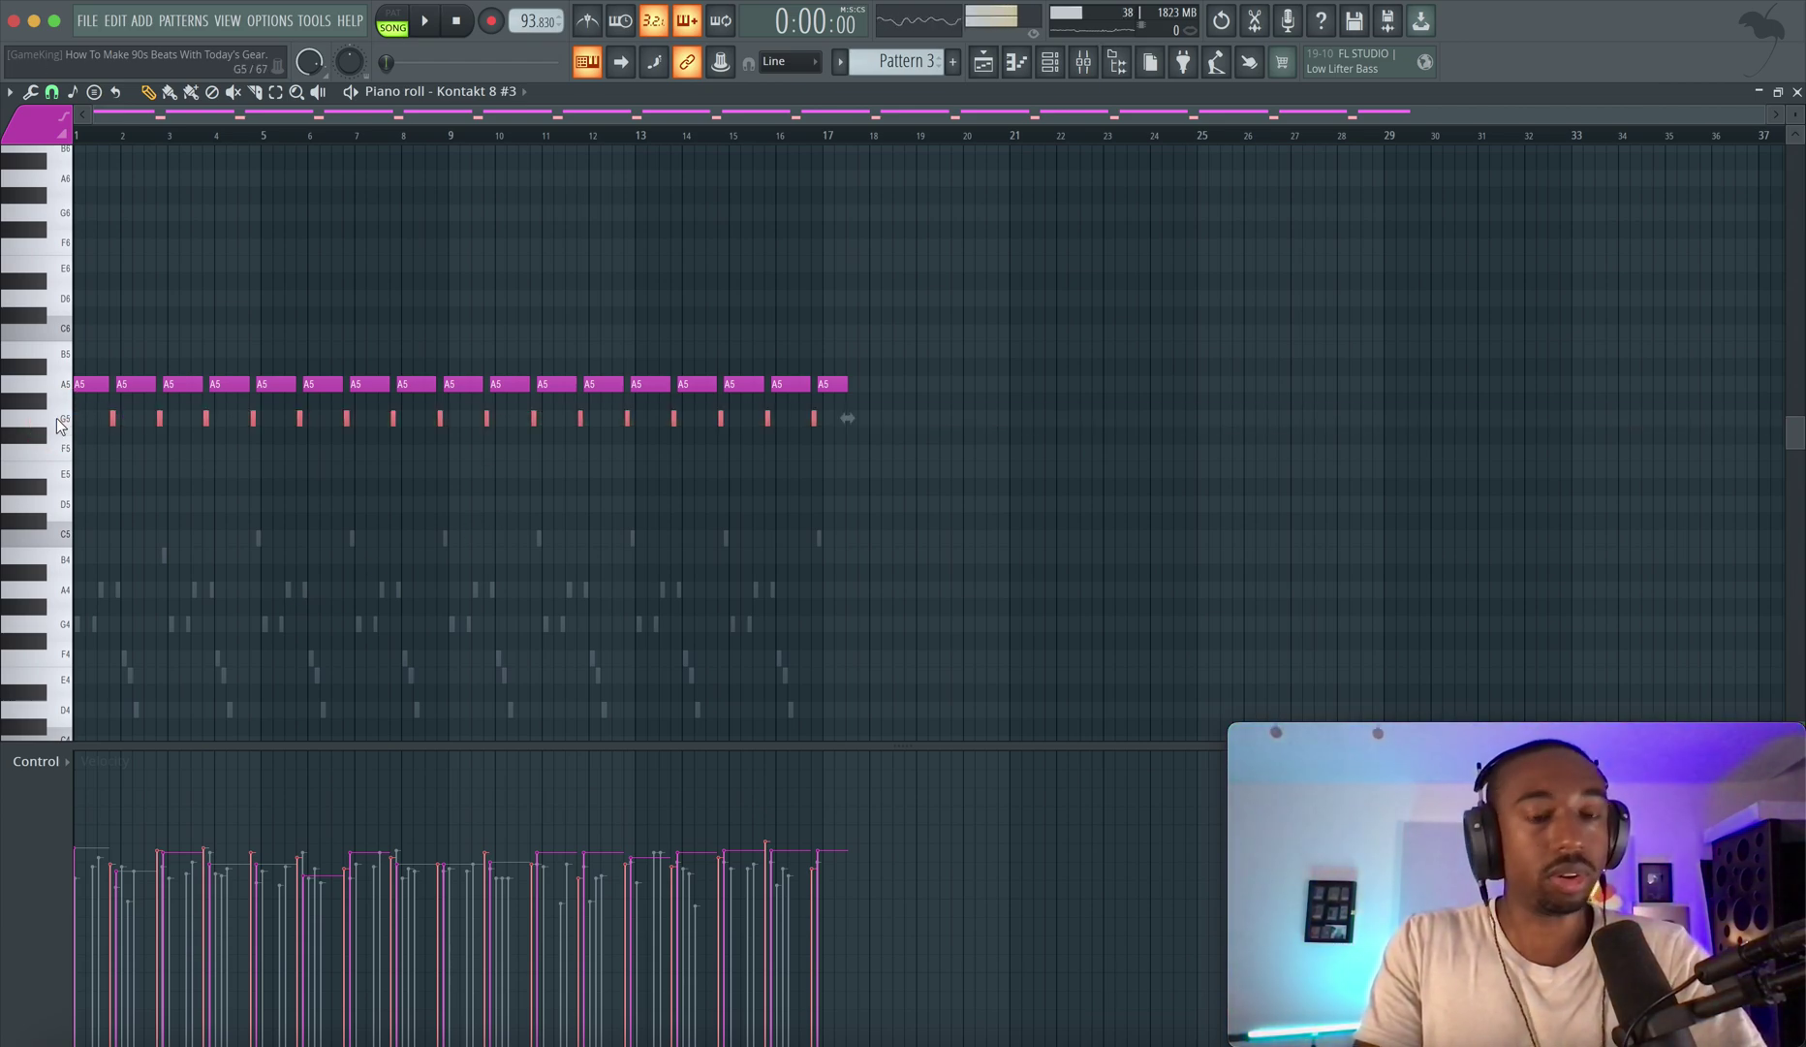
pyautogui.hotkey('alt', 'x')
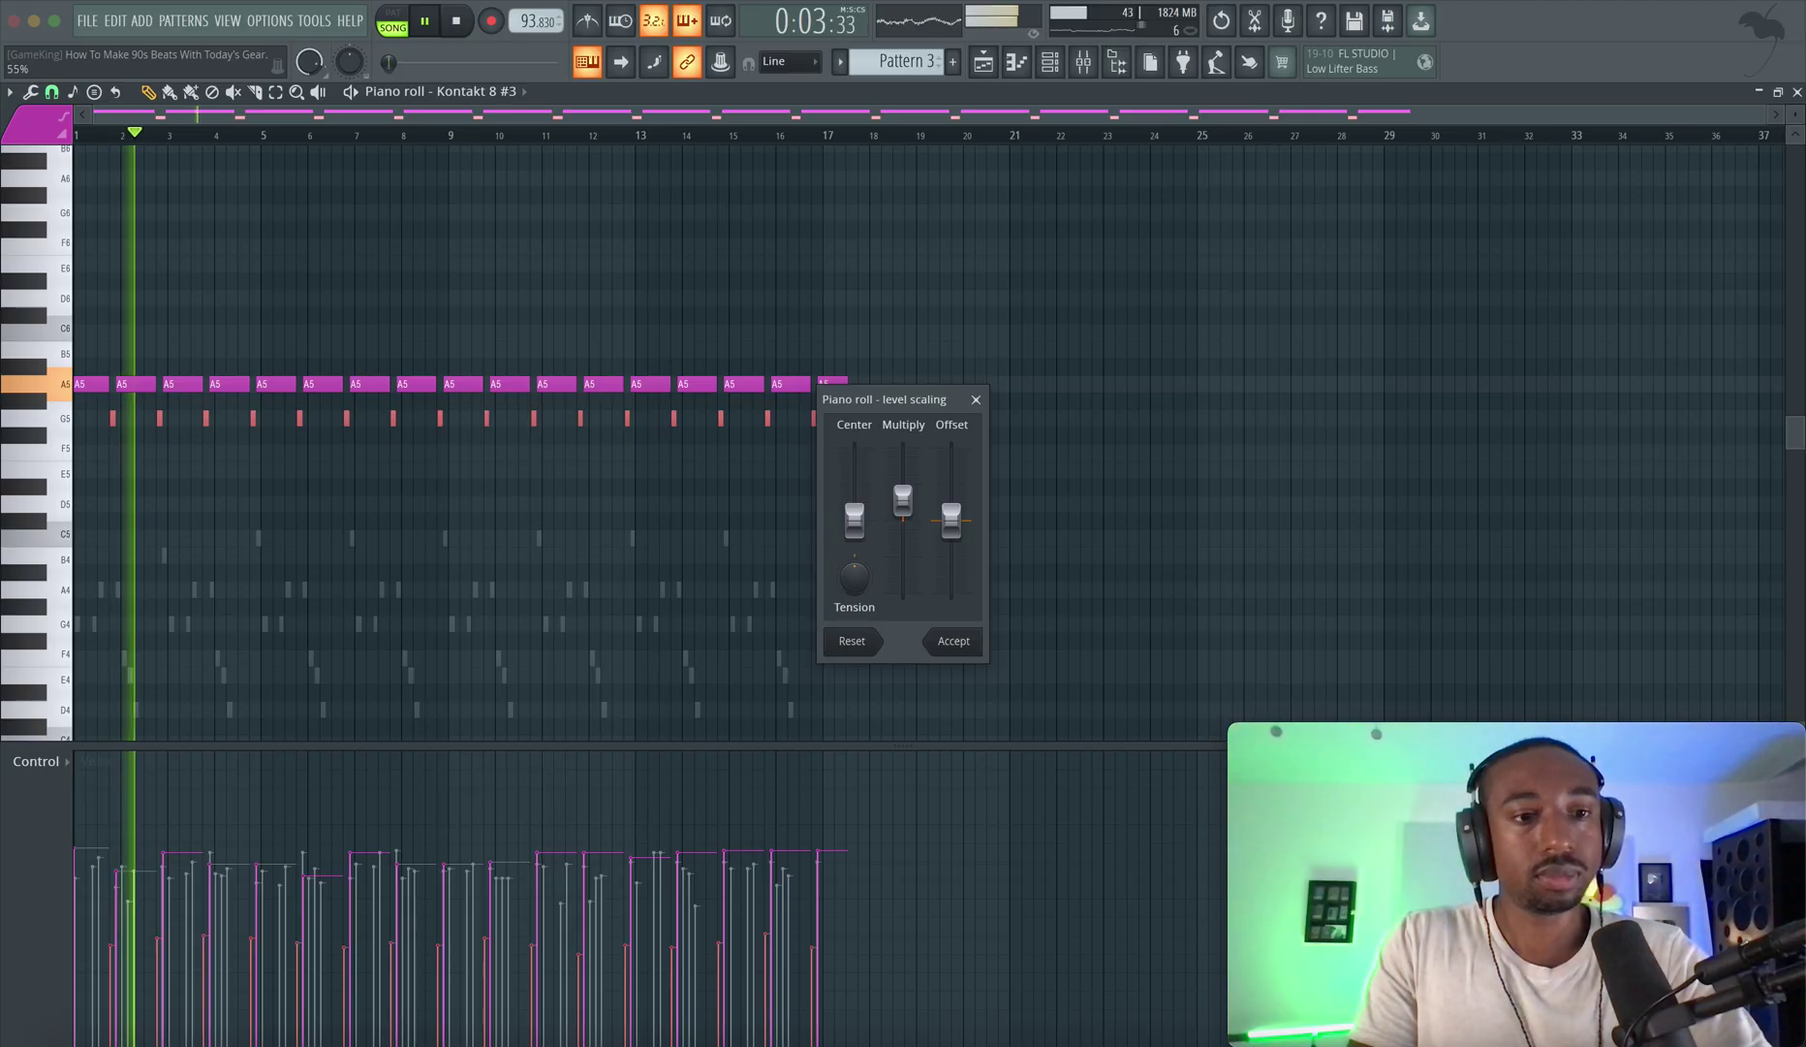
pyautogui.click(954, 641)
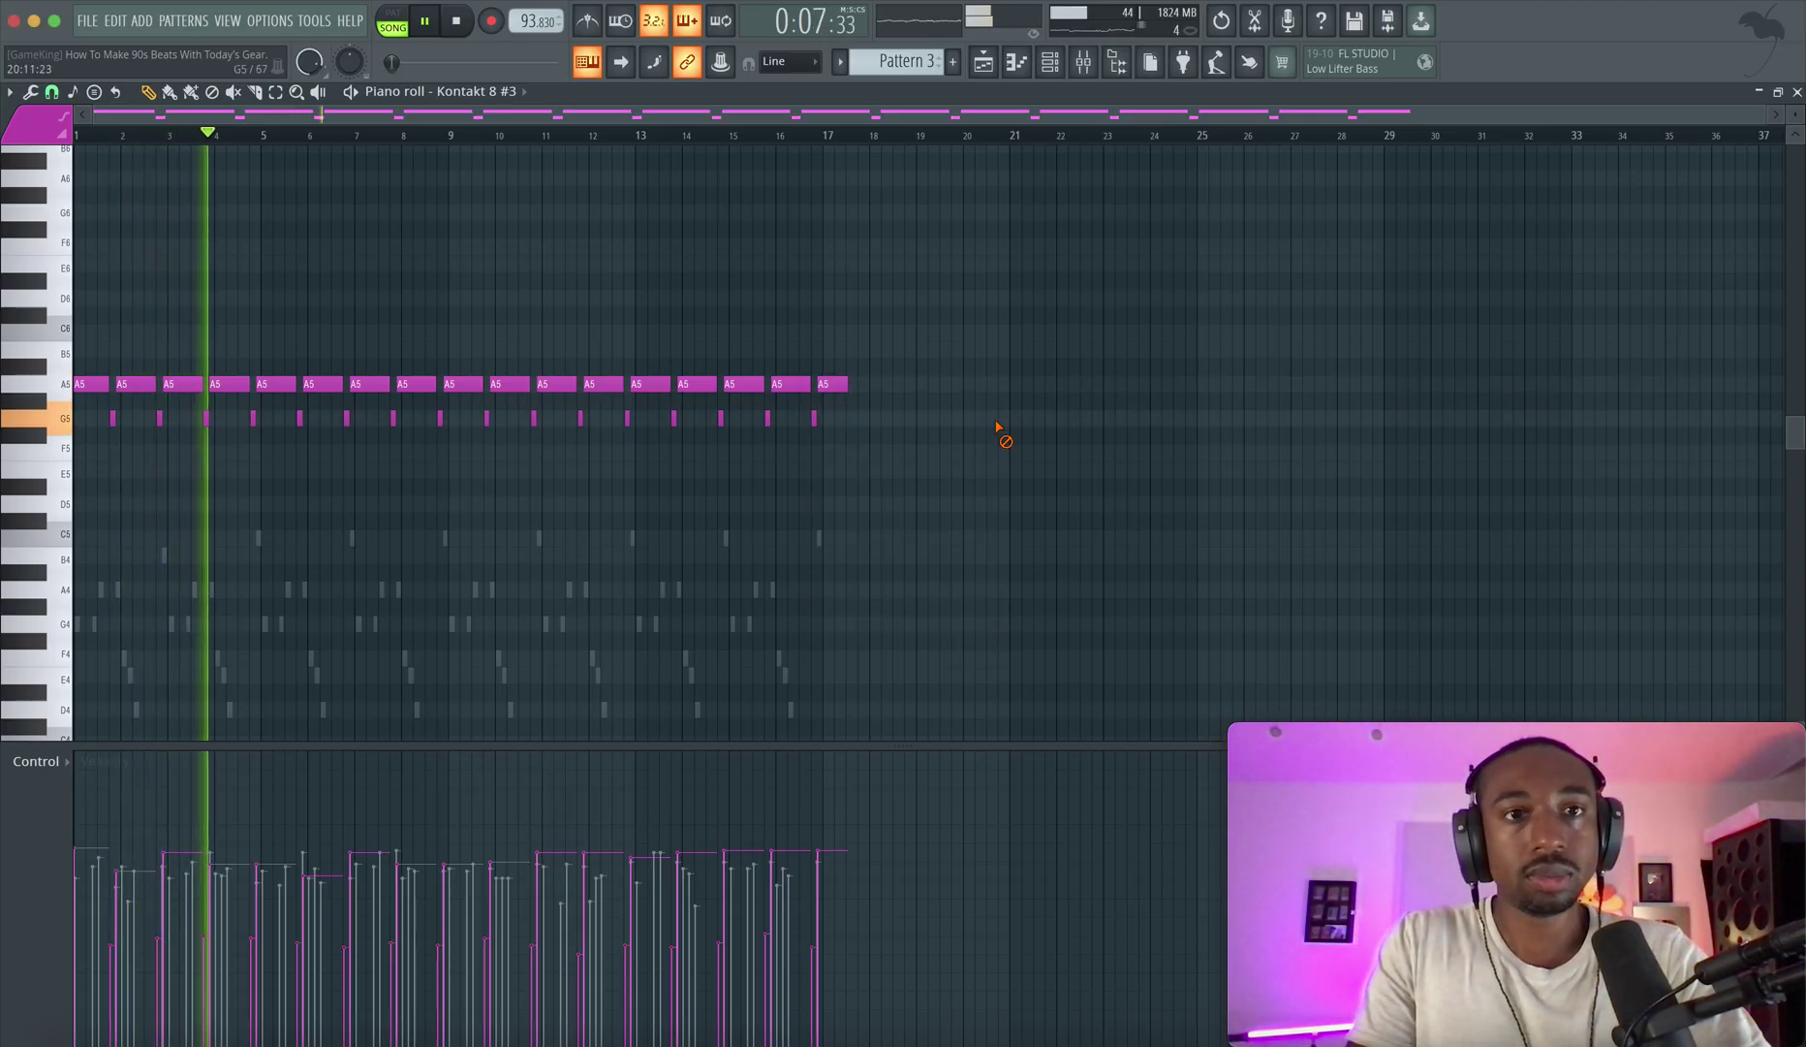
# Try the ping pong model and another time offset in Kontakt 8 #3's Fruity Delay 3, restoring Mono and resetting the offset.
pyautogui.click(1797, 92)
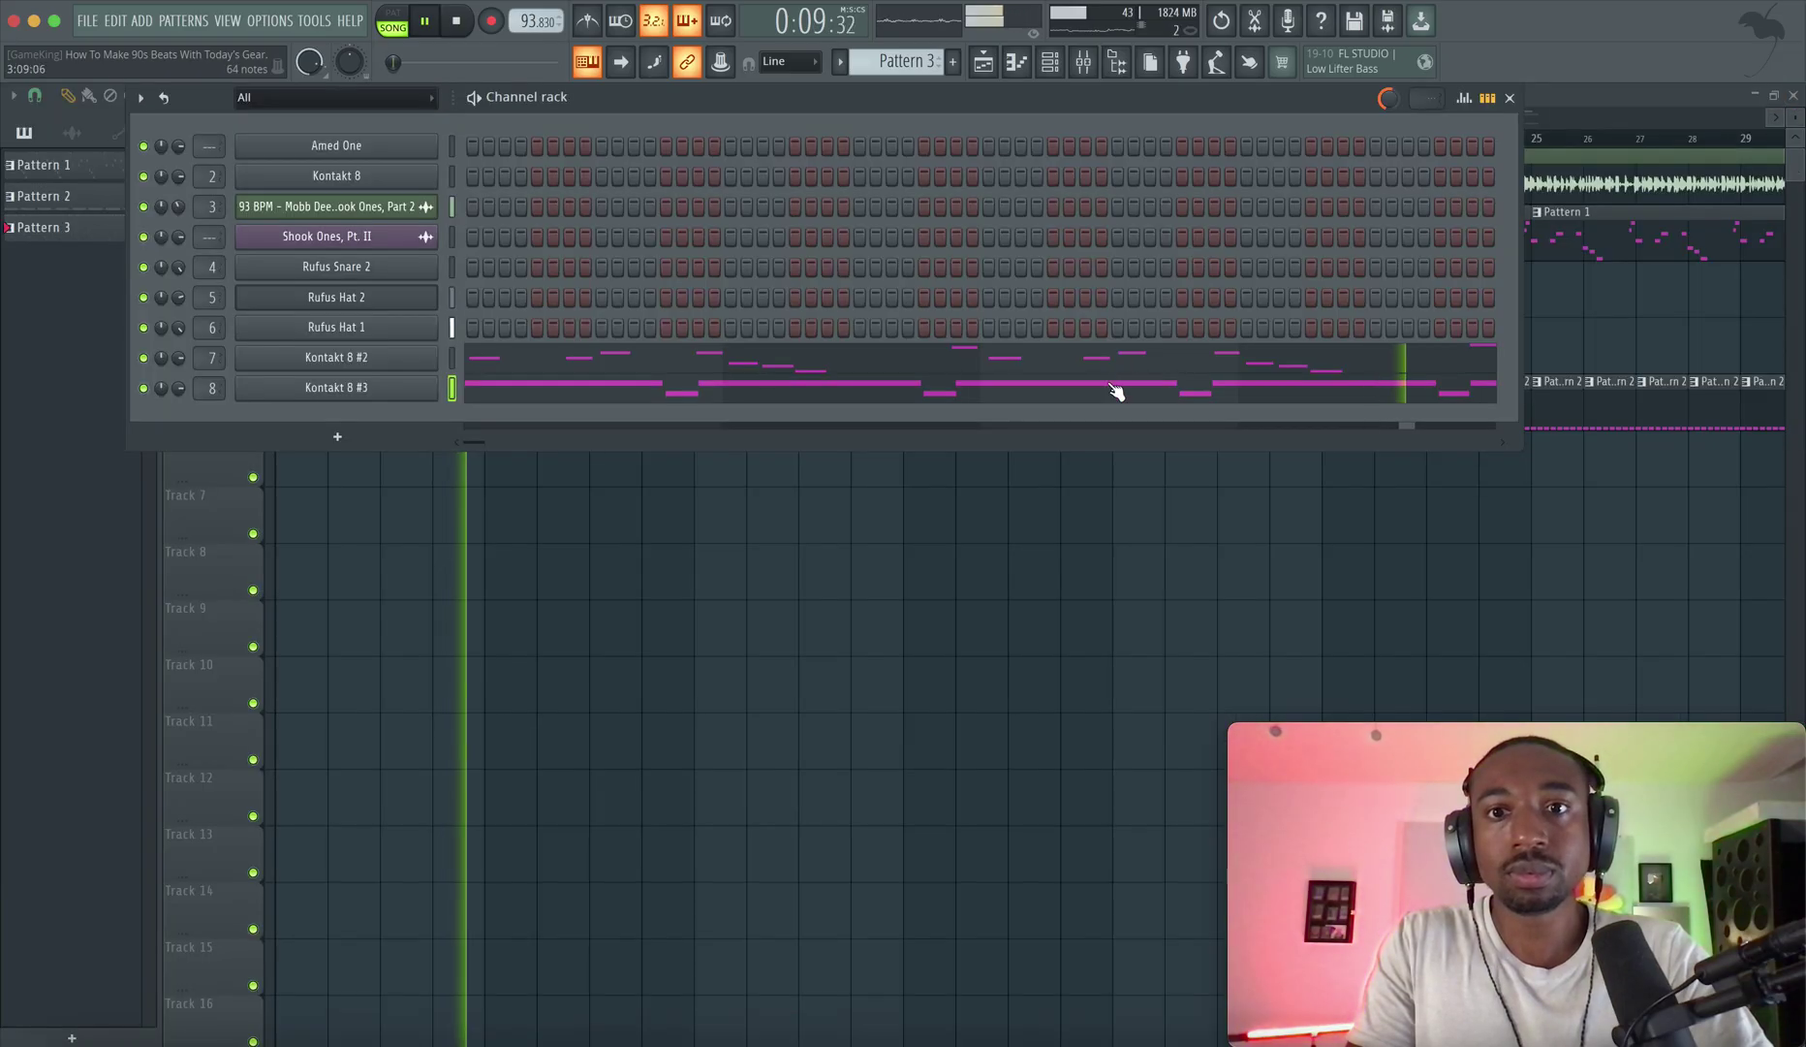
pyautogui.rightClick(1065, 510)
pyautogui.click(1084, 64)
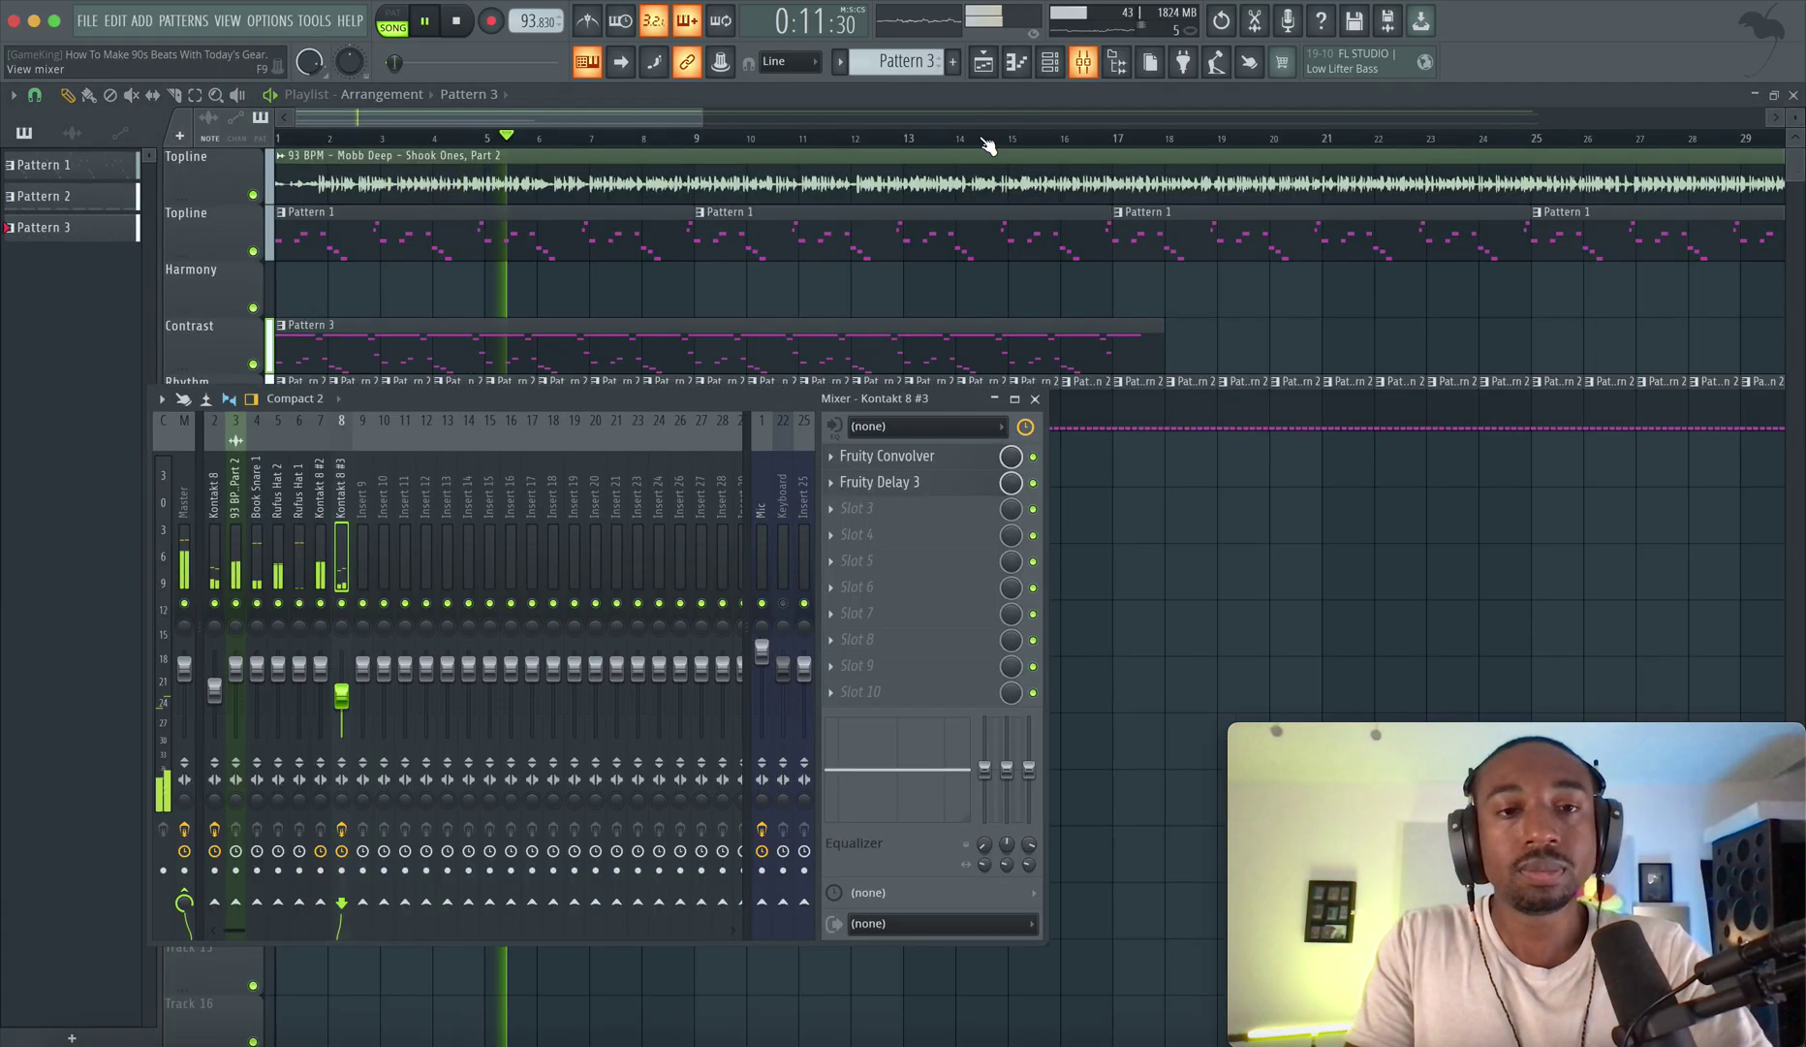
pyautogui.click(914, 488)
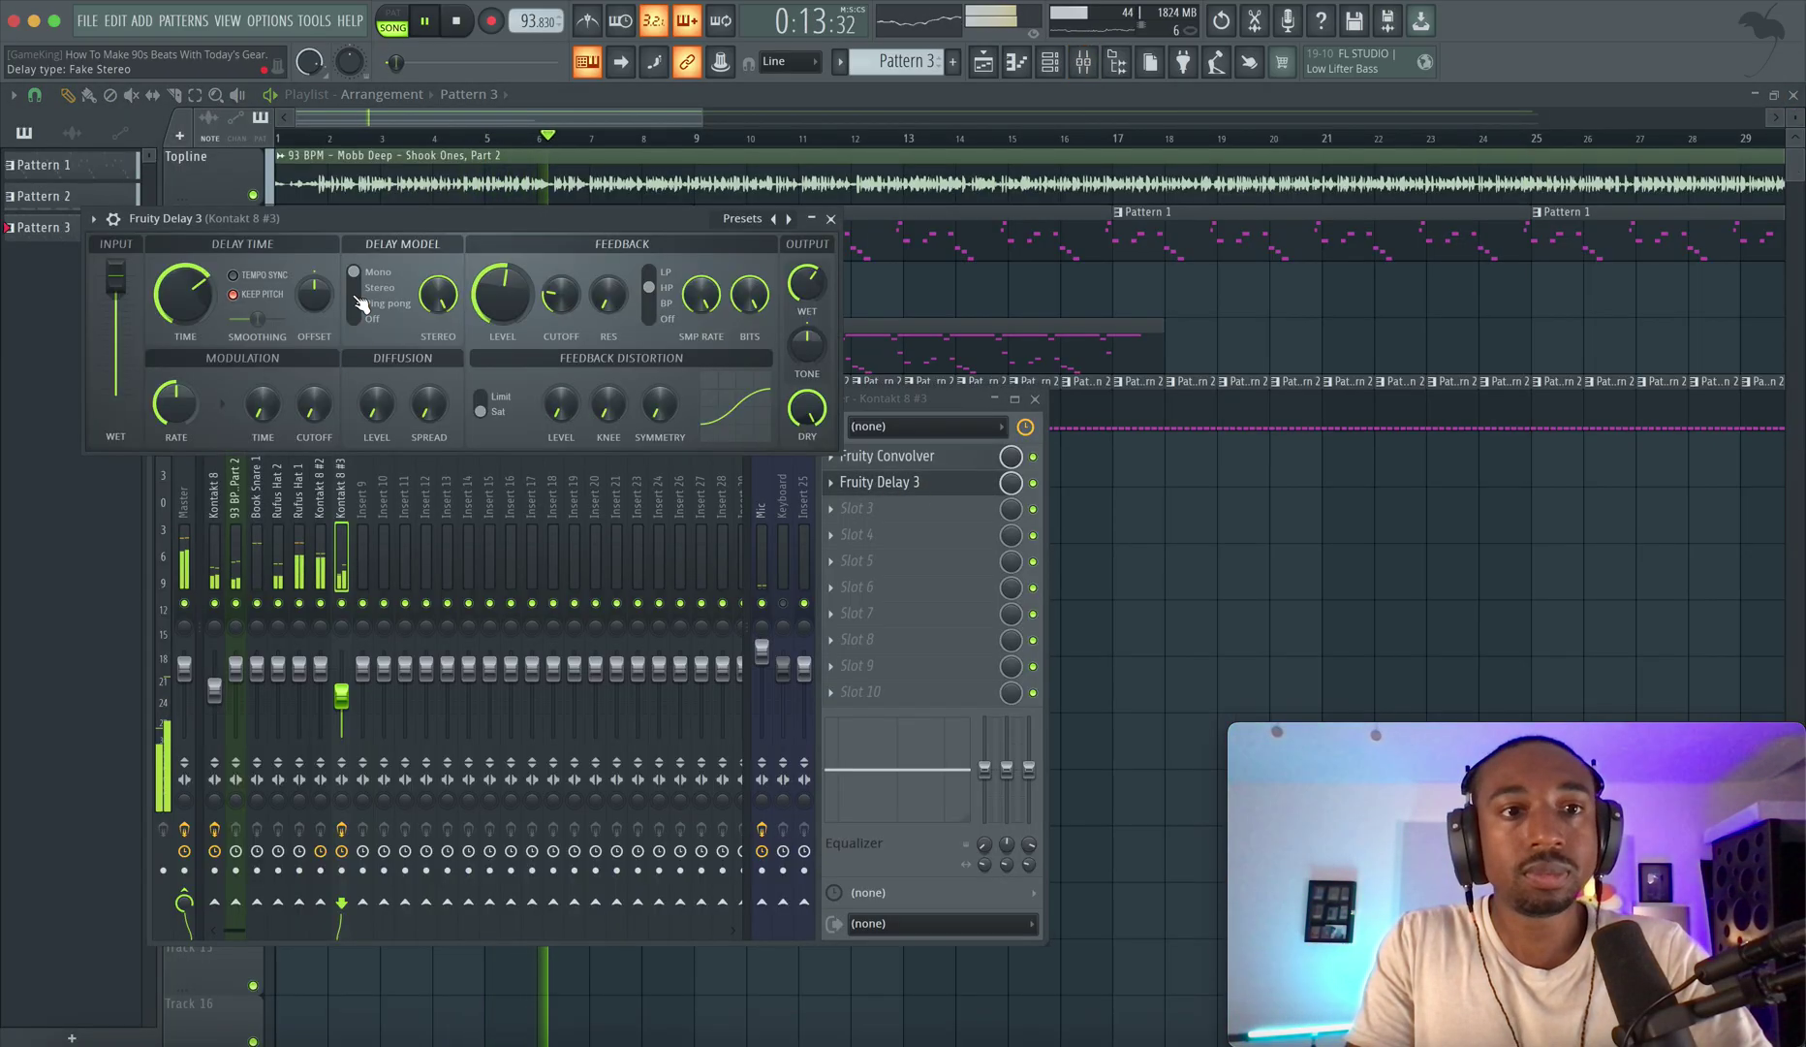
pyautogui.moveTo(319, 290)
pyautogui.mouseDown()
pyautogui.moveTo(319, 276)
pyautogui.moveTo(321, 295)
pyautogui.mouseUp()
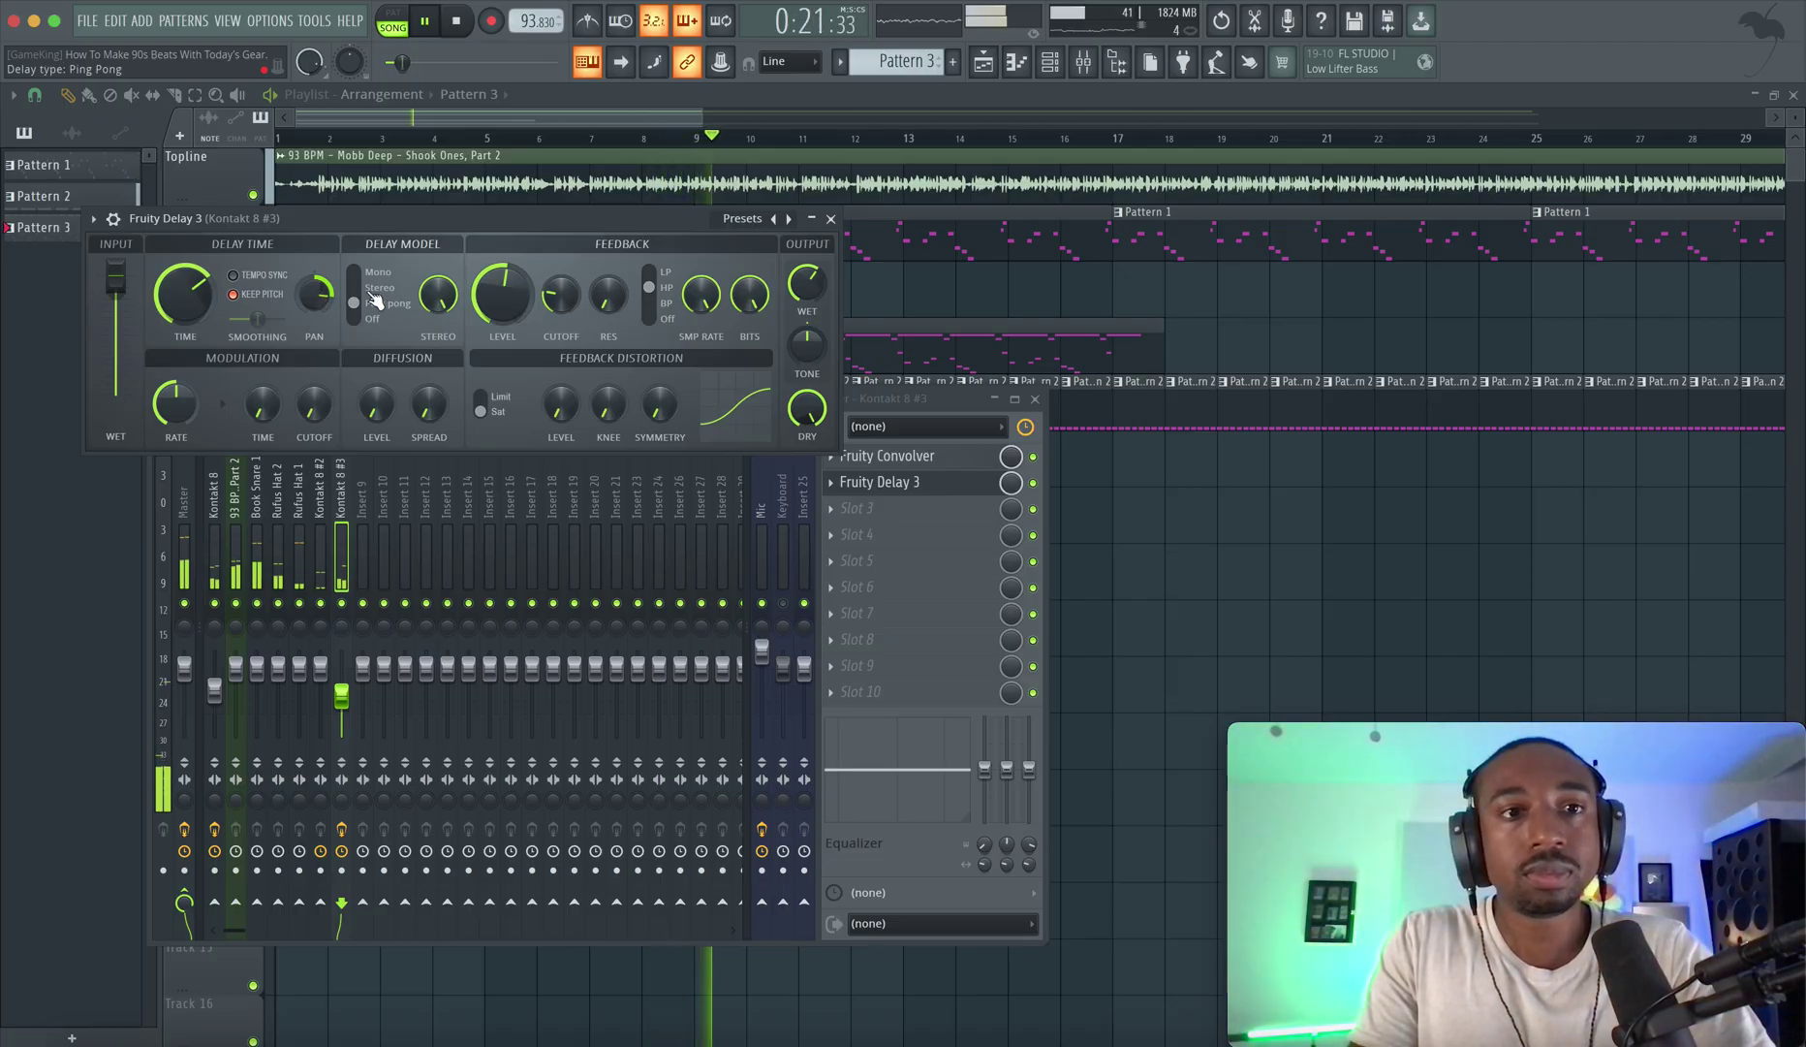
pyautogui.moveTo(375, 300); pyautogui.dragTo(361, 286)
pyautogui.rightClick(327, 295)
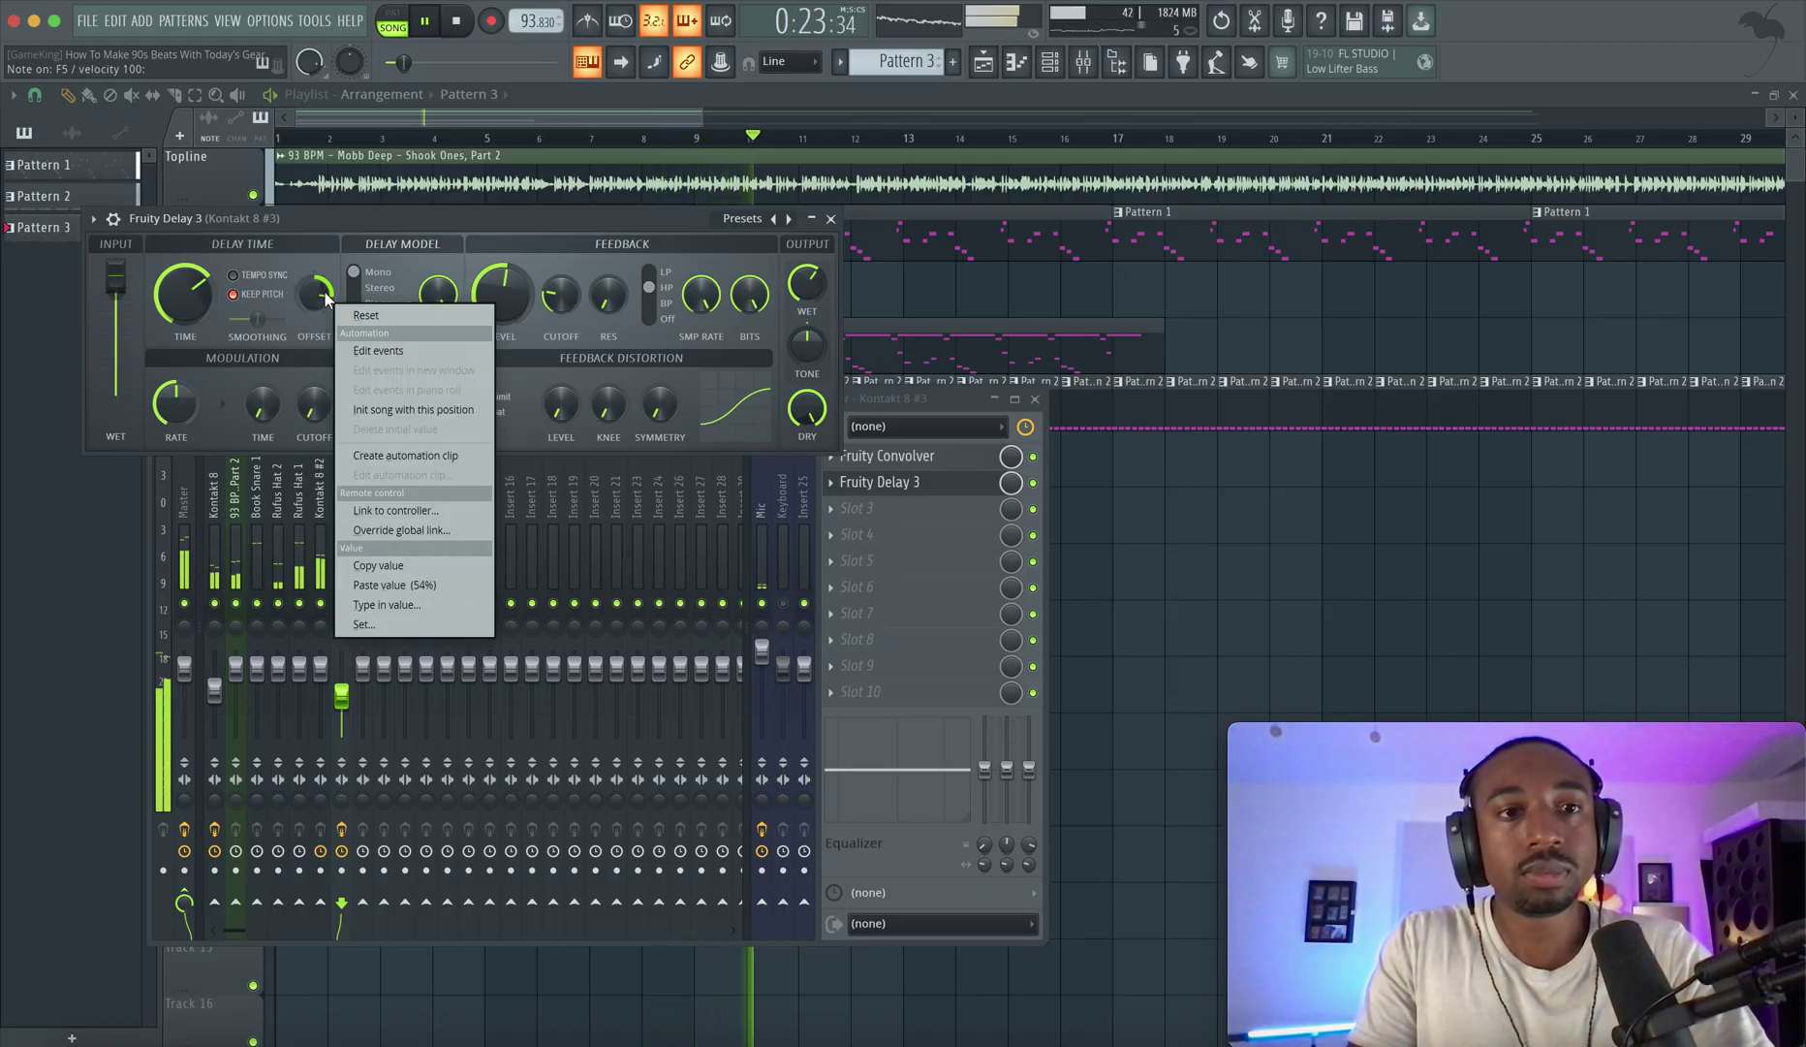
pyautogui.click(441, 319)
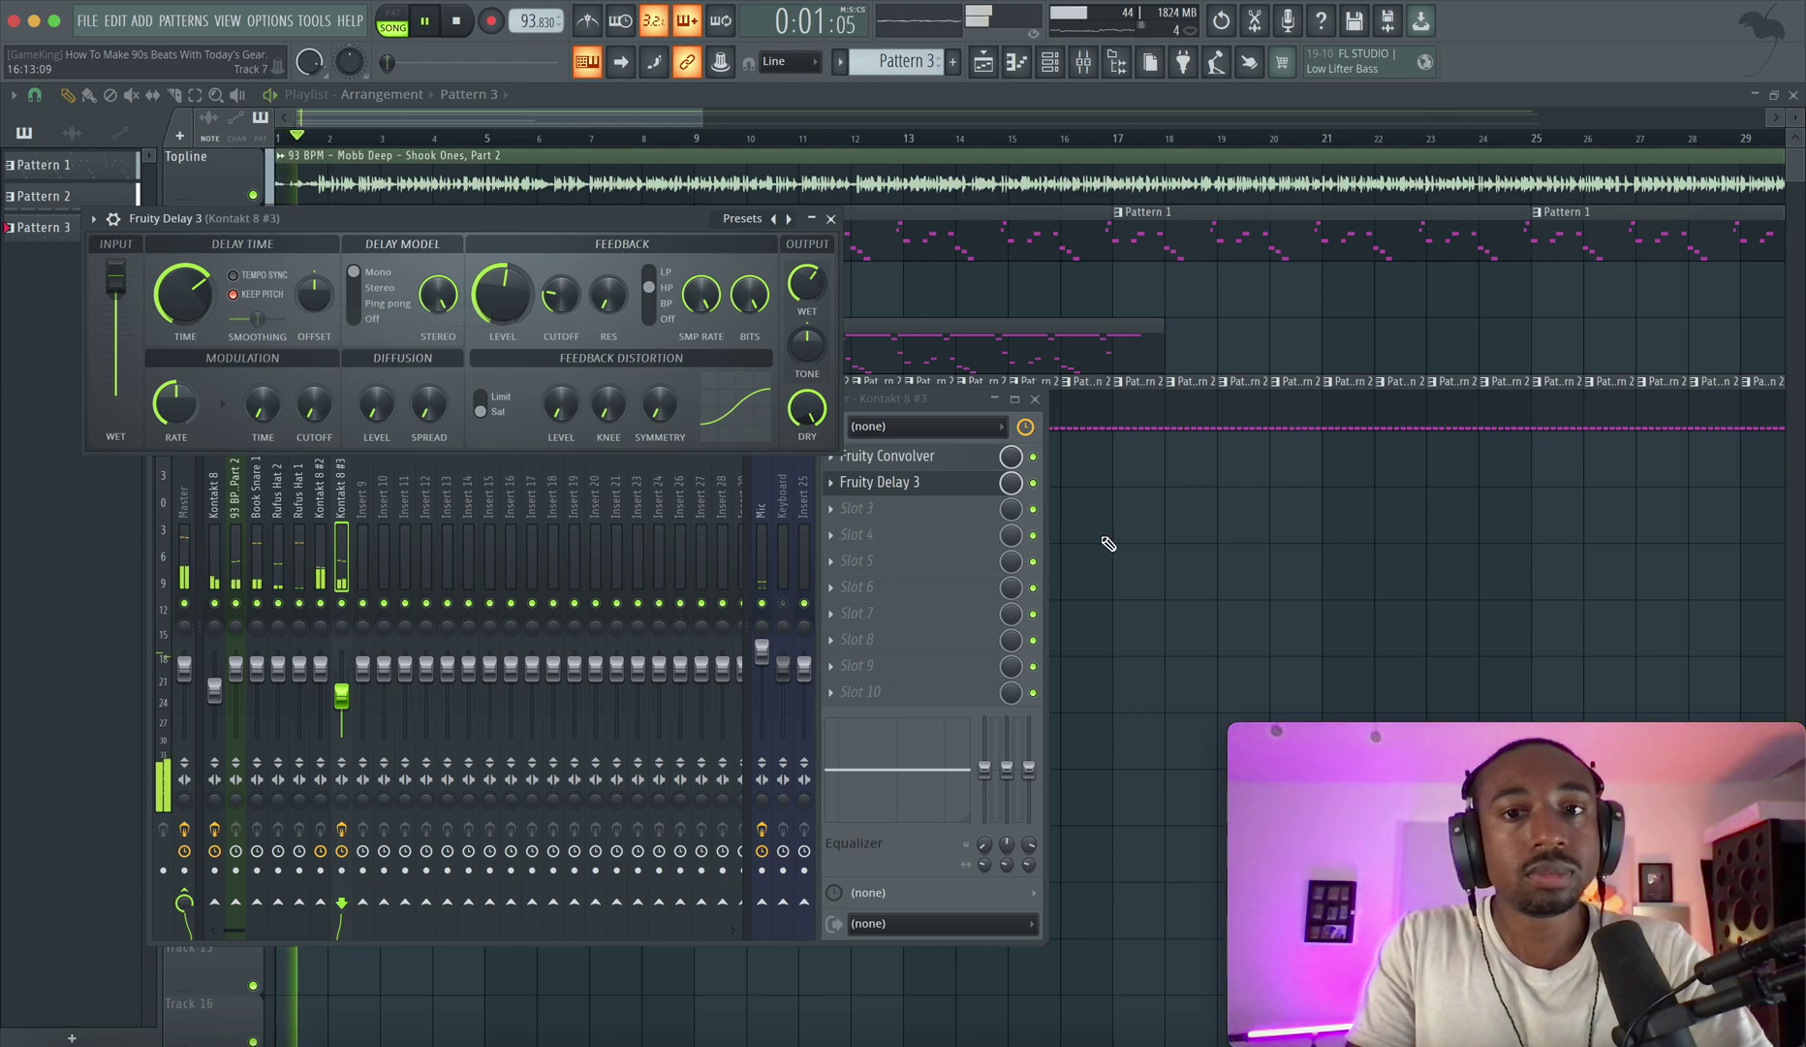
pyautogui.click(831, 219)
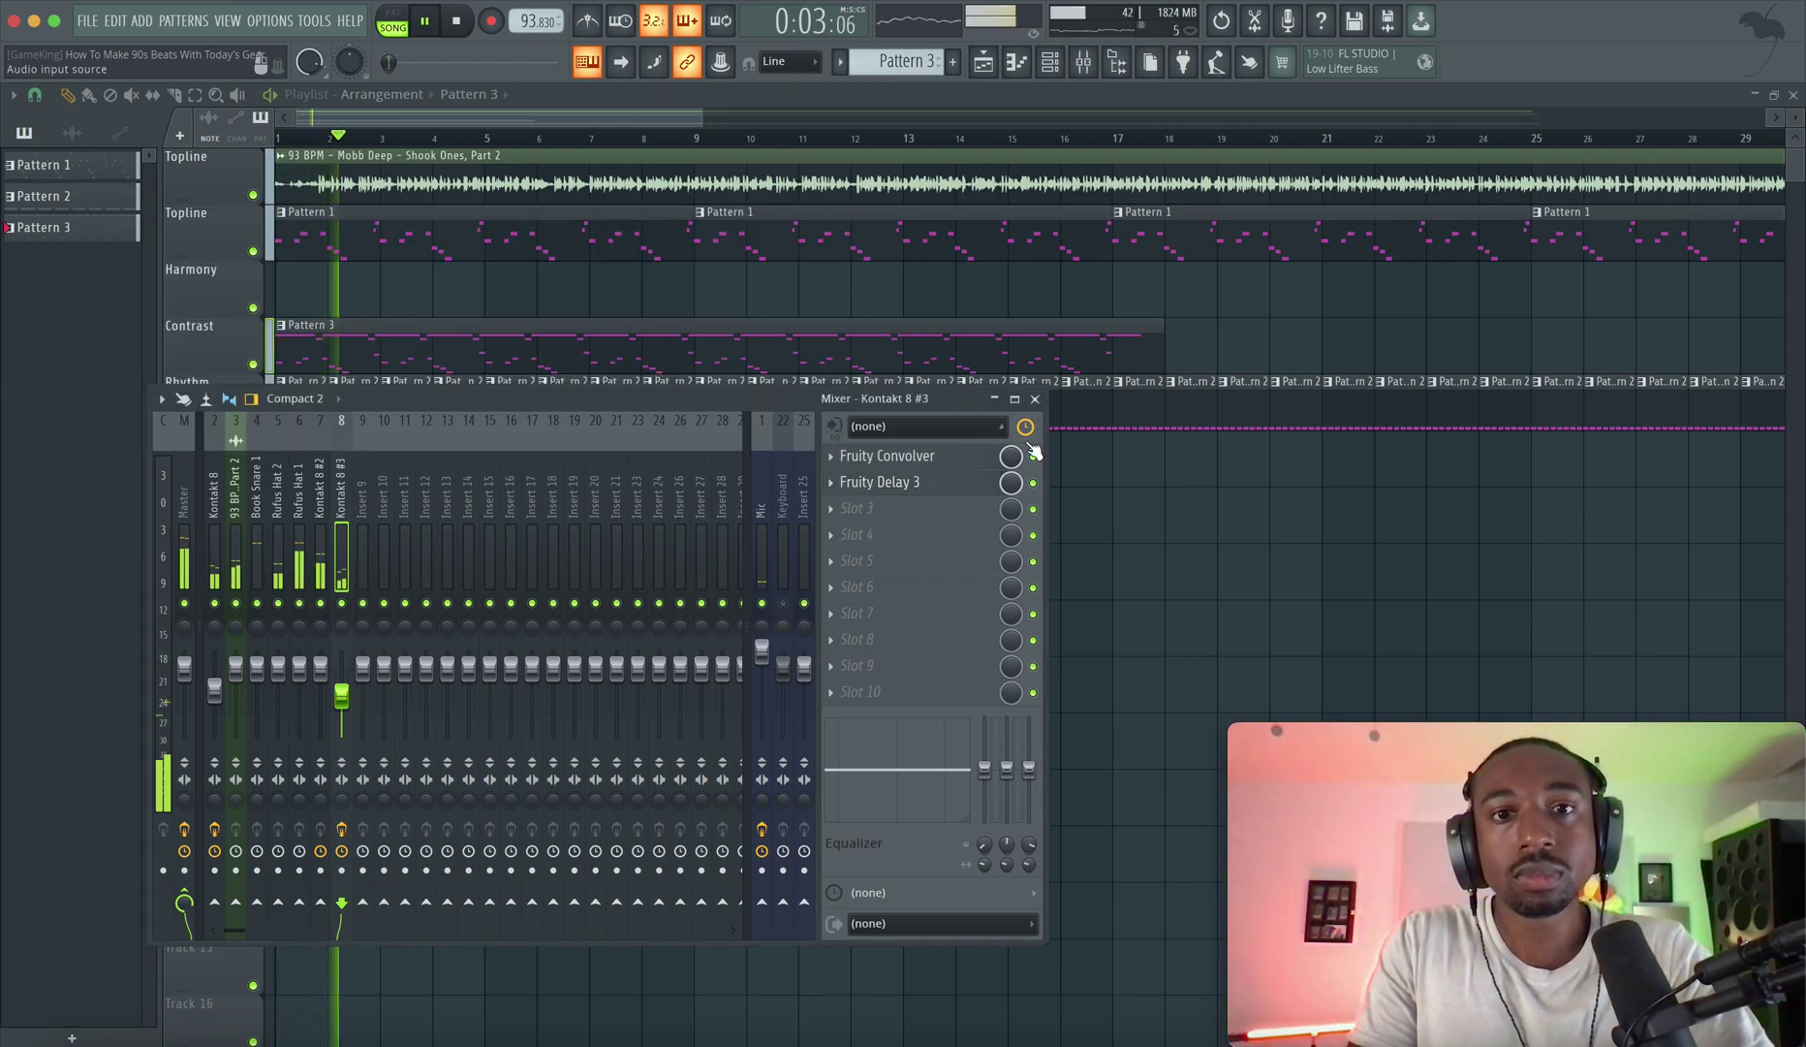
# Stop playback, reopen the Kontakt 8 #3 piano roll, and undo the delay knob tweak and the level scaling of the G5 notes.
pyautogui.press('space')
pyautogui.press('F9')
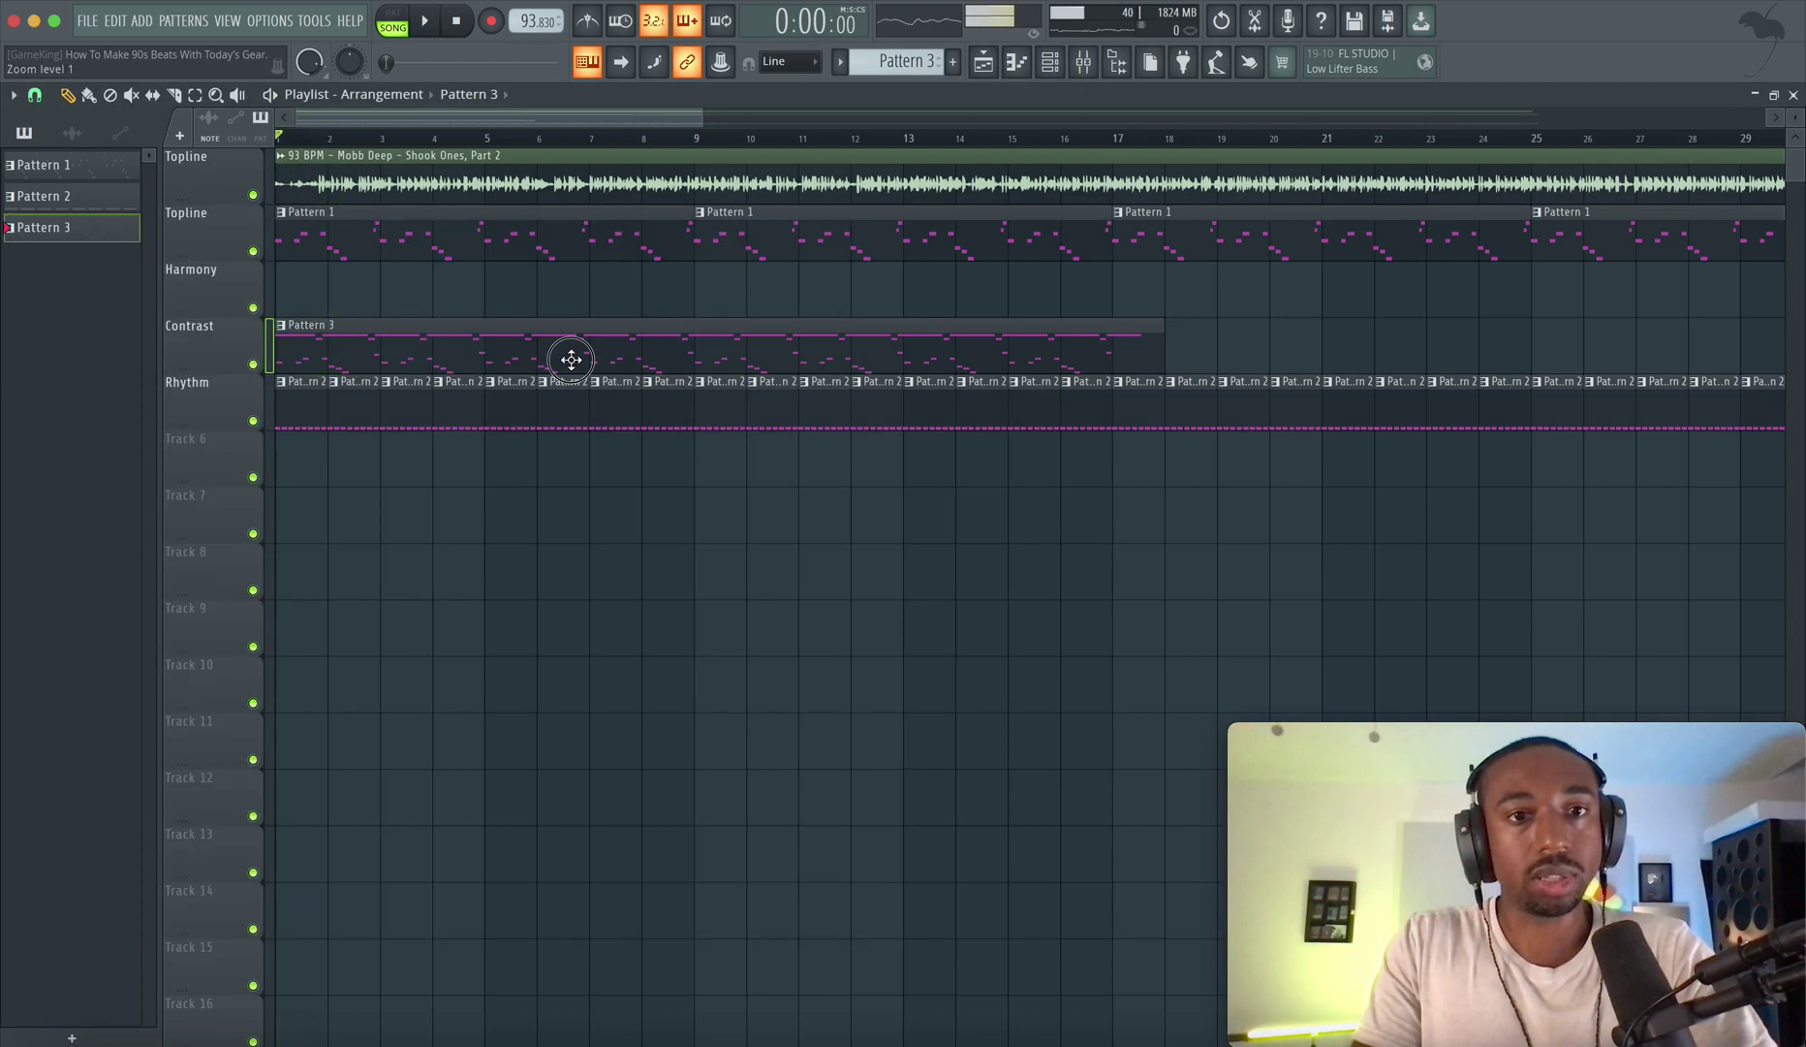
pyautogui.doubleClick(571, 360)
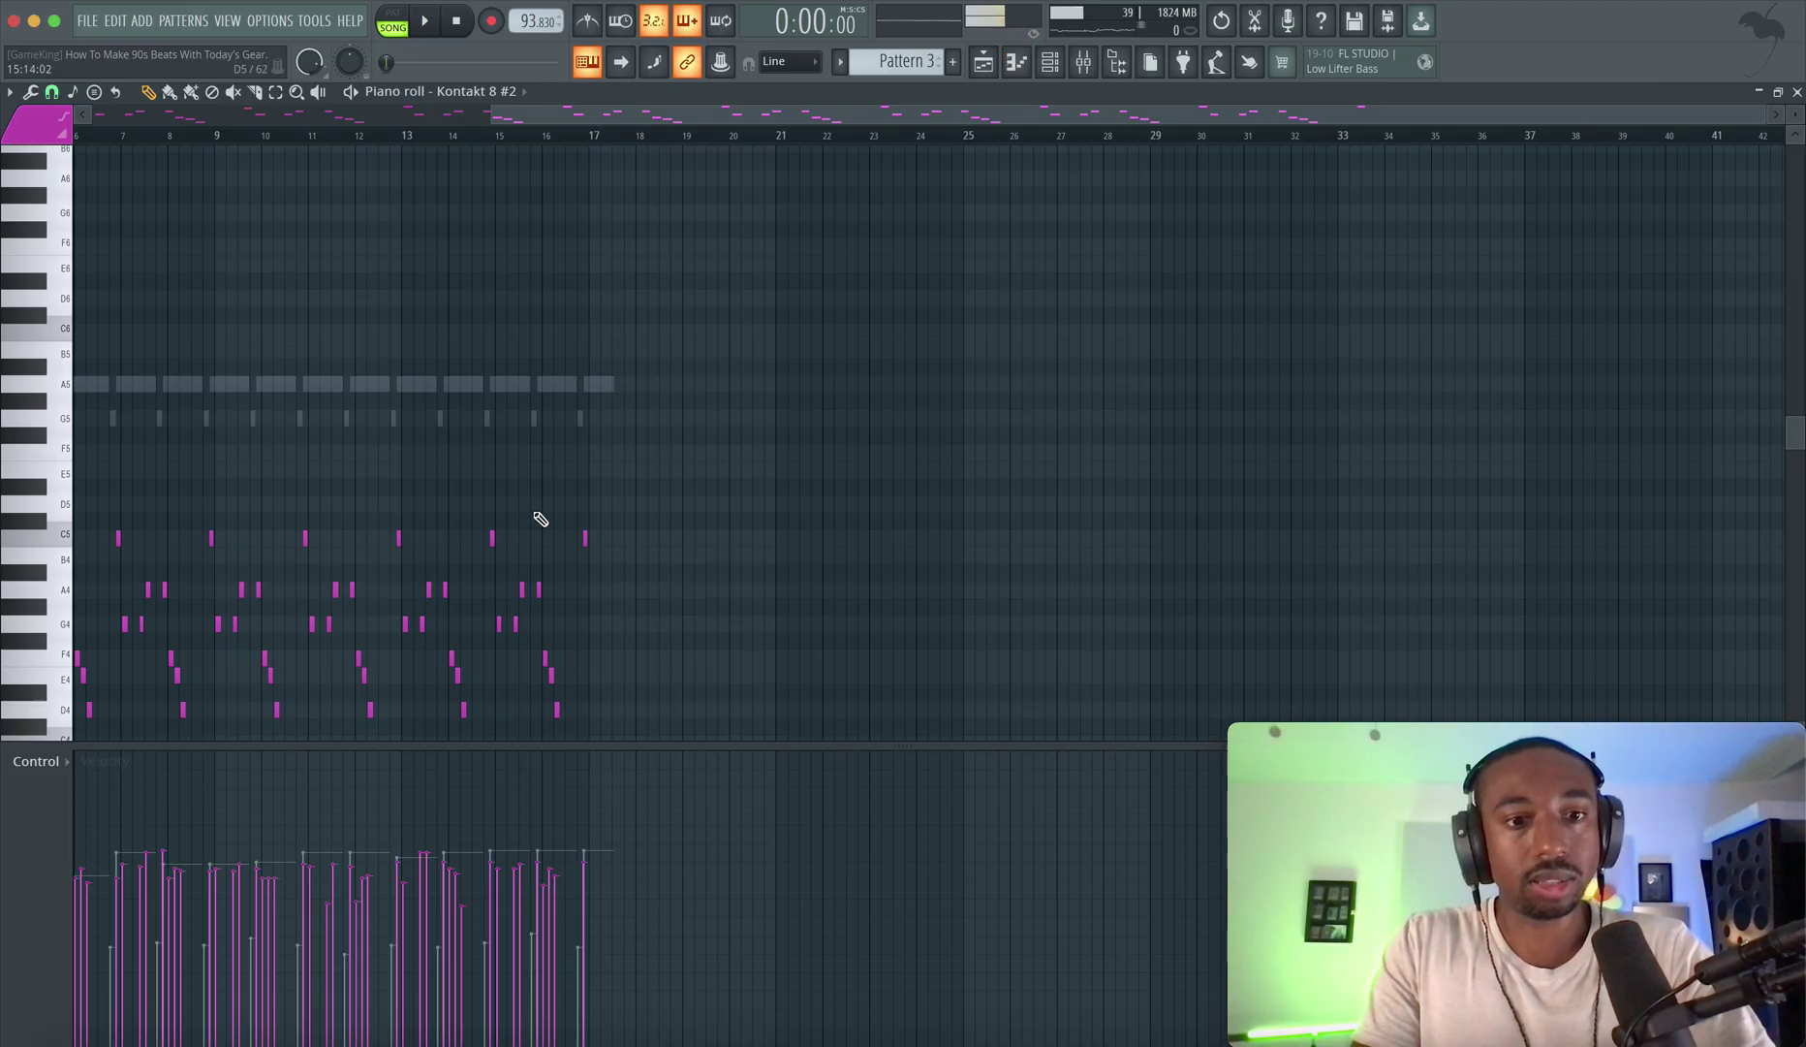
pyautogui.click(983, 64)
pyautogui.doubleClick(878, 329)
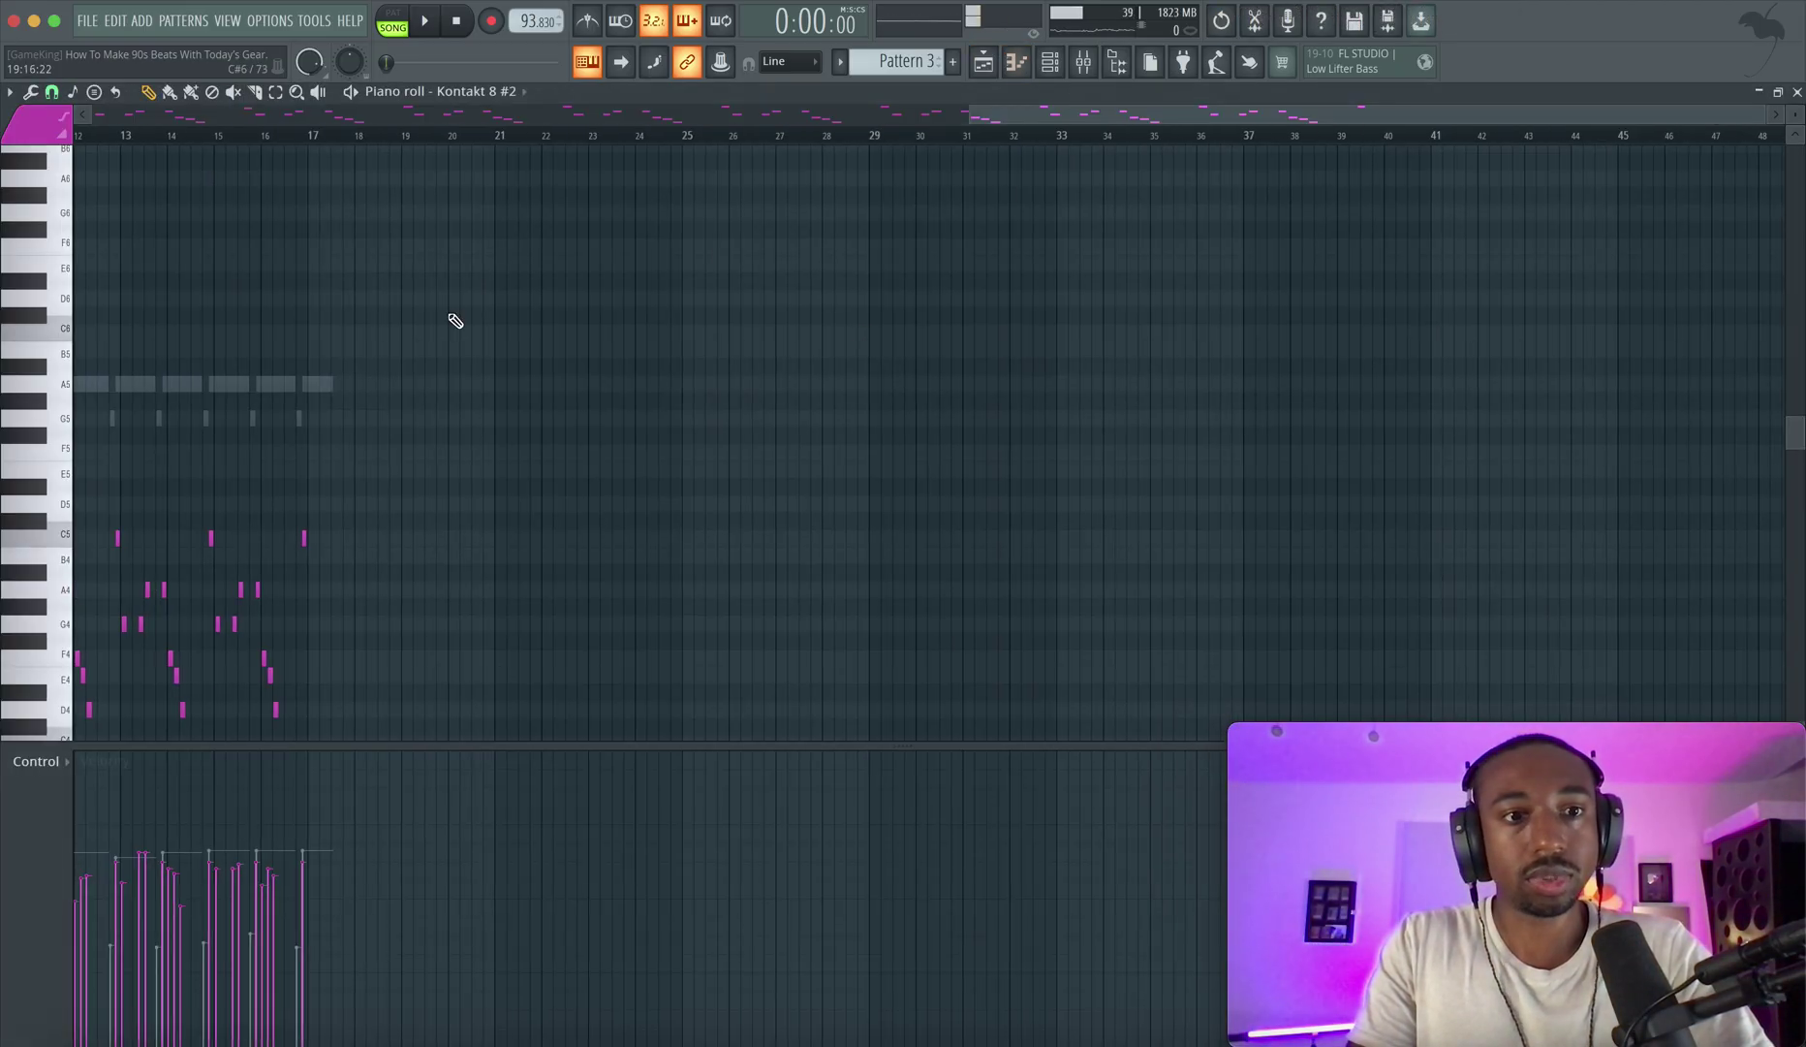
pyautogui.click(1049, 66)
pyautogui.click(531, 392)
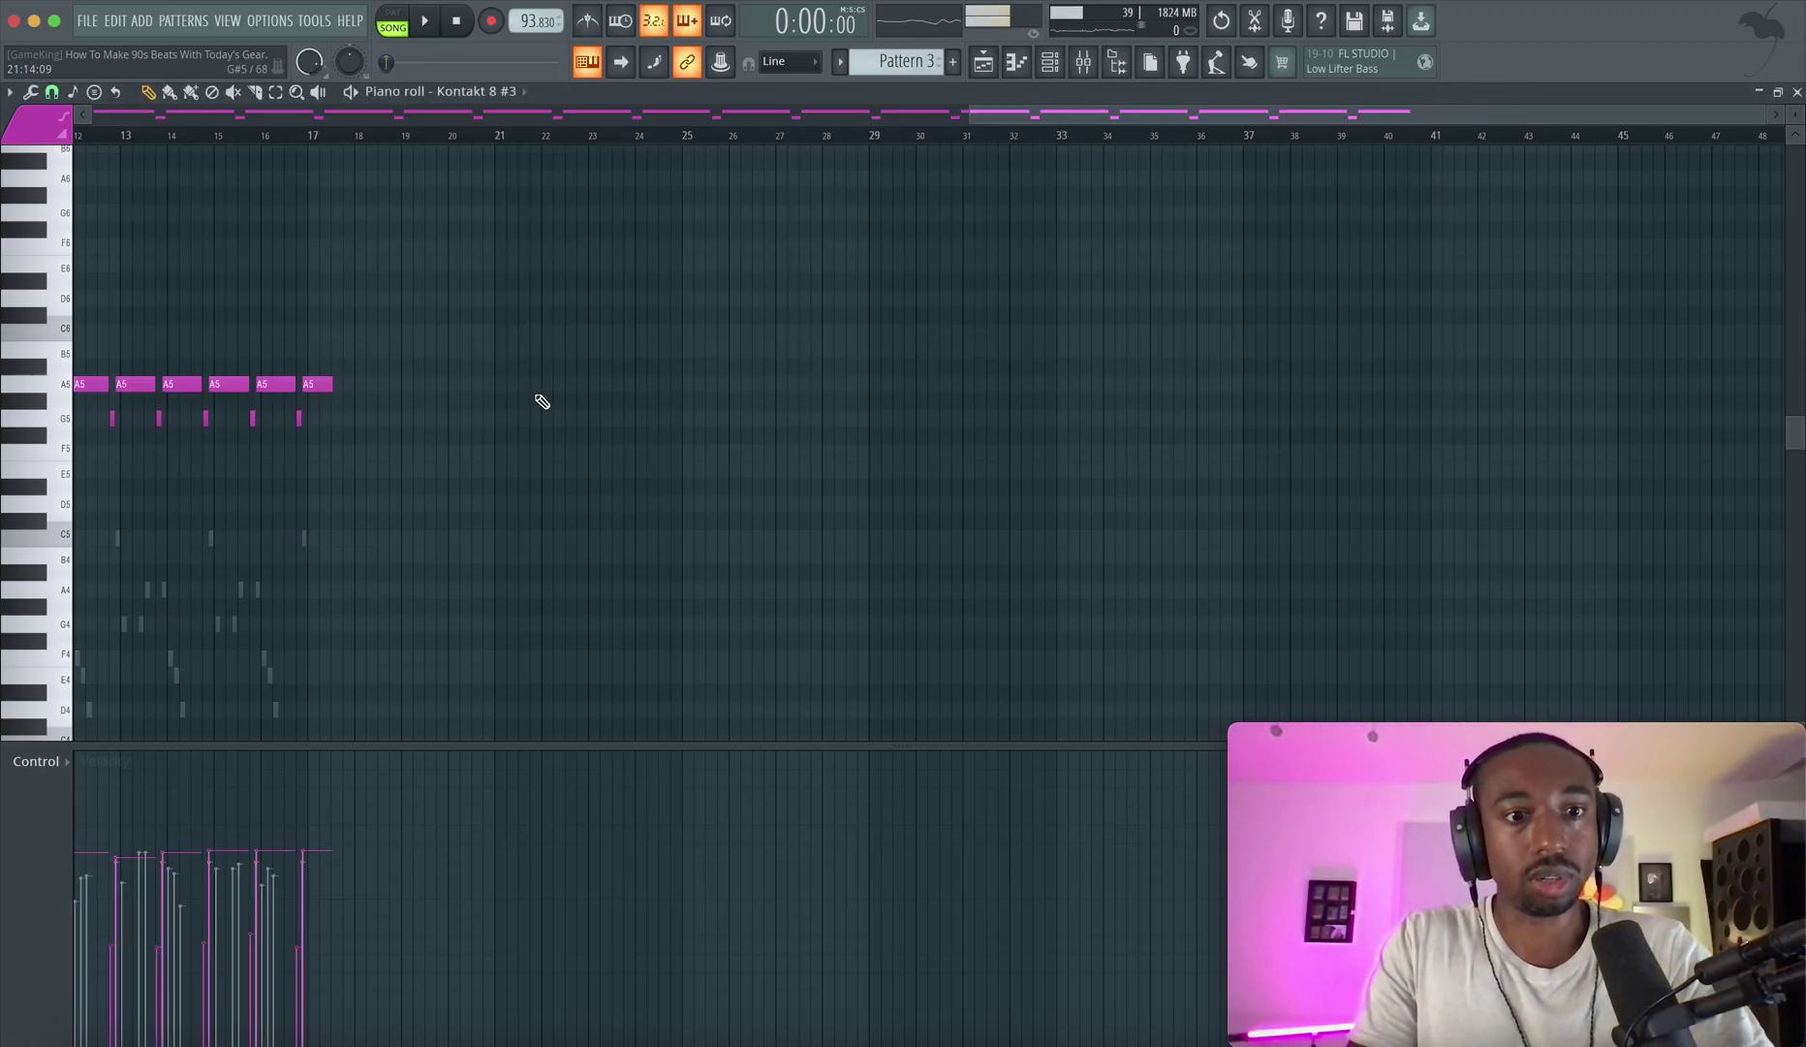
pyautogui.hscroll(-4, 428, 499)
pyautogui.hotkey('ctrl', 'z')
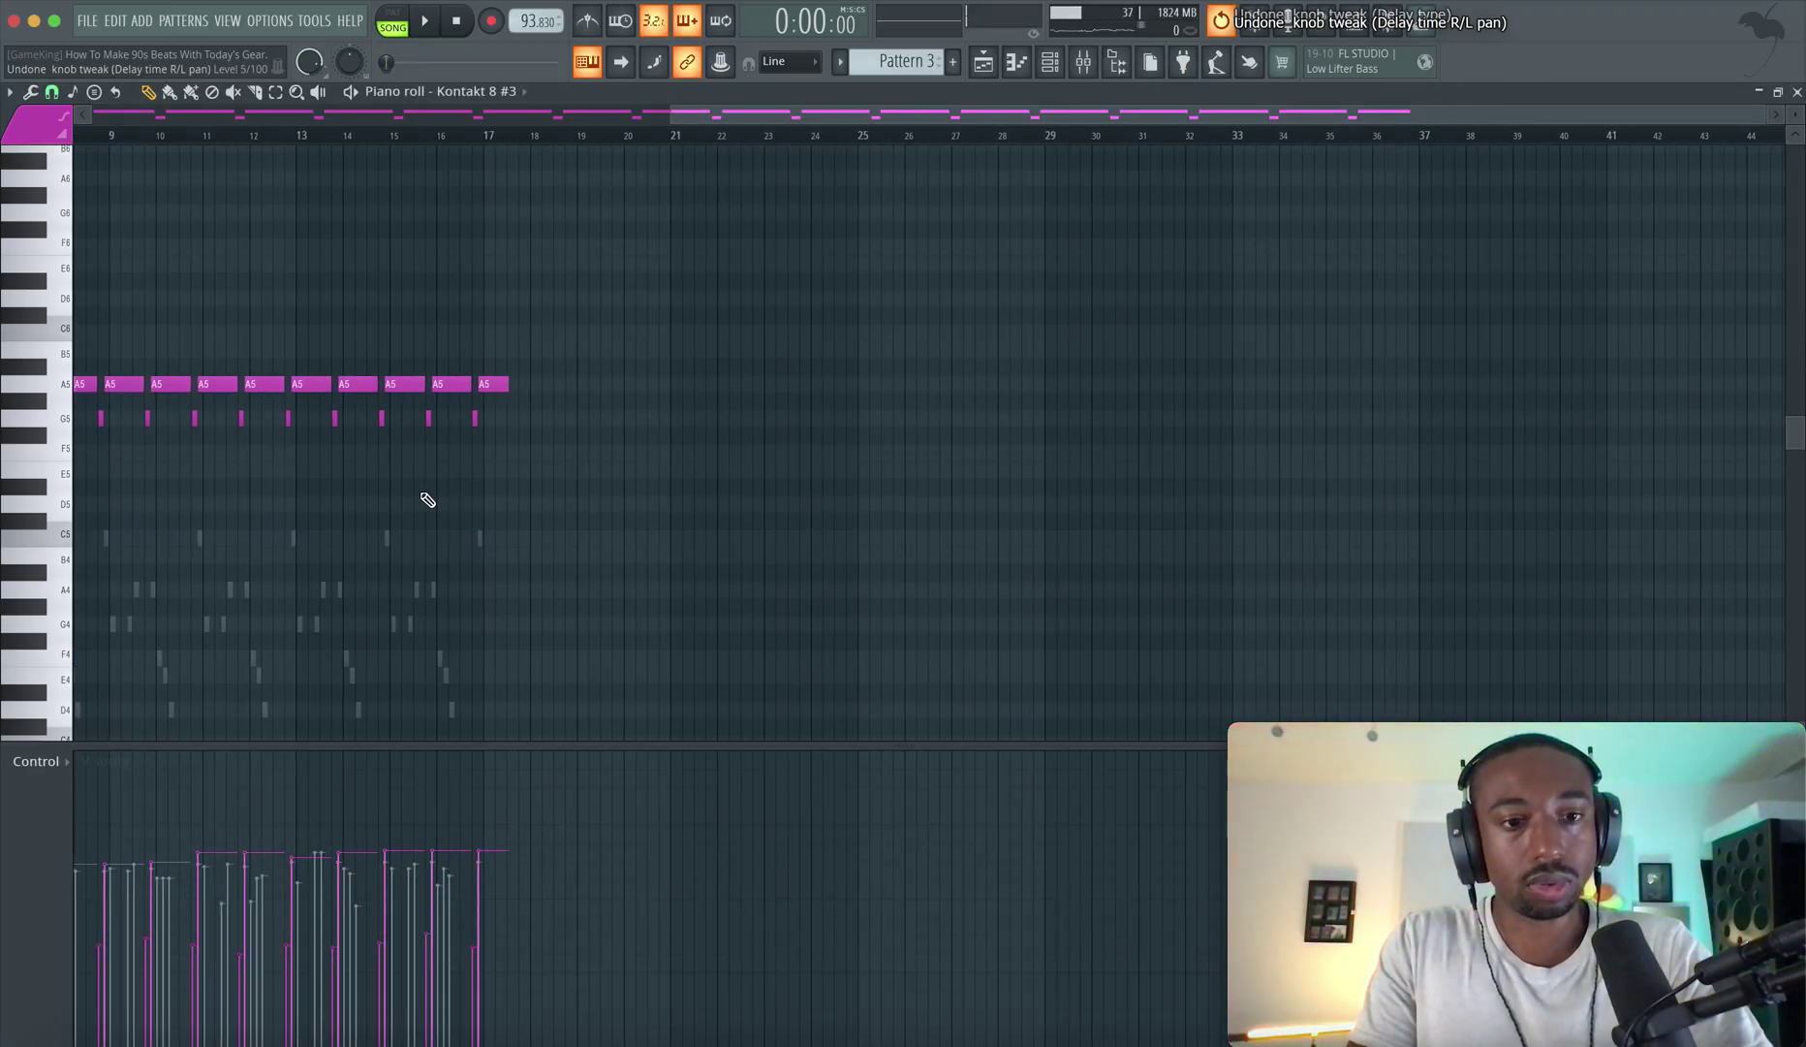
pyautogui.hscroll(-4, 427, 514)
pyautogui.hotkey('ctrl', 'z')
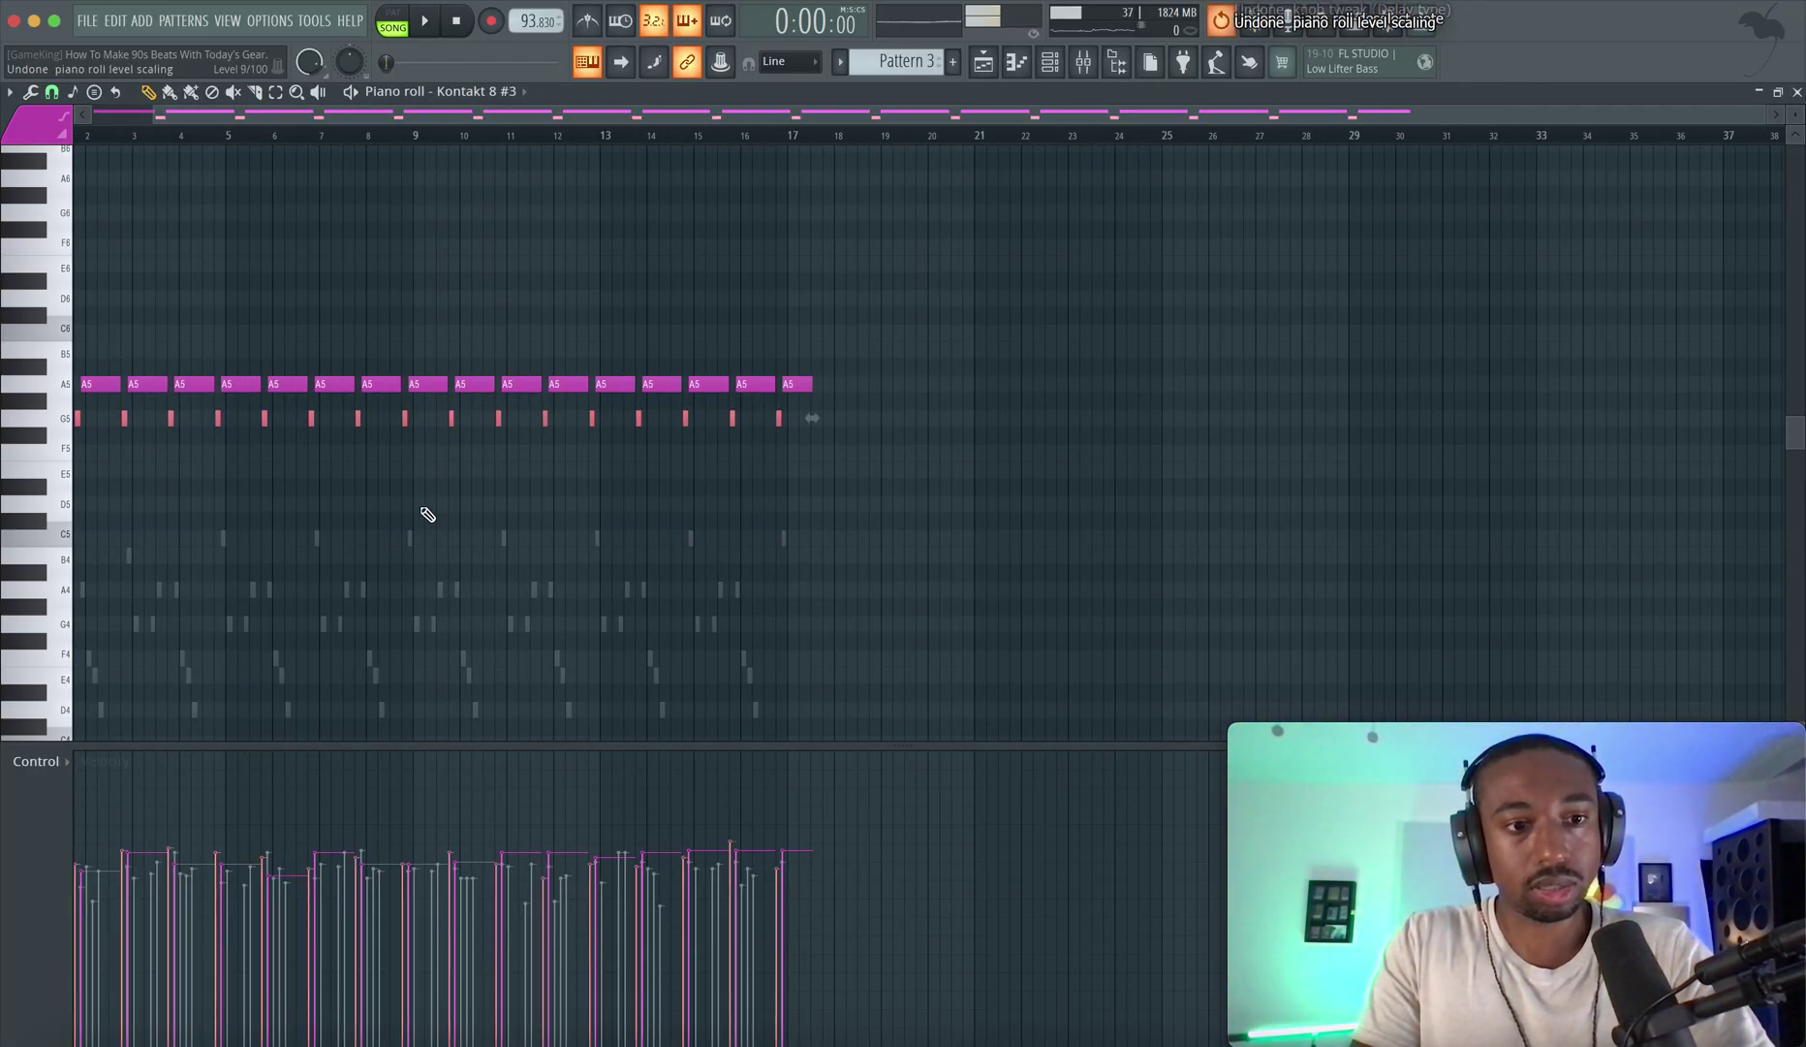
# Lower the Kontakt 8 #3 mixer level slightly while the song plays, return to the playlist and stop playback.
pyautogui.press('space')
pyautogui.click(1083, 64)
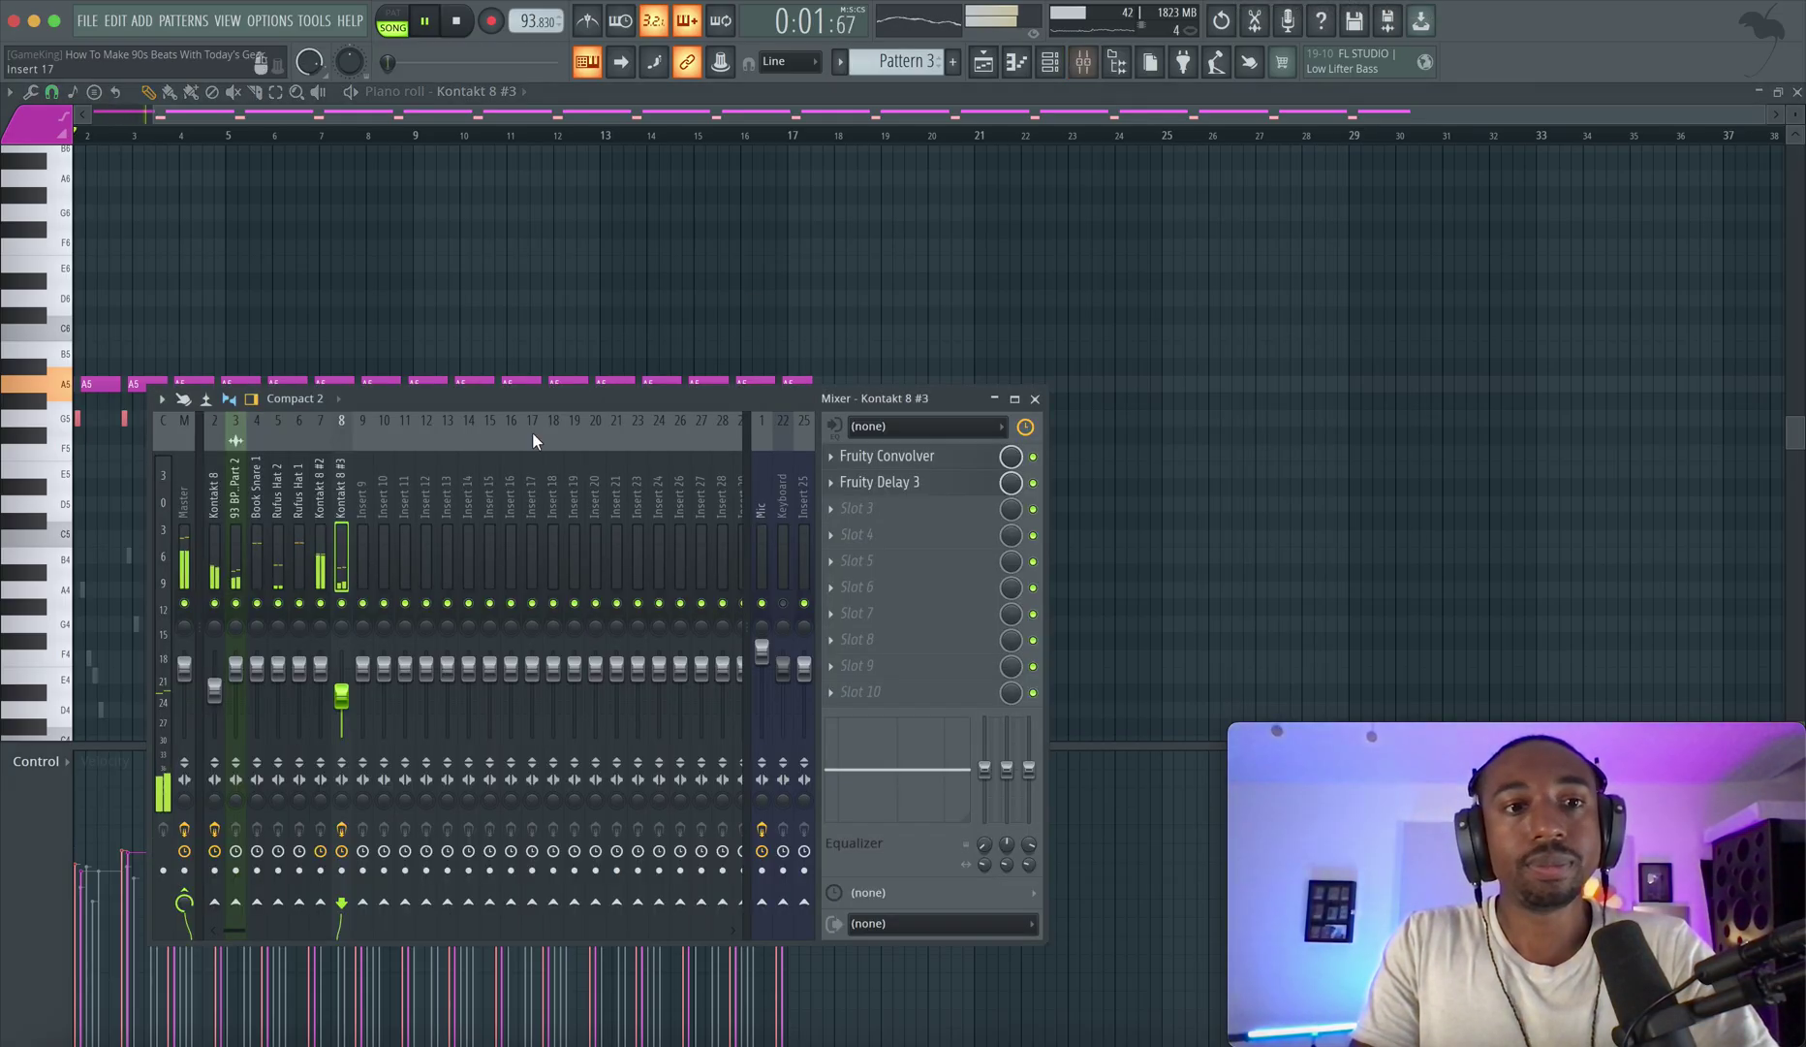
pyautogui.moveTo(341, 704); pyautogui.dragTo(341, 715)
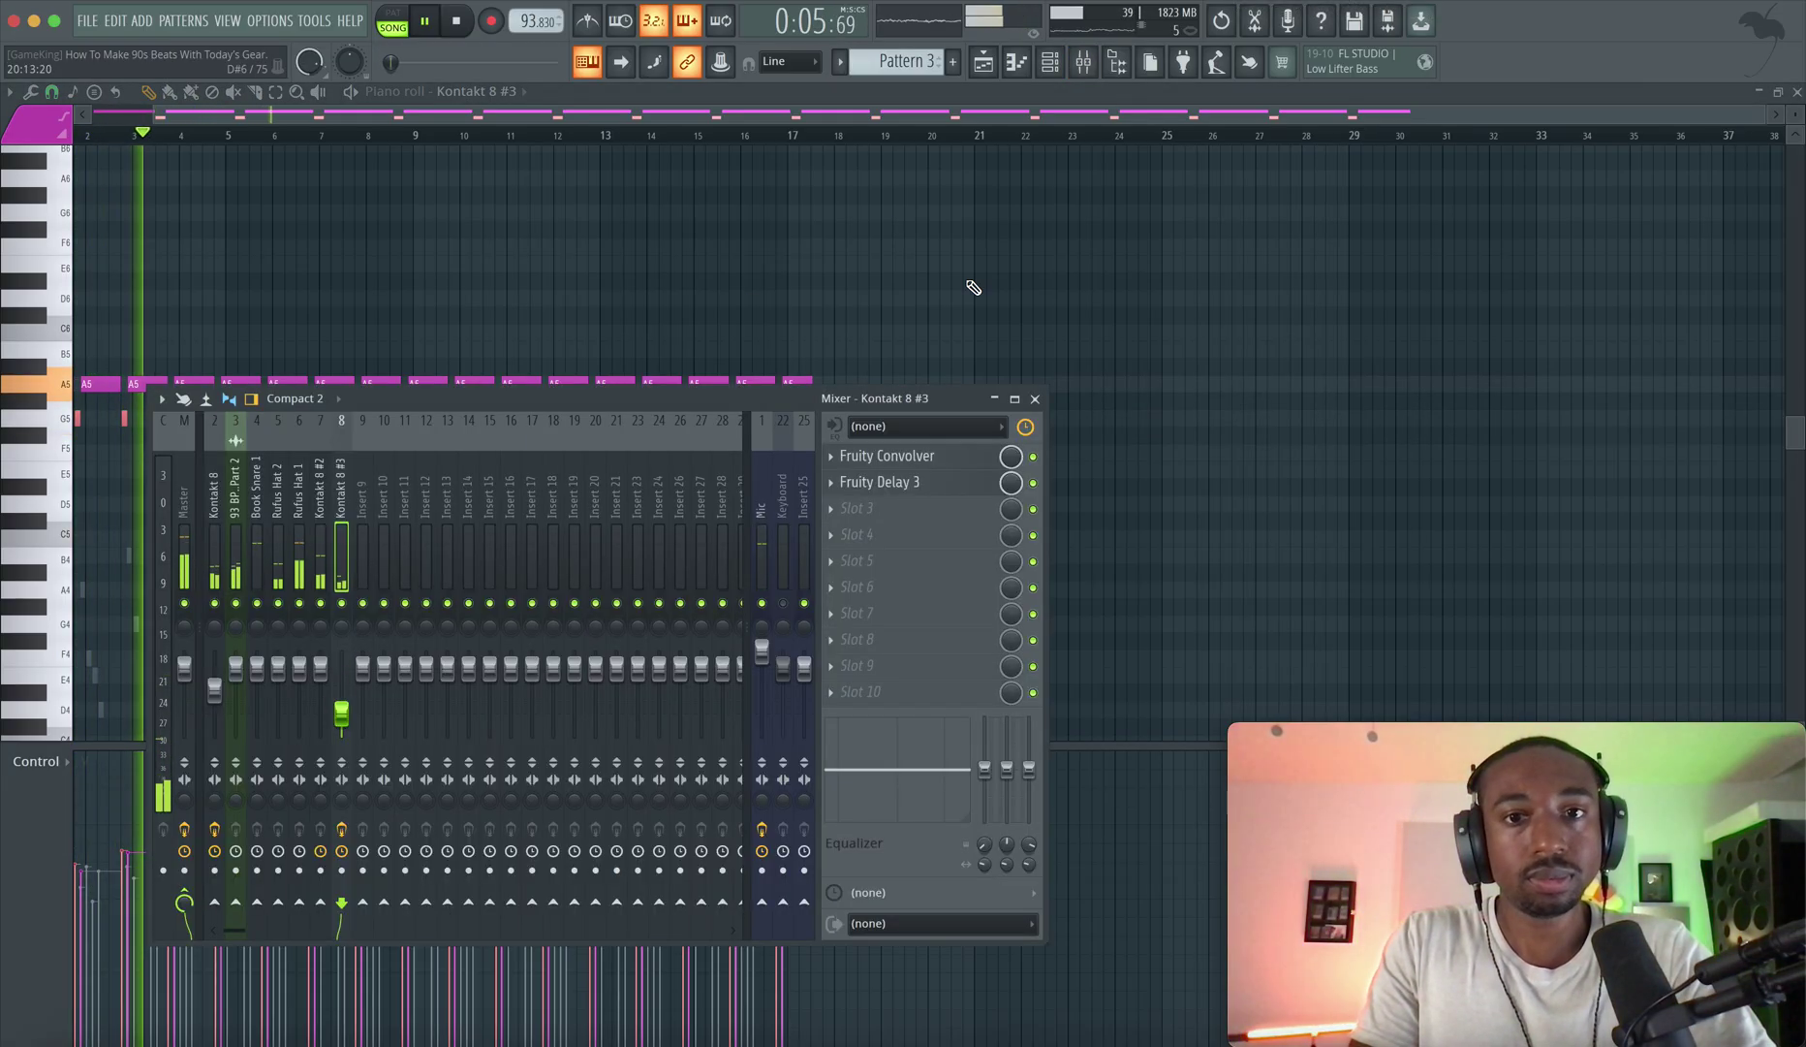
pyautogui.press('F9')
pyautogui.press('F5')
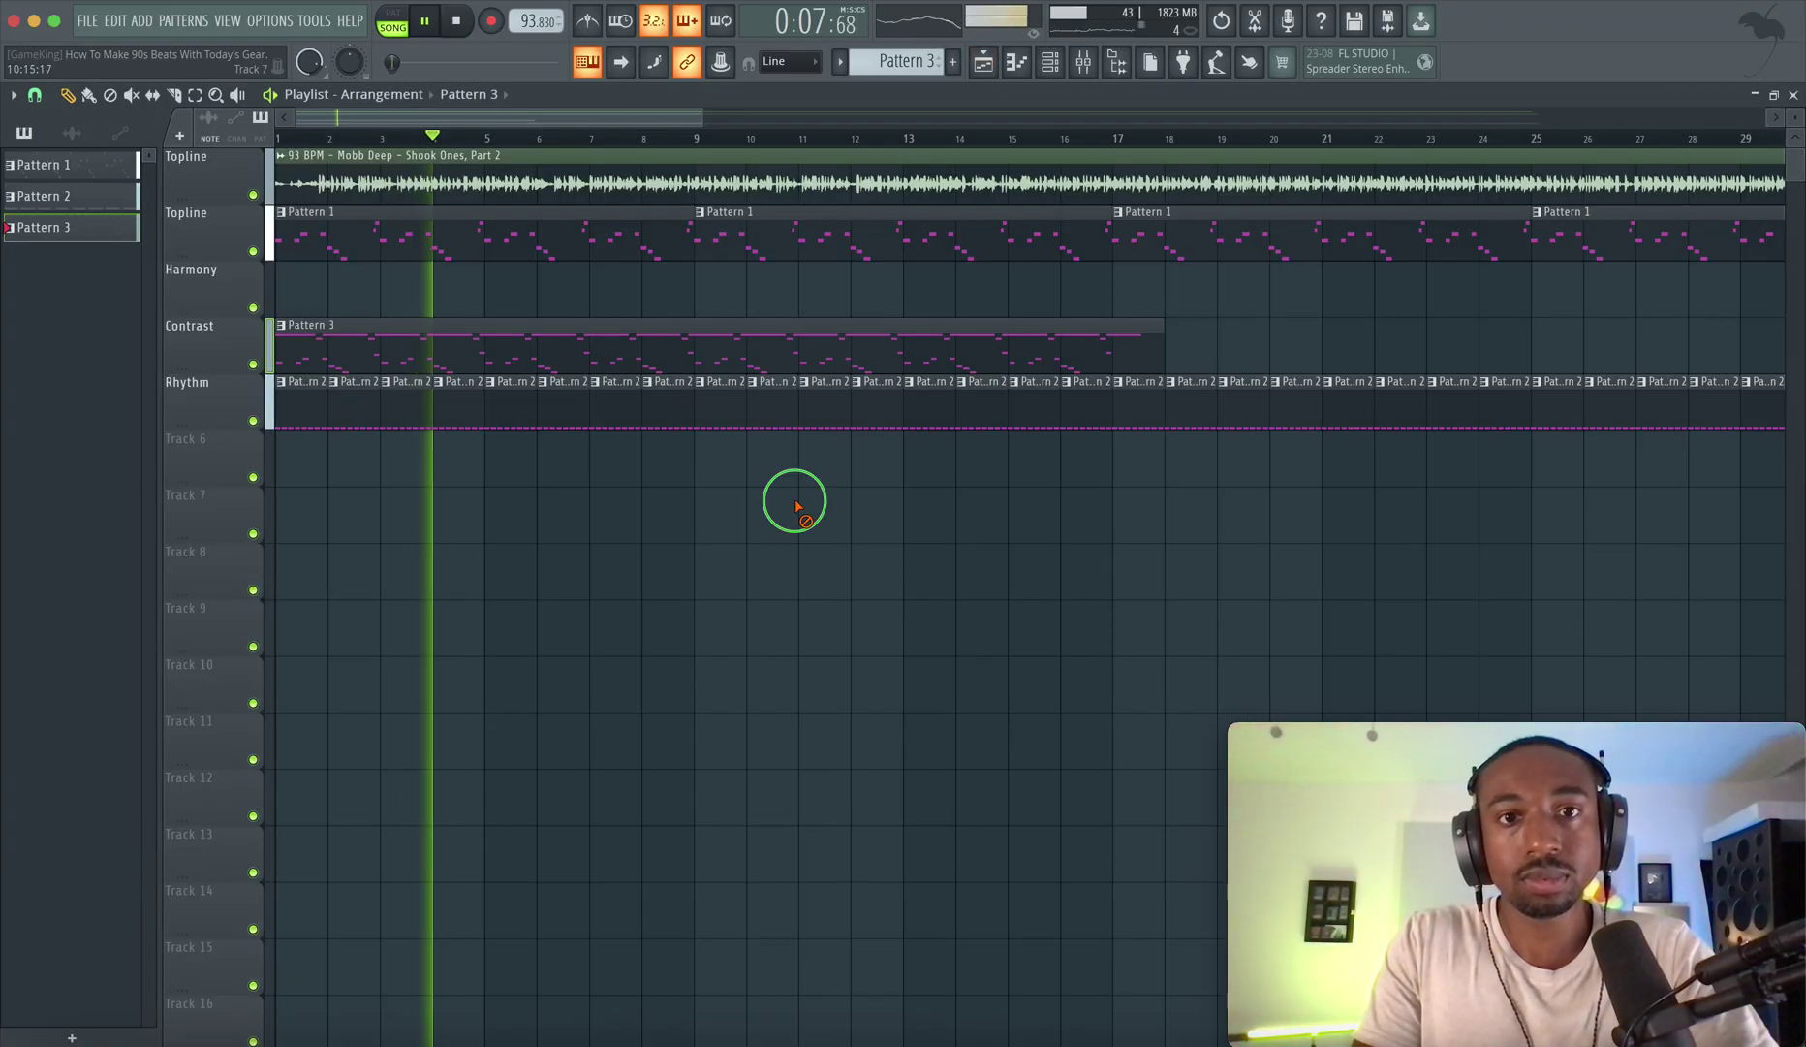
pyautogui.press('space')
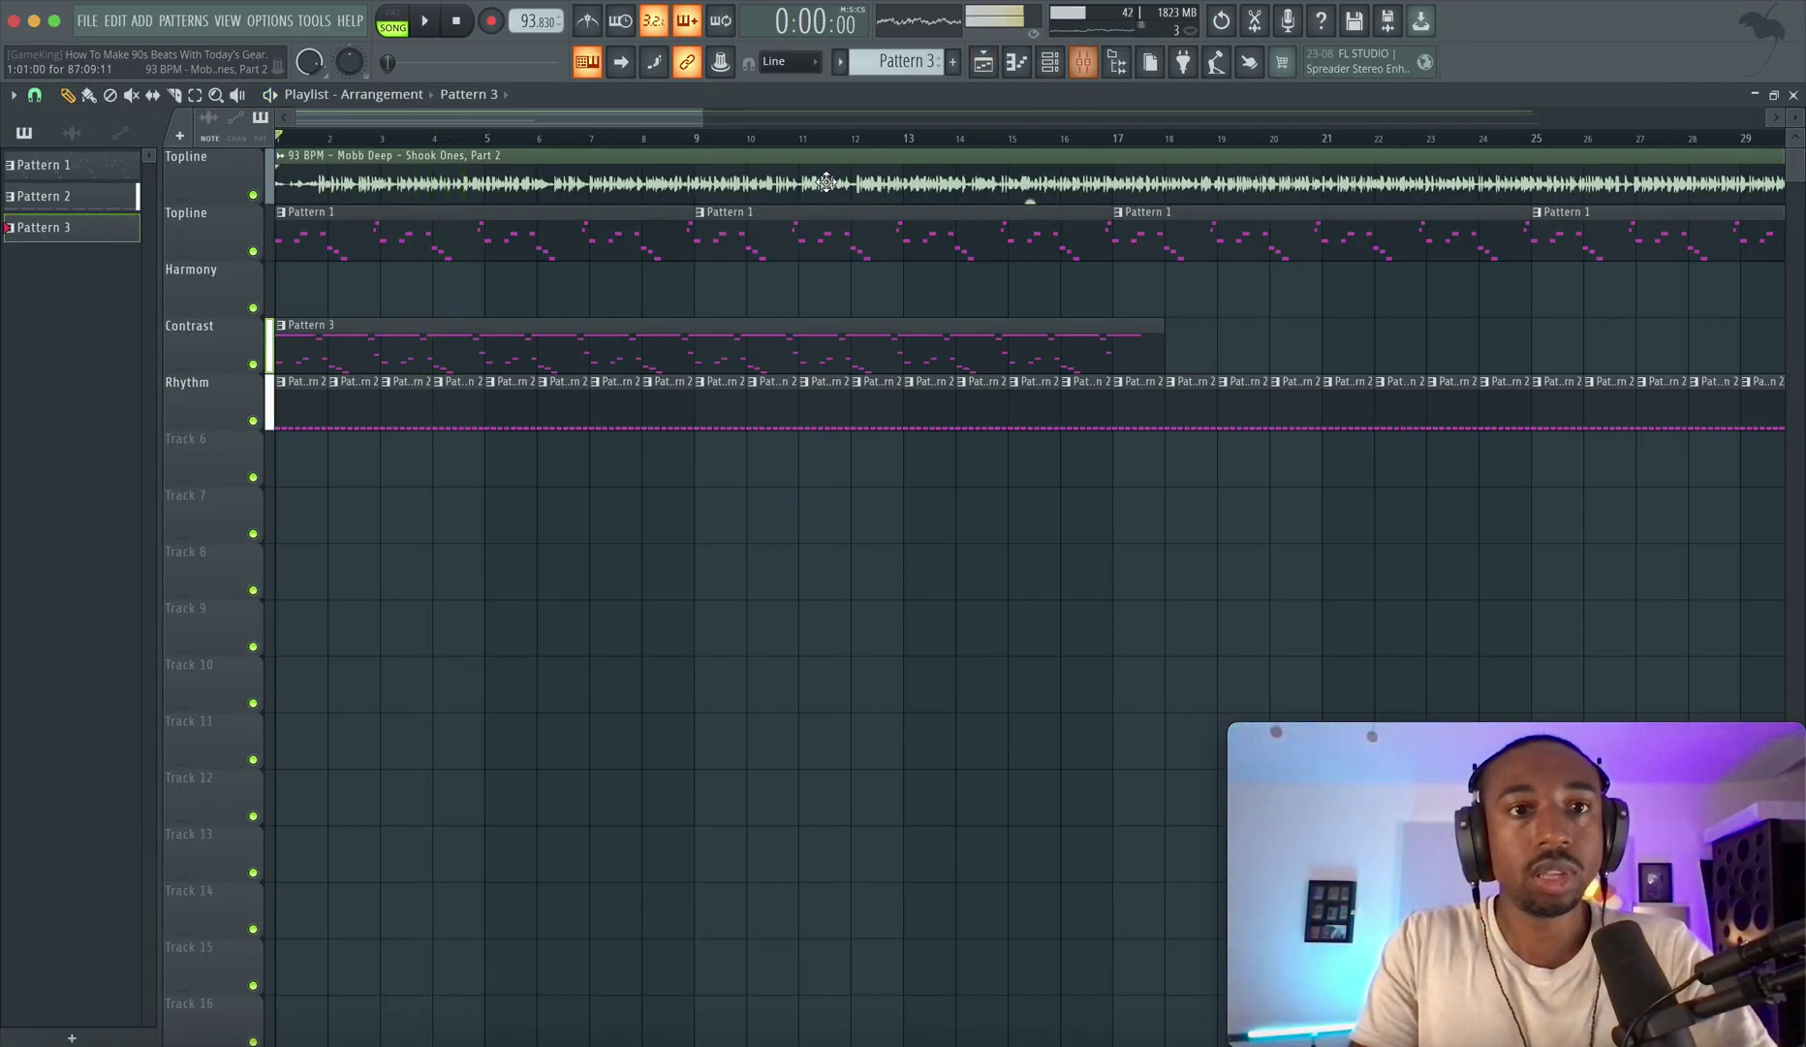
# Examine the effect chain on the Kontakt 8 mixer track.
pyautogui.click(1083, 61)
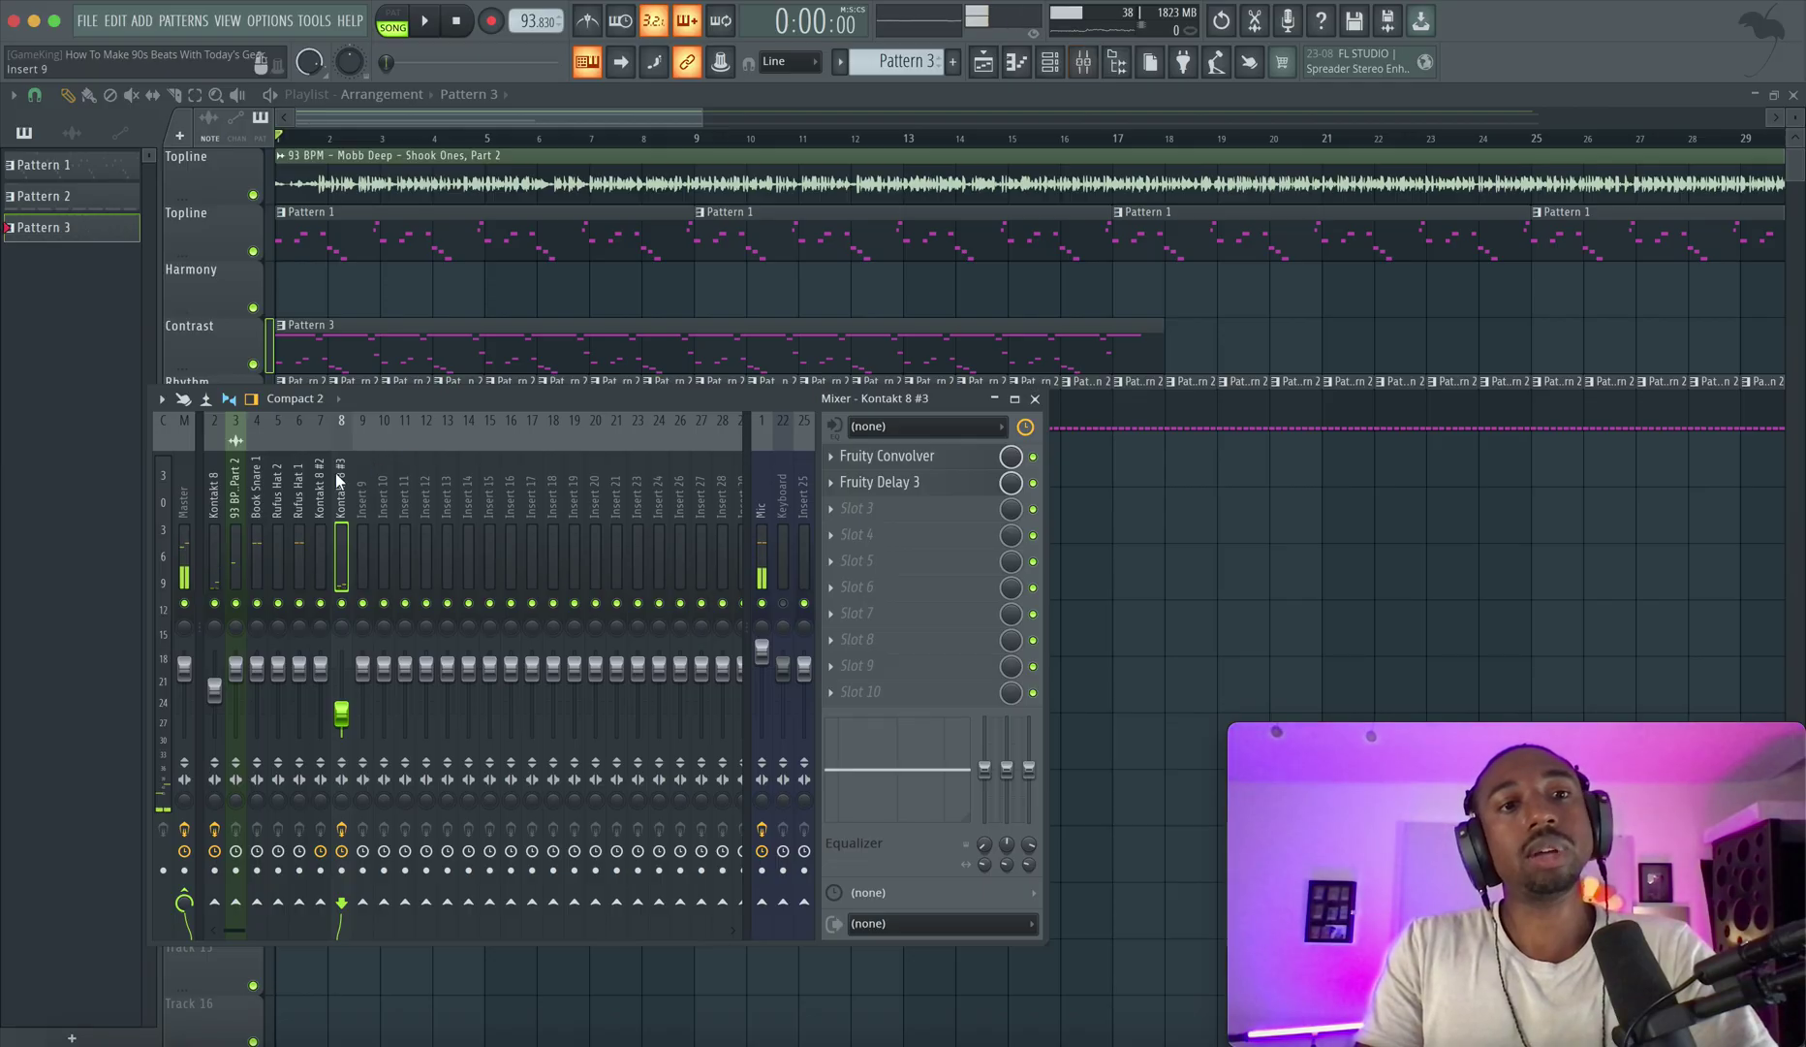
pyautogui.click(214, 536)
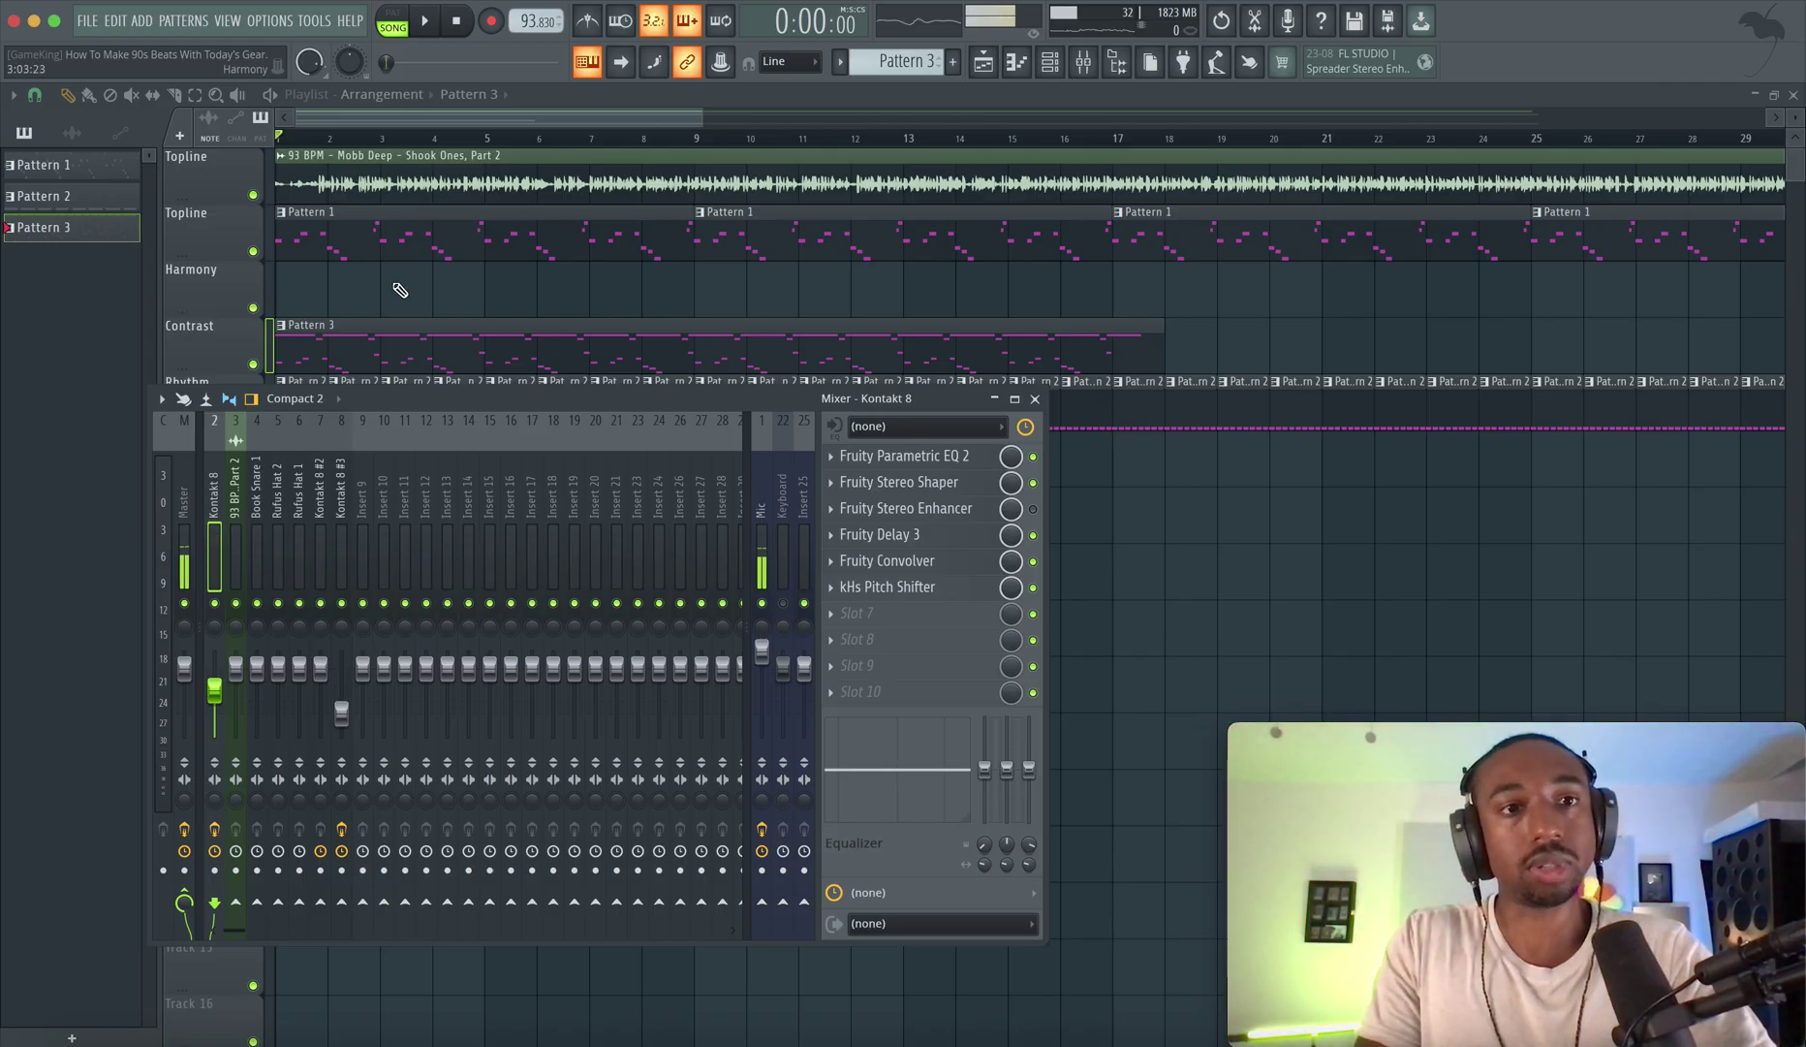
pyautogui.press('F9')
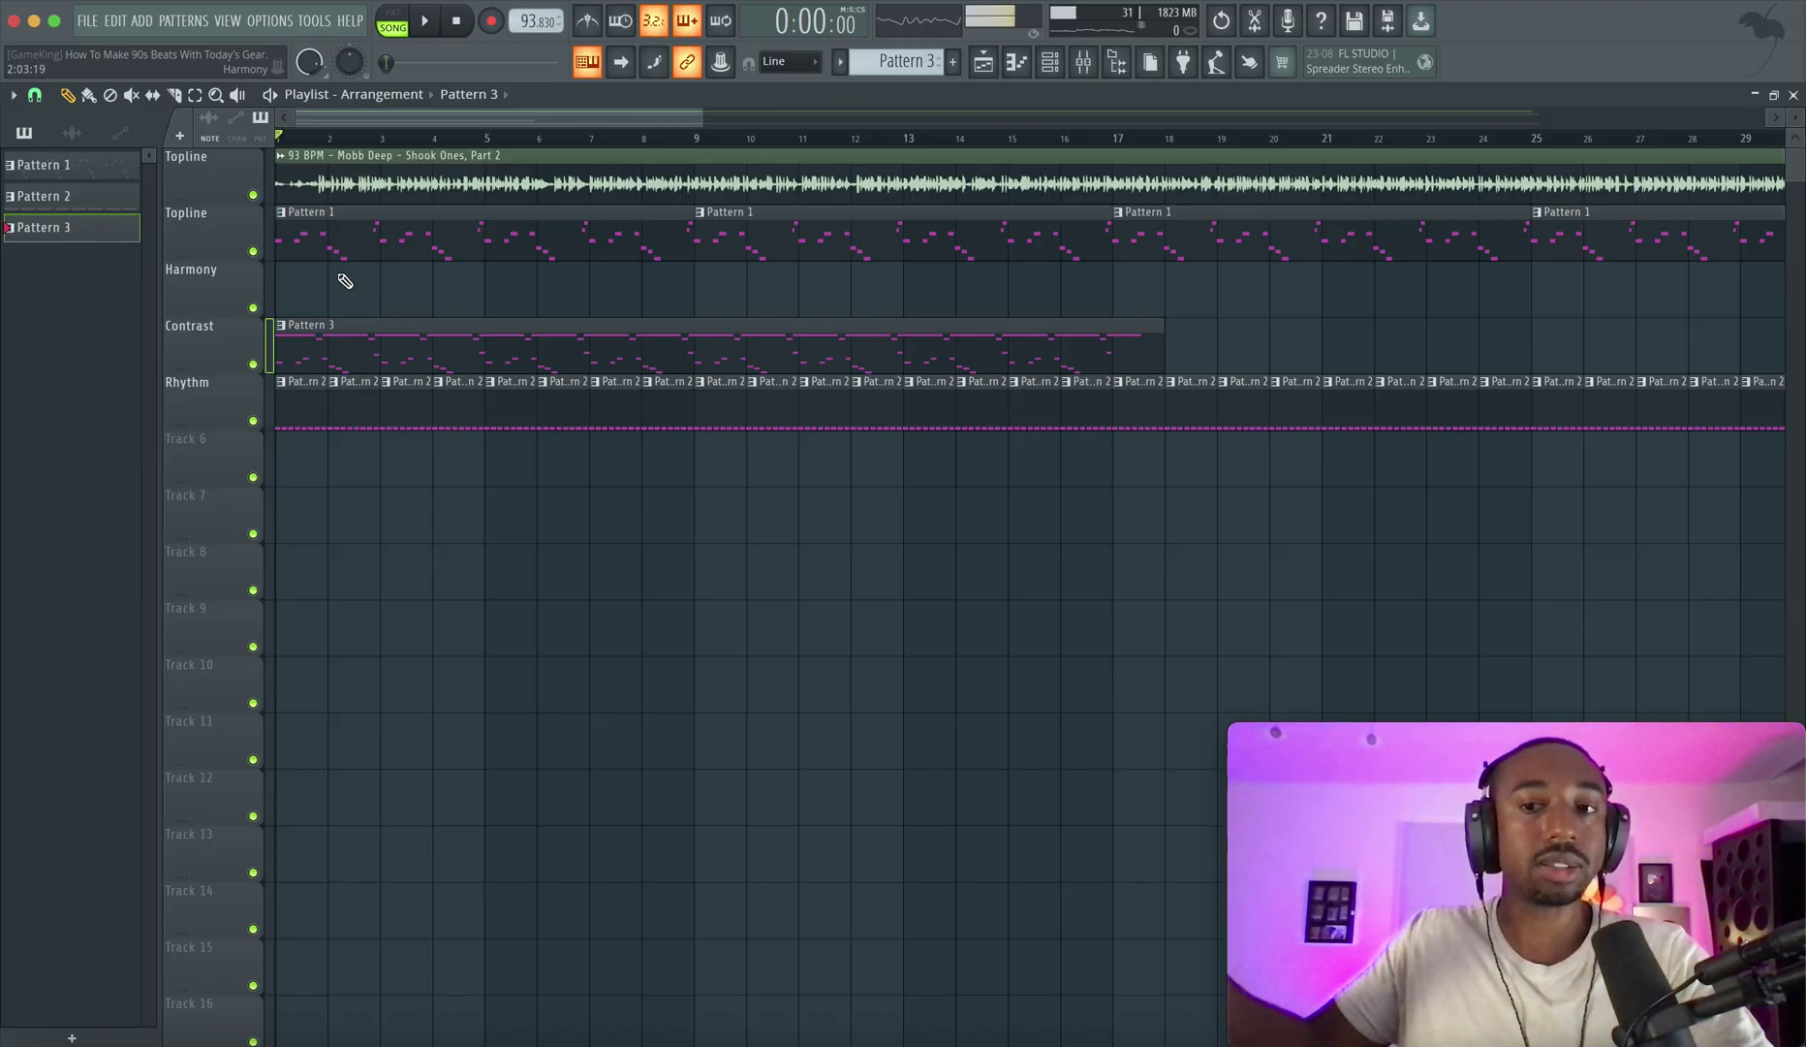
# Play the song and set the channel volume of Kontakt 8 #2 to 100% in the channel rack.
pyautogui.press('space')
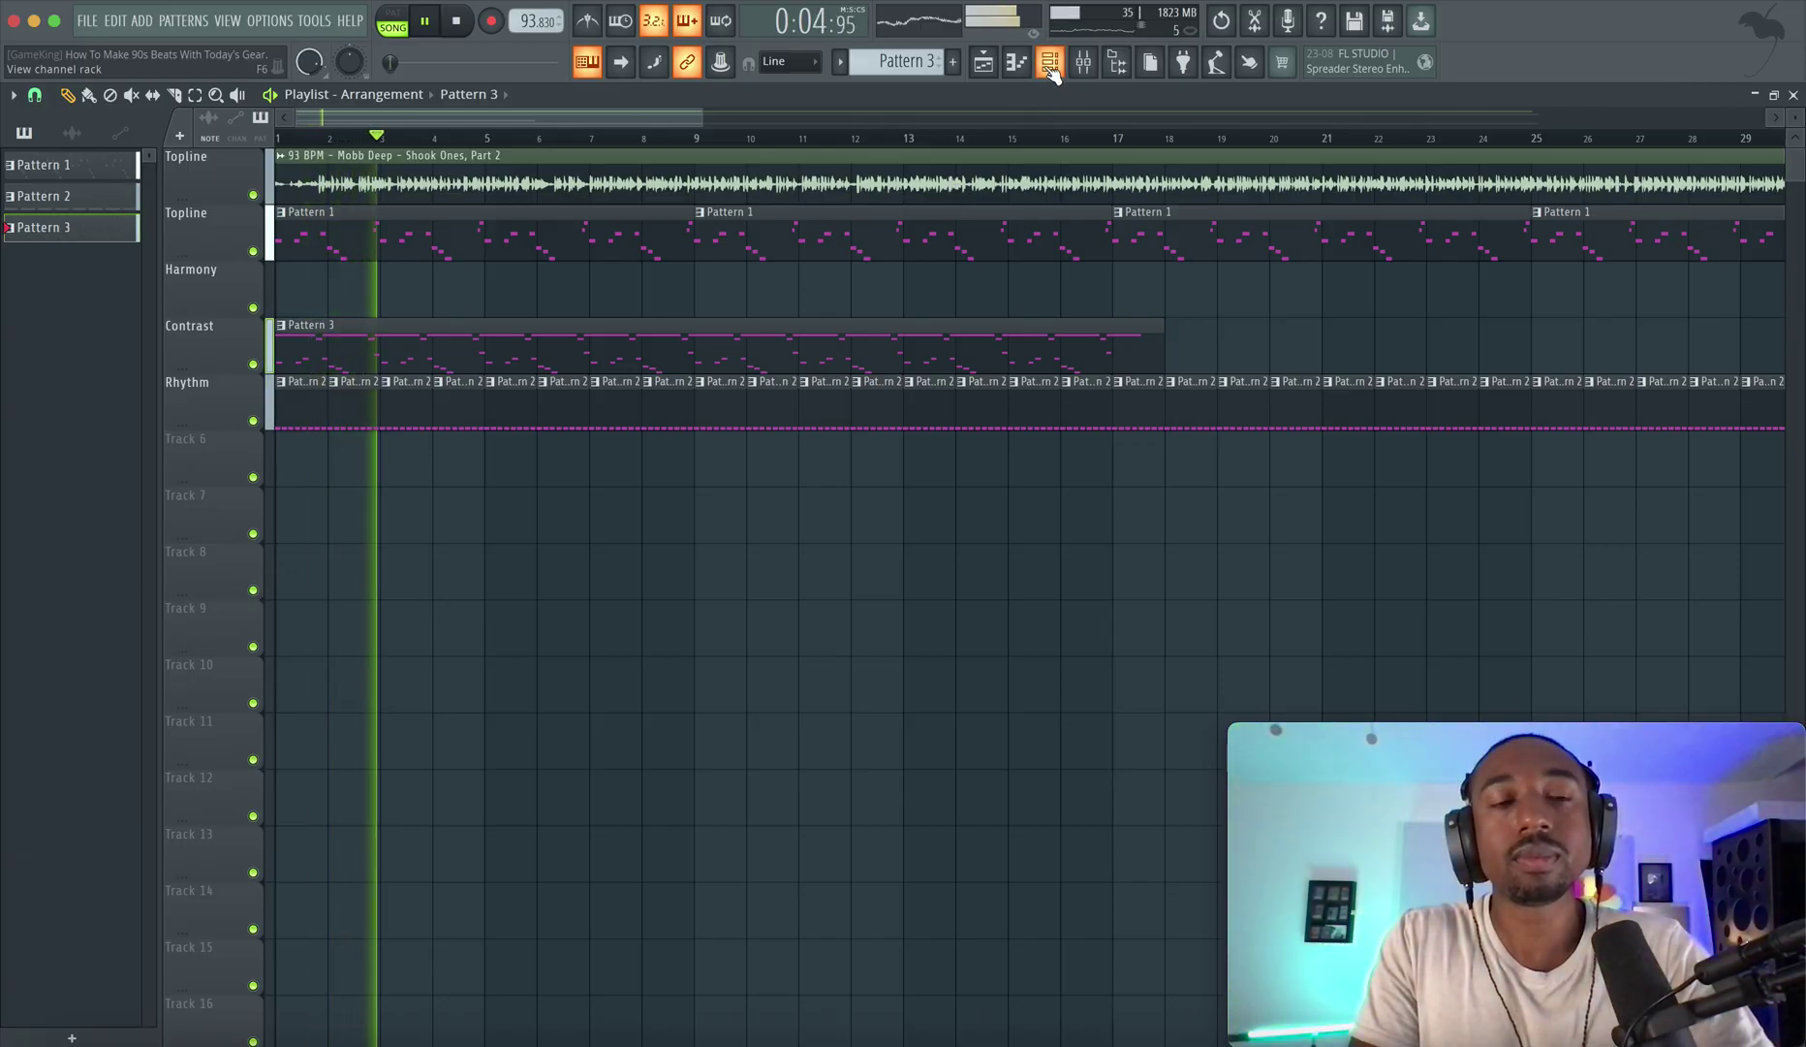
pyautogui.scroll(-6, 439, 342)
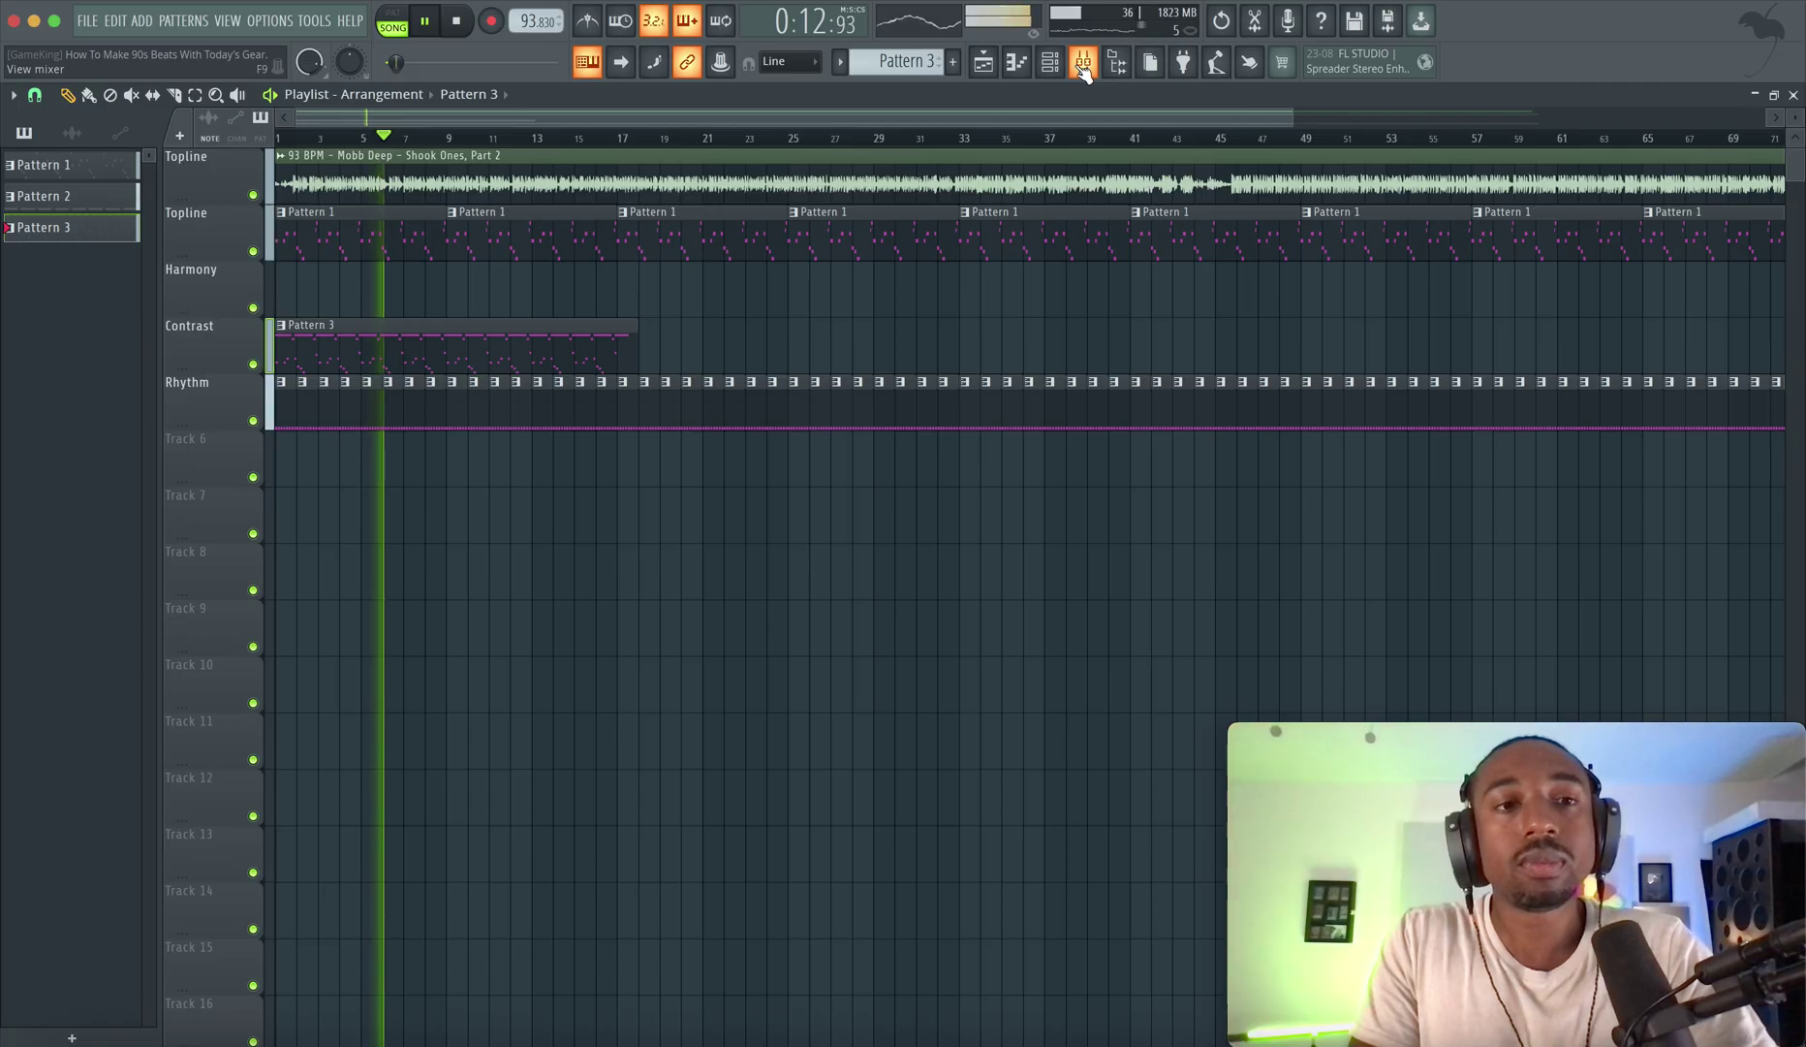
pyautogui.click(1049, 64)
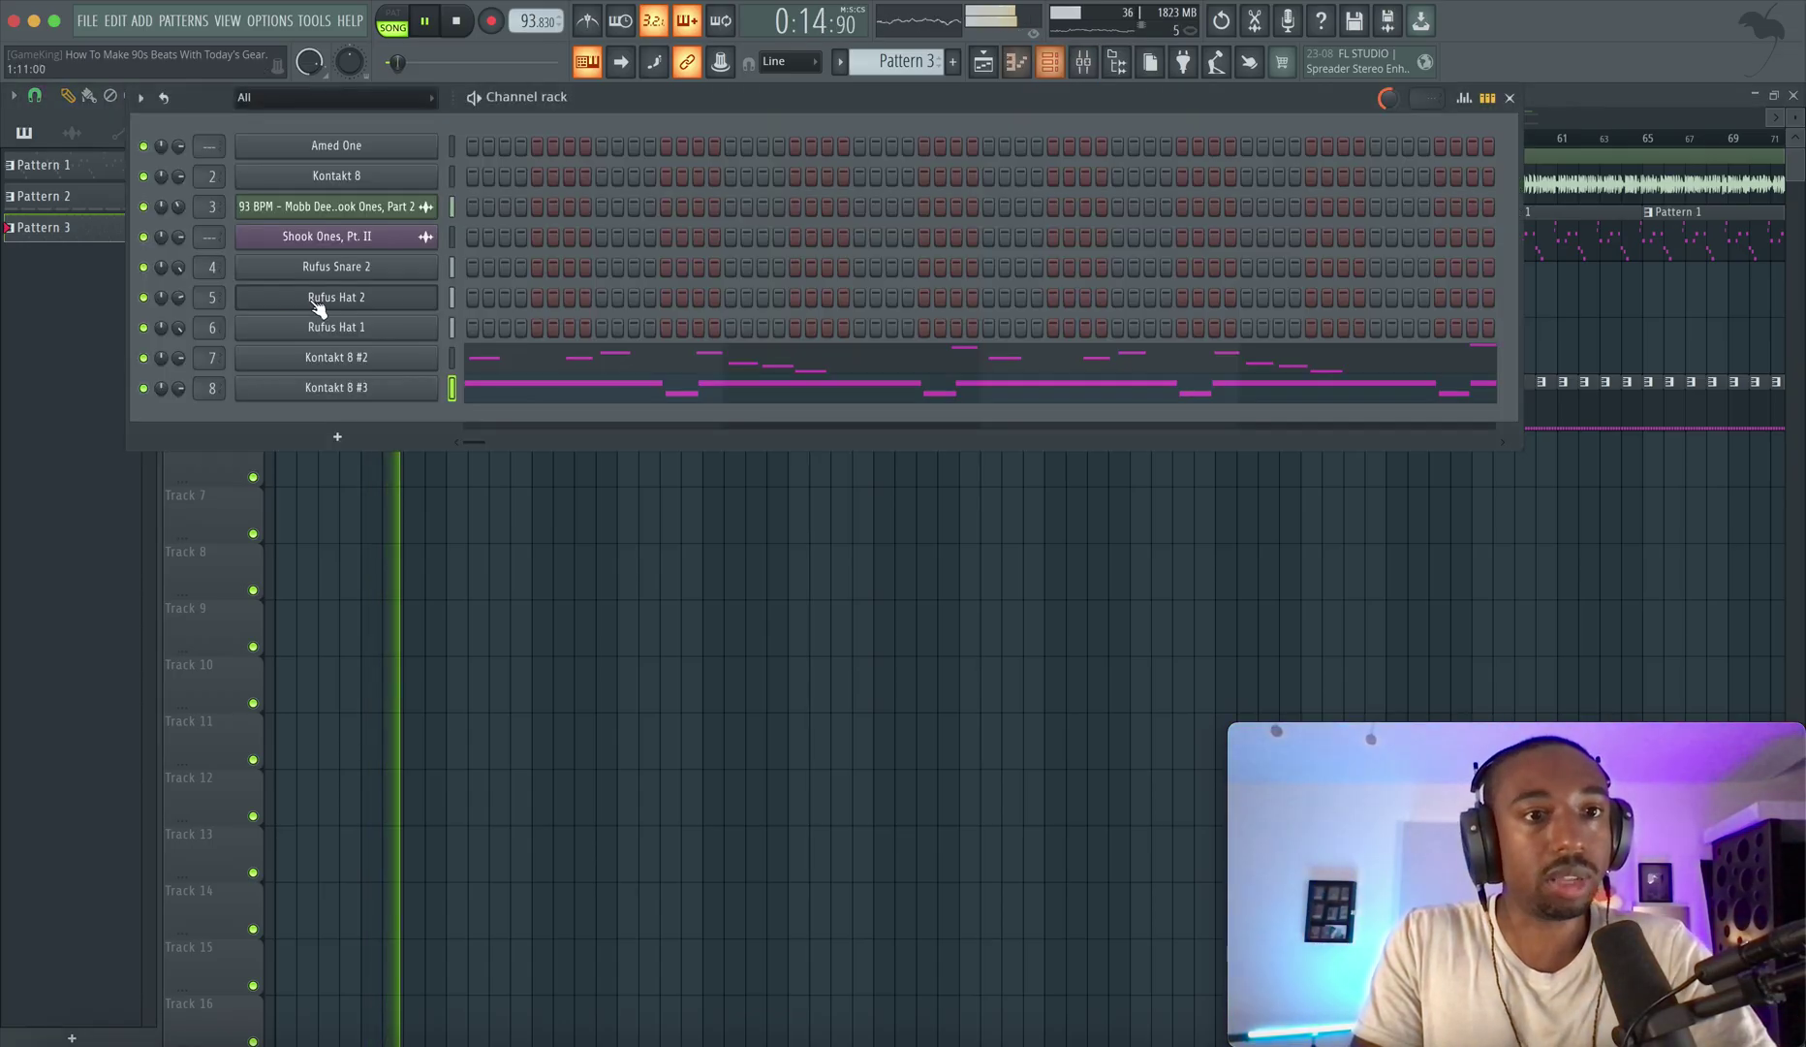
pyautogui.moveTo(177, 356); pyautogui.dragTo(177, 348)
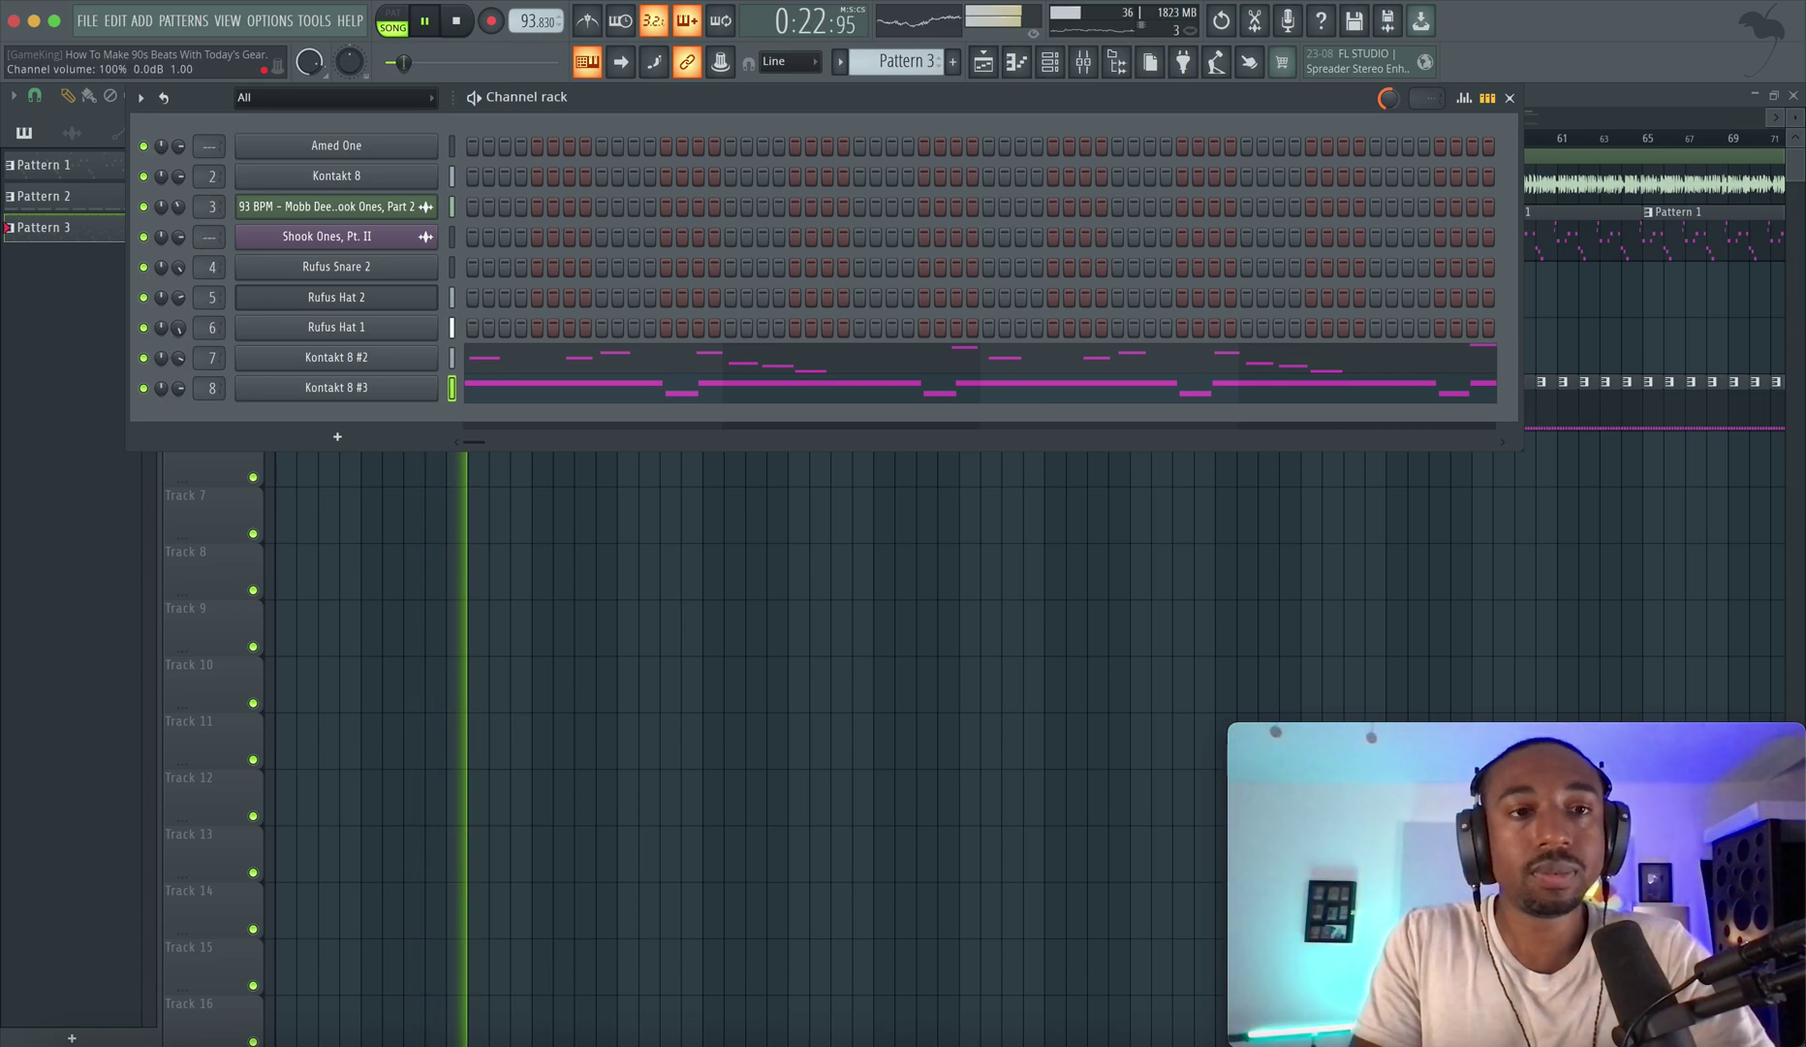
pyautogui.scroll(5, 180, 264)
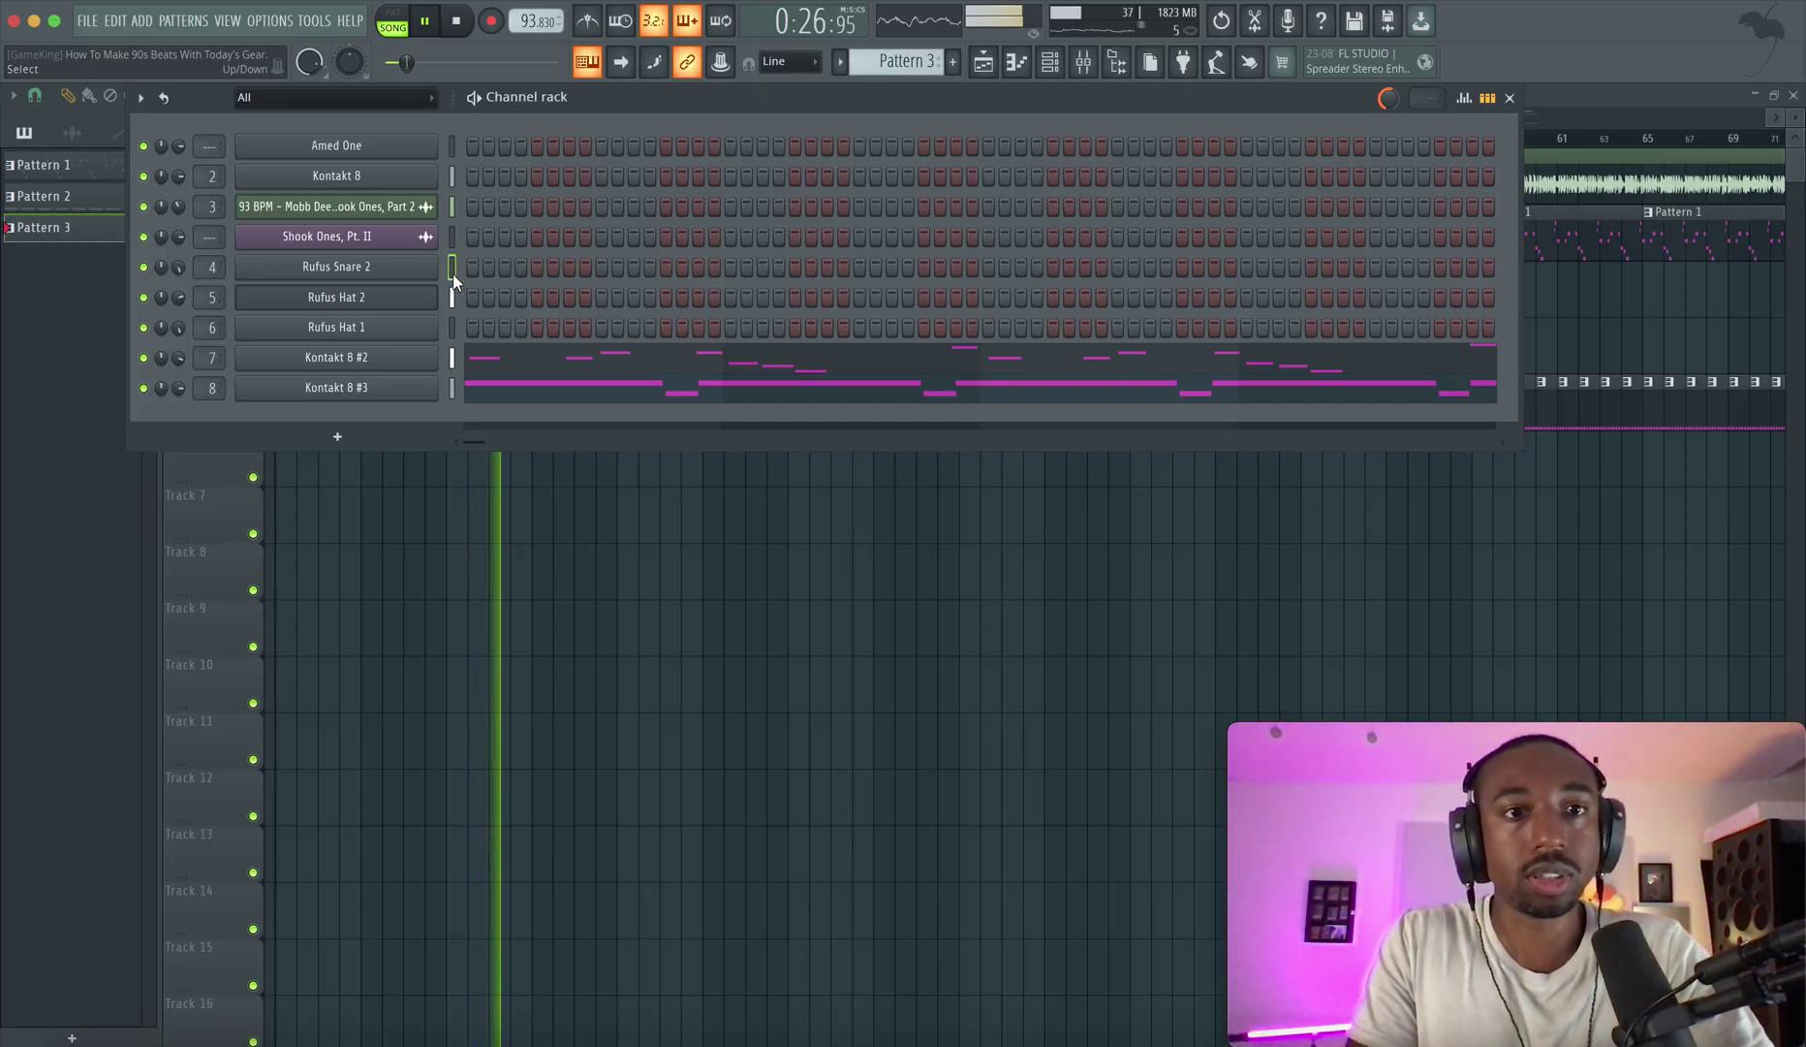
pyautogui.press('F6')
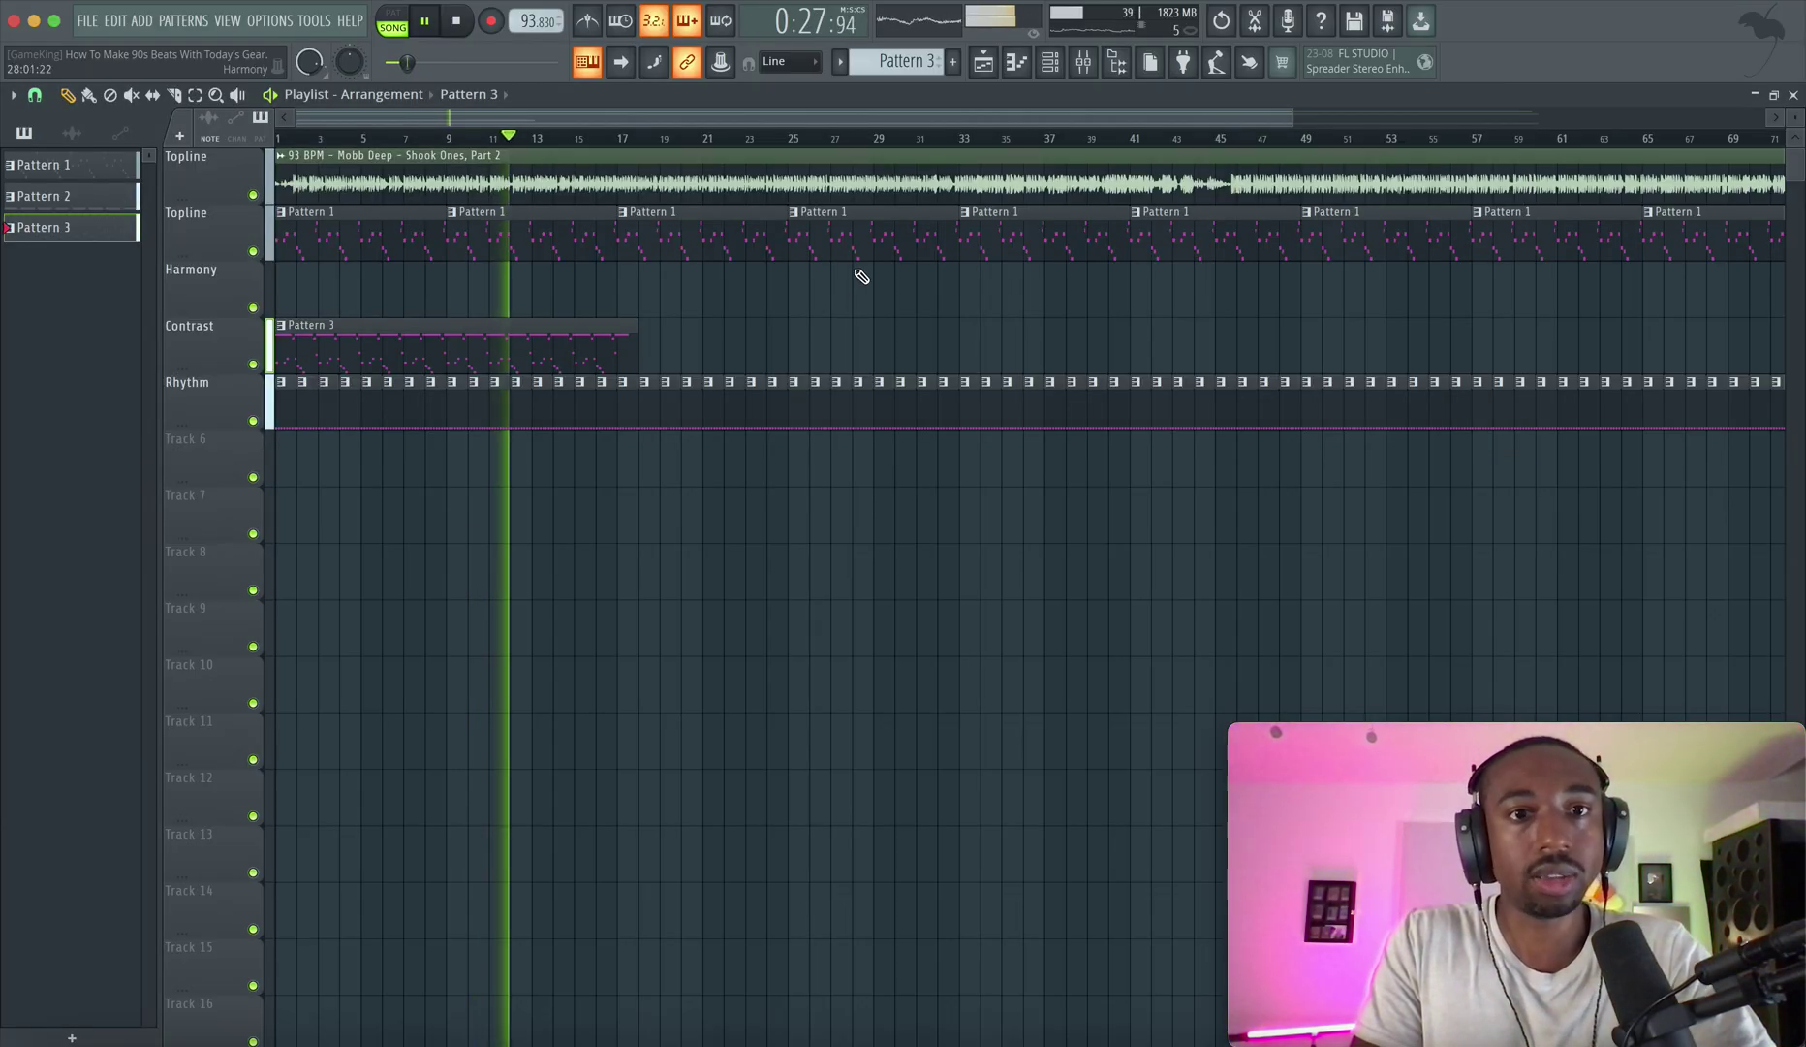
# Examine the Fruity Convolver options on the Kontakt 8 #3 mixer track and locate the Book Snare 1 track while briefly playing the song.
pyautogui.click(1084, 62)
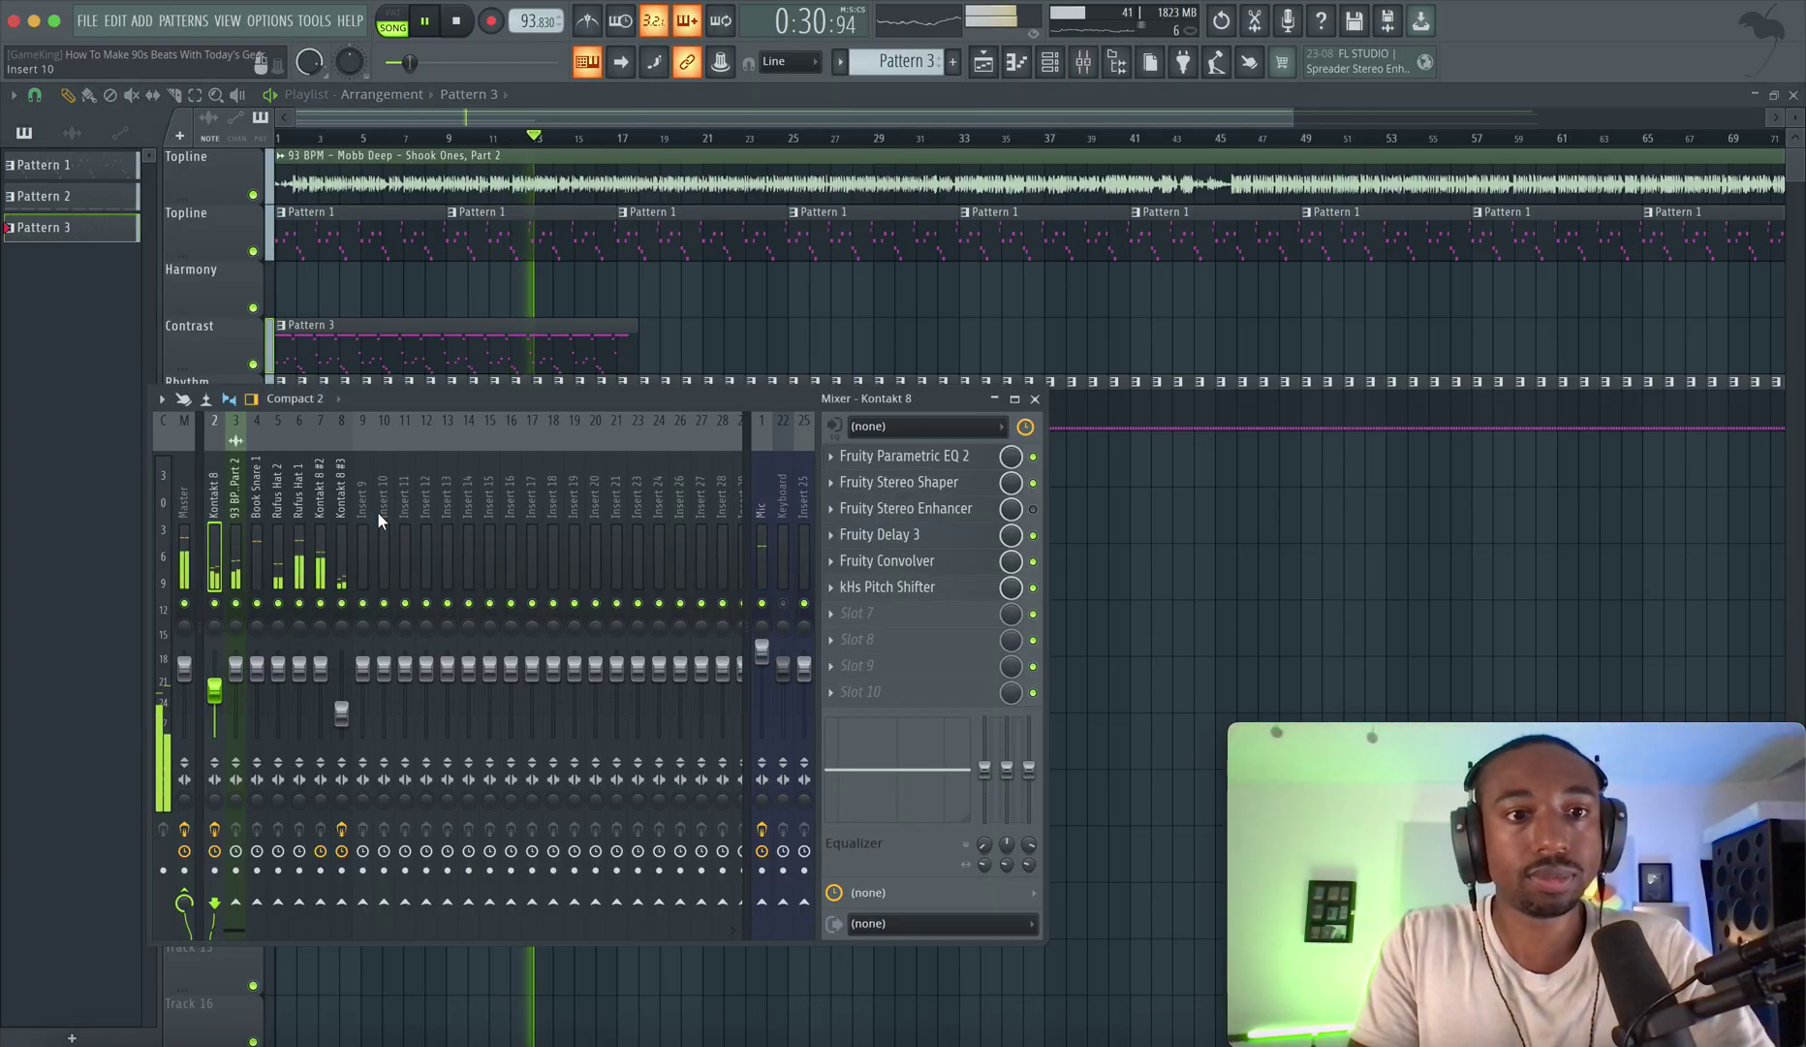
pyautogui.click(341, 524)
pyautogui.press('space')
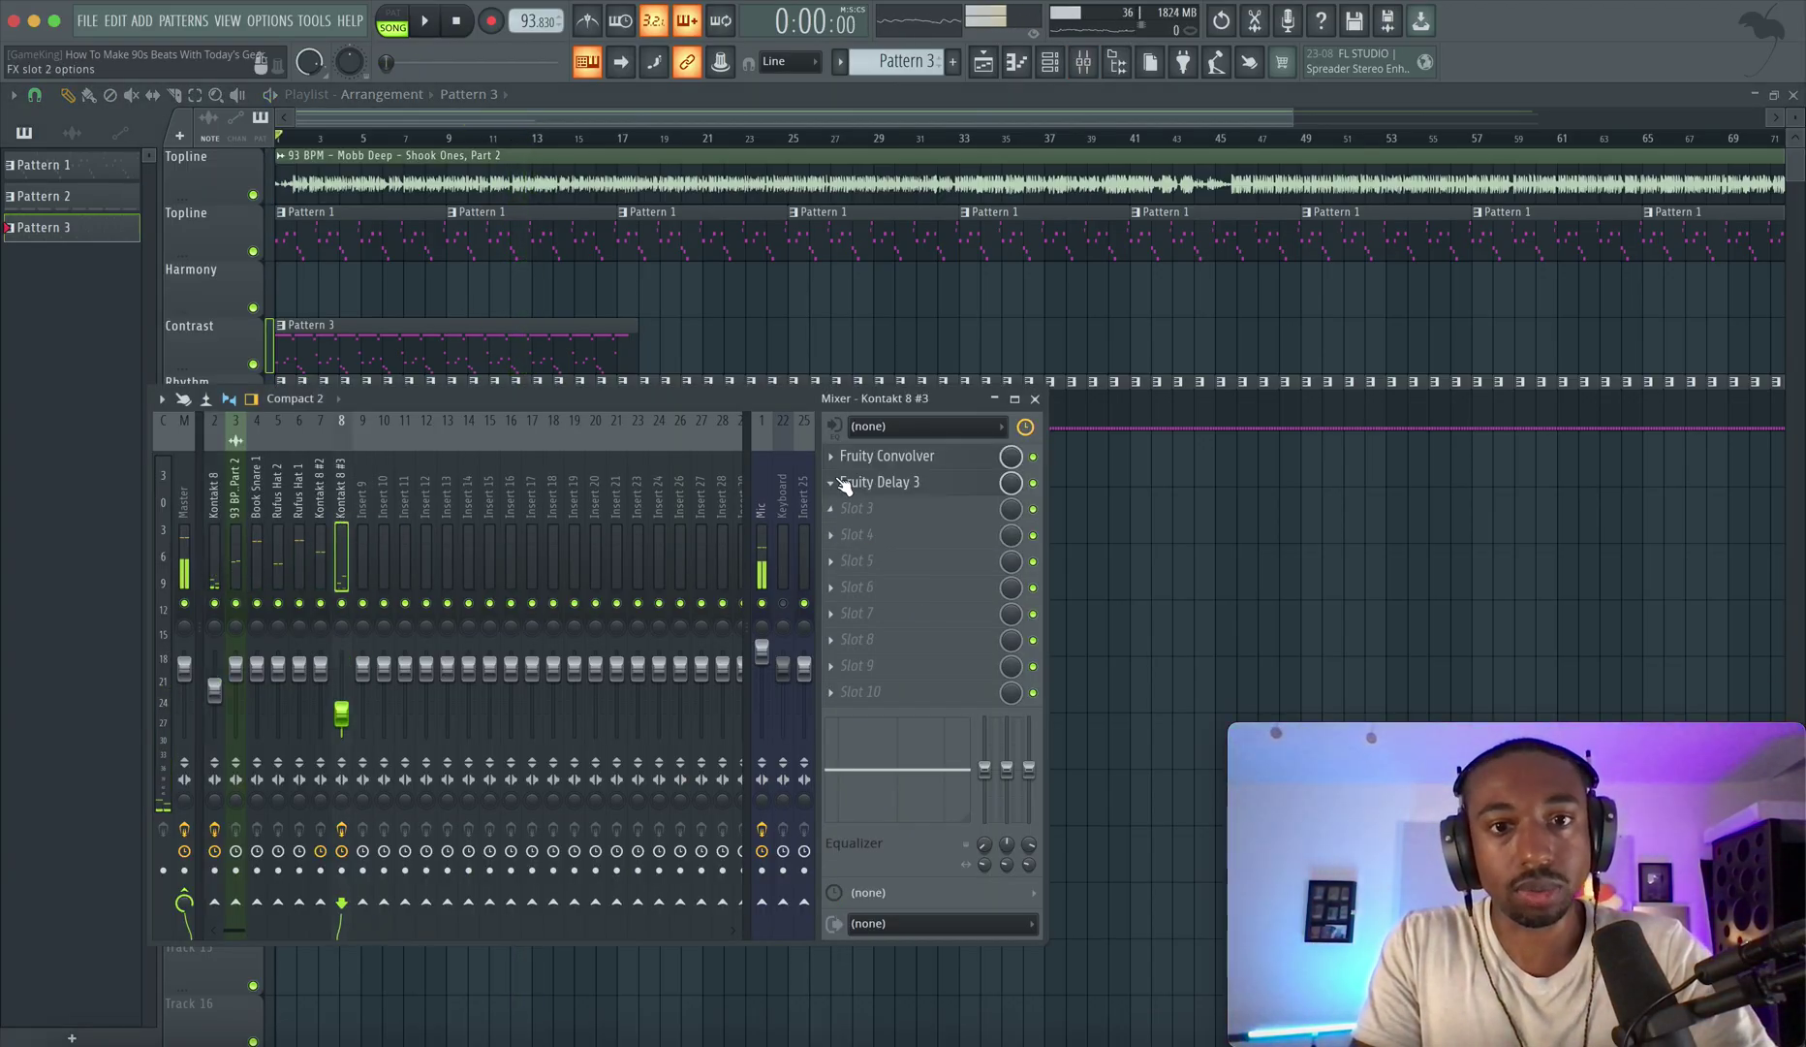
pyautogui.click(841, 459)
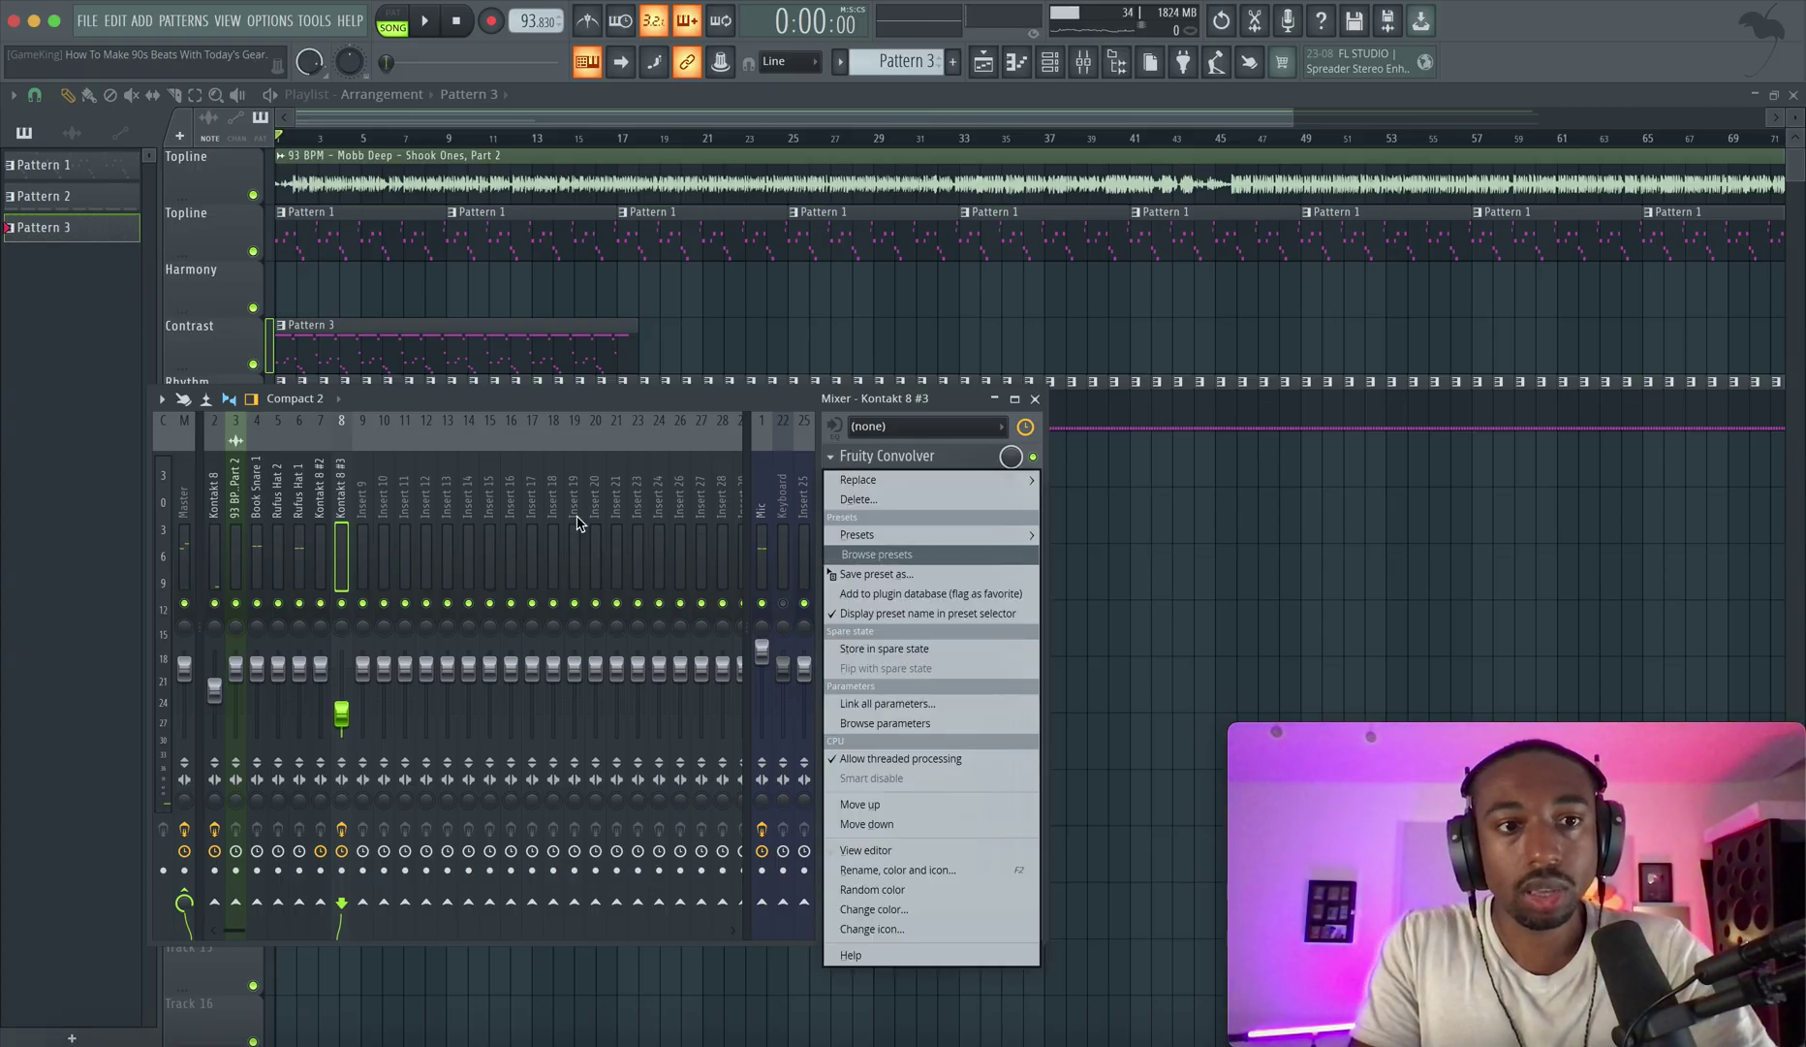
pyautogui.click(339, 491)
pyautogui.press('space')
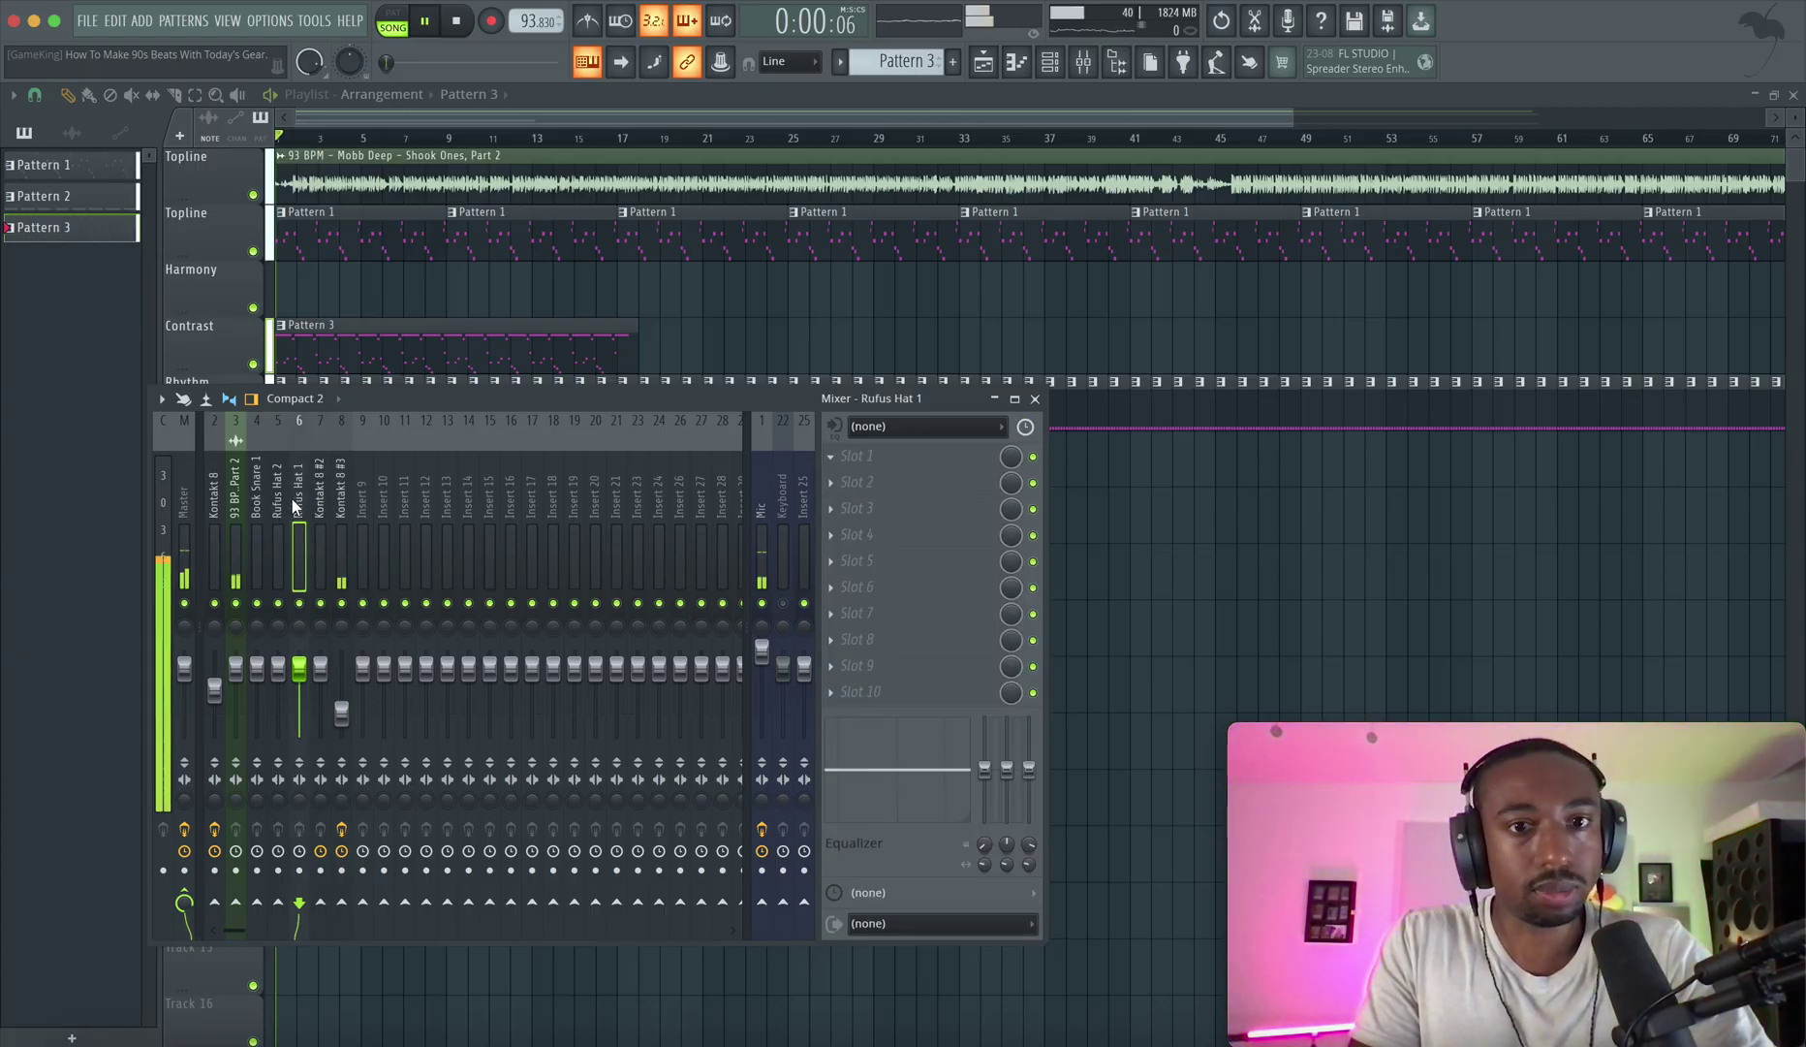
pyautogui.click(257, 510)
pyautogui.press('space')
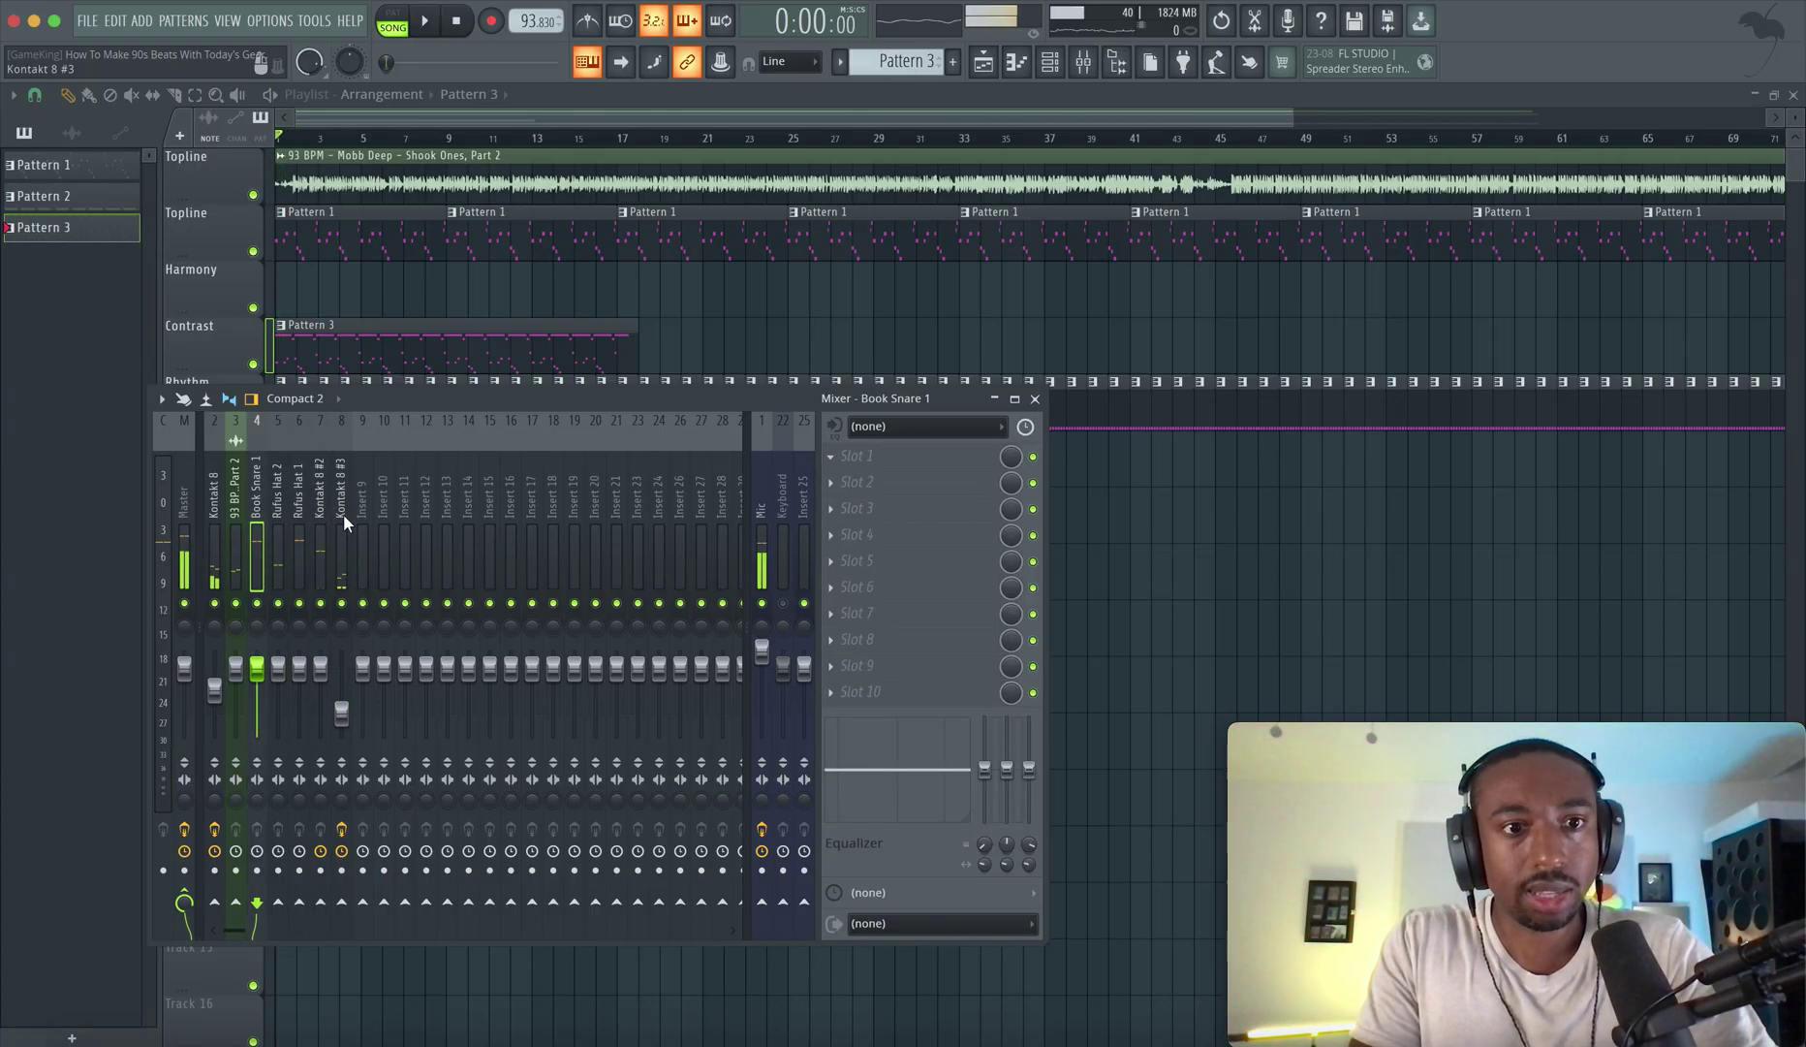
# Copy the Fruity Convolver preset from Kontakt 8 #3 to the Book Snare 1 mixer track and set its wet level to about -30.8 dB.
pyautogui.click(343, 523)
pyautogui.click(841, 457)
pyautogui.click(655, 572)
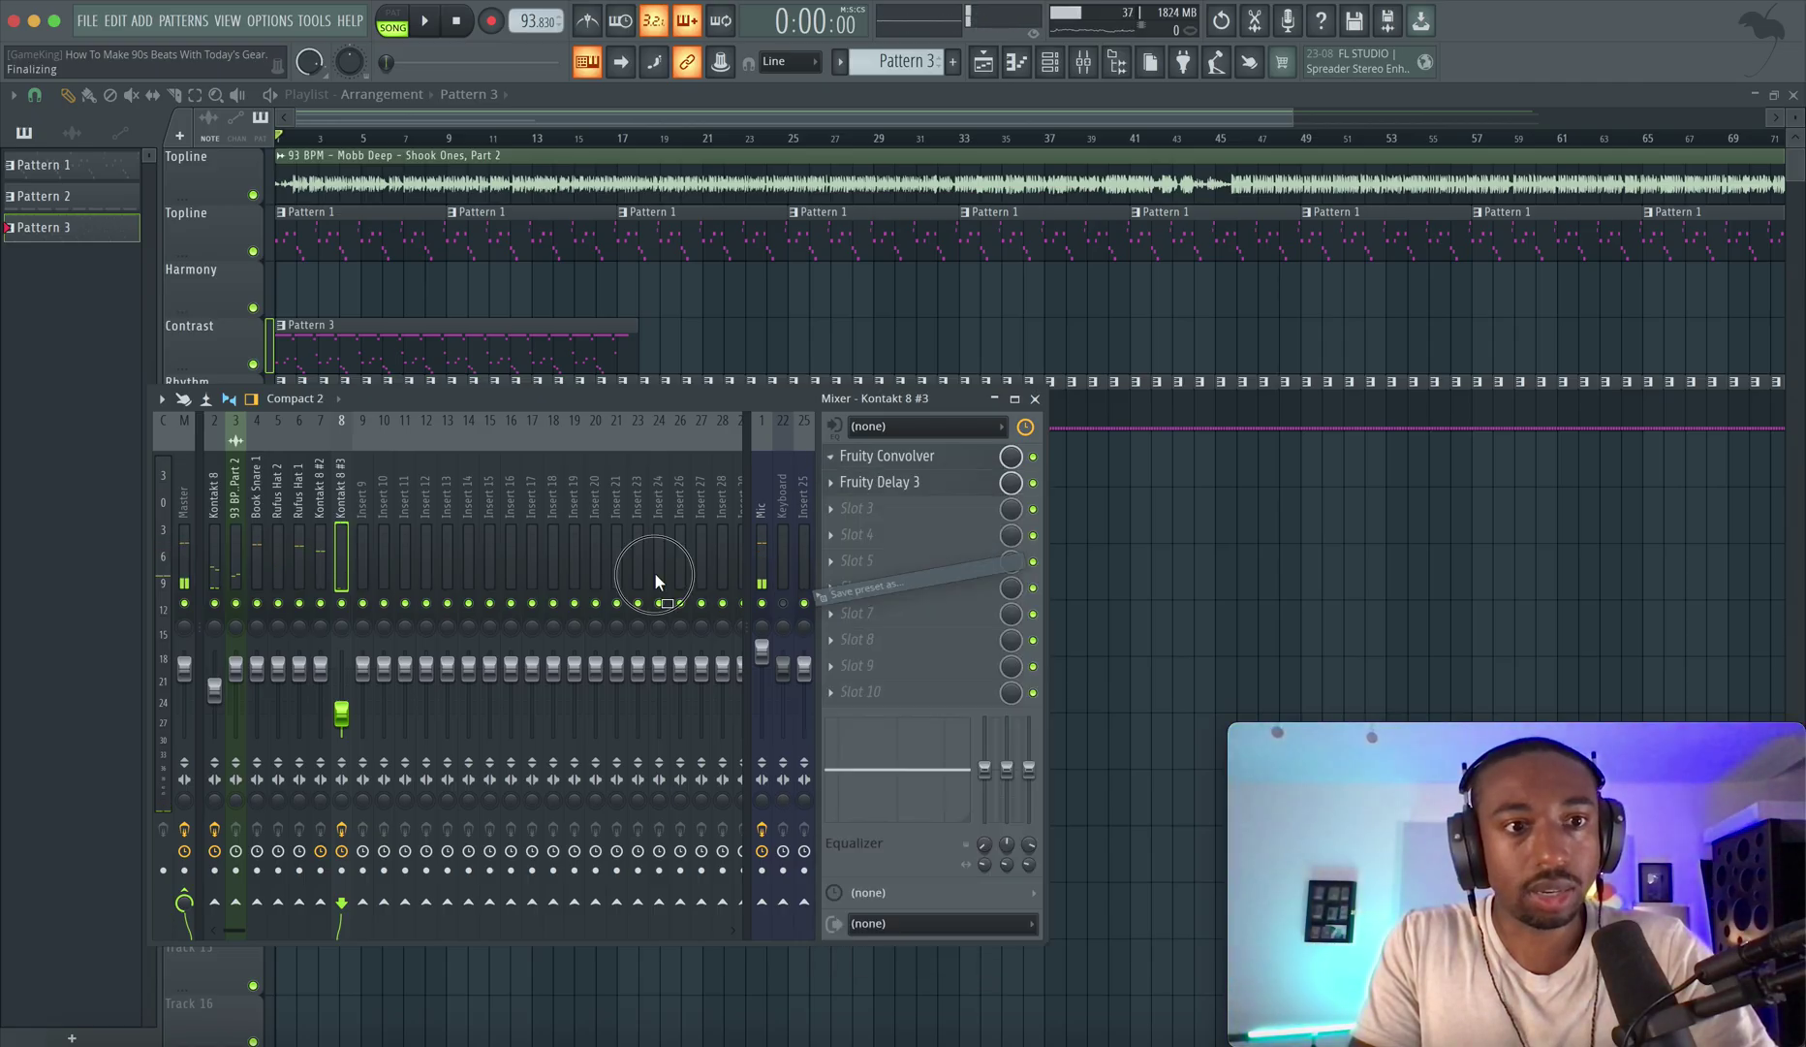
pyautogui.moveTo(655, 572); pyautogui.dragTo(257, 516)
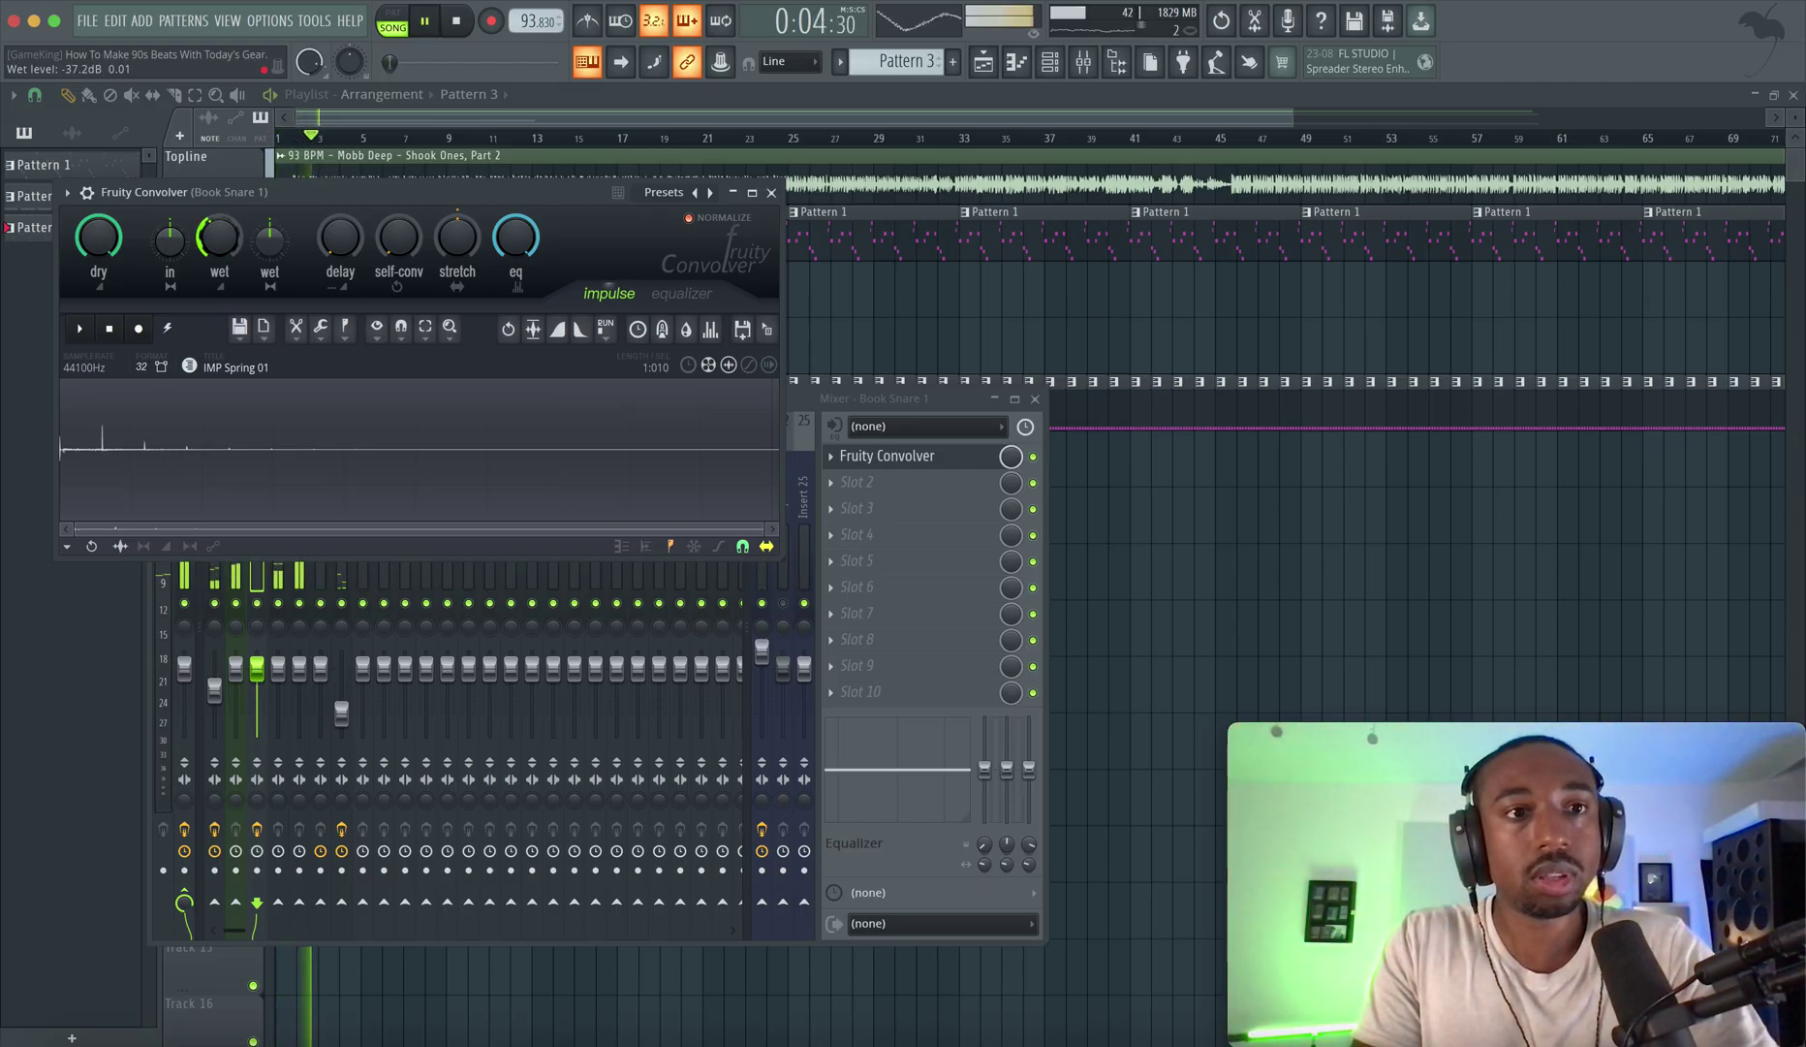
pyautogui.scroll(-3, 220, 249)
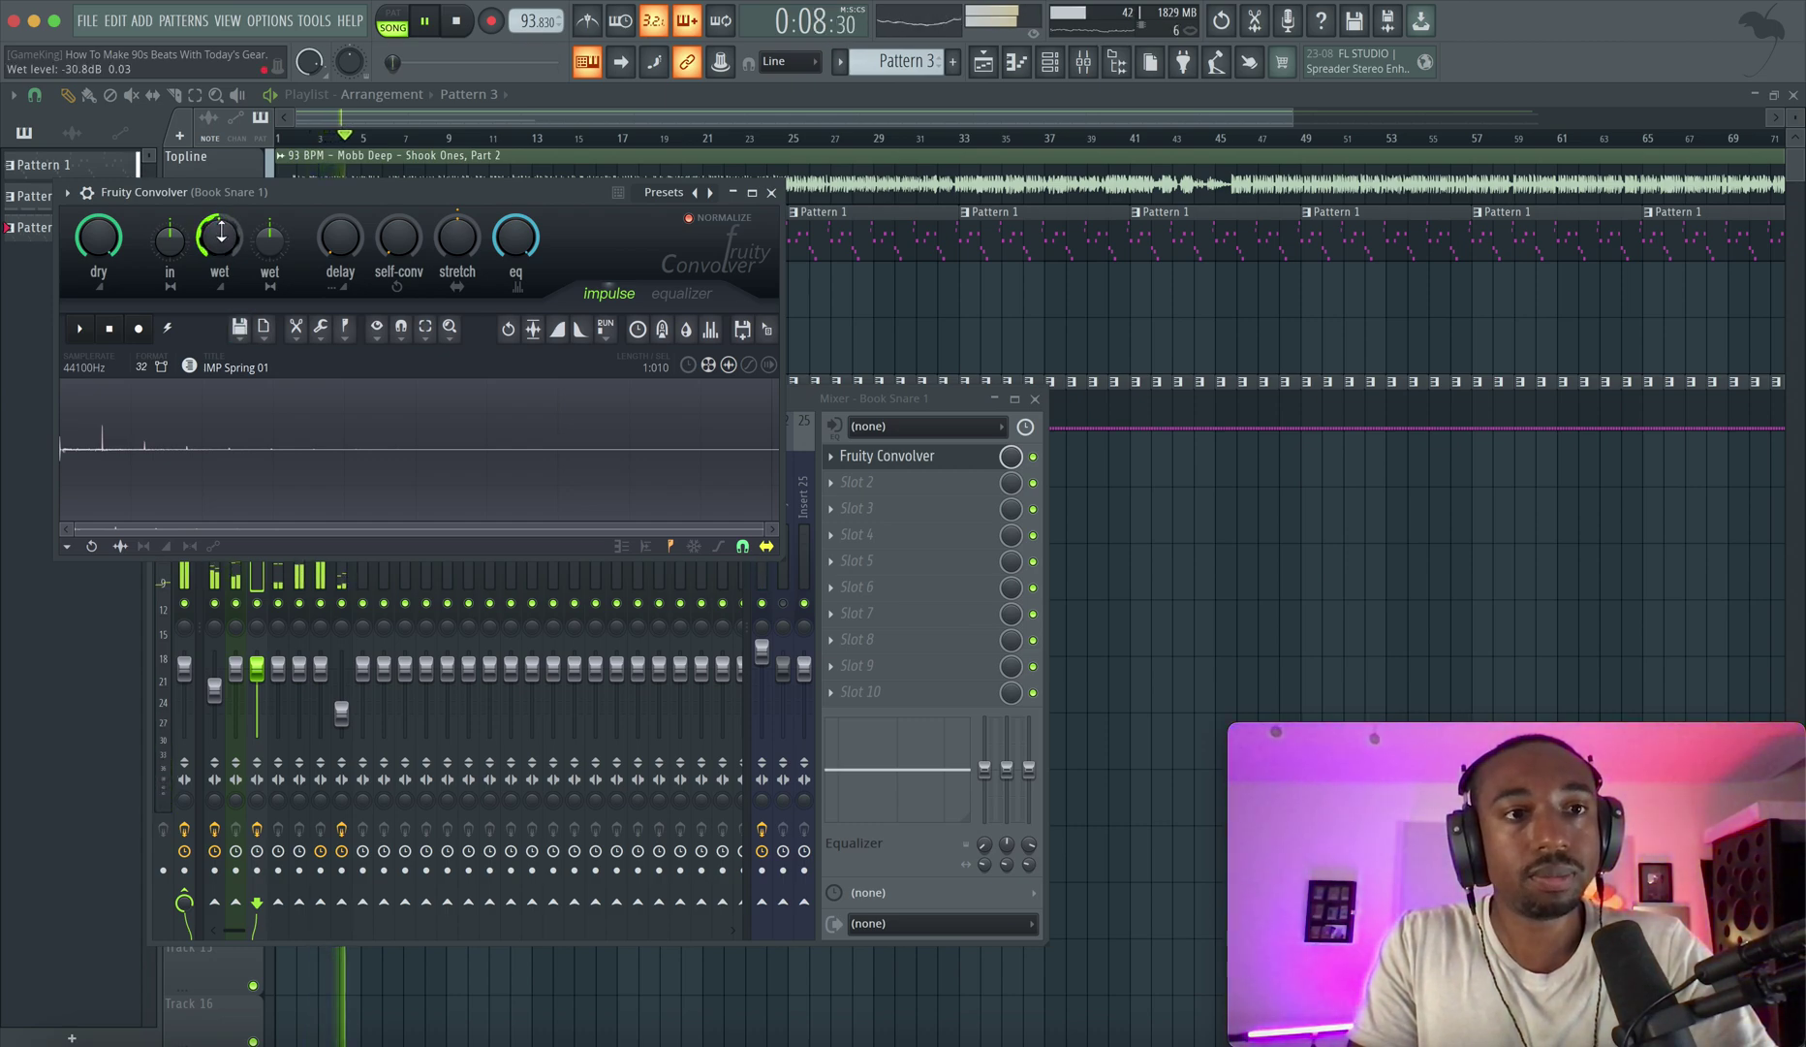
# Load the IMP Spring 02 impulse into the snare's Fruity Convolver and set the wet level to about -27.8 dB.
pyautogui.press('space')
pyautogui.click(238, 327)
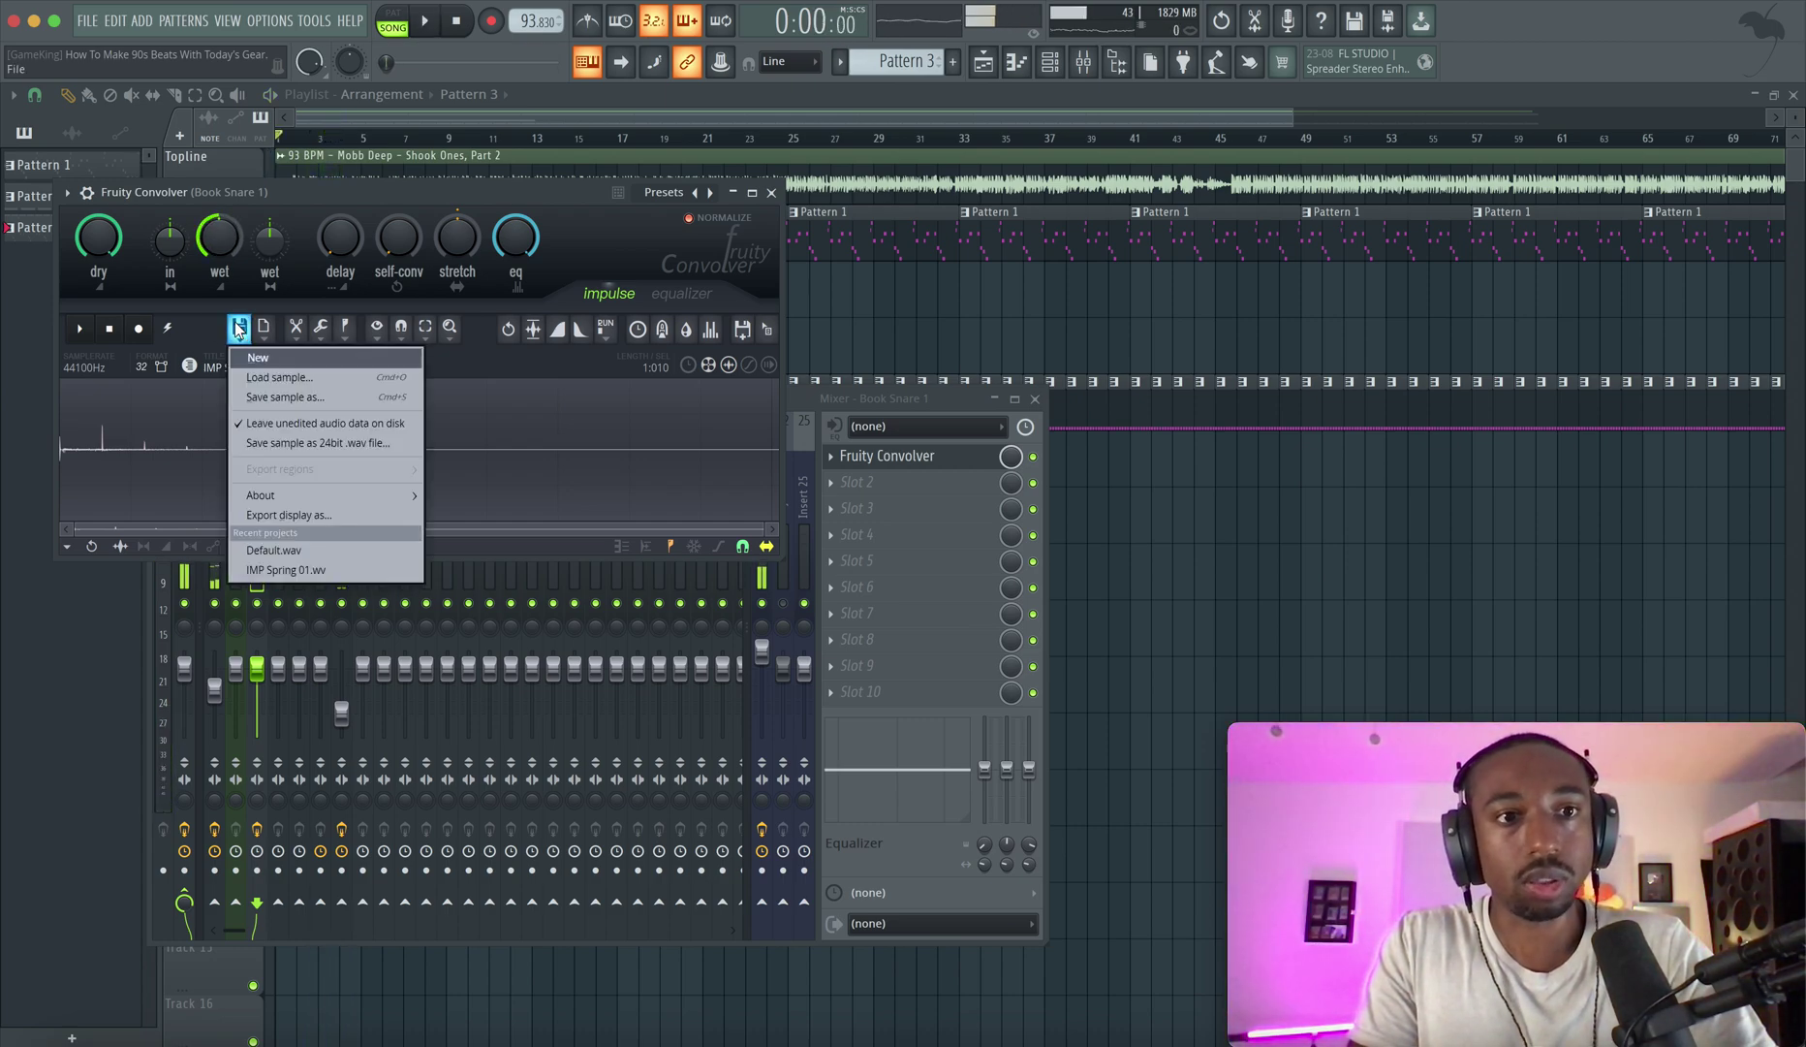
pyautogui.click(262, 380)
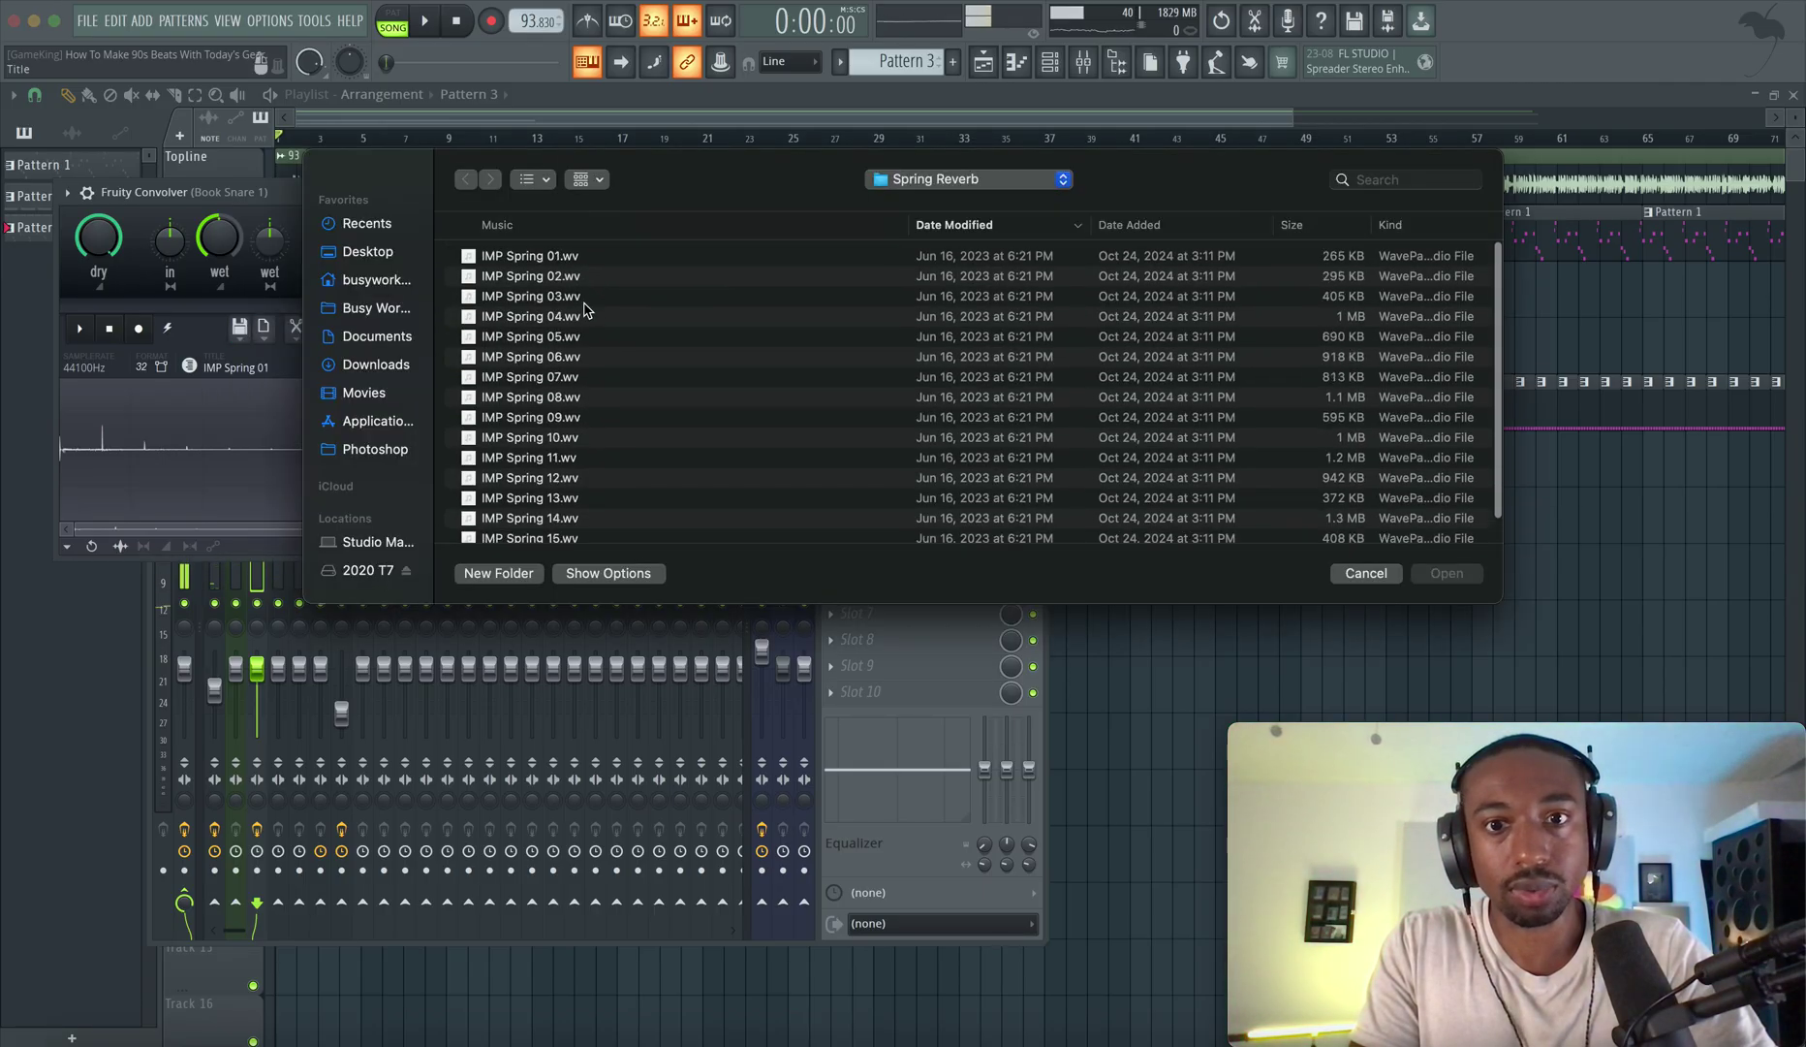
pyautogui.doubleClick(533, 275)
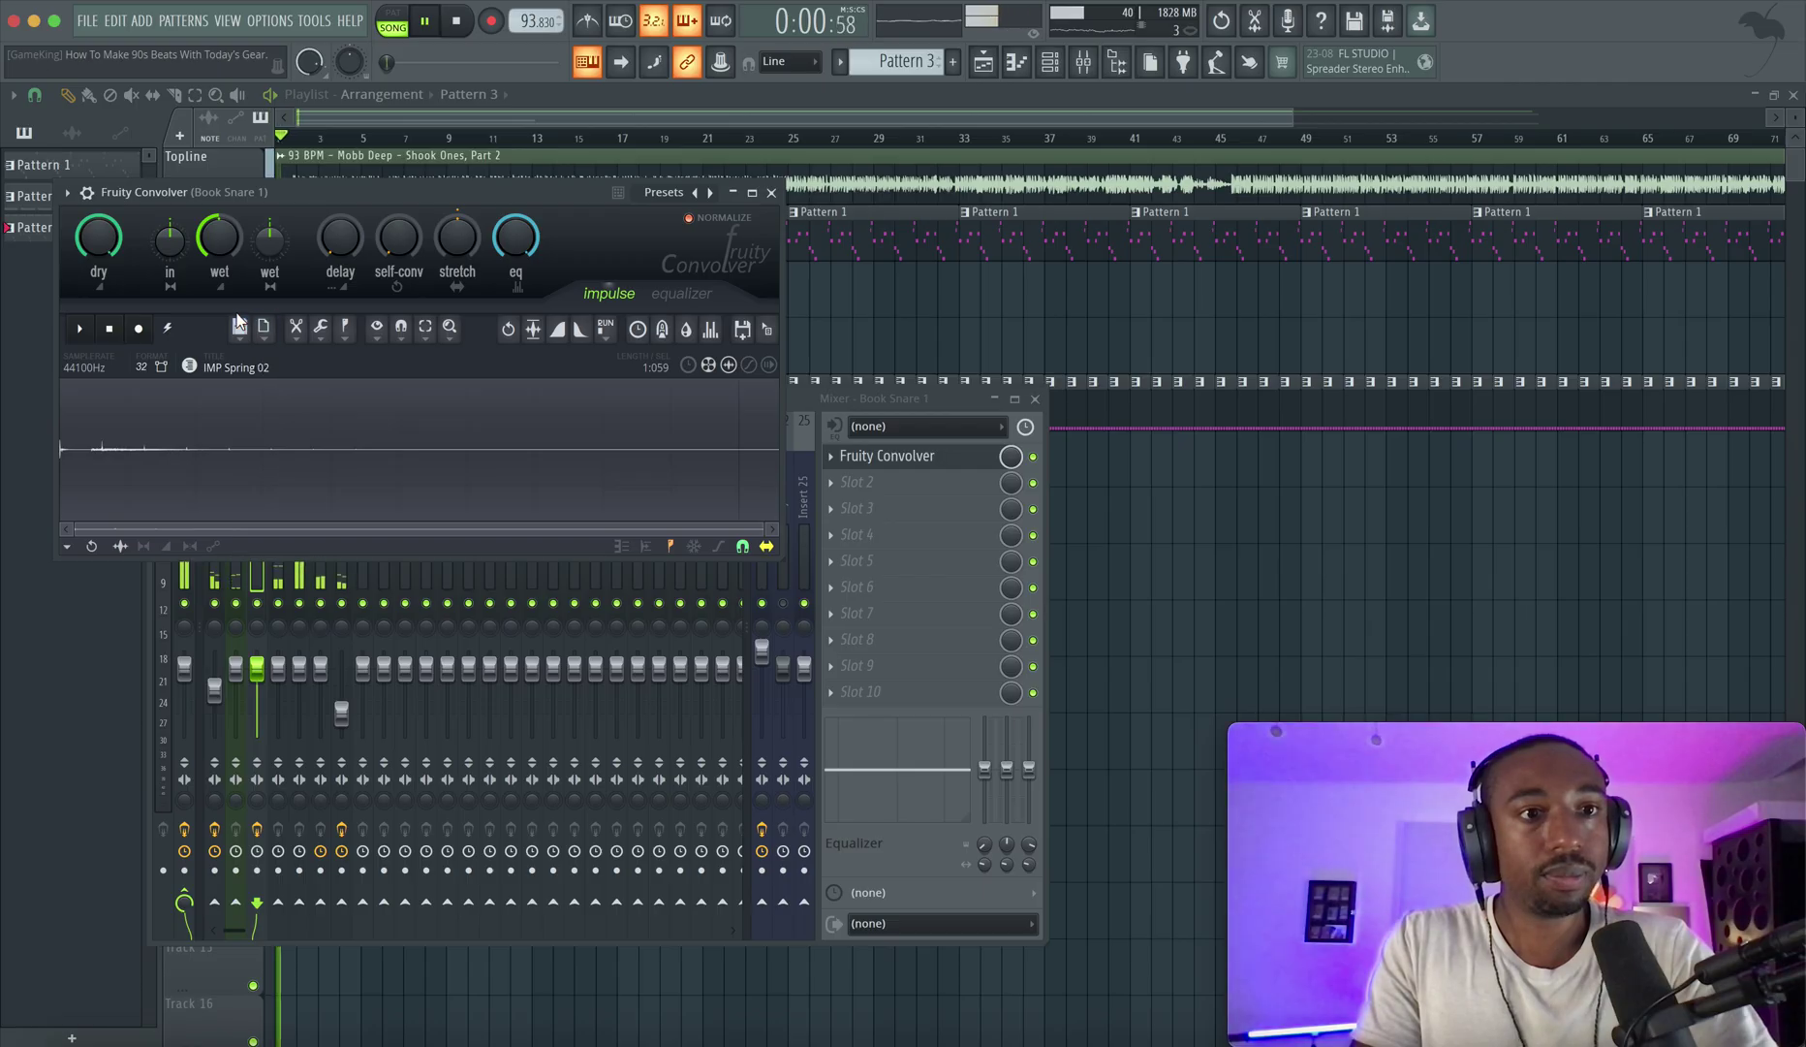
pyautogui.moveTo(211, 242)
pyautogui.mouseDown()
pyautogui.moveTo(211, 185)
pyautogui.moveTo(214, 250)
pyautogui.mouseUp()
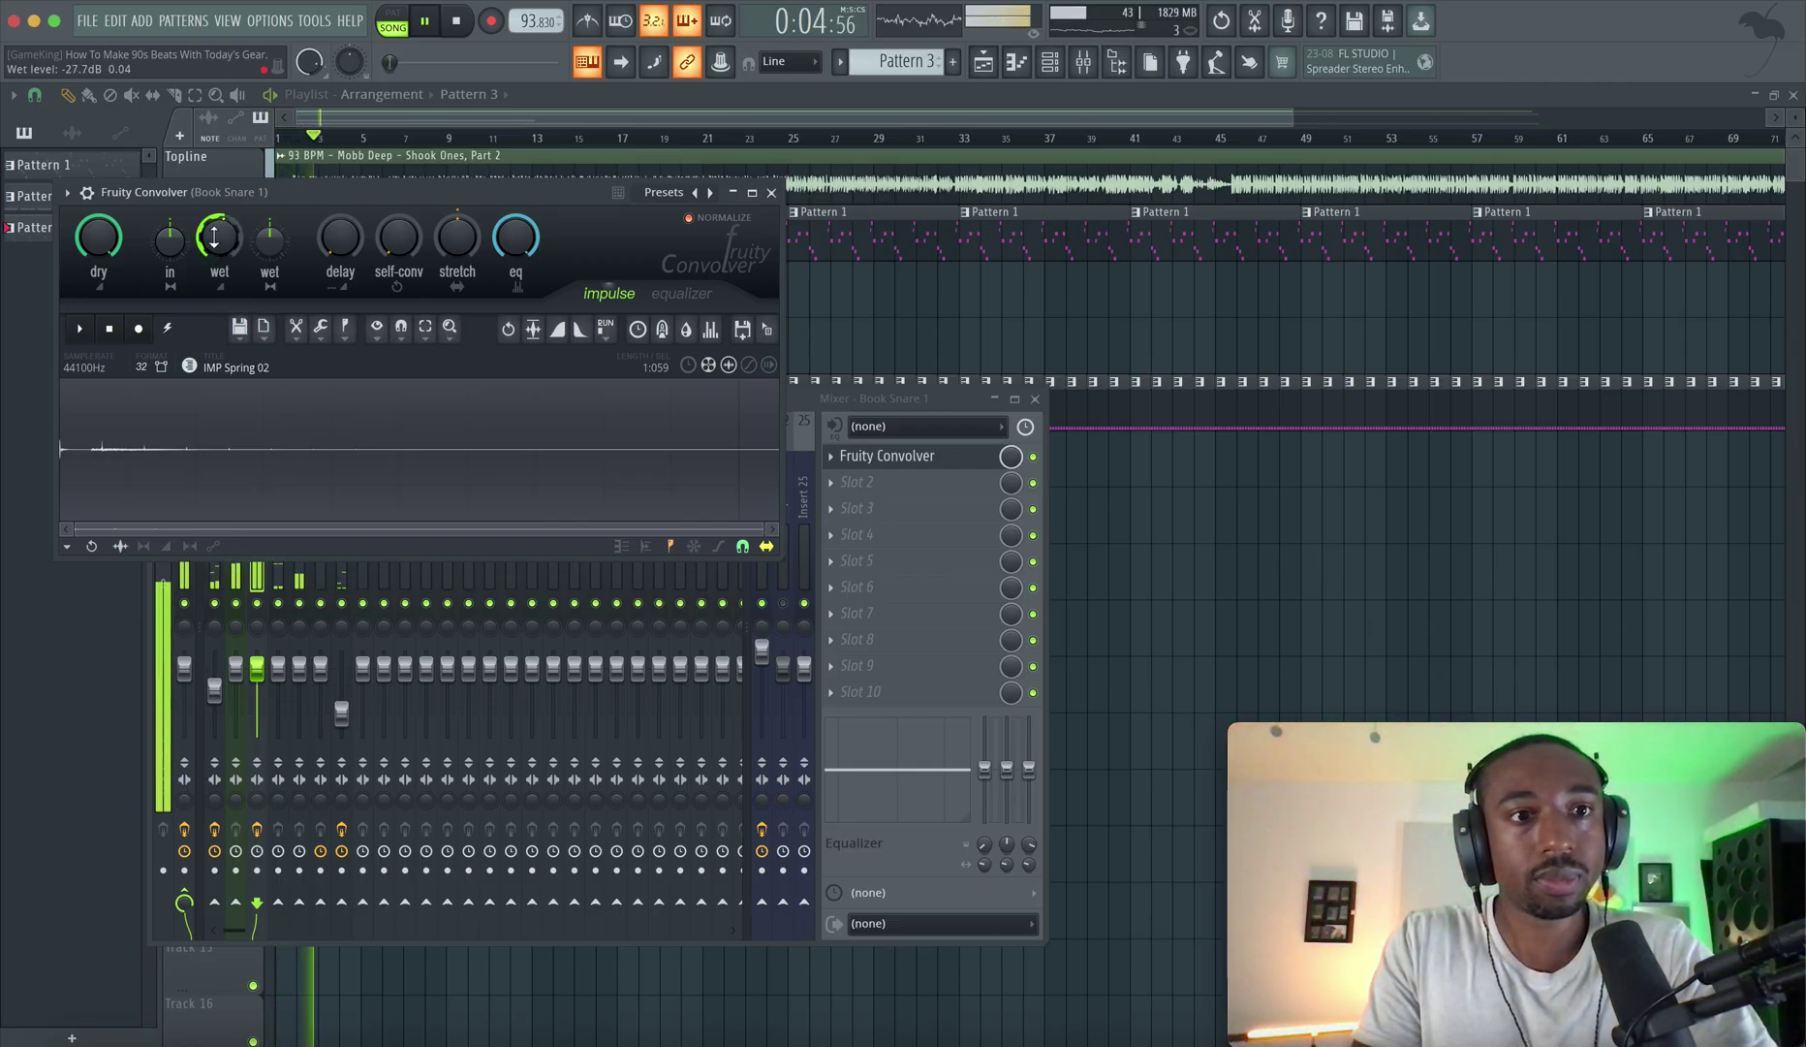
# Audition the IMP Spring 12 and IMP Spring 10 impulses in the snare's Fruity Convolver, raising the wet level to about -24.5 dB.
pyautogui.click(239, 326)
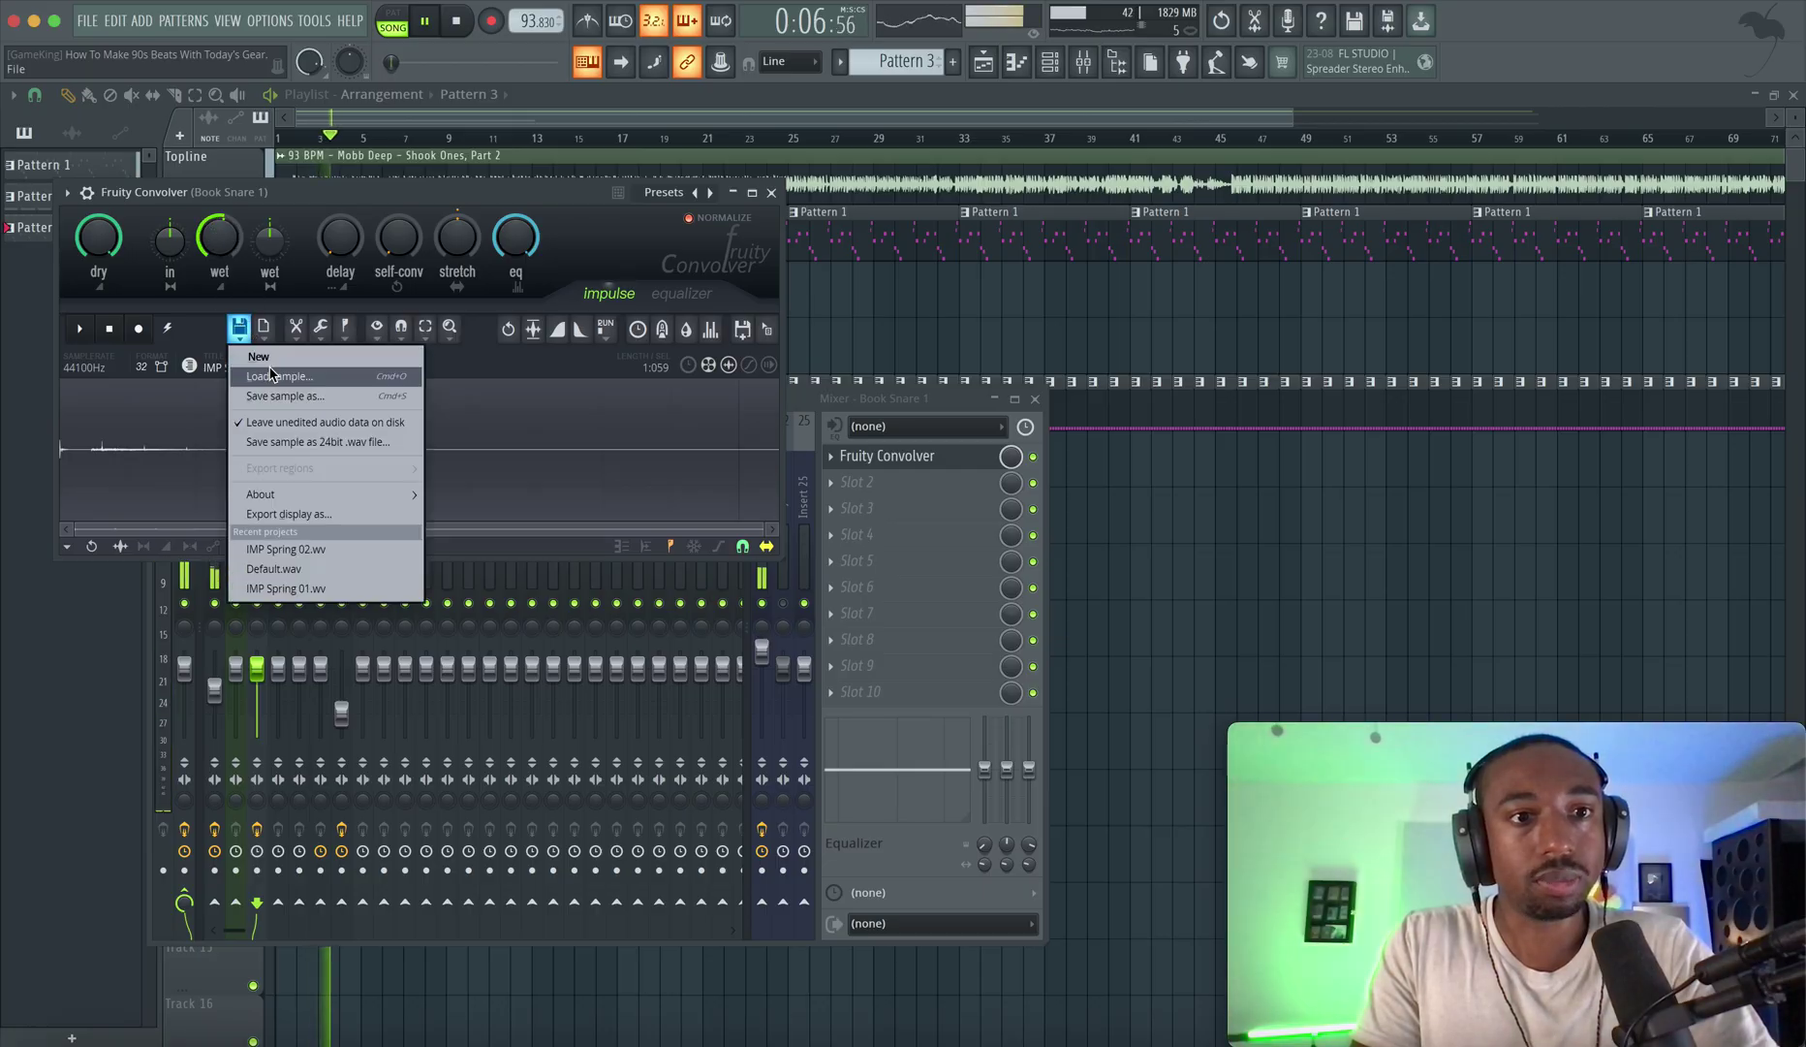
pyautogui.click(303, 374)
pyautogui.scroll(-2, 613, 441)
pyautogui.doubleClick(582, 426)
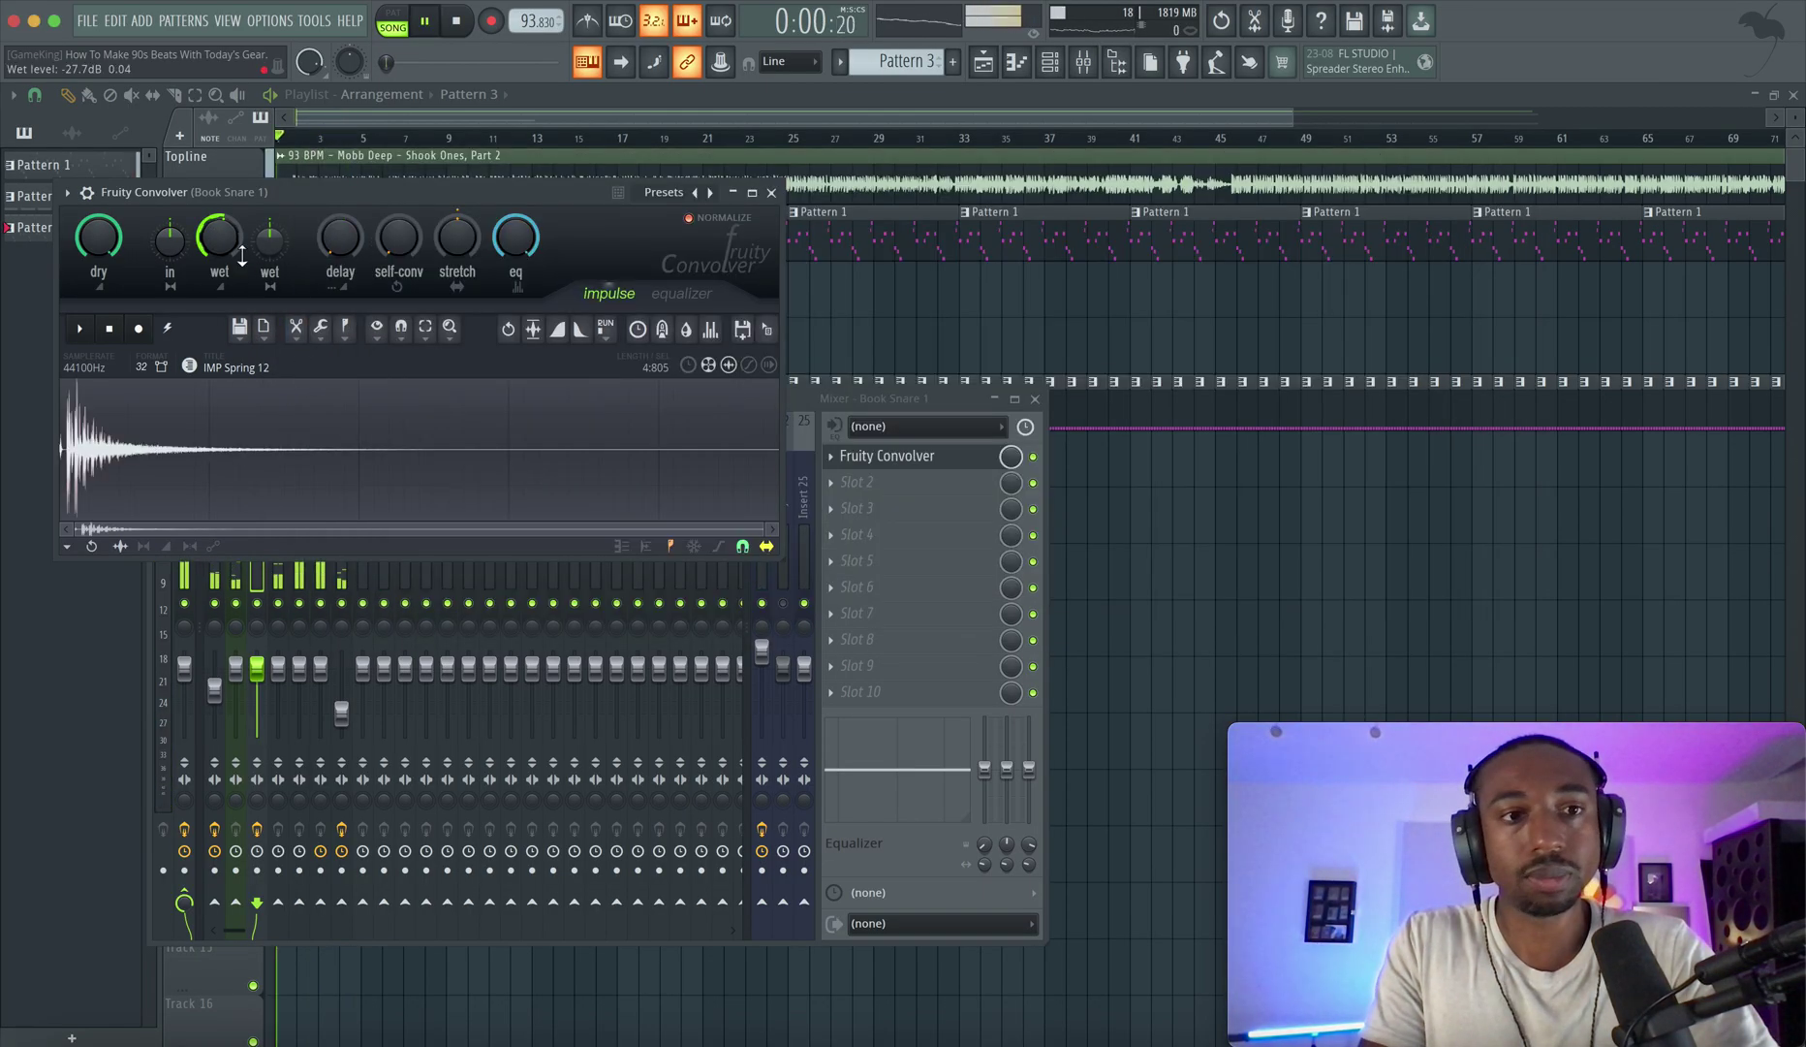
pyautogui.click(250, 330)
pyautogui.click(290, 378)
pyautogui.click(594, 438)
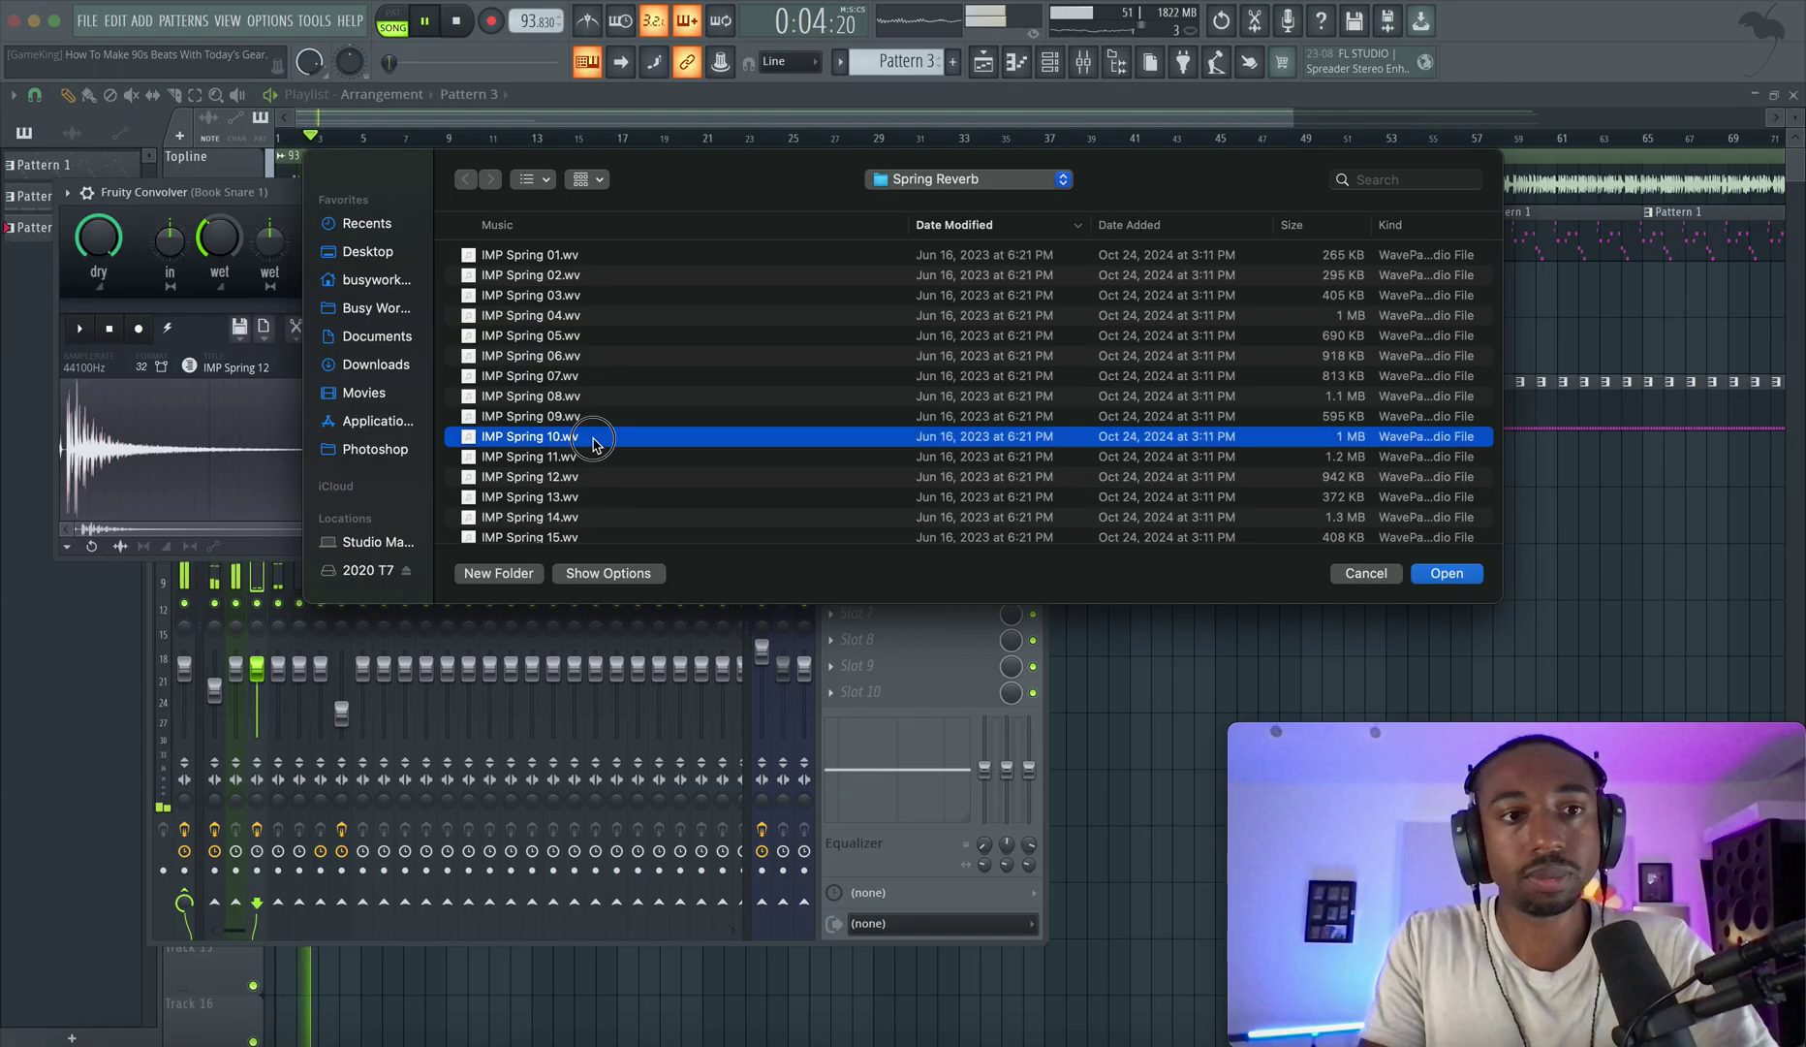
pyautogui.doubleClick(594, 438)
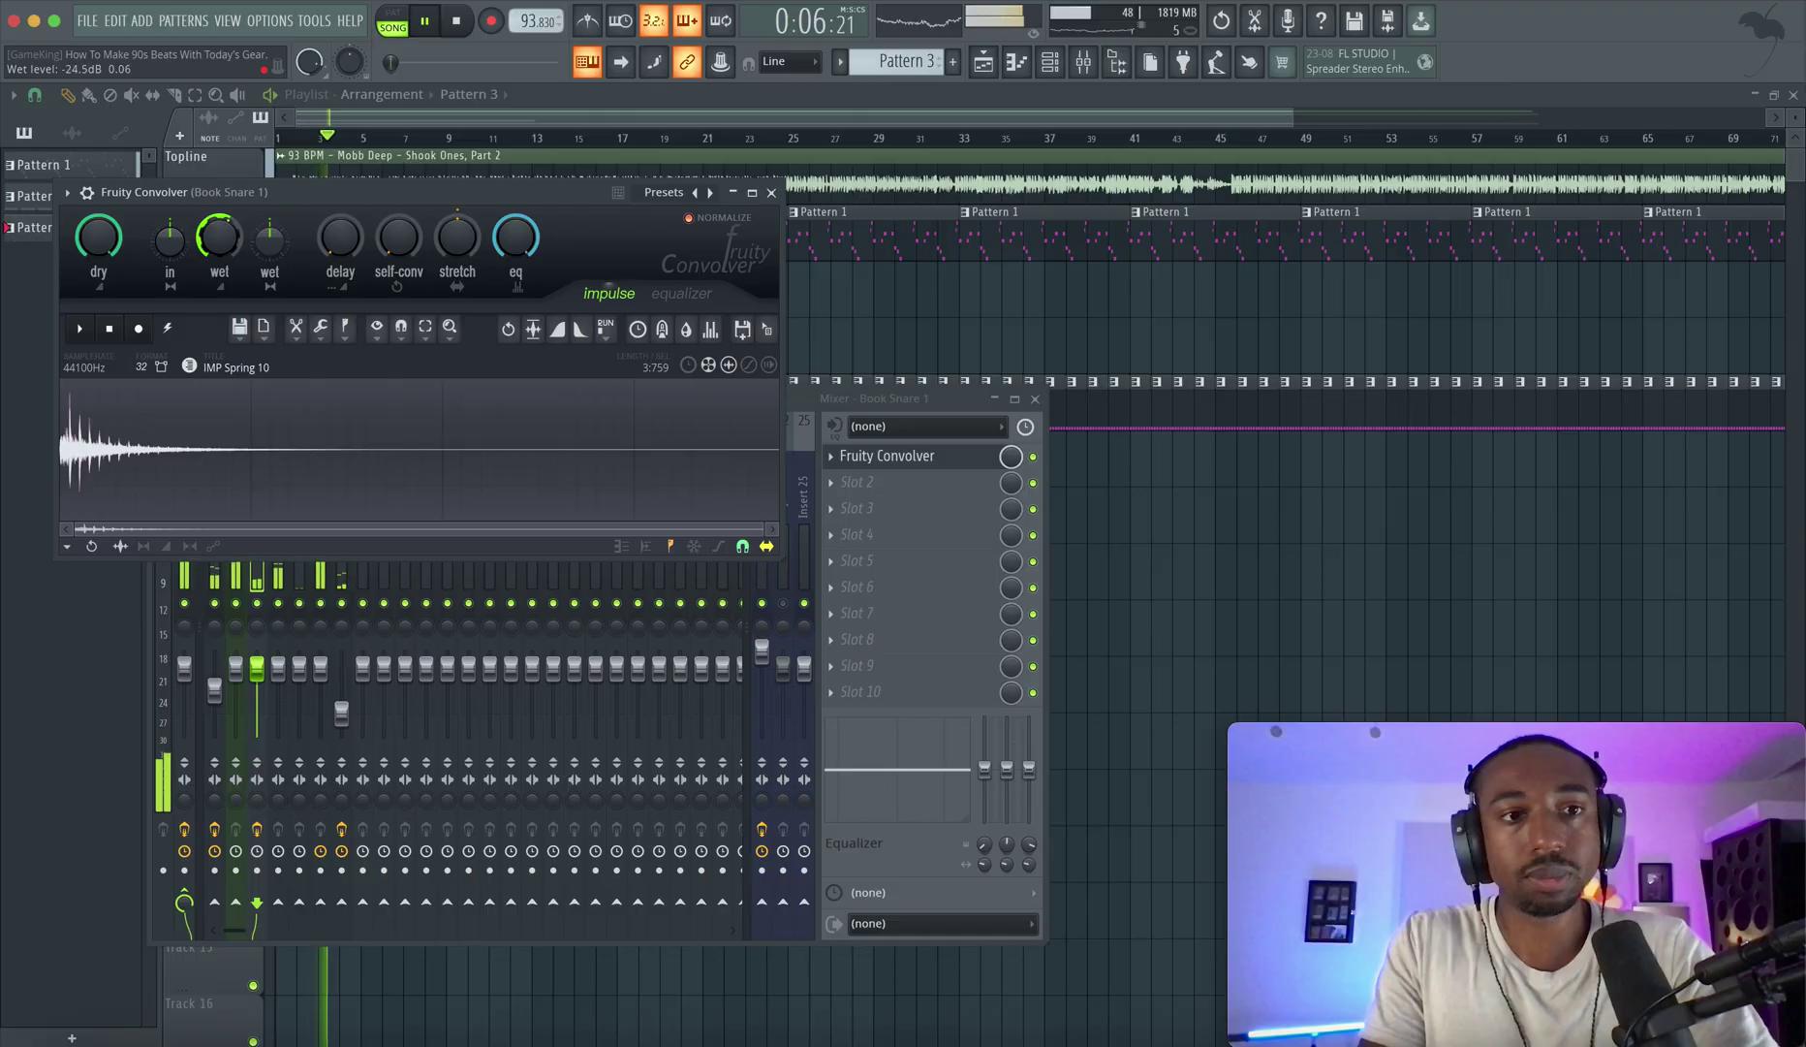
# Audition the IMP Spring 09 and IMP Spring 08 impulses in the snare's Fruity Convolver, adjusting the wet level to about -25.5 dB.
pyautogui.click(241, 328)
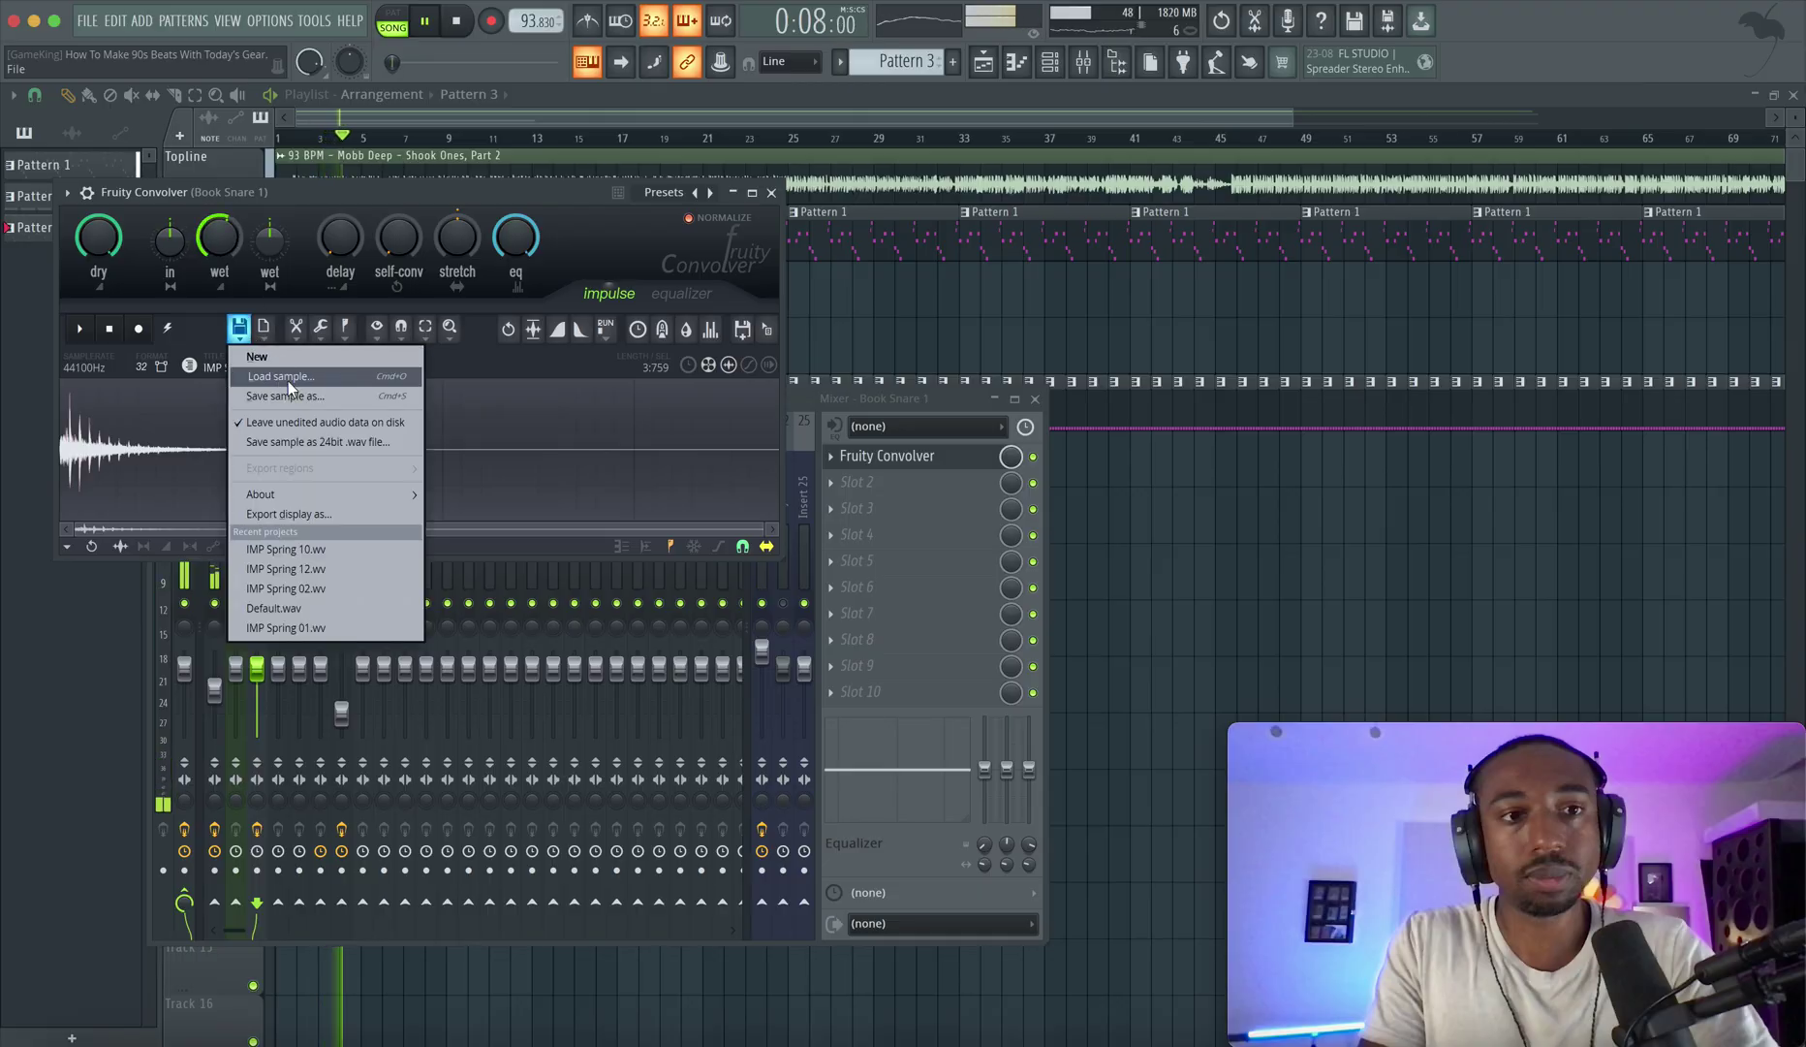
pyautogui.click(289, 378)
pyautogui.doubleClick(552, 423)
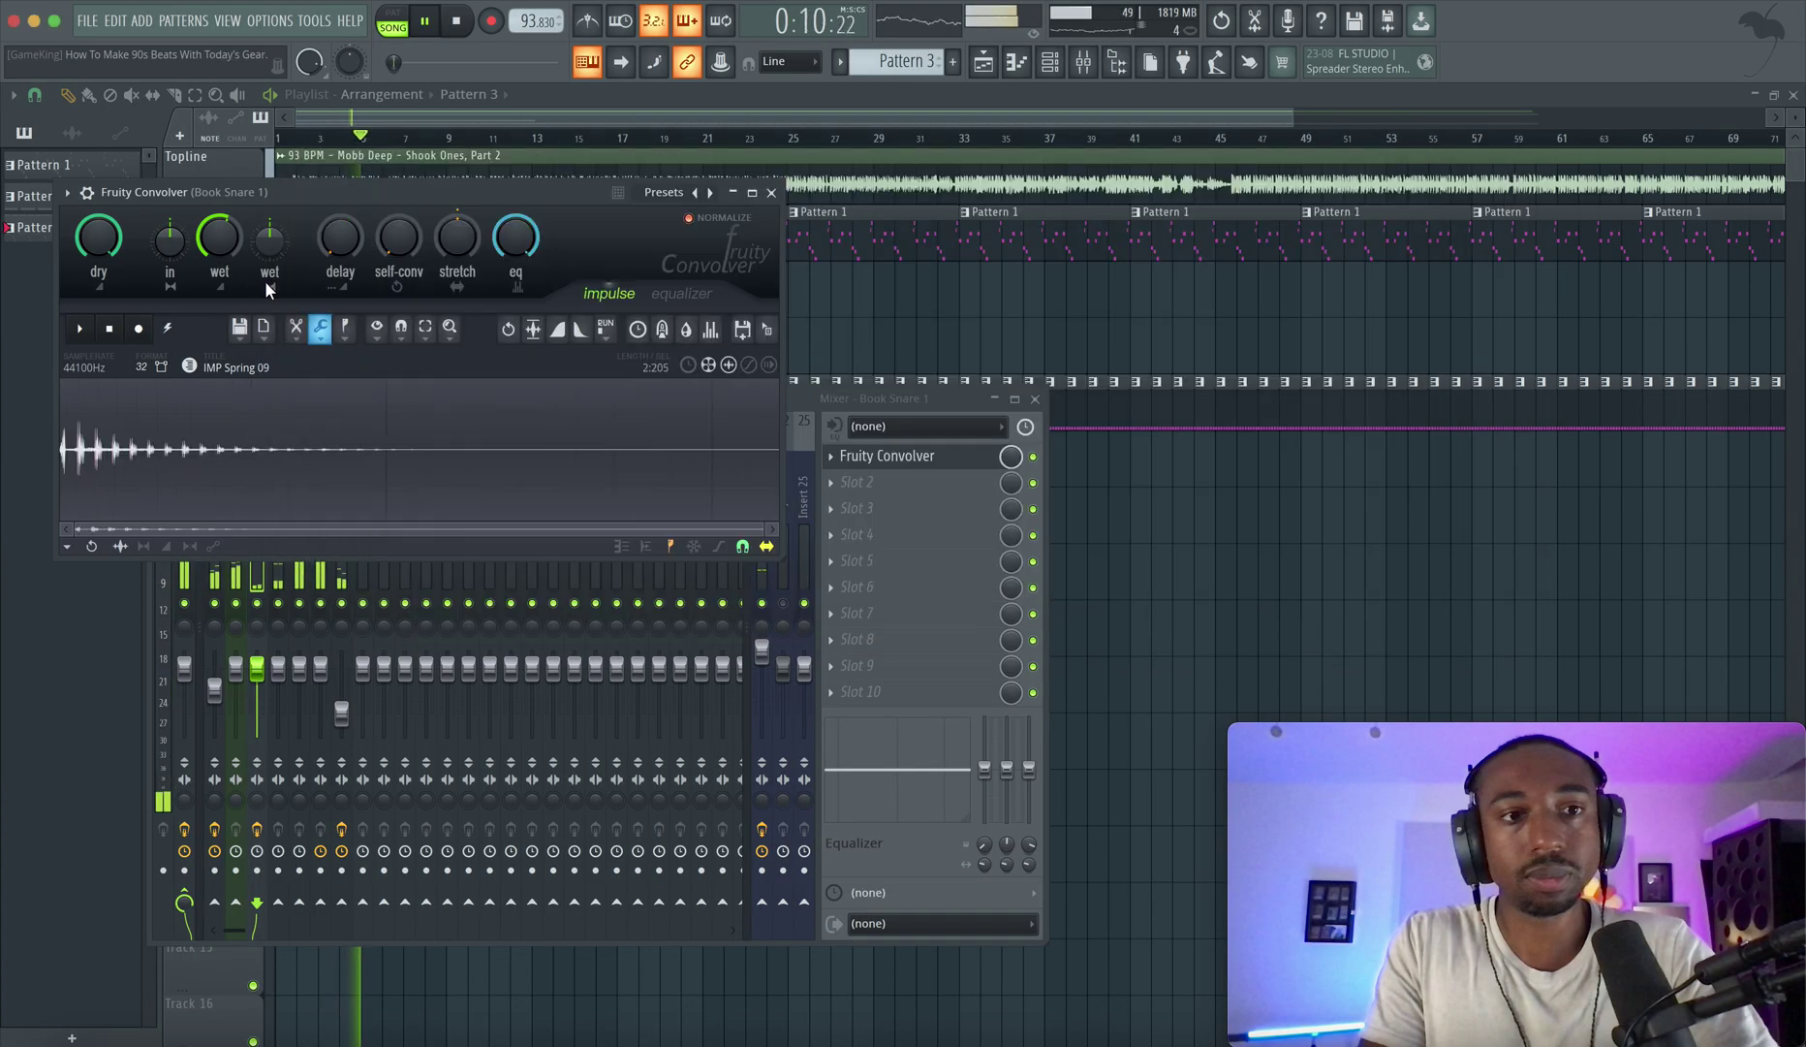
pyautogui.click(239, 327)
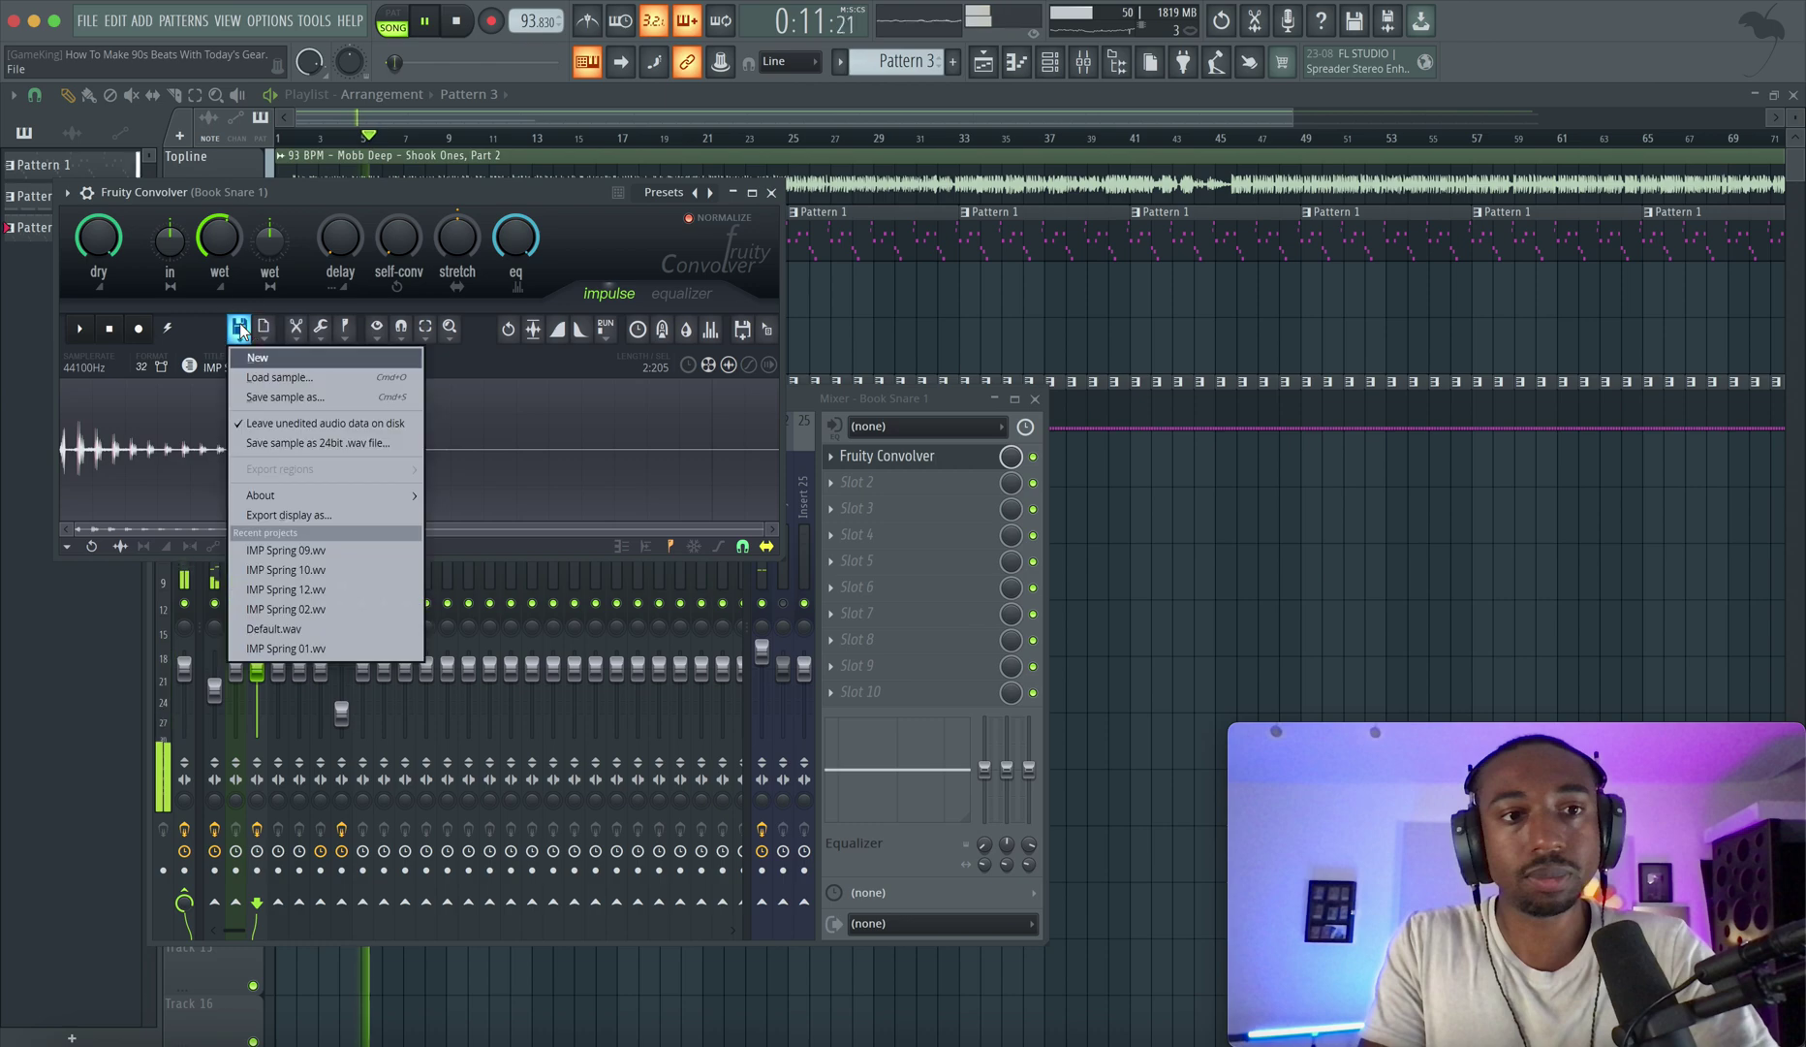
pyautogui.click(318, 377)
pyautogui.click(526, 396)
pyautogui.doubleClick(526, 395)
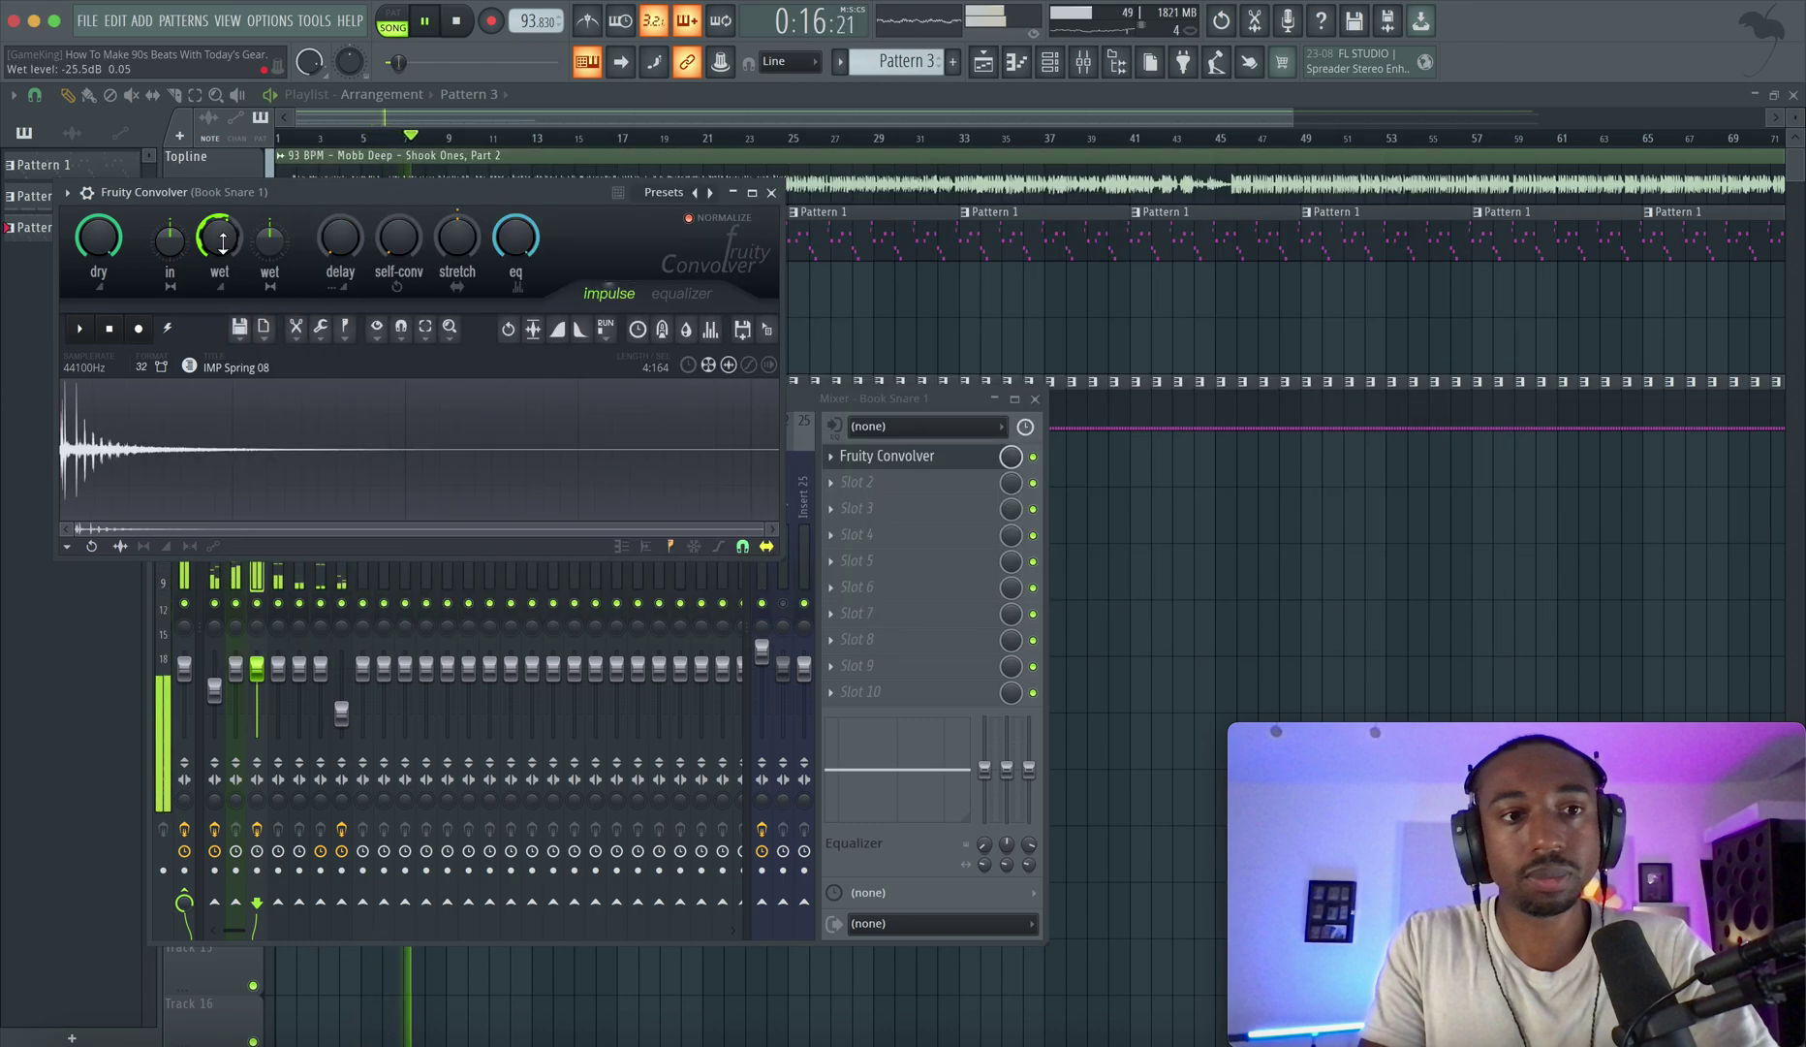
# Audition the IMP Spring 06 and IMP Spring 04 impulses in the snare's Fruity Convolver.
pyautogui.click(239, 328)
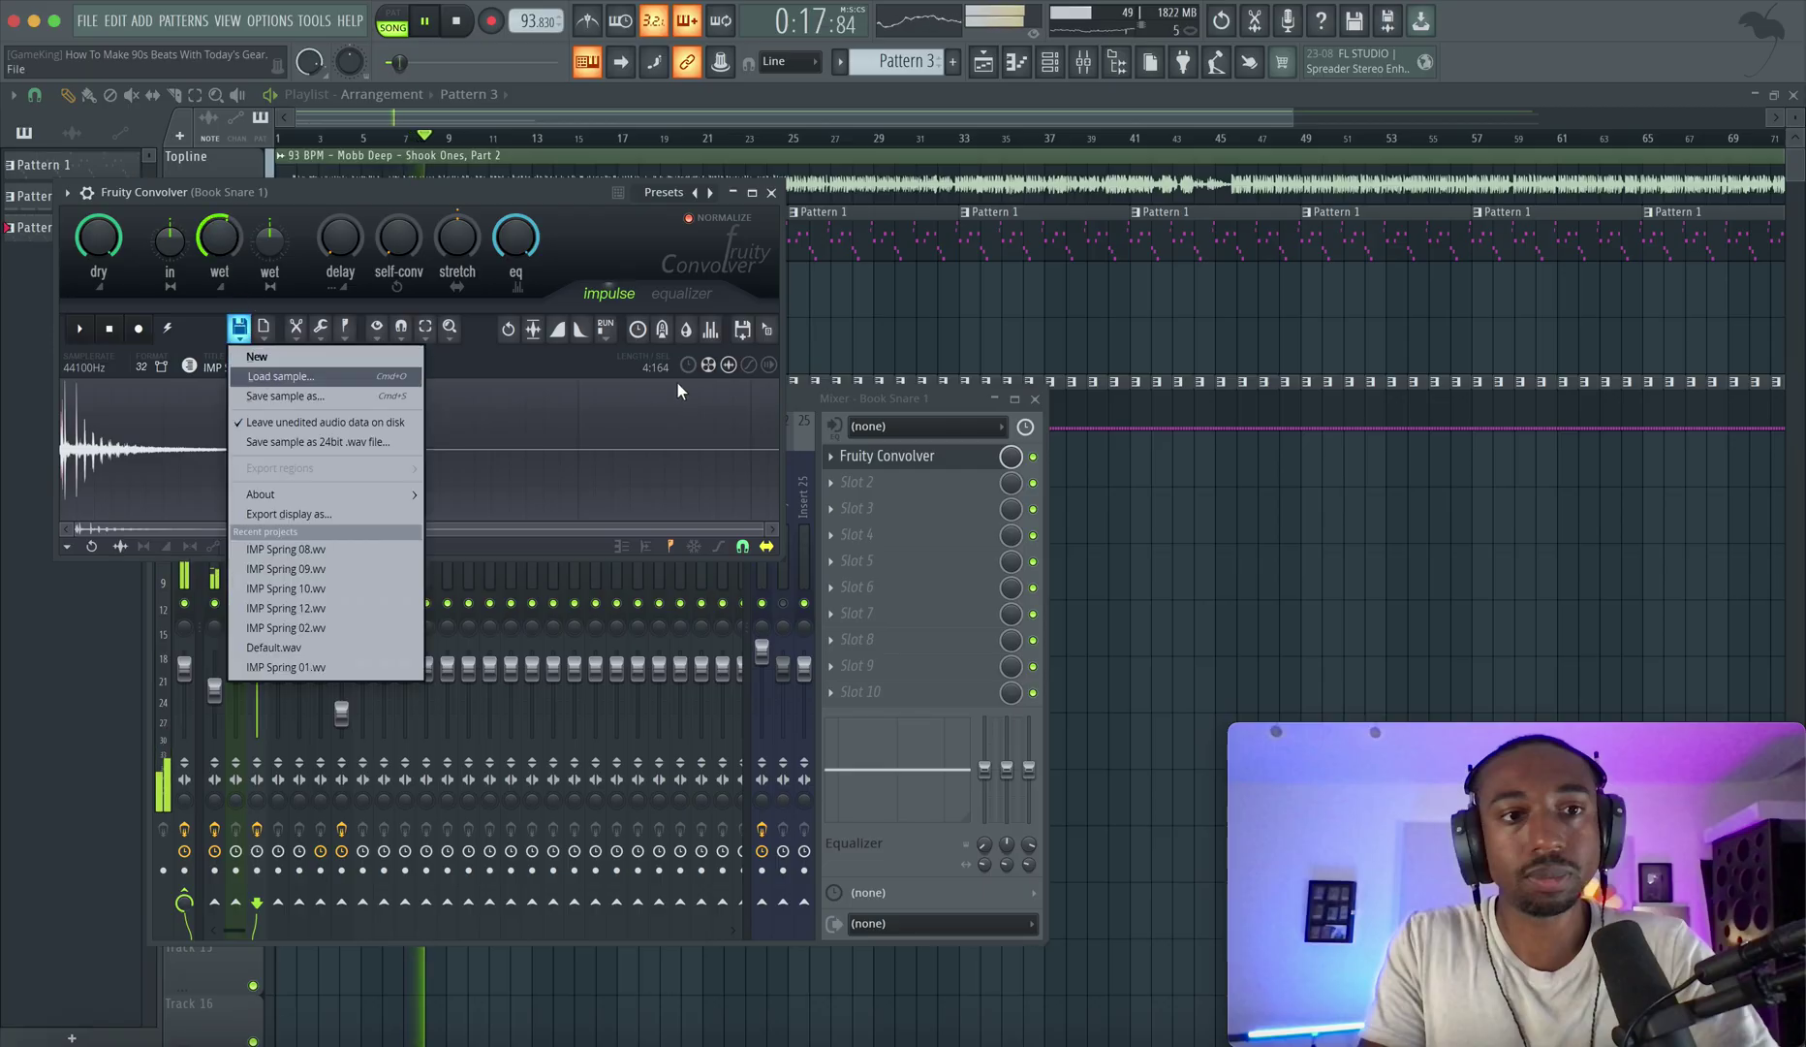
pyautogui.doubleClick(531, 356)
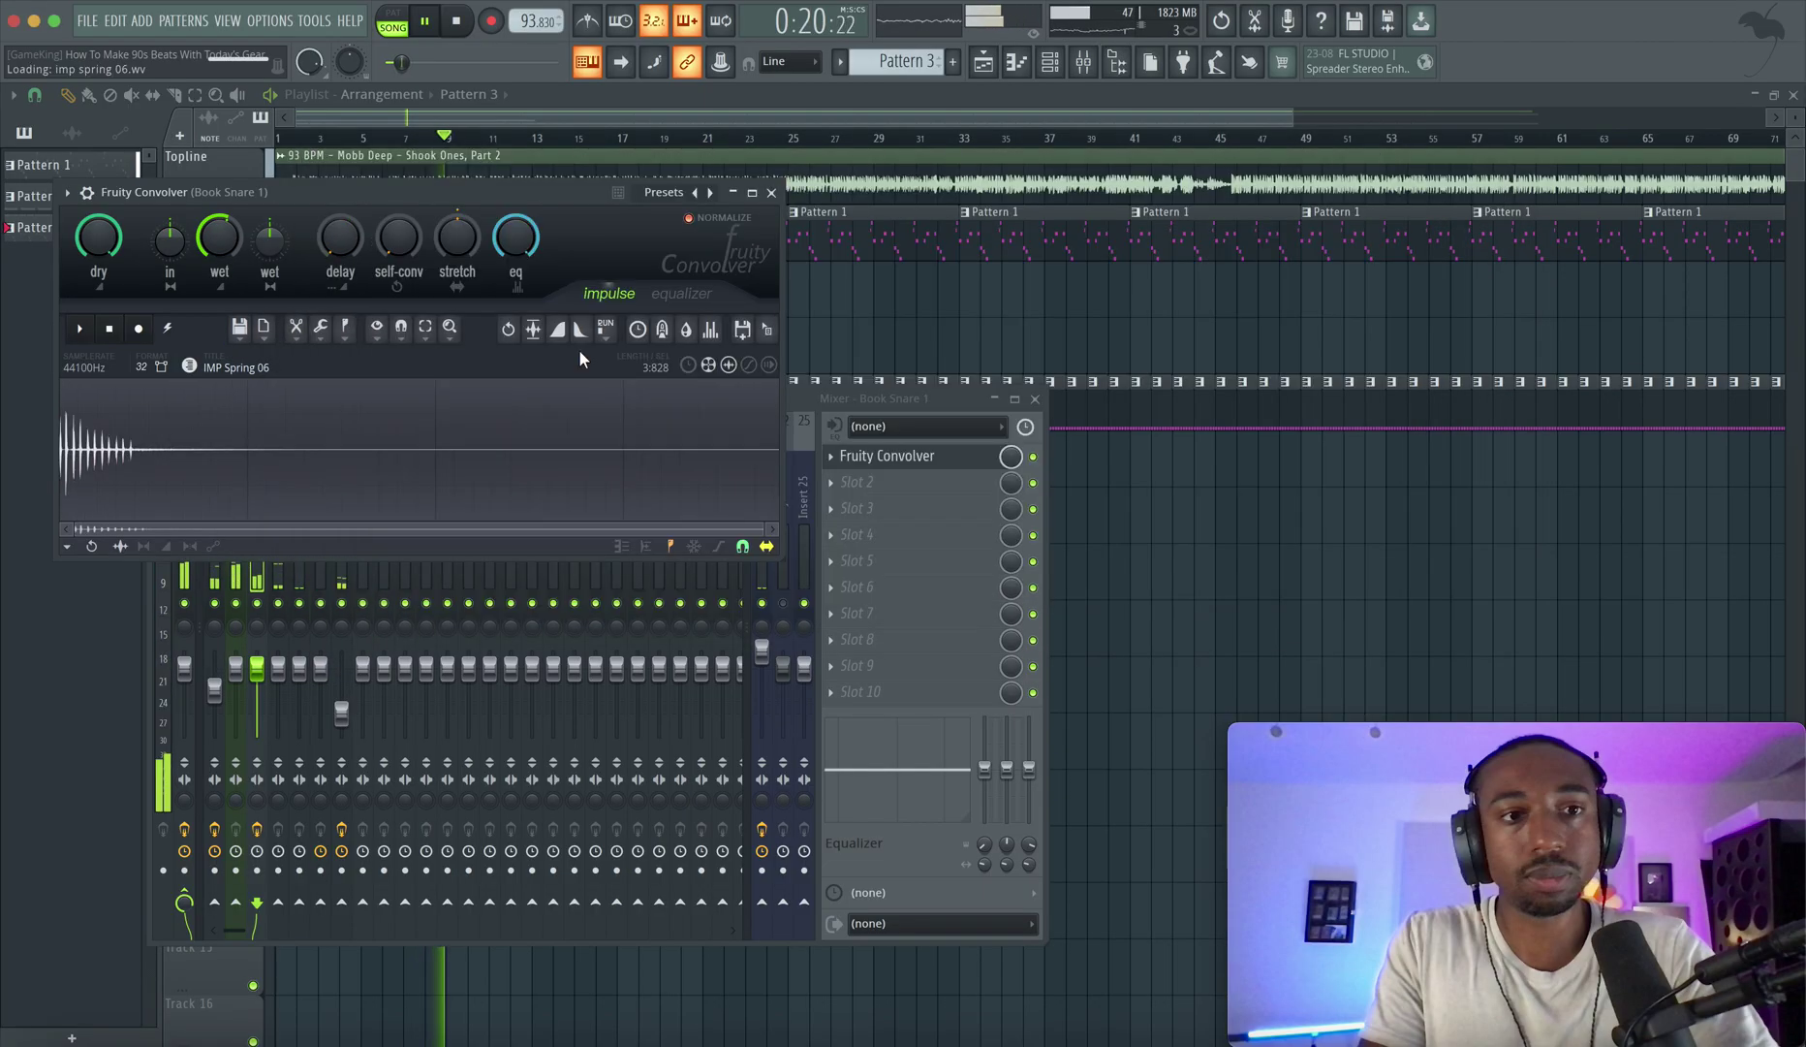
pyautogui.click(239, 328)
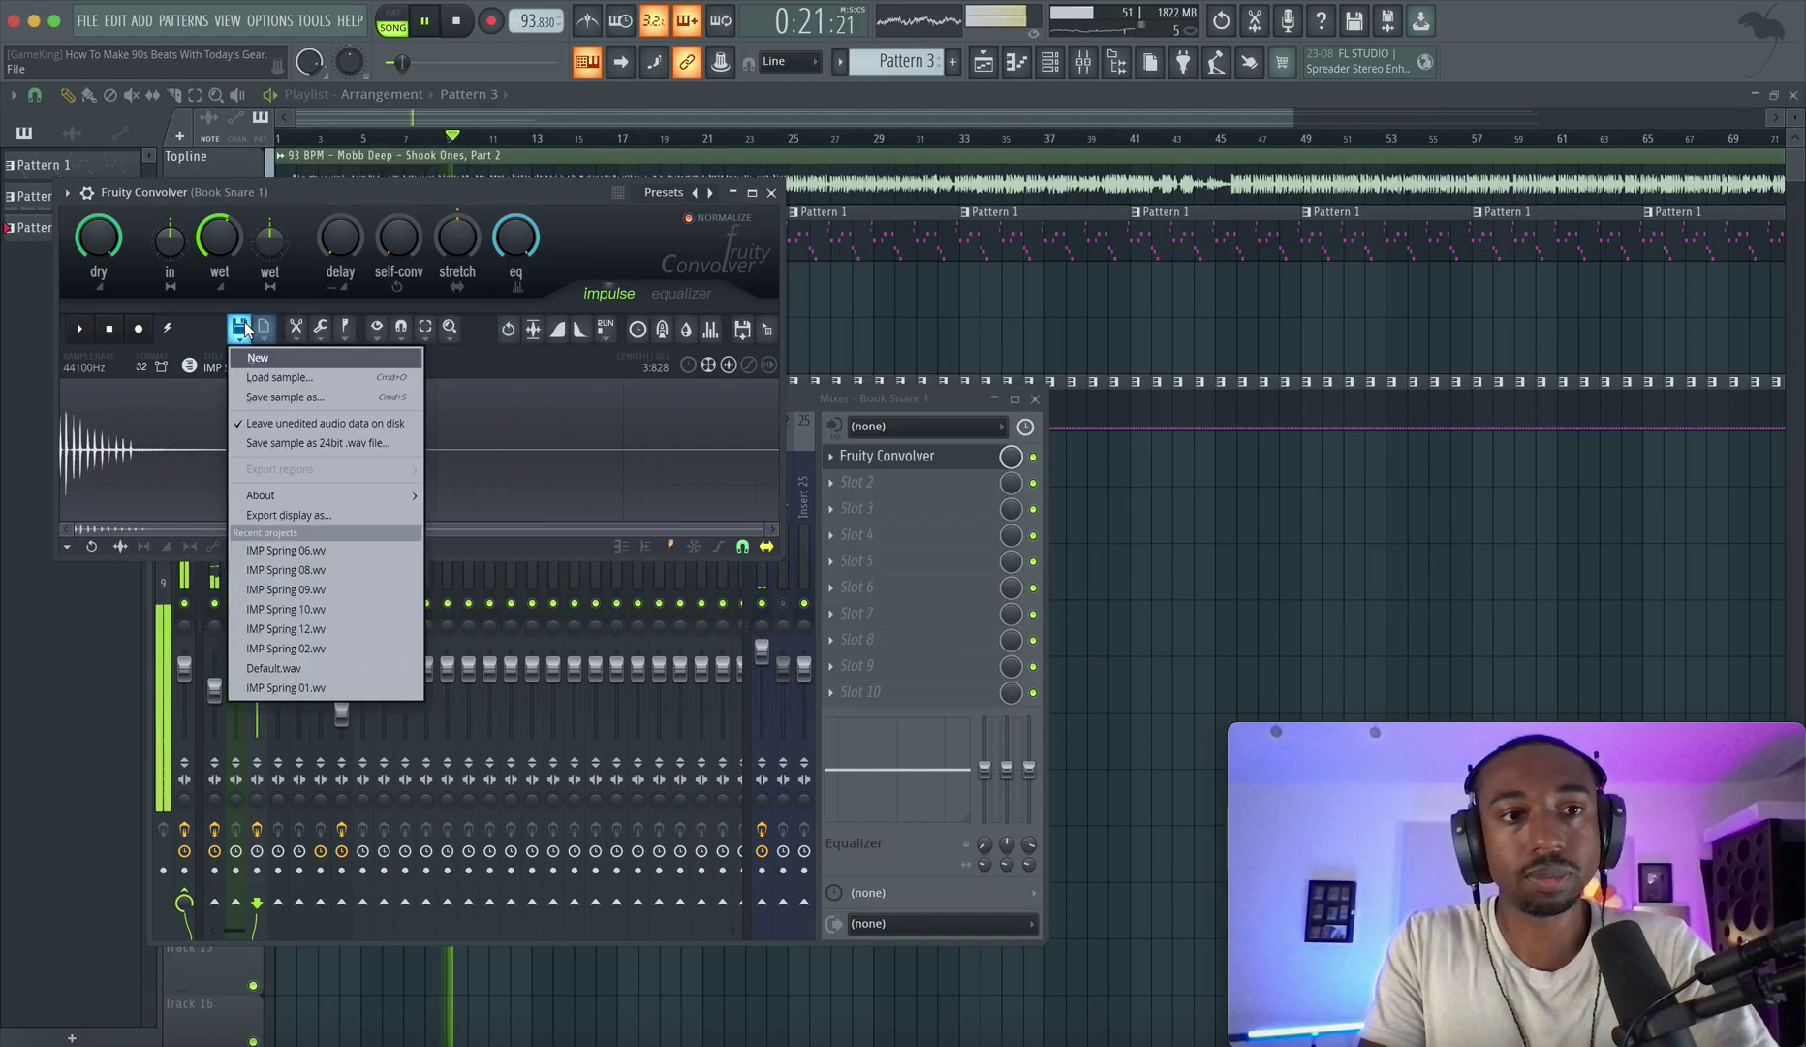
pyautogui.click(407, 377)
pyautogui.doubleClick(569, 317)
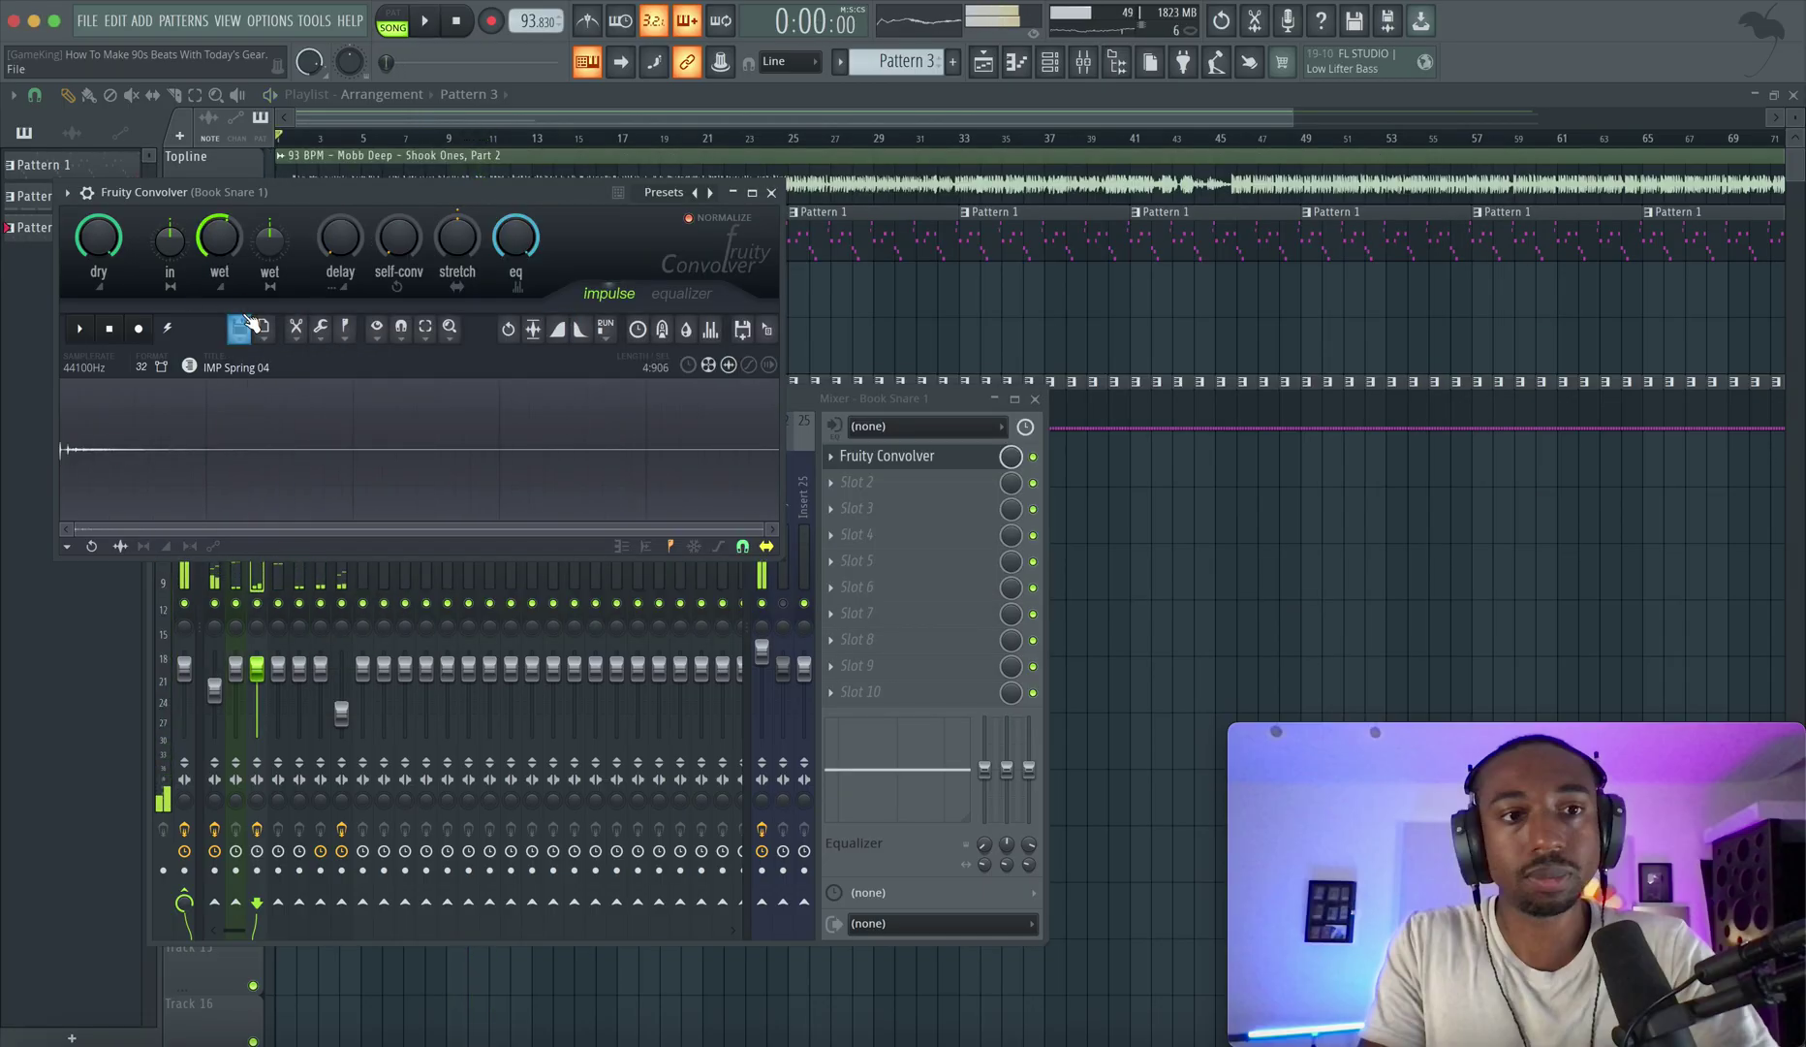
# Reload the IMP Spring 01 impulse in the snare's Fruity Convolver, raising its stretch and lowering its wet level.
pyautogui.click(242, 327)
pyautogui.click(274, 382)
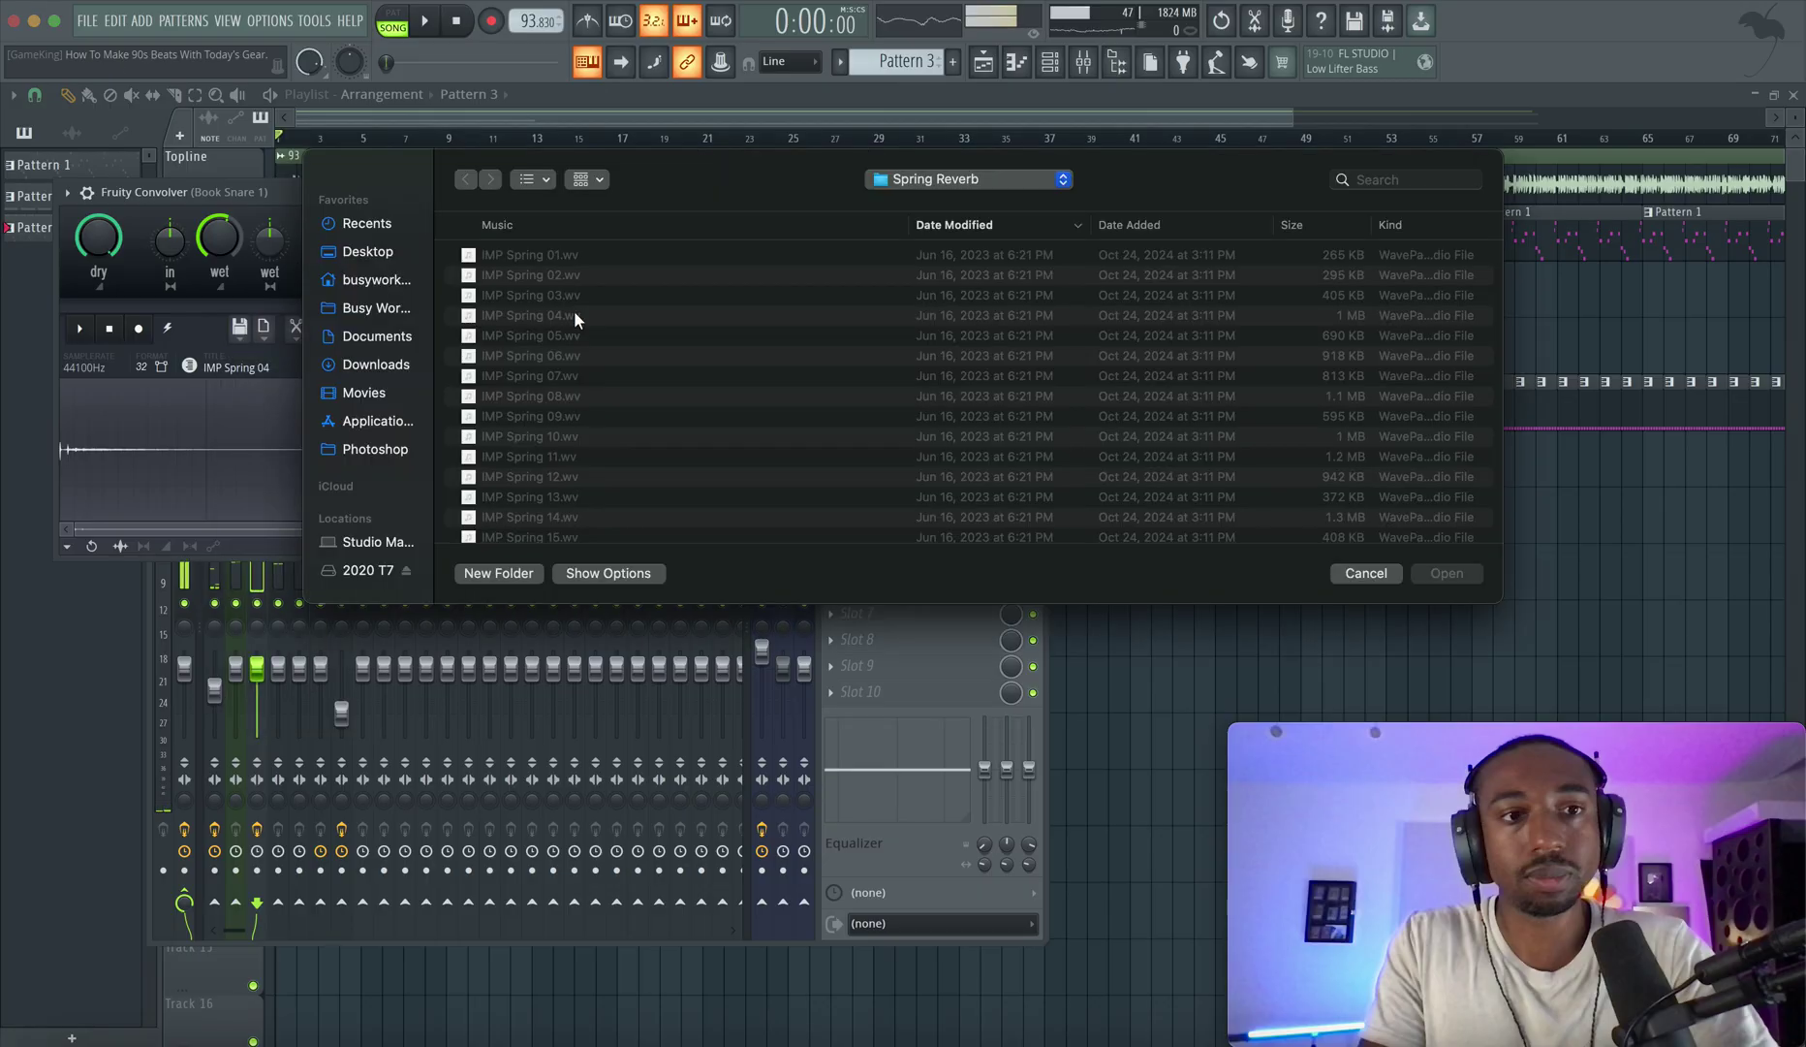
pyautogui.doubleClick(571, 256)
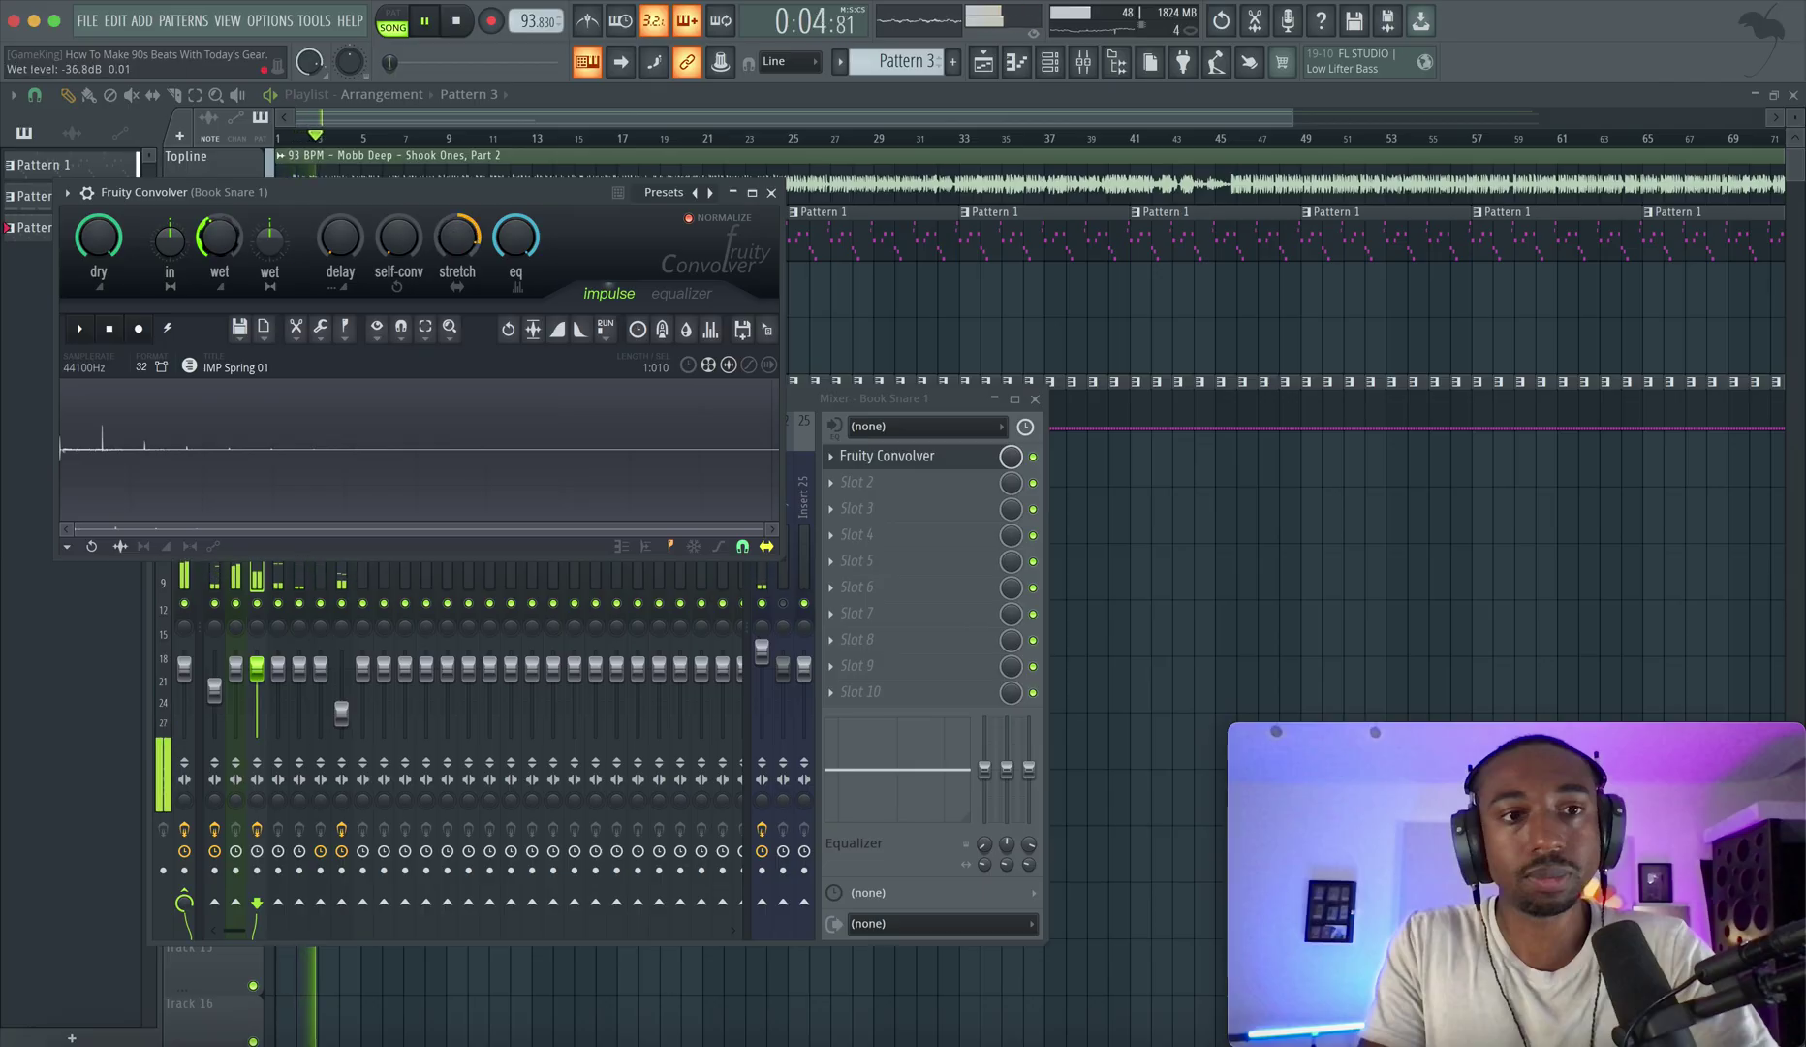
pyautogui.moveTo(224, 237); pyautogui.dragTo(225, 239)
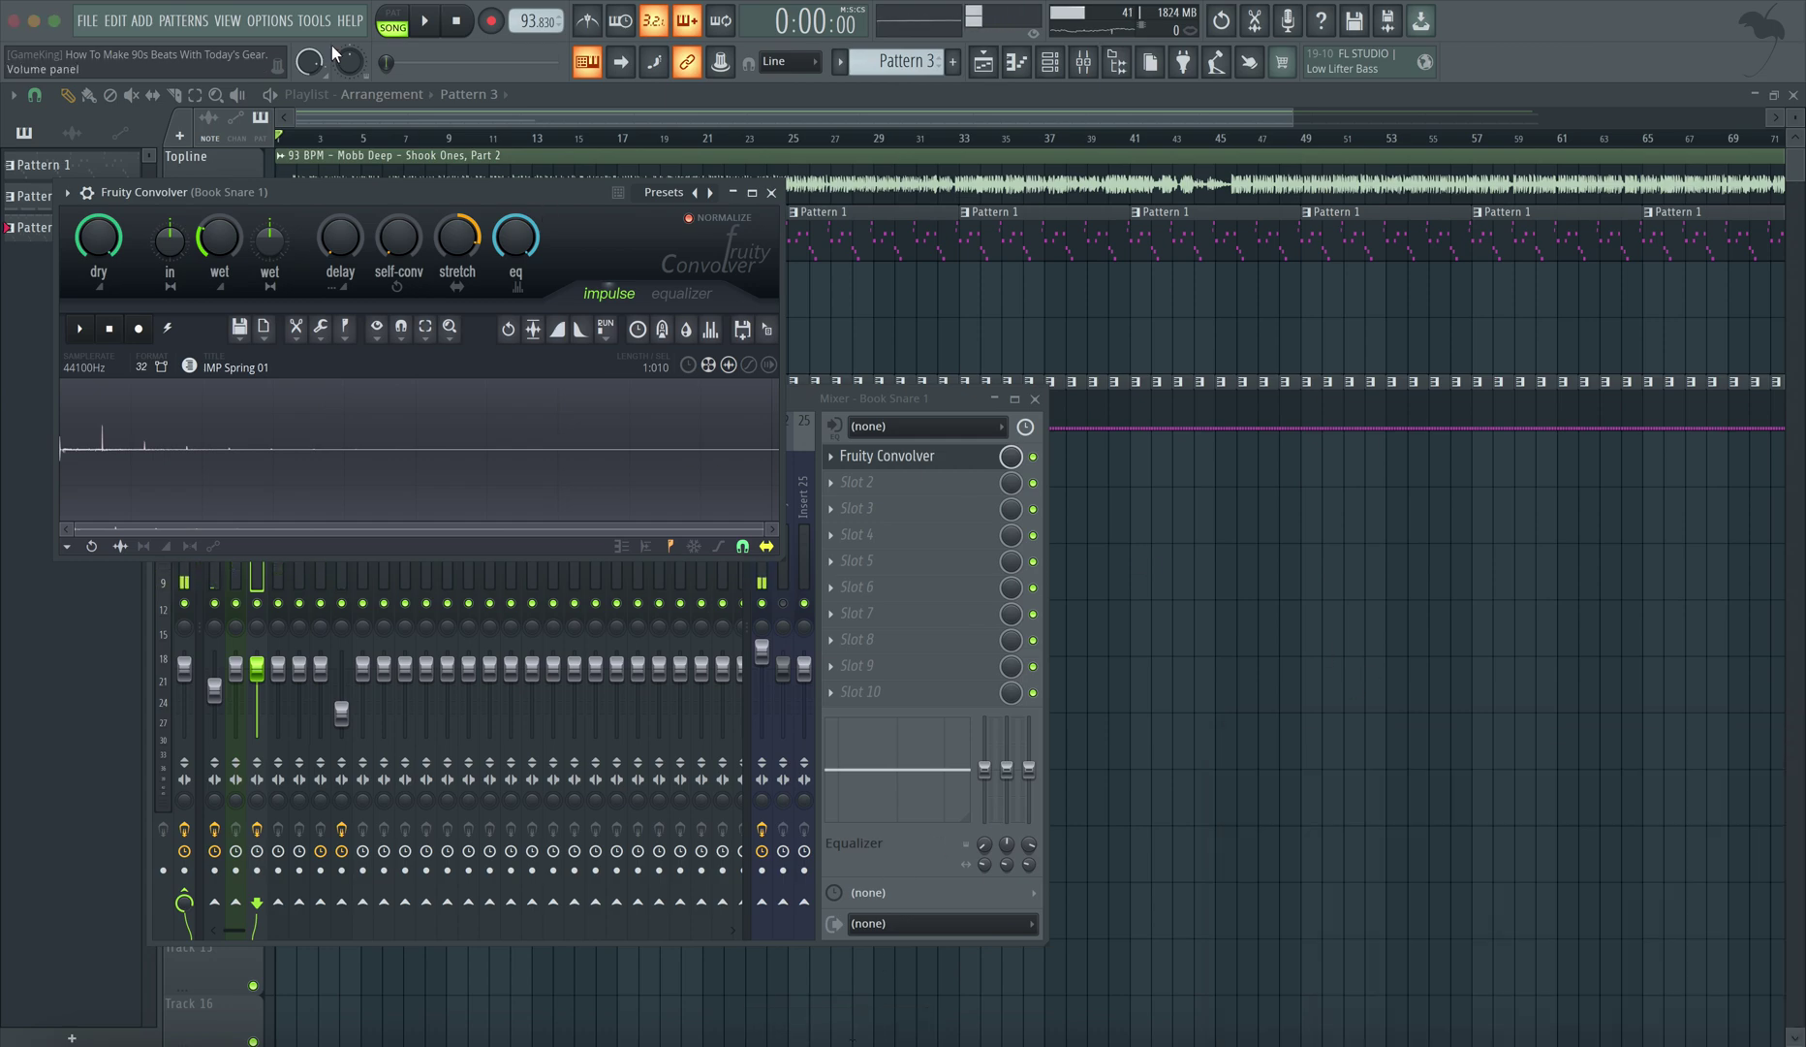
pyautogui.click(271, 1)
pyautogui.click(215, 17)
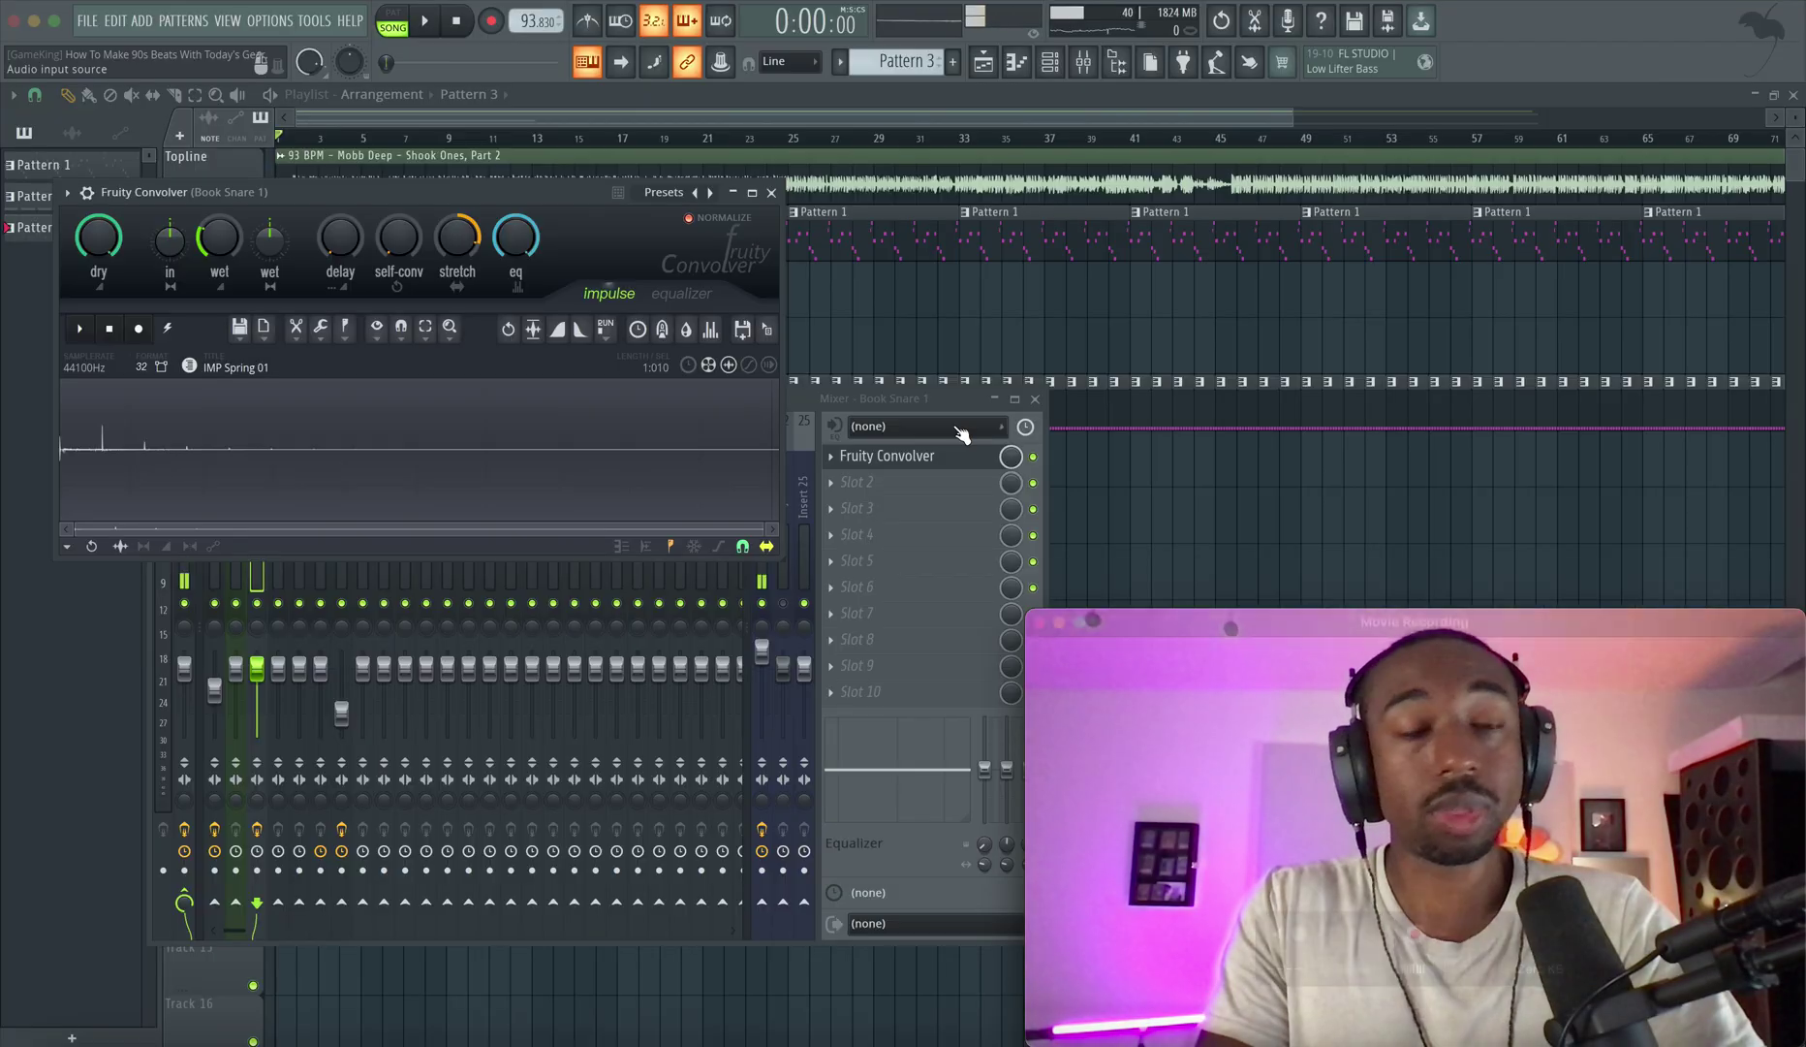
pyautogui.click(279, 2)
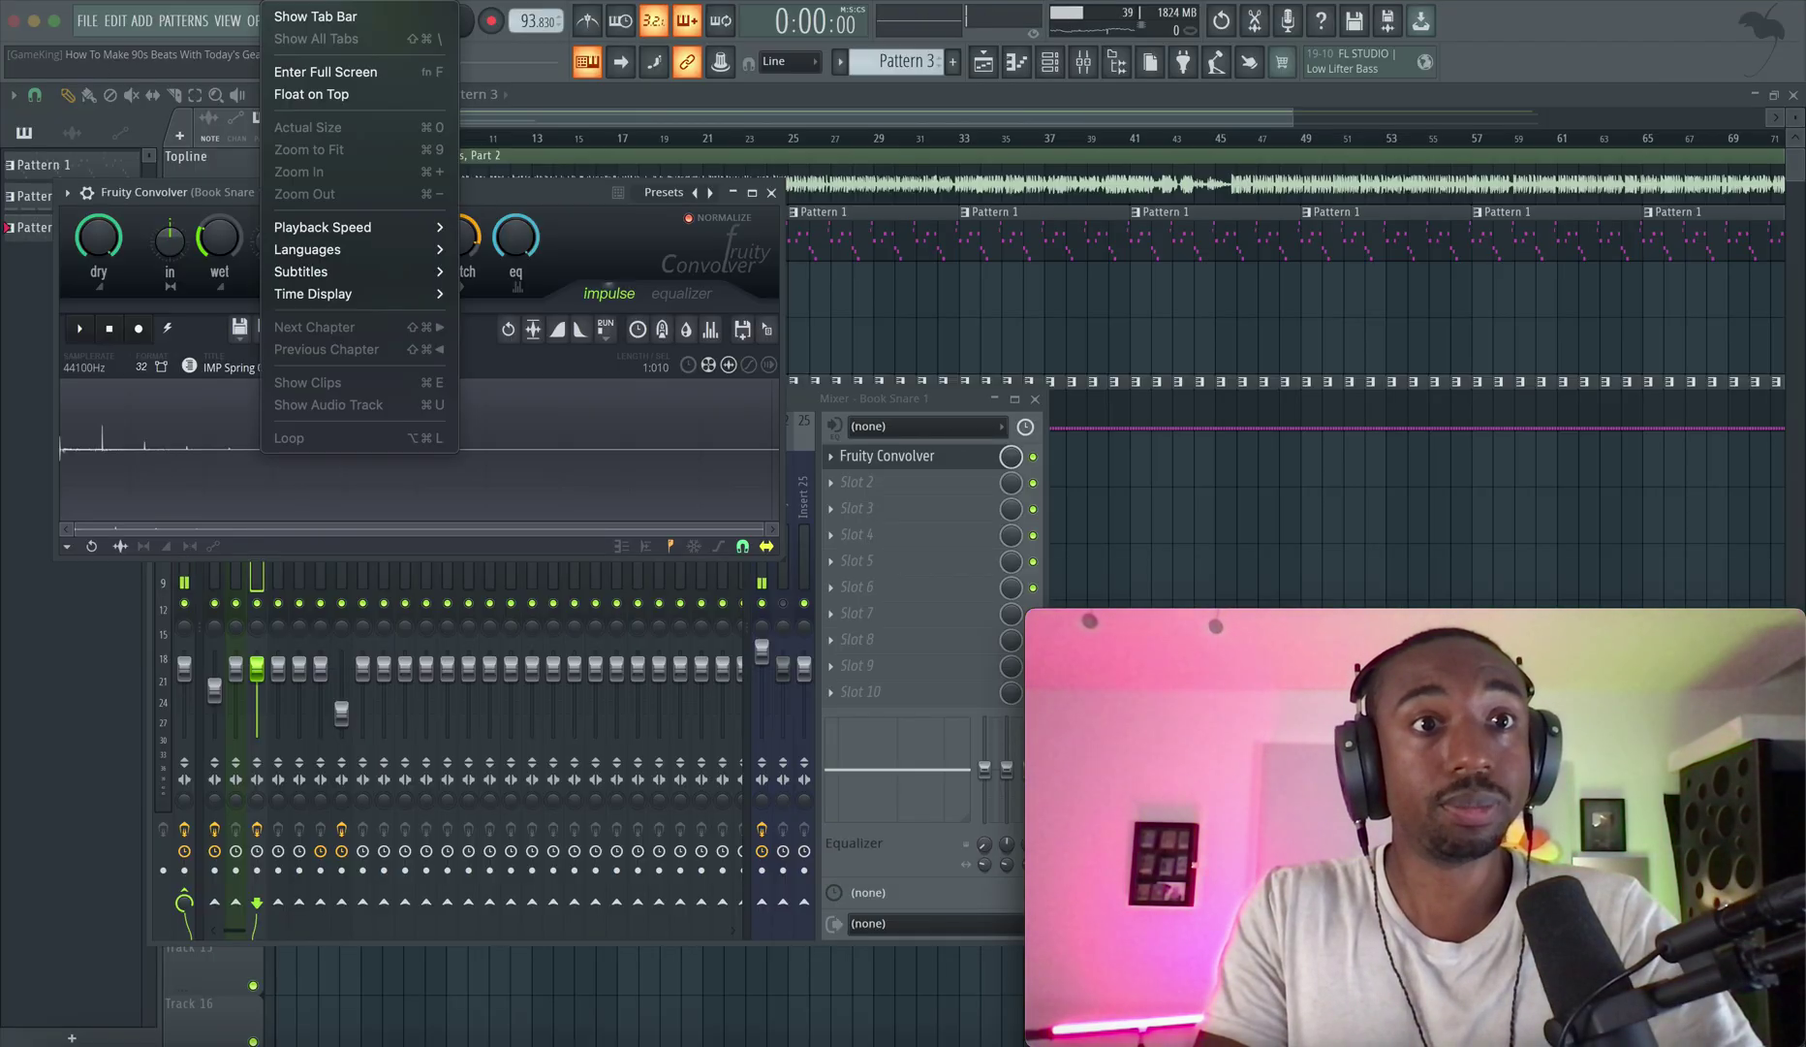
pyautogui.click(308, 92)
# Close the snare's Fruity Convolver and the mixer, then play the song from the start in the playlist.
pyautogui.moveTo(344, 192); pyautogui.dragTo(497, 223)
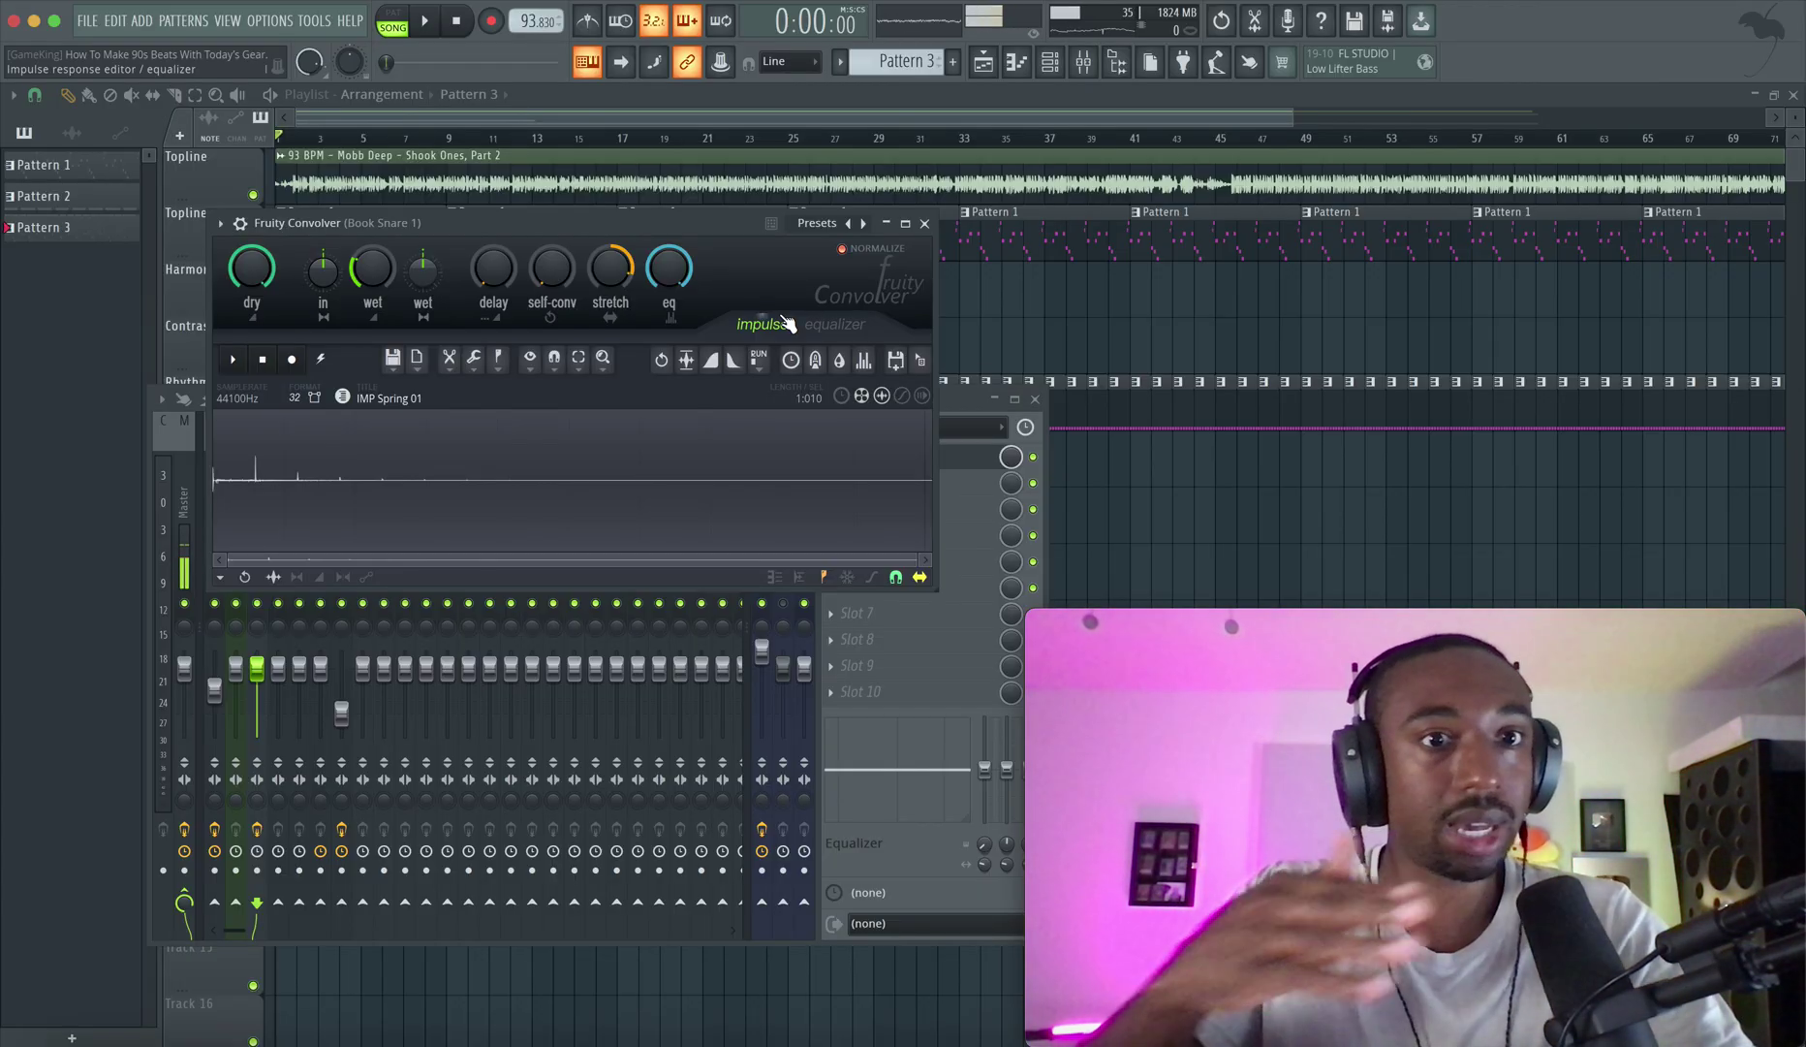
pyautogui.press('space')
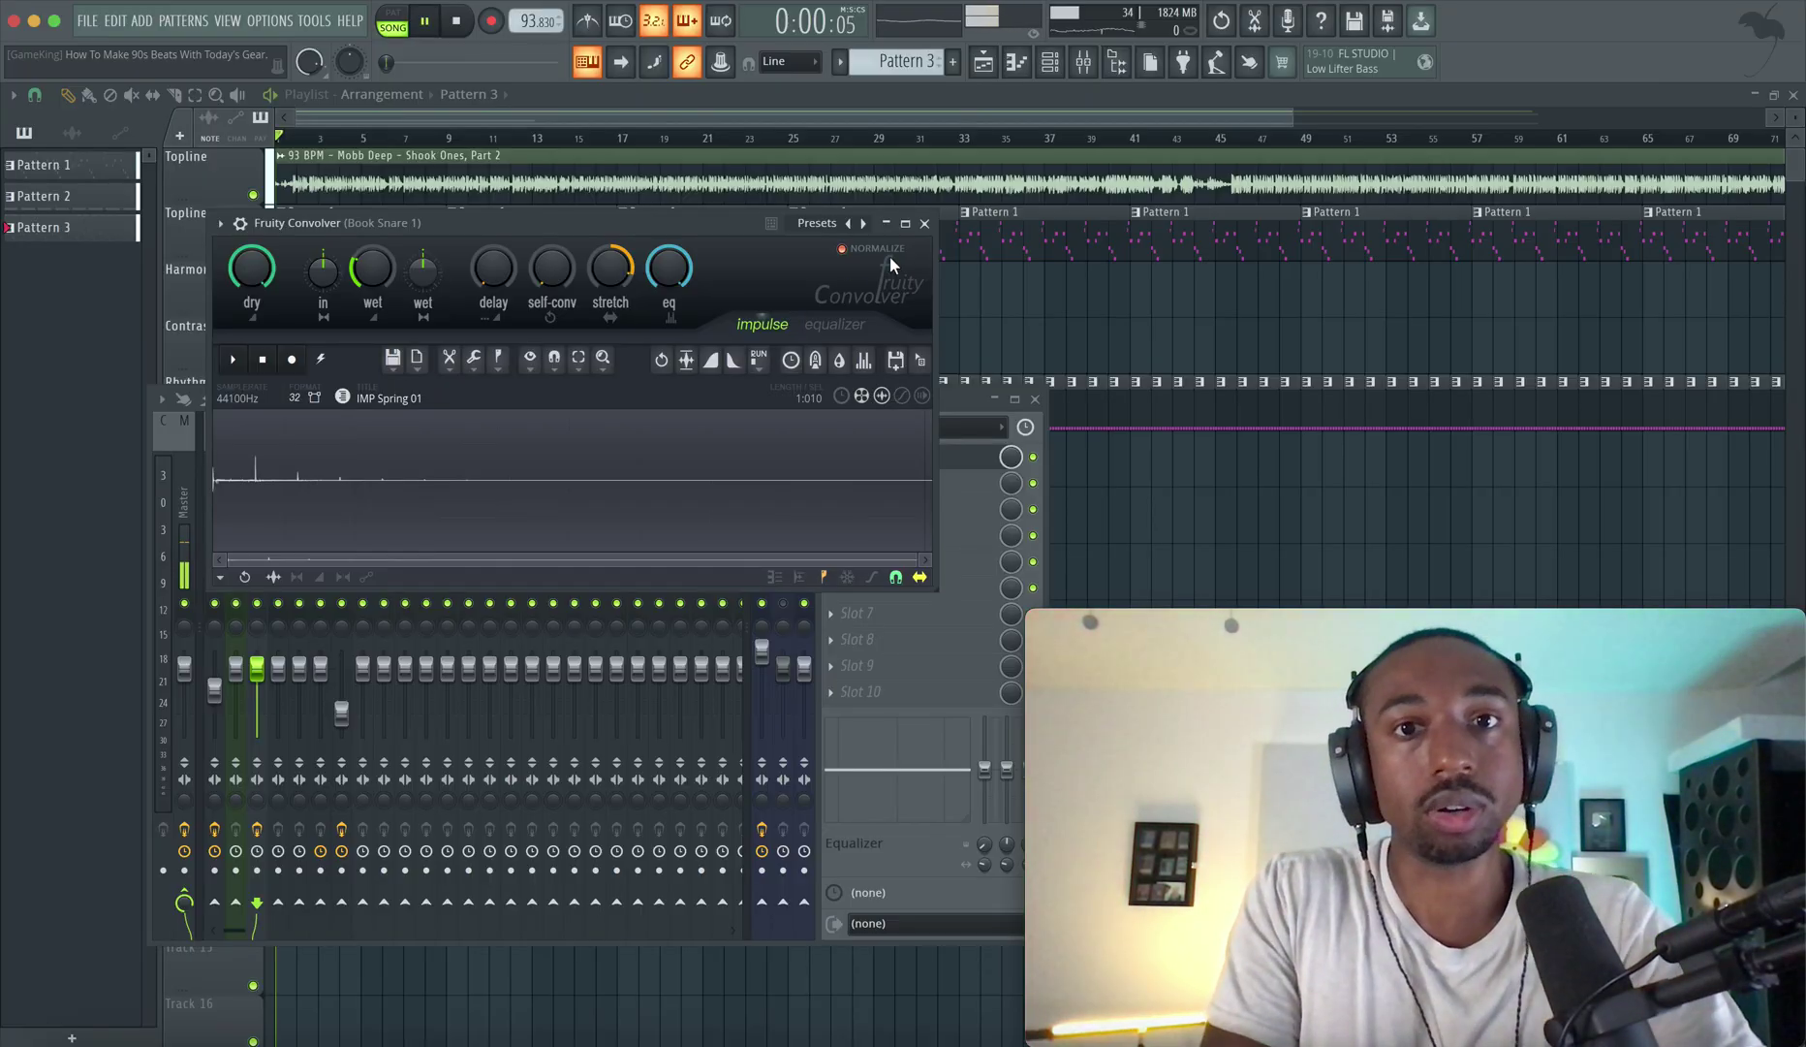
pyautogui.click(924, 223)
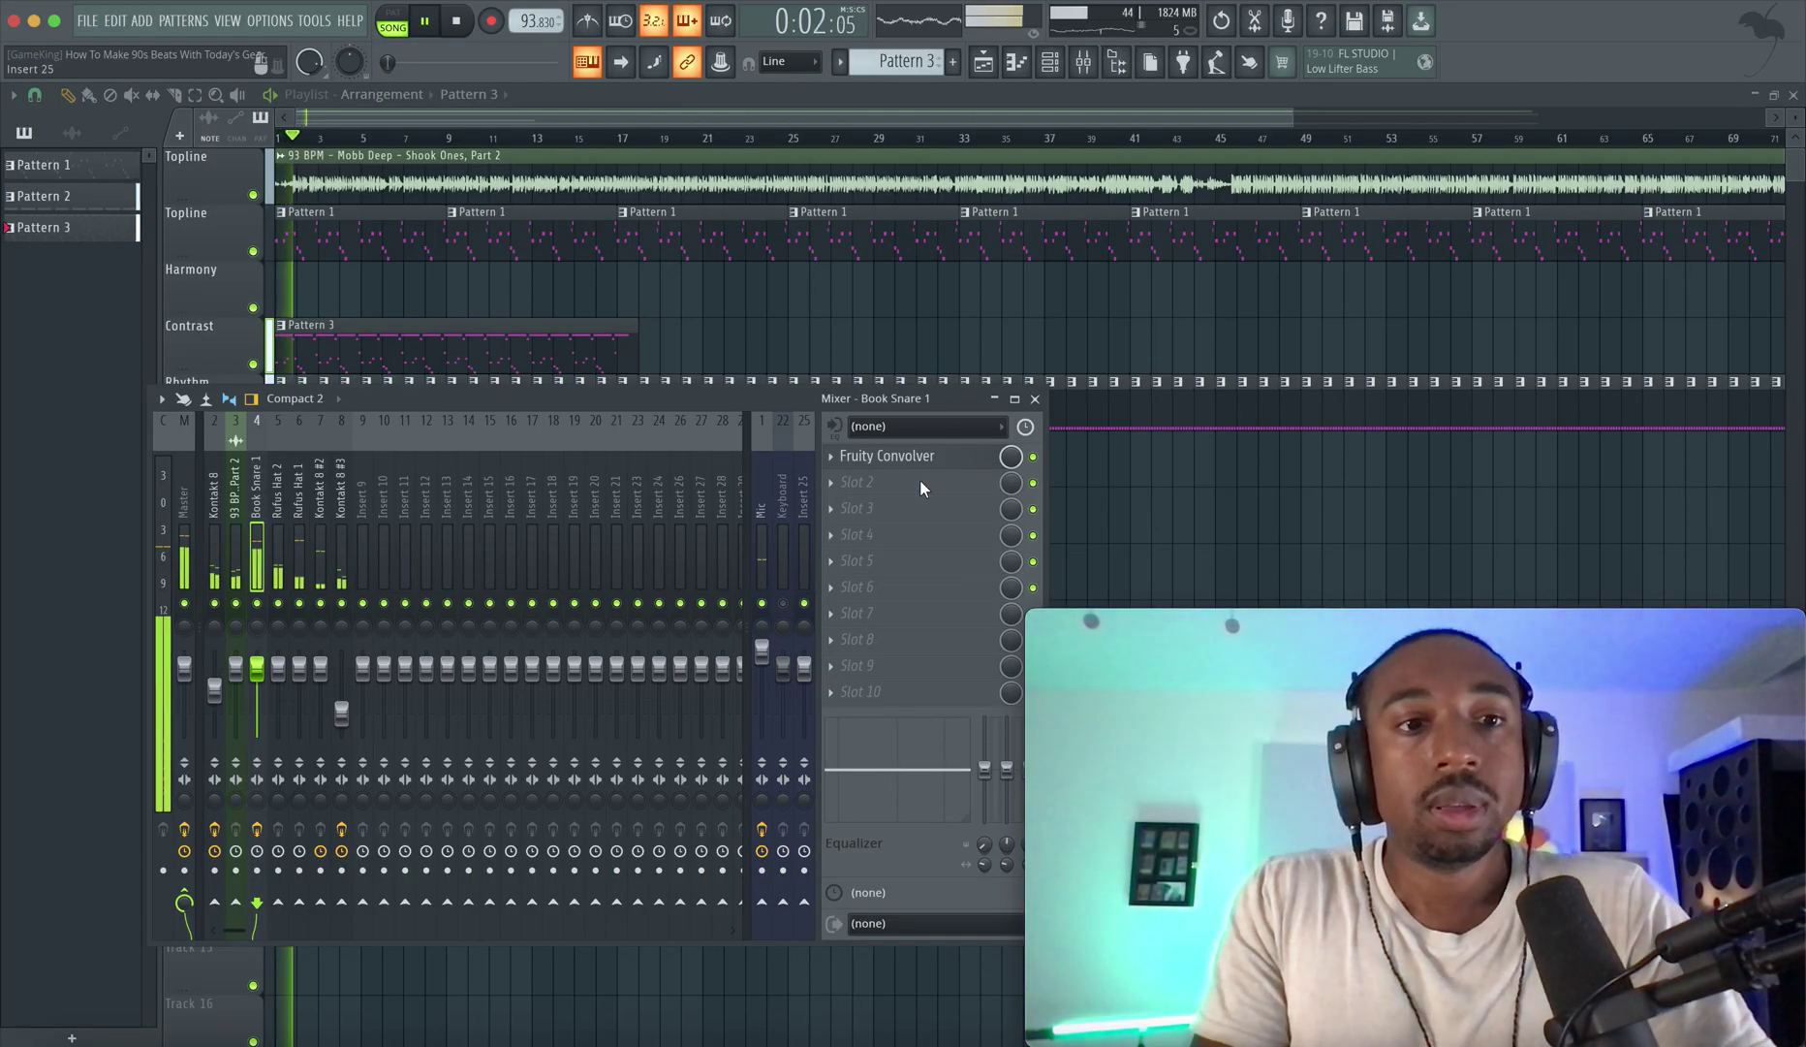
pyautogui.rightClick(1095, 522)
pyautogui.press('space')
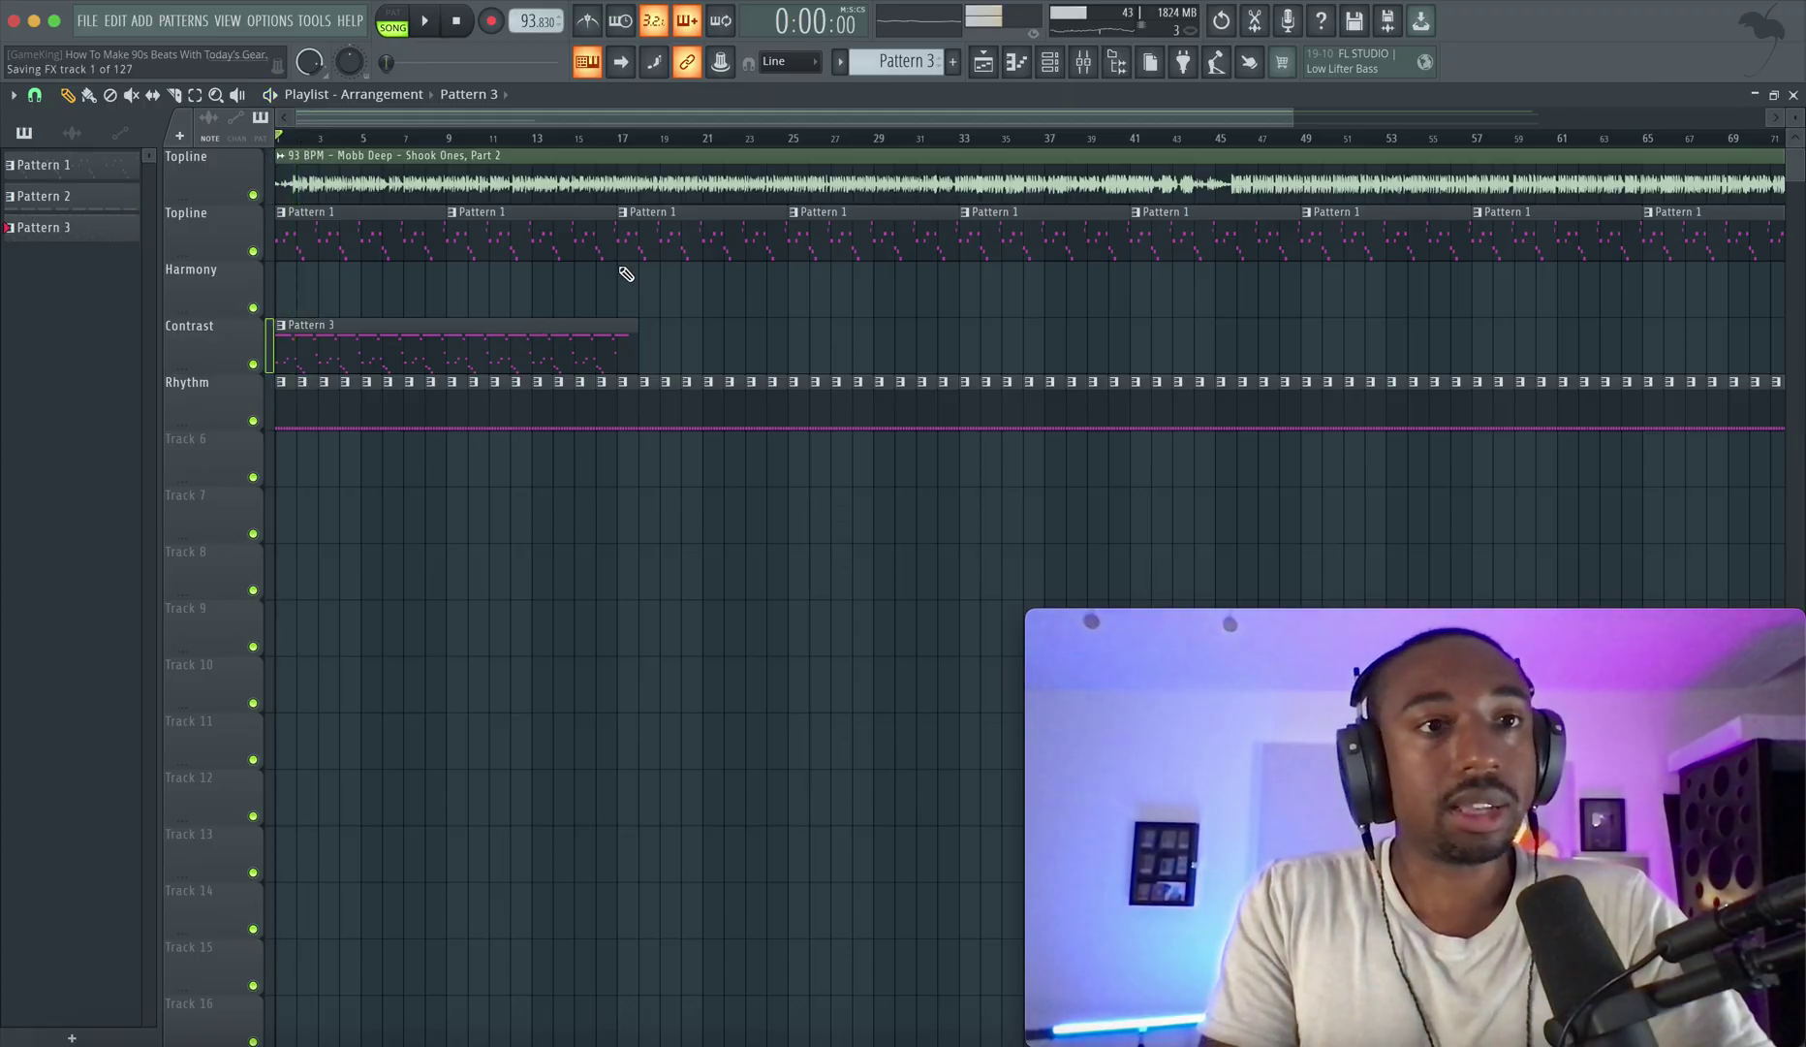
pyautogui.press('space')
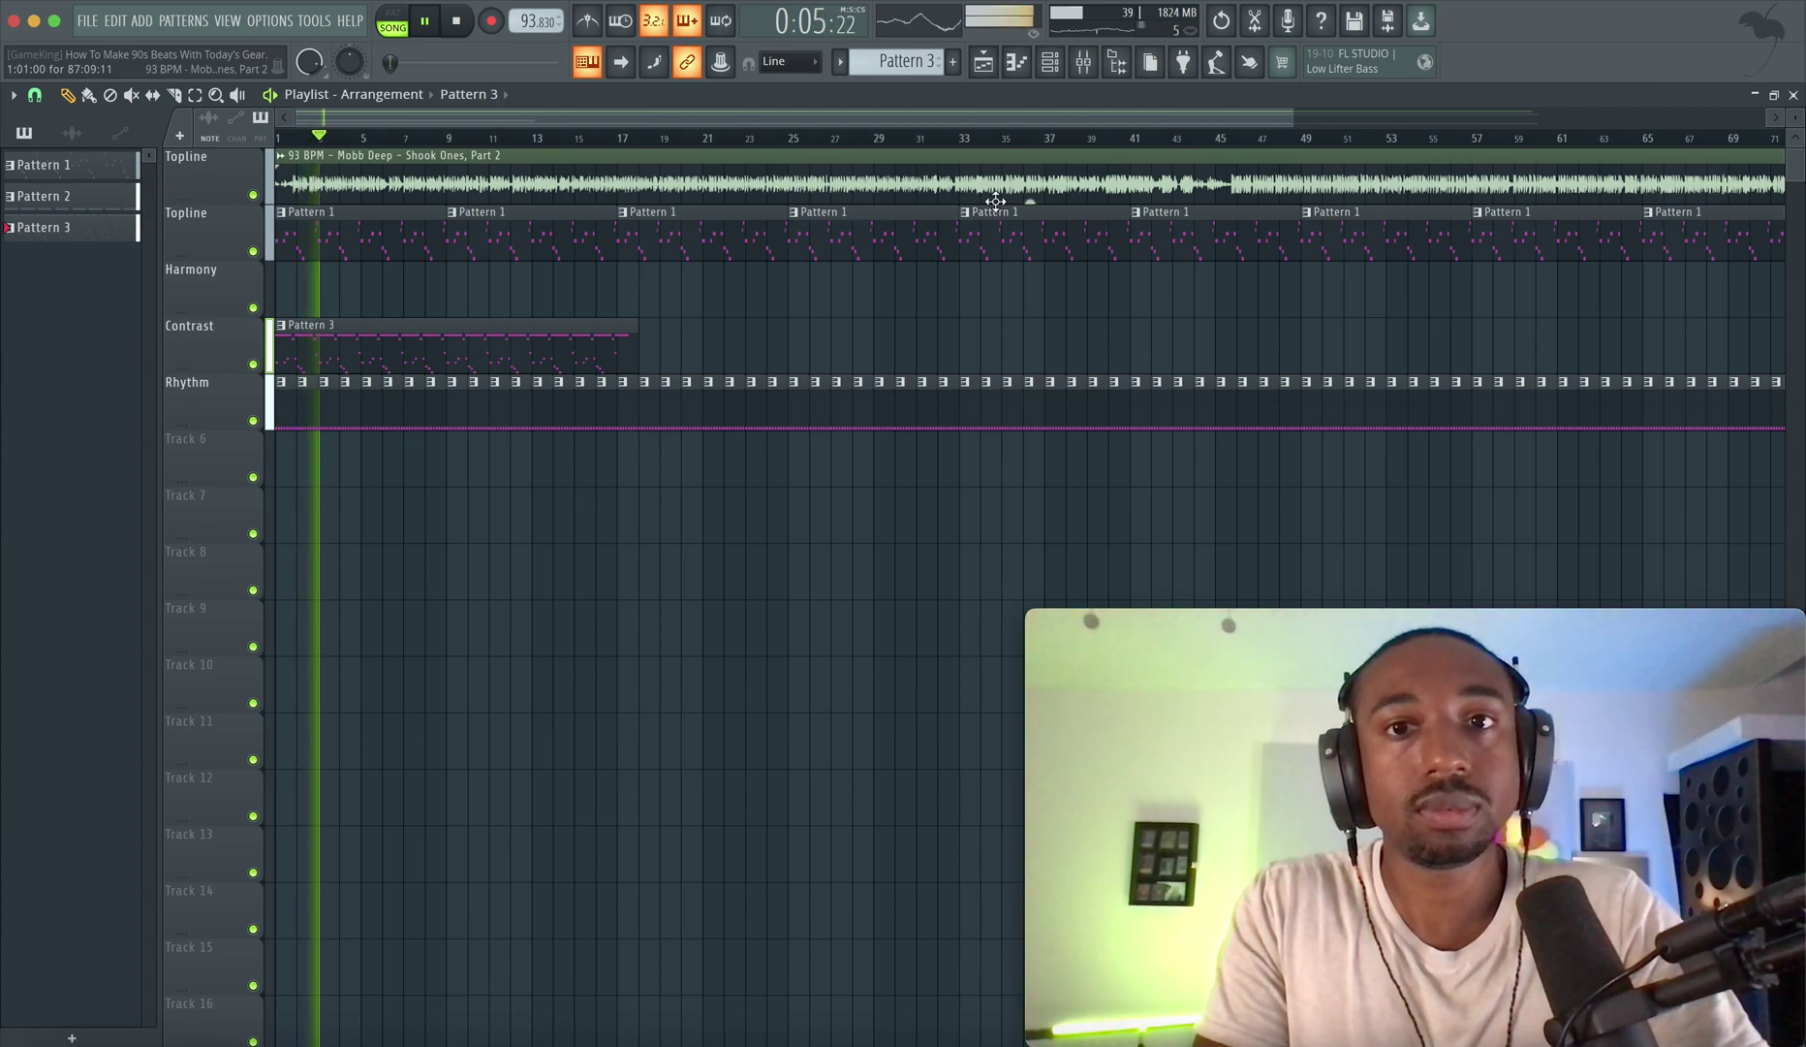
pyautogui.moveTo(1030, 199)
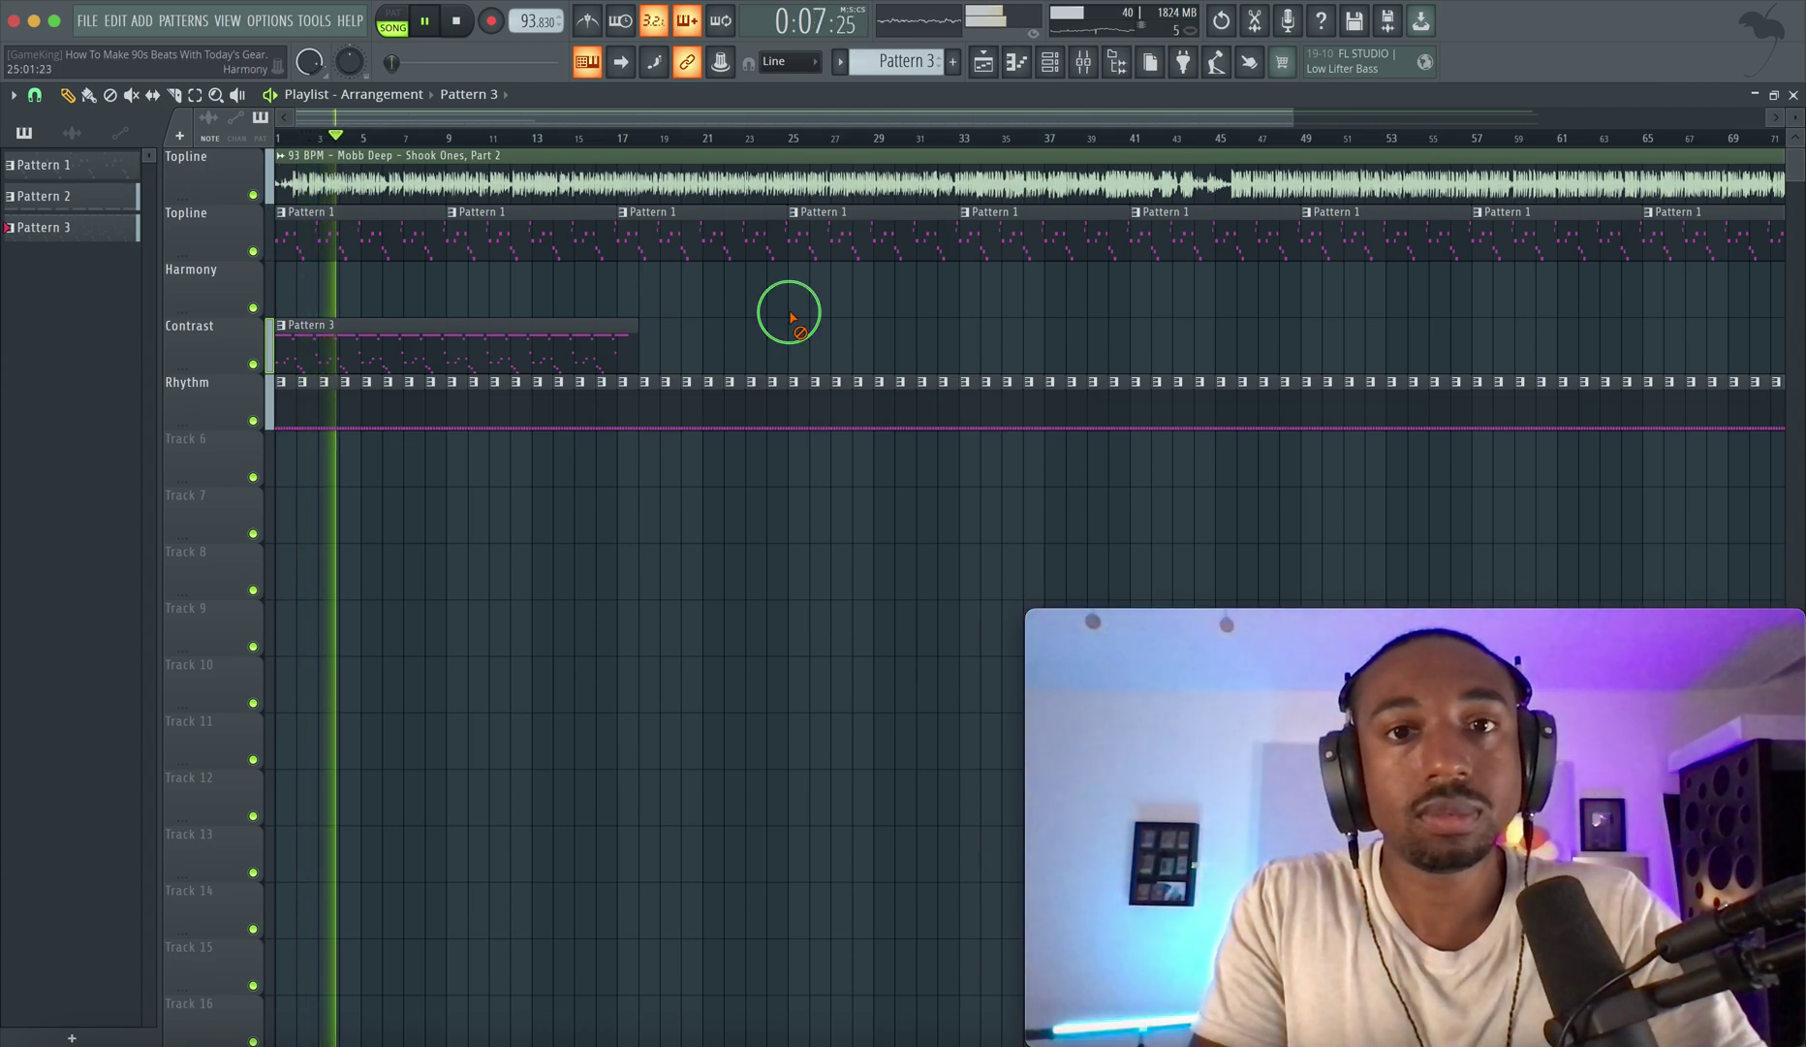
# Compare the snare with its Fruity Convolver bypassed, and adjust the Book Snare 1 mixer track's stereo separation during playback.
pyautogui.click(1087, 68)
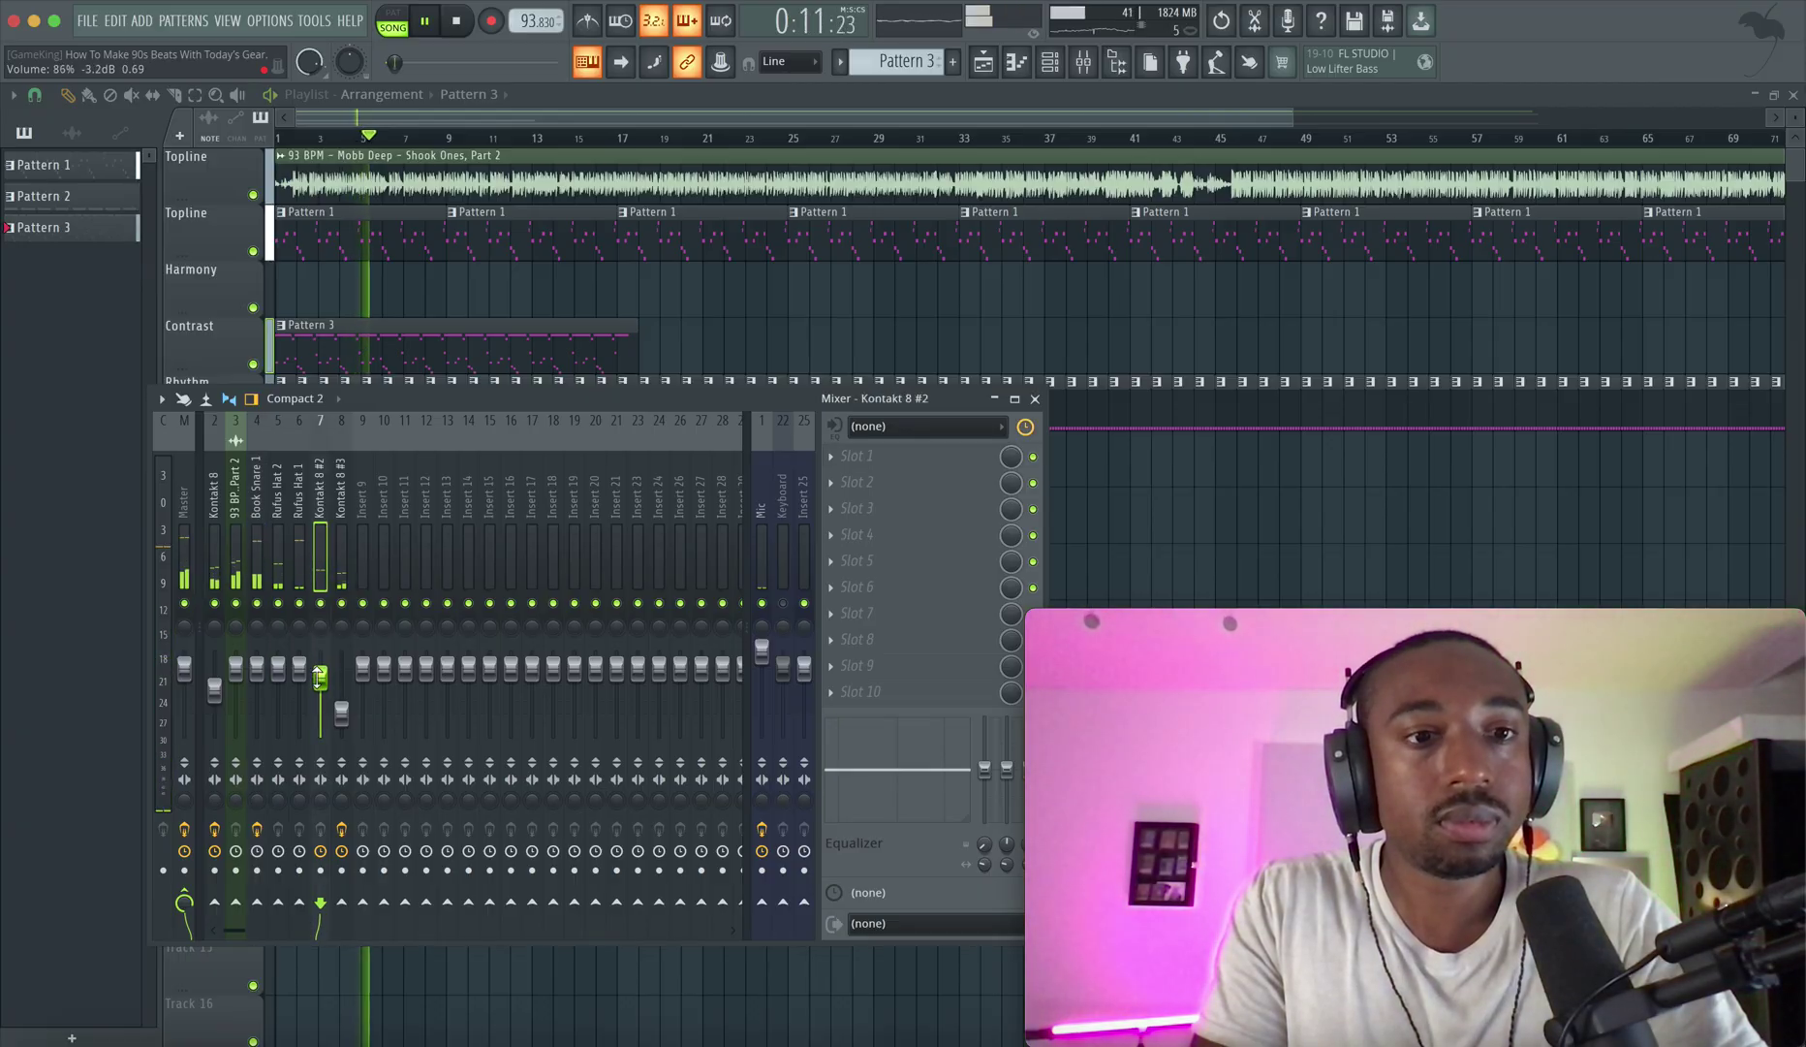
pyautogui.click(257, 562)
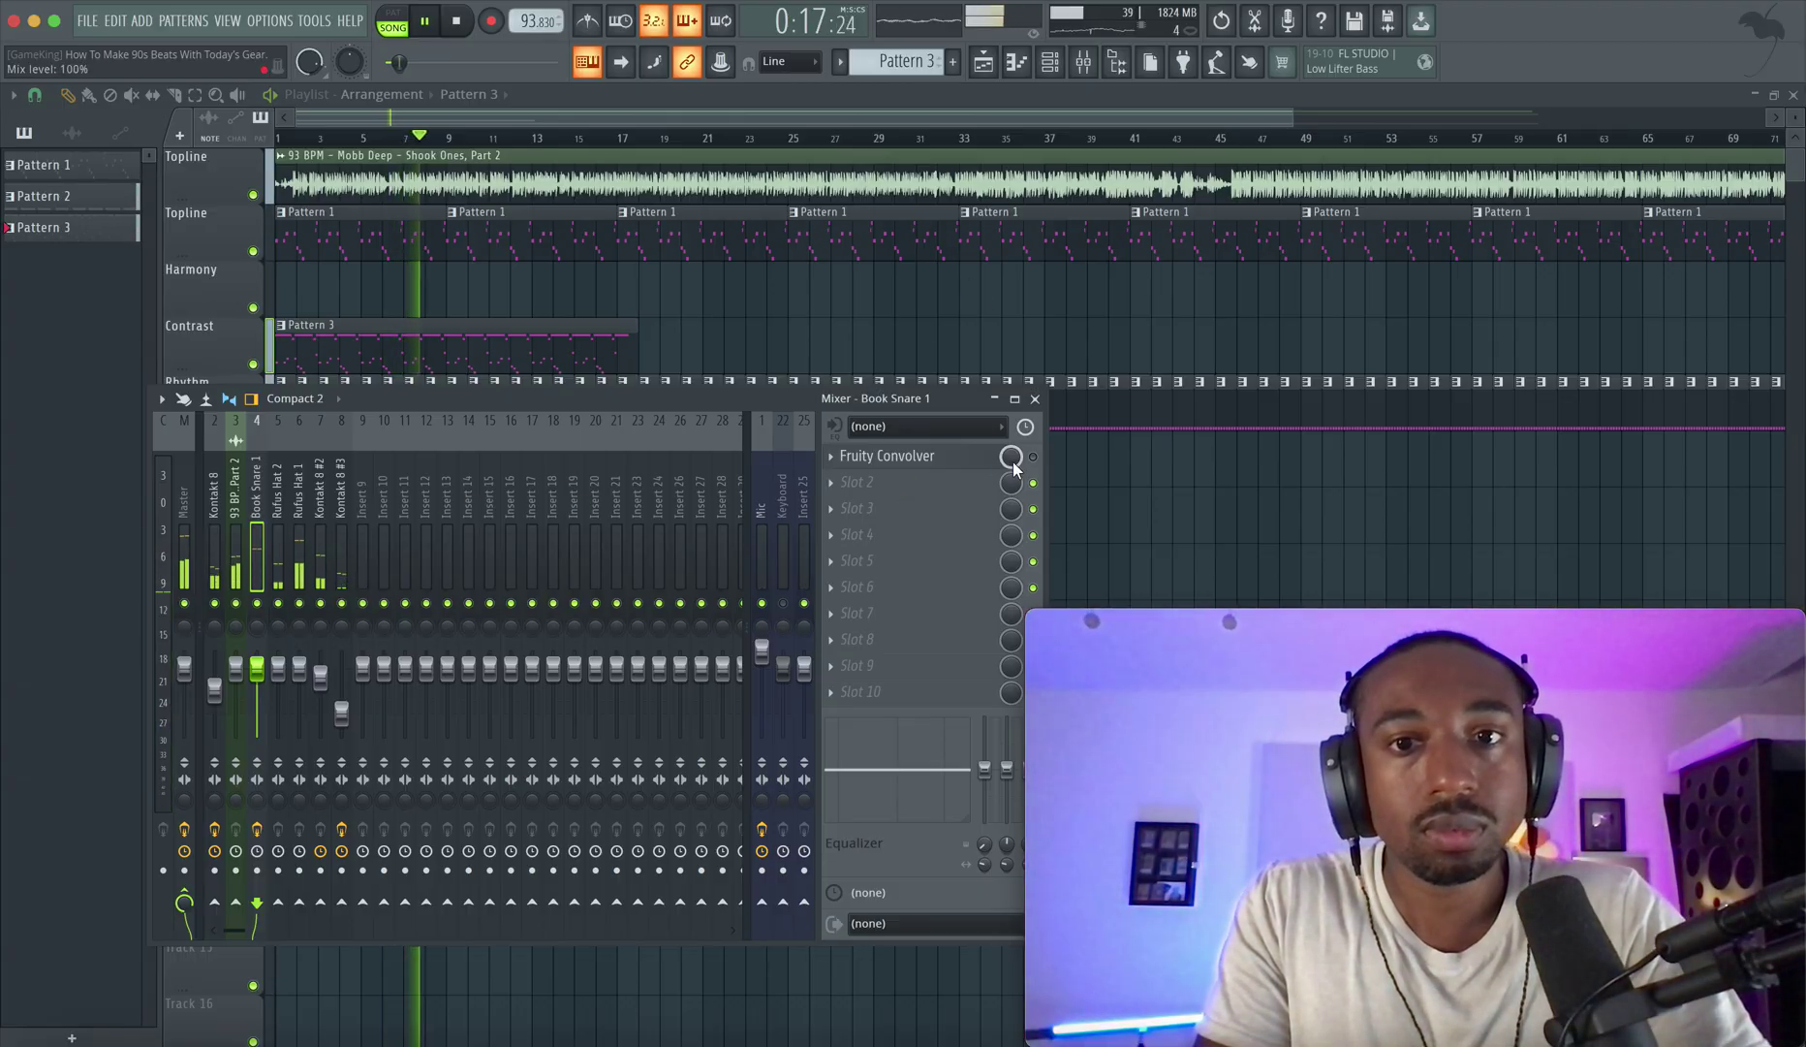
pyautogui.press('space')
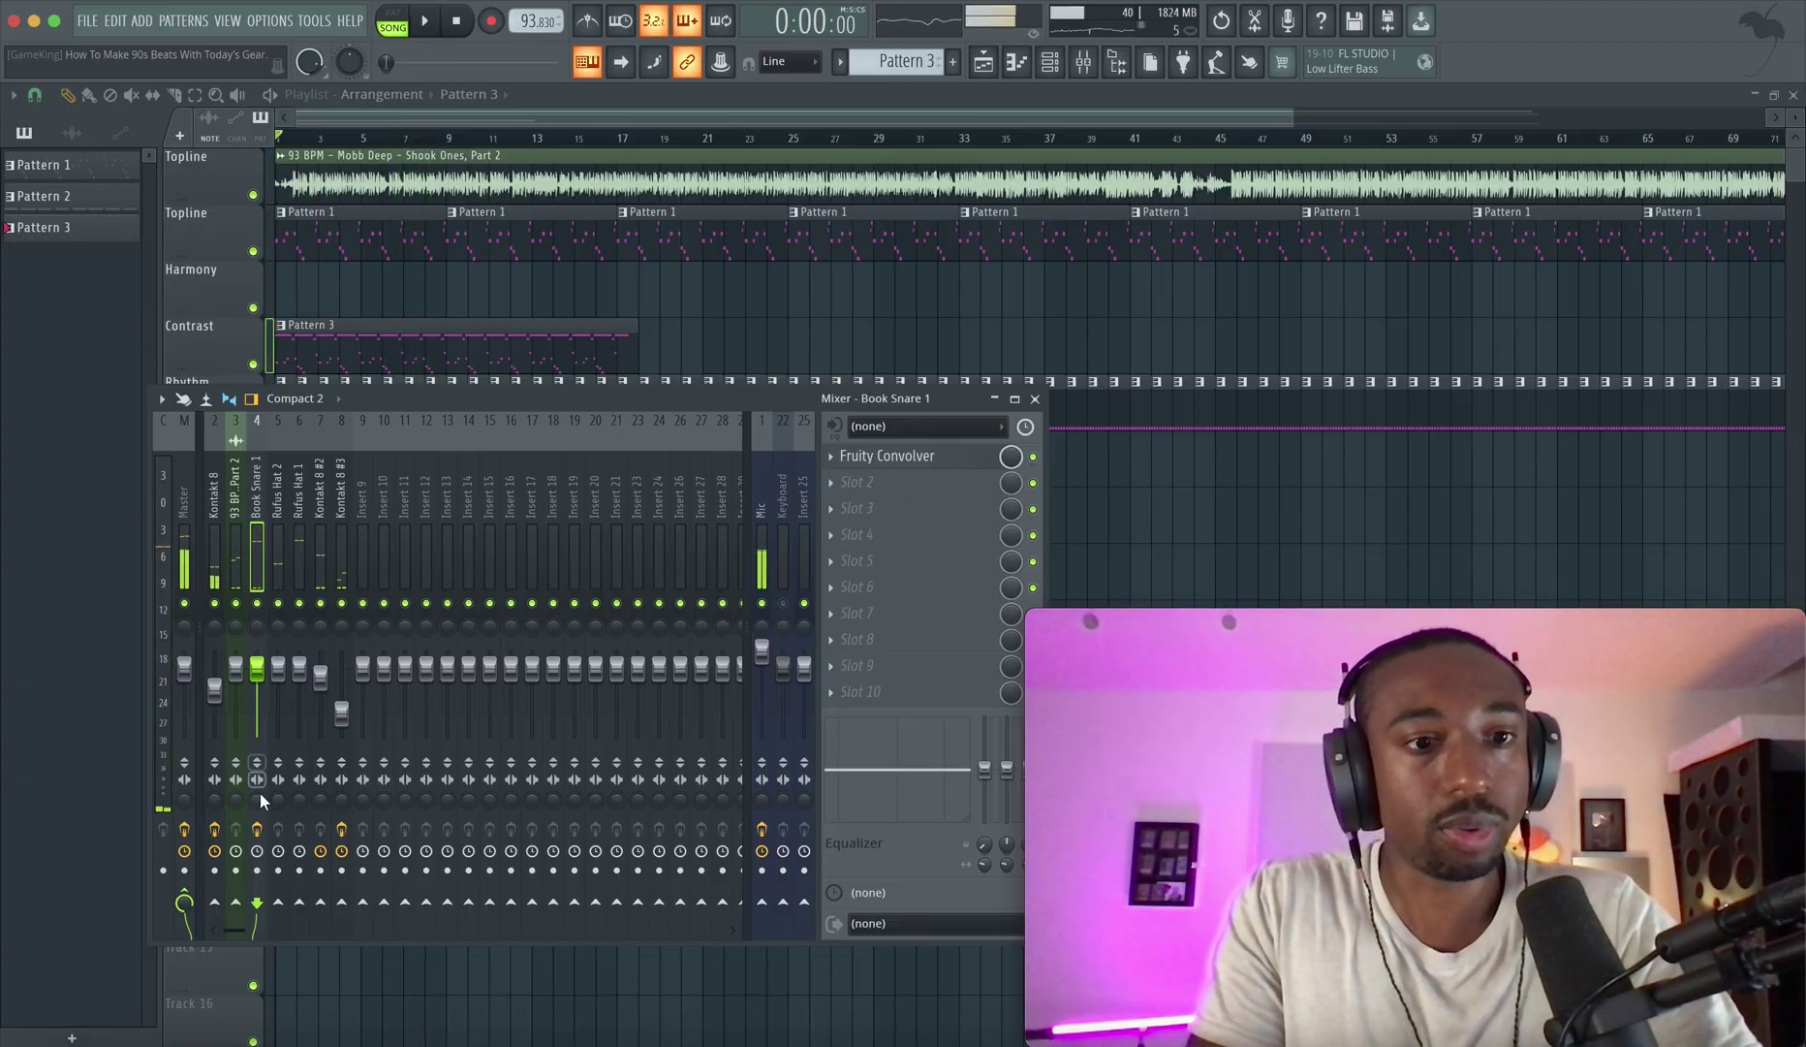
pyautogui.press('space')
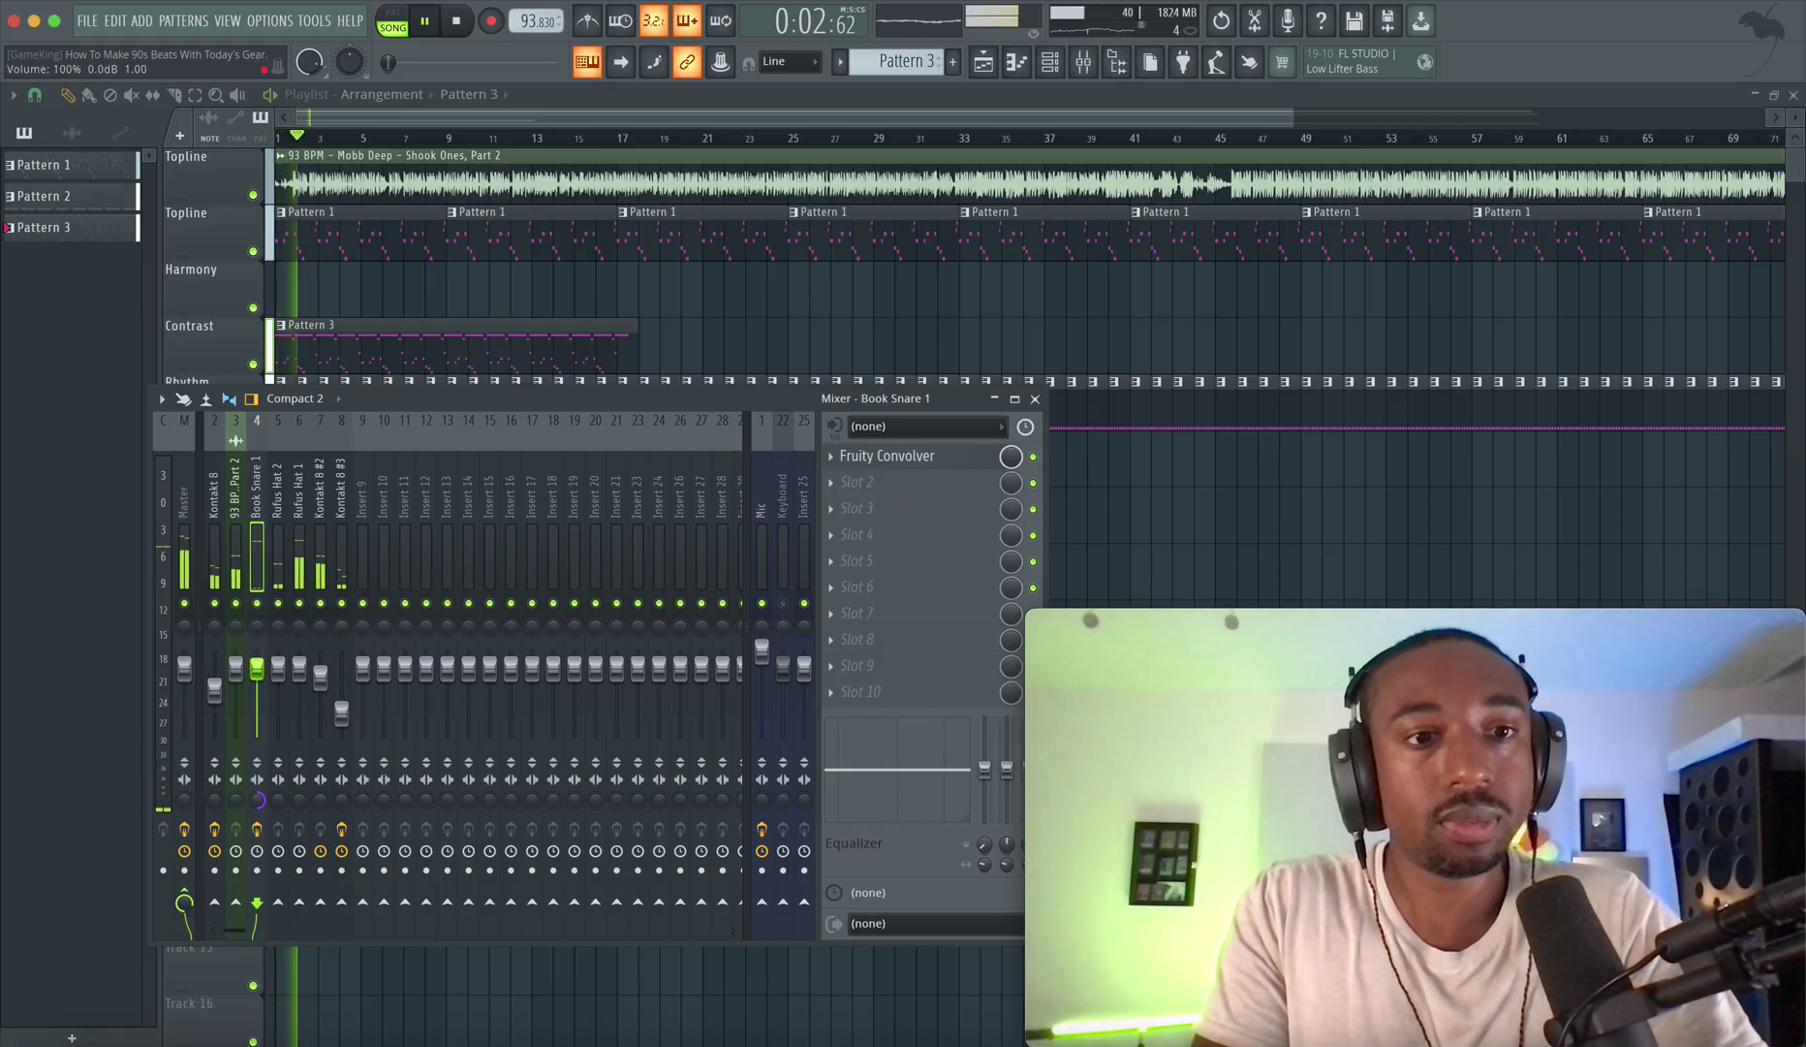
pyautogui.rightClick(257, 663)
pyautogui.click(279, 673)
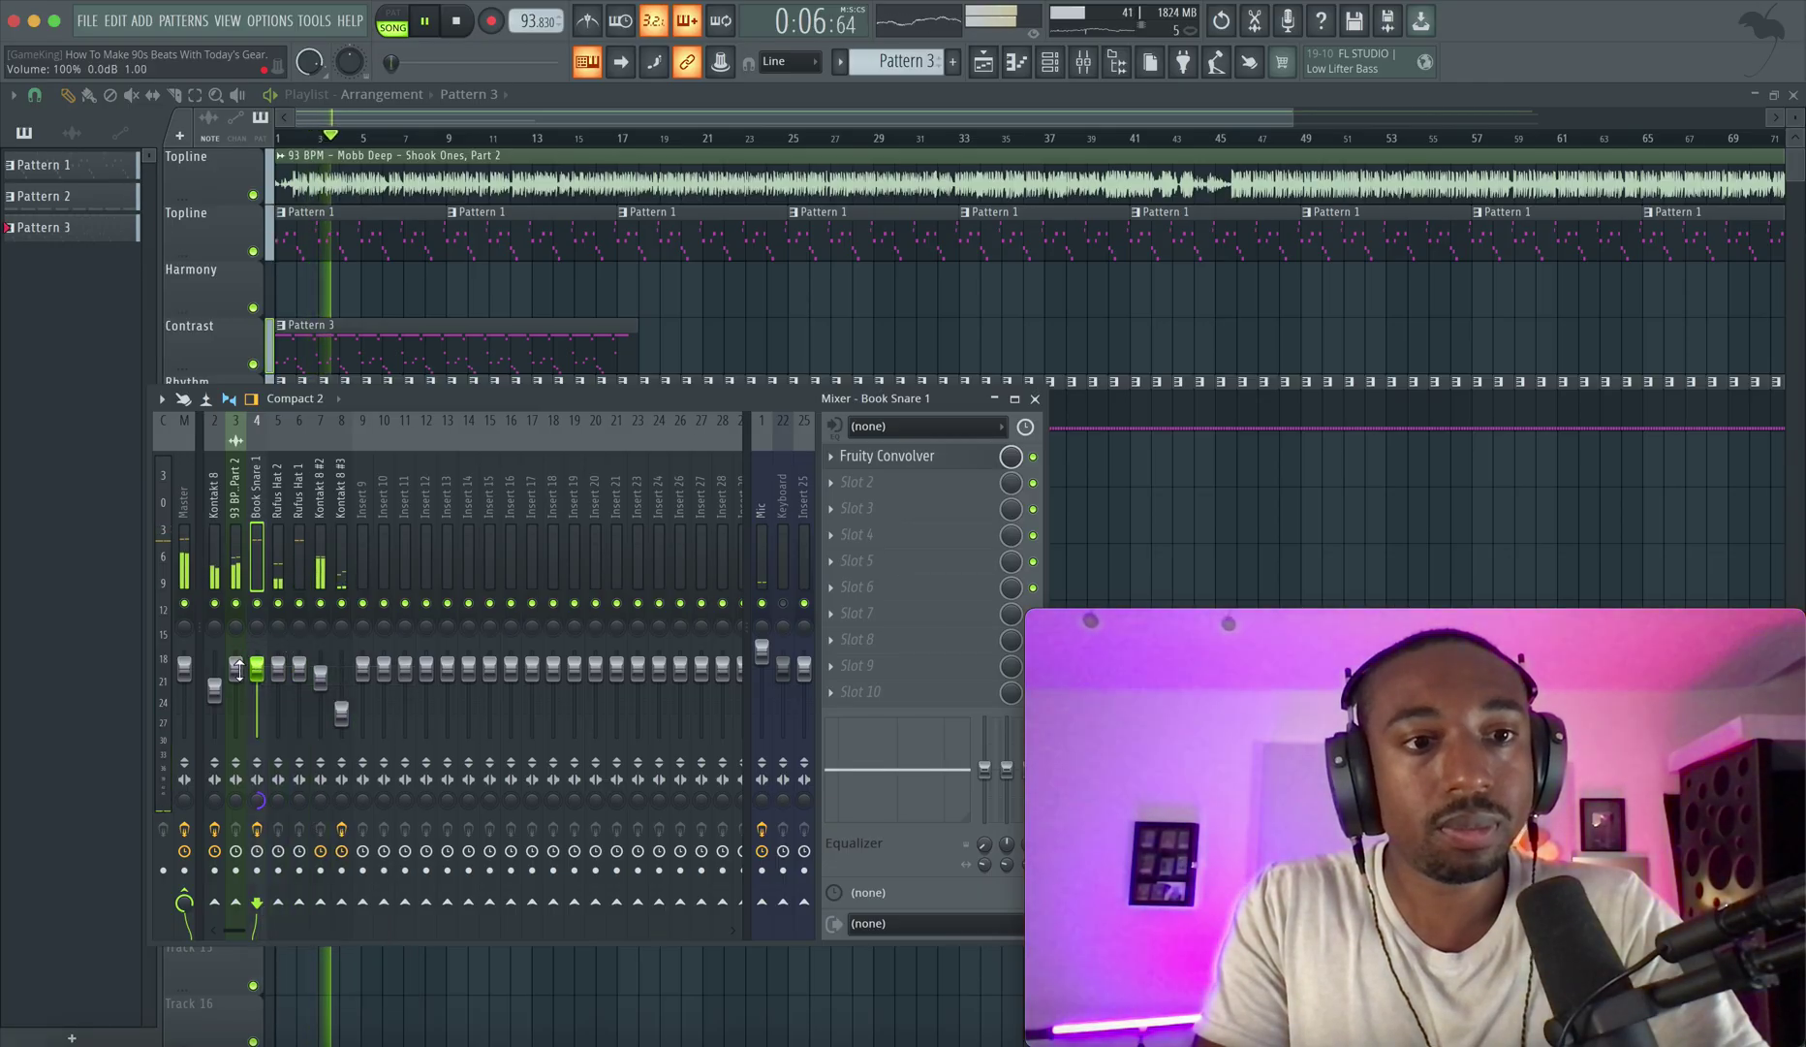
# Raise the Rufus Hat 2 mixer level slightly, and try Rufus Hat 1 at 4.2 and 3.0 dB before resetting its level.
pyautogui.moveTo(277, 666); pyautogui.dragTo(277, 657)
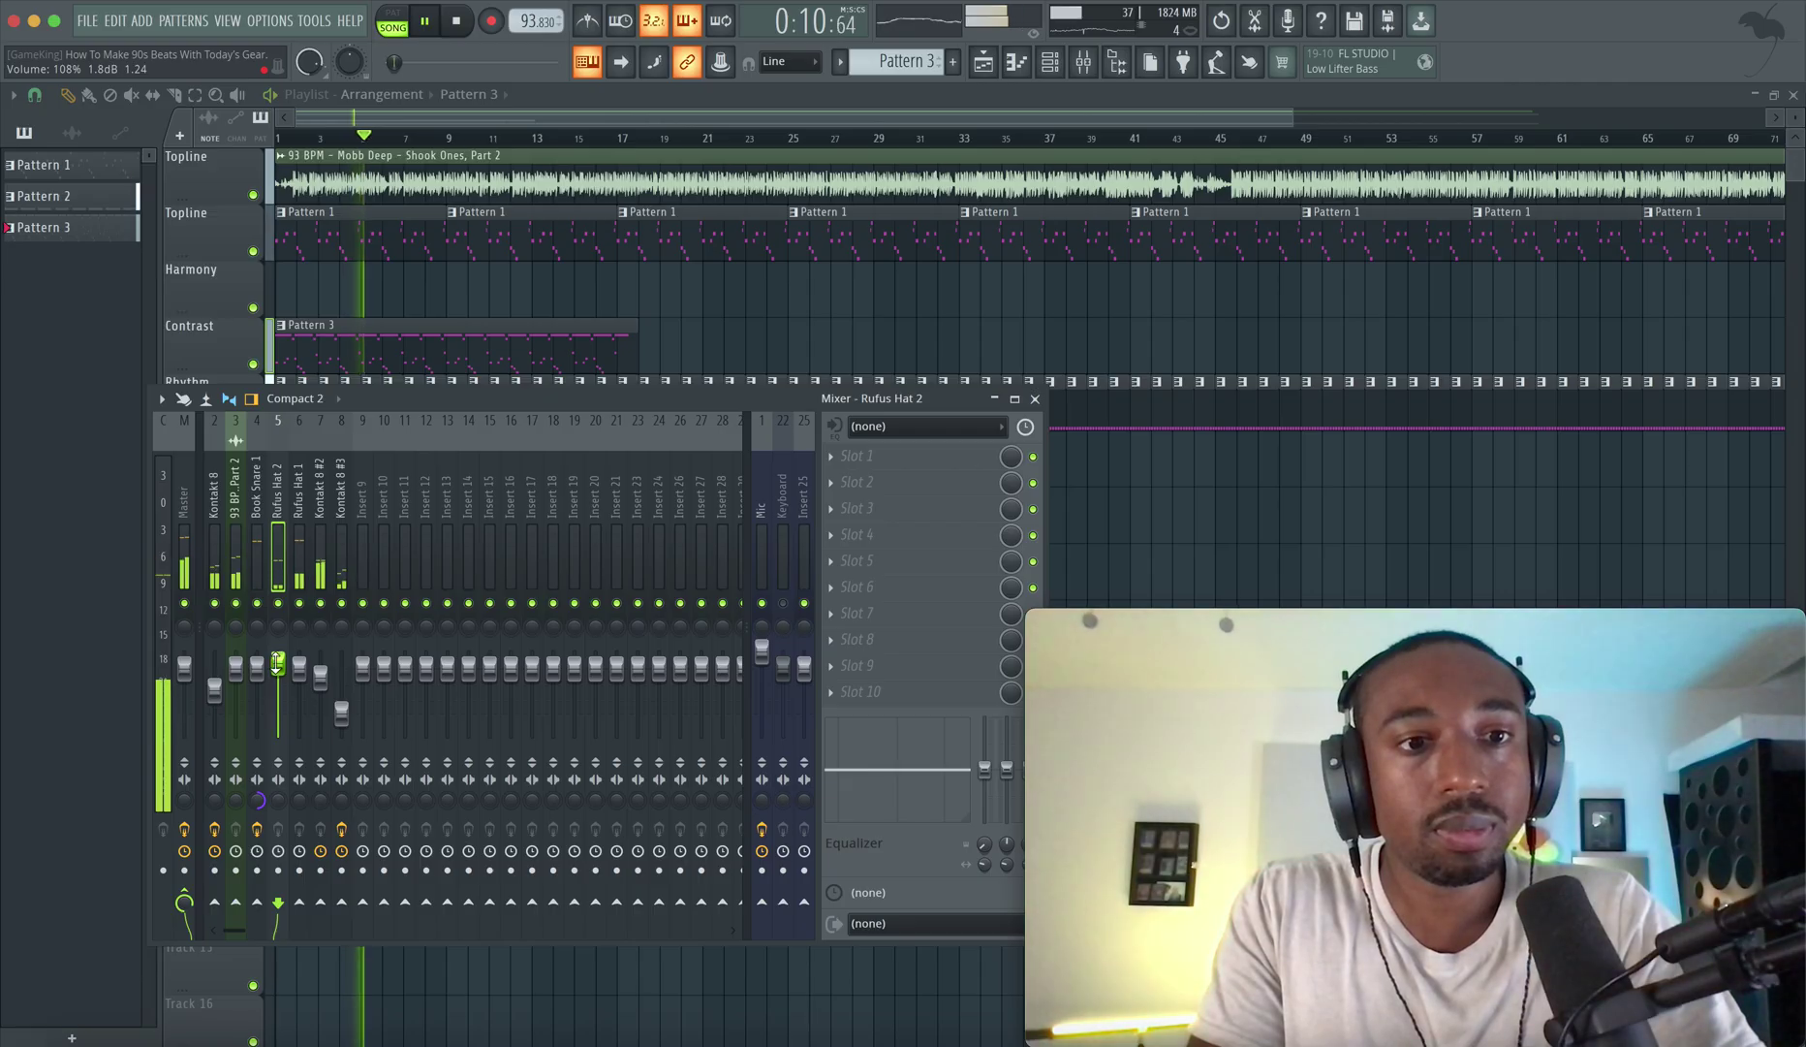
pyautogui.moveTo(303, 675); pyautogui.dragTo(301, 662)
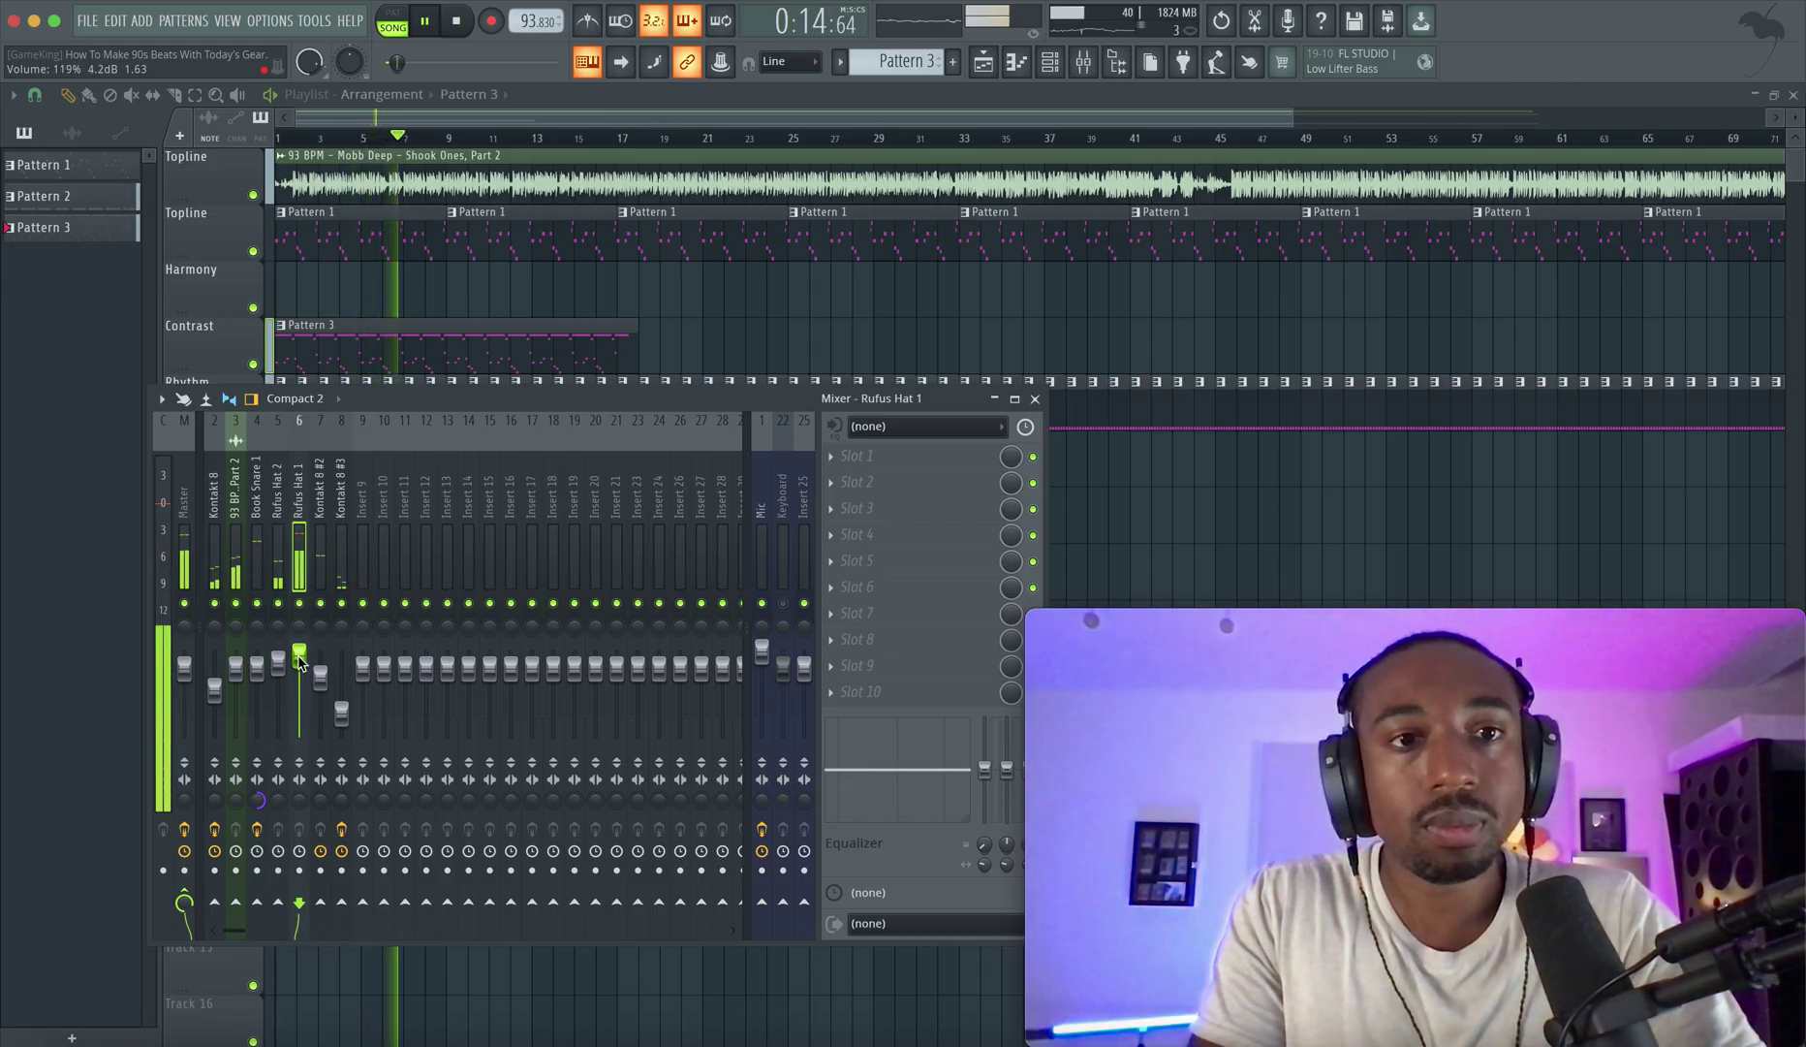
pyautogui.moveTo(300, 662); pyautogui.dragTo(299, 666)
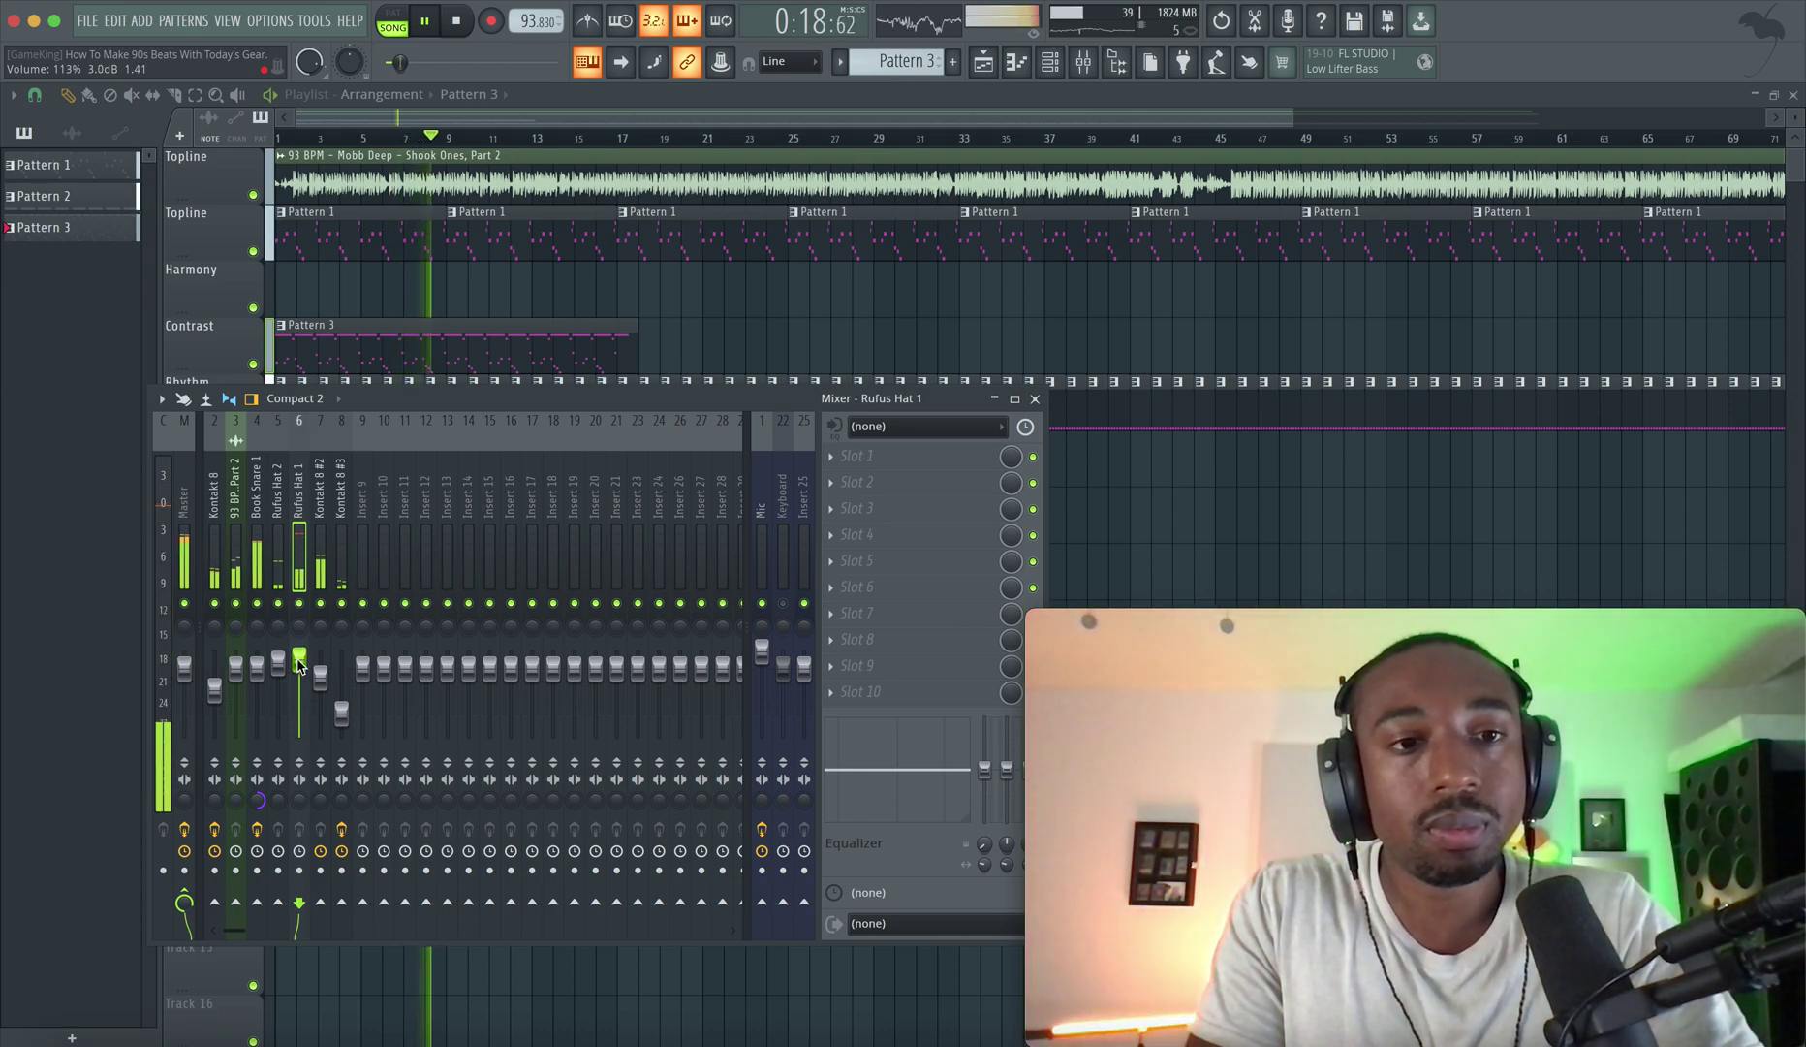
pyautogui.rightClick(299, 662)
pyautogui.click(330, 917)
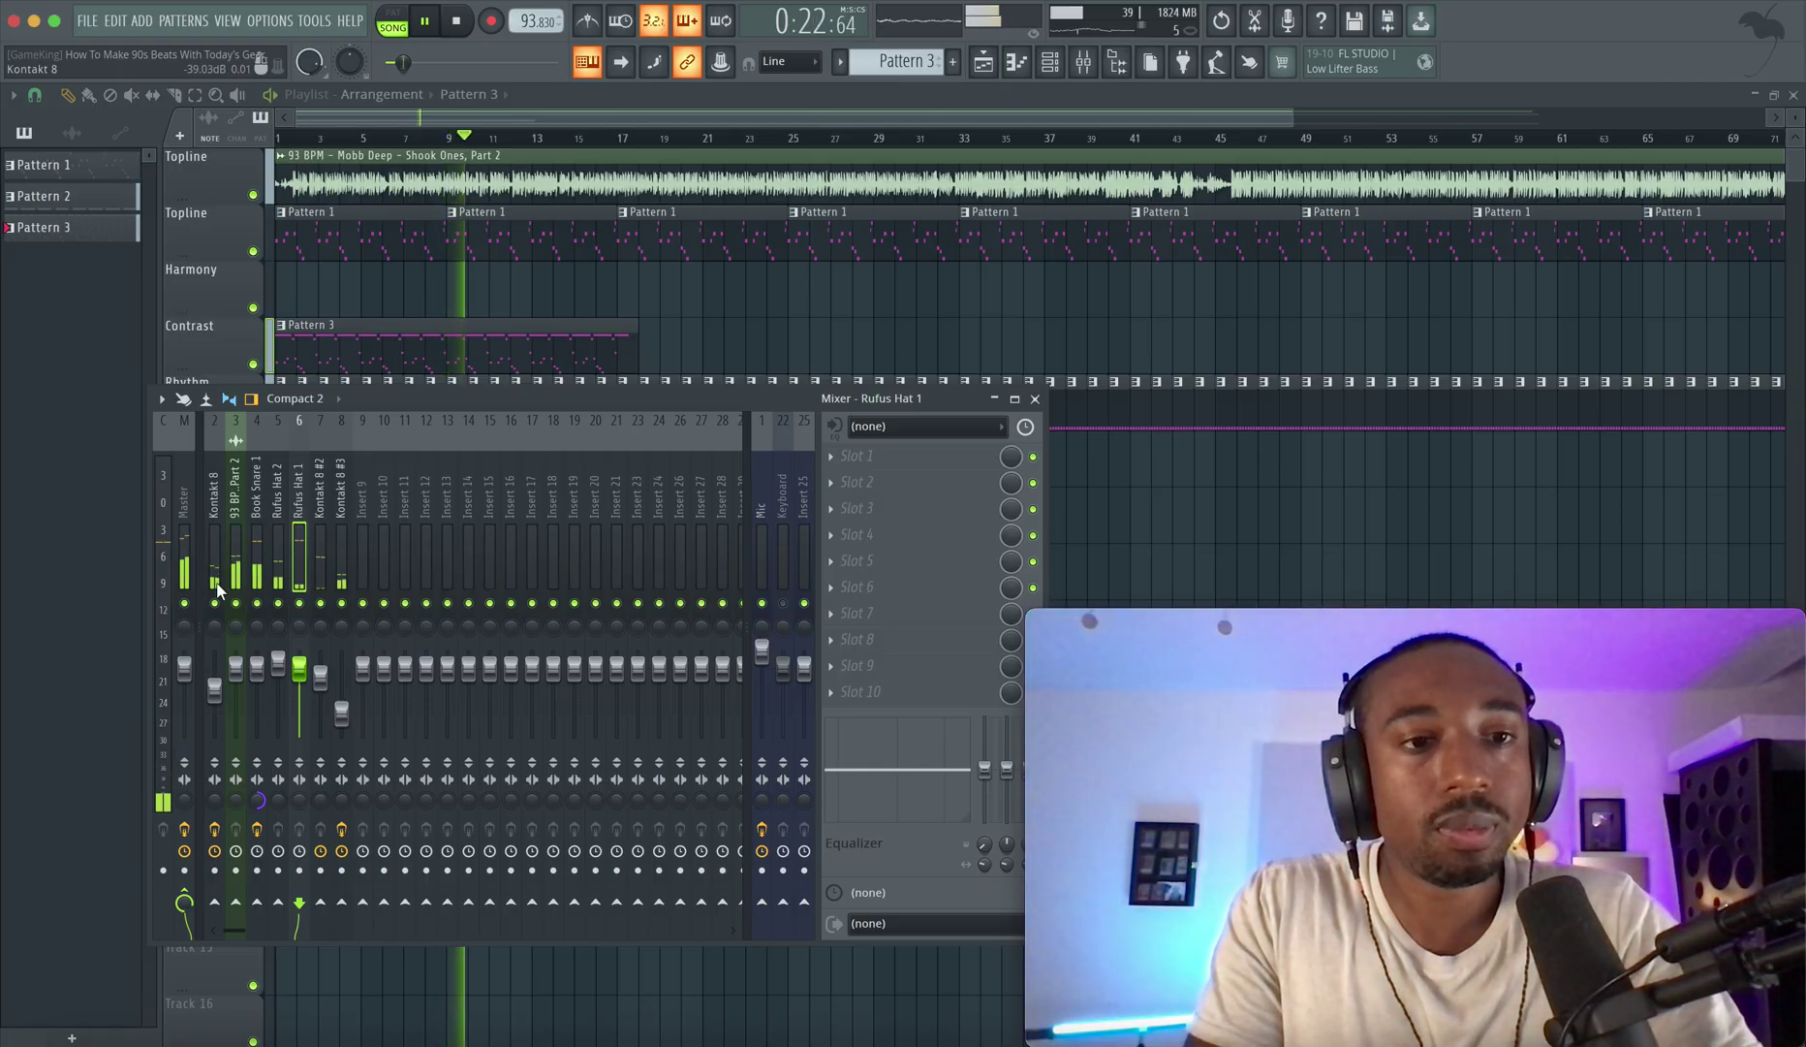
# Inspect the Fruity Convolver on the Kontakt 8 #3 mixer track, and return to the playlist.
pyautogui.press('F9')
pyautogui.click(1085, 66)
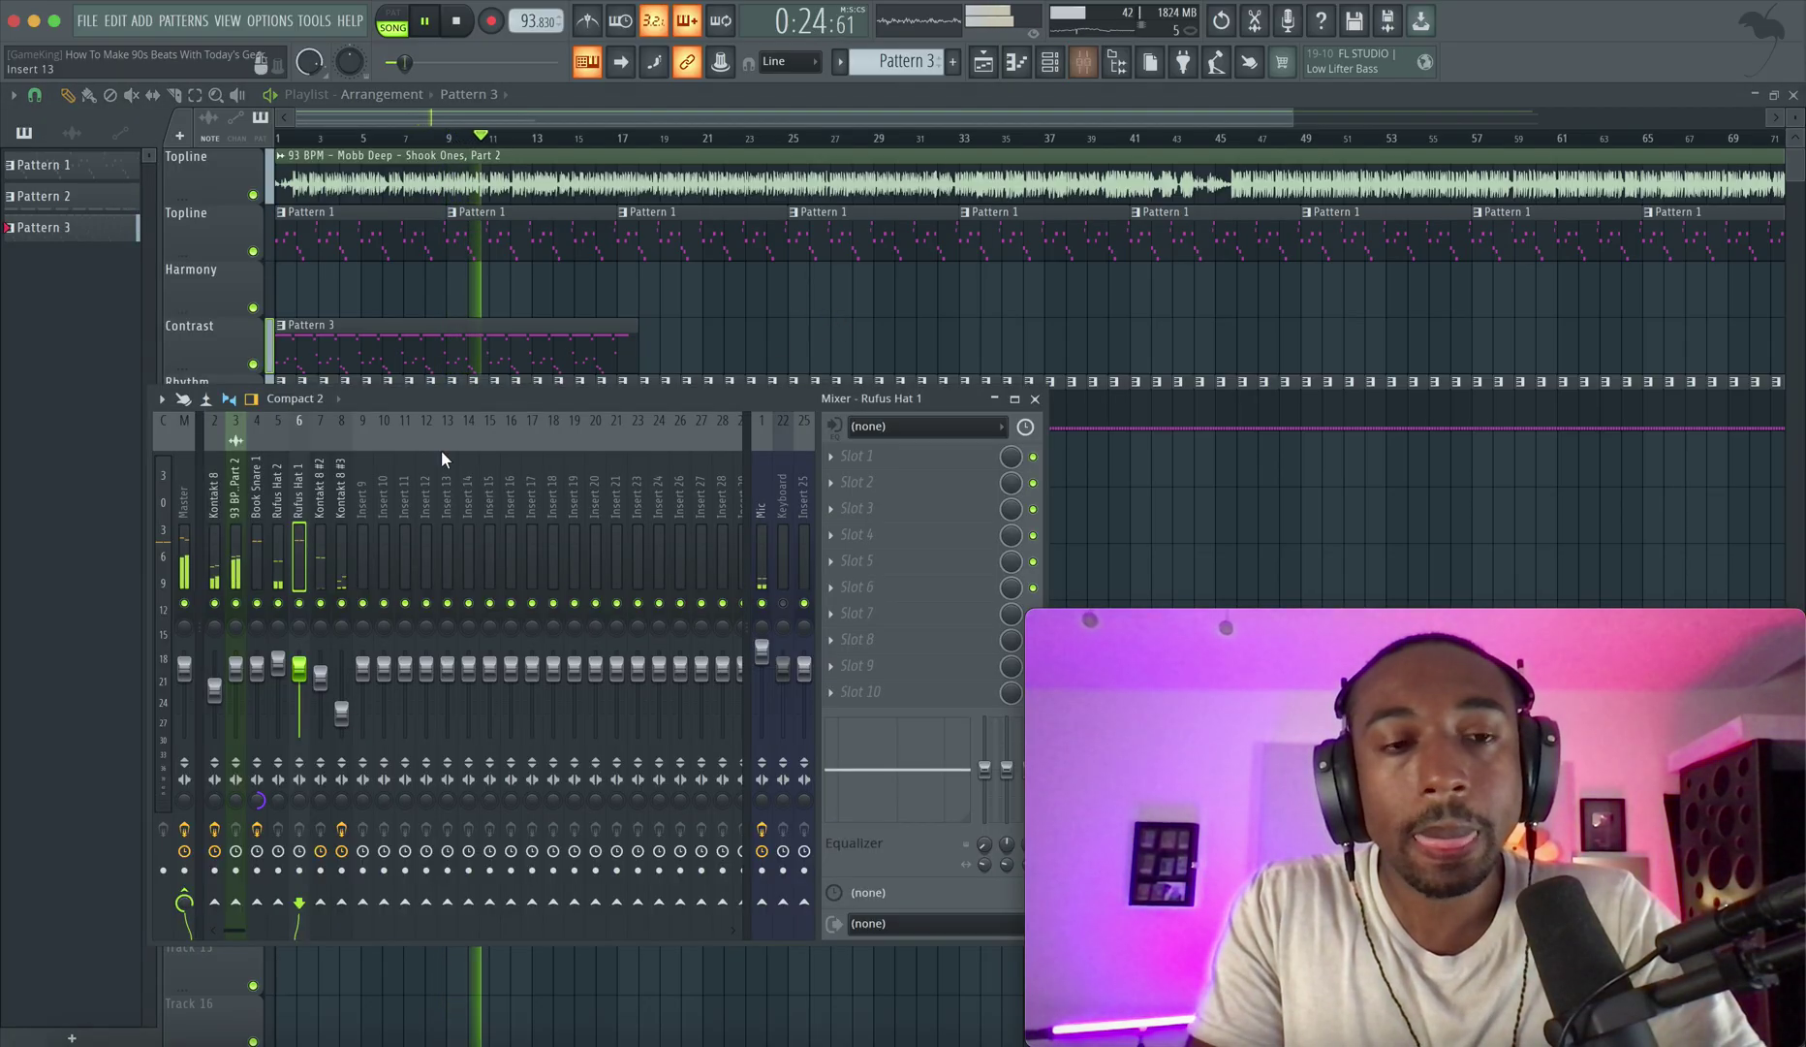
pyautogui.click(341, 523)
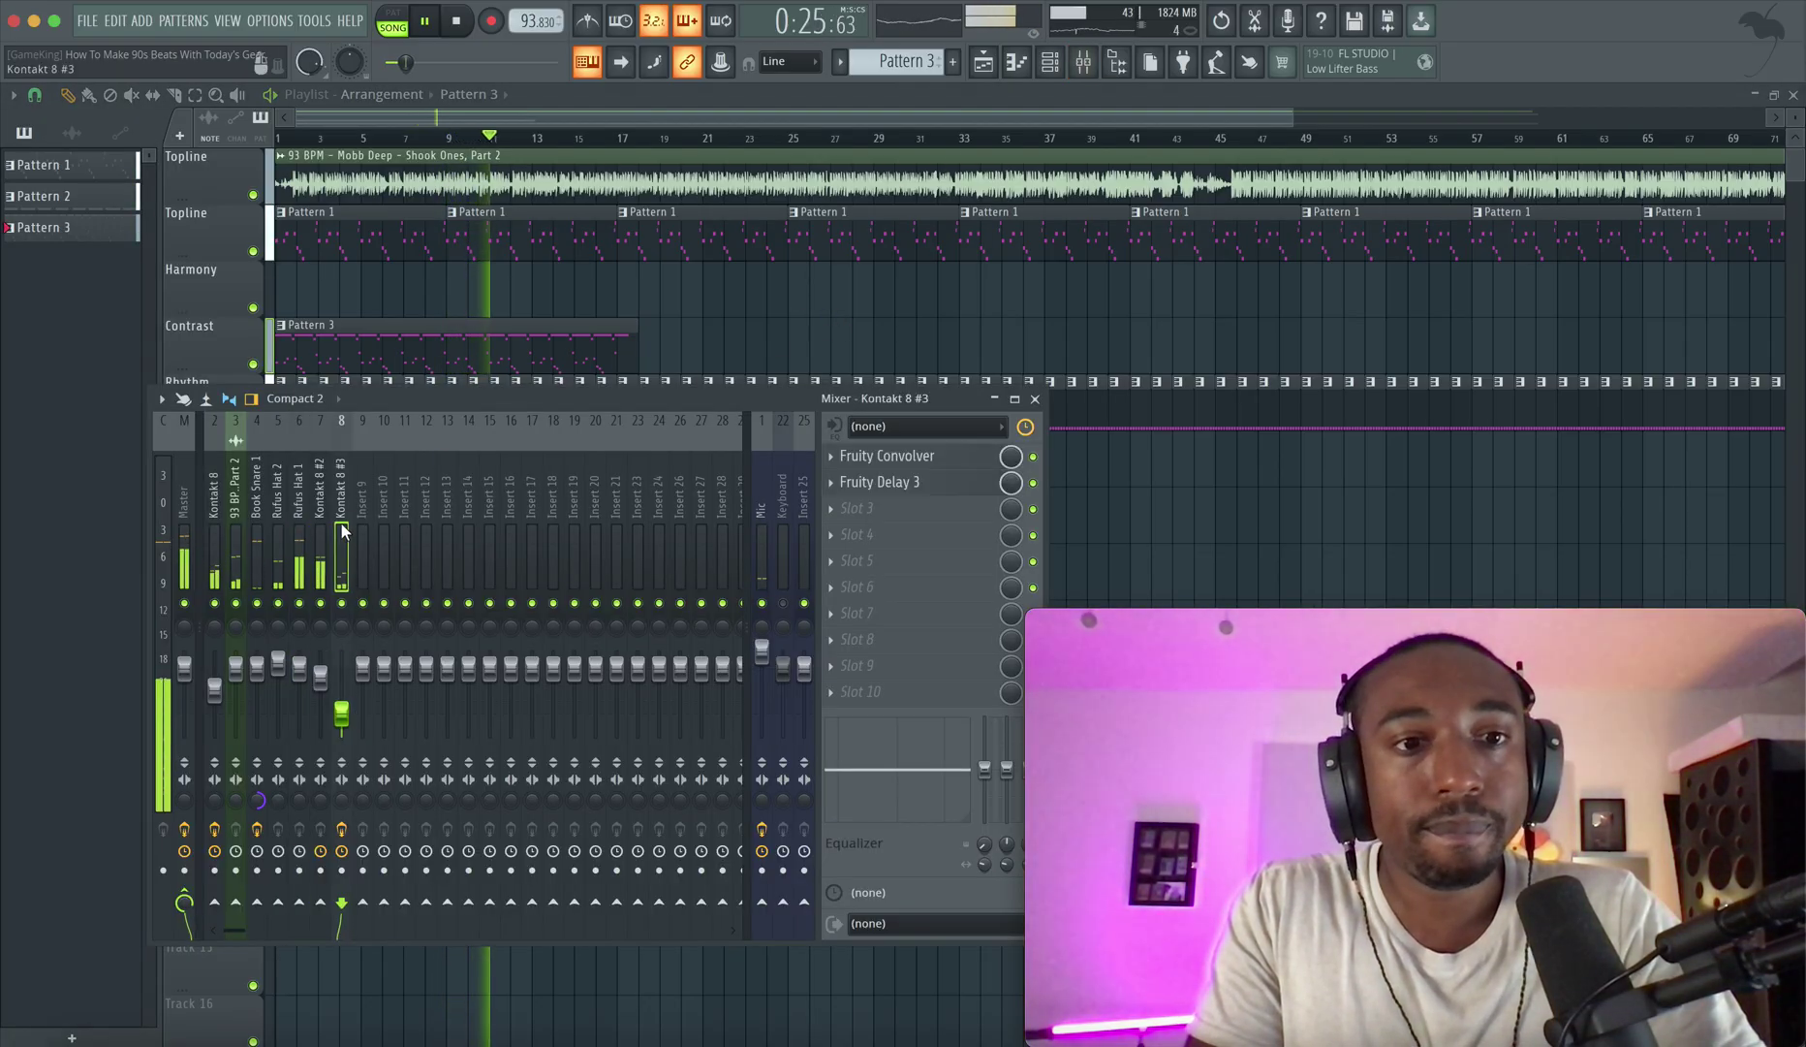
pyautogui.click(921, 455)
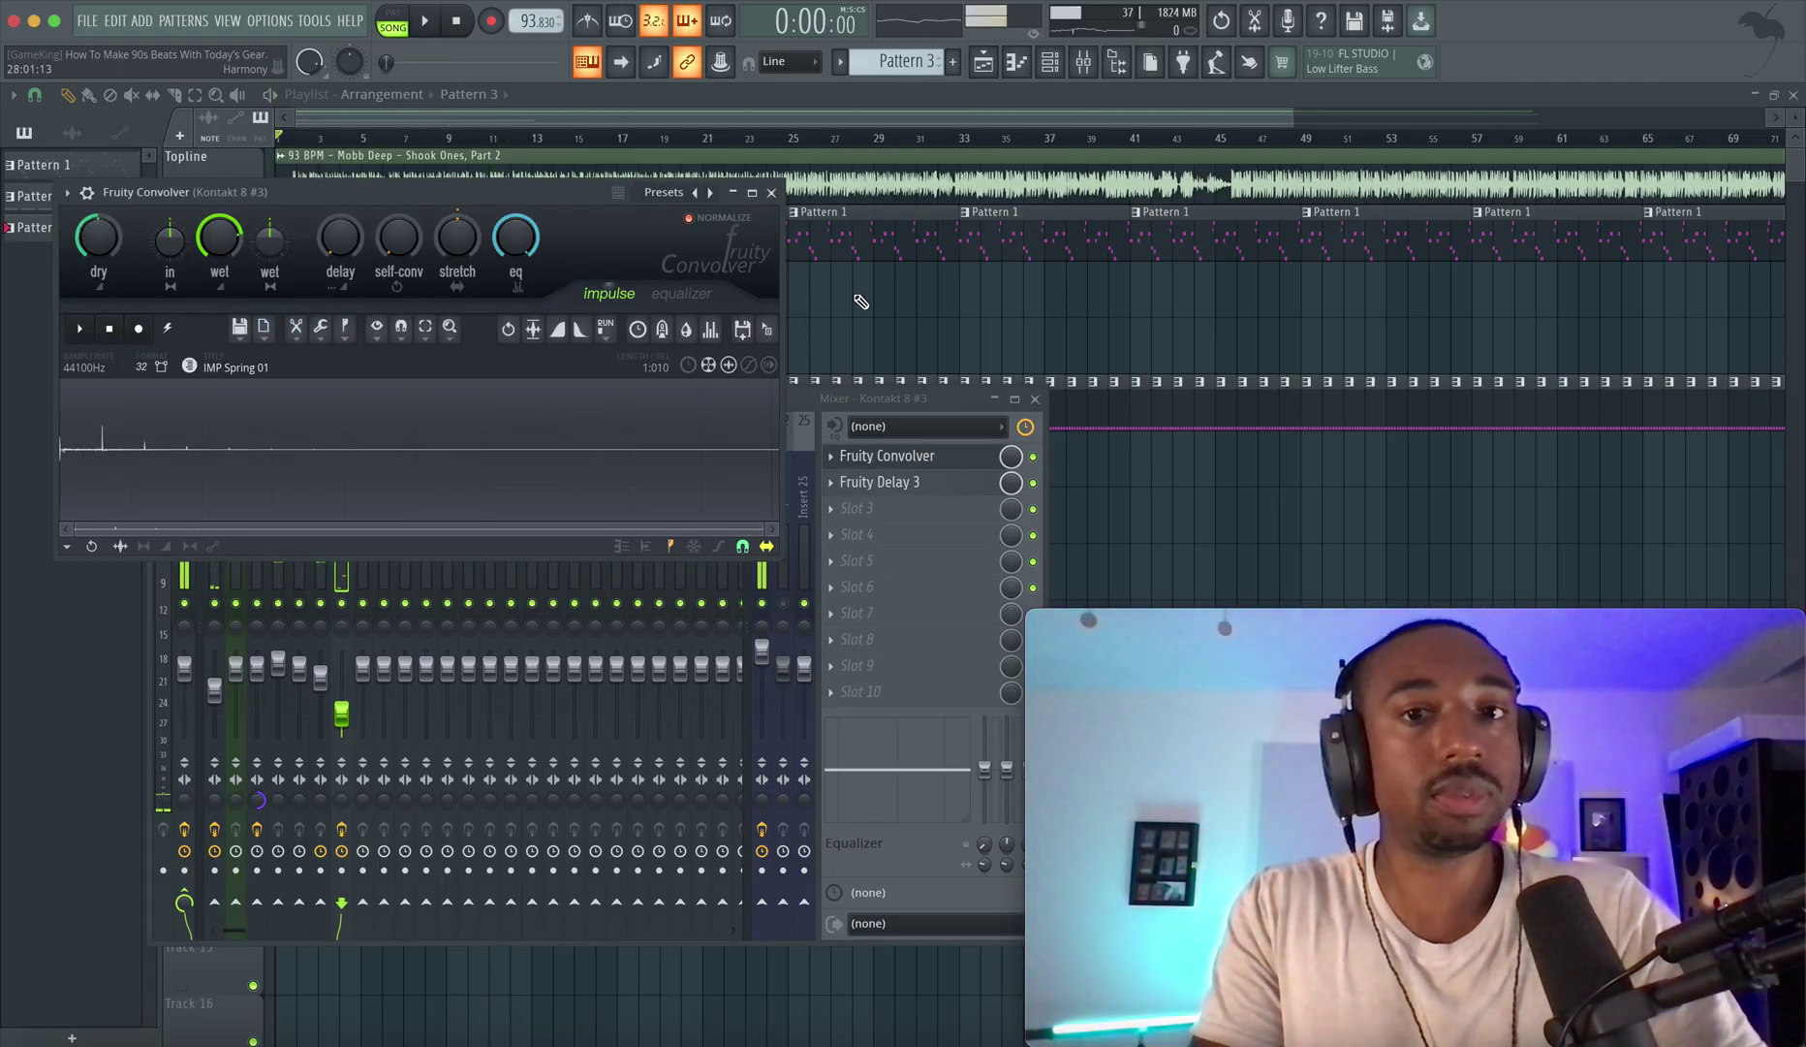
pyautogui.press('F12')
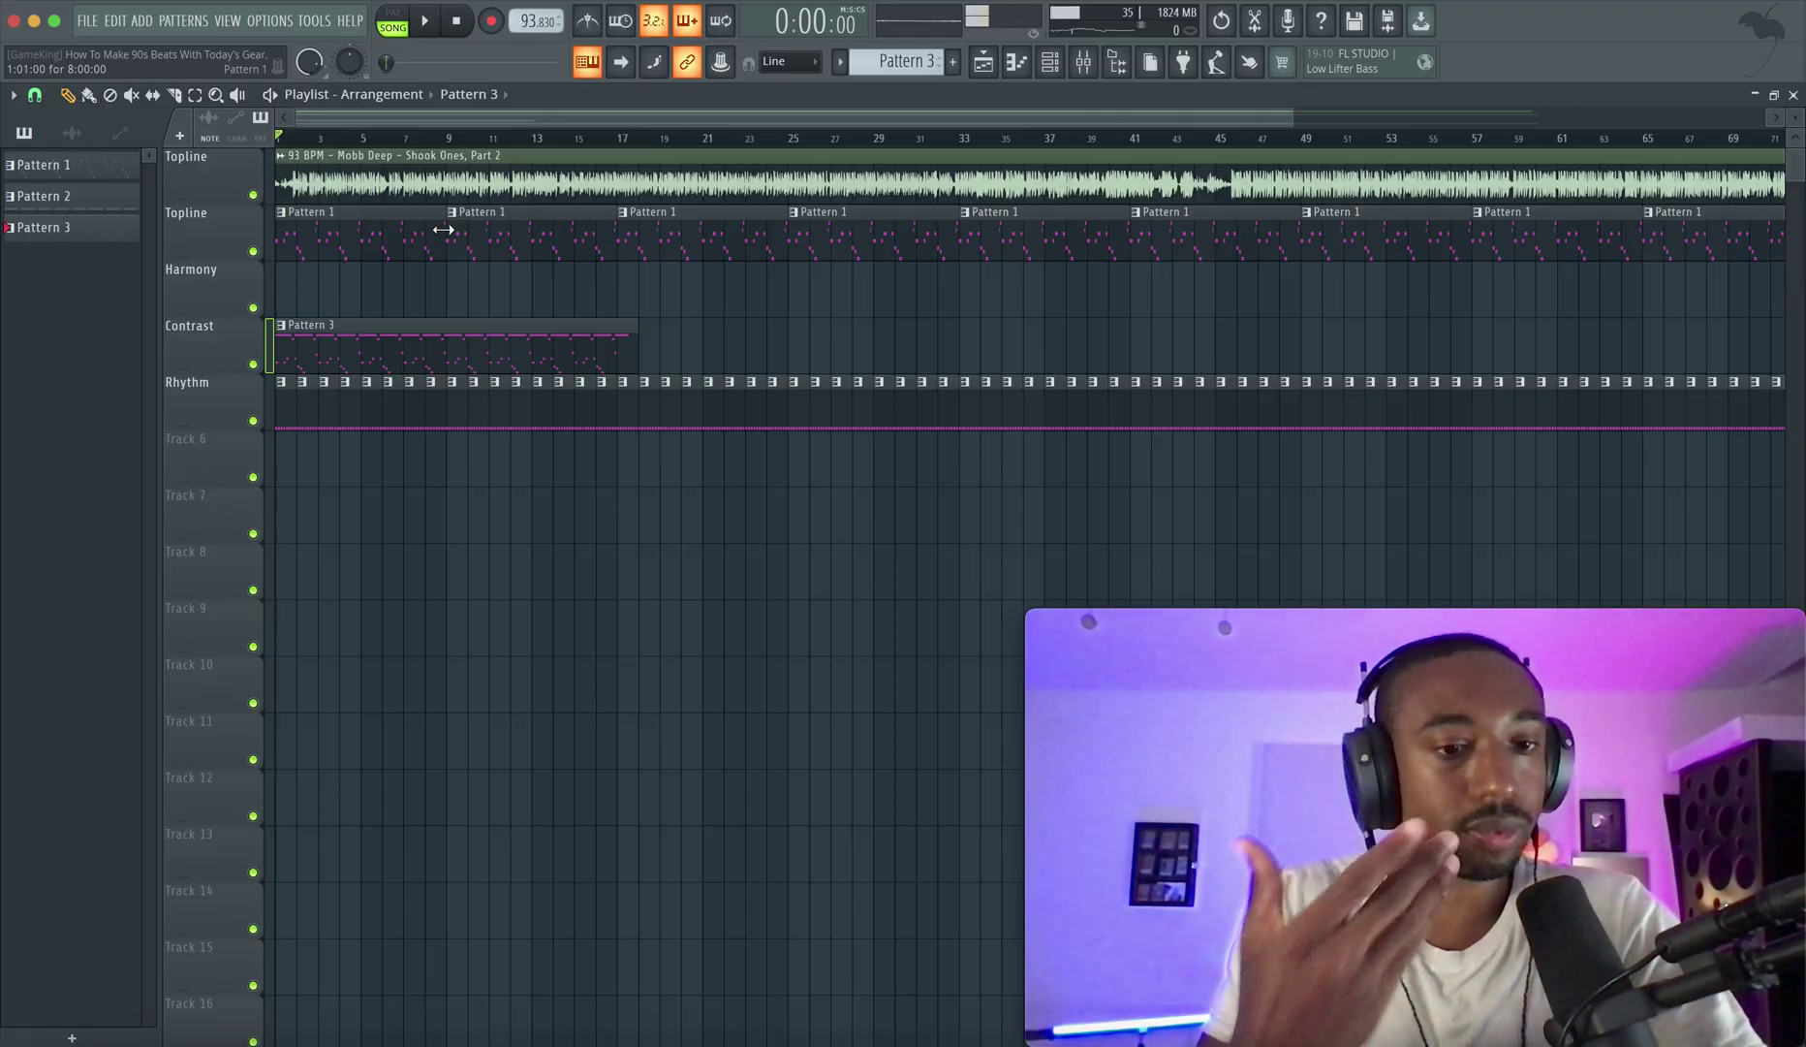
# Play the song from the start and raise the Kontakt 8 #3 mixer level slightly.
pyautogui.press('space')
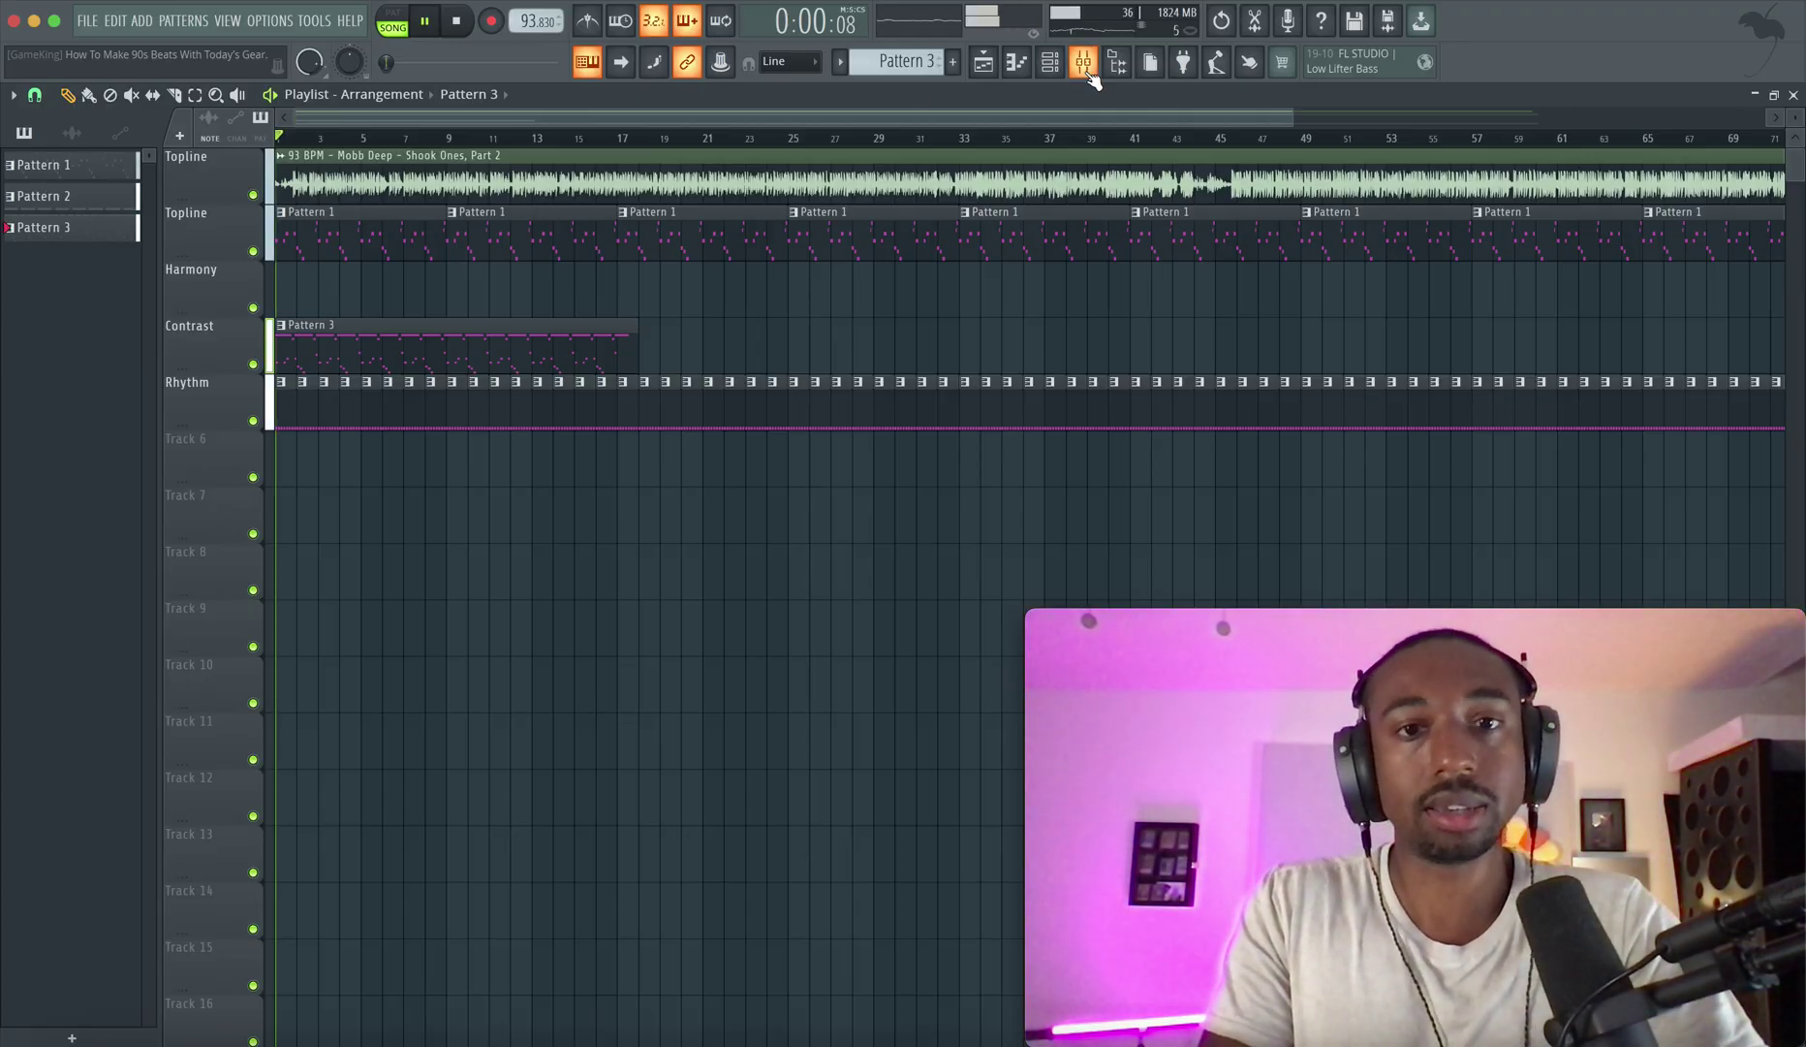
pyautogui.click(1083, 62)
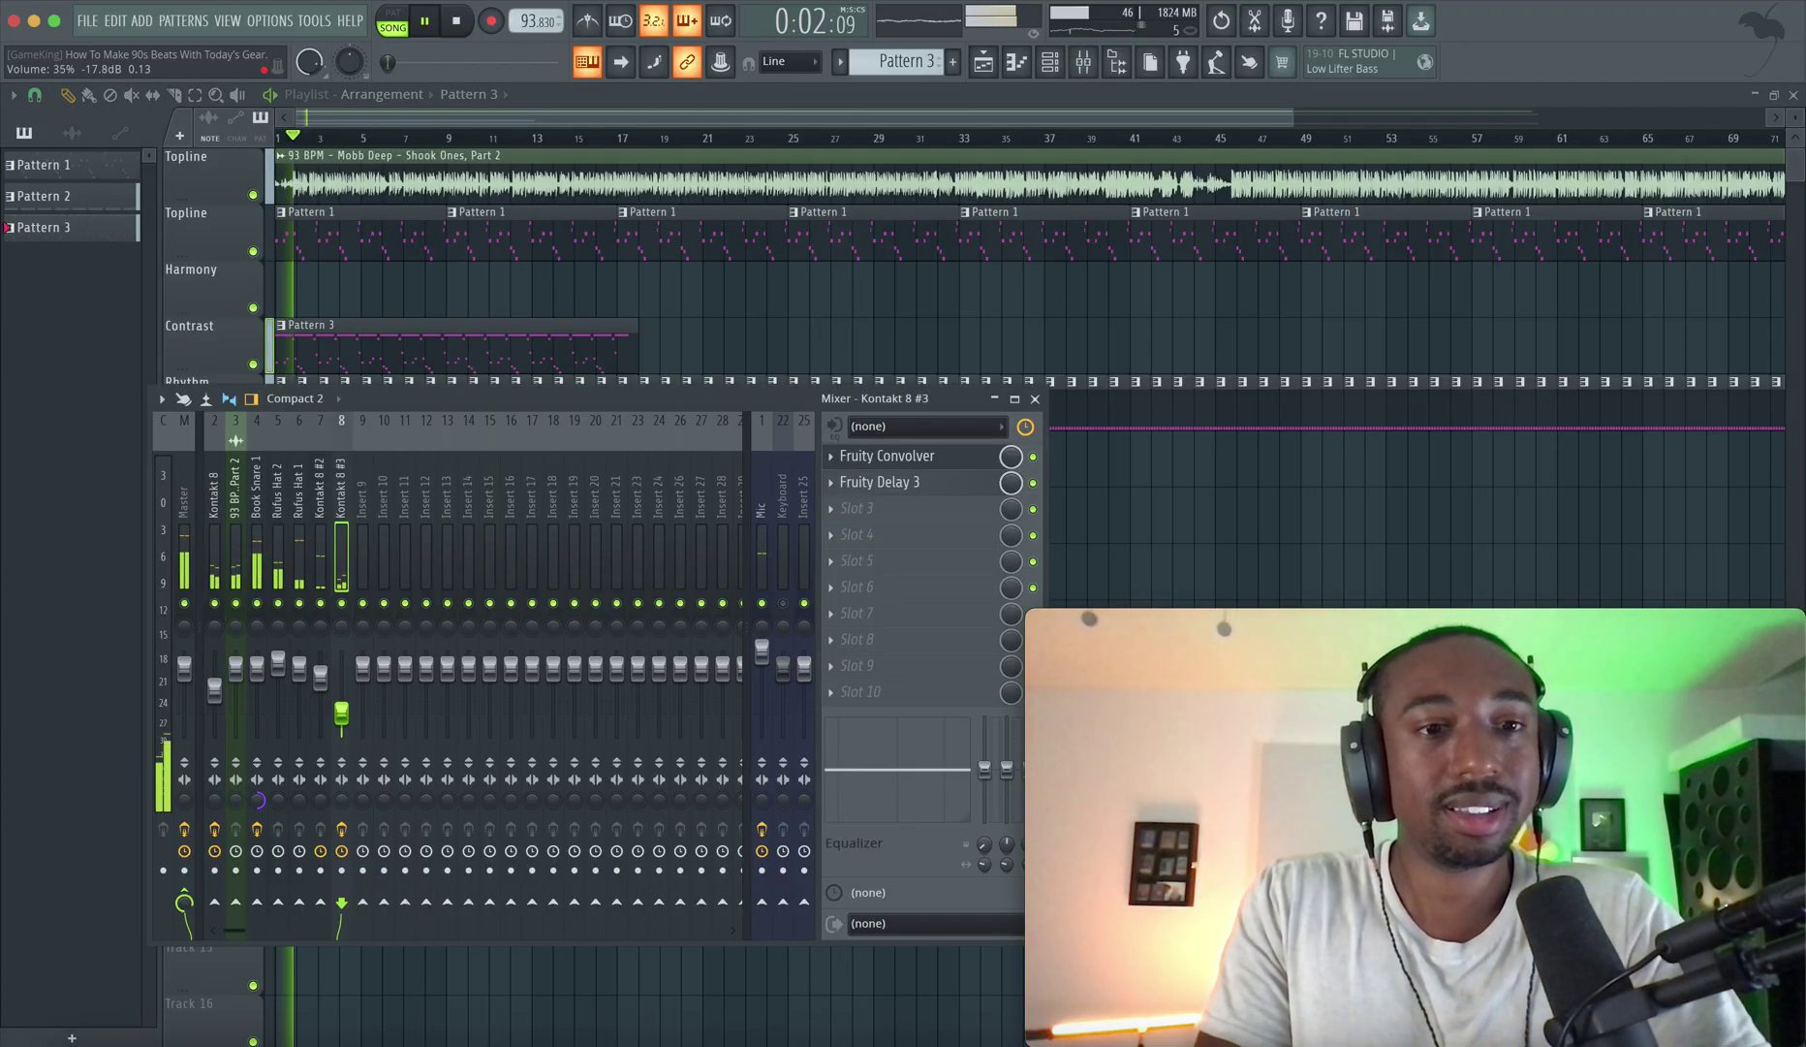
pyautogui.moveTo(342, 714); pyautogui.dragTo(341, 695)
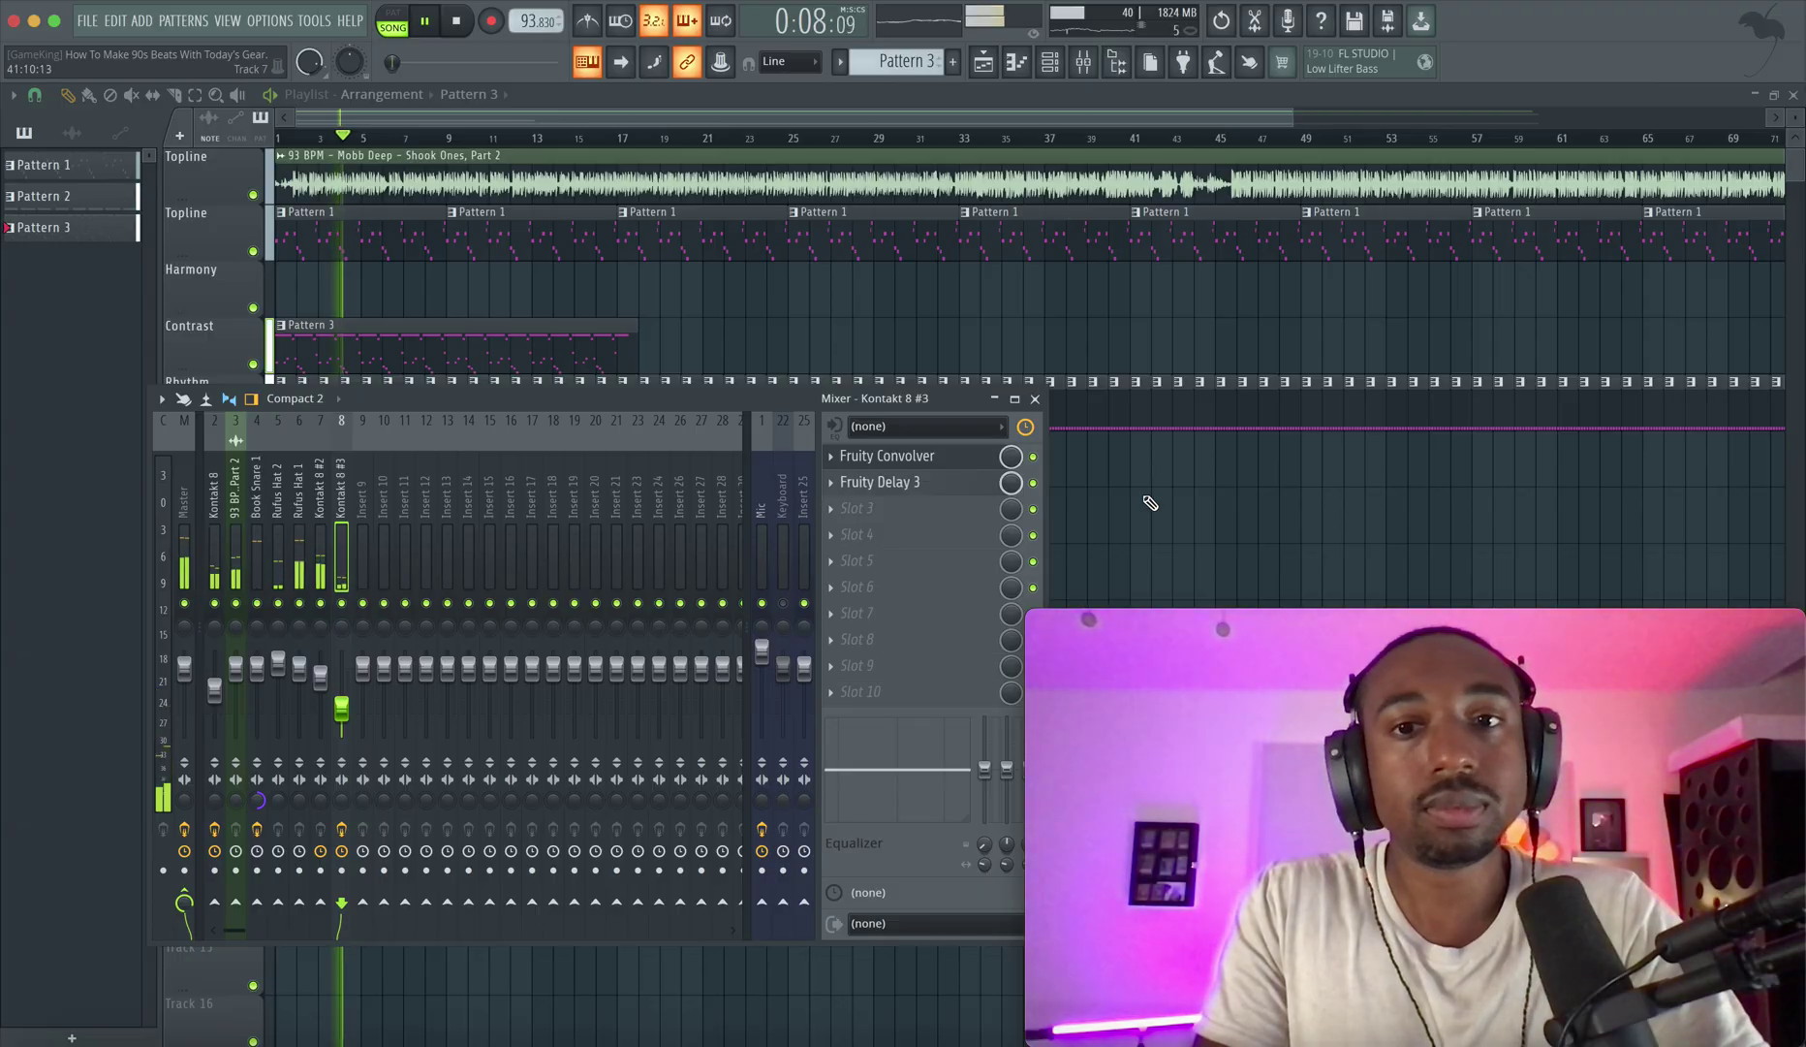
pyautogui.press('F9')
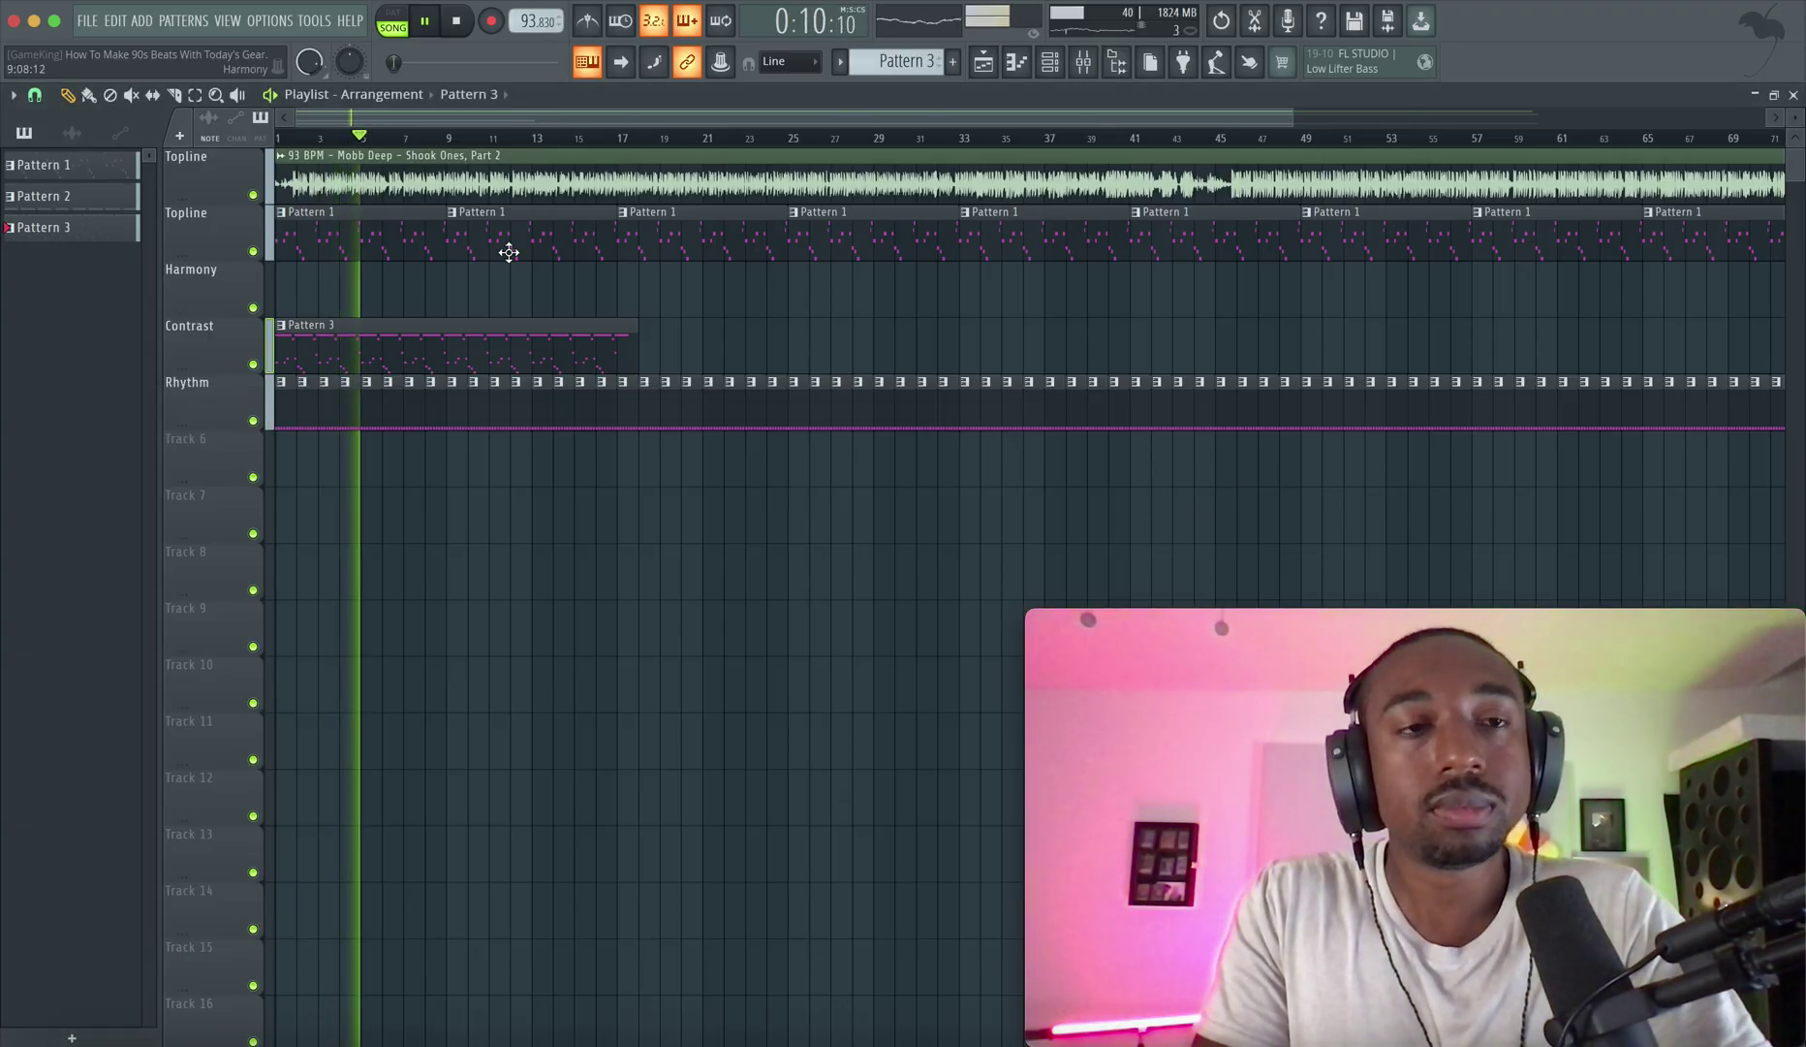
pyautogui.click(1083, 61)
pyautogui.press('F9')
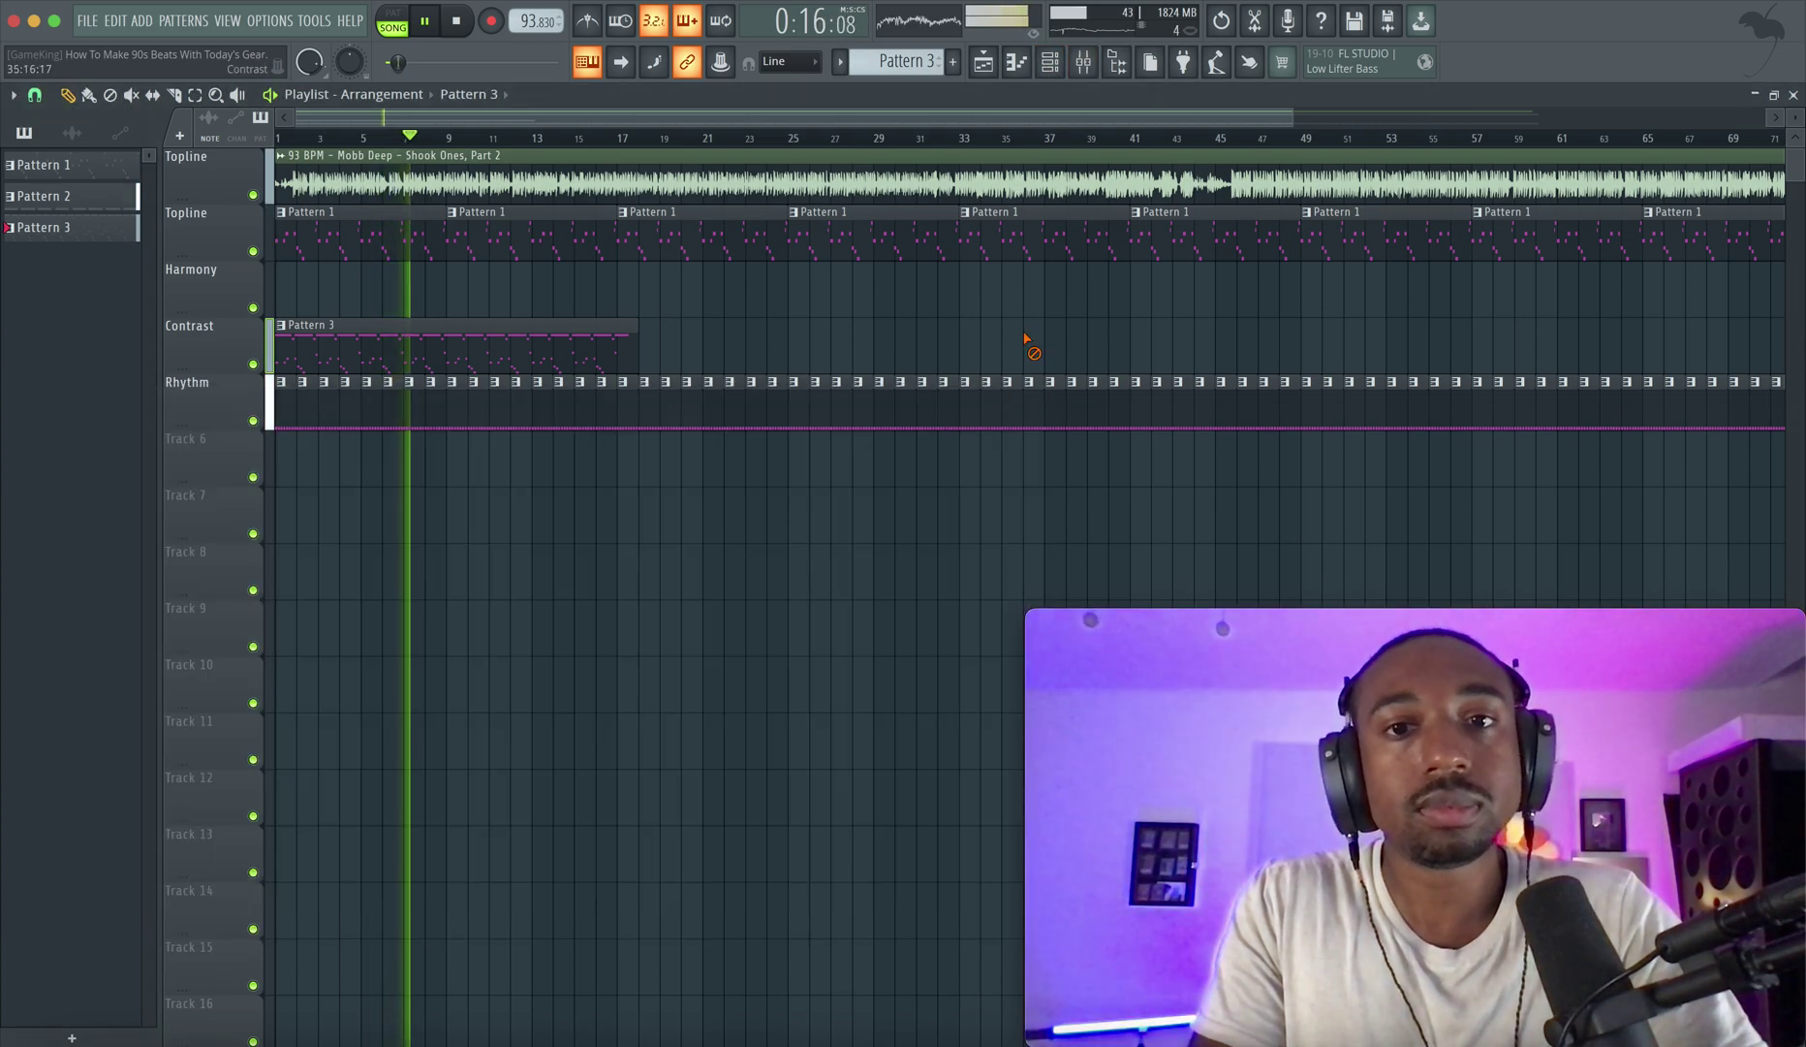
# Increase the time shift in the Rufus Snare 2 channel's miscellaneous settings while the song plays.
pyautogui.click(1053, 64)
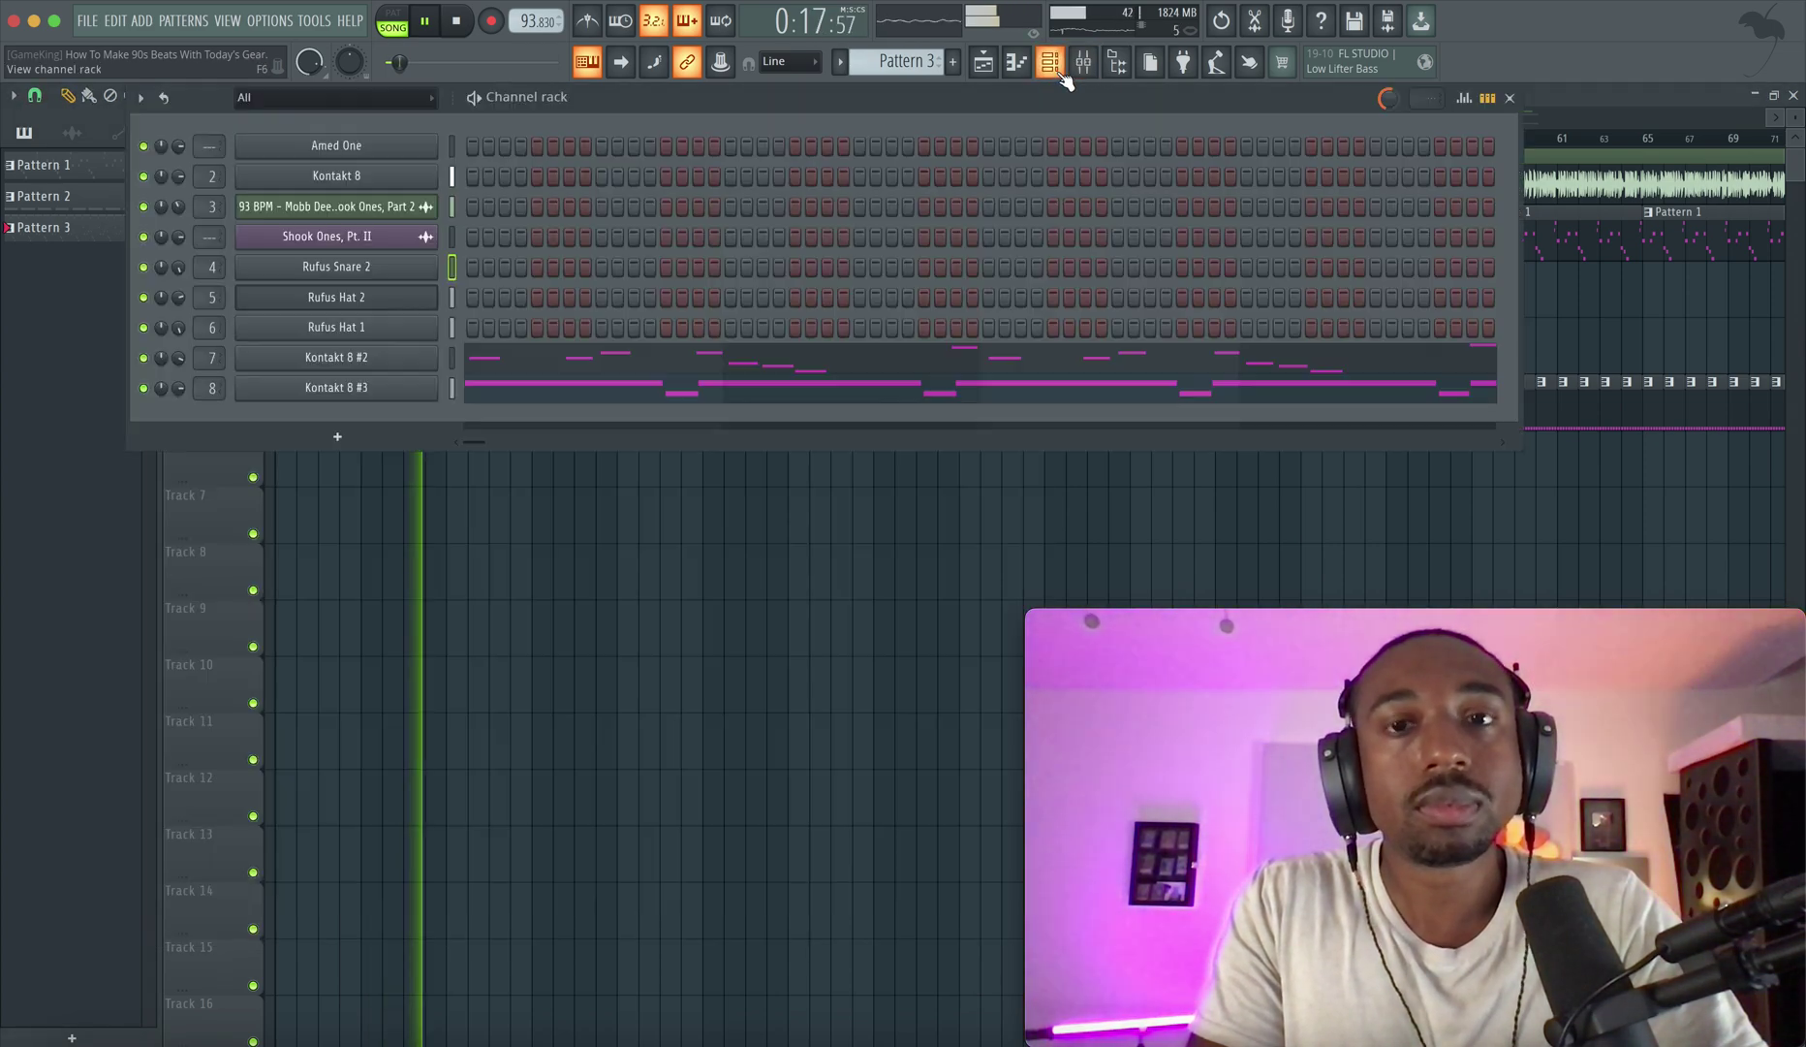
pyautogui.click(345, 268)
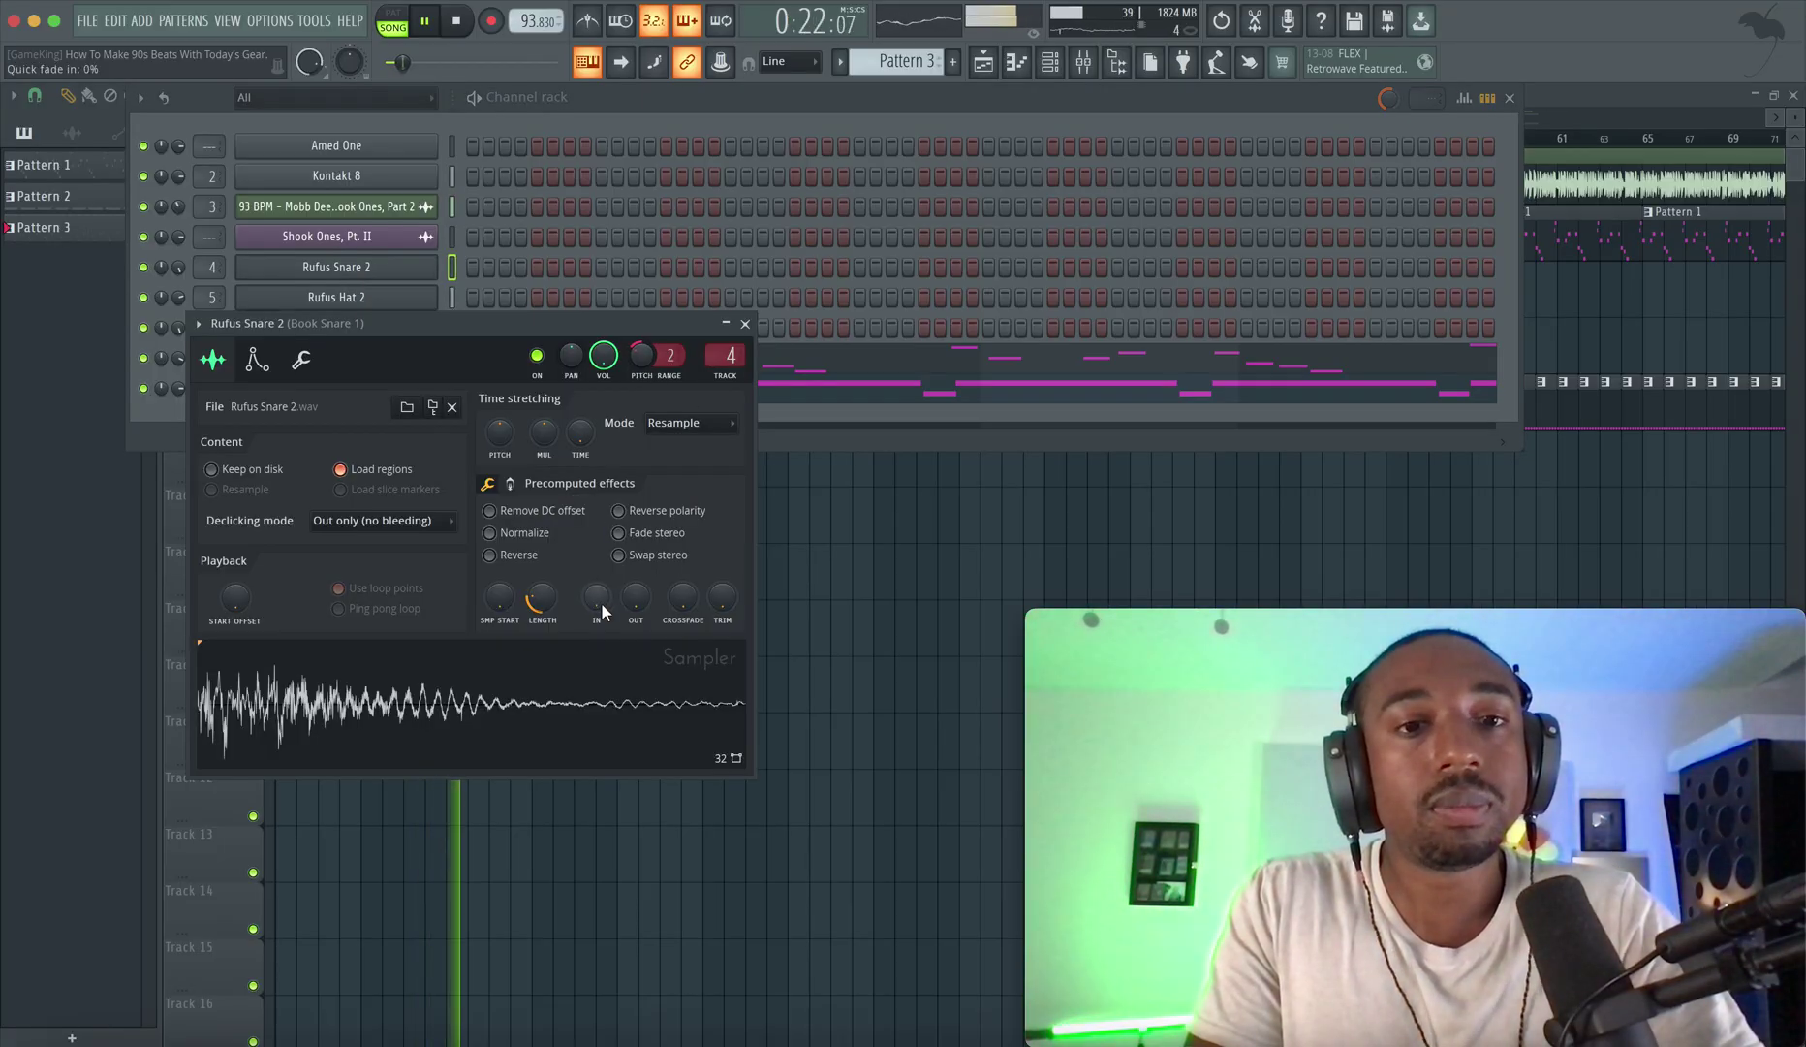
pyautogui.click(300, 359)
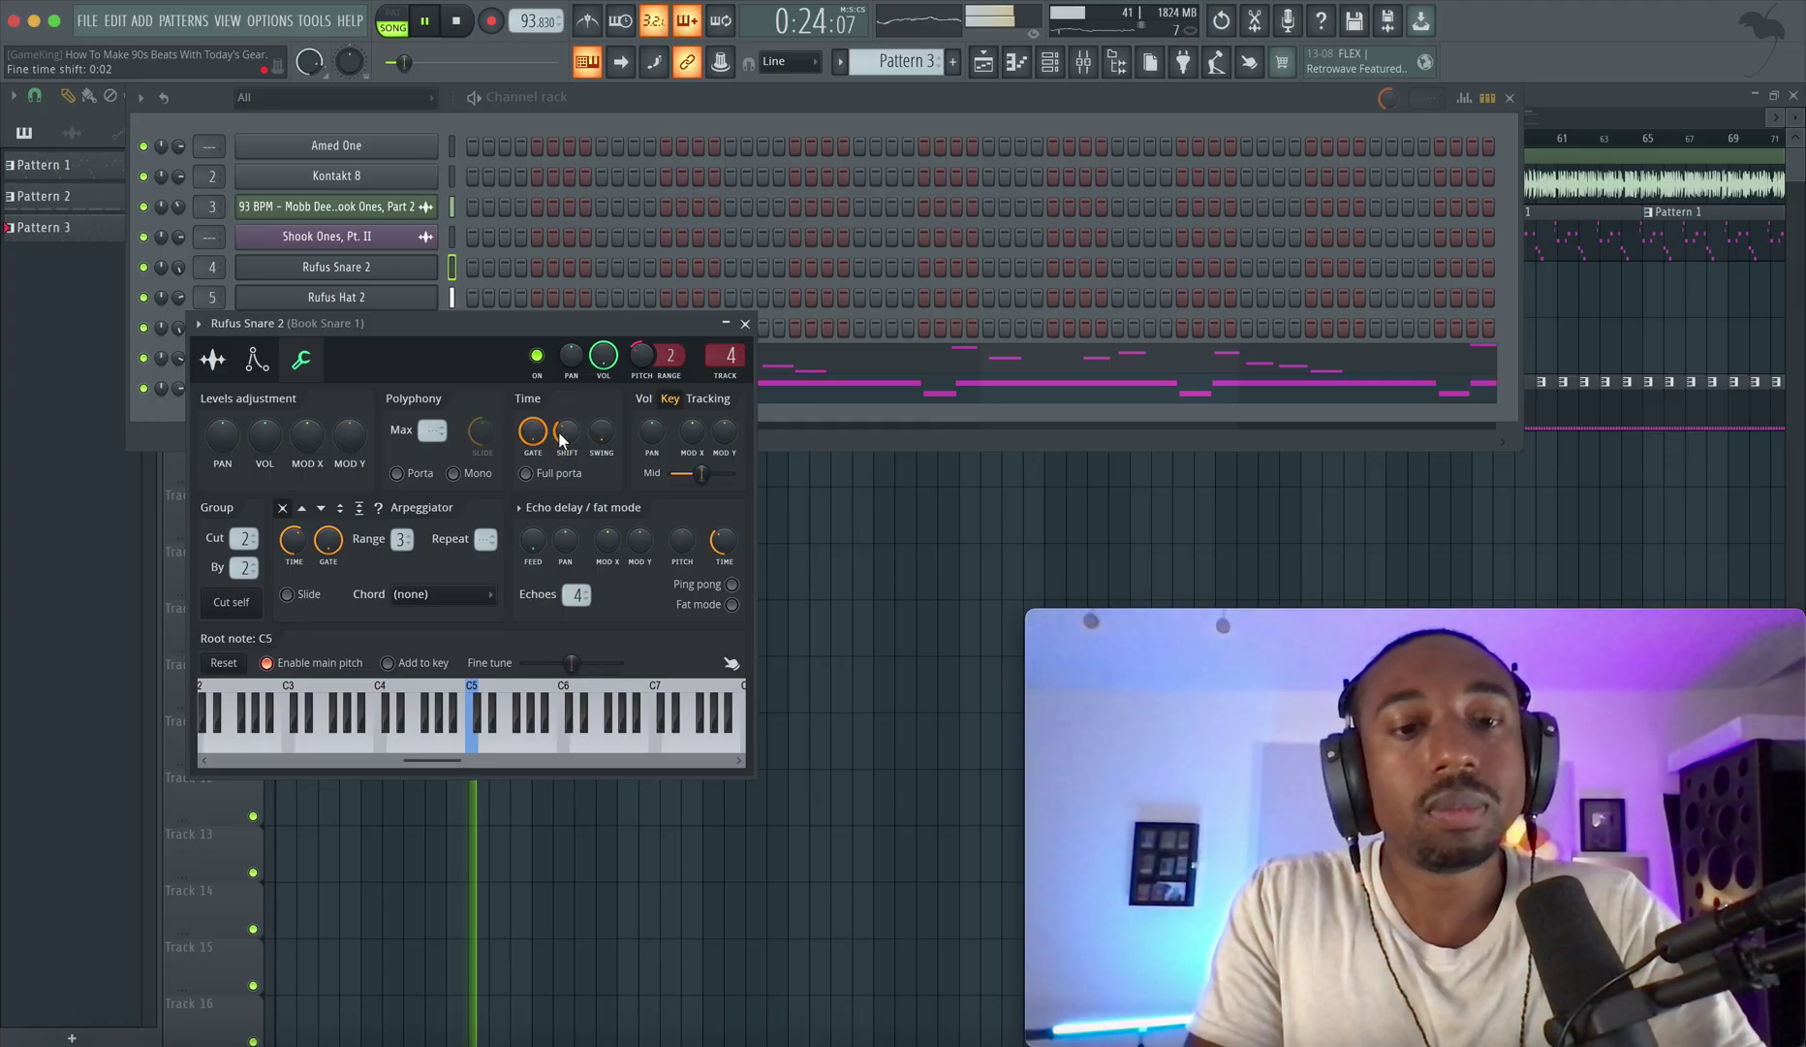
pyautogui.scroll(1, 562, 438)
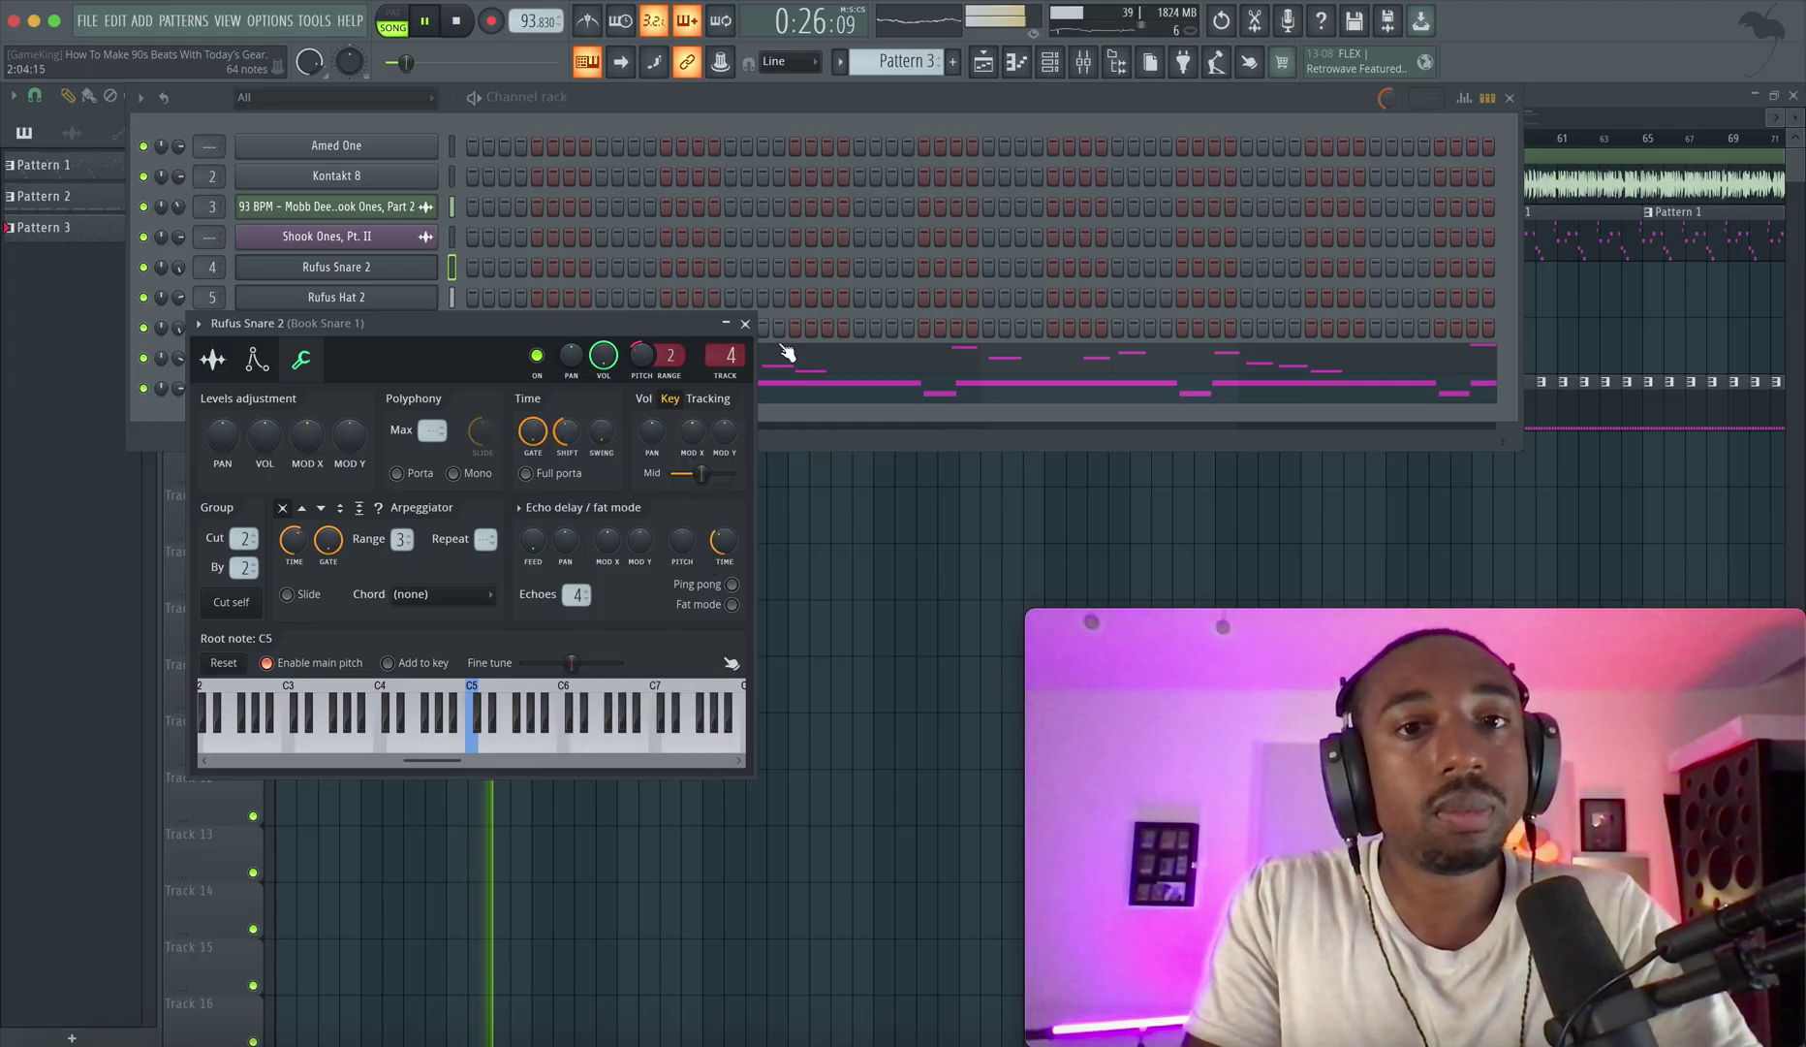
pyautogui.click(745, 323)
pyautogui.press('F6')
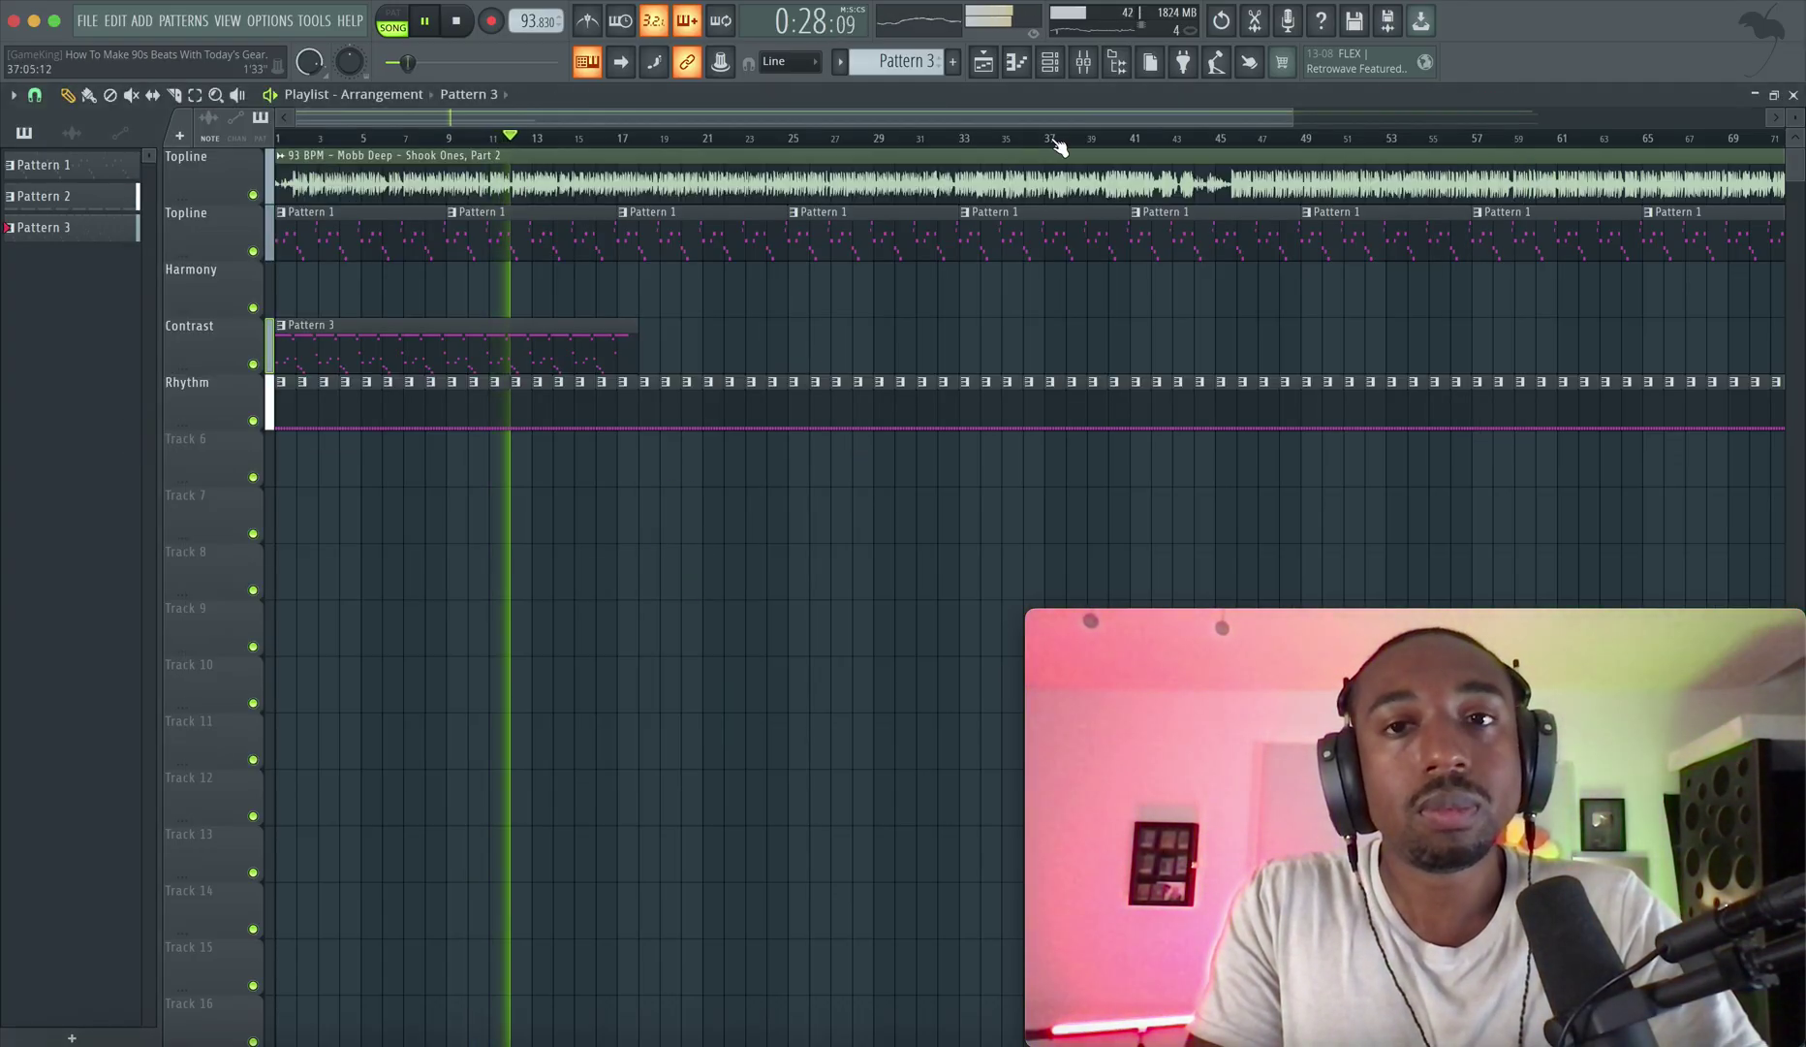
# Fine-tune the Rufus Snare 2 channel's time shift and replay the song from the start.
pyautogui.press('F6')
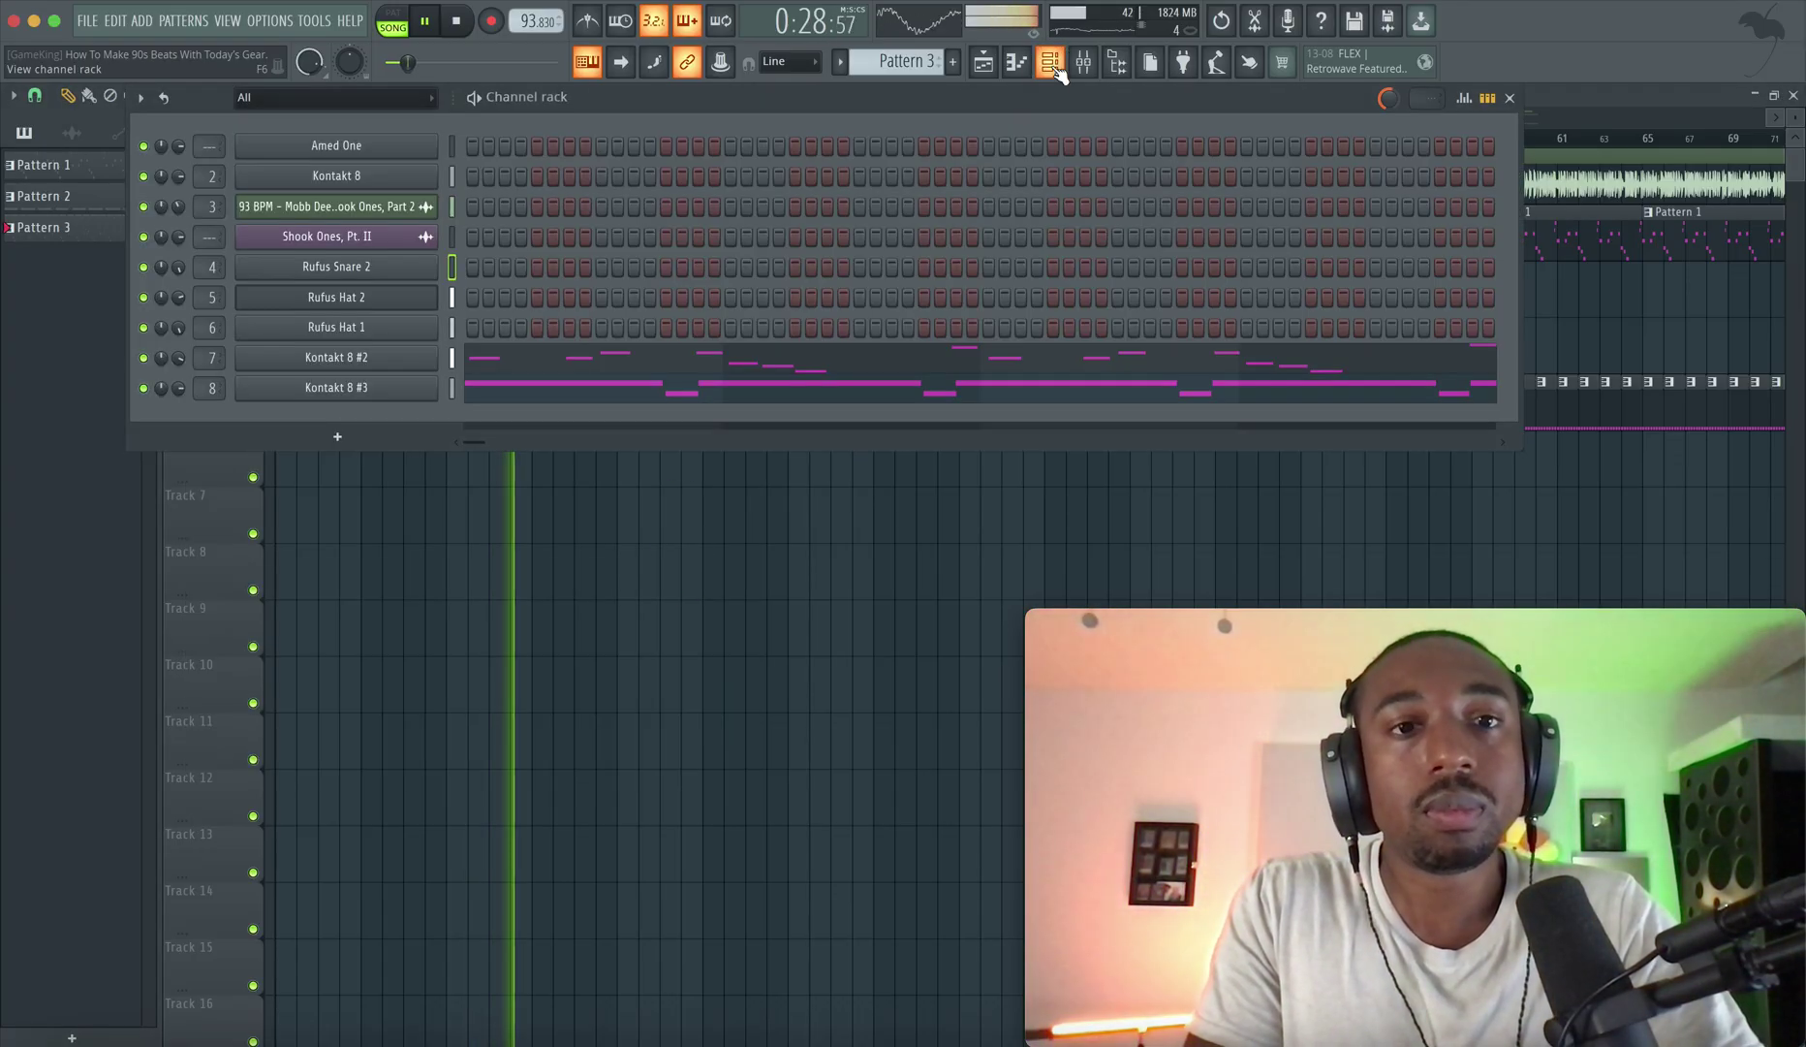
pyautogui.click(426, 270)
pyautogui.click(568, 435)
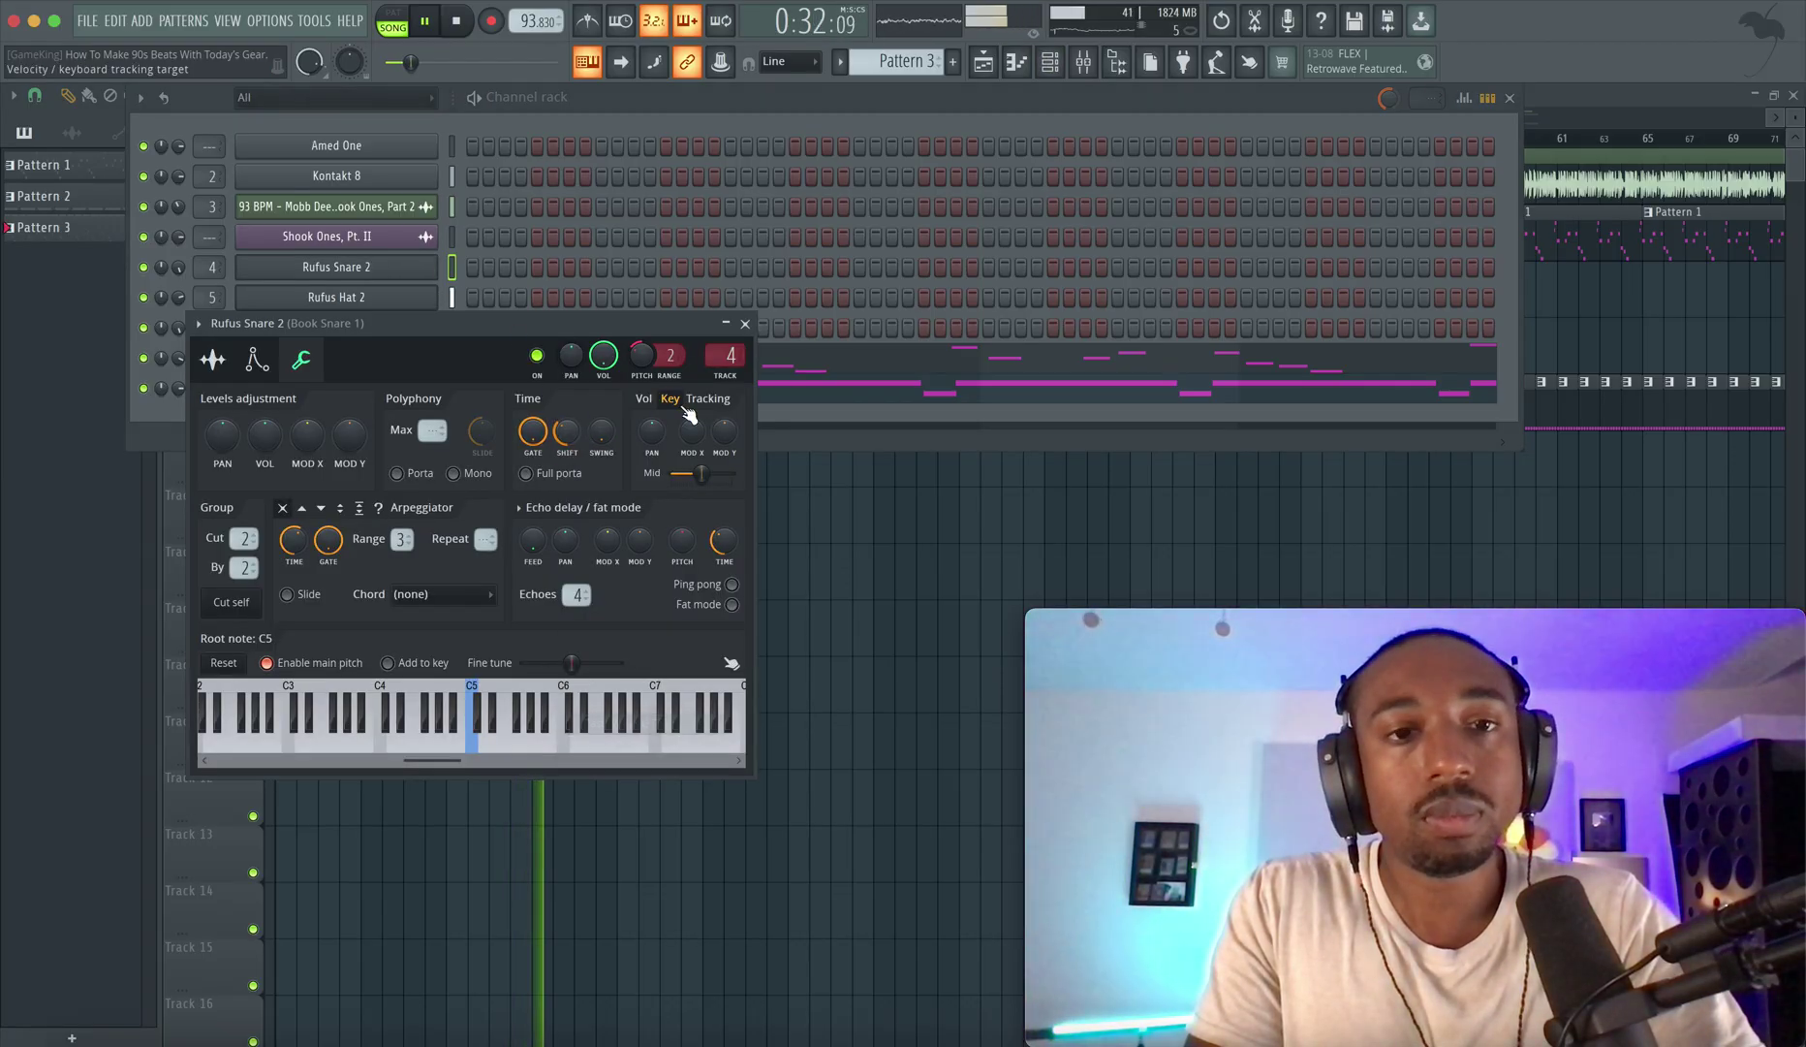
pyautogui.rightClick(860, 504)
pyautogui.click(1084, 64)
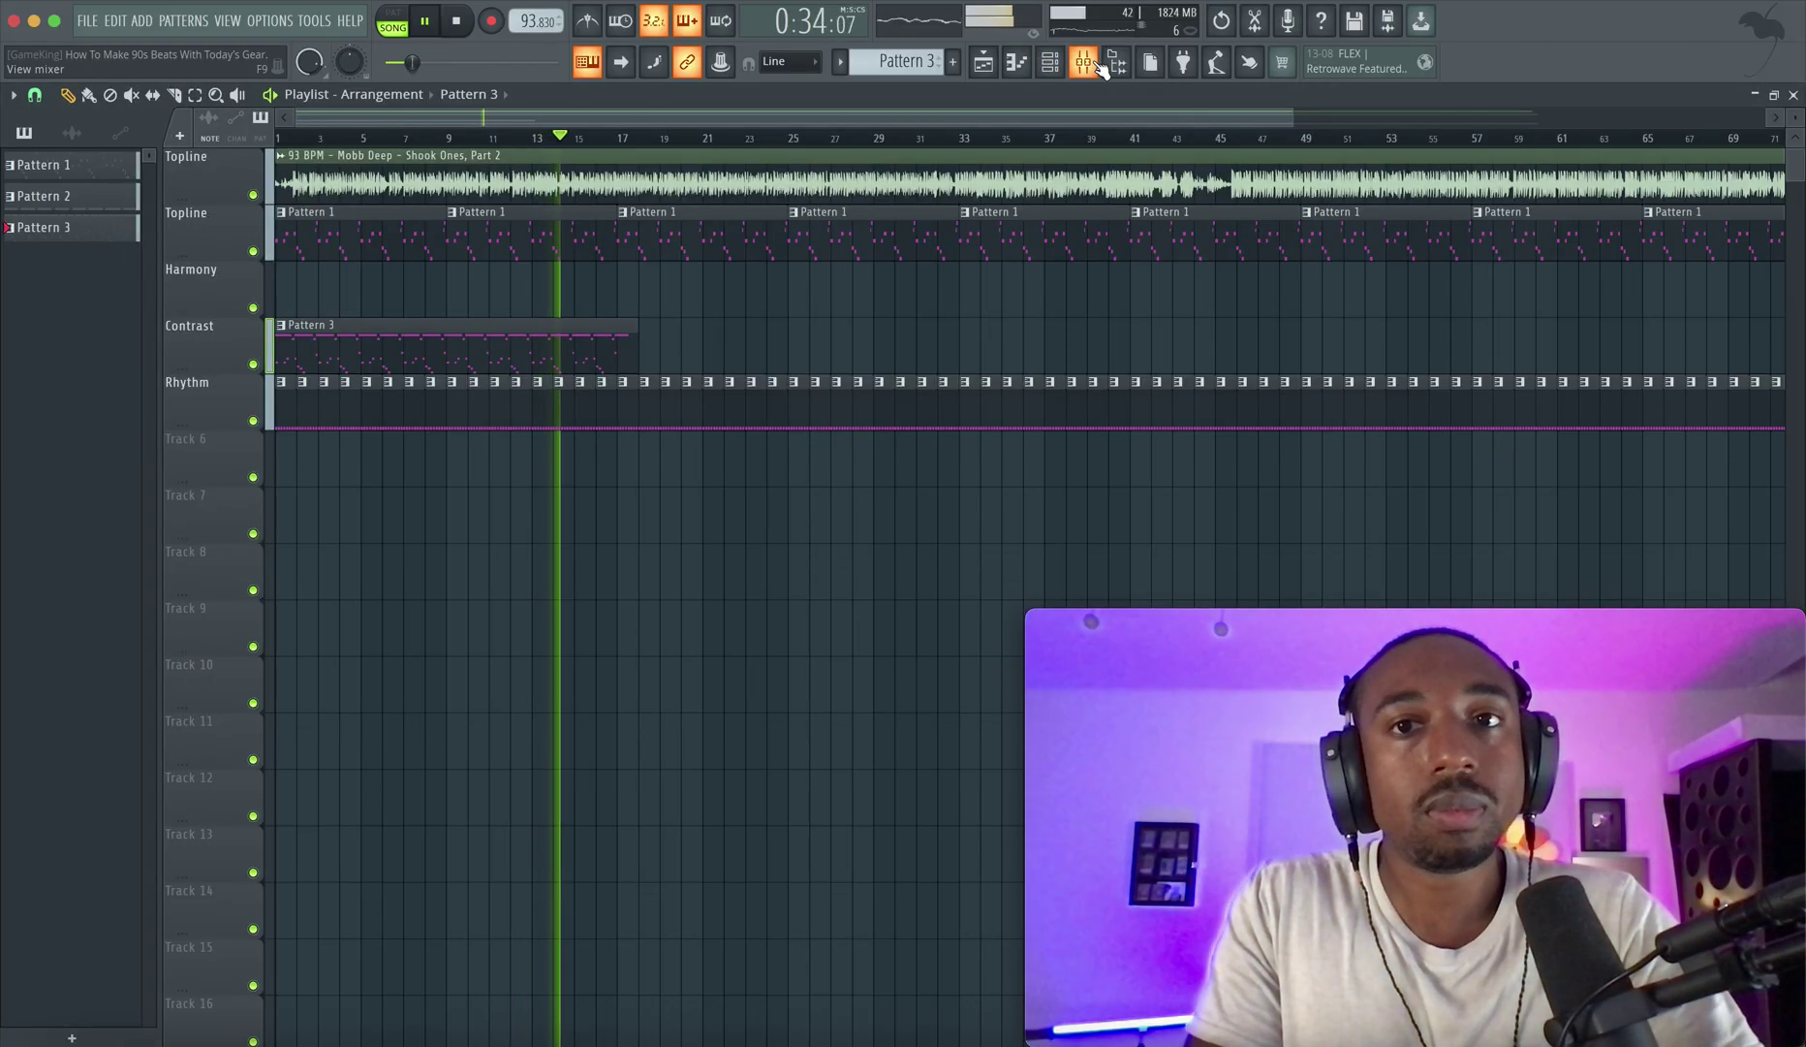
pyautogui.press('space')
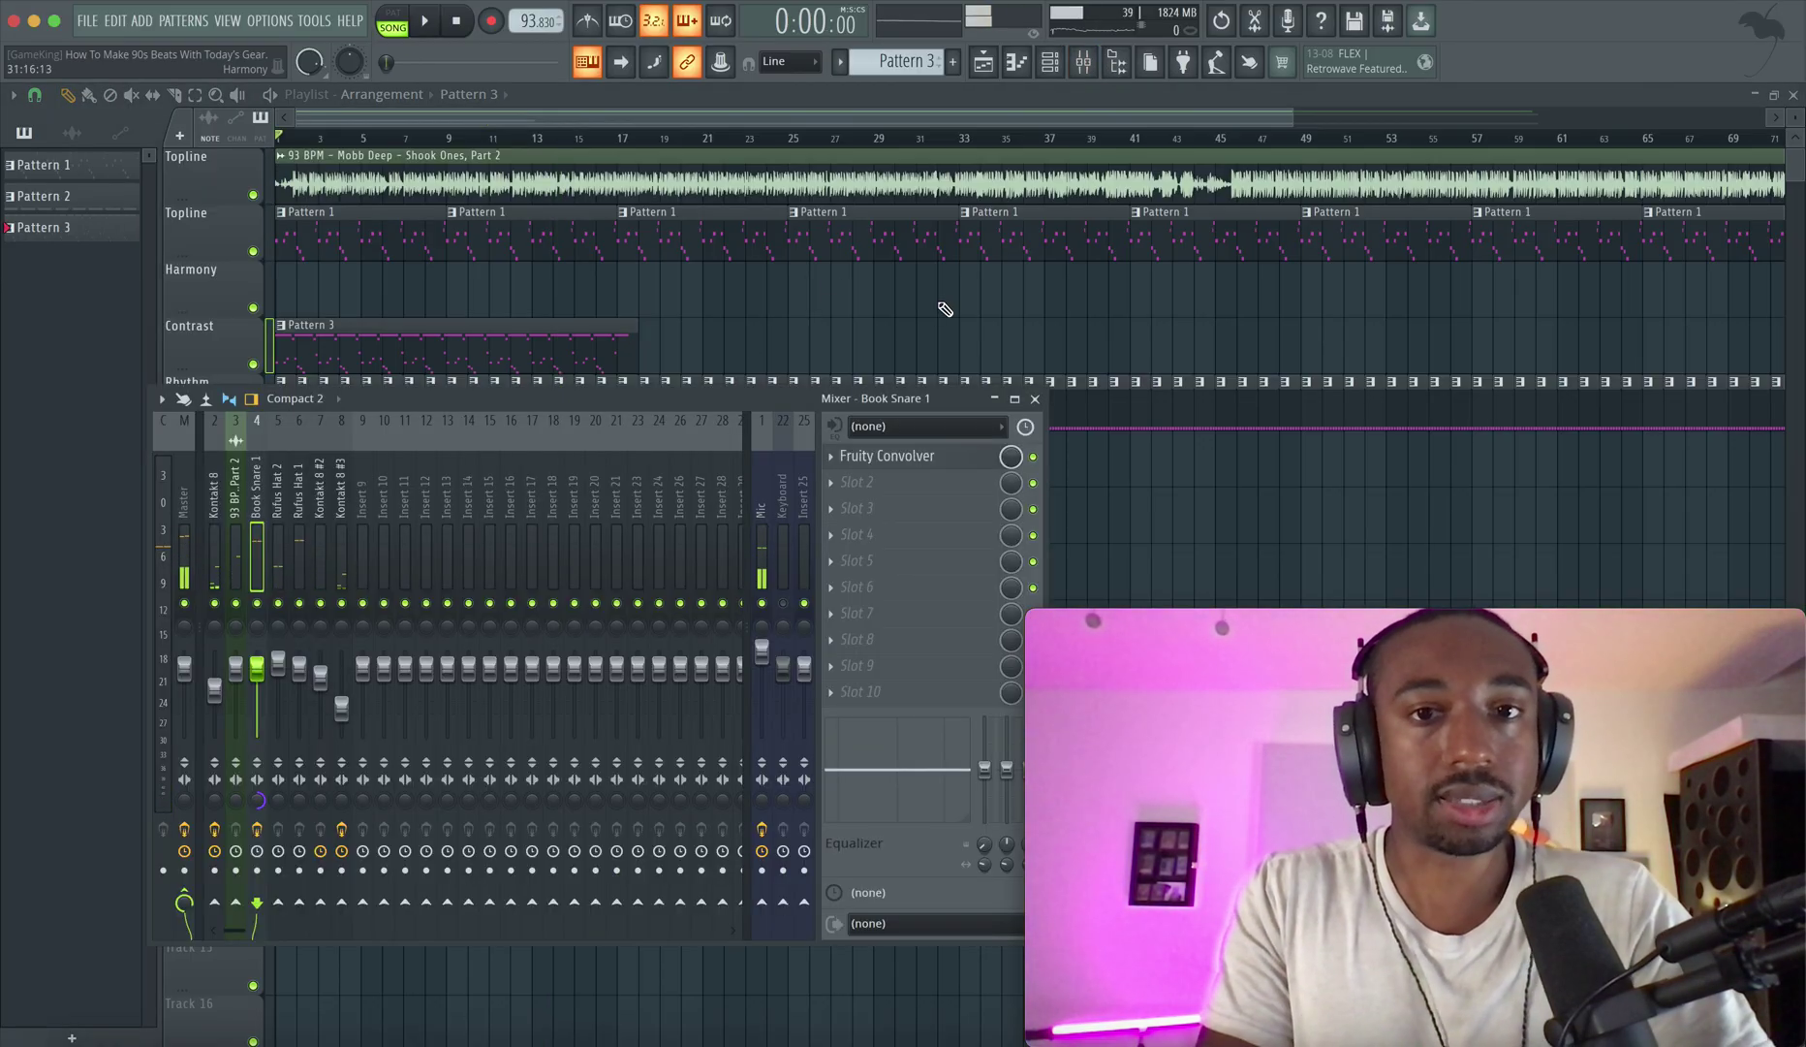
pyautogui.rightClick(945, 308)
pyautogui.press('space')
# Rename the Insert 9 mixer track as Reverb and stop playback.
pyautogui.click(1084, 65)
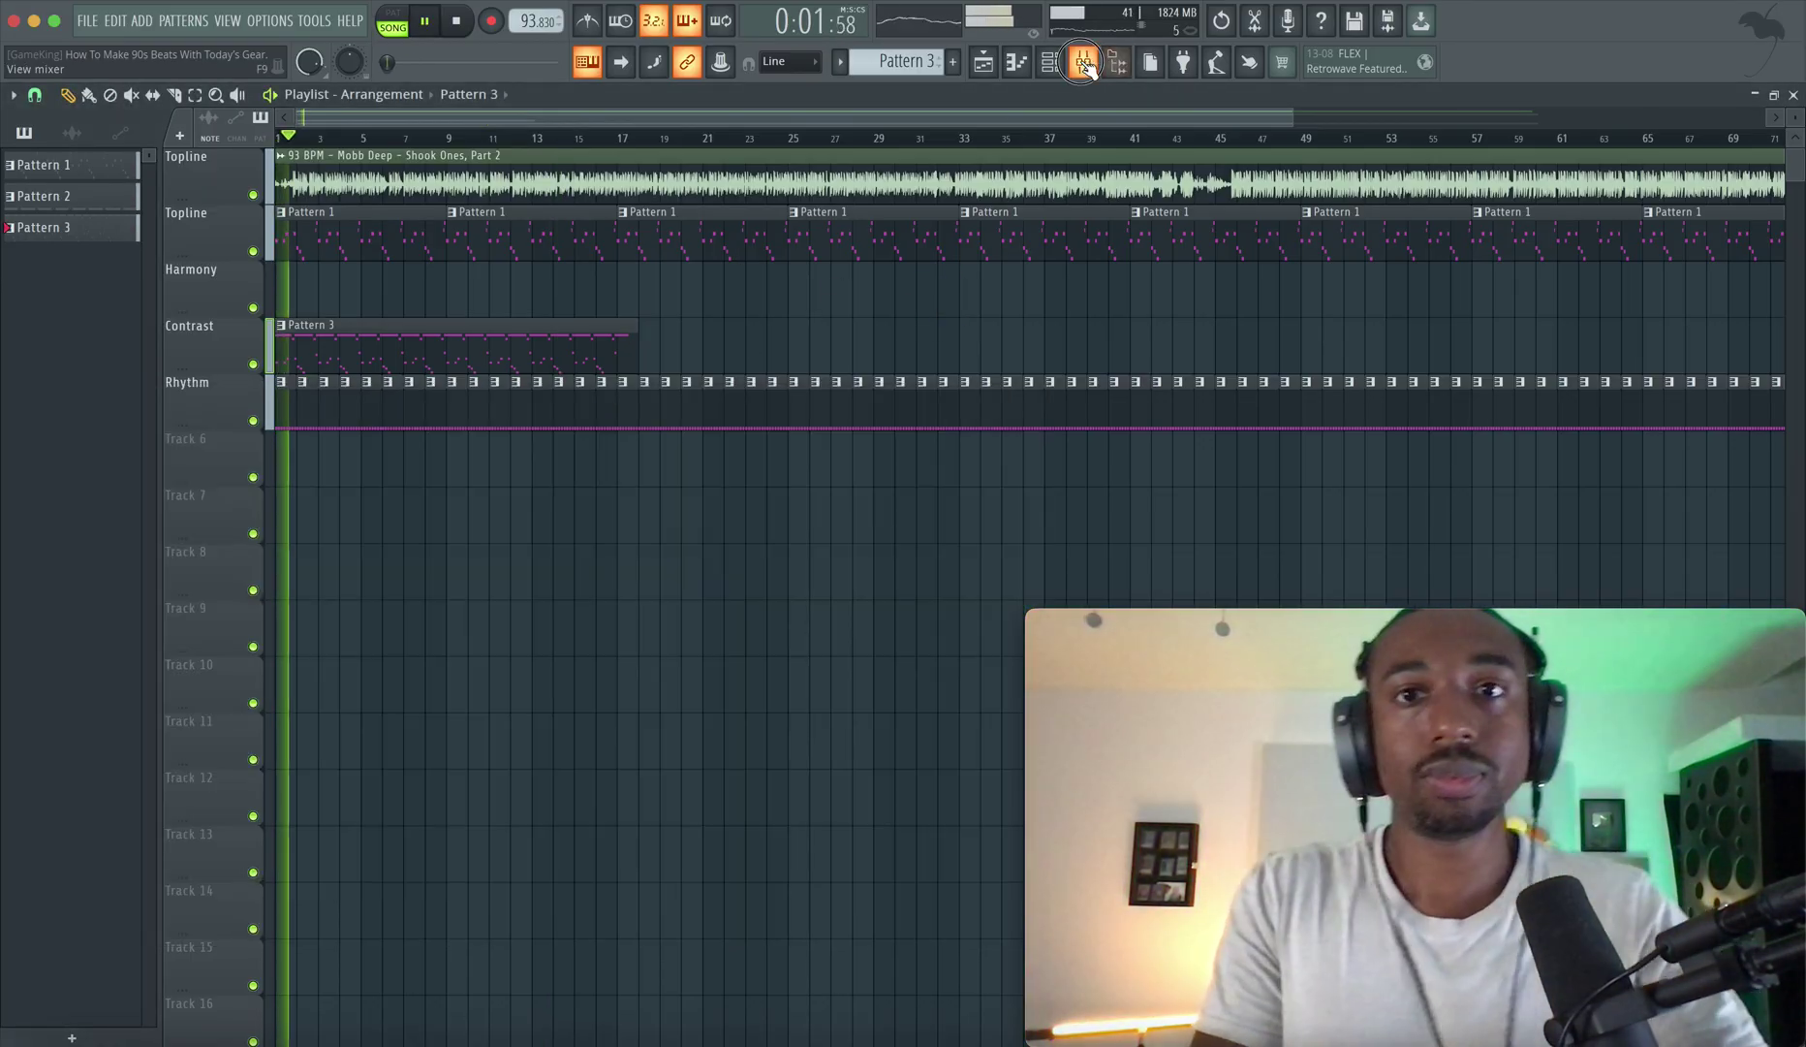
pyautogui.rightClick(369, 517)
pyautogui.click(368, 523)
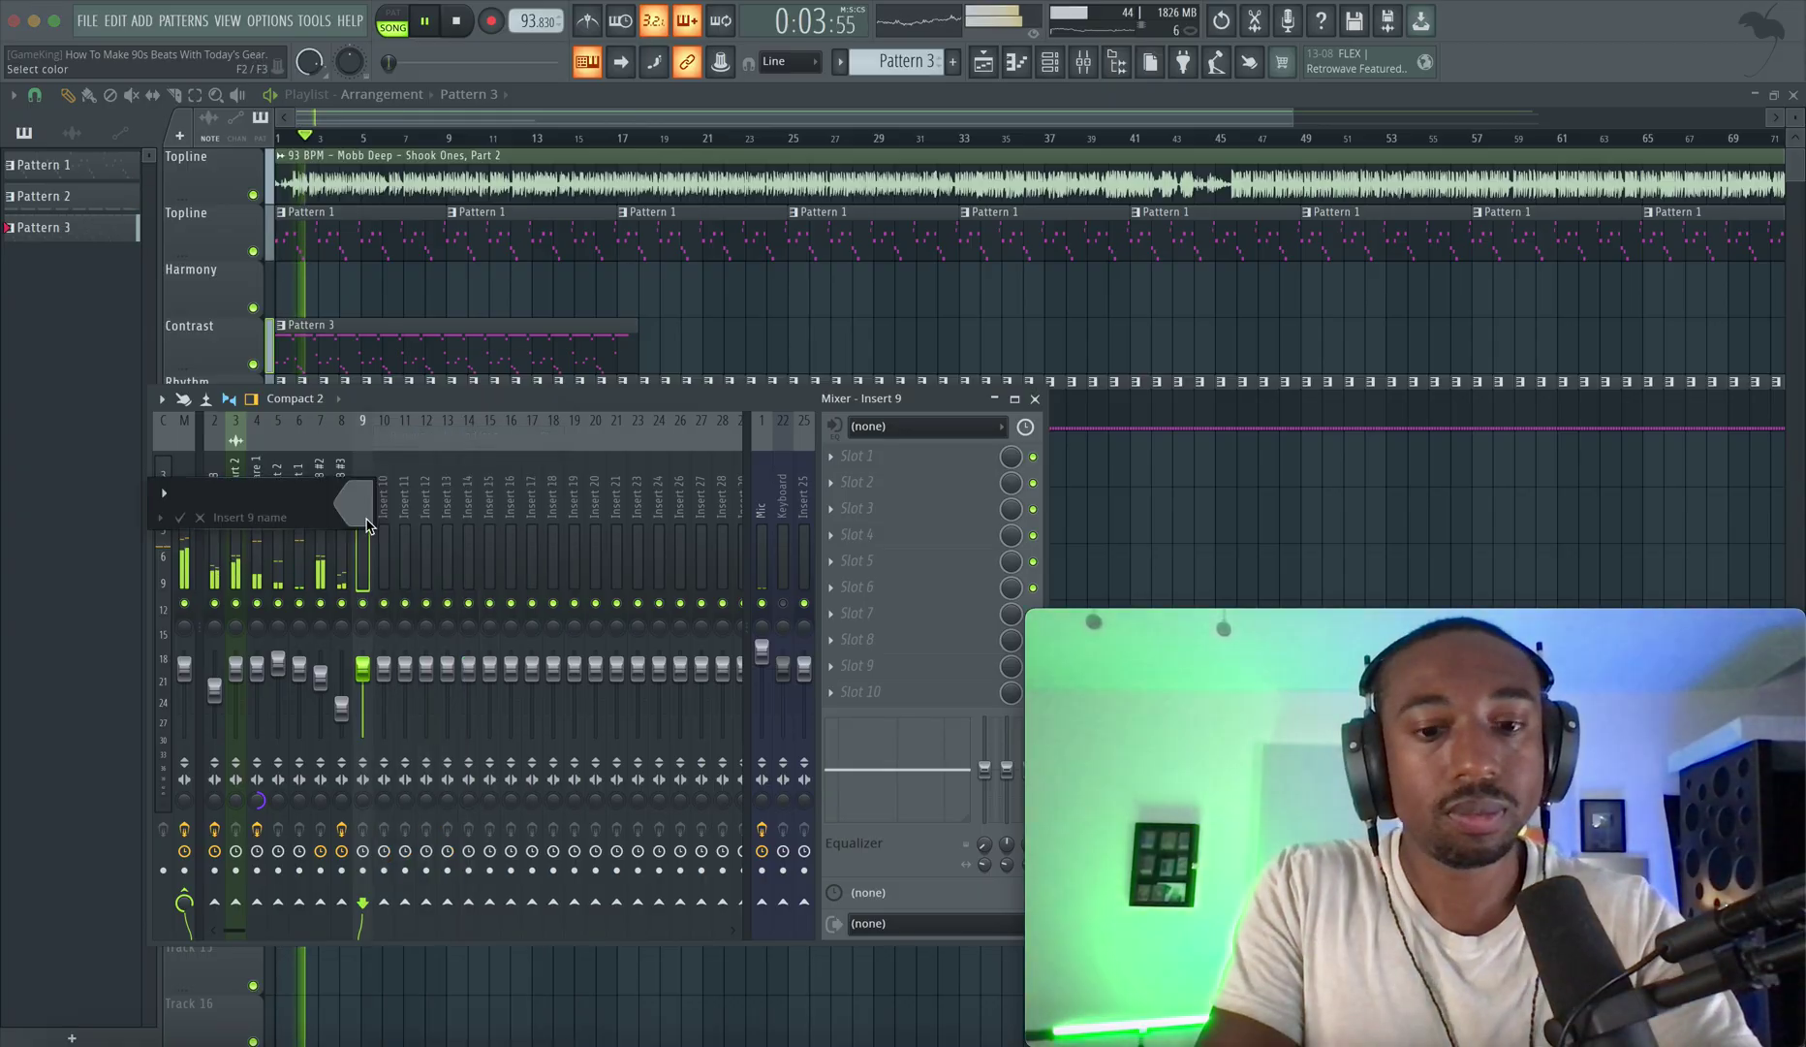
pyautogui.write('R')
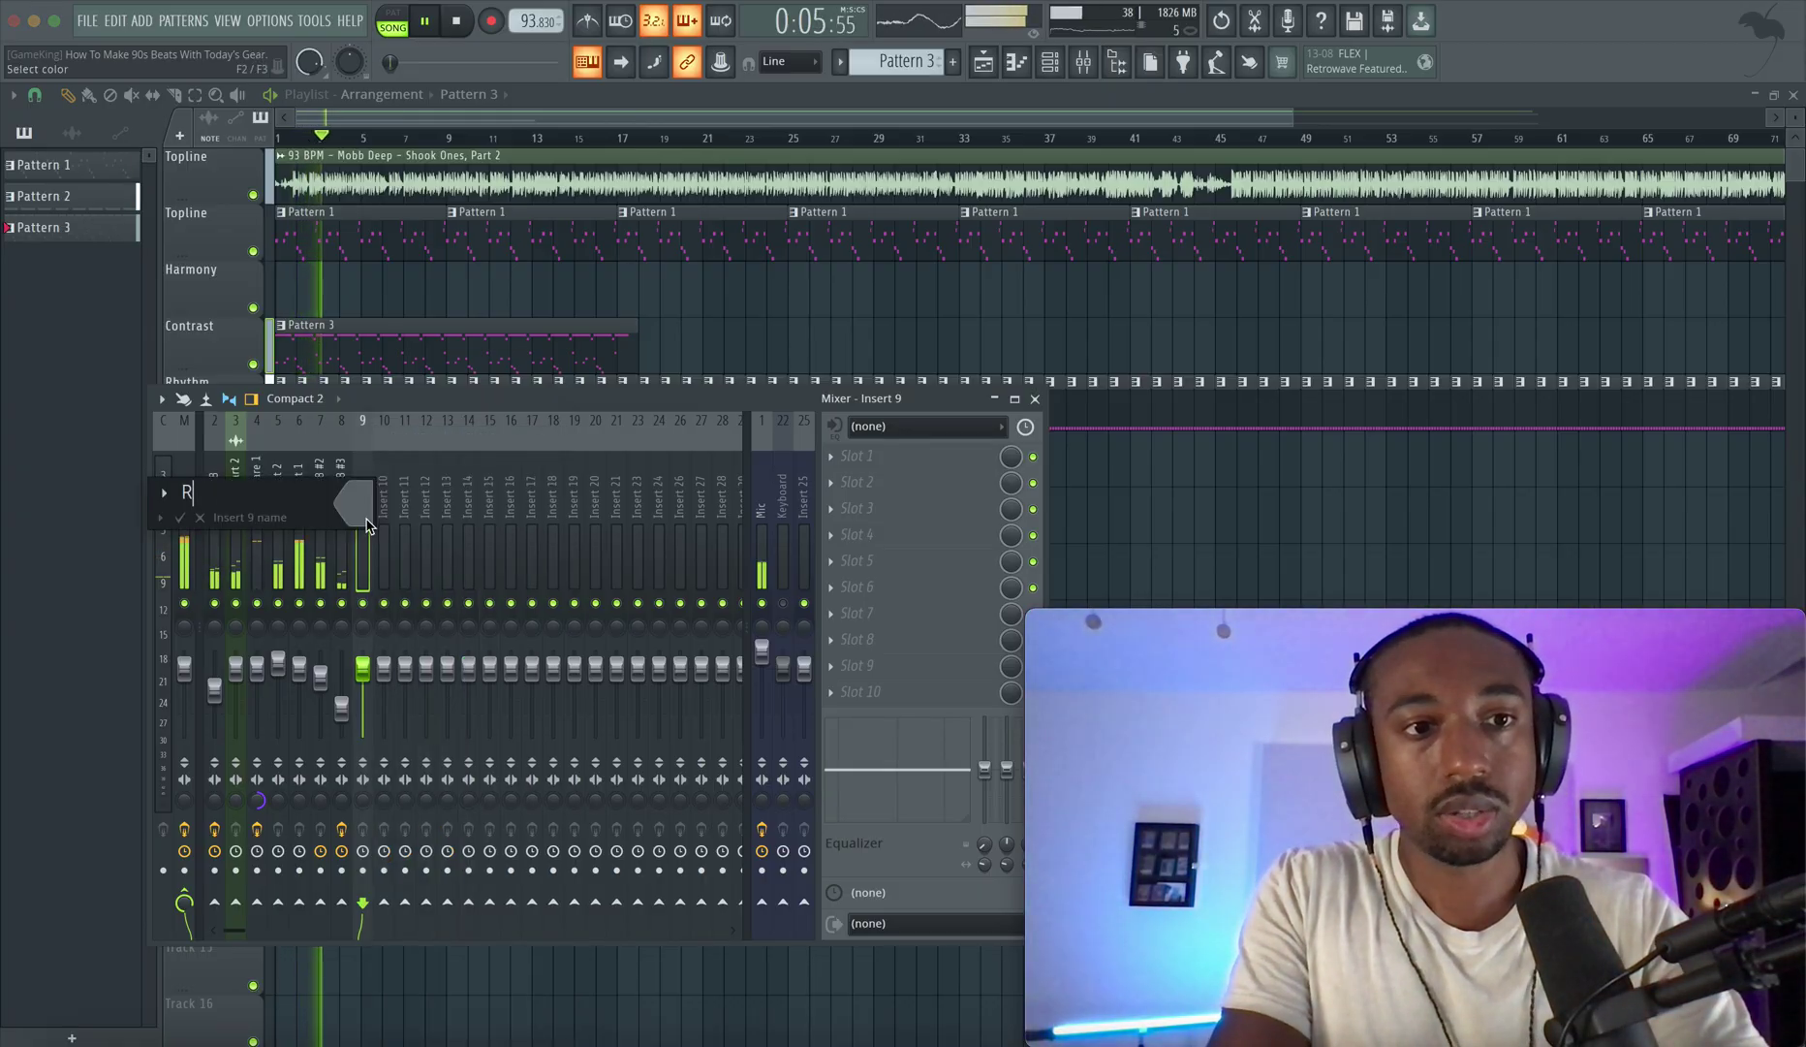
pyautogui.write('EVeverb')
pyautogui.press('Return')
pyautogui.press('space')
# Load Fruity Convolver into the first effect slot of the Reverb mixer track.
pyautogui.click(255, 523)
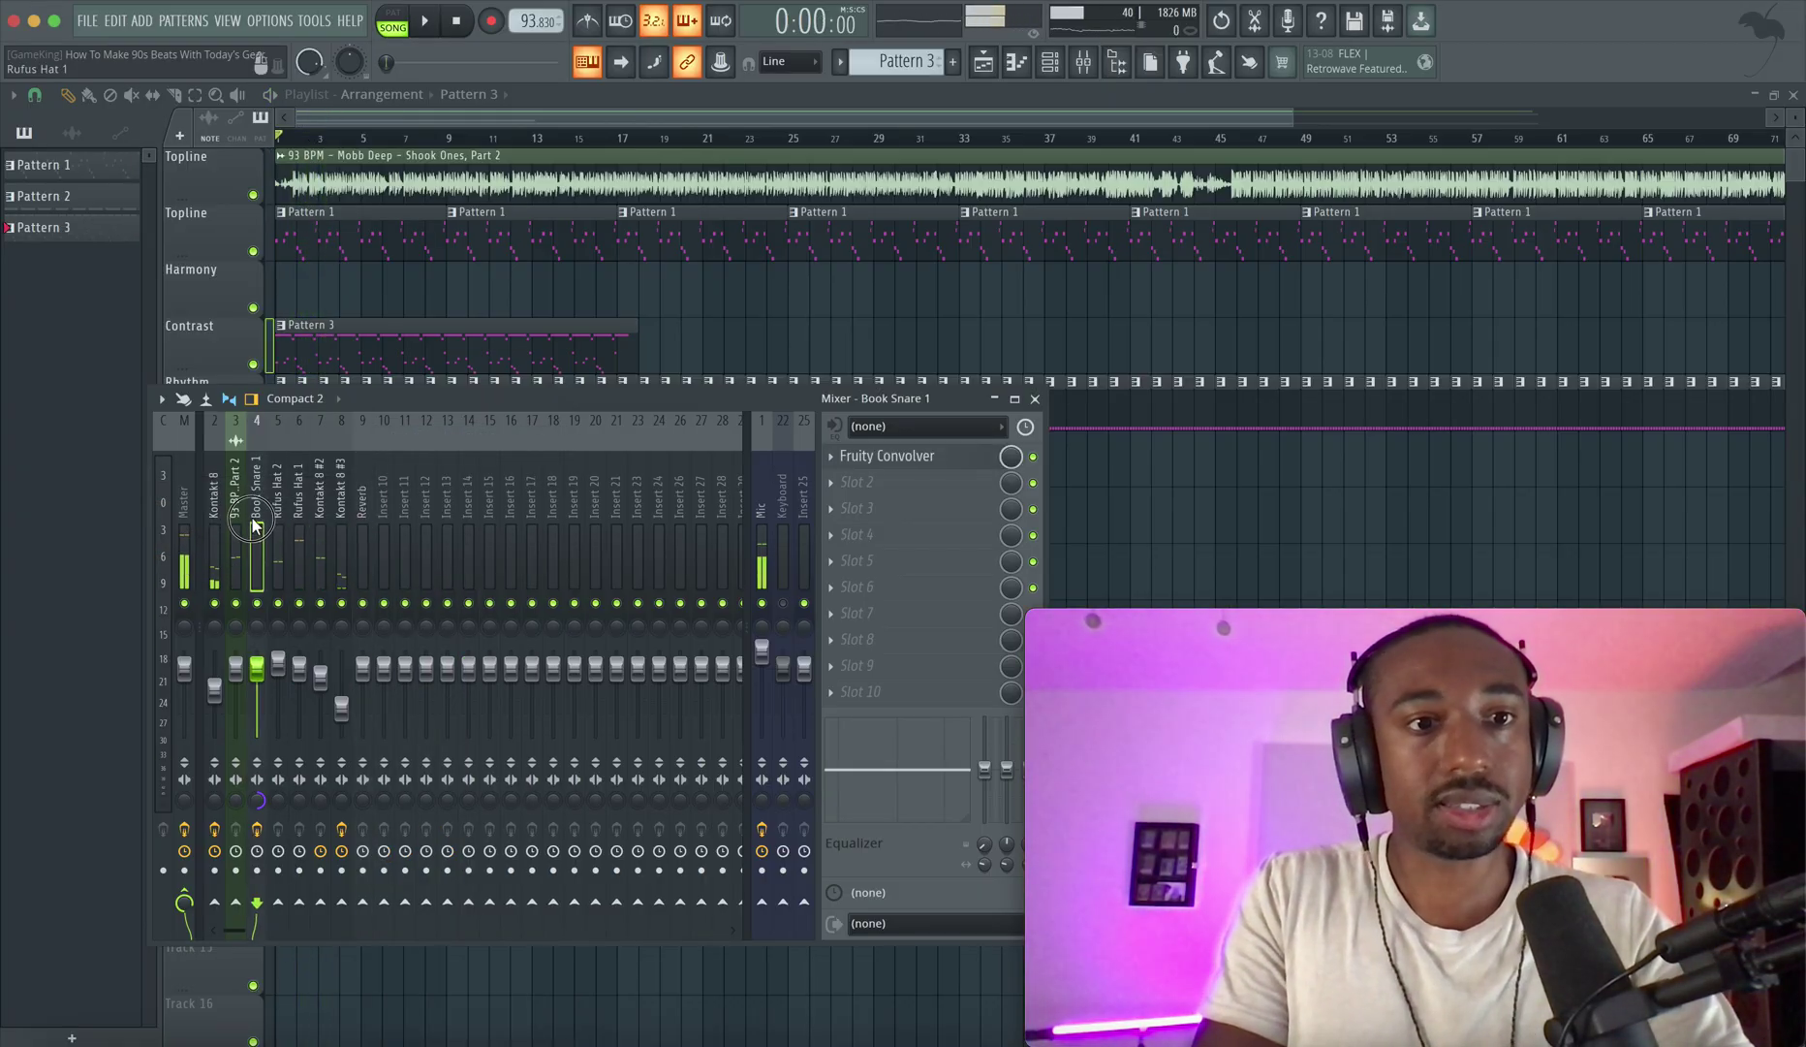
pyautogui.click(251, 527)
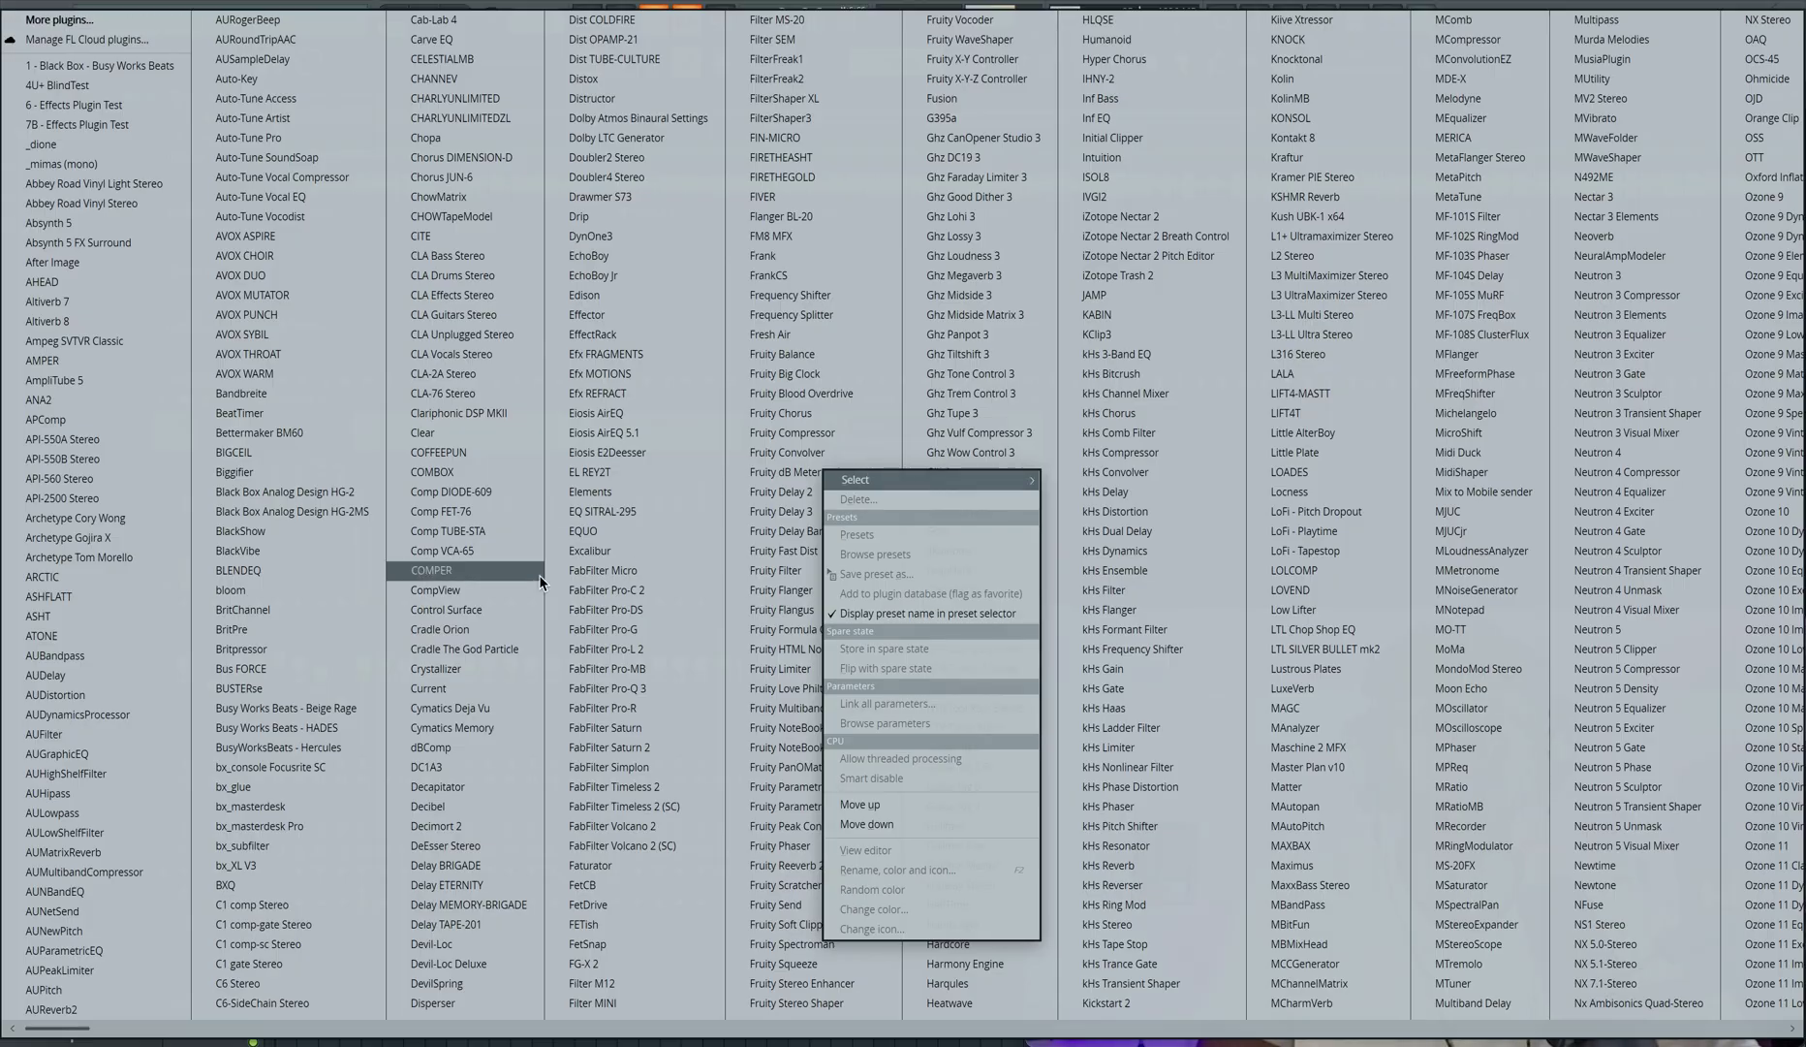
pyautogui.hscroll(2, 540, 581)
pyautogui.click(717, 458)
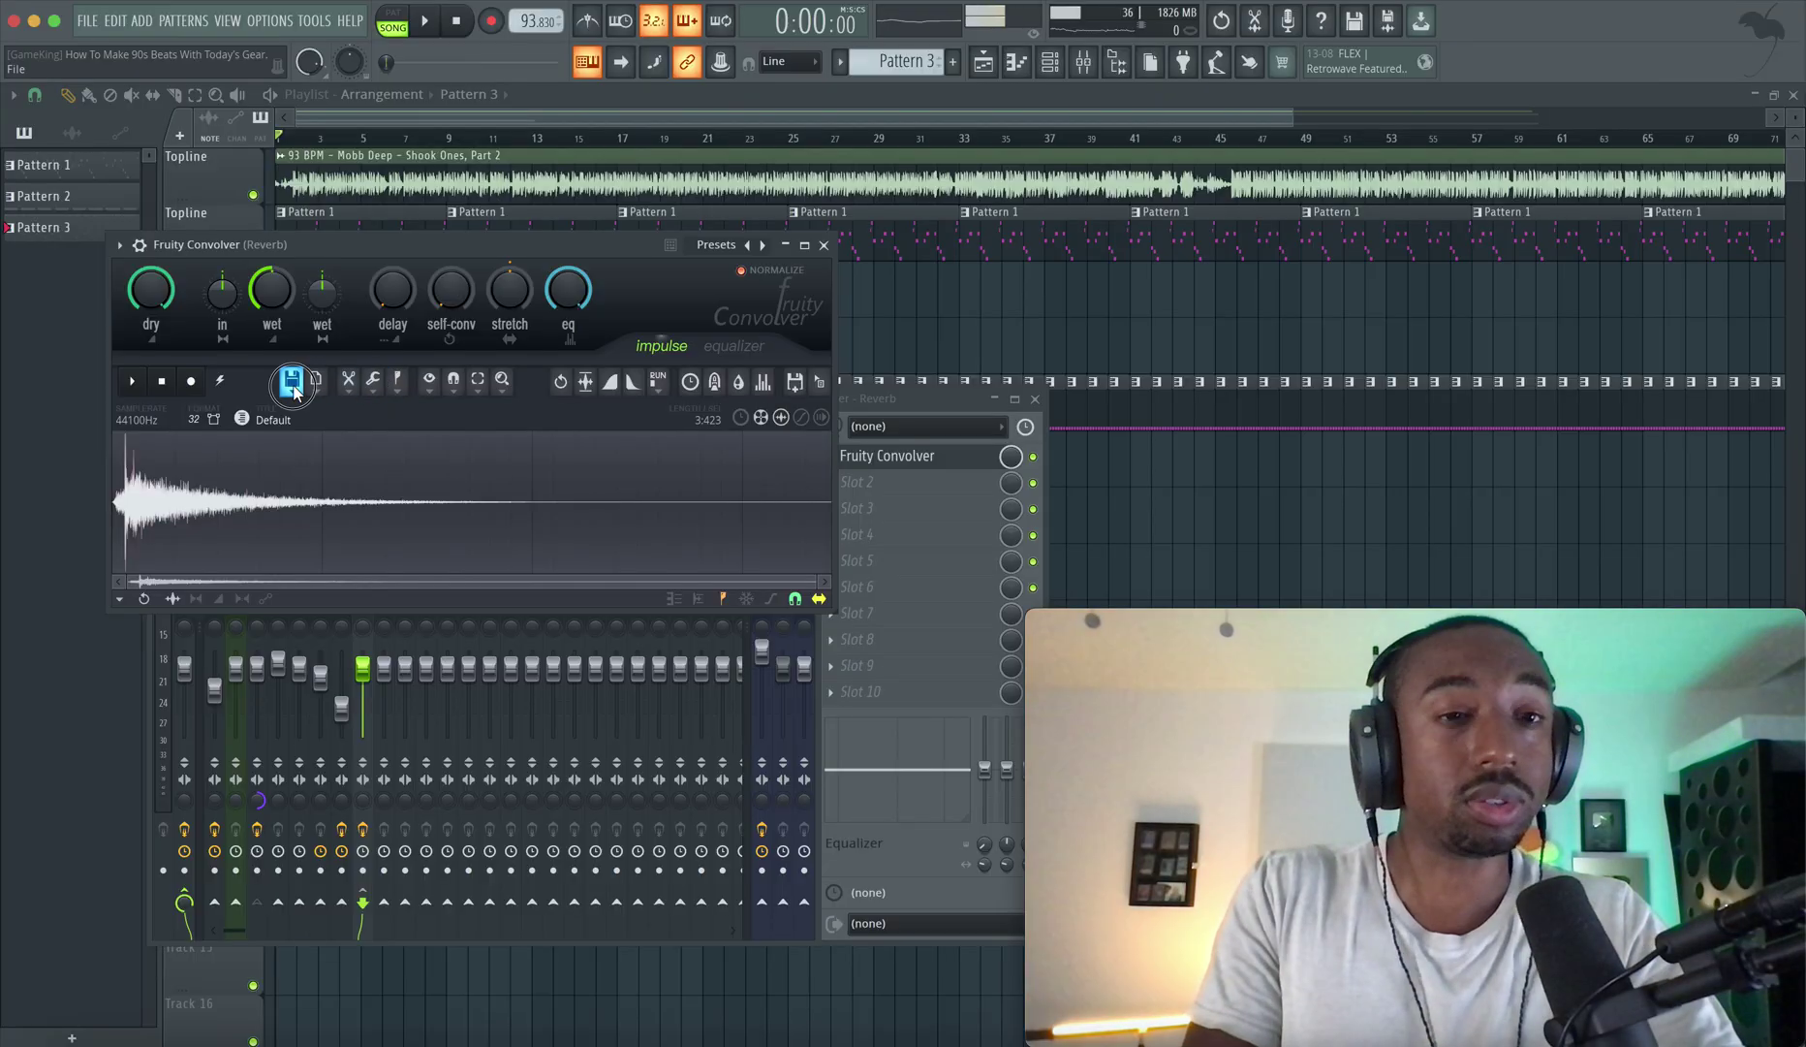
# Open the impulse file browser of Fruity Convolver and look through the Impulses folder.
pyautogui.click(292, 383)
pyautogui.click(326, 429)
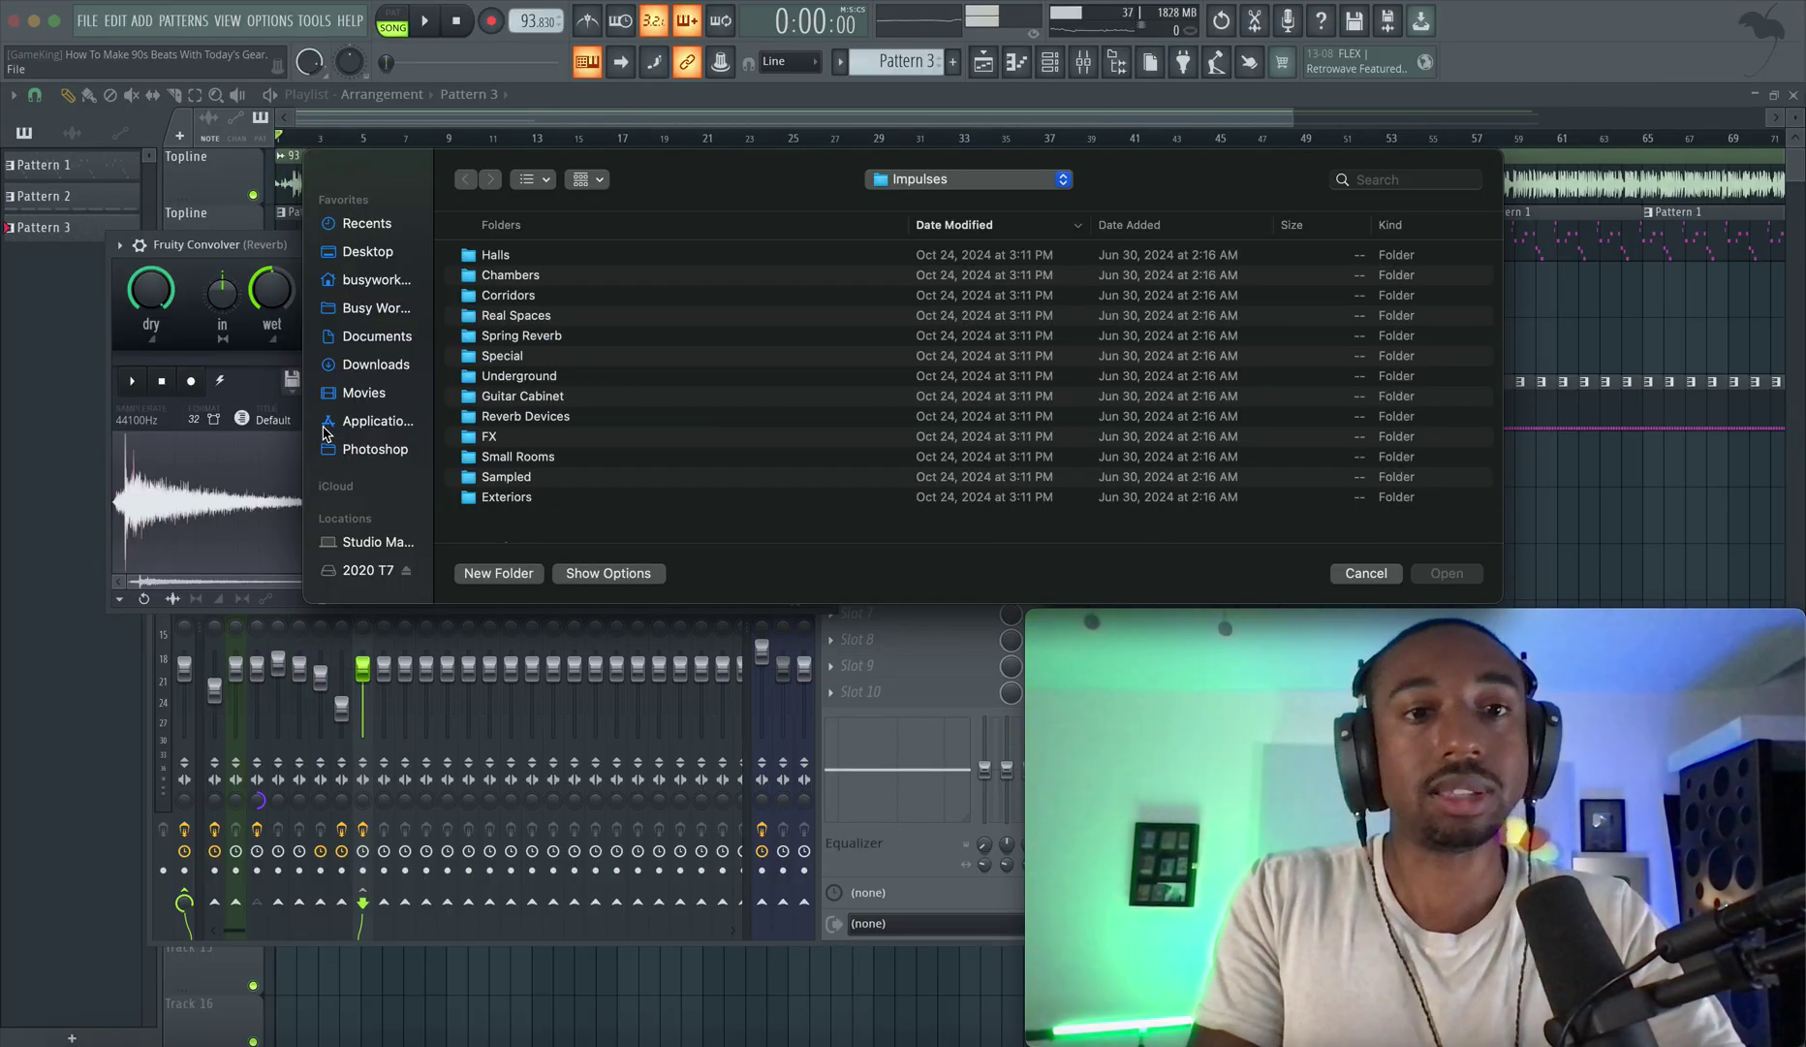
pyautogui.scroll(-3, 646, 433)
pyautogui.scroll(5, 647, 433)
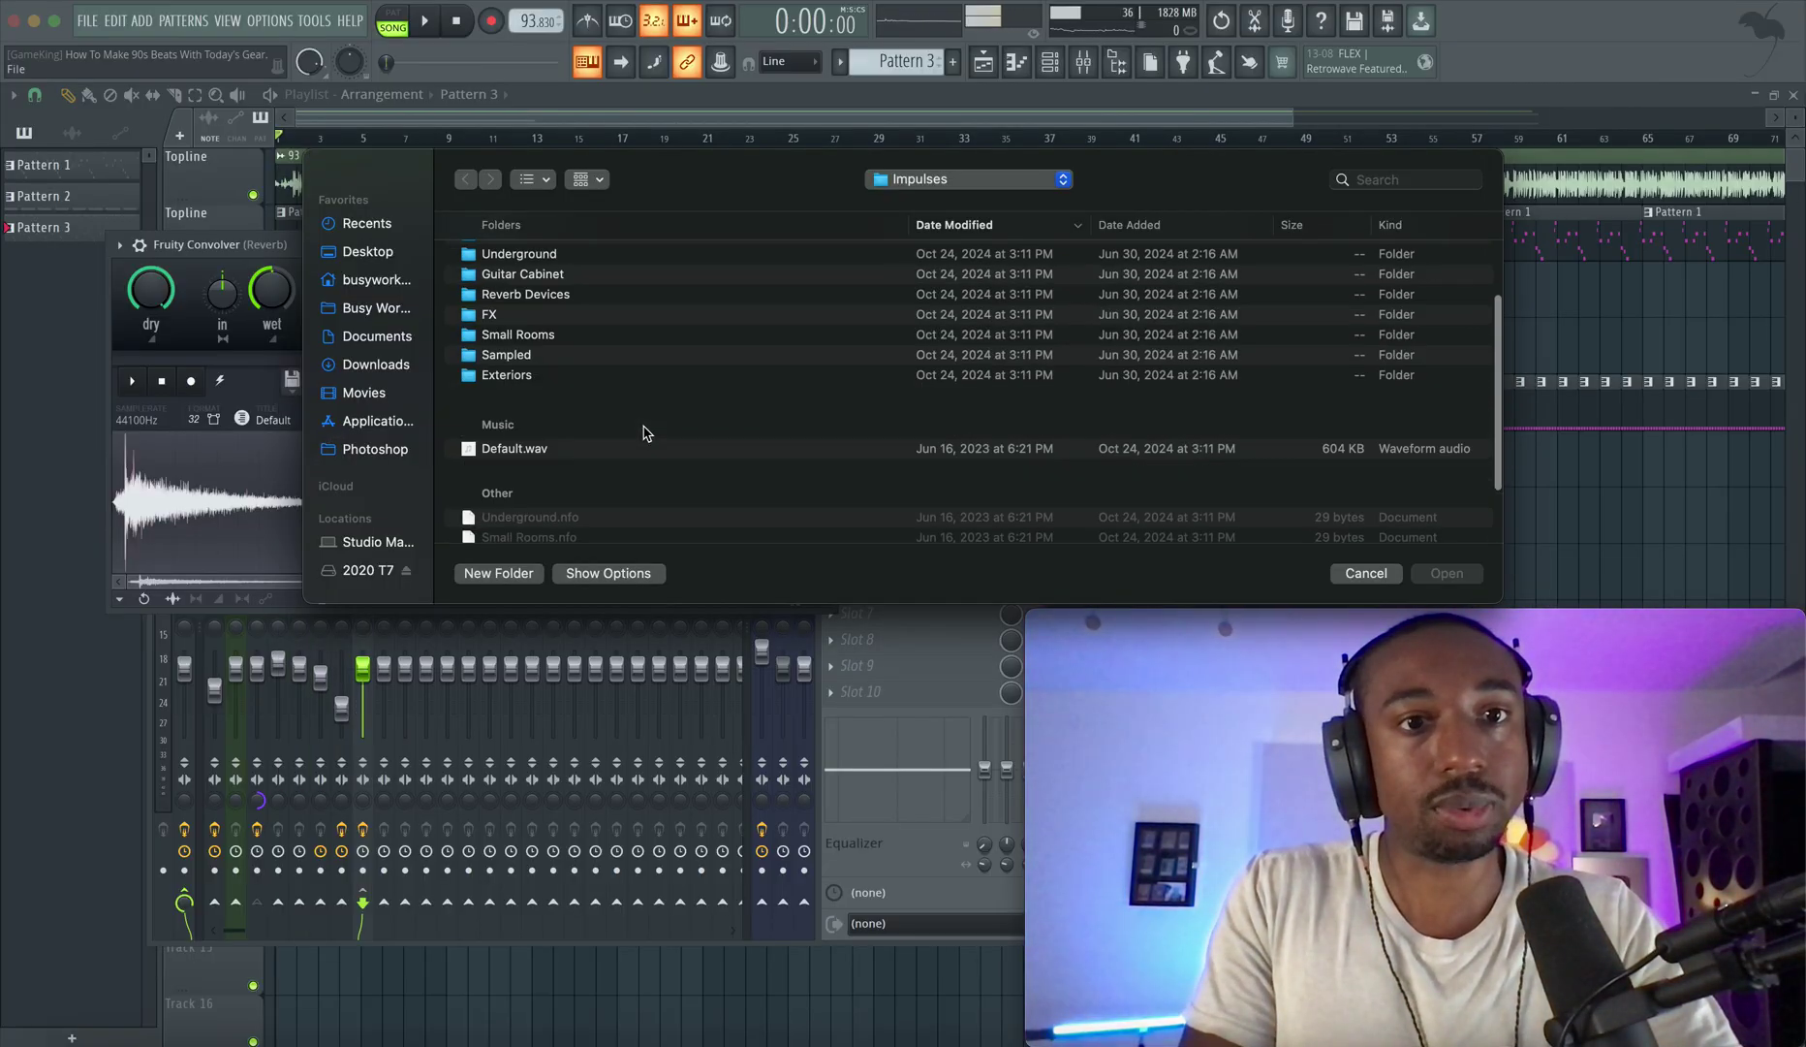
# Browse the 2020 T7 drive's Sounds > Friends Sounds > Impulse Responses > Free IRs folder for a reverb impulse.
pyautogui.click(364, 576)
pyautogui.doubleClick(529, 296)
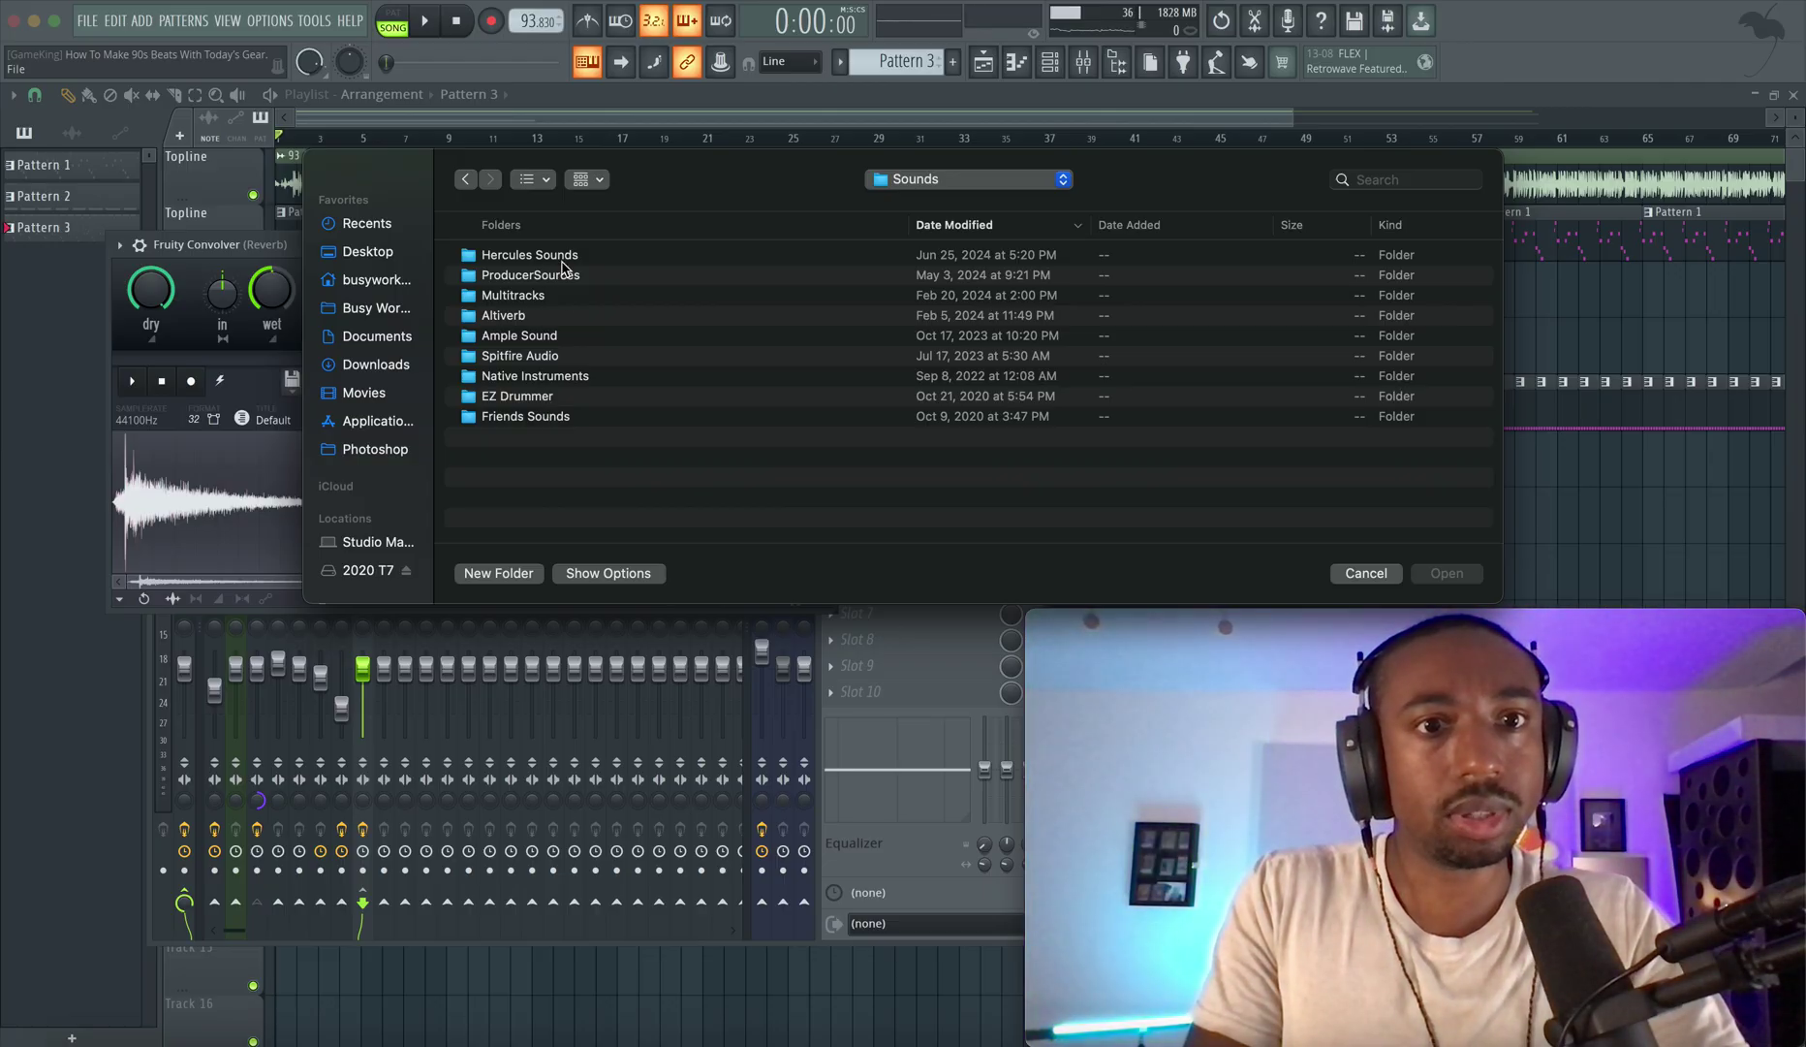
pyautogui.doubleClick(525, 416)
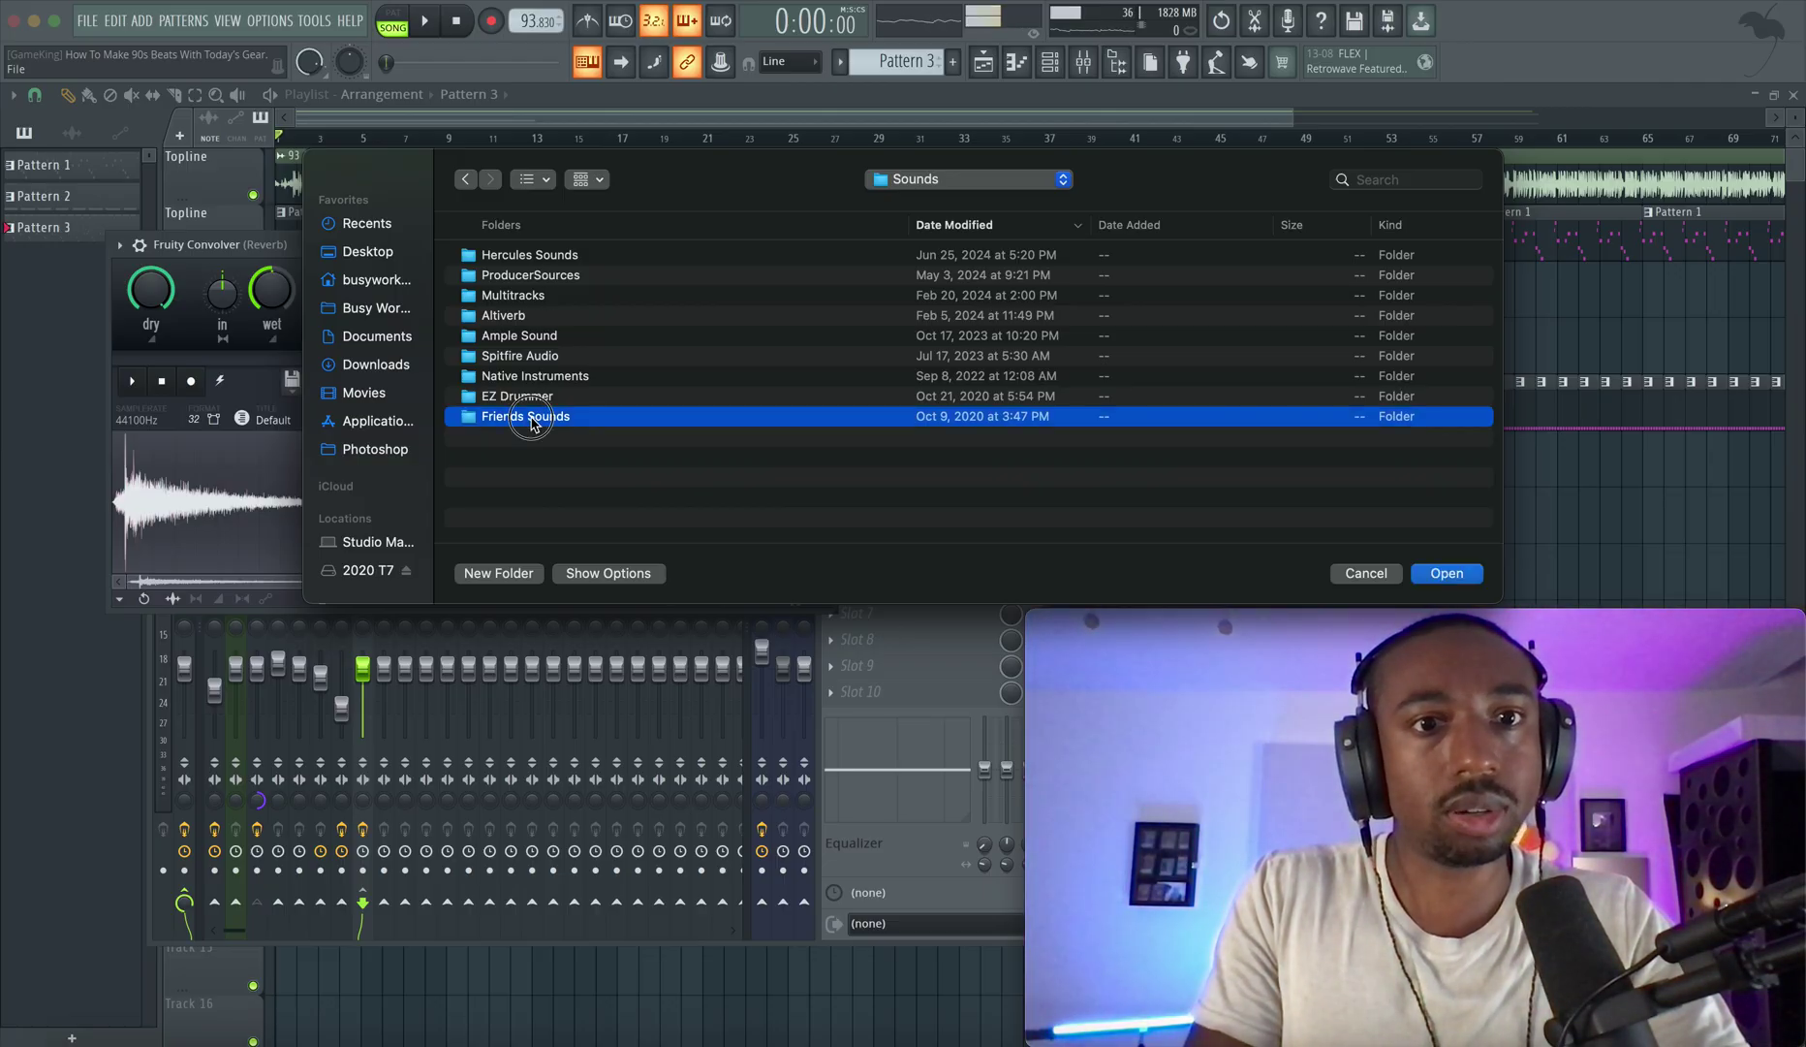
pyautogui.click(557, 227)
pyautogui.scroll(-15, 559, 291)
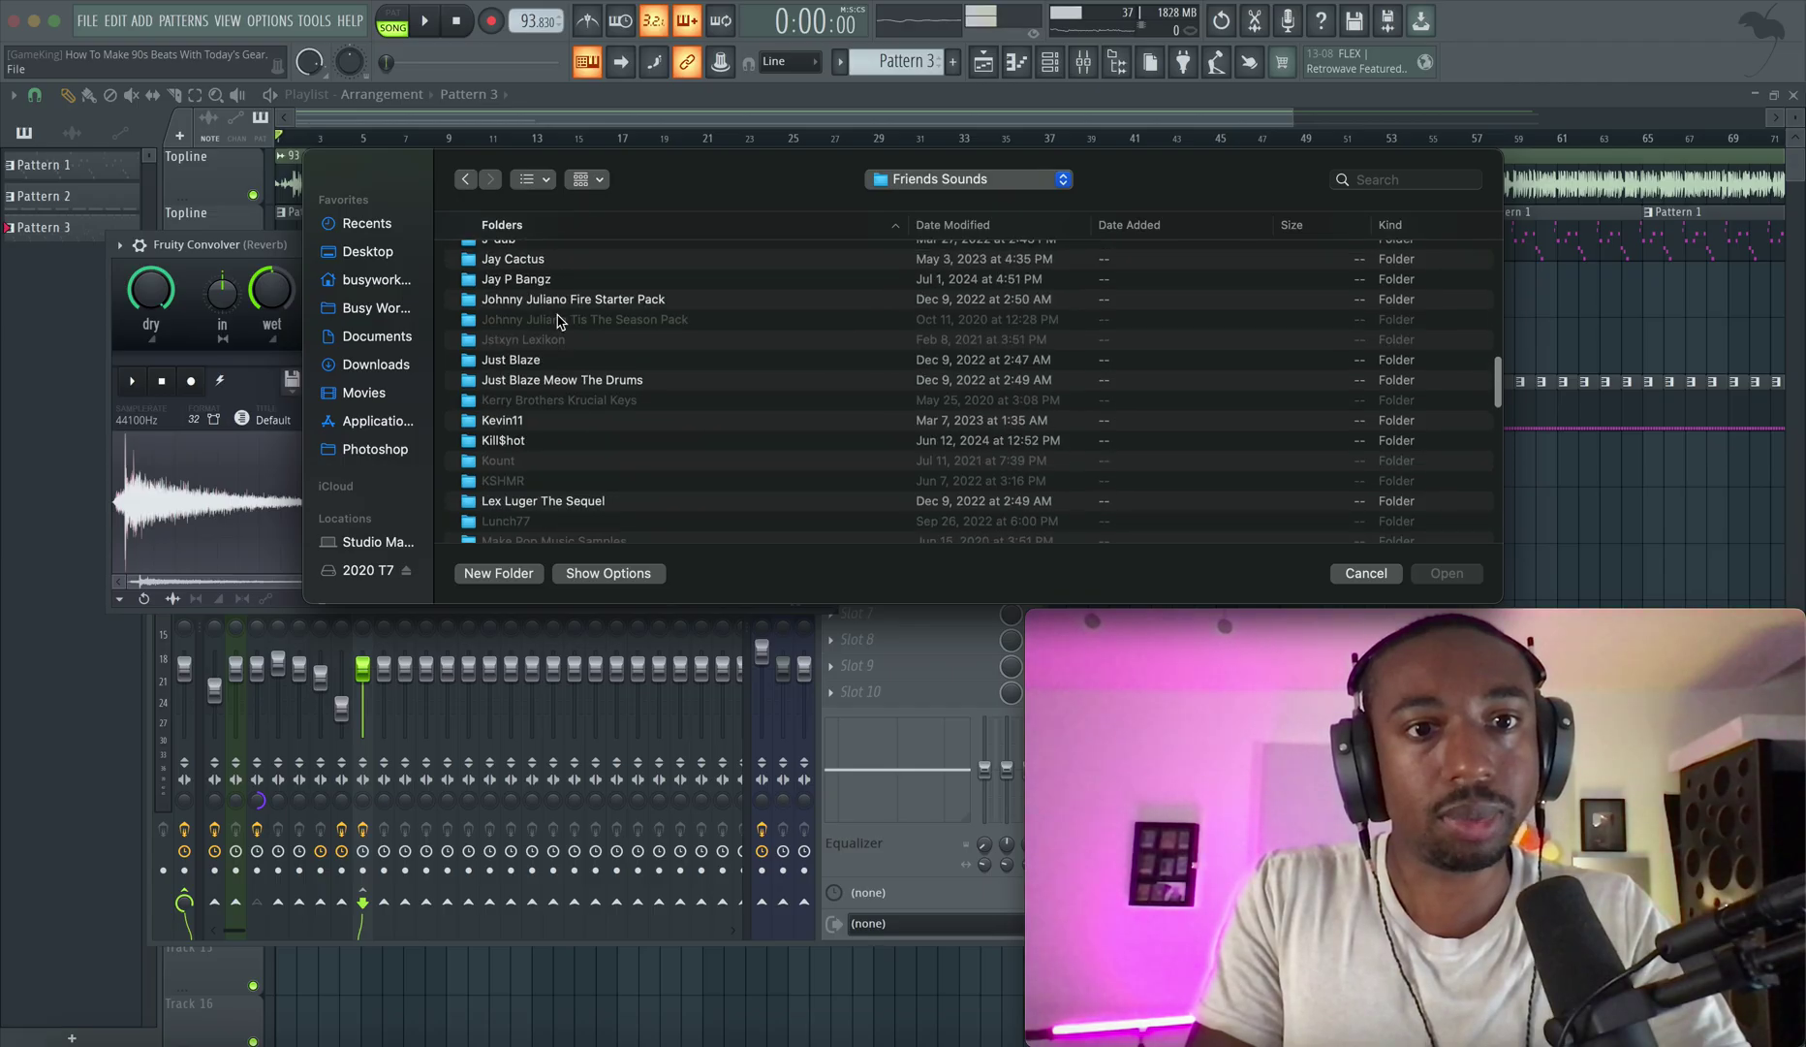
pyautogui.scroll(5, 559, 320)
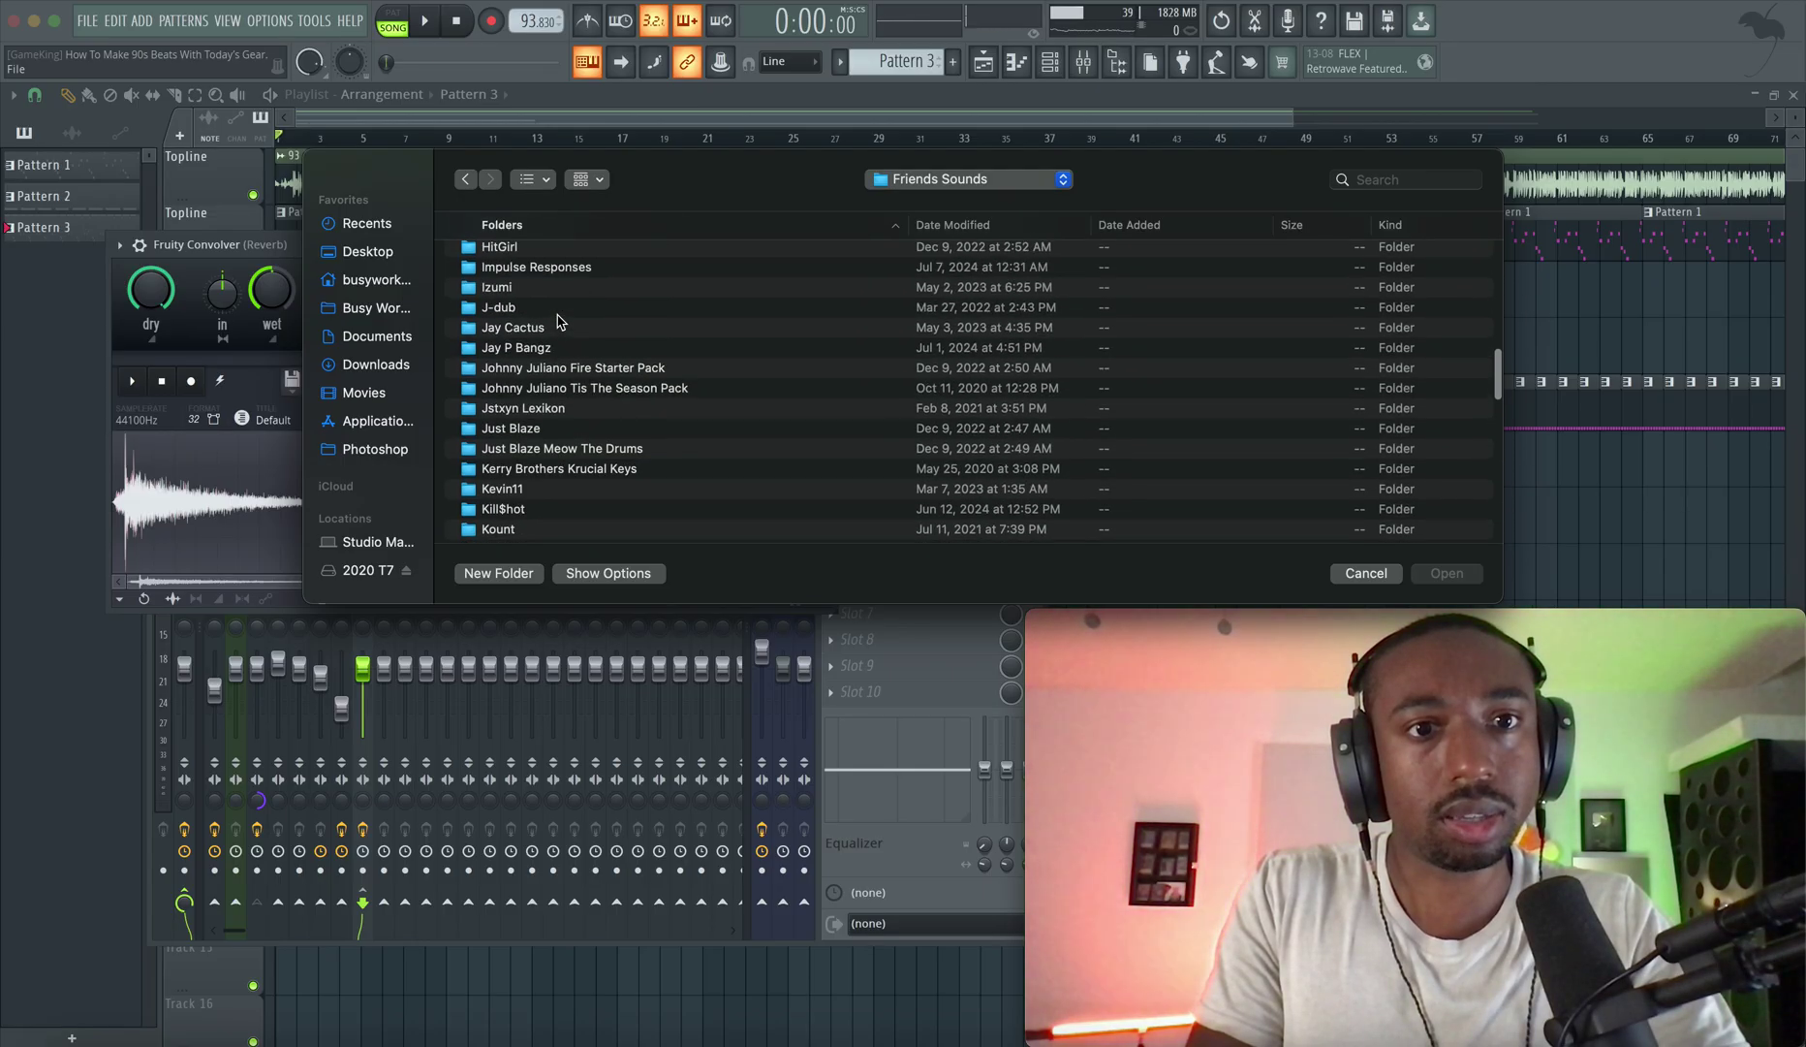
pyautogui.doubleClick(533, 269)
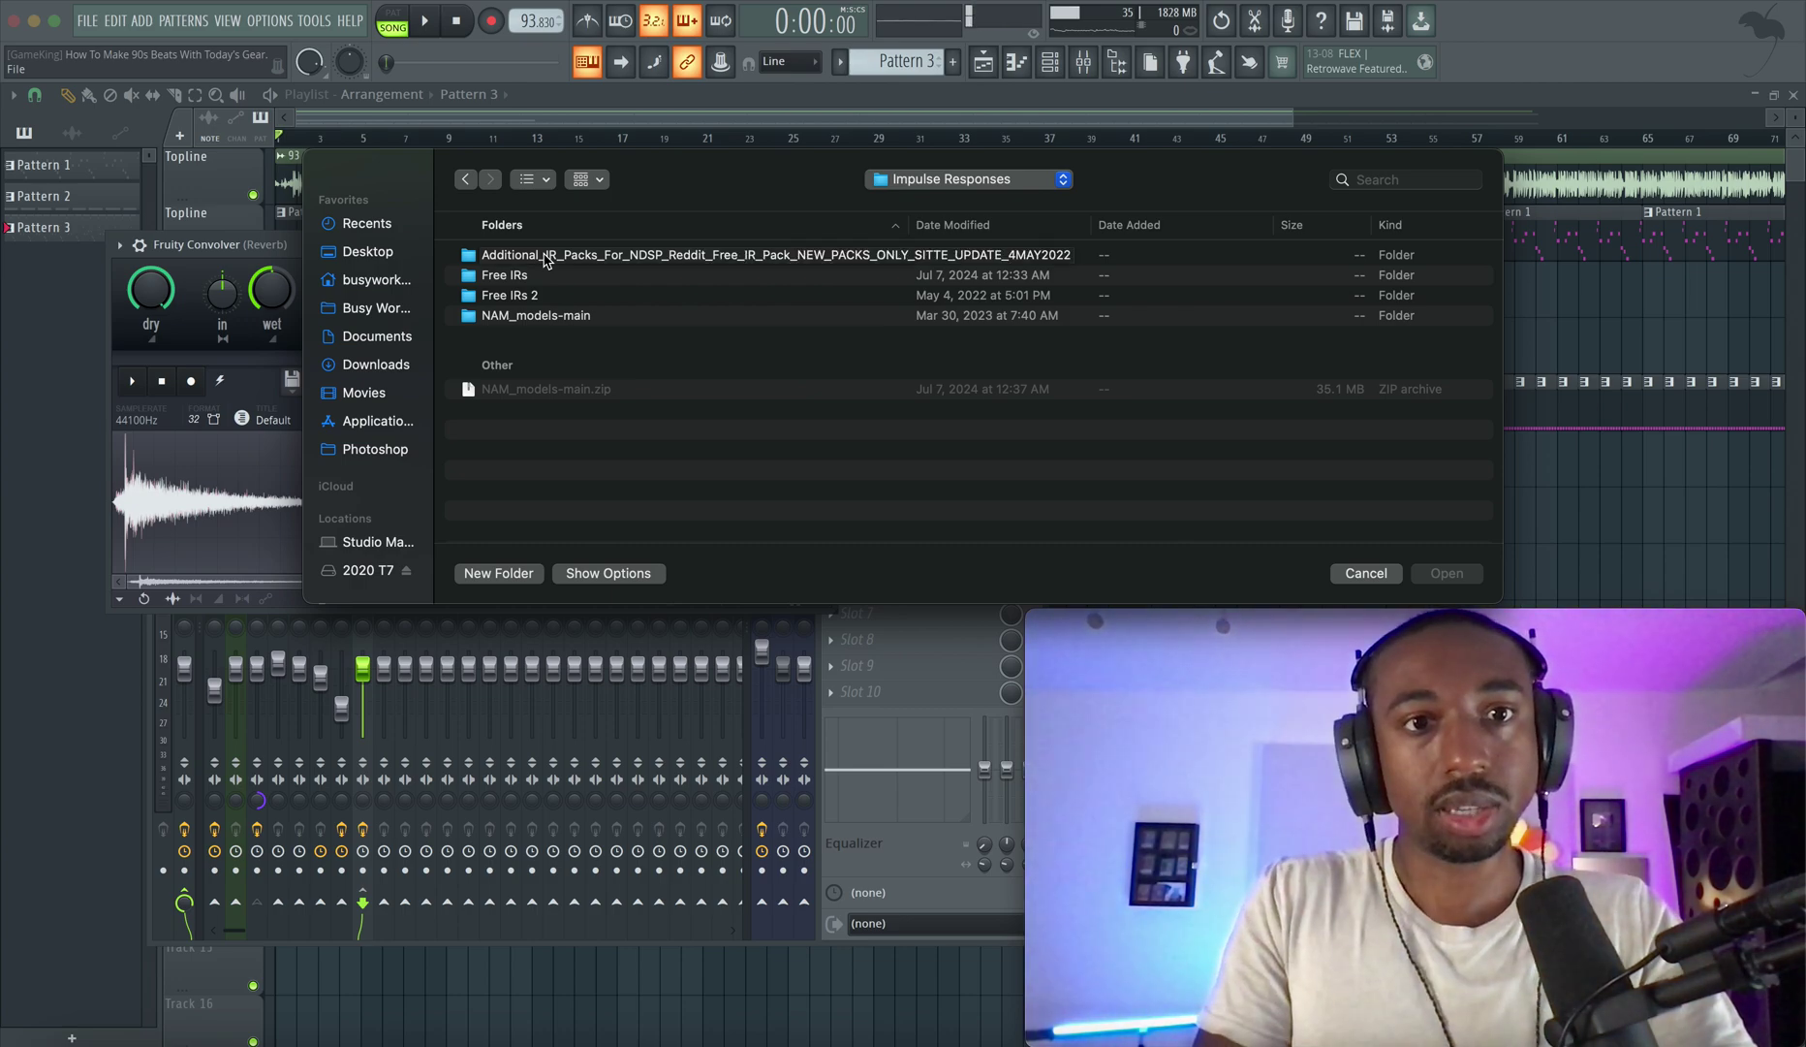
pyautogui.doubleClick(550, 276)
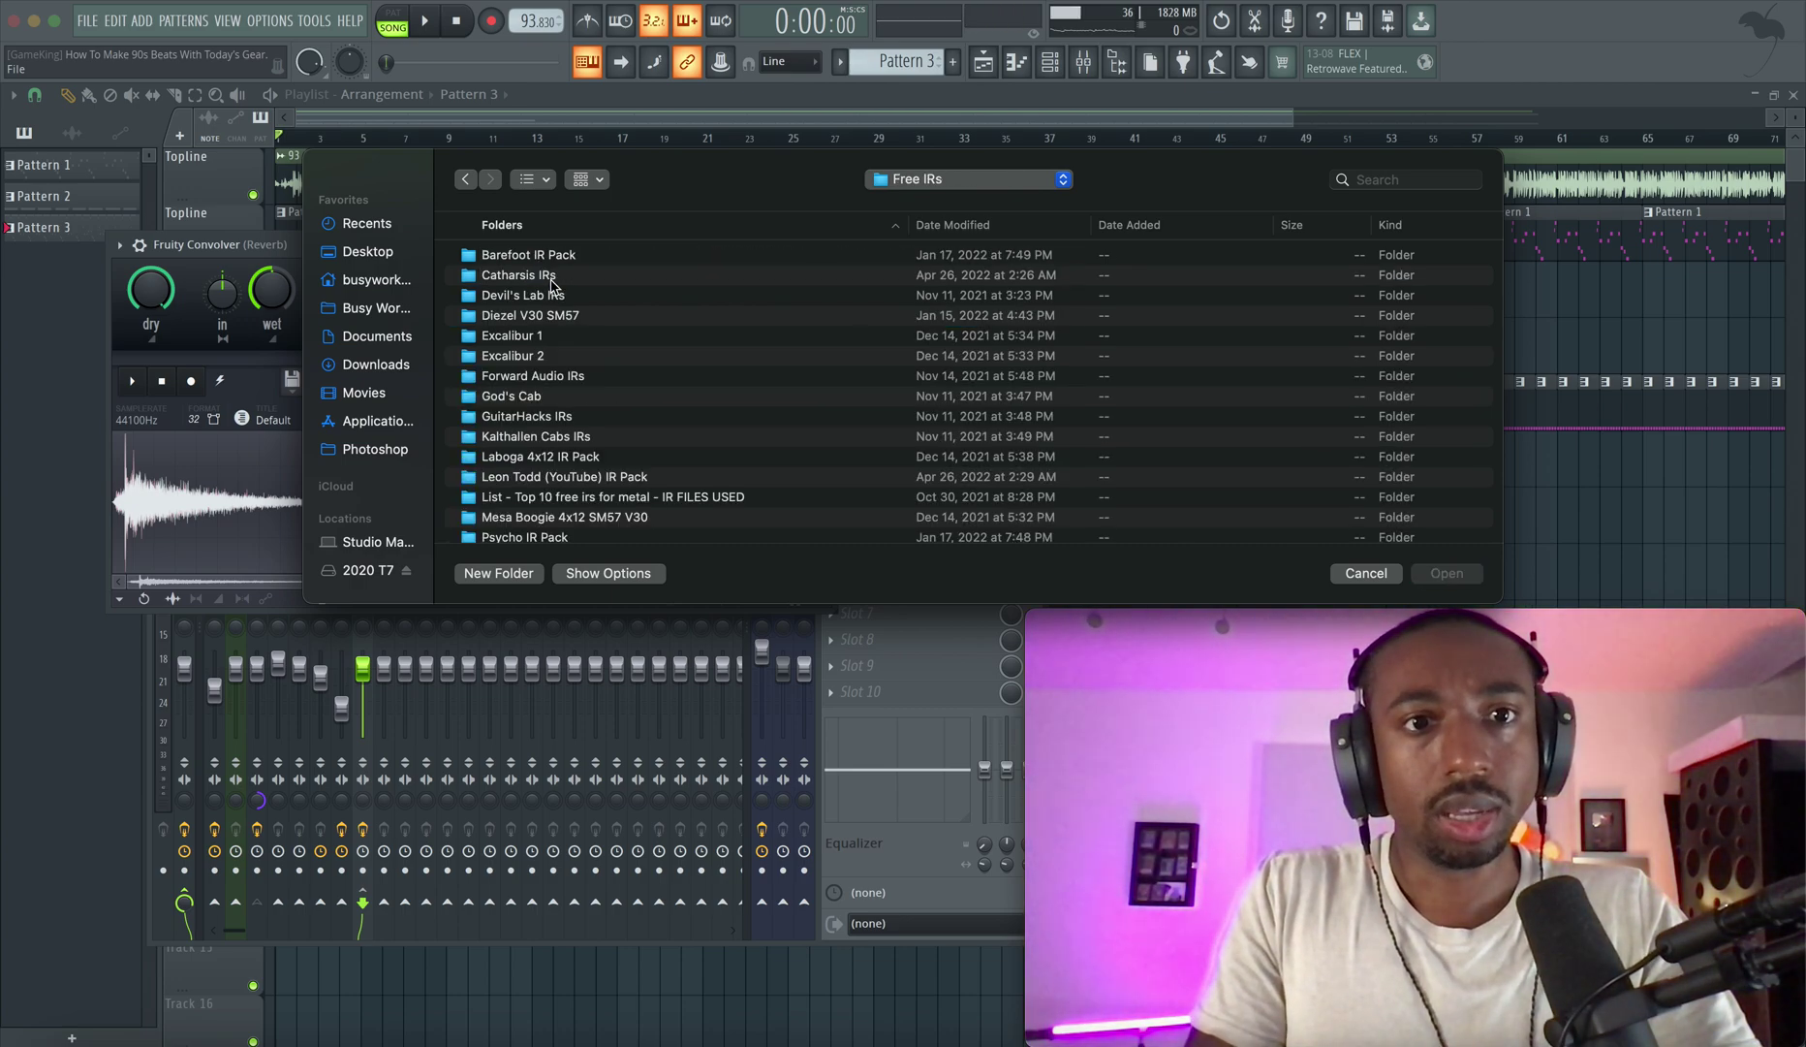
pyautogui.scroll(-5, 549, 322)
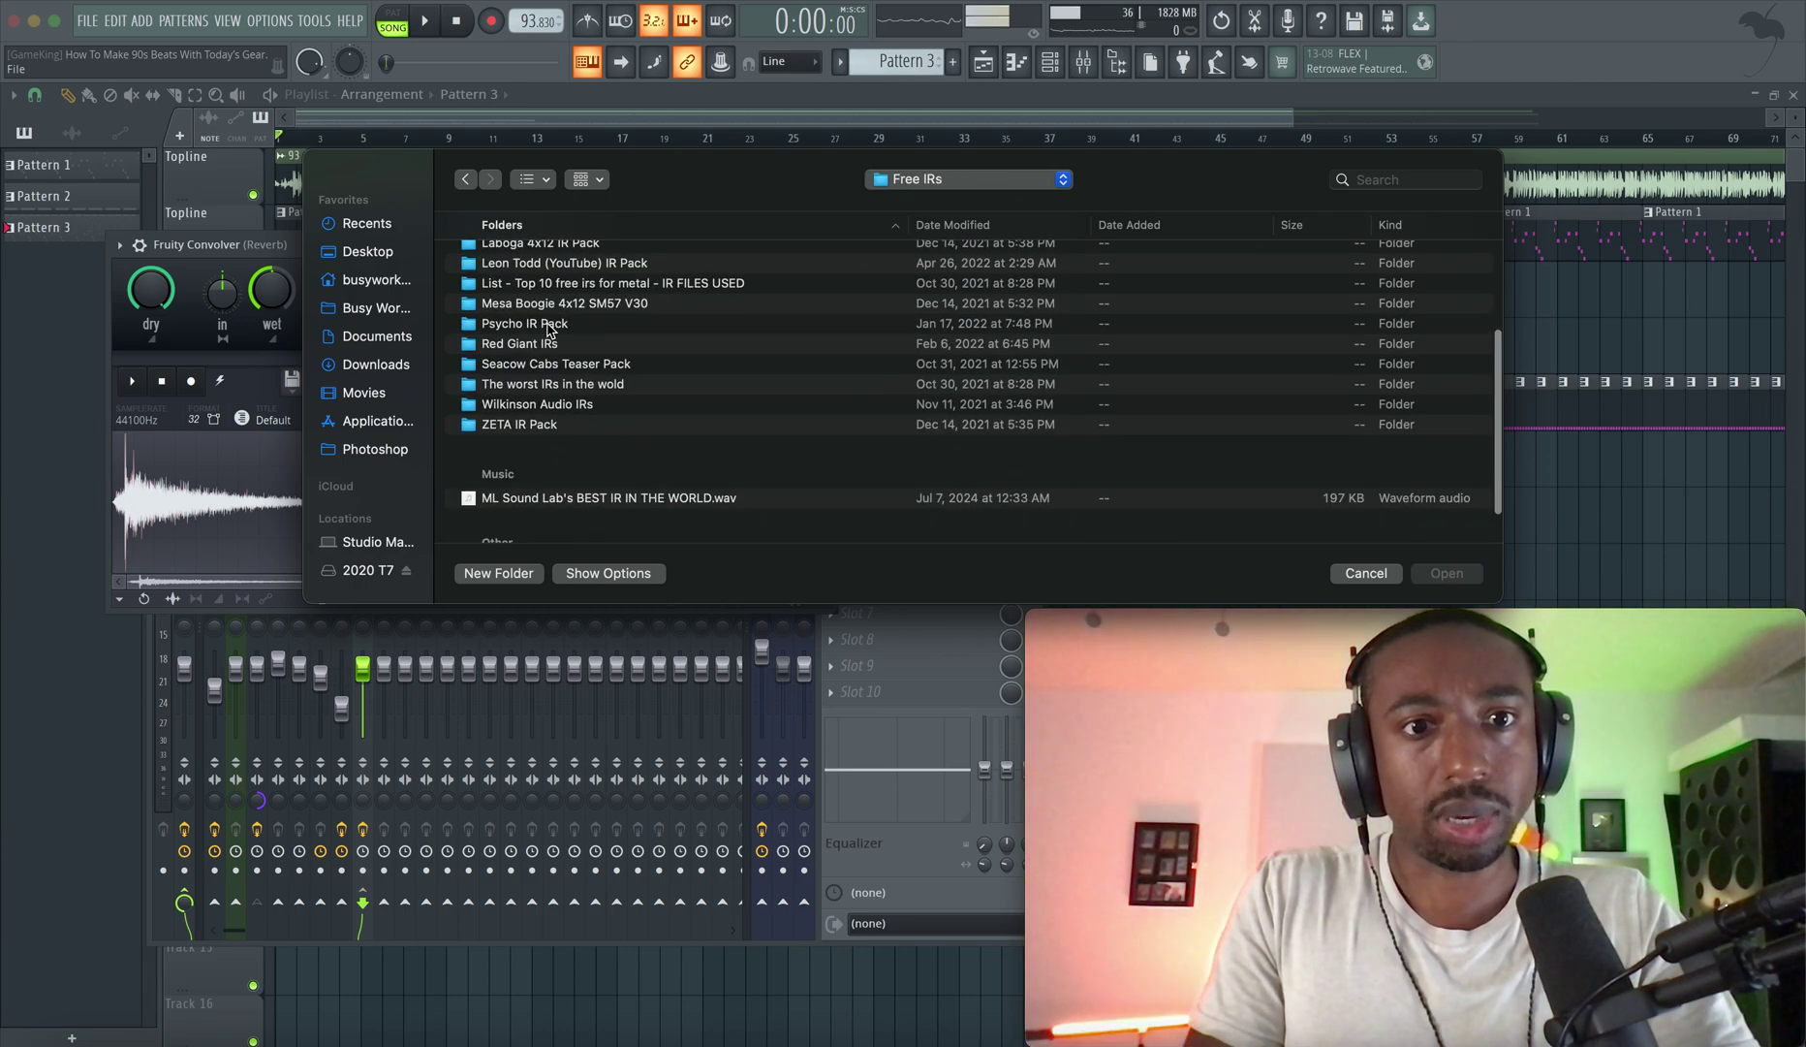
pyautogui.scroll(5, 548, 329)
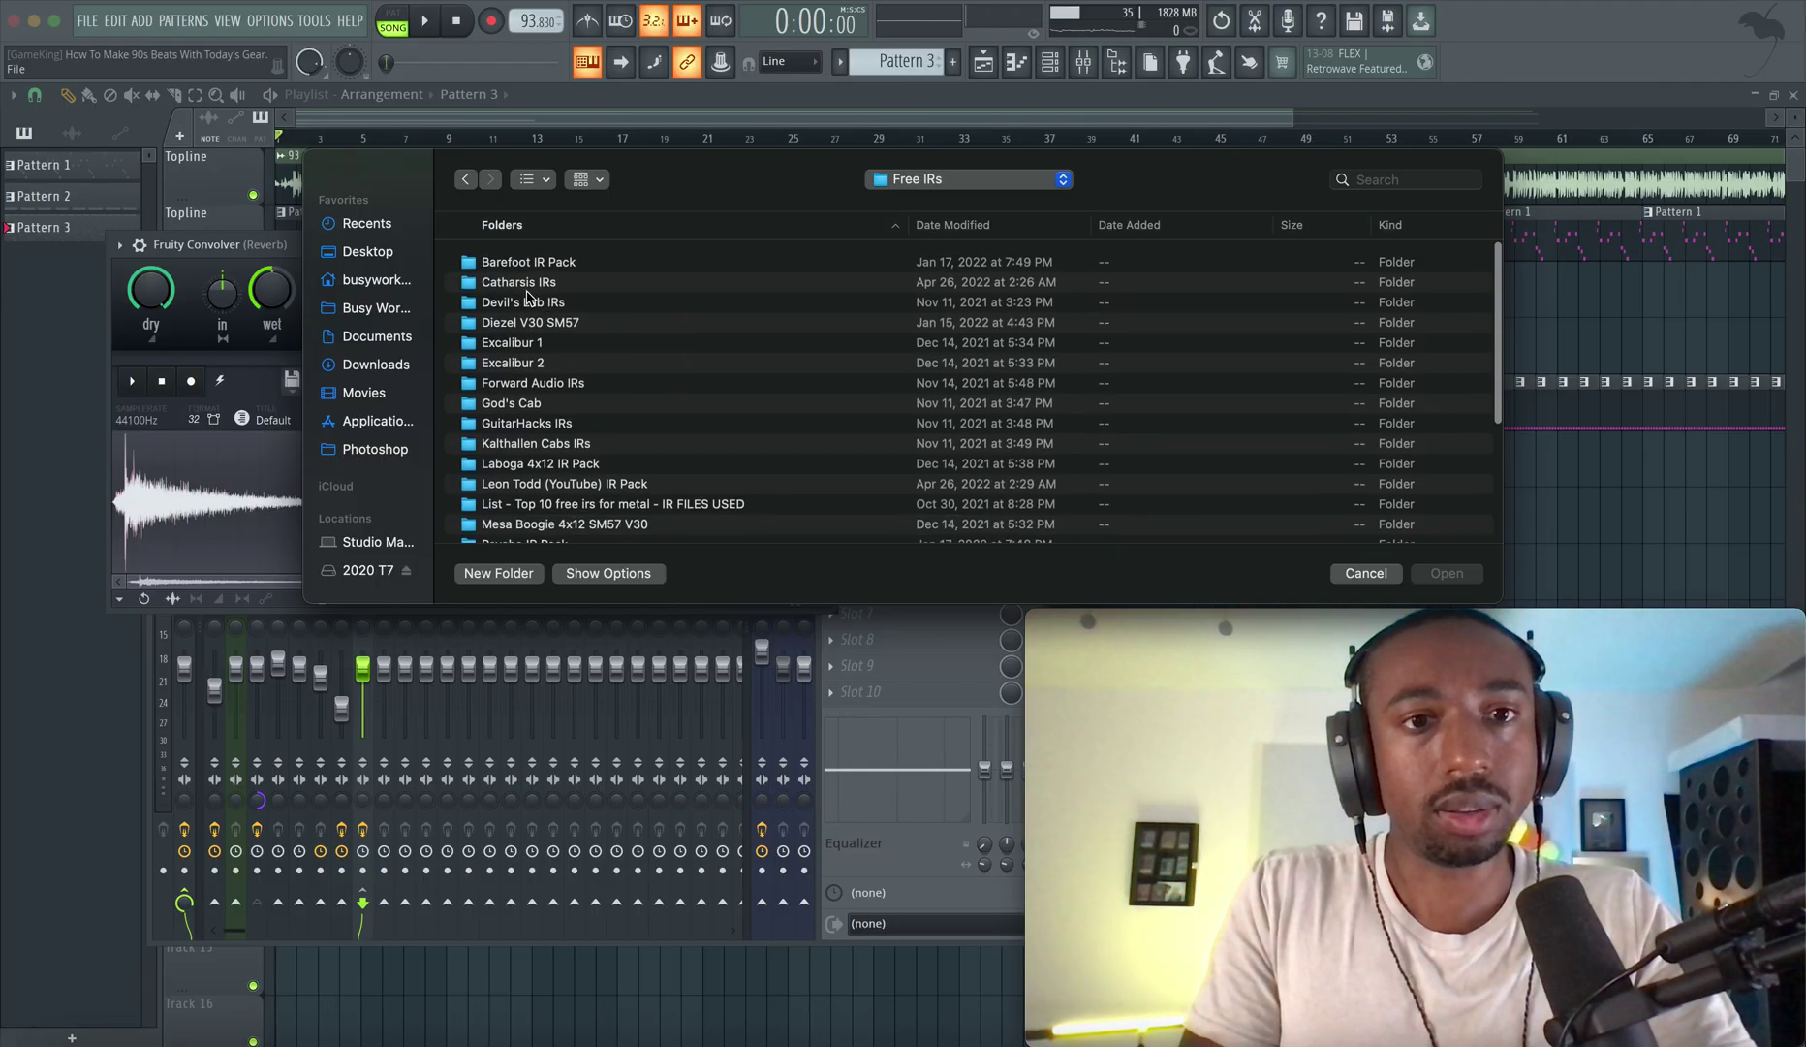
# Return to the Impulses folder and load "IMP Evnt - Chamber Smooth.wv" from its Reverb Devices subfolder into Fruity Convolver.
pyautogui.click(466, 180)
pyautogui.click(466, 180)
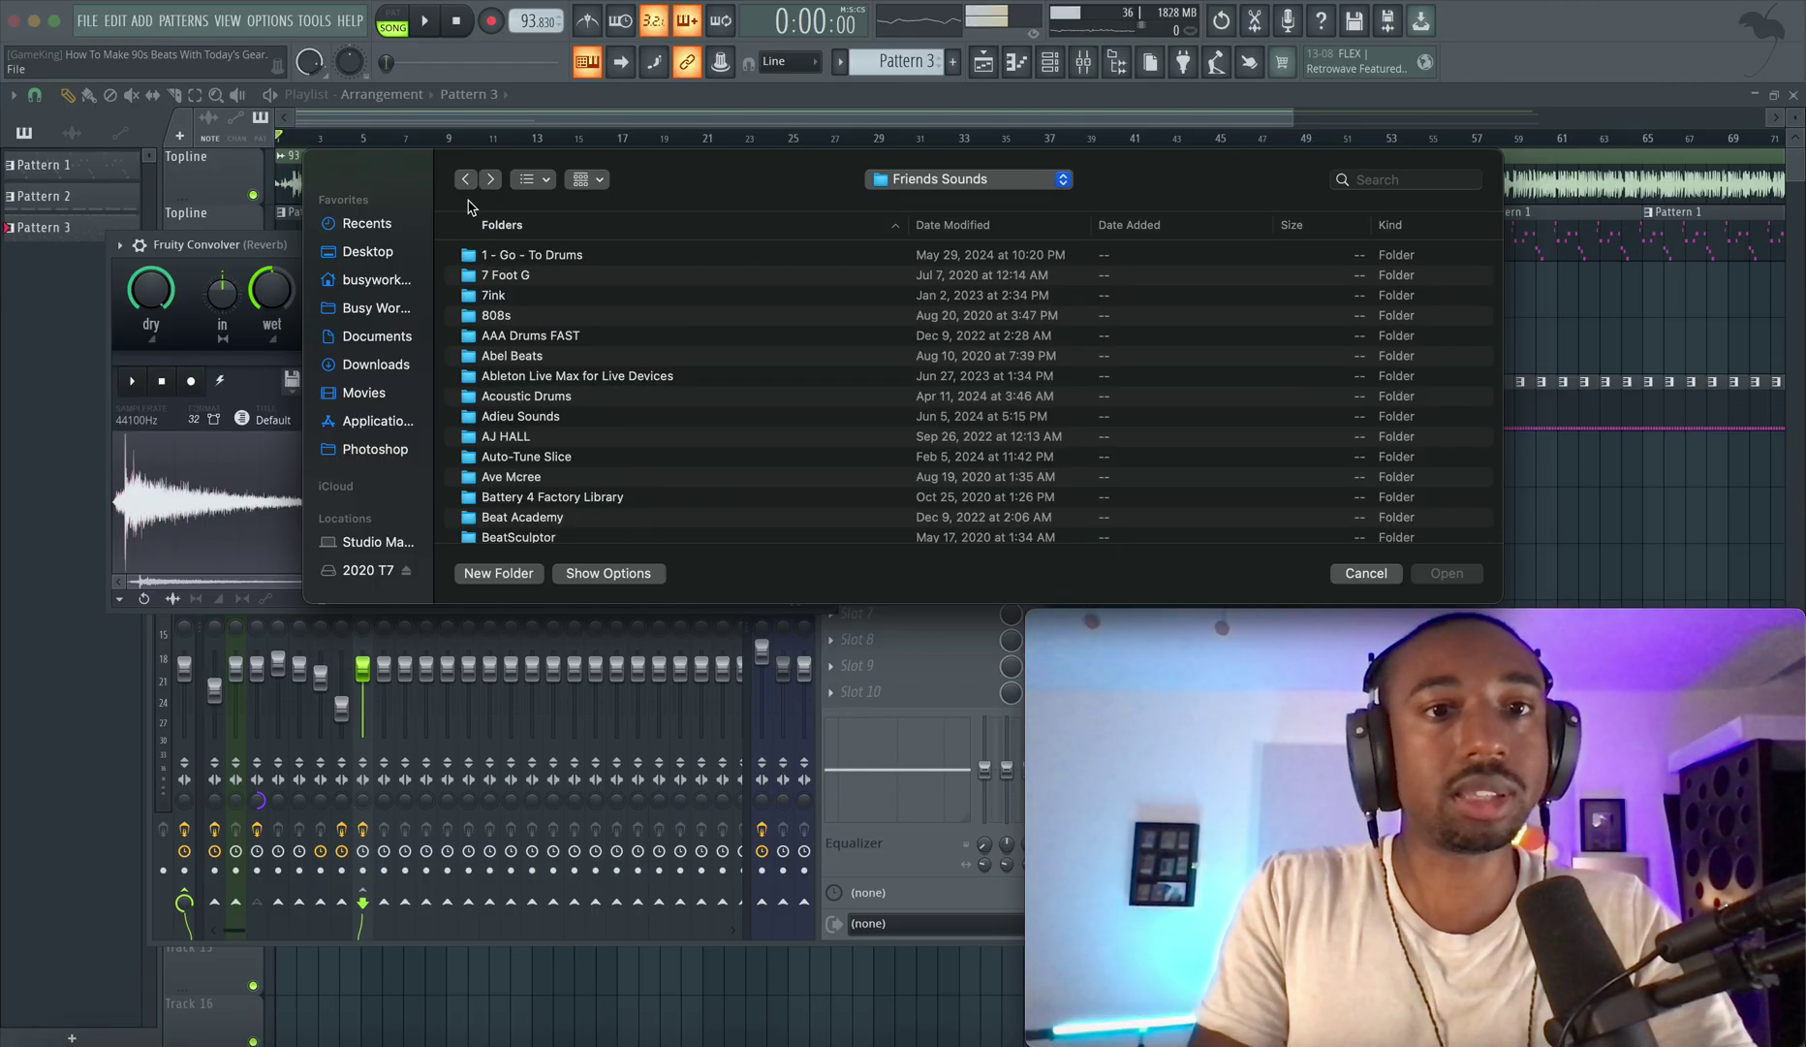
pyautogui.click(466, 180)
pyautogui.click(467, 181)
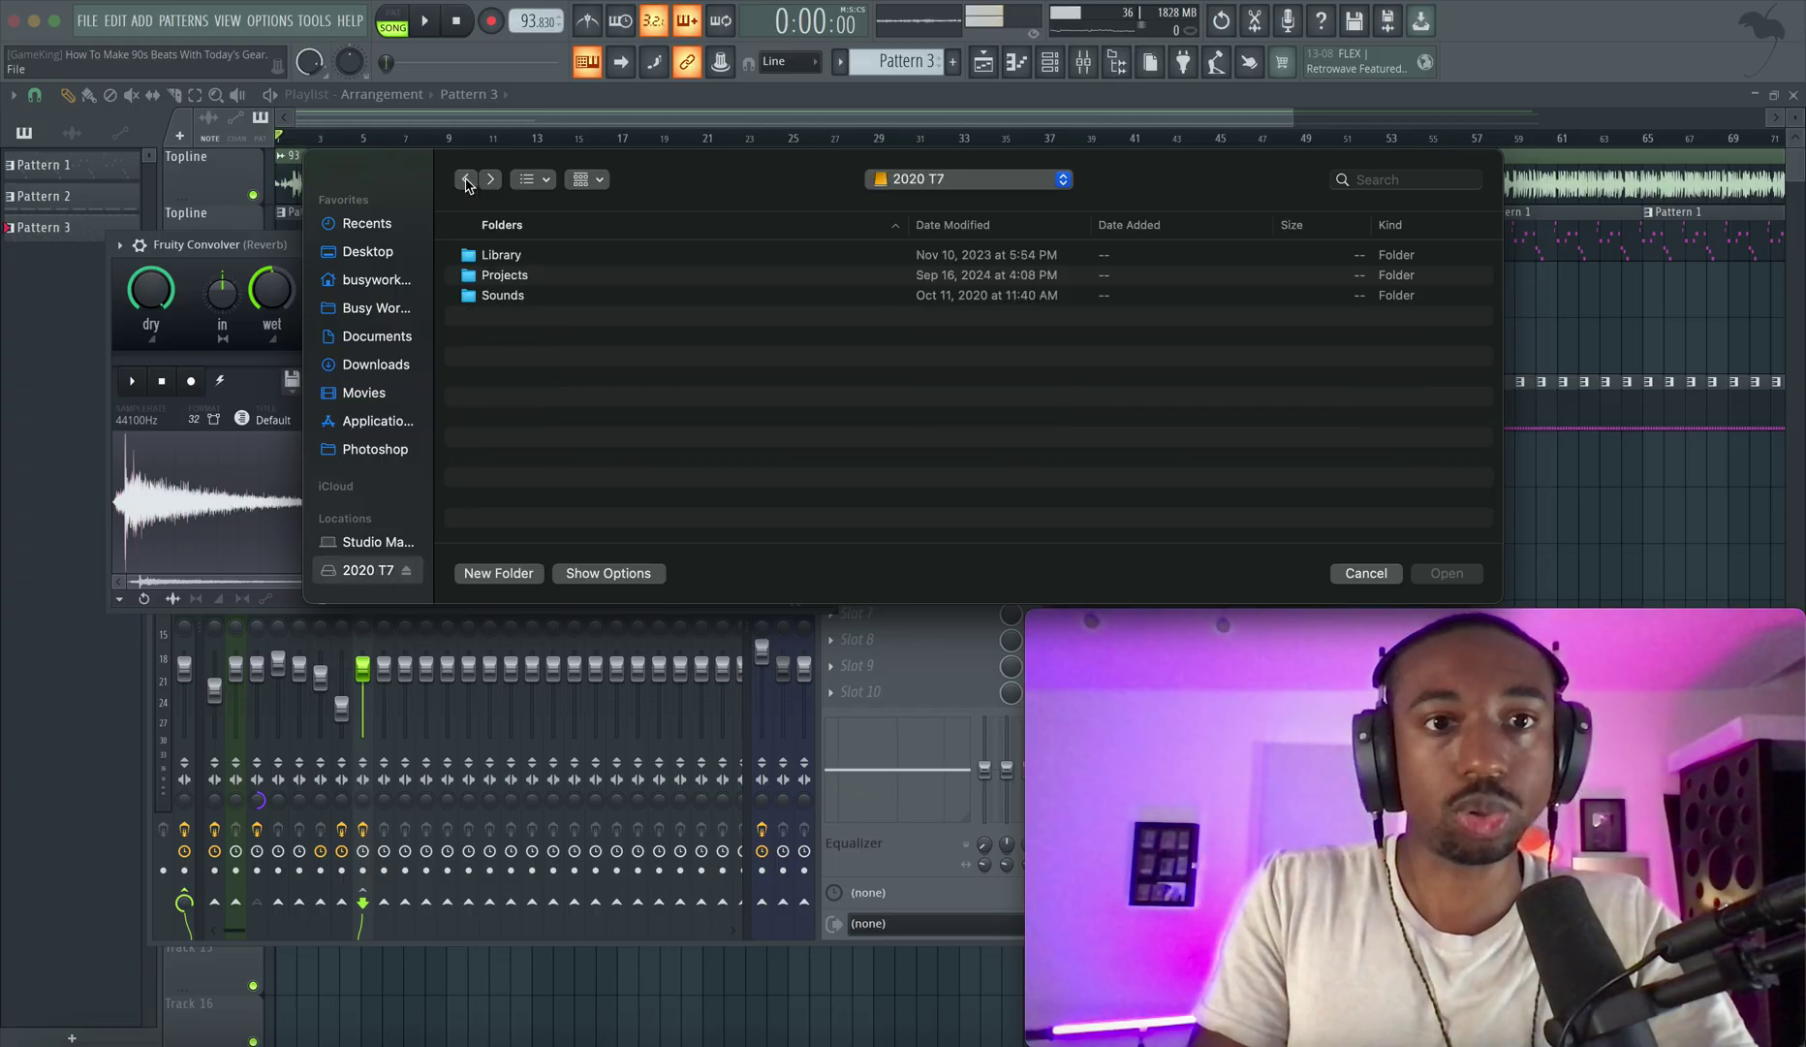
pyautogui.click(466, 180)
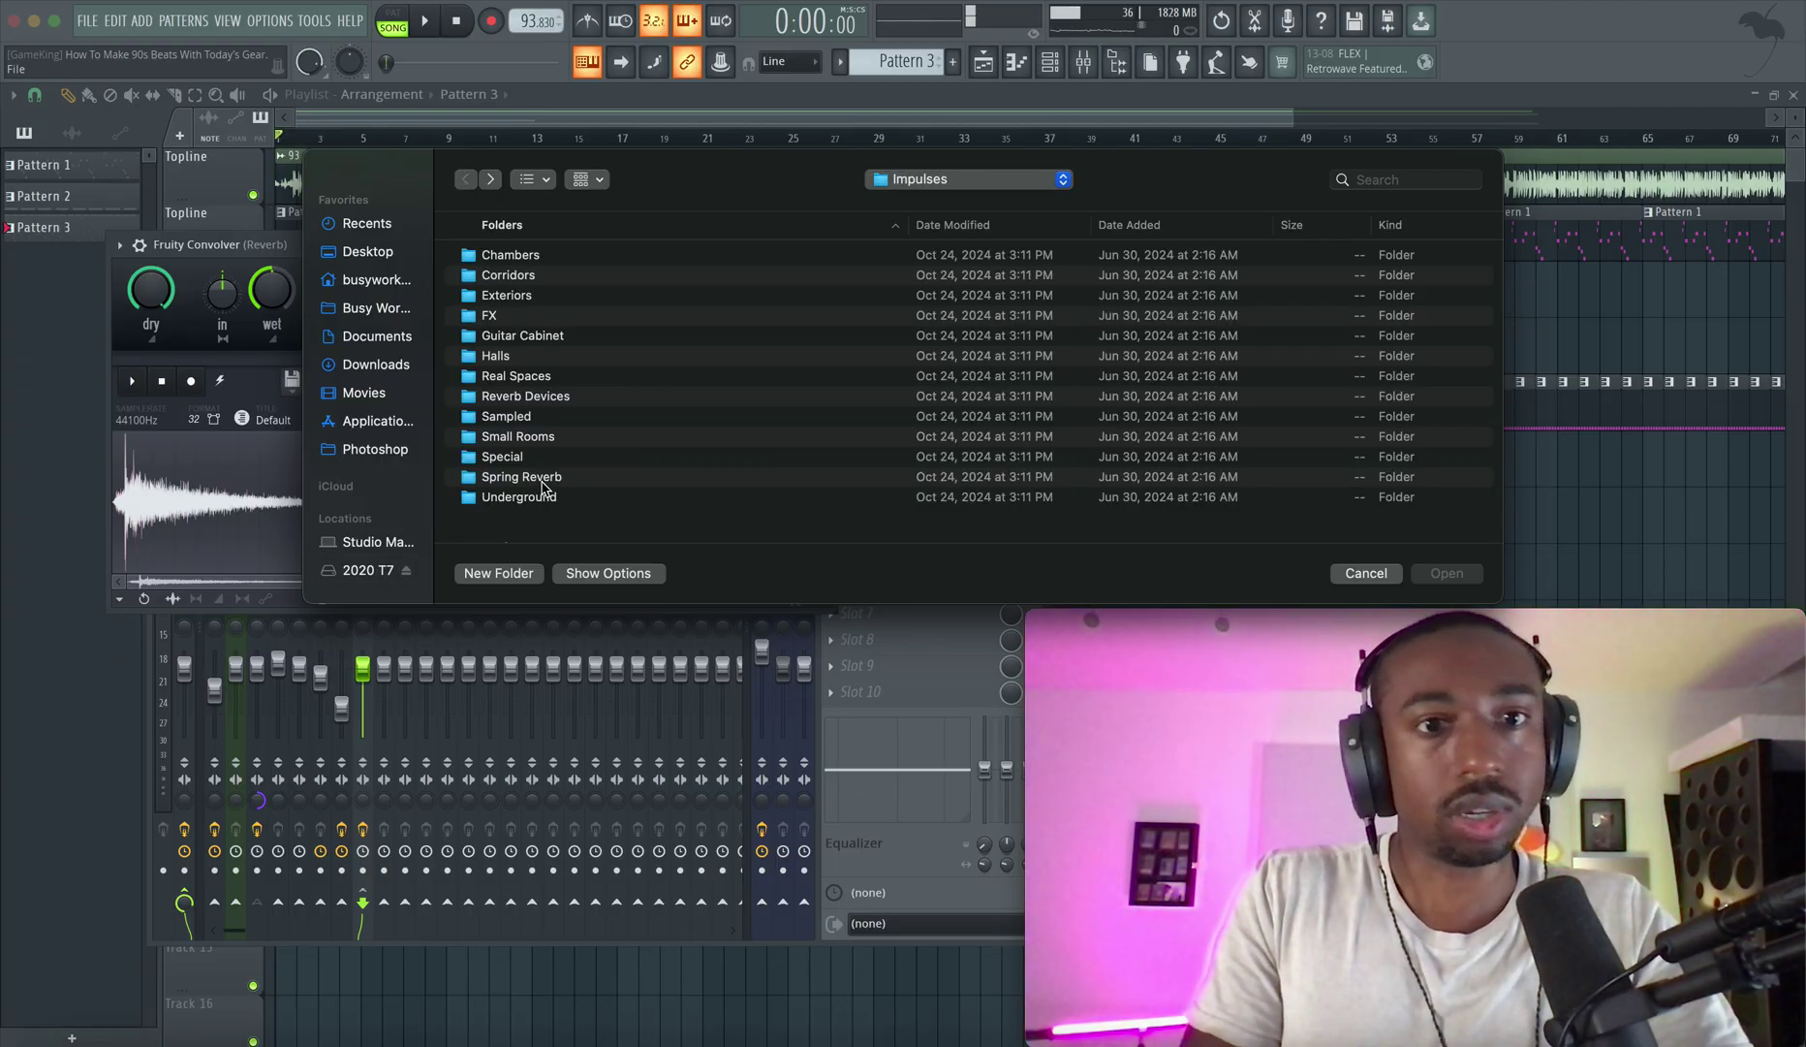
pyautogui.doubleClick(528, 397)
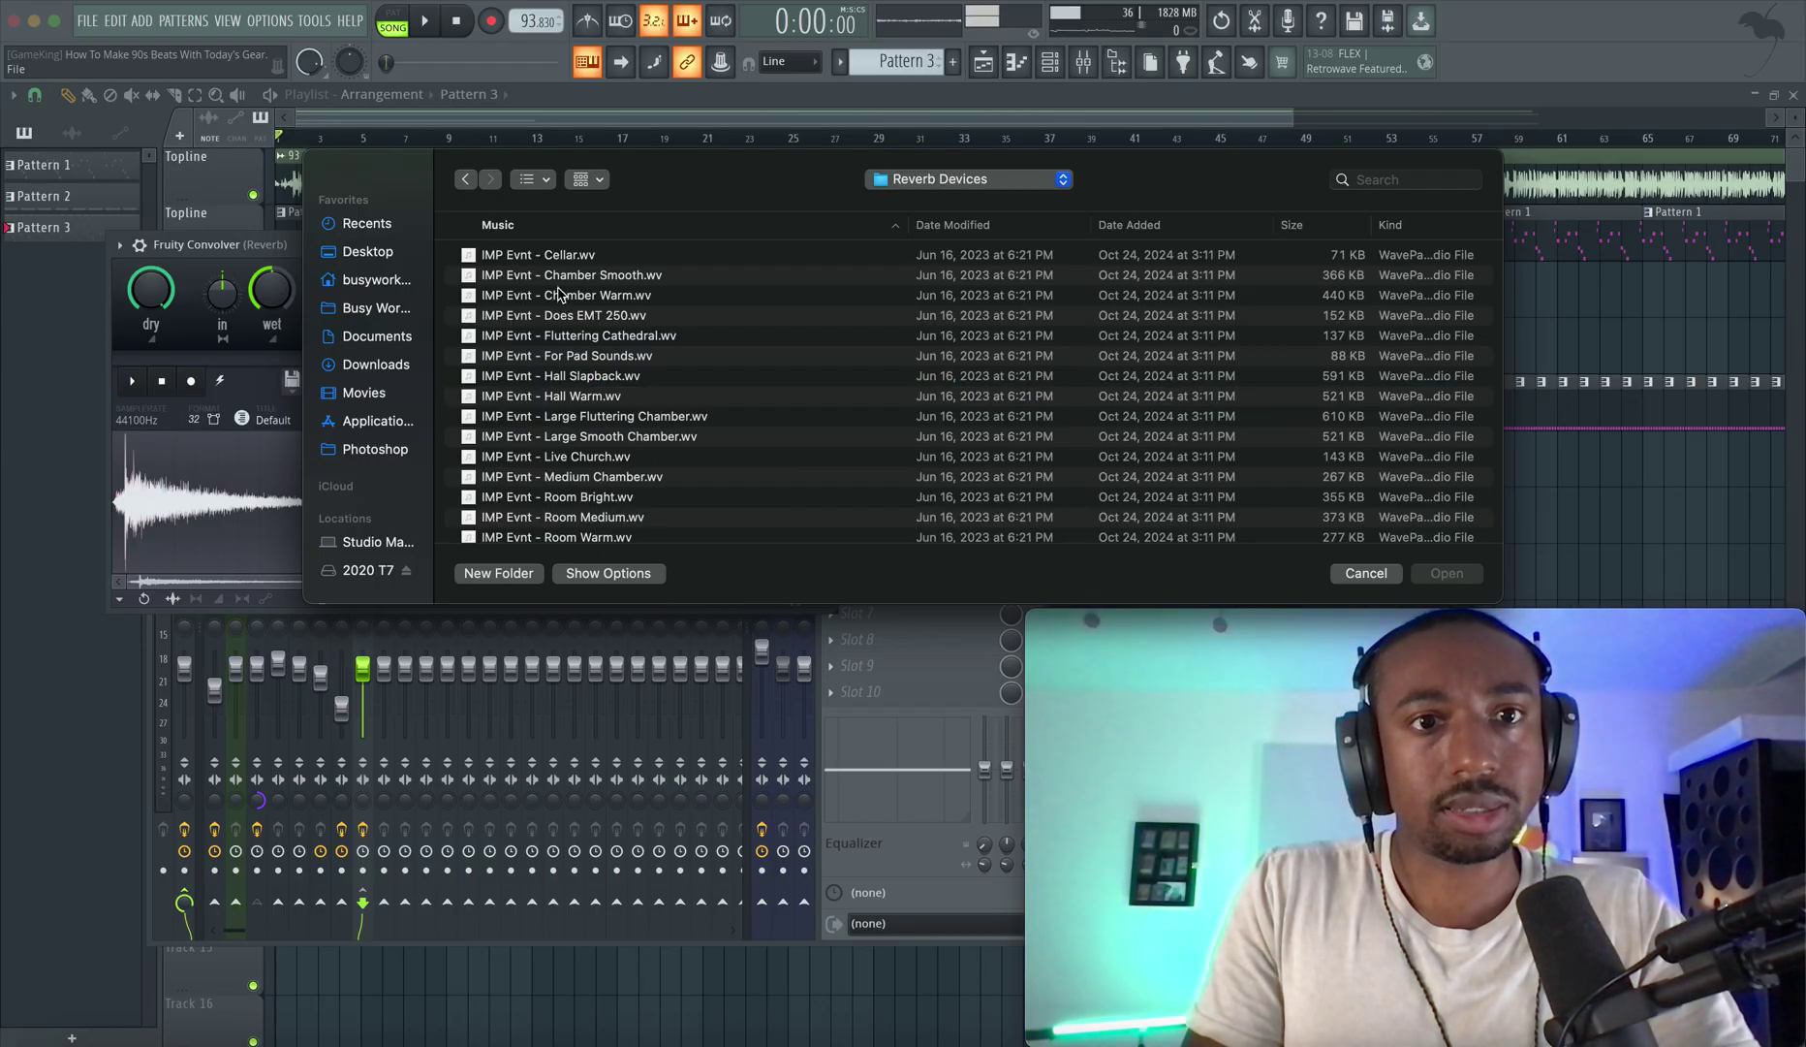
pyautogui.doubleClick(572, 276)
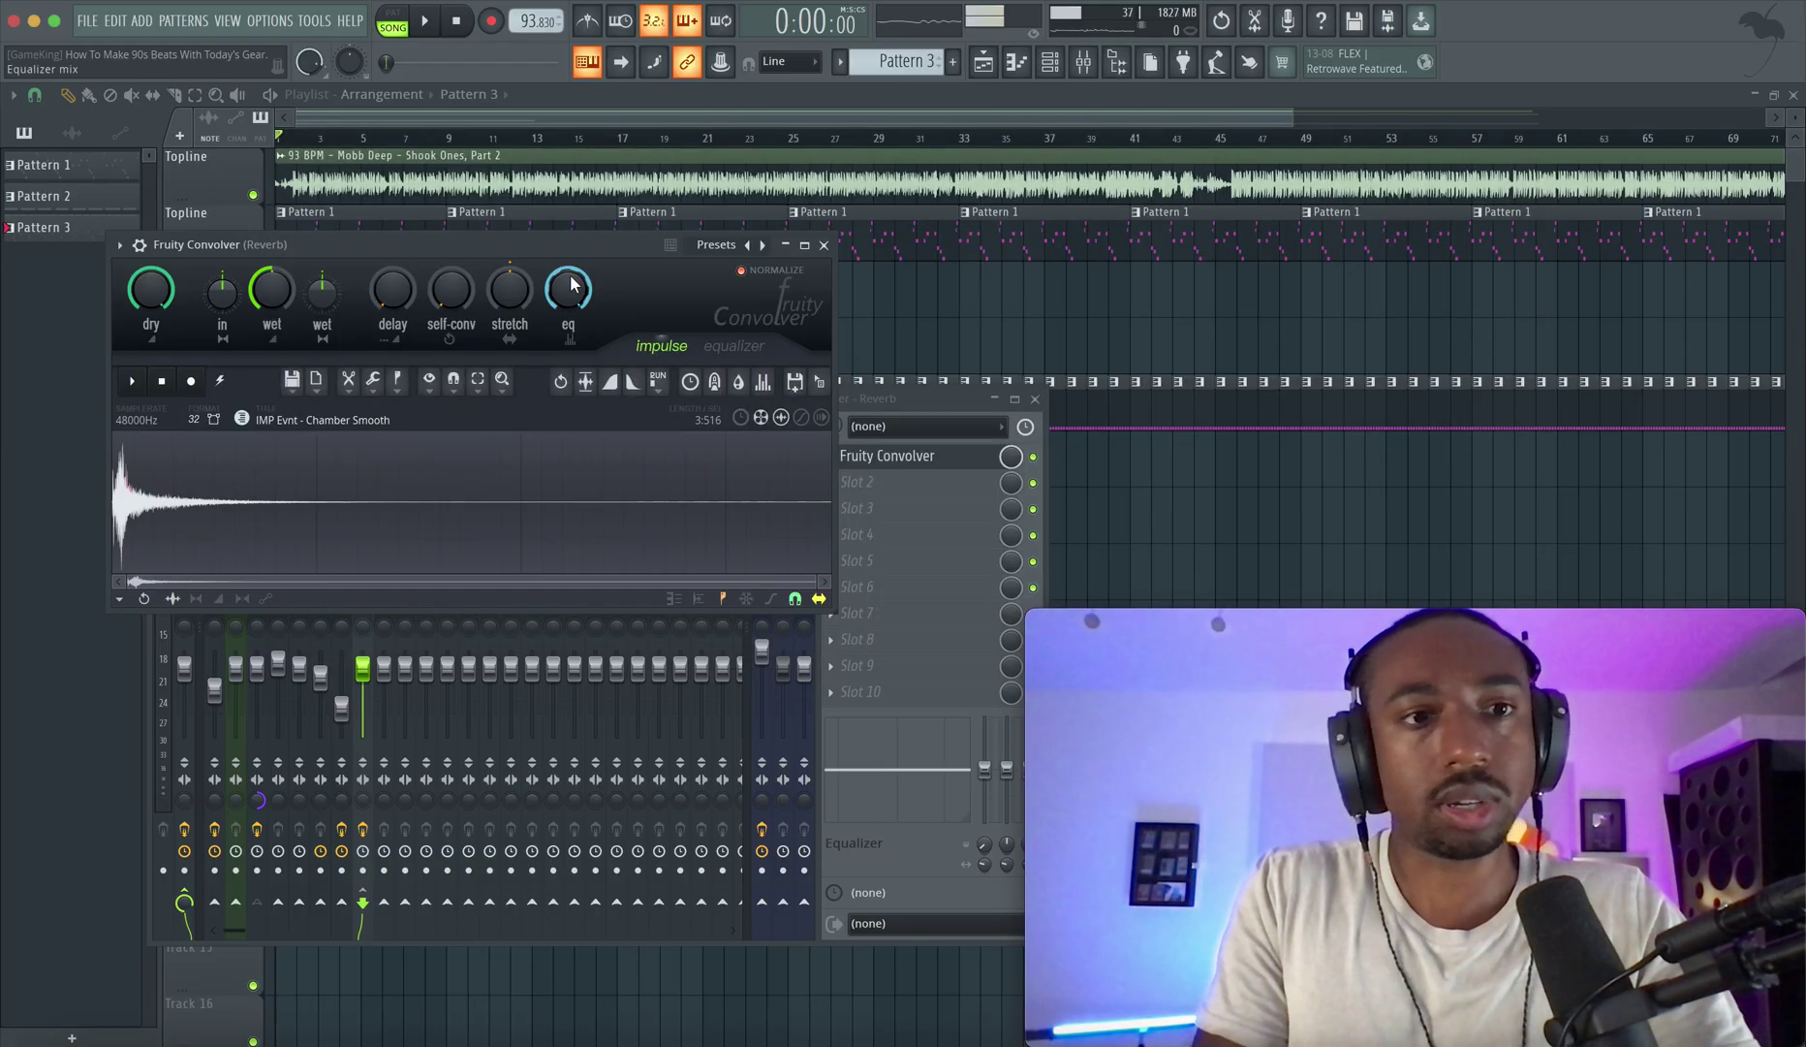
# Load Fruity Parametric EQ 2 into the Reverb track's second effect slot and pull band 7 down to cut the highs.
pyautogui.press('space')
pyautogui.moveTo(273, 300); pyautogui.dragTo(272, 289)
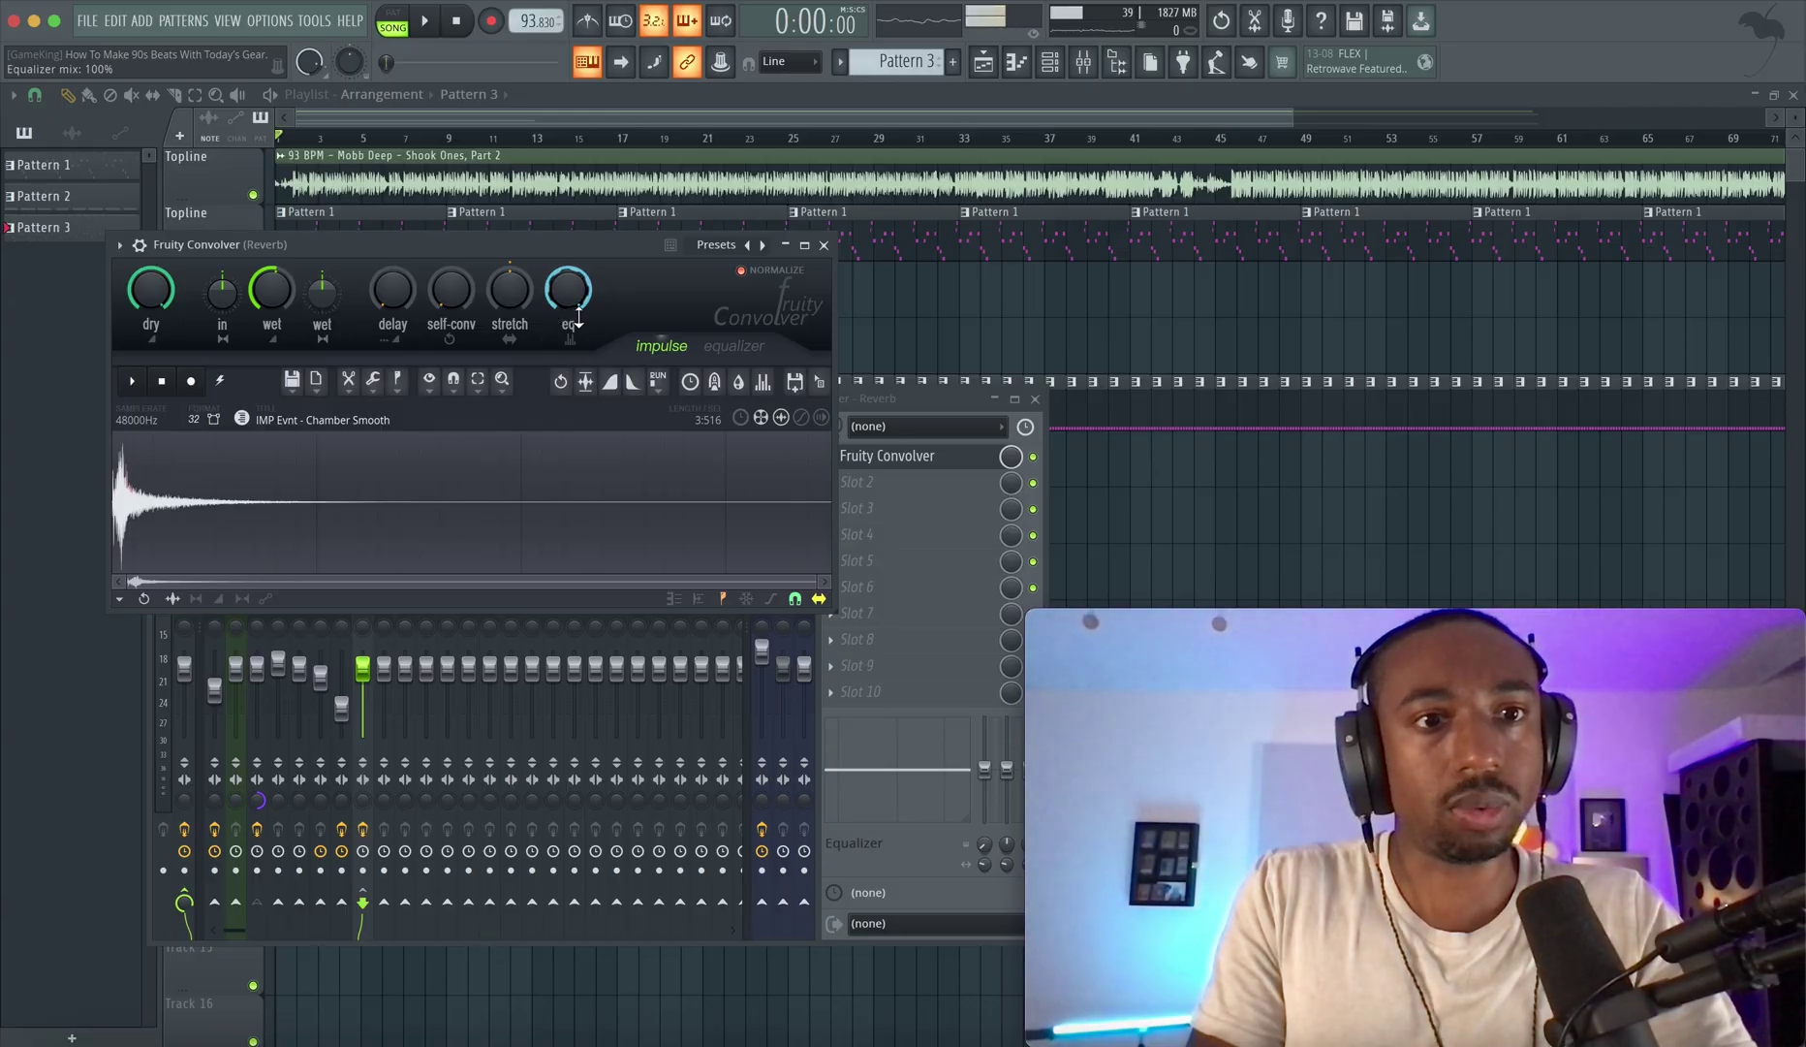
pyautogui.click(893, 500)
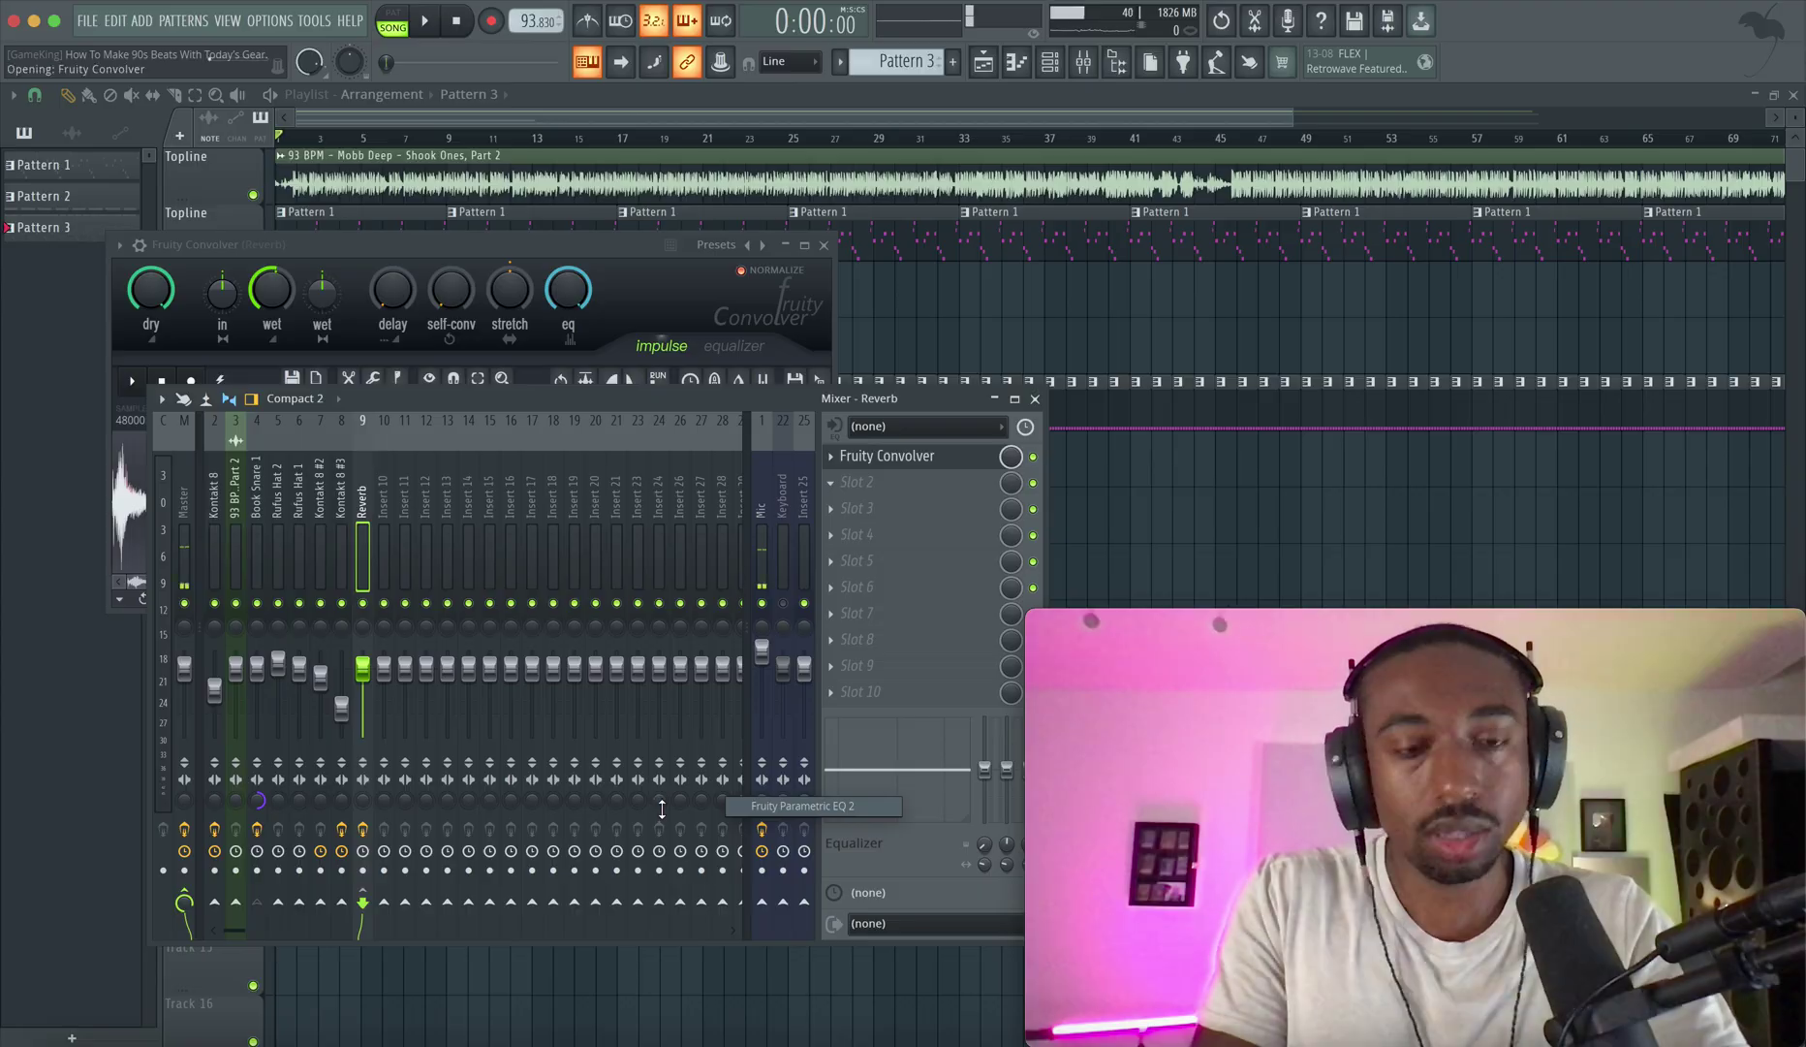
pyautogui.moveTo(590, 442); pyautogui.dragTo(539, 577)
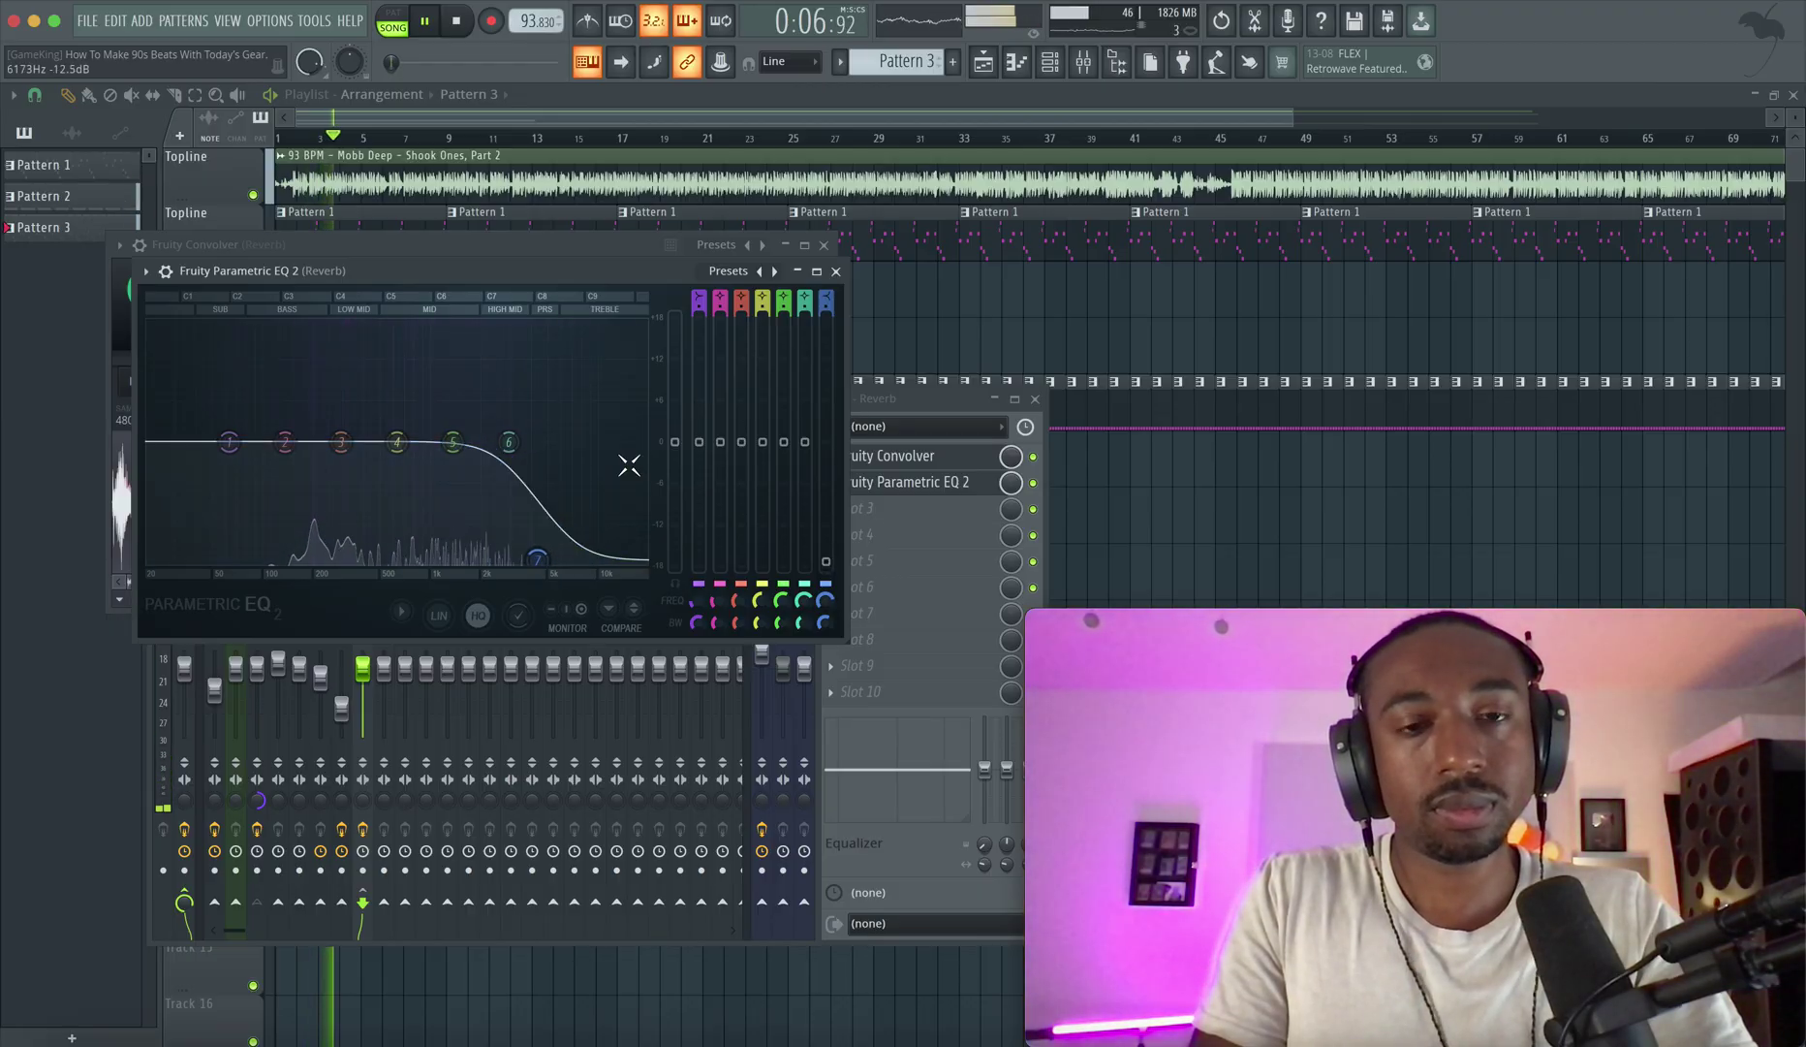
pyautogui.click(836, 271)
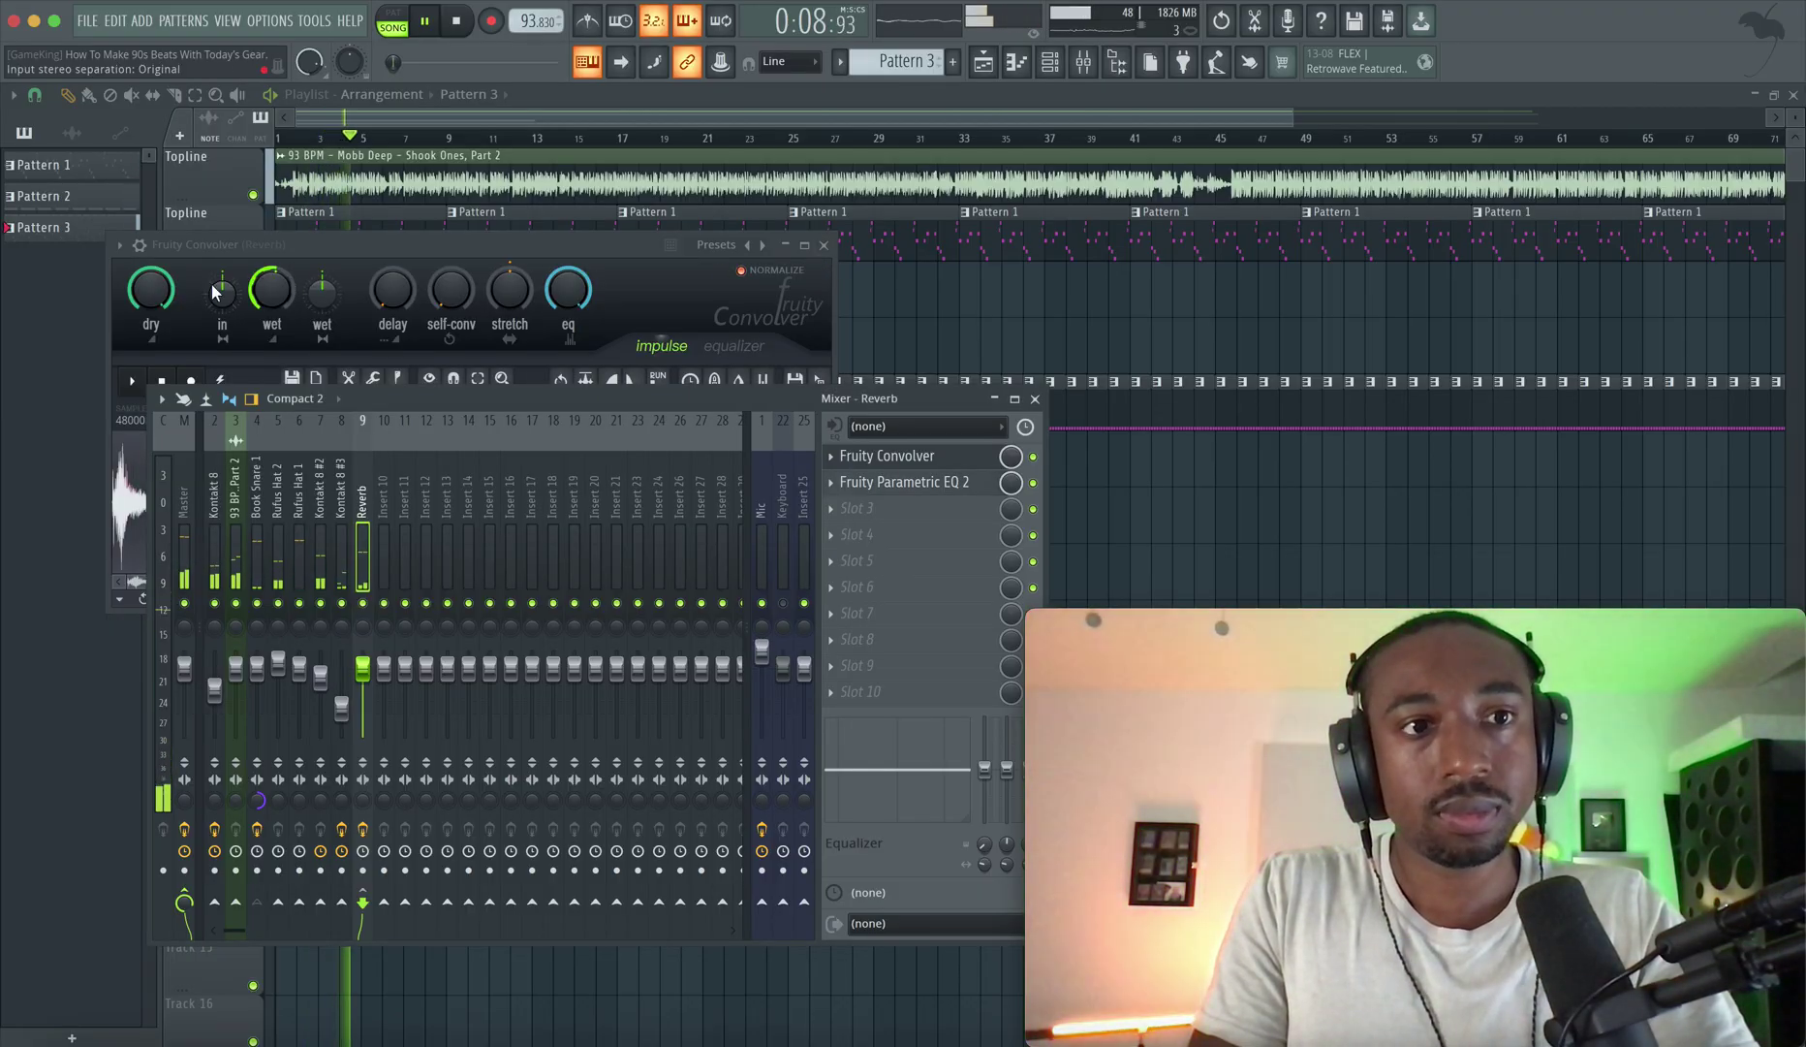
# Turn the Fruity Convolver dry level fully down on the Reverb track, play the song and close the plugin window.
pyautogui.click(290, 283)
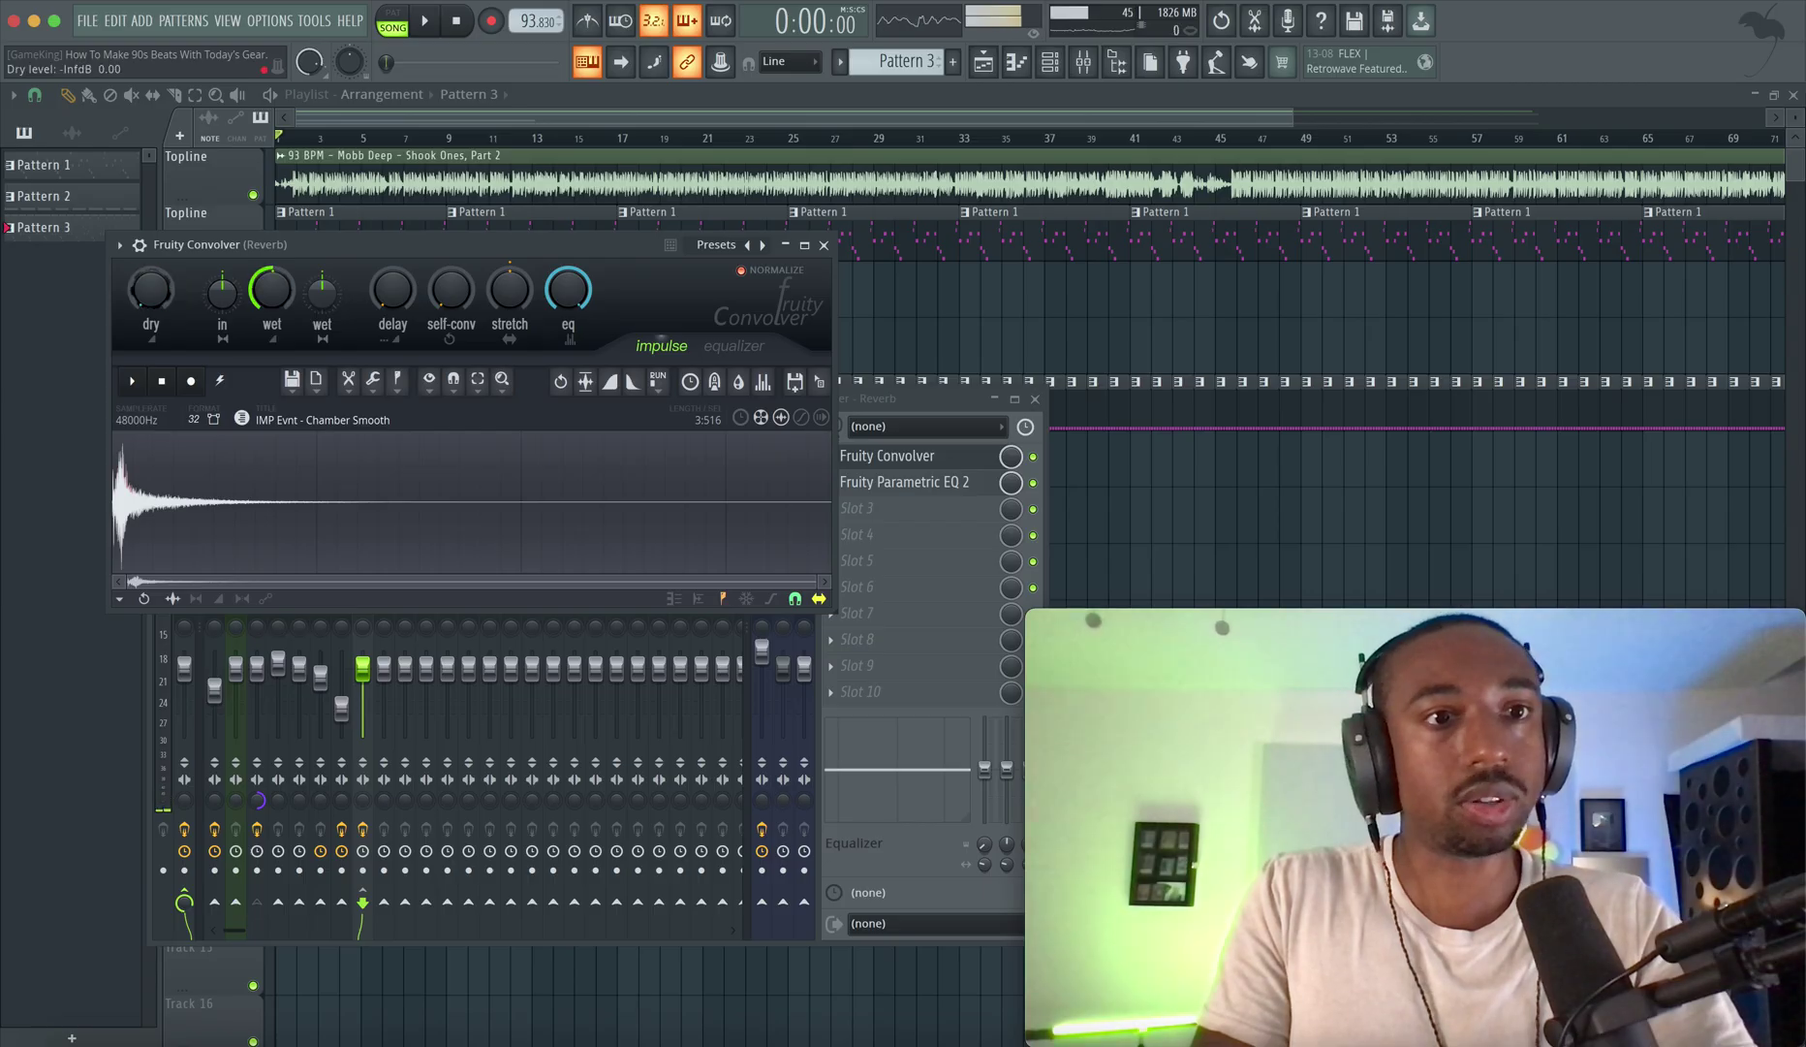
pyautogui.press('r')
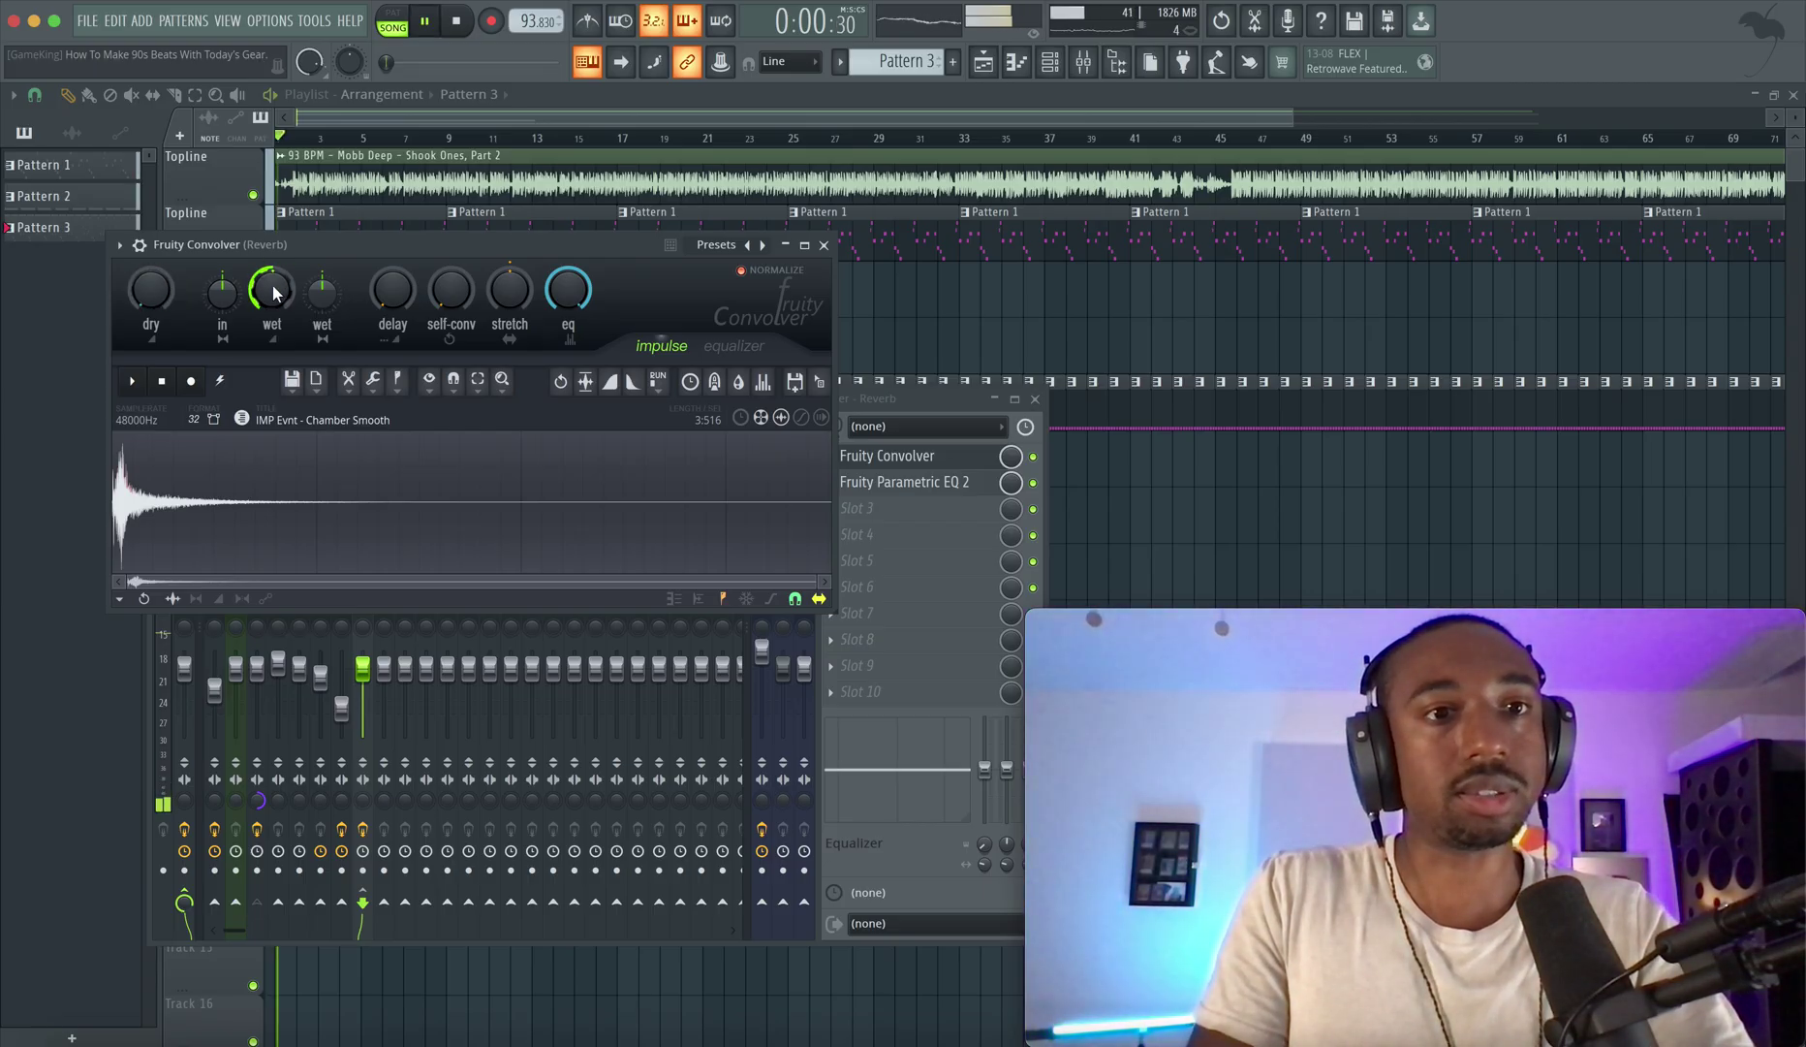
pyautogui.click(823, 246)
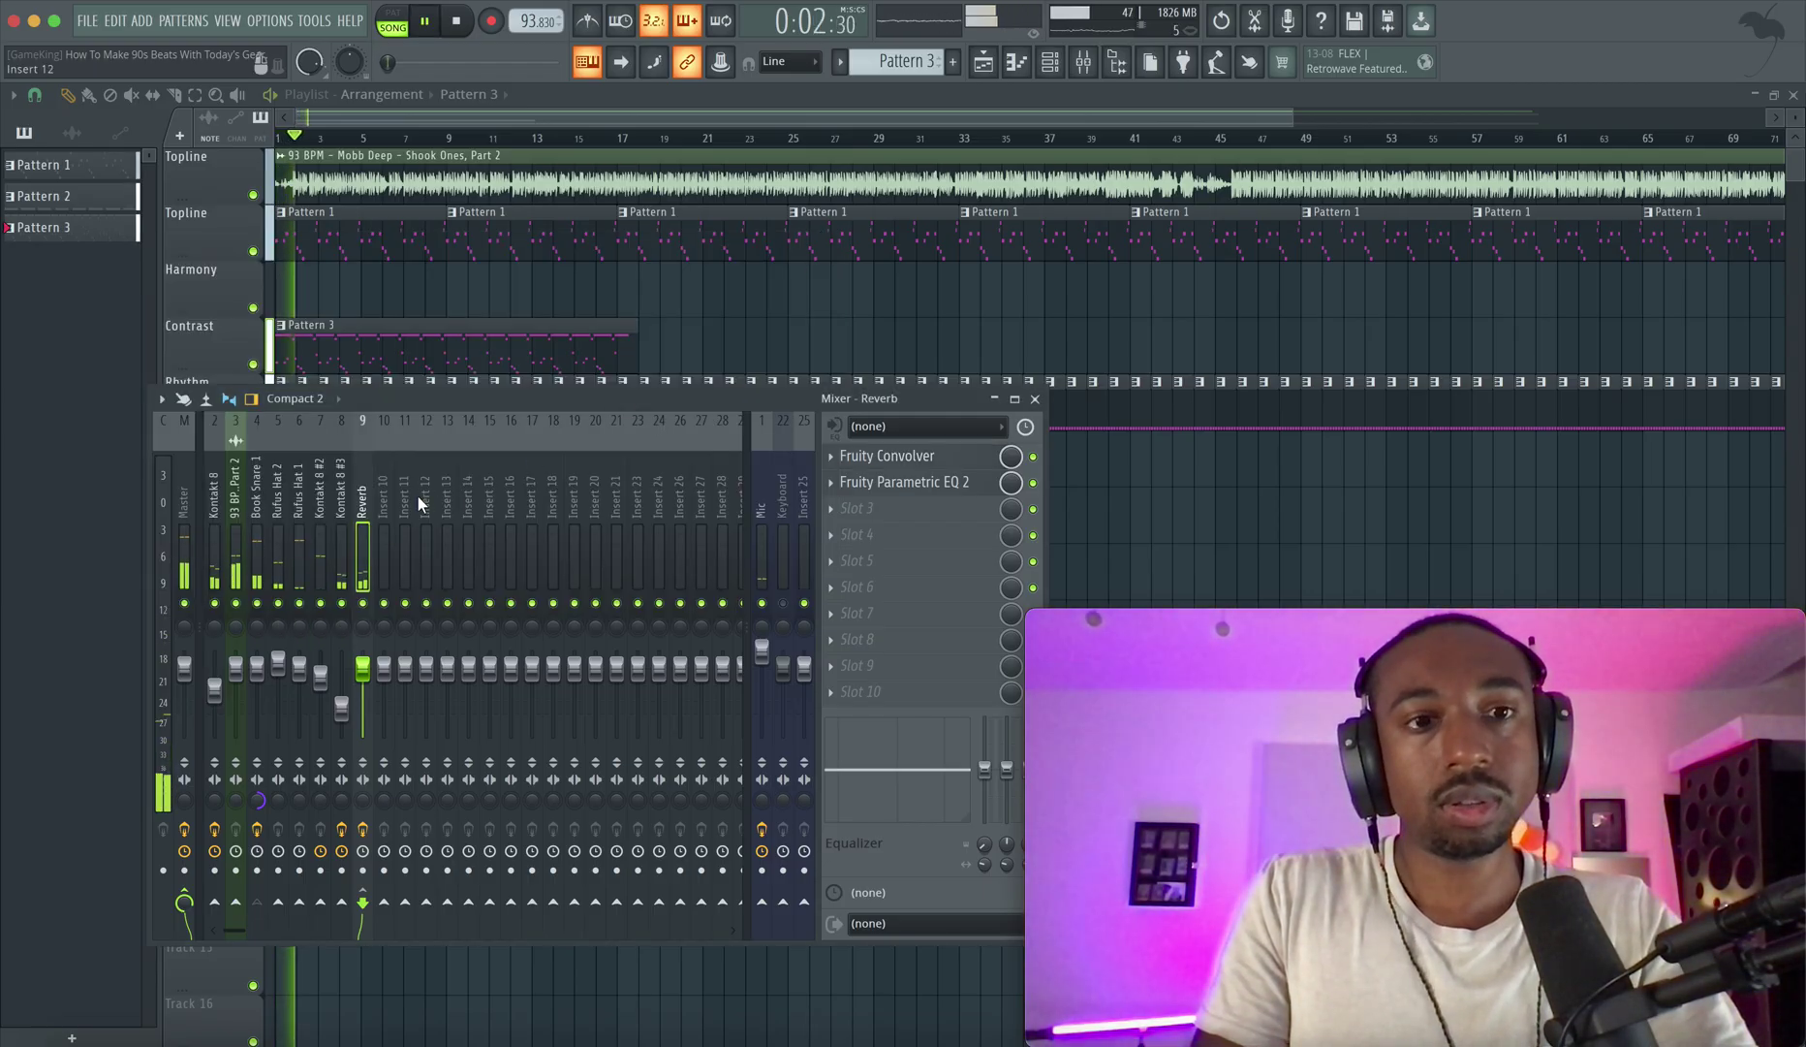
# Audition the Book Snare 1 mixer track in solo with the Reverb track, and re-enable all tracks.
pyautogui.press('space')
pyautogui.click(262, 625)
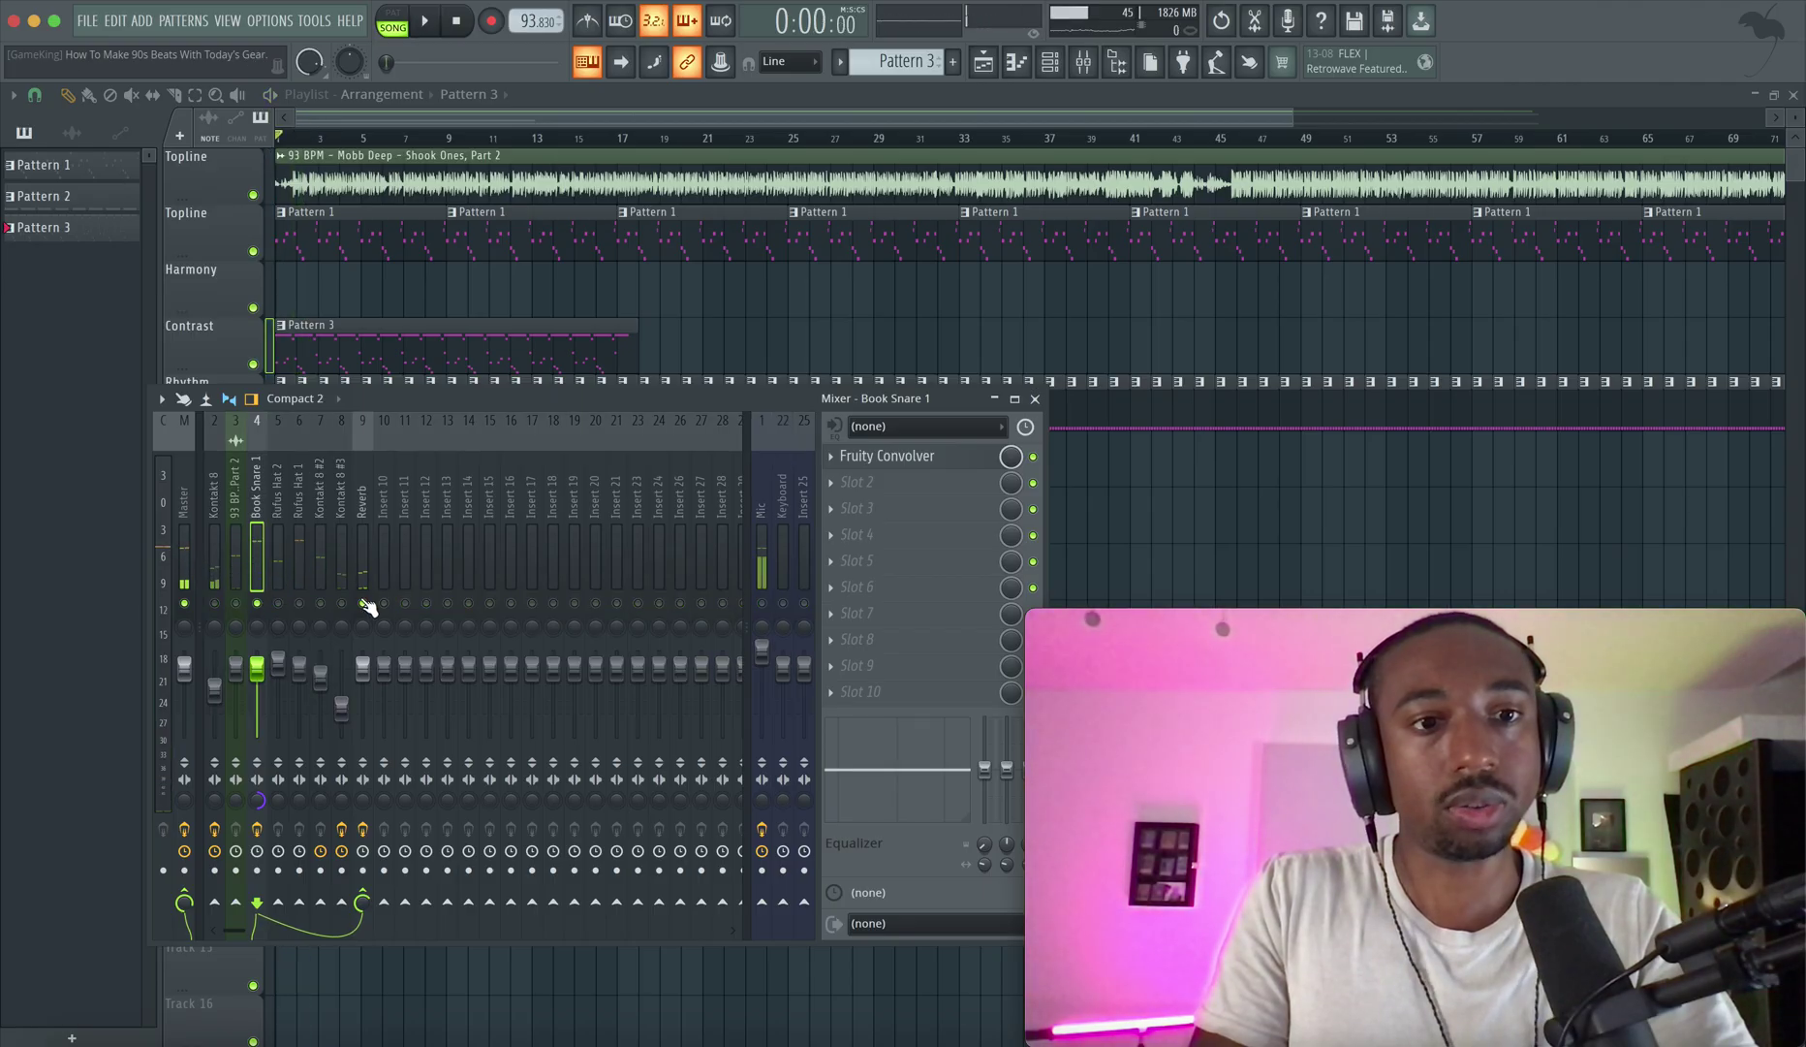
pyautogui.click(763, 603)
pyautogui.press('space')
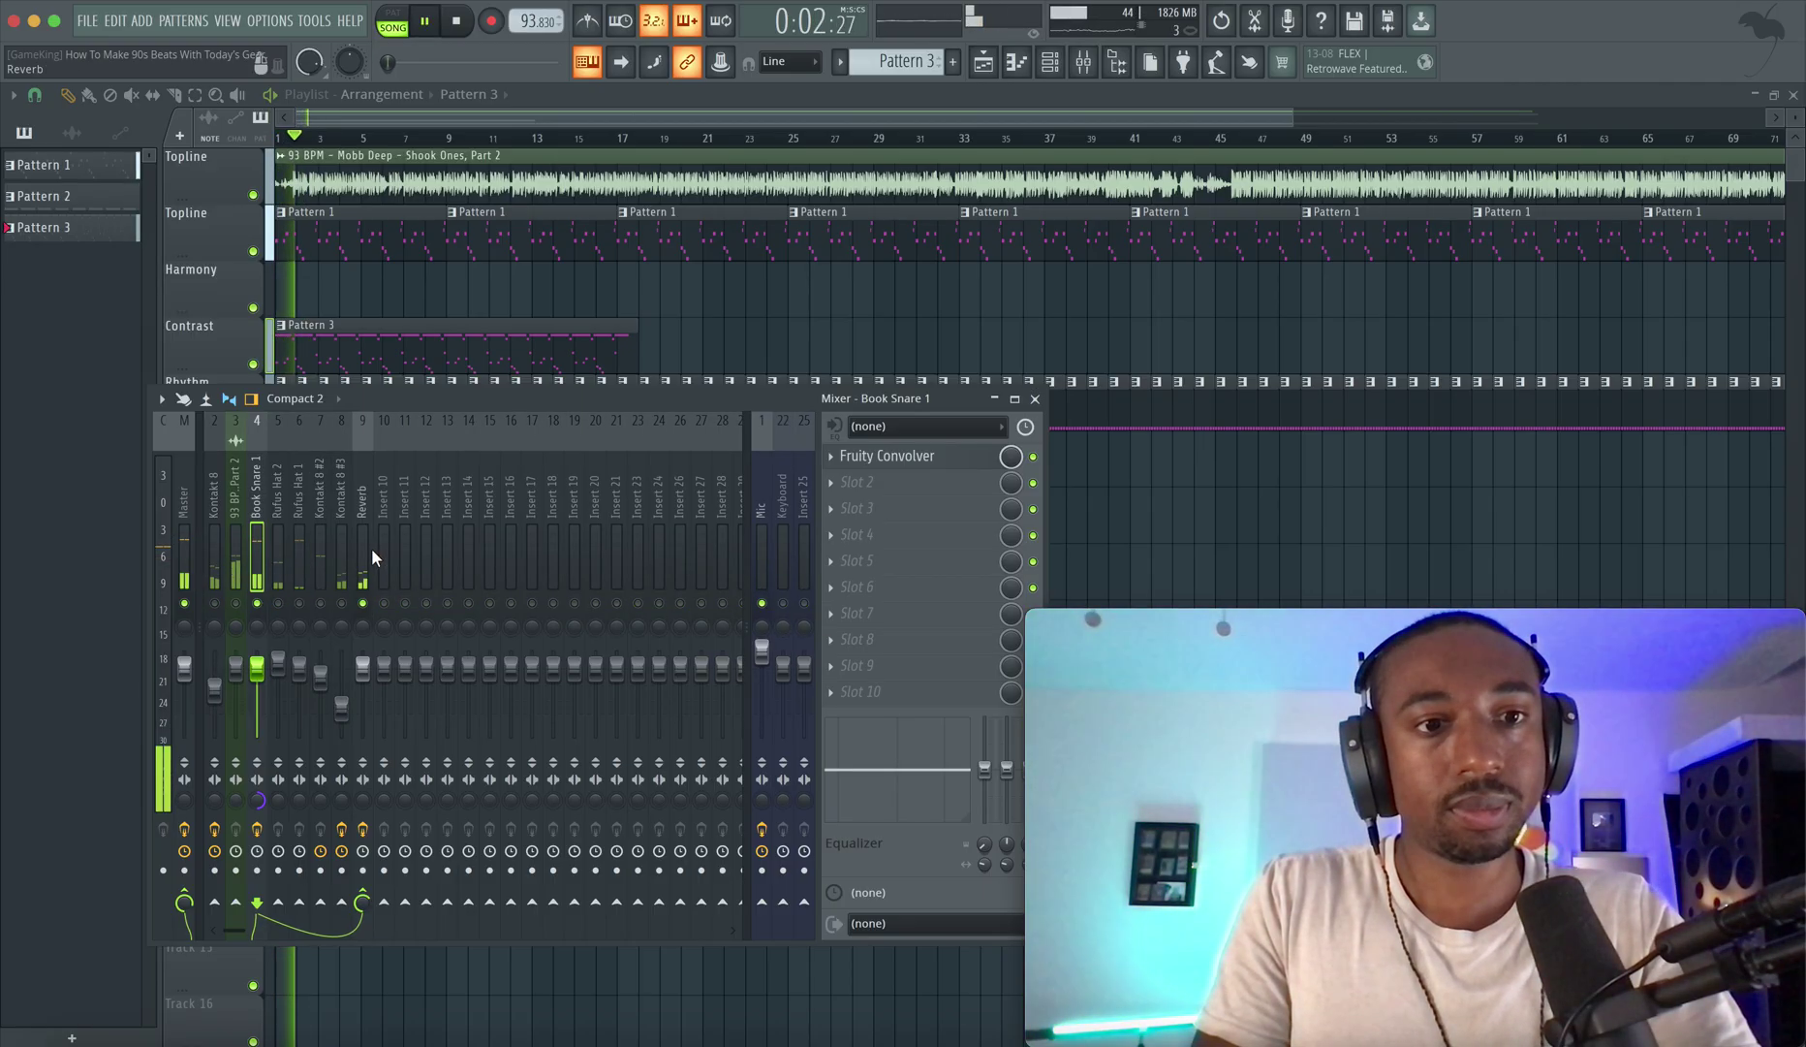
pyautogui.click(763, 603)
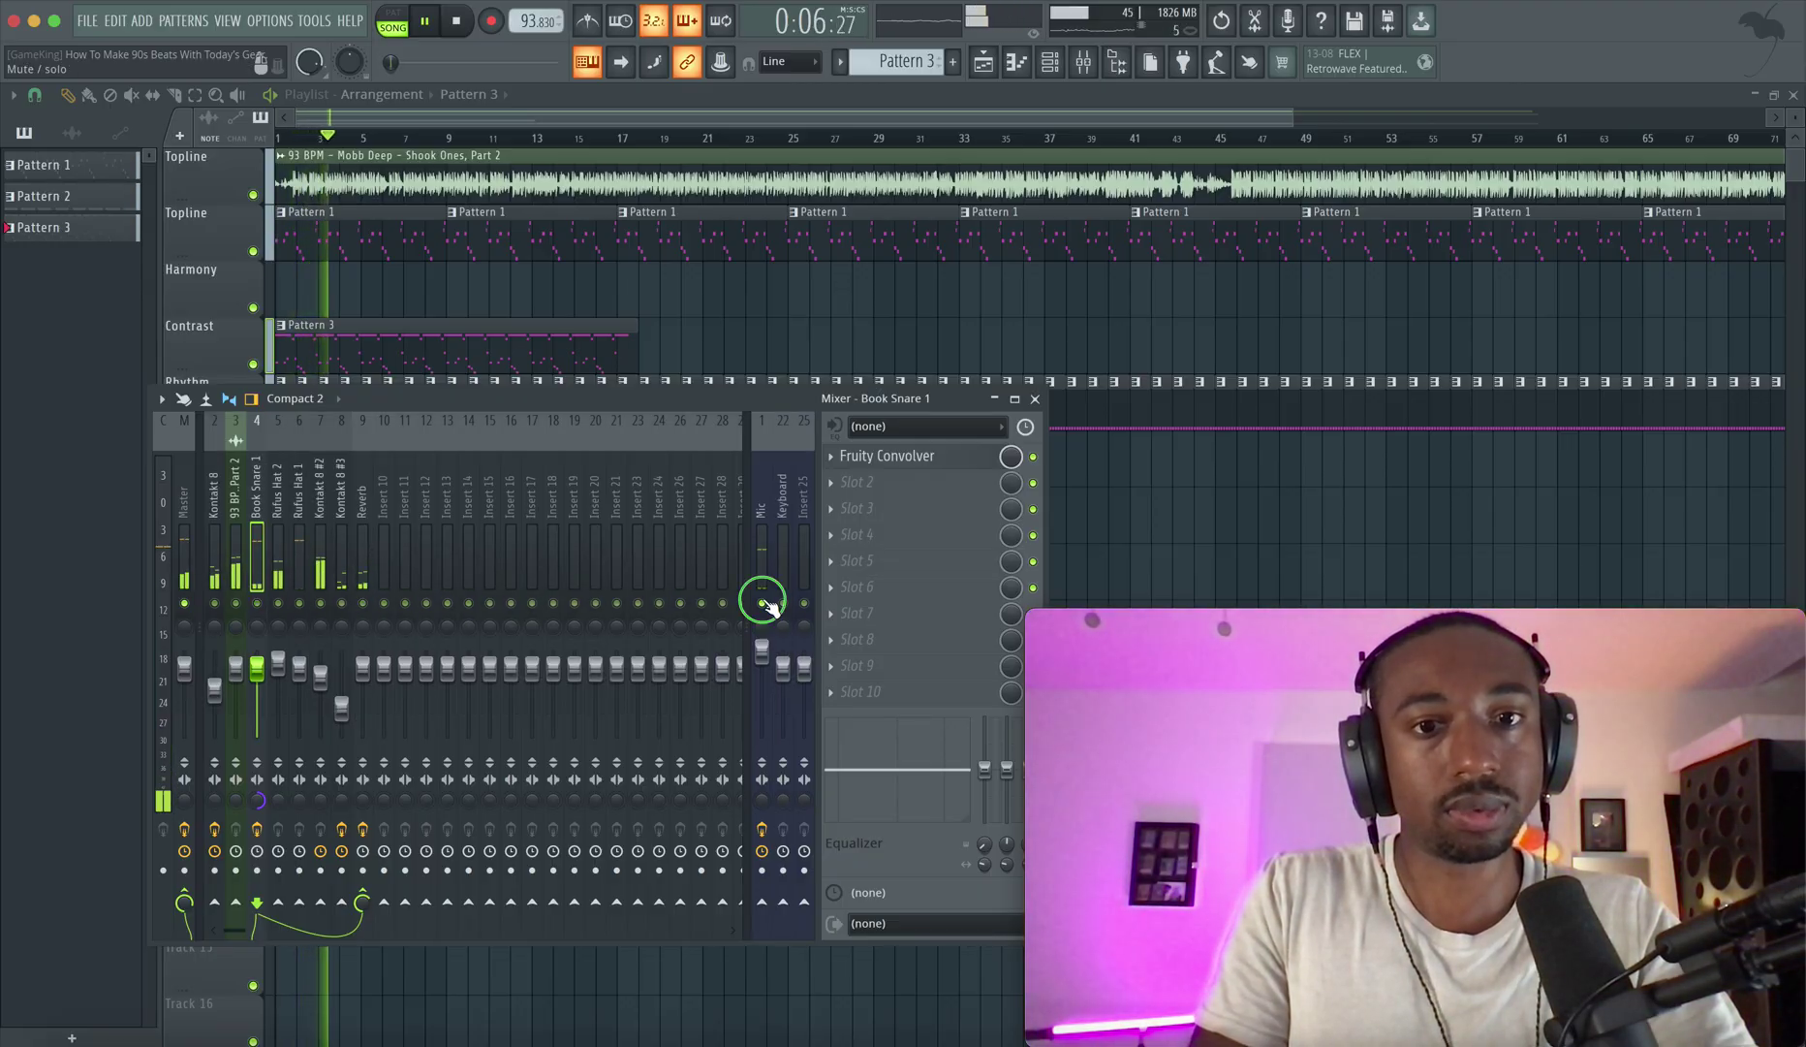
# Open the Rufus Snare 2 channel settings from the channel rack and set its Mod X levels adjustment to -22%.
pyautogui.press('F9')
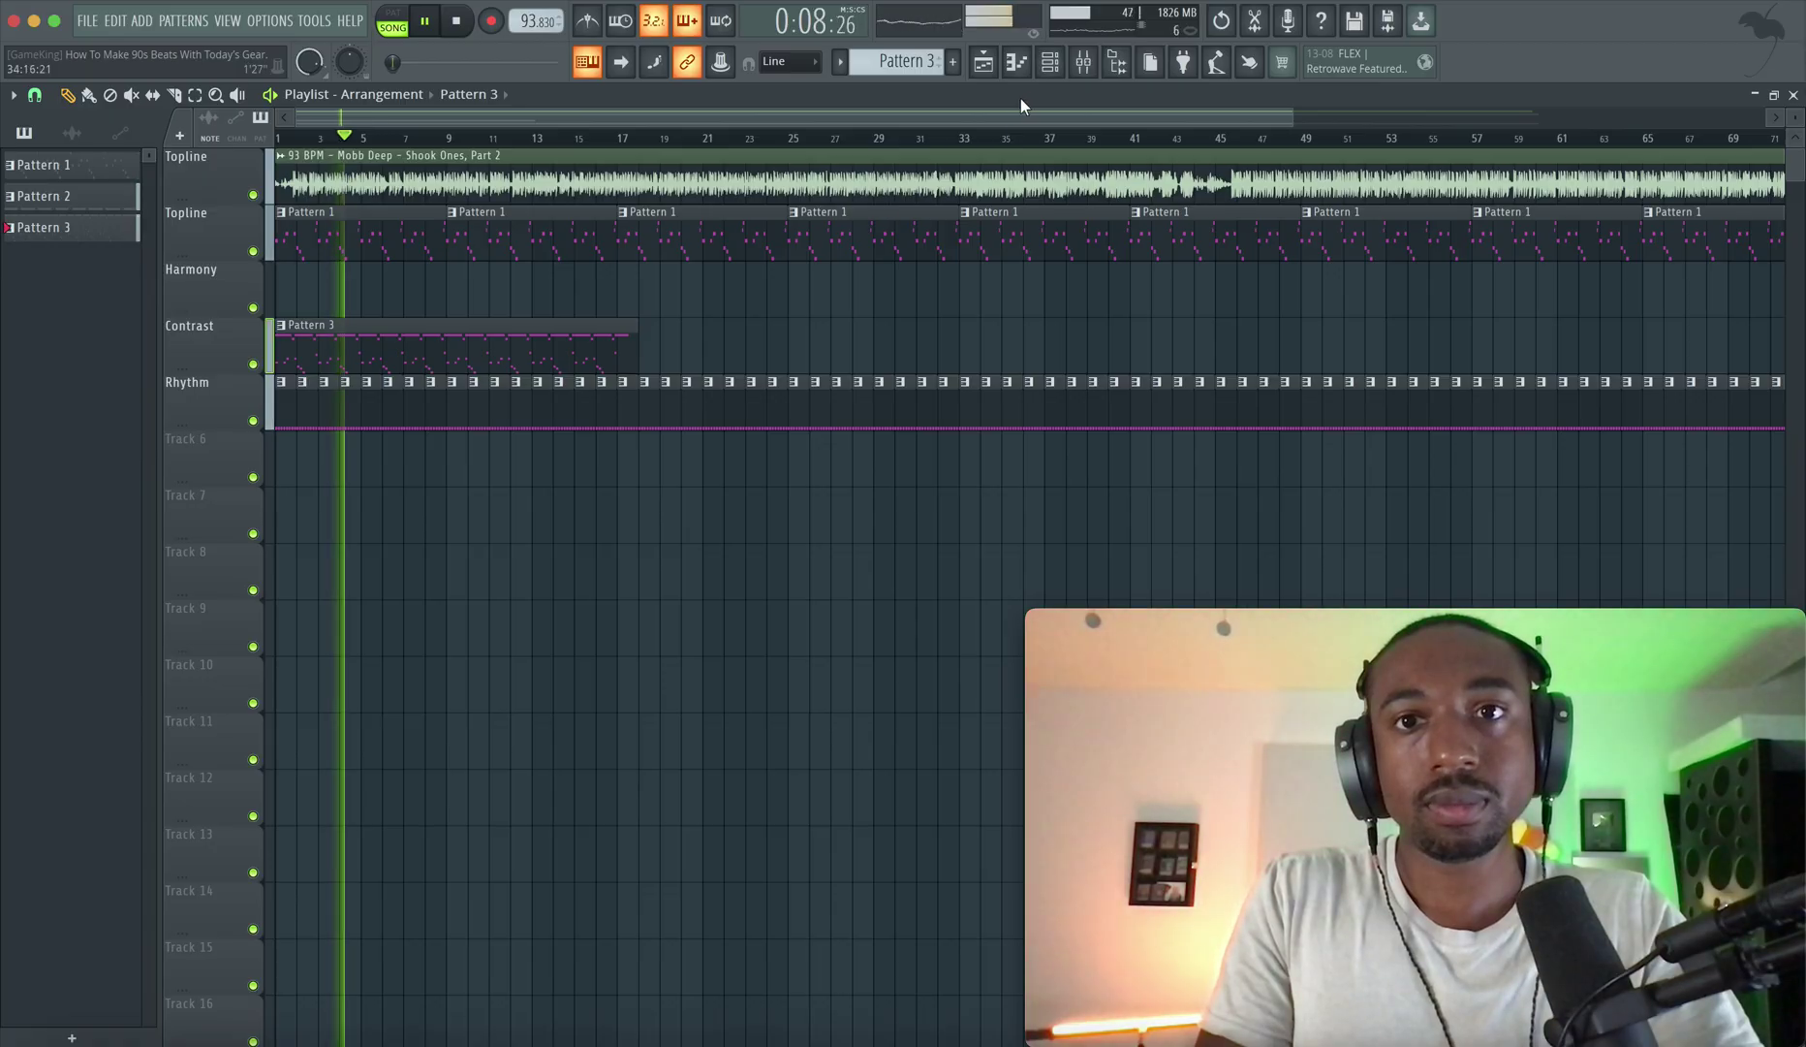
pyautogui.click(1050, 64)
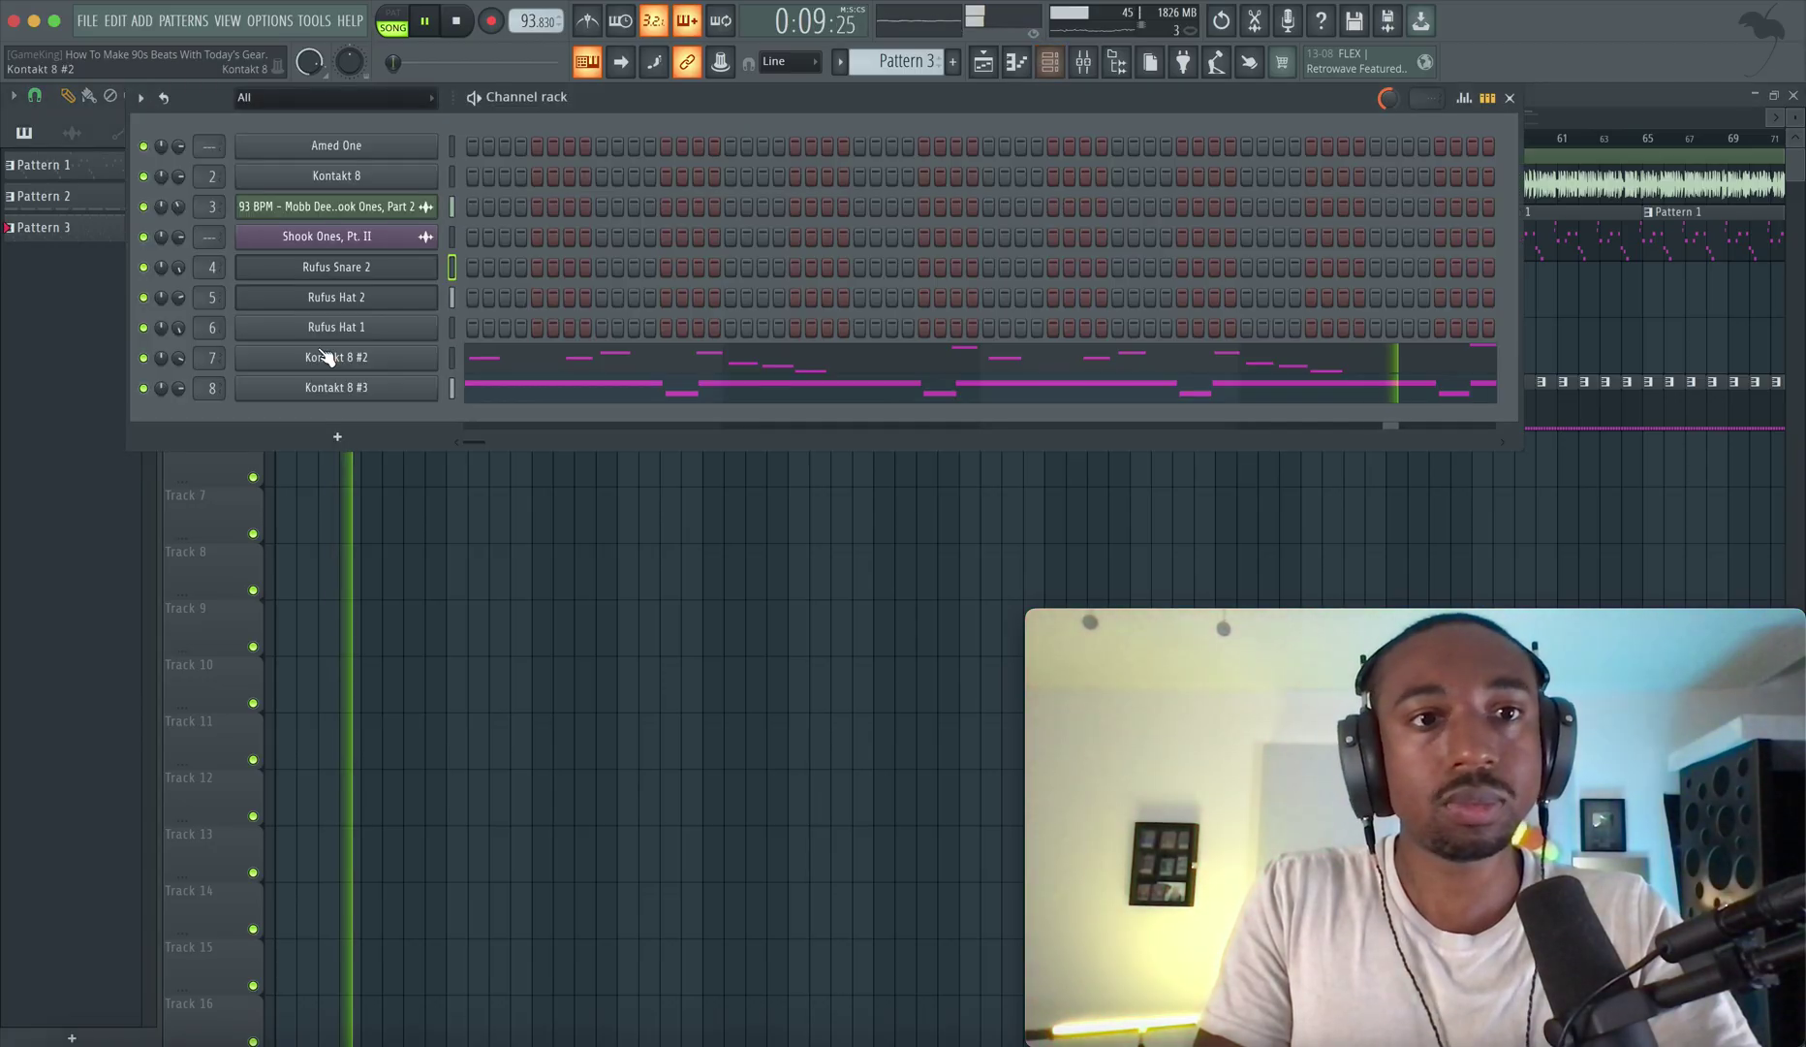
pyautogui.click(374, 279)
pyautogui.press('space')
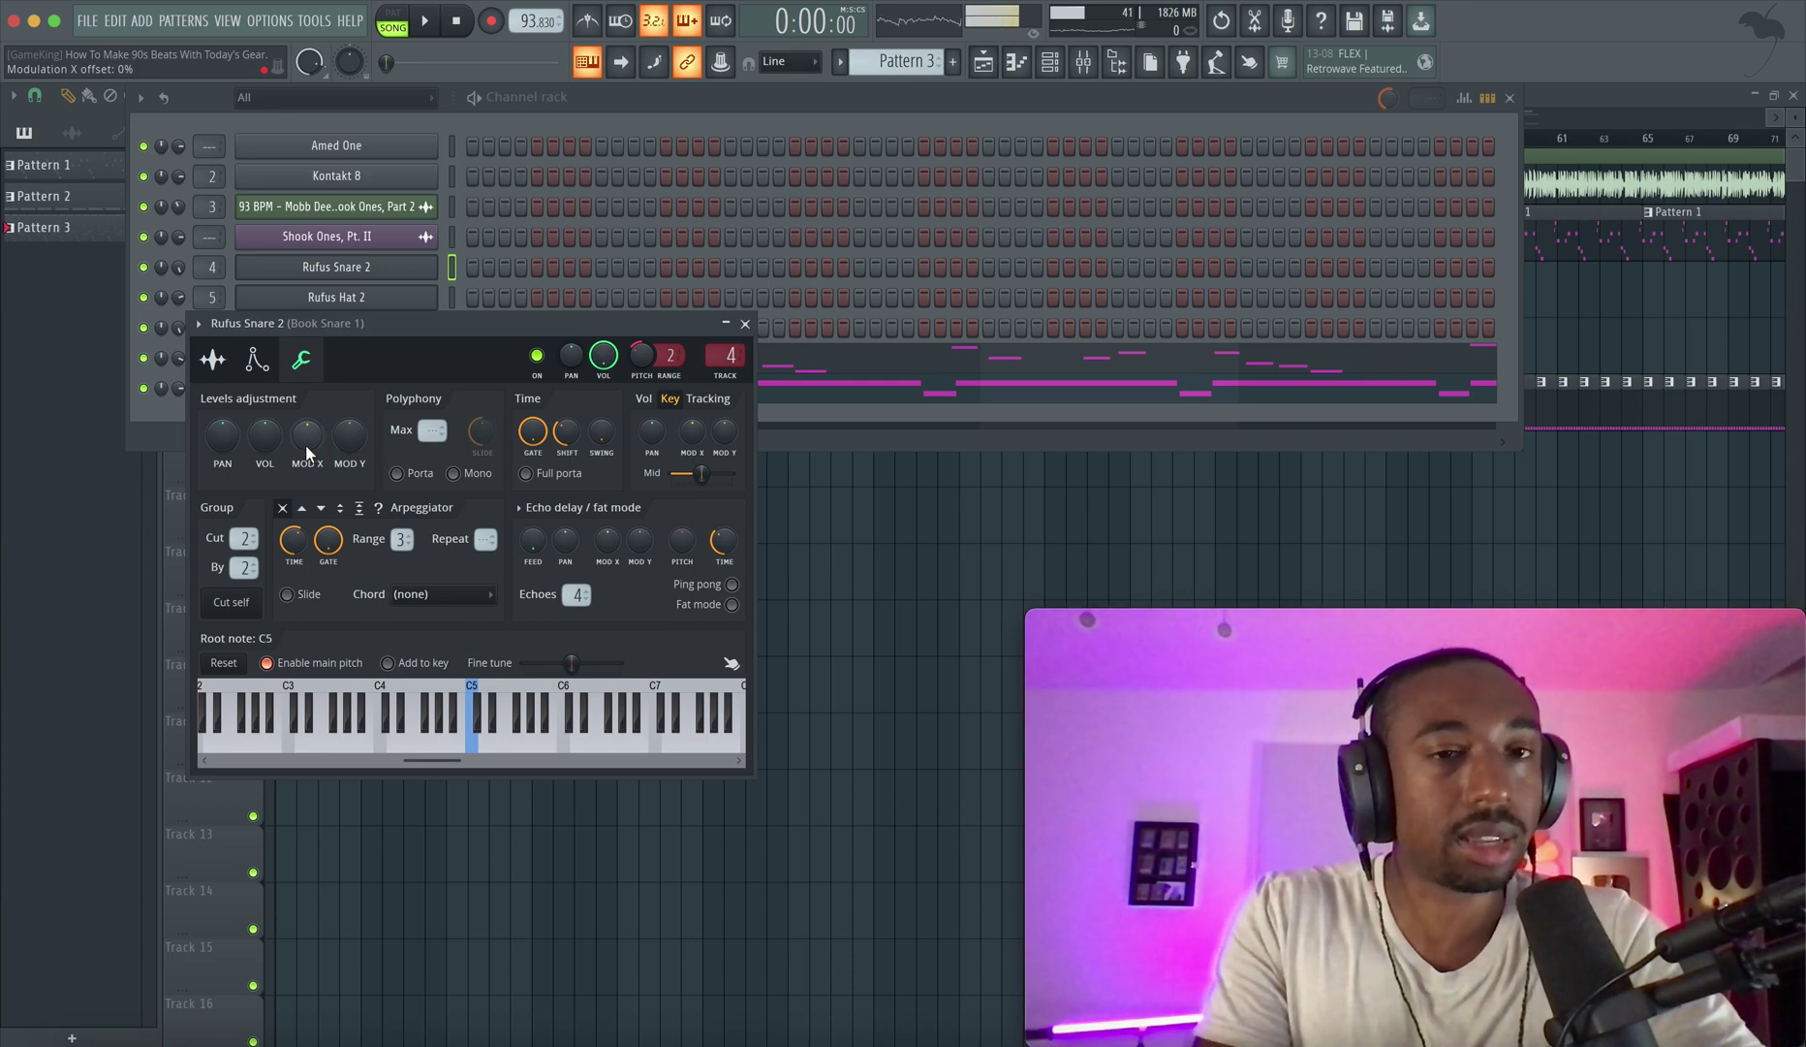
pyautogui.press('space')
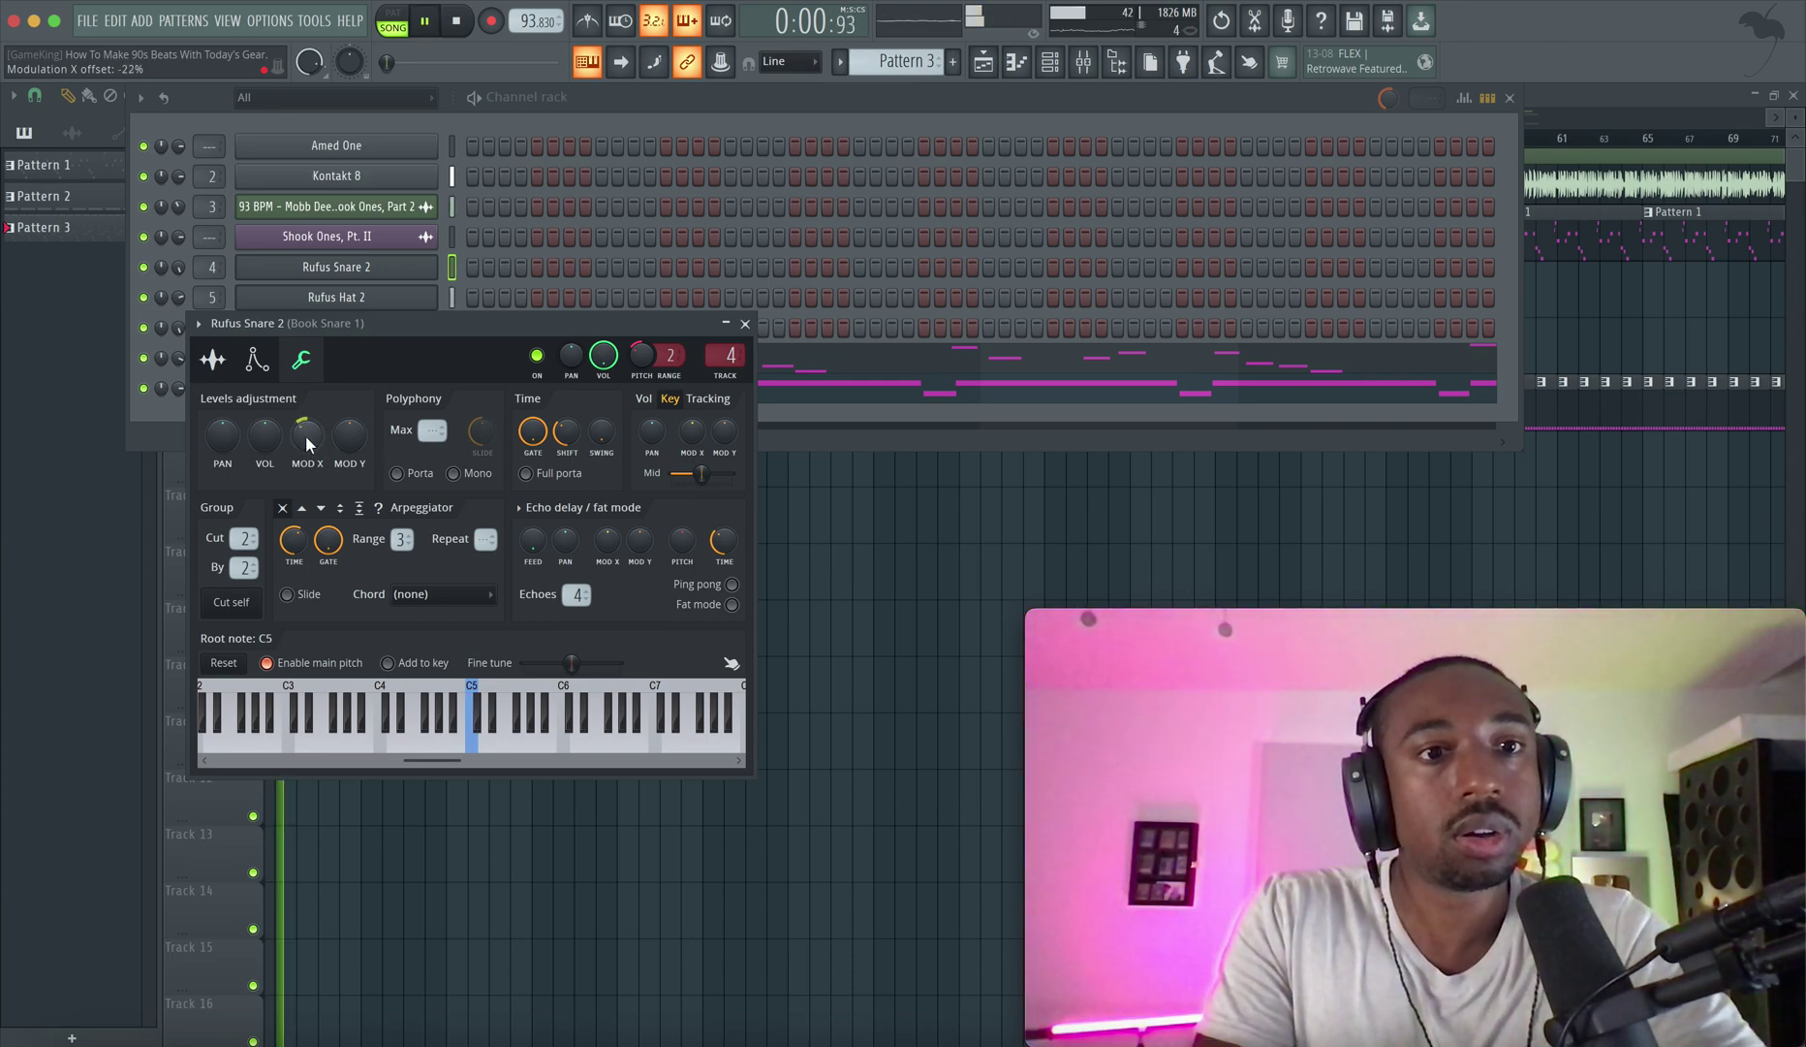
pyautogui.press('space')
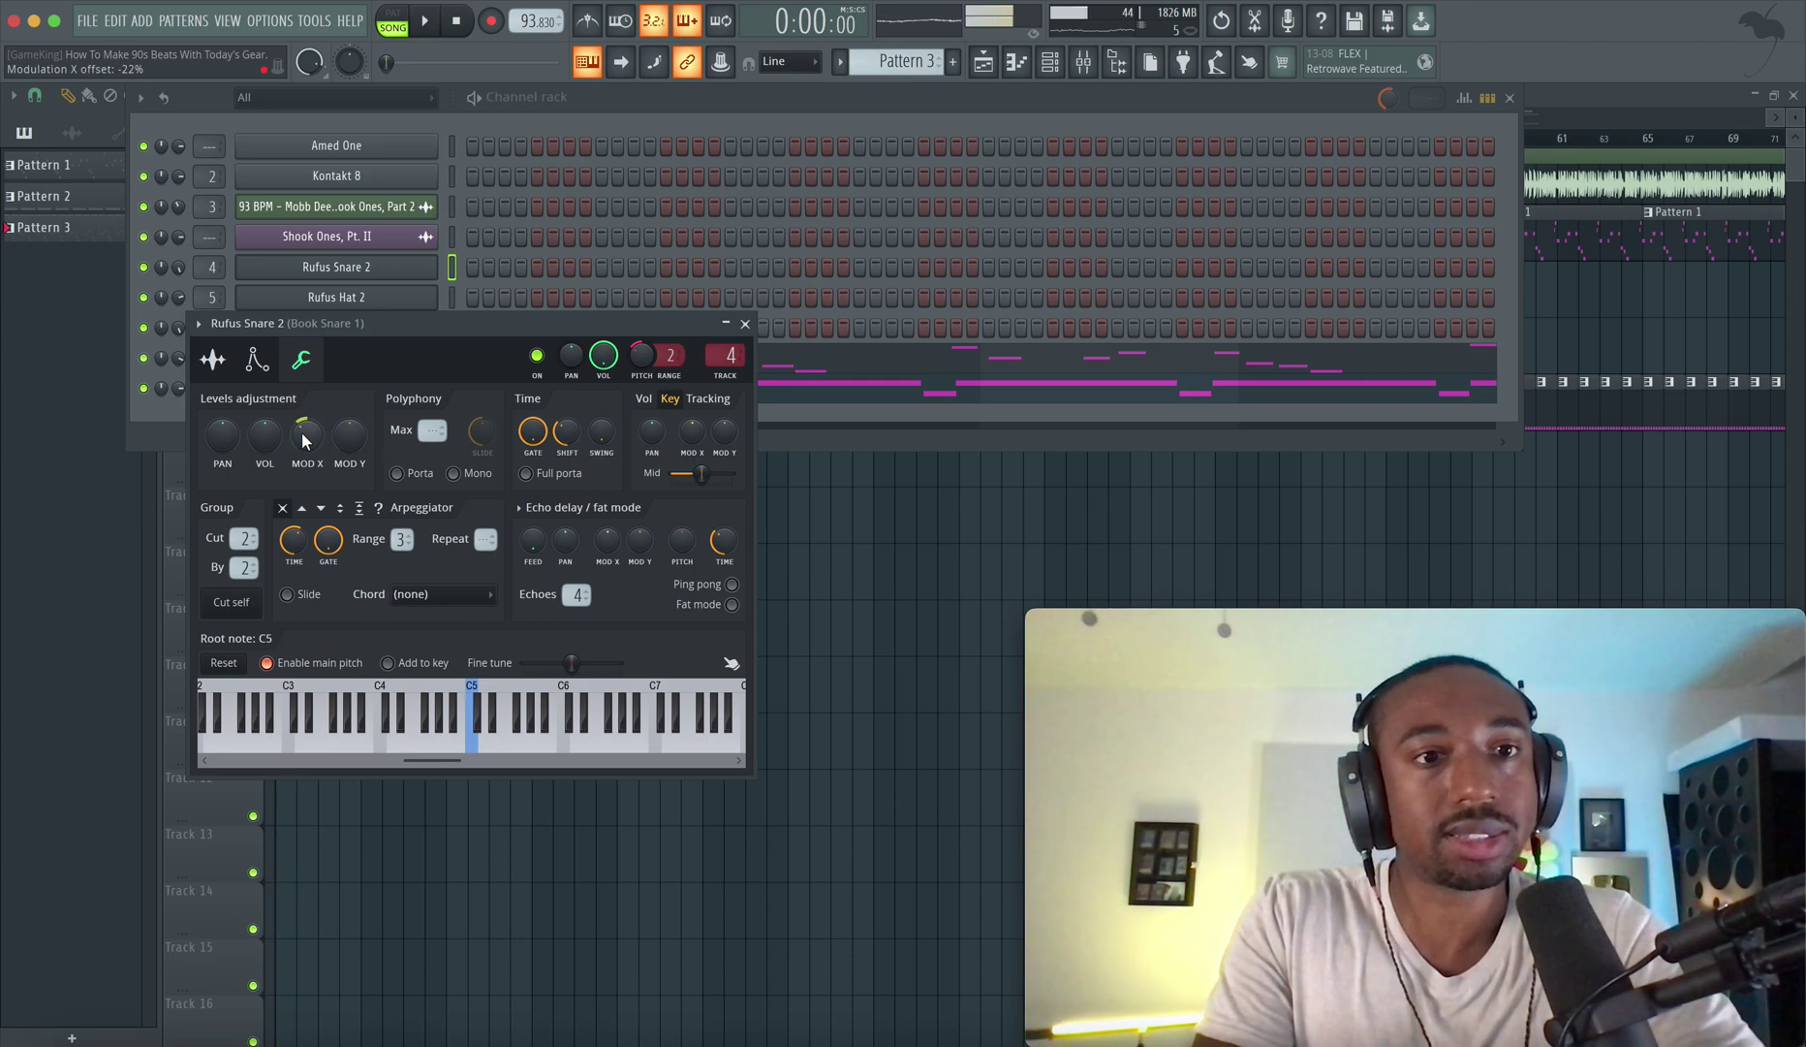
# Raise the Rufus Snare 2 channel's Vol levels adjustment to about 114% and listen to the song.
pyautogui.rightClick(302, 431)
pyautogui.click(301, 429)
pyautogui.press('space')
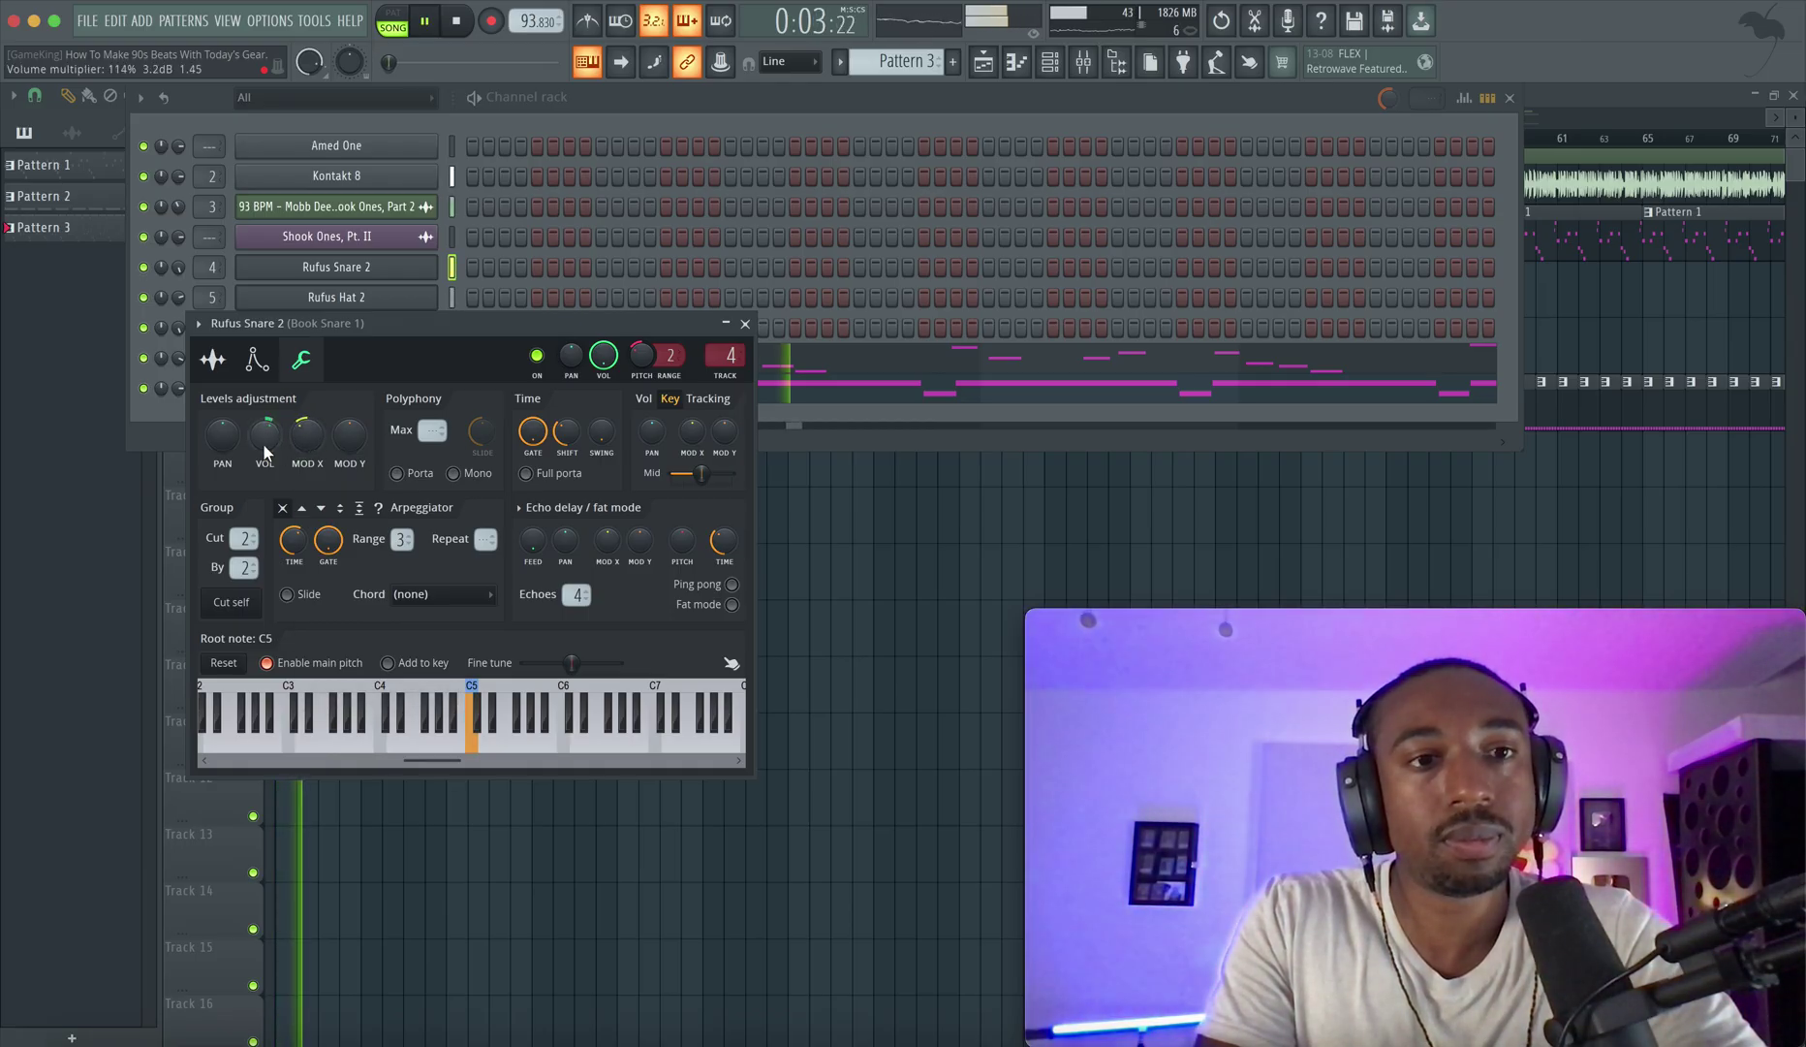
pyautogui.scroll(2, 263, 444)
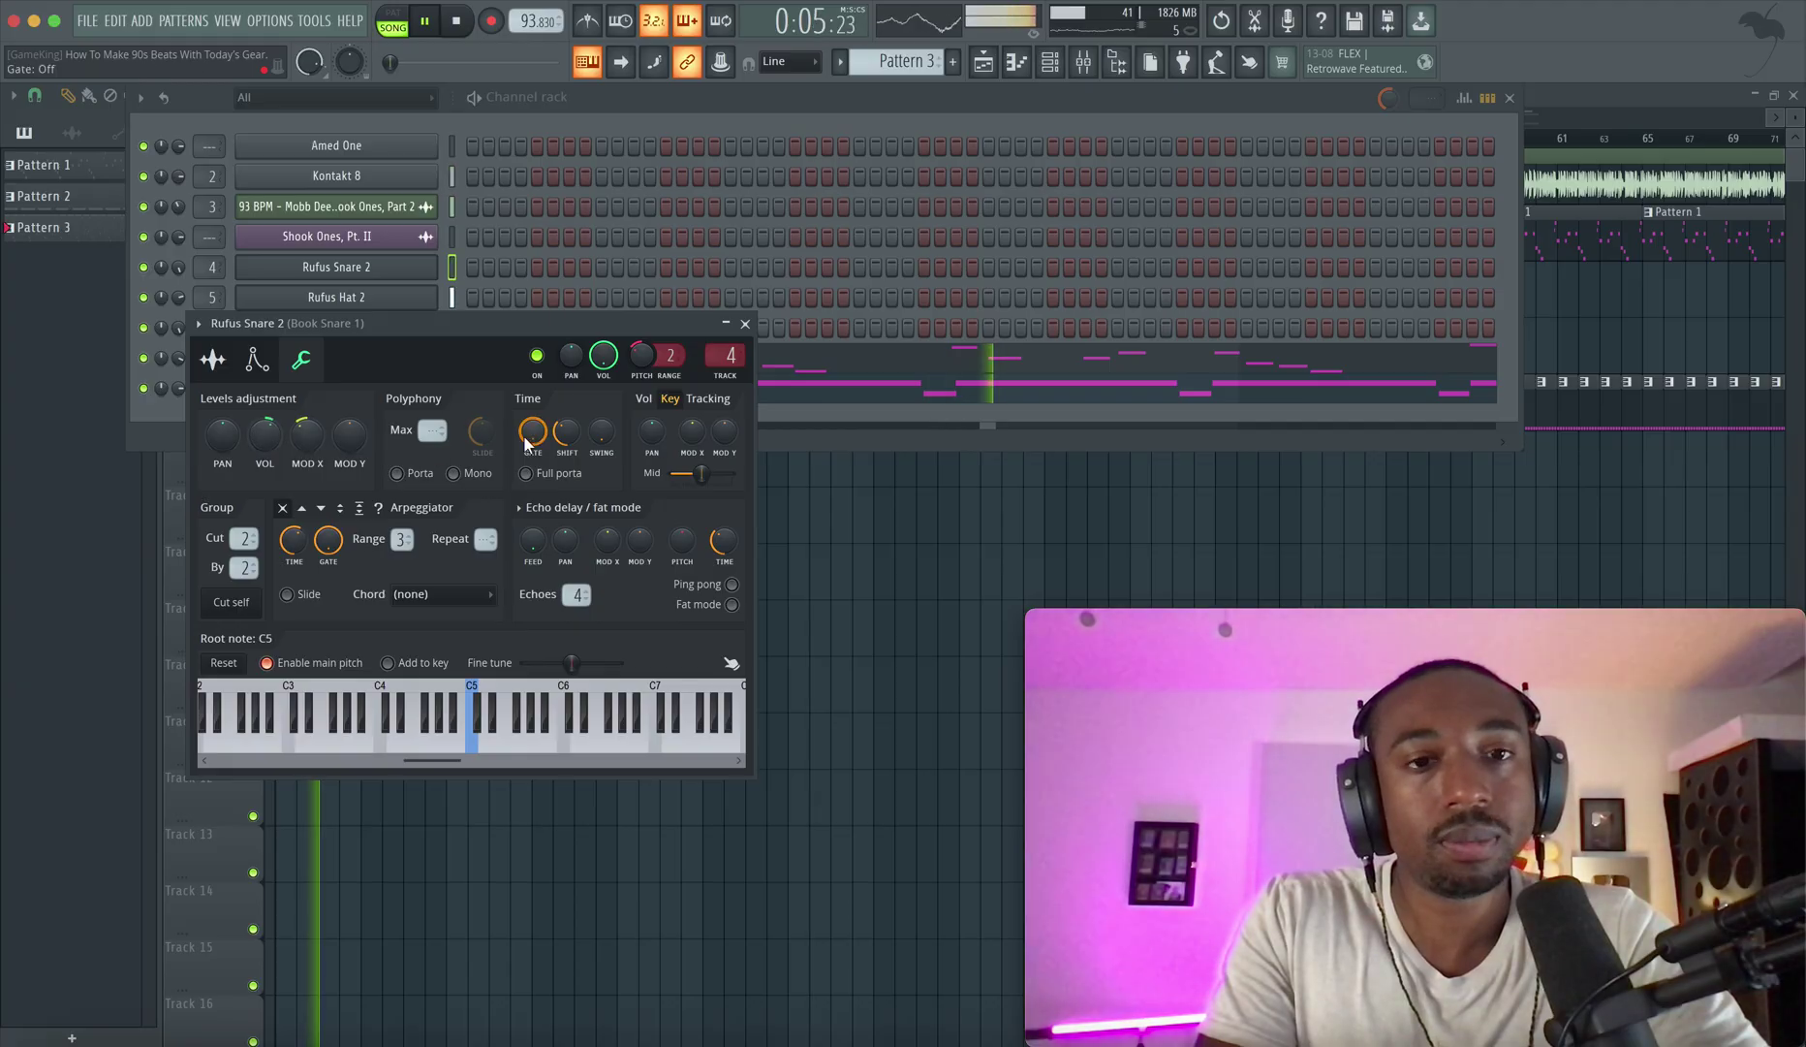
# Set the Rufus Snare 2 channel's time shift to 0:05, replay the song, and close the channel windows.
pyautogui.rightClick(567, 441)
pyautogui.click(610, 702)
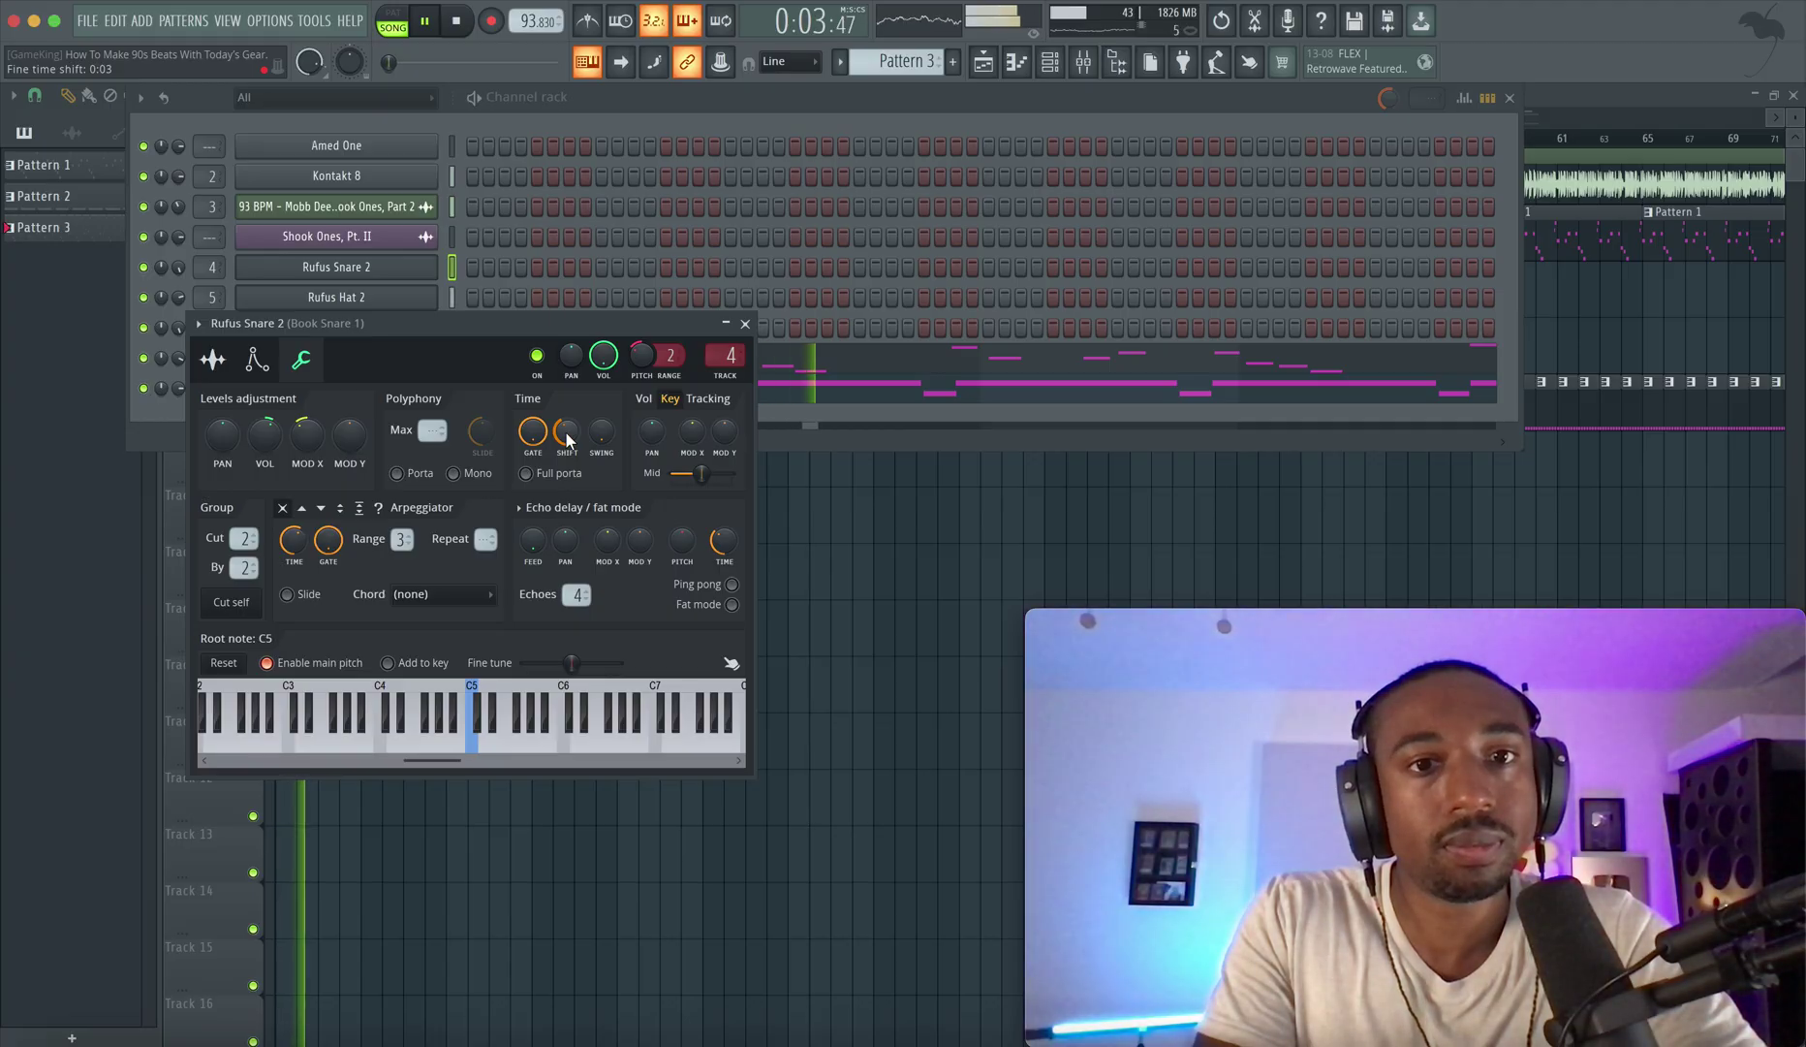
pyautogui.press('space')
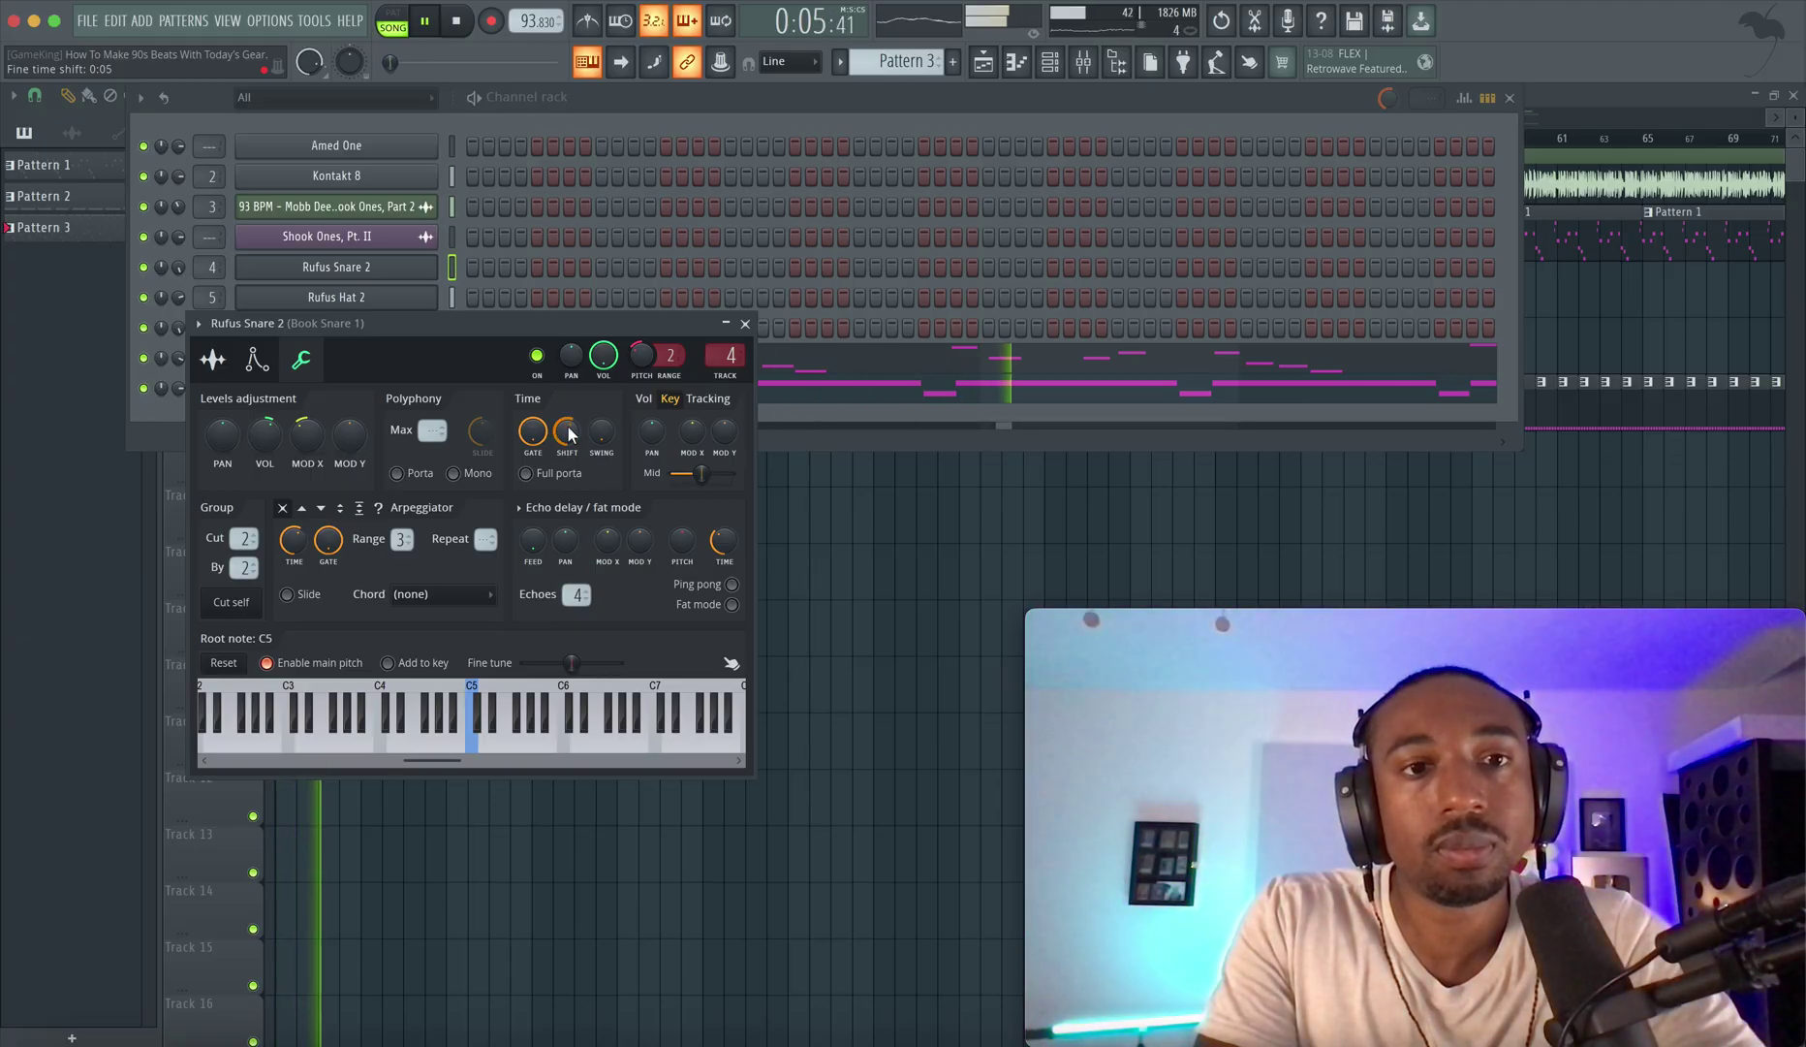
pyautogui.click(745, 325)
pyautogui.rightClick(686, 530)
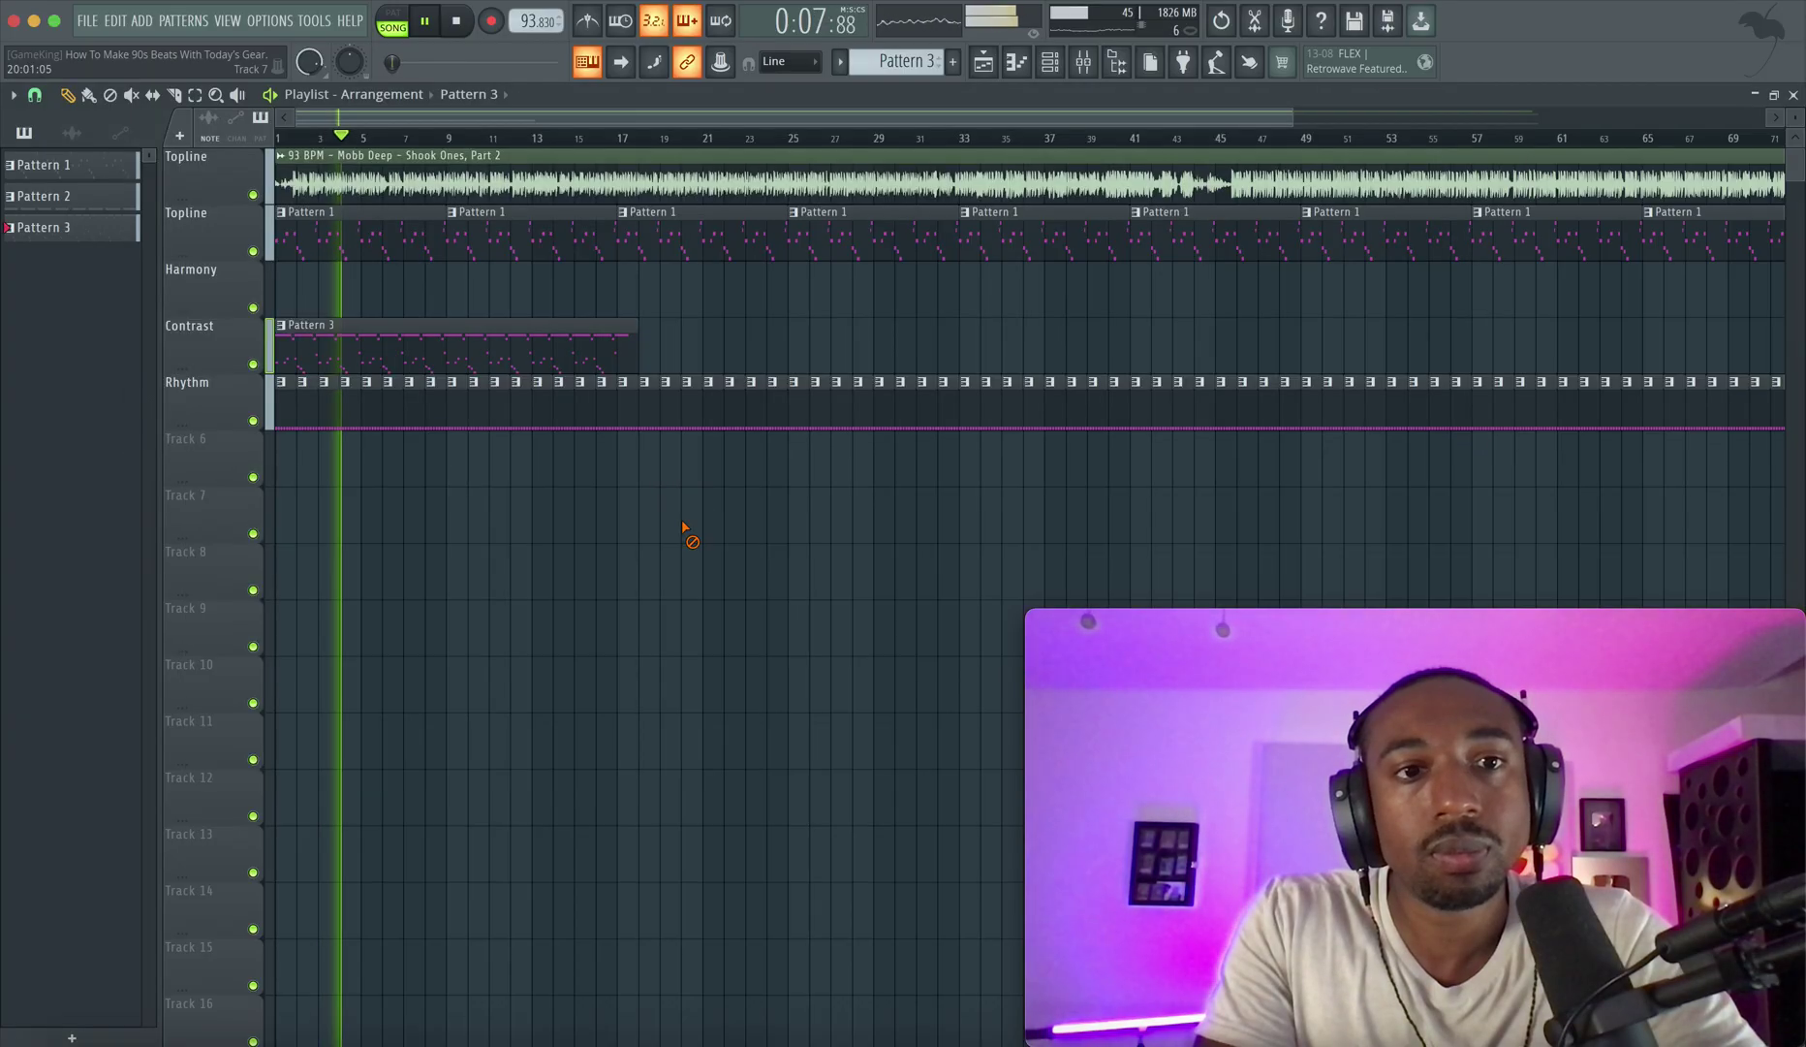
# Look over the Kontakt 8 #3 mixer track's effects and Pattern 3's channels in the channel rack while the song plays.
pyautogui.click(1083, 66)
pyautogui.click(344, 547)
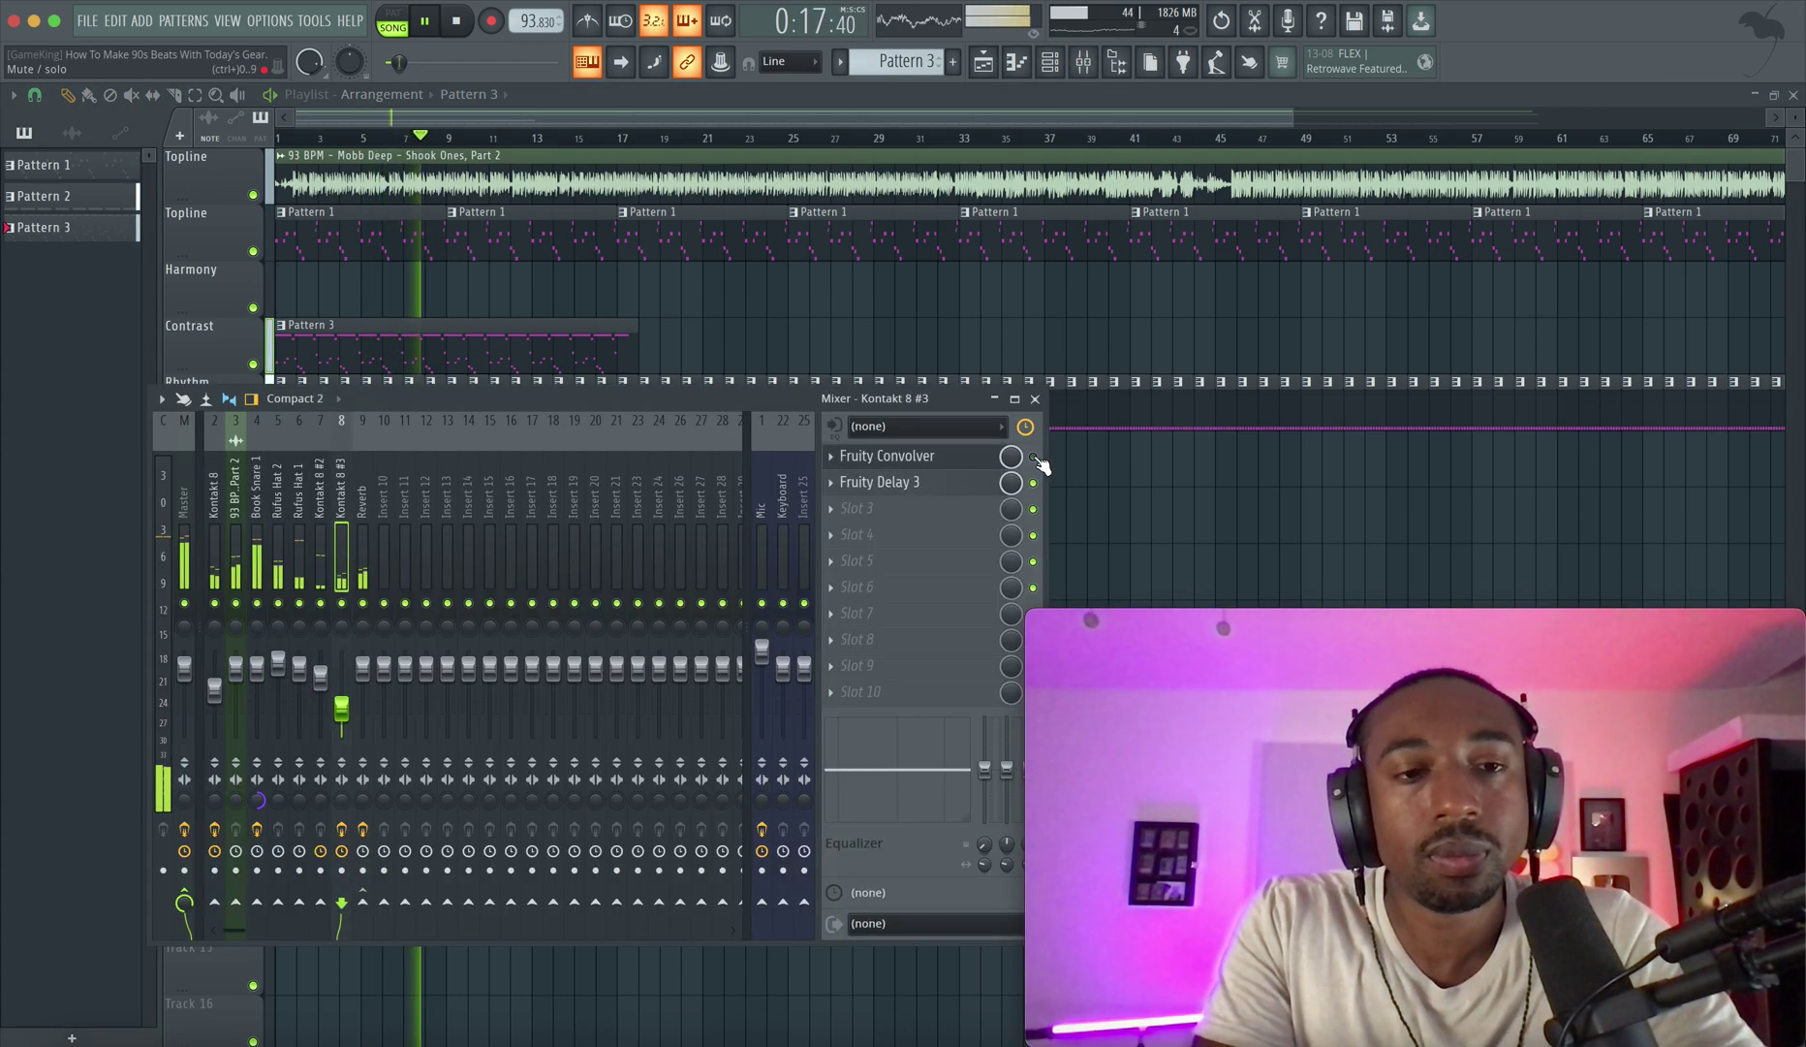
pyautogui.press('F9')
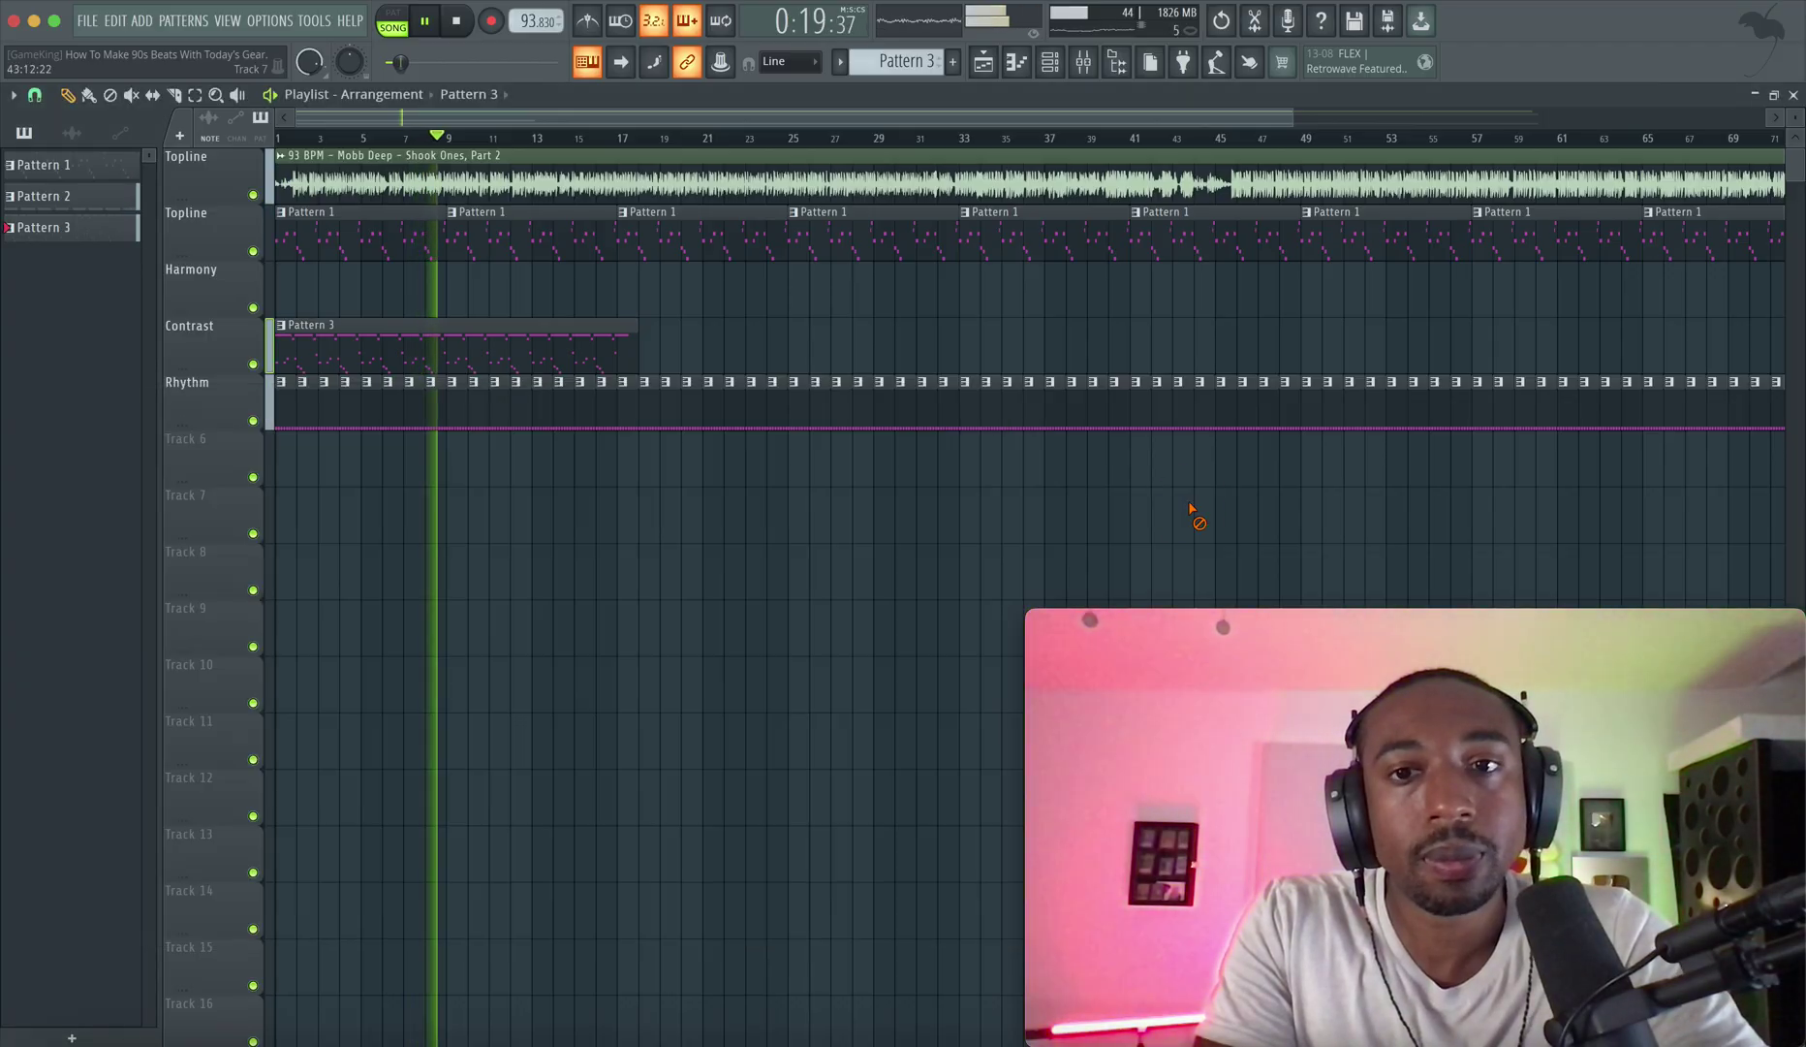
pyautogui.click(1049, 62)
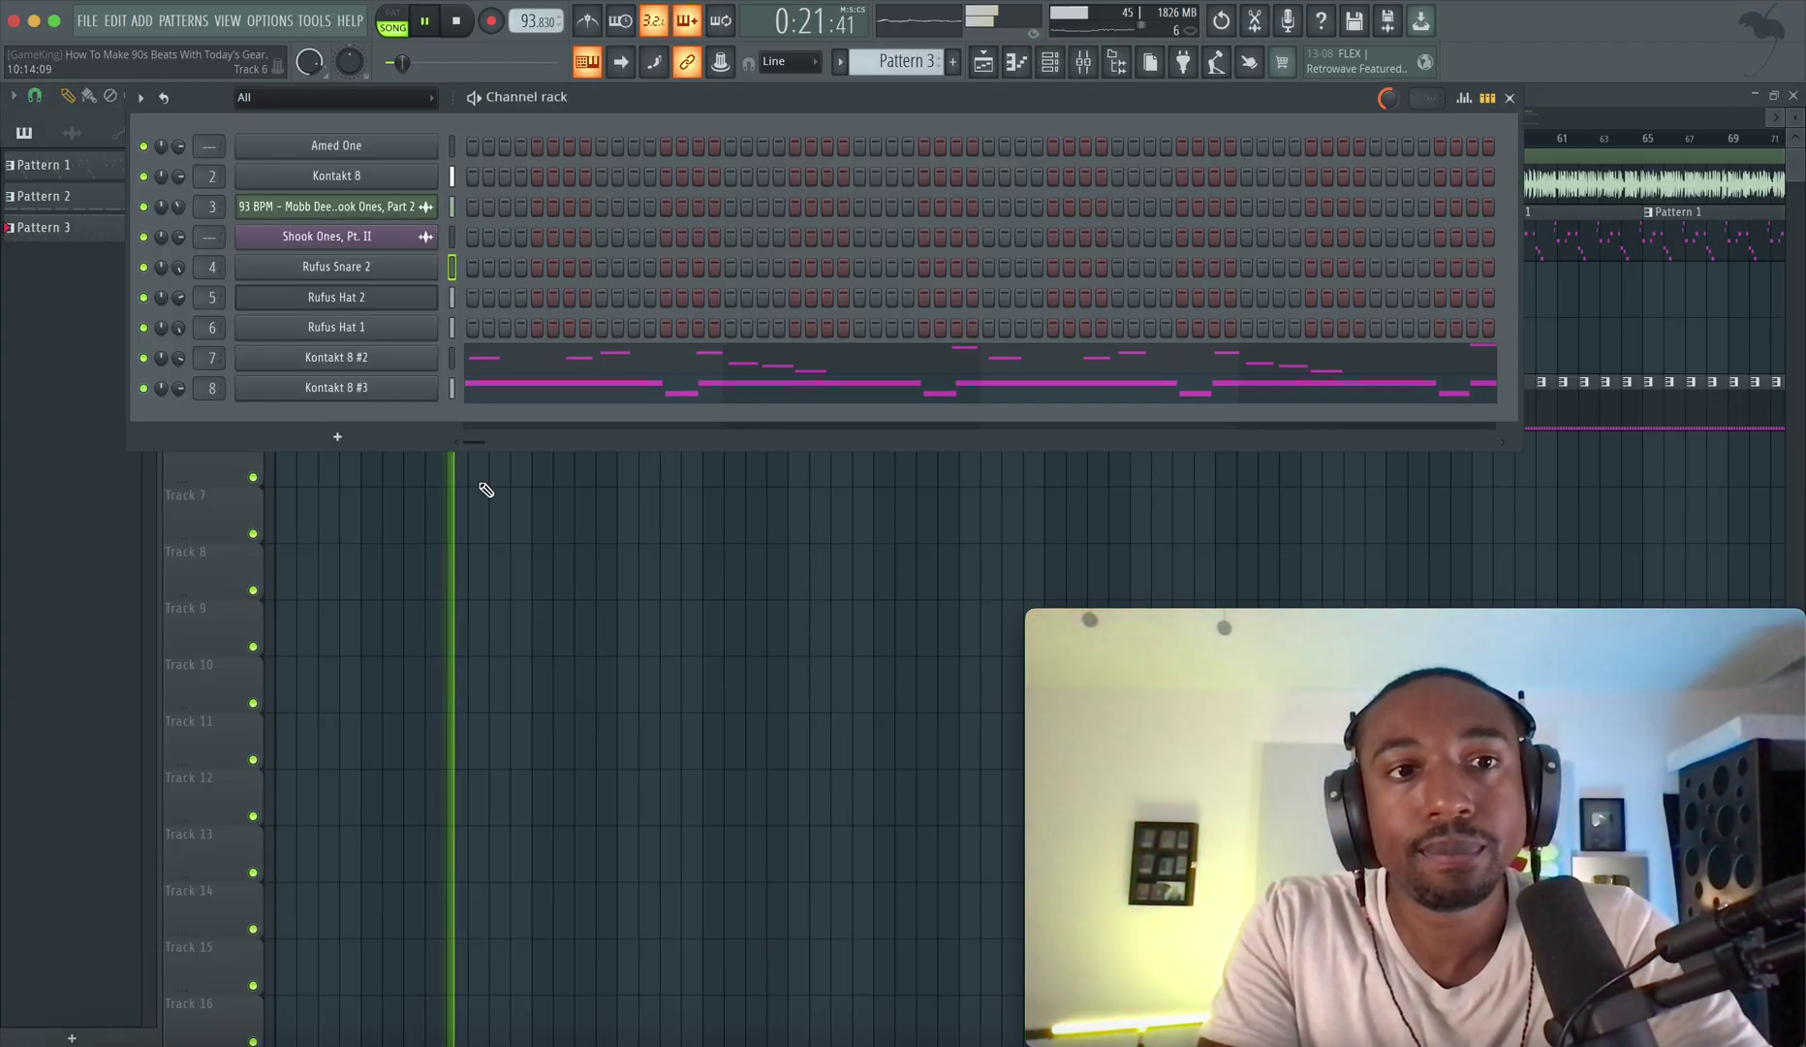
pyautogui.click(1049, 62)
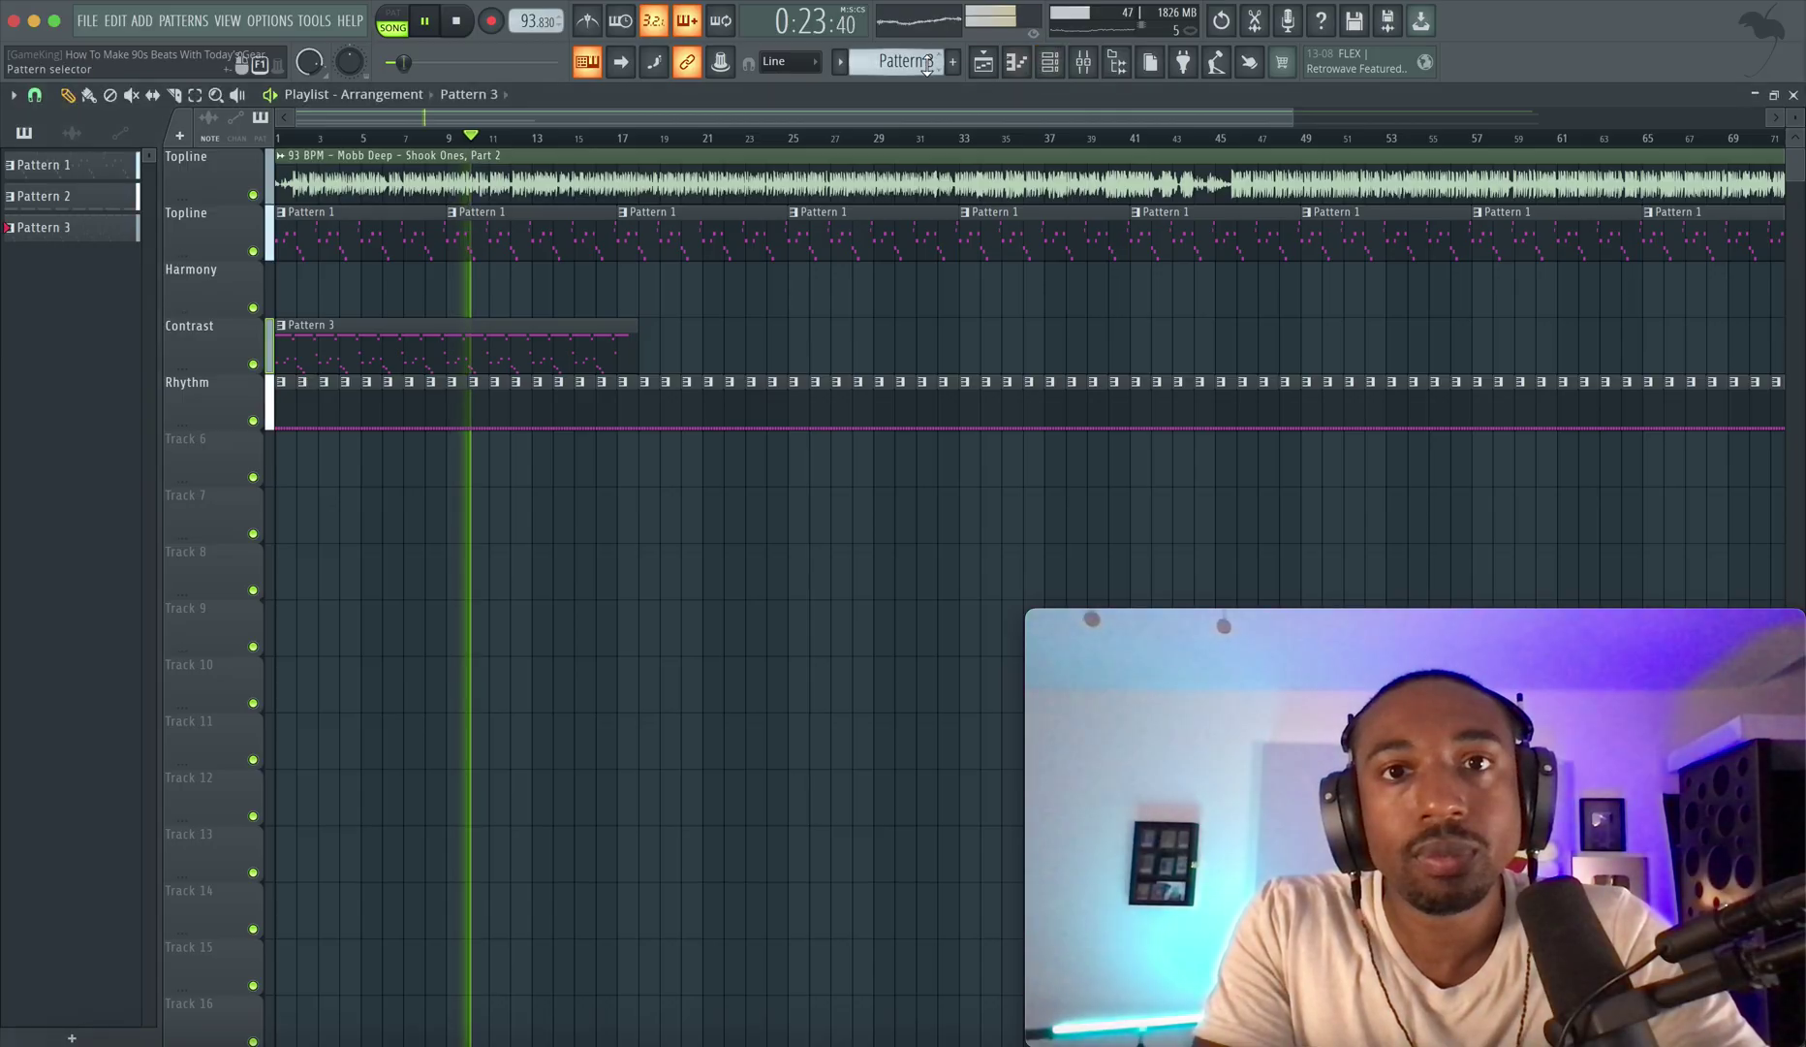
# Create a new empty pattern, stop the song, and view the pattern's channels in the channel rack before closing it.
pyautogui.press('F4')
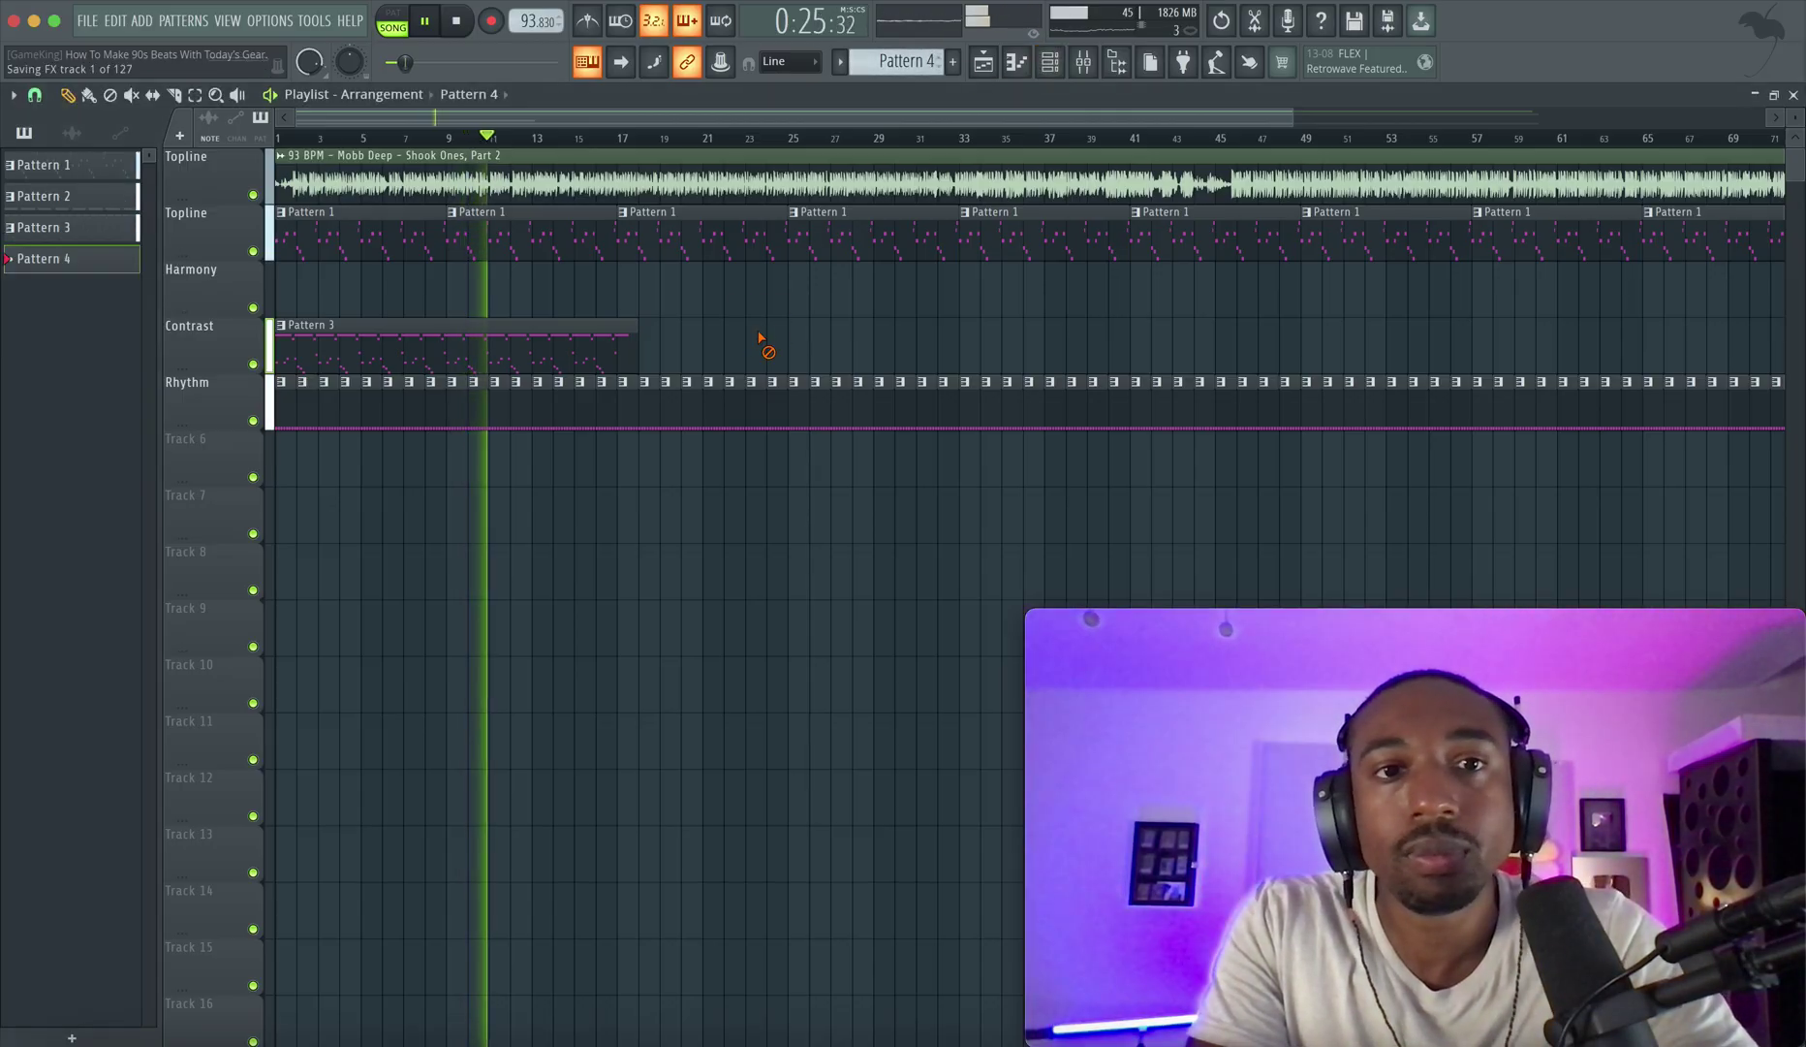
pyautogui.click(1049, 62)
pyautogui.press('space')
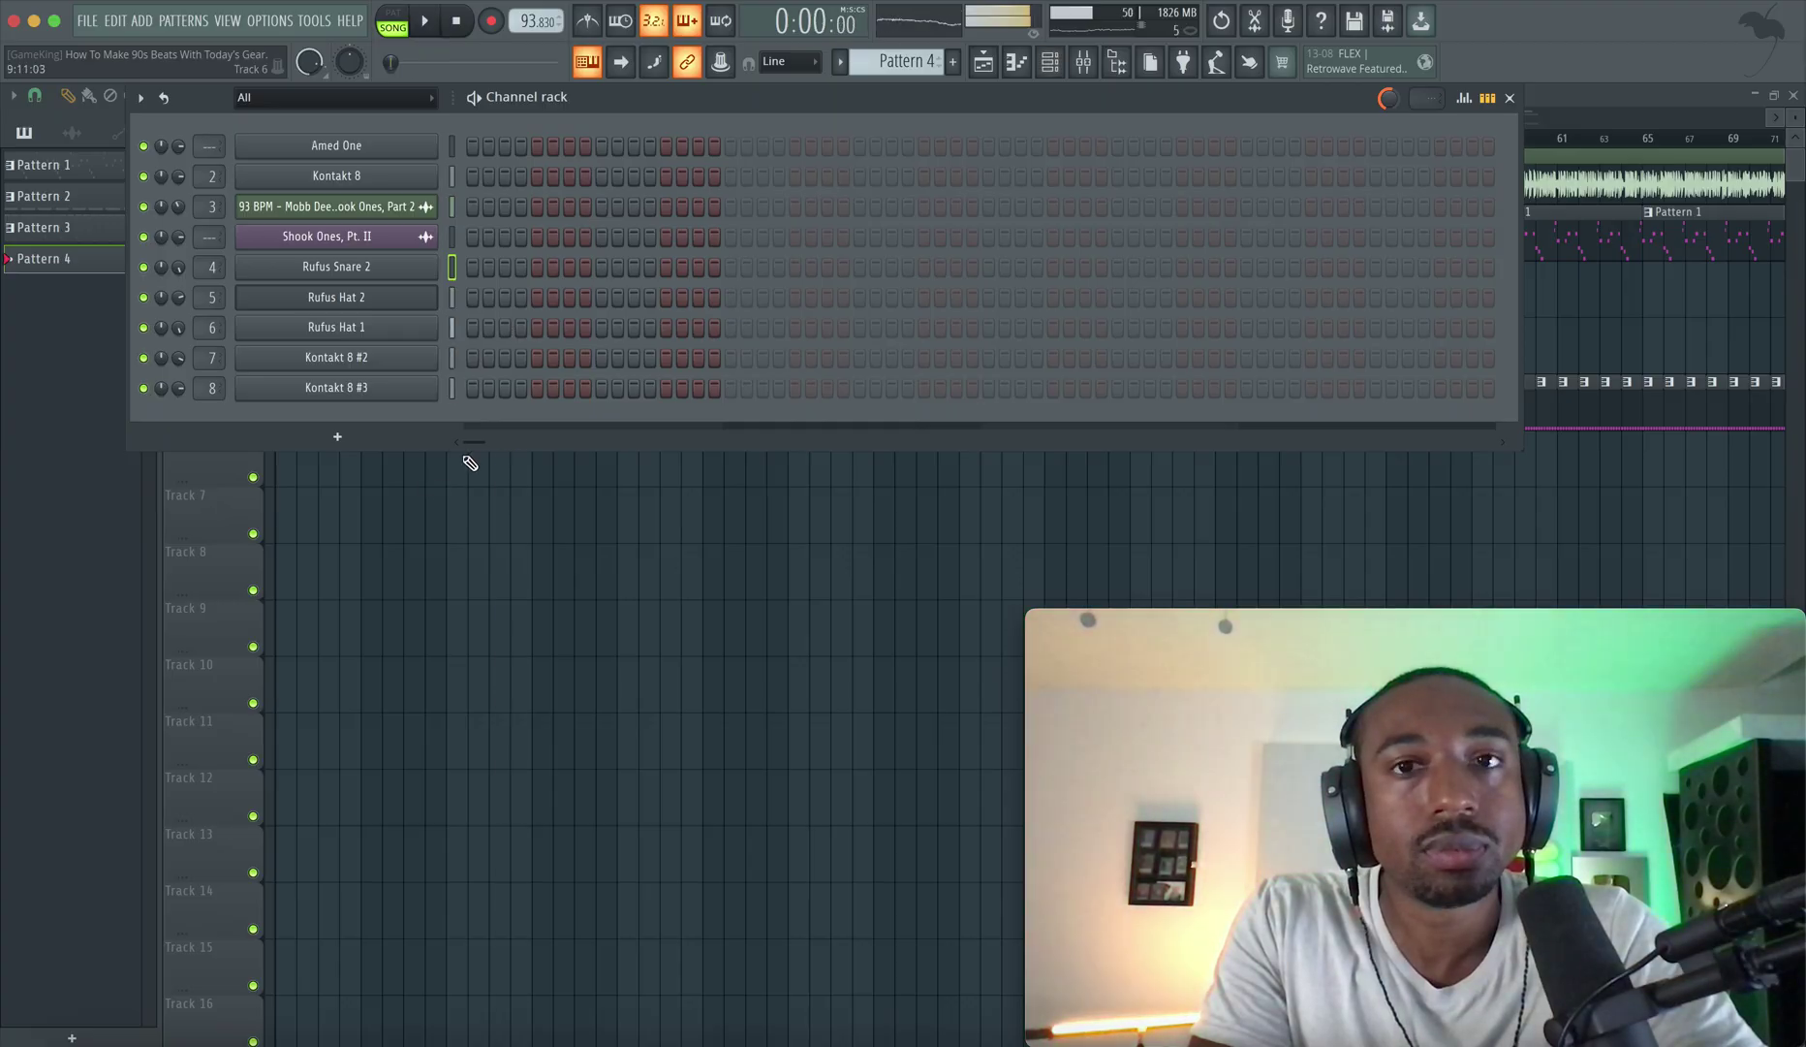
pyautogui.rightClick(509, 528)
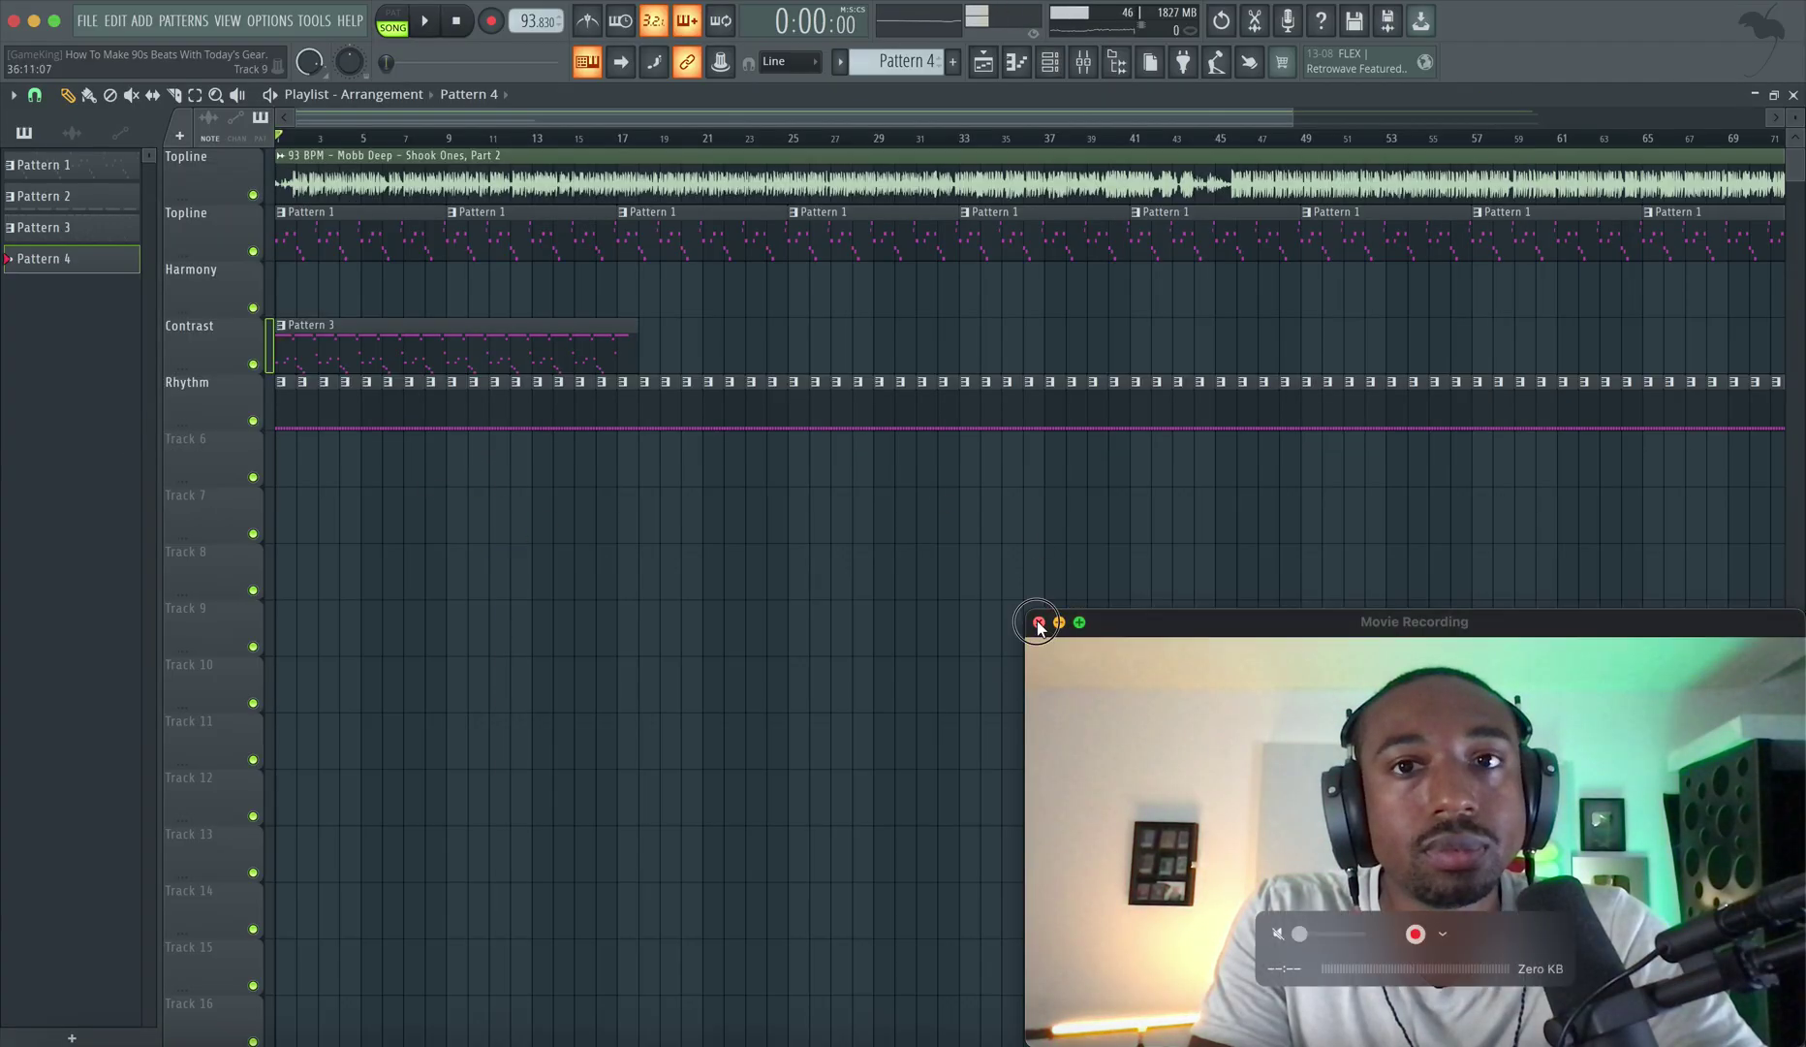
# Check the audio device settings, including the buffer length, close them, and play the song.
pyautogui.click(282, 28)
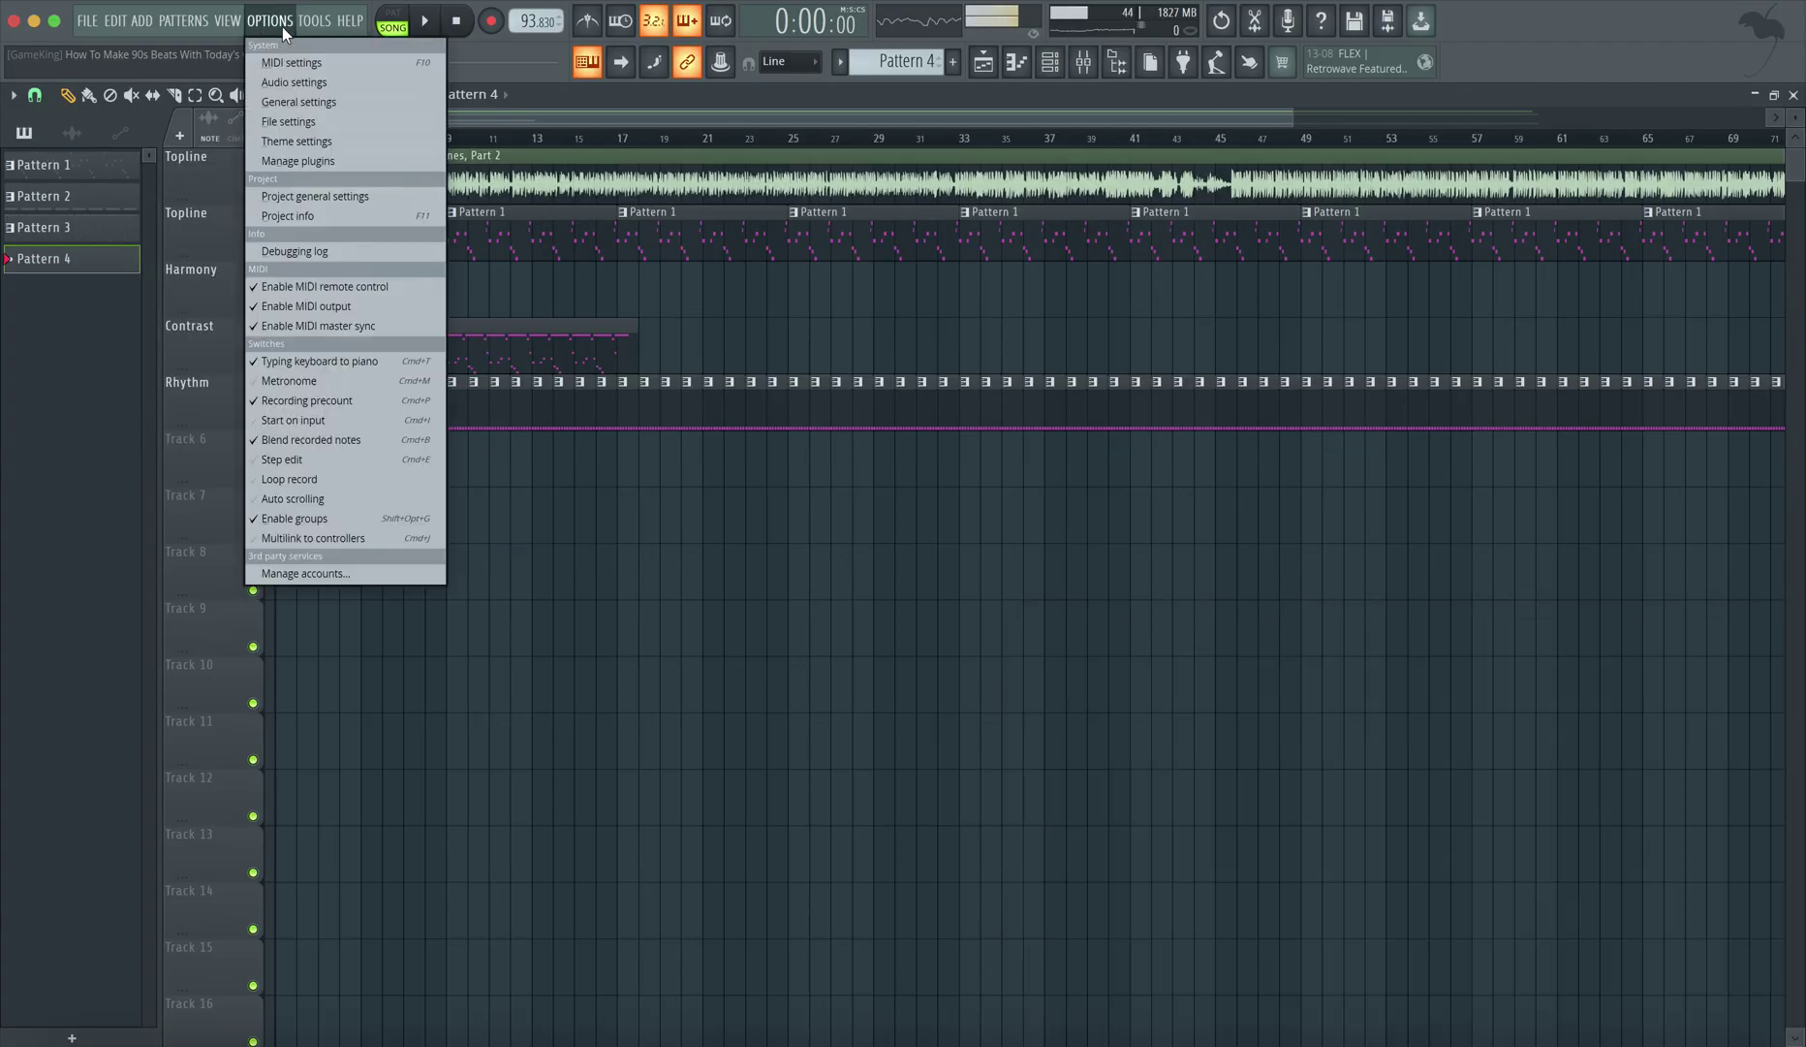
pyautogui.click(283, 81)
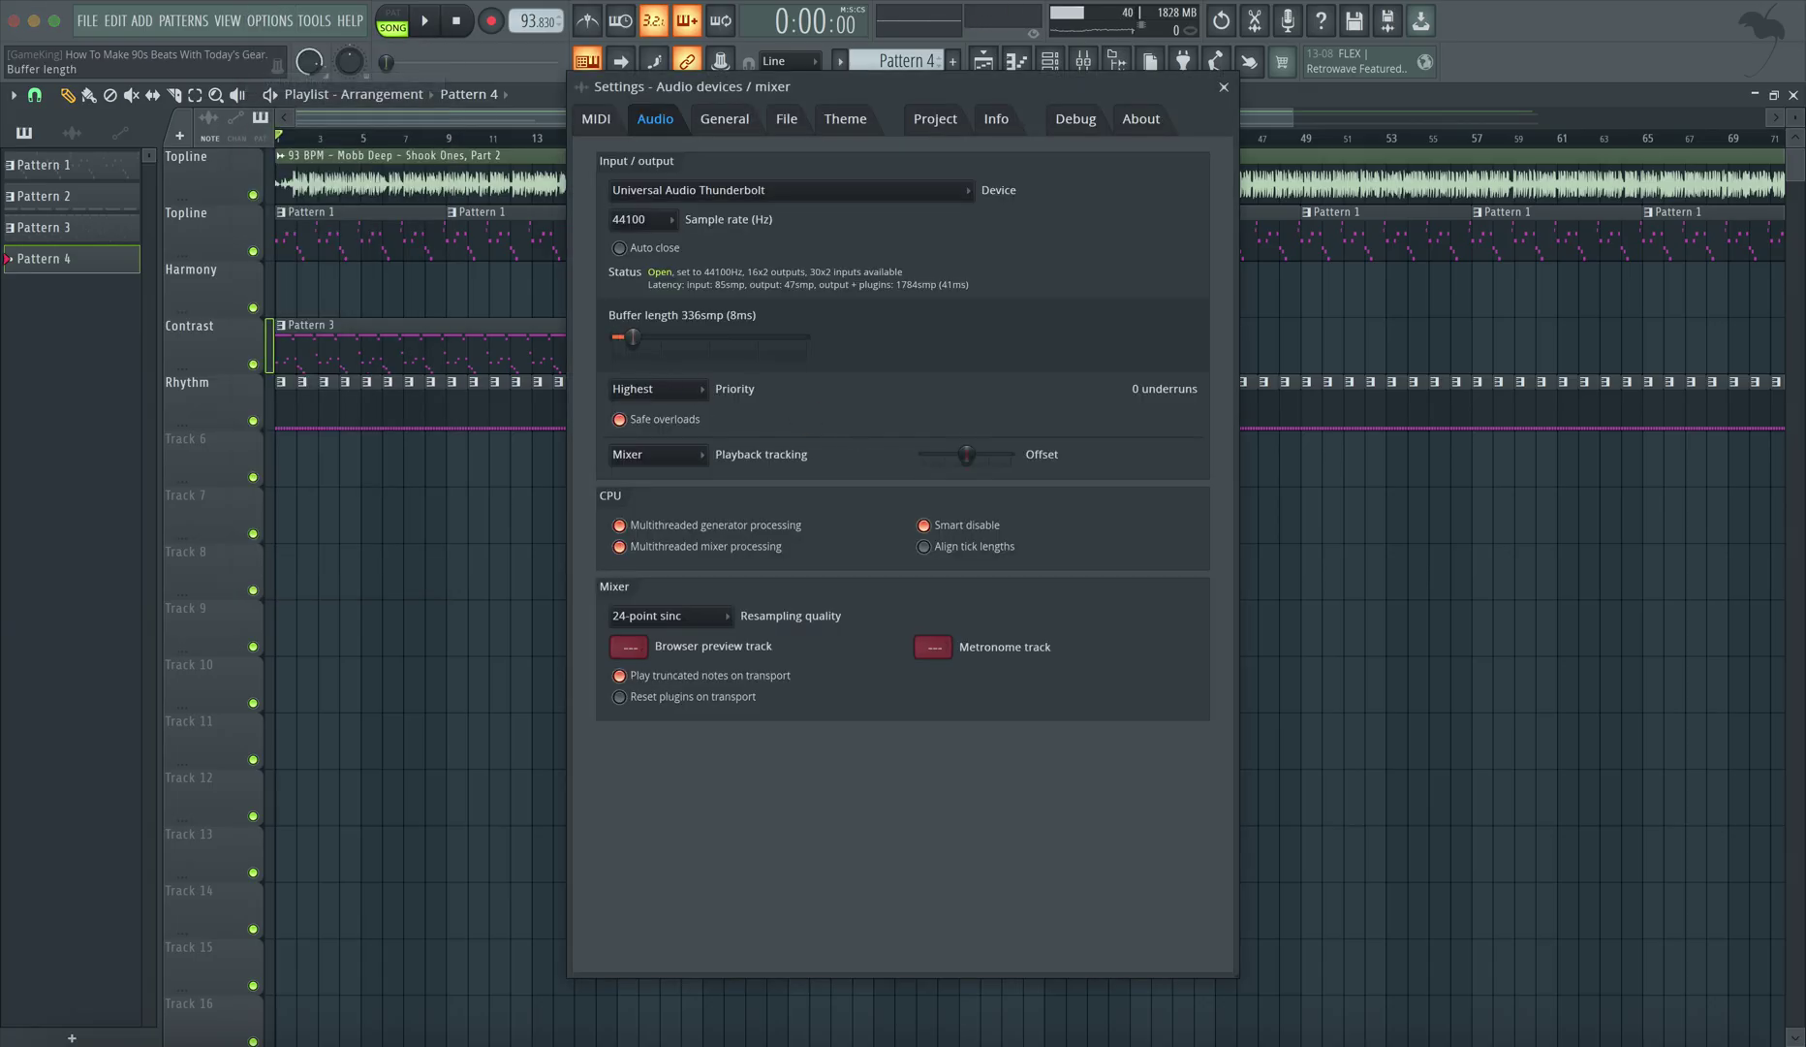
pyautogui.click(1224, 87)
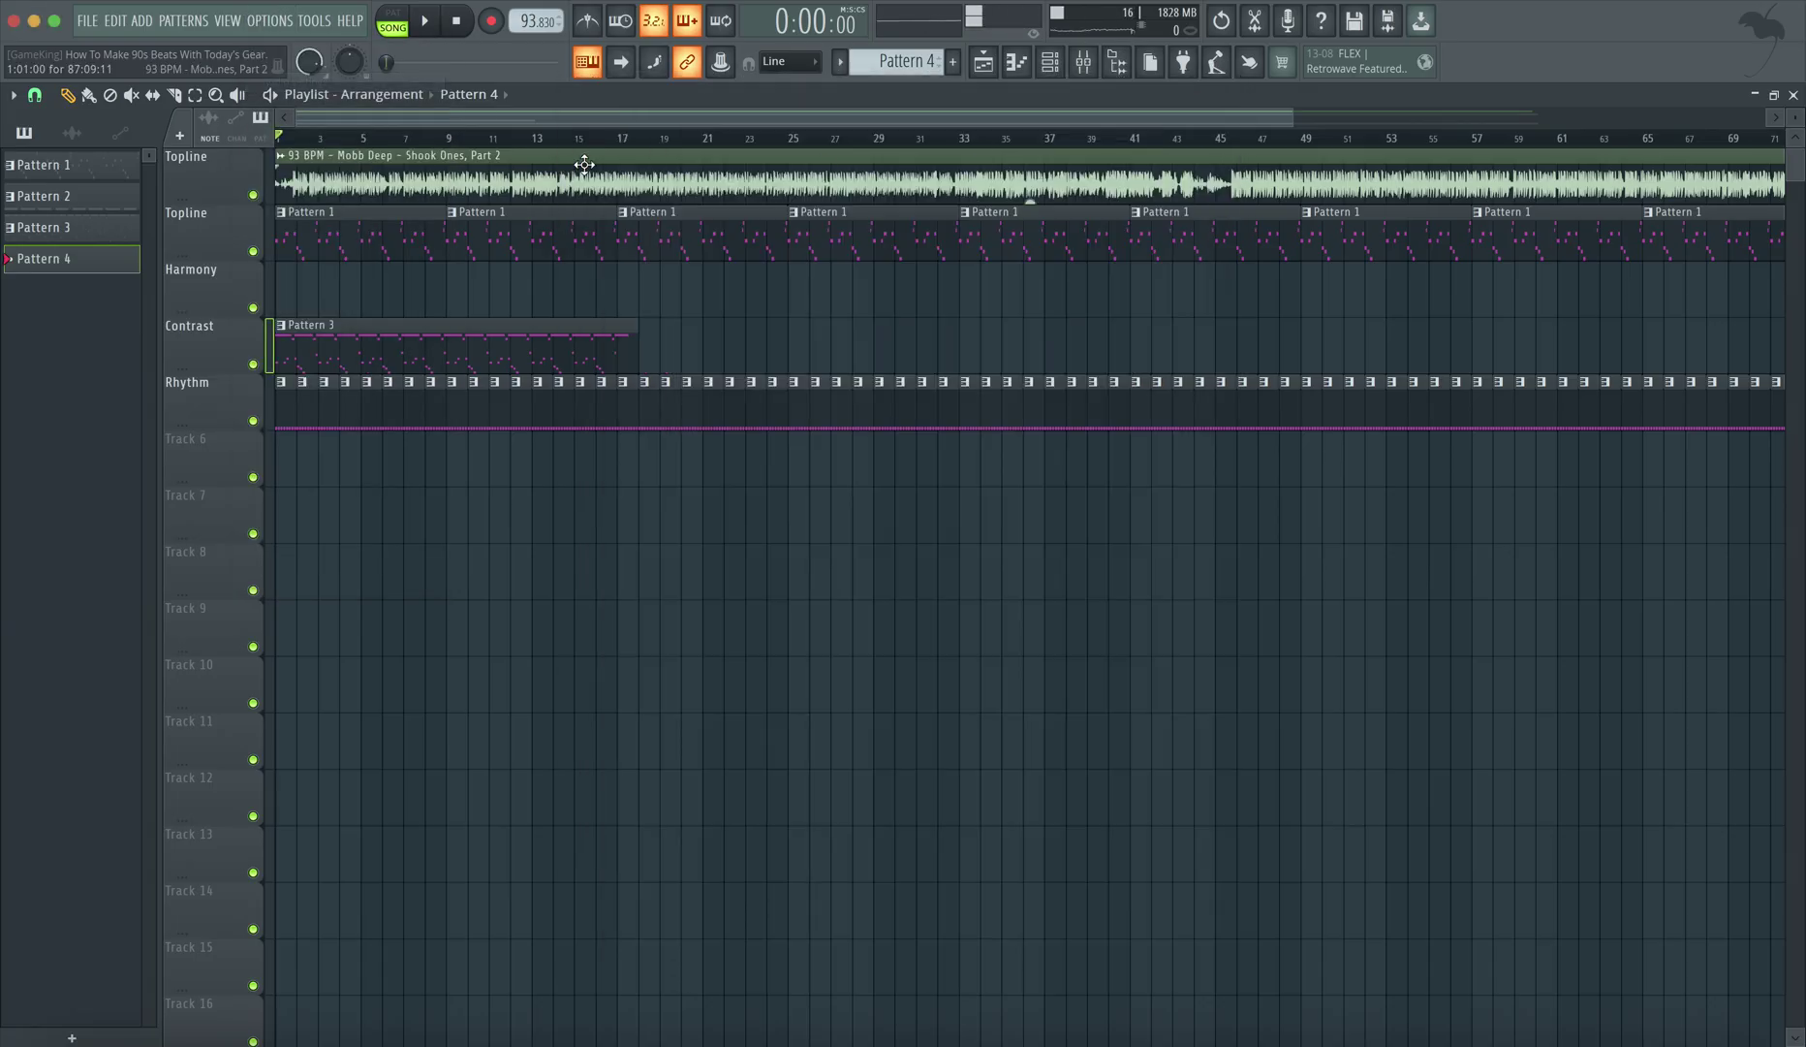
pyautogui.press('space')
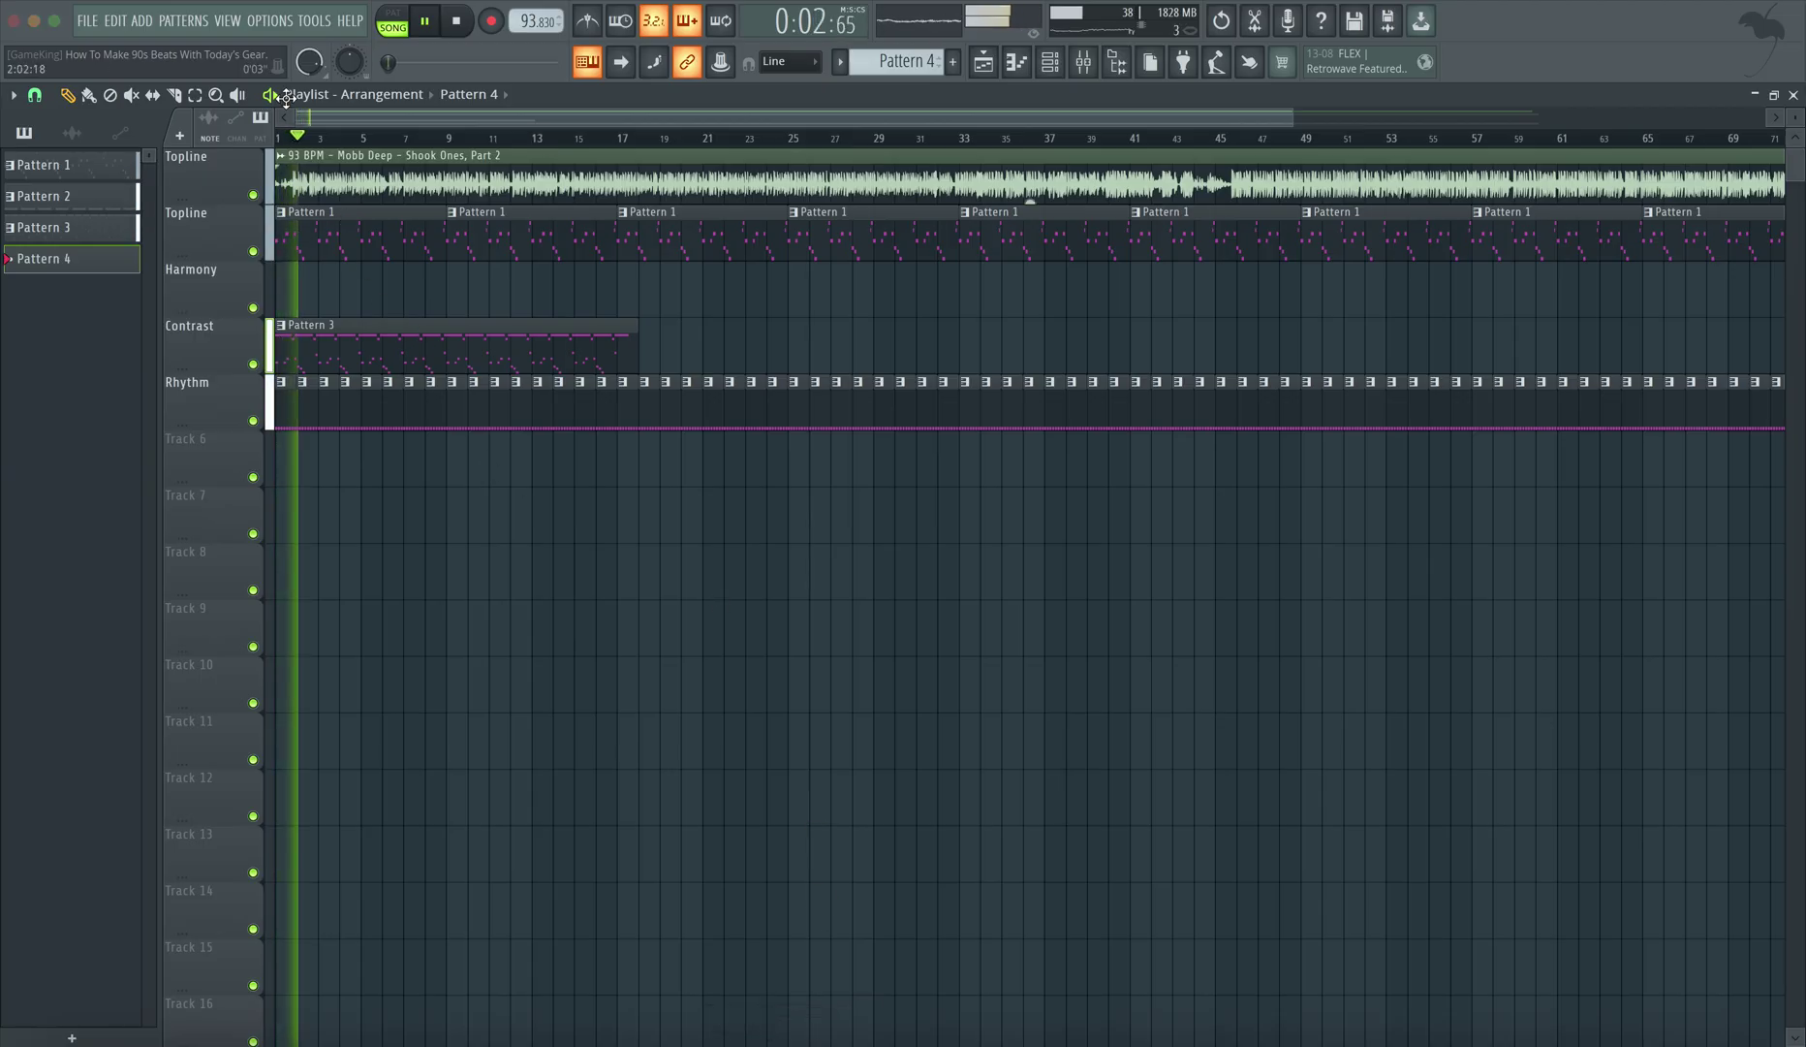
pyautogui.click(194, 8)
pyautogui.click(195, 16)
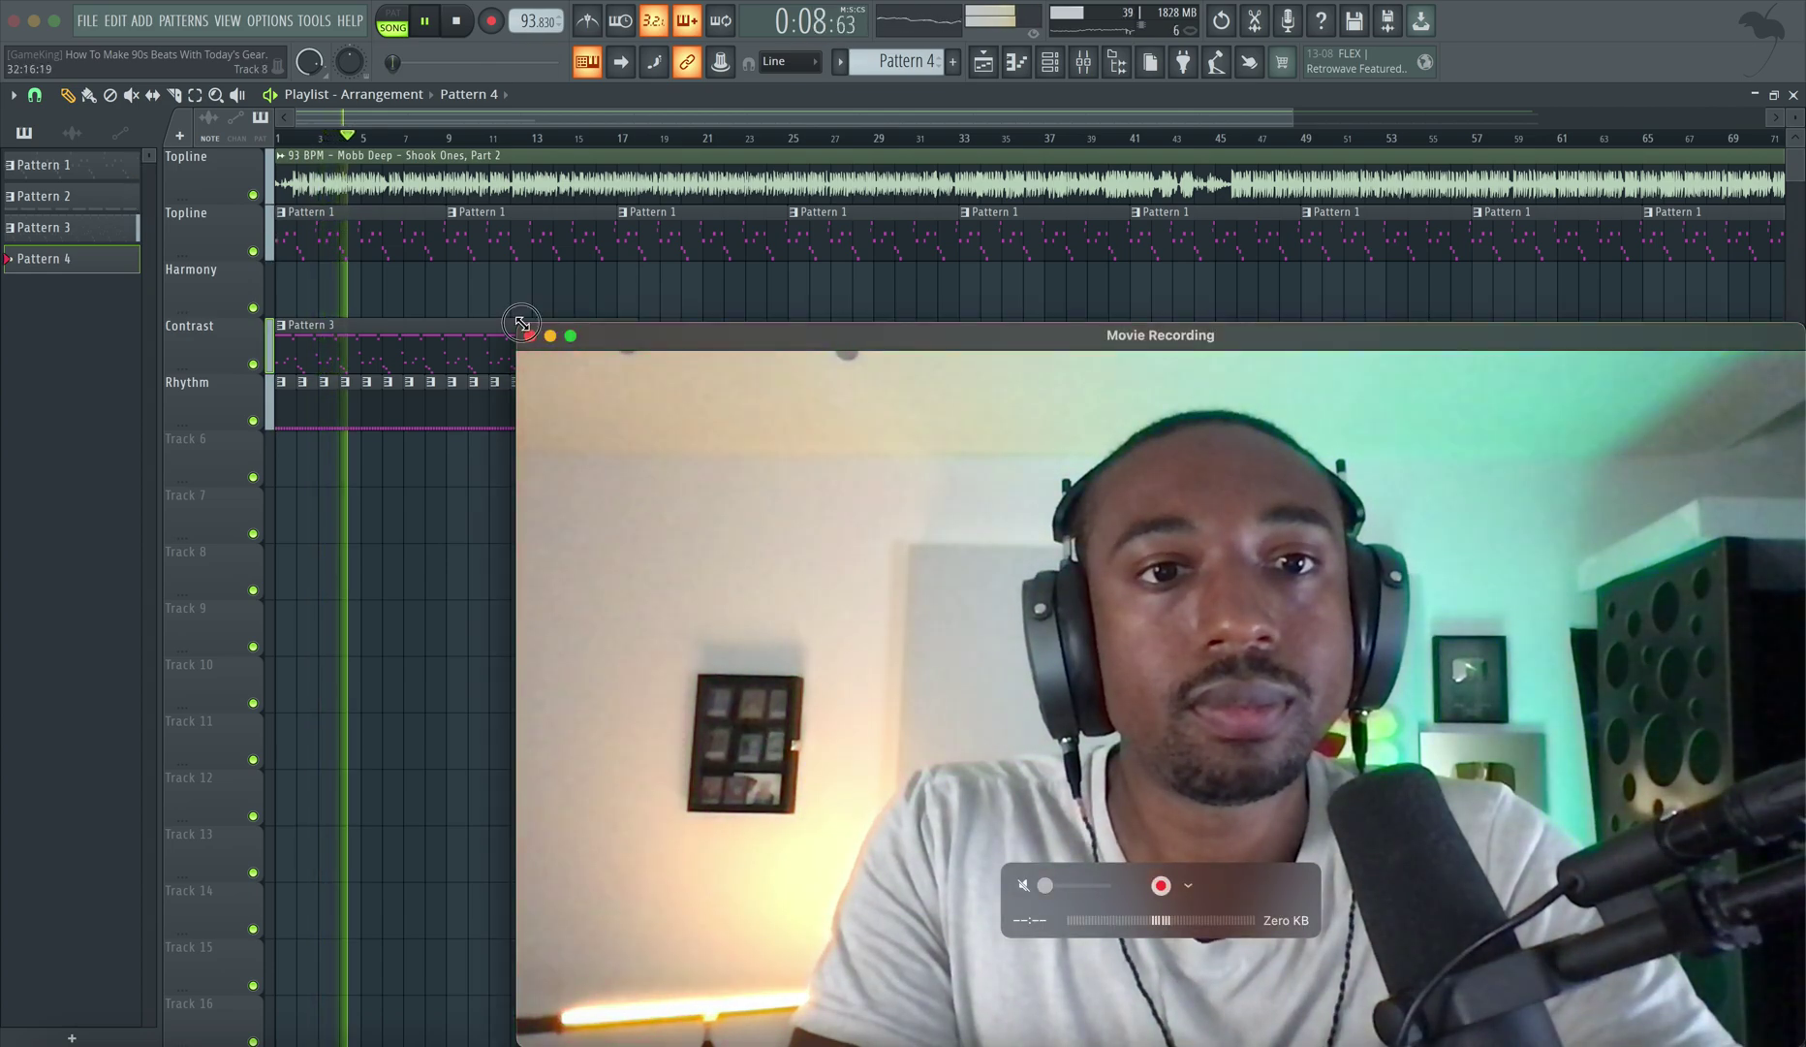
pyautogui.moveTo(518, 326); pyautogui.dragTo(907, 543)
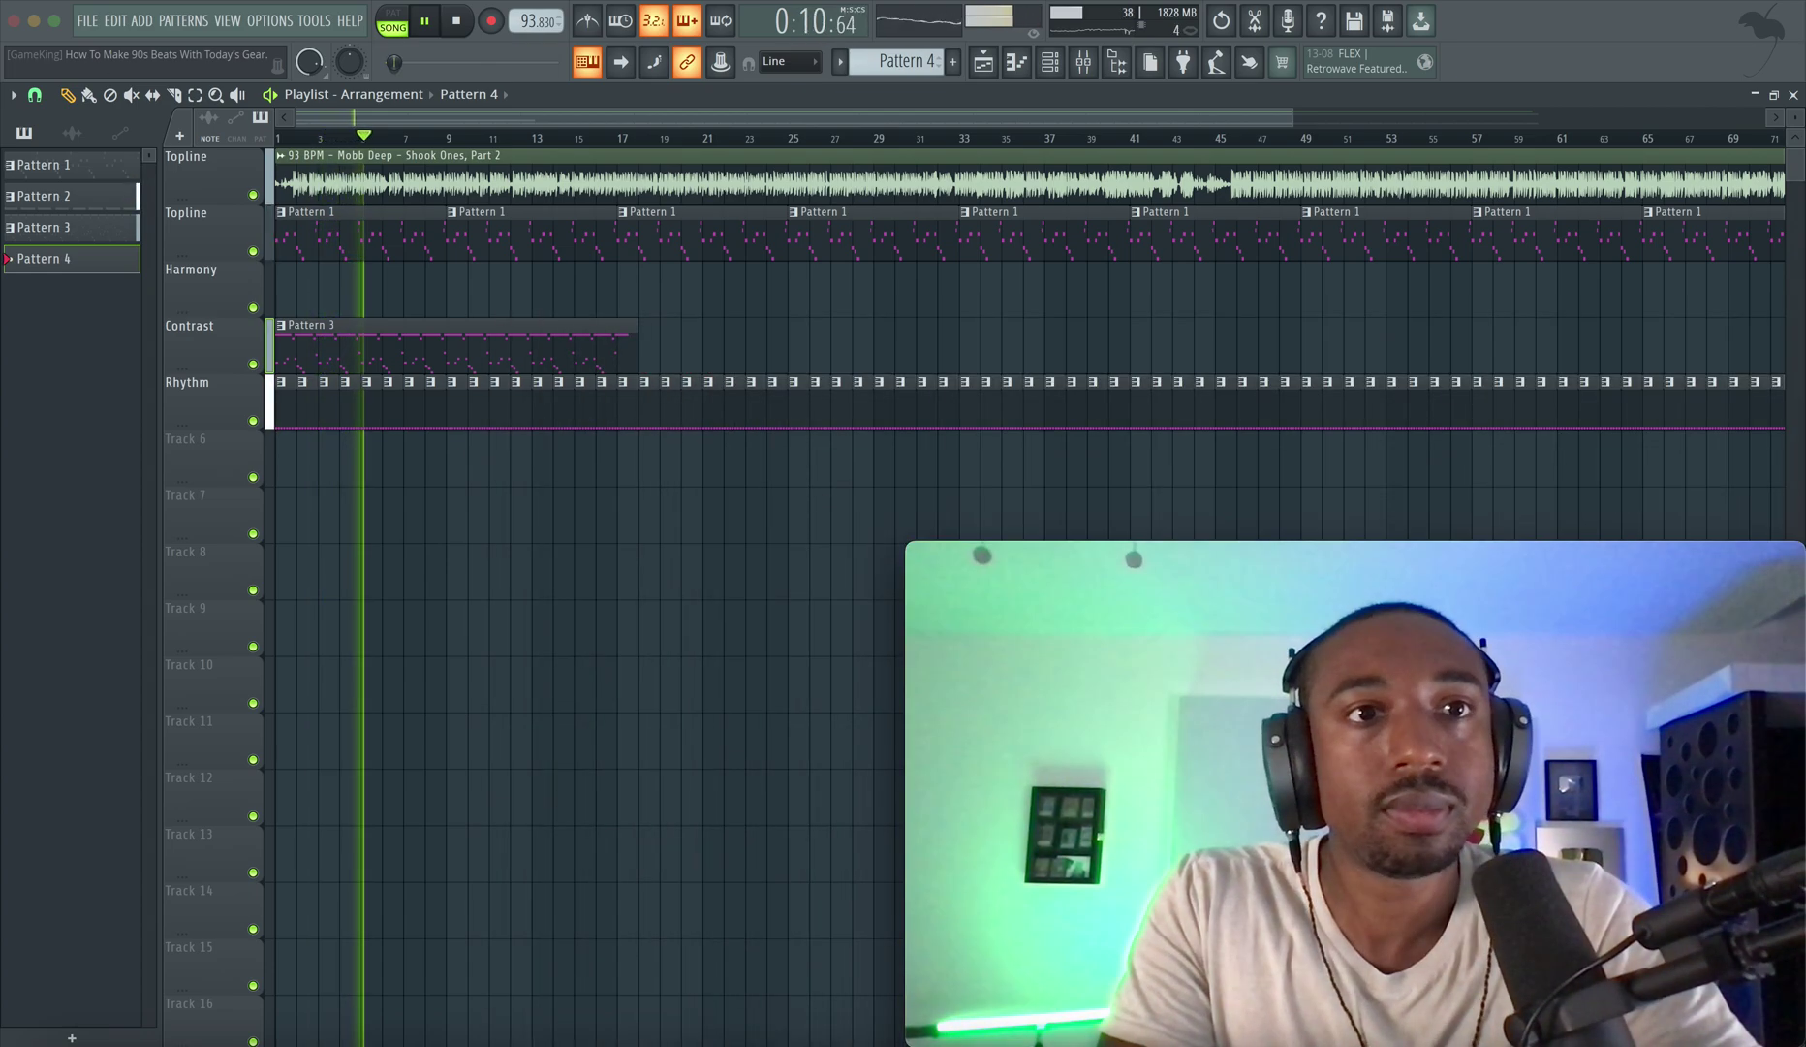
pyautogui.click(286, 2)
pyautogui.click(310, 94)
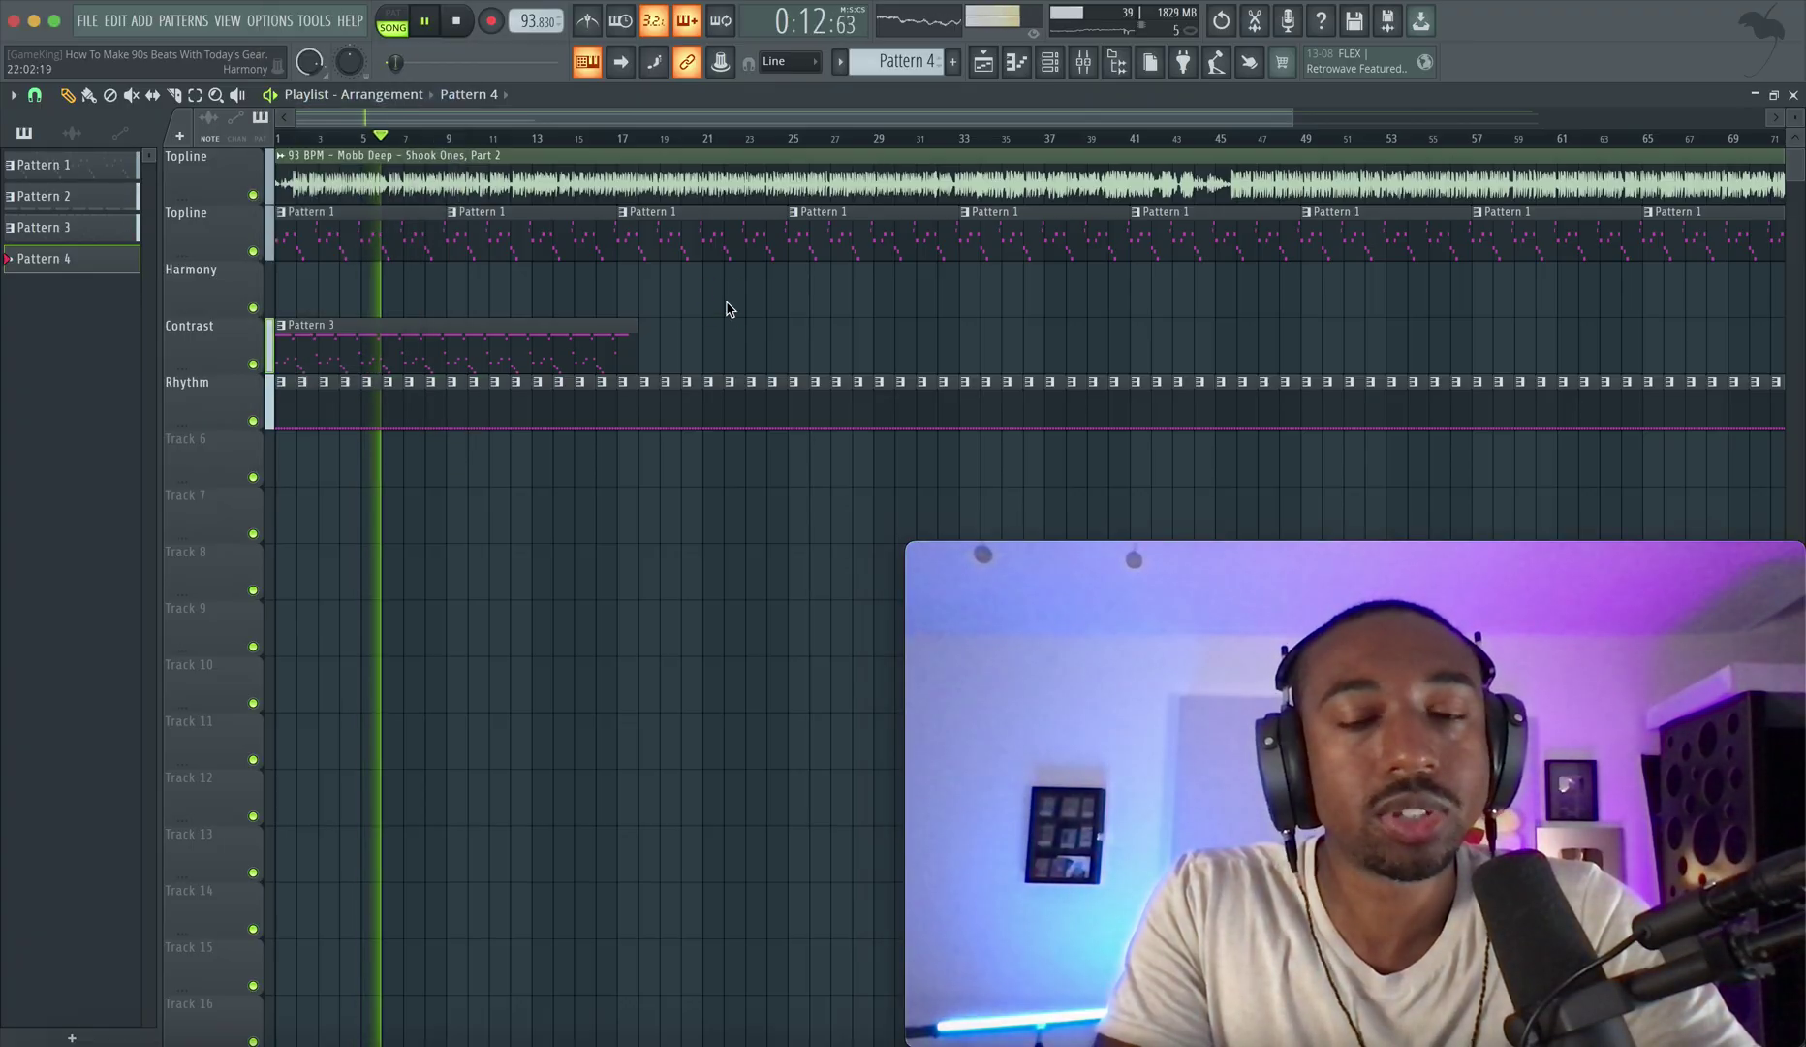
# Lower the faders of all mixer tracks from Kontakt 8 to Reverb together, leaving out the Mobb Deep reference track.
pyautogui.click(1082, 61)
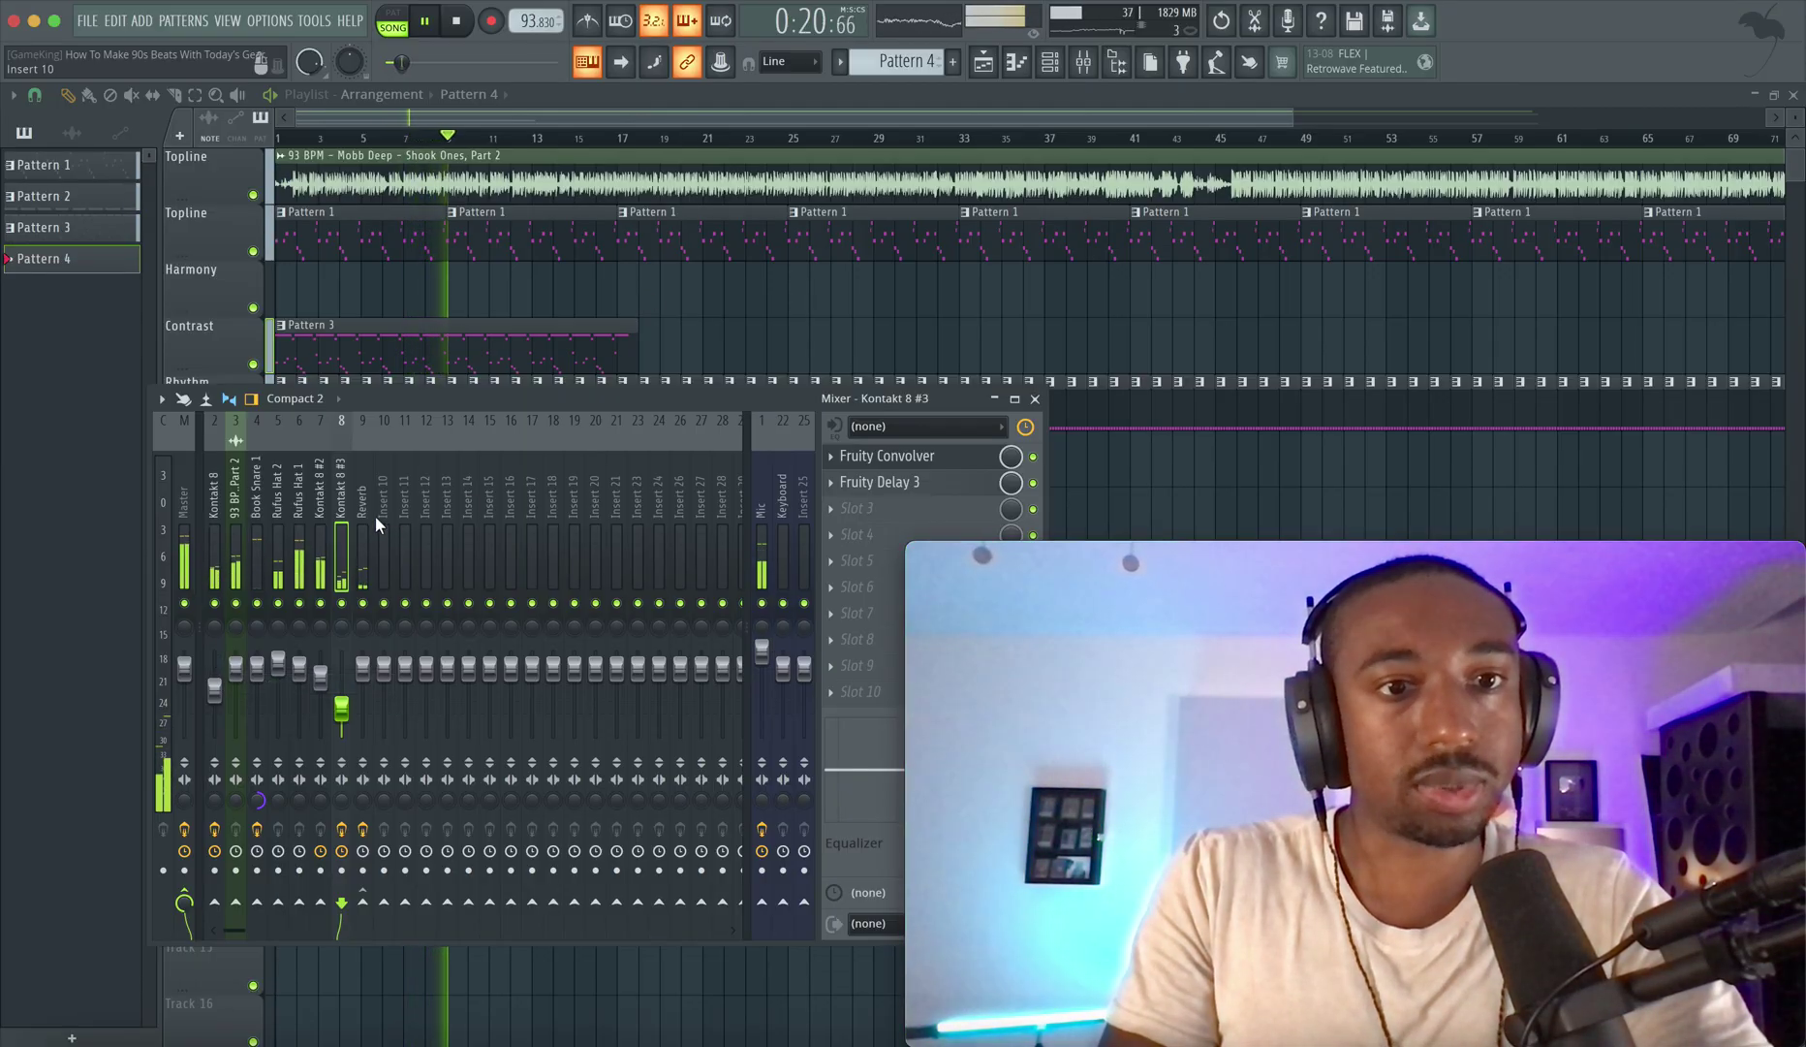
pyautogui.moveTo(367, 516); pyautogui.dragTo(232, 552)
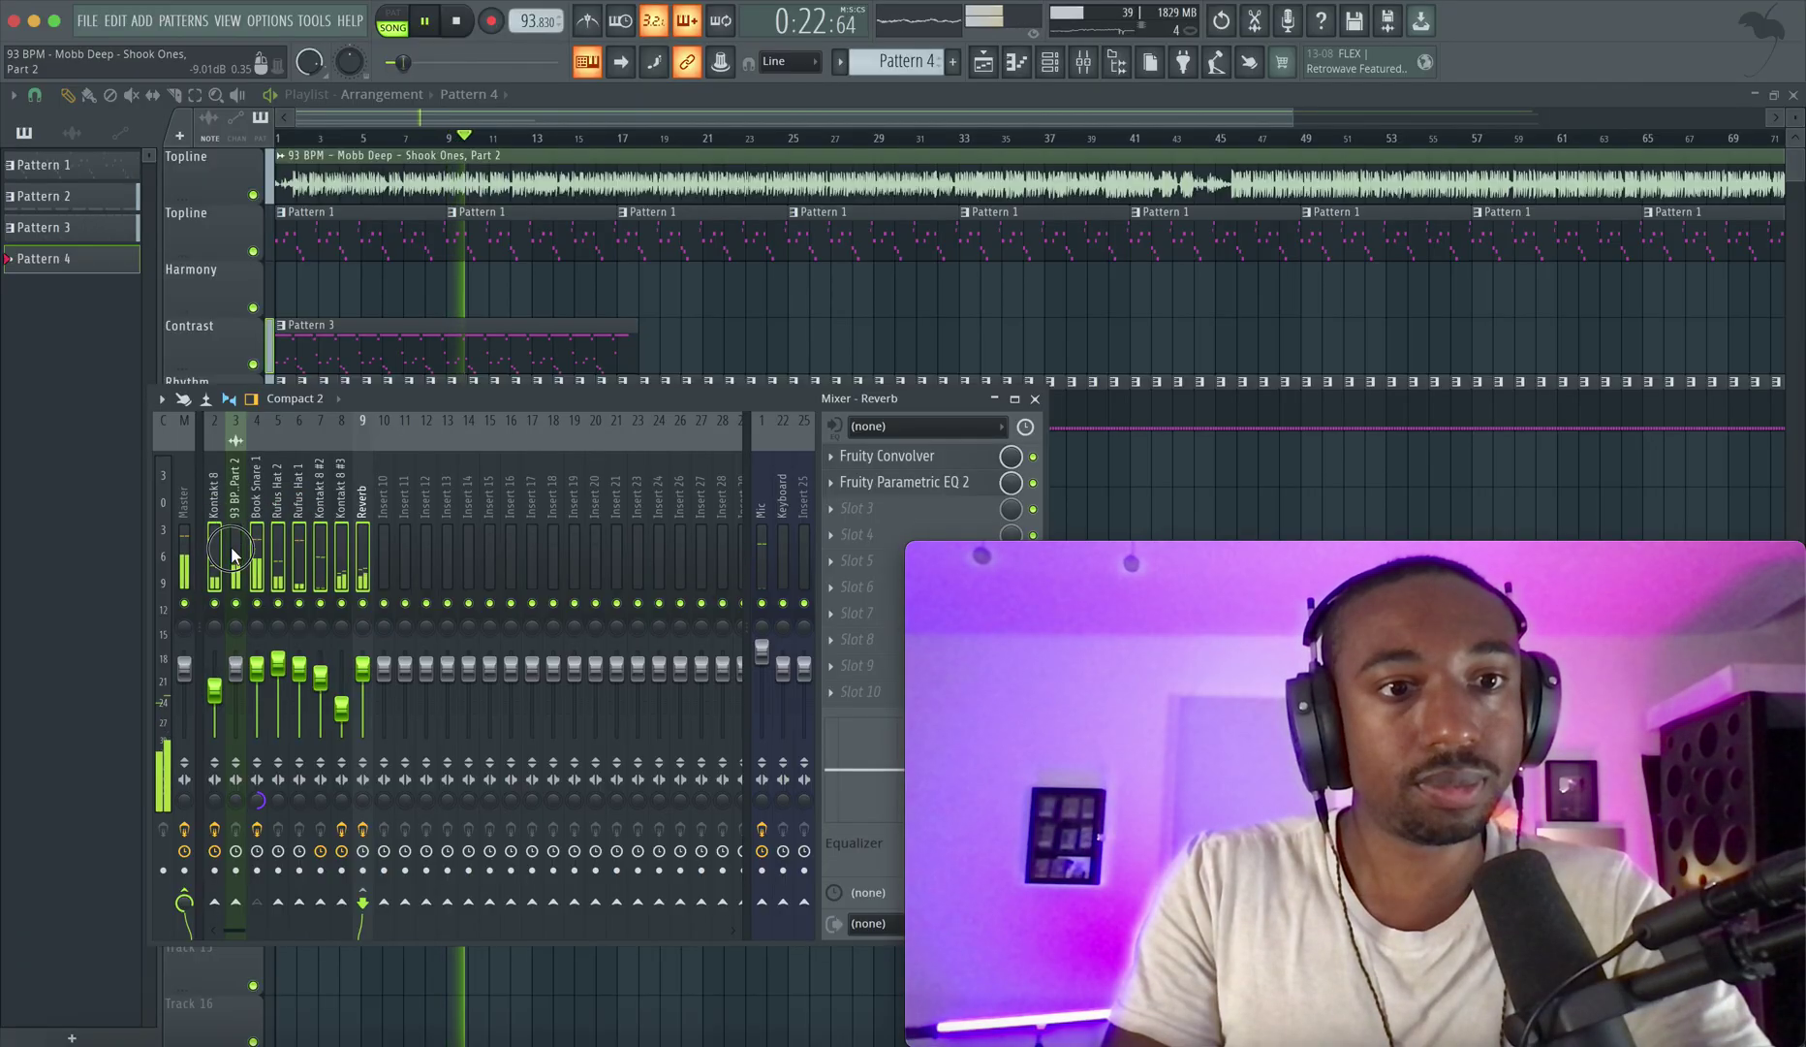
pyautogui.moveTo(257, 667); pyautogui.dragTo(257, 678)
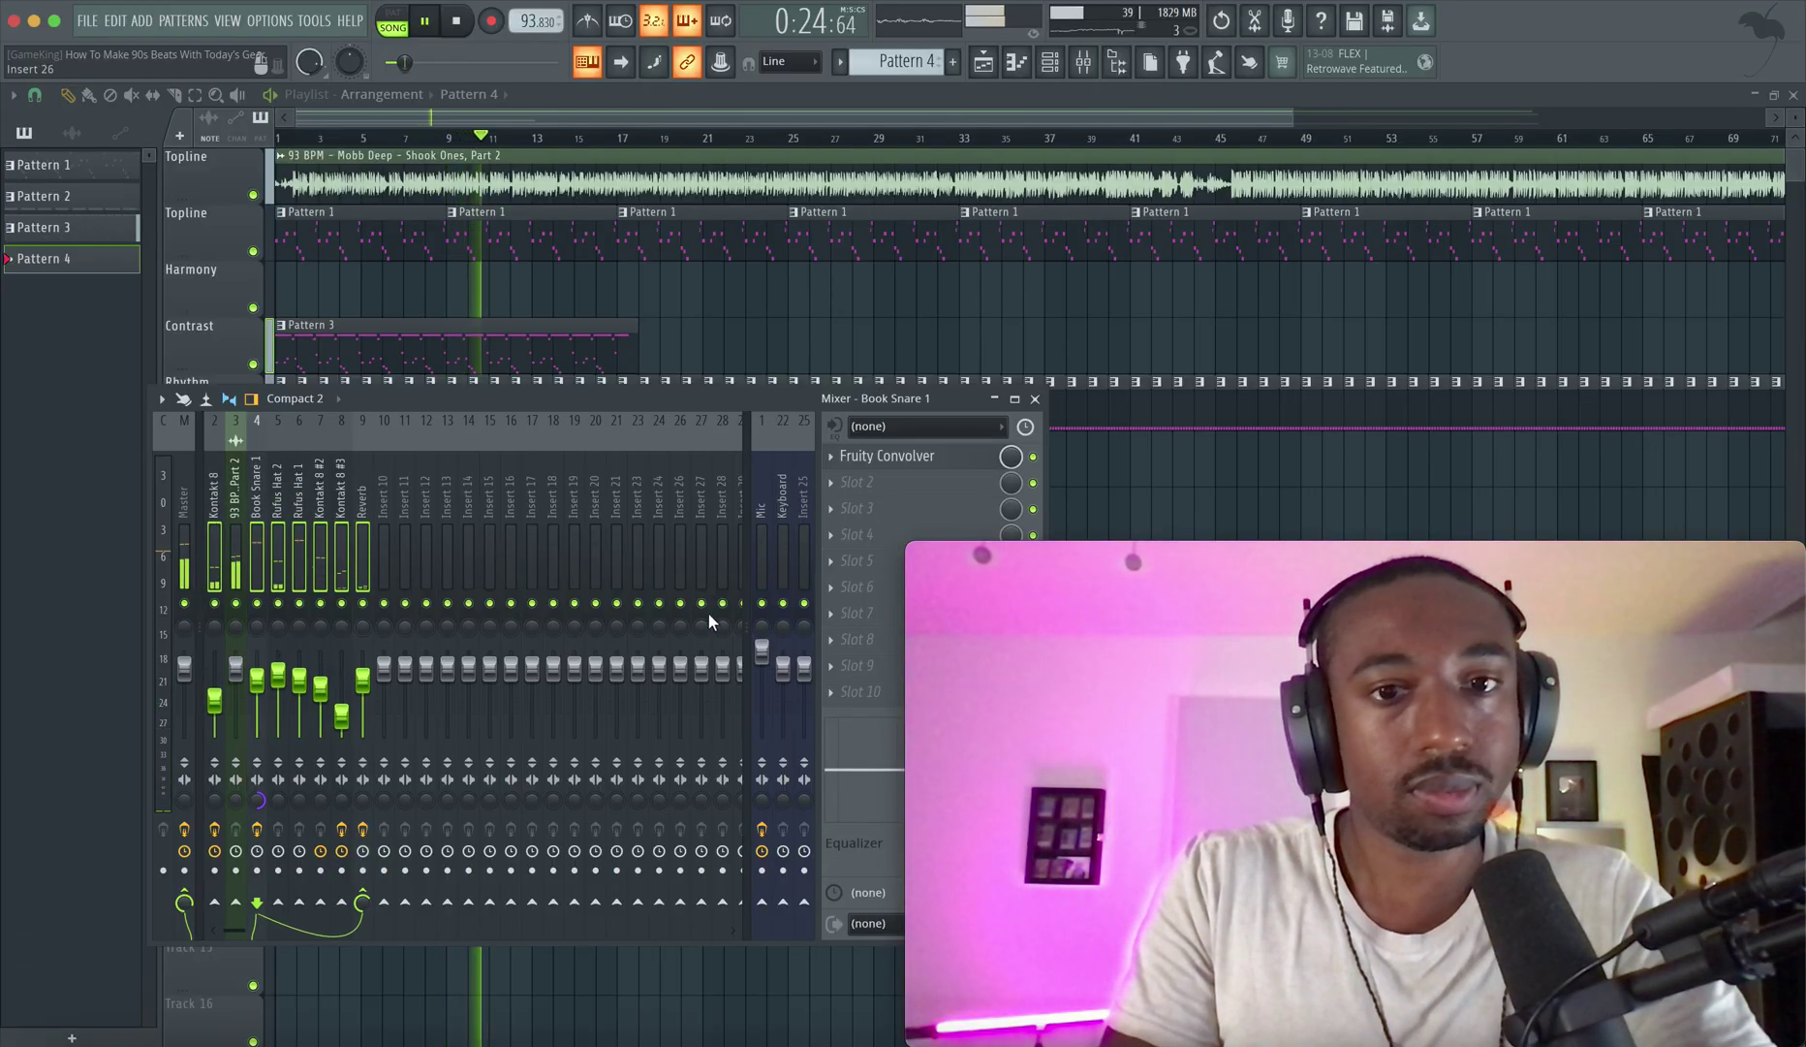
pyautogui.click(760, 578)
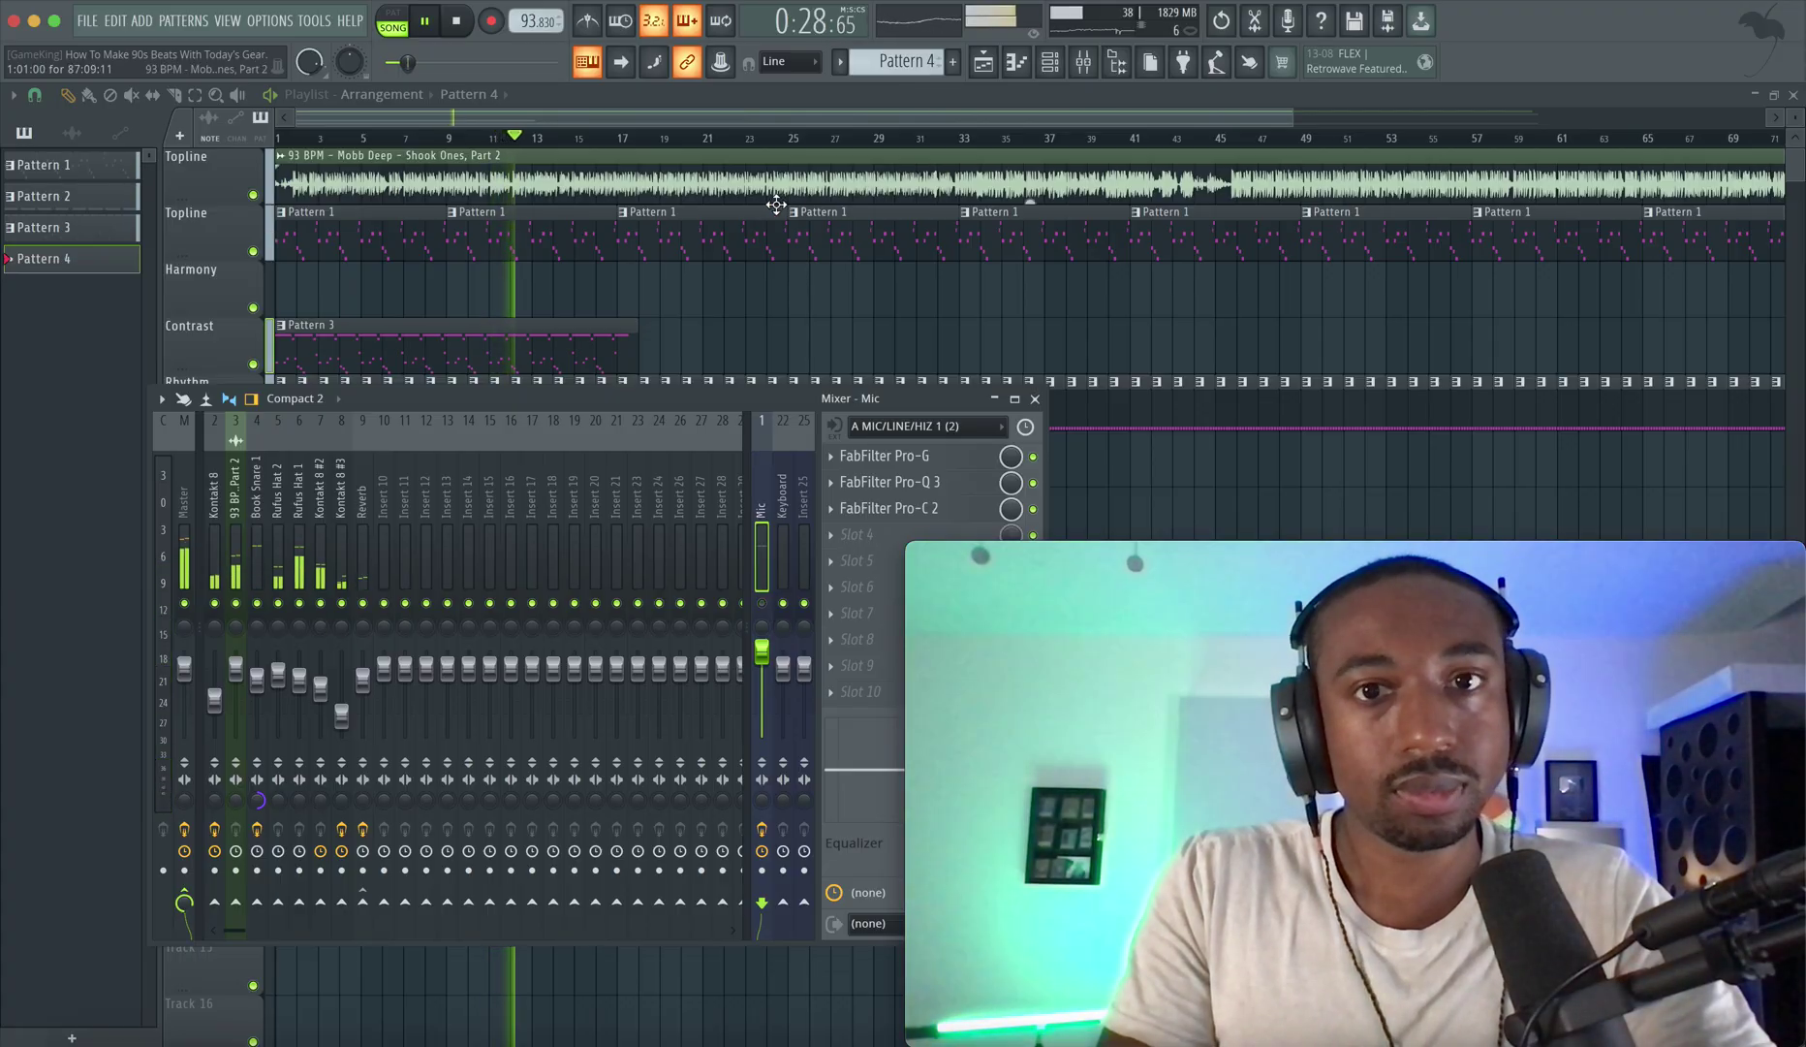
pyautogui.click(1035, 399)
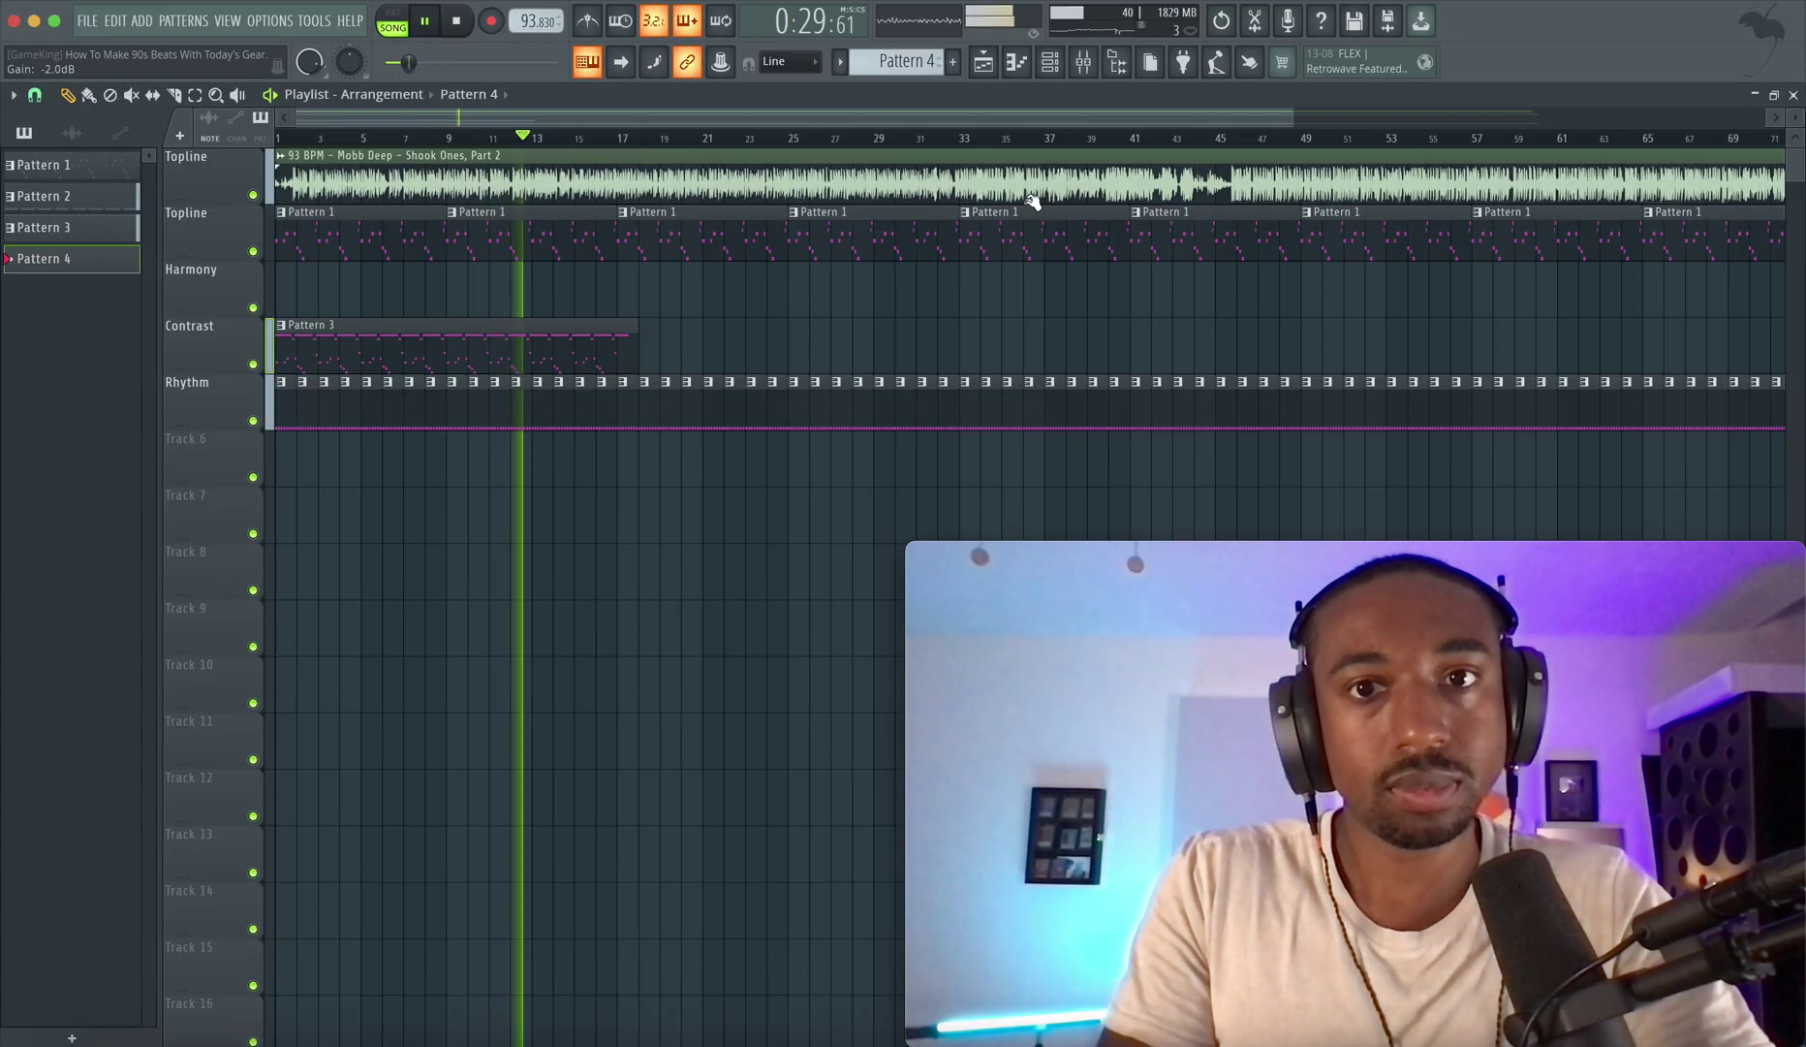
# Compare the reference and Master tracks in the mixer, and raise the Kontakt 8 #2 and Rufus Hat 1 faders.
pyautogui.click(1082, 61)
pyautogui.click(241, 625)
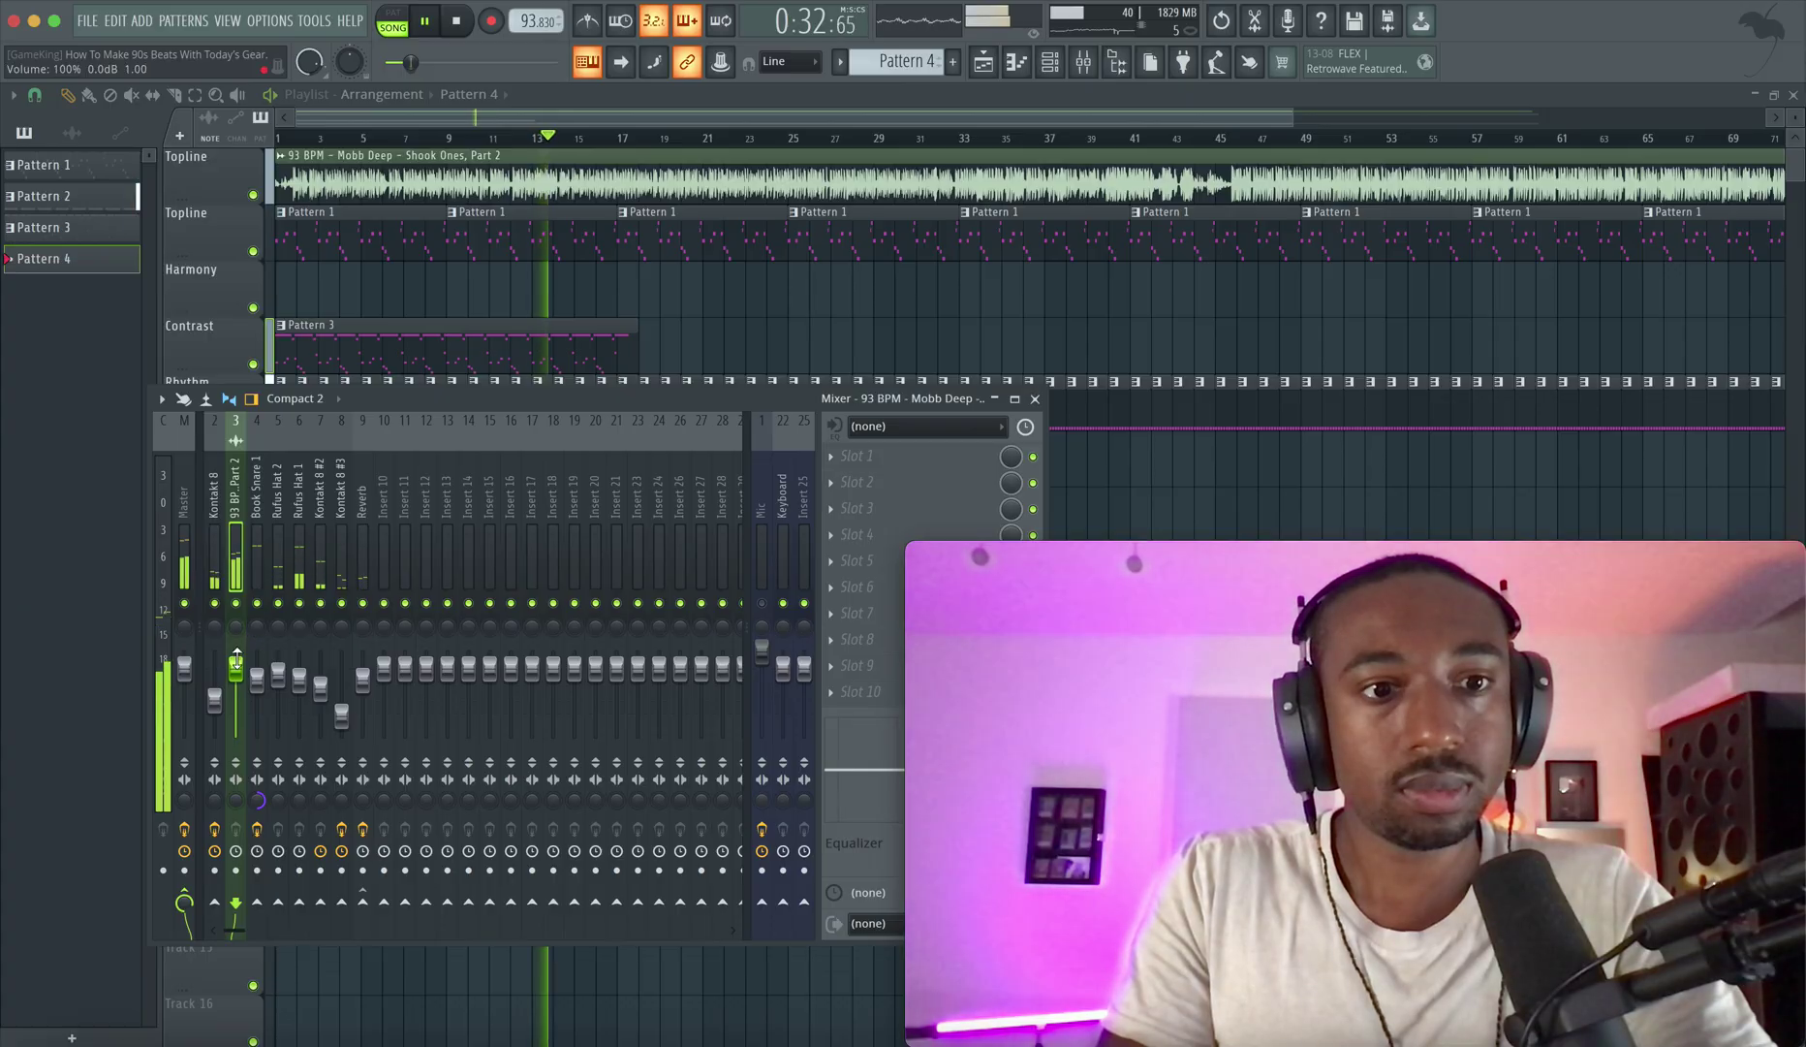
pyautogui.click(185, 536)
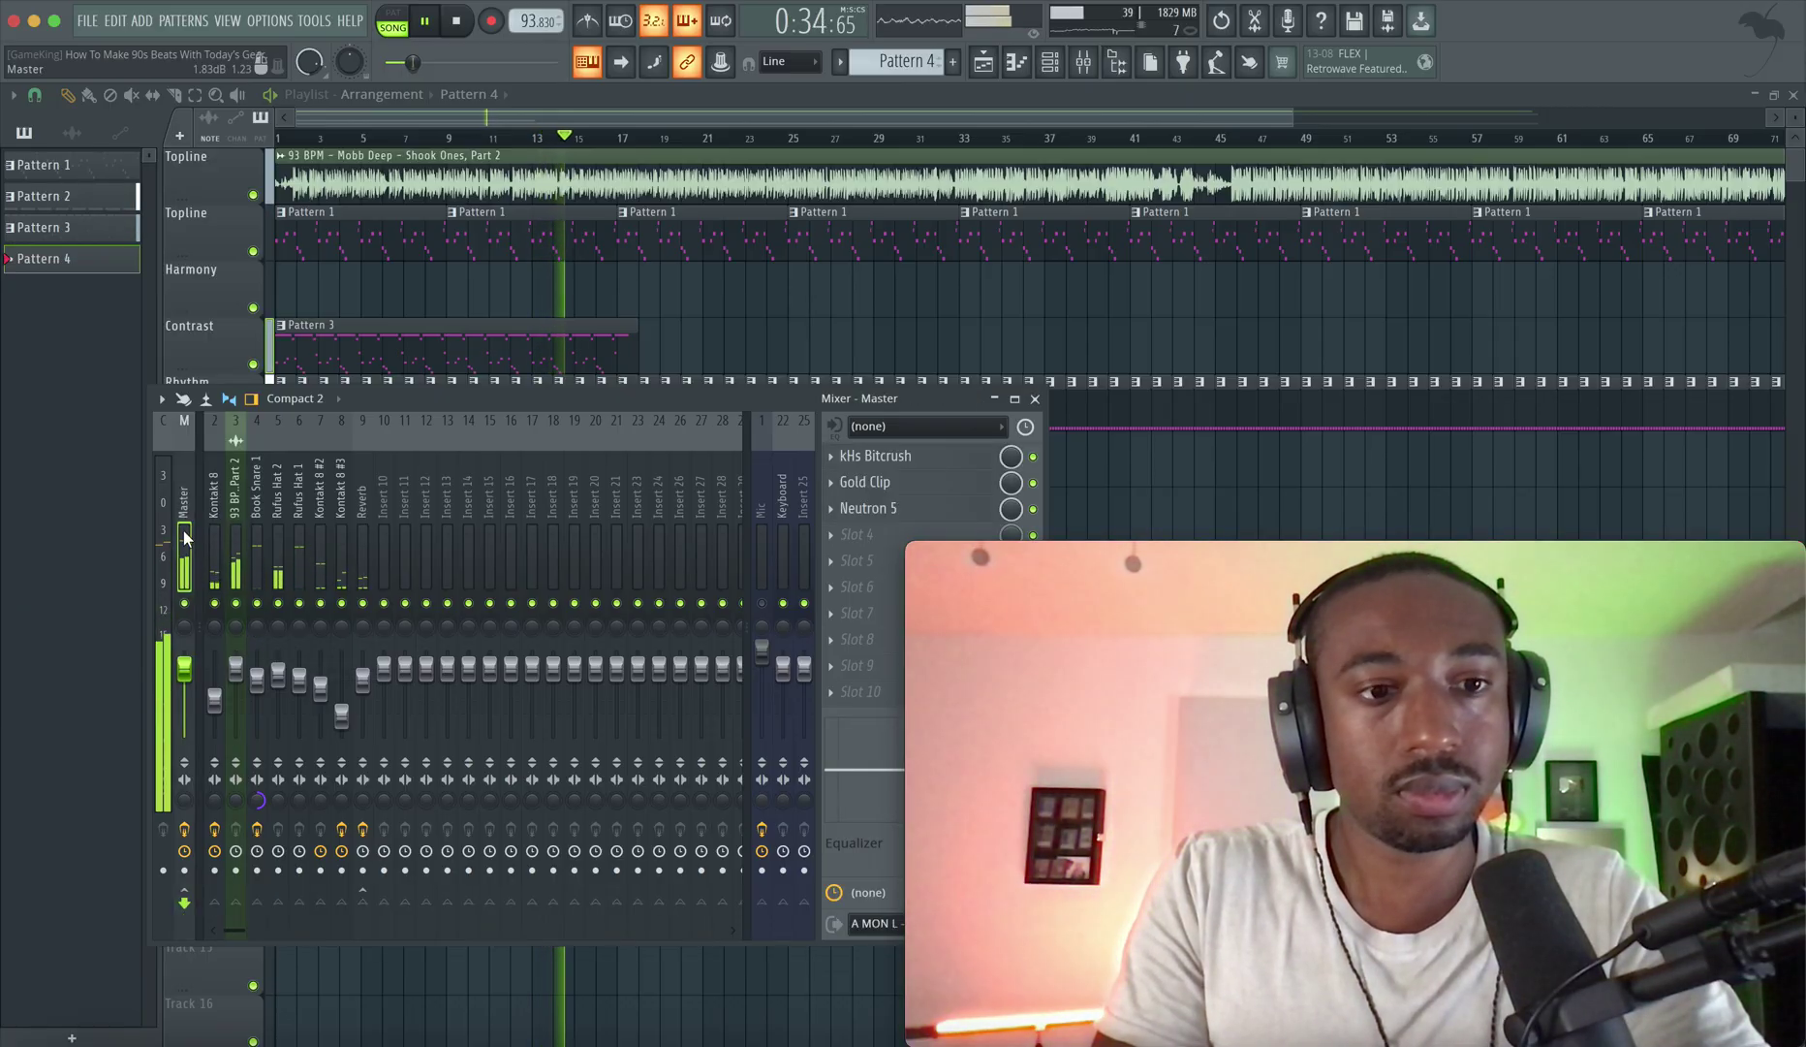
pyautogui.click(230, 531)
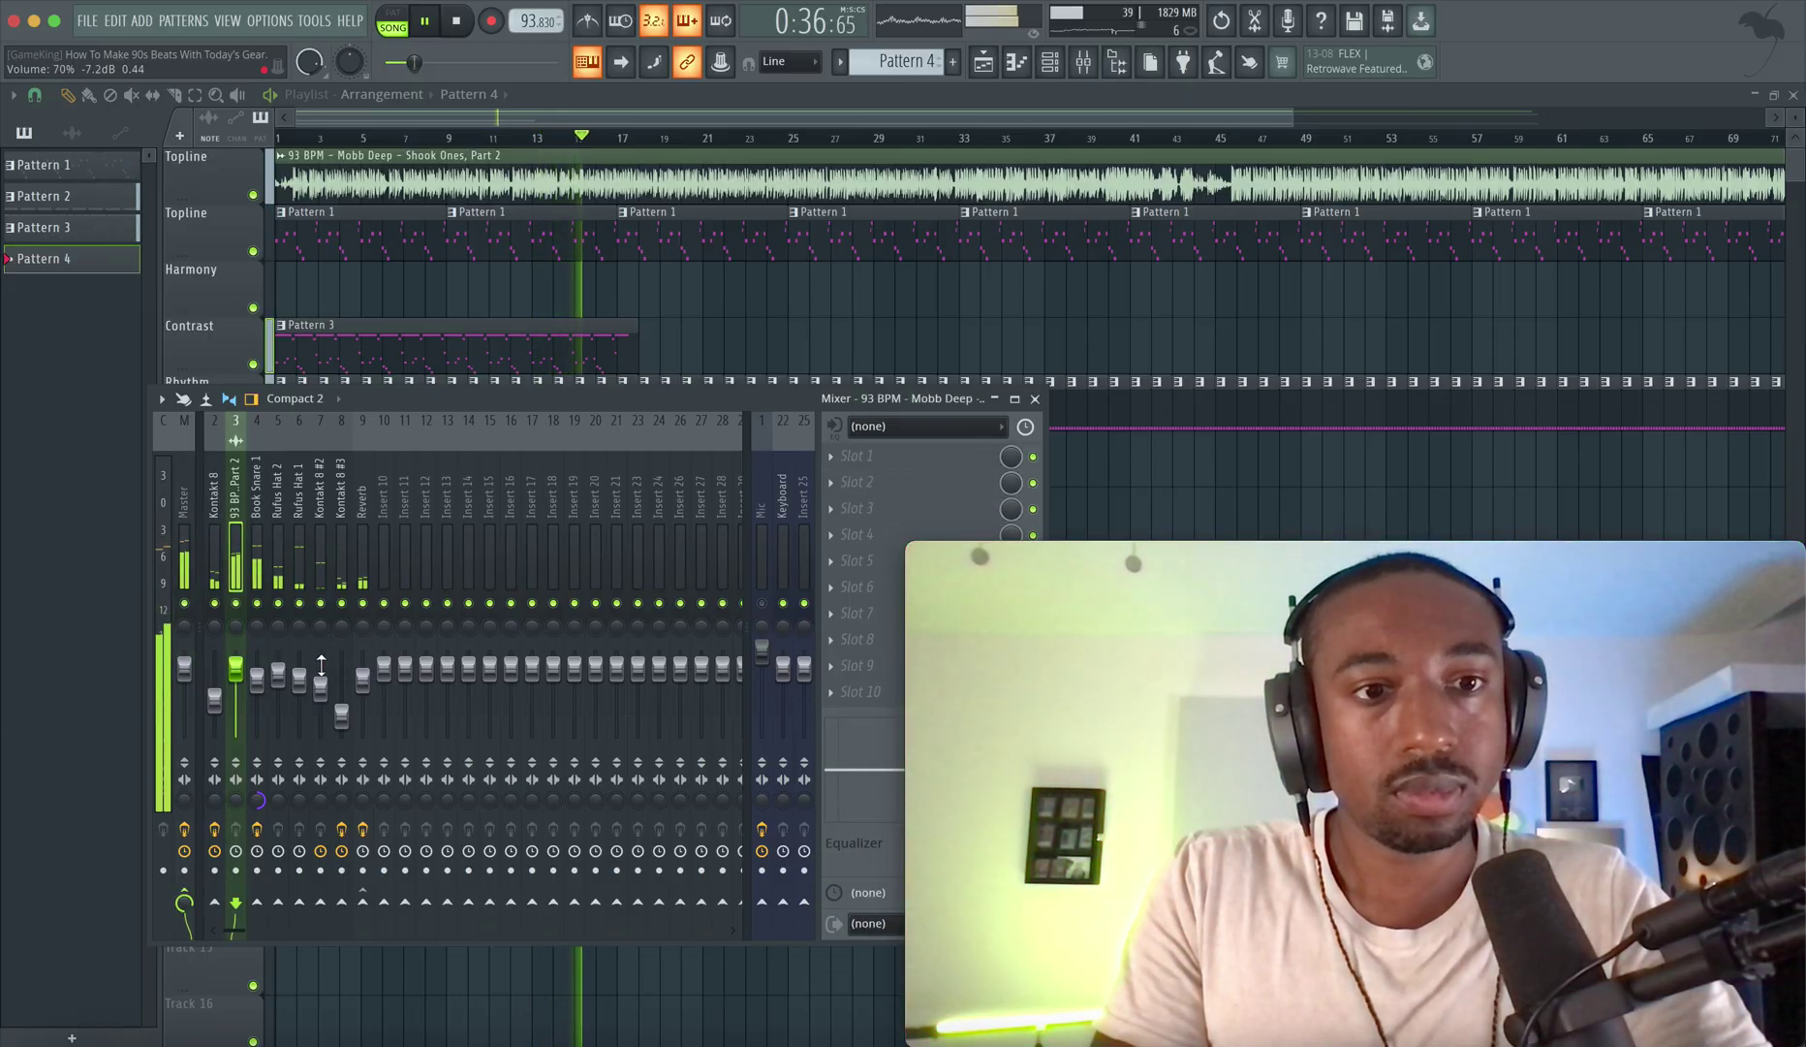
pyautogui.click(318, 544)
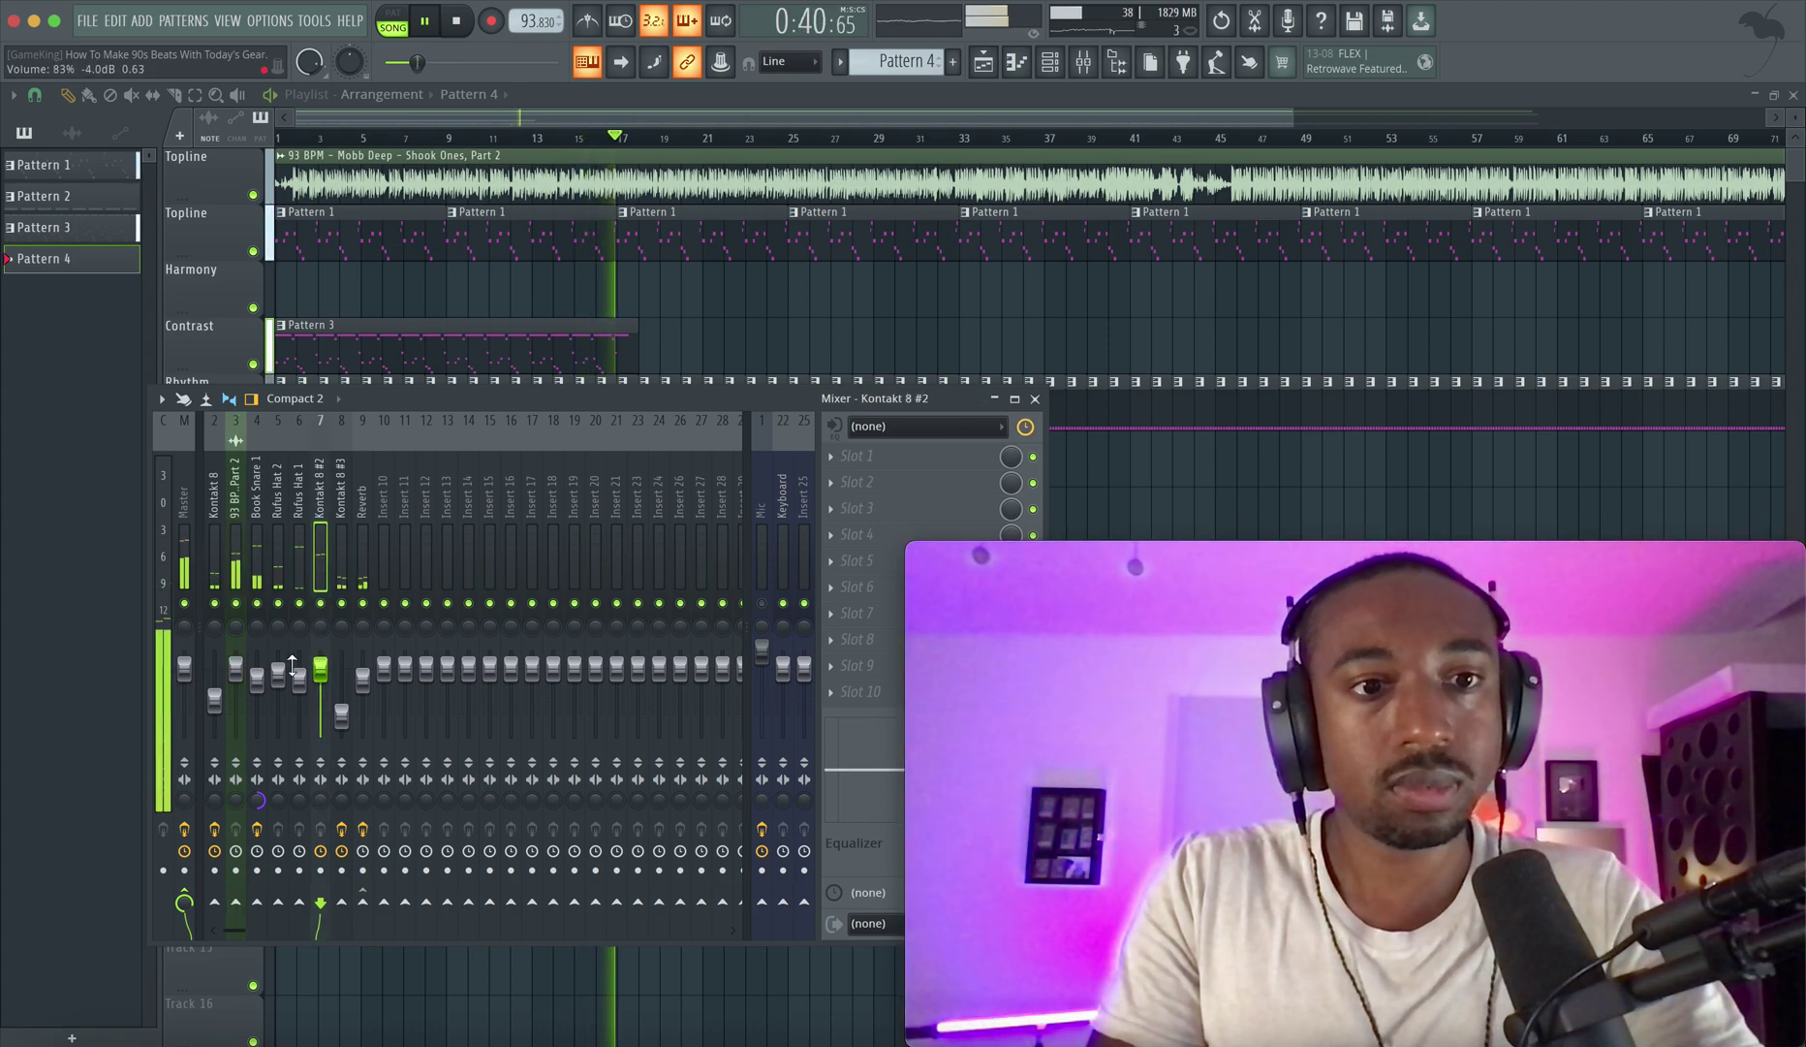
pyautogui.moveTo(298, 672); pyautogui.dragTo(298, 670)
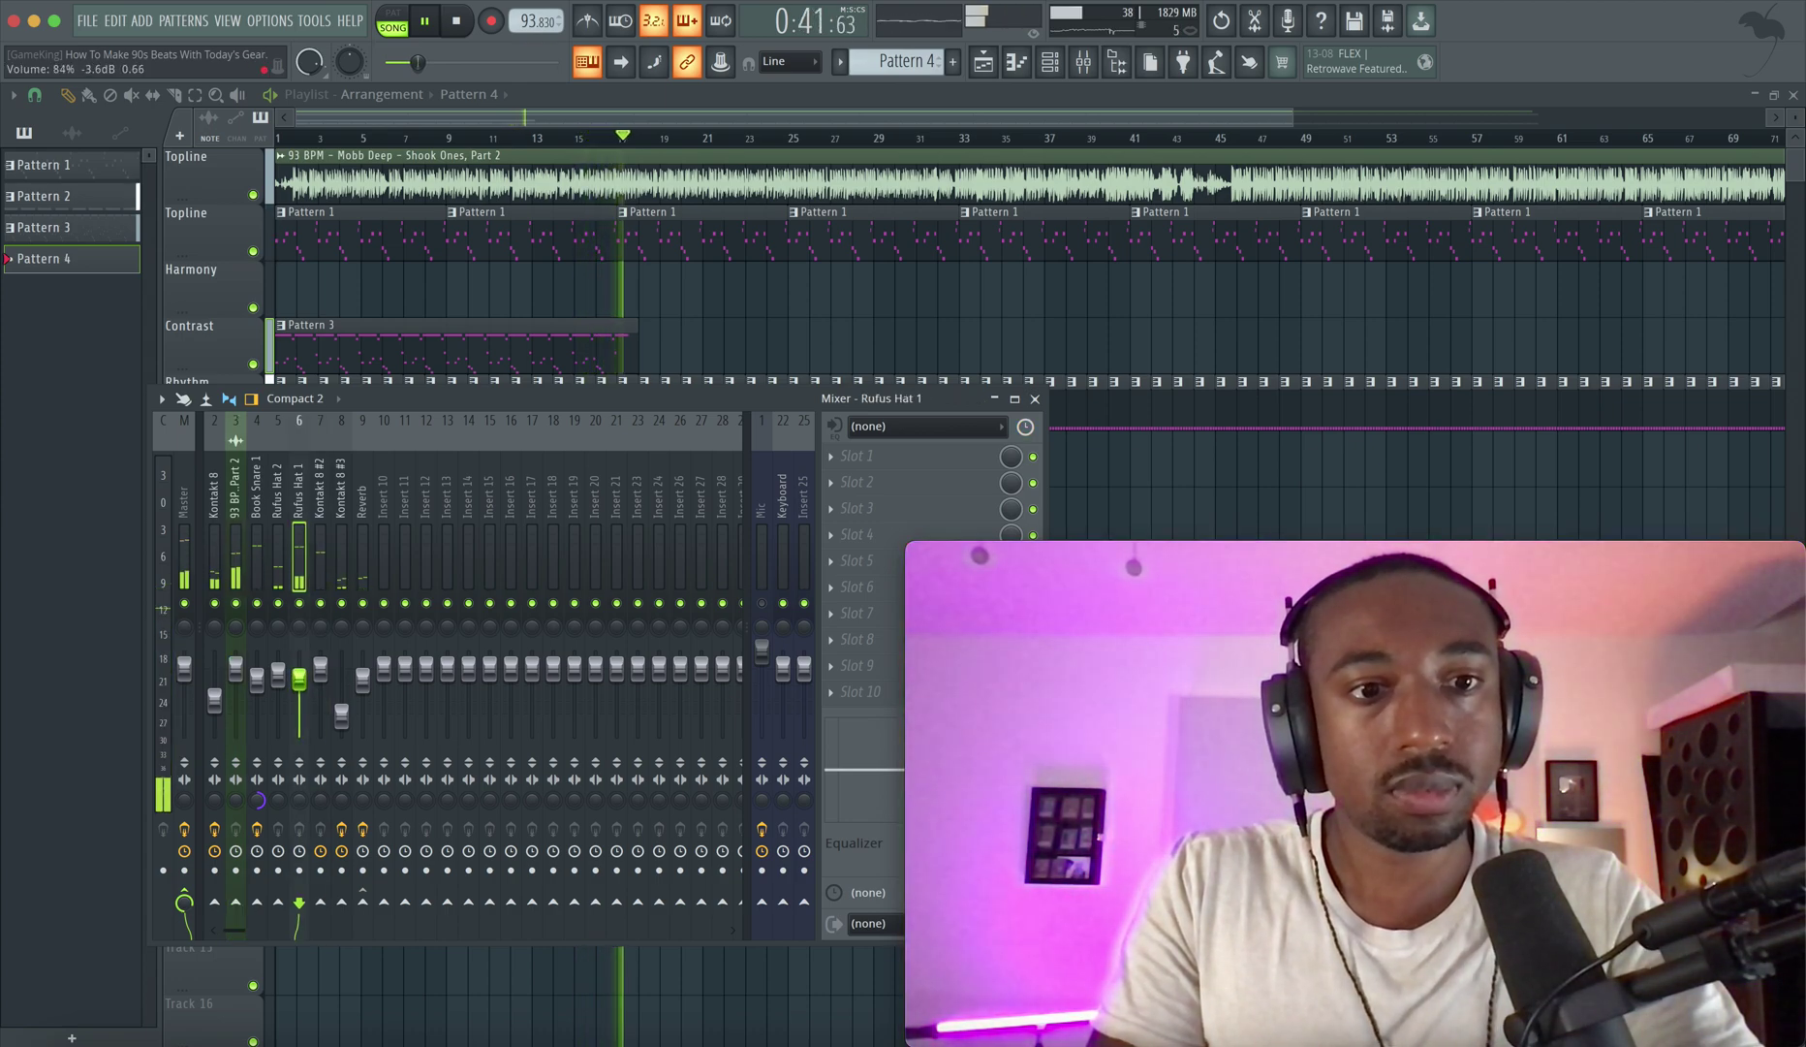
# Raise the Book Snare 1 fader and add Fruity Parametric EQ 2 to that track, cutting the lows with band 1.
pyautogui.click(257, 677)
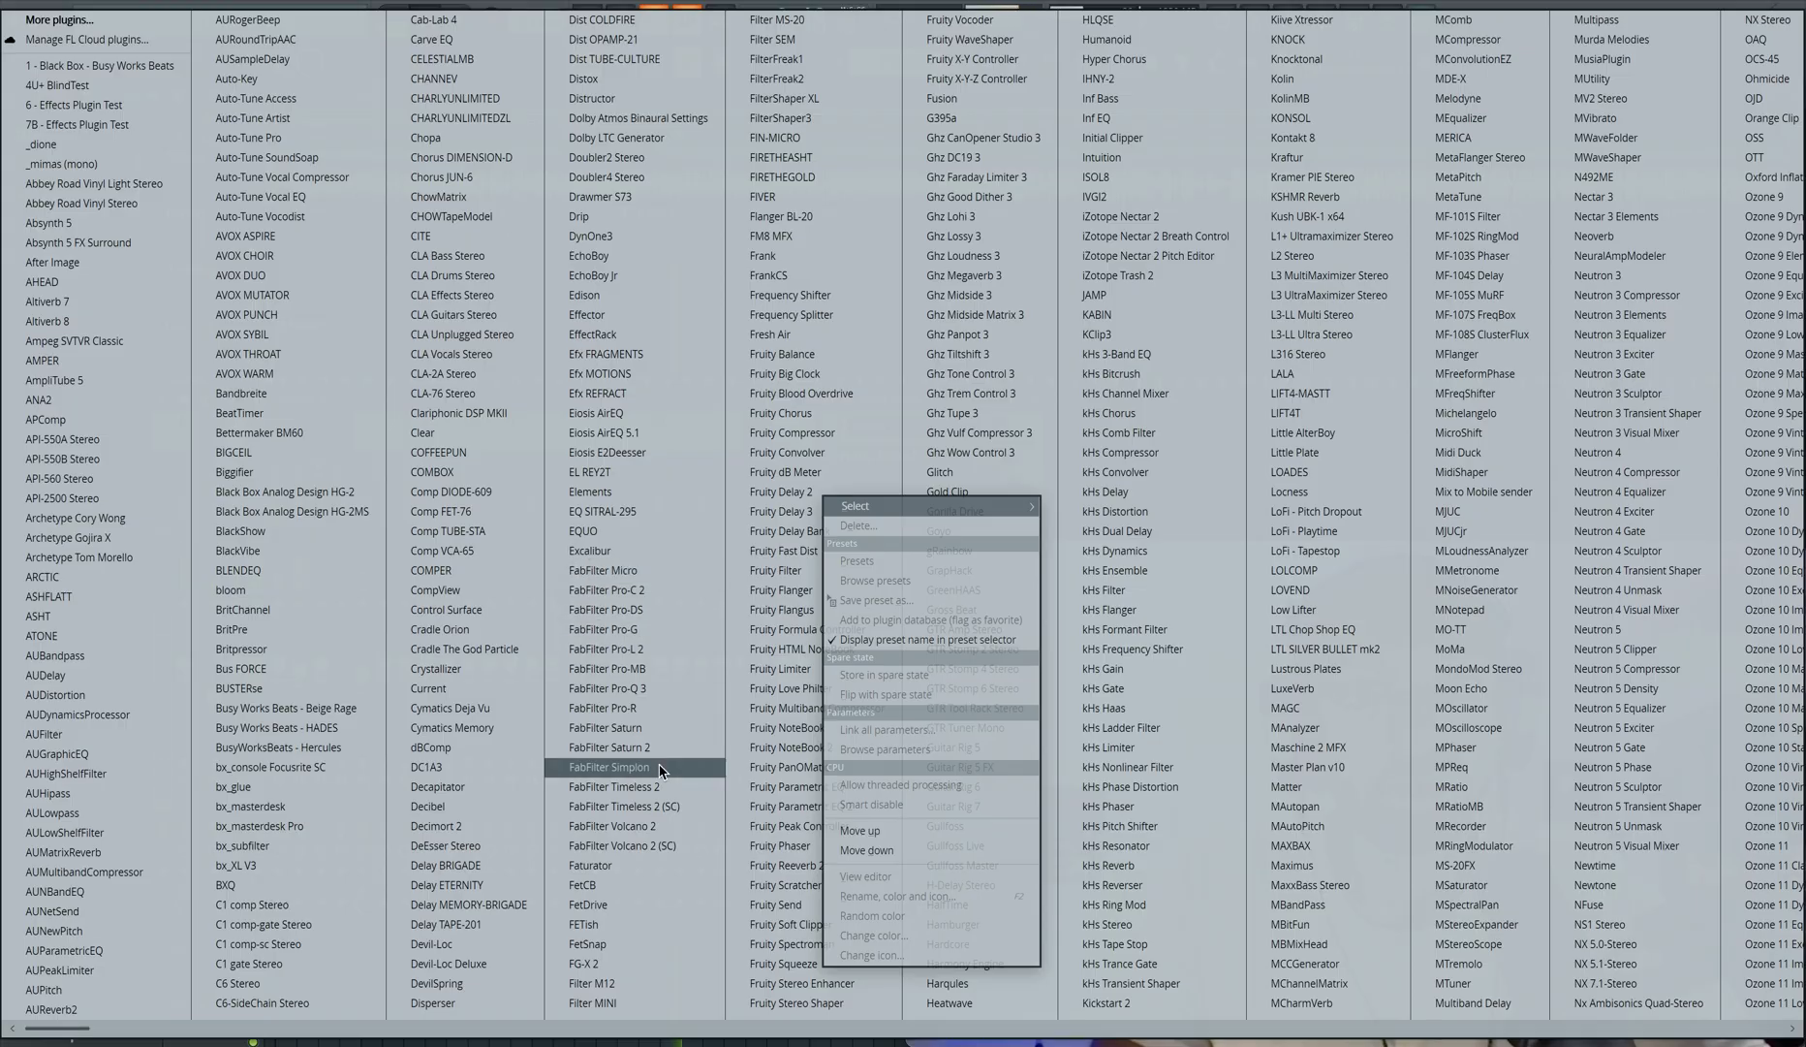
pyautogui.hscroll(2, 659, 825)
pyautogui.click(659, 806)
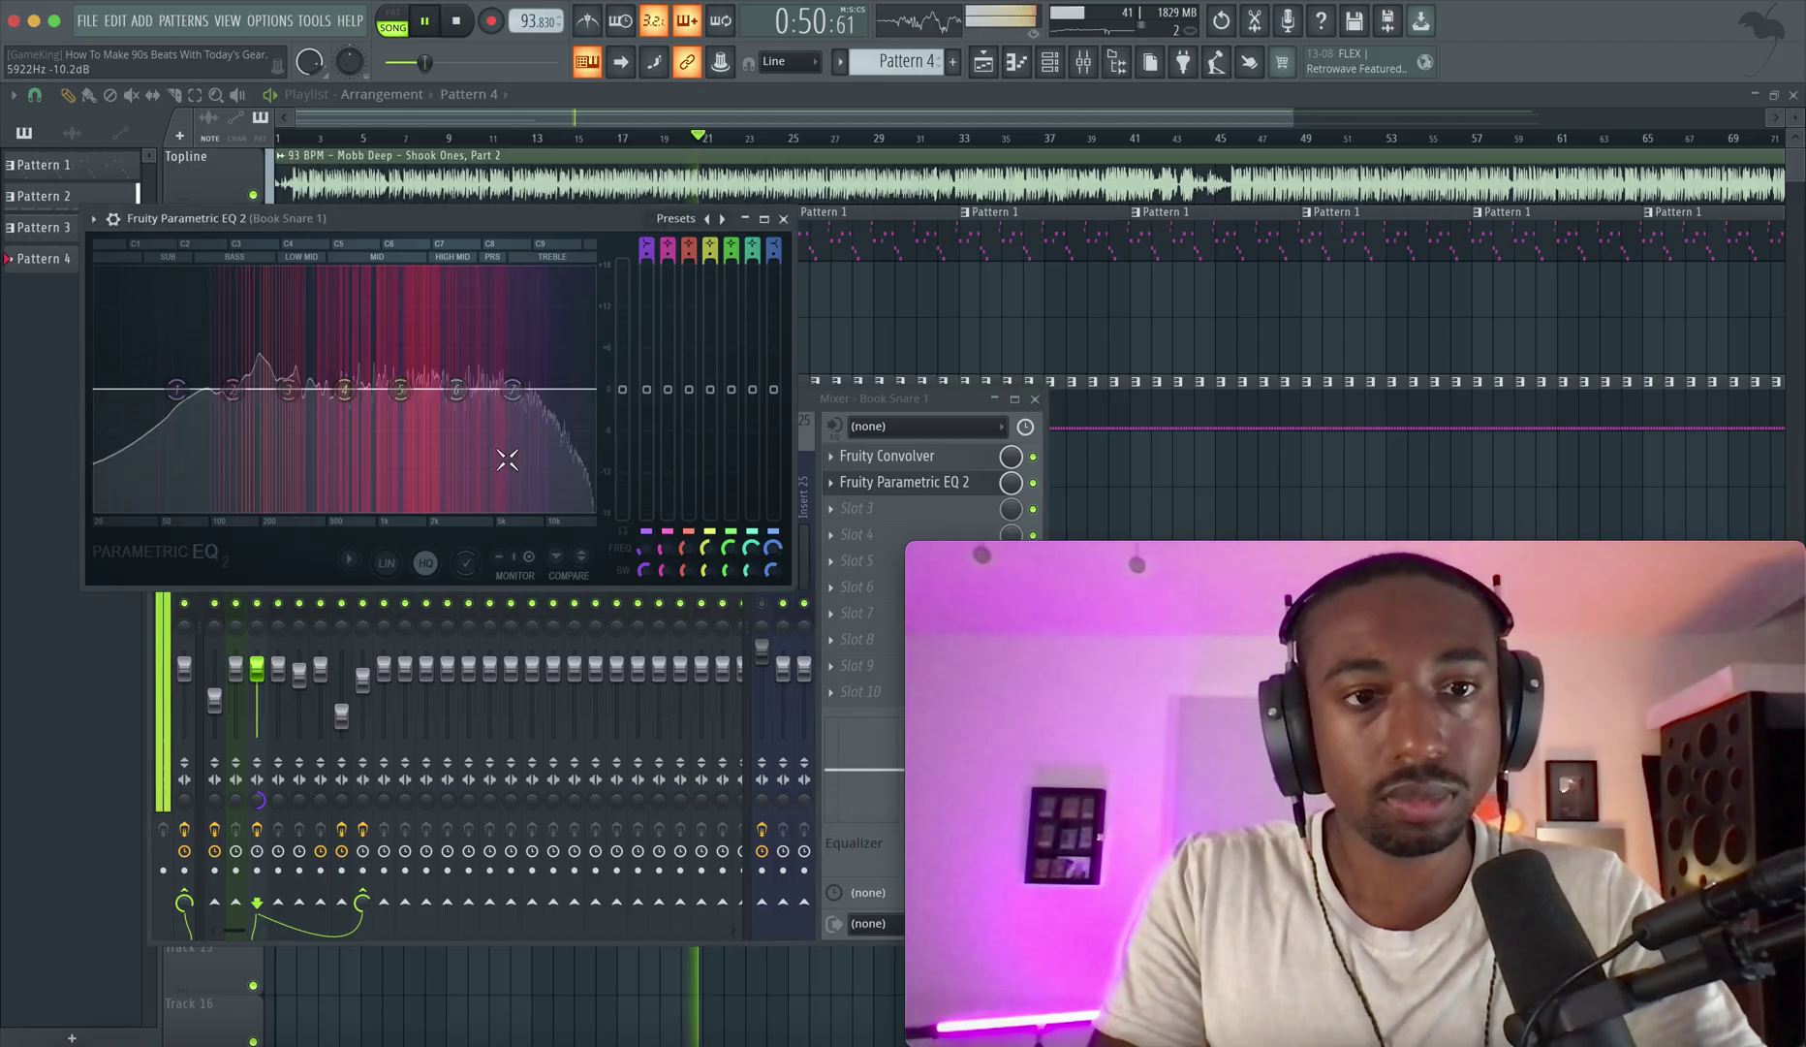
pyautogui.moveTo(229, 417); pyautogui.dragTo(262, 431)
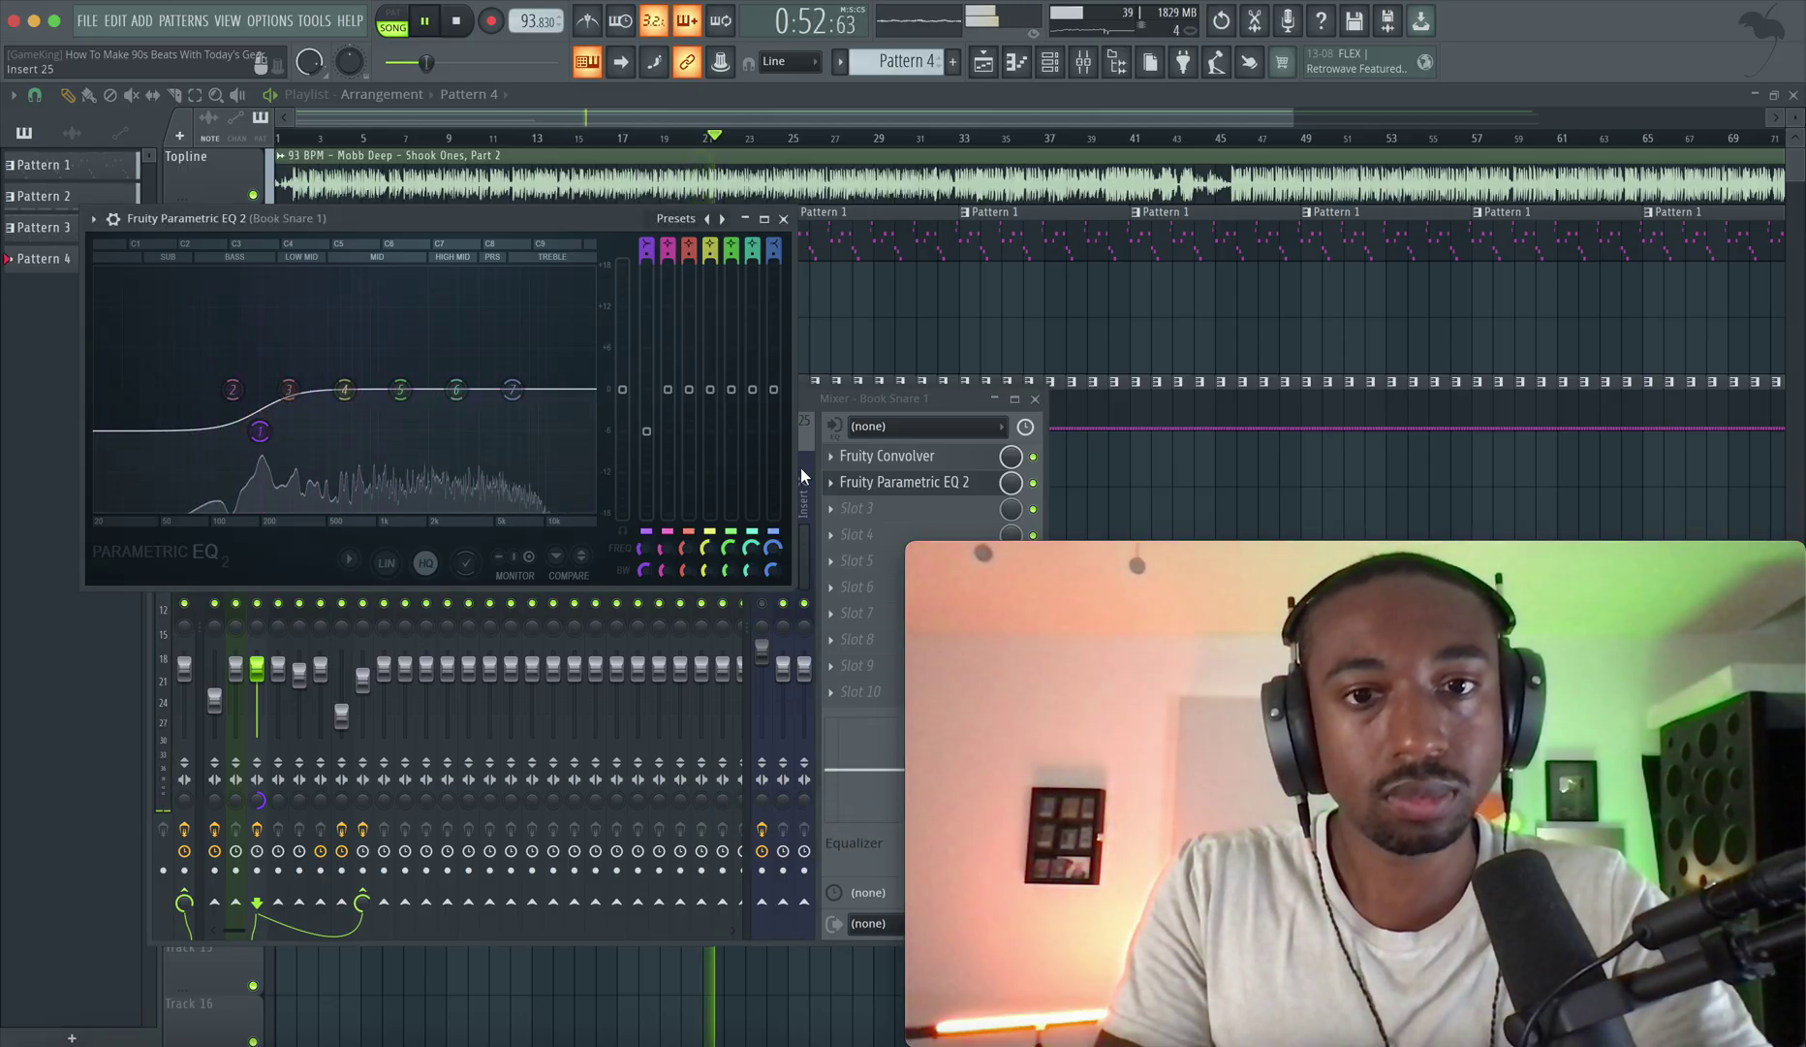
pyautogui.click(783, 219)
# Restart song playback from bar 2 and raise the Kontakt 8 track's fader in the mixer.
pyautogui.press('space')
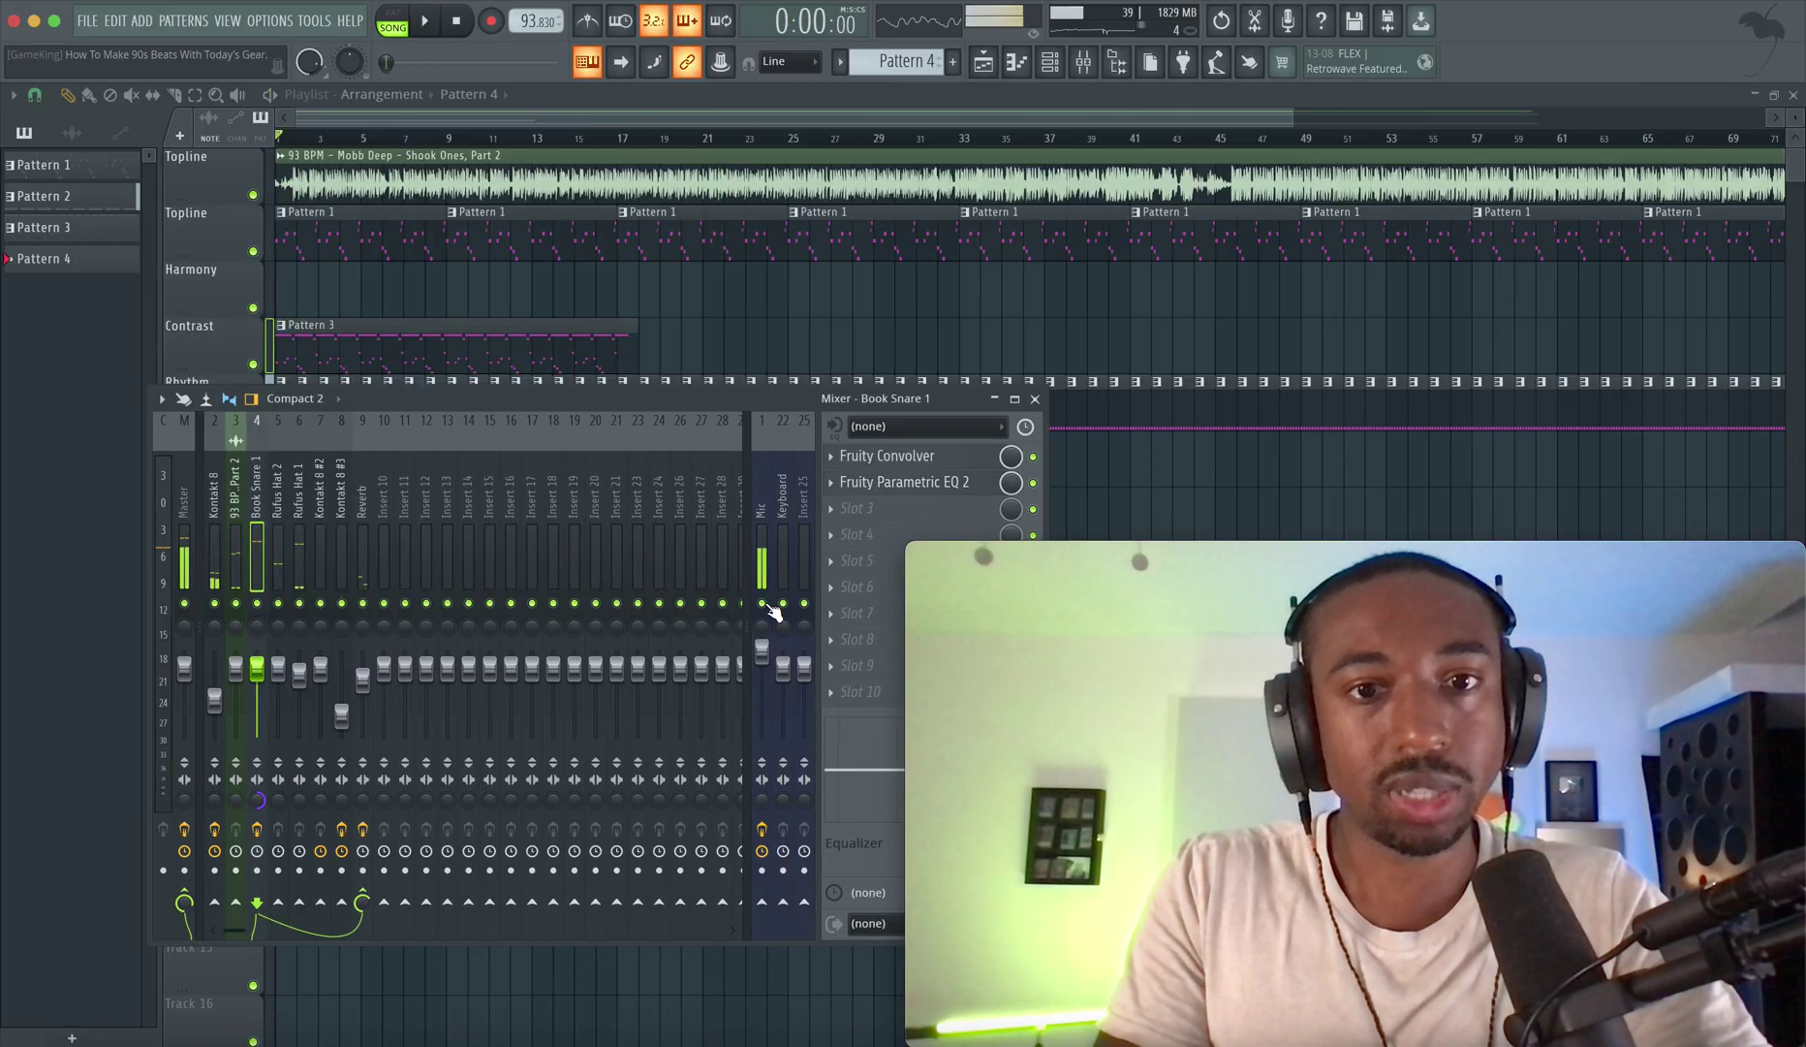
pyautogui.click(294, 138)
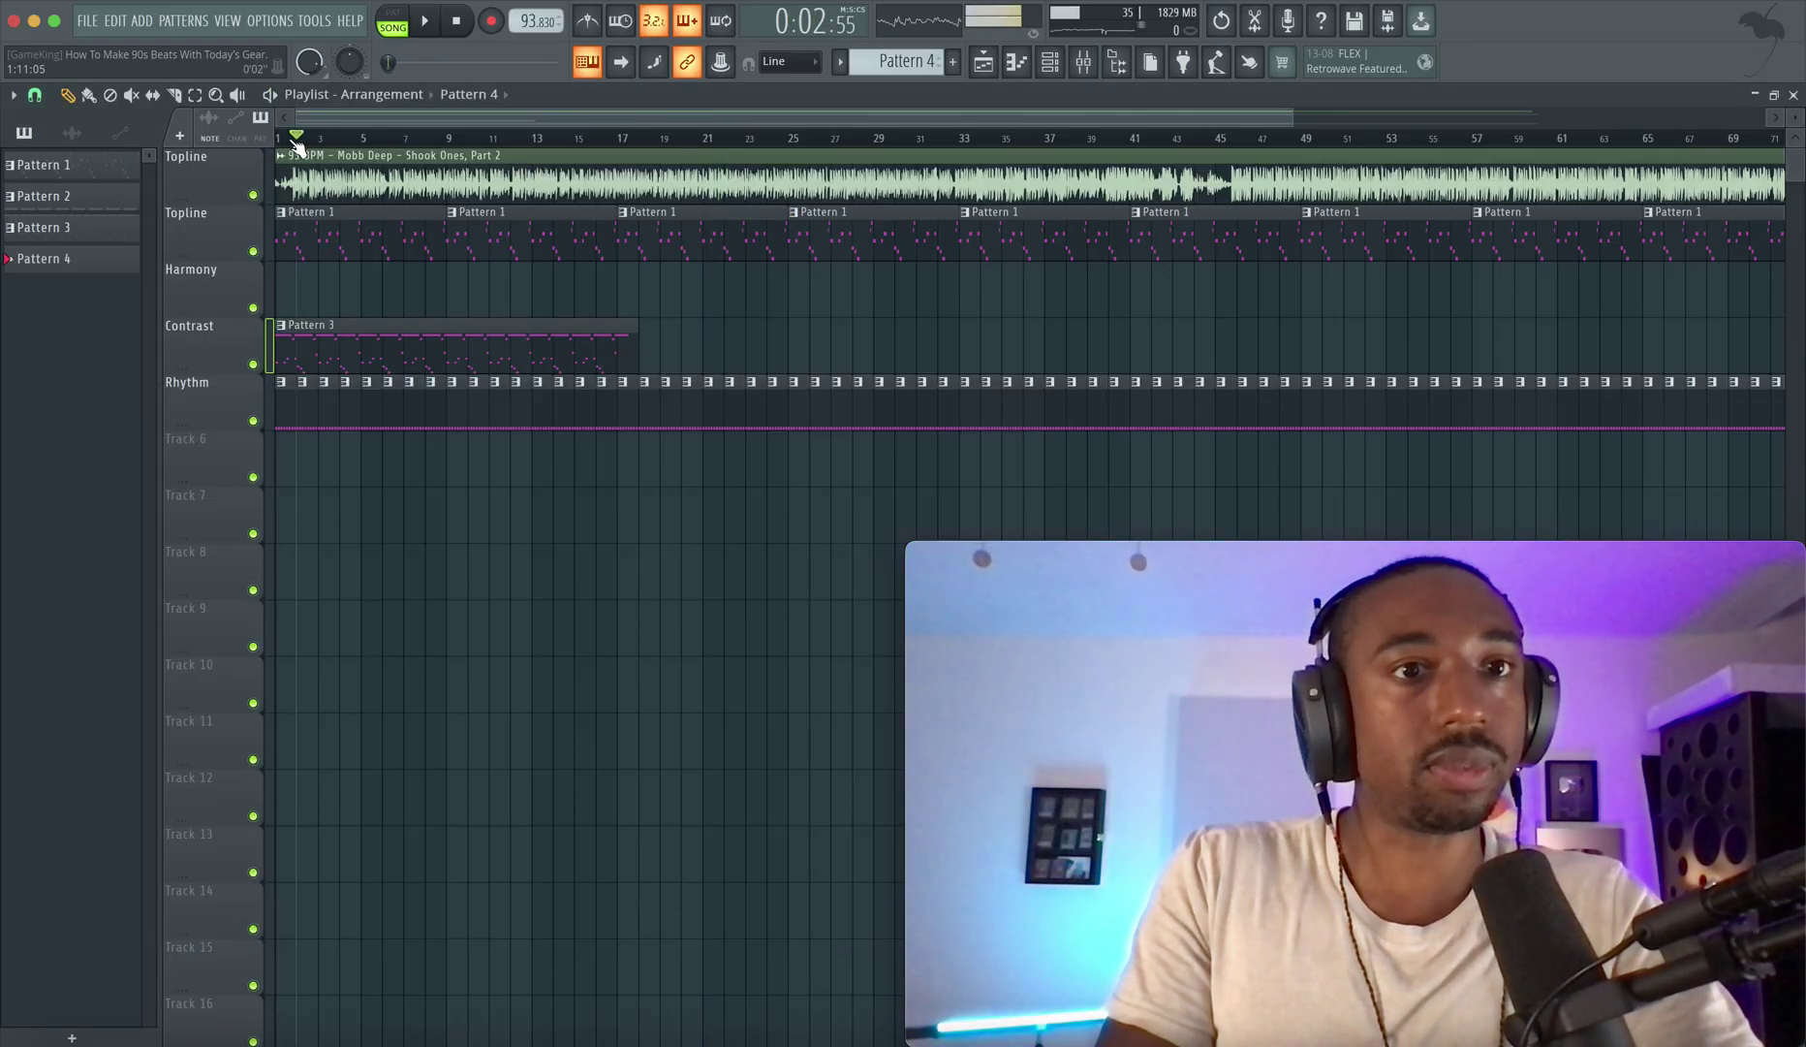
pyautogui.press('space')
pyautogui.press('F9')
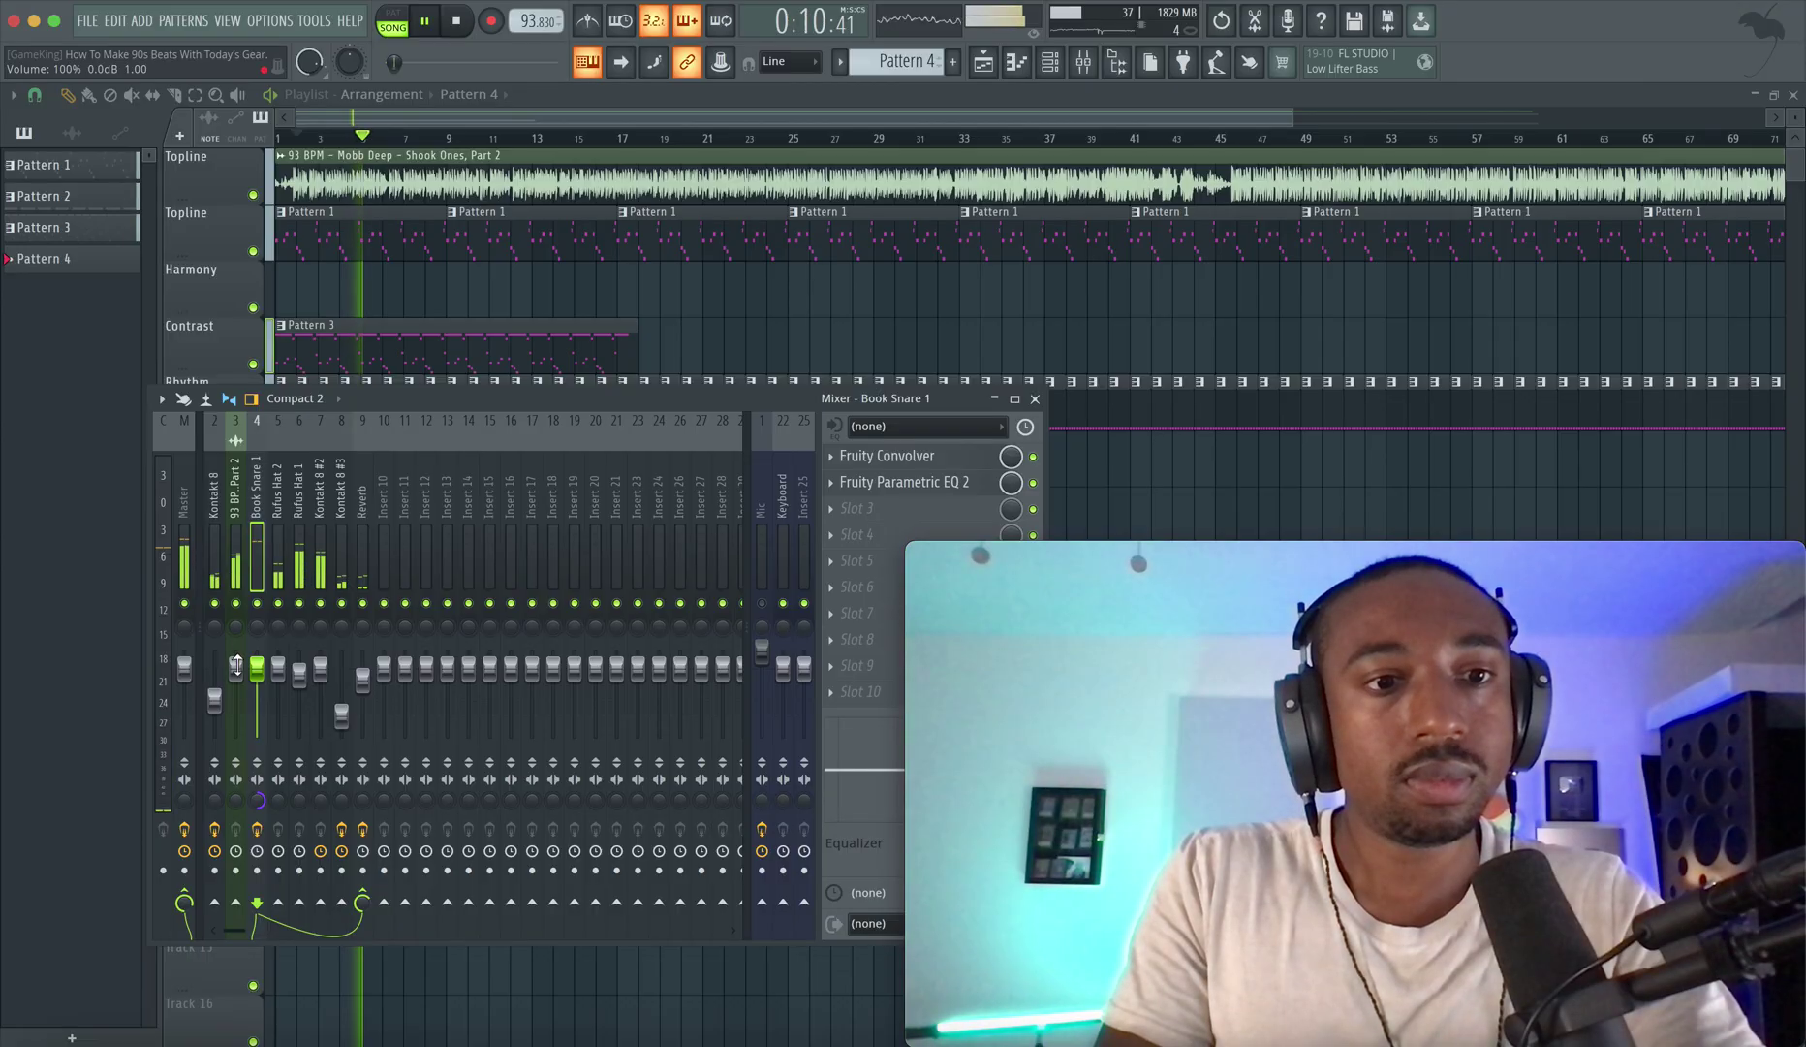
pyautogui.moveTo(214, 701); pyautogui.dragTo(215, 683)
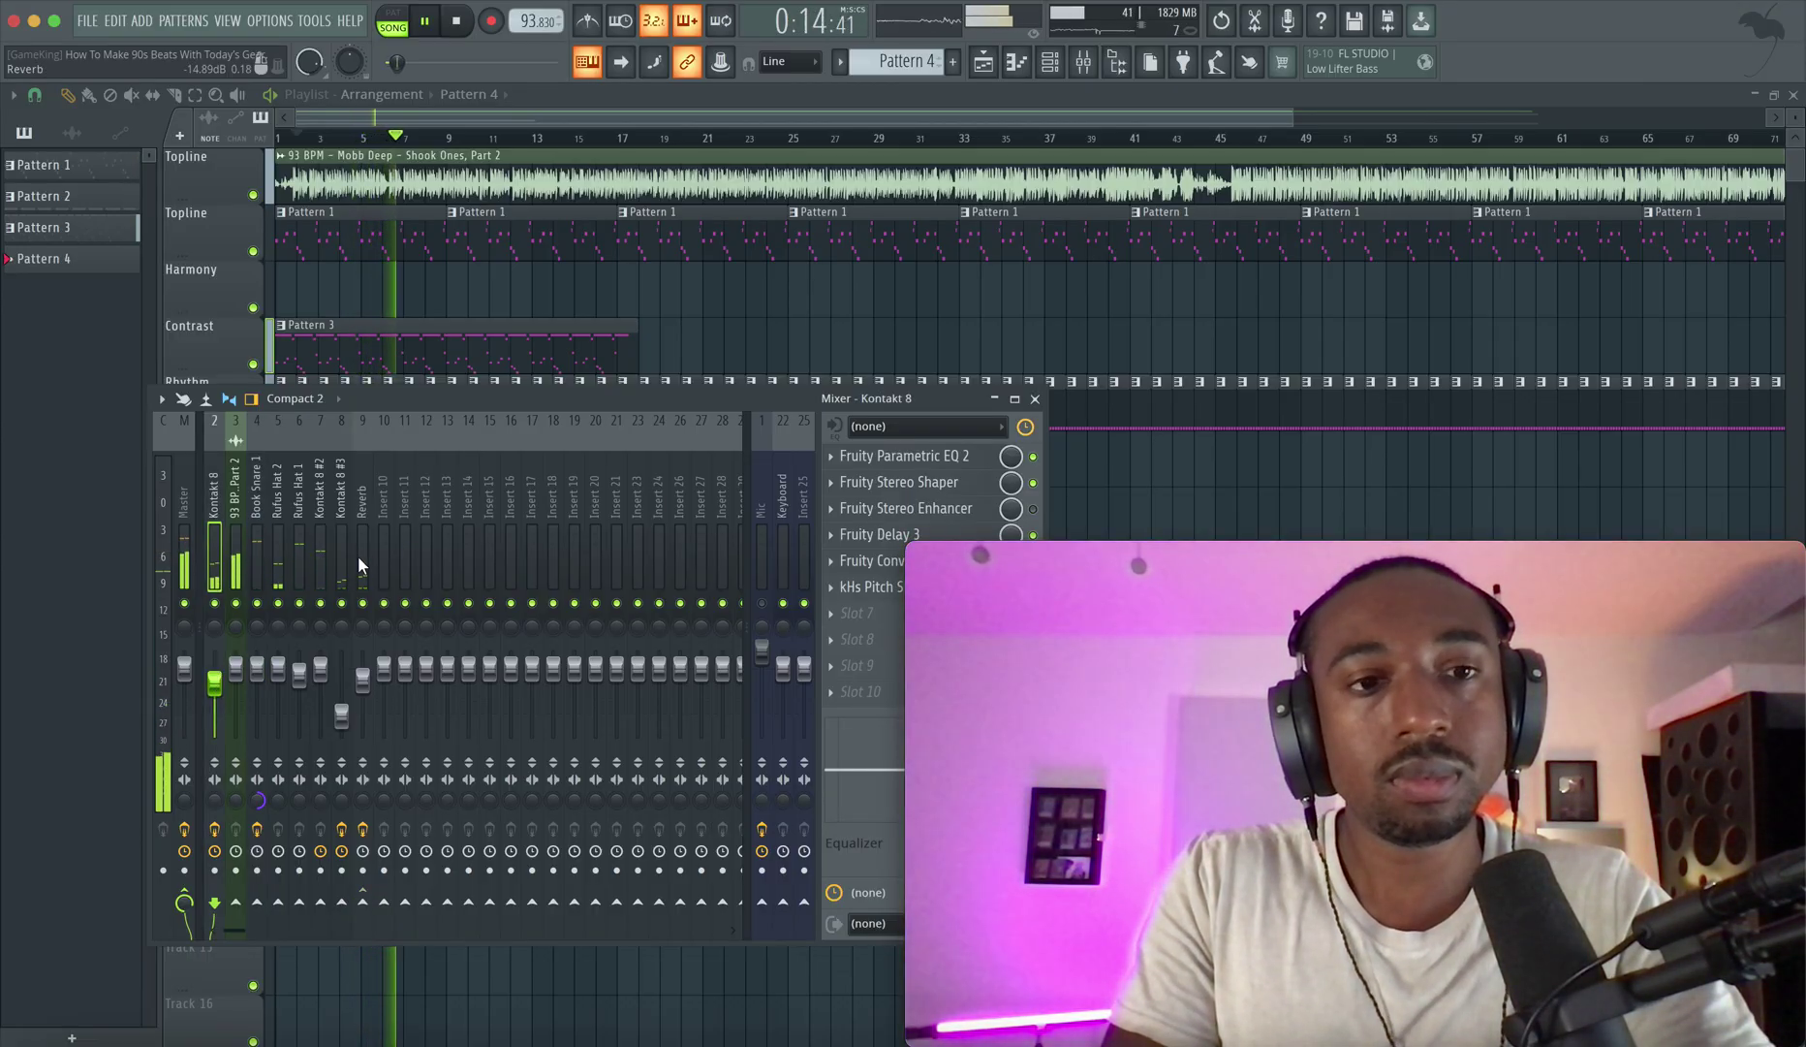
# Add the Gross Beat effect to slot 7 of the Kontakt 8 mixer track.
pyautogui.moveTo(712, 398); pyautogui.dragTo(644, 281)
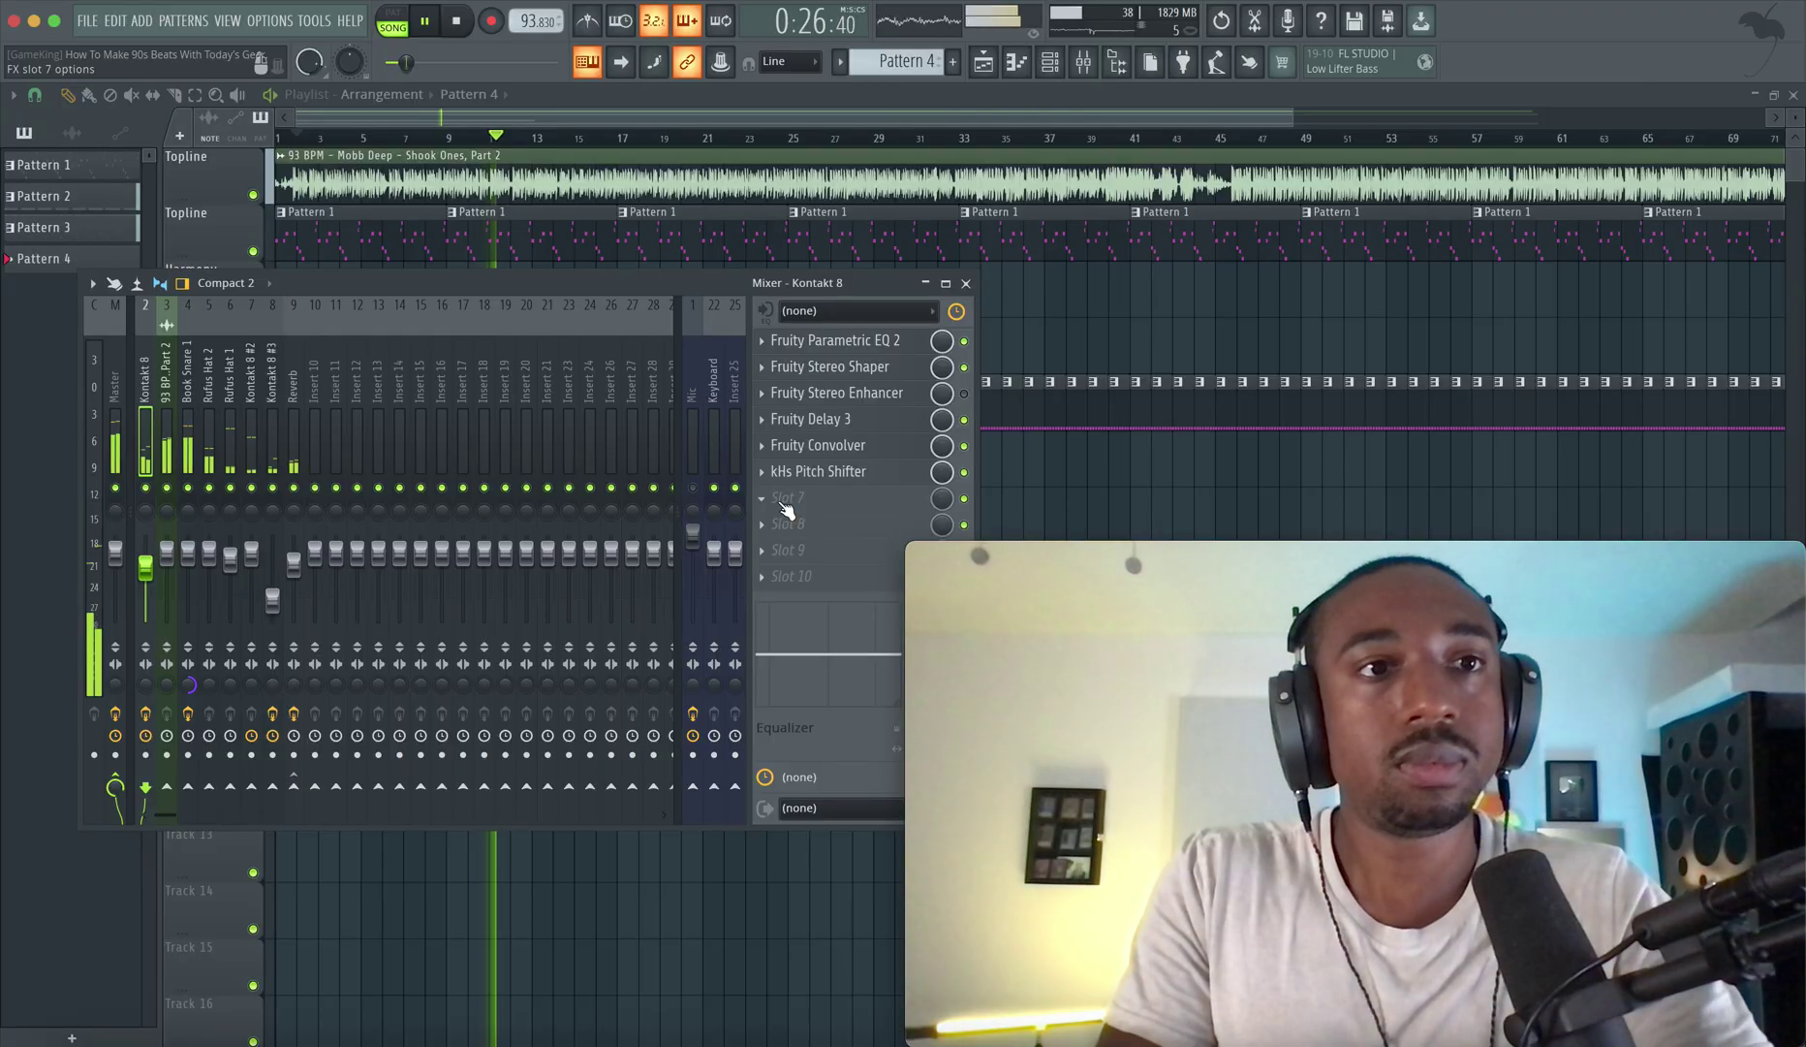
pyautogui.click(783, 506)
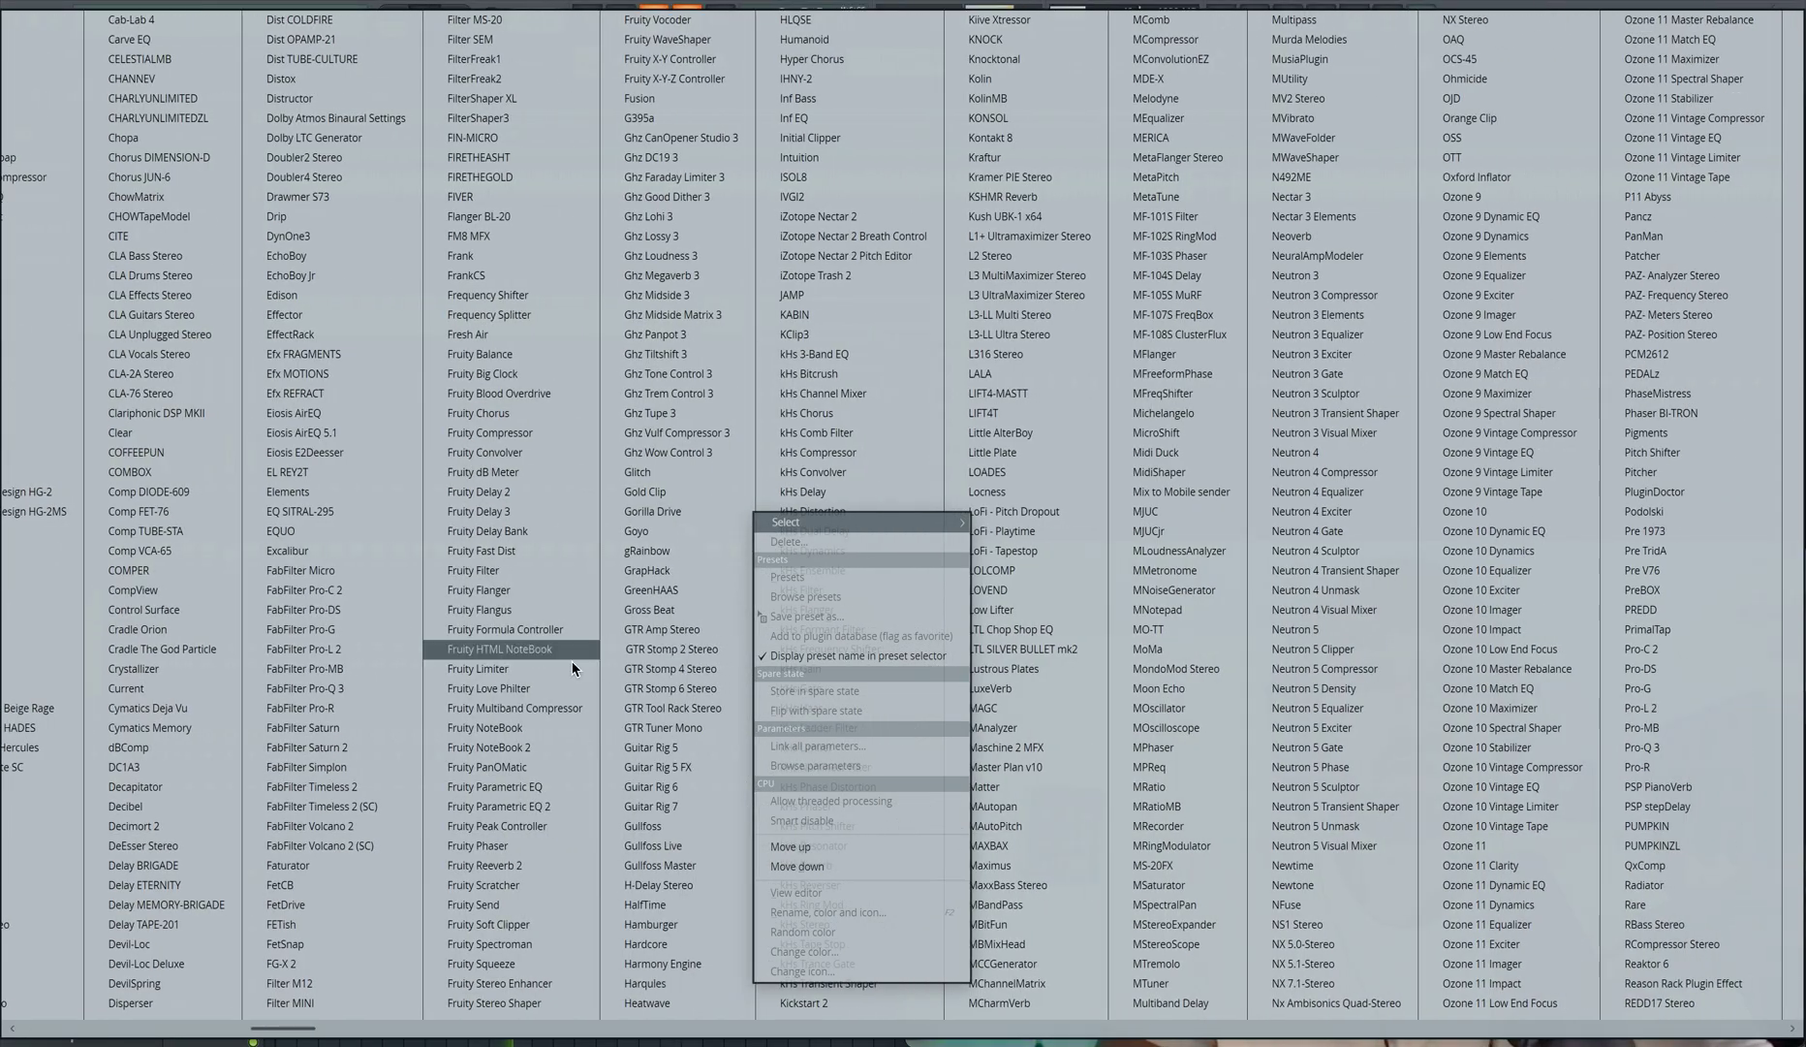
pyautogui.click(666, 609)
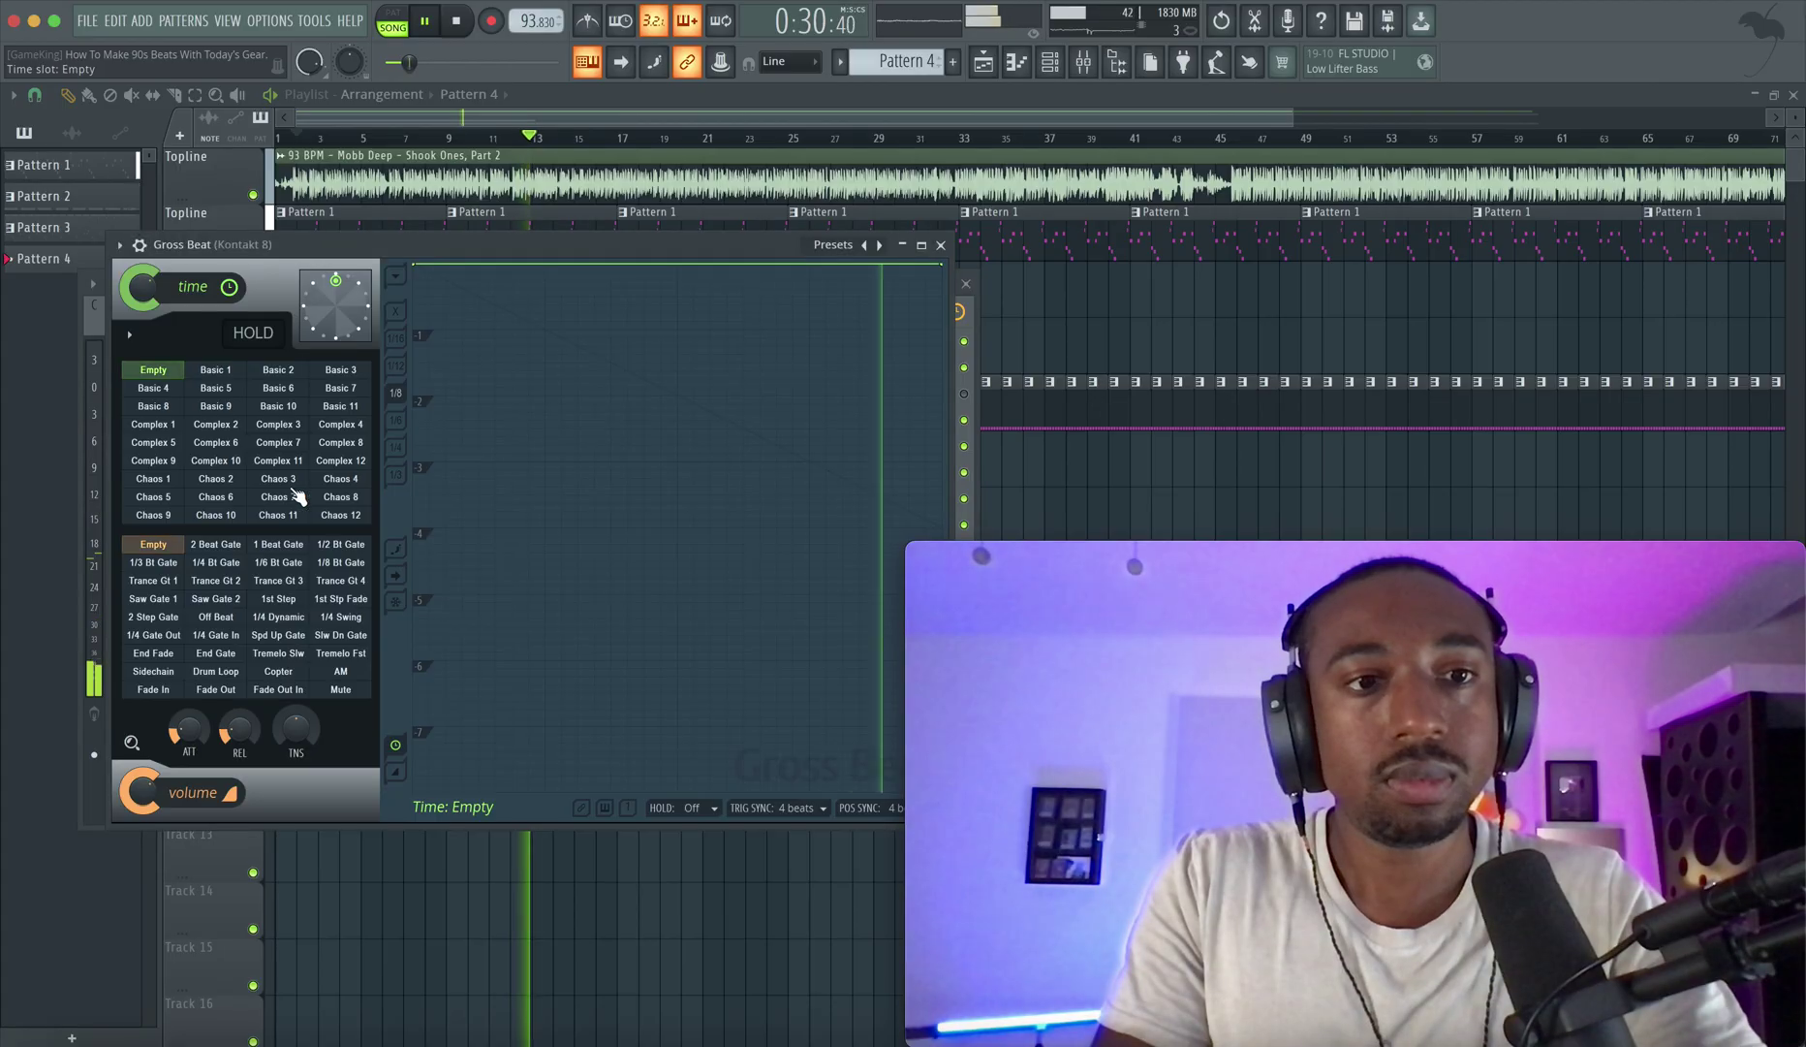
# Audition Gross Beat's 1/2 Bt Gate volume pattern, and apply 1 Beat Gate to the Kontakt 8 track instead.
pyautogui.click(342, 544)
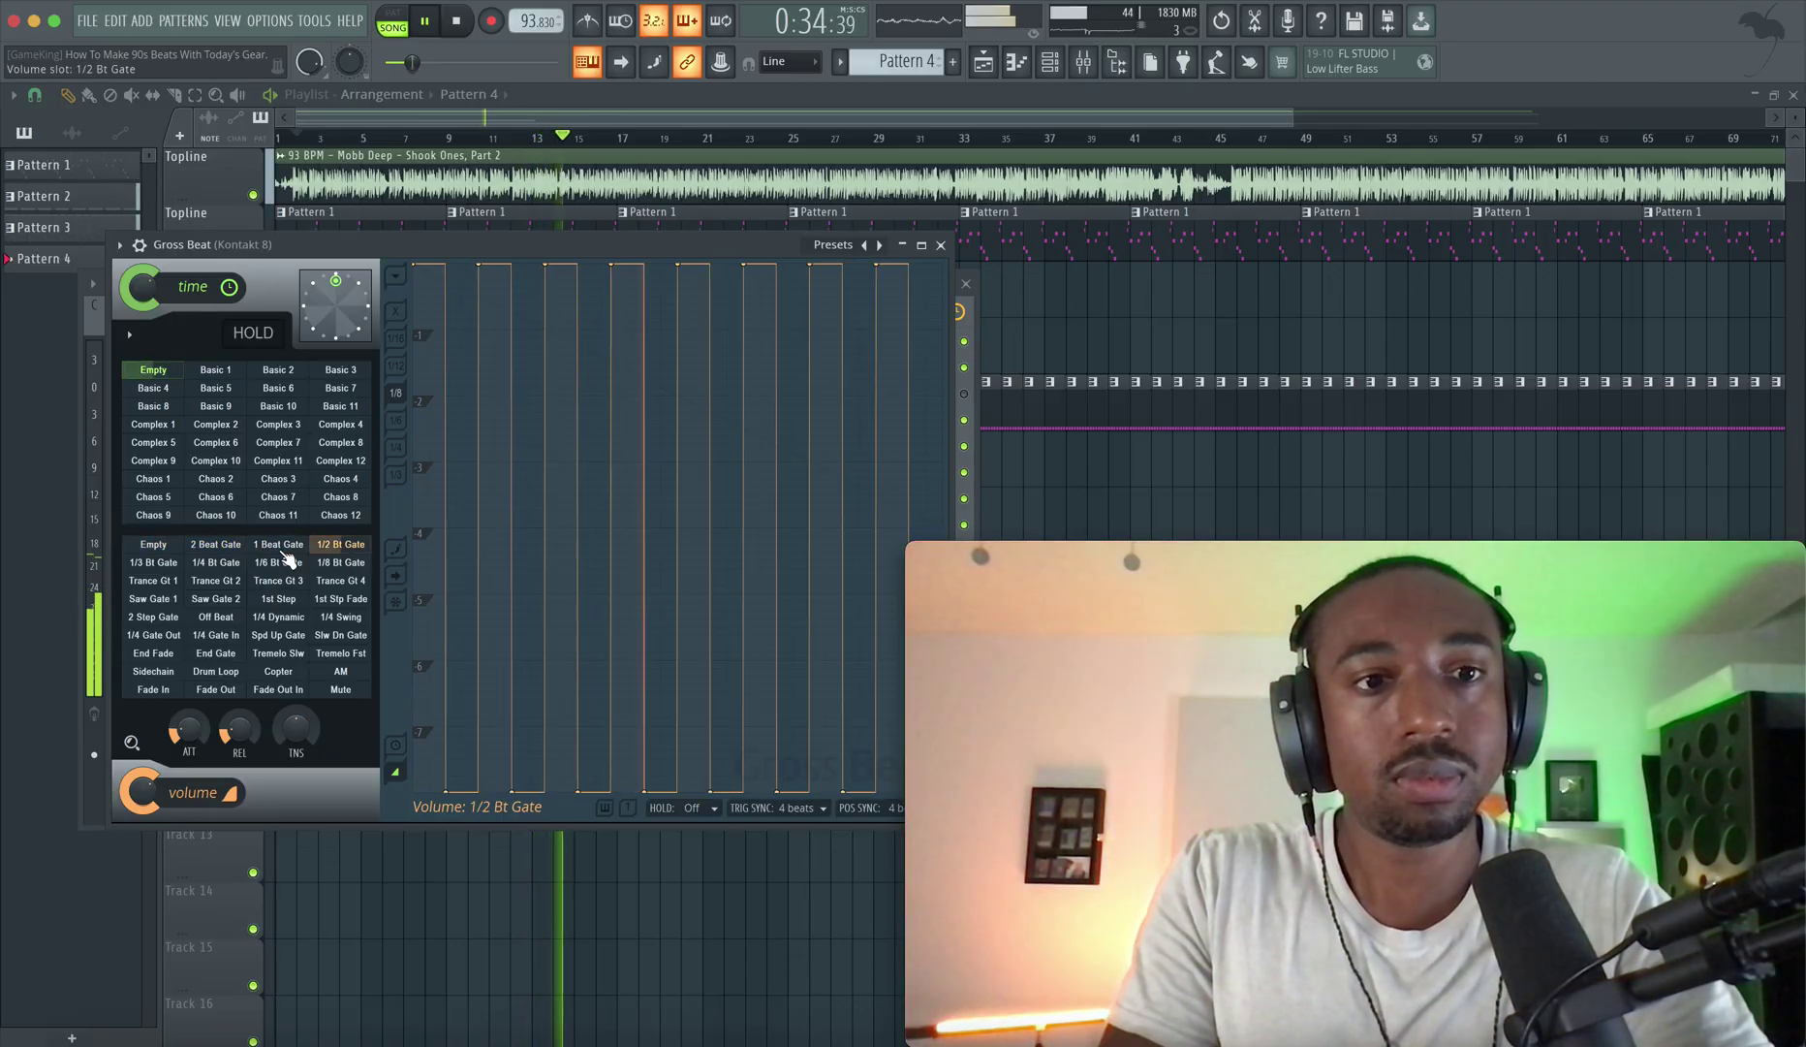
pyautogui.click(812, 810)
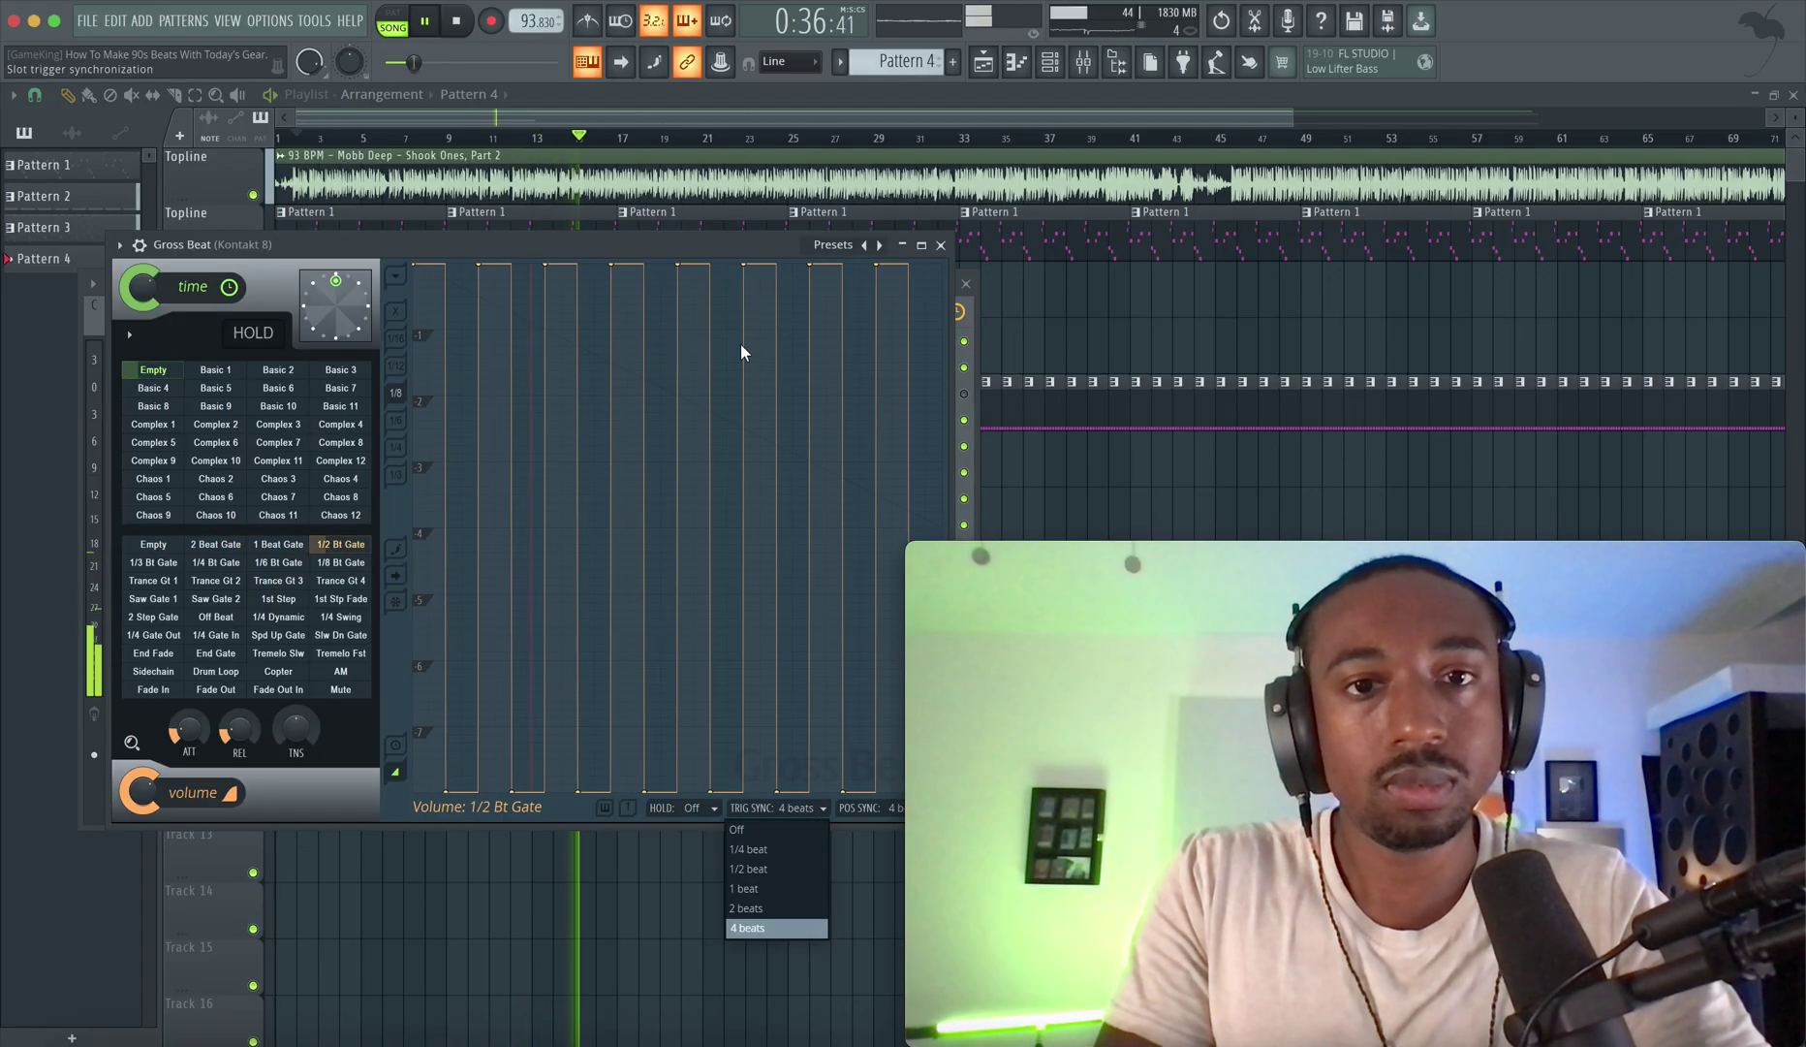
pyautogui.click(675, 240)
pyautogui.moveTo(675, 240); pyautogui.dragTo(558, 240)
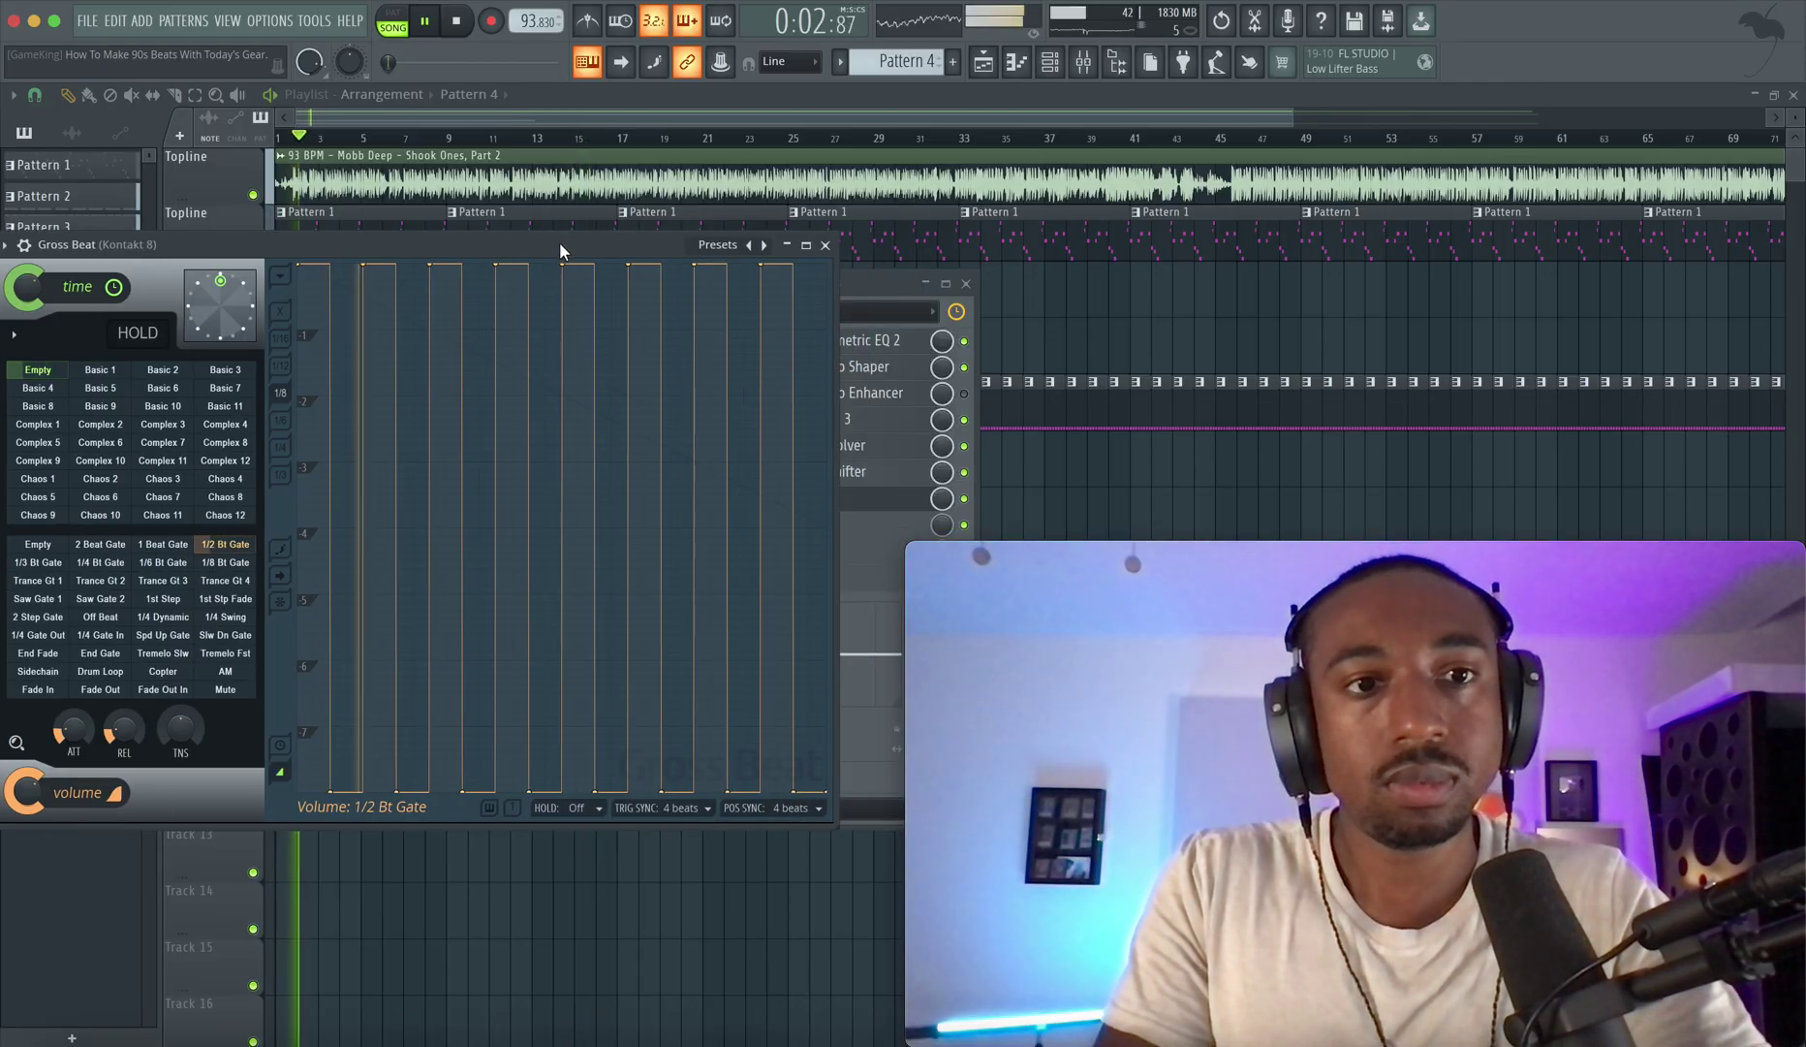
pyautogui.moveTo(302, 251); pyautogui.dragTo(384, 251)
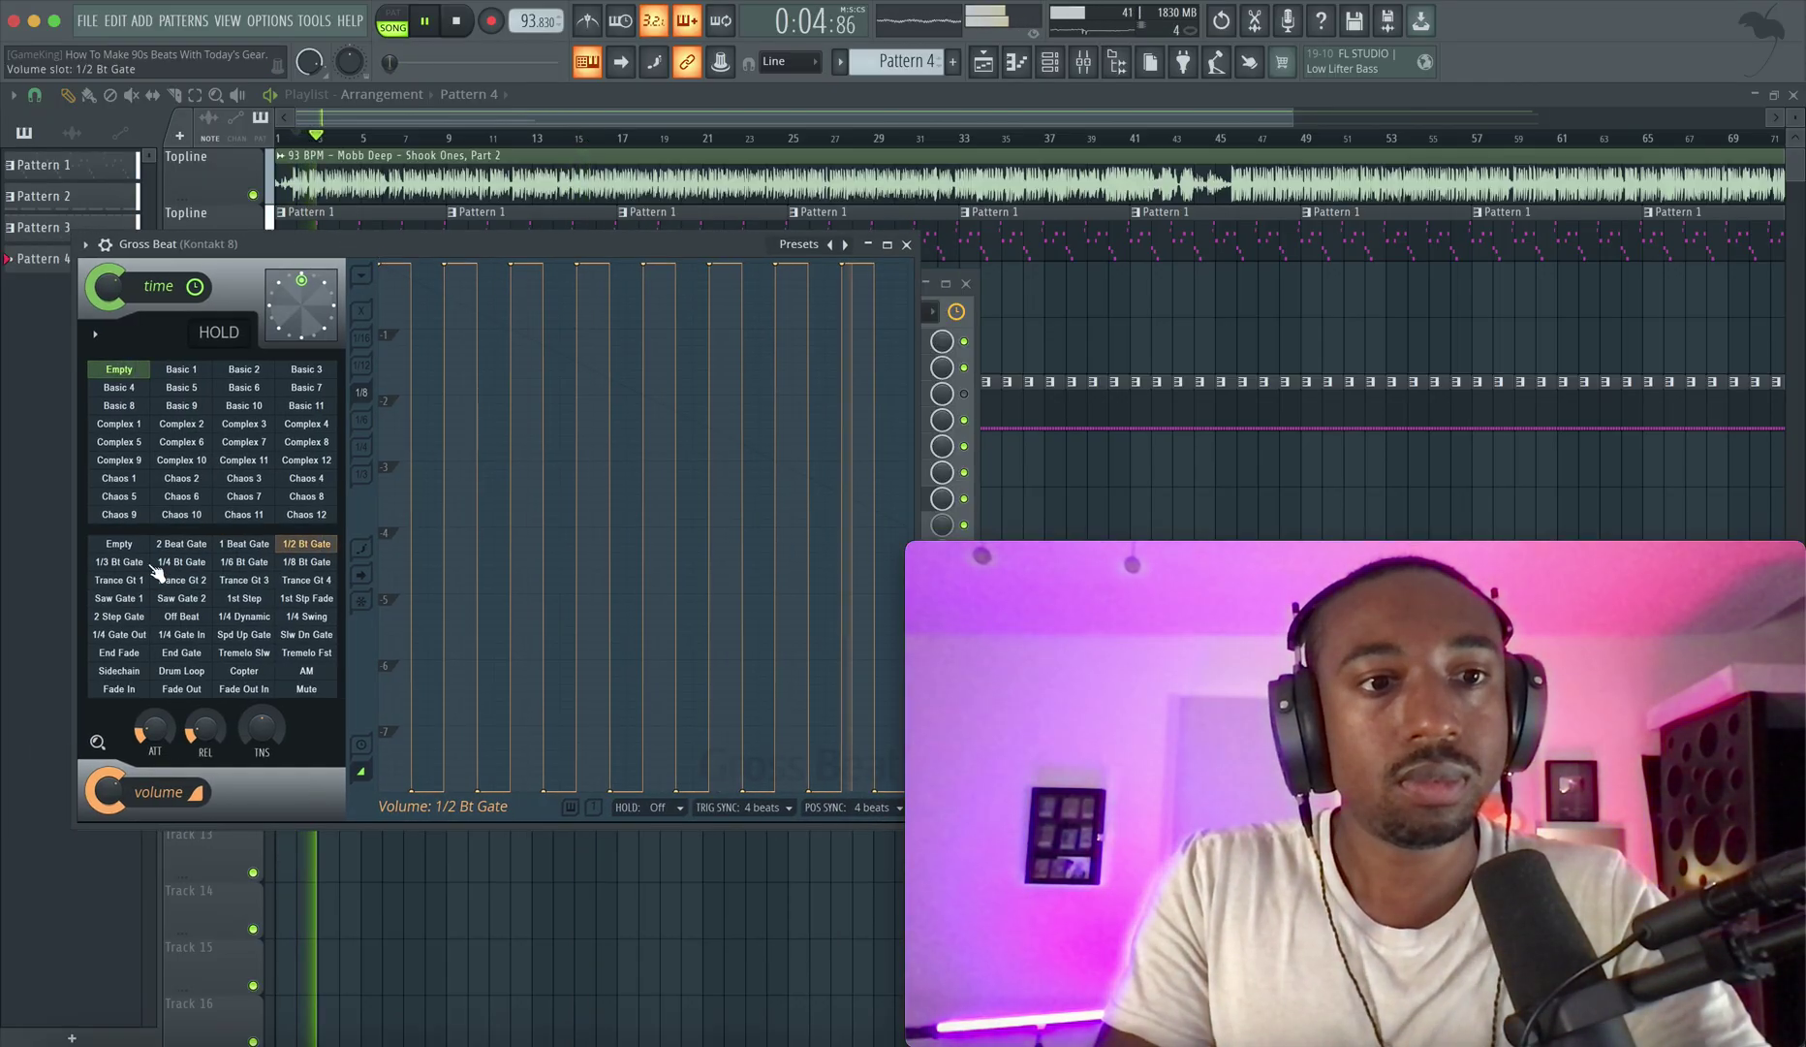
pyautogui.click(242, 546)
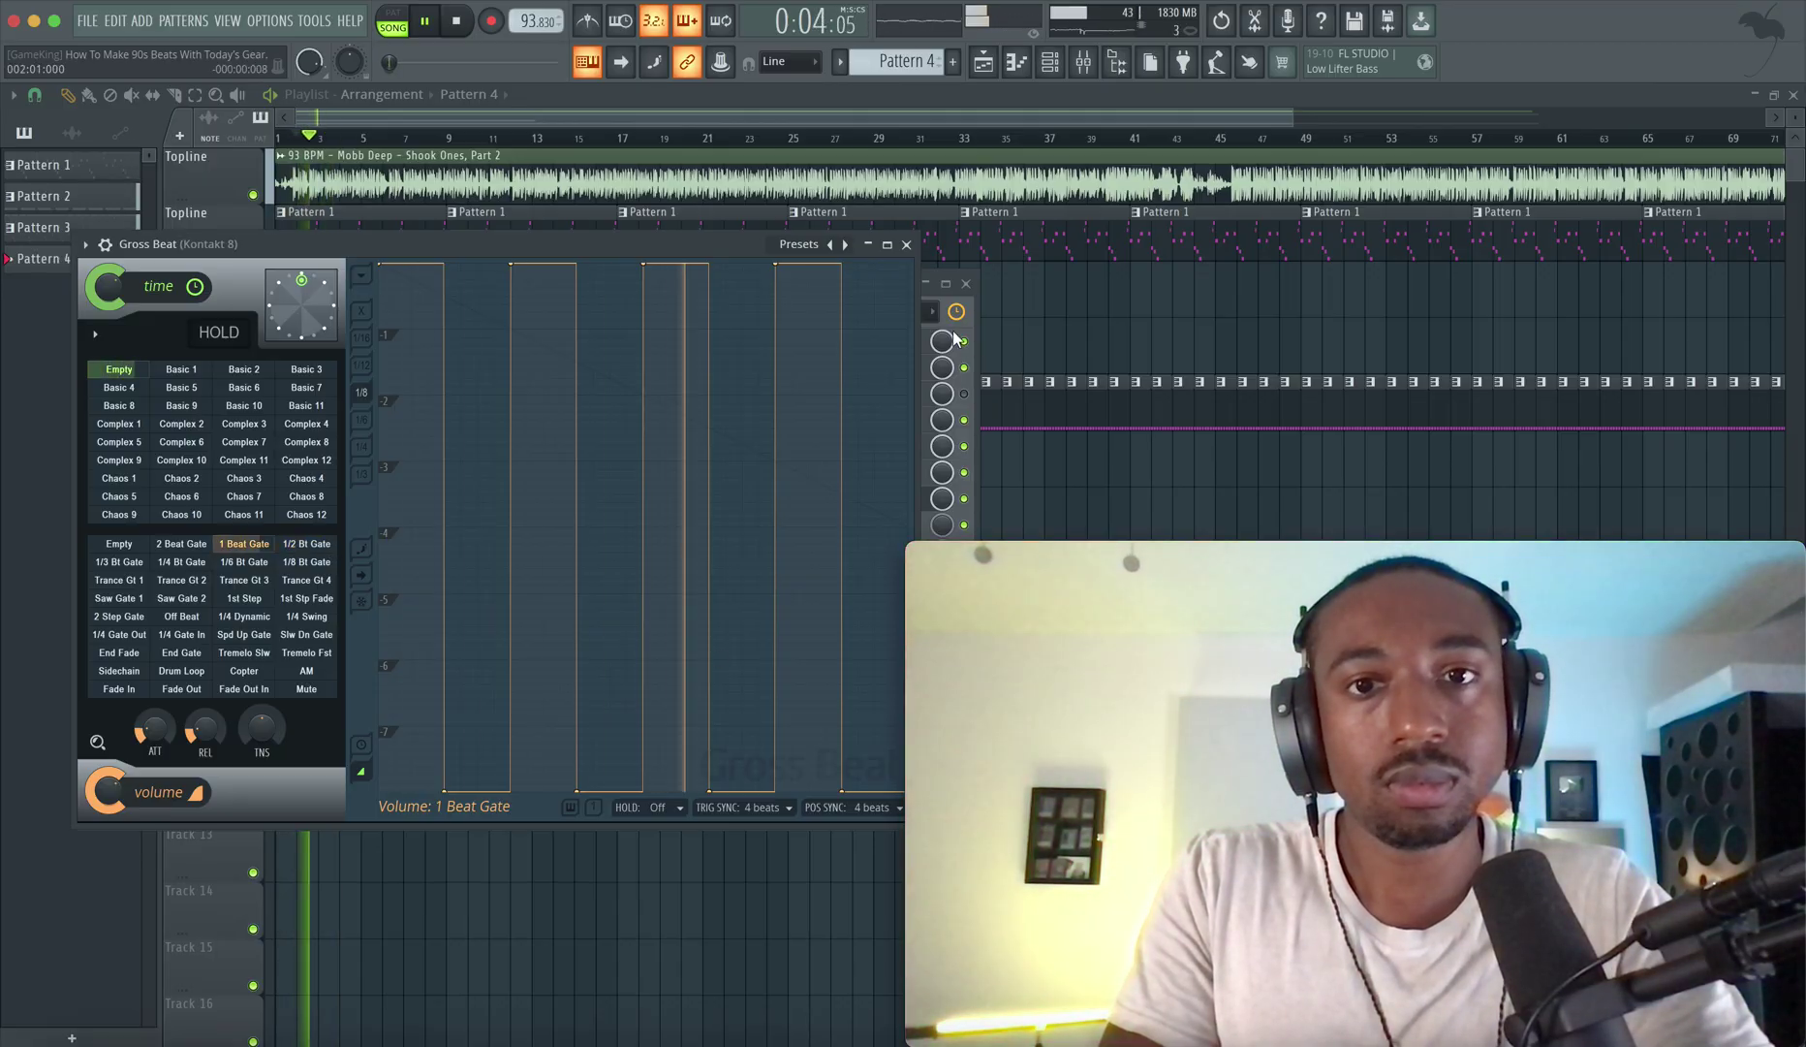
pyautogui.click(906, 245)
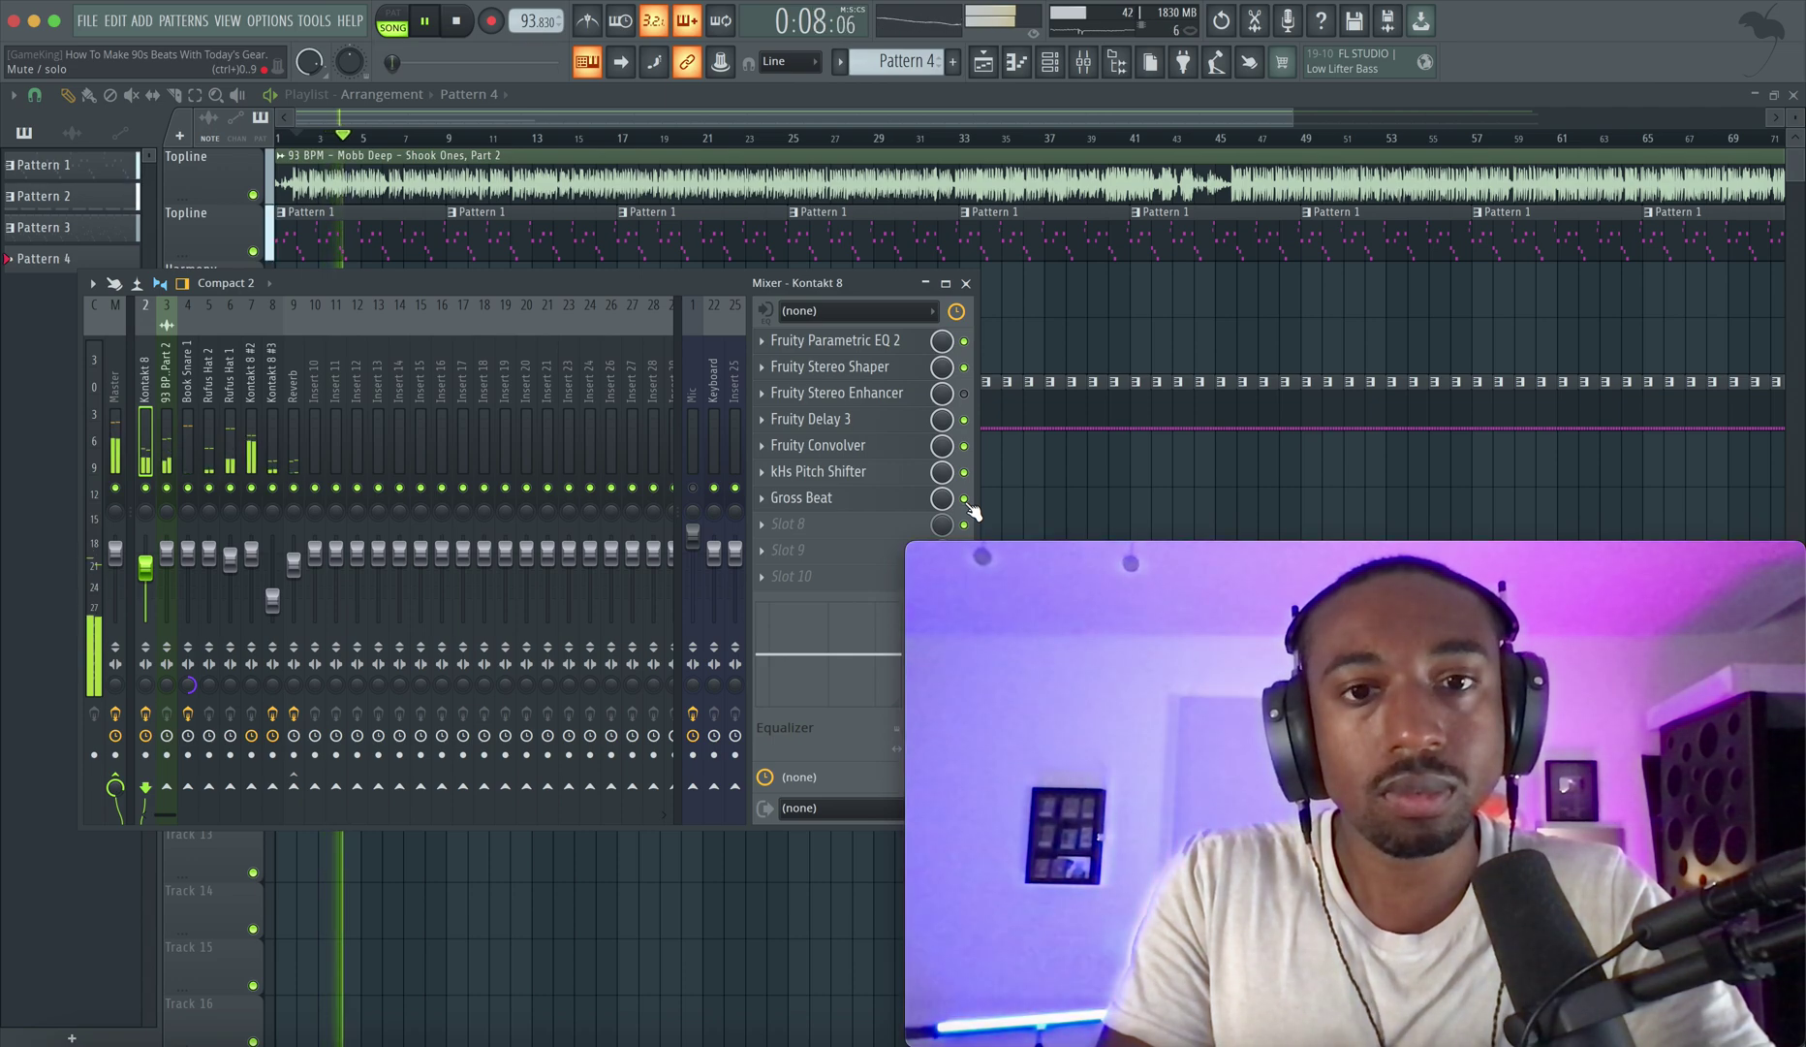
# Select the Keyboard input track in the mixer and stop playback.
pyautogui.press('F9')
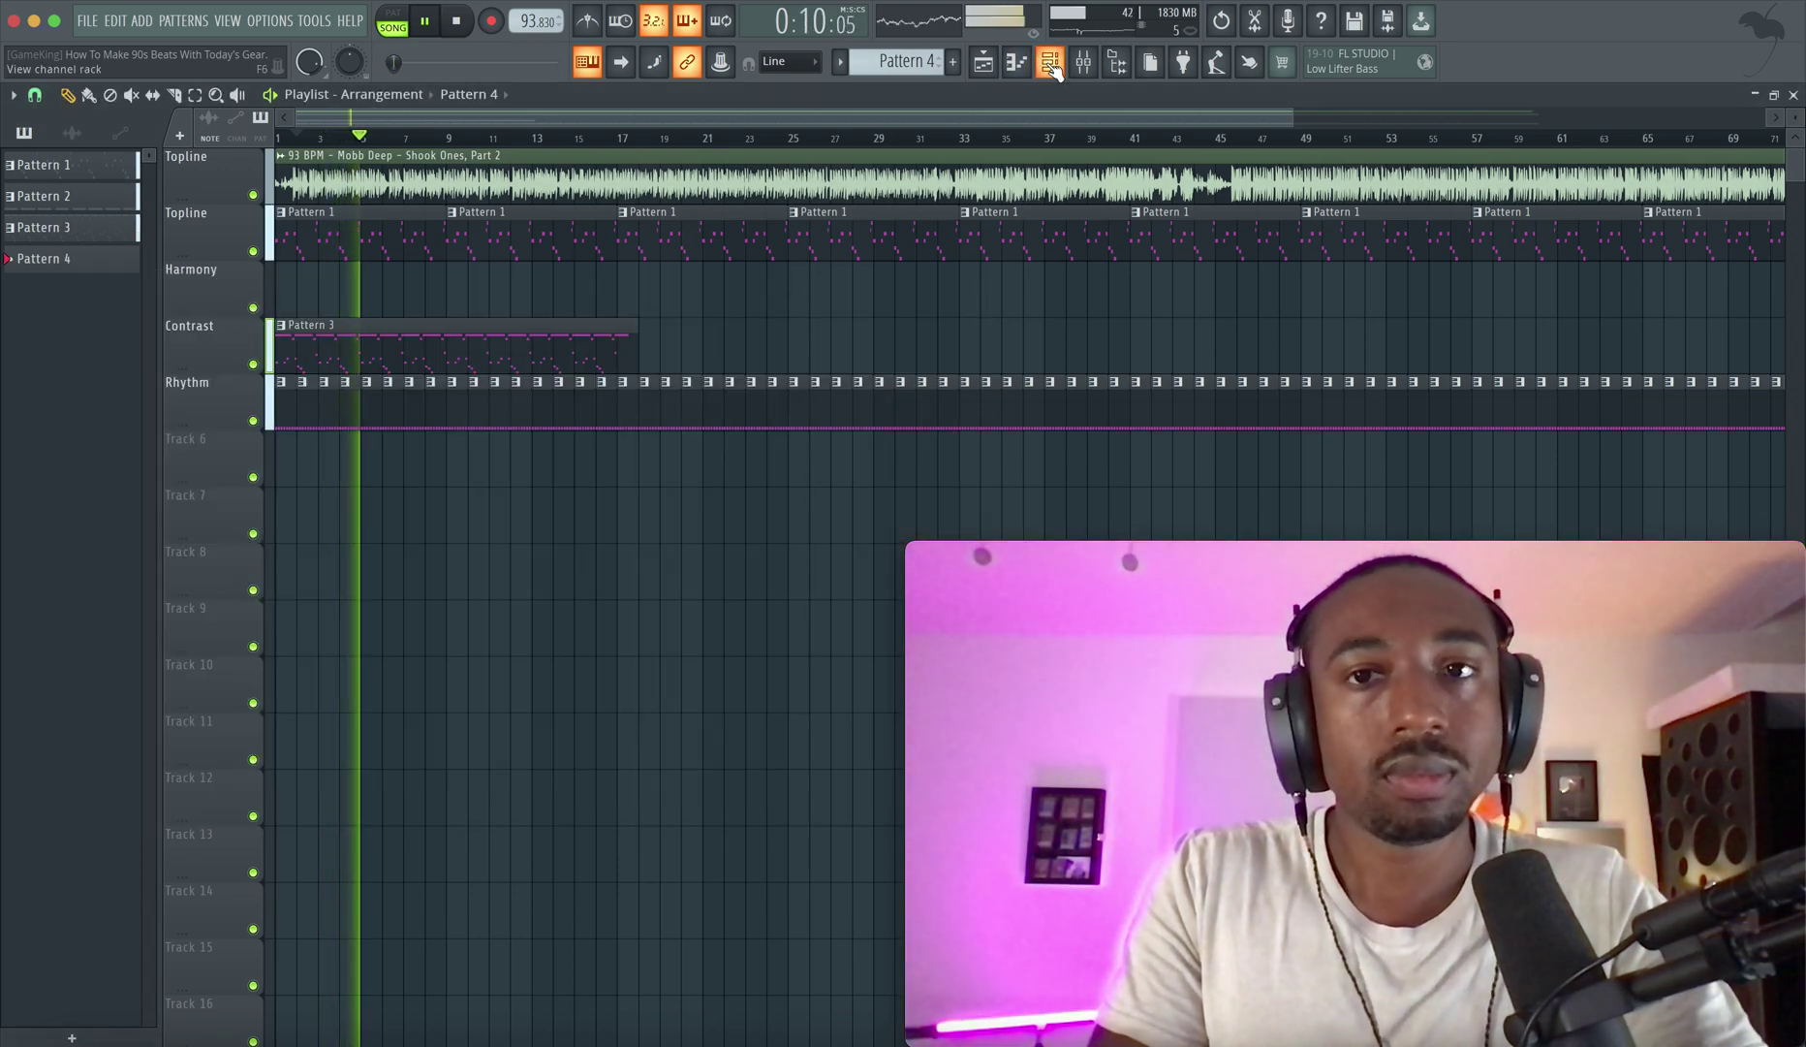
pyautogui.press('F9')
pyautogui.click(712, 417)
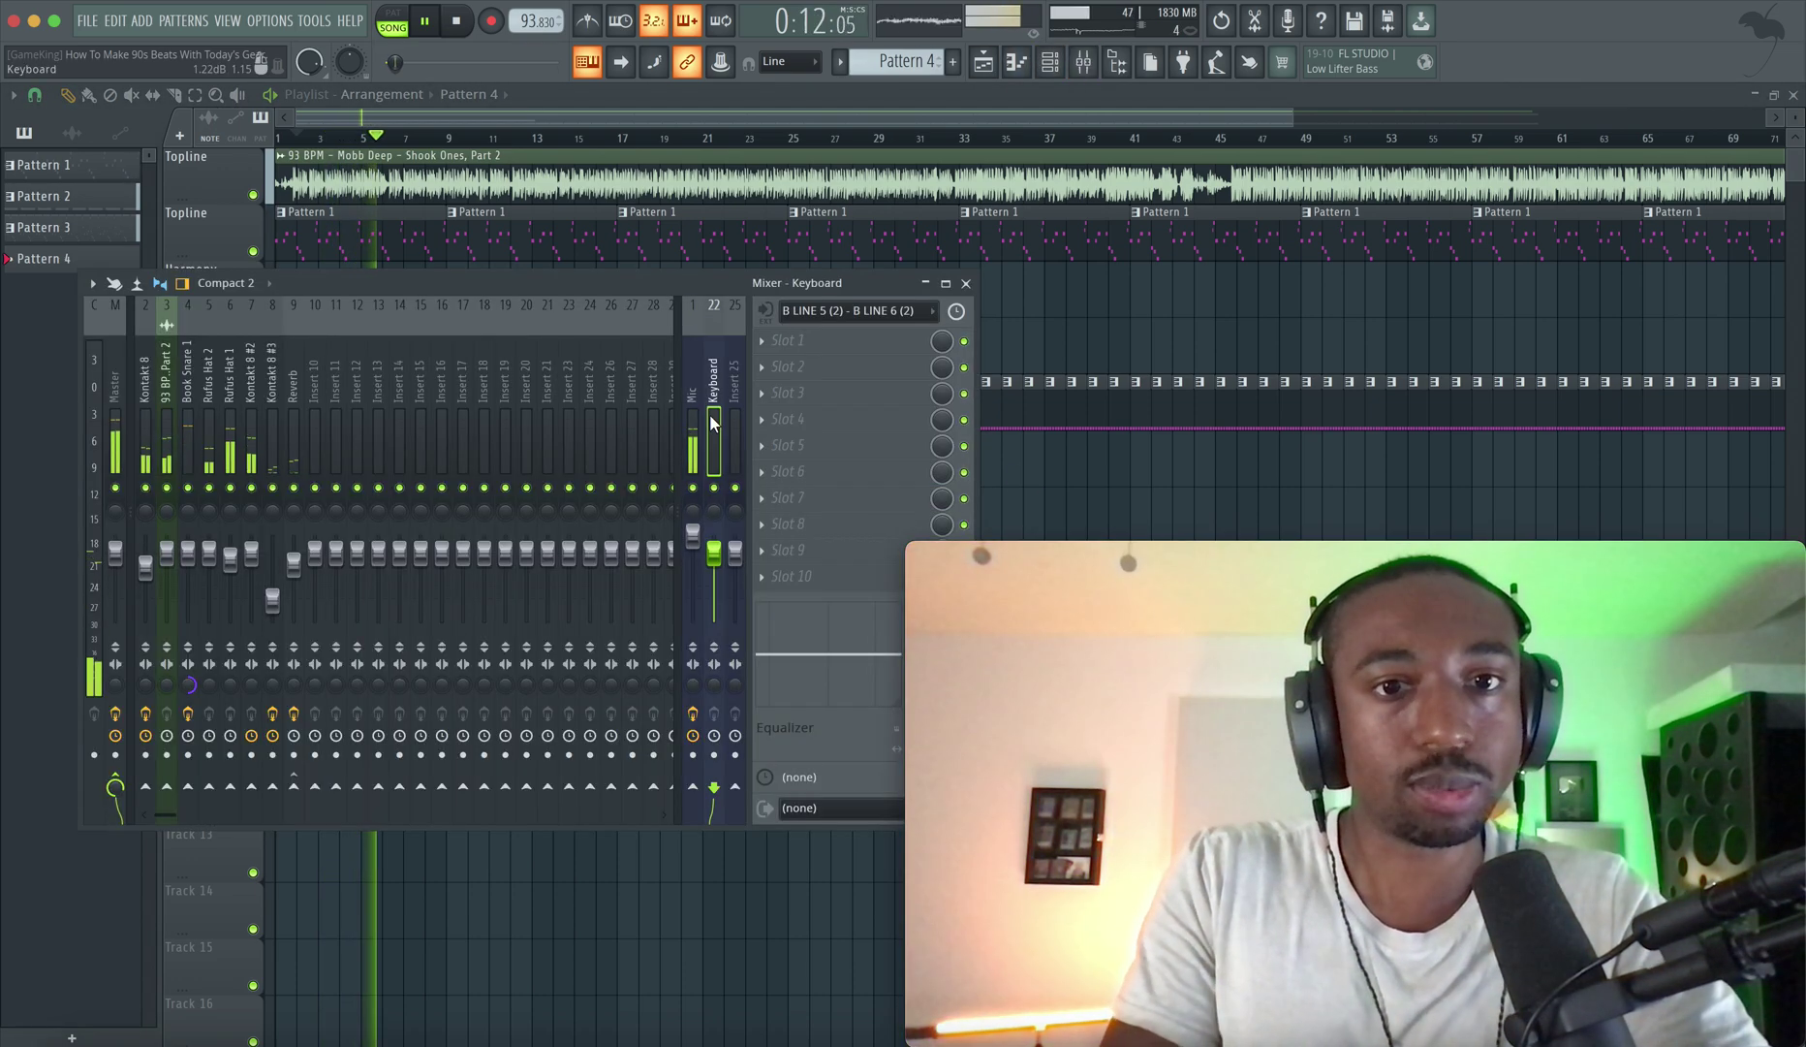
pyautogui.click(454, 21)
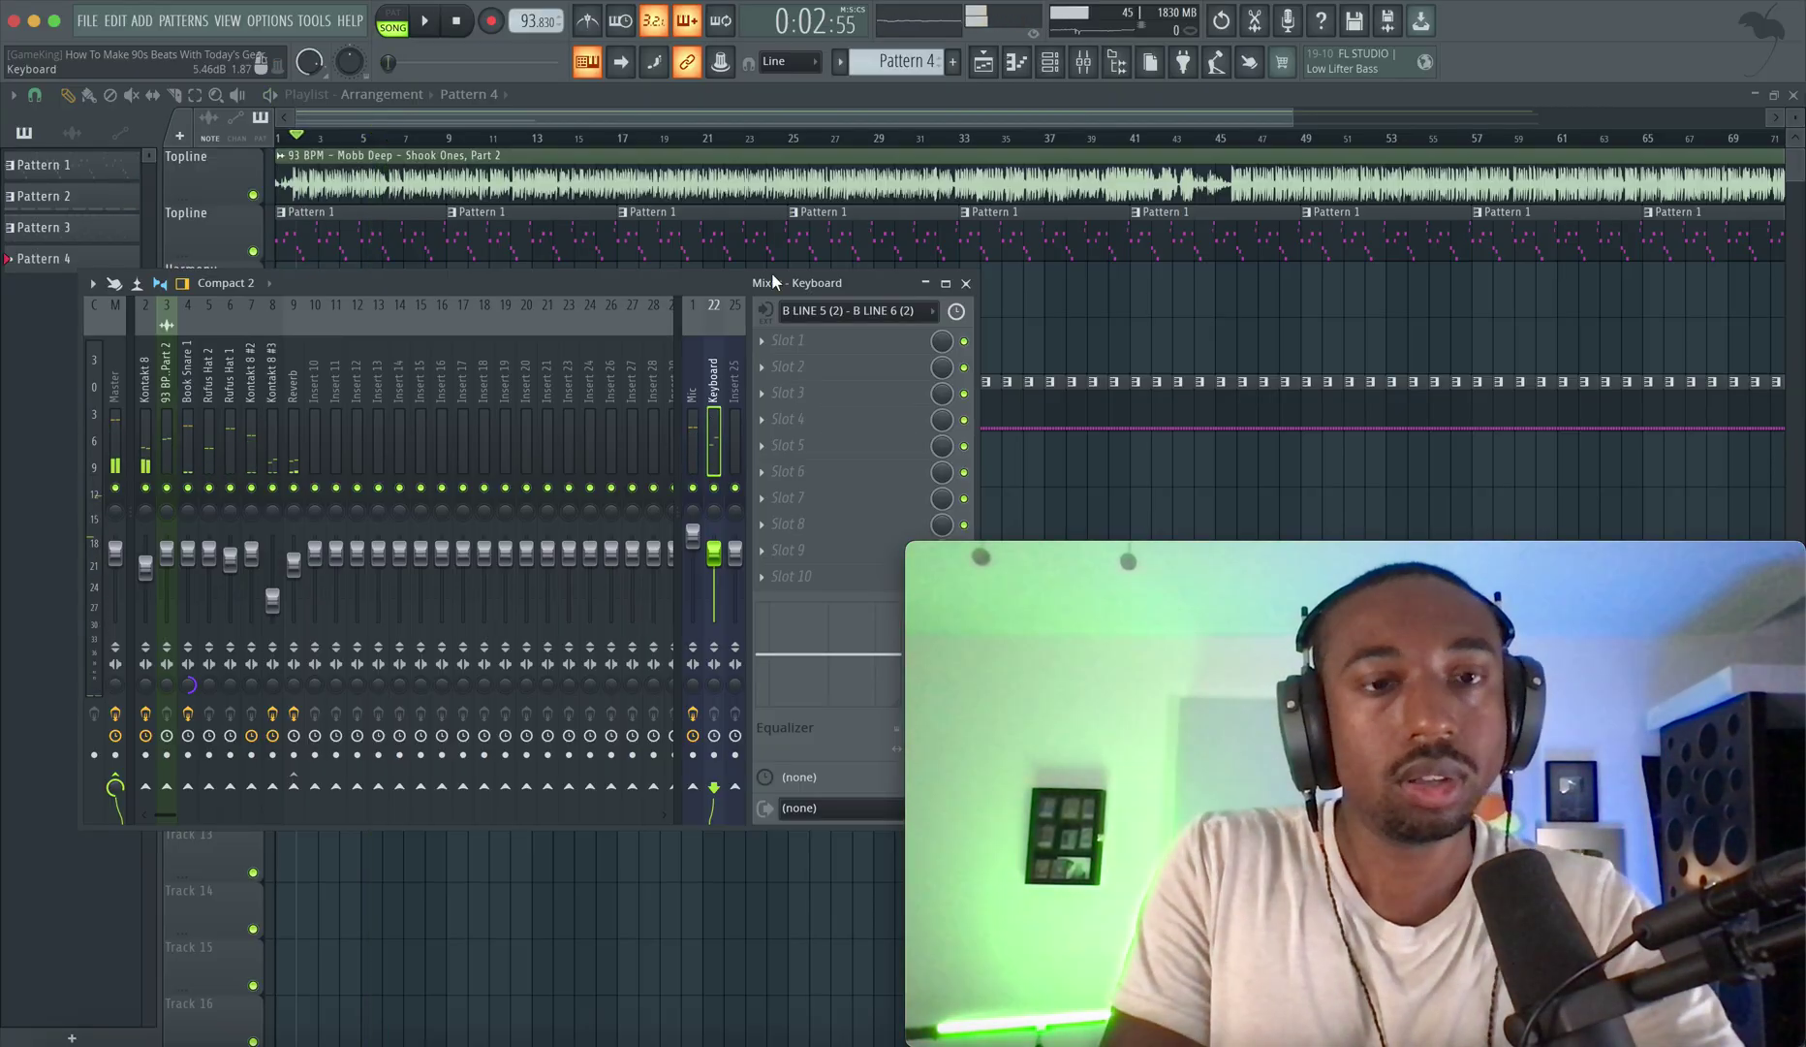
# Set the audio device's buffer length to 128 samples in the audio settings.
pyautogui.click(270, 21)
pyautogui.click(296, 83)
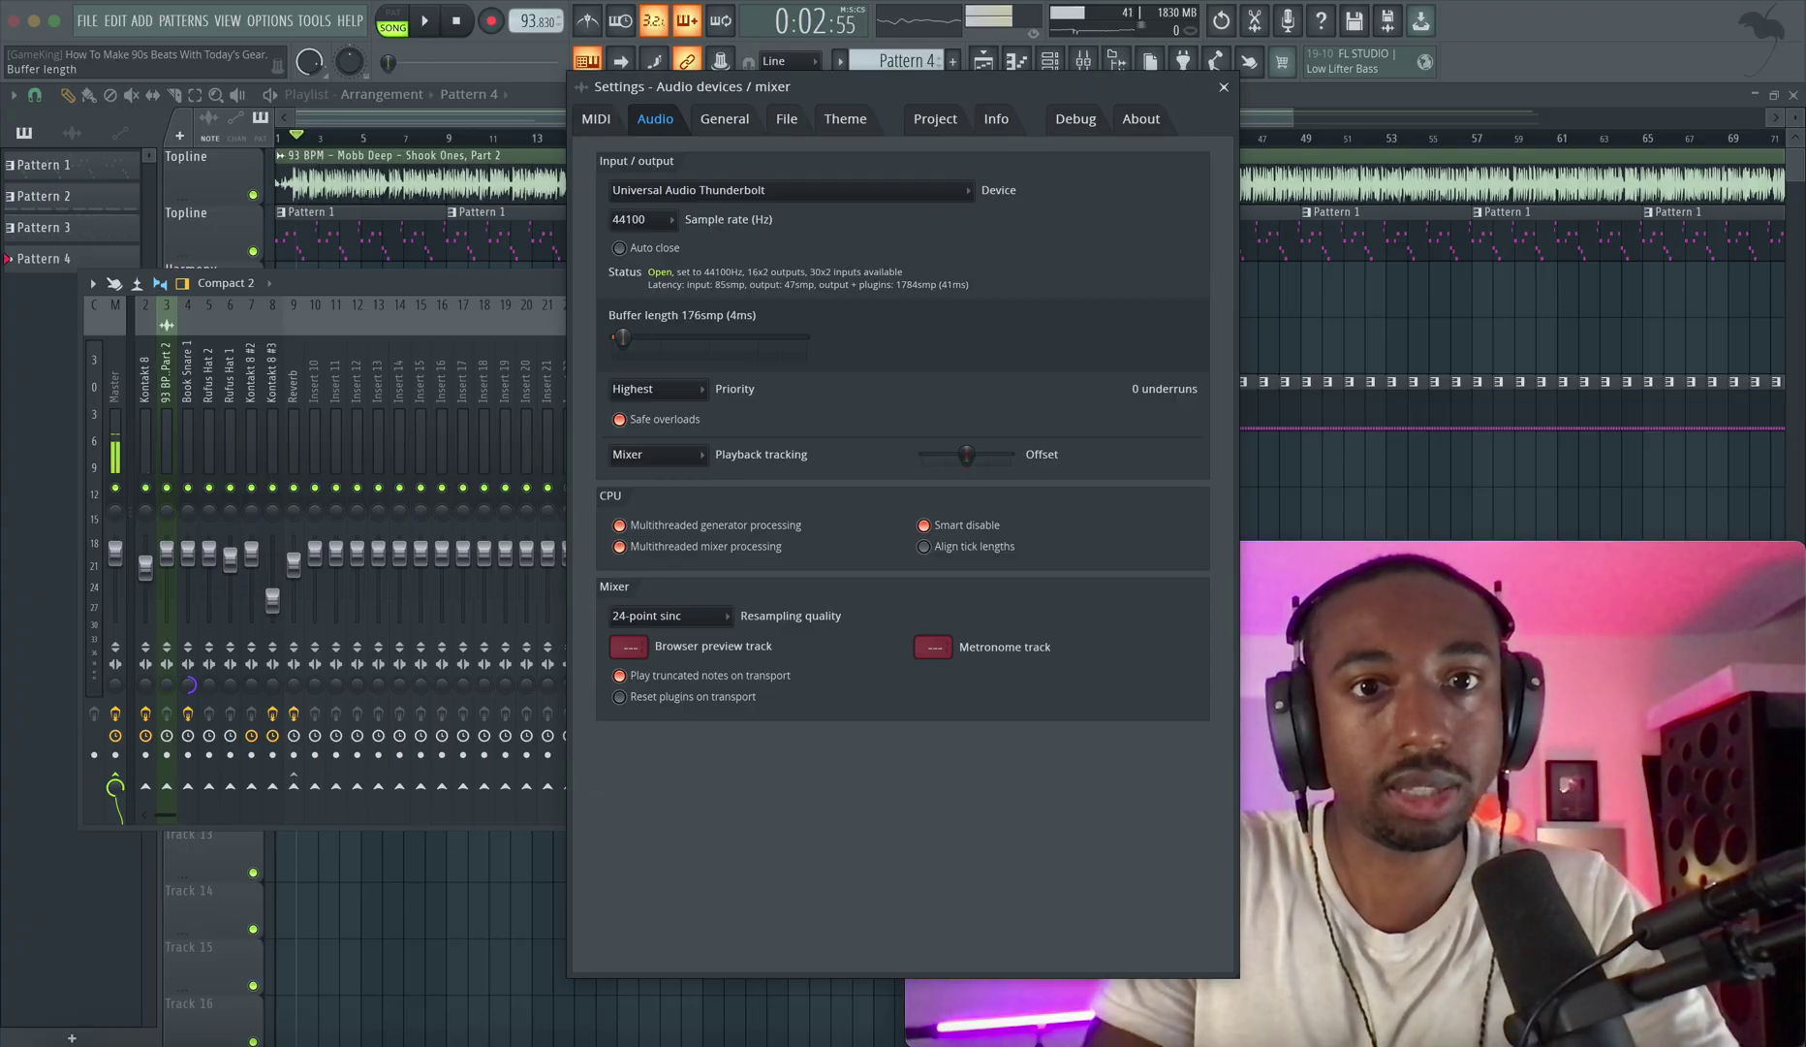
pyautogui.moveTo(622, 337); pyautogui.dragTo(620, 337)
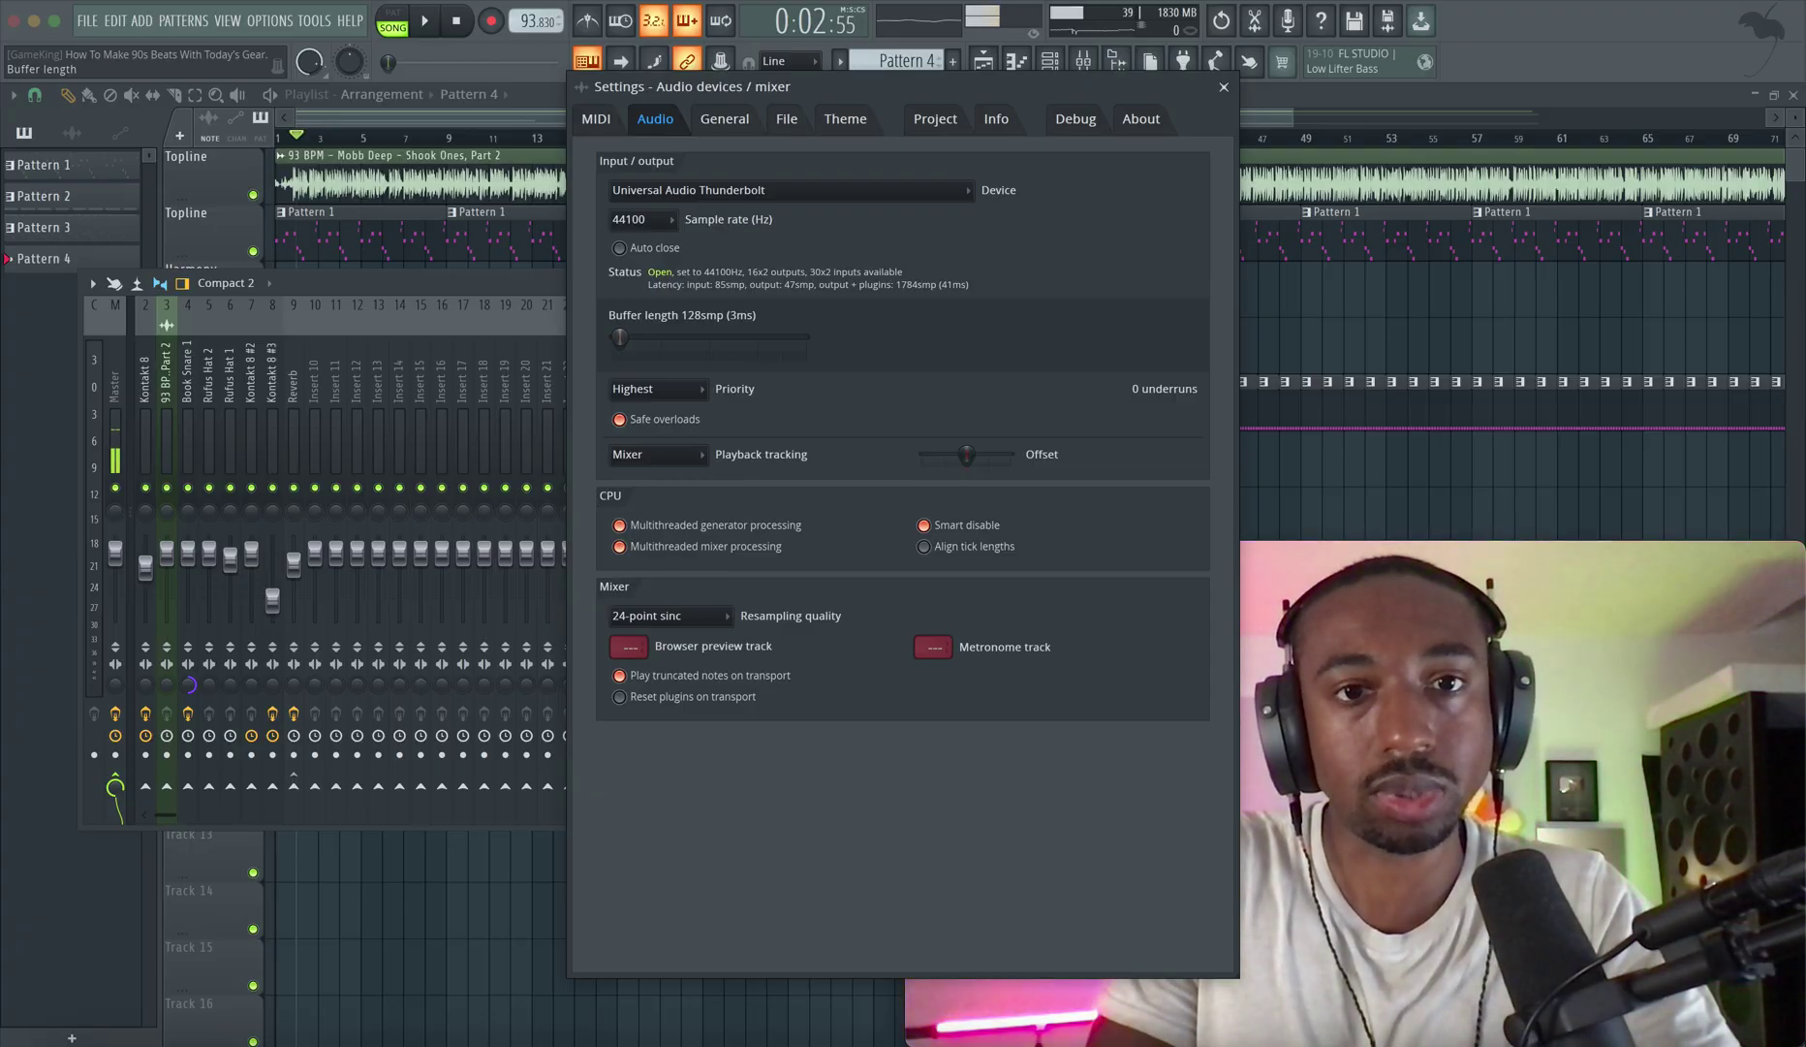
pyautogui.click(1224, 87)
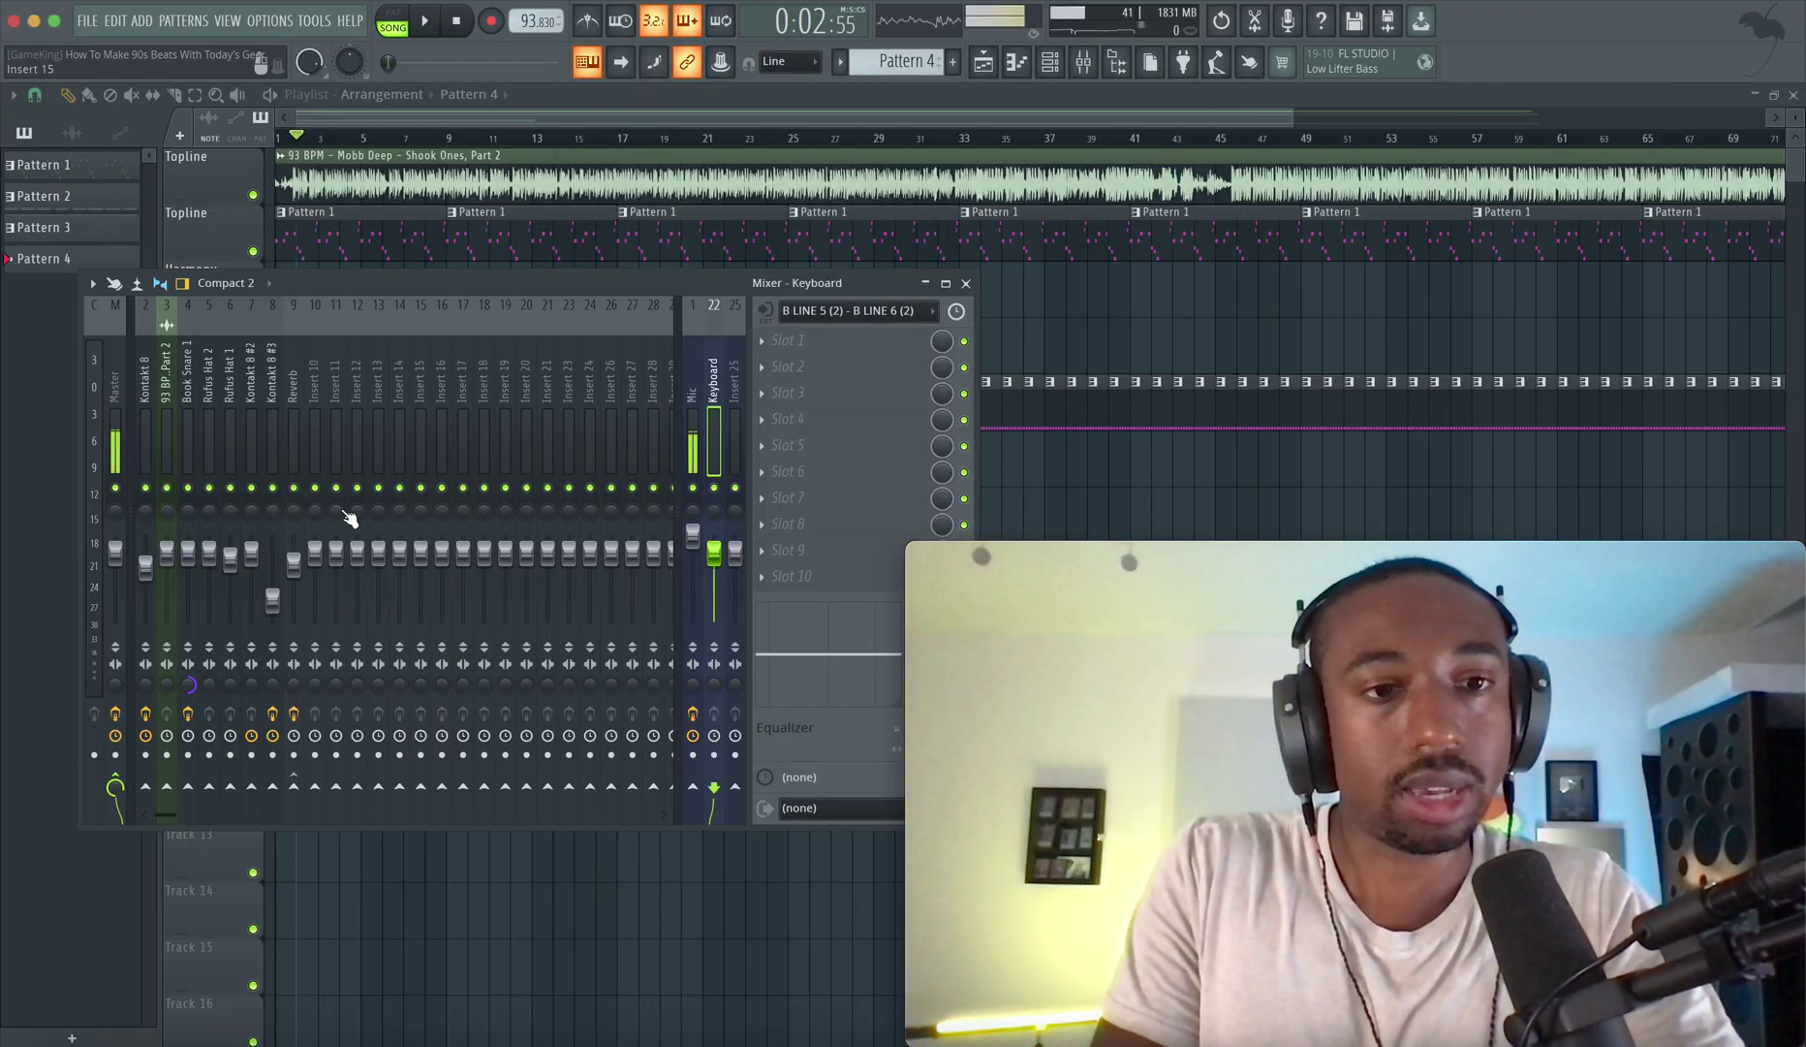
# Disable the effects on the Kontakt 8 #3, Reverb and Kontakt 8 mixer tracks, and restart playback in the playlist.
pyautogui.click(272, 715)
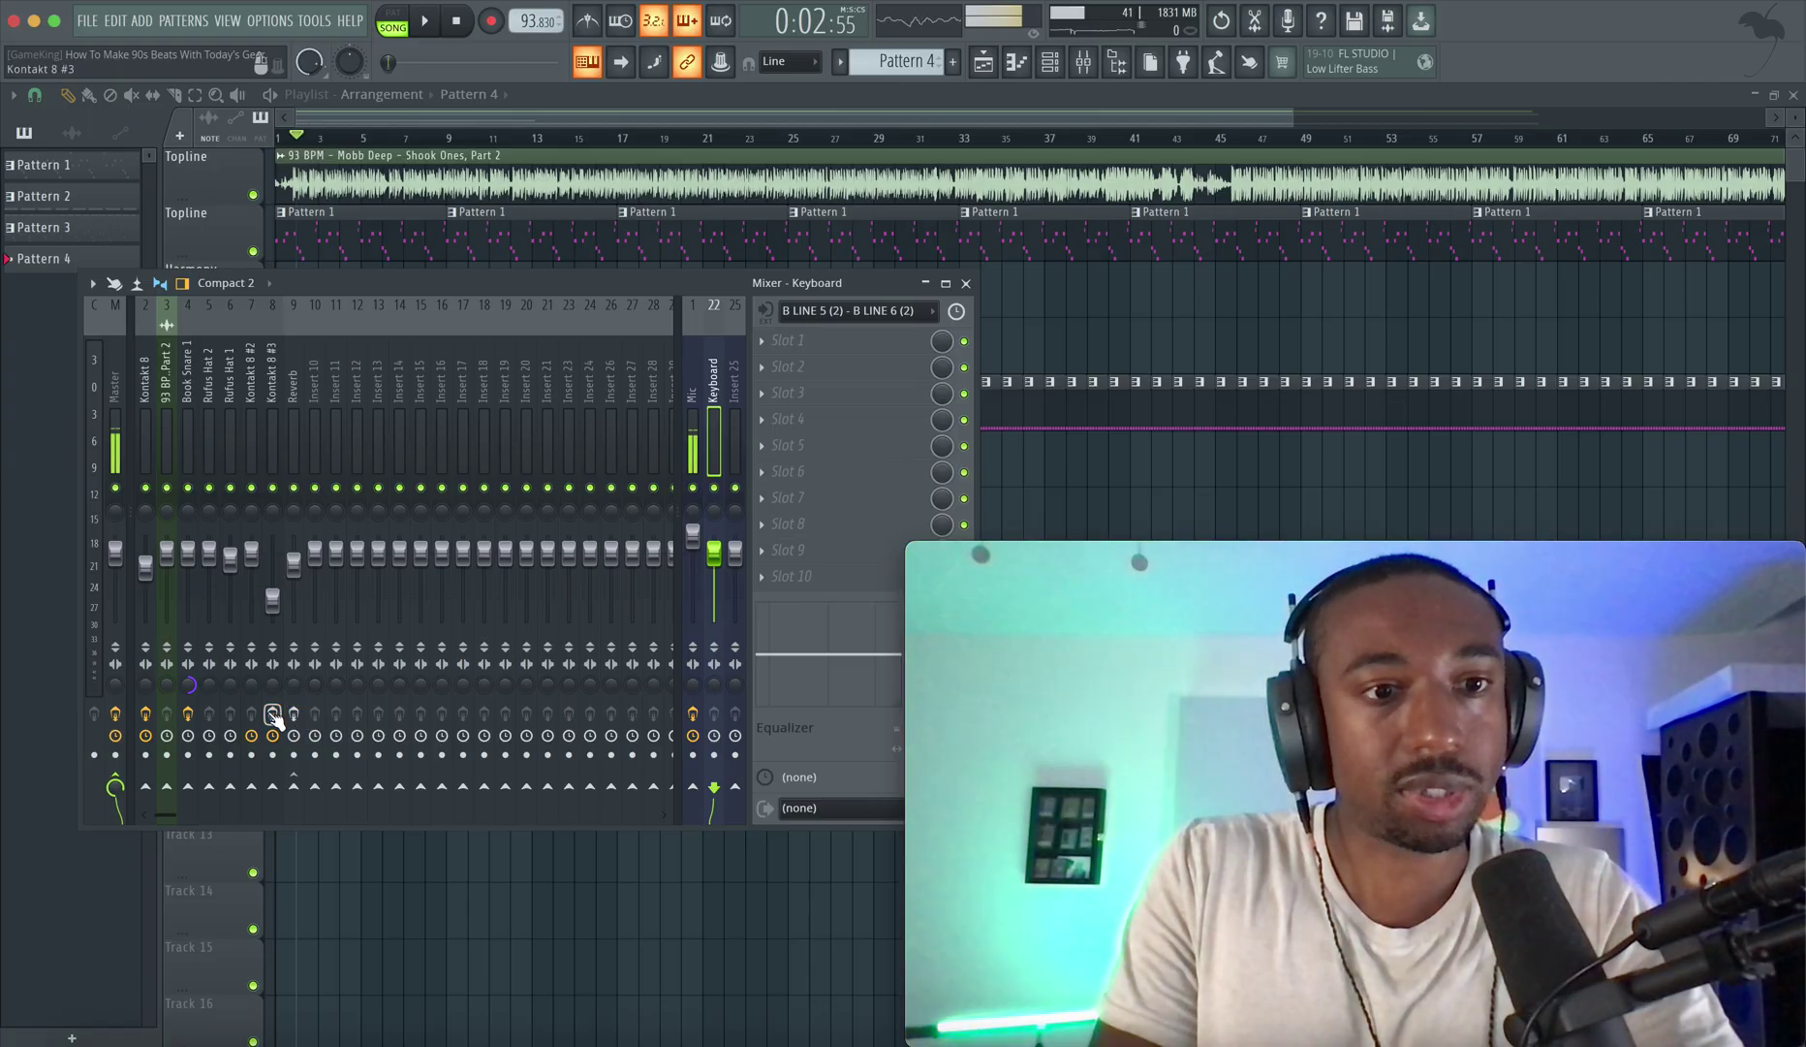
pyautogui.click(147, 715)
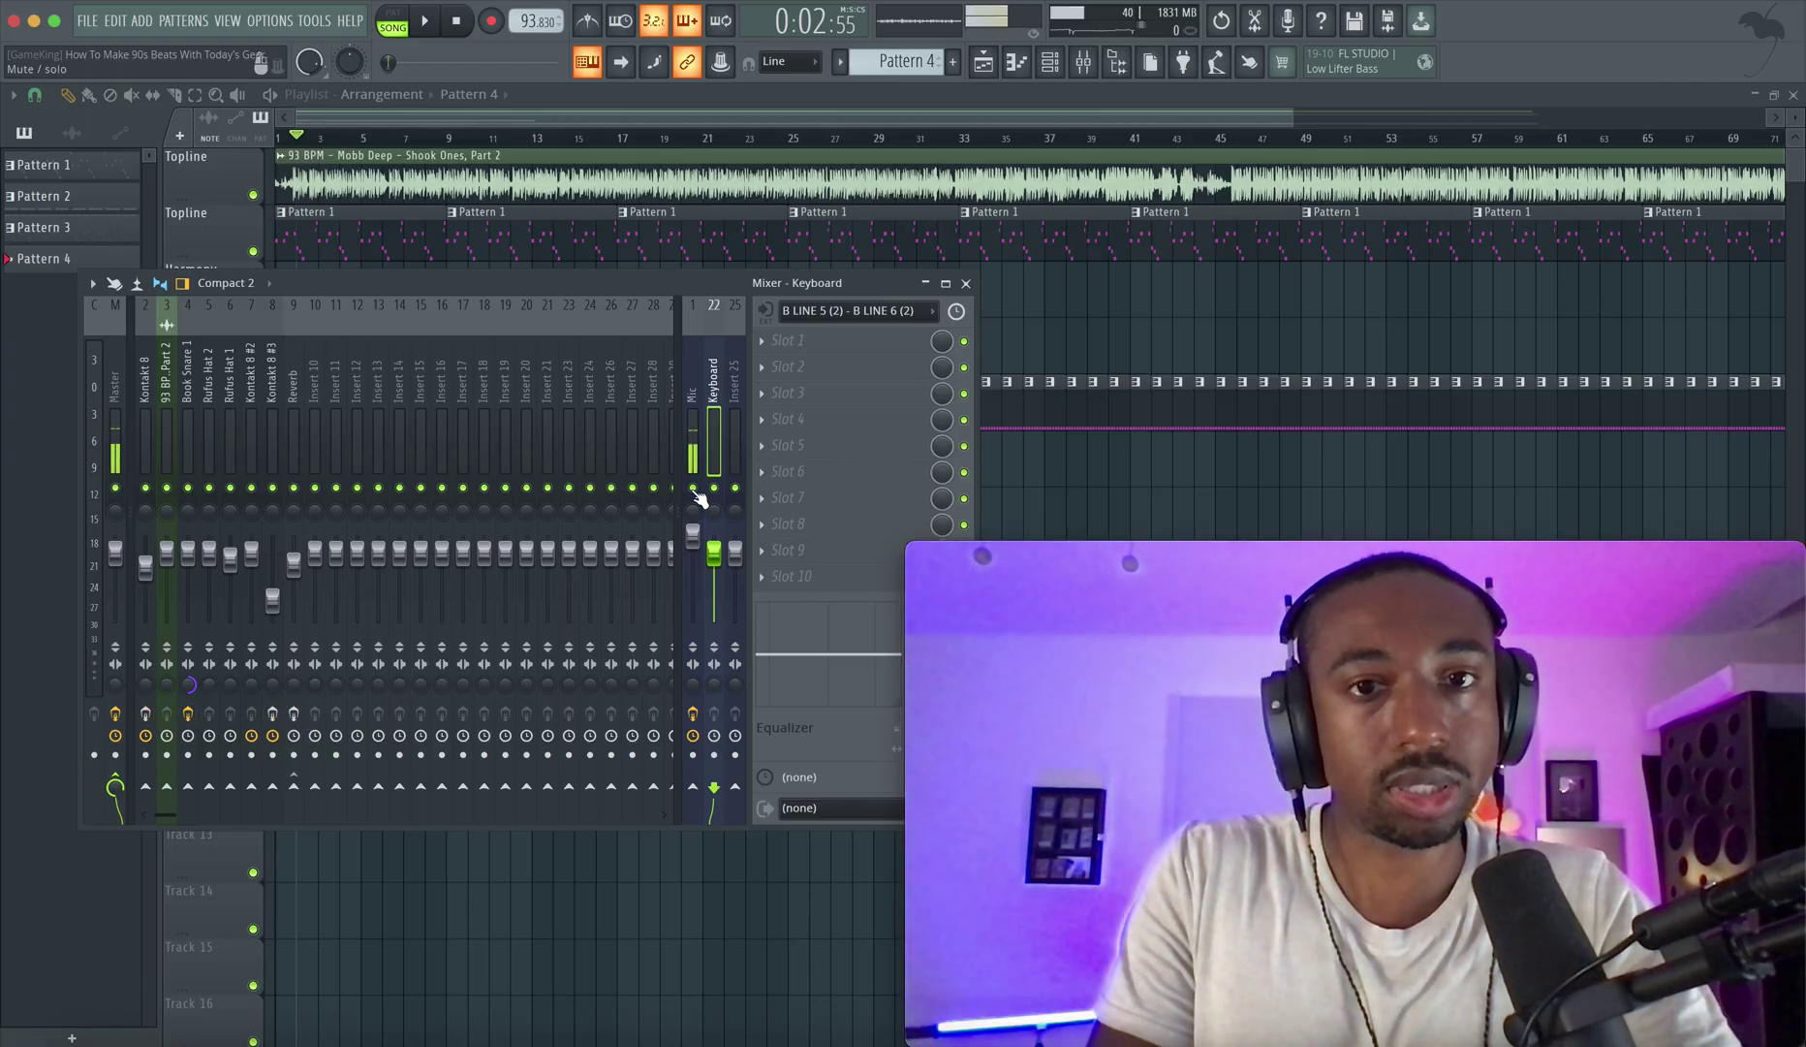
pyautogui.click(1056, 471)
pyautogui.press('space')
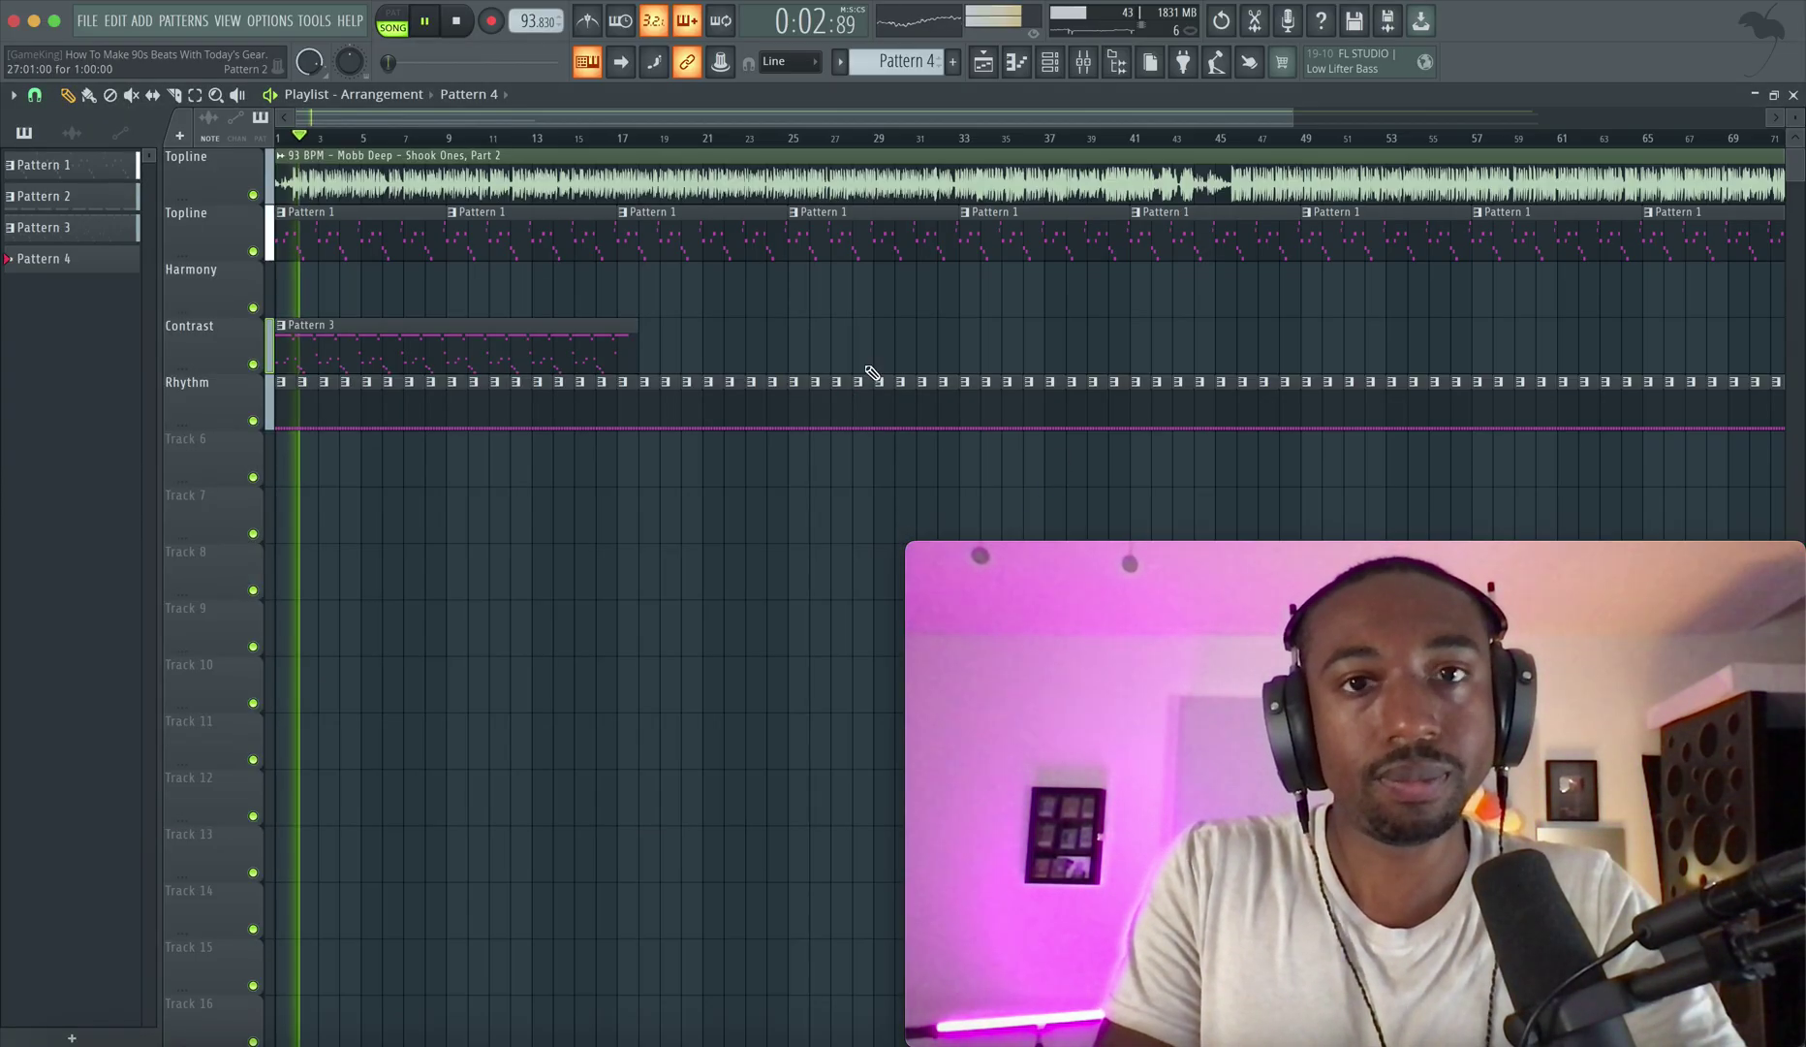
# Review the Keyboard mixer track and the KRONOS devices in the MIDI settings, then return to the playlist.
pyautogui.click(1083, 62)
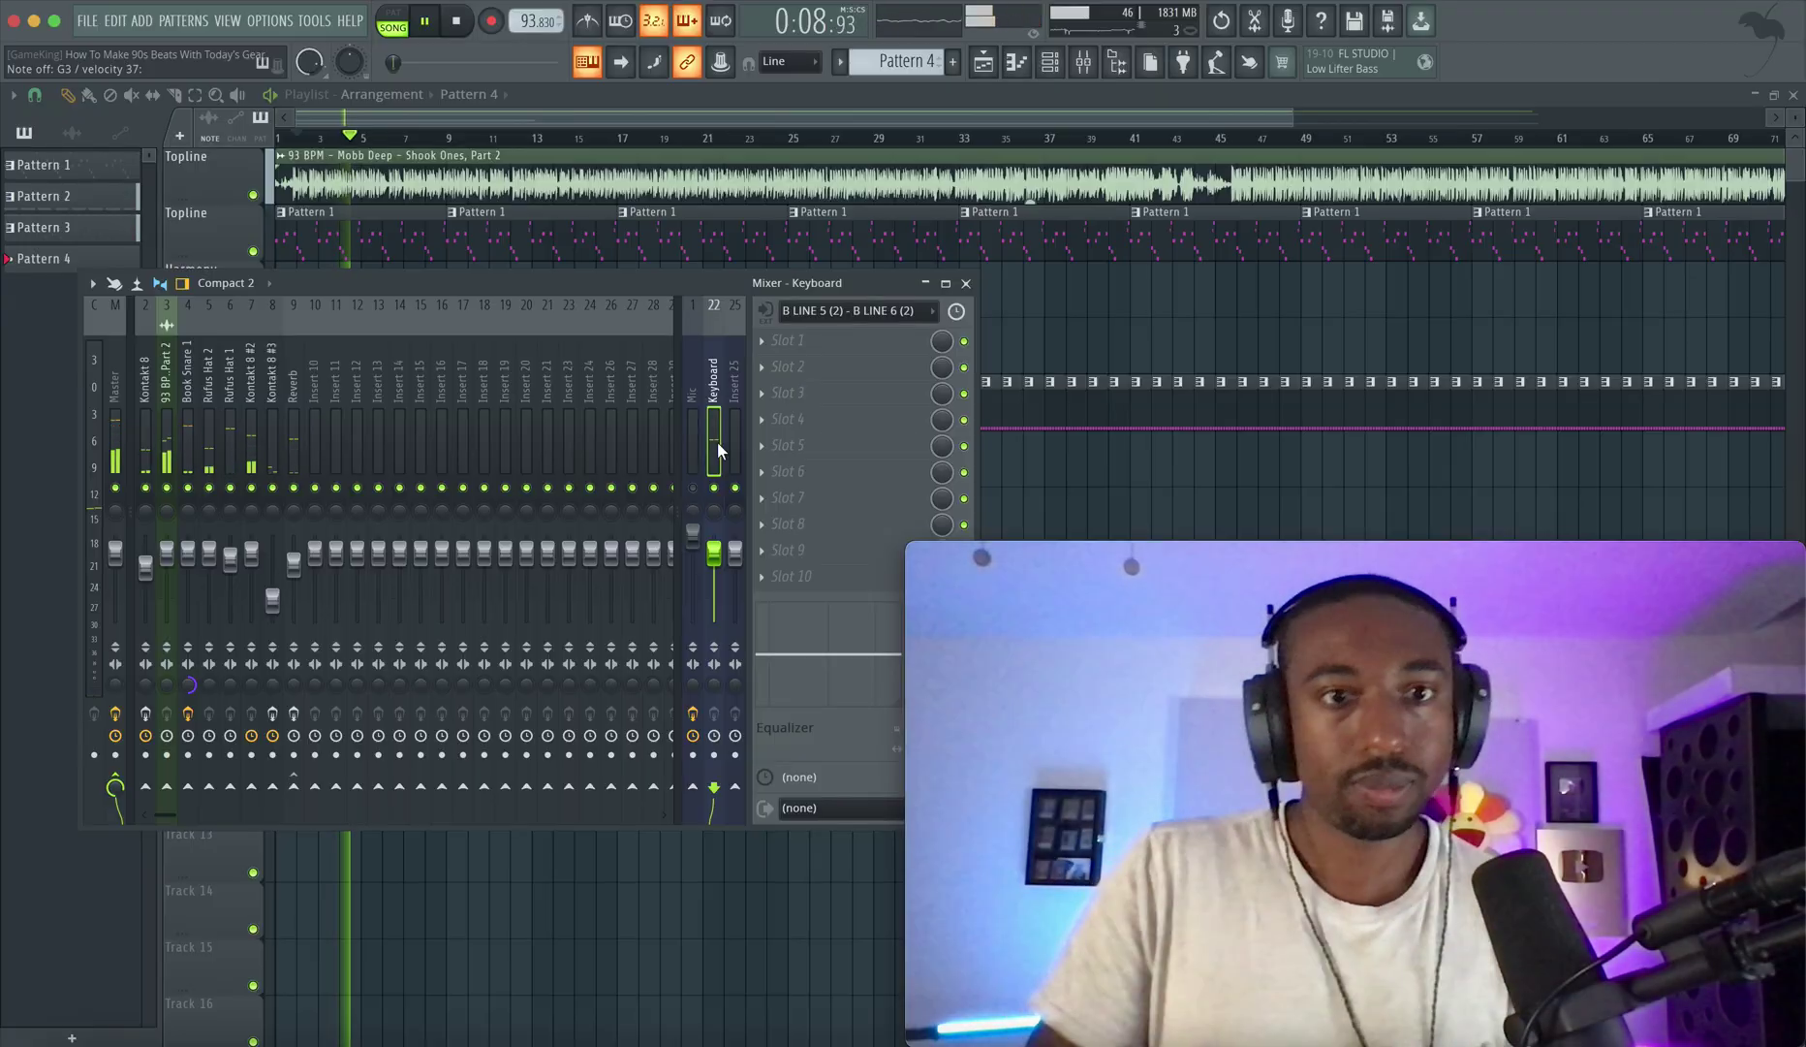
pyautogui.click(270, 20)
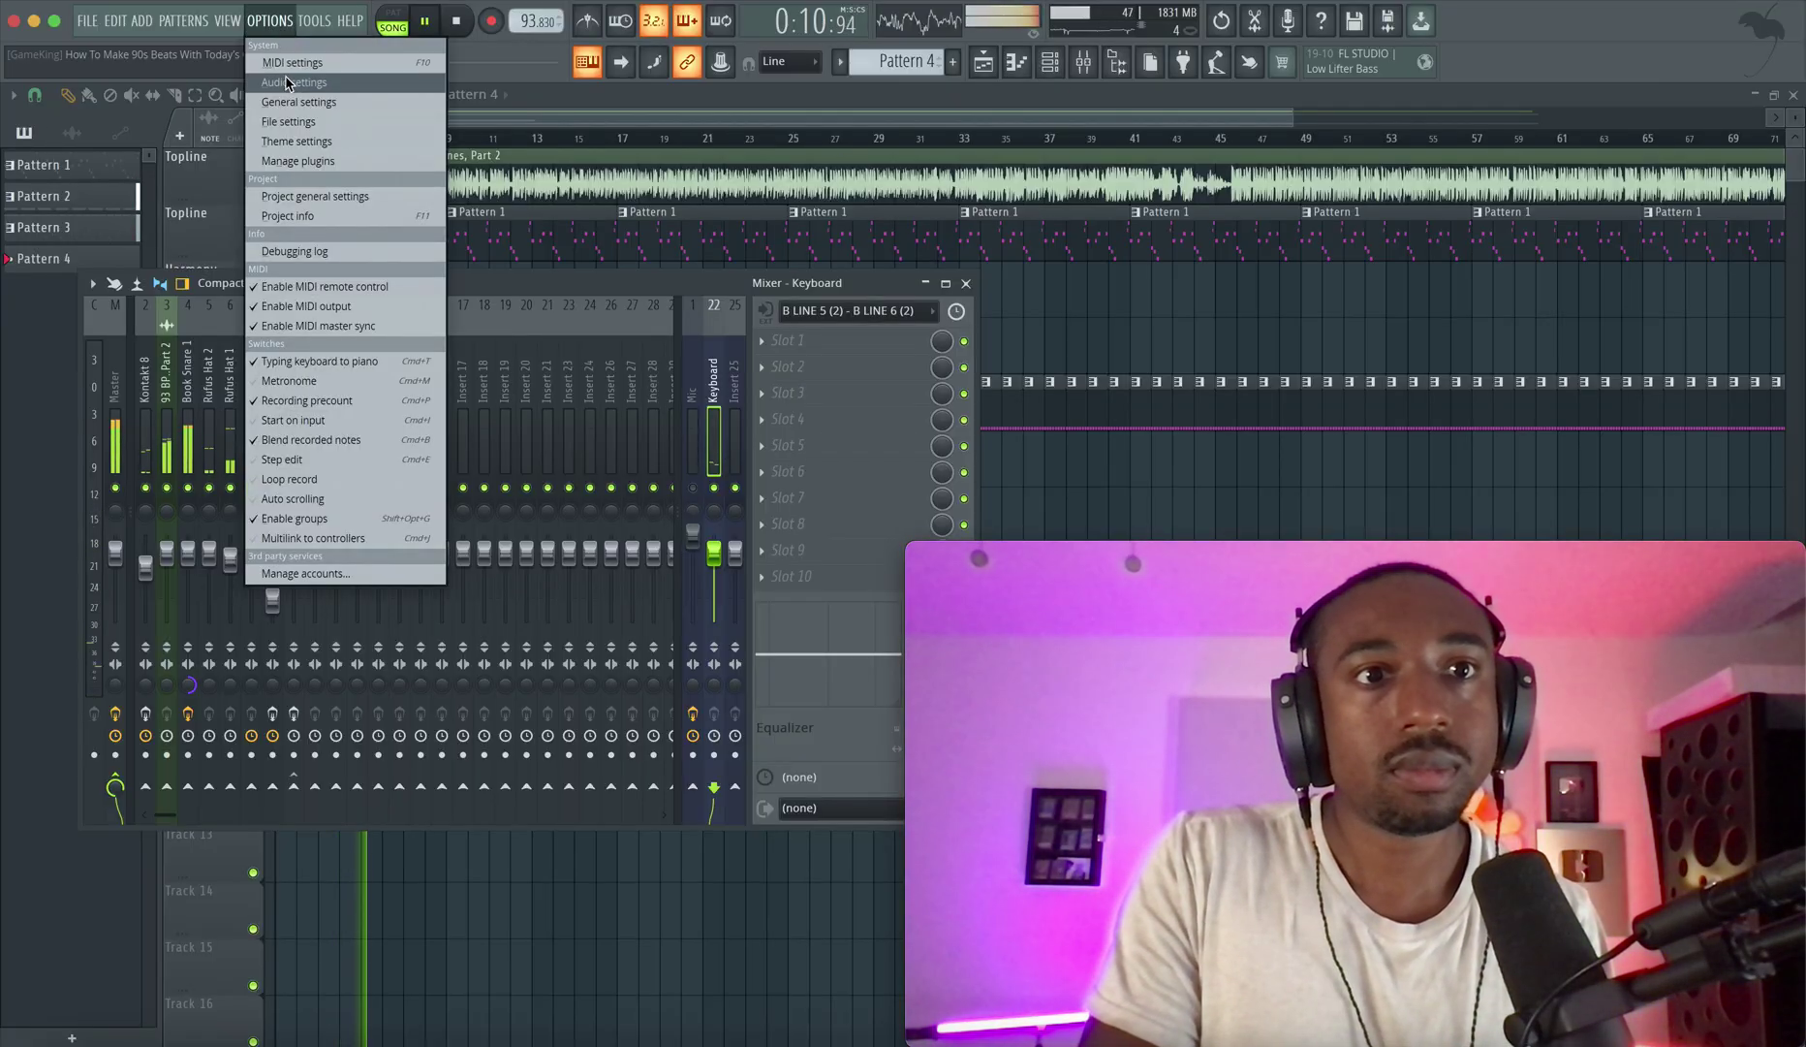
pyautogui.click(291, 62)
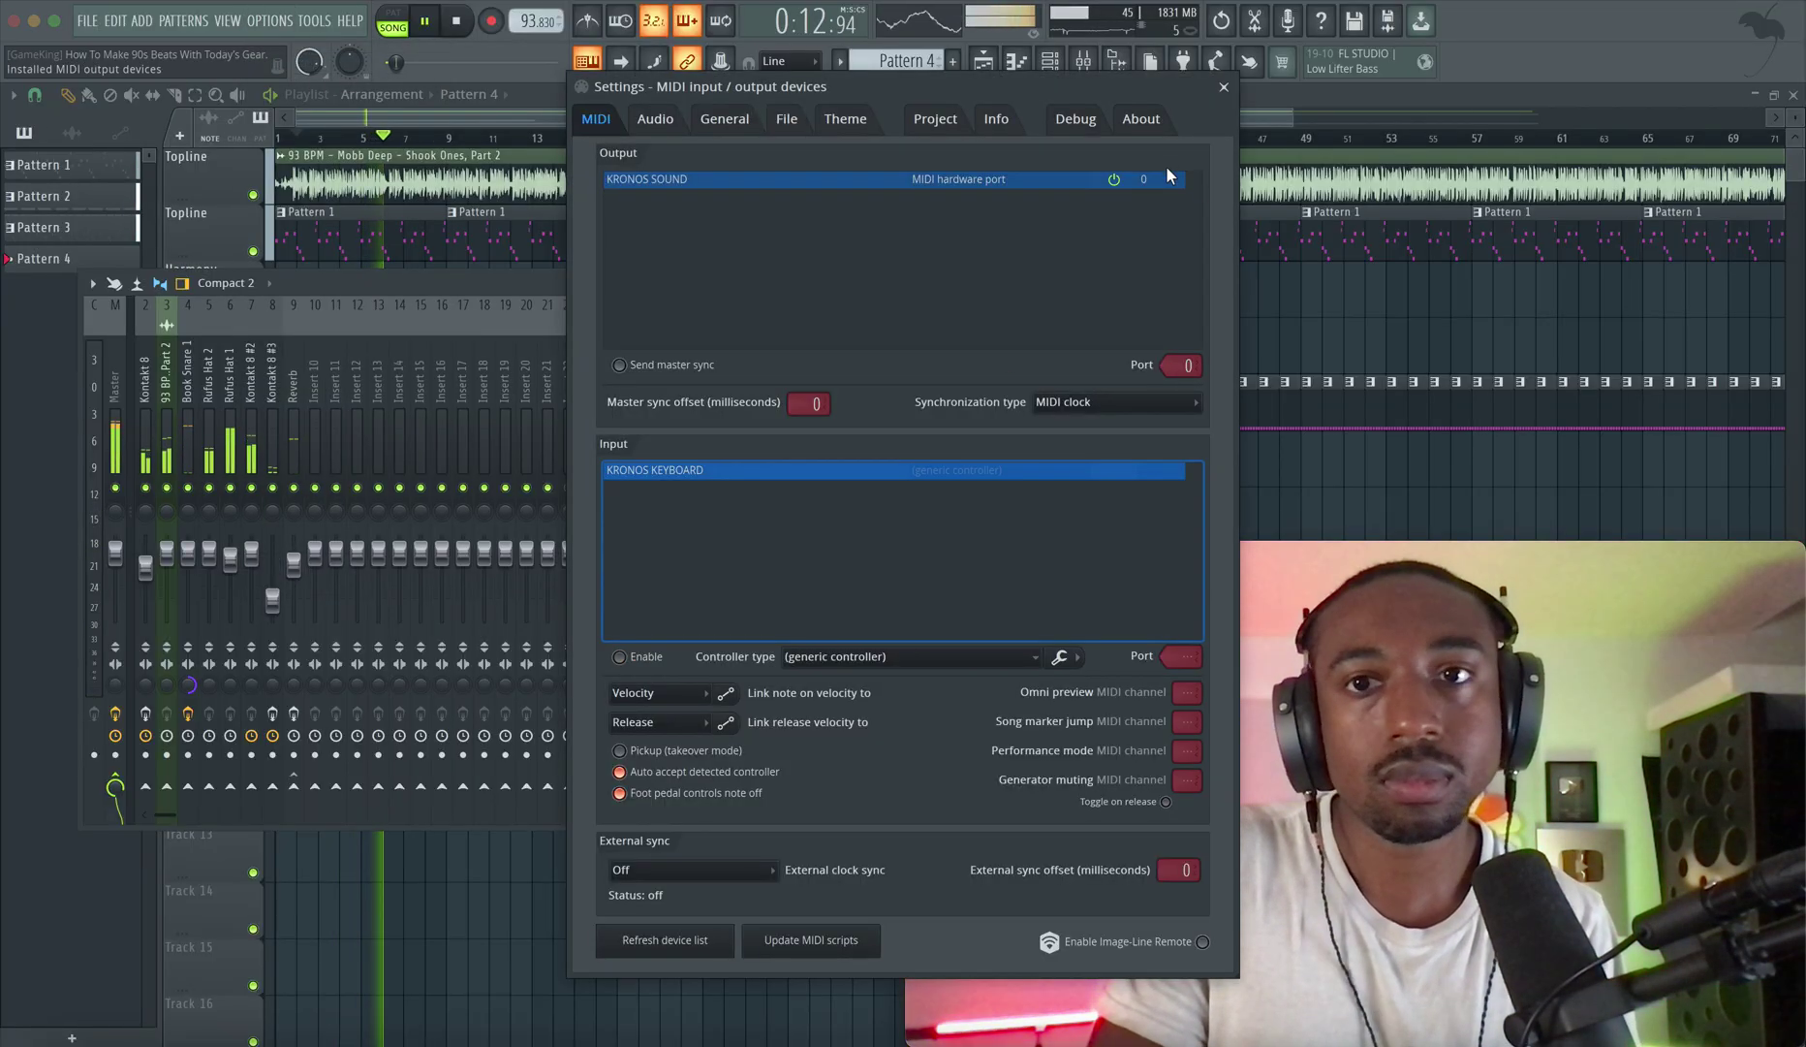
pyautogui.click(1224, 87)
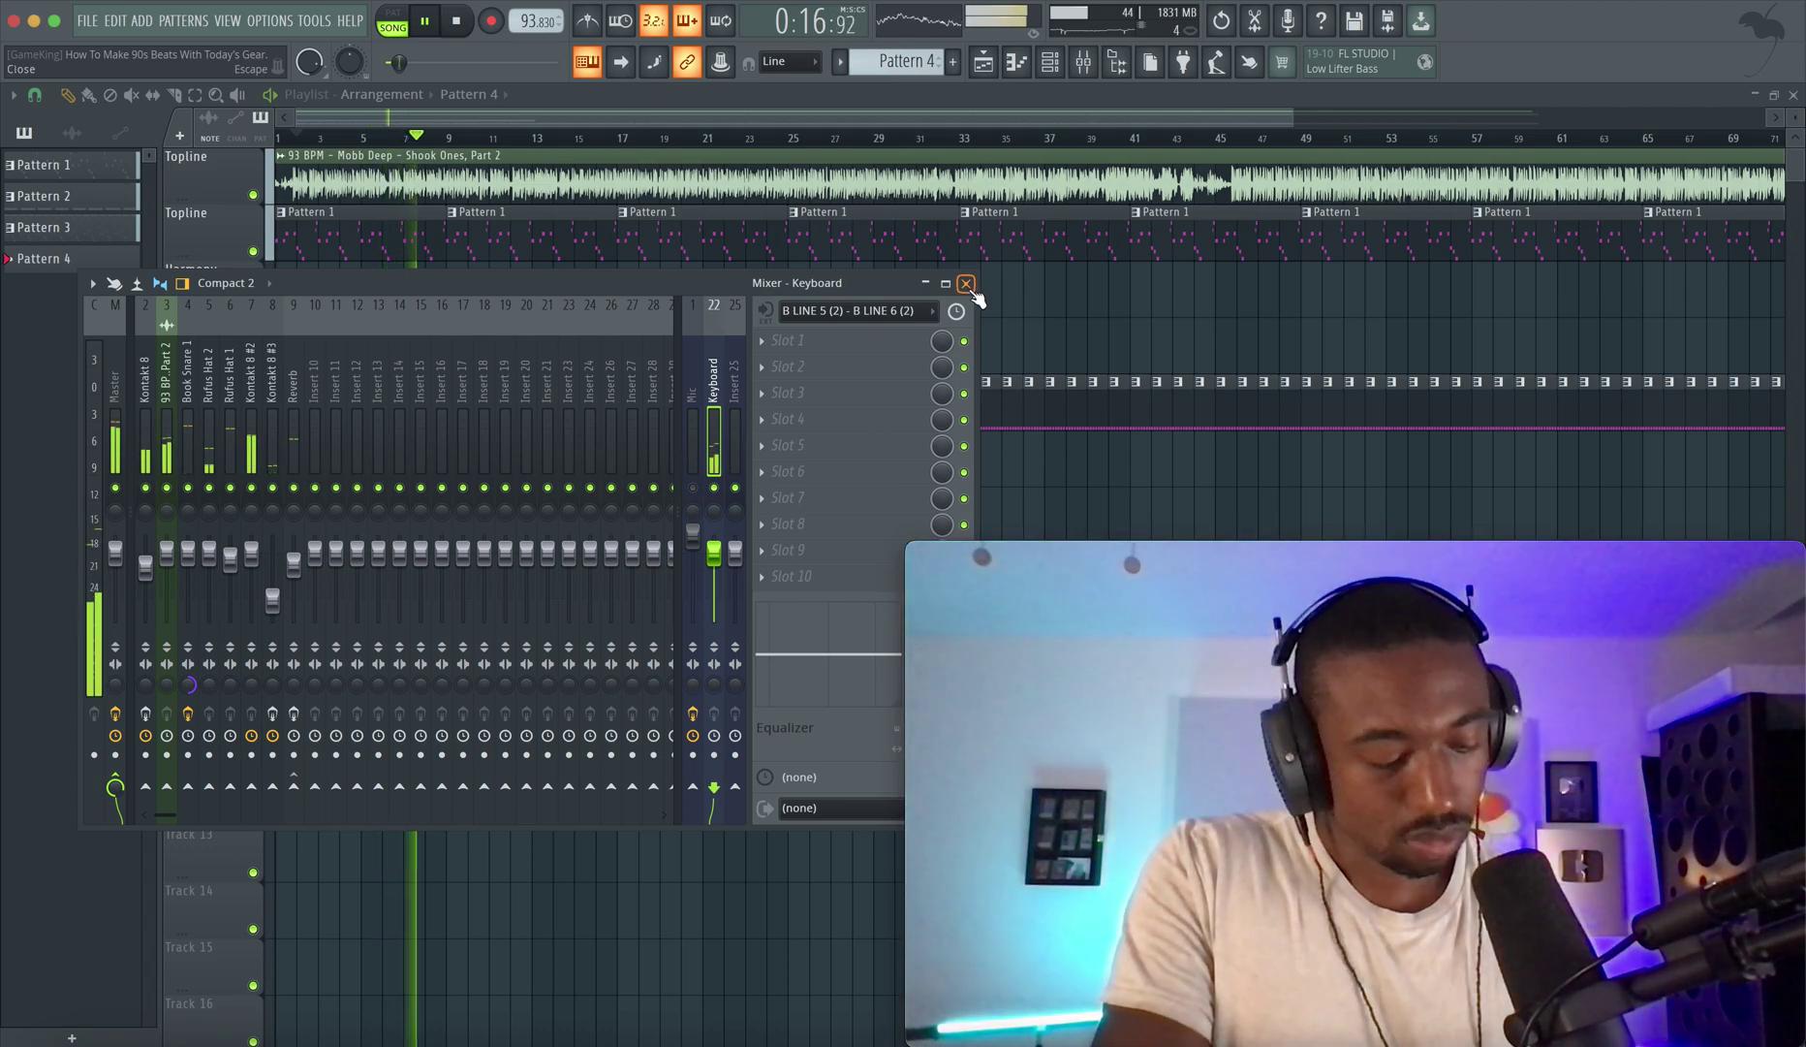
pyautogui.click(965, 283)
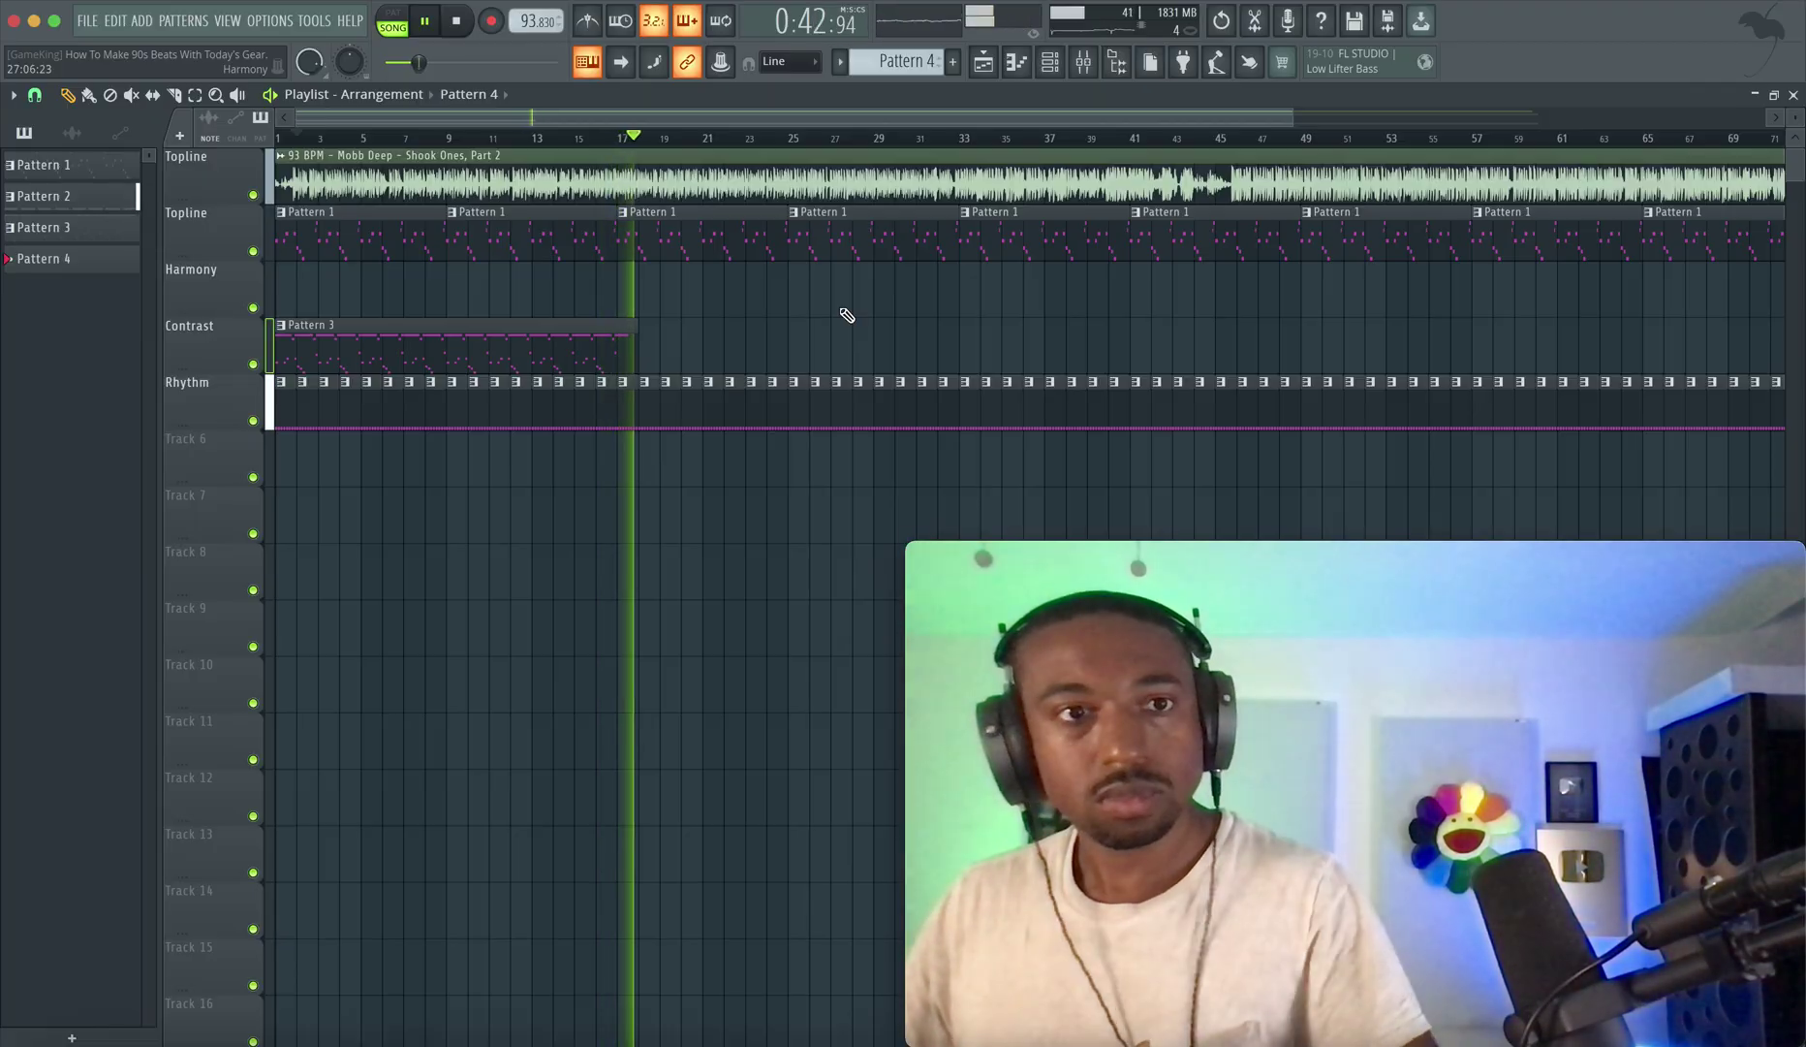
# Check the mixer levels and replay the song from the start to rehearse the keyboard part.
pyautogui.press('F9')
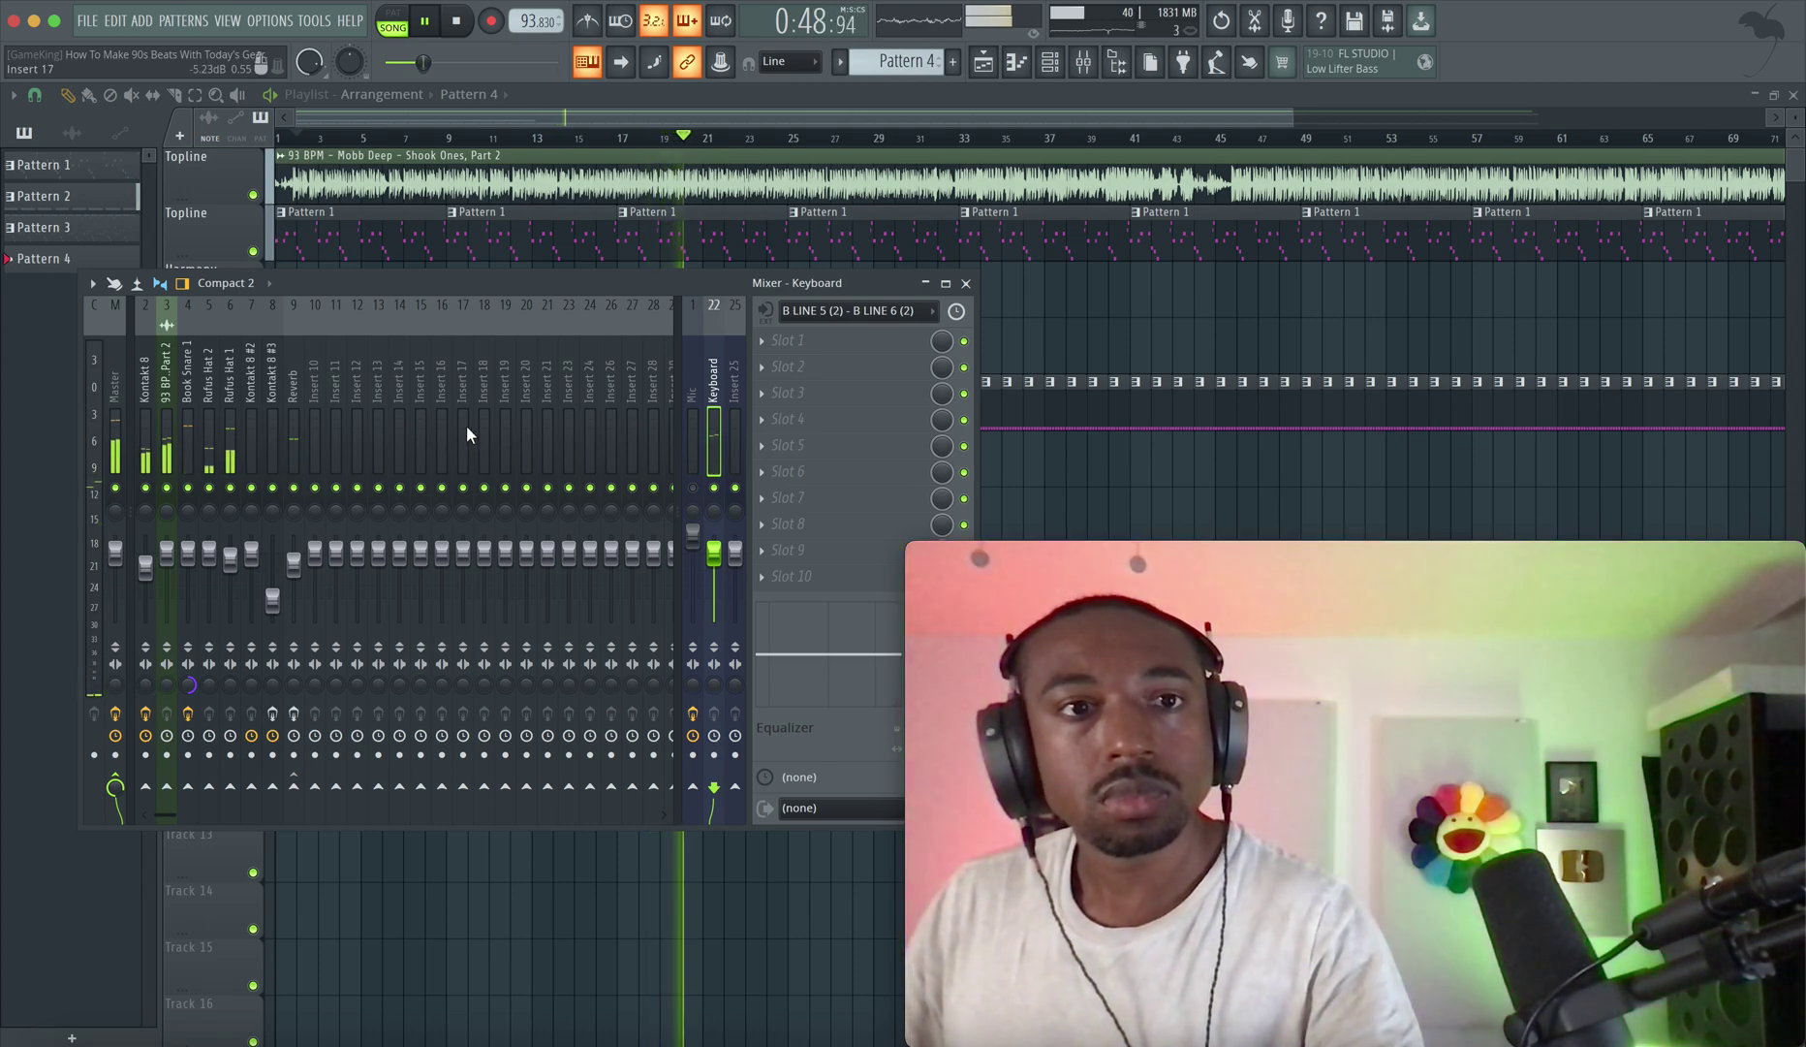
pyautogui.click(965, 283)
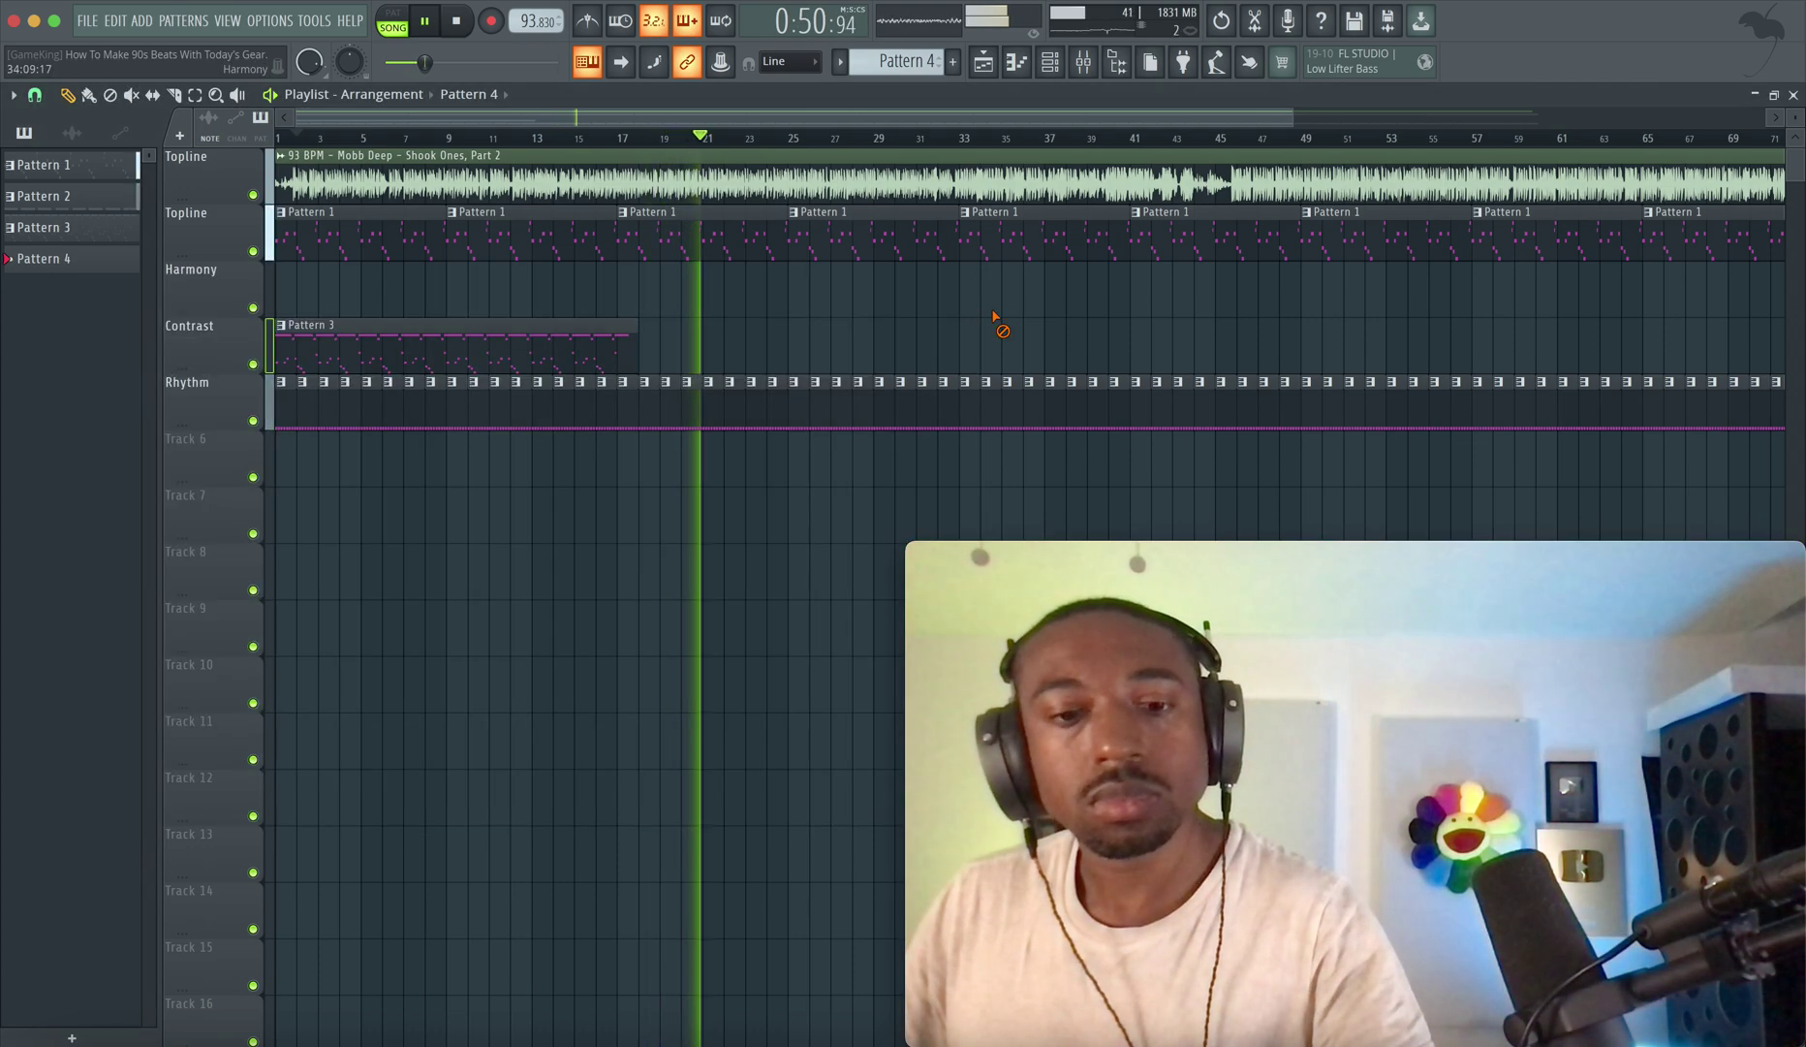
pyautogui.press('space')
pyautogui.press('space')
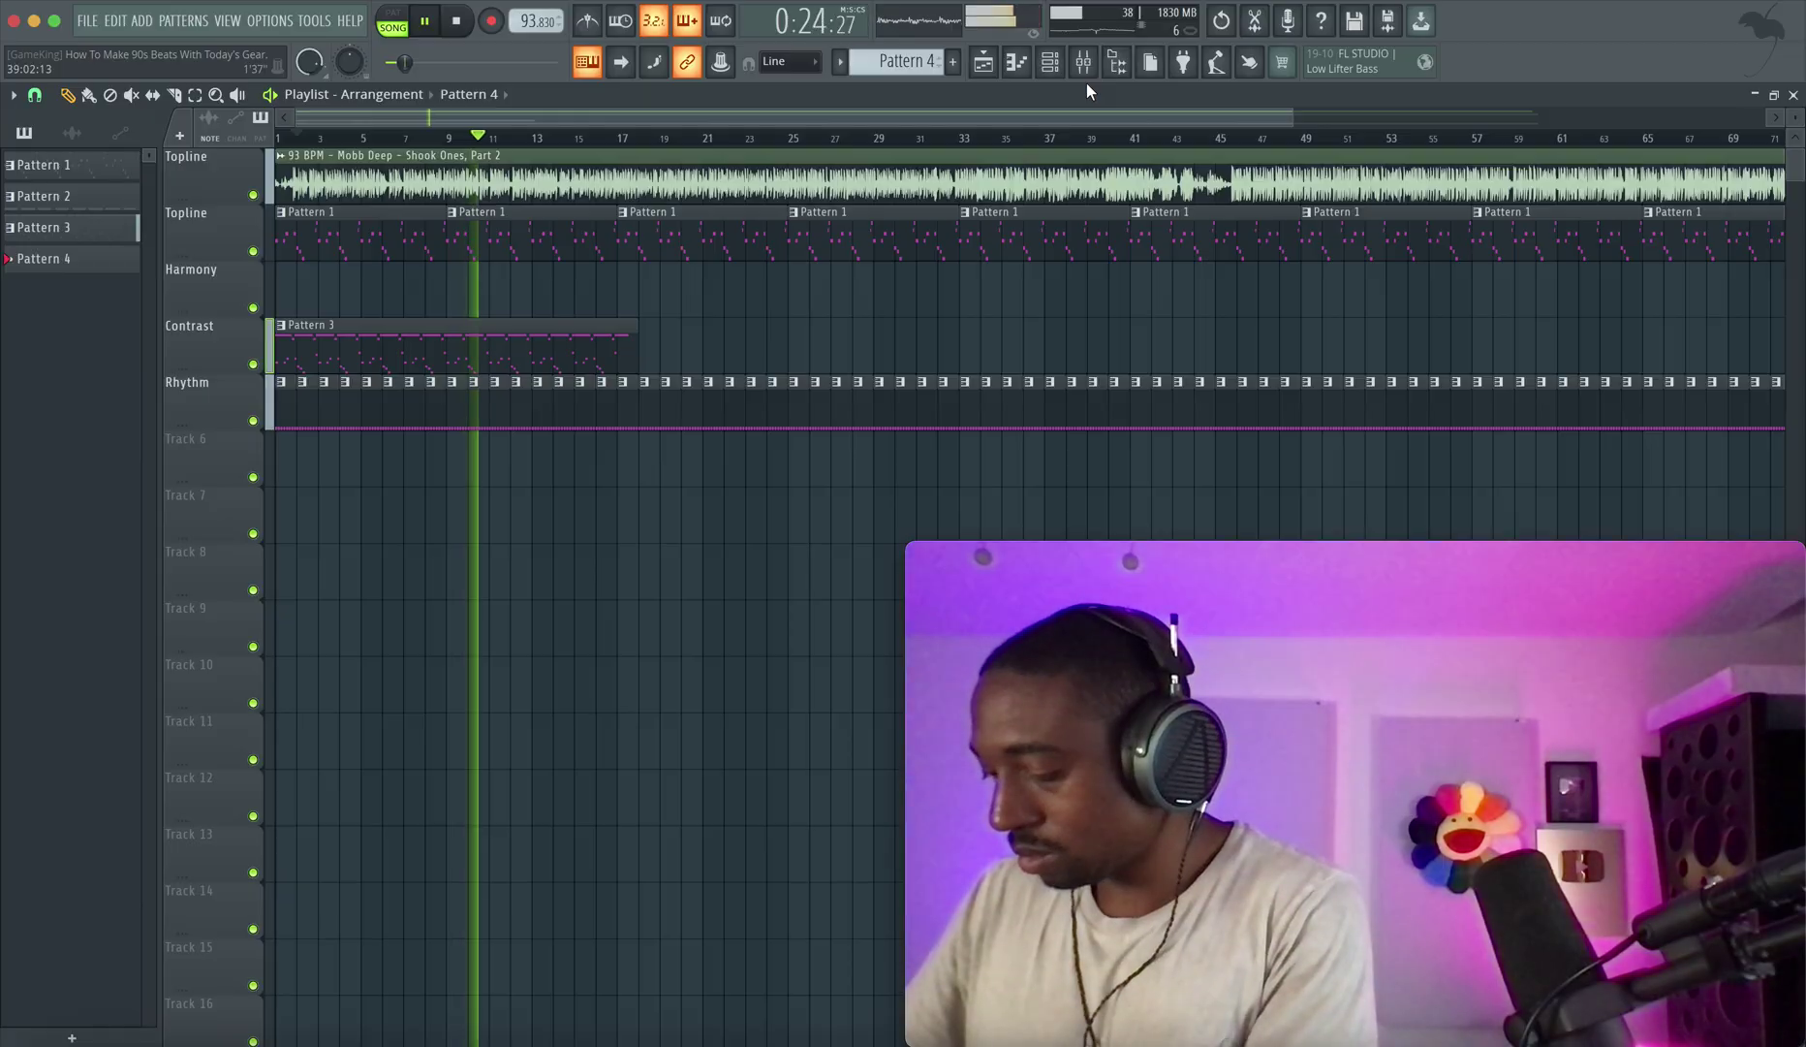
pyautogui.press('space')
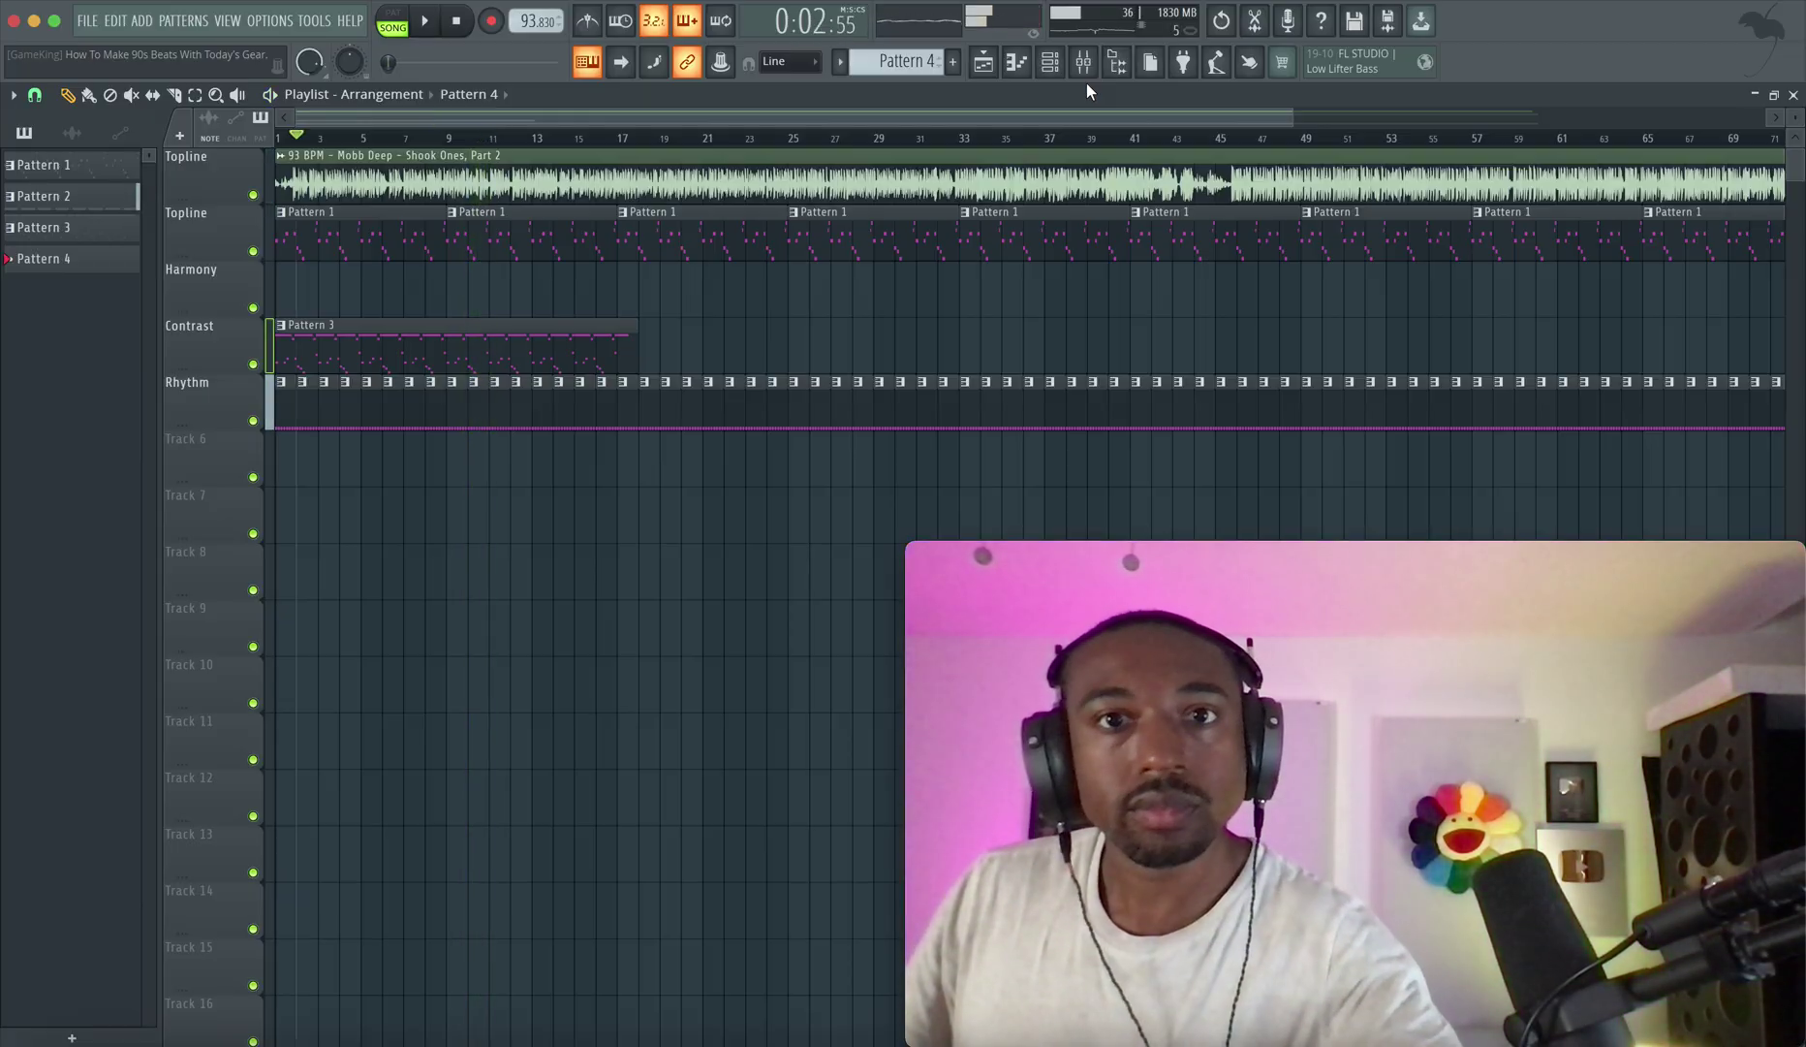
# Arm the Keyboard mixer track and record about 16 bars of live keyboard audio from the song's start.
pyautogui.click(1083, 61)
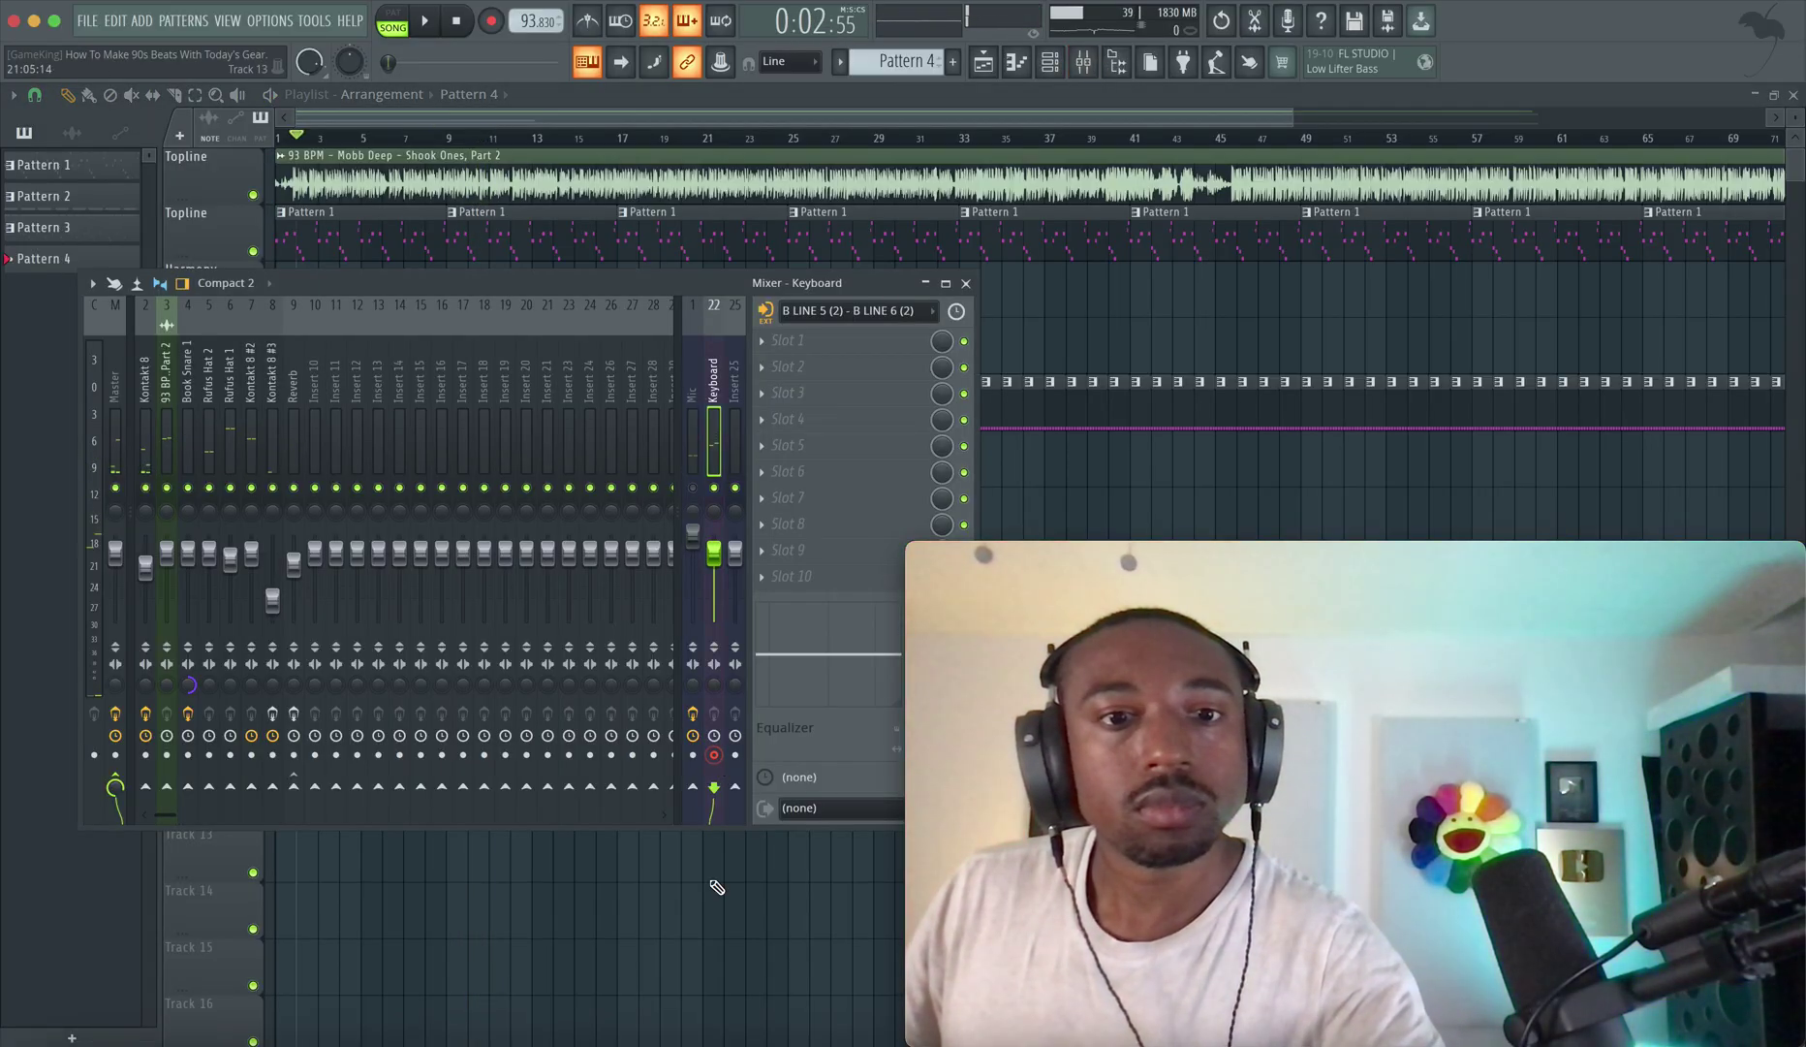
pyautogui.press('F9')
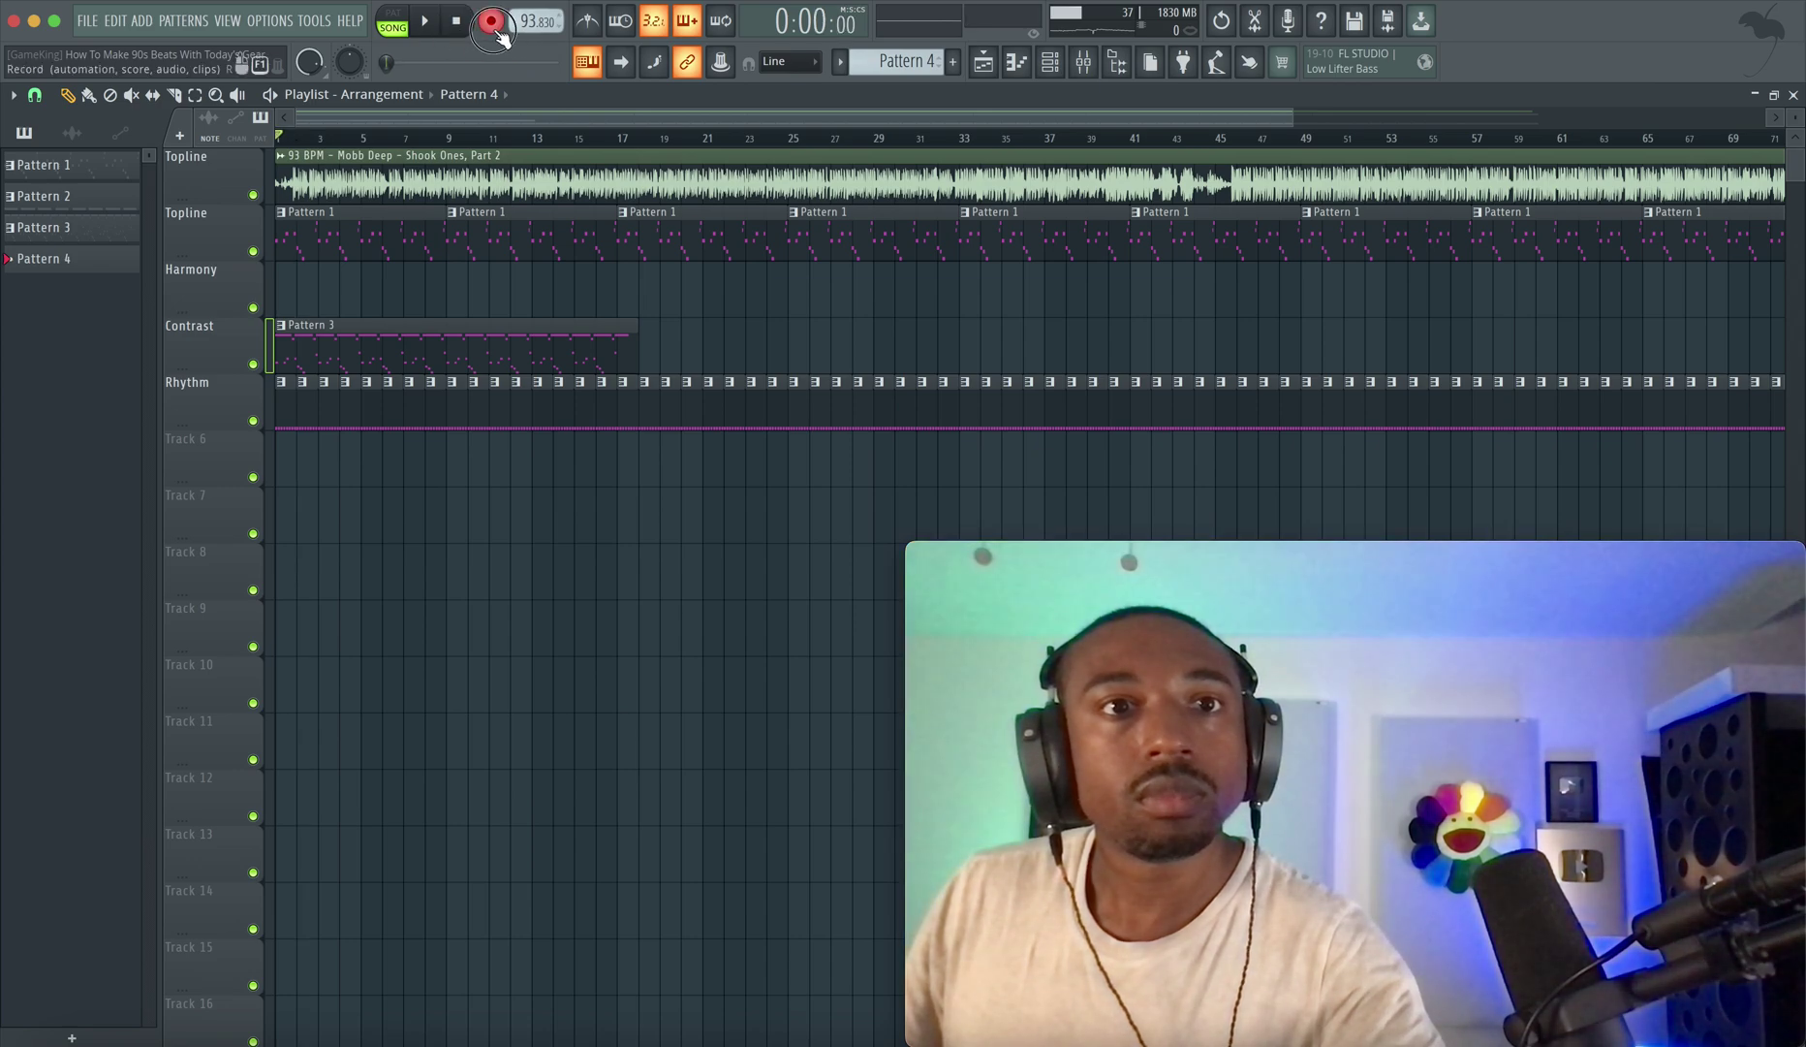
pyautogui.press('space')
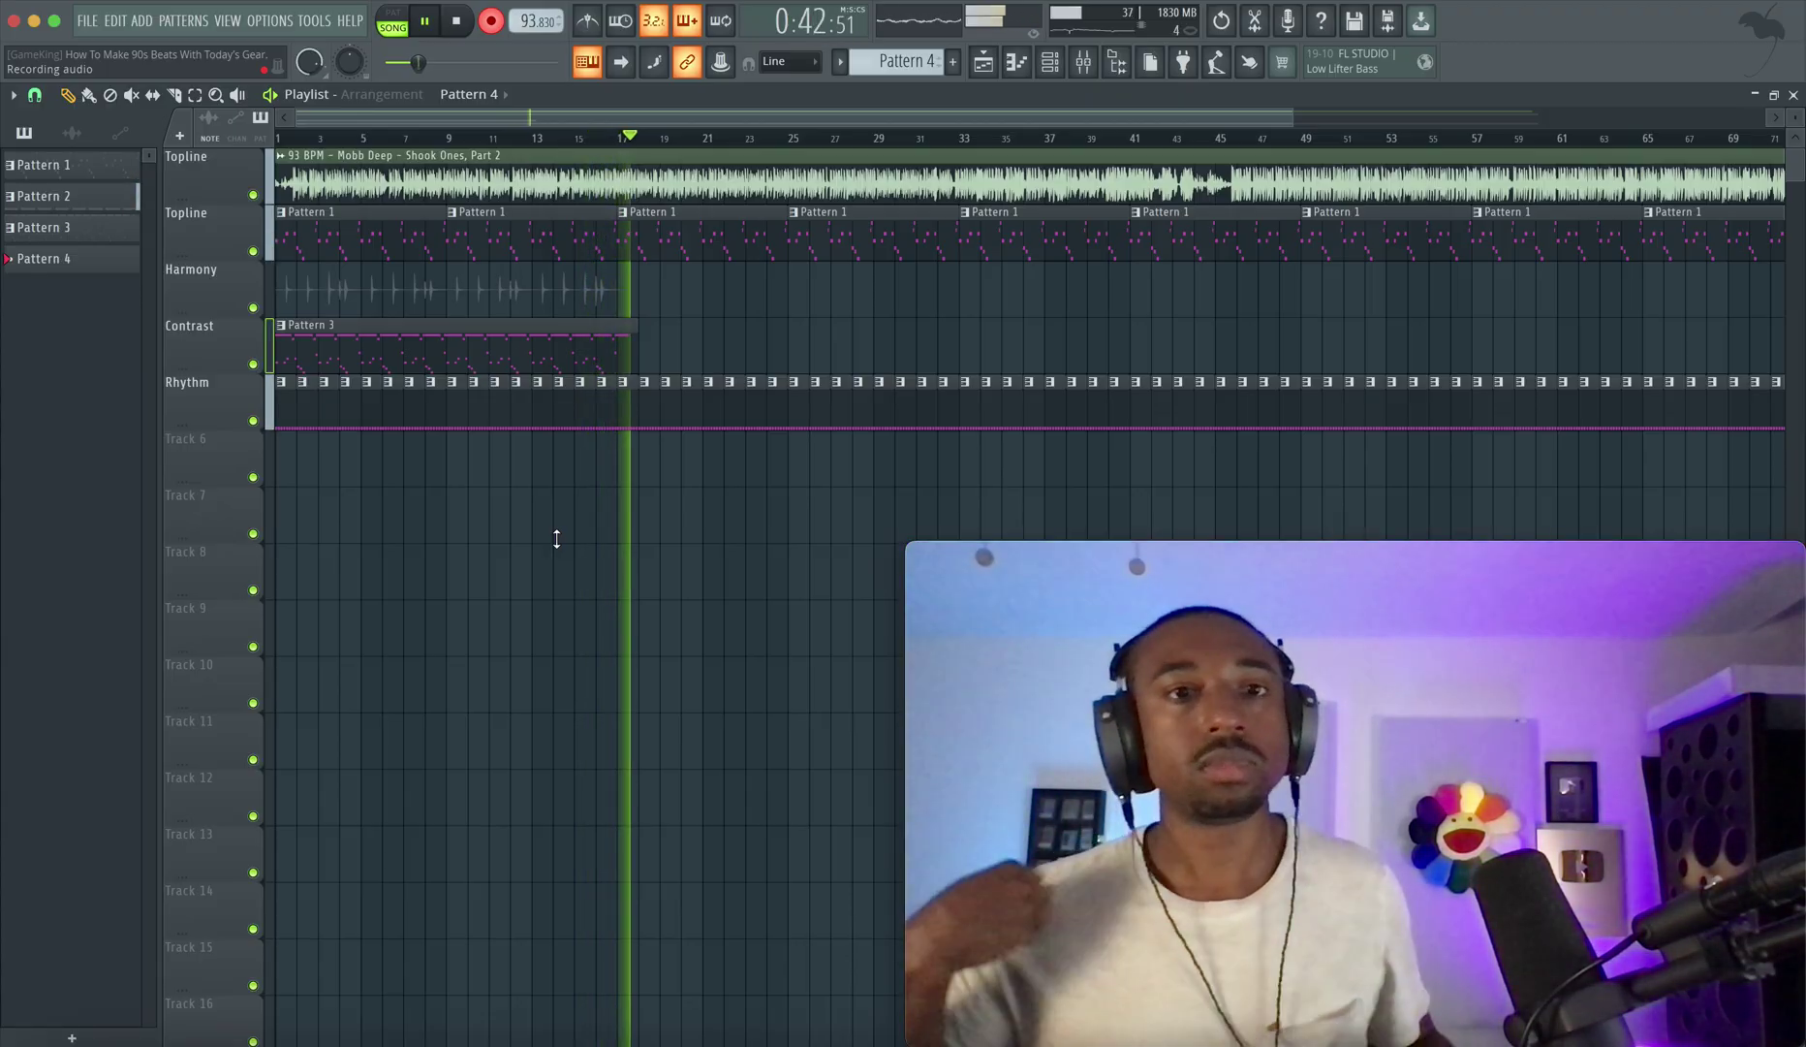
pyautogui.press('space')
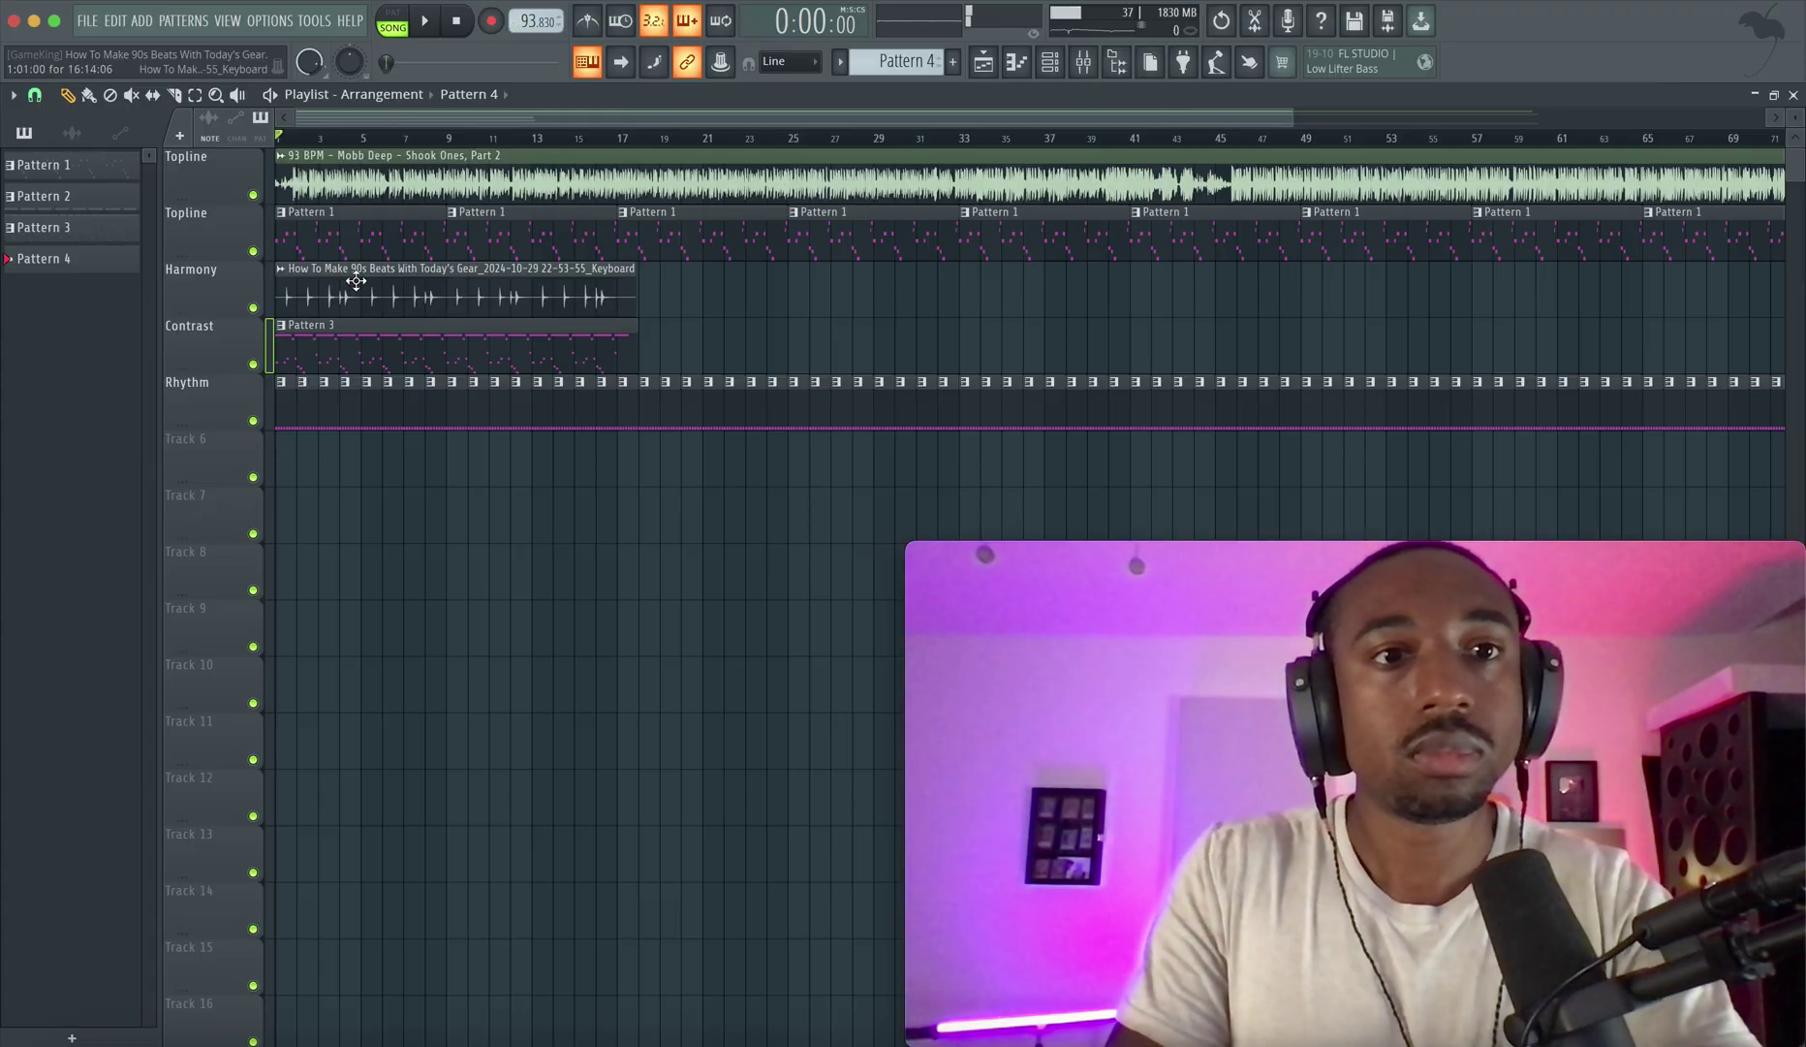
# Rename the recorded keyboard audio clip as Piano Topline.
pyautogui.press('space')
pyautogui.click(282, 270)
pyautogui.click(337, 357)
pyautogui.write('Piano Topline')
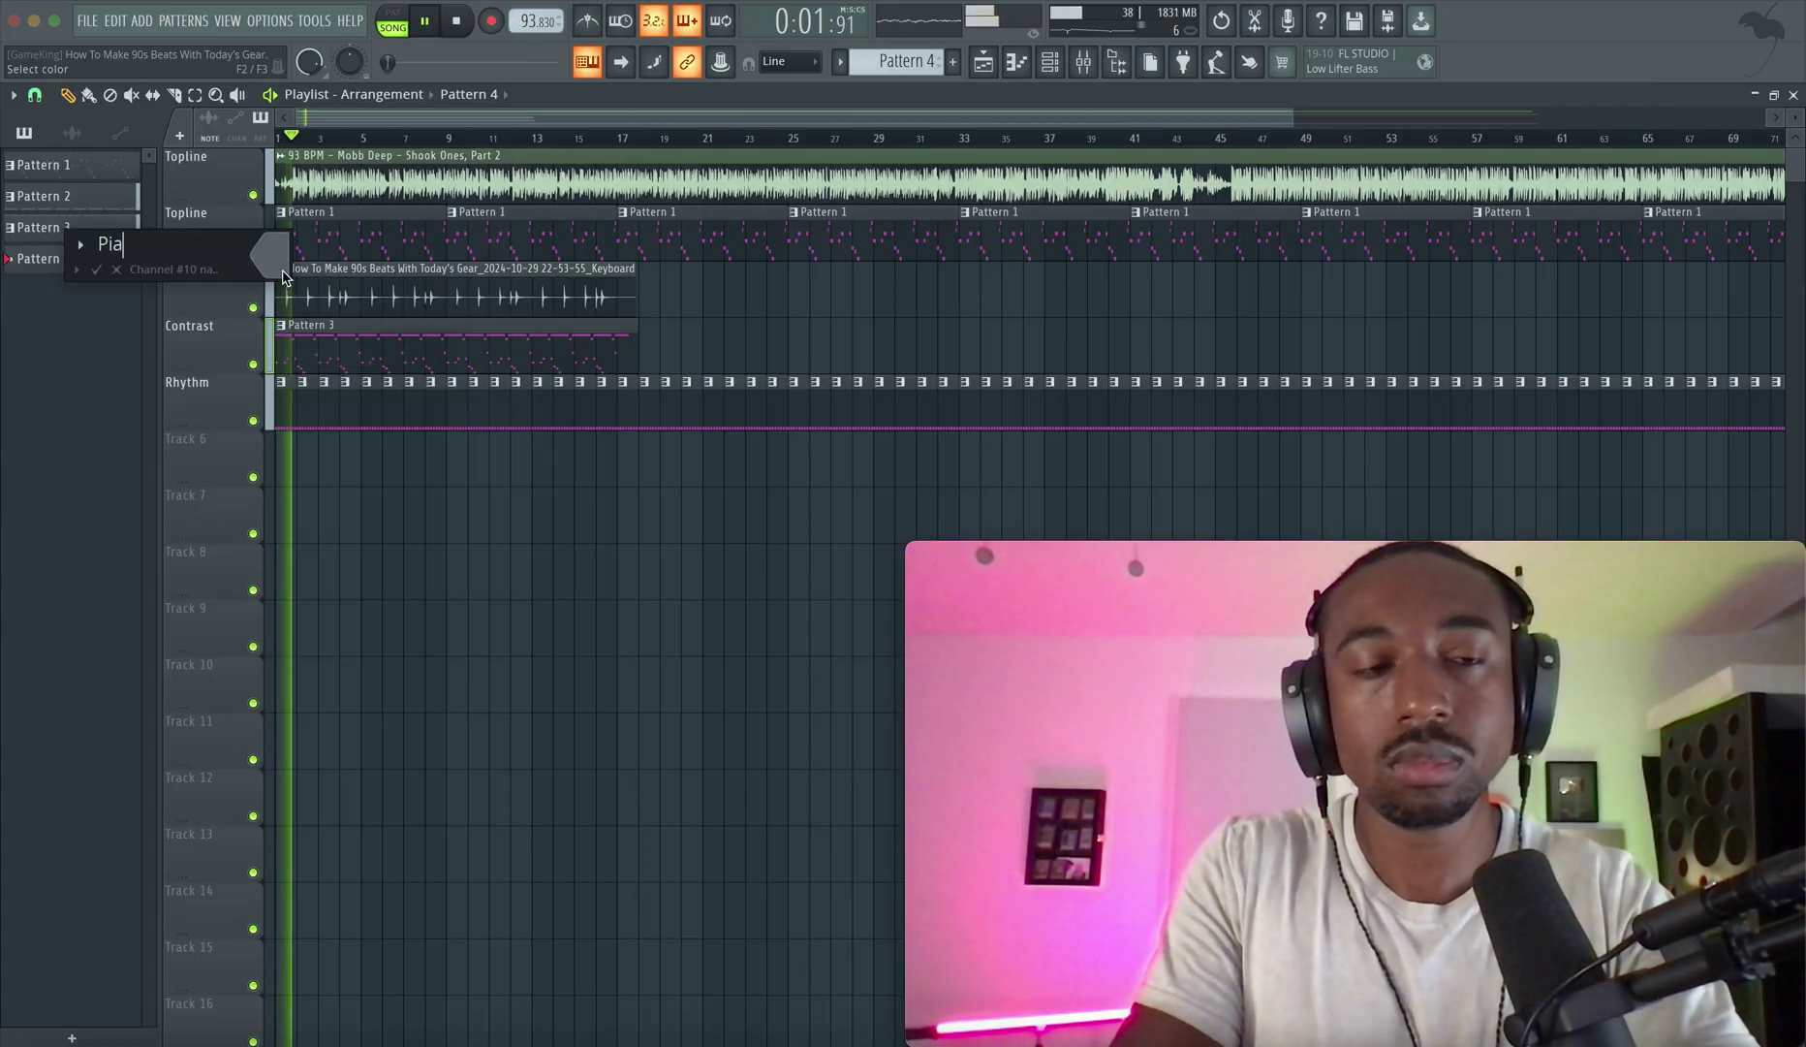
pyautogui.press('Return')
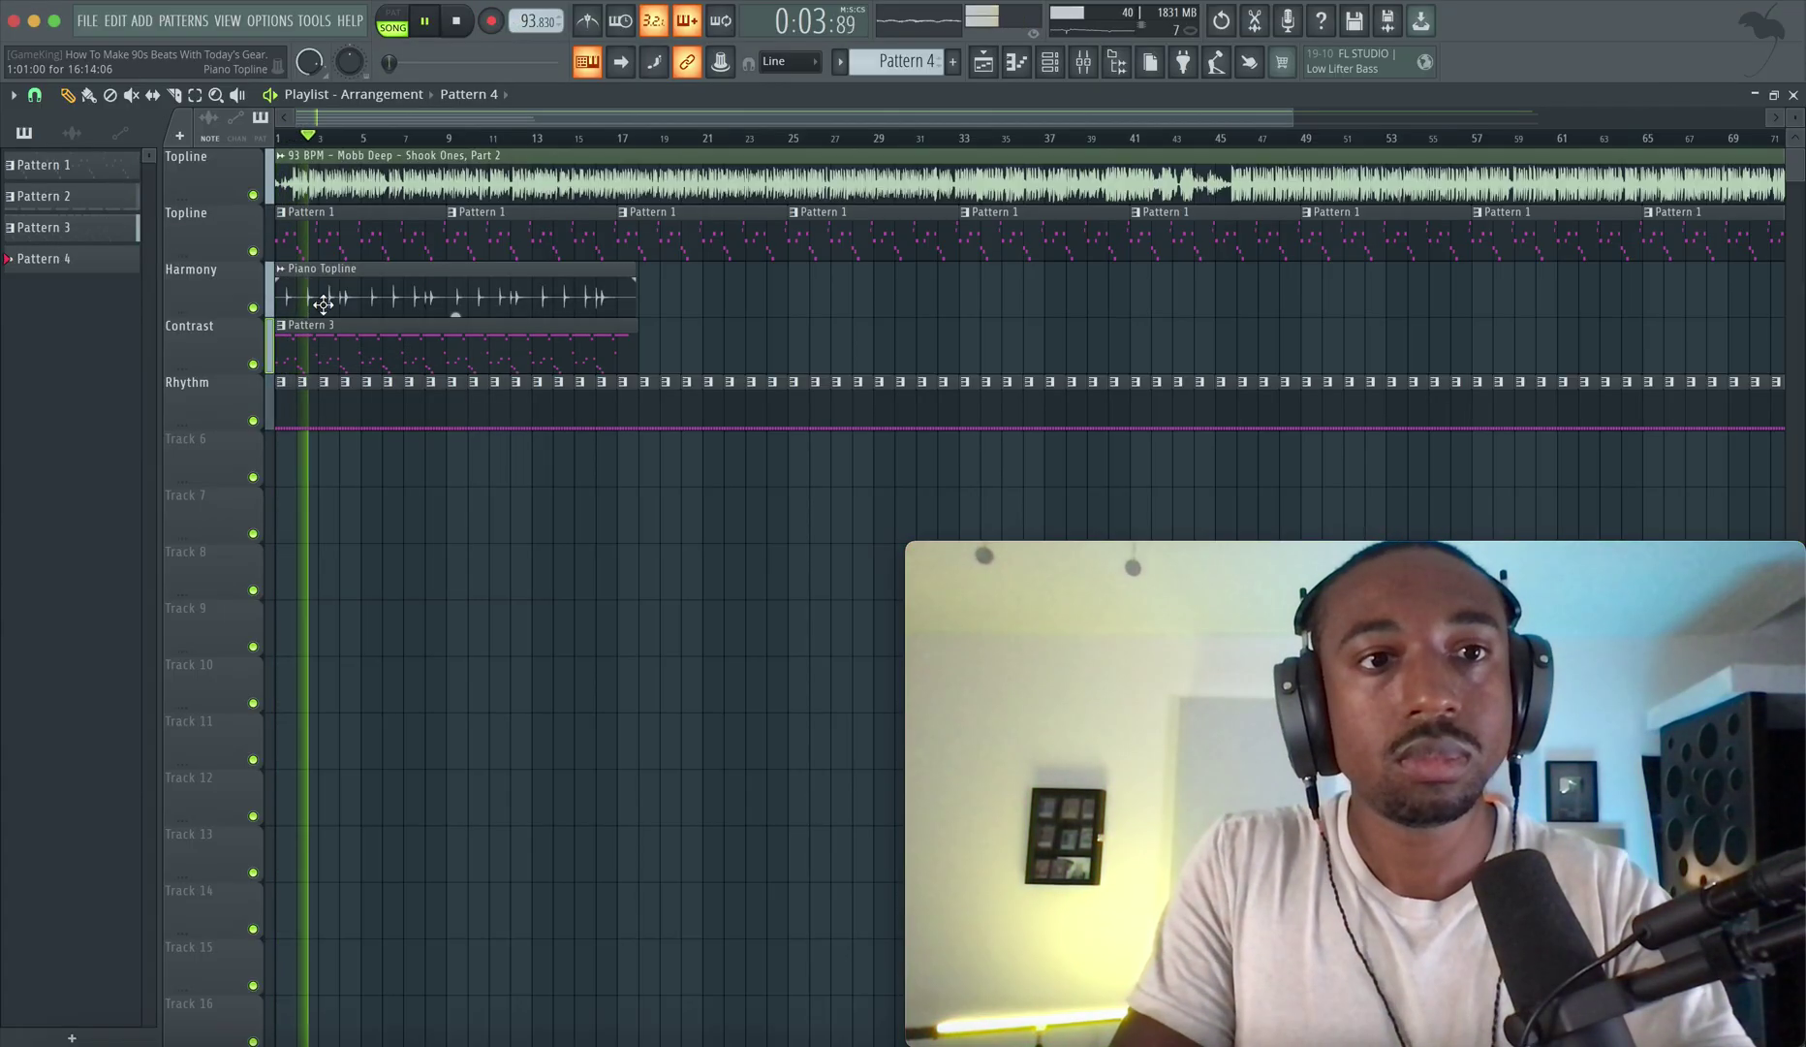
# Route the Piano Topline clip's channel to its own mixer track, insert 10.
pyautogui.doubleClick(325, 303)
pyautogui.press('super+l')
pyautogui.press('space')
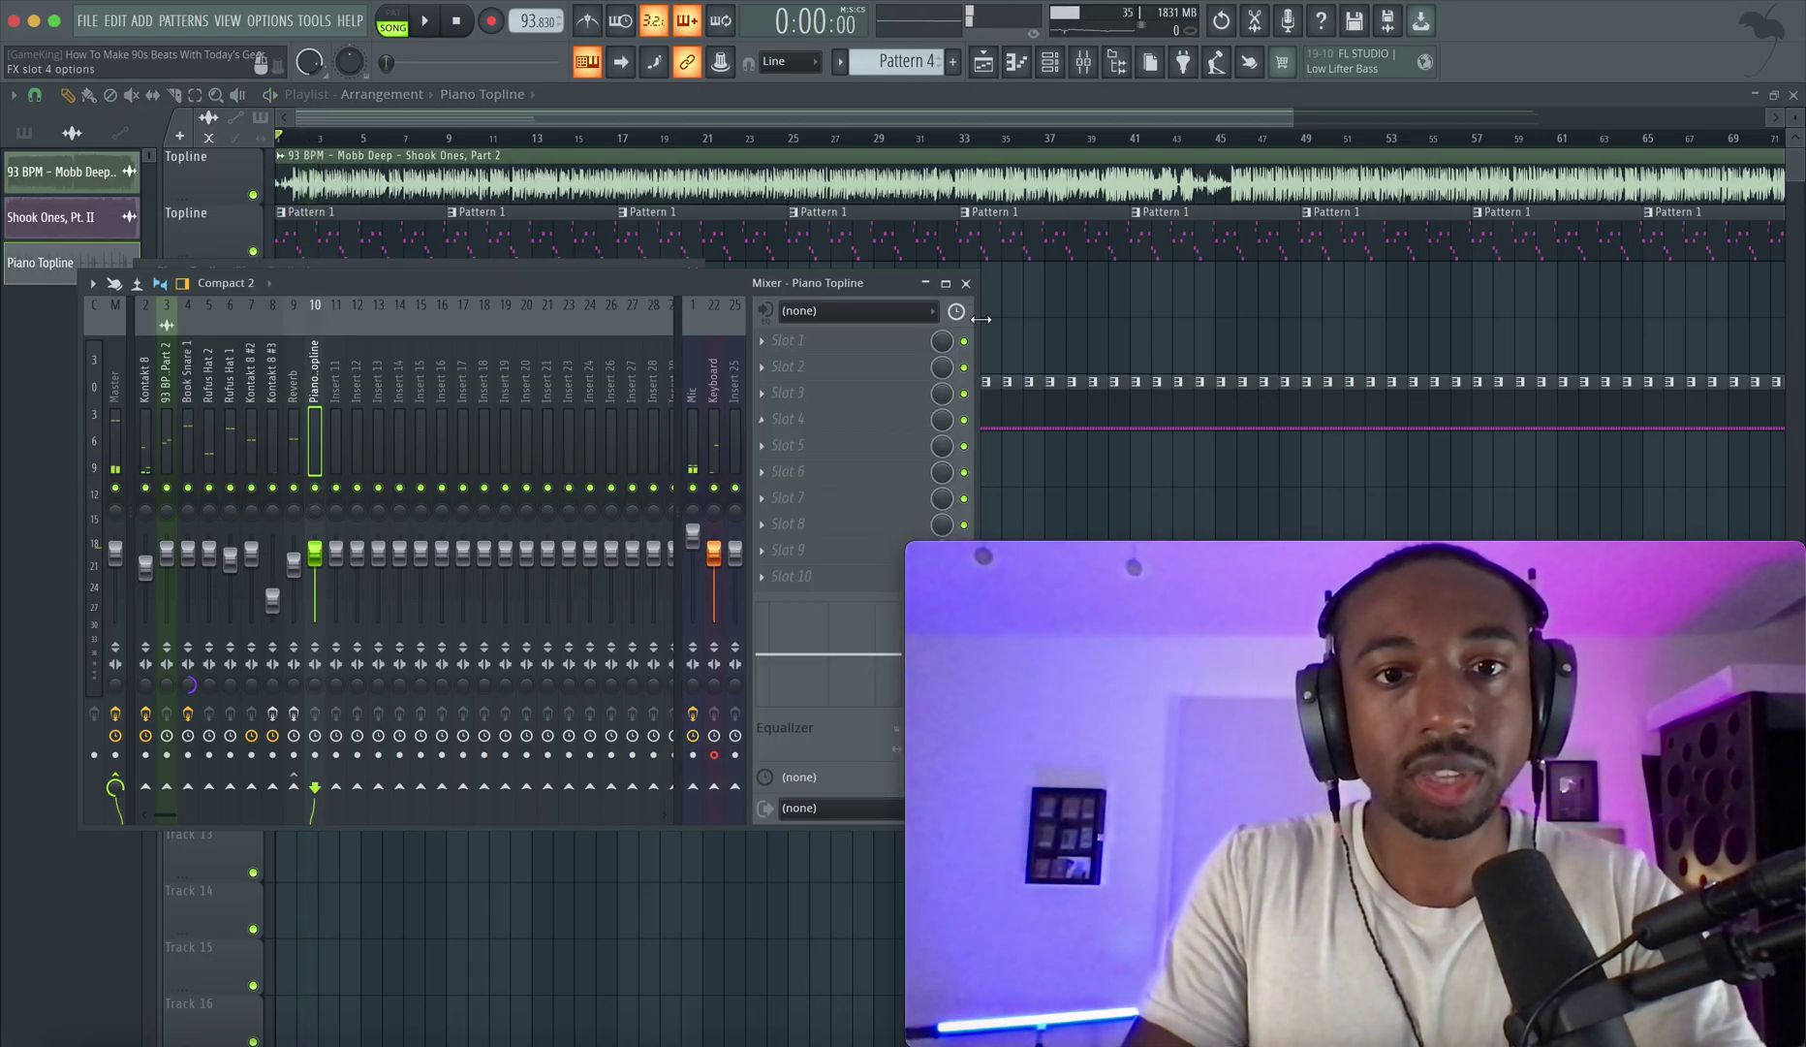
pyautogui.click(1085, 305)
# Insert a playlist track above Harmony to hold the Piano Topline clip, and save the project.
pyautogui.rightClick(238, 278)
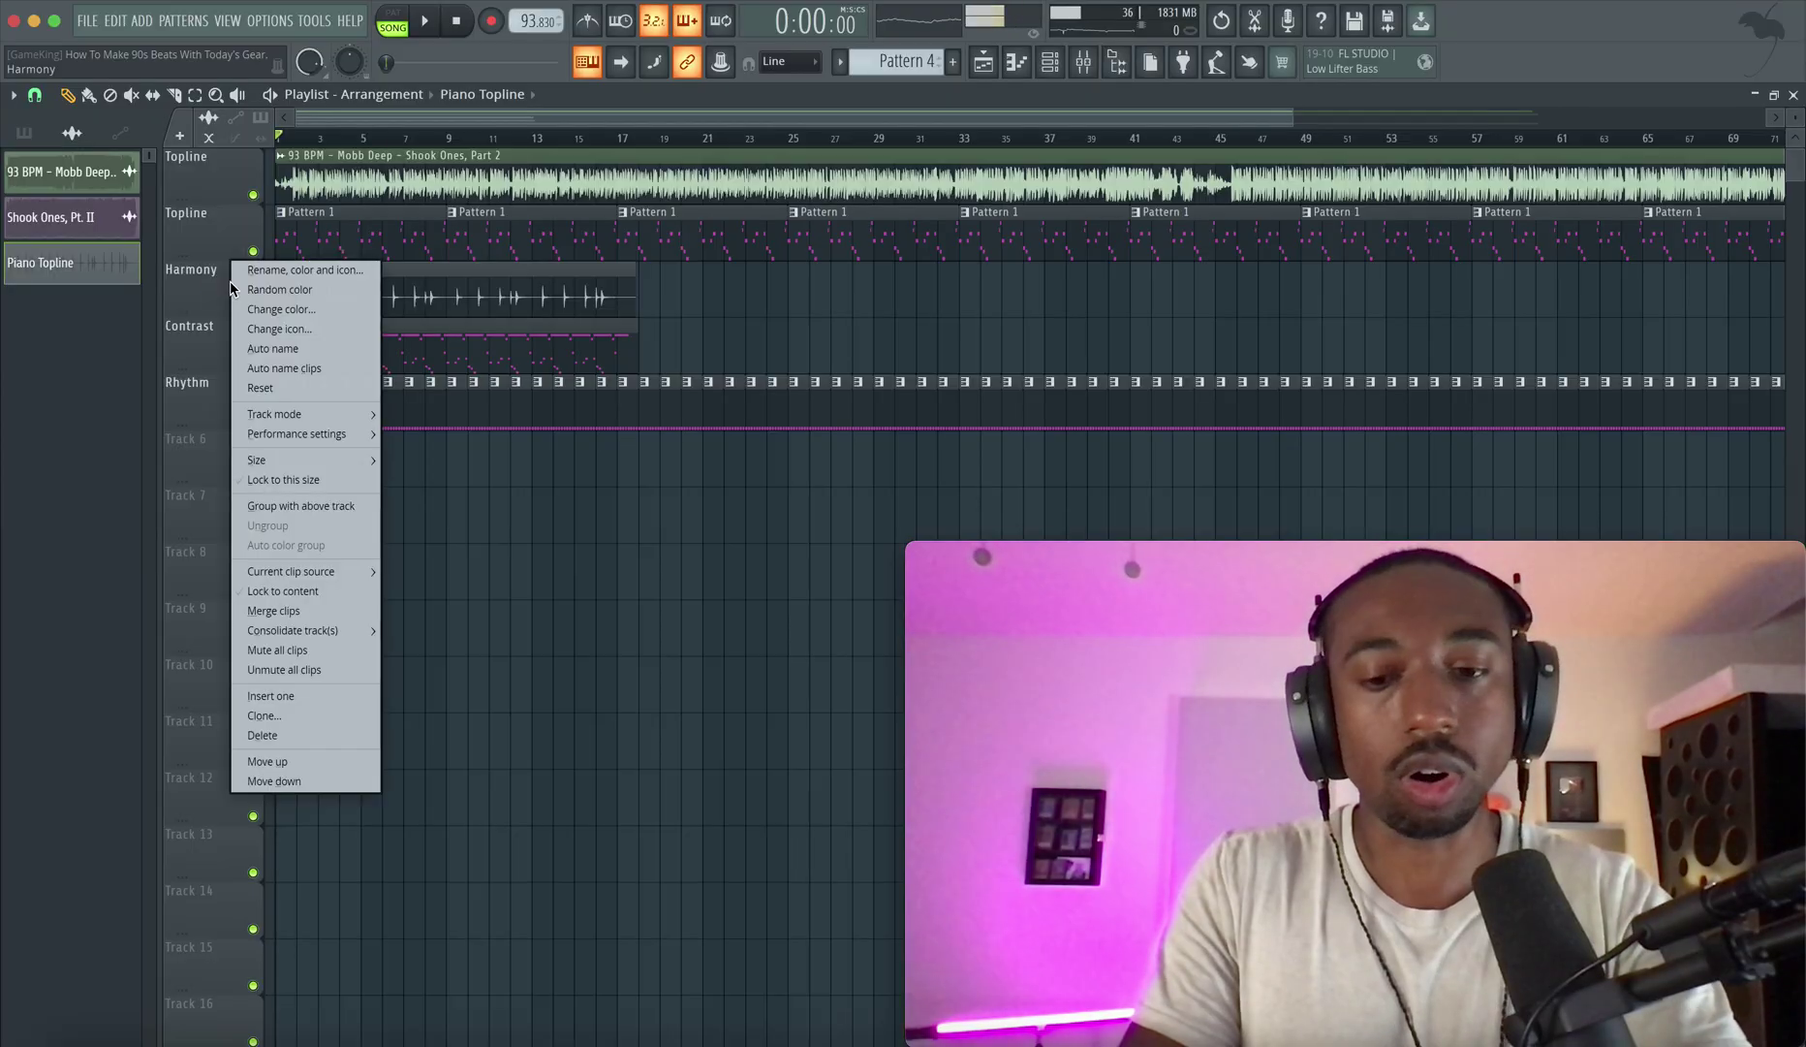
pyautogui.click(230, 281)
pyautogui.moveTo(292, 336); pyautogui.dragTo(291, 283)
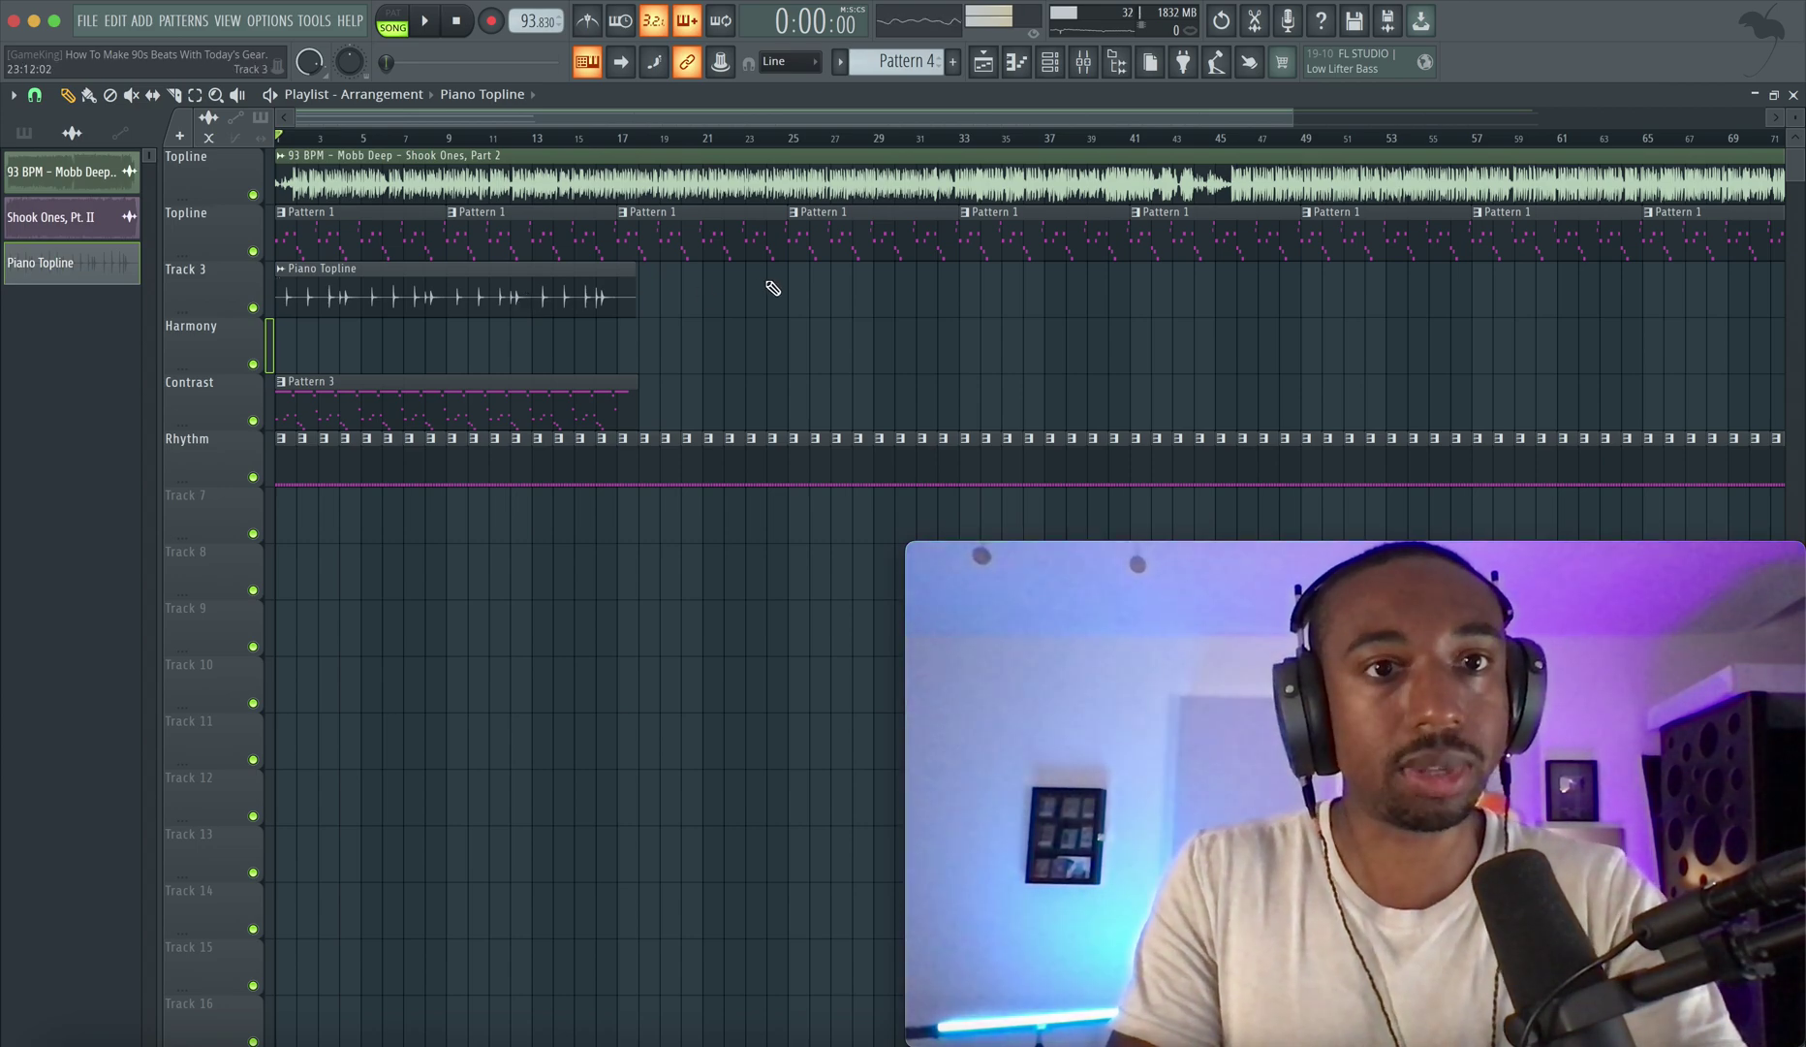
pyautogui.press('space')
pyautogui.hotkey('ctrl', 's')
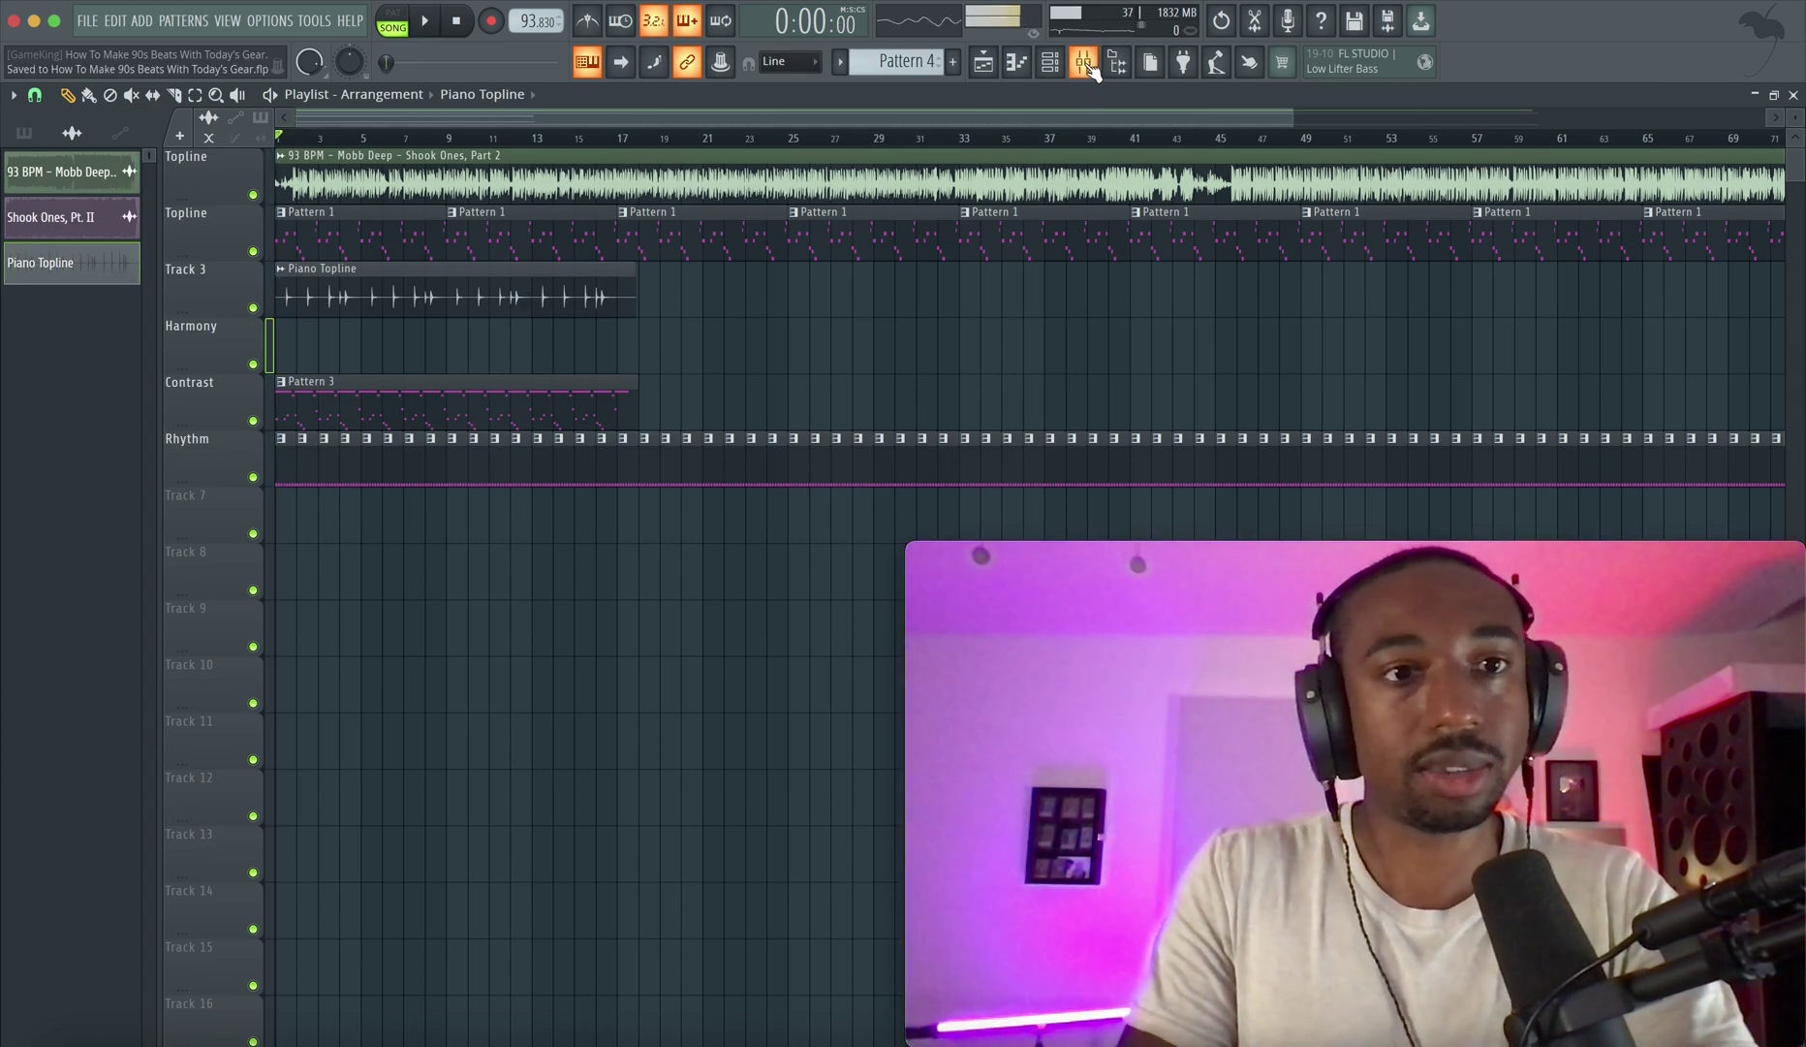
# Find the Licks folder under Scratches in the Authentik Drums Vol. 3 kit and audition Scratch 3.
pyautogui.click(1111, 68)
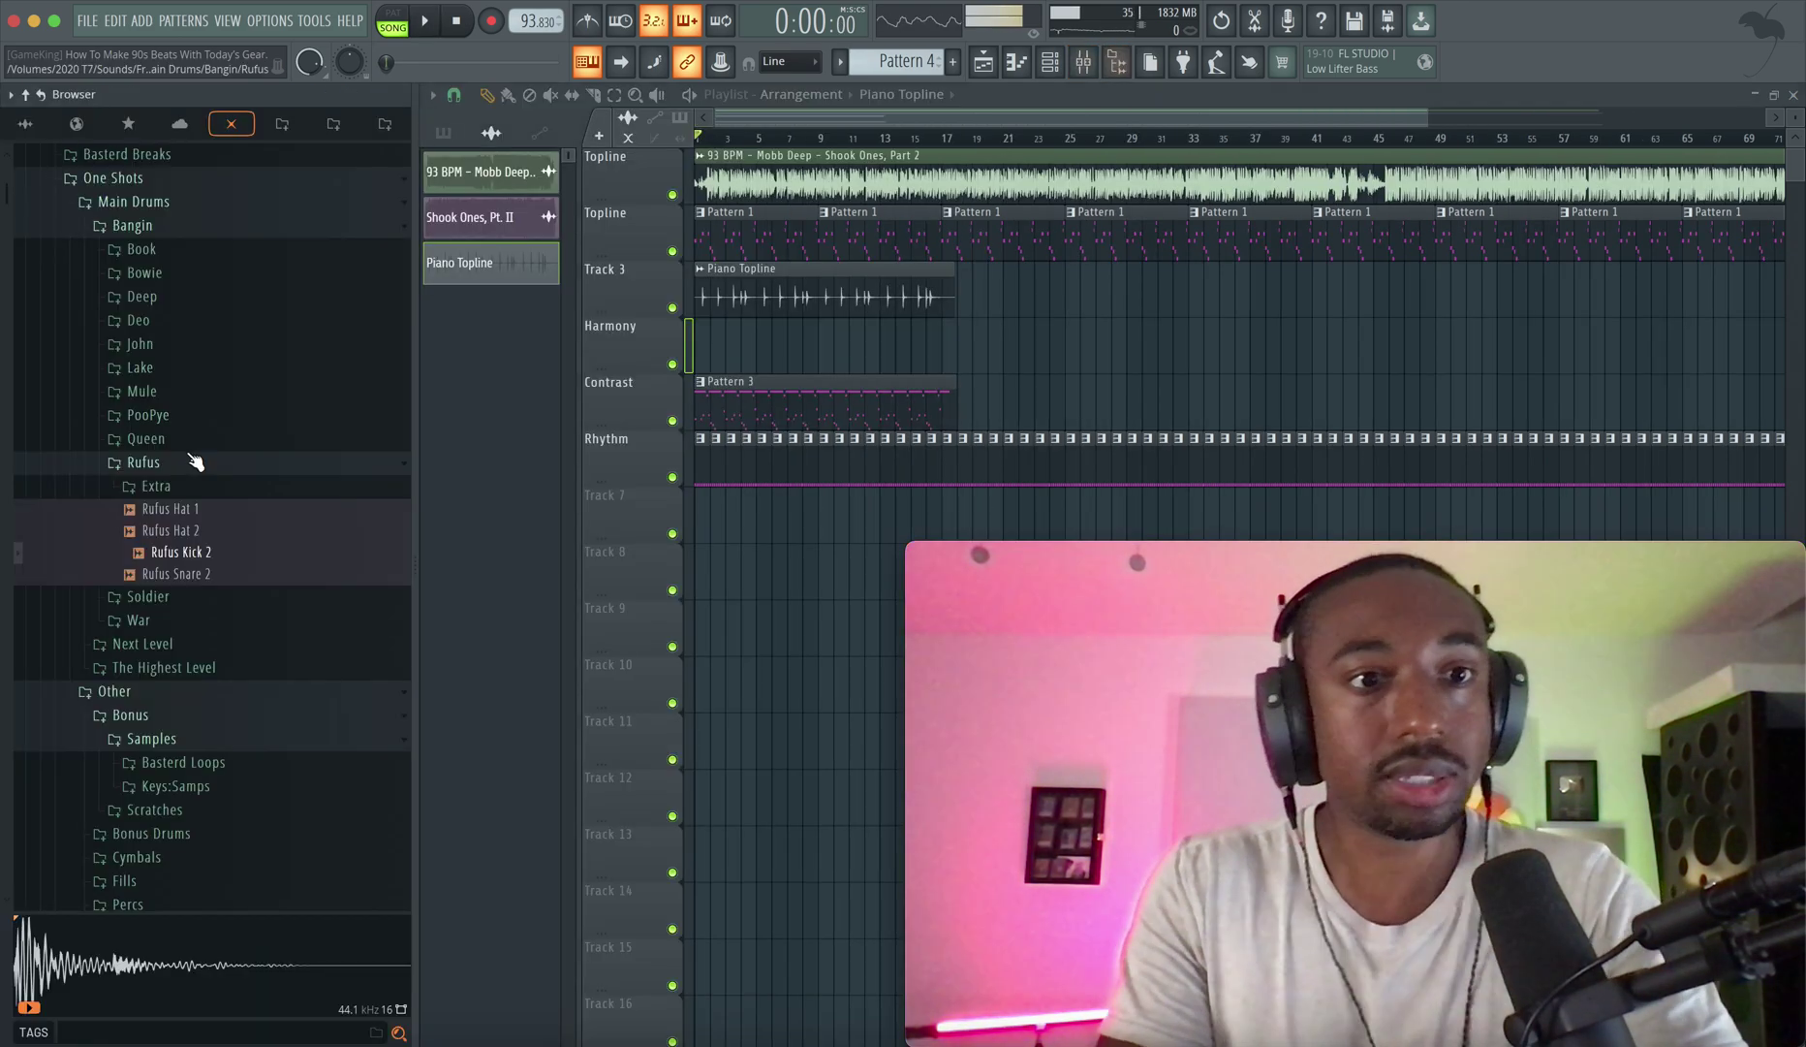
pyautogui.scroll(1, 160, 321)
pyautogui.click(1052, 62)
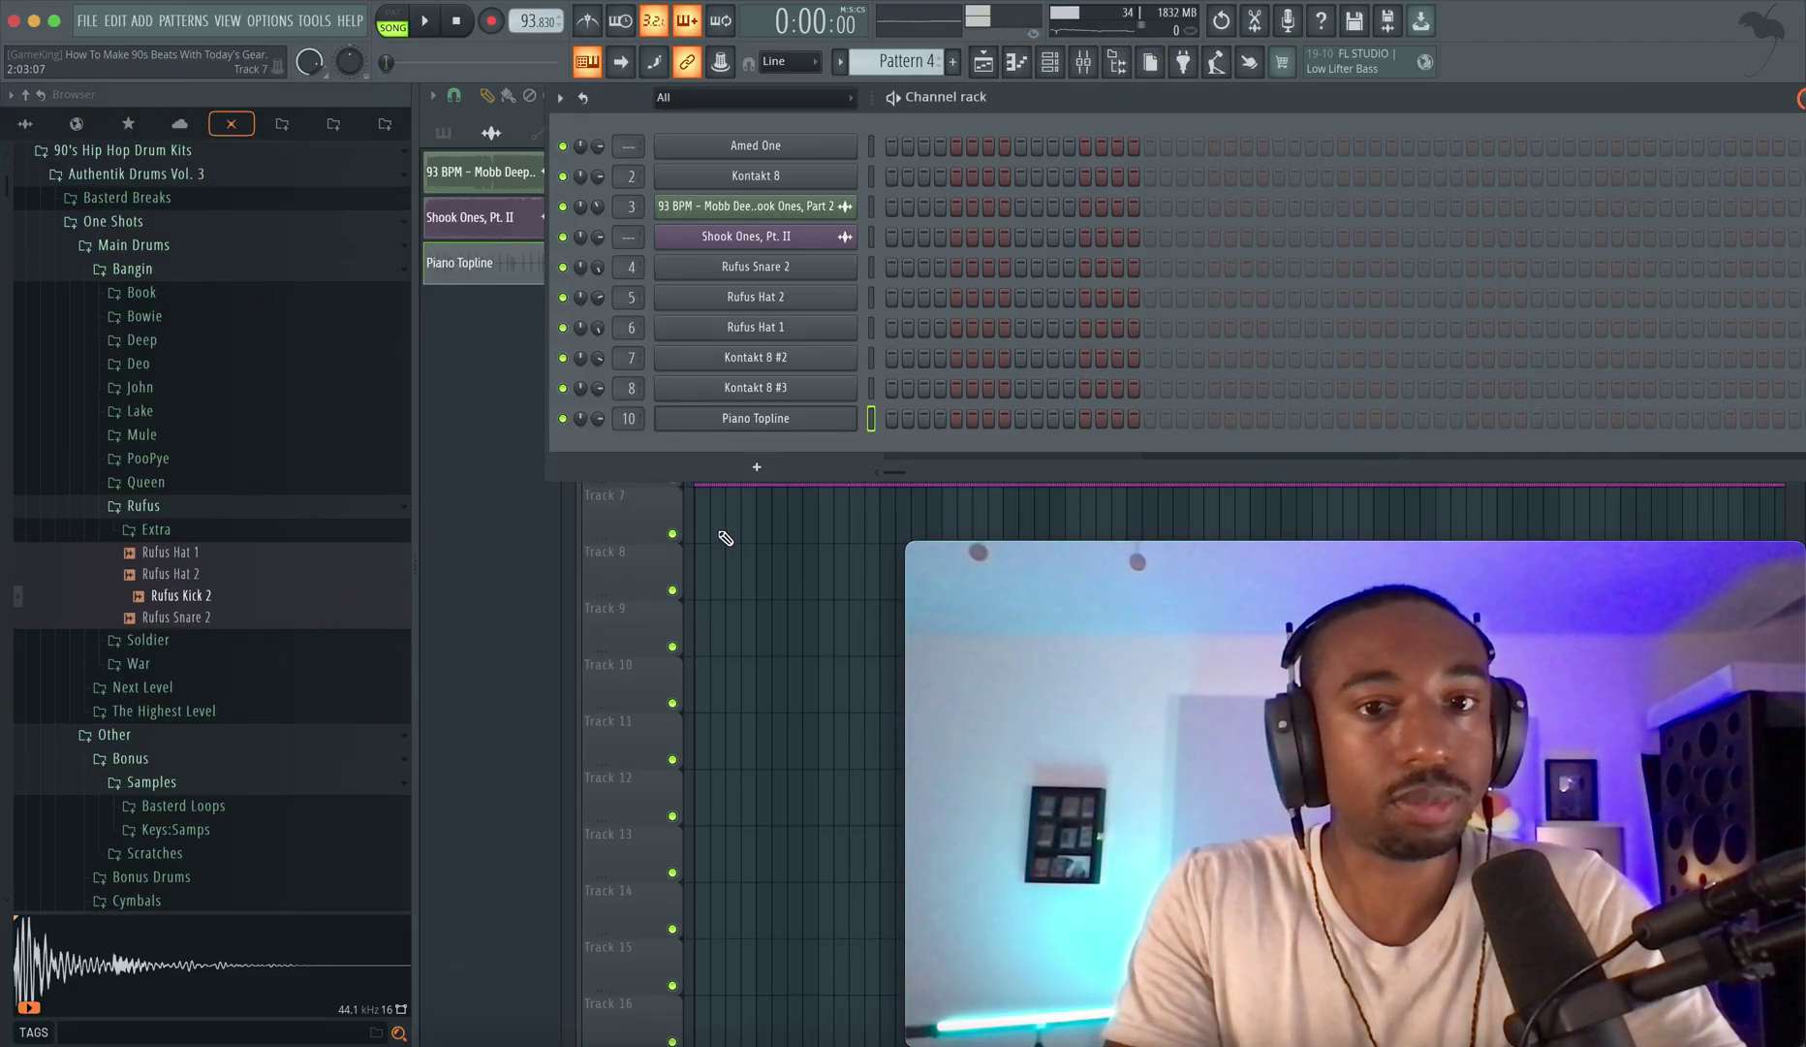
pyautogui.rightClick(755, 580)
pyautogui.click(132, 268)
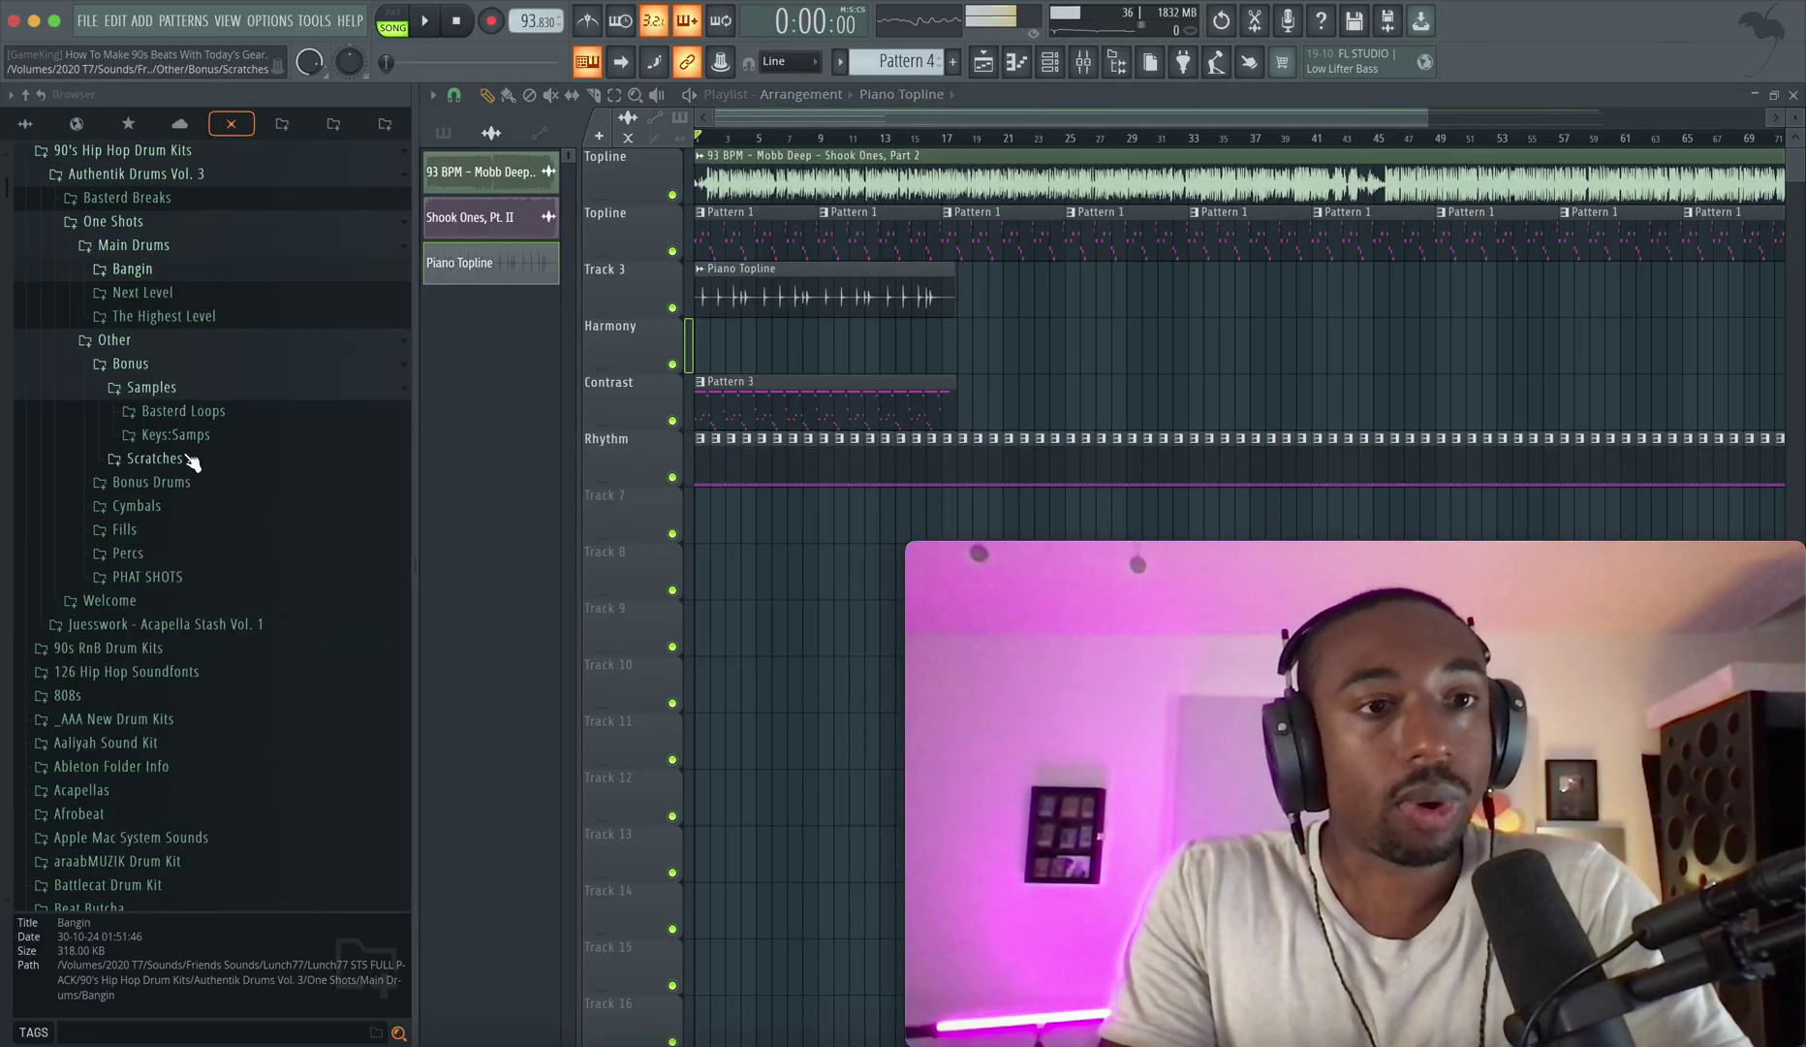
pyautogui.click(155, 459)
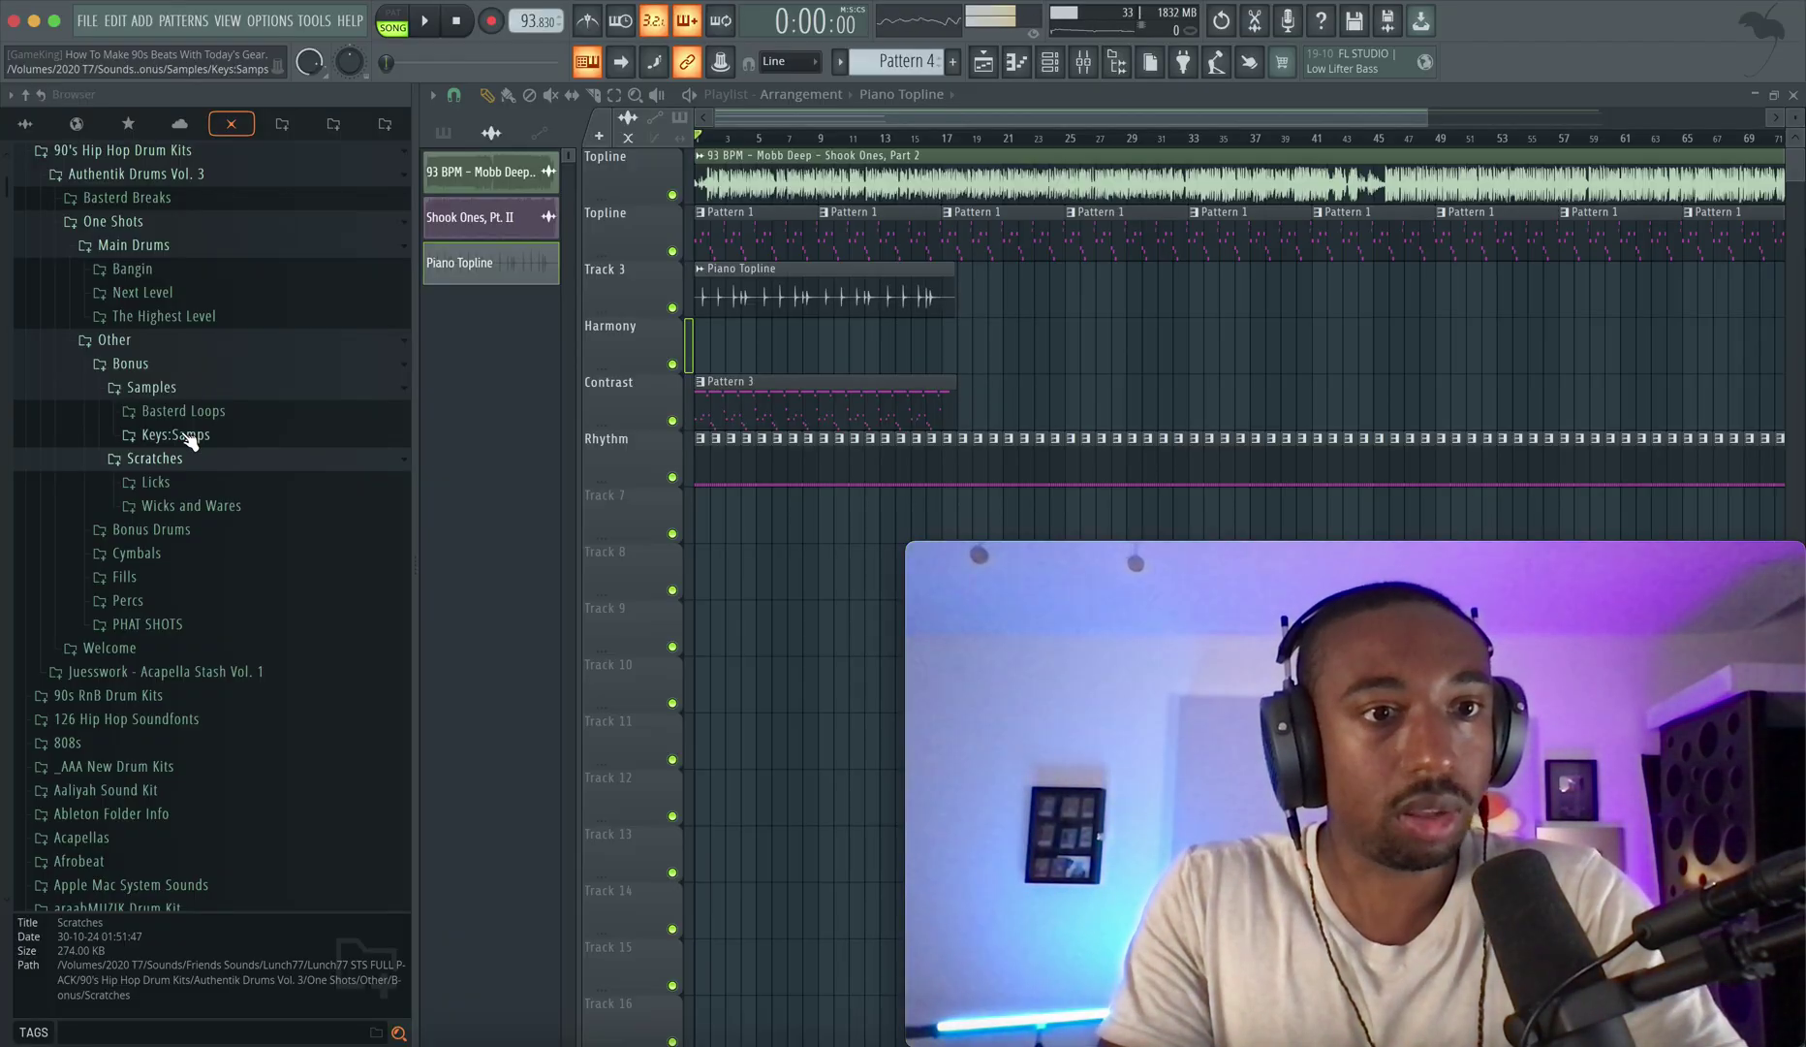
pyautogui.scroll(-1, 189, 435)
pyautogui.click(199, 441)
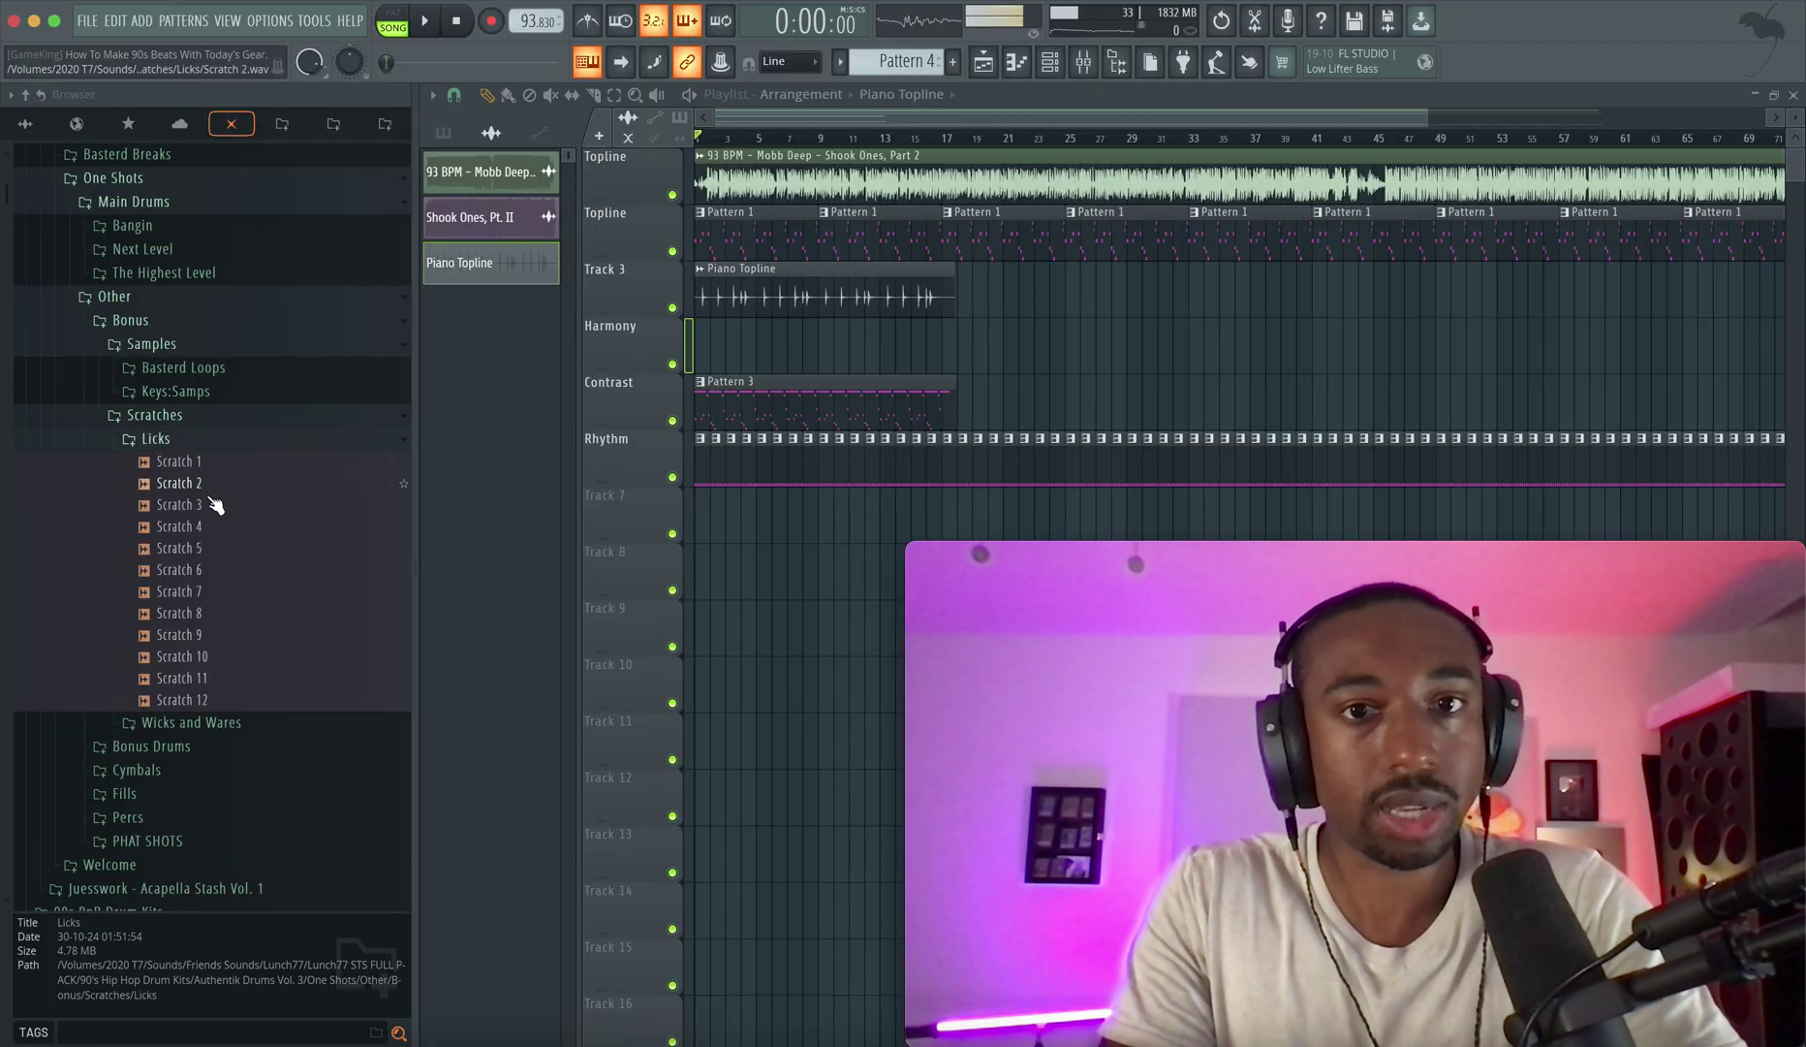
pyautogui.click(184, 505)
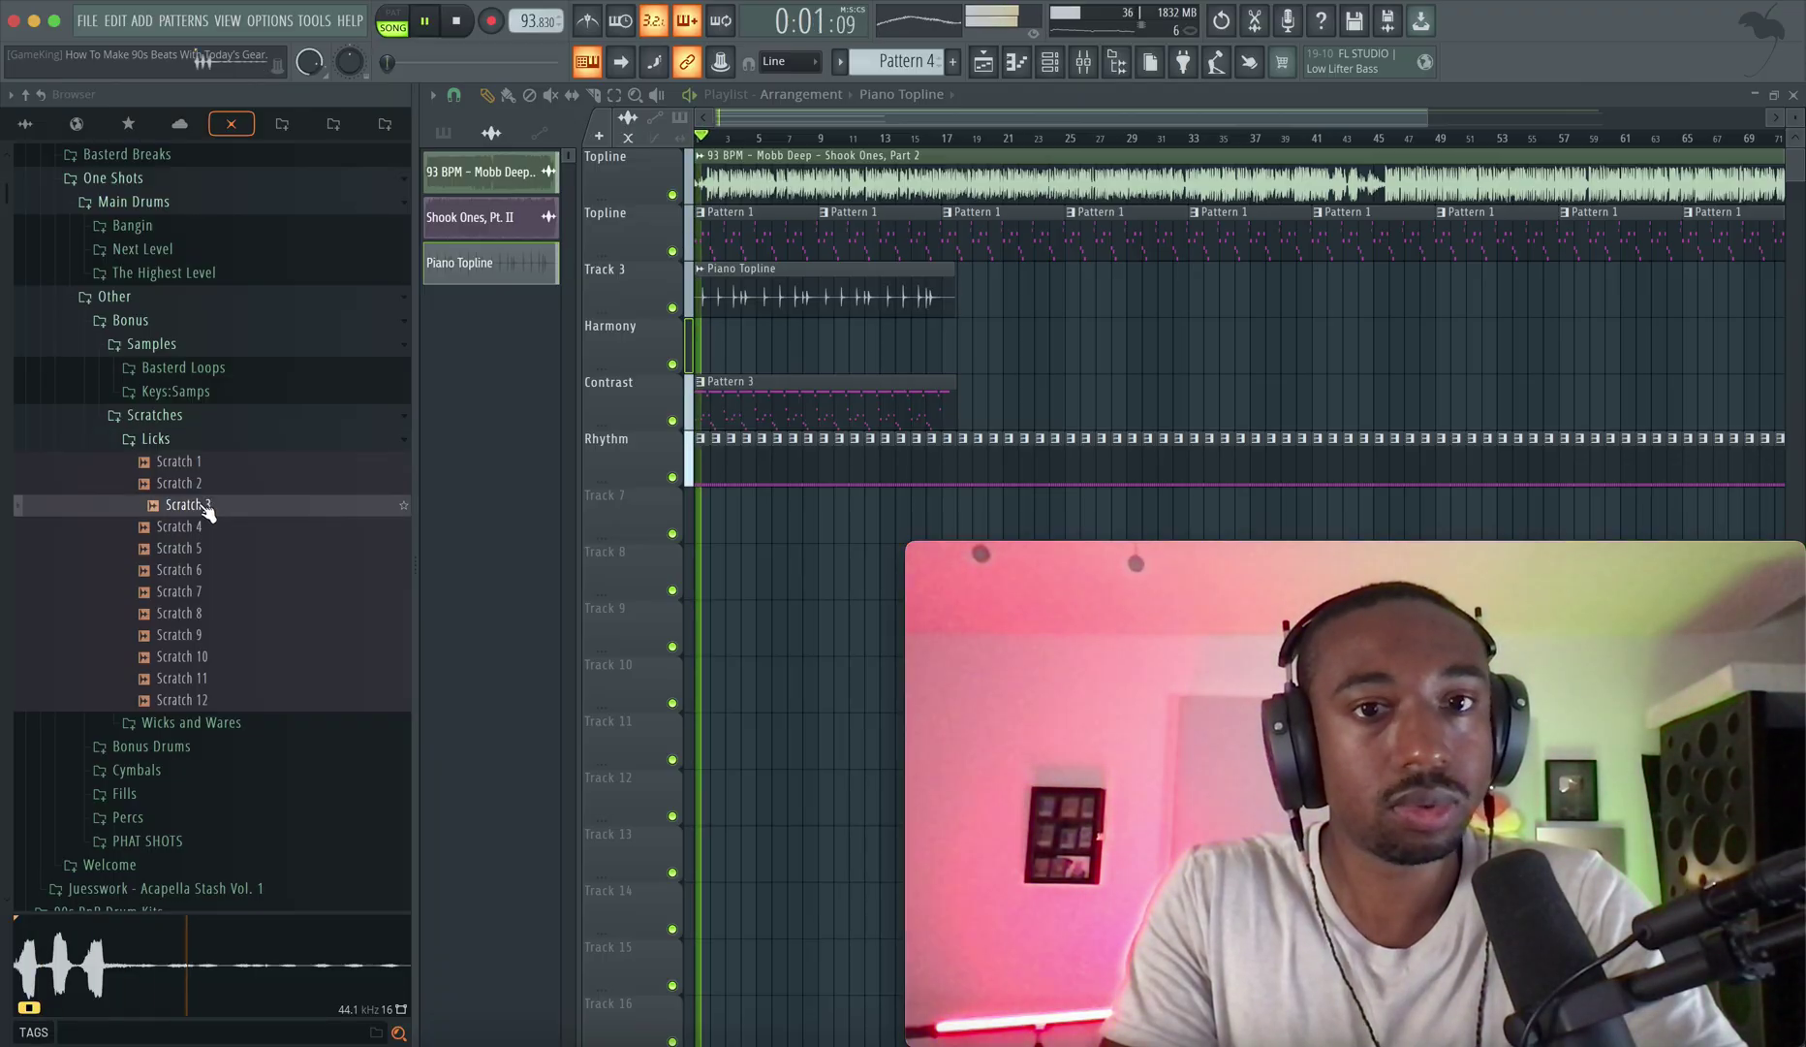
# Adjust the playlist's snap setting and place the Scratch 3 sample at 1:03:00 on the Harmony track.
pyautogui.scroll(10, 700, 354)
pyautogui.press('space')
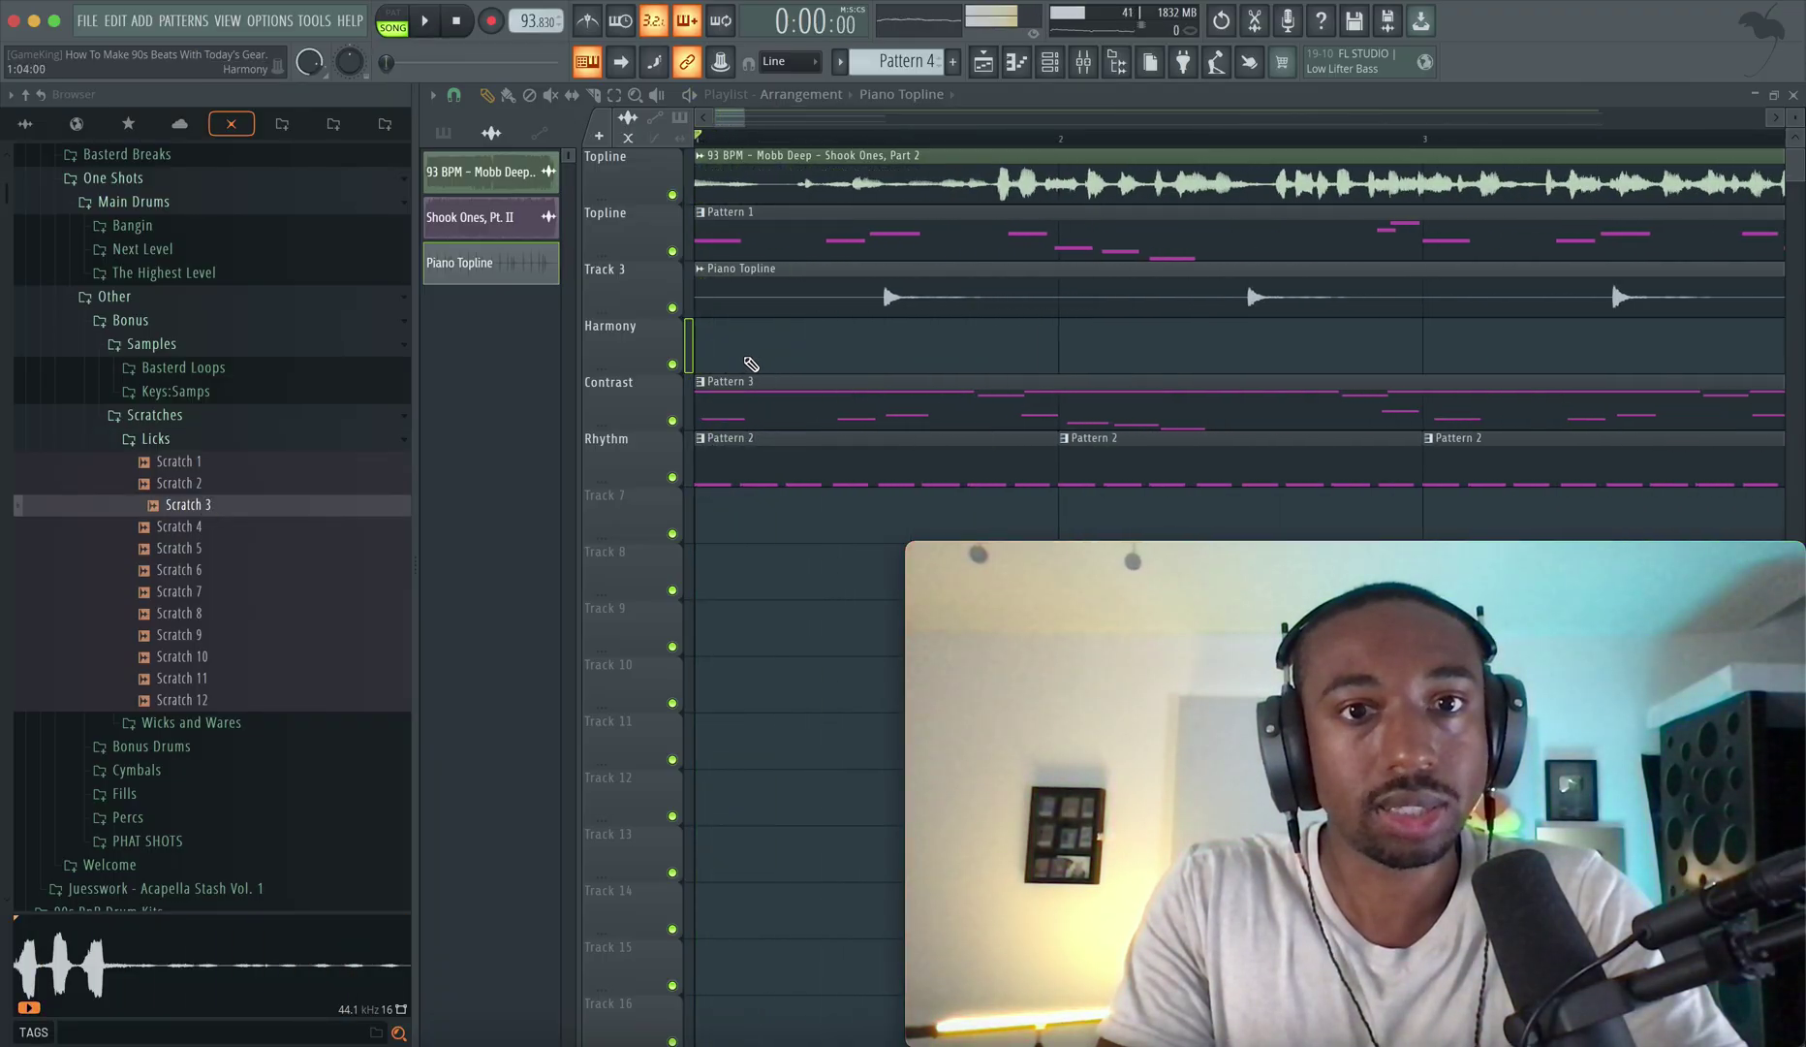
pyautogui.click(453, 94)
pyautogui.click(471, 368)
pyautogui.scroll(-2, 781, 362)
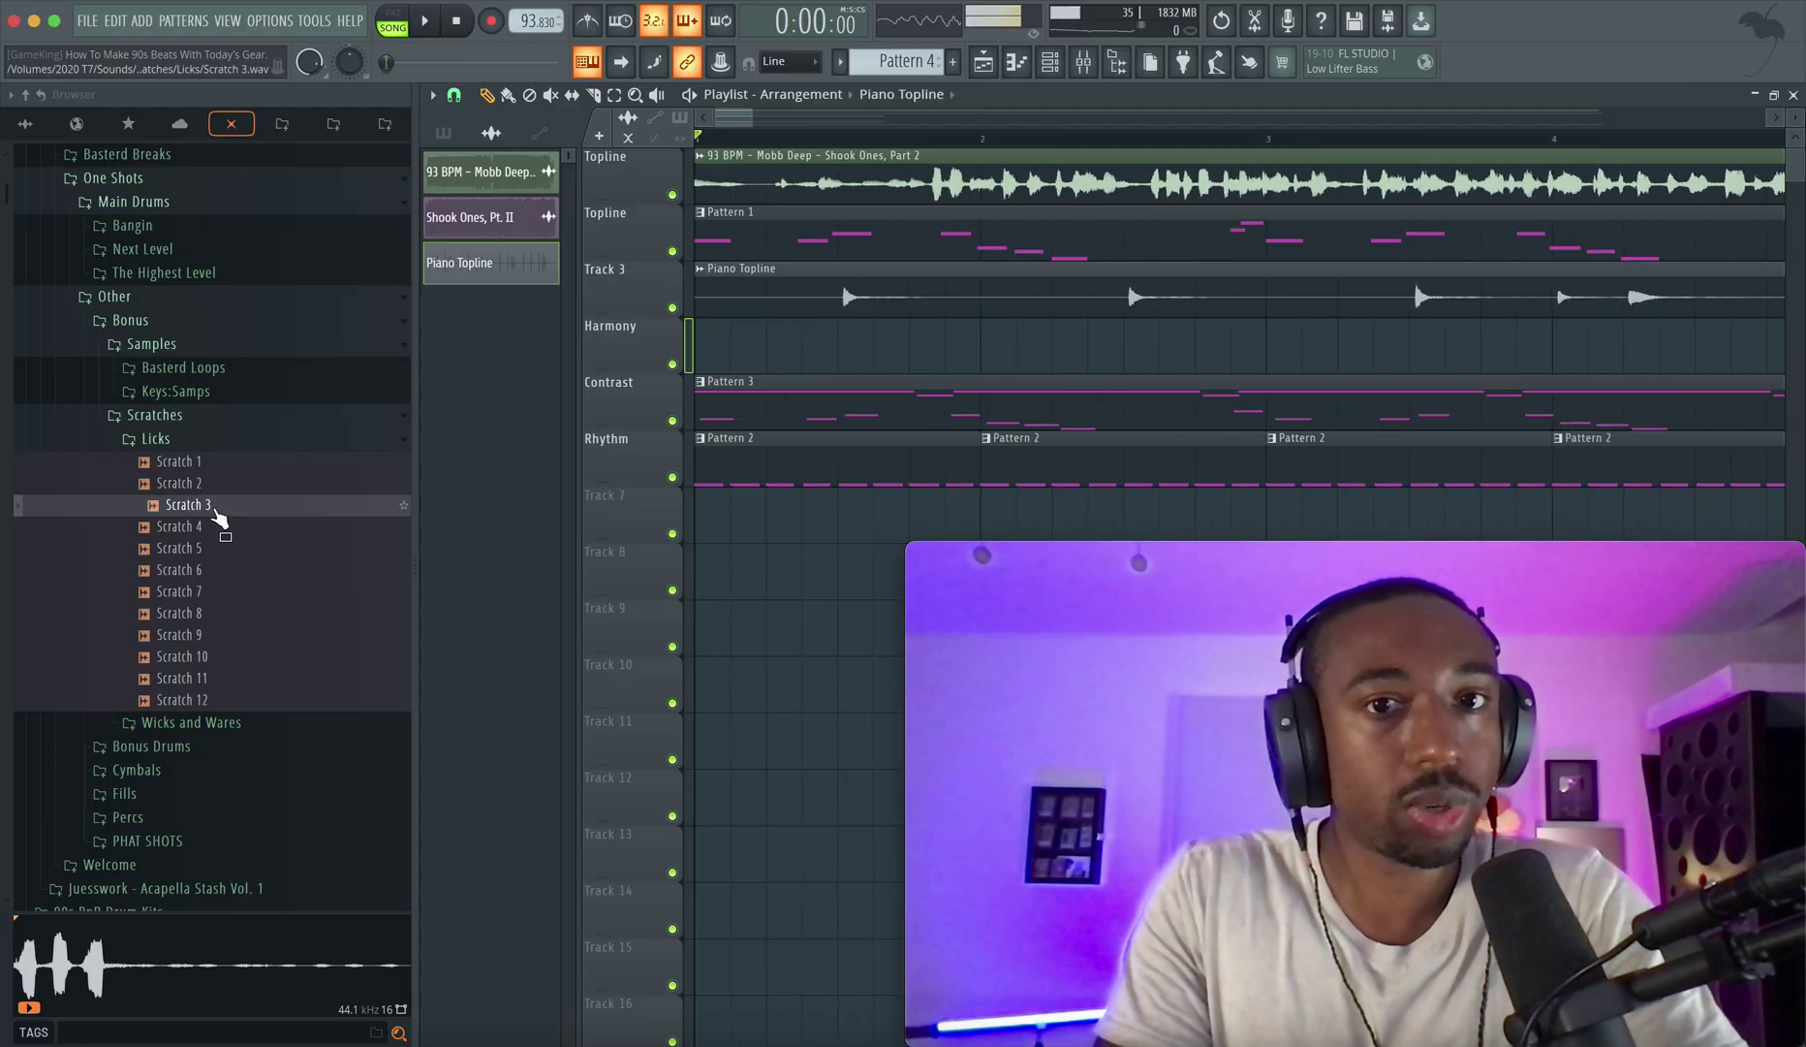
pyautogui.moveTo(217, 514); pyautogui.dragTo(826, 370)
pyautogui.press('space')
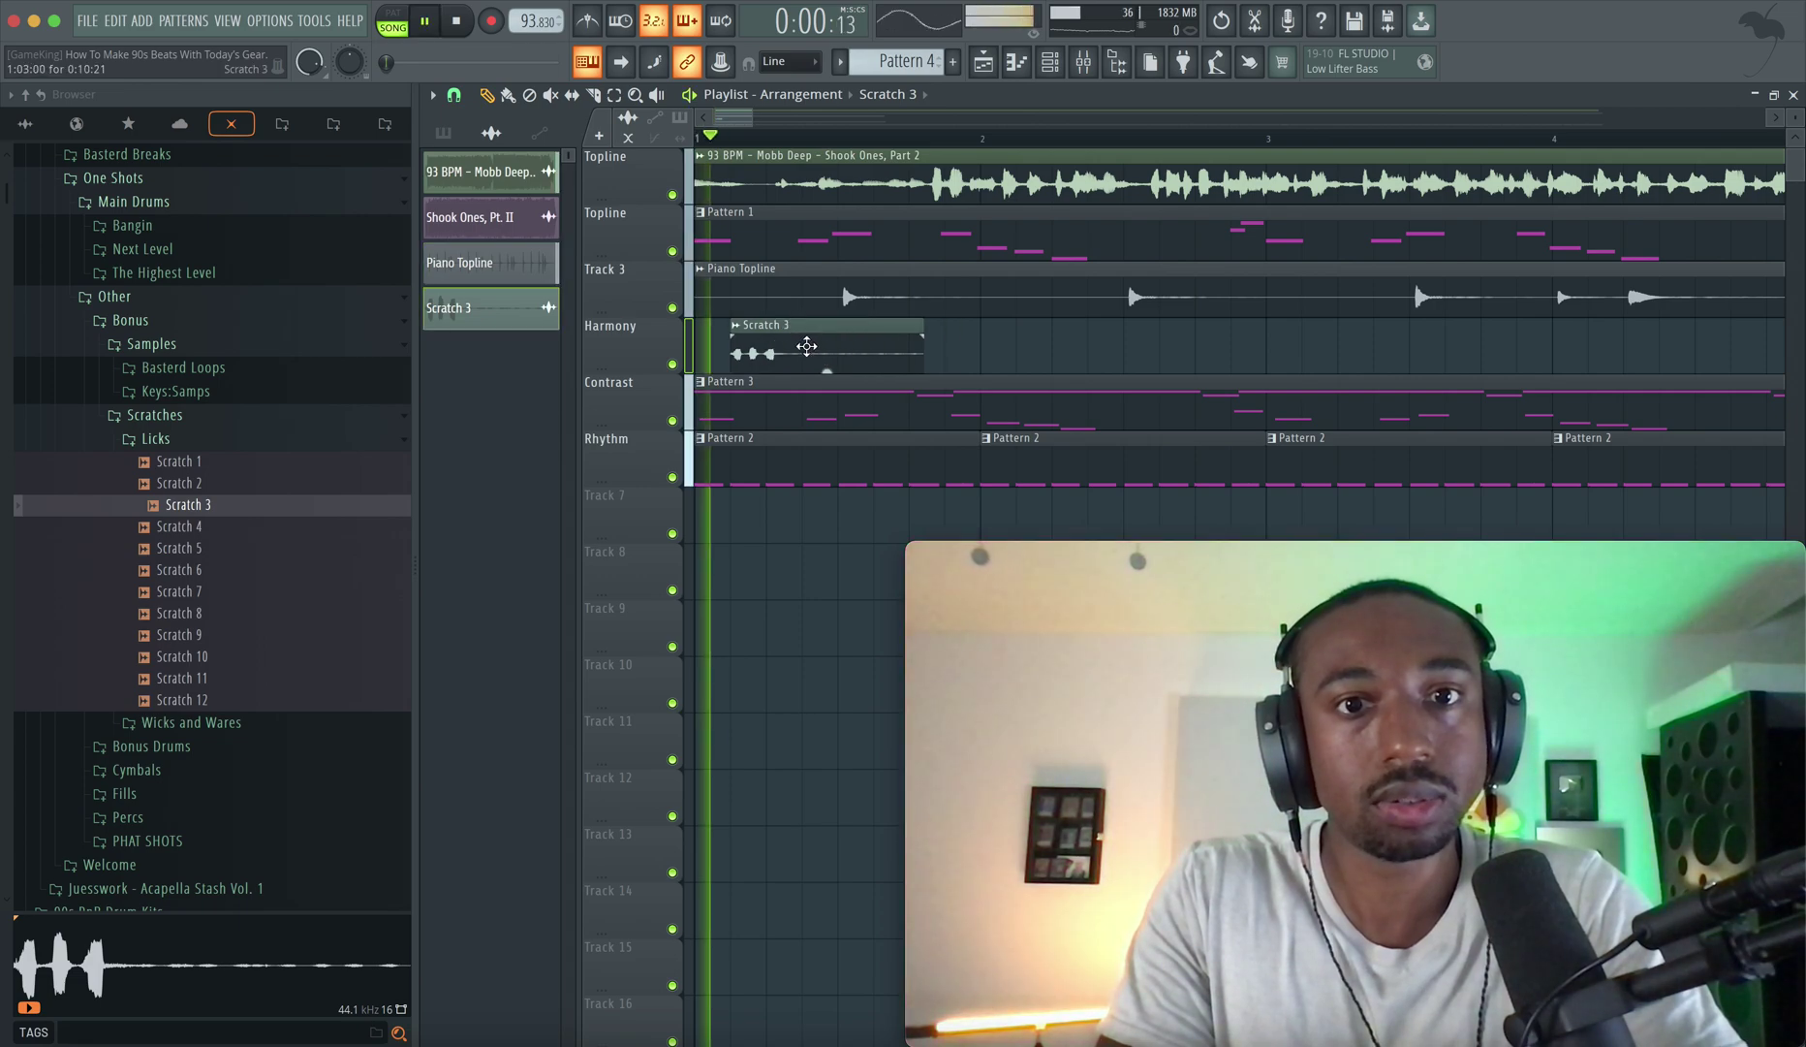
pyautogui.press('space')
# Nudge the Scratch 3 clip to 1:03:02 and replay it with the metronome turned on.
pyautogui.scroll(4, 768, 364)
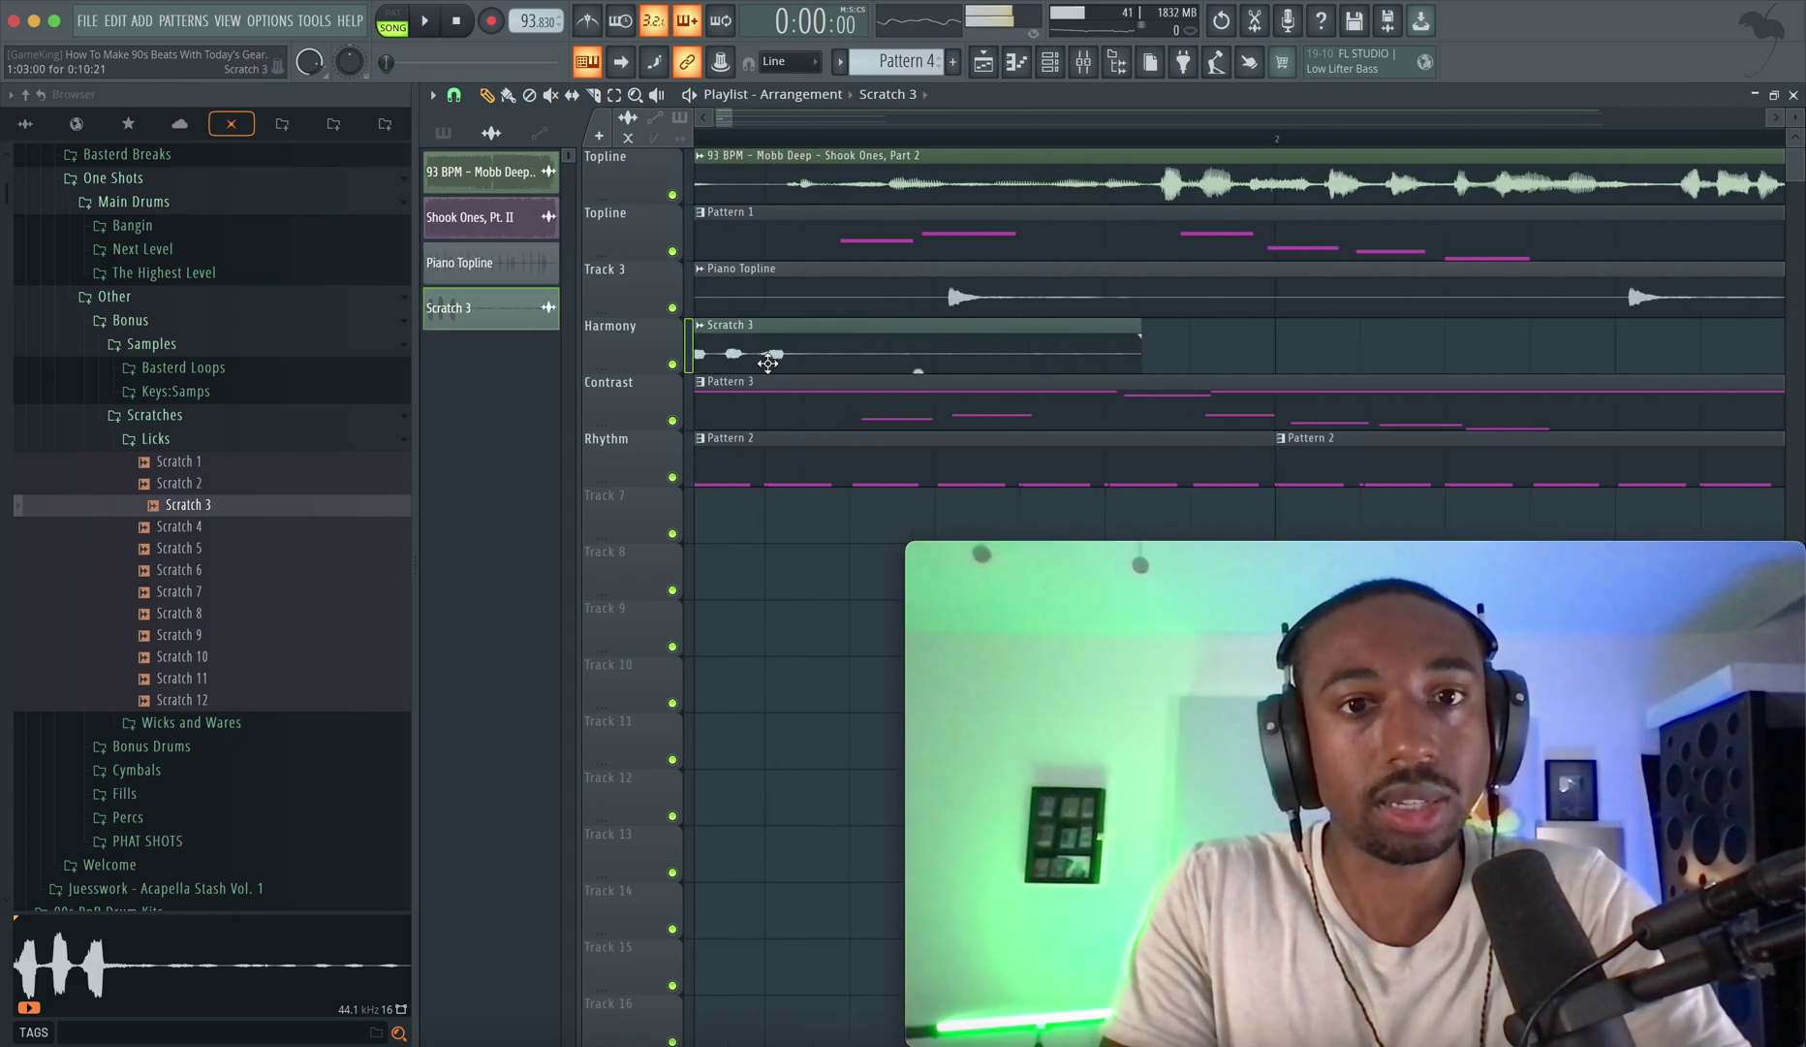
pyautogui.press('space')
pyautogui.press('space')
pyautogui.moveTo(830, 341); pyautogui.dragTo(867, 349)
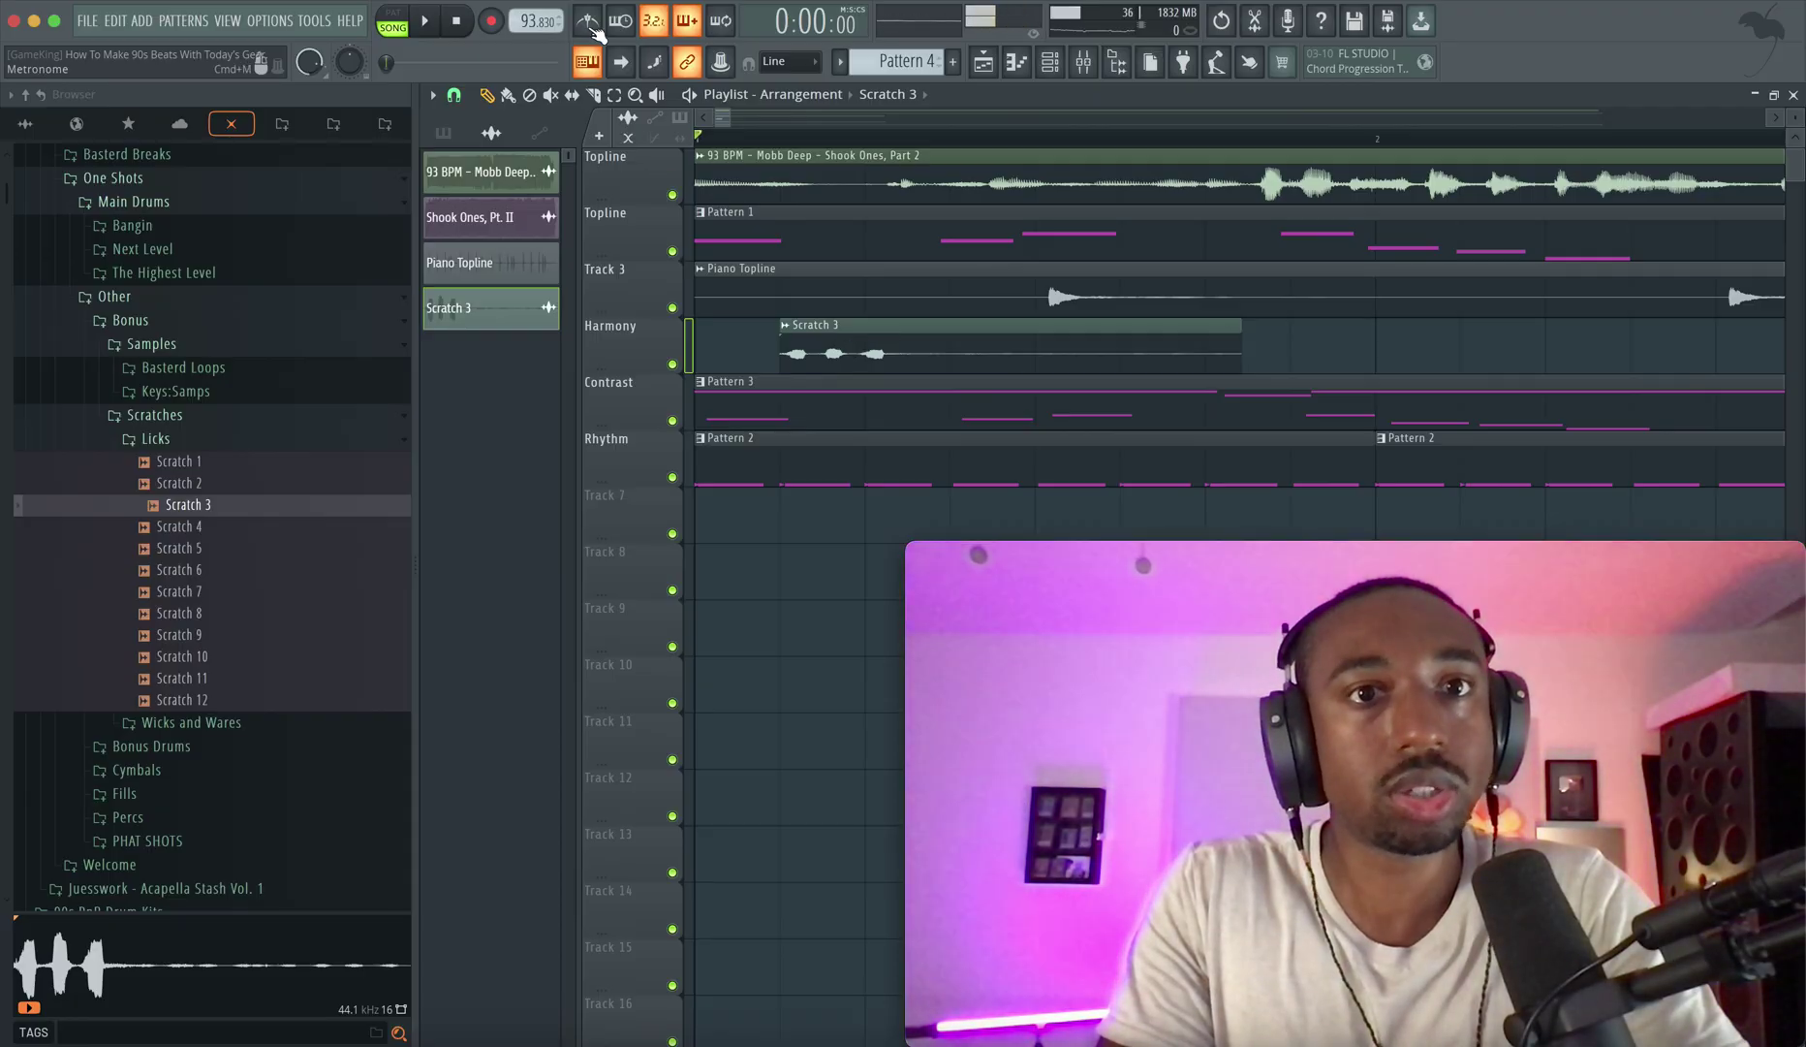
pyautogui.press('space')
pyautogui.press('space')
pyautogui.scroll(4, 861, 332)
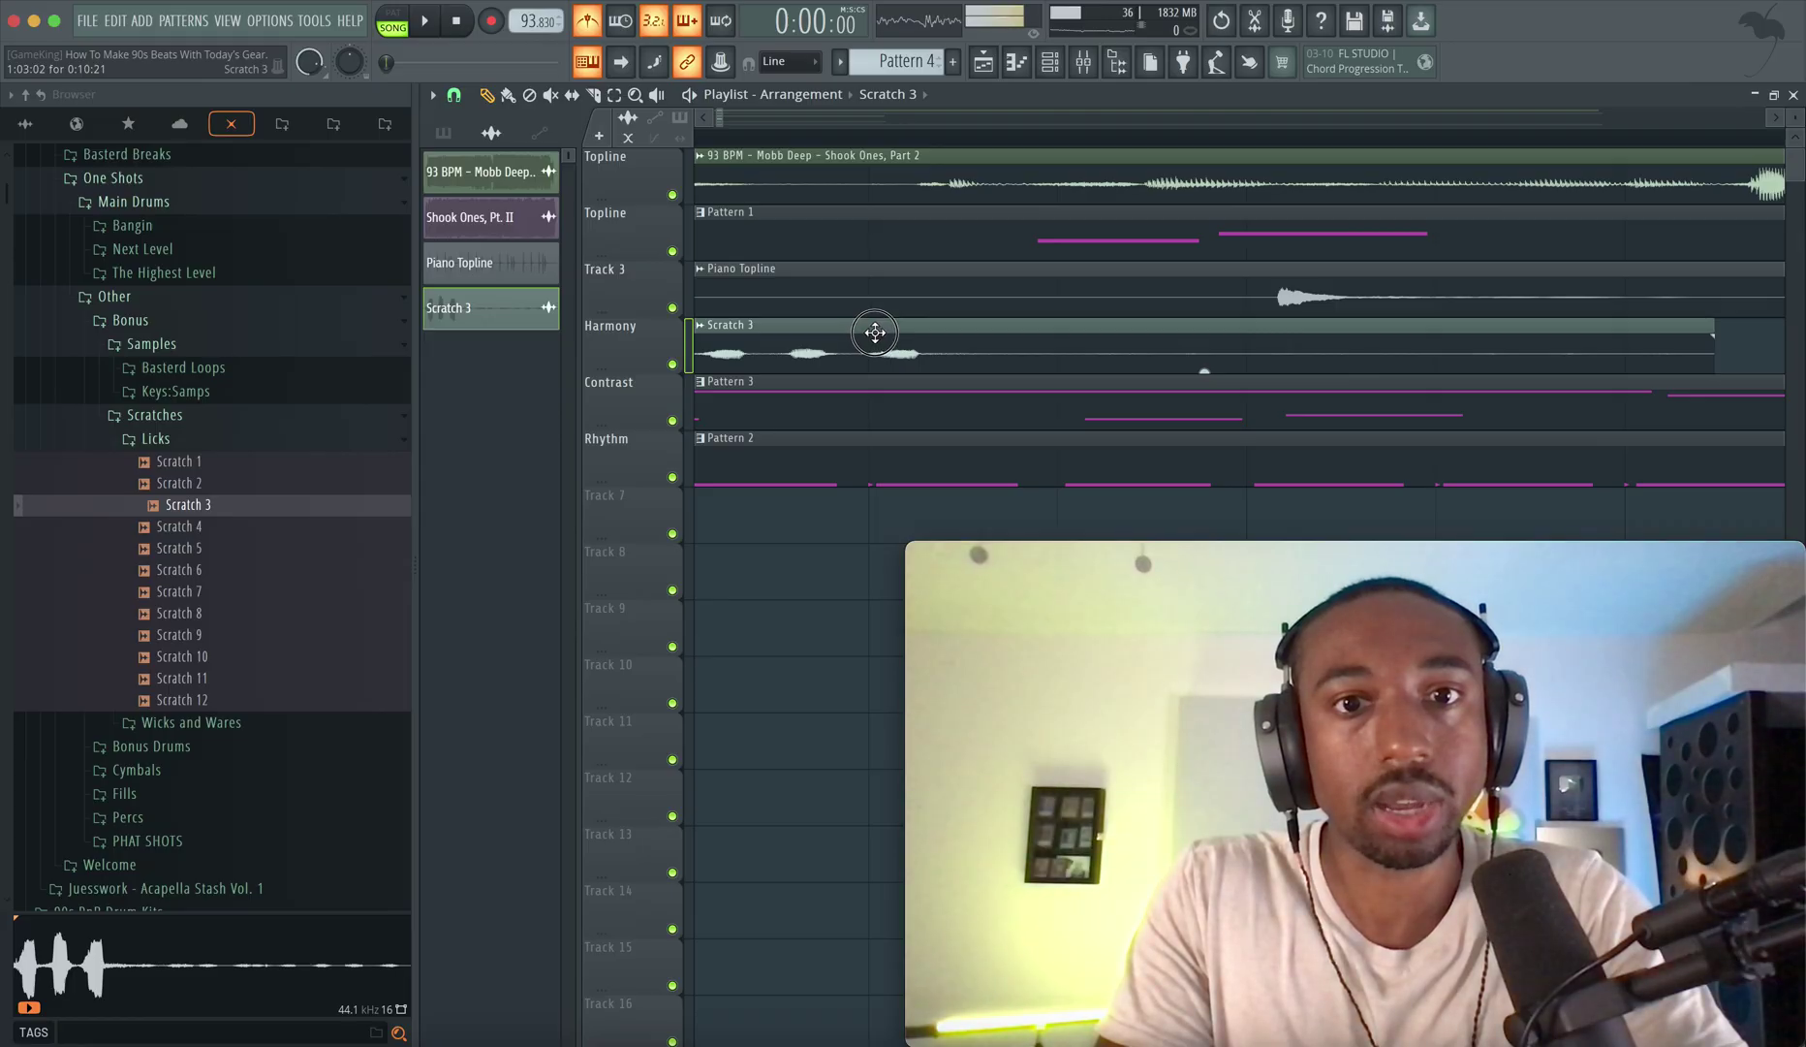
# Nudge the Scratch 3 clip slightly later in two small moves, checking its timing against the metronome and beat.
pyautogui.press('space')
pyautogui.moveTo(879, 343); pyautogui.dragTo(904, 342)
pyautogui.press('space')
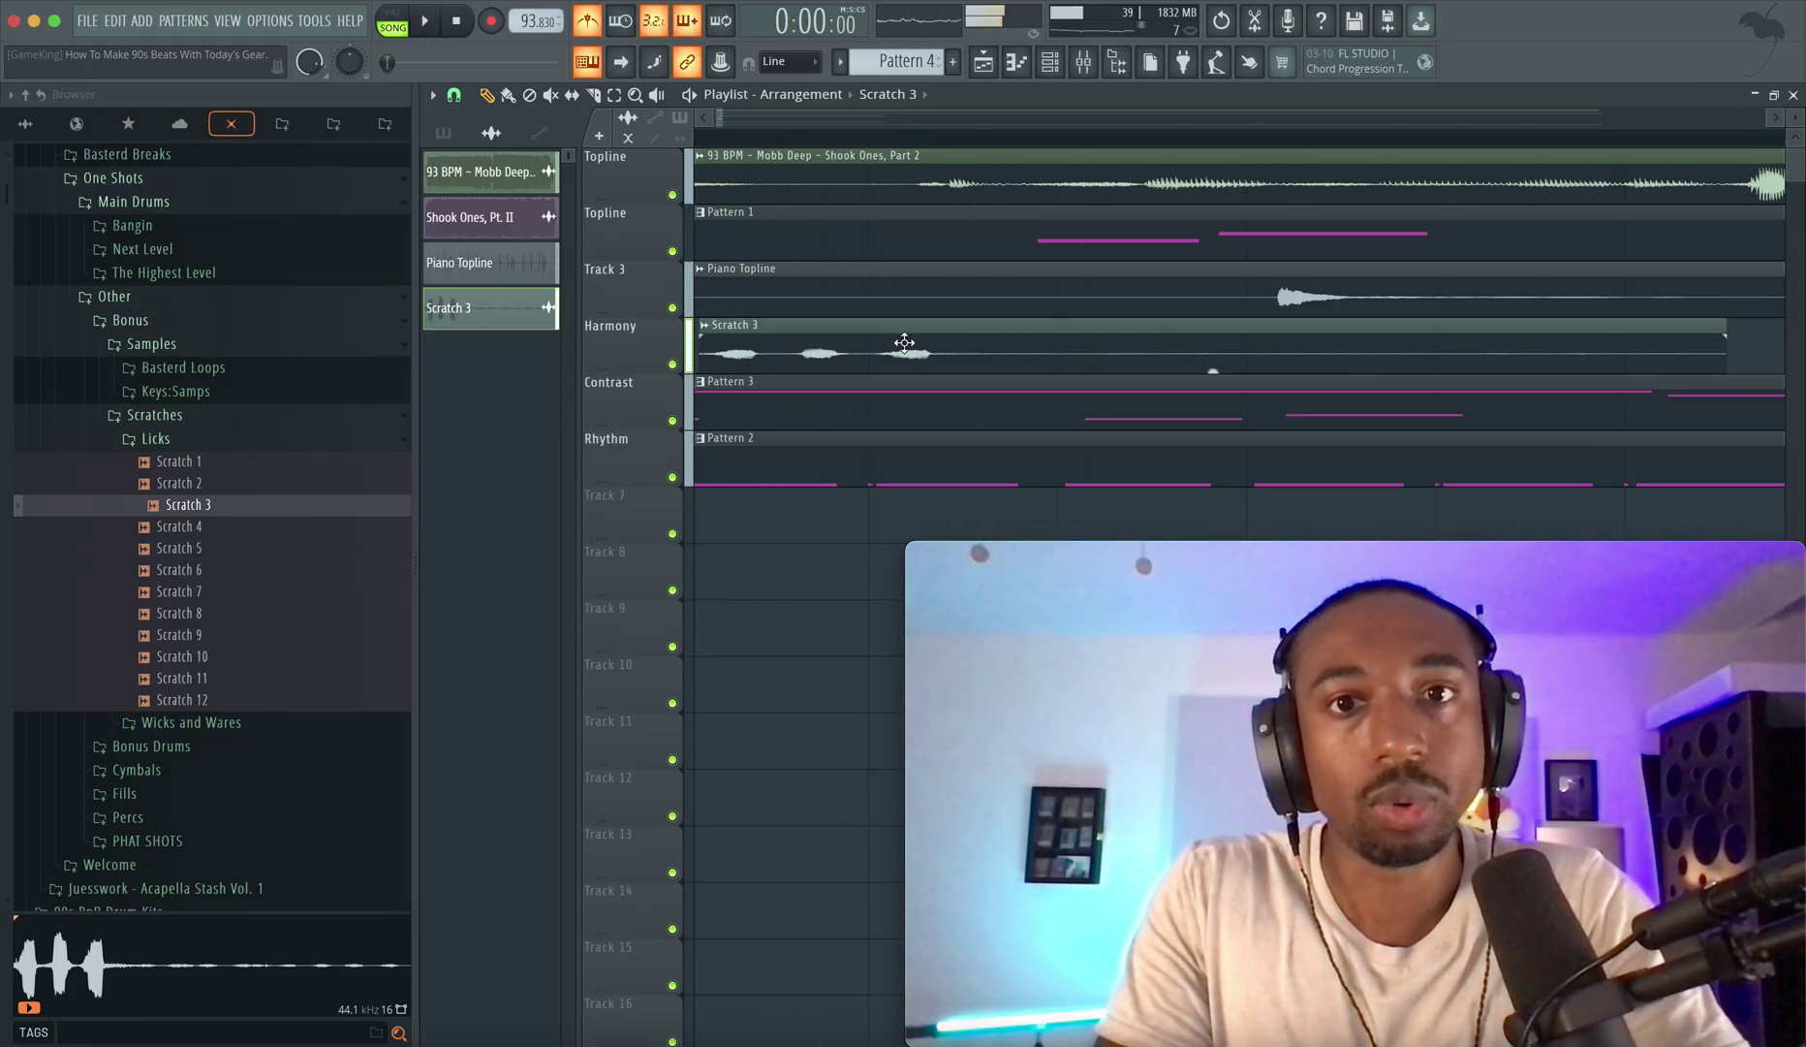
pyautogui.press('space')
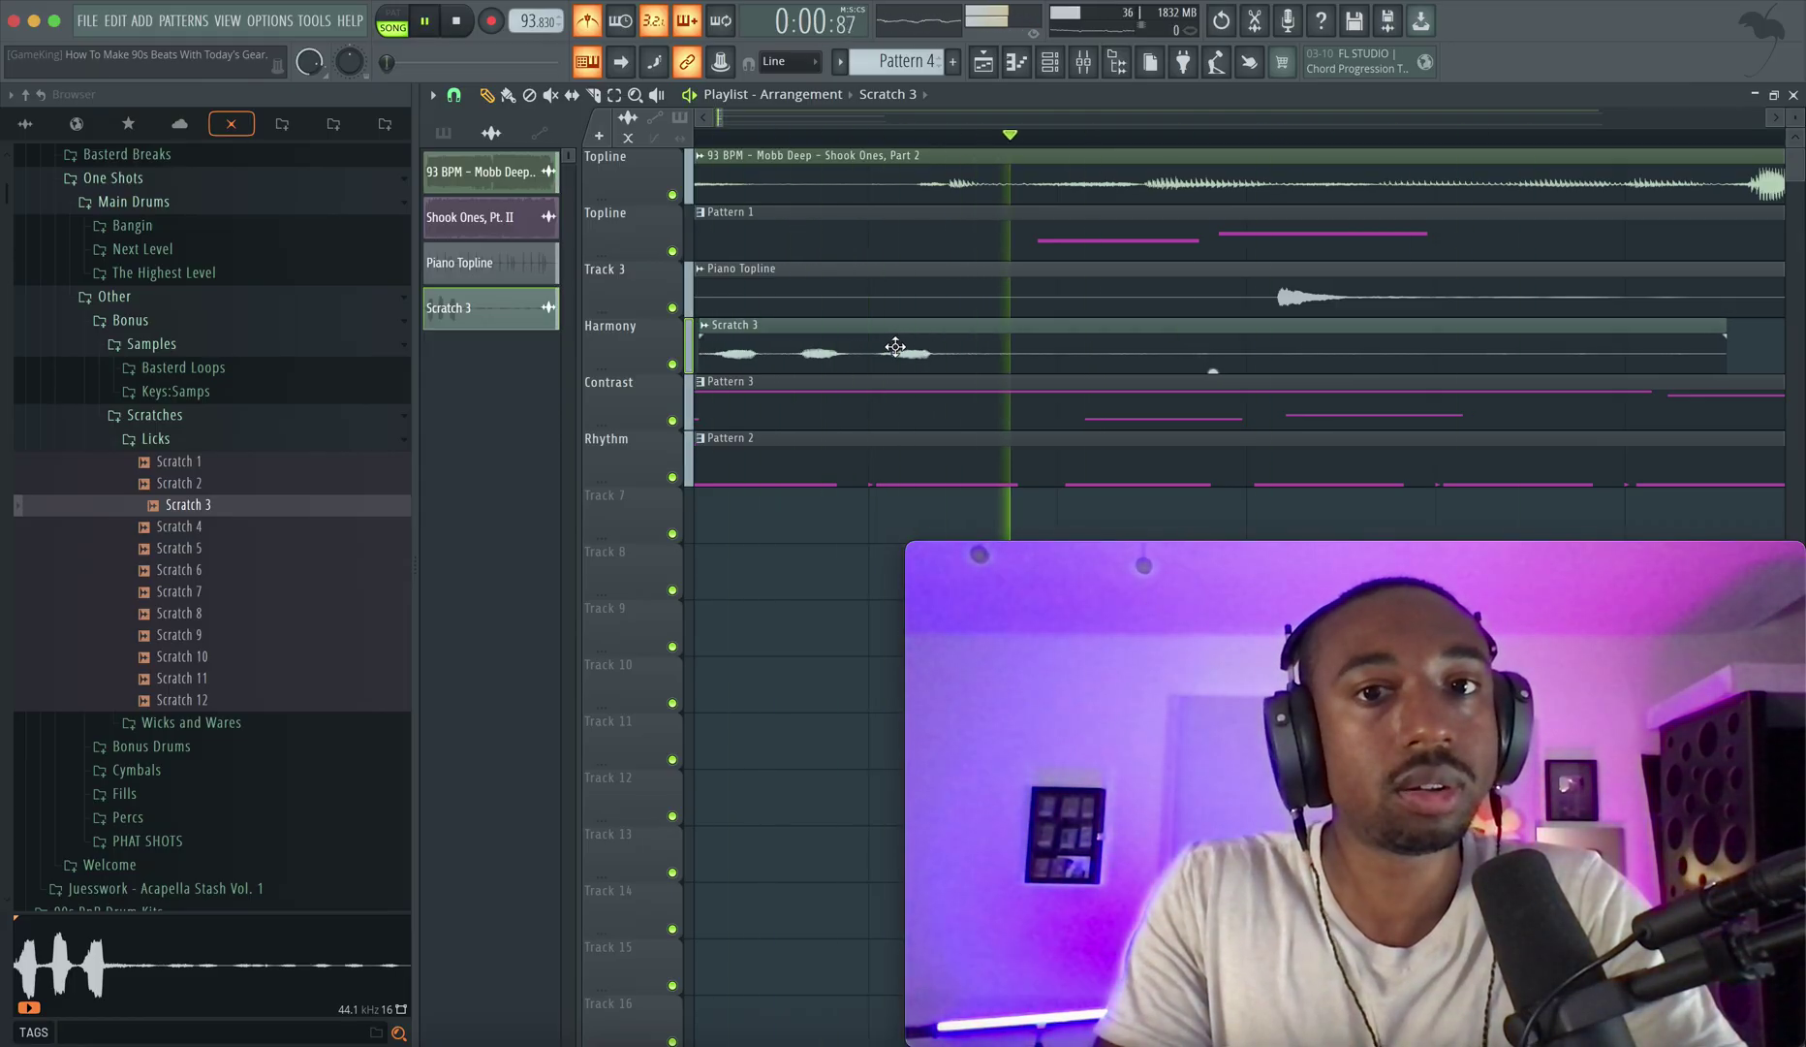
pyautogui.moveTo(896, 346); pyautogui.dragTo(906, 346)
pyautogui.press('space')
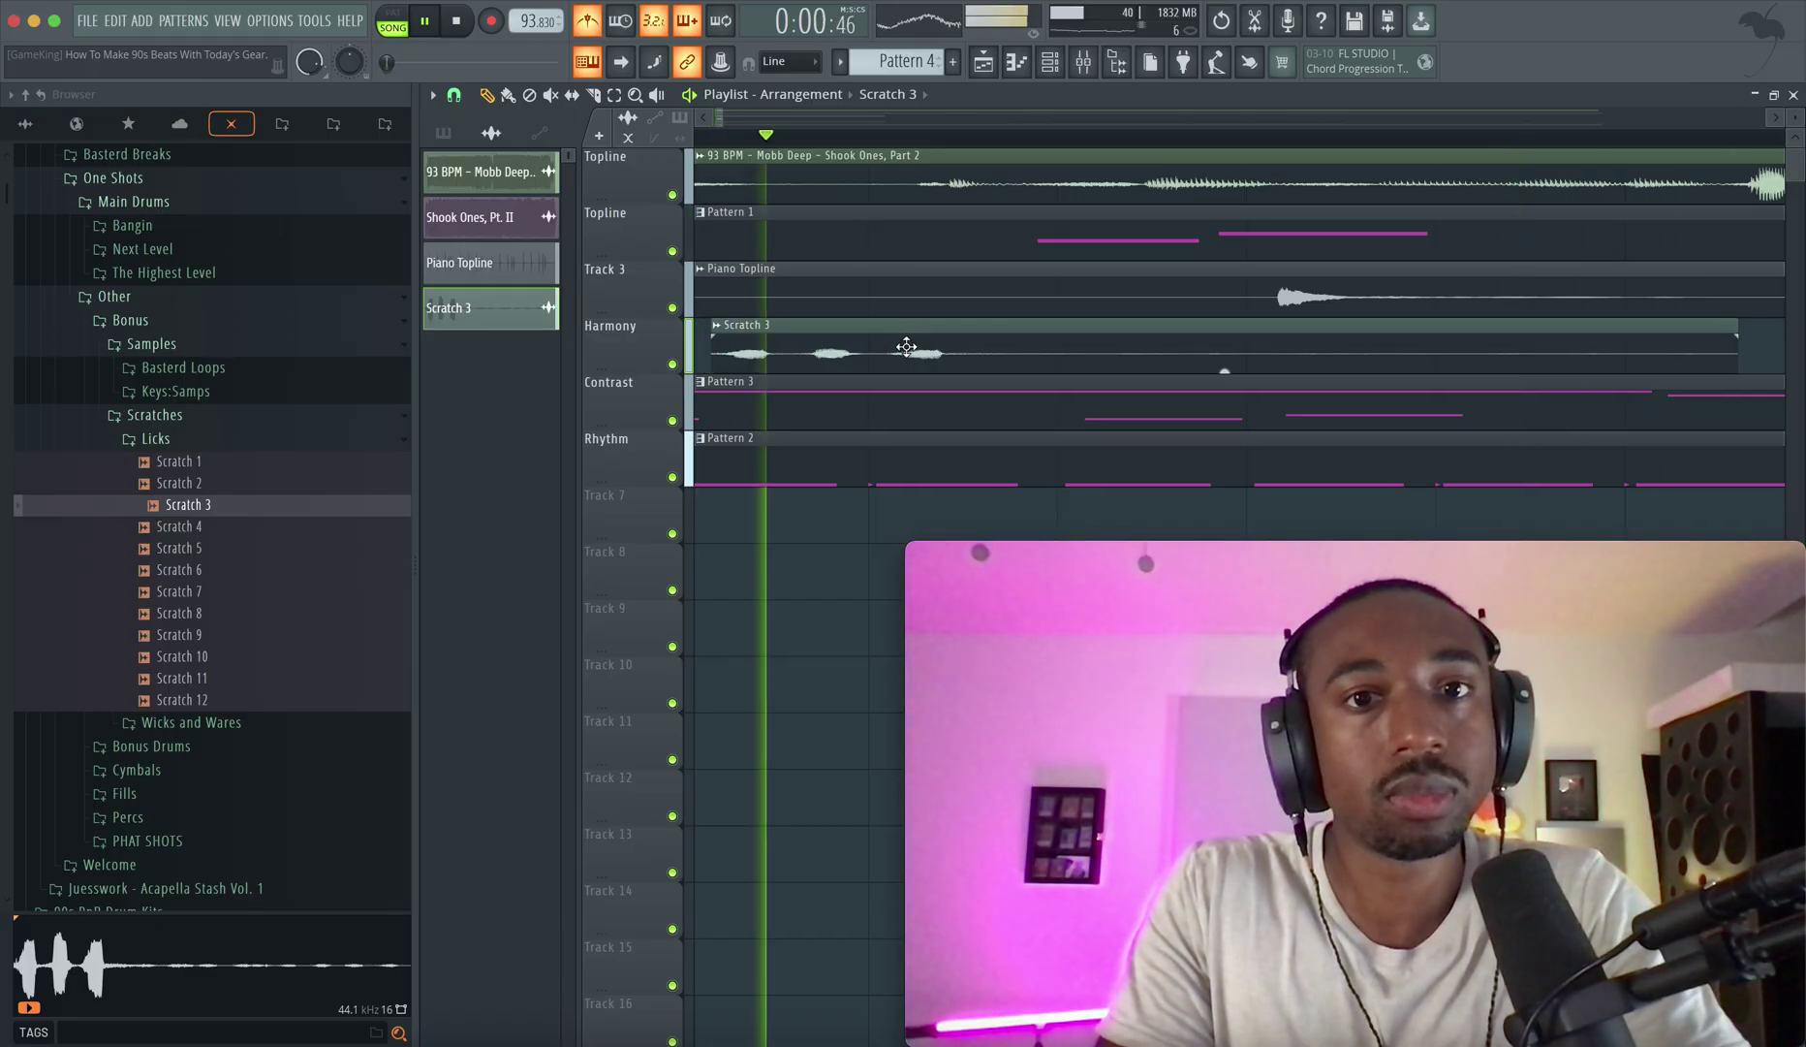
pyautogui.scroll(-8, 906, 346)
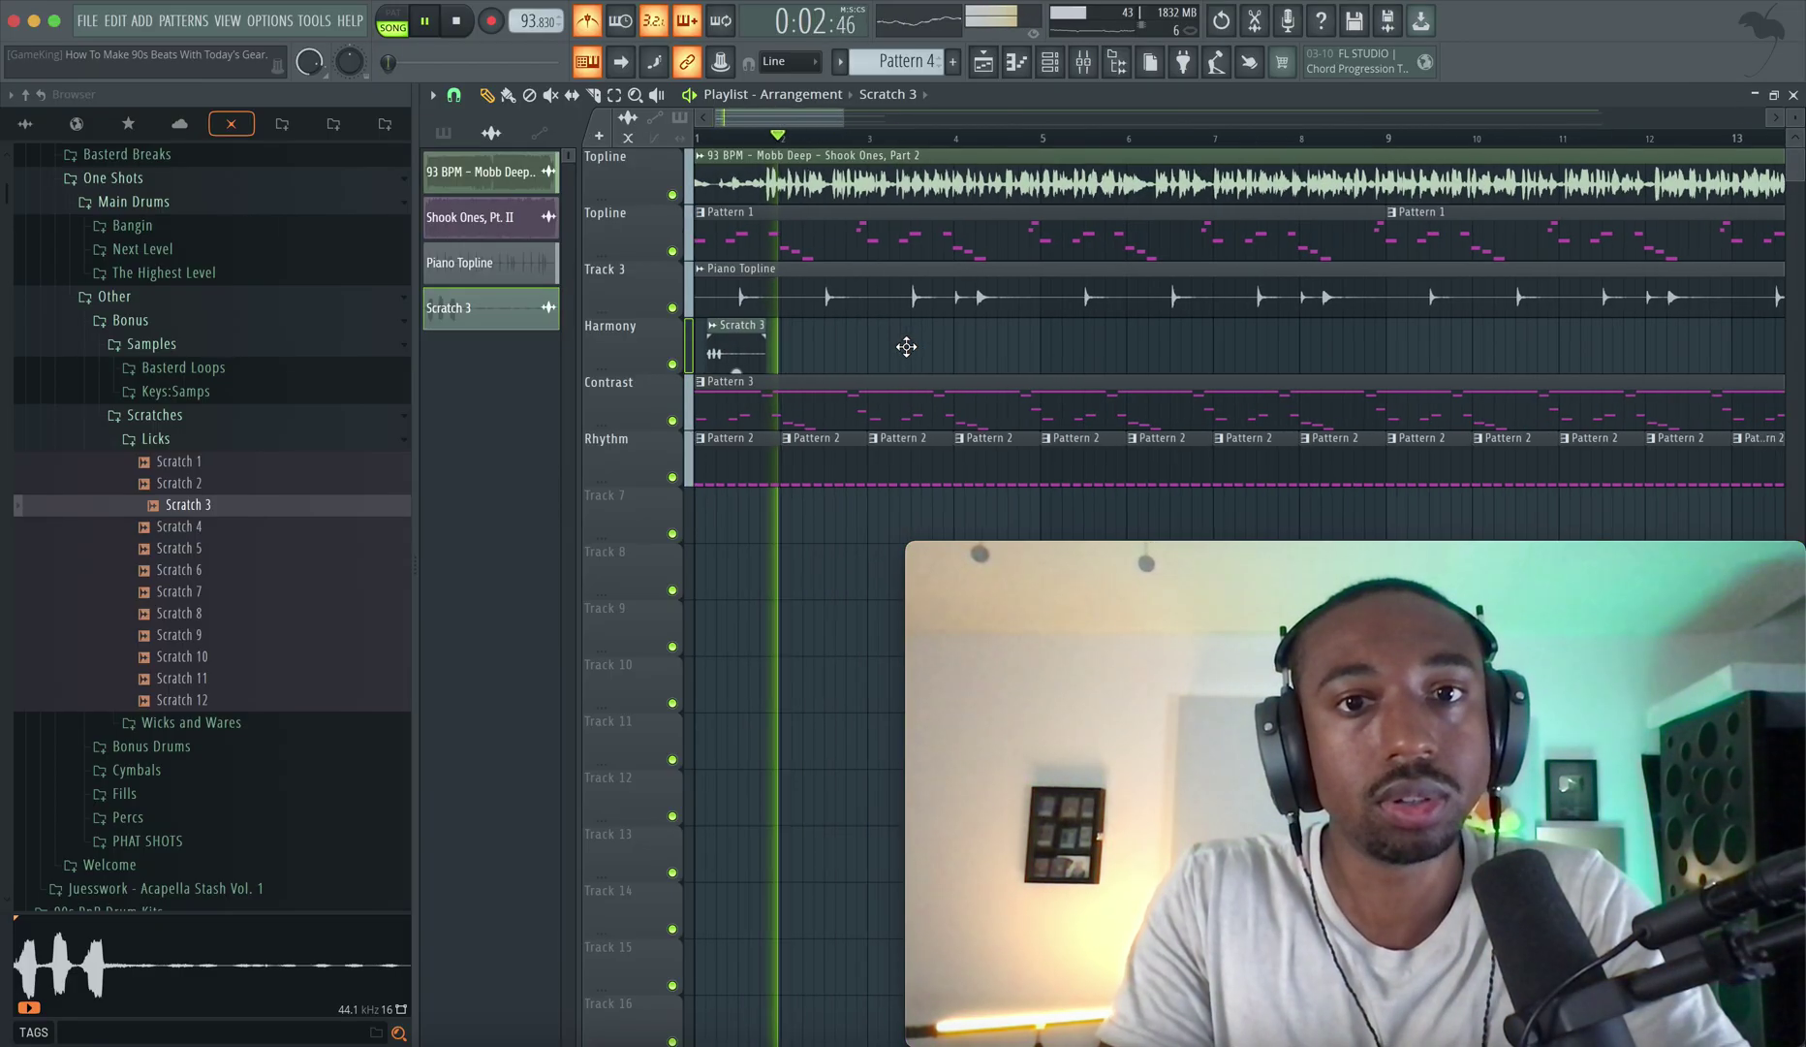
# Set the playlist snap to Bar and repeat the Scratch 3 clip at bars 5, 9 and 13 on the Harmony track.
pyautogui.scroll(-4, 906, 346)
pyautogui.press('space')
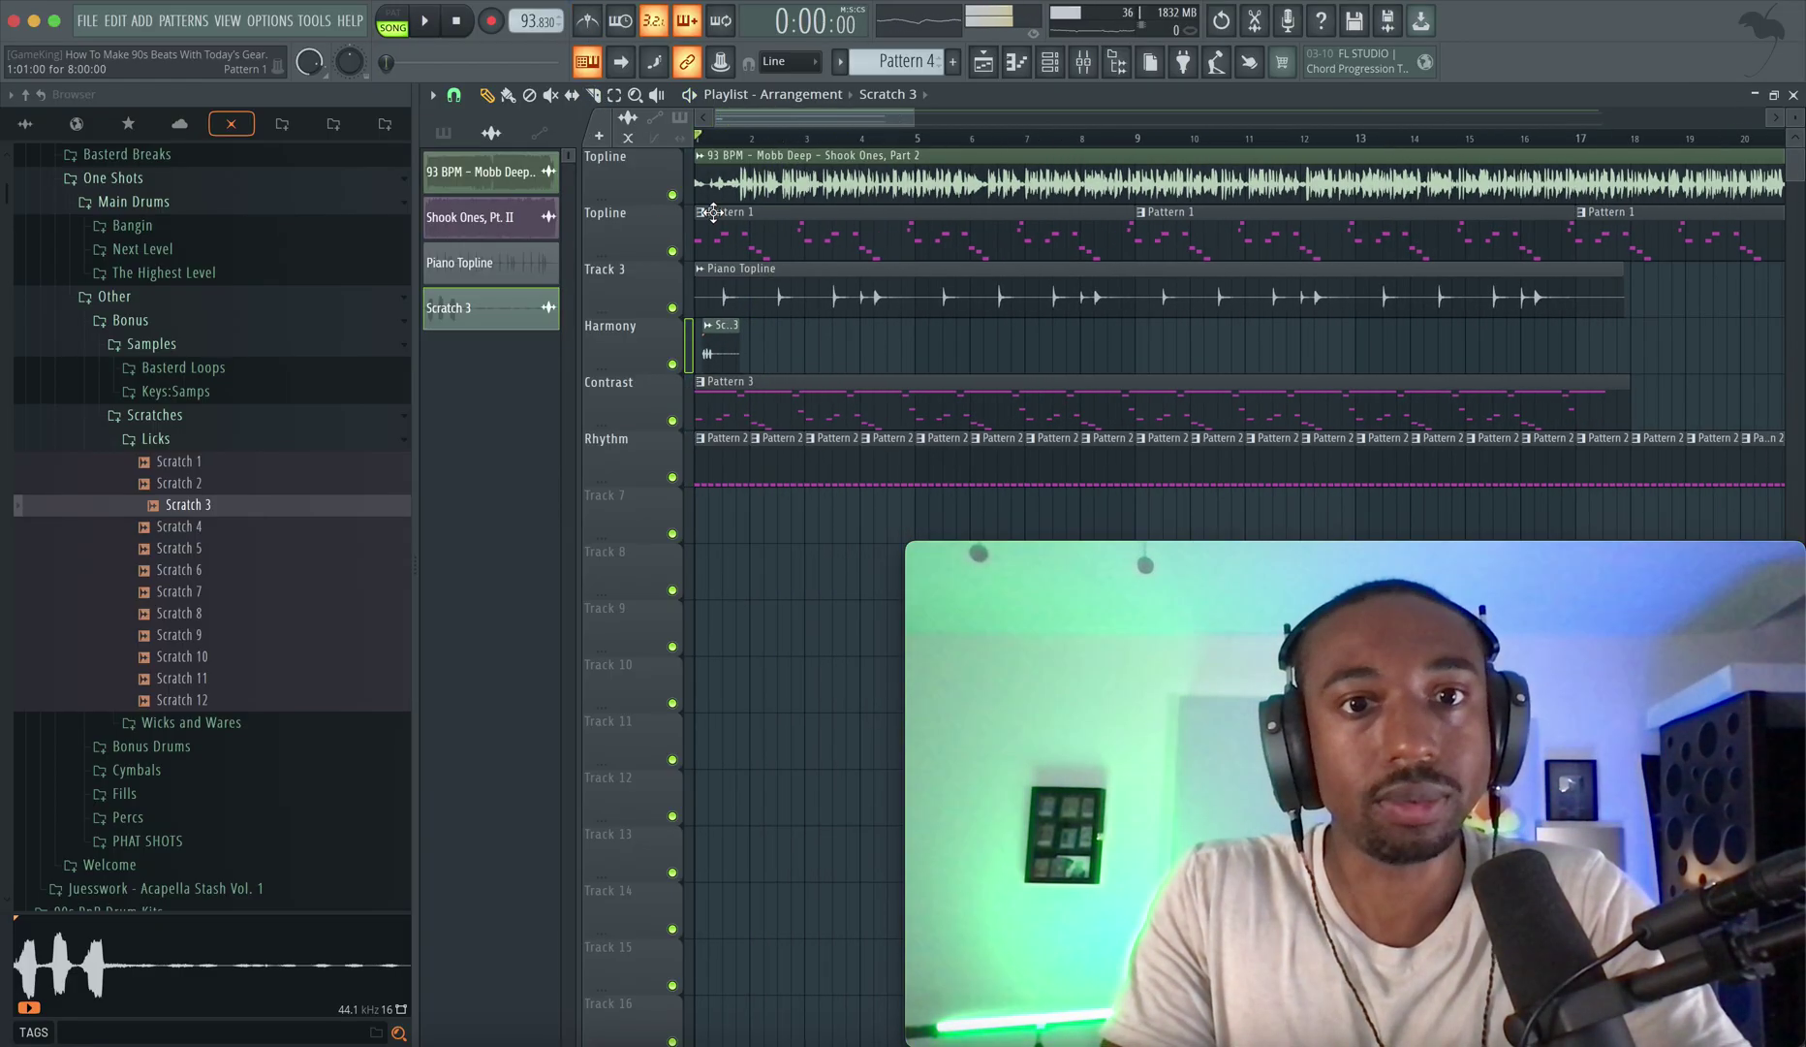
pyautogui.click(453, 94)
pyautogui.click(489, 407)
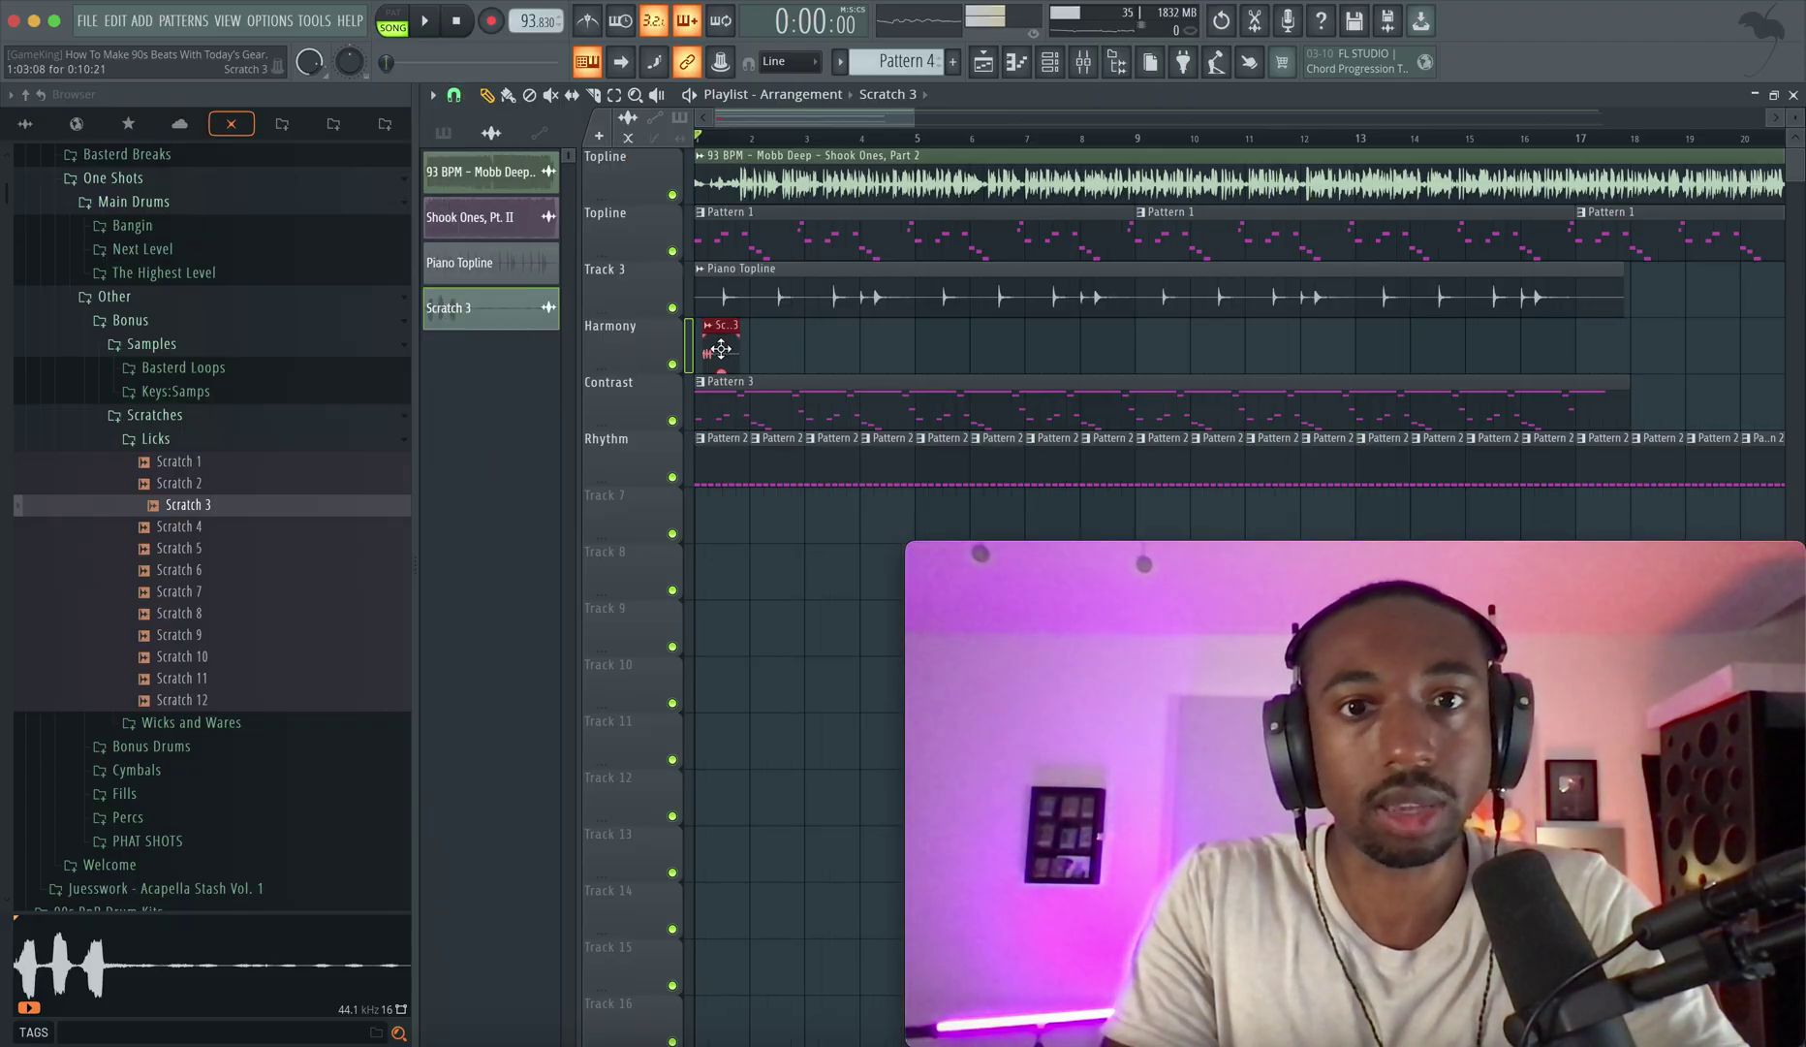
pyautogui.click(721, 349)
pyautogui.click(1187, 349)
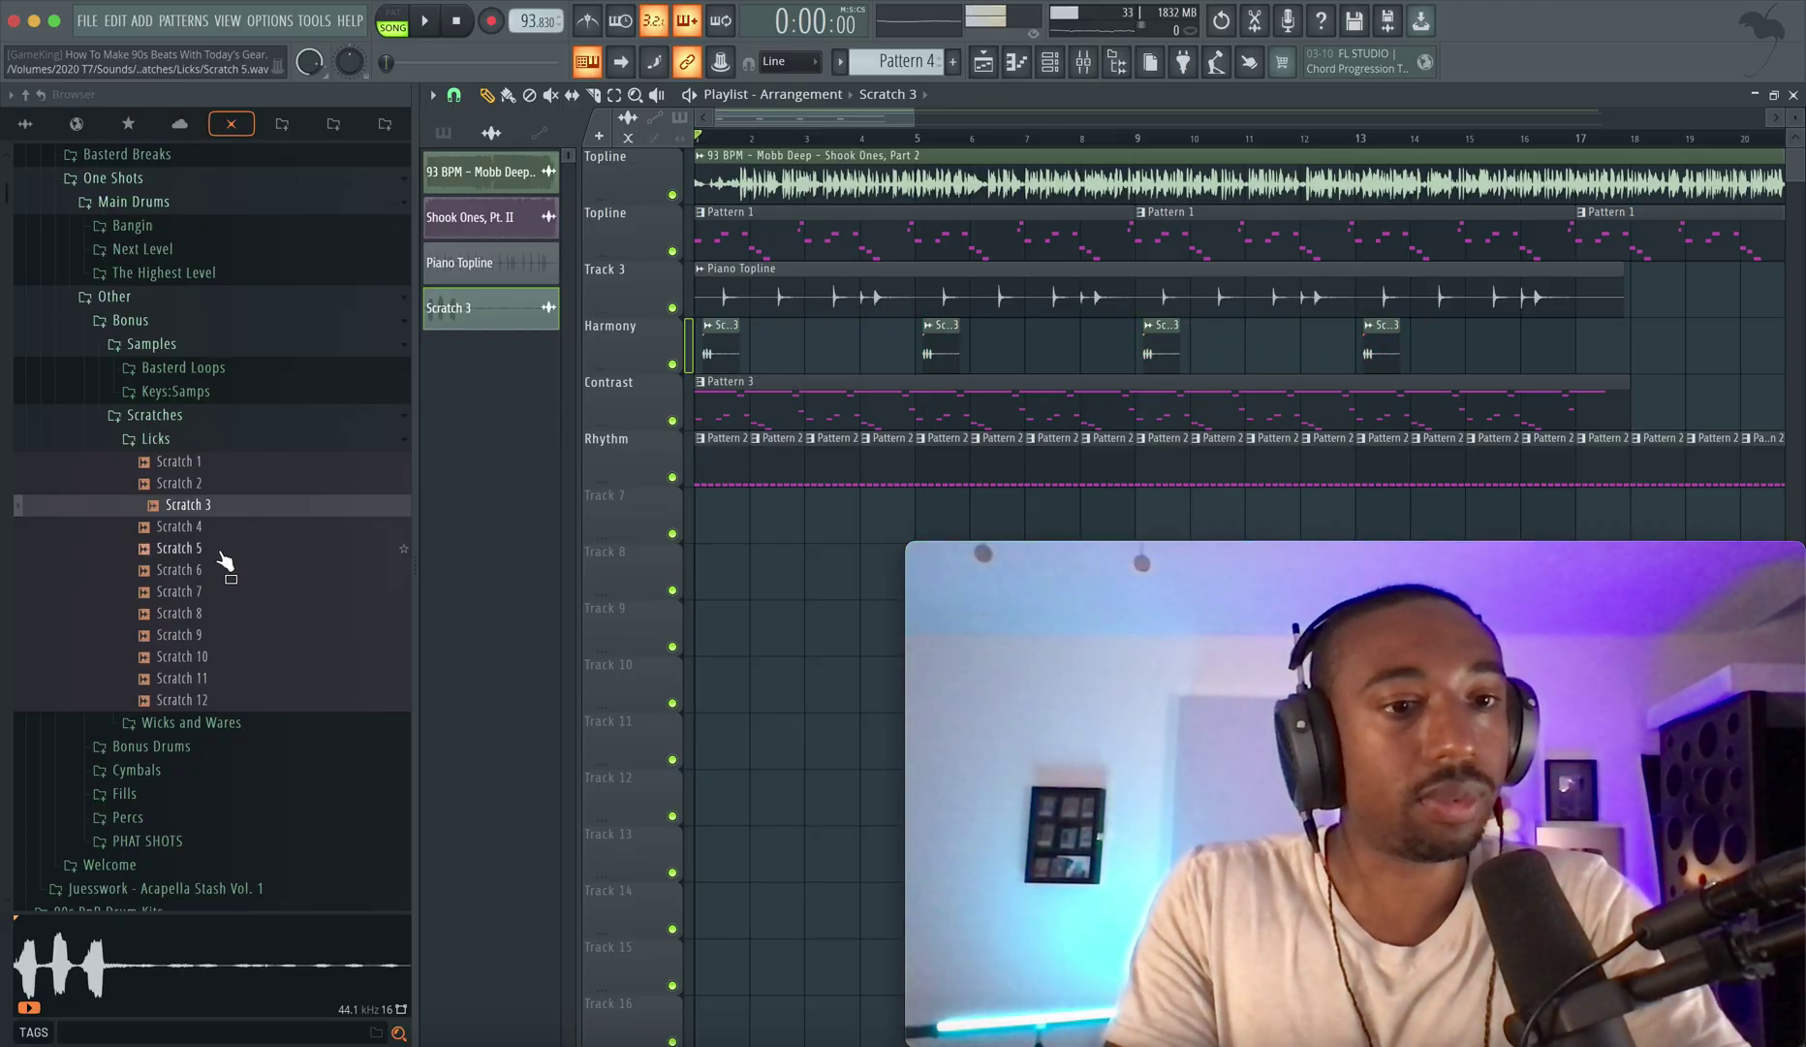
# Audition Scratch 5, Scratch 6 and Scratch 7 from the Licks folder against the playing beat.
pyautogui.press('space')
pyautogui.click(219, 555)
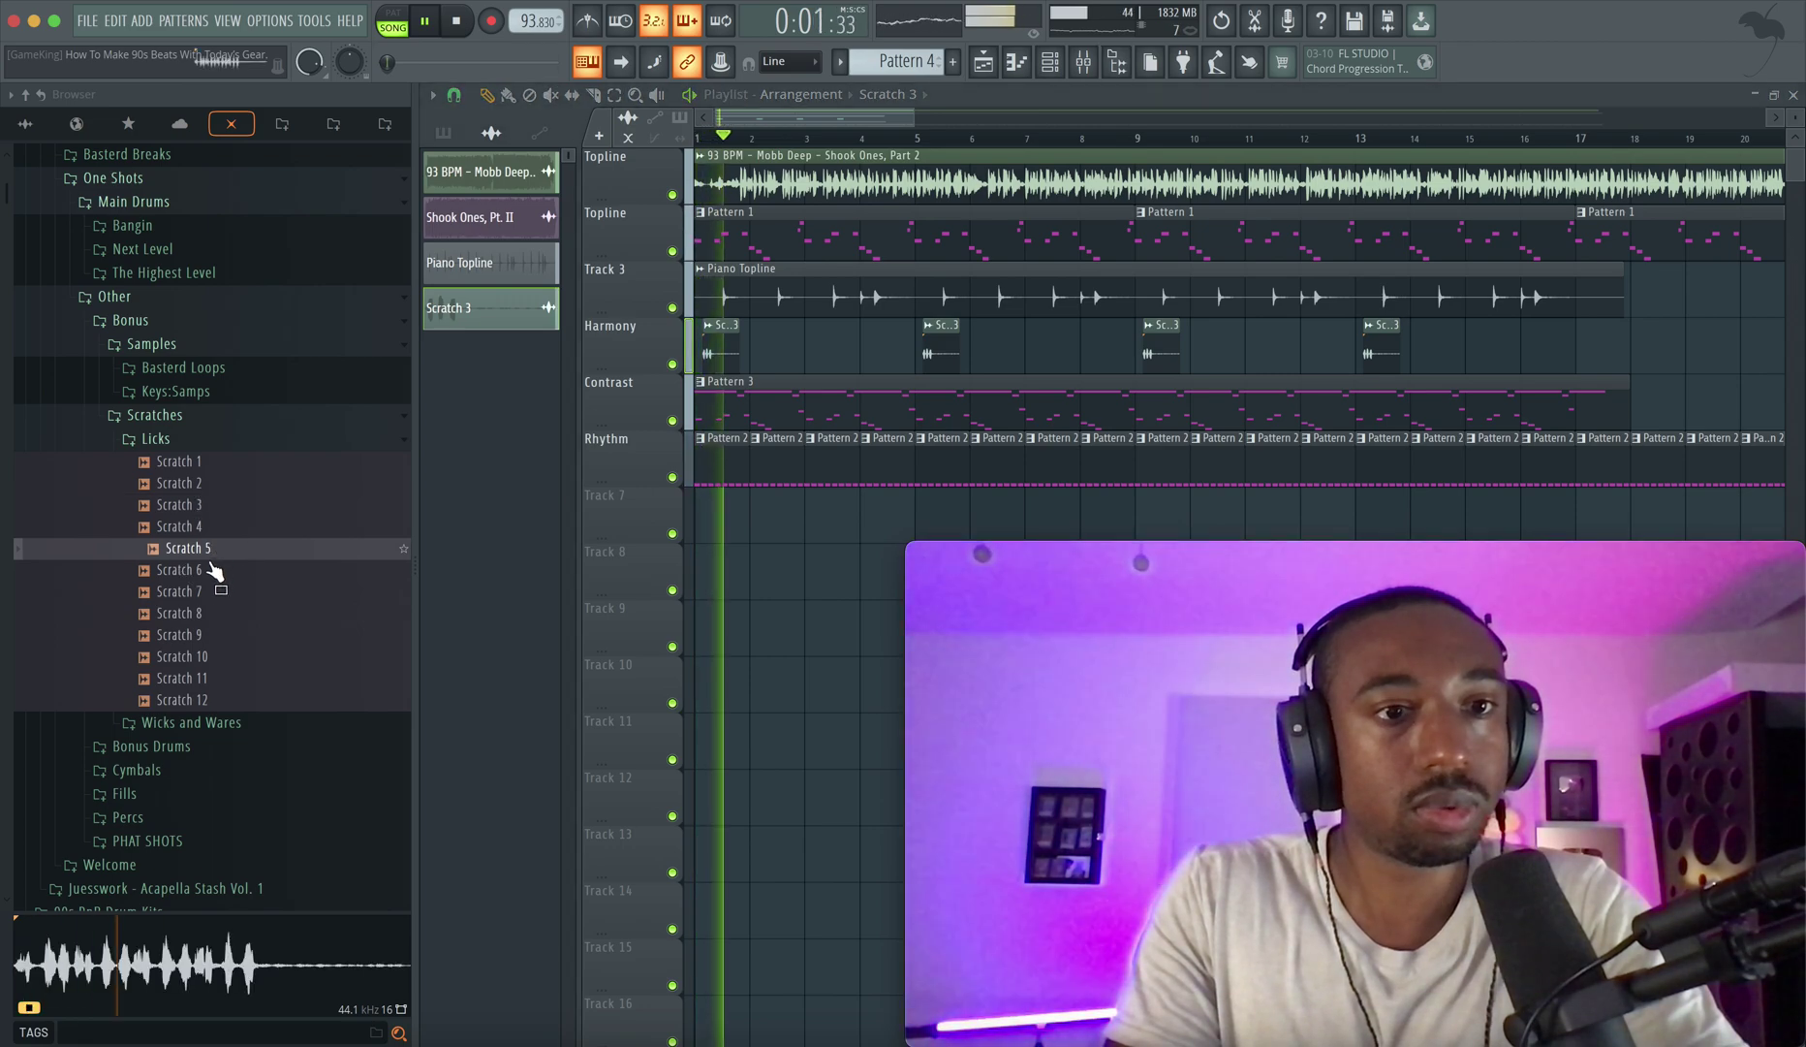
pyautogui.click(209, 570)
pyautogui.click(194, 592)
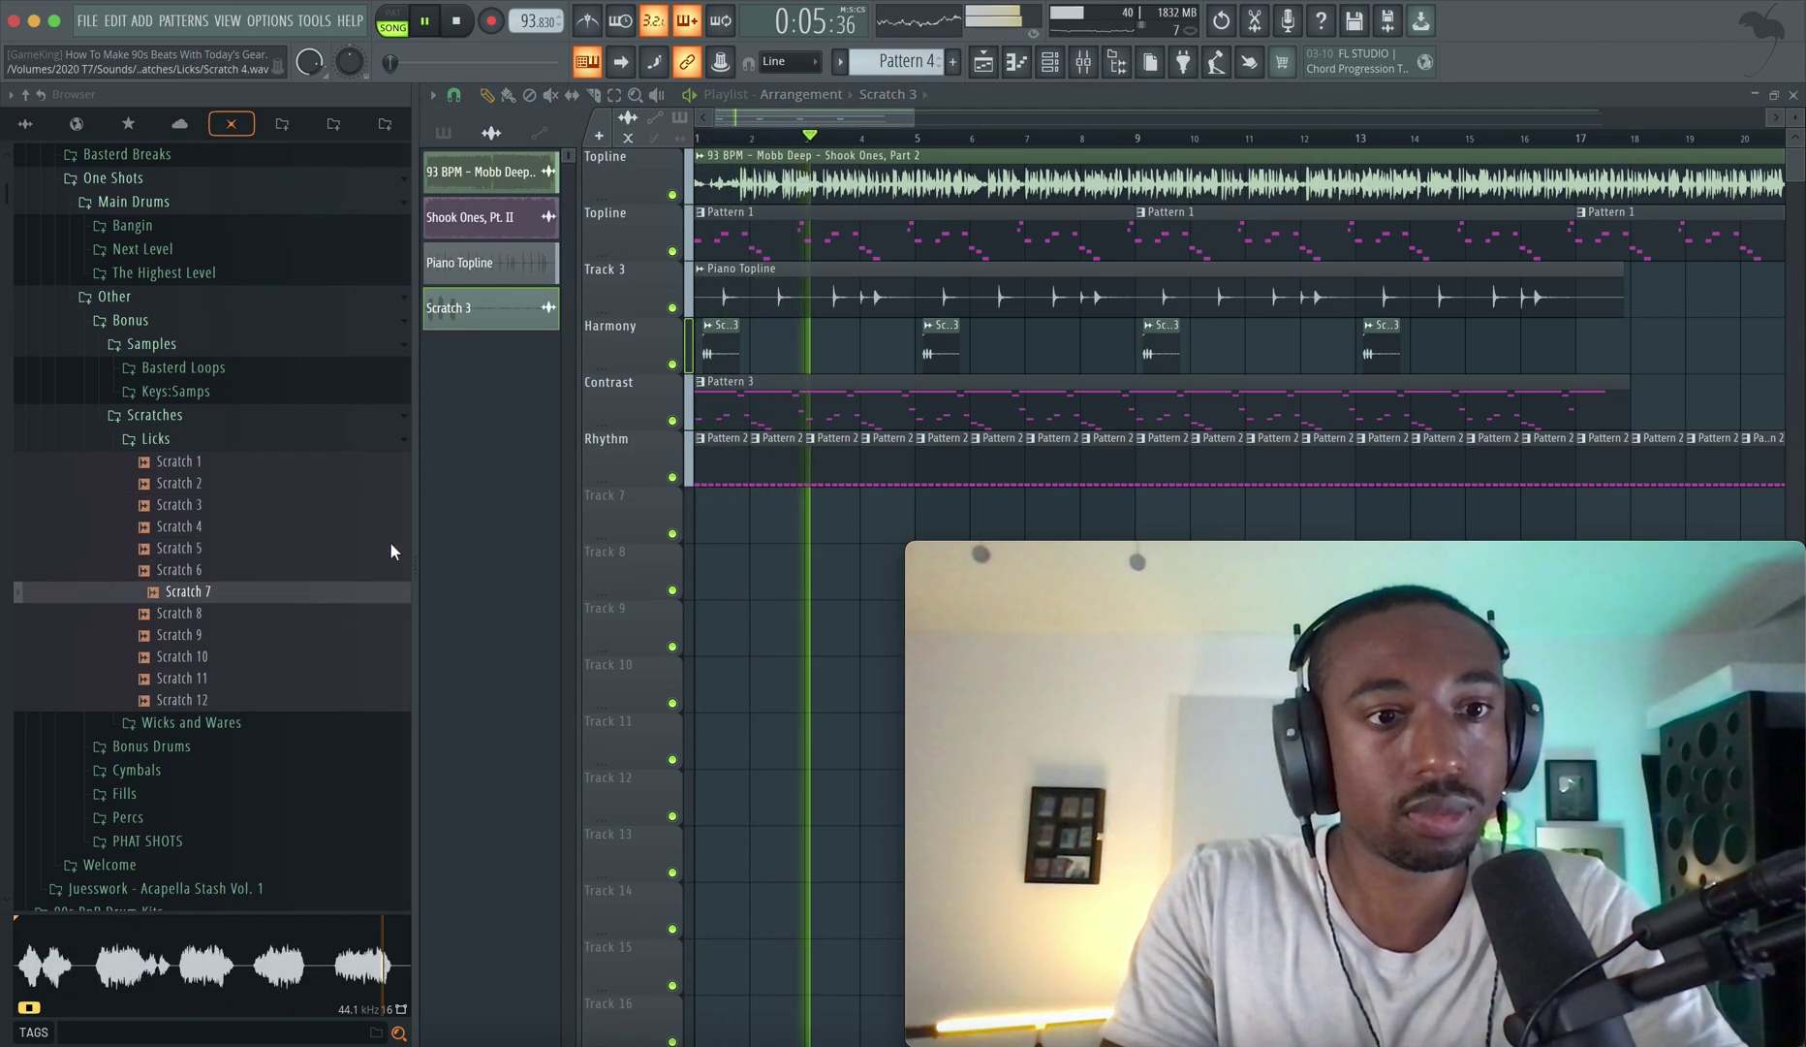
pyautogui.press('space')
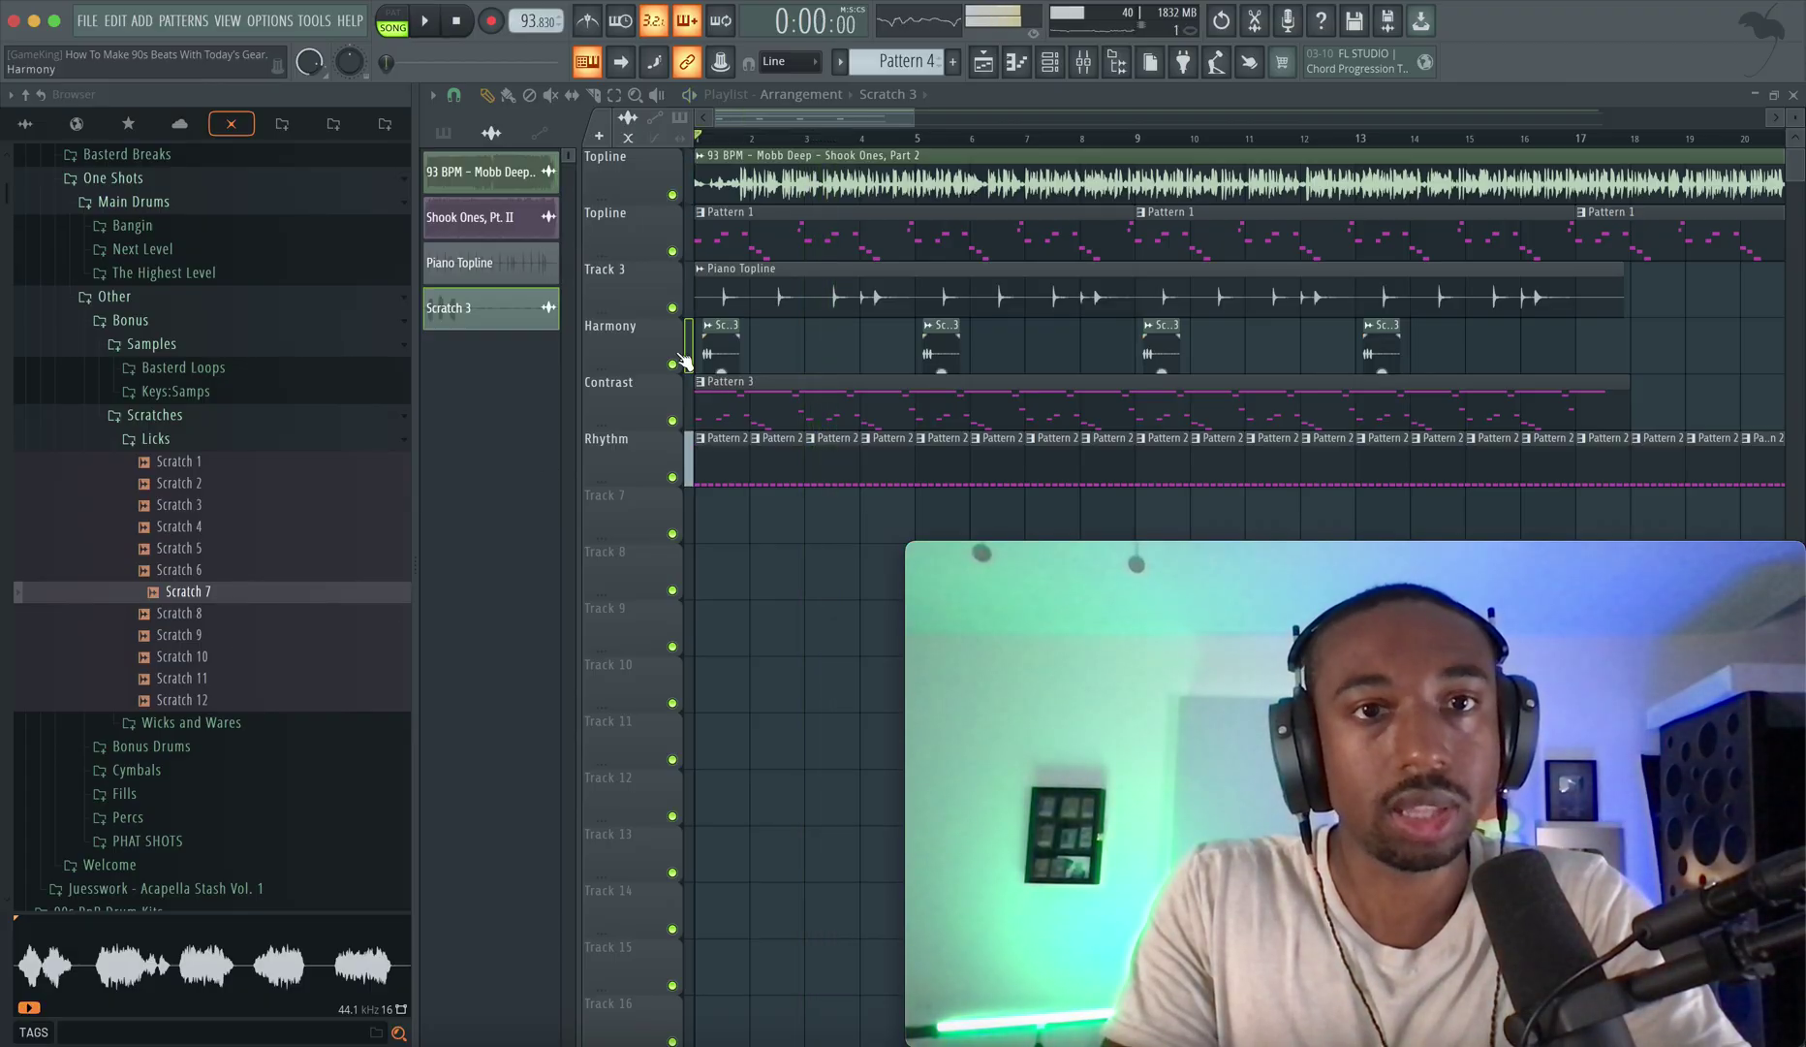
# Set the playlist snap to 1/2 beat and place the Scratch 7 sample at 2:03:00 on the Harmony track, checking it against playback.
pyautogui.click(454, 95)
pyautogui.click(490, 375)
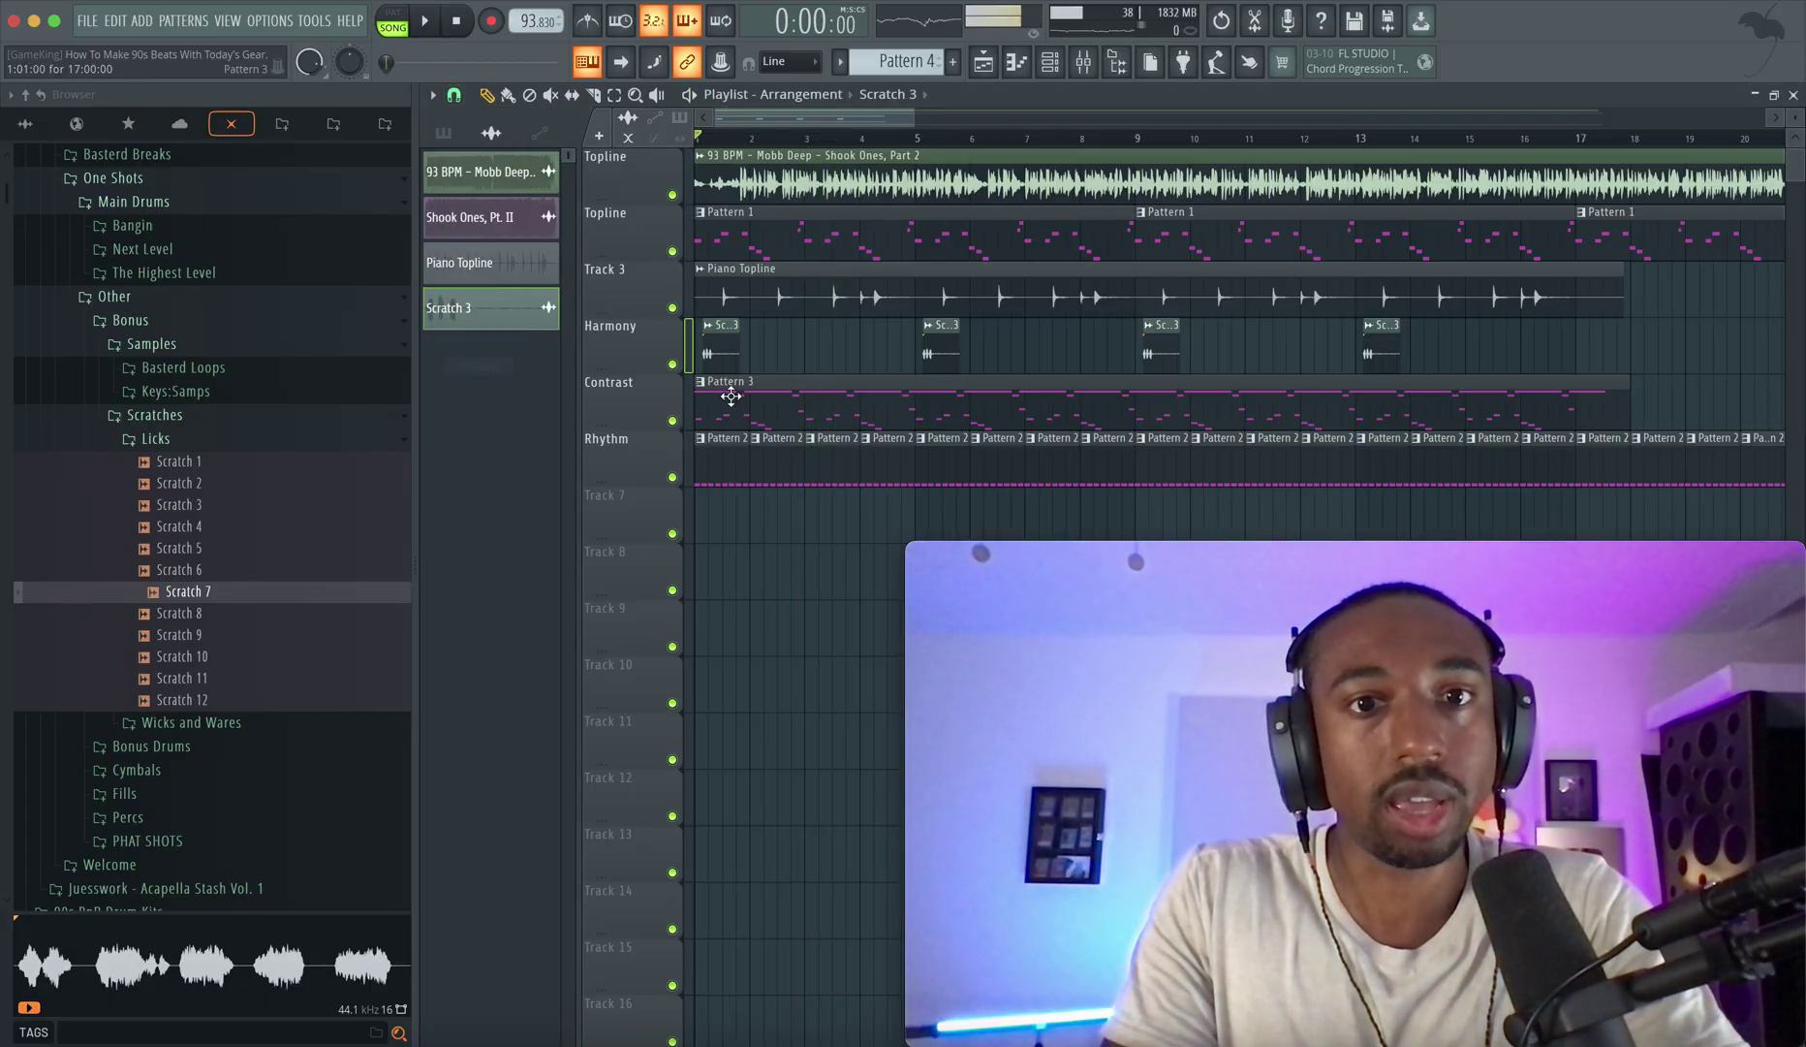
pyautogui.scroll(5, 731, 396)
pyautogui.moveTo(204, 598); pyautogui.dragTo(915, 346)
pyautogui.press('space')
pyautogui.press('space')
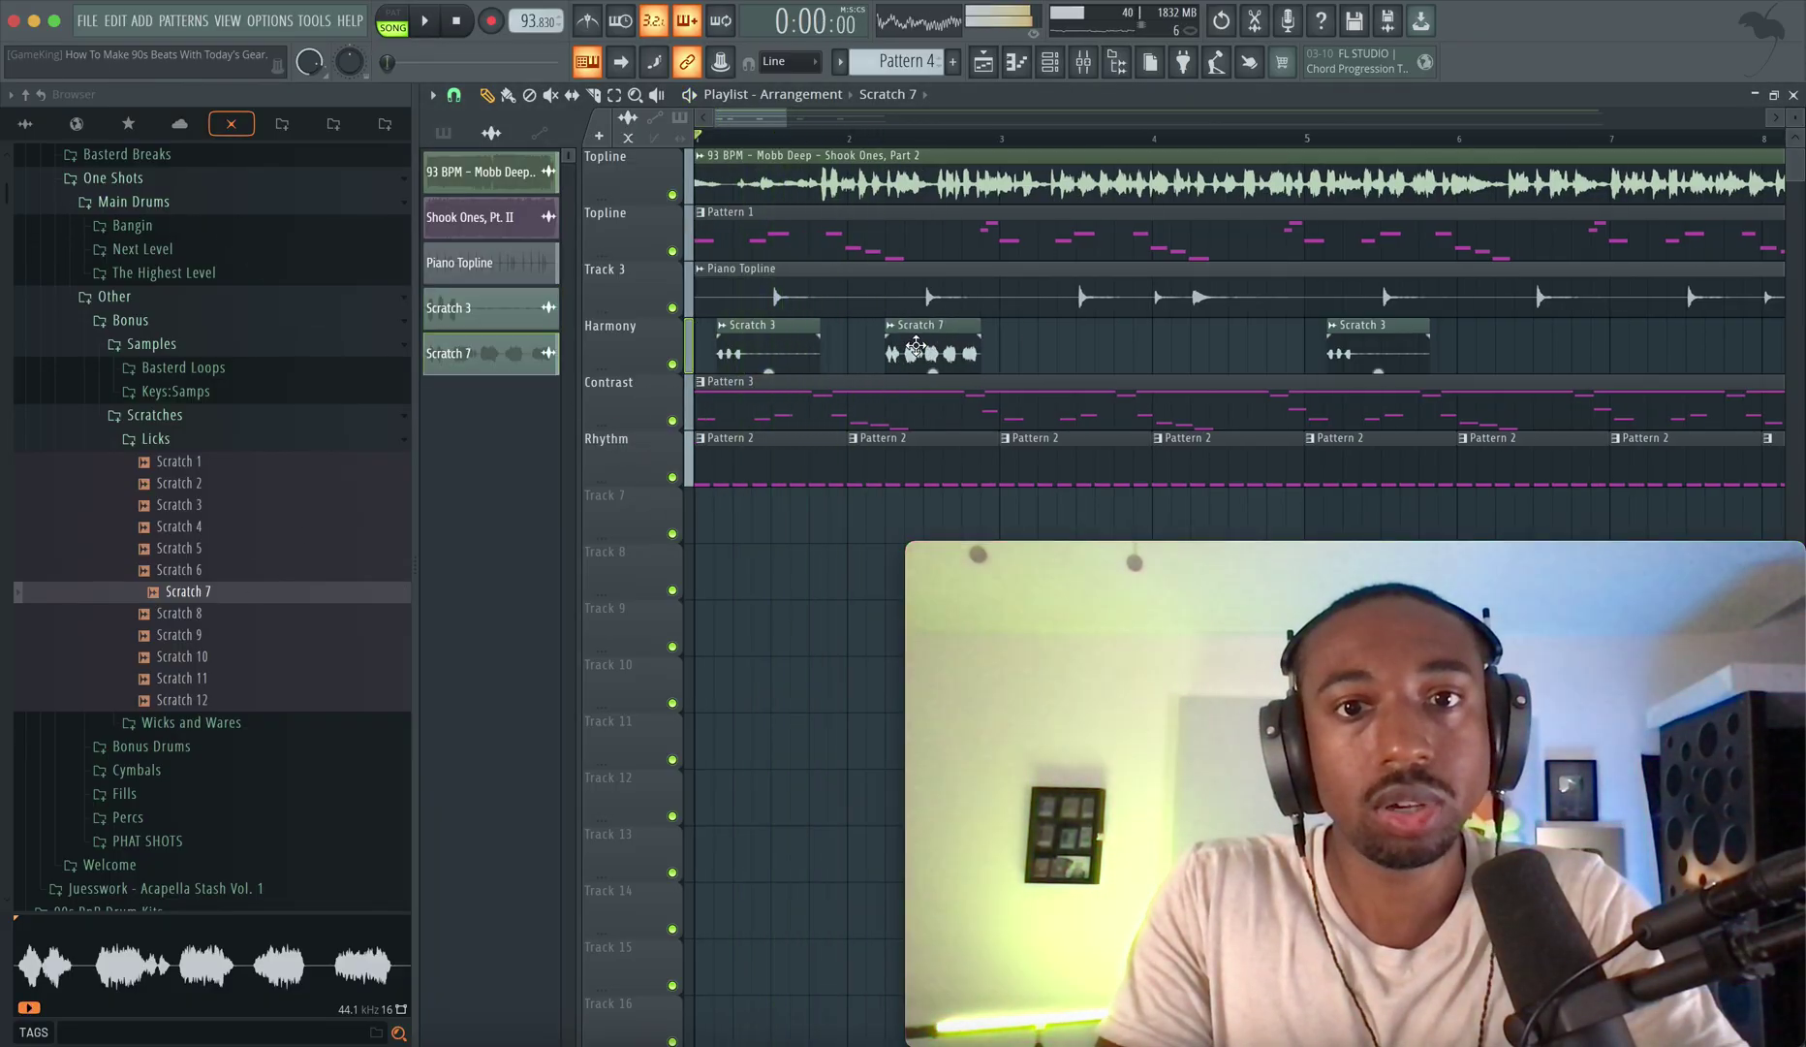
pyautogui.press('space')
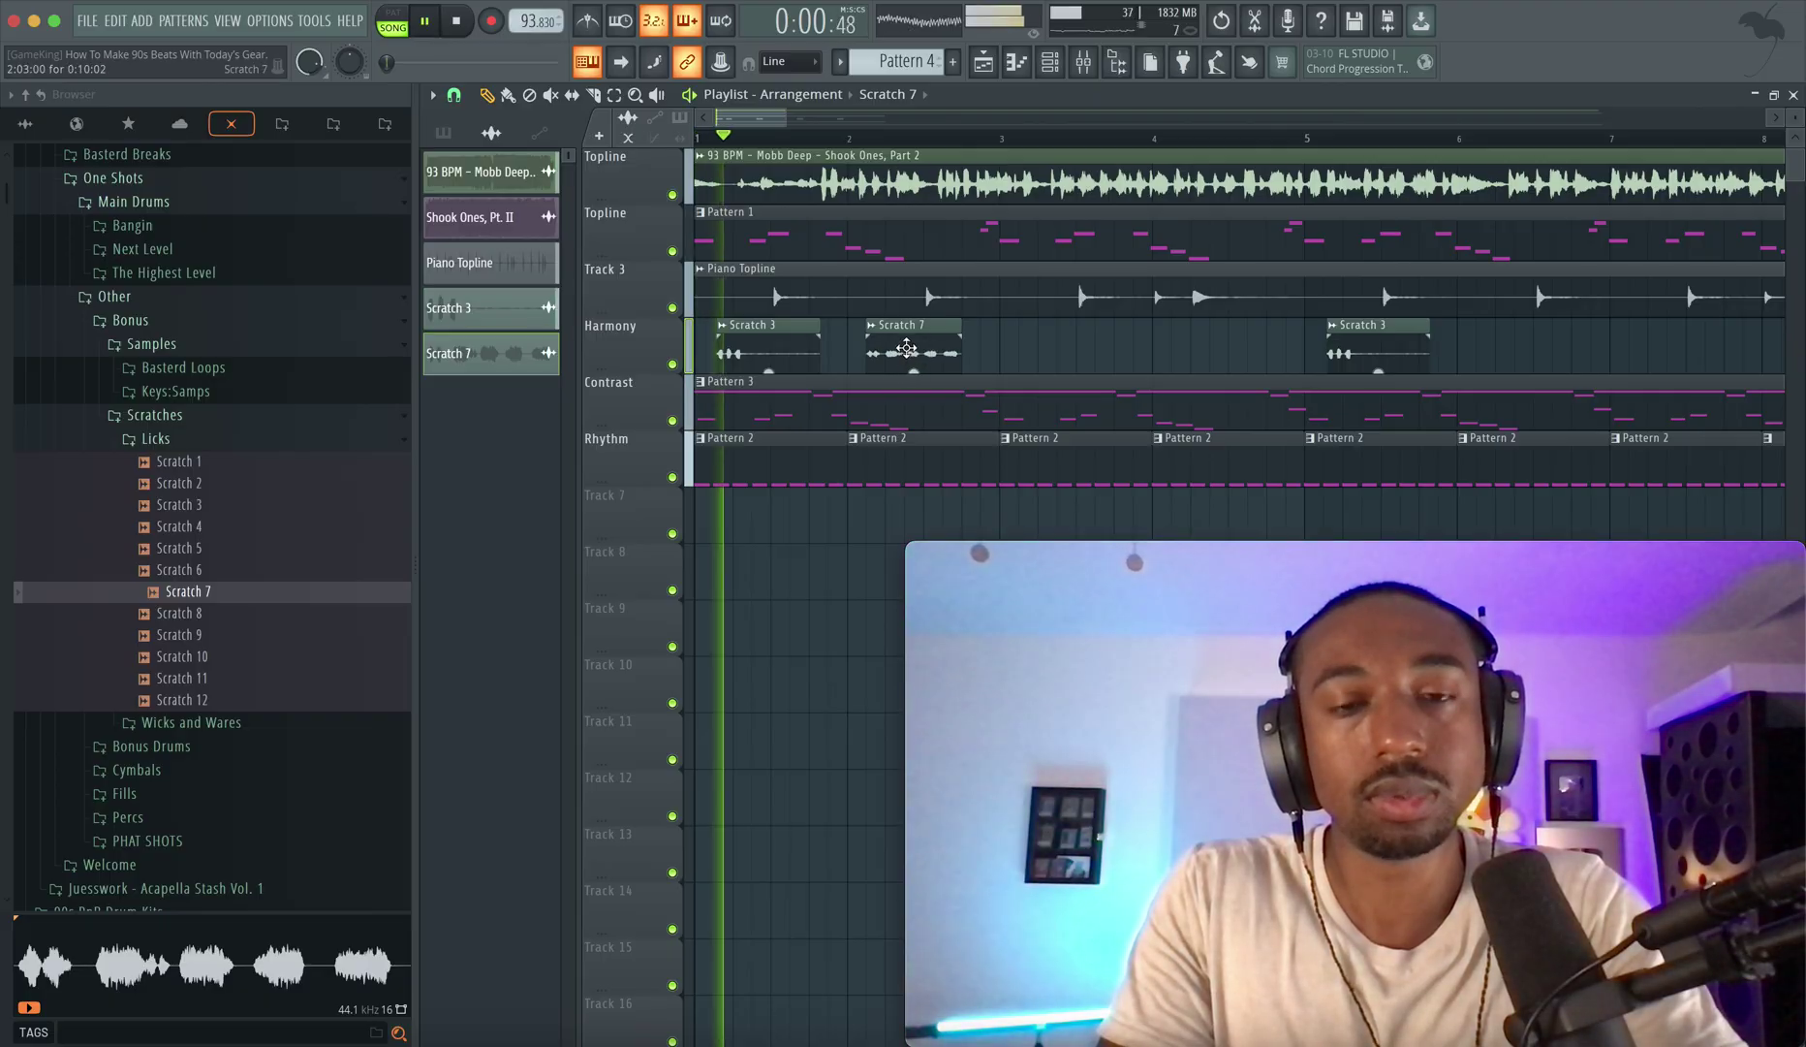
# Trim the end of the Scratch 7 clip to a length of 0:06:00 and replay it.
pyautogui.scroll(3, 902, 347)
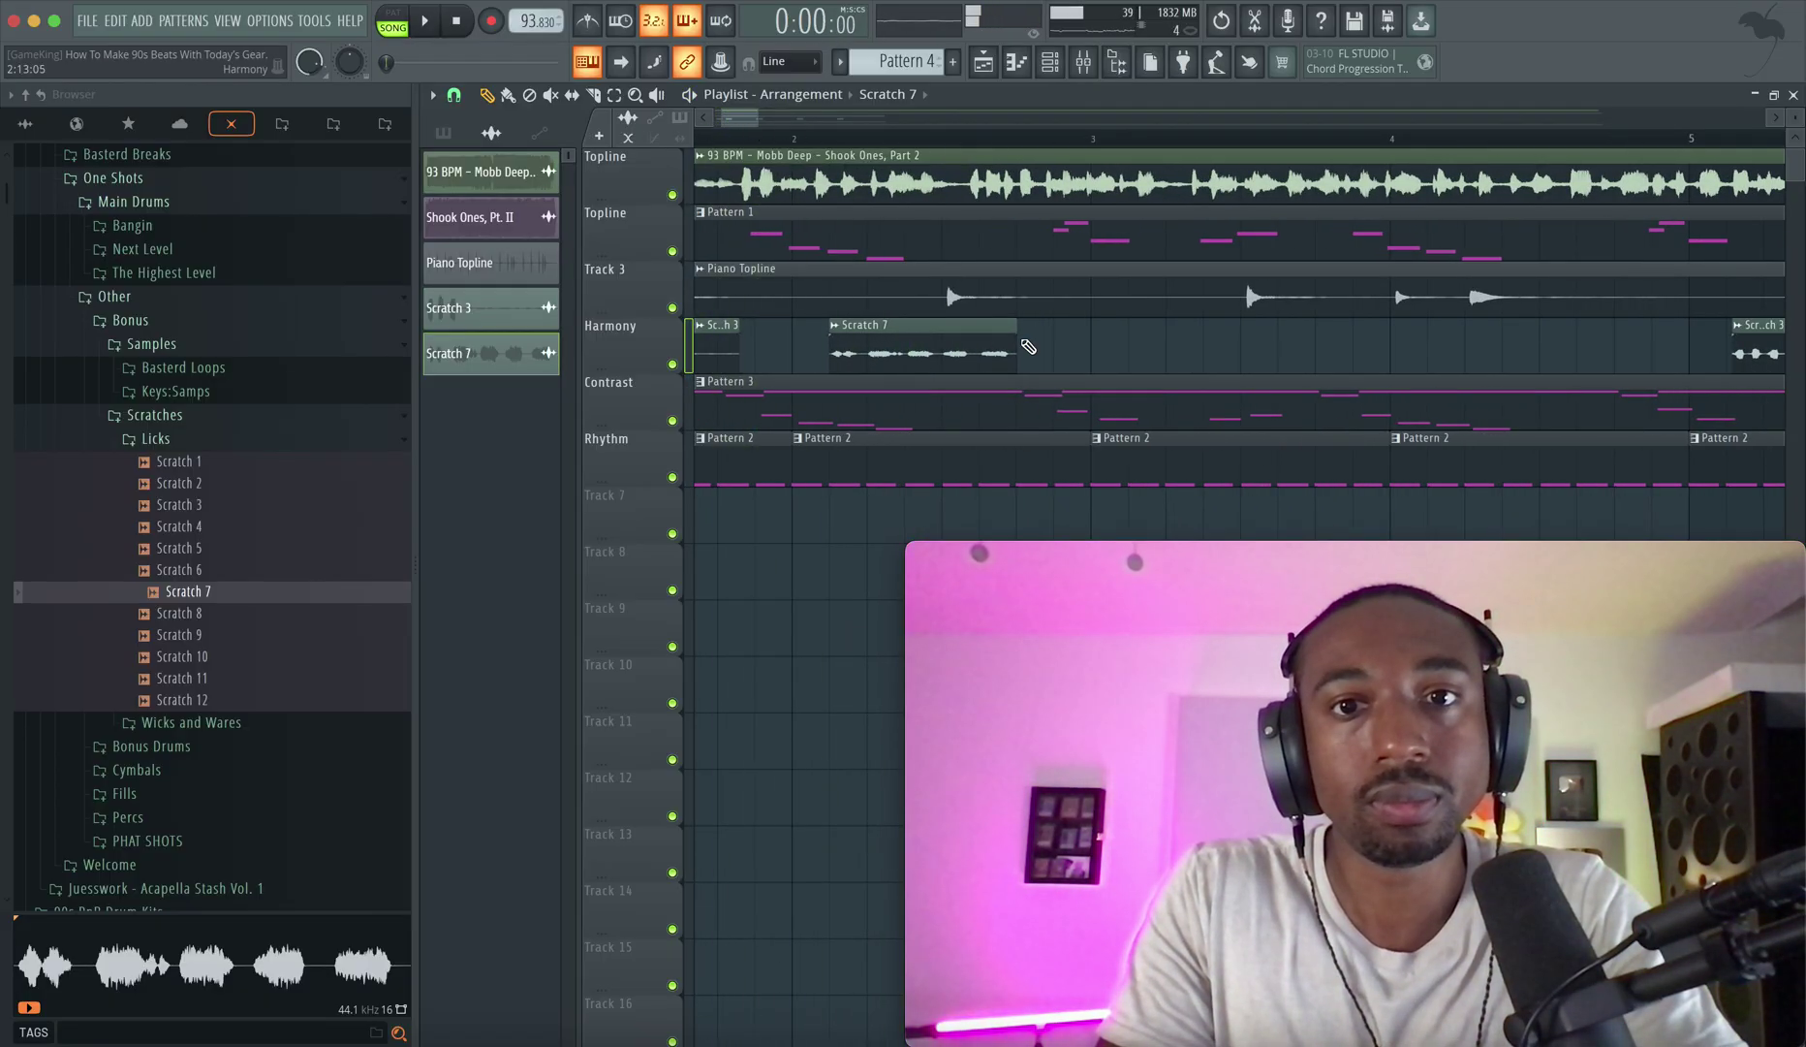
pyautogui.moveTo(1015, 330); pyautogui.dragTo(940, 327)
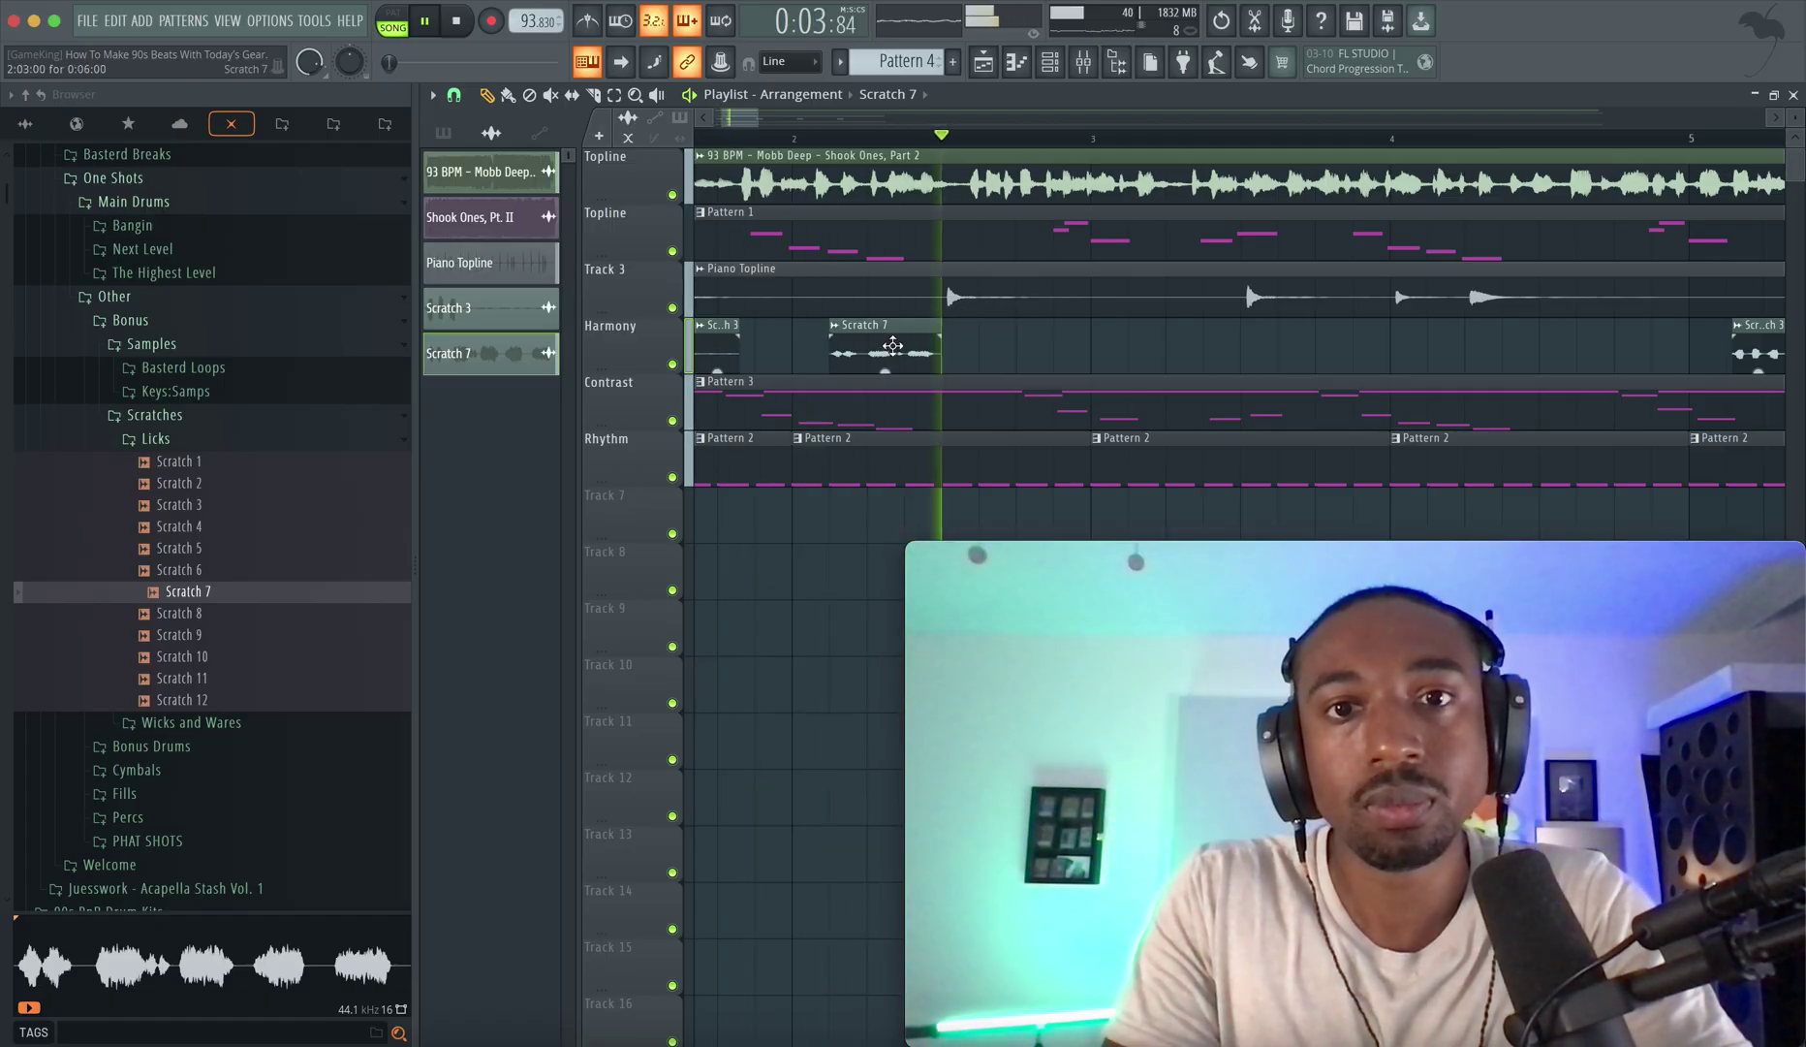
pyautogui.scroll(3, 892, 345)
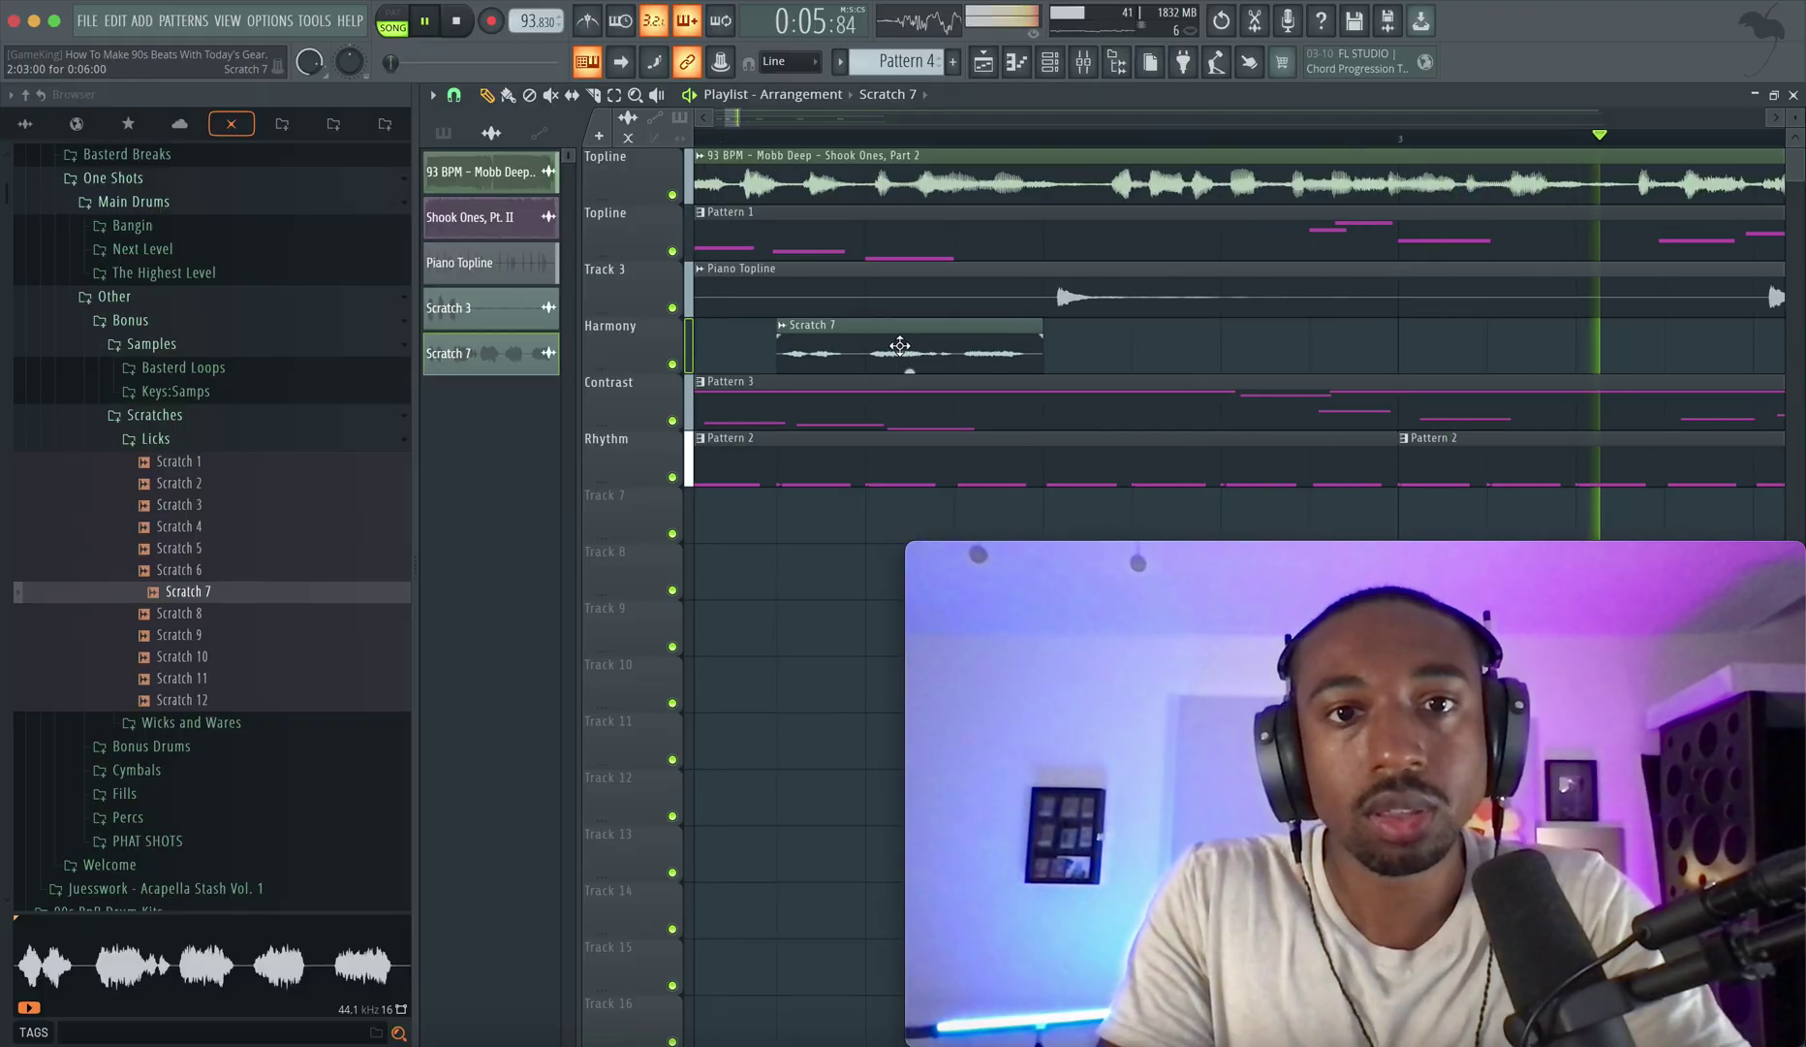
pyautogui.press('space')
# Route the Scratch 7 audio clip to mixer insert 11.
pyautogui.doubleClick(817, 337)
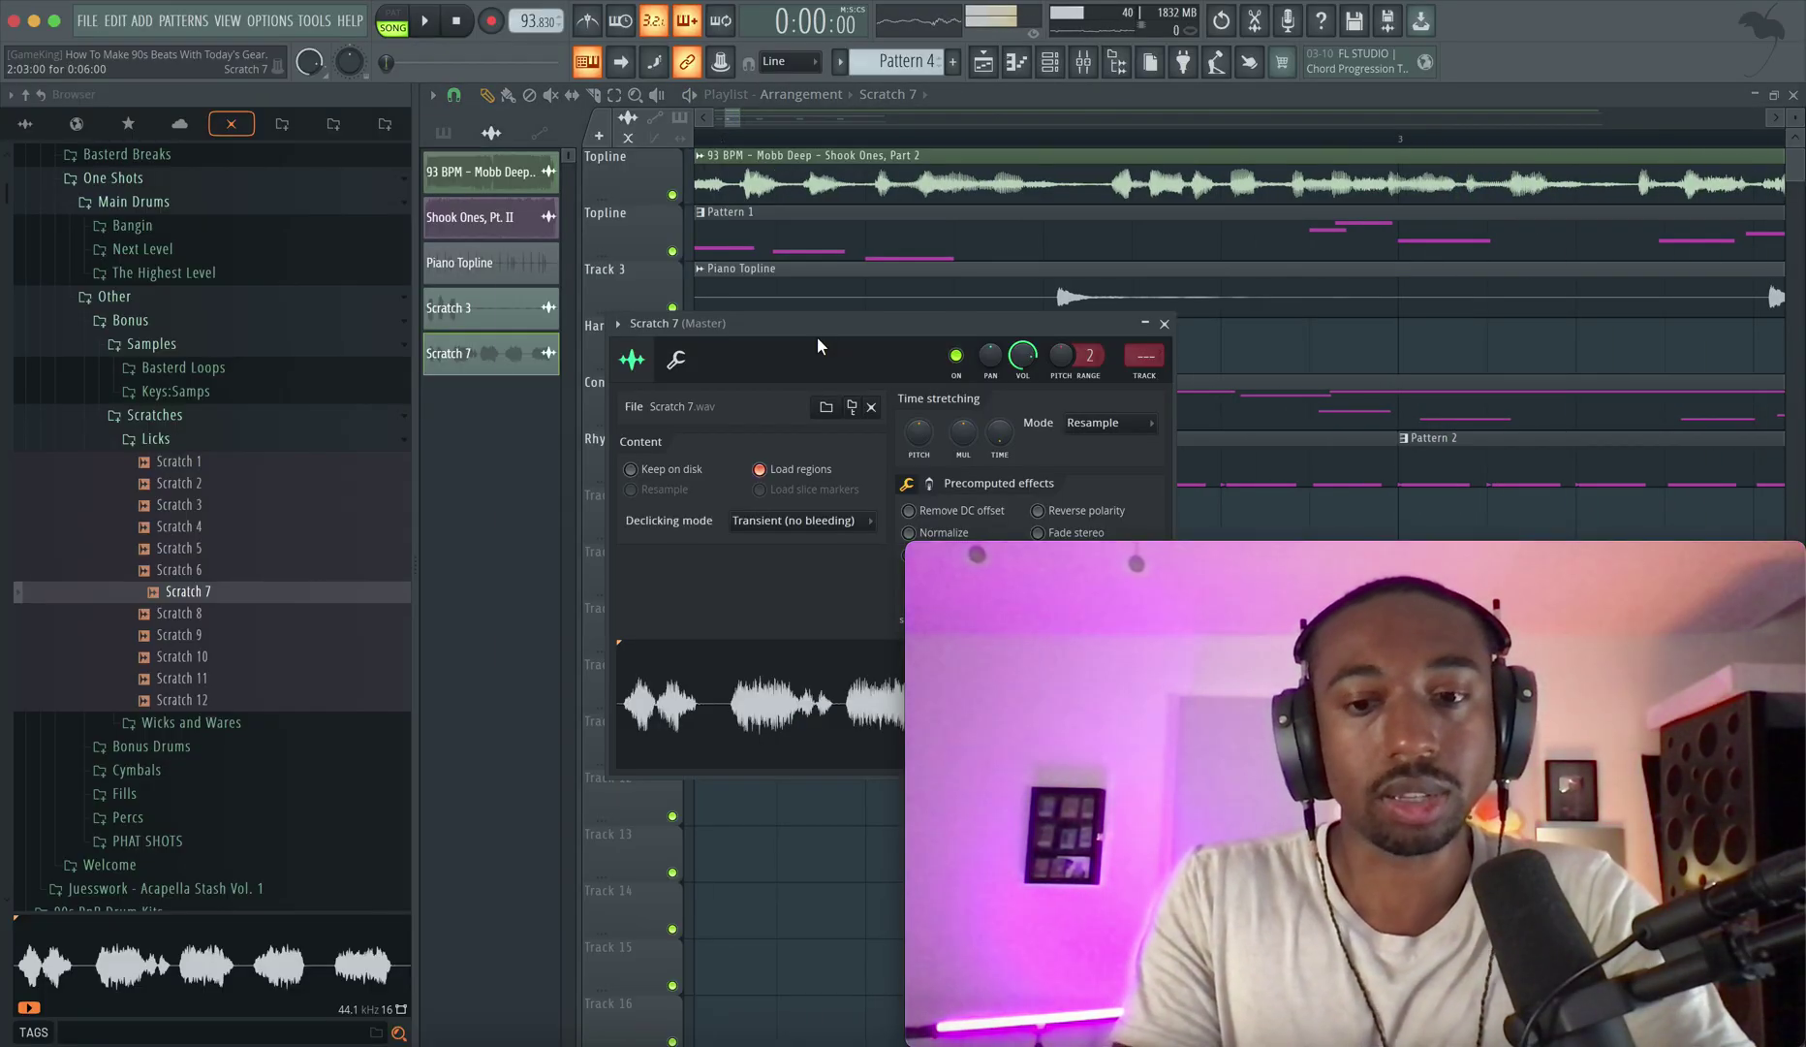
pyautogui.press('F9')
pyautogui.rightClick(1428, 342)
pyautogui.hscroll(-5, 778, 353)
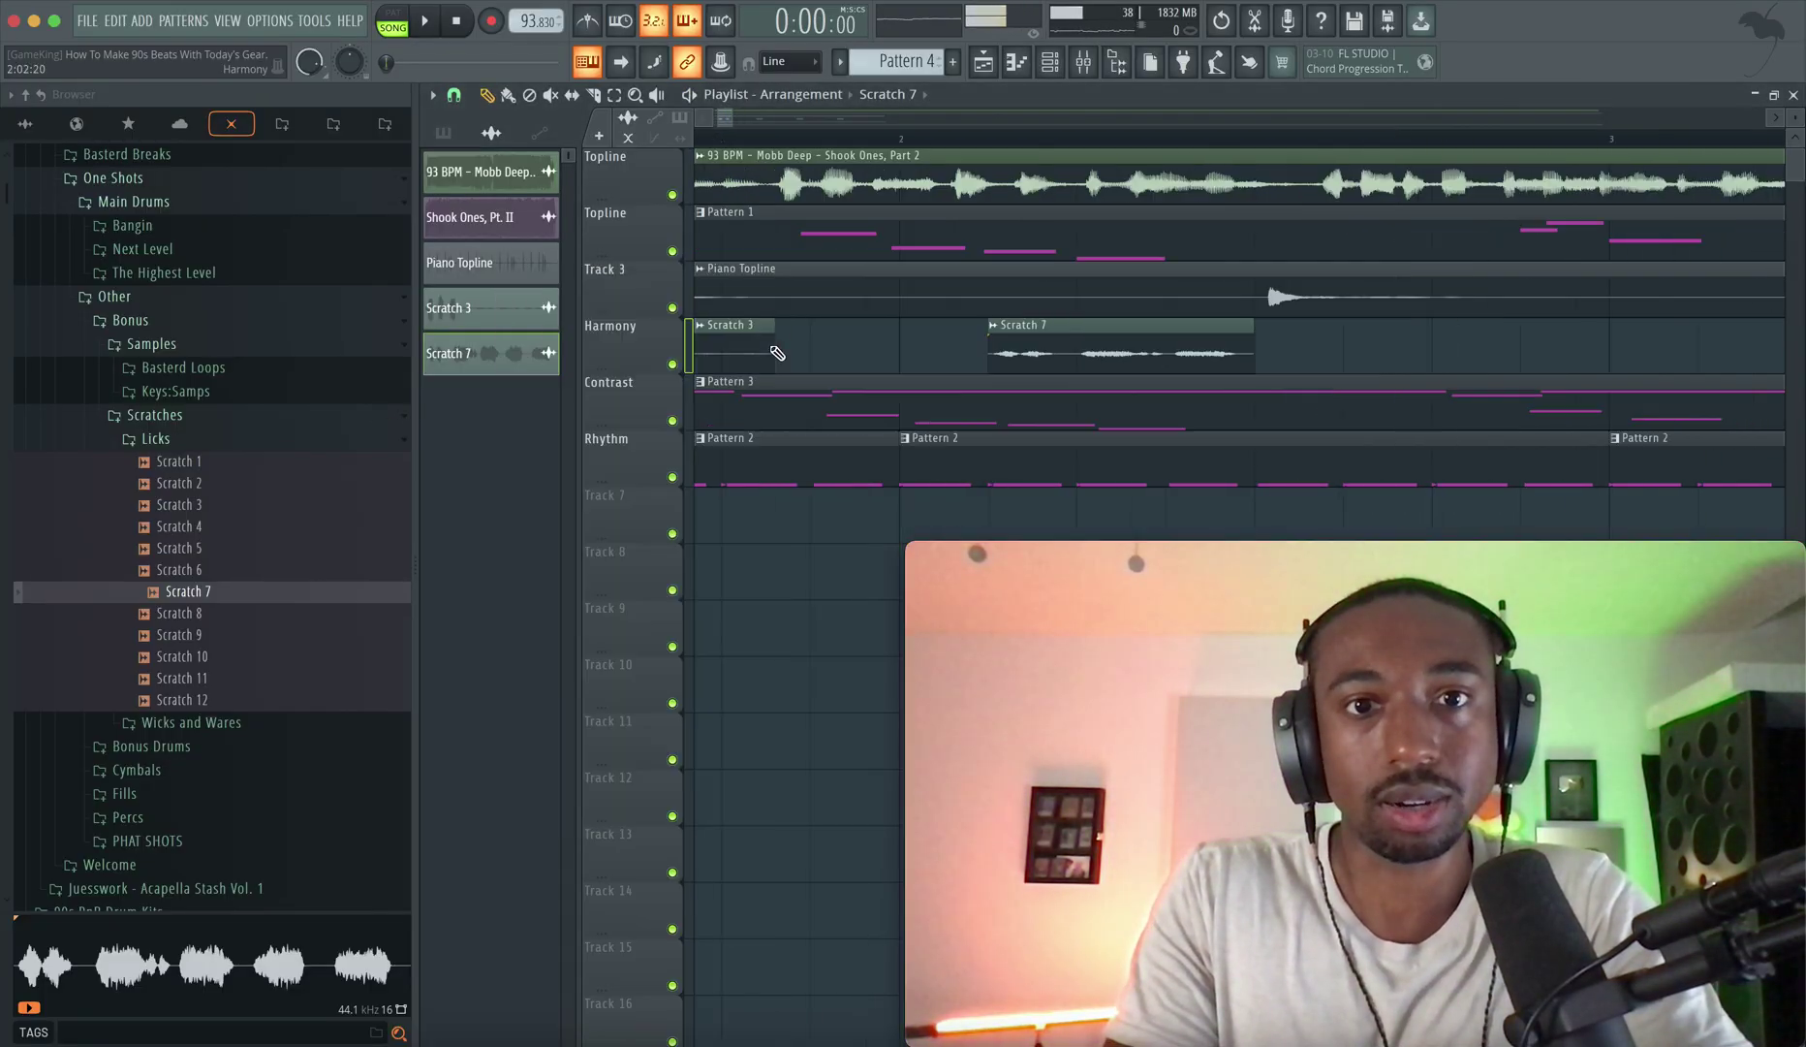
# Route the Scratch 3 audio clip to mixer insert 12 and return to the playlist.
pyautogui.doubleClick(891, 344)
pyautogui.press('F9')
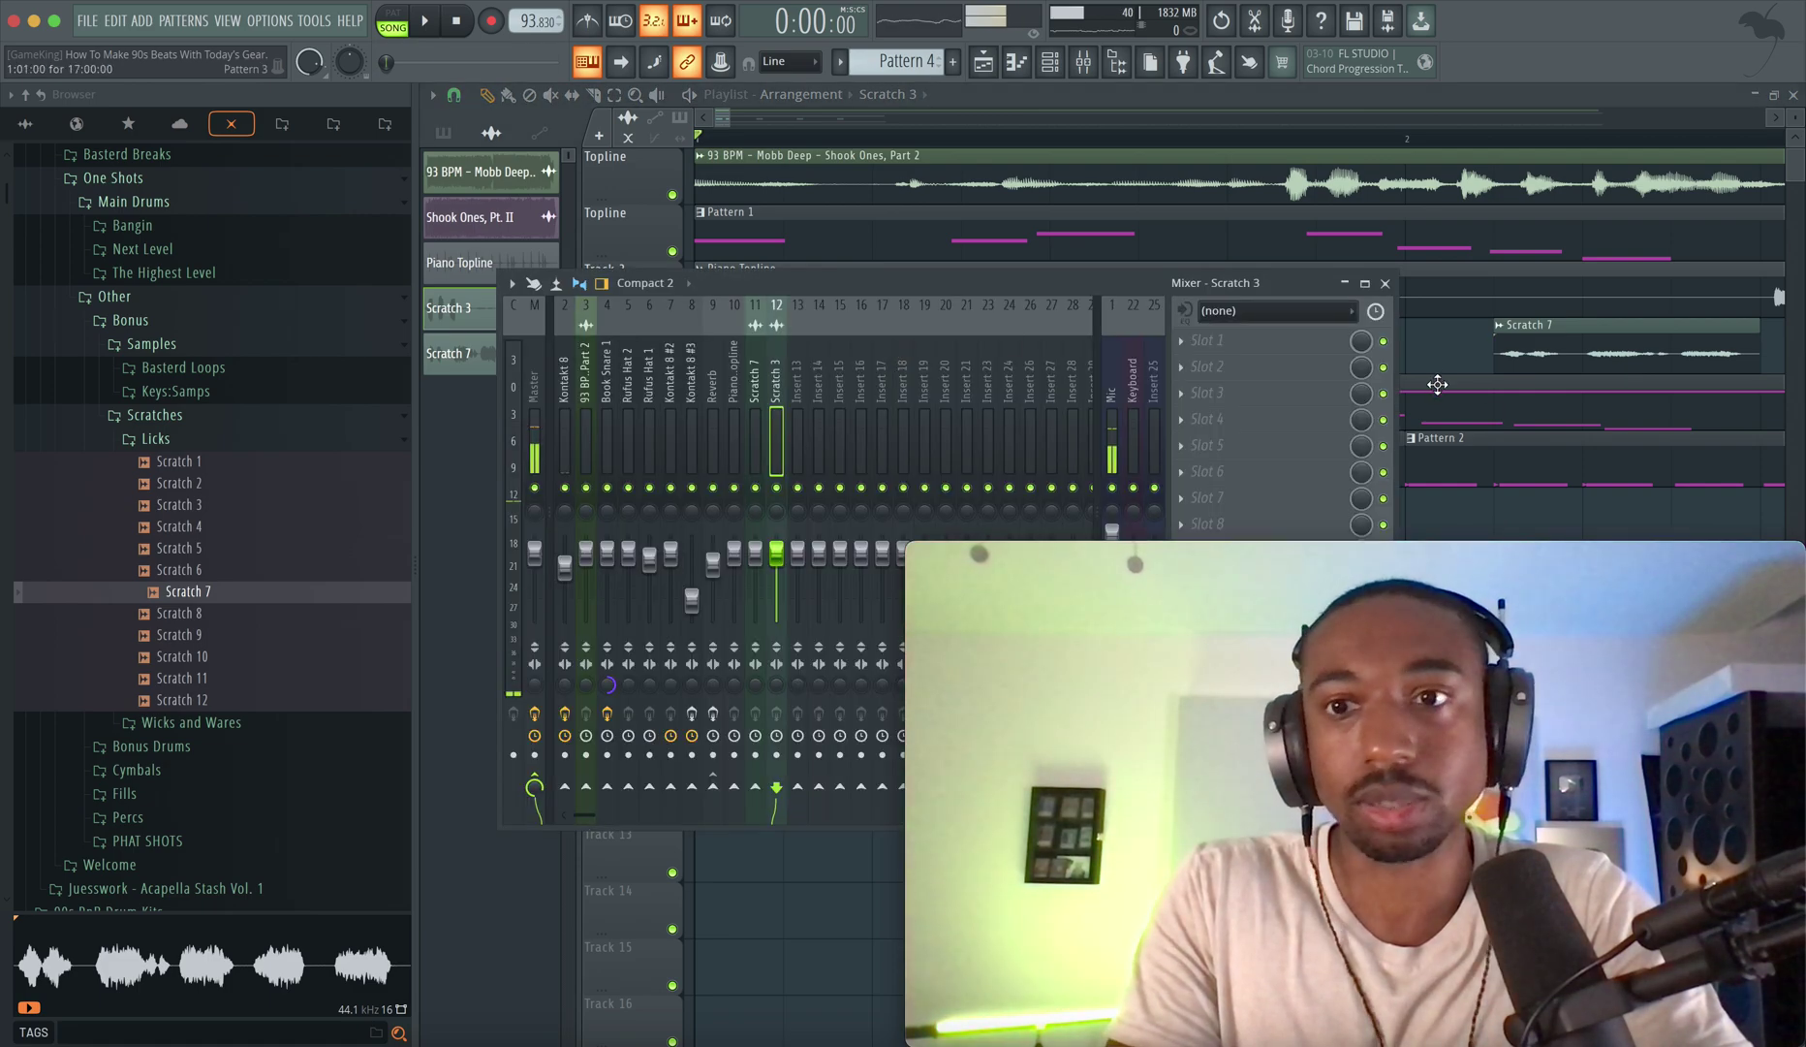
pyautogui.rightClick(1437, 351)
pyautogui.scroll(-1, 1425, 375)
pyautogui.scroll(-2, 1425, 375)
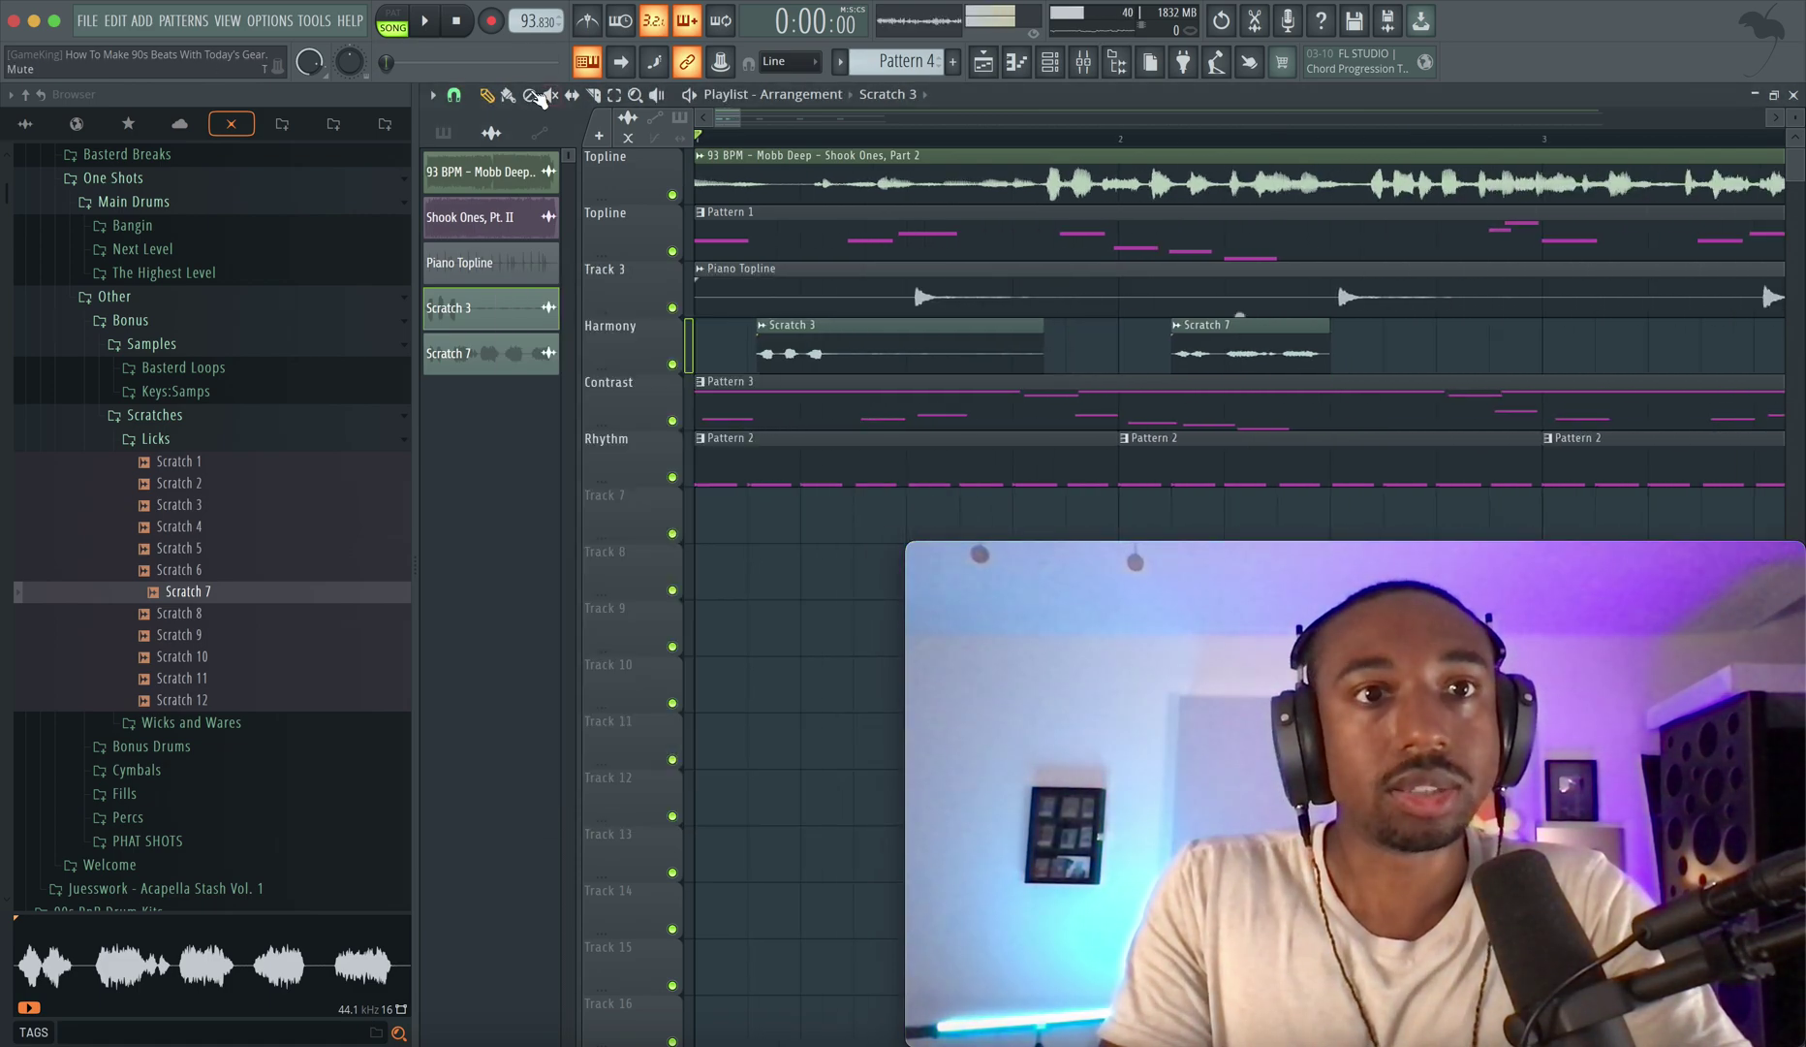
# Try copying the Scratch 7 clip to 9:15:00 on the Harmony track and undo the copy.
pyautogui.press('space')
pyautogui.scroll(-7, 877, 339)
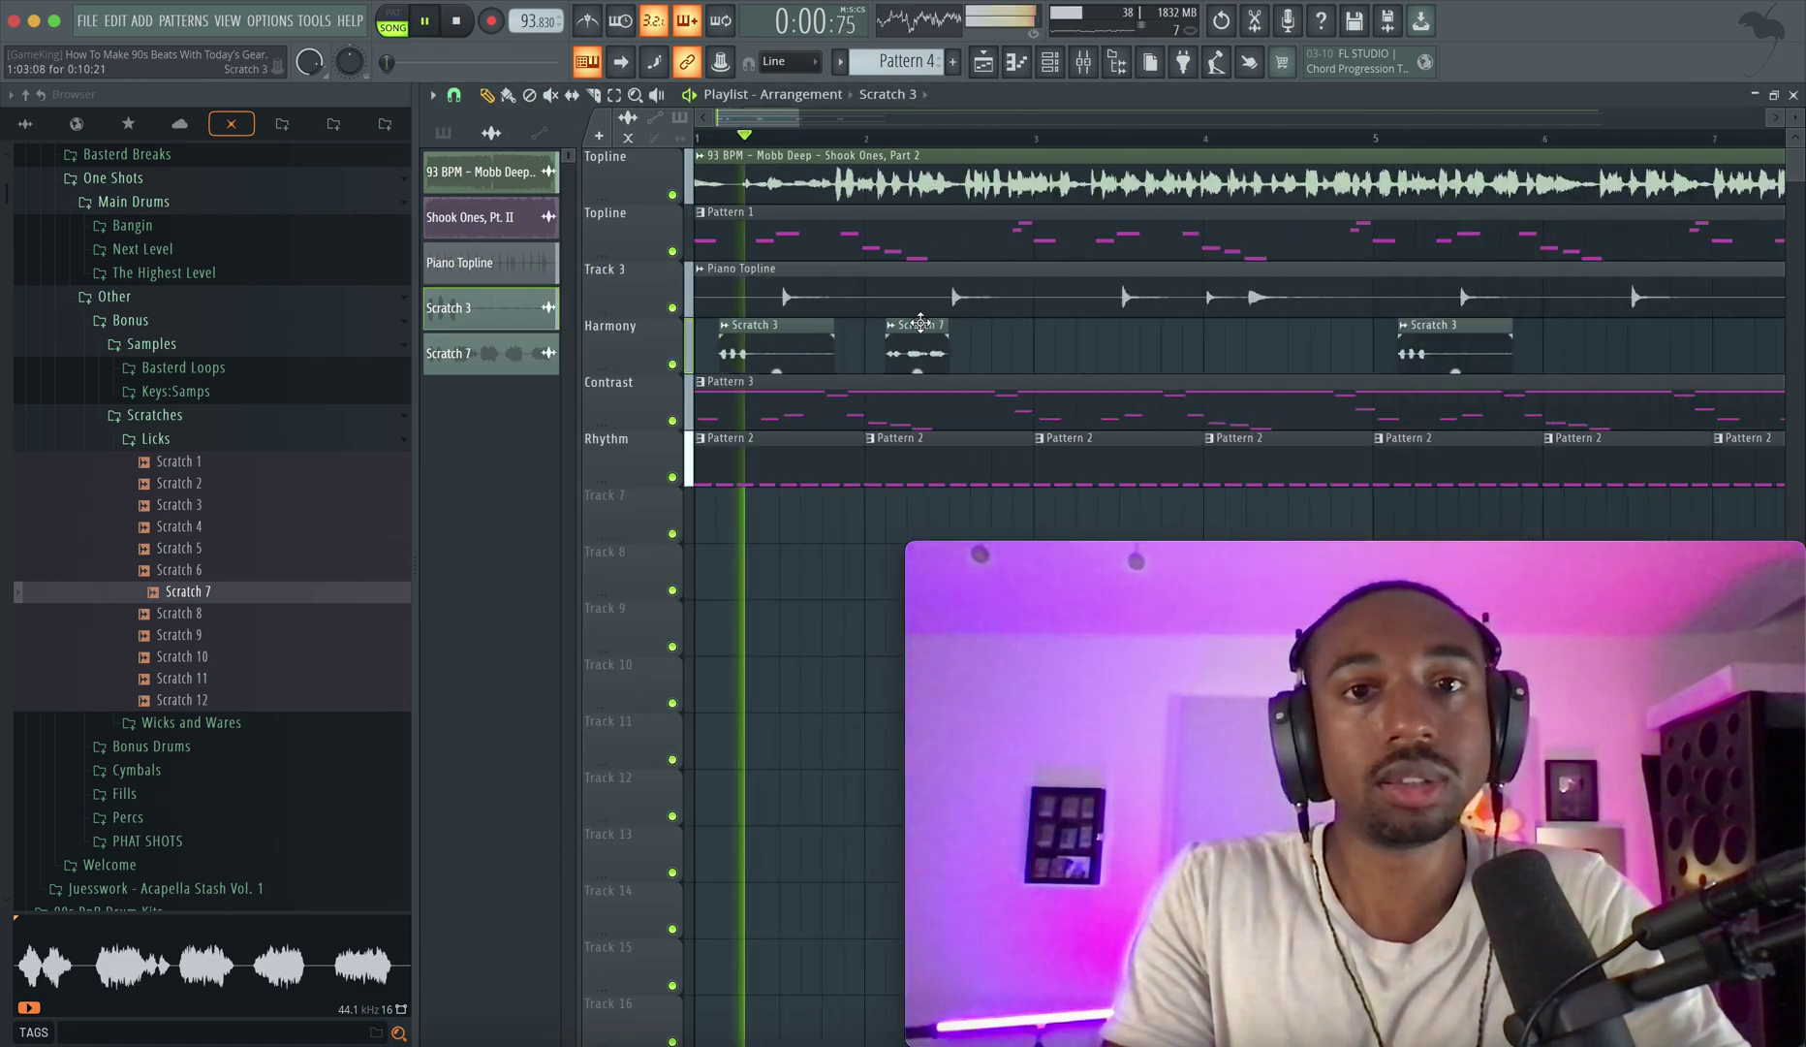
pyautogui.click(794, 353)
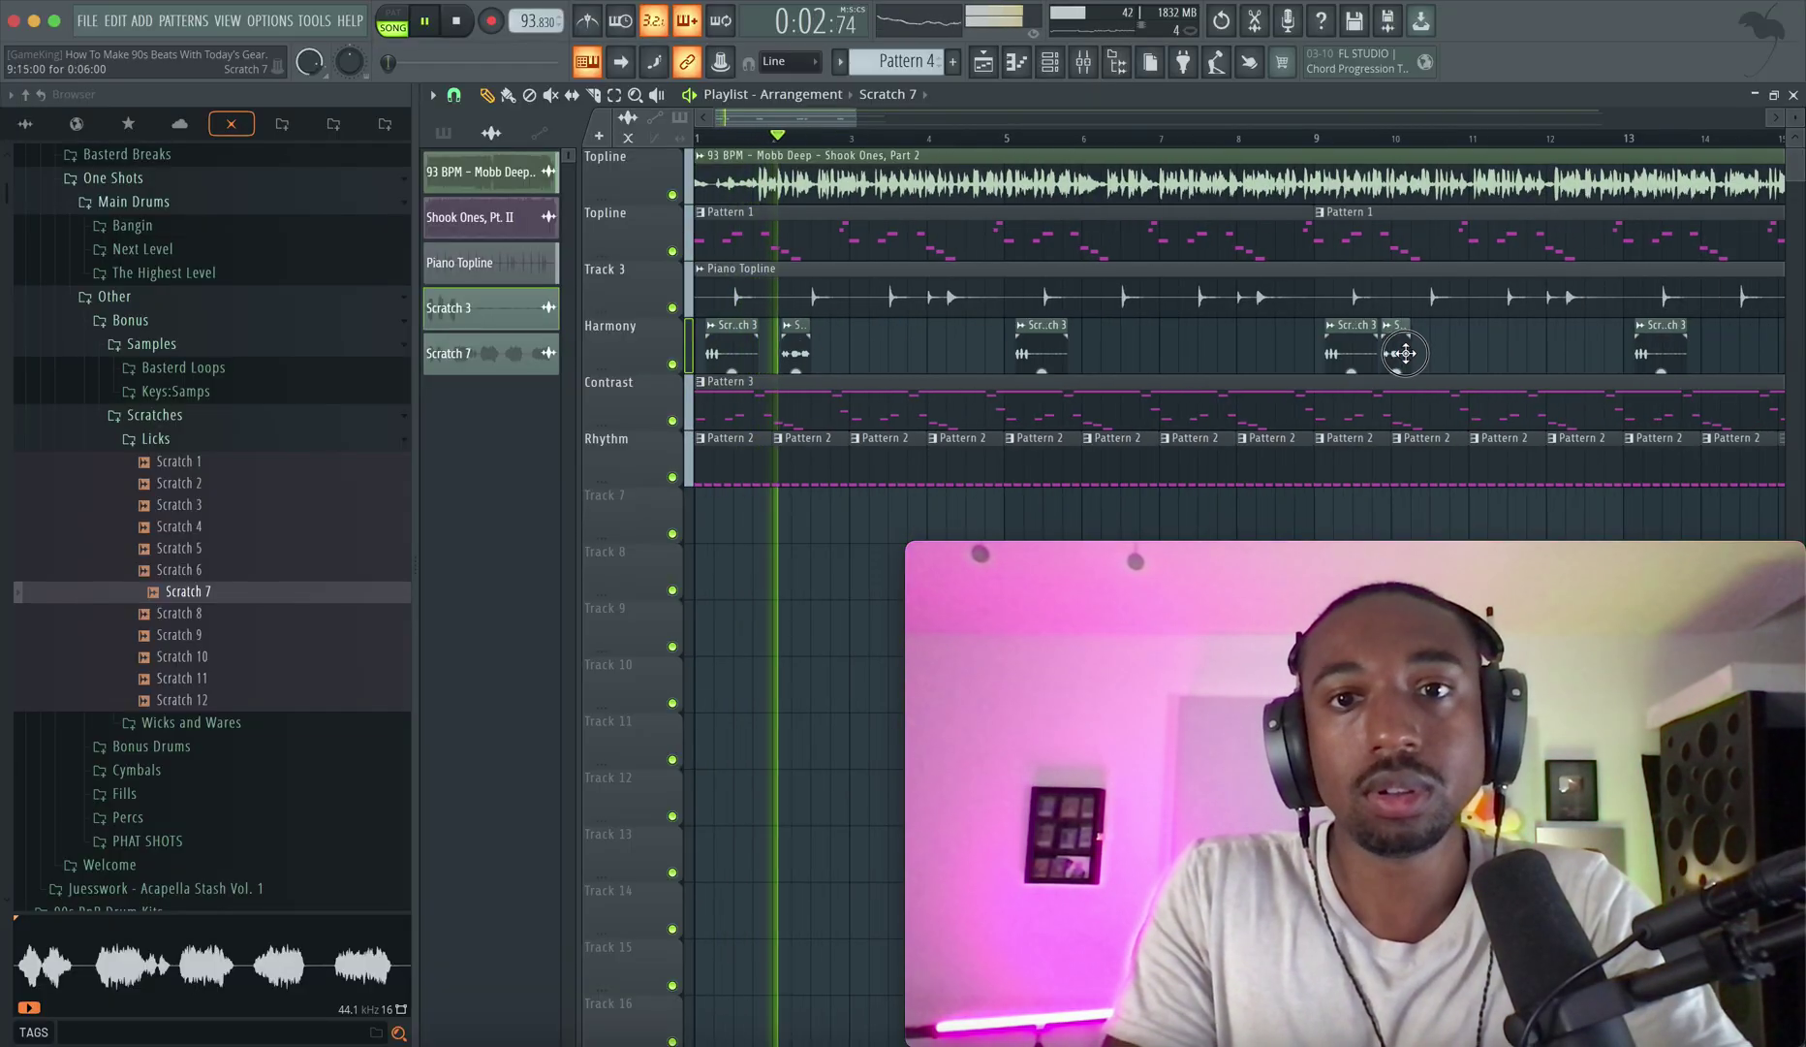
pyautogui.click(1417, 351)
pyautogui.rightClick(1419, 350)
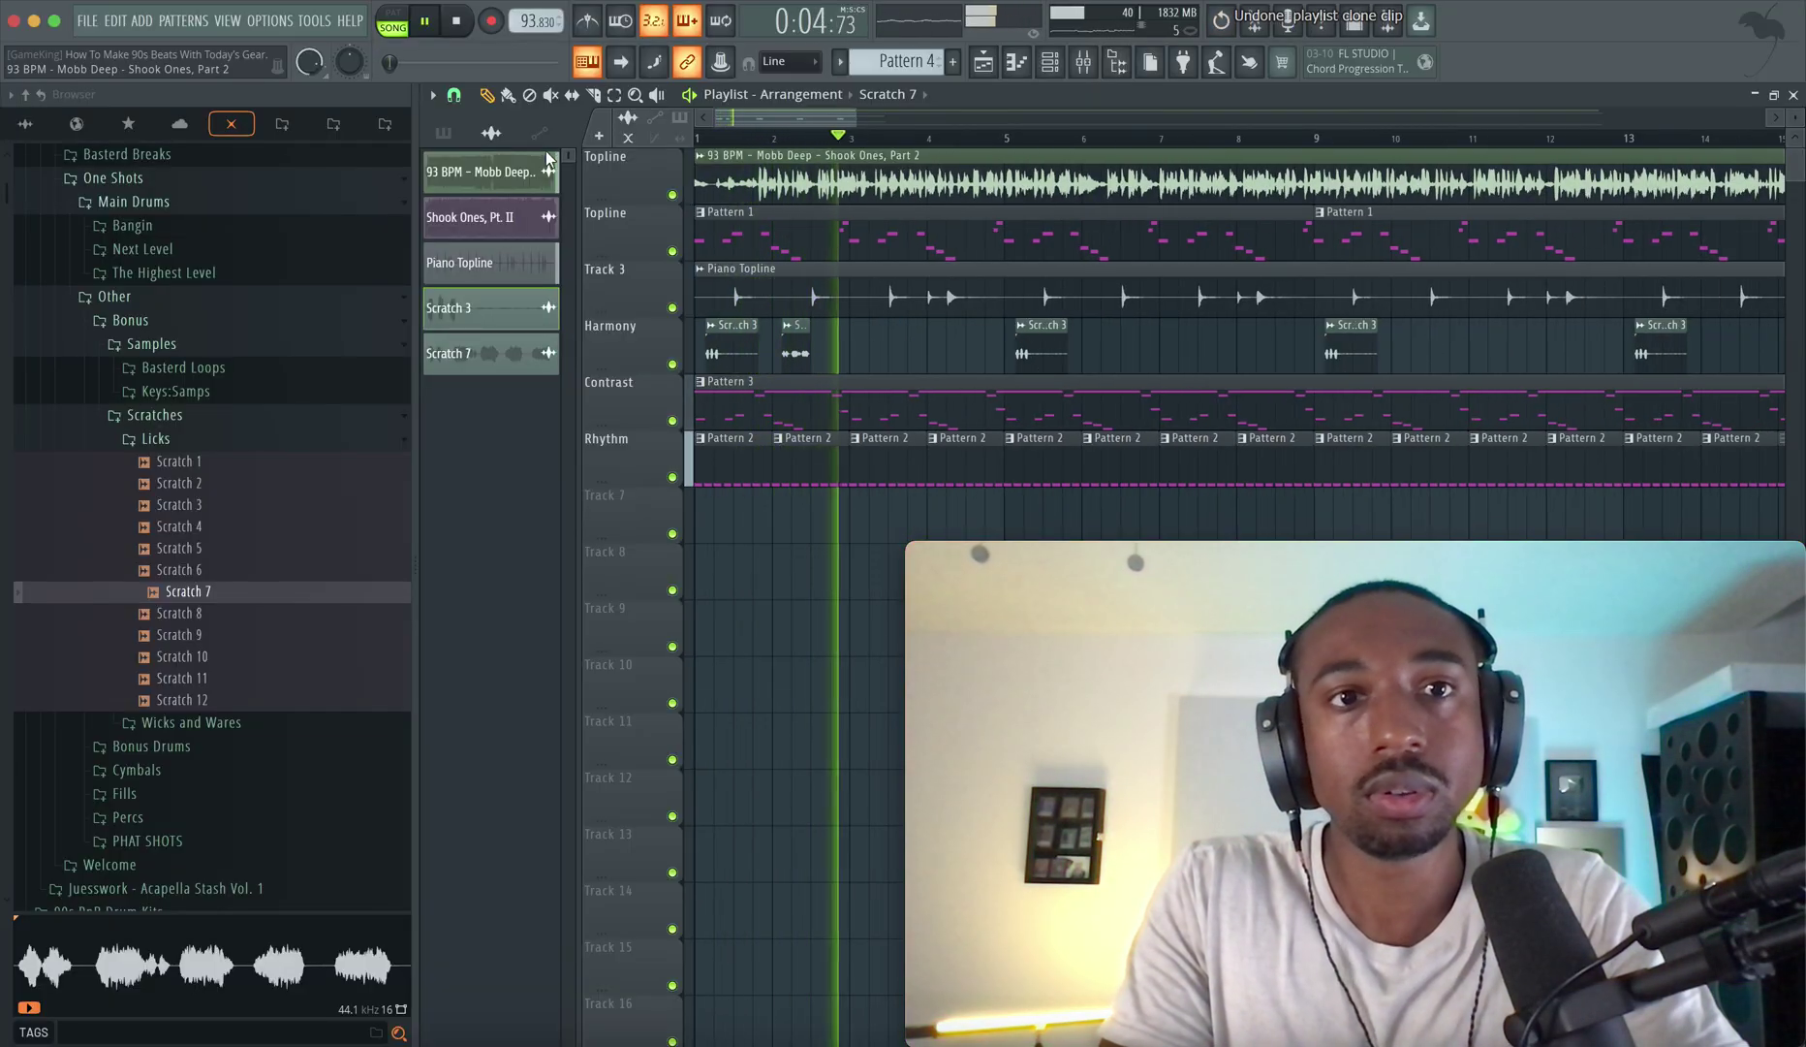
# Move the Scratch 7 clip to 2:07:00 on the Harmony track, comparing it with 2:09:00 during playback.
pyautogui.press('space')
pyautogui.press('space')
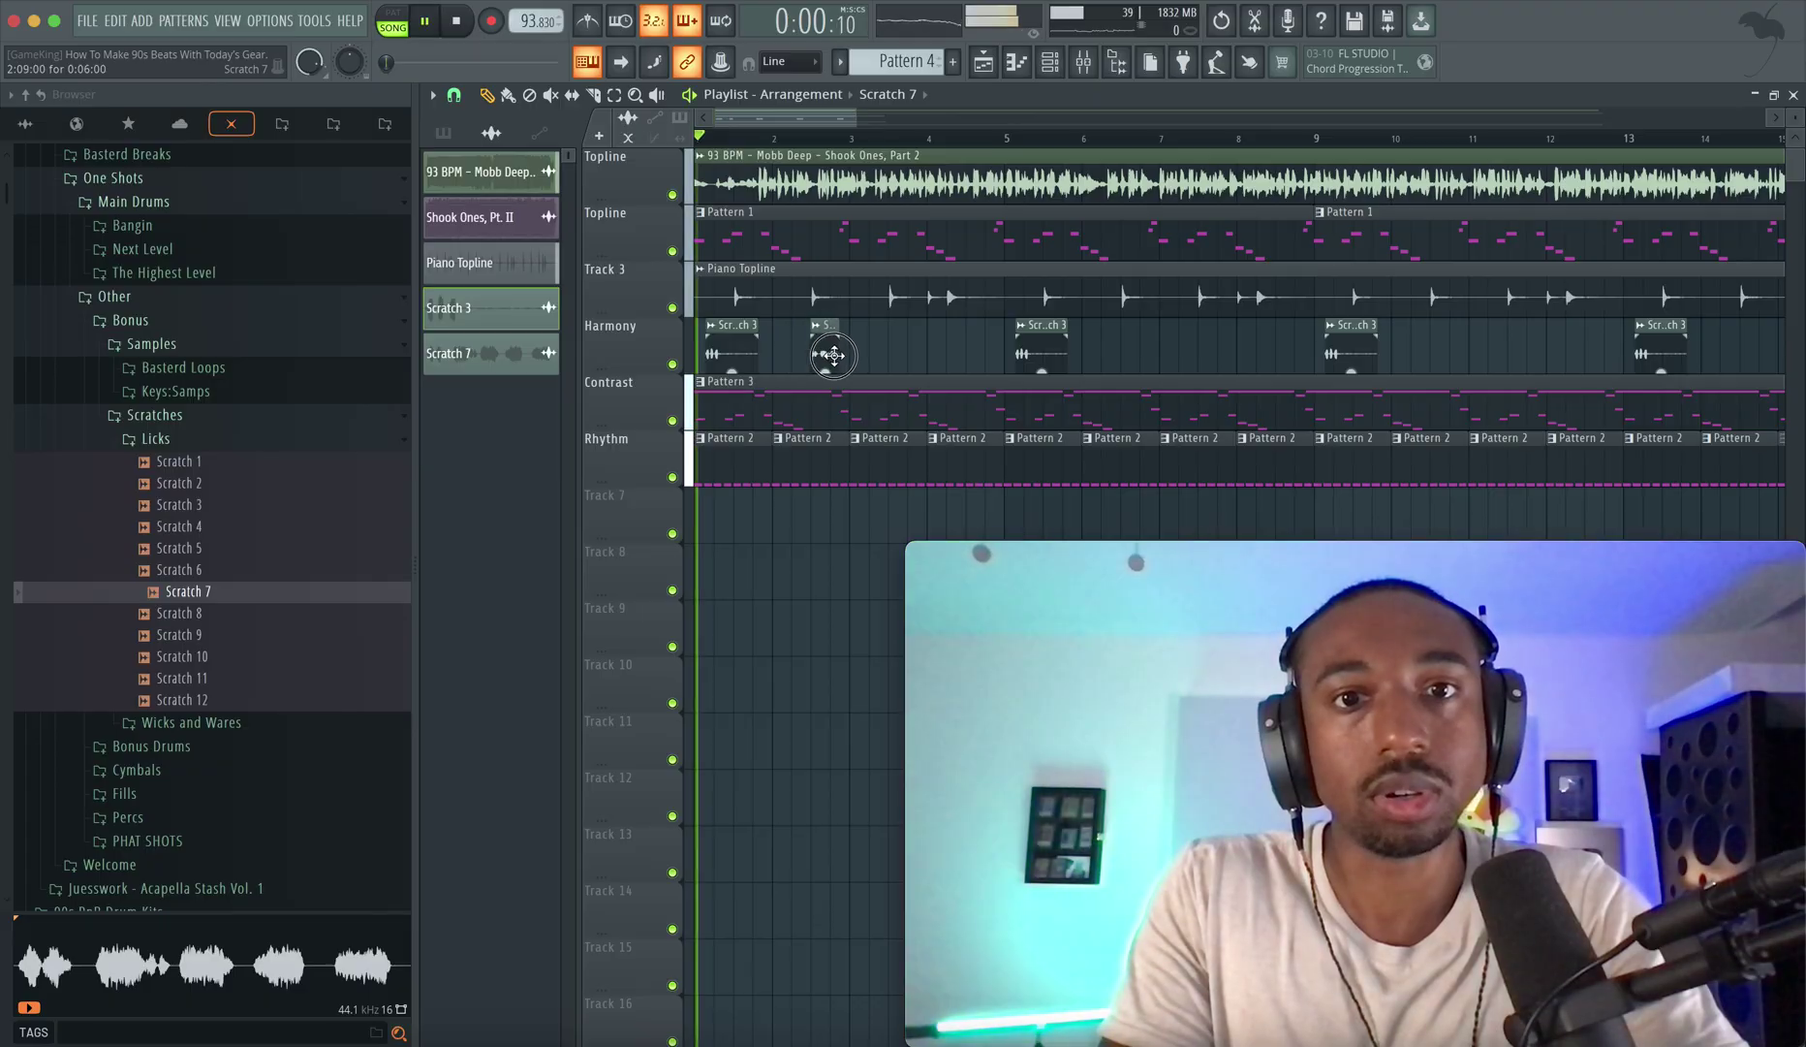
pyautogui.scroll(1, 830, 355)
pyautogui.scroll(1, 831, 355)
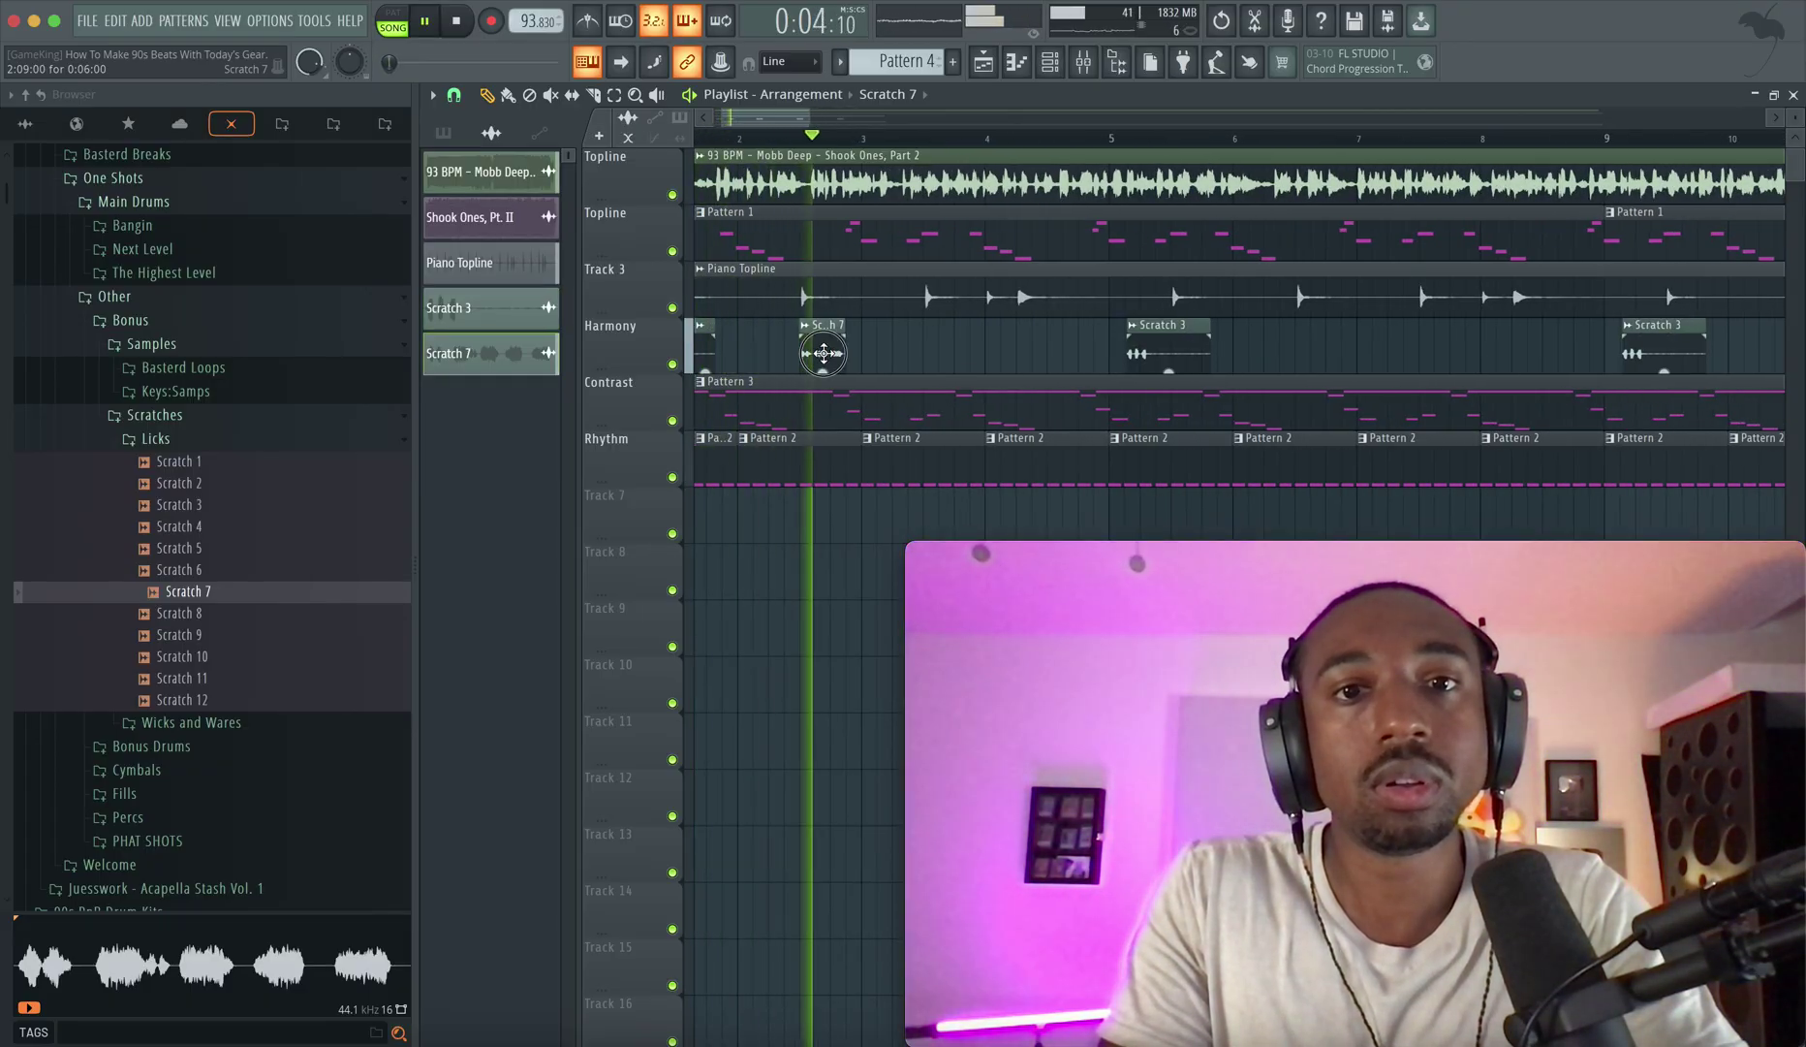
pyautogui.moveTo(824, 353); pyautogui.dragTo(807, 353)
pyautogui.click(771, 136)
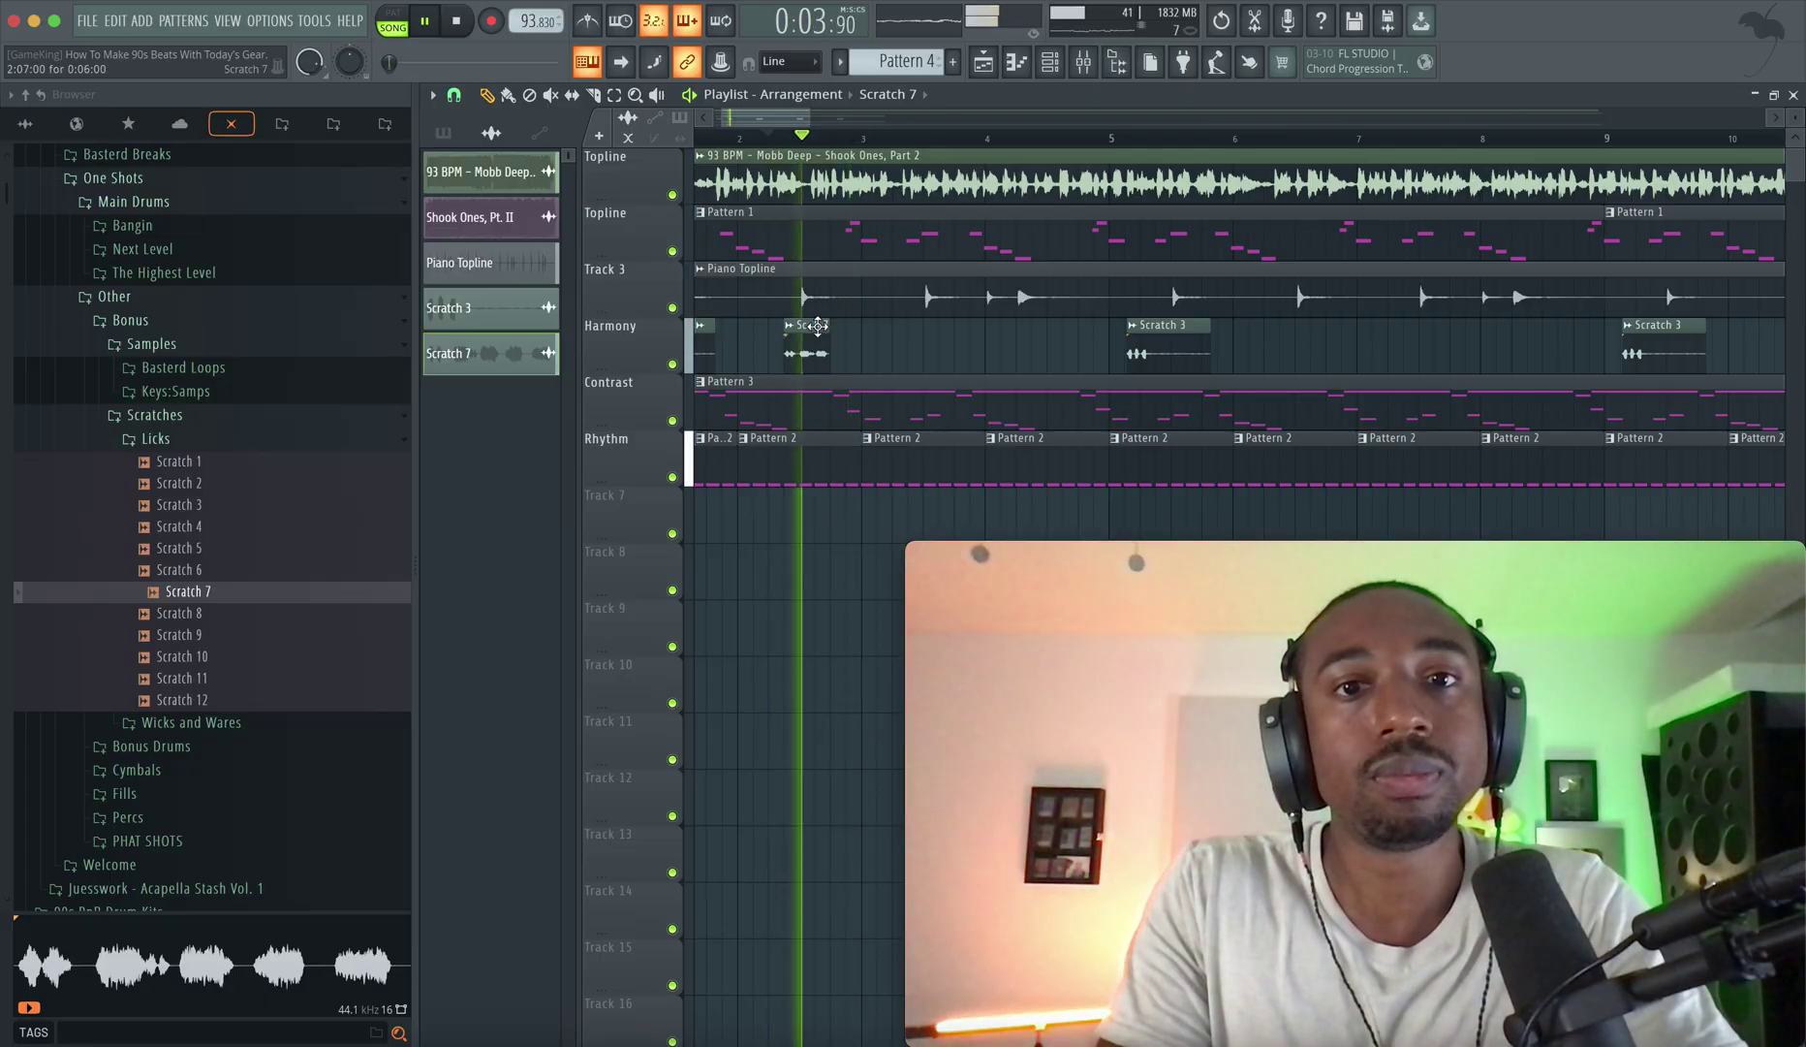
# Set the playlist snap to Bar and copy the Scratch 7 clip eight bars further along the Harmony track, into bar 10.
pyautogui.scroll(-2, 772, 137)
pyautogui.click(454, 95)
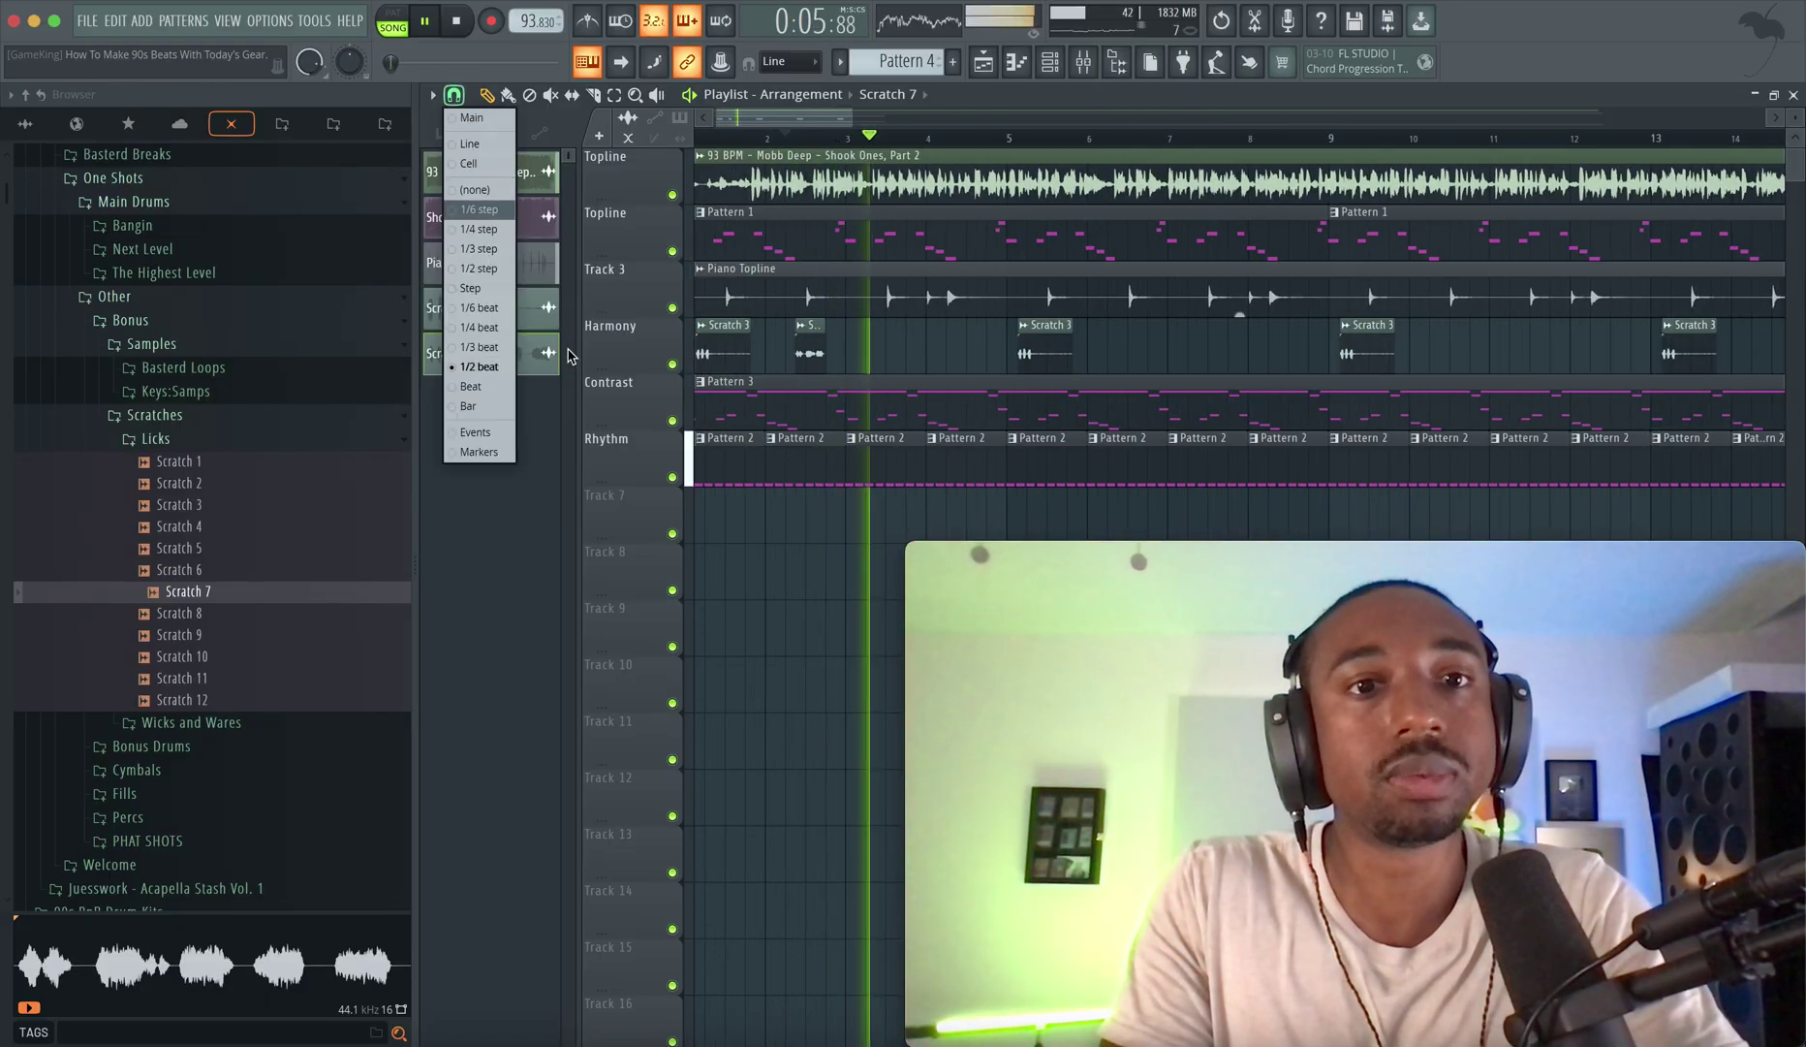
pyautogui.click(500, 408)
pyautogui.moveTo(850, 355); pyautogui.dragTo(797, 355)
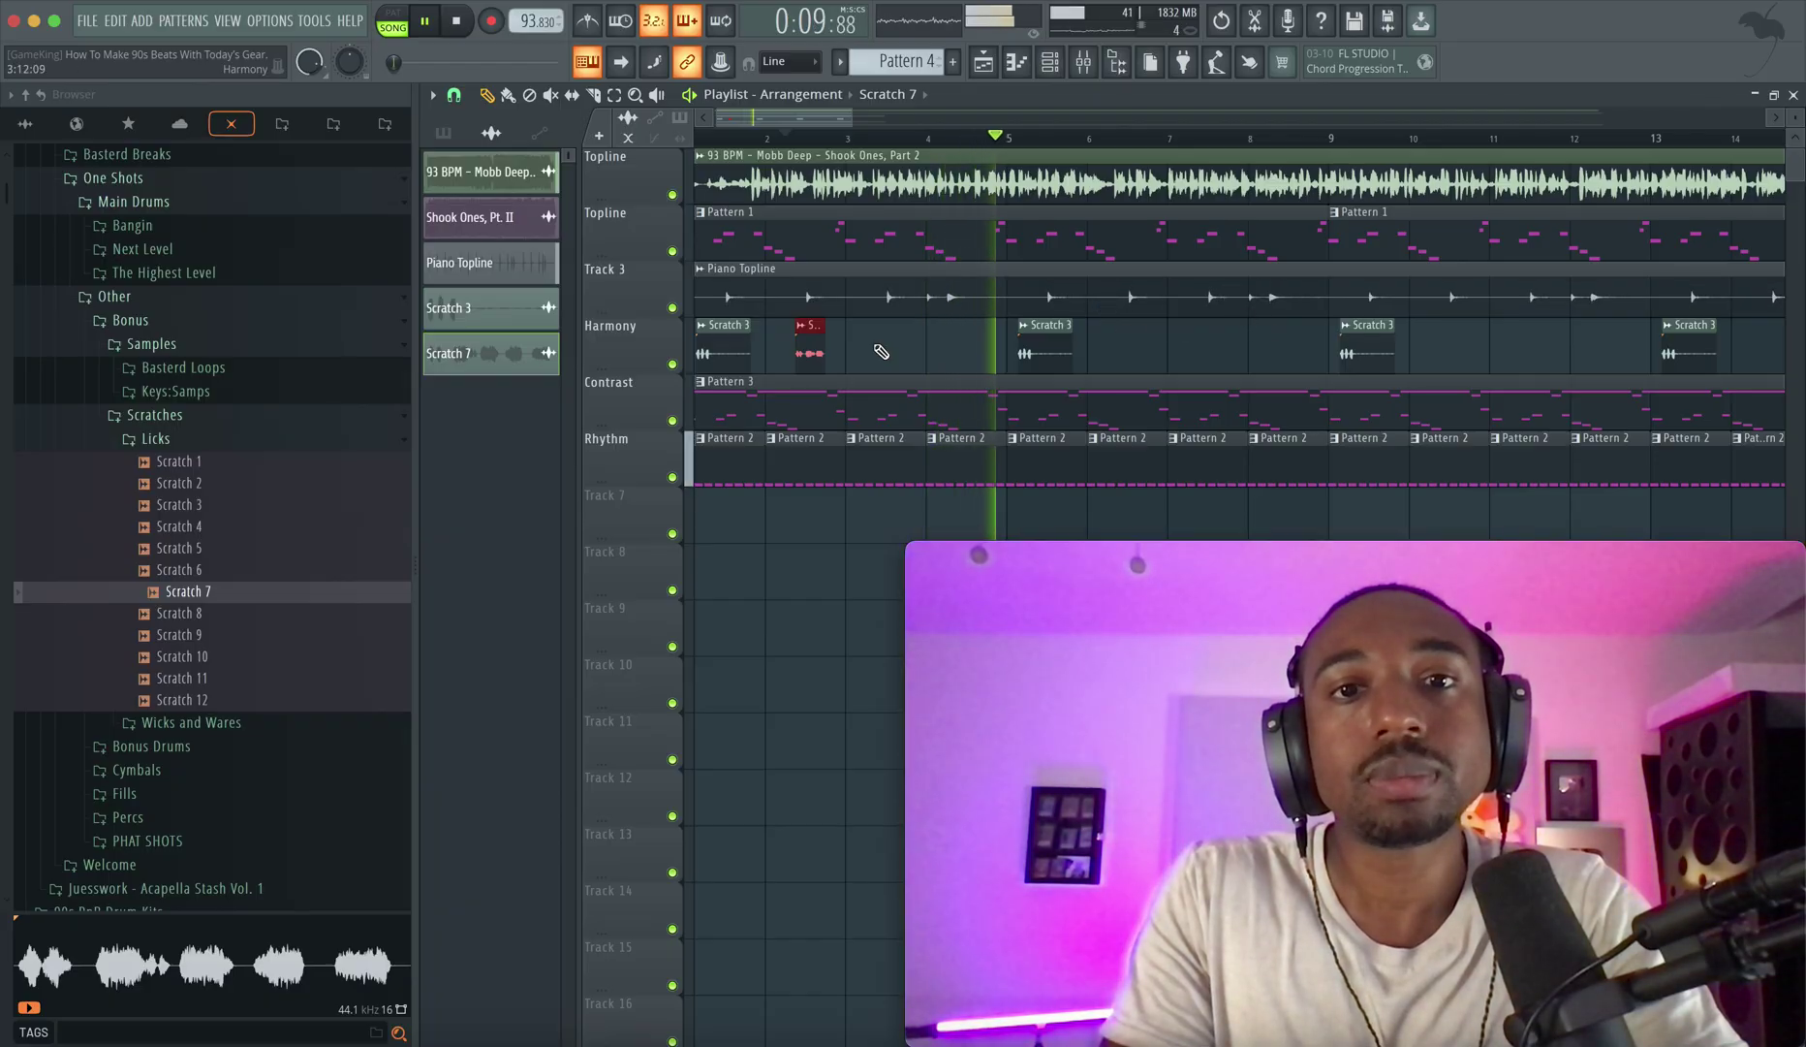
pyautogui.scroll(-2, 876, 352)
pyautogui.scroll(-2, 876, 352)
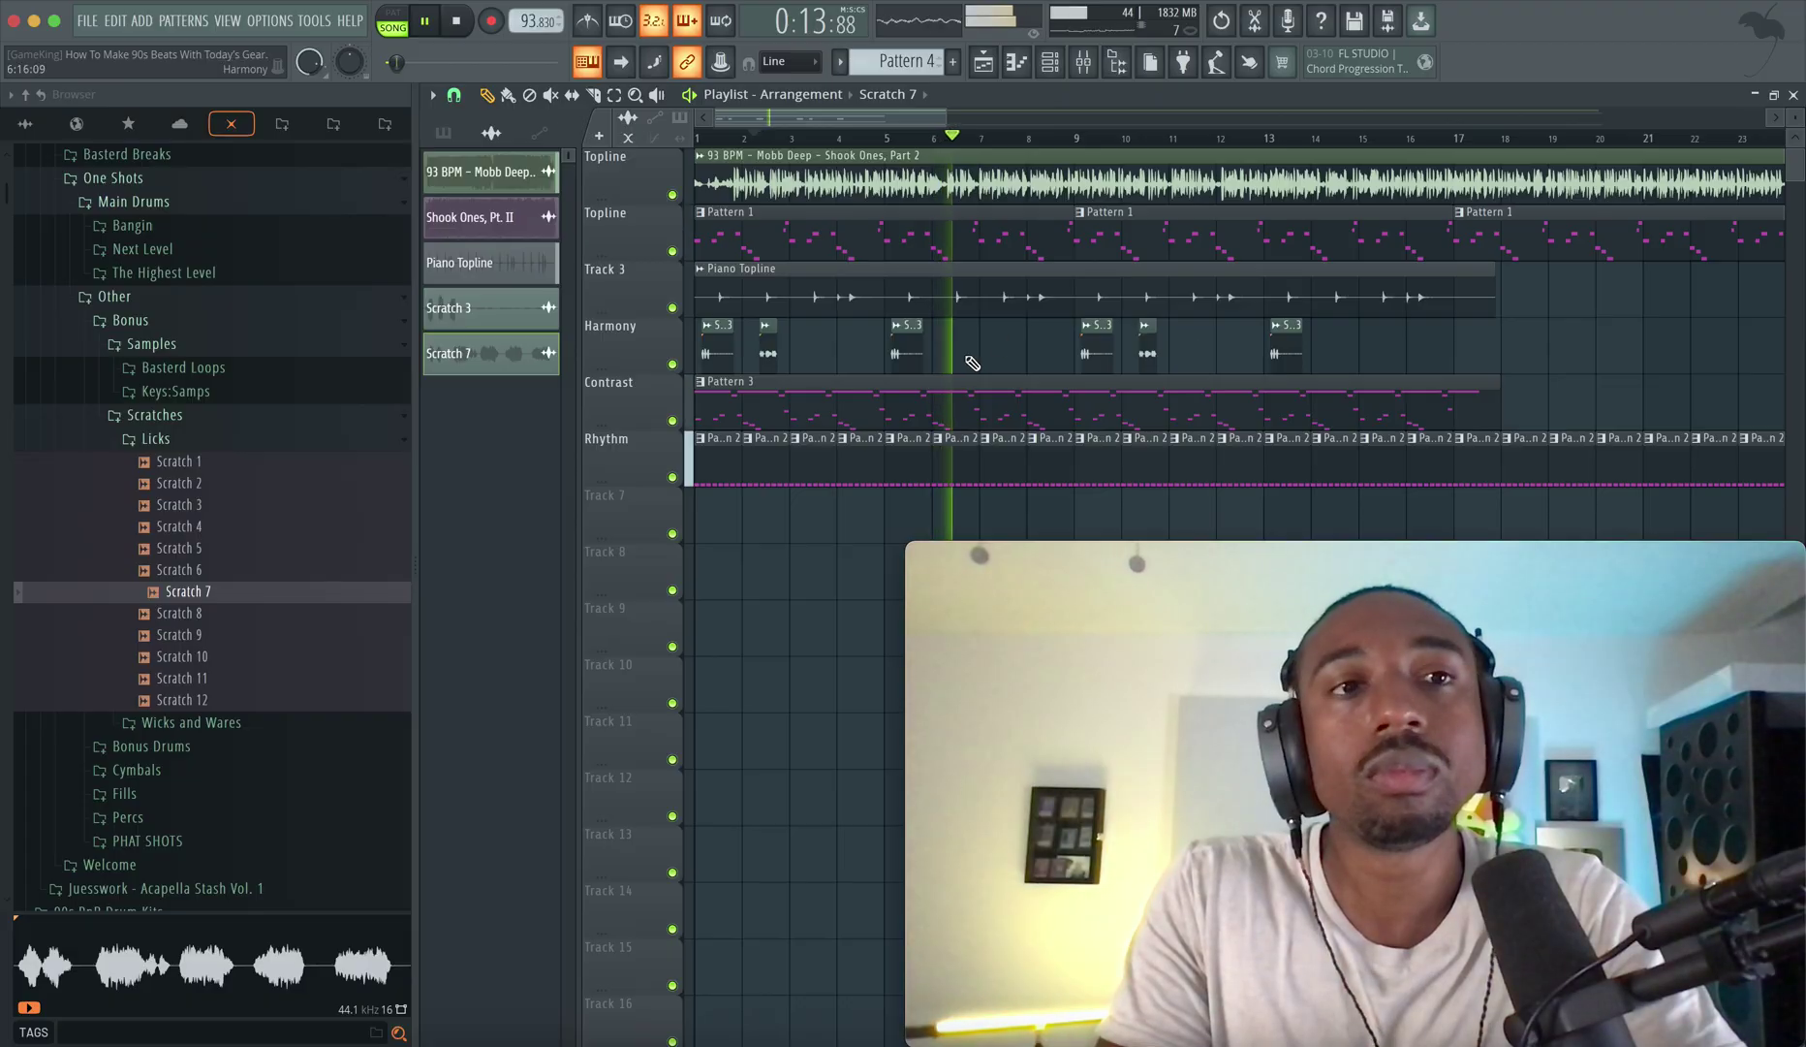
pyautogui.scroll(-2, 972, 362)
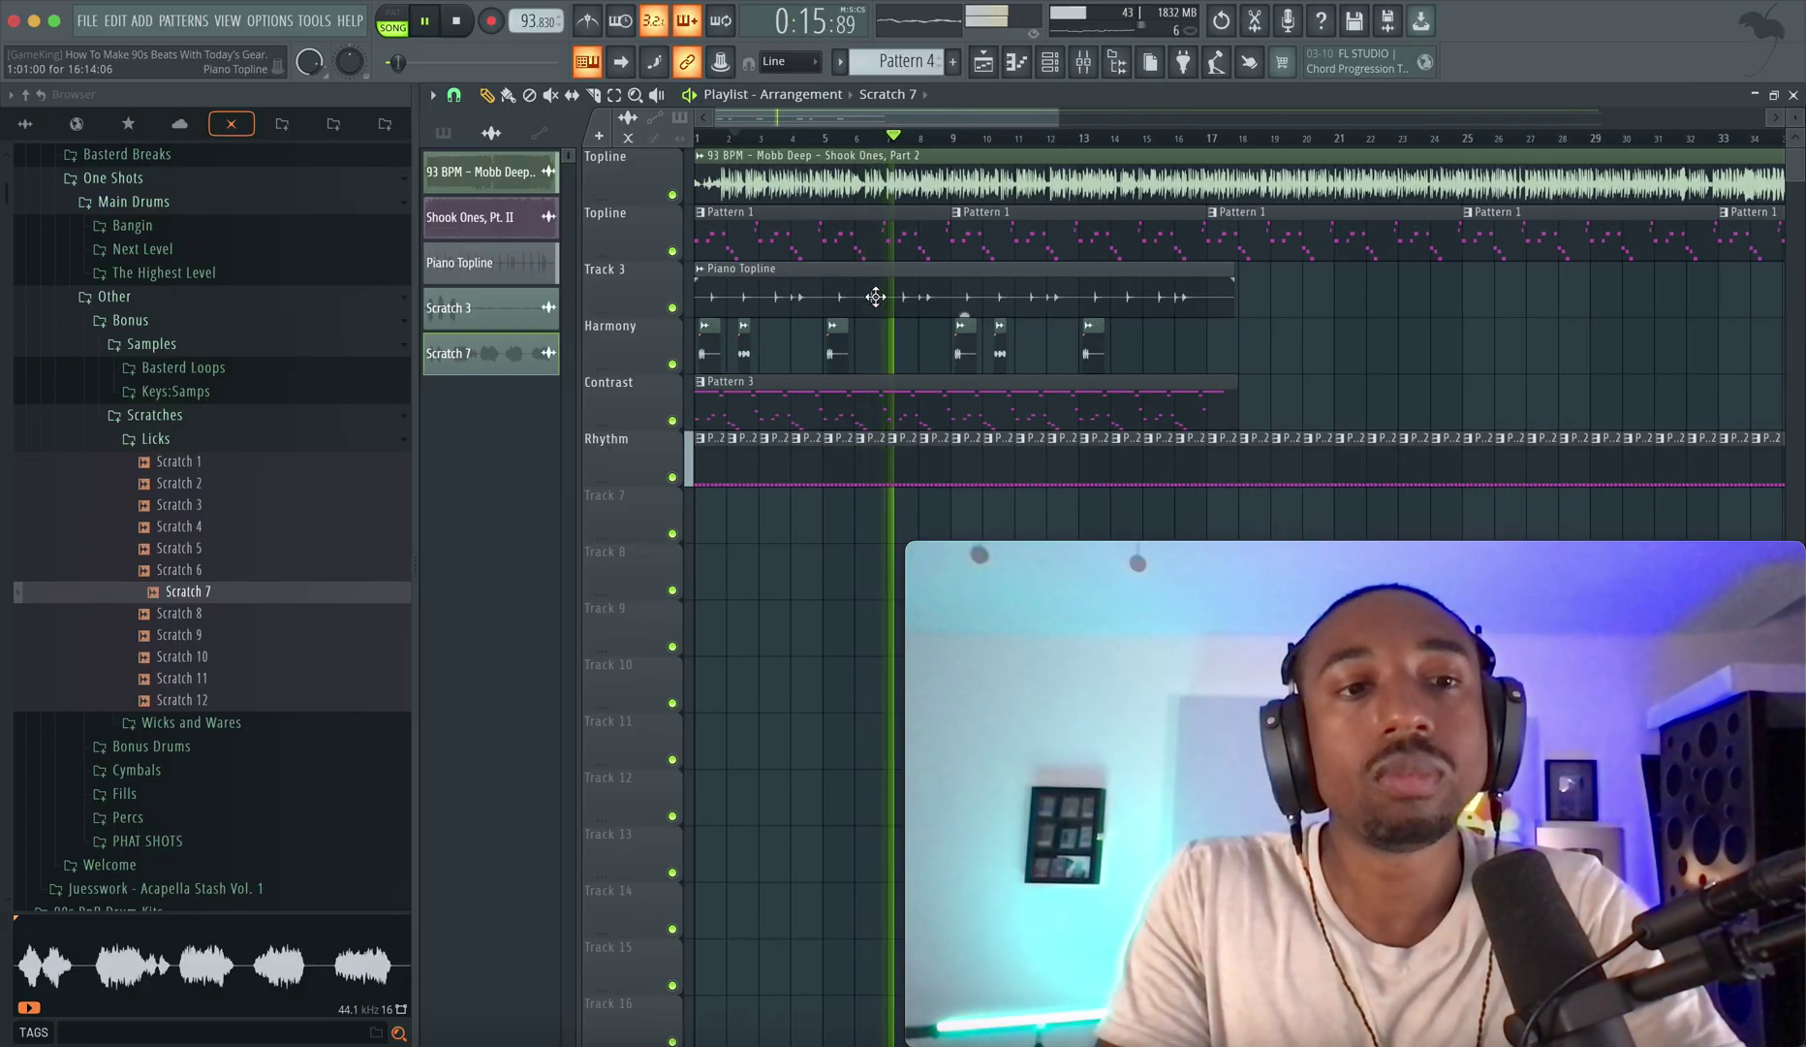
# Collapse the Licks folder in the browser and close the Movie Recording window.
pyautogui.click(245, 443)
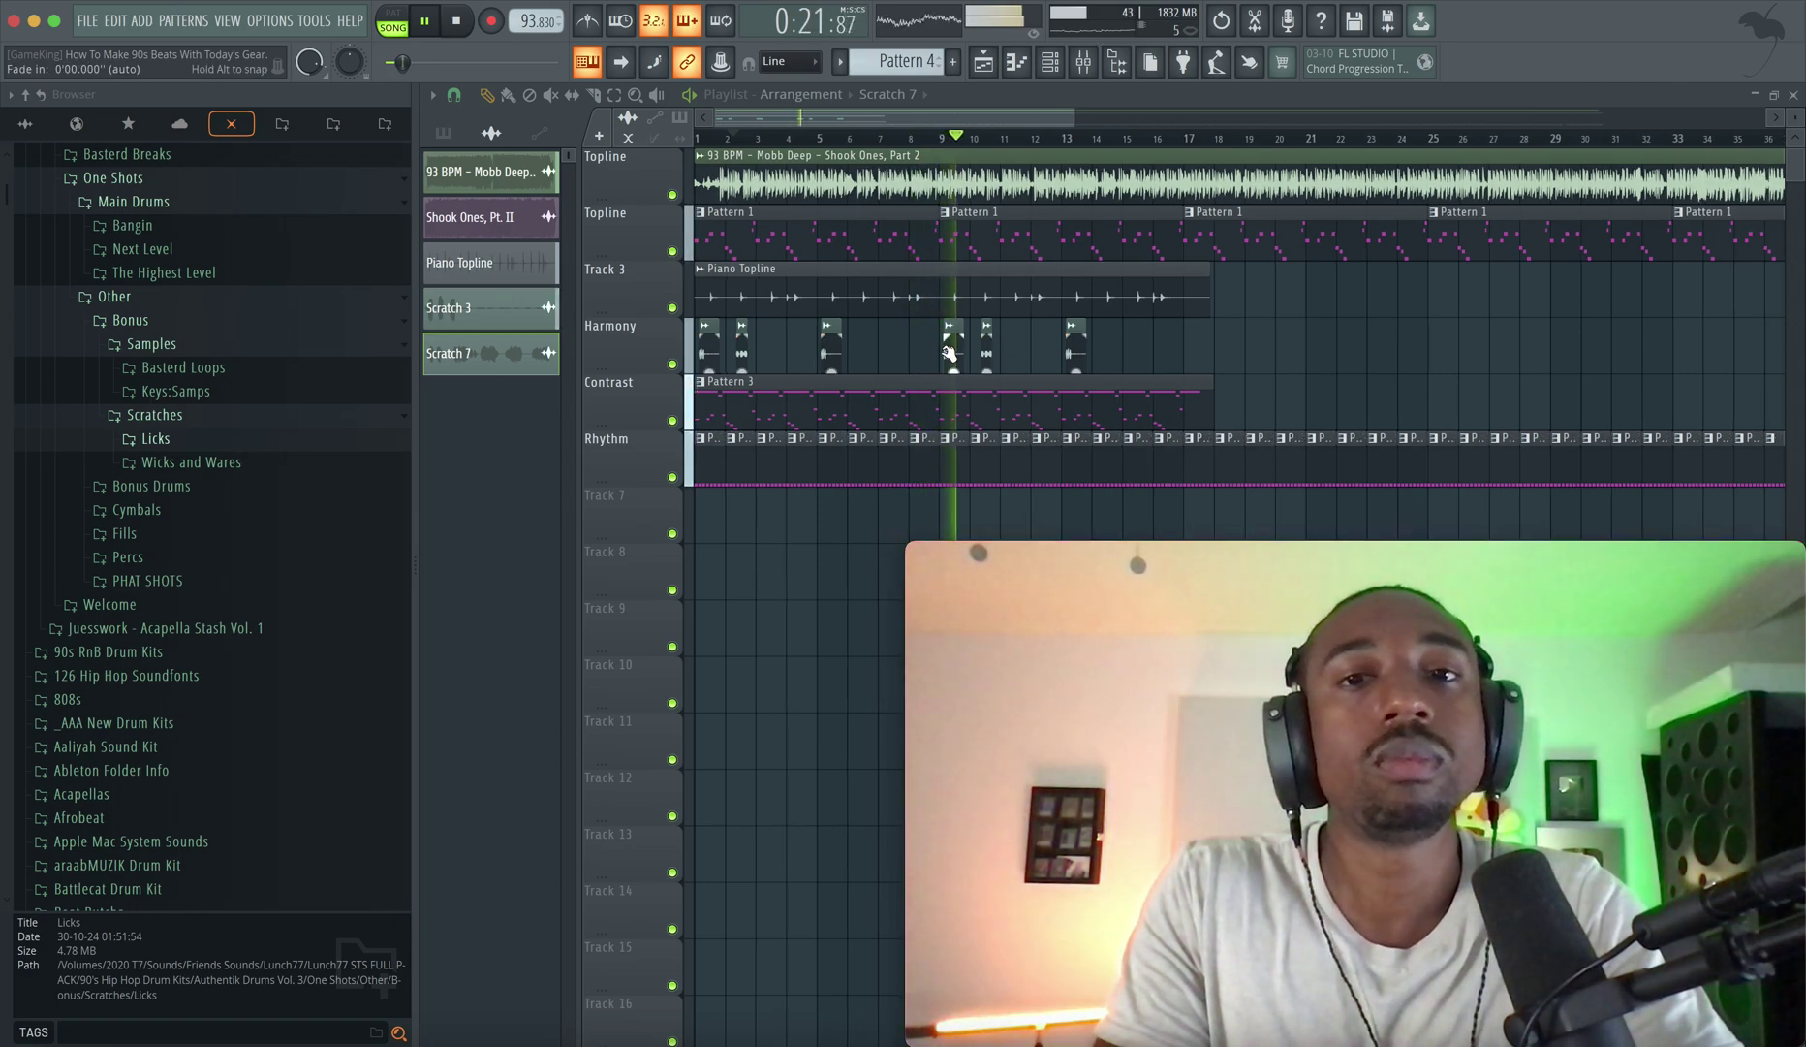
pyautogui.scroll(4, 965, 349)
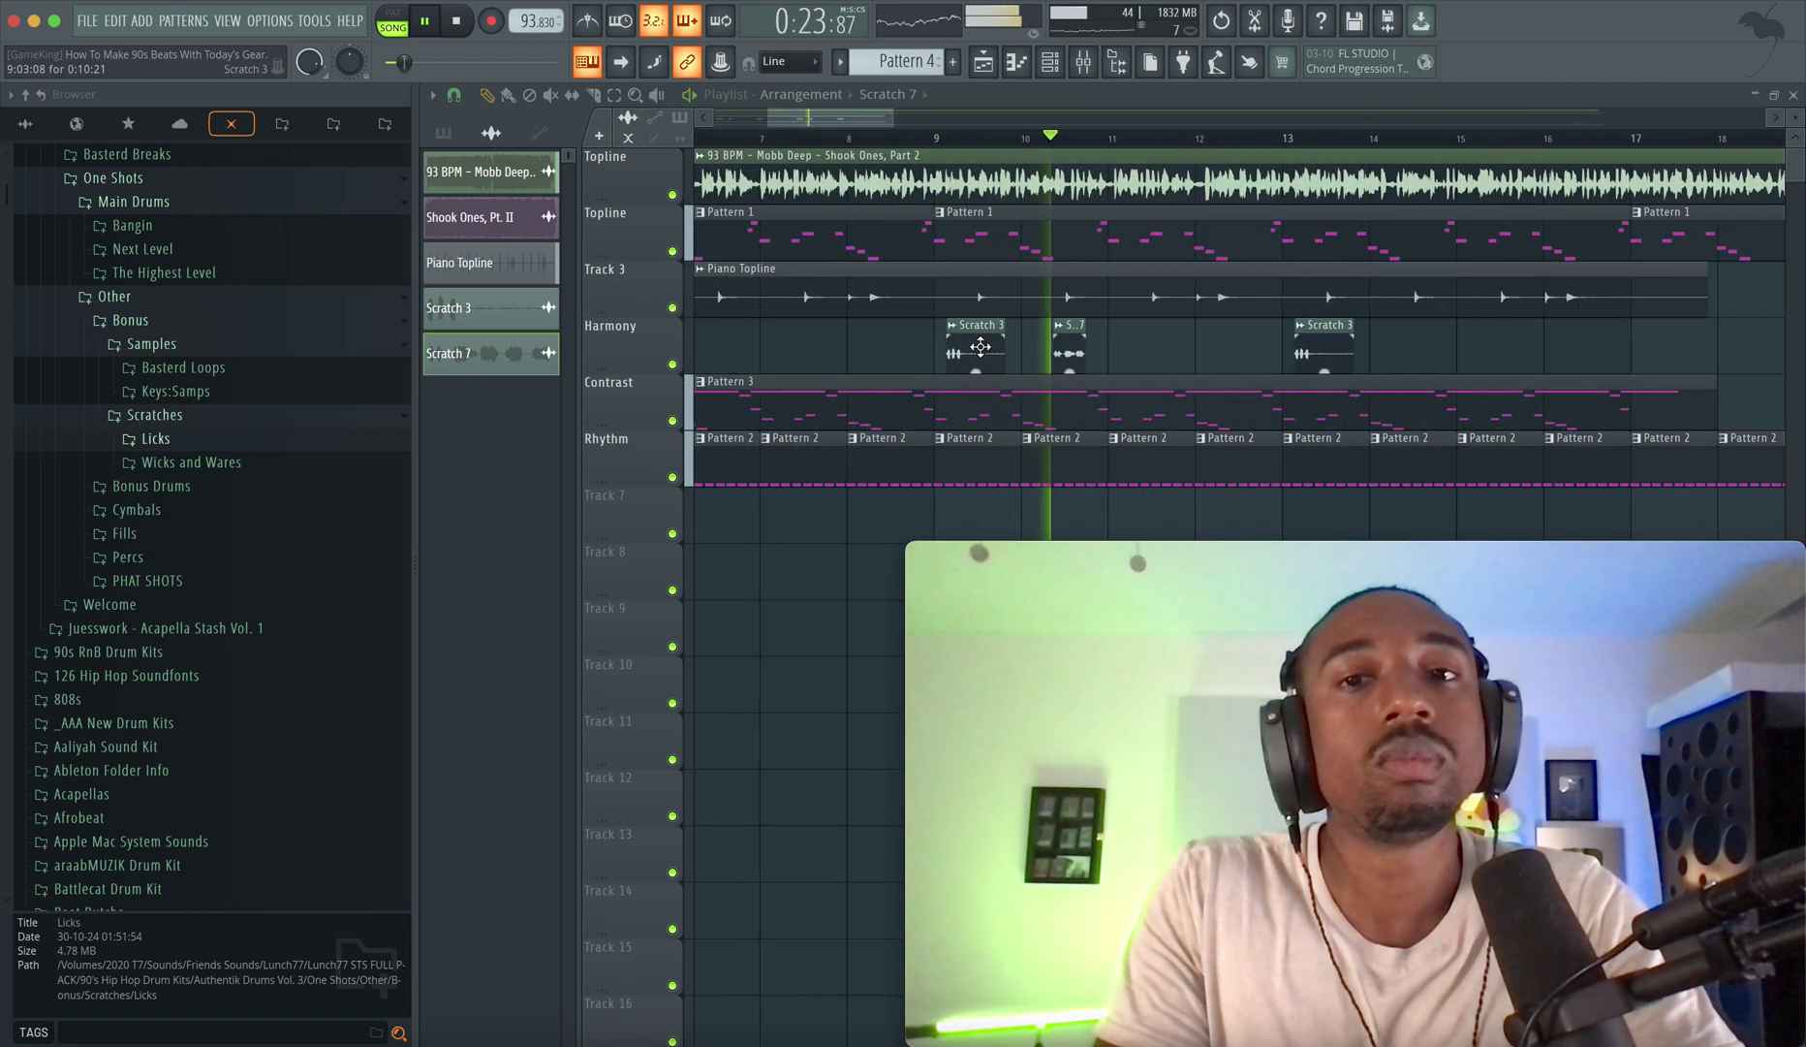
pyautogui.scroll(-3, 955, 350)
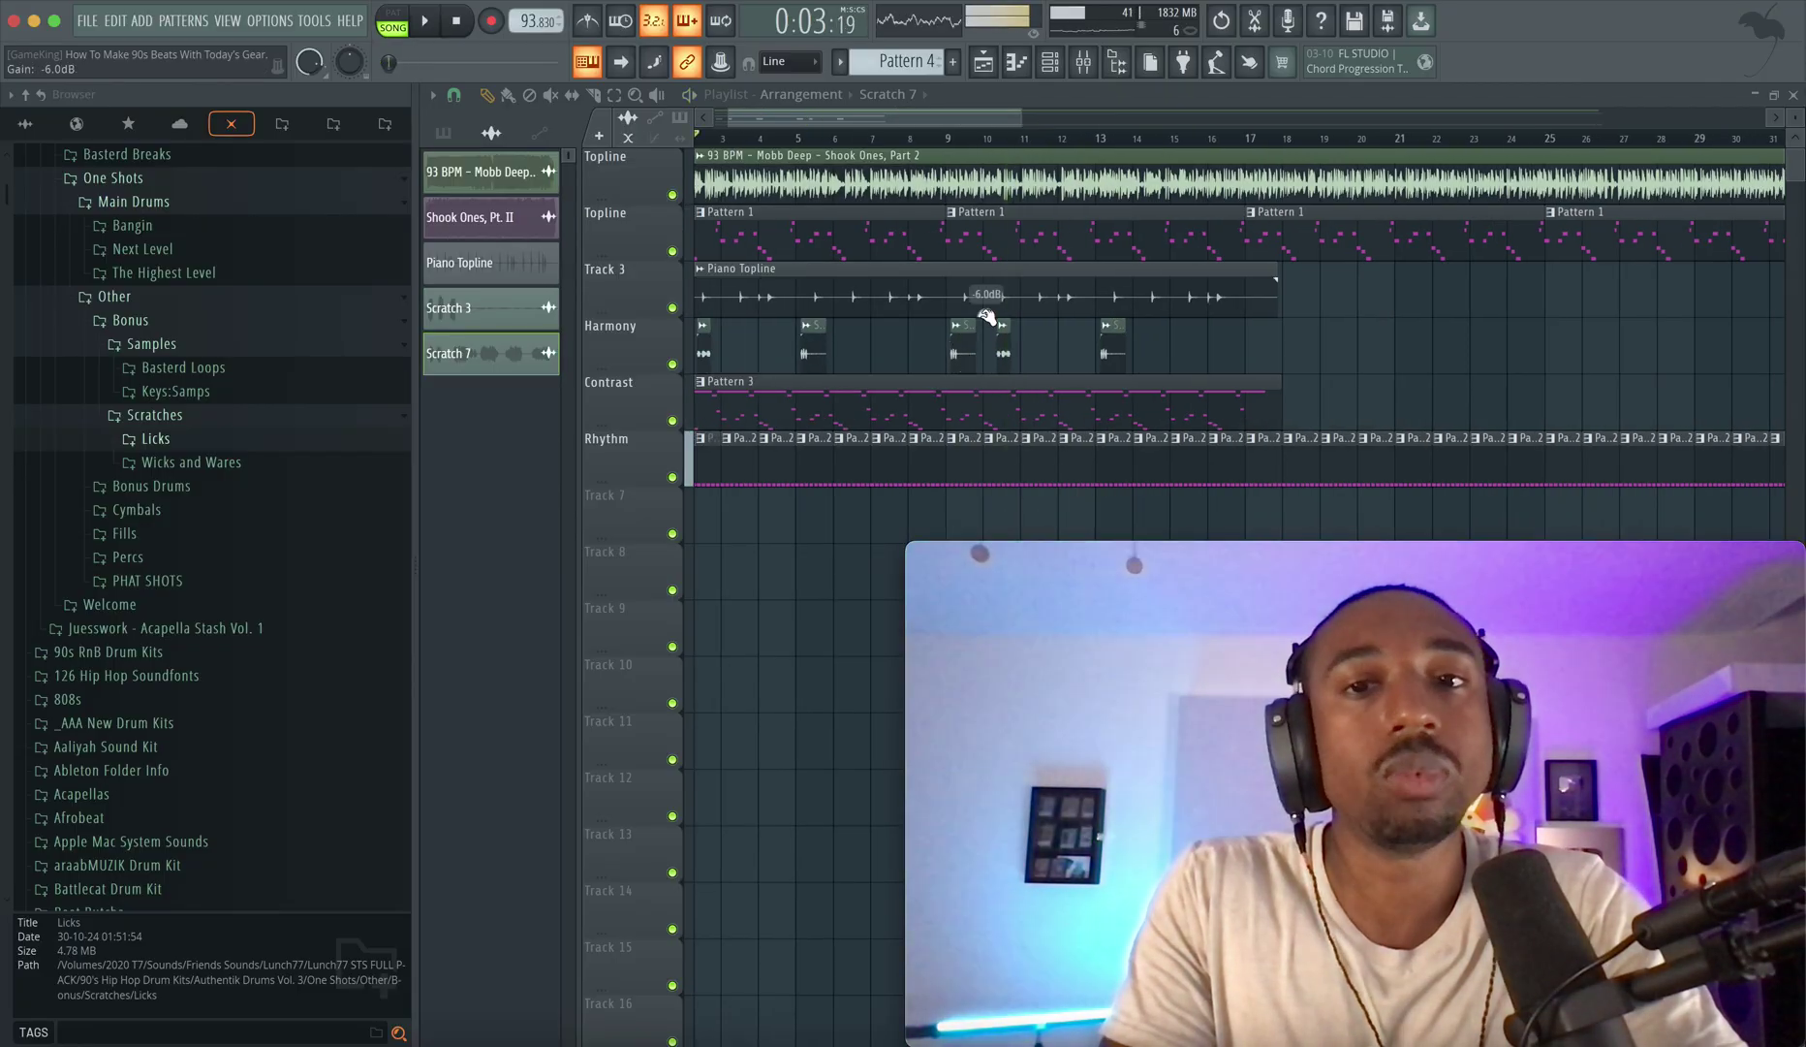
pyautogui.moveTo(1022, 629)
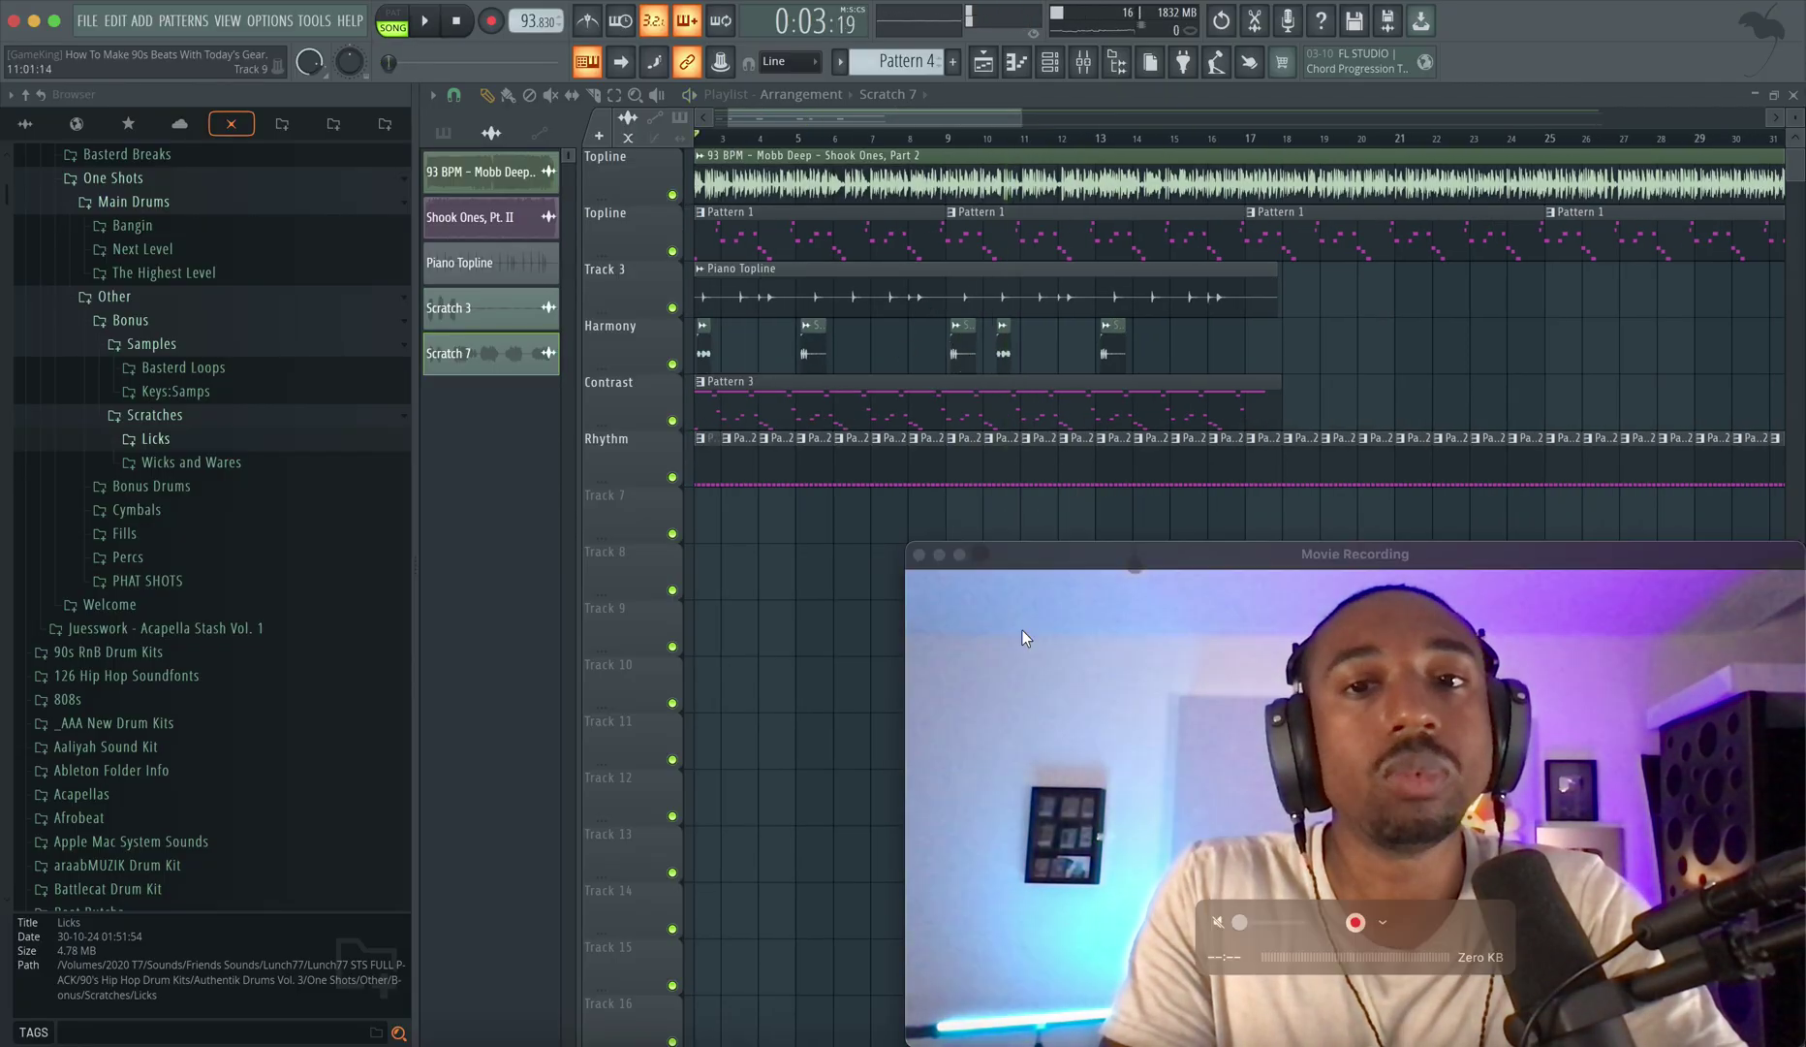
pyautogui.click(919, 556)
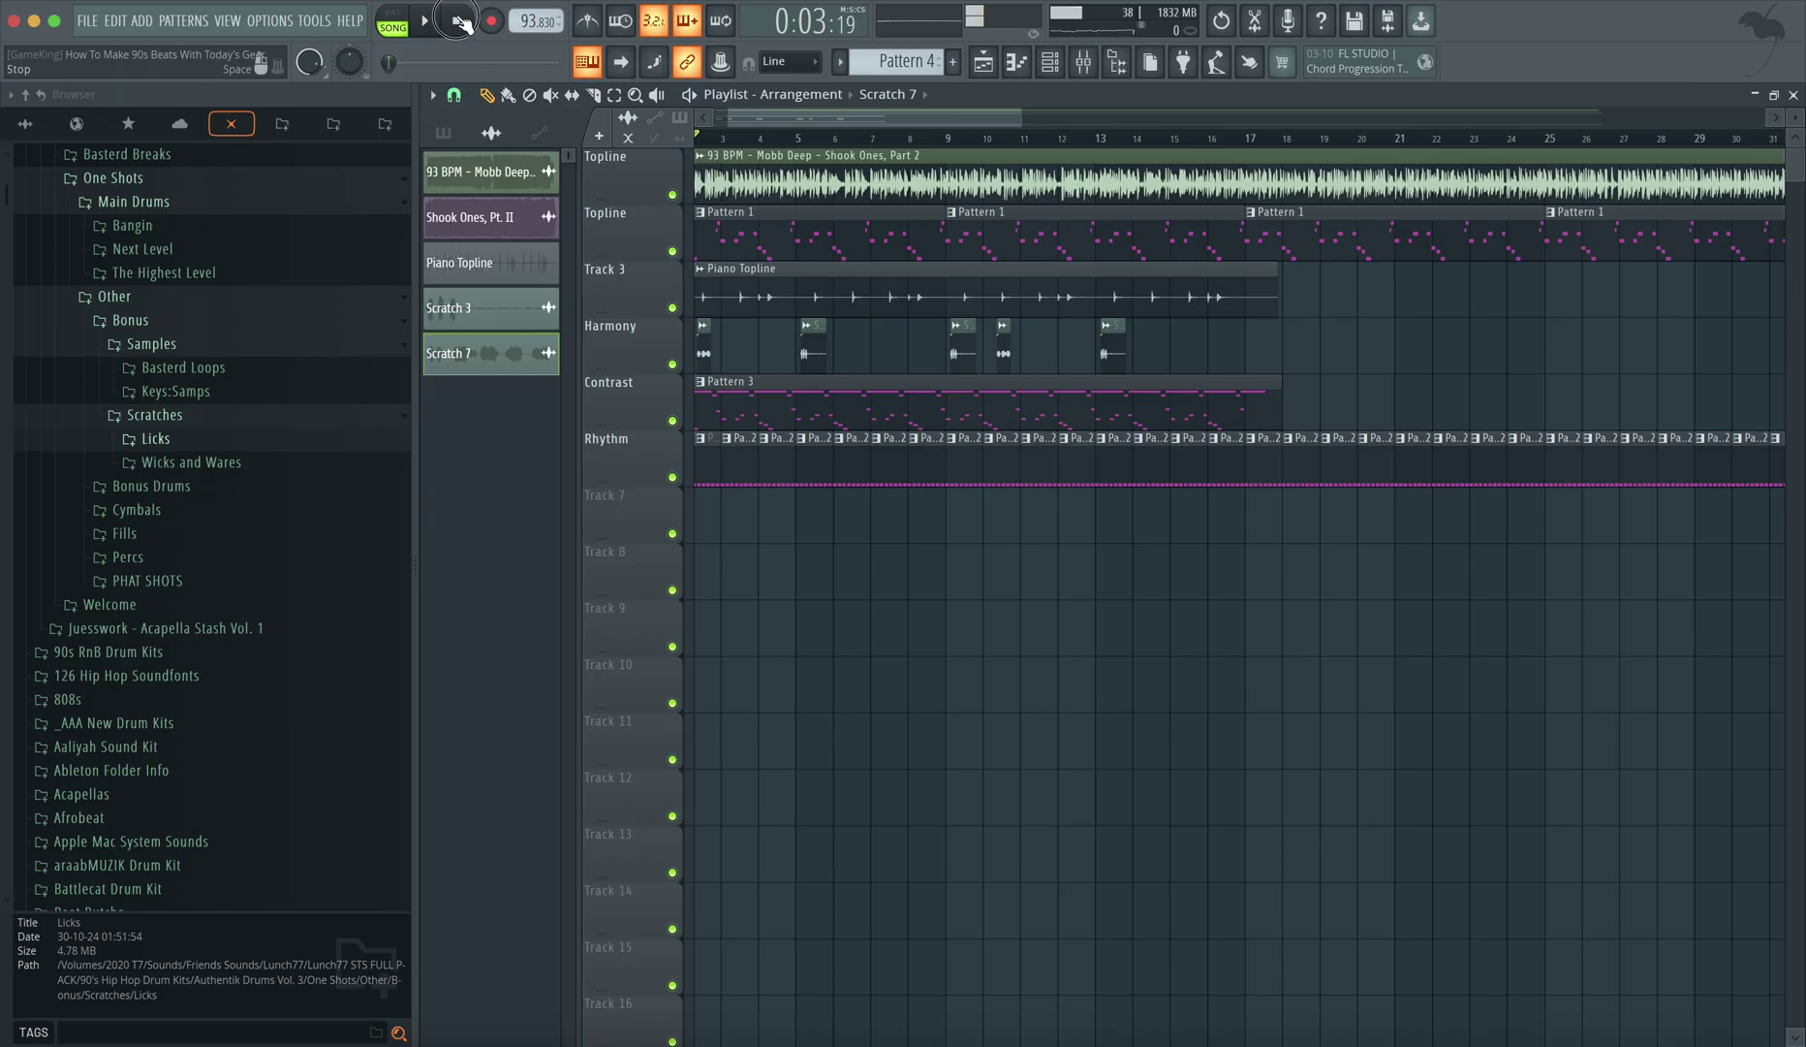
# Check the mixer levels and audio settings during playback, and save the project.
pyautogui.click(1085, 63)
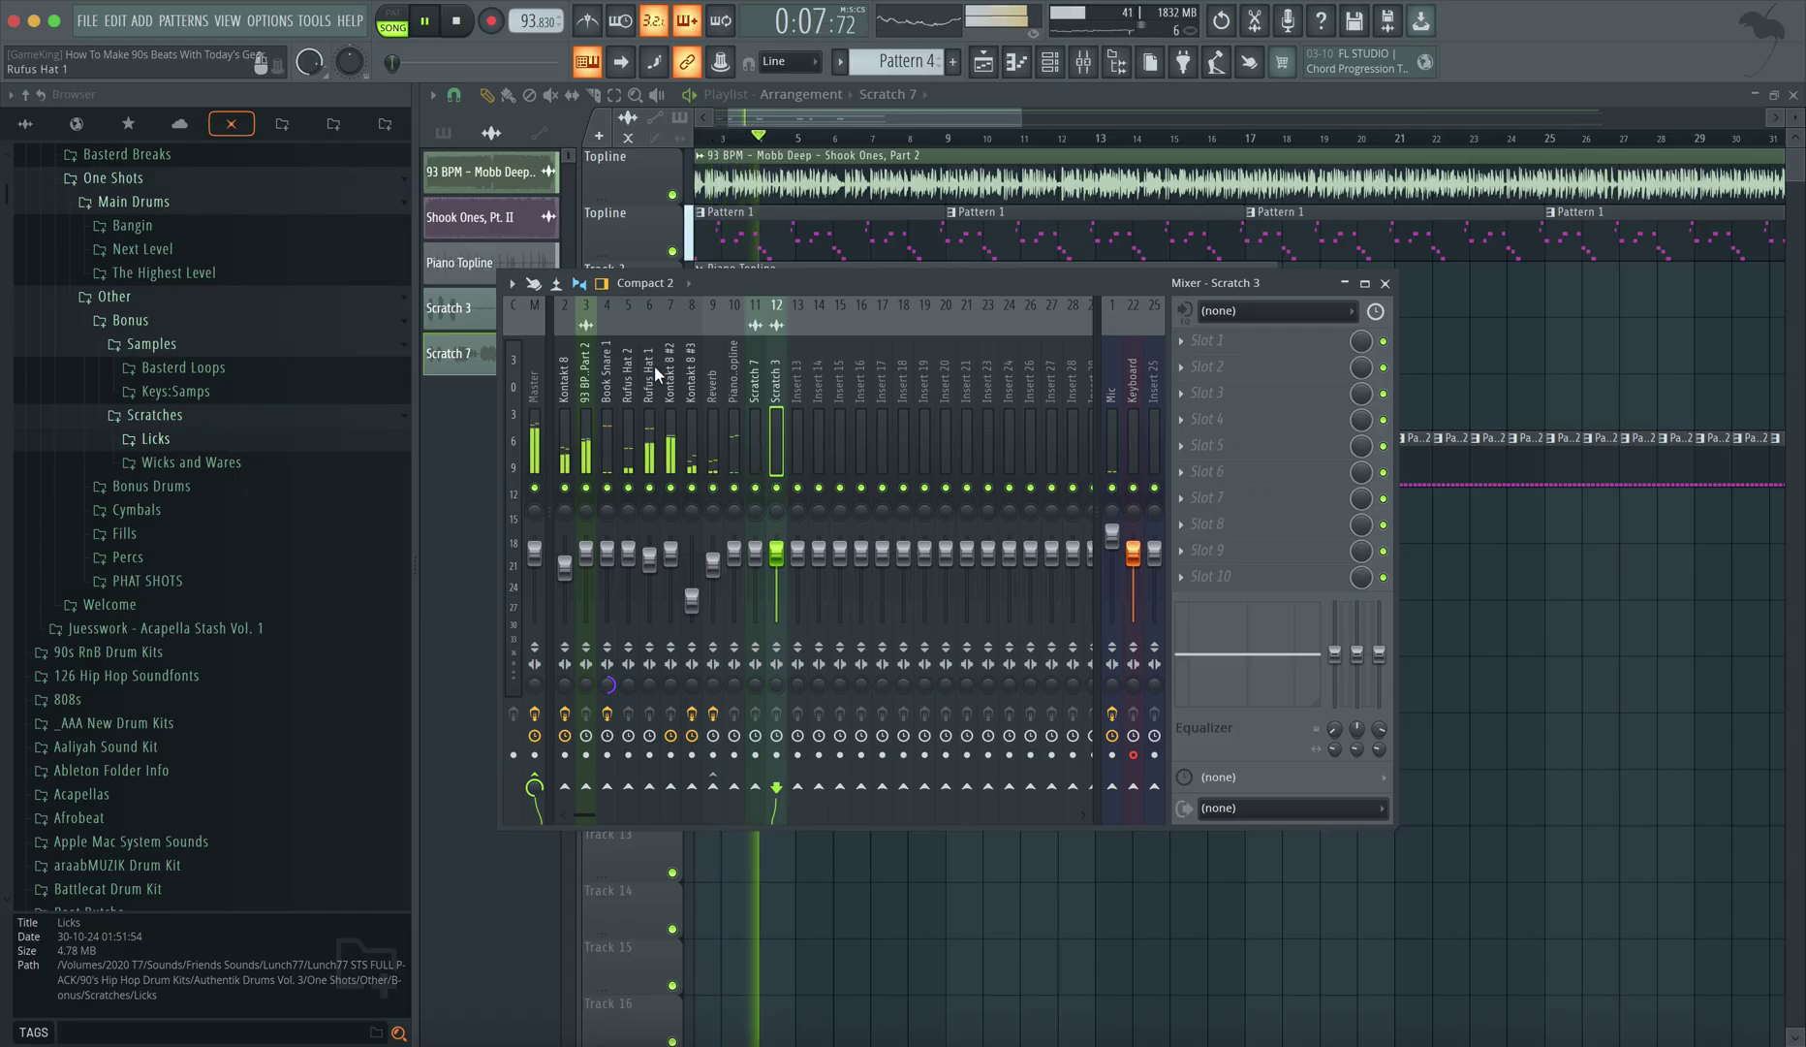
pyautogui.click(271, 21)
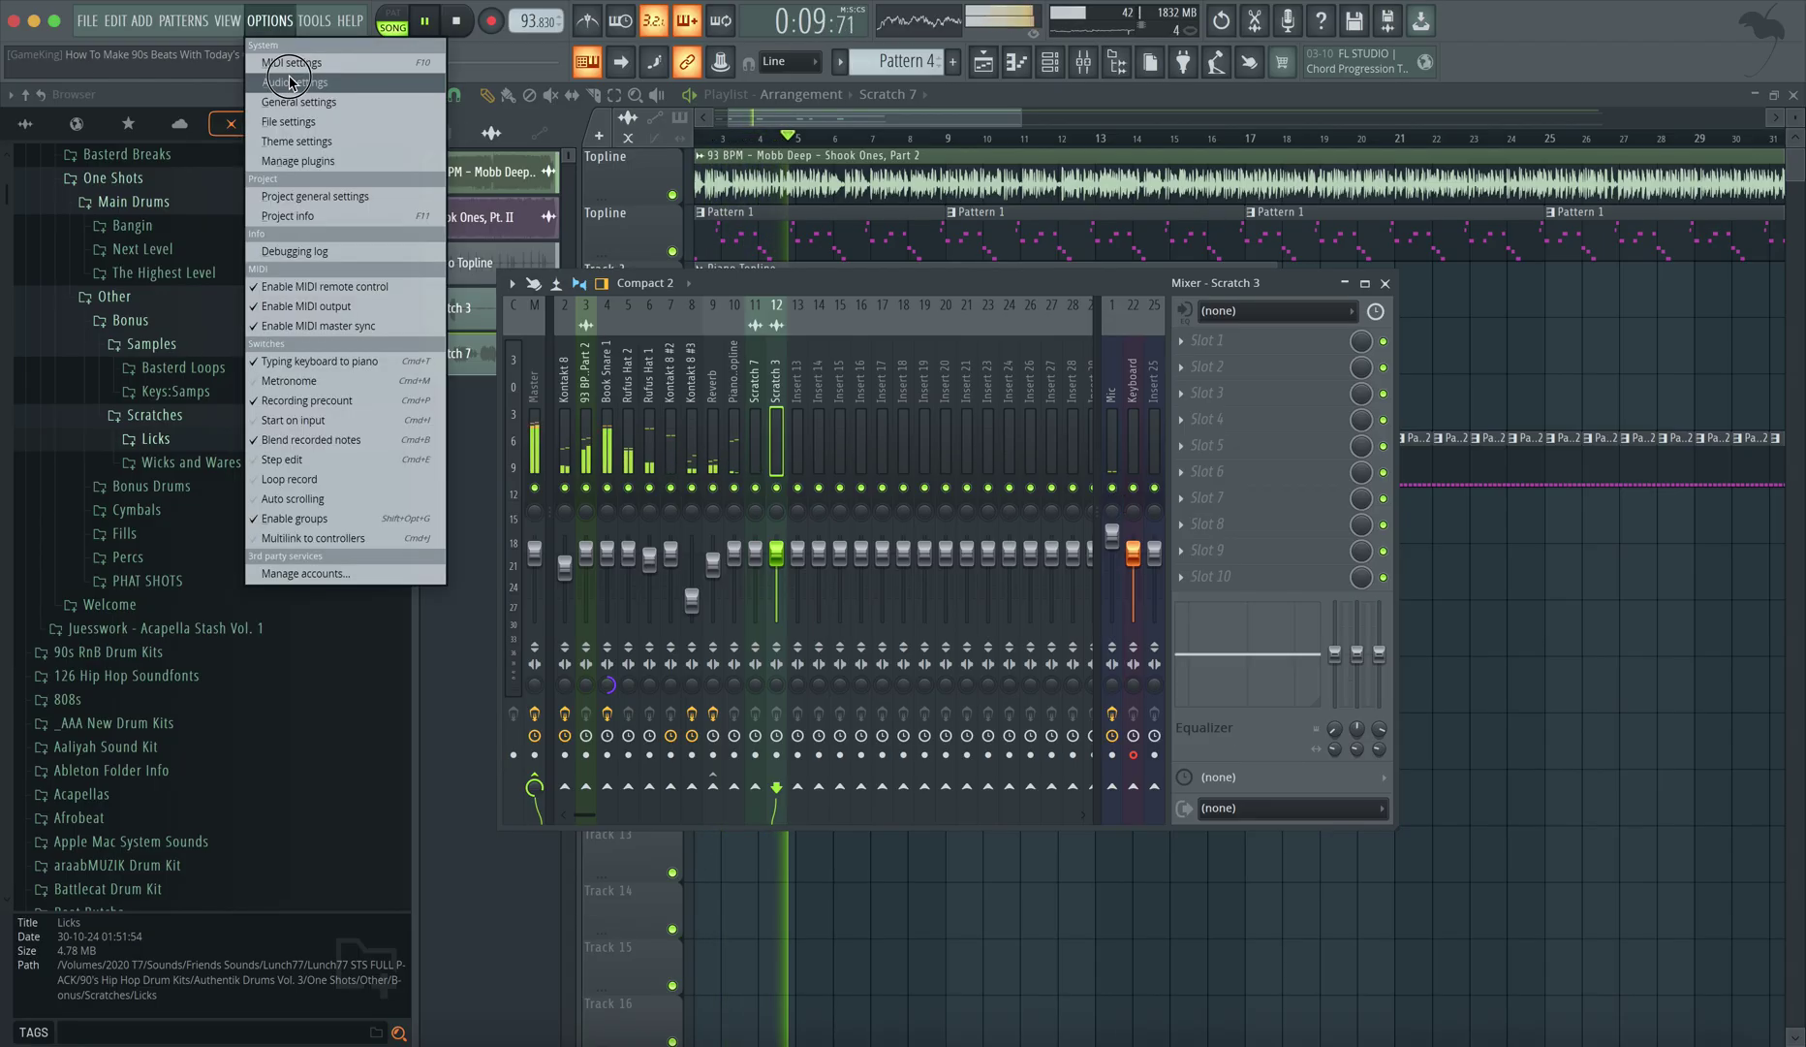
pyautogui.click(1013, 499)
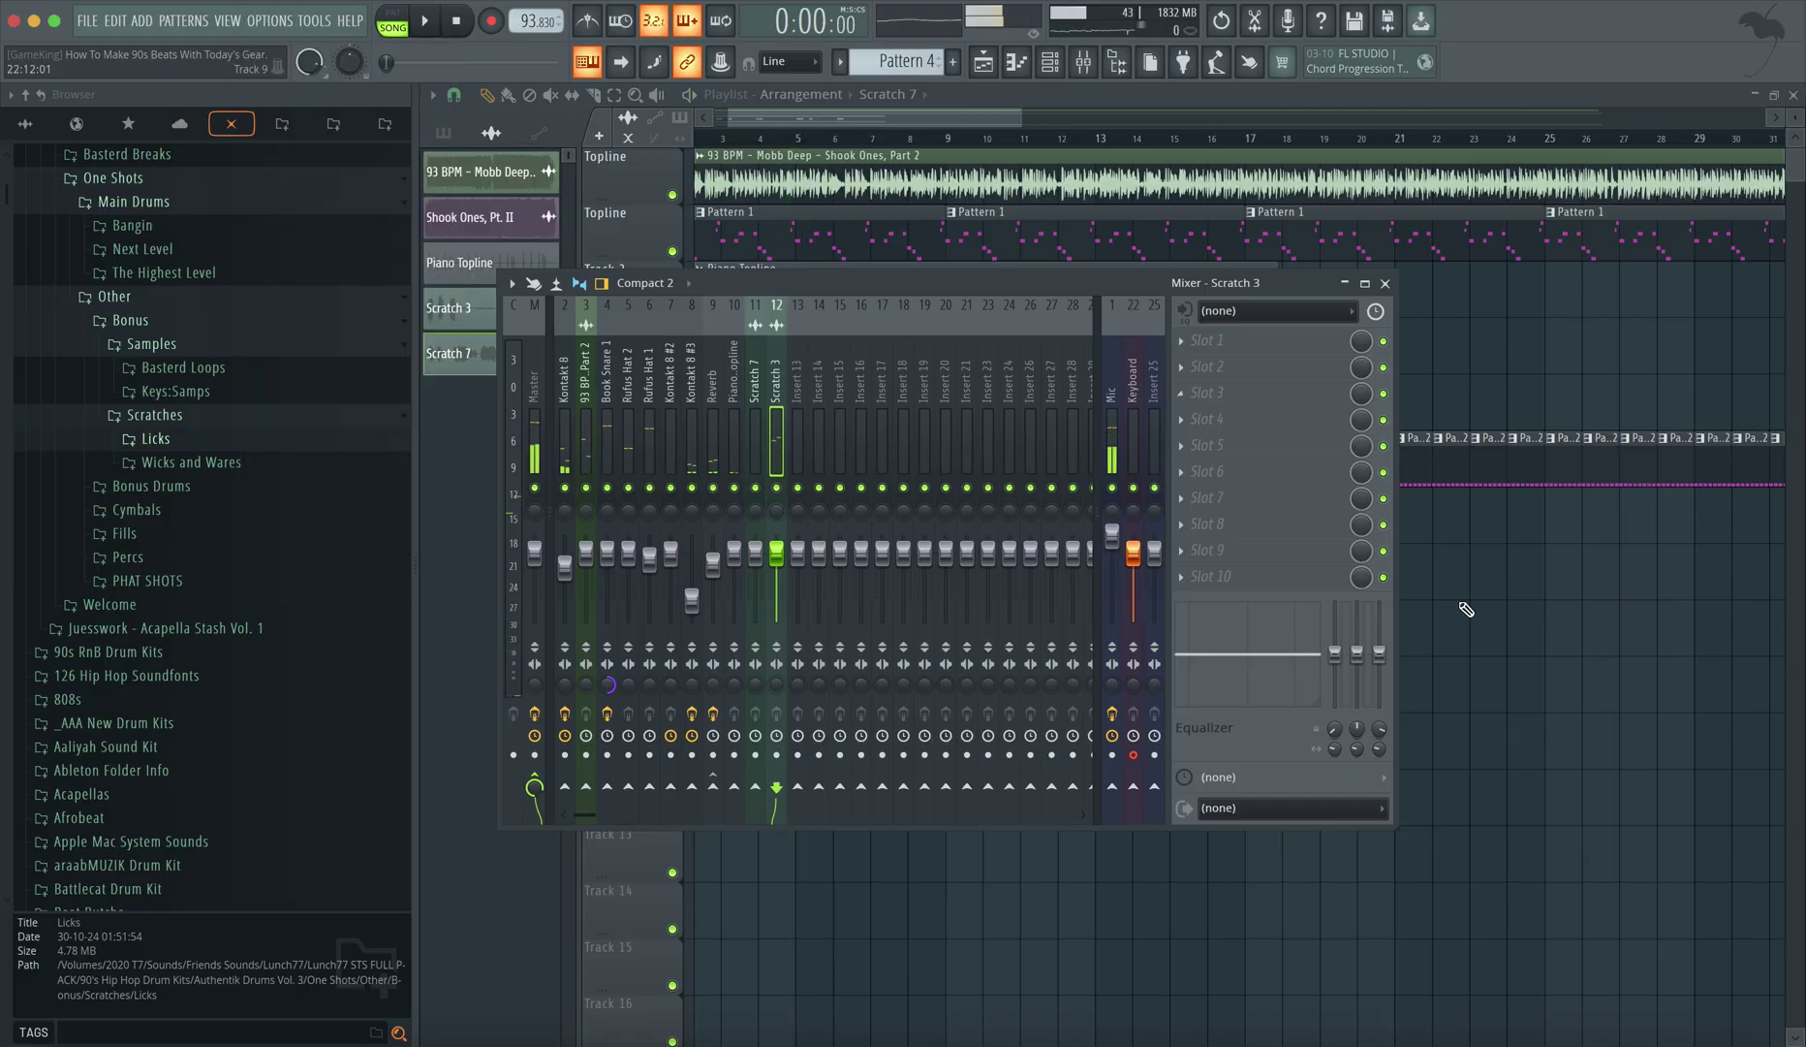
pyautogui.press('F9')
pyautogui.press('super+s')
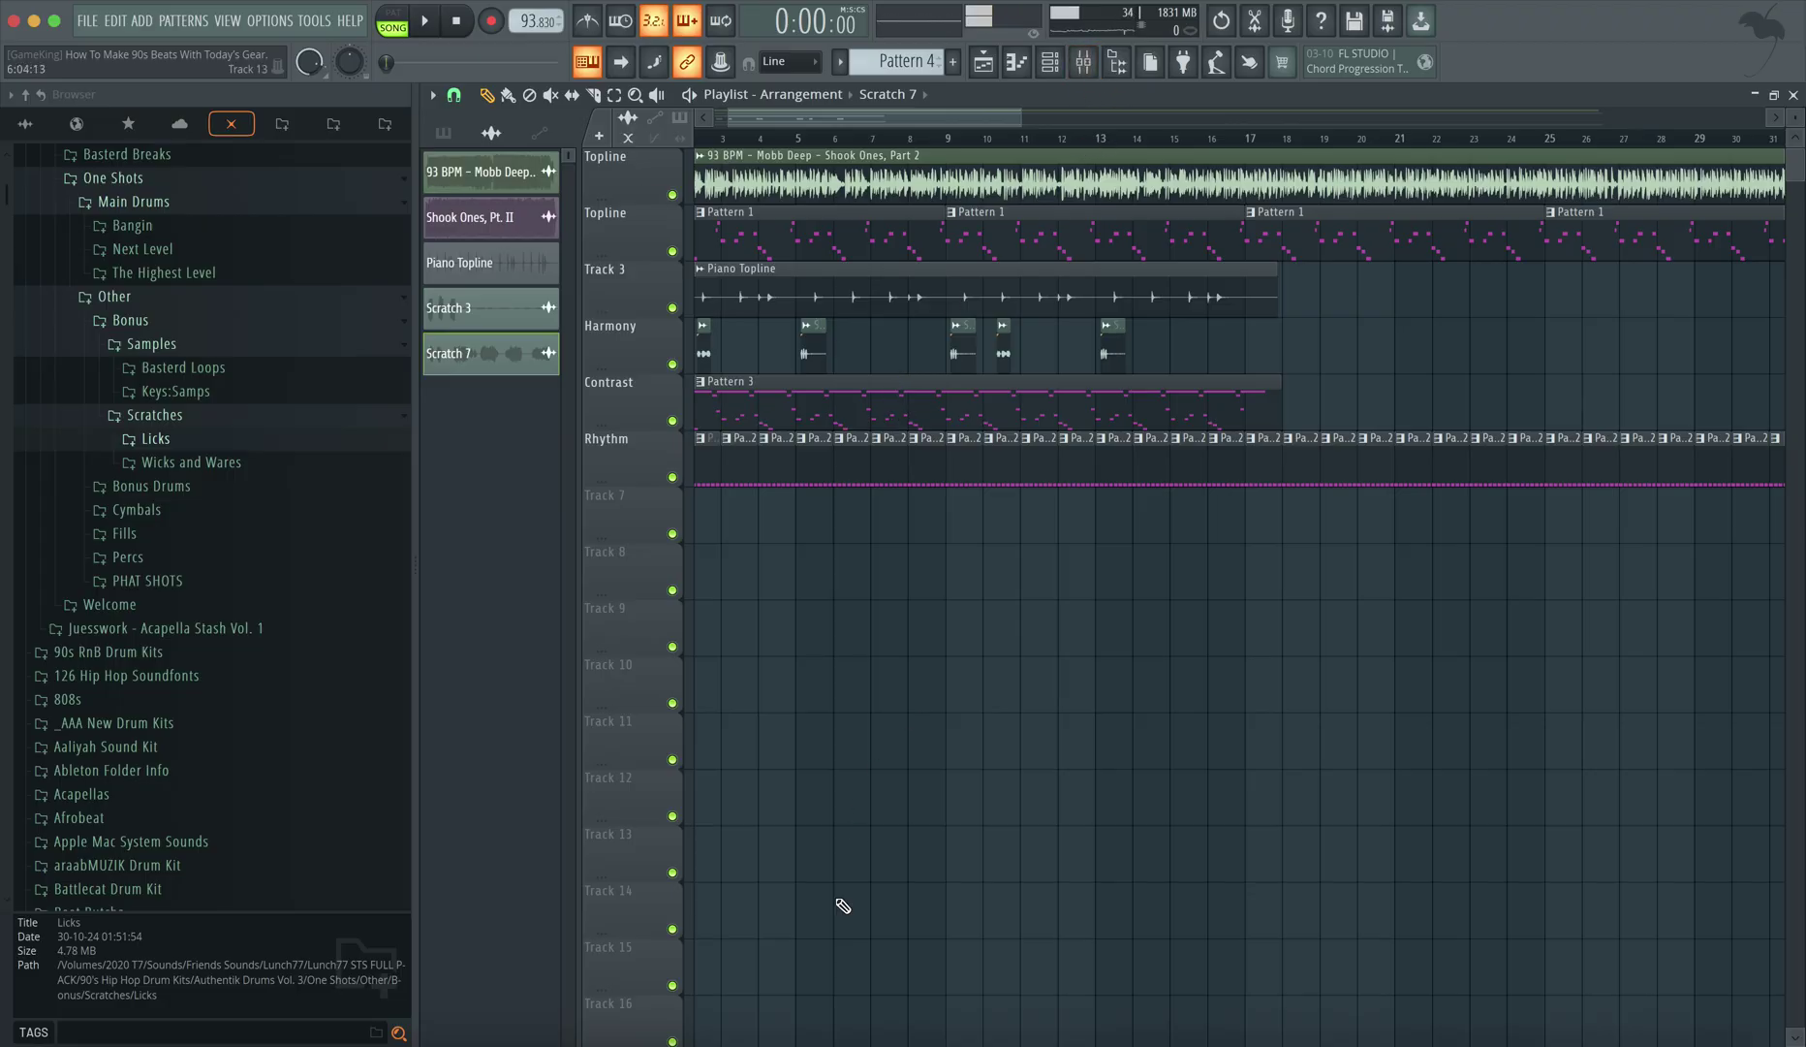
# Shrink the Movie Recording window and set it to float on top of the playlist.
pyautogui.click(281, 7)
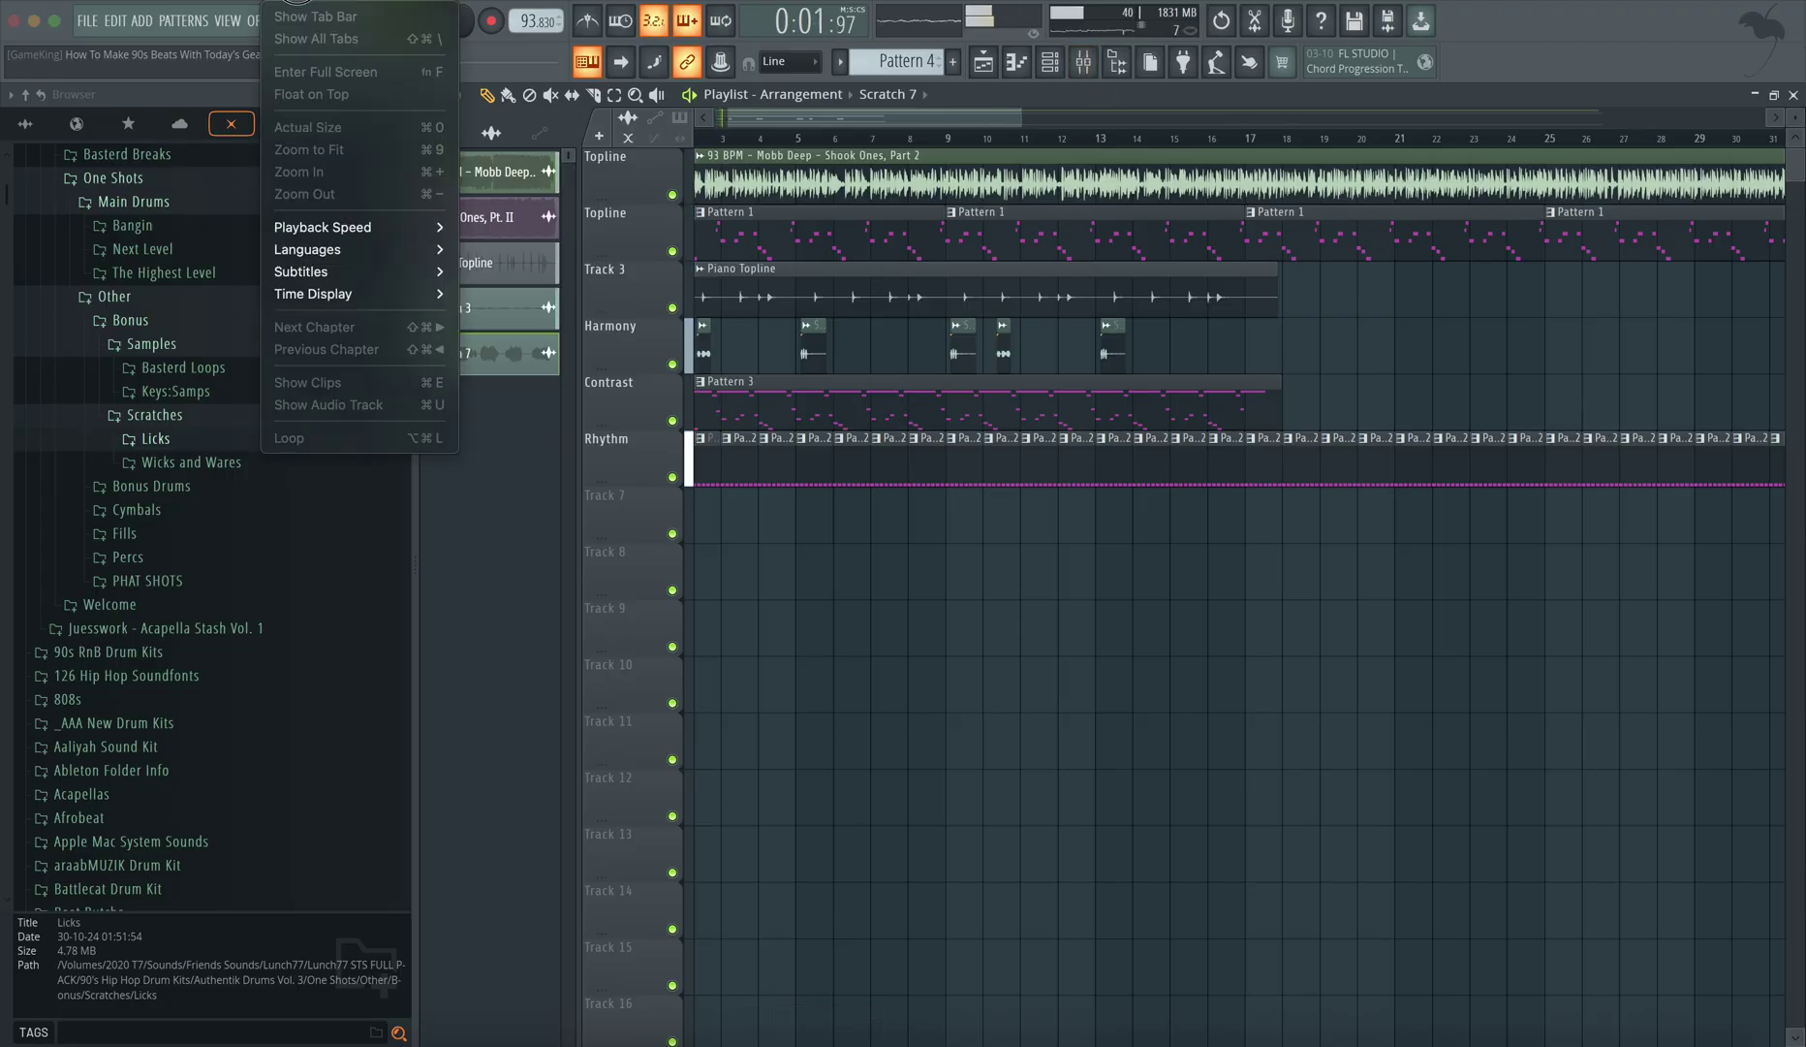
pyautogui.click(217, 15)
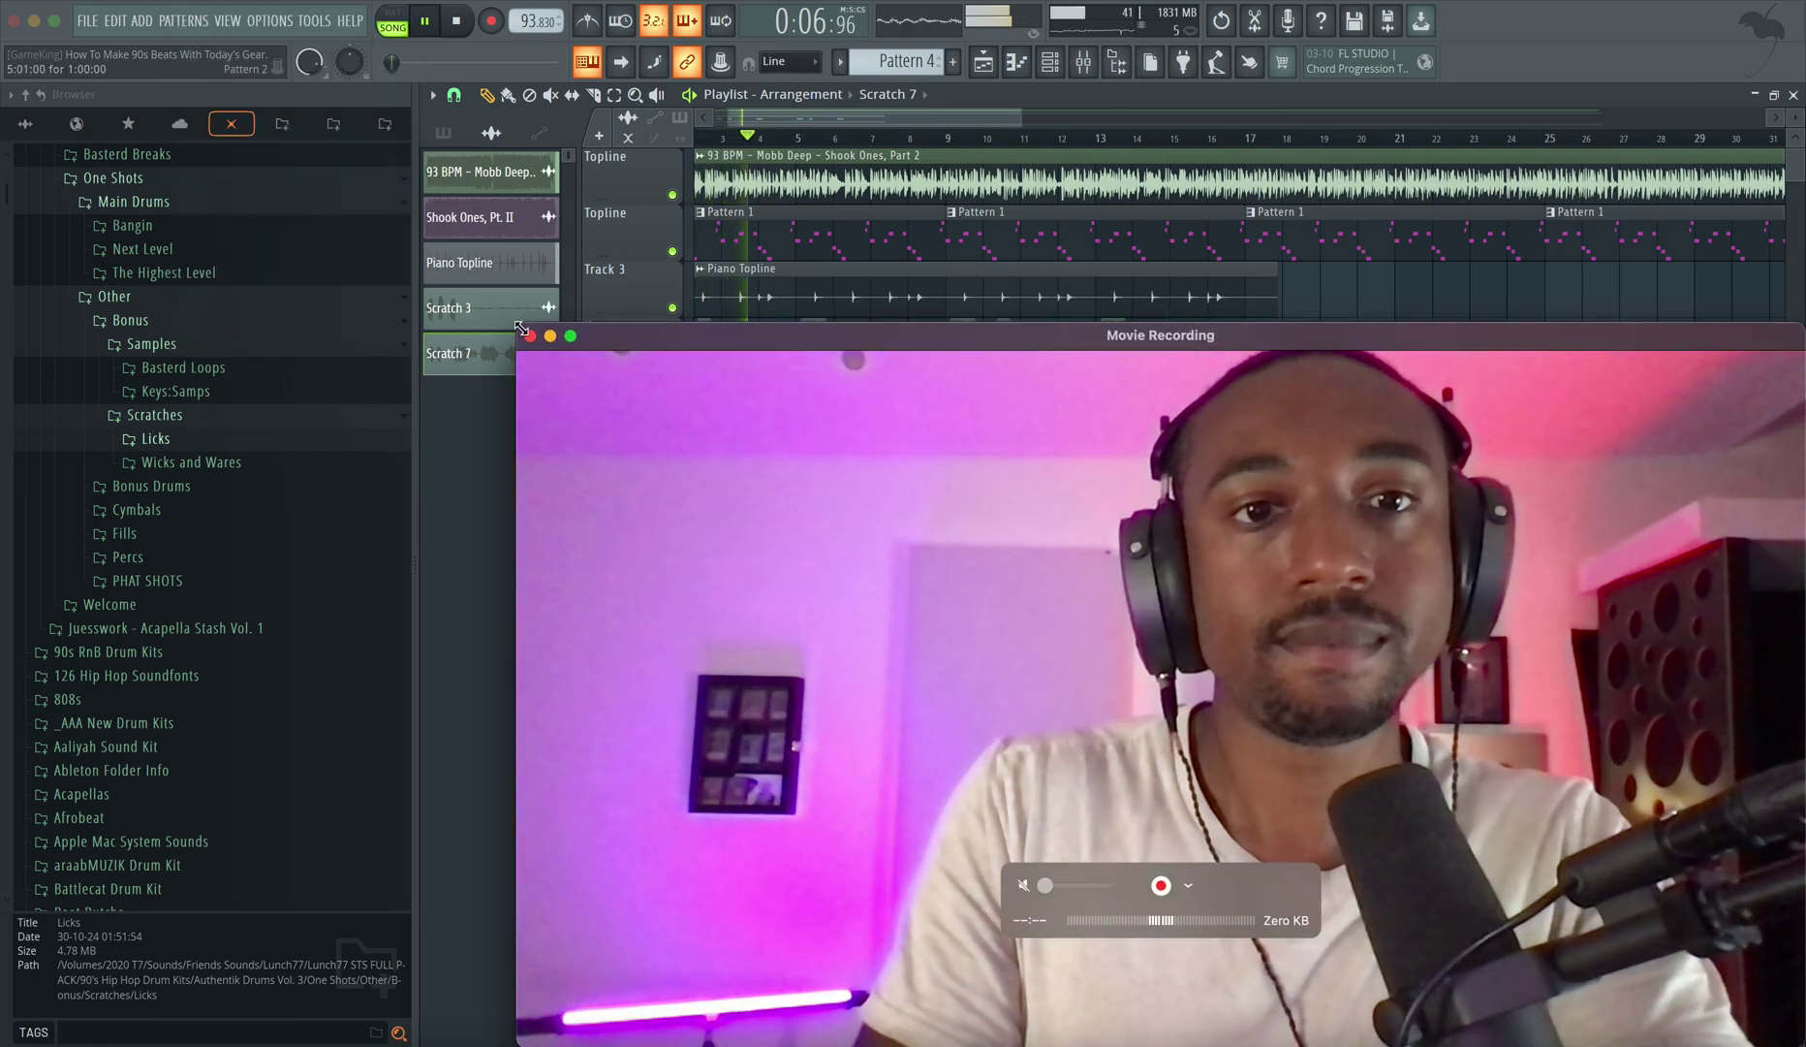
pyautogui.moveTo(521, 329); pyautogui.dragTo(1052, 575)
pyautogui.click(281, 5)
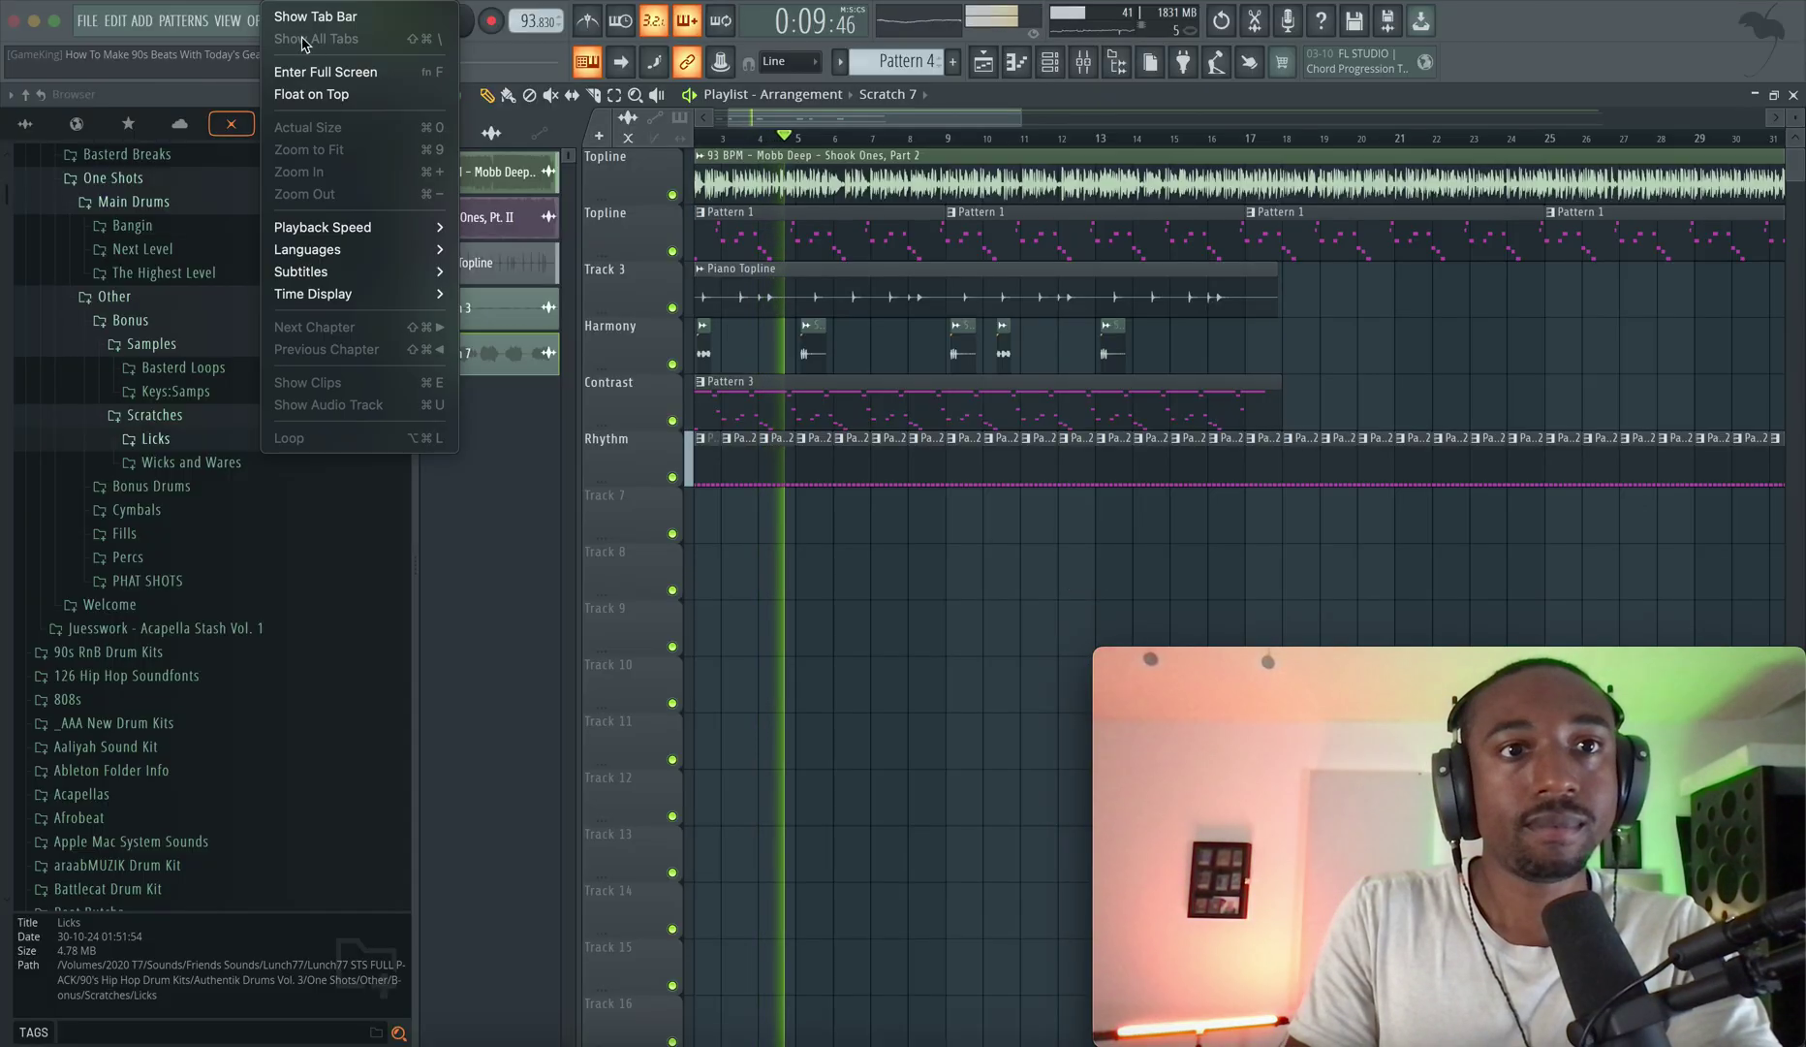
pyautogui.click(311, 94)
# Check the mixer levels during playback and hide the browser to widen the playlist.
pyautogui.click(1083, 62)
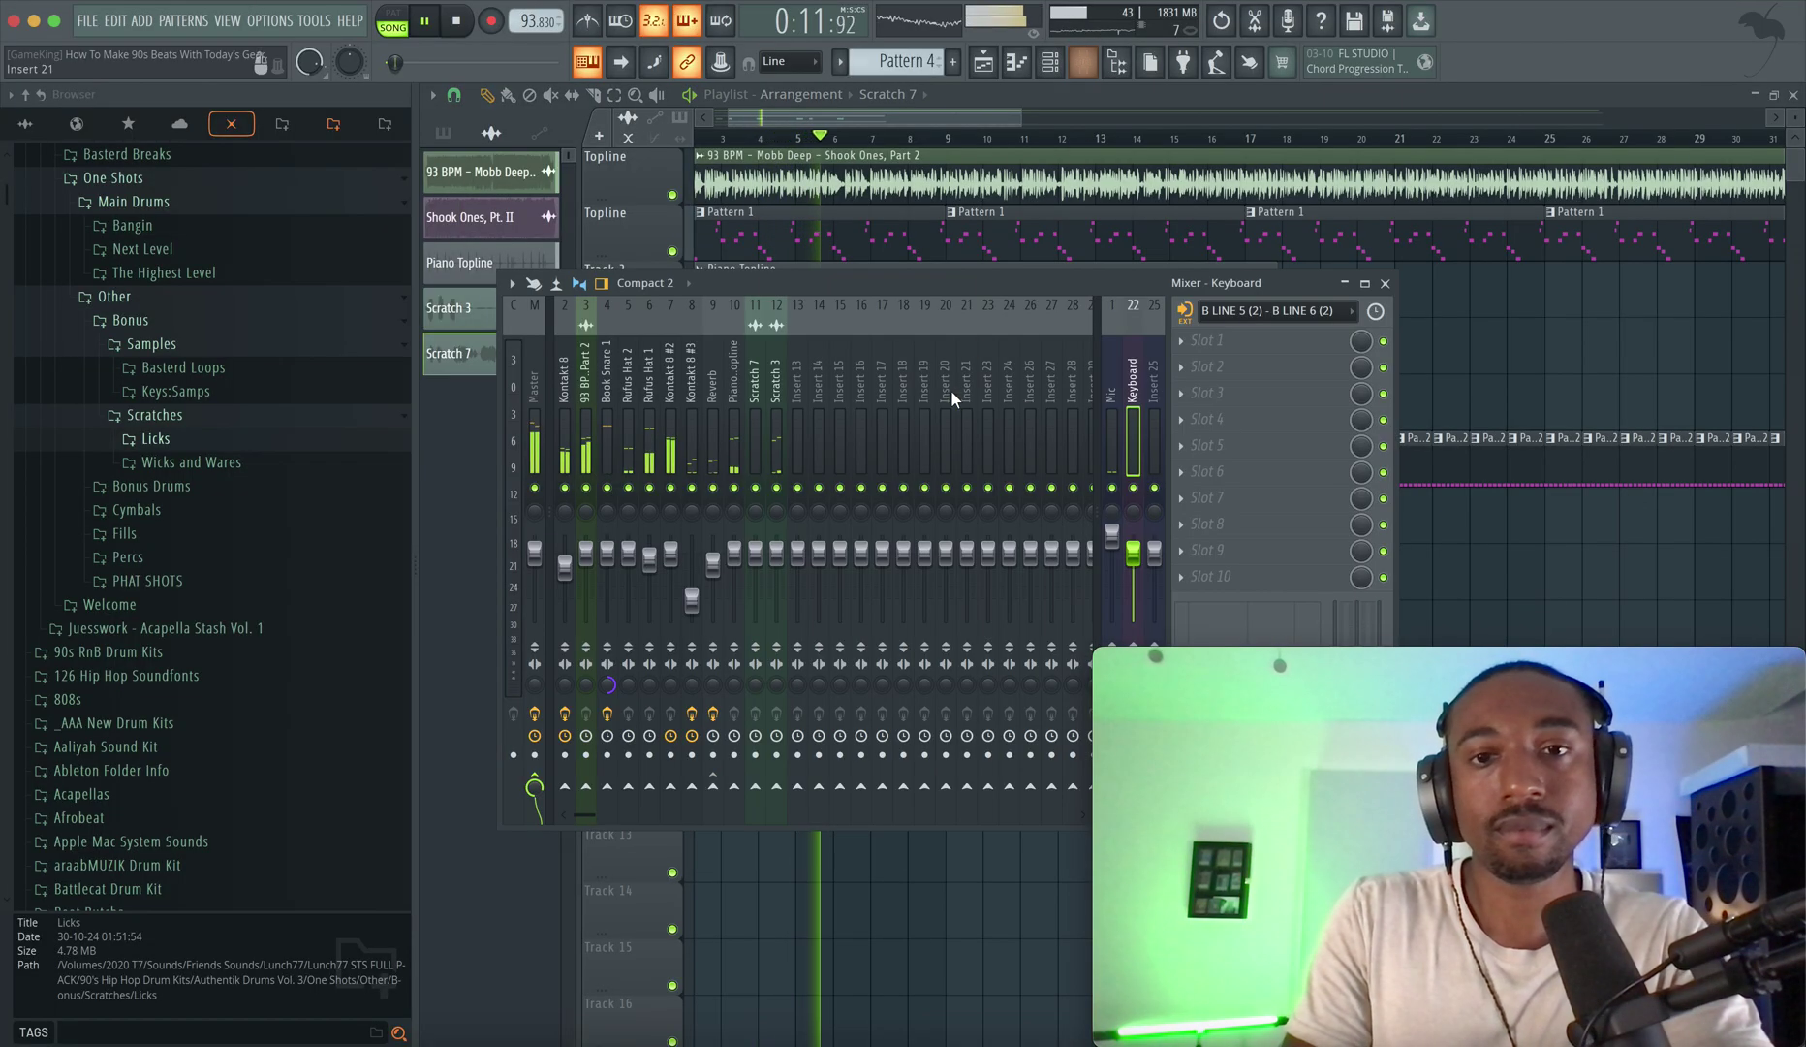
pyautogui.press('F9')
pyautogui.scroll(-2, 1112, 344)
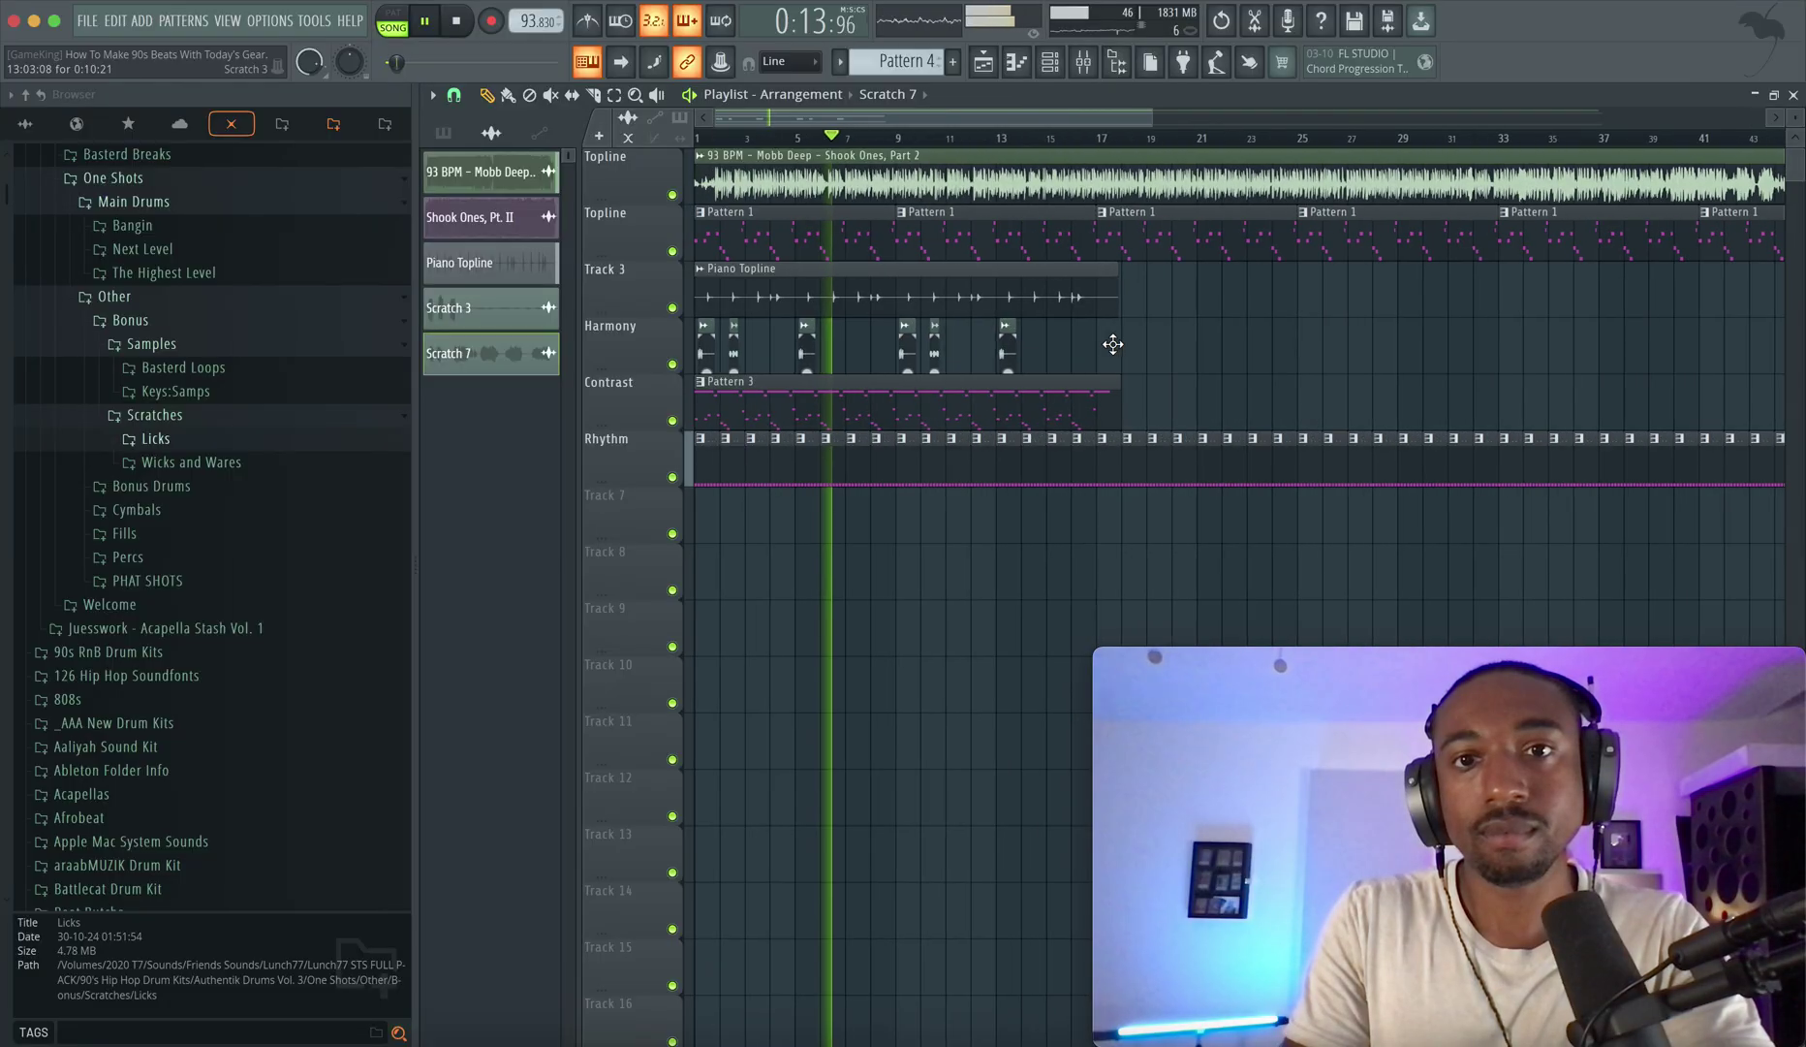
pyautogui.scroll(-2, 976, 366)
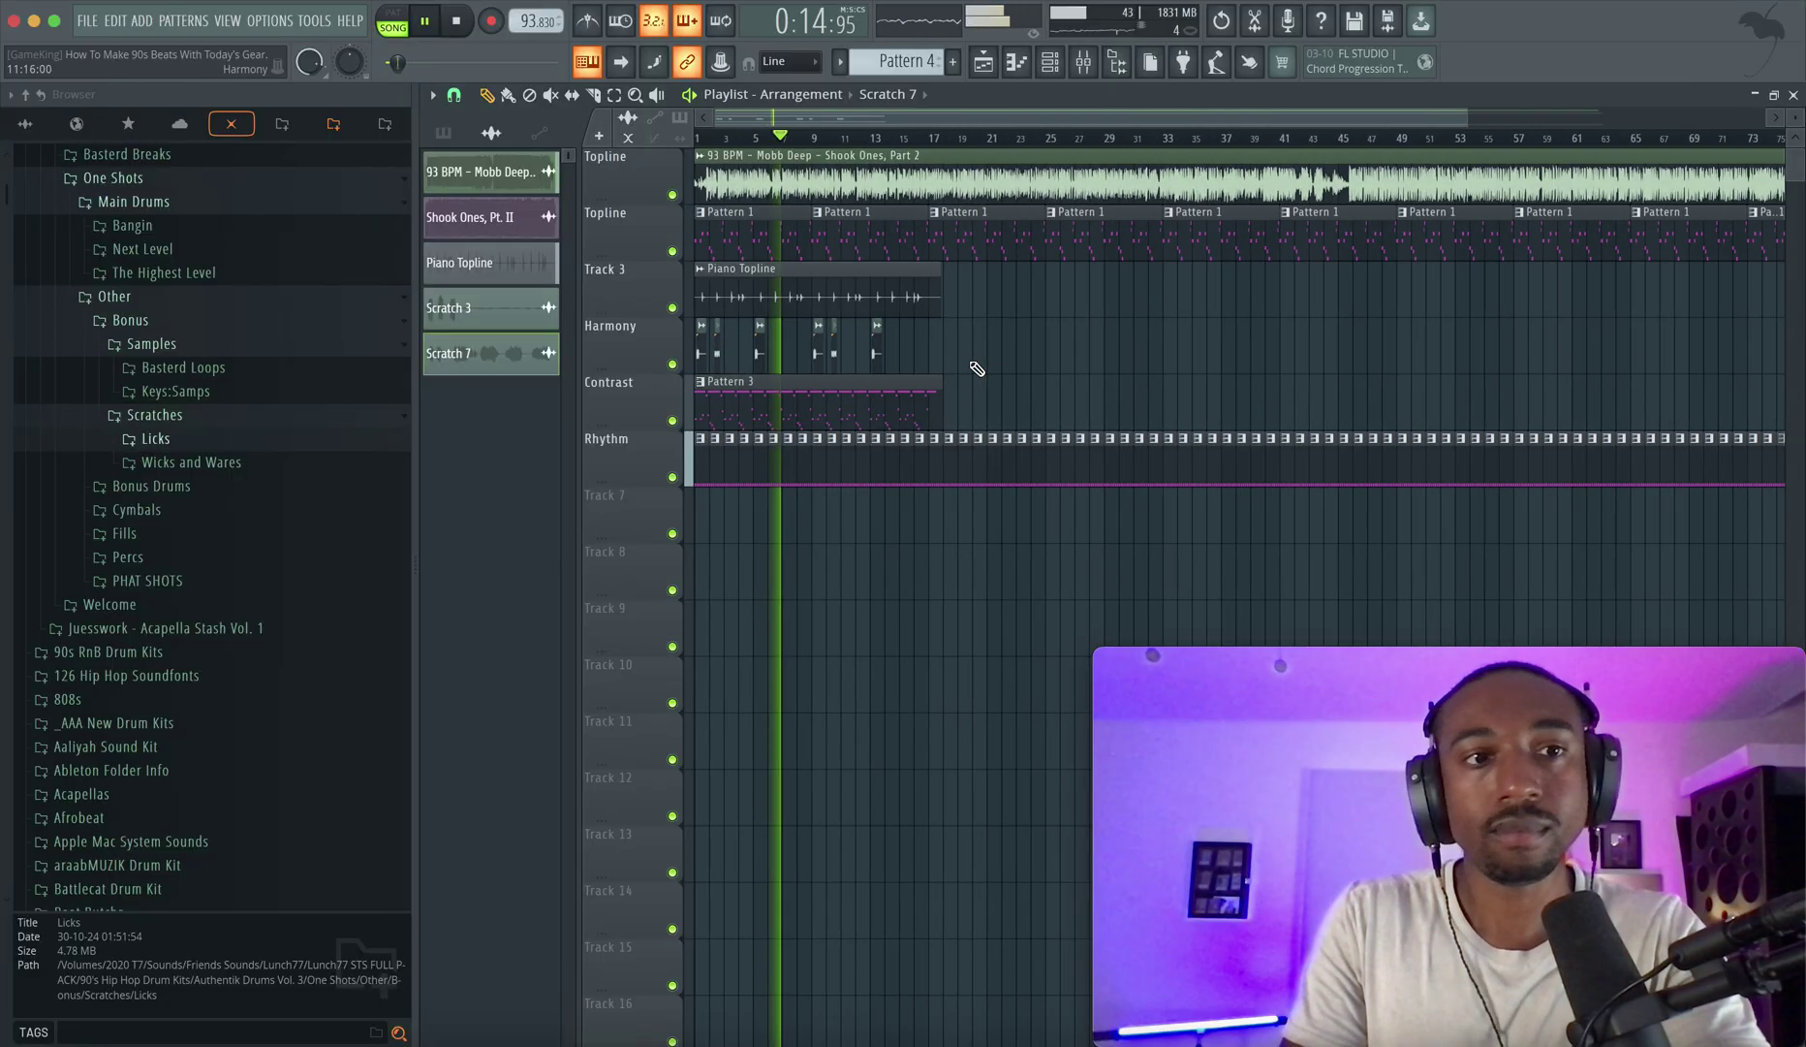
pyautogui.click(1117, 65)
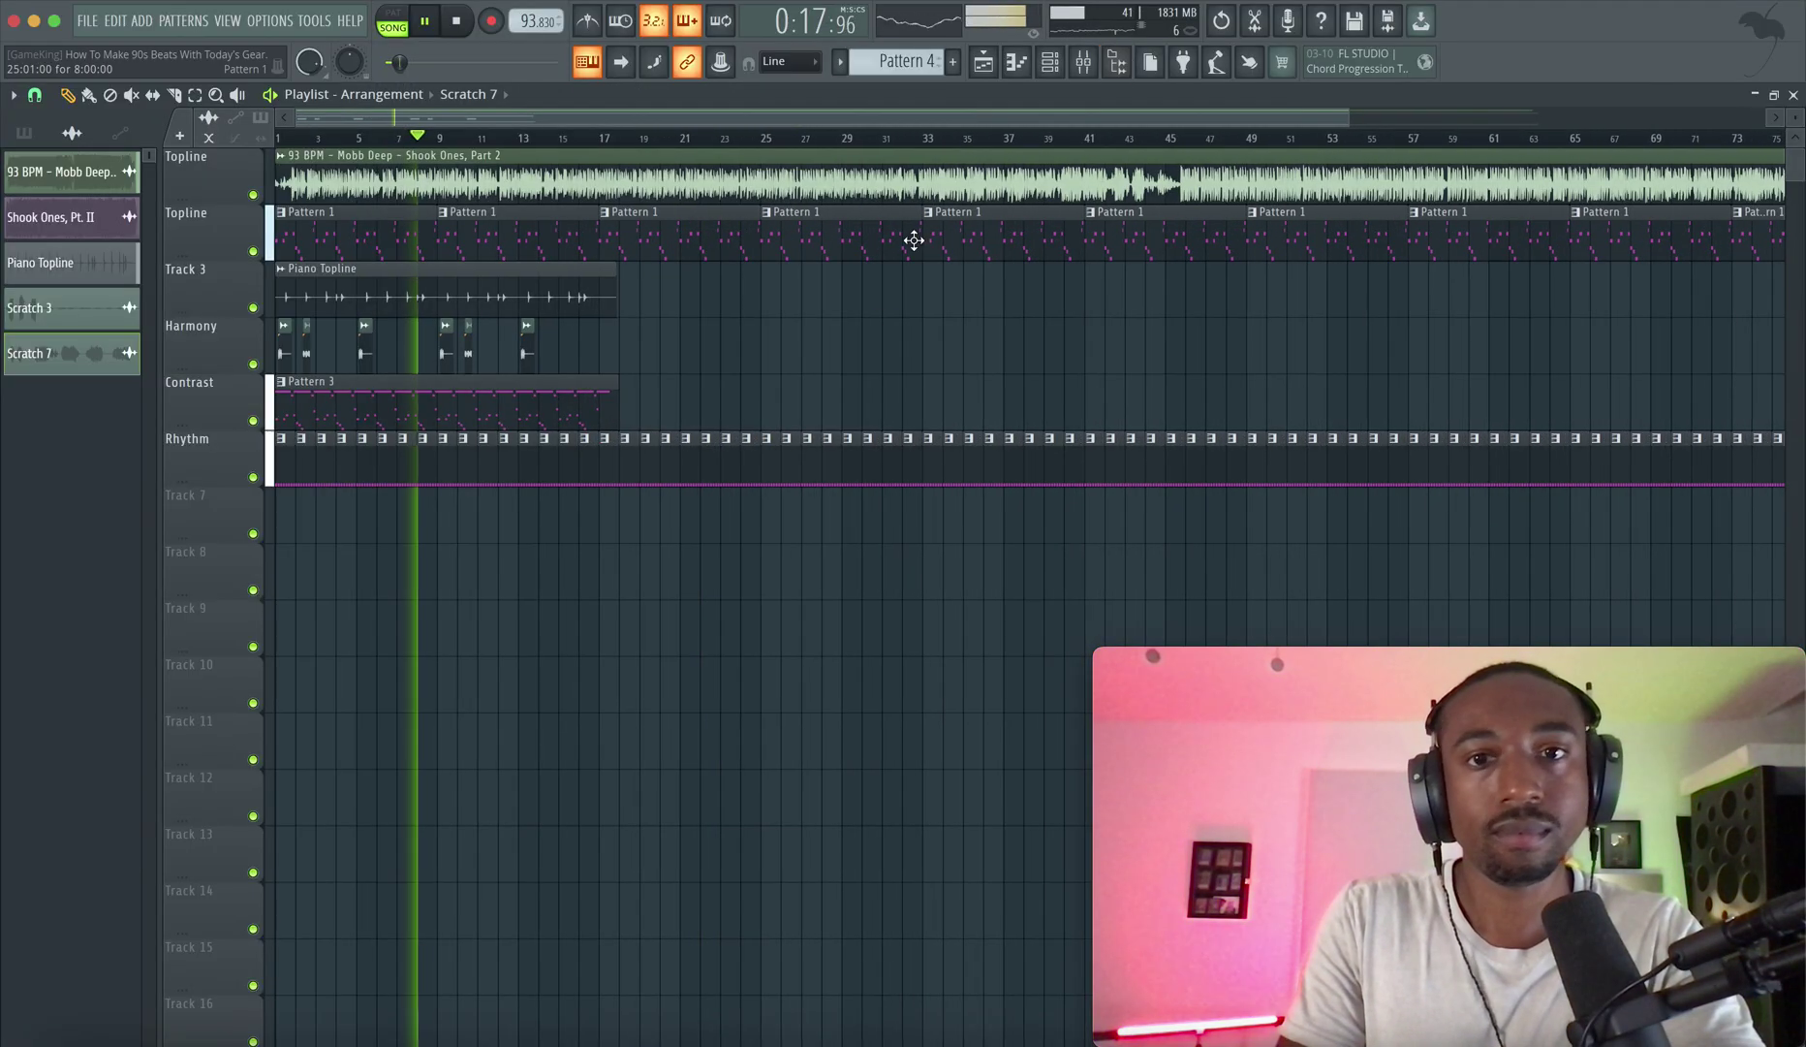
# Move the Pattern 3 clip on the Contrast track to start at bar 17 and restart playback.
pyautogui.click(1092, 62)
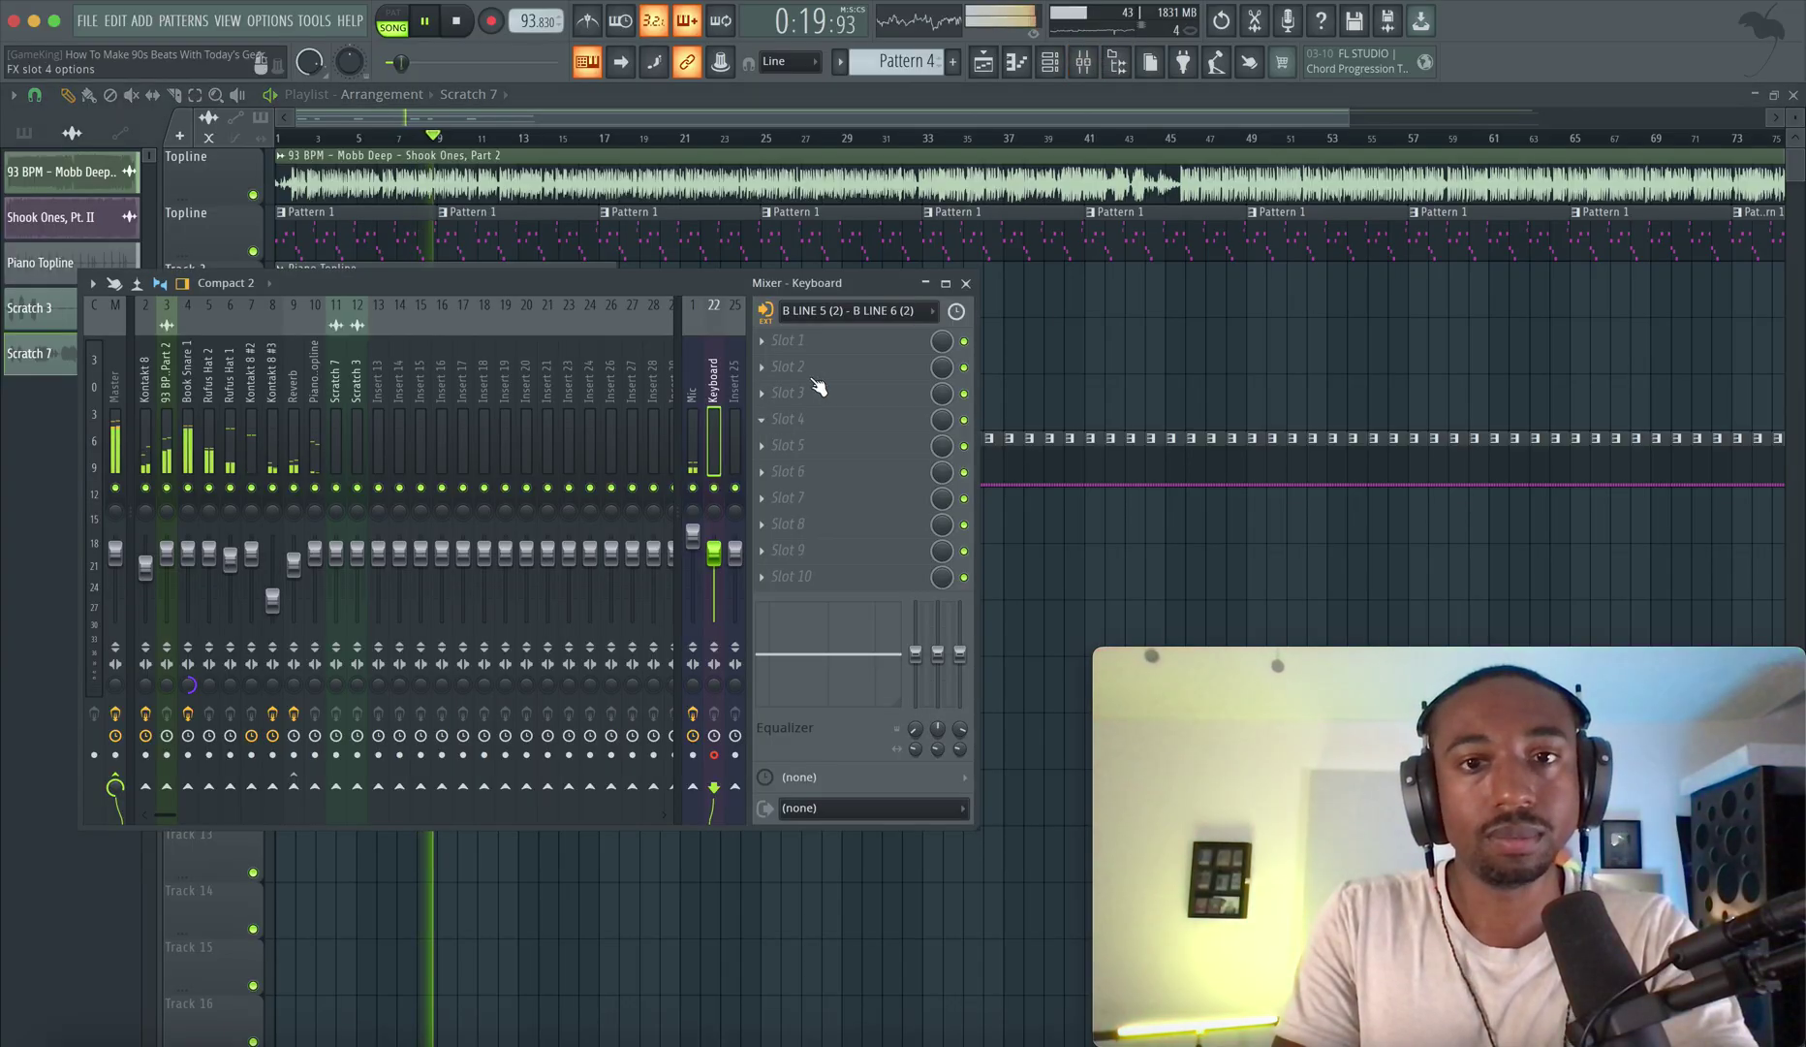
pyautogui.rightClick(1033, 316)
pyautogui.press('space')
pyautogui.moveTo(393, 393); pyautogui.dragTo(702, 394)
pyautogui.press('space')
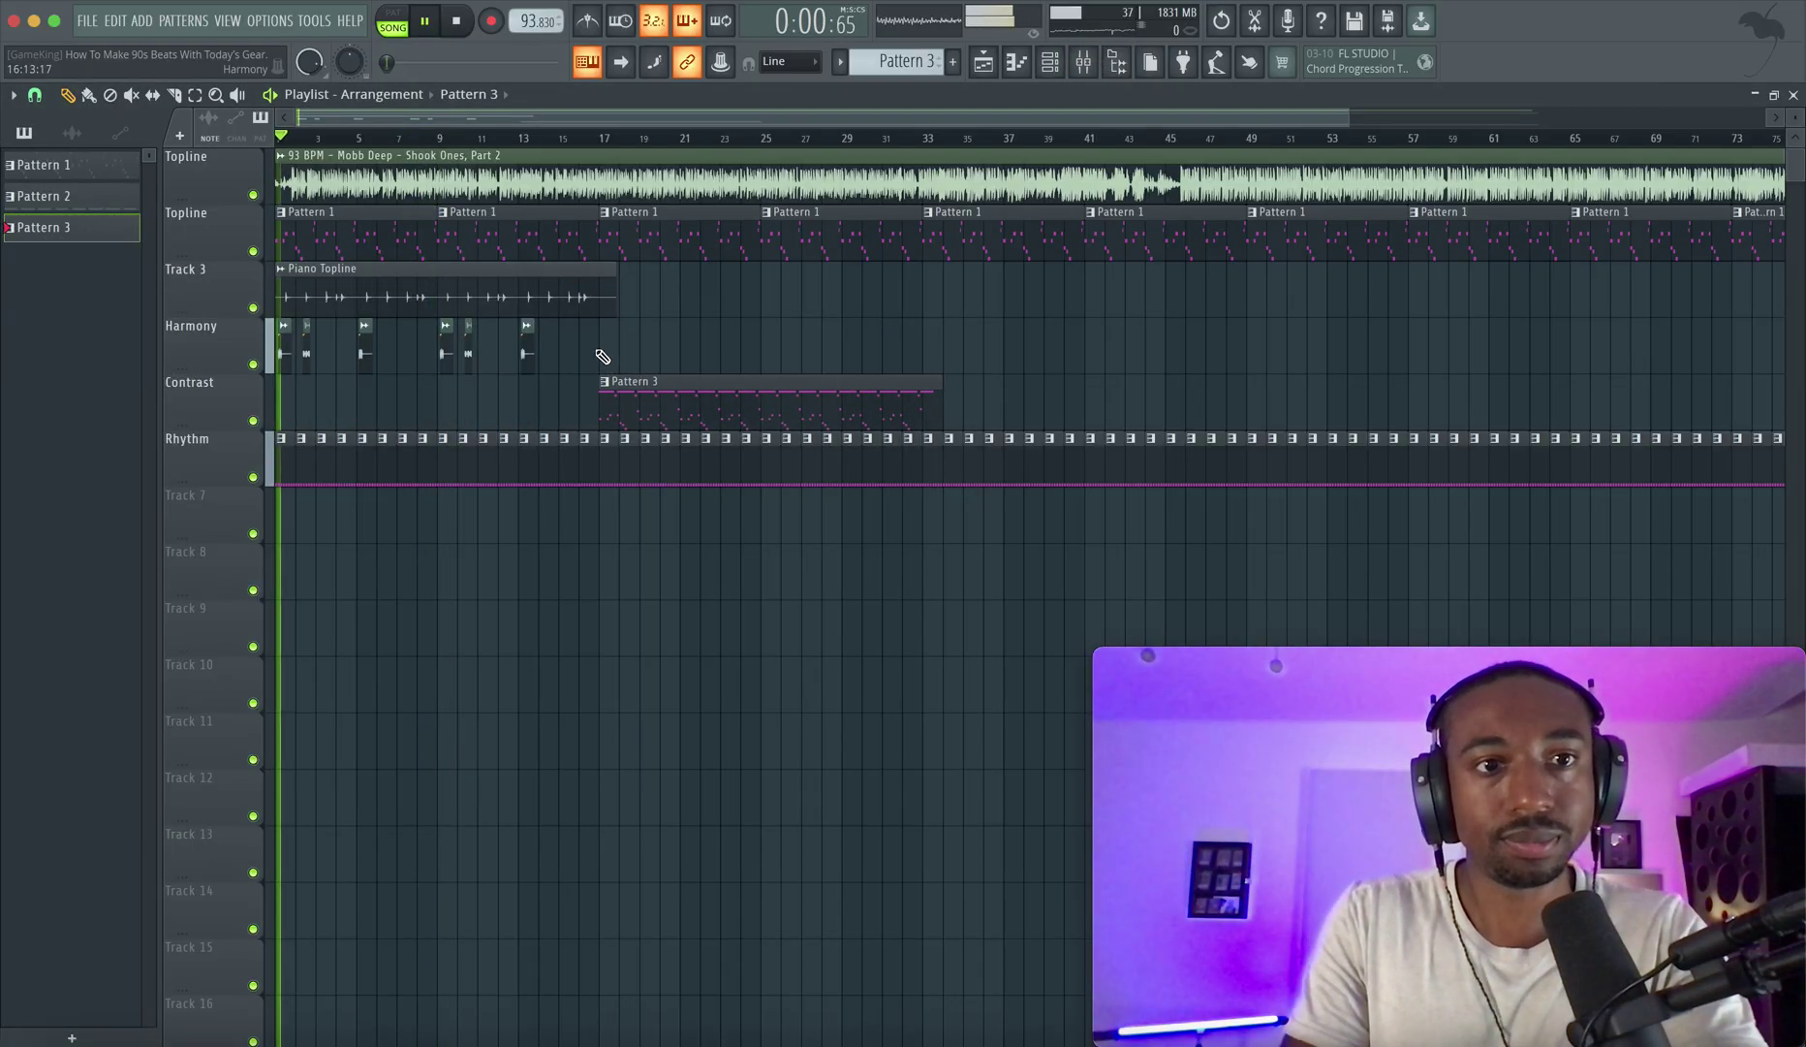
# Select all scratch clips on the Harmony track, save the project and check the mixer.
pyautogui.moveTo(594, 361); pyautogui.dragTo(279, 352)
pyautogui.press('super+s')
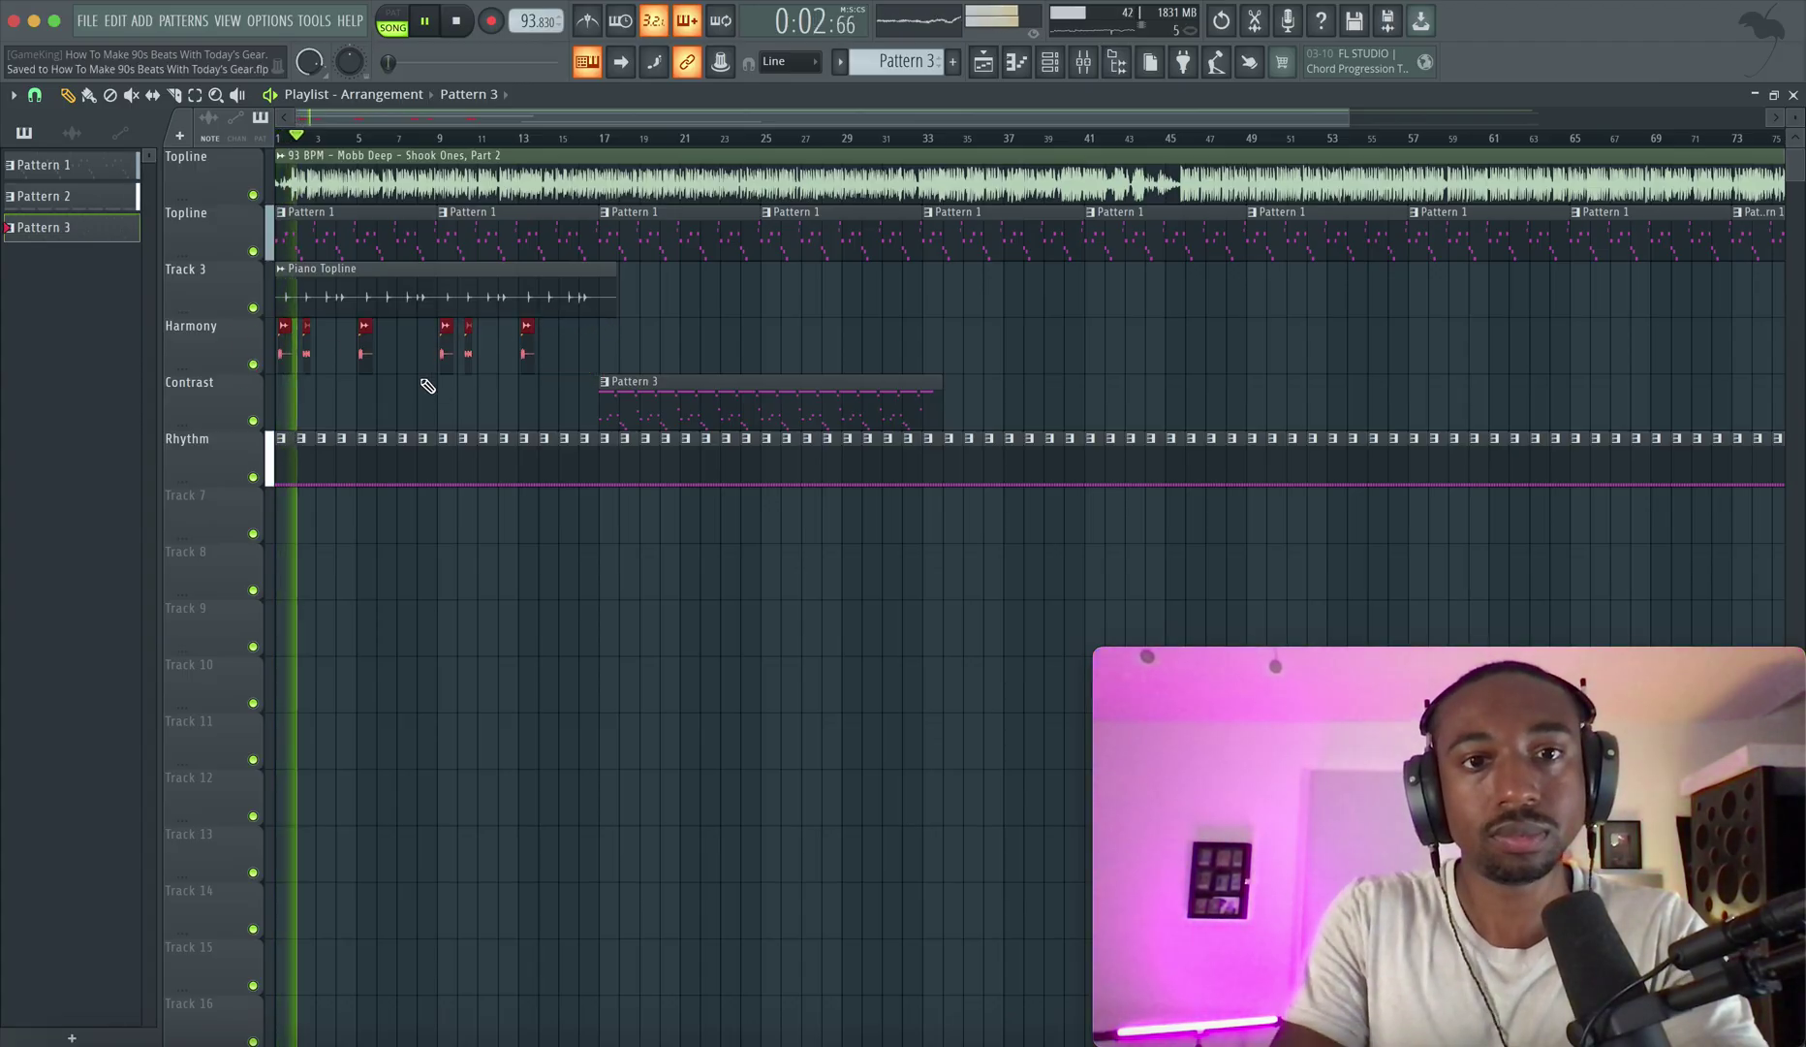
pyautogui.scroll(3, 522, 378)
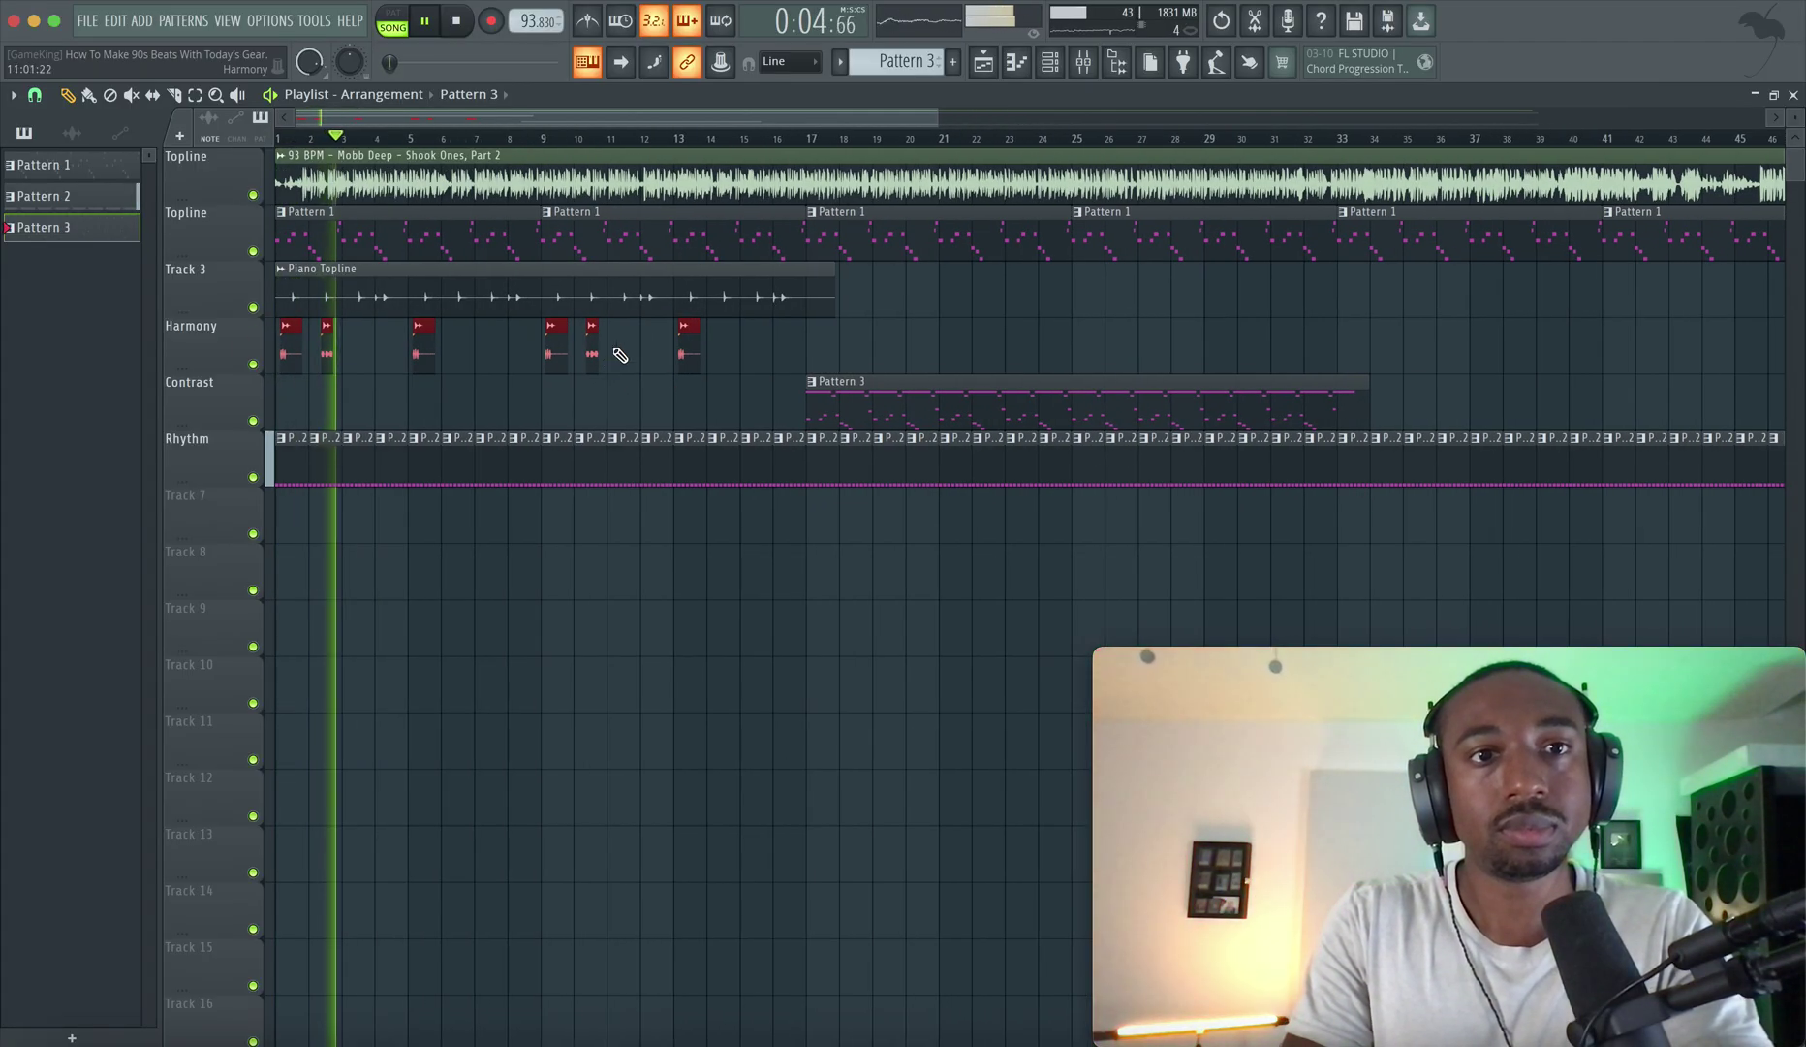
pyautogui.click(1083, 64)
pyautogui.rightClick(1106, 315)
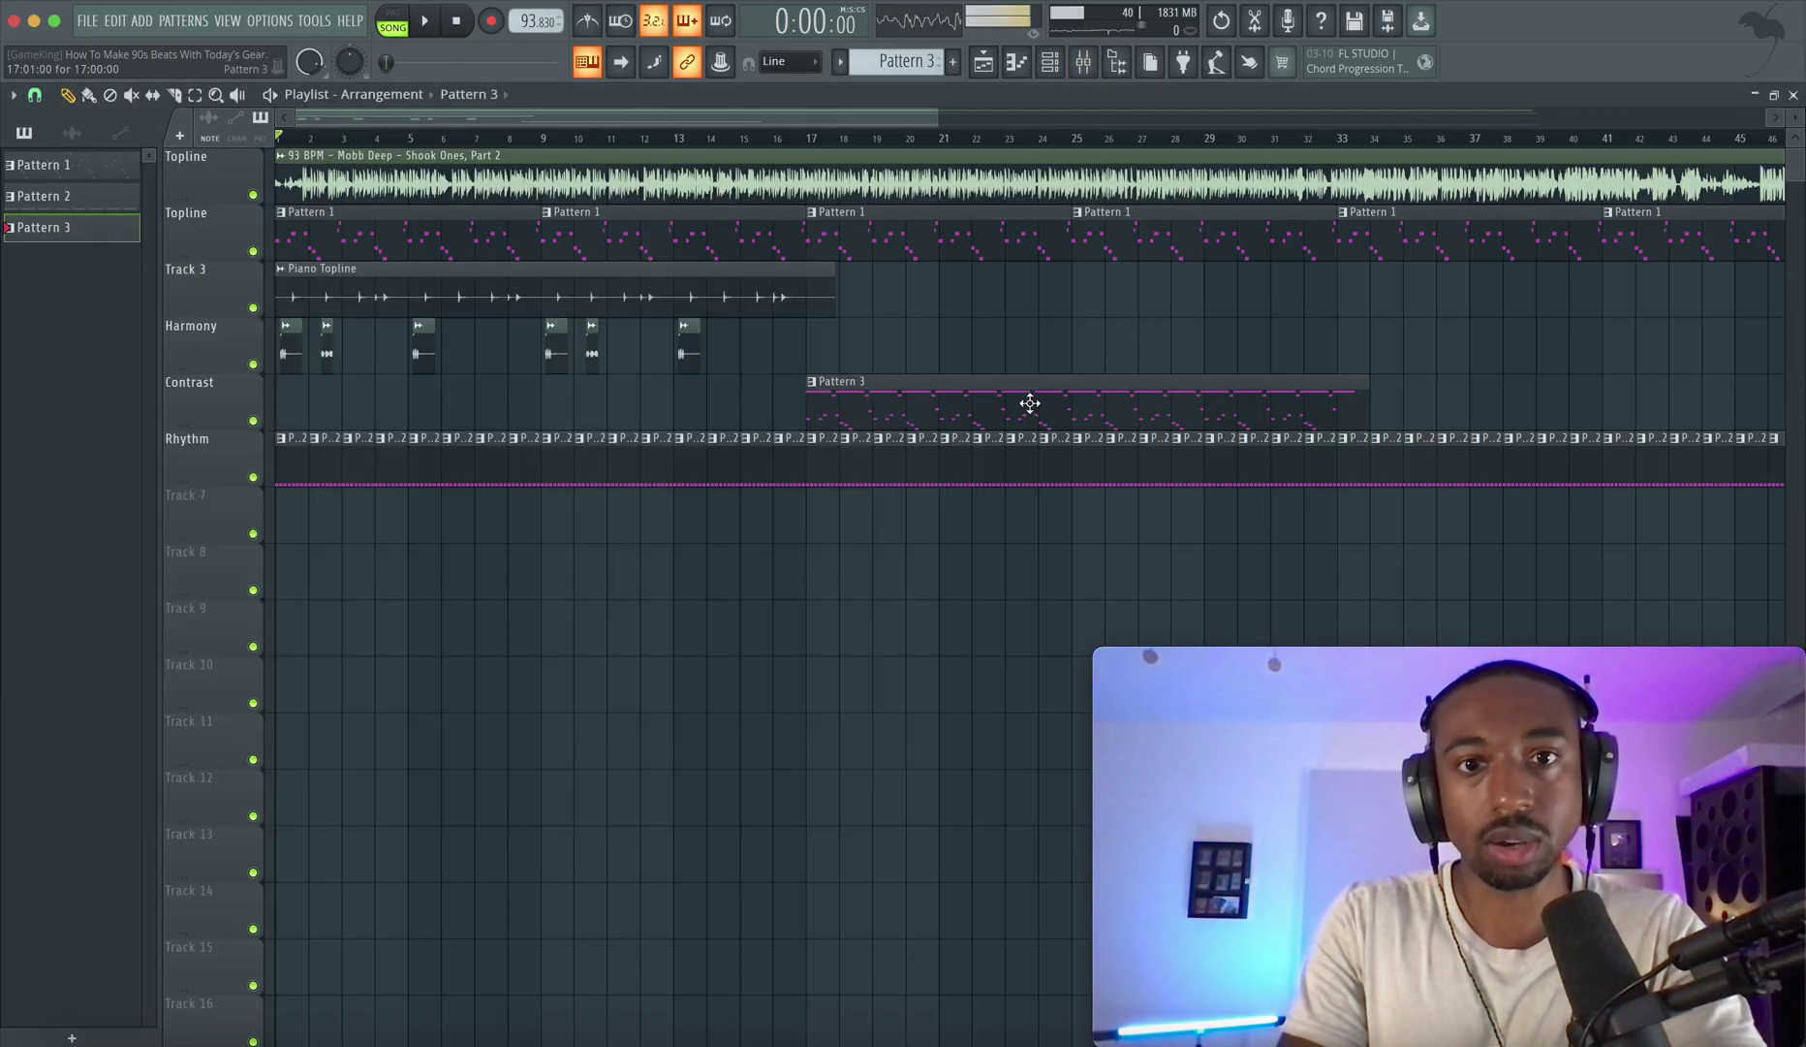
# Move the Piano Topline clip on Track 3 to start at bar 17 during playback.
pyautogui.moveTo(1030, 403)
pyautogui.mouseDown()
pyautogui.moveTo(468, 403)
pyautogui.moveTo(1011, 401)
pyautogui.mouseUp()
pyautogui.press('space')
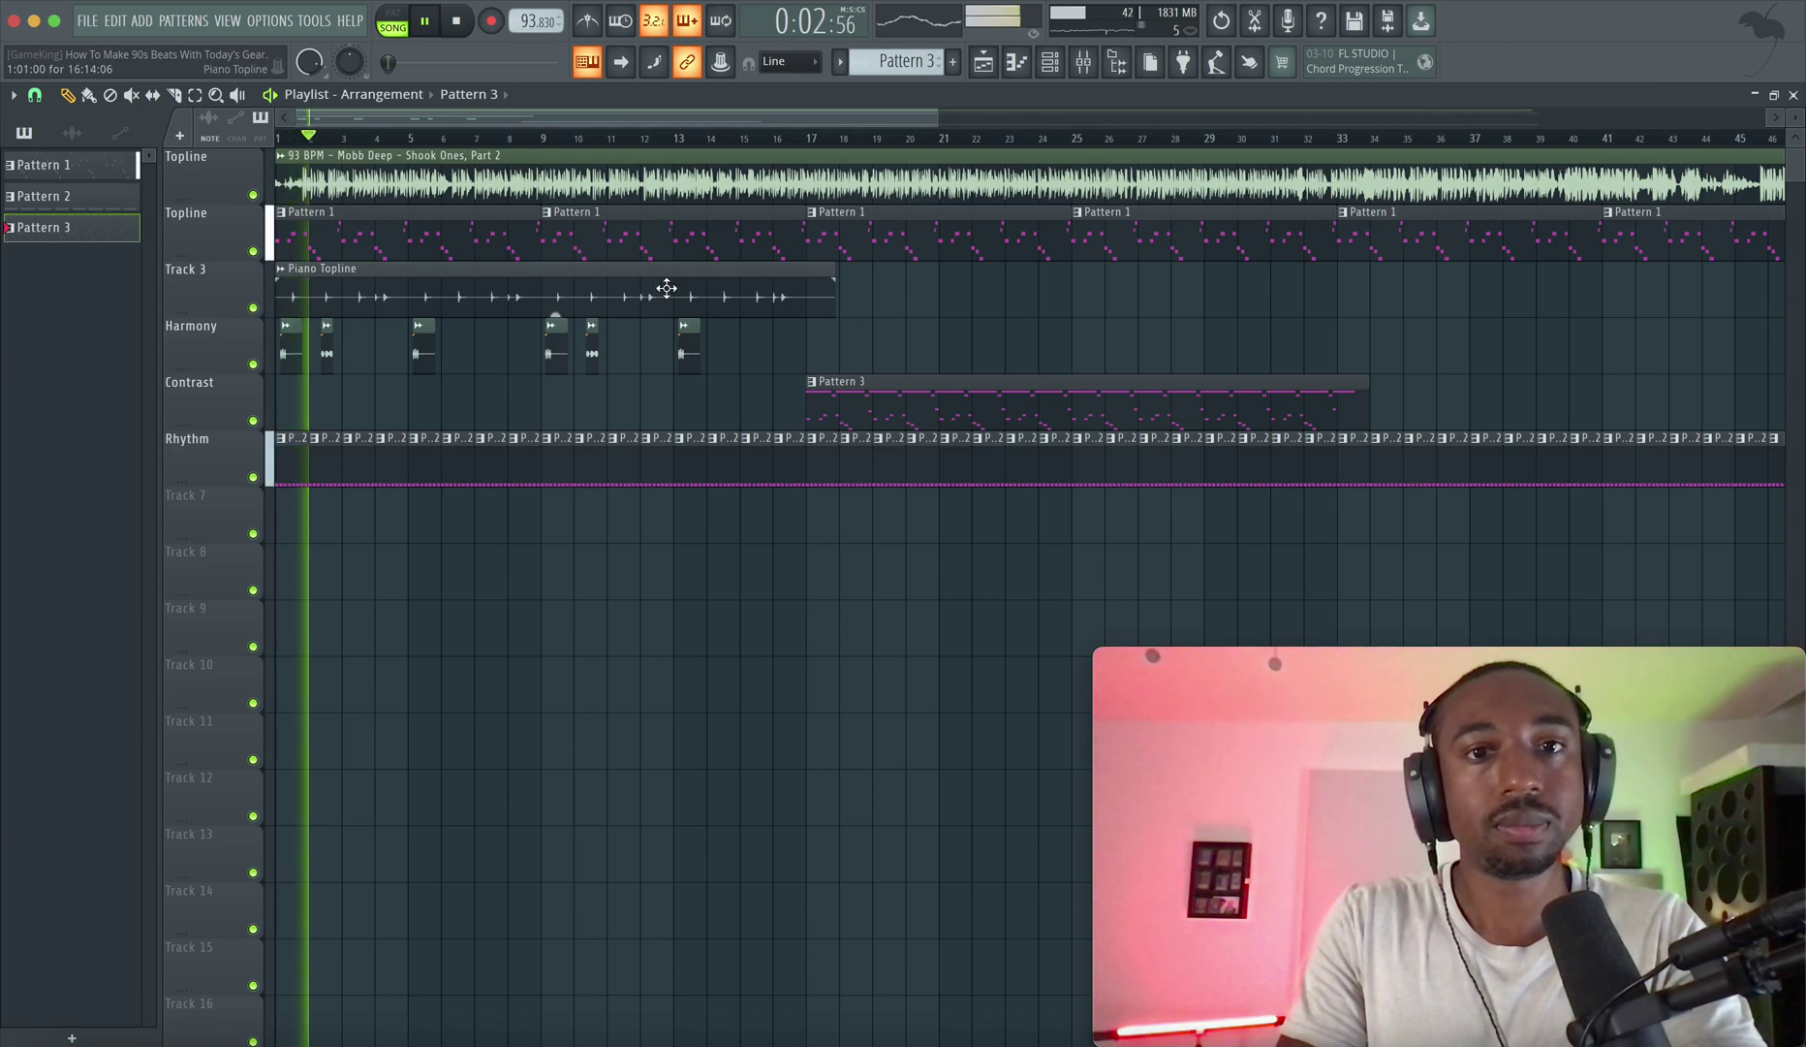
pyautogui.moveTo(528, 295); pyautogui.dragTo(1068, 294)
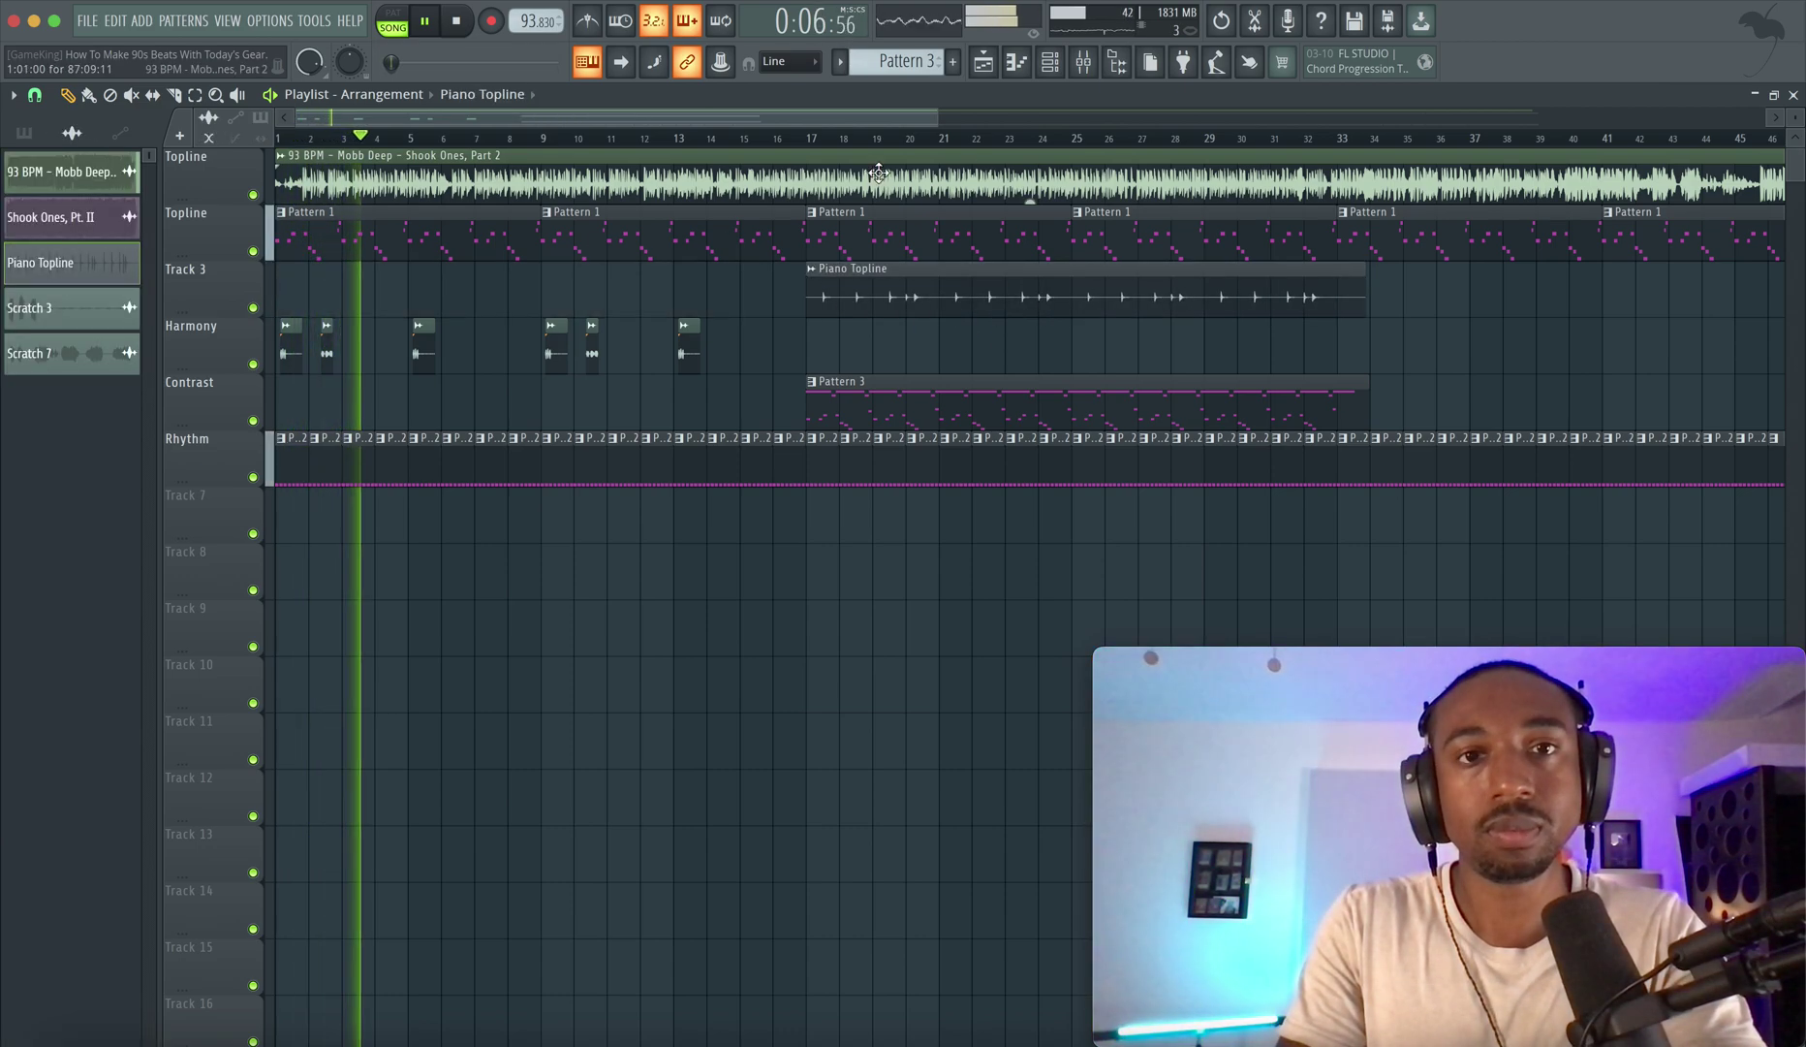
# Record the Keyboard input onto the Harmony track from around bar 17 during song playback, watching the mixer, and stop the recording.
pyautogui.click(1084, 62)
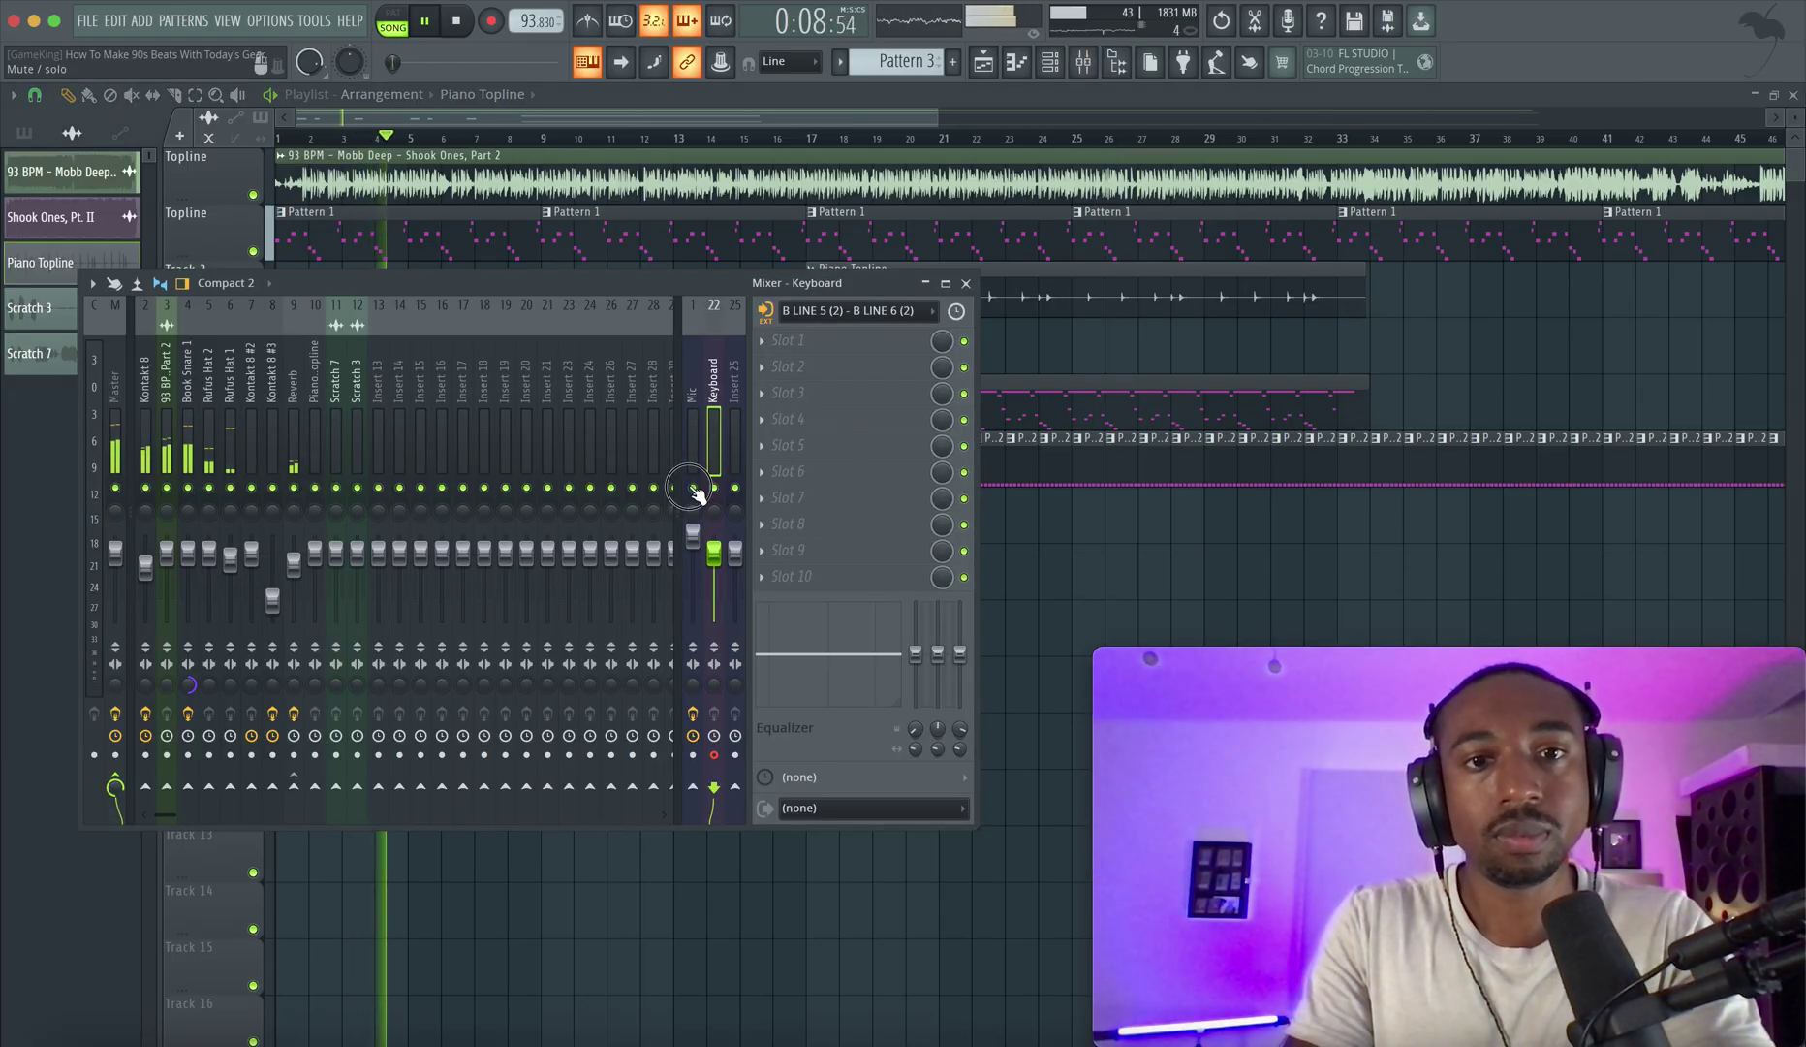
pyautogui.click(1055, 504)
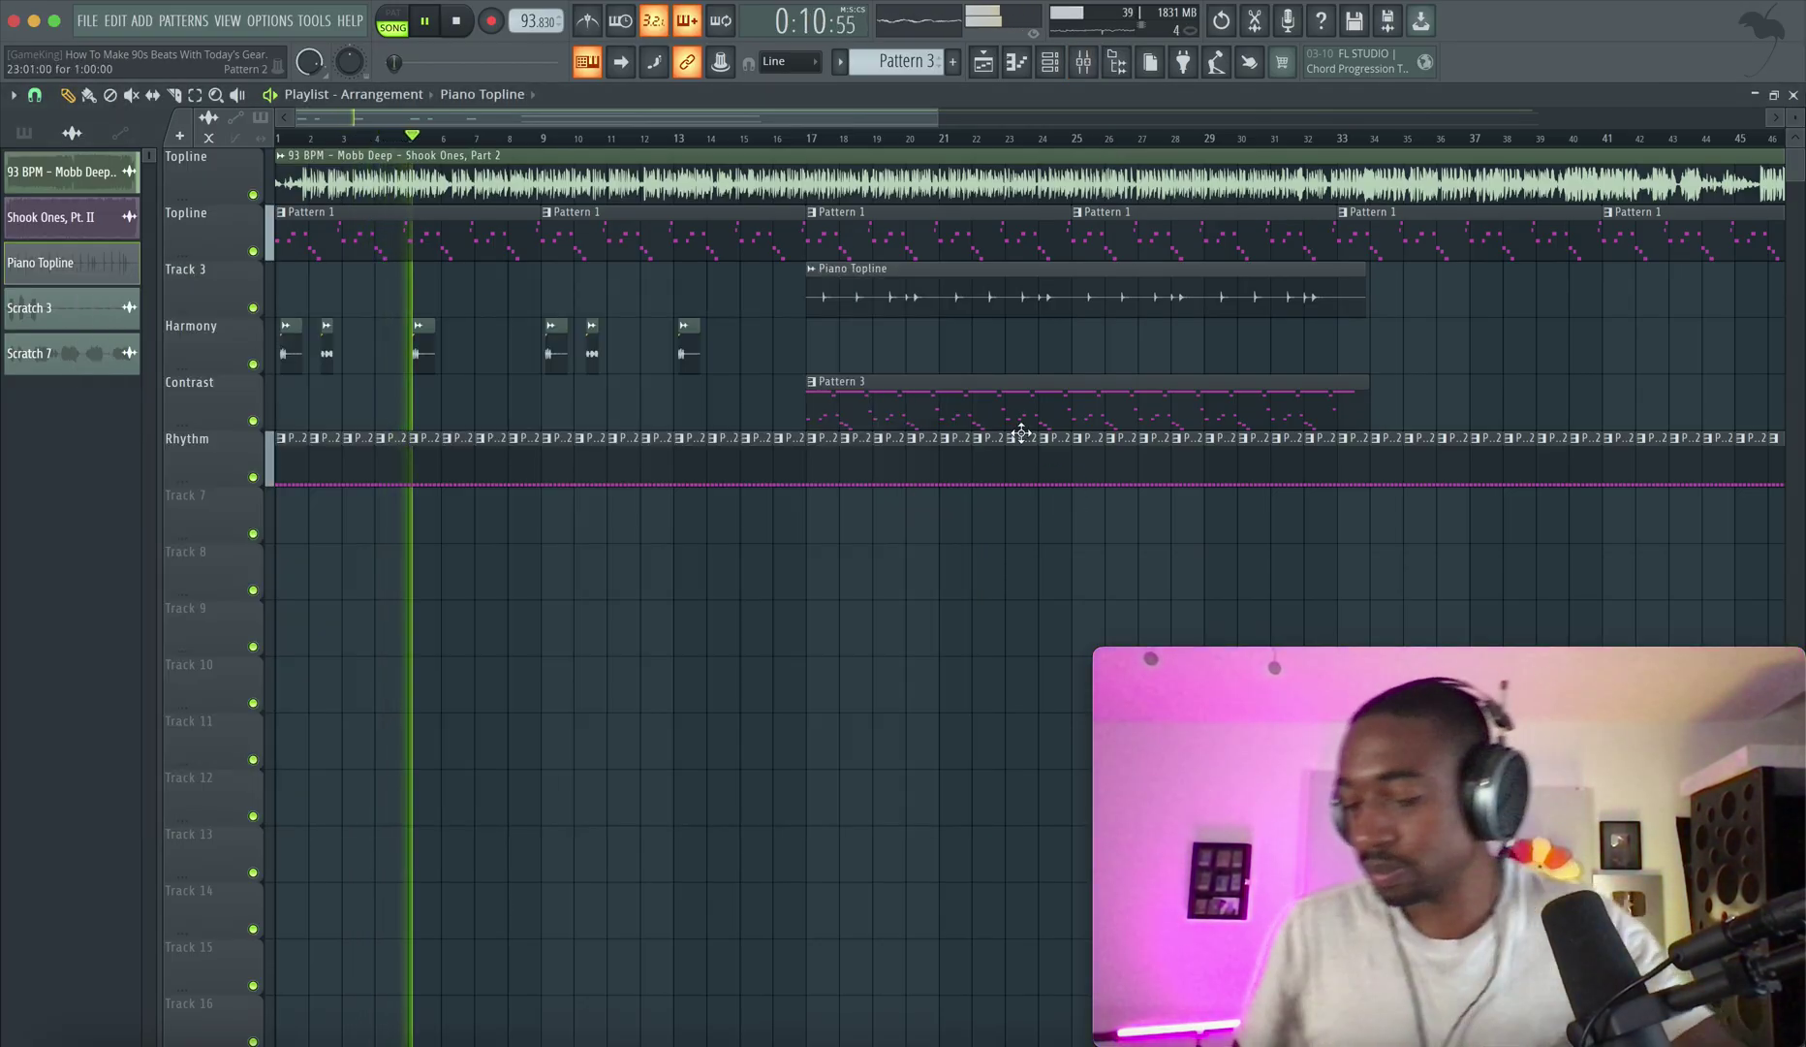
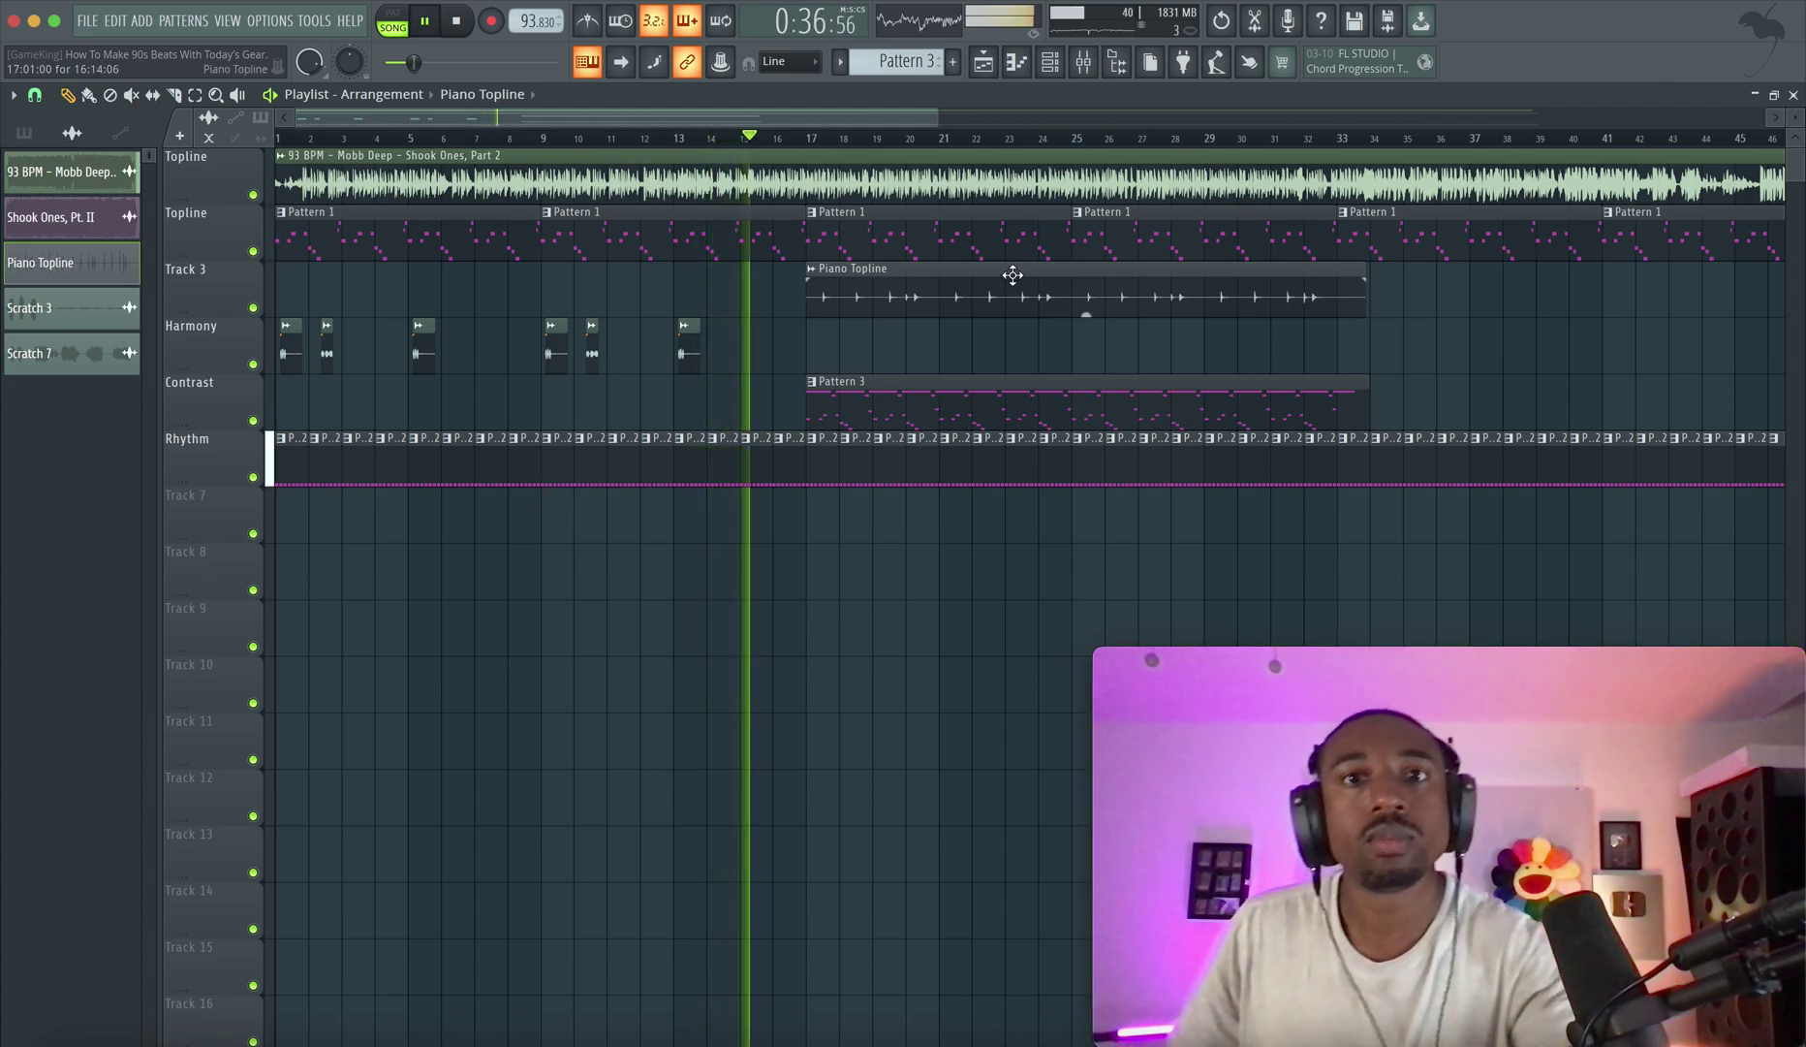
pyautogui.click(1086, 80)
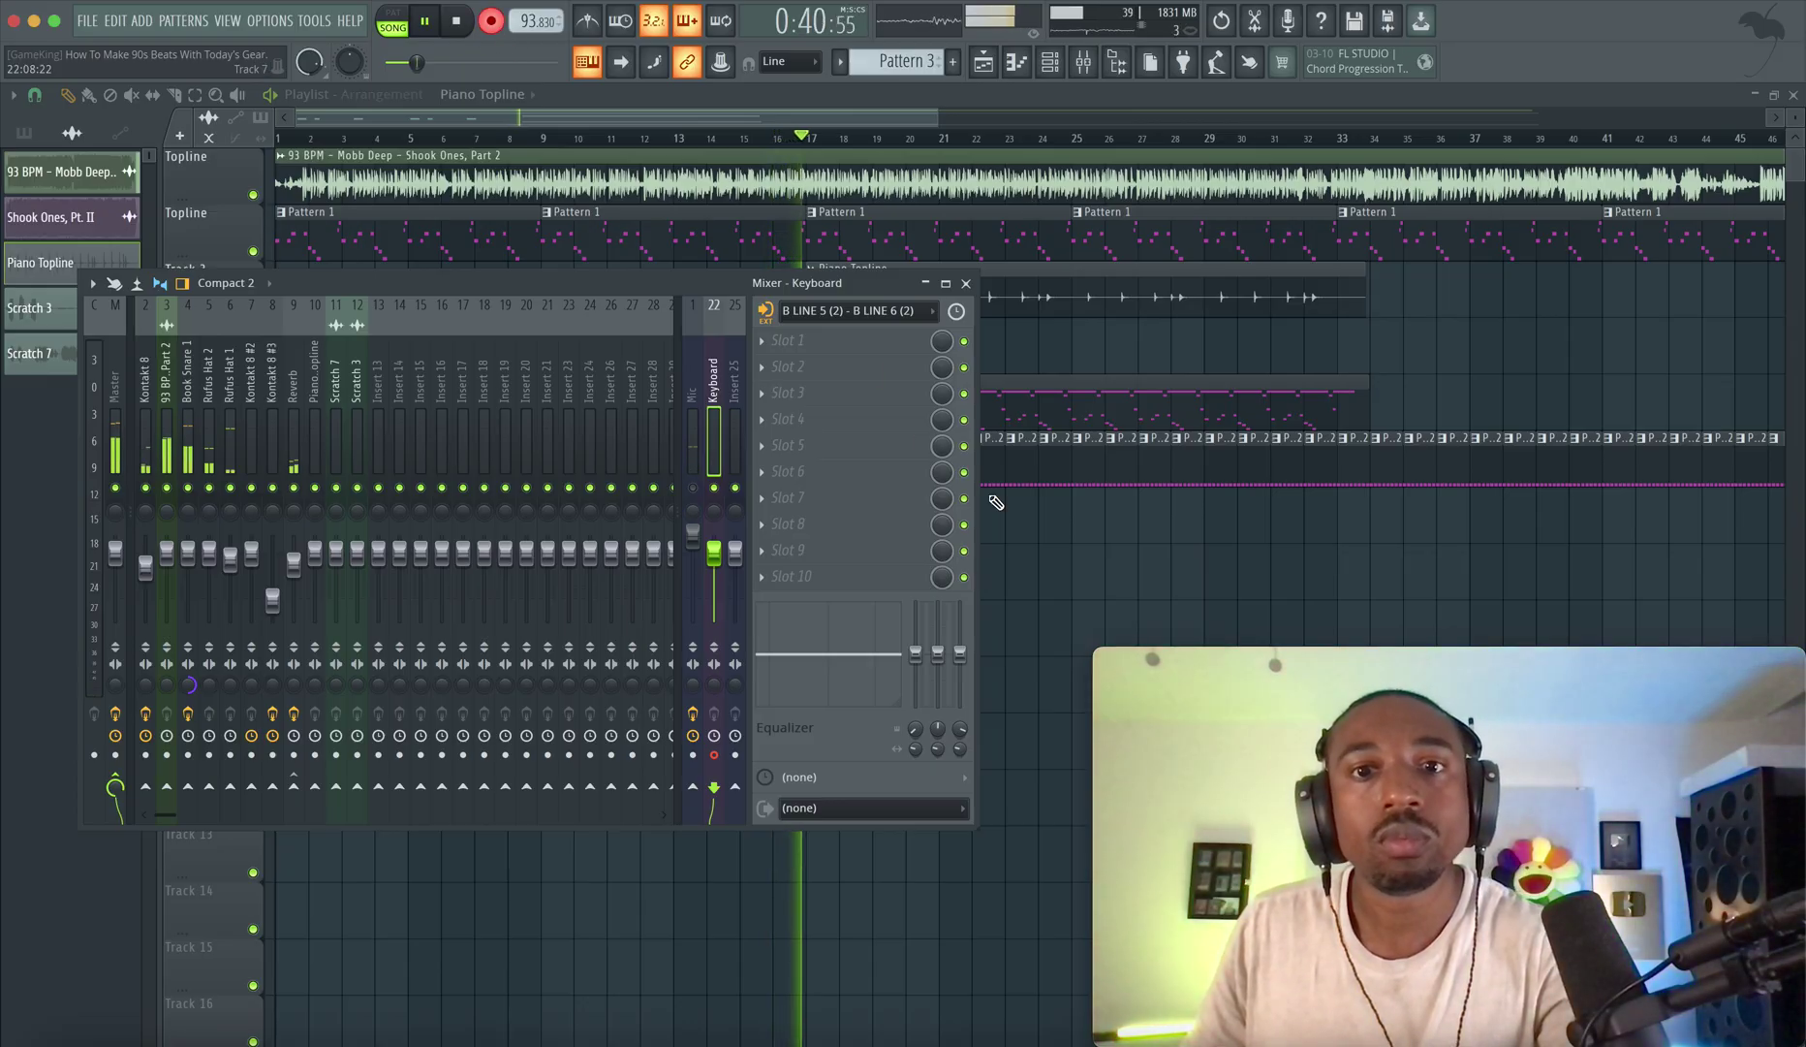
pyautogui.press('F9')
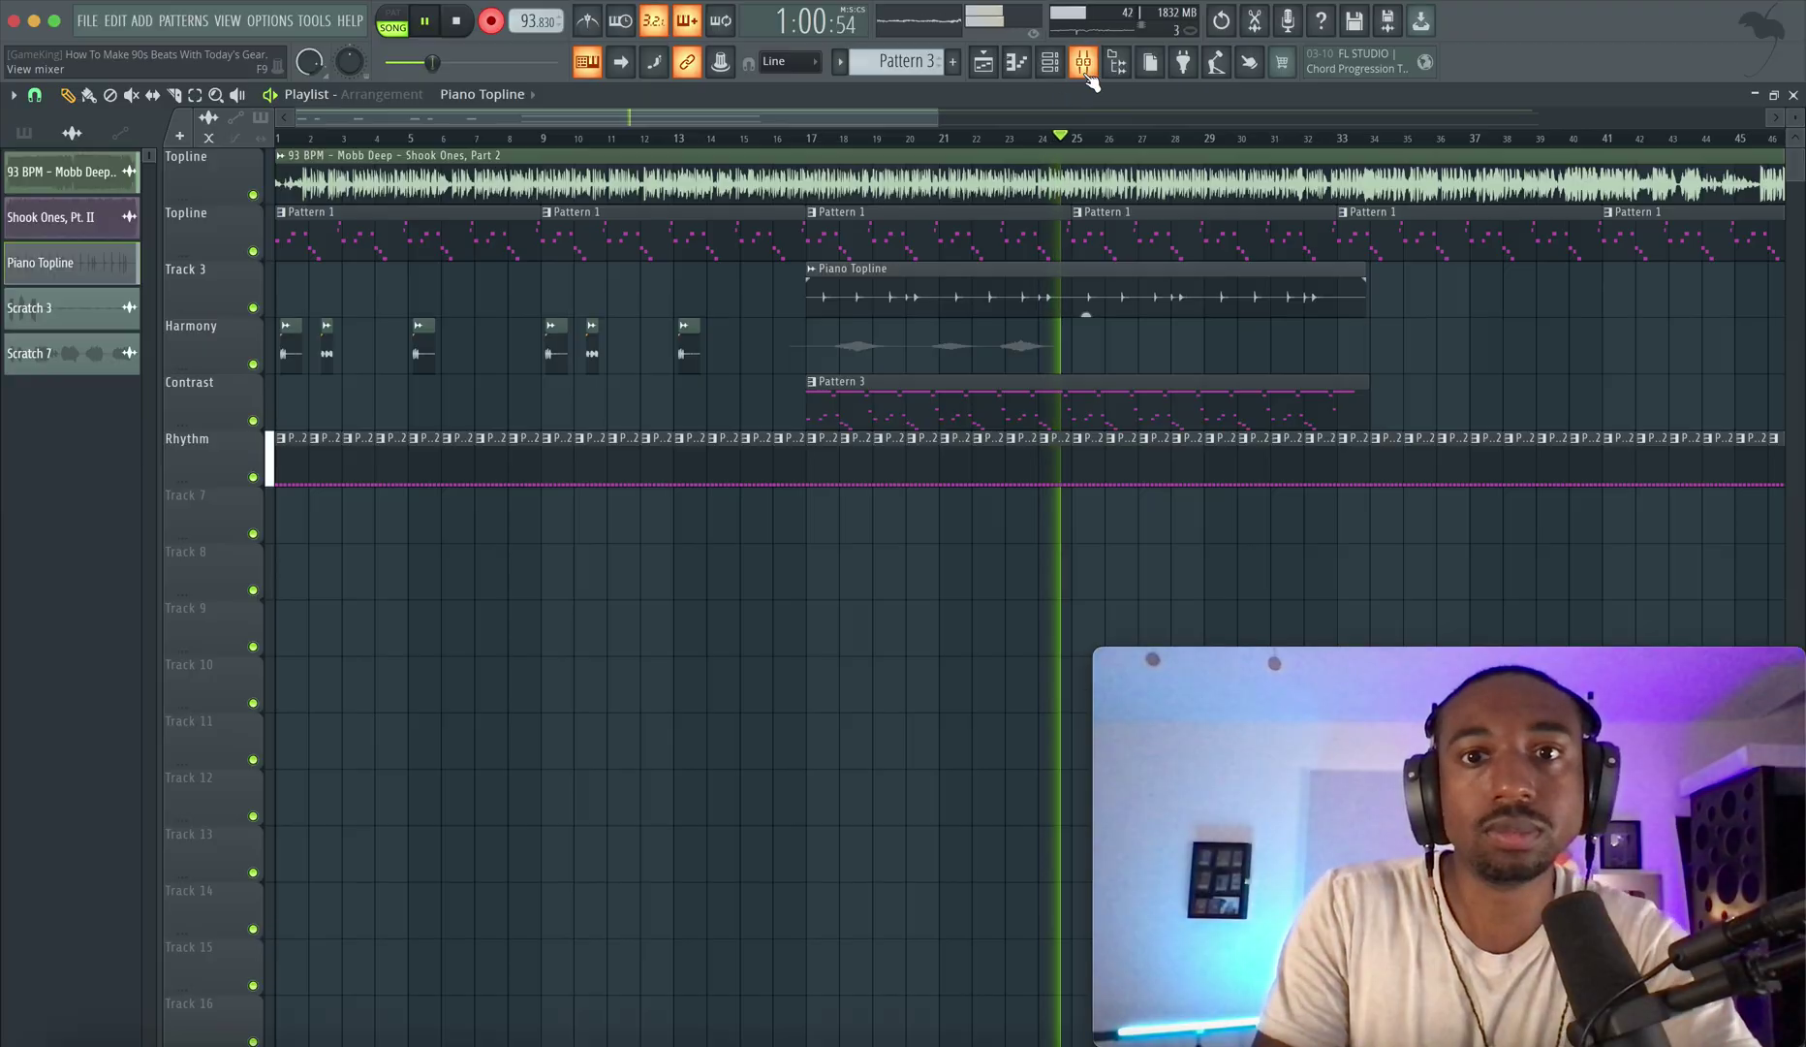
pyautogui.press('space')
pyautogui.click(1087, 73)
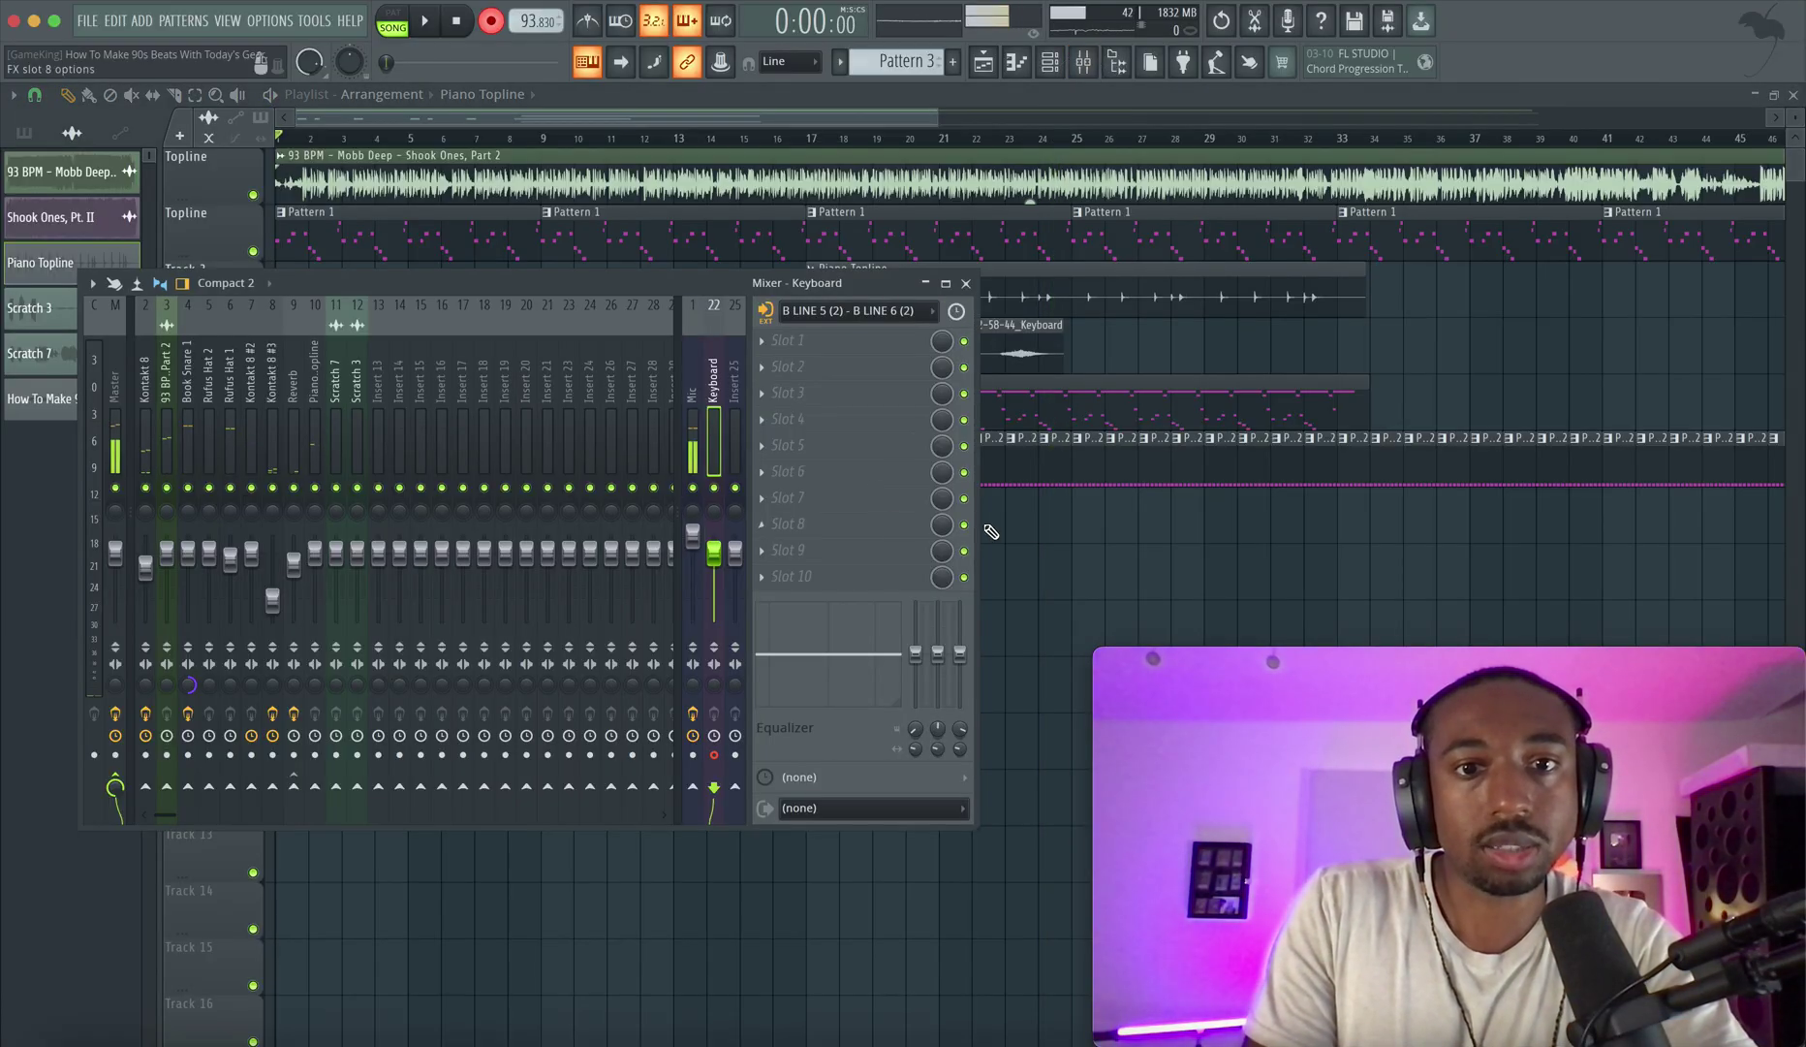
pyautogui.click(965, 283)
# Turn off recording mode and play back the song from just before bar 17 to hear the start of the keyboard take.
pyautogui.scroll(10, 806, 158)
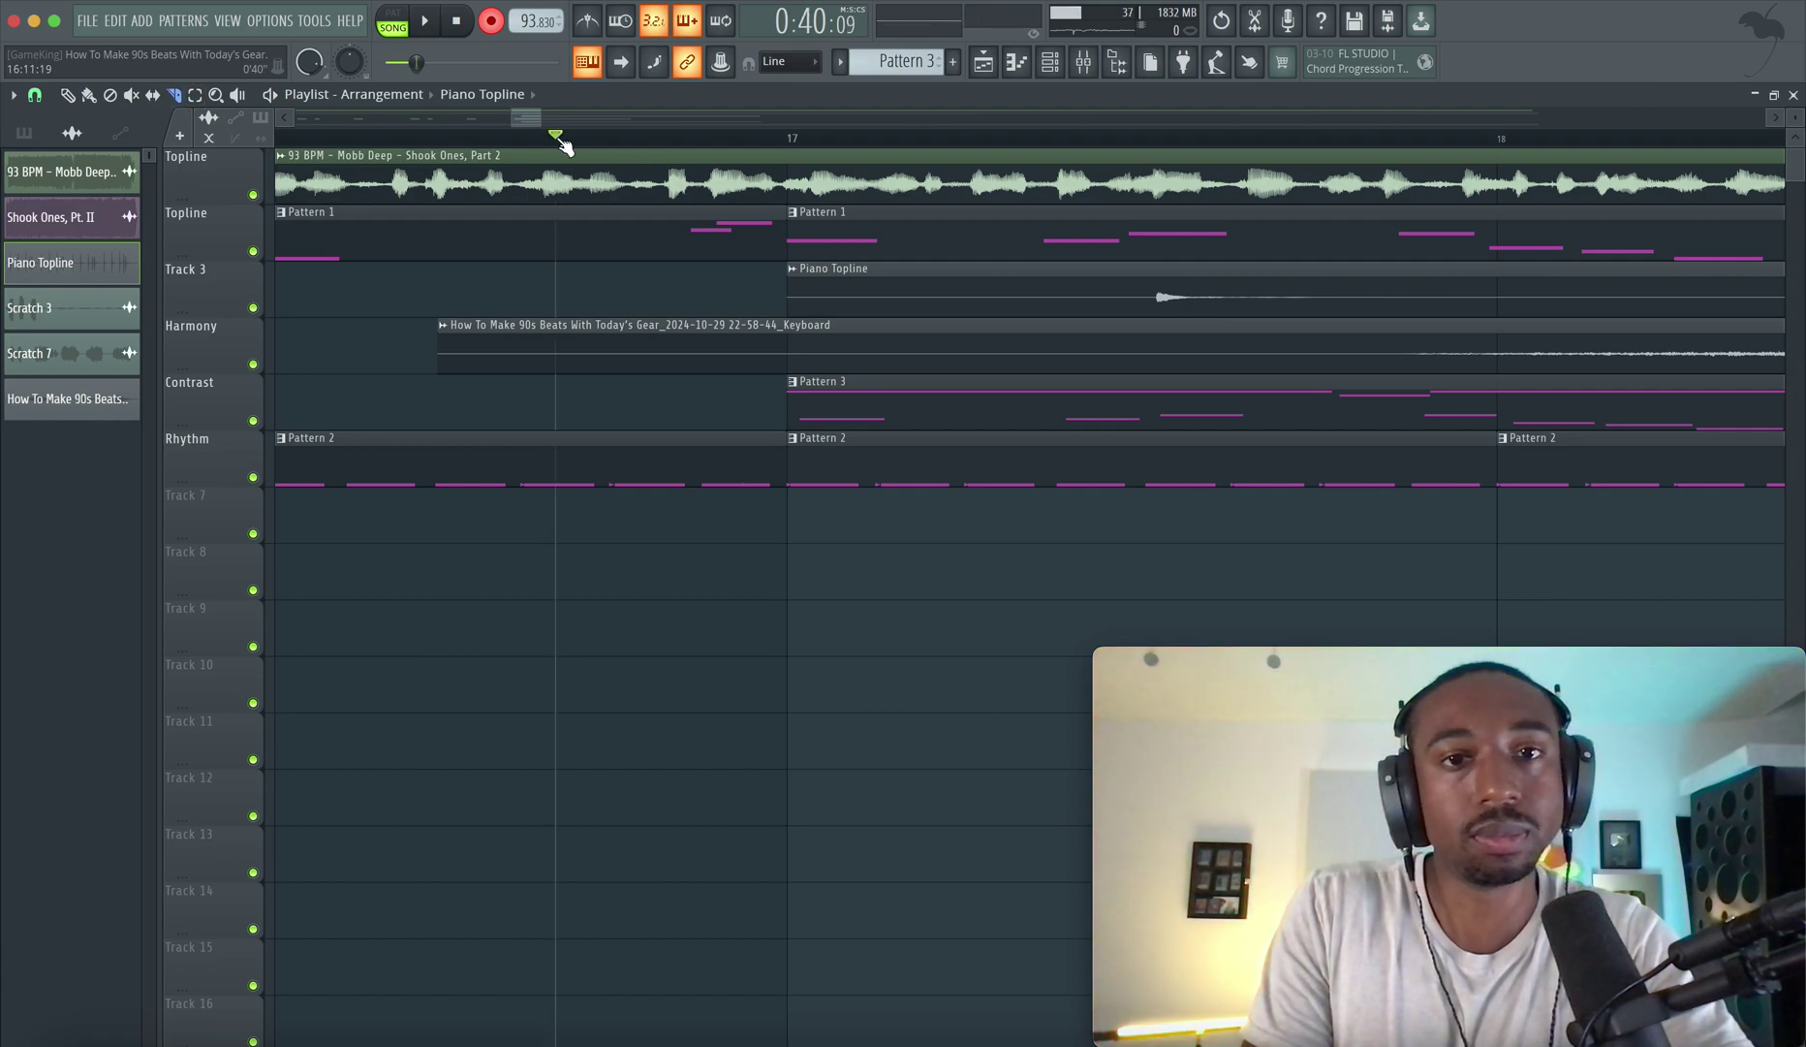
pyautogui.press('space')
pyautogui.click(490, 30)
pyautogui.press('space')
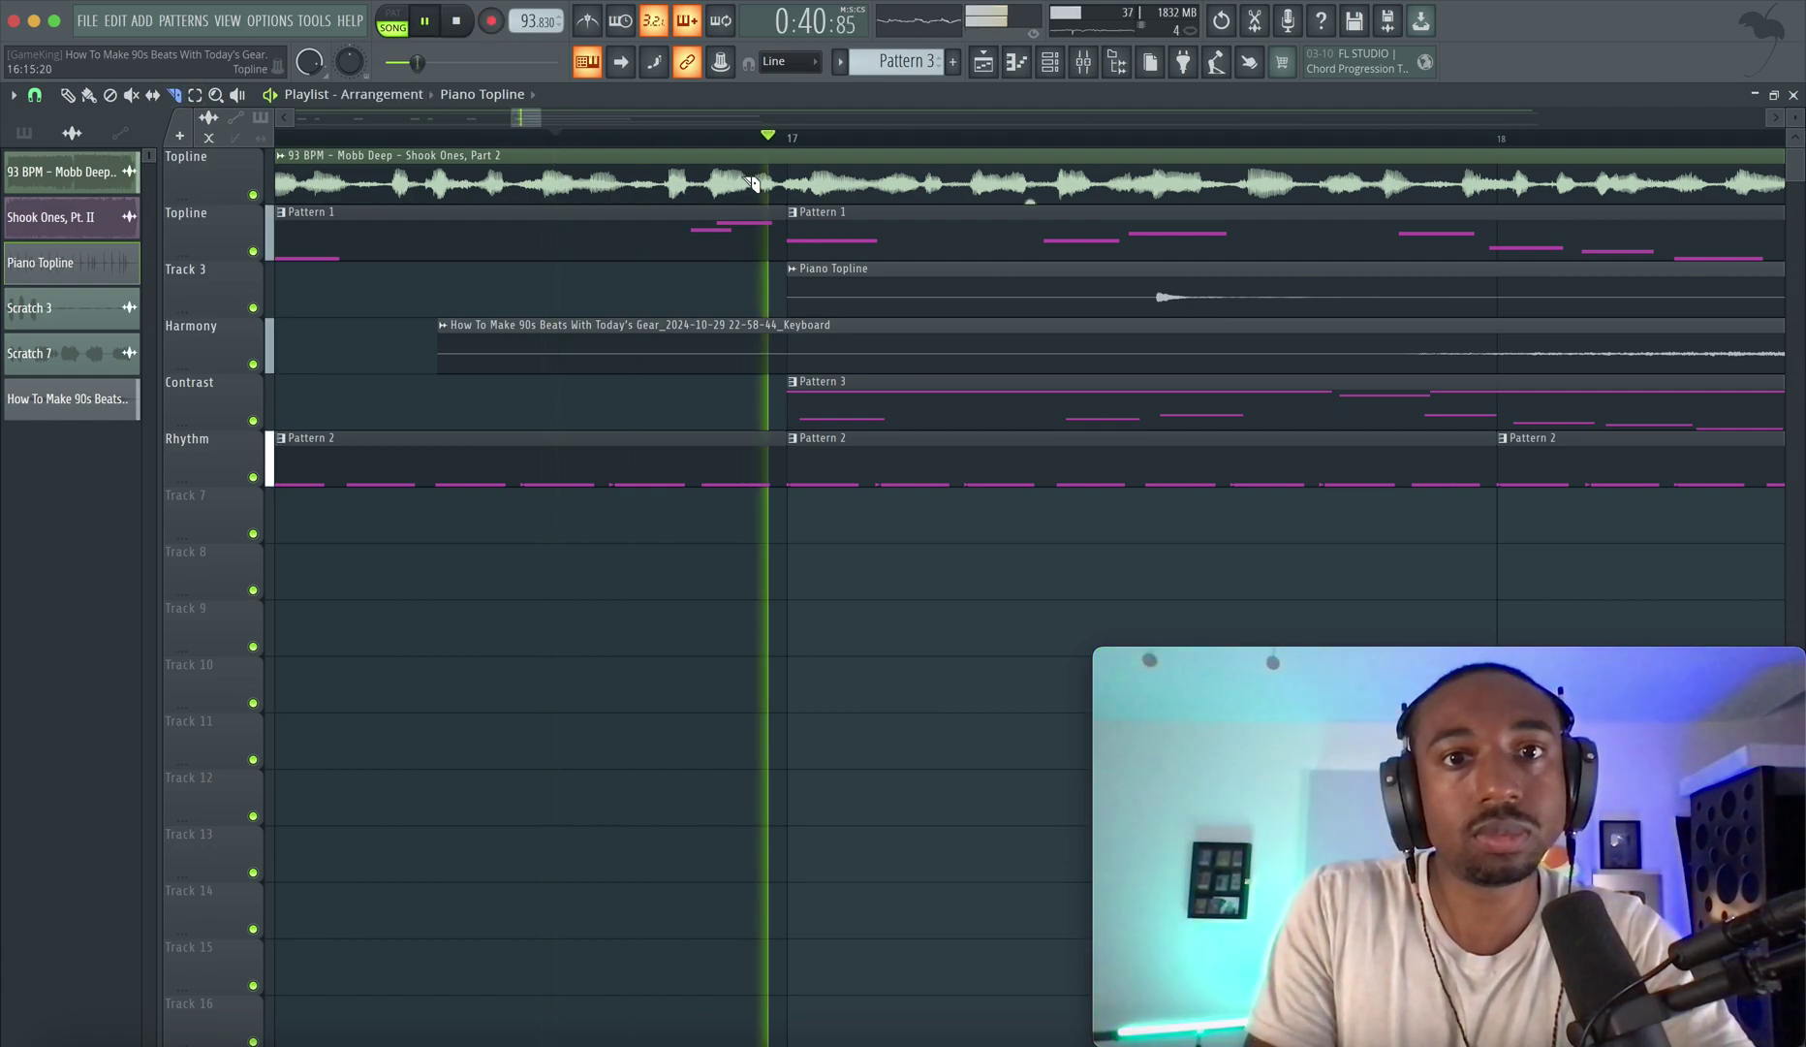
pyautogui.press('space')
# Play back the section before bar 17 and slice the Mobb Deep reference clip in bar 14 and at 15:16:23.
pyautogui.scroll(-1, 477, 158)
pyautogui.scroll(-2, 477, 158)
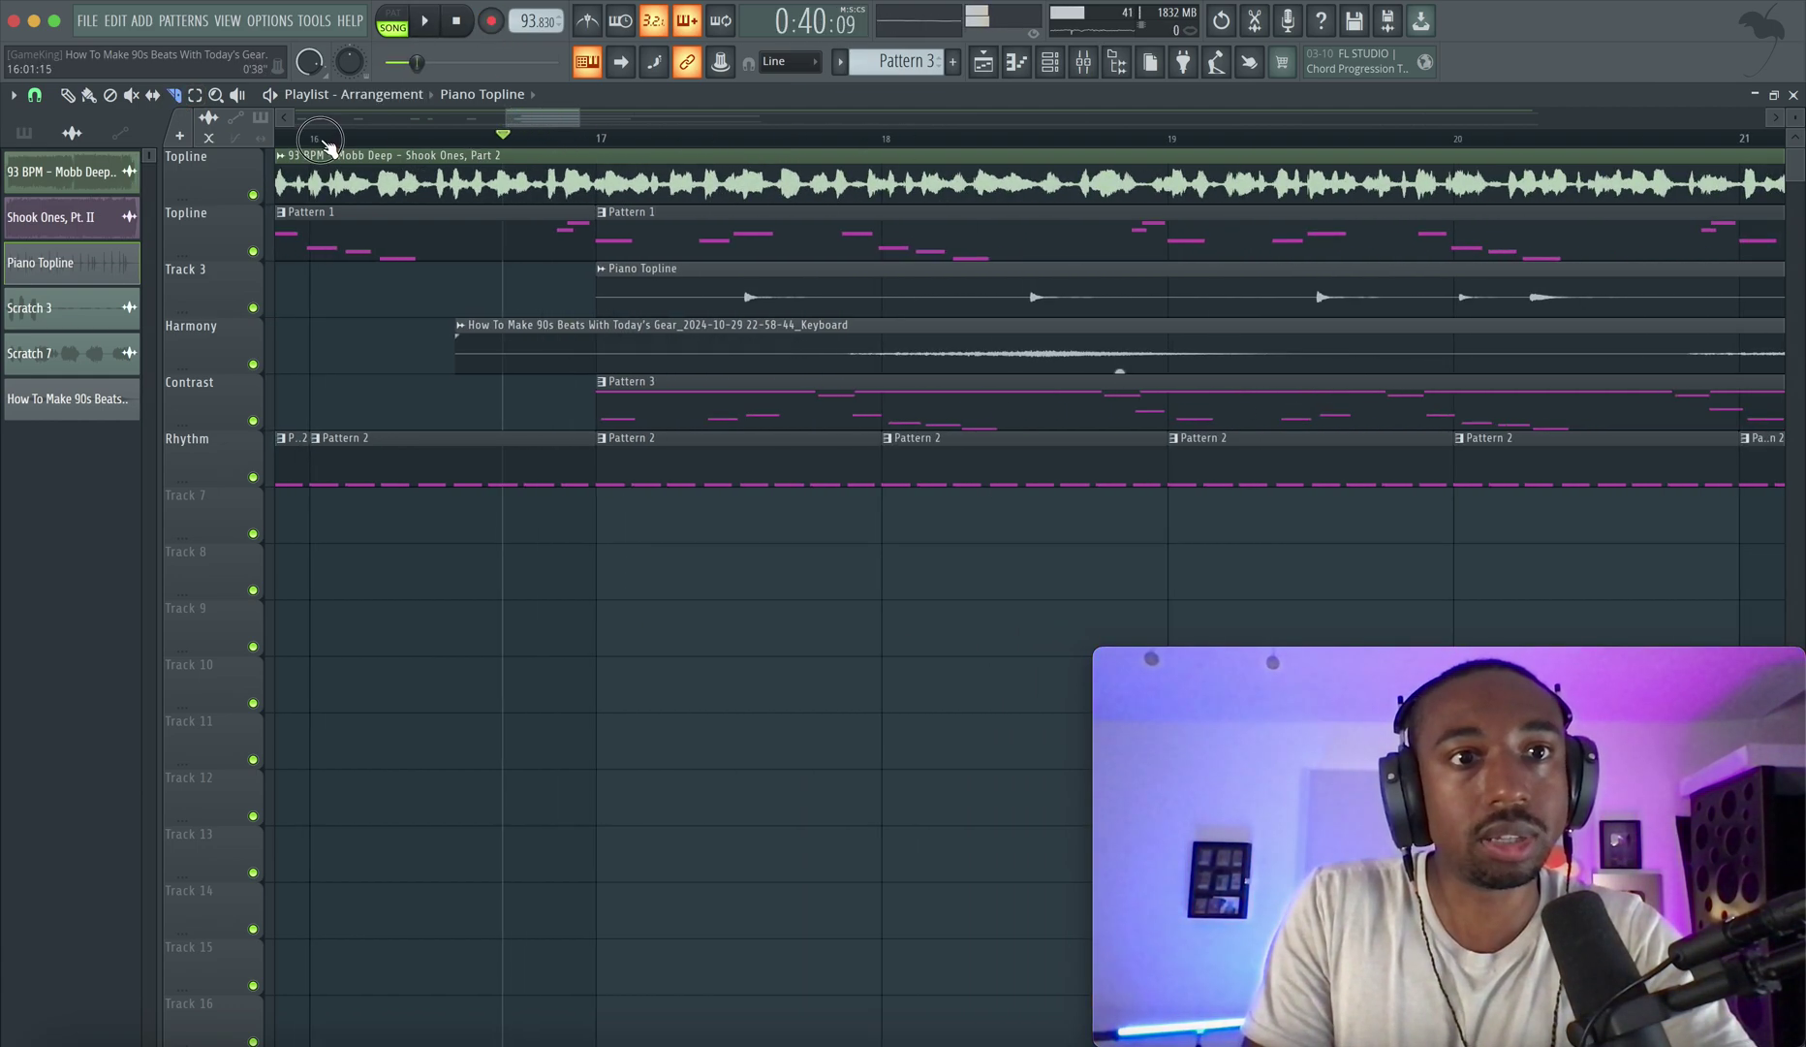
pyautogui.press('space')
pyautogui.press('space')
pyautogui.scroll(-4, 432, 153)
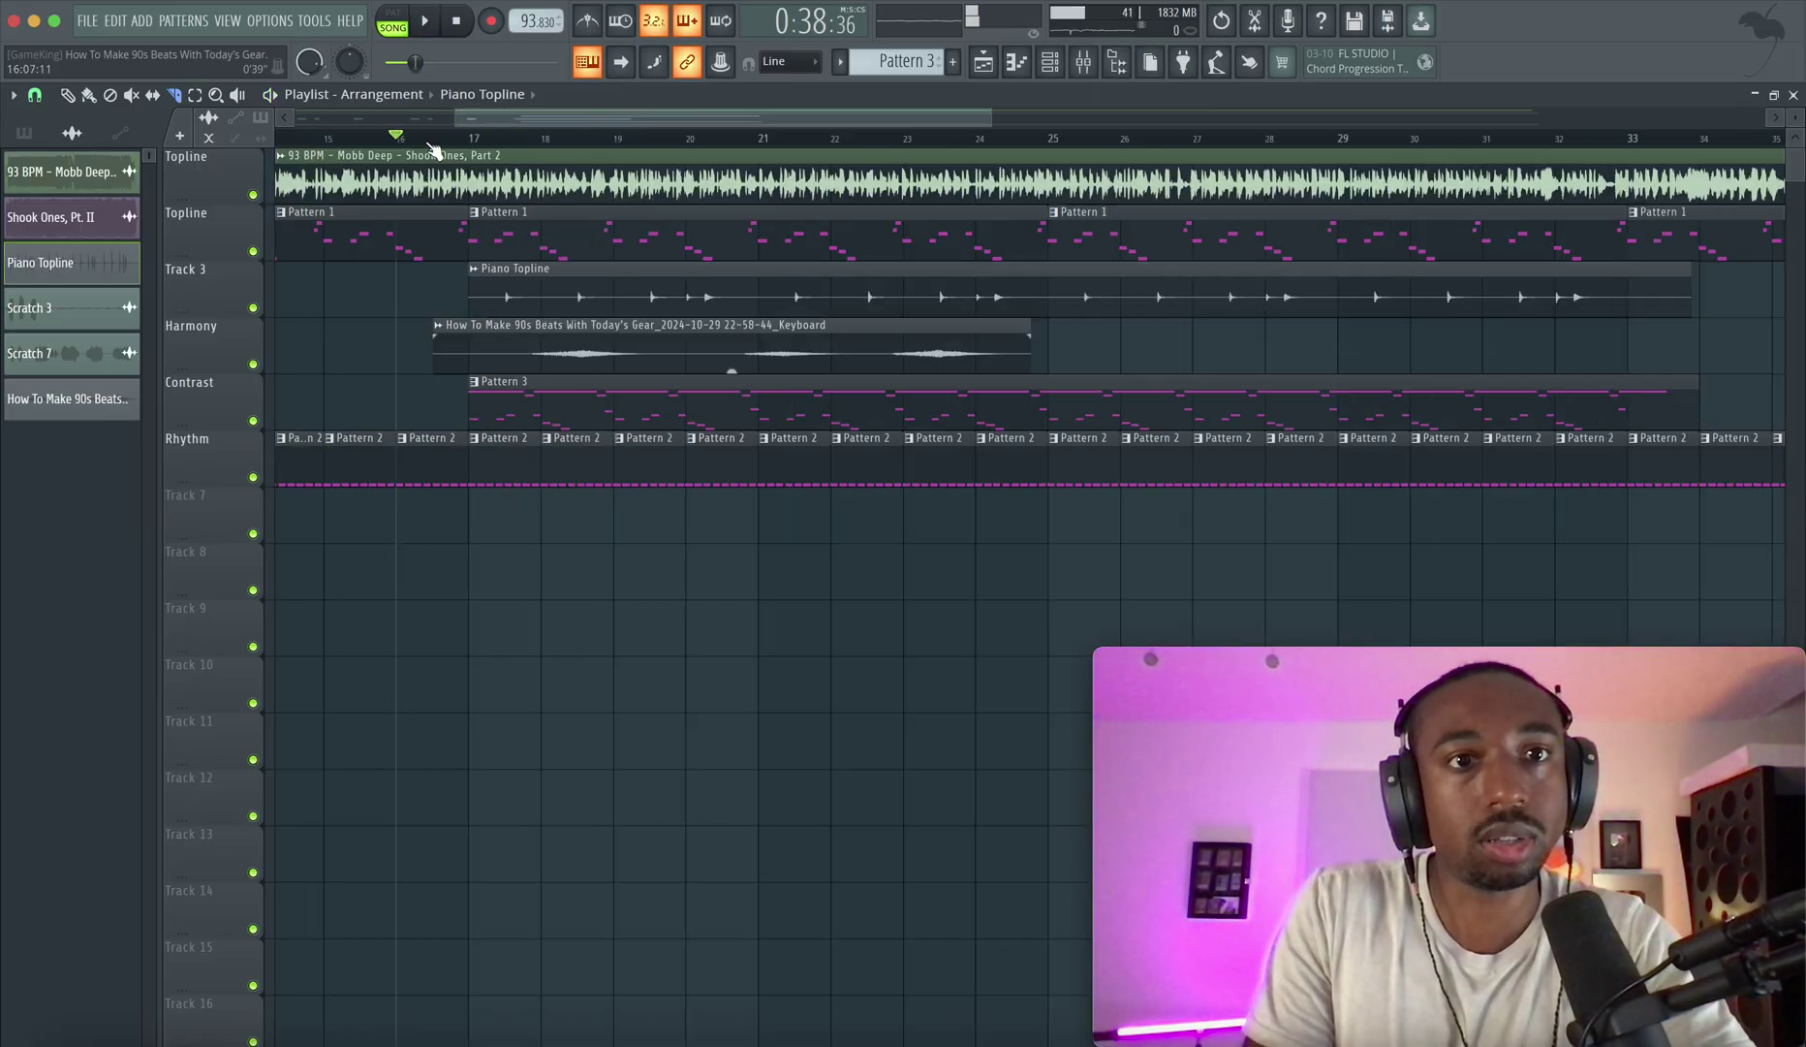
pyautogui.scroll(2, 371, 174)
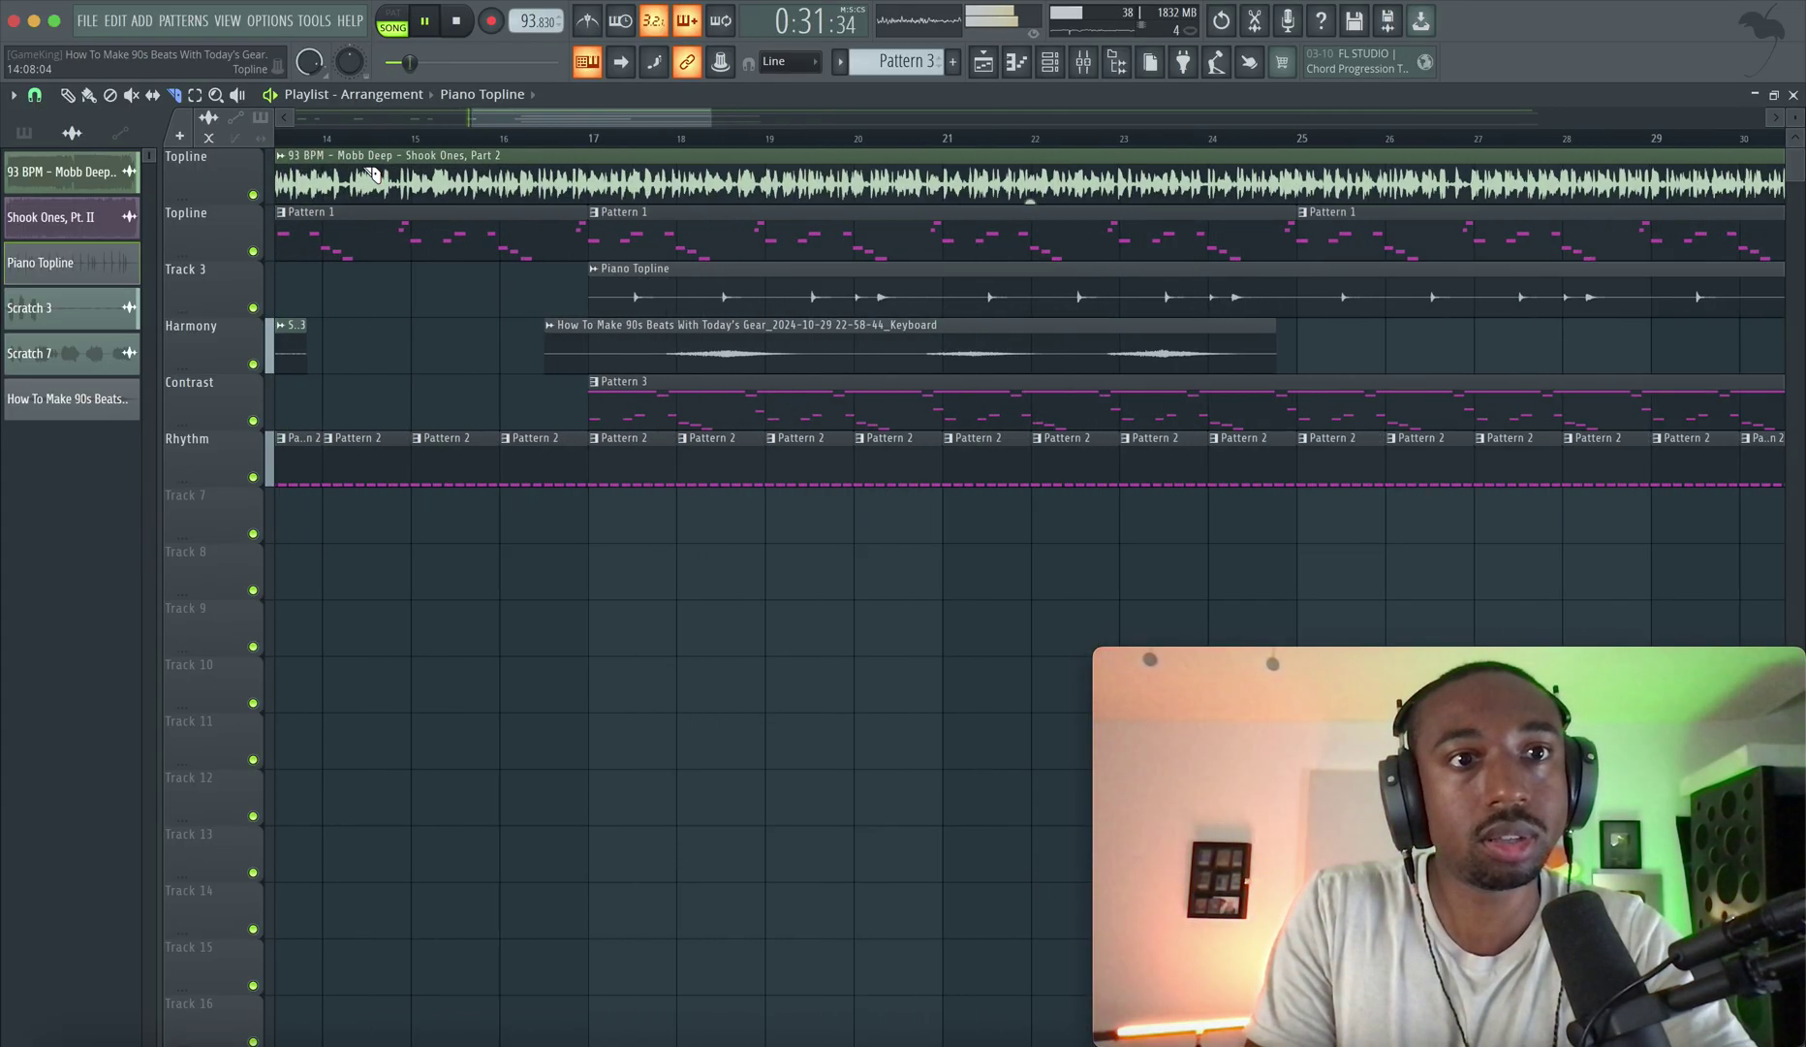
pyautogui.scroll(3, 368, 186)
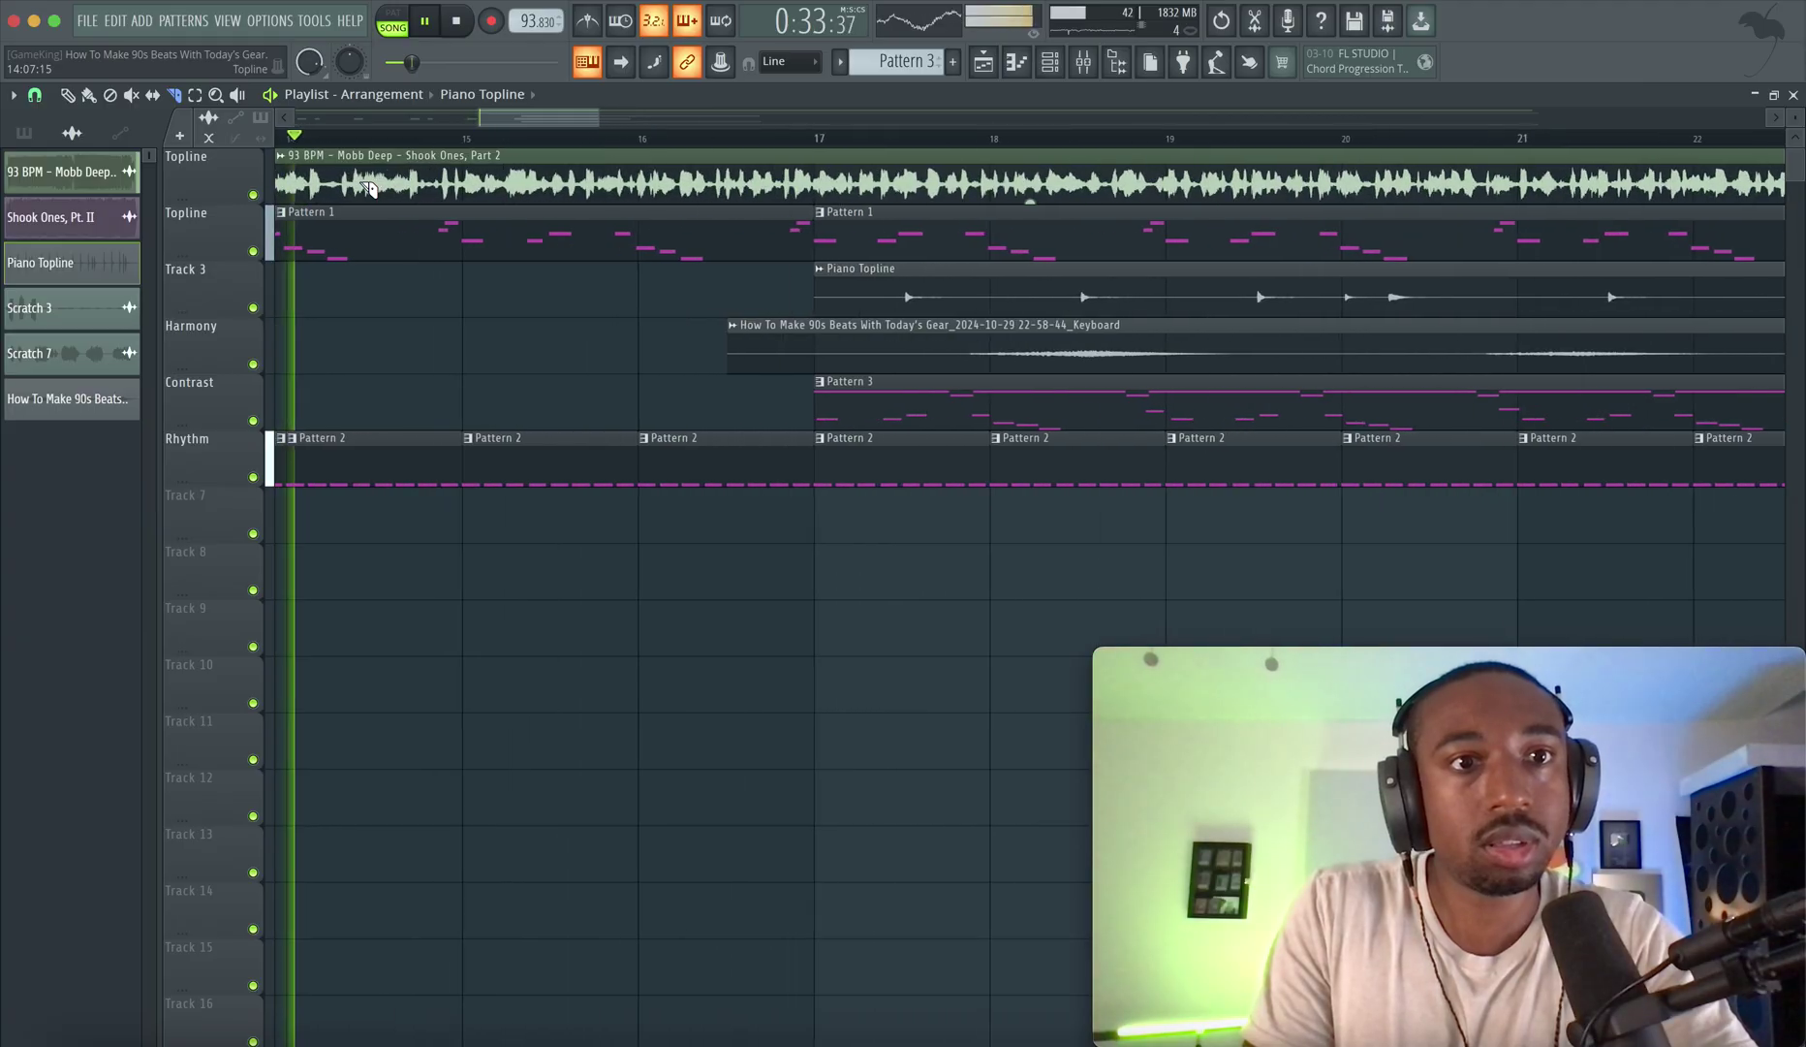
pyautogui.click(334, 182)
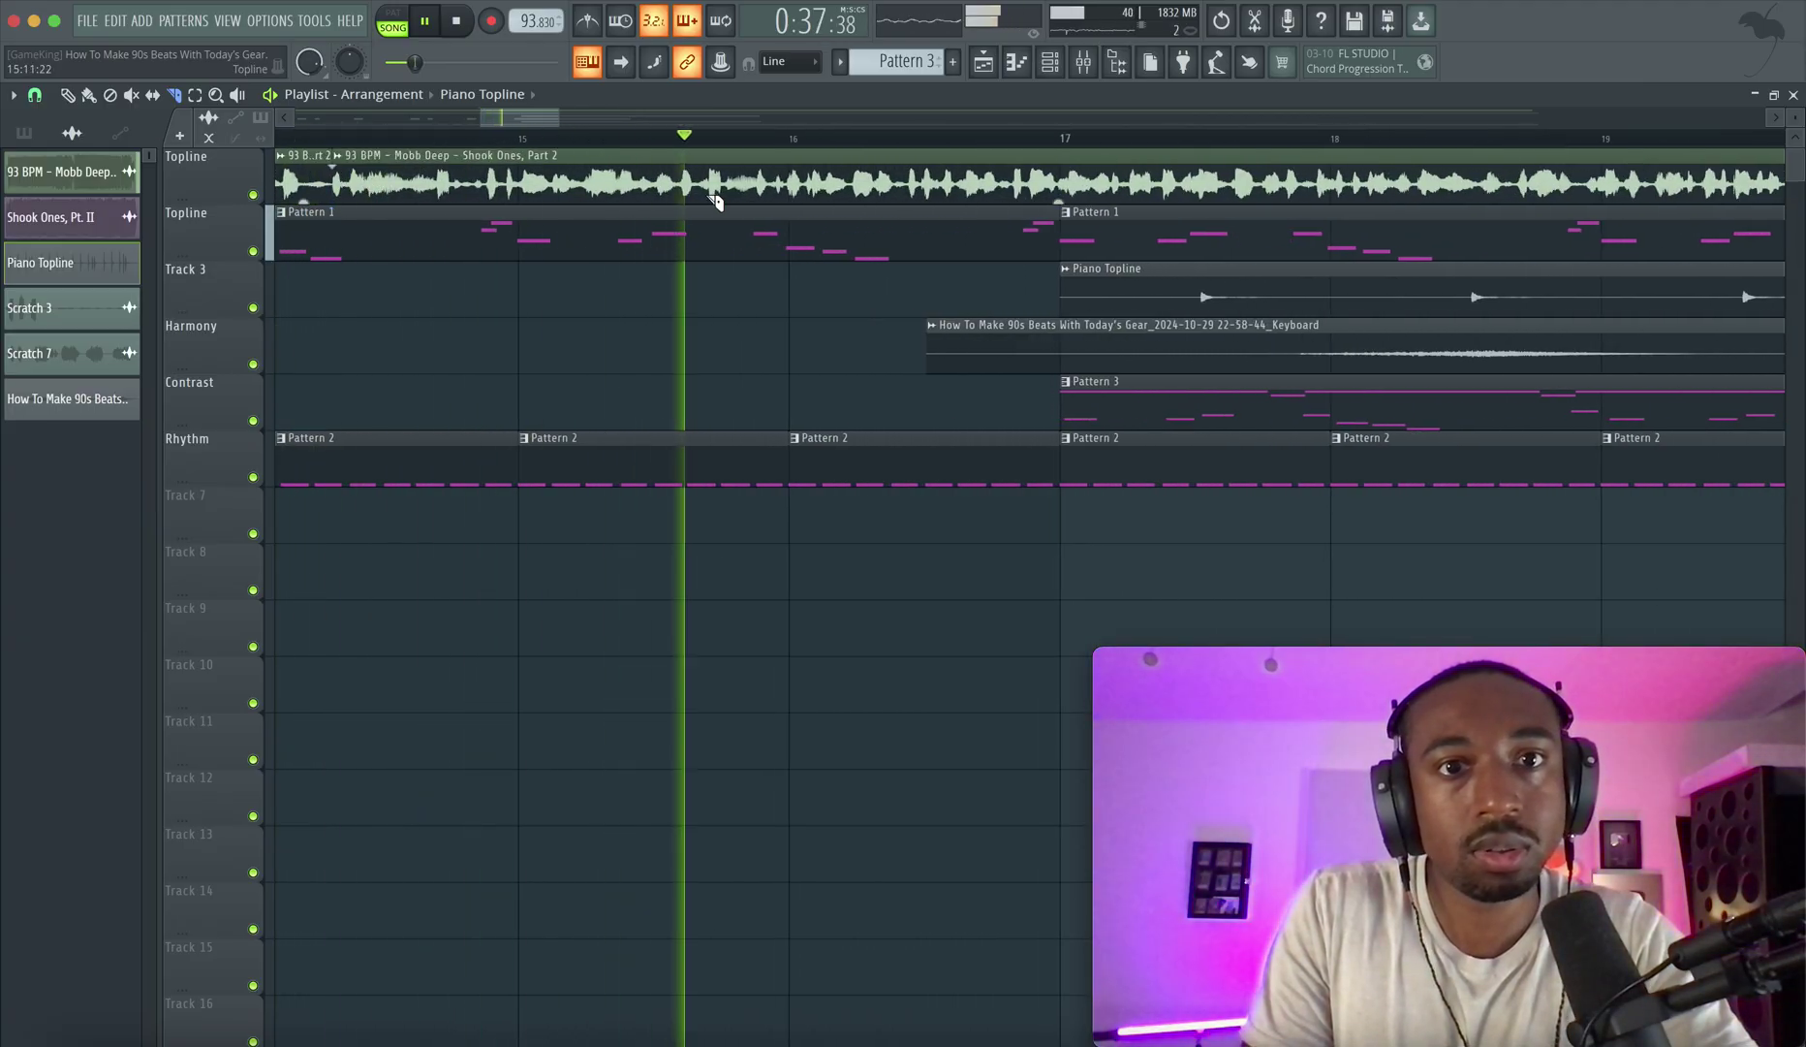
pyautogui.click(796, 189)
pyautogui.scroll(1, 797, 189)
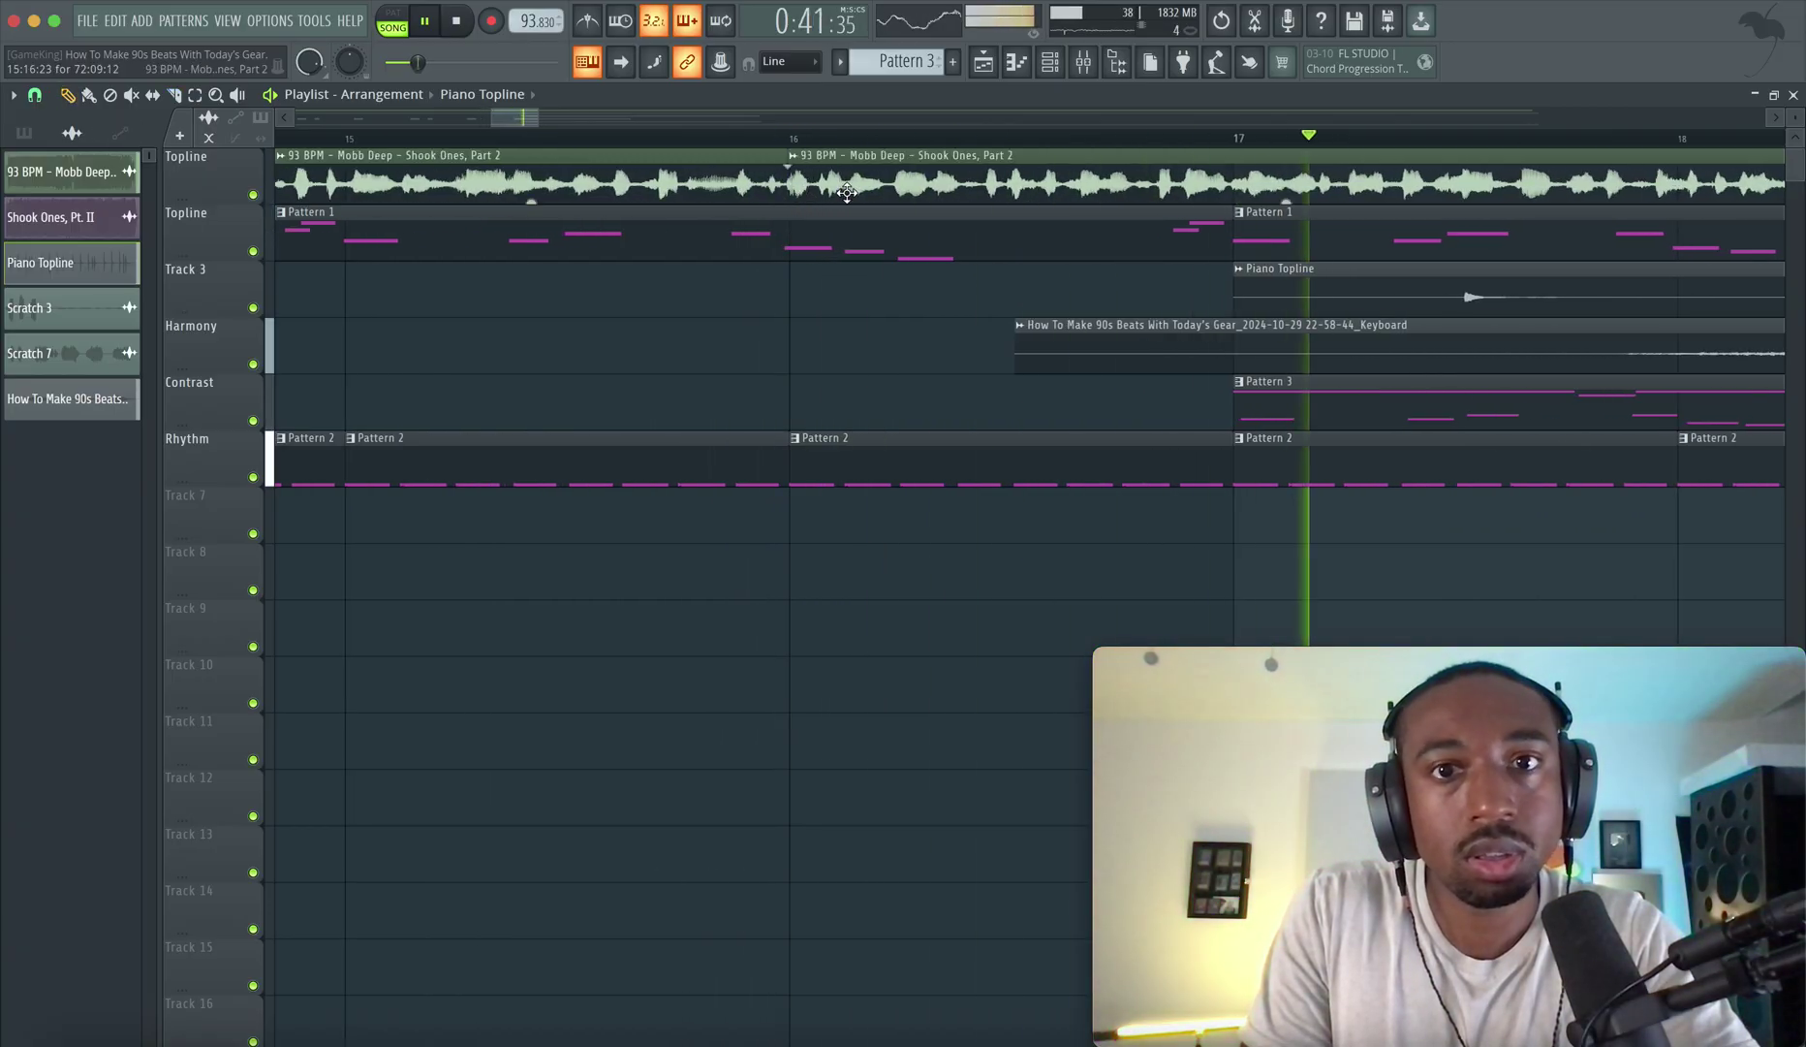
# Listen to the keyboard take against the Mobb Deep reference and restart playback from bar 17.
pyautogui.scroll(-3, 779, 155)
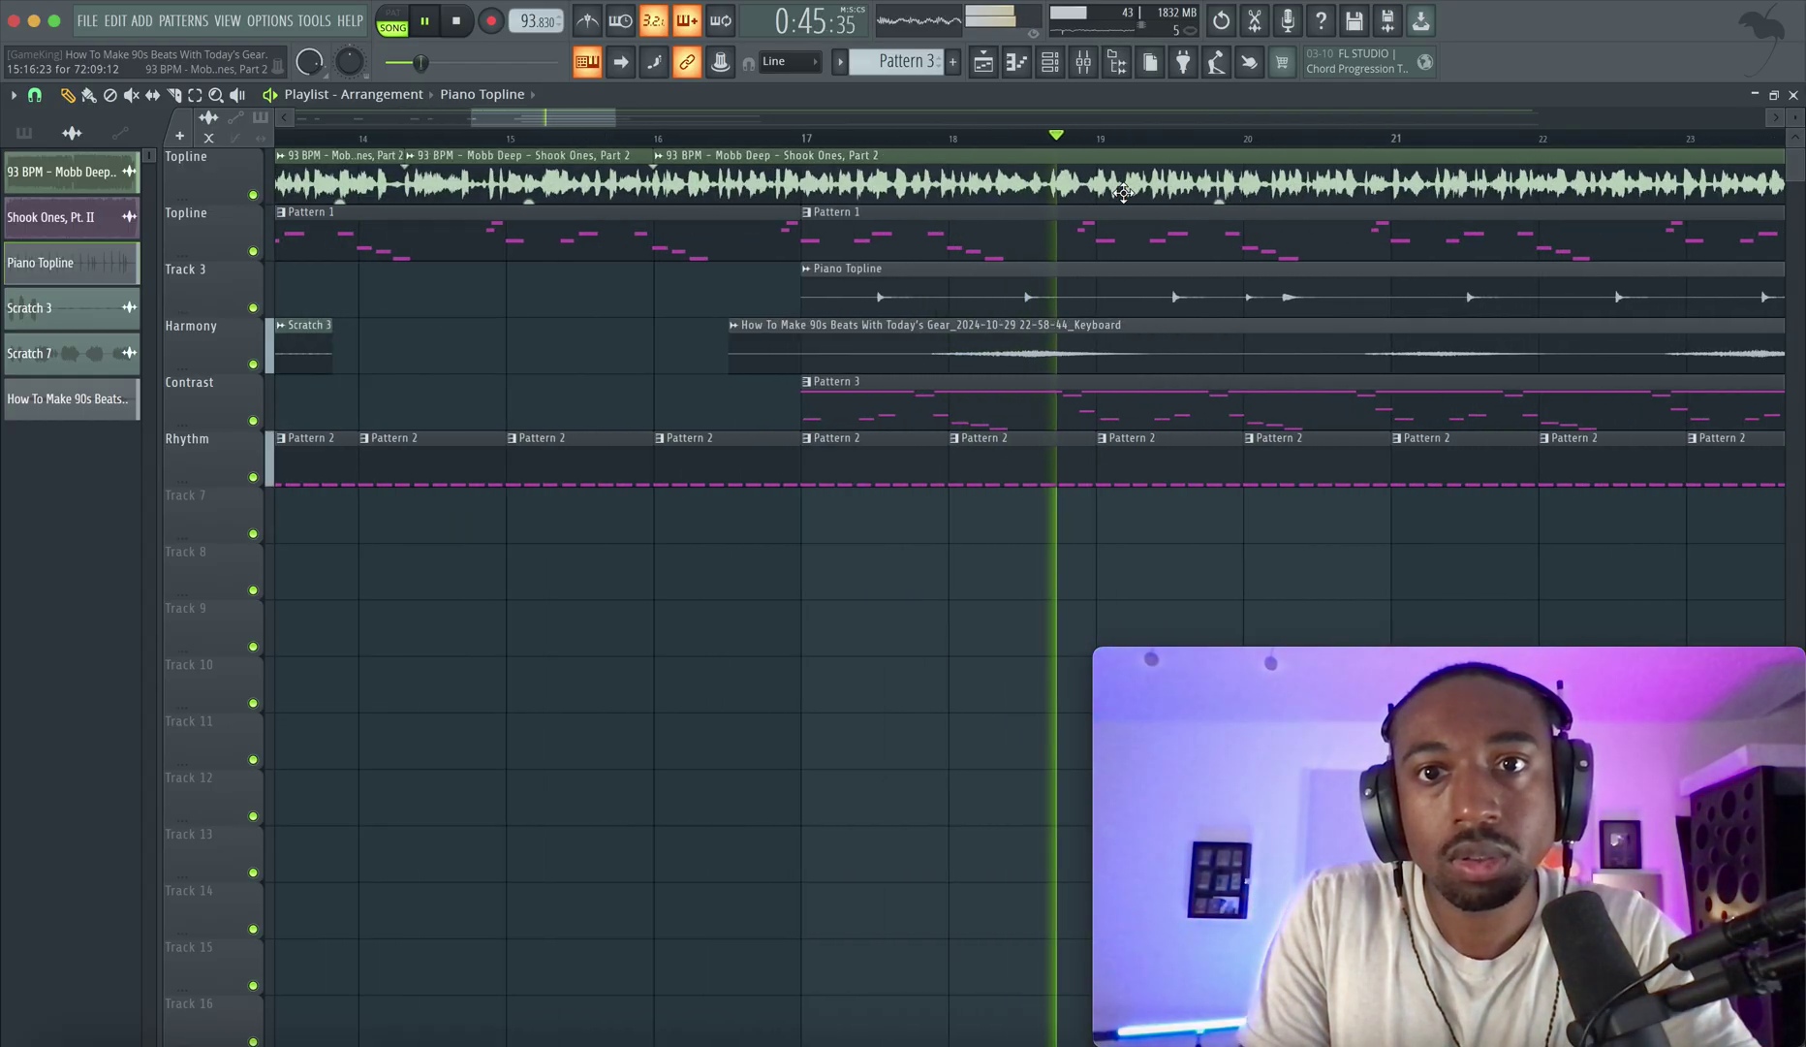
pyautogui.scroll(2, 1290, 196)
pyautogui.scroll(1, 1123, 192)
pyautogui.scroll(-3, 1119, 192)
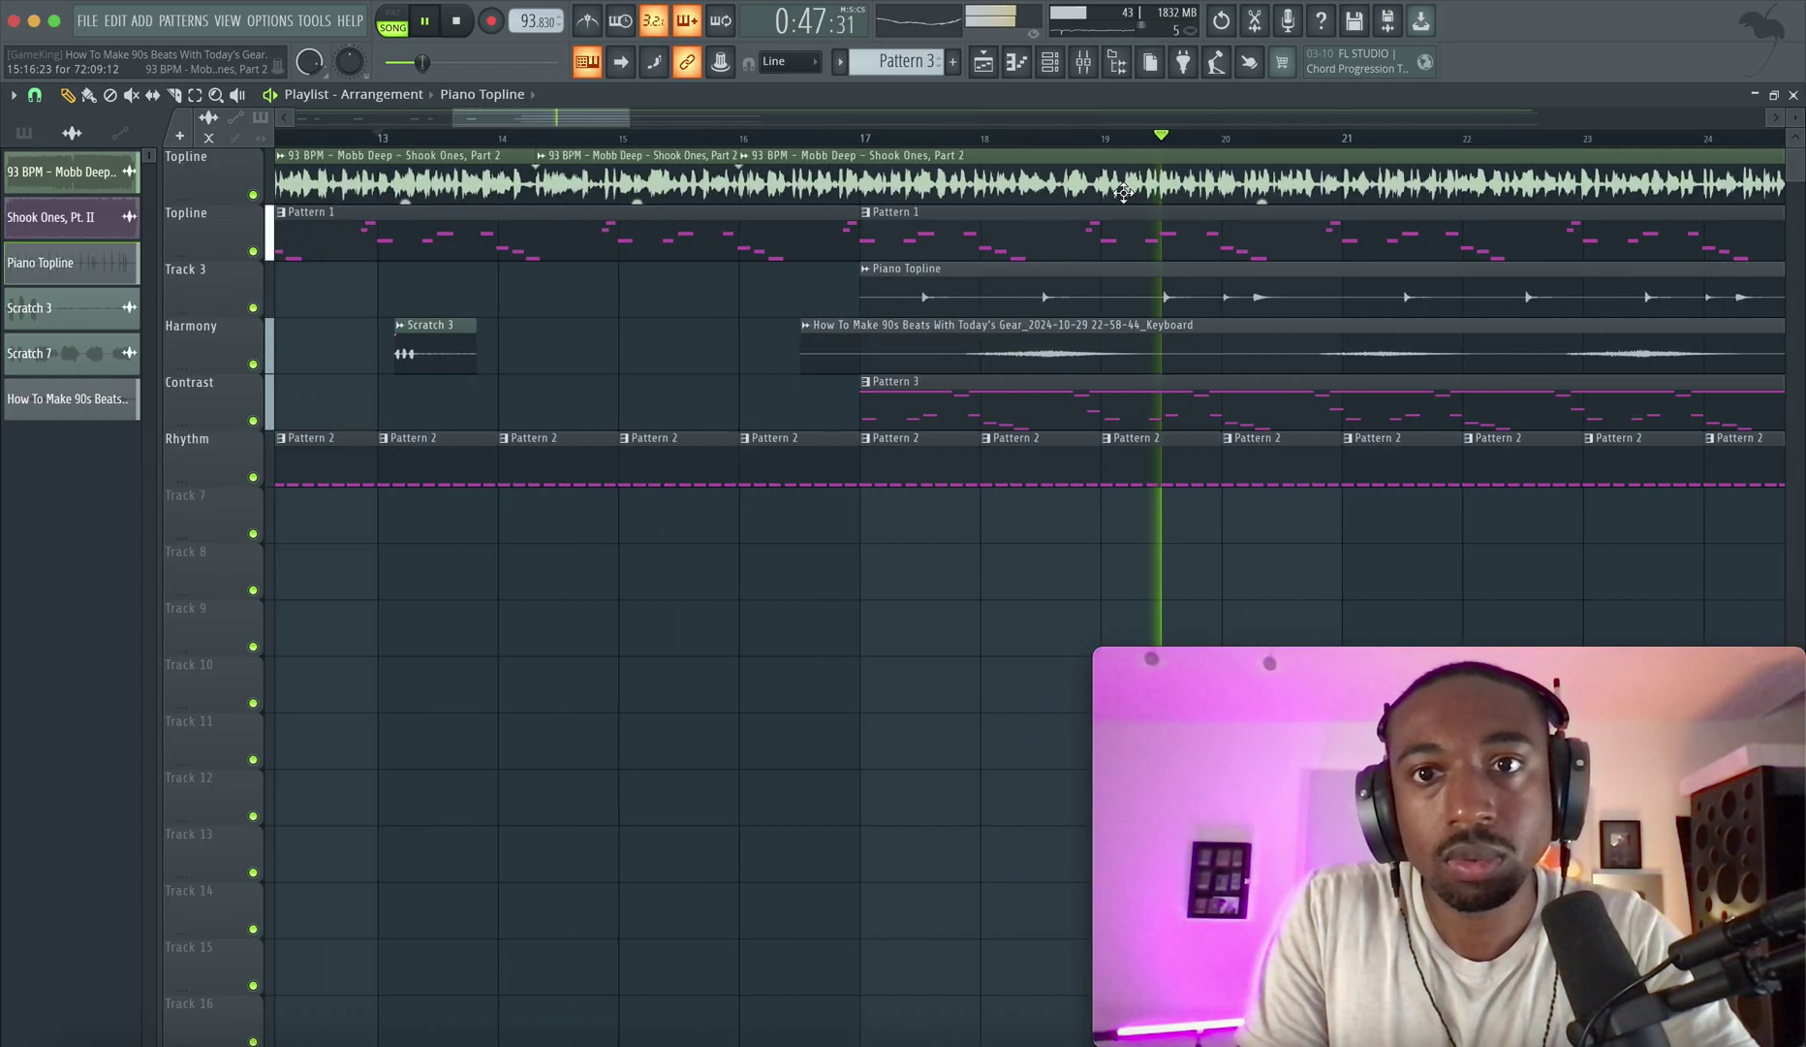
pyautogui.scroll(3, 1265, 191)
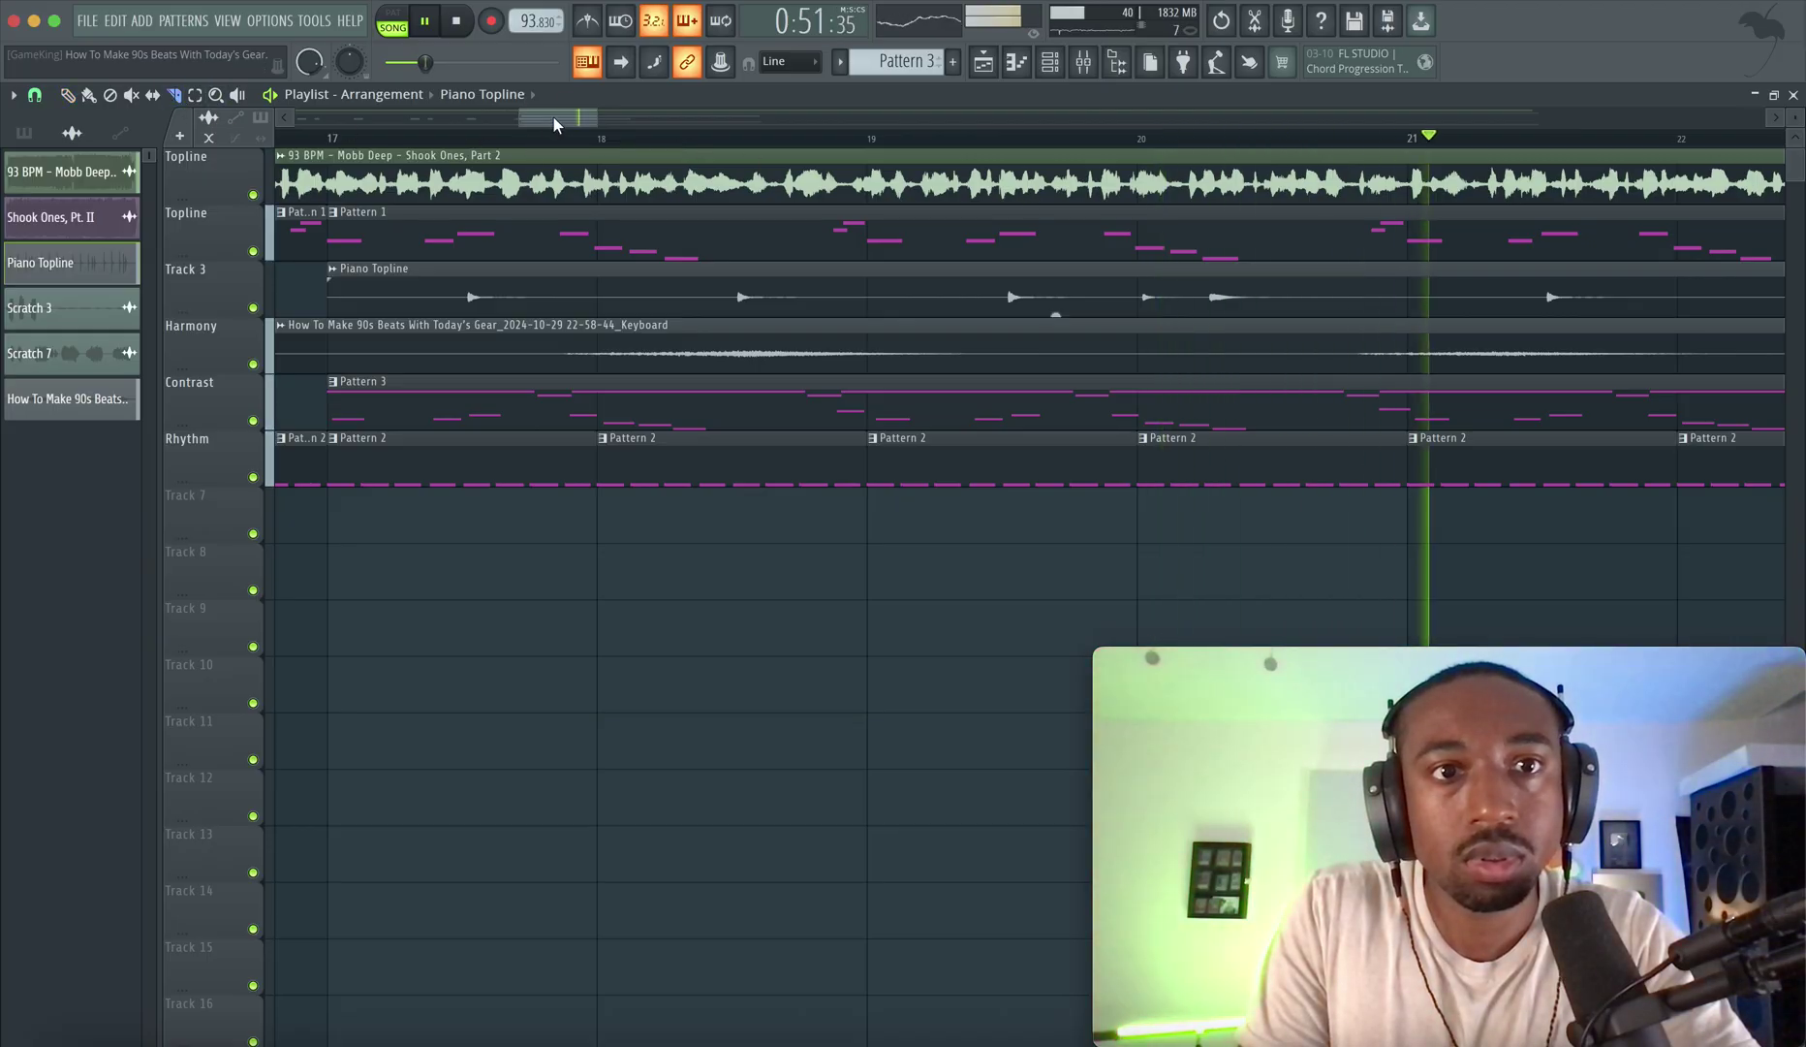
pyautogui.moveTo(554, 119); pyautogui.dragTo(552, 118)
pyautogui.press('space')
pyautogui.click(377, 141)
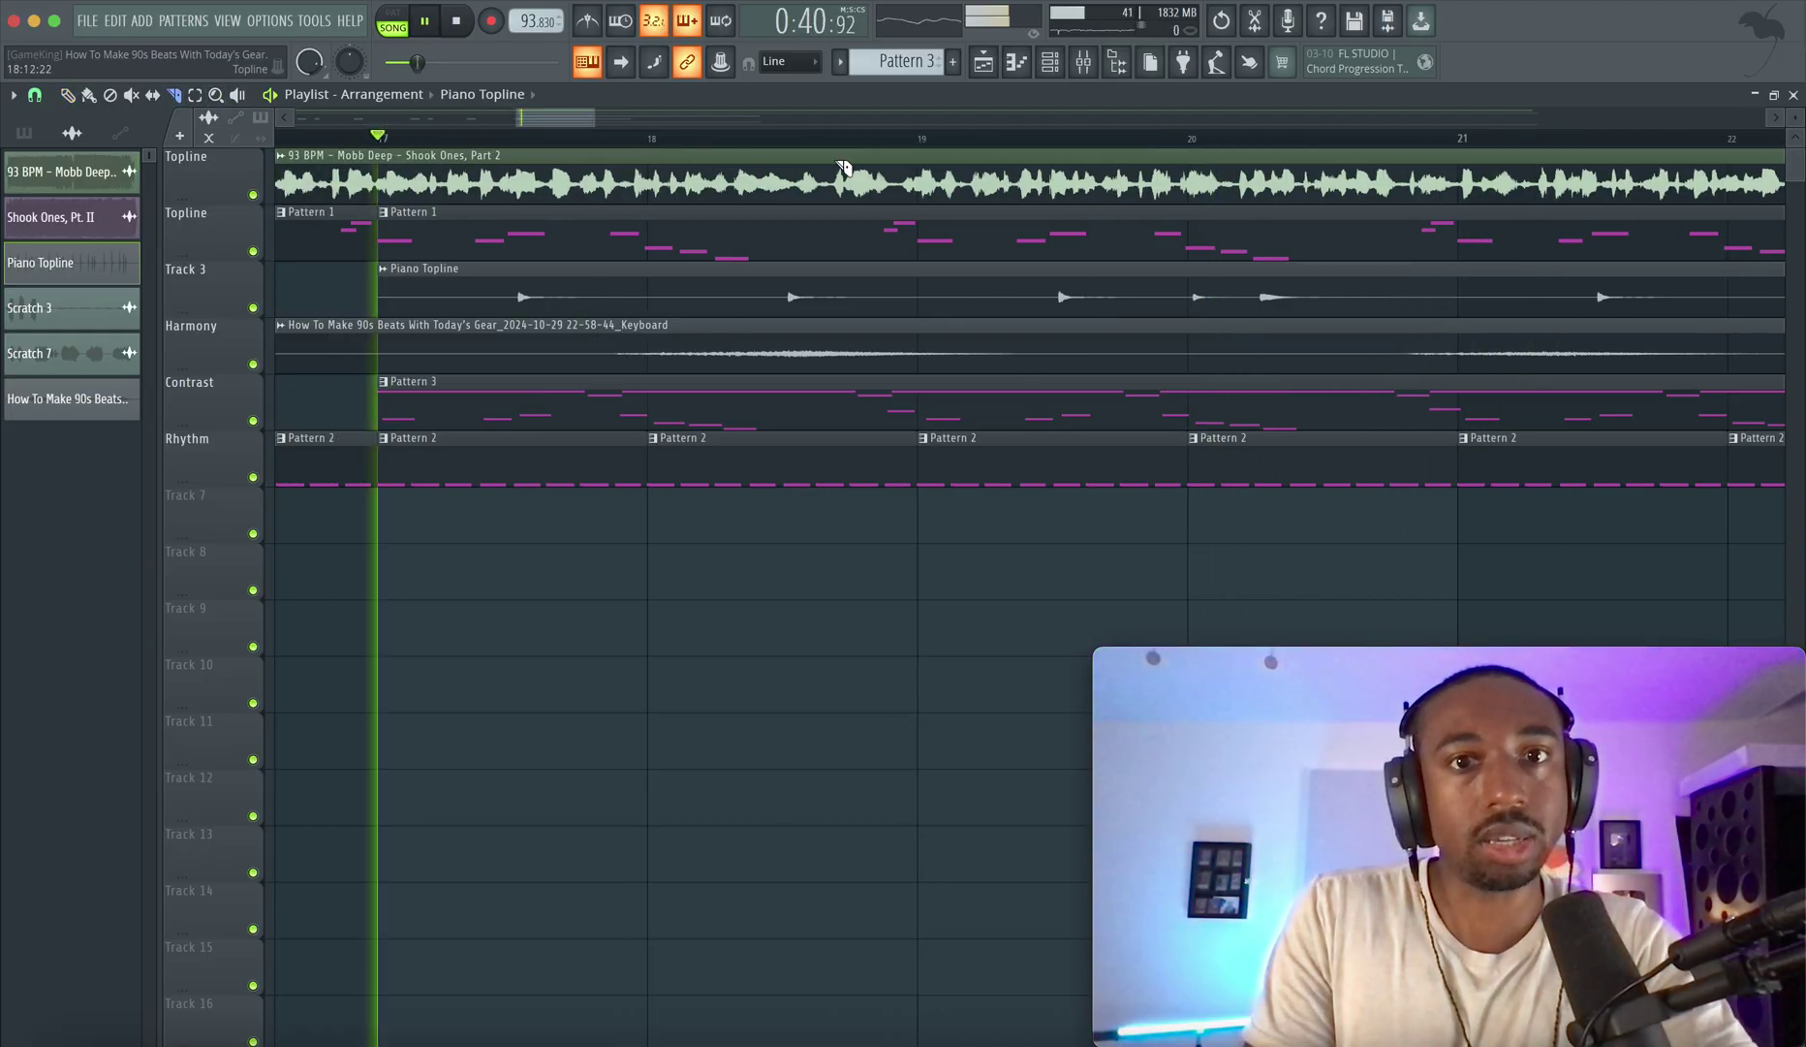
# Slice the Mobb Deep reference clip at 18:01:09 and play back the audio around the cut.
pyautogui.scroll(2, 683, 189)
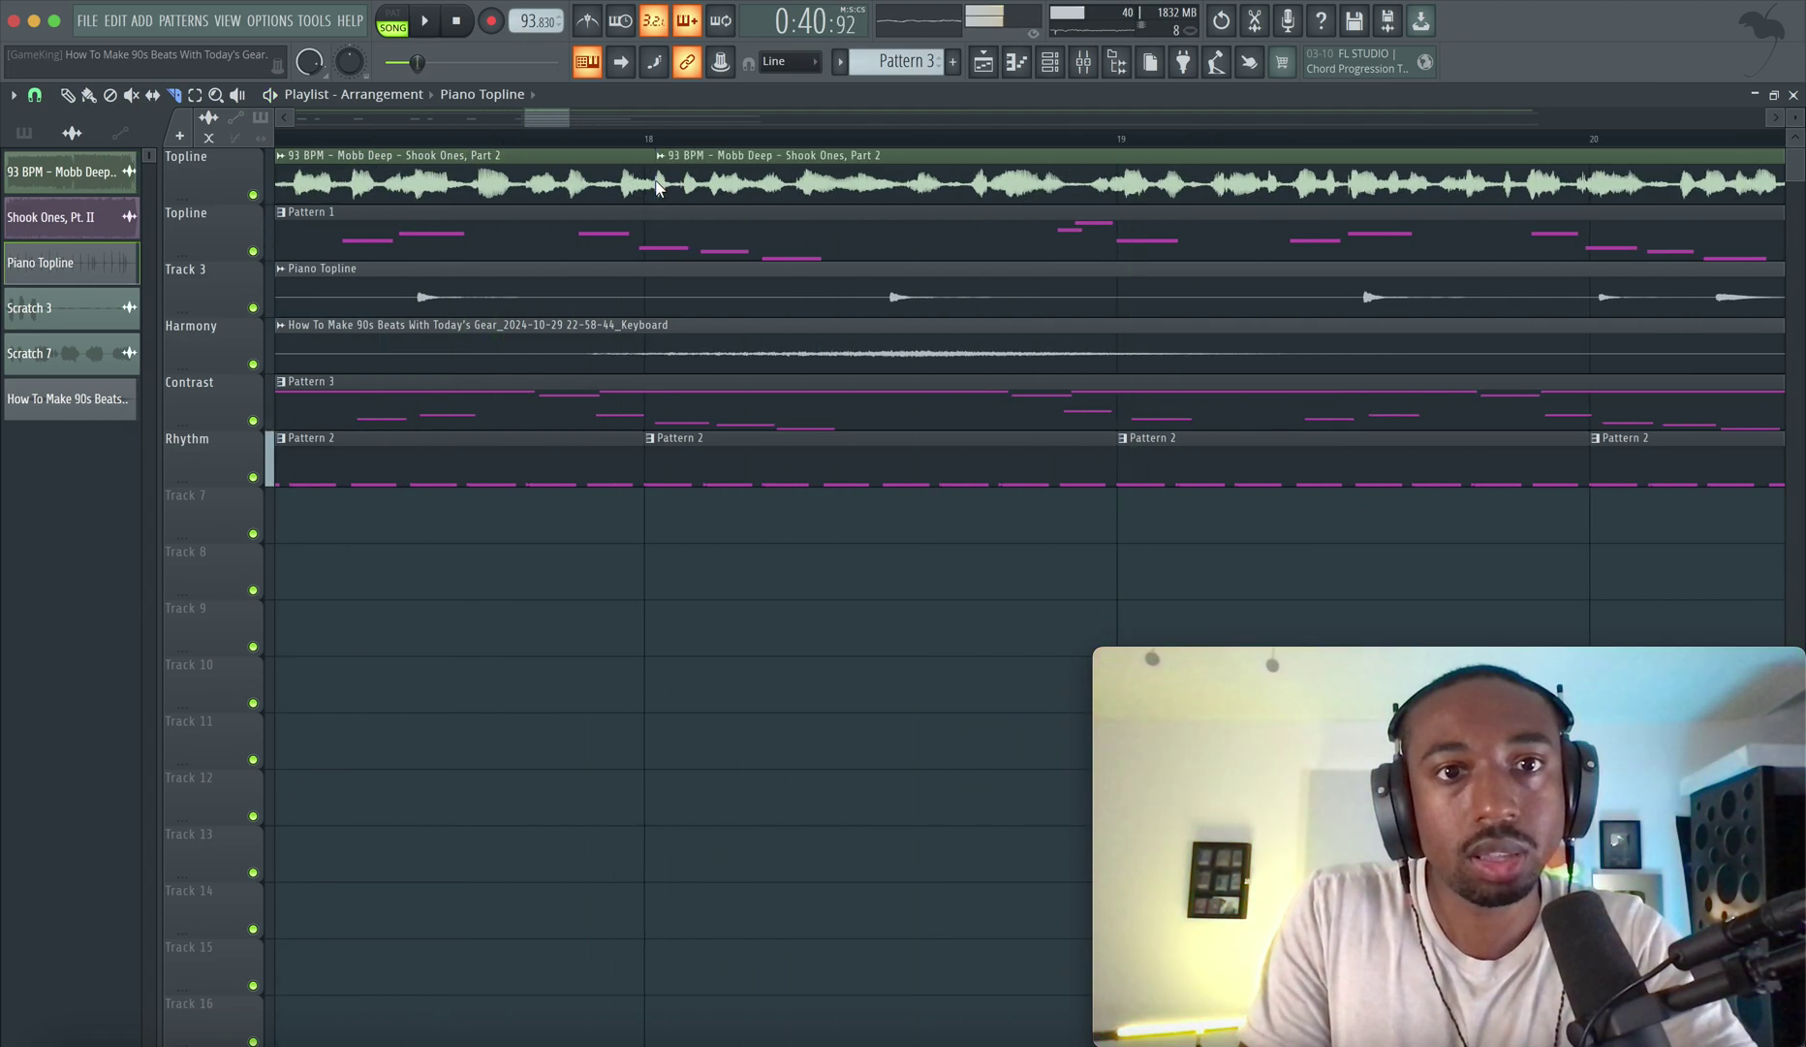
pyautogui.scroll(1, 679, 189)
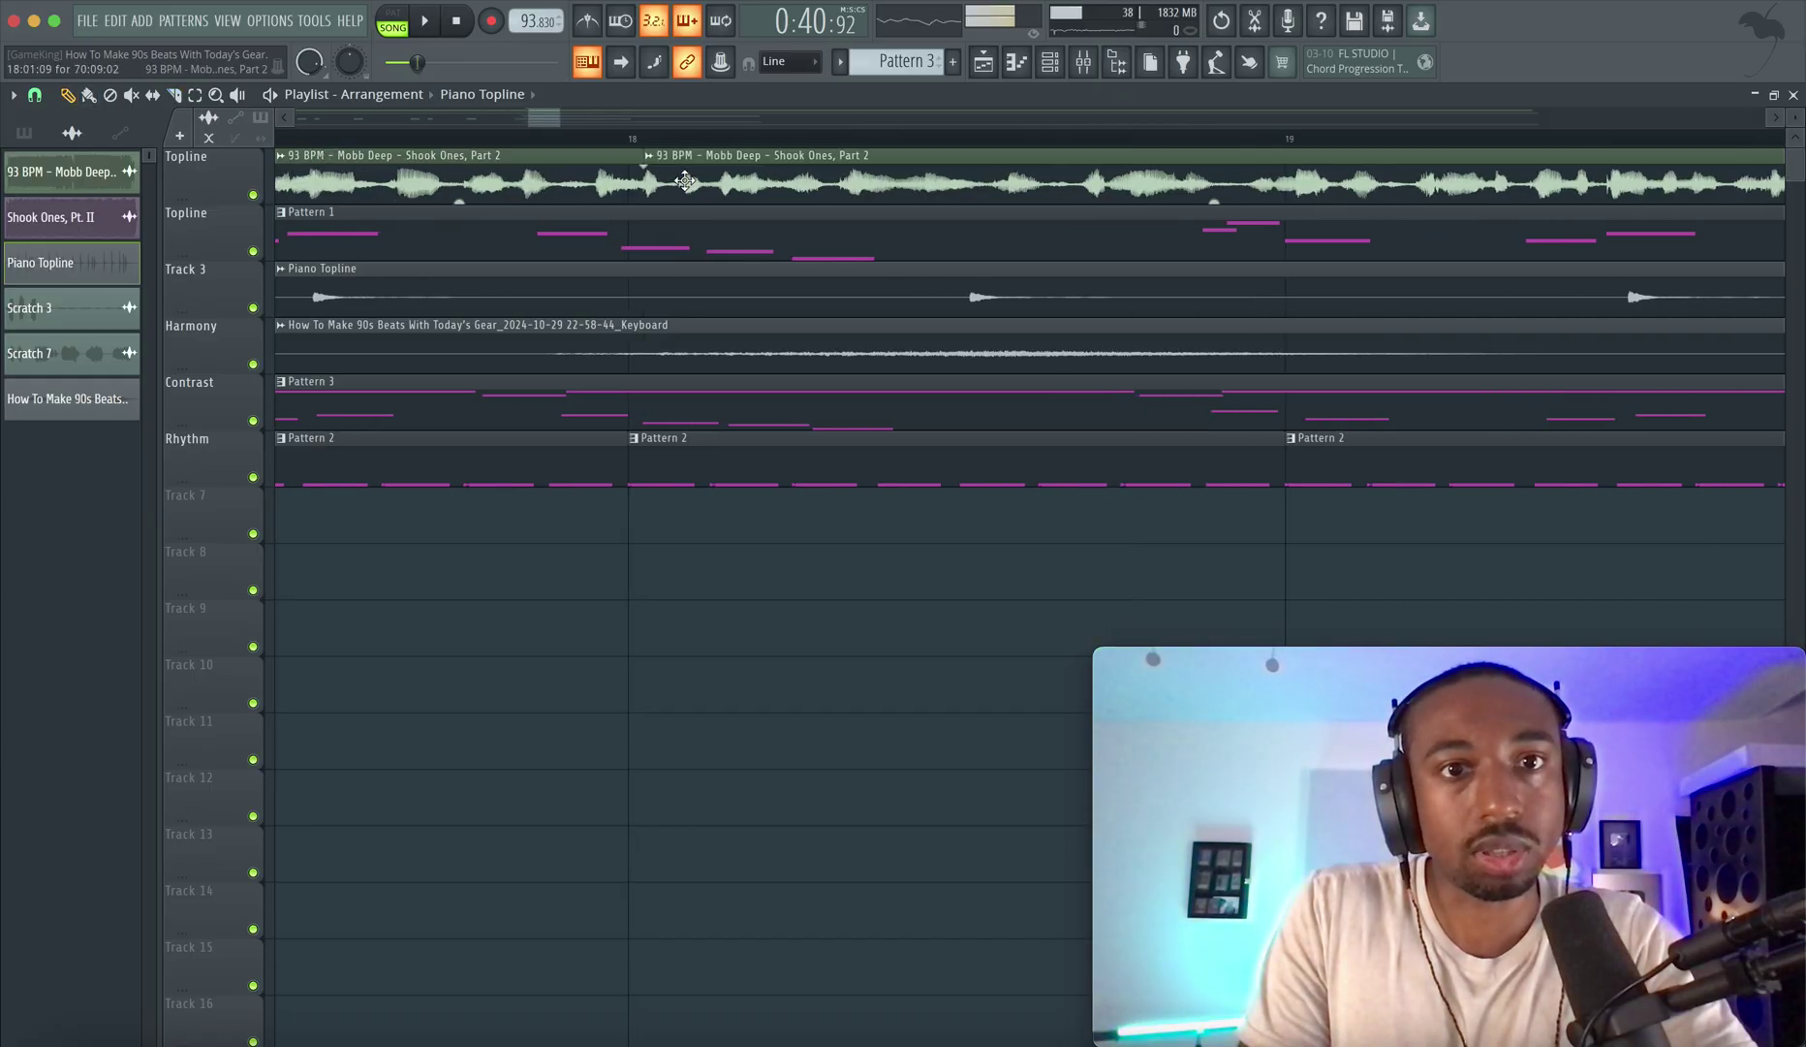
pyautogui.click(683, 179)
pyautogui.press('space')
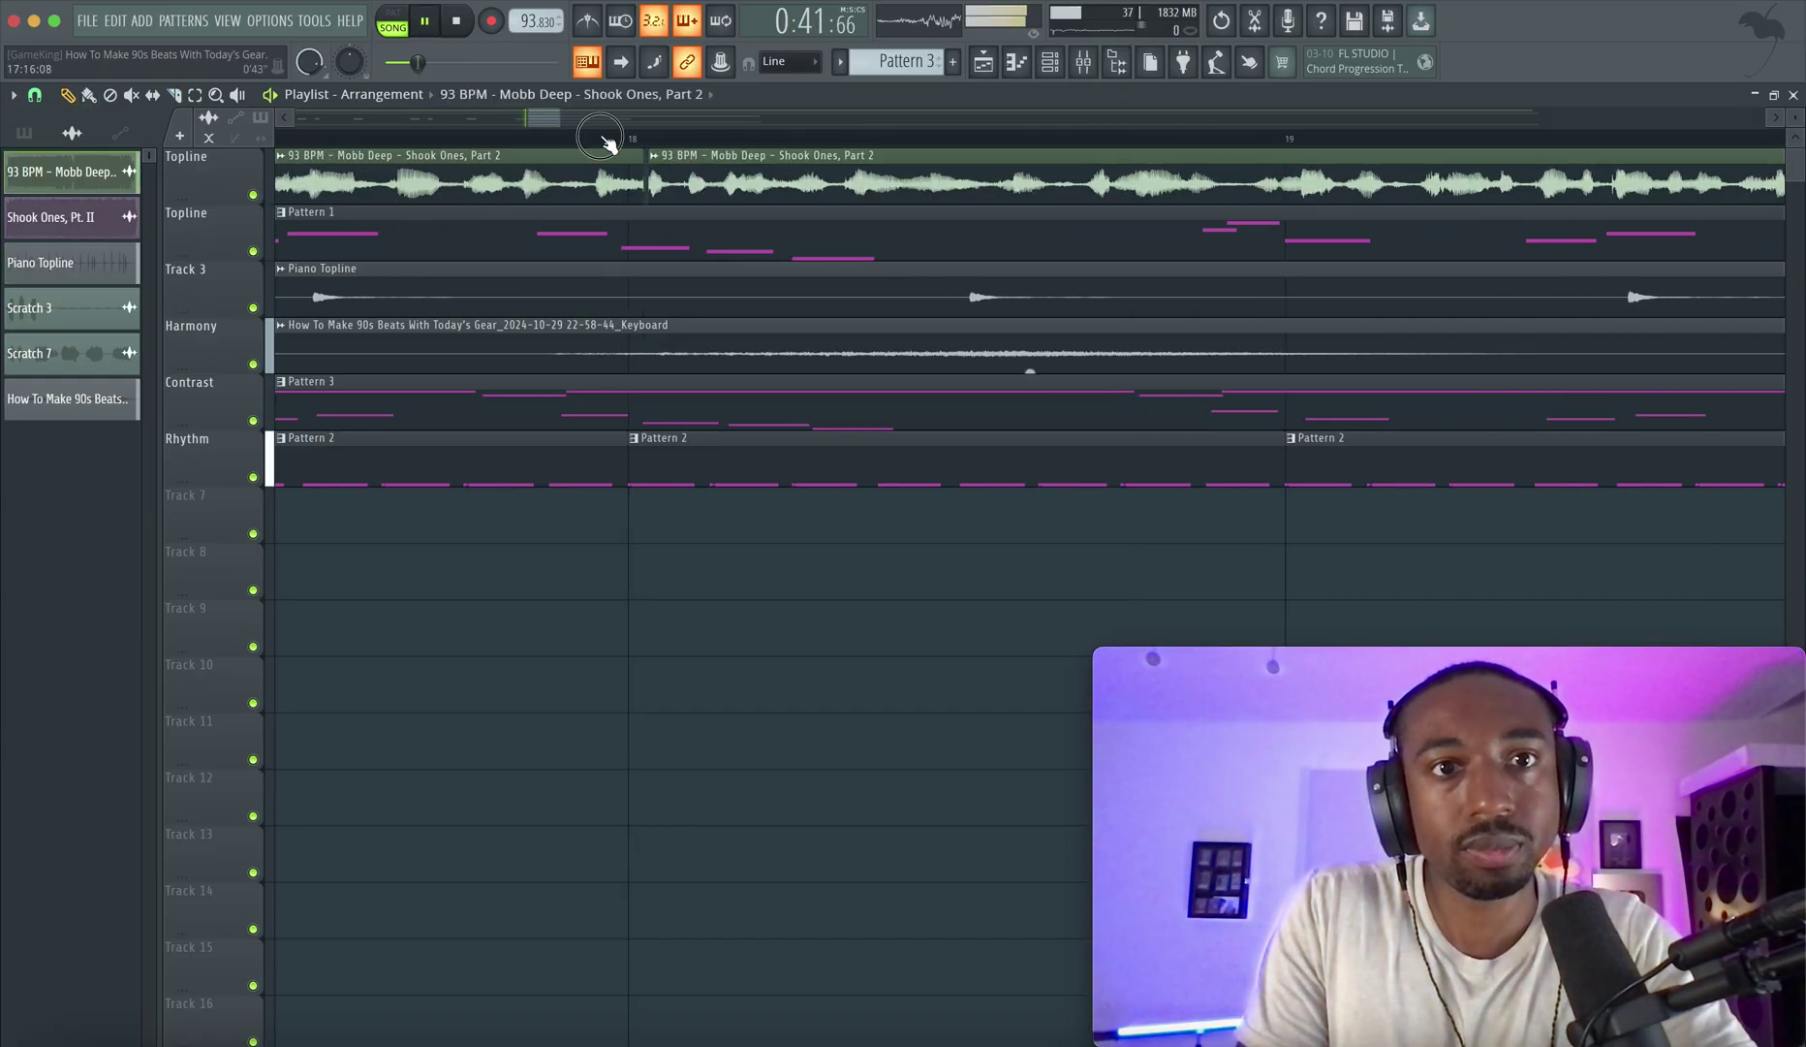
# Listen to the keyboard take and melodic layers against the Mobb Deep reference through bar 21, and replay from around bar 18.
pyautogui.scroll(-2, 826, 189)
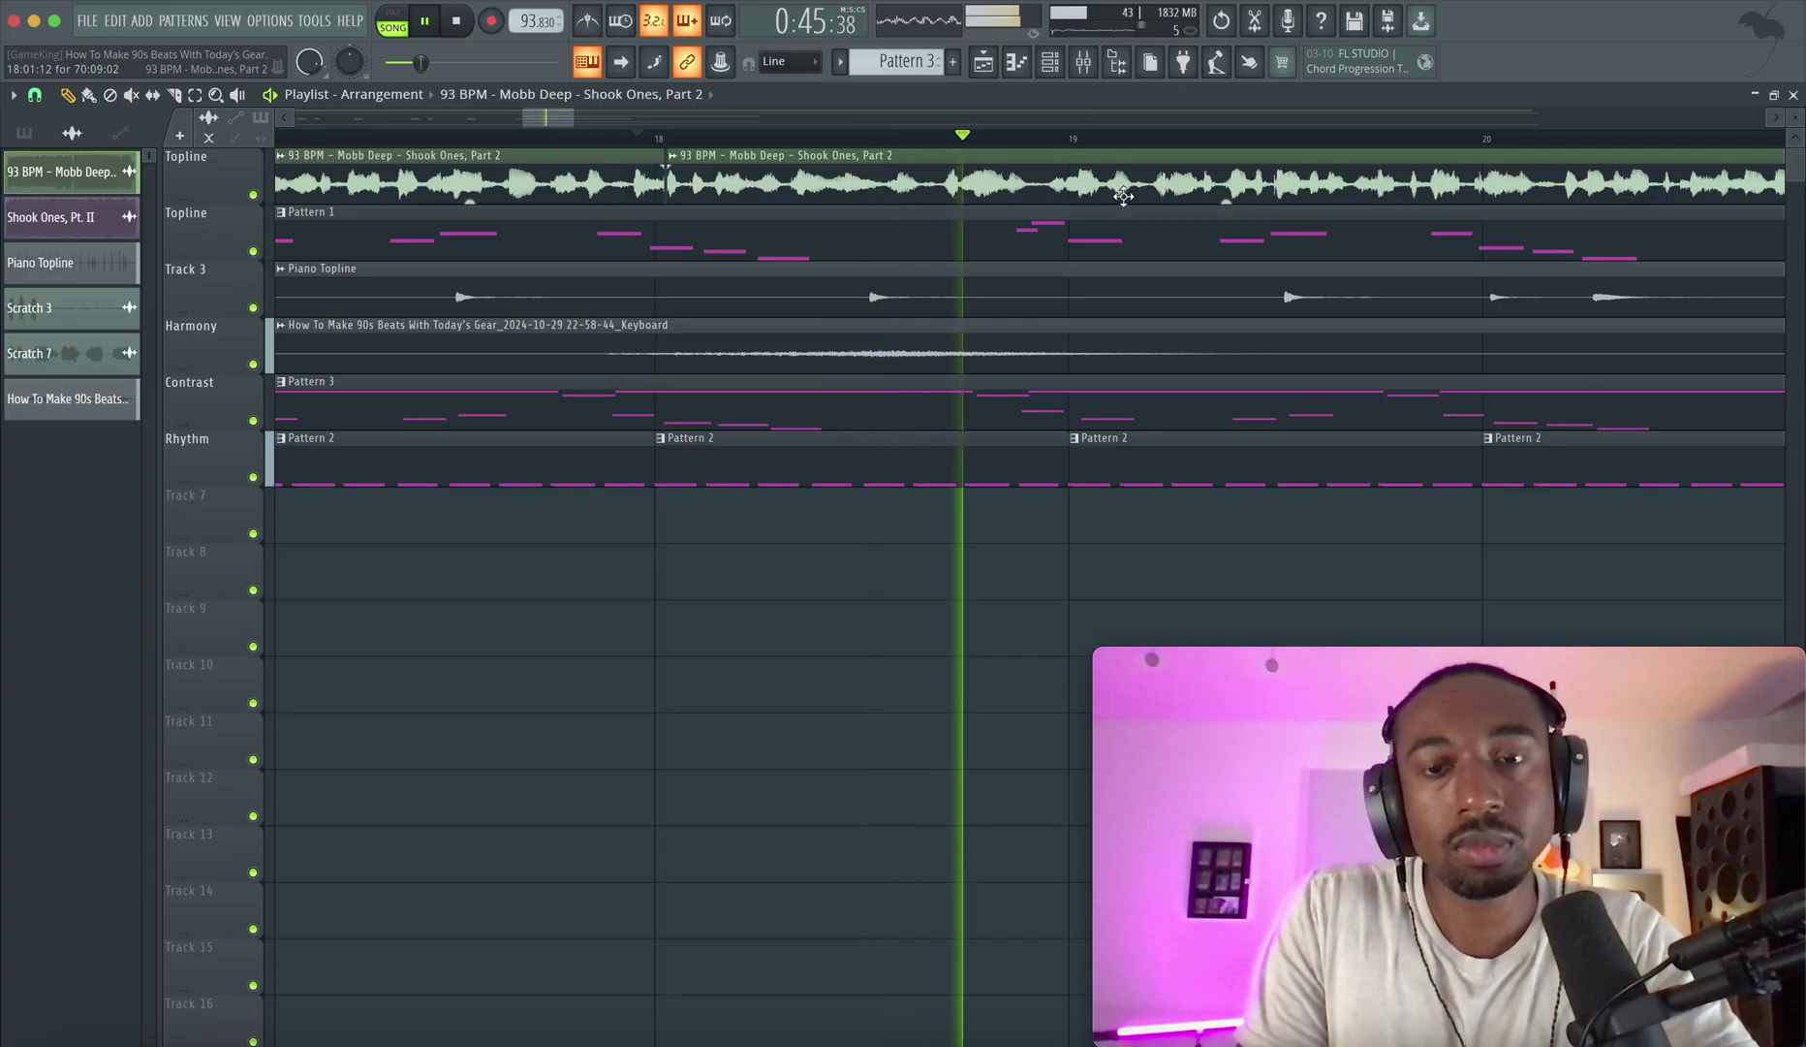
pyautogui.scroll(-2, 1134, 199)
pyautogui.scroll(-3, 1086, 203)
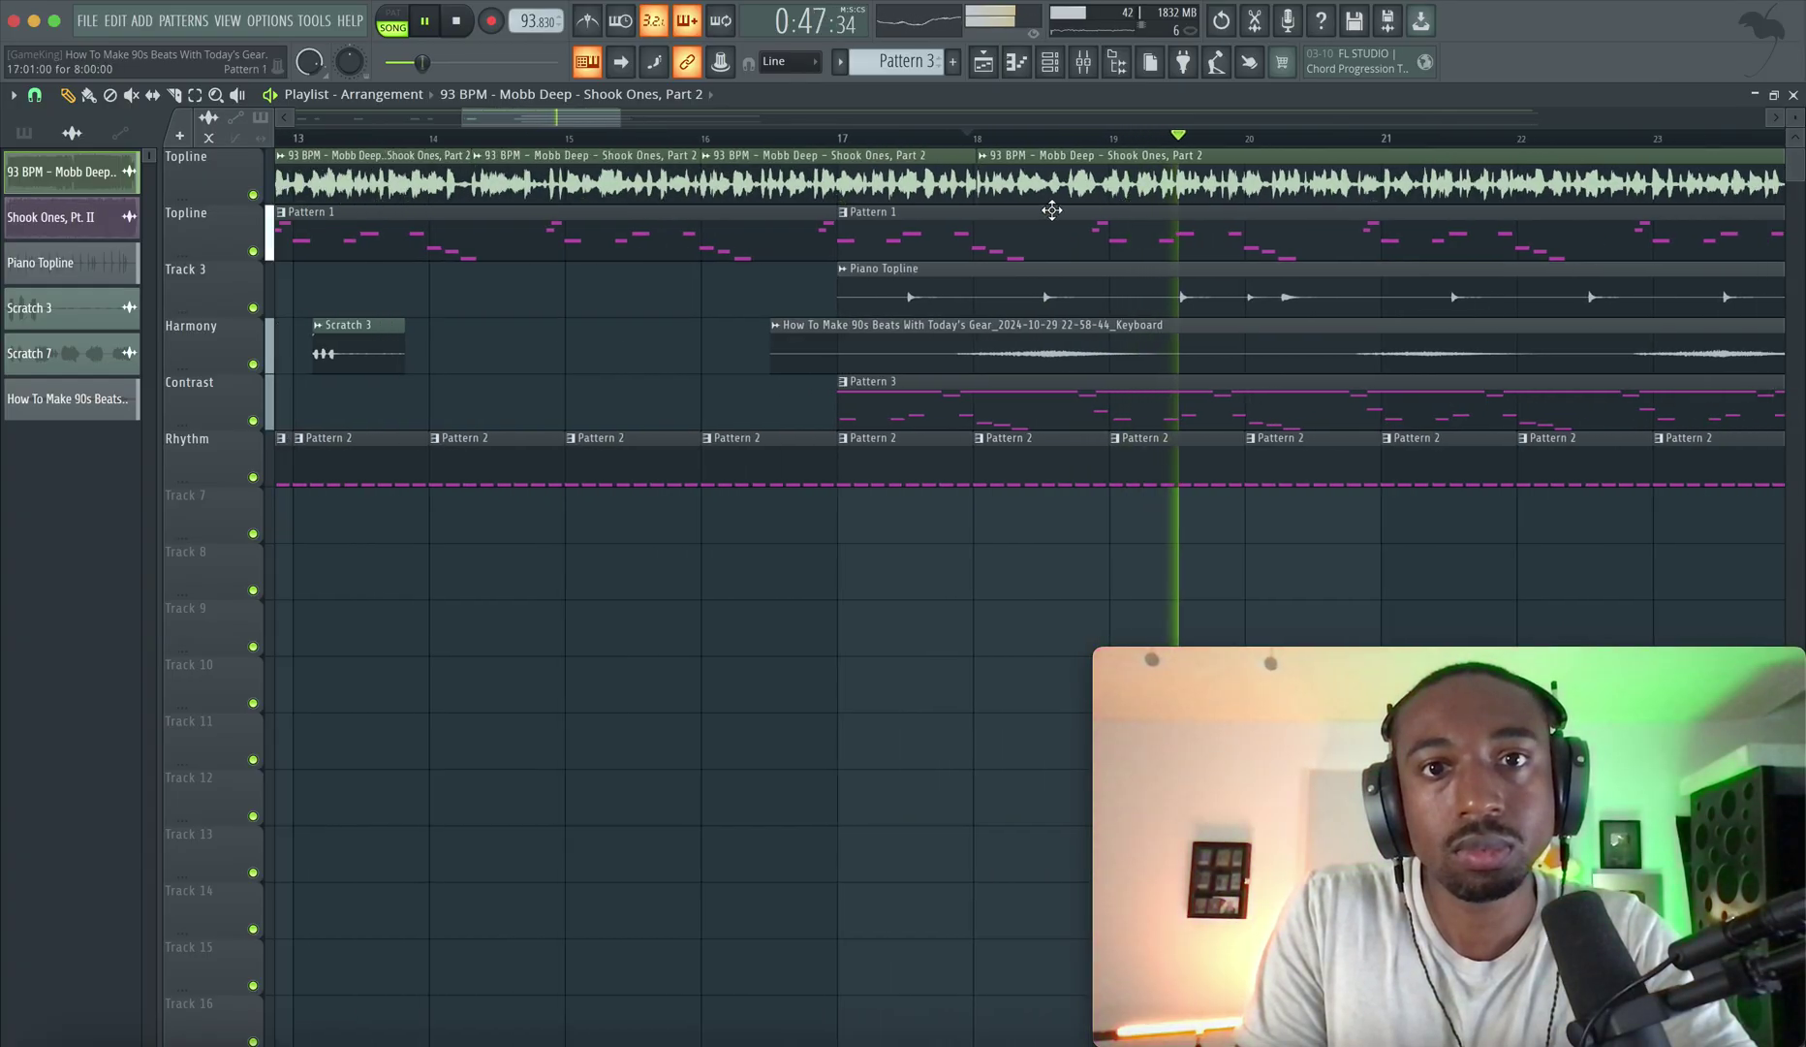
pyautogui.scroll(2, 1265, 215)
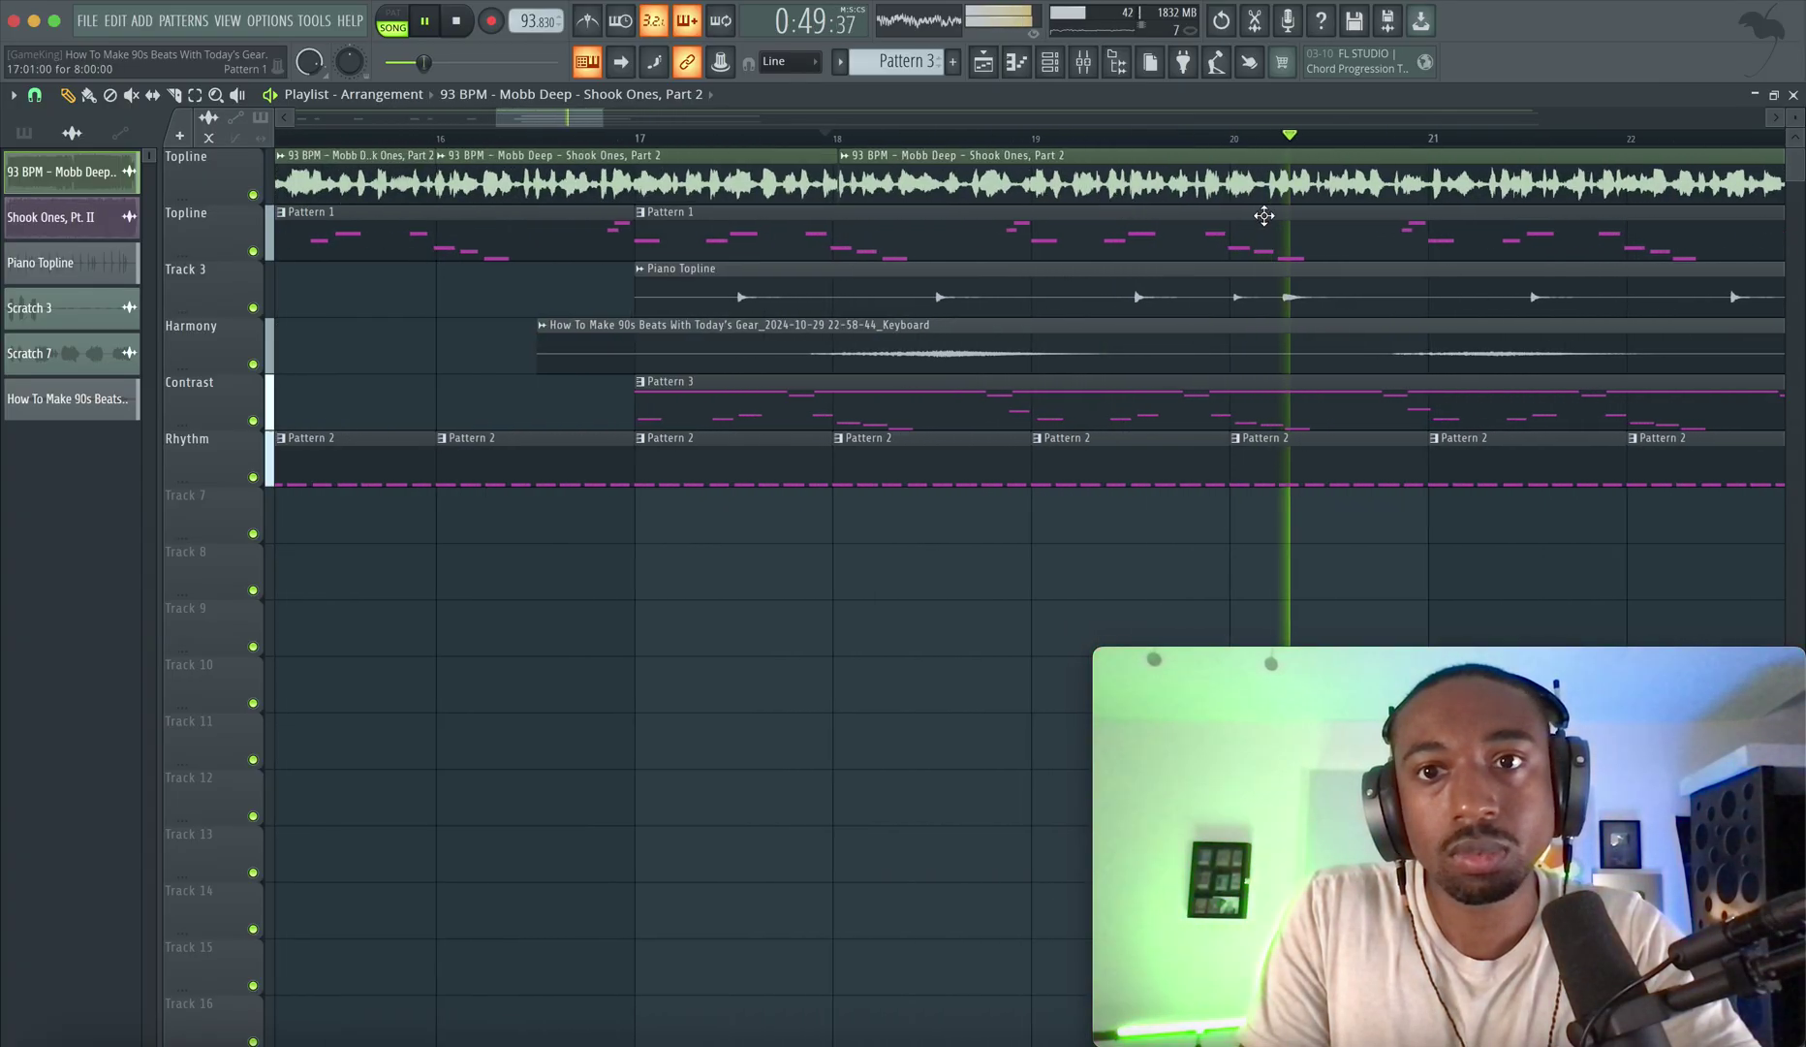
pyautogui.scroll(2, 1555, 192)
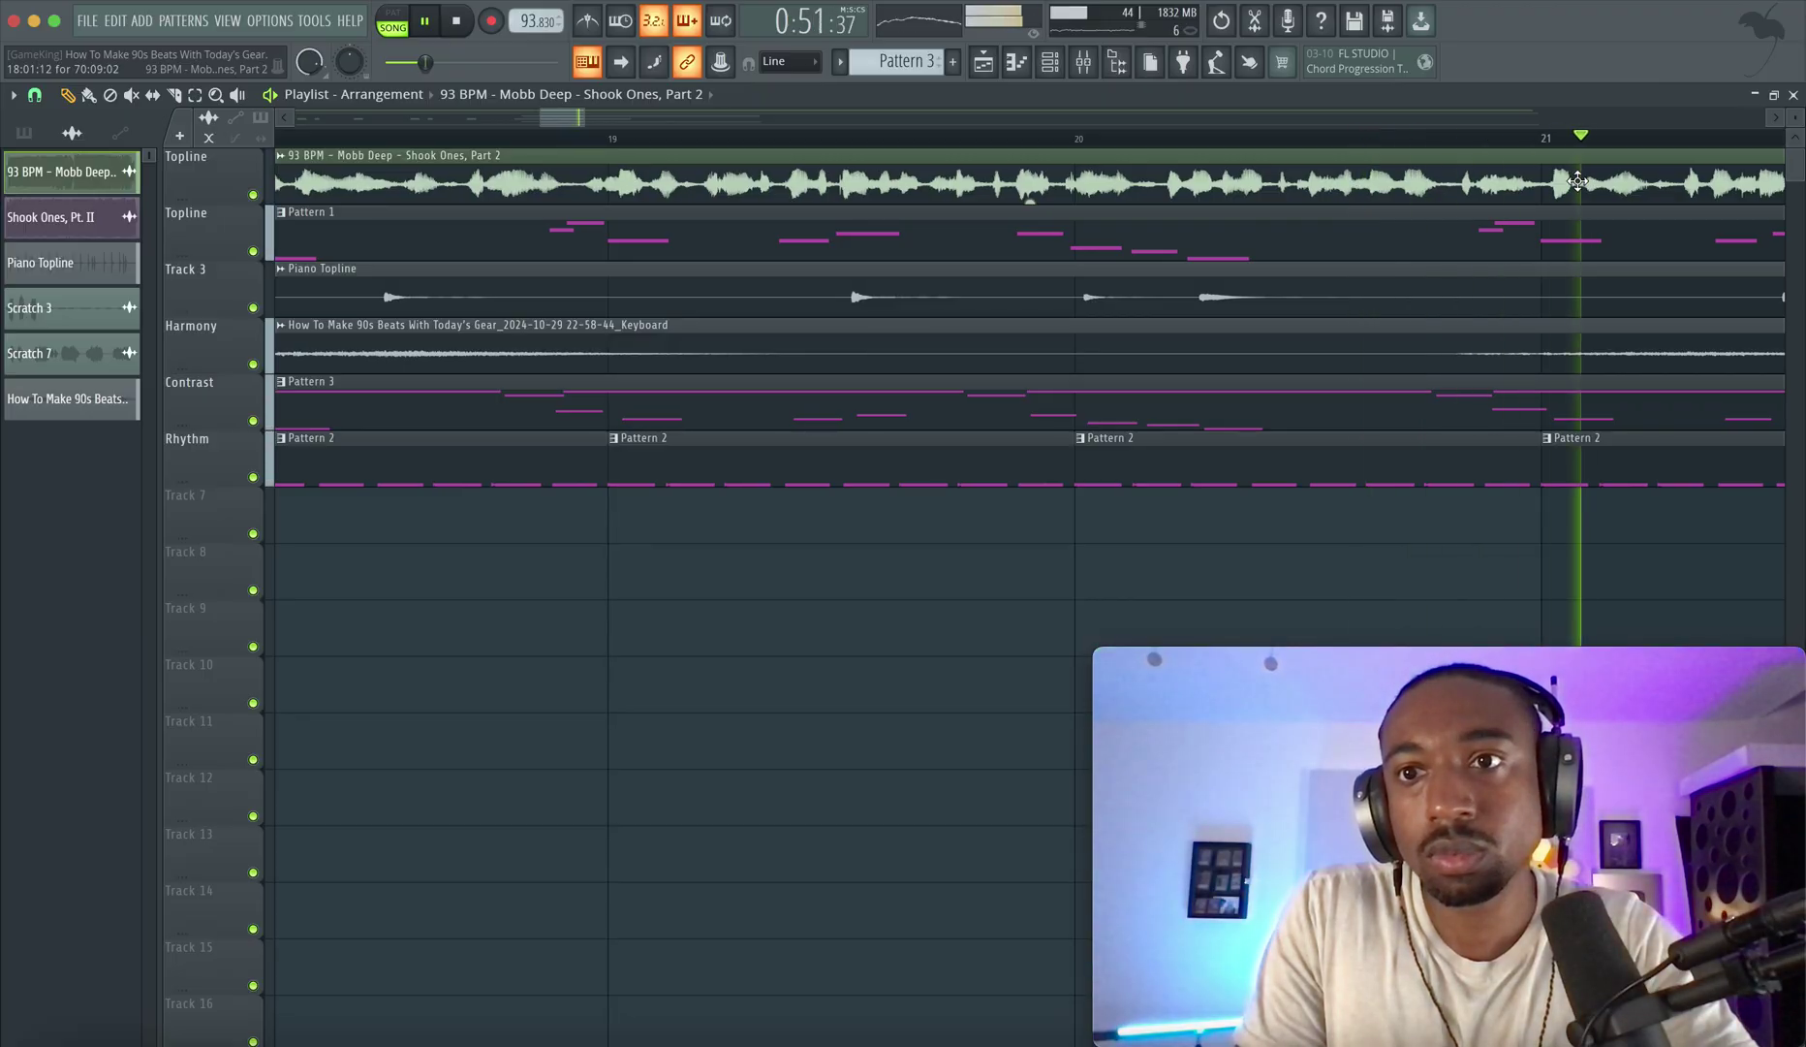
pyautogui.scroll(-2, 1550, 181)
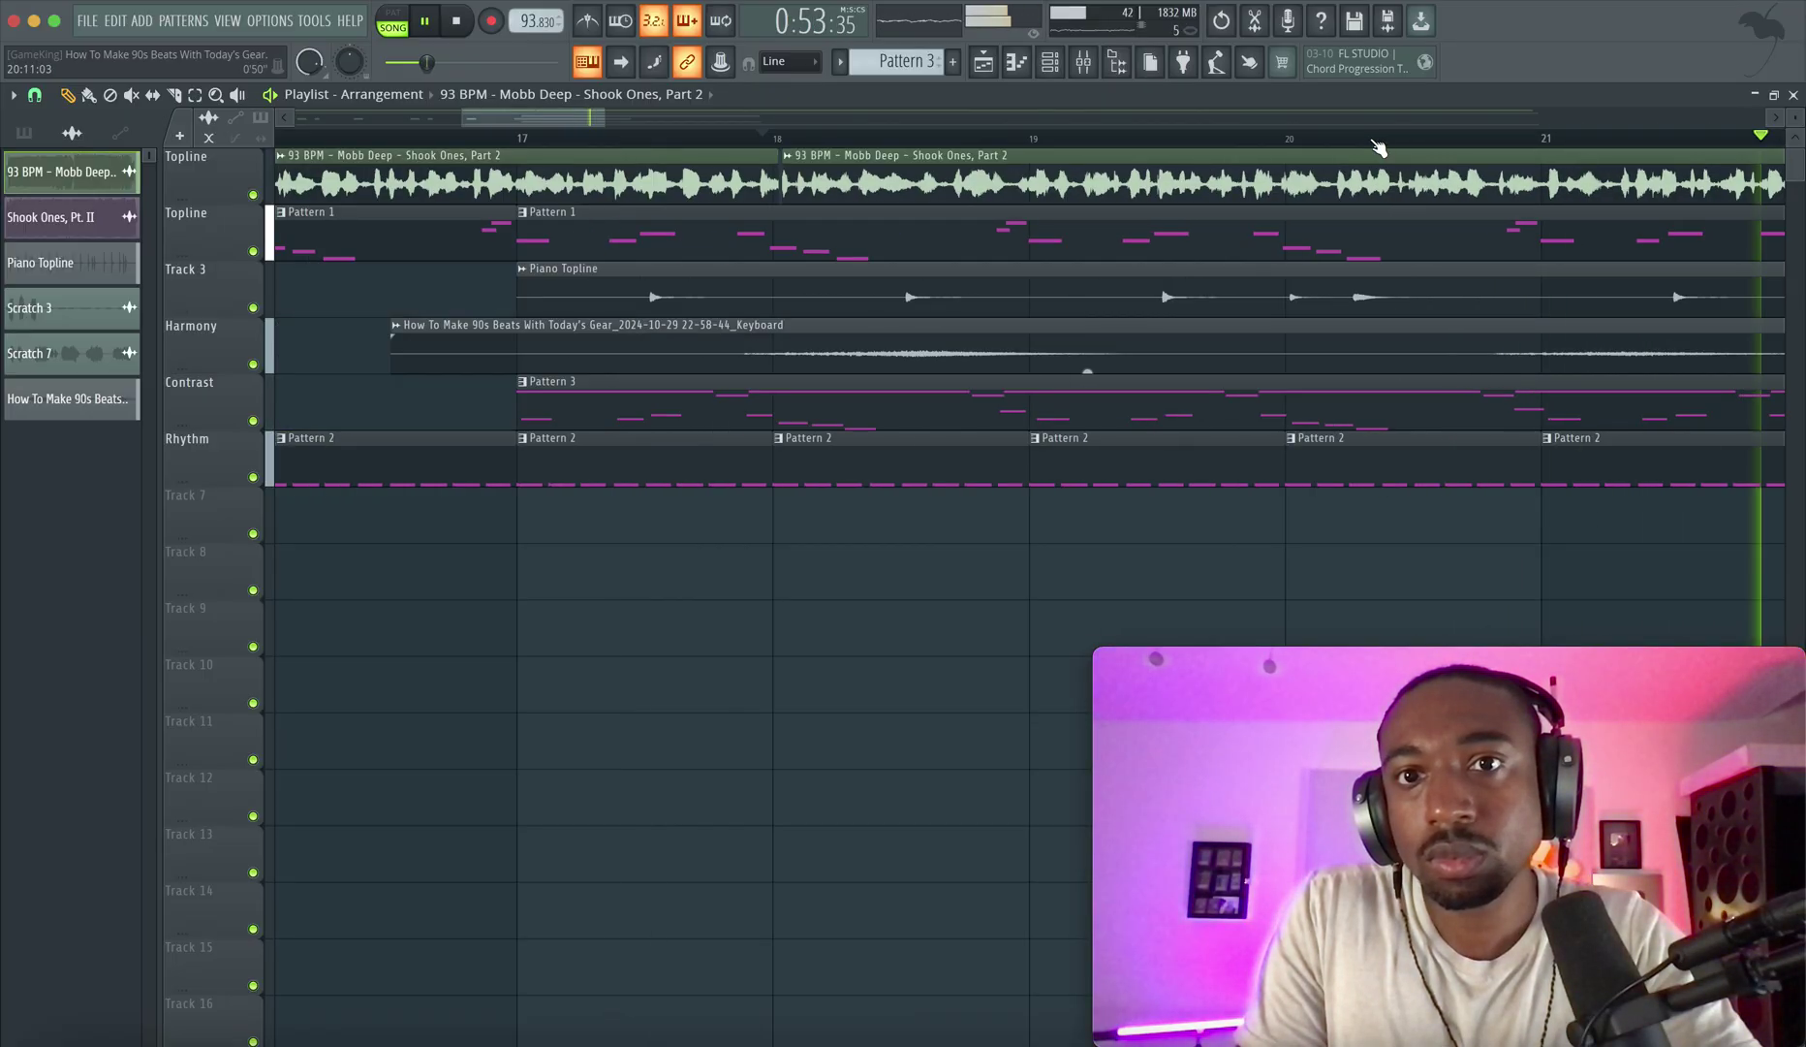
pyautogui.scroll(-3, 1180, 145)
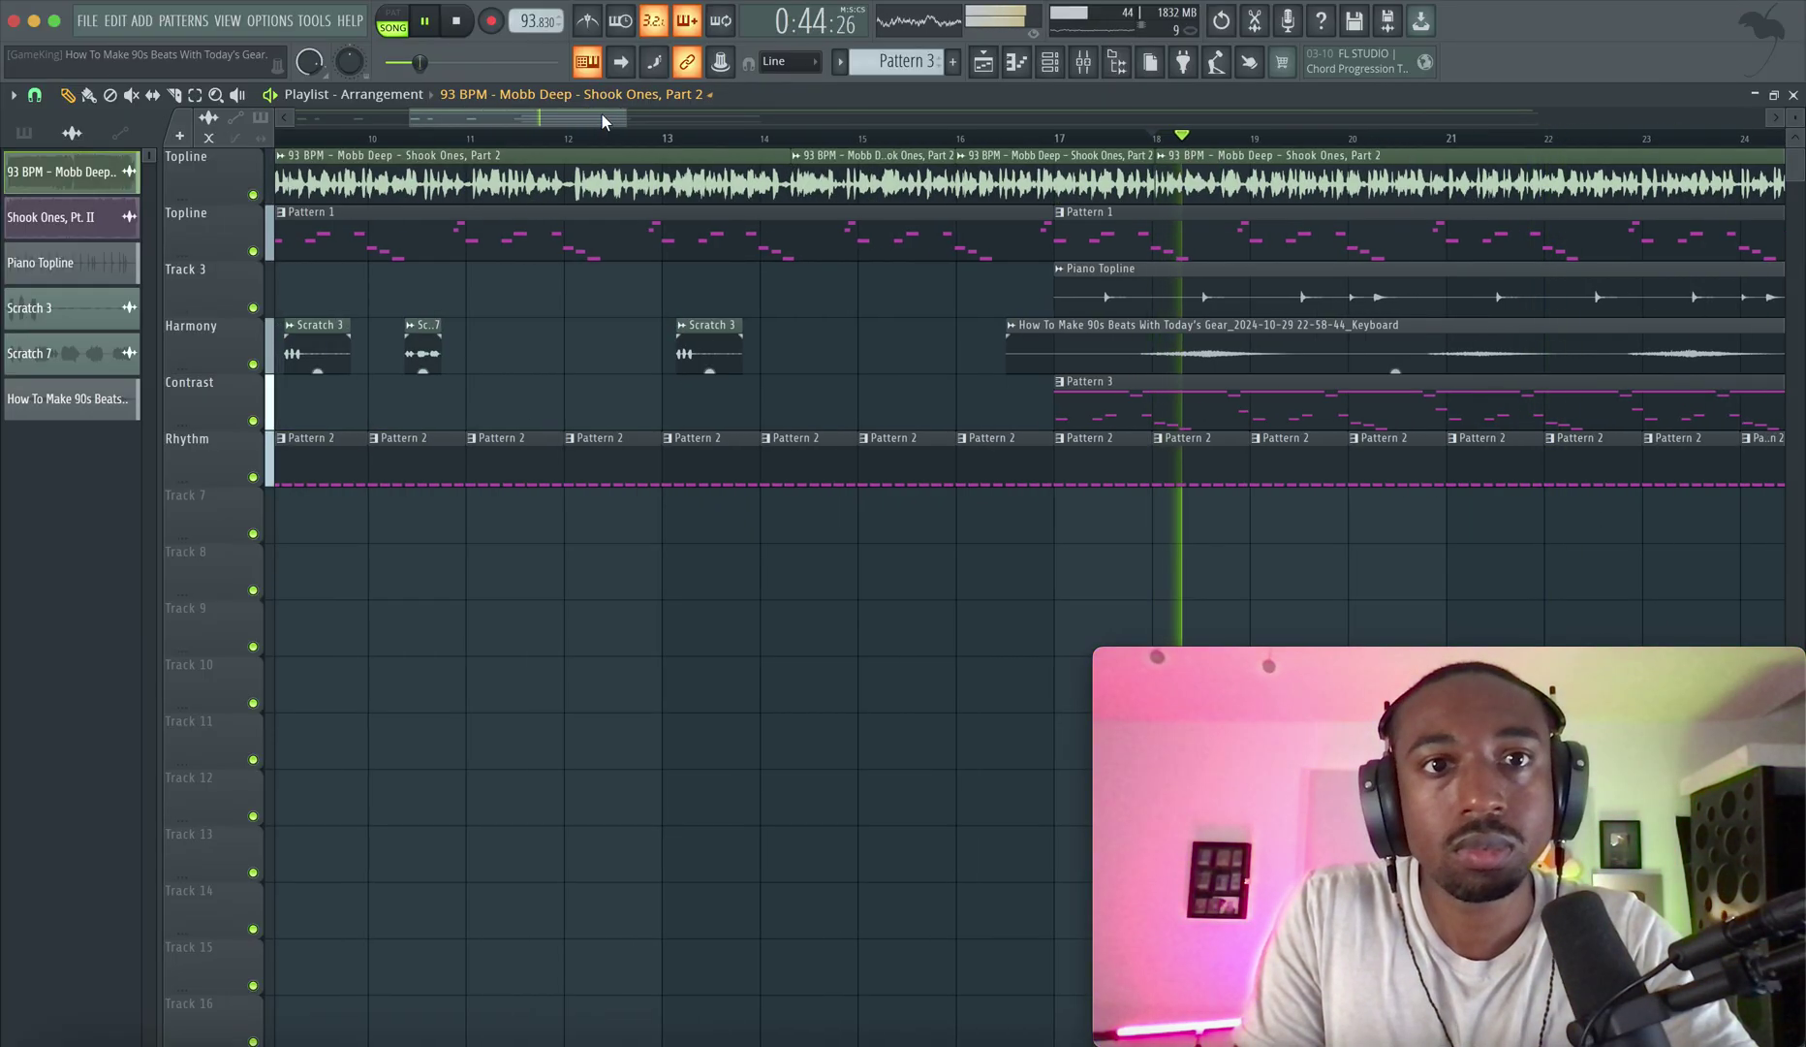
# Rename the recorded keyboard audio clip on the Harmony track to SFX.
pyautogui.moveTo(601, 114); pyautogui.dragTo(666, 115)
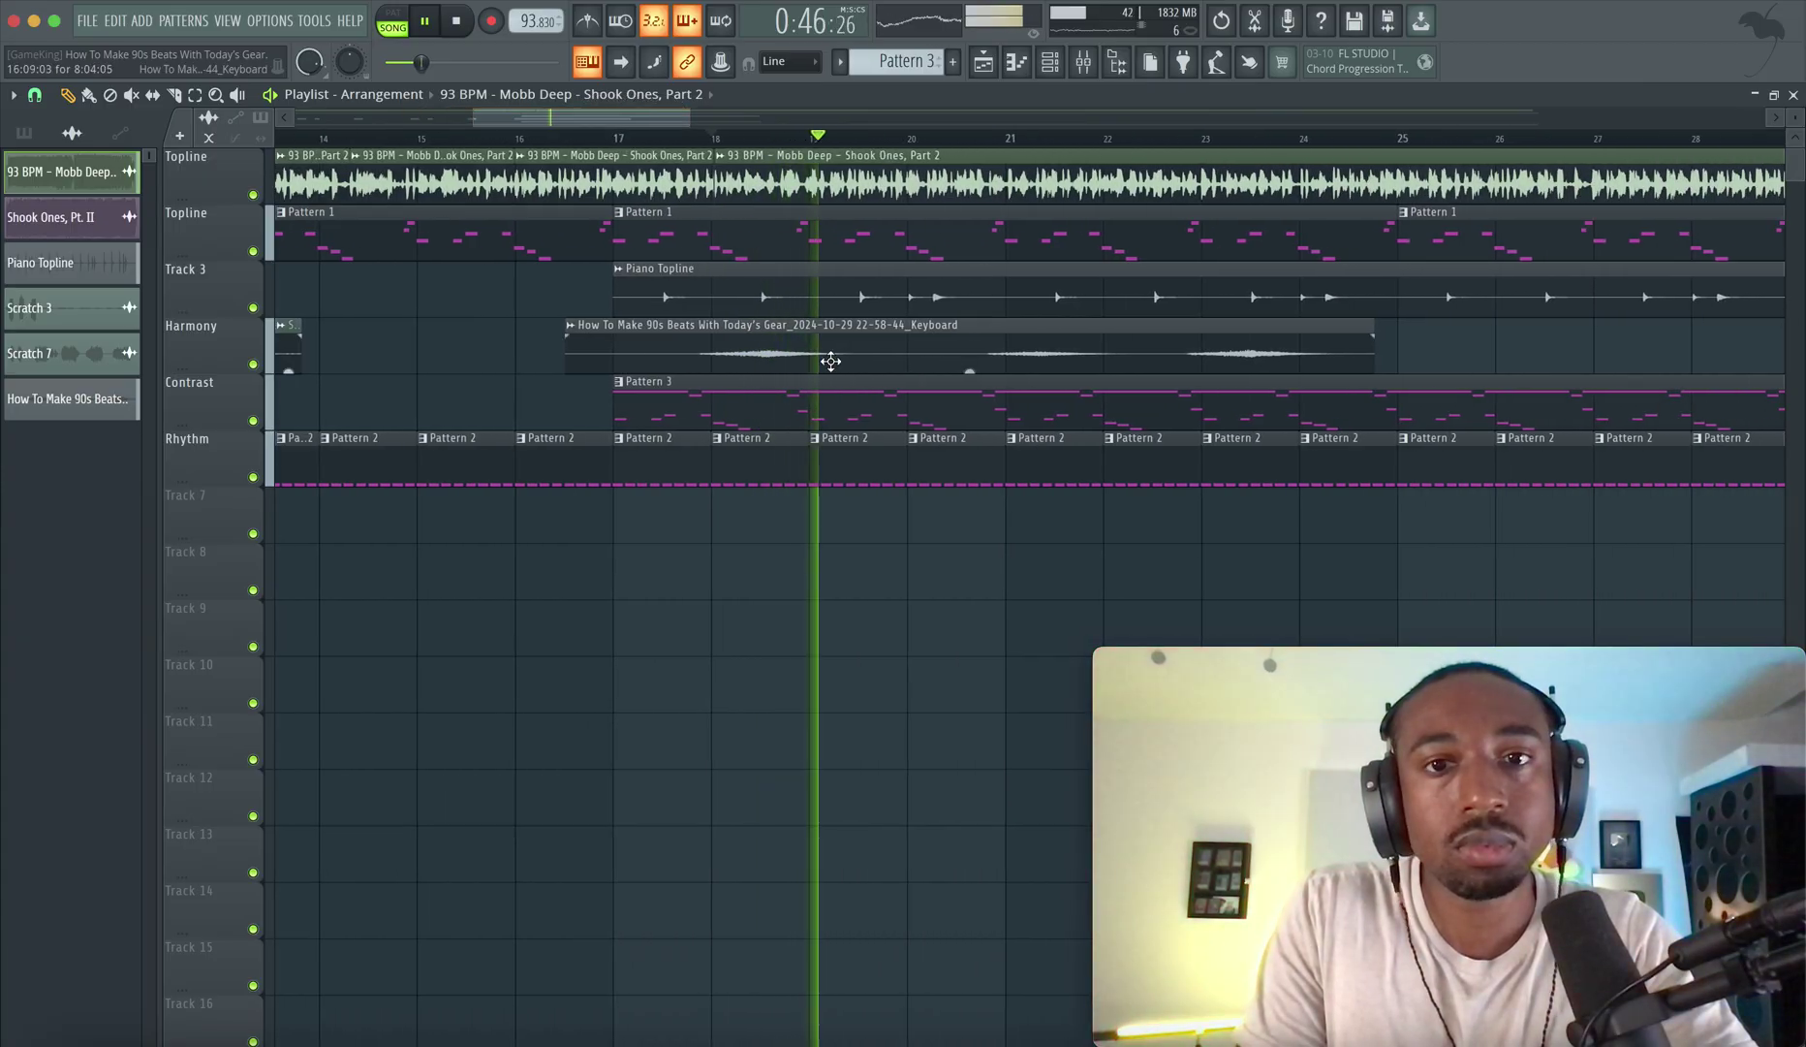
pyautogui.doubleClick(858, 329)
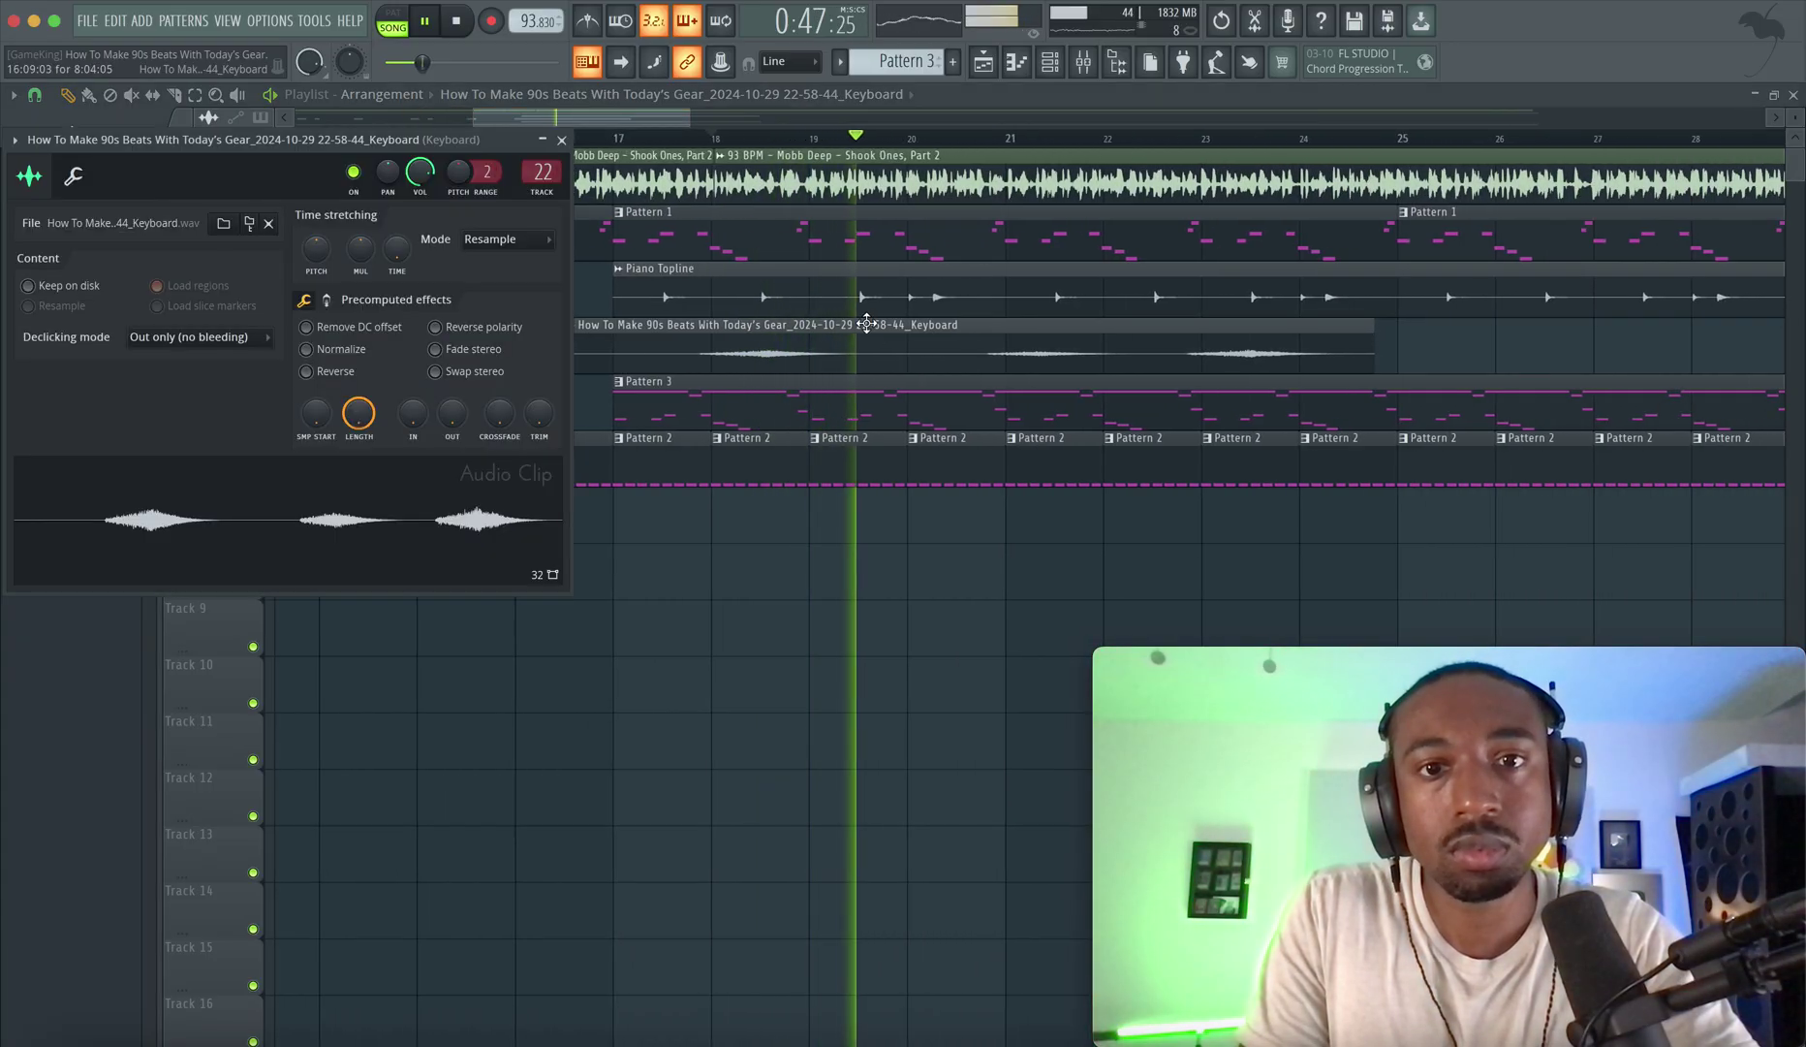
pyautogui.click(562, 142)
pyautogui.middleClick(572, 328)
pyautogui.write('SF')
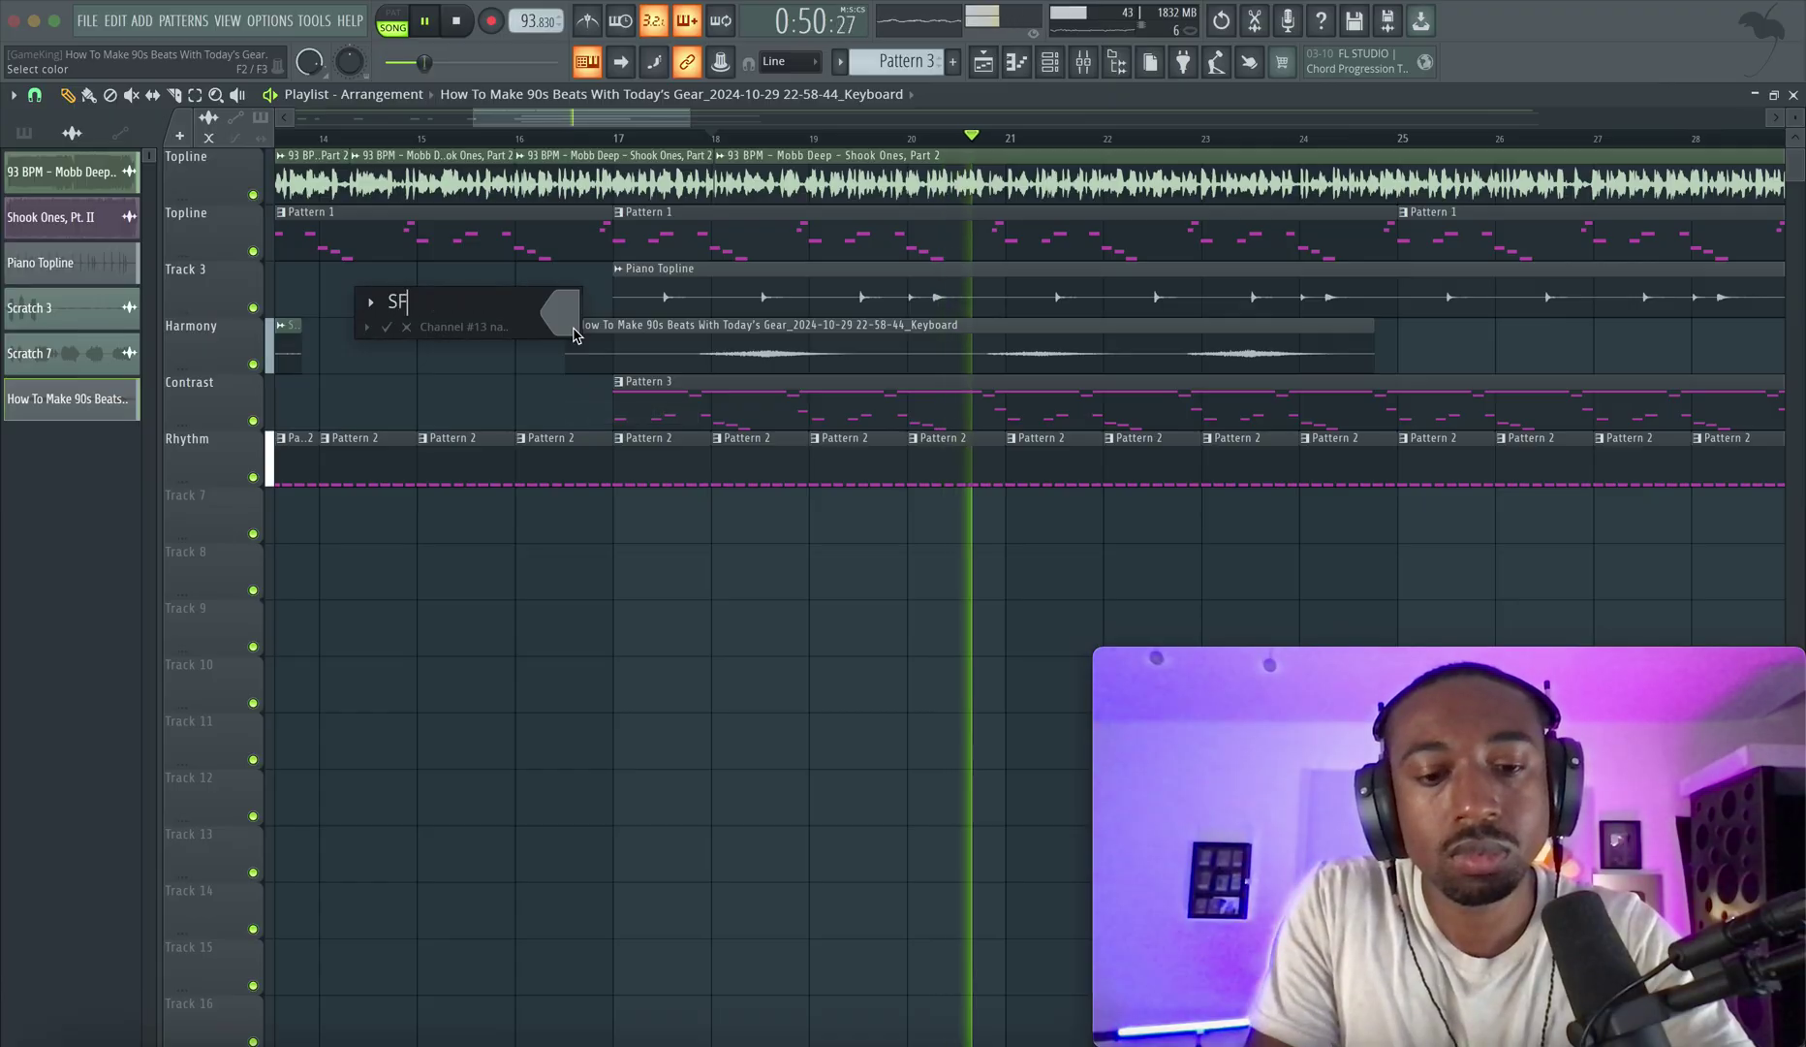
pyautogui.write('X')
pyautogui.press('Return')
# Route the SFX clip to mixer track 13 and lower that track's volume fader.
pyautogui.doubleClick(666, 326)
pyautogui.press('F9')
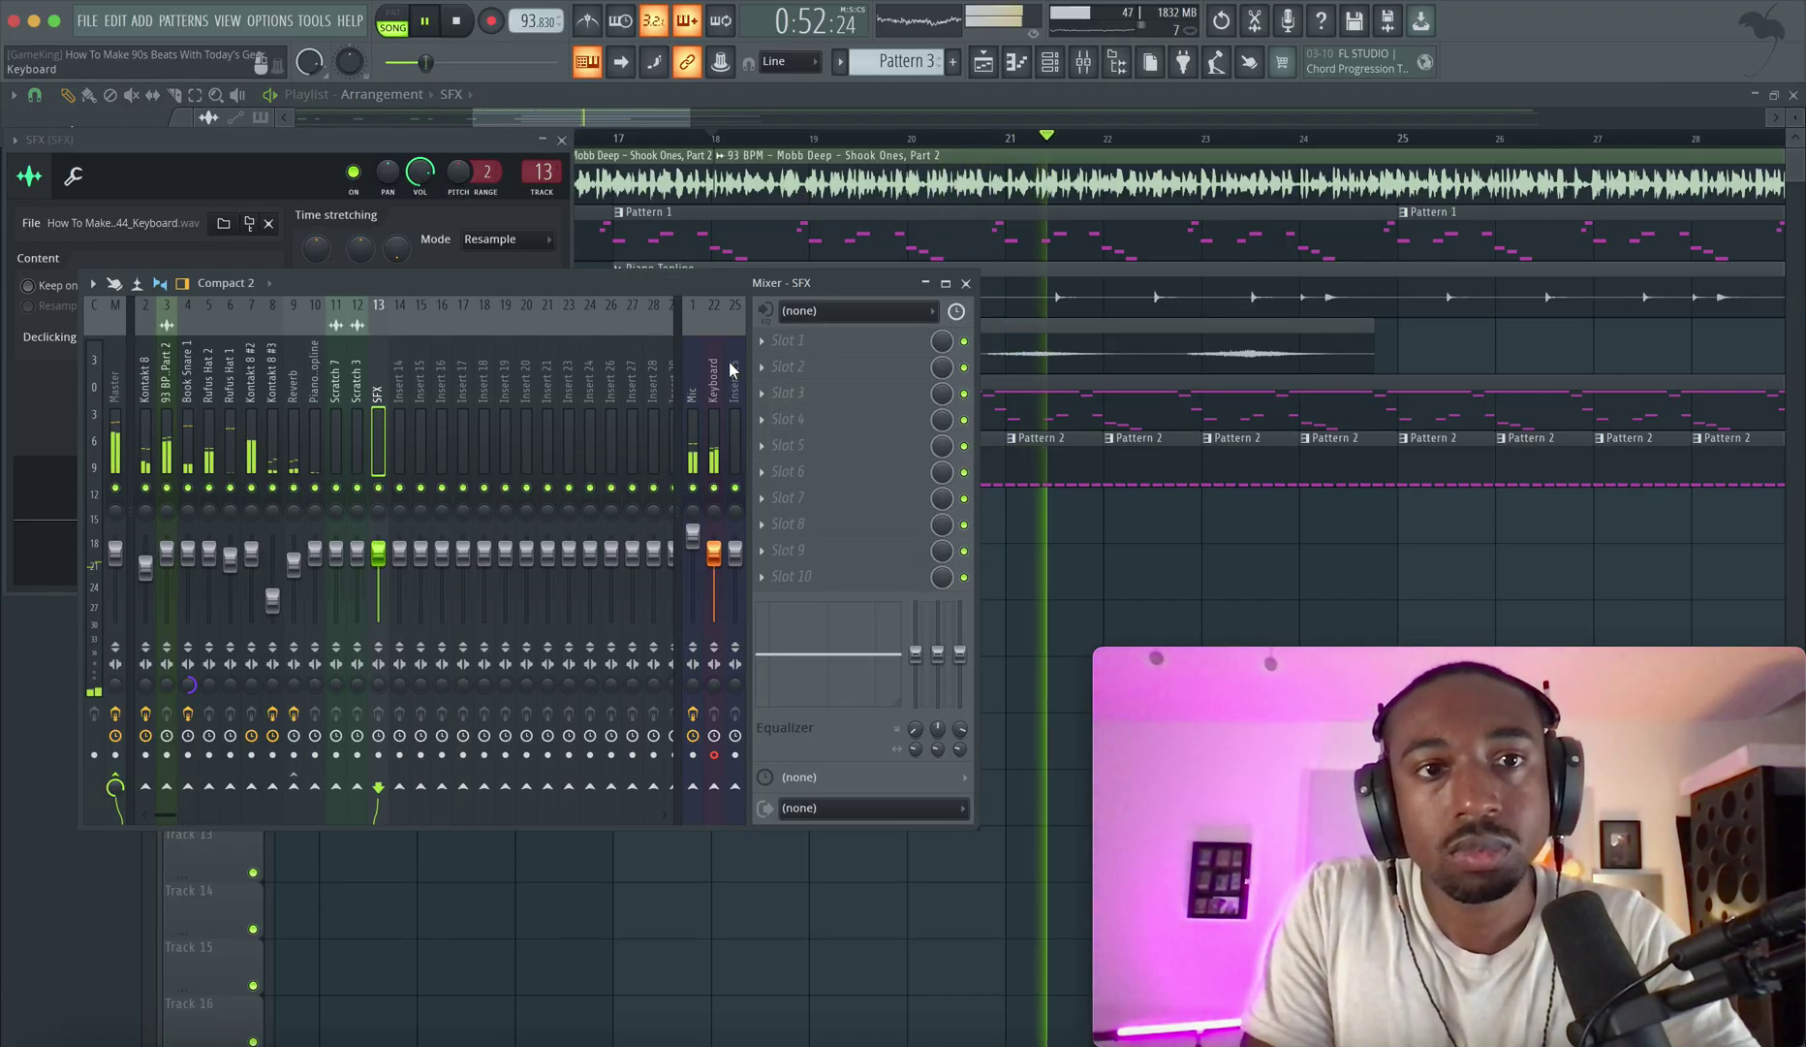
pyautogui.moveTo(378, 552); pyautogui.dragTo(378, 586)
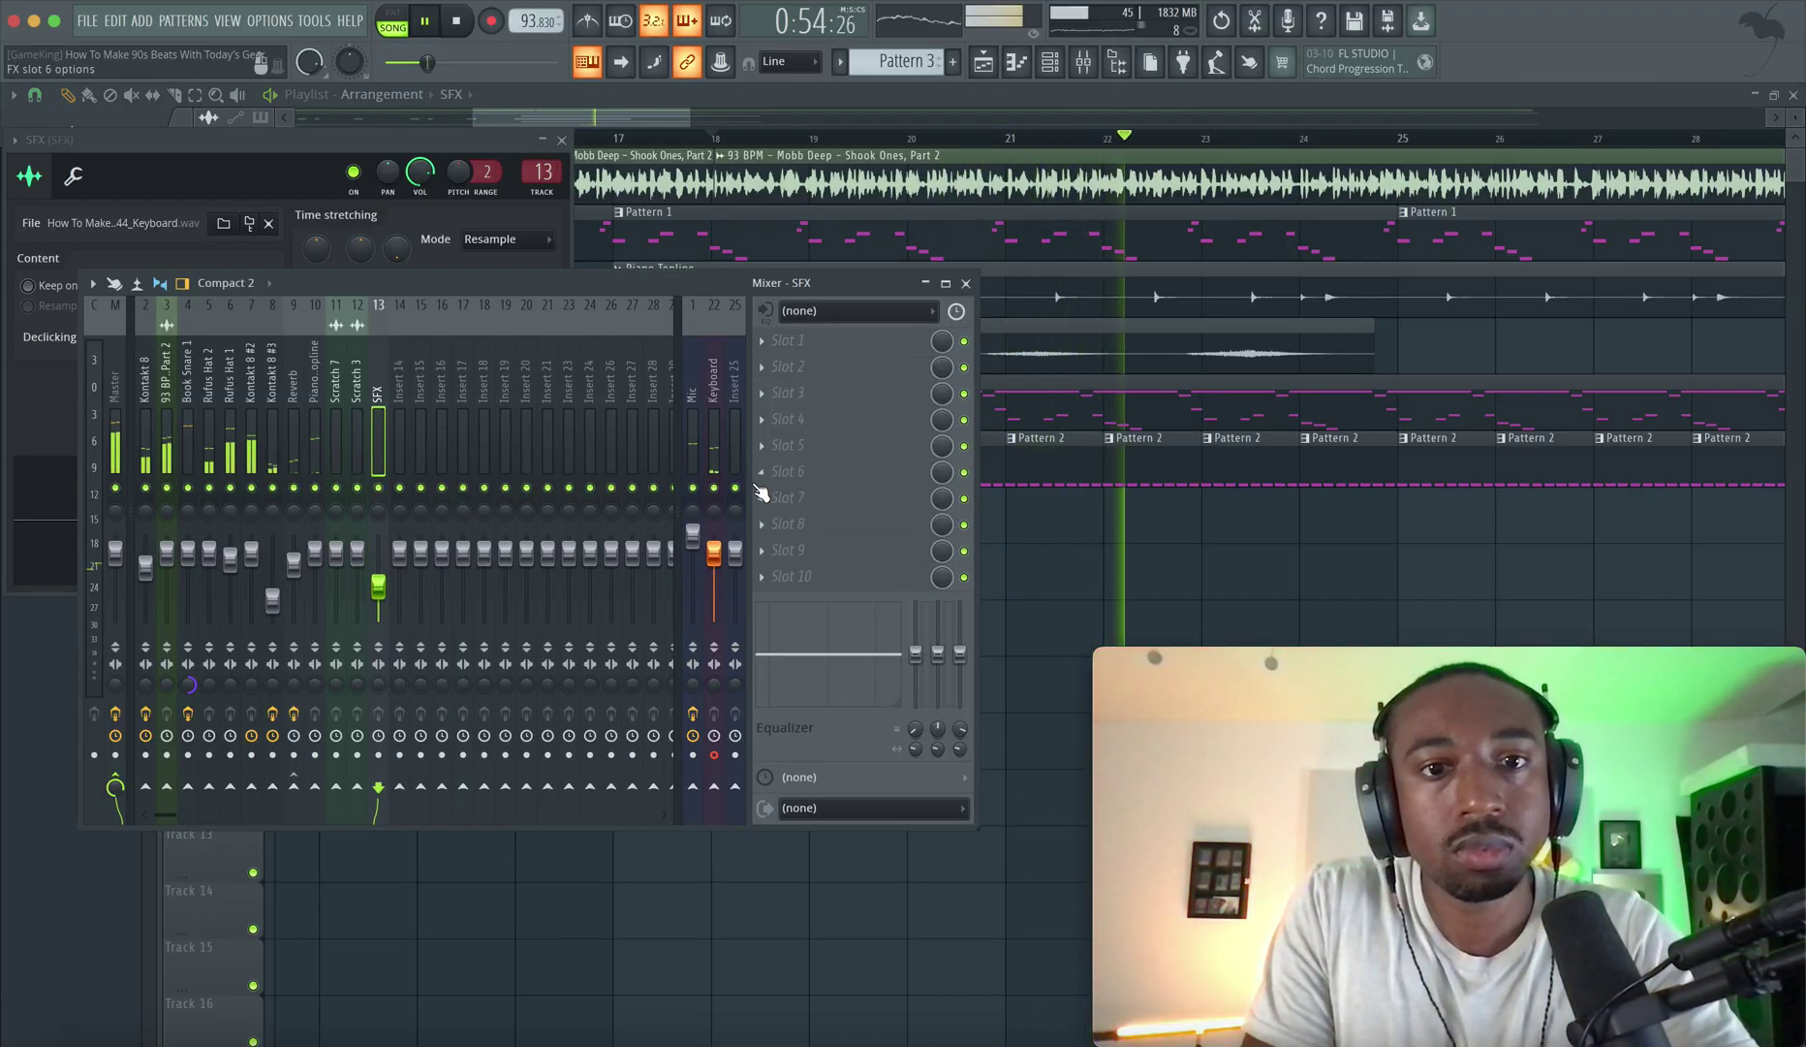
pyautogui.press('F12')
# Try routing the Piano Topline clip to mixer track 14, and set its target back to track 10.
pyautogui.doubleClick(1044, 266)
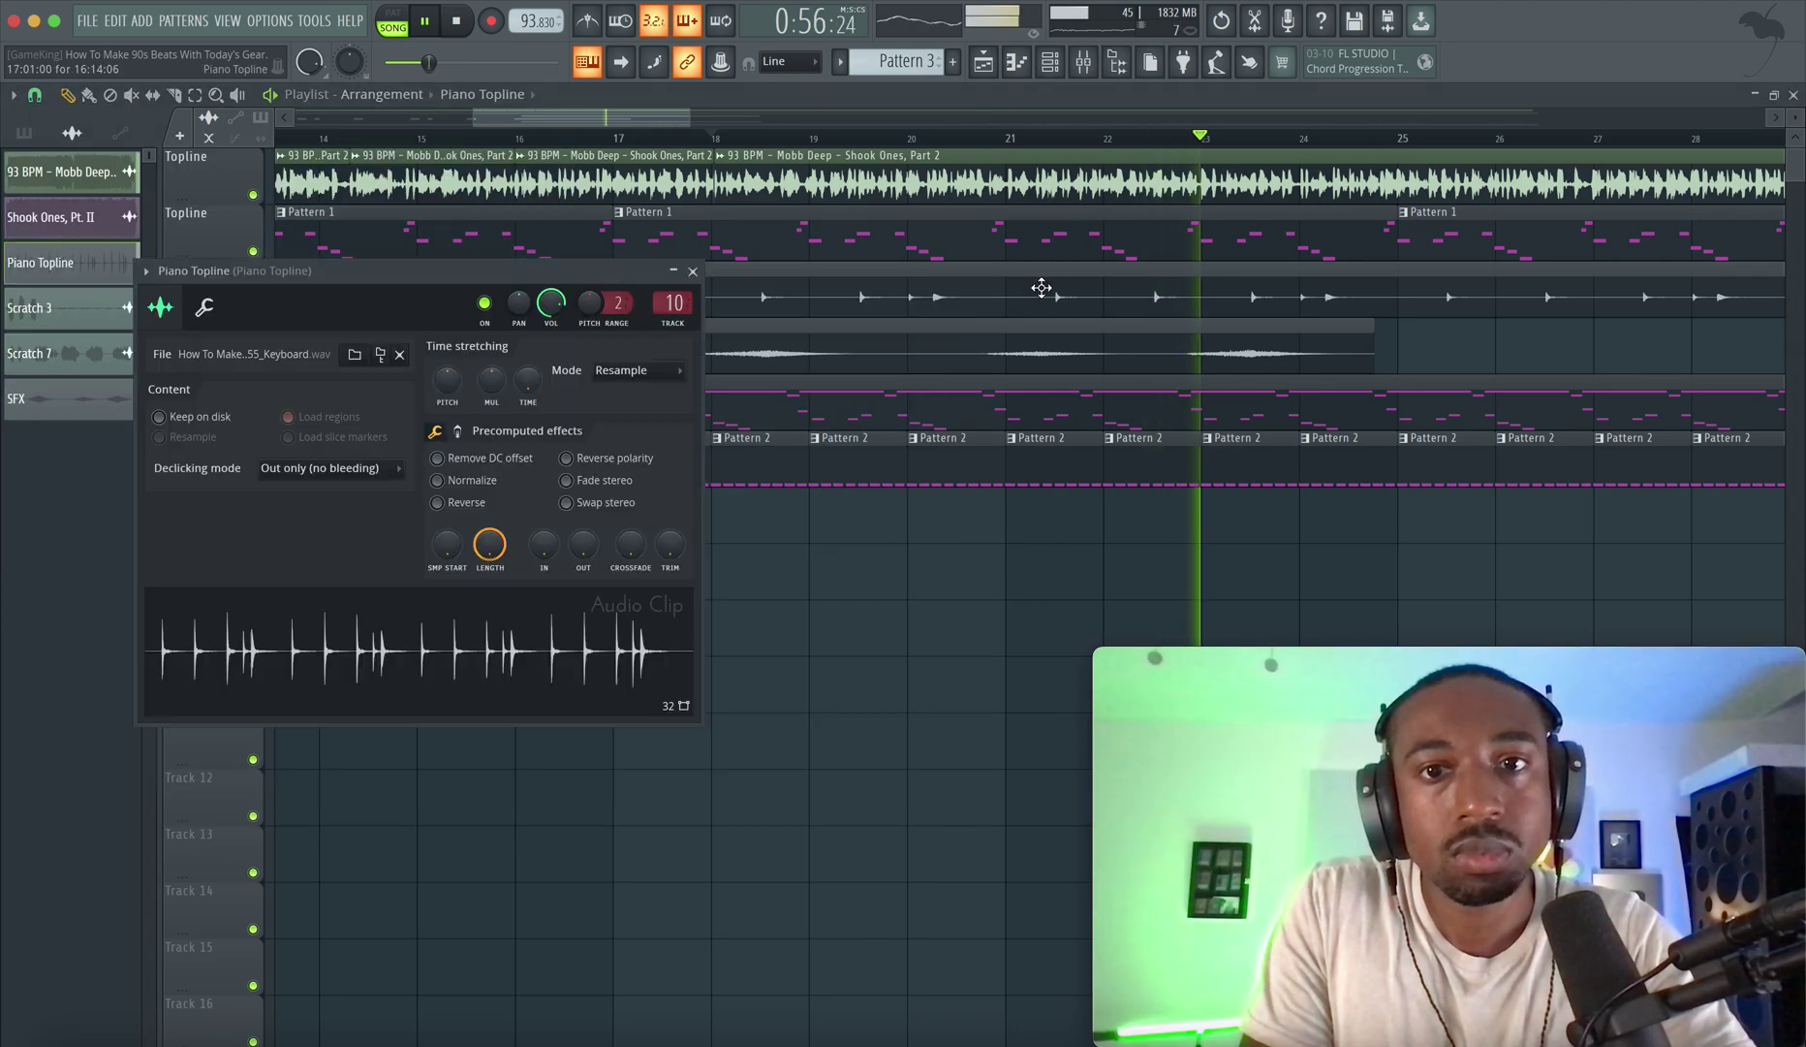
pyautogui.press('F9')
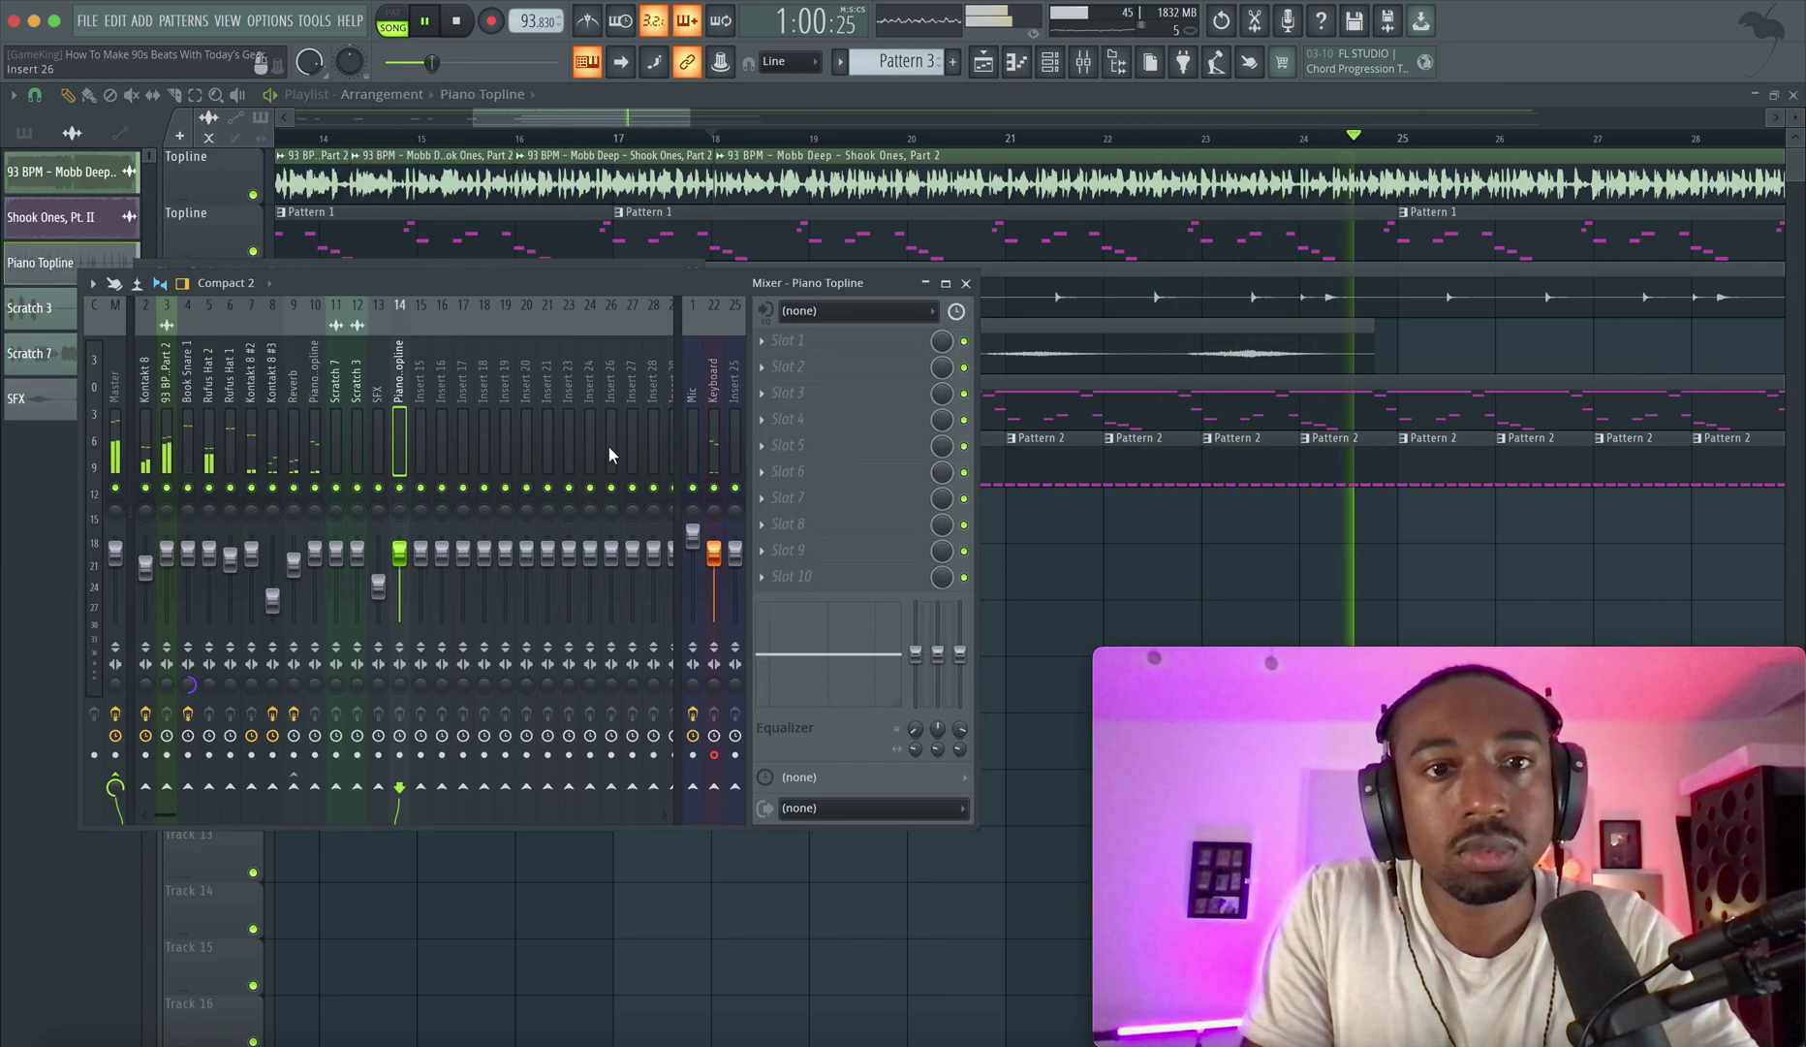
pyautogui.press('F9')
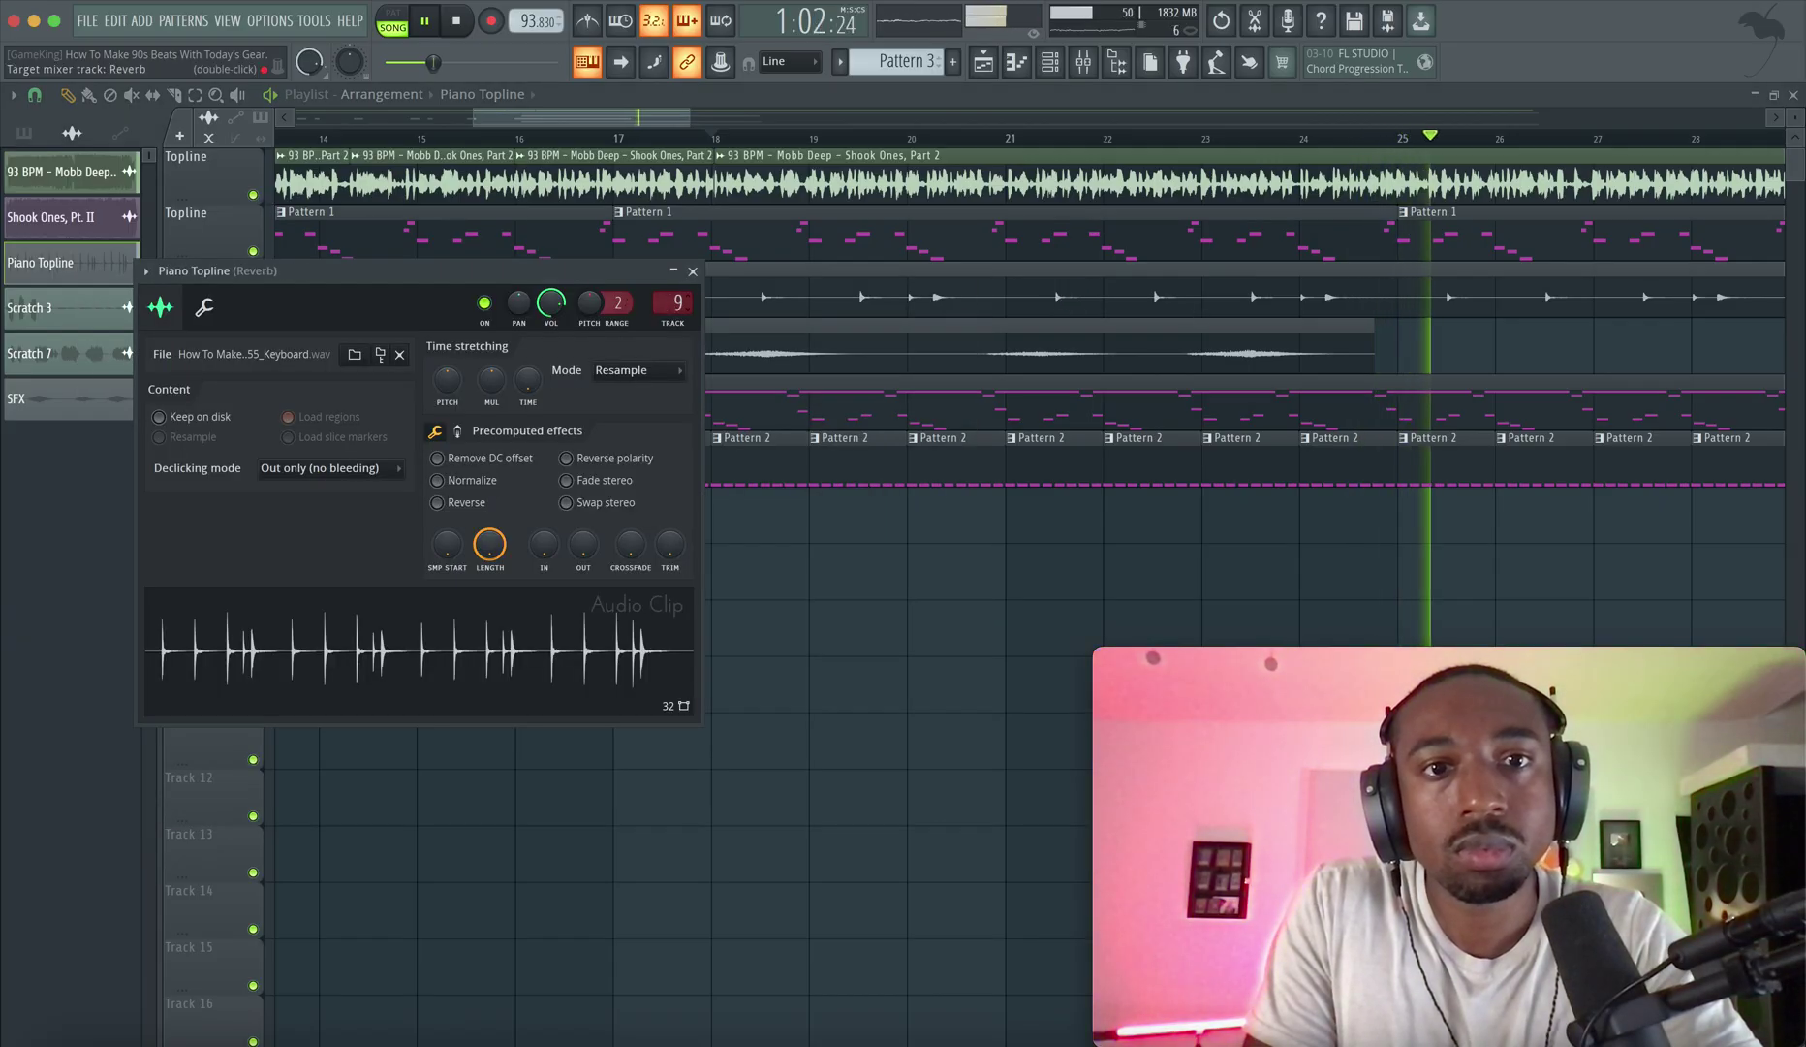
pyautogui.scroll(1, 673, 302)
pyautogui.press('Escape')
# Play back the opening of the arrangement from bar 2 to hear the scratches, and stop playback.
pyautogui.scroll(-6, 830, 495)
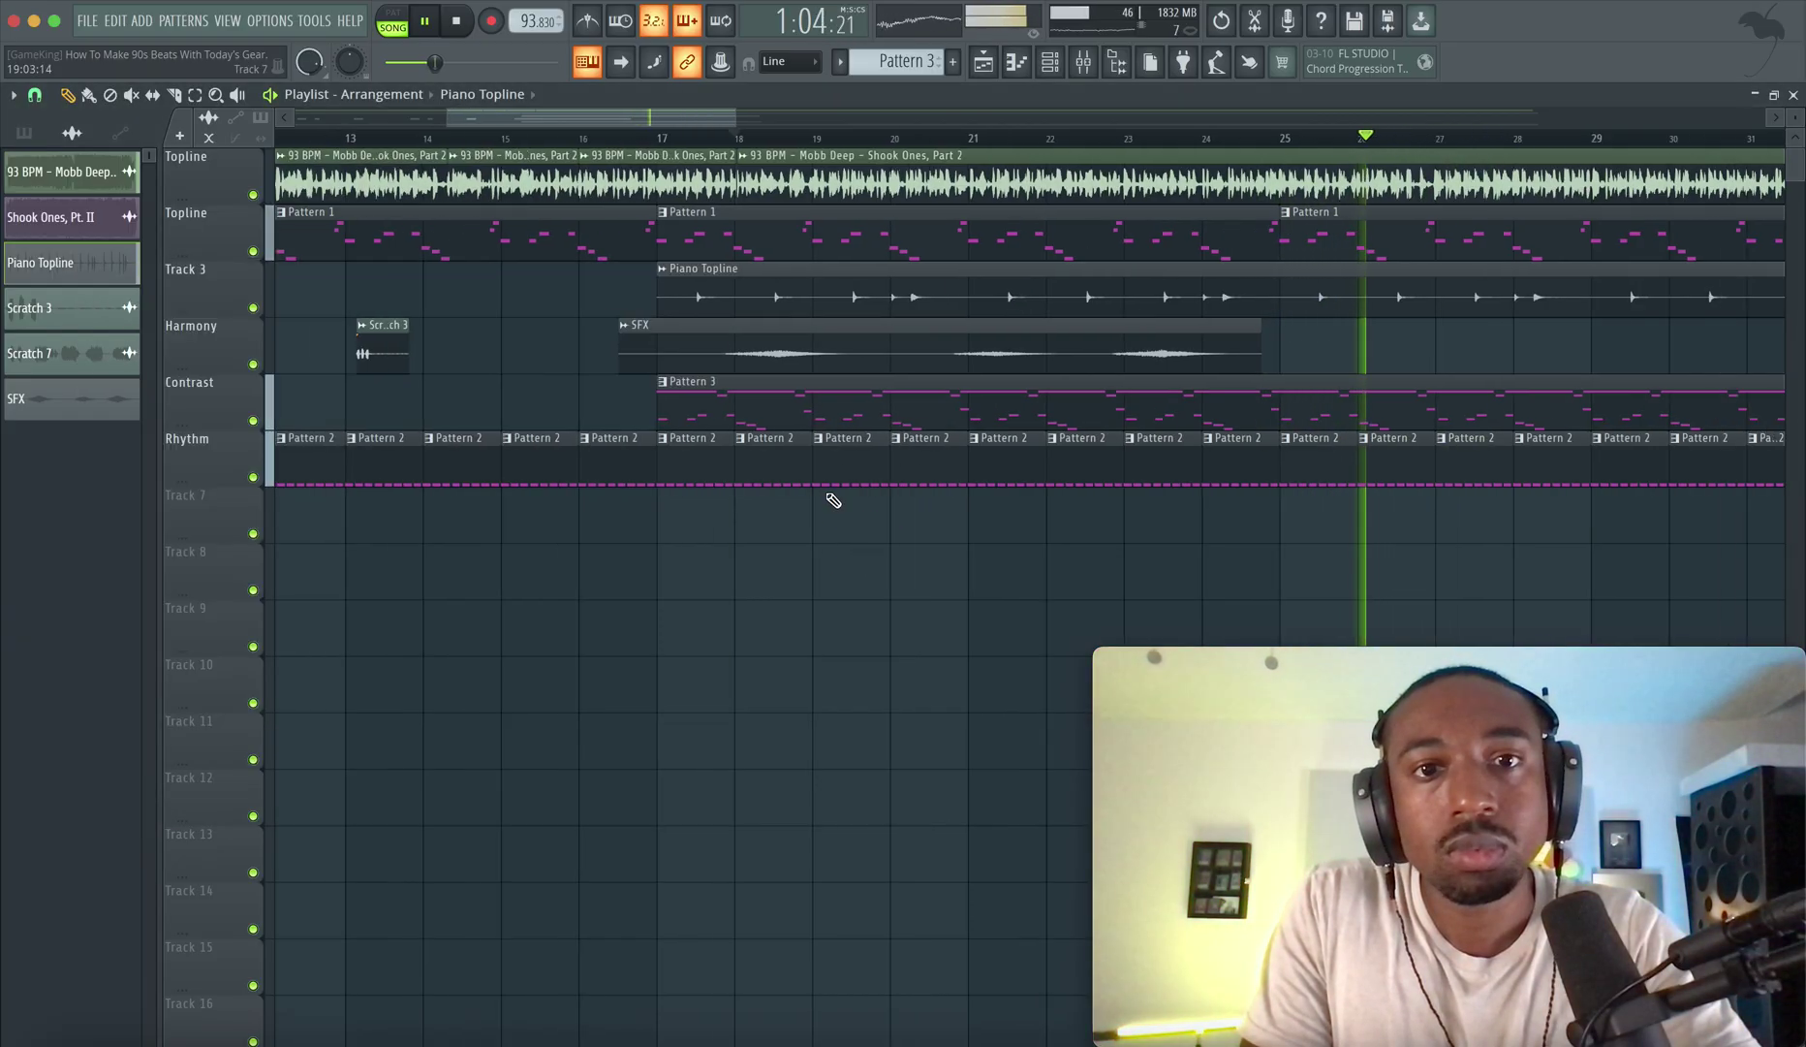
pyautogui.scroll(-2, 819, 358)
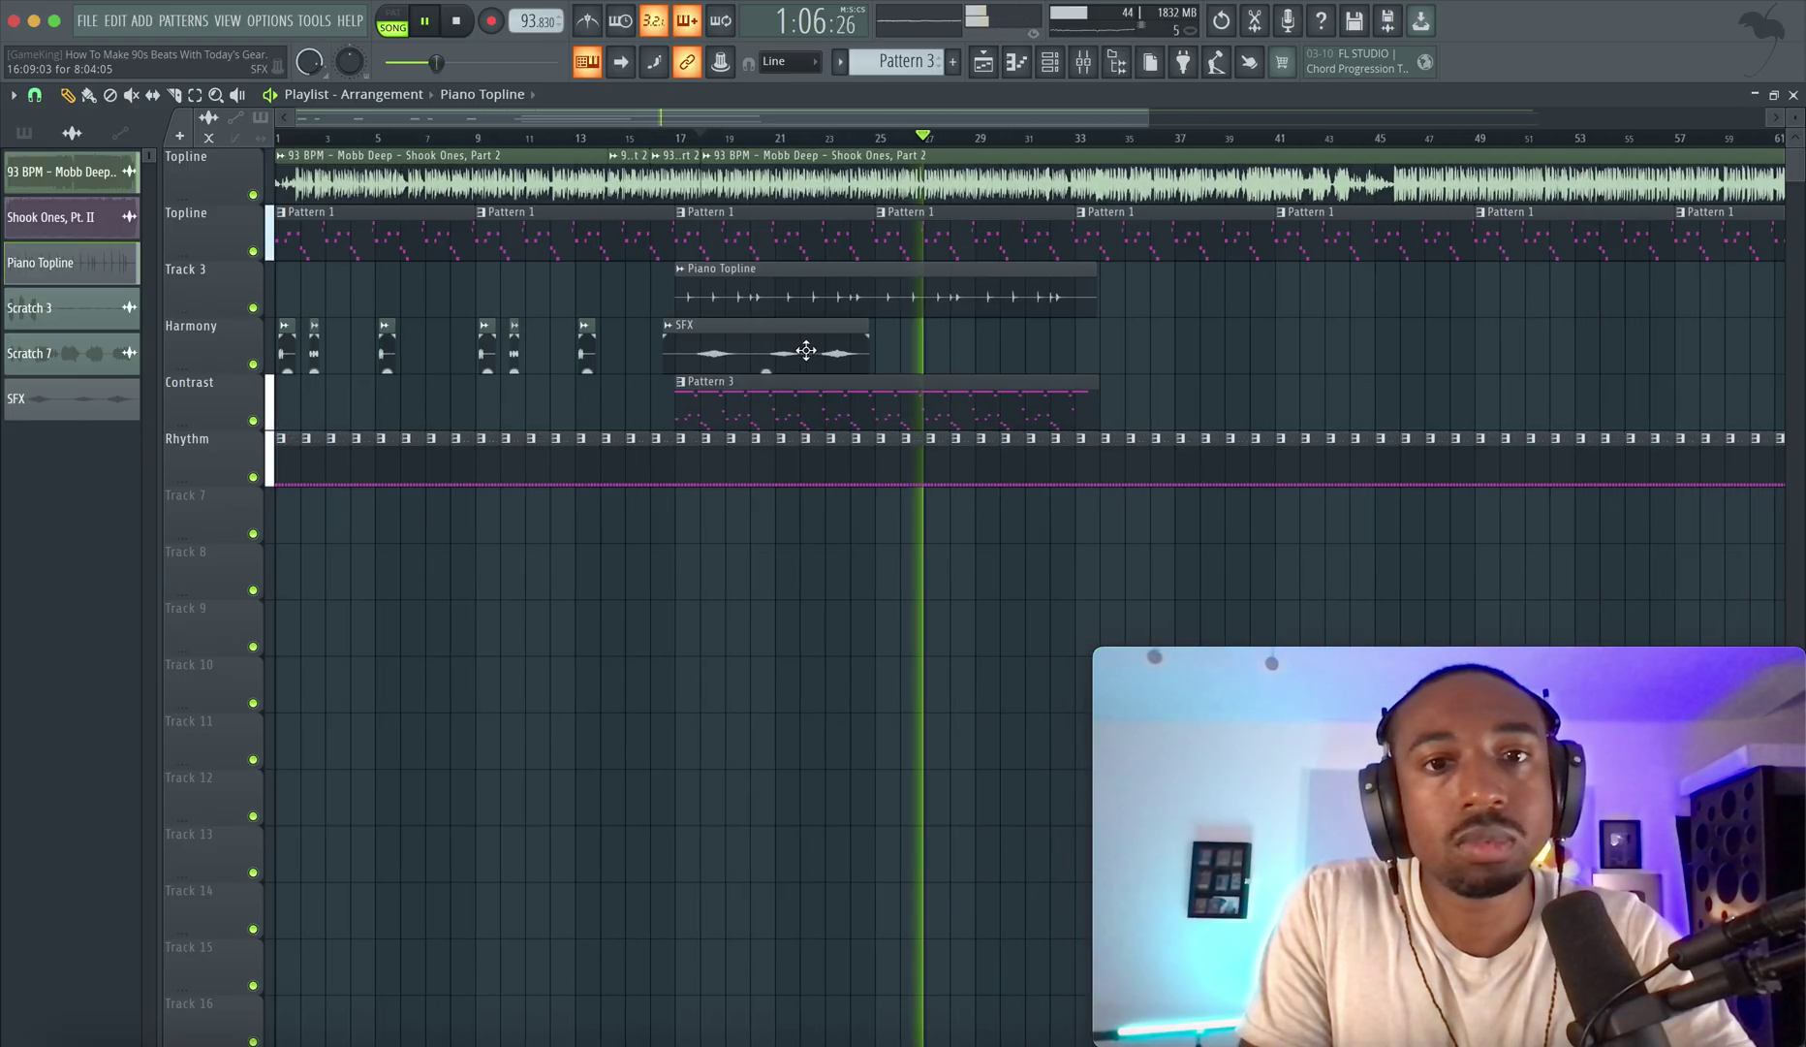
pyautogui.press('space')
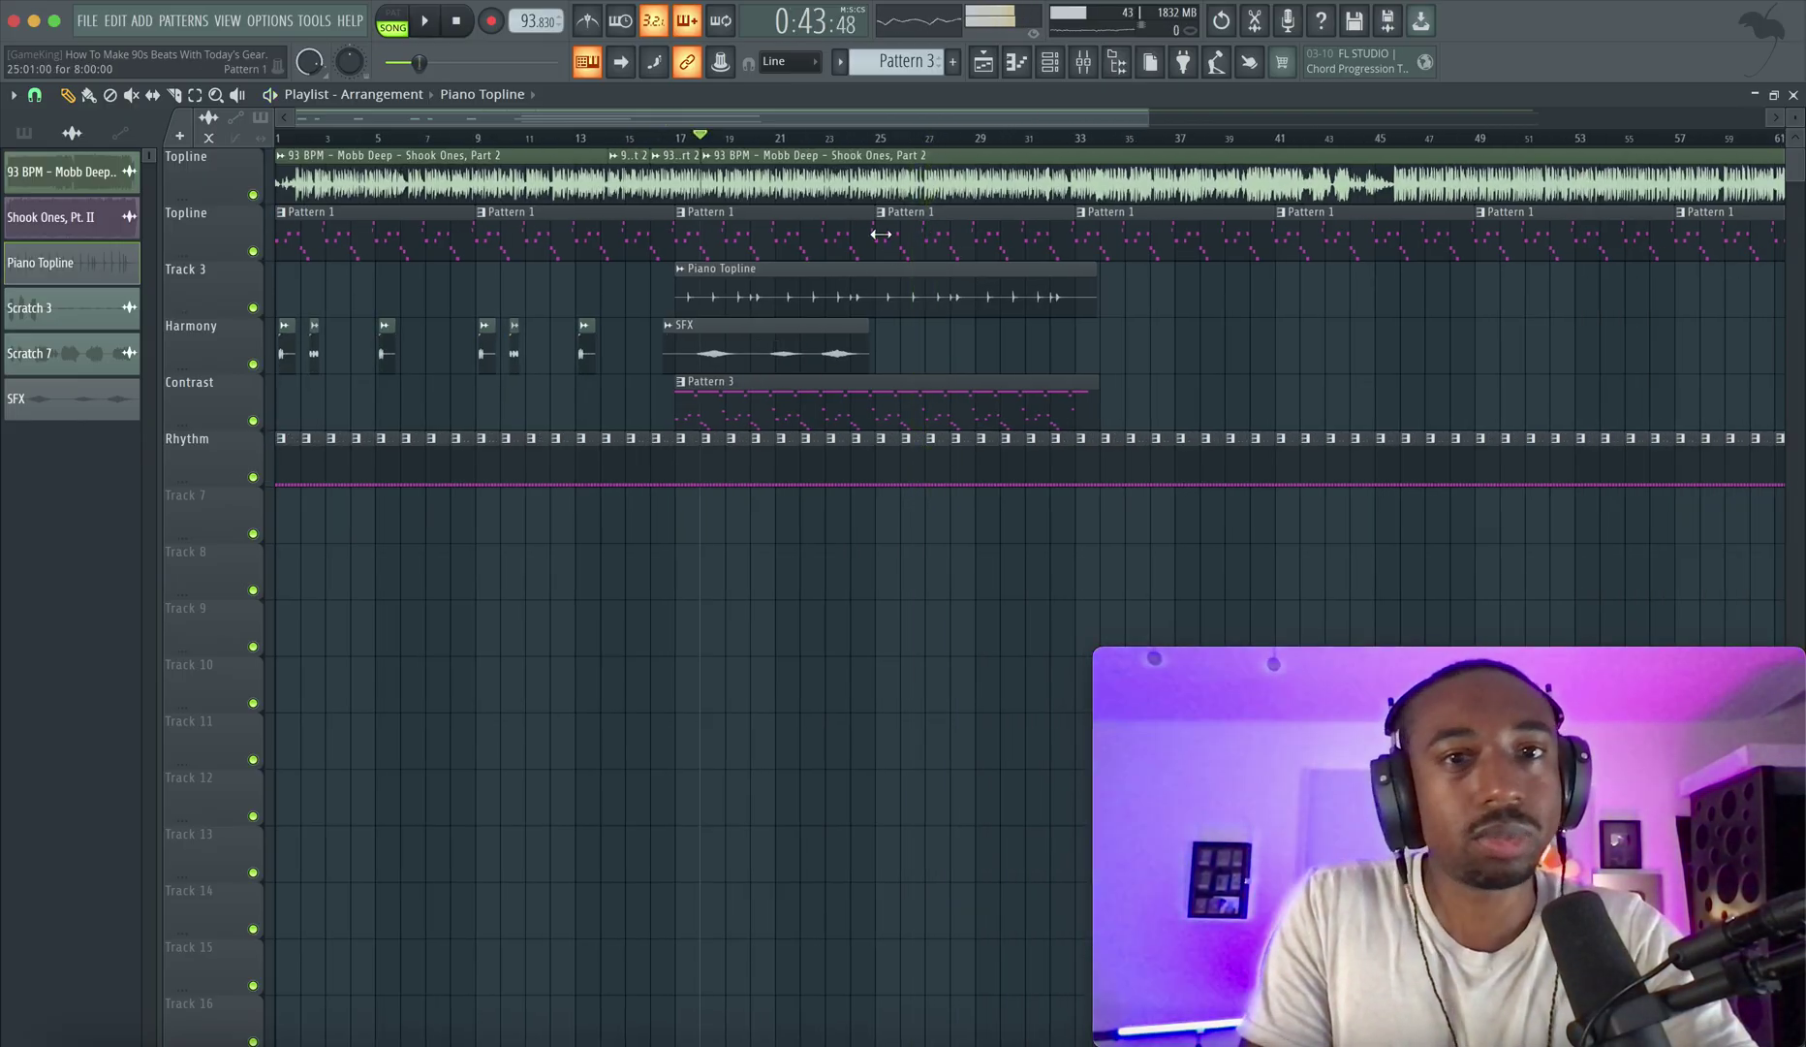
pyautogui.click(303, 137)
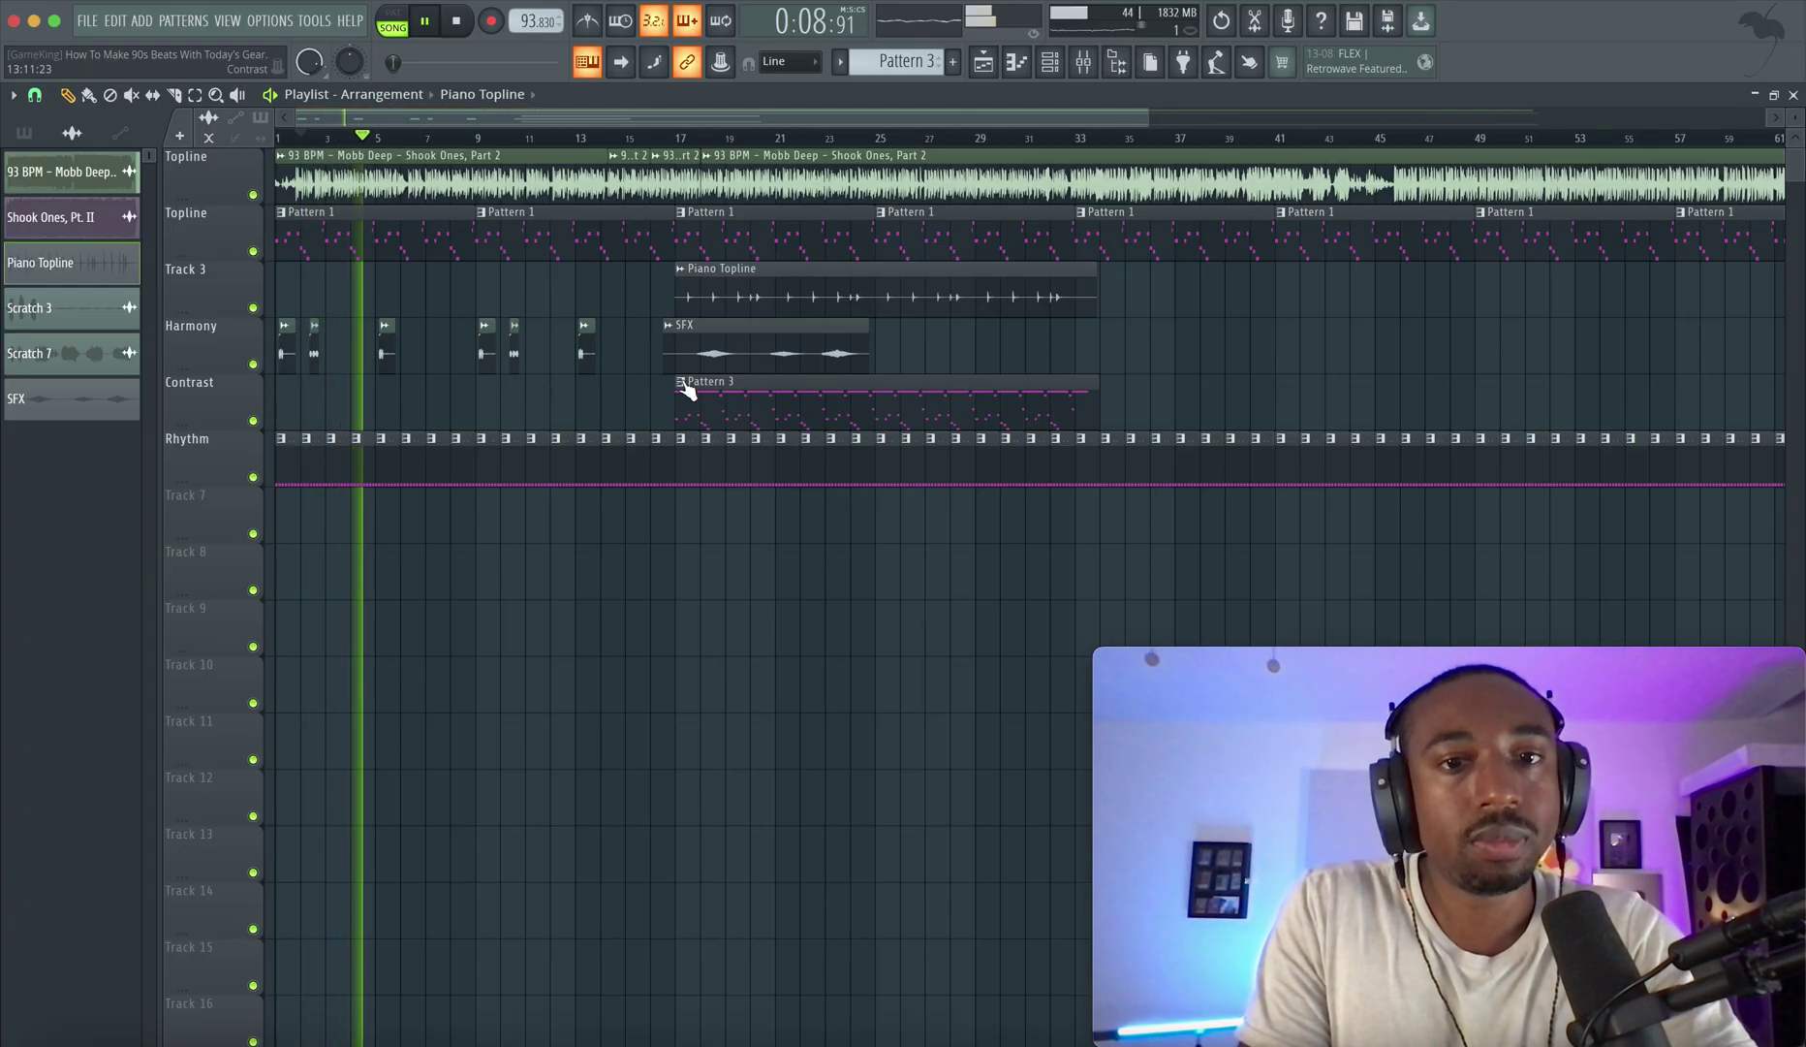
pyautogui.press('space')
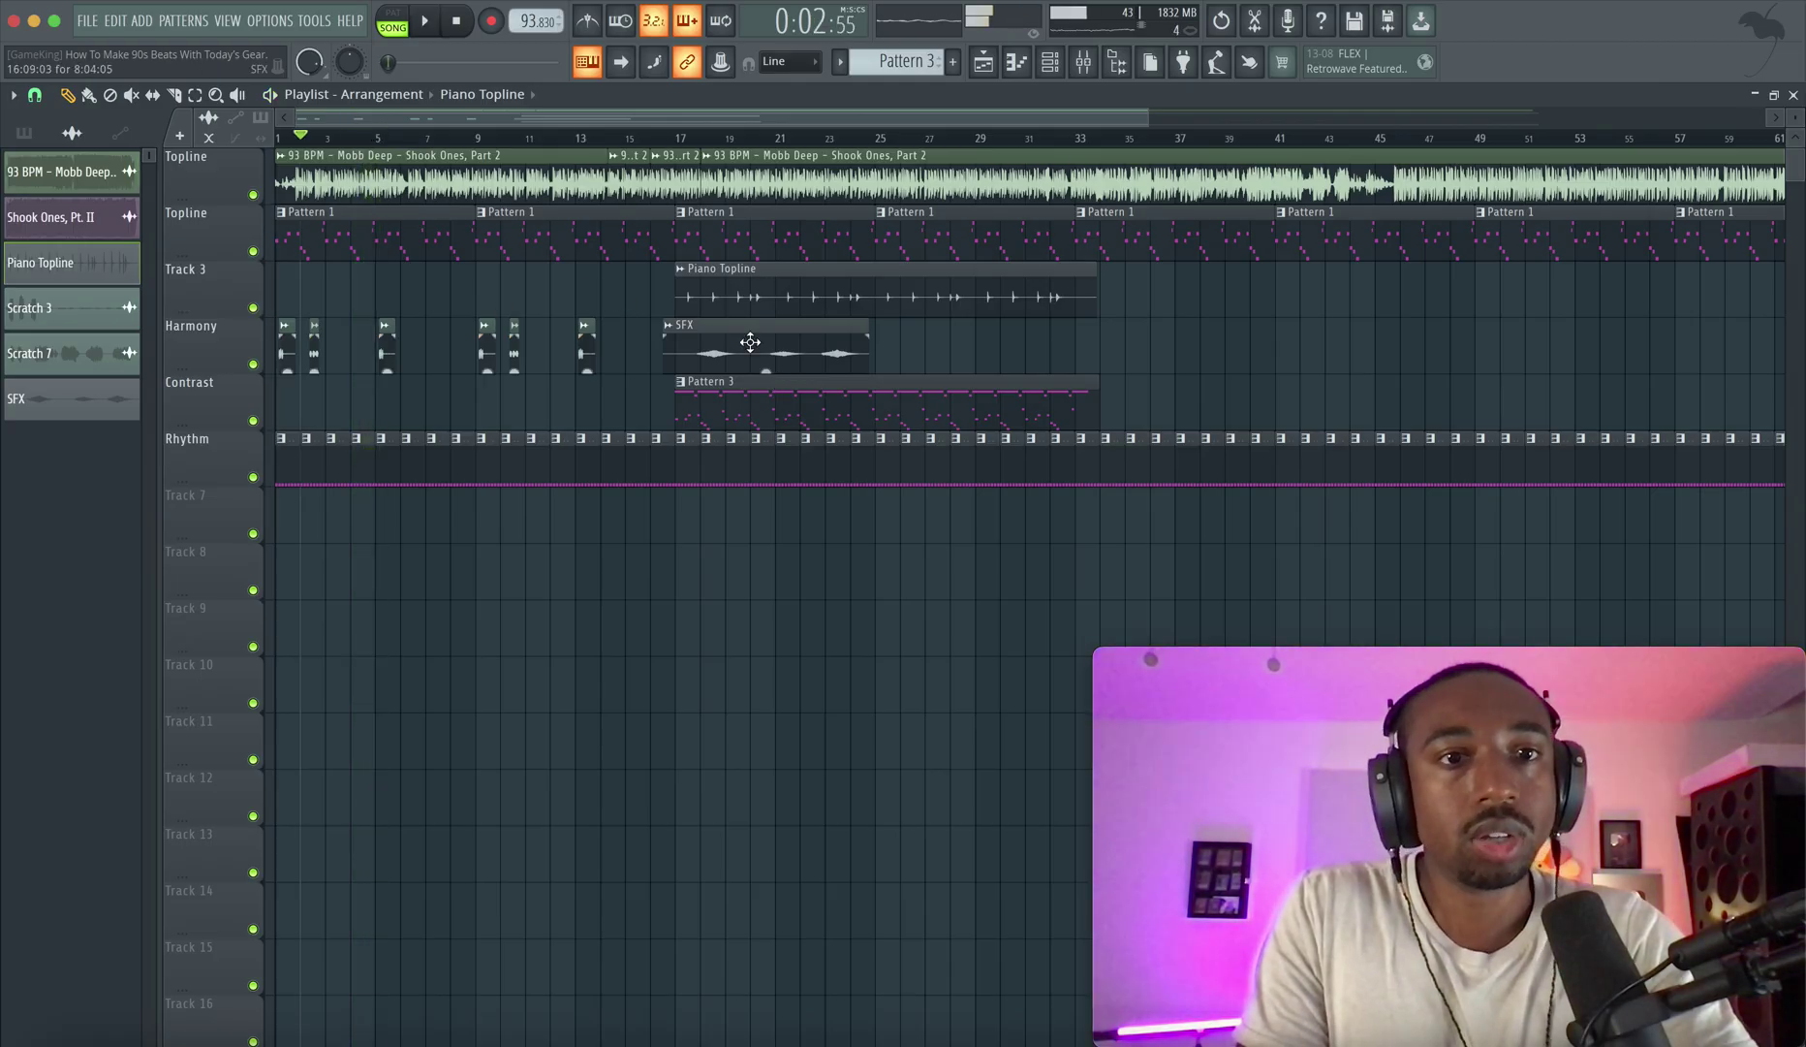
# Insert an empty playlist track above the Piano Topline clip's track and name it Topline.
pyautogui.rightClick(224, 305)
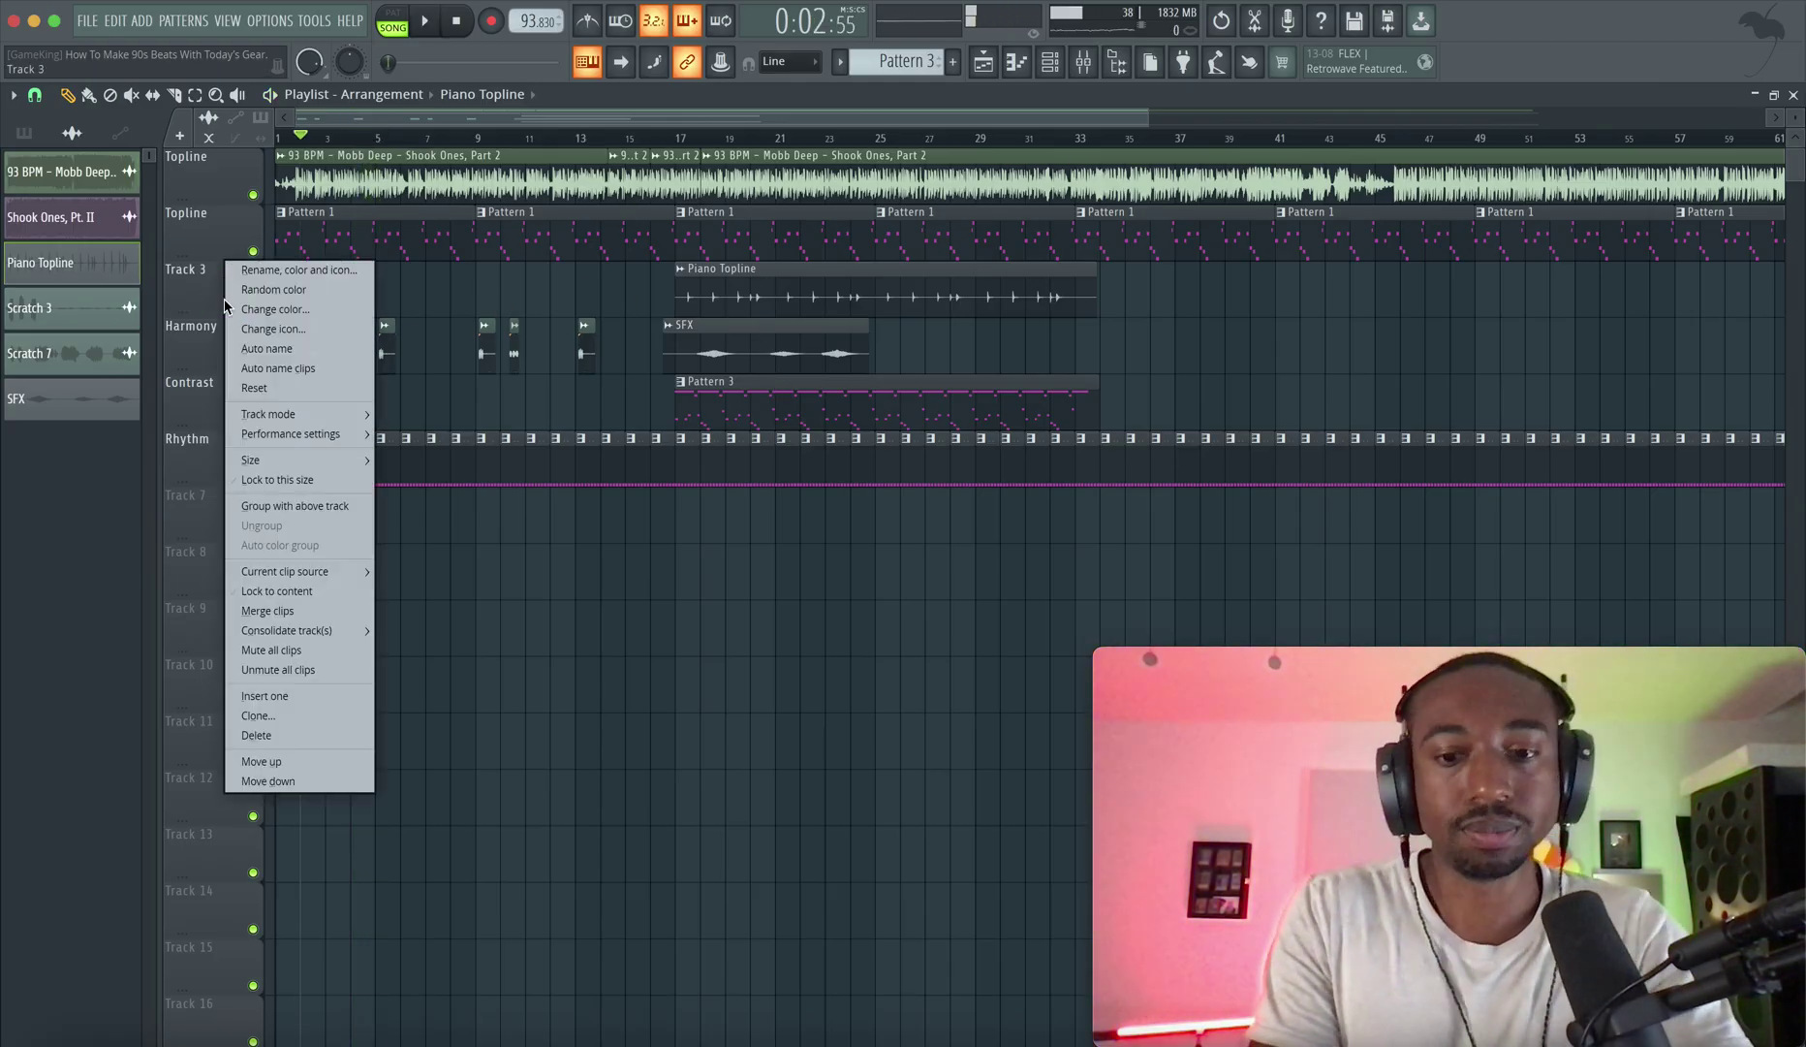
pyautogui.click(291, 698)
pyautogui.rightClick(204, 268)
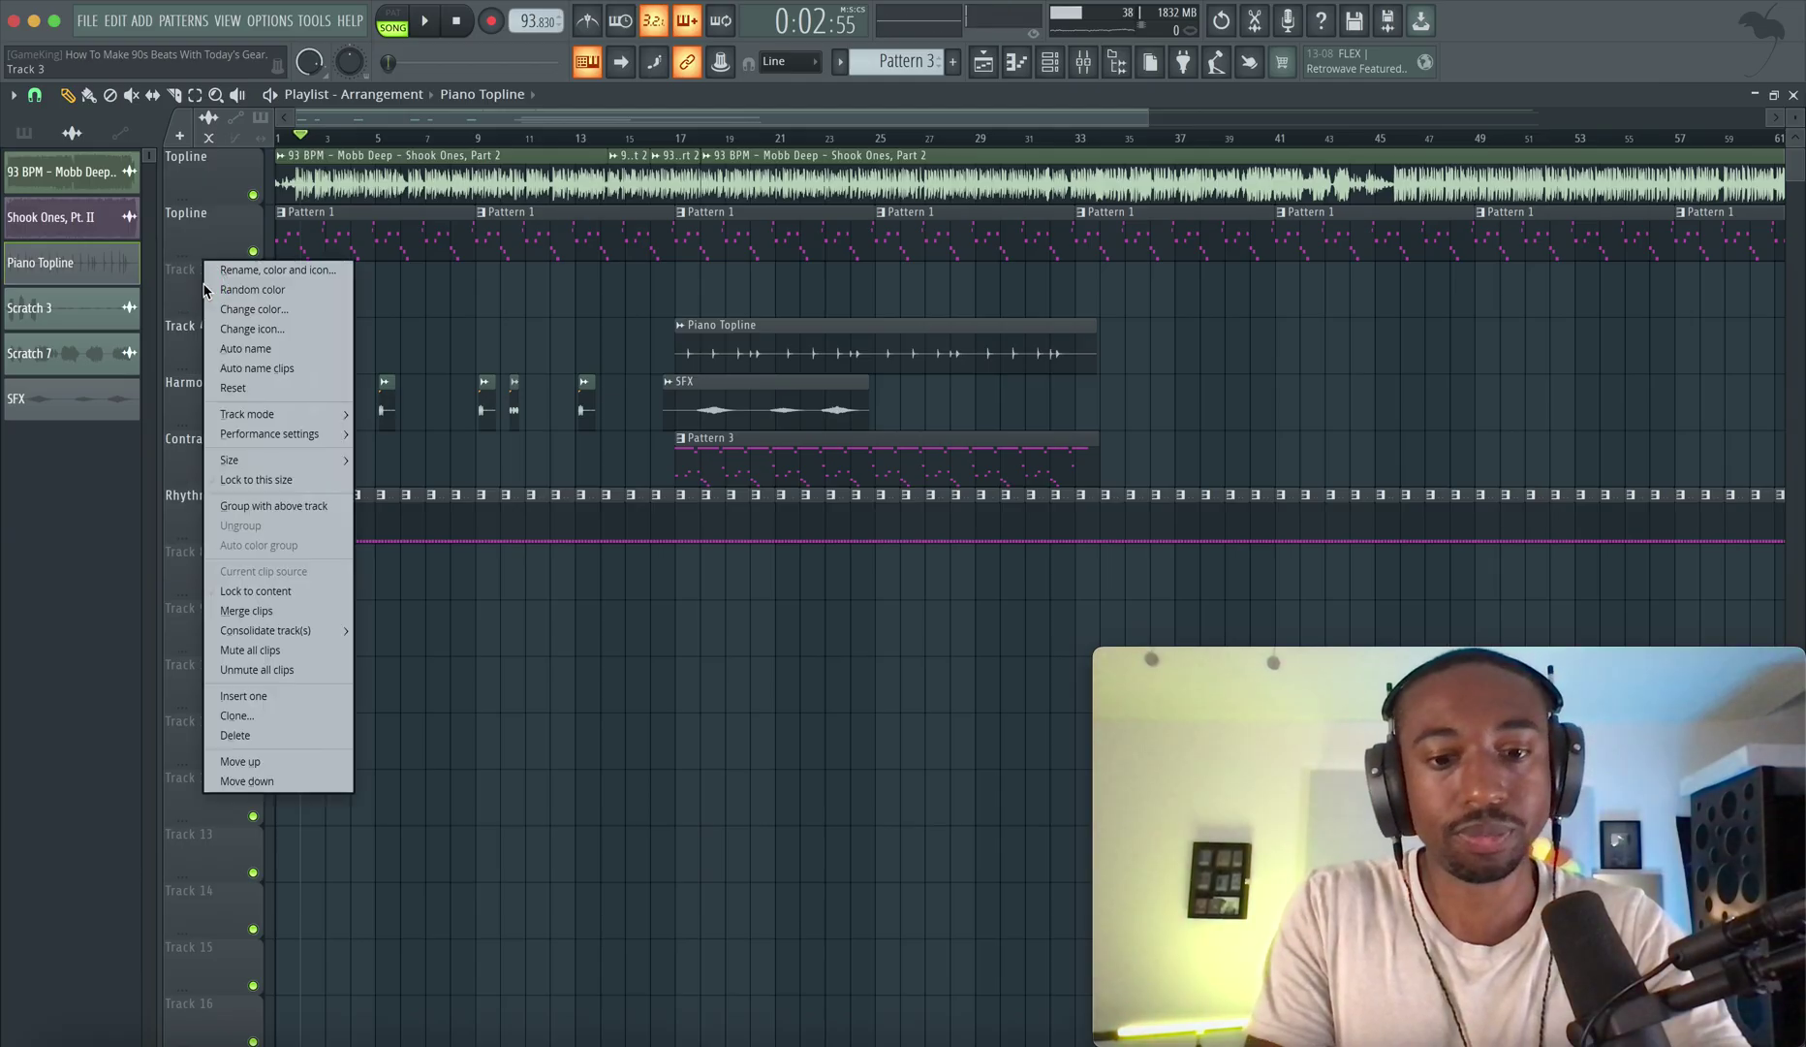
pyautogui.click(209, 273)
pyautogui.write('Topline')
pyautogui.press('Return')
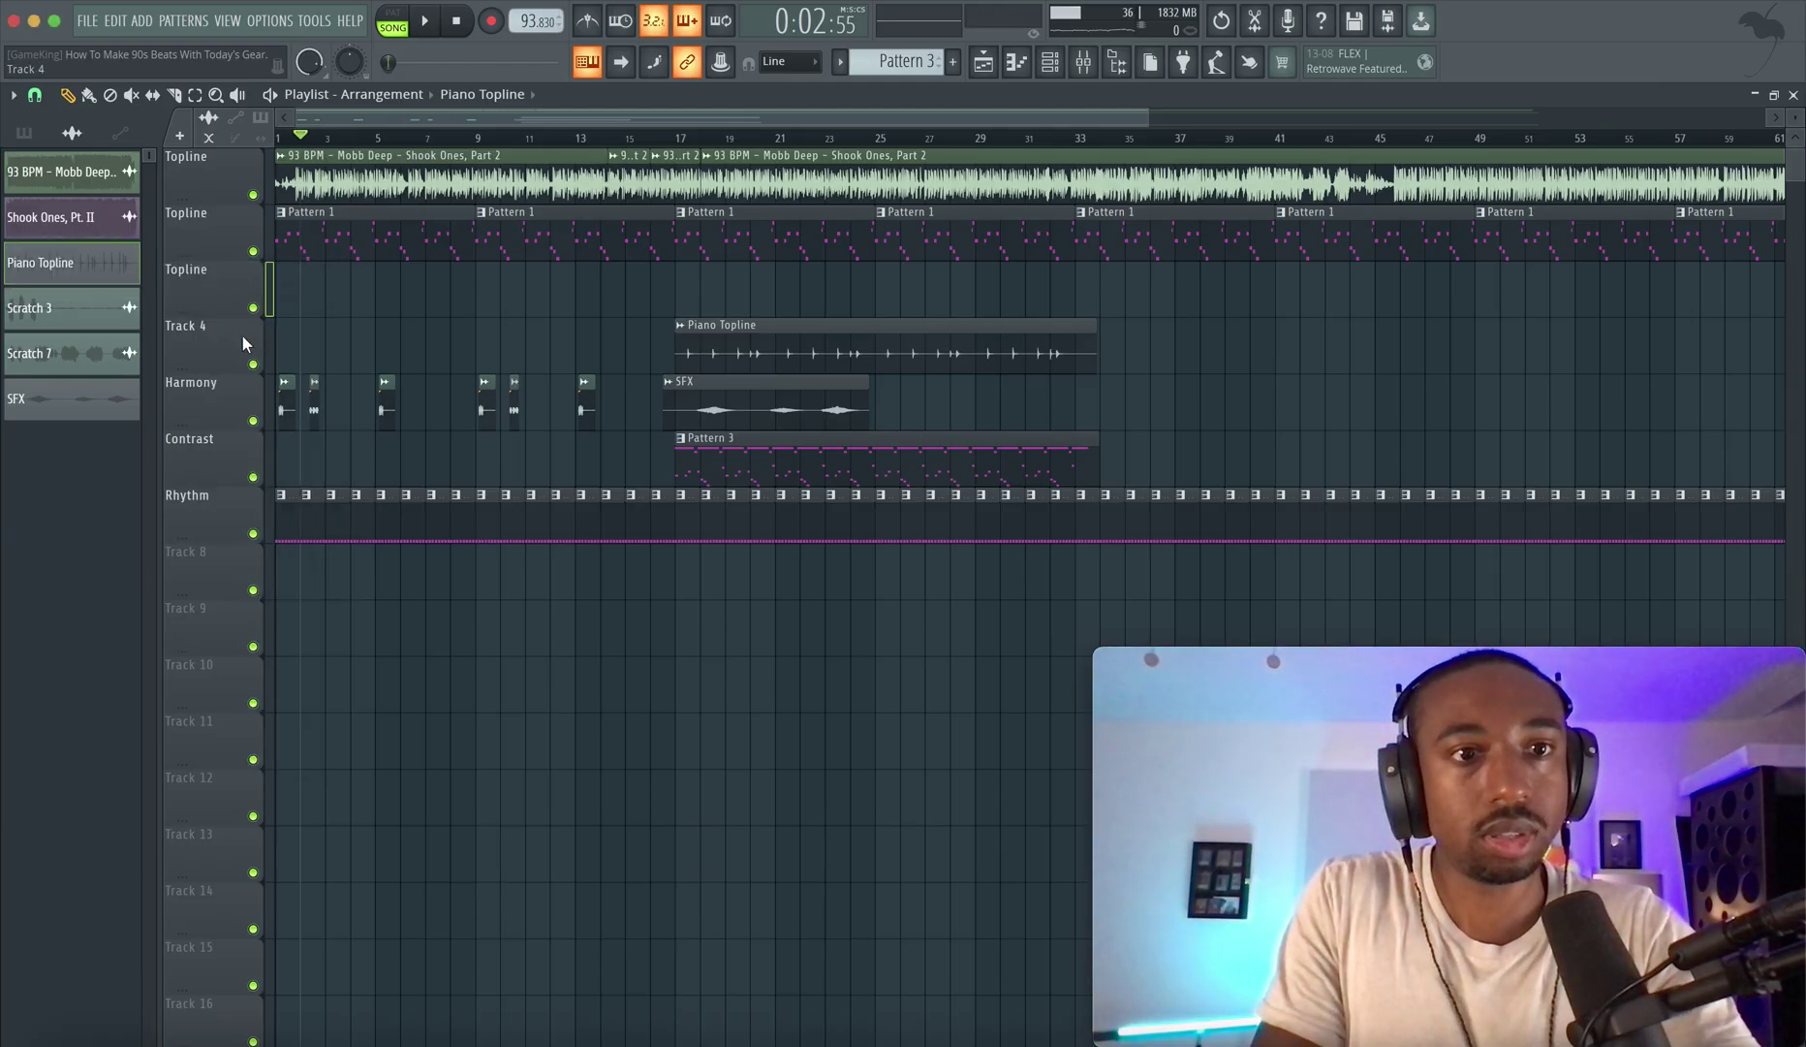
# Move all the scratch clips and the SFX clip from the Harmony track up to the empty Topline track.
pyautogui.moveTo(577, 419); pyautogui.dragTo(254, 378)
pyautogui.keyDown('ctrl'); pyautogui.keyDown('shift'); pyautogui.click(749, 396); pyautogui.keyUp('shift'); pyautogui.keyUp('ctrl')
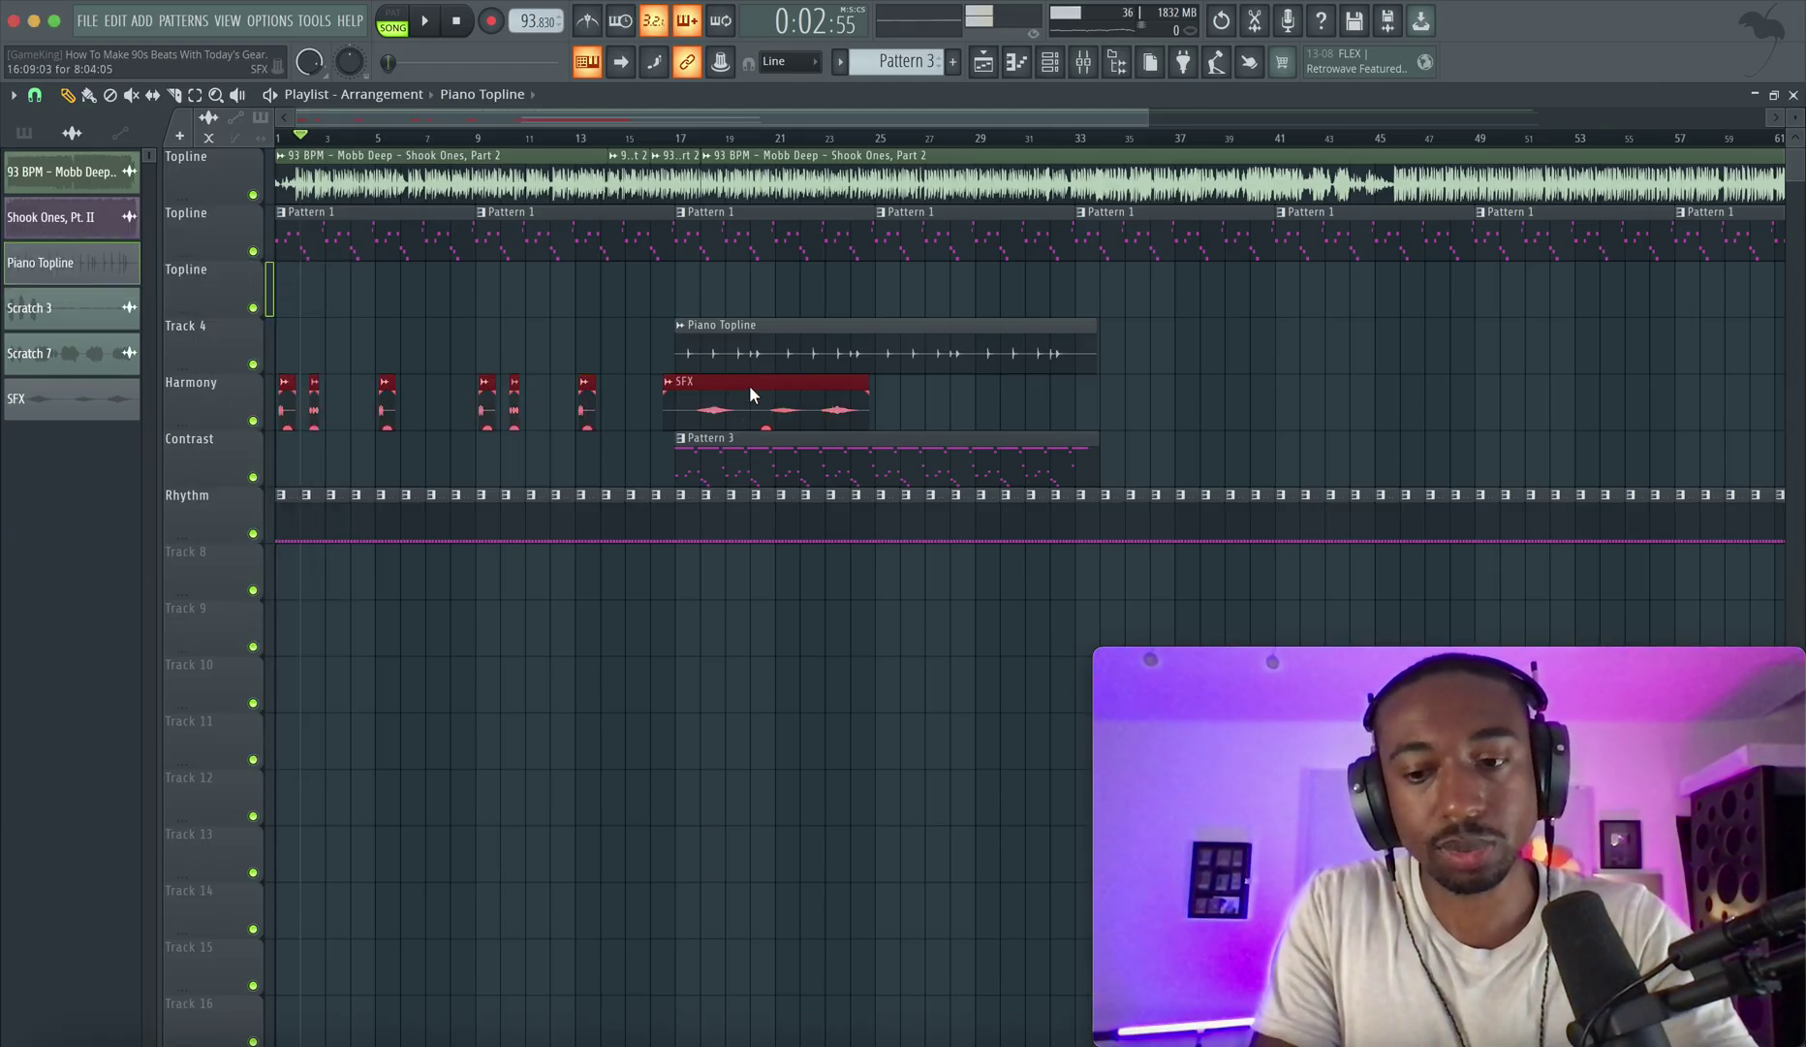
pyautogui.hotkey('shift', 'Up')
pyautogui.press('space')
pyautogui.click(596, 386)
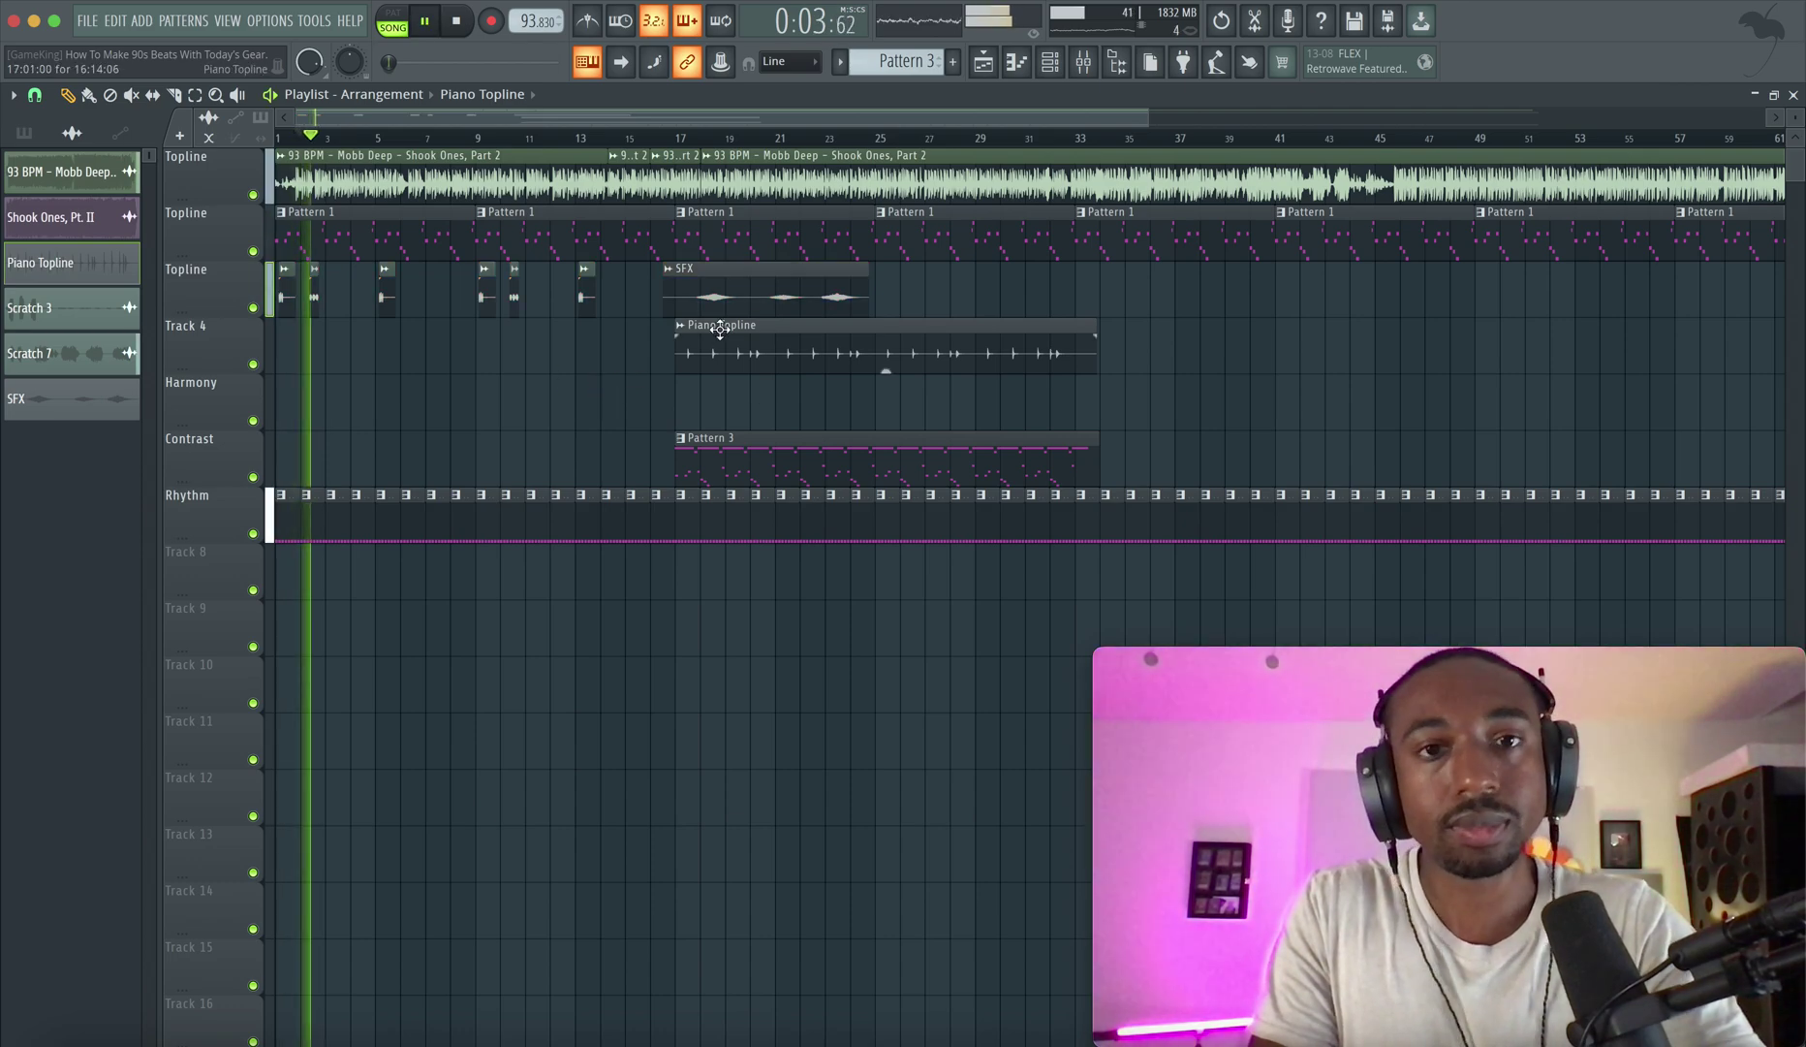
# Look over the mixer, and play back the song from bar 17 around the Mobb Deep cut in bar 18.
pyautogui.press('space')
pyautogui.click(1083, 62)
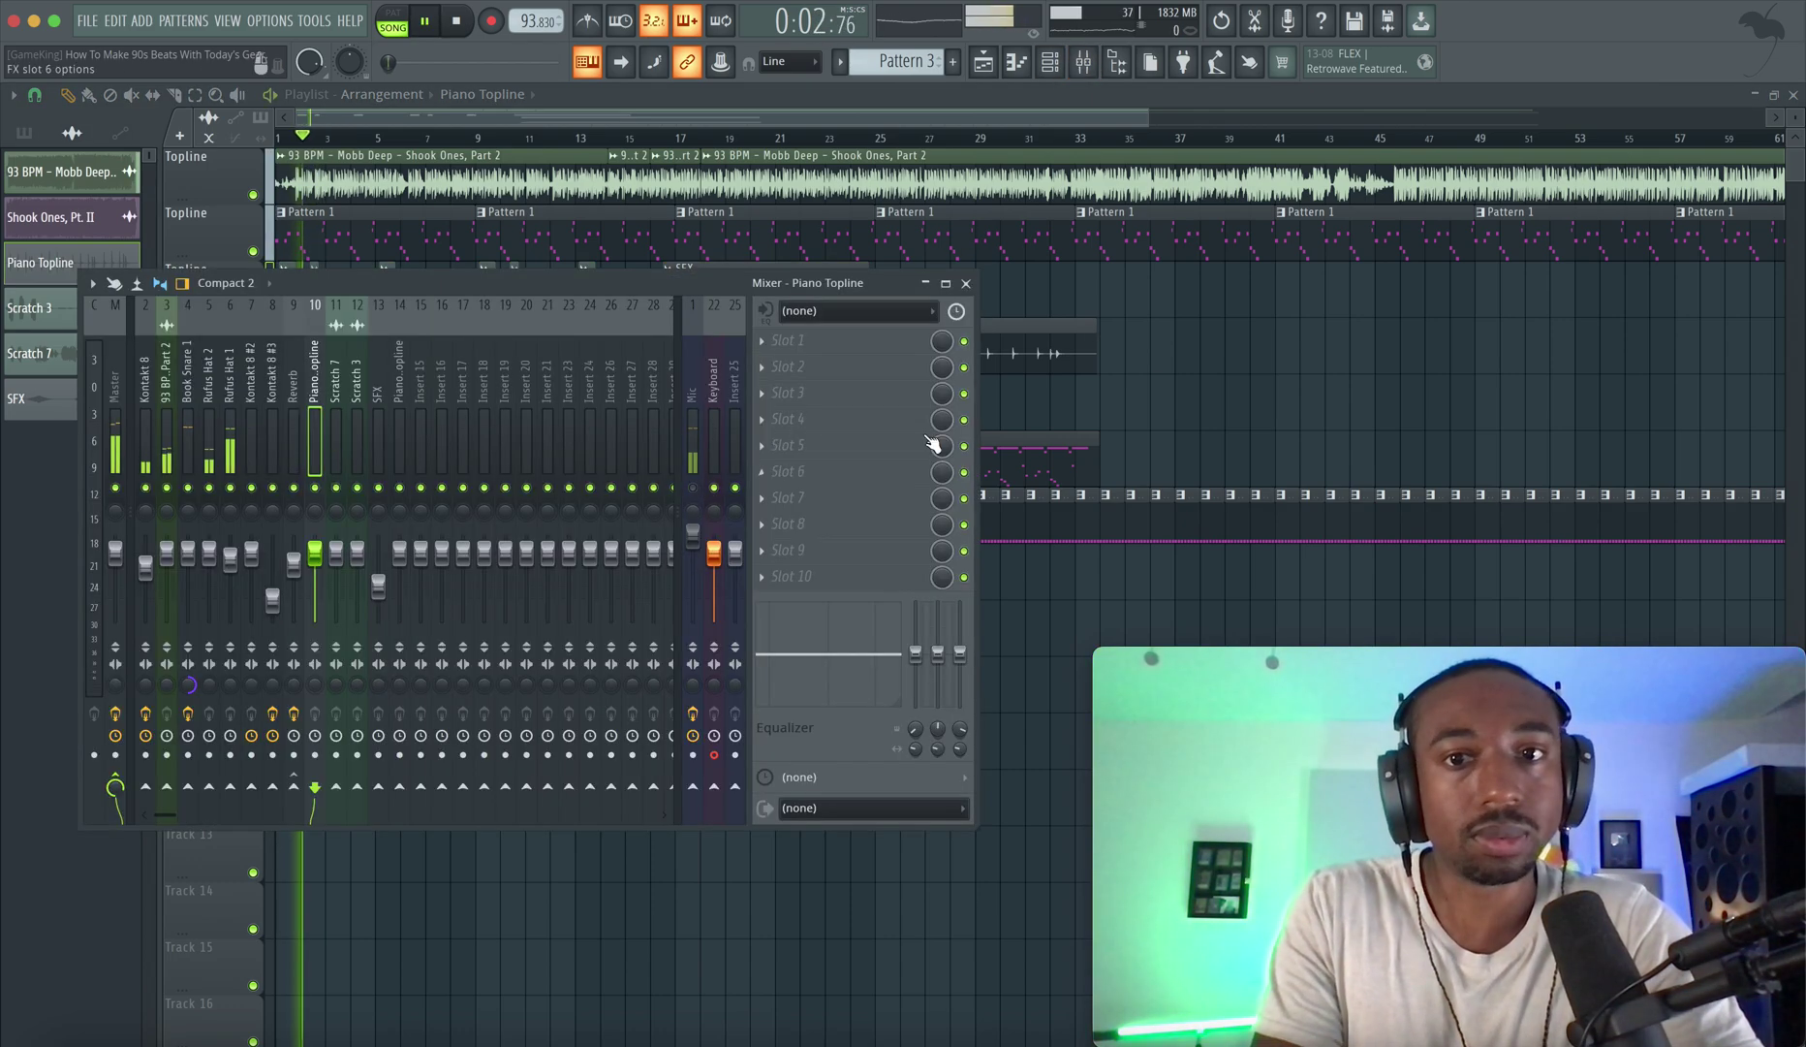
pyautogui.rightClick(1157, 395)
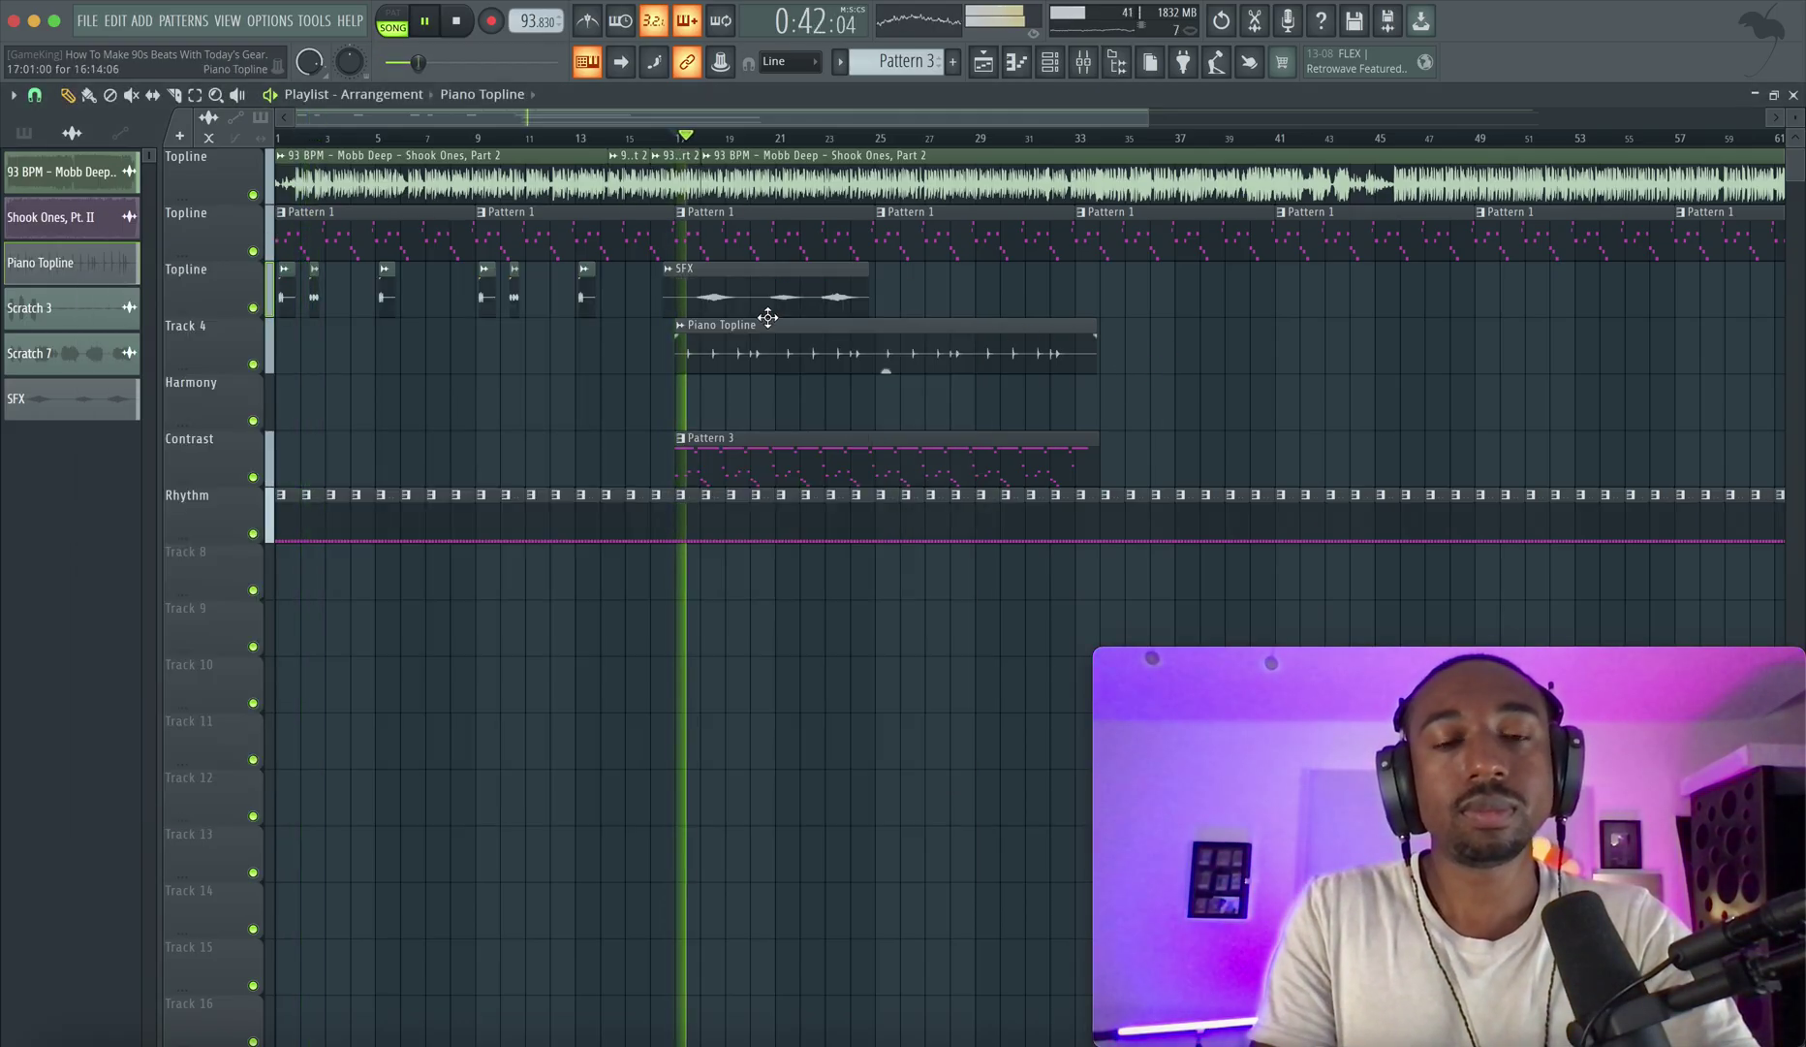
pyautogui.scroll(3, 772, 319)
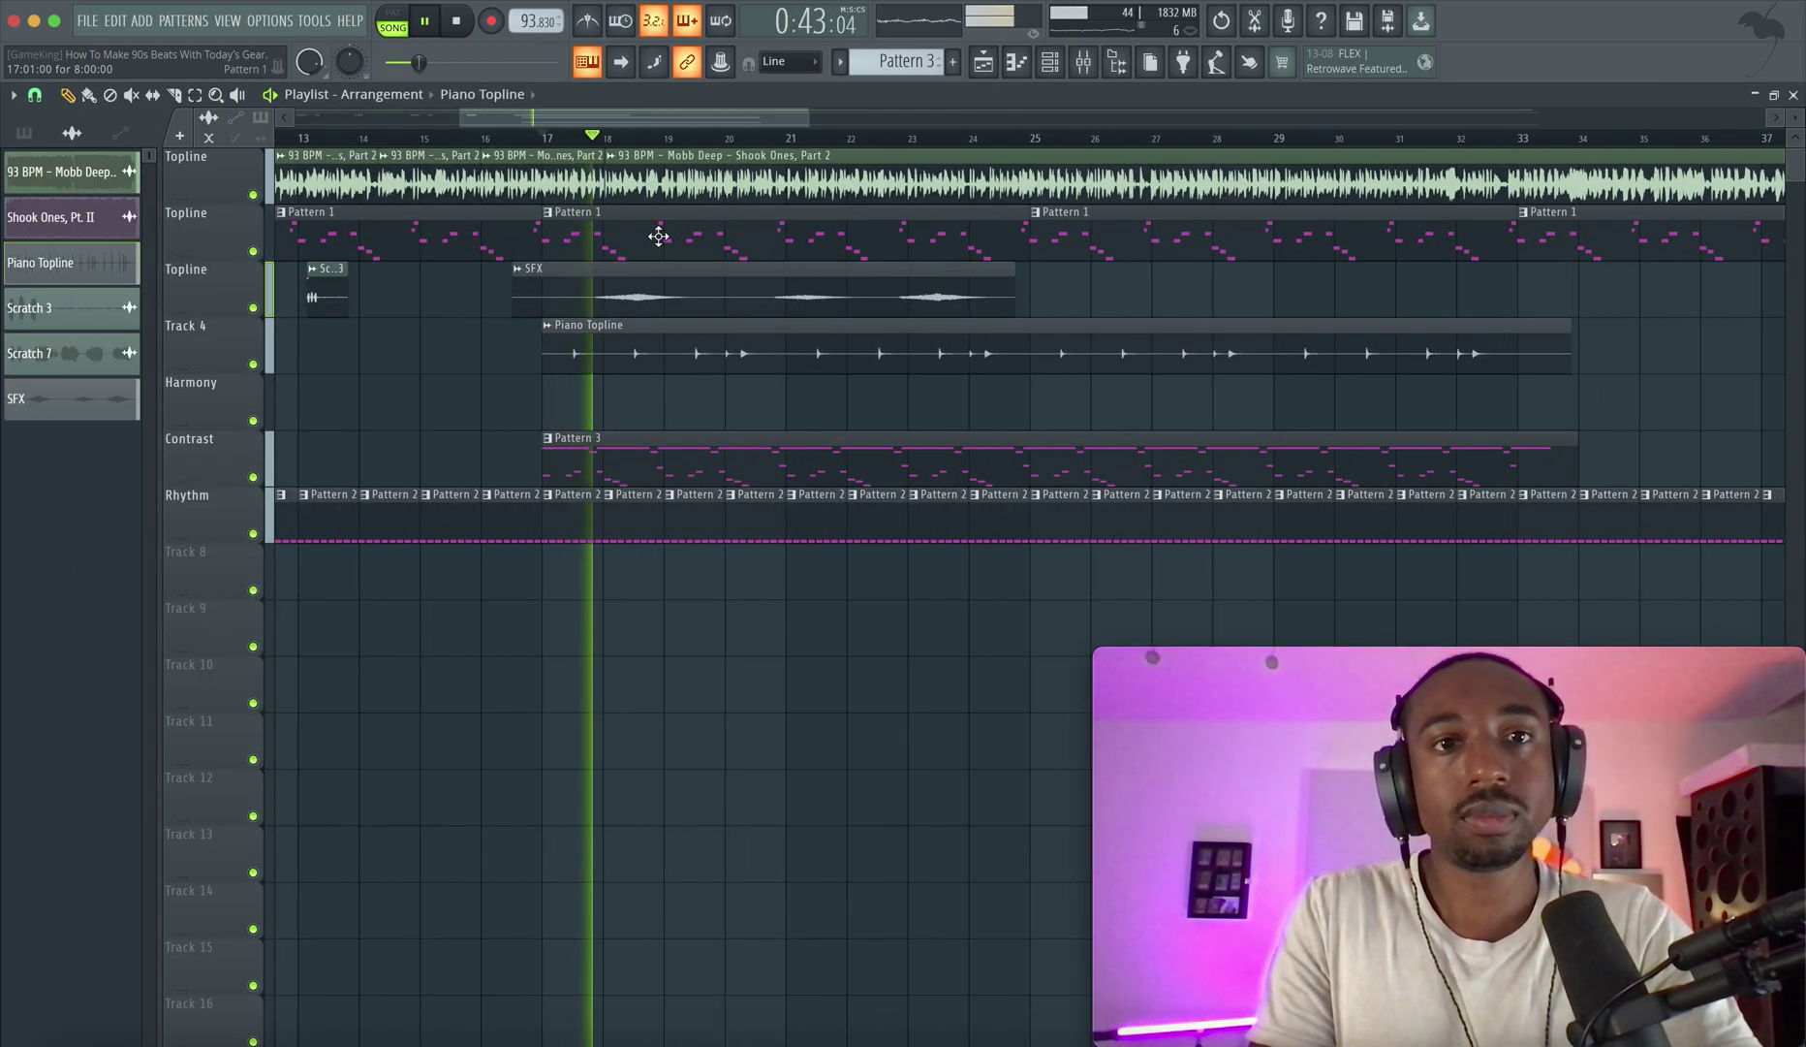
pyautogui.scroll(5, 658, 237)
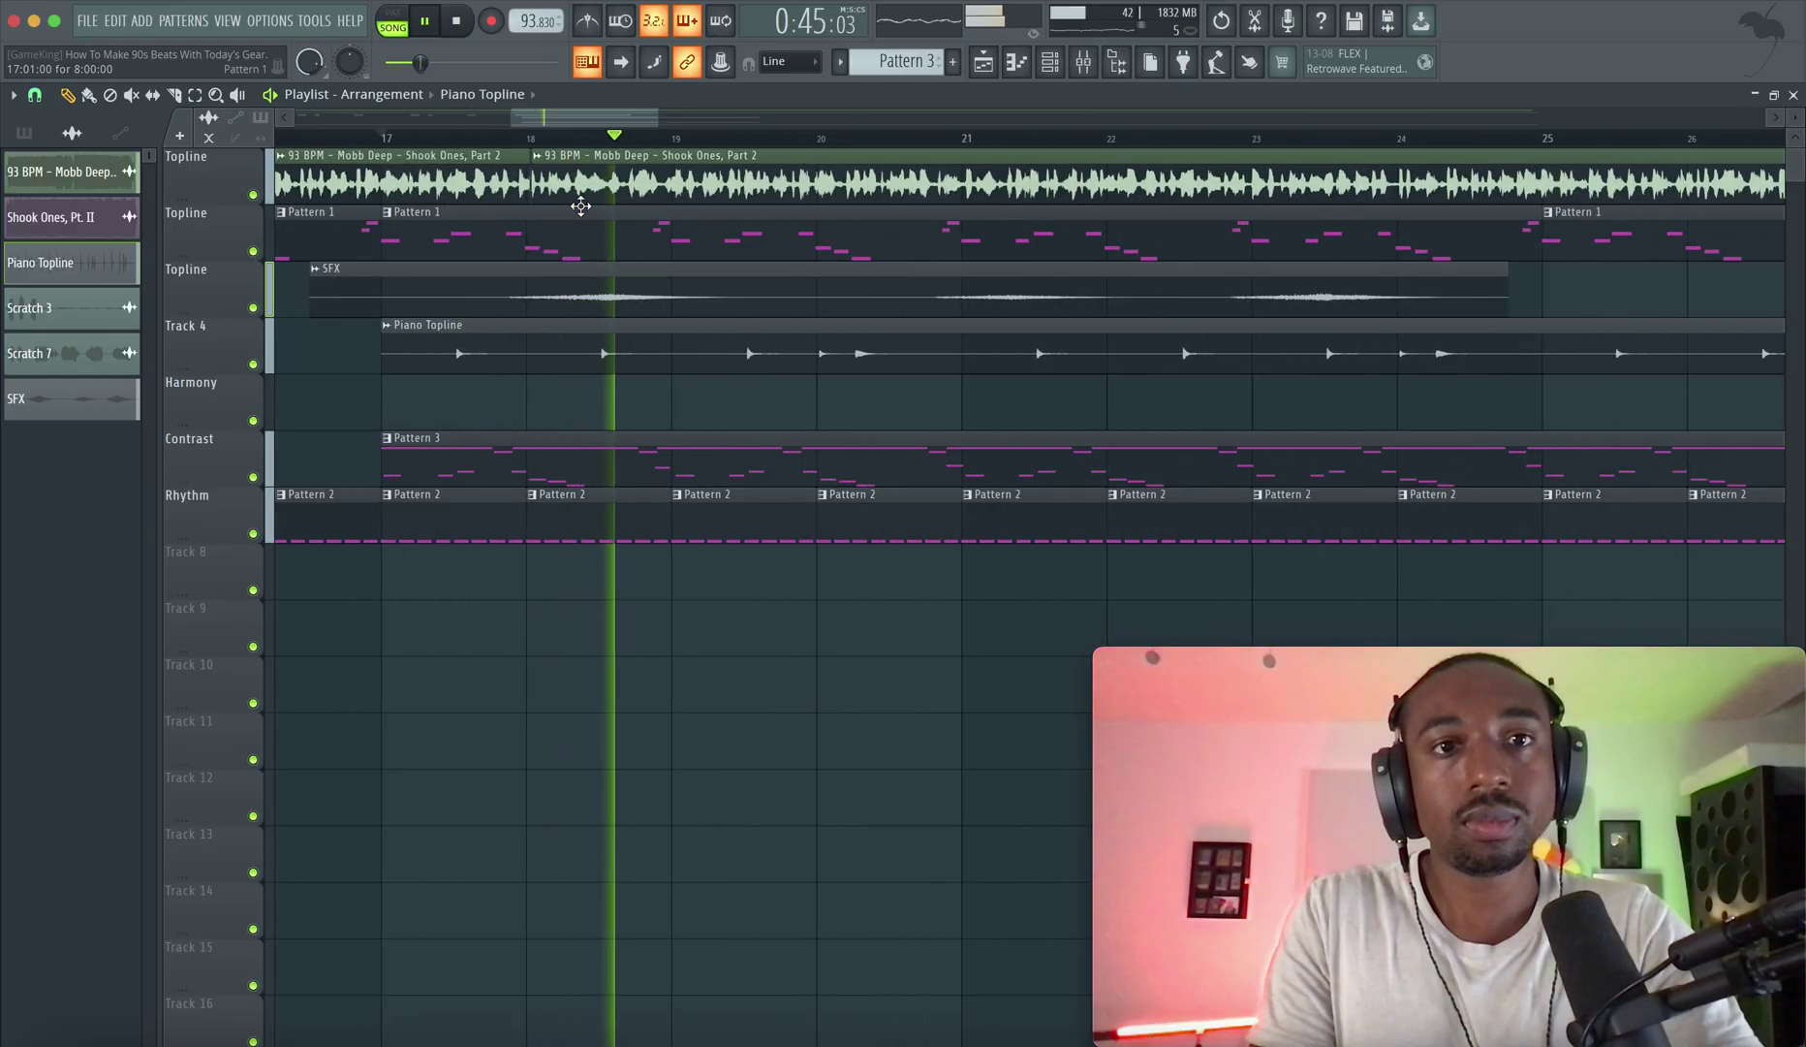
pyautogui.scroll(2, 557, 196)
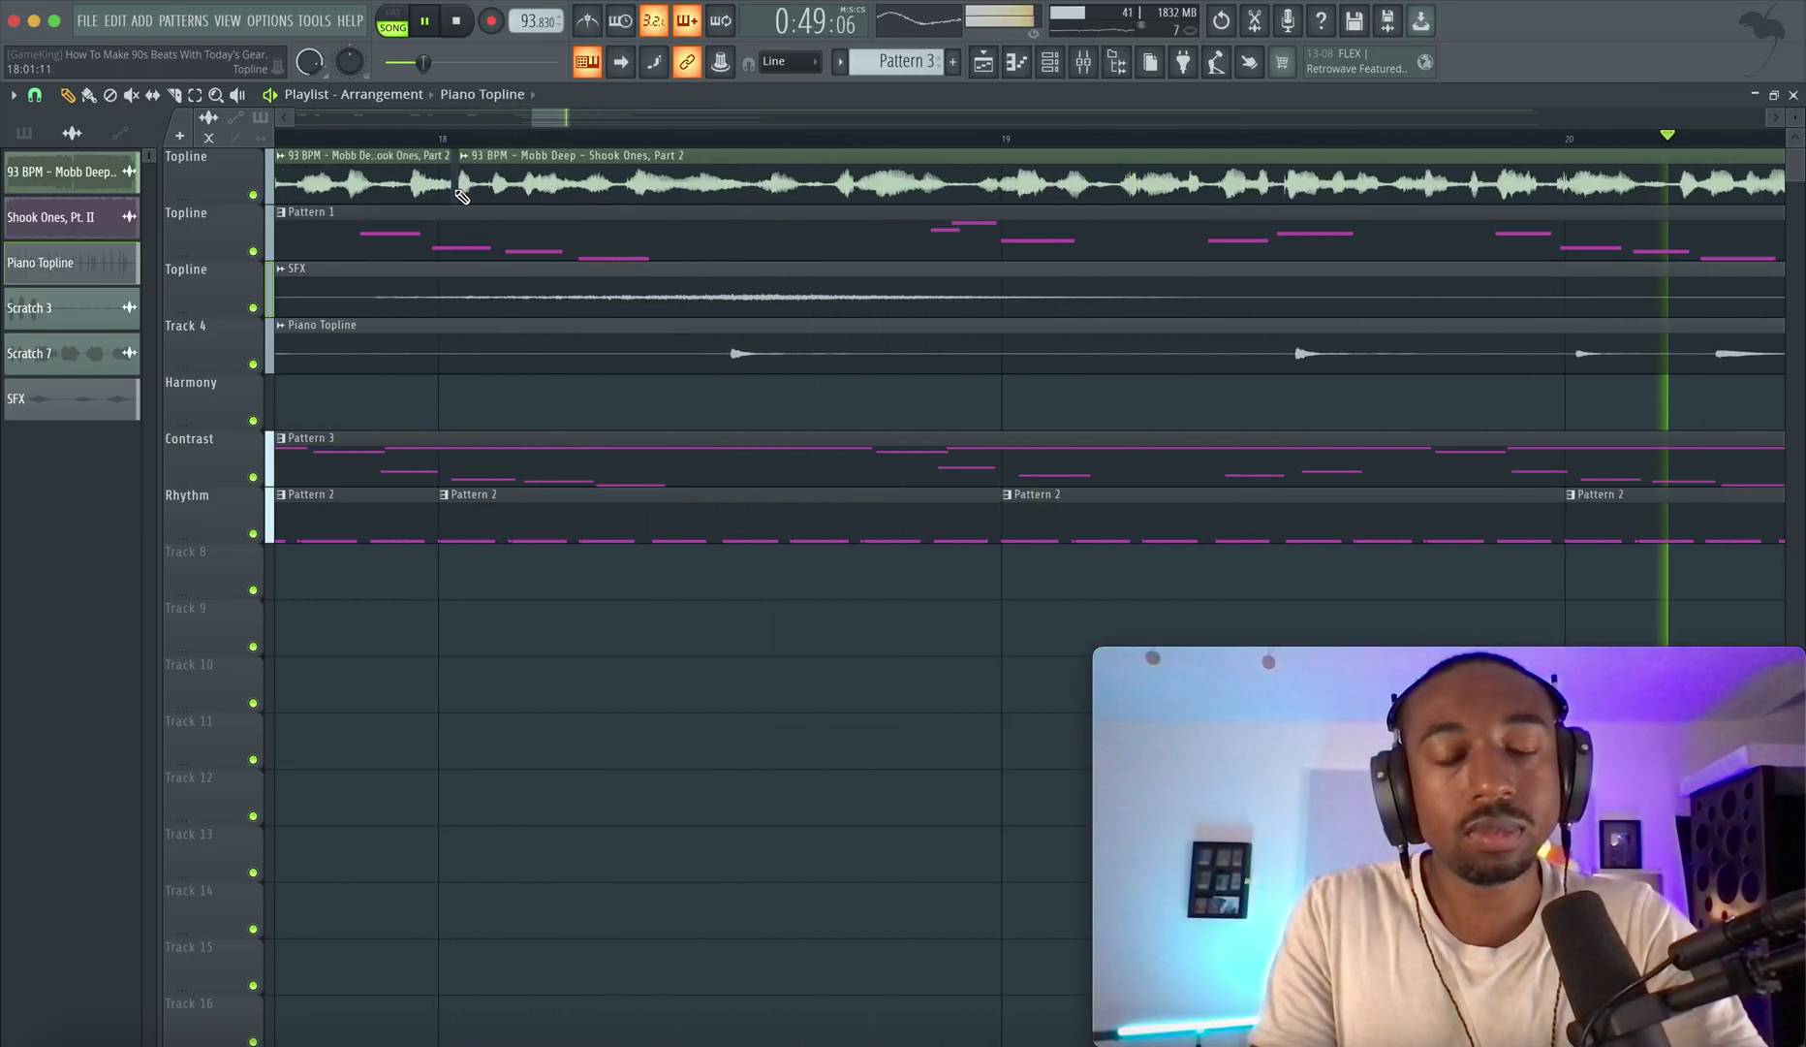
pyautogui.scroll(-5, 709, 250)
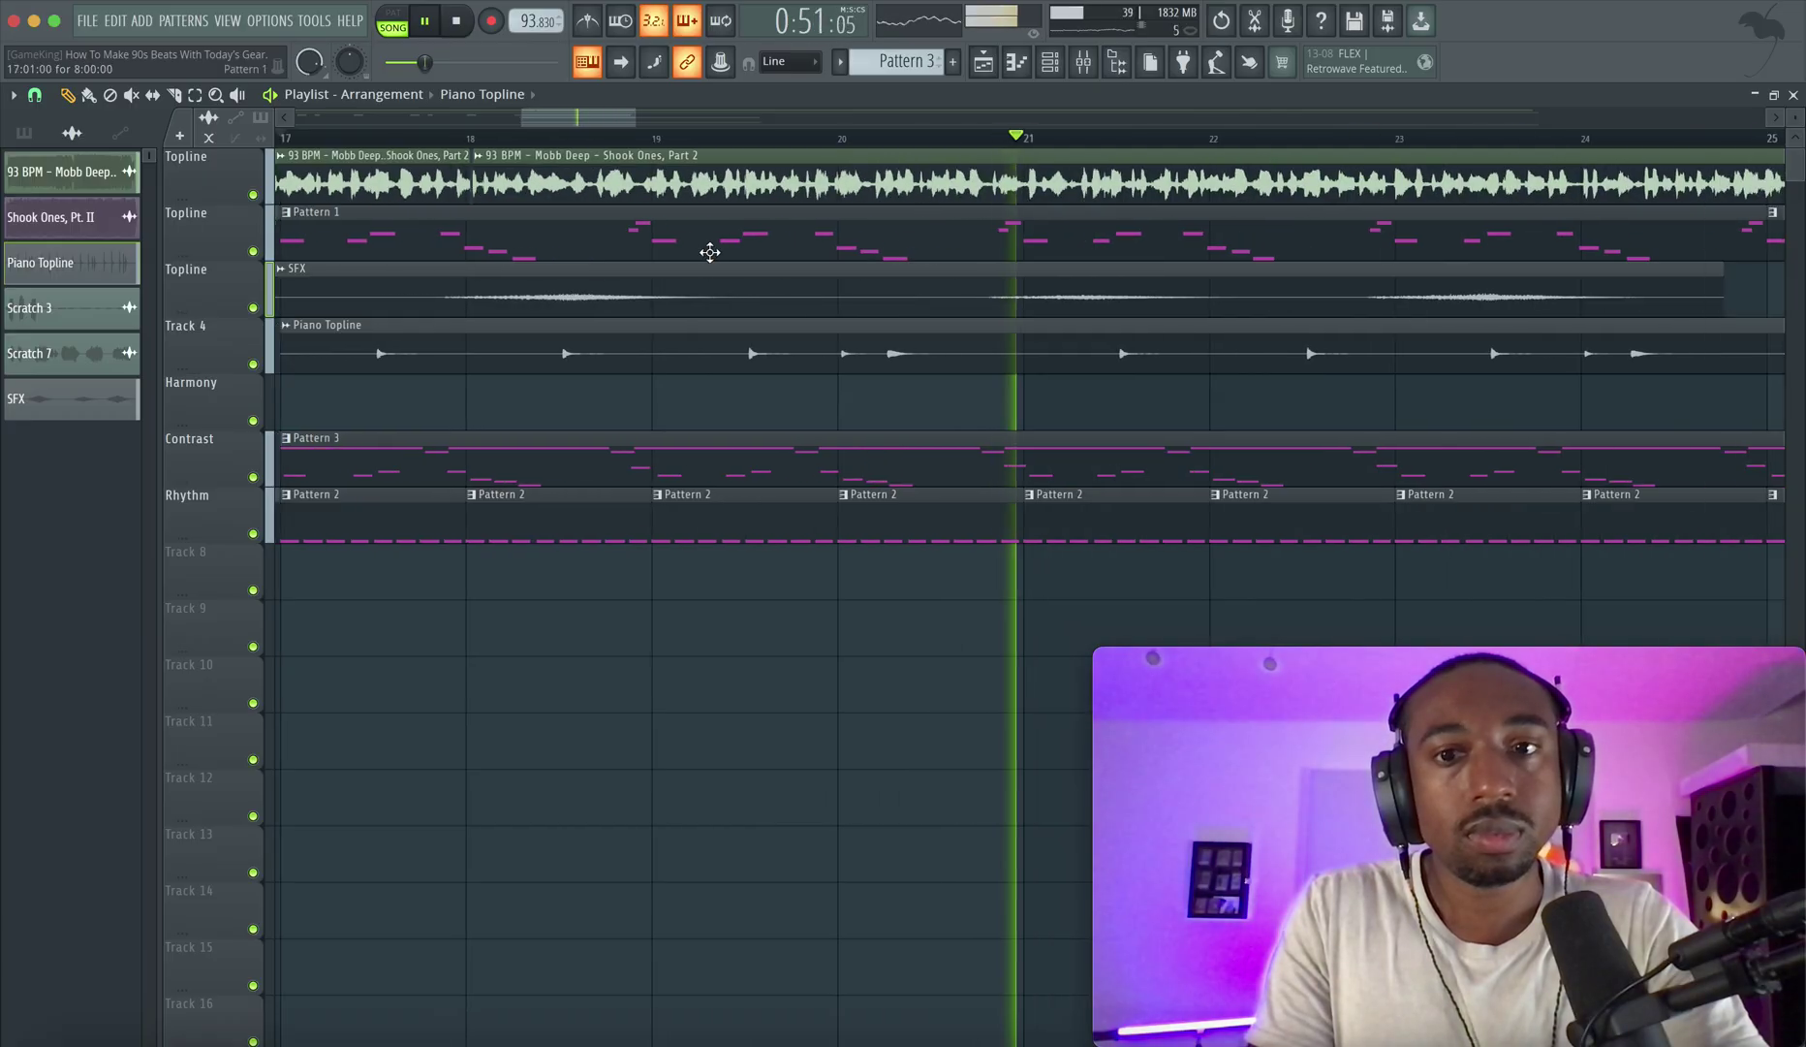
# Slice the Mobb Deep reference clip at 23:01:03 and listen to the arrangement past the cut.
pyautogui.click(176, 95)
pyautogui.scroll(4, 1161, 233)
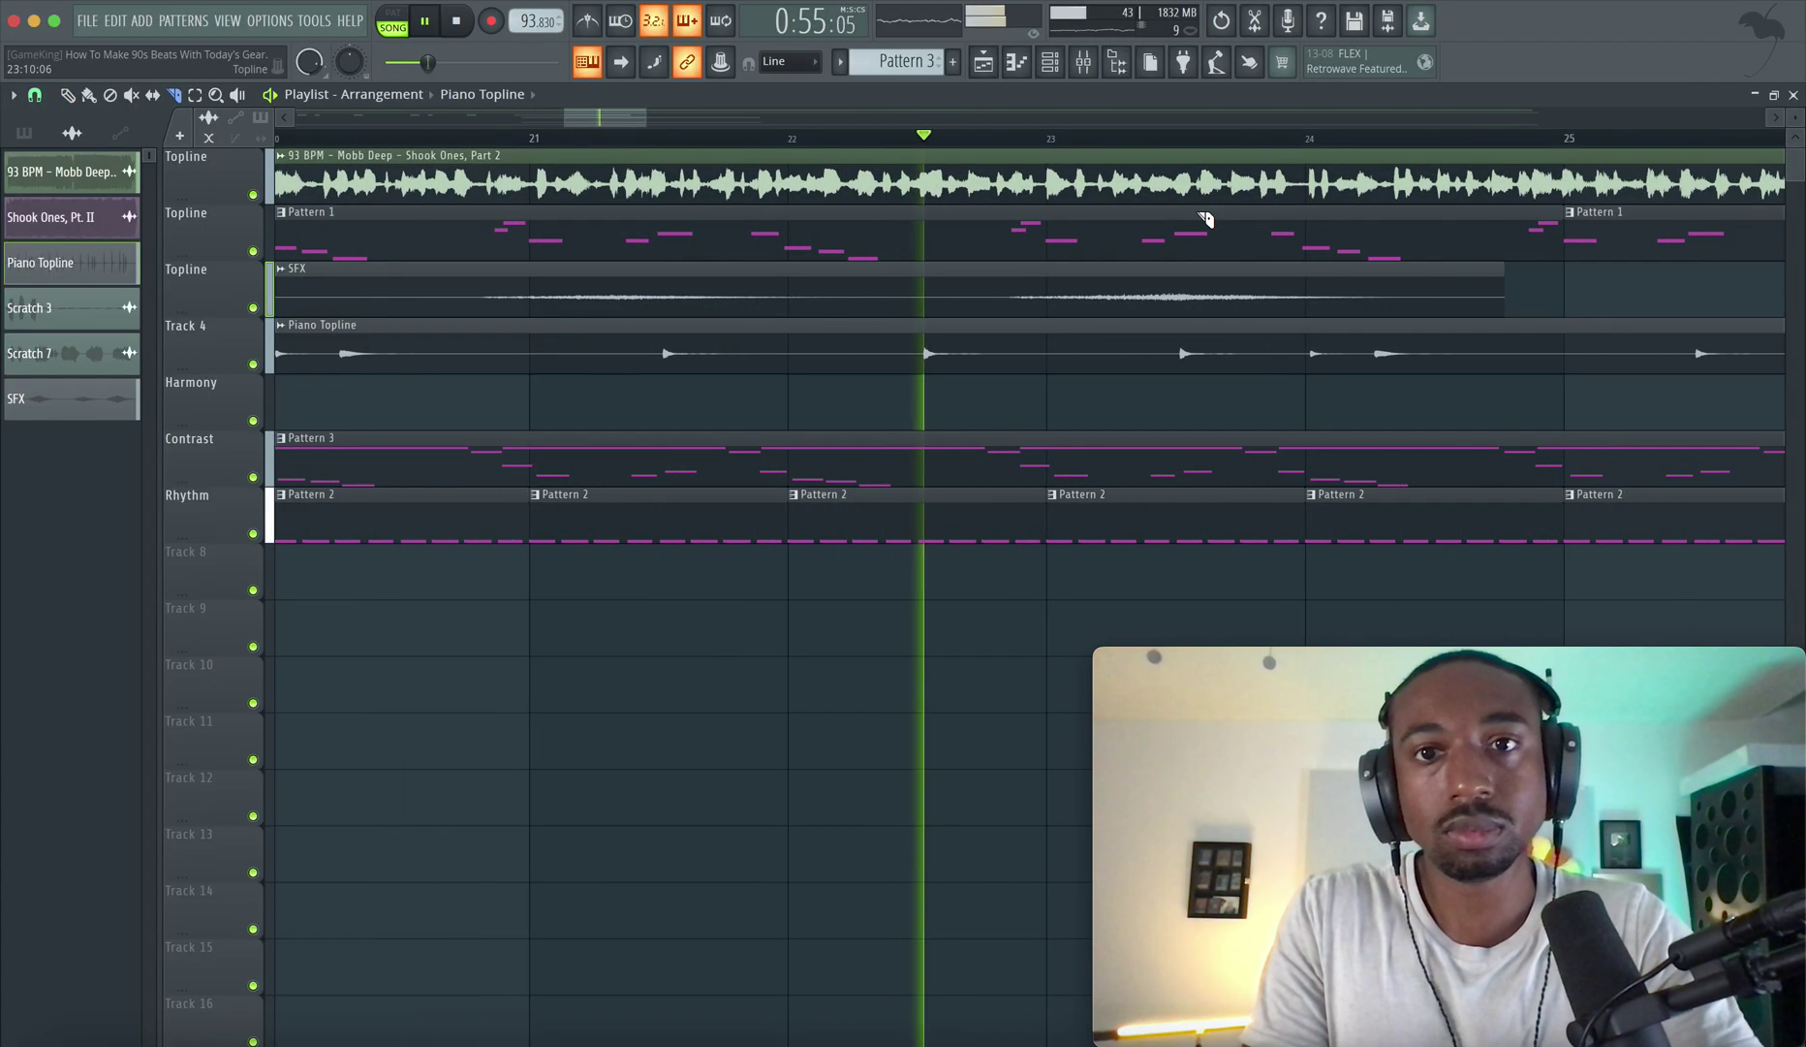
pyautogui.click(1003, 184)
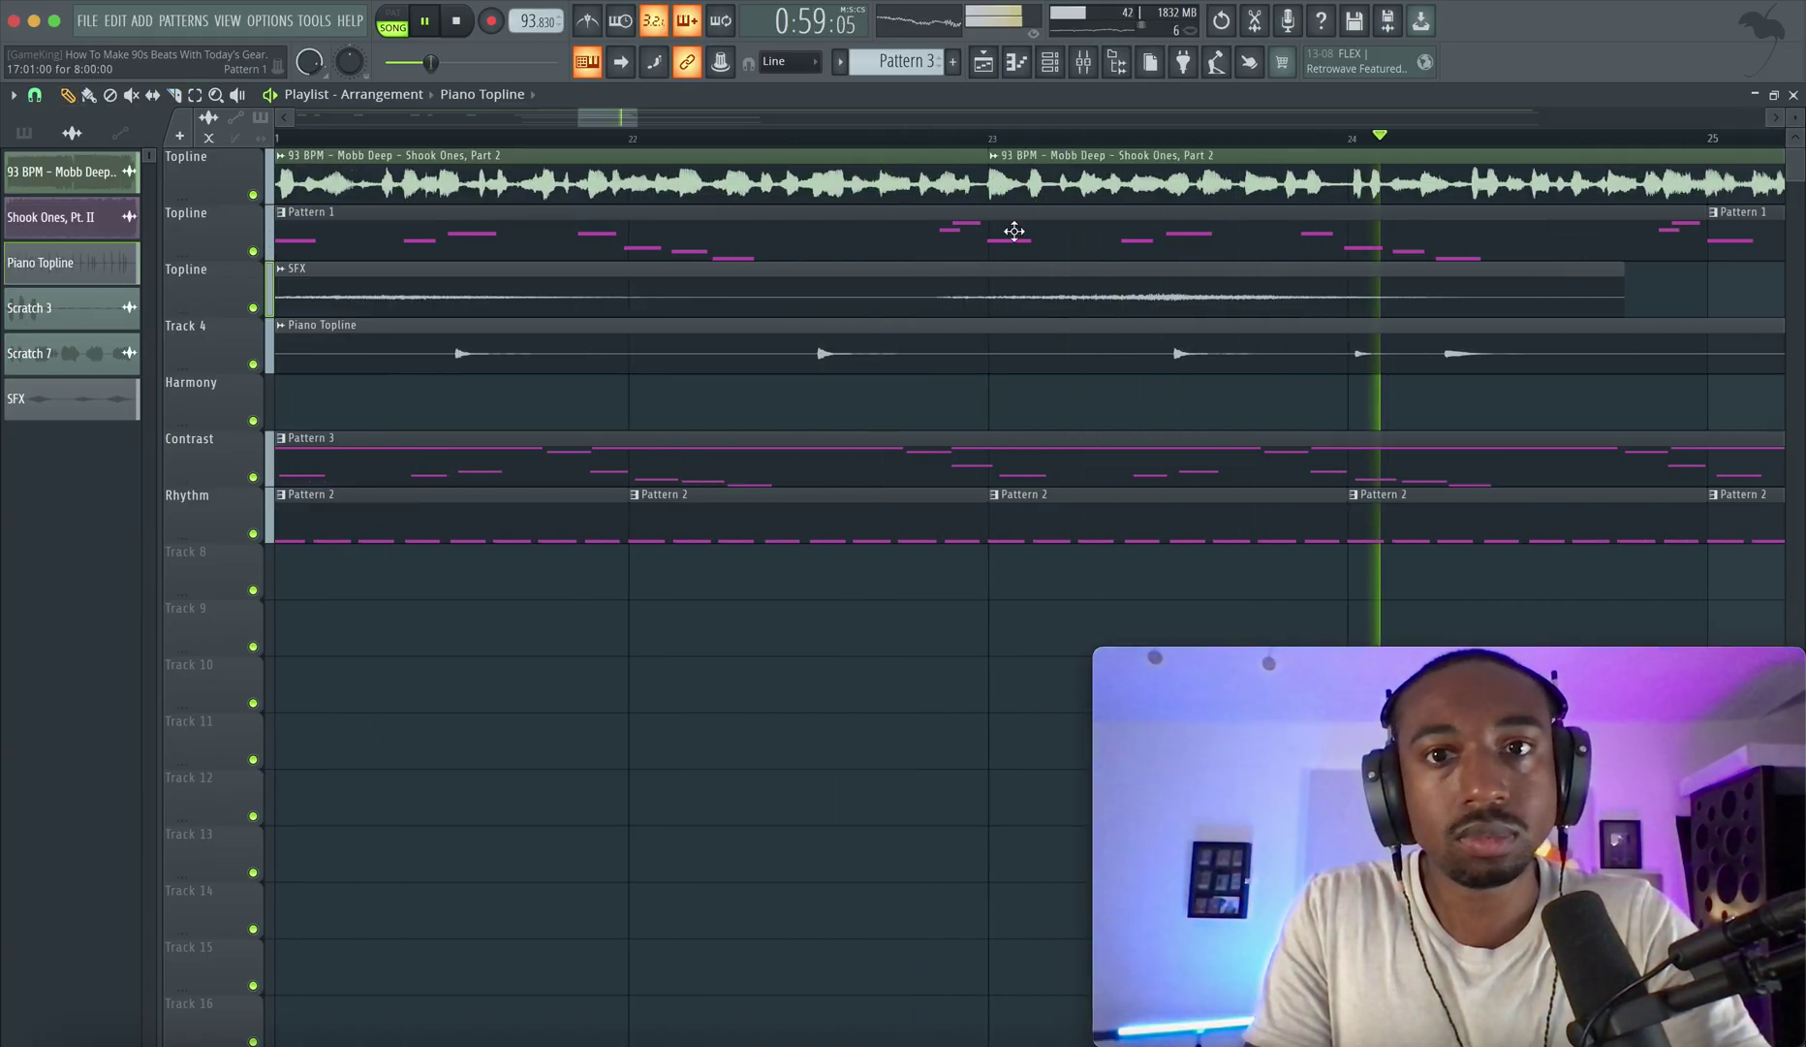
pyautogui.scroll(4, 1004, 199)
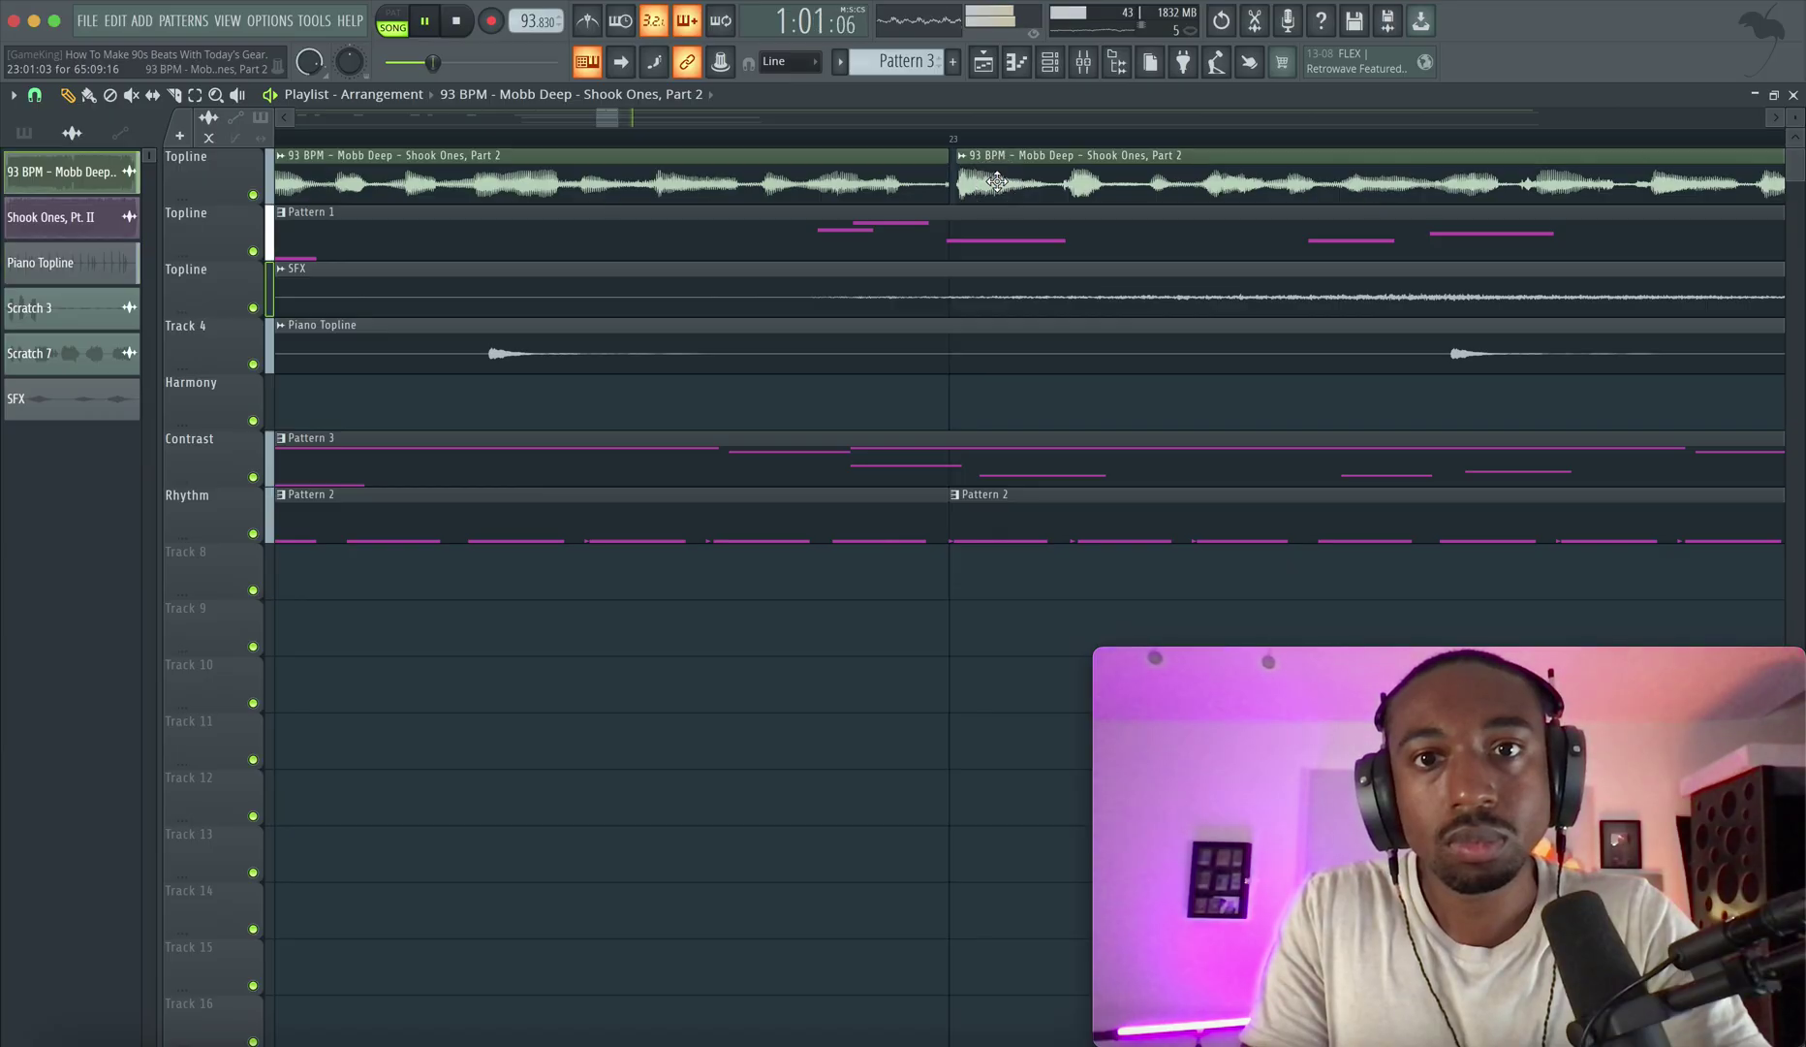
pyautogui.scroll(-4, 997, 181)
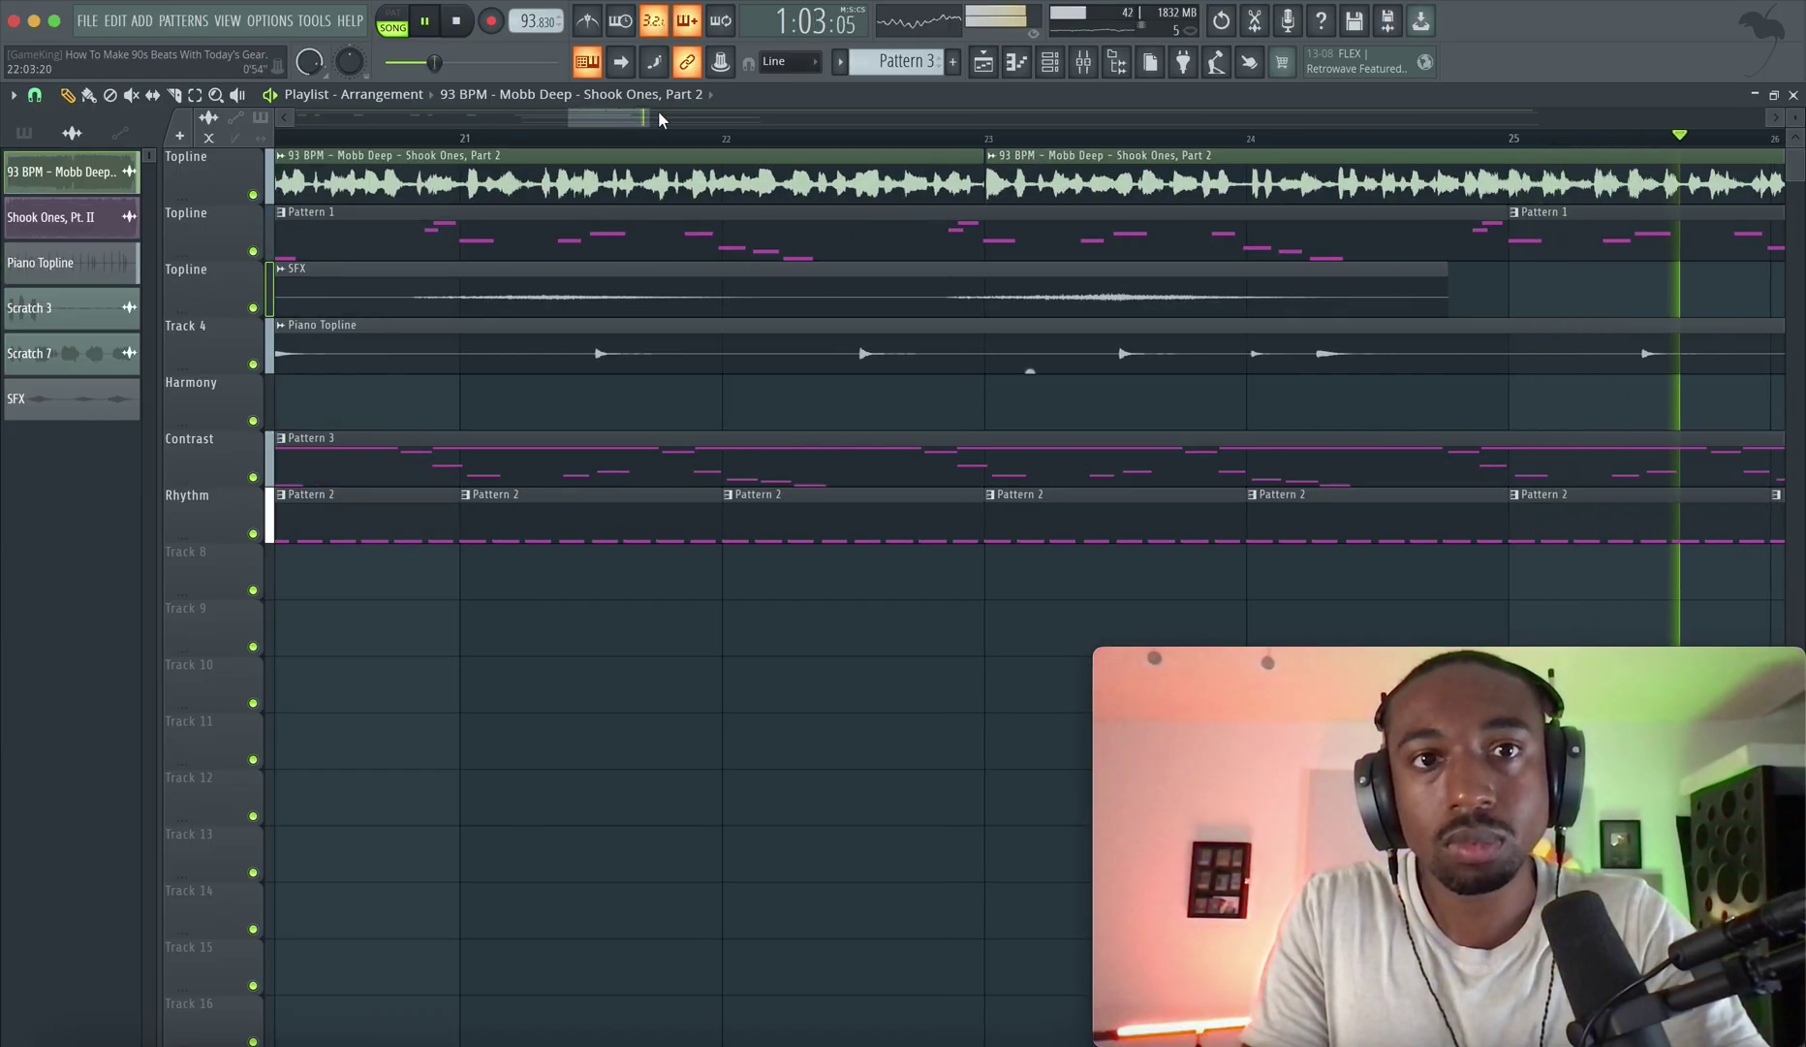
pyautogui.moveTo(632, 119); pyautogui.dragTo(659, 124)
pyautogui.scroll(-5, 874, 212)
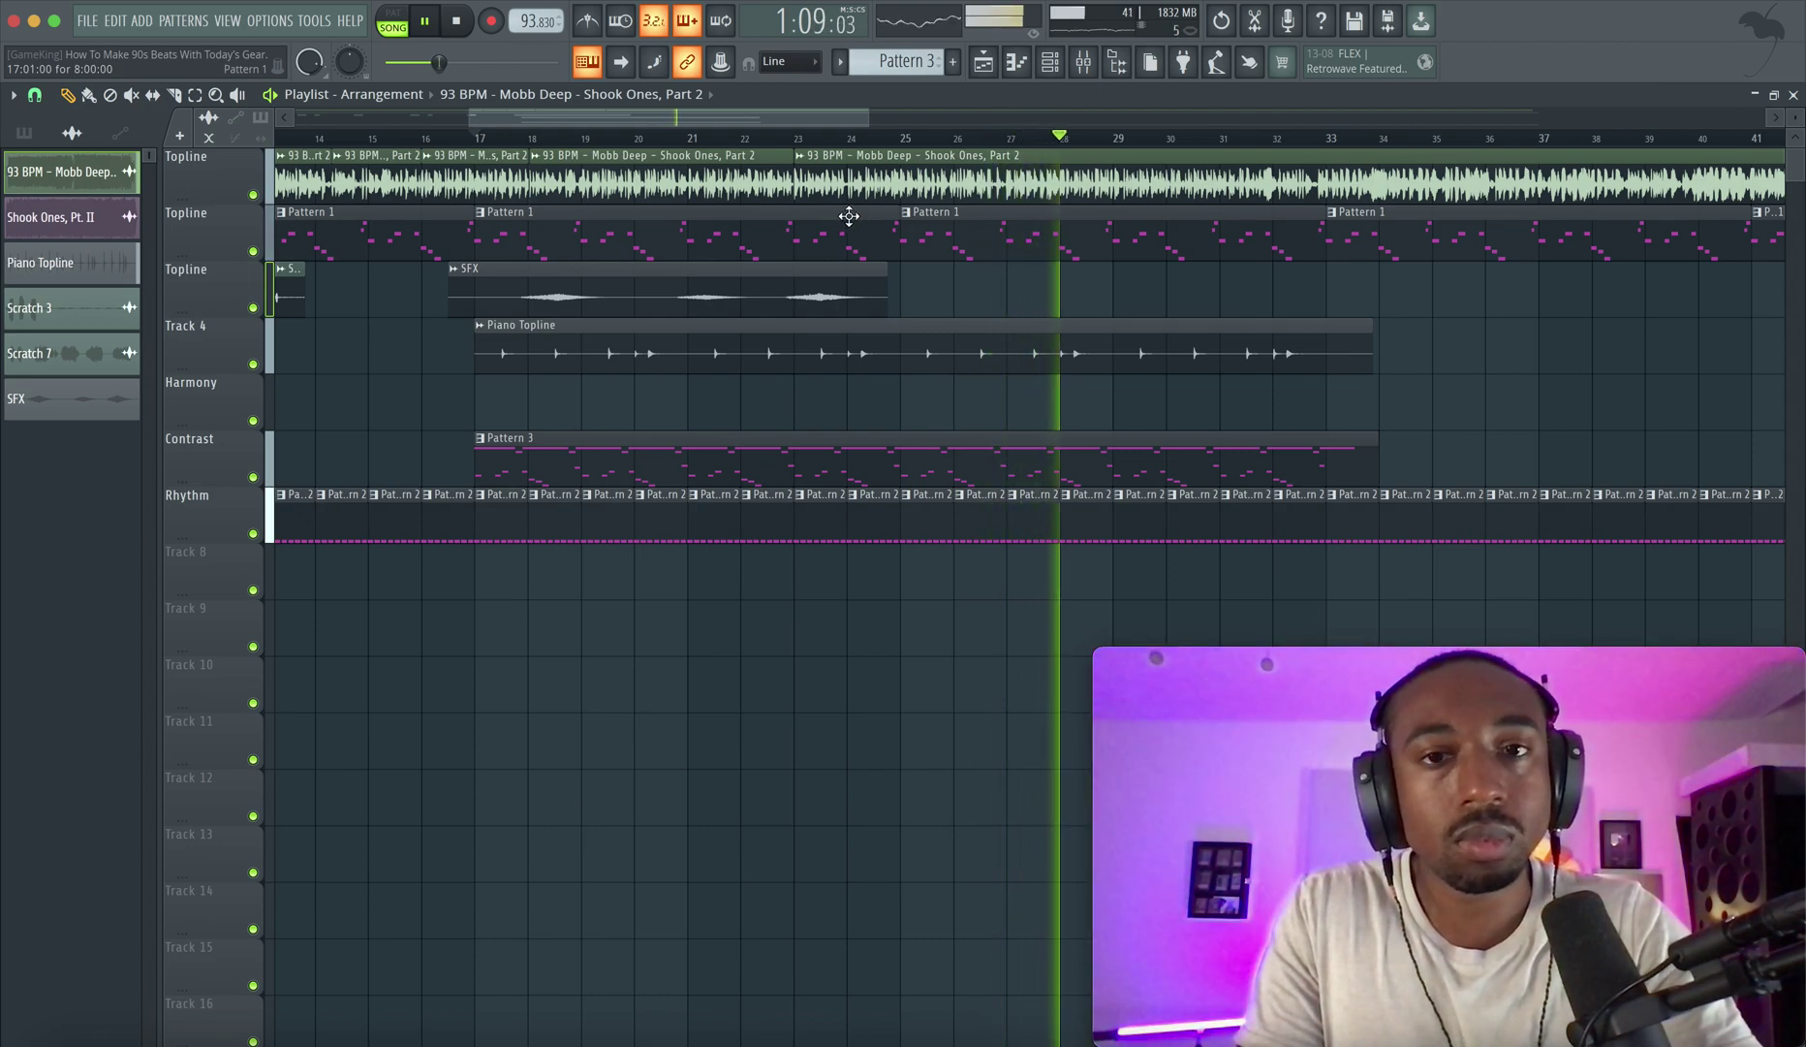
# Review the Piano Topline clip's channel settings, then stop playback and inspect the Kontakt 8 track in the mixer.
pyautogui.scroll(-1, 889, 273)
pyautogui.scroll(-1, 890, 272)
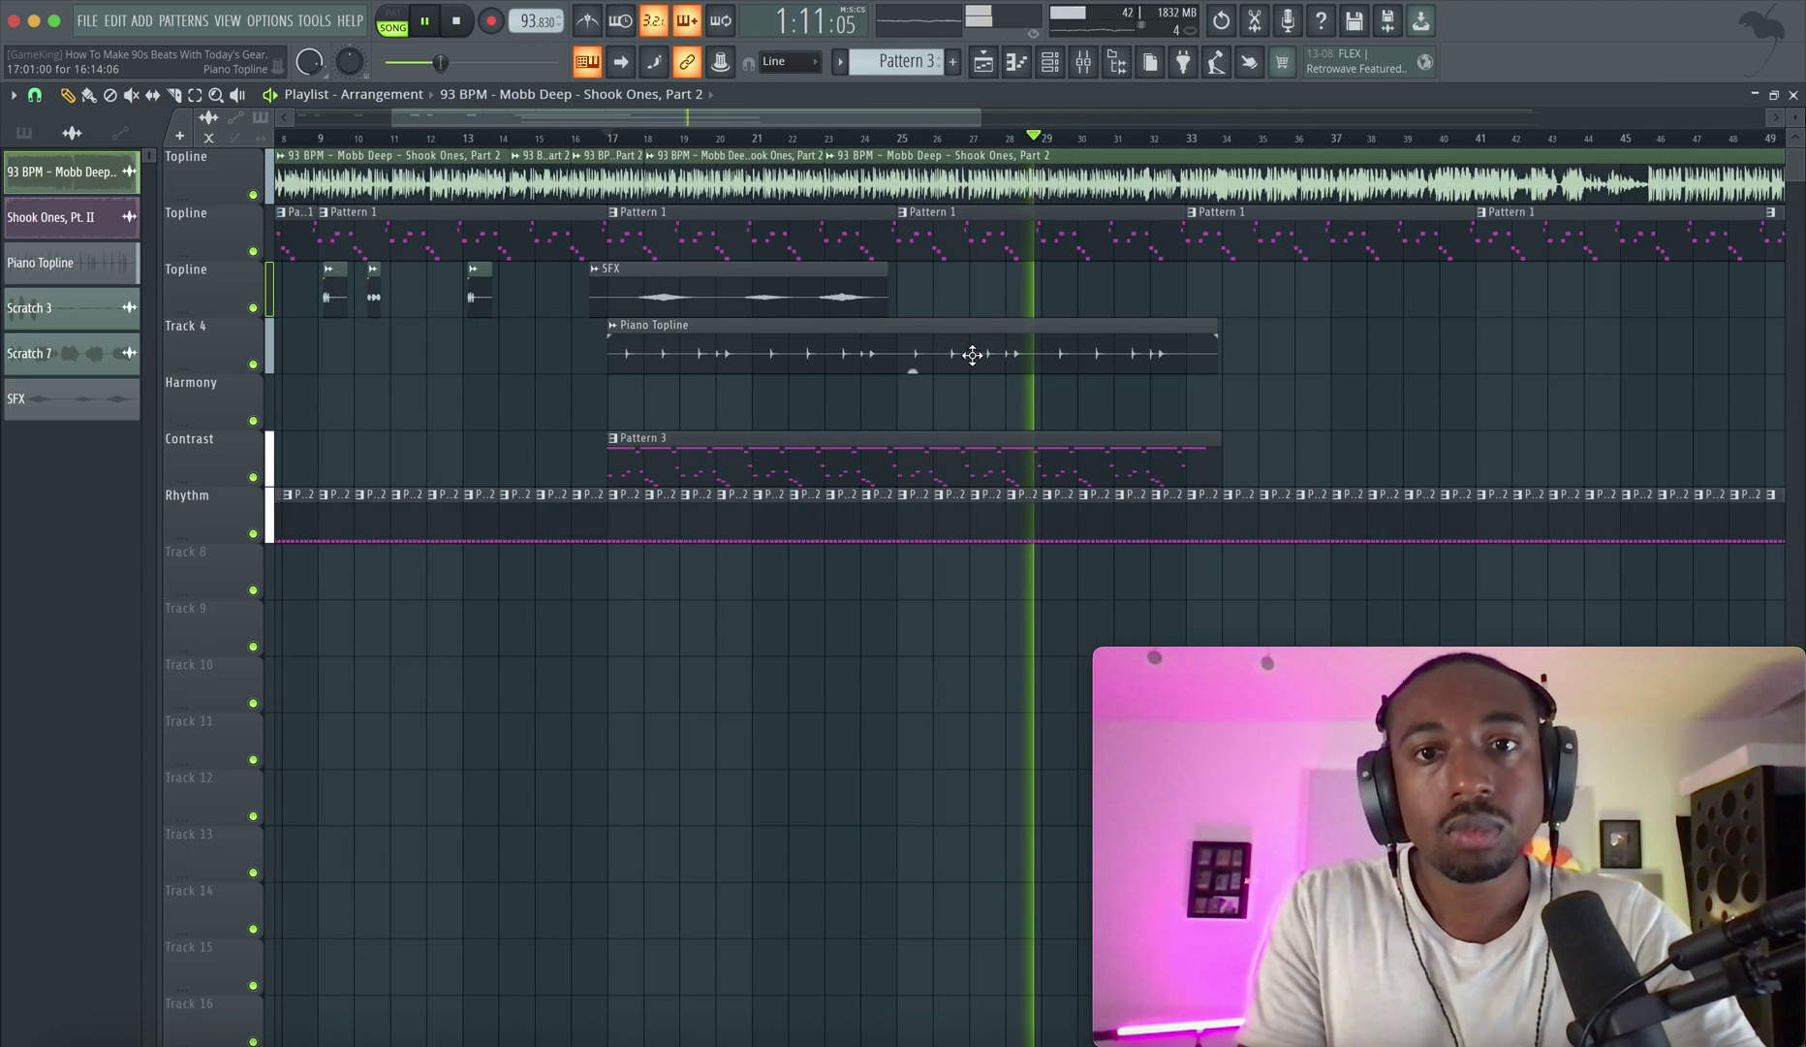
pyautogui.doubleClick(867, 351)
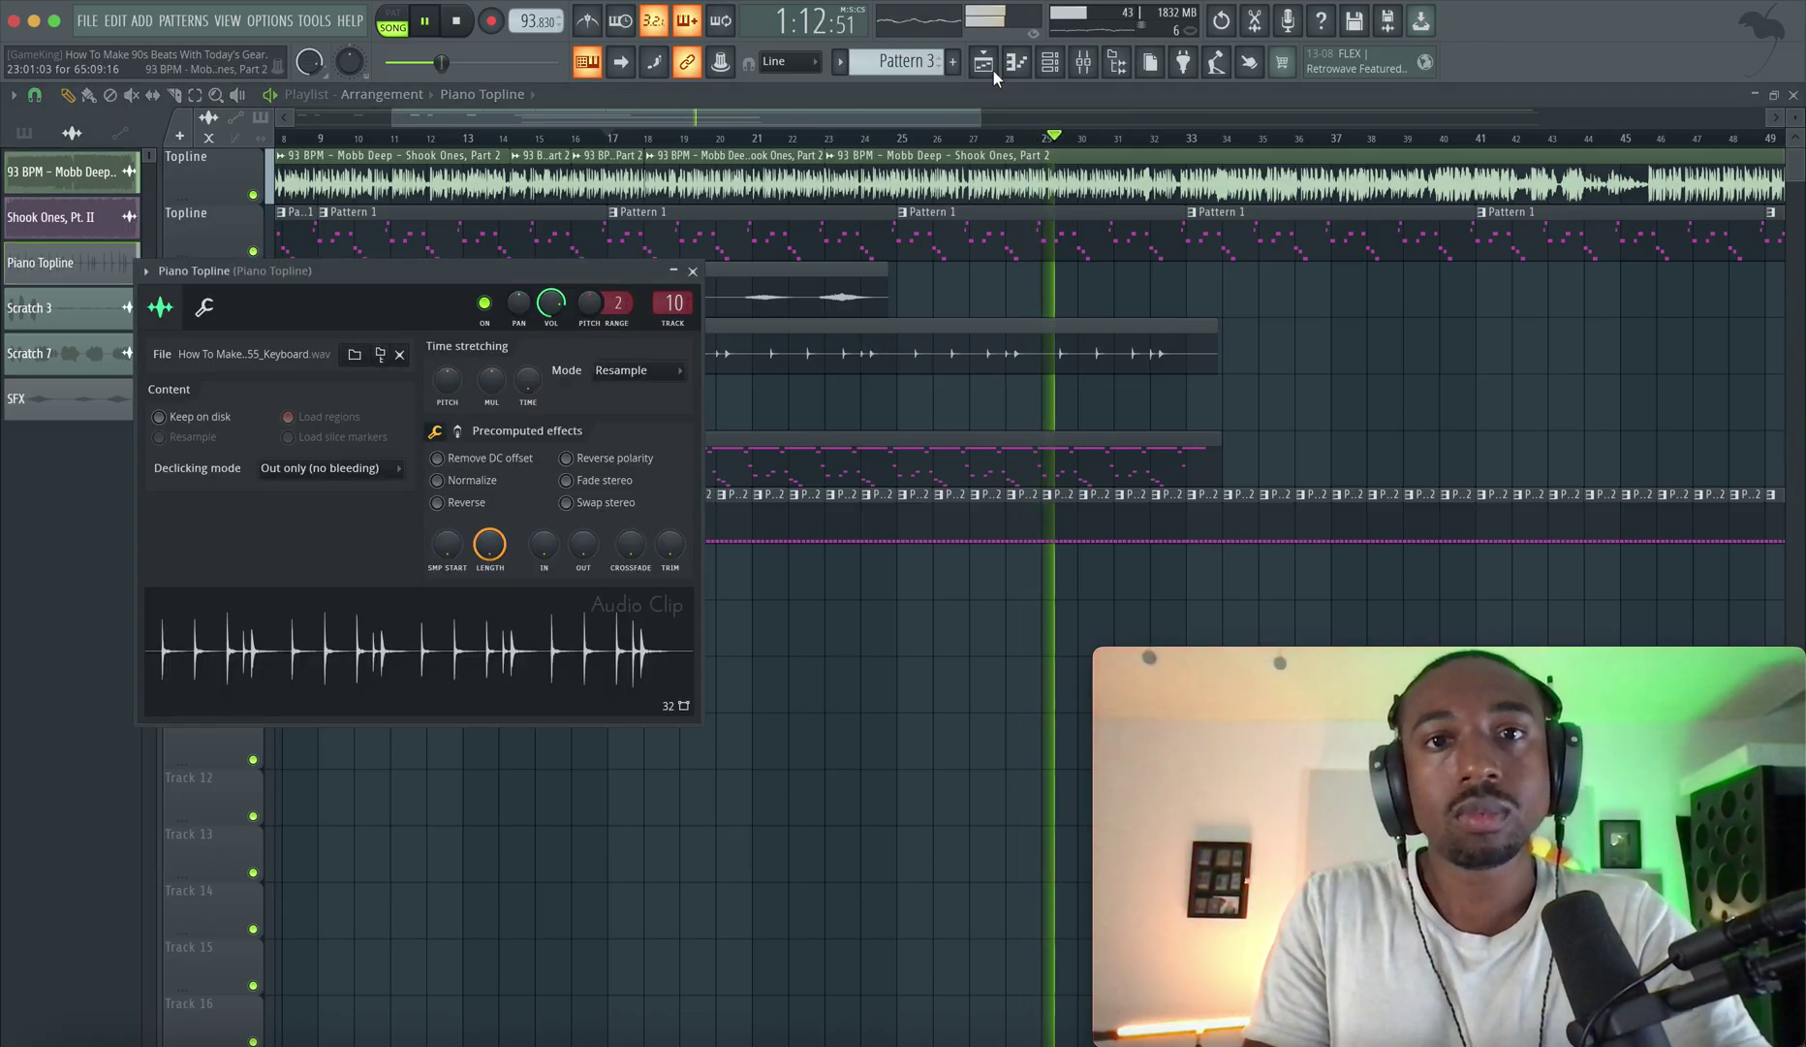
pyautogui.click(1084, 64)
pyautogui.press('space')
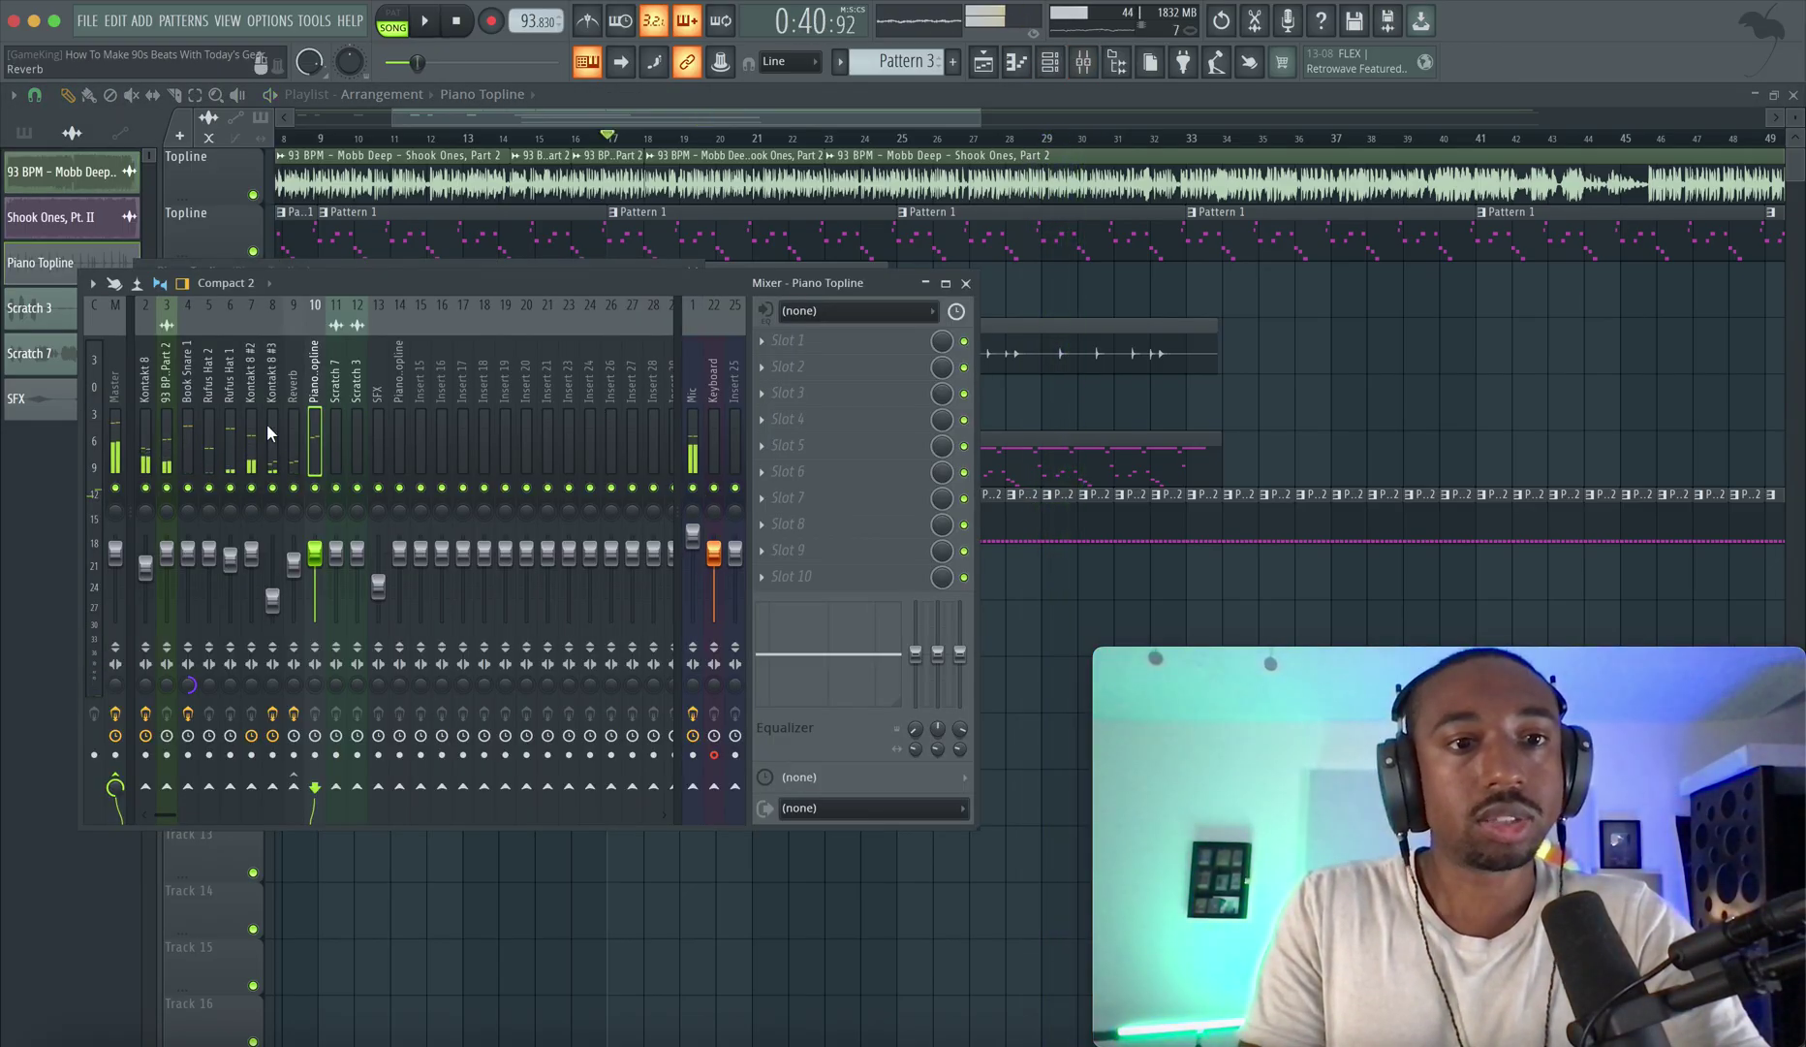
pyautogui.click(147, 455)
pyautogui.rightClick(1014, 368)
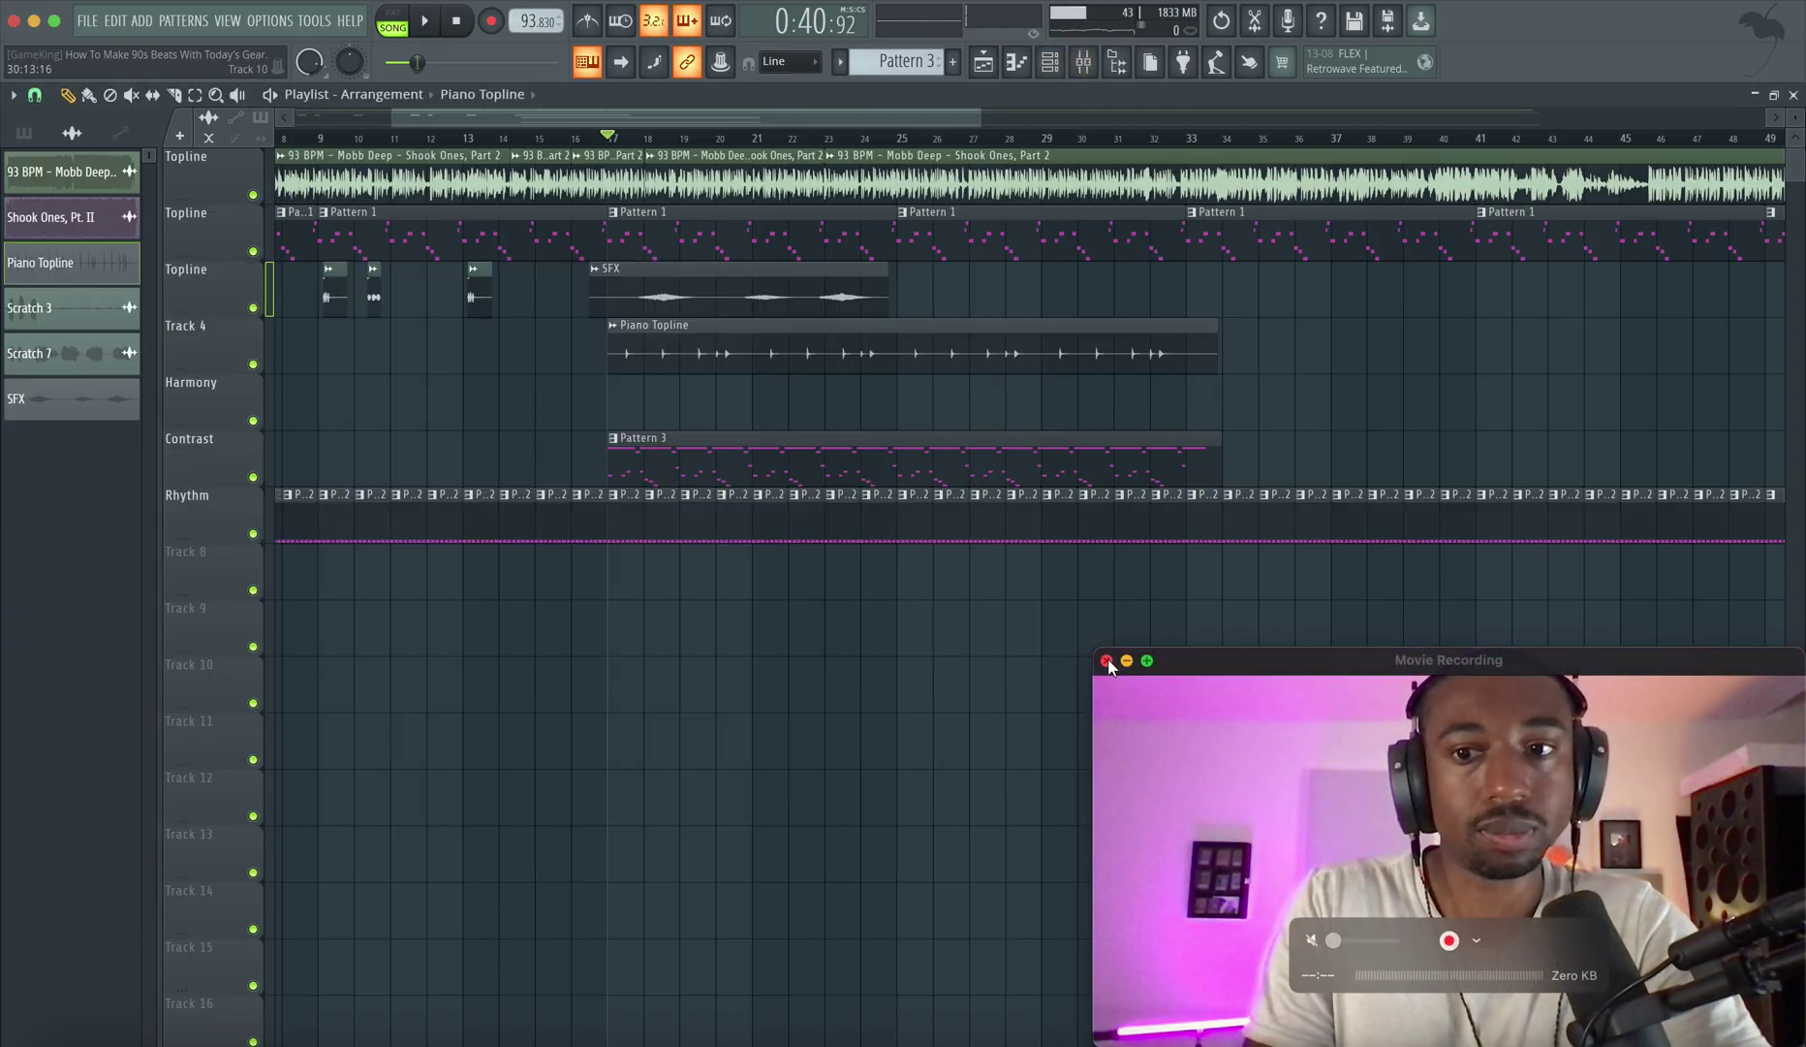
# Close the Movie Recording window and play the song from bar 17 while checking the mixer levels.
pyautogui.click(1108, 658)
pyautogui.press('space')
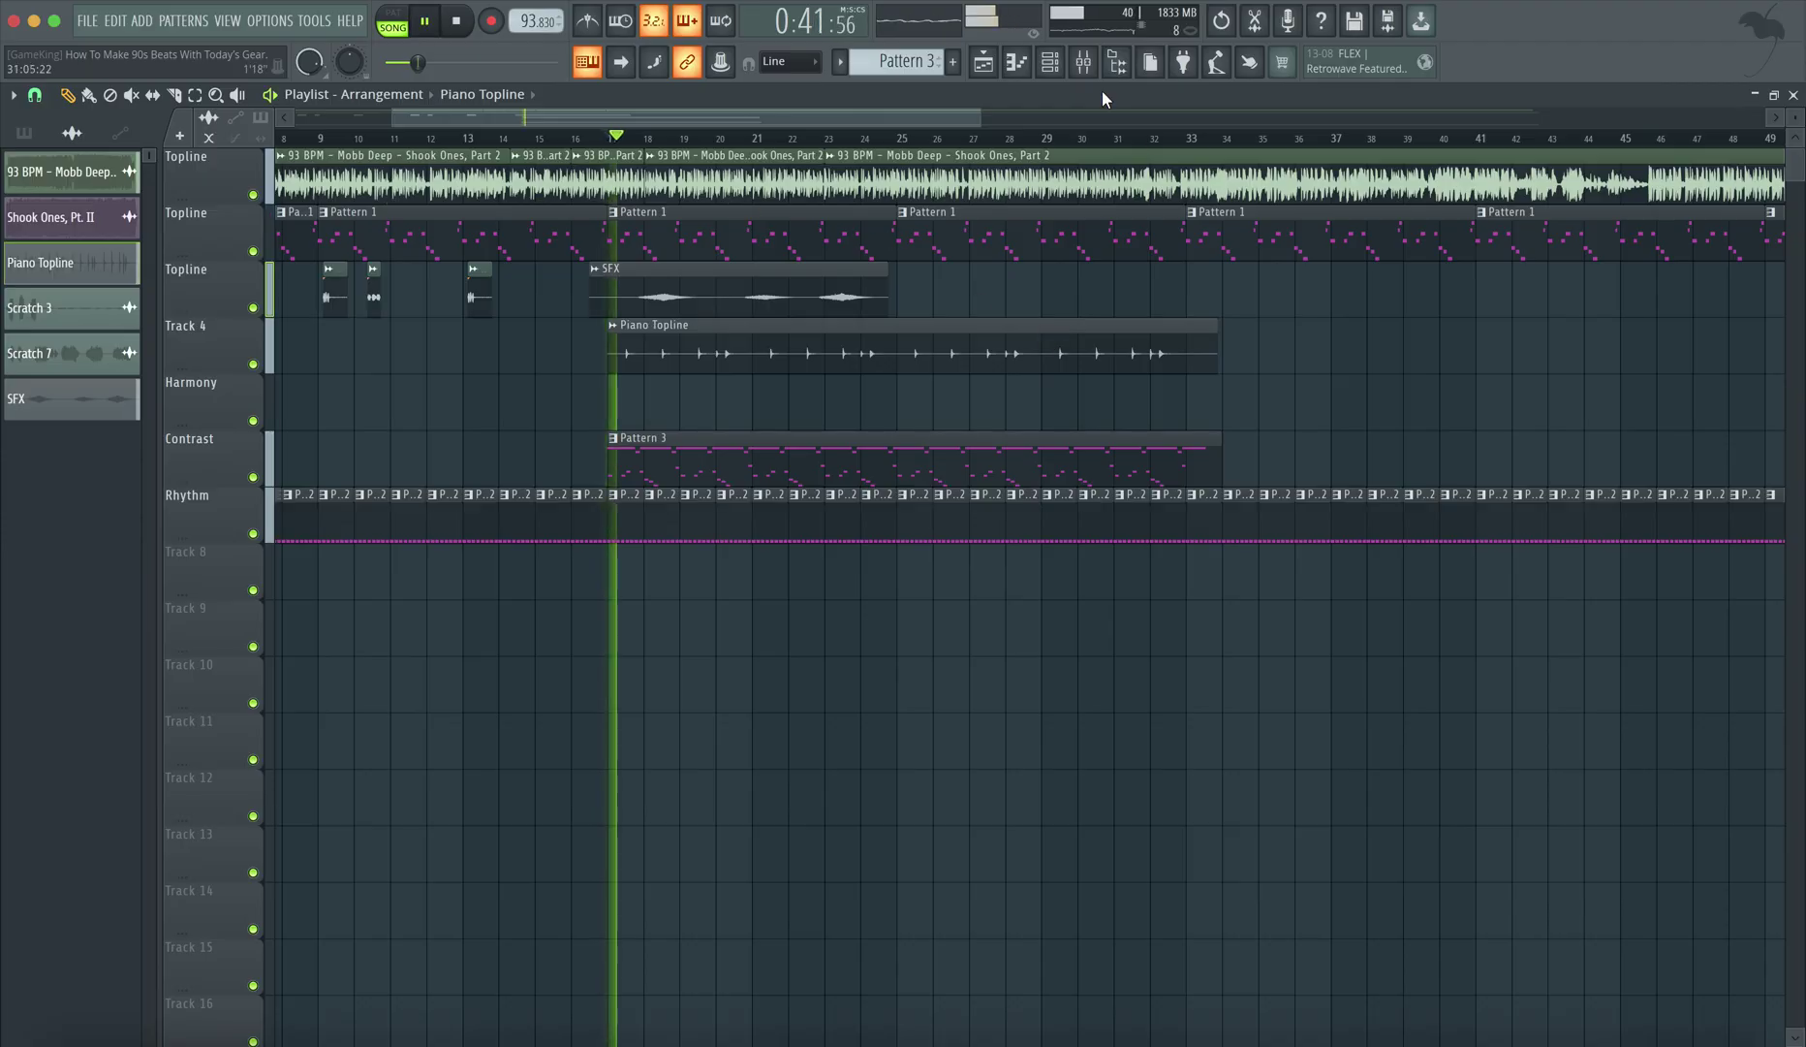
pyautogui.click(1086, 64)
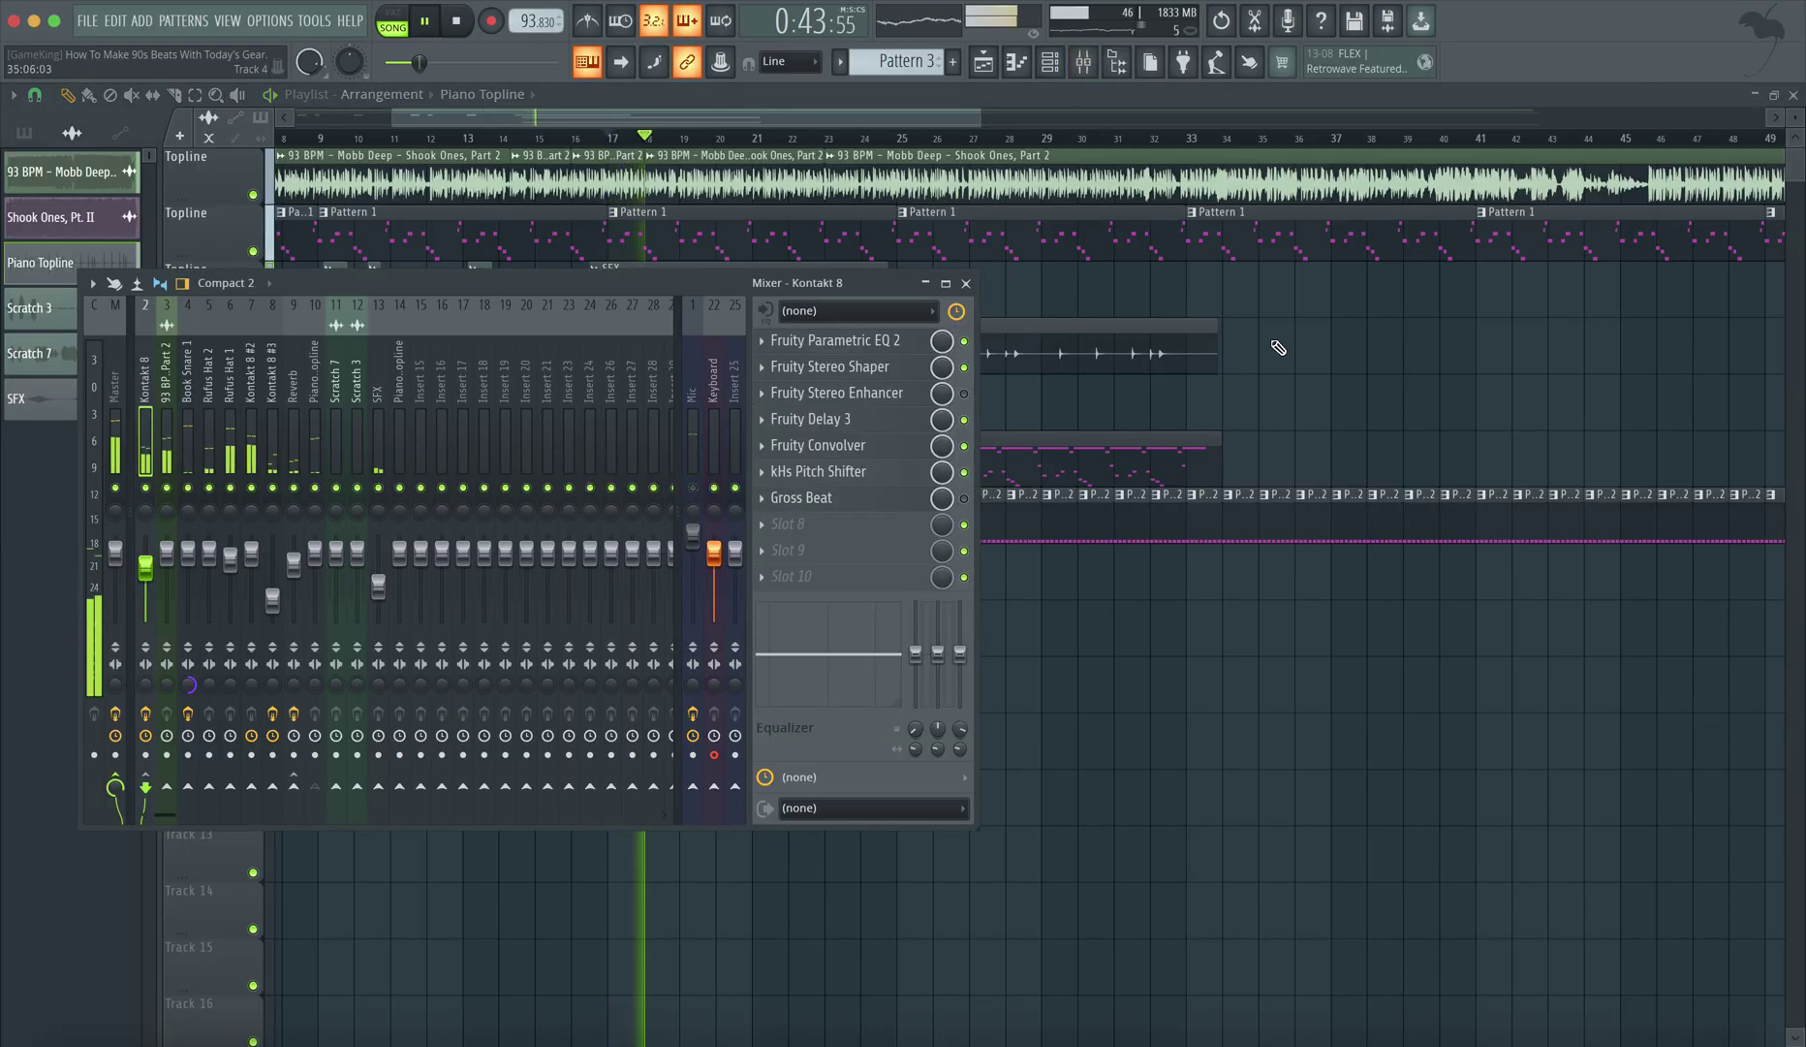
pyautogui.press('F9')
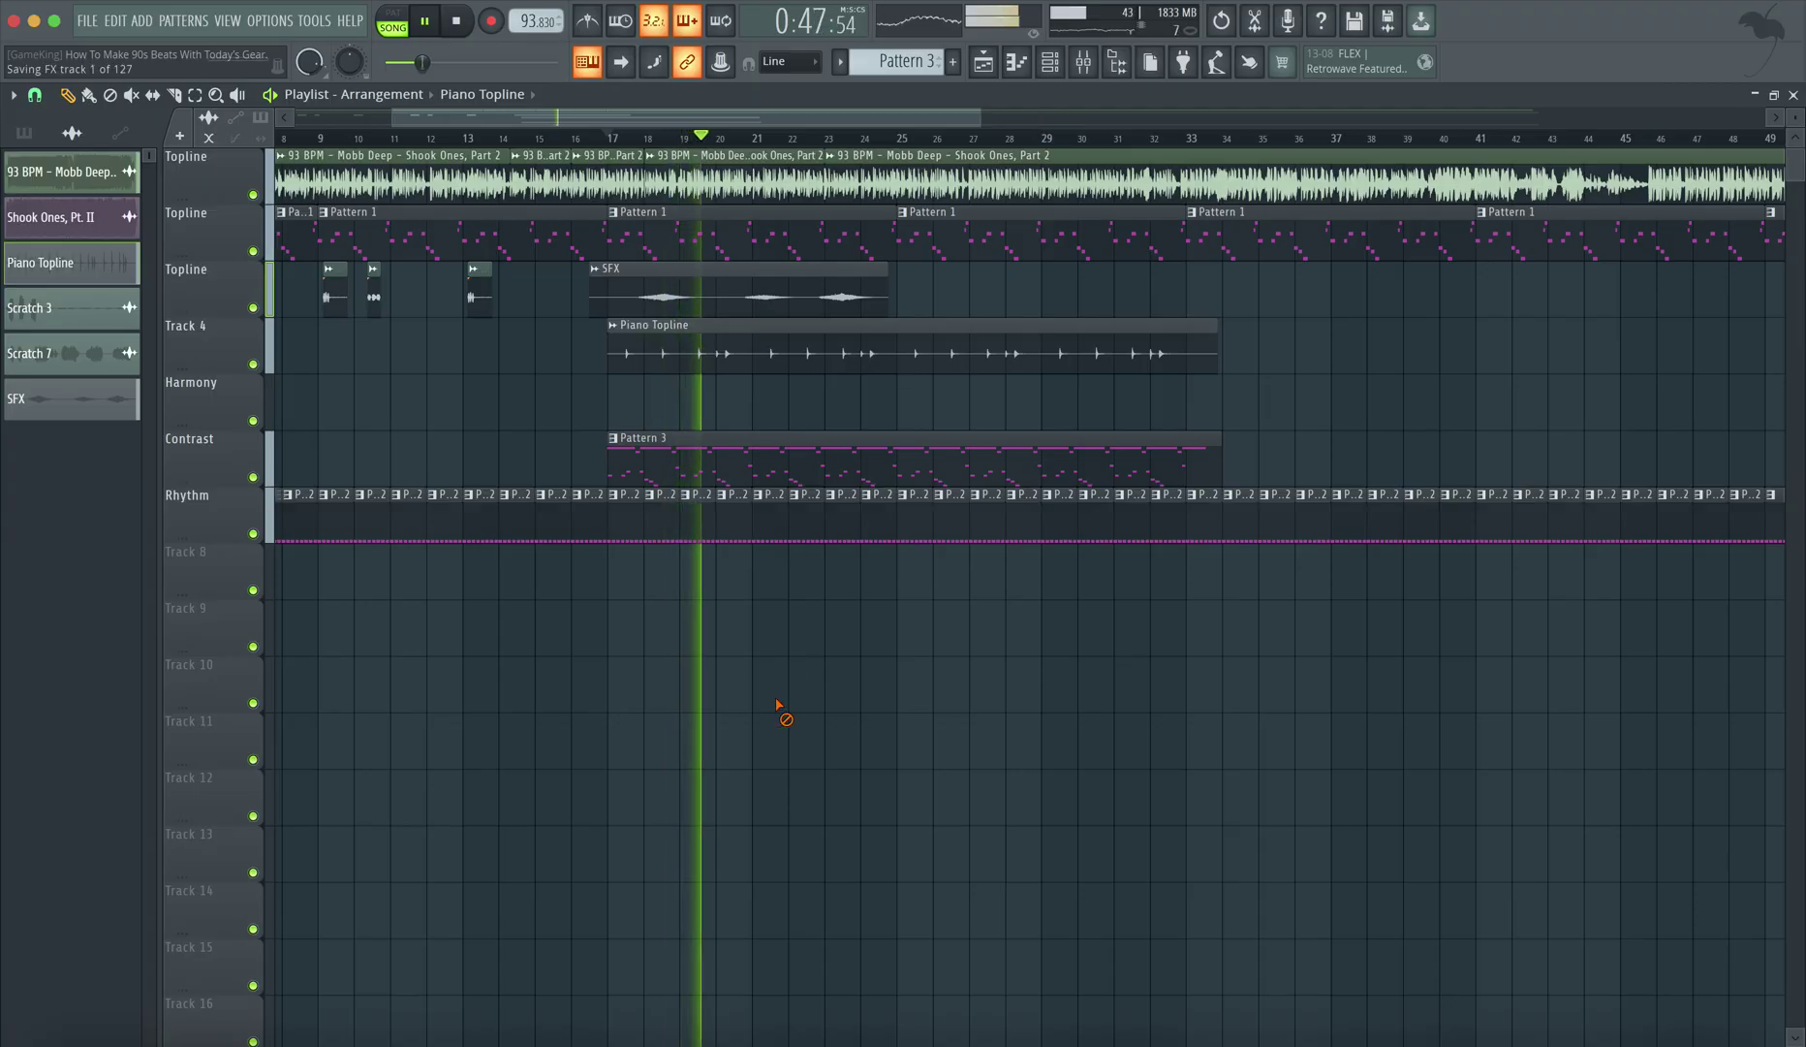
pyautogui.click(1089, 70)
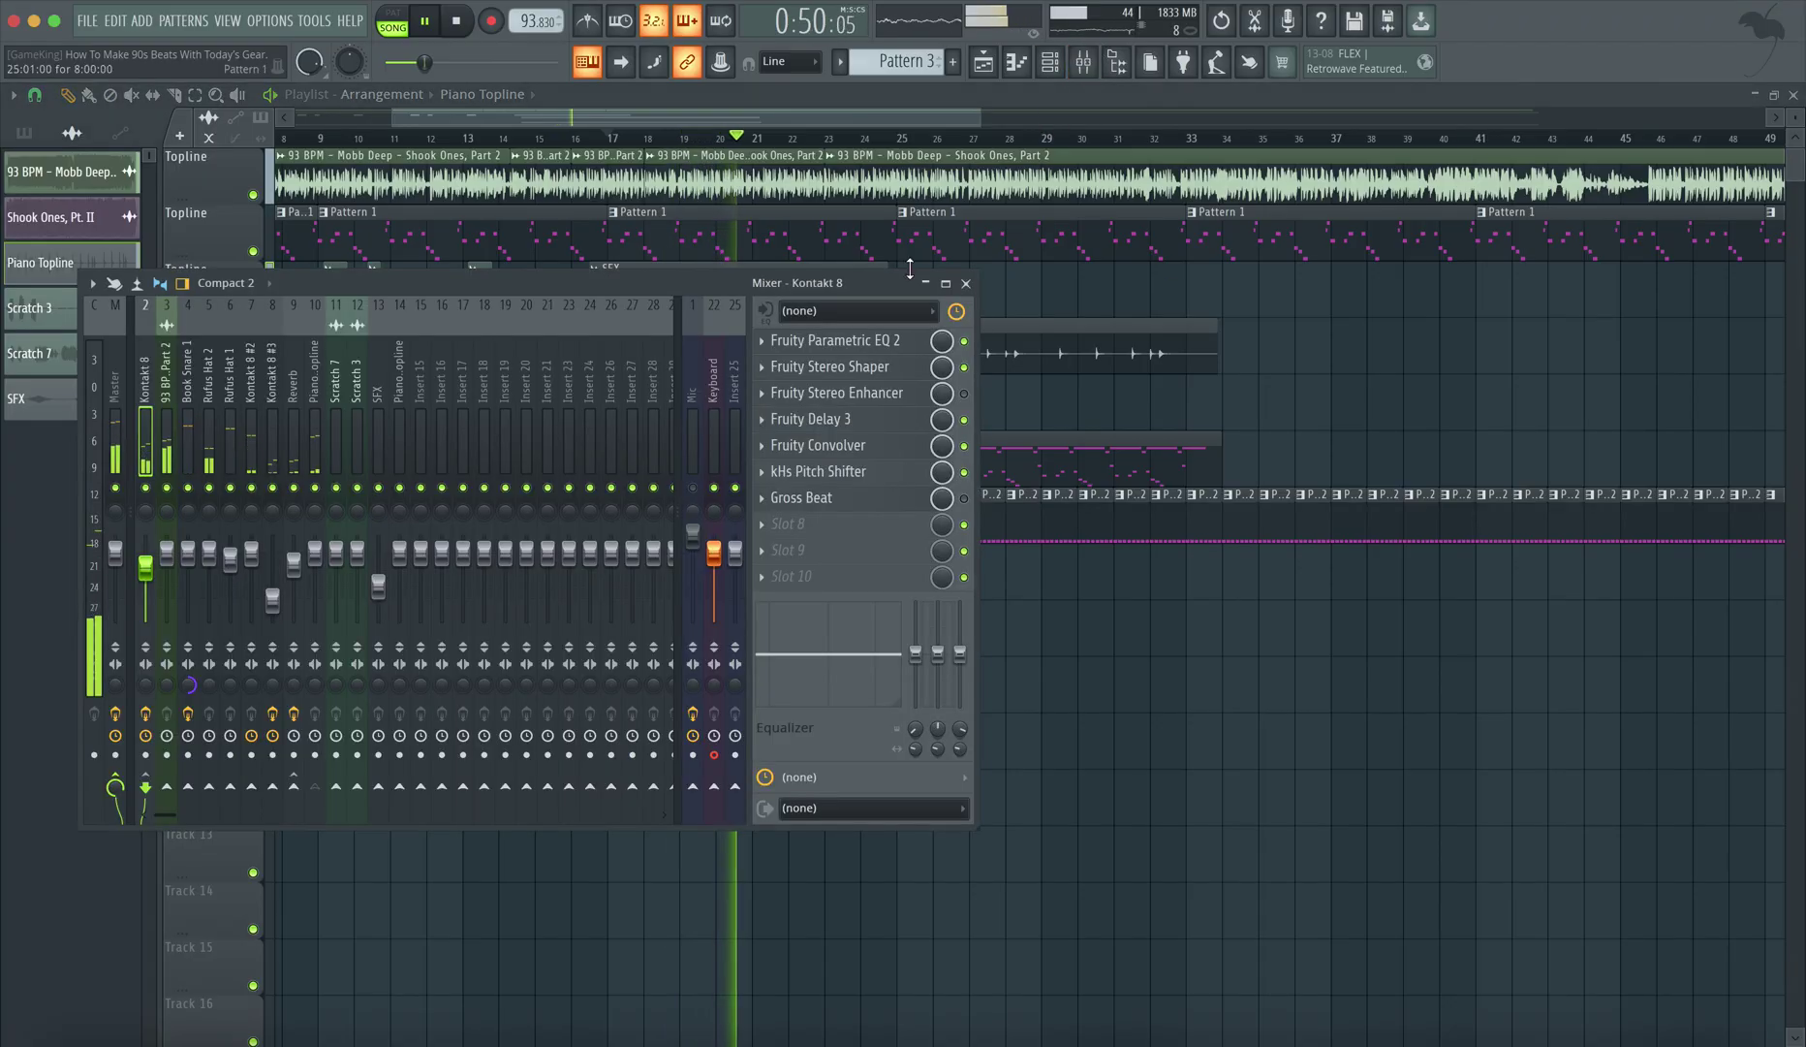
pyautogui.click(692, 487)
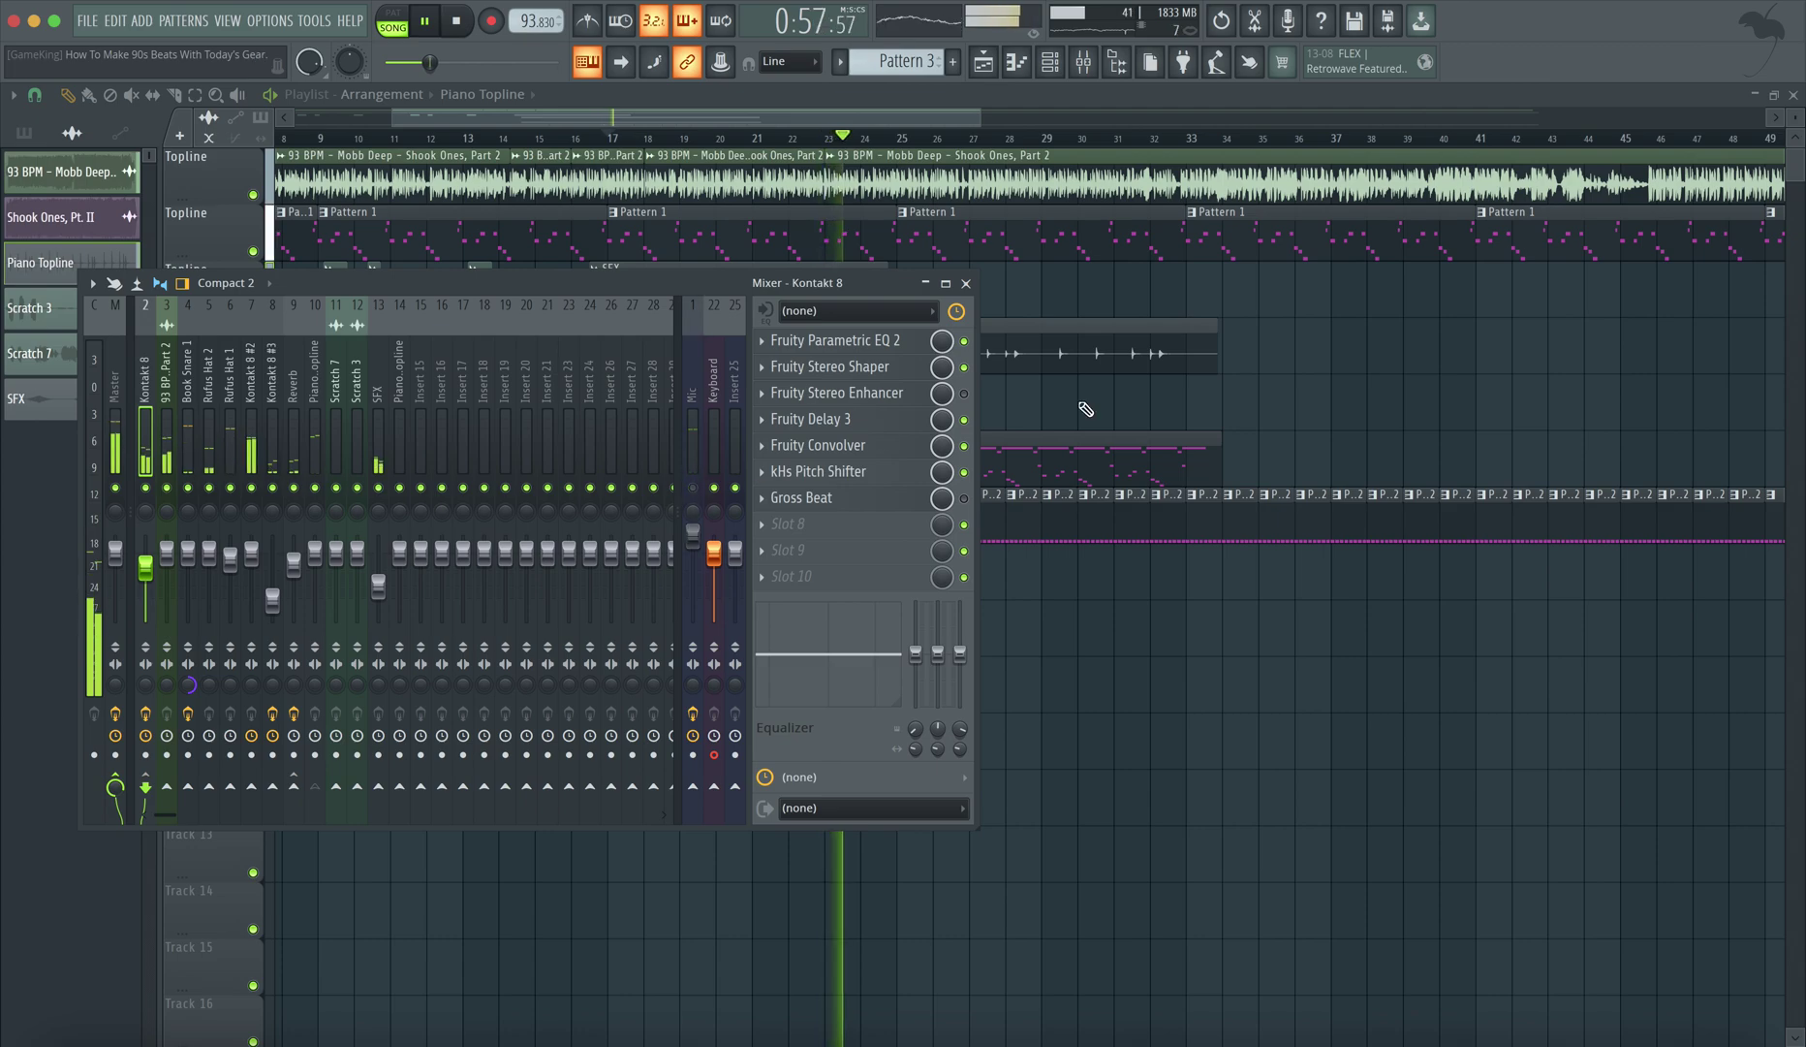
pyautogui.press('F9')
# Slice the Mobb Deep reference clip at the start of bar 25.
pyautogui.scroll(2, 964, 258)
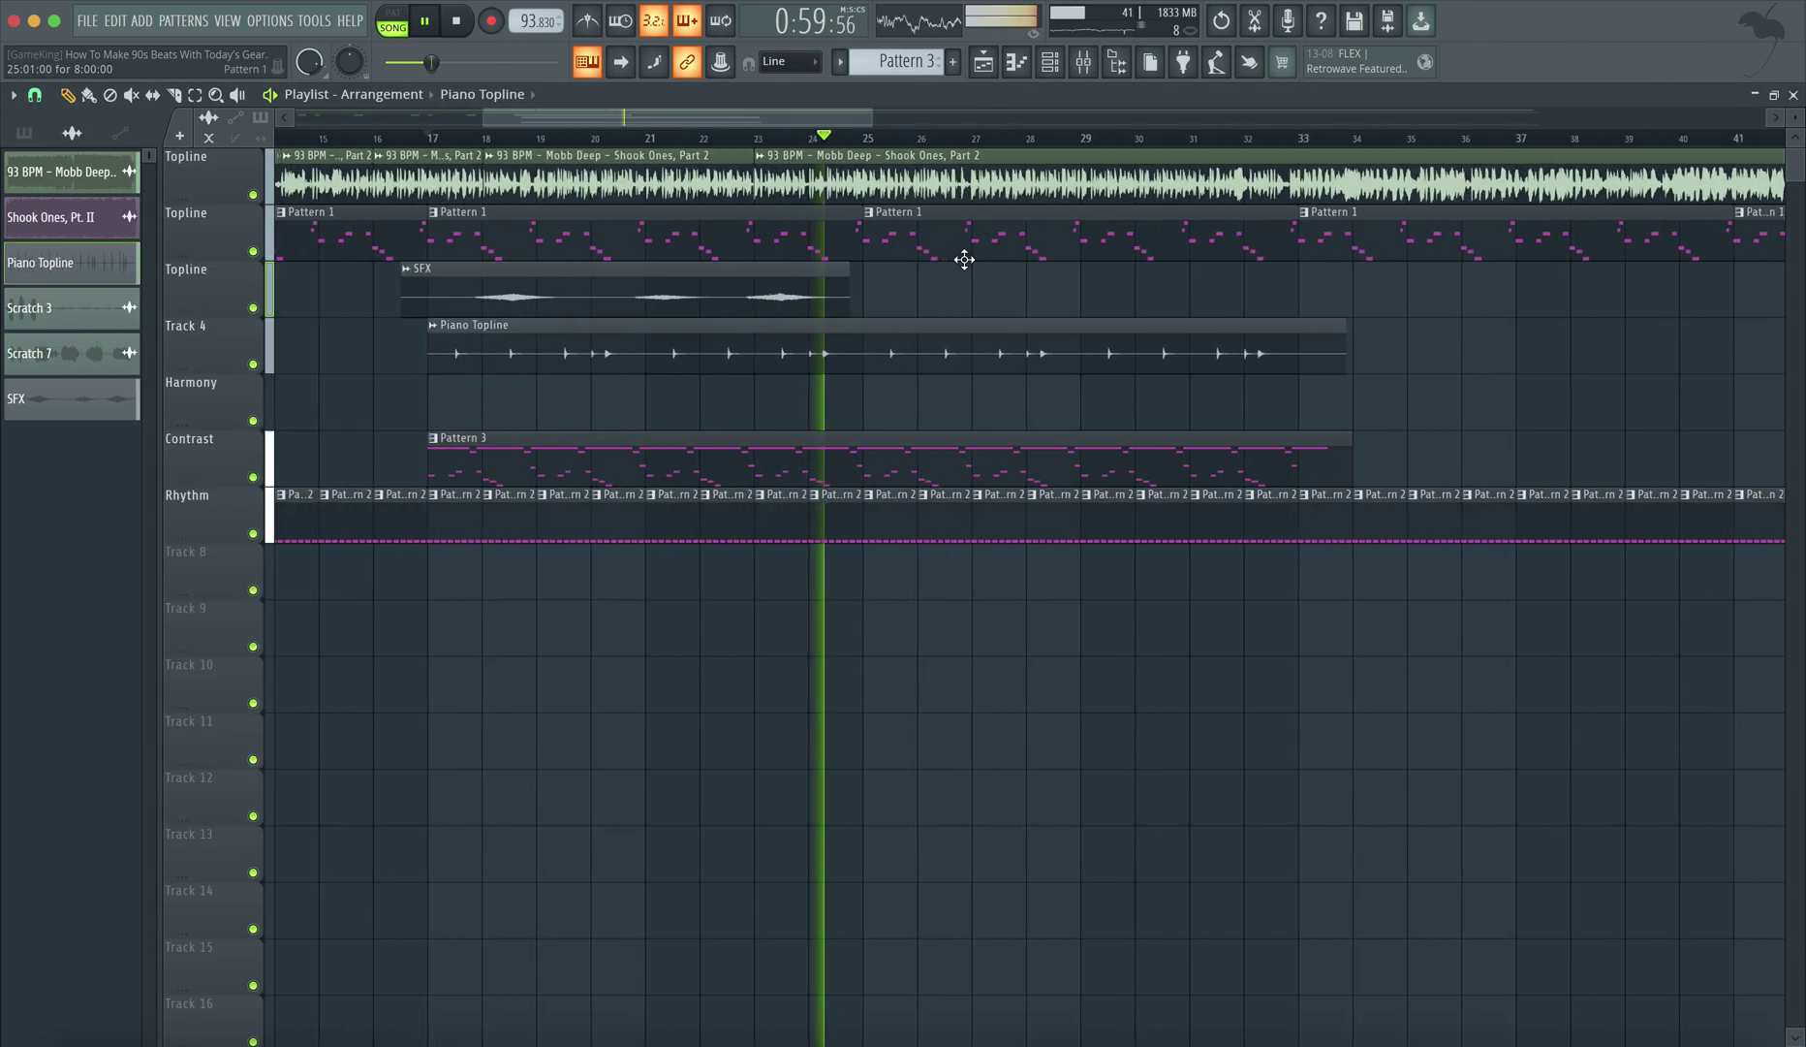
pyautogui.scroll(2, 751, 201)
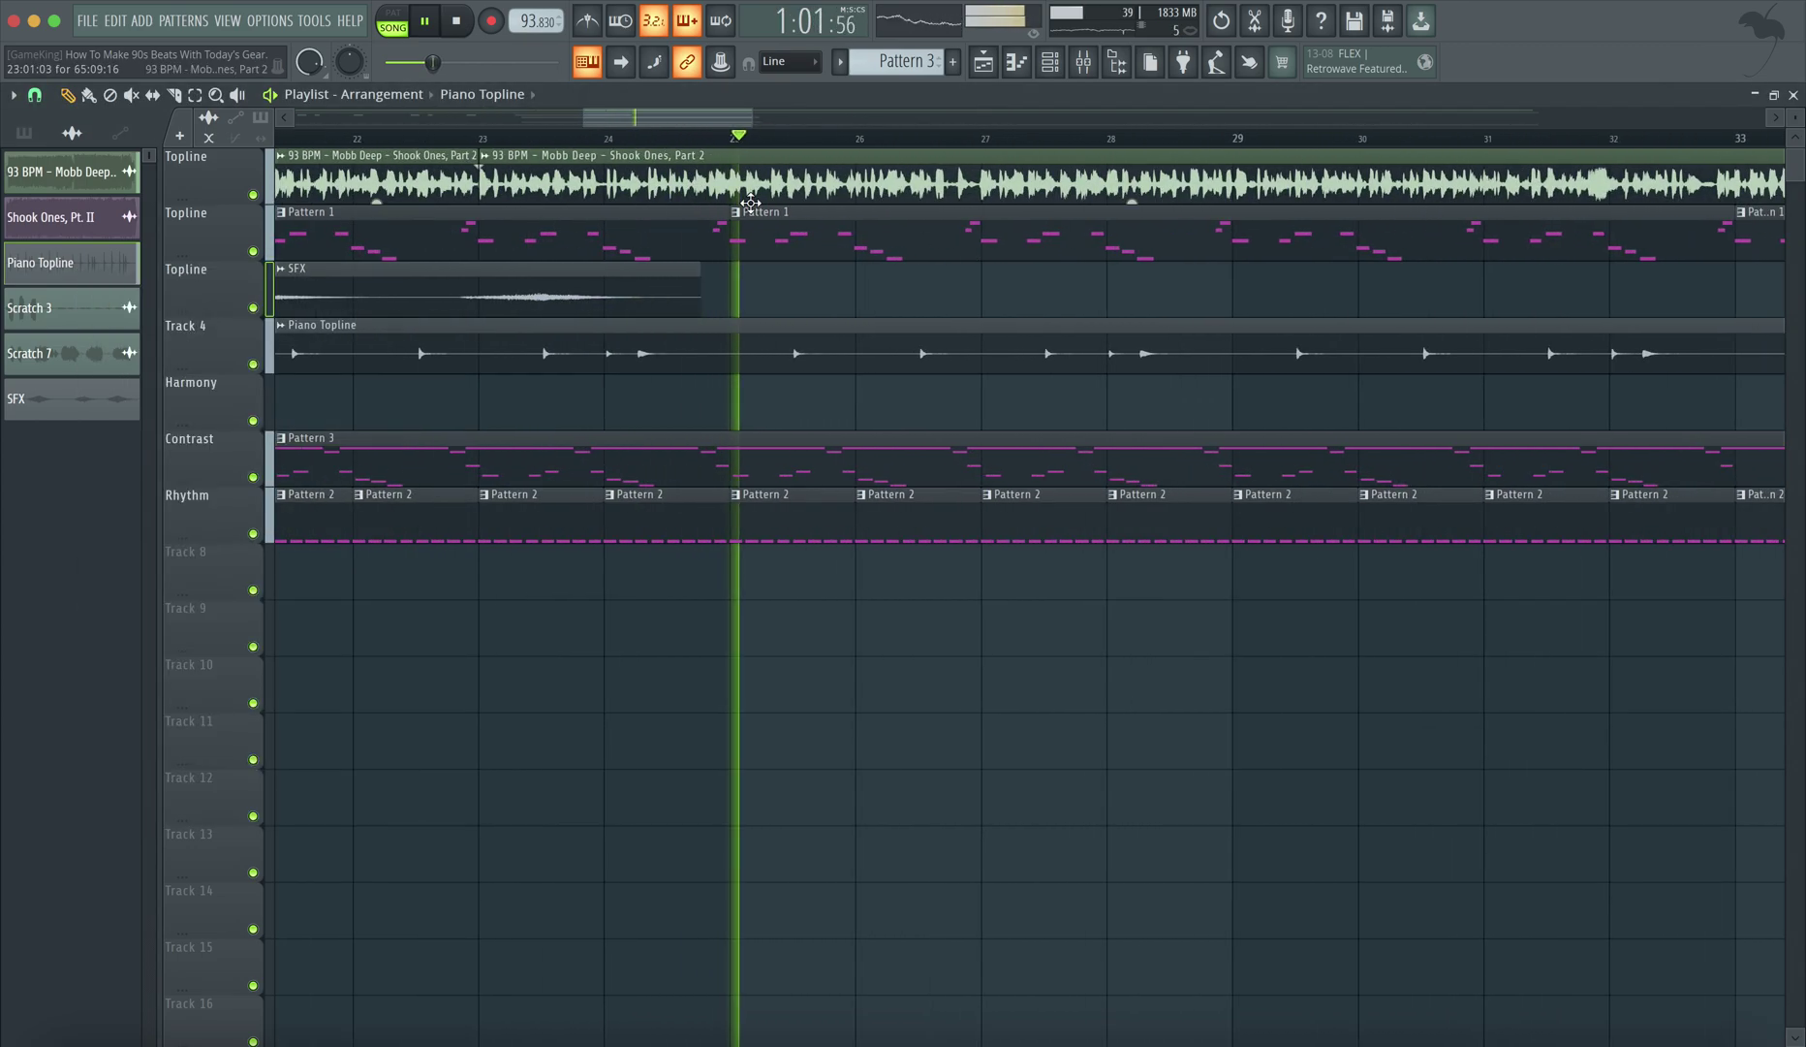
pyautogui.scroll(2, 751, 202)
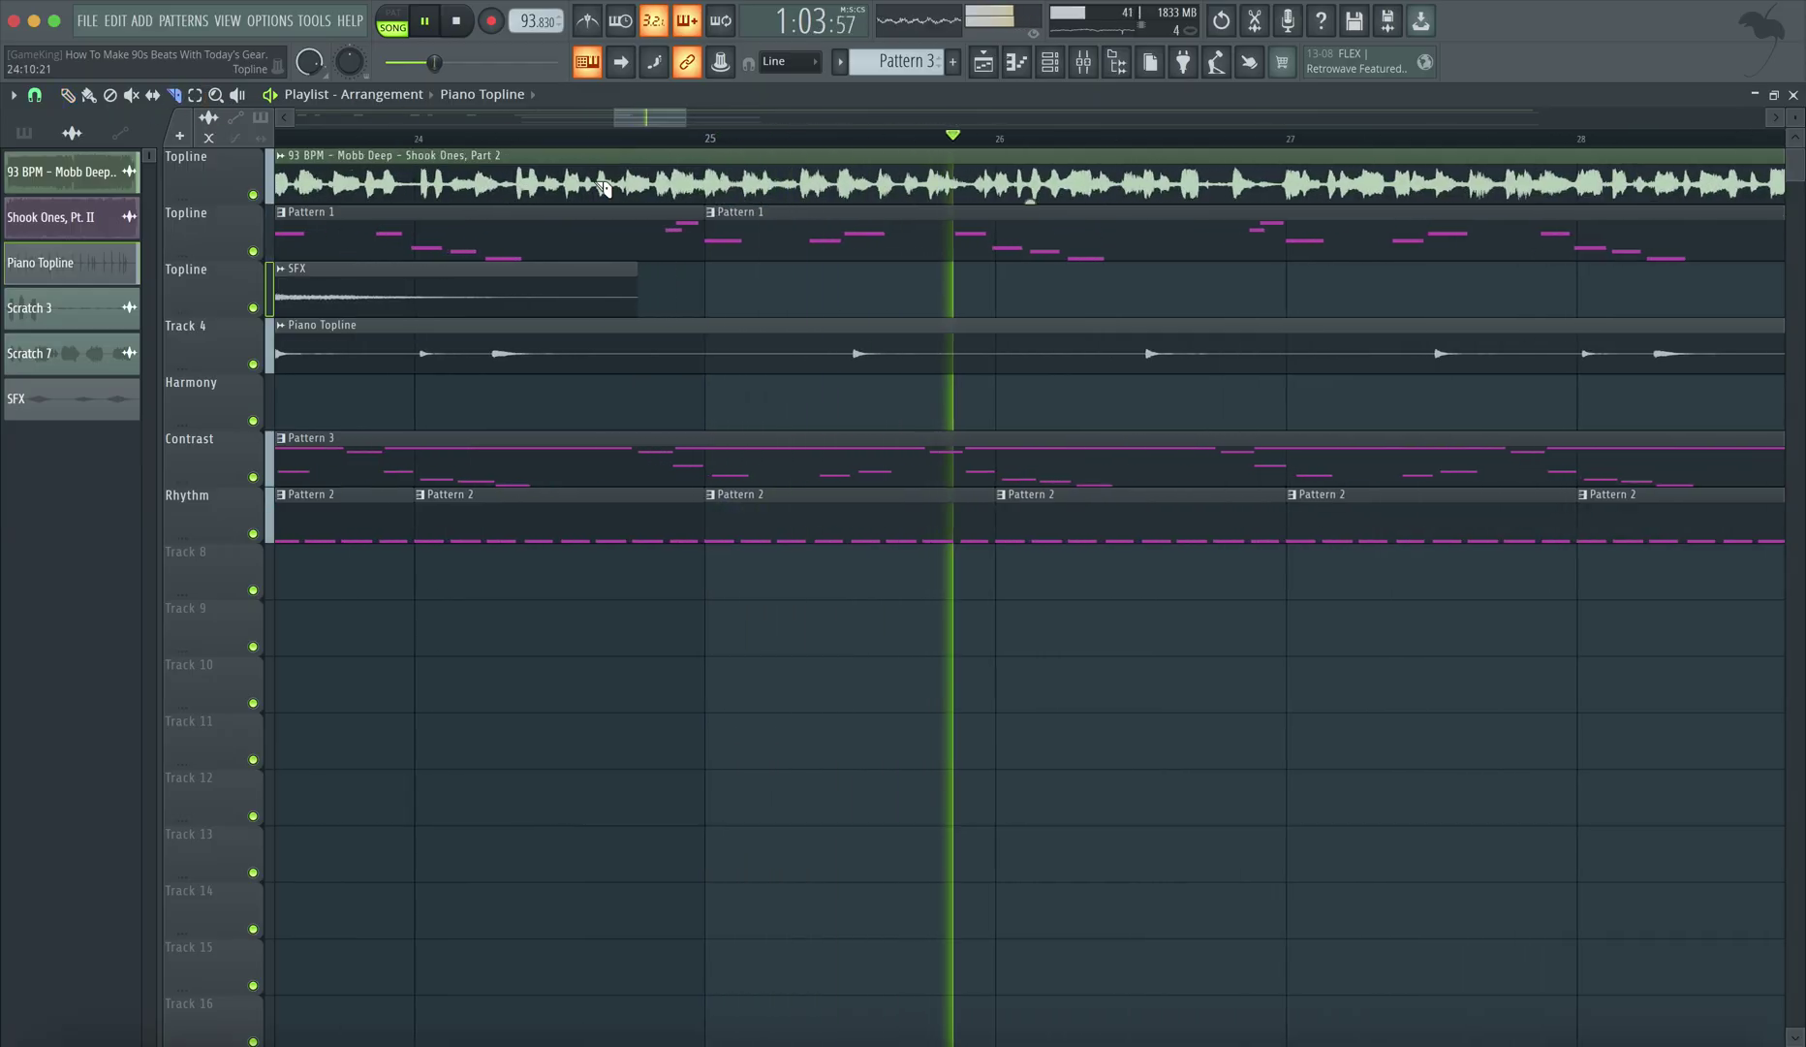
pyautogui.scroll(2, 602, 187)
pyautogui.click(790, 180)
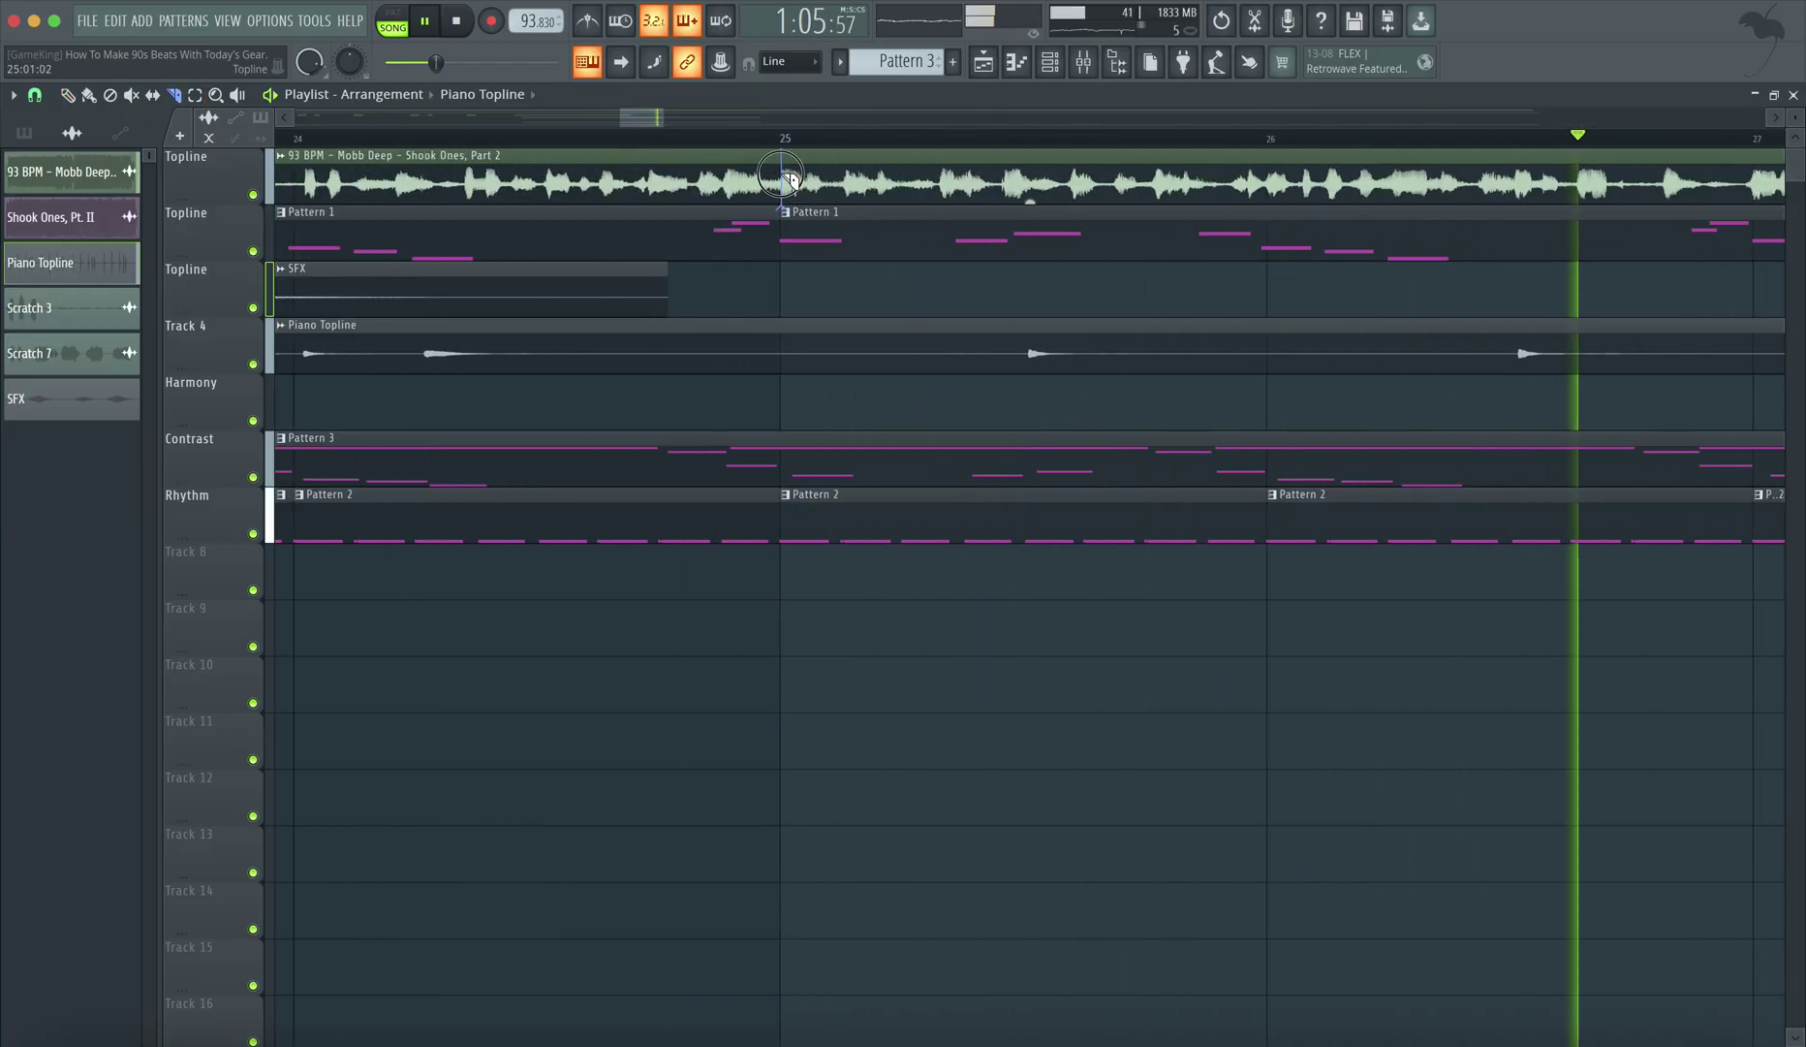
pyautogui.click(67, 95)
pyautogui.scroll(2, 803, 157)
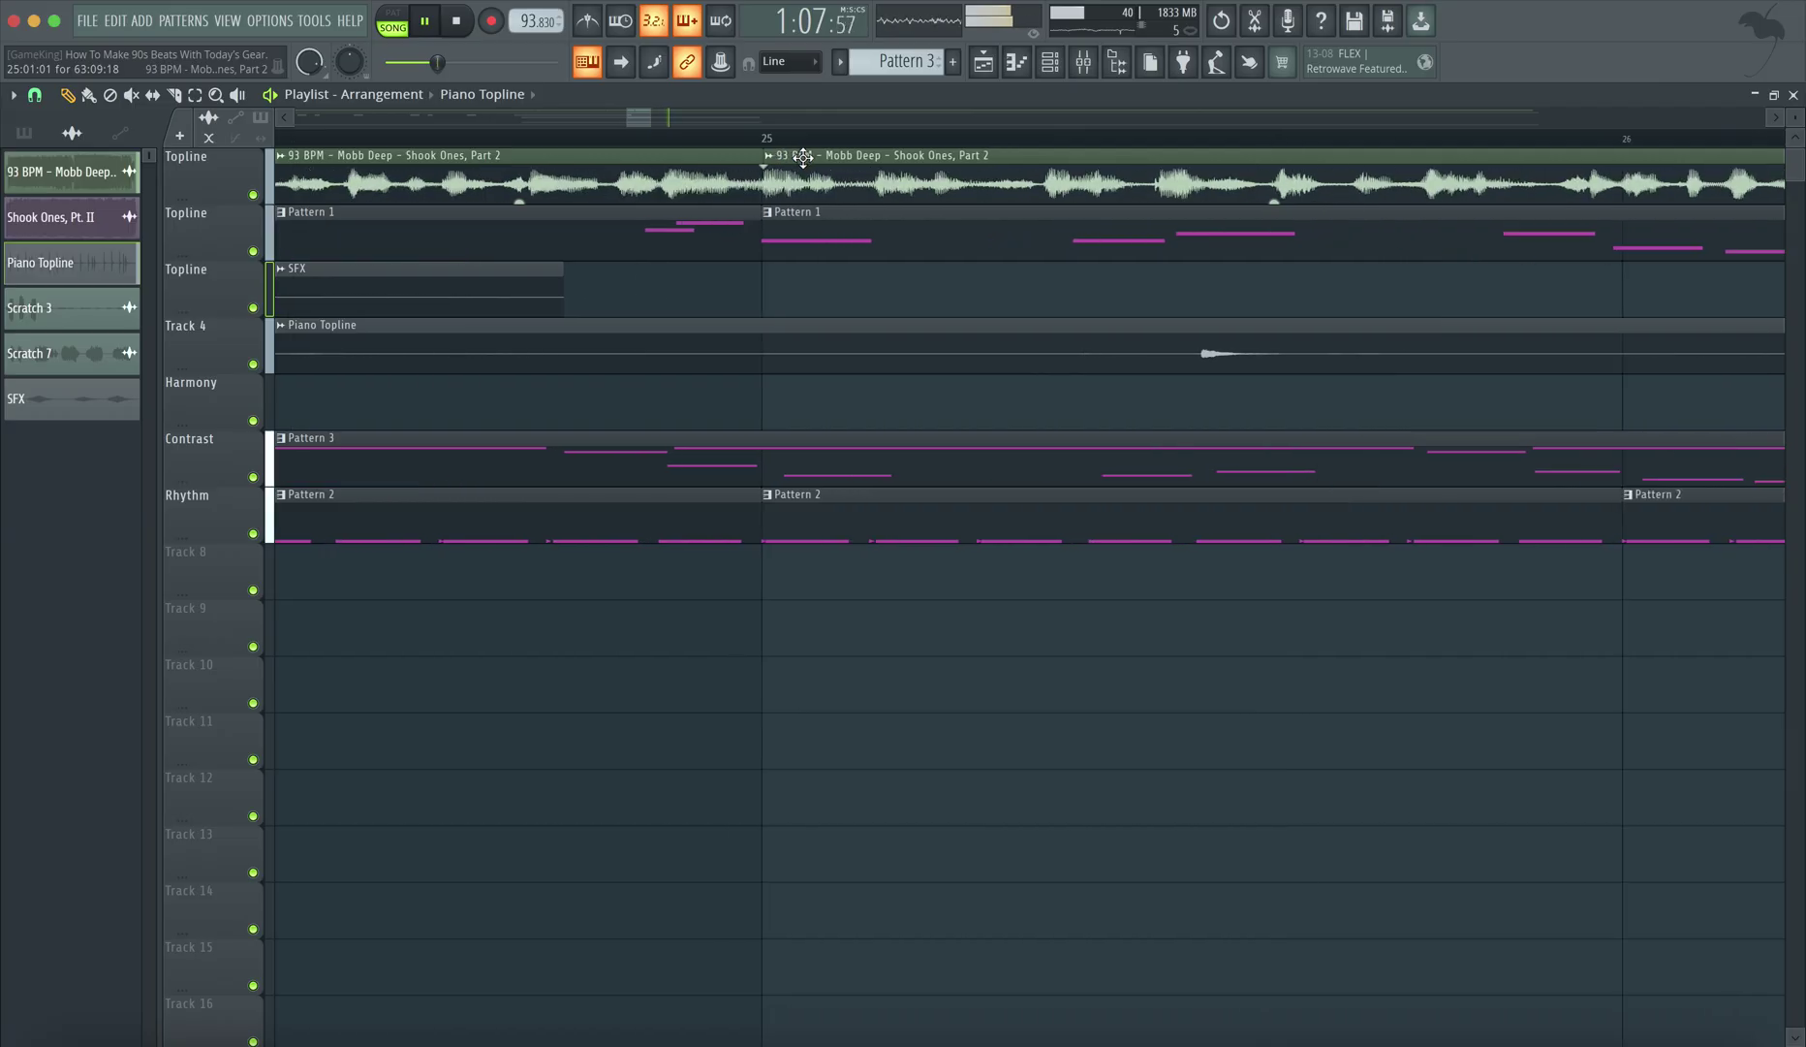
# Nudge the Mobb Deep section after the bar 25 cut slightly later, to start at 25:01:08.
pyautogui.click(798, 165)
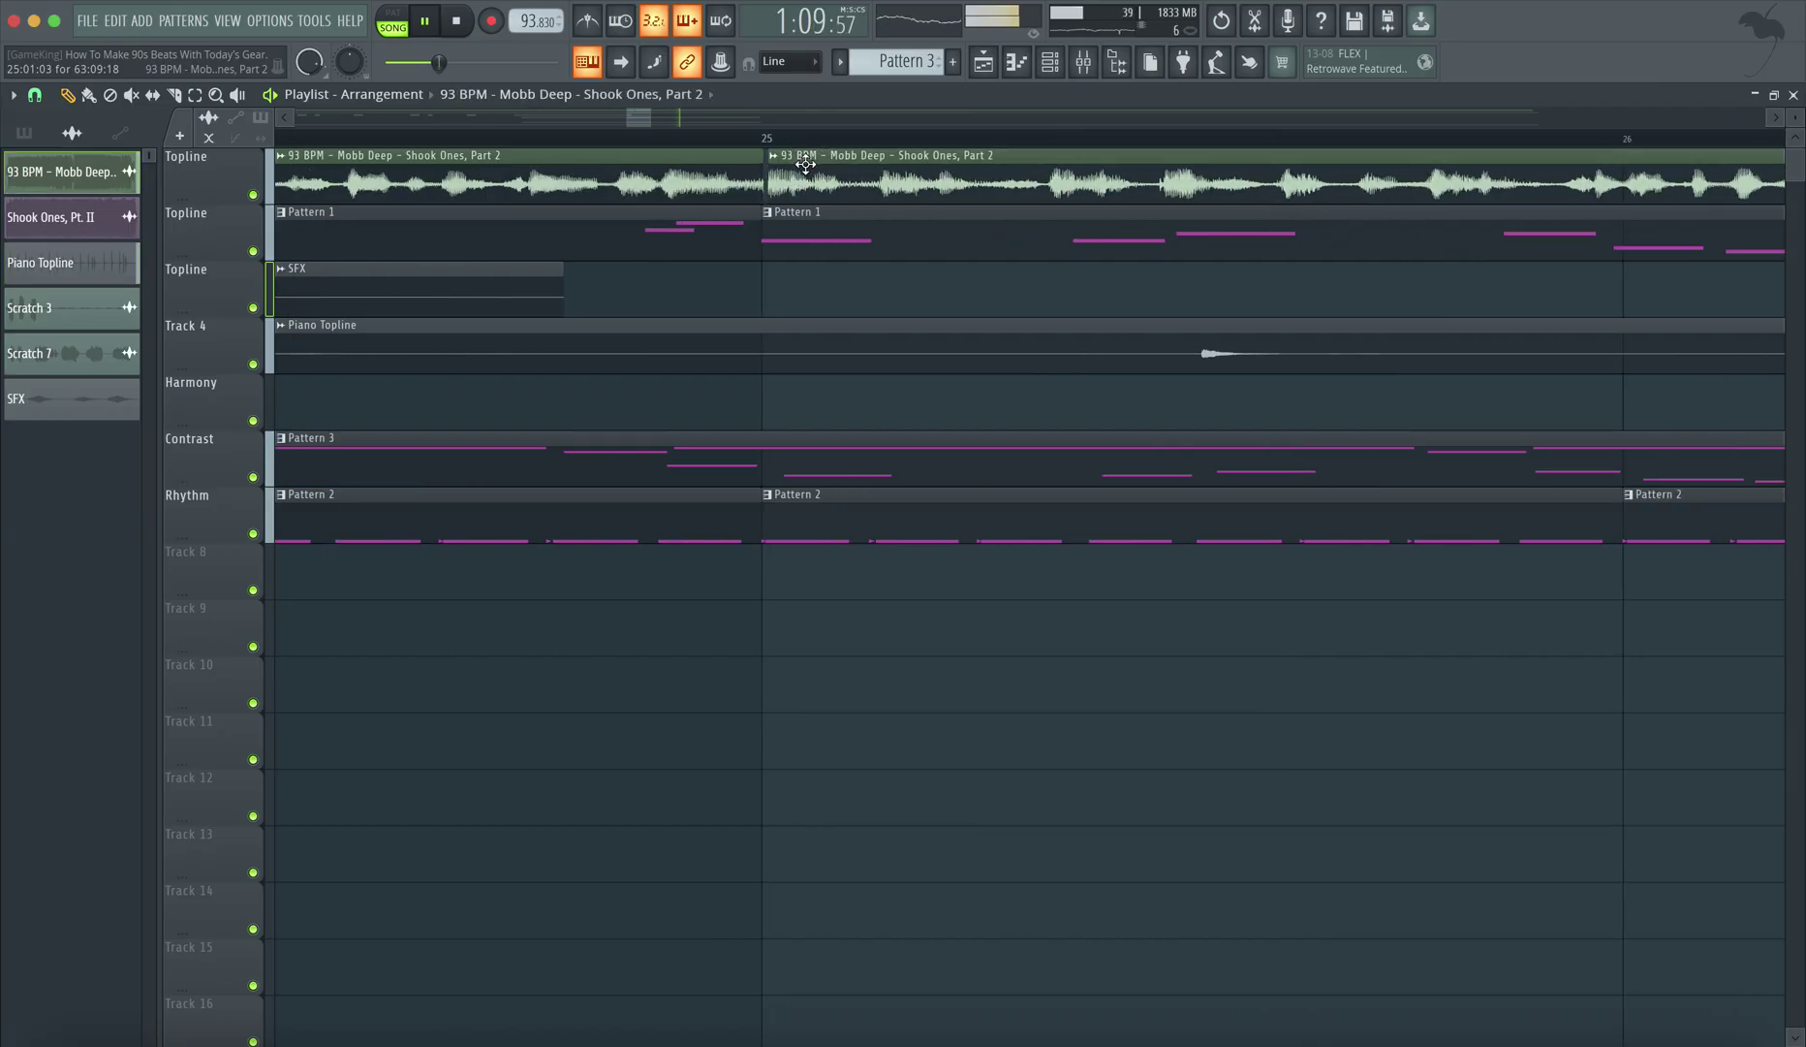
pyautogui.scroll(-1, 806, 165)
pyautogui.scroll(-10, 1170, 199)
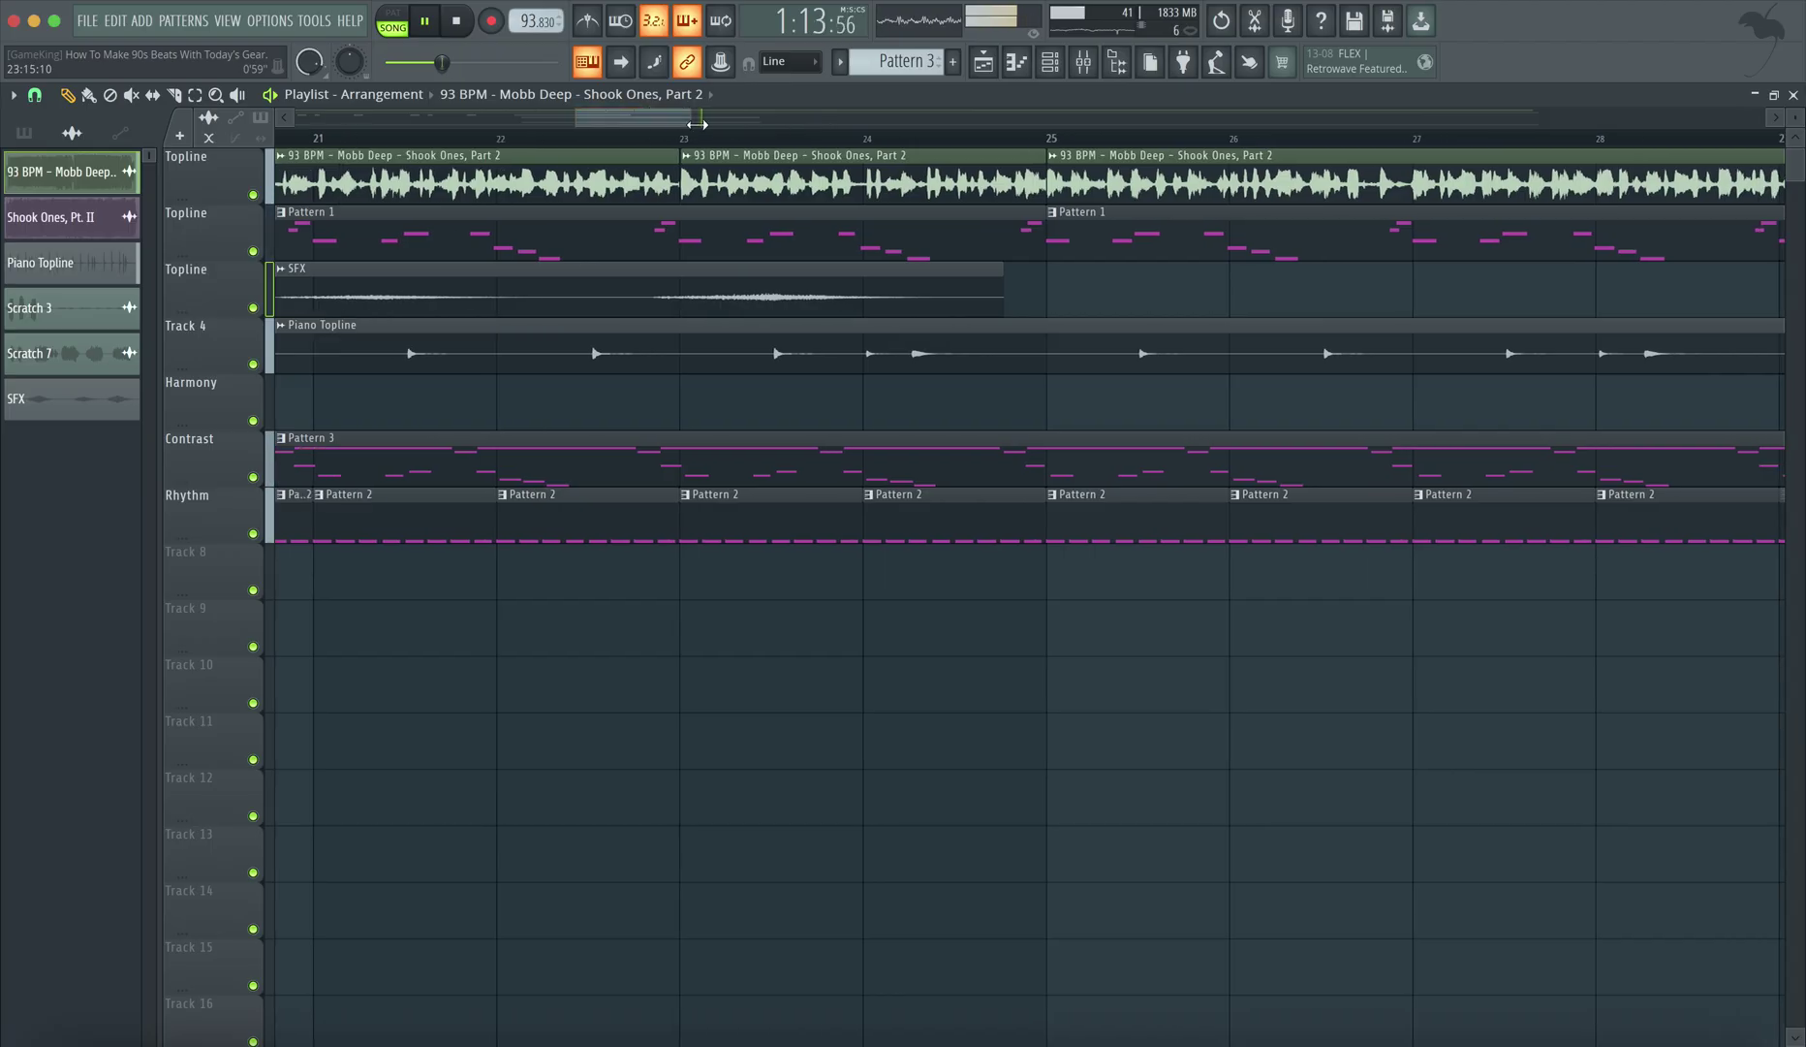
pyautogui.scroll(6, 1051, 182)
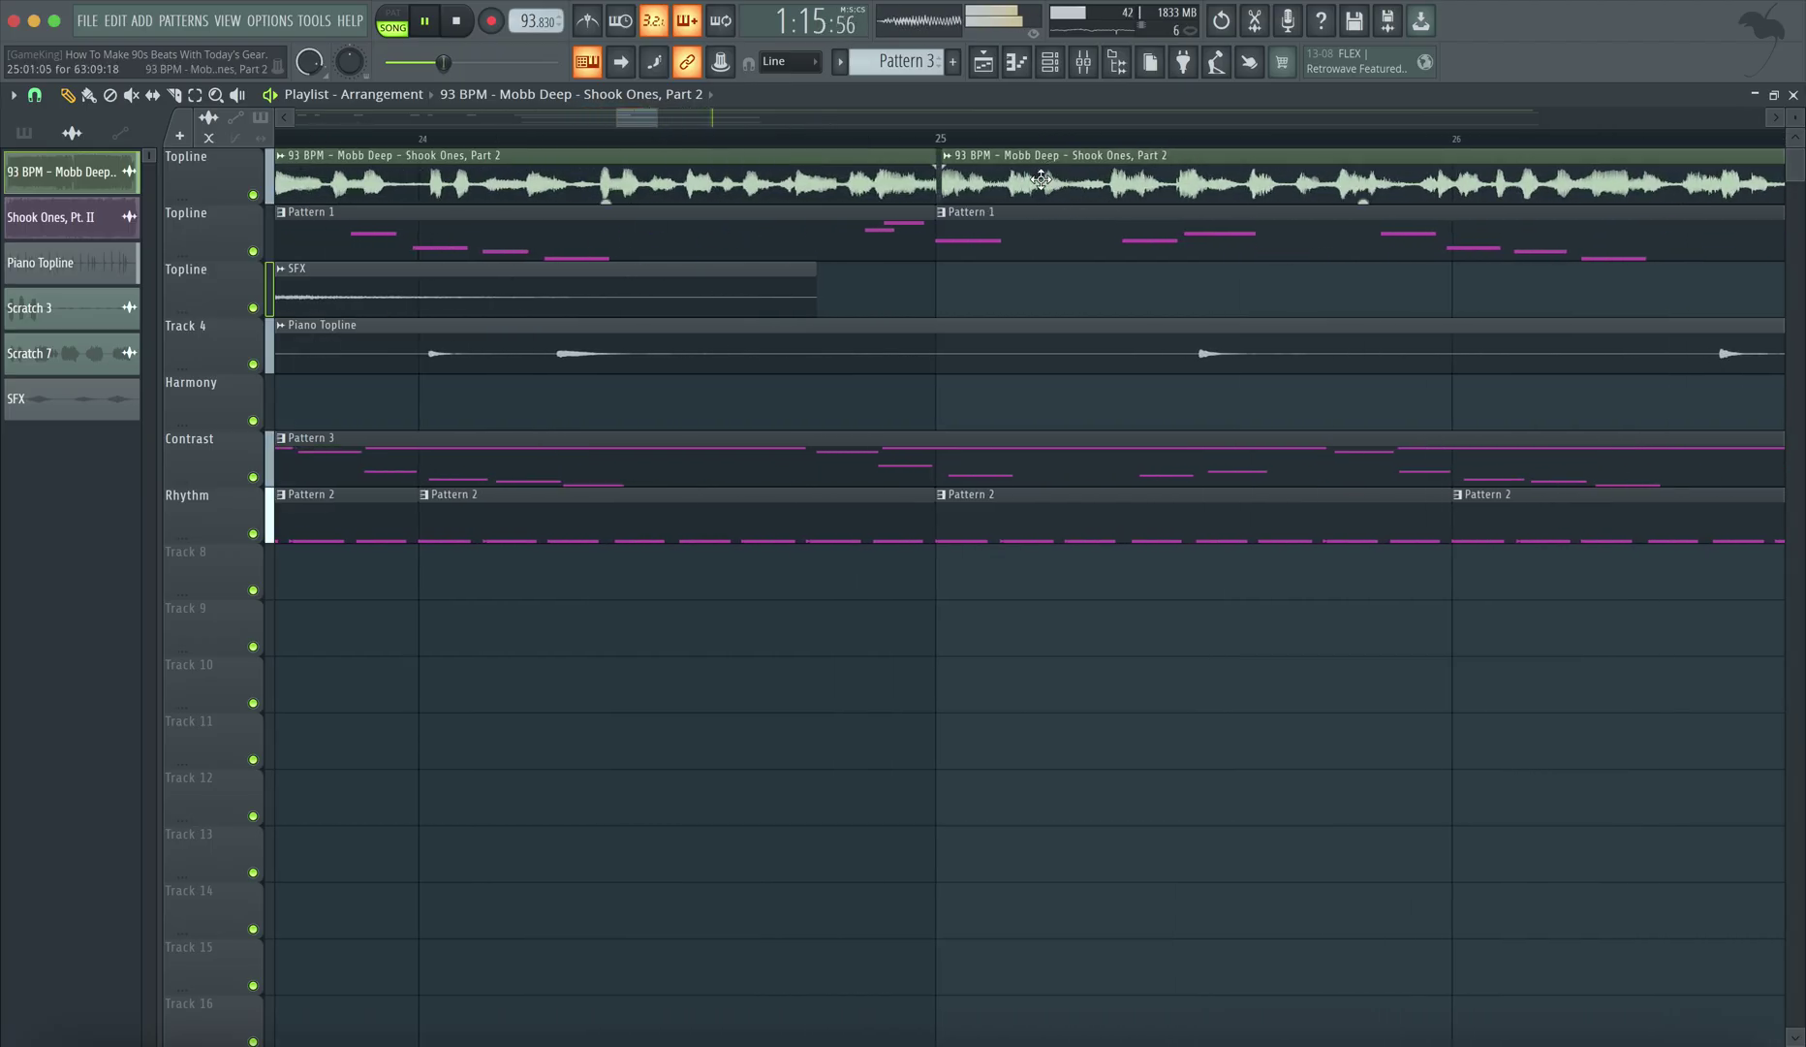
pyautogui.scroll(-20, 1040, 179)
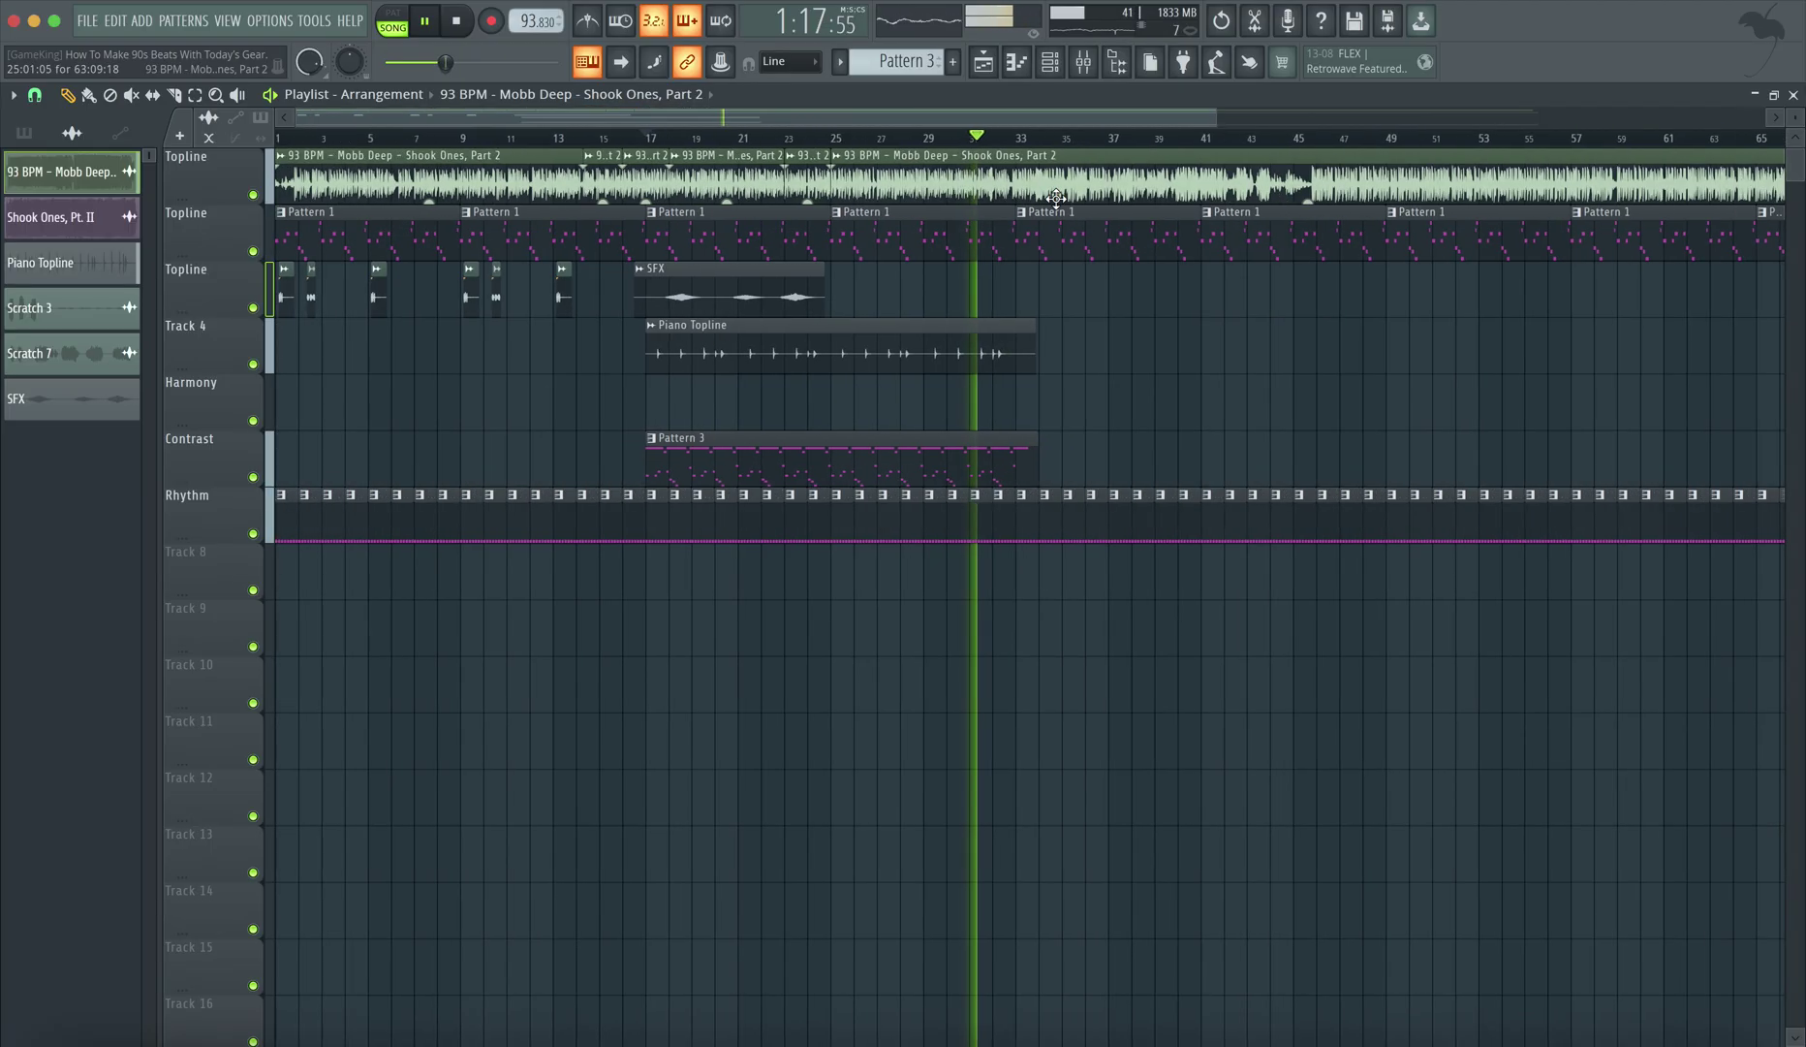
pyautogui.scroll(14, 1056, 197)
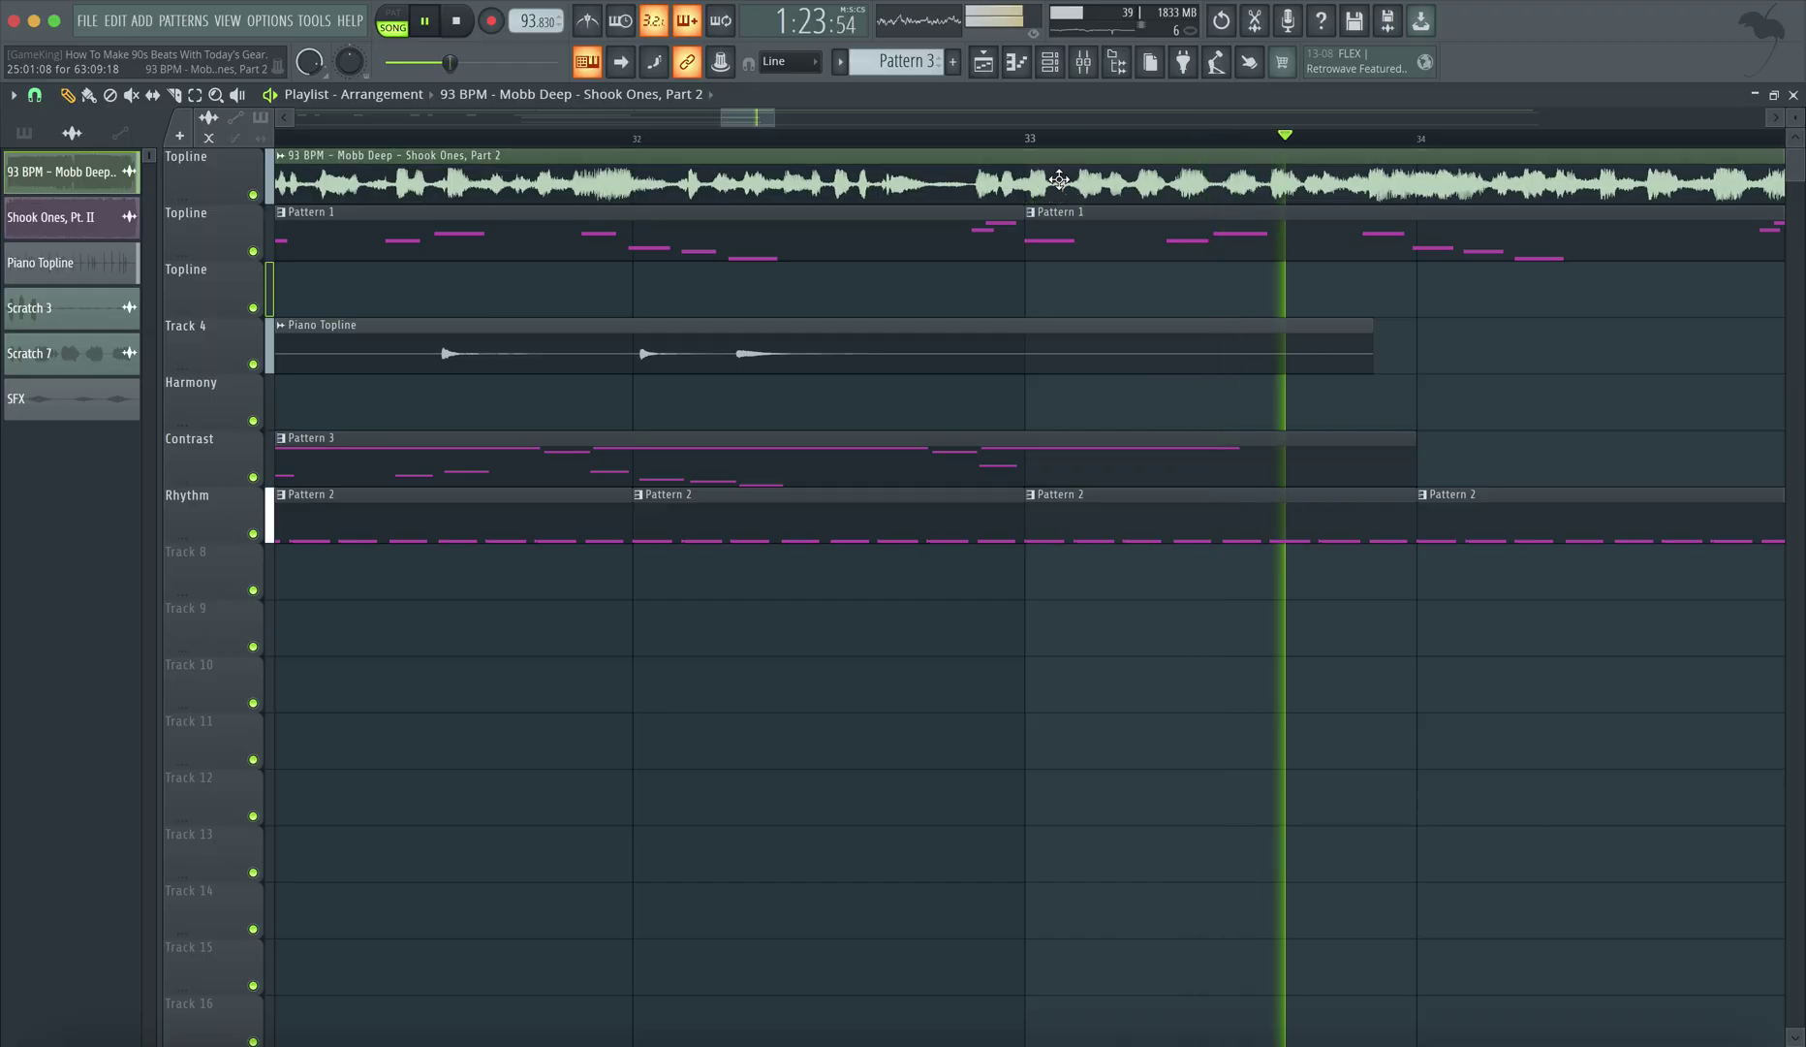
pyautogui.scroll(-12, 1059, 180)
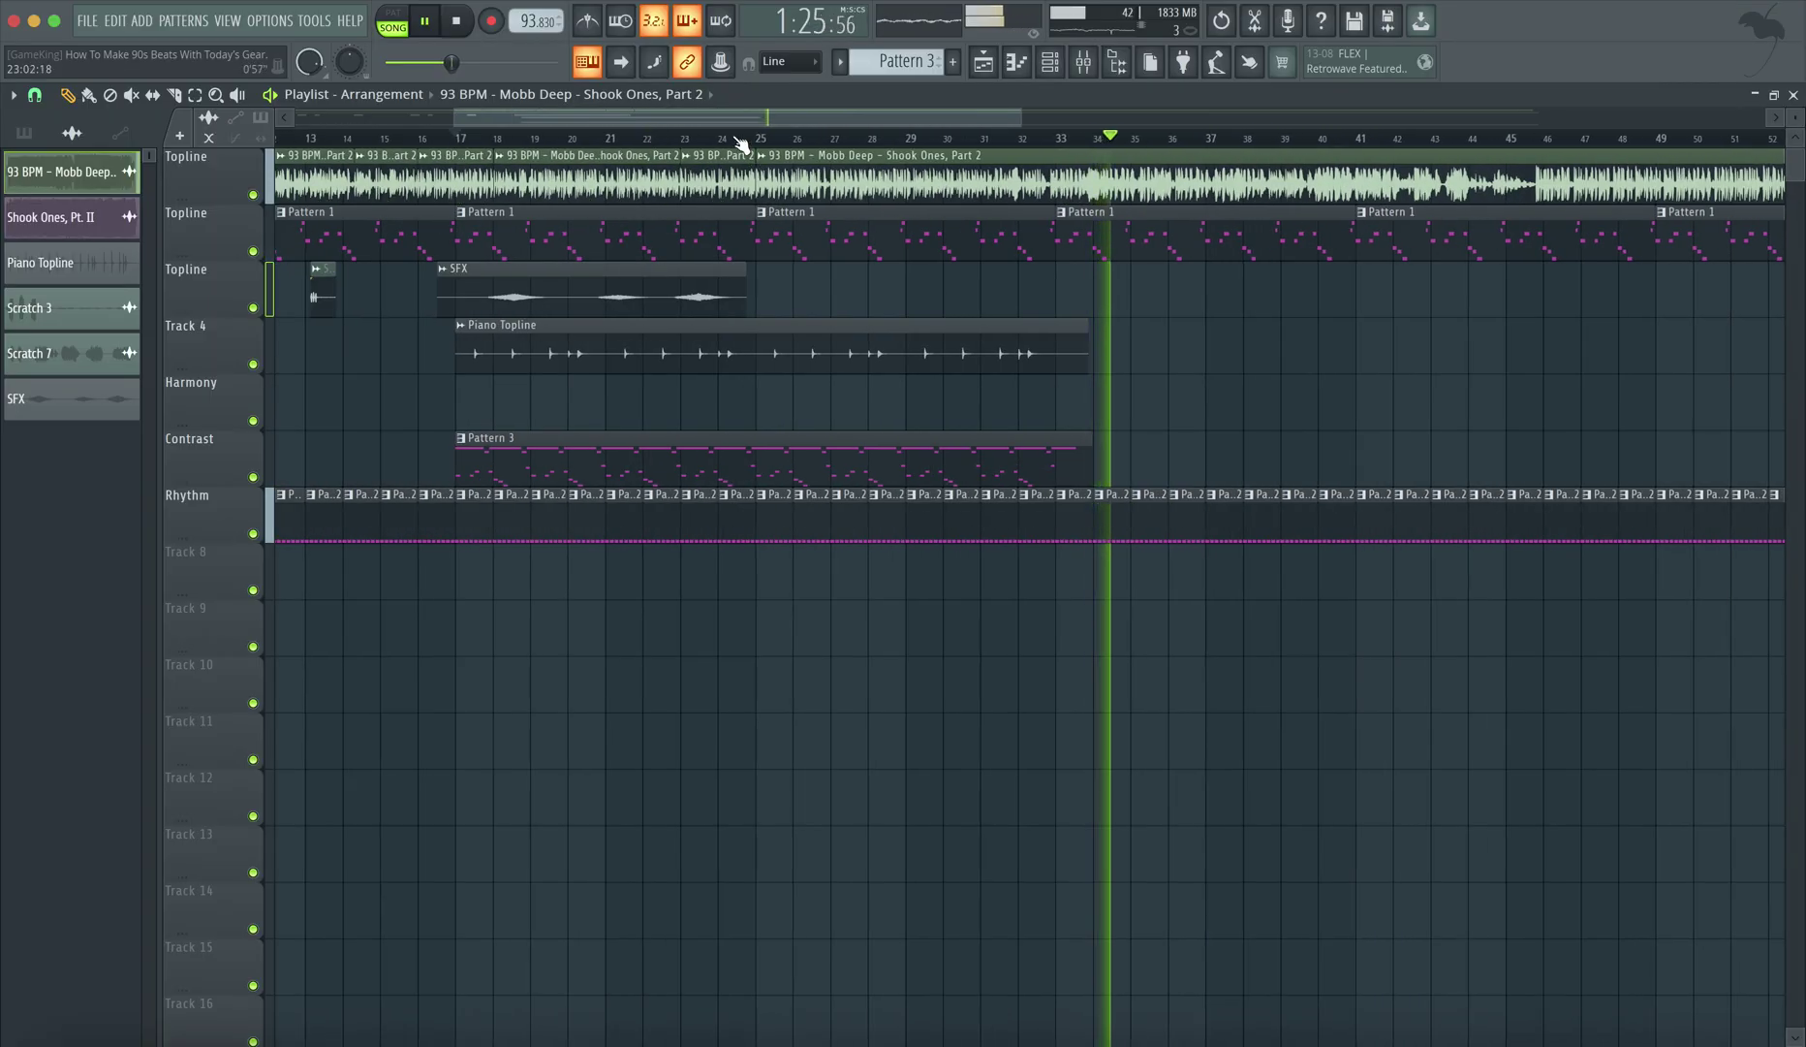
# Play back the arrangement from bar 25 and check the track levels in the mixer.
pyautogui.click(755, 141)
pyautogui.click(1080, 66)
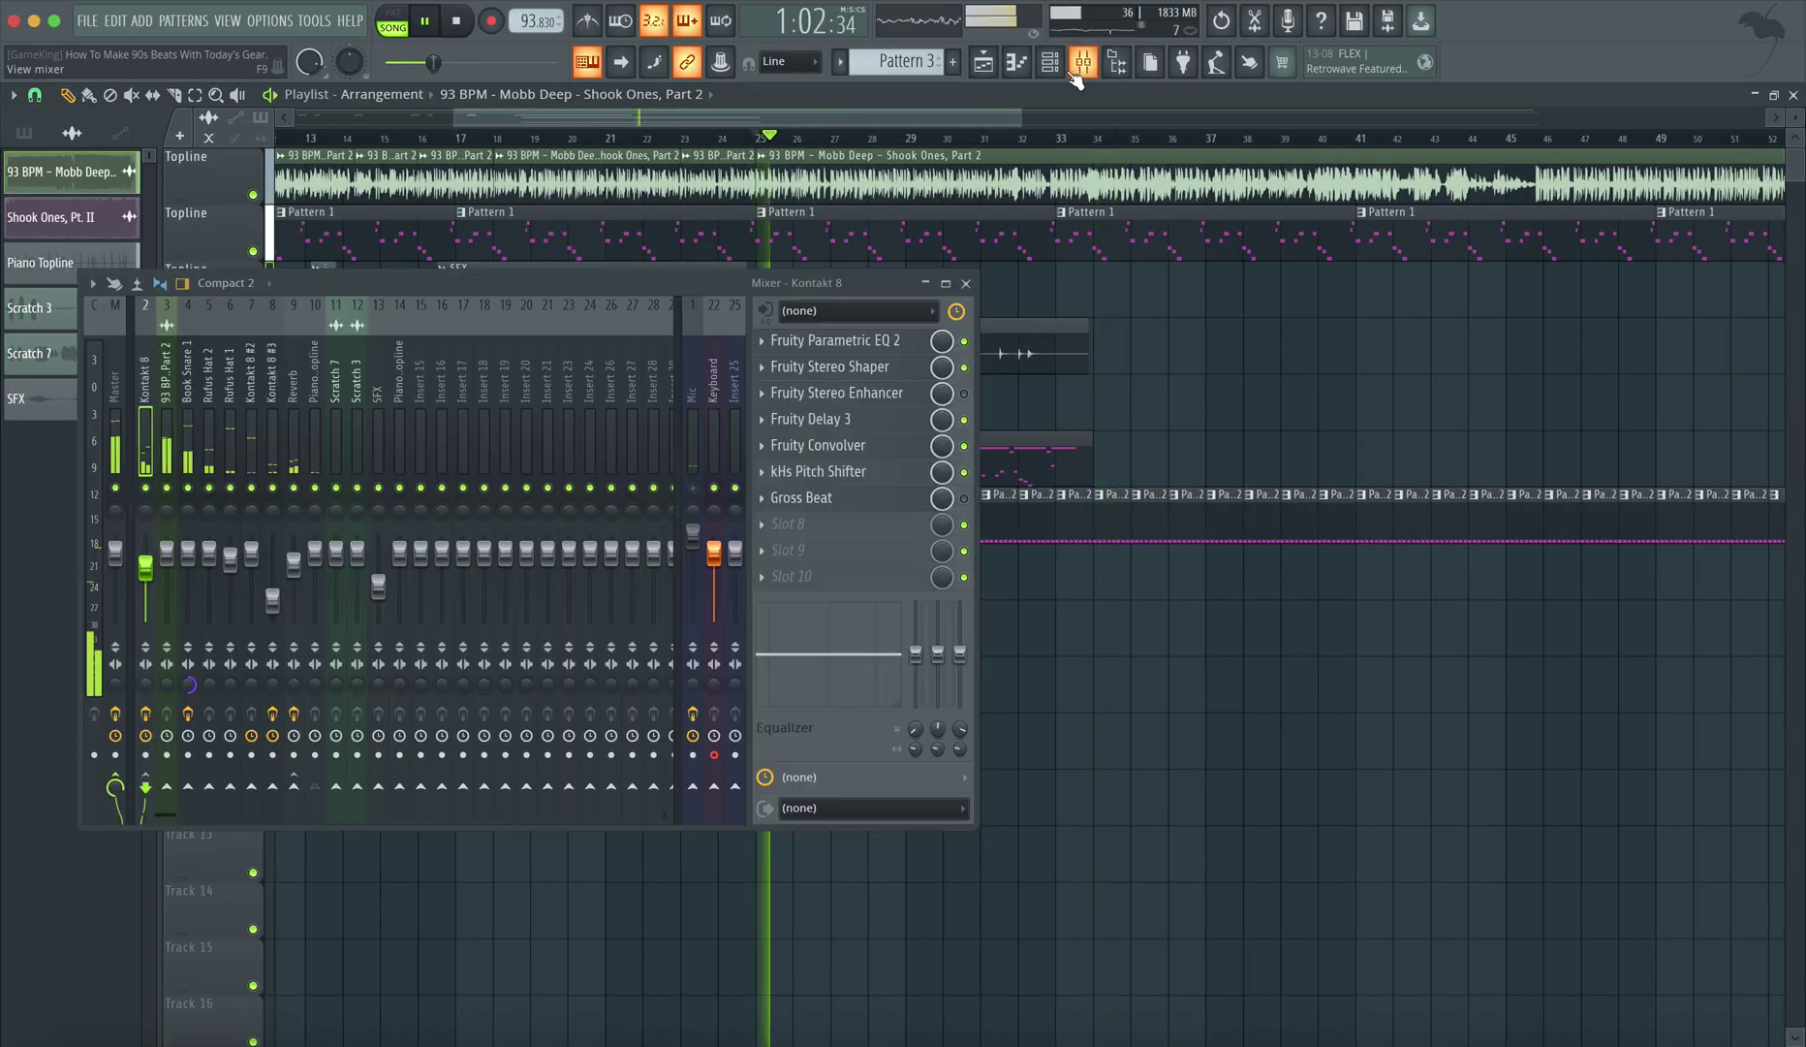
pyautogui.press('F9')
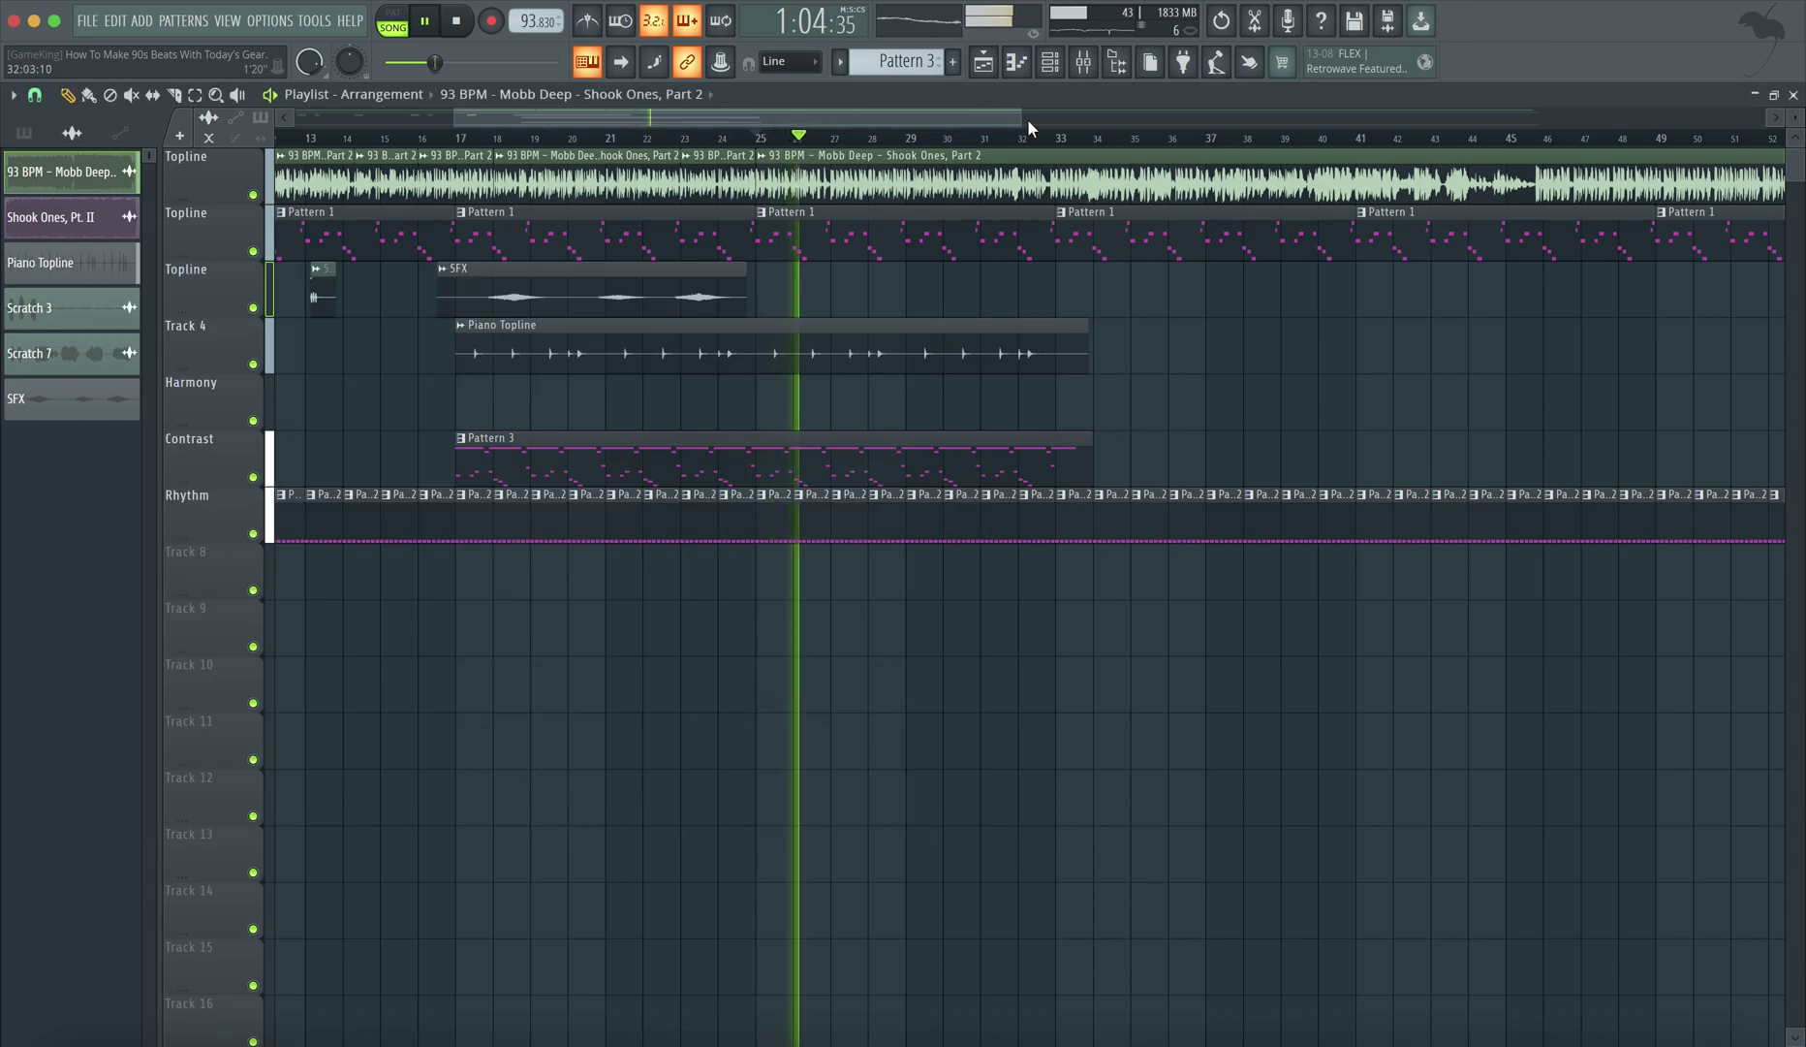
# Load Fruity WaveShaper into the first effect slot of the Kontakt 8 #2 mixer track.
pyautogui.click(1082, 63)
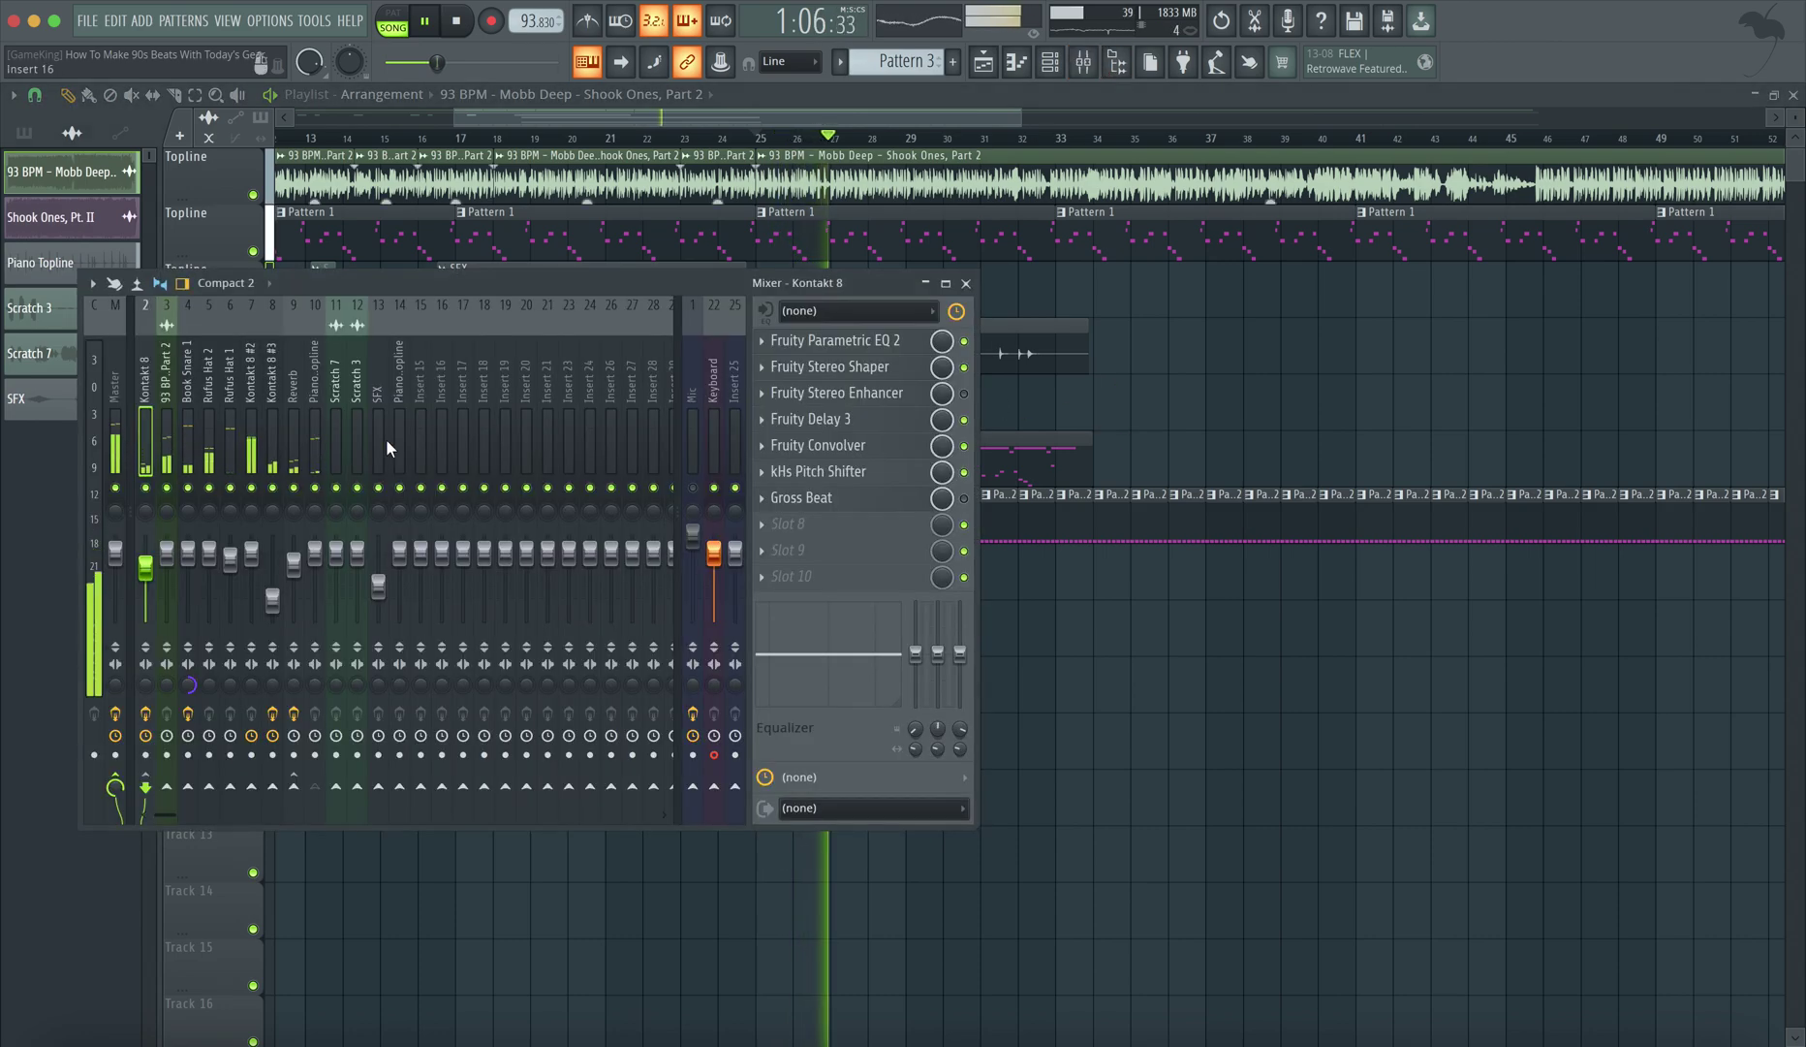
pyautogui.click(250, 445)
pyautogui.click(805, 347)
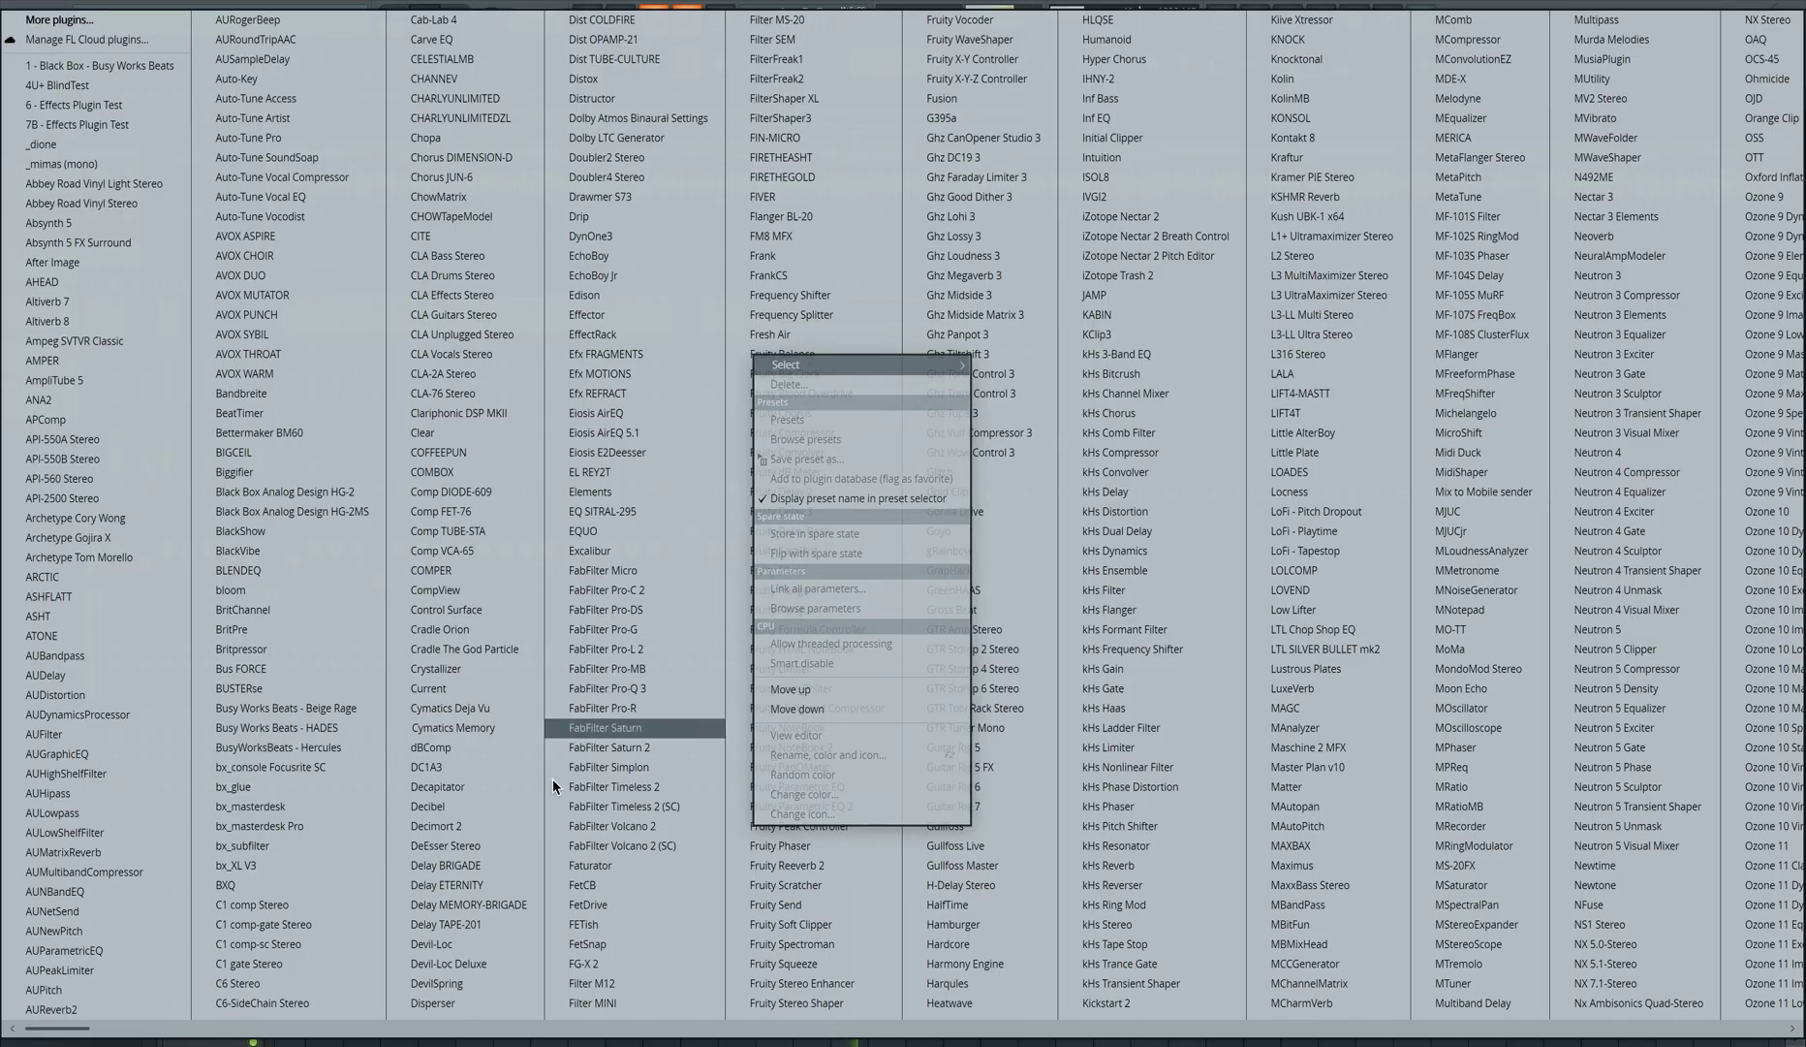
pyautogui.scroll(-3, 545, 812)
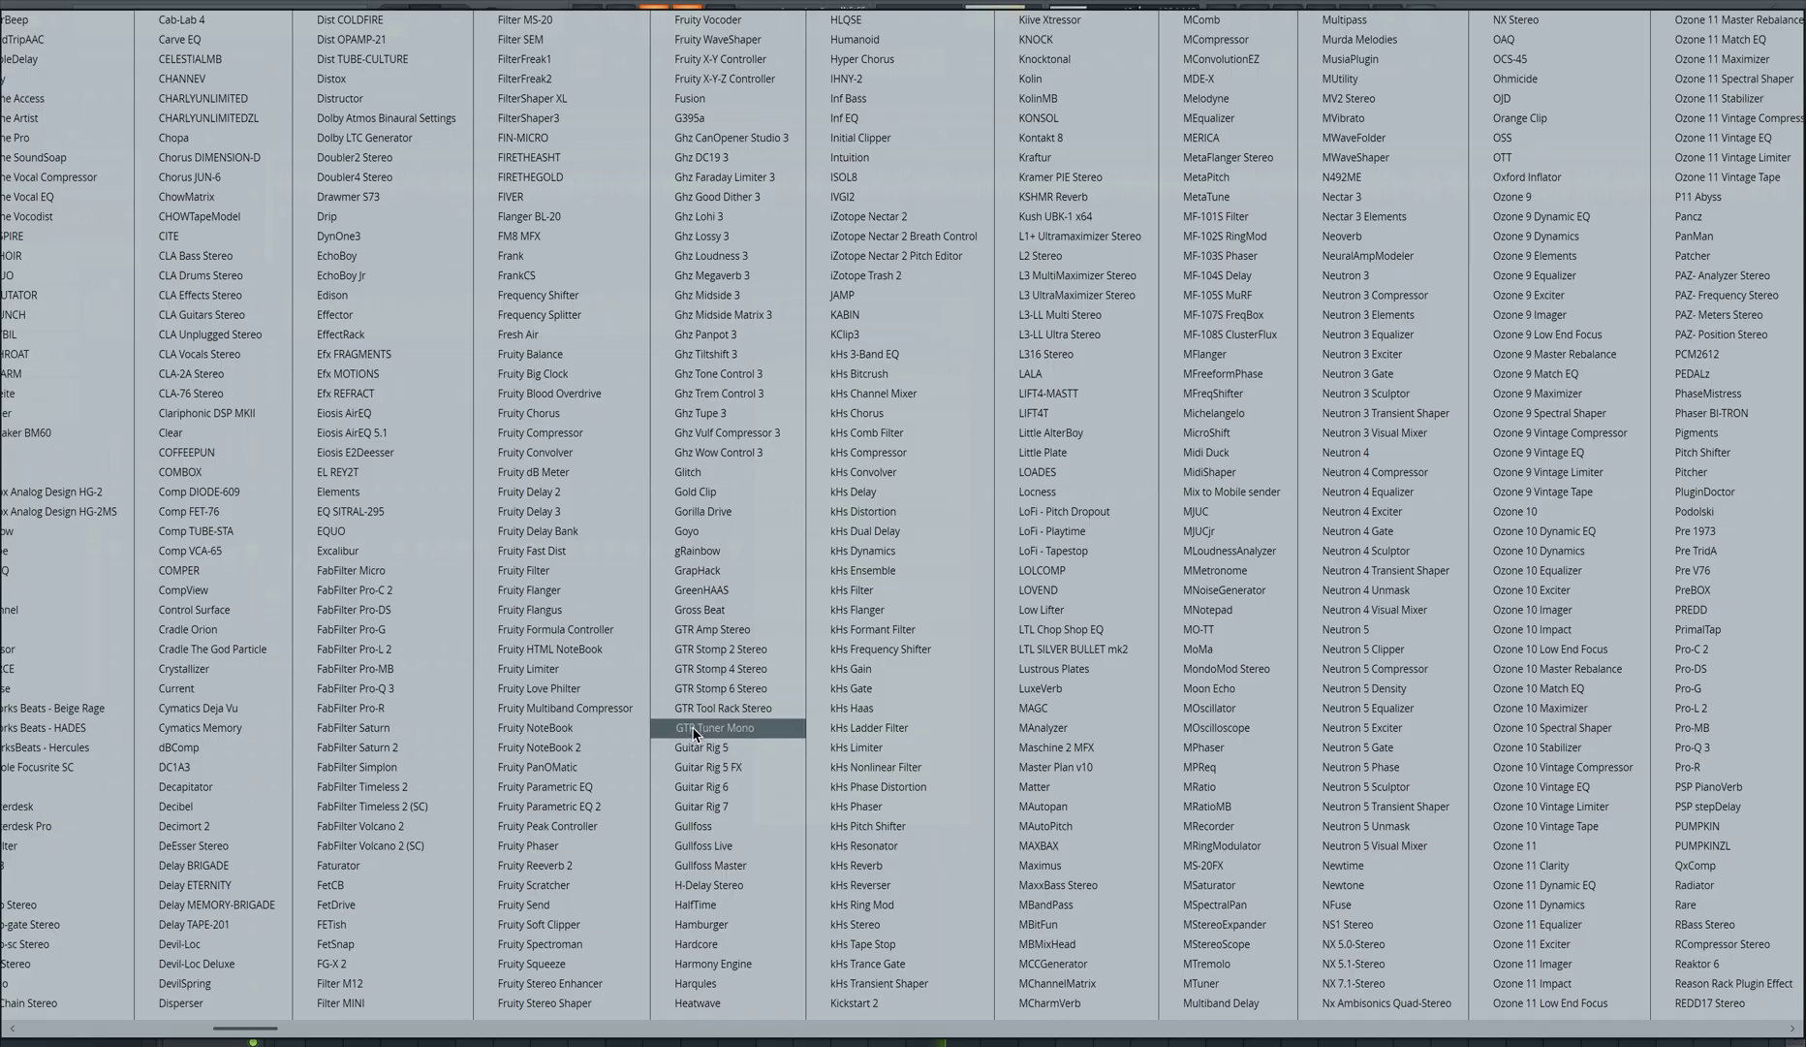
pyautogui.click(772, 44)
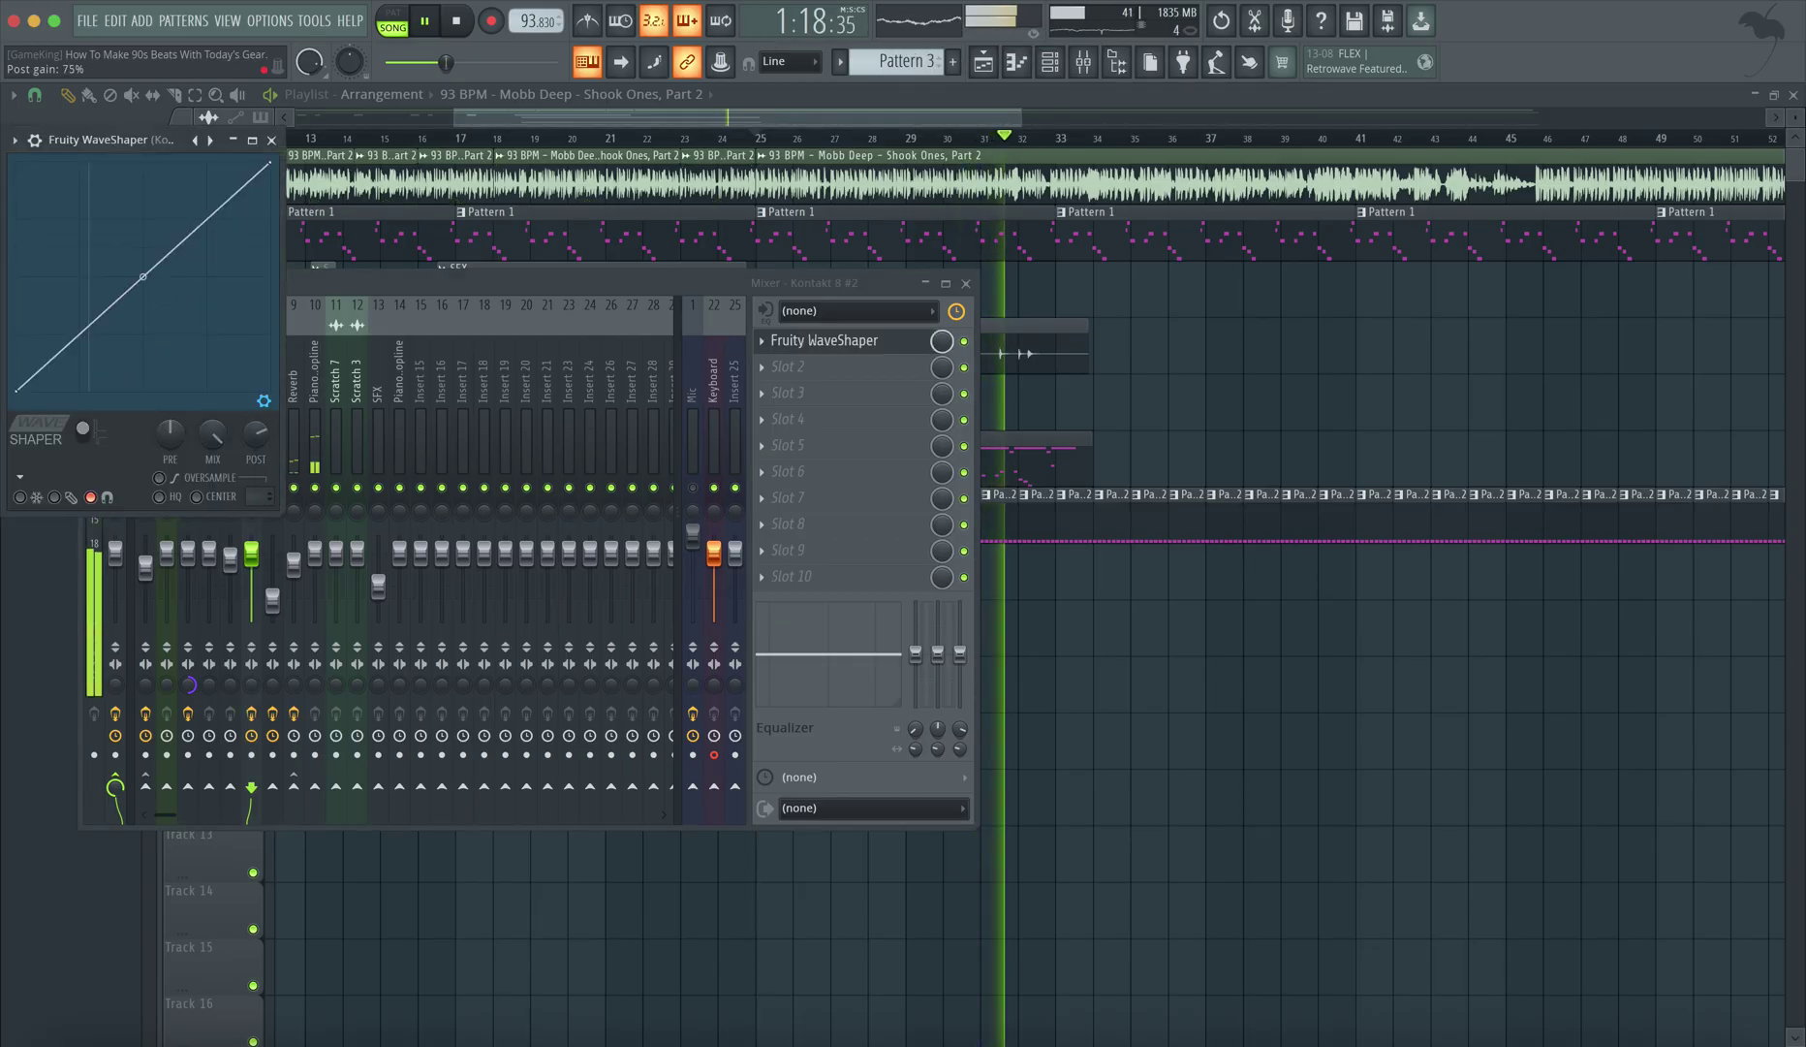
# Enable HQ and 4x oversampling in Fruity WaveShaper and bow its shaping curve upward.
pyautogui.click(188, 478)
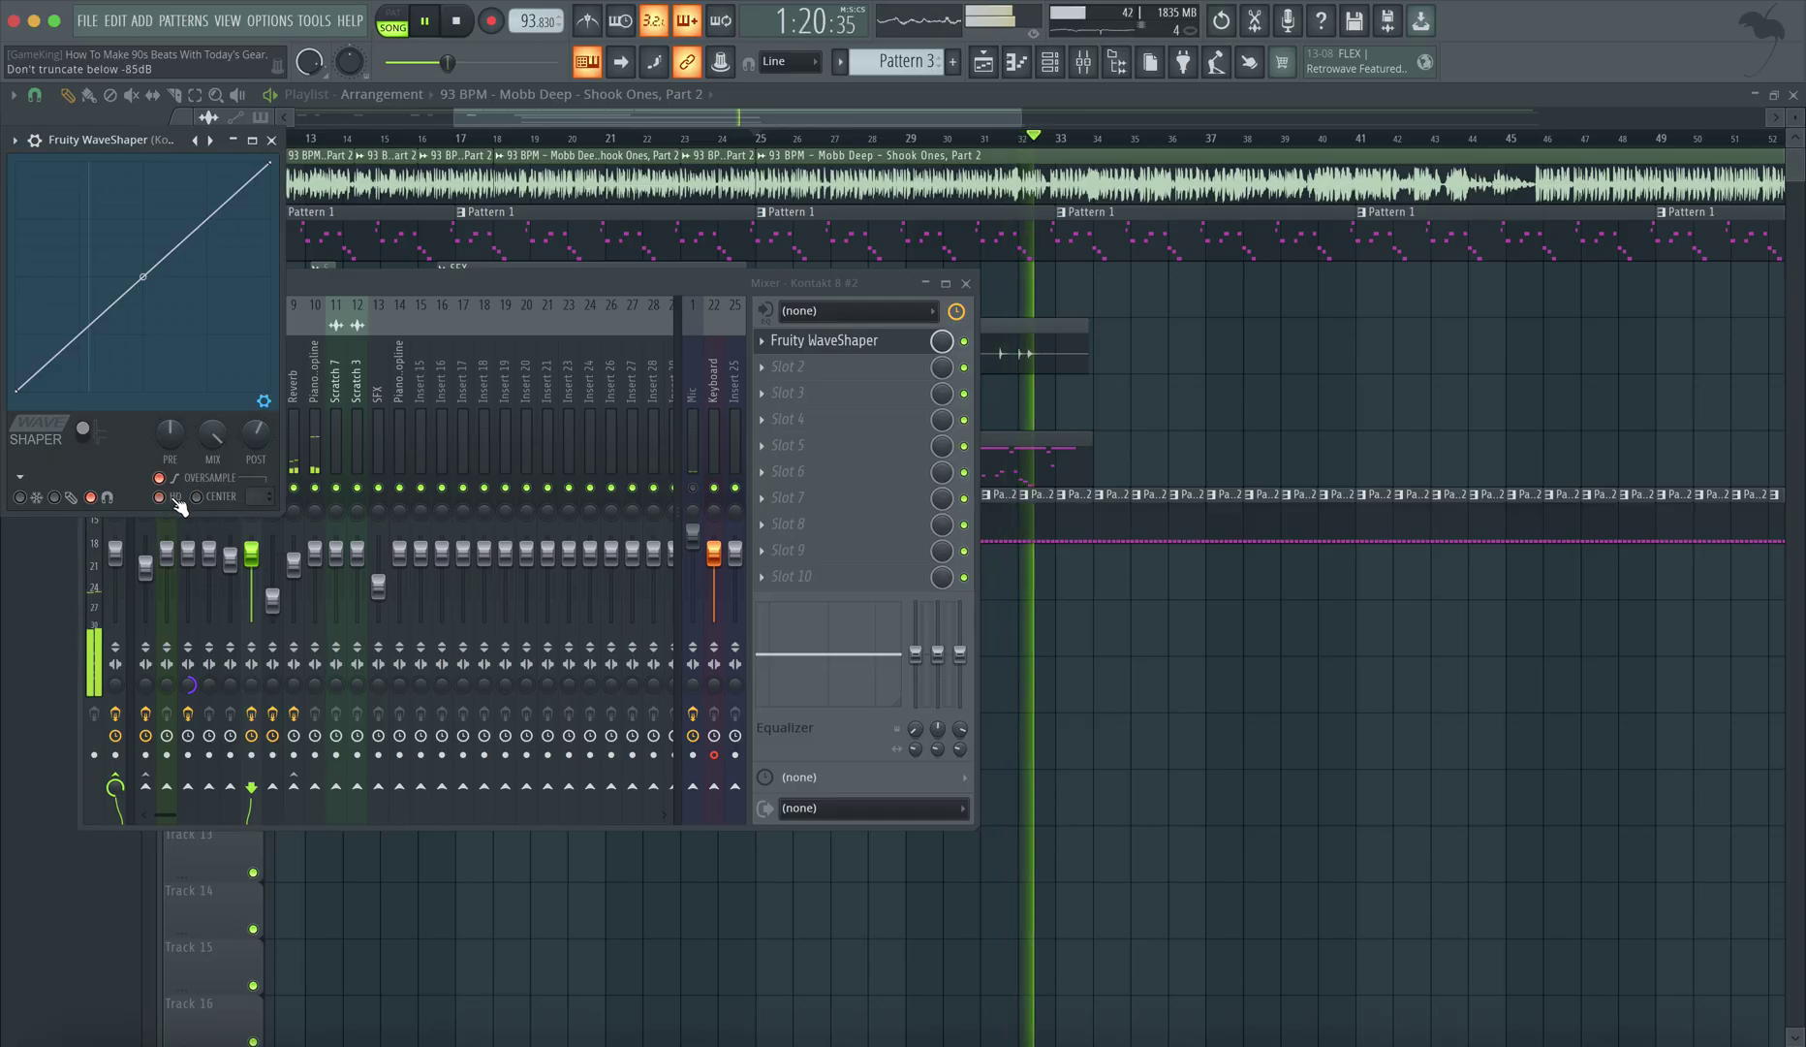
pyautogui.moveTo(250, 495); pyautogui.dragTo(250, 485)
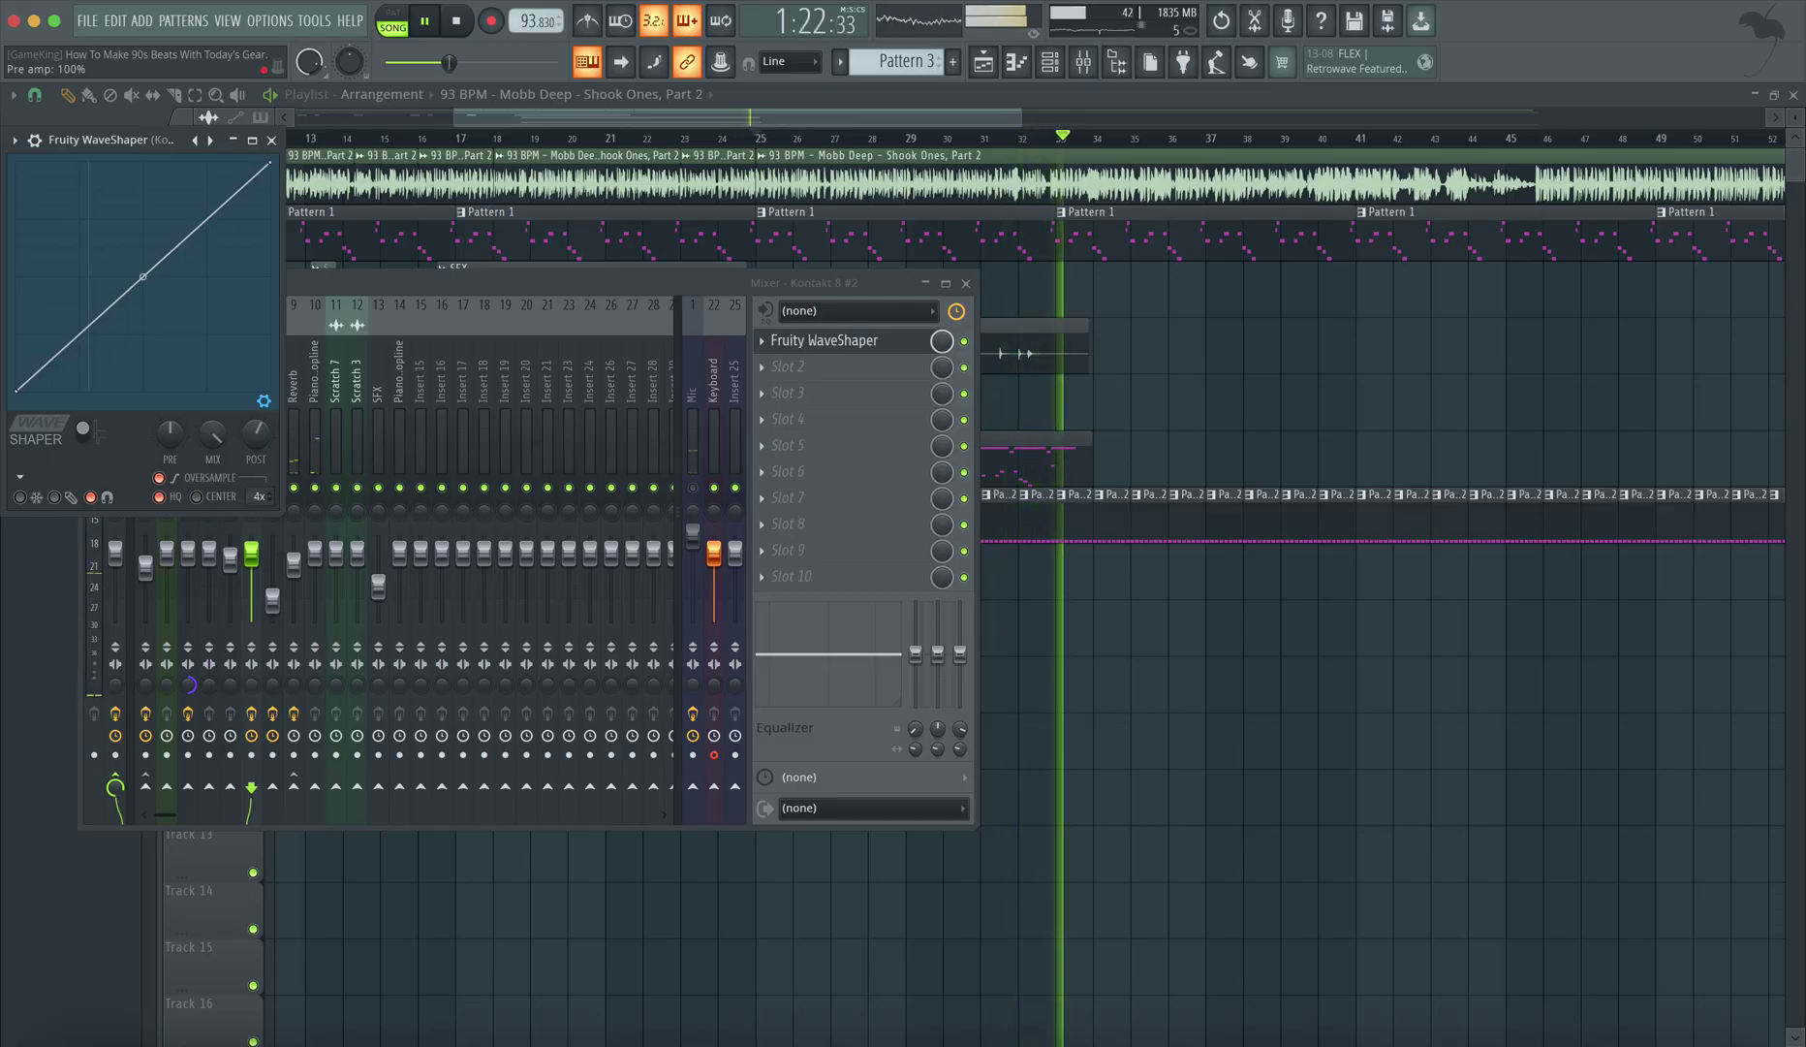
pyautogui.moveTo(143, 273); pyautogui.dragTo(144, 248)
# Replay the arrangement from bar 25 and check the mixer with the WaveShaper on Kontakt 8 #2.
pyautogui.press('space')
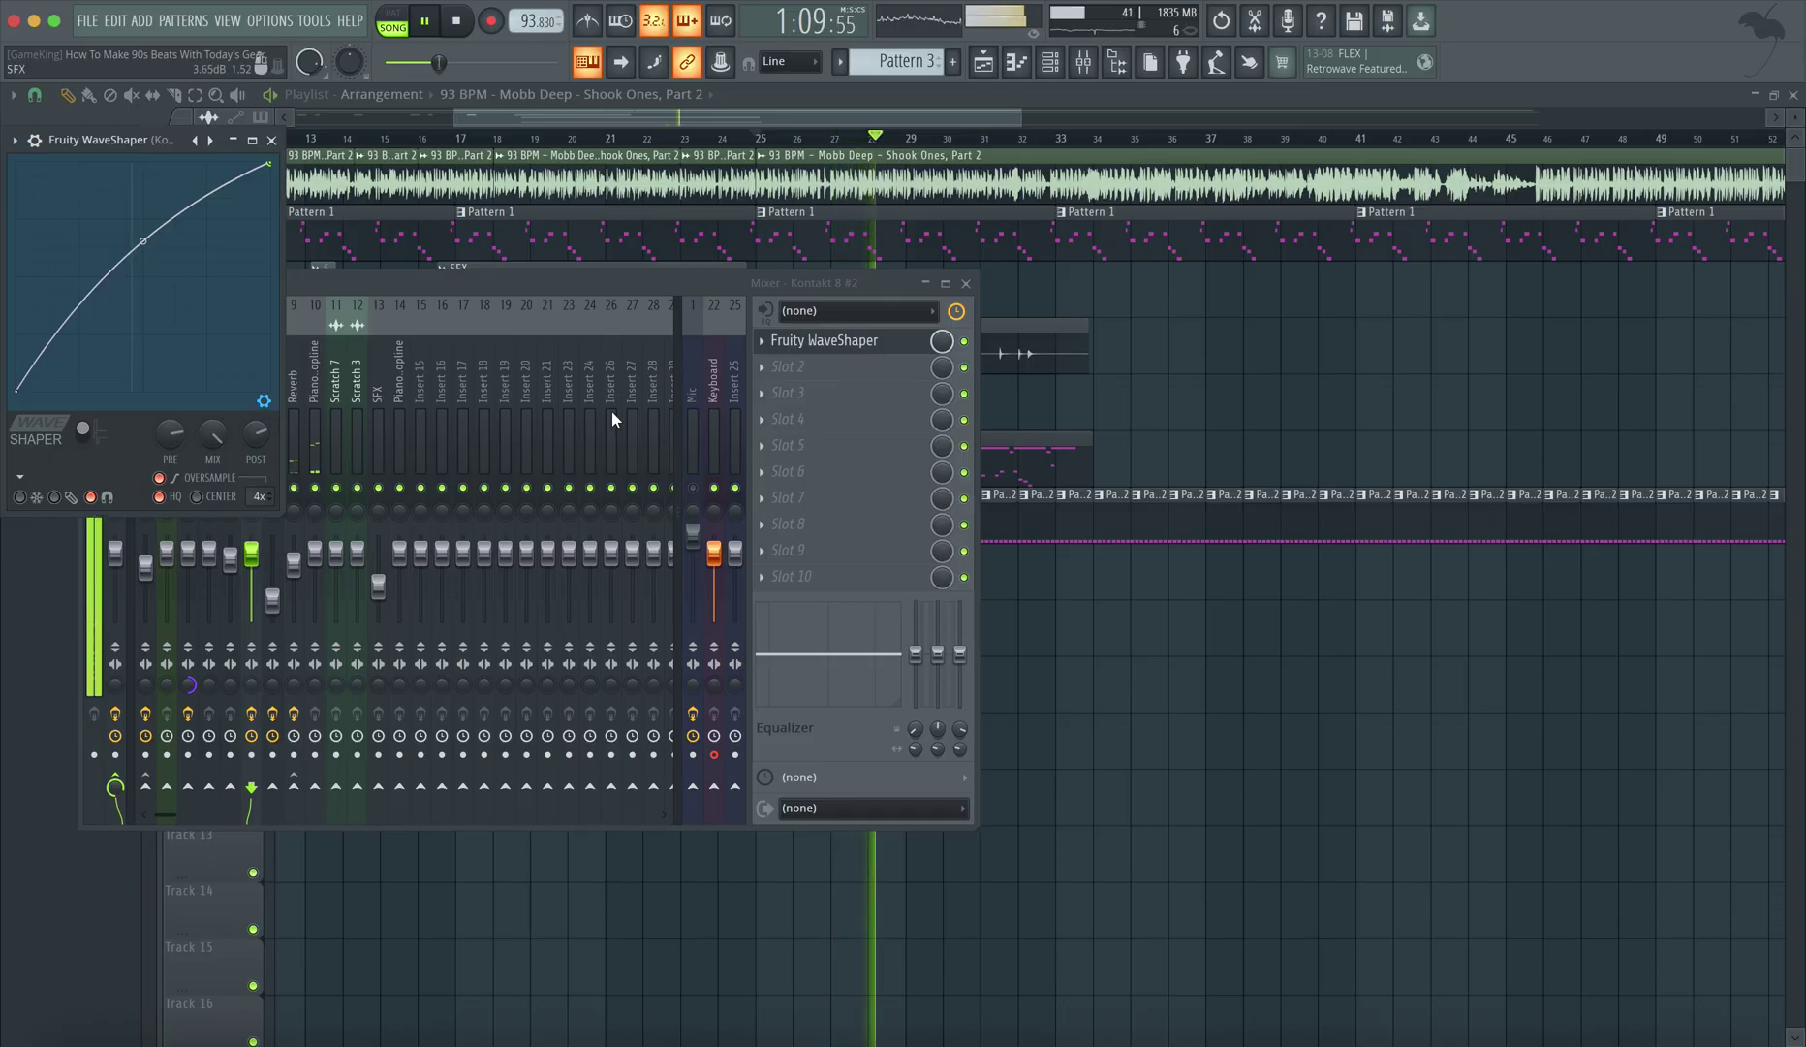
pyautogui.click(1098, 412)
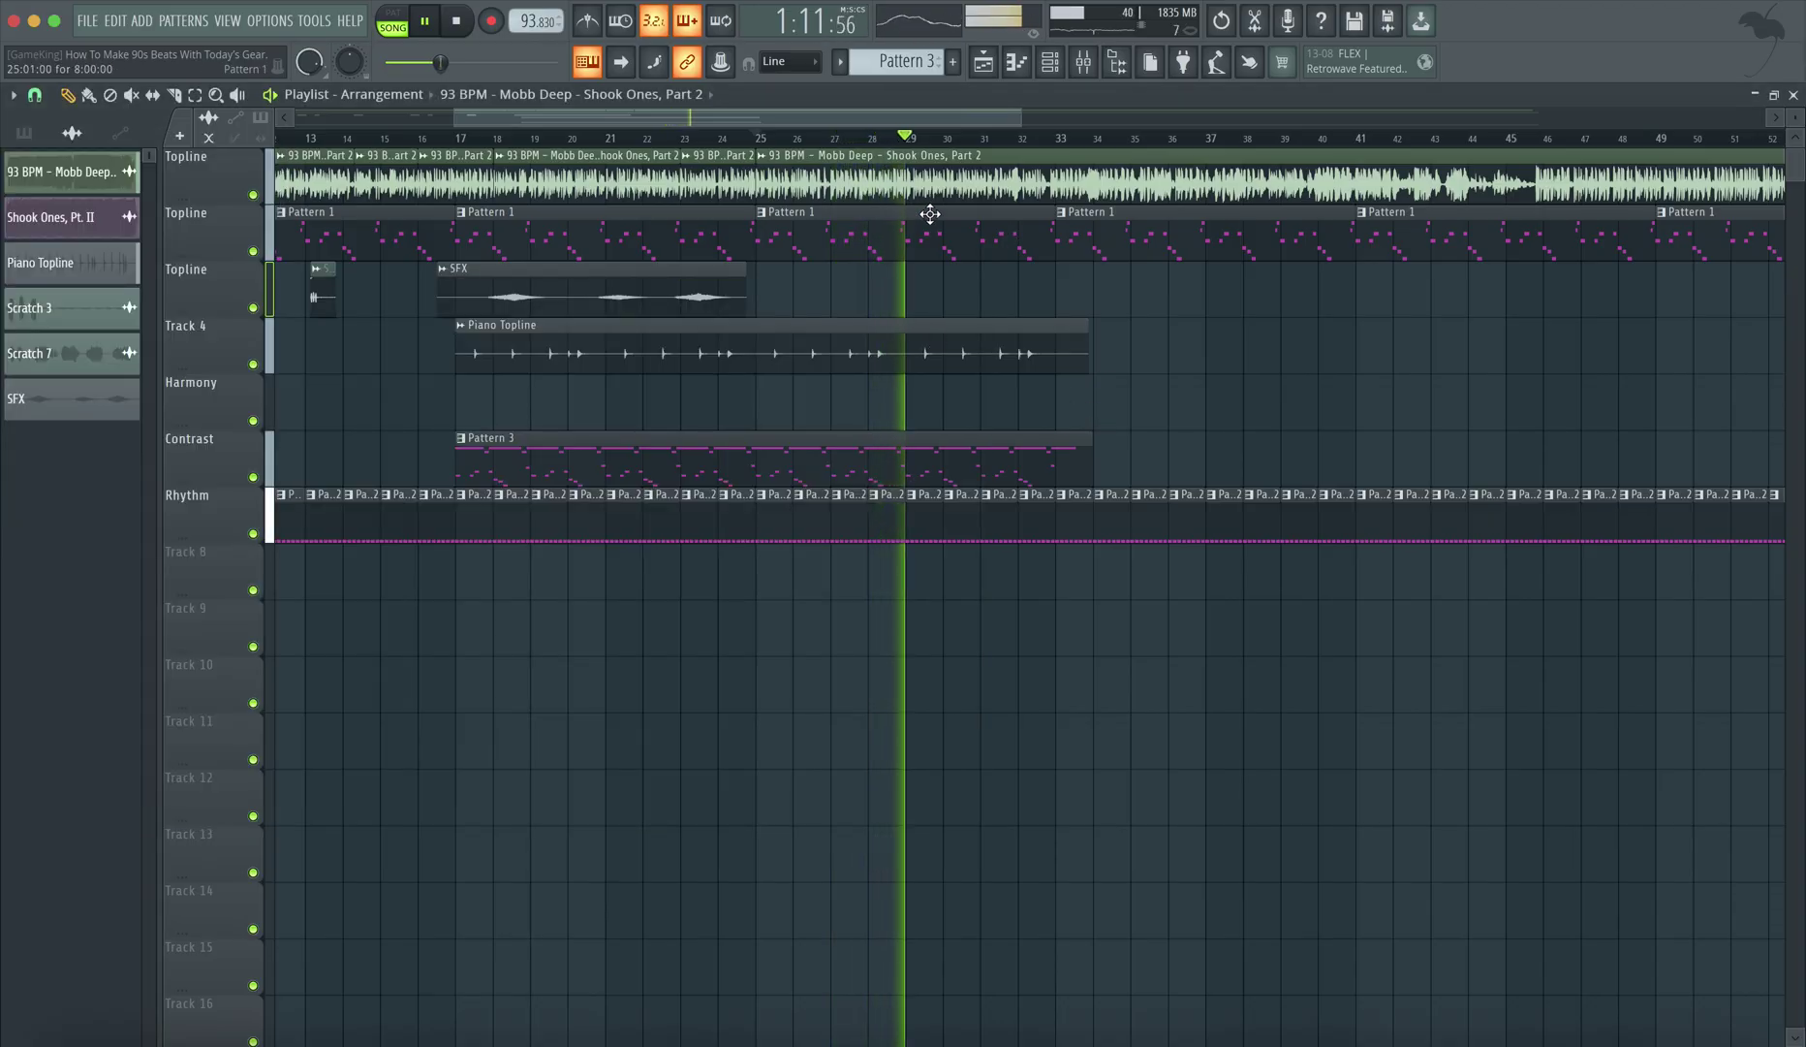
pyautogui.click(1086, 63)
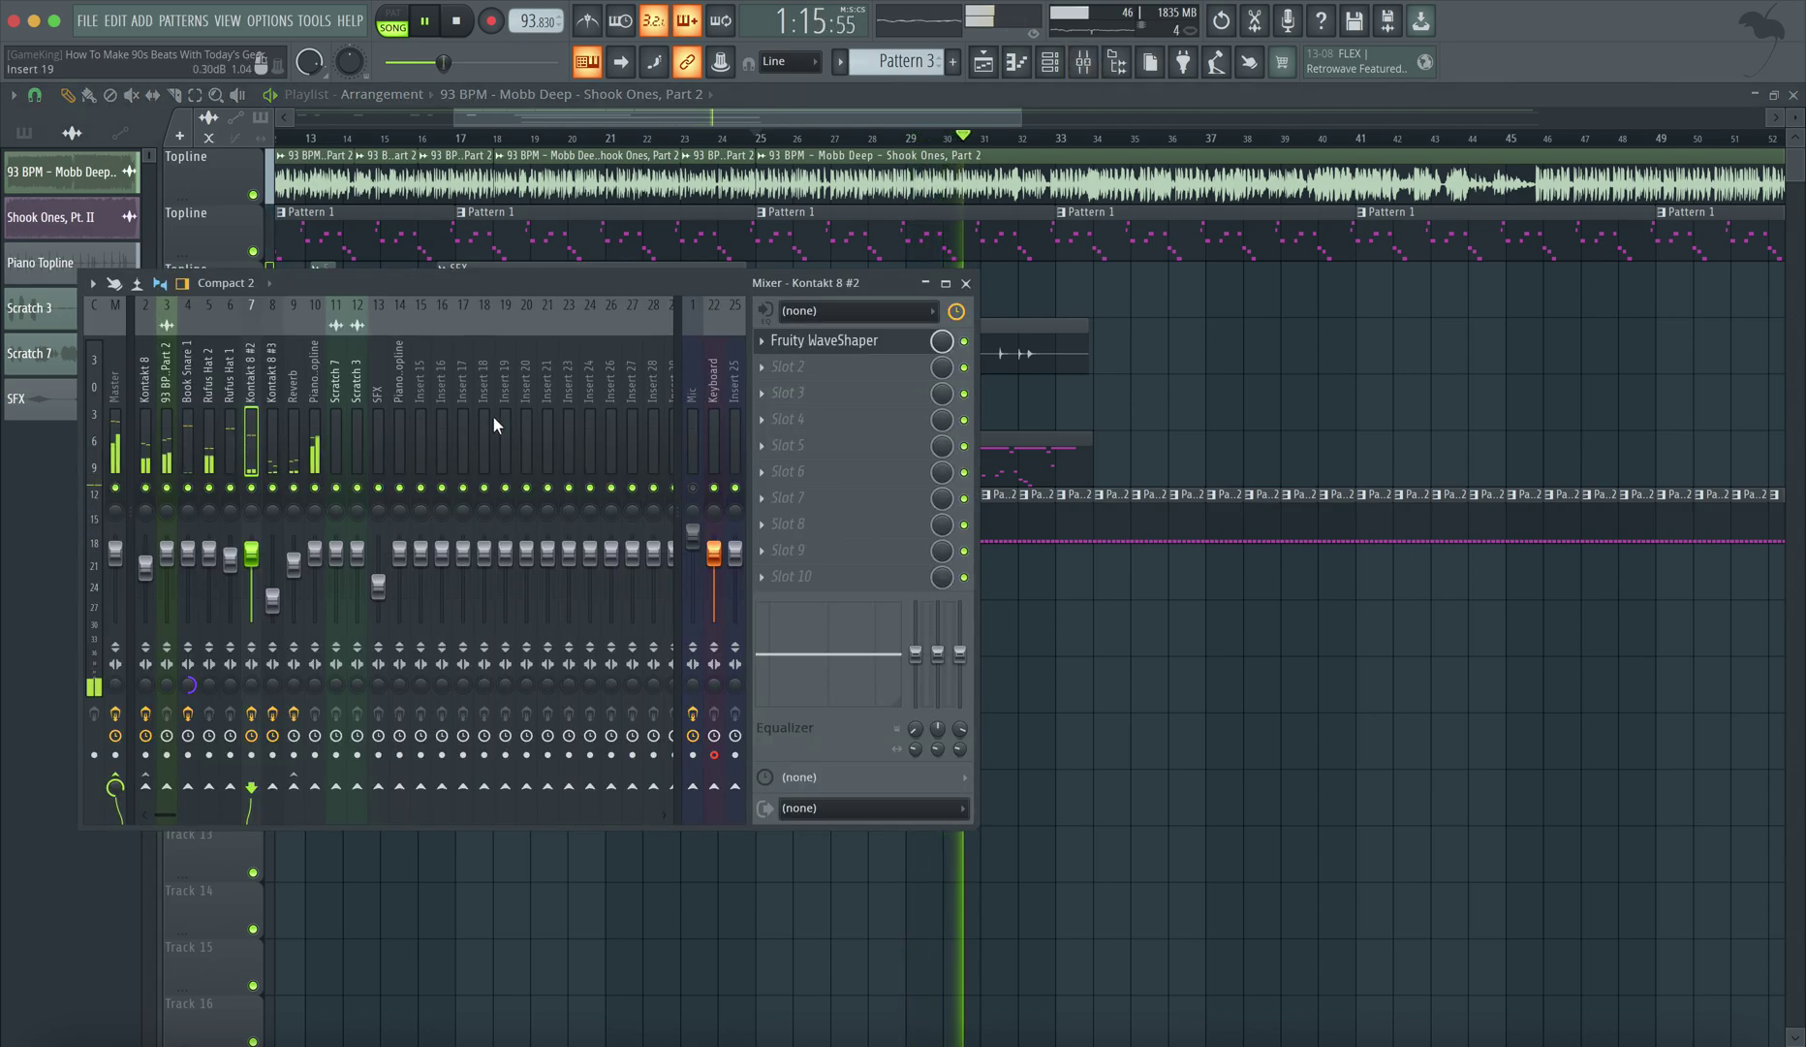
pyautogui.press('F9')
# Slice the Mobb Deep reference clip at 32:14:22, just before bar 33.
pyautogui.scroll(-3, 1122, 335)
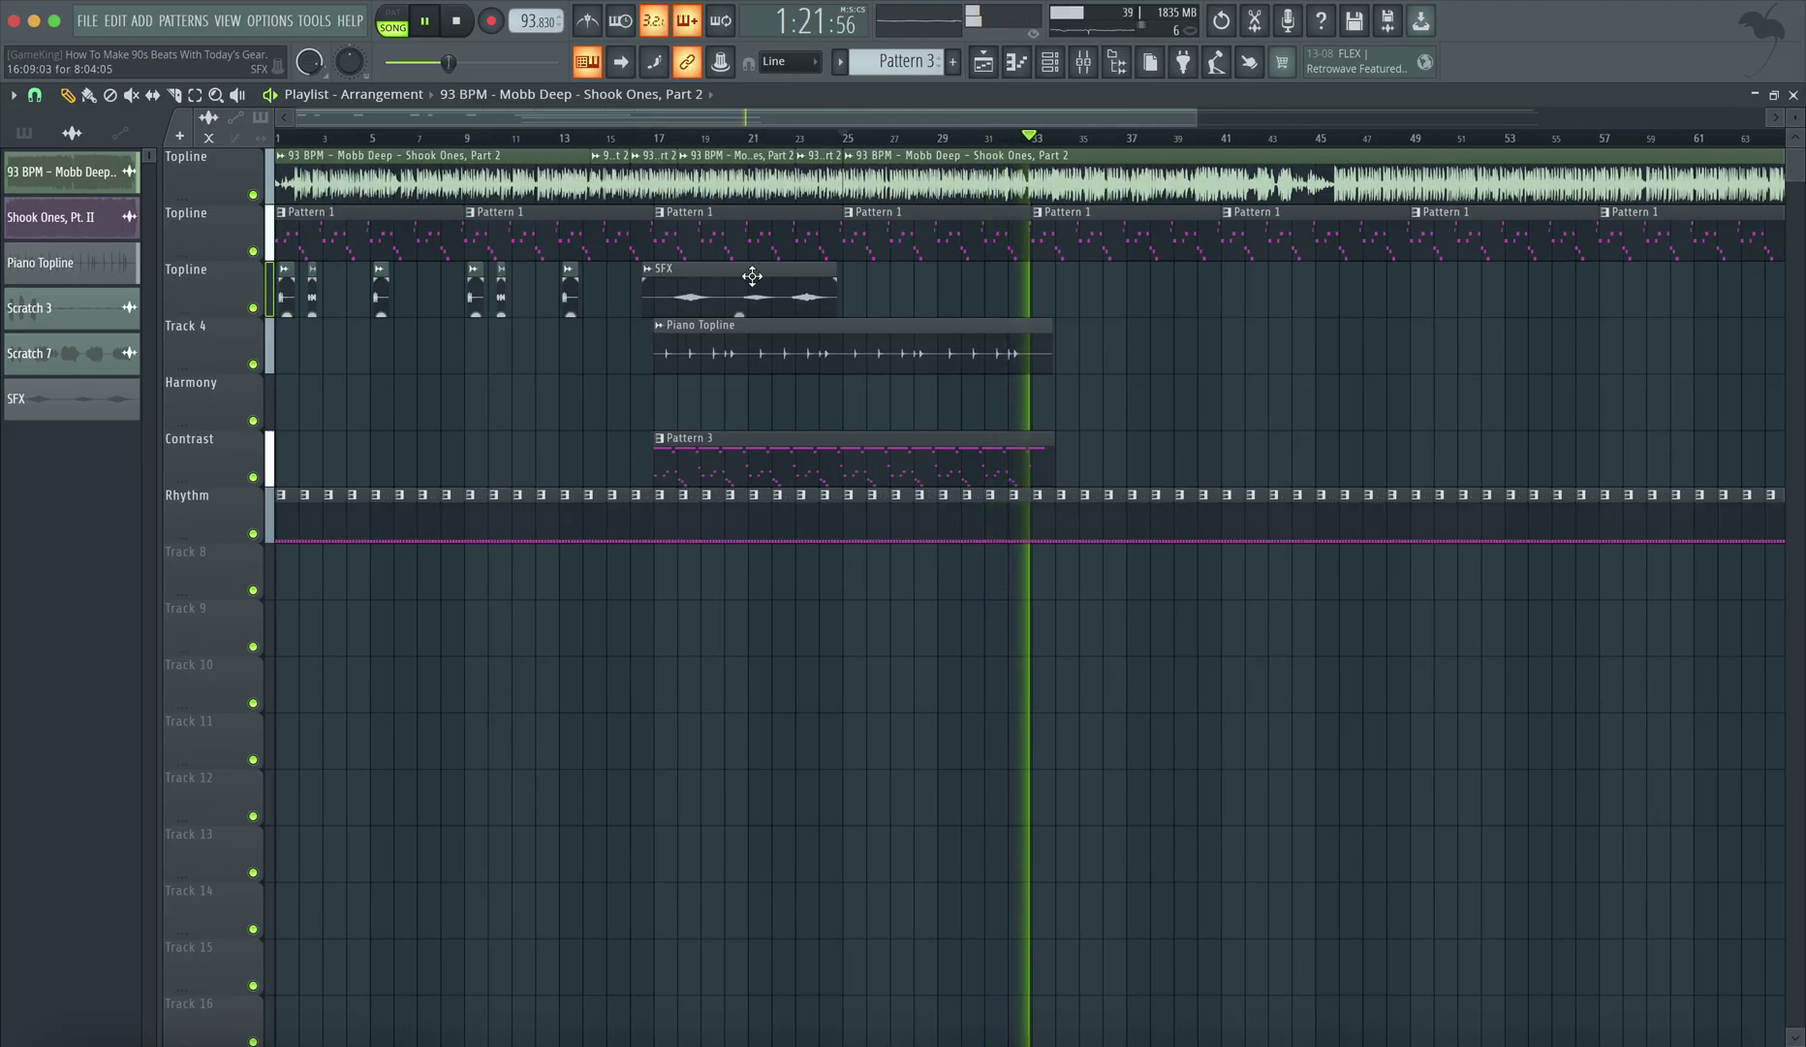
pyautogui.scroll(-1, 555, 302)
pyautogui.scroll(4, 998, 291)
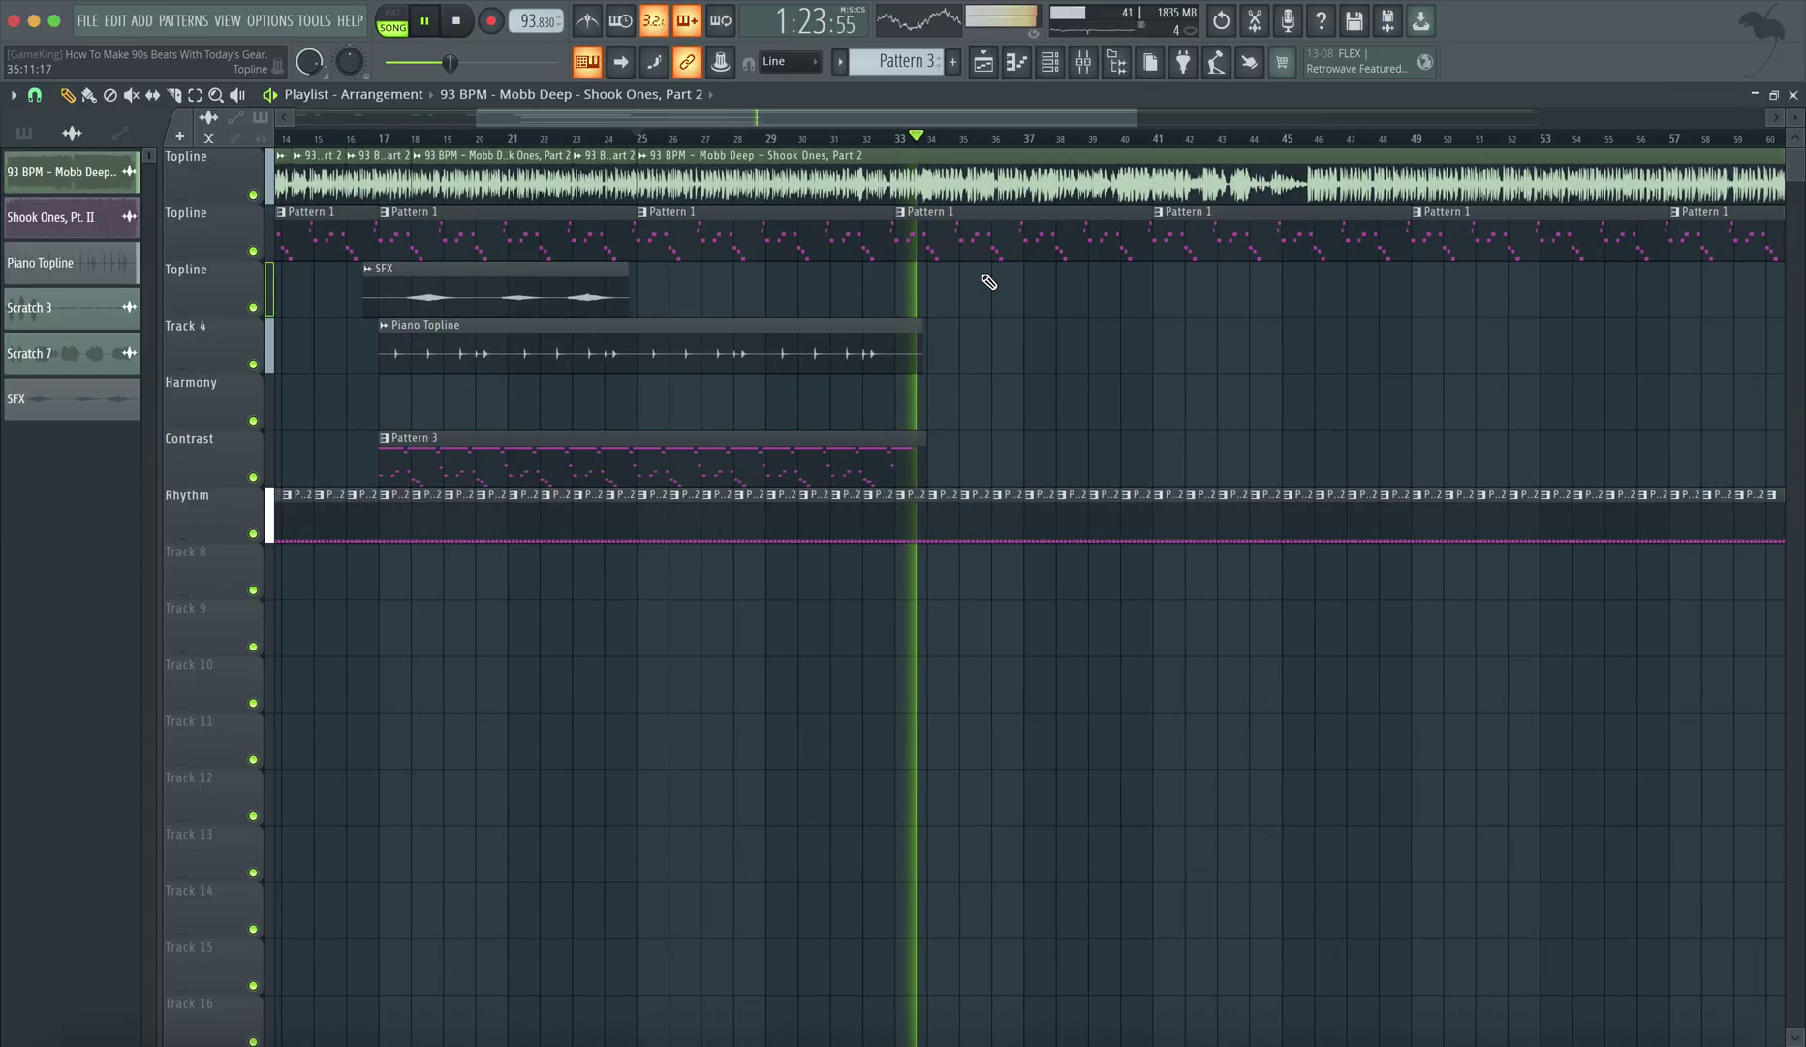
pyautogui.click(178, 95)
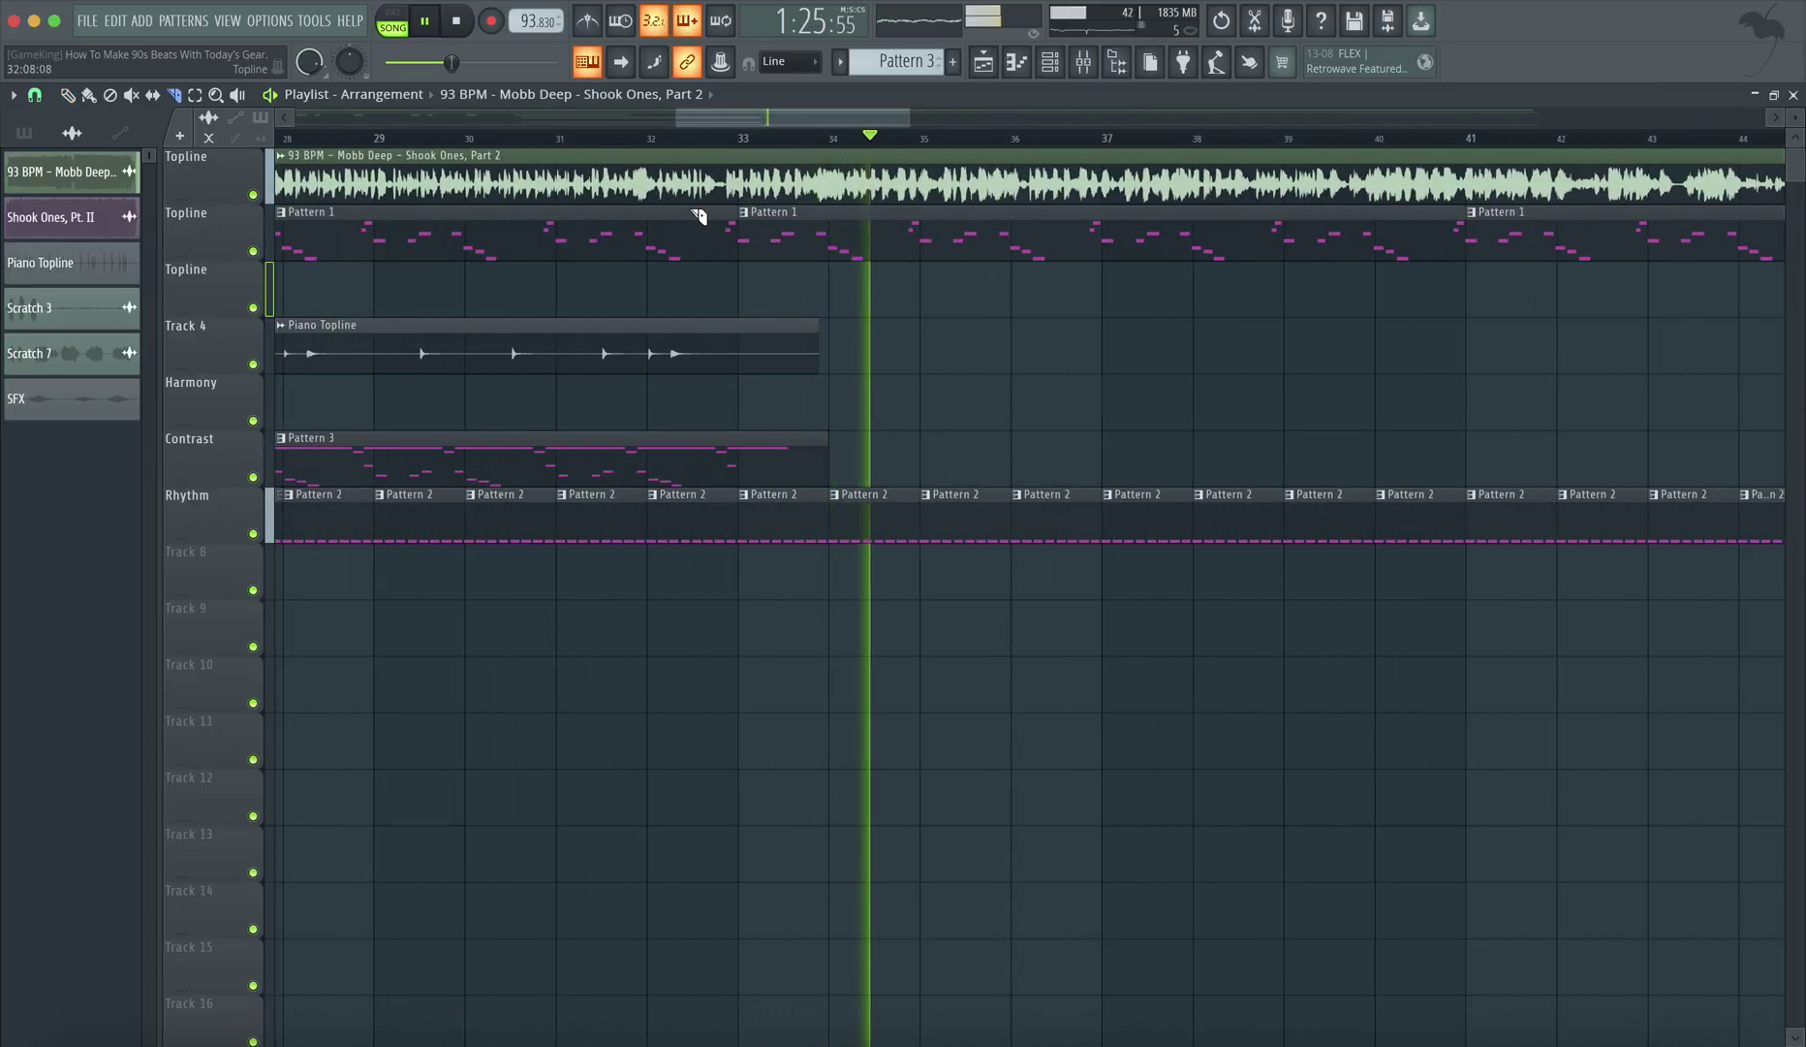
pyautogui.scroll(4, 700, 201)
pyautogui.click(713, 180)
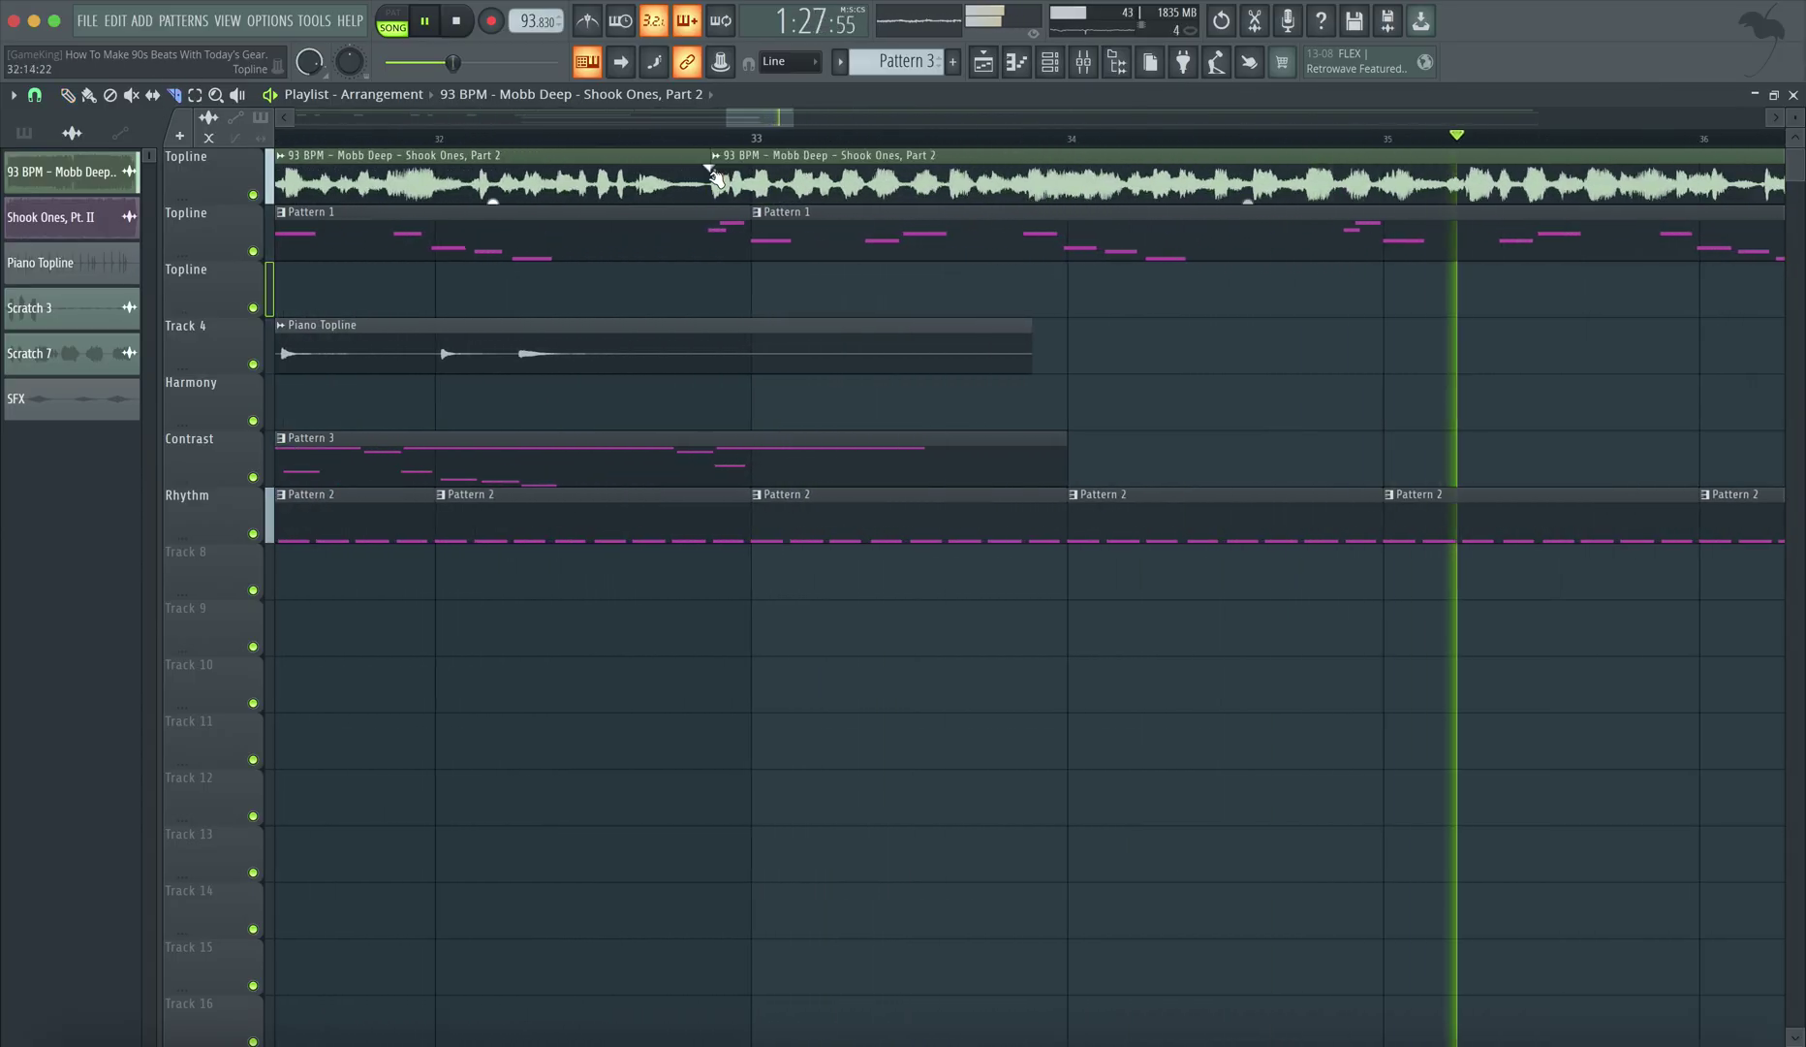
# Nudge the Mobb Deep reference slice that starts just before bar 33 slightly forward in time to align it with the beat.
pyautogui.scroll(2, 611, 154)
pyautogui.scroll(1, 611, 154)
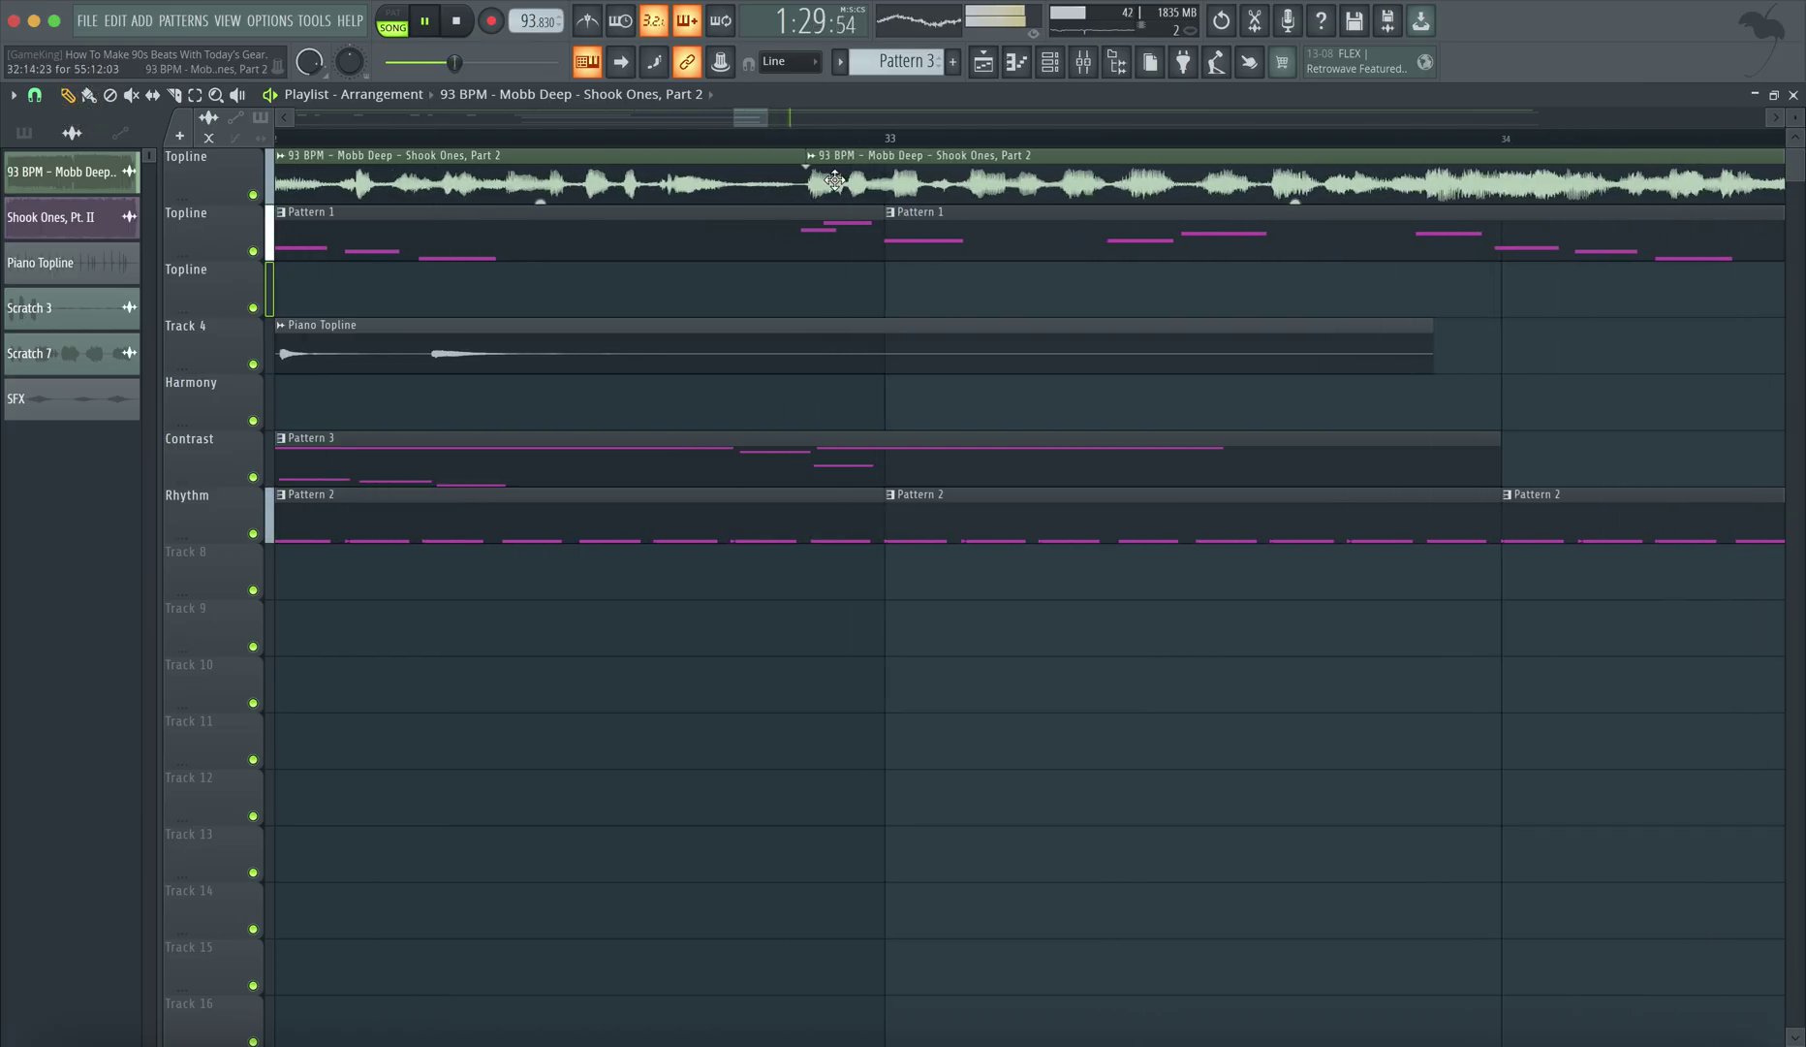
pyautogui.moveTo(876, 177); pyautogui.dragTo(880, 176)
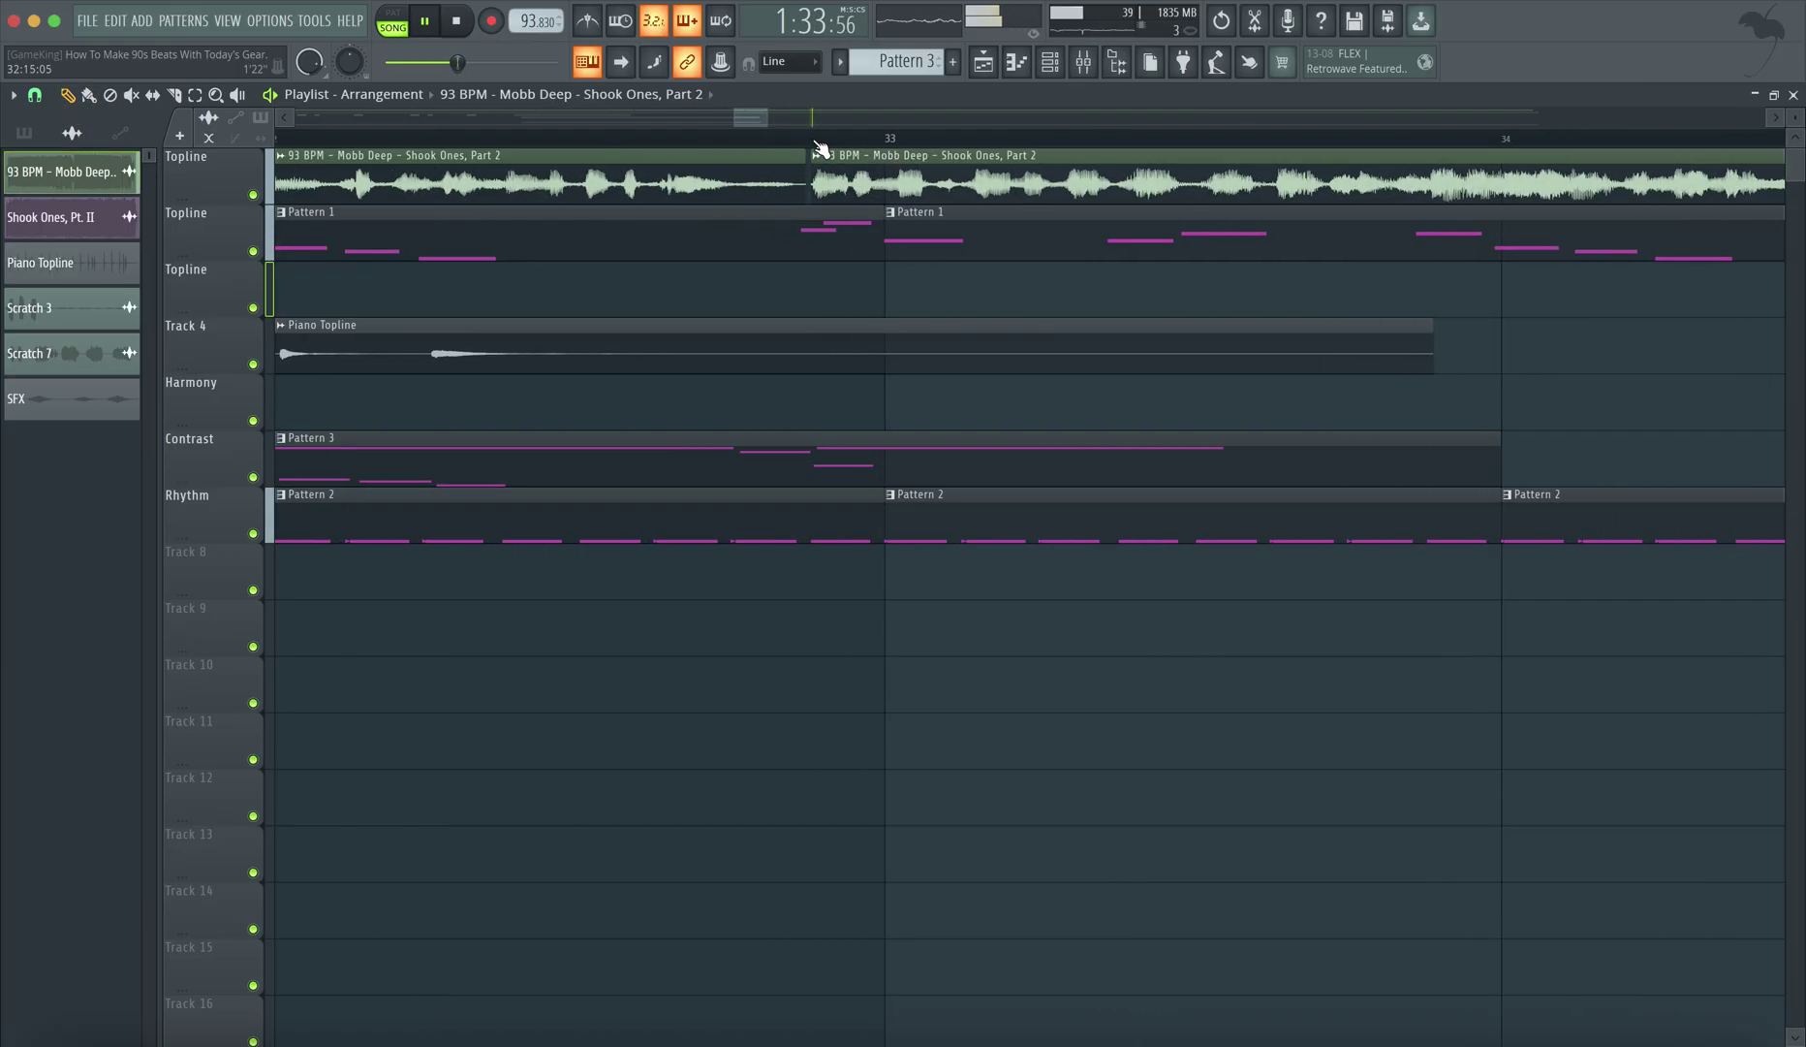
# Replay the arrangement from bar 33 and check the mixer levels and the reference's alignment with the patterns.
pyautogui.scroll(-15, 819, 148)
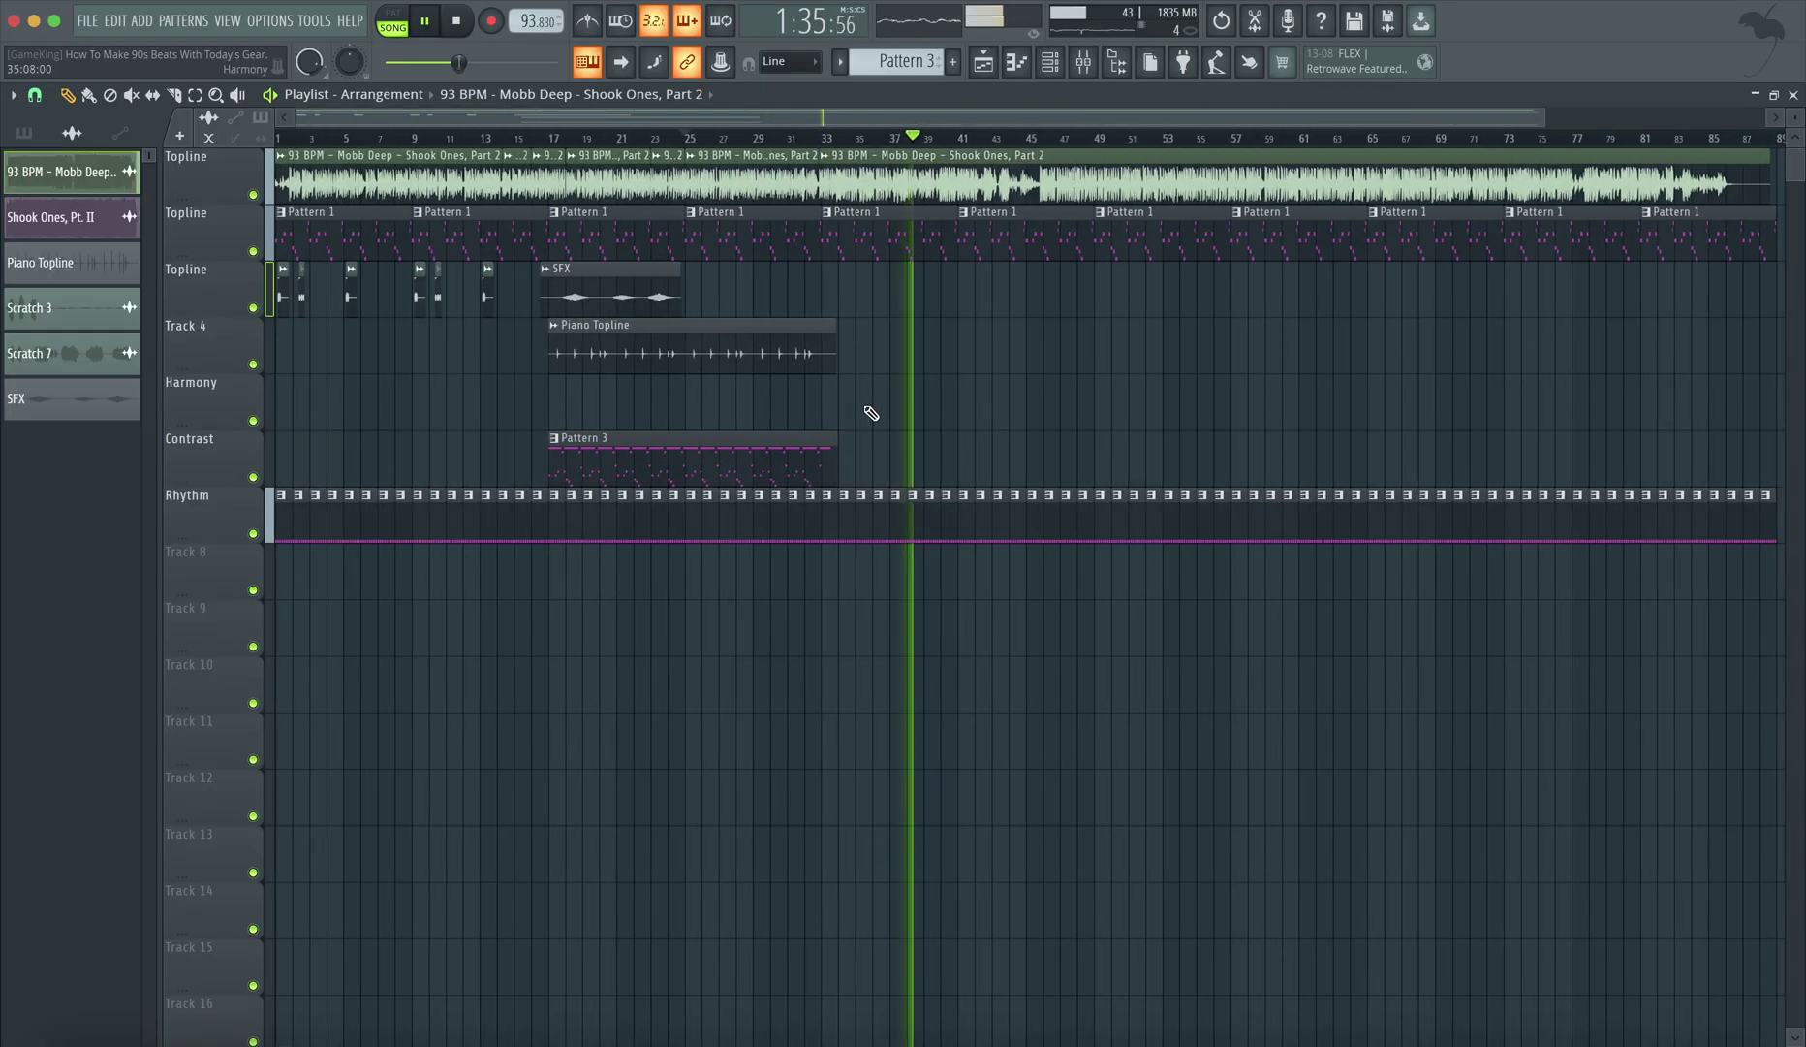
pyautogui.scroll(10, 853, 291)
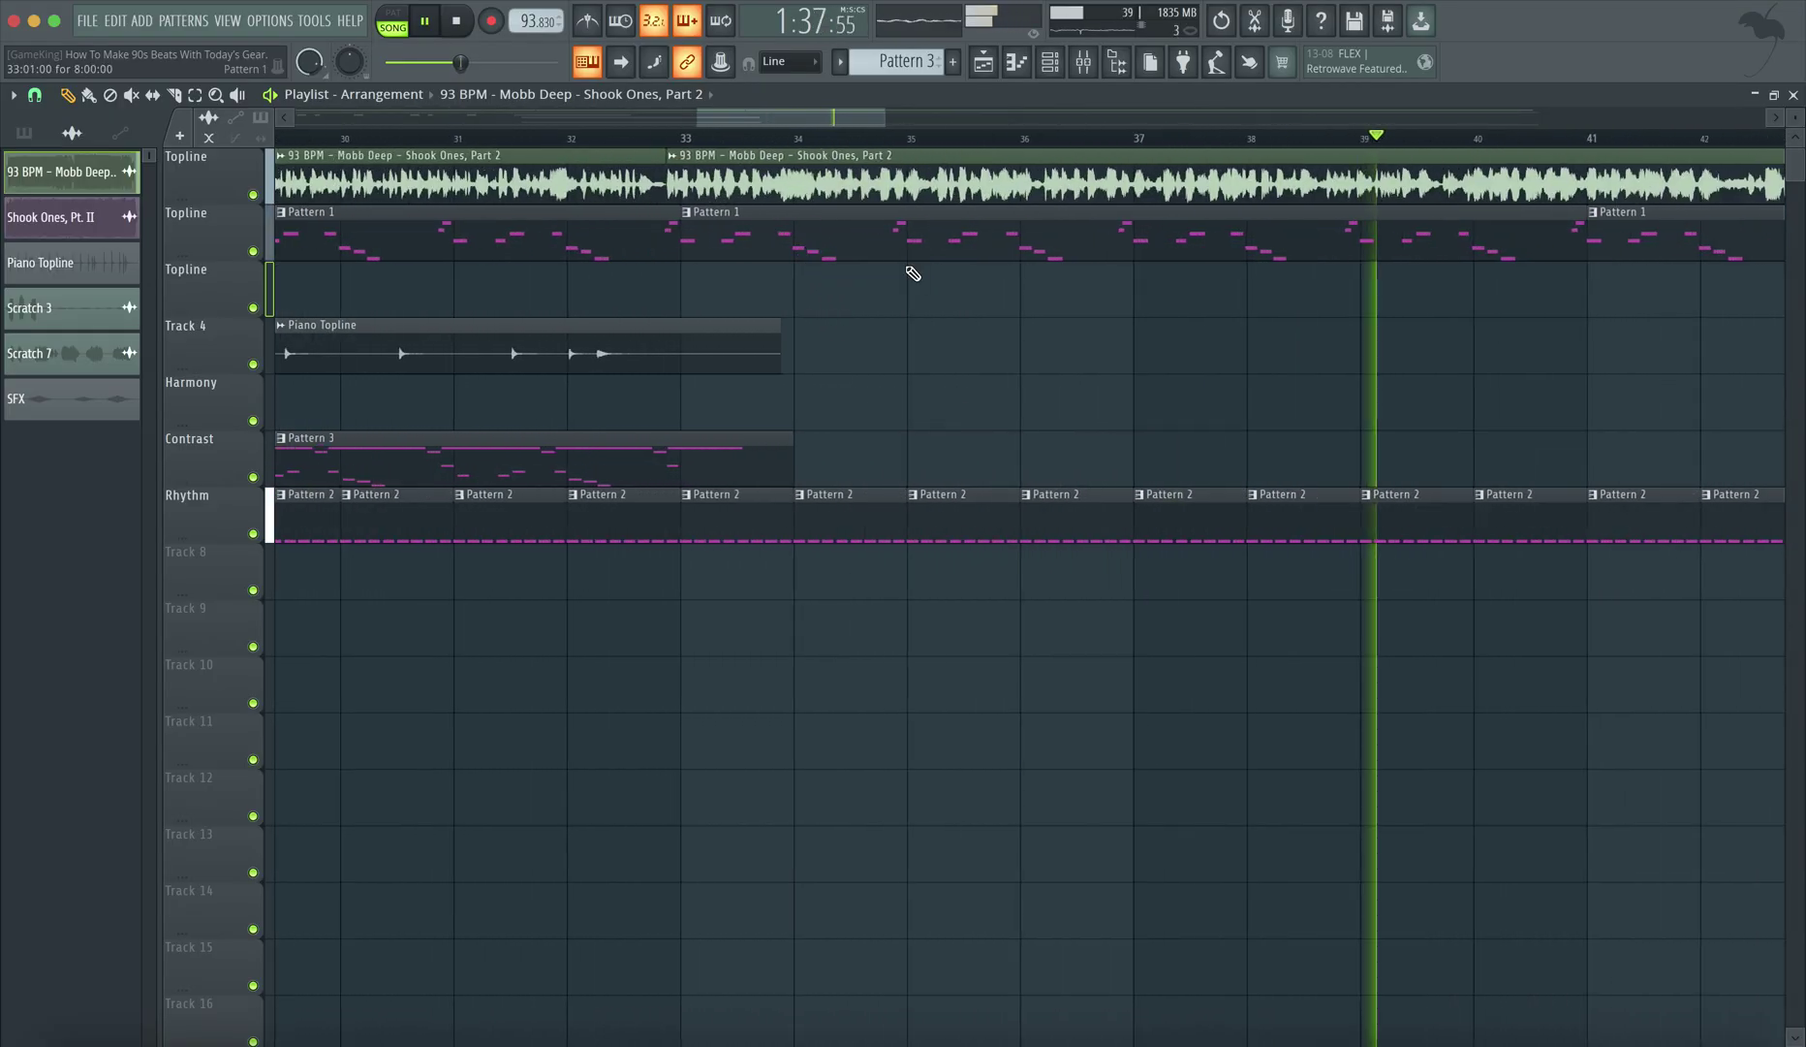
pyautogui.press('F9')
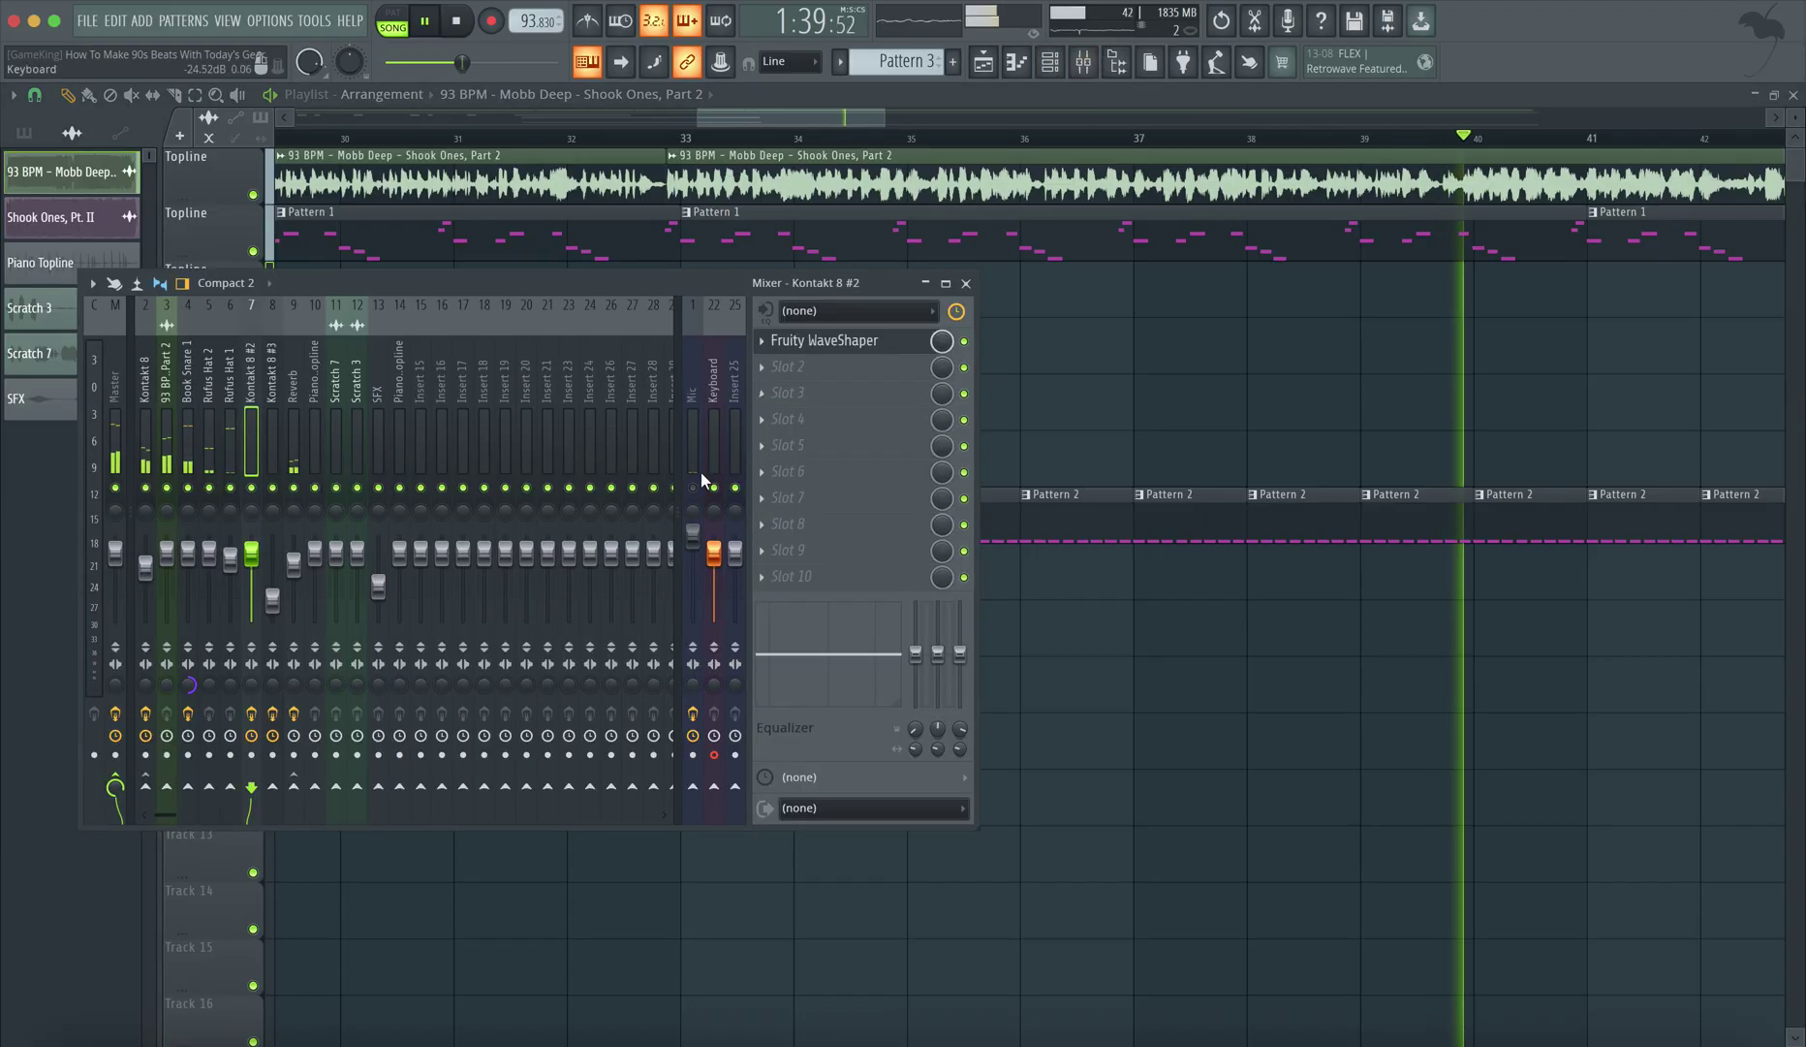
pyautogui.press('space')
pyautogui.press('F9')
pyautogui.scroll(-5, 1114, 329)
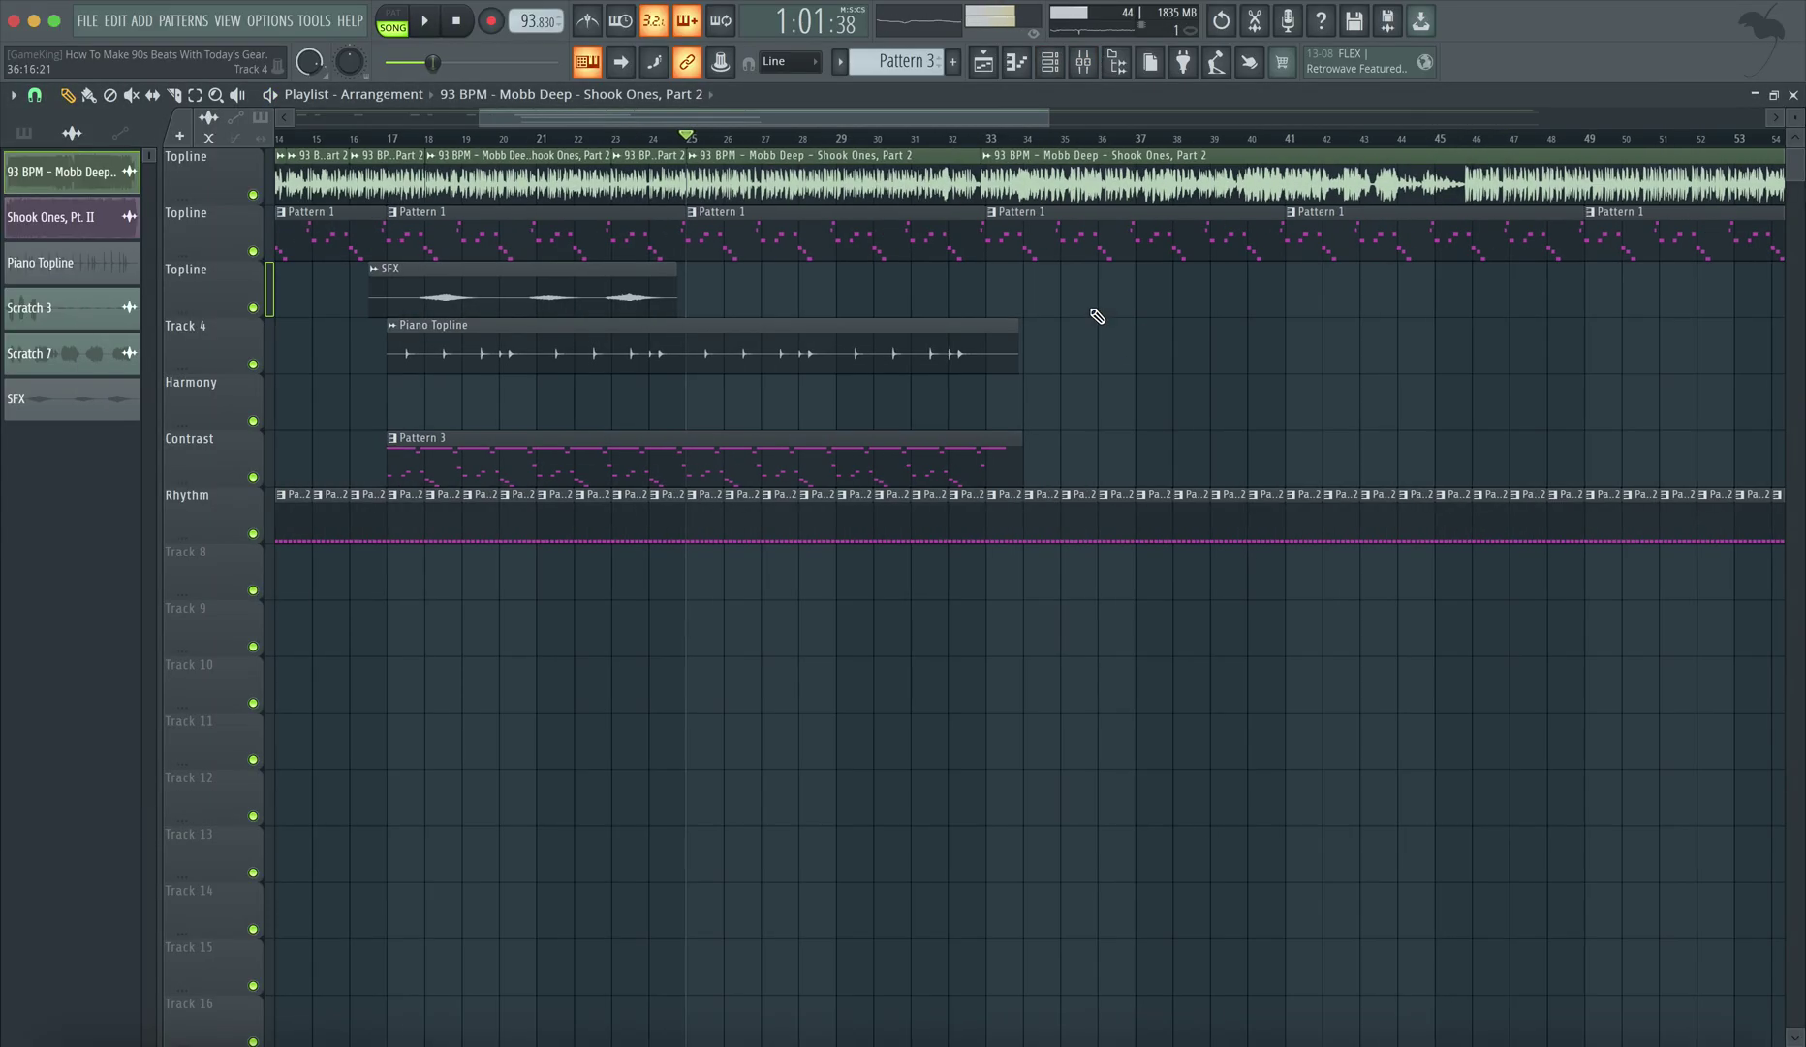
pyautogui.click(1008, 142)
pyautogui.press('space')
pyautogui.press('F9')
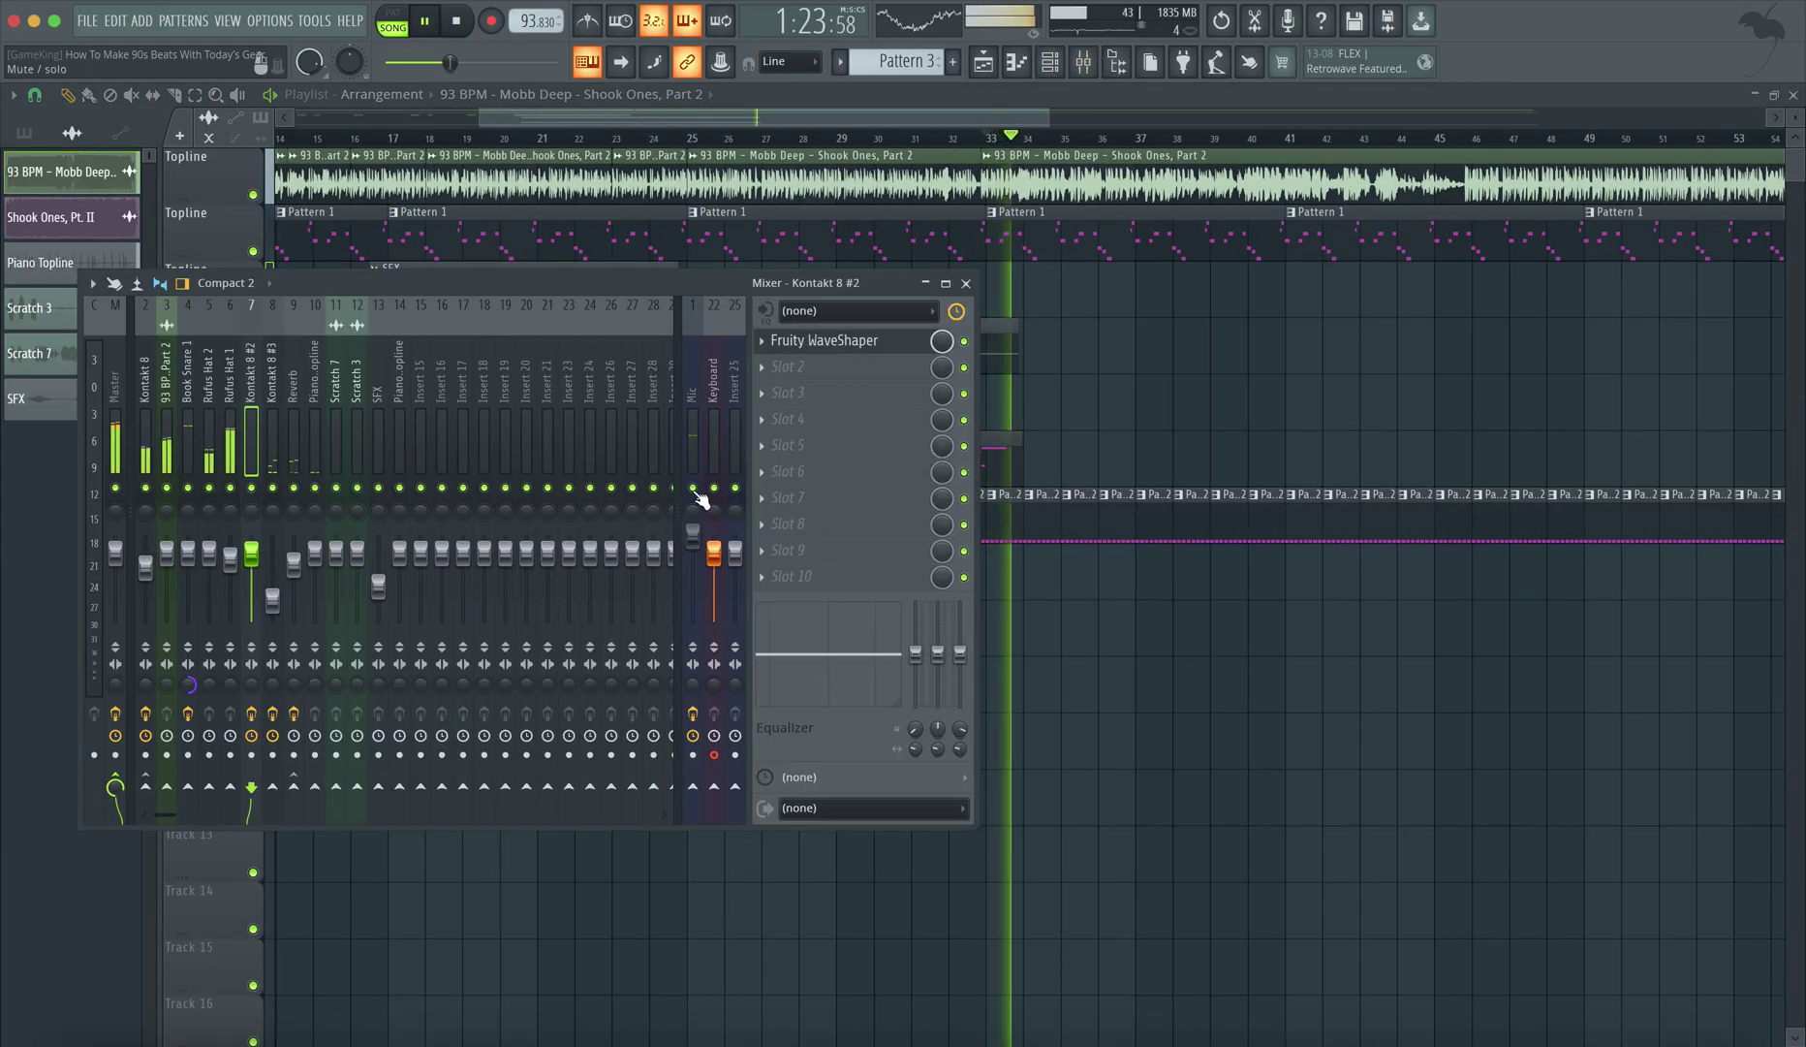
pyautogui.press('F9')
pyautogui.scroll(4, 1109, 310)
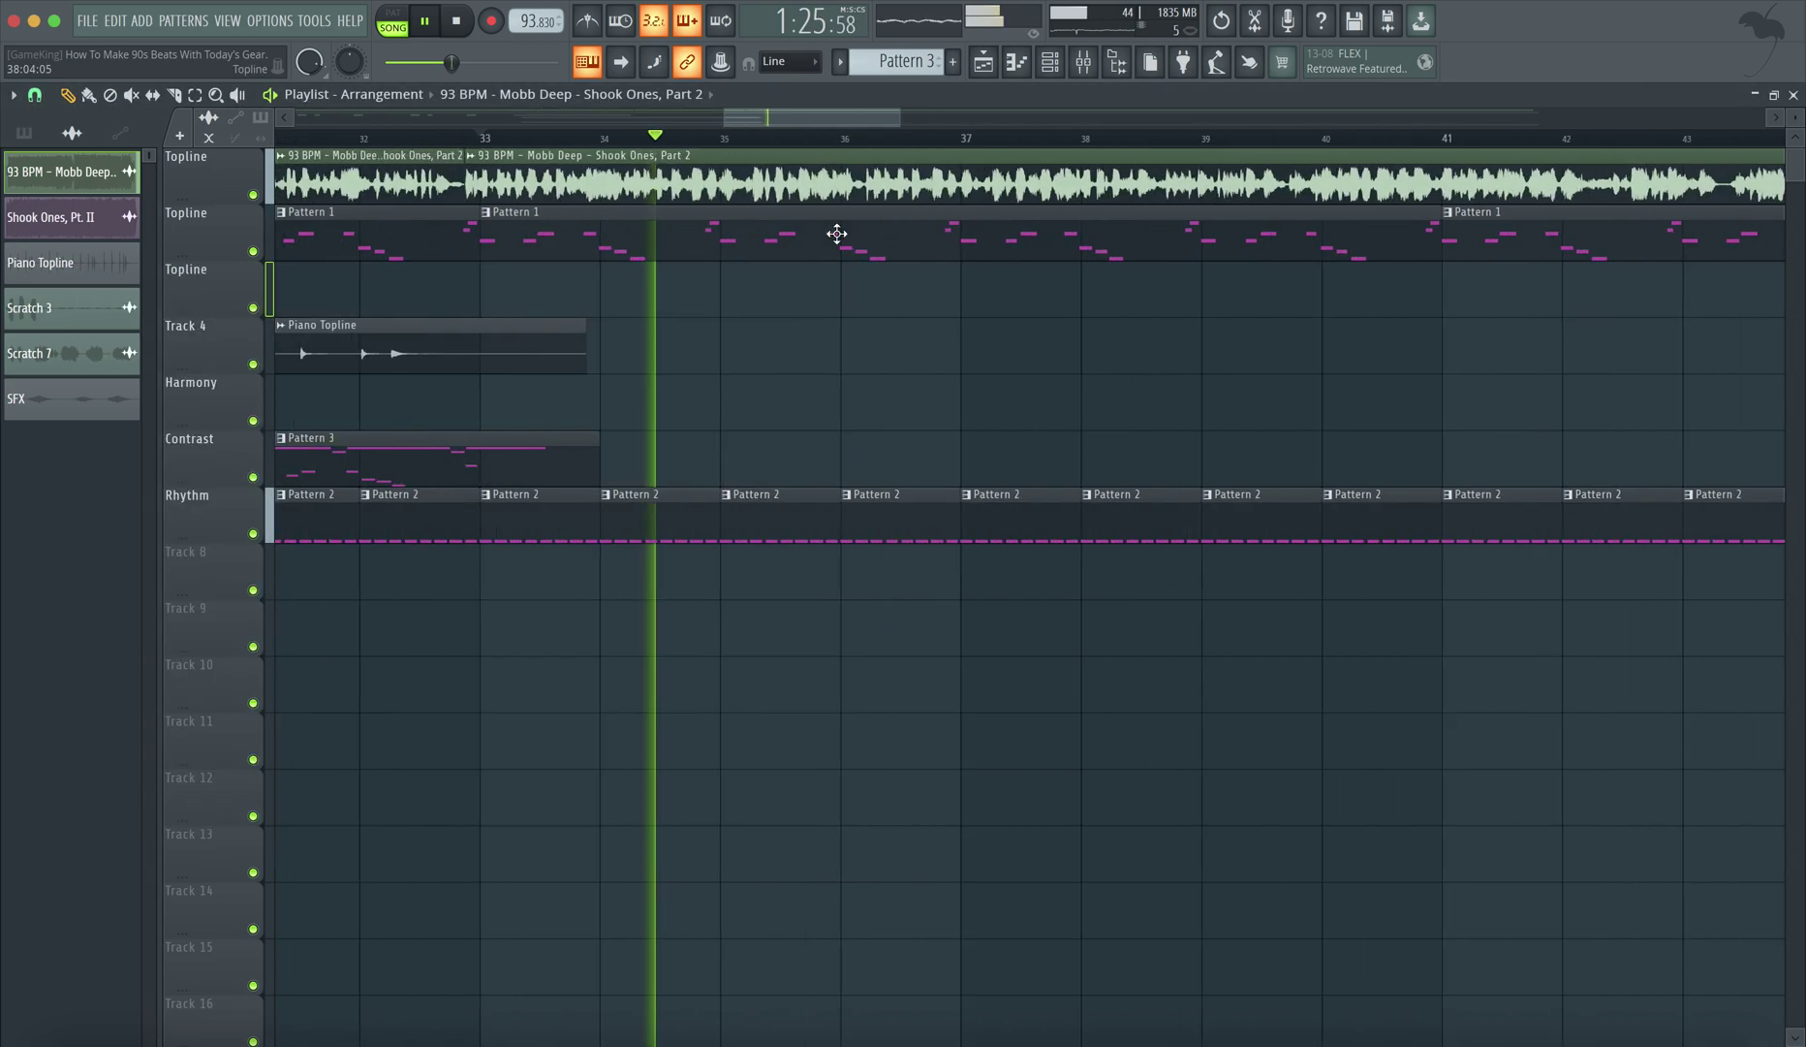
# Slice the Mobb Deep reference clip at 38:01:07, just after the start of bar 38.
pyautogui.click(175, 95)
pyautogui.hscroll(2, 853, 209)
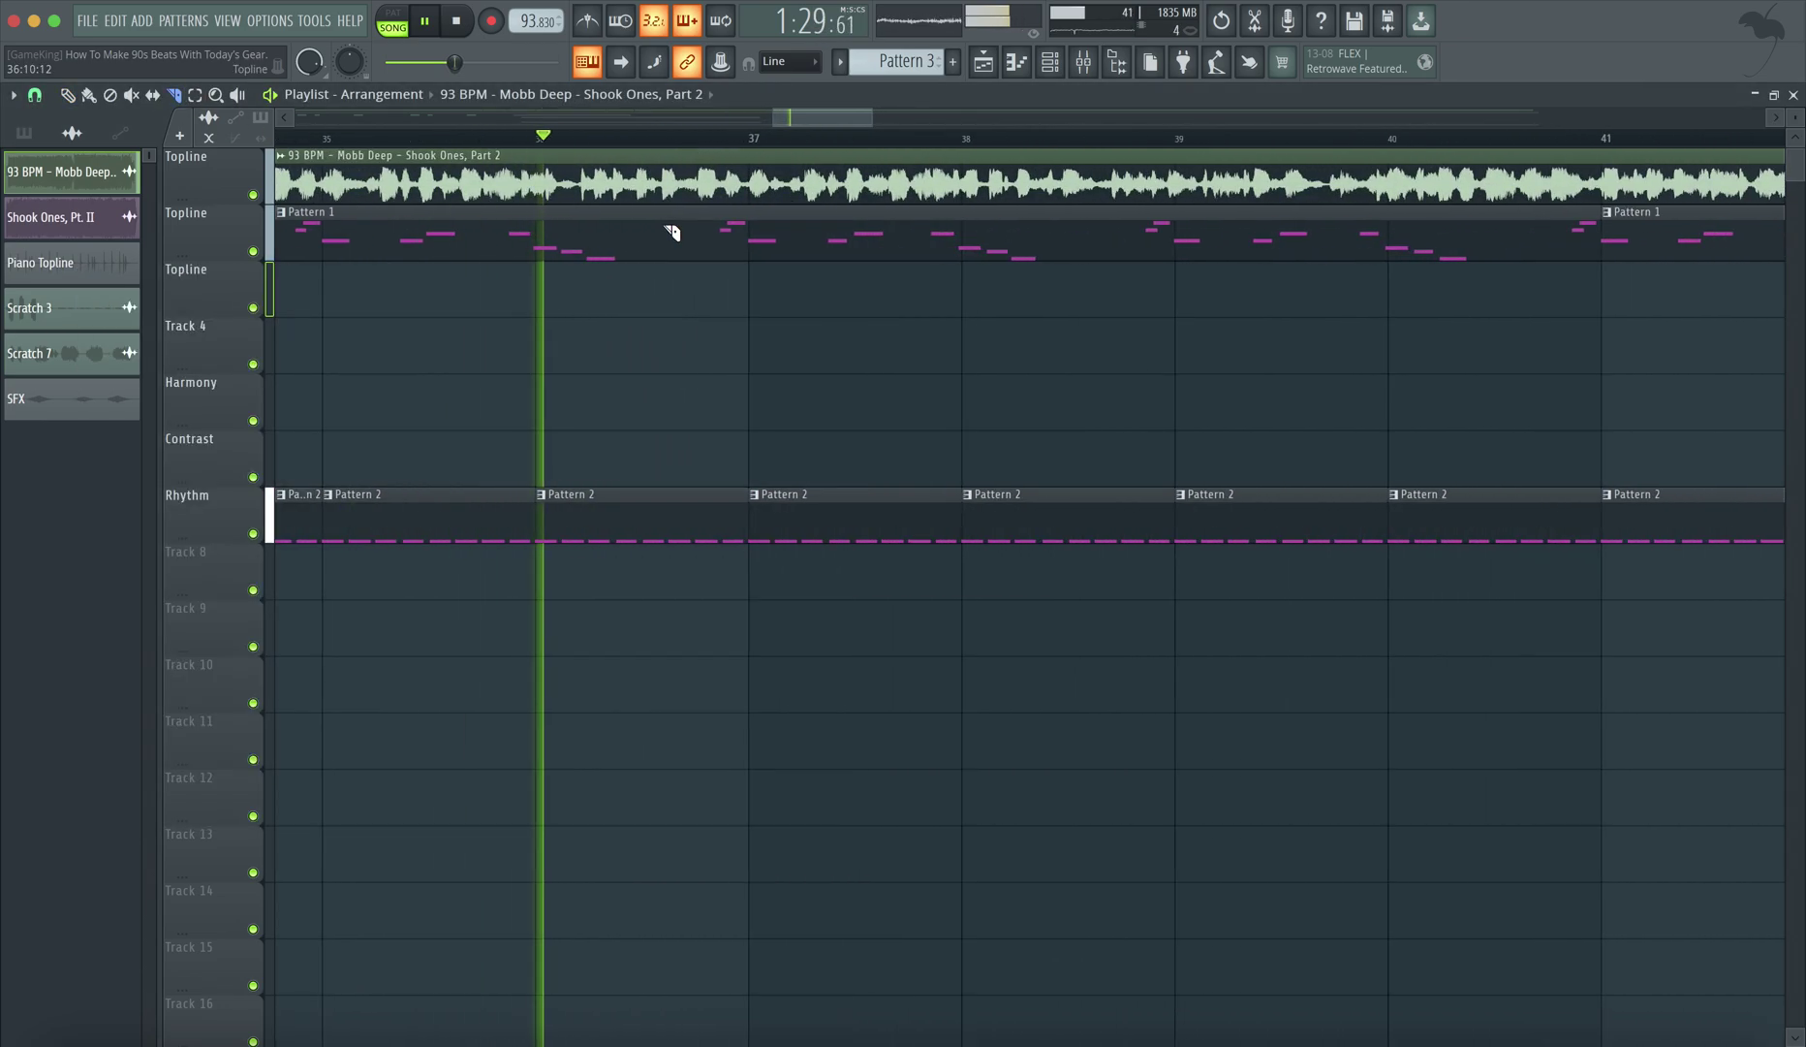
pyautogui.scroll(3, 678, 232)
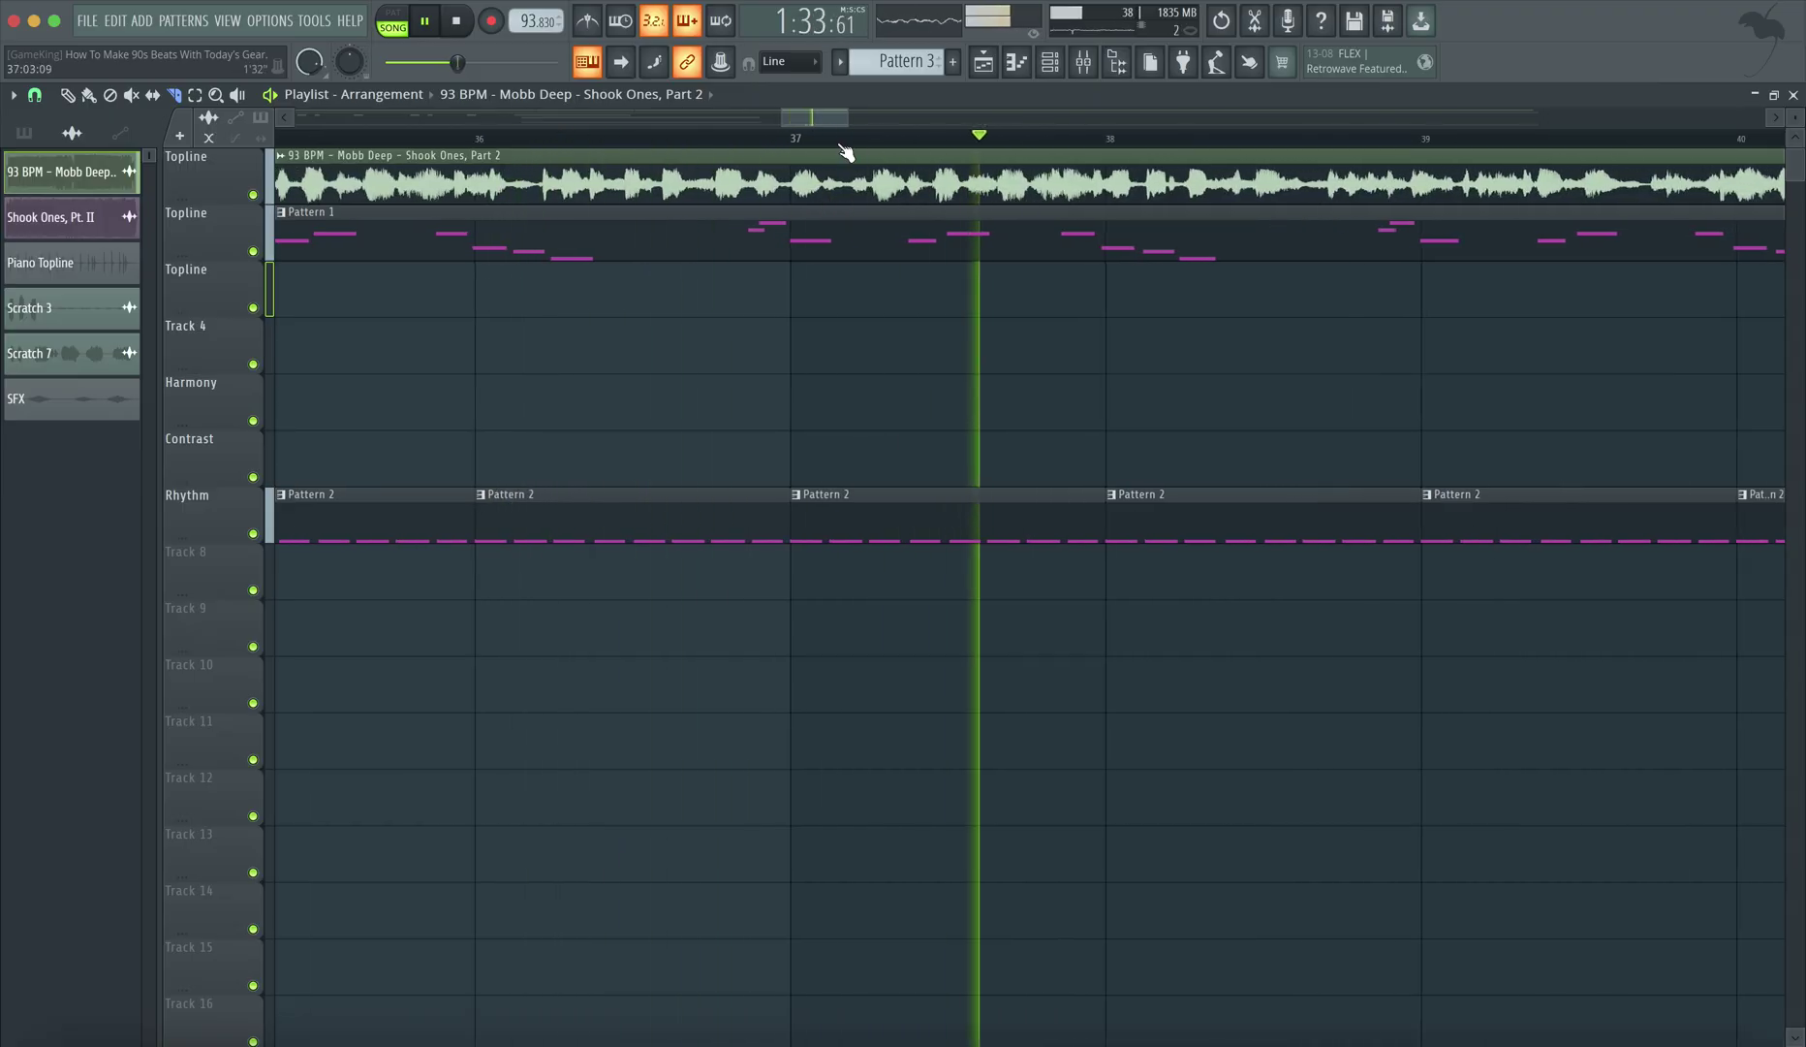
pyautogui.moveTo(814, 123); pyautogui.dragTo(832, 120)
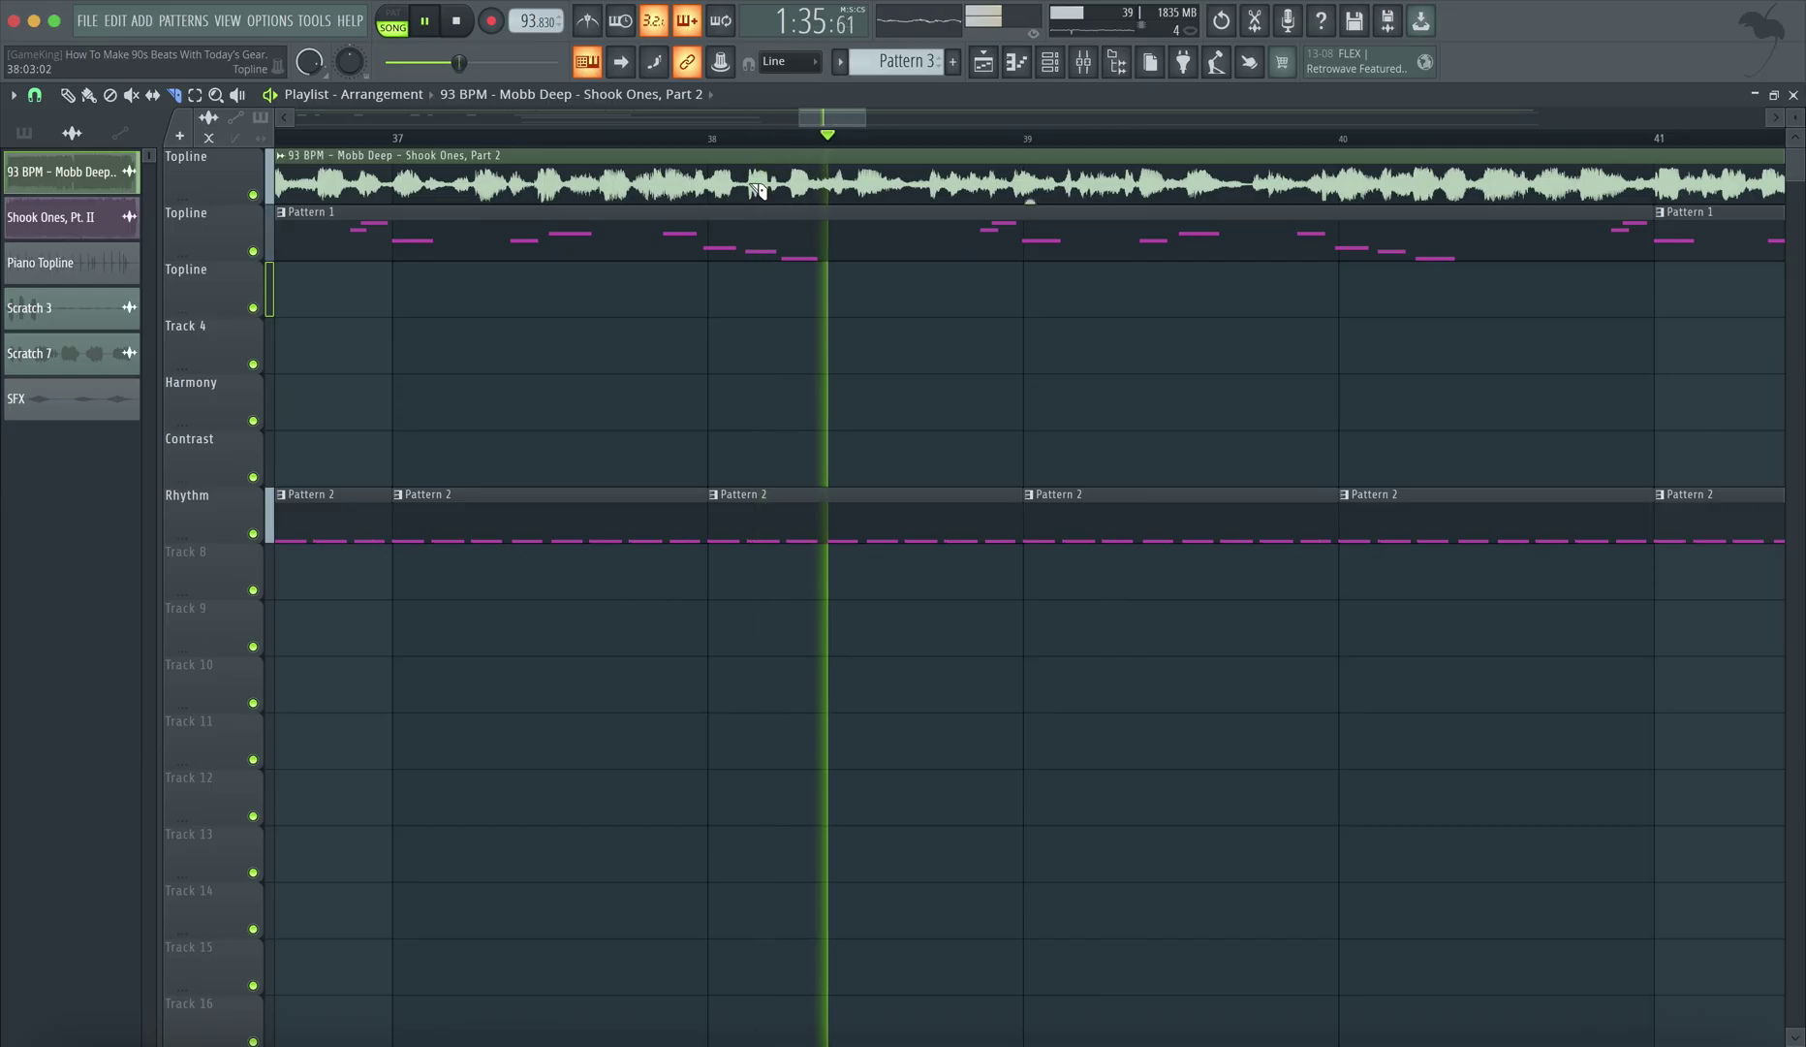
pyautogui.click(718, 193)
pyautogui.click(68, 95)
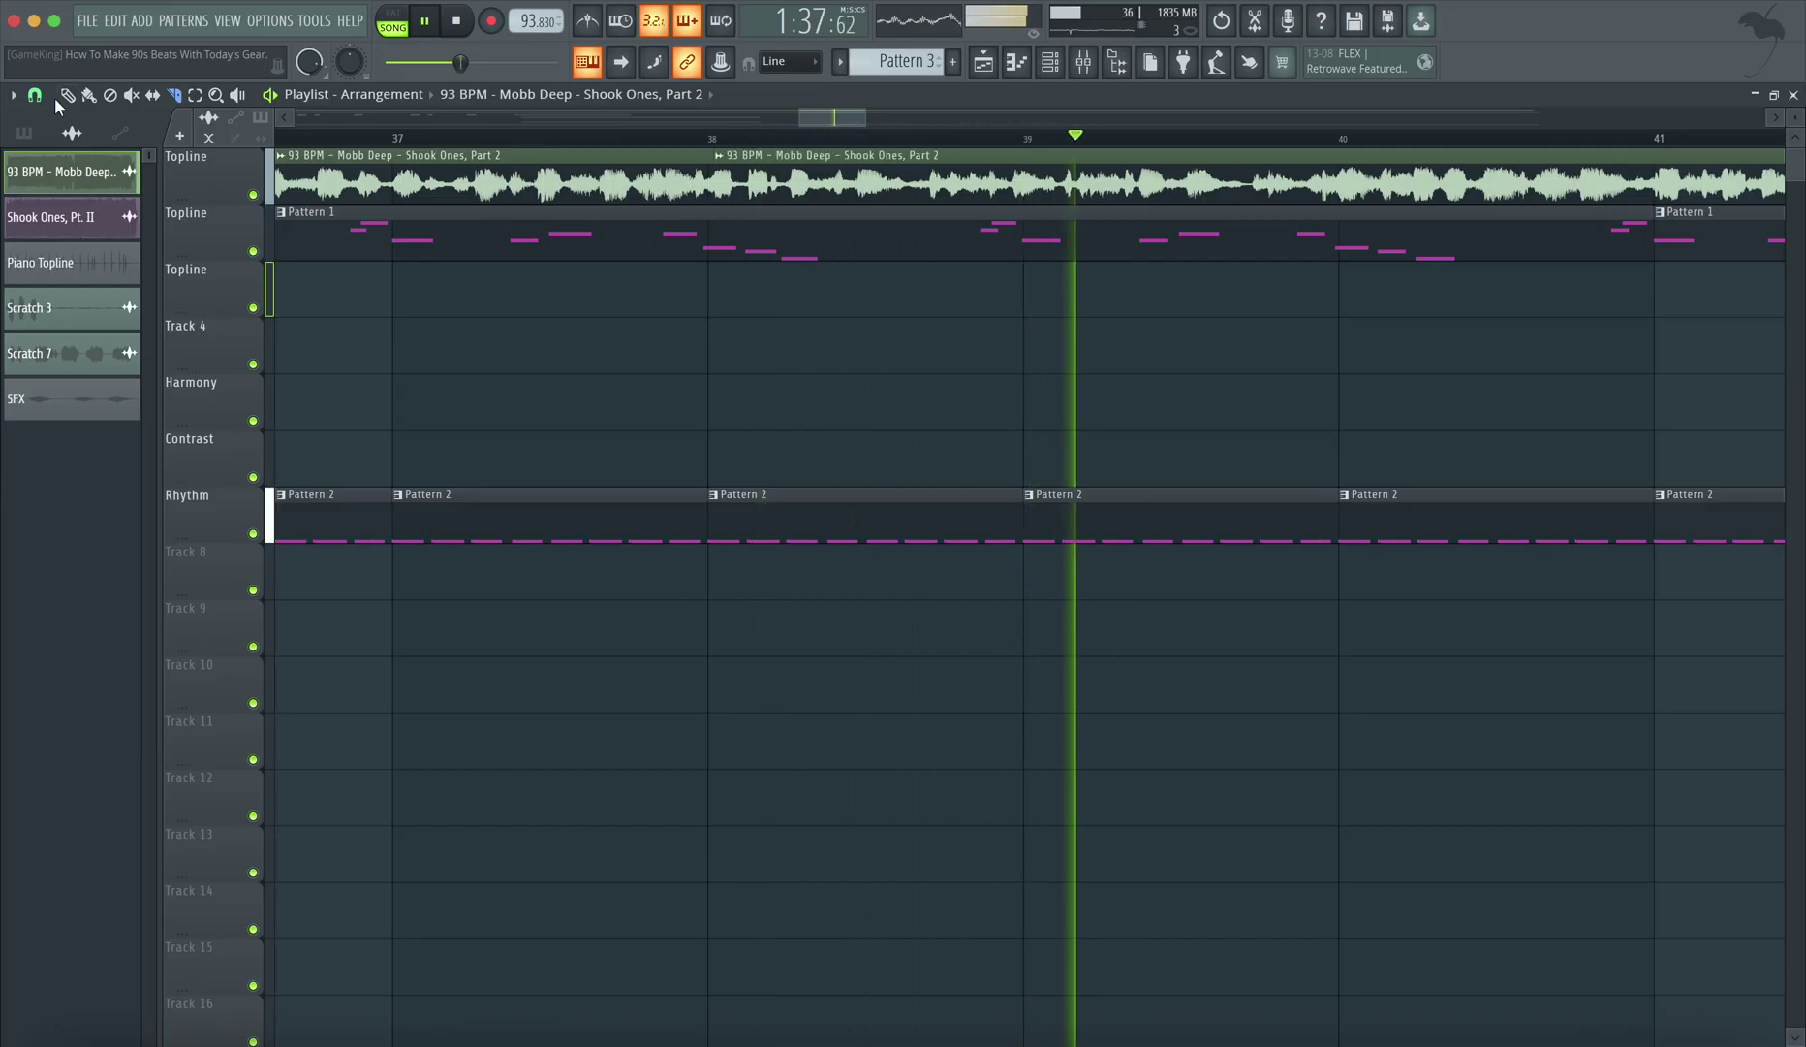
# Move the new Mobb Deep reference slice forward to start at 38:01:15.
pyautogui.scroll(3, 669, 189)
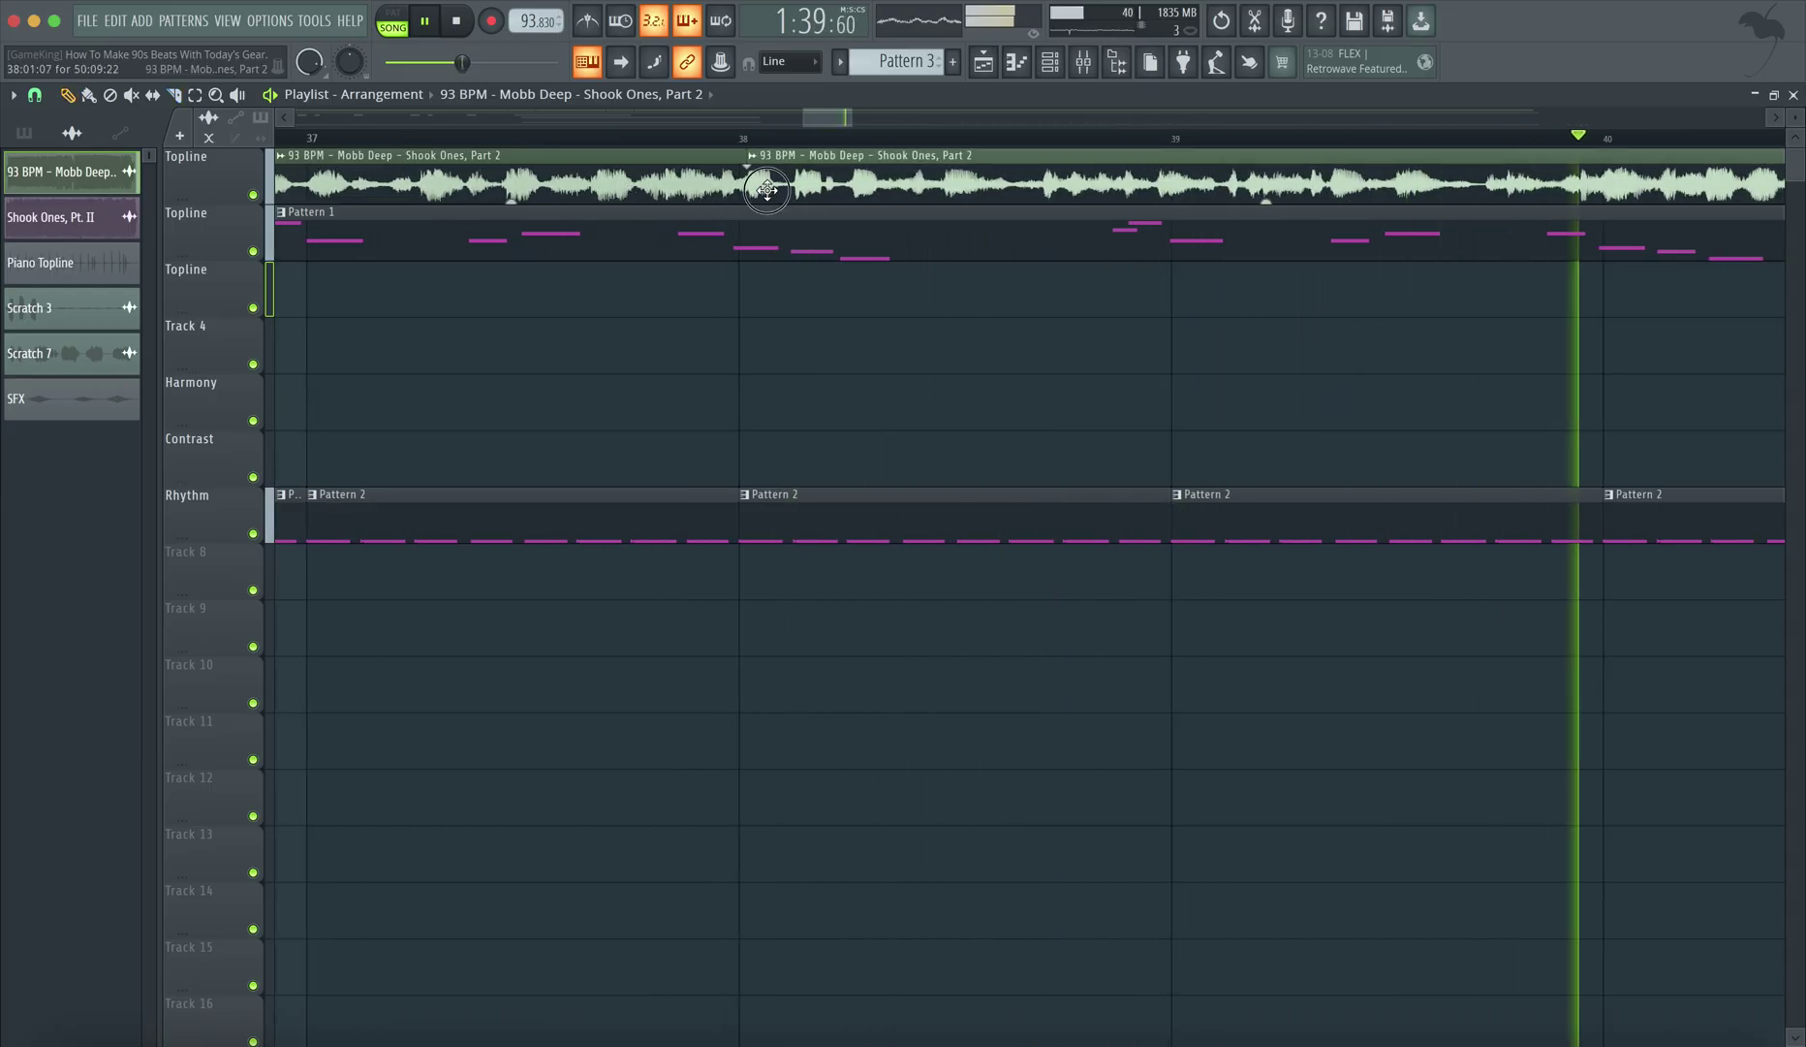
pyautogui.moveTo(849, 182); pyautogui.dragTo(854, 182)
pyautogui.scroll(-4, 853, 181)
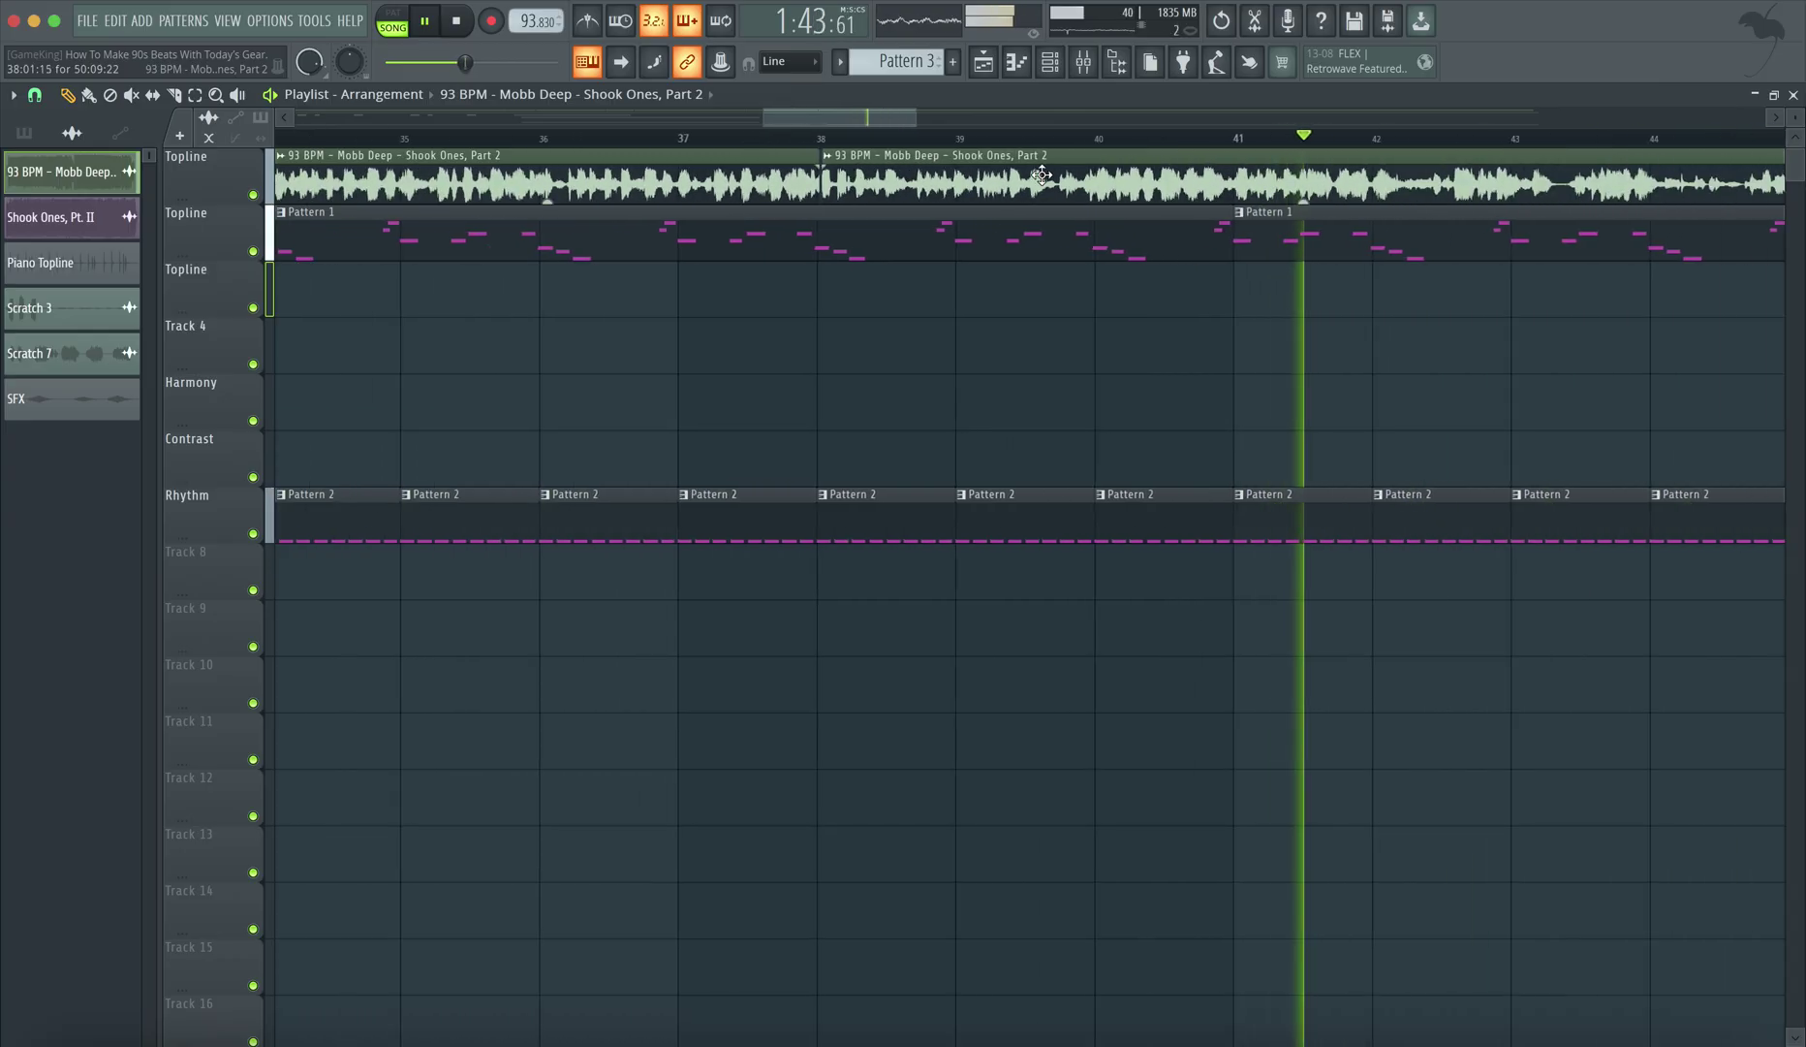
# Follow playback of the reference through bars 41 to 47 to check its alignment against Pattern 1 and Pattern 2.
pyautogui.scroll(3, 1024, 141)
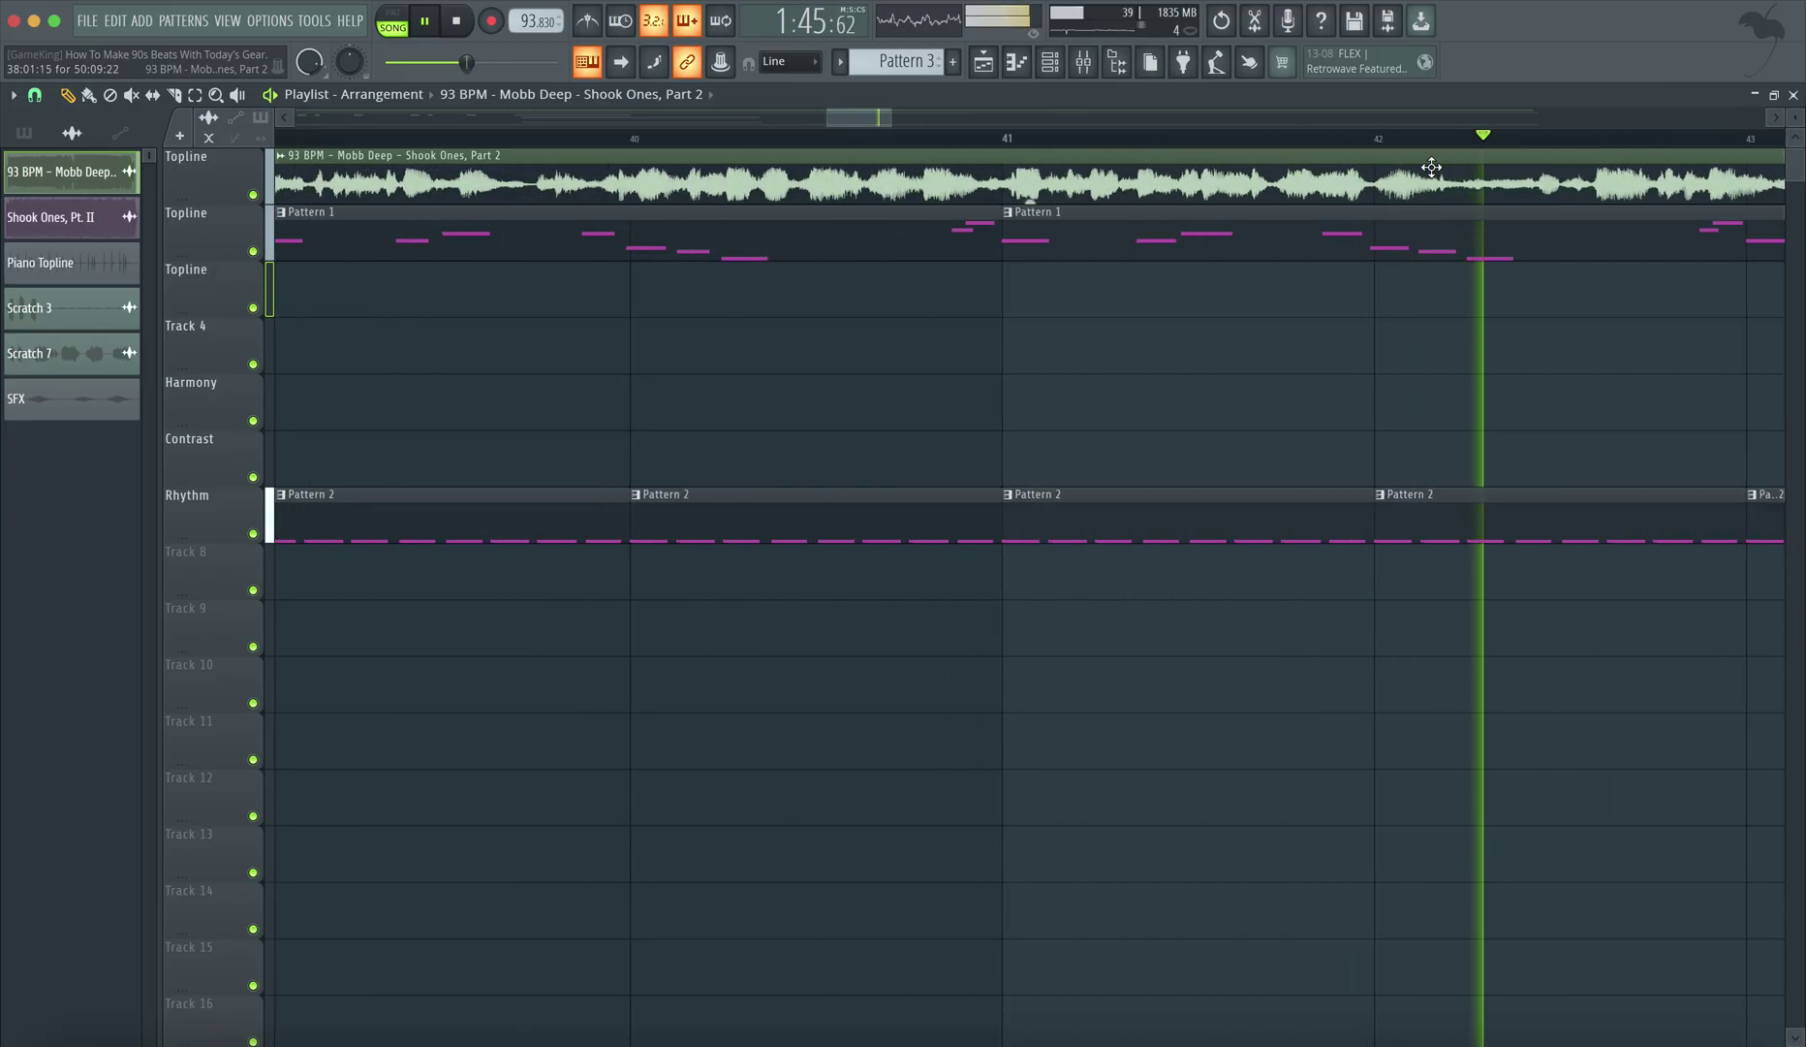
pyautogui.moveTo(885, 118); pyautogui.dragTo(956, 121)
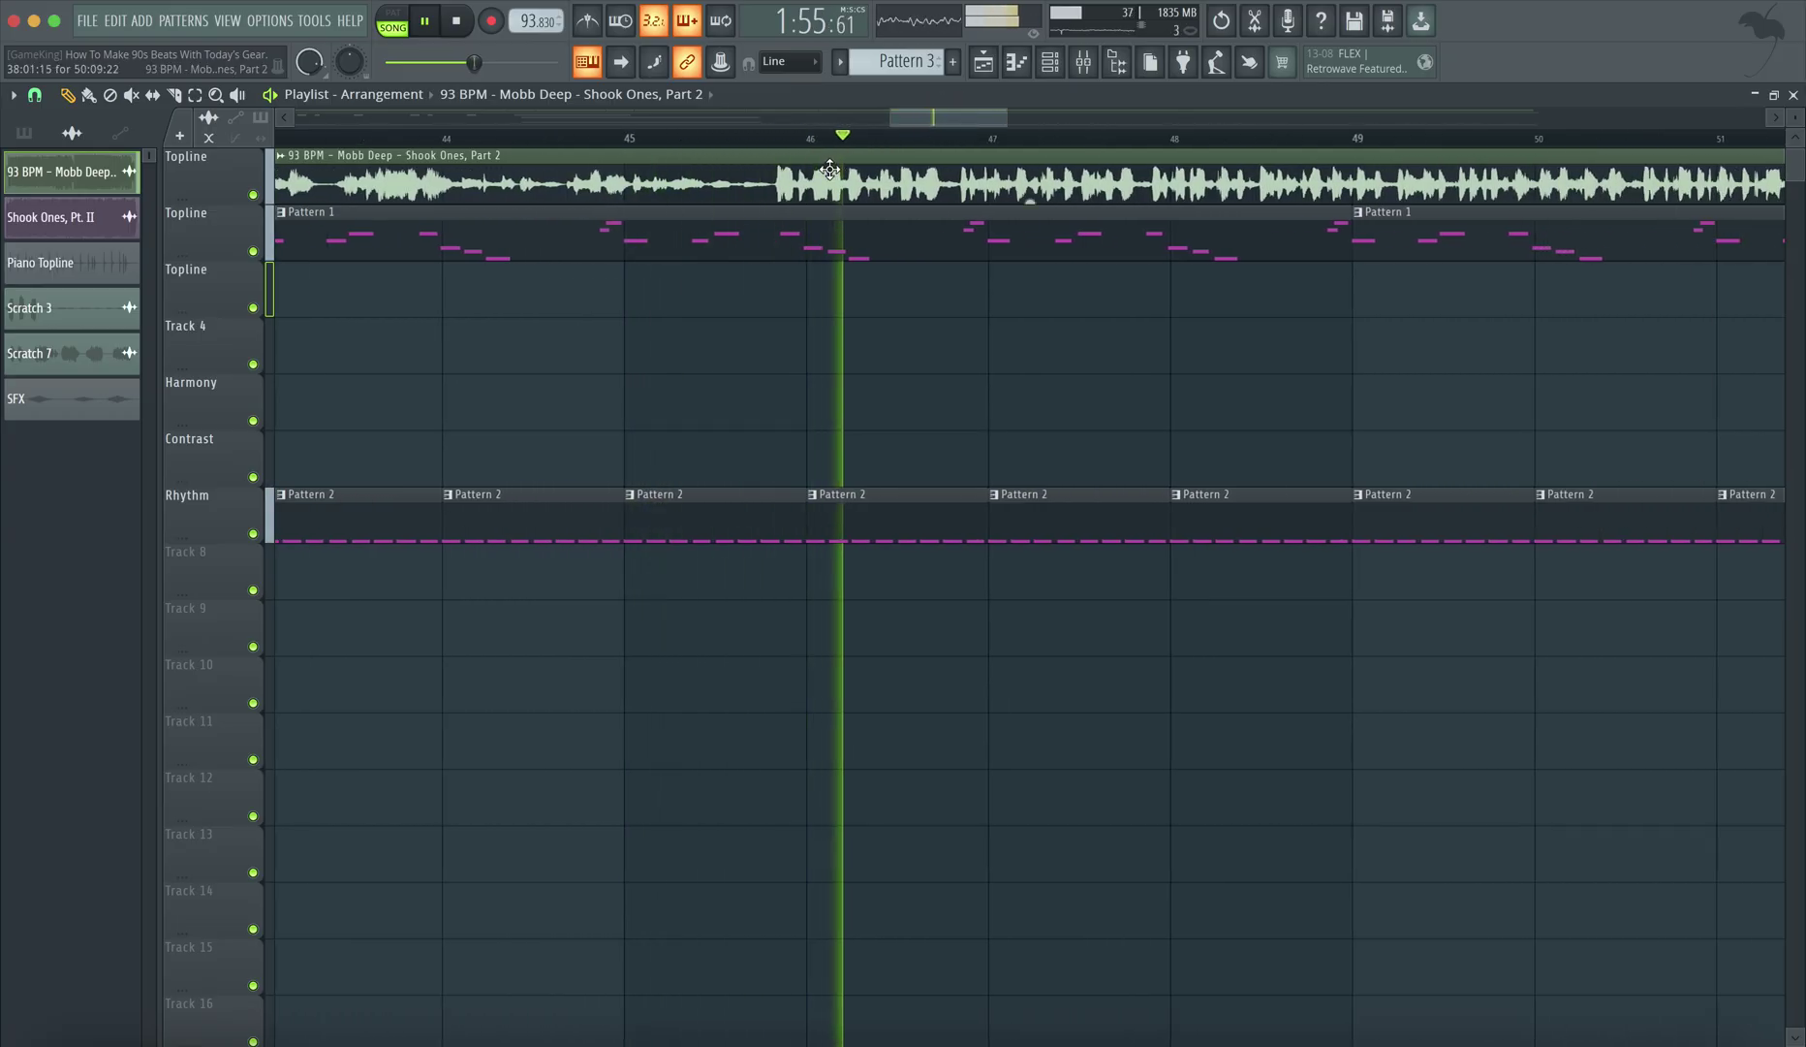
pyautogui.scroll(1, 843, 158)
pyautogui.scroll(-6, 601, 286)
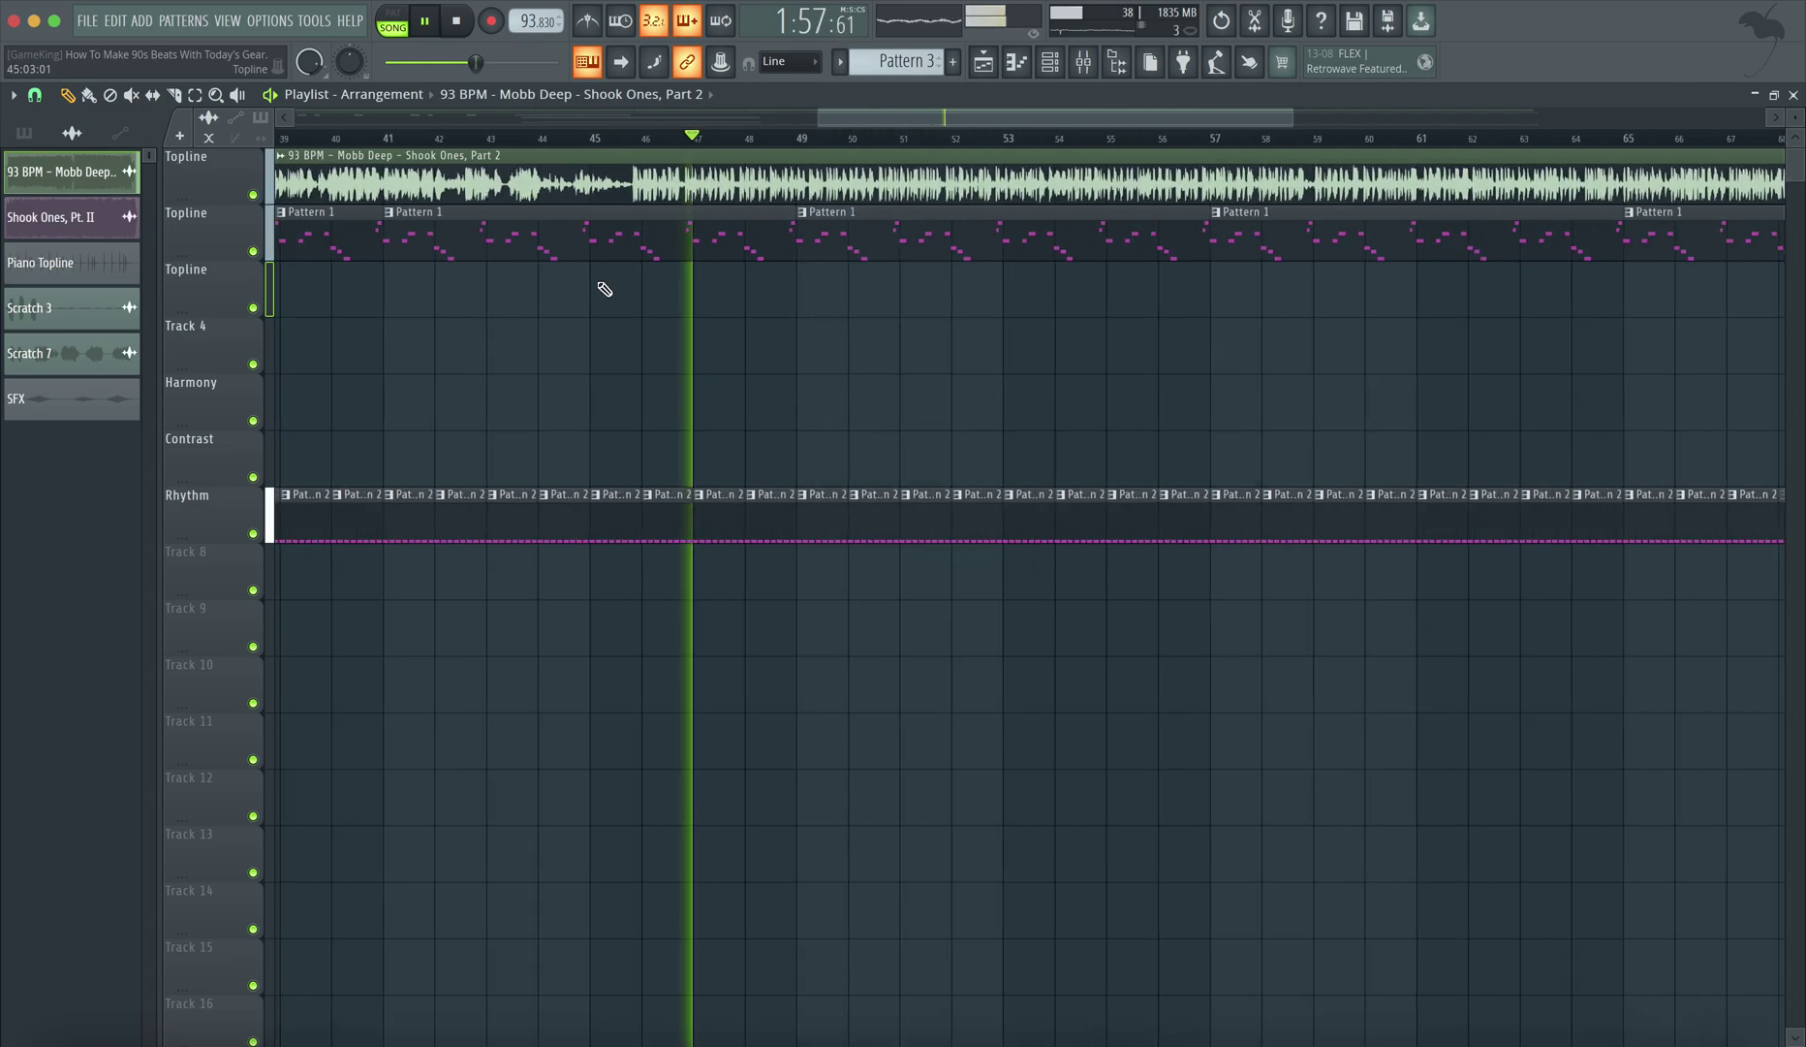
pyautogui.scroll(-3, 423, 323)
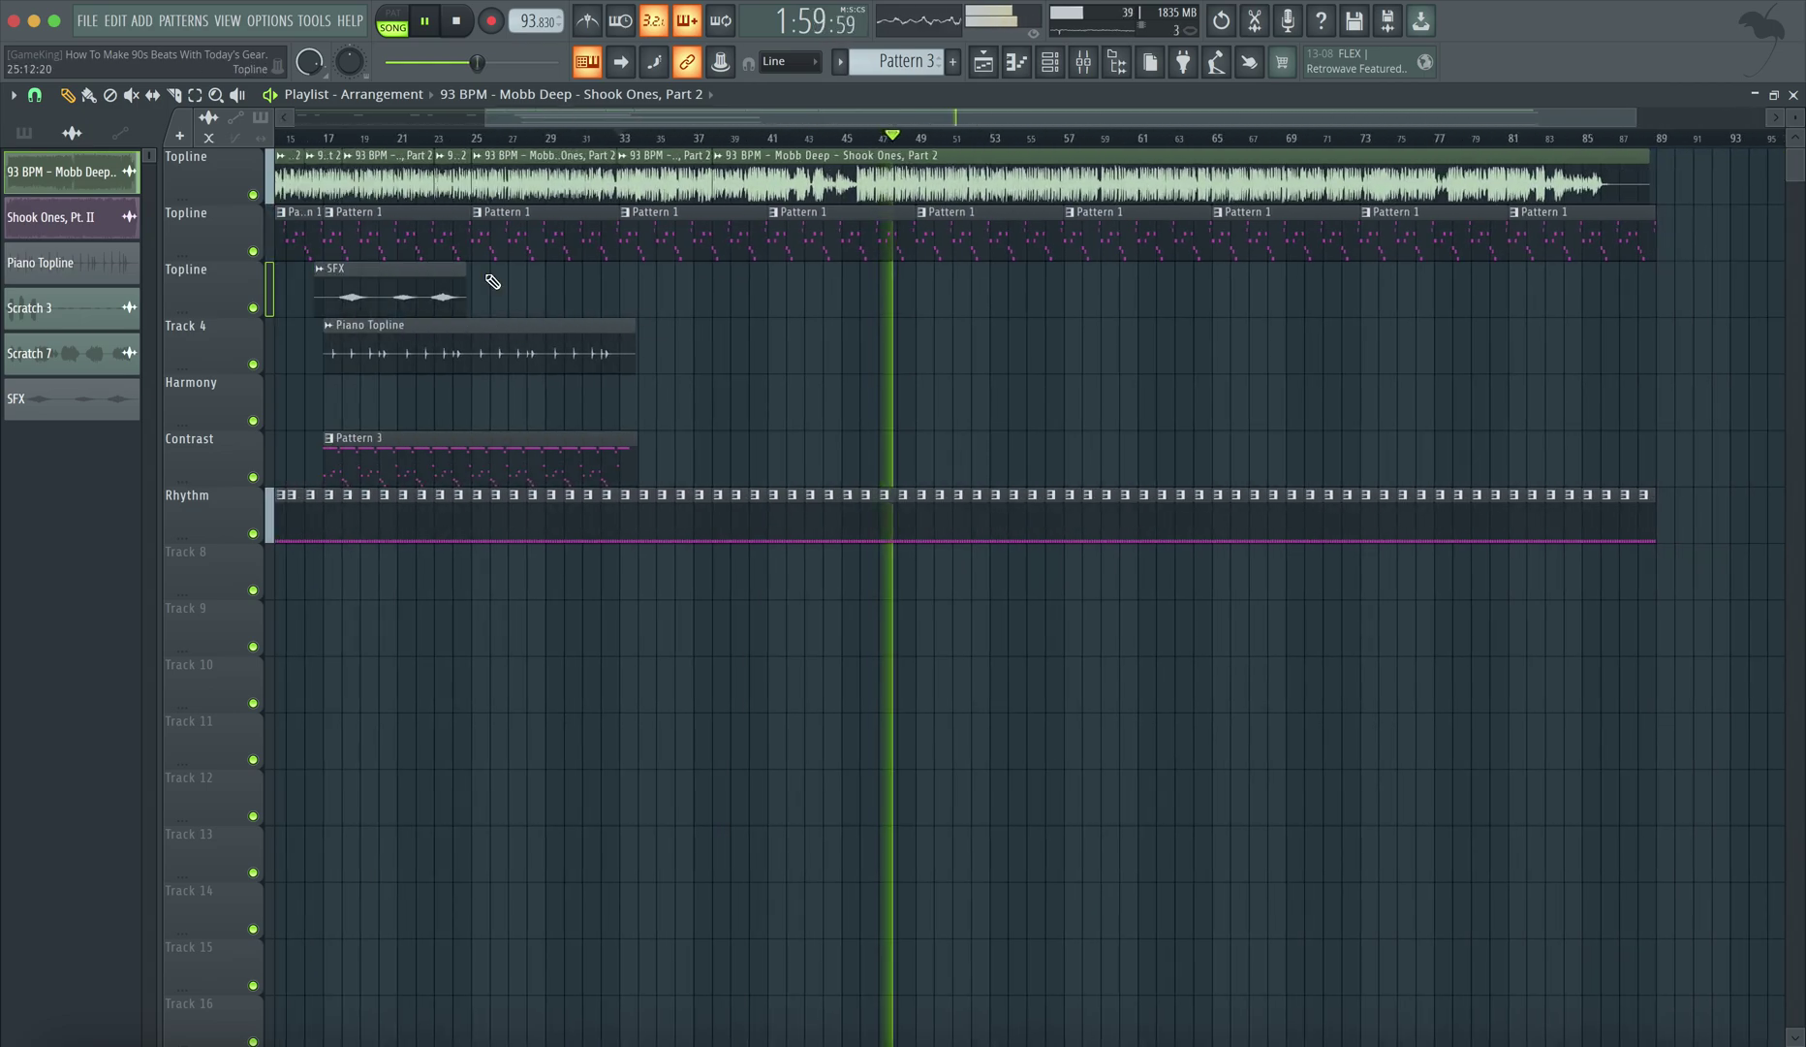
pyautogui.click(1085, 62)
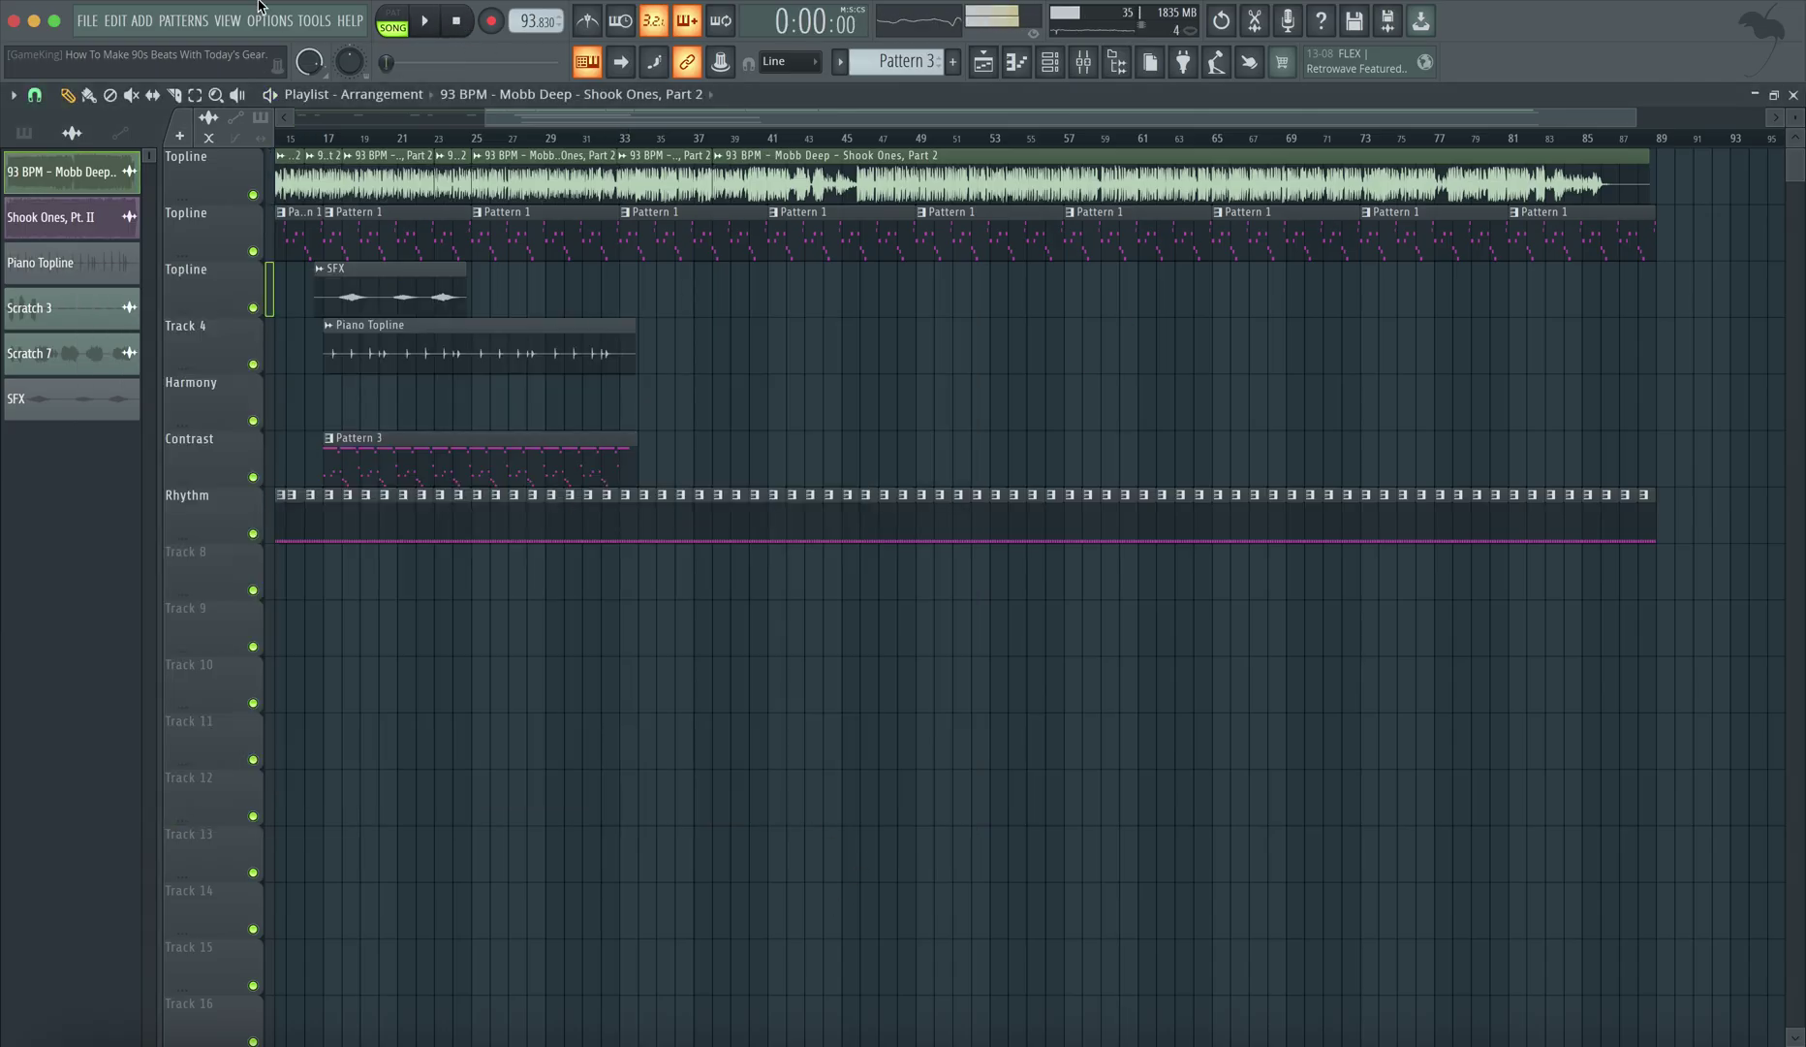
# Check the input/output device list and status in the audio settings.
pyautogui.click(266, 20)
pyautogui.click(296, 81)
pyautogui.click(747, 191)
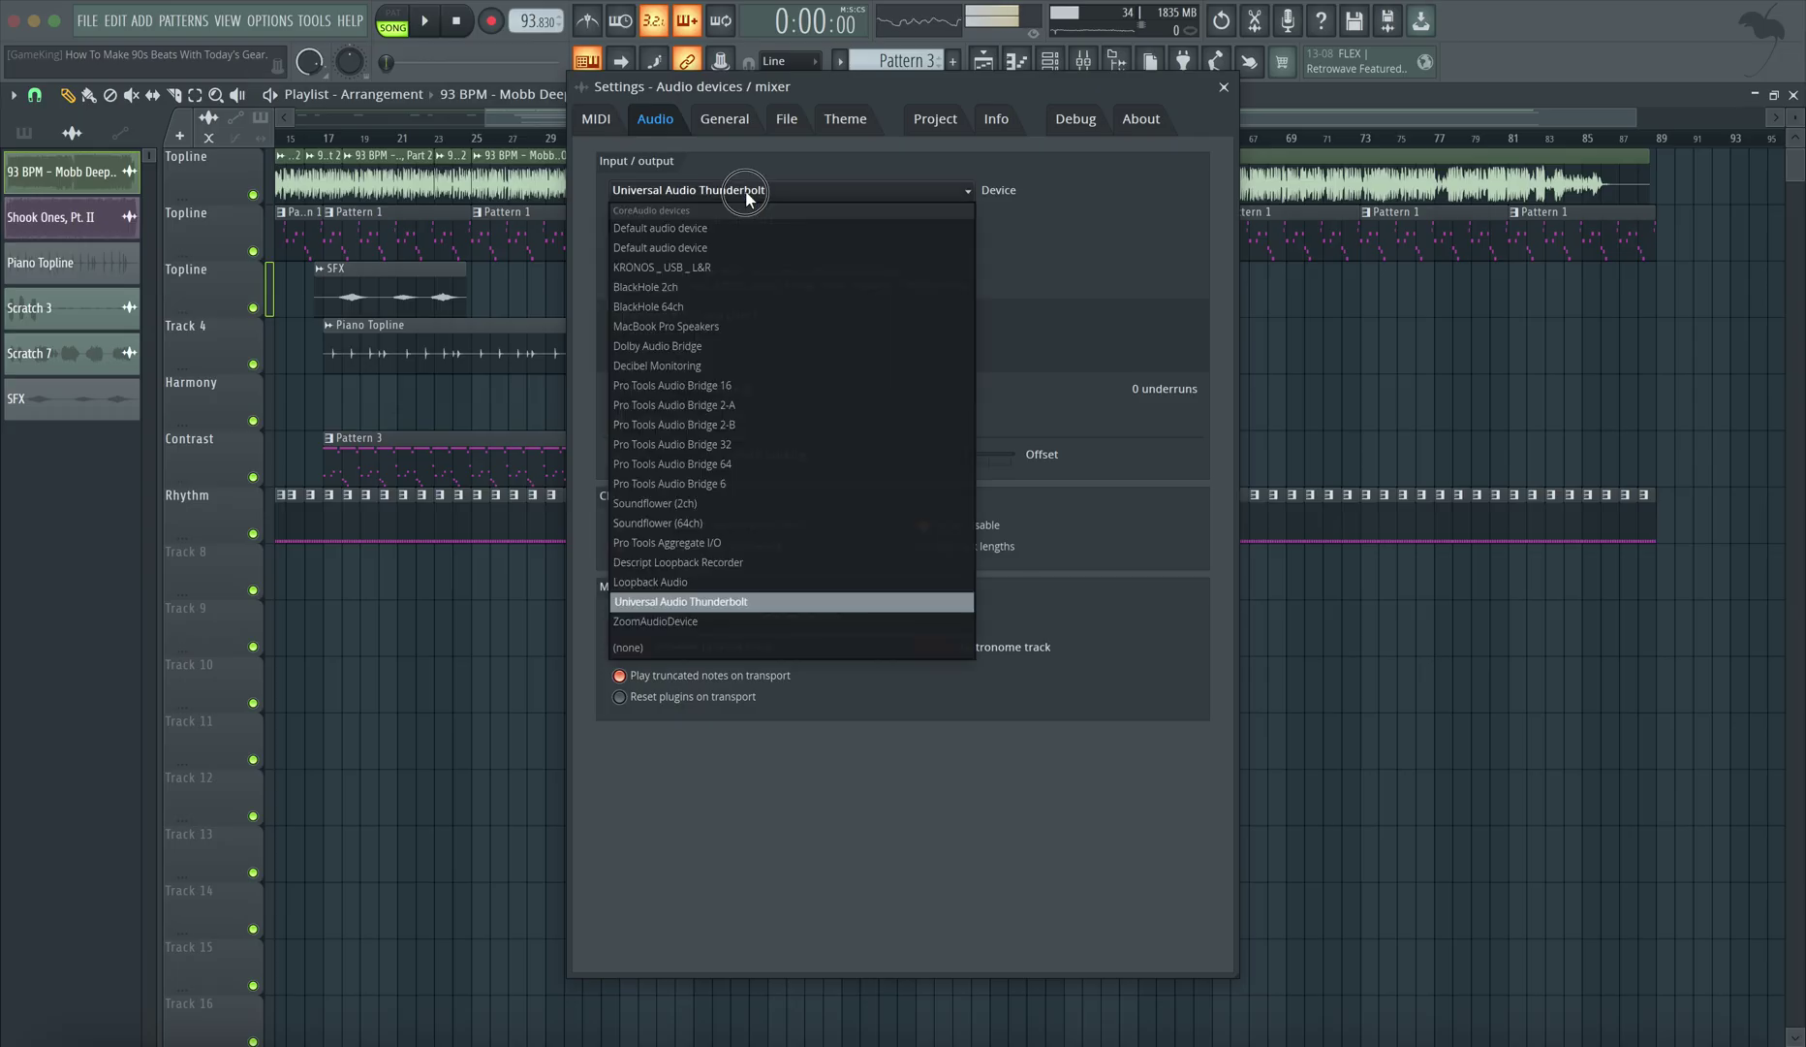
pyautogui.click(810, 165)
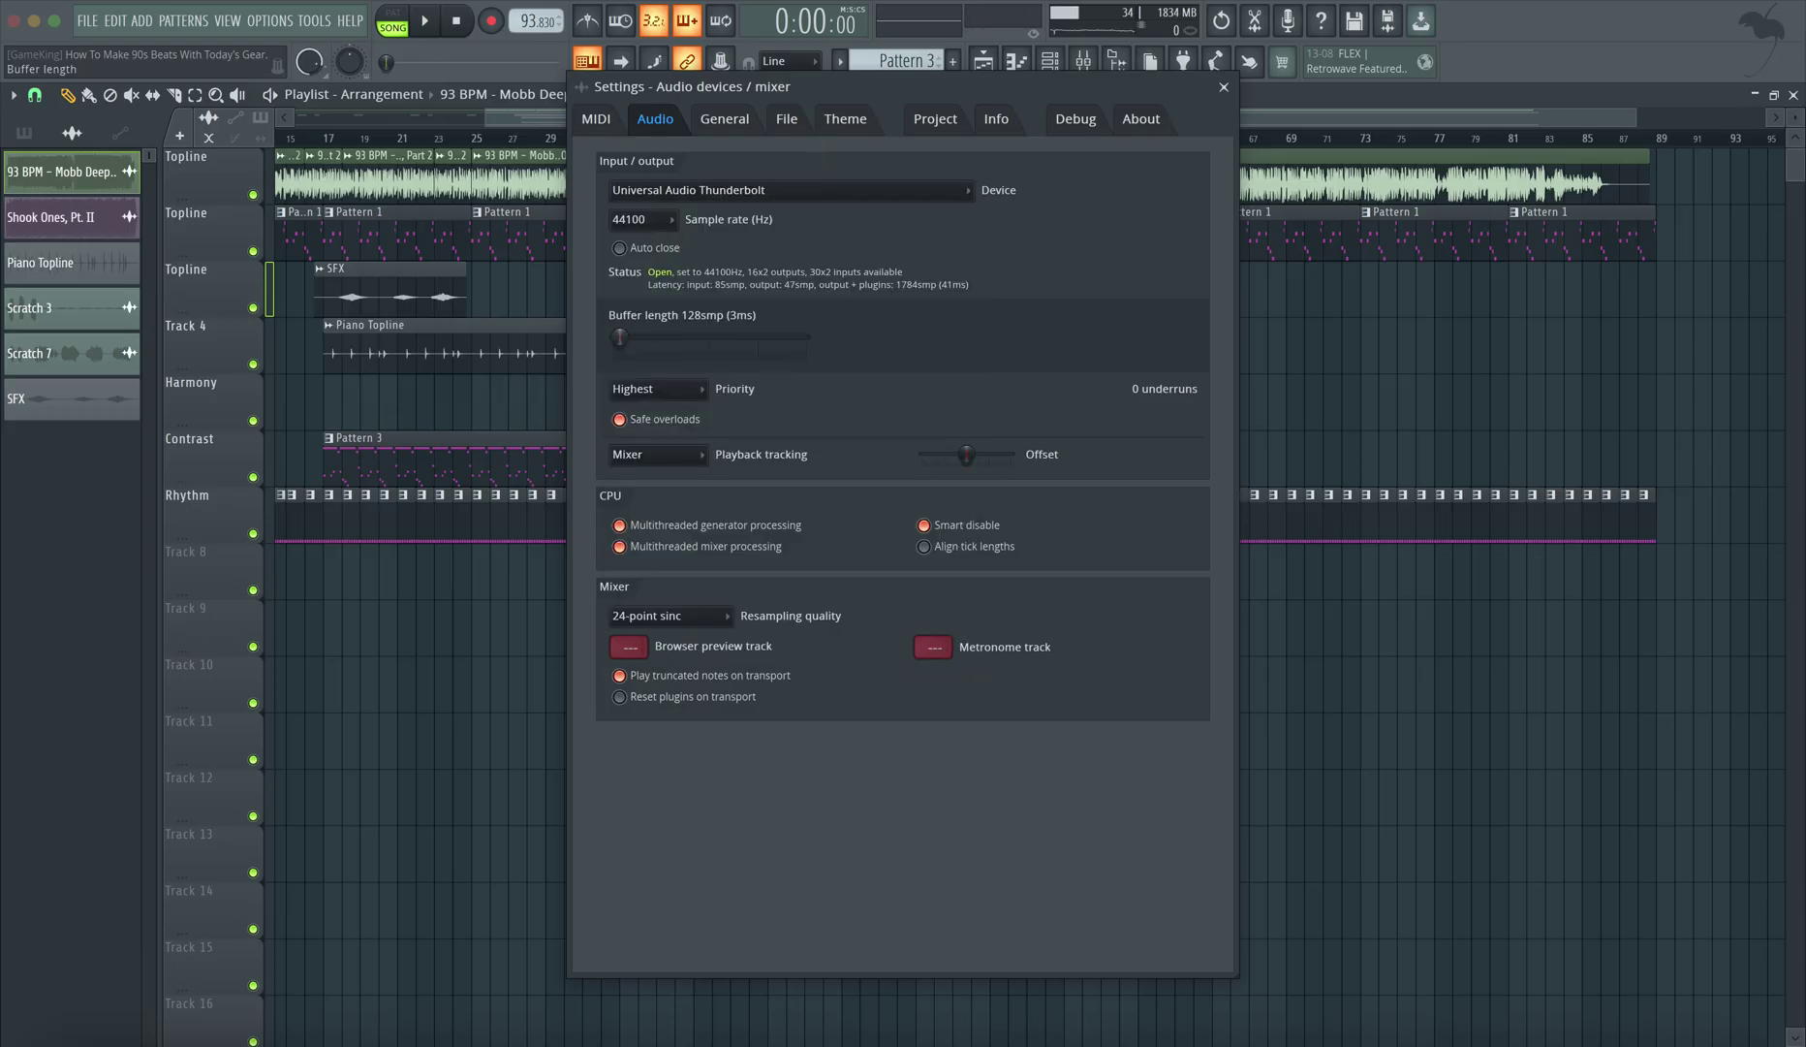
pyautogui.click(1223, 87)
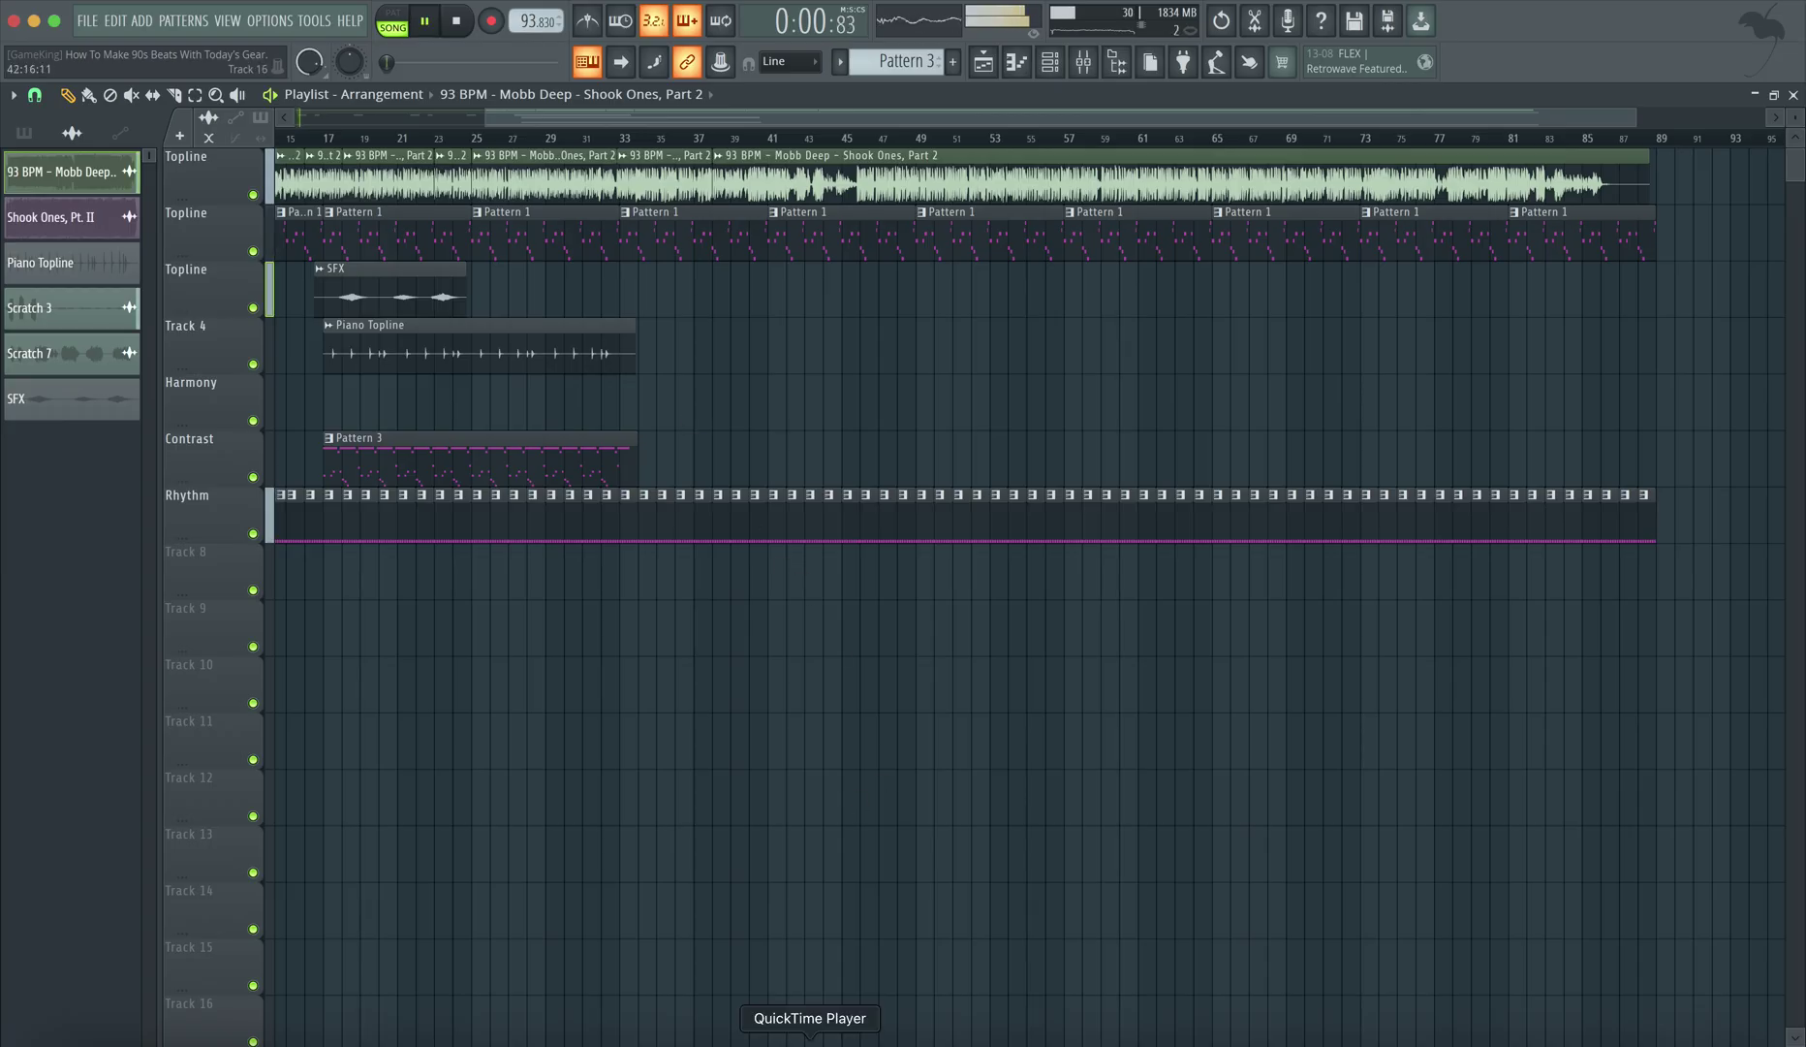
# Switch to QuickTime Player, open a new movie recording and shrink its camera window over the playlist.
pyautogui.click(199, 0)
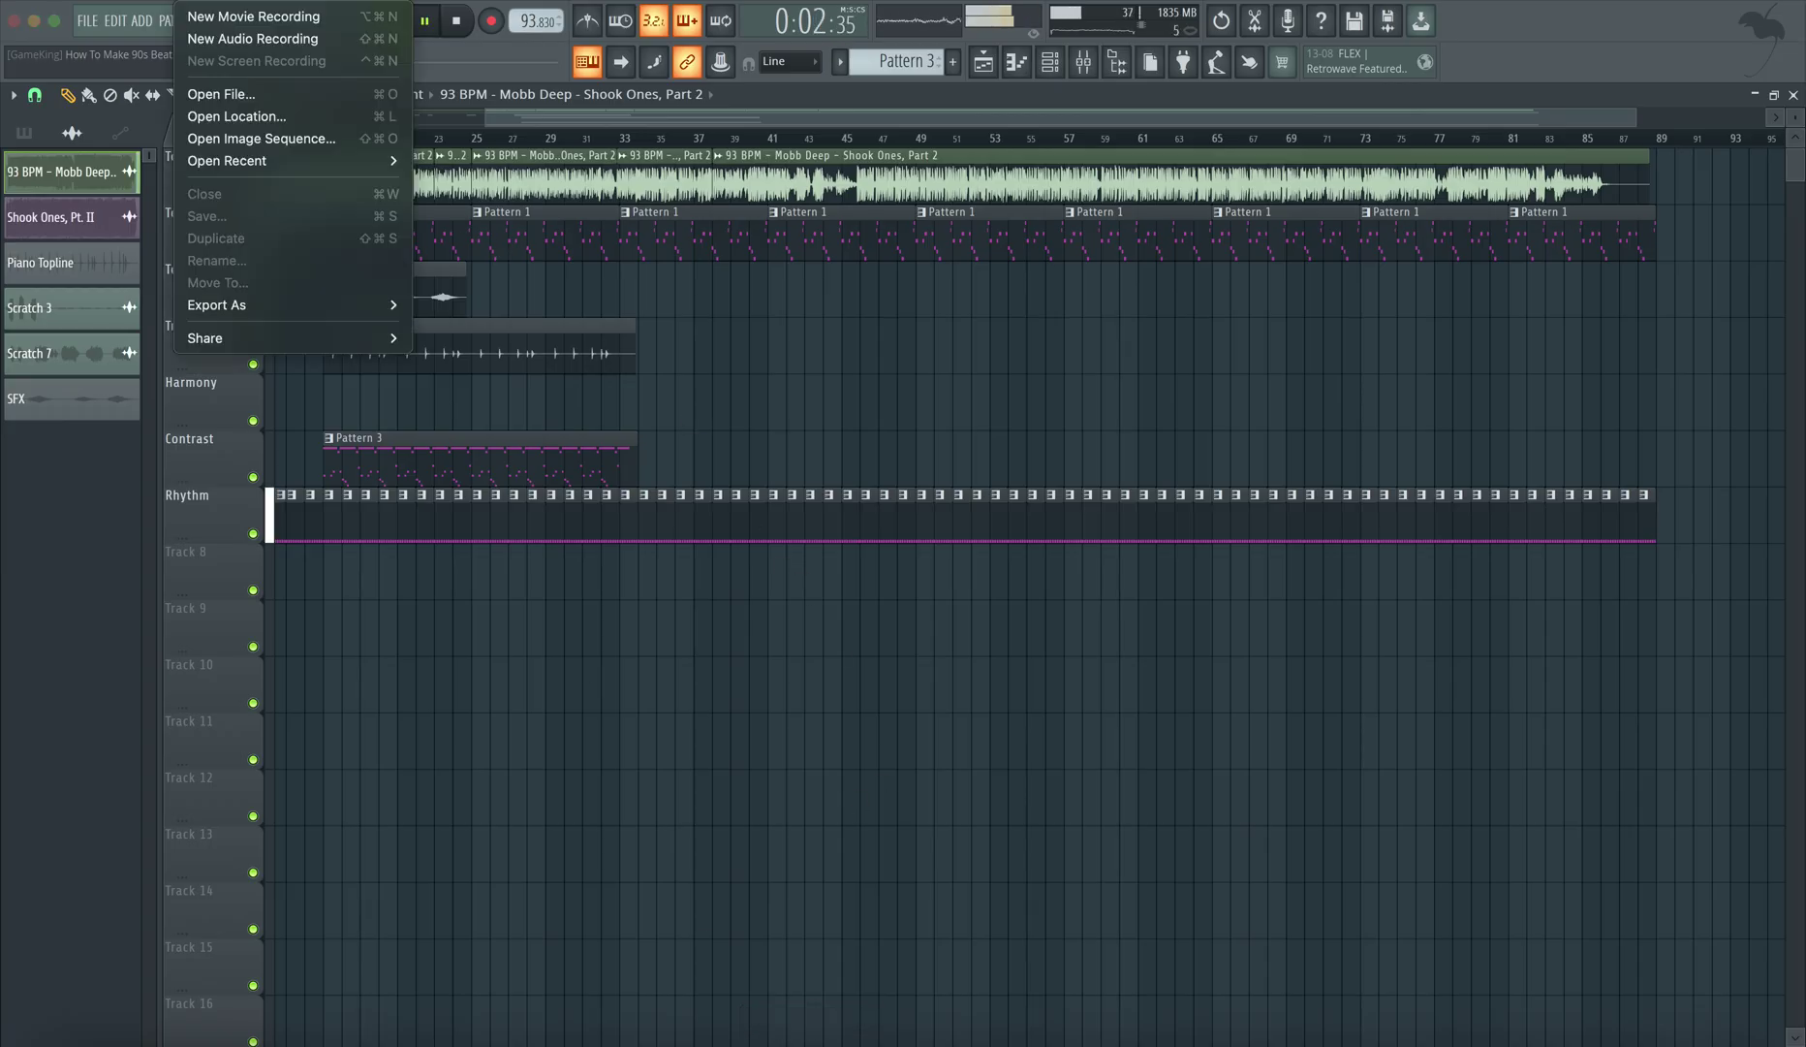
pyautogui.click(224, 19)
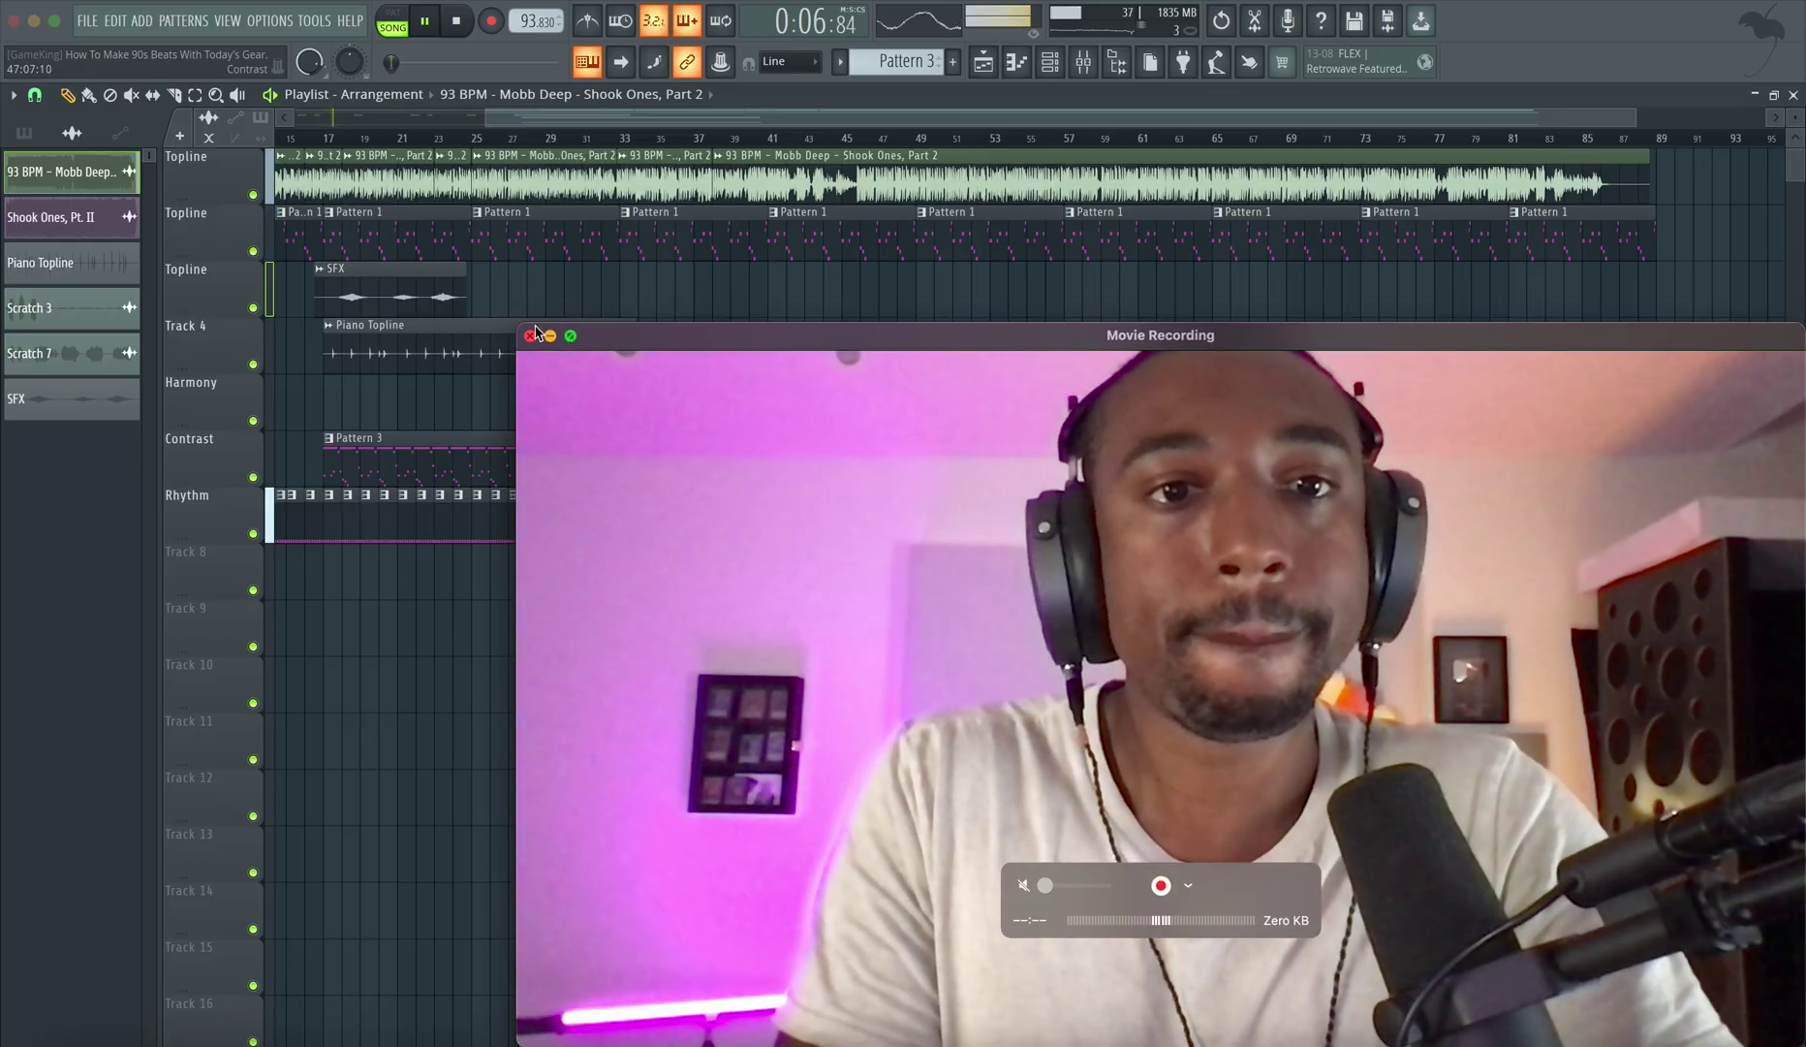
pyautogui.moveTo(516, 324); pyautogui.dragTo(988, 601)
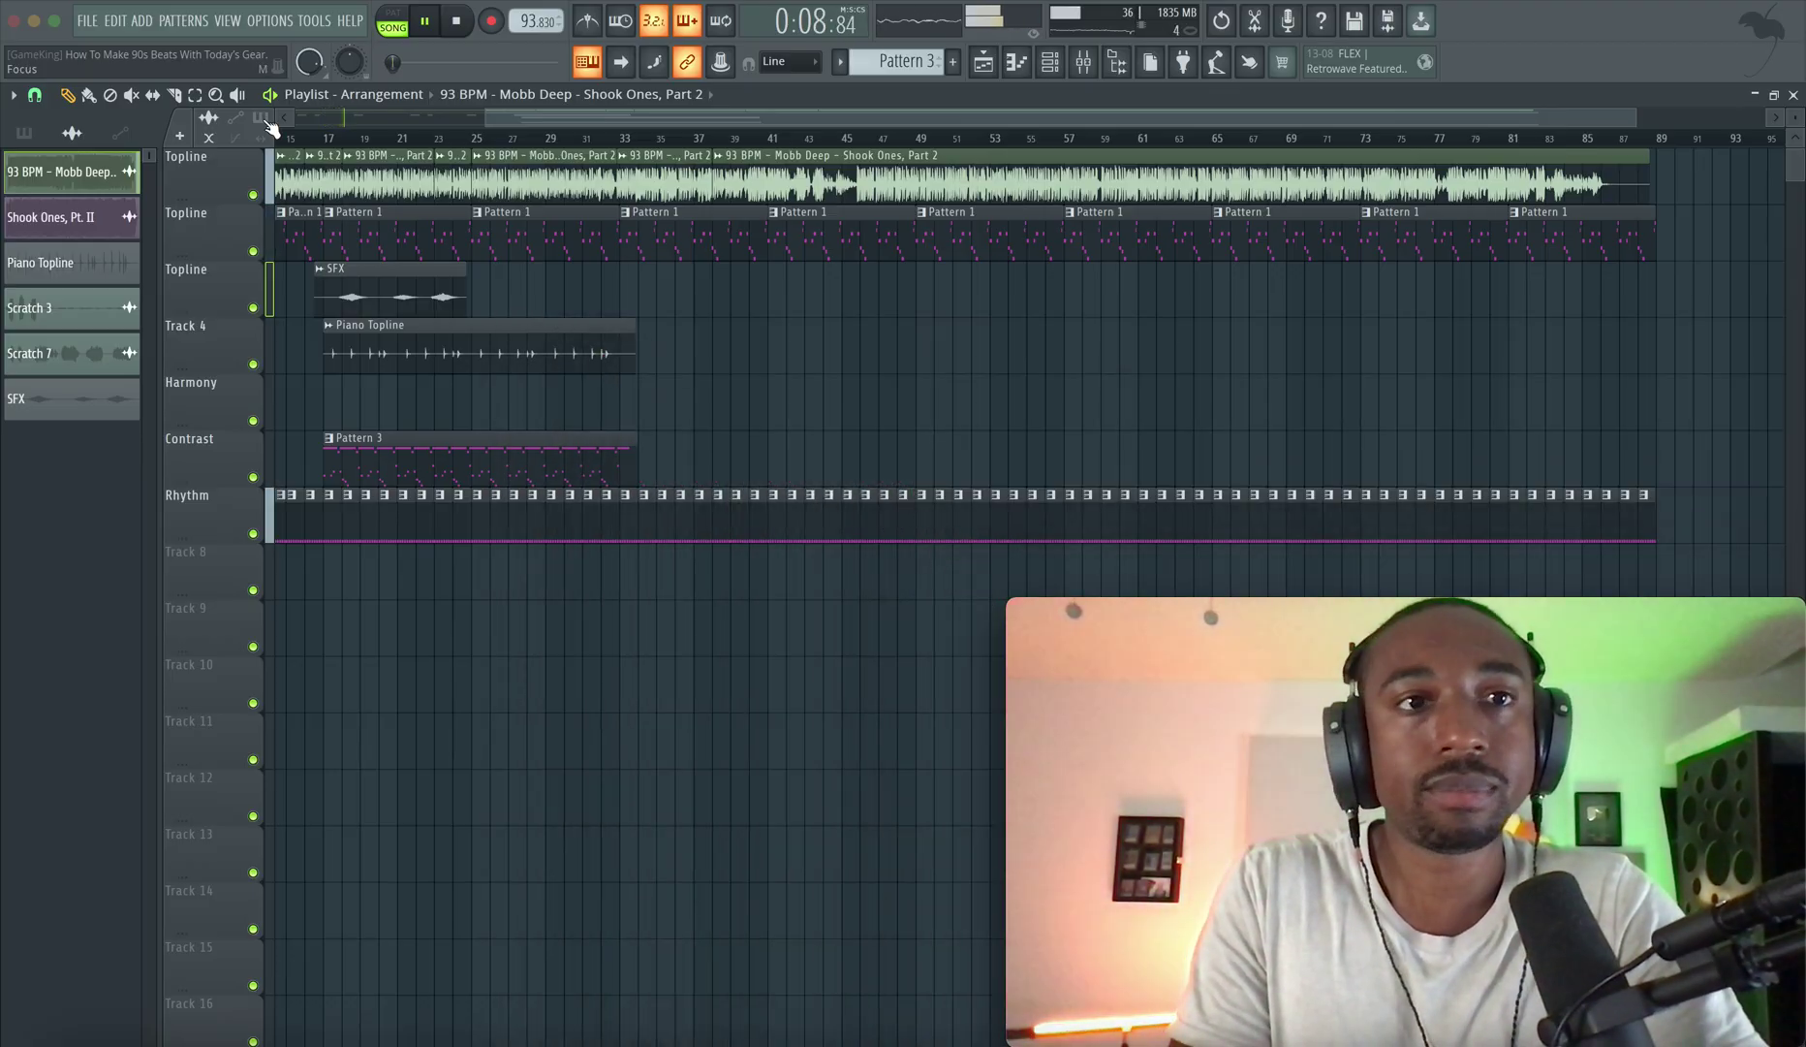
pyautogui.click(286, 2)
pyautogui.click(310, 90)
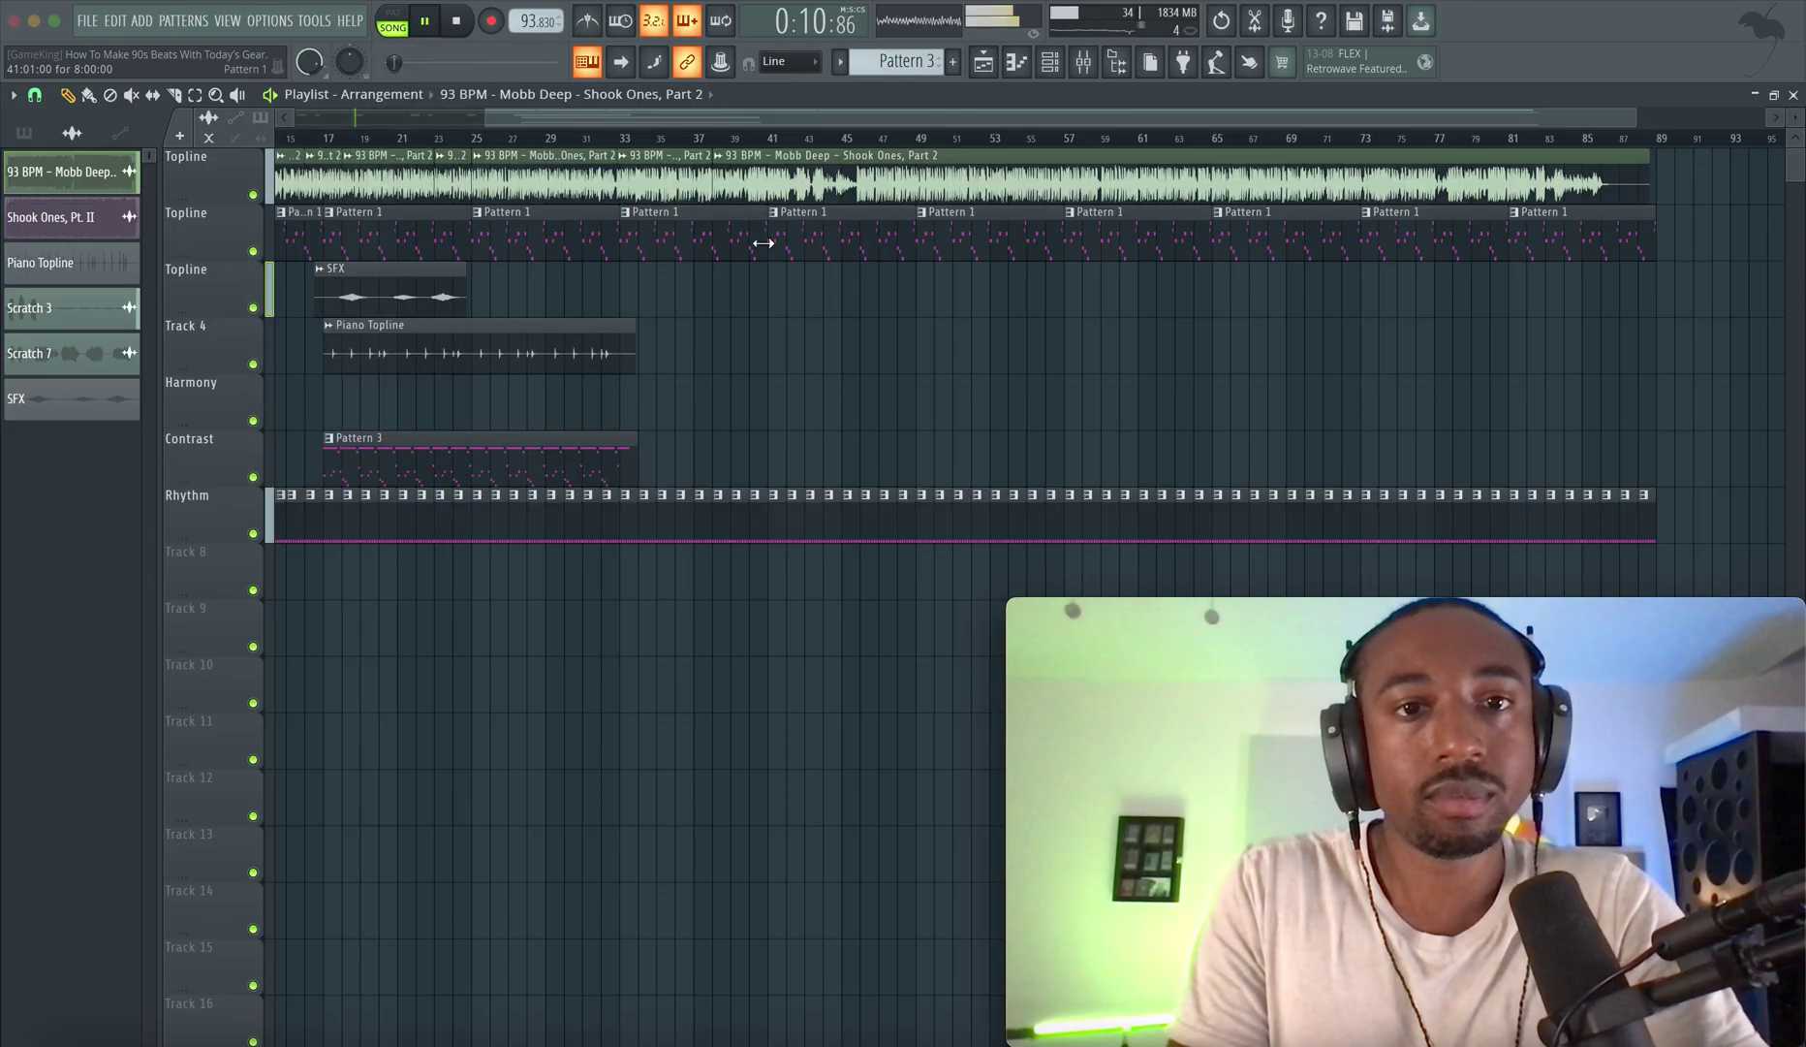
# Mute the Mic mixer track and load Neutron 5 on the Master track.
pyautogui.click(1083, 61)
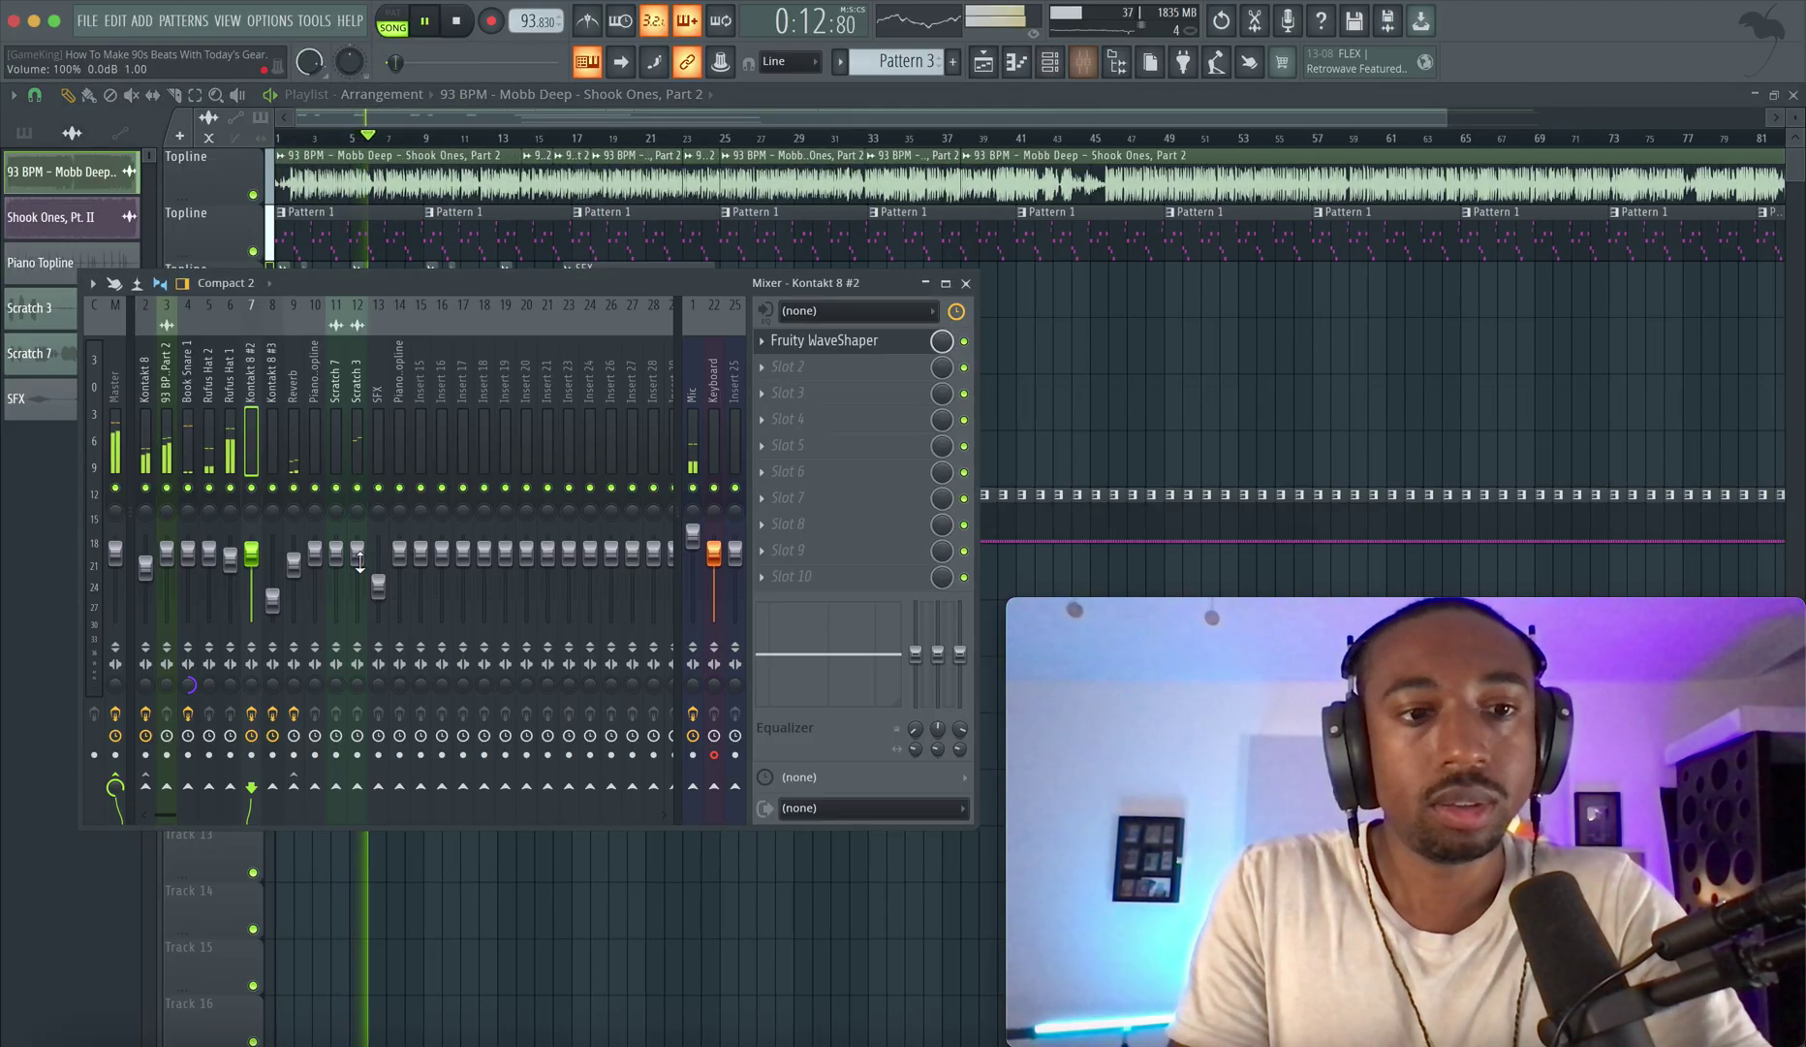
pyautogui.click(694, 491)
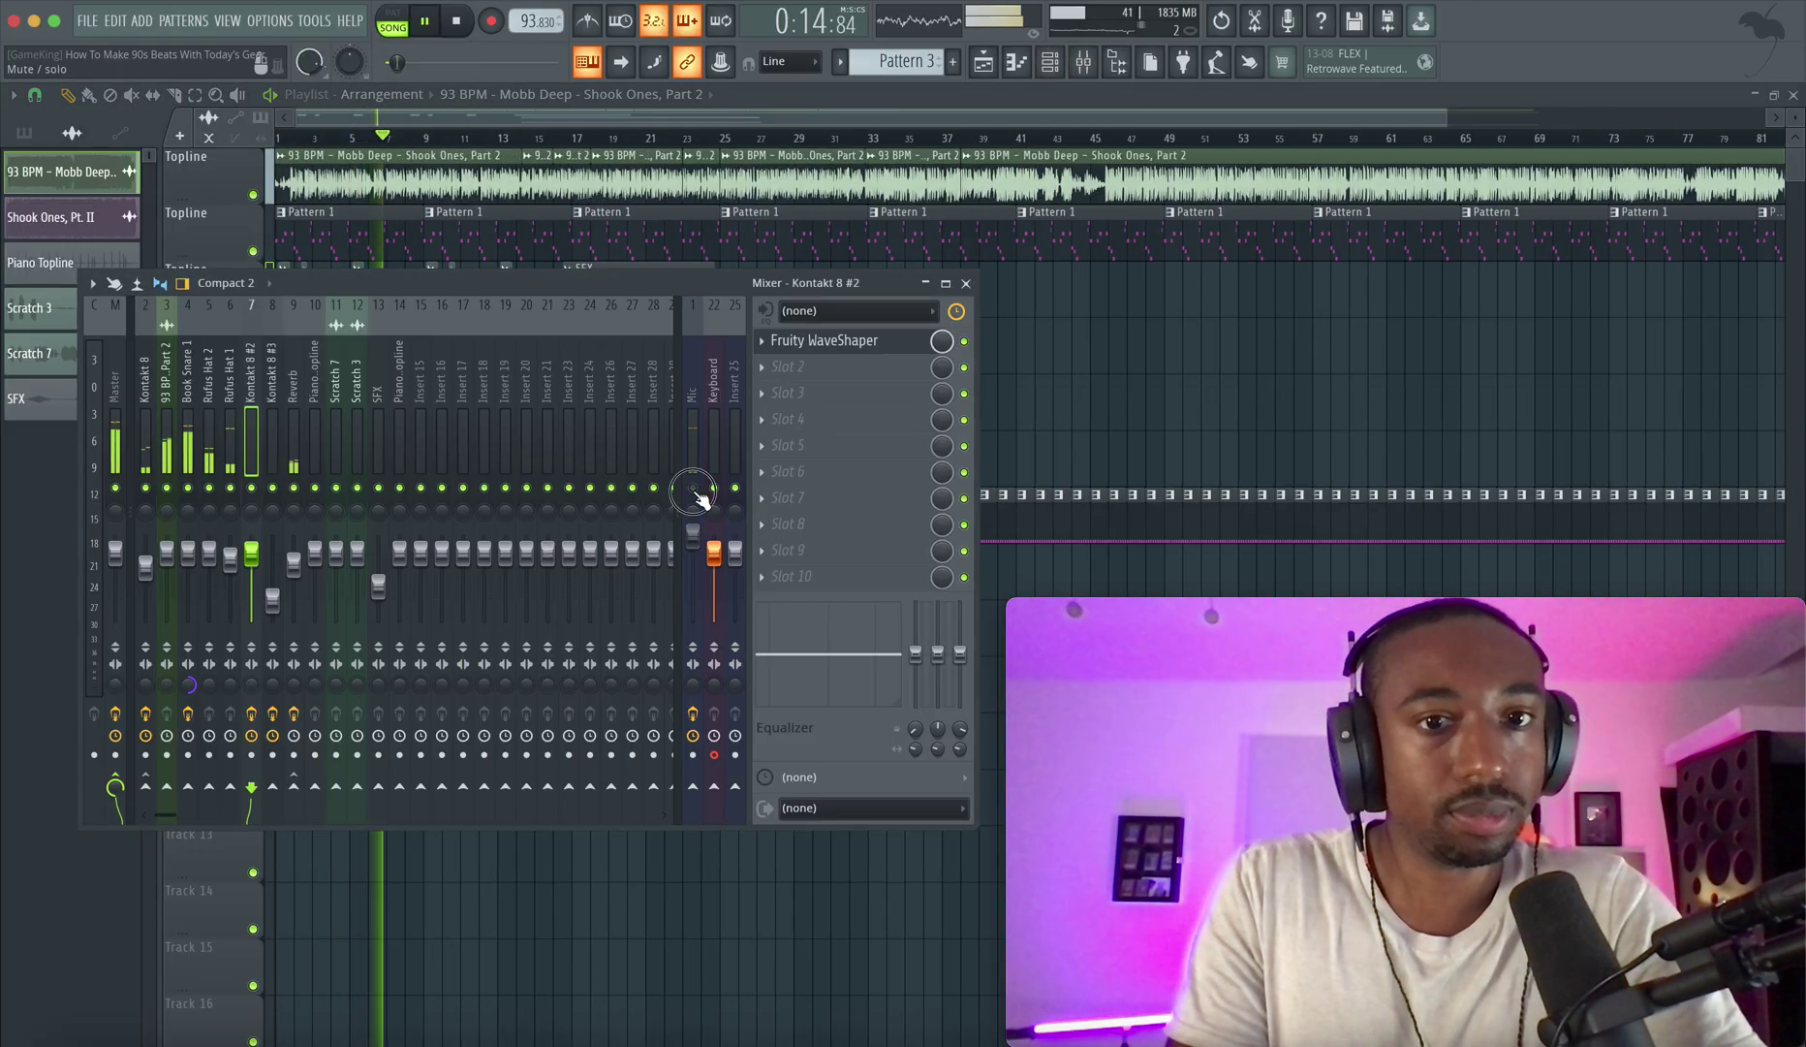
pyautogui.click(116, 407)
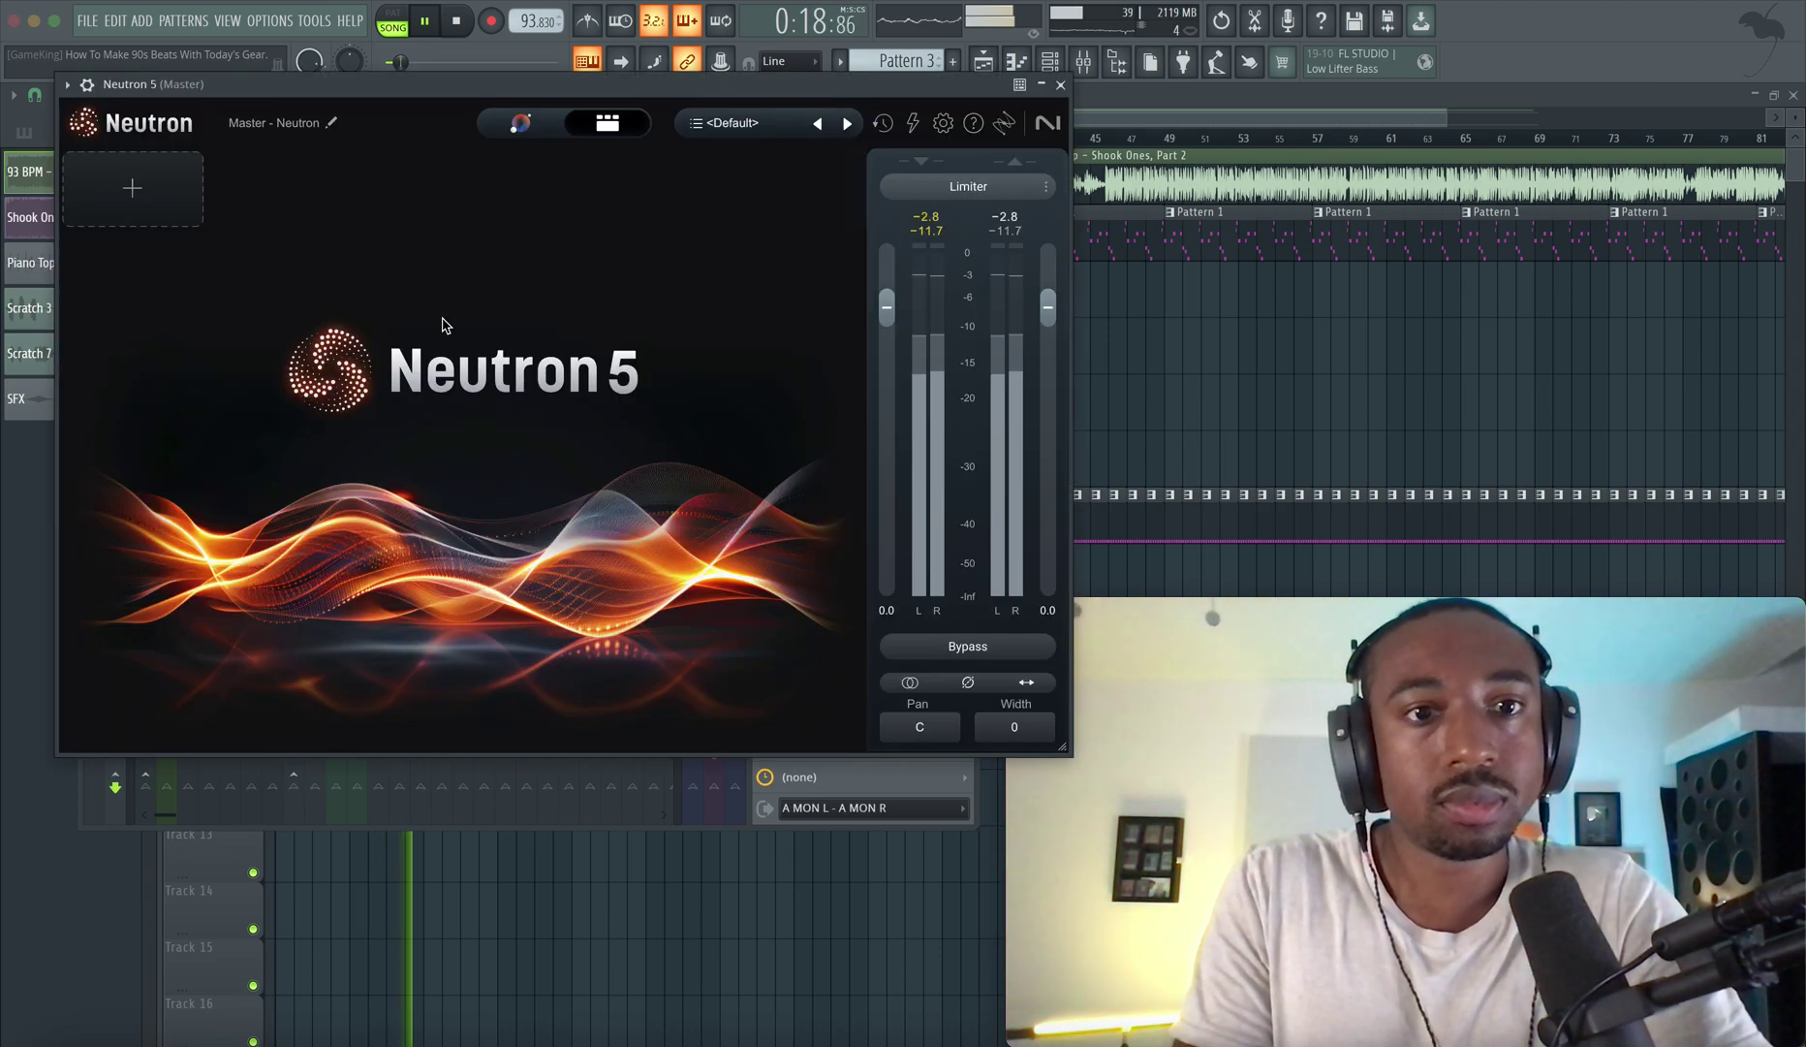
# Add a Density module to Neutron 5 on the Master and set its range to 1.5 dB.
pyautogui.click(186, 215)
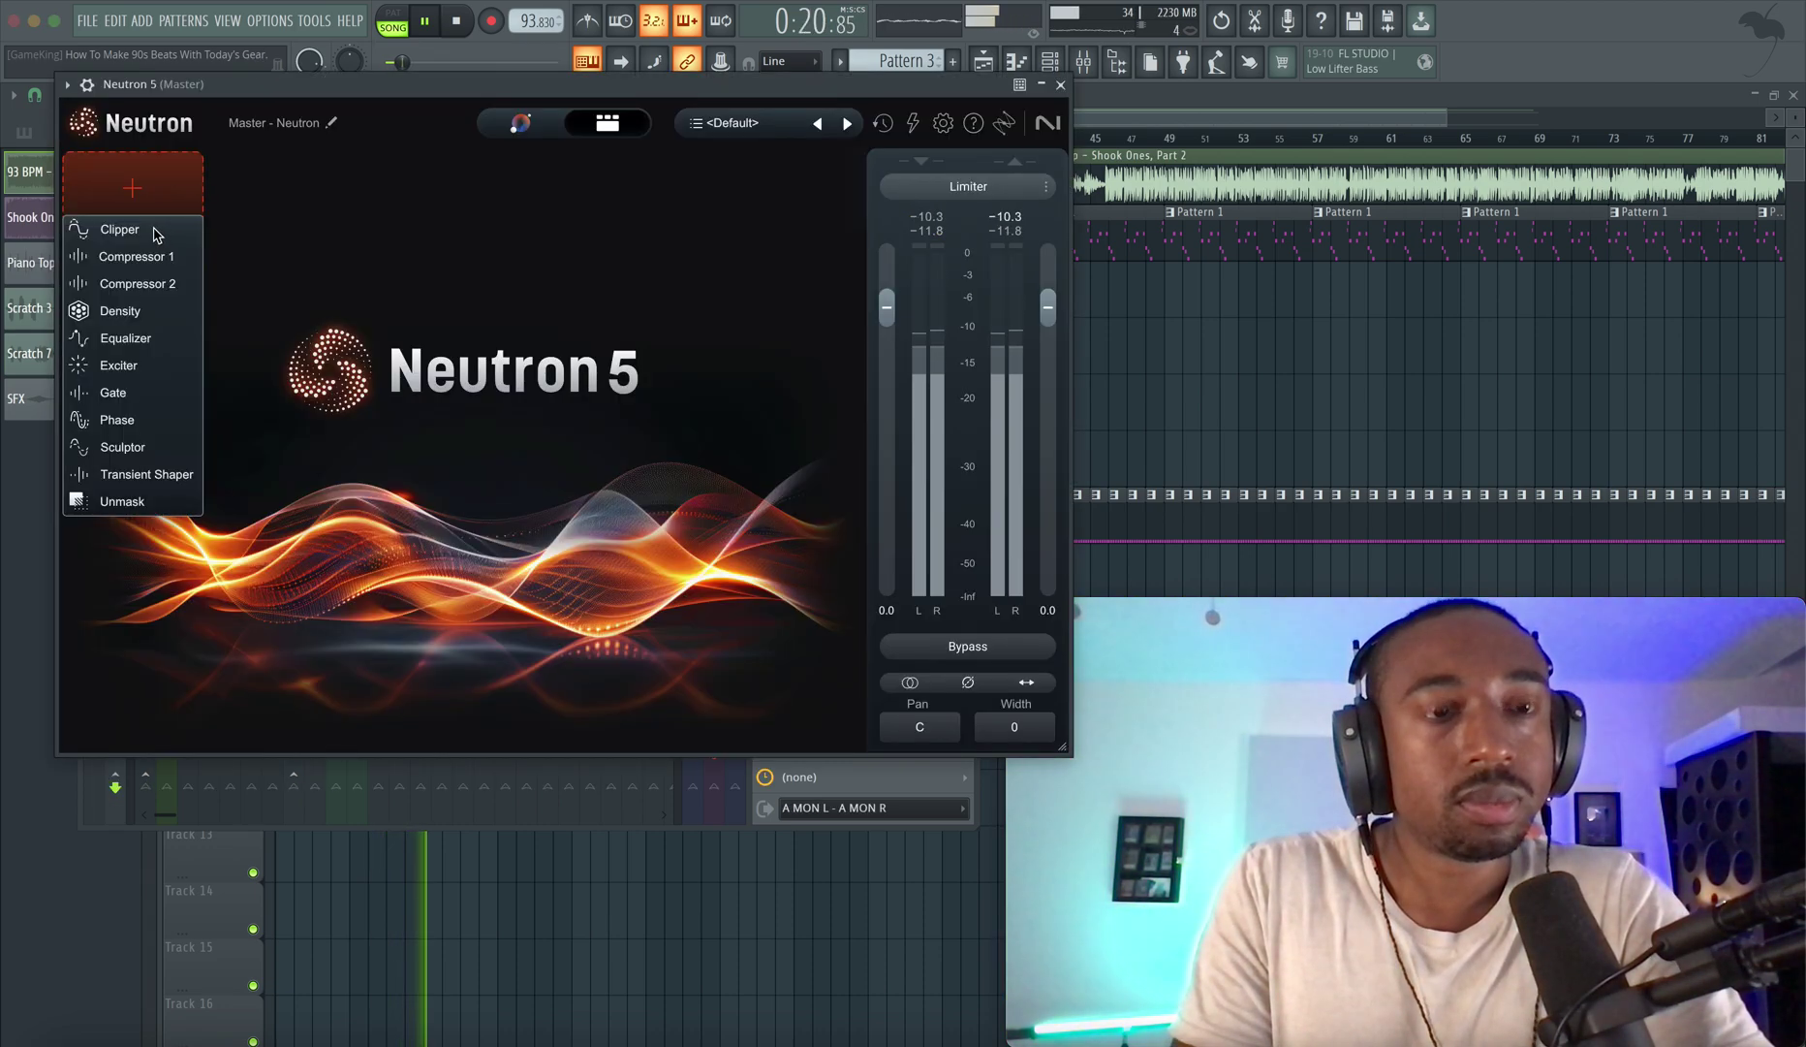
pyautogui.click(121, 311)
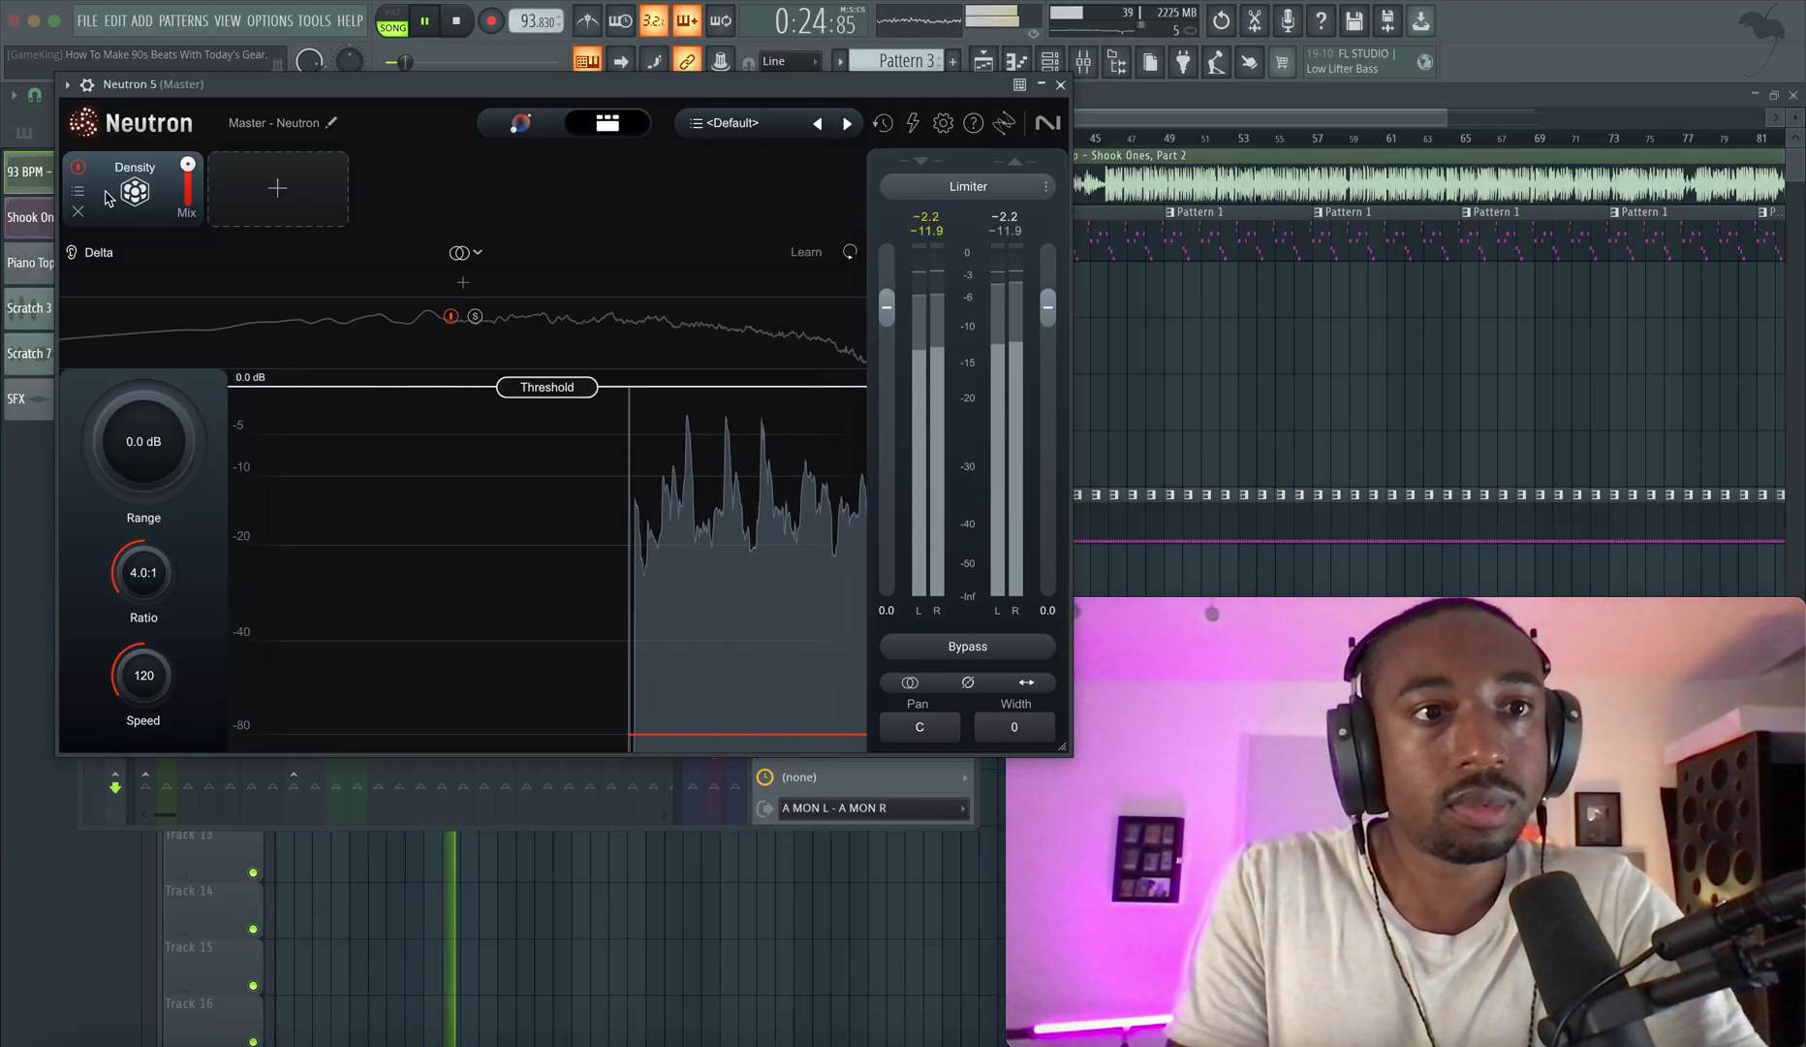
pyautogui.moveTo(151, 441); pyautogui.dragTo(153, 430)
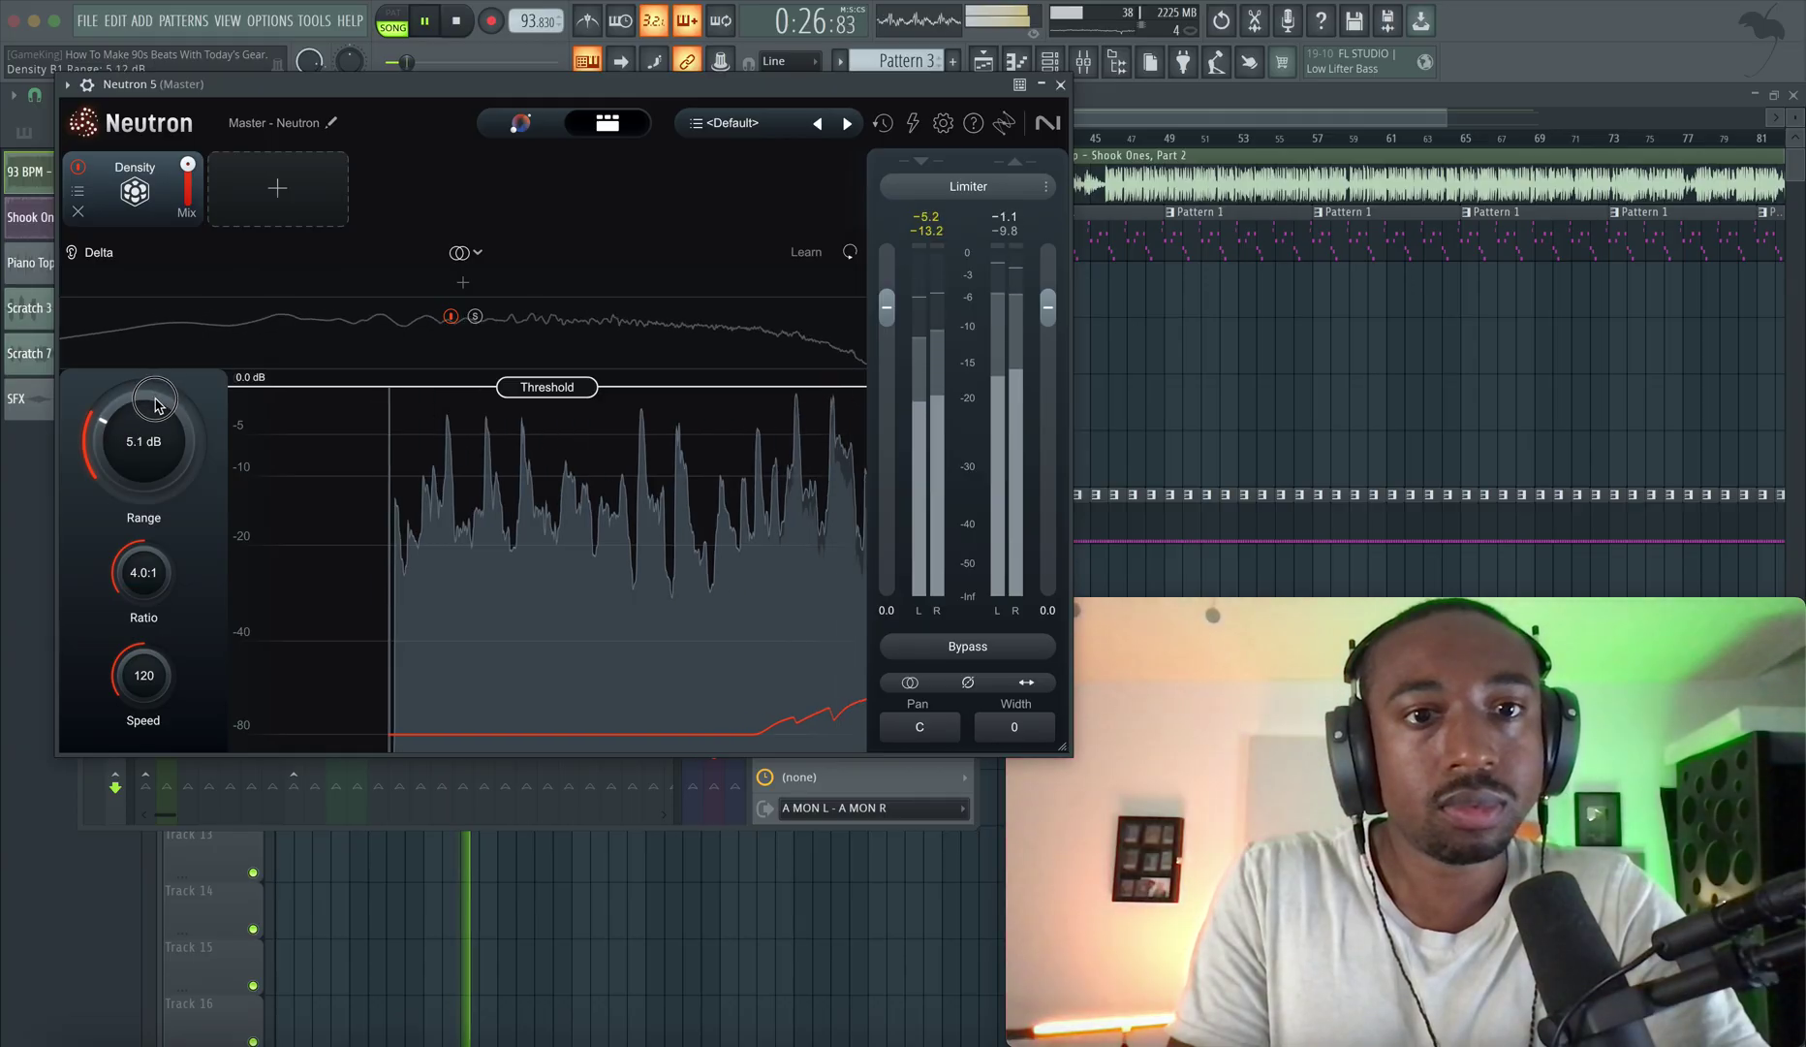
pyautogui.moveTo(155, 403); pyautogui.dragTo(152, 448)
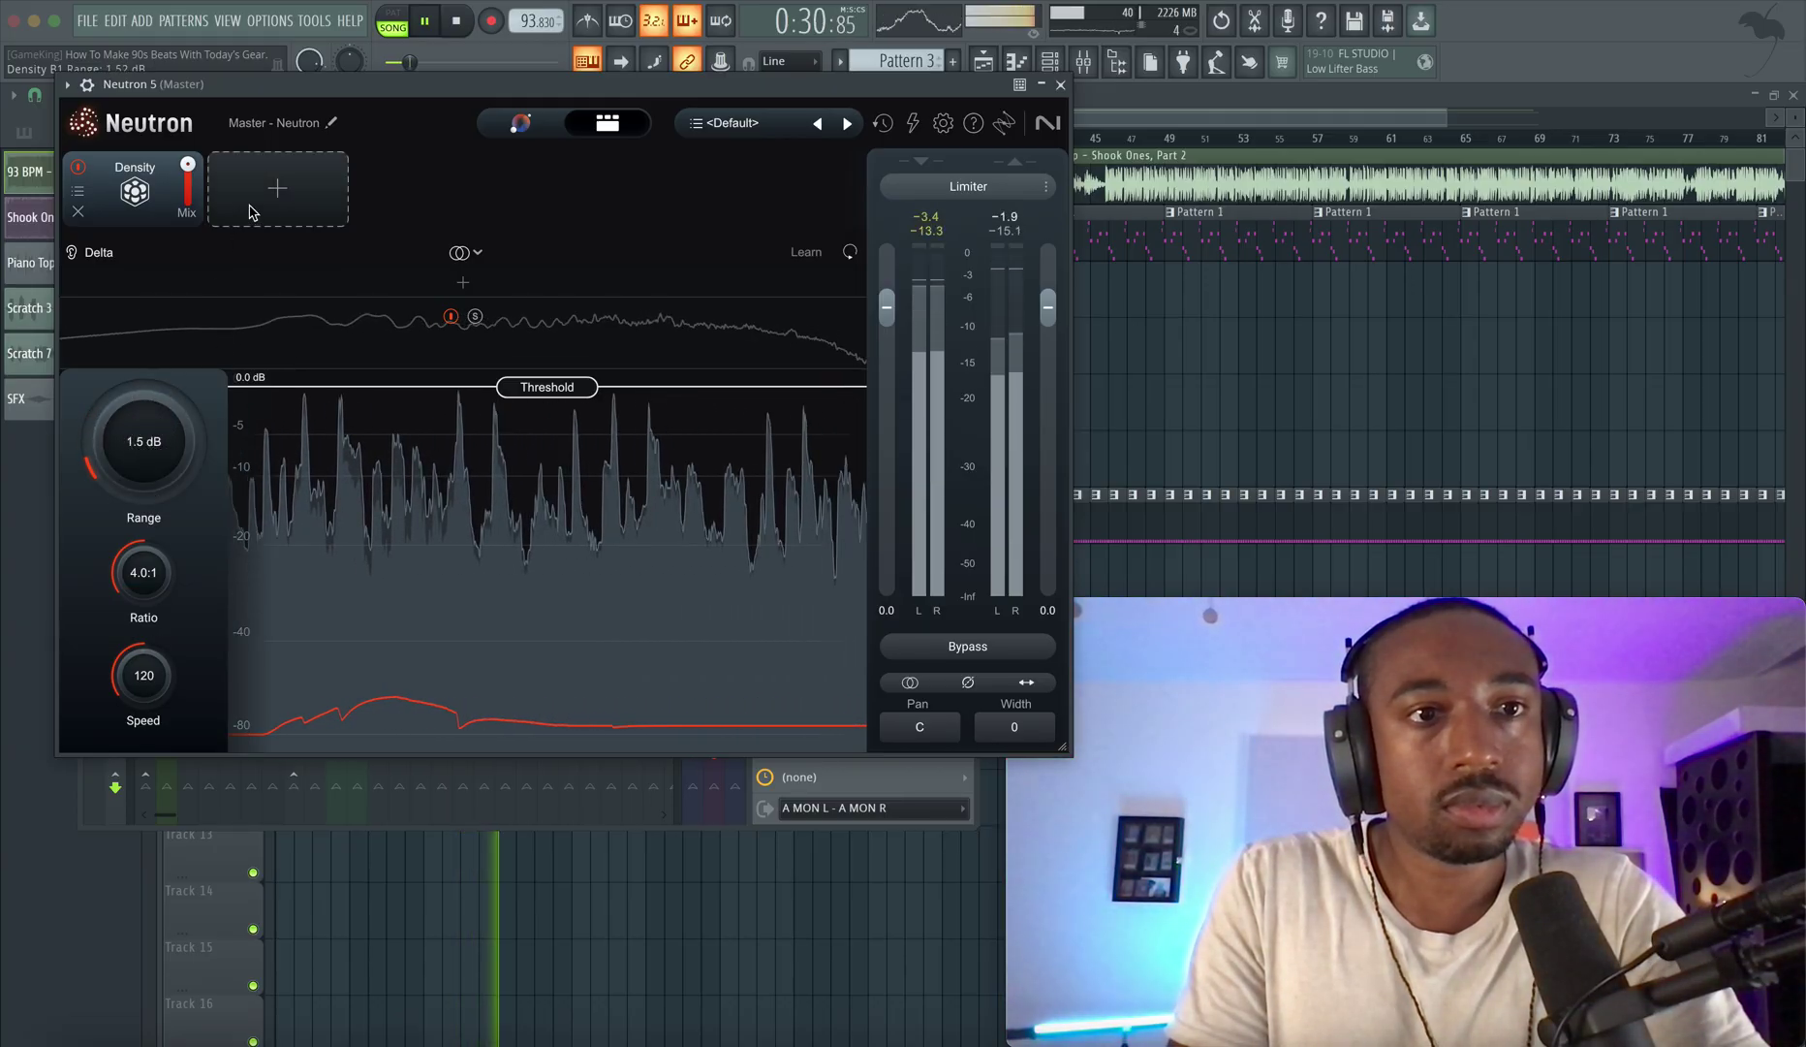
# Add an Exciter module to Neutron 5 on the Master, in Classic mode with fully Retro character and drive at 0.6.
pyautogui.click(277, 187)
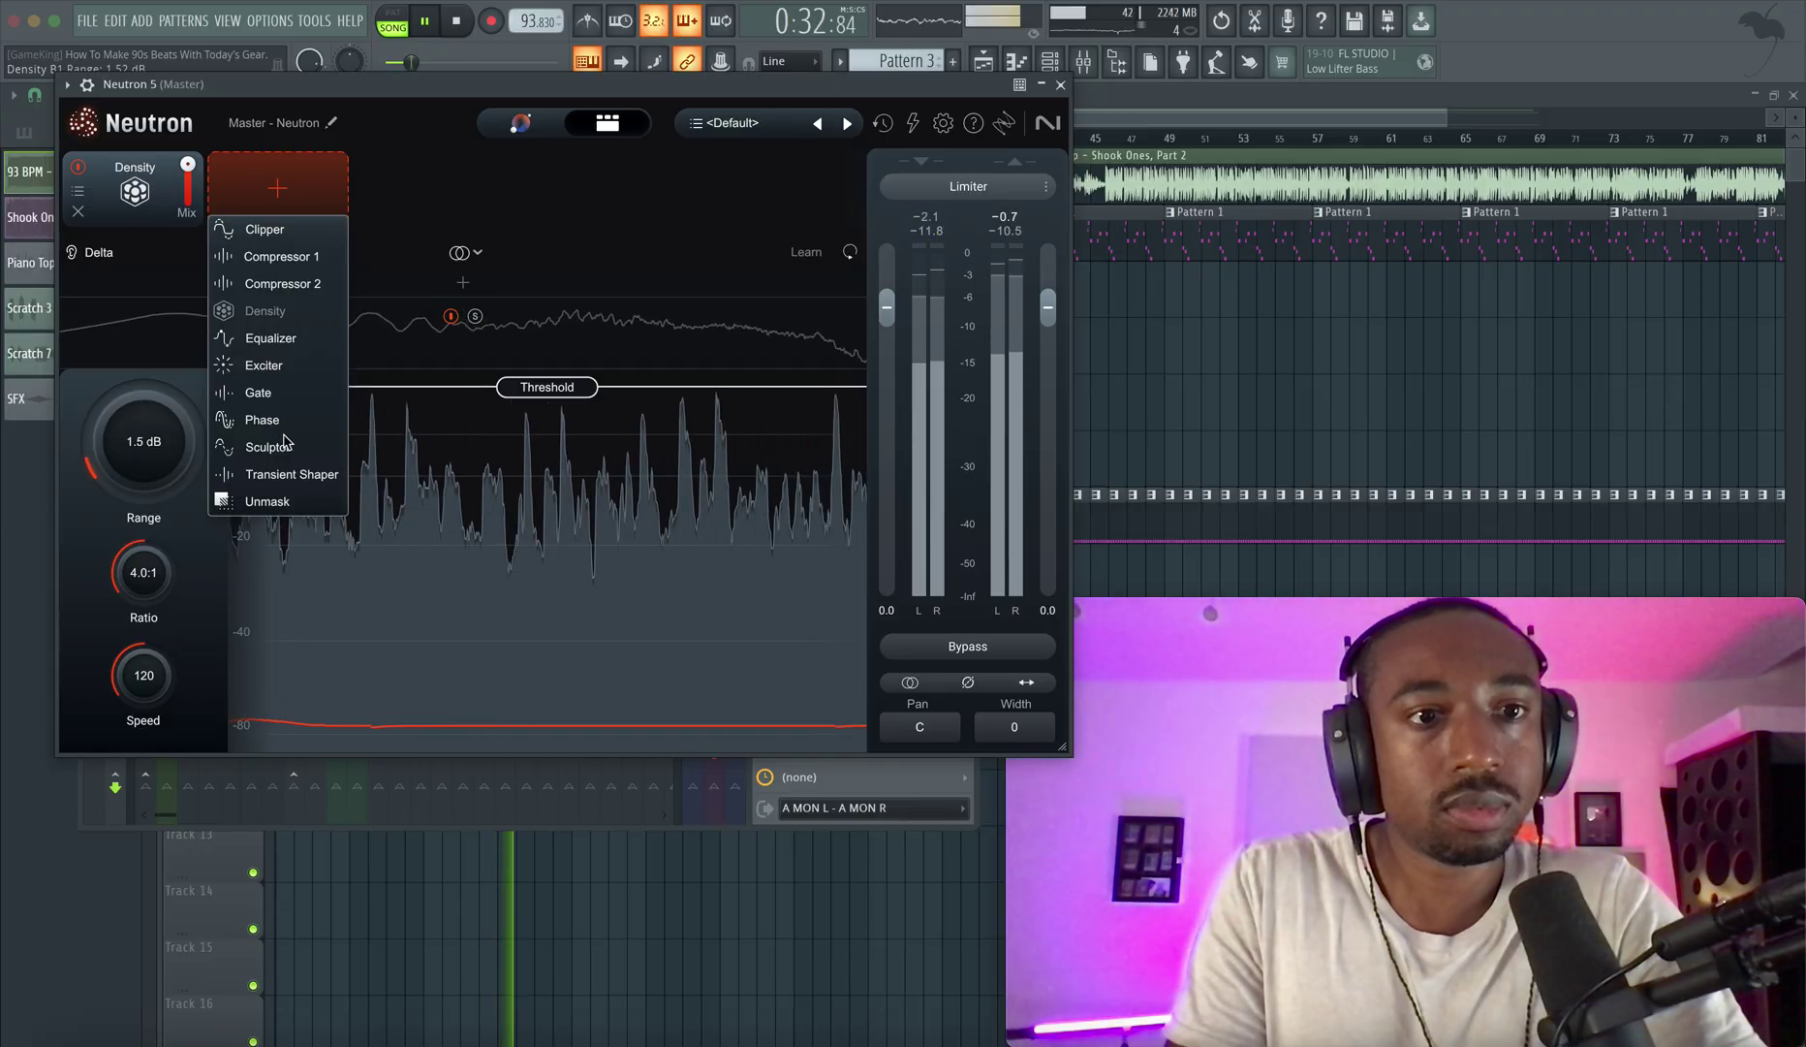
pyautogui.click(263, 365)
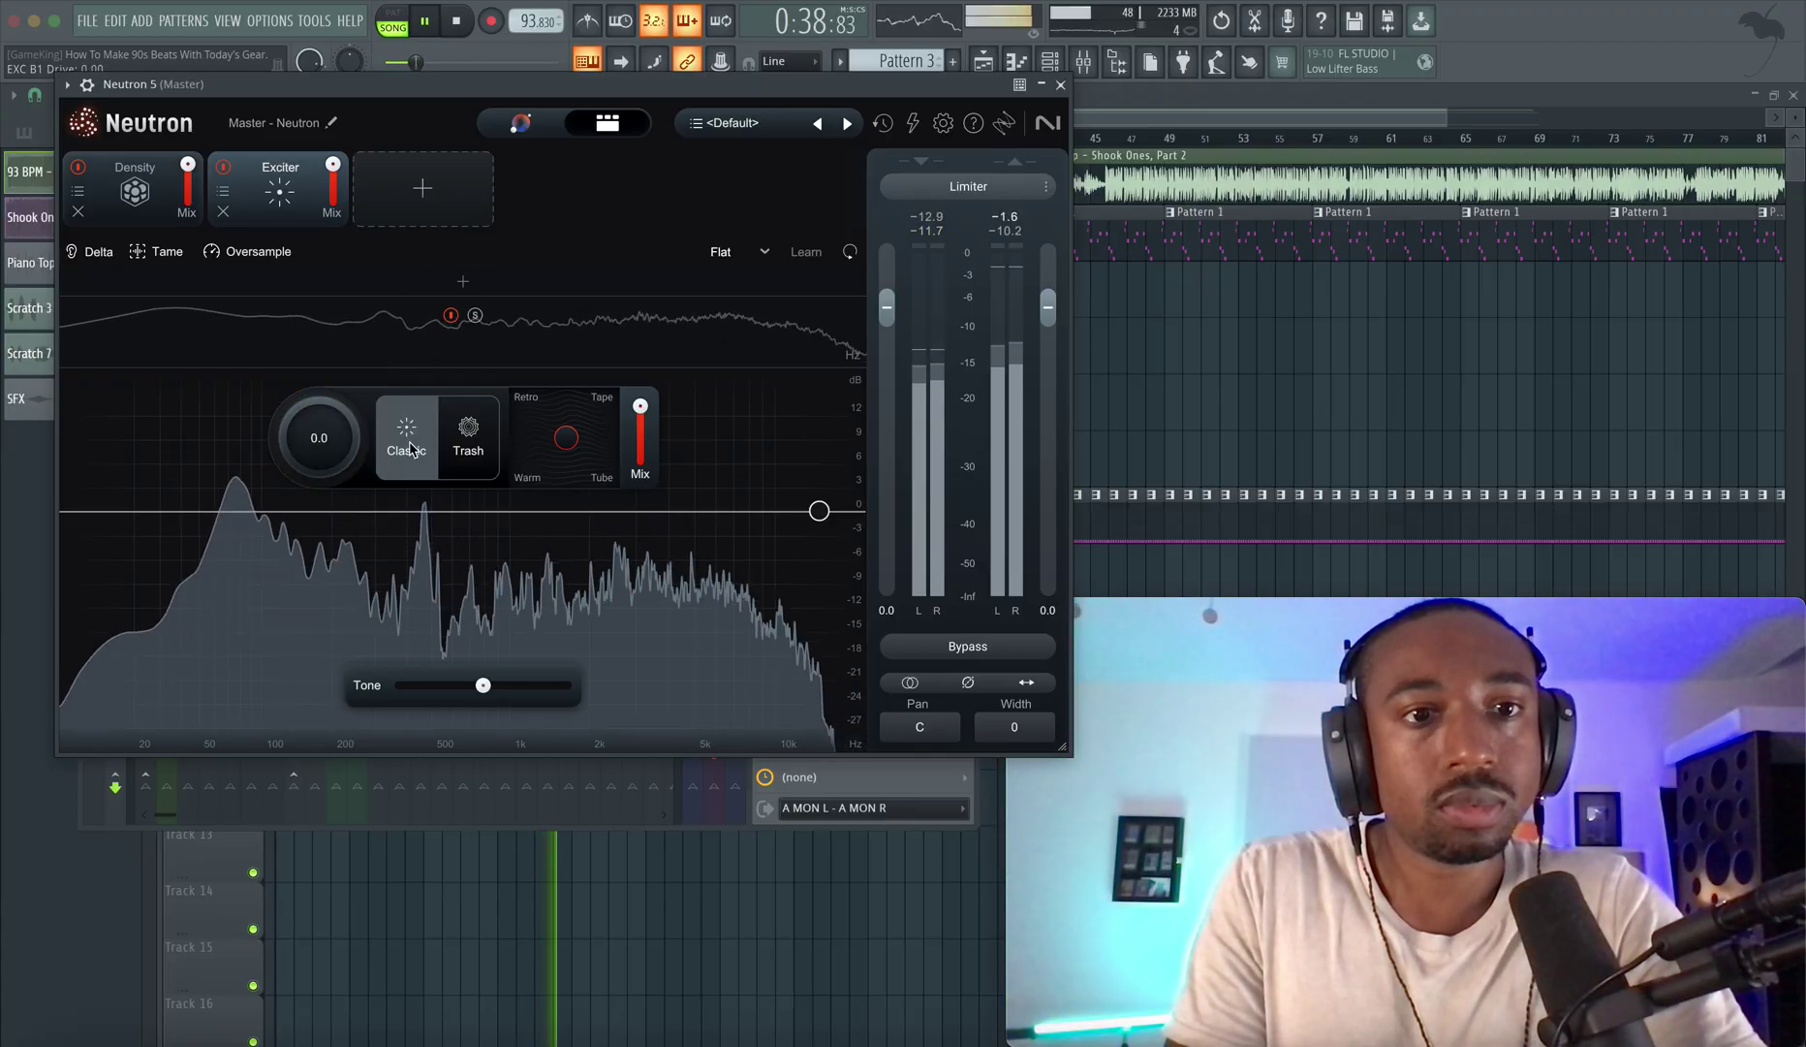
pyautogui.click(468, 436)
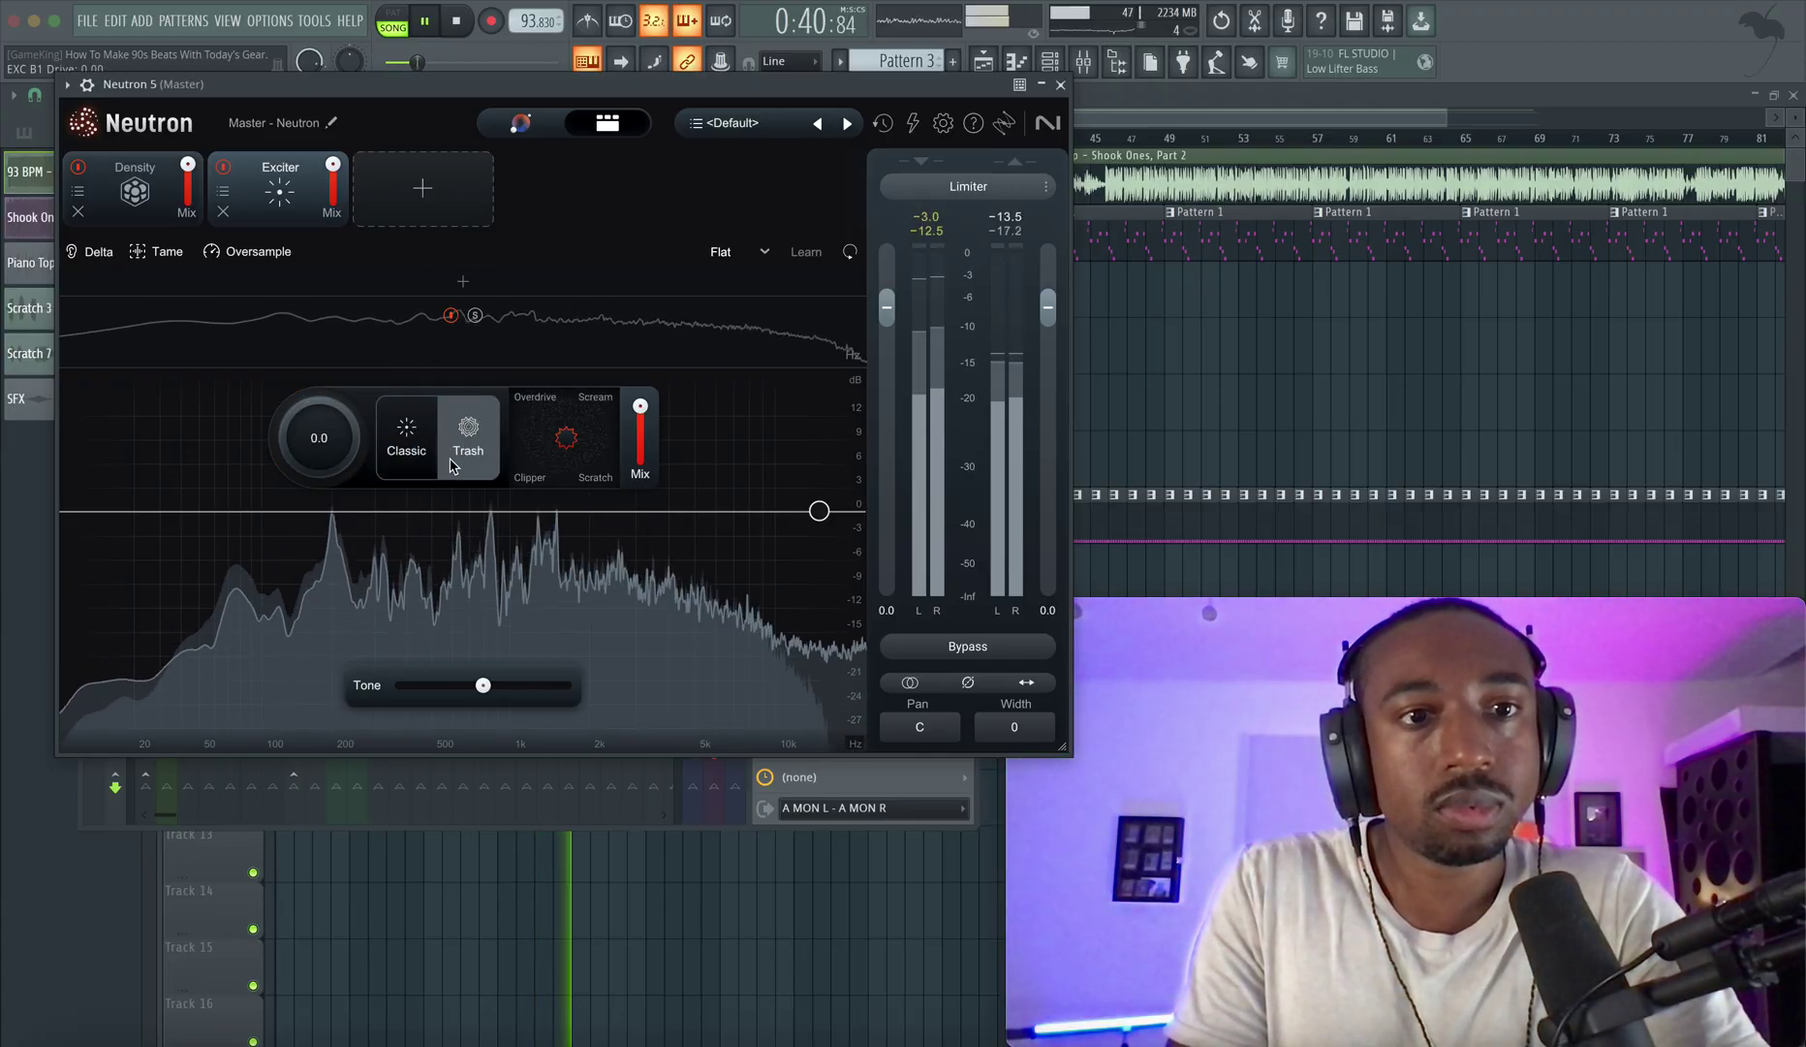
pyautogui.click(406, 436)
pyautogui.moveTo(563, 440); pyautogui.dragTo(516, 405)
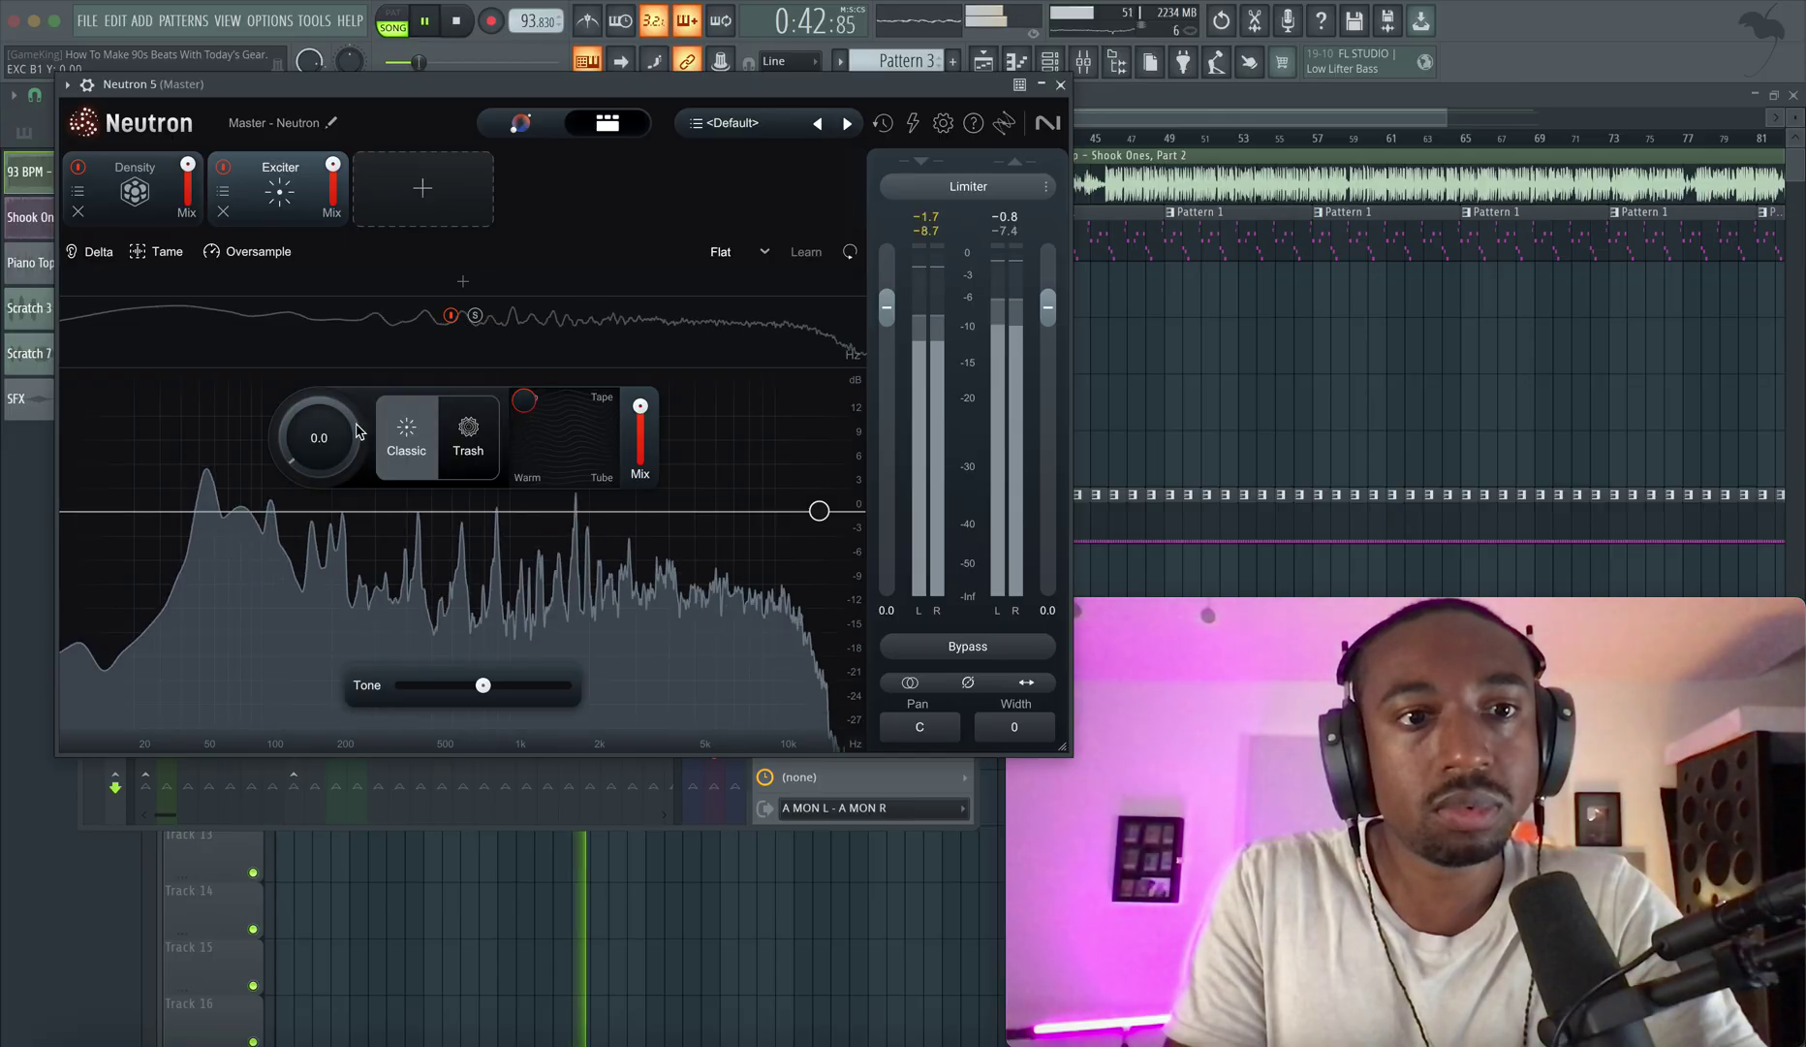
pyautogui.moveTo(326, 420); pyautogui.dragTo(325, 442)
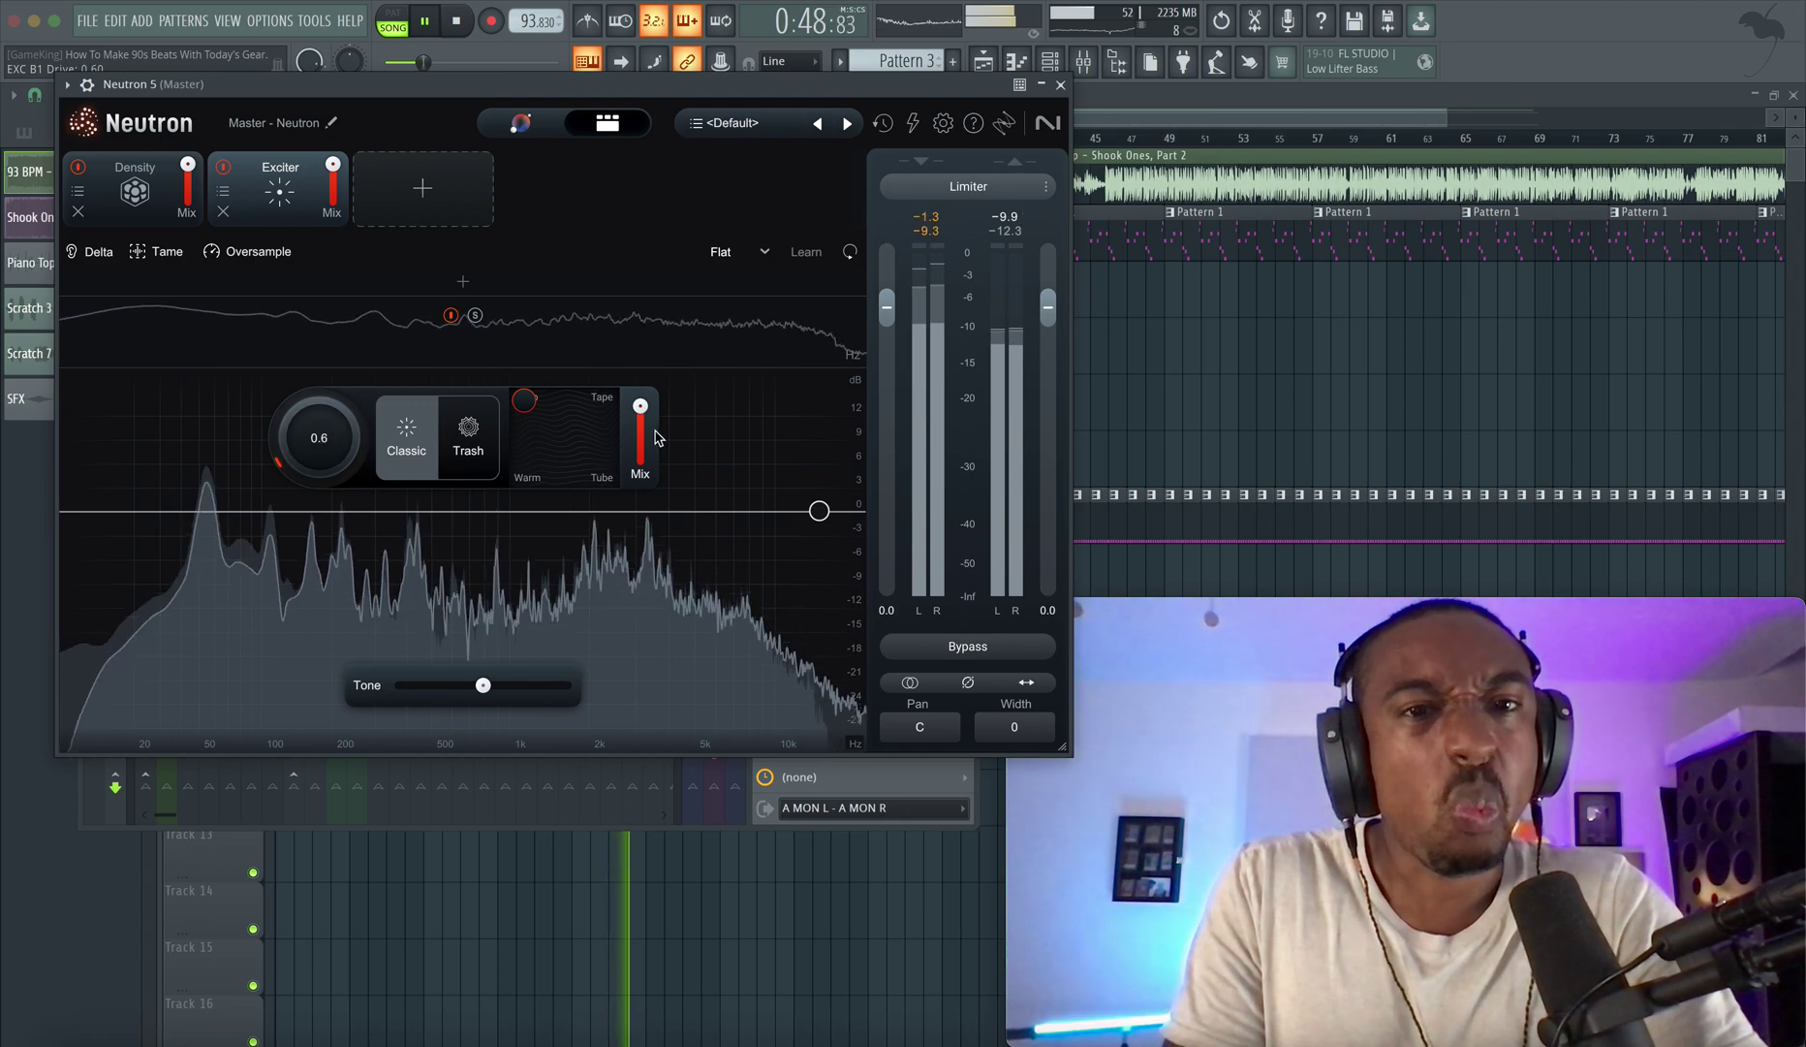
# Reduce the Exciter's mix to under half and turn on its oversampling.
pyautogui.moveTo(642, 418); pyautogui.dragTo(611, 557)
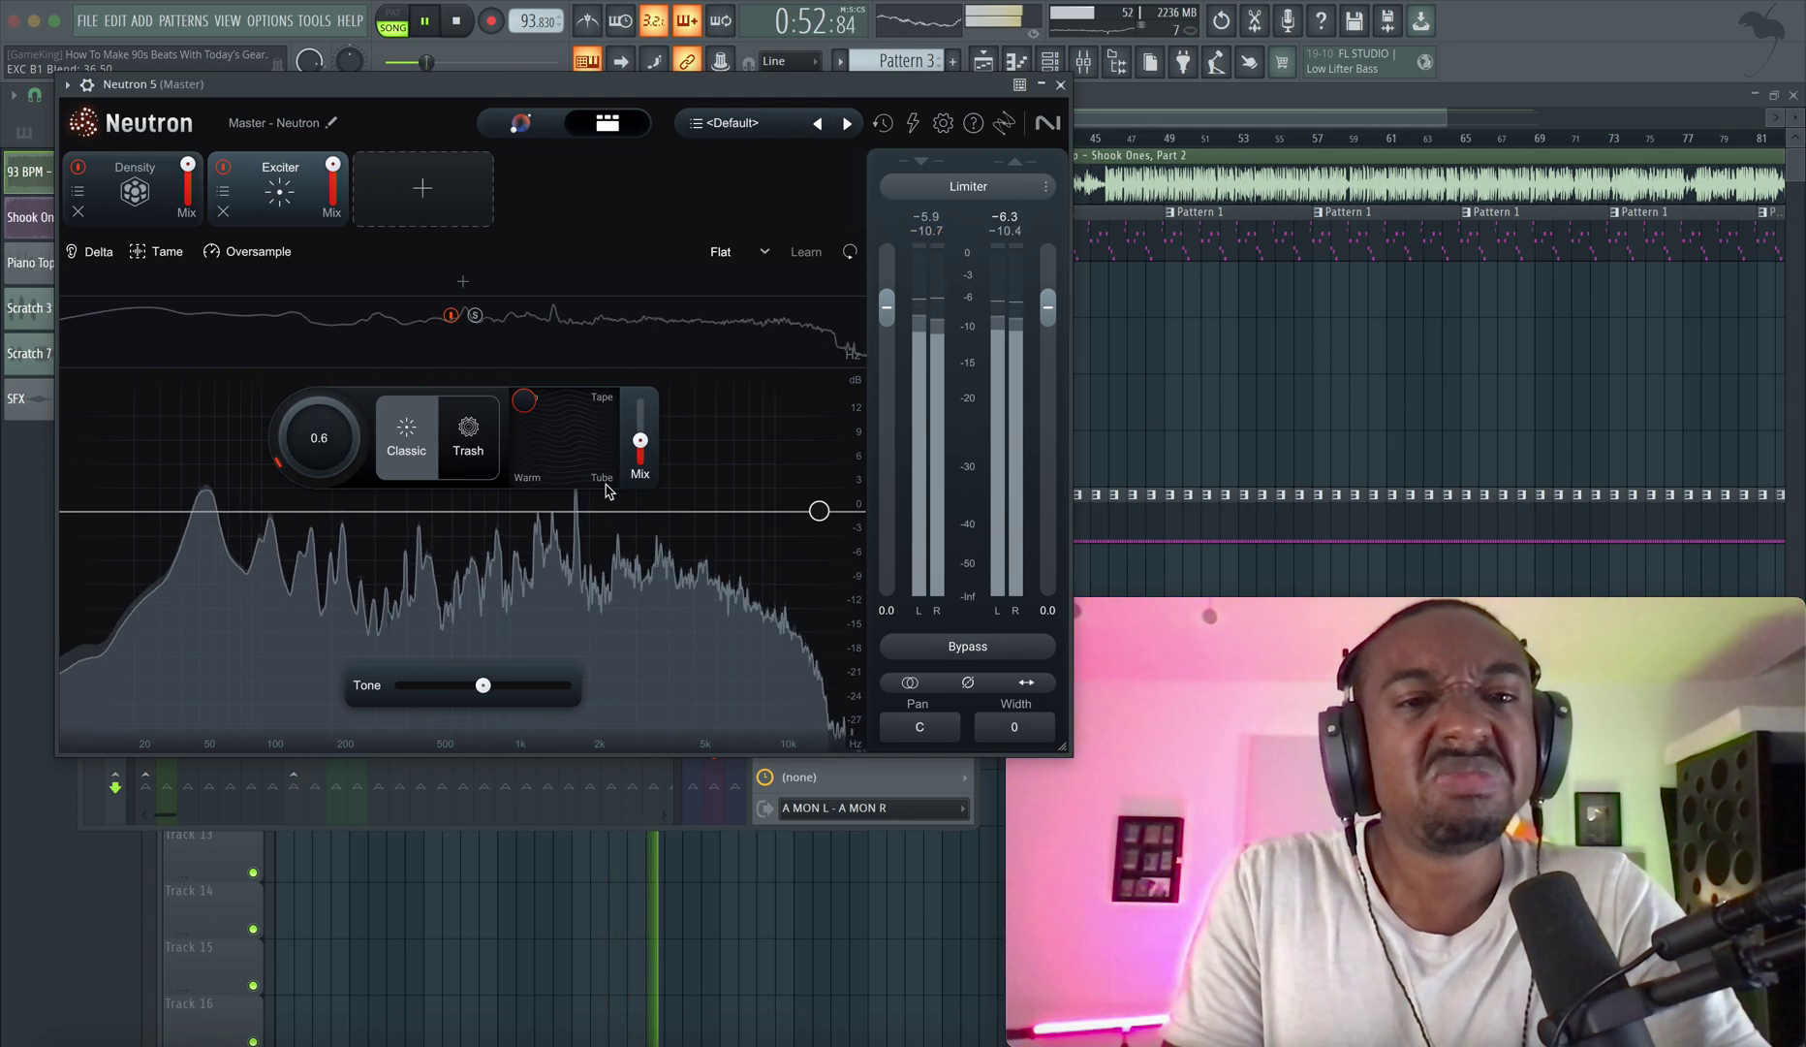
pyautogui.click(412, 194)
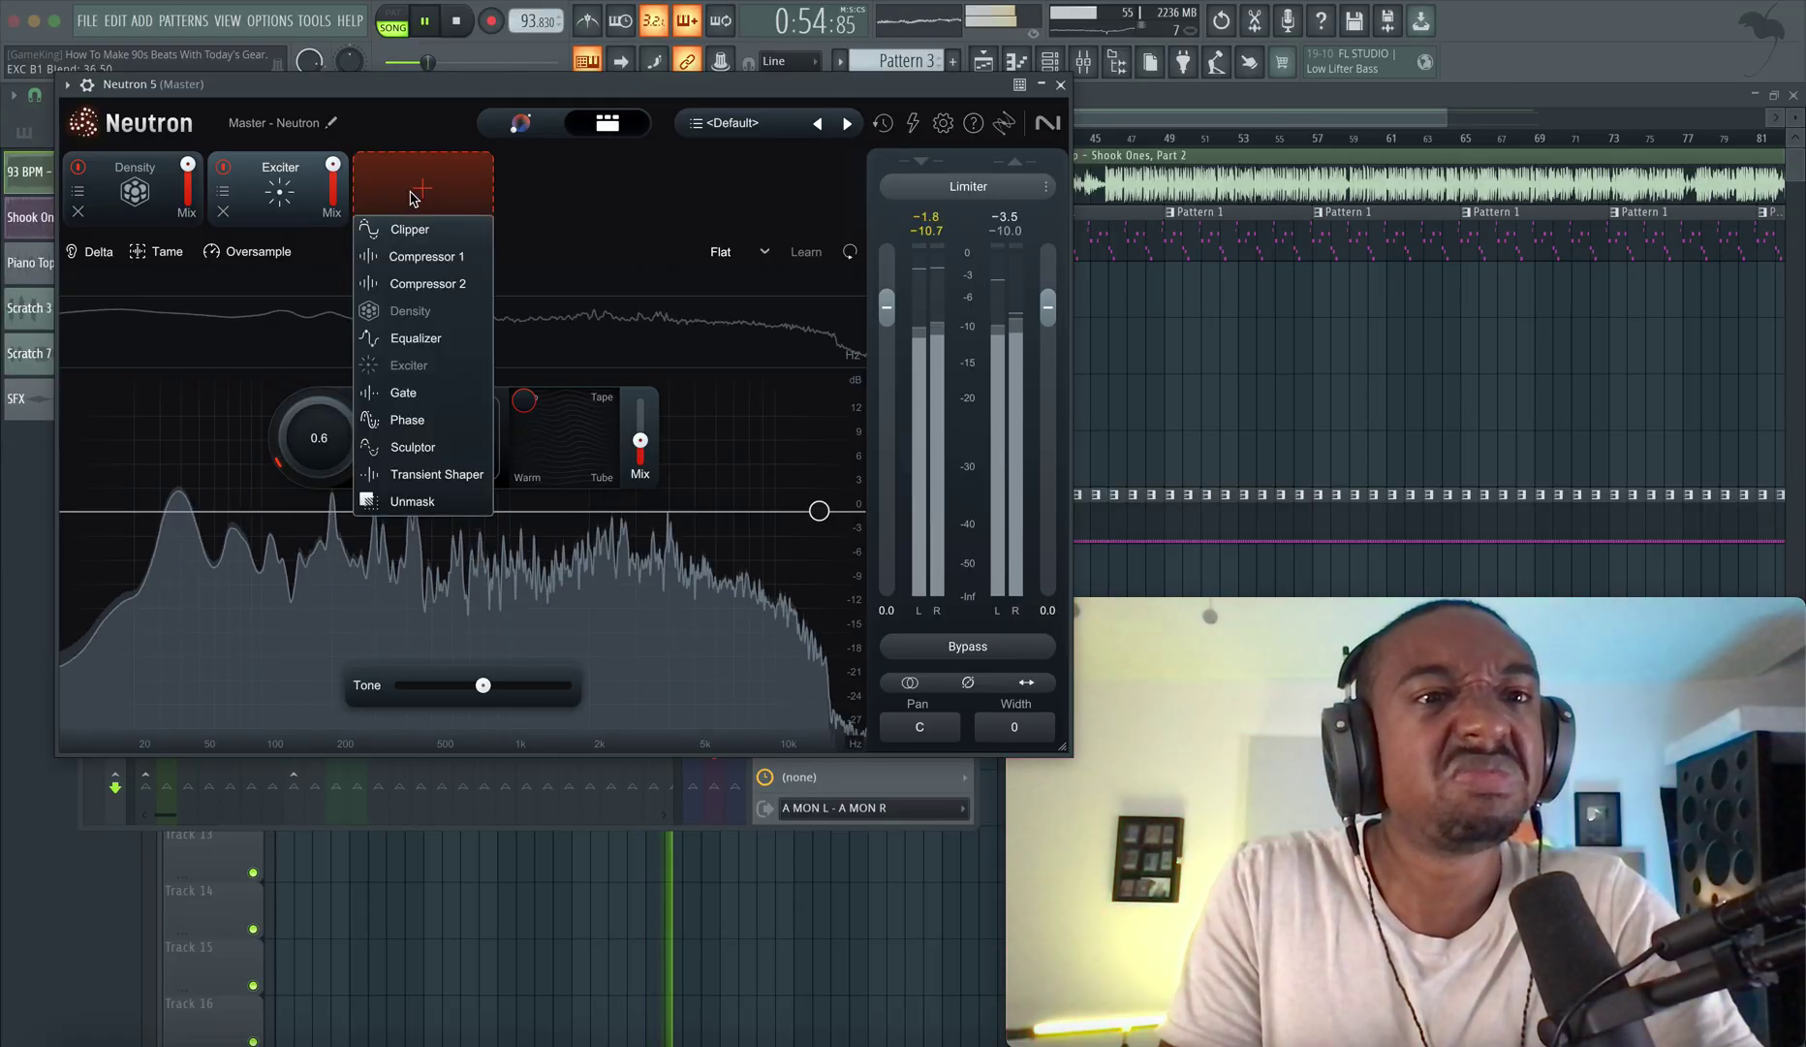
pyautogui.click(274, 251)
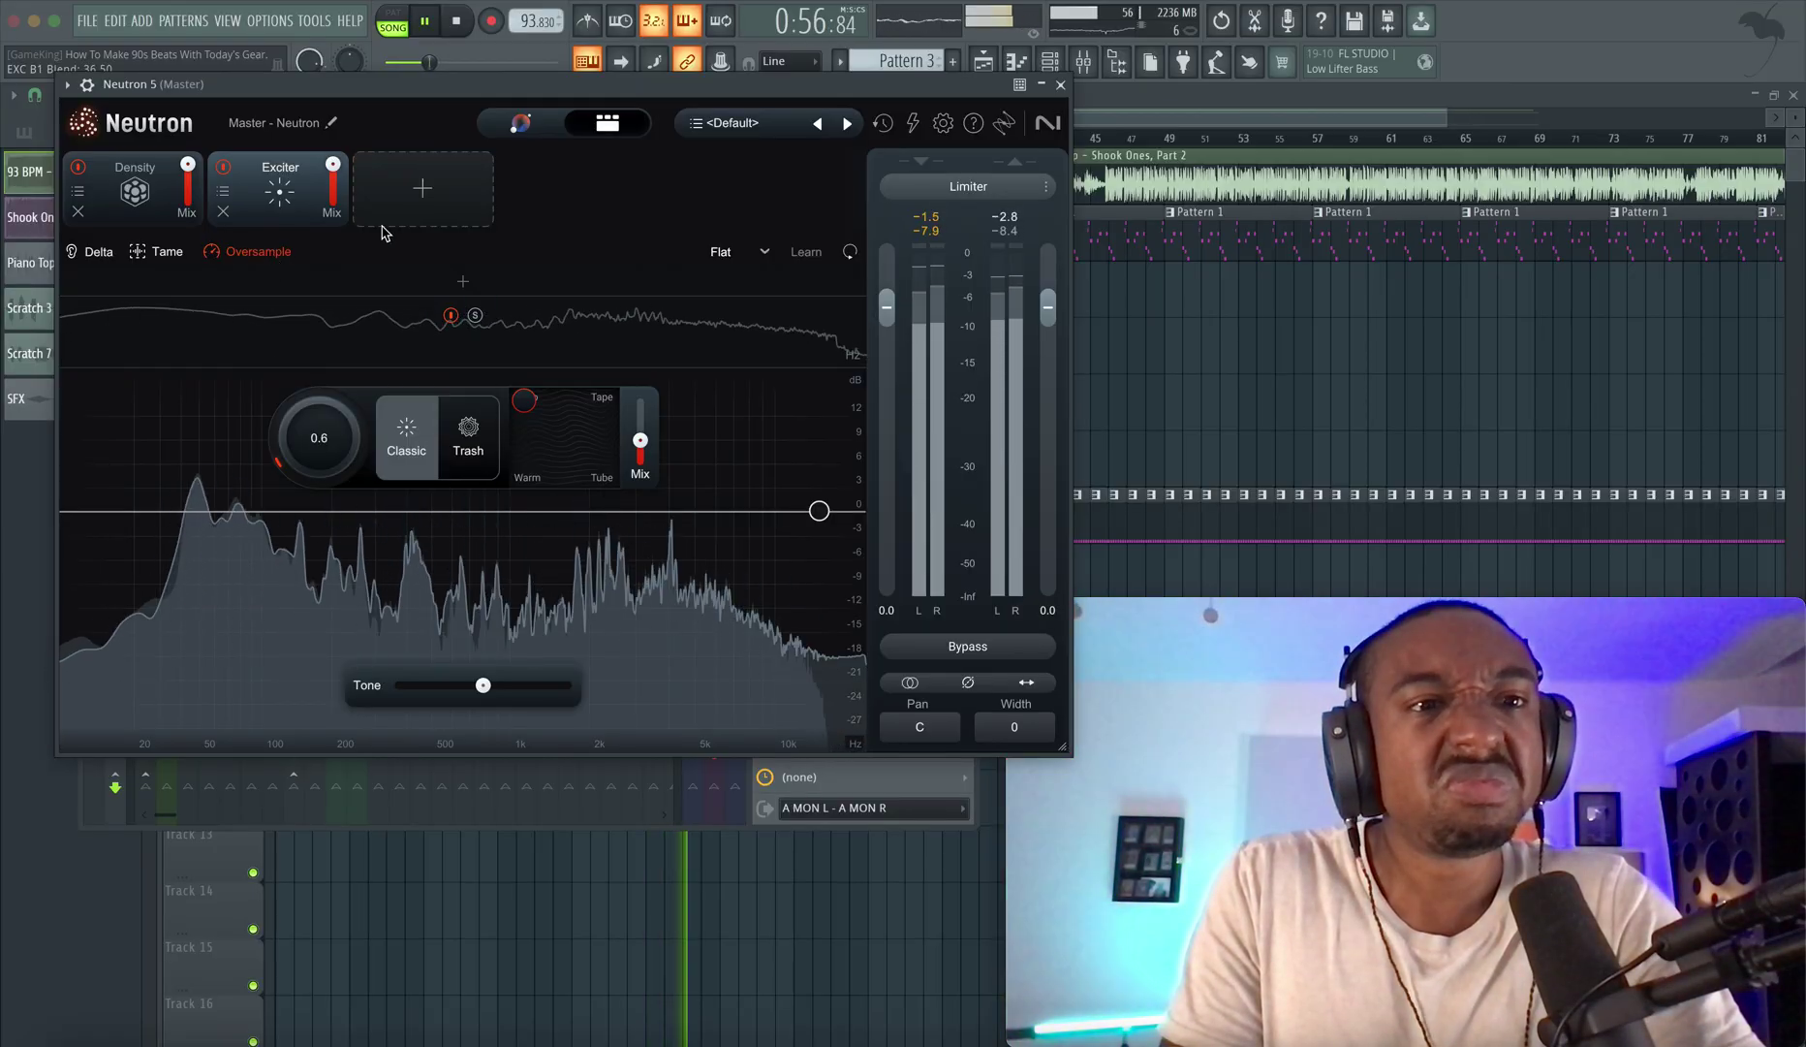
# Add an Equalizer module with an Analog High Shelf boost of about 1.1 dB at about 3950 Hz.
pyautogui.click(449, 205)
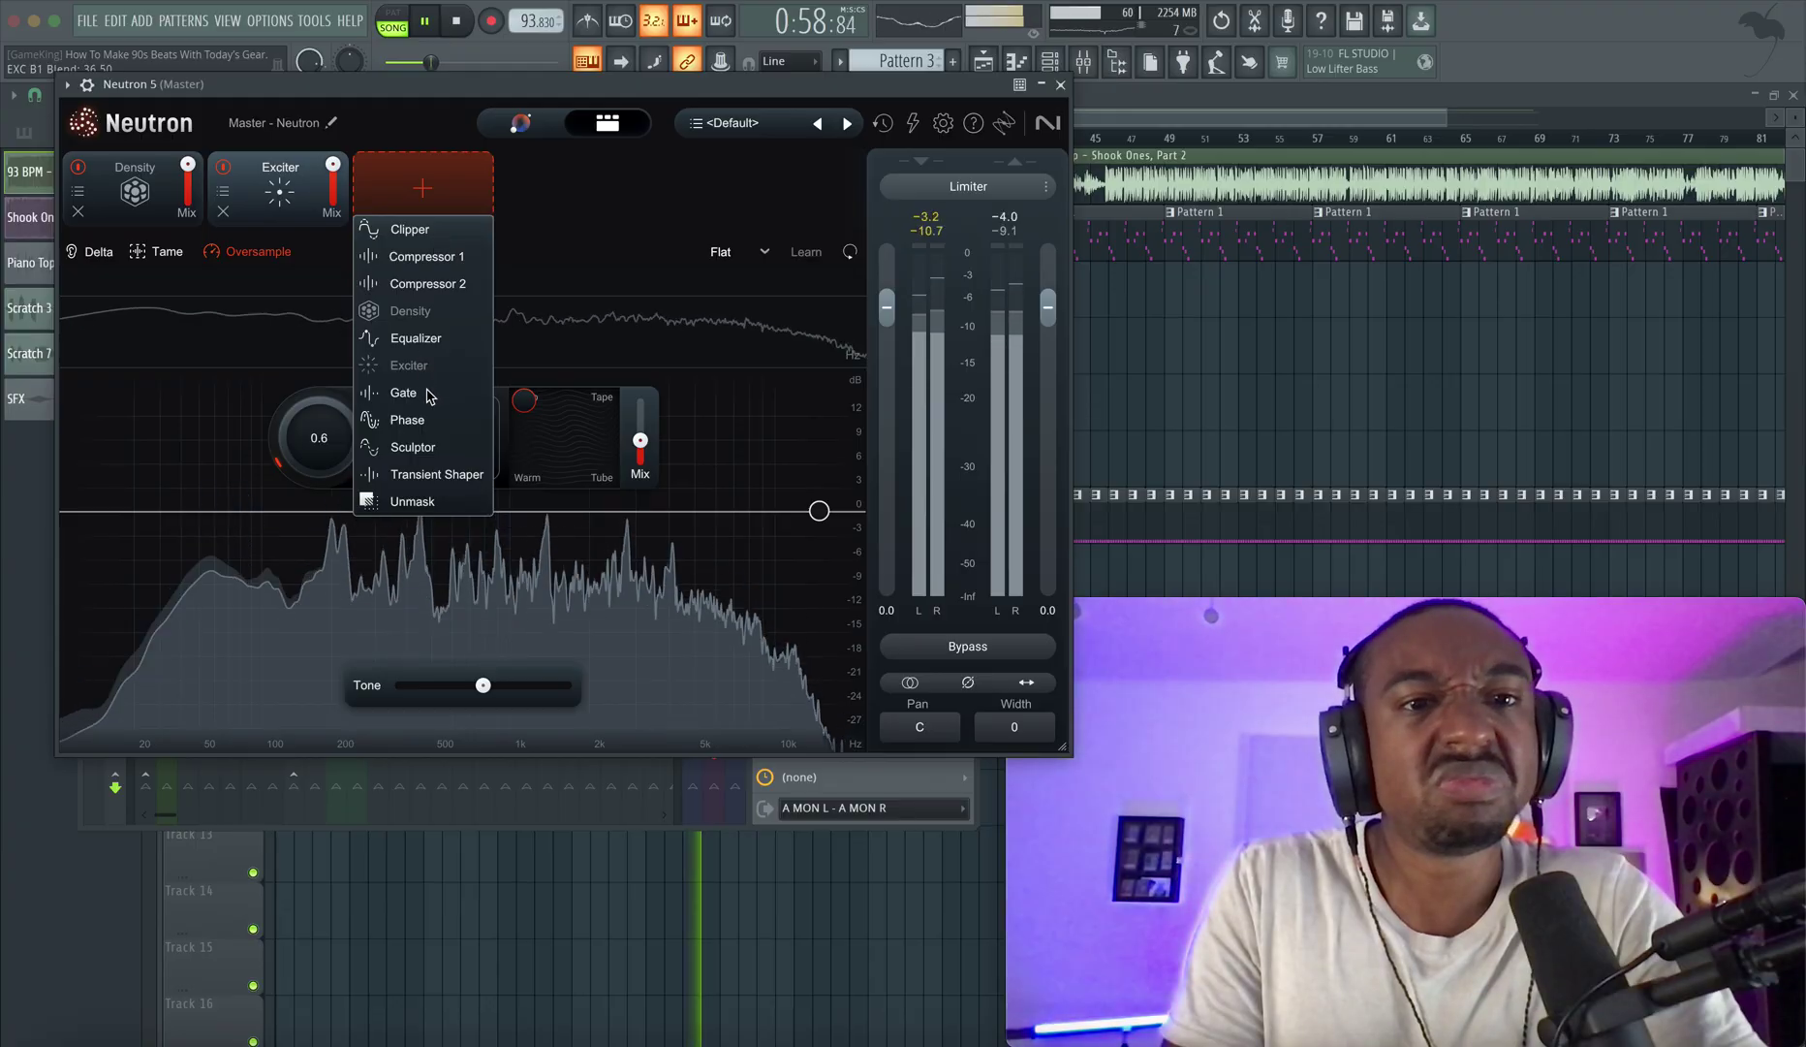
pyautogui.click(416, 340)
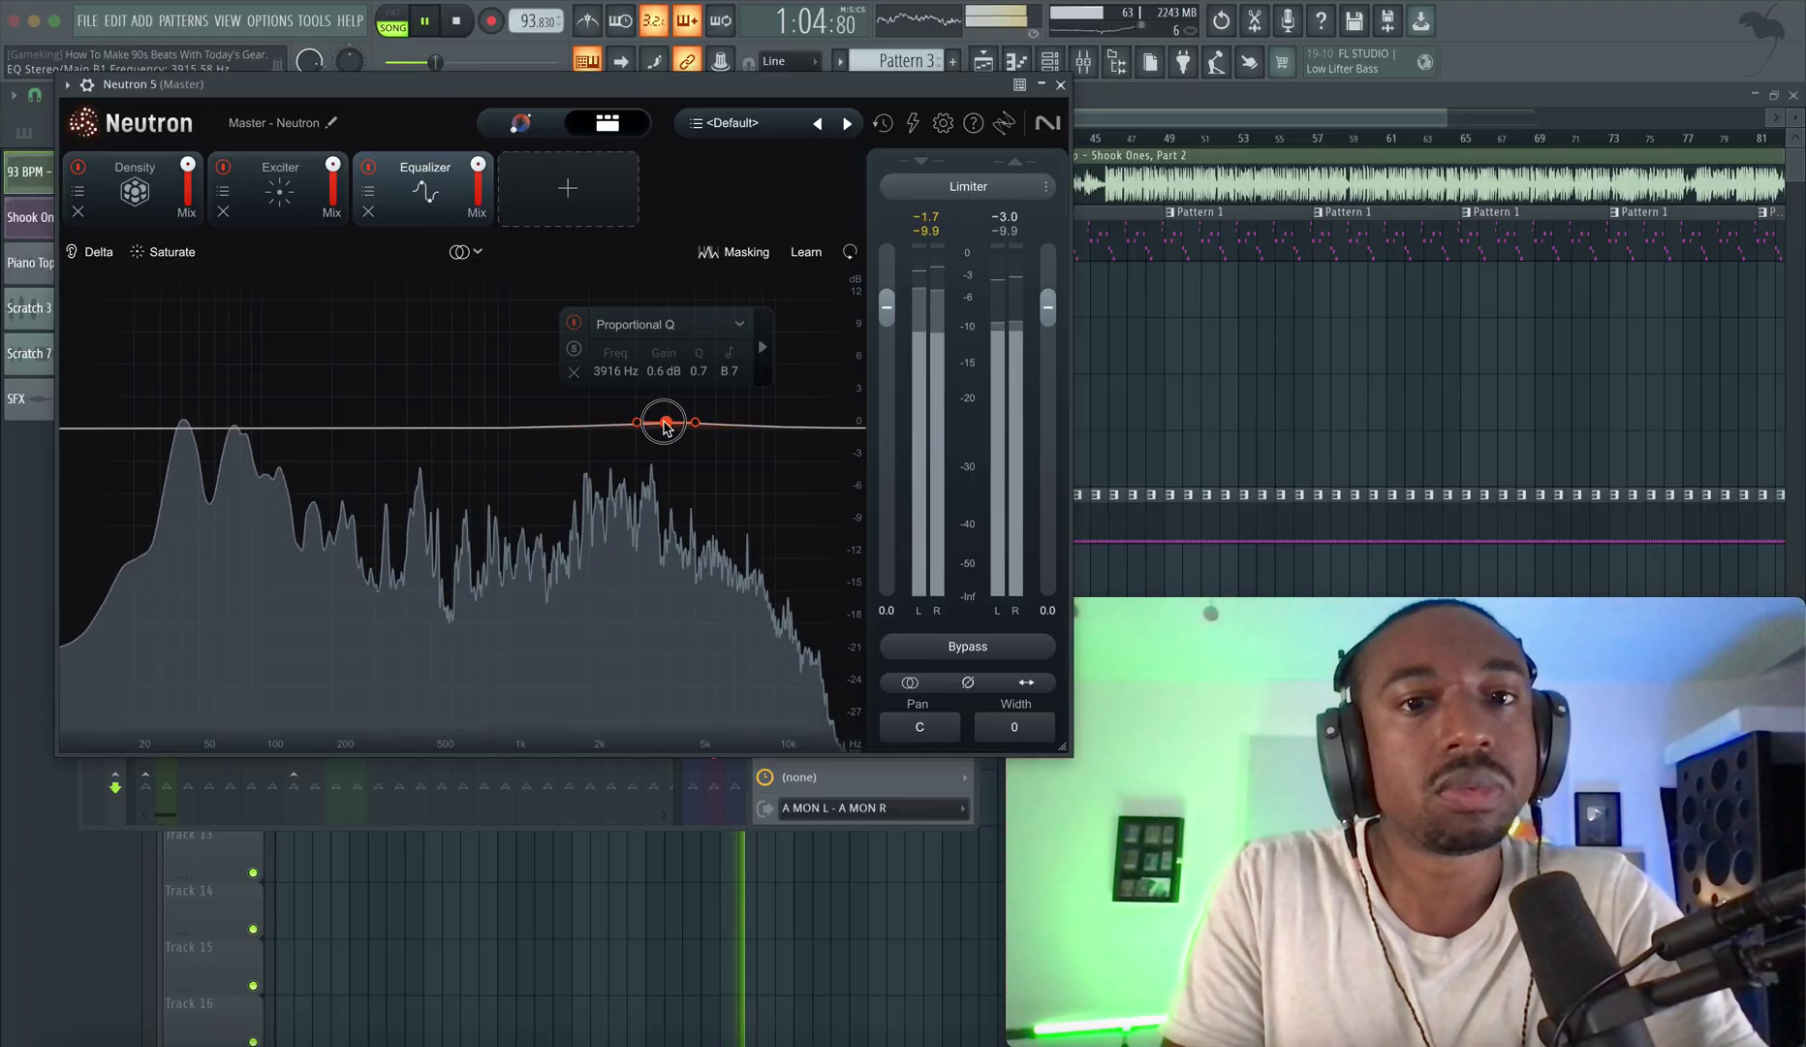
pyautogui.click(659, 324)
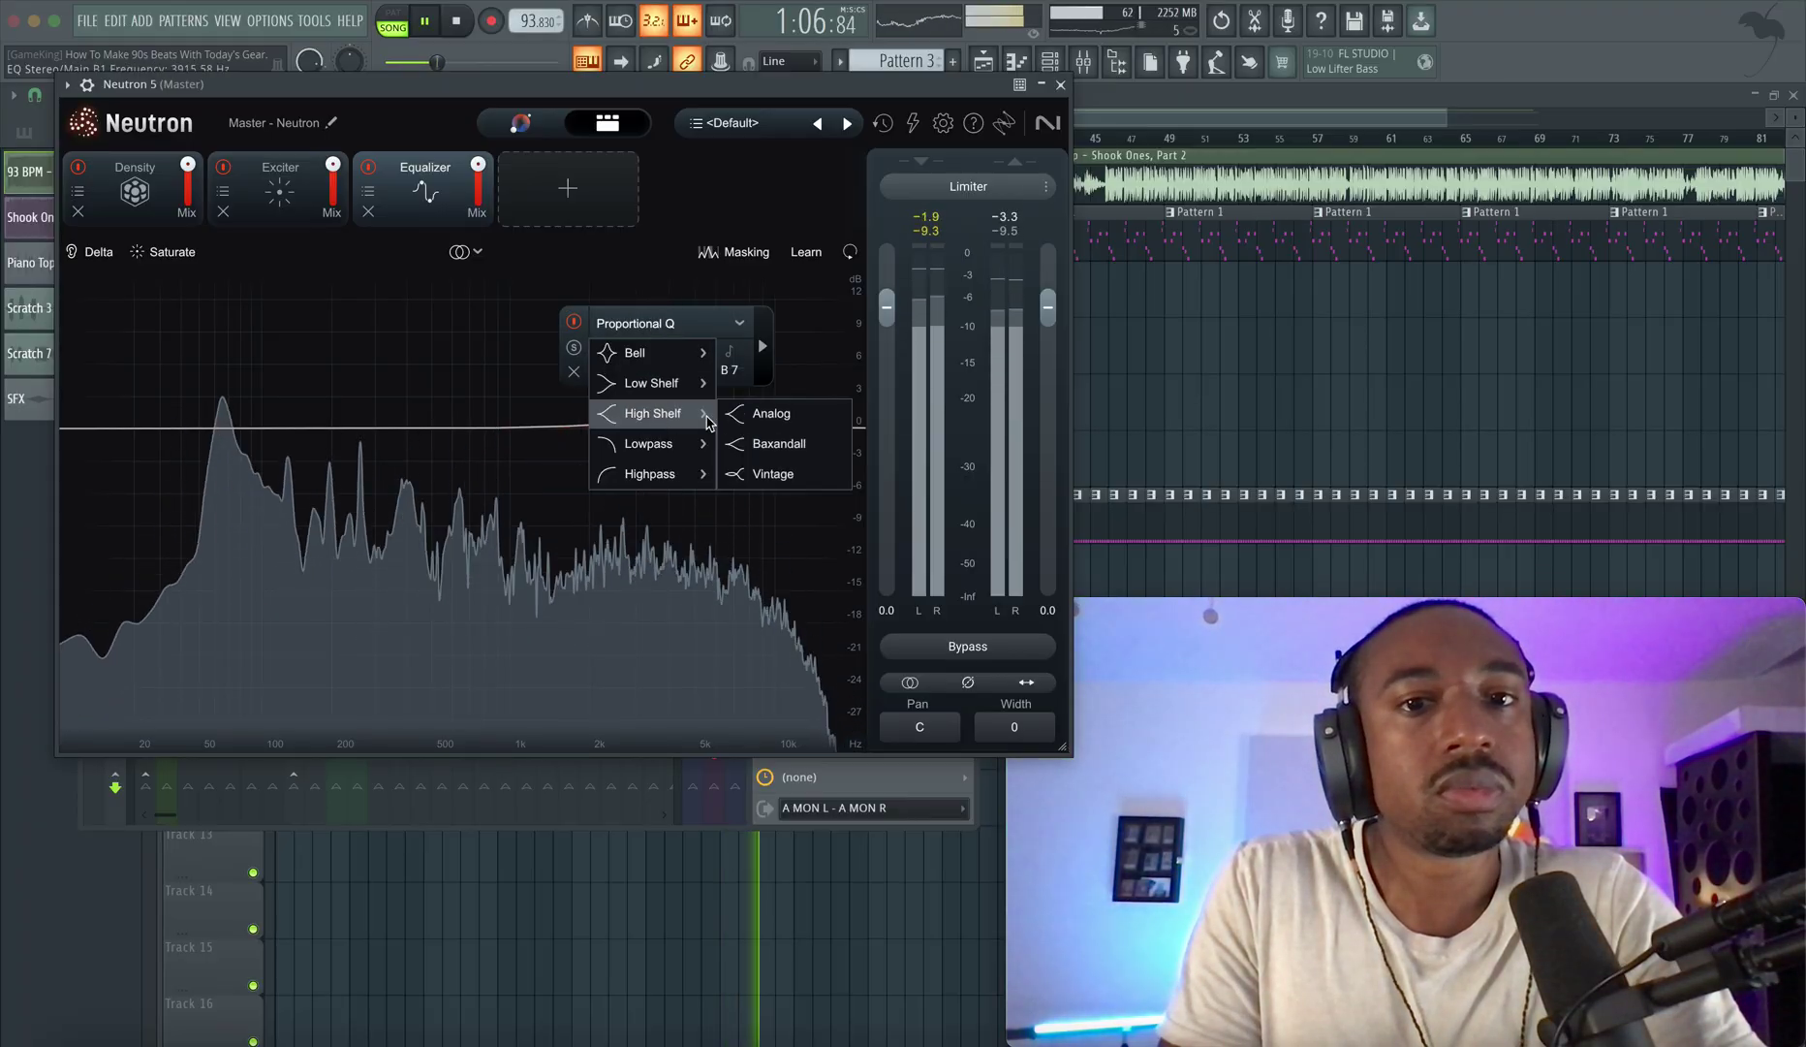
pyautogui.click(771, 413)
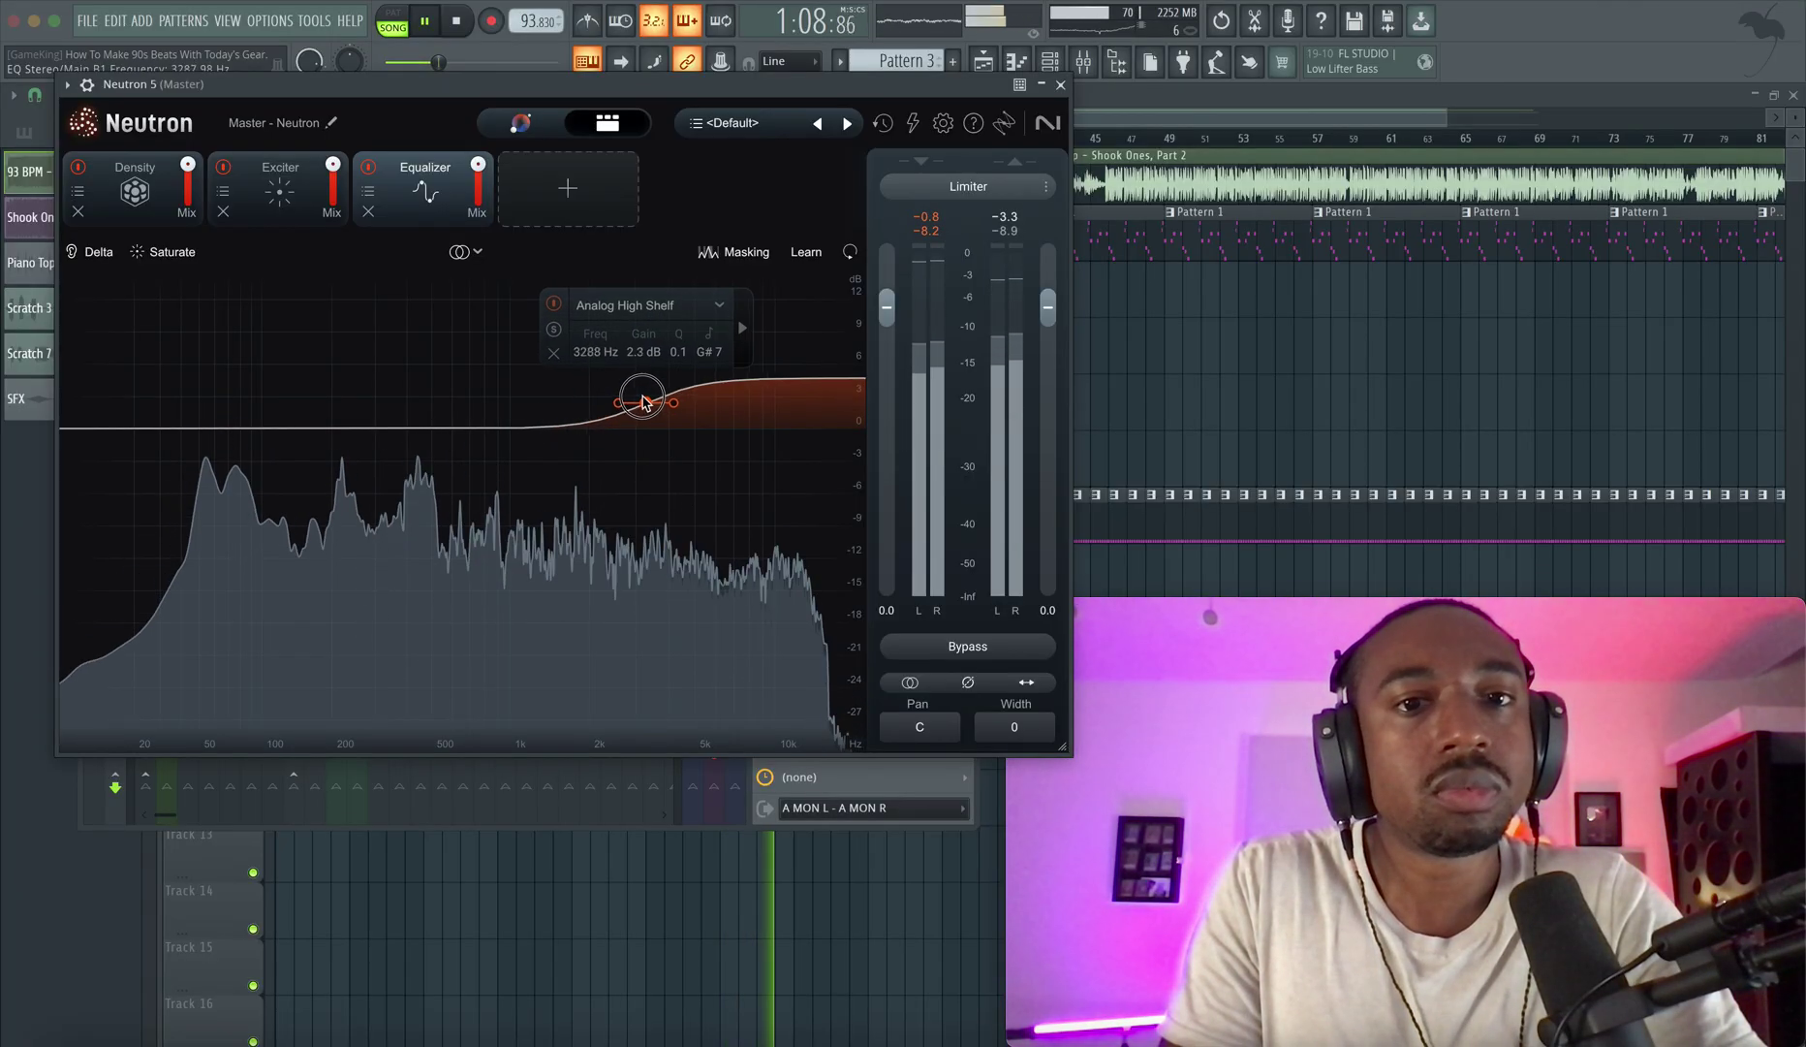
pyautogui.moveTo(644, 404); pyautogui.dragTo(667, 416)
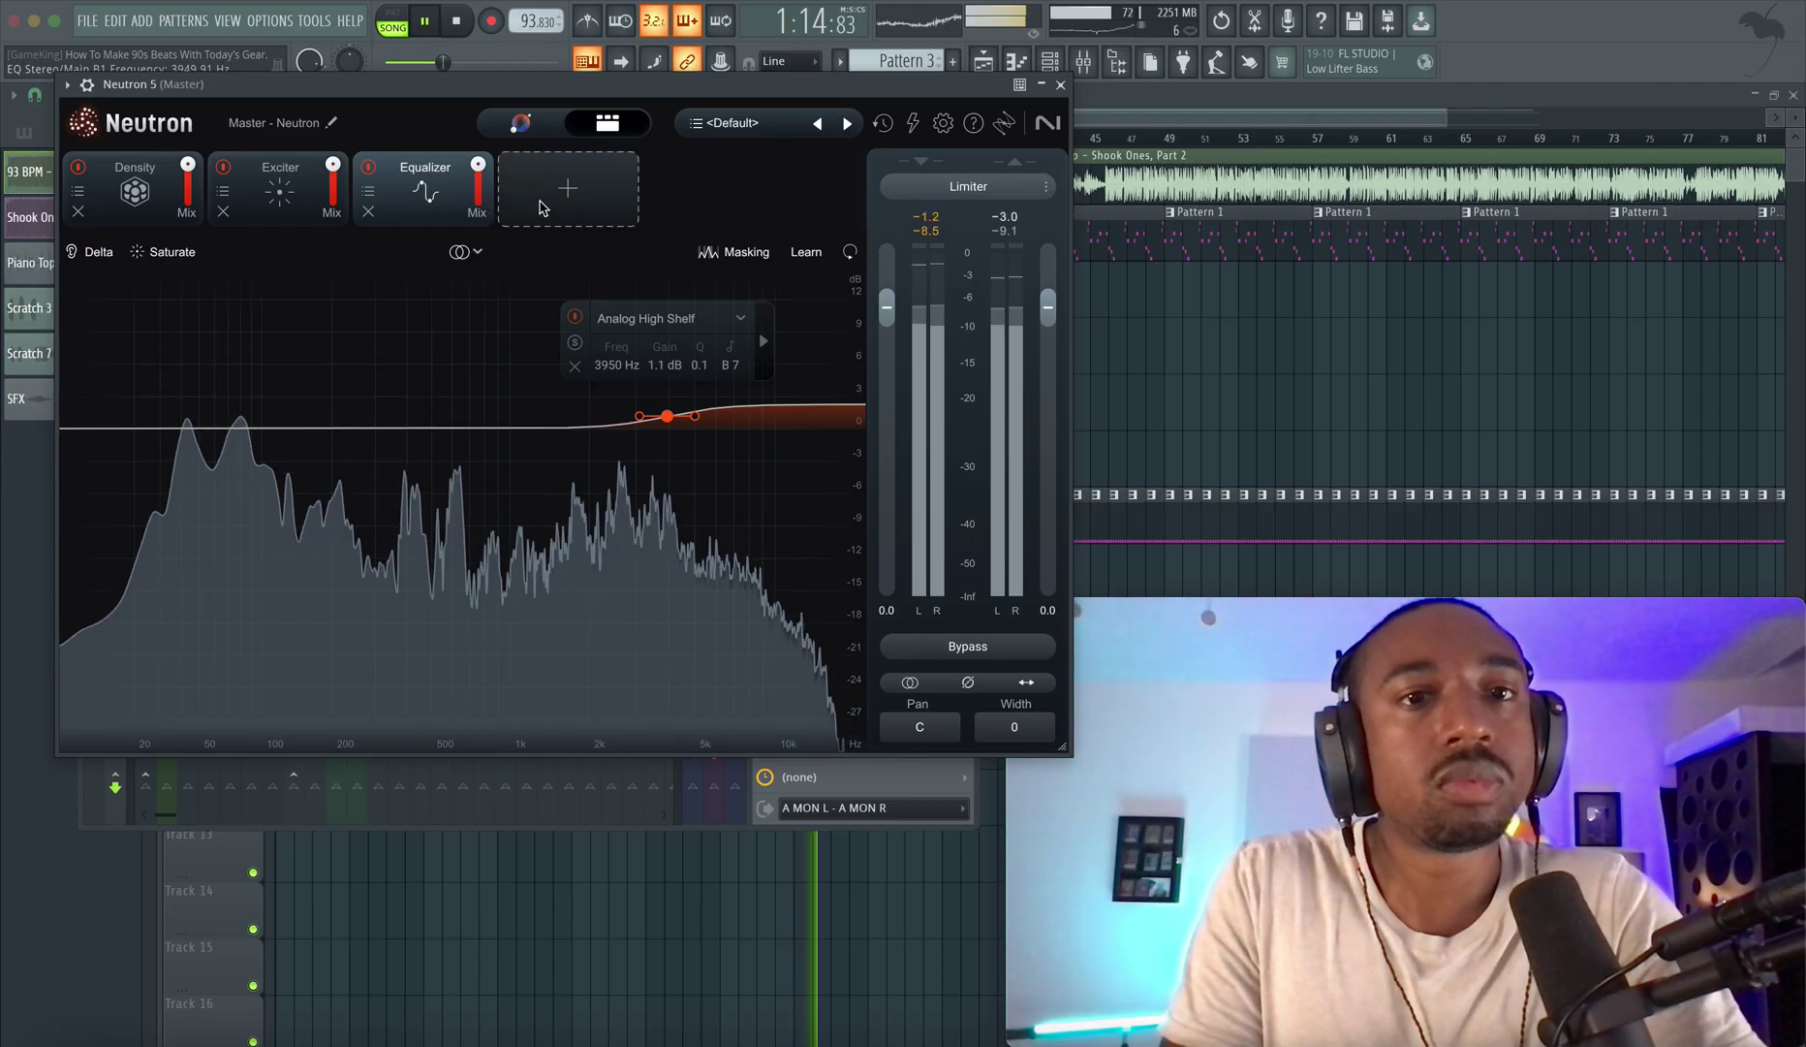
# Try a Compressor 1 module with its attack at 30, stop playback, remove the module and close Neutron 5.
pyautogui.click(541, 205)
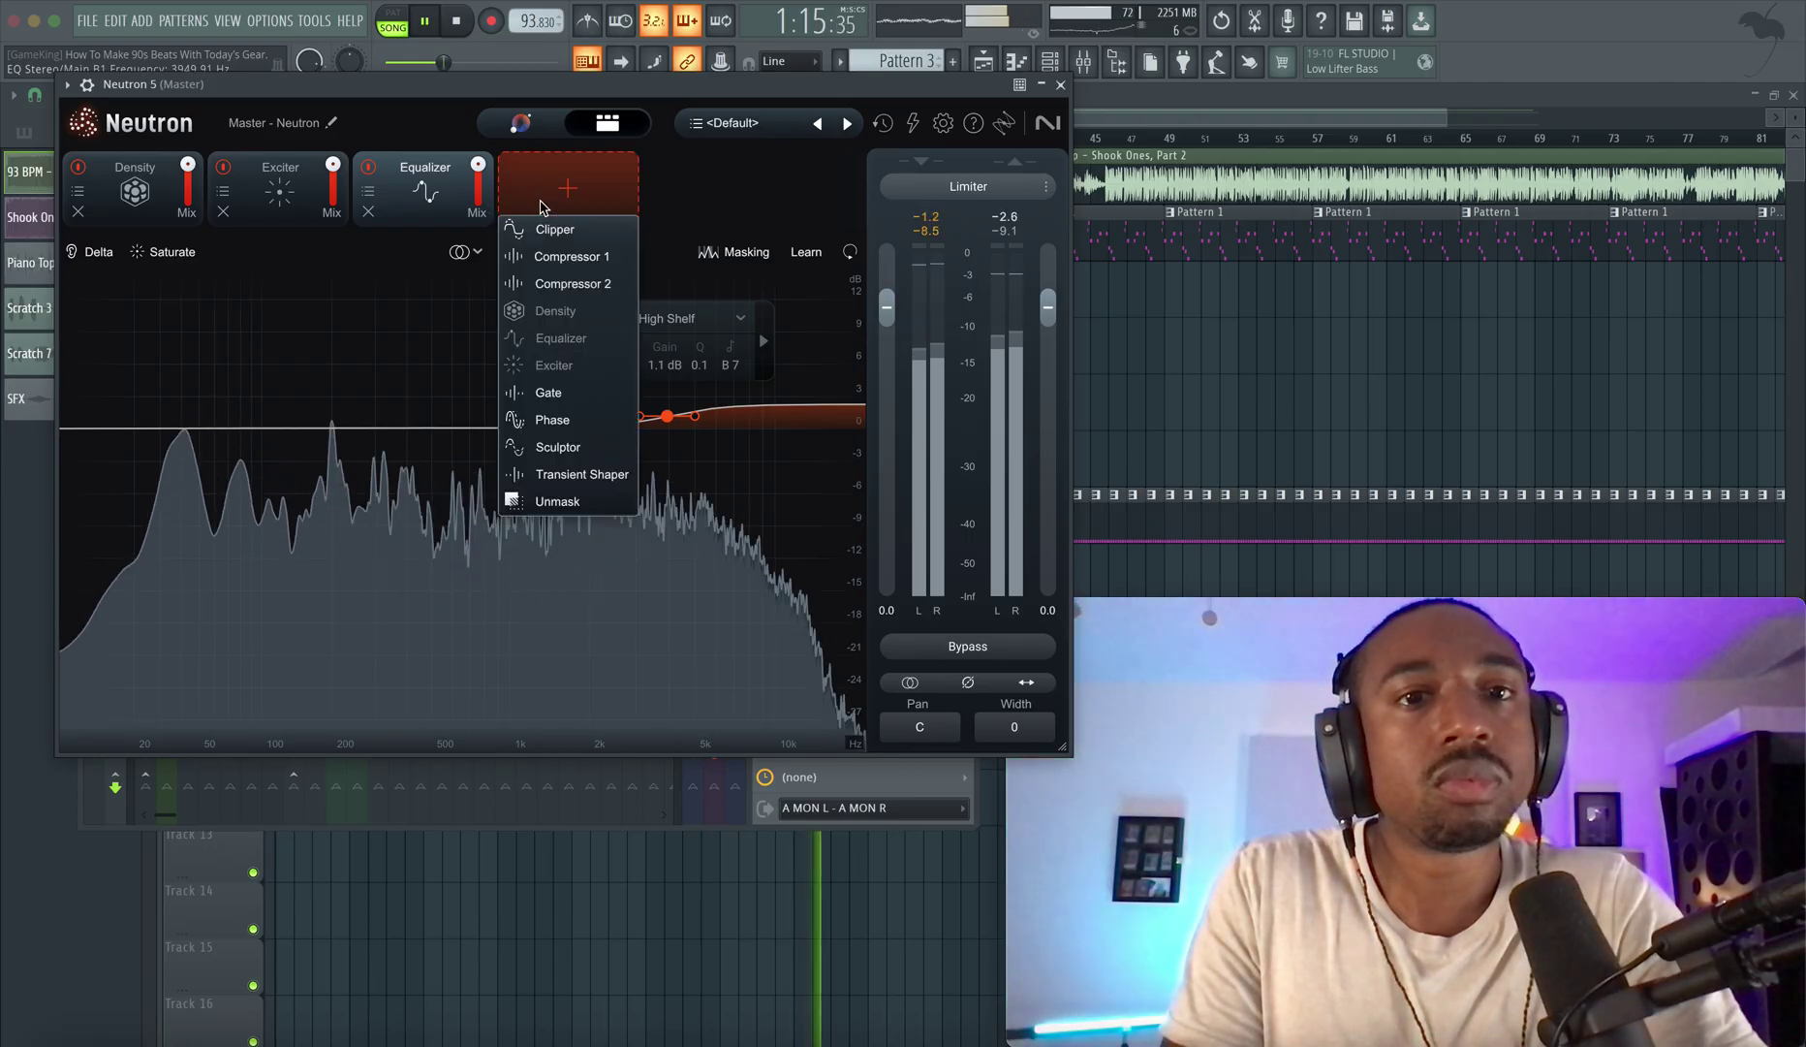
pyautogui.click(574, 257)
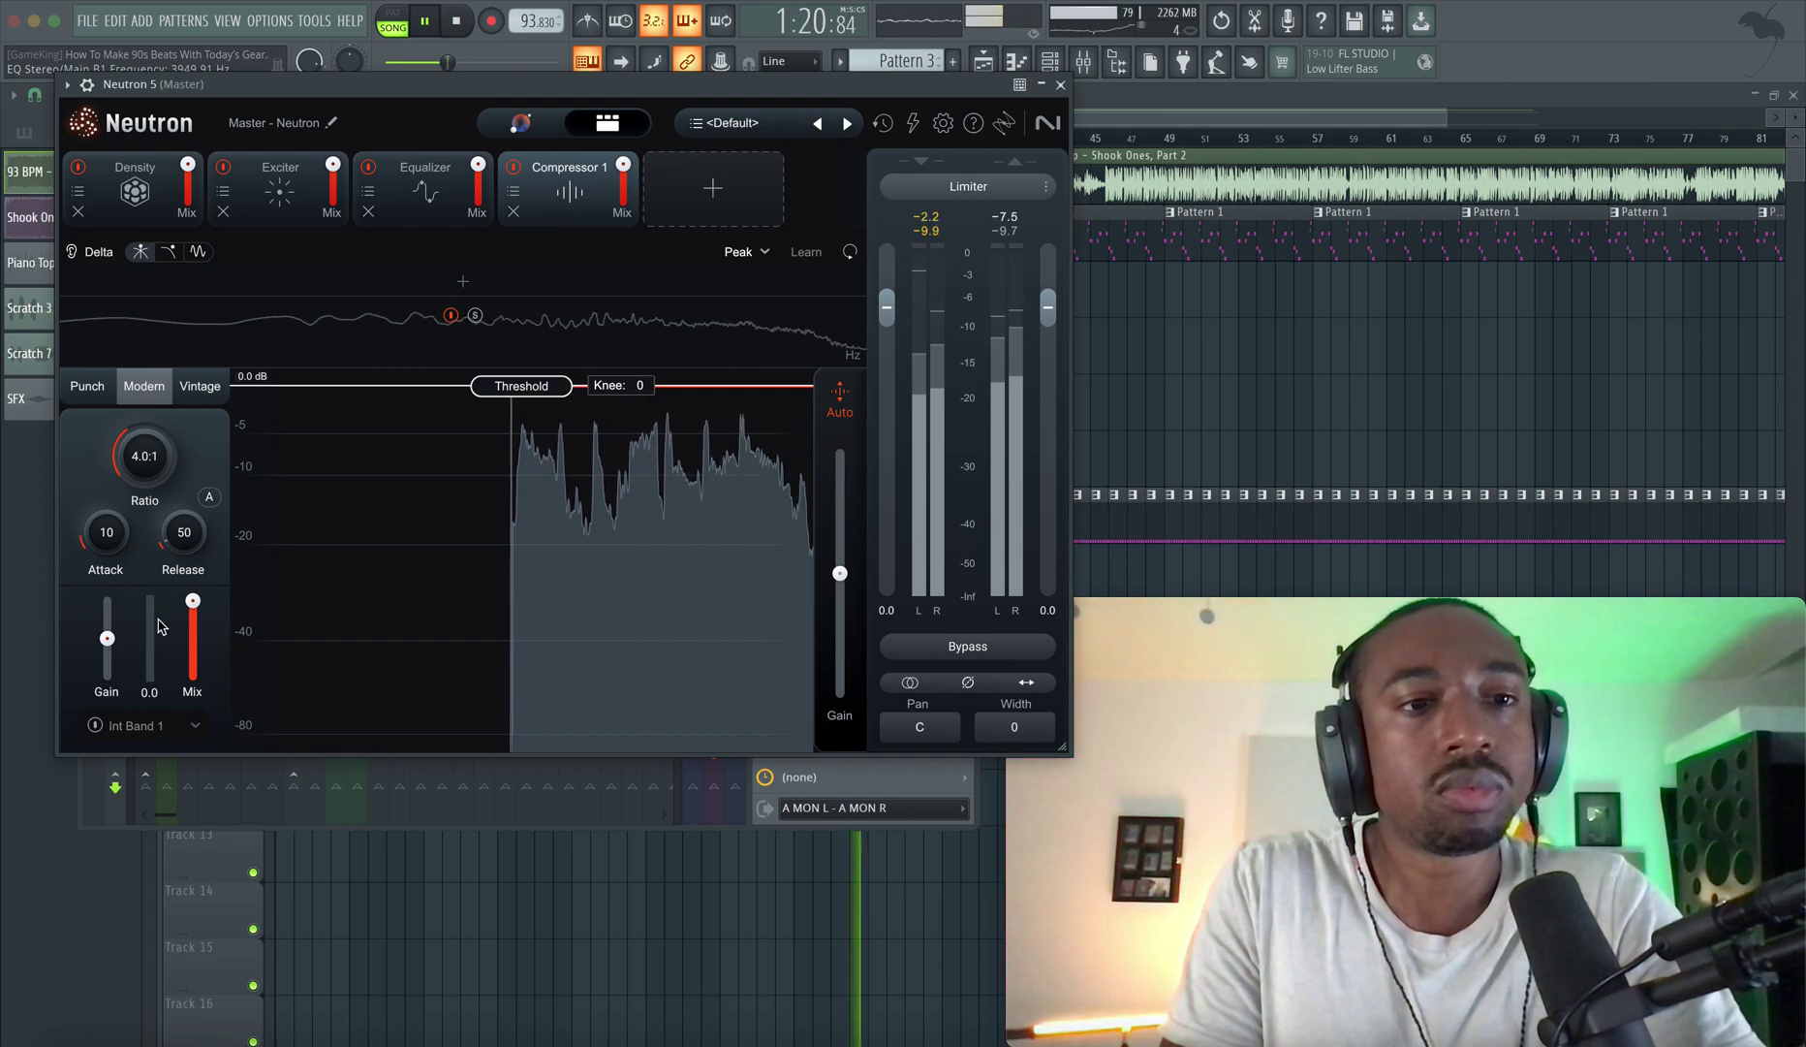
pyautogui.moveTo(108, 539); pyautogui.dragTo(110, 520)
pyautogui.press('space')
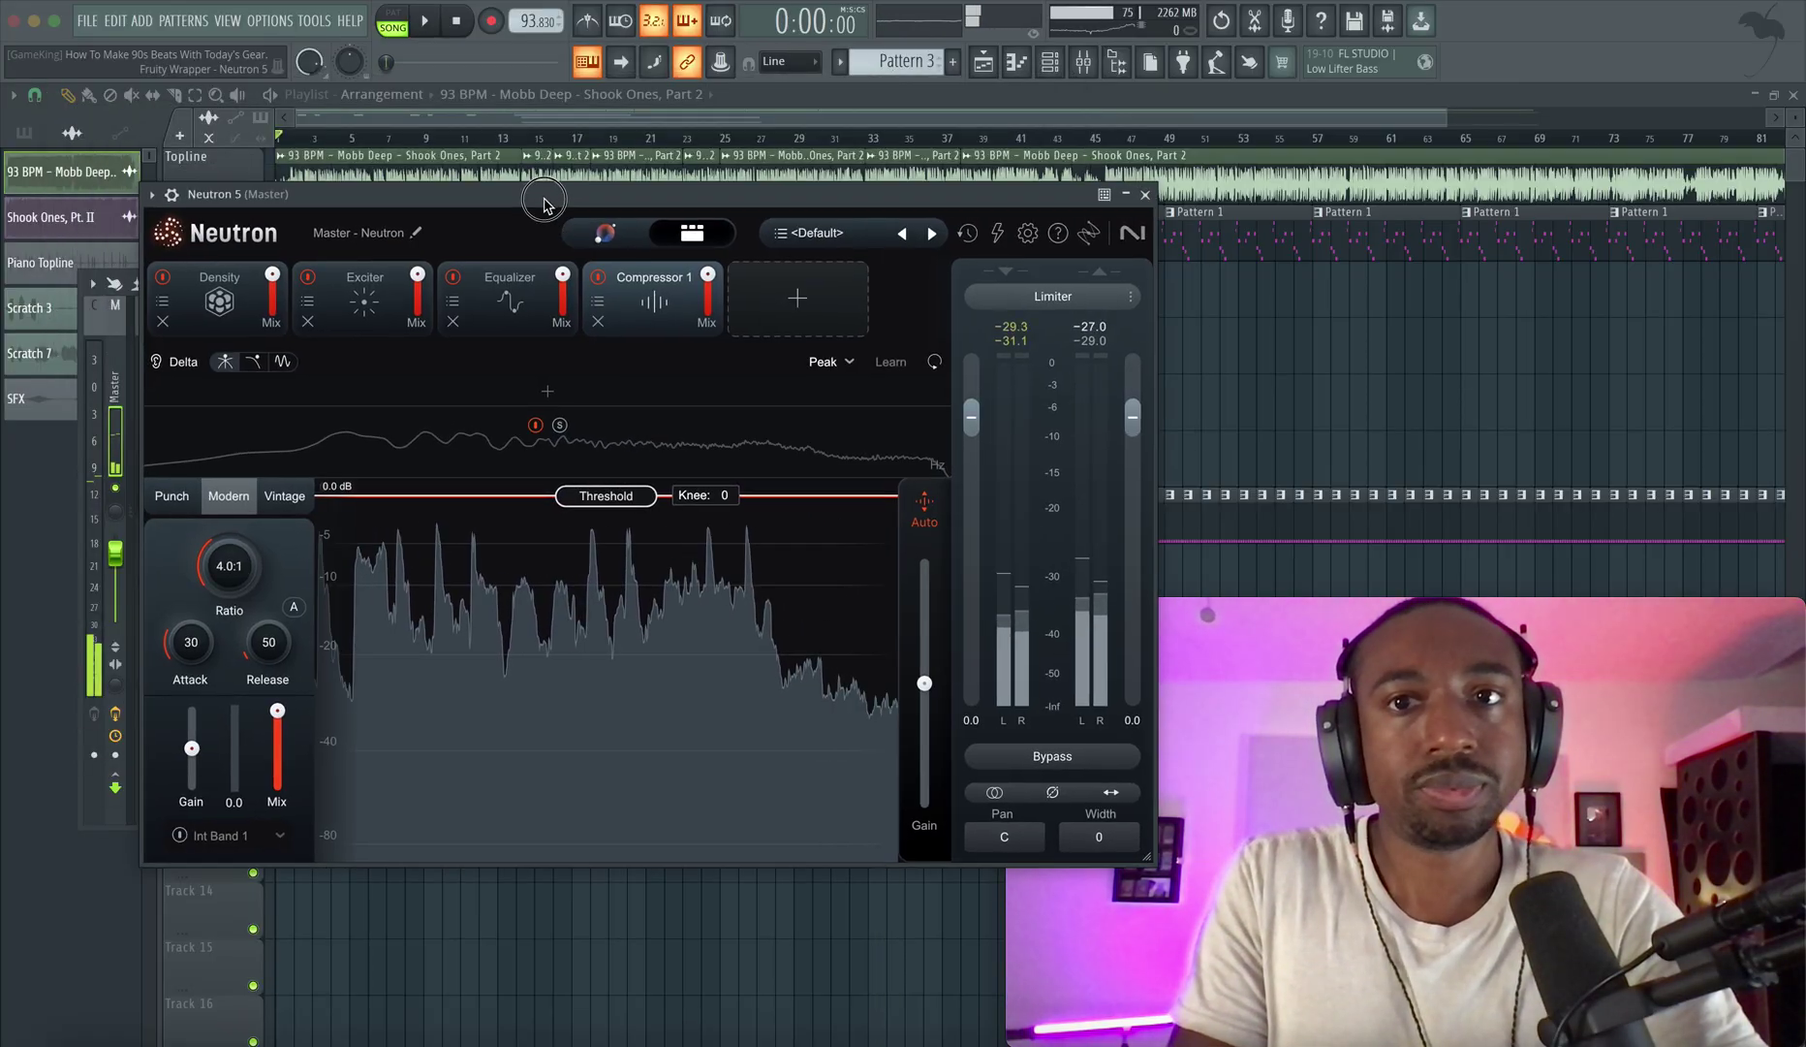
pyautogui.click(599, 322)
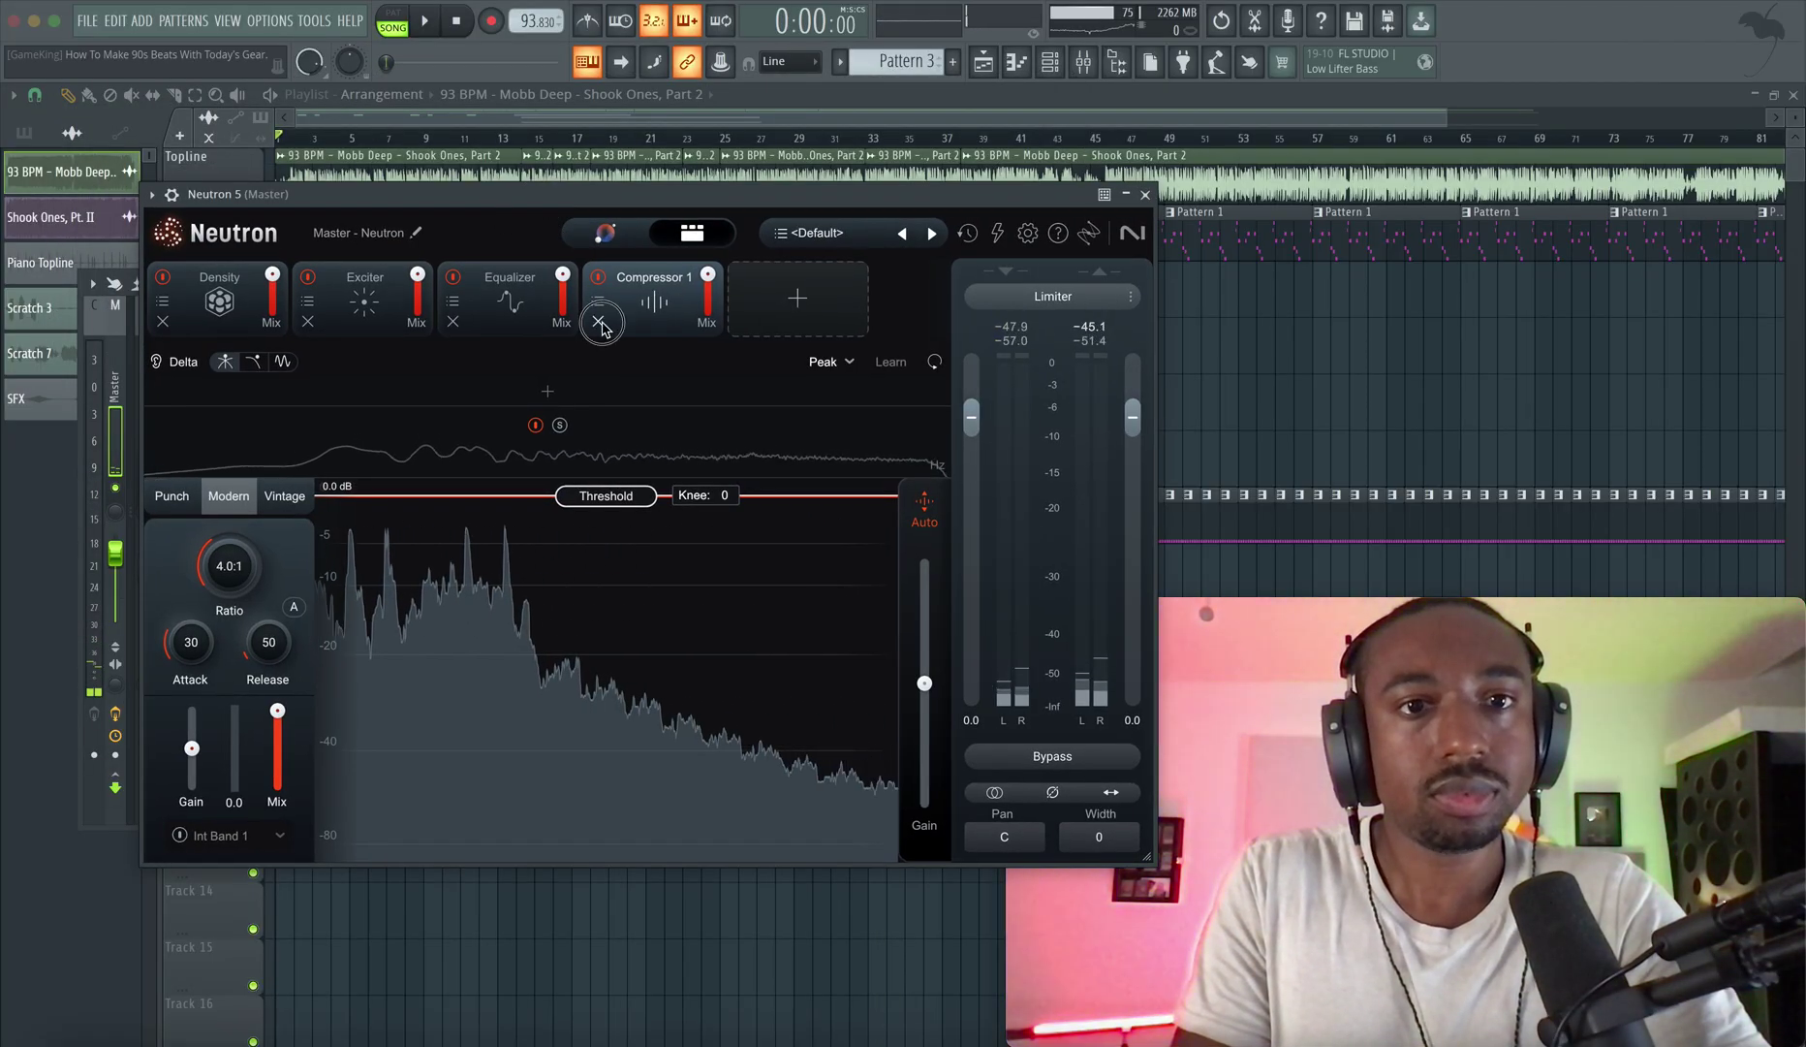
pyautogui.click(1145, 196)
# Lower the audio buffer length to 616 samples, check playback, and lower it slightly further.
pyautogui.press('space')
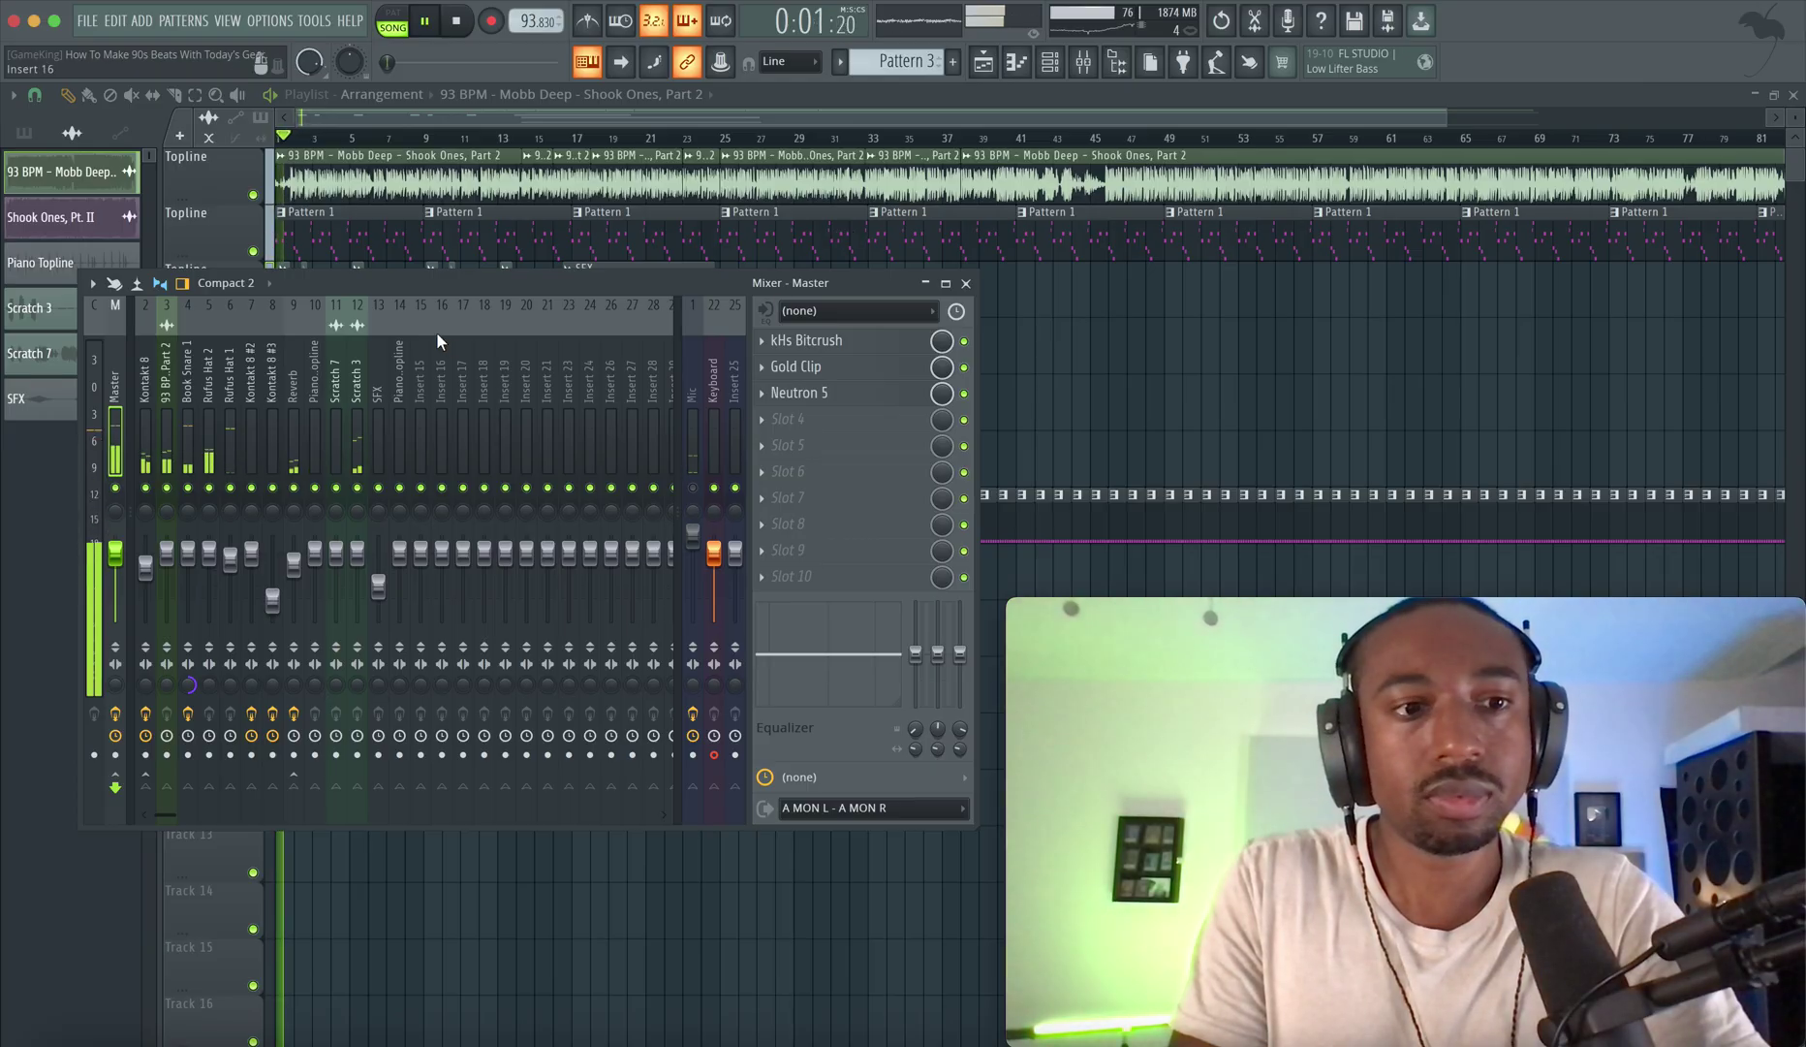
pyautogui.click(270, 21)
pyautogui.click(302, 85)
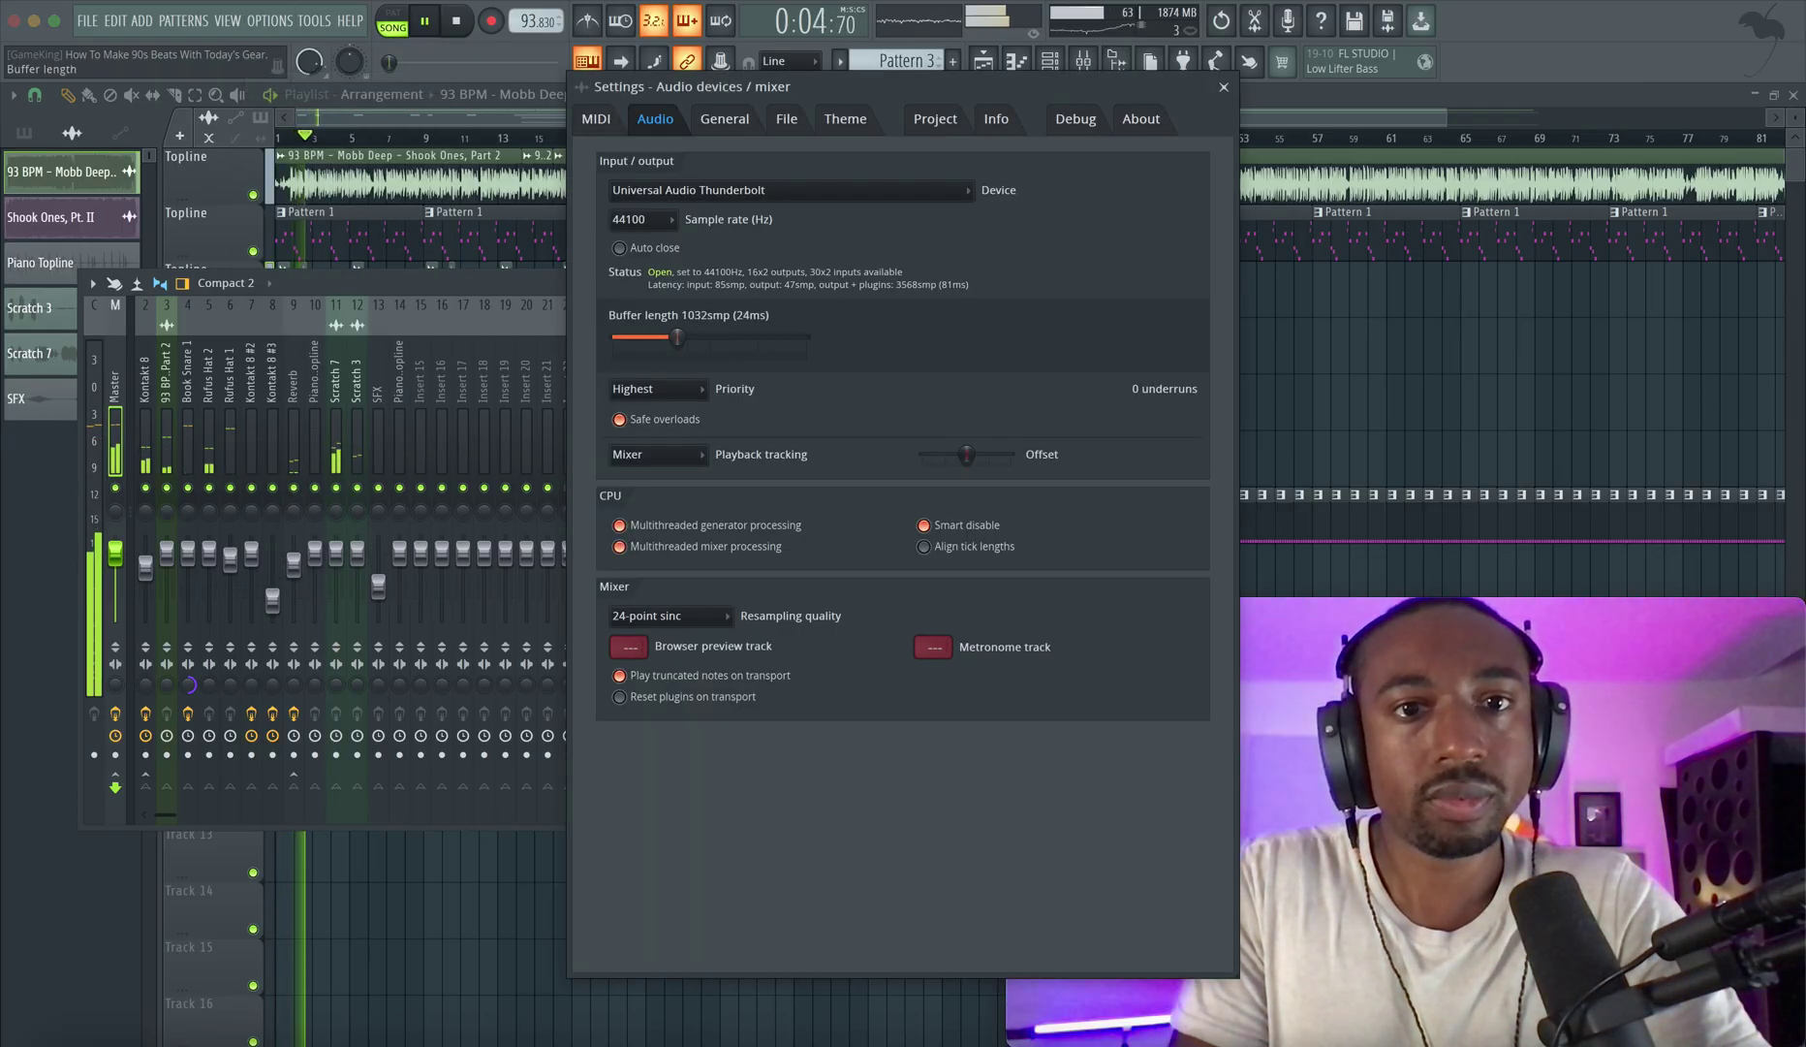
pyautogui.click(1224, 87)
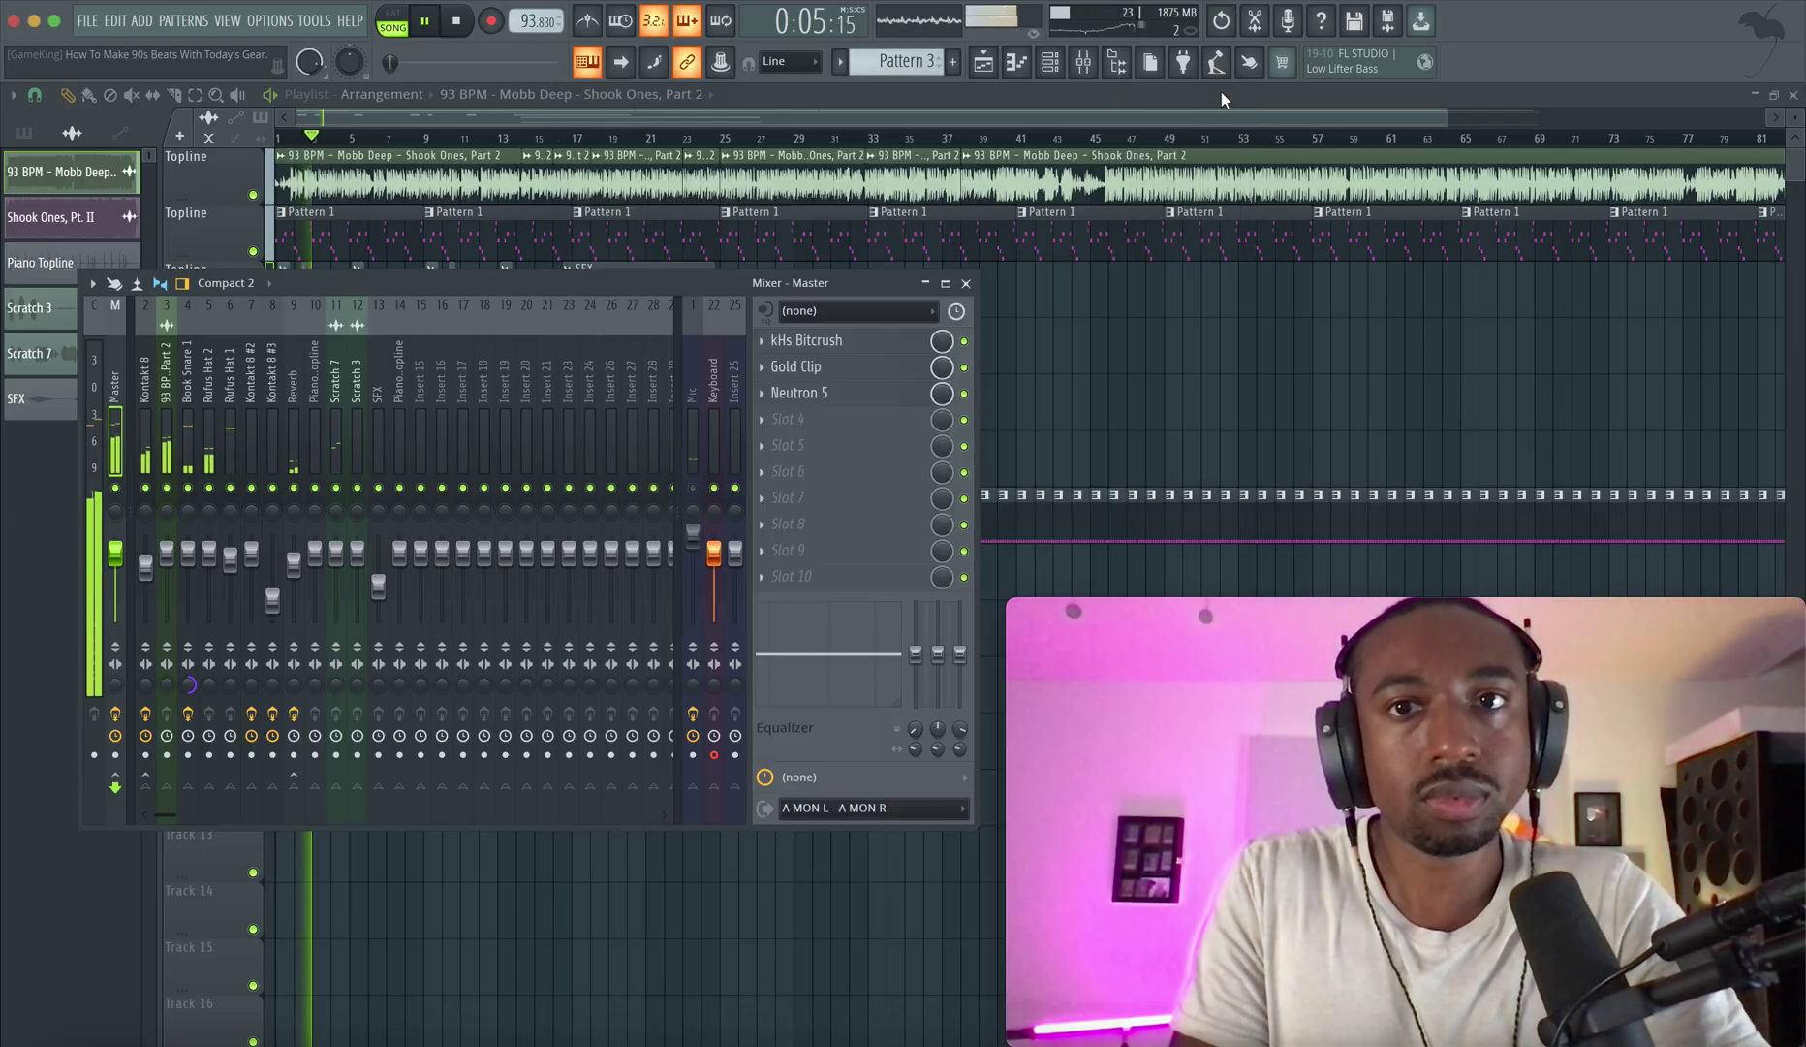
pyautogui.press('space')
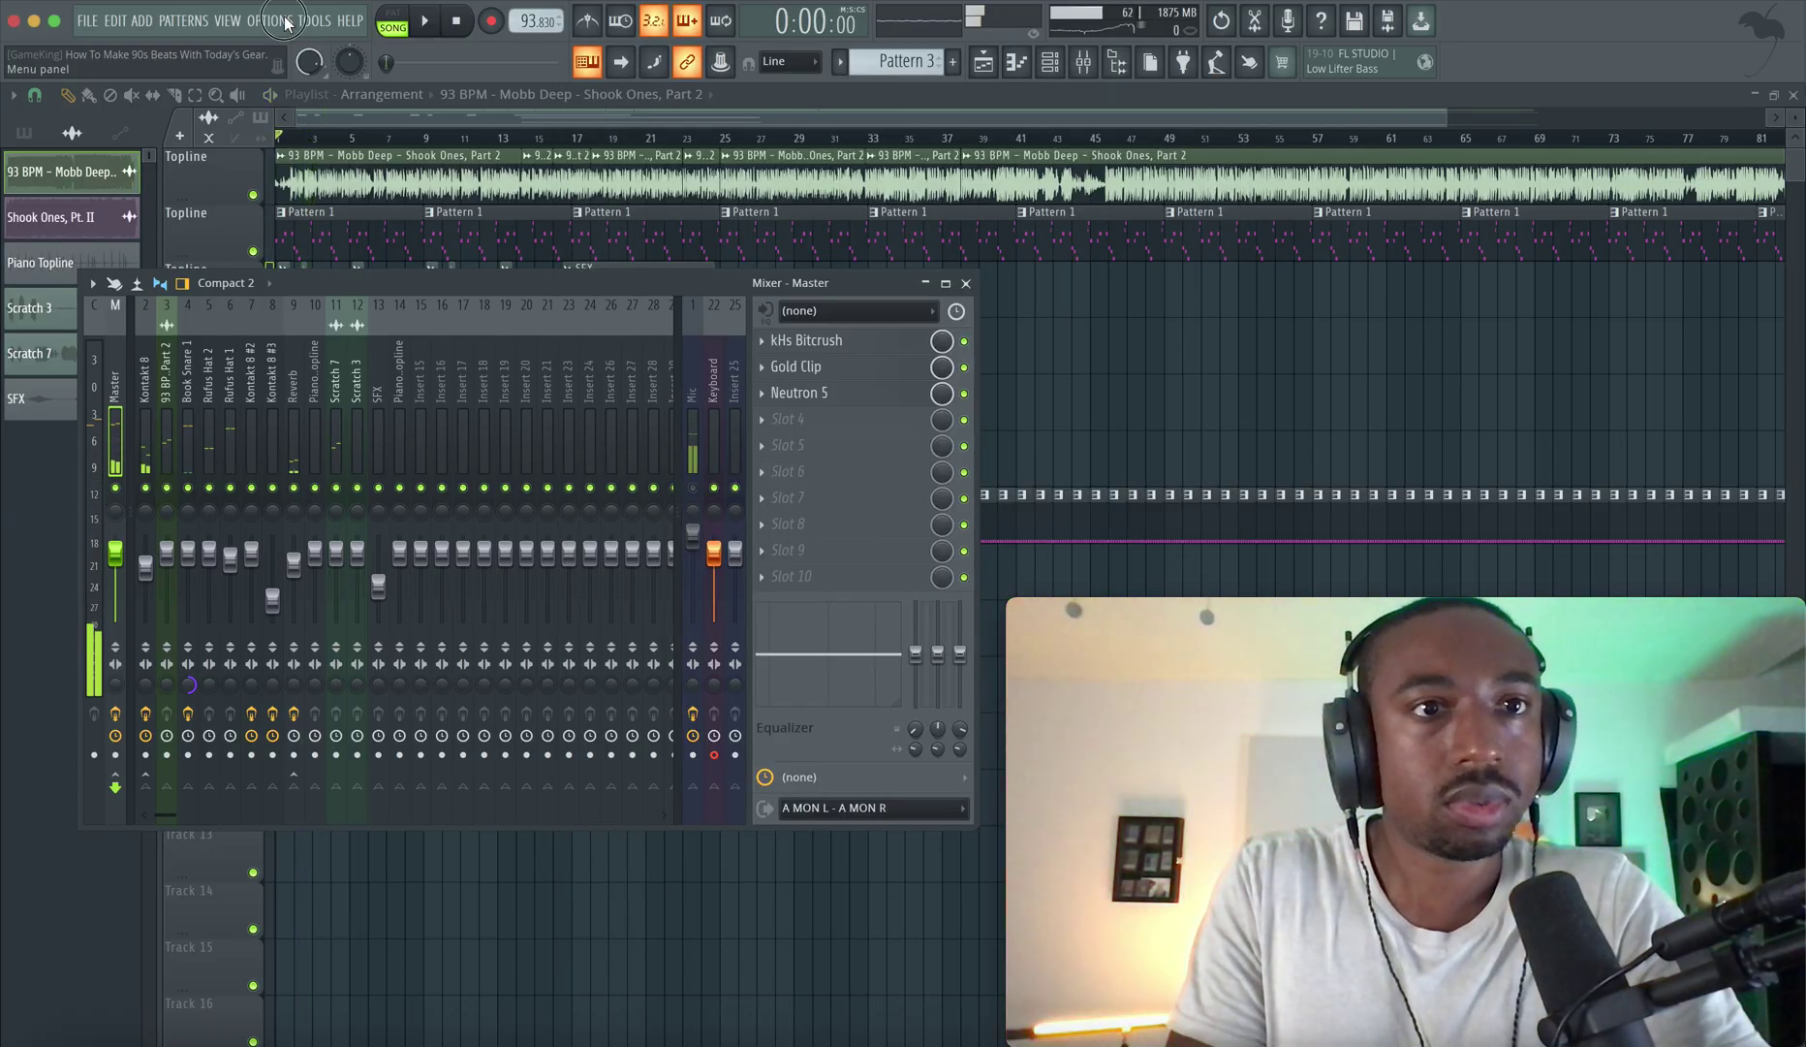
pyautogui.click(287, 21)
pyautogui.click(302, 84)
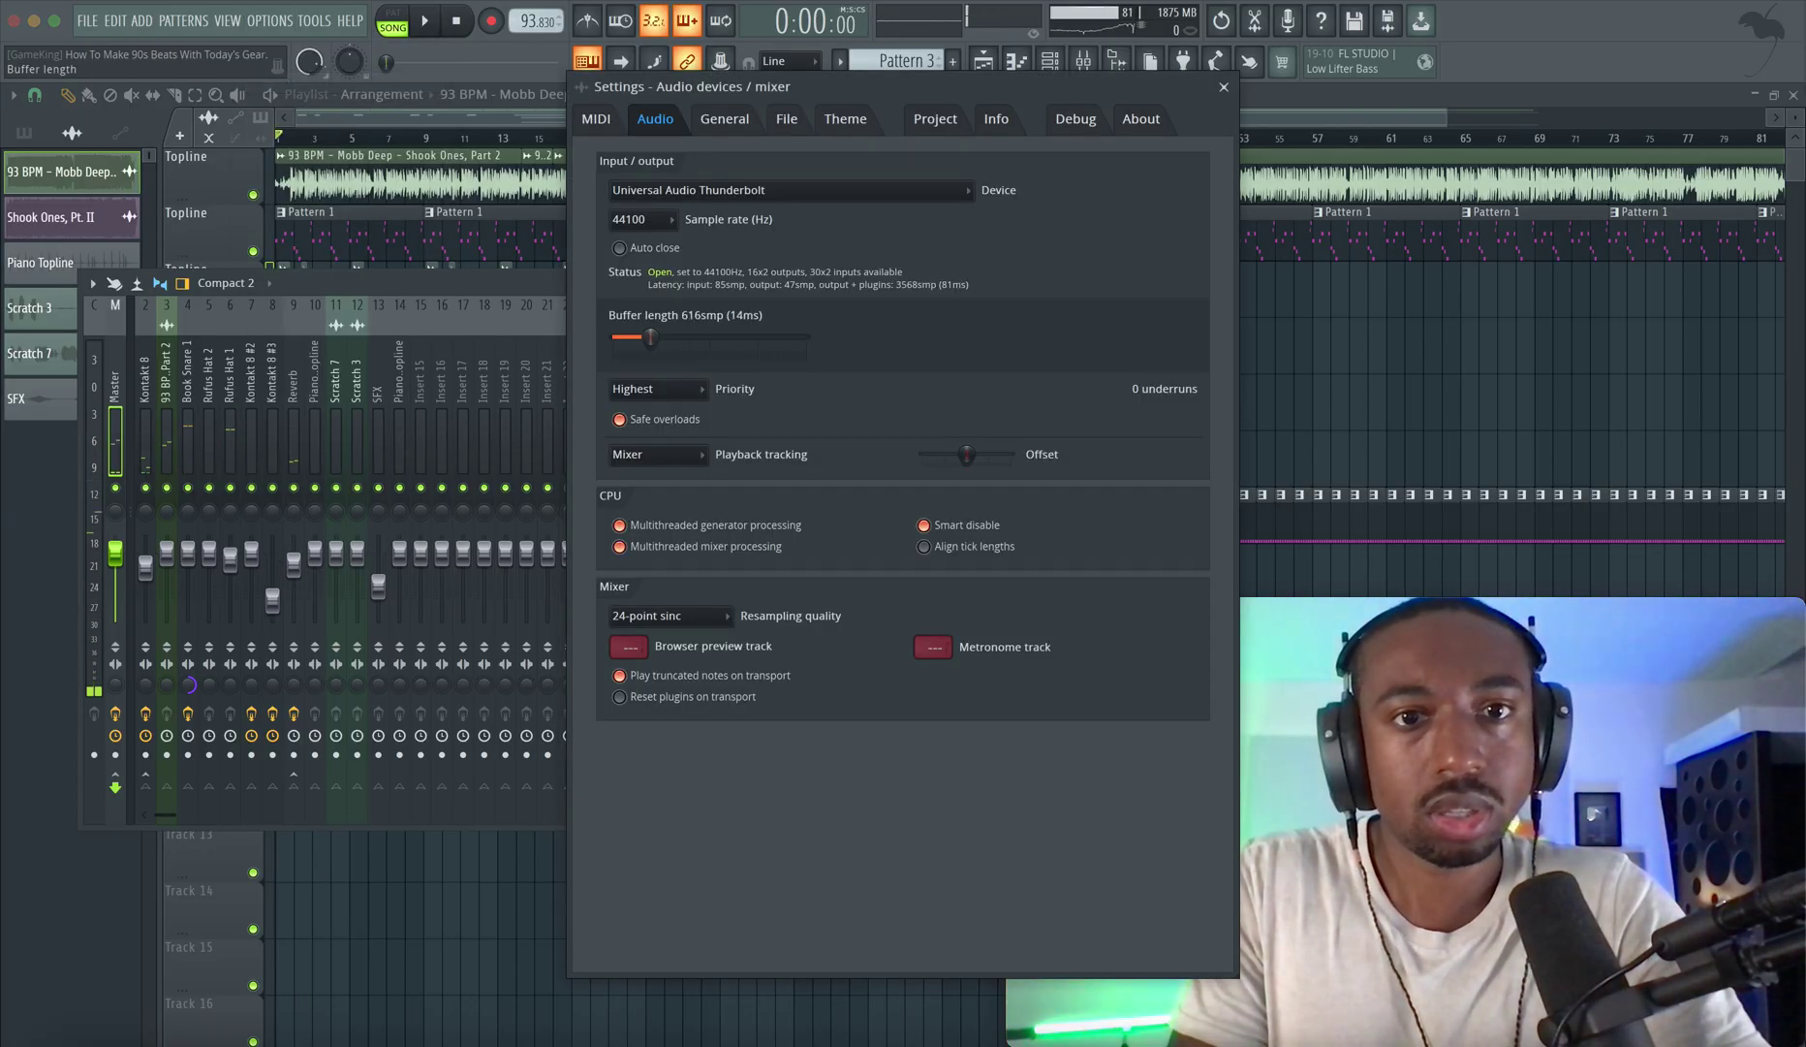
pyautogui.moveTo(650, 337); pyautogui.dragTo(639, 337)
pyautogui.click(1224, 86)
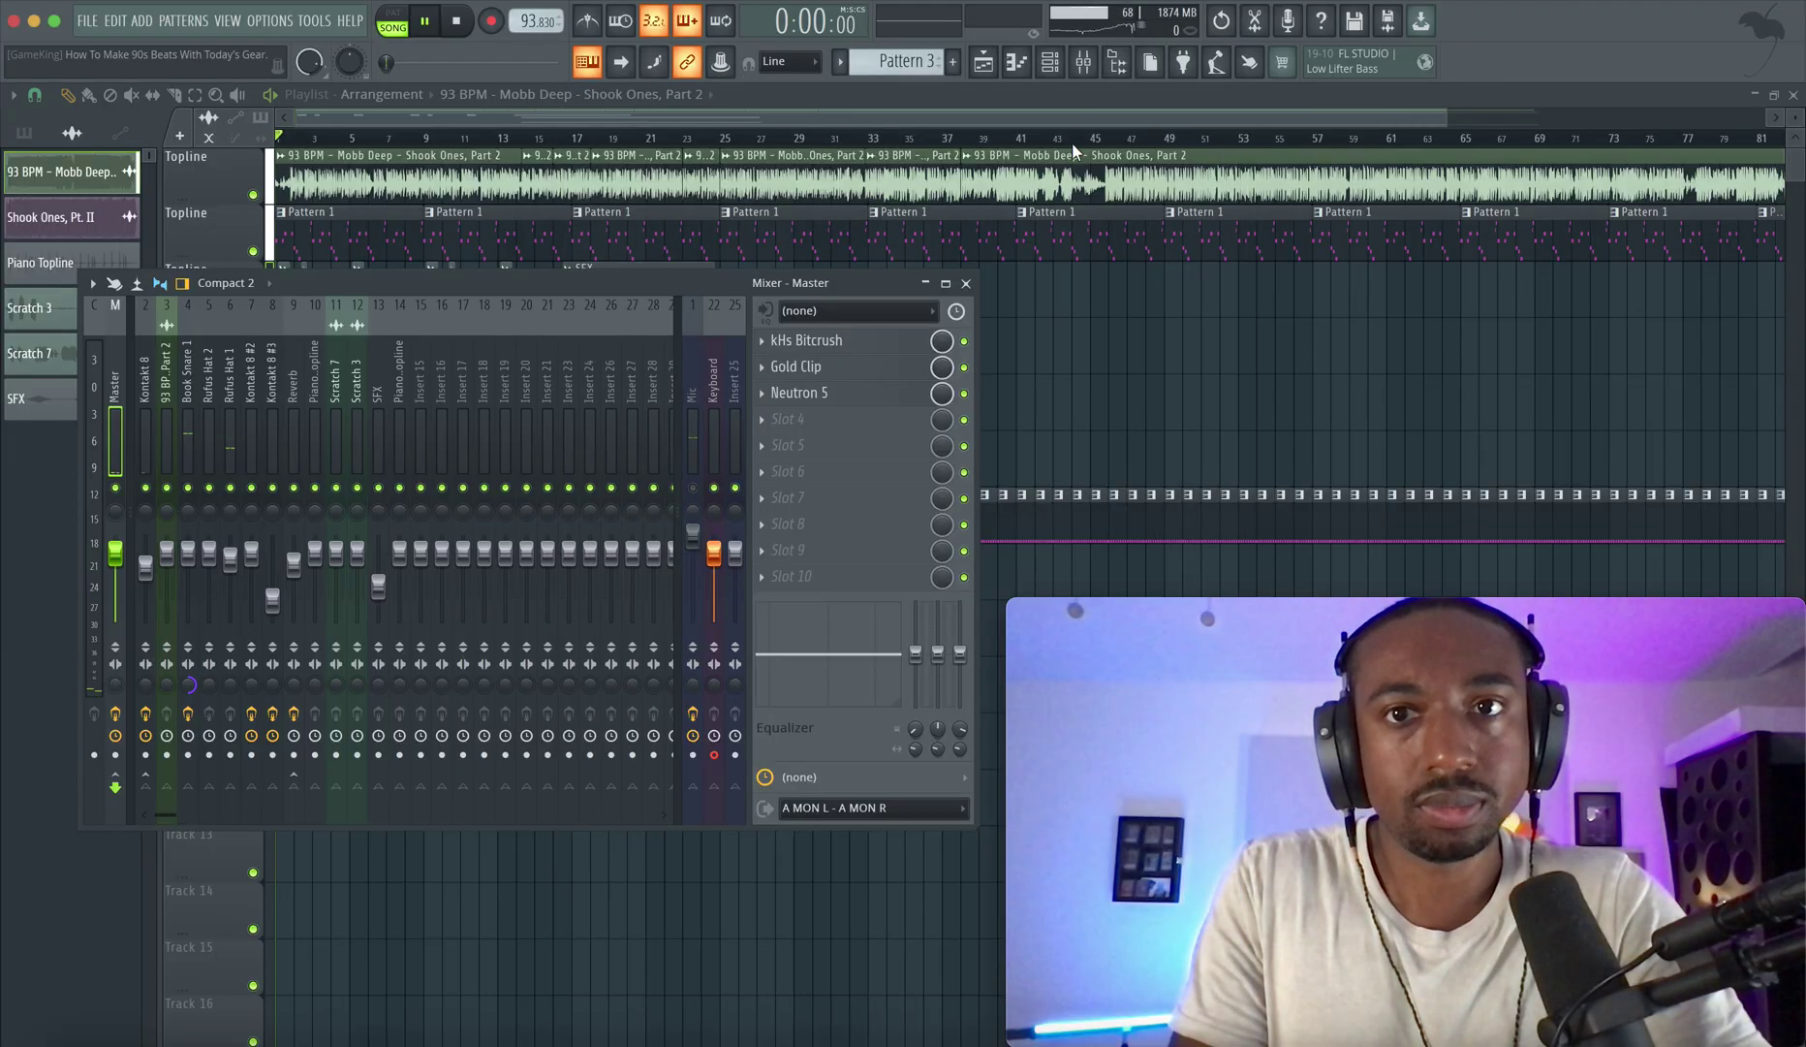
# Play the song and try Neutron 5 before Gold Clip in the Master's effect chain, restoring it after Gold Clip.
pyautogui.press('space')
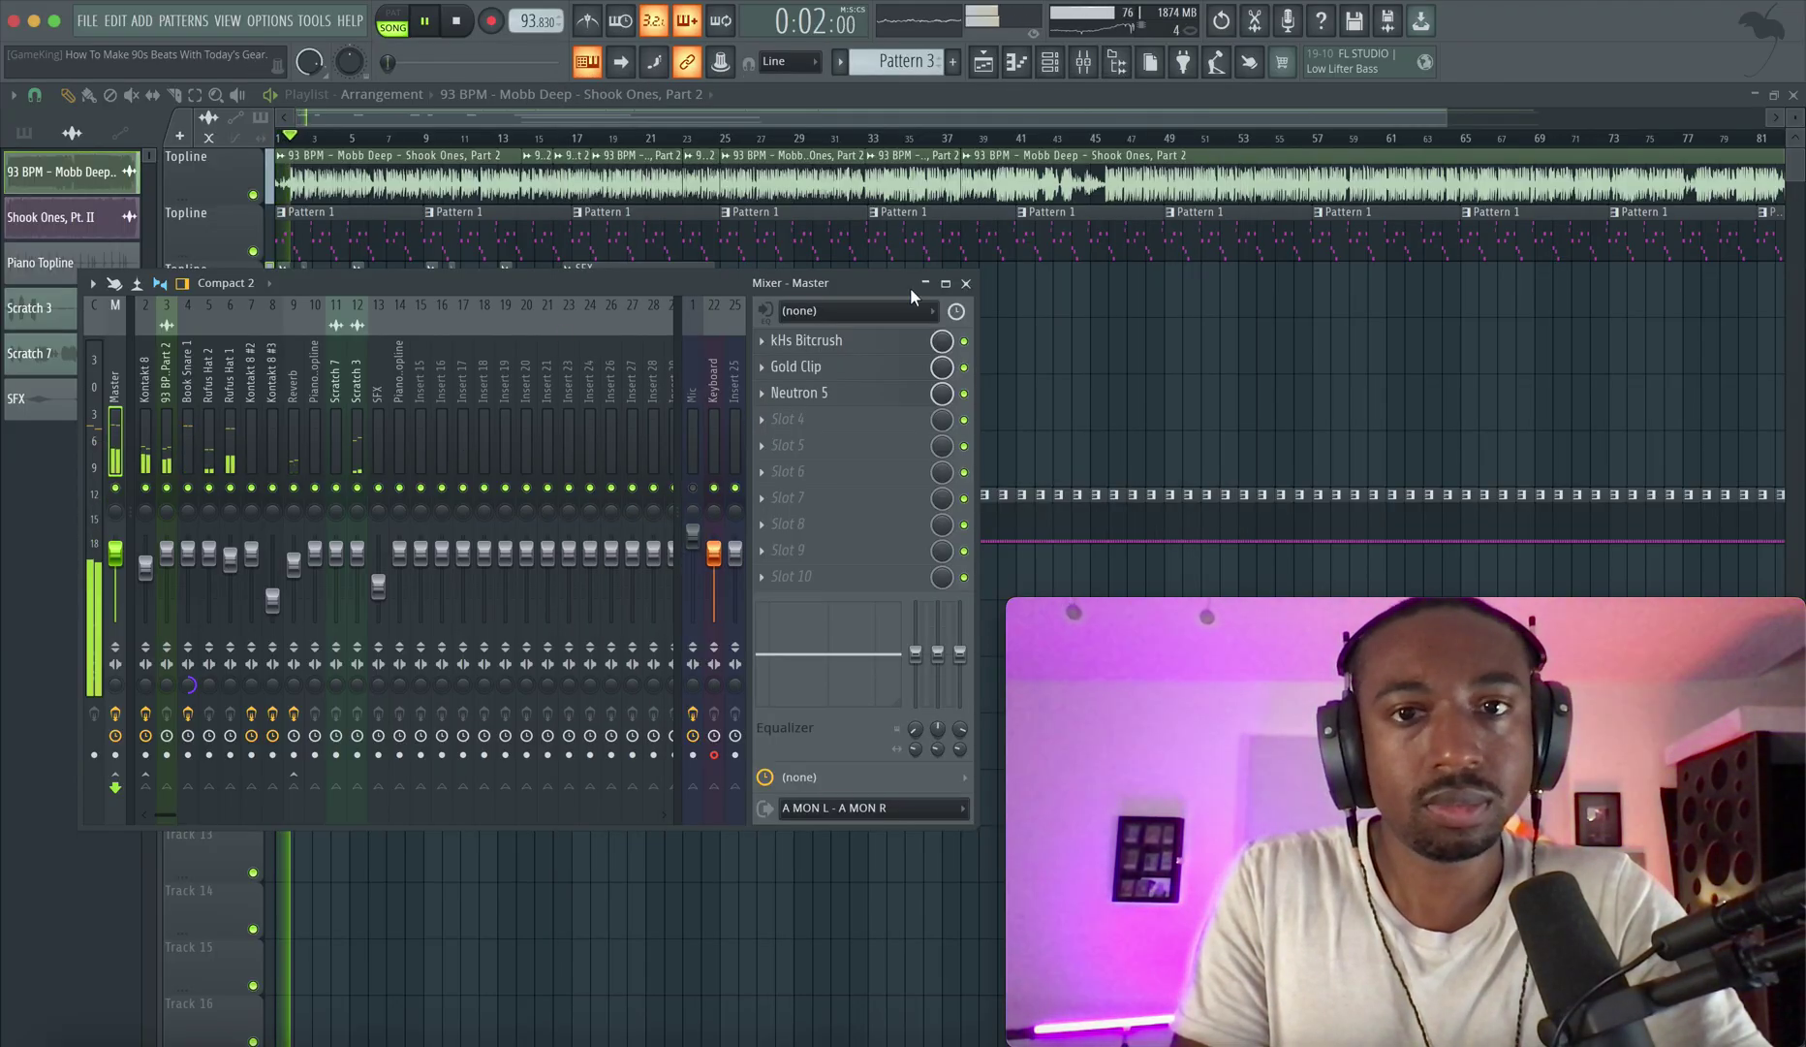
pyautogui.click(966, 283)
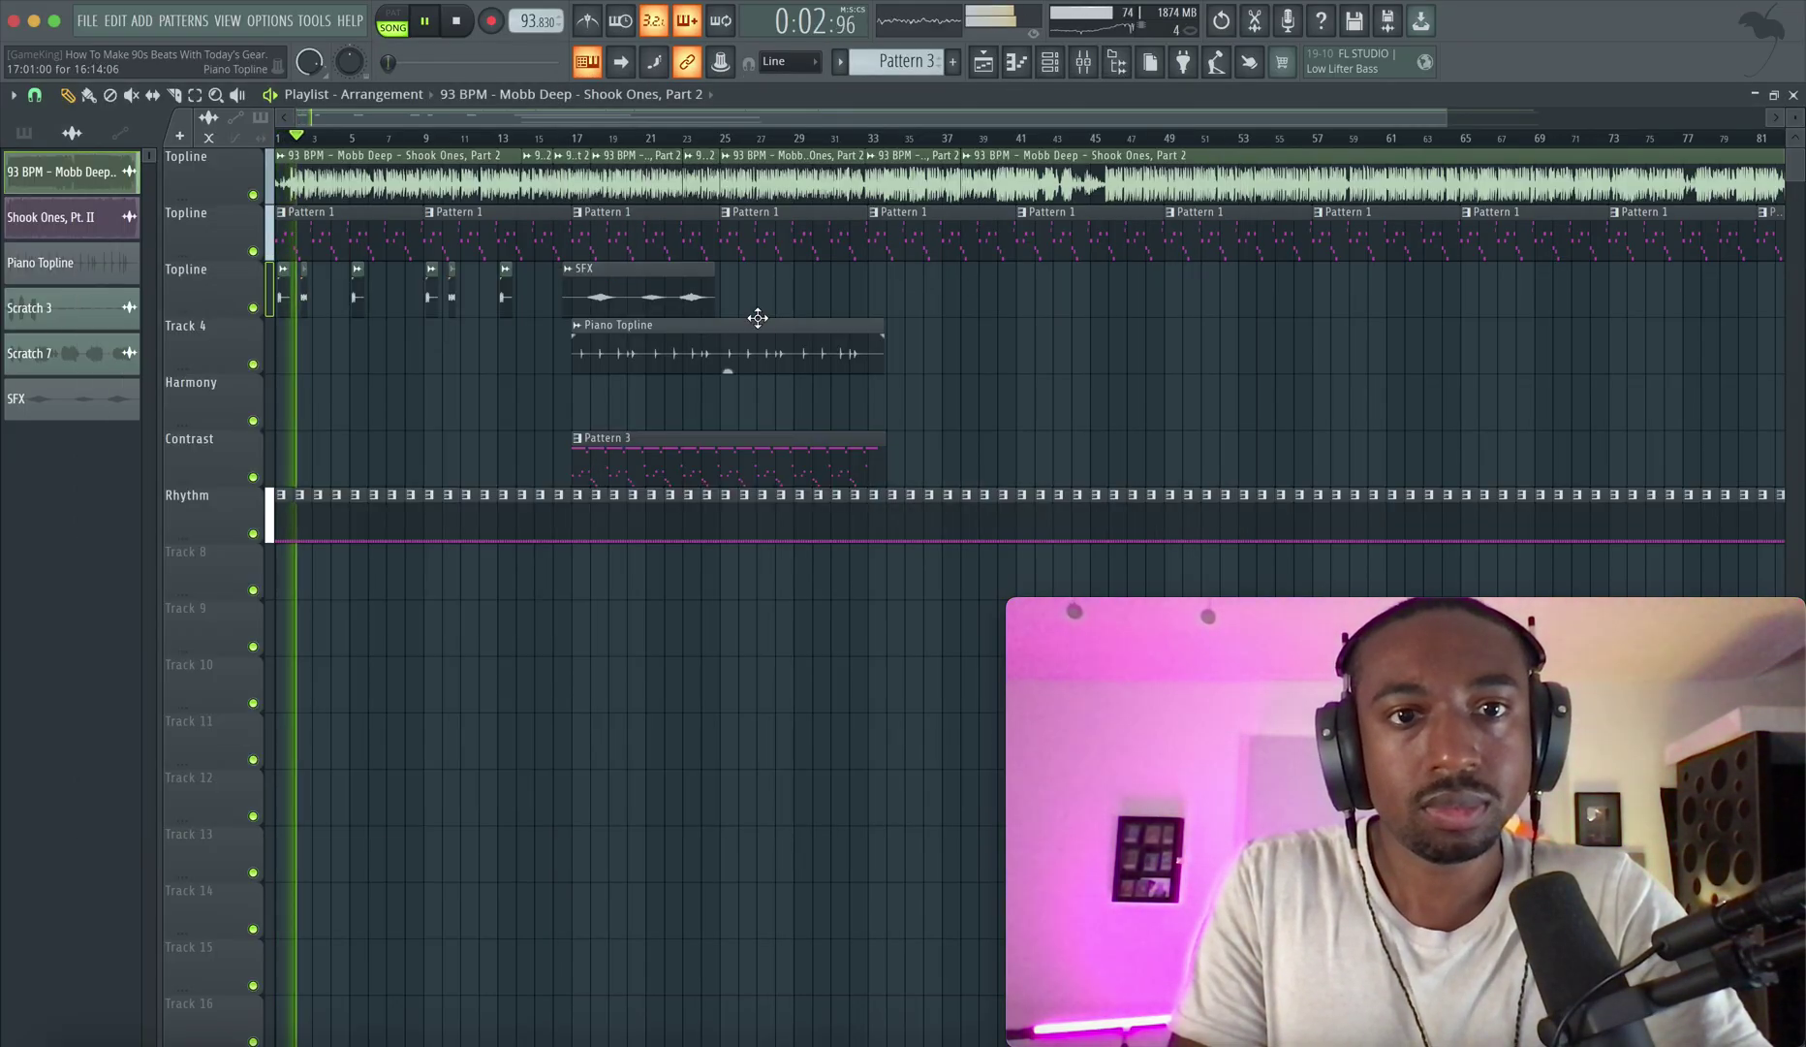
pyautogui.click(1083, 62)
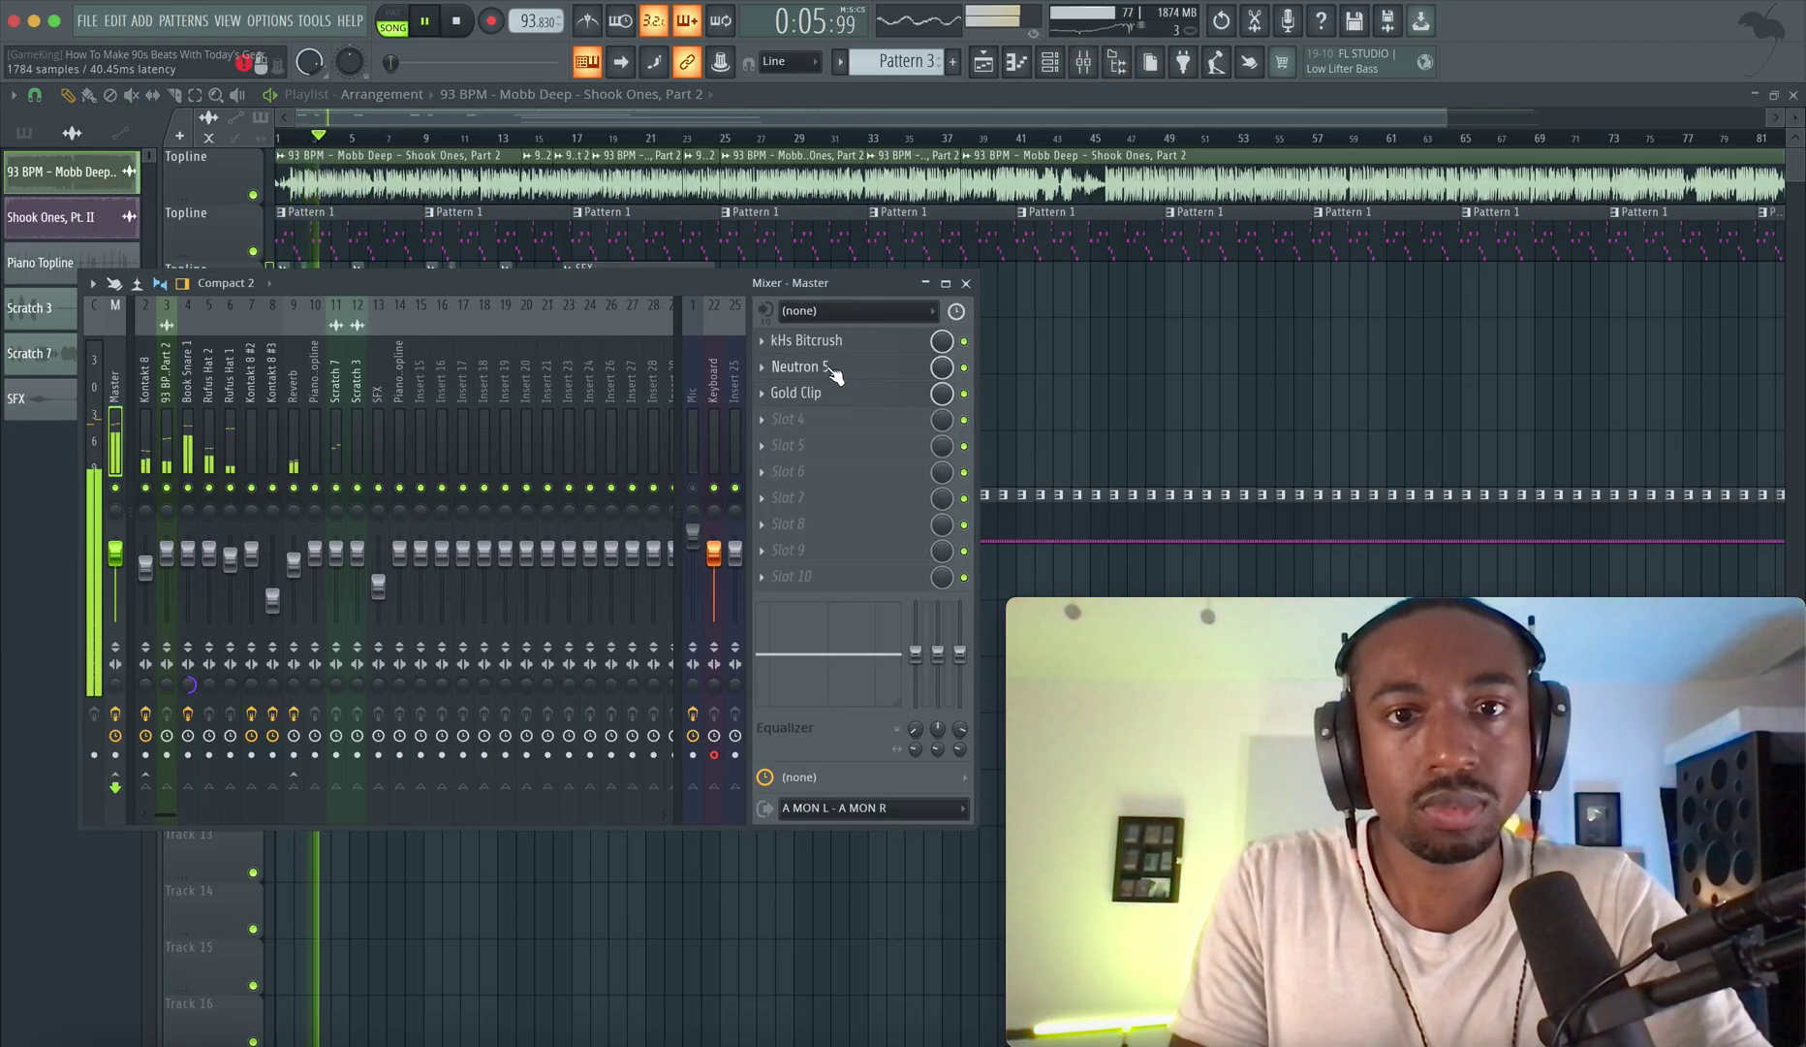
pyautogui.moveTo(832, 375); pyautogui.dragTo(834, 401)
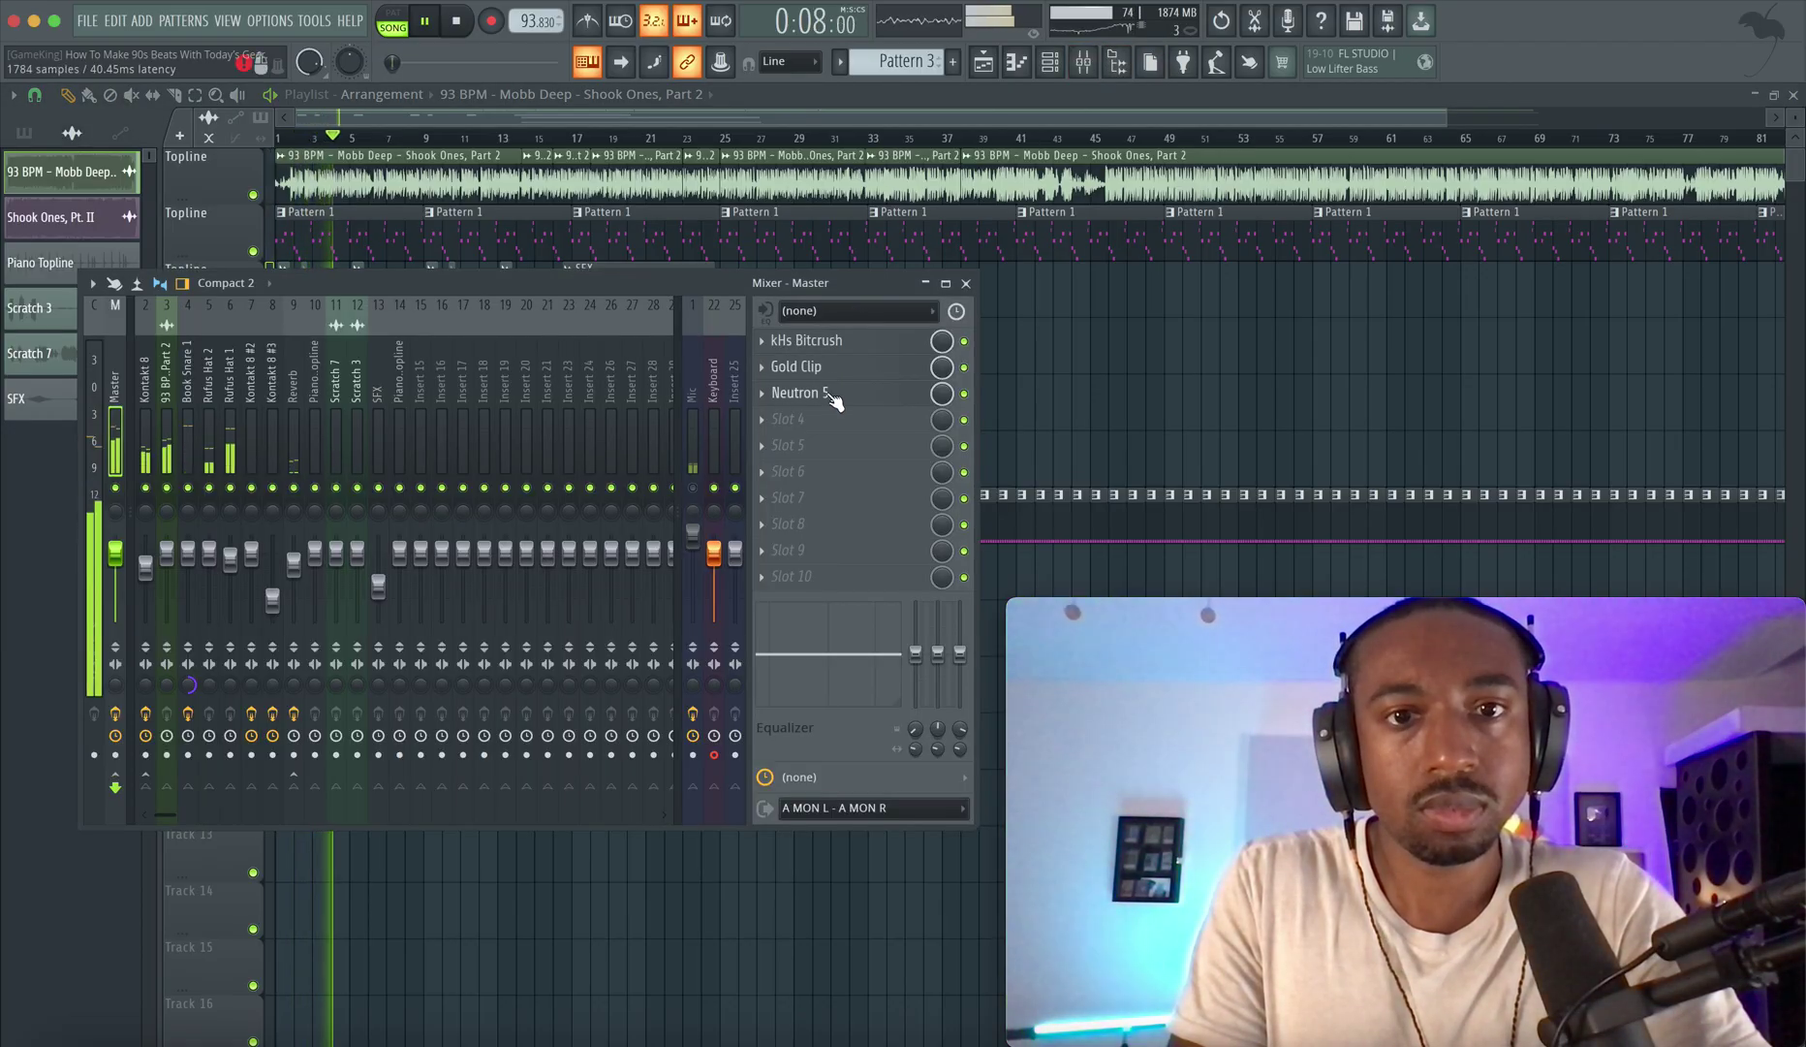
pyautogui.click(967, 284)
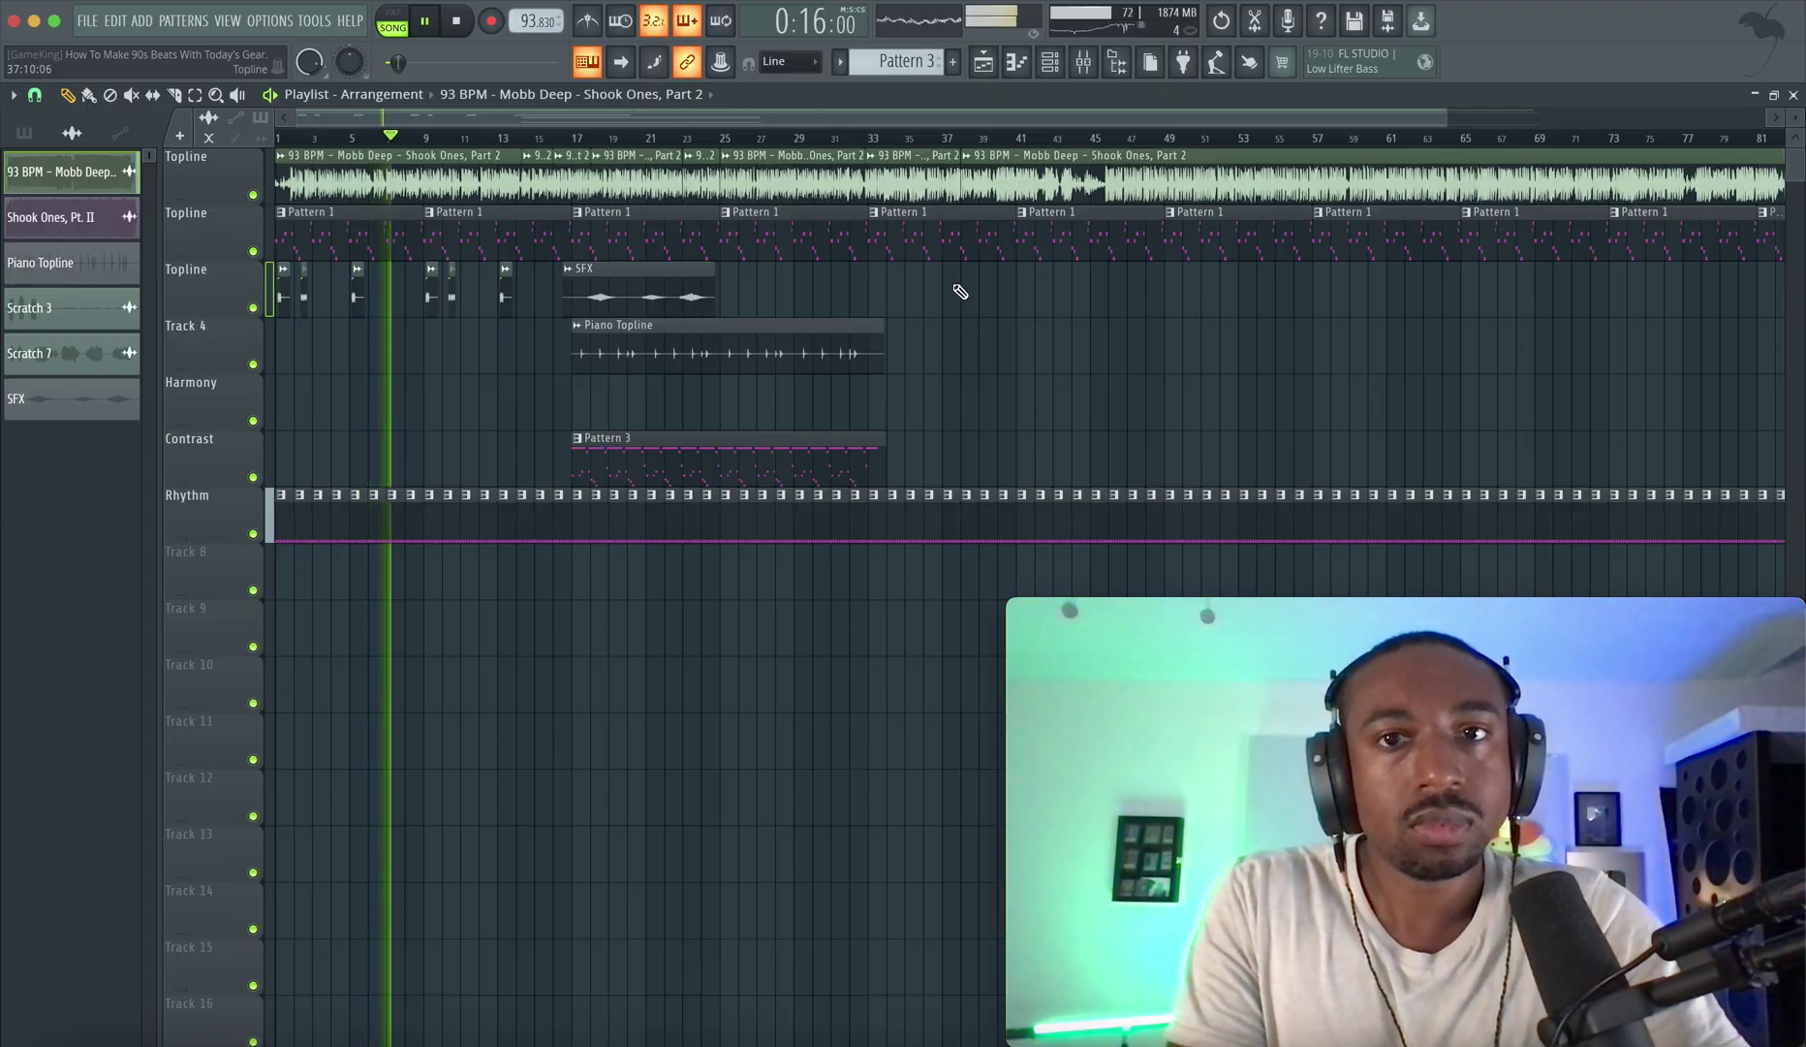
# Close all open windows to clear the workspace.
pyautogui.click(1079, 64)
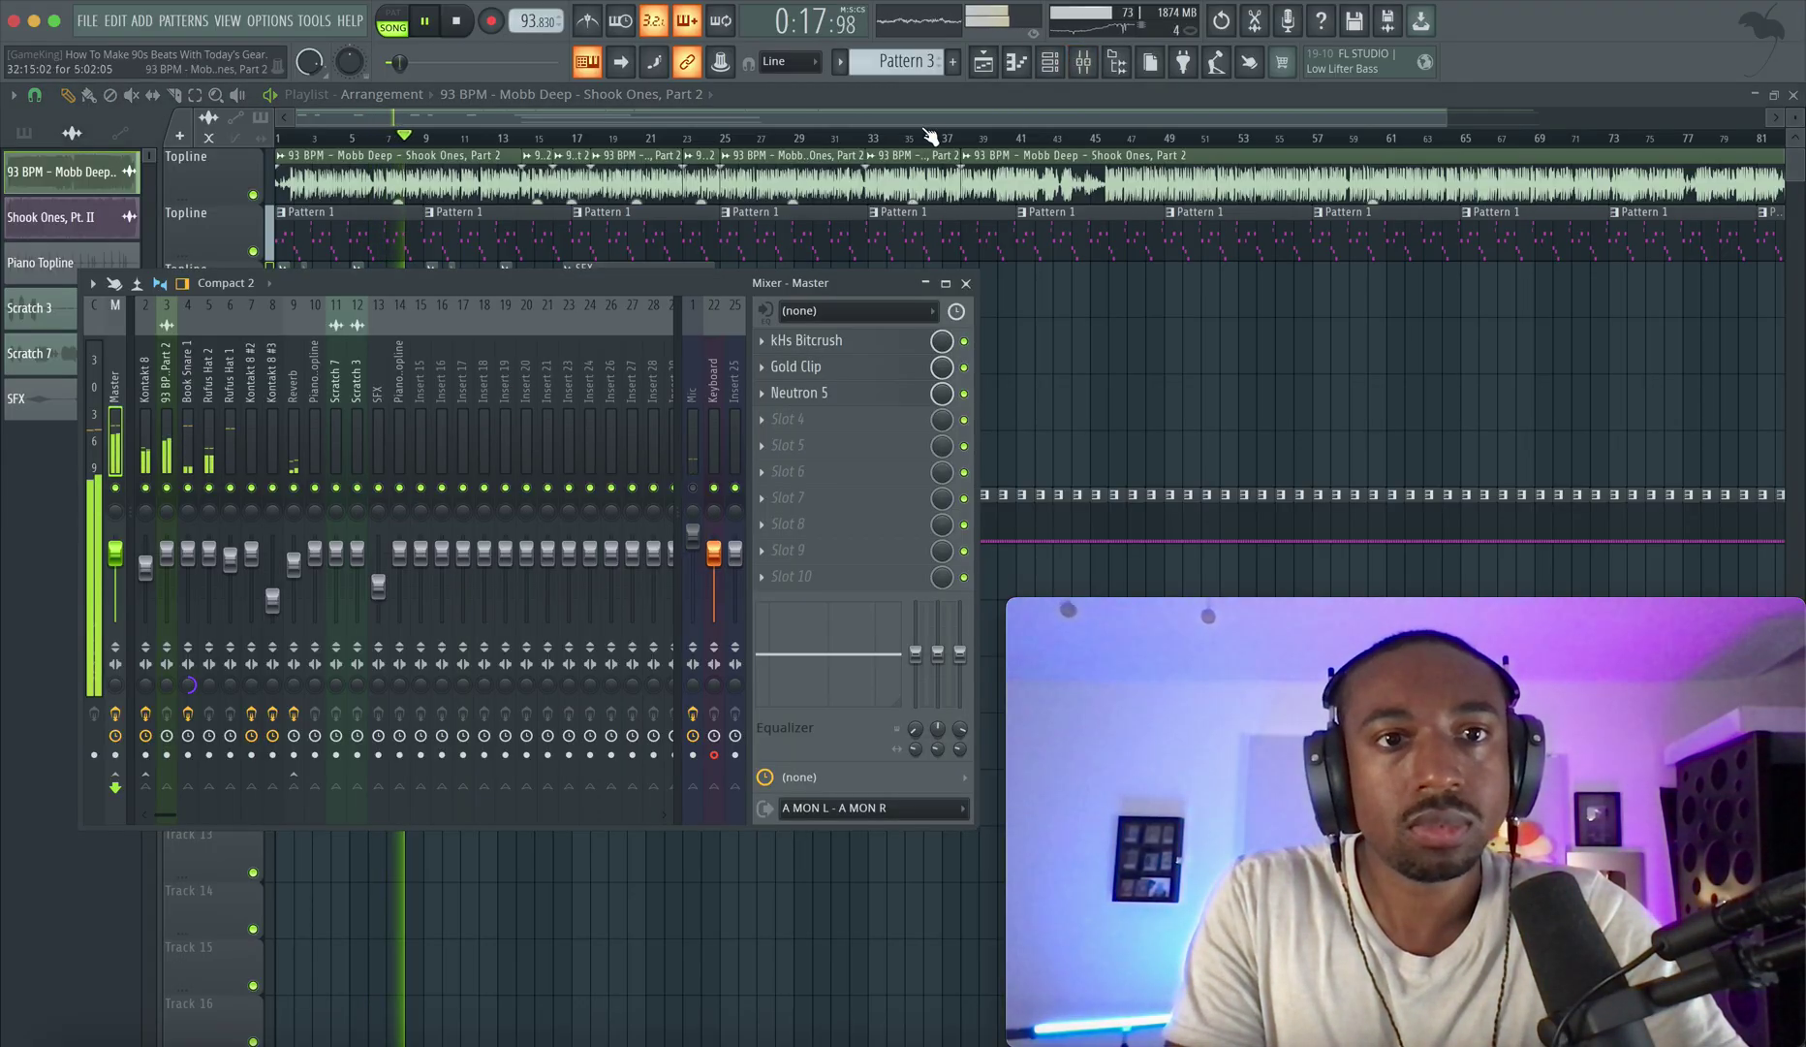
pyautogui.click(984, 64)
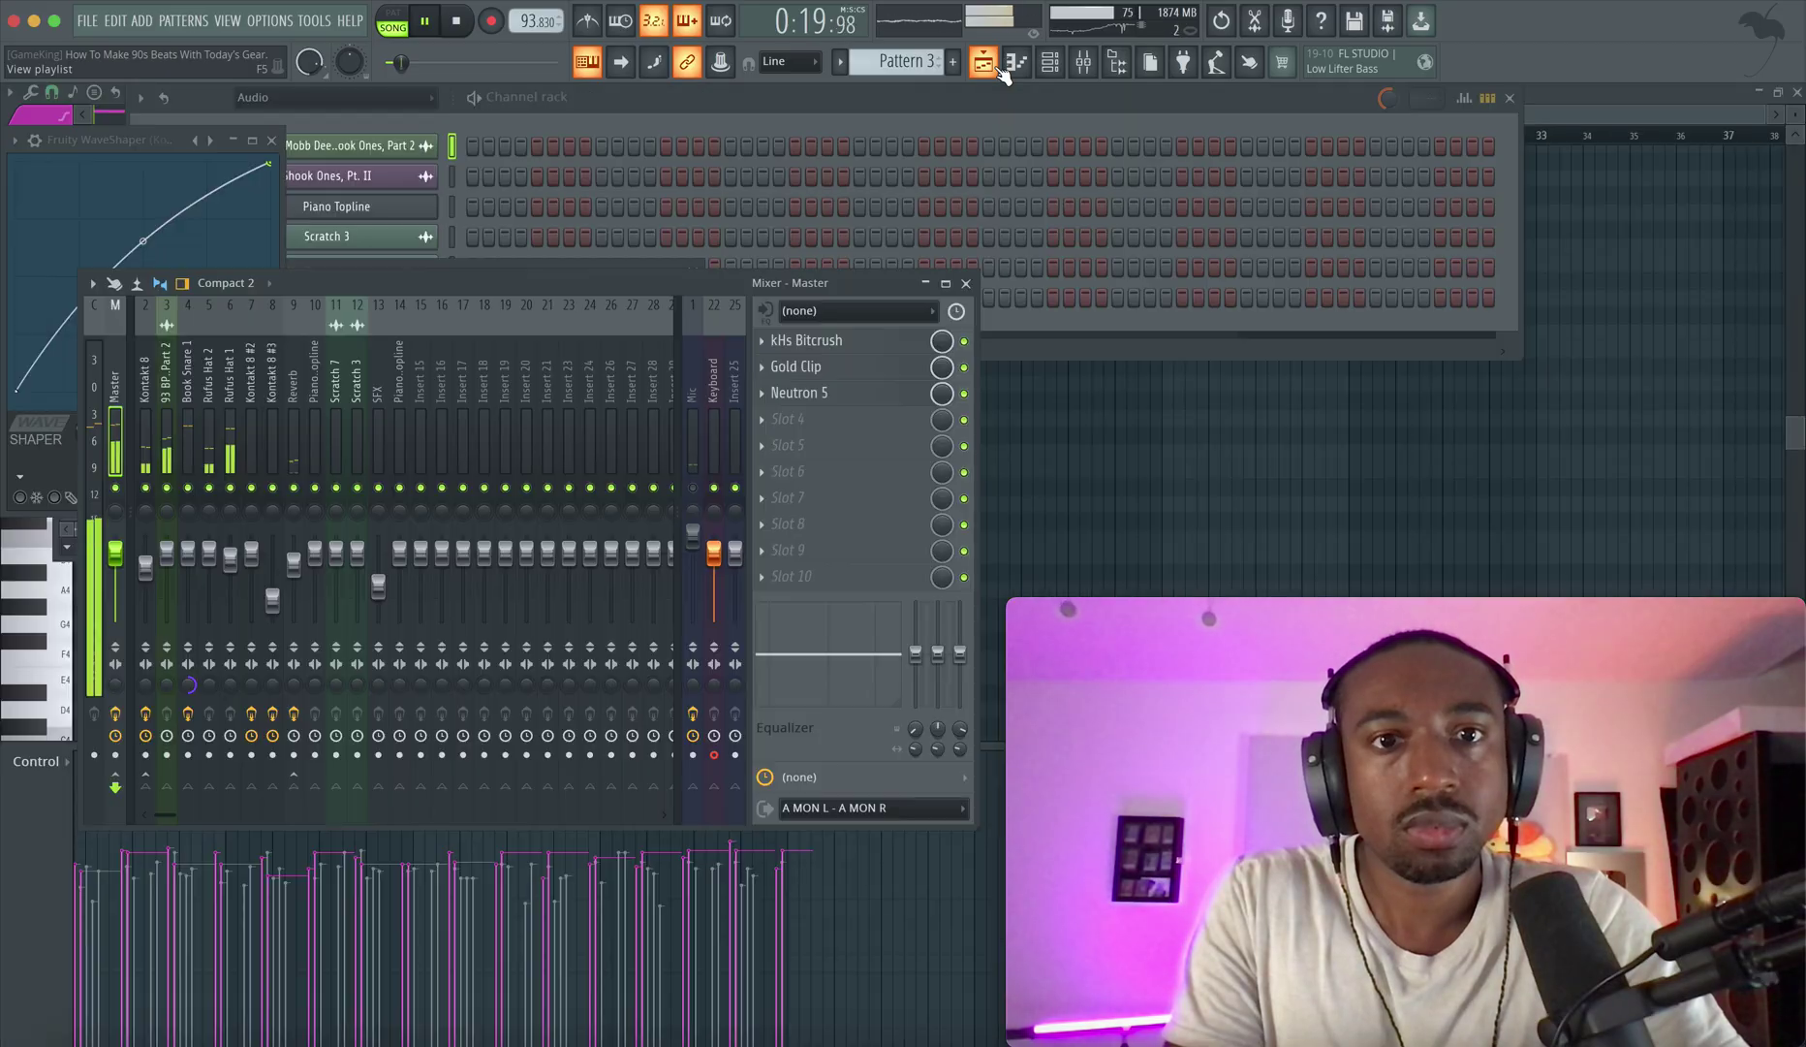
pyautogui.click(227, 21)
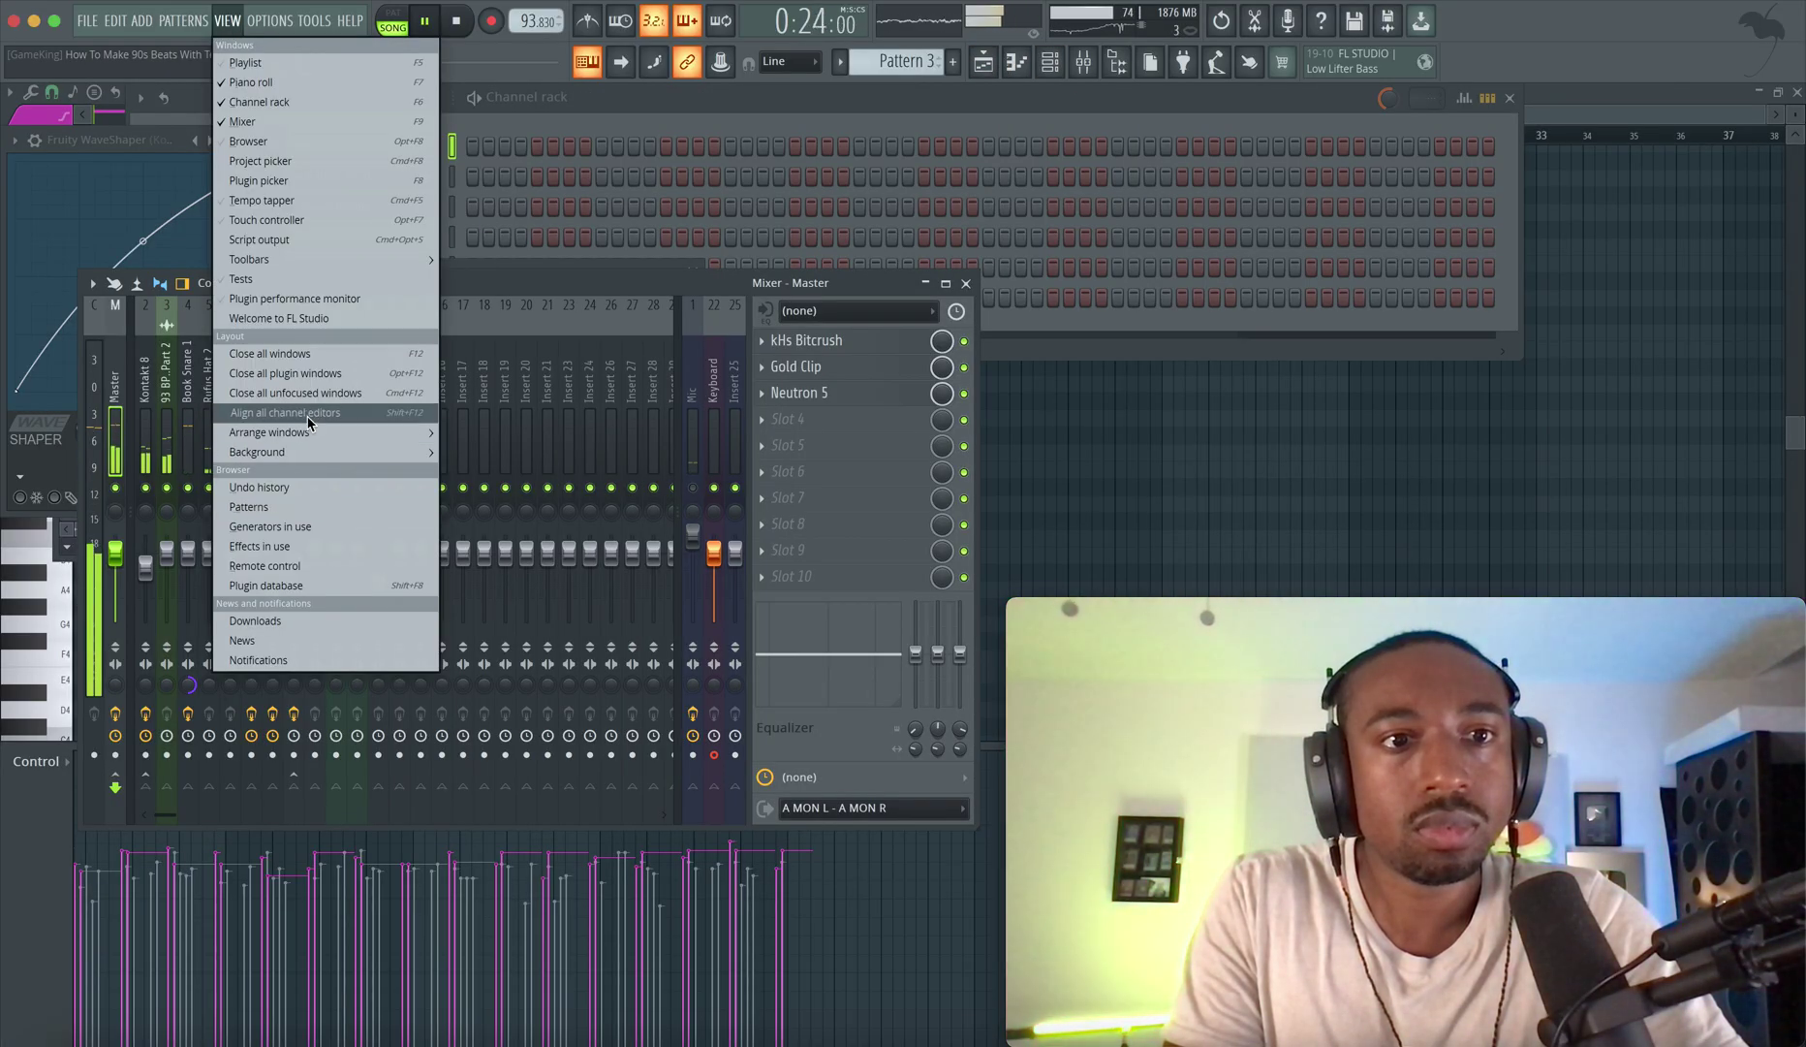
pyautogui.click(290, 354)
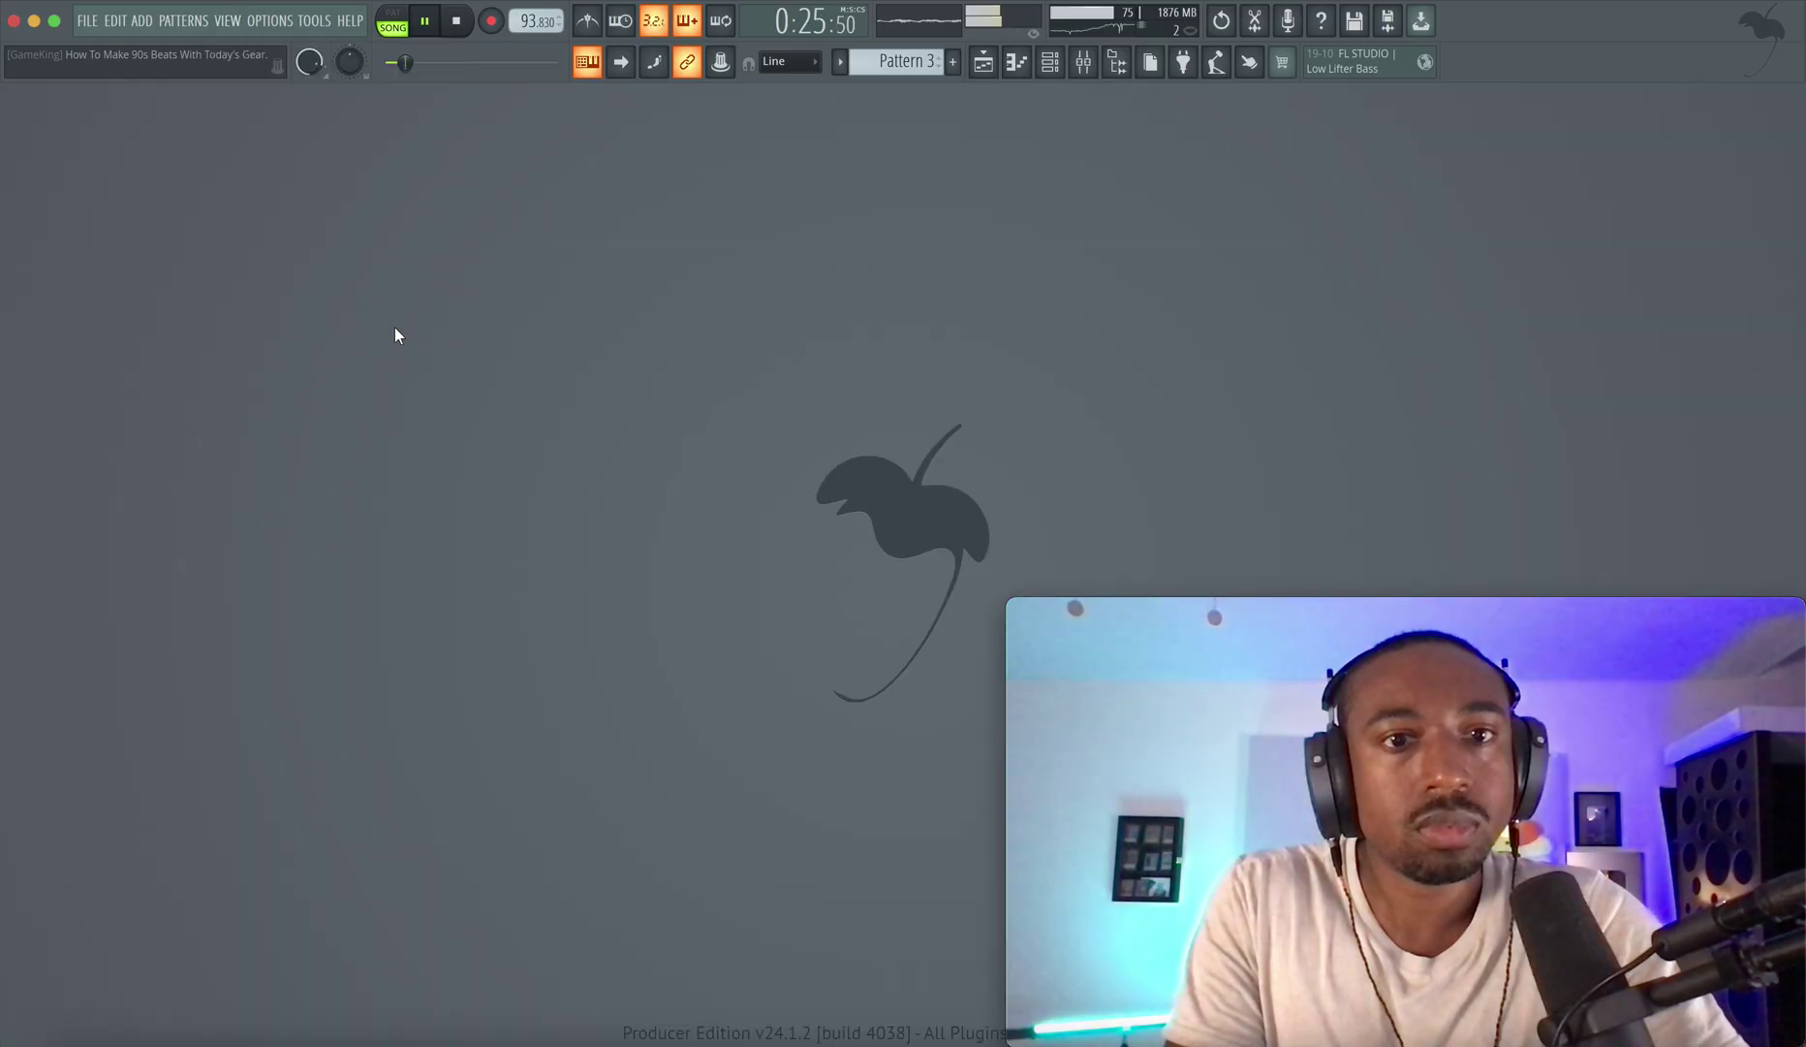
# Reopen Neutron 5 on the Master track, lower the Exciter's mix further and close the plugin.
pyautogui.click(1085, 63)
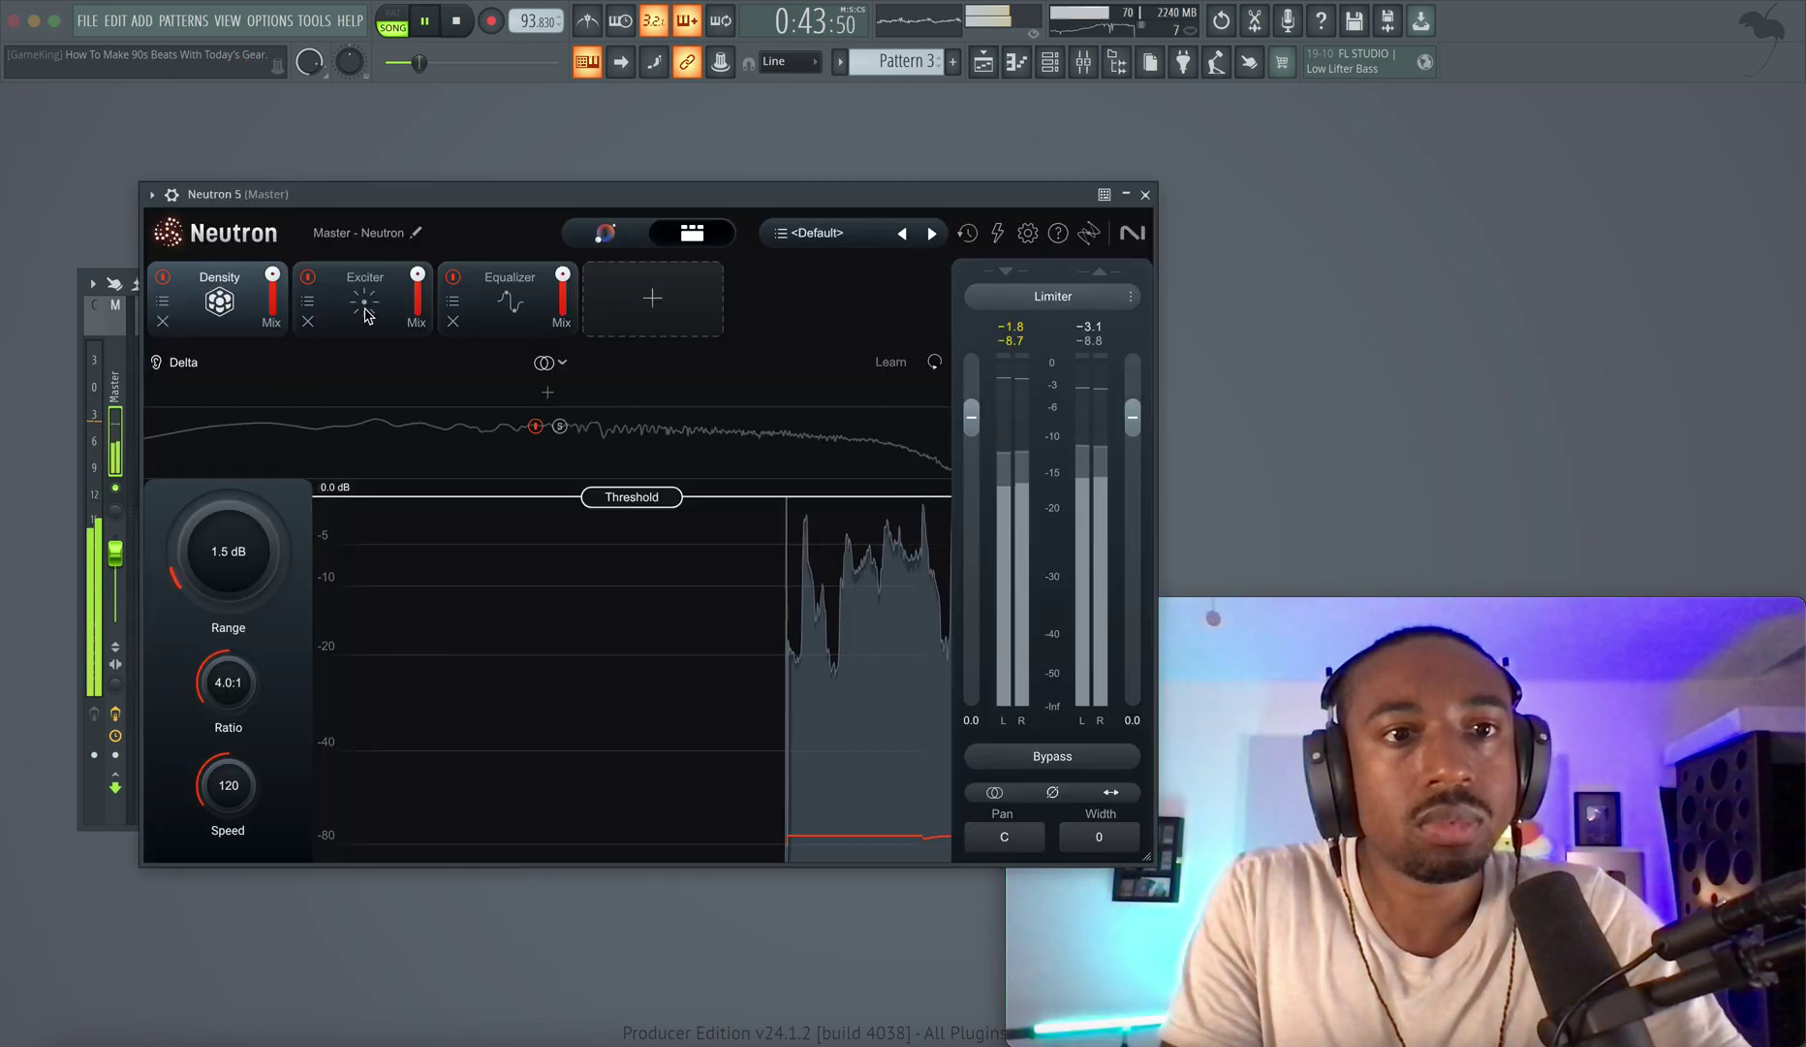
pyautogui.click(365, 296)
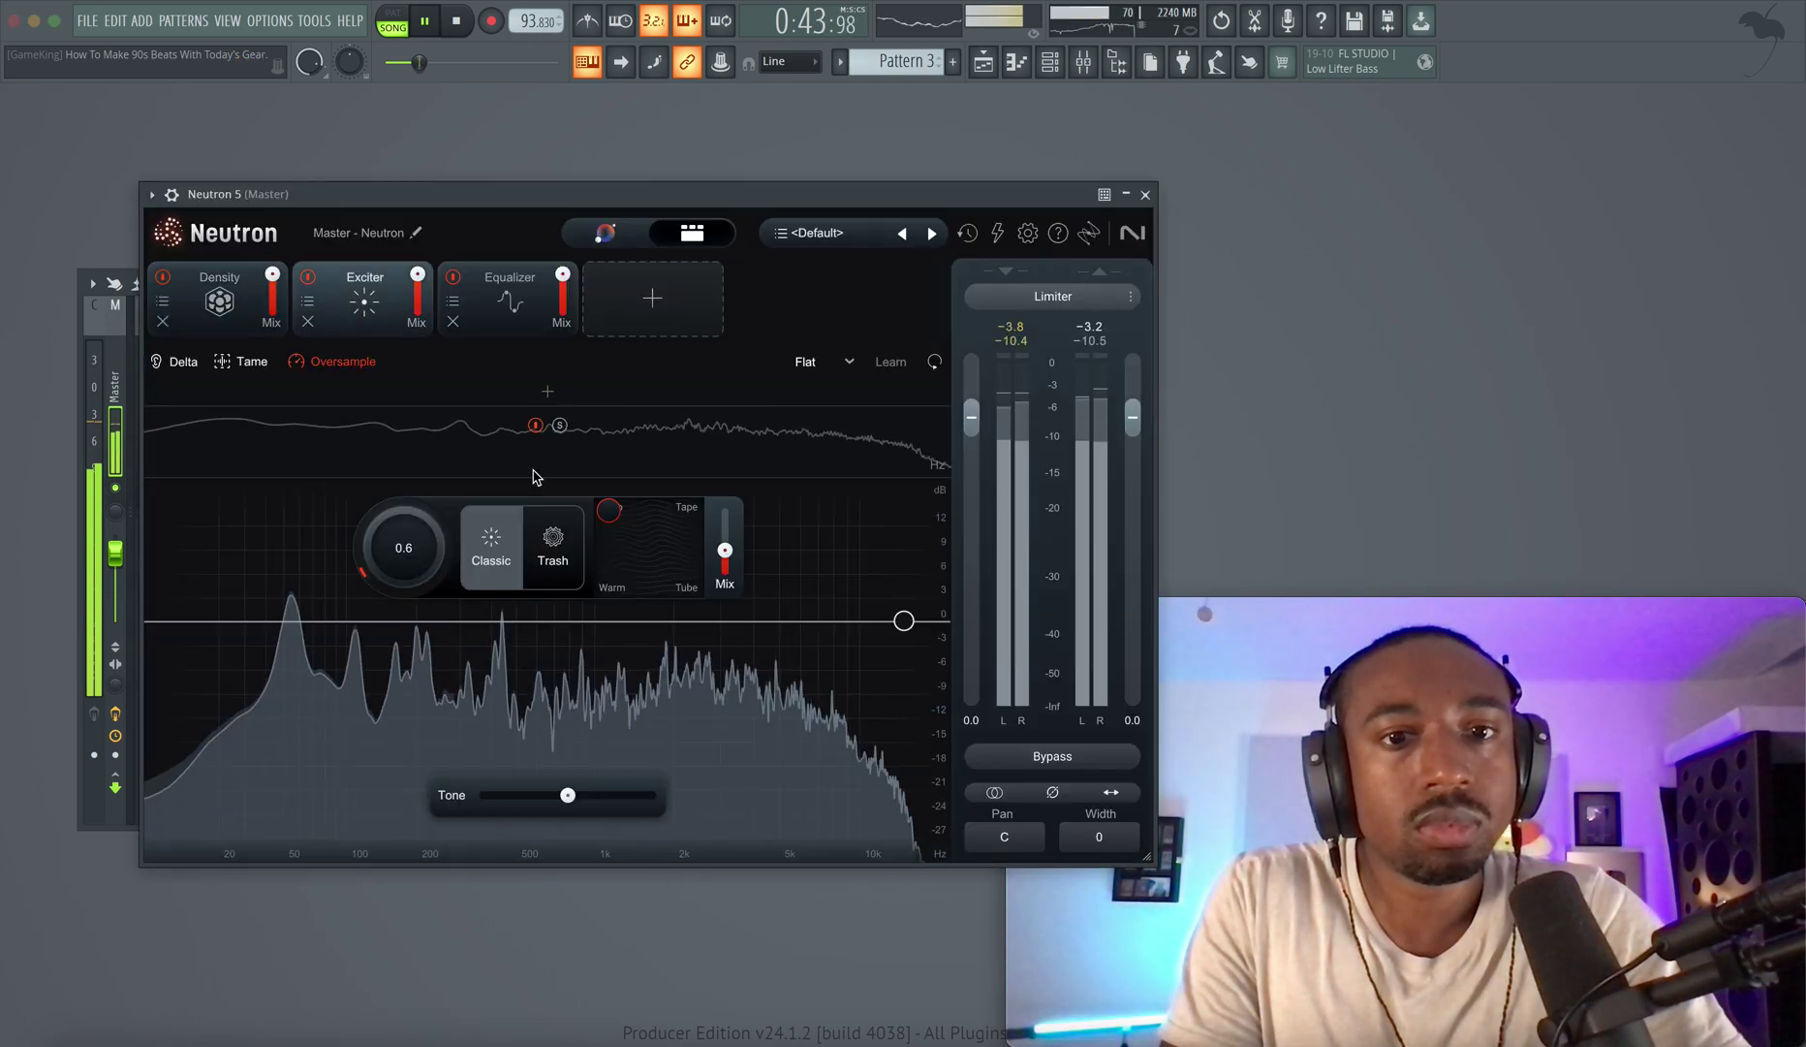
pyautogui.moveTo(728, 558); pyautogui.dragTo(729, 594)
pyautogui.click(1145, 194)
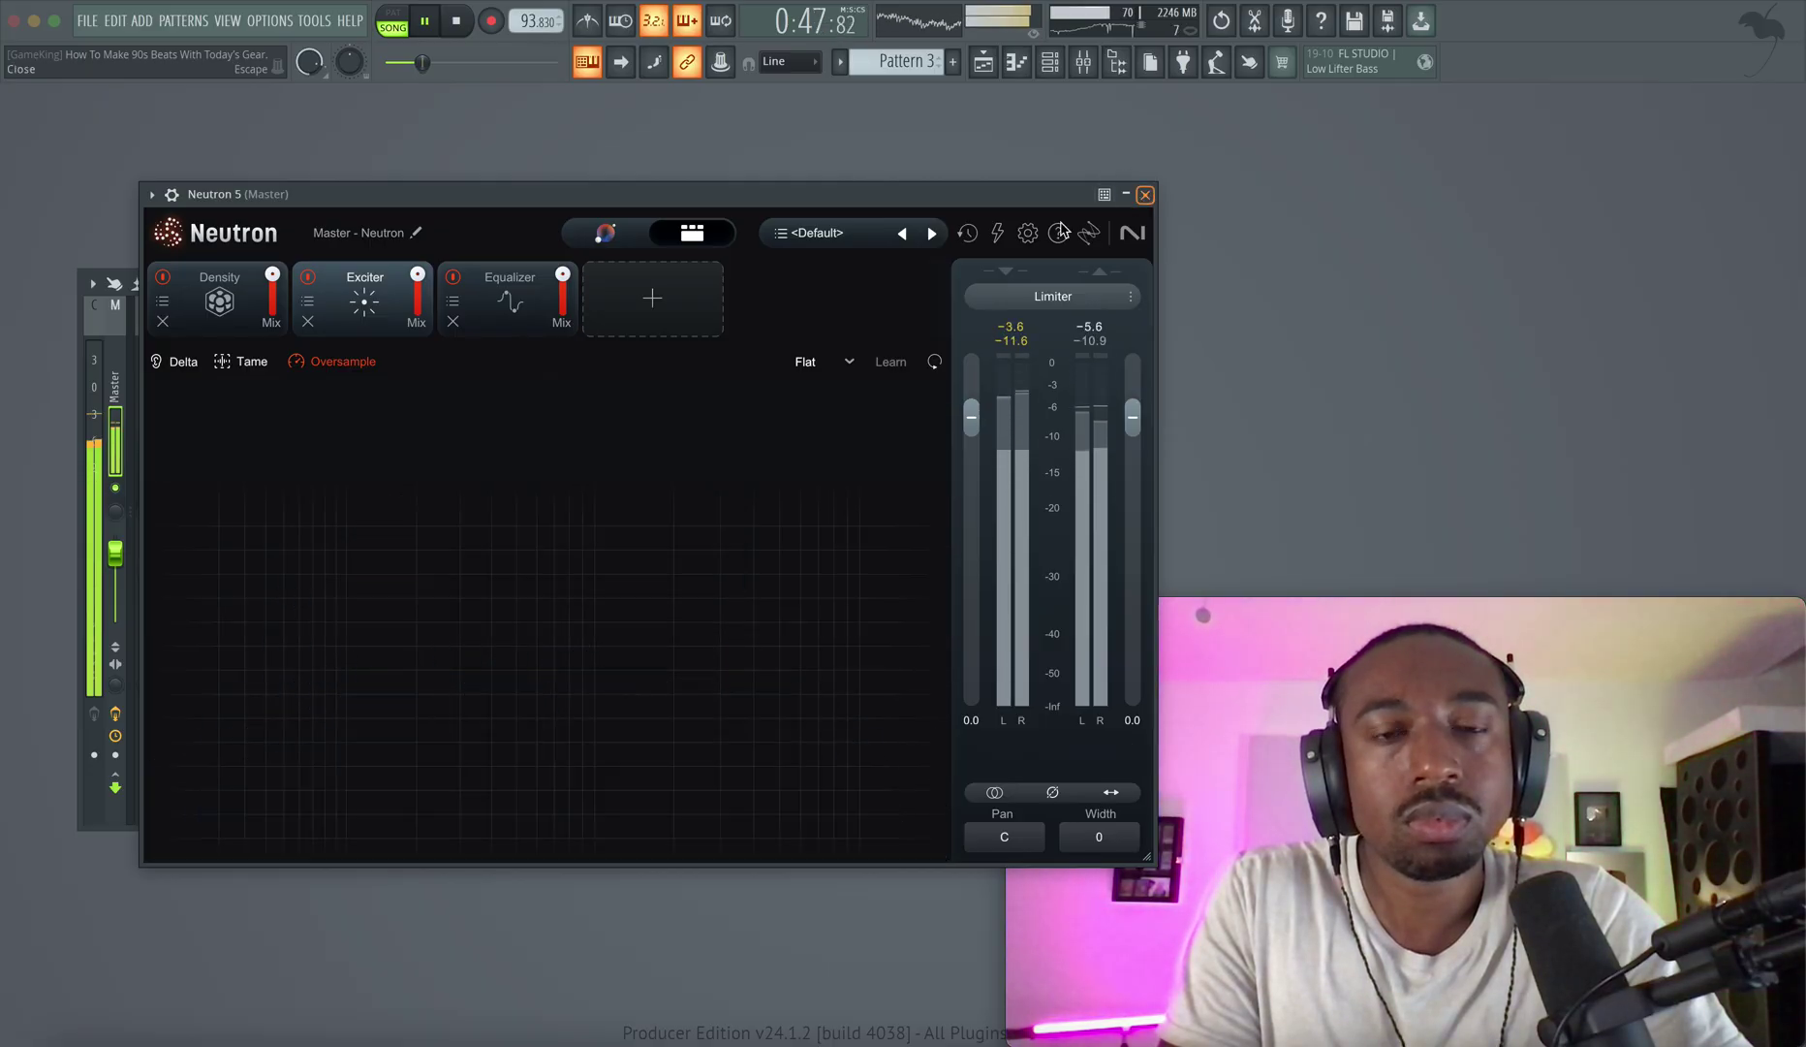
# Add Ozone 11 Imager after Neutron 5 in the Master track's effect chain.
pyautogui.click(964, 282)
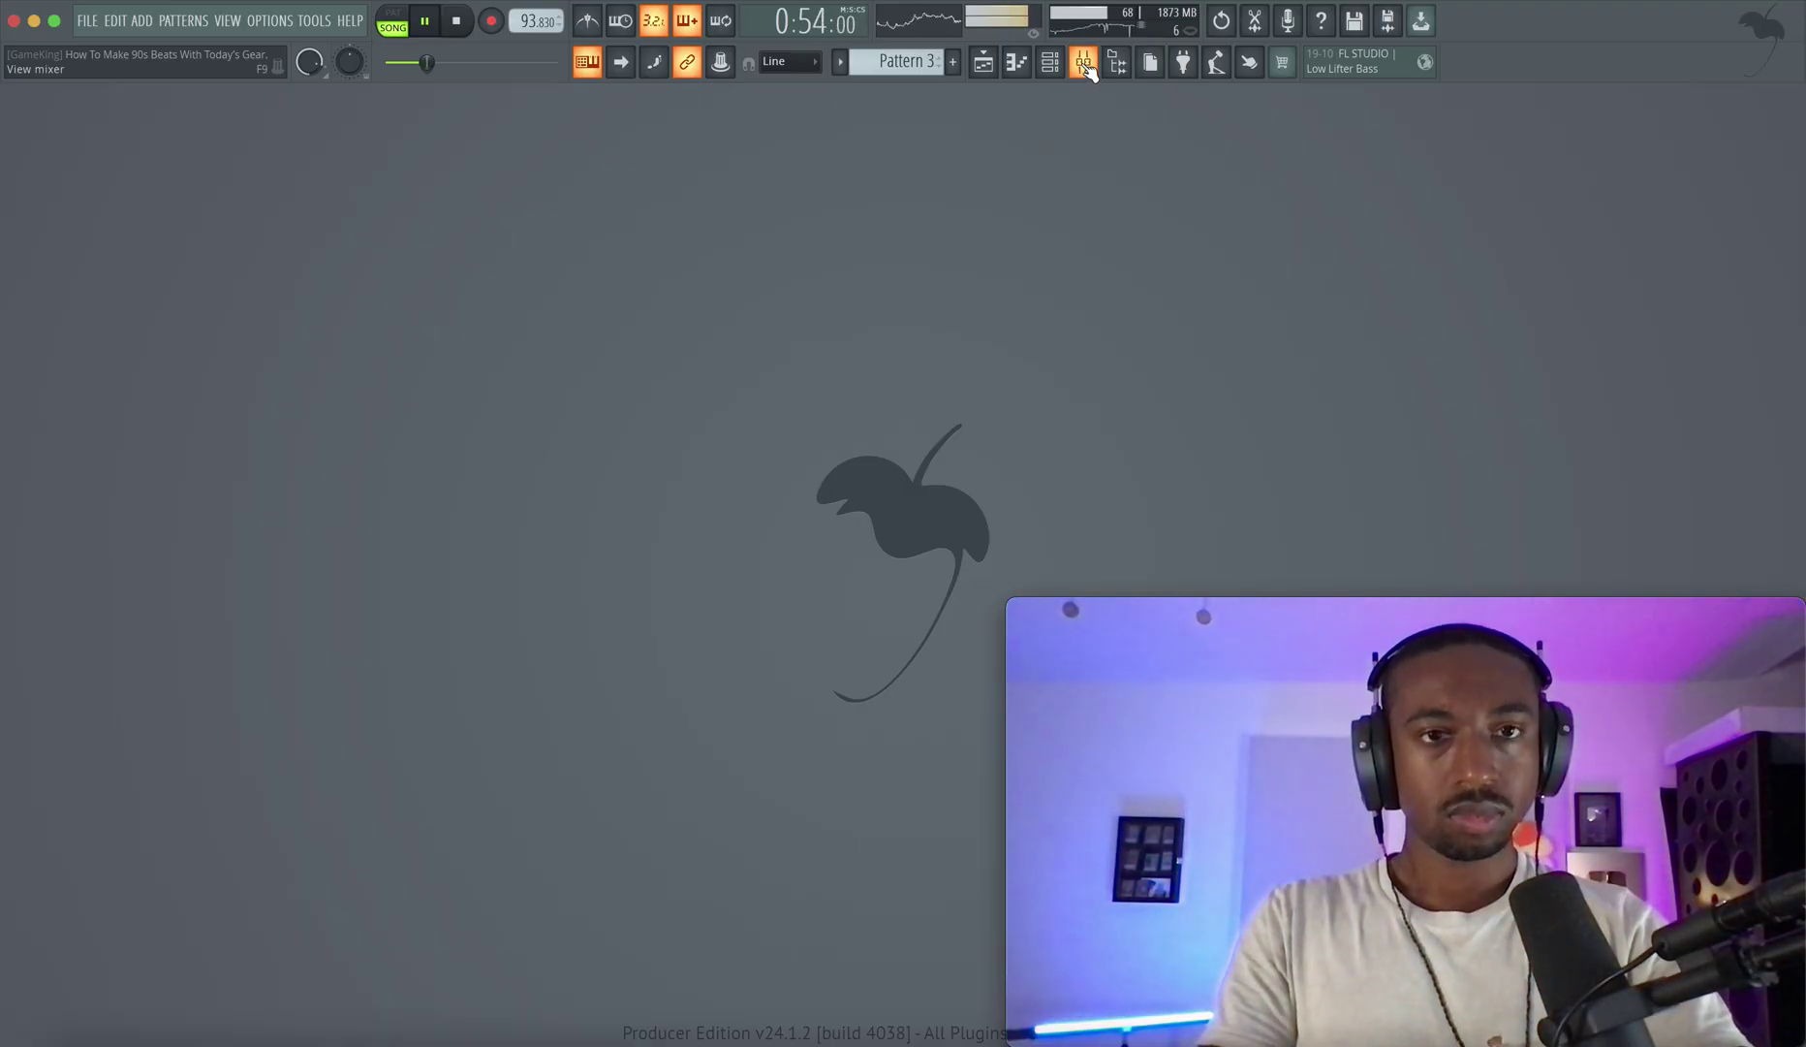
pyautogui.click(1084, 63)
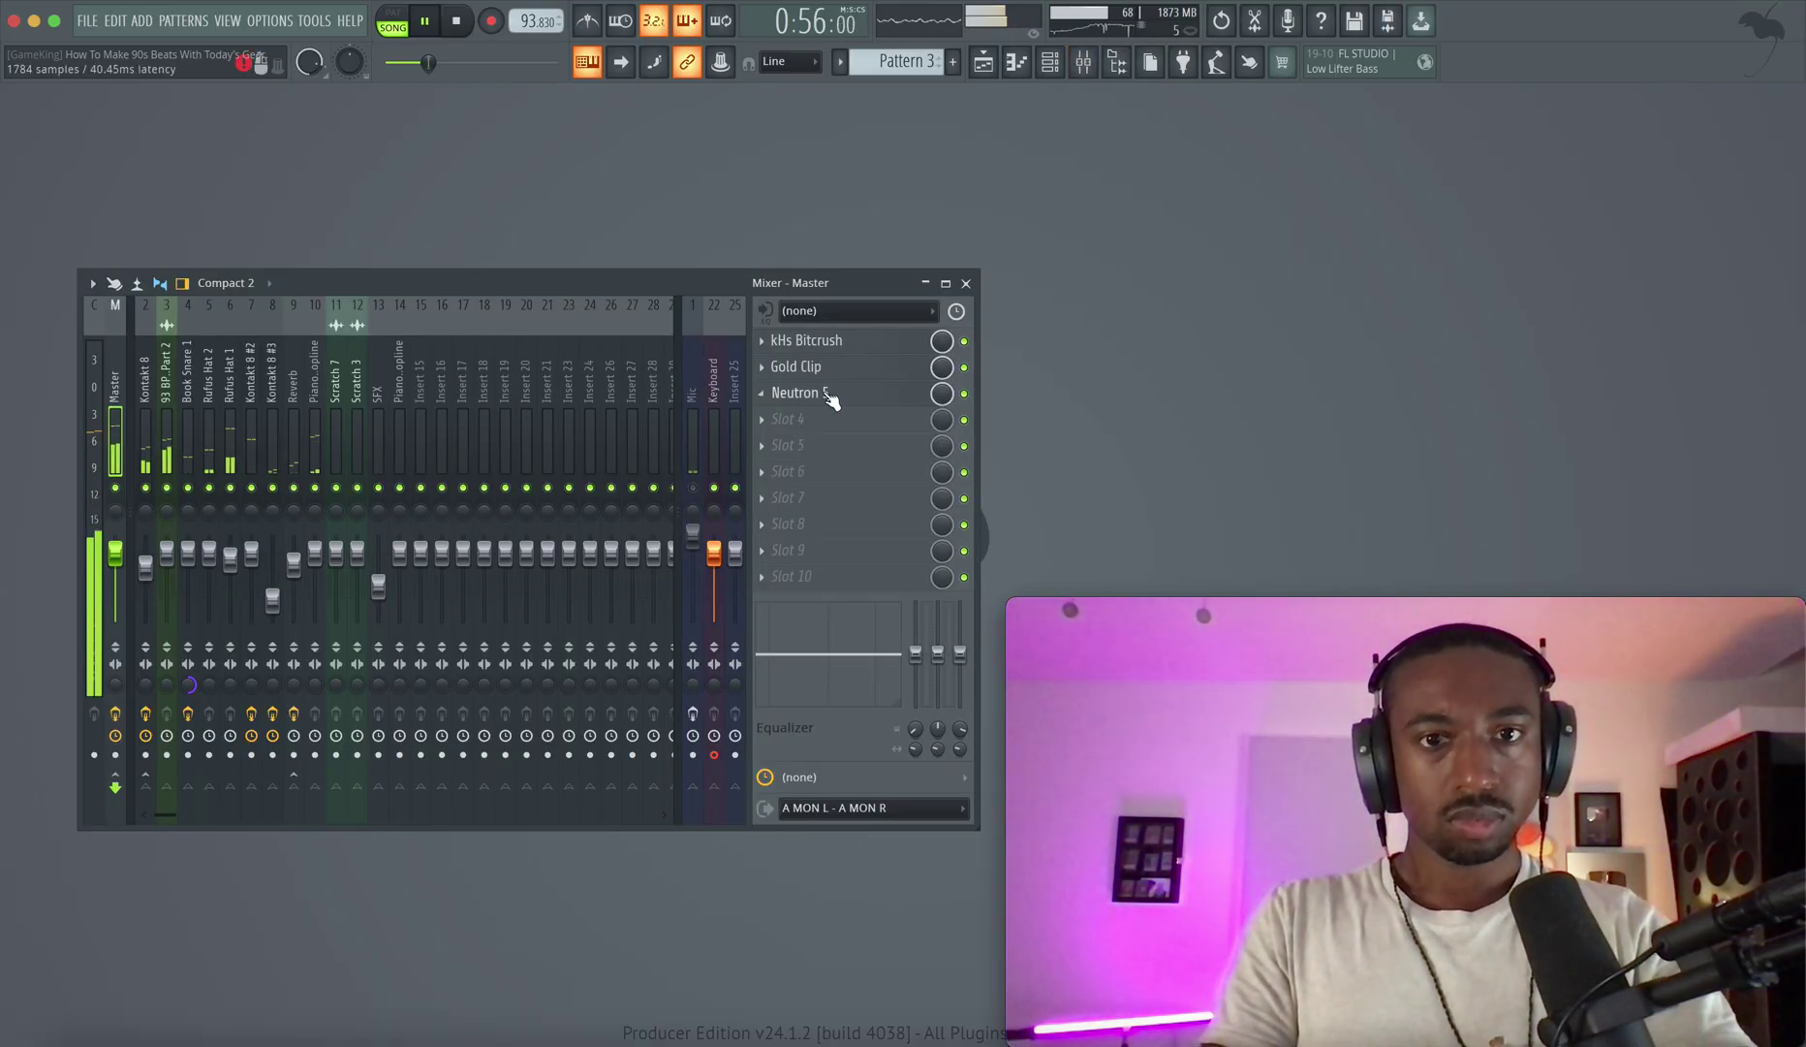
pyautogui.moveTo(830, 426); pyautogui.dragTo(831, 400)
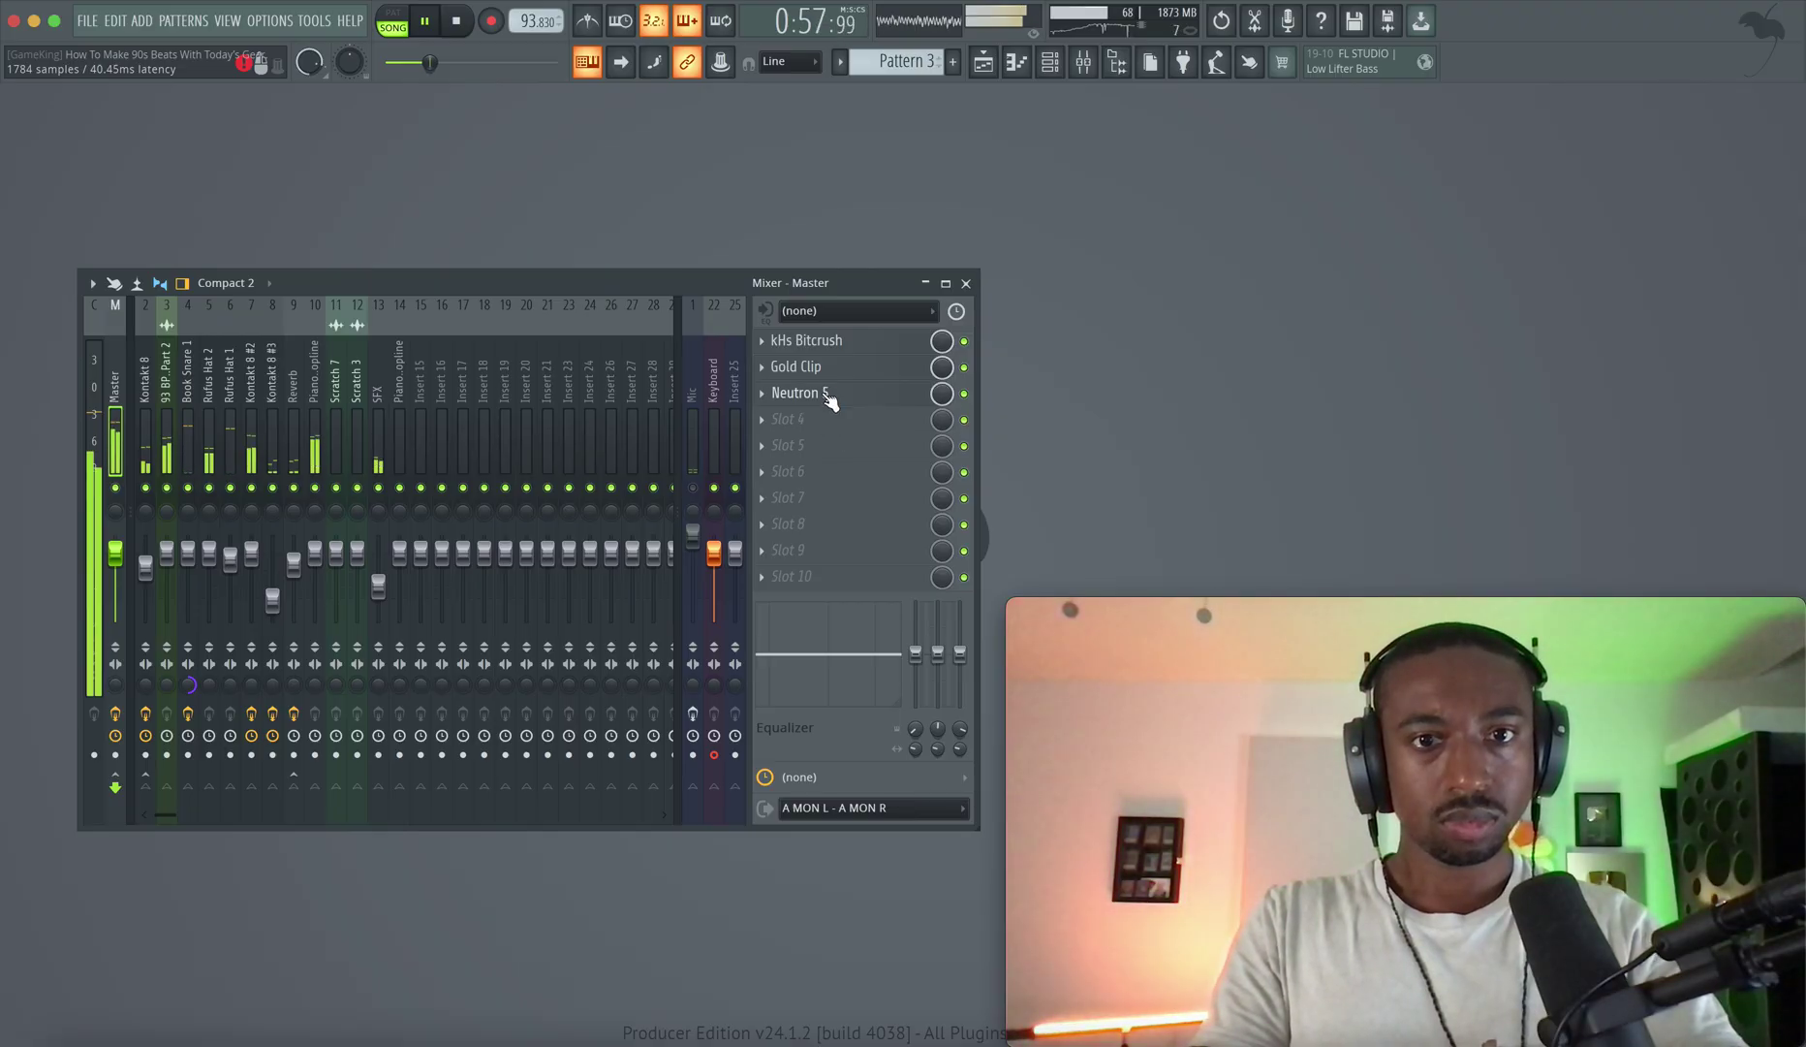
pyautogui.click(812, 423)
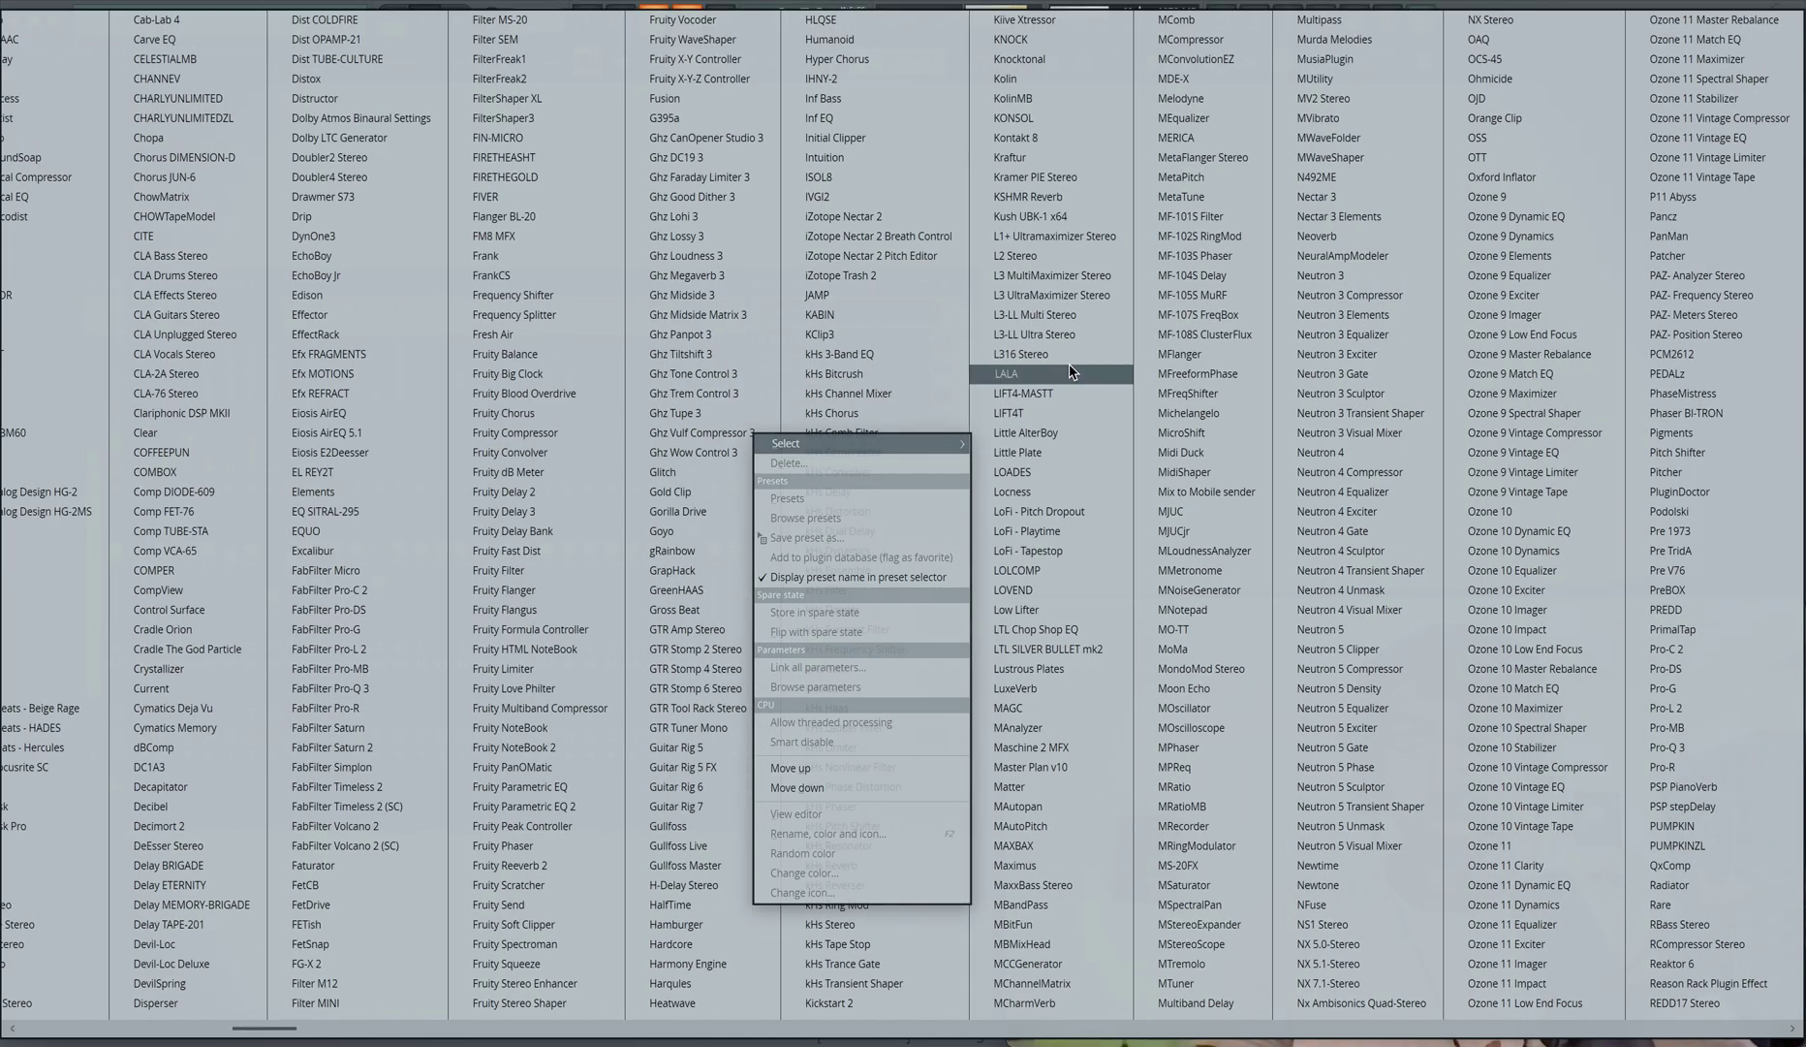
pyautogui.hscroll(2, 1128, 380)
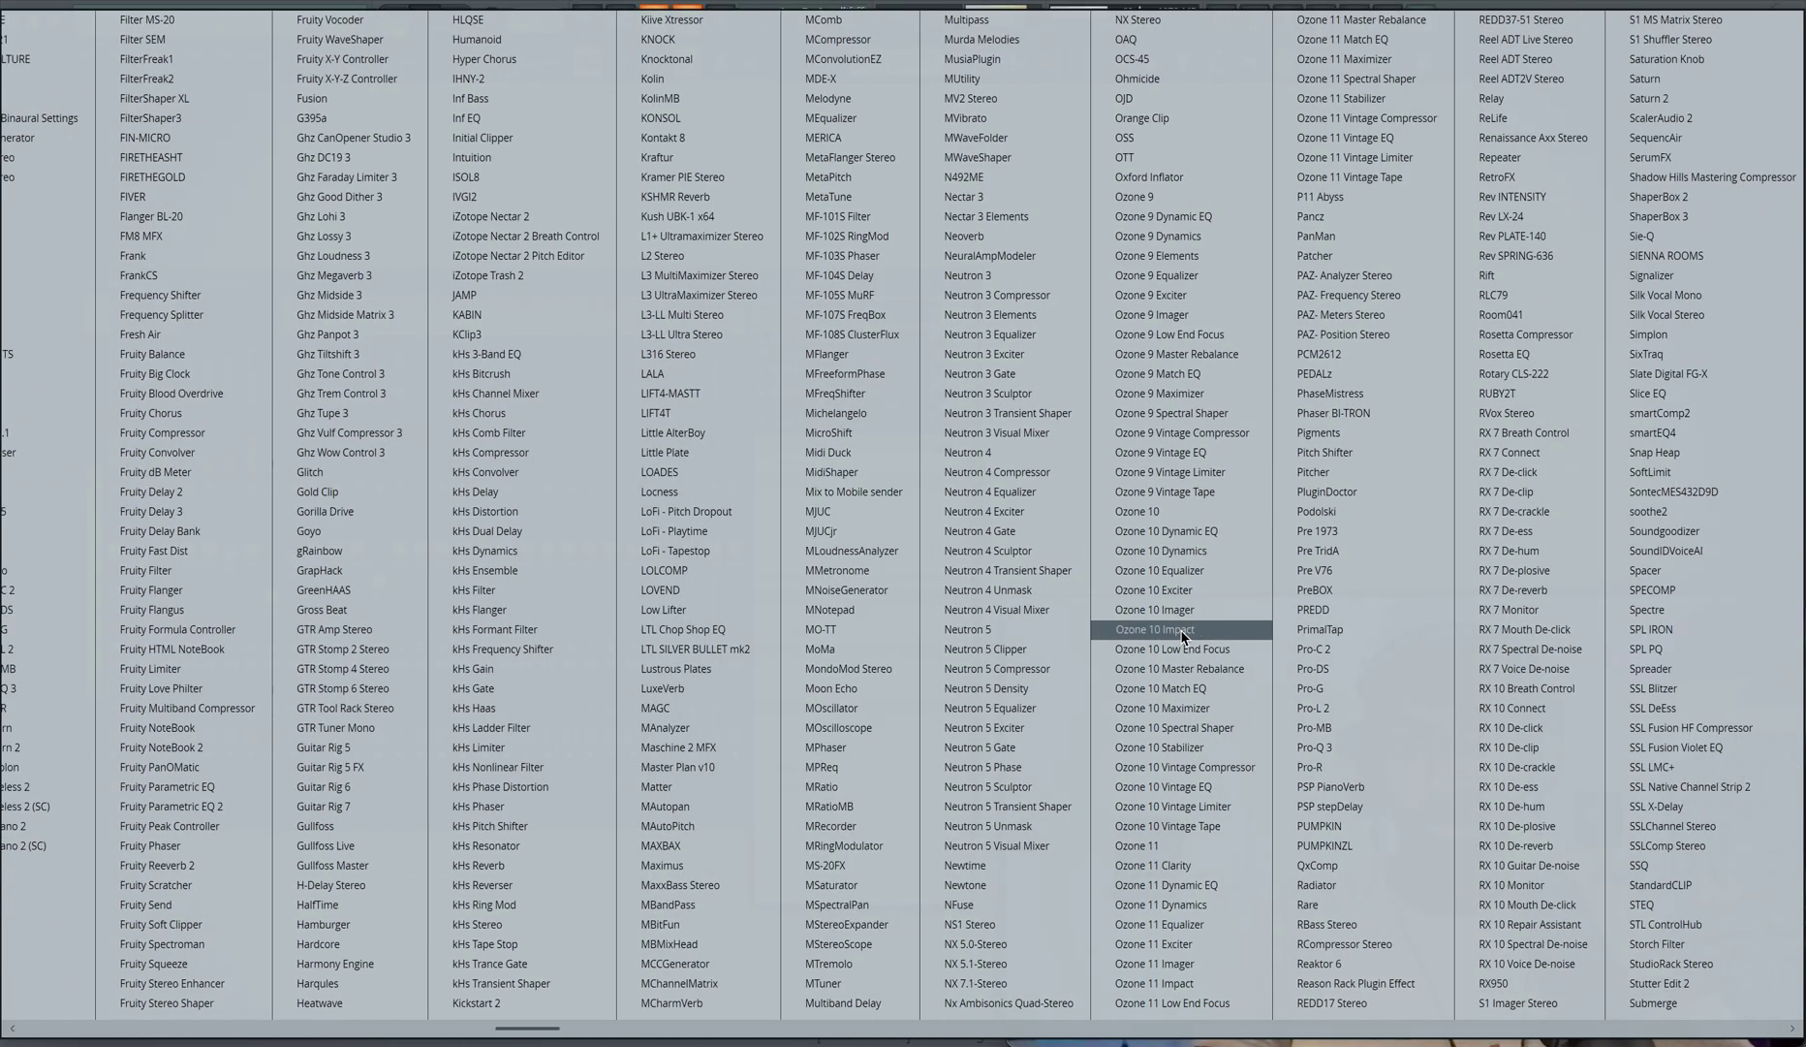
pyautogui.hscroll(1, 1222, 477)
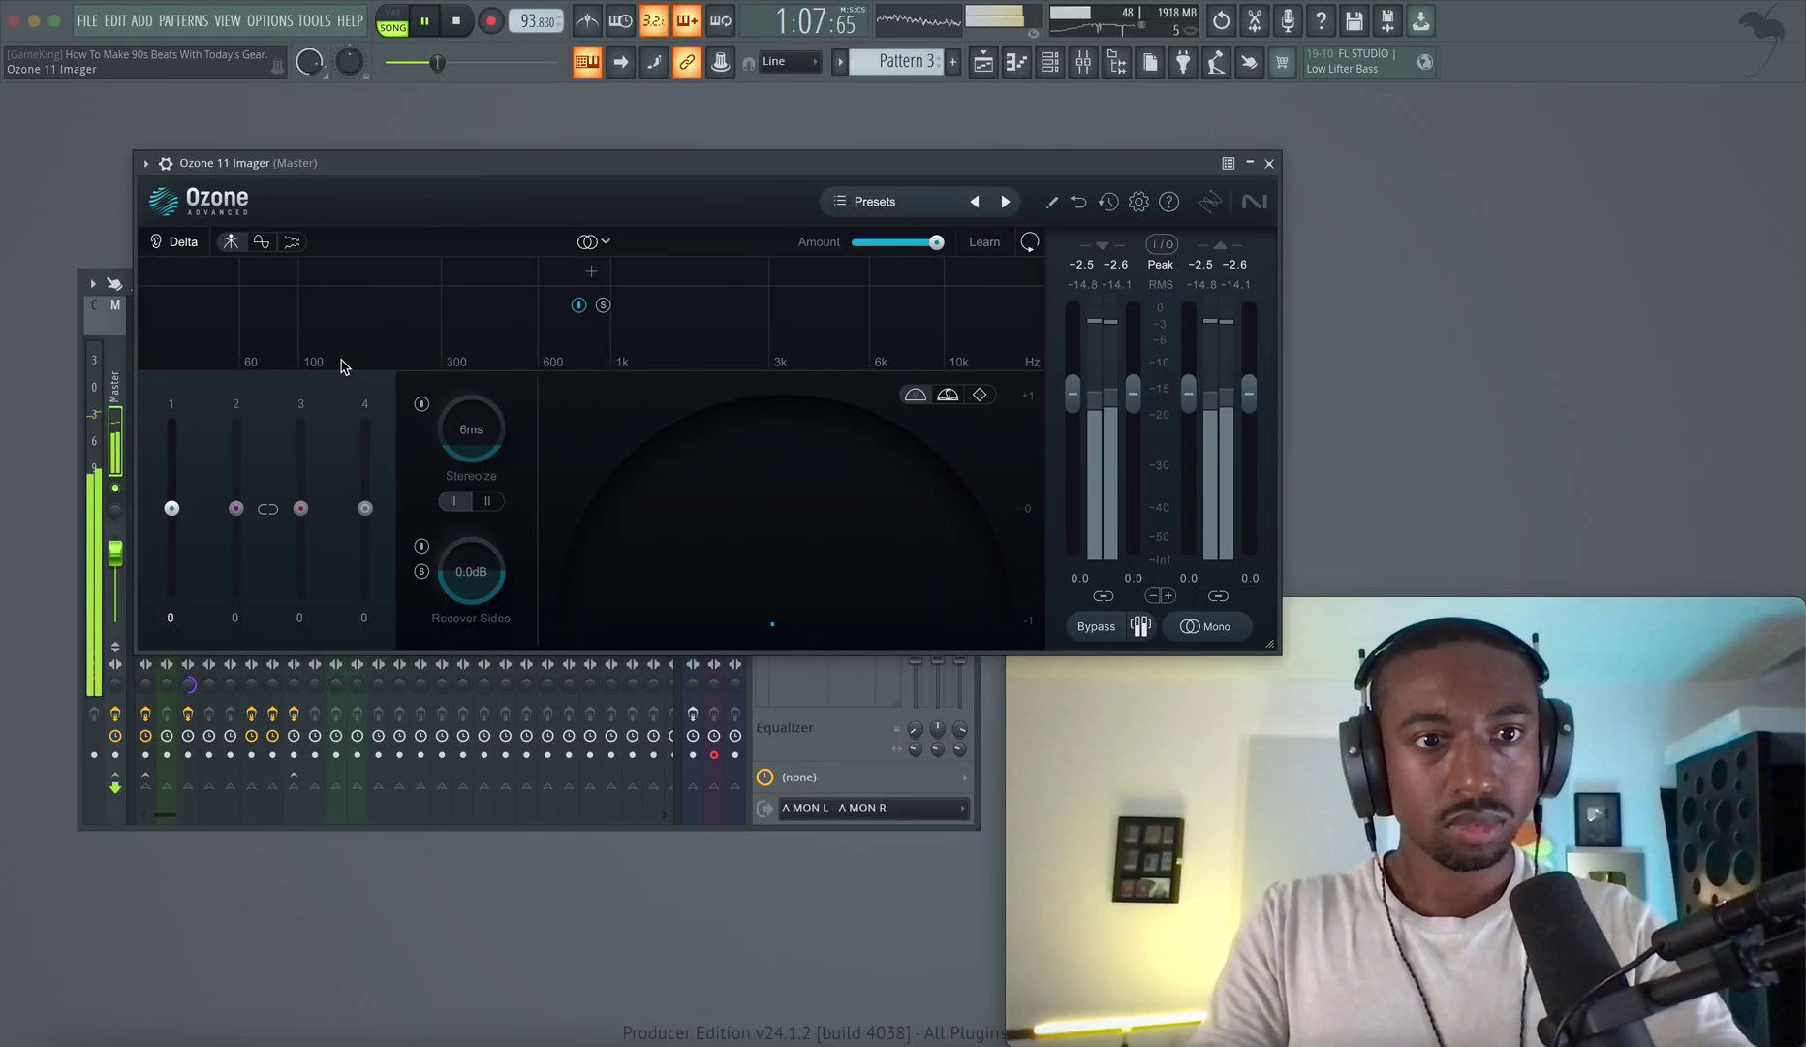
# Split the Imager at 134 Hz, set the low band's width to -56 and the upper band's to 47, and close it.
pyautogui.click(334, 282)
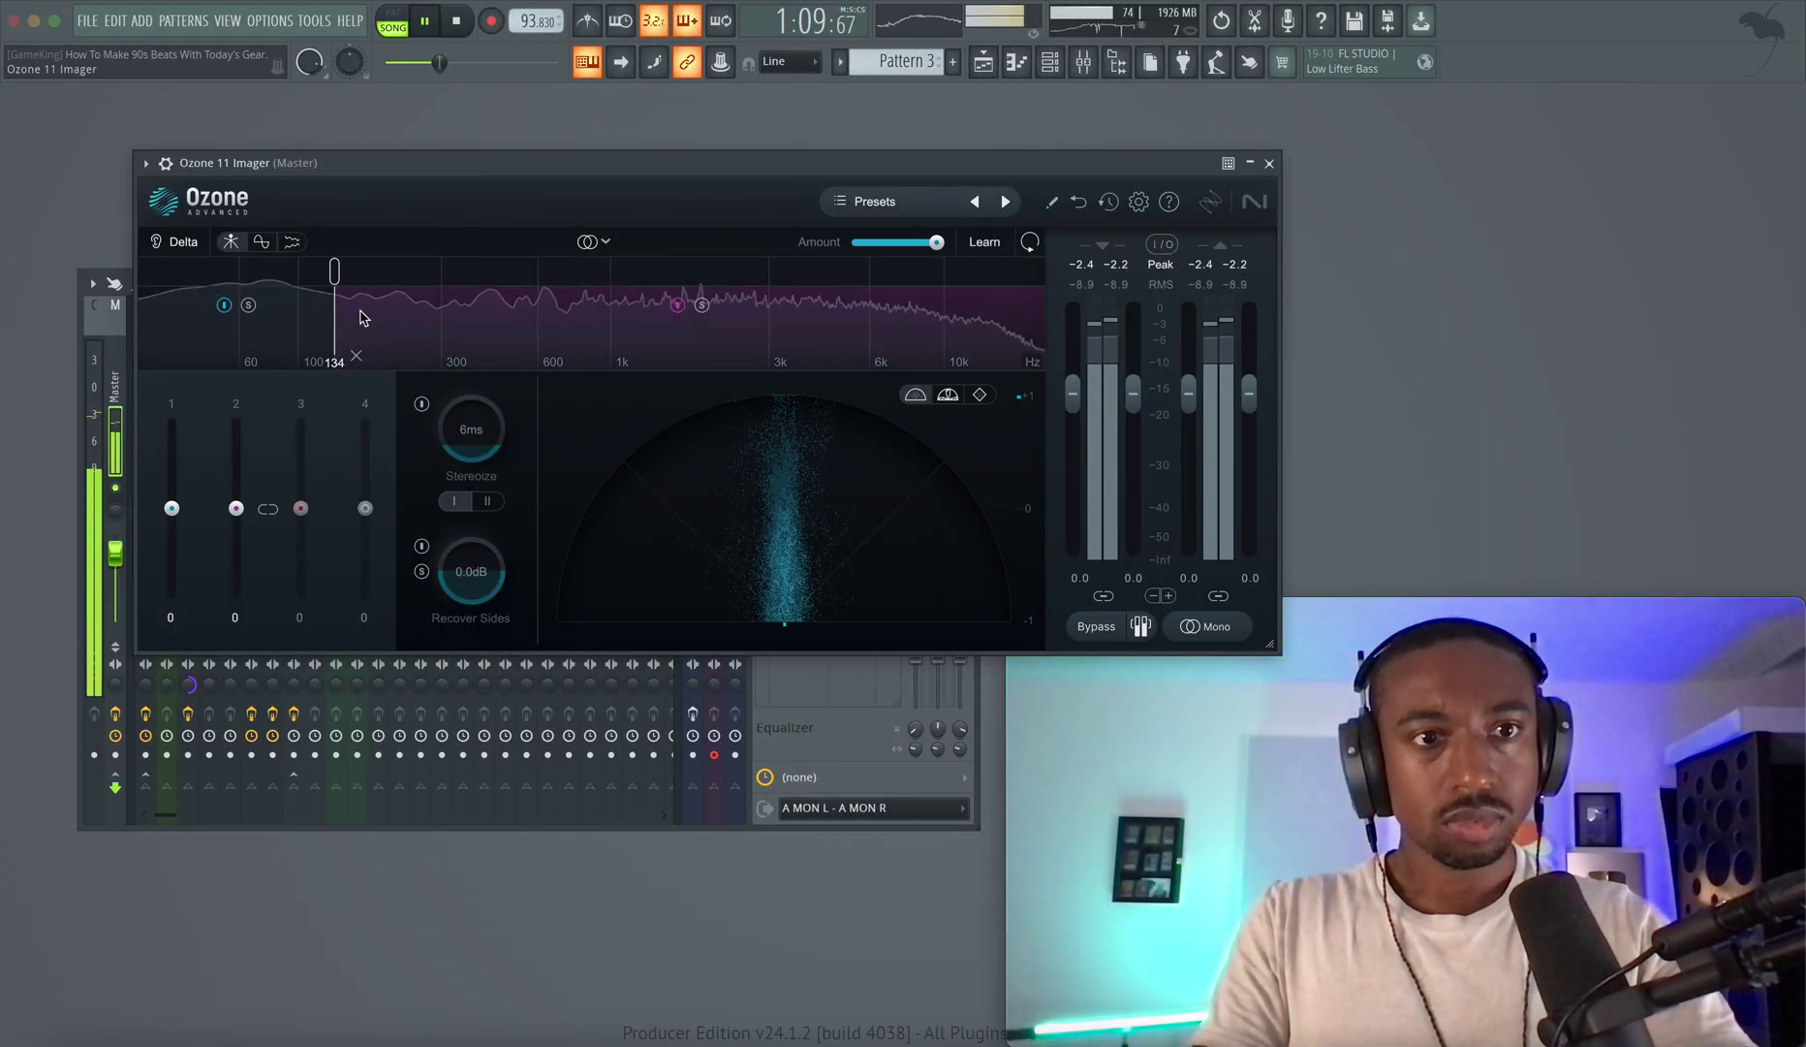
pyautogui.moveTo(235, 508); pyautogui.dragTo(236, 454)
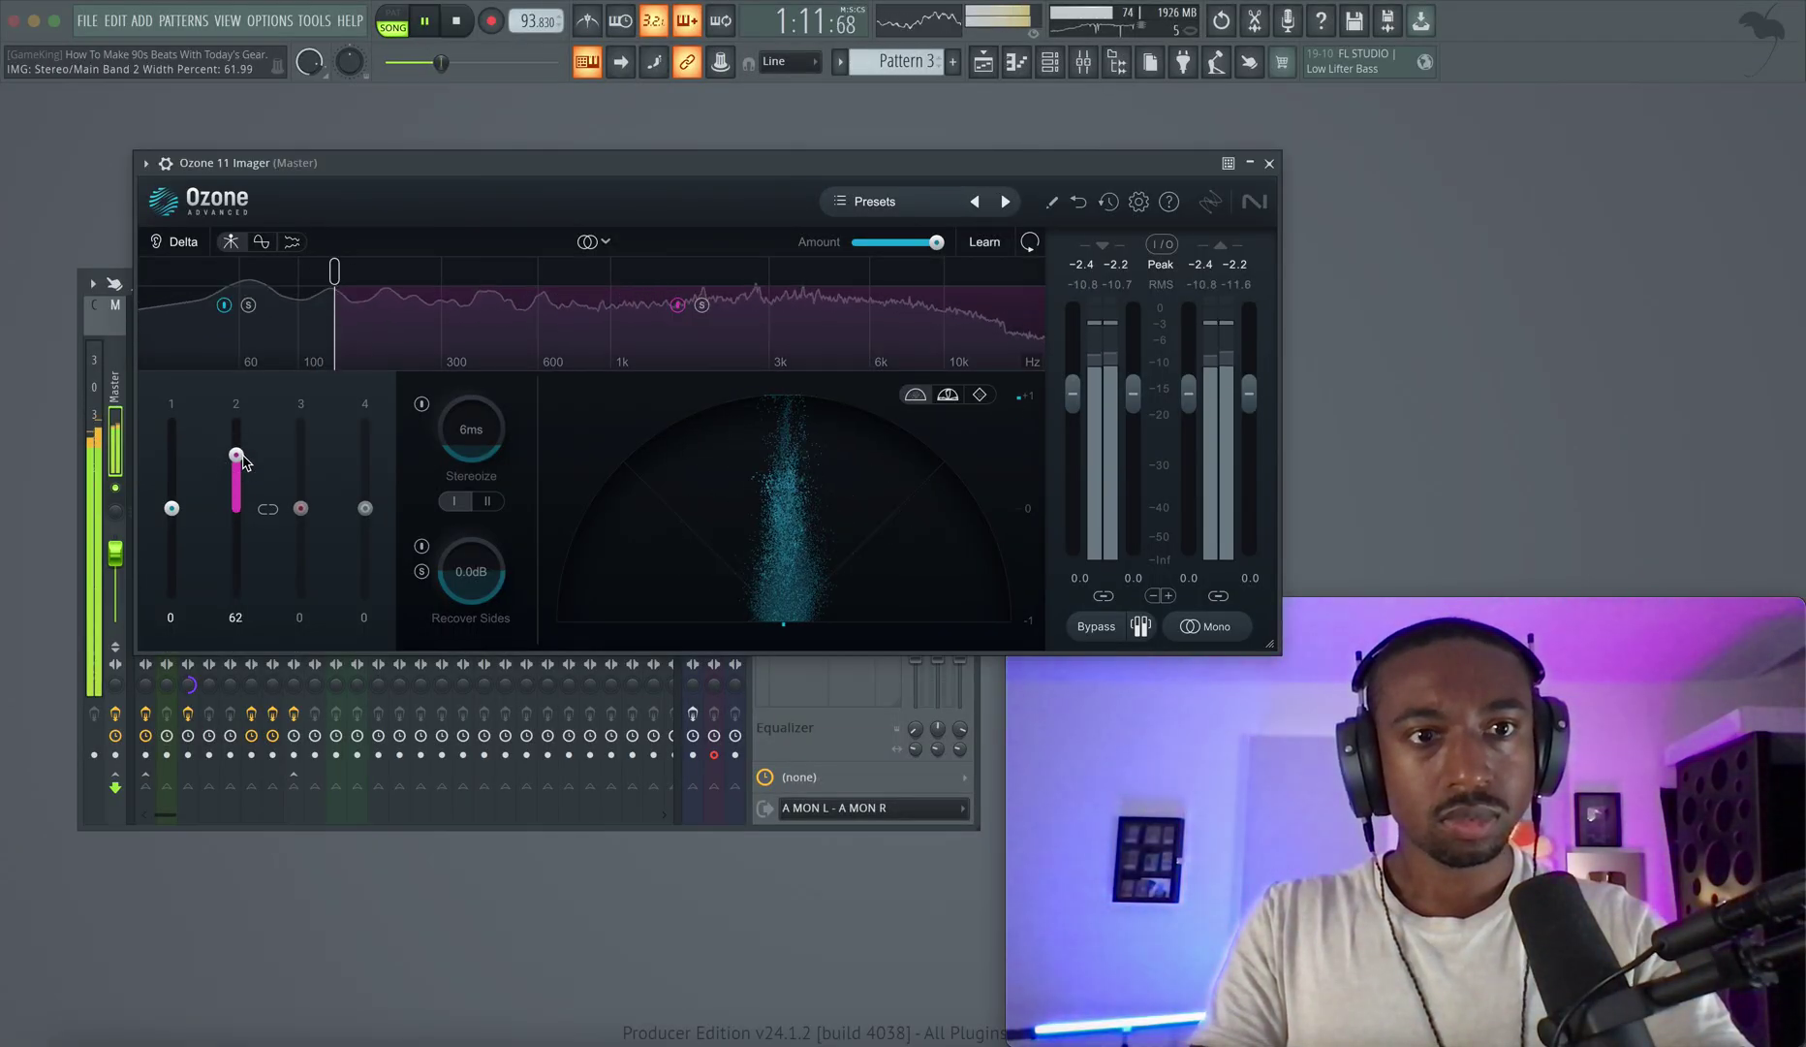
pyautogui.moveTo(171, 508); pyautogui.dragTo(171, 559)
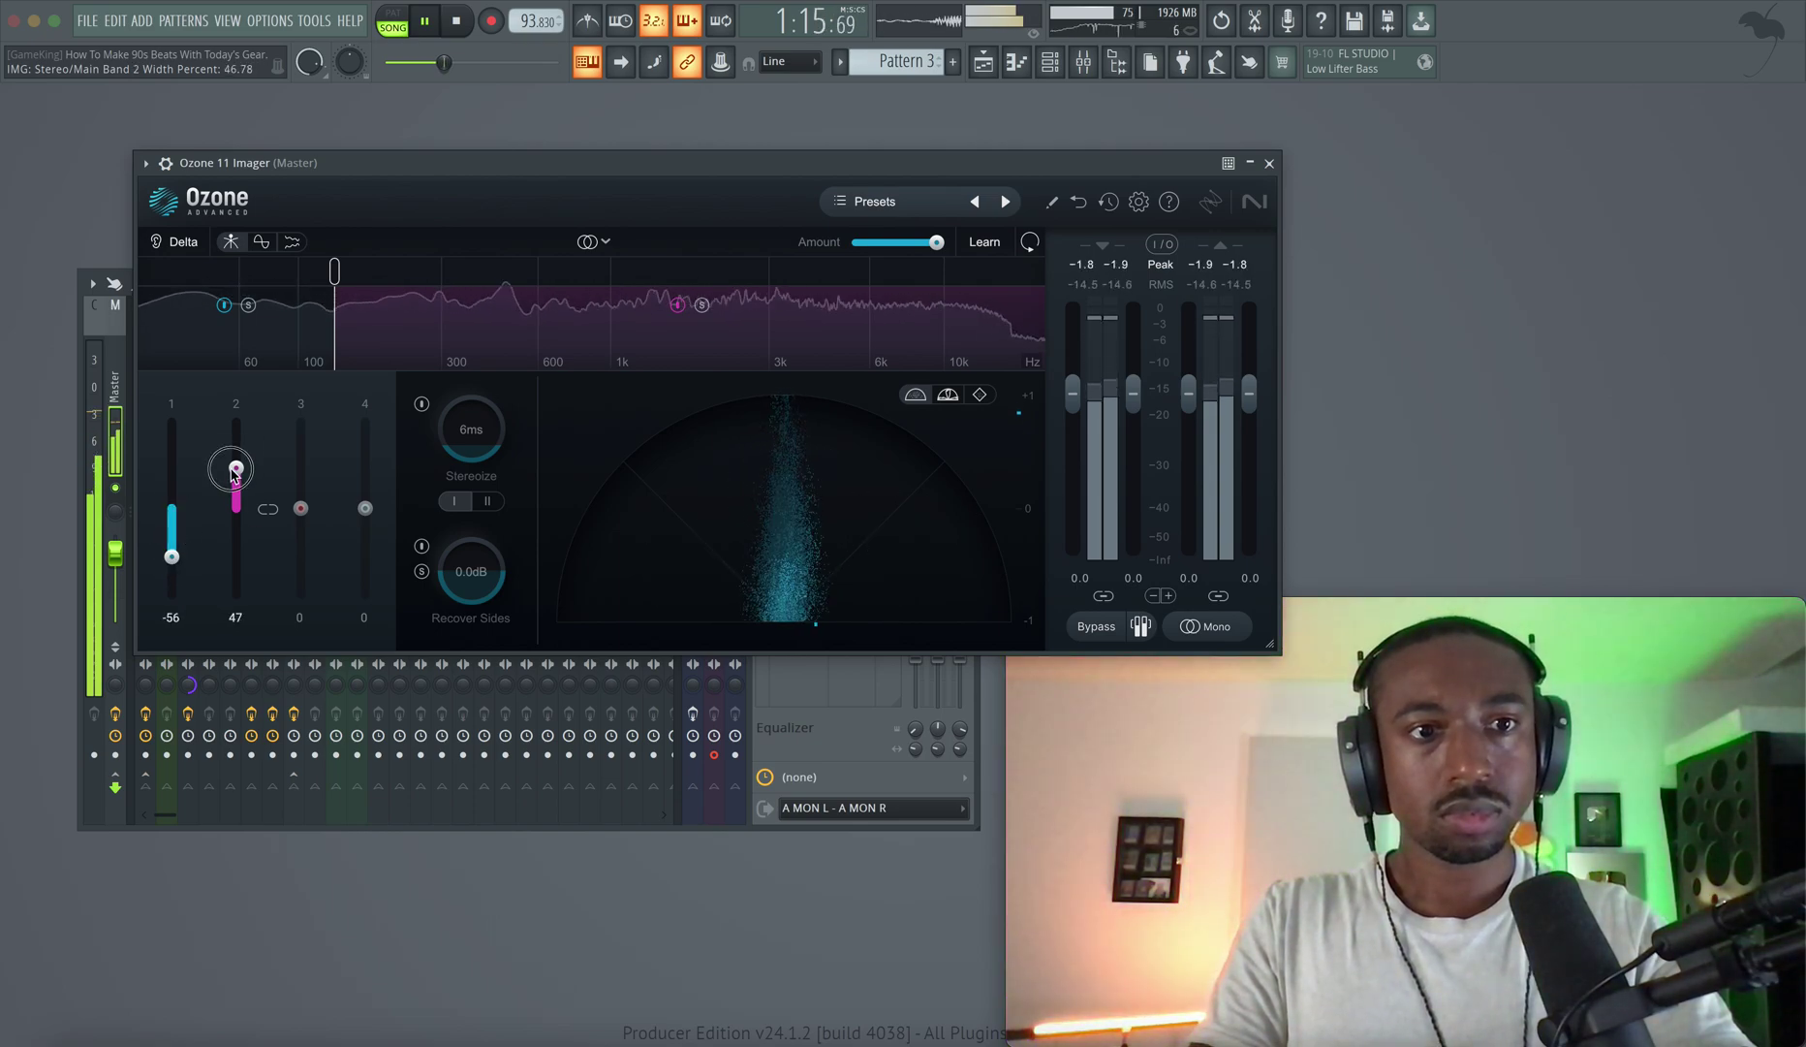
pyautogui.click(1269, 163)
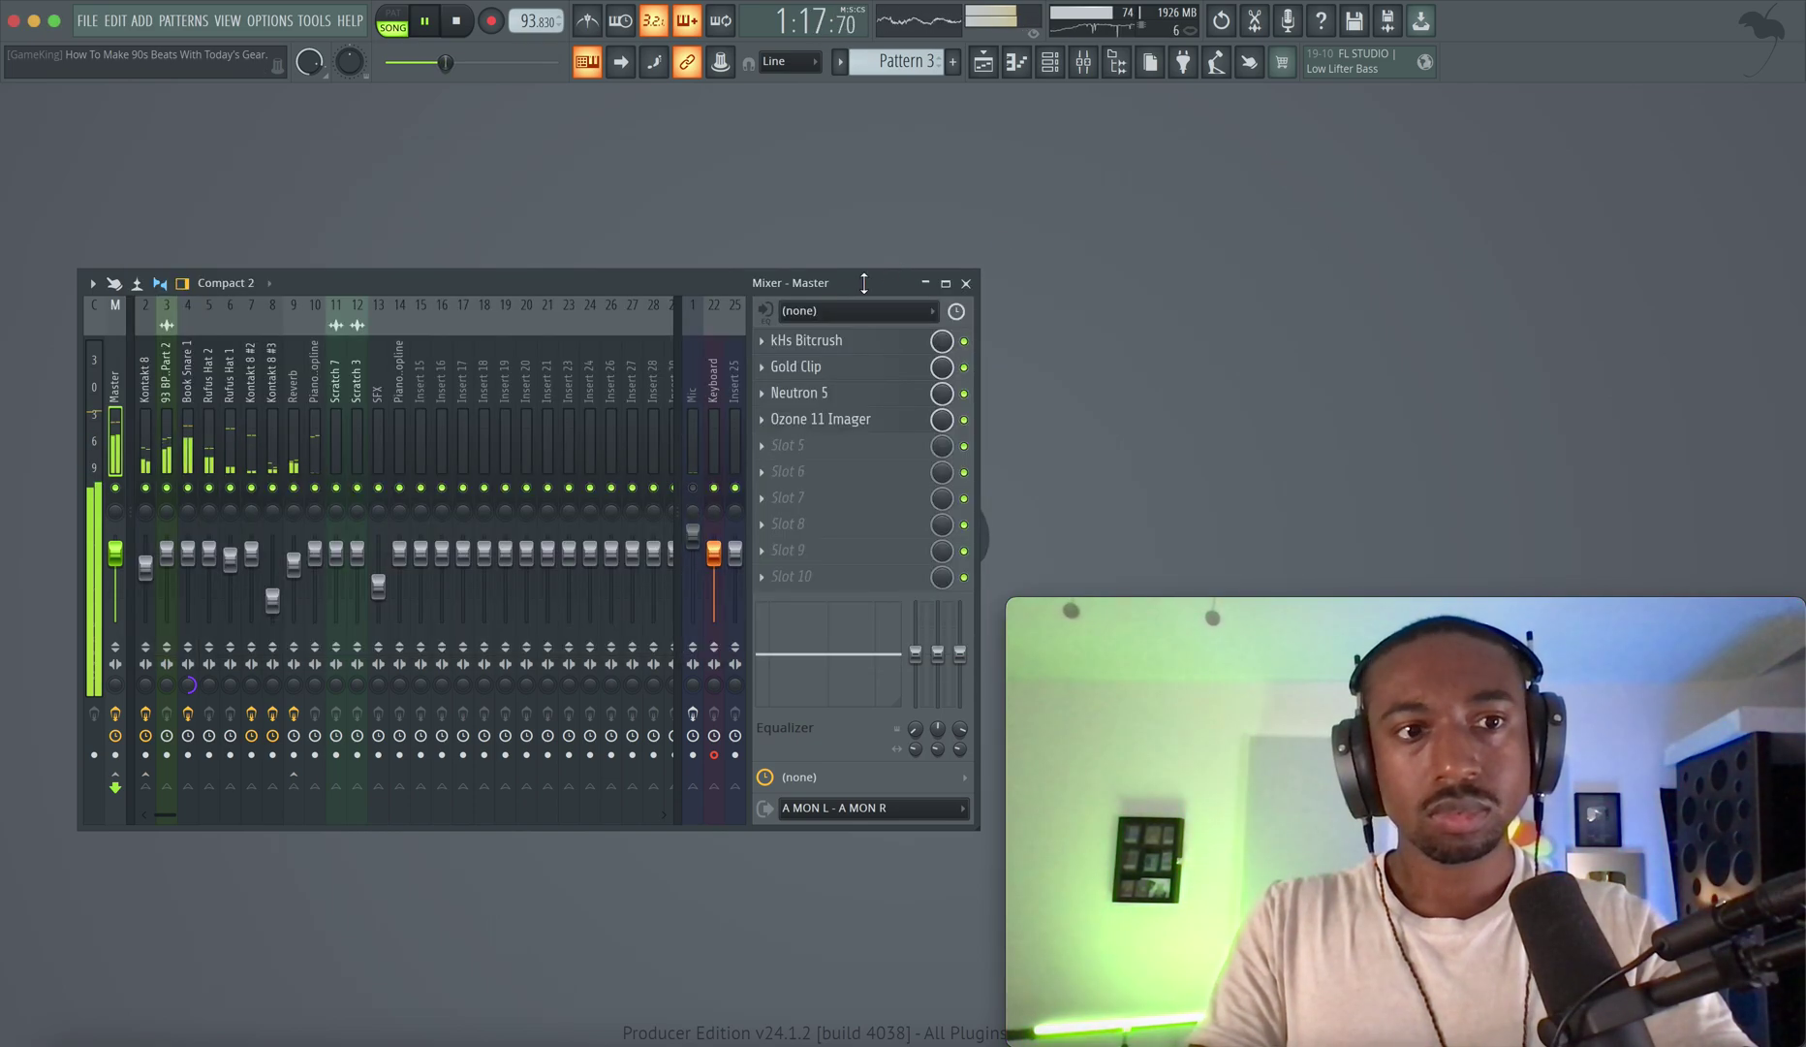
# Compare the playing mix with Neutron 5 bypassed and enabled on the Master, then close the mixer.
pyautogui.click(965, 393)
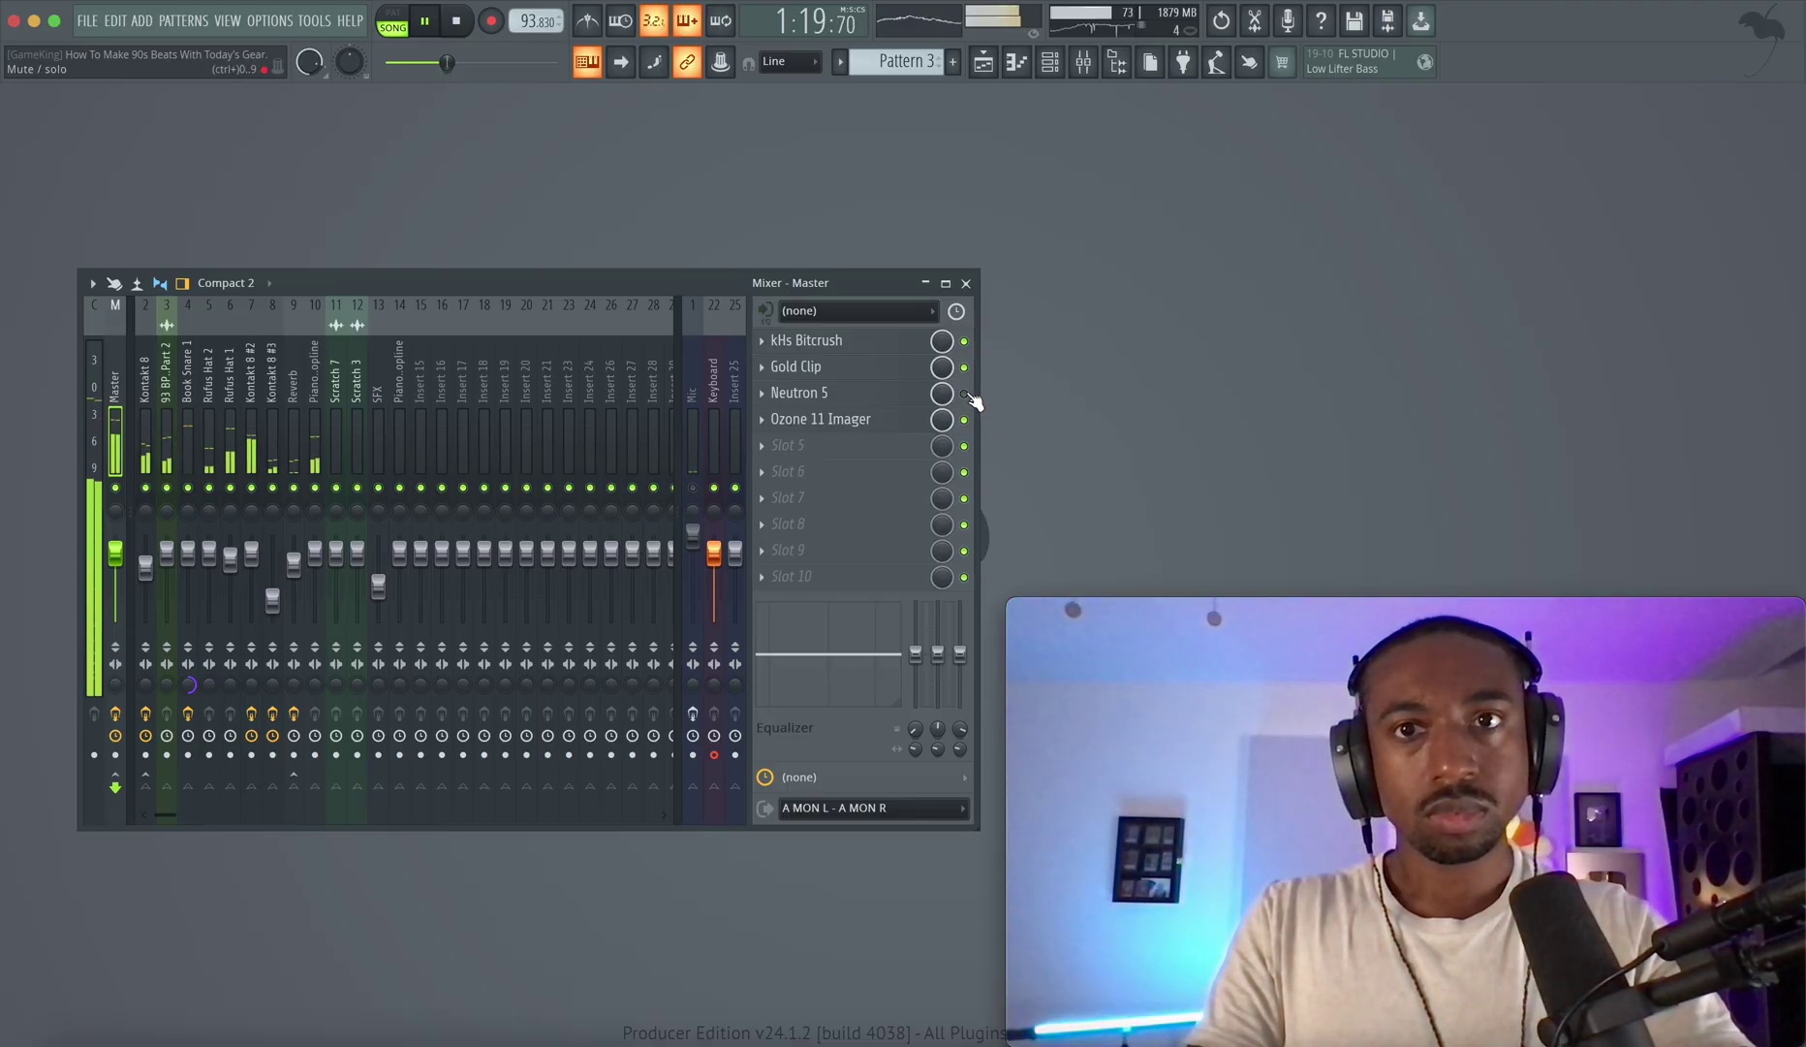
pyautogui.click(965, 393)
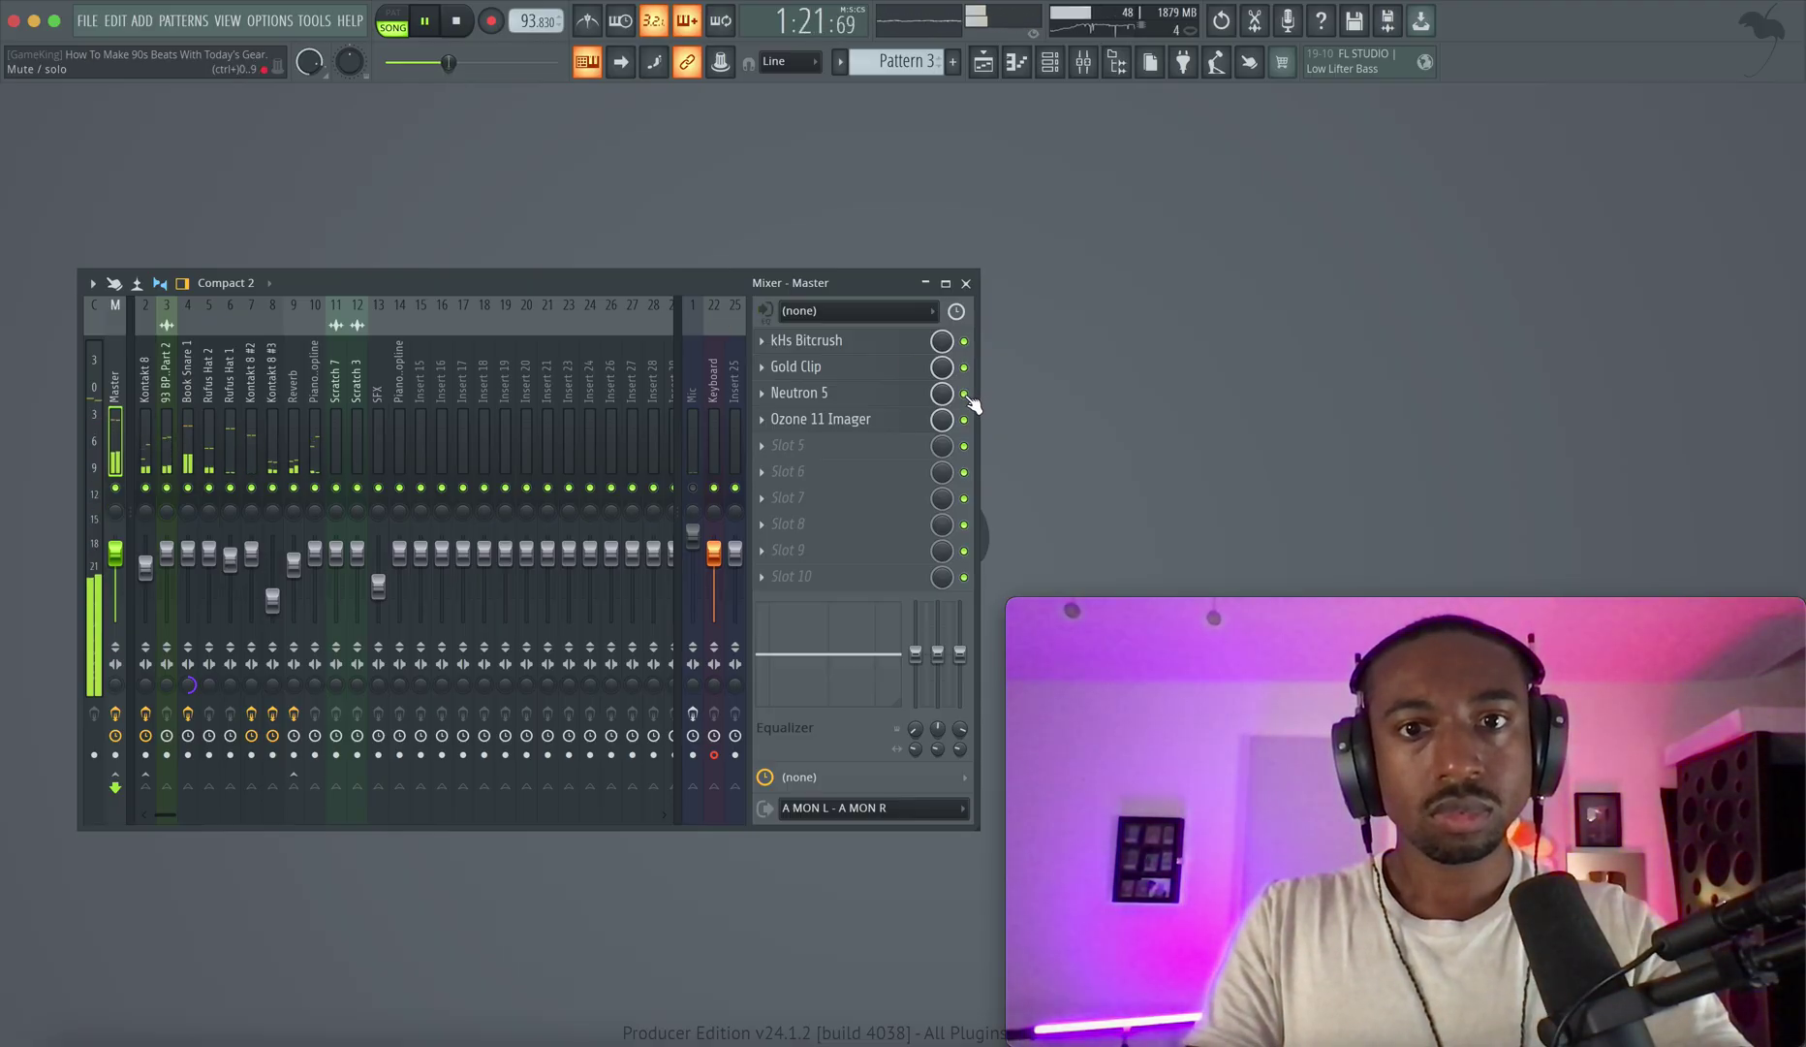
pyautogui.click(966, 283)
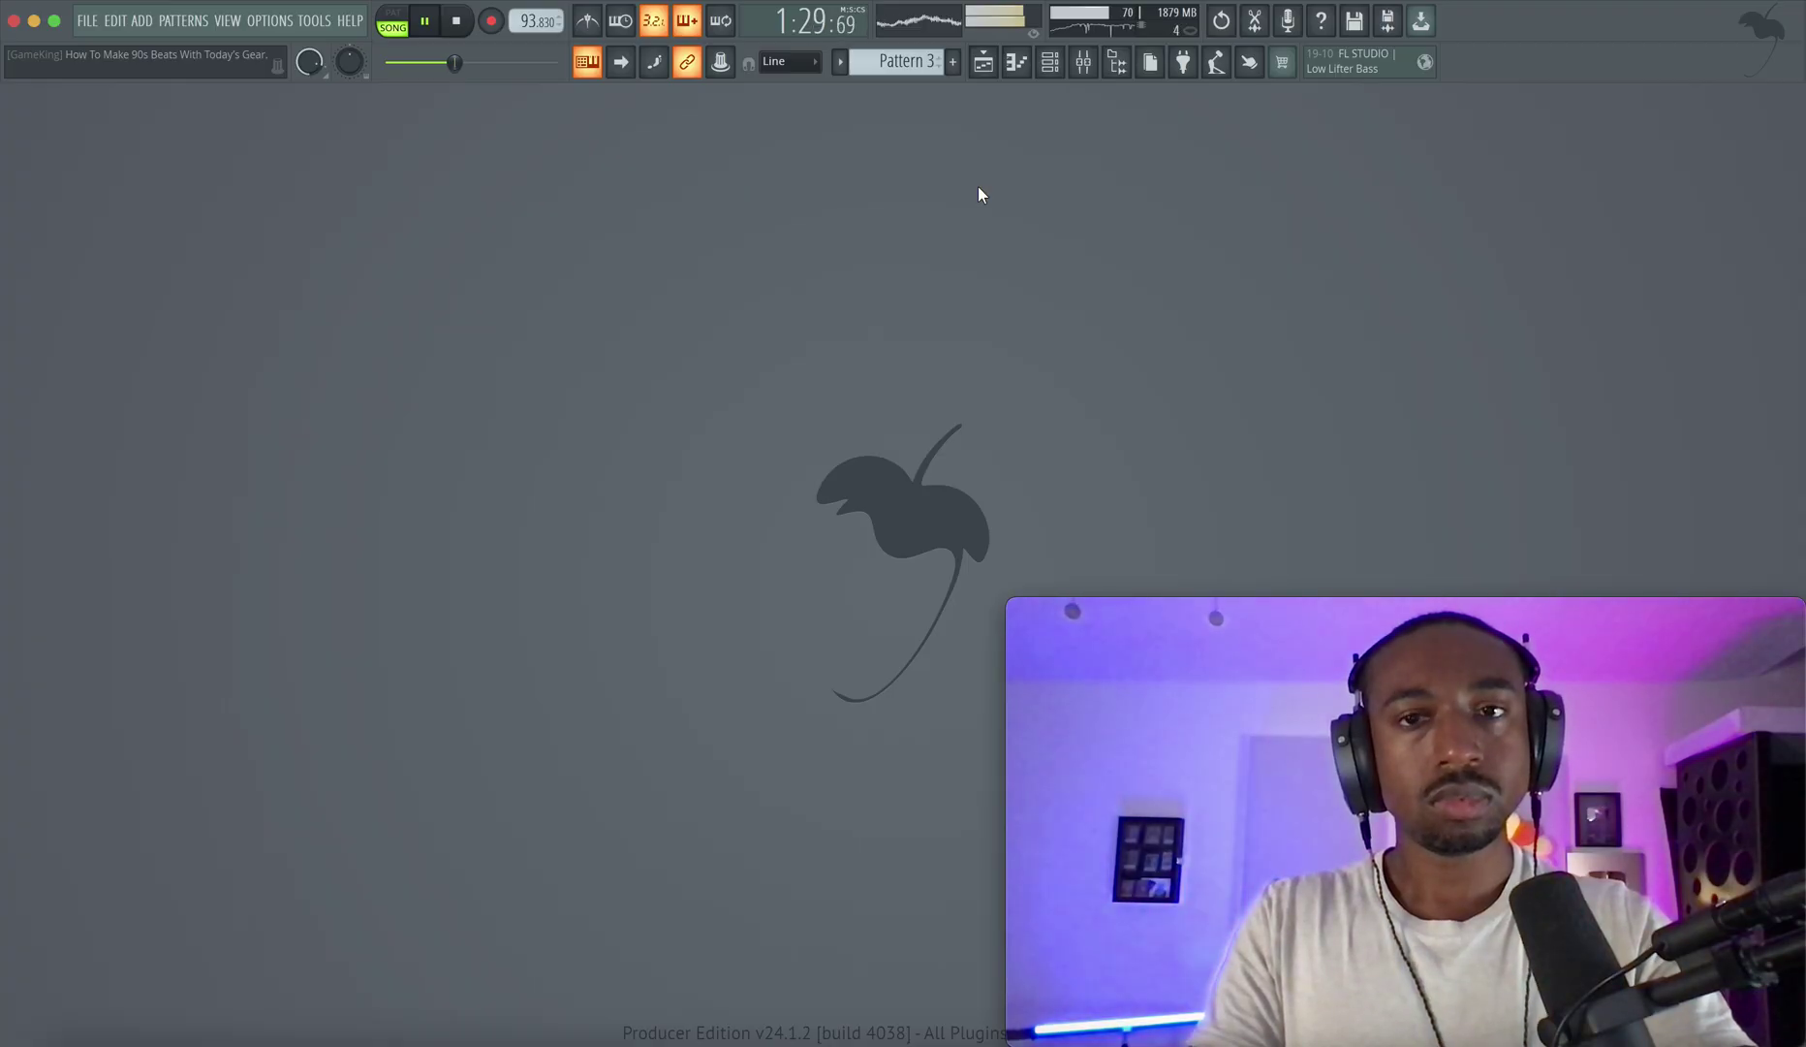
# Set the playlist's playback range from bar 1 to bar 46, close the playlist and save the project.
pyautogui.click(982, 62)
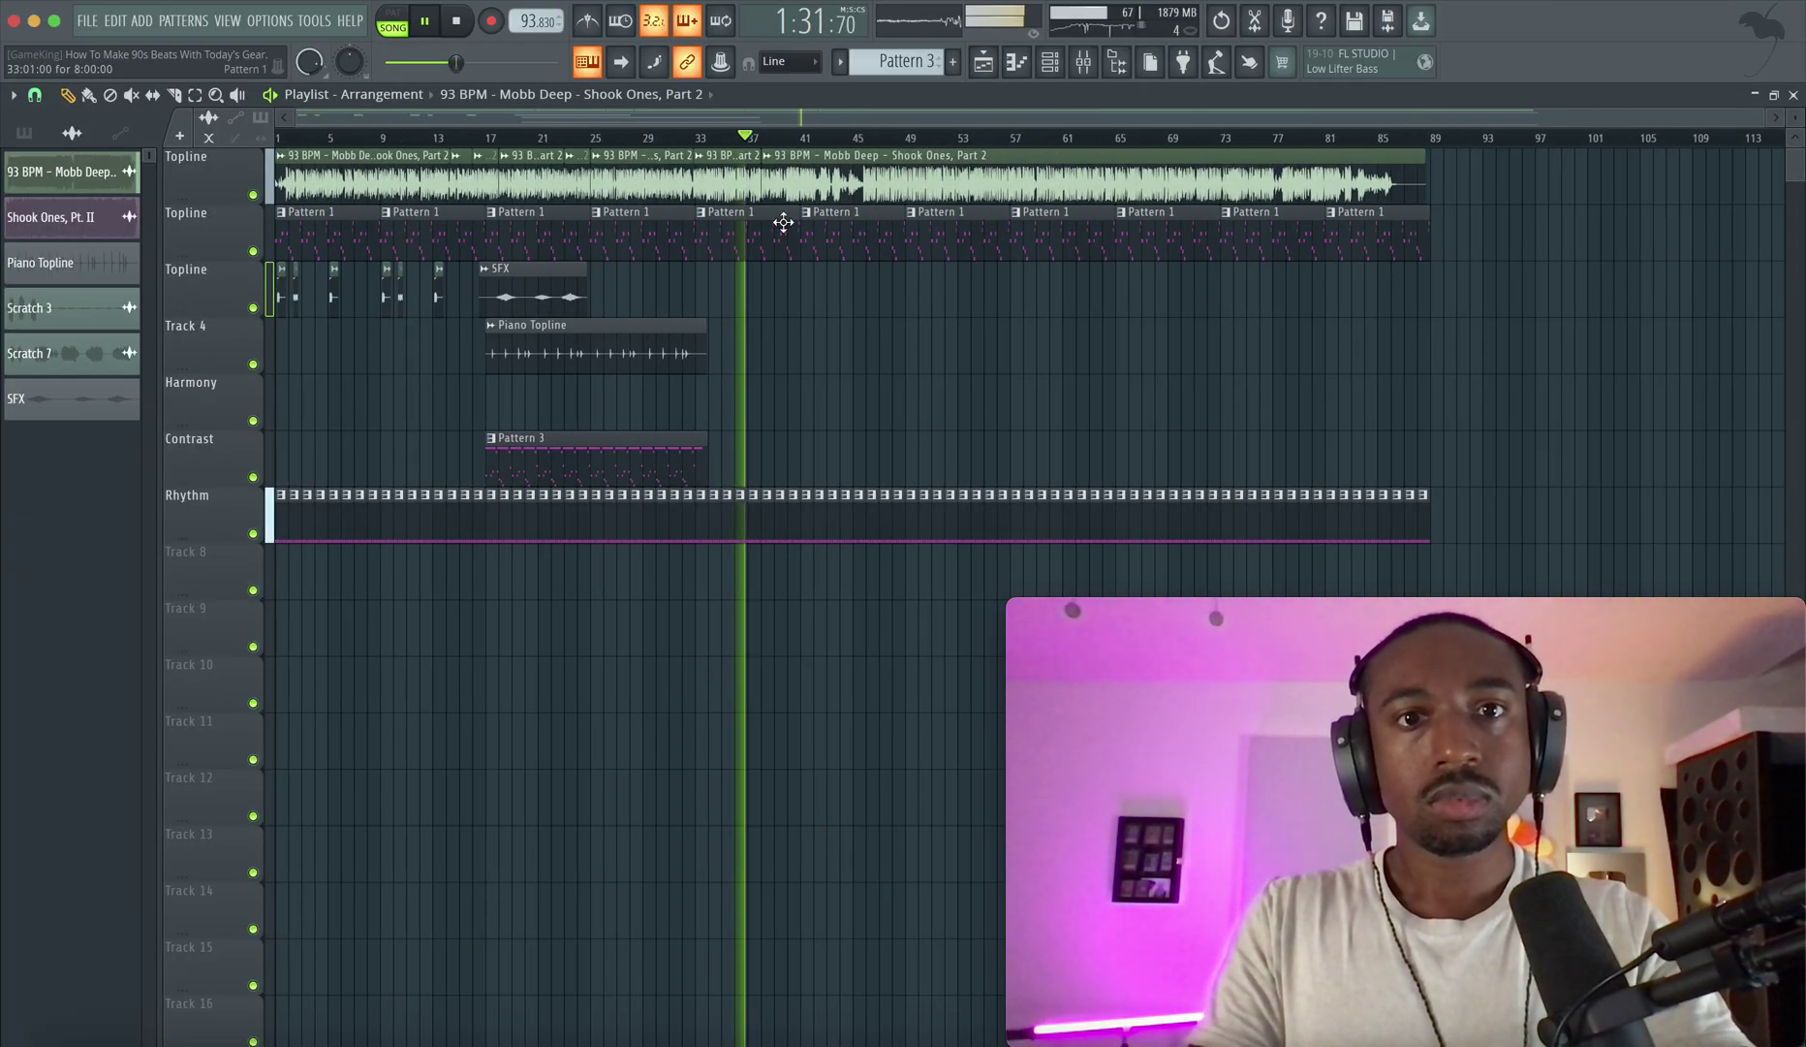
pyautogui.scroll(4, 790, 215)
pyautogui.moveTo(981, 142); pyautogui.dragTo(3, 147)
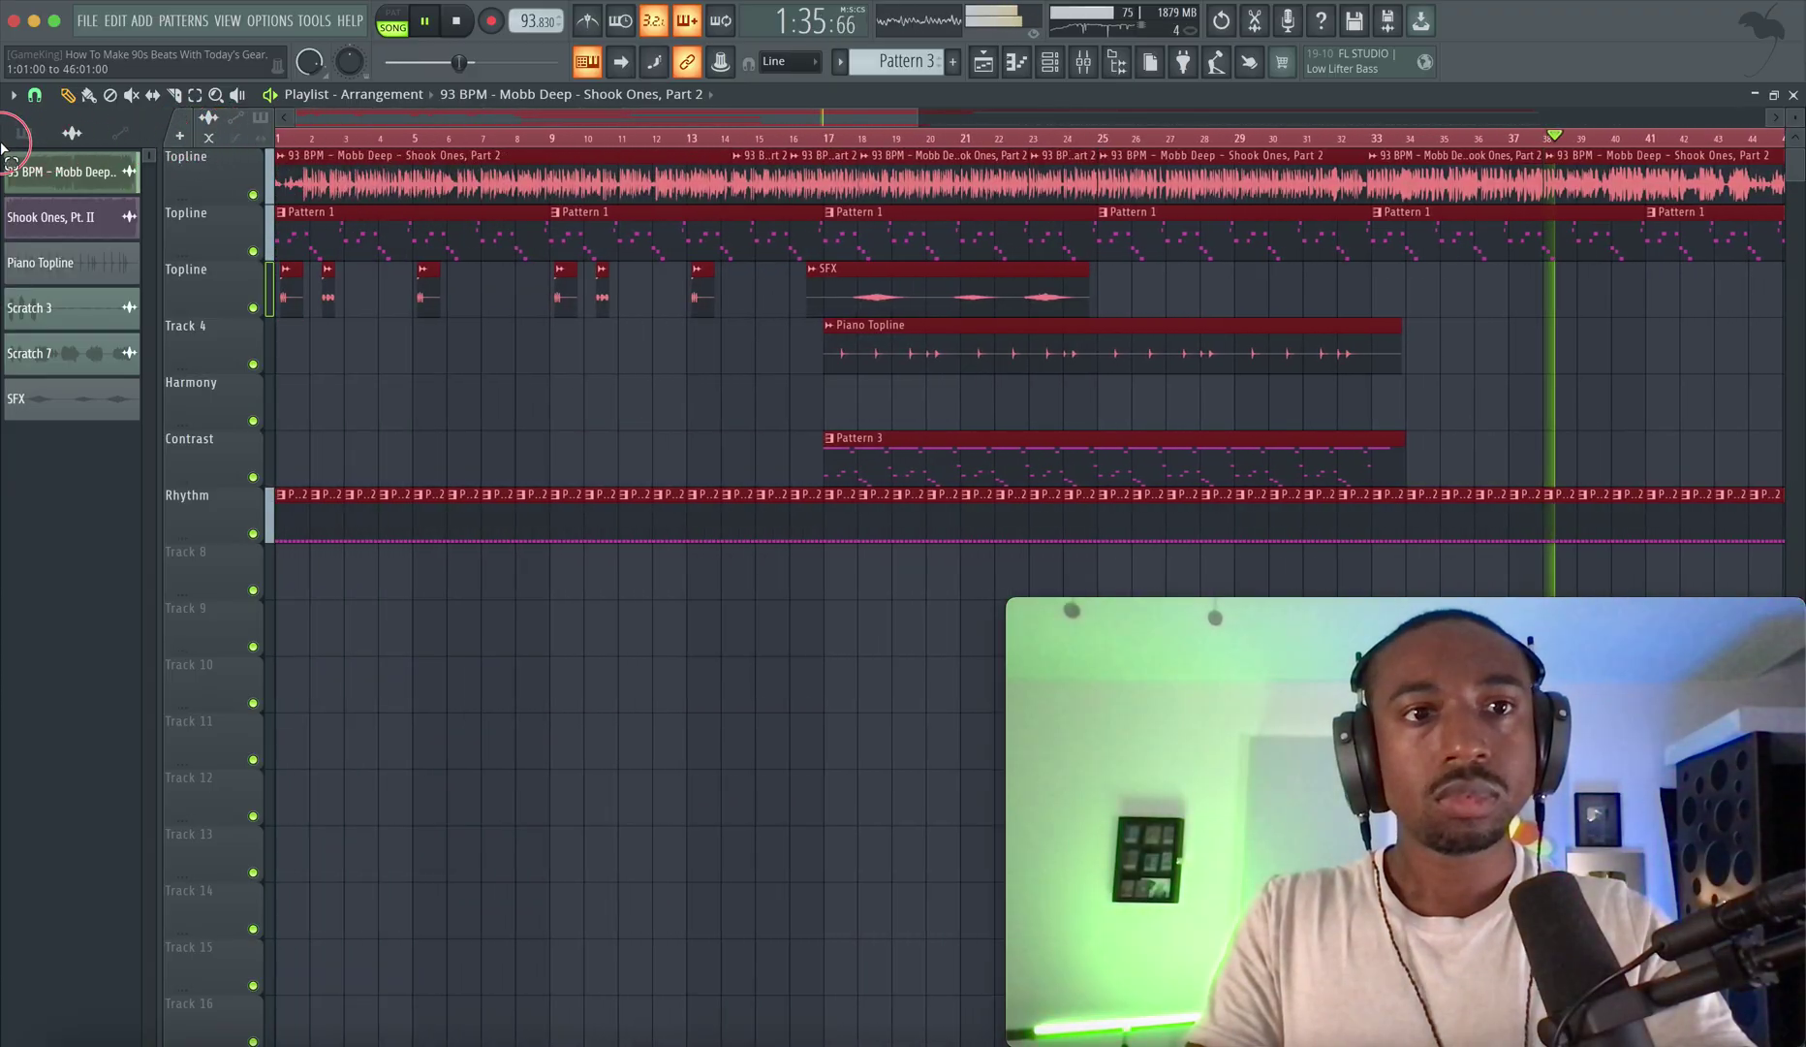
pyautogui.click(984, 66)
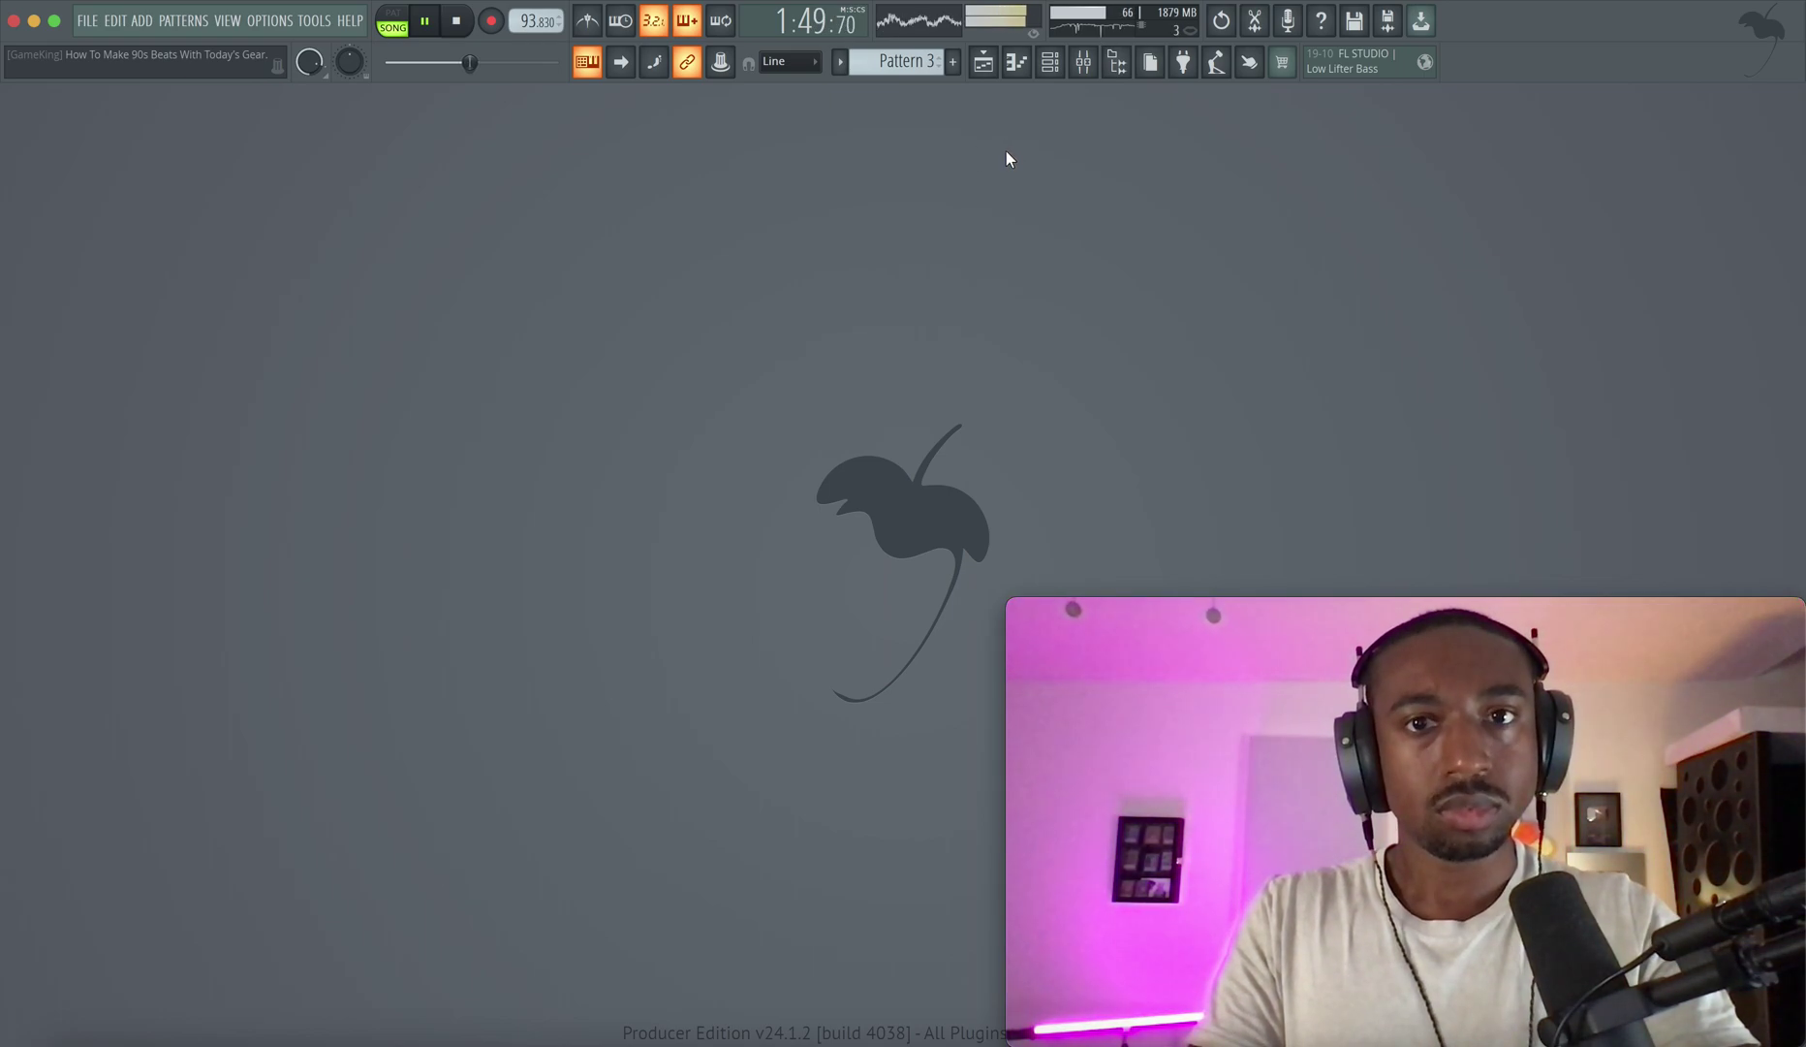
pyautogui.press('super+s')
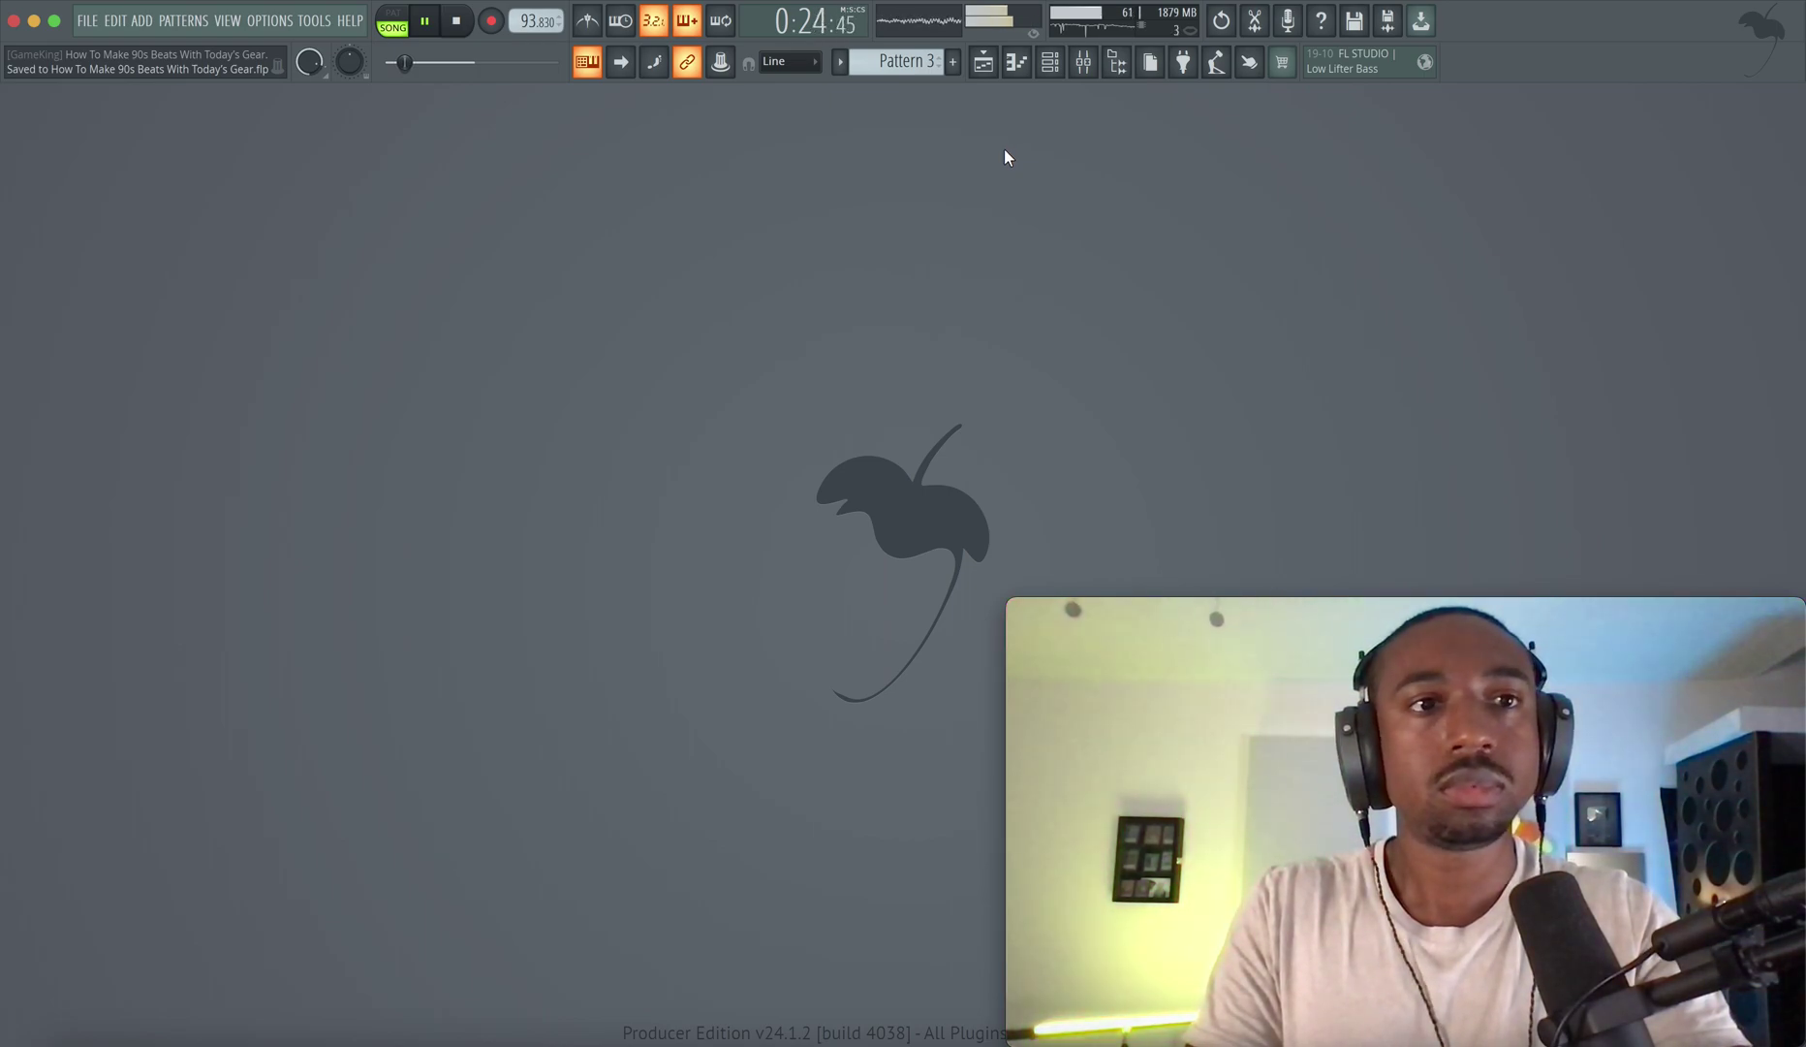
# Recolor all the playlist's audio clips with a gradient from Fire Brick #D31813 to Orange #D36013.
pyautogui.press('F5')
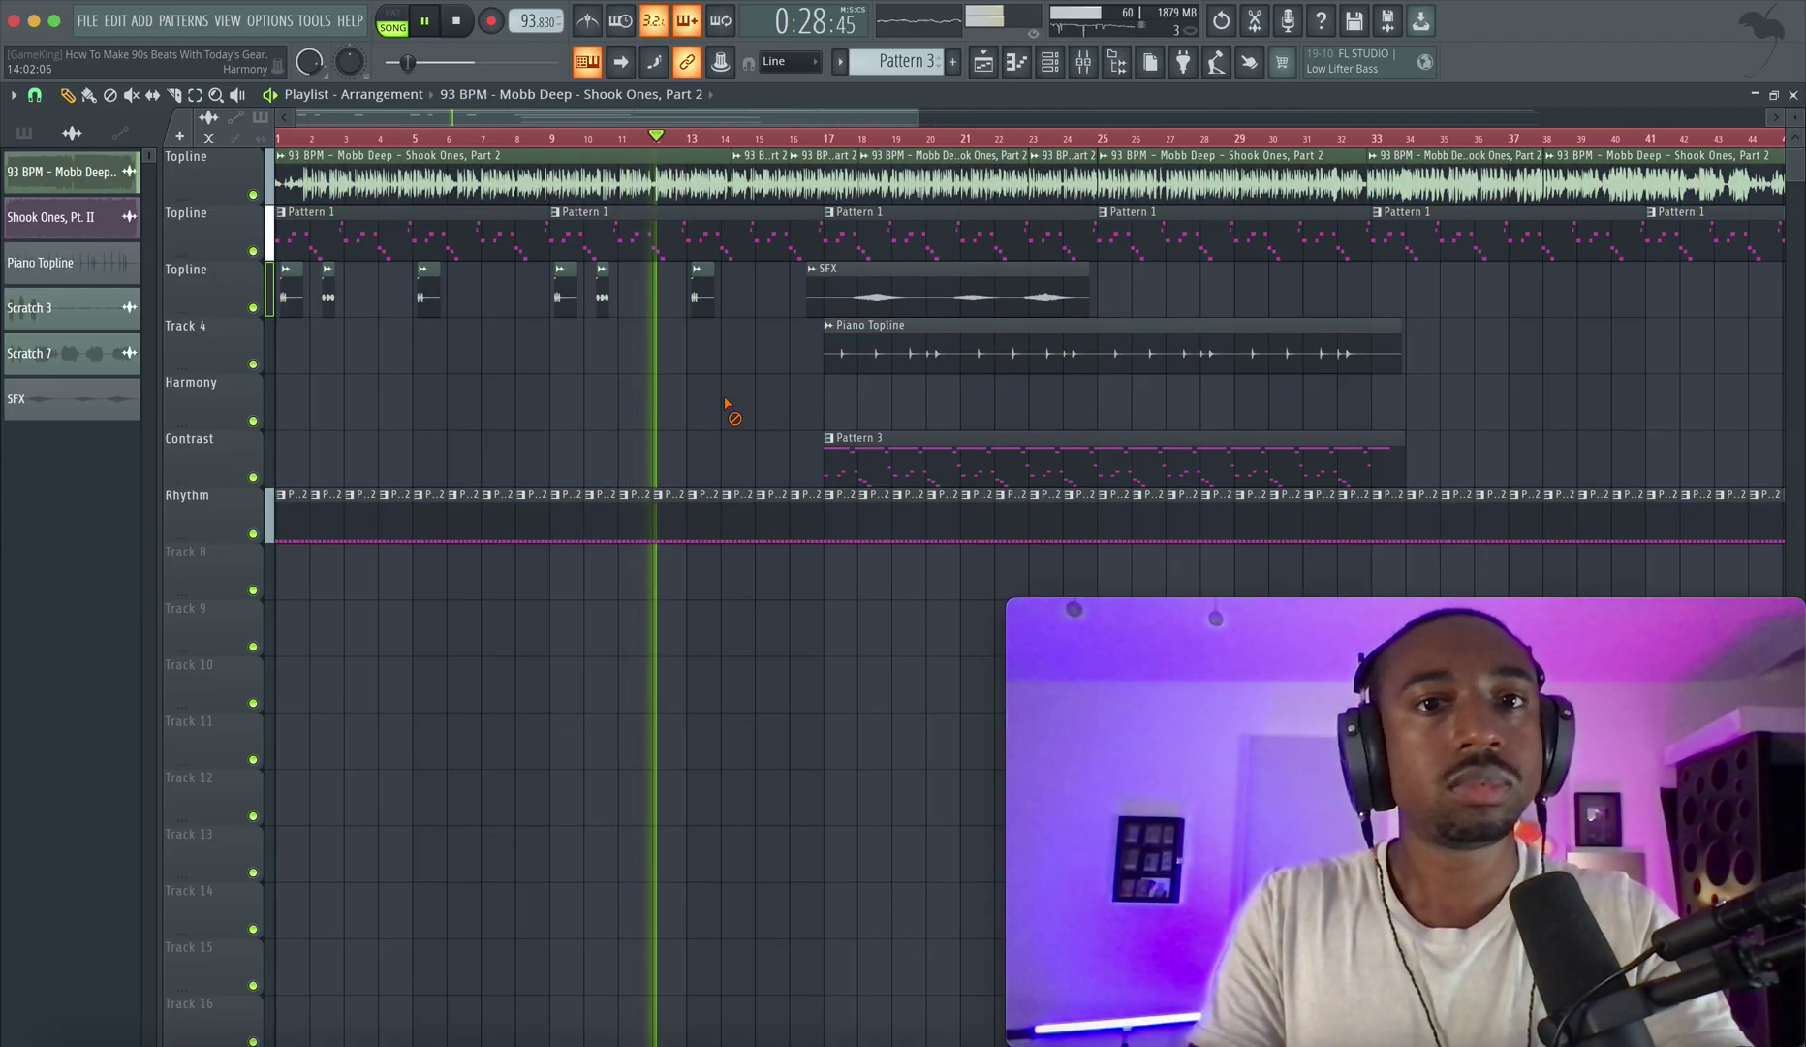
pyautogui.scroll(-1, 728, 415)
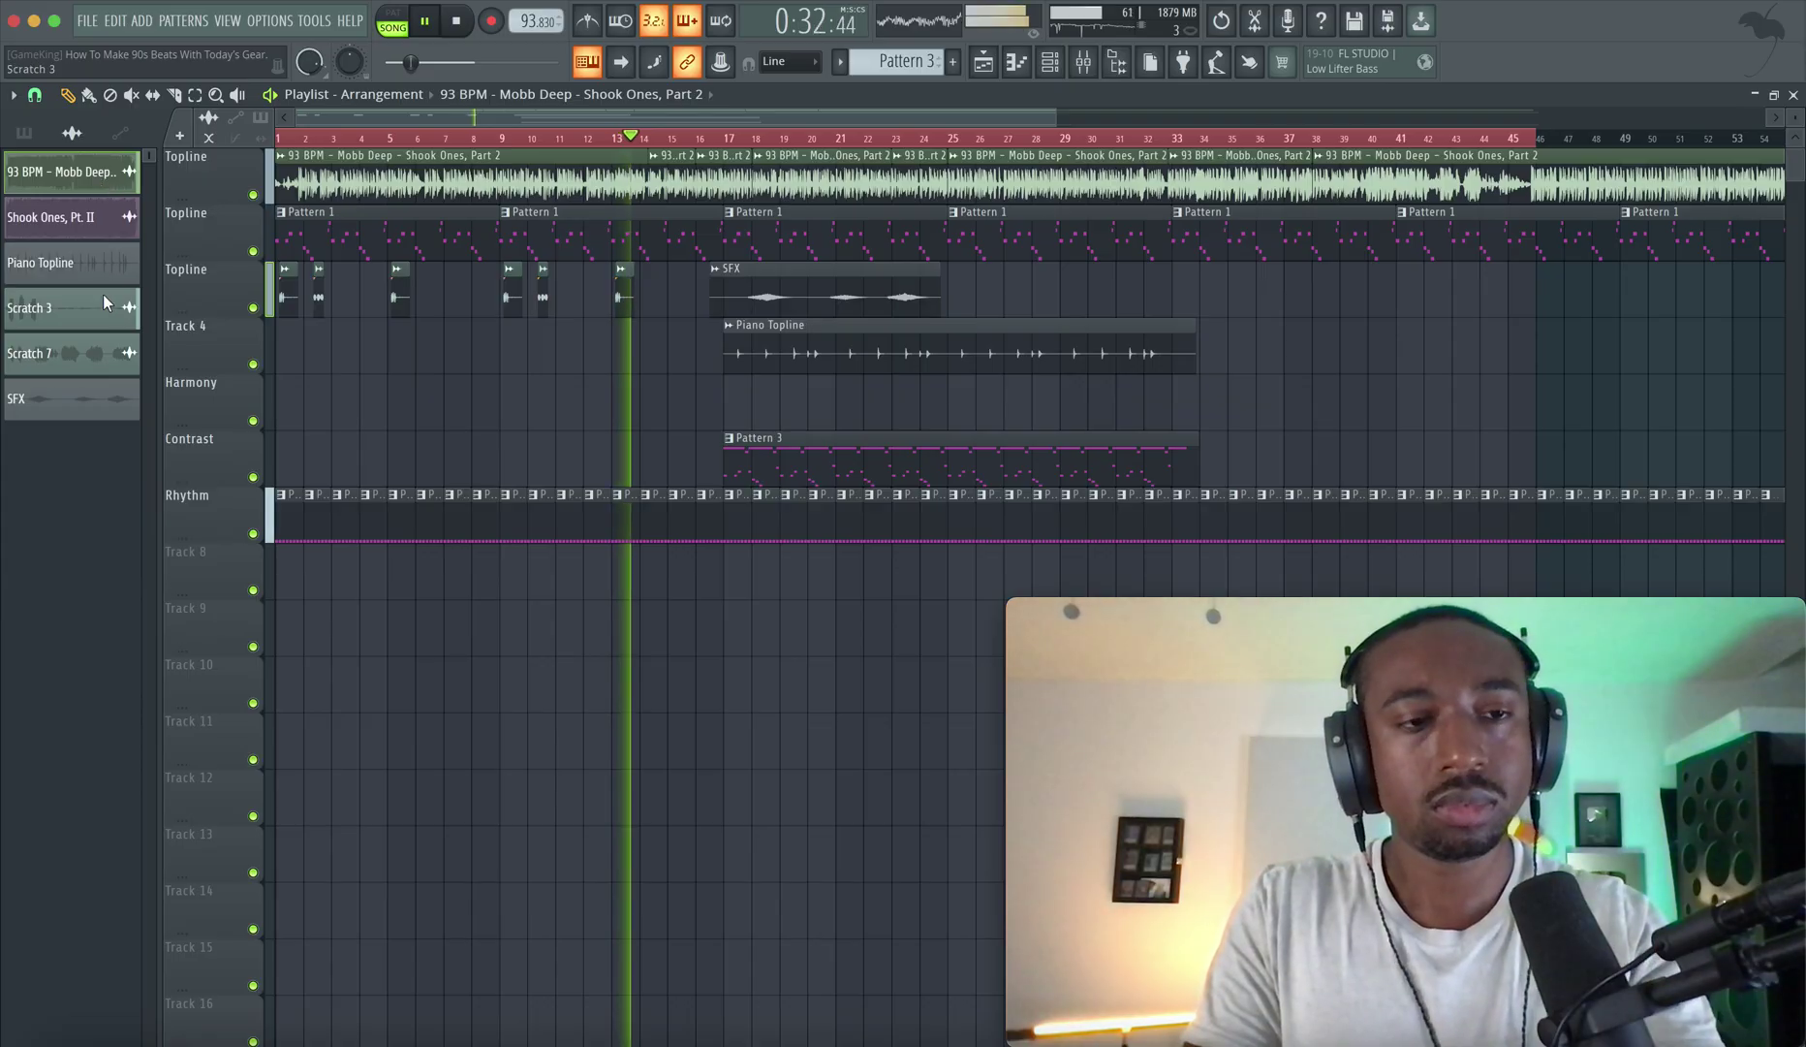
pyautogui.rightClick(84, 399)
pyautogui.click(146, 472)
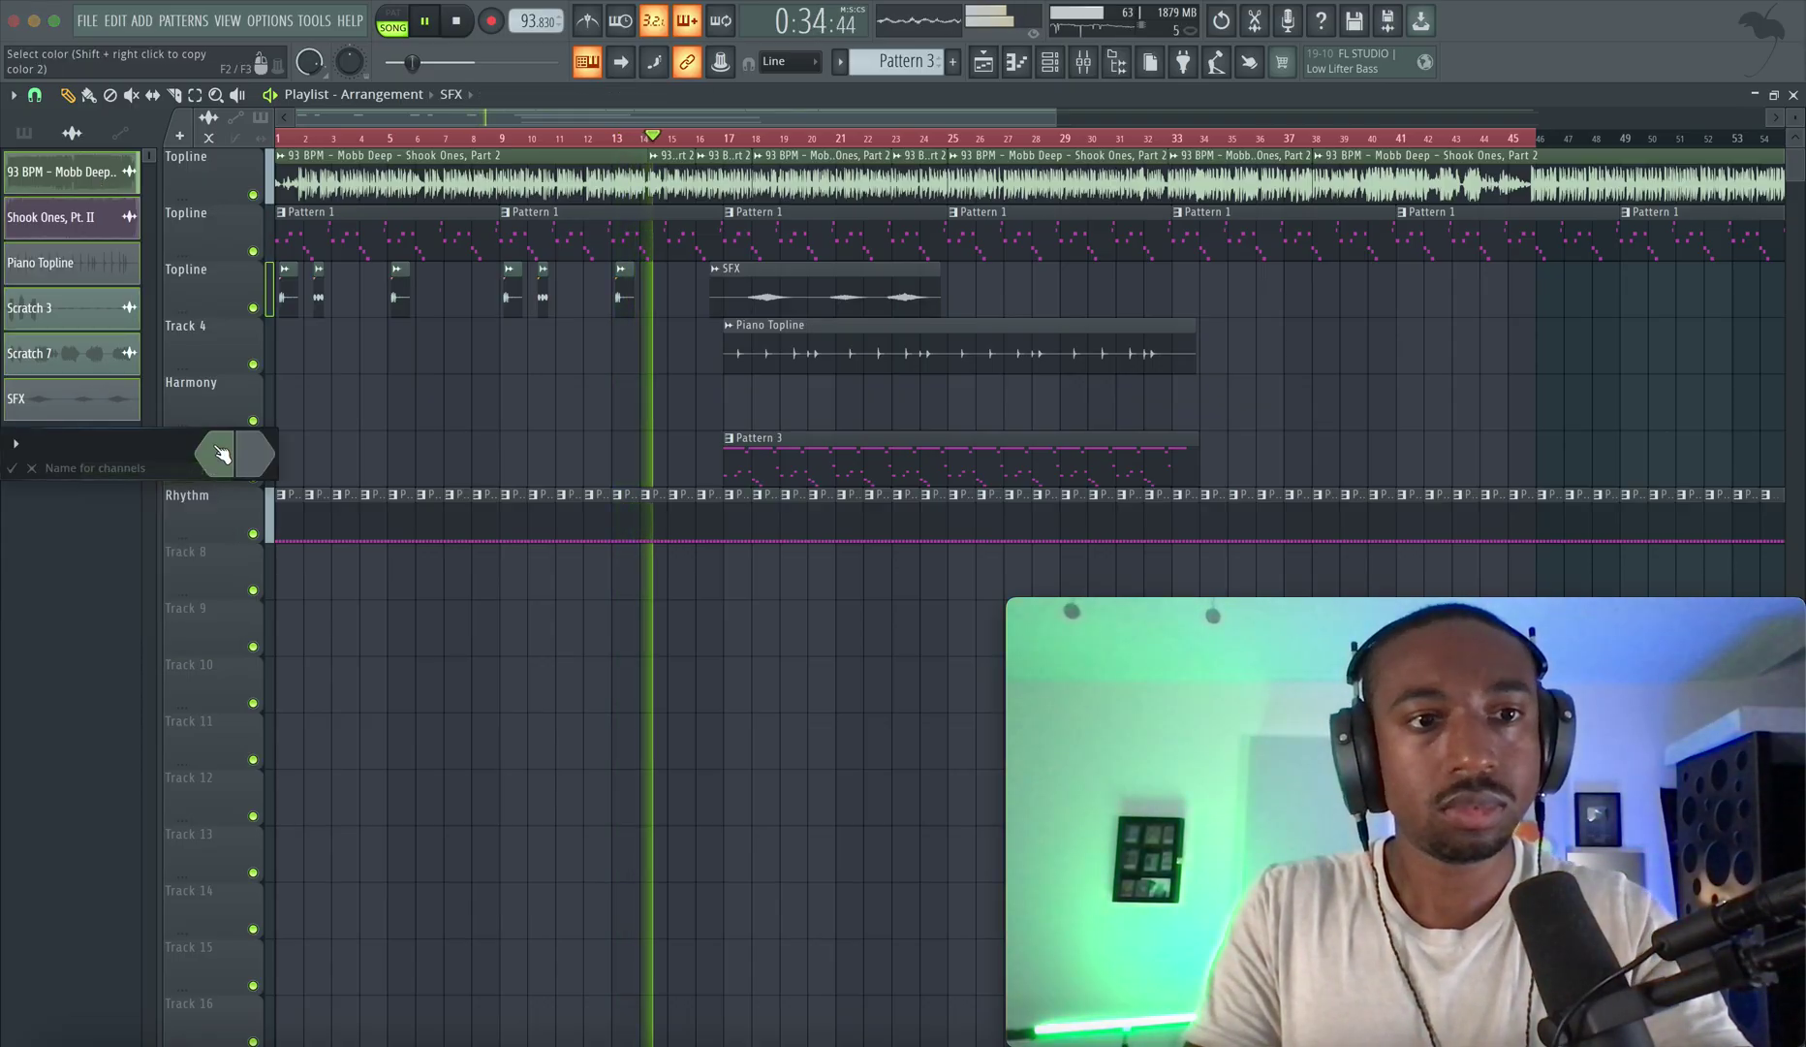
pyautogui.click(430, 519)
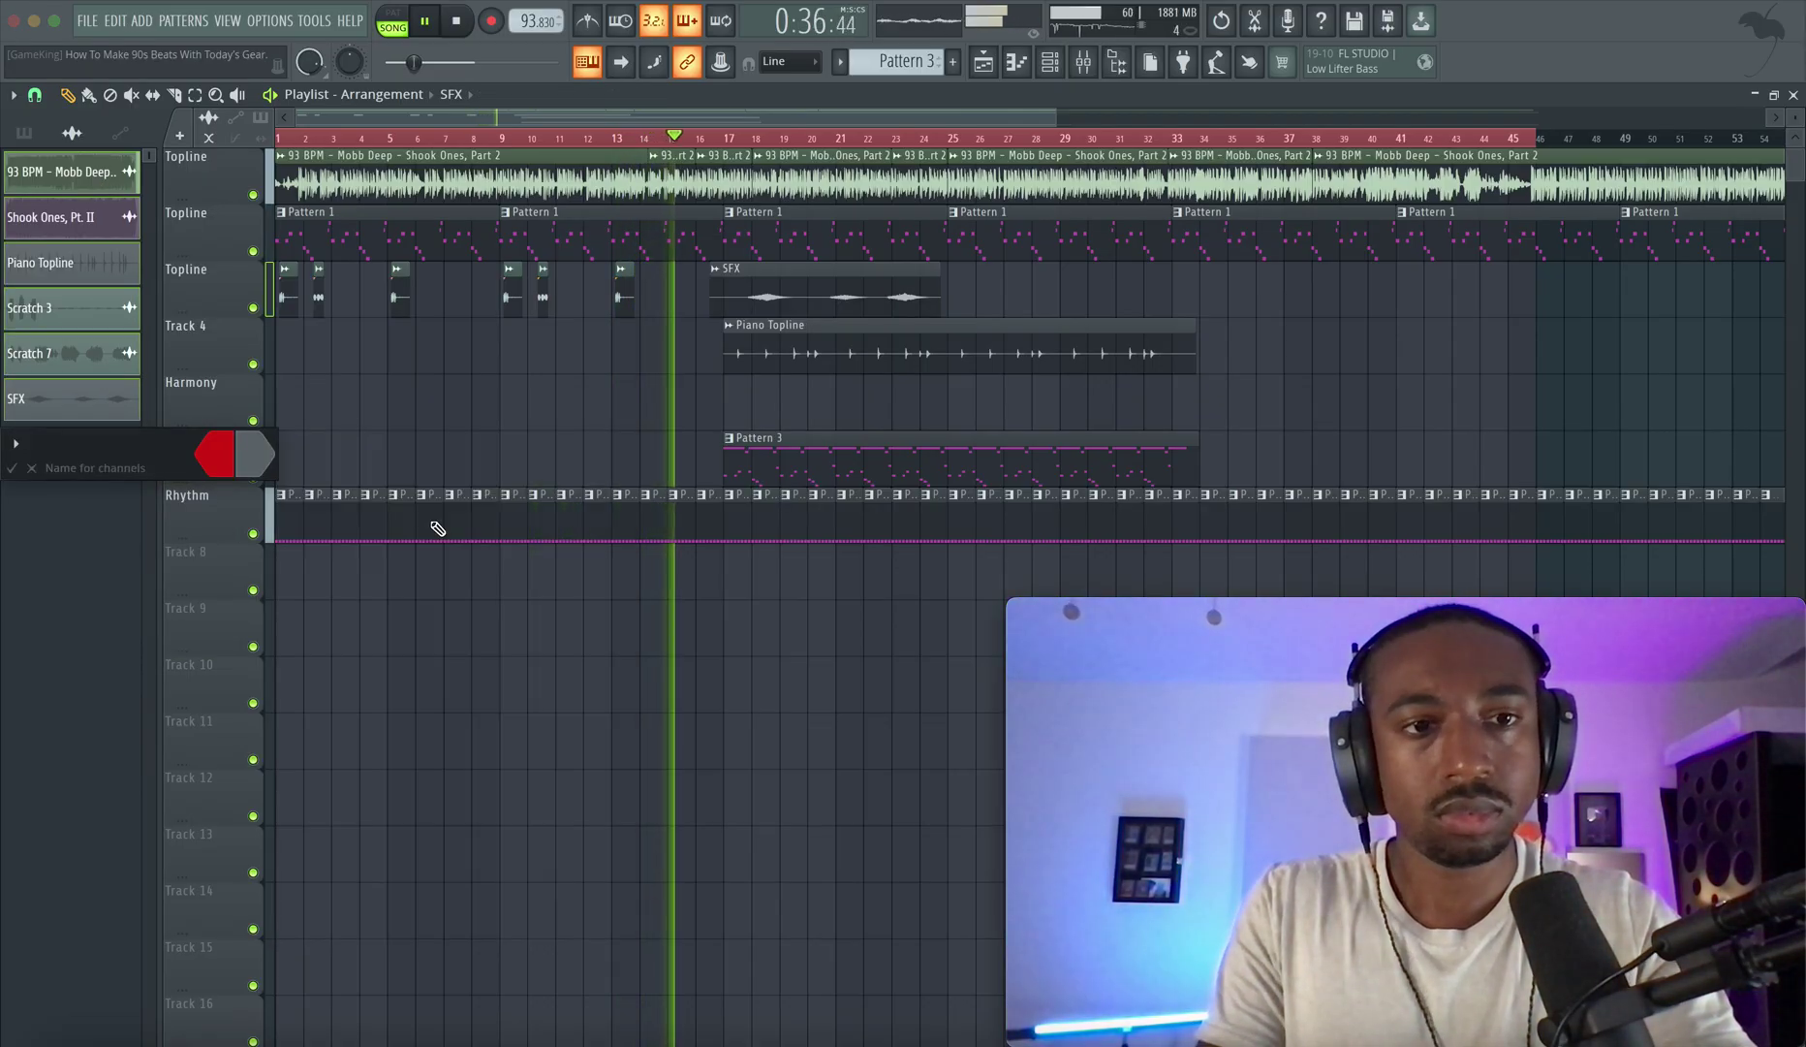
pyautogui.click(218, 457)
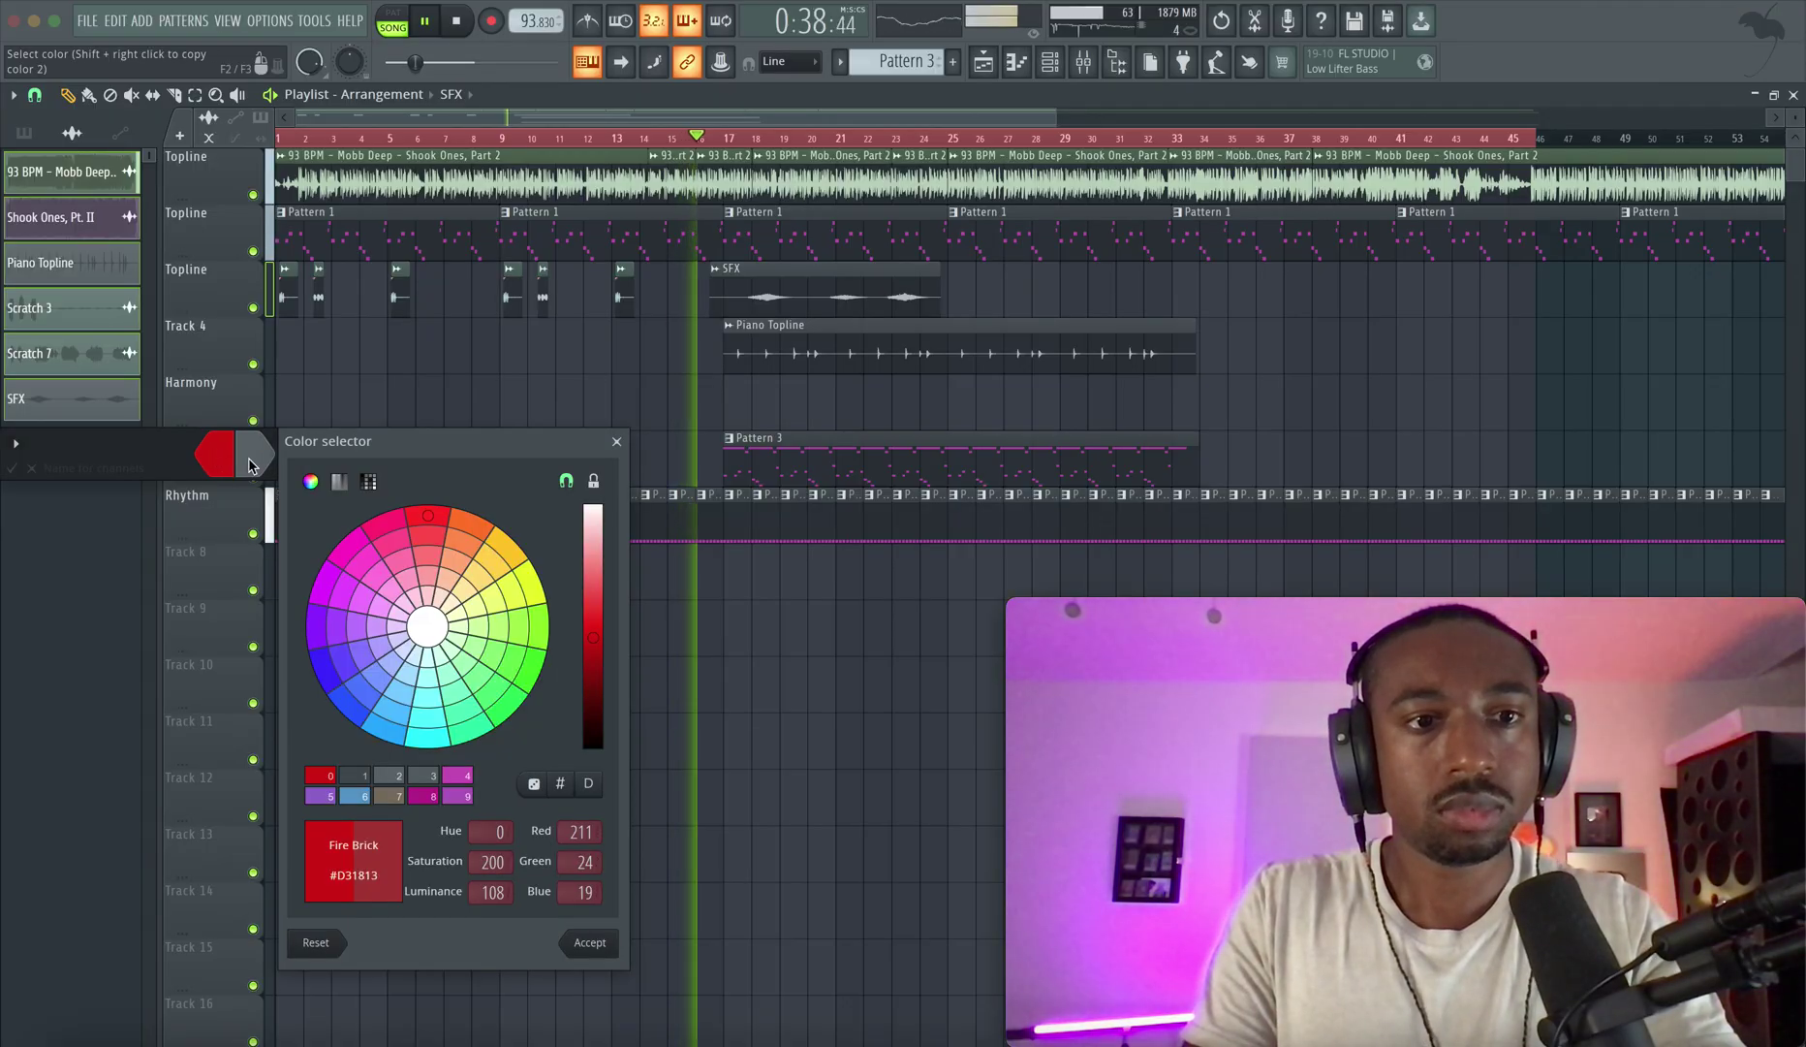
pyautogui.click(586, 938)
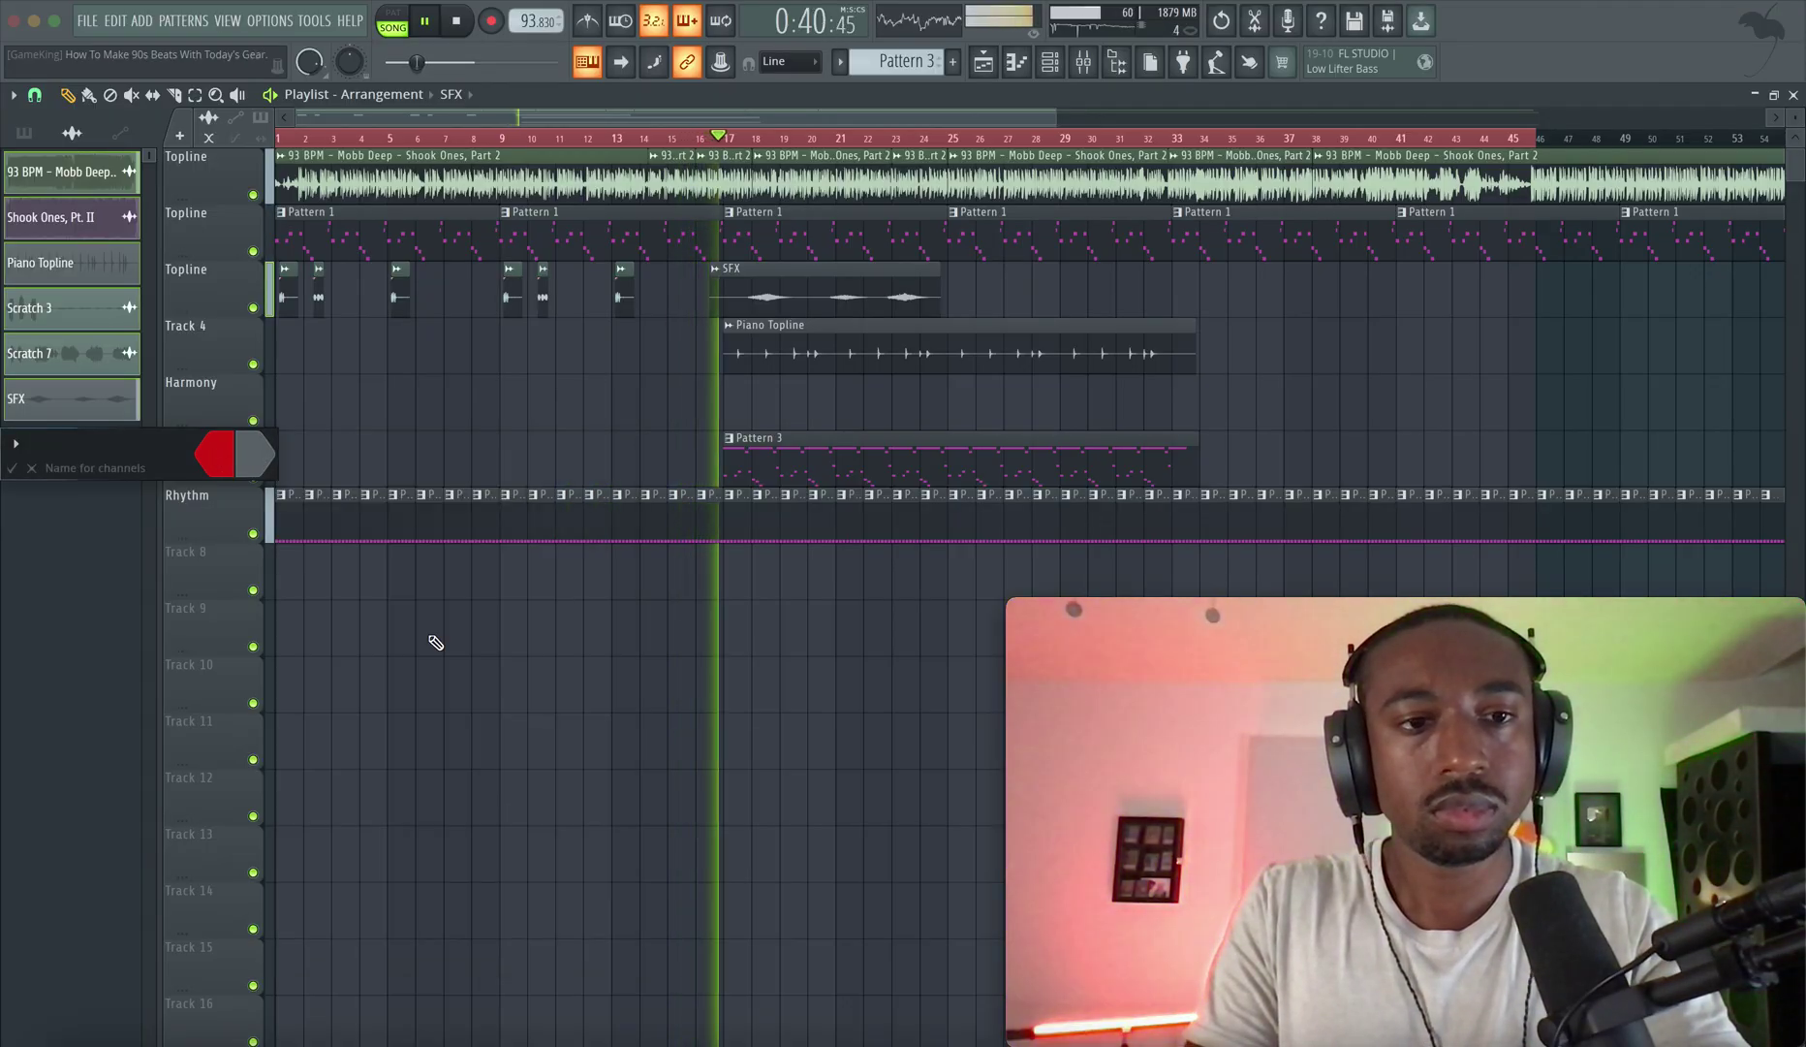
pyautogui.click(255, 459)
pyautogui.click(470, 528)
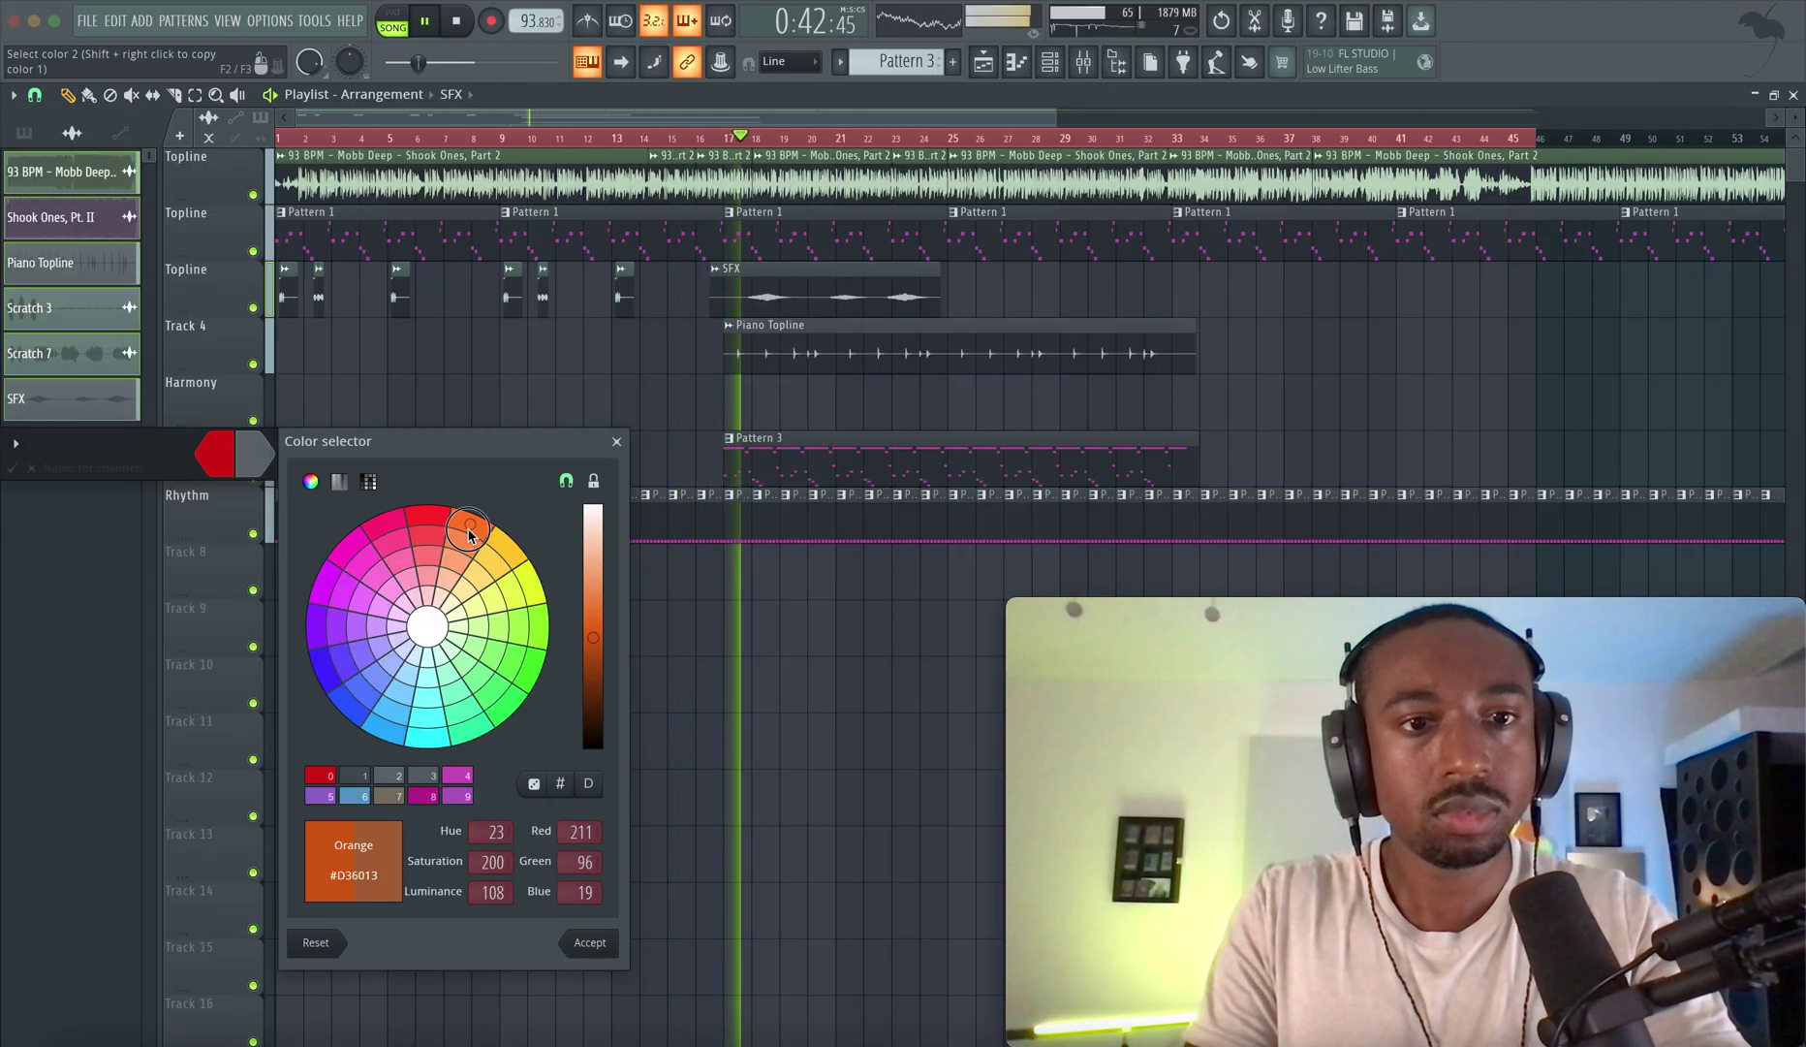
pyautogui.press('Return')
pyautogui.press('Return')
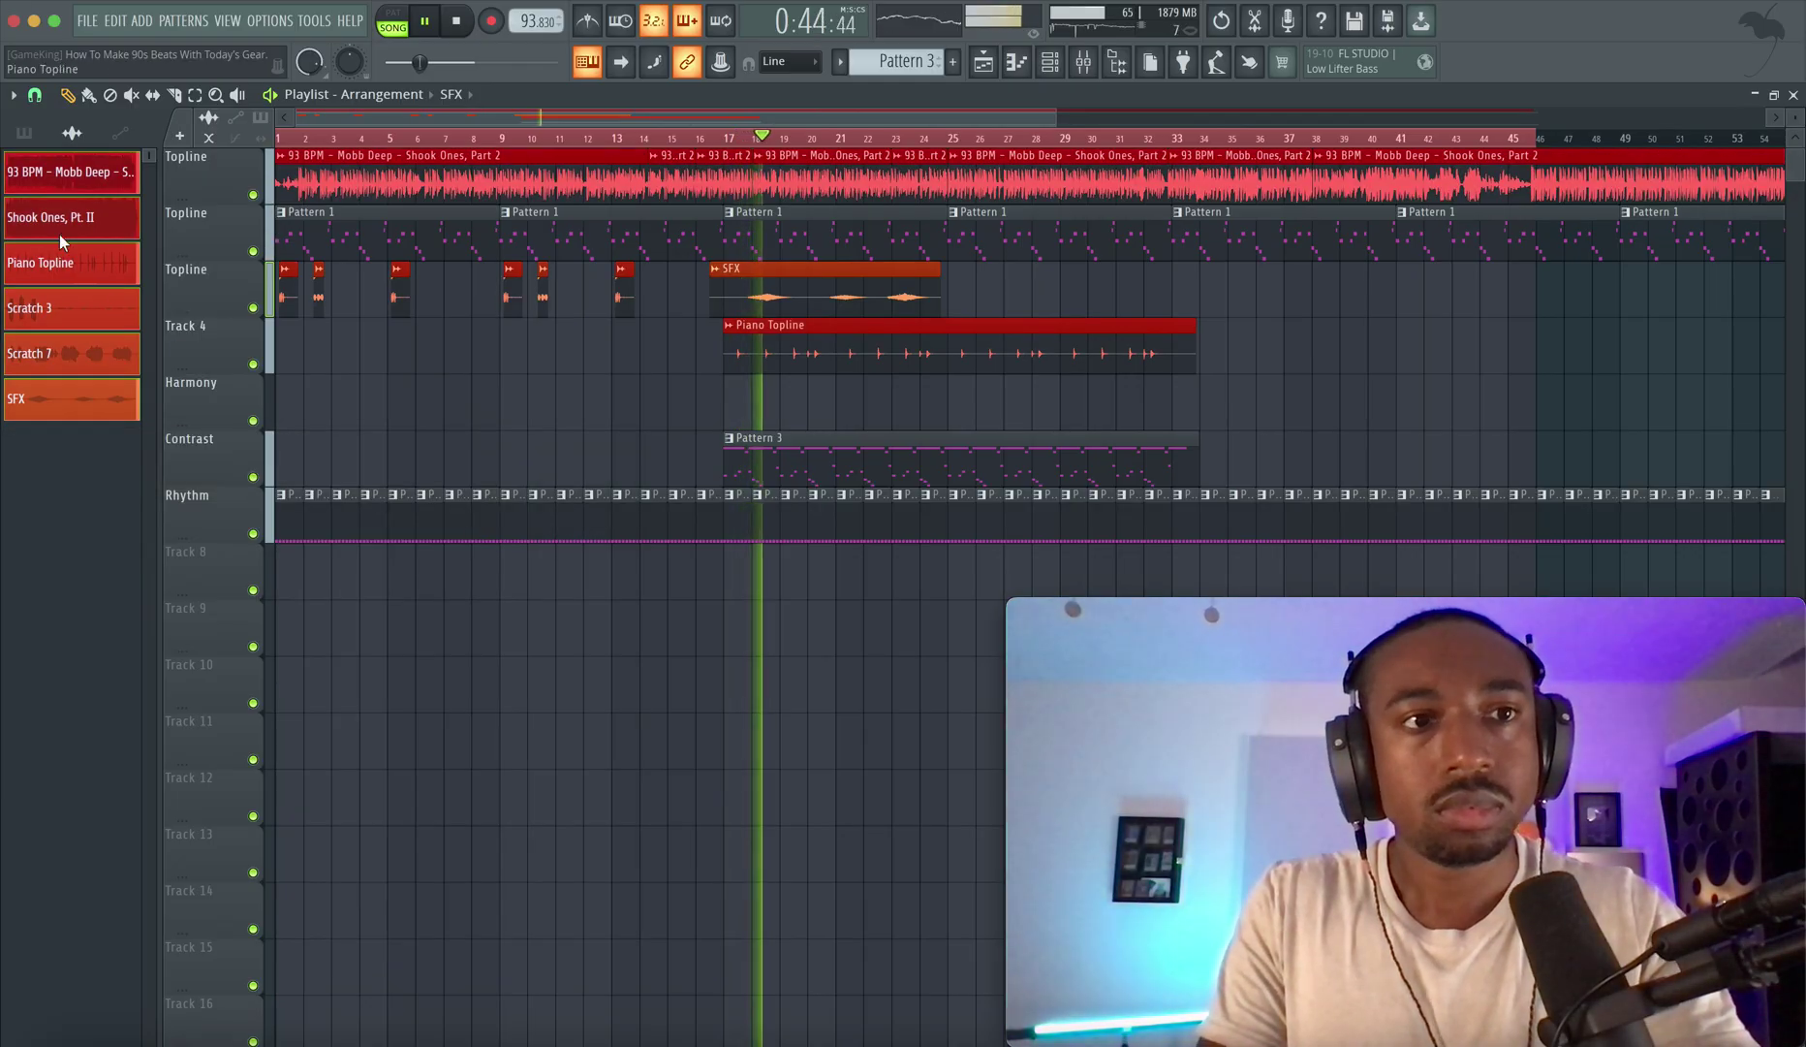
# Recolor Patterns 1 to 3 with the same red-to-orange gradient and save the project.
pyautogui.click(41, 141)
pyautogui.rightClick(59, 226)
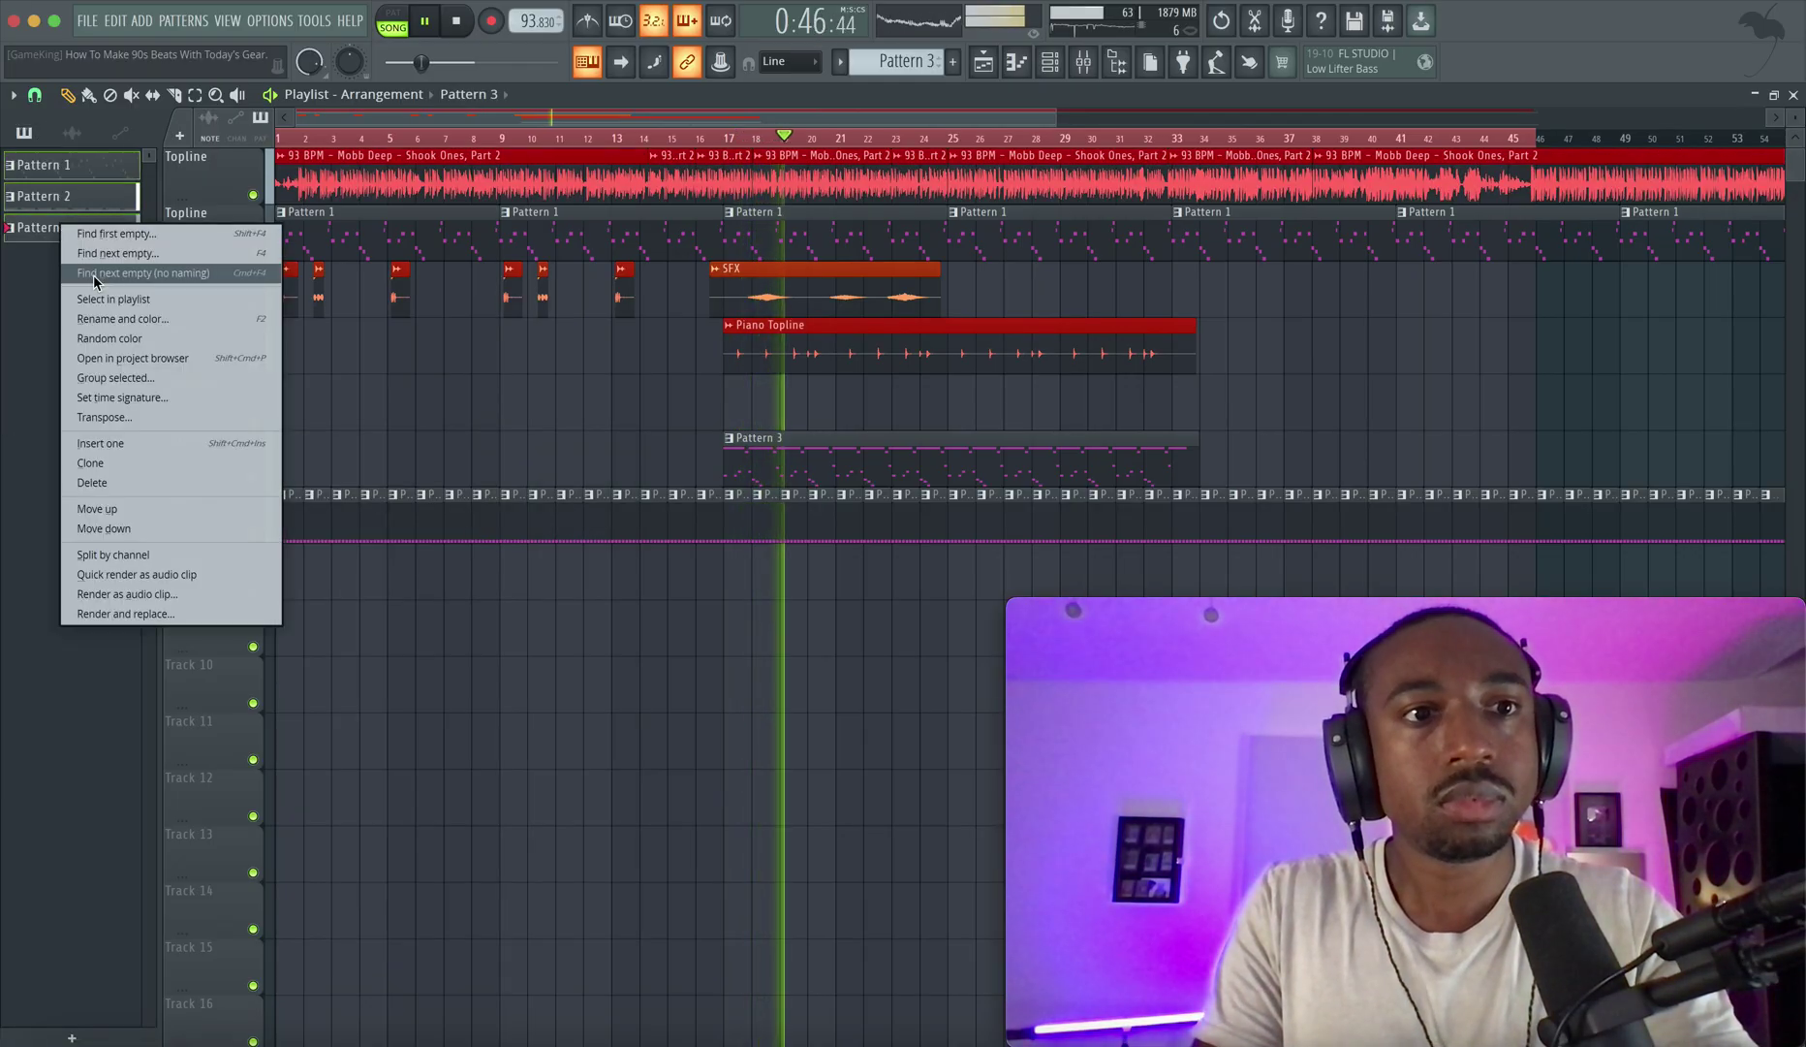
pyautogui.click(118, 320)
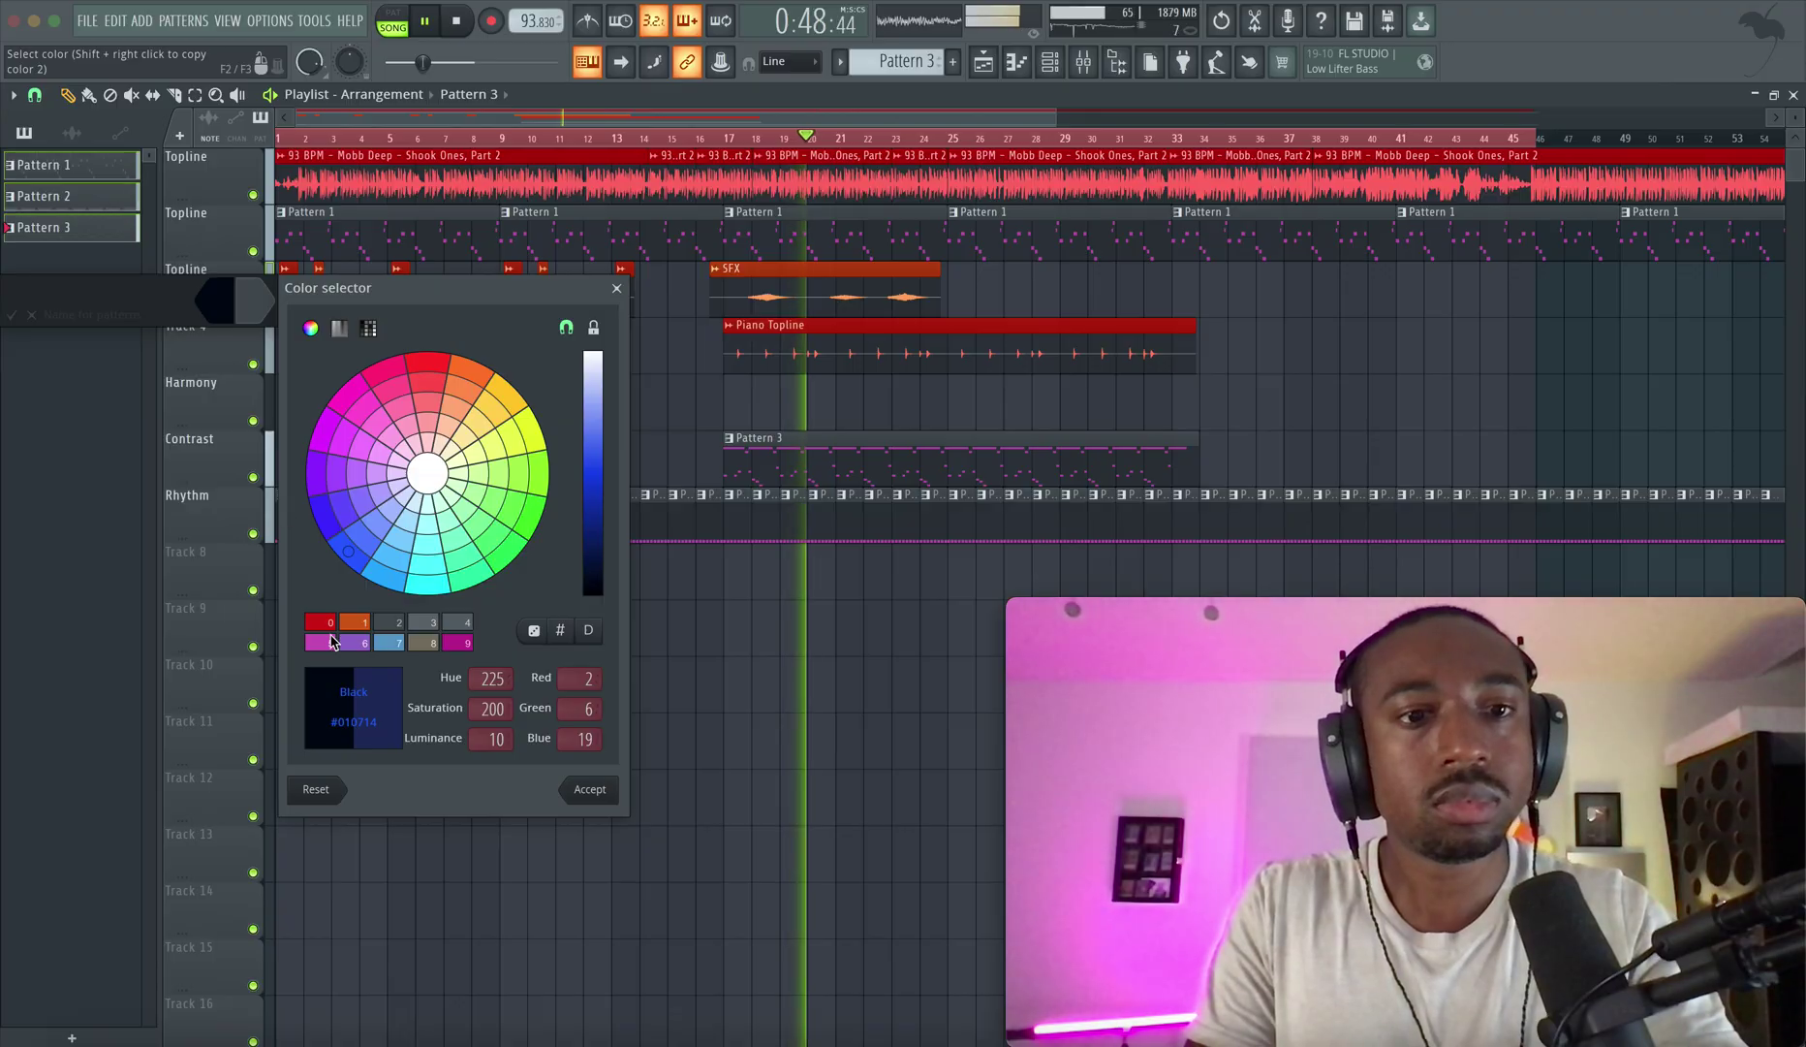
pyautogui.click(320, 621)
pyautogui.press('Return')
pyautogui.click(255, 308)
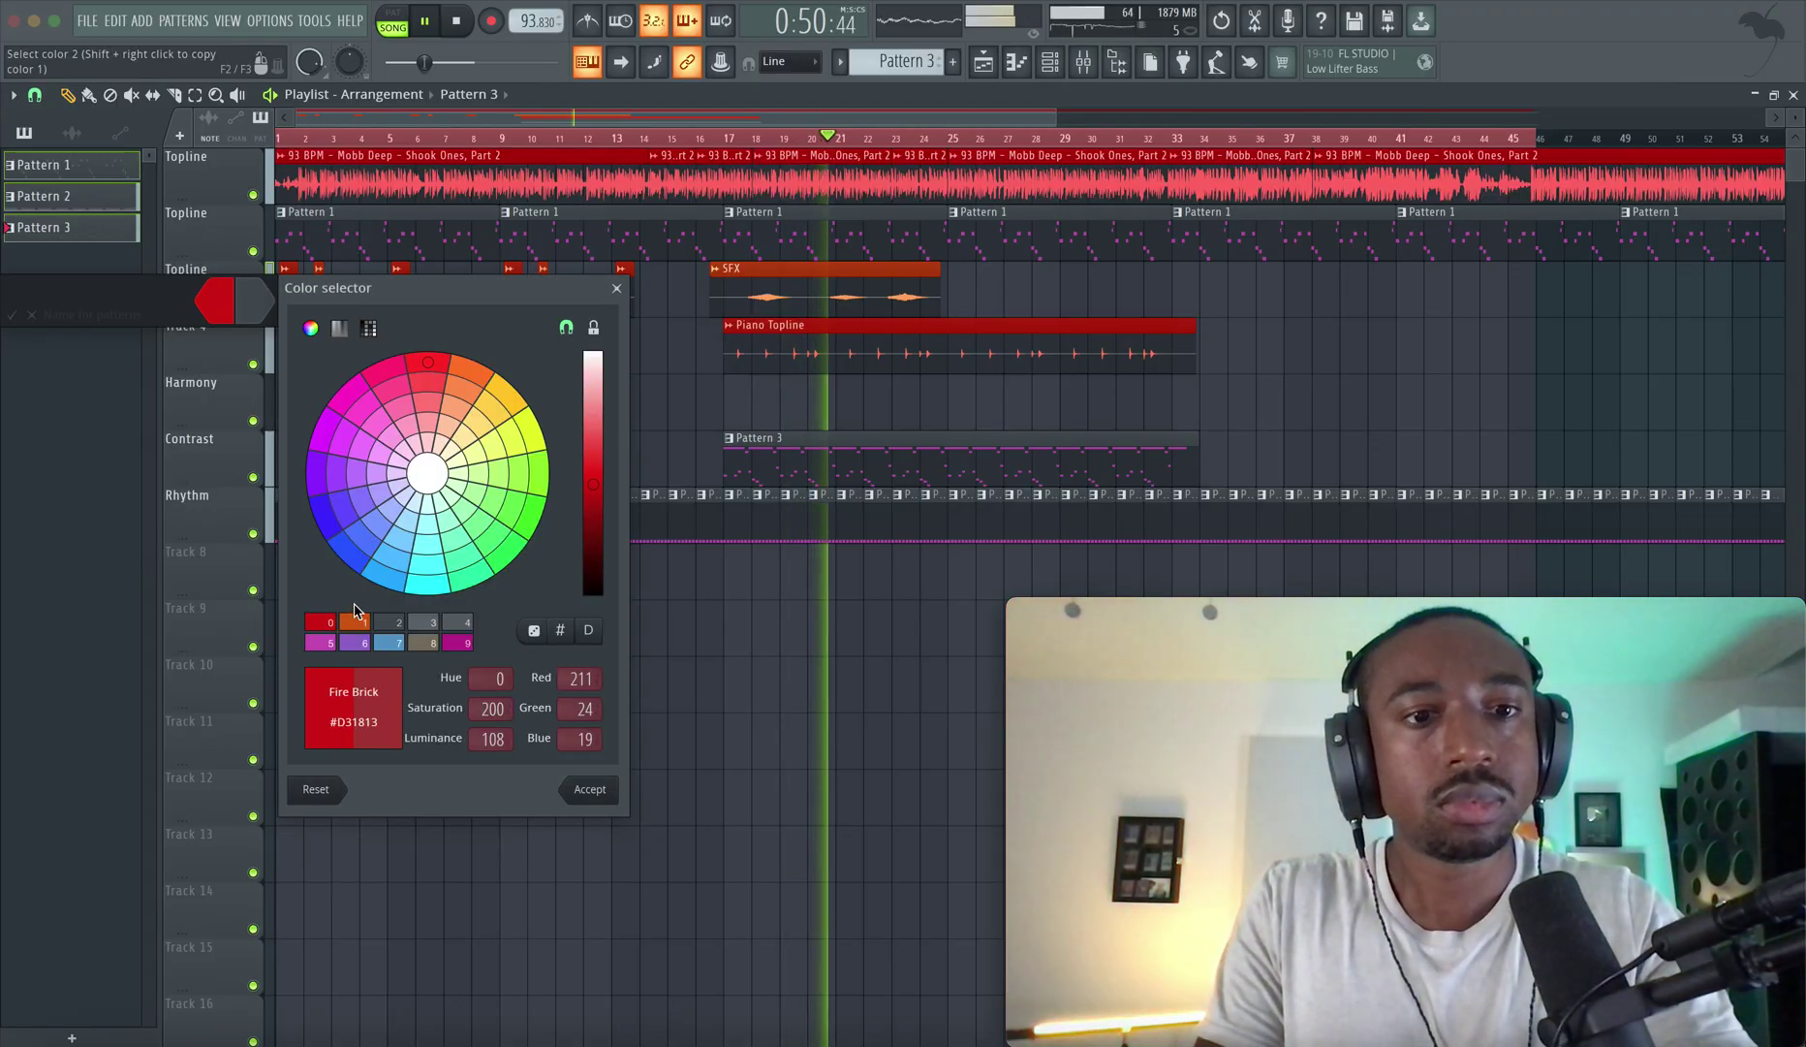
pyautogui.click(354, 616)
pyautogui.press('Return')
pyautogui.press('Return')
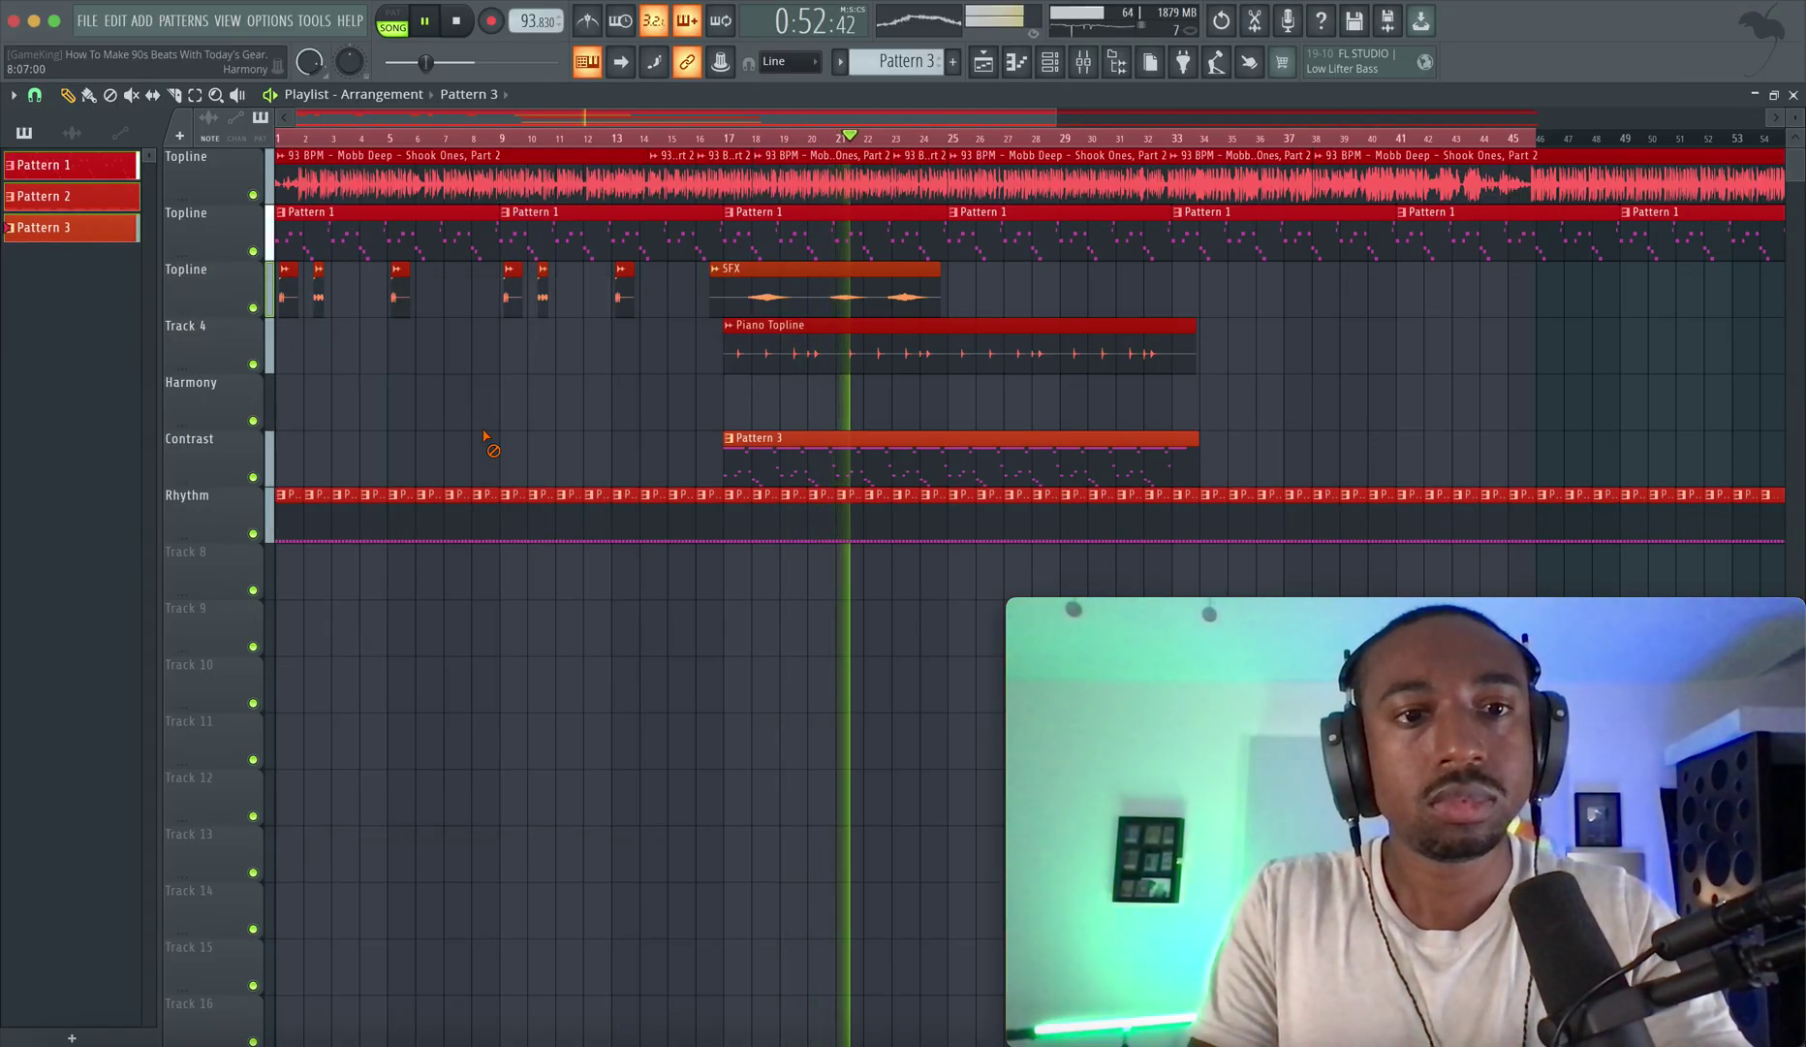
pyautogui.press('super+s')
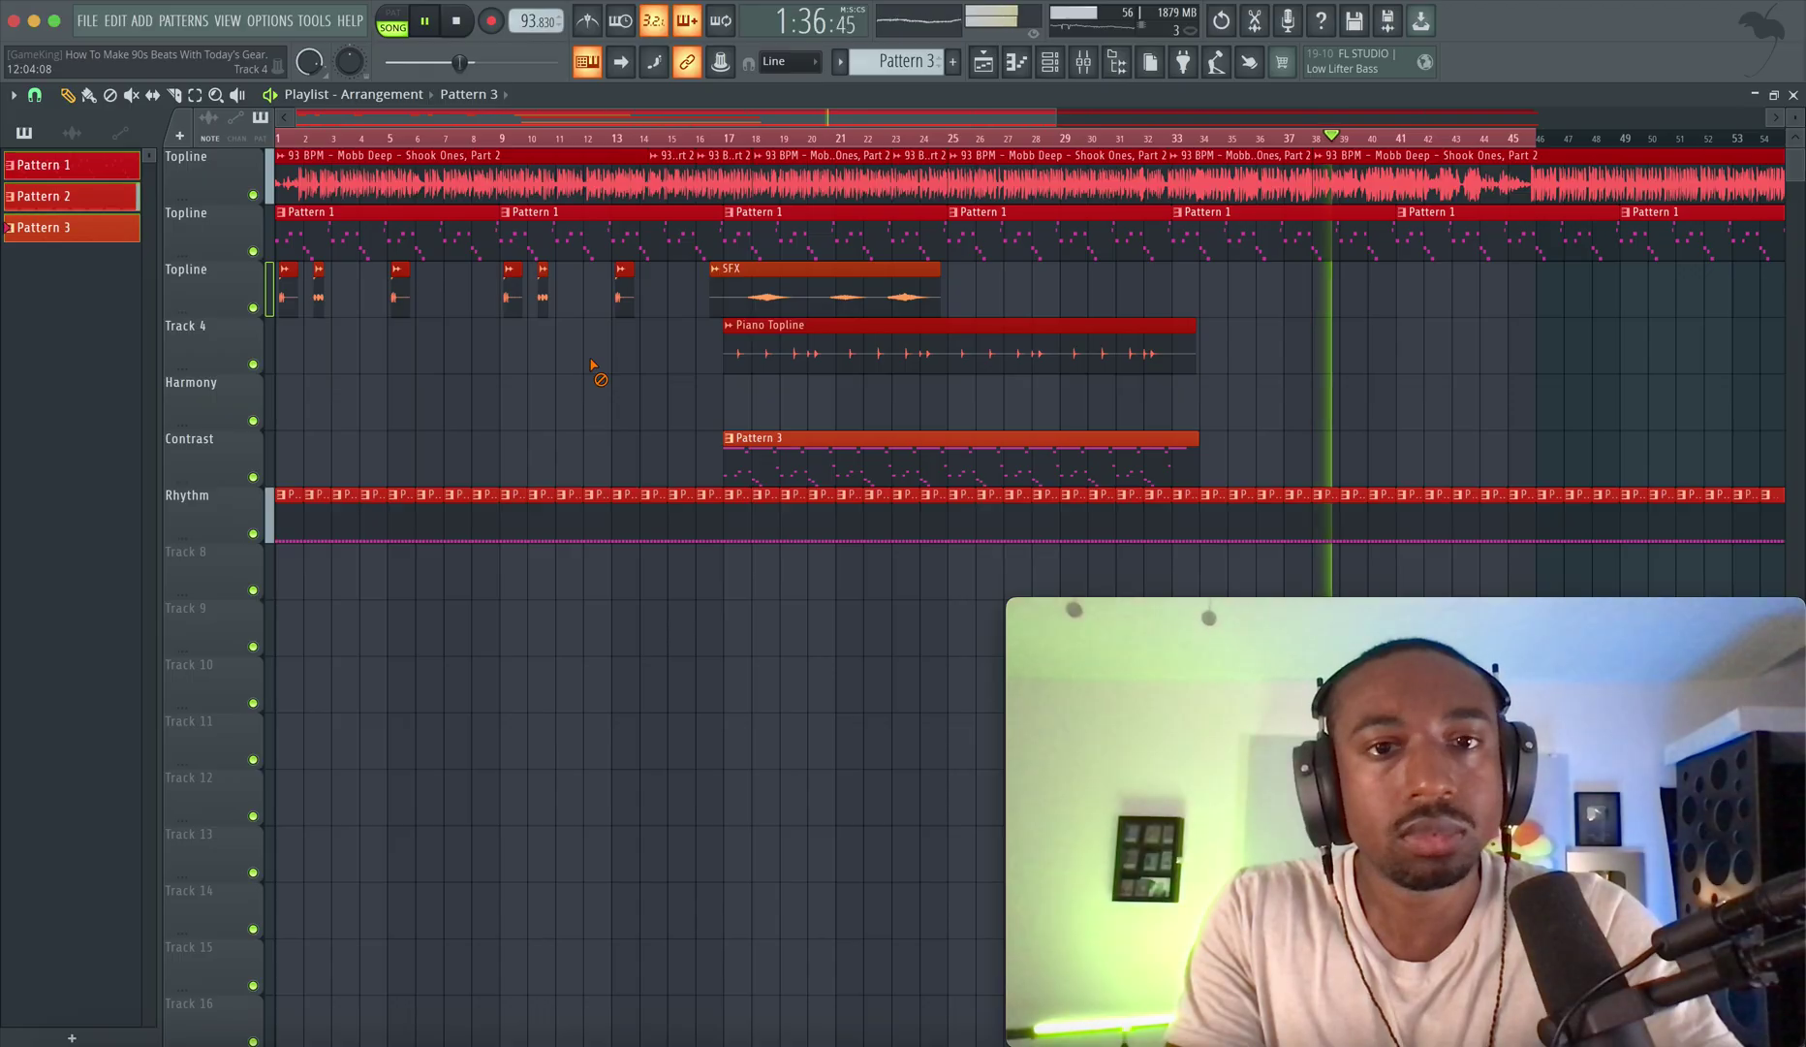
# Duplicate the Contrast track's Pattern 3 clip at bar 33, shorten the original to 16 bars, and trim the copy's start to bar 40.
pyautogui.click(806, 448)
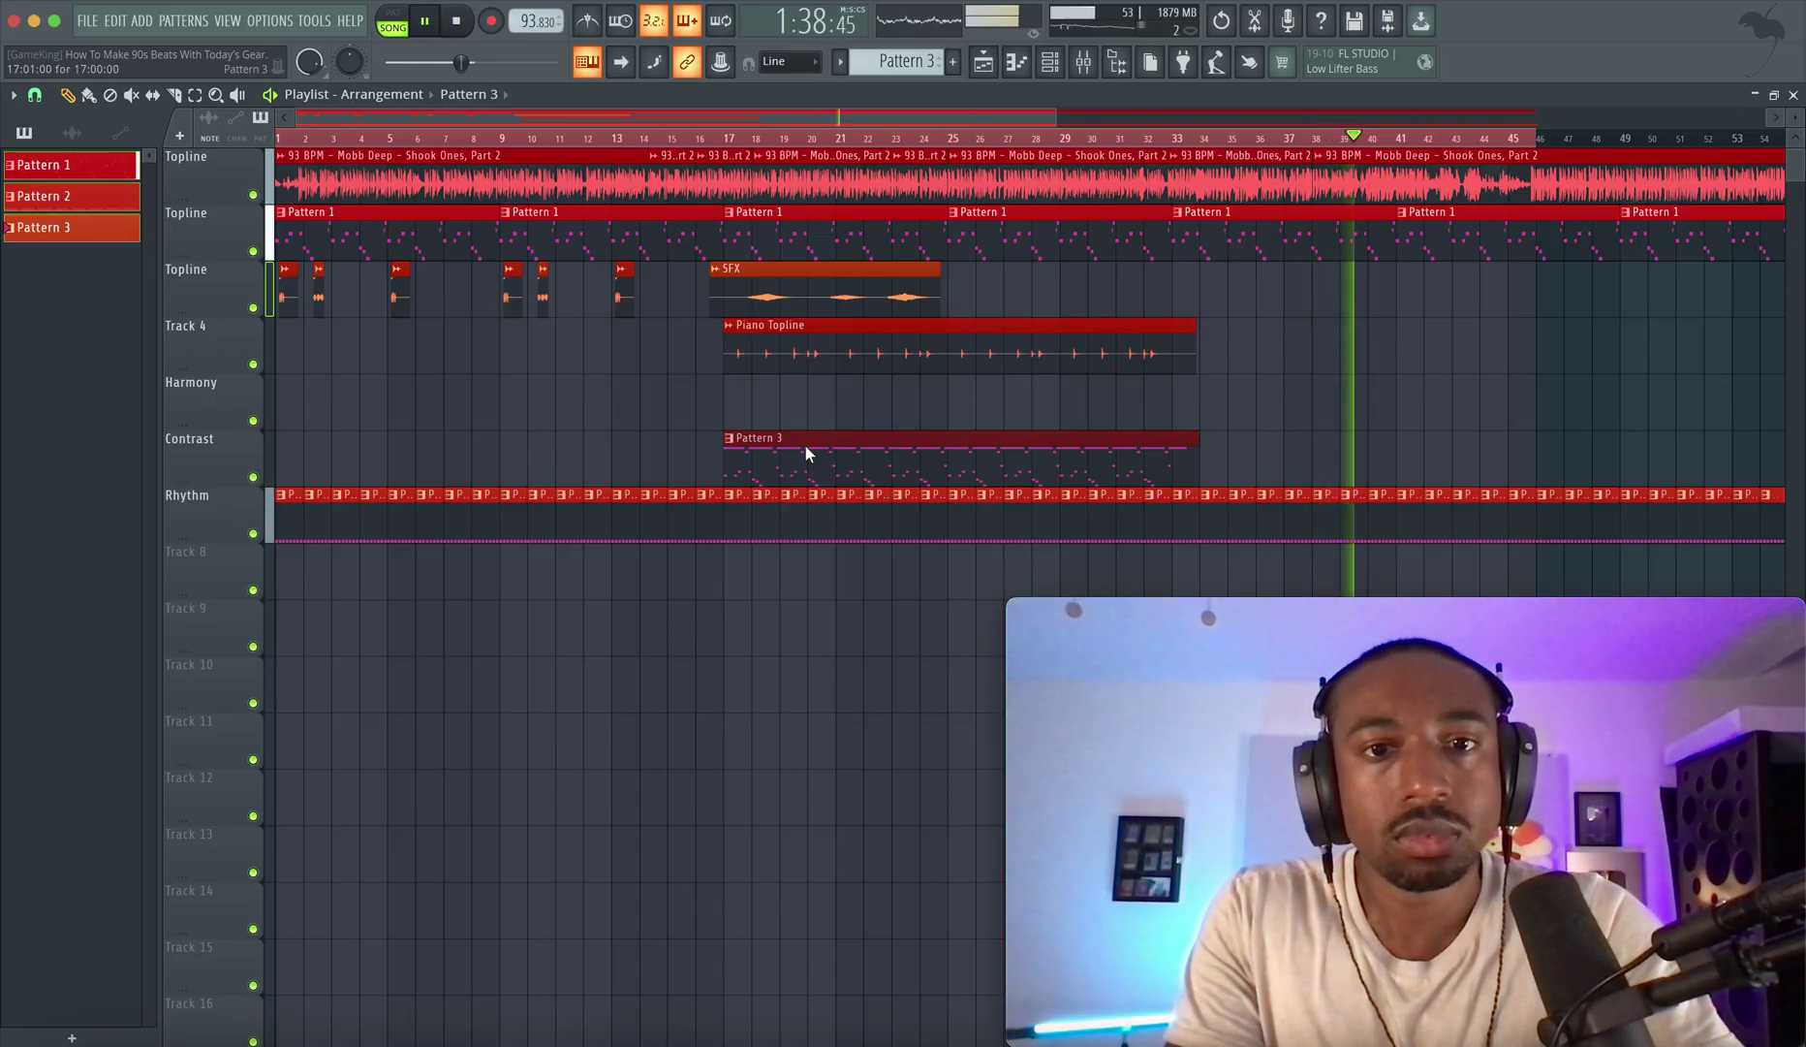
pyautogui.moveTo(806, 445); pyautogui.dragTo(1247, 441)
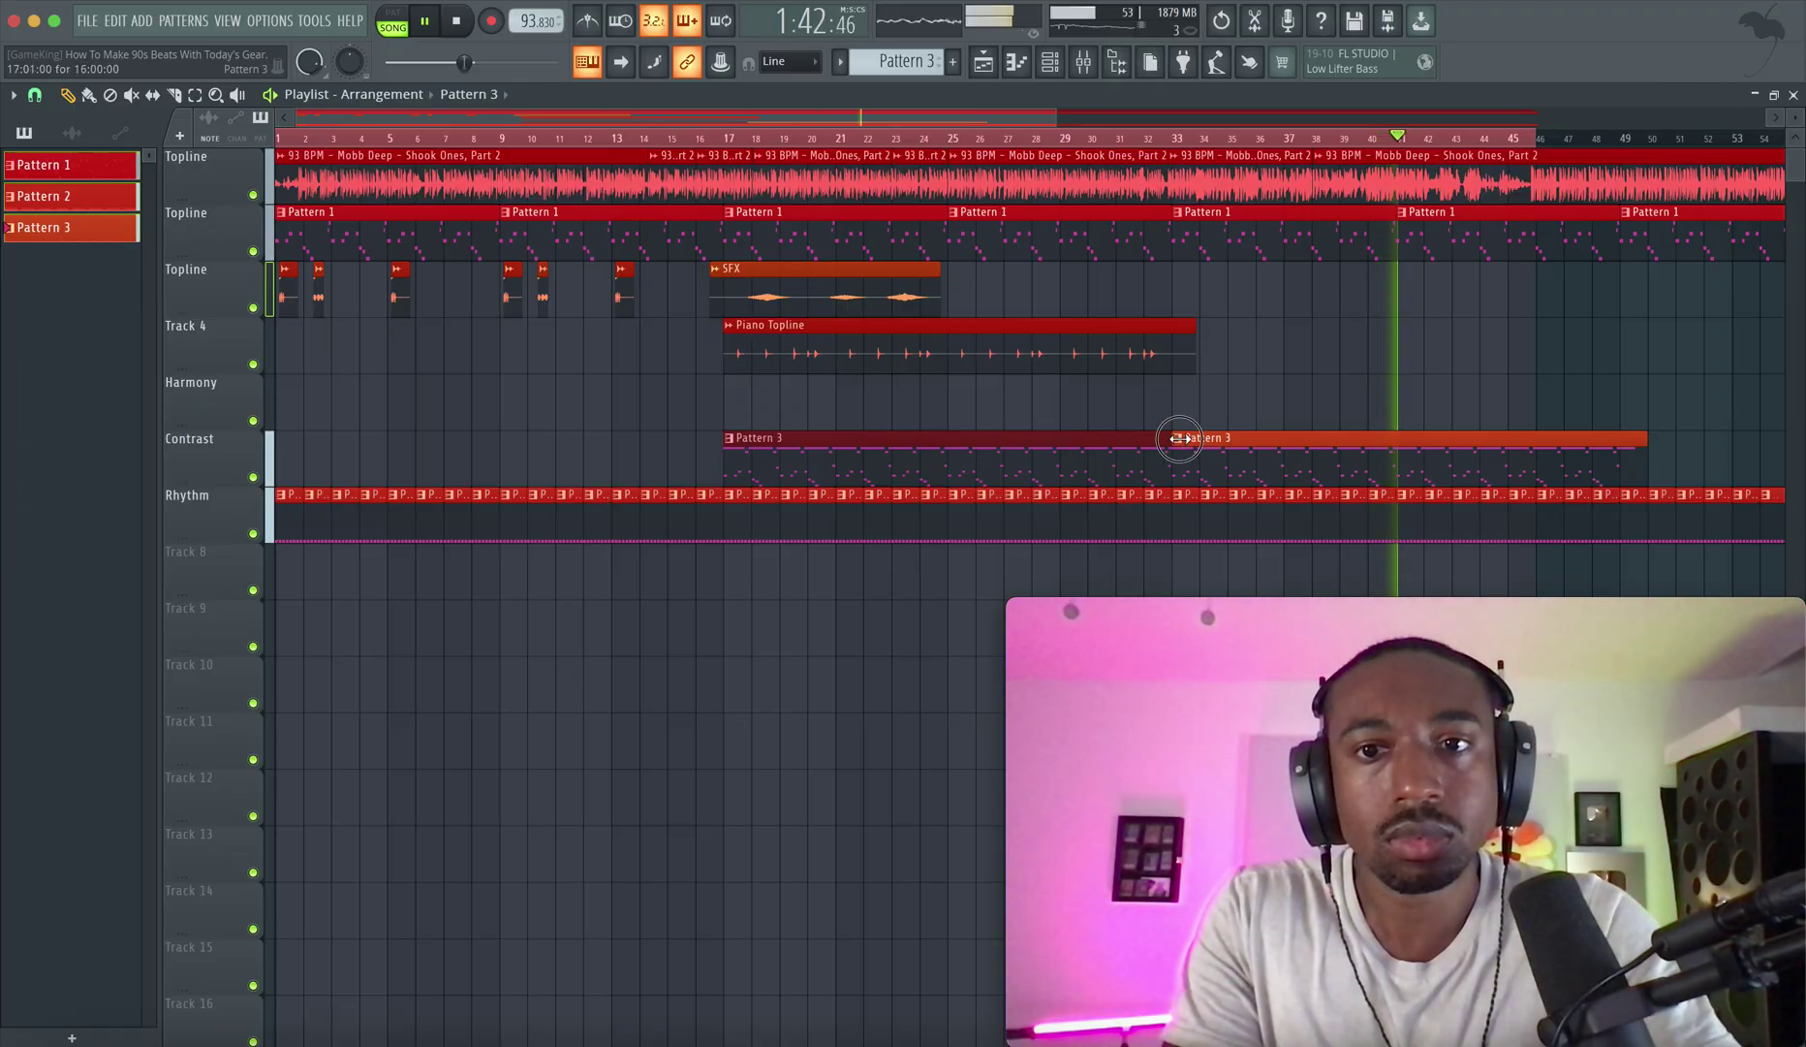
pyautogui.click(1207, 444)
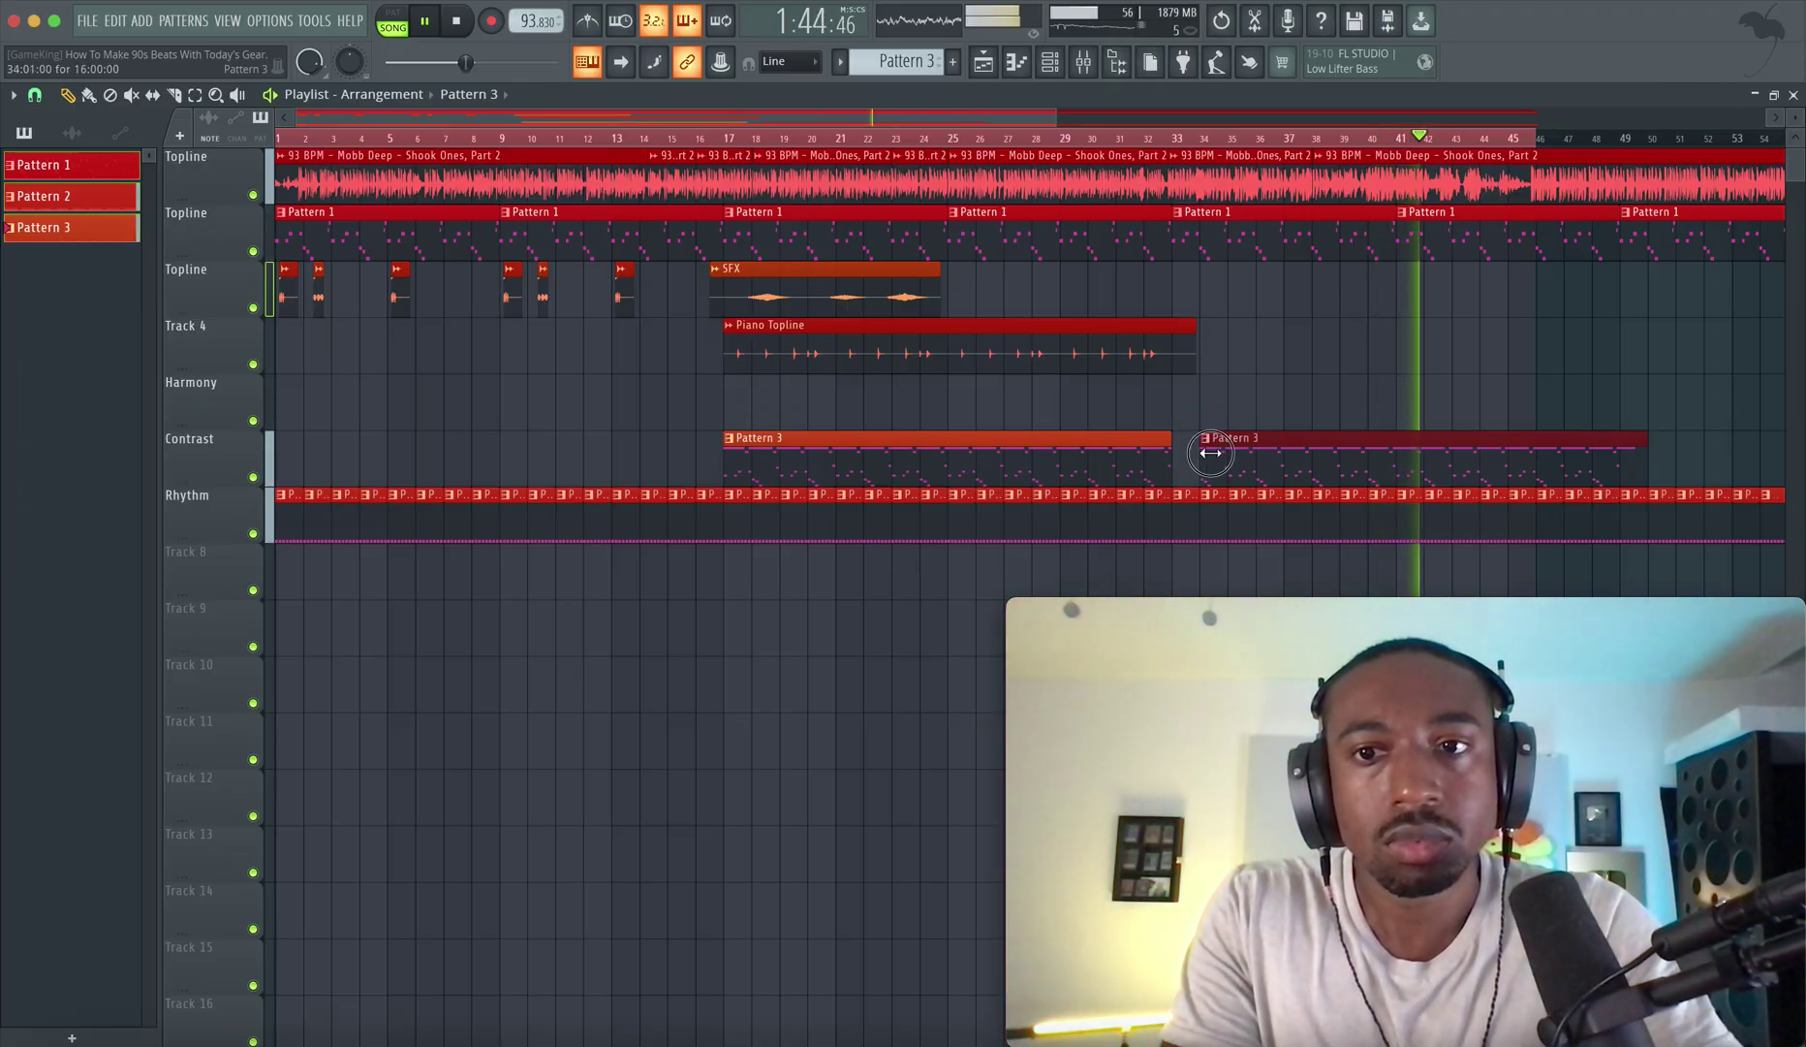
pyautogui.moveTo(1210, 453); pyautogui.dragTo(1378, 453)
pyautogui.click(1338, 415)
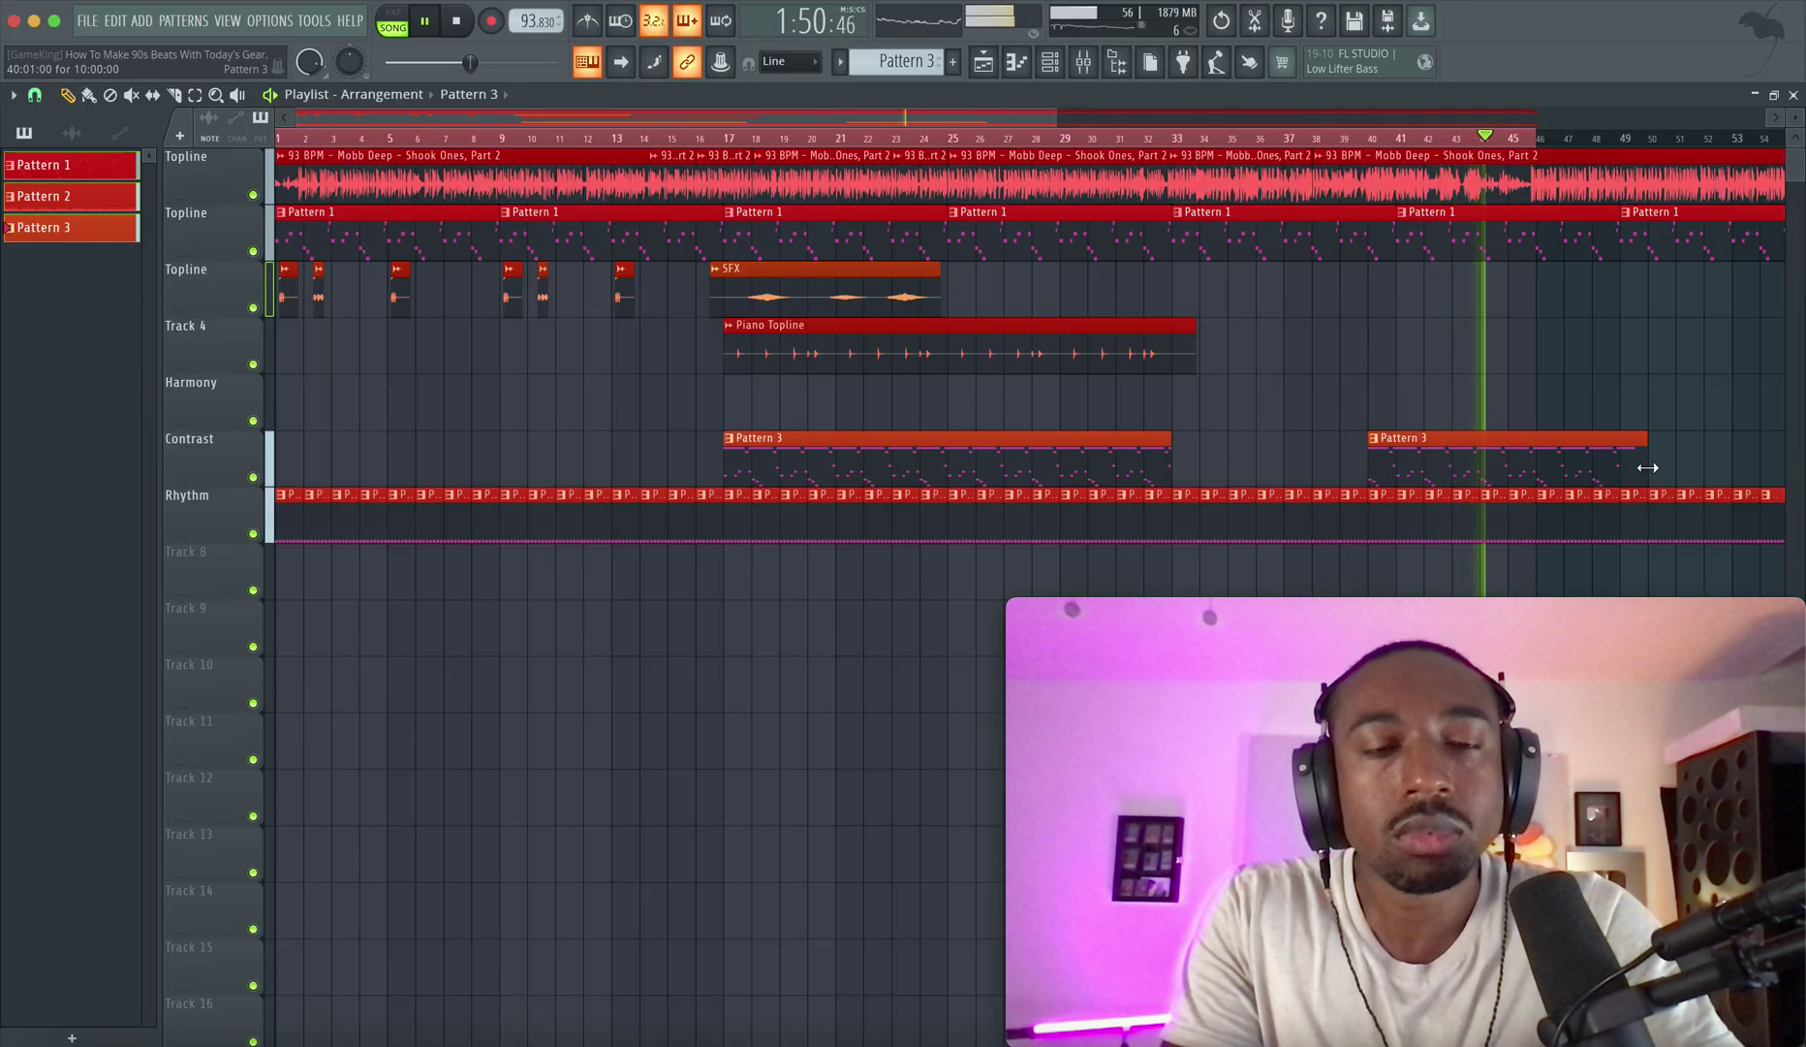
pyautogui.click(1648, 467)
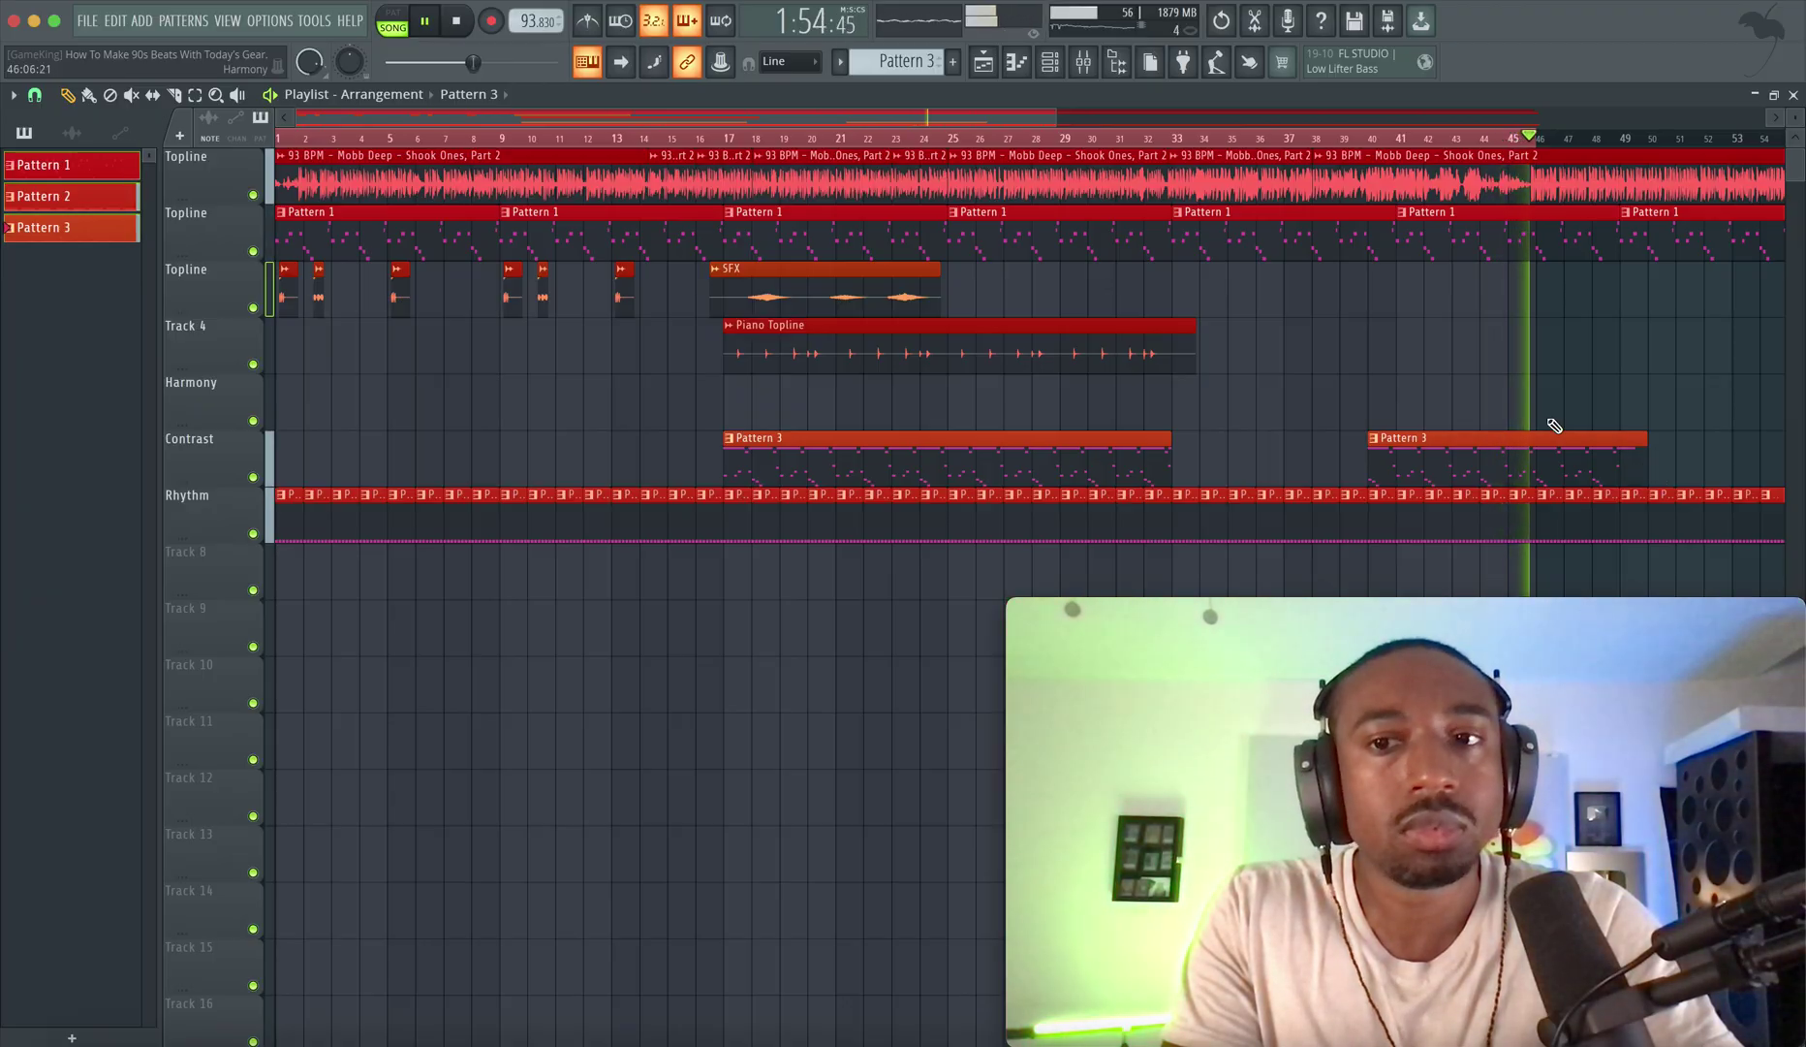
# Duplicate the six short clips on the third Topline track so the copies start at bar 33, and trim the Piano Topline clip's end to bar 33.
pyautogui.rightClick(1480, 362)
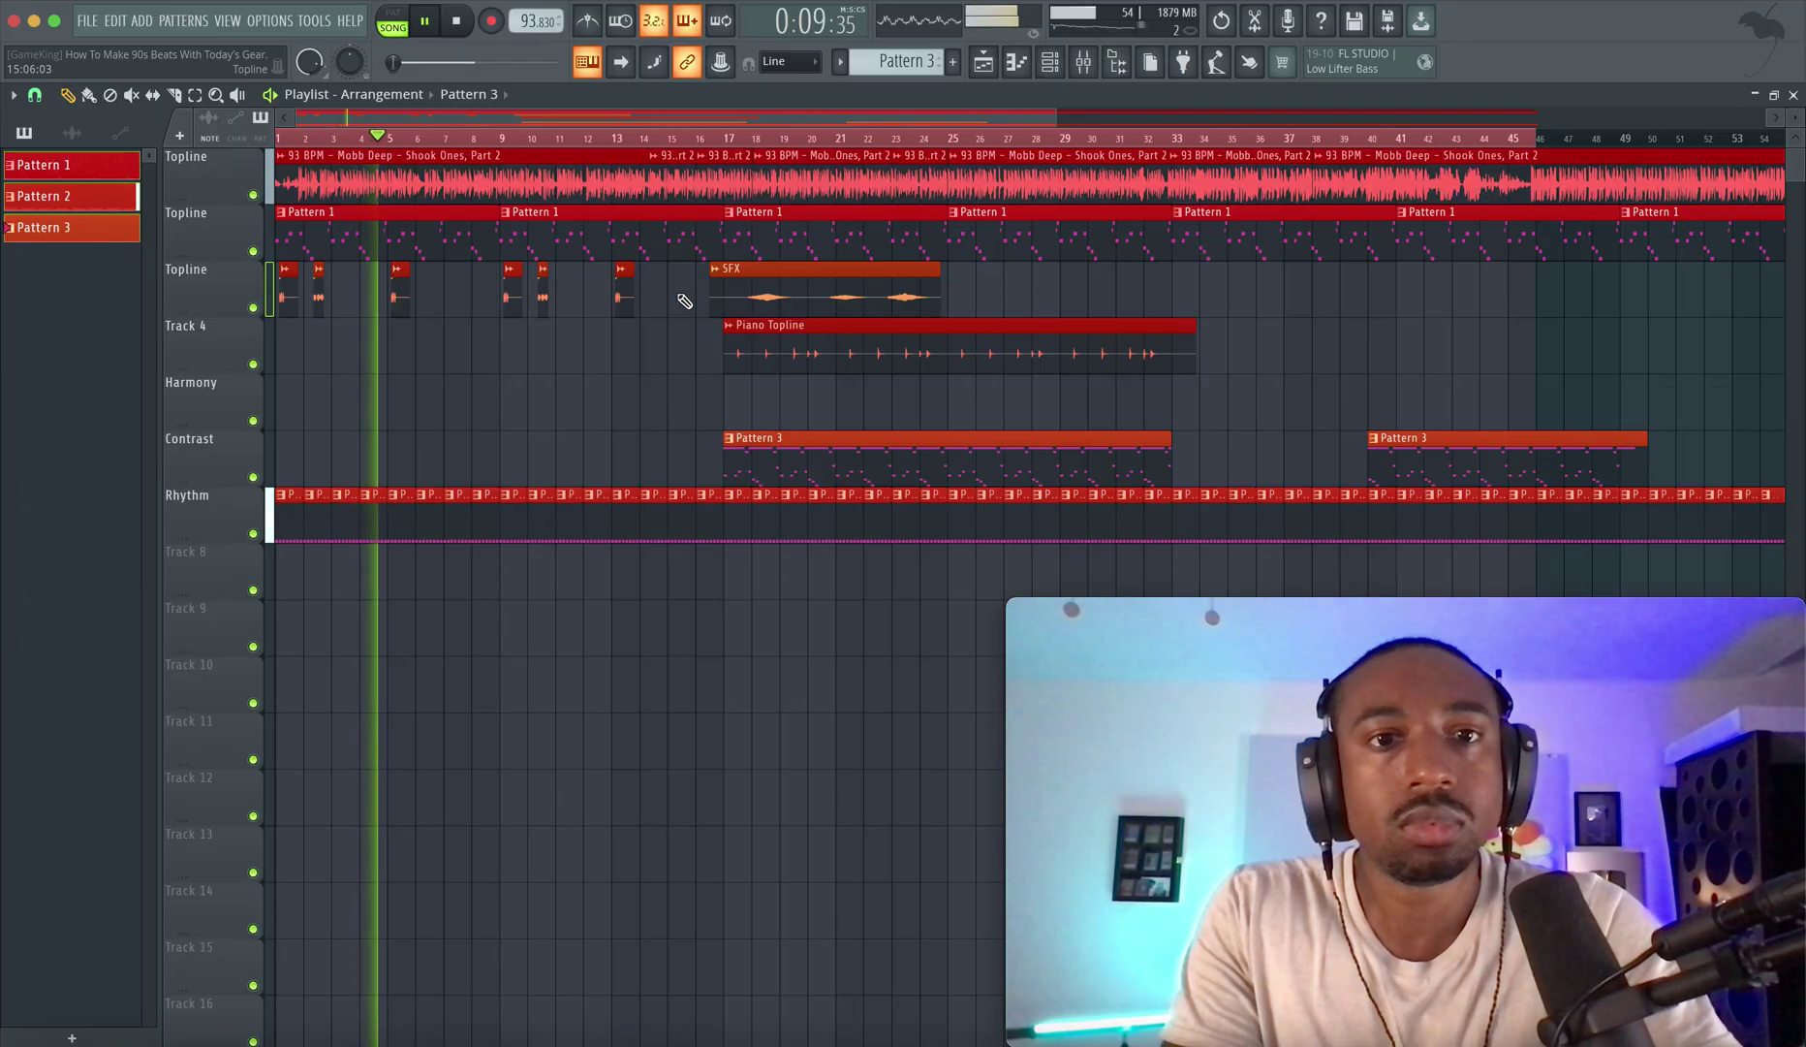
pyautogui.moveTo(678, 298); pyautogui.dragTo(1198, 302)
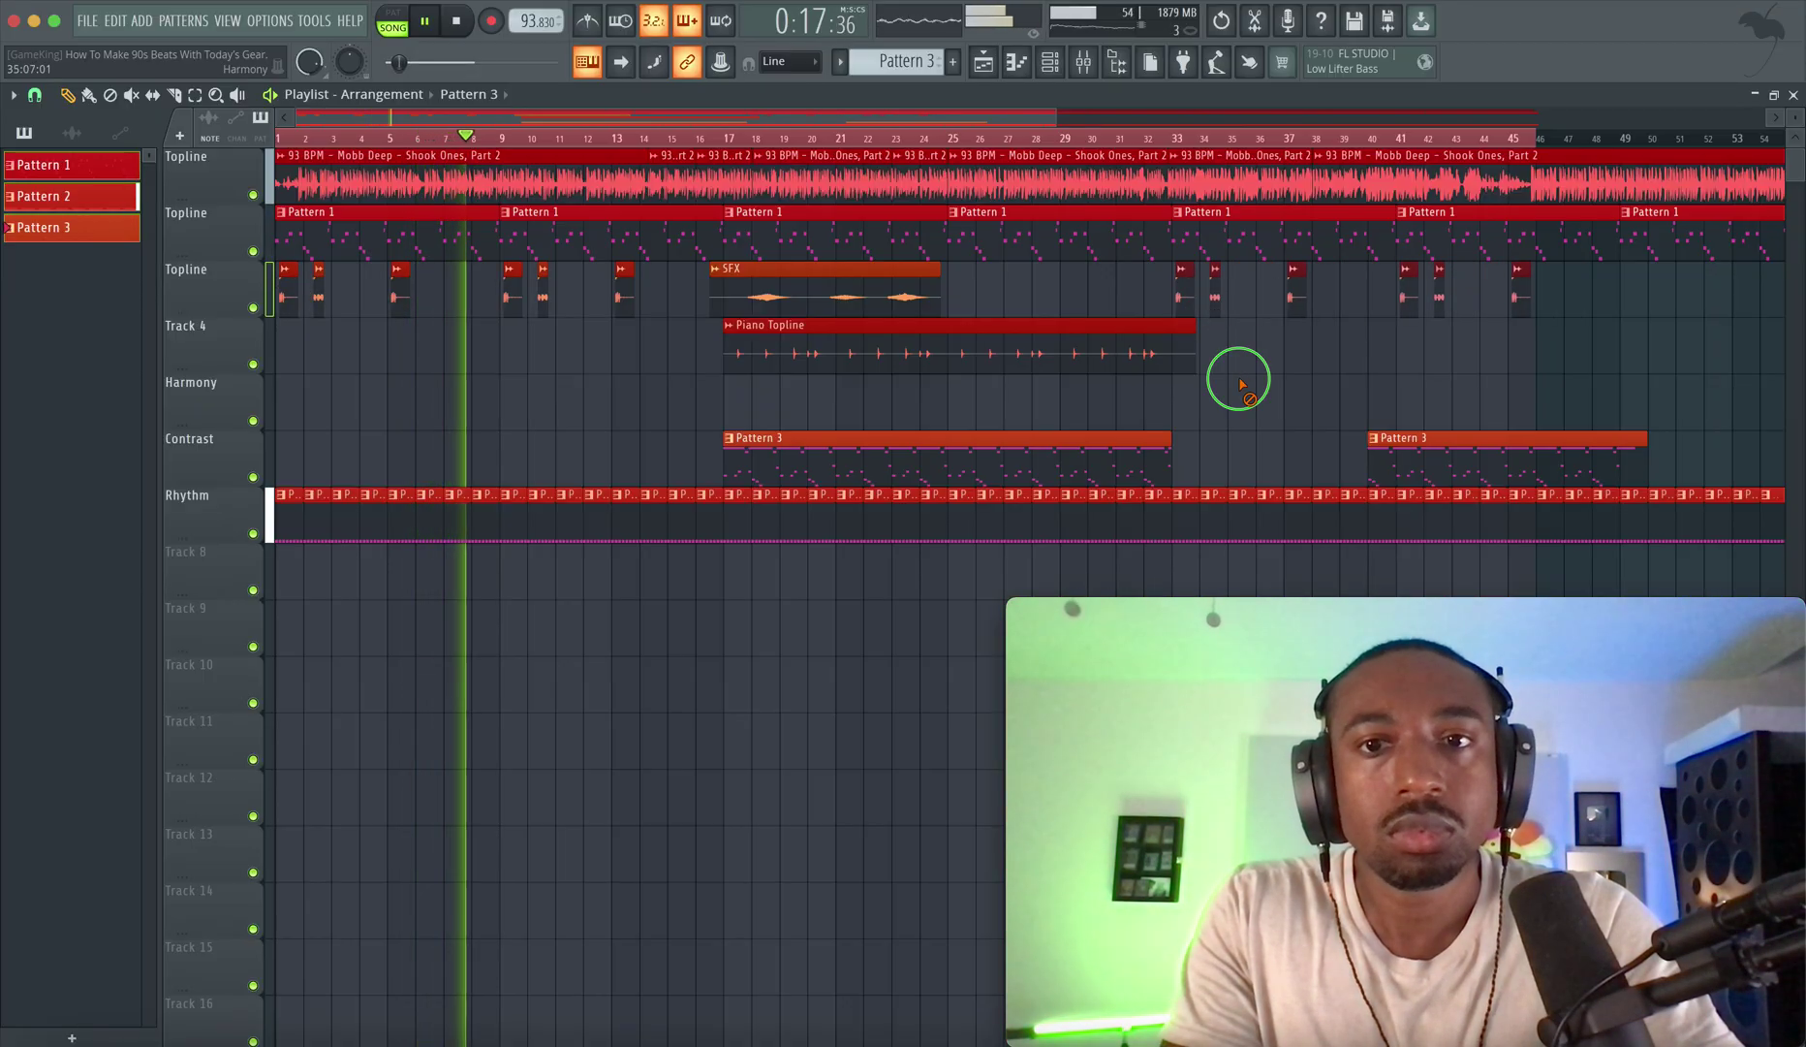
pyautogui.moveTo(1195, 364); pyautogui.dragTo(1176, 365)
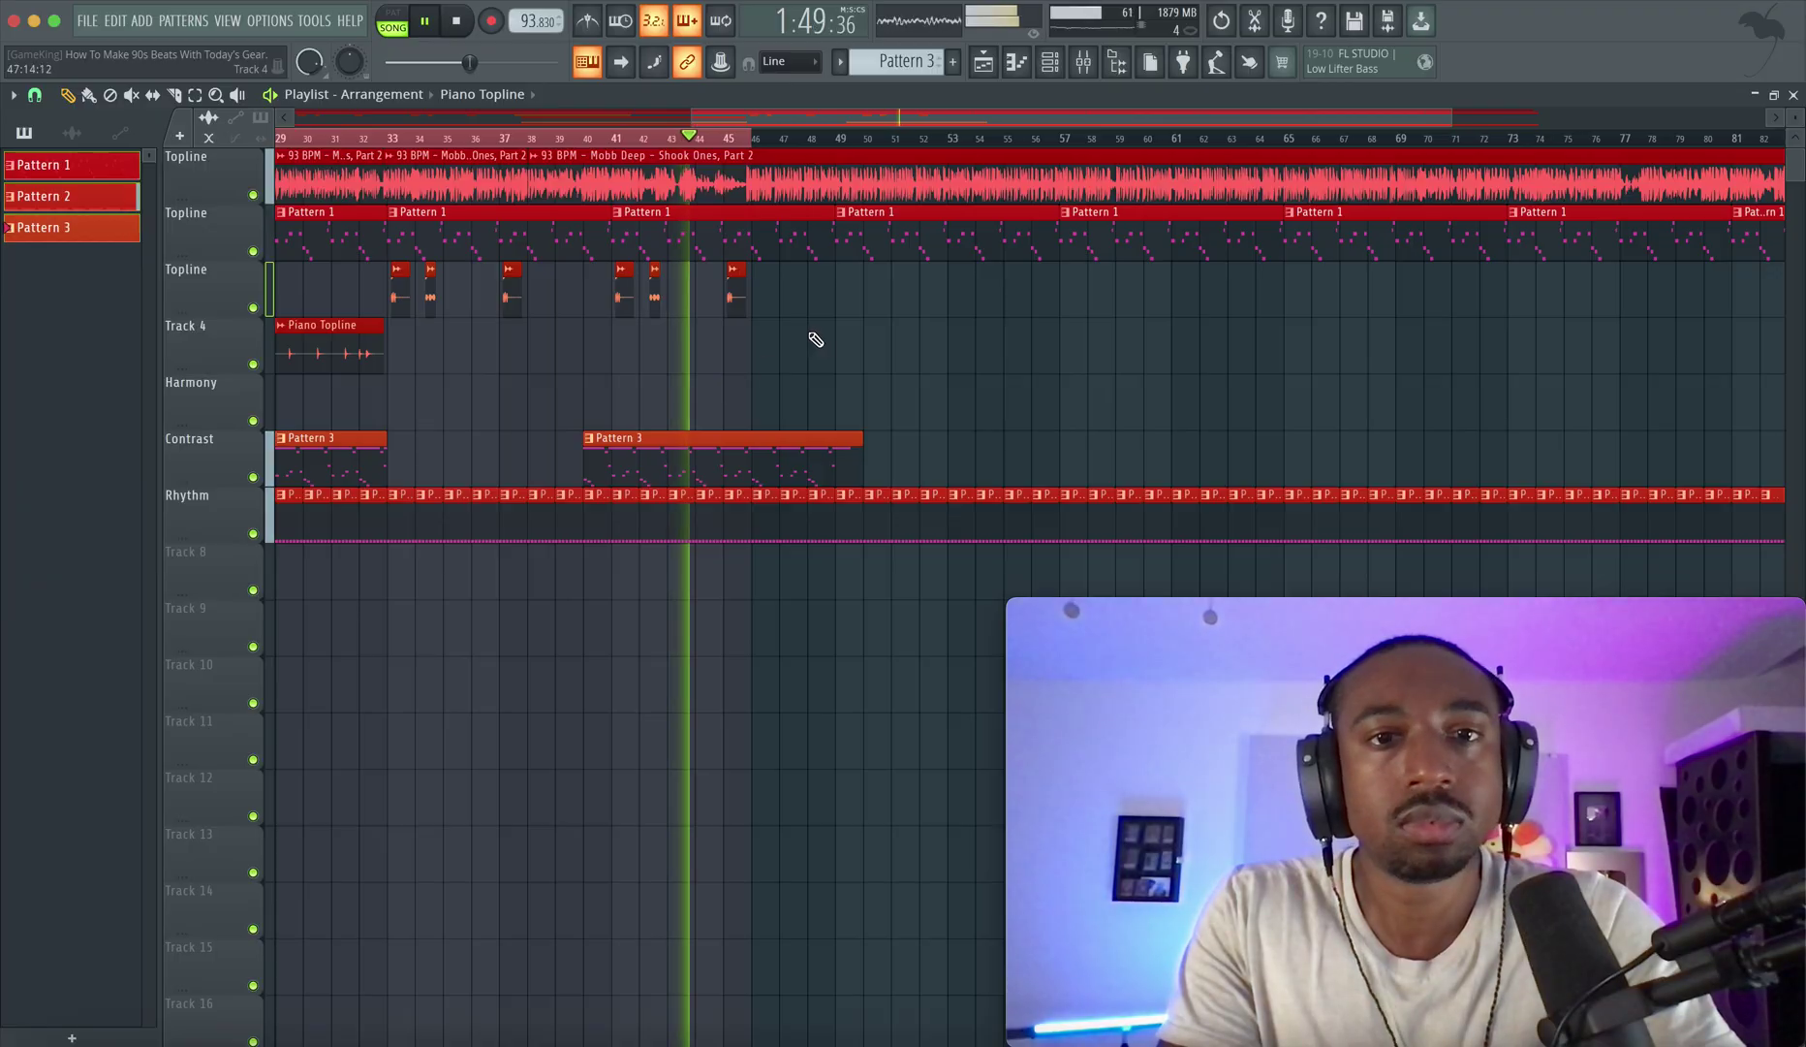
# Stop playback to check the Master track in the mixer, close the mixer and save the project.
pyautogui.click(1090, 70)
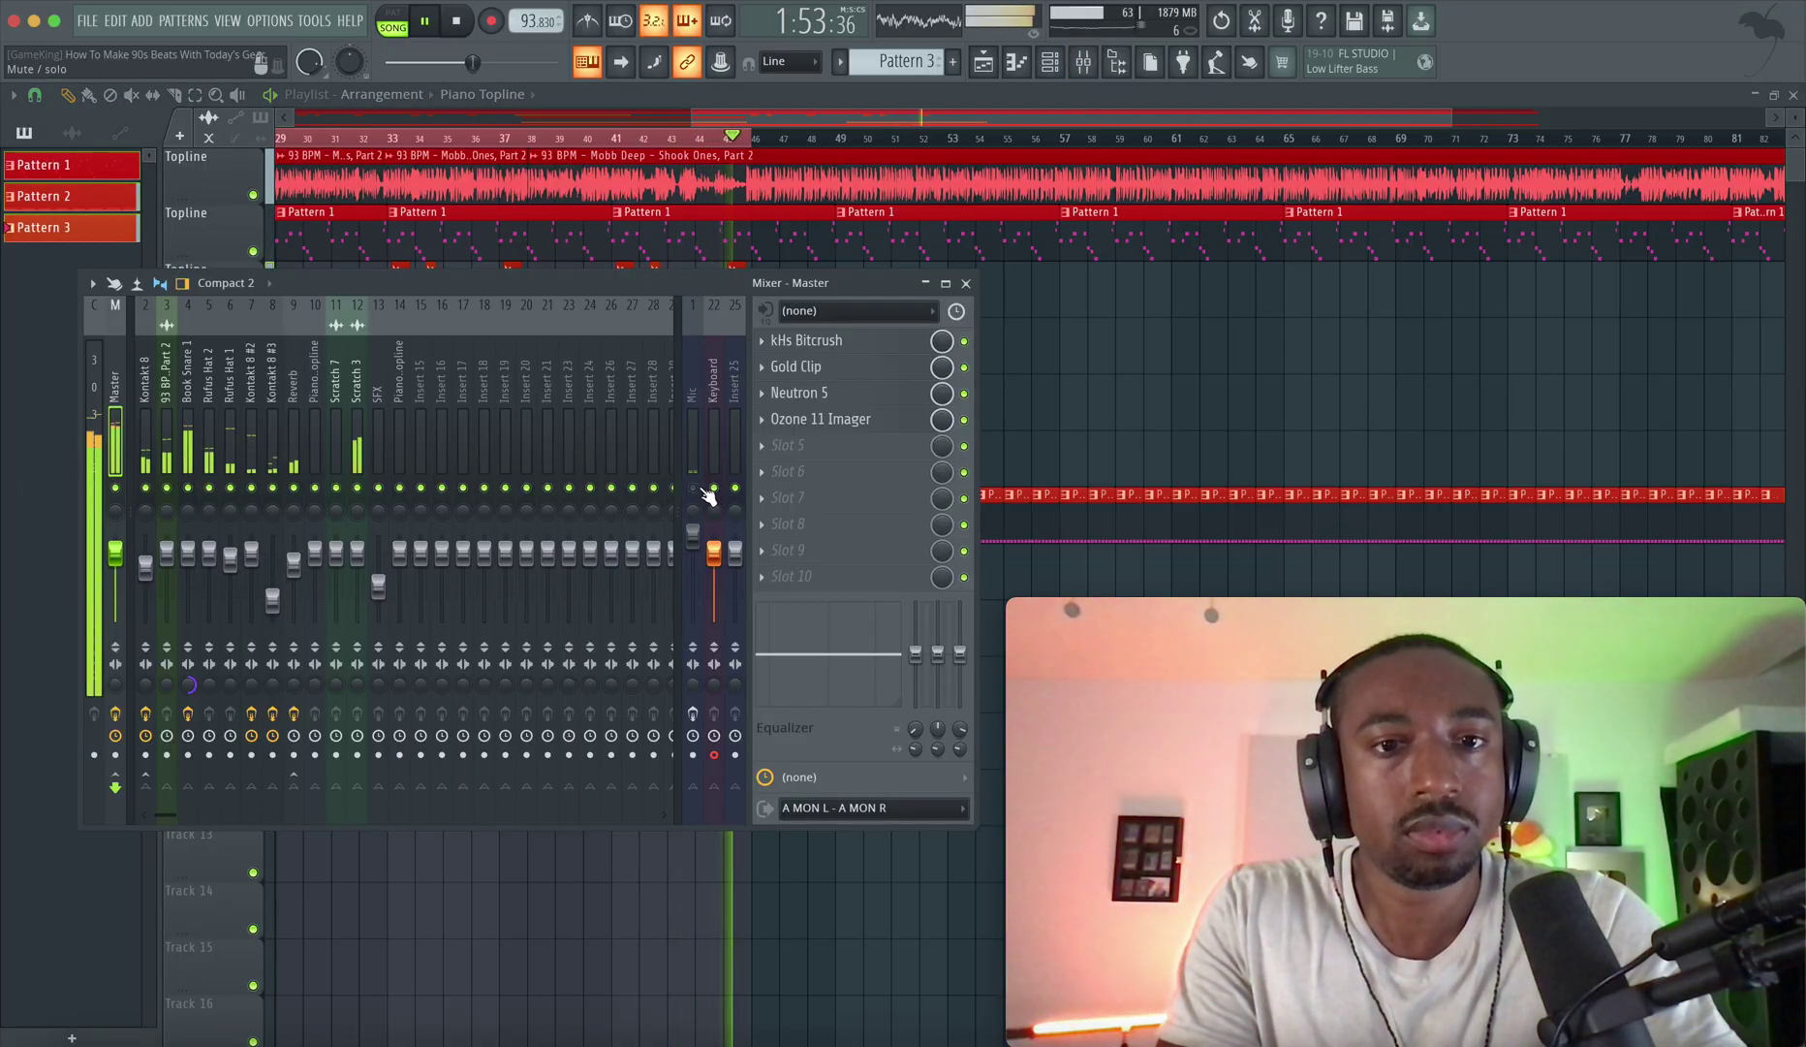
pyautogui.press('space')
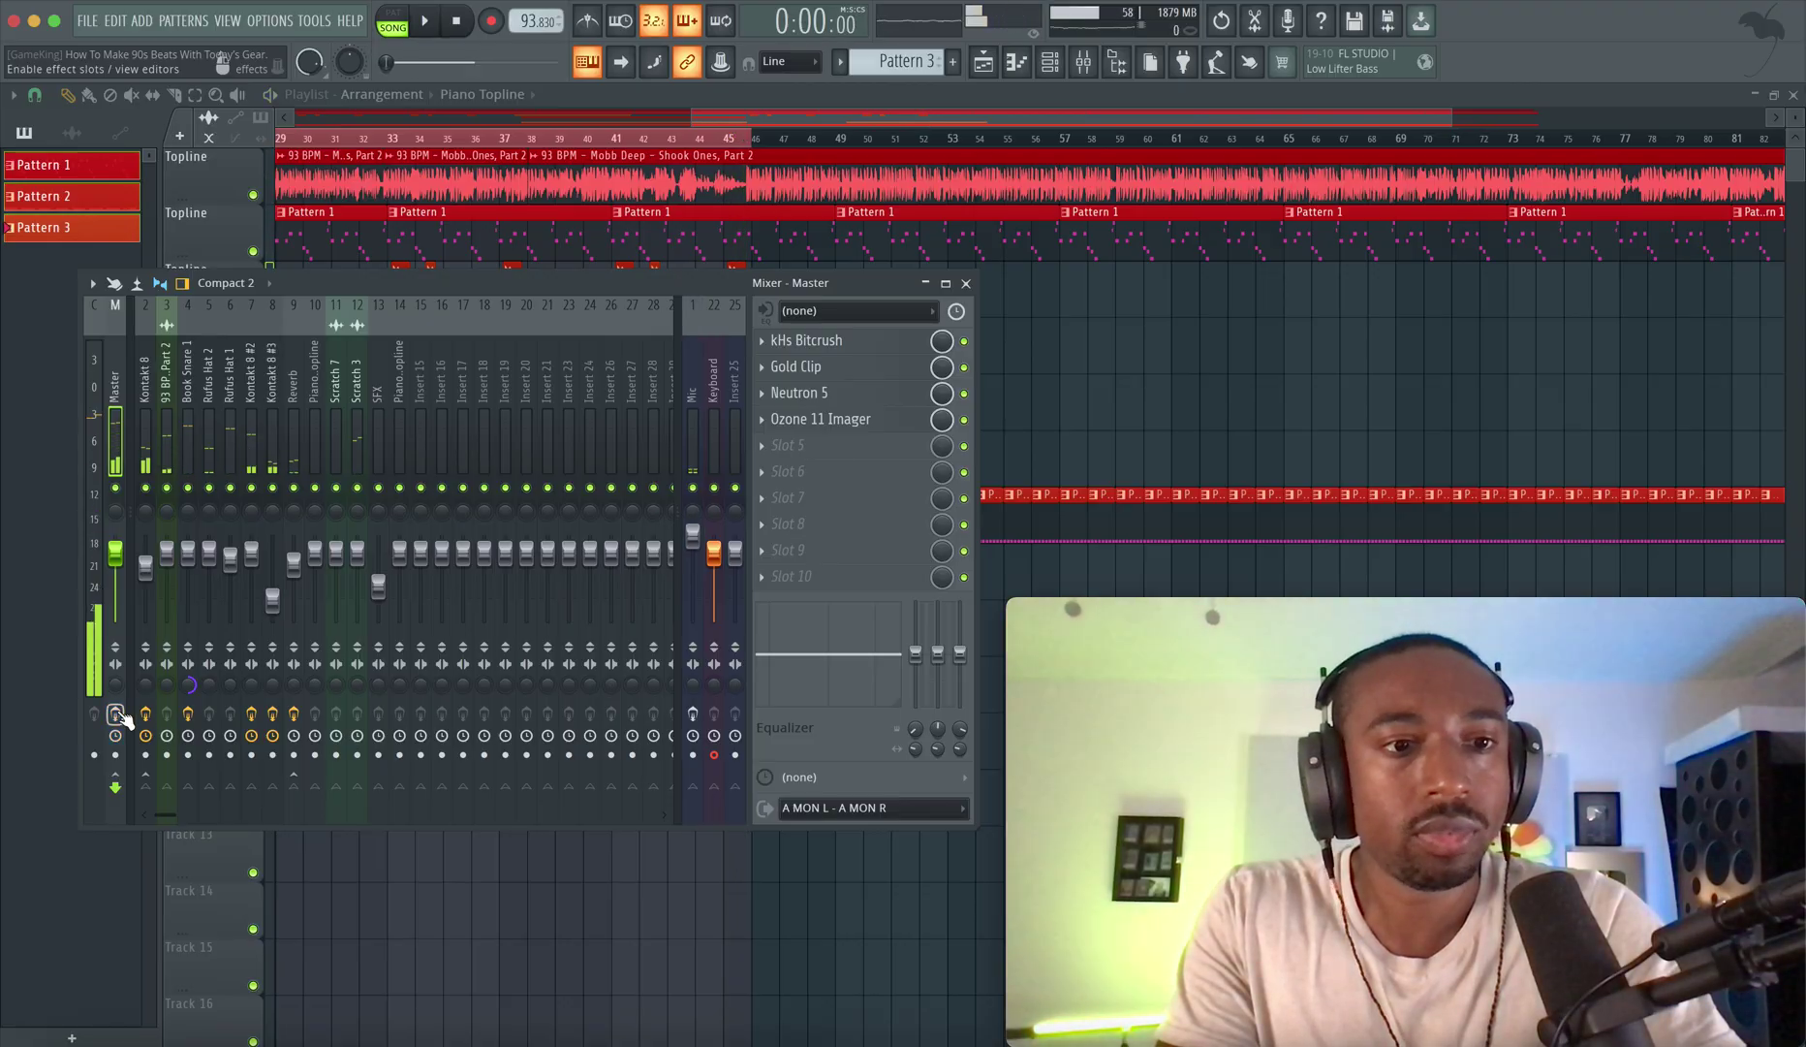
pyautogui.press('F9')
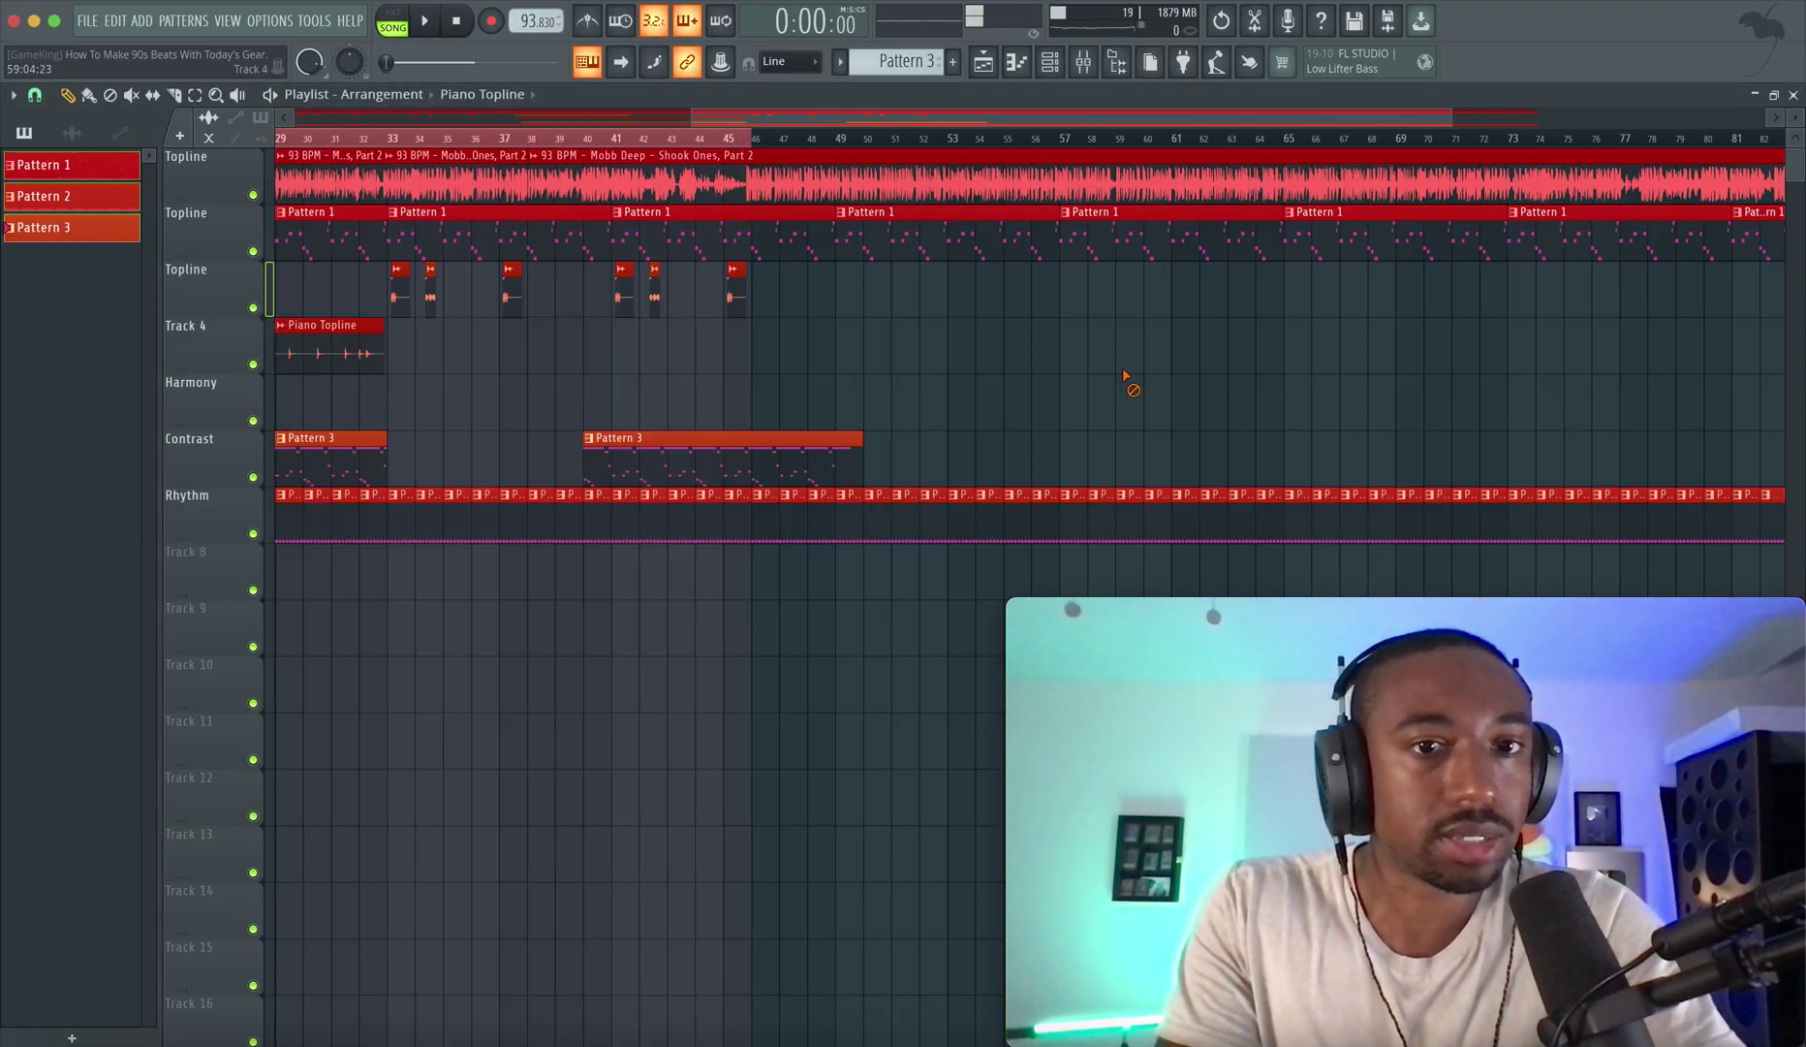
pyautogui.click(1083, 62)
pyautogui.press('F9')
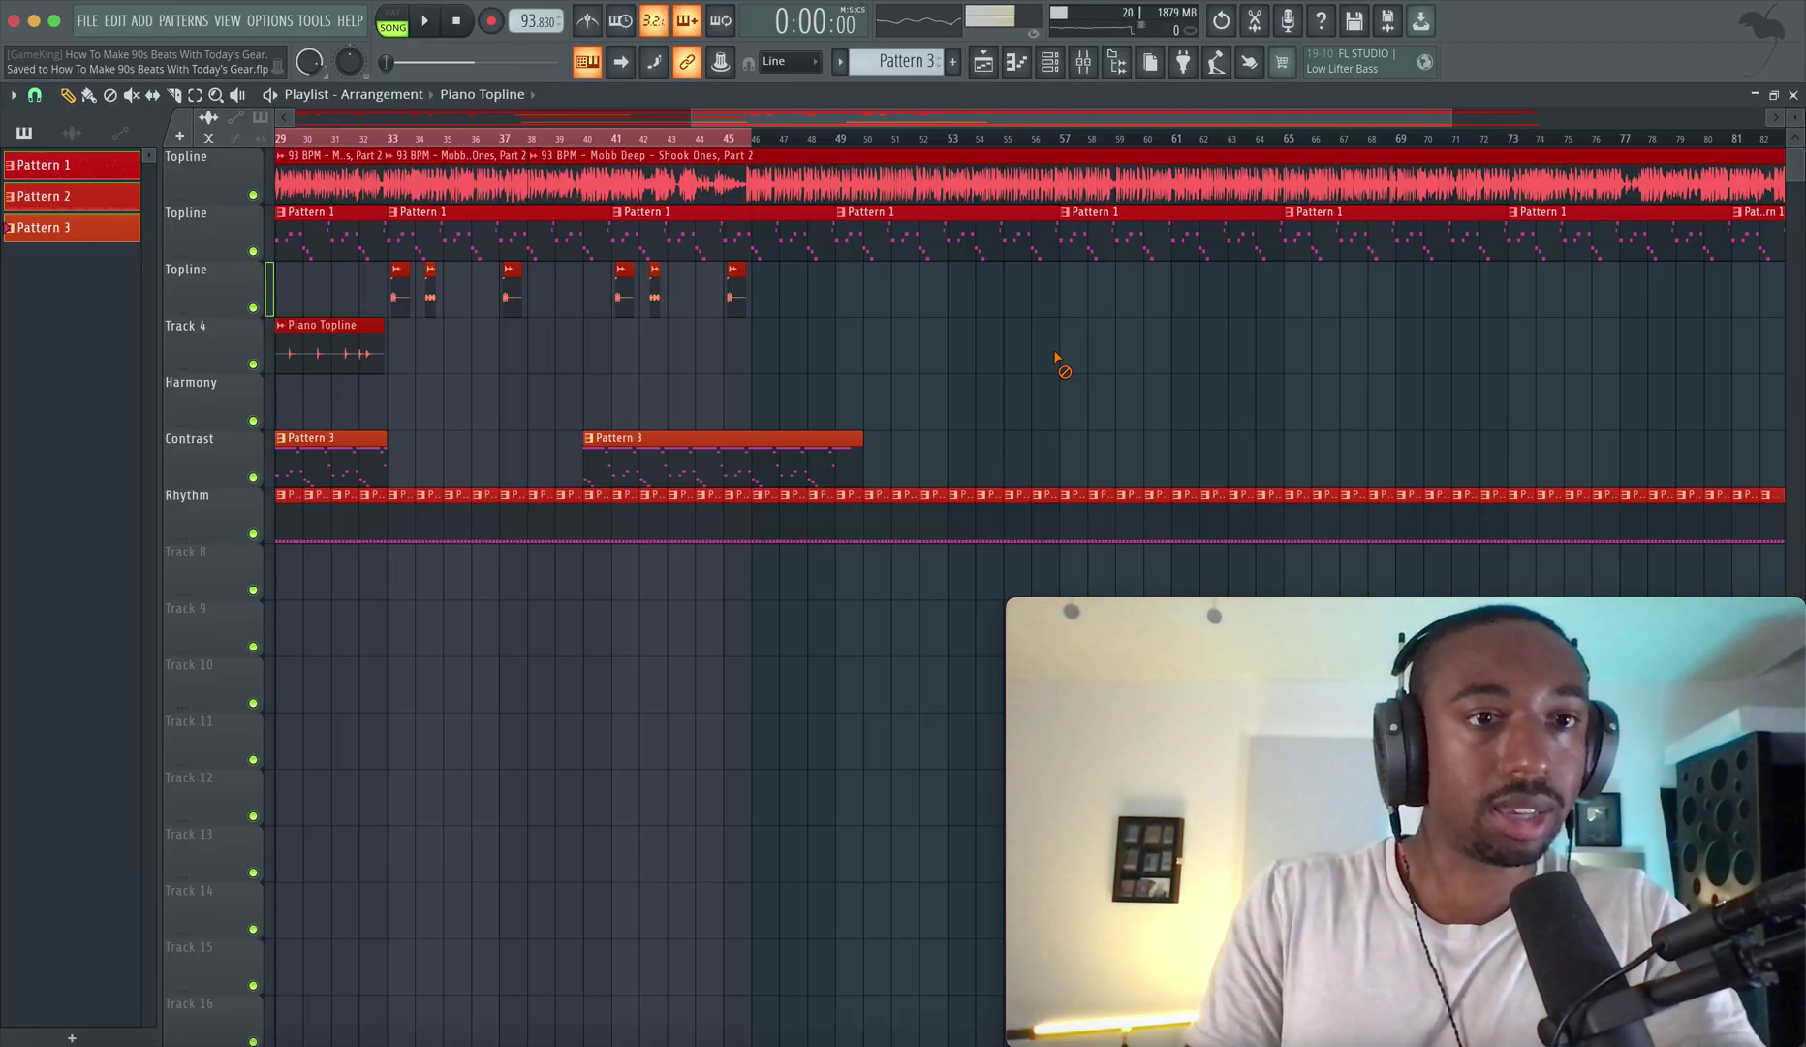
pyautogui.keyDown('ctrl'); pyautogui.scroll(-5, 1059, 360); pyautogui.keyUp('ctrl')
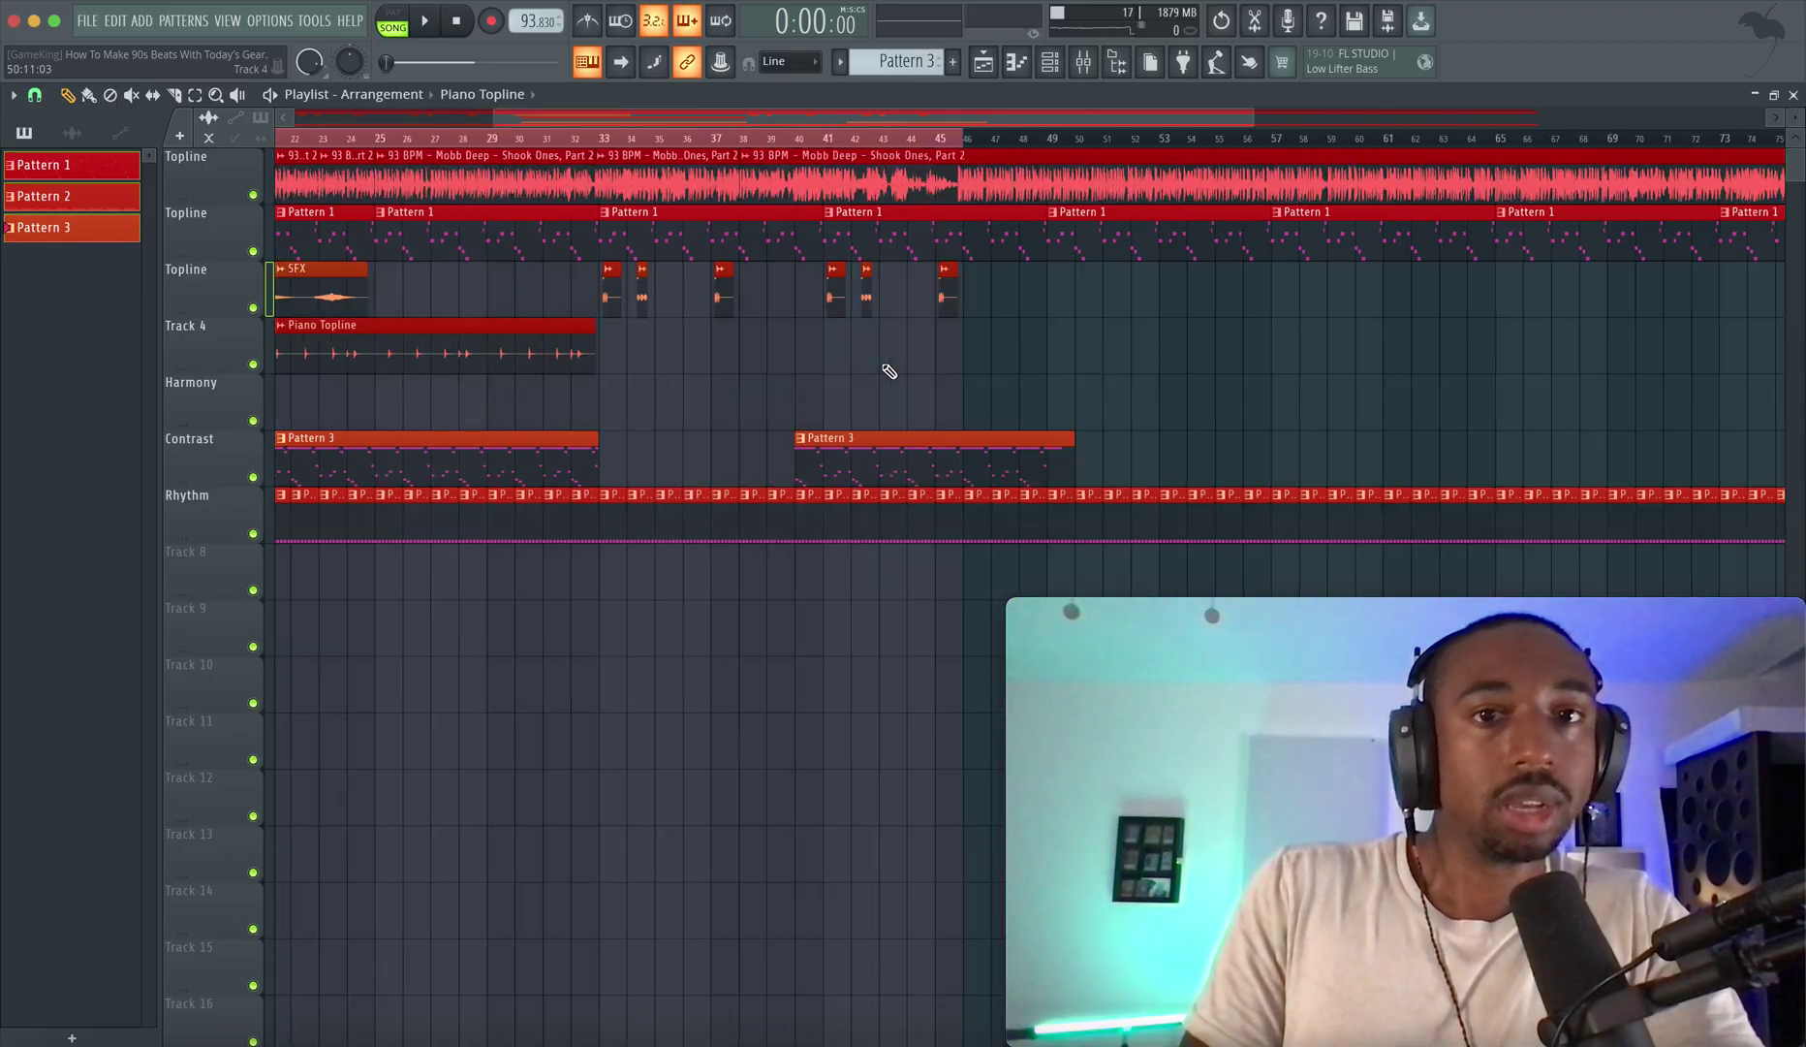
pyautogui.keyDown('ctrl'); pyautogui.scroll(4, 986, 364); pyautogui.keyUp('ctrl')
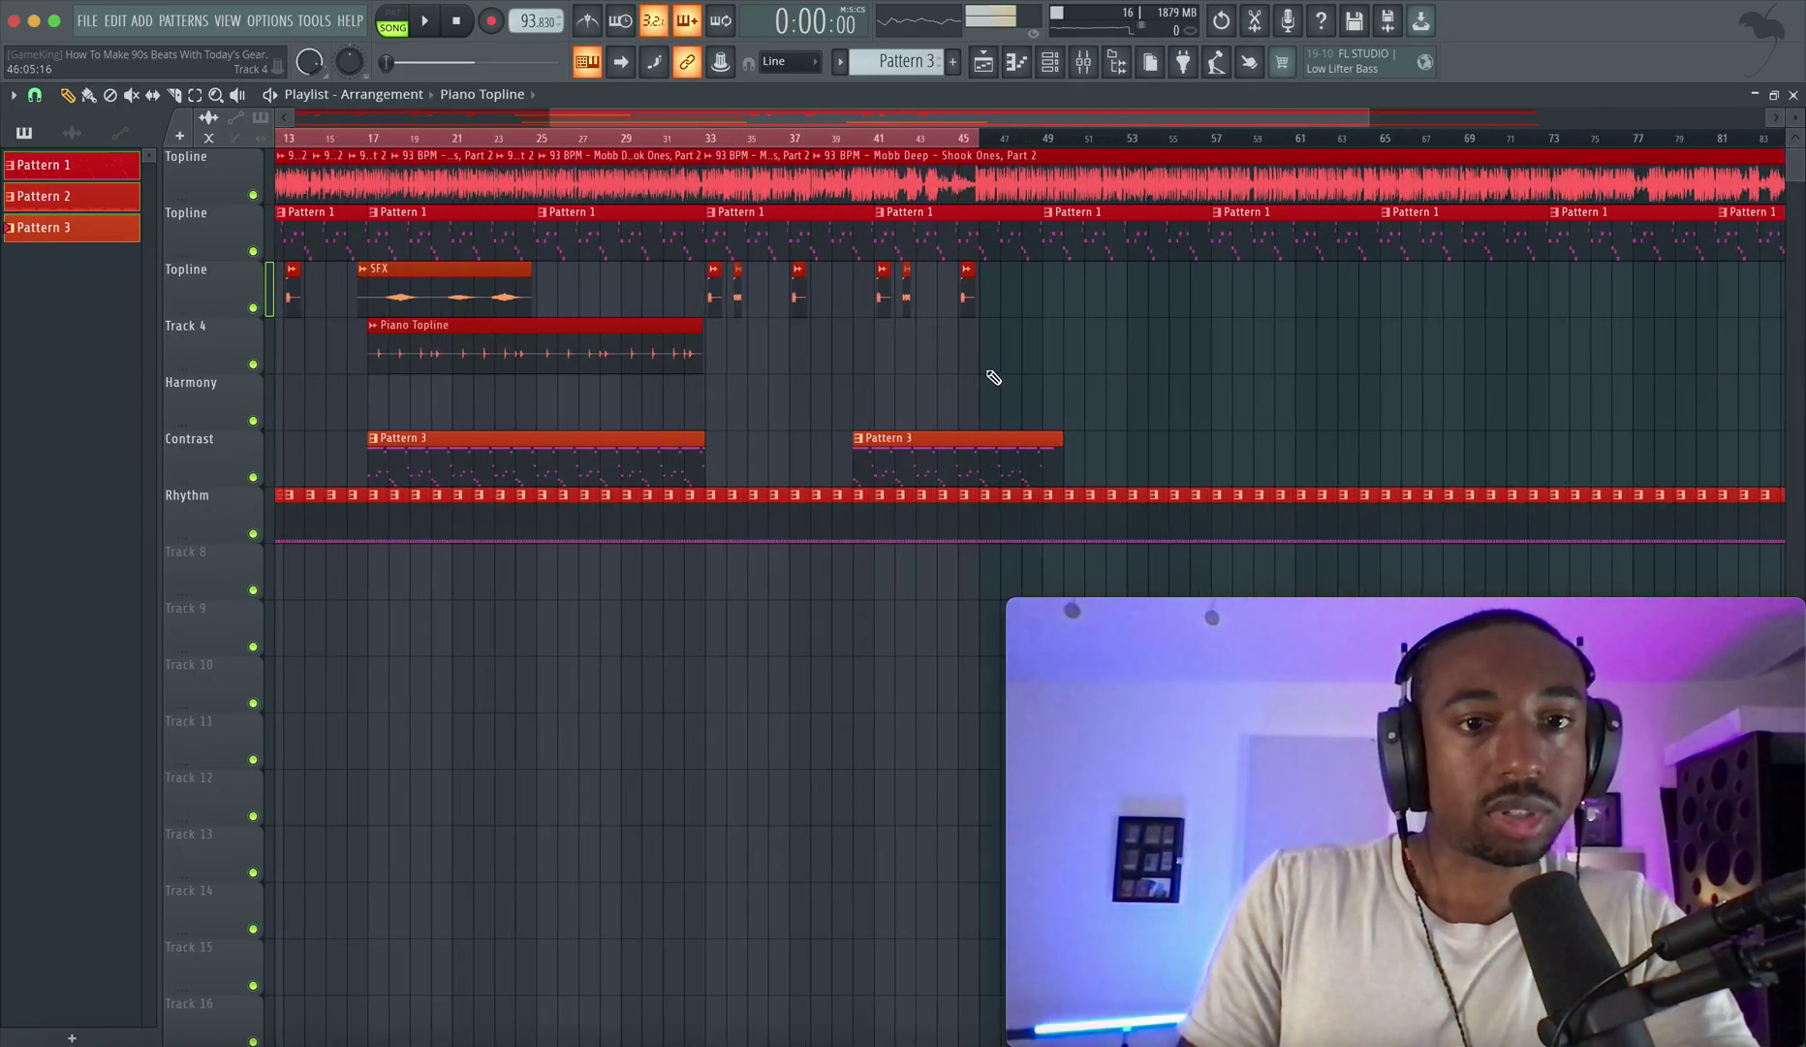